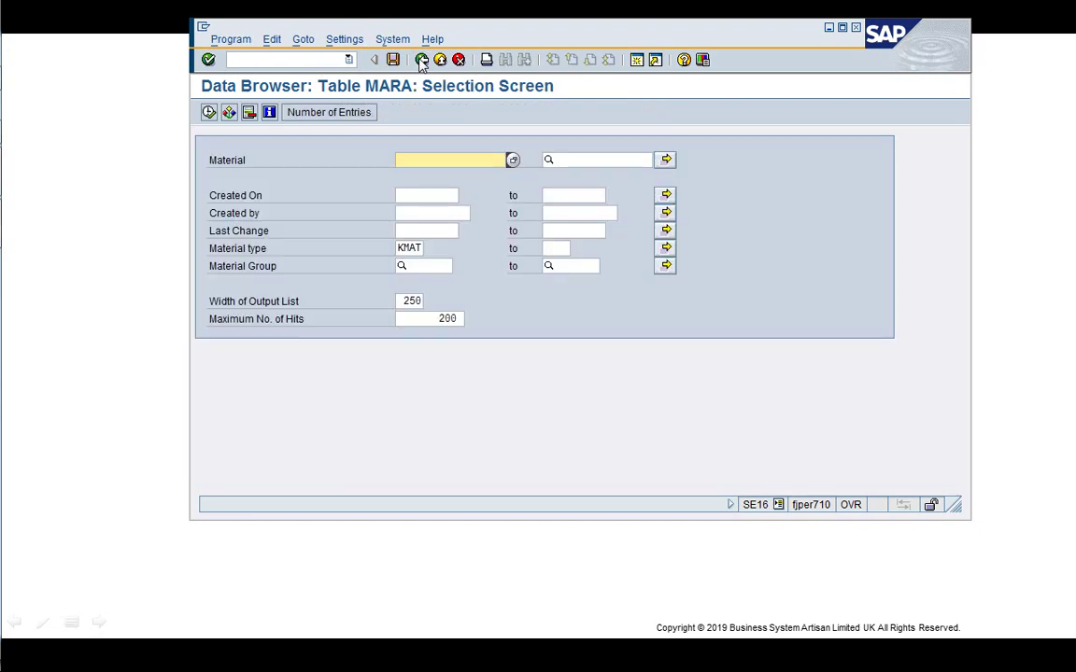
Leave the table browser, start transaction MM03 and request display of material CM-FL-V01
{"action": "left_click", "coordinate": [421, 60]}
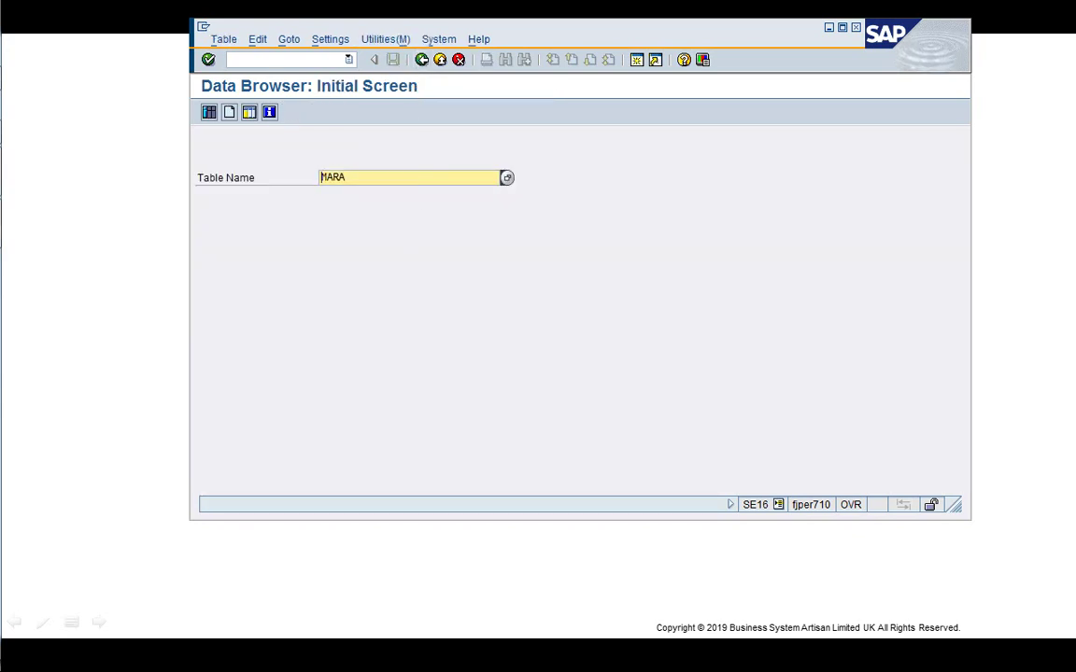
{"action": "left_click", "coordinate": [233, 59]}
{"action": "type", "text": "/nMM03"}
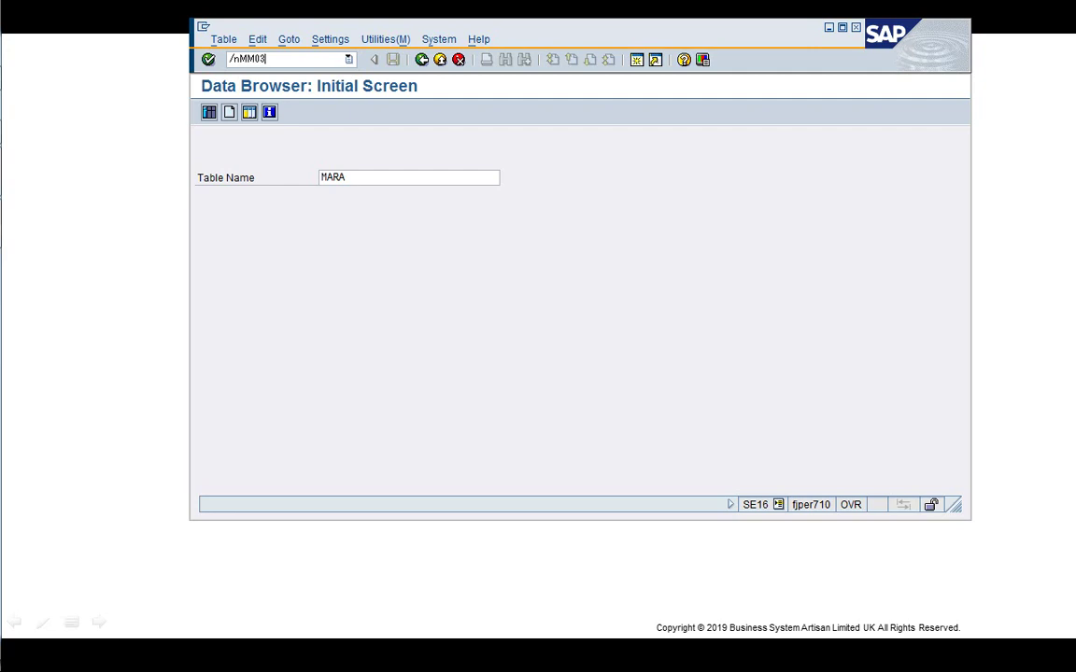
{"action": "key", "text": "Return"}
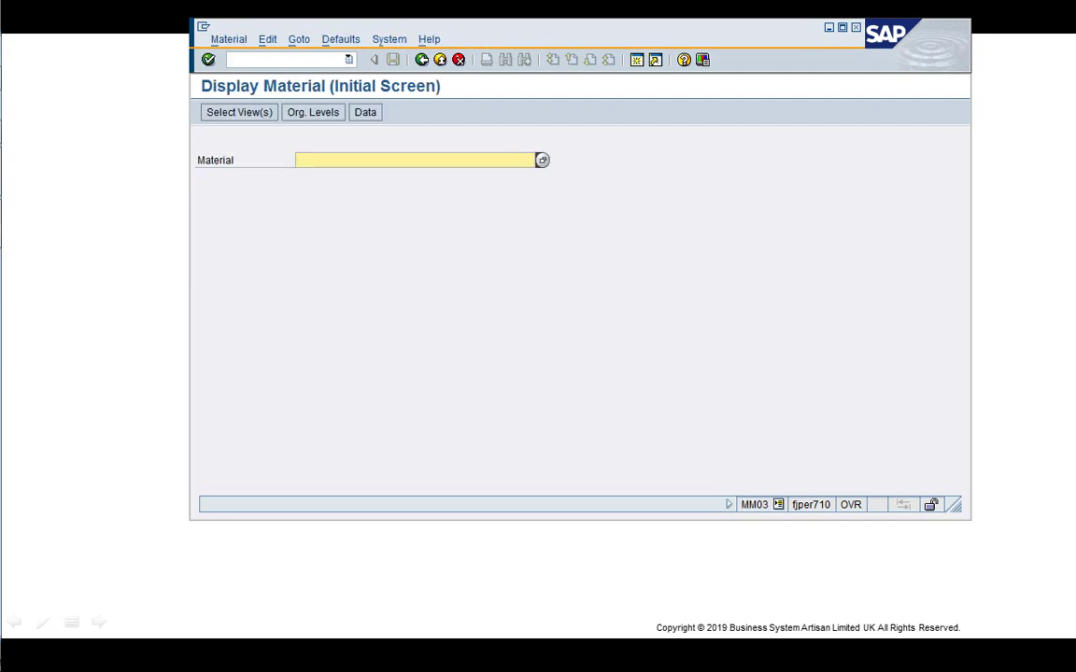
{"action": "type", "text": "CM-FL-V01"}
{"action": "key", "text": "Return"}
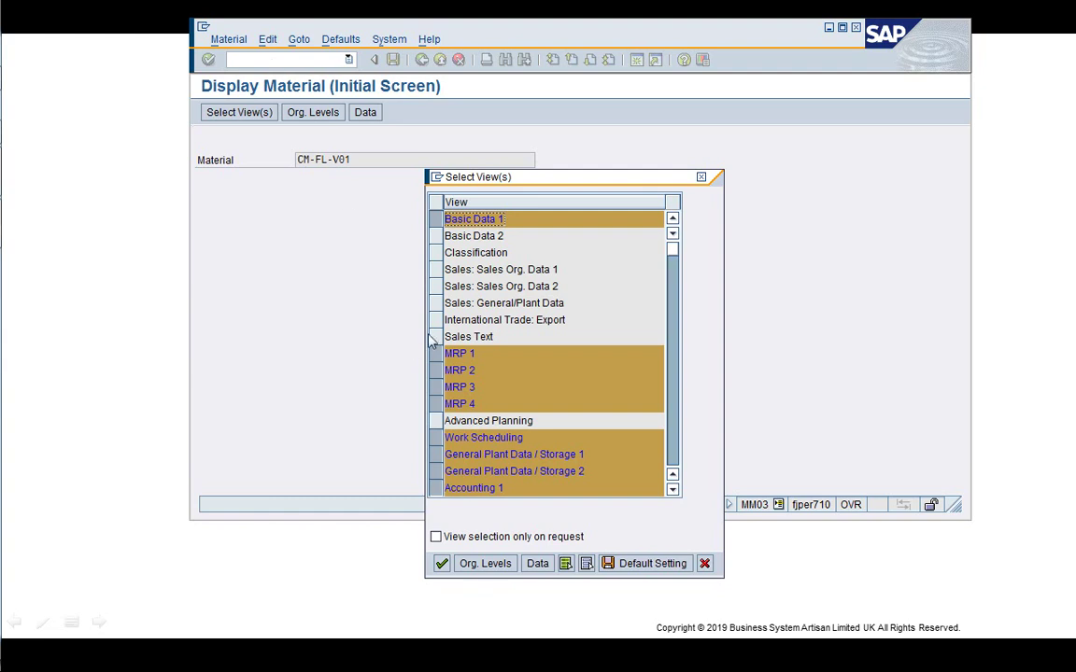
Add the Sales Org. Data 1, Sales Org. Data 2 and Sales: General/Plant Data views to the selection and confirm it
{"action": "left_click", "coordinate": [435, 269]}
{"action": "left_click", "coordinate": [436, 287]}
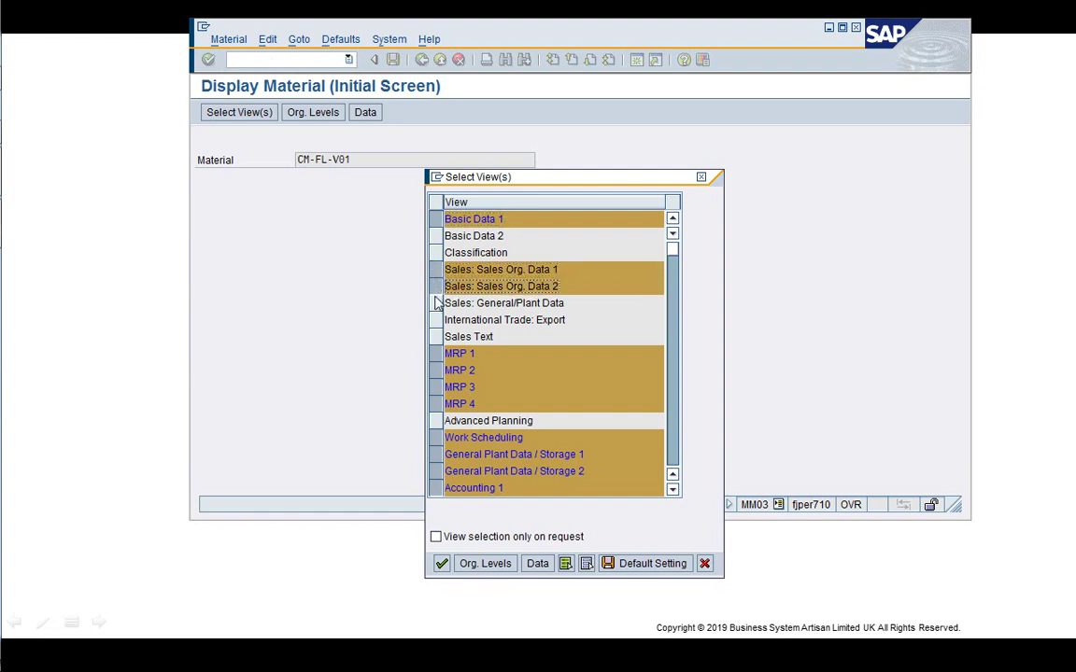
{"action": "left_click", "coordinate": [435, 302]}
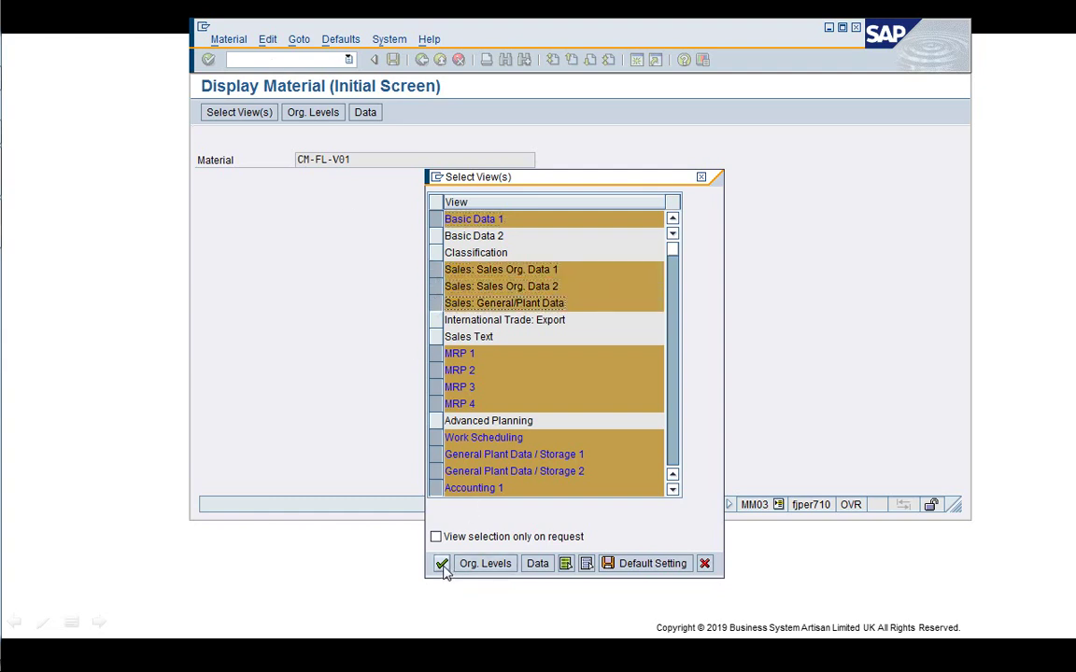
{"action": "left_click", "coordinate": [672, 492]}
{"action": "left_click", "coordinate": [673, 492]}
{"action": "left_click", "coordinate": [672, 492]}
{"action": "left_click", "coordinate": [672, 492]}
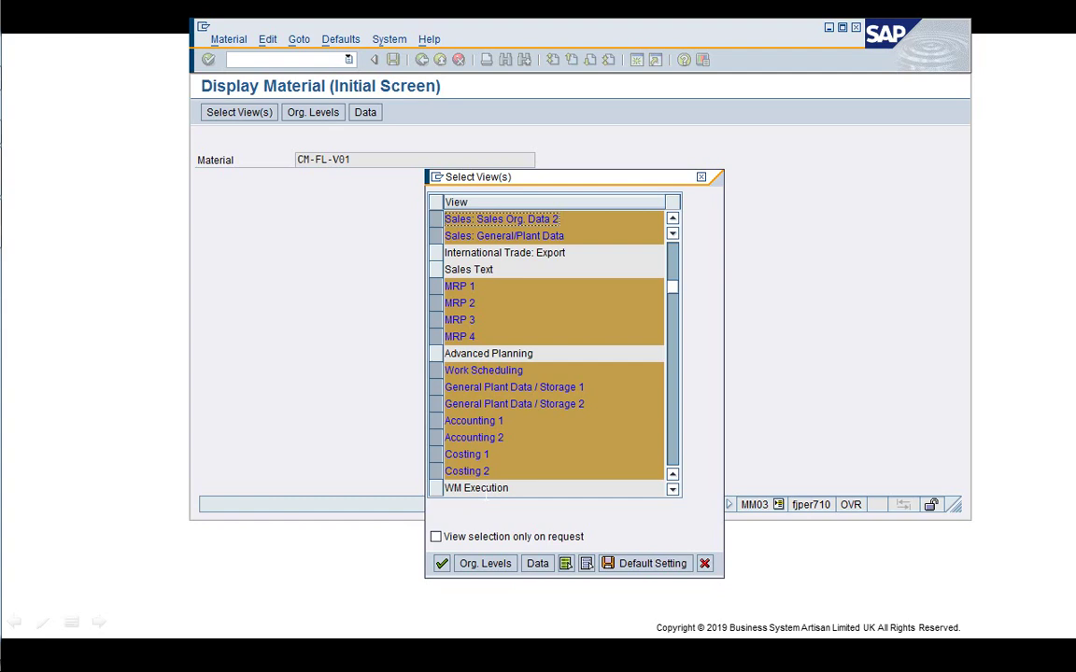
{"action": "left_click", "coordinate": [443, 565]}
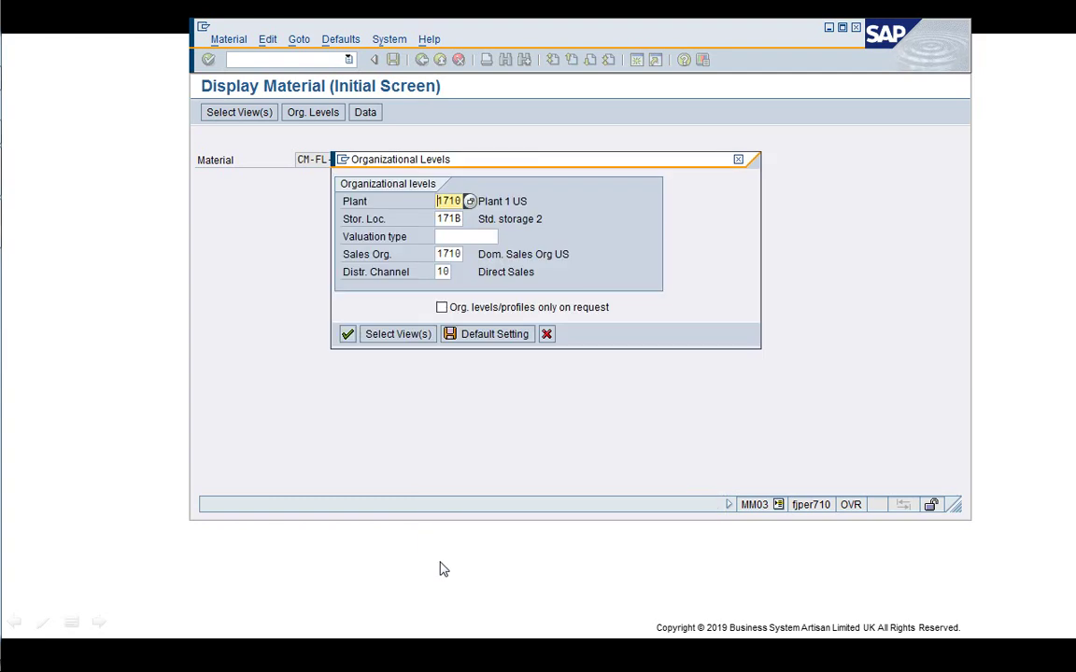
Set the storage location to 171A, display the material master and make its window taller
{"action": "key", "text": "Tab"}
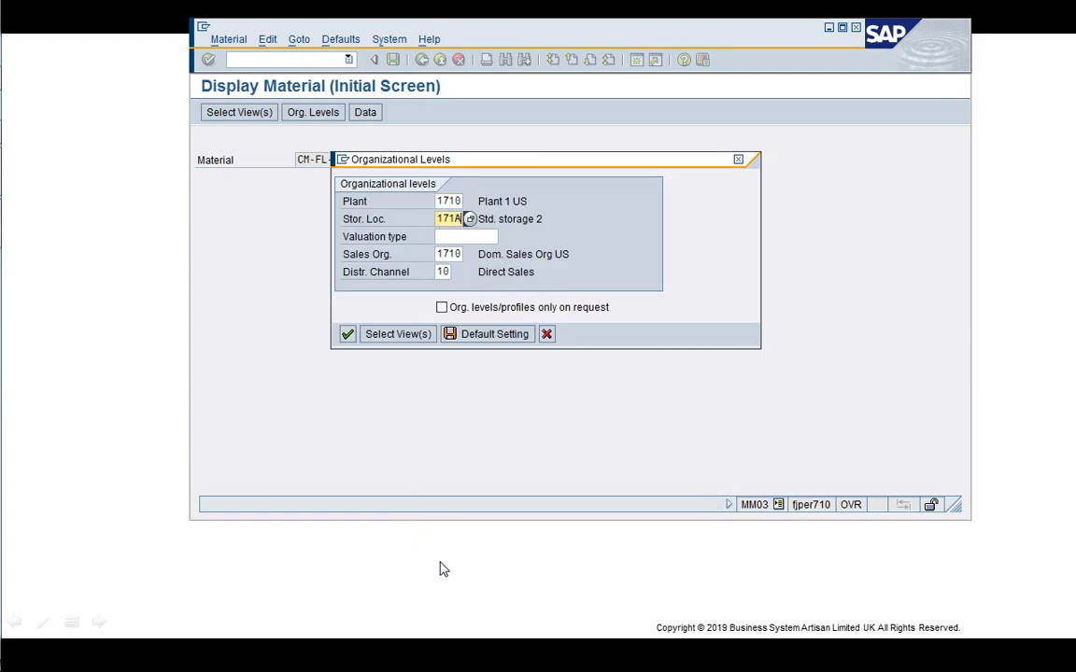
{"action": "key", "text": "Return"}
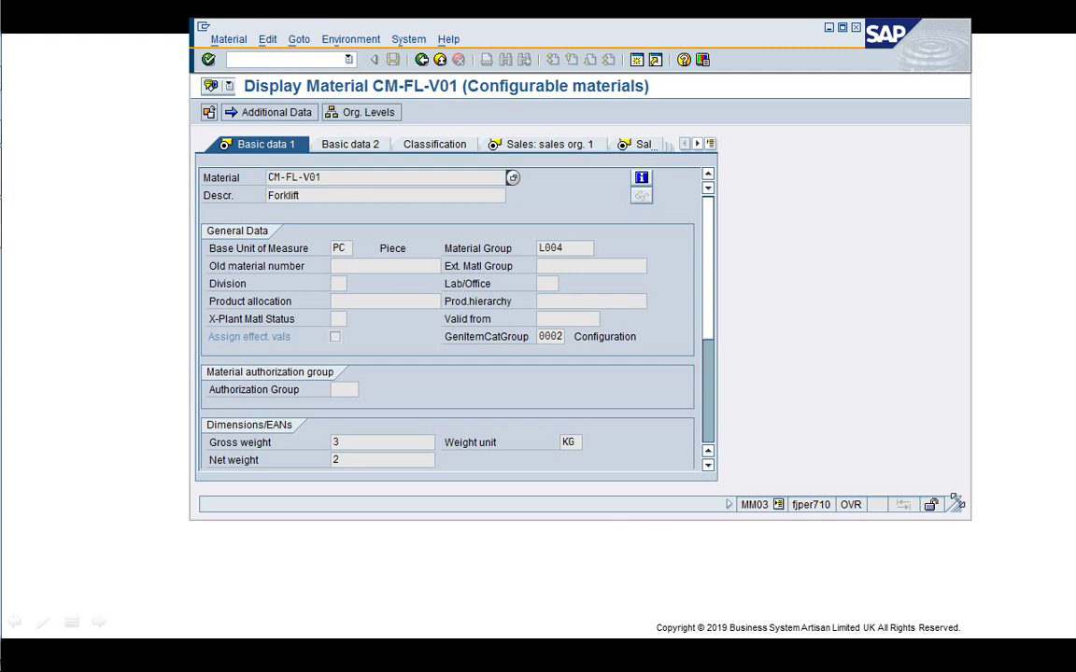
{"action": "left_click_drag", "start_coordinate": [956, 505], "coordinate": [894, 637]}
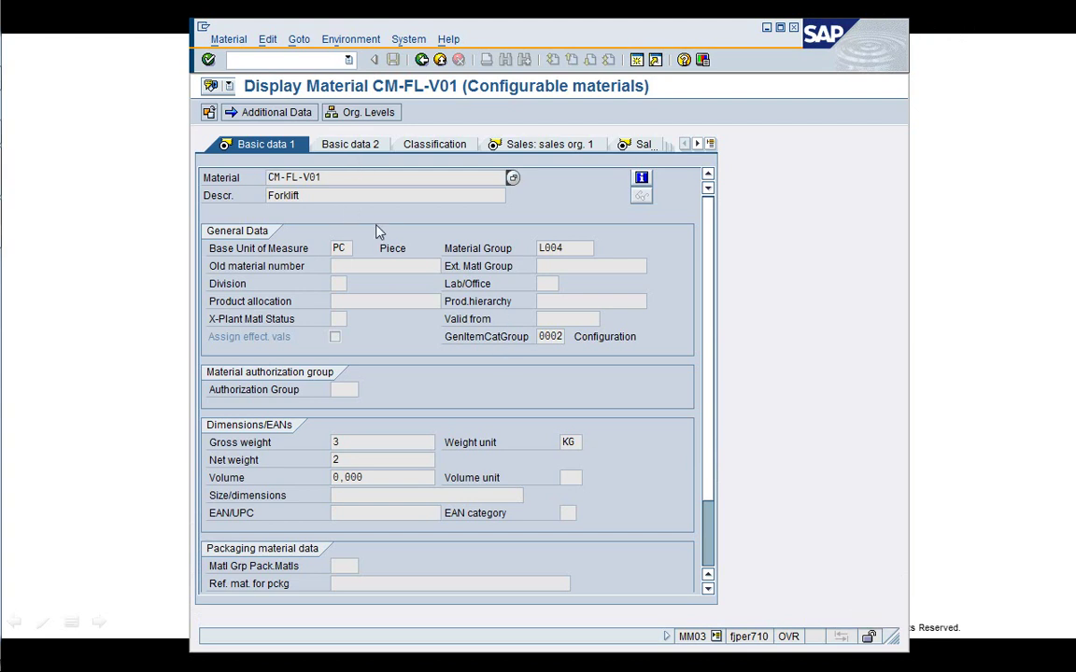
View the material's status and creation information, and examine Basic data 2 down to the client-specific configuration settings
{"action": "left_click", "coordinate": [641, 177]}
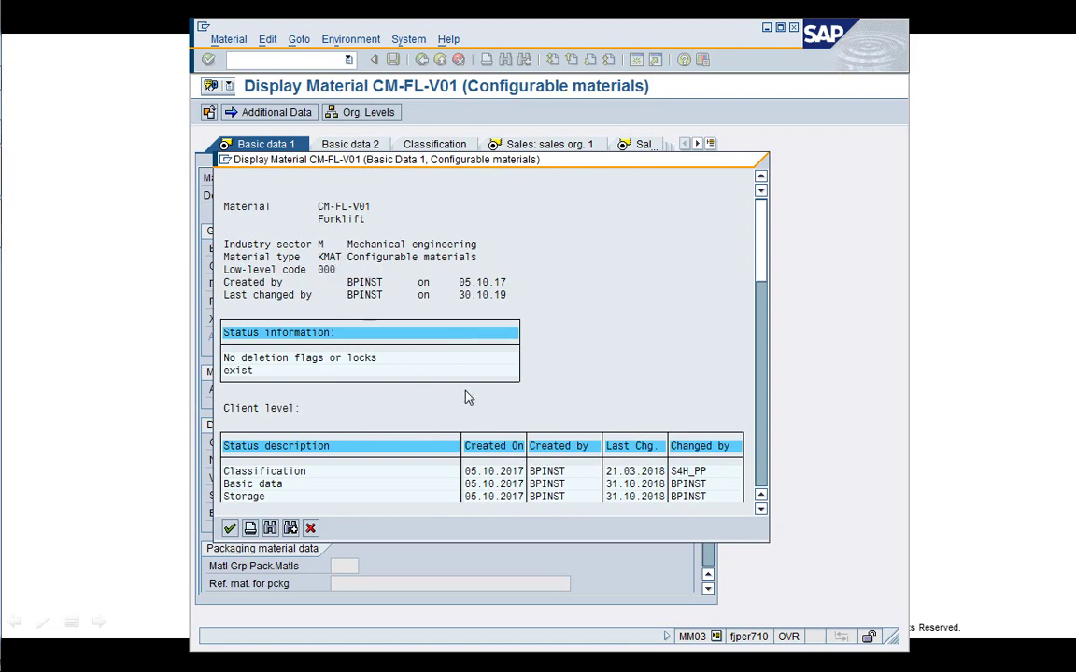
{"action": "left_click", "coordinate": [310, 529]}
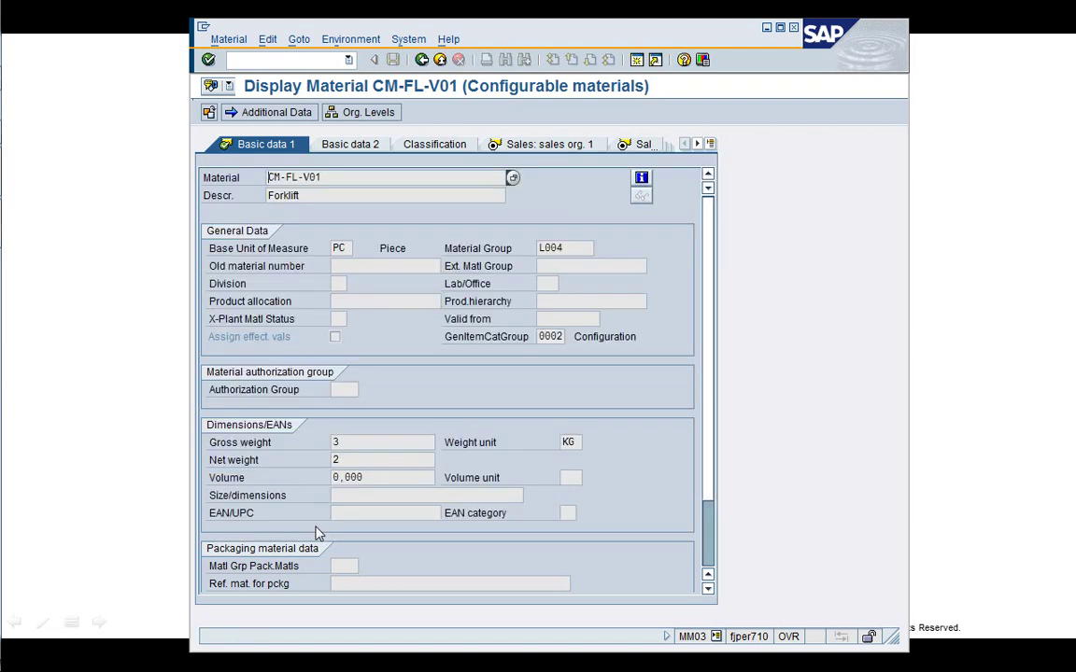
{"action": "left_click", "coordinate": [338, 147]}
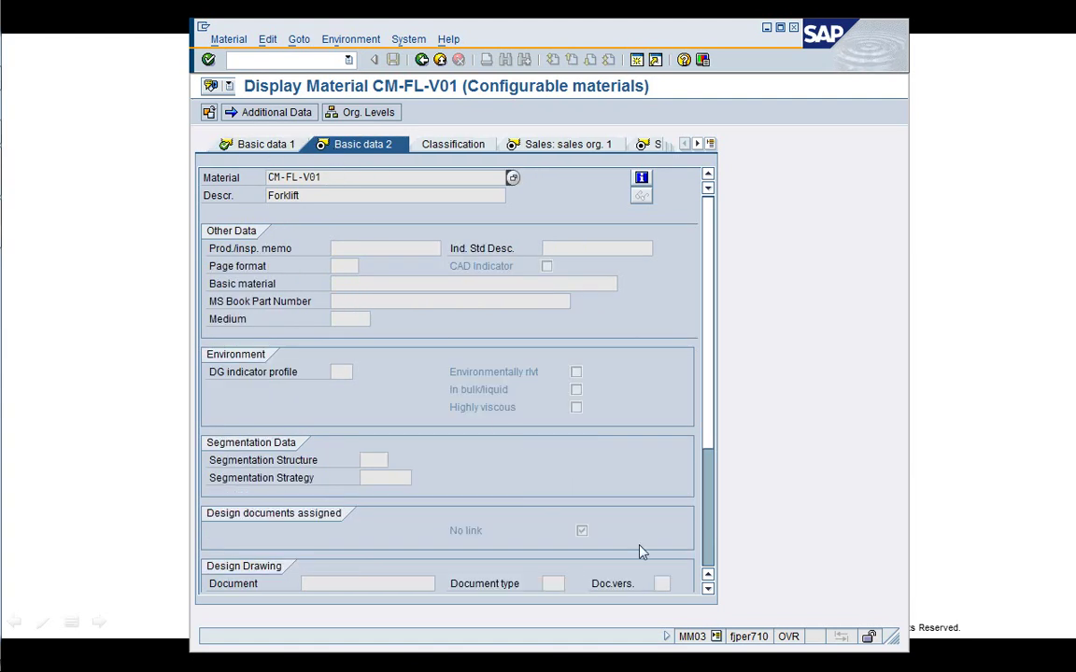
{"action": "left_click", "coordinate": [709, 551]}
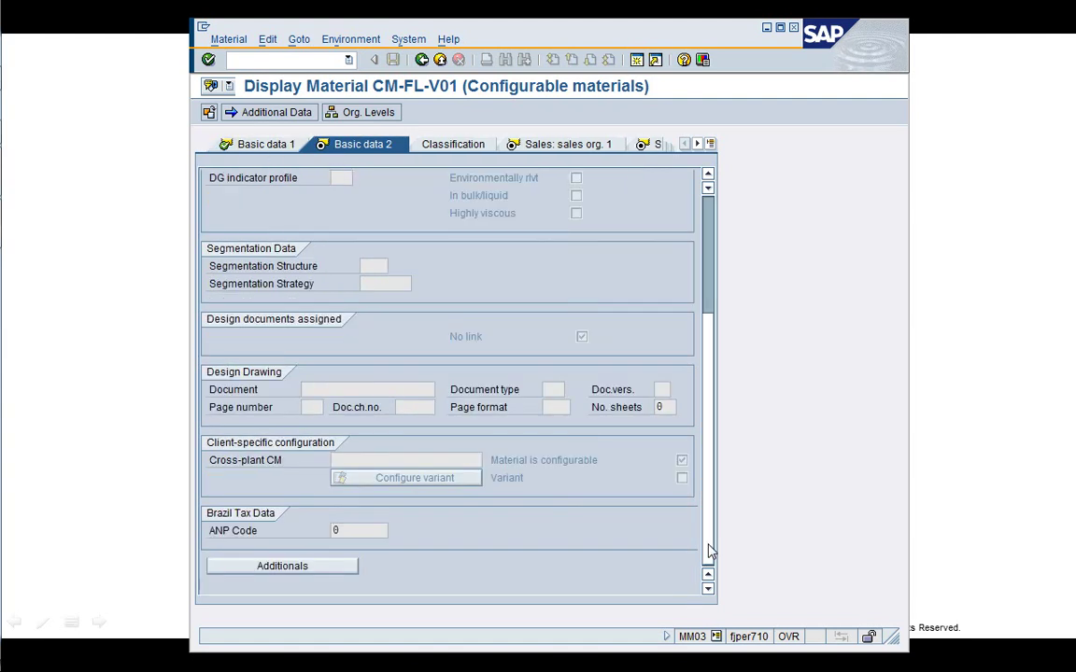
{"action": "left_click", "coordinate": [681, 464]}
{"action": "left_click", "coordinate": [708, 235]}
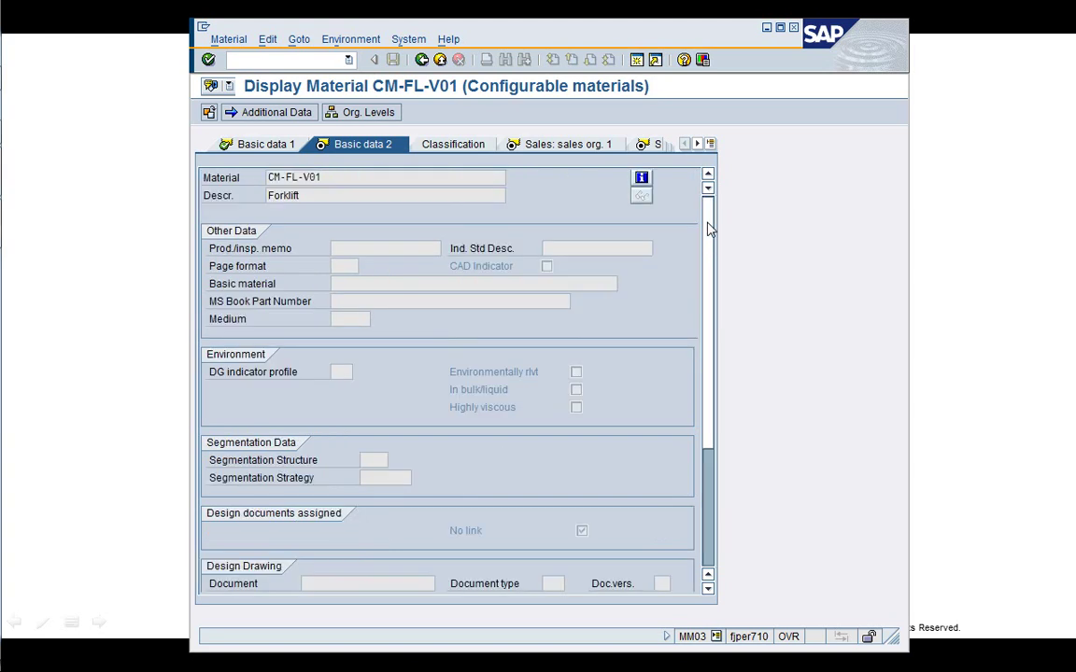
Display the material's classification for class type 300 (Variants)
{"action": "left_click", "coordinate": [458, 146]}
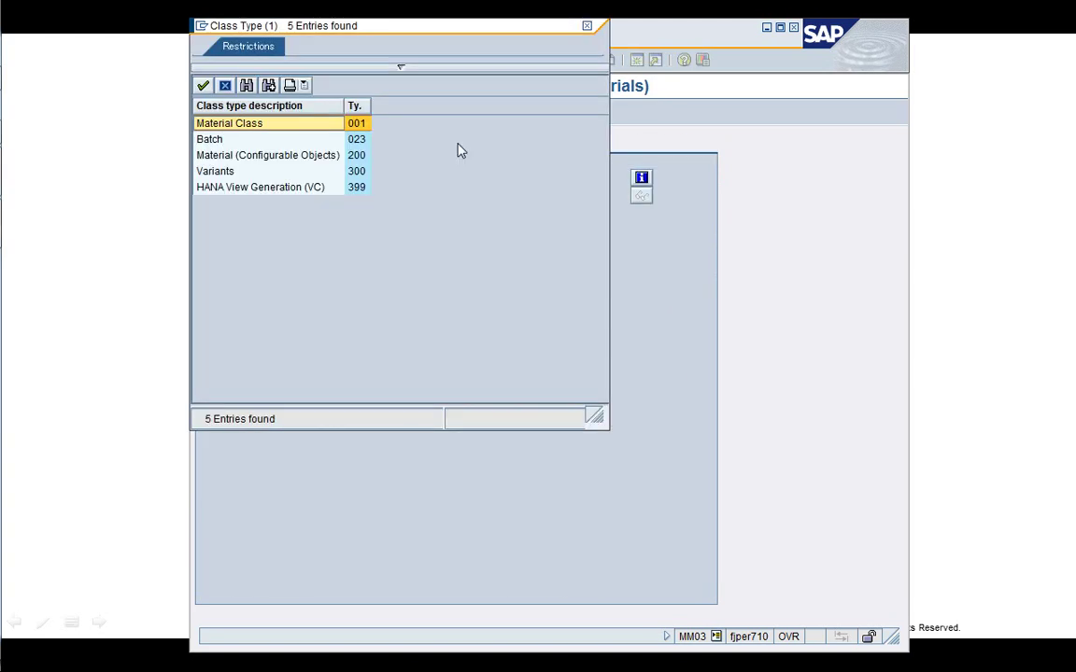
{"action": "left_click", "coordinate": [326, 176]}
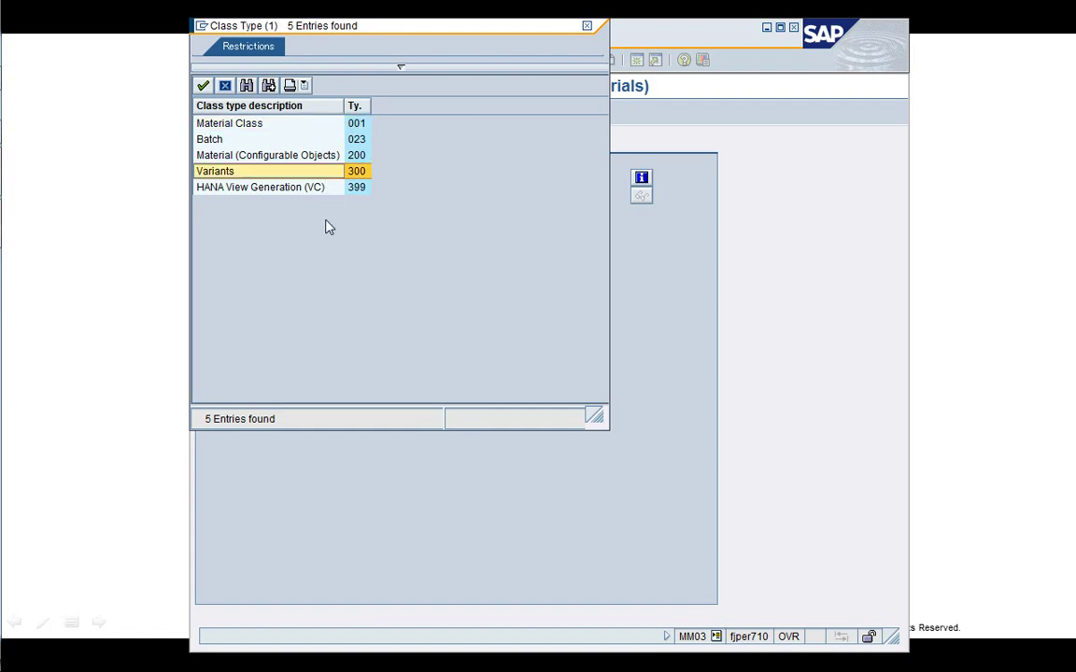
{"action": "double_click", "coordinate": [285, 173]}
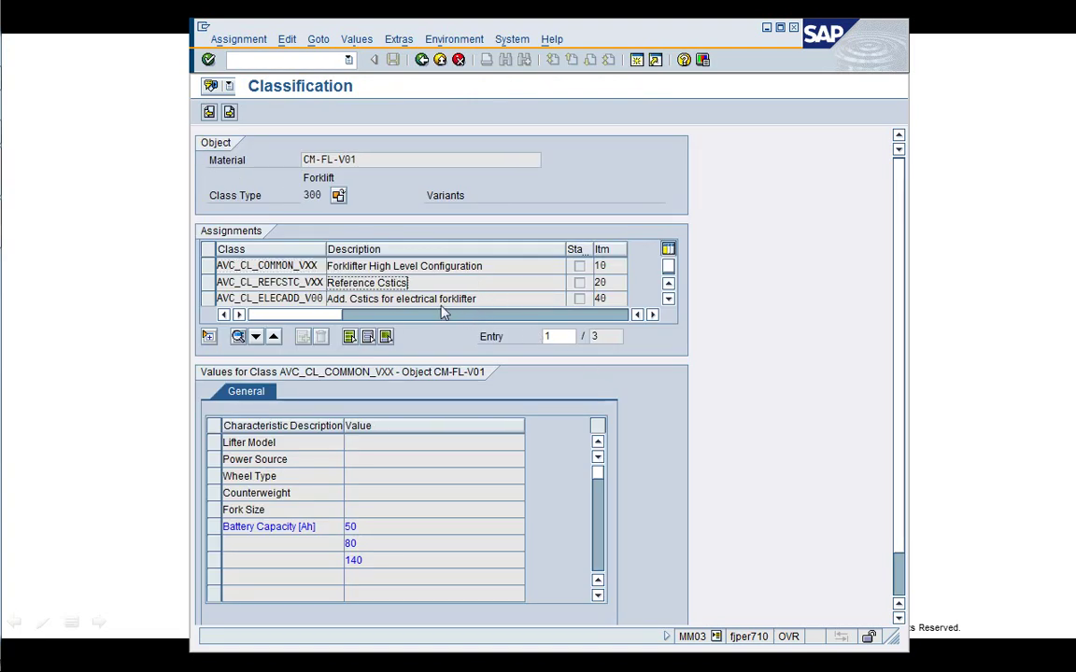
Review the material's sales data in the Sales org. 1, Sales org. 2 and General/Plant views
{"action": "left_click", "coordinate": [228, 112]}
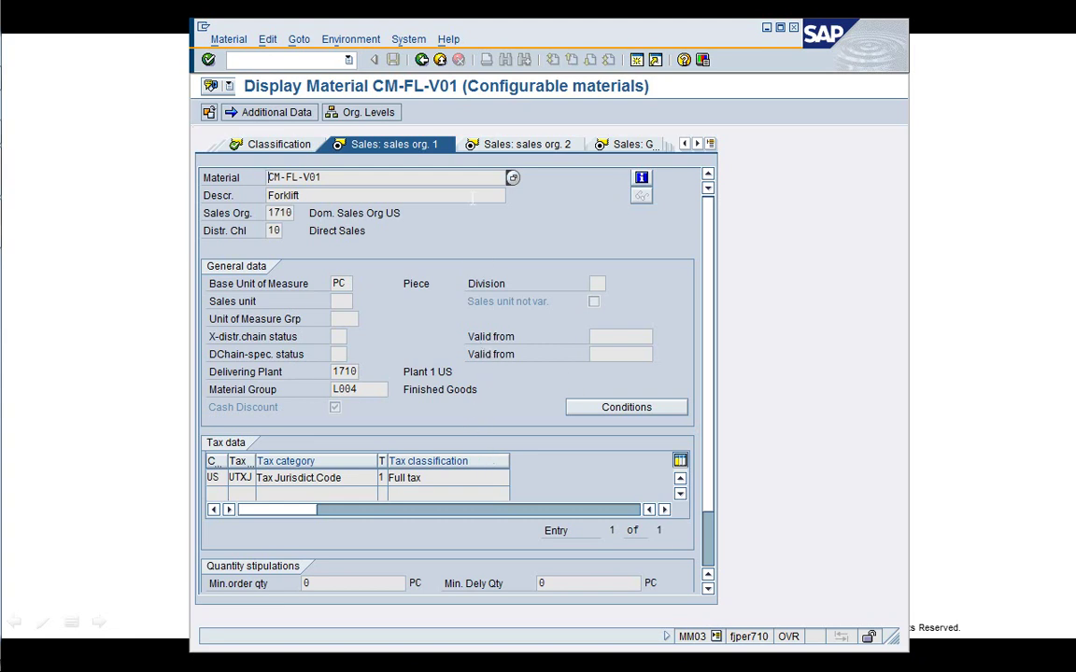
{"action": "left_click", "coordinate": [476, 145]}
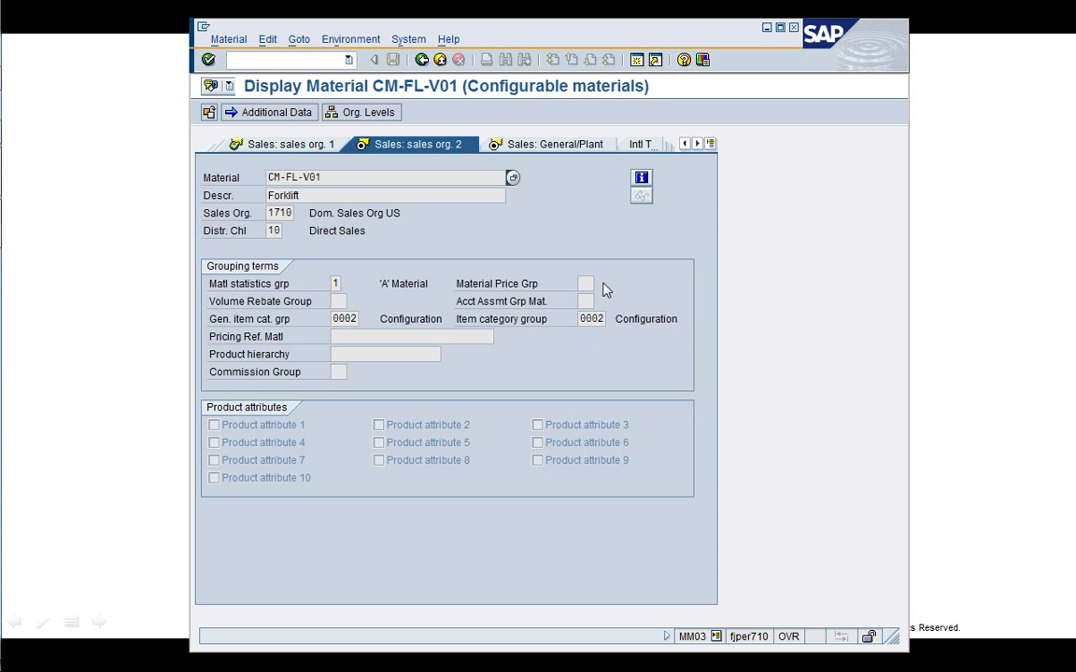
{"action": "left_click", "coordinate": [552, 144]}
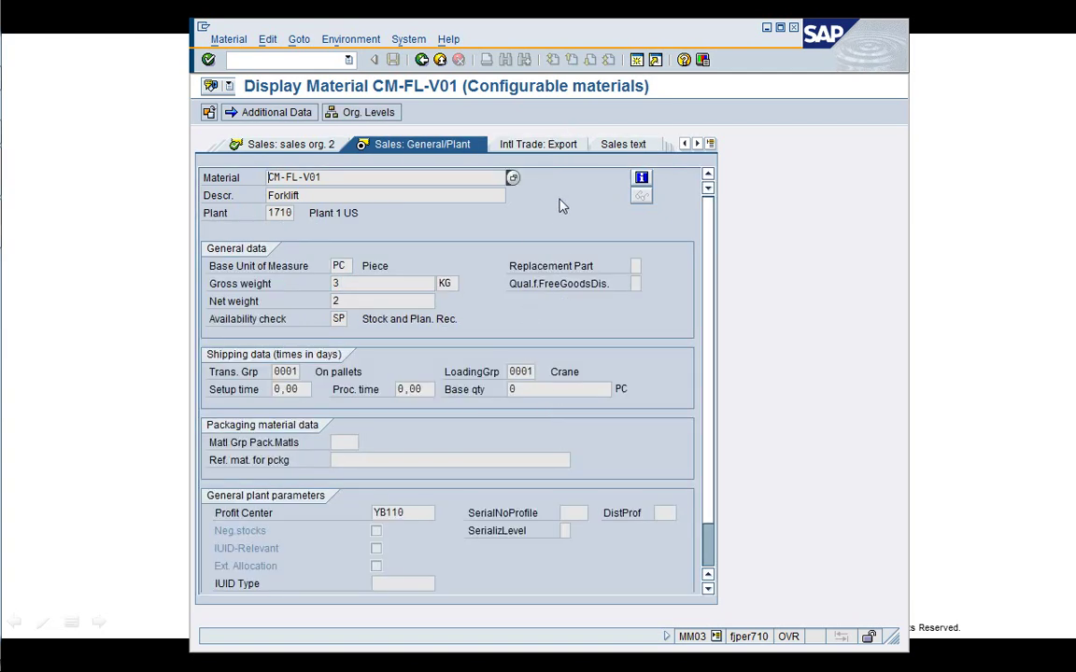
Review the material's planning data in the MRP 1, MRP 2 and MRP 3 views, including the strategy group
{"action": "left_click", "coordinate": [709, 143]}
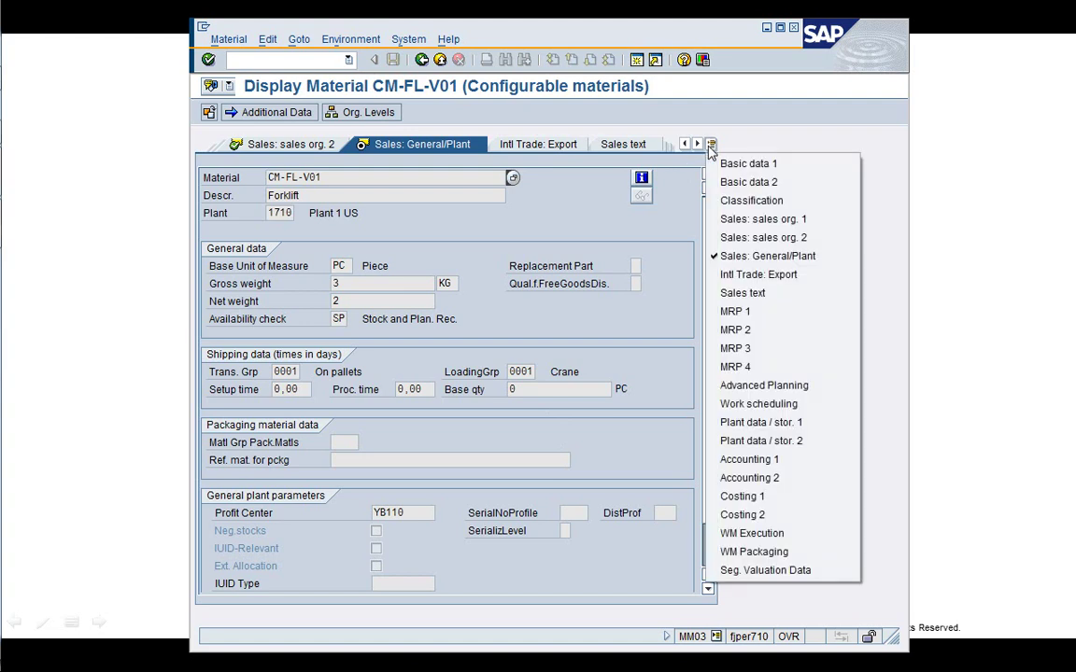
{"action": "left_click", "coordinate": [738, 311]}
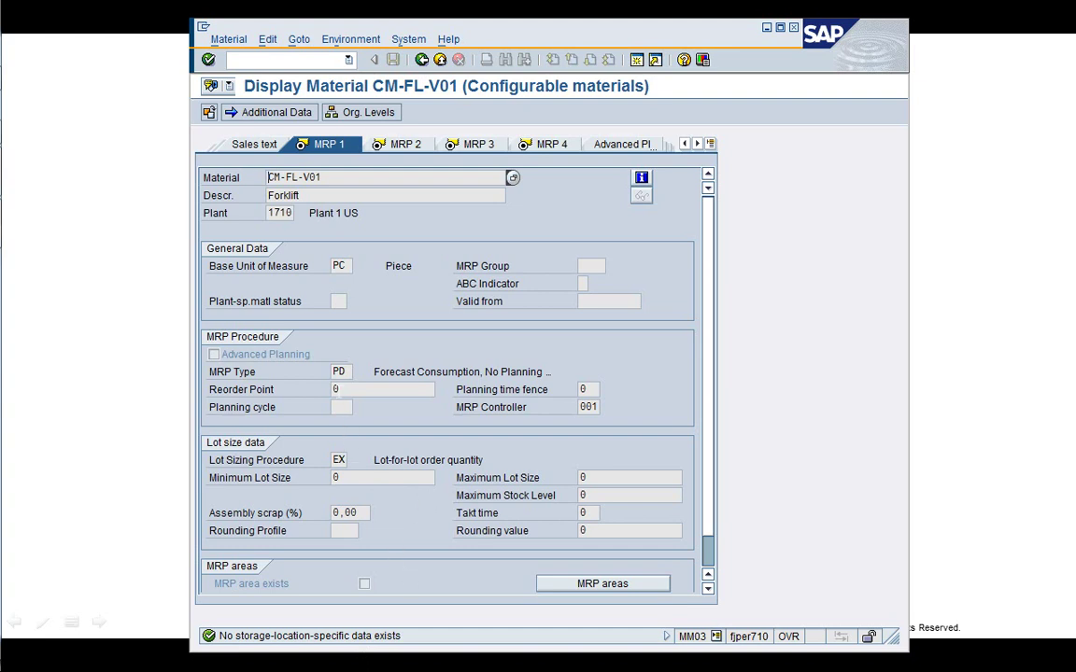
{"action": "left_click", "coordinate": [403, 146]}
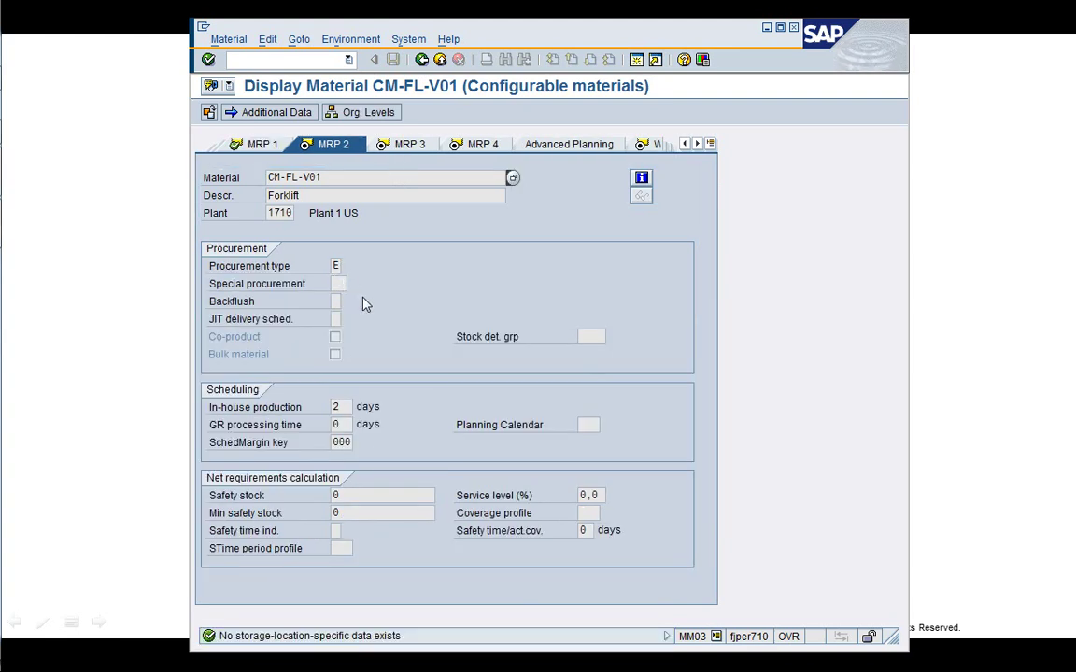
{"action": "left_click", "coordinate": [416, 146]}
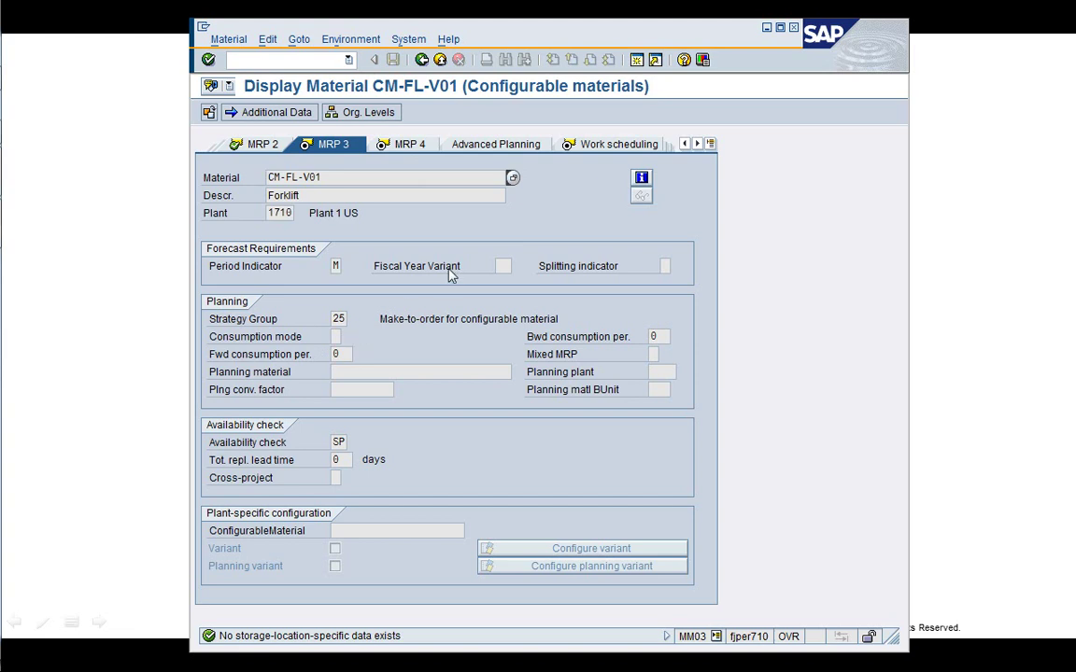
{"action": "left_click", "coordinate": [667, 265]}
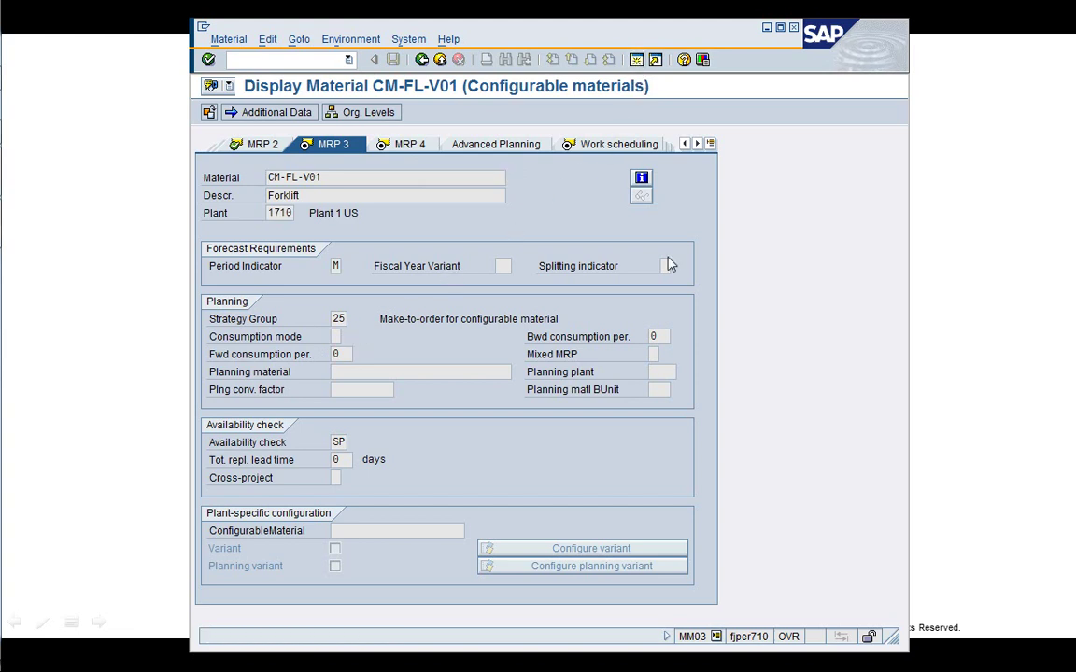
Start transaction OPPS in a new session and display the details of planning strategy 25, make-to-order for configurable material
{"action": "key", "text": "ctrl+n"}
{"action": "type", "text": "/"}
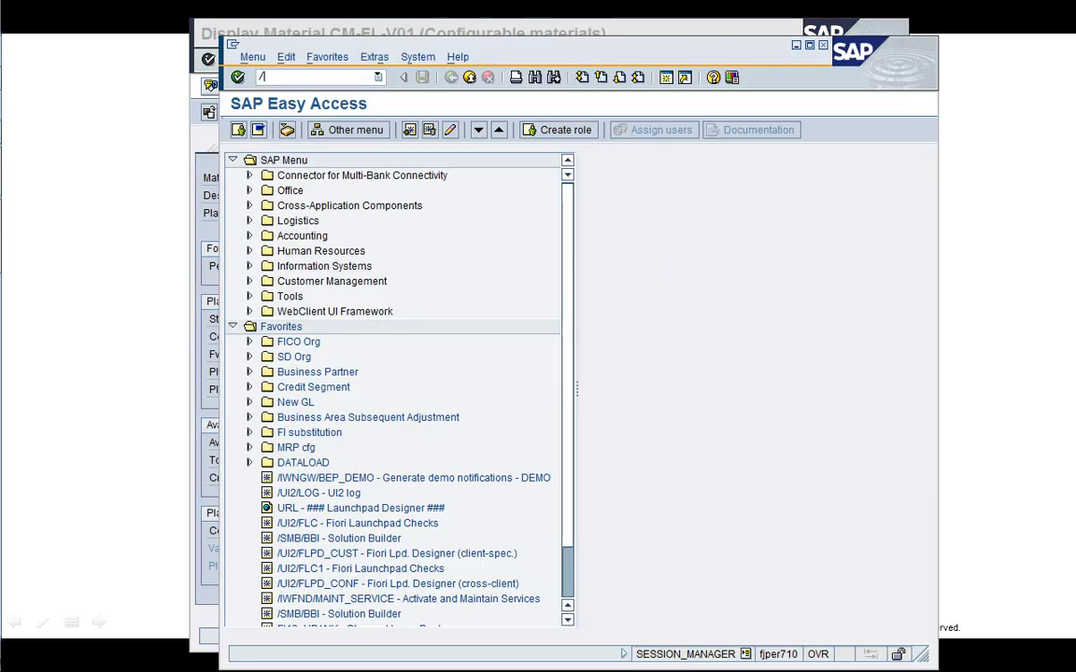
{"action": "type", "text": "nOPPS"}
{"action": "key", "text": "Return"}
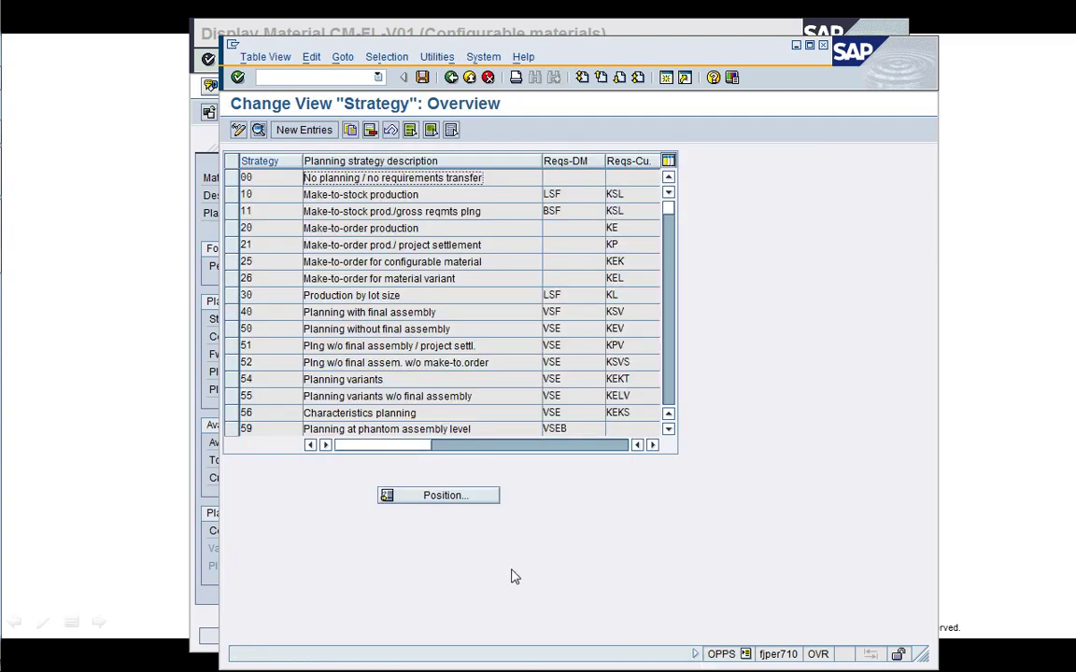
{"action": "double_click", "coordinate": [285, 267]}
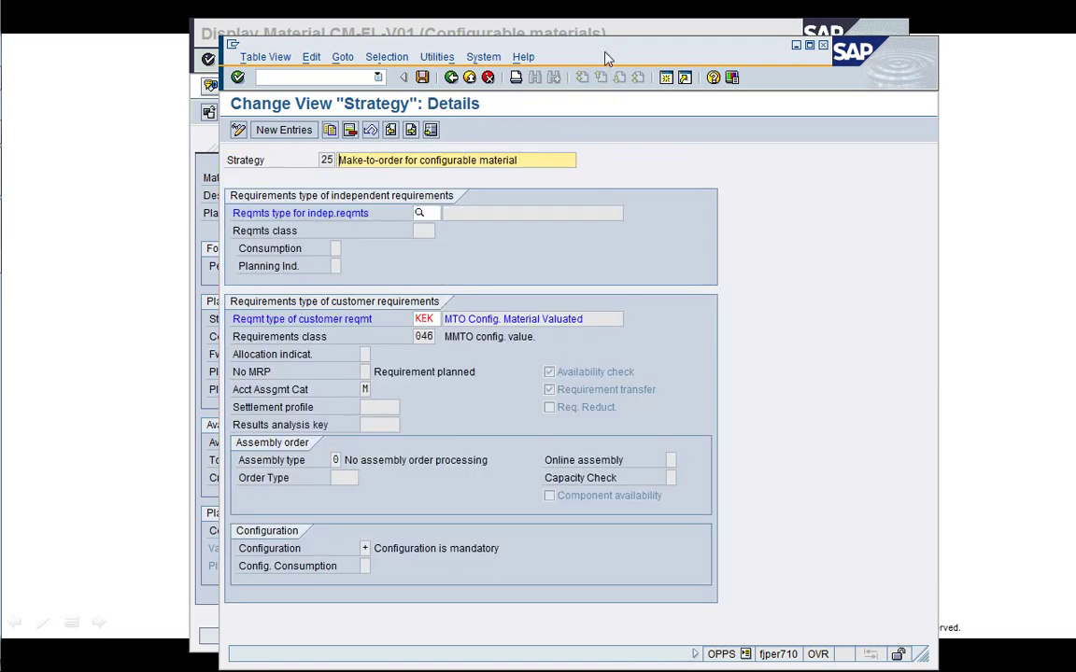
{"action": "mouse_move", "coordinate": [605, 59]}
{"action": "left_mouse_down"}
{"action": "mouse_move", "coordinate": [740, 45]}
{"action": "mouse_move", "coordinate": [618, 46]}
{"action": "left_mouse_up"}
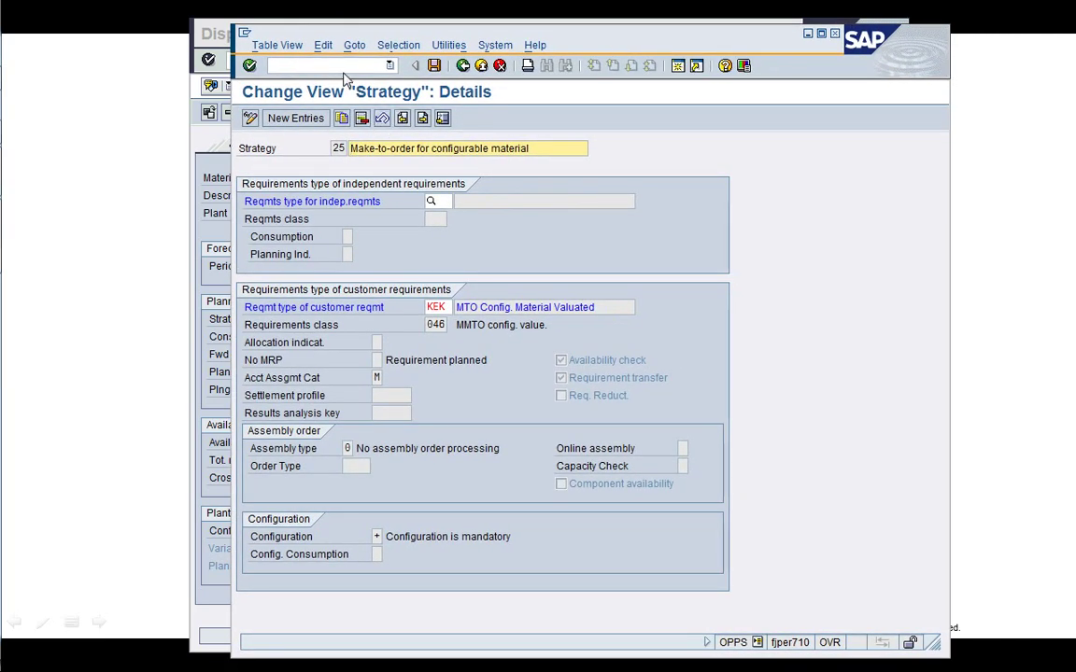
Open transaction OVZG in another session, display requirements class 046 and place its window beside the strategy details
{"action": "left_click", "coordinate": [271, 64]}
{"action": "type", "text": "/"}
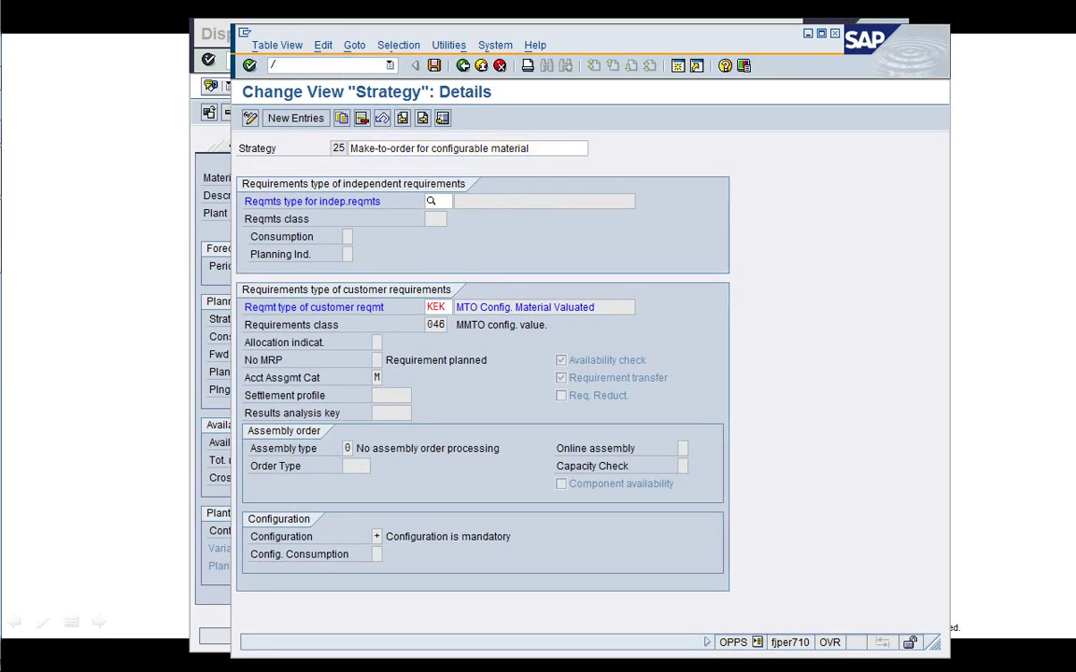
{"action": "type", "text": "oOV"}
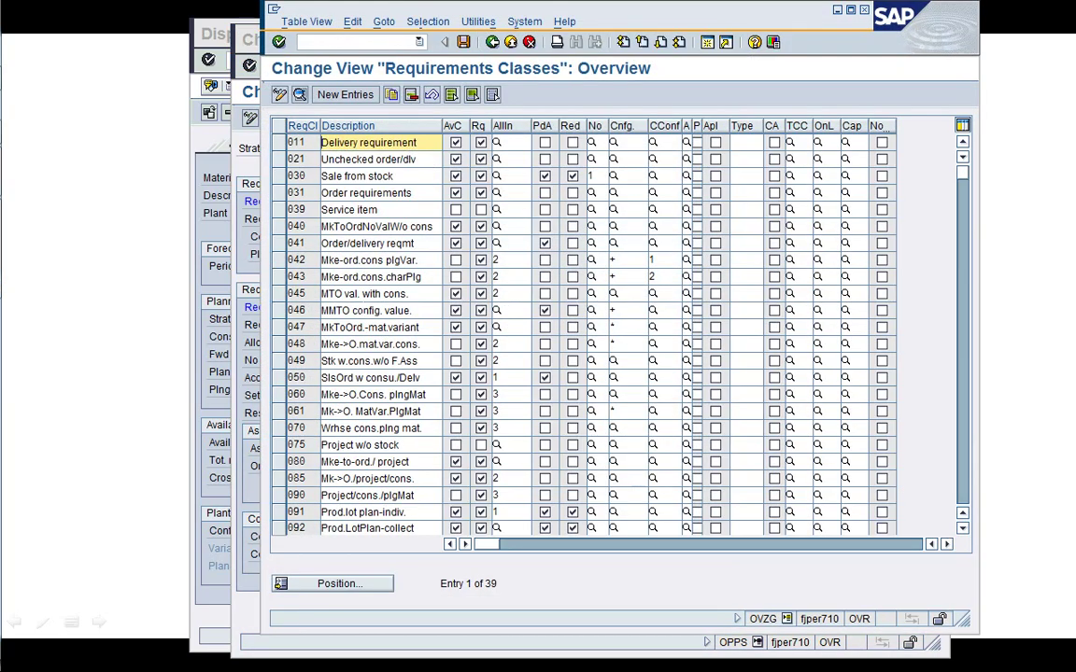
{"action": "double_click", "coordinate": [364, 310]}
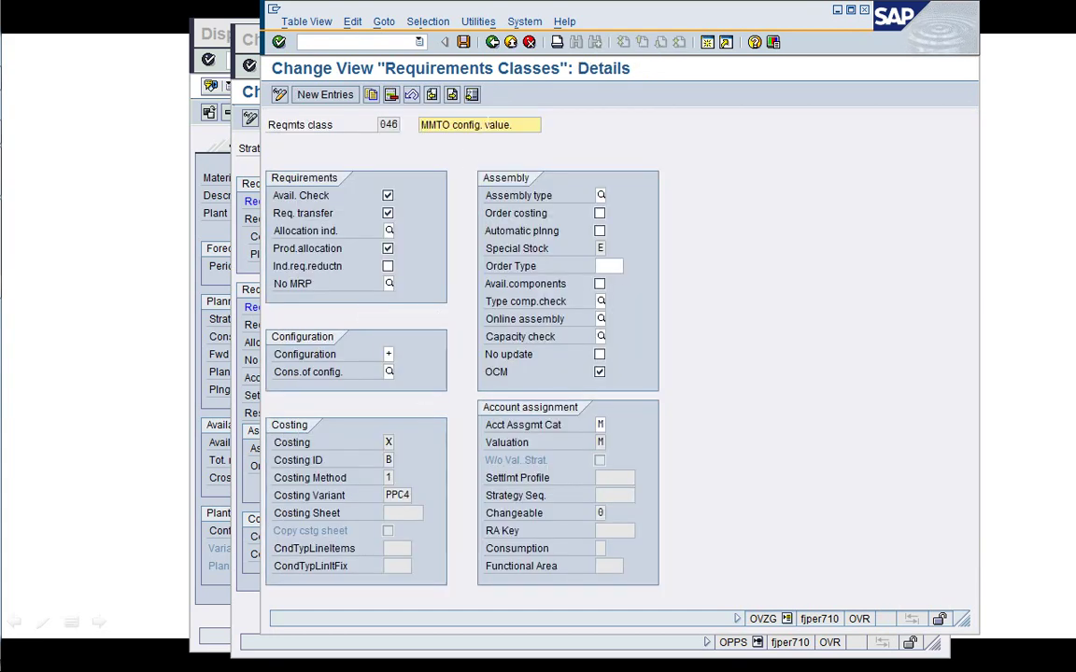
{"action": "left_click_drag", "start_coordinate": [587, 18], "coordinate": [870, 50]}
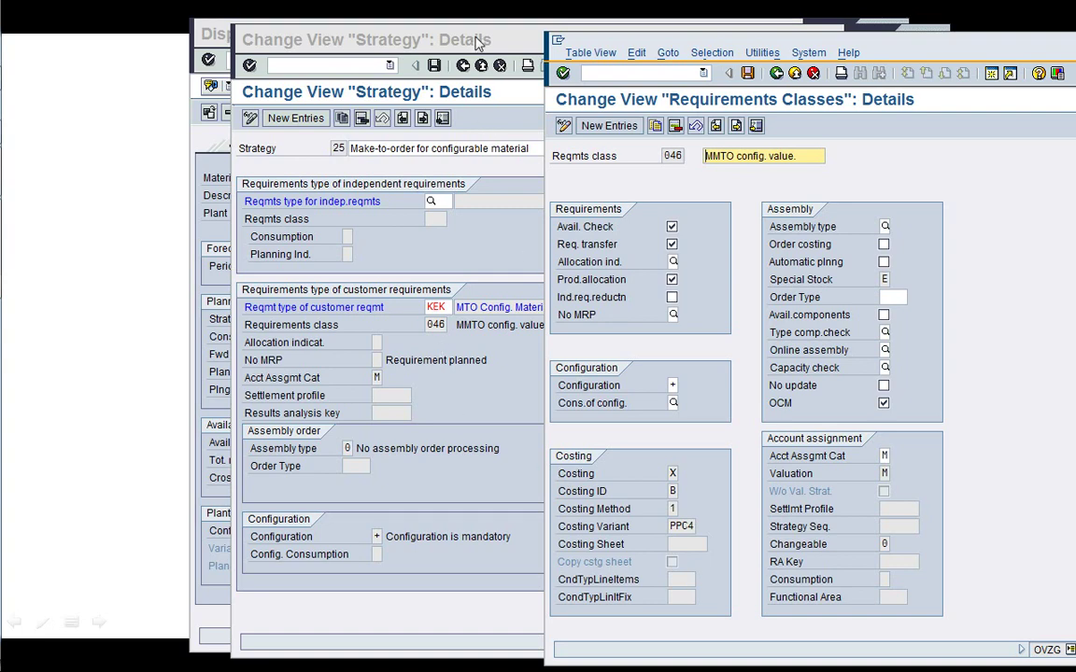
Reposition the strategy details and requirements class windows to compare strategy 25 with requirements class 046
{"action": "left_click_drag", "start_coordinate": [476, 41], "coordinate": [380, 53]}
{"action": "left_click", "coordinate": [925, 67]}
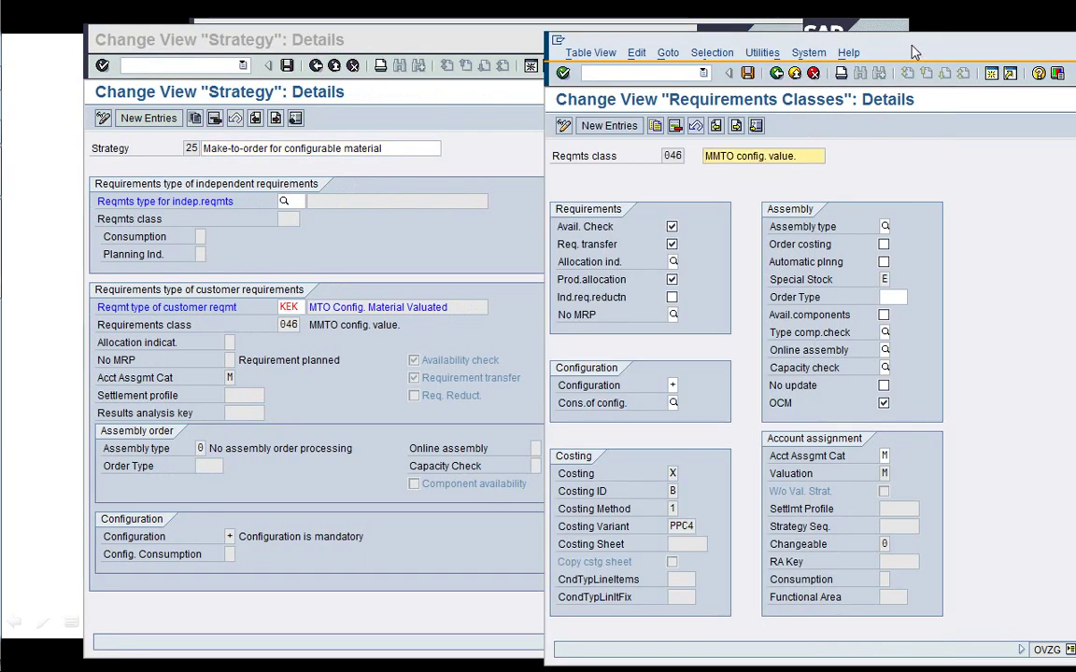
{"action": "left_click_drag", "start_coordinate": [913, 53], "coordinate": [657, 46]}
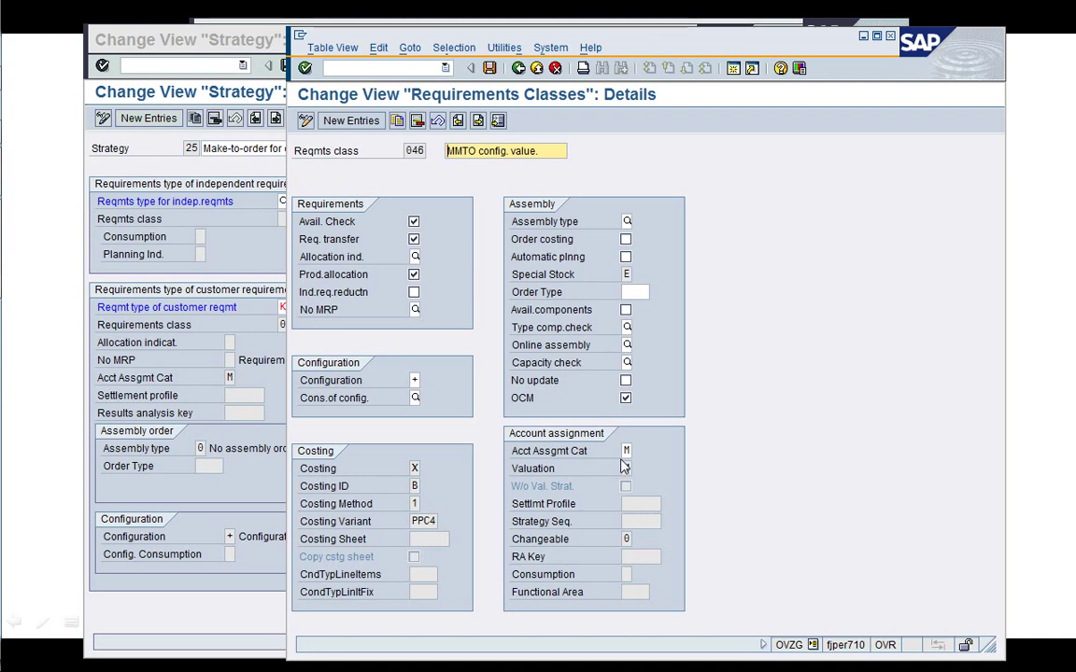
Leave the requirements class maintenance and open the SAP Customizing Implementation Guide with transaction SPRO
{"action": "left_click", "coordinate": [518, 68]}
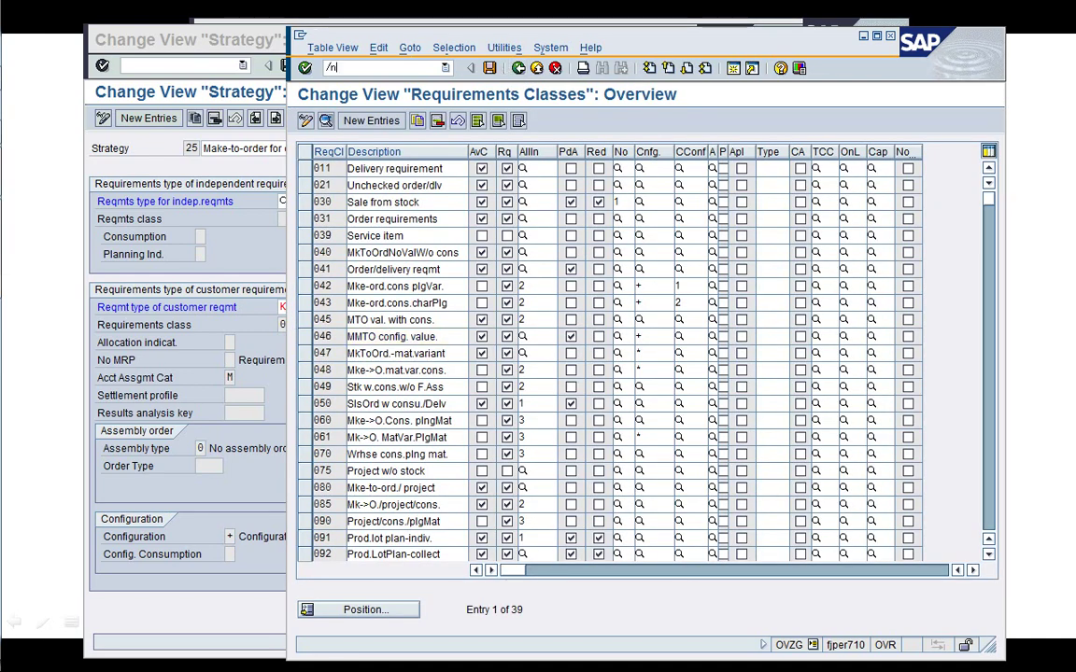
{"action": "type", "text": "/nSPRO"}
{"action": "key", "text": "Return"}
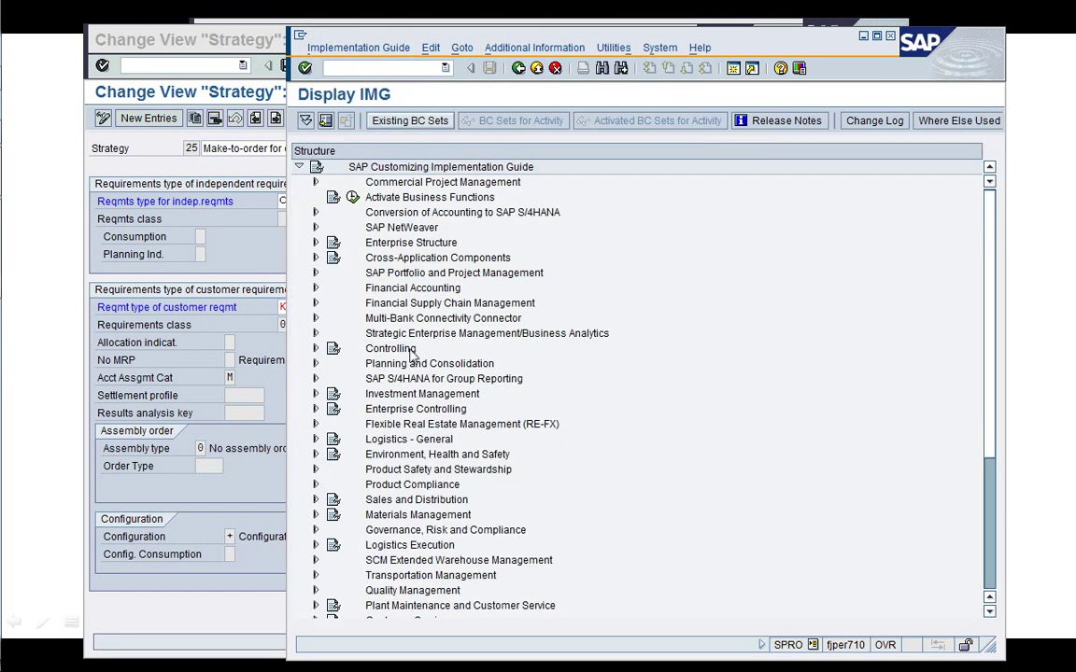
Expand Sales and Distribution and its Basic Functions node in the implementation guide
{"action": "key", "text": "Down"}
{"action": "key", "text": "Down"}
{"action": "key", "text": "Down"}
{"action": "key", "text": "Down"}
{"action": "key", "text": "Down"}
{"action": "key", "text": "Down"}
{"action": "key", "text": "Down"}
{"action": "key", "text": "Down"}
{"action": "key", "text": "Down"}
{"action": "key", "text": "Down"}
{"action": "key", "text": "Down"}
{"action": "key", "text": "Down"}
{"action": "key", "text": "Down"}
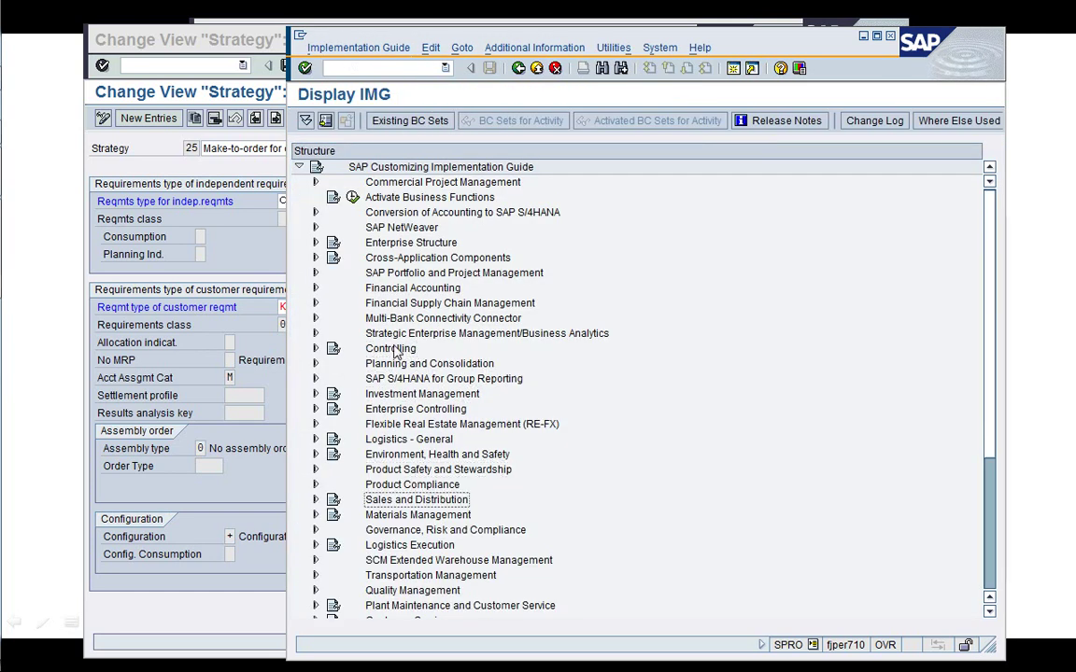
{"action": "key", "text": "Right"}
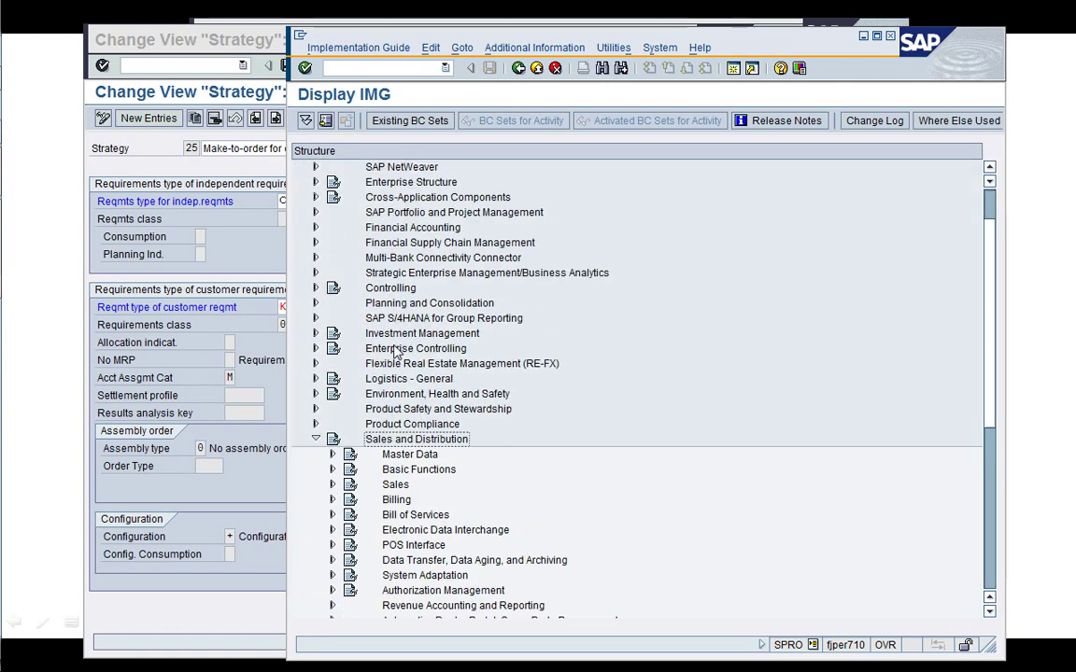
{"action": "key", "text": "Down"}
{"action": "key", "text": "Down"}
{"action": "key", "text": "Right"}
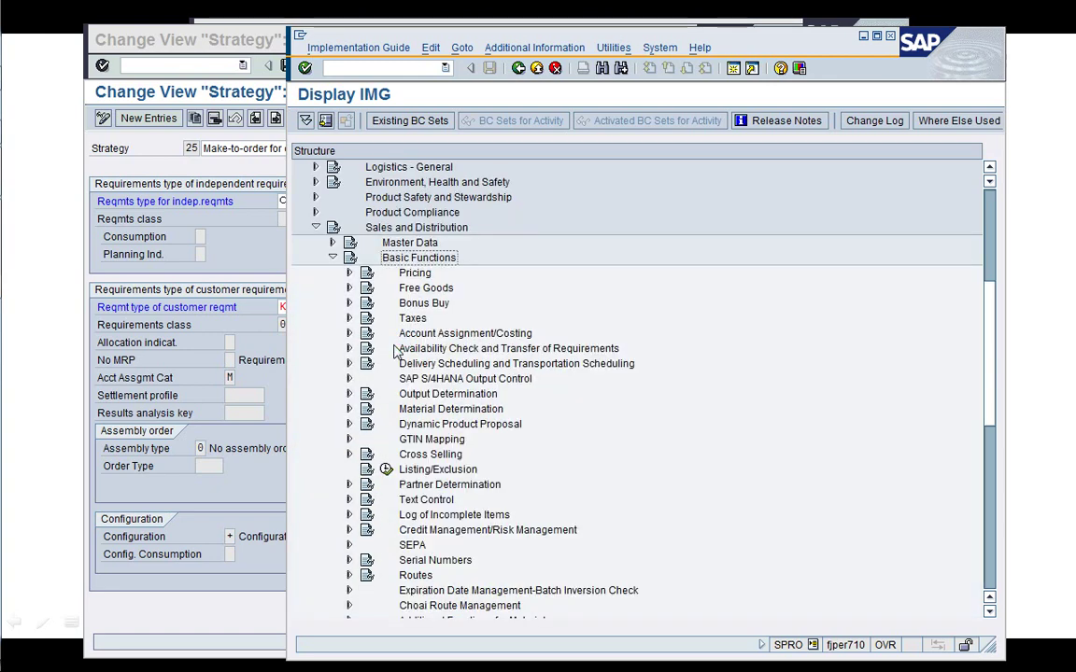
Expand Availability Check and Transfer of Requirements, including its Transfer of Requirements activities
{"action": "key", "text": "Down"}
{"action": "key", "text": "Down"}
{"action": "key", "text": "Down"}
{"action": "key", "text": "Down"}
{"action": "key", "text": "Down"}
{"action": "key", "text": "Down"}
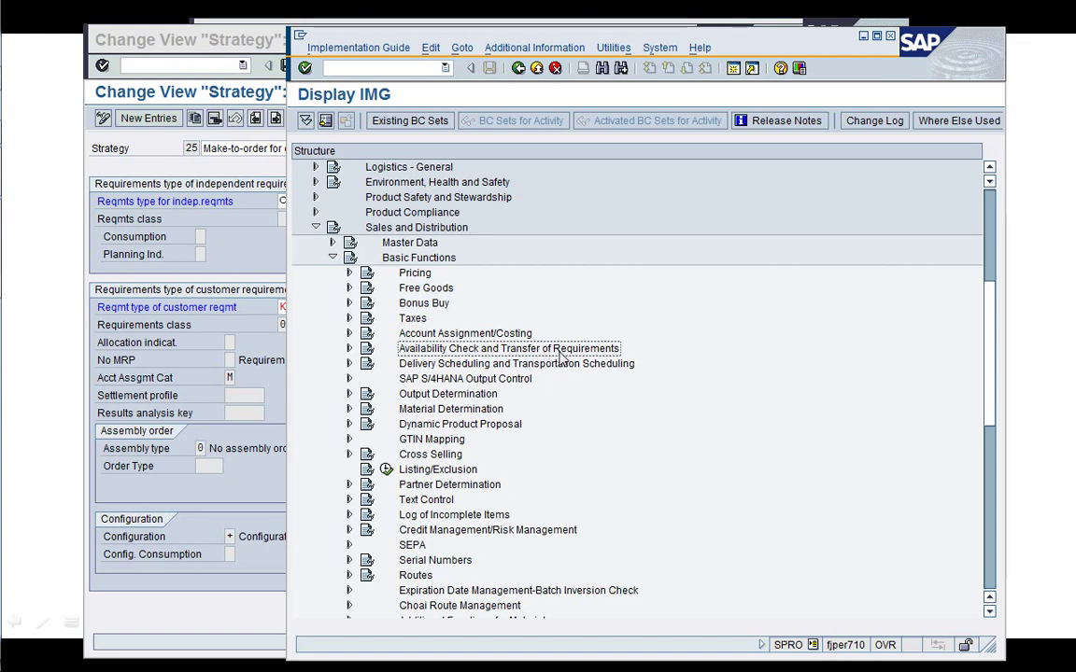
{"action": "left_click", "coordinate": [349, 349]}
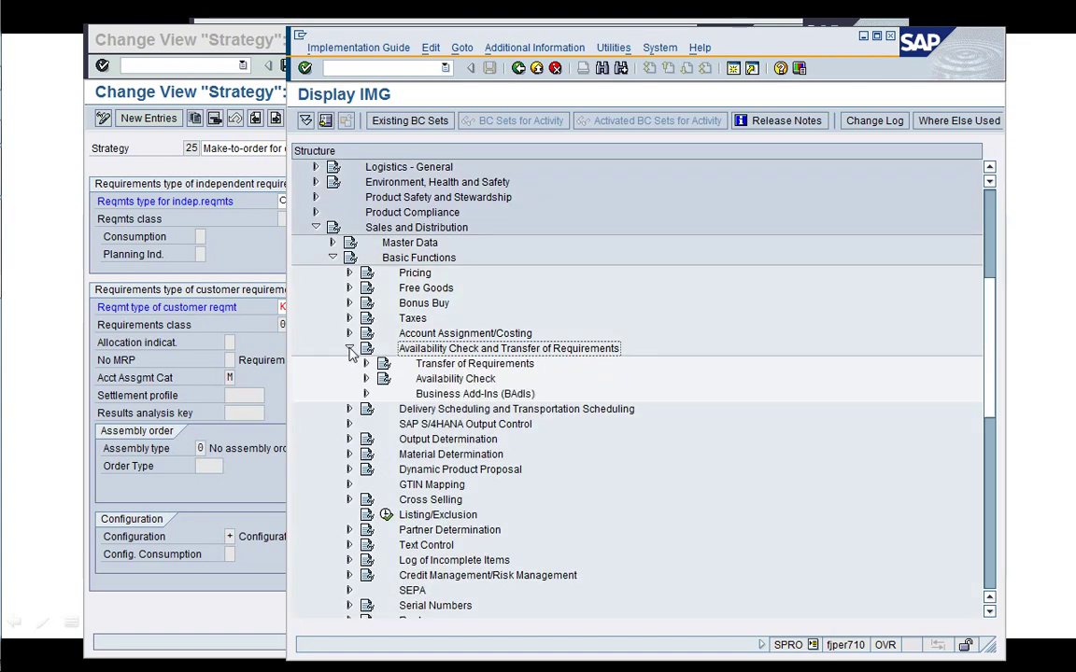
{"action": "left_click", "coordinate": [365, 364]}
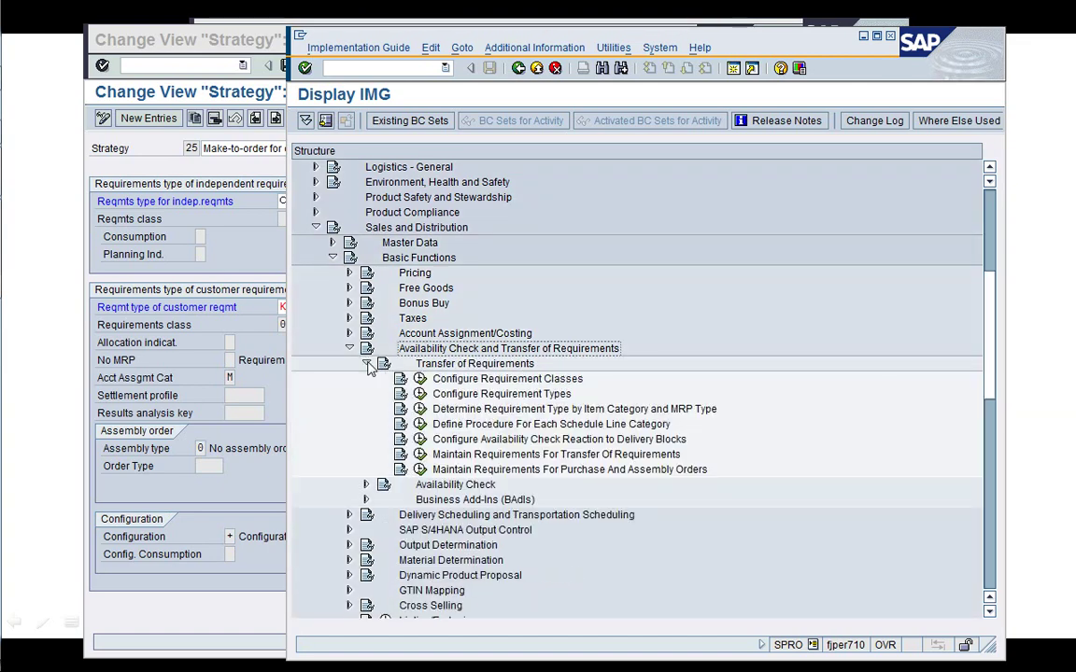
Open the Configure Requirement Types activity and examine which requirements class is assigned to type KEK
{"action": "left_click", "coordinate": [458, 395]}
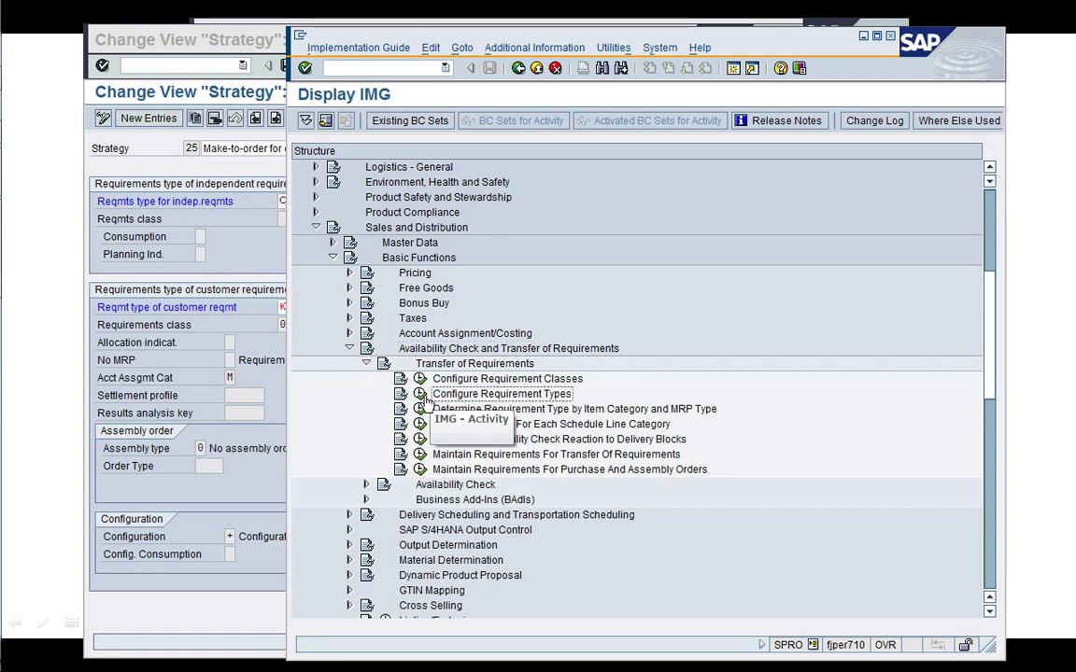
{"action": "left_click", "coordinate": [420, 393]}
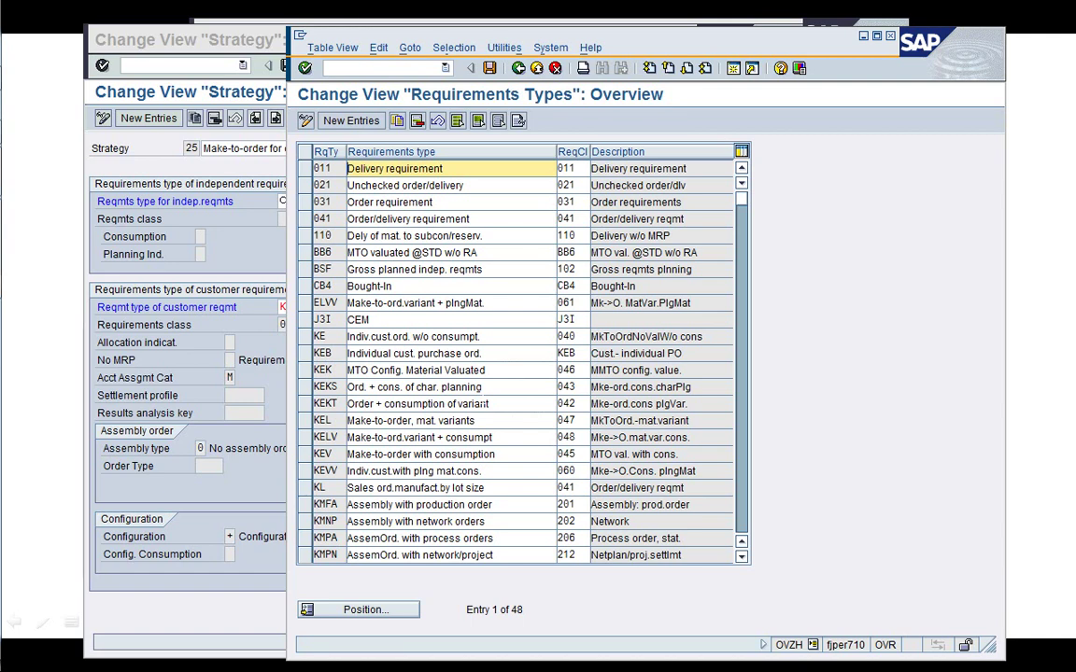
{"action": "left_click_drag", "start_coordinate": [485, 39], "coordinate": [508, 37]}
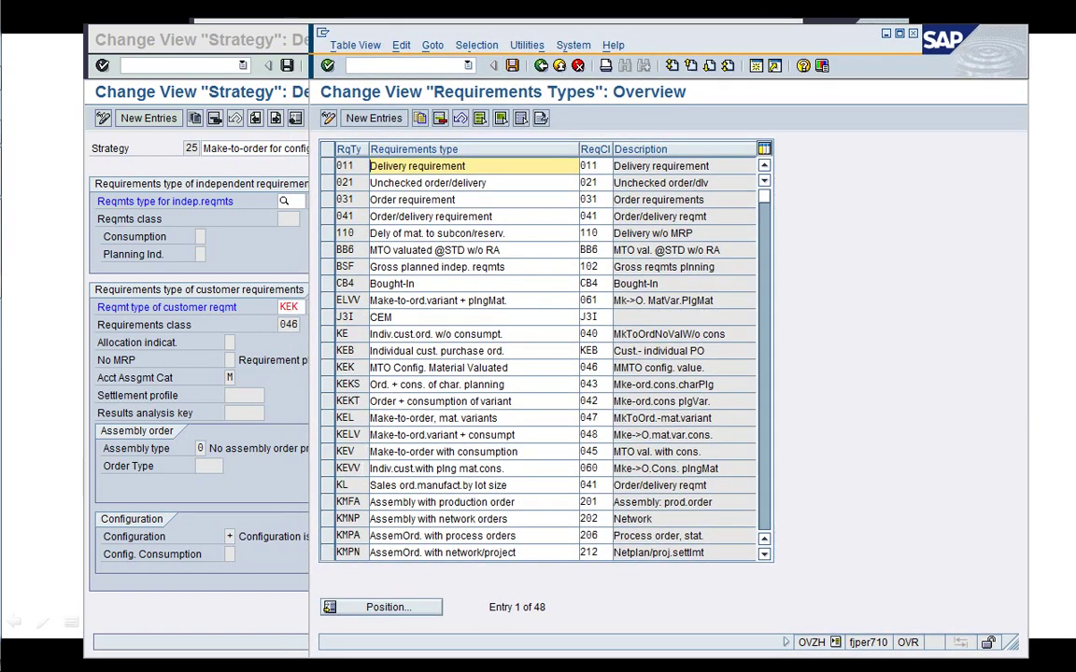
{"action": "left_click", "coordinate": [351, 367]}
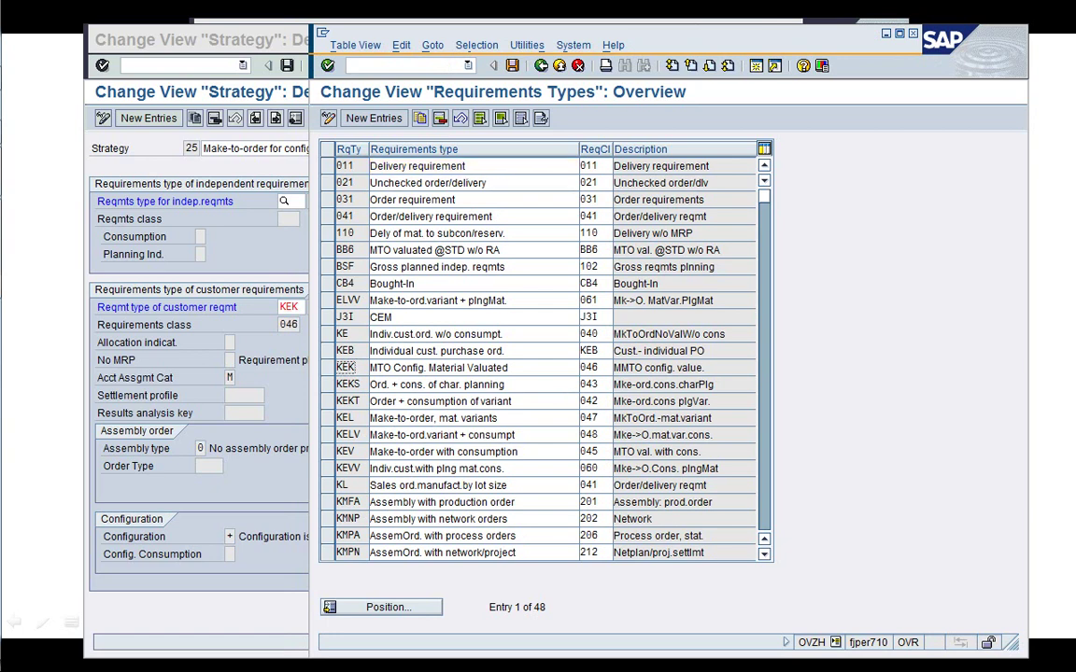
Return to the guide, open Configure Requirement Classes and display the details of class 046
{"action": "left_click", "coordinate": [539, 66]}
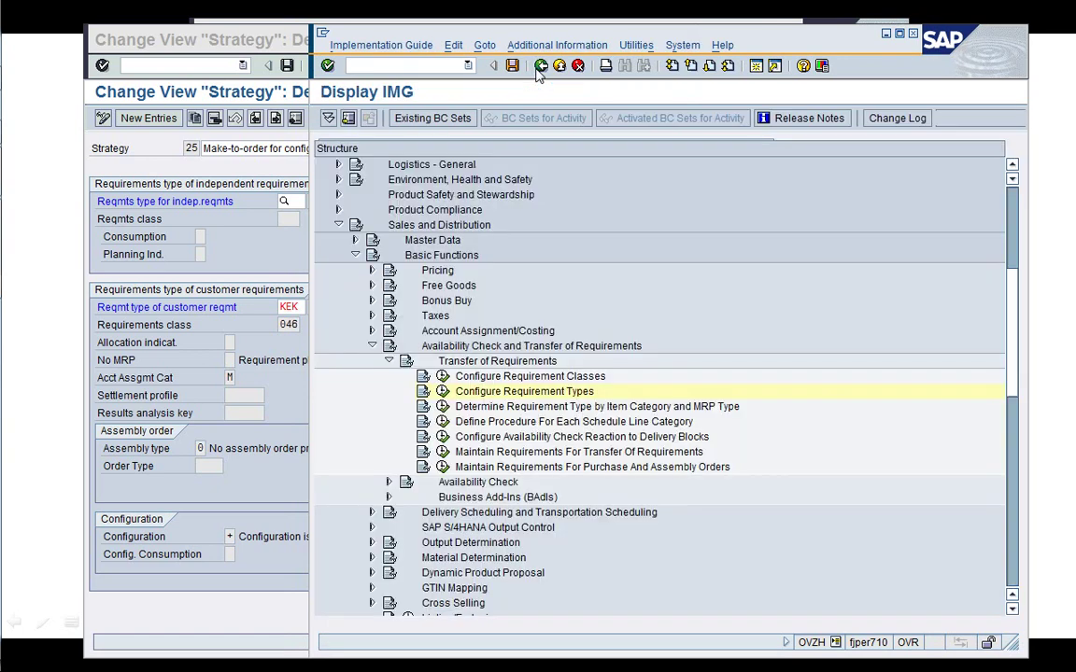
{"action": "left_click", "coordinate": [443, 377]}
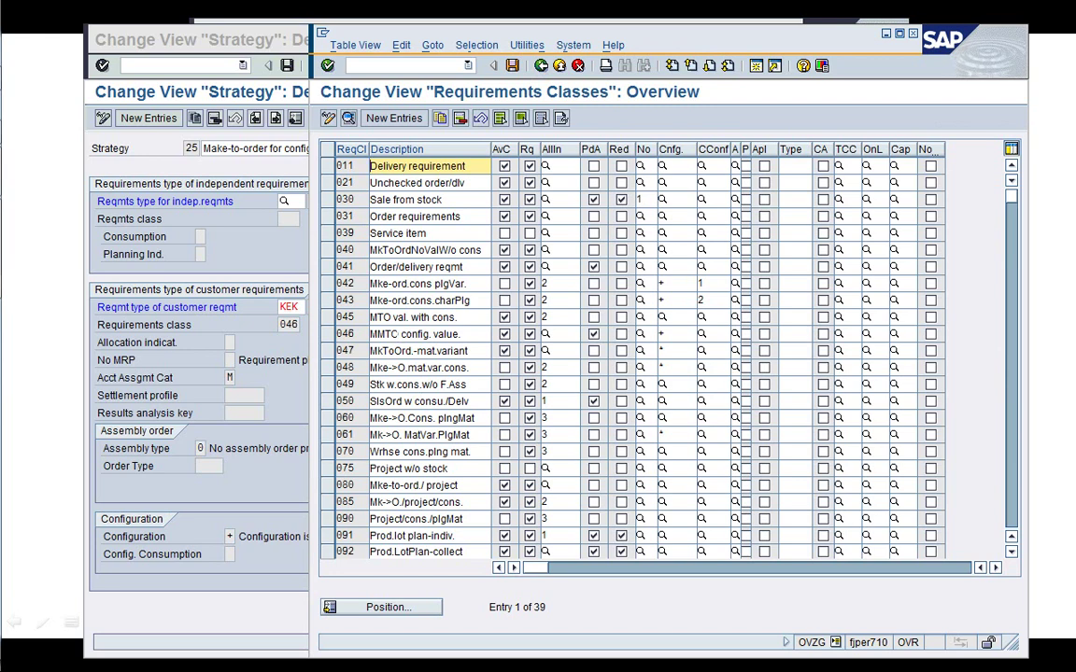
{"action": "double_click", "coordinate": [401, 333]}
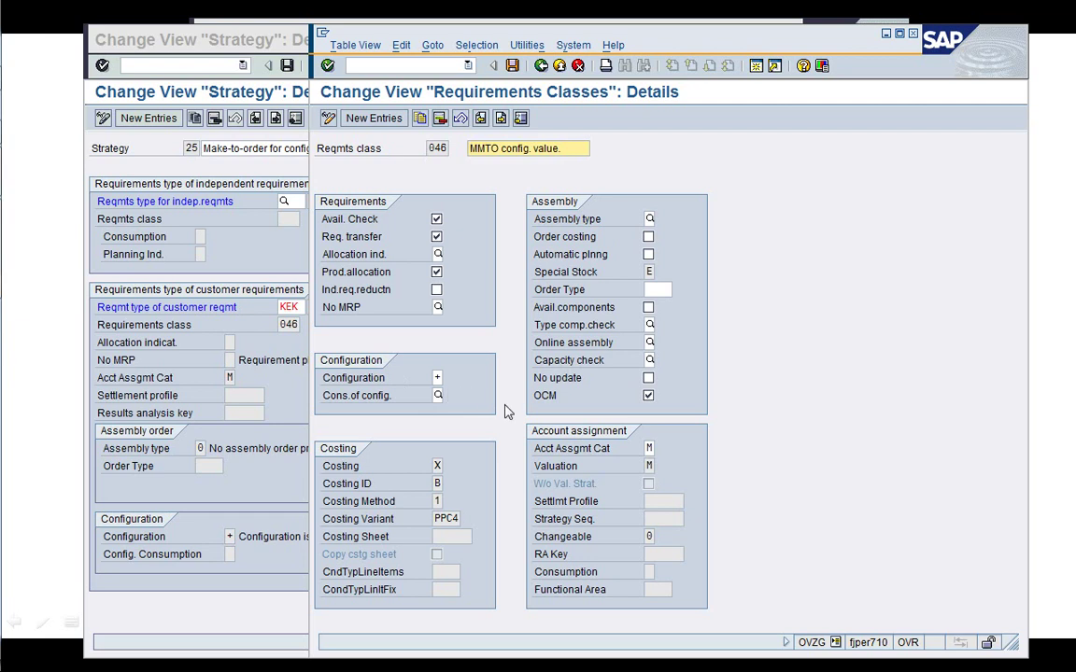
Review the possible entries for class 046's Configuration indicator and return to the implementation guide
{"action": "left_click", "coordinate": [442, 377]}
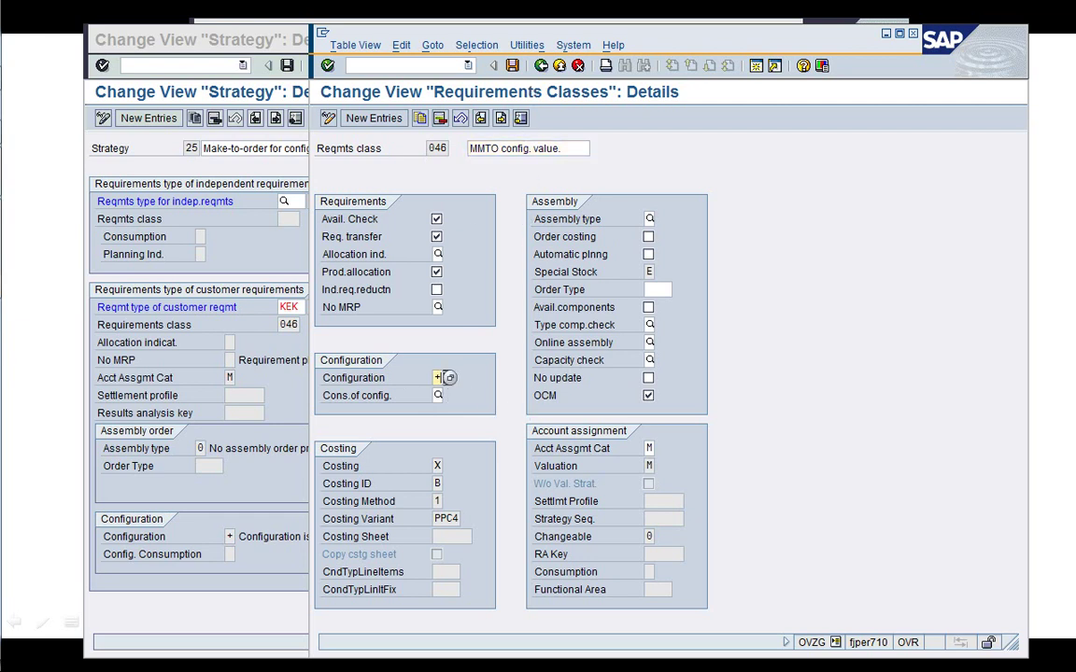
{"action": "left_click", "coordinate": [449, 378]}
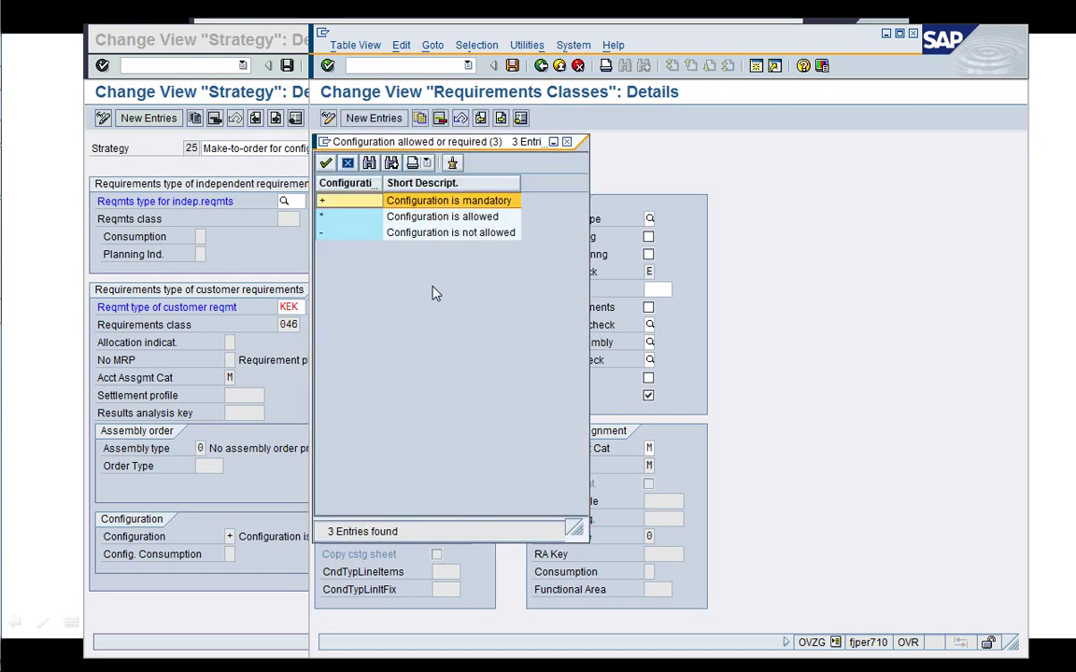
{"action": "left_click", "coordinate": [347, 164]}
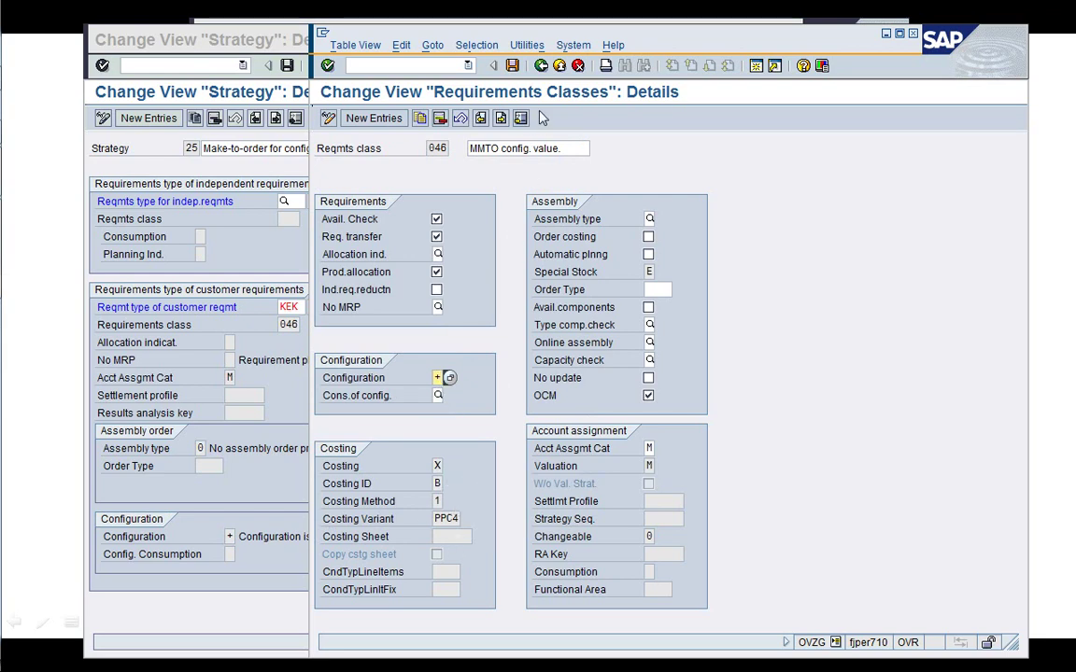
{"action": "key", "text": "F3"}
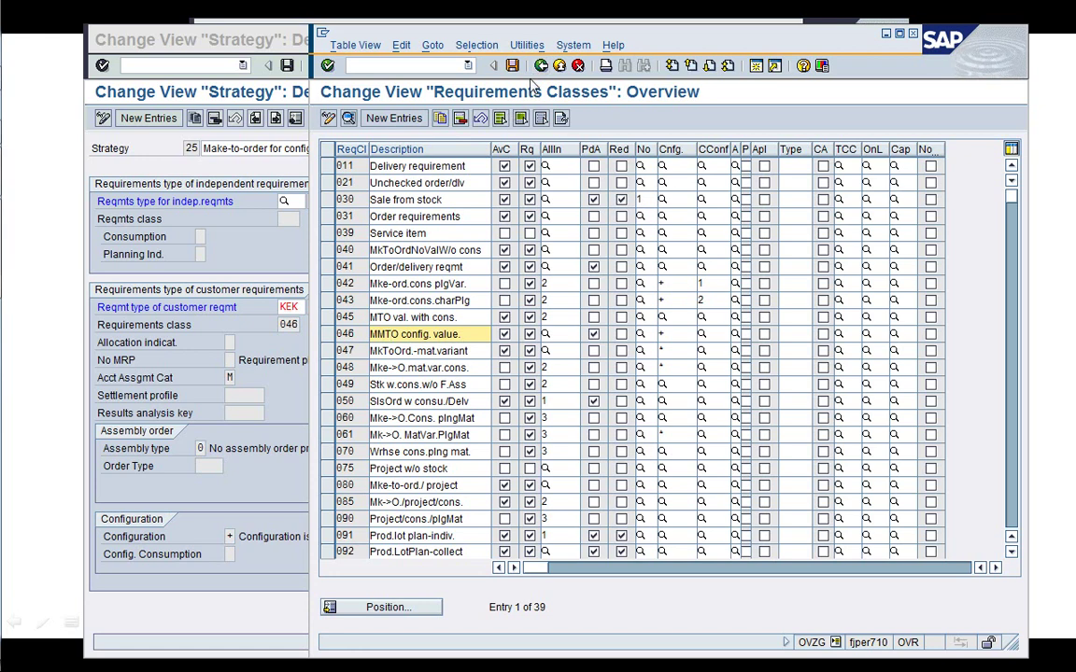
{"action": "key", "text": "F3"}
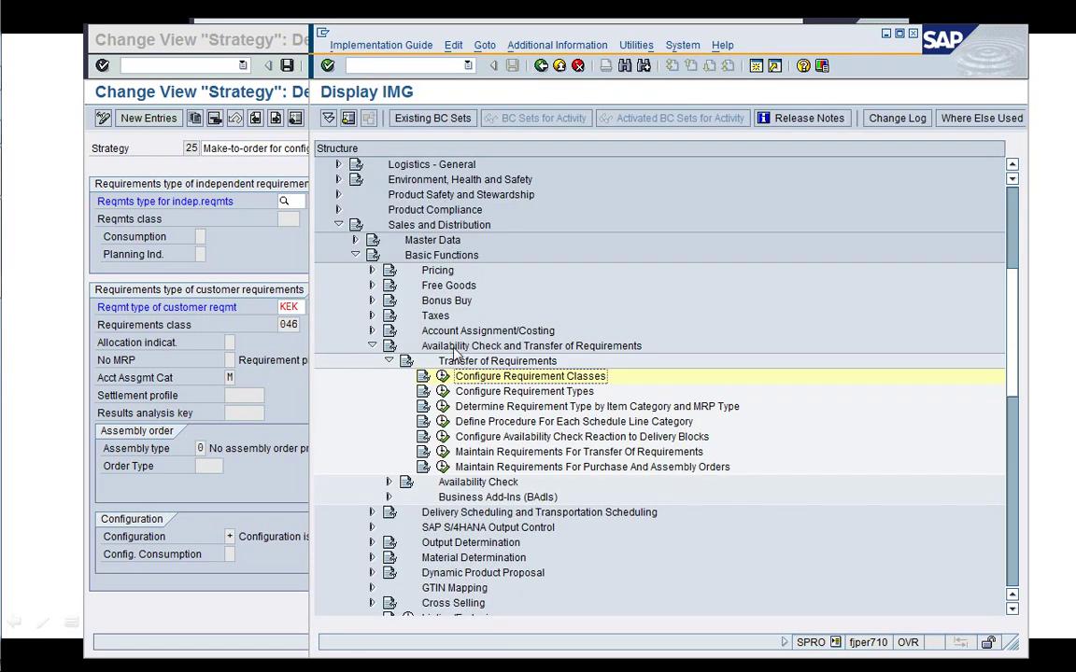
Open Maintain Requirements Classes For Costing/Account Assignment under Account Assignment/Costing and display the details of class 046
{"action": "left_click", "coordinate": [370, 332]}
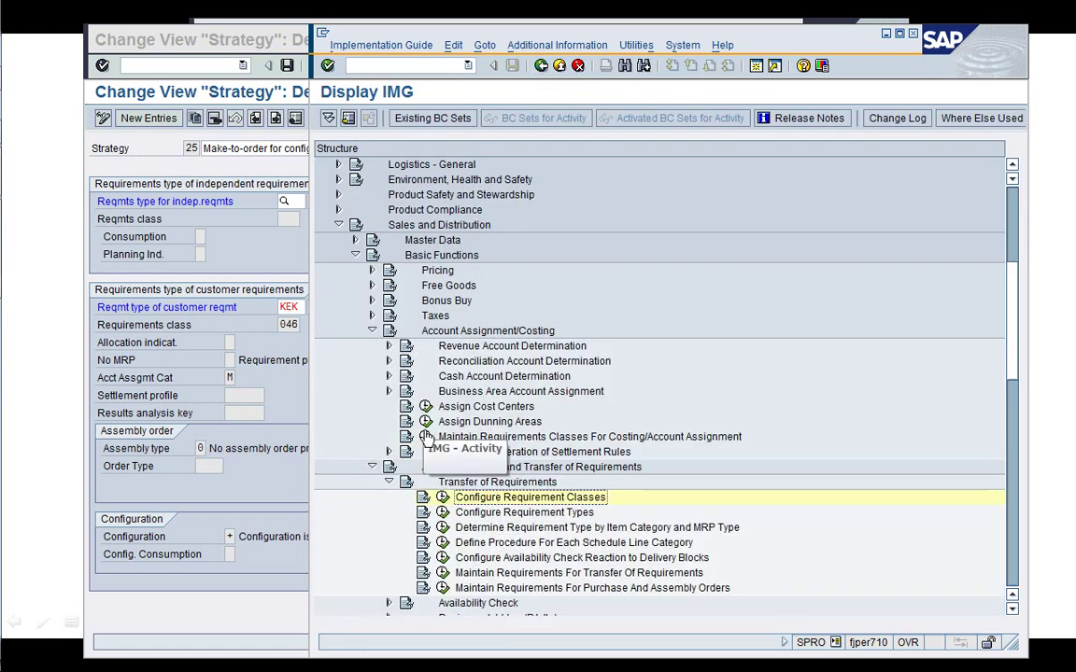
{"action": "left_click", "coordinate": [467, 436]}
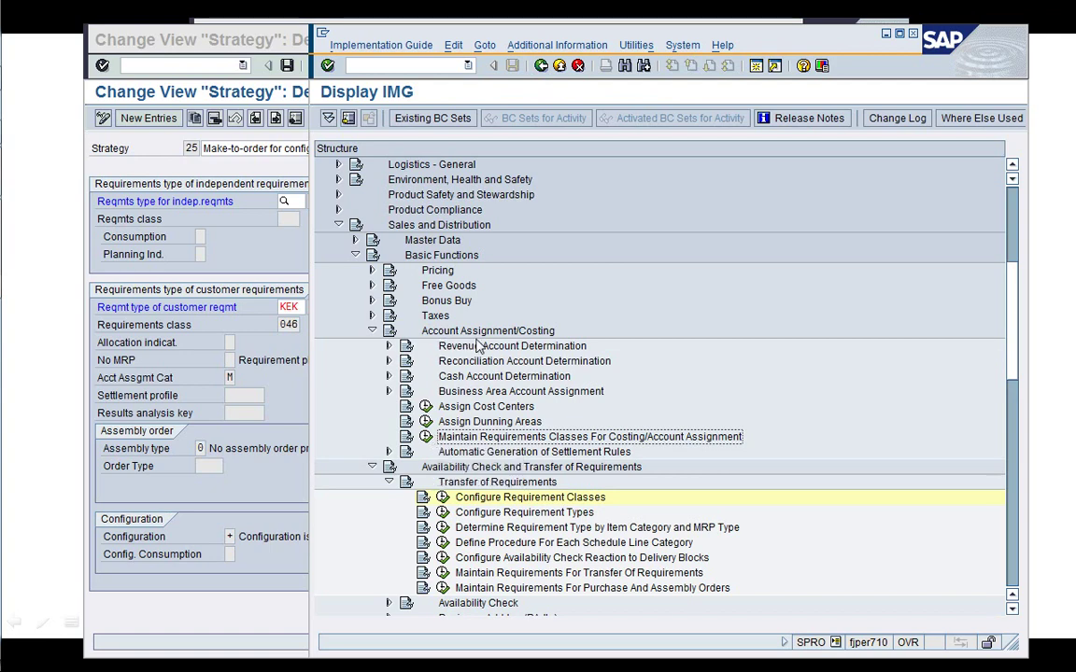
{"action": "left_click", "coordinate": [426, 437]}
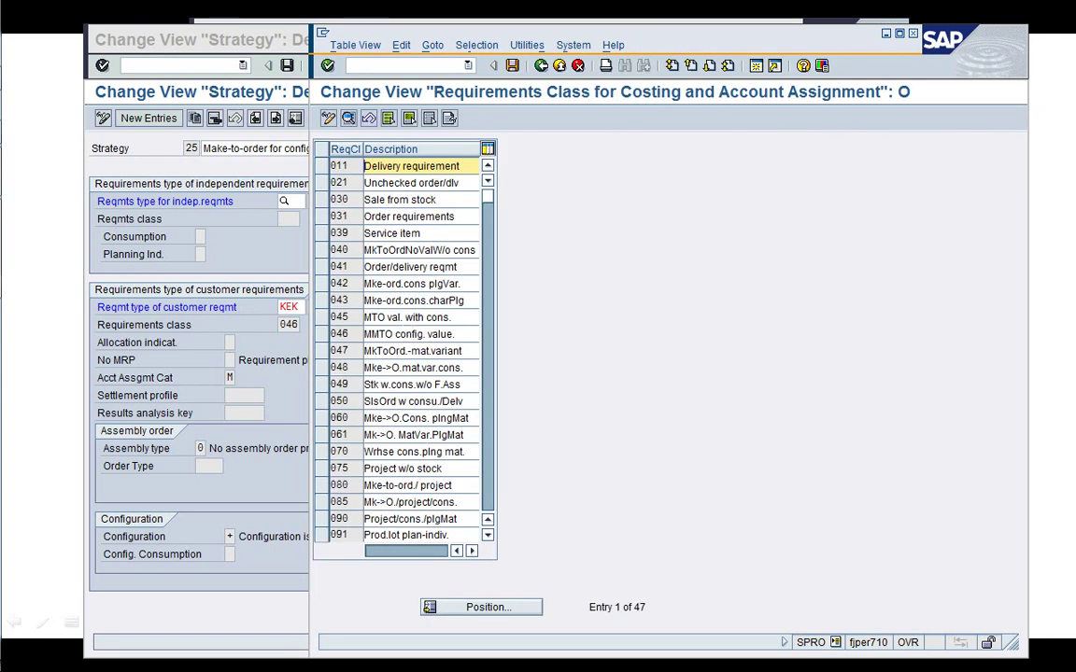
{"action": "left_click", "coordinate": [394, 333]}
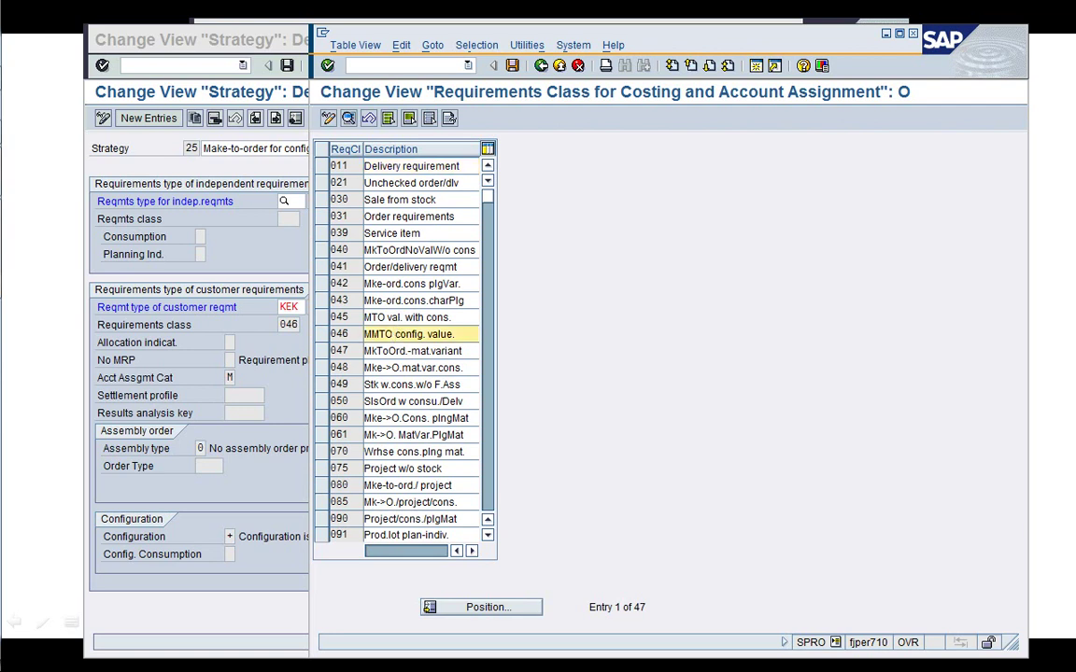
{"action": "double_click", "coordinate": [394, 336]}
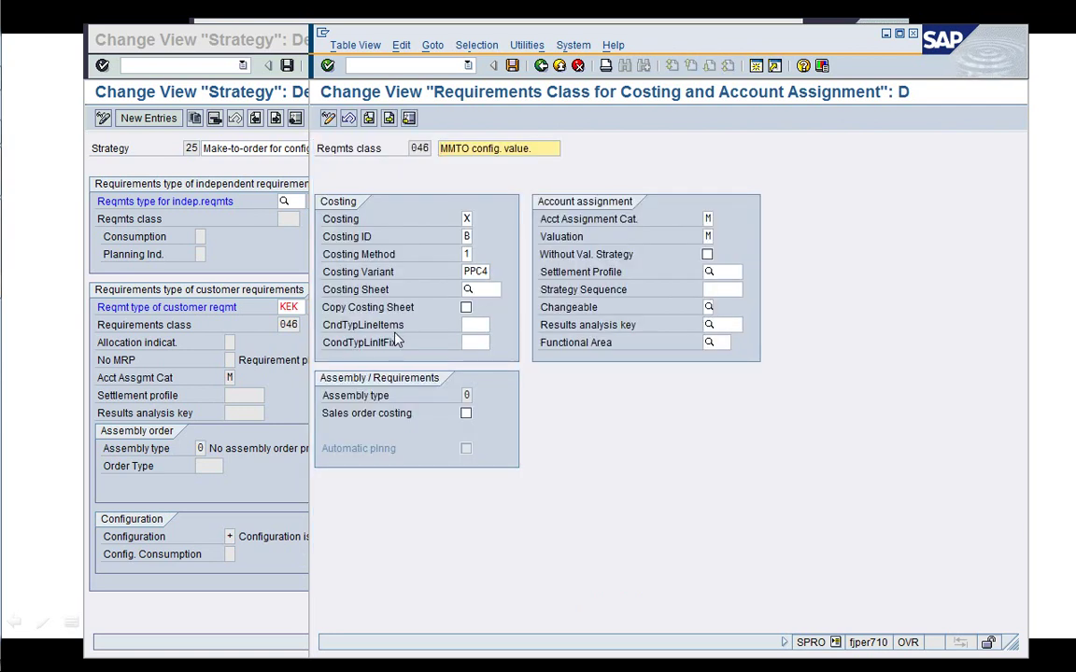
Set the account assignment category of requirements class 046 to E, Ind. cust. w. KD-CO
{"action": "left_click", "coordinate": [708, 219]}
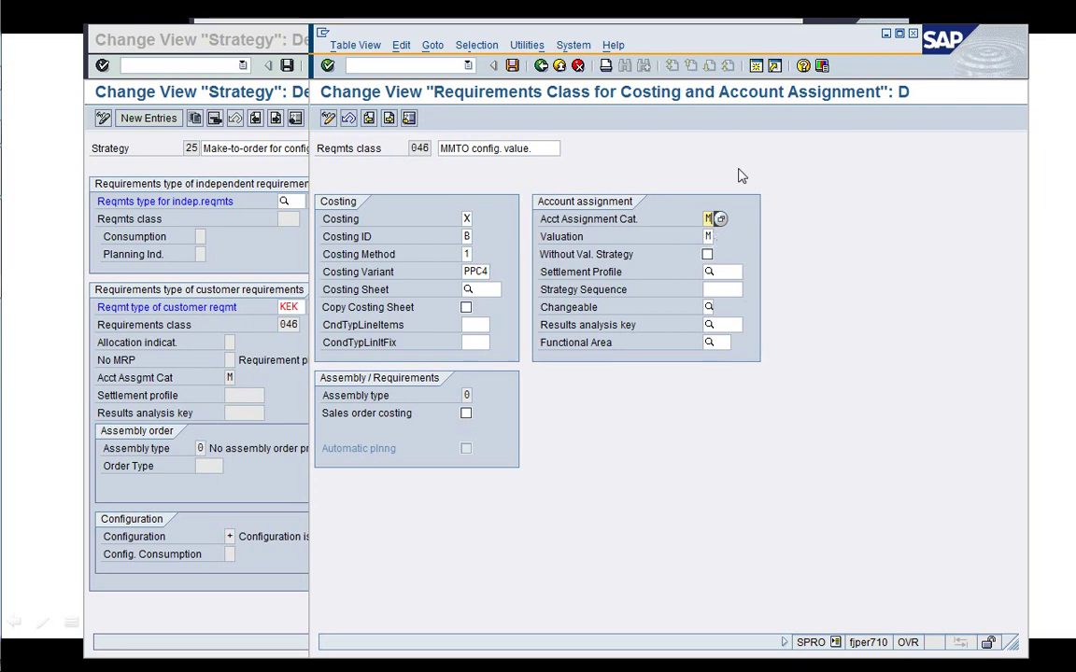
{"action": "left_click", "coordinate": [719, 218]}
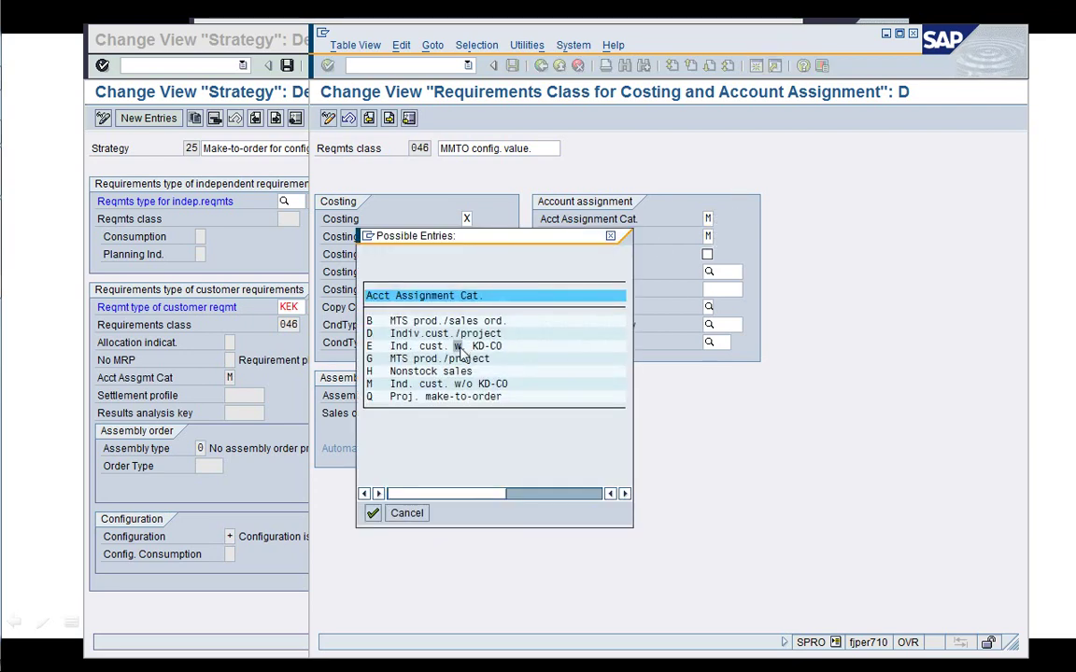
{"action": "left_click", "coordinate": [510, 347]}
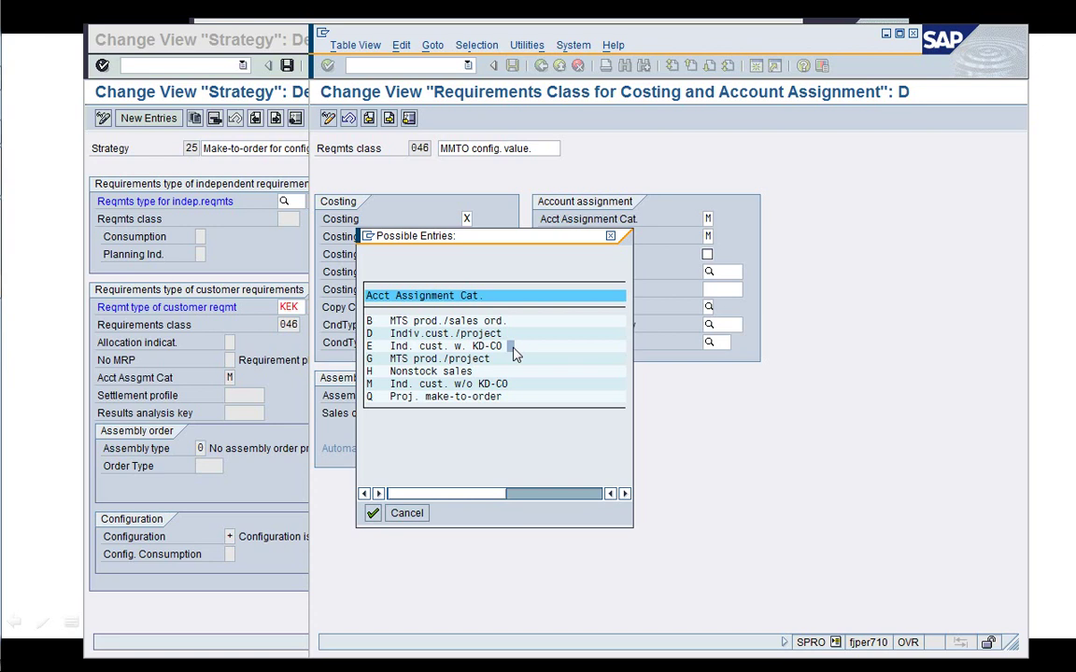
{"action": "double_click", "coordinate": [512, 347]}
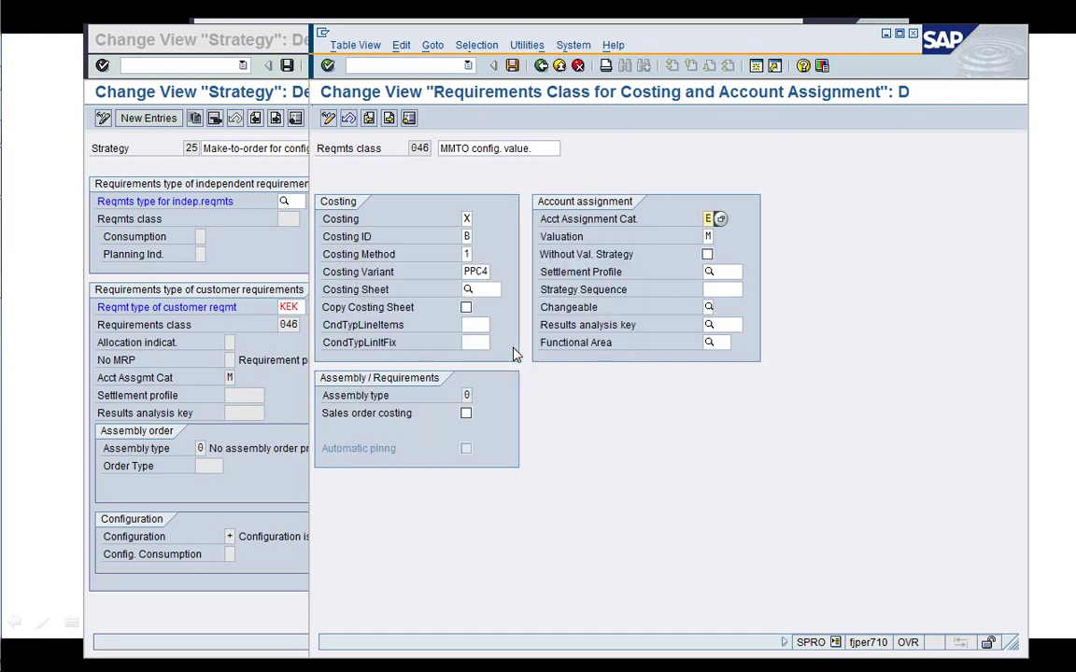
{"action": "key", "text": "Return"}
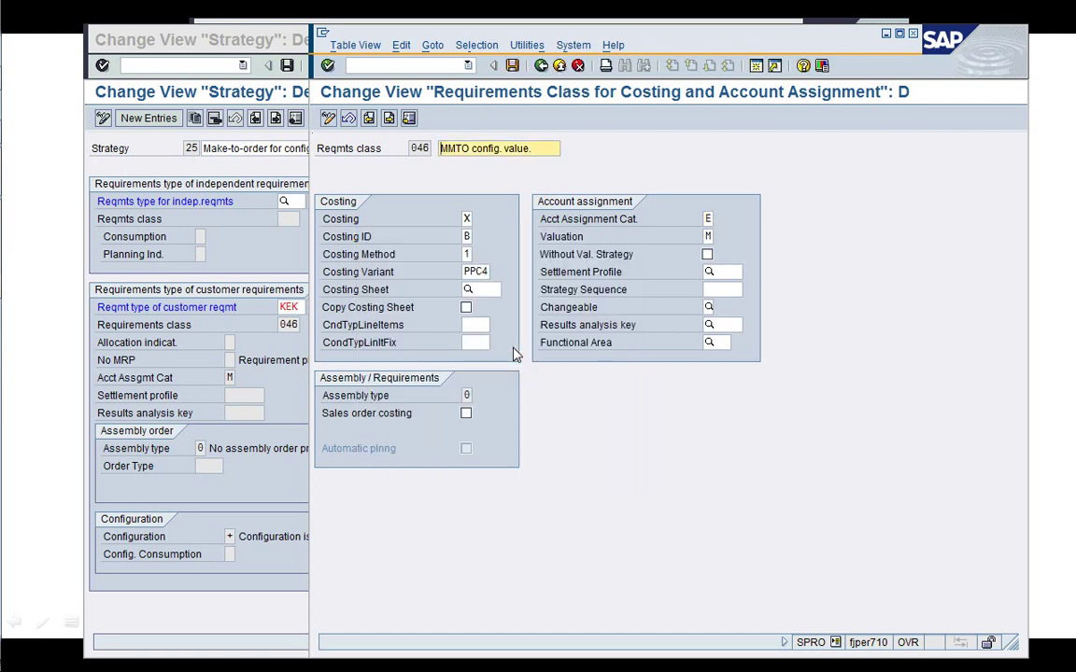
Enter SD1 as the settlement profile for requirements class 046
{"action": "left_click", "coordinate": [721, 271]}
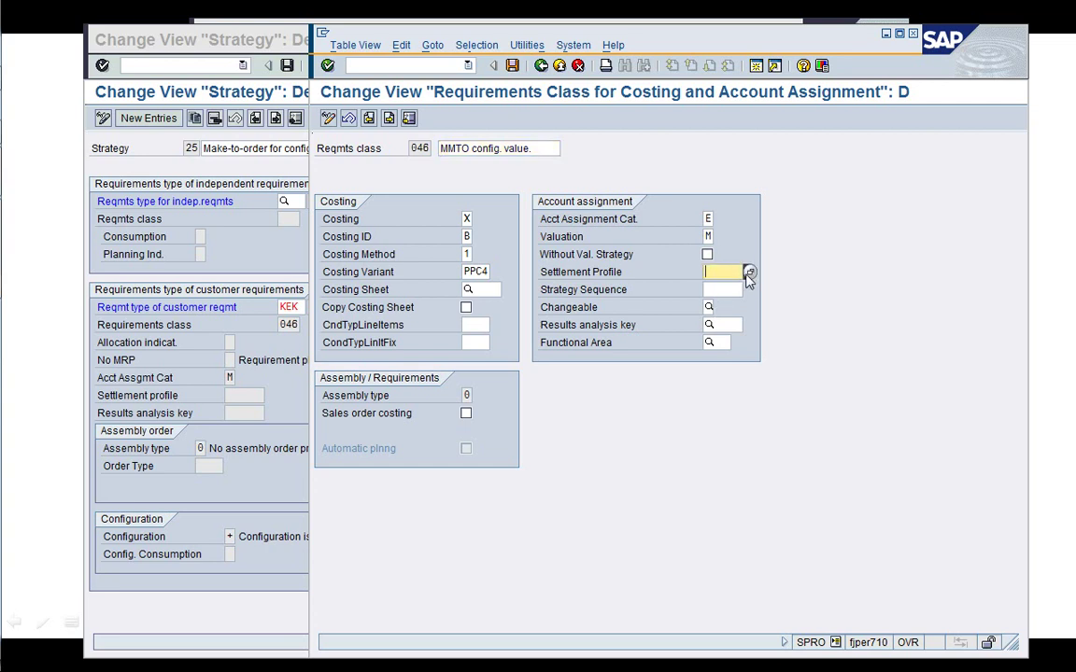
{"action": "type", "text": "S"}
{"action": "key", "text": "Return"}
{"action": "left_click", "coordinate": [728, 272]}
{"action": "type", "text": "D1"}
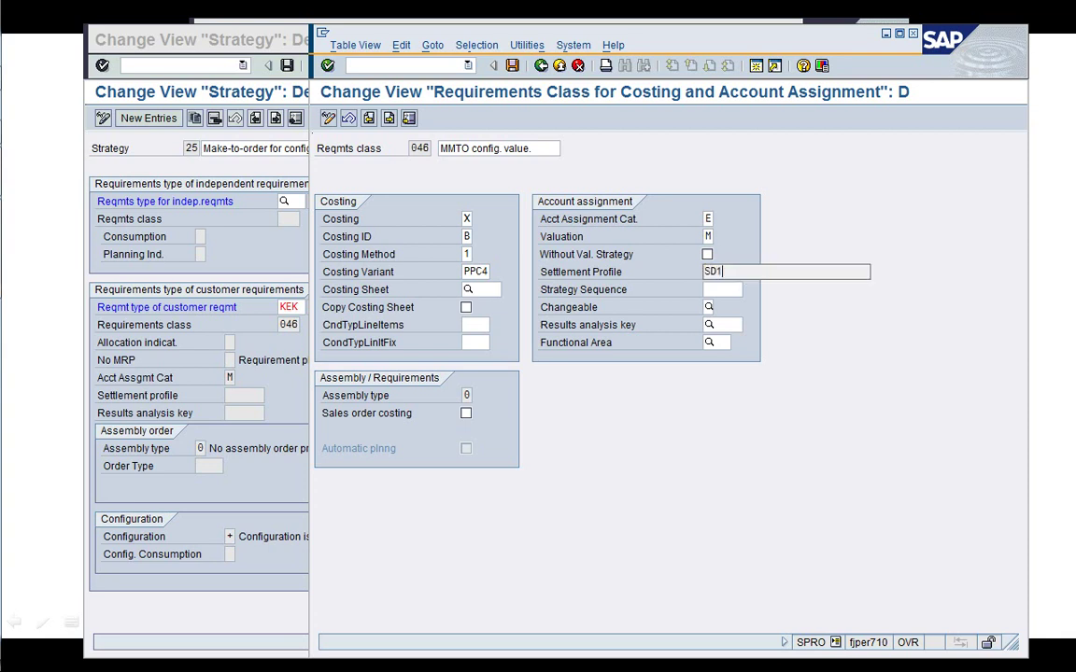
{"action": "left_click", "coordinate": [728, 274]}
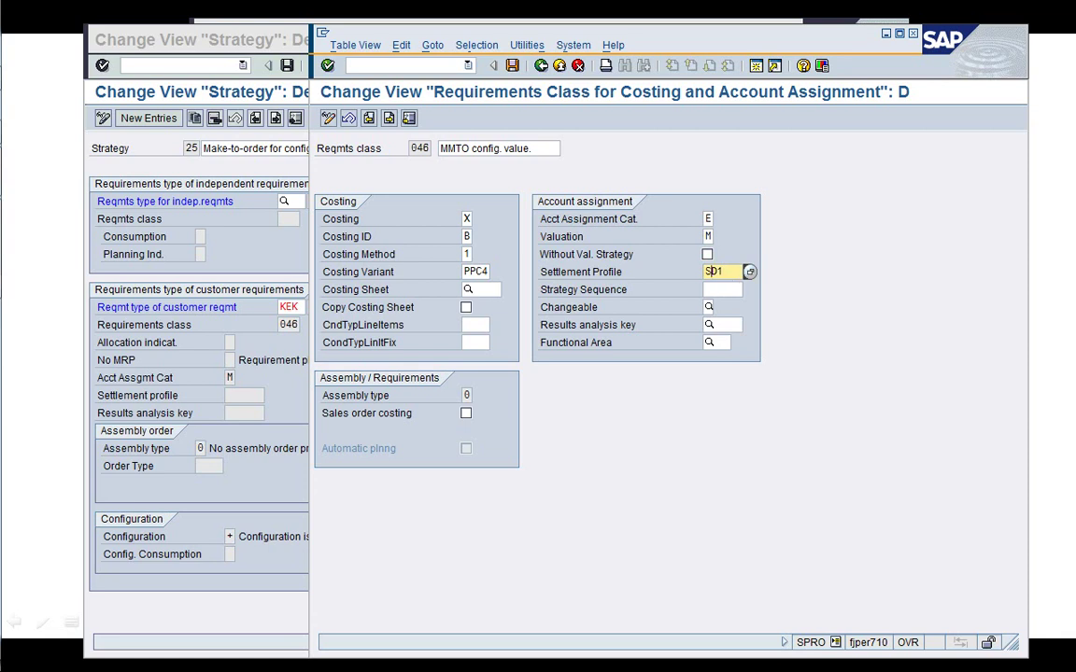
Set the results analysis key of requirements class 046 to 000004, Results Analysis (for Sales Orders)
{"action": "left_click", "coordinate": [719, 325]}
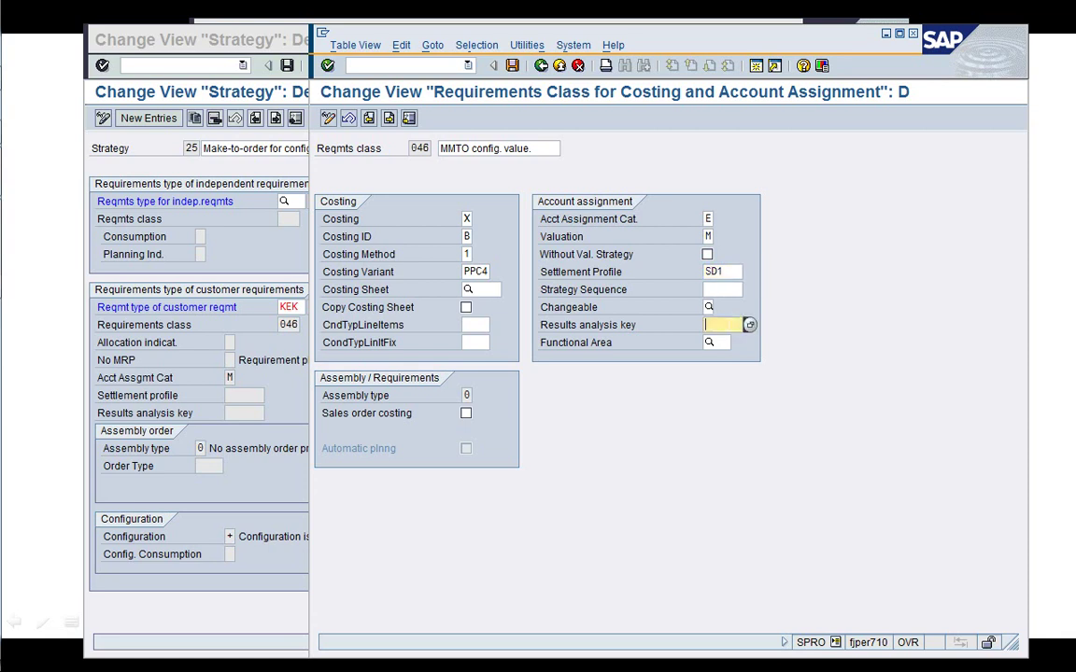
{"action": "left_click", "coordinate": [750, 325]}
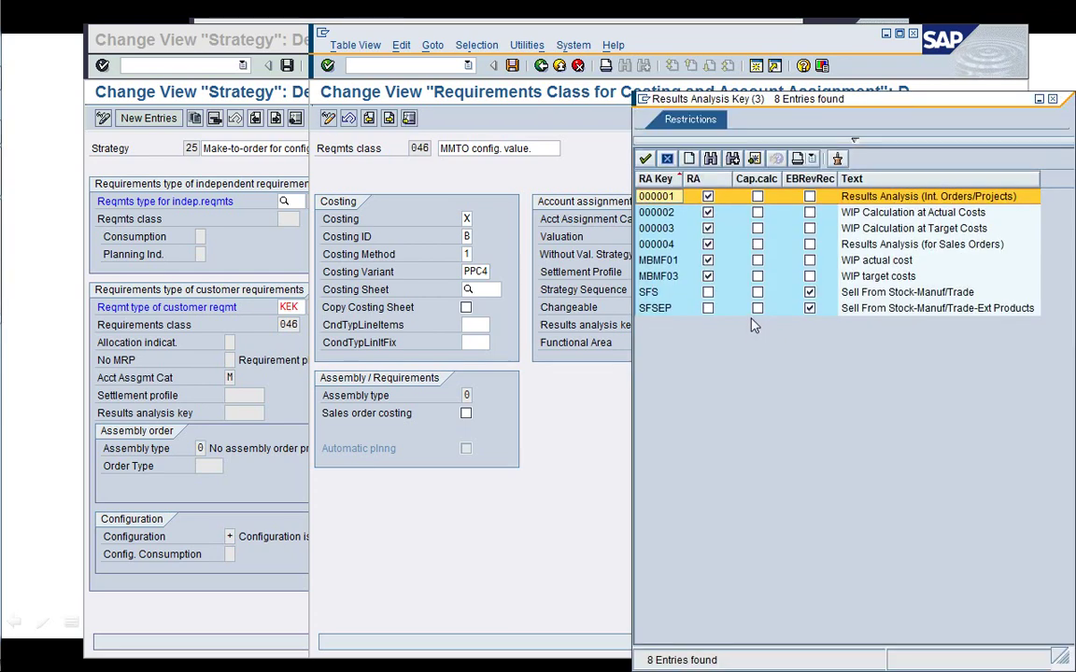
{"action": "left_click", "coordinate": [656, 244]}
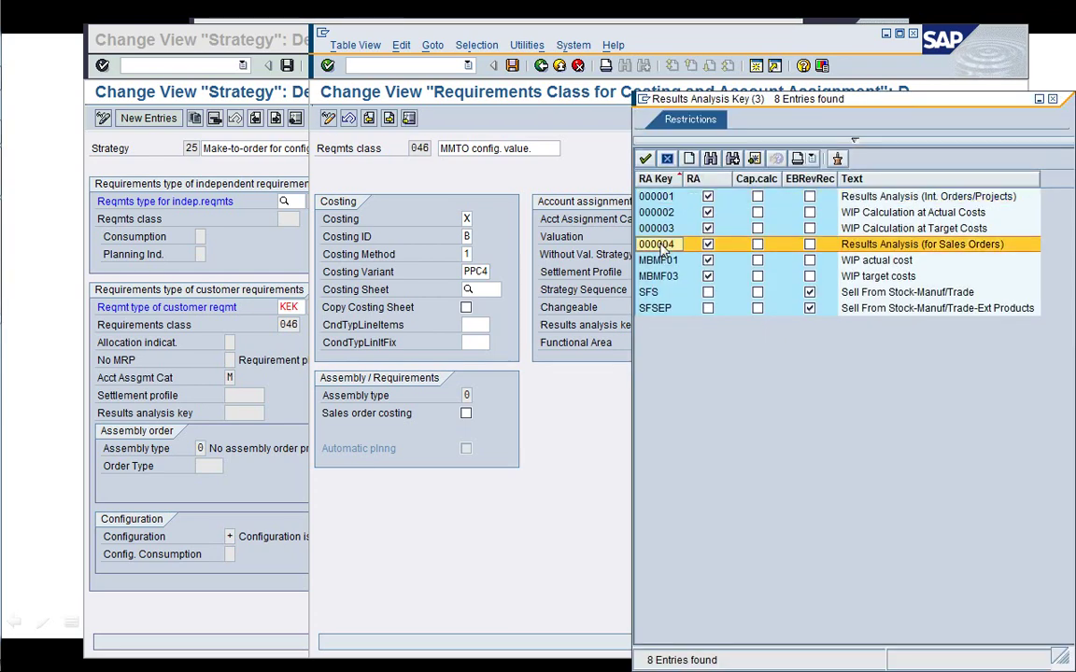
{"action": "double_click", "coordinate": [952, 246]}
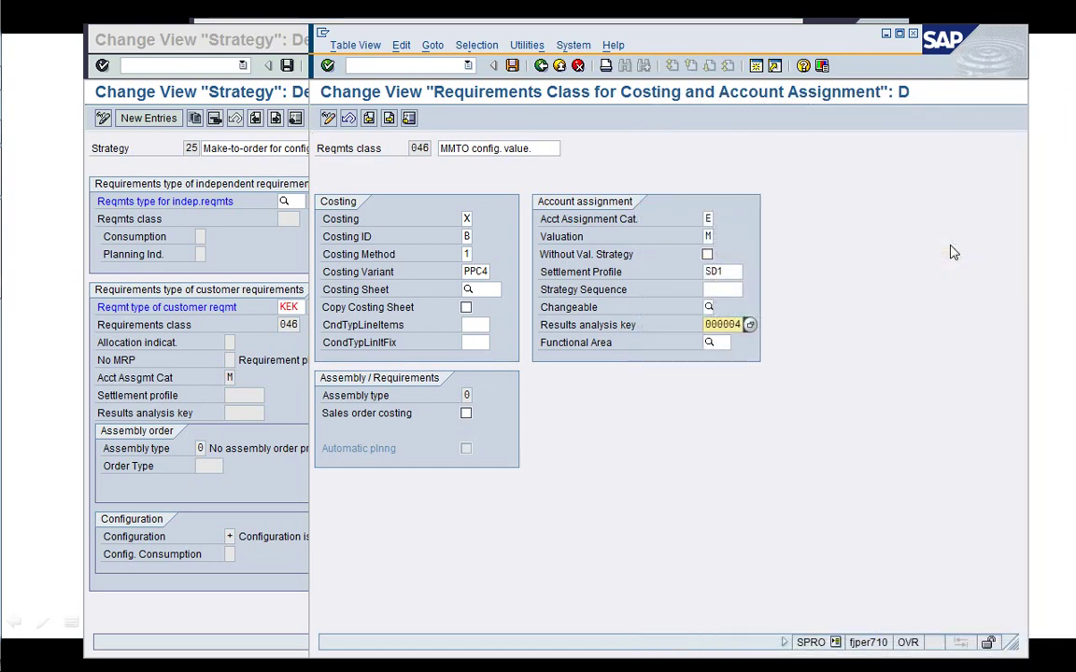
Save requirements class 046 to the customizing request CFGSD: OVZG KEK 046 Variant Cfg and return to the implementation guide
{"action": "left_click", "coordinate": [504, 149]}
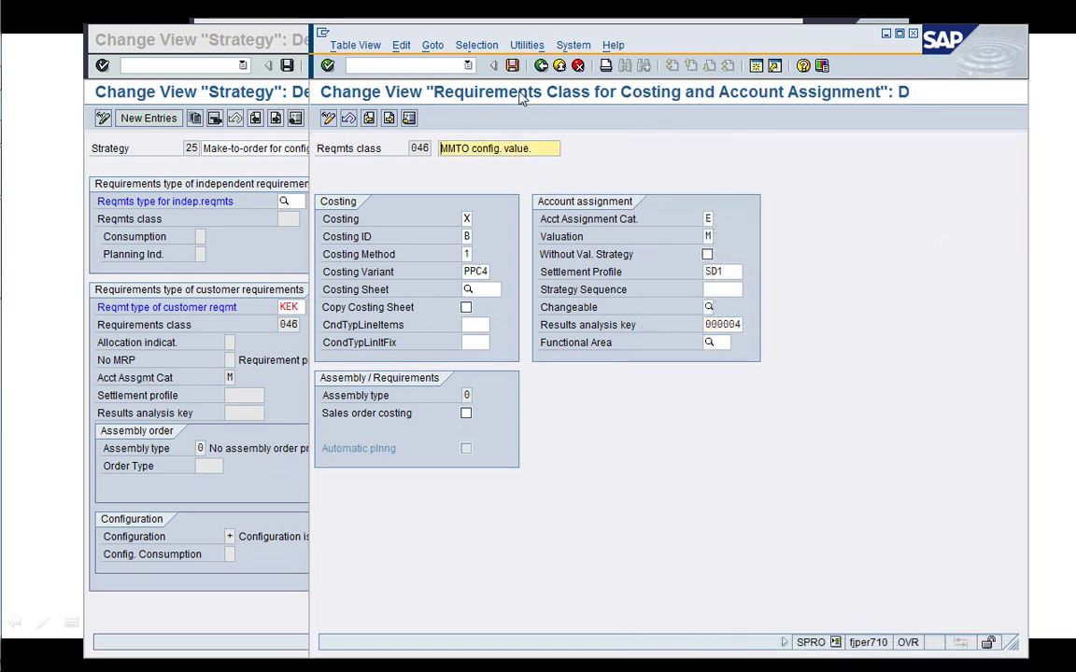
{"action": "key", "text": "ctrl+s"}
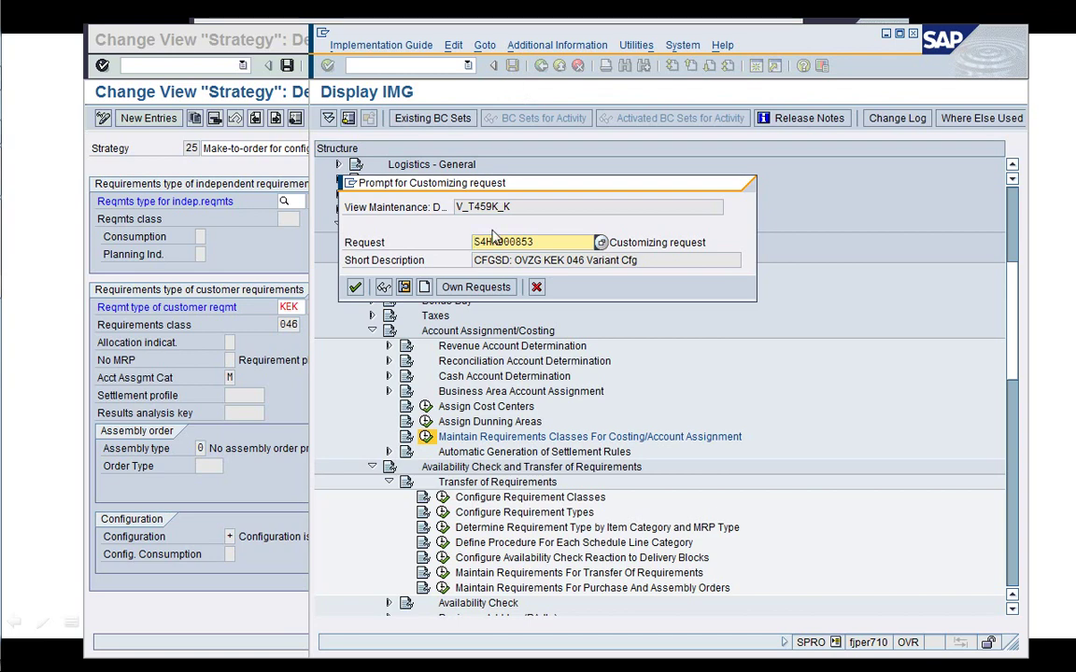
{"action": "left_click", "coordinate": [355, 287]}
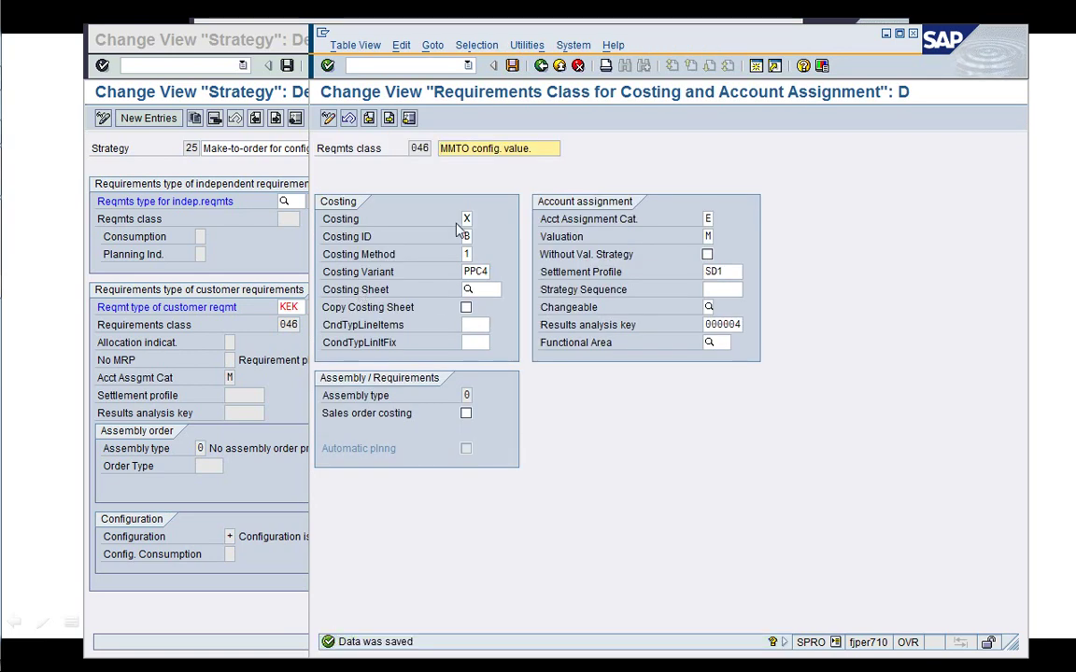
{"action": "left_click", "coordinate": [540, 65]}
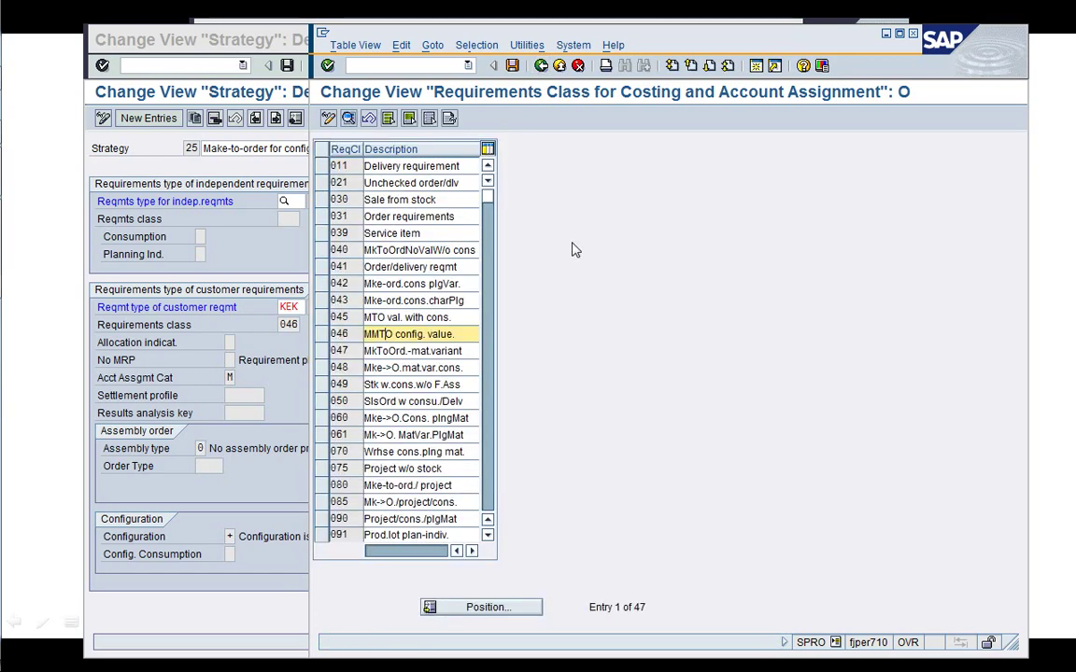
{"action": "left_click", "coordinate": [539, 65]}
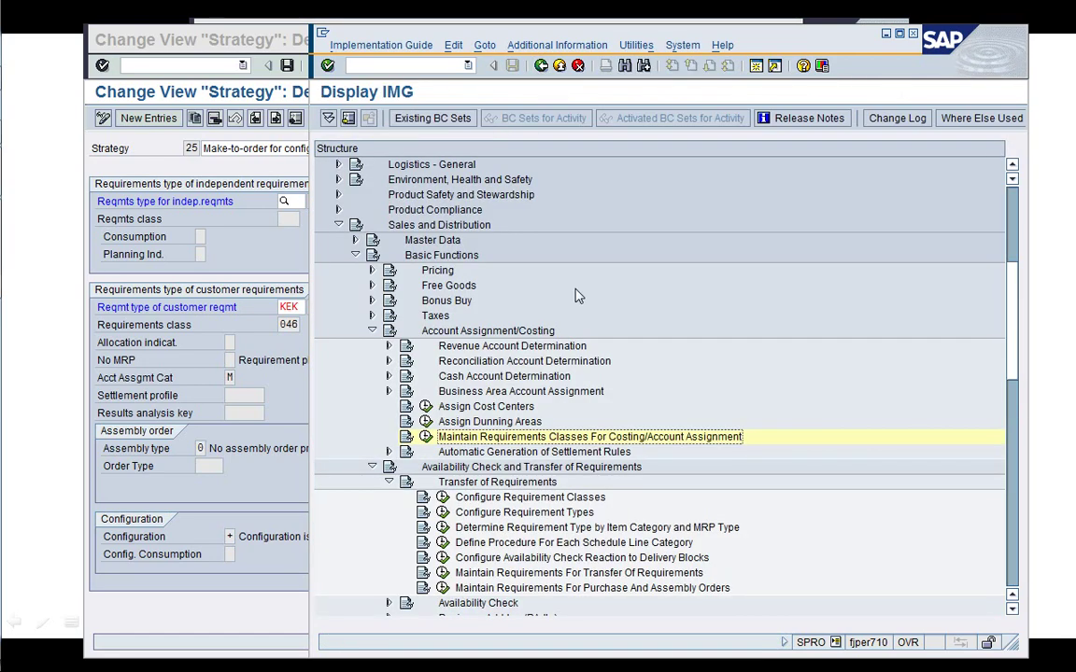
Display the details of class 046 under Configure Requirement Classes and review the possible entries for its Costing indicator
{"action": "left_click", "coordinate": [442, 497]}
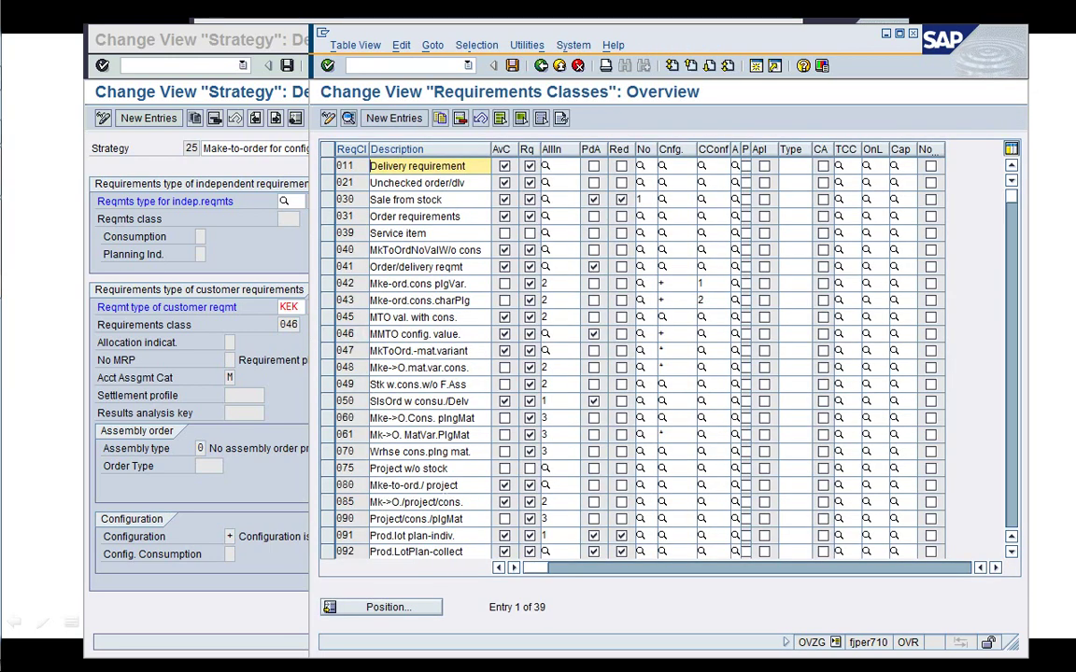
{"action": "double_click", "coordinate": [344, 334]}
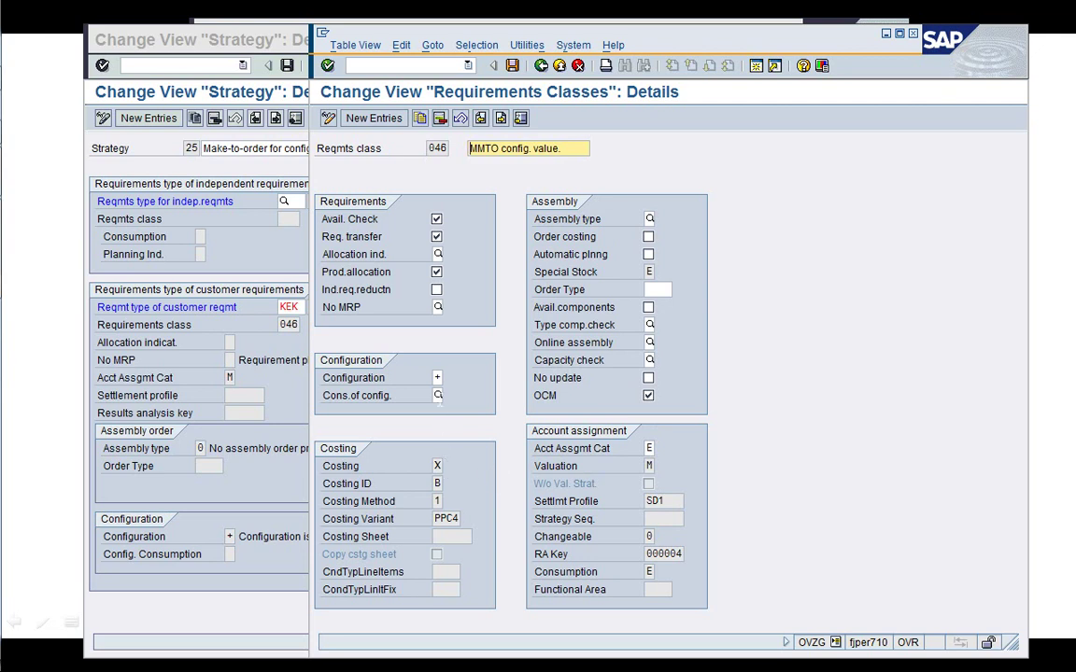
{"action": "left_click", "coordinate": [439, 465]}
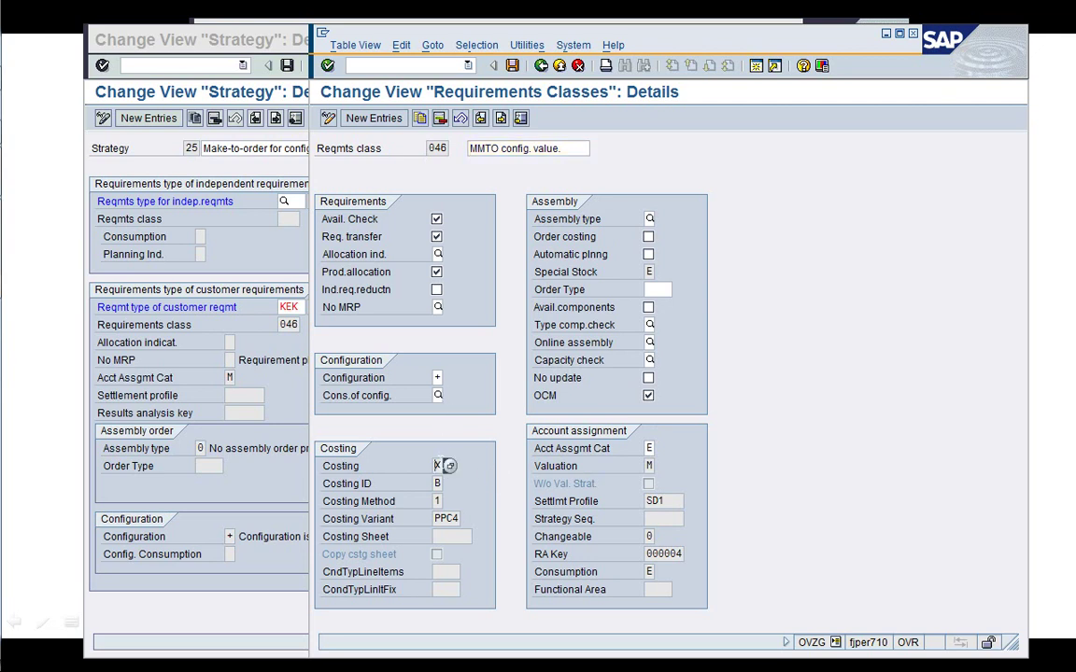
{"action": "left_click", "coordinate": [449, 465]}
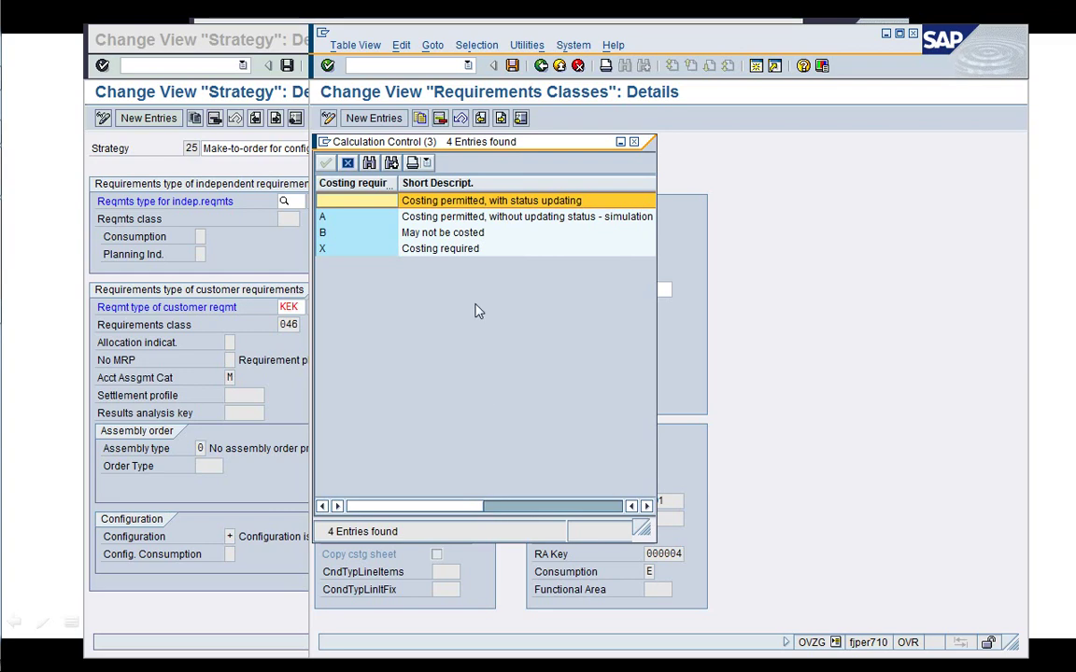
{"action": "left_click", "coordinate": [444, 250]}
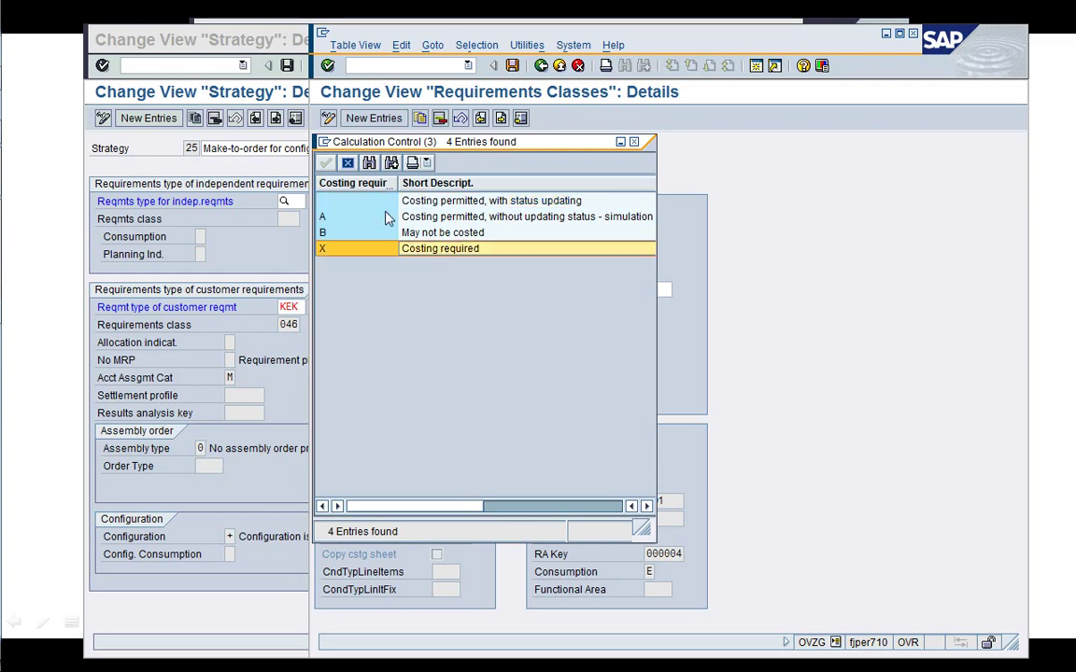
{"action": "left_click", "coordinate": [325, 162]}
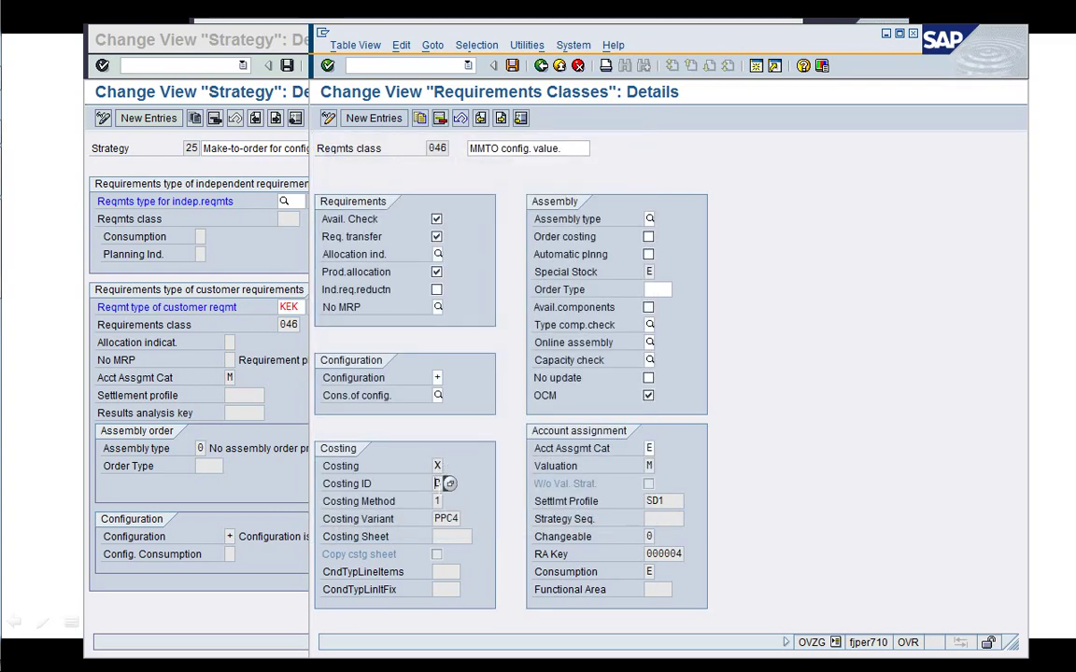
Review the possible entries for the Costing ID of requirements class 046
{"action": "left_click", "coordinate": [449, 484]}
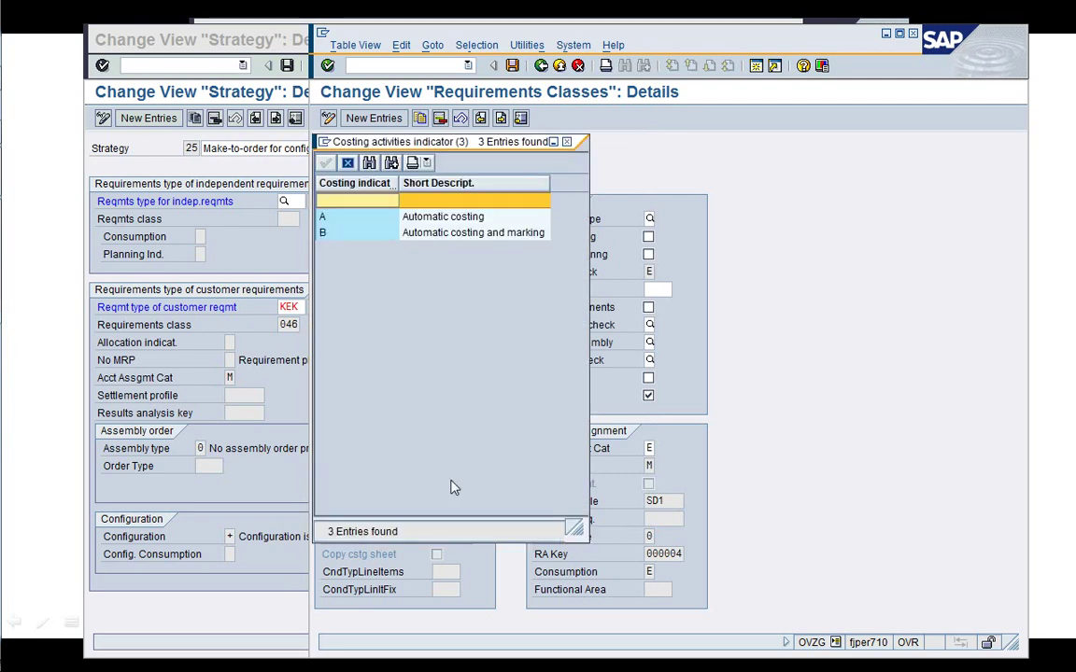
{"action": "left_click", "coordinate": [434, 233]}
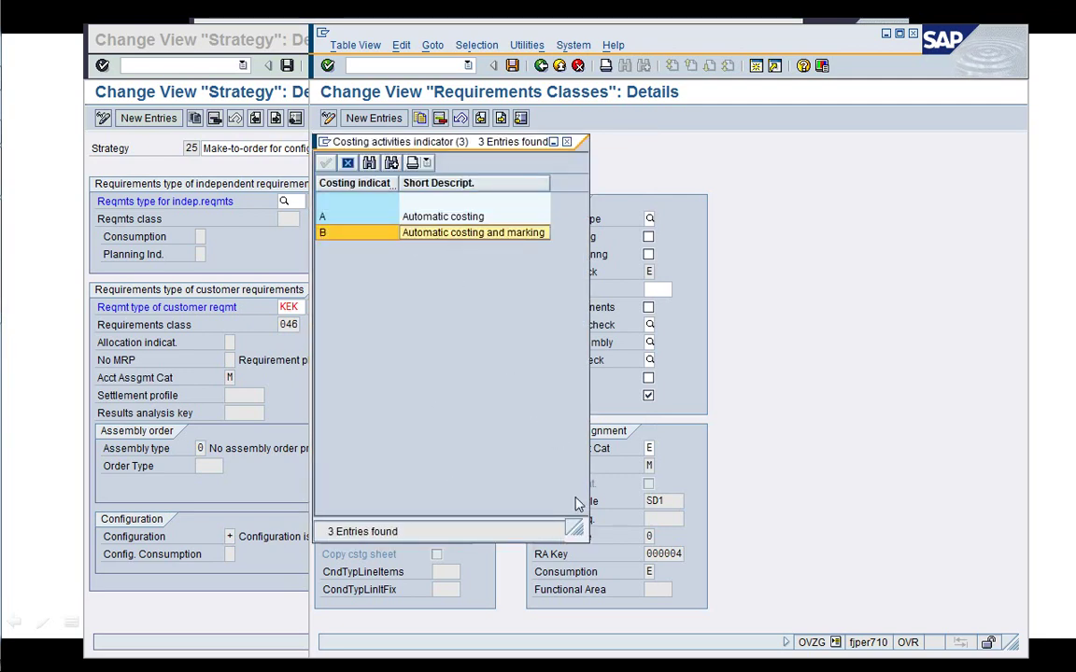
{"action": "left_click", "coordinate": [355, 162]}
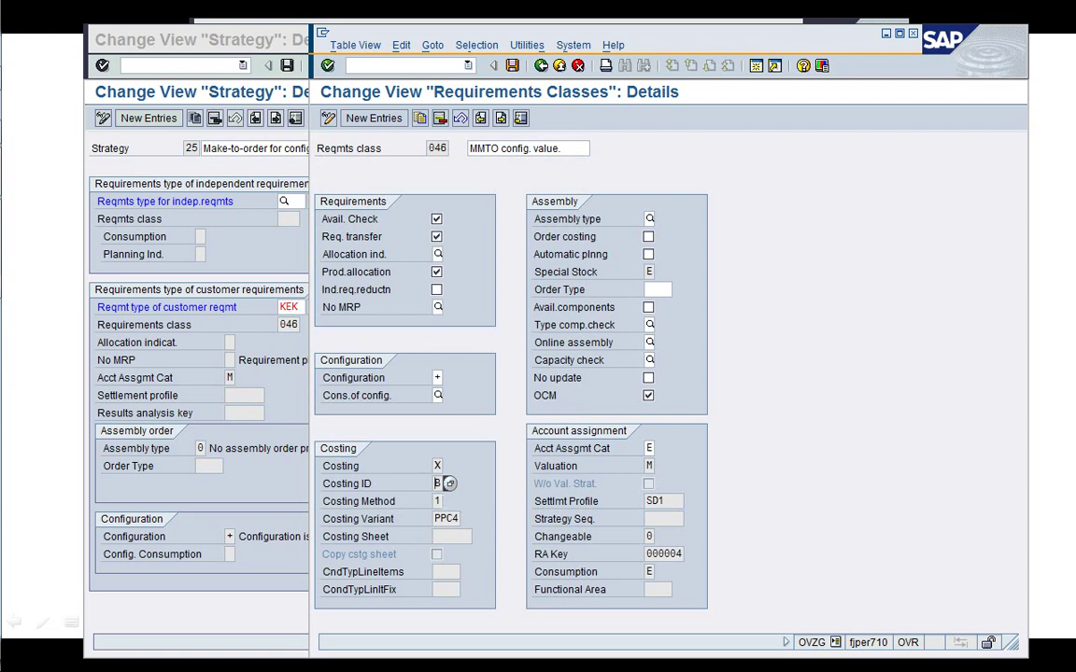
Review the Product Costing and Unit Costing entries available for the costing method of requirements class 046
{"action": "left_click", "coordinate": [437, 501]}
{"action": "left_click", "coordinate": [449, 502]}
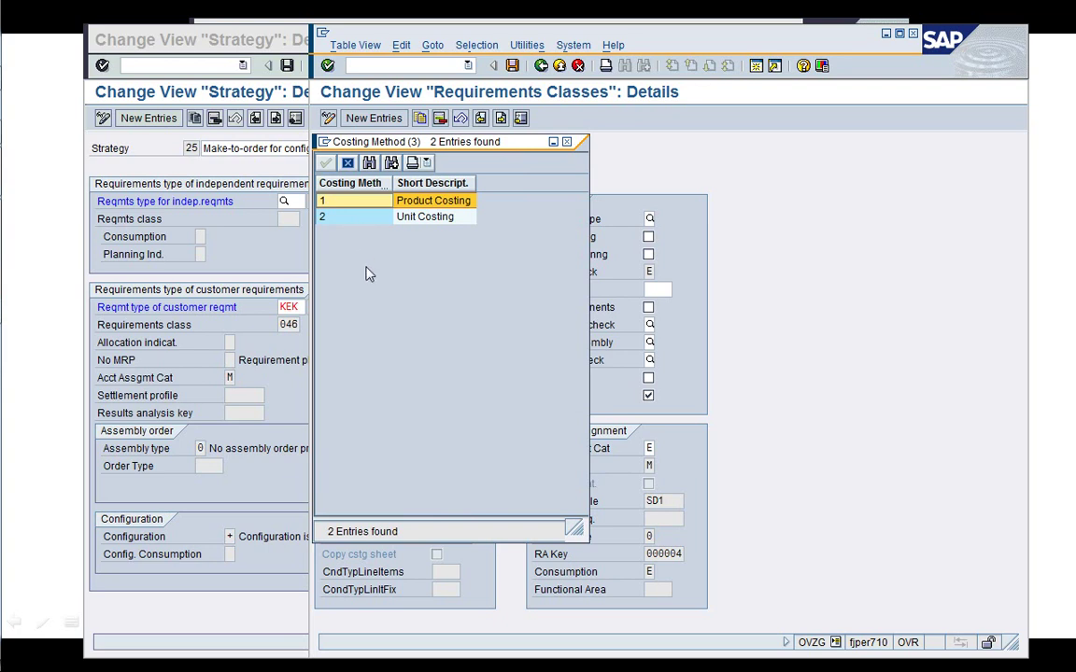
{"action": "left_click", "coordinate": [352, 218]}
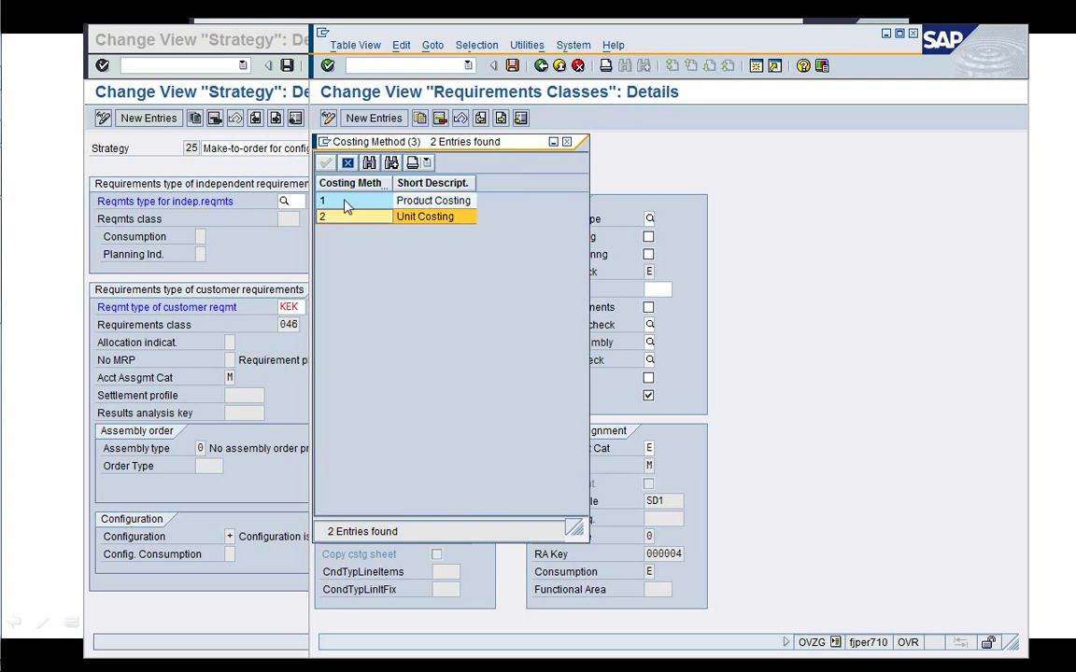
{"action": "left_click", "coordinate": [345, 203]}
{"action": "left_click", "coordinate": [363, 220]}
{"action": "left_click", "coordinate": [353, 202]}
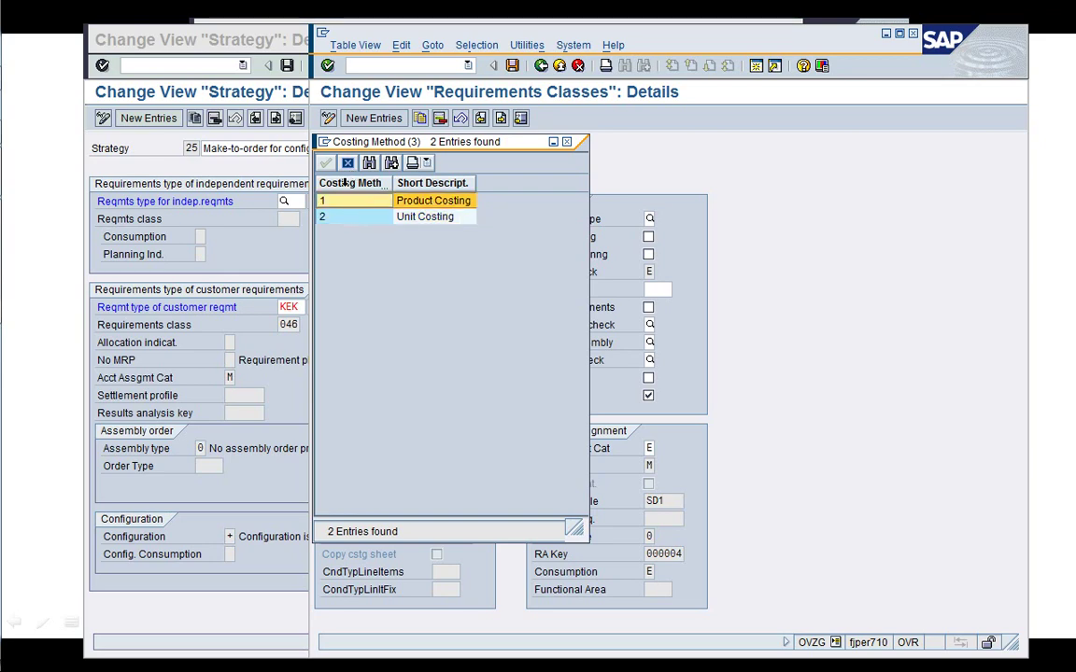
{"action": "left_click", "coordinate": [324, 162]}
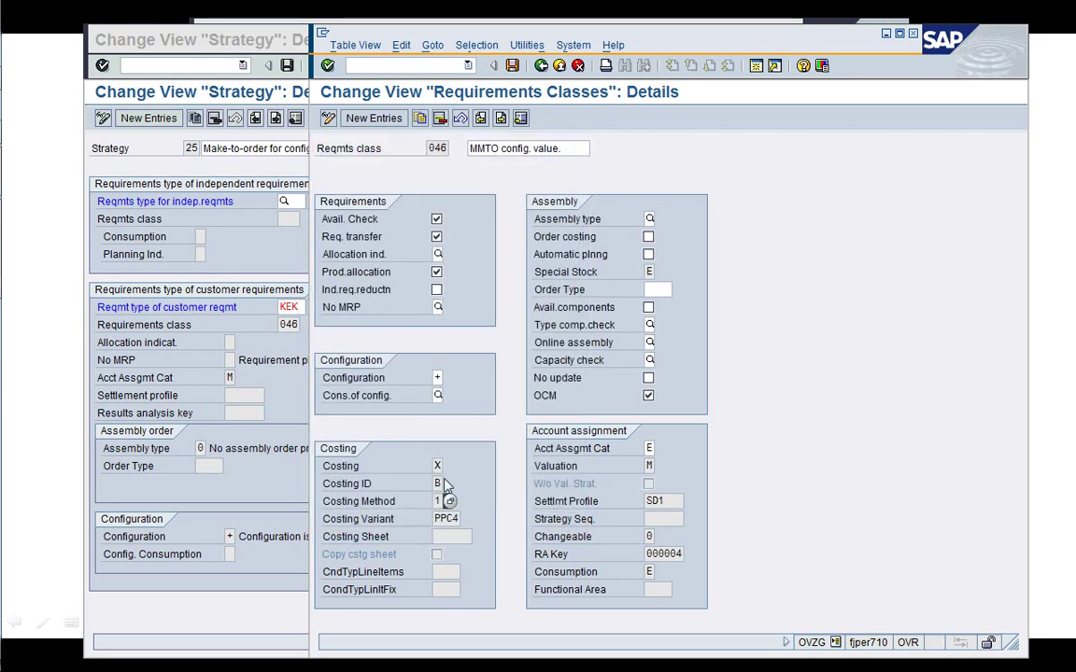
Review costing variants PPC4 and PCO4 among the possible entries for class 046 and return to the implementation guide
{"action": "key", "text": "Tab"}
{"action": "left_click", "coordinate": [466, 519]}
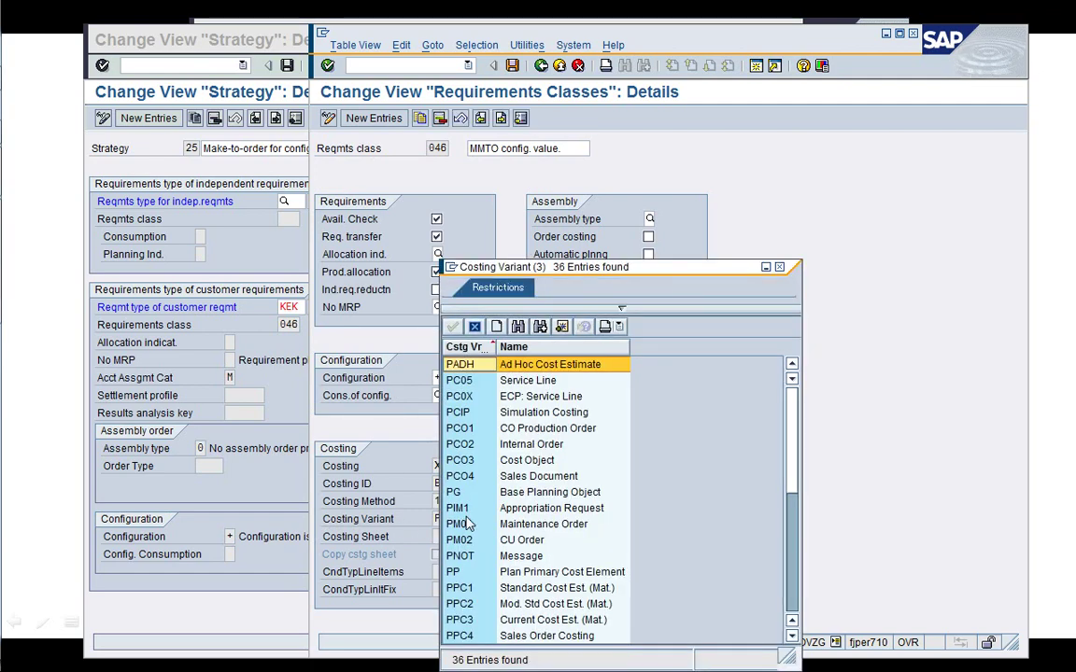
{"action": "left_click", "coordinate": [551, 635]}
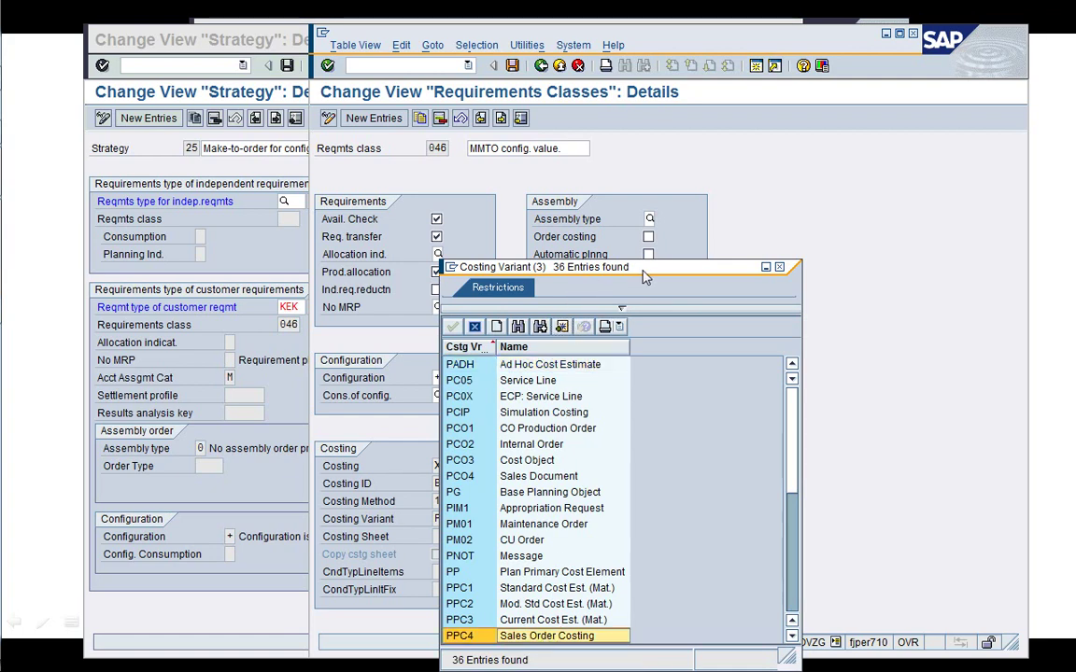
{"action": "left_click_drag", "start_coordinate": [643, 269], "coordinate": [677, 231]}
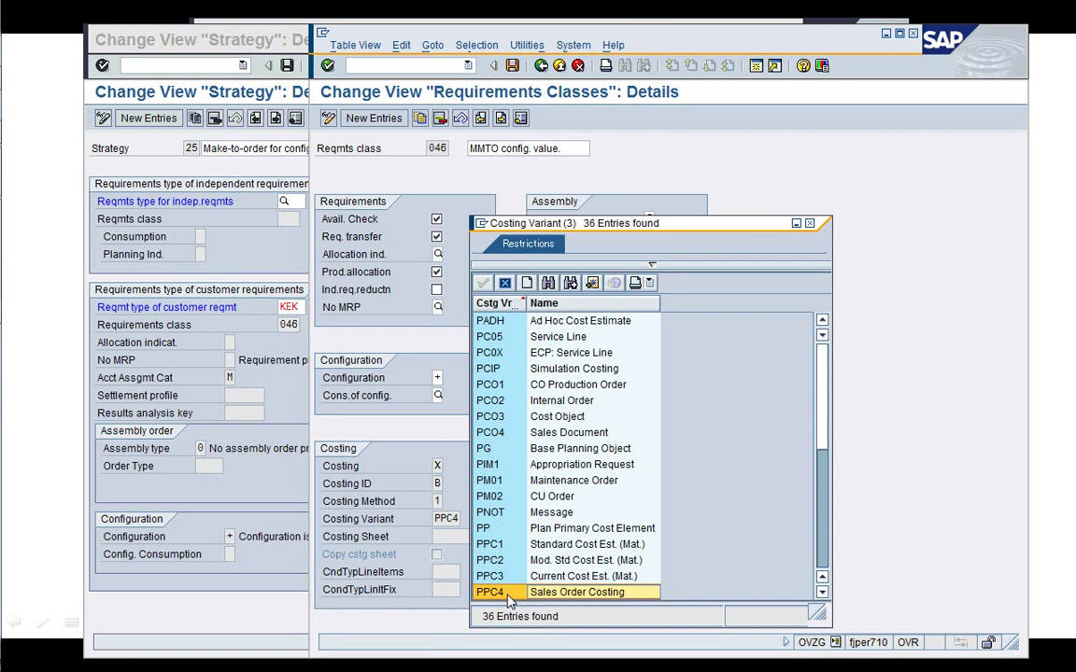
{"action": "left_click", "coordinate": [510, 432]}
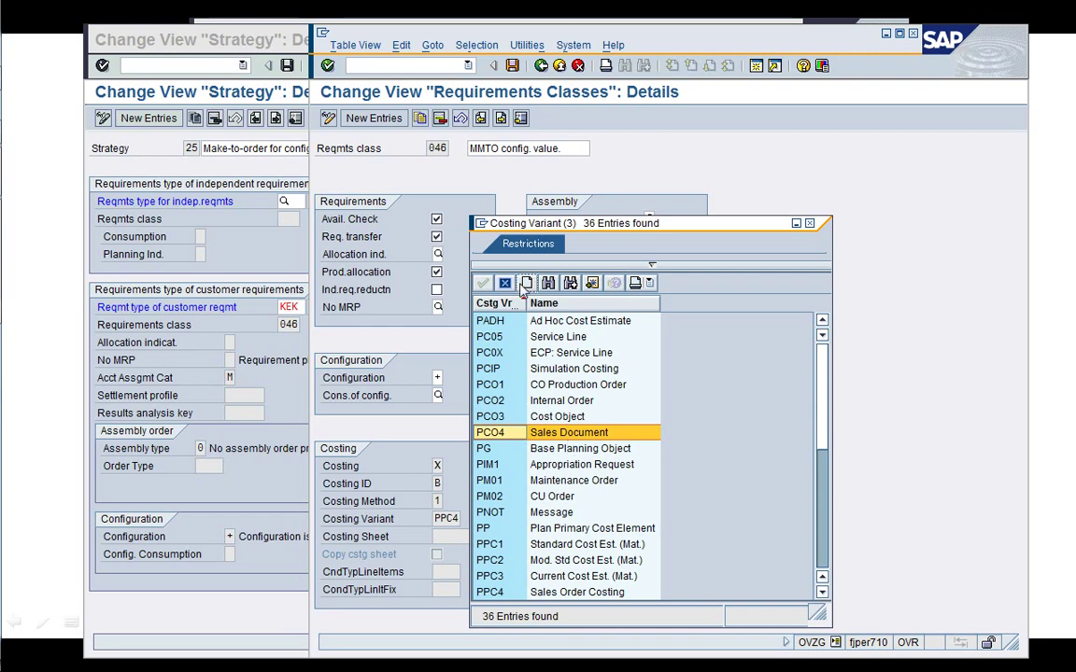
{"action": "key", "text": "Escape"}
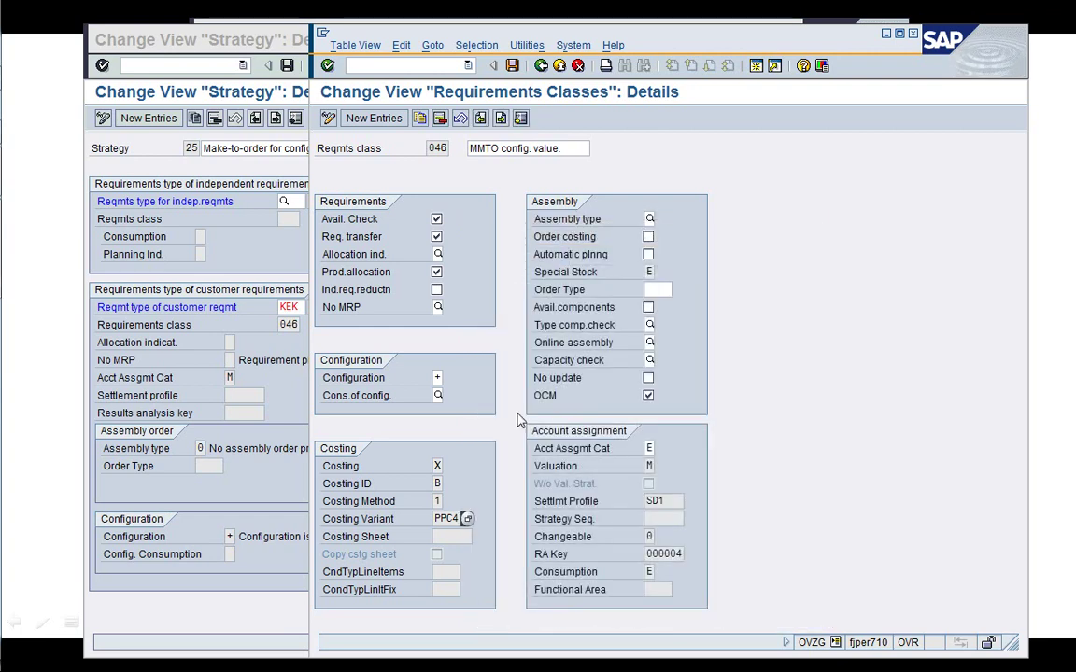
{"action": "left_click", "coordinate": [540, 66]}
{"action": "left_click", "coordinate": [540, 65]}
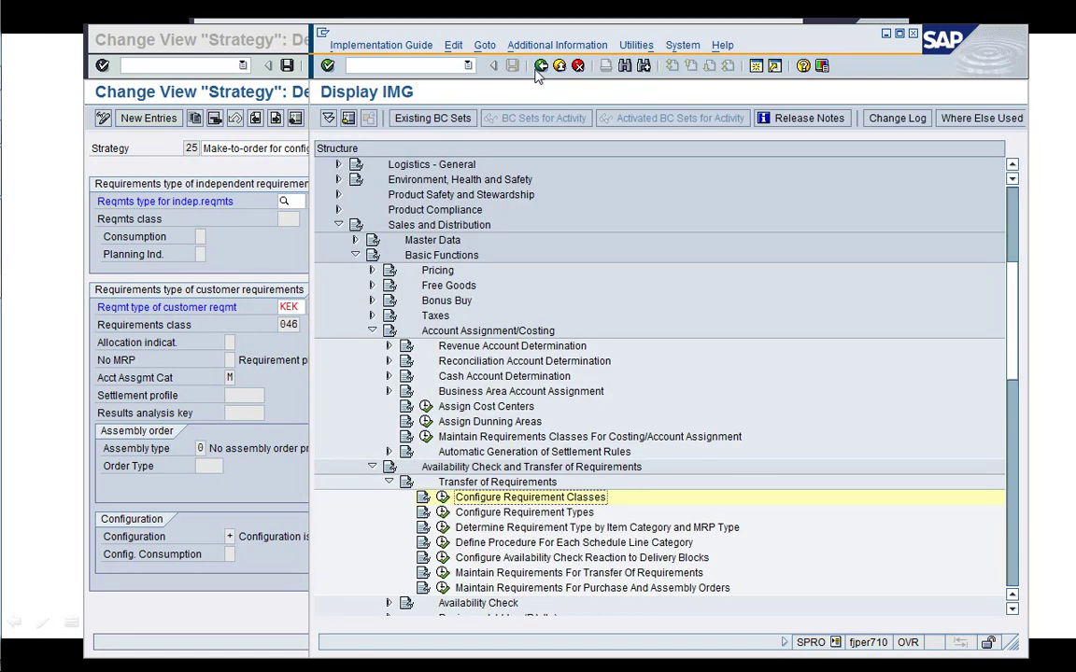
Reload transaction OPPS in the strategy session and check the account assignment settings of strategy 25, Make-to-order for configurable material
{"action": "left_click", "coordinate": [266, 123]}
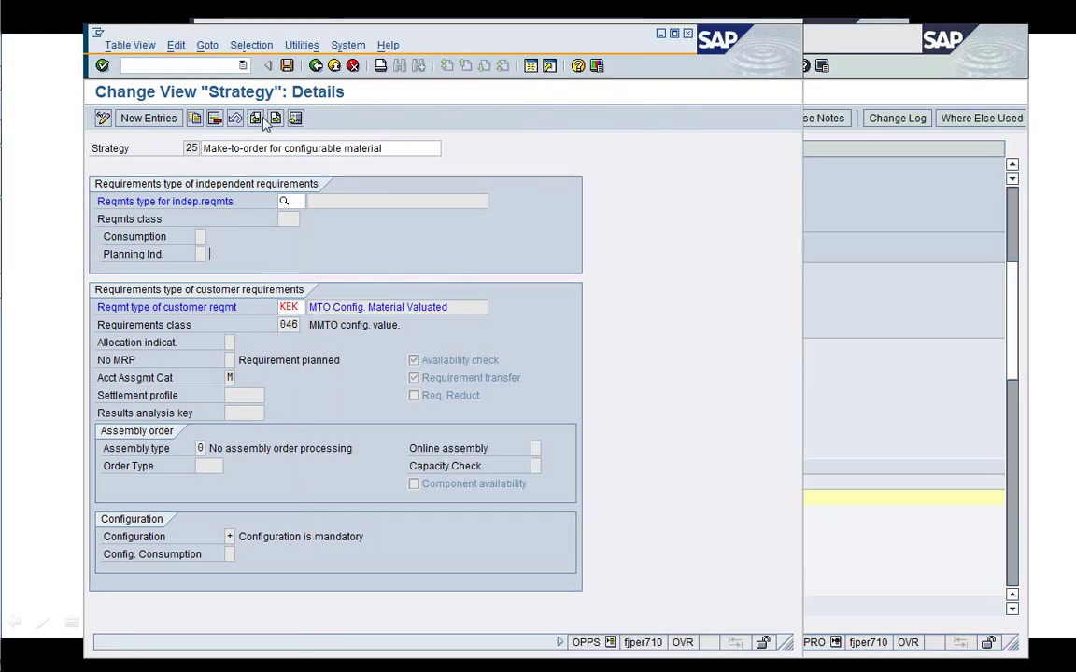
{"action": "left_click", "coordinate": [317, 65]}
{"action": "left_click", "coordinate": [316, 65]}
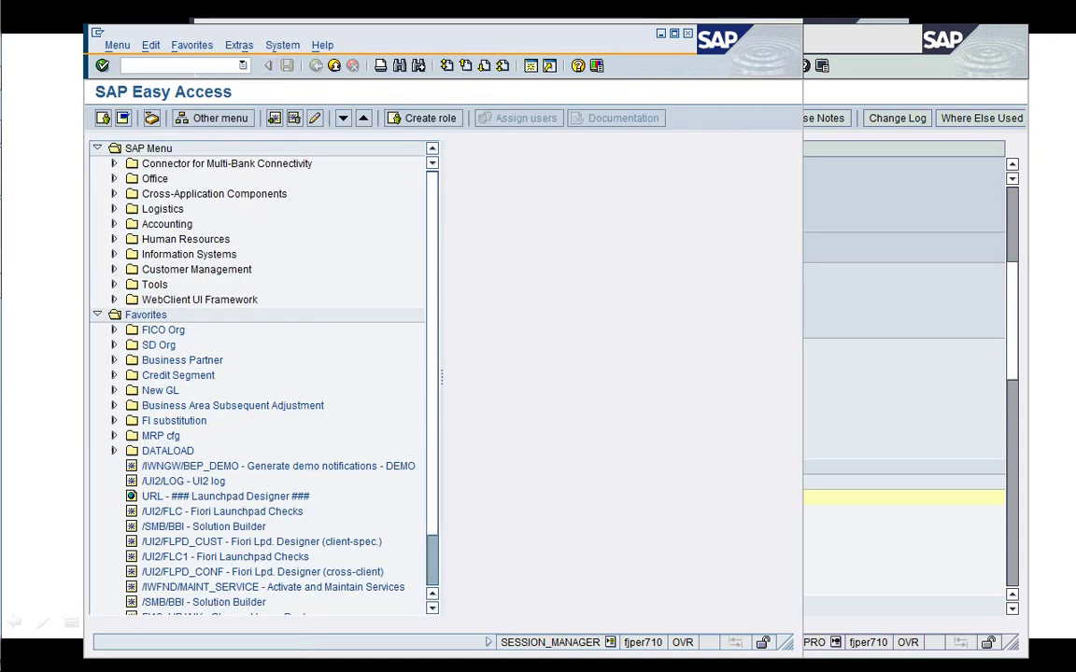
{"action": "type", "text": "/nOPPS"}
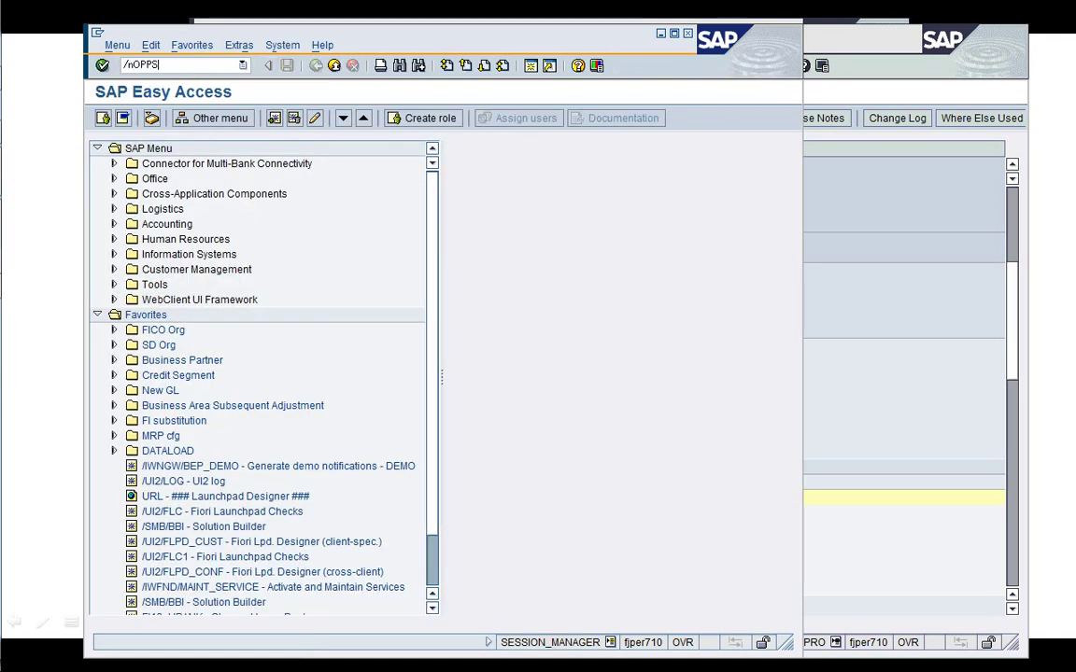
{"action": "key", "text": "Return"}
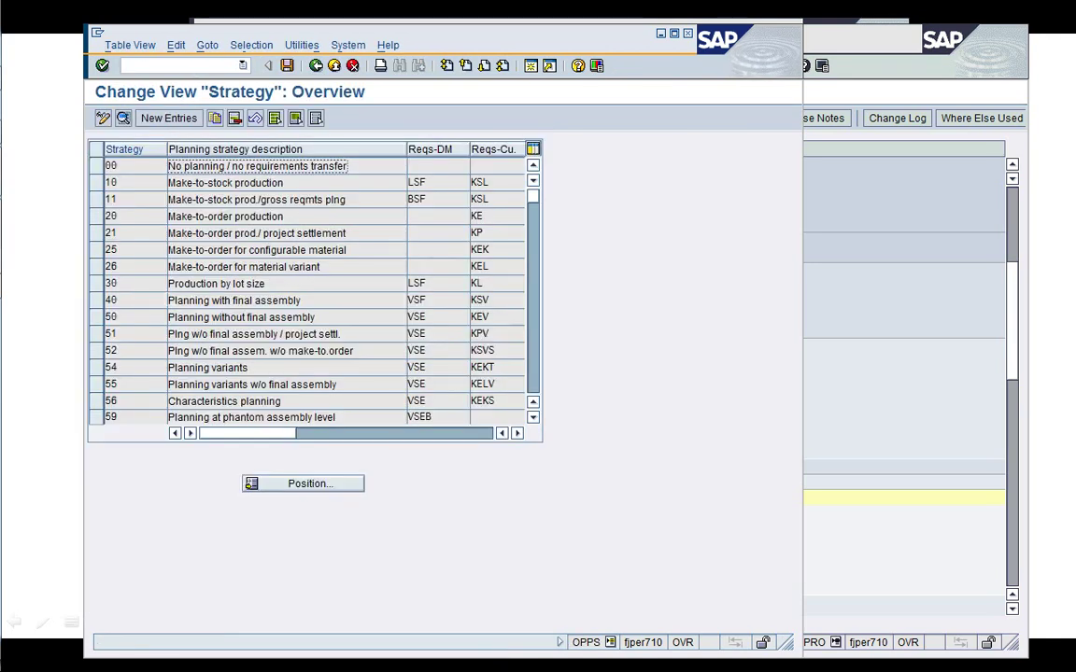
{"action": "double_click", "coordinate": [137, 250]}
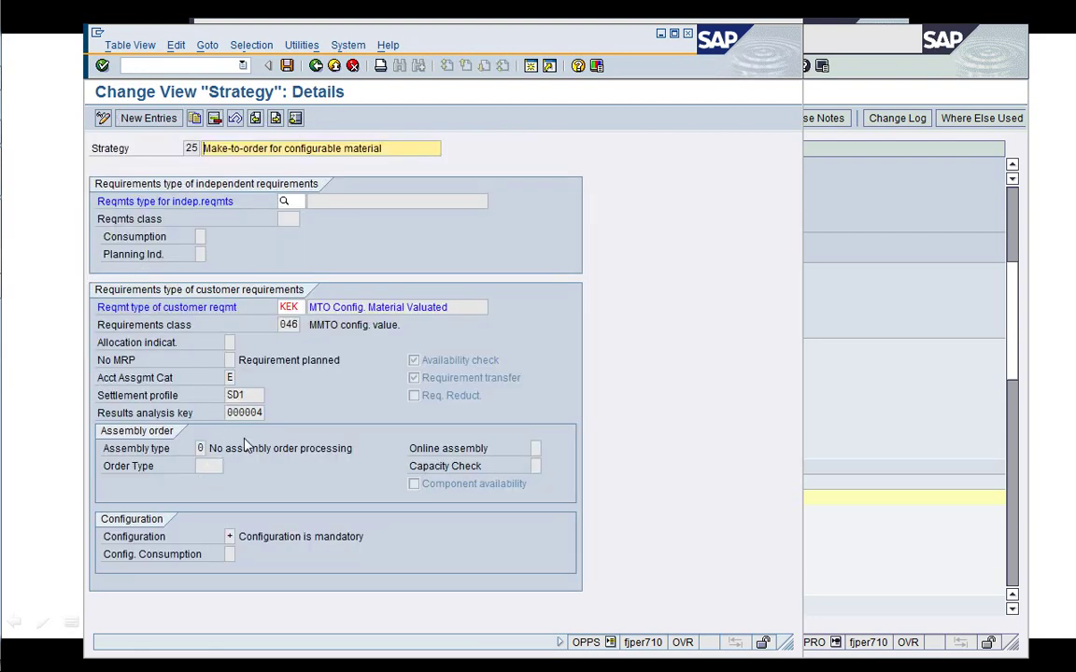
{"action": "left_click", "coordinate": [244, 395]}
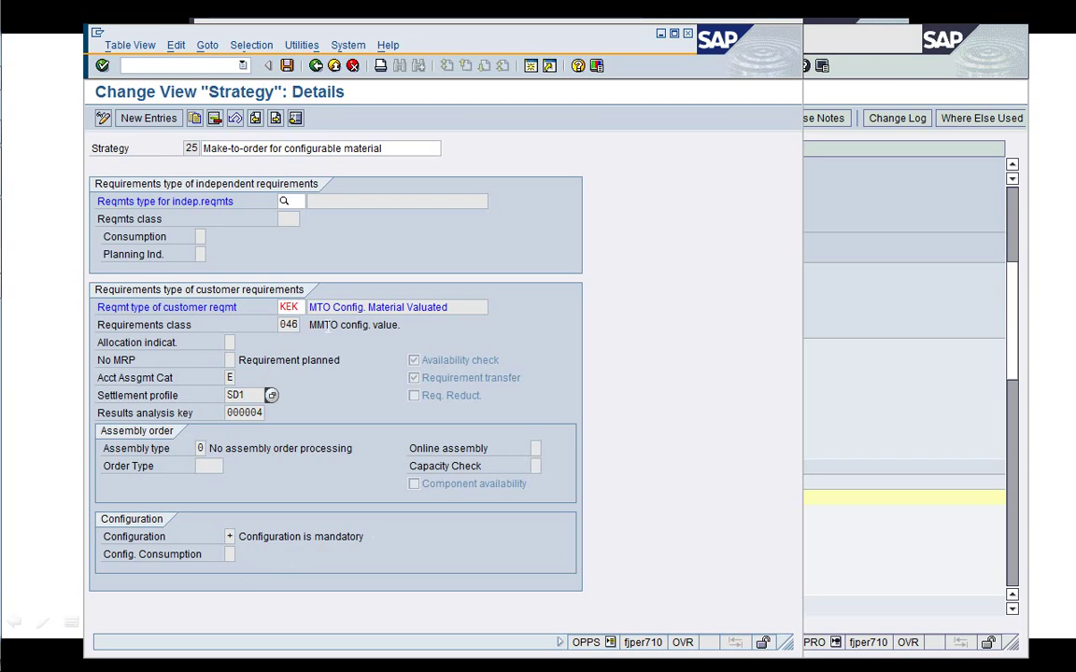
End the planning strategy session with the /i command
{"action": "left_click", "coordinate": [175, 64]}
{"action": "type", "text": "/i"}
{"action": "key", "text": "Return"}
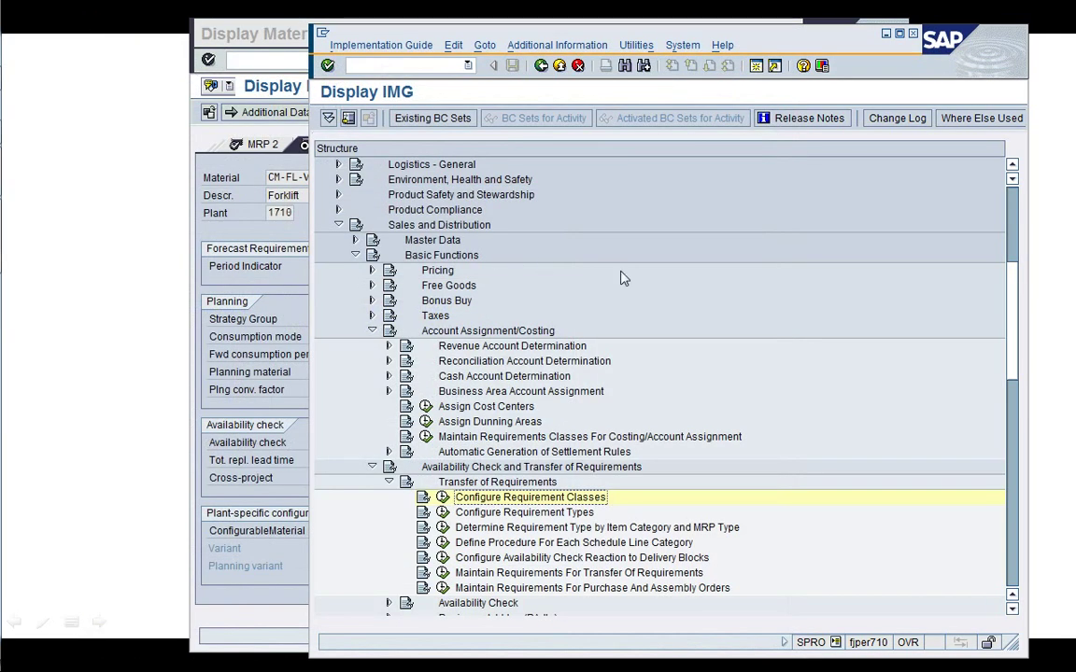
Check the possible entries for the individual/collective requirements indicator in the MRP 4 view of material CM-FL-V01
{"action": "left_click", "coordinate": [259, 210]}
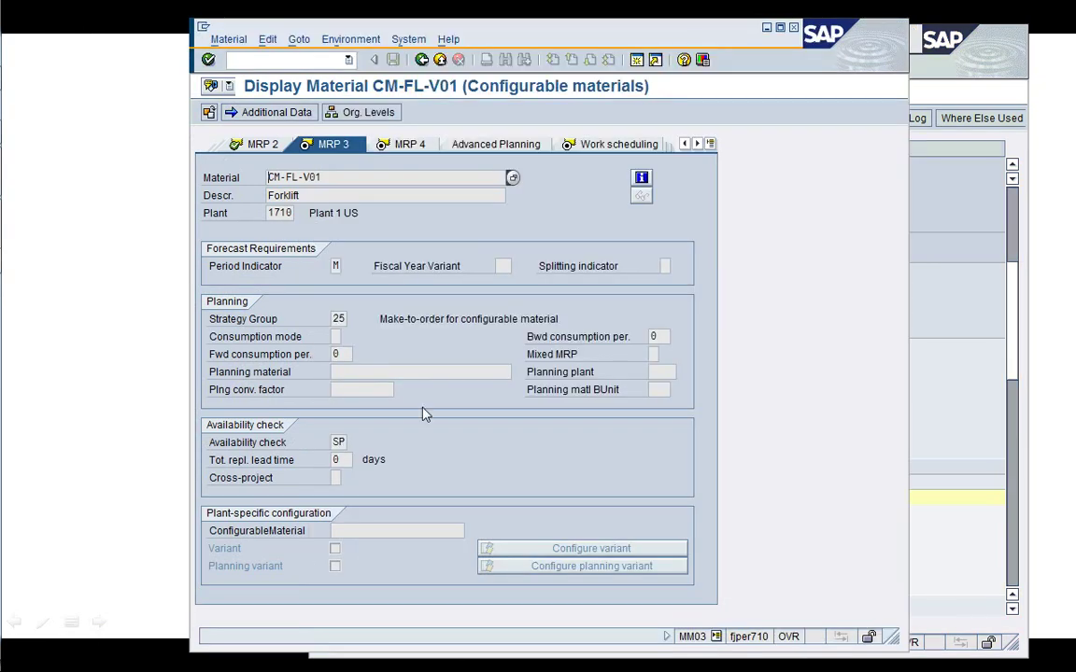
{"action": "left_click", "coordinate": [392, 140]}
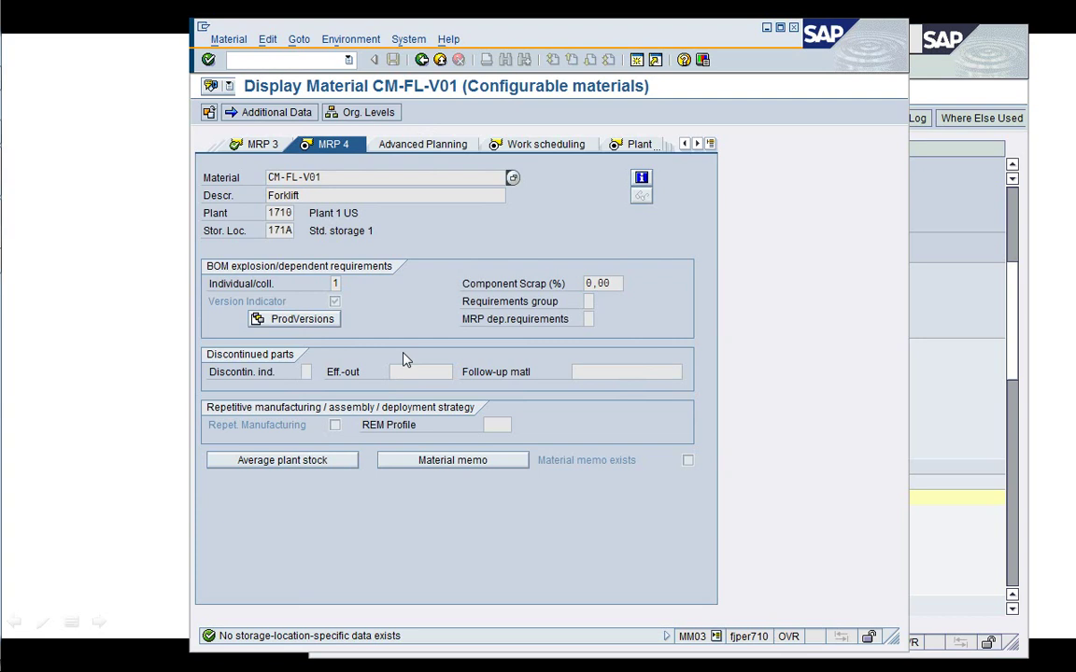
{"action": "left_click", "coordinate": [340, 283]}
{"action": "left_click", "coordinate": [347, 283]}
{"action": "left_click", "coordinate": [280, 212]}
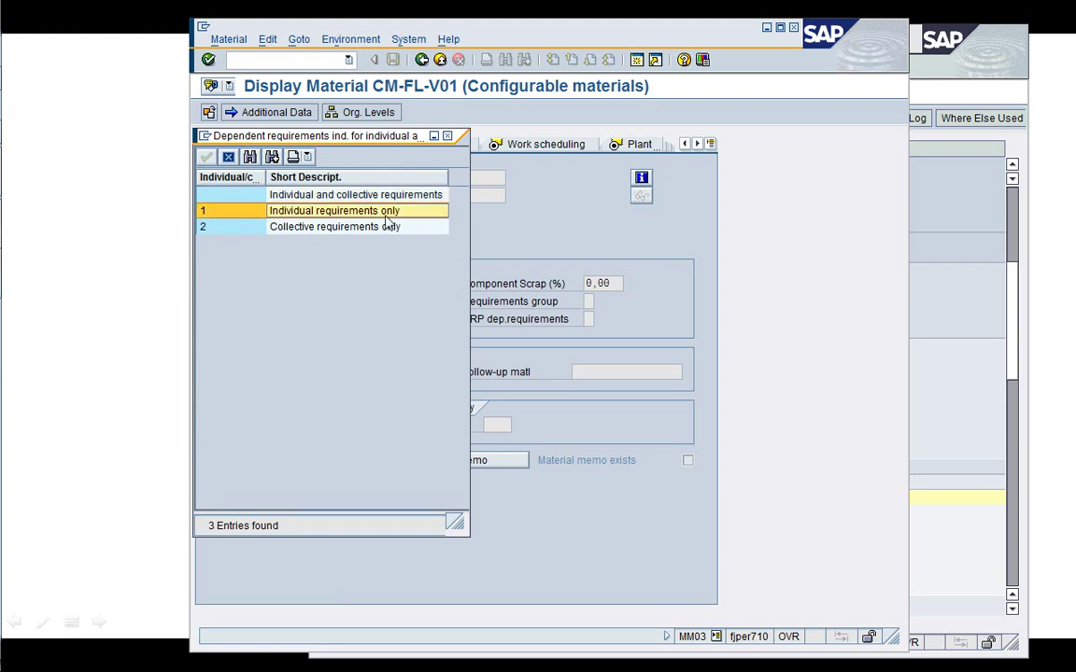
{"action": "left_click_drag", "start_coordinate": [360, 138], "coordinate": [549, 213]}
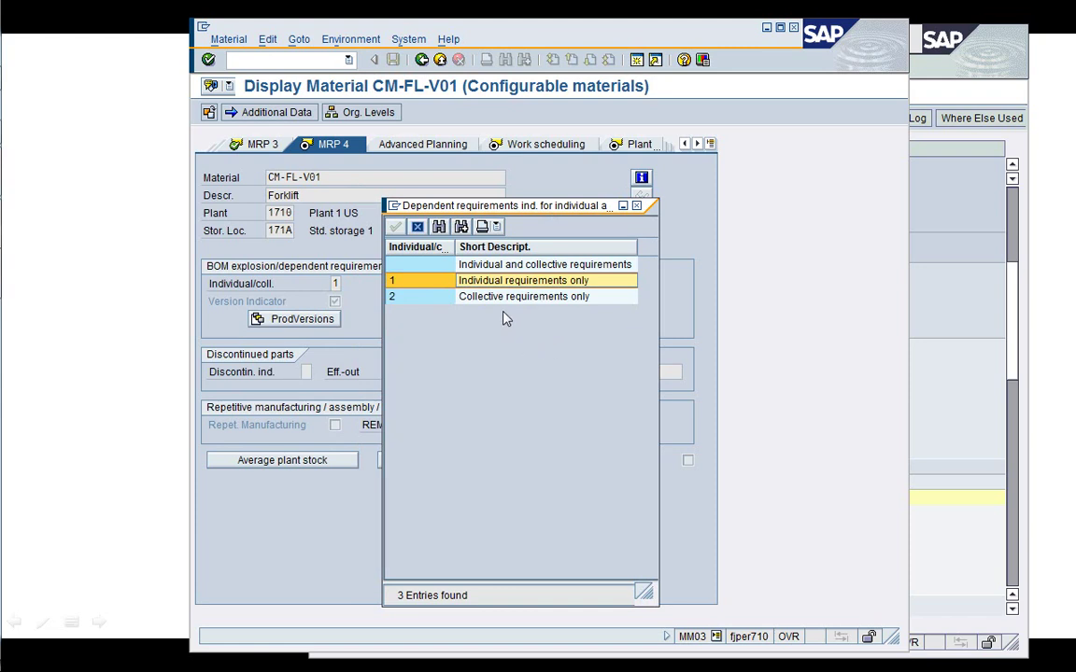
{"action": "left_click", "coordinate": [416, 229]}
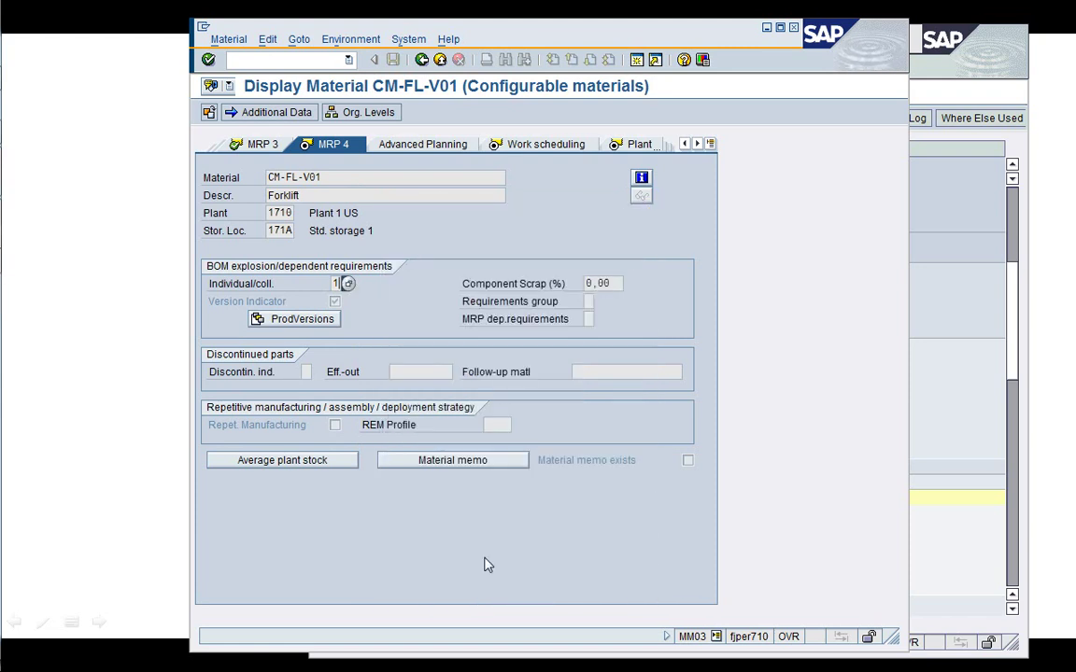
Review the forklift material's work scheduling data, including the production scheduling profile, and its plant data and storage views
{"action": "left_click", "coordinate": [571, 149]}
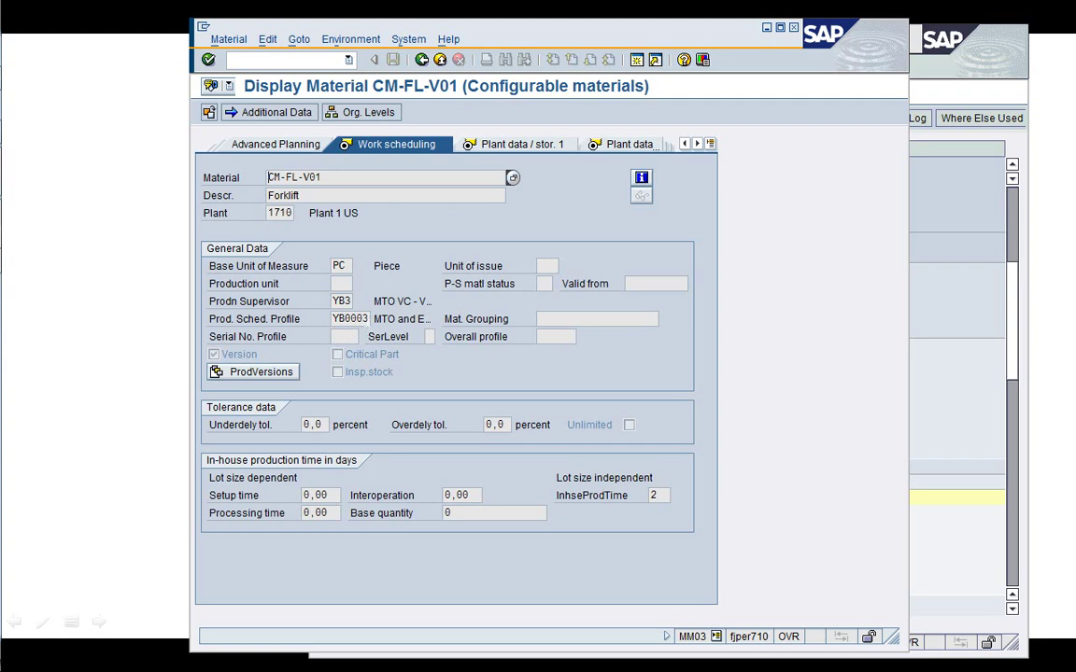
{"action": "left_click", "coordinate": [365, 318]}
{"action": "key", "text": "Up"}
{"action": "left_click", "coordinate": [533, 144]}
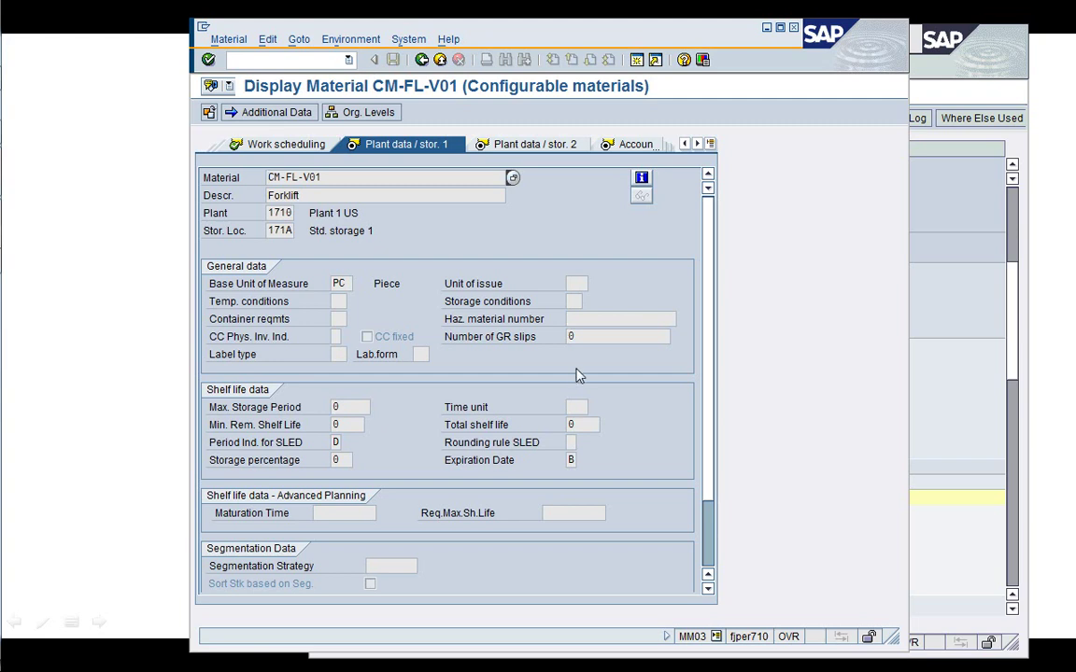
{"action": "left_click", "coordinate": [573, 301]}
{"action": "left_click", "coordinate": [565, 150]}
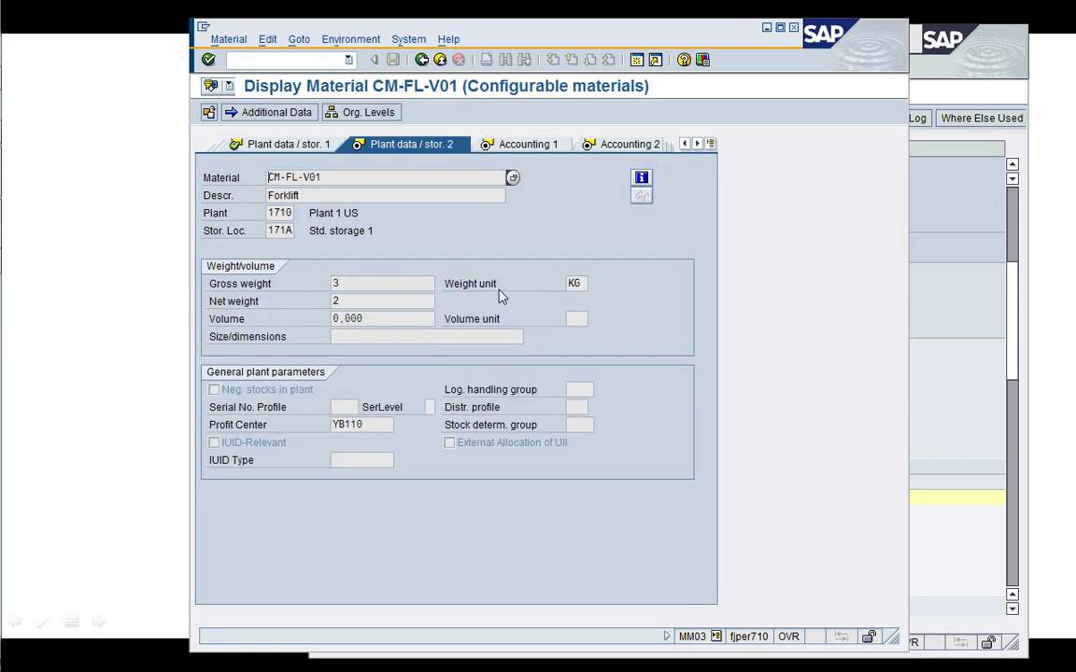
Check the sales order stock valuation class and the standard price in the material's Accounting 1 view
{"action": "left_click", "coordinate": [545, 147]}
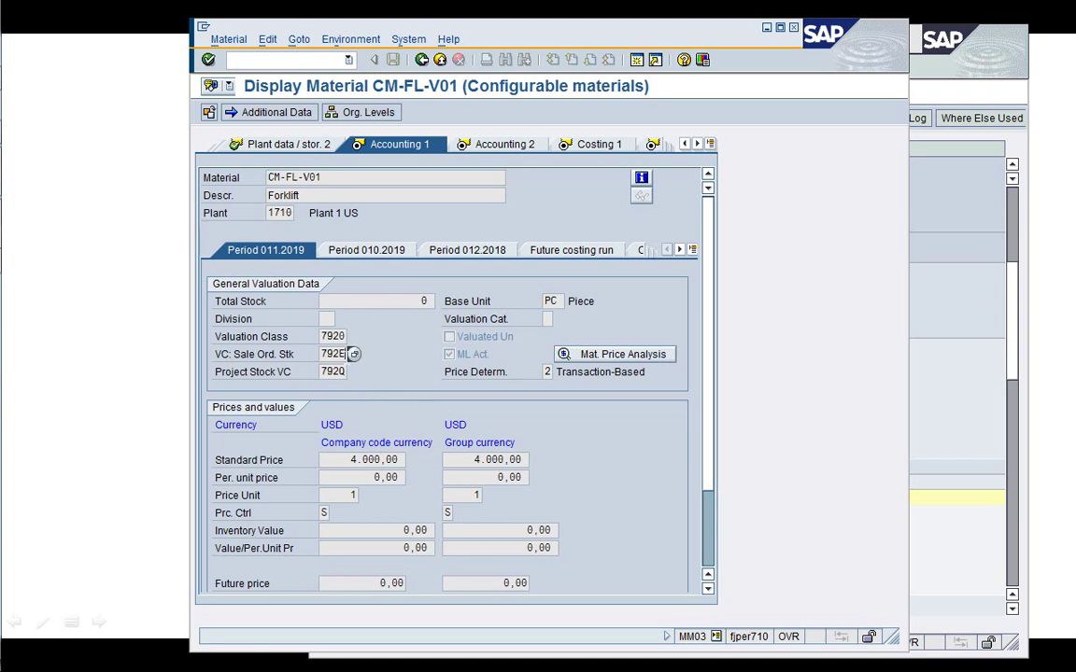
{"action": "left_click", "coordinate": [342, 354]}
{"action": "left_click_drag", "start_coordinate": [400, 459], "coordinate": [351, 459]}
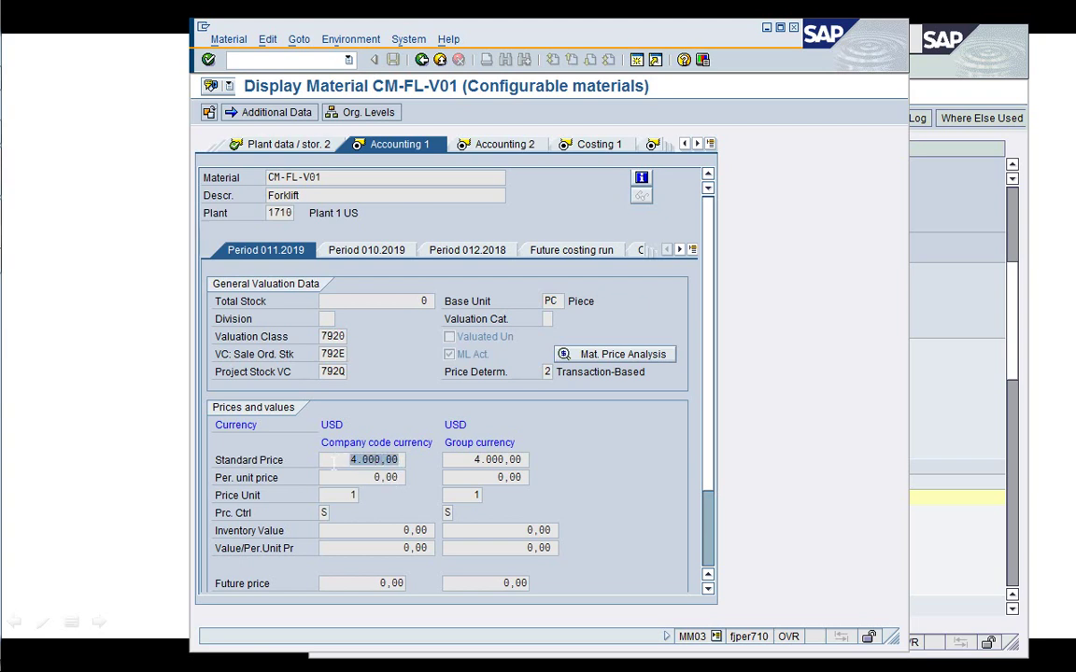
{"action": "left_click", "coordinate": [334, 463]}
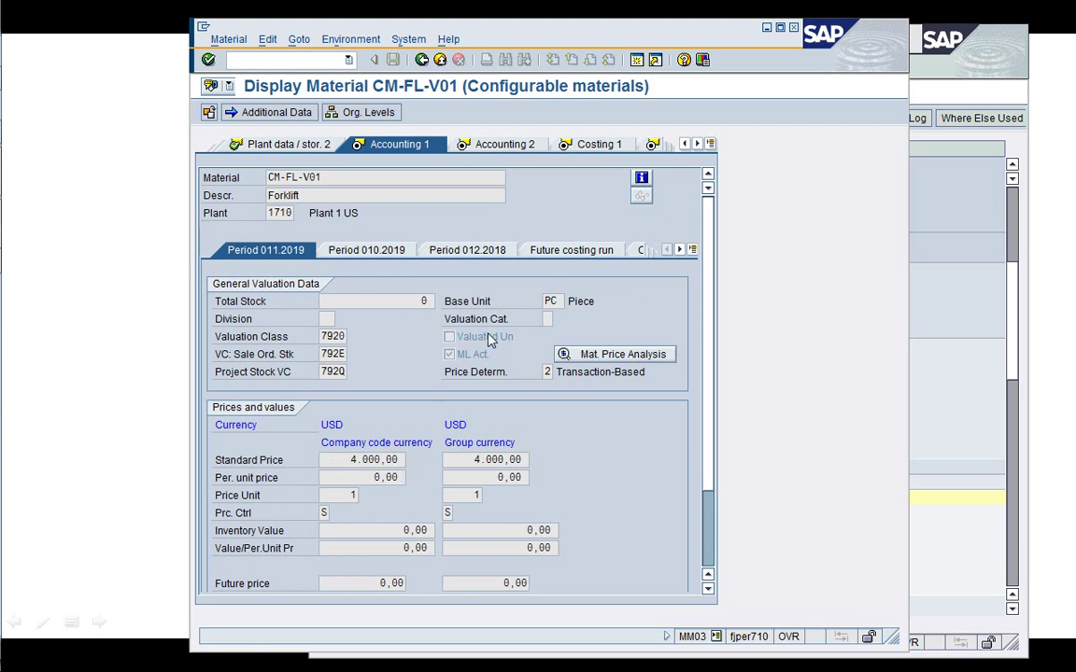
Review the material's Accounting 2, Costing 1 and Costing 2 views, including the valuation class for sales order stock
{"action": "left_click", "coordinate": [499, 145]}
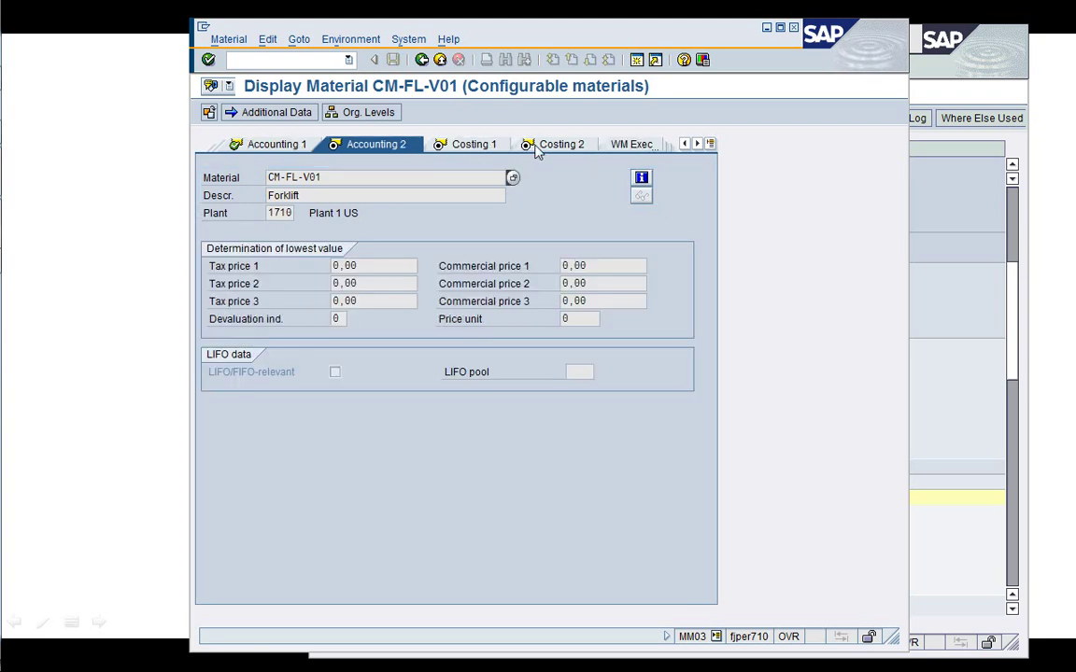
{"action": "left_click", "coordinate": [488, 145]}
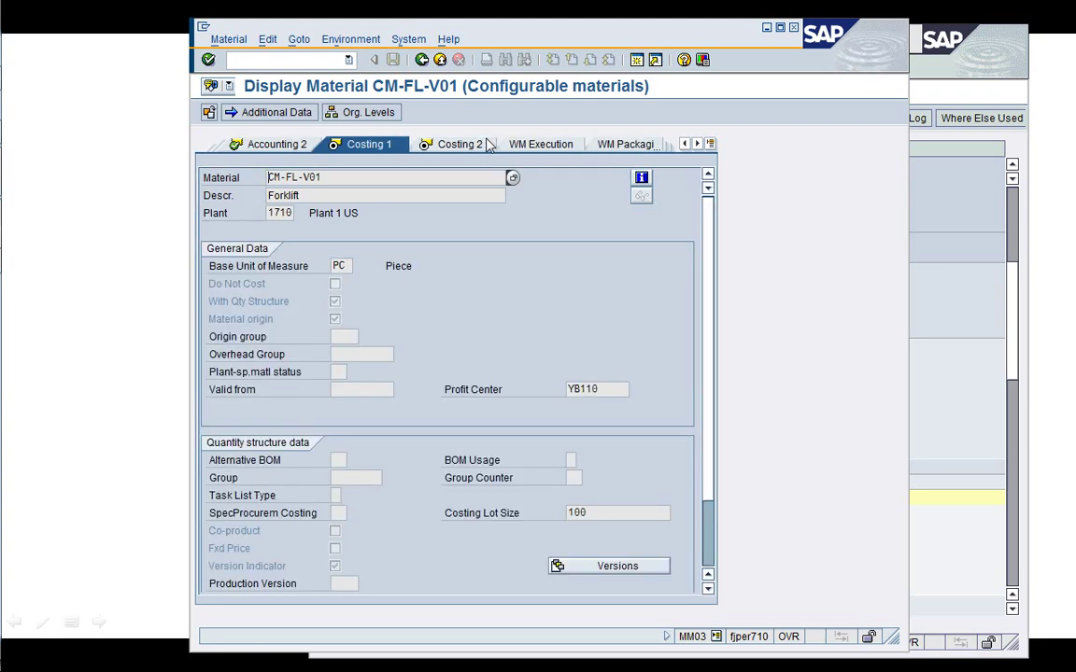
{"action": "left_click", "coordinate": [437, 142]}
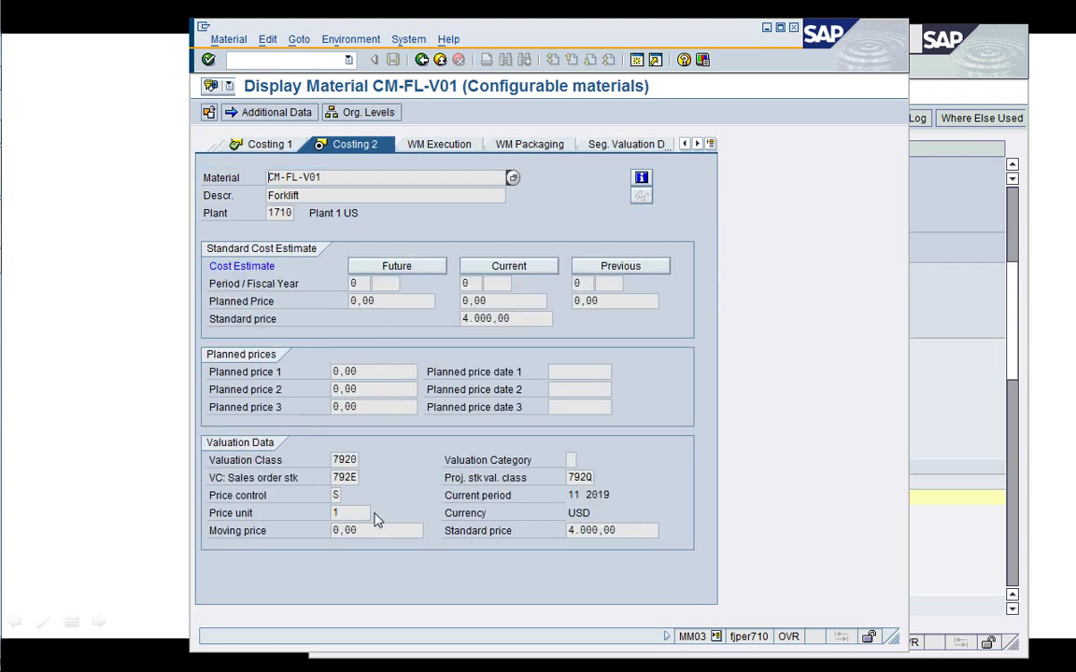
{"action": "left_click", "coordinate": [344, 477]}
Start transaction CS03 with /nCS03 and enter plant 1710 and BOM usage 1 for material CM-FL-V01
{"action": "left_click", "coordinate": [271, 59]}
{"action": "type", "text": "/nCS03"}
{"action": "key", "text": "Return"}
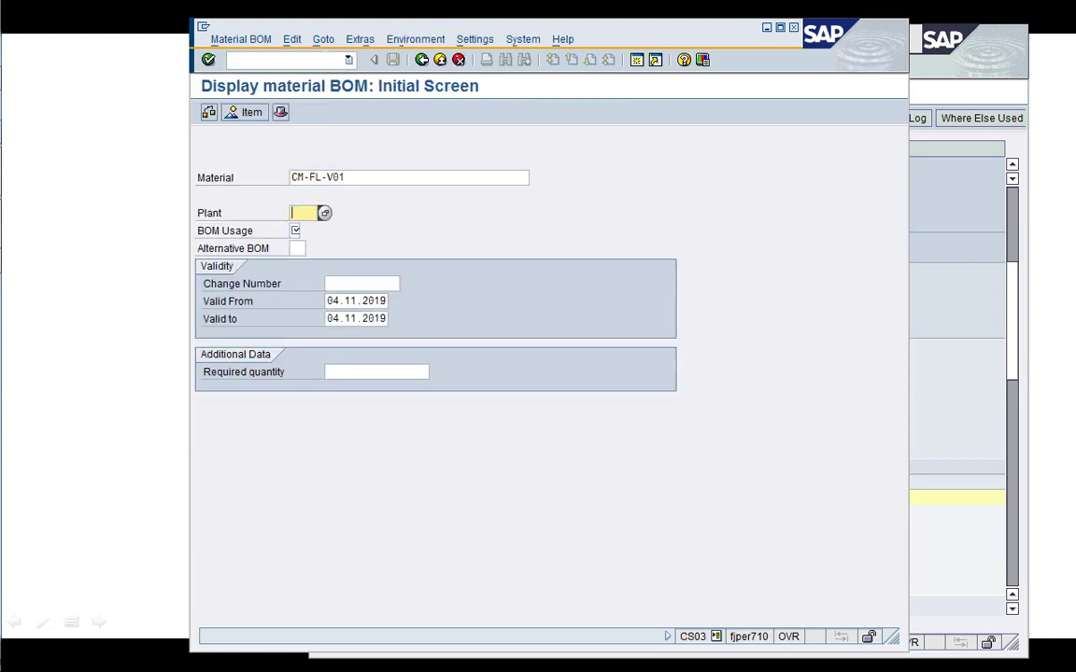
{"action": "type", "text": "1710"}
{"action": "key", "text": "Return"}
{"action": "left_click", "coordinate": [294, 231]}
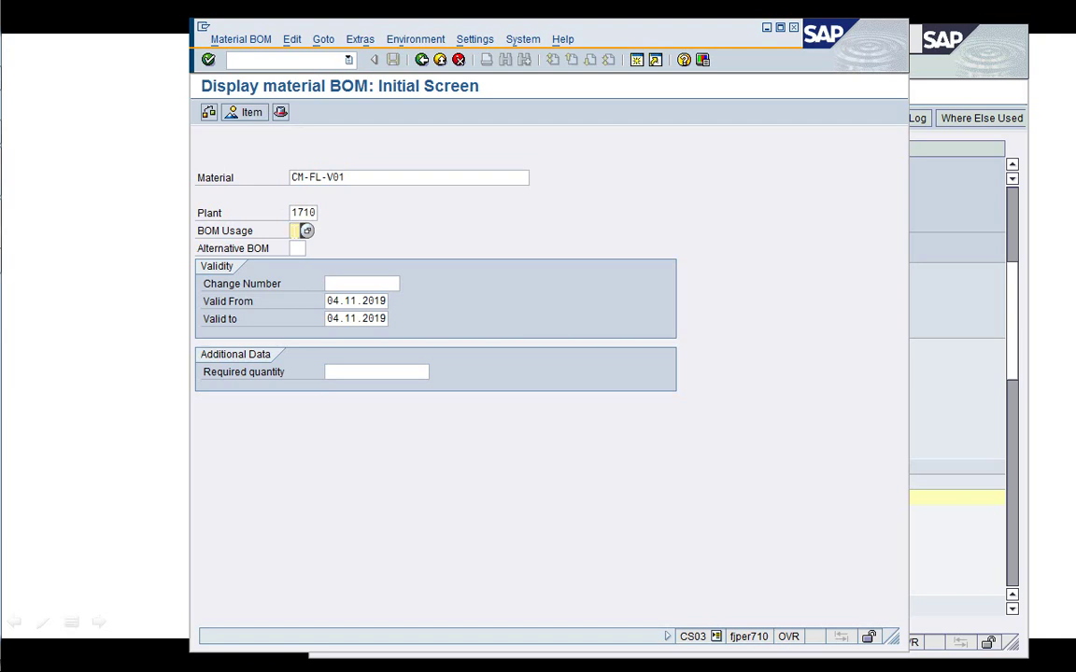
{"action": "type", "text": "1"}
{"action": "key", "text": "Tab"}
Move the material BOM window aside from the implementation guide session and return to the implementation guide
{"action": "left_click", "coordinate": [955, 294]}
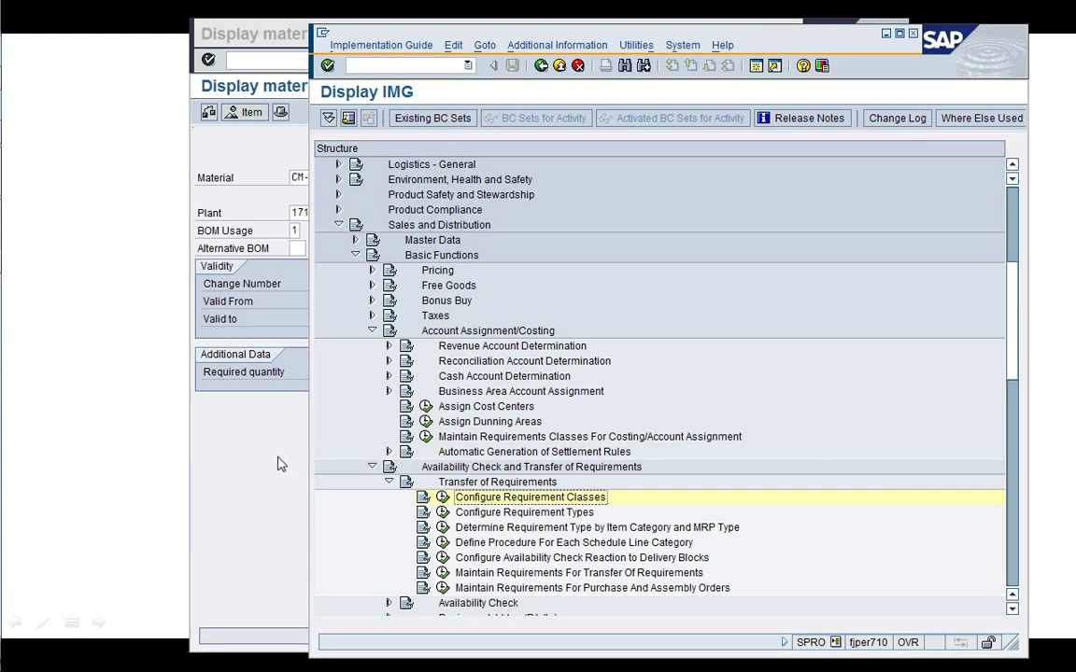
{"action": "left_click", "coordinate": [251, 412]}
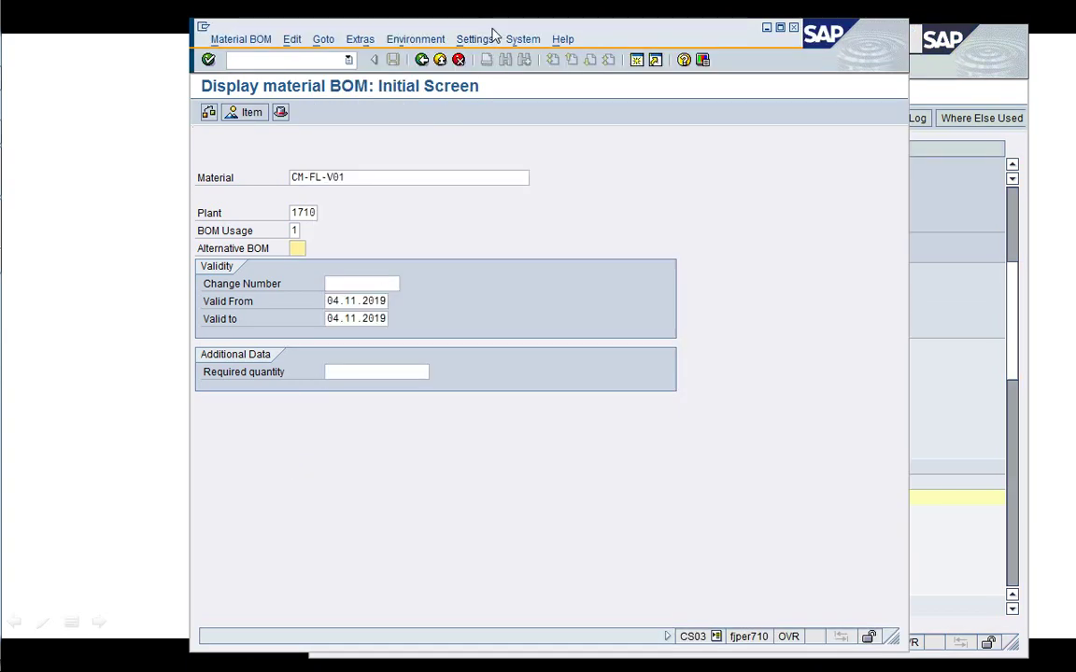
{"action": "left_click_drag", "start_coordinate": [495, 34], "coordinate": [431, 29]}
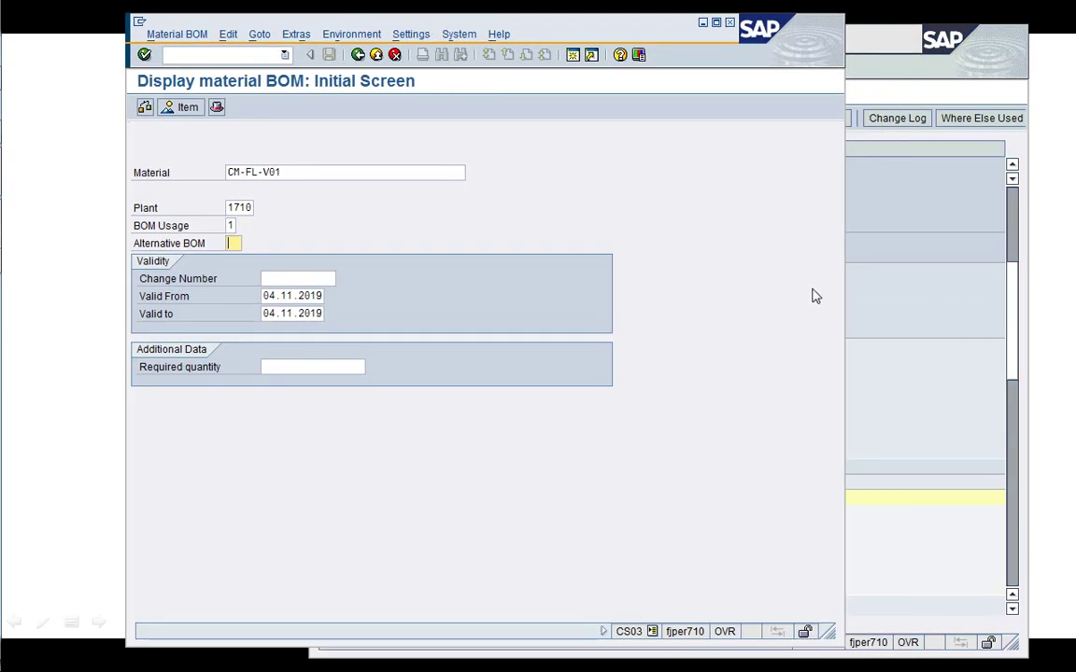
{"action": "left_click", "coordinate": [904, 309]}
Collapse the requirements, account assignment and Basic Functions branches and the whole Sales and Distribution node in the implementation guide
{"action": "left_click", "coordinate": [544, 498]}
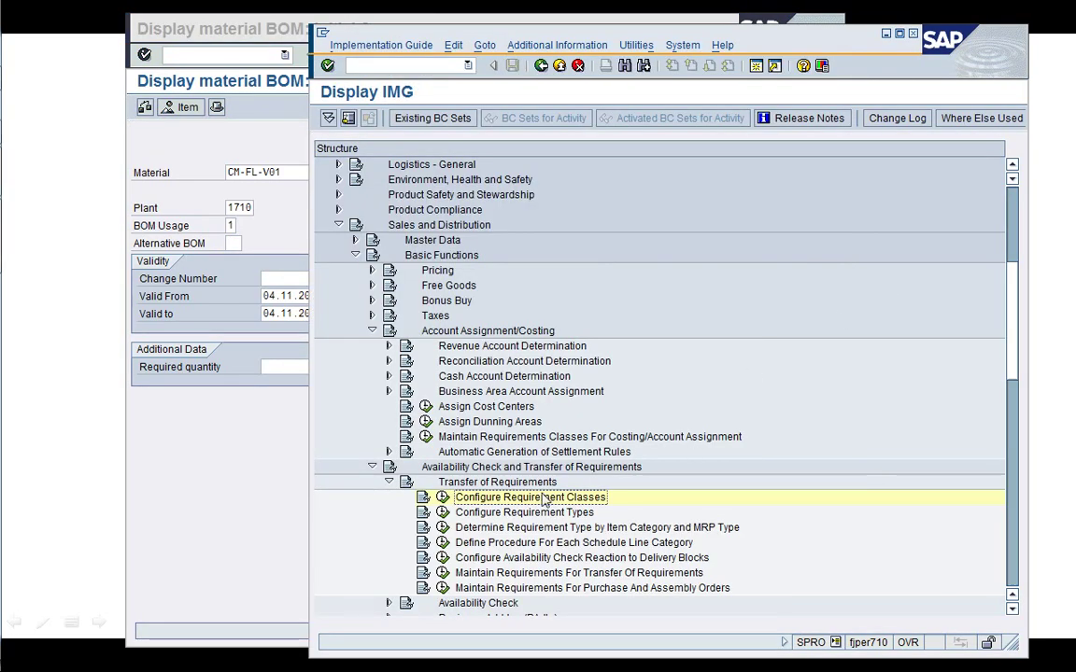
{"action": "key", "text": "Left"}
{"action": "key", "text": "Left"}
{"action": "key", "text": "Left"}
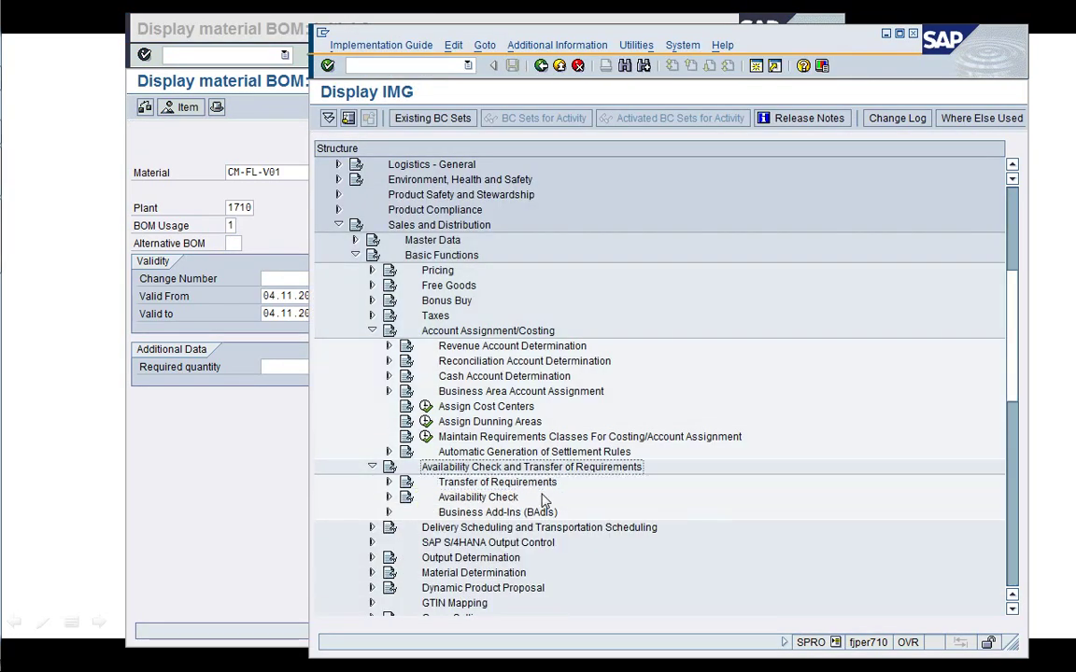
{"action": "key", "text": "Left"}
{"action": "key", "text": "Up"}
{"action": "key", "text": "Left"}
{"action": "key", "text": "Left"}
{"action": "key", "text": "Left"}
{"action": "key", "text": "Left"}
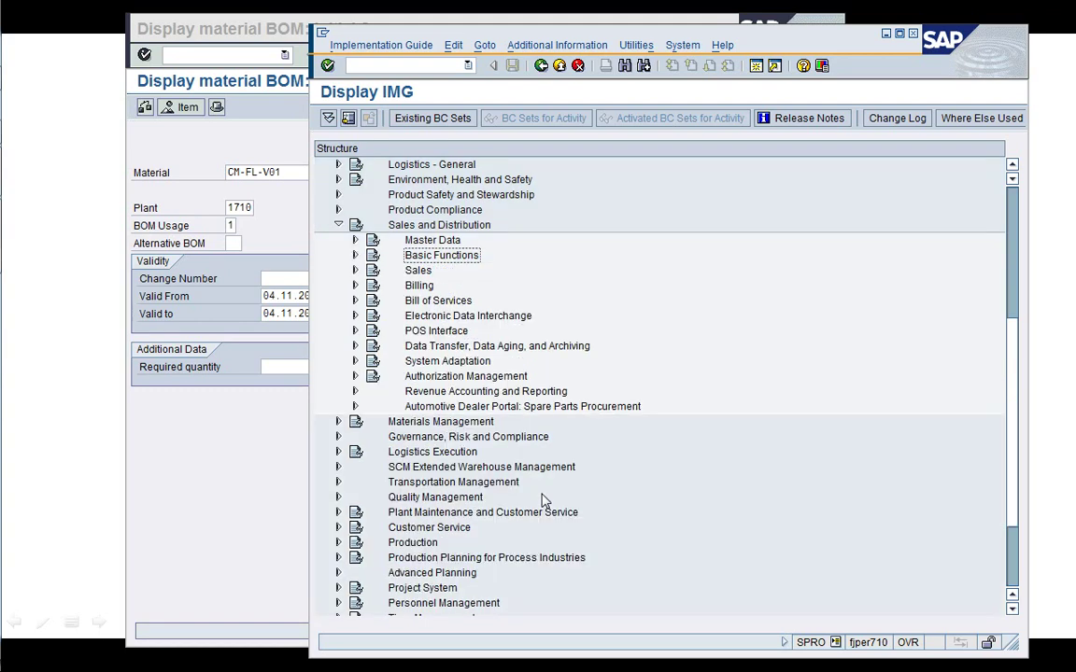
{"action": "key", "text": "Left"}
{"action": "key", "text": "Left"}
{"action": "key", "text": "Up"}
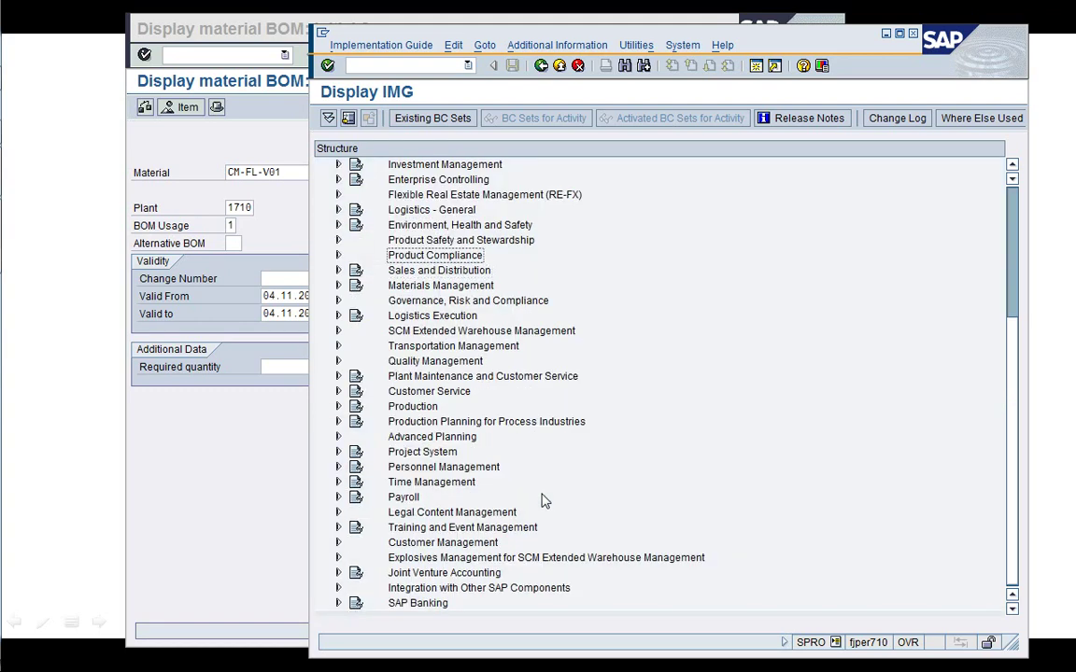
Find the Materials Management node in the implementation guide and expand it
{"action": "key", "text": "Down"}
{"action": "key", "text": "Down"}
{"action": "key", "text": "Down"}
{"action": "key", "text": "Down"}
{"action": "key", "text": "Down"}
{"action": "key", "text": "Down"}
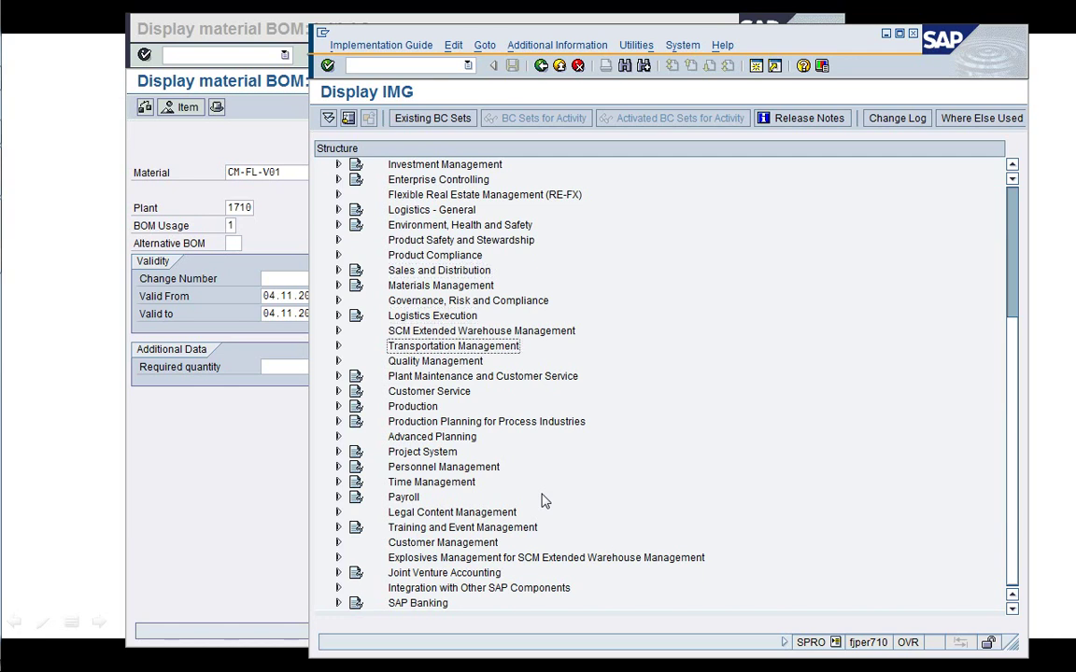
{"action": "key", "text": "Down"}
{"action": "key", "text": "Down"}
{"action": "key", "text": "Down"}
{"action": "key", "text": "Down"}
{"action": "key", "text": "Down"}
{"action": "key", "text": "Down"}
{"action": "key", "text": "Down"}
{"action": "key", "text": "Down"}
{"action": "key", "text": "Down"}
{"action": "key", "text": "Down"}
{"action": "key", "text": "Down"}
{"action": "key", "text": "Down"}
{"action": "key", "text": "Down"}
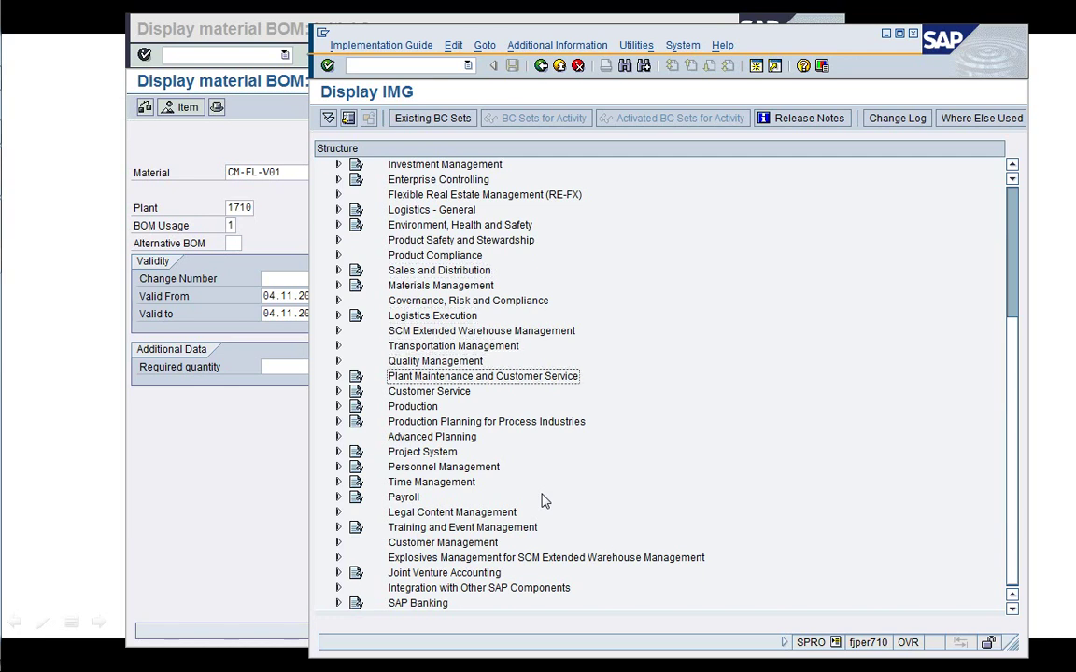
{"action": "key", "text": "Up"}
{"action": "key", "text": "Up"}
{"action": "key", "text": "Up"}
{"action": "key", "text": "Up"}
{"action": "key", "text": "Up"}
{"action": "key", "text": "Up"}
{"action": "key", "text": "Up"}
{"action": "key", "text": "Up"}
{"action": "key", "text": "Up"}
{"action": "key", "text": "Up"}
{"action": "key", "text": "Up"}
{"action": "key", "text": "Up"}
{"action": "key", "text": "Up"}
{"action": "key", "text": "Up"}
{"action": "key", "text": "Up"}
{"action": "key", "text": "Up"}
{"action": "key", "text": "Up"}
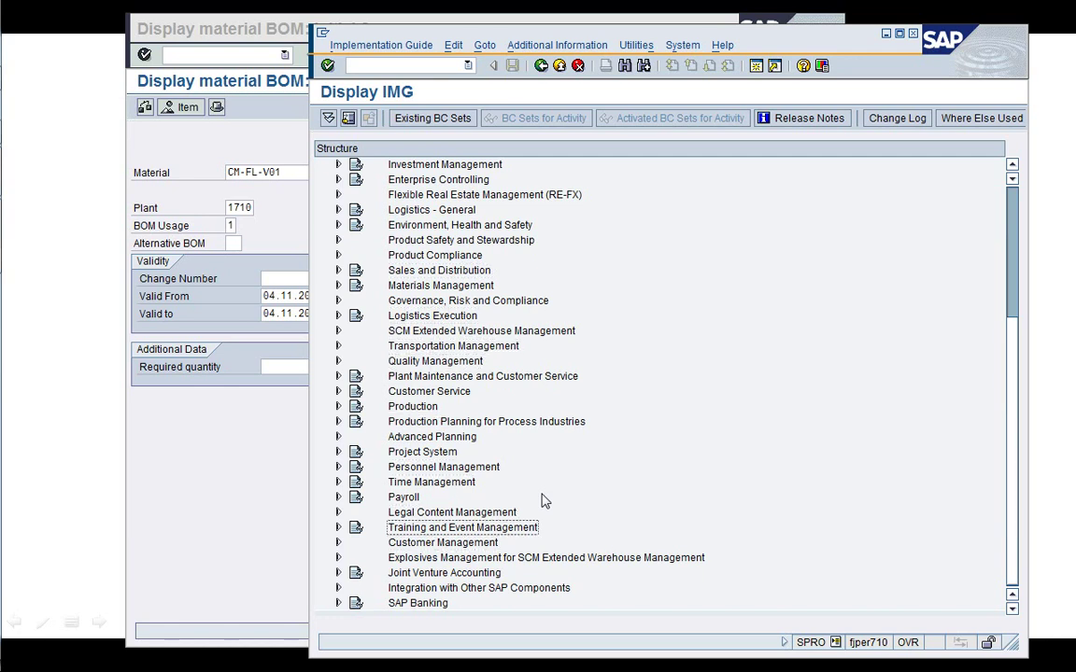
{"action": "key", "text": "Right"}
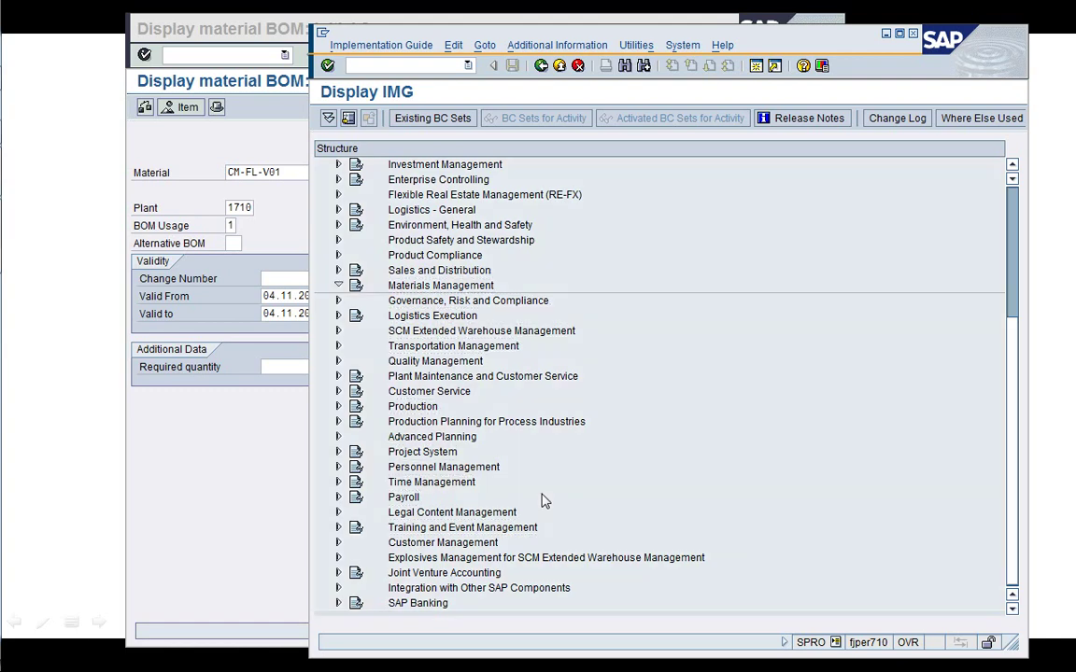
Expand Valuation and Account Assignment under Materials Management
{"action": "key", "text": "Down"}
{"action": "key", "text": "Down"}
{"action": "key", "text": "Down"}
{"action": "key", "text": "Down"}
{"action": "key", "text": "Down"}
{"action": "key", "text": "Down"}
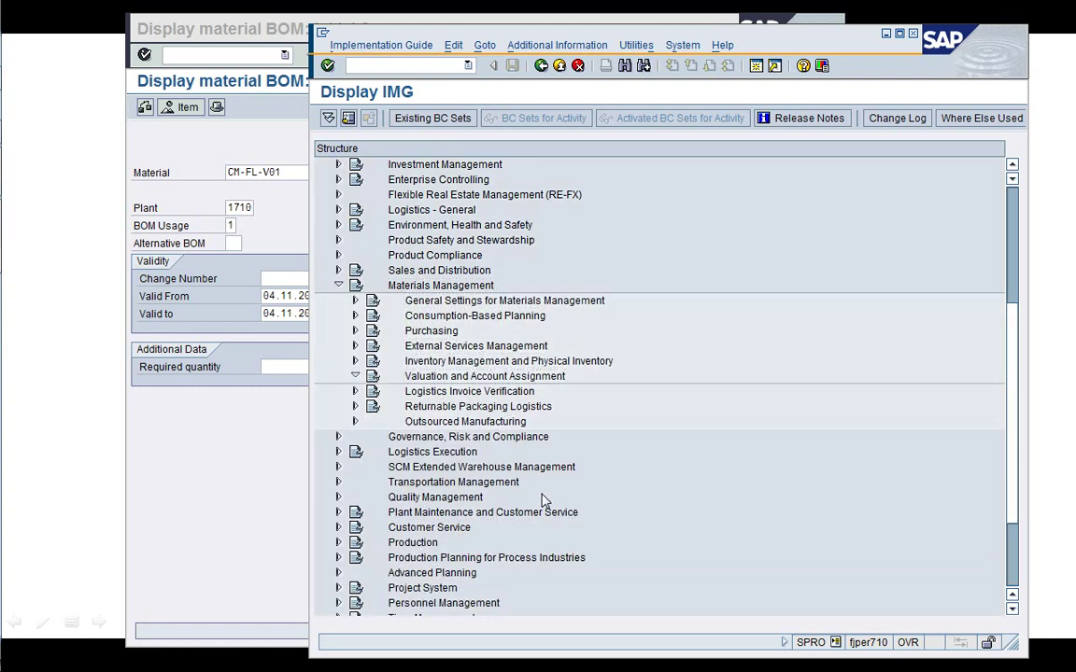
{"action": "key", "text": "Right"}
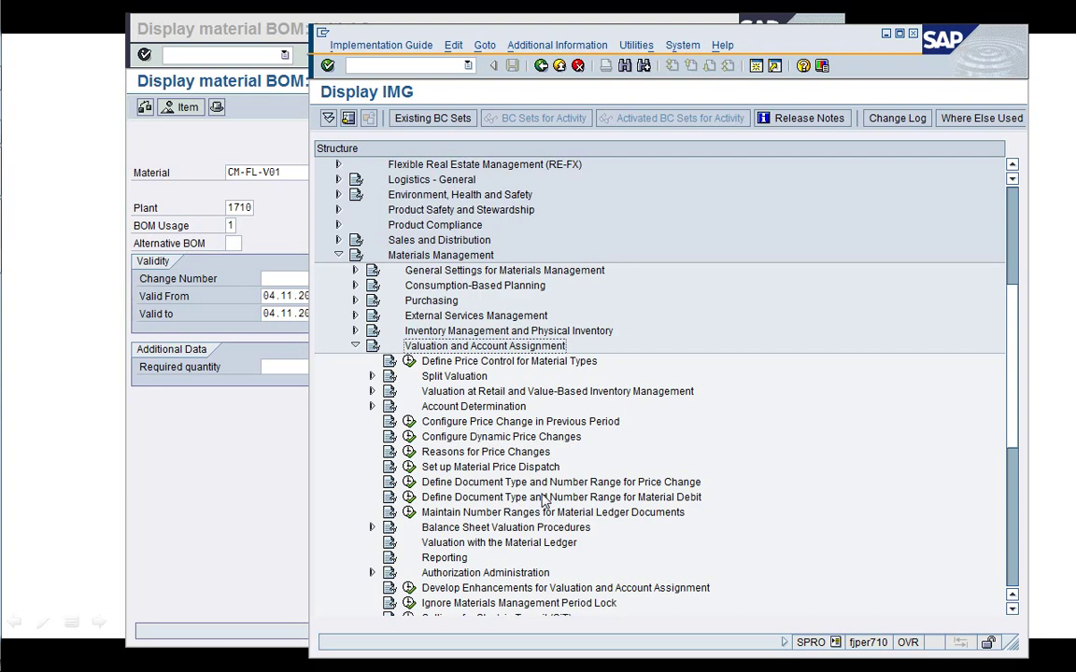
Expand Account Determination and its Account Determination Without Wizard branch
{"action": "key", "text": "Down"}
{"action": "key", "text": "Down"}
{"action": "key", "text": "Down"}
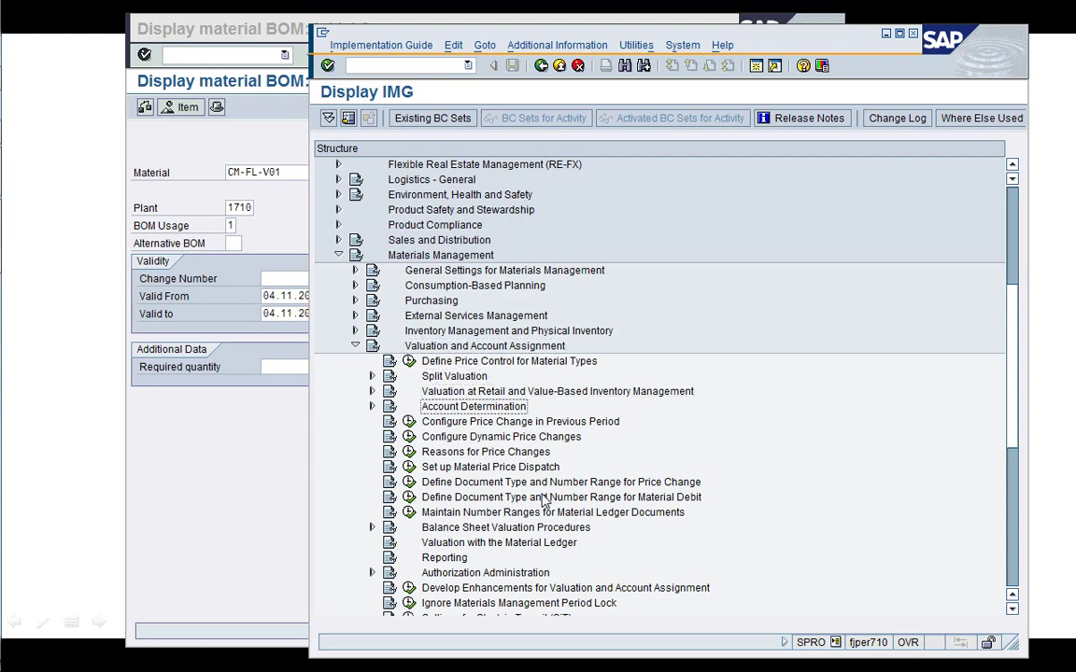
{"action": "key", "text": "Right"}
{"action": "key", "text": "Down"}
{"action": "key", "text": "Down"}
{"action": "key", "text": "Right"}
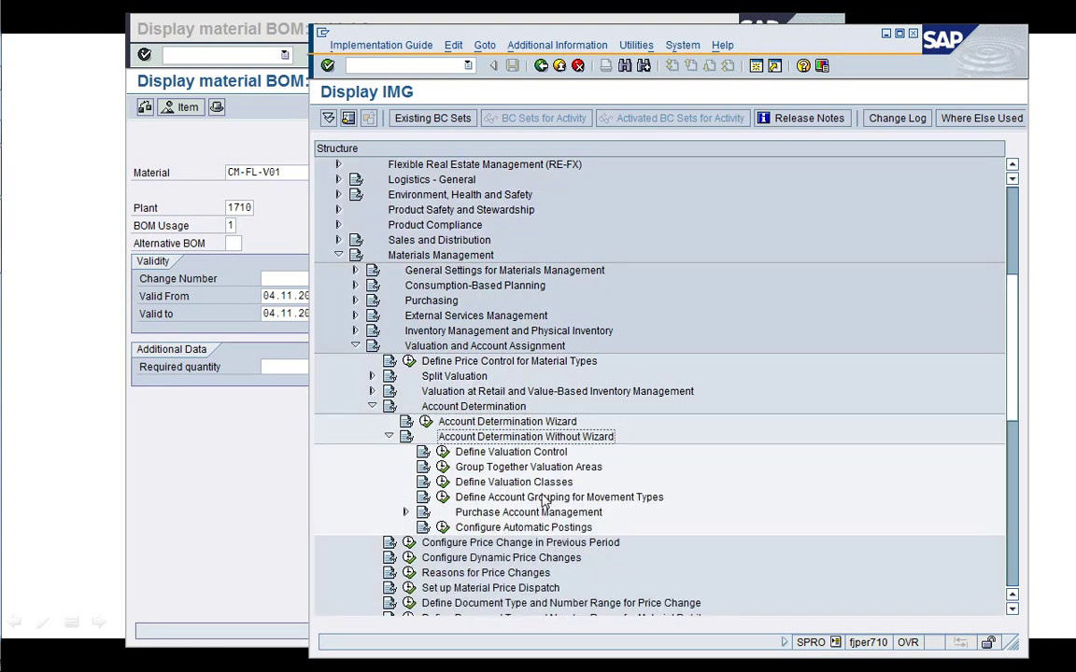
Open the documentation of the Configure Automatic Postings activity and reposition its window
{"action": "key", "text": "Down"}
{"action": "key", "text": "Down"}
{"action": "key", "text": "Down"}
{"action": "key", "text": "Down"}
{"action": "key", "text": "Down"}
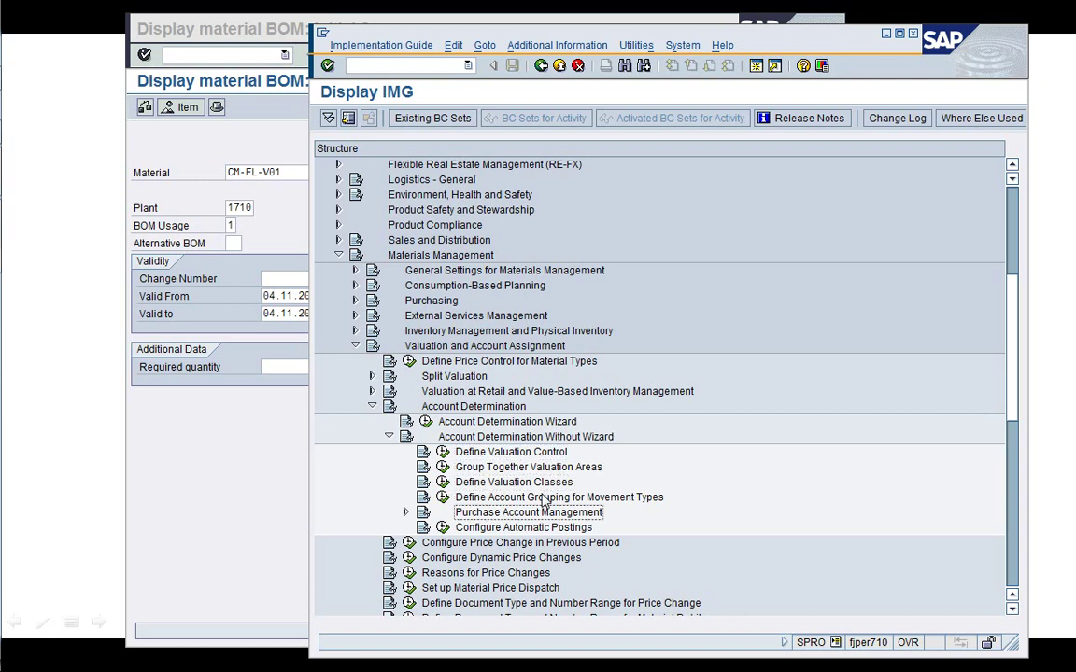
{"action": "key", "text": "Right"}
{"action": "key", "text": "Down"}
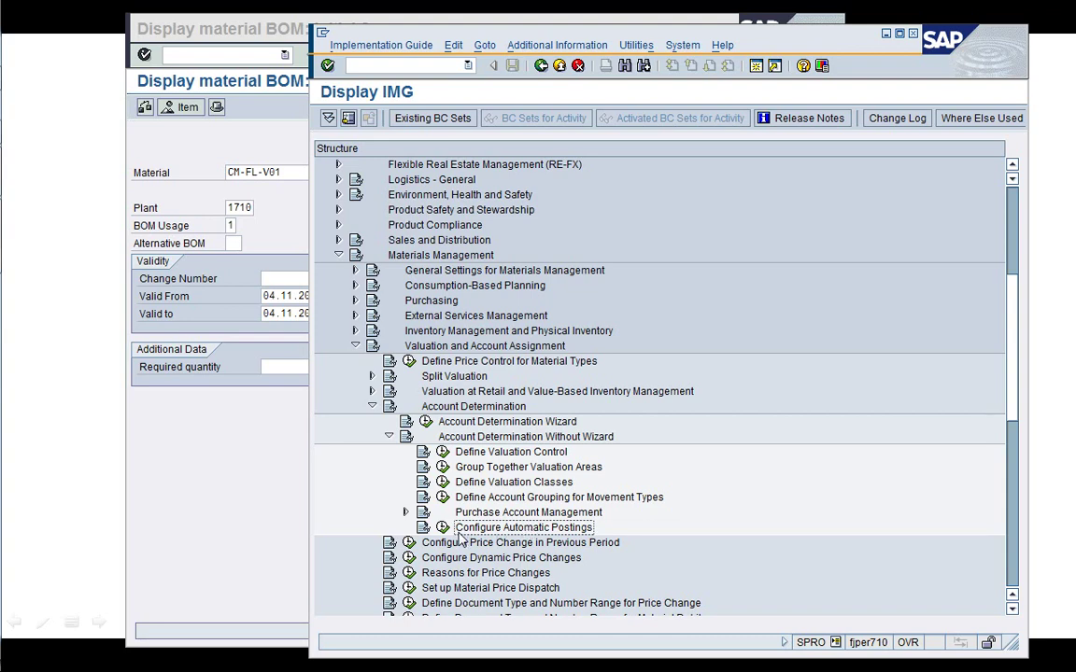
{"action": "left_click", "coordinate": [425, 533]}
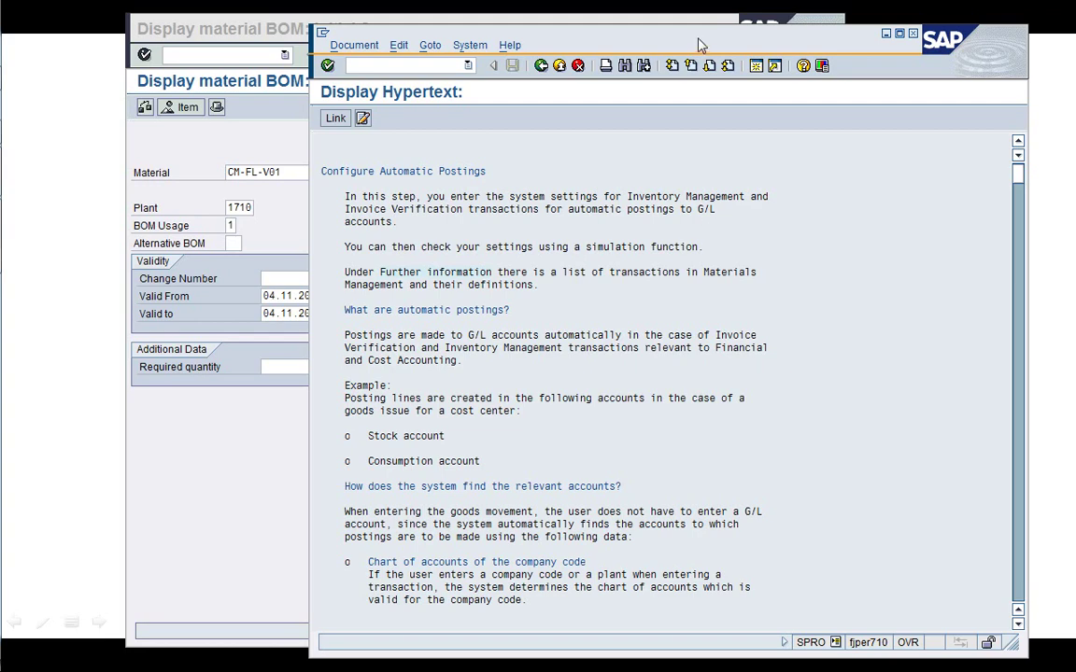
{"action": "left_click_drag", "start_coordinate": [676, 40], "coordinate": [560, 36]}
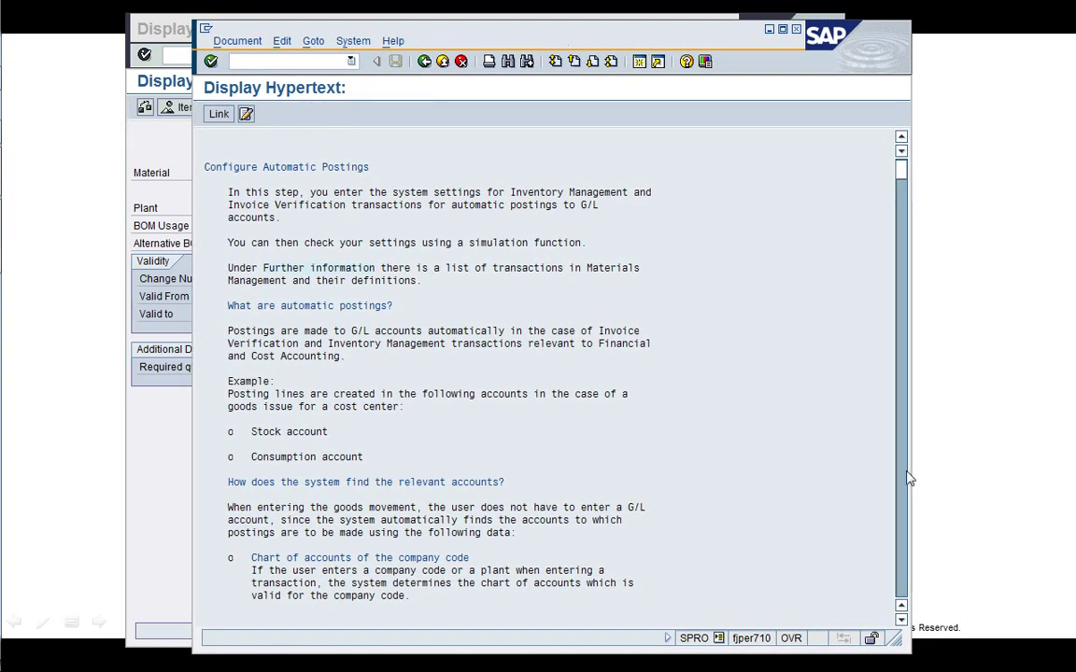
Find the section on the offsetting entry for stock posting (GBB) in the Configure Automatic Postings documentation
{"action": "left_click", "coordinate": [903, 513]}
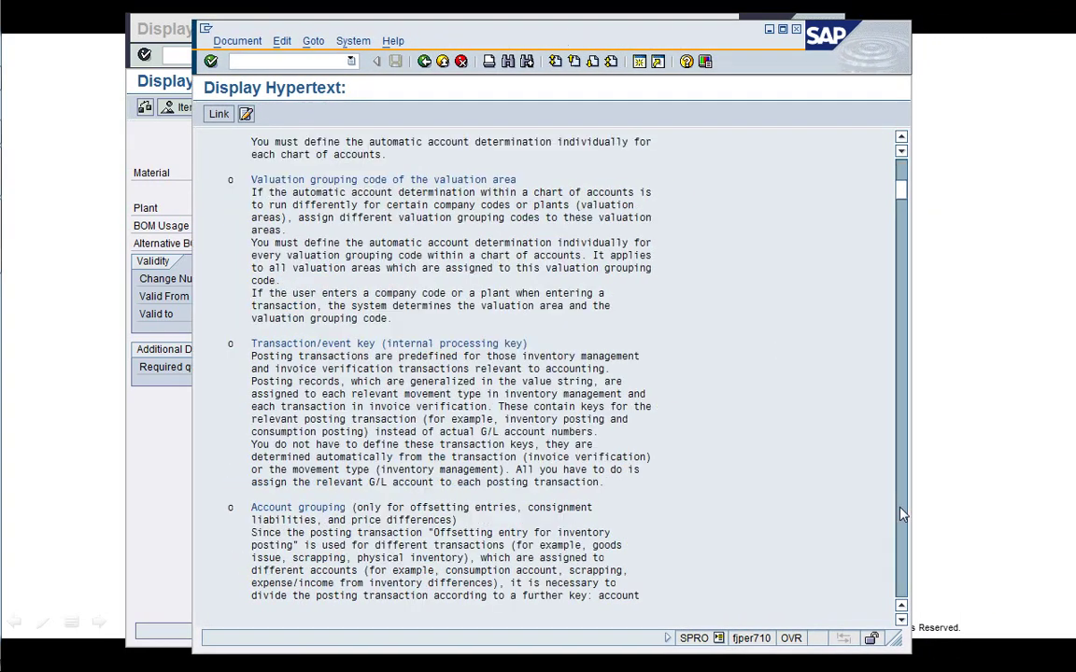
{"action": "left_click", "coordinate": [903, 514]}
{"action": "left_click", "coordinate": [903, 513]}
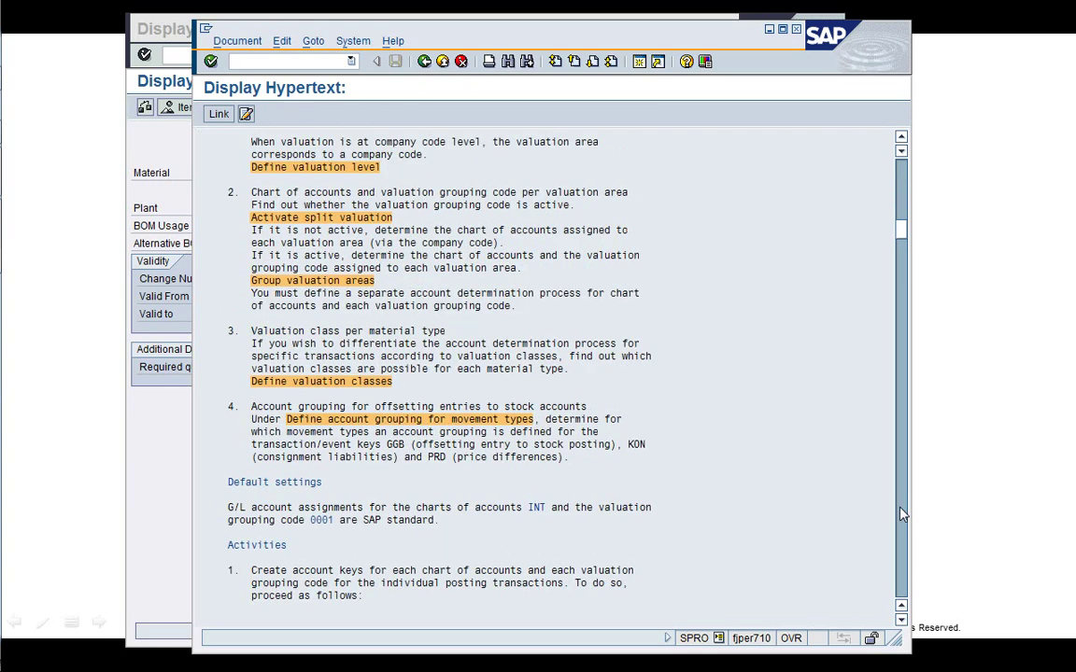
{"action": "left_click", "coordinate": [903, 514]}
{"action": "left_click", "coordinate": [903, 513]}
{"action": "left_click", "coordinate": [903, 514]}
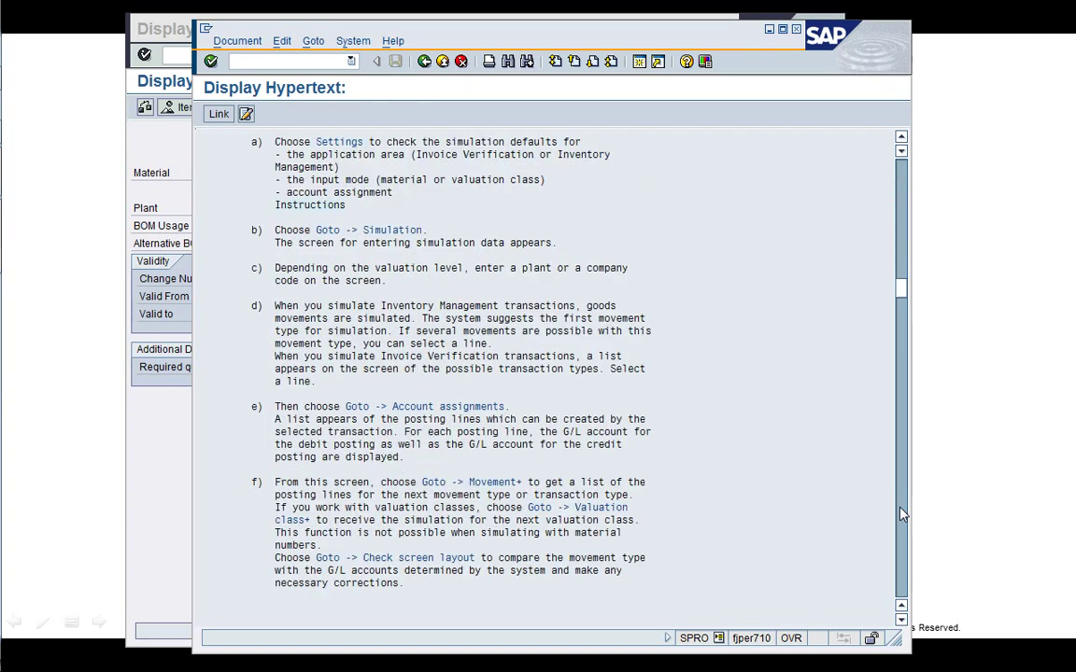
{"action": "left_click", "coordinate": [902, 511]}
{"action": "left_click", "coordinate": [903, 514]}
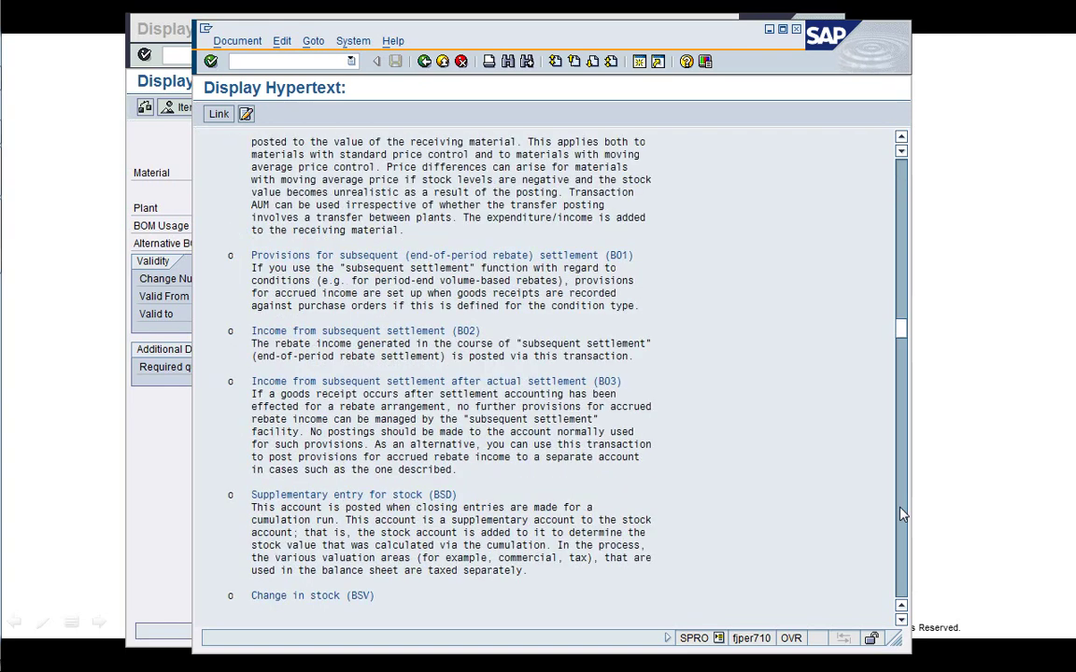
{"action": "left_click", "coordinate": [903, 514]}
{"action": "left_click", "coordinate": [903, 513]}
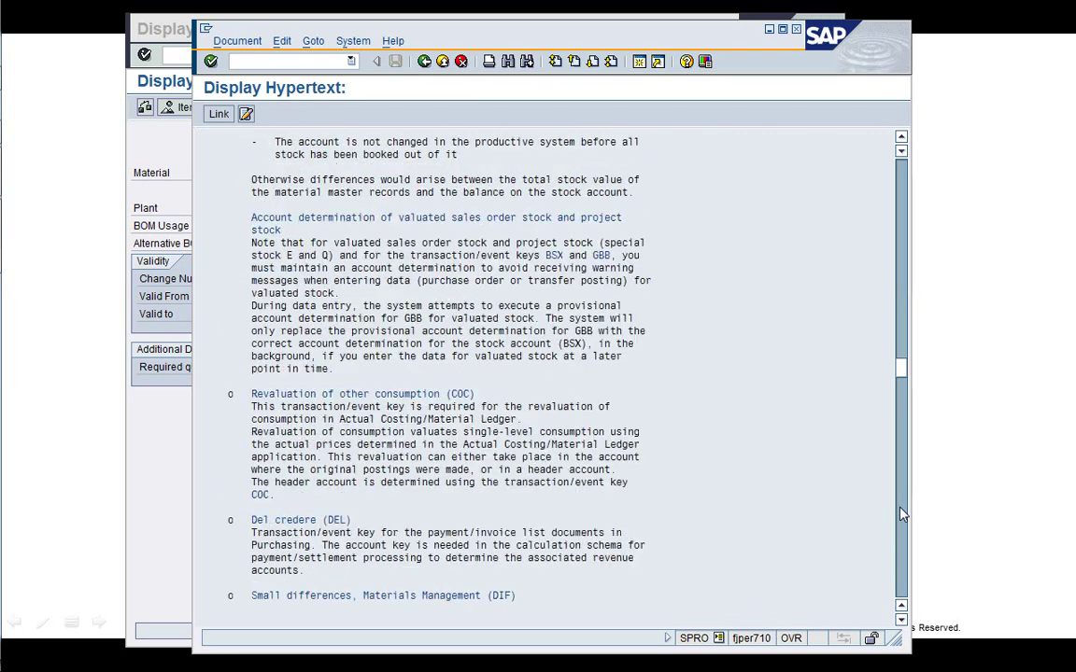
{"action": "left_click", "coordinate": [902, 514]}
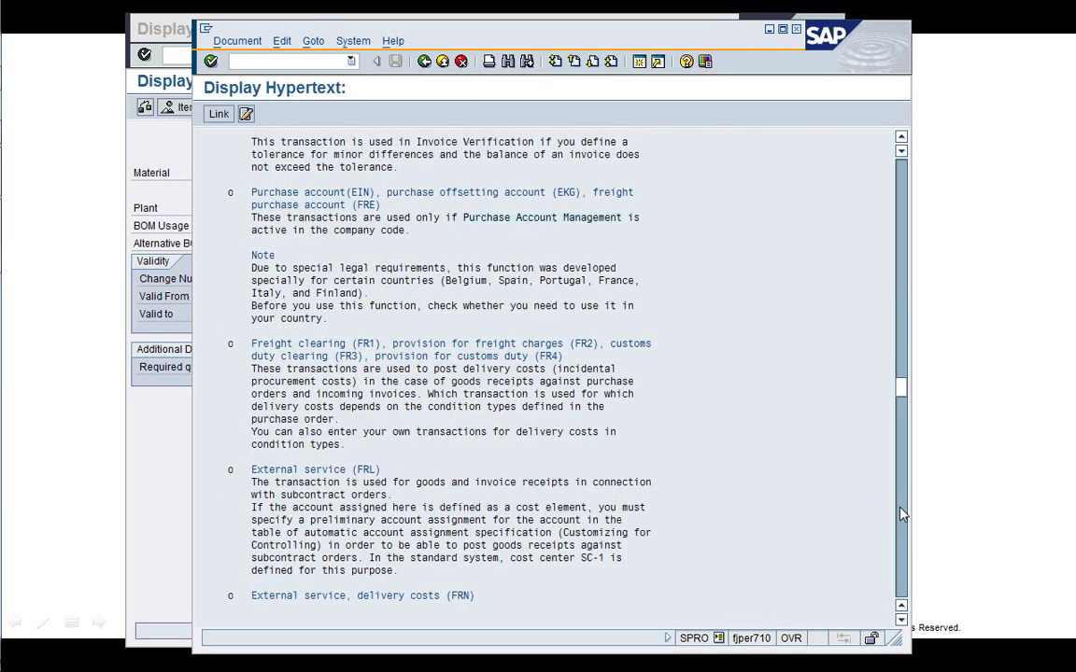
{"action": "left_click", "coordinate": [902, 513]}
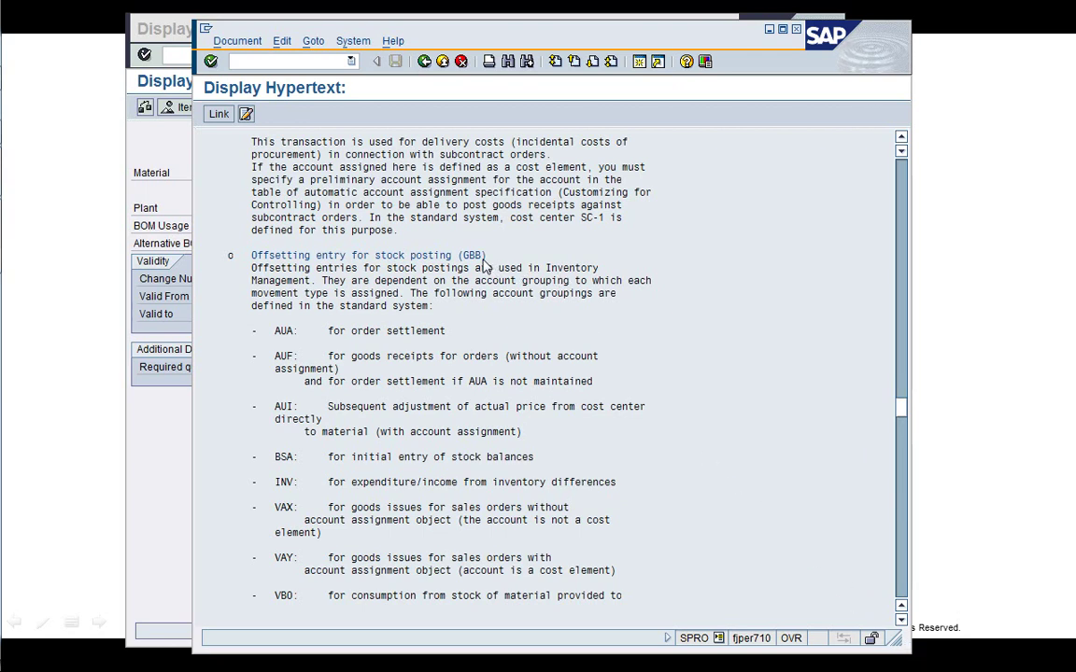
Read the descriptions of the VAX, VAY and VKA account groupings for the GBB transaction key
{"action": "left_click", "coordinate": [301, 508]}
{"action": "left_click", "coordinate": [305, 557]}
{"action": "left_click", "coordinate": [901, 586]}
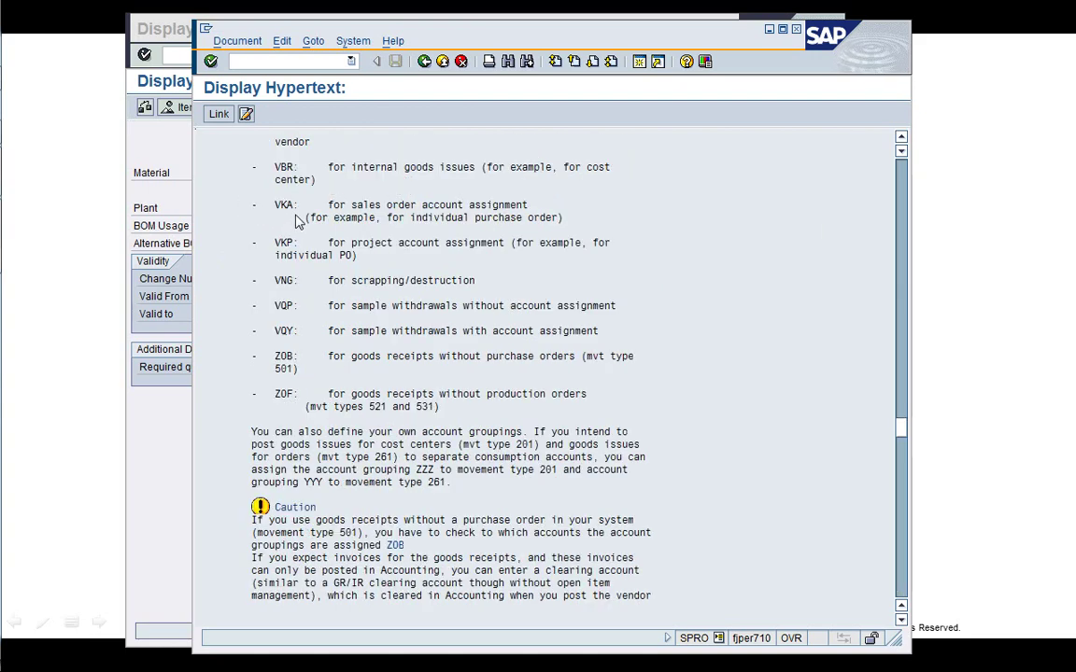
{"action": "left_click", "coordinate": [541, 206]}
{"action": "left_click", "coordinate": [418, 207]}
{"action": "scroll", "coordinate": [486, 458], "scroll_direction": "up", "scroll_amount": 10}
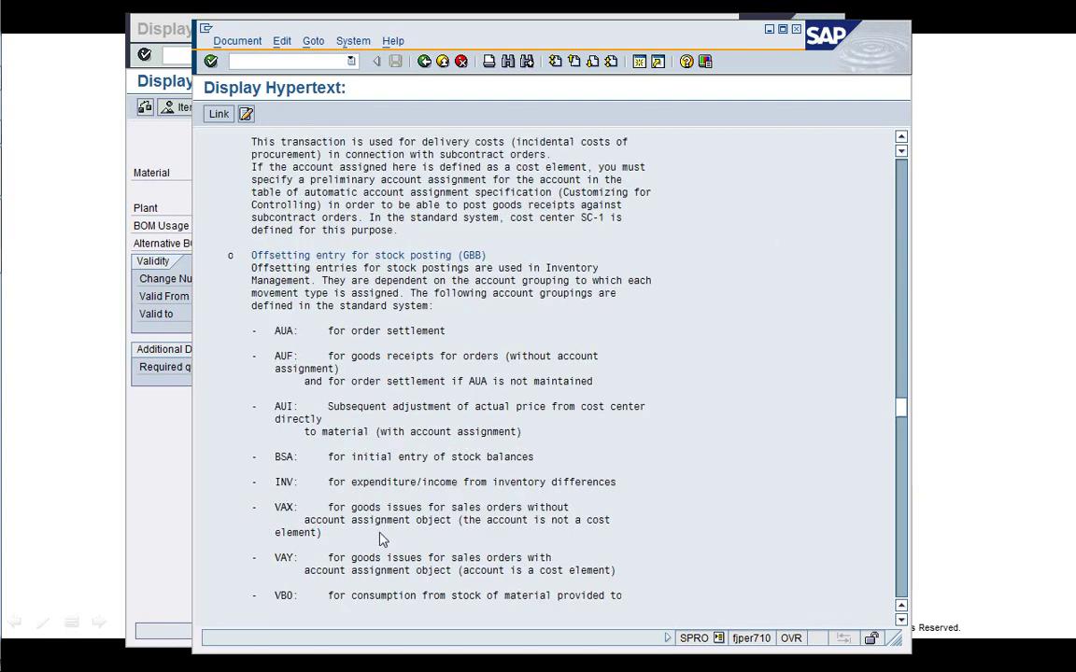
{"action": "left_click", "coordinate": [300, 558]}
Leave the documentation and execute the Define Account Grouping for Movement Types activity in the implementation guide
{"action": "left_click", "coordinate": [424, 61]}
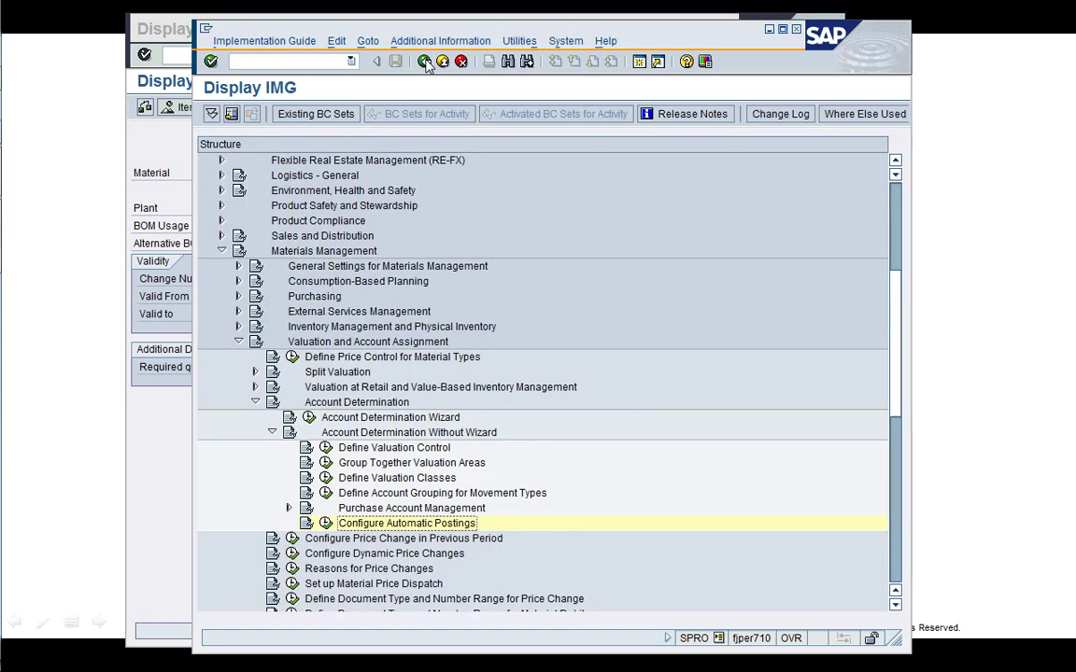
{"action": "left_click", "coordinate": [392, 477]}
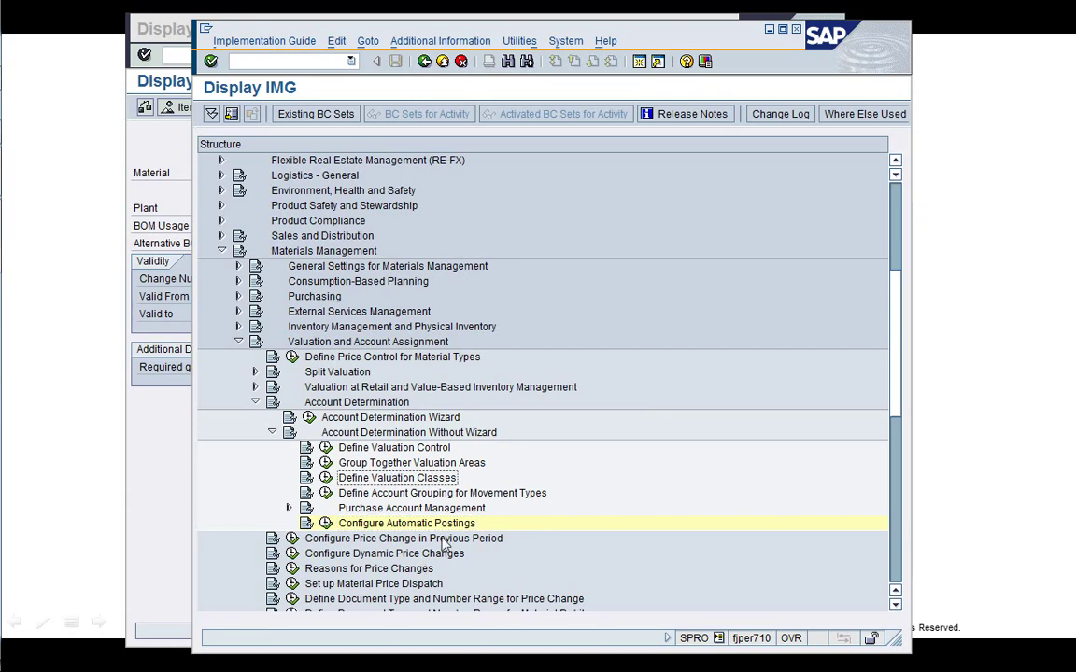
{"action": "left_click", "coordinate": [413, 494]}
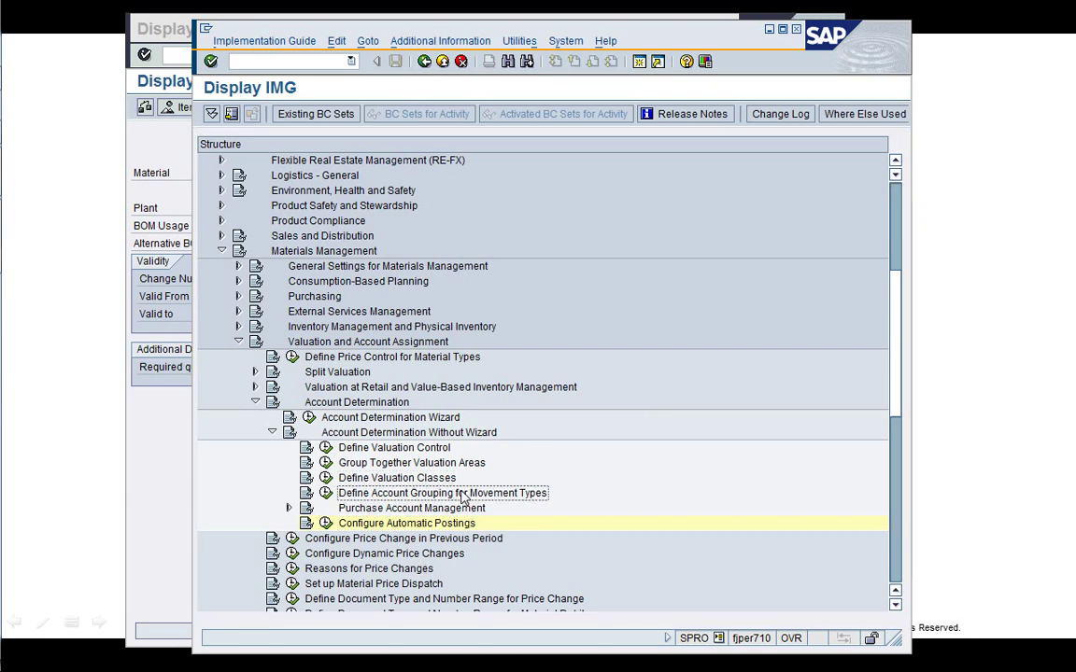
{"action": "left_click", "coordinate": [326, 493]}
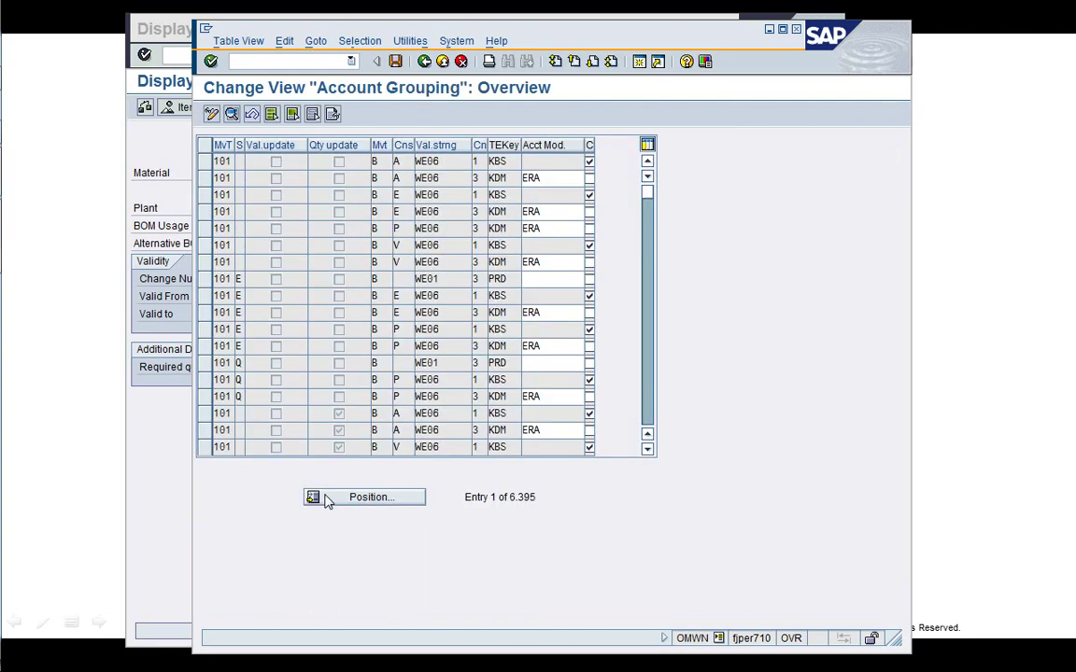
Position the account grouping overview at movement type 601
{"action": "left_click", "coordinate": [353, 502]}
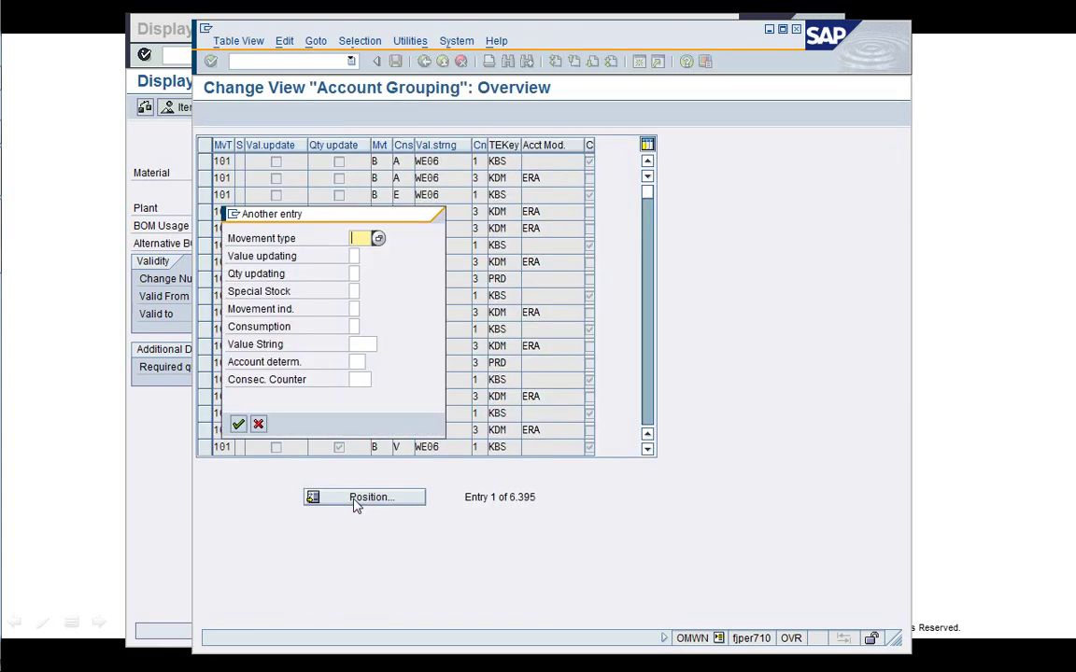
{"action": "type", "text": "60"}
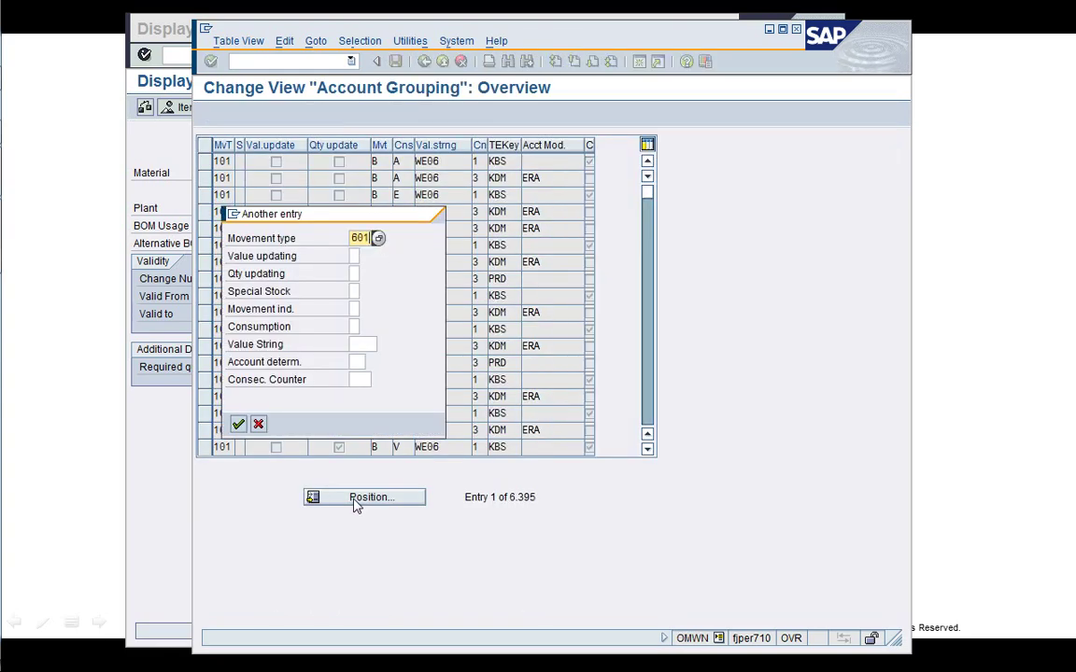
{"action": "type", "text": "1"}
{"action": "key", "text": "Tab"}
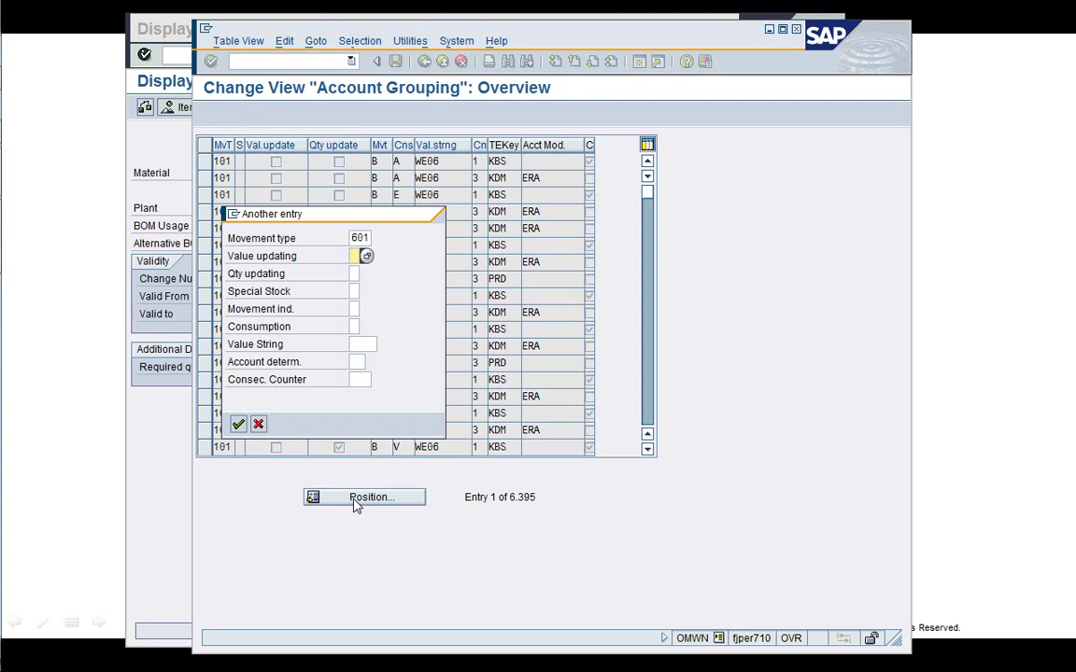
{"action": "key", "text": "Tab"}
{"action": "key", "text": "Tab"}
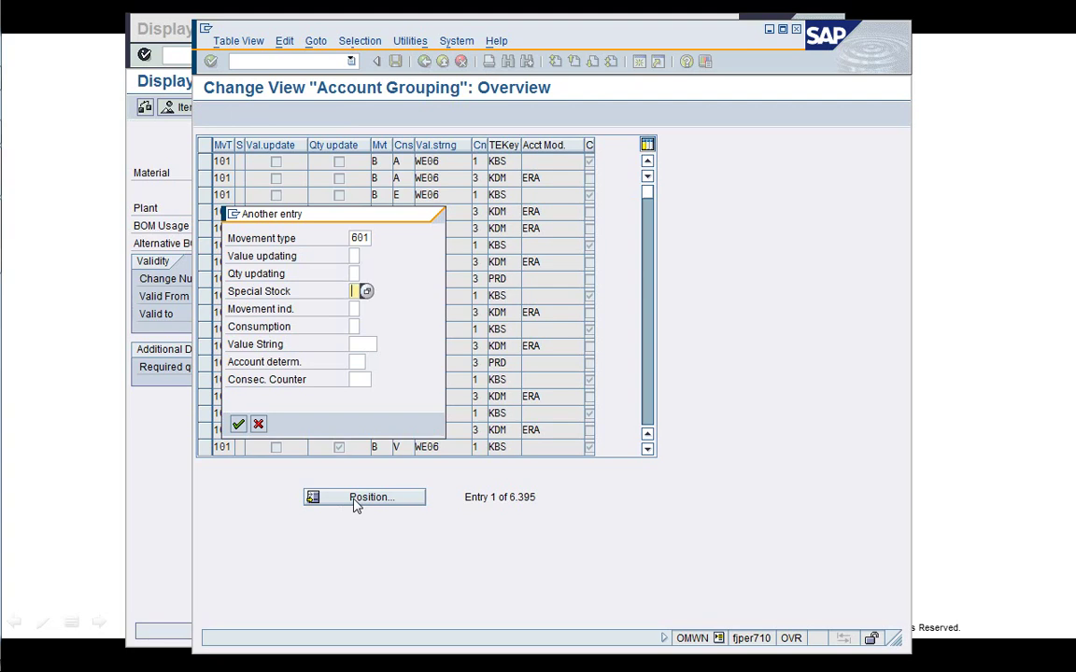
{"action": "key", "text": "Return"}
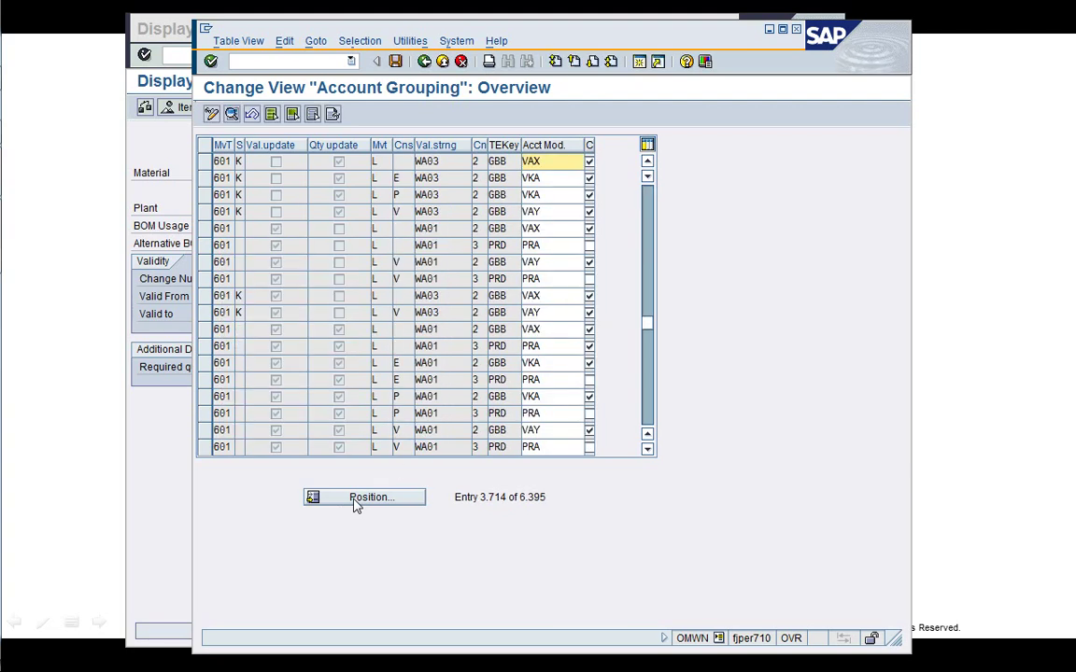
Set the account modification to VKA for movement type 601 with special stock E, consumption indicator V and transaction key GBB
{"action": "left_click", "coordinate": [648, 367]}
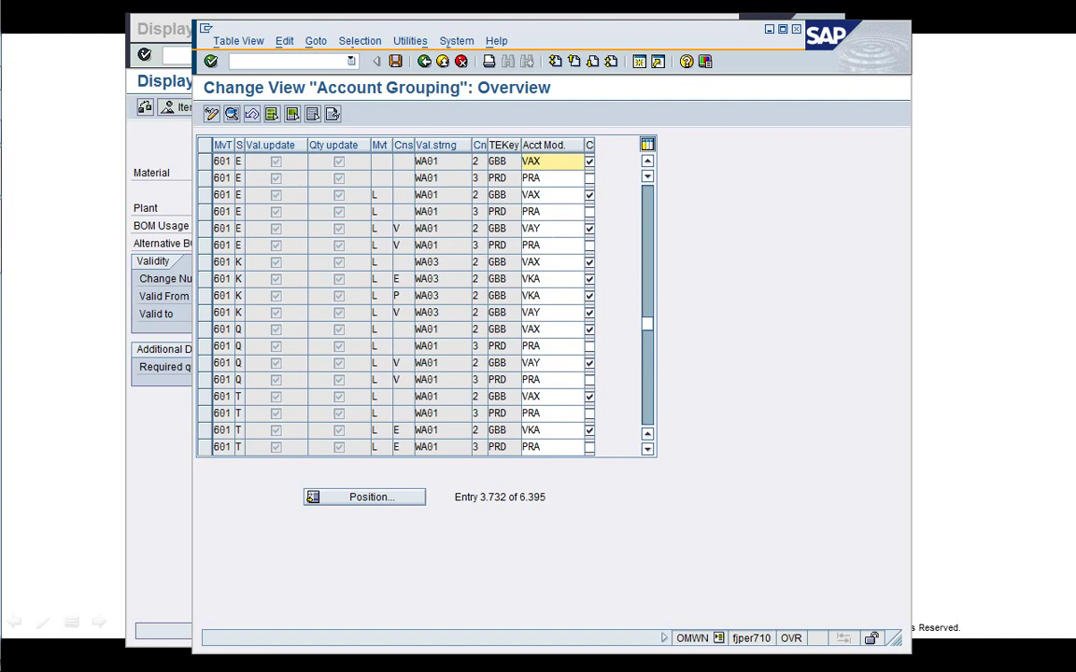
{"action": "left_click", "coordinate": [542, 228]}
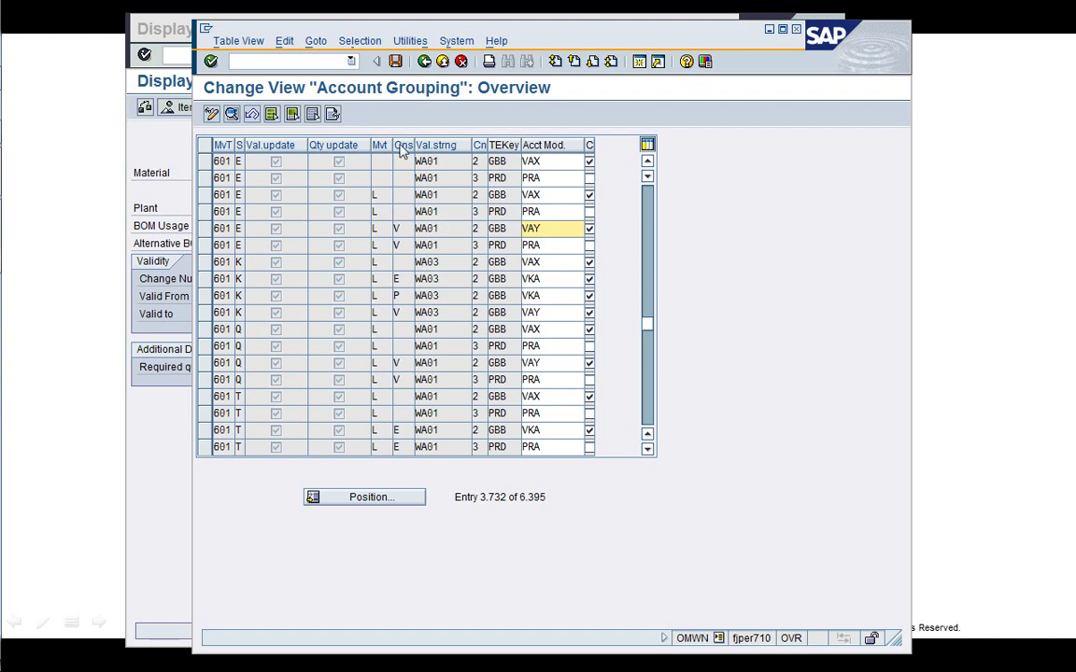
{"action": "left_click", "coordinate": [396, 228]}
{"action": "key", "text": "BackSpace"}
{"action": "key", "text": "BackSpace"}
{"action": "key", "text": "BackSpace"}
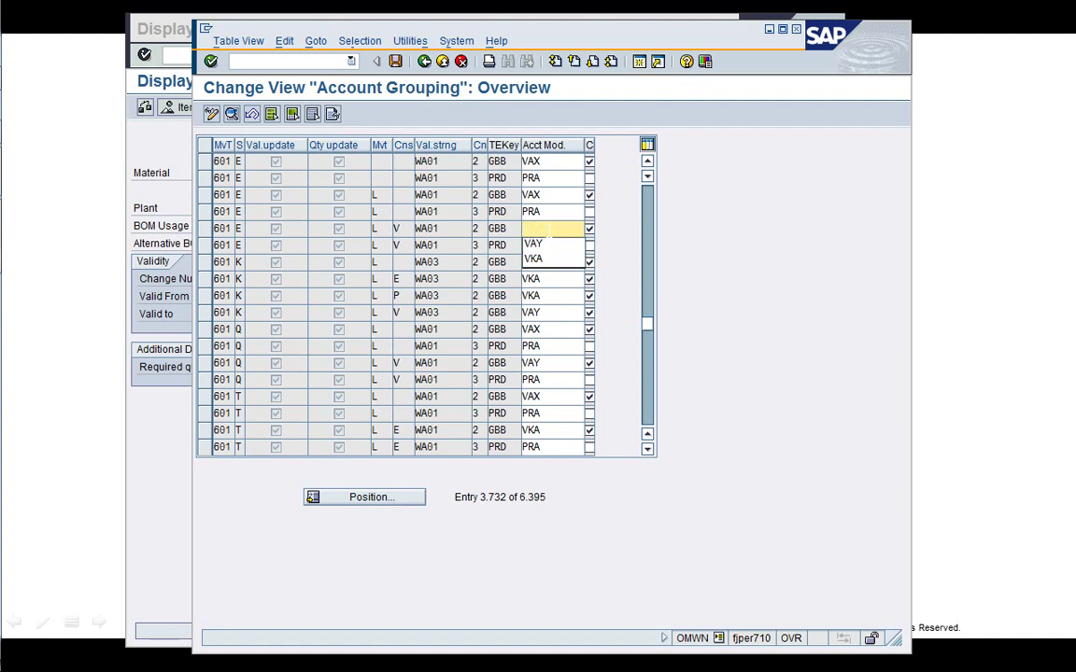
{"action": "type", "text": "VKA"}
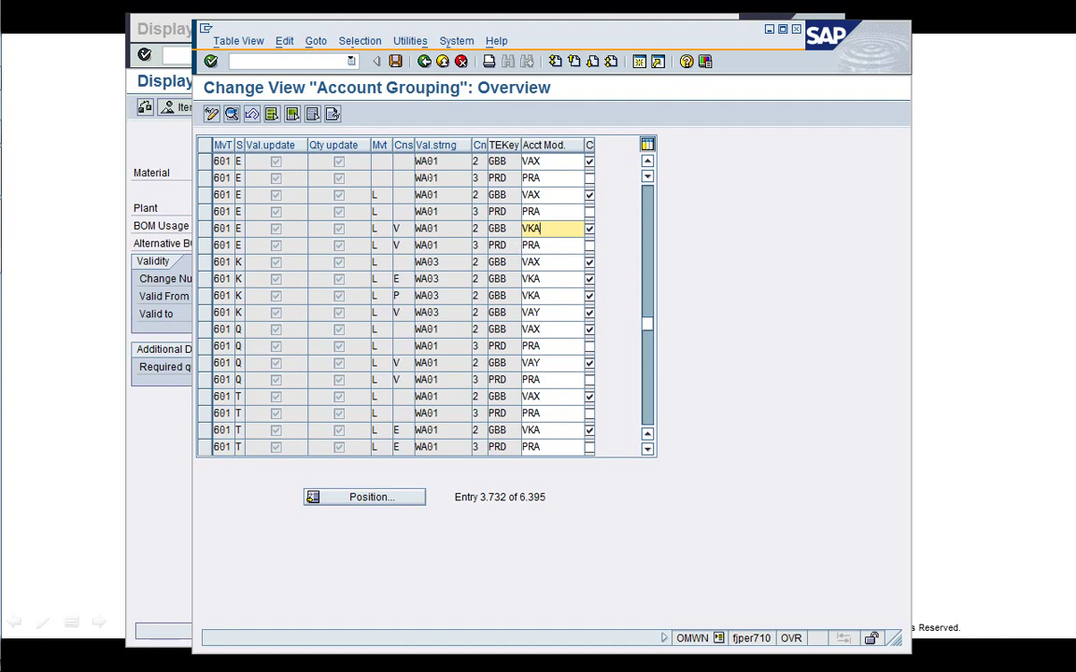
Save the account grouping change in customizing task S4HK900848 of the own request S4HK900847, CFGMM: OMWN GBB-VKA 601E
{"action": "left_click", "coordinate": [395, 61]}
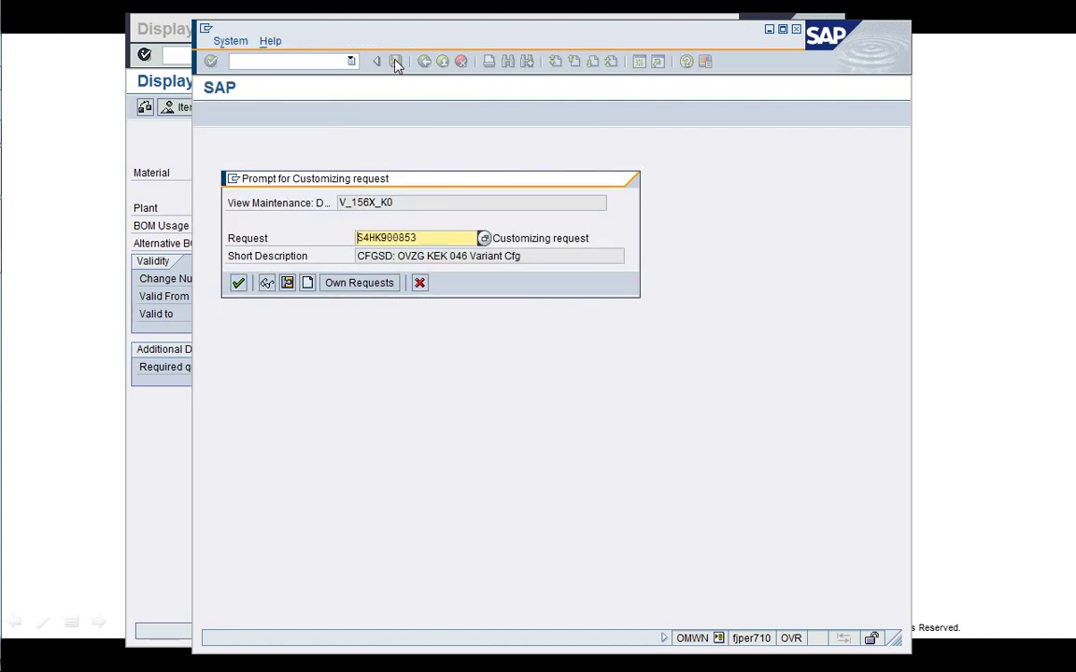
{"action": "left_click", "coordinate": [360, 283]}
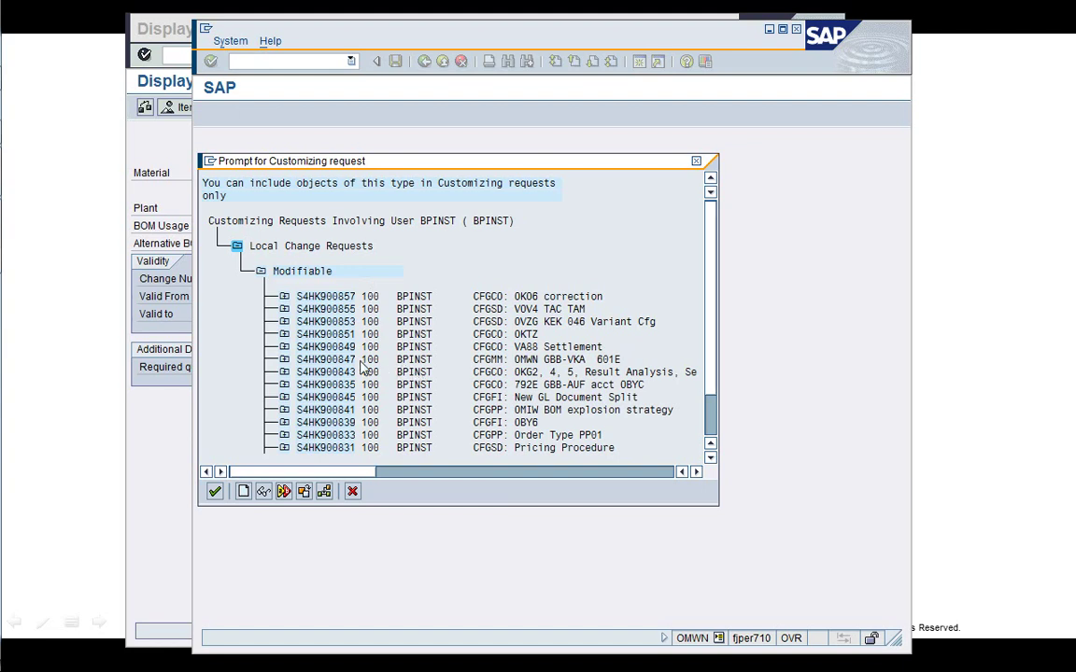
{"action": "left_click", "coordinate": [284, 360]}
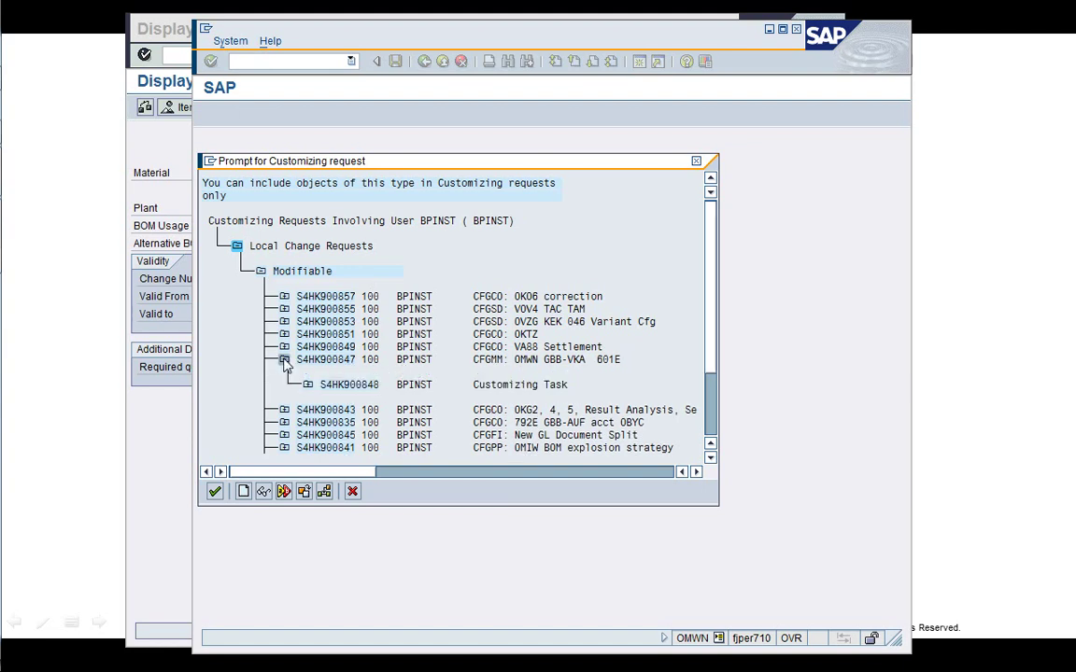
{"action": "double_click", "coordinate": [347, 386]}
{"action": "key", "text": "Return"}
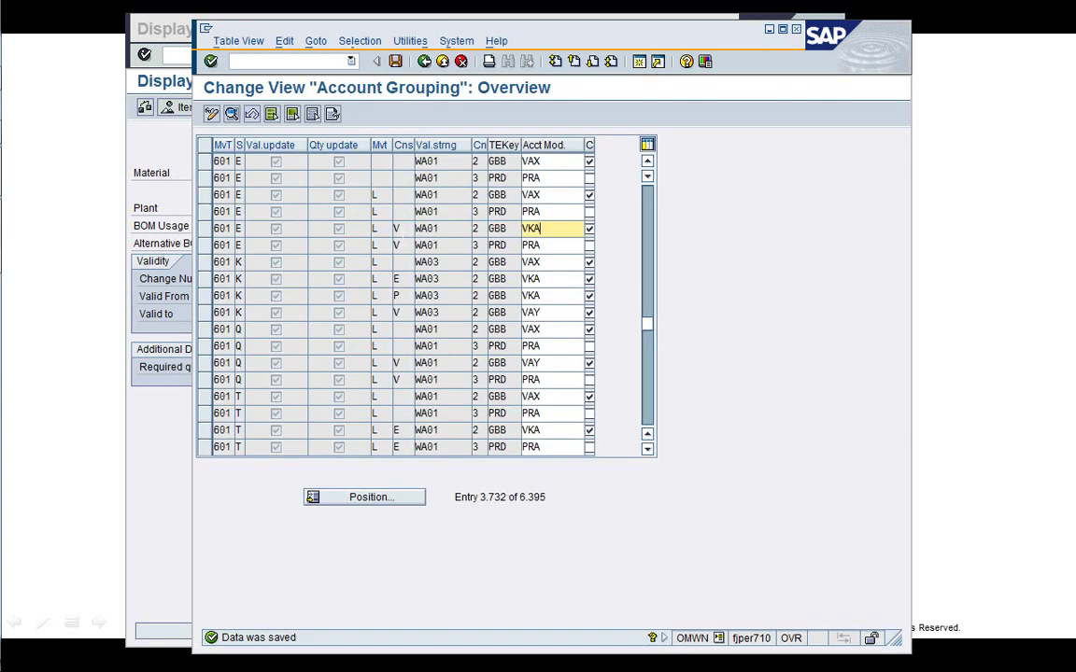
Check the consumption indicator of the changed 601 E entry and open transaction OME9 in a new session
{"action": "left_click", "coordinate": [397, 228]}
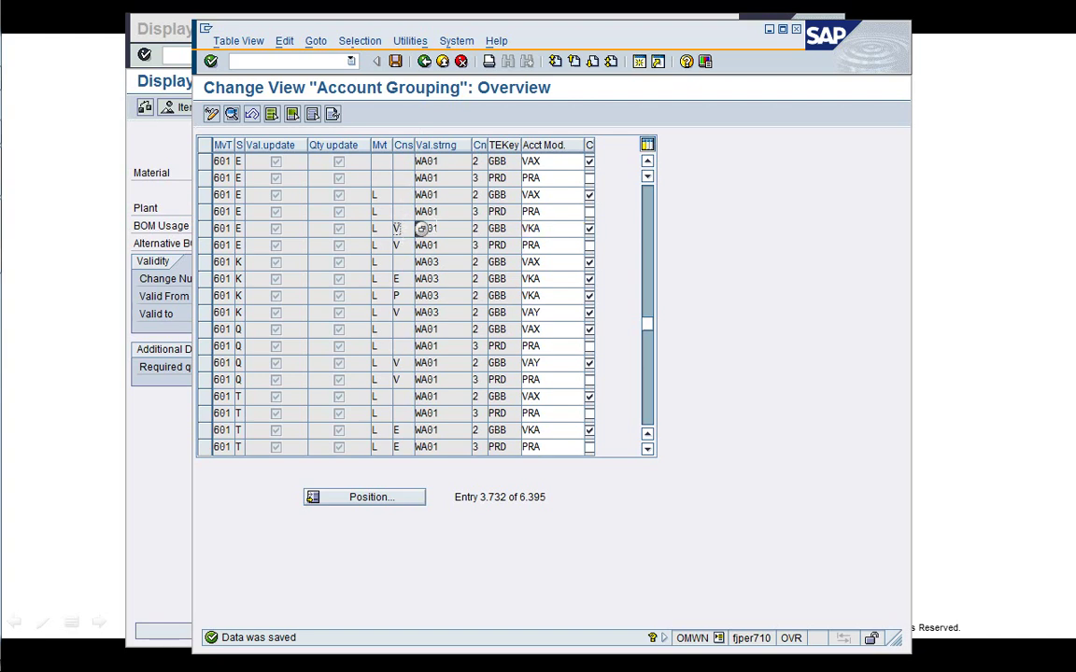
{"action": "left_click", "coordinate": [422, 229]}
{"action": "left_click", "coordinate": [322, 61]}
{"action": "type", "text": "/oOME9"}
{"action": "key", "text": "Return"}
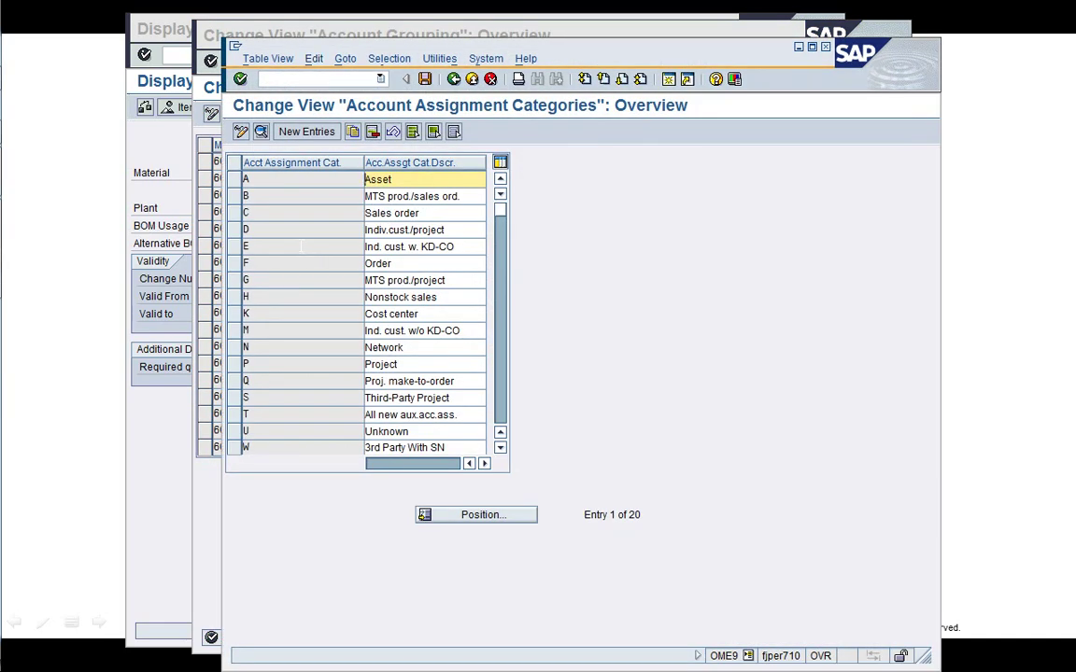
Review the account modification and all field selection pages of account assignment category E, and exit to the SAP Easy Access menu
{"action": "left_click", "coordinate": [301, 246]}
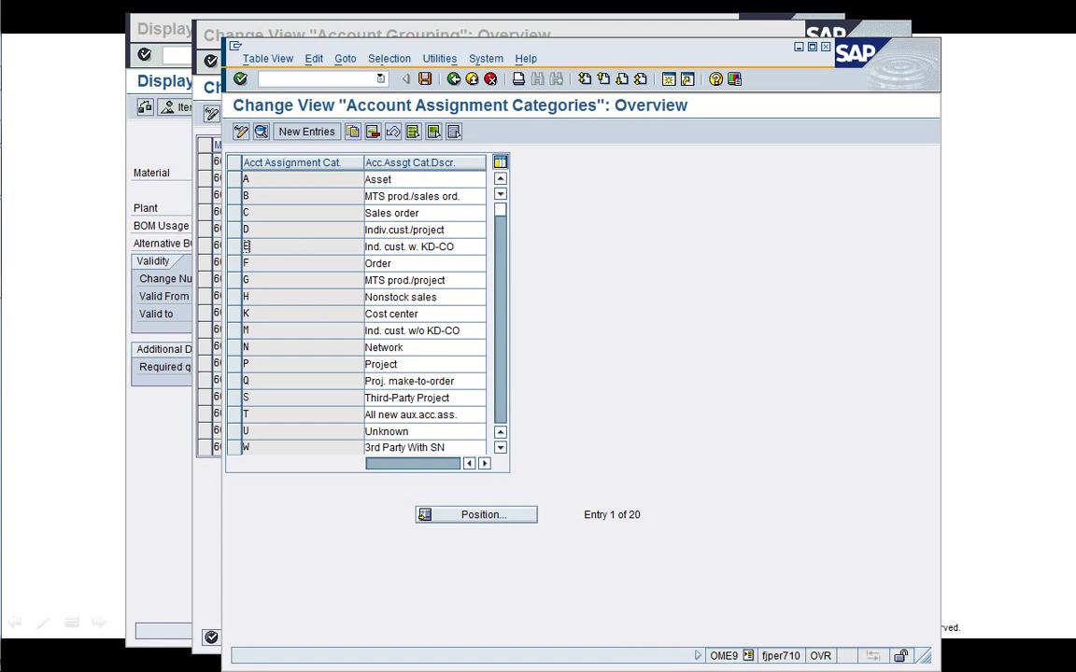
{"action": "double_click", "coordinate": [300, 246]}
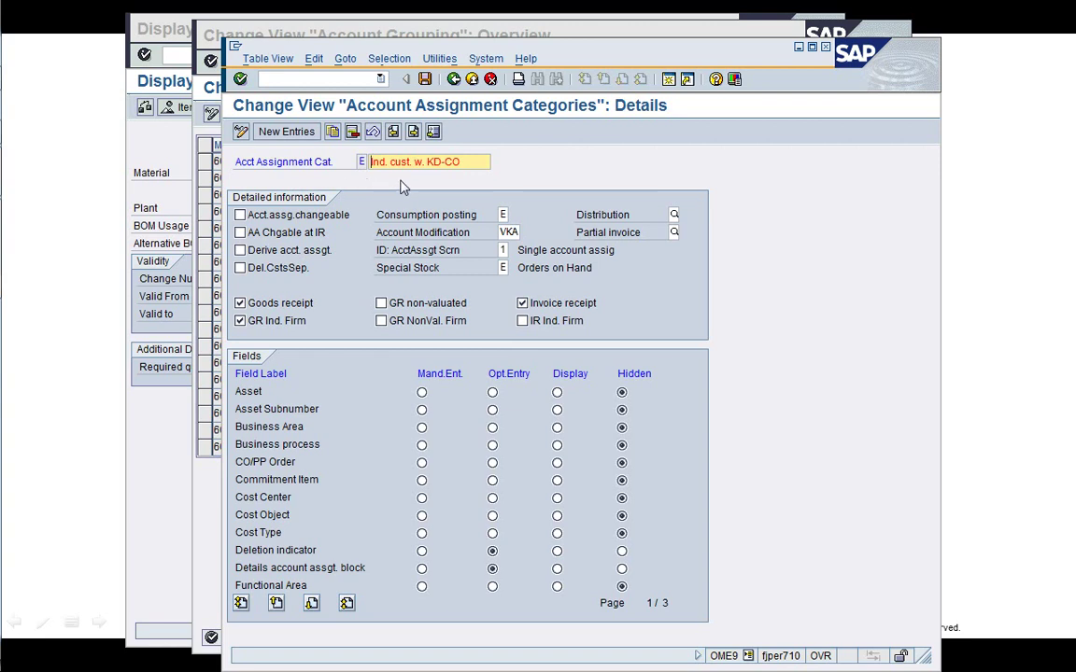
{"action": "left_click", "coordinate": [509, 233]}
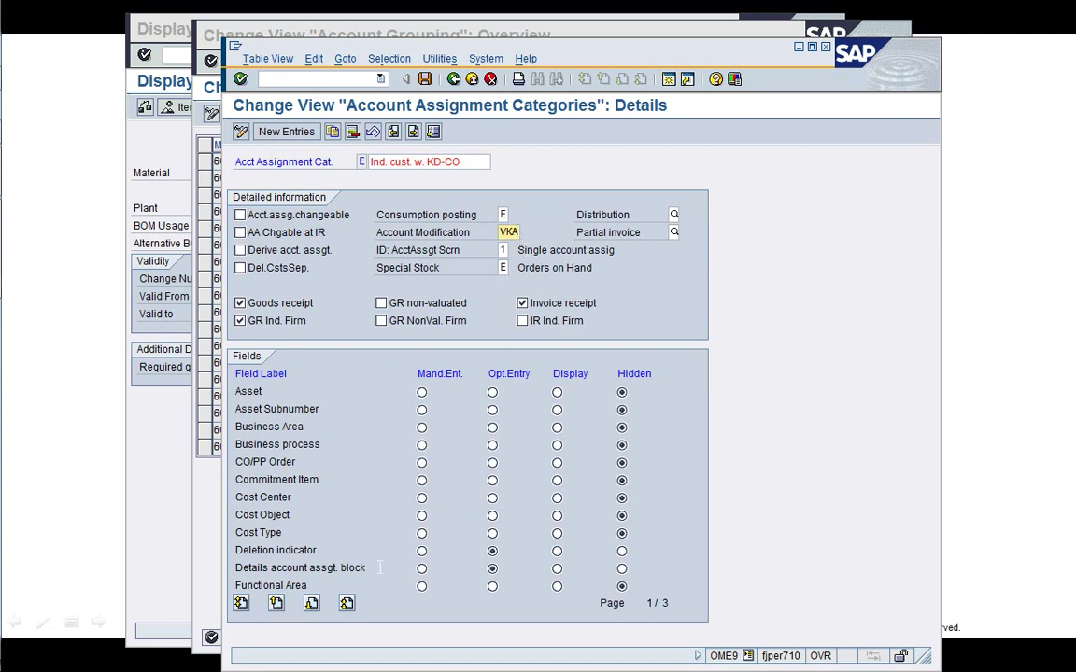
{"action": "left_click", "coordinate": [311, 604]}
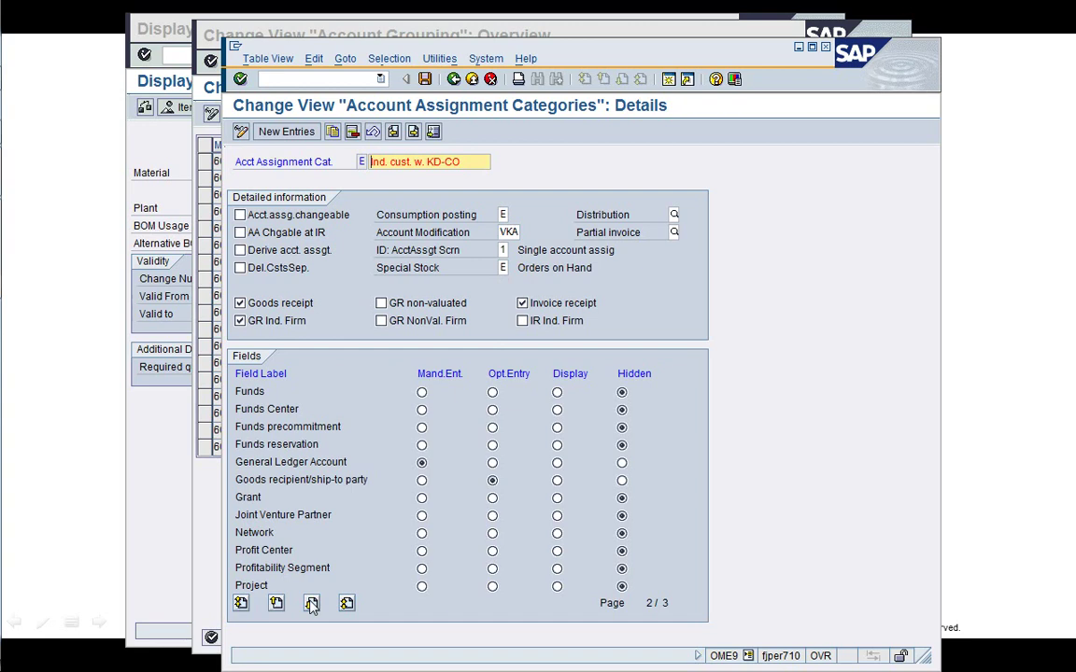
{"action": "left_click", "coordinate": [311, 603]}
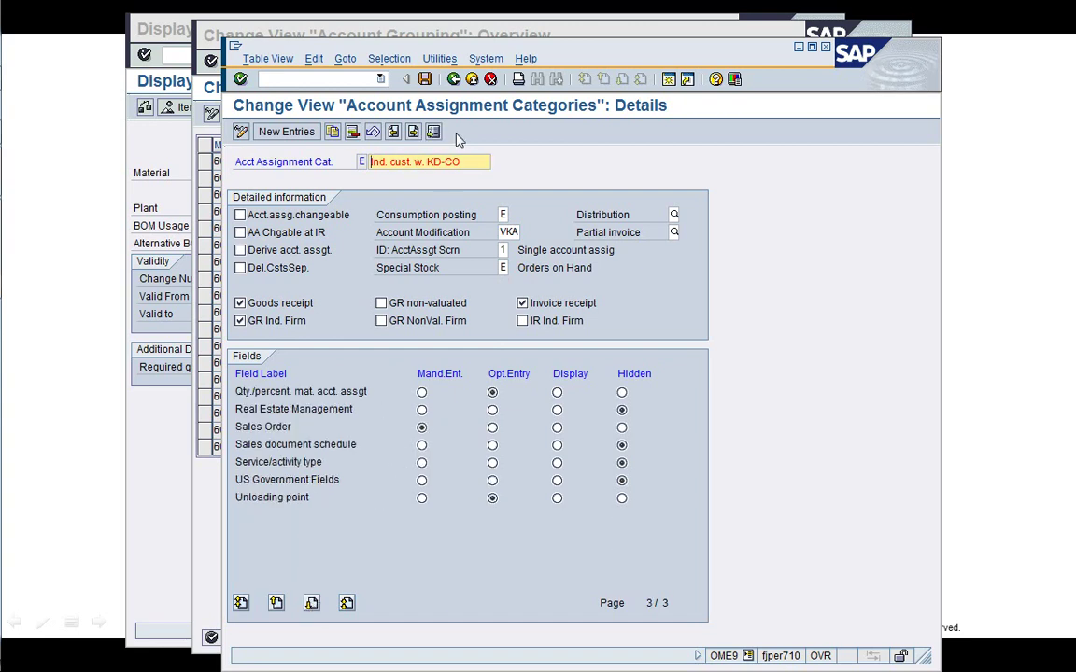
{"action": "left_click", "coordinate": [453, 80]}
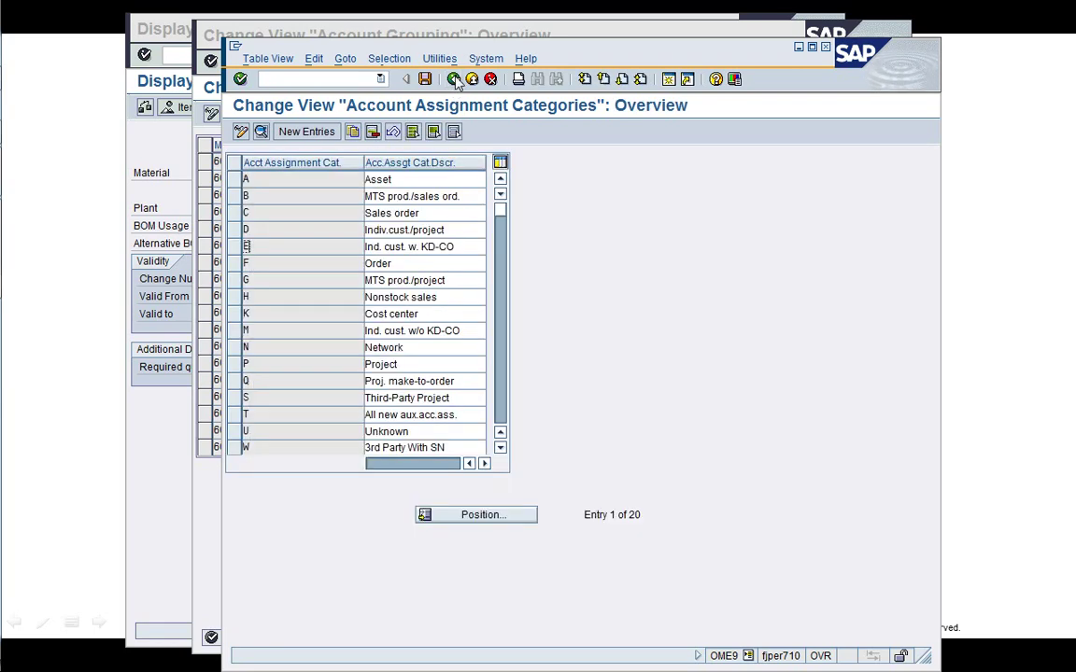
{"action": "left_click", "coordinate": [453, 79]}
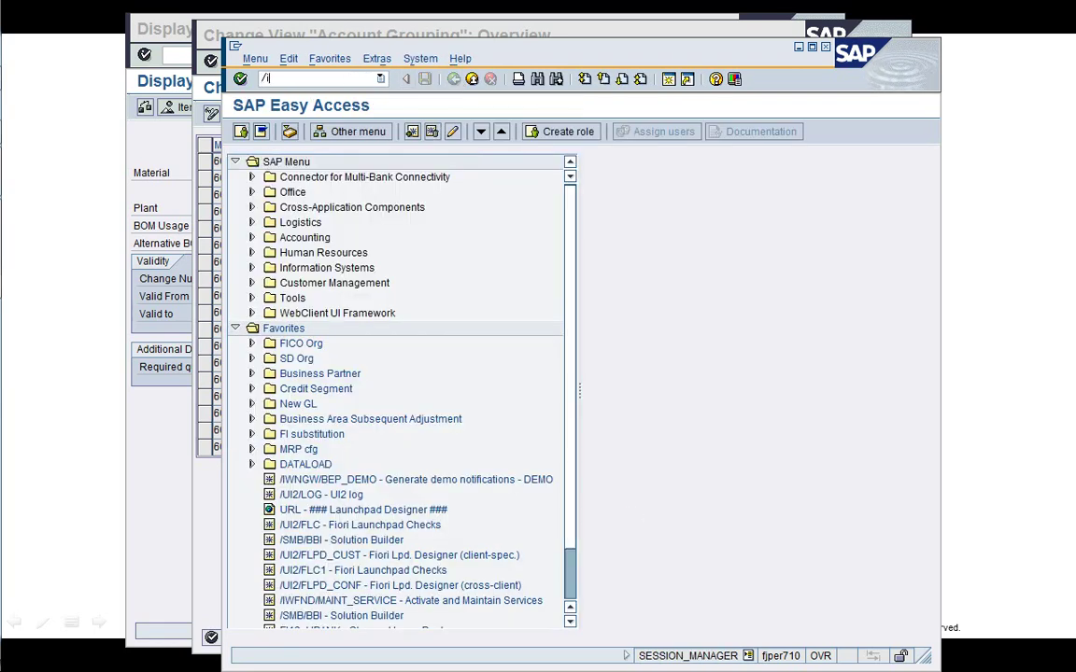
Close the extra session, leave the account grouping view, and collapse Materials Management in the IMG structure
{"action": "key", "text": "Return"}
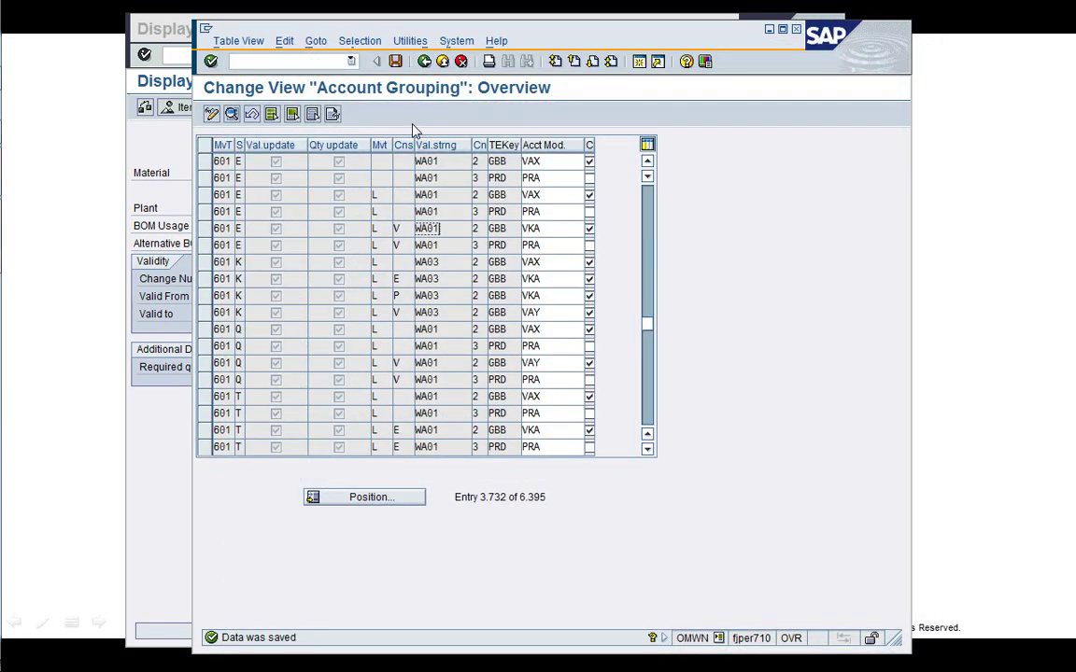
{"action": "left_click", "coordinate": [424, 60]}
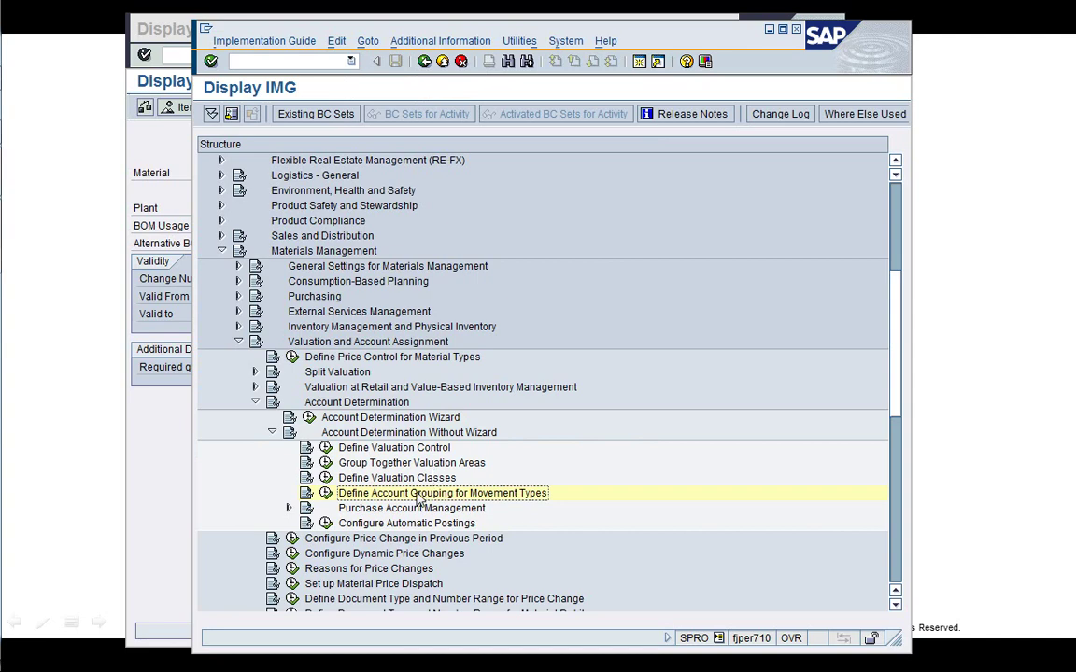
{"action": "key", "text": "Left"}
{"action": "key", "text": "Left"}
{"action": "key", "text": "Left"}
{"action": "key", "text": "Left"}
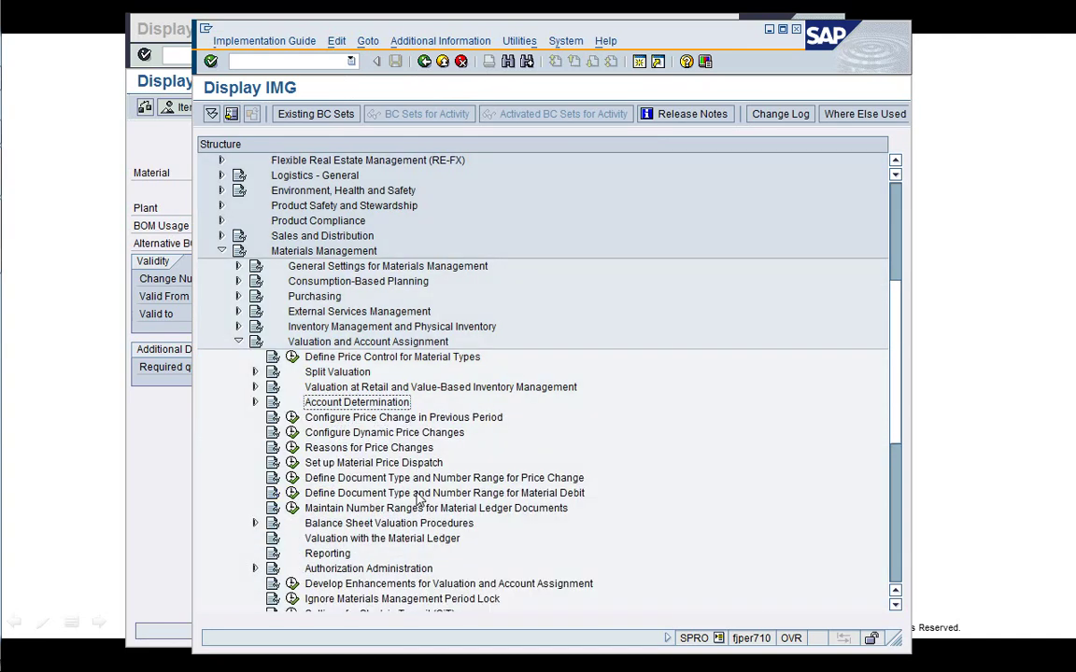
{"action": "key", "text": "Left"}
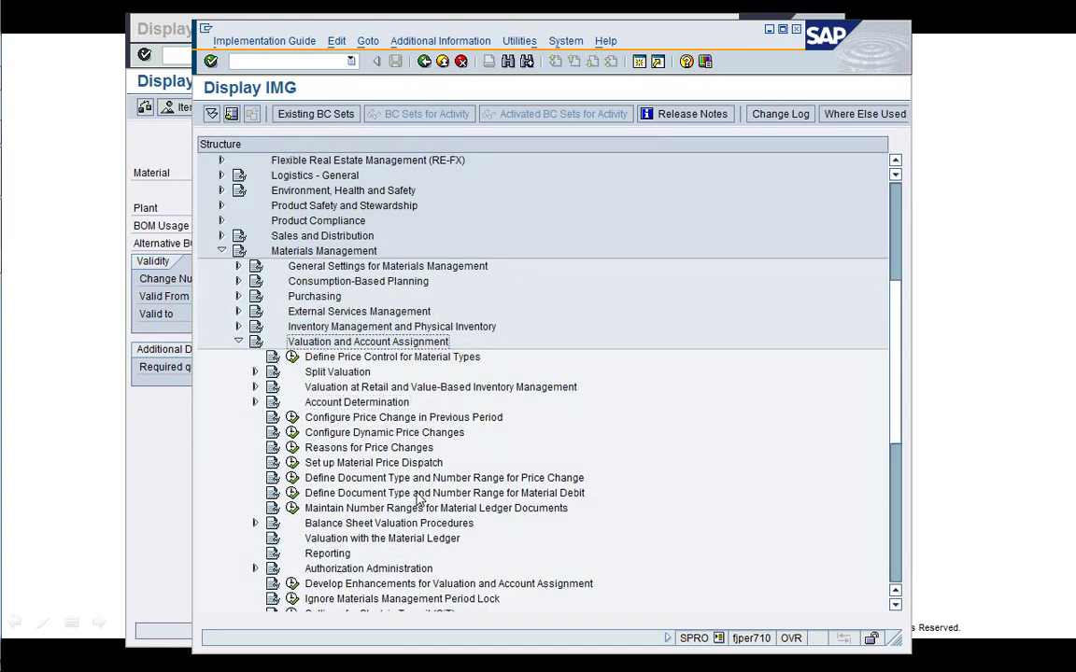
{"action": "key", "text": "Left"}
{"action": "key", "text": "Left"}
{"action": "key", "text": "Left"}
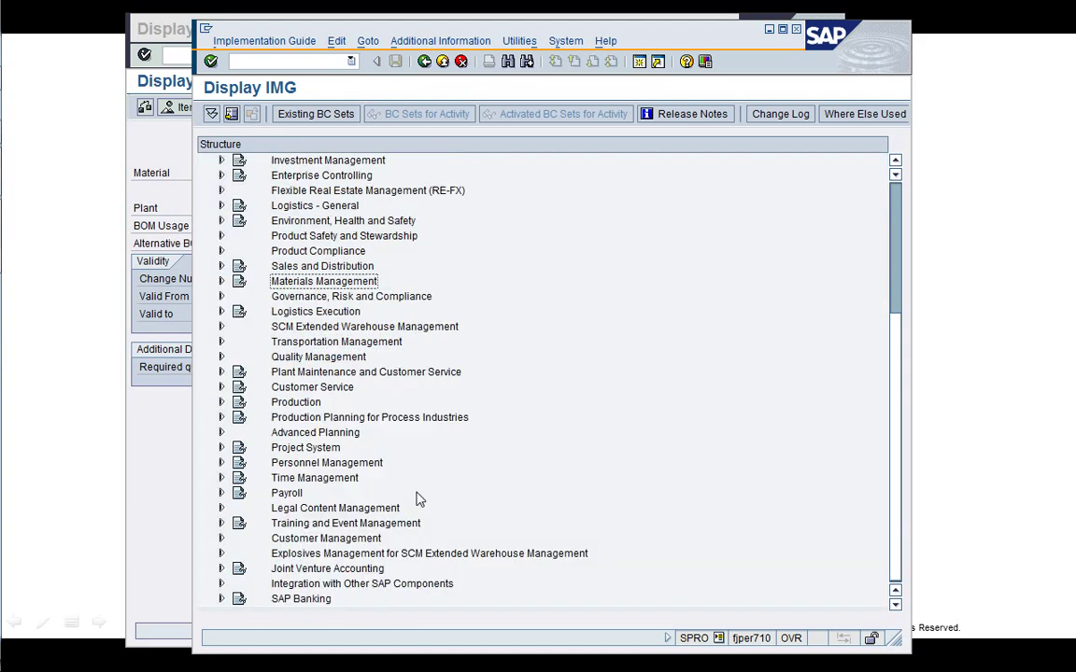
Expand Sales and Distribution > Sales > Sales Documents in the IMG structure
{"action": "key", "text": "Up"}
{"action": "key", "text": "Right"}
{"action": "key", "text": "Down"}
{"action": "key", "text": "Down"}
{"action": "key", "text": "Down"}
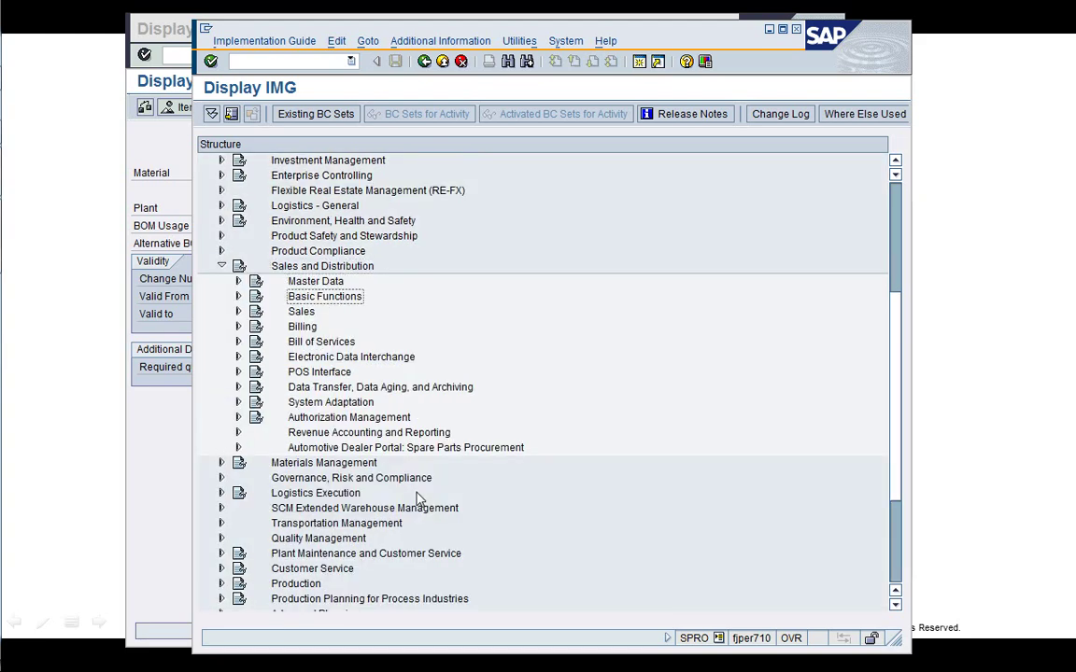
{"action": "key", "text": "Right"}
{"action": "key", "text": "Down"}
{"action": "key", "text": "Right"}
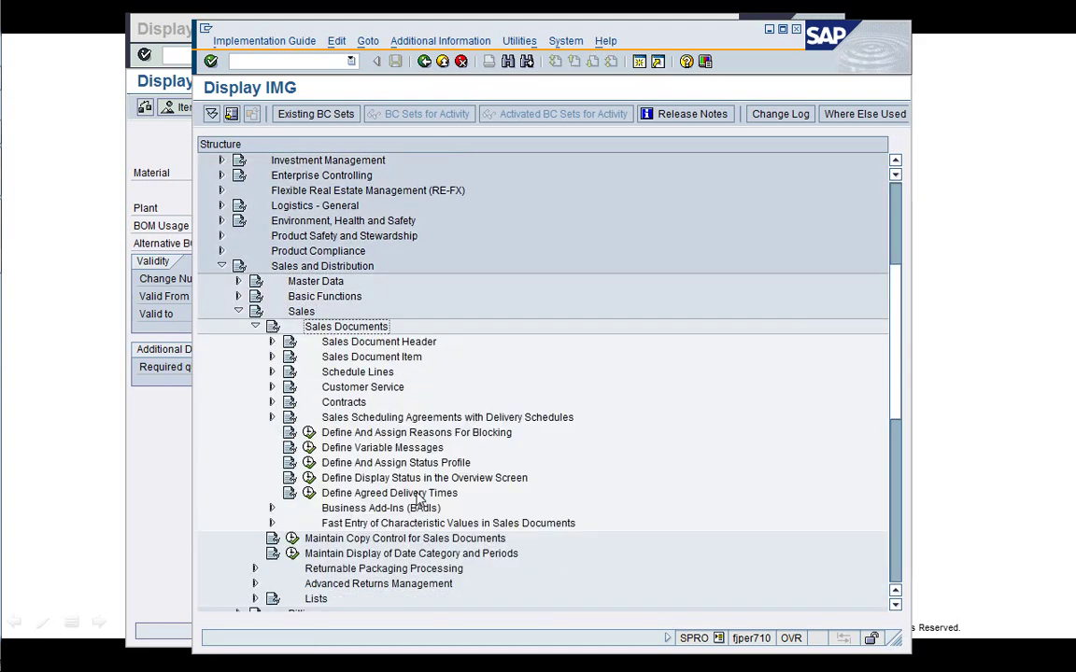
Expand Sales Document Item in the IMG structure and select the Assign Item Categories activity
{"action": "key", "text": "Down"}
{"action": "key", "text": "Down"}
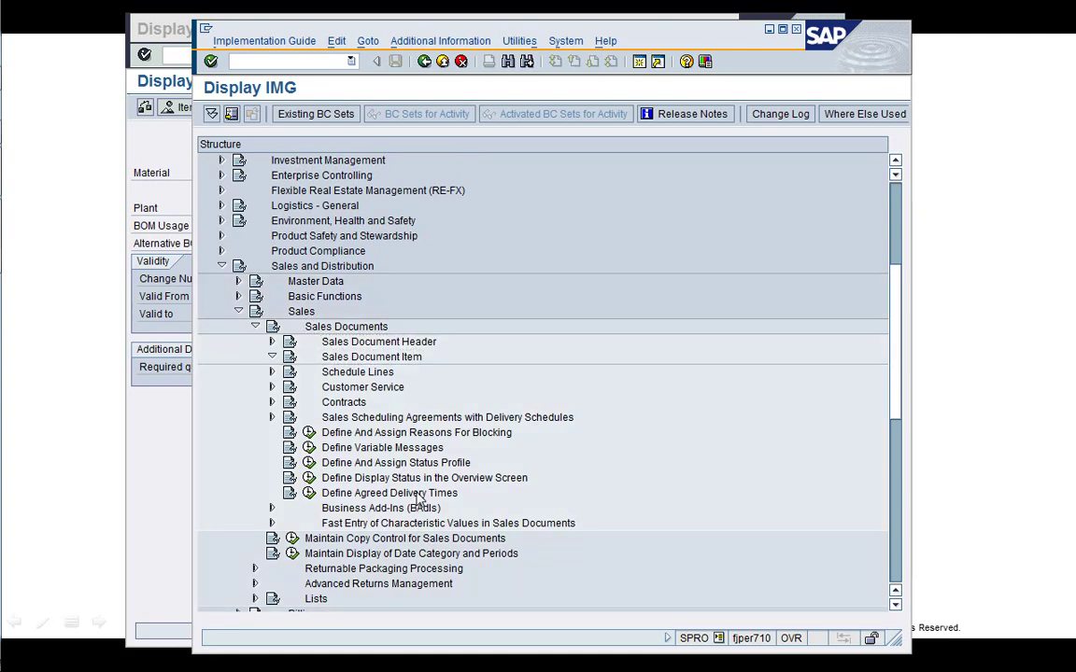
{"action": "key", "text": "Right"}
{"action": "key", "text": "Down"}
{"action": "key", "text": "Down"}
{"action": "key", "text": "Down"}
{"action": "key", "text": "Down"}
{"action": "key", "text": "Down"}
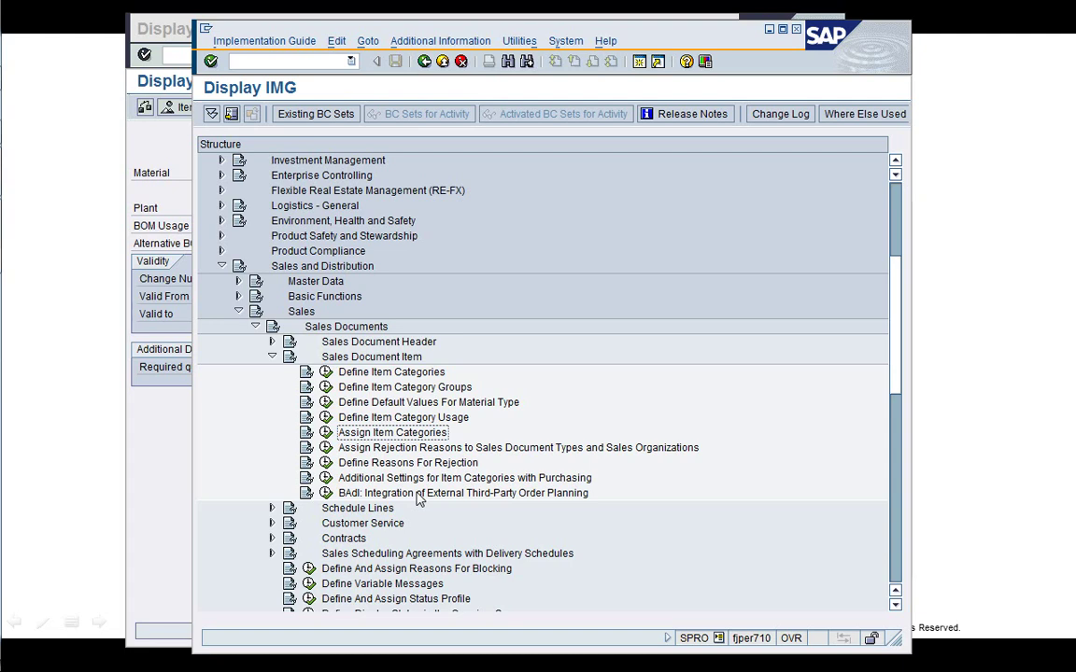
Open transaction KE24 in a new session
{"action": "left_click", "coordinate": [280, 60]}
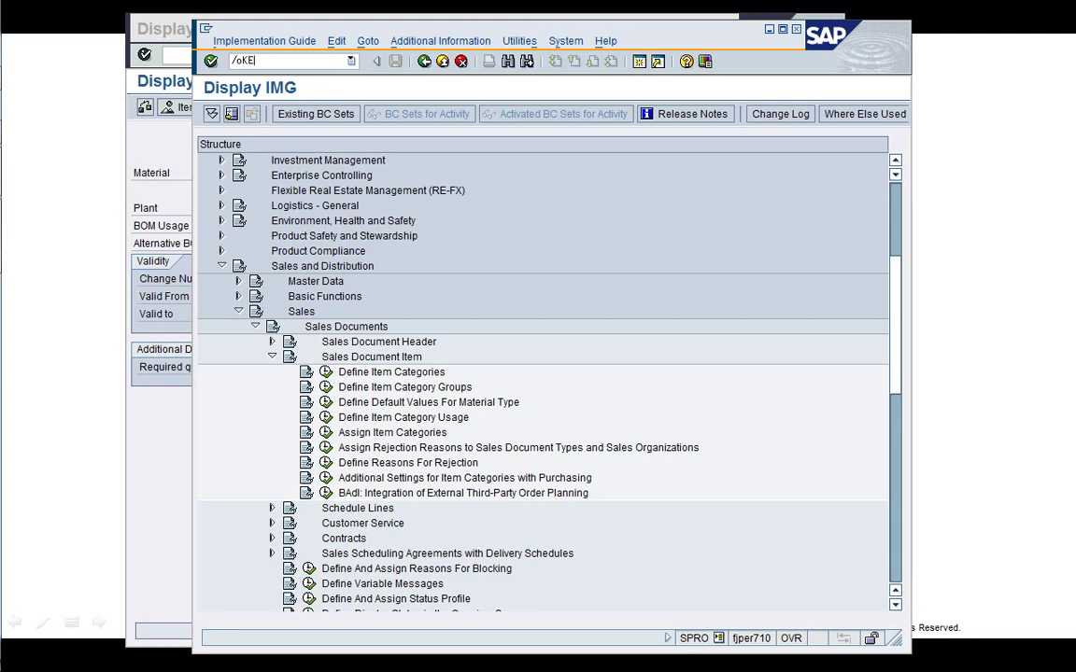
{"action": "type", "text": "/oKE24"}
{"action": "key", "text": "Return"}
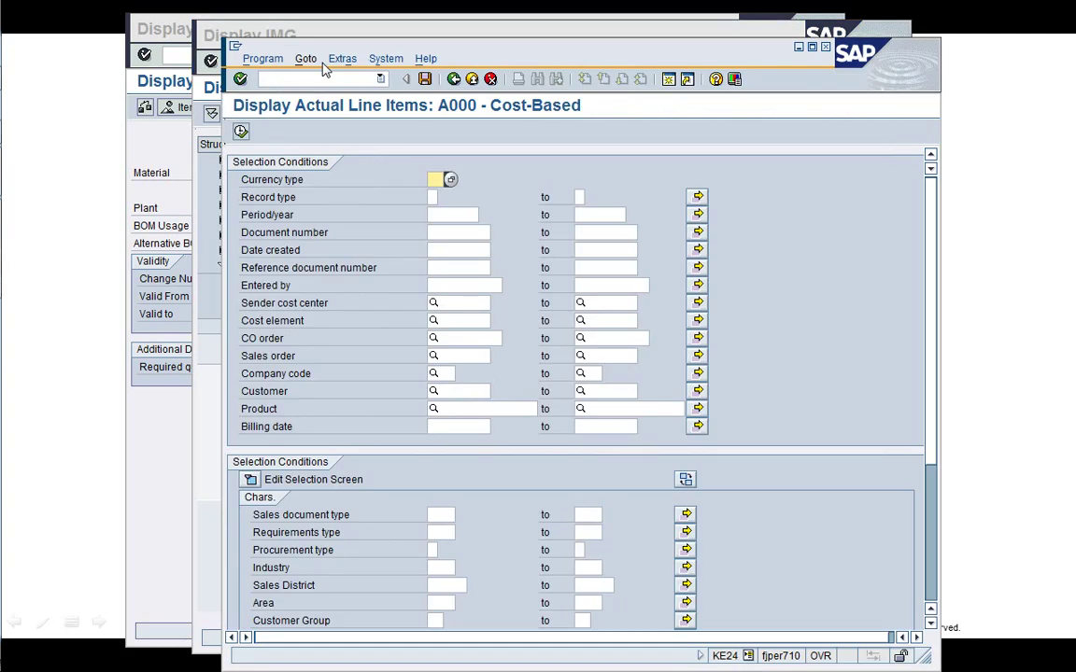
Restrict the cost-based actual line item selection to company code 1710
{"action": "key", "text": "Down"}
{"action": "key", "text": "Down"}
{"action": "key", "text": "Down"}
{"action": "key", "text": "Down"}
{"action": "key", "text": "Down"}
{"action": "key", "text": "Down"}
{"action": "key", "text": "Down"}
{"action": "key", "text": "Down"}
{"action": "key", "text": "Down"}
{"action": "key", "text": "Down"}
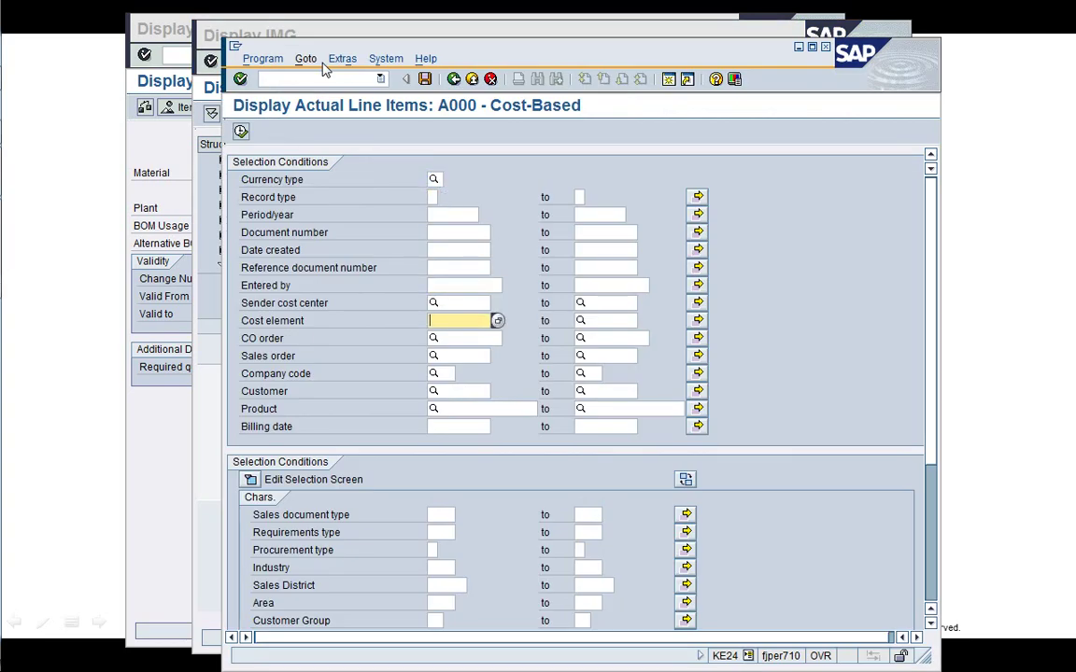
{"action": "type", "text": "1710"}
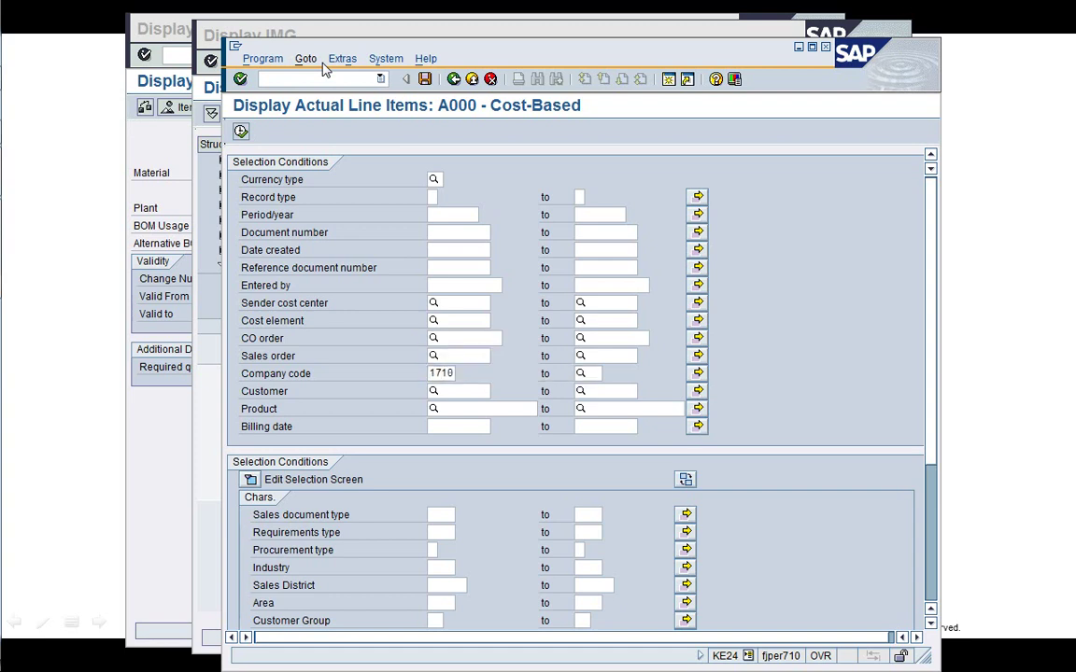
Set the line item creation date range from 25.10.2019 to 31.12.2999
{"action": "key", "text": "Up"}
{"action": "key", "text": "Up"}
{"action": "key", "text": "Up"}
{"action": "key", "text": "Up"}
{"action": "key", "text": "Up"}
{"action": "key", "text": "Up"}
{"action": "key", "text": "Up"}
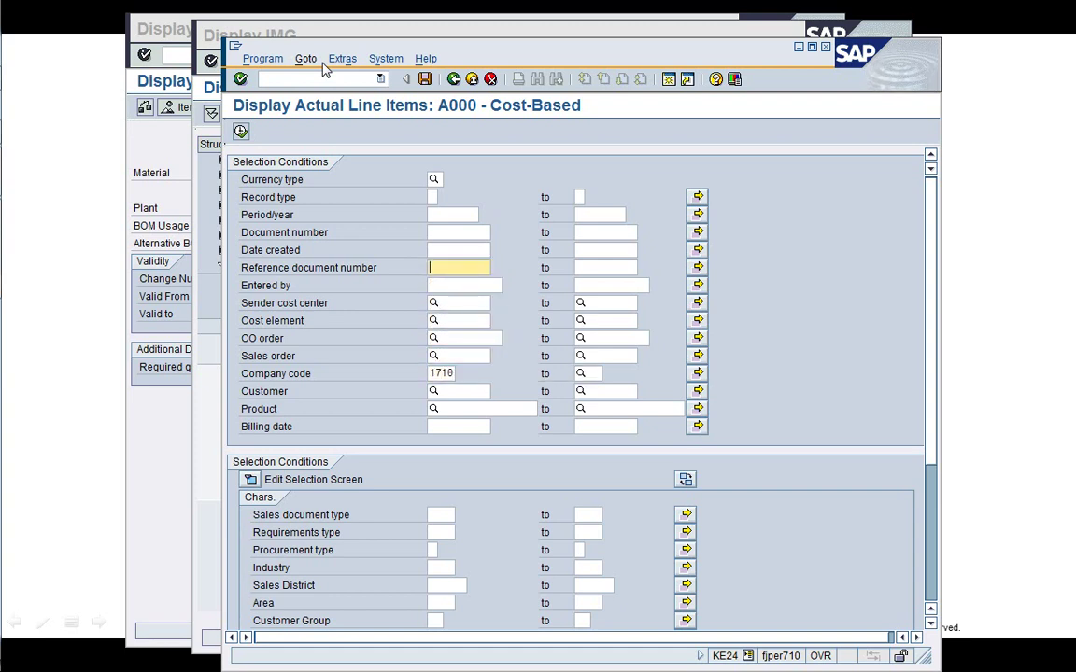
{"action": "key", "text": "BackSpace"}
{"action": "key", "text": "Down"}
{"action": "key", "text": "Return"}
{"action": "key", "text": "Tab"}
{"action": "key", "text": "BackSpace"}
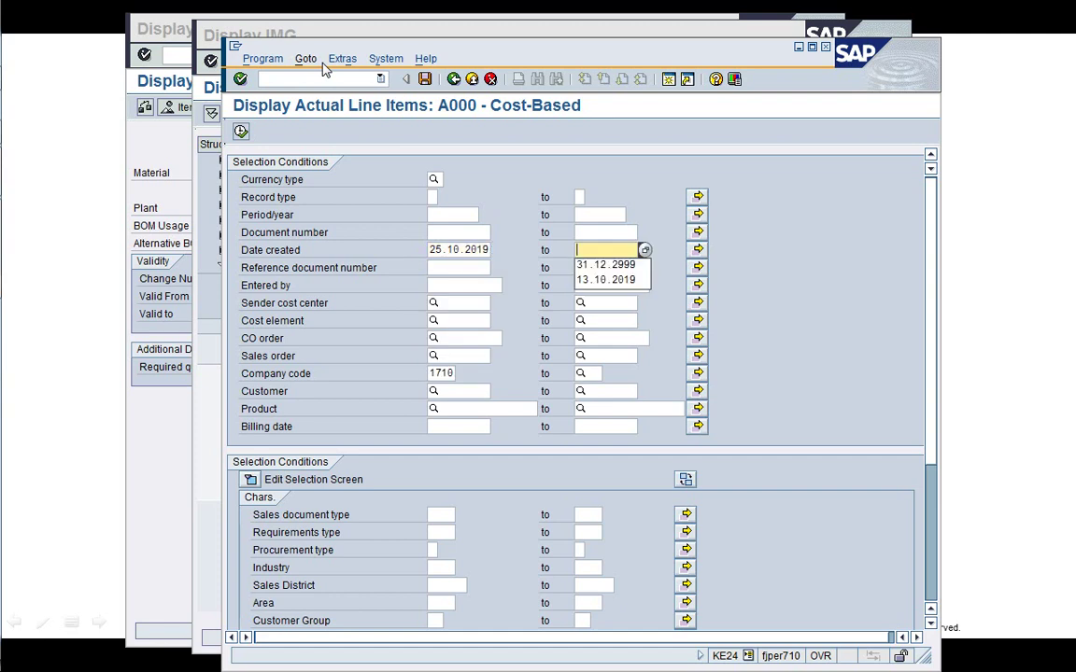
{"action": "key", "text": "Down"}
{"action": "key", "text": "Return"}
Choose currency type 10 and execute the actual line item report
{"action": "key", "text": "Up"}
{"action": "key", "text": "Up"}
{"action": "key", "text": "Up"}
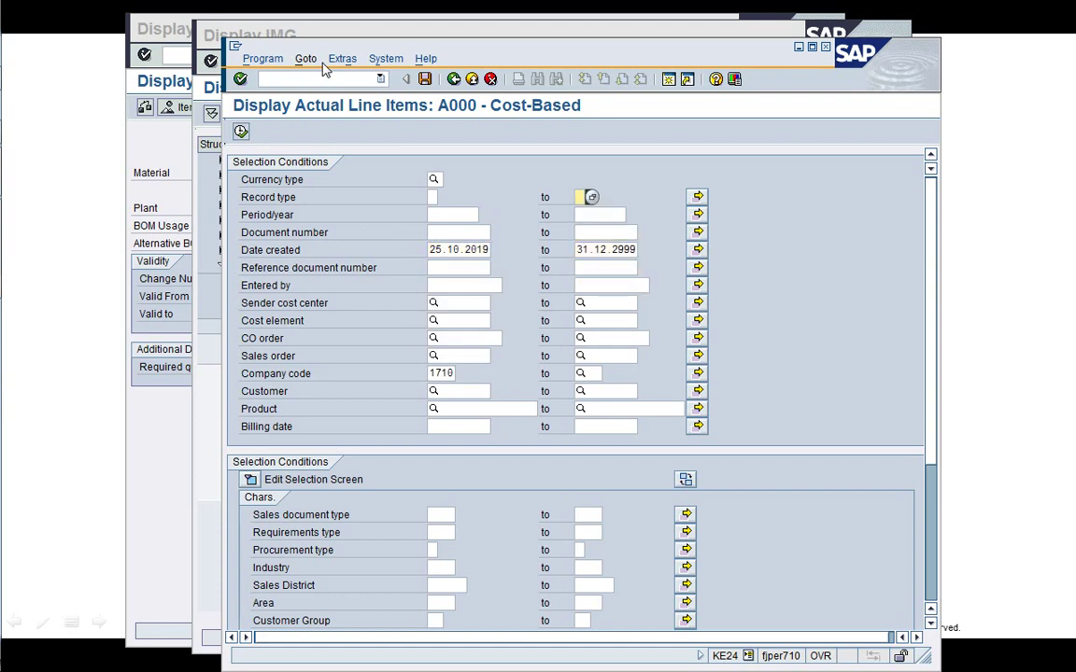
{"action": "left_click", "coordinate": [435, 177]}
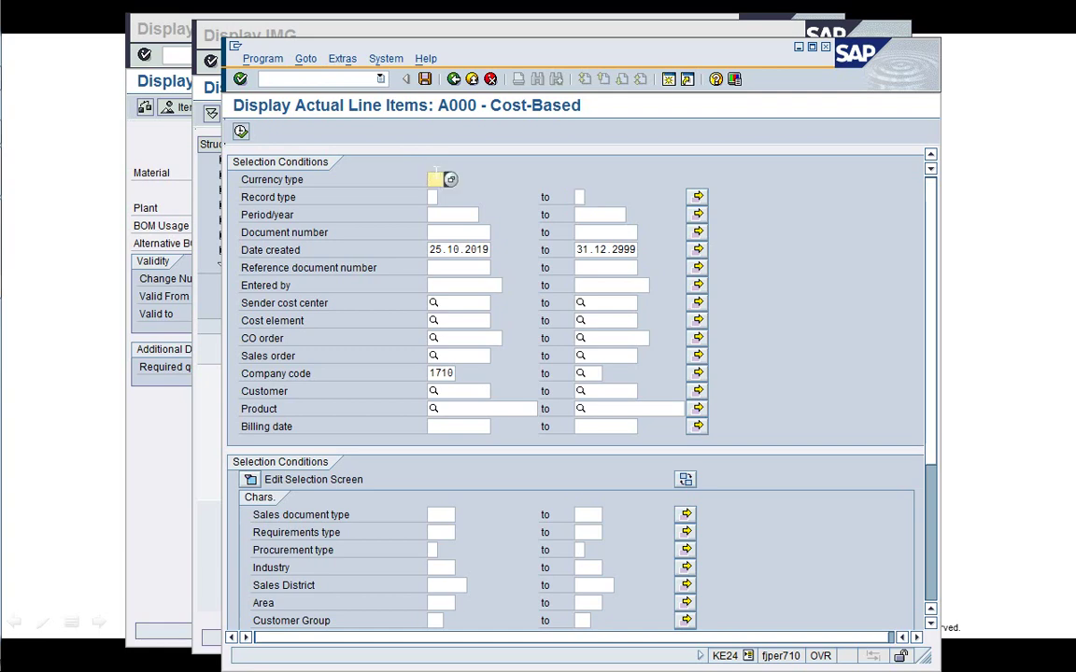
{"action": "key", "text": "Down"}
{"action": "key", "text": "Return"}
{"action": "left_click", "coordinate": [240, 130]}
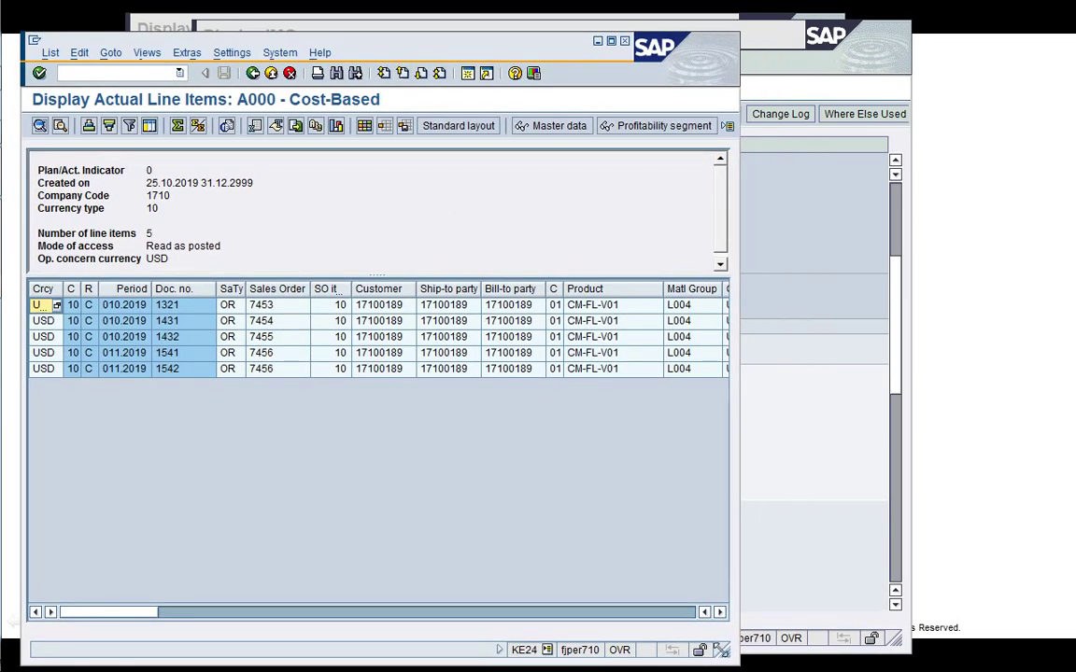
Enlarge the line item list window and examine its columns from sales order and product through Revenue and Stock Value
{"action": "left_click_drag", "start_coordinate": [722, 651], "coordinate": [1013, 492]}
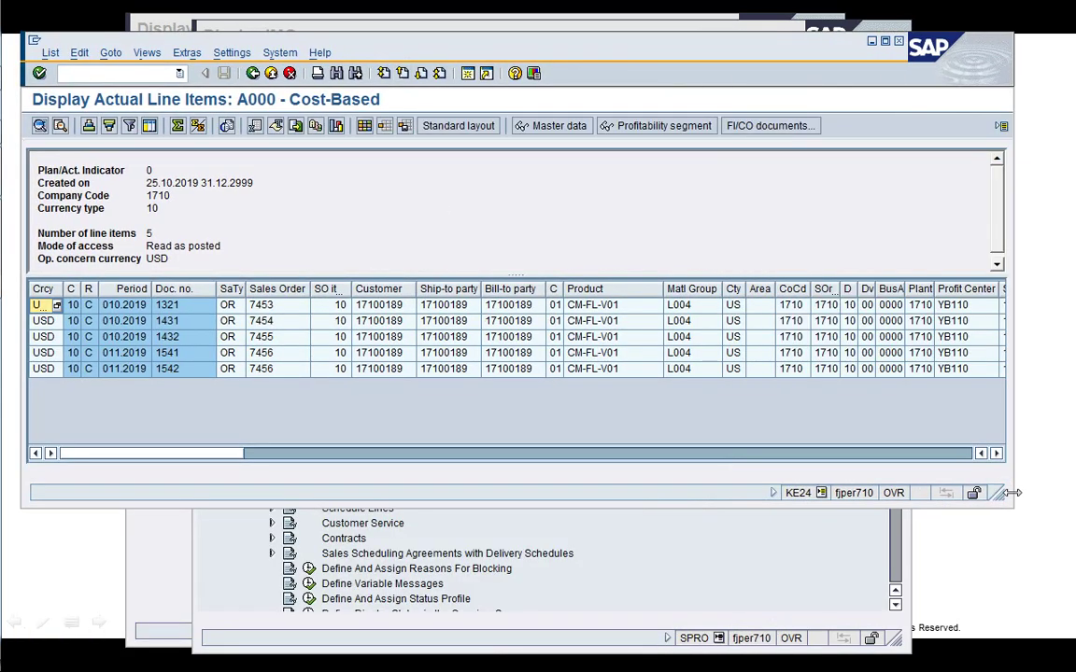
{"action": "left_click", "coordinate": [997, 453]}
{"action": "left_click", "coordinate": [996, 453]}
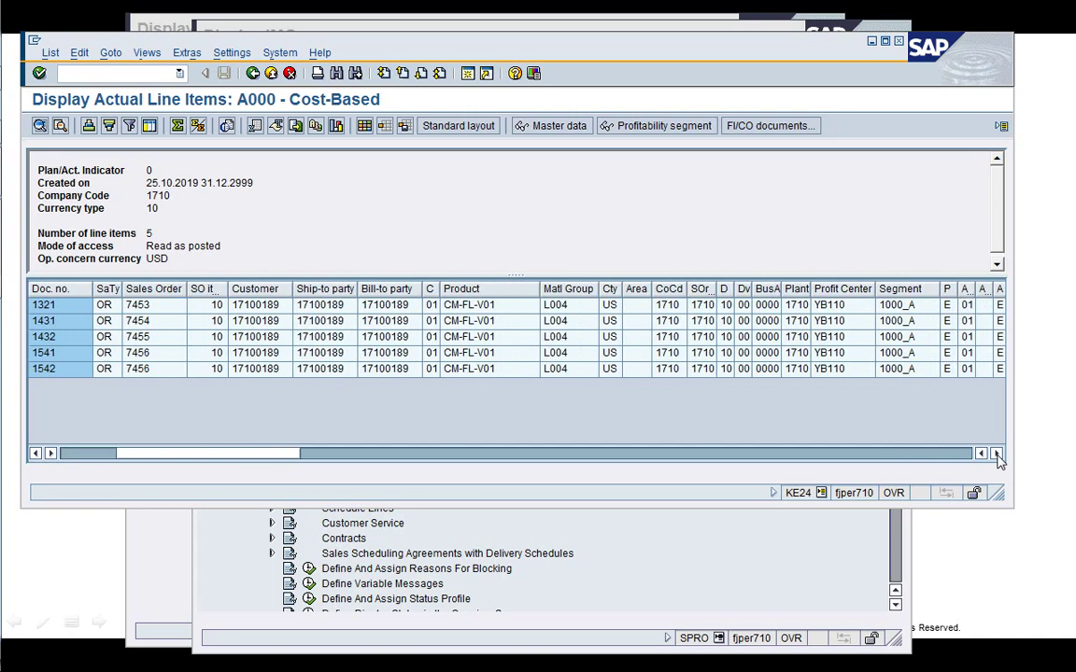
{"action": "left_click", "coordinate": [996, 453]}
{"action": "left_click", "coordinate": [996, 453]}
{"action": "left_click", "coordinate": [996, 453]}
{"action": "left_click", "coordinate": [996, 453]}
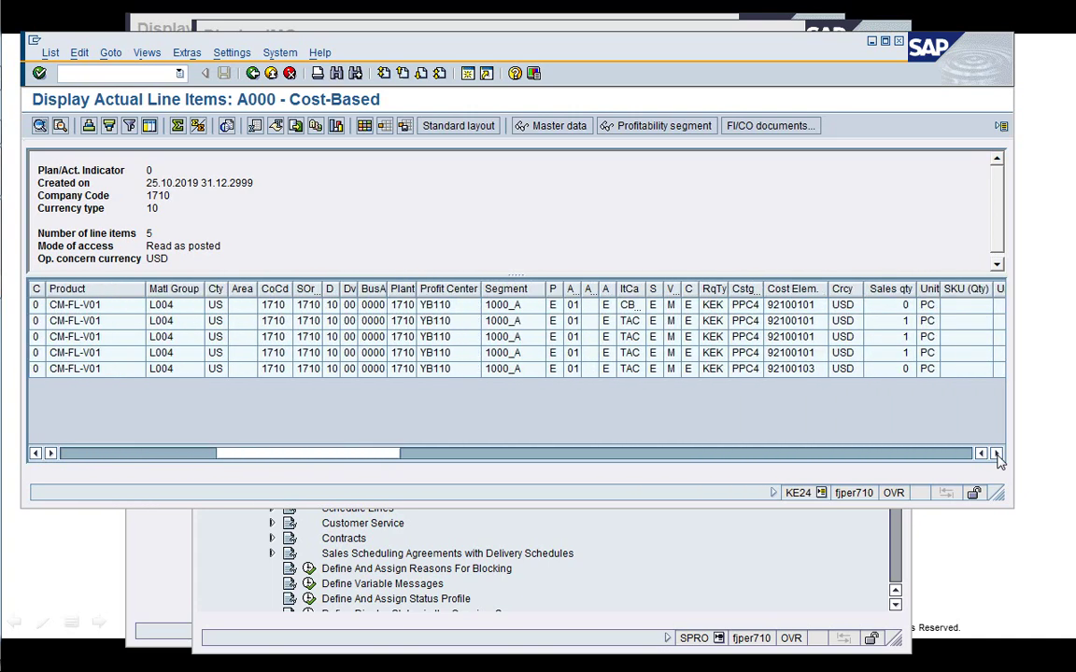
{"action": "left_click", "coordinate": [996, 453]}
{"action": "left_click", "coordinate": [997, 453]}
{"action": "left_click", "coordinate": [996, 453]}
{"action": "left_click", "coordinate": [996, 453]}
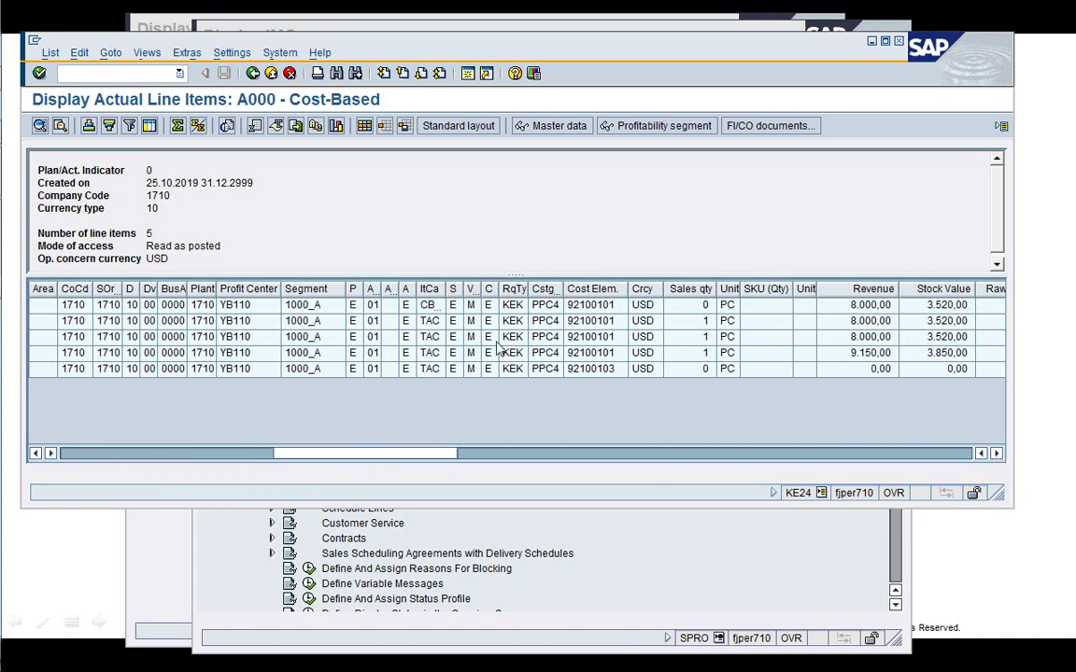
Widen the item category column and compare the CBTC and TAC items across revenue, stock value and the cost component columns
{"action": "left_click_drag", "start_coordinate": [445, 291], "coordinate": [458, 291]}
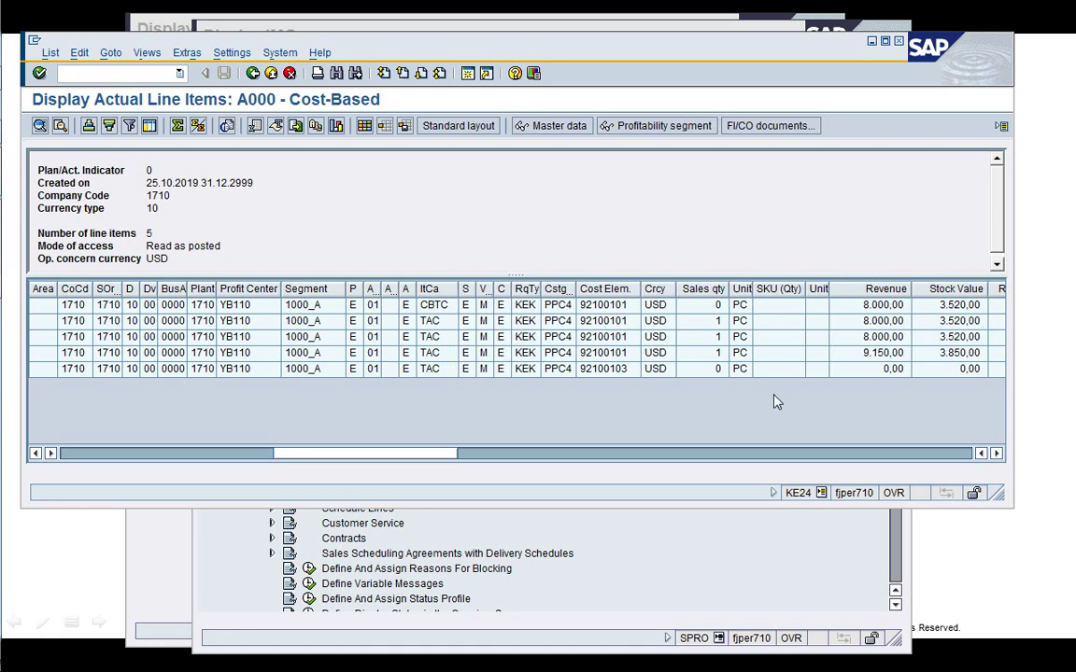
{"action": "left_click", "coordinate": [878, 321]}
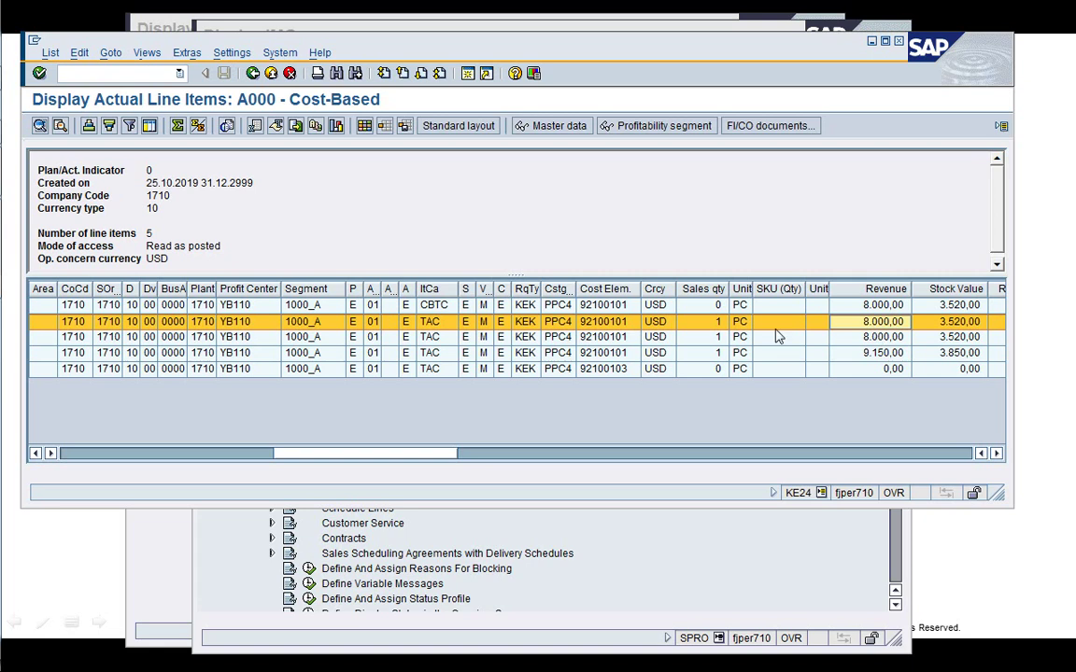
{"action": "left_click", "coordinate": [433, 305]}
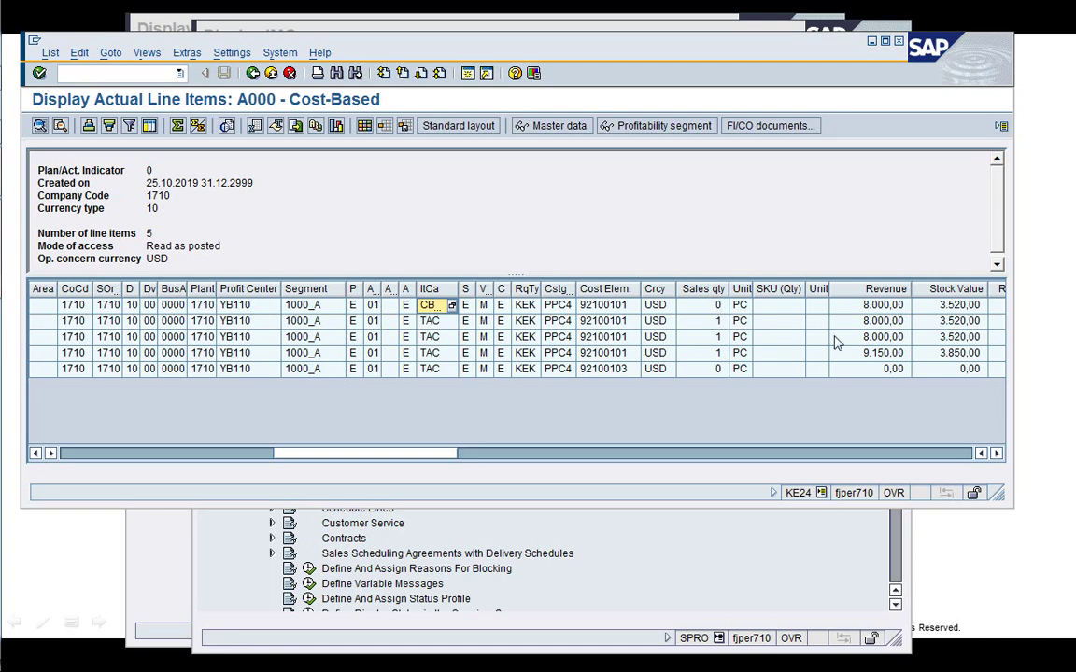
{"action": "left_click", "coordinate": [995, 454]}
{"action": "left_click", "coordinate": [996, 453]}
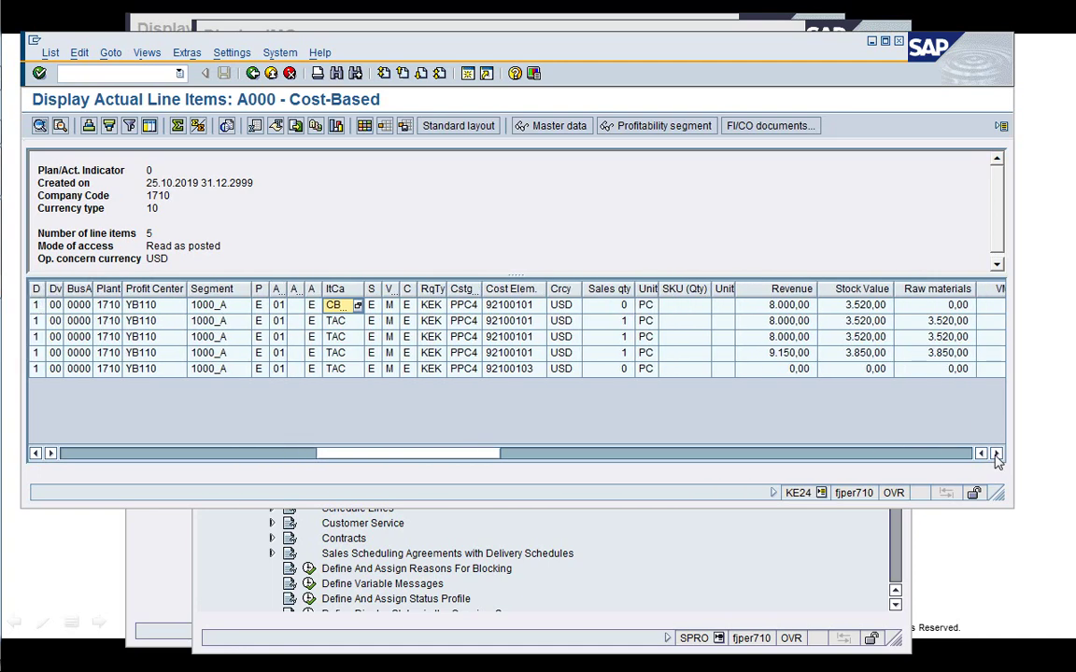
{"action": "left_click", "coordinate": [995, 454]}
{"action": "left_click", "coordinate": [995, 454]}
{"action": "left_click", "coordinate": [995, 453]}
{"action": "left_click", "coordinate": [995, 454]}
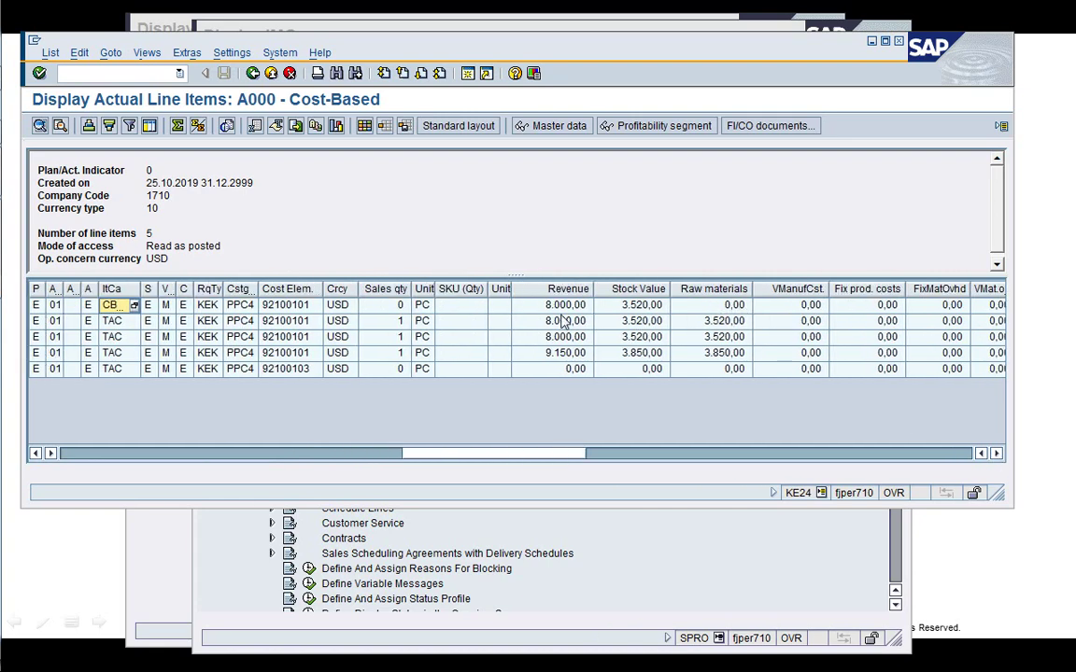
Widen the item category column to its full heading, check the TAC line items, and return to their sales order columns
{"action": "left_click_drag", "start_coordinate": [143, 289], "coordinate": [153, 288]}
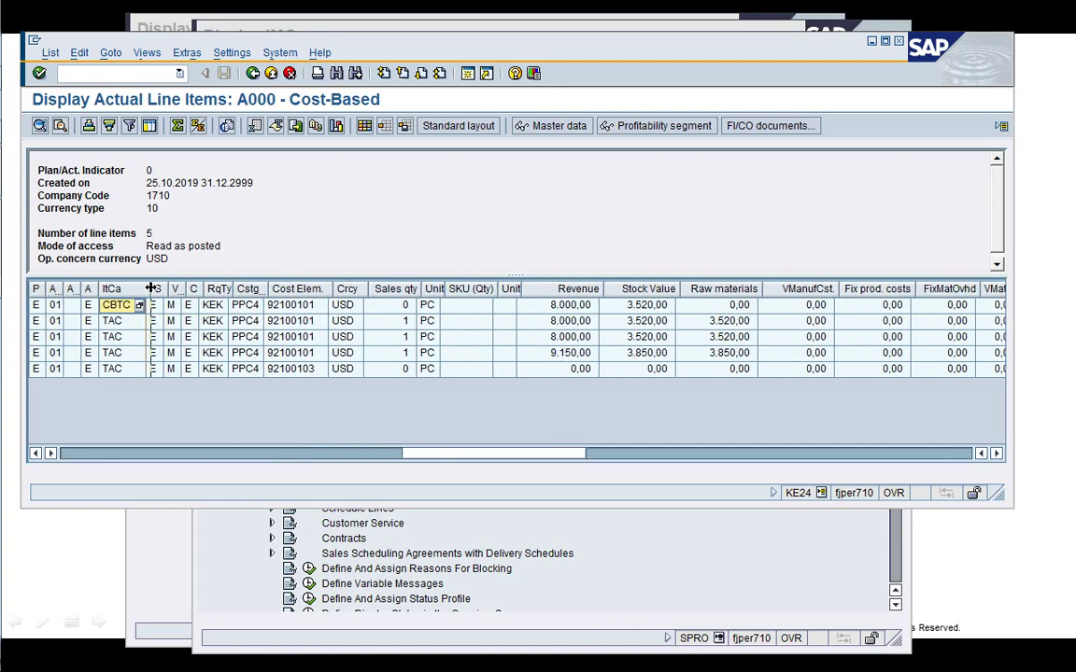
{"action": "left_click", "coordinate": [131, 323]}
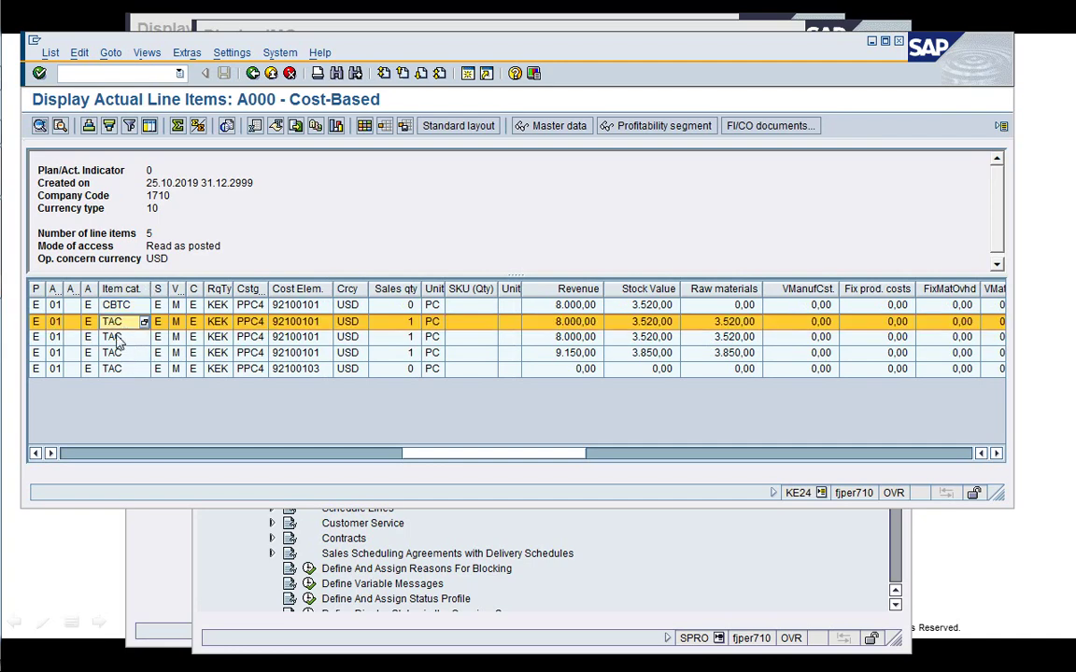
{"action": "left_click", "coordinate": [114, 338]}
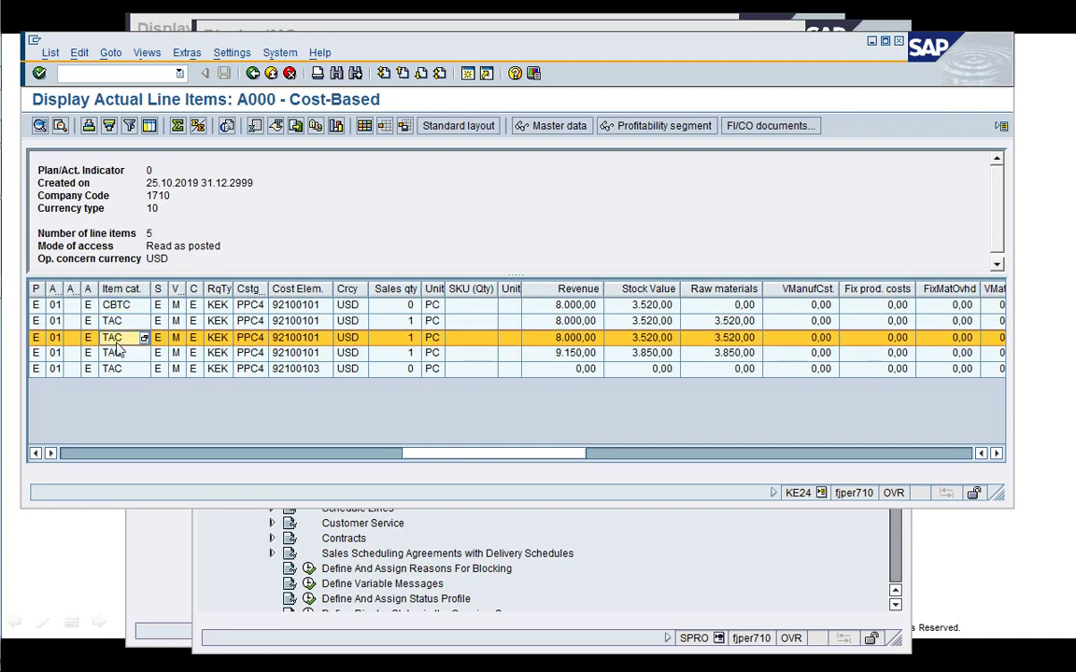
{"action": "left_click", "coordinate": [161, 455]}
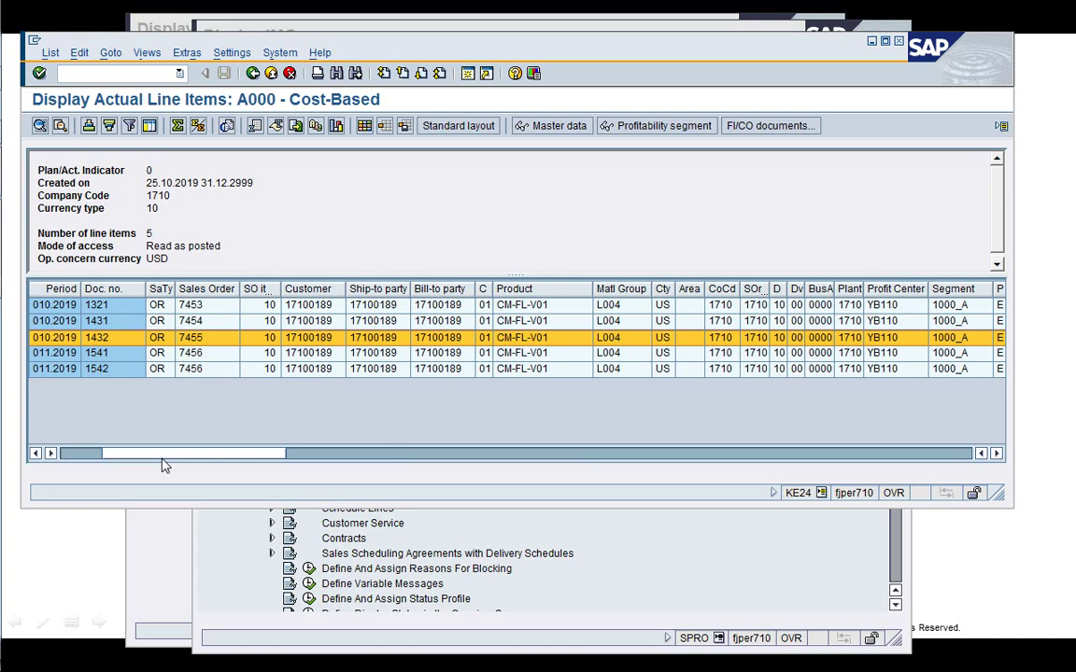
Return to the IMG, open Assign Item Categories, and check the default and manual item categories of sales document type AA with group 0002
{"action": "left_click", "coordinate": [366, 530]}
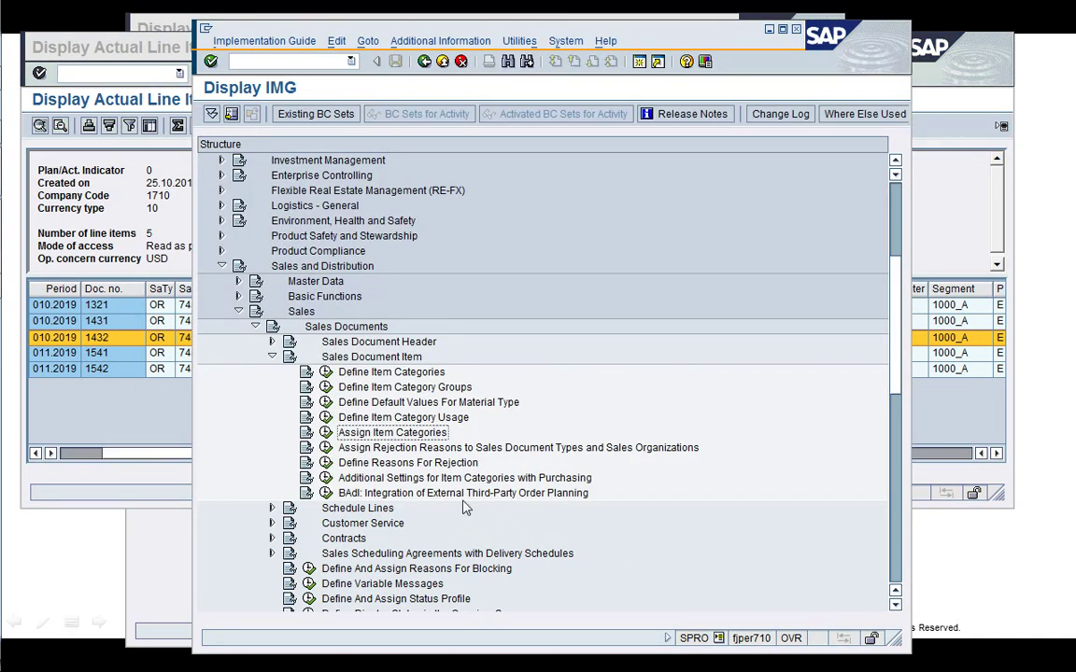
{"action": "left_click", "coordinate": [326, 432]}
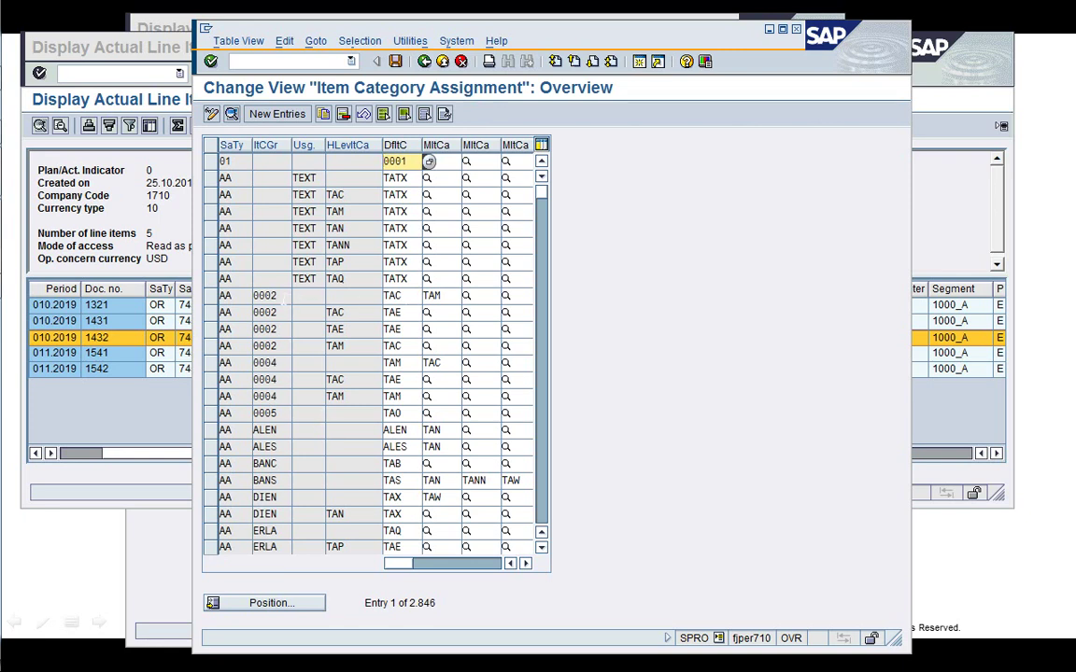
{"action": "left_click", "coordinate": [402, 295]}
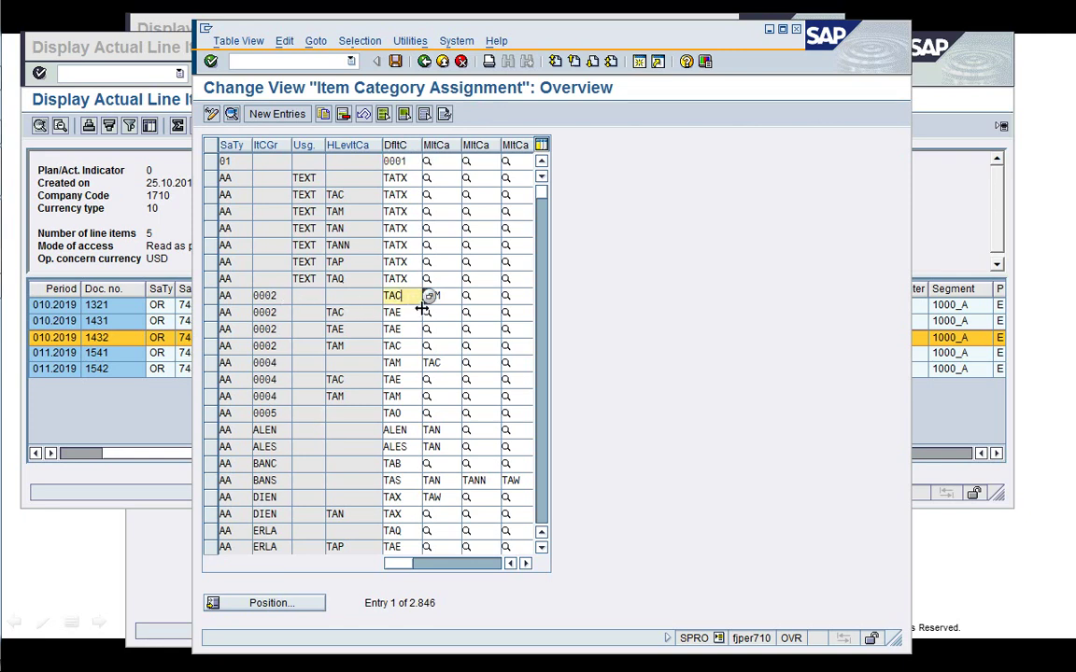
{"action": "left_click", "coordinate": [431, 295]}
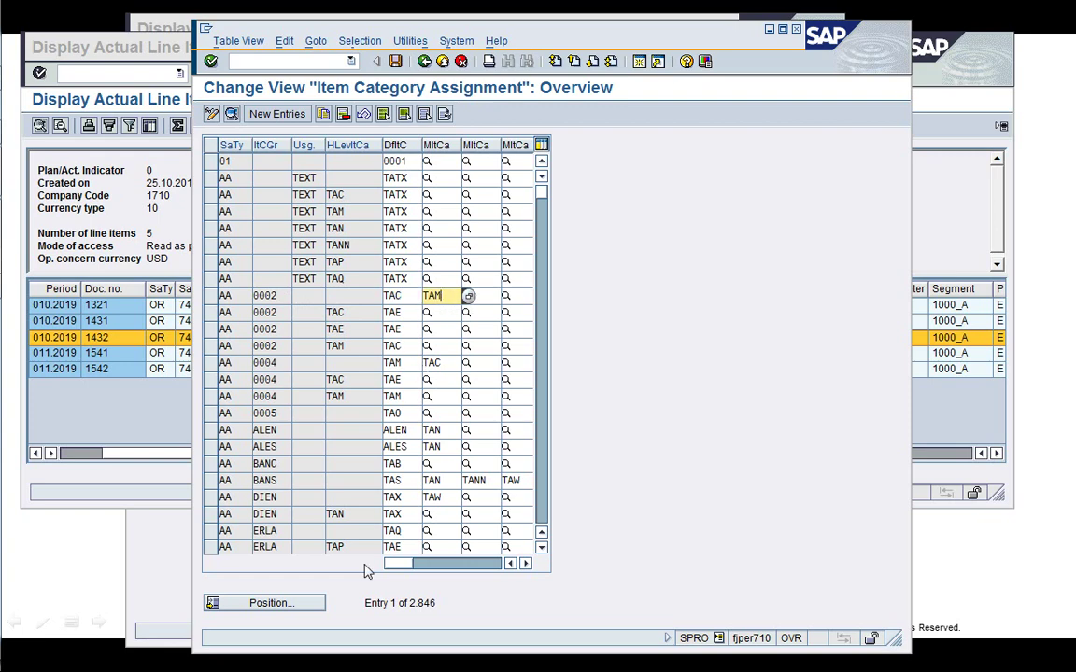
For sales document type OR and item category group 0002, set the default item category to TAC and the first manual one to TAM
{"action": "left_click", "coordinate": [289, 603]}
{"action": "type", "text": "or"}
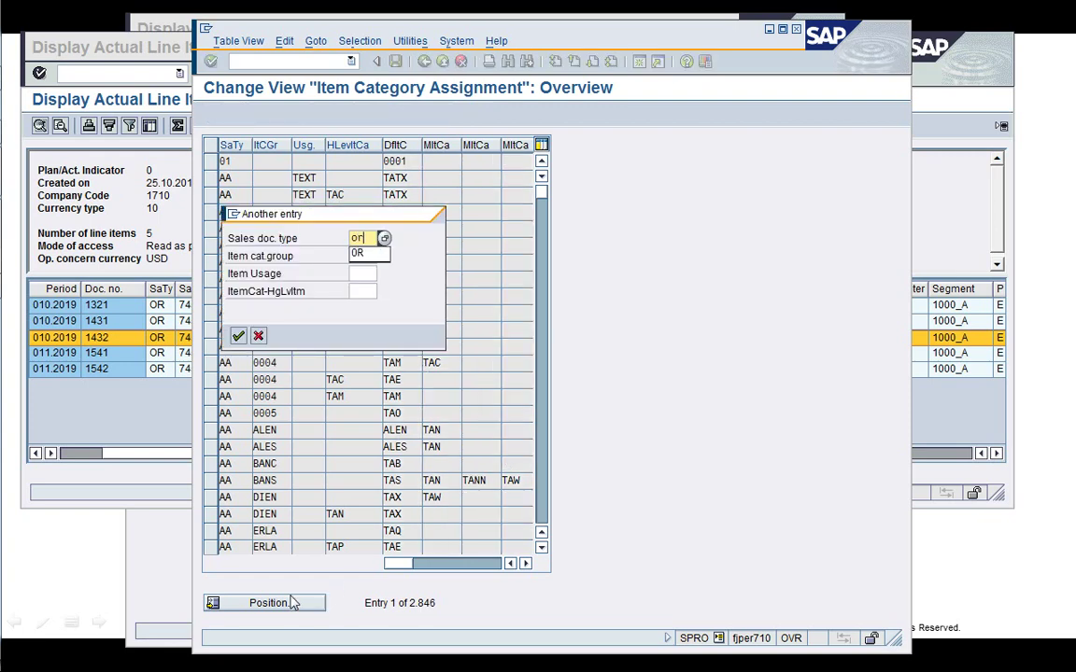
{"action": "key", "text": "Return"}
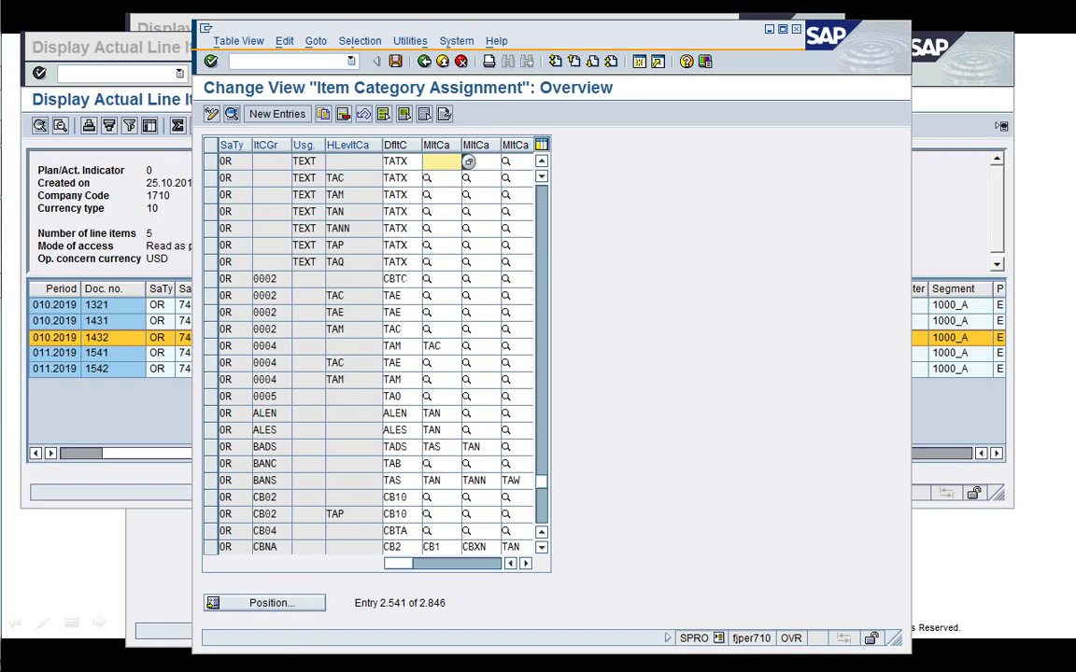
{"action": "left_click", "coordinate": [397, 278]}
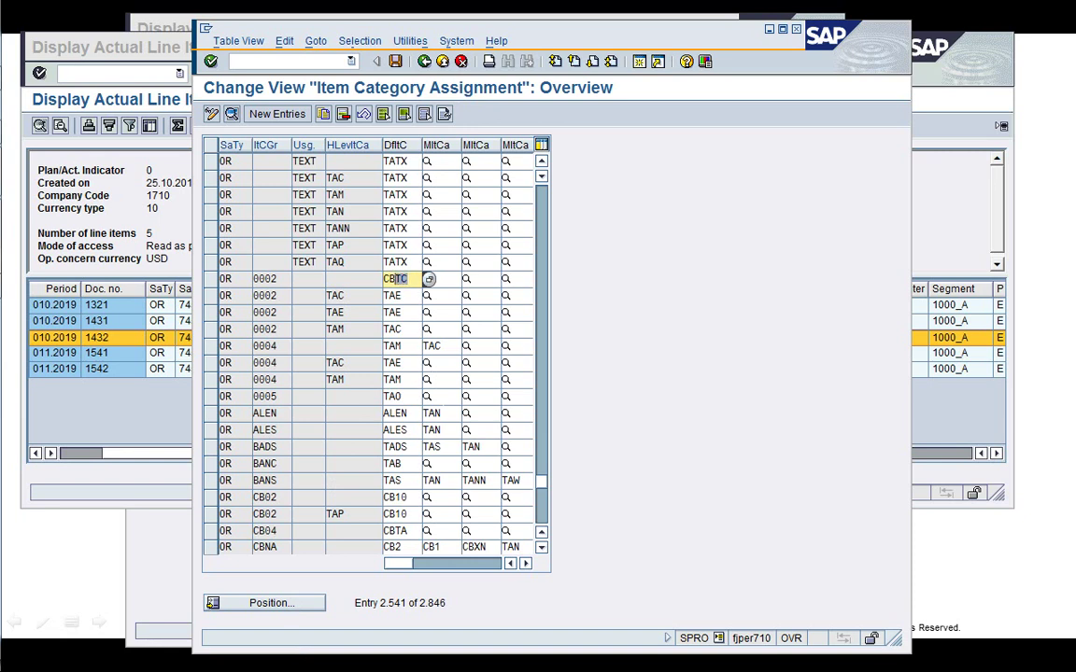
{"action": "left_click_drag", "start_coordinate": [396, 278], "coordinate": [383, 278]}
{"action": "key", "text": "Delete"}
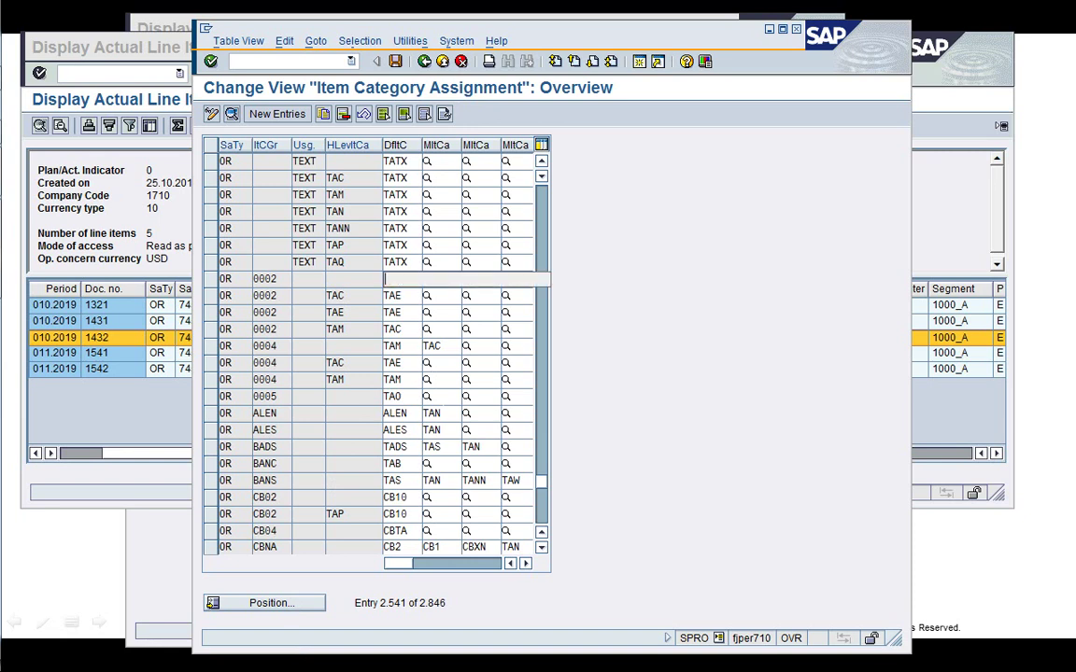
{"action": "type", "text": "TA"}
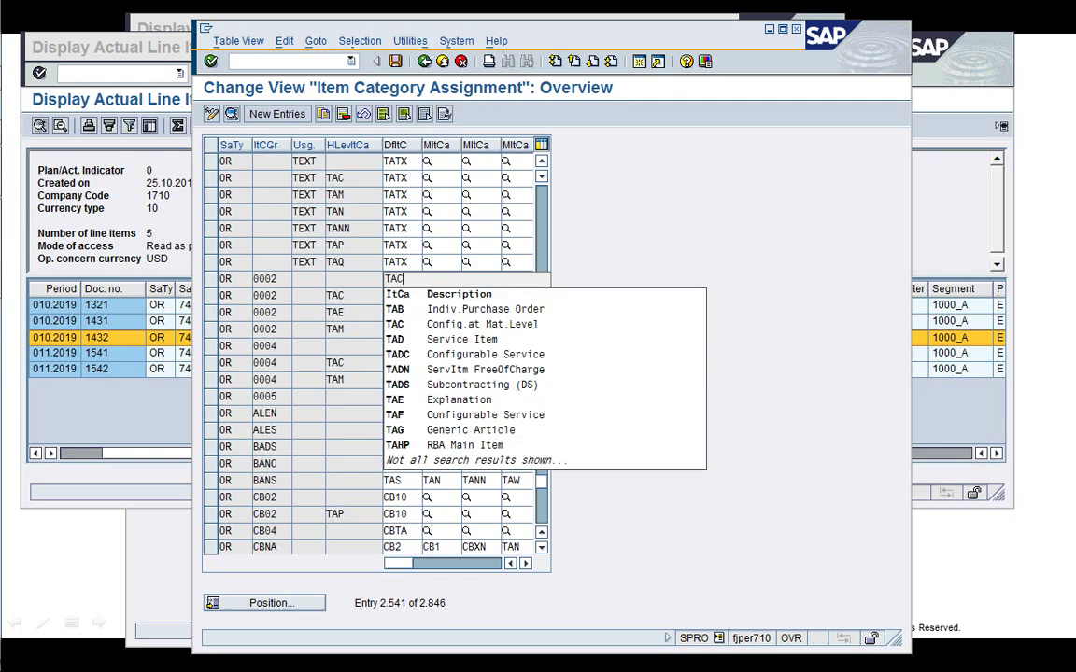
{"action": "type", "text": "C"}
{"action": "key", "text": "Tab"}
{"action": "type", "text": "T"}
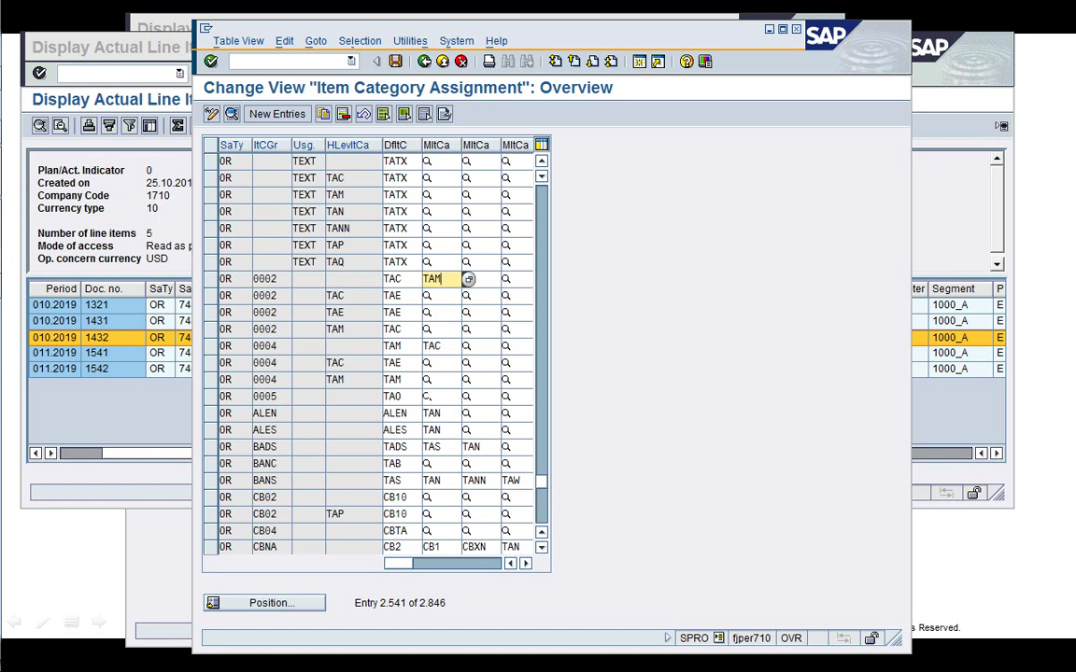
Check the OR group 0002 entries with higher-level item categories TAC, TAE and TAM, and the manual category of the main entry
{"action": "left_click", "coordinate": [343, 295]}
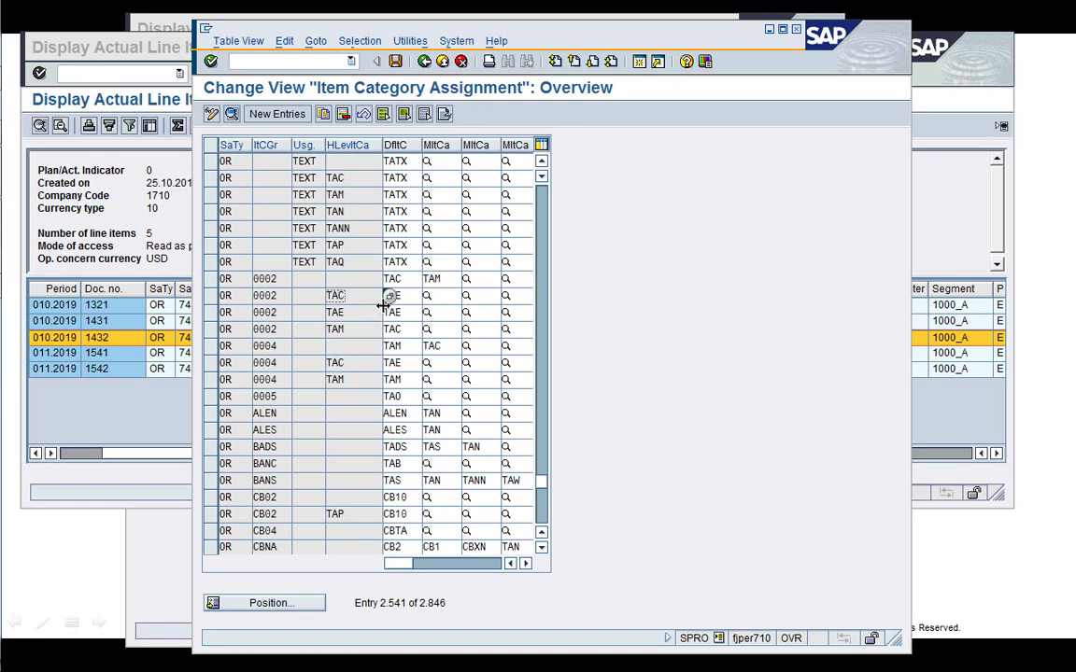
{"action": "left_click", "coordinate": [353, 314]}
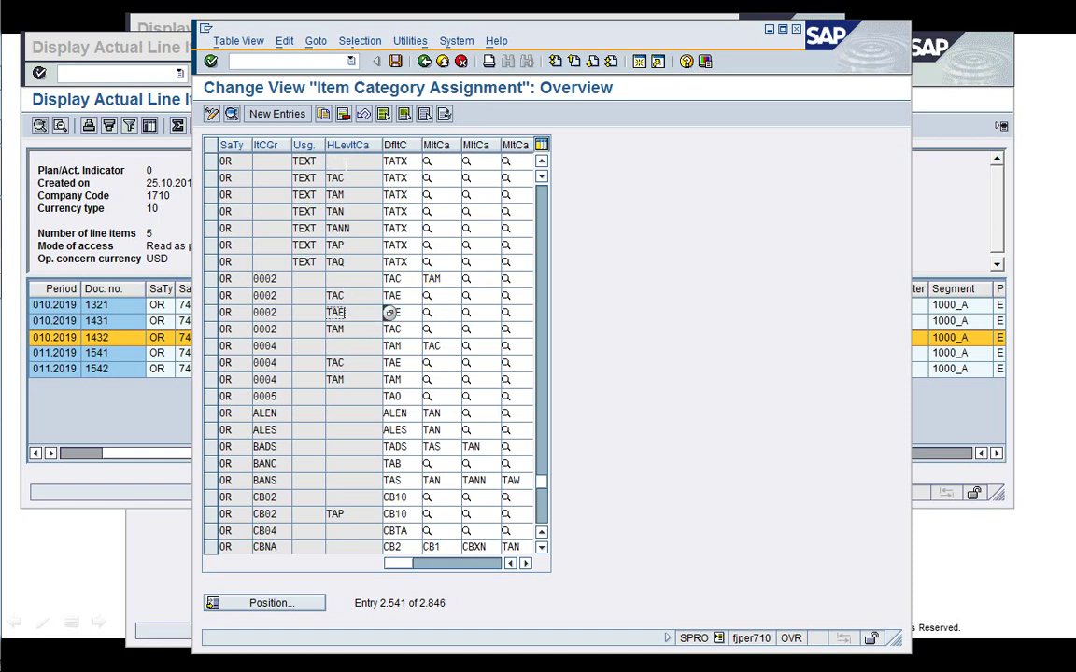
{"action": "left_click", "coordinate": [341, 295]}
{"action": "left_click", "coordinate": [357, 329]}
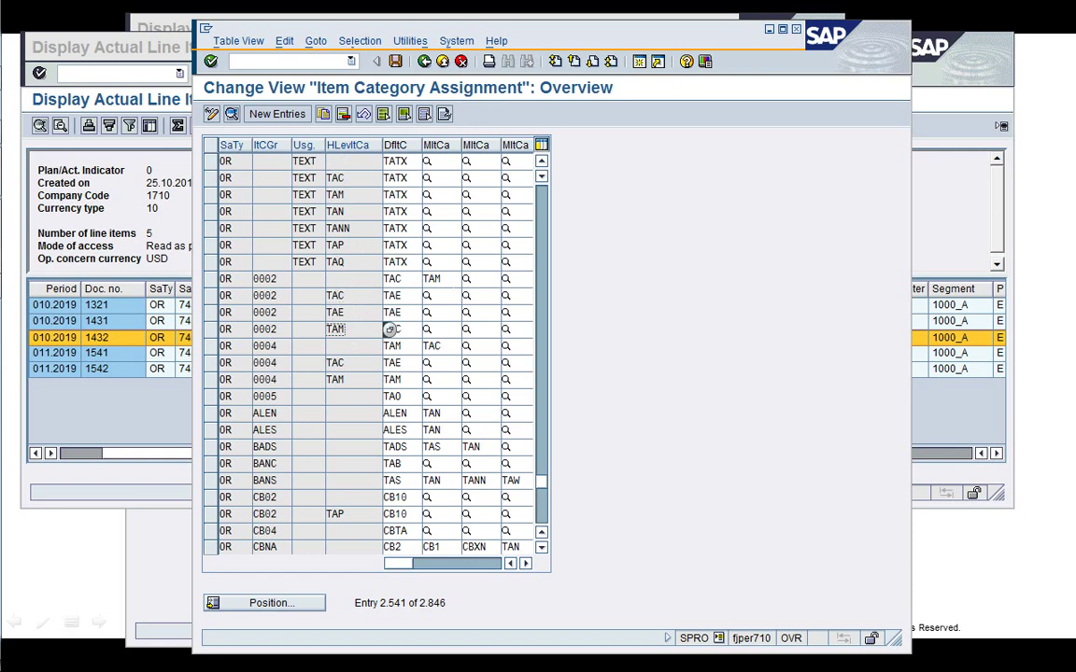
{"action": "left_click", "coordinate": [436, 278]}
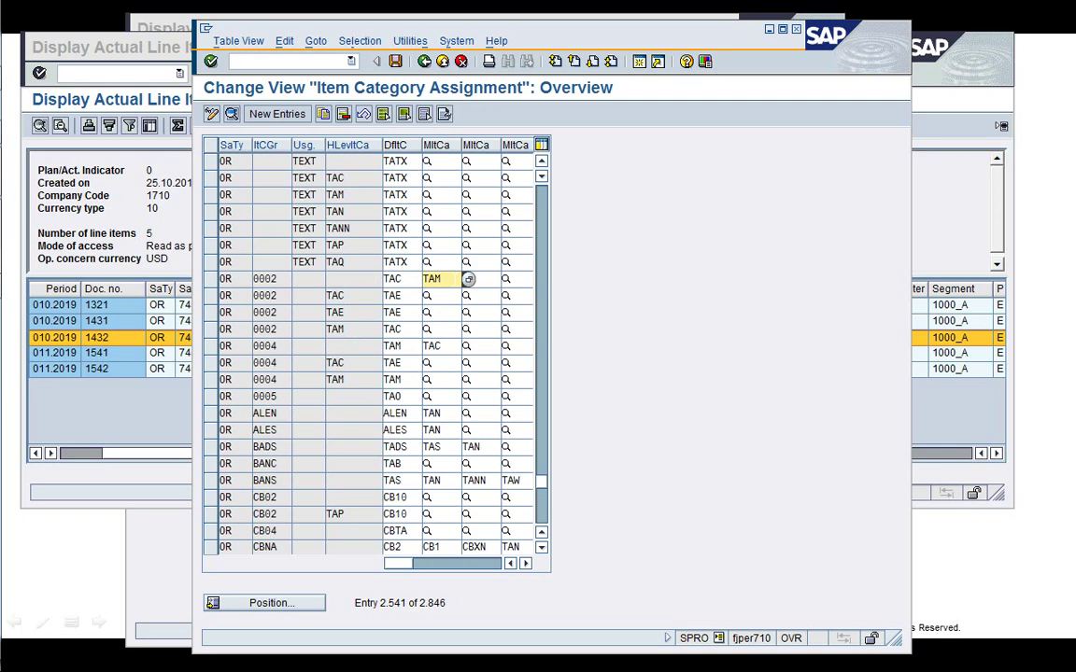
Save the item category assignment to customizing request S4HK900855 and return to the IMG
{"action": "left_click", "coordinate": [395, 62]}
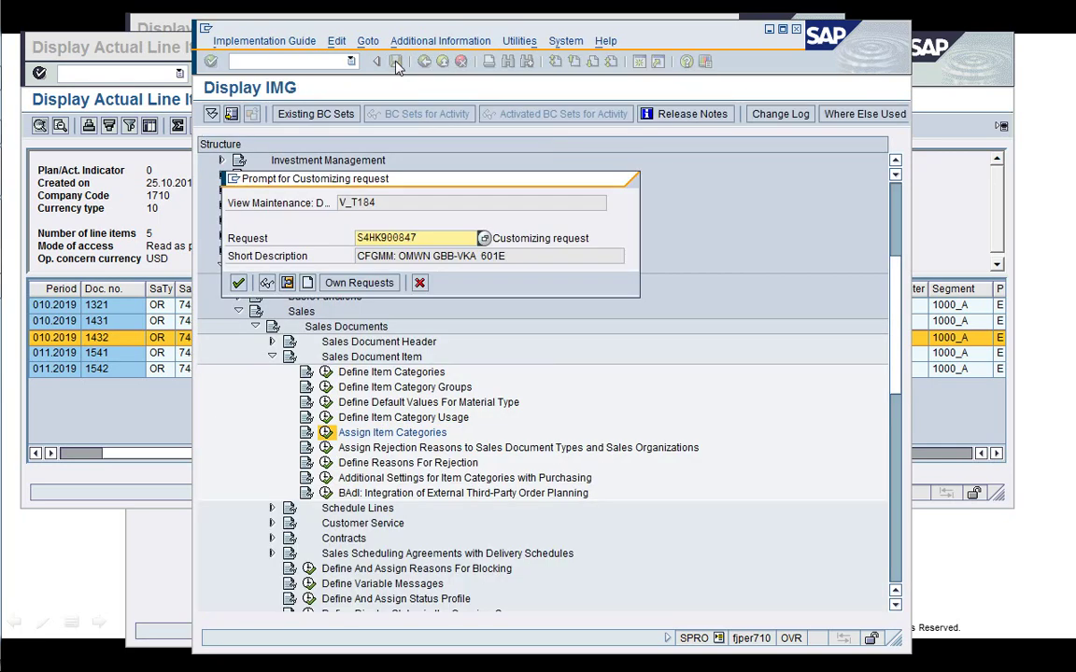
{"action": "left_click", "coordinate": [360, 283]}
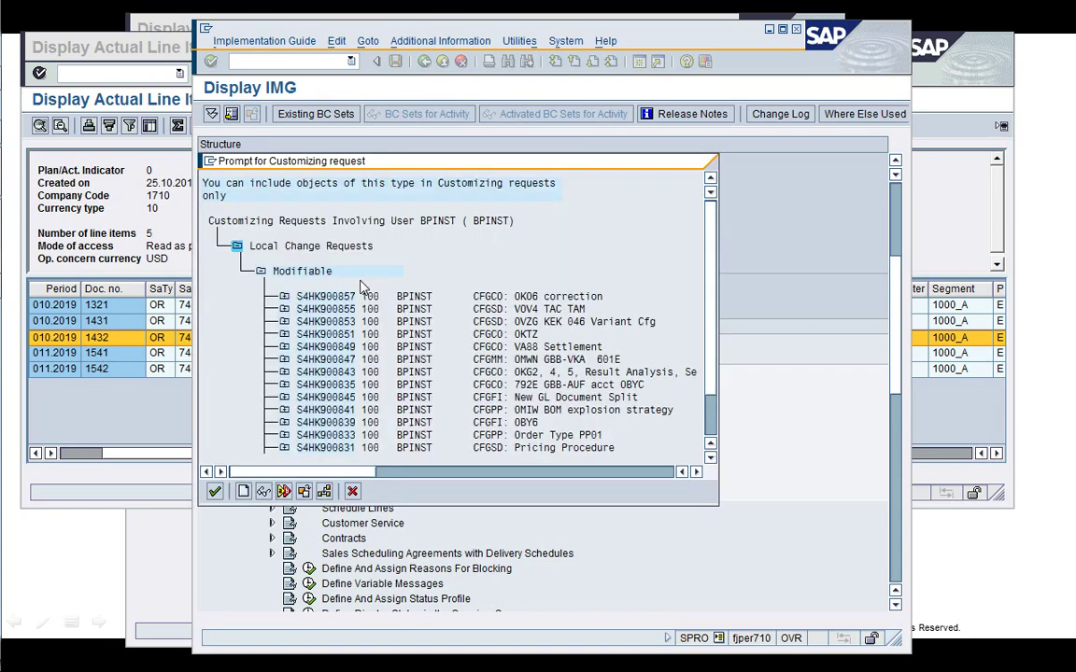
{"action": "left_click", "coordinate": [284, 309]}
{"action": "double_click", "coordinate": [308, 311]}
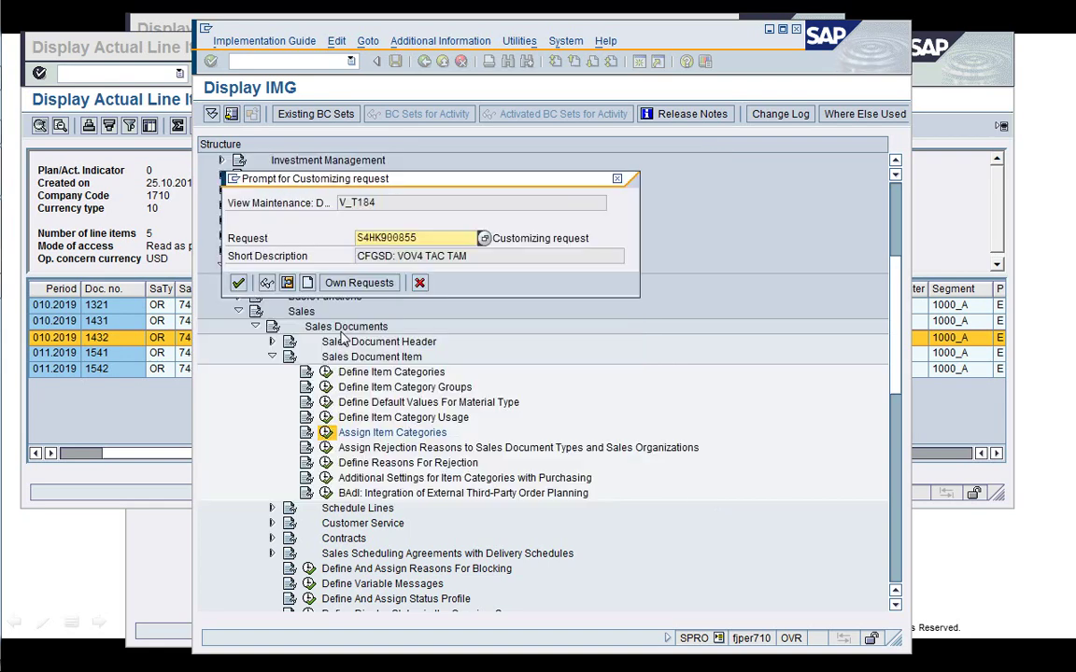
{"action": "left_click", "coordinate": [238, 282]}
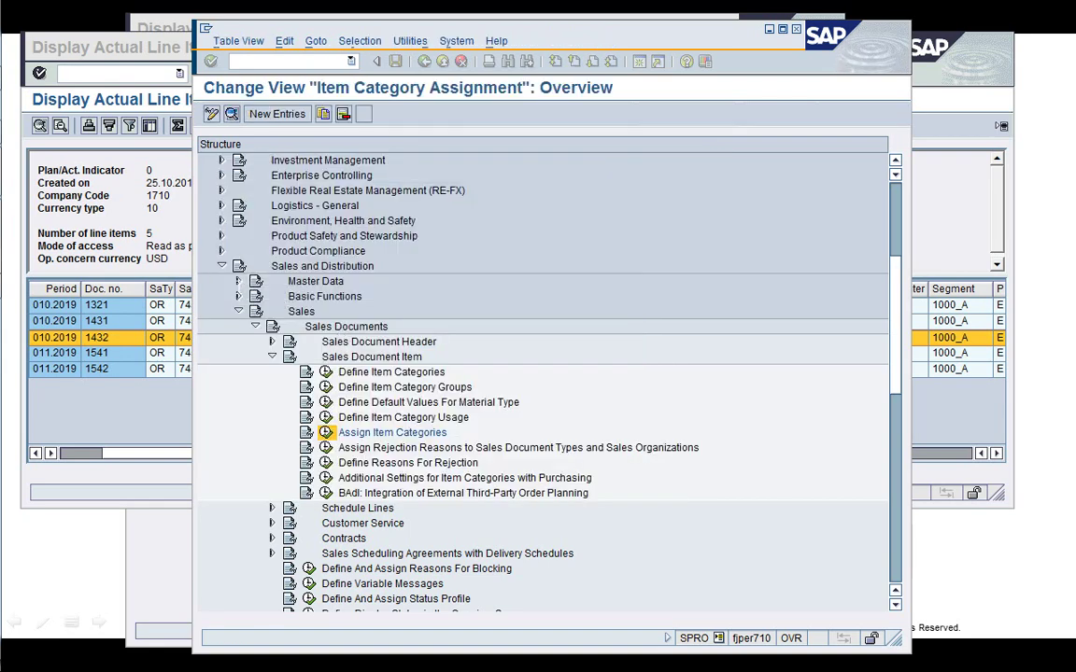
{"action": "left_click", "coordinate": [424, 61]}
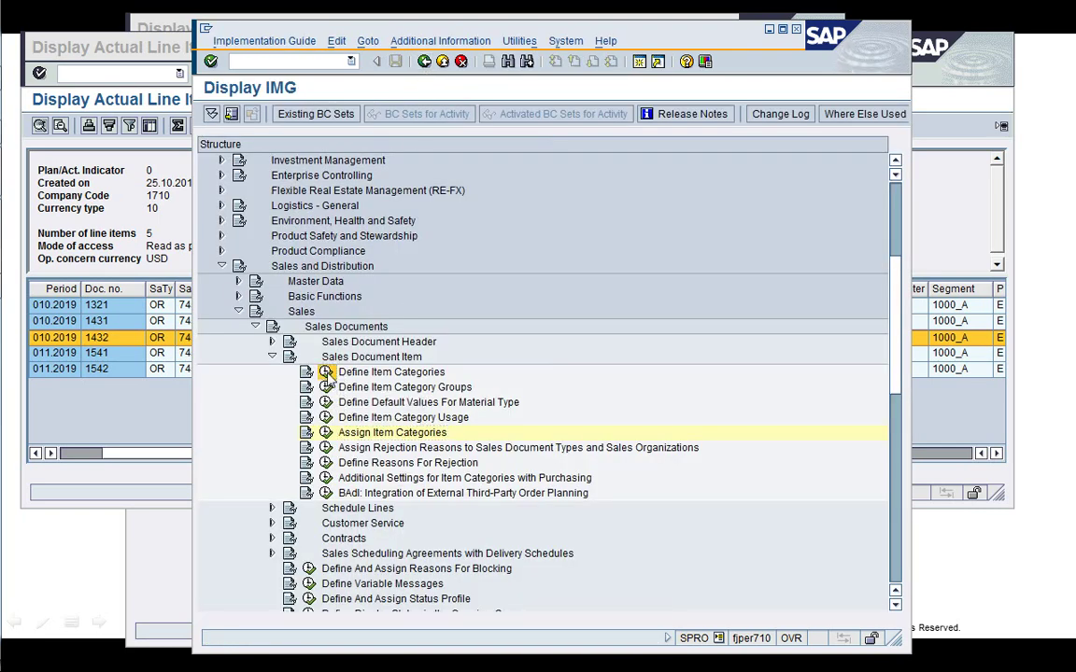
Open Define Item Categories, locate item category CBTC and display its details
{"action": "left_click", "coordinate": [326, 371]}
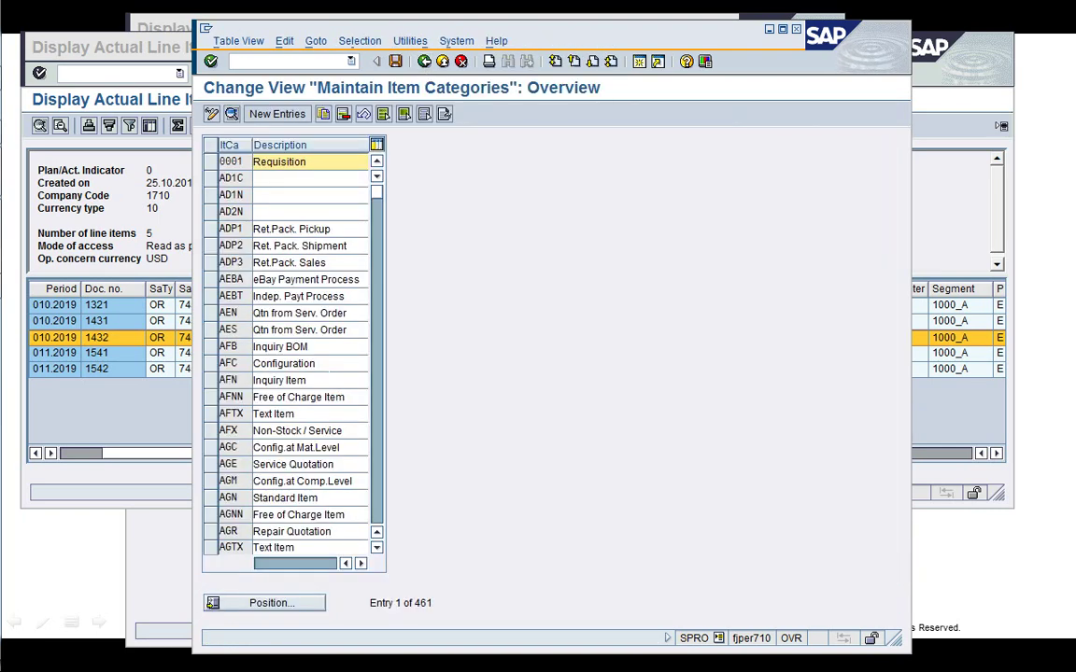
{"action": "left_click", "coordinate": [268, 603]}
{"action": "type", "text": "CBTC"}
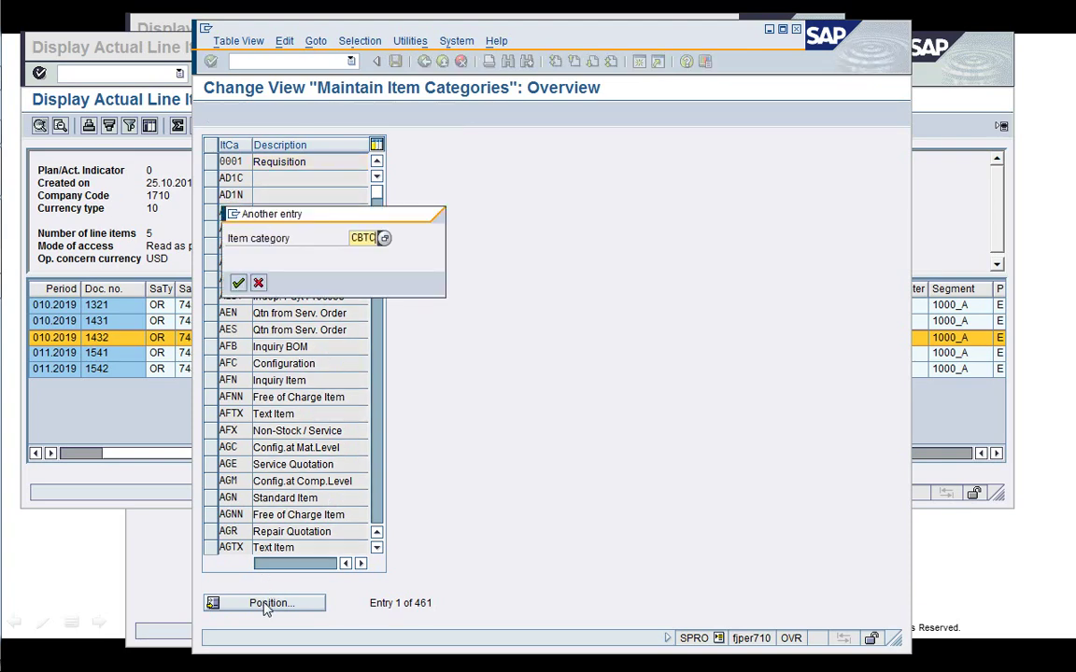
{"action": "key", "text": "Return"}
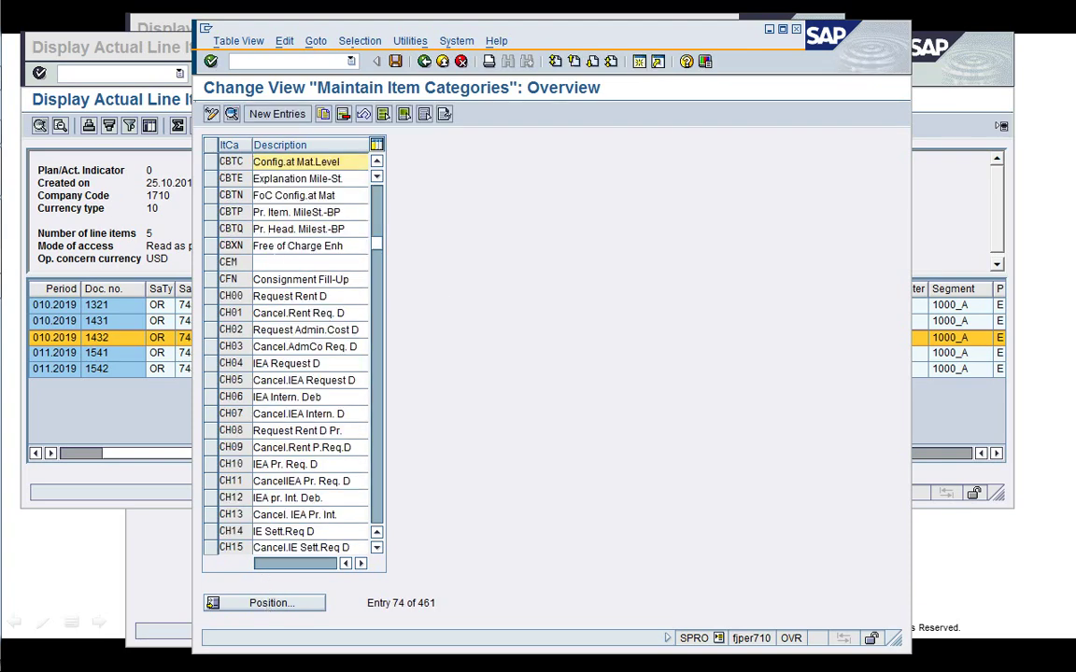
{"action": "left_click", "coordinate": [273, 166]}
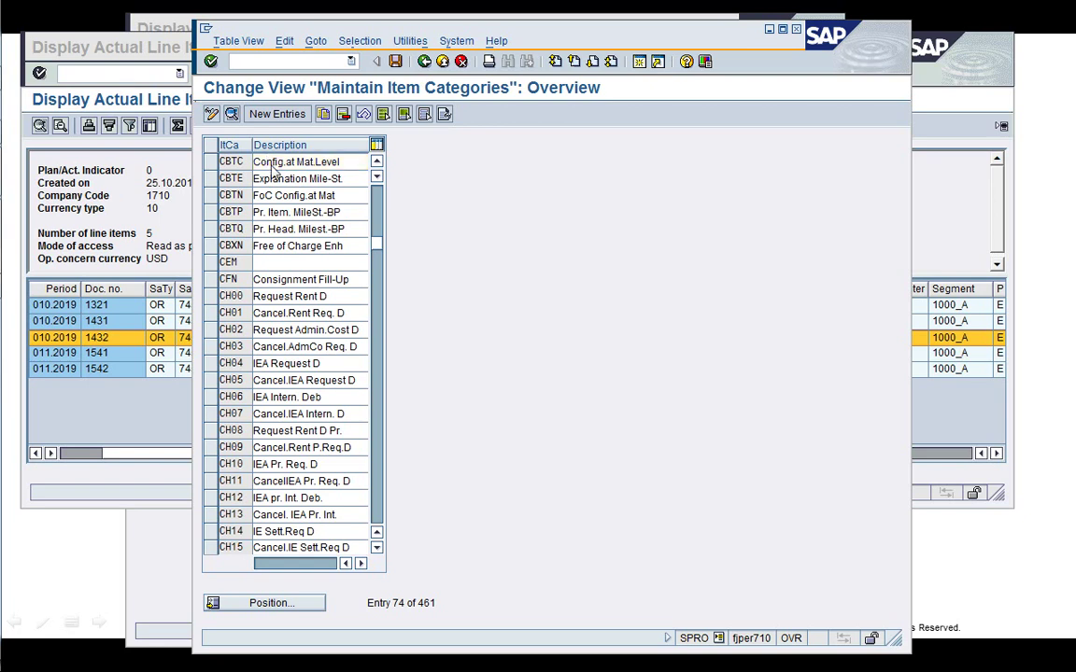
{"action": "double_click", "coordinate": [275, 167]}
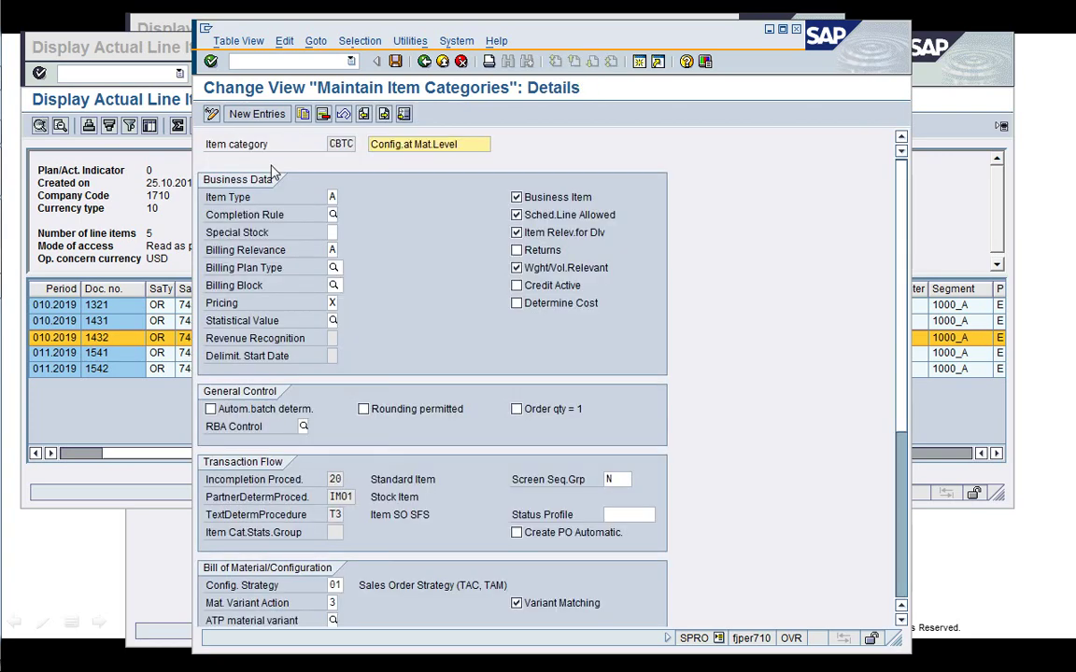
Examine the possible item types for item category CBTC and close the value list without choosing one
{"action": "left_click", "coordinate": [333, 215]}
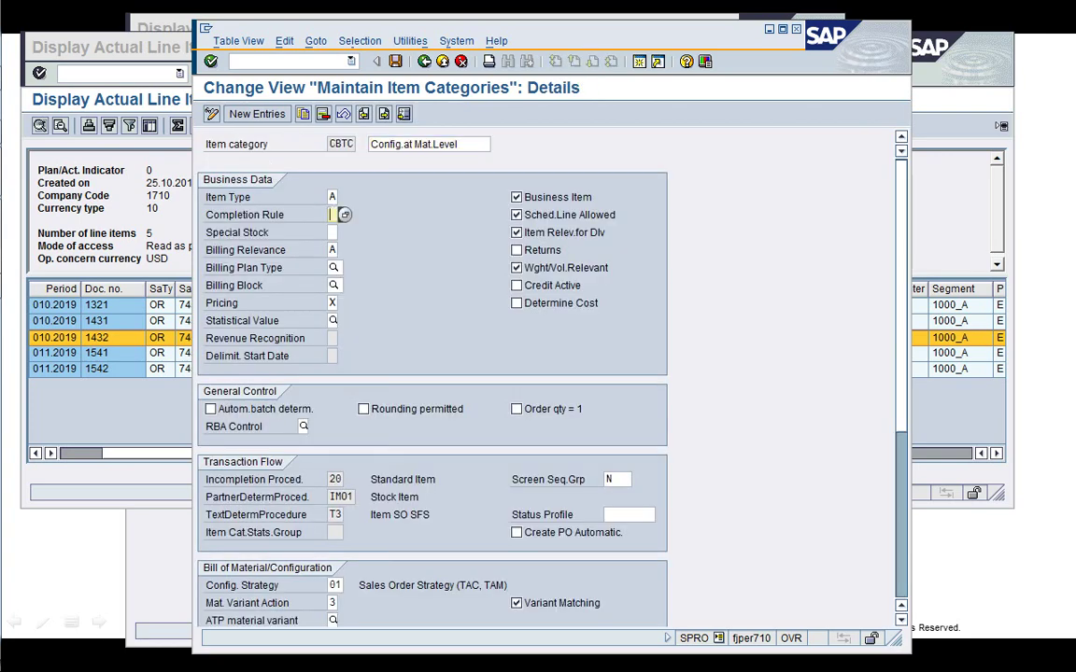
{"action": "left_click", "coordinate": [334, 197]}
{"action": "left_click", "coordinate": [344, 198]}
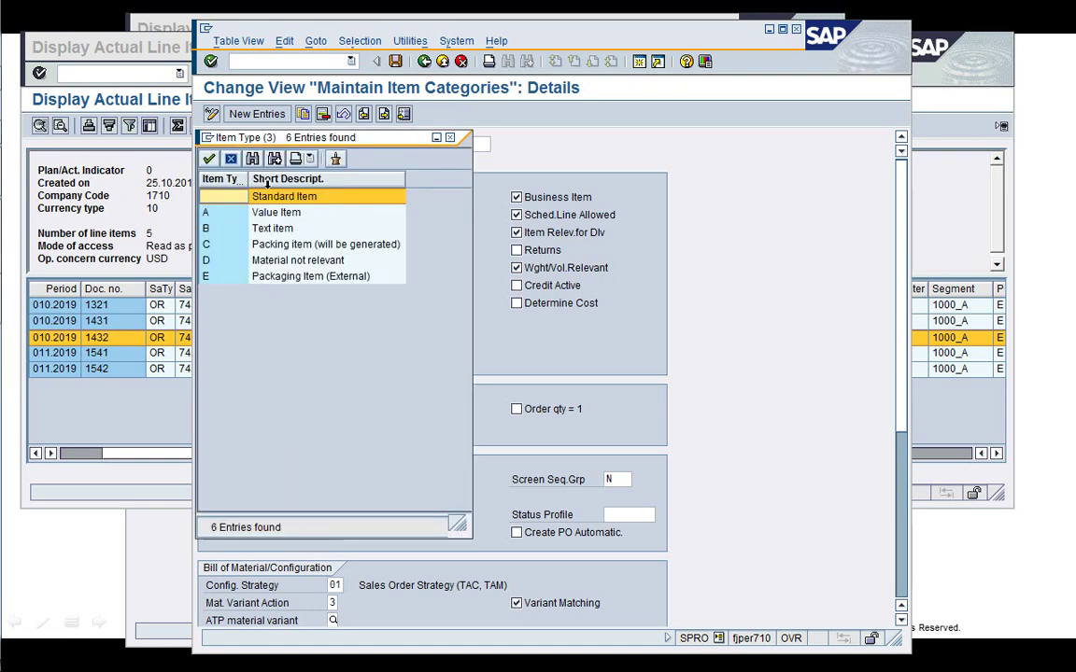
{"action": "left_click", "coordinate": [231, 159]}
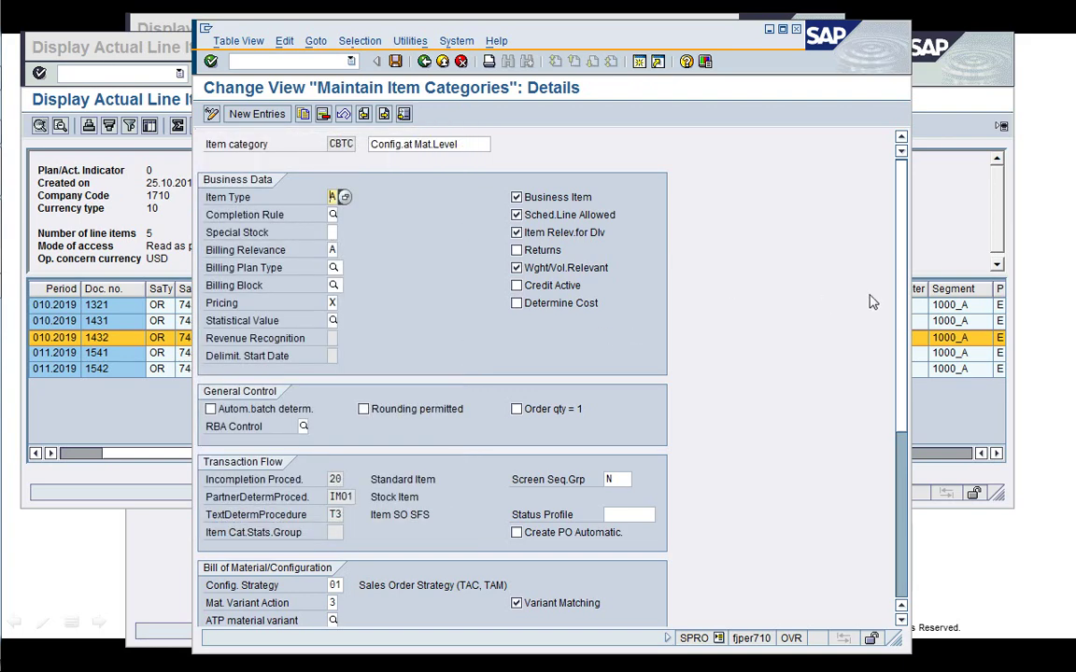
Check the CBTC line item's sales quantity, stock value and raw materials in the KE24 list, and return to the item category details
{"action": "left_click", "coordinate": [938, 240]}
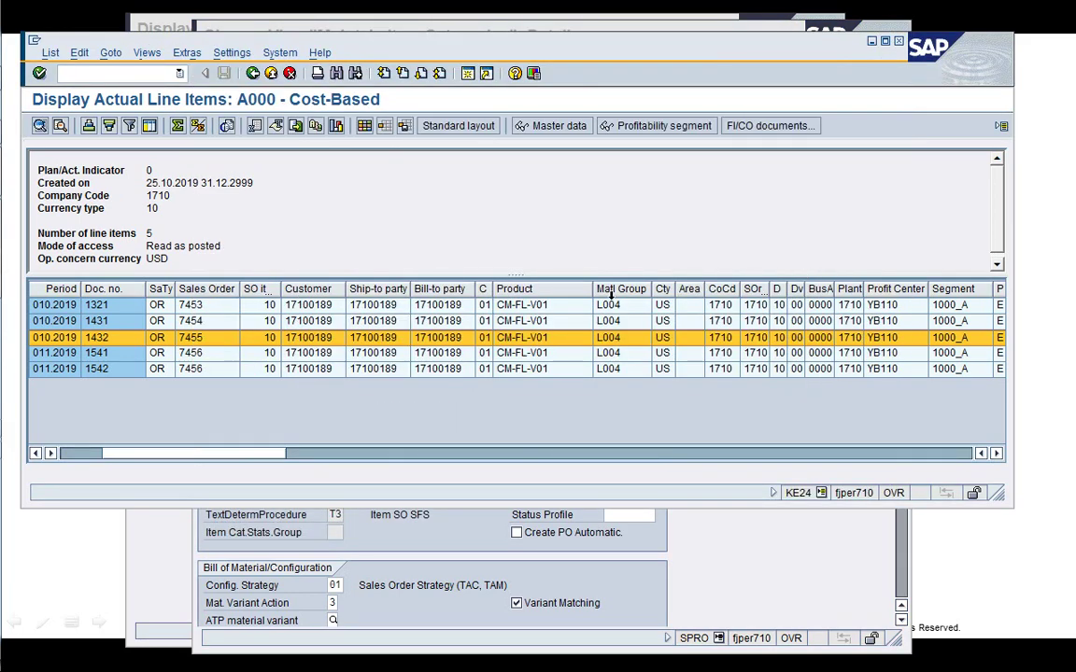
{"action": "left_click", "coordinate": [726, 451]}
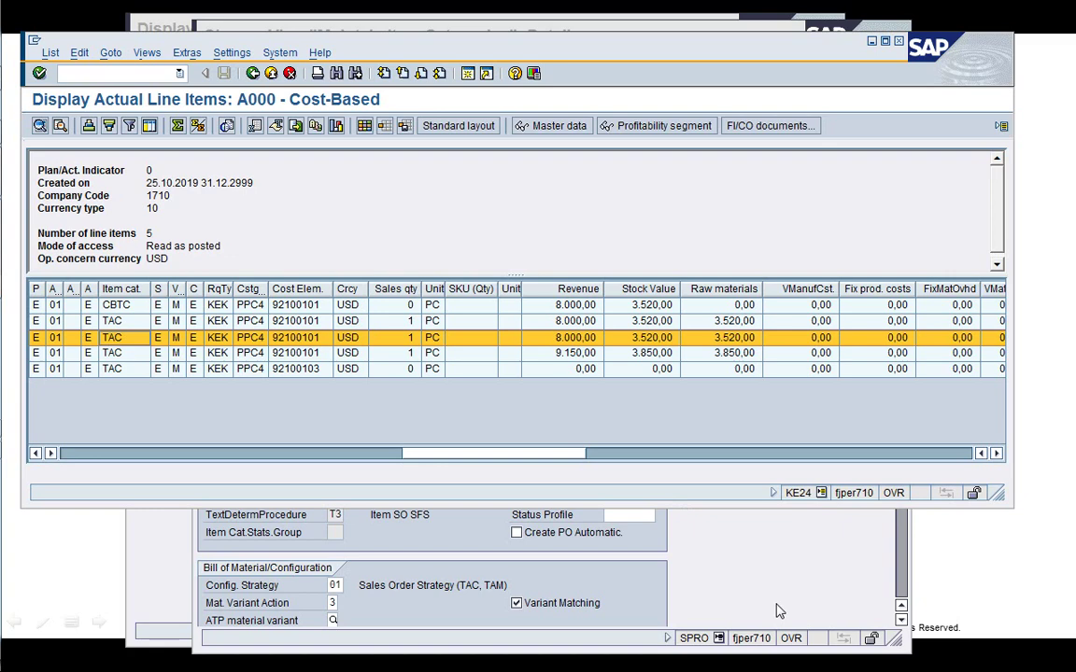
{"action": "left_click", "coordinate": [709, 308]}
{"action": "left_click", "coordinate": [765, 555]}
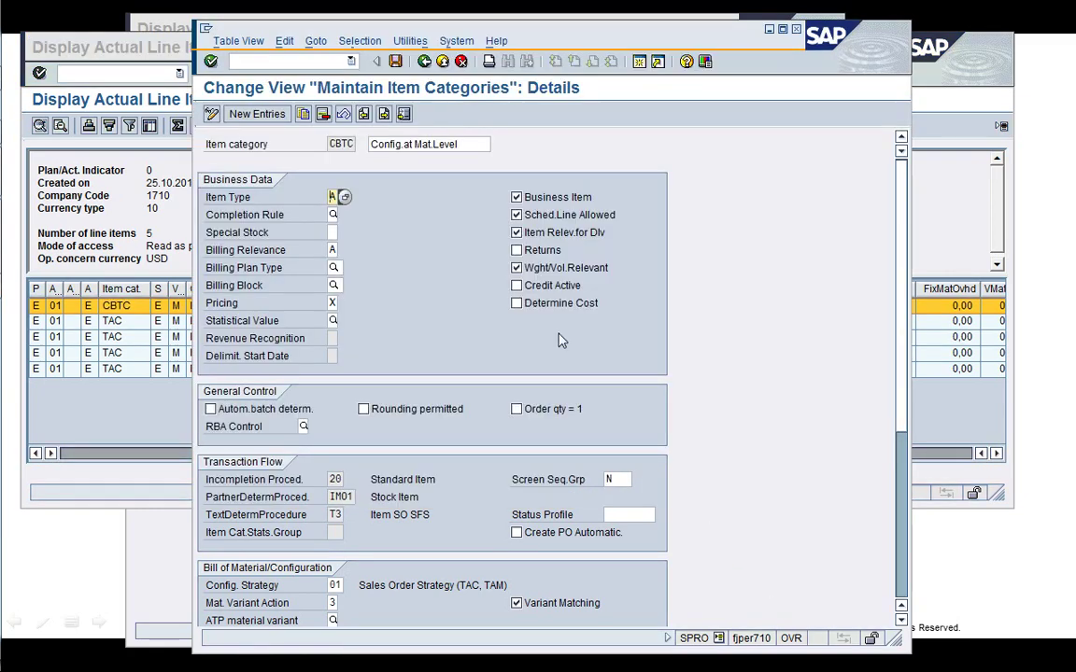
Display the details of item category TAC, compare its item type with the Value Item option, and return to the IMG without changes
{"action": "left_click", "coordinate": [403, 116]}
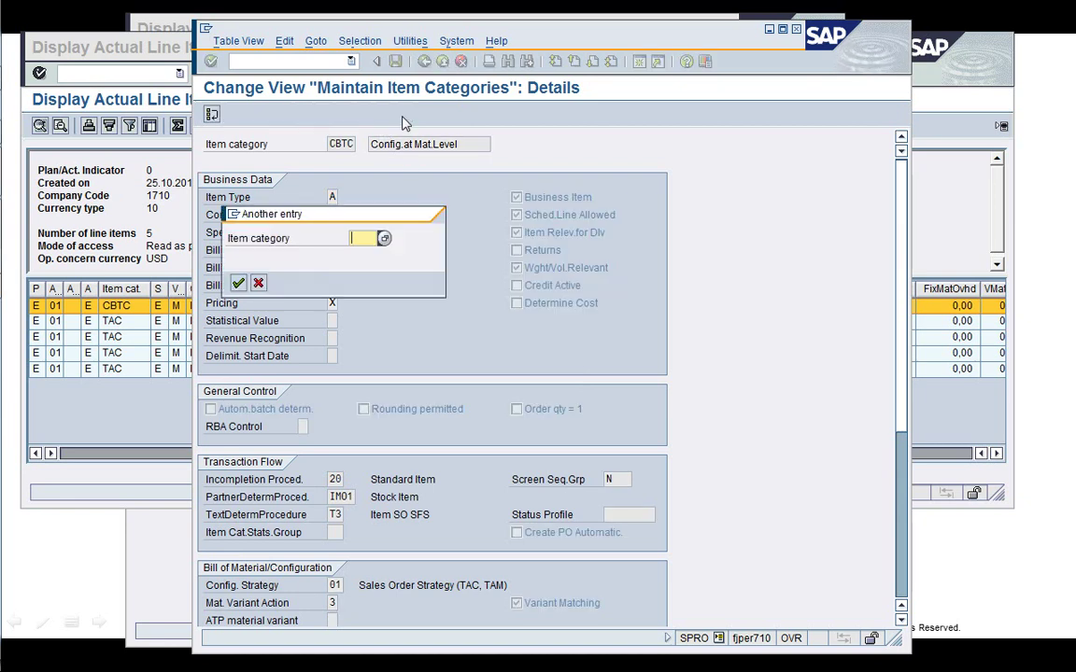
{"action": "type", "text": "TAC"}
{"action": "key", "text": "Return"}
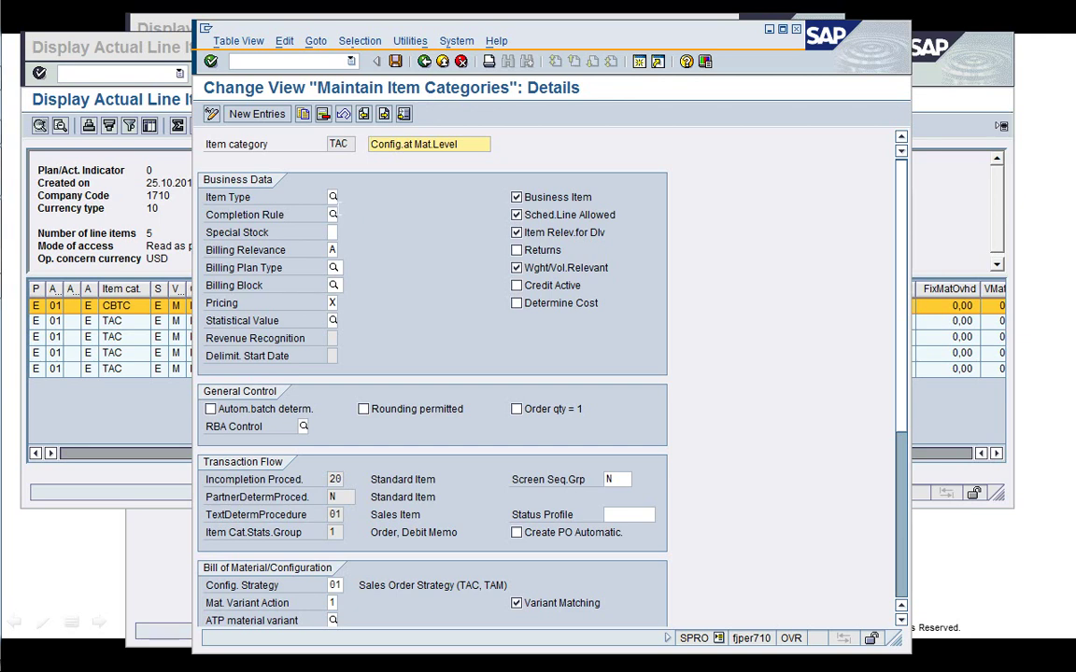
{"action": "left_click", "coordinate": [333, 197]}
{"action": "left_click", "coordinate": [345, 197]}
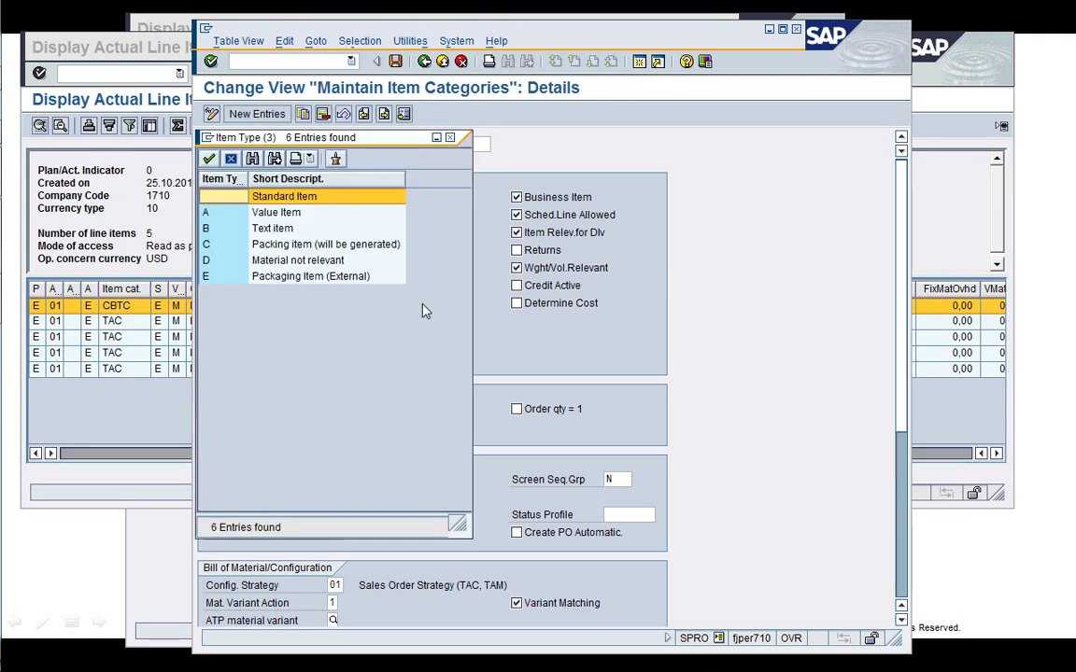
{"action": "left_click", "coordinate": [280, 212]}
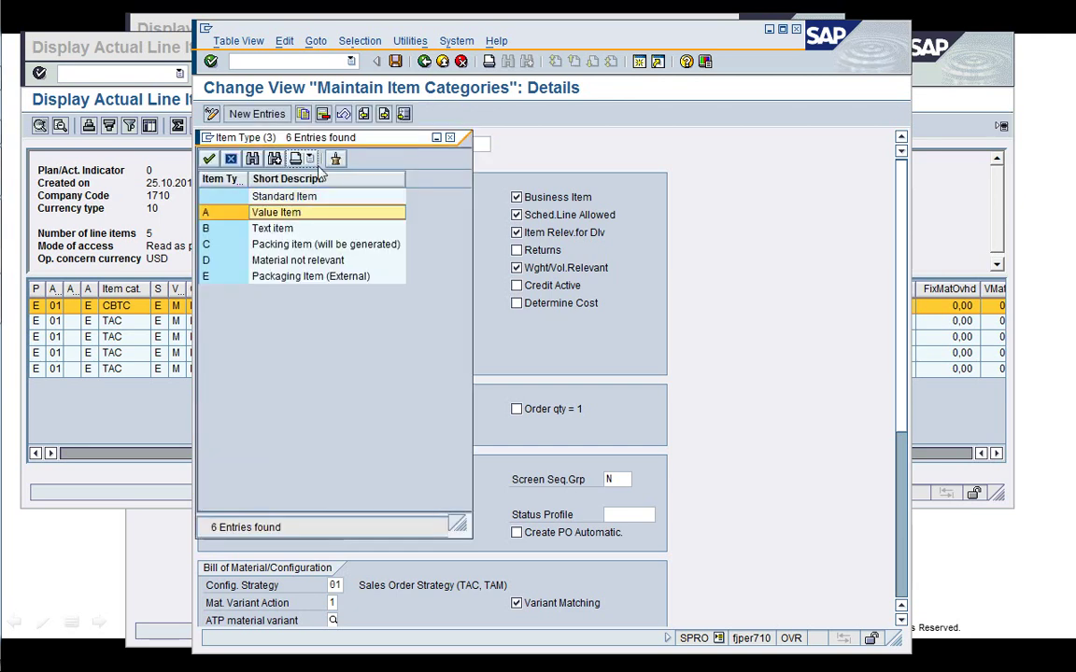
{"action": "left_click", "coordinate": [209, 158]}
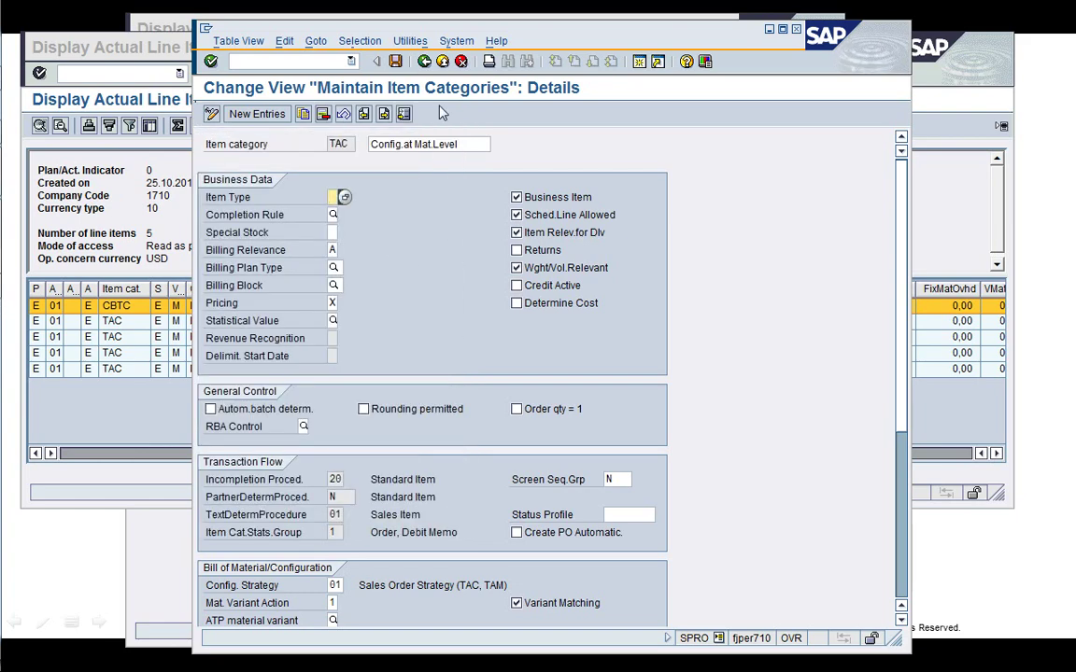
{"action": "left_click", "coordinate": [460, 61]}
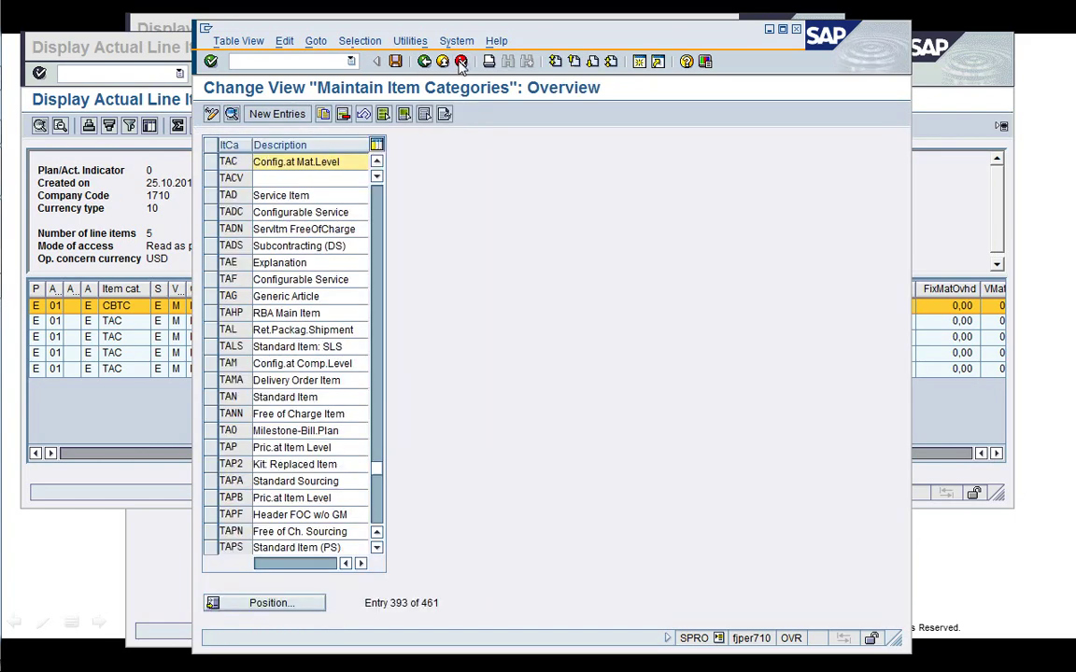
{"action": "left_click", "coordinate": [460, 62]}
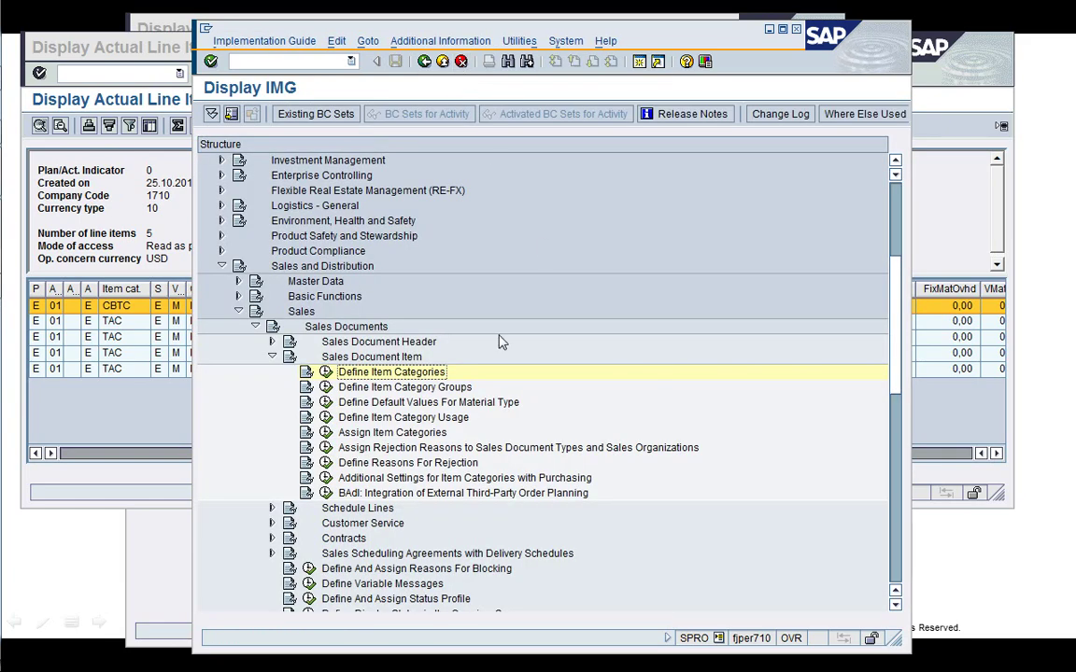
Collapse the Sales Document Item, Sales Documents and Sales nodes under Sales and Distribution in the IMG
{"action": "key", "text": "Left"}
{"action": "key", "text": "Left"}
{"action": "key", "text": "Left"}
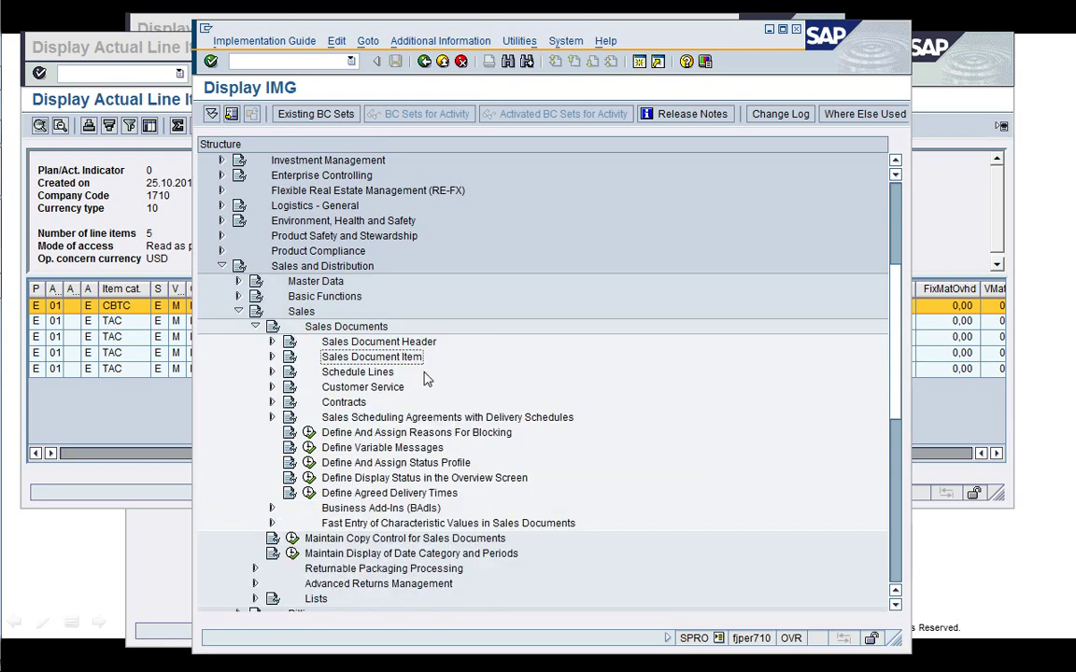
{"action": "key", "text": "Left"}
{"action": "key", "text": "Left"}
{"action": "key", "text": "Left"}
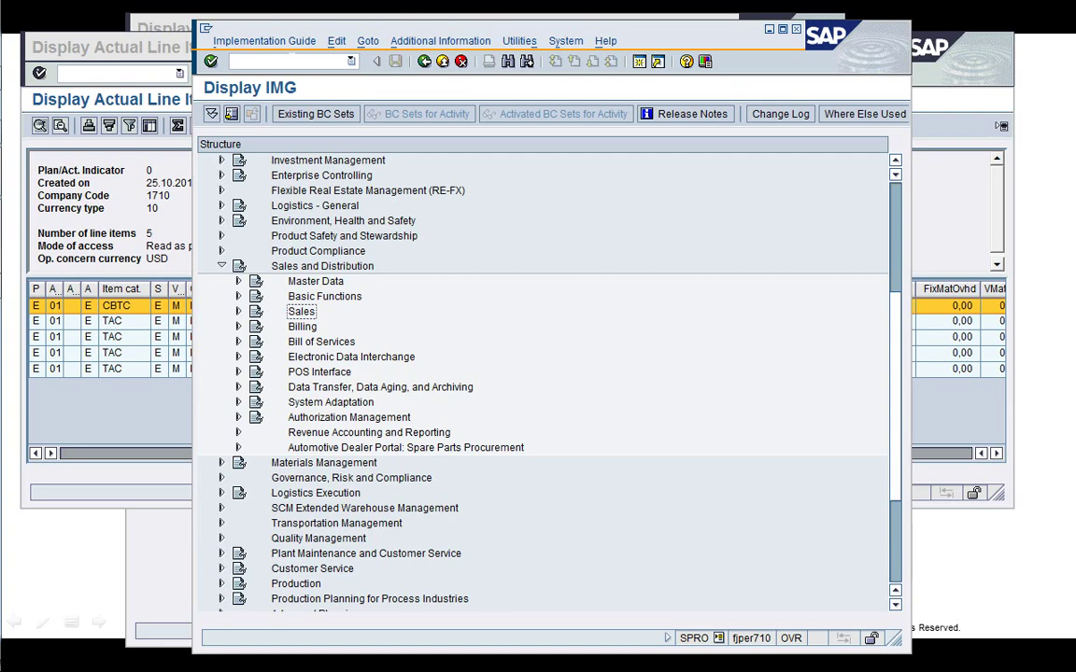
Close the IMG session and the KE24 line item session, leaving the material BOM session open
{"action": "left_click", "coordinate": [233, 61]}
{"action": "type", "text": "/i"}
{"action": "key", "text": "Return"}
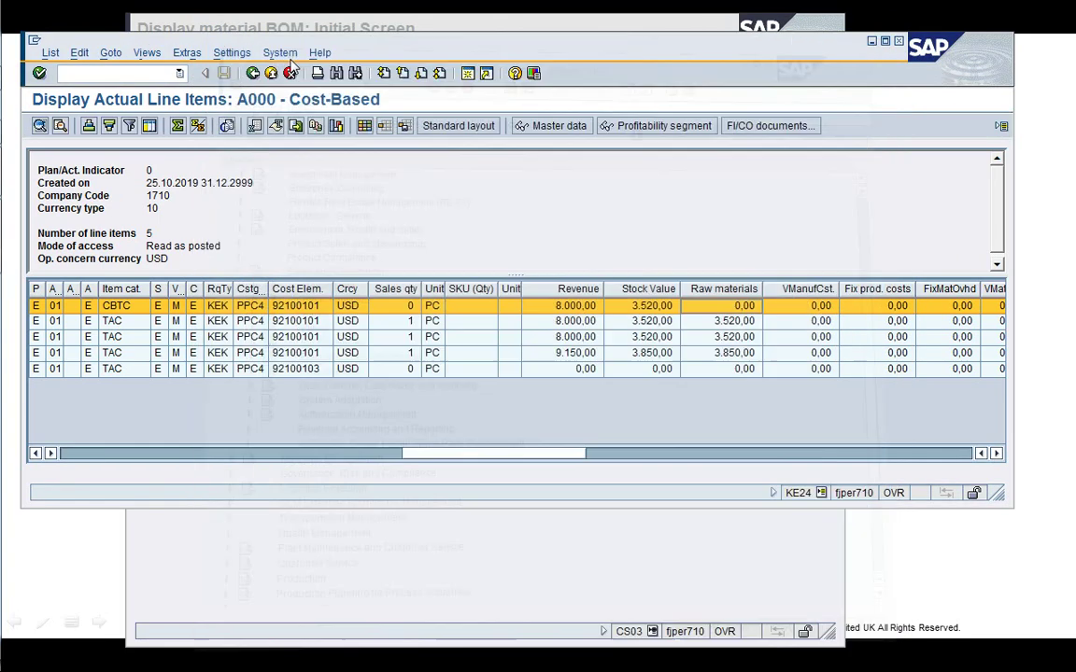
{"action": "type", "text": "/"}
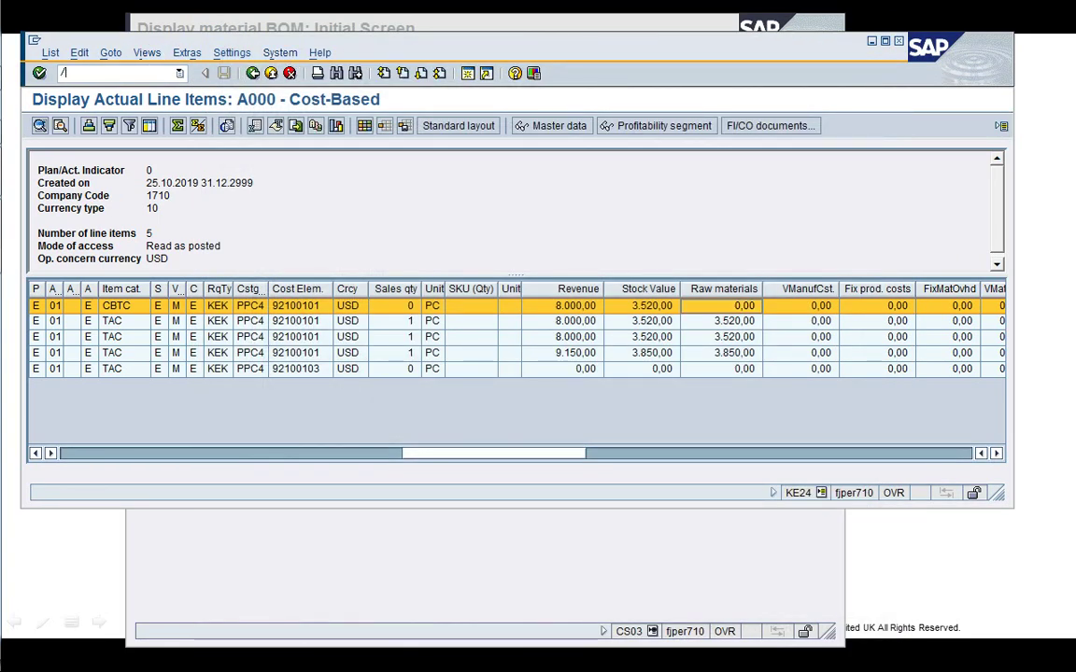
{"action": "type", "text": "i"}
{"action": "key", "text": "Return"}
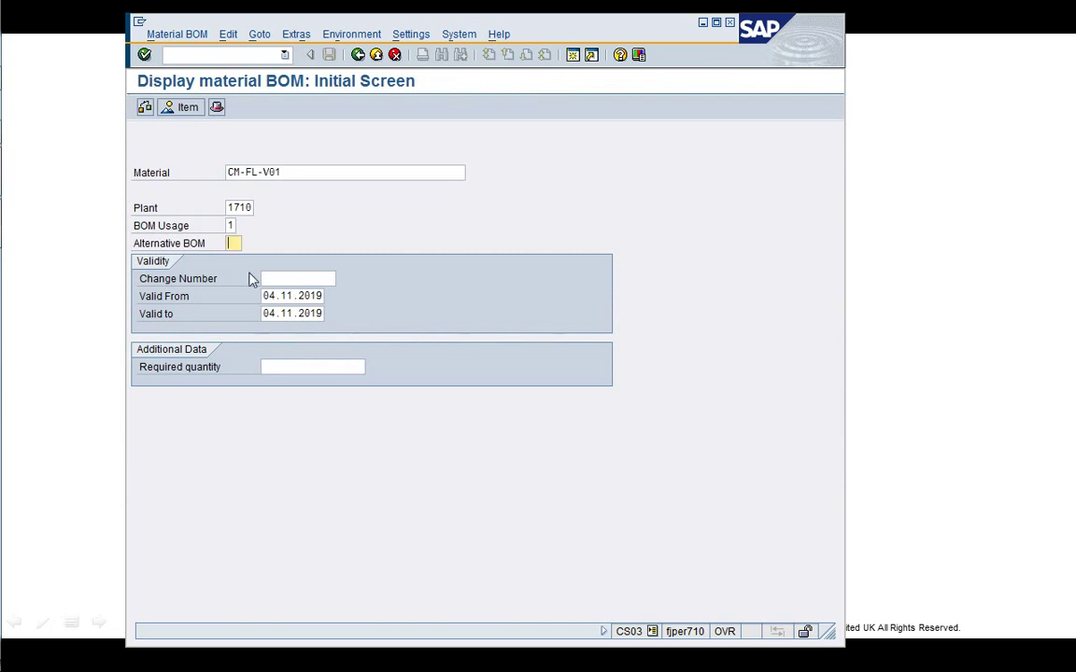
Display the BOM items of CM-FL-V01 in plant 1710, narrow the component and description columns, and go through the components down to Fork
{"action": "left_click", "coordinate": [144, 55]}
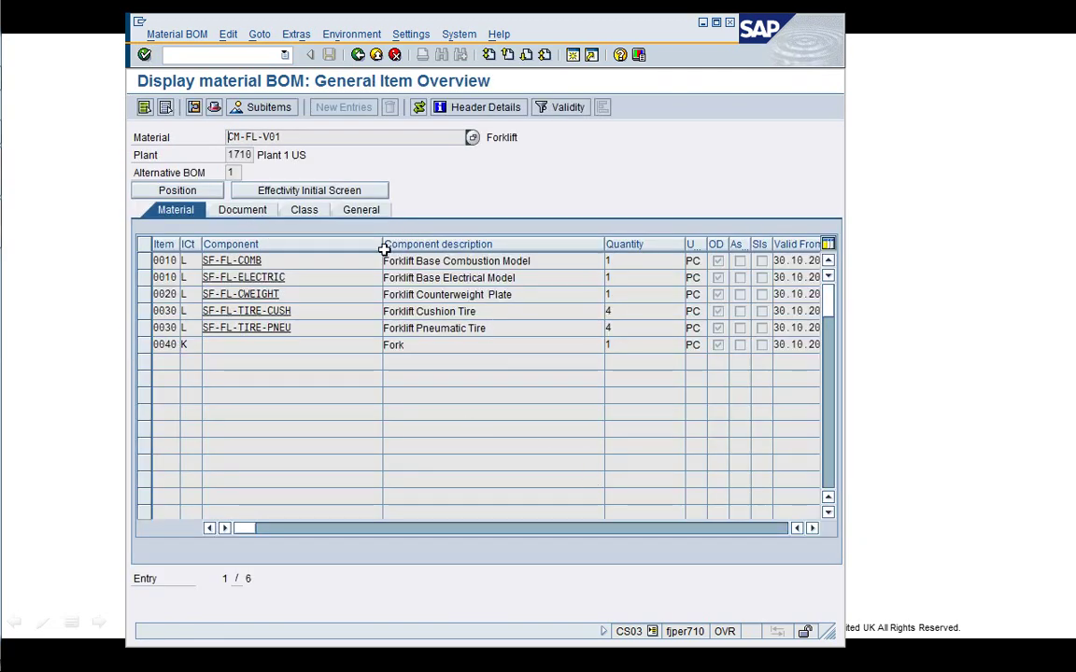
{"action": "left_click_drag", "start_coordinate": [382, 248], "coordinate": [329, 247]}
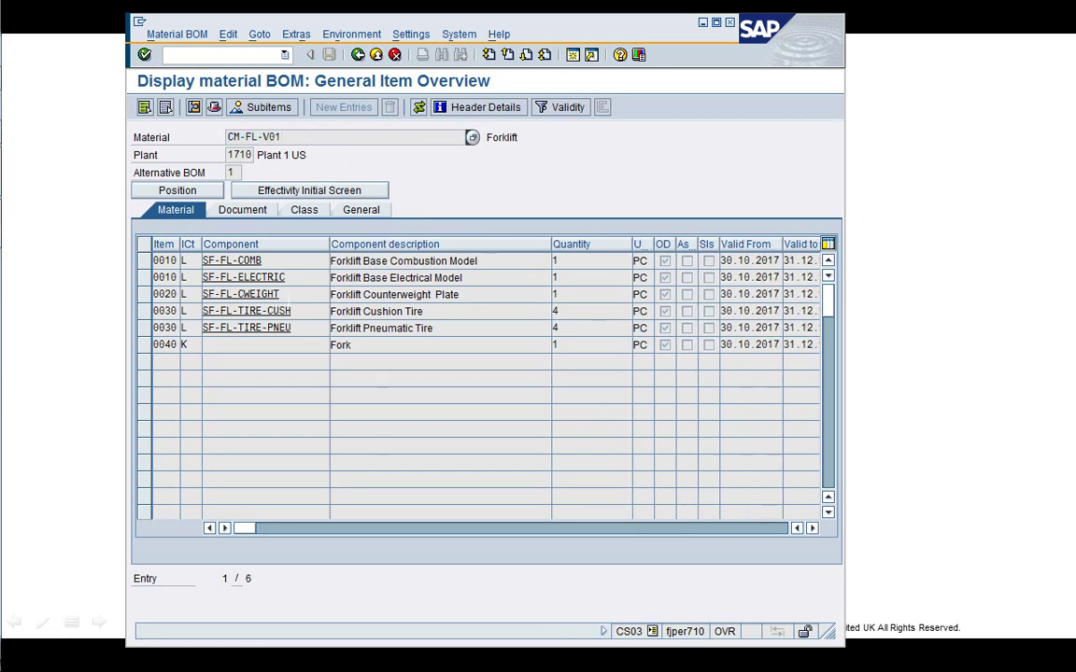
{"action": "left_click", "coordinate": [289, 265]}
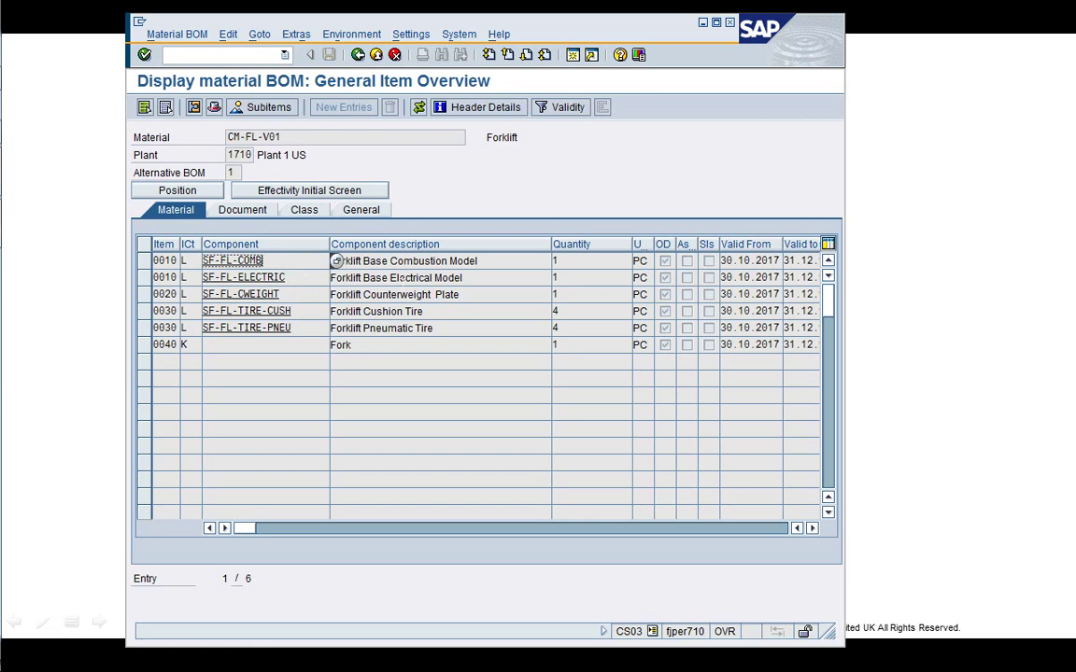
{"action": "key", "text": "Tab"}
{"action": "left_click", "coordinate": [463, 277]}
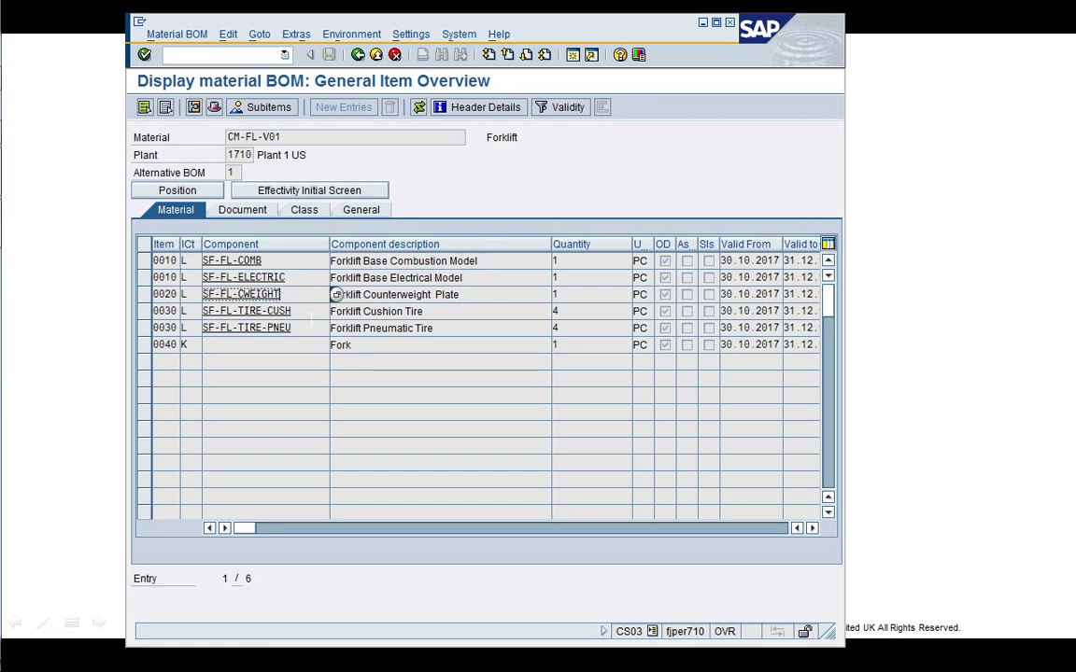
{"action": "left_click", "coordinate": [280, 311]}
{"action": "left_click", "coordinate": [336, 328]}
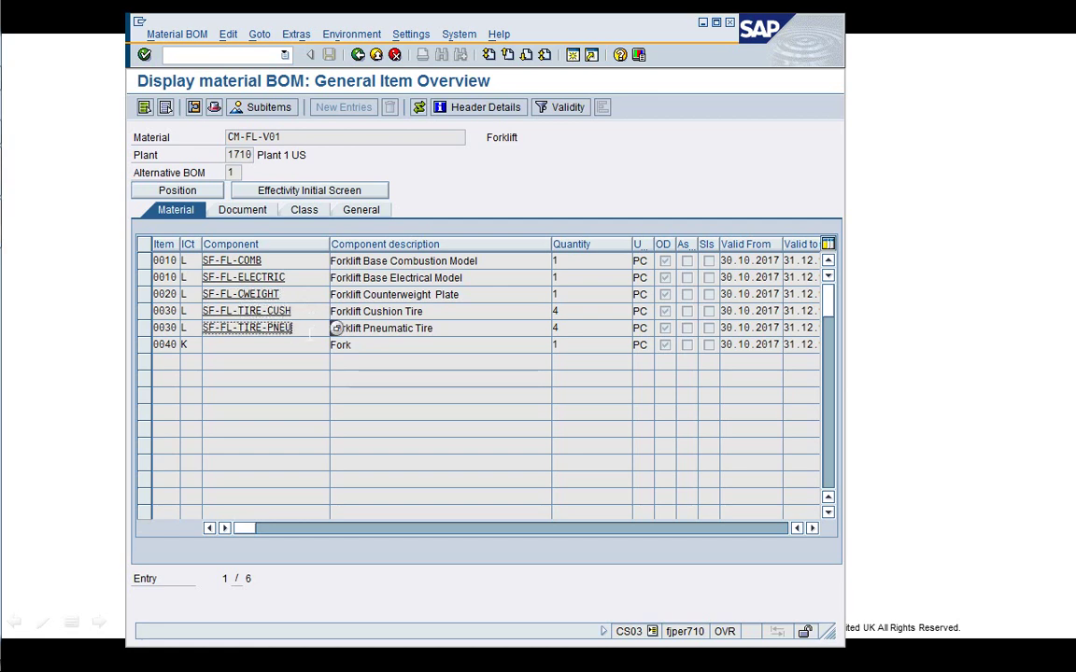
{"action": "left_click", "coordinate": [341, 345]}
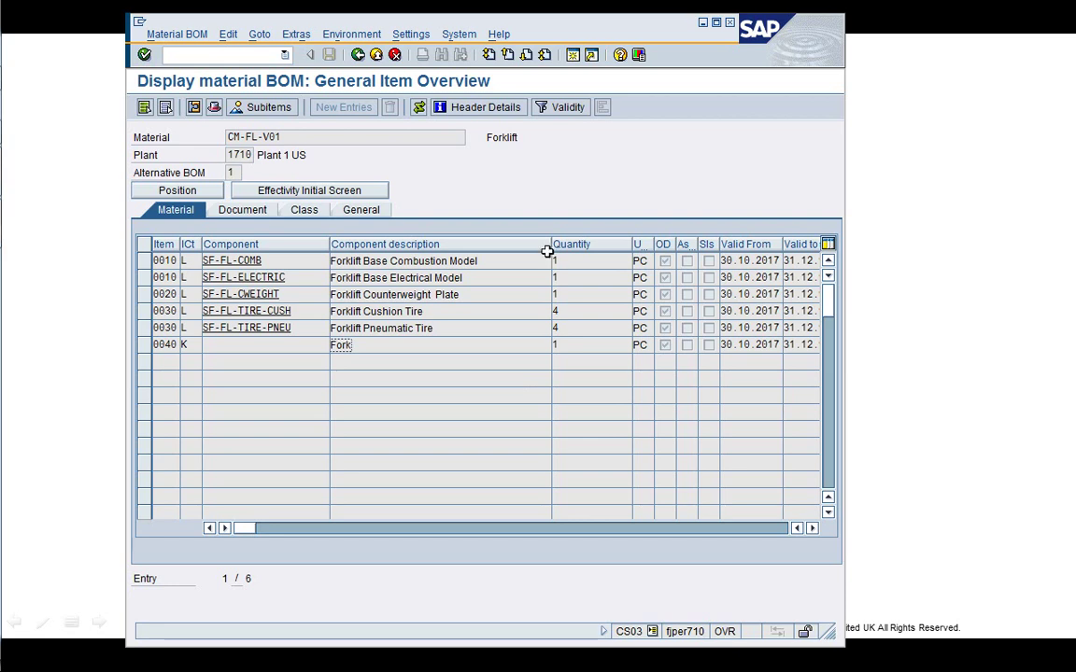
{"action": "left_click_drag", "start_coordinate": [549, 251], "coordinate": [510, 247]}
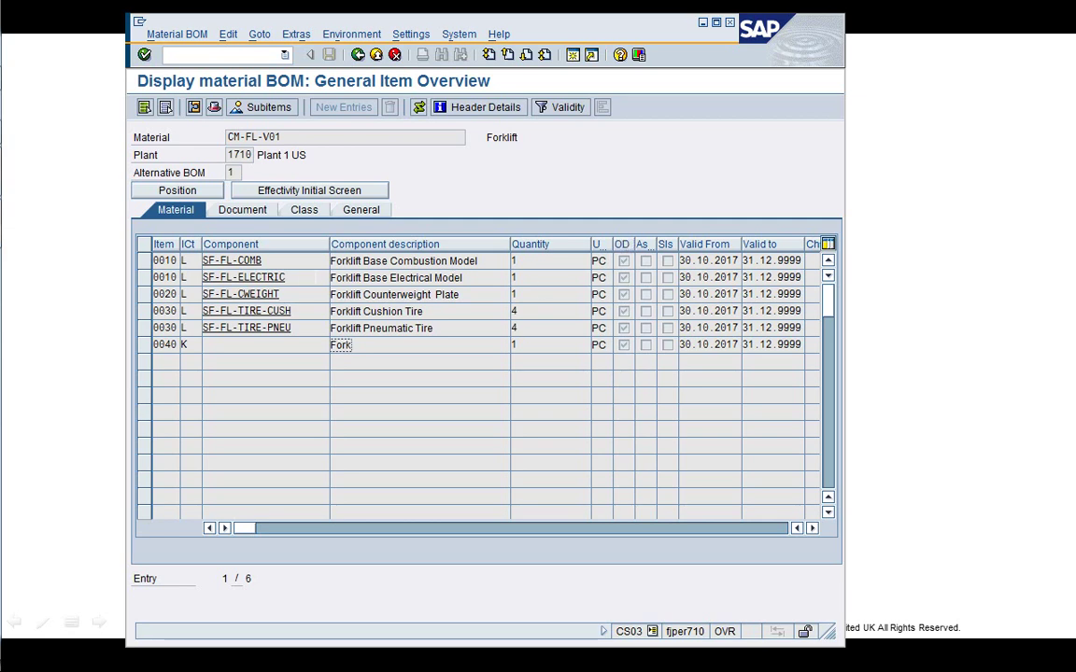
Examine the selection condition behind the object dependency of BOM component SF-FL-COMB and return to the item overview
{"action": "left_click", "coordinate": [144, 260]}
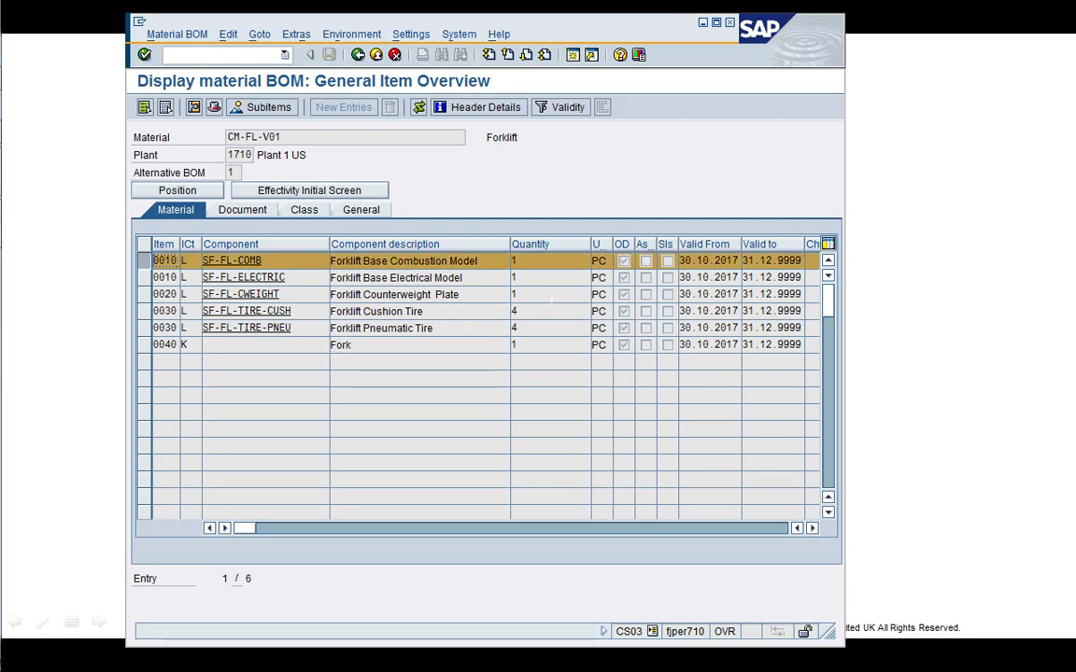
{"action": "left_click", "coordinate": [624, 262]}
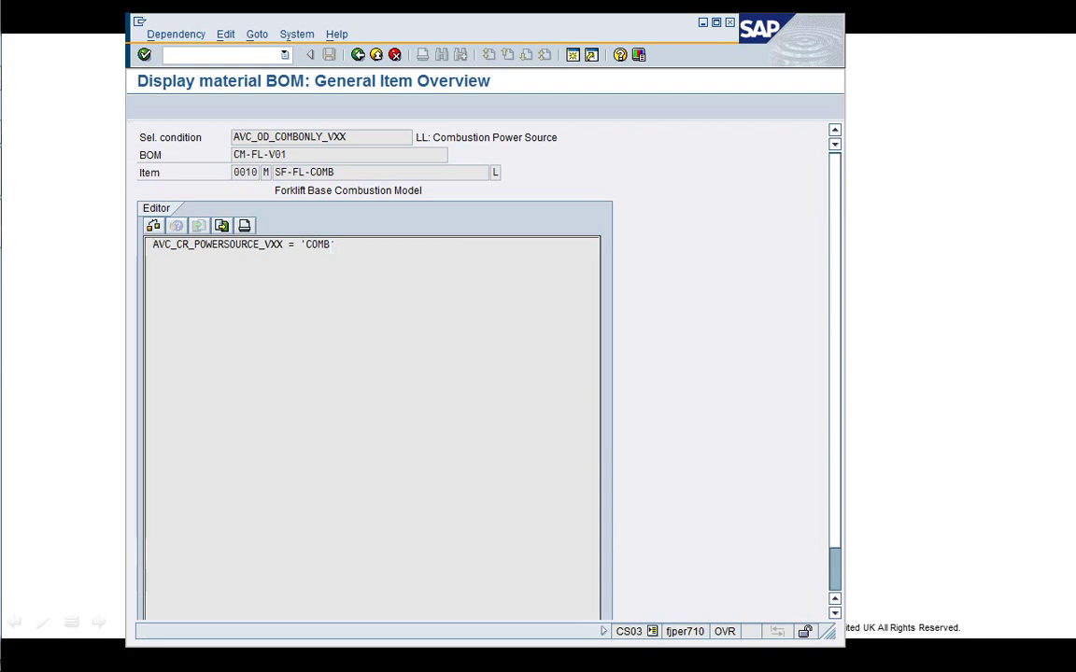
{"action": "left_click", "coordinate": [358, 55]}
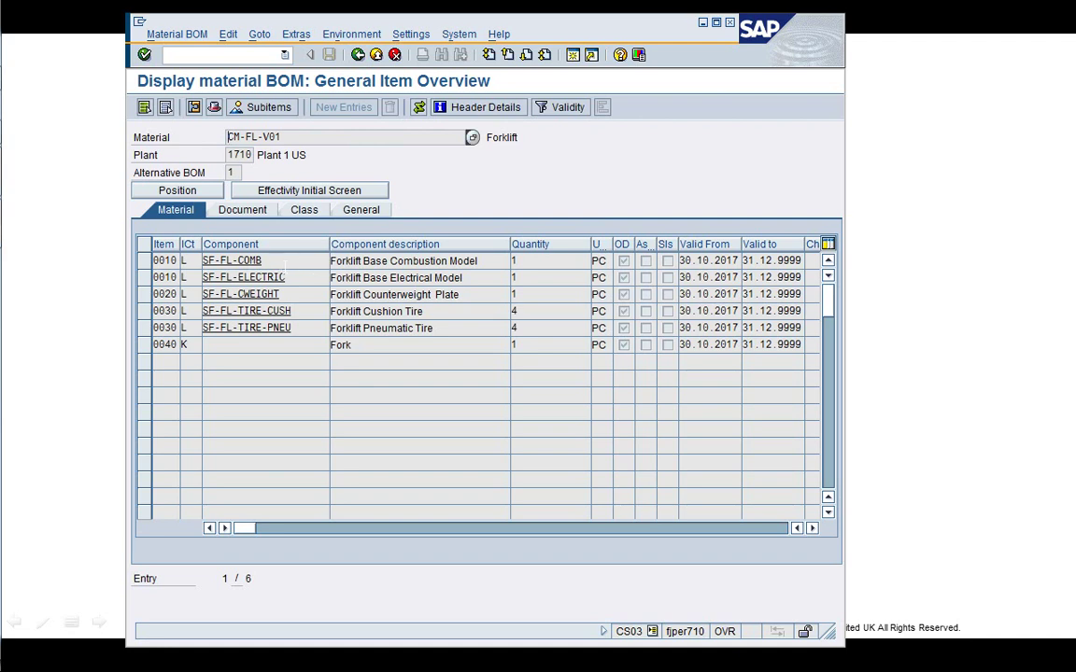
Examine the selection condition behind the object dependency of BOM component SF-FL-ELECTRIC, return to the item overview and clear the row selection
{"action": "left_click", "coordinate": [288, 262]}
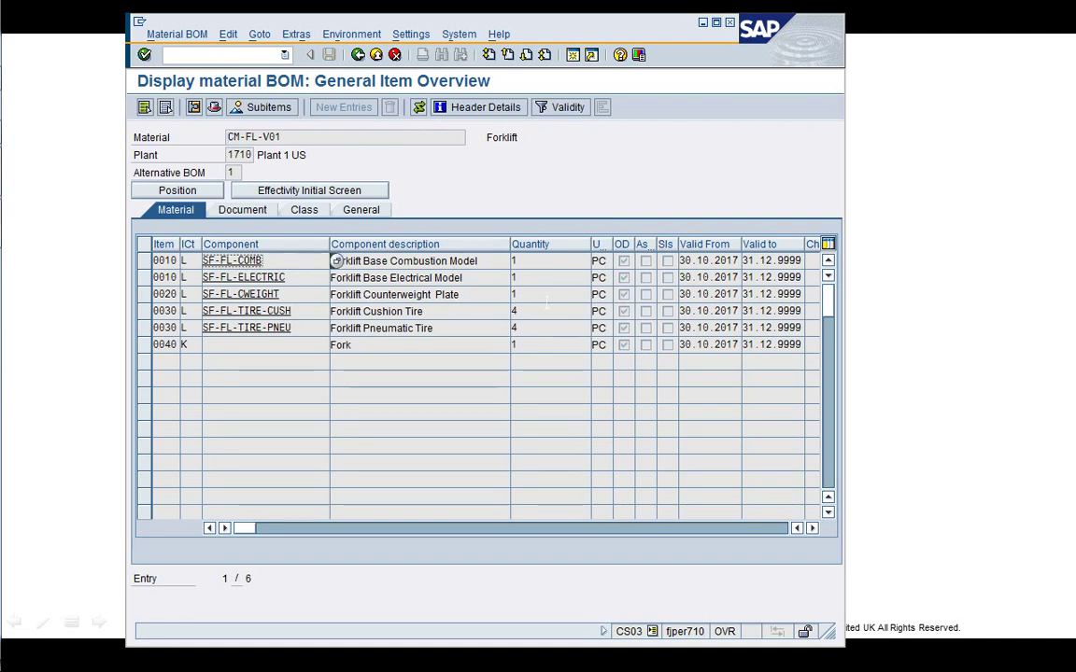
{"action": "left_click", "coordinate": [623, 279]}
{"action": "double_click", "coordinate": [622, 282]}
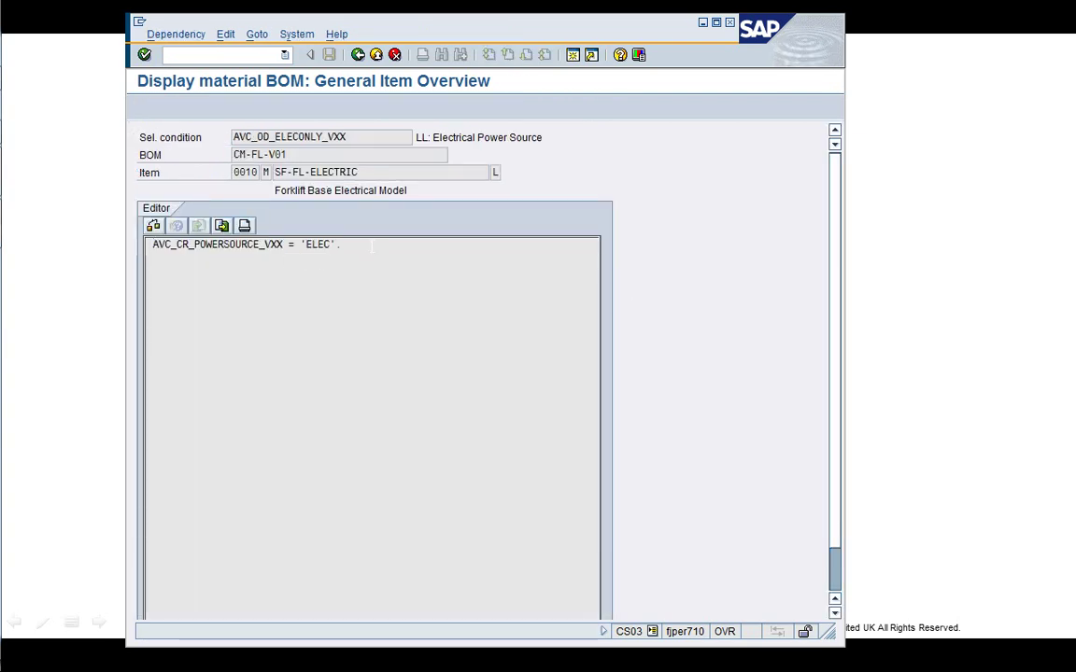
{"action": "left_click", "coordinate": [357, 54]}
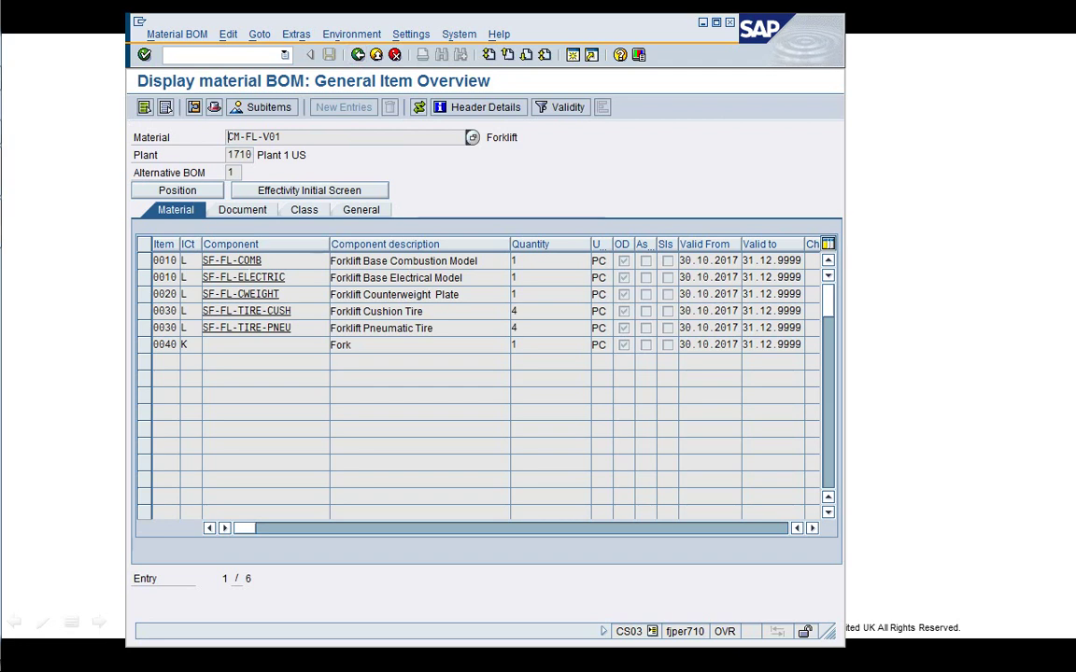
{"action": "left_click", "coordinate": [143, 278]}
{"action": "left_click", "coordinate": [143, 280]}
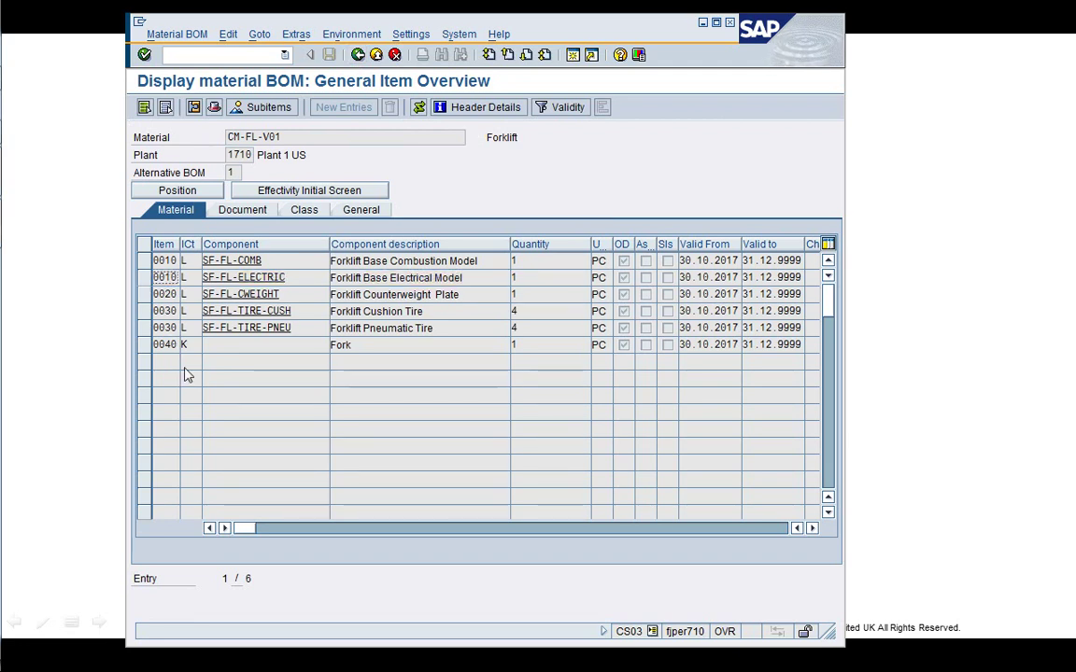
Open a new session, display the routing operations of CM-FL-V01 in plant 1710 with transaction CA03, and widen the window
{"action": "left_click", "coordinate": [573, 56]}
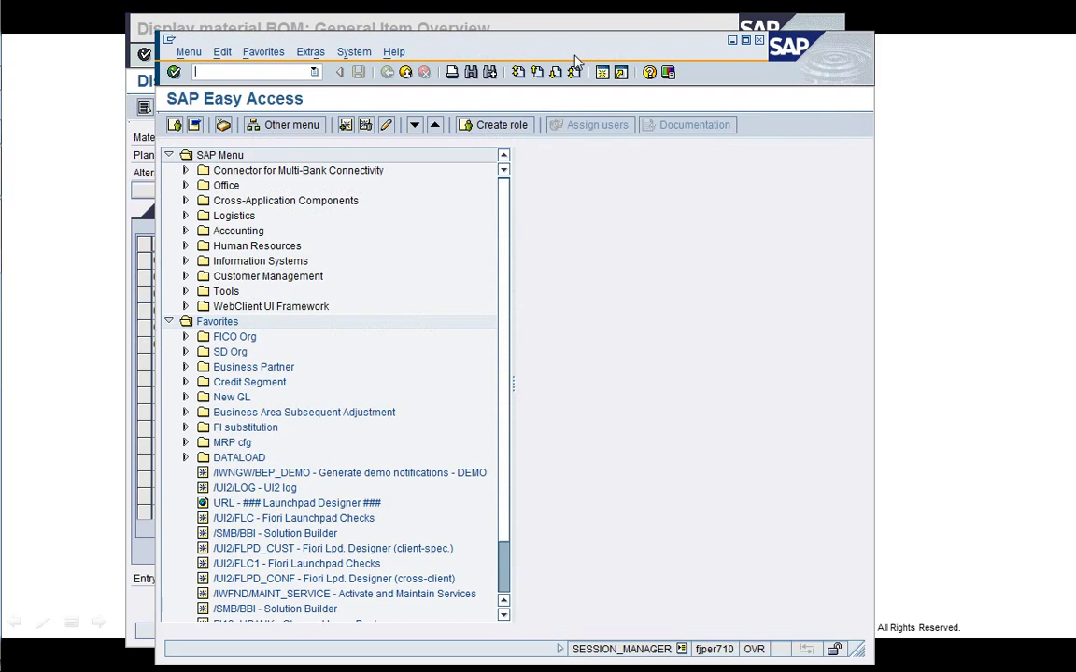
{"action": "type", "text": "/nCA03"}
{"action": "key", "text": "Return"}
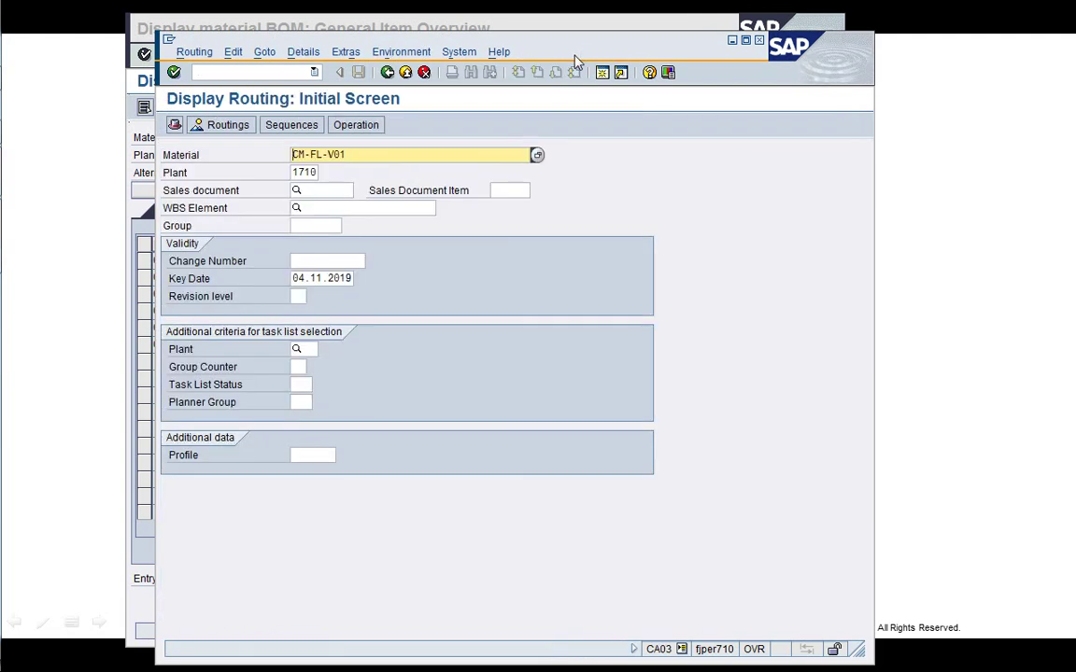
{"action": "key", "text": "Return"}
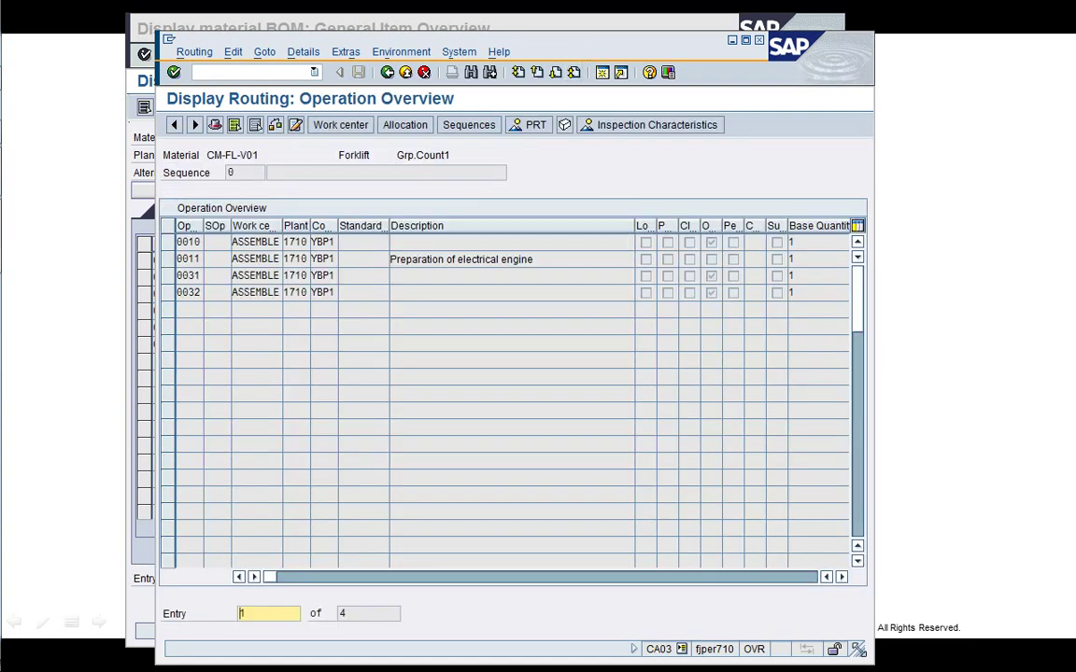
{"action": "left_click_drag", "start_coordinate": [865, 625], "coordinate": [1005, 613]}
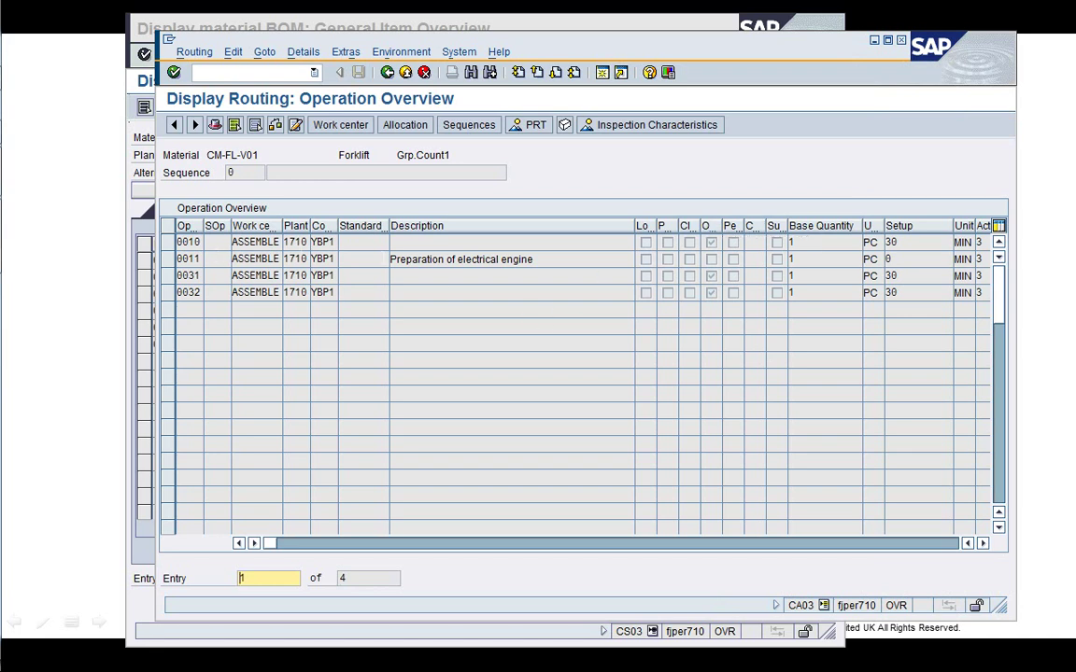
Examine the source code of the procedure assigned to routing operation 0010, return to the operation overview and deselect the row
{"action": "left_click", "coordinate": [712, 244]}
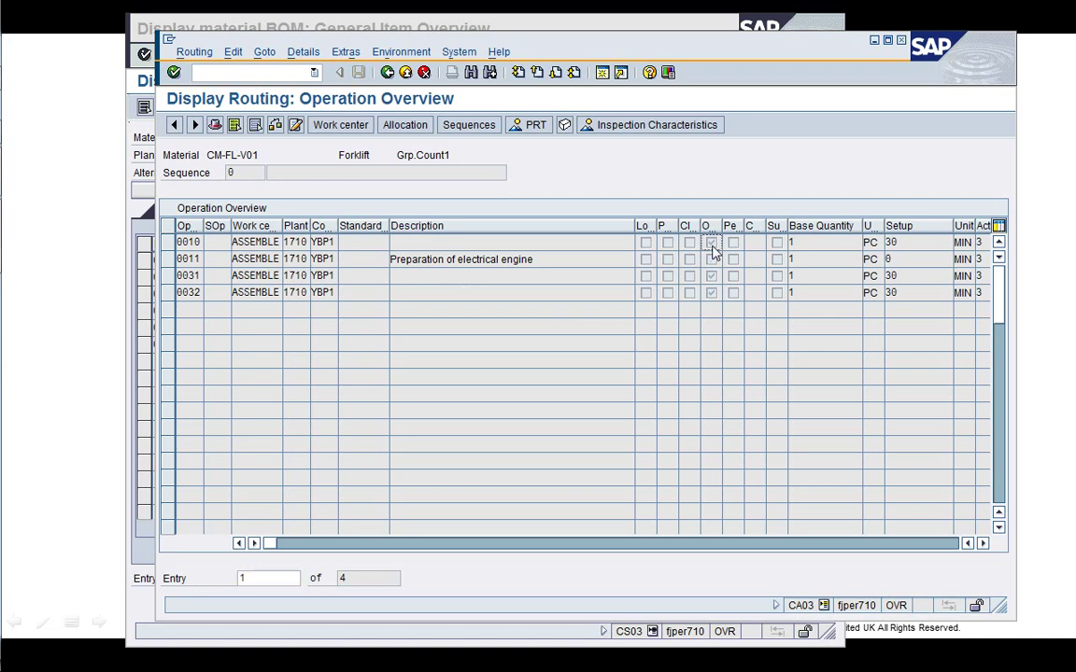
{"action": "double_click", "coordinate": [712, 248]}
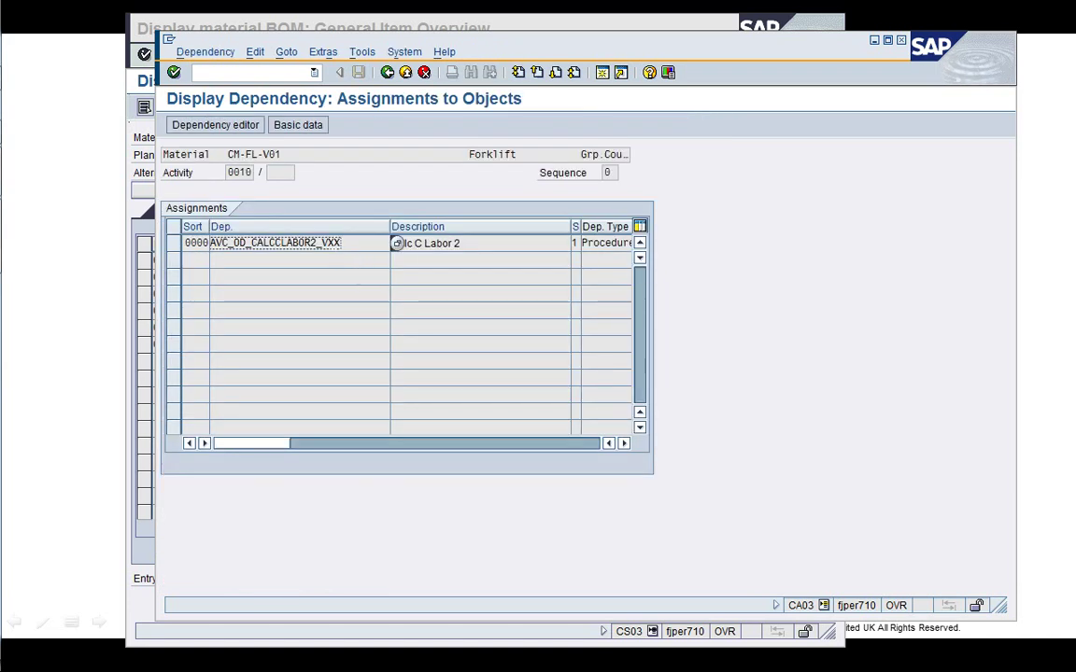
{"action": "left_click", "coordinate": [198, 124]}
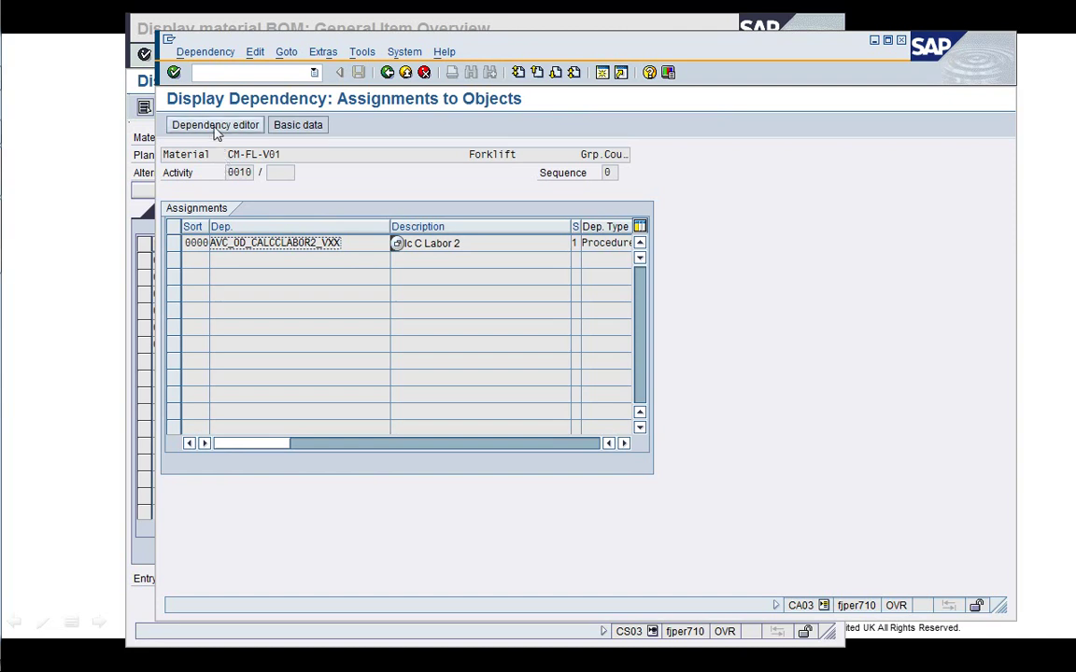
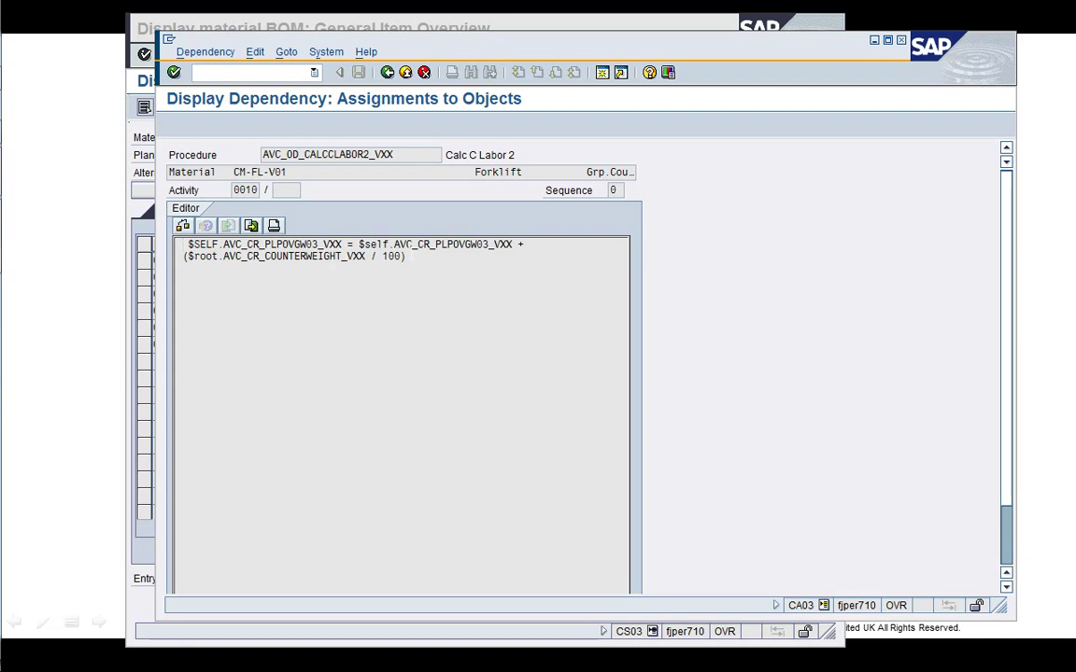
{"action": "key", "text": "F3"}
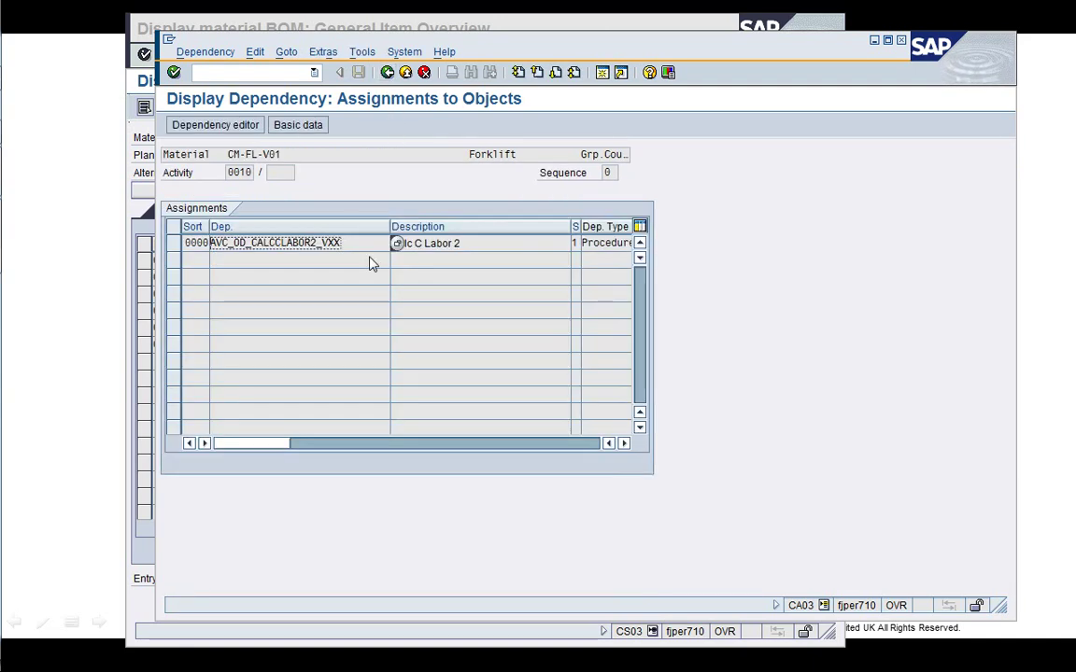
{"action": "left_click", "coordinate": [387, 73]}
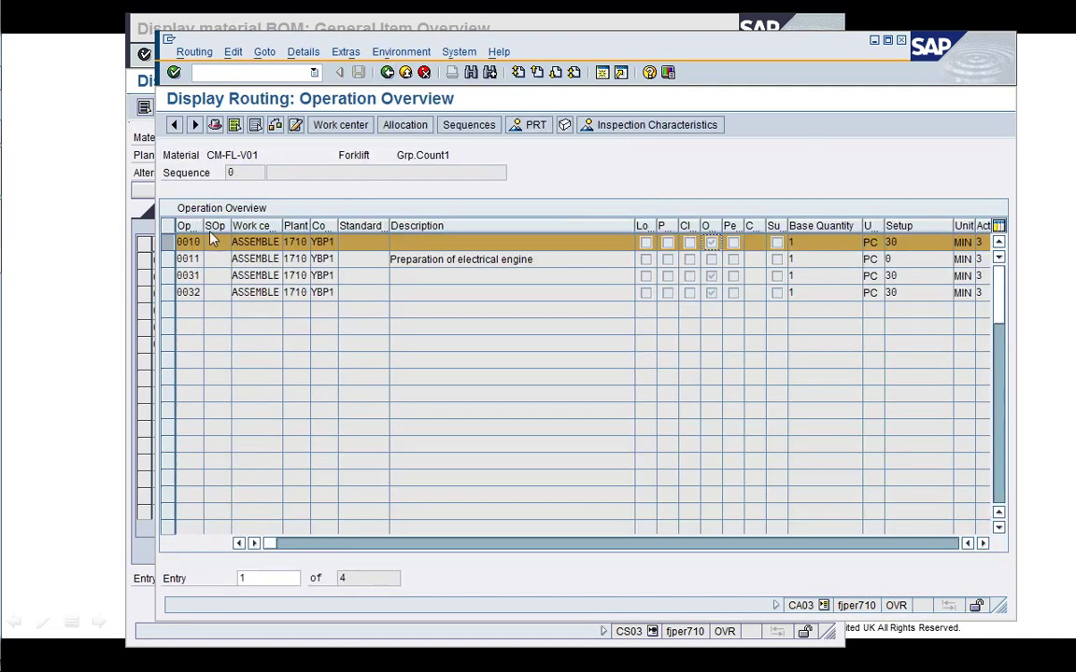
{"action": "left_click", "coordinate": [167, 245]}
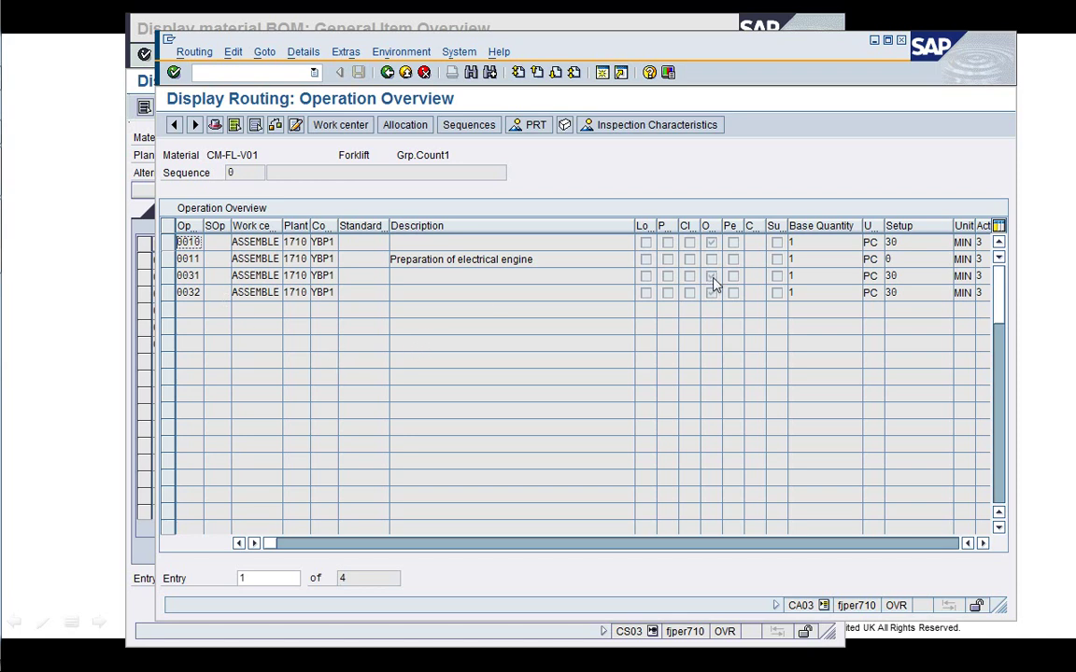
Examine the selection condition assigned to routing operation 0031 in the dependency editor and return to the operation overview
{"action": "left_click", "coordinate": [710, 279]}
{"action": "double_click", "coordinate": [710, 281]}
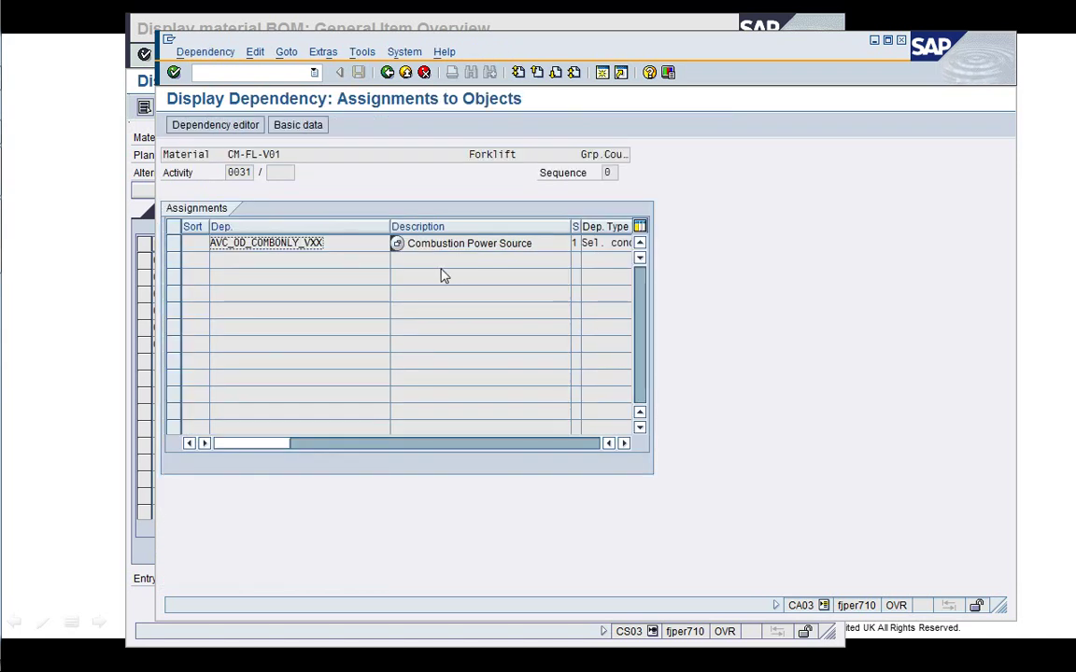
{"action": "left_click", "coordinate": [232, 129]}
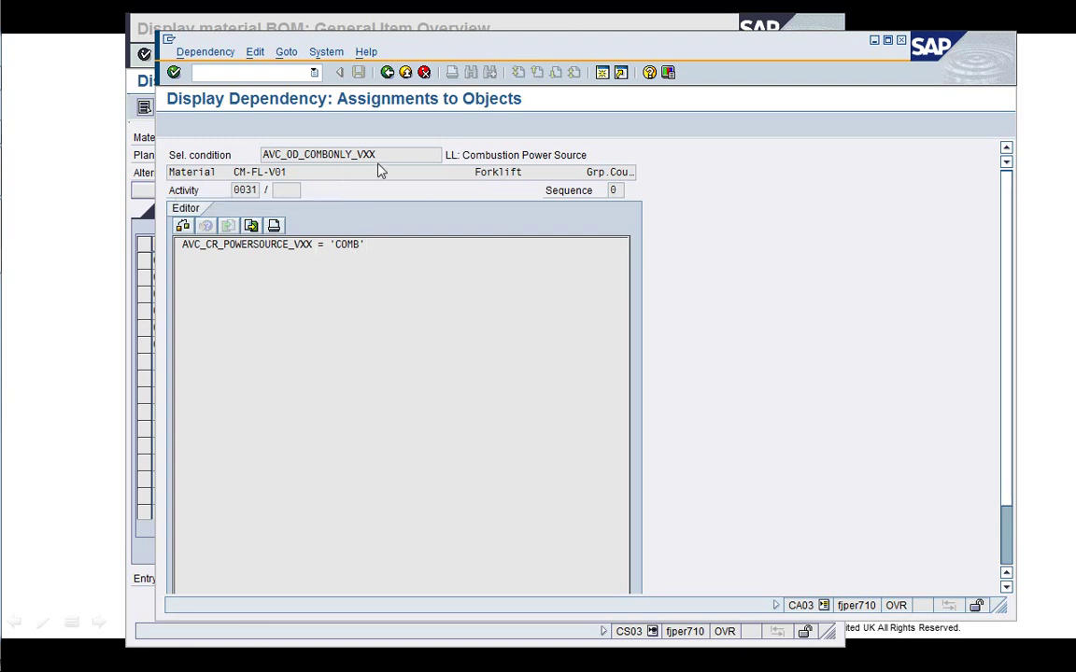
{"action": "mouse_move", "coordinate": [377, 154]}
{"action": "left_mouse_down"}
{"action": "mouse_move", "coordinate": [262, 154]}
{"action": "mouse_move", "coordinate": [377, 154]}
{"action": "left_mouse_up"}
{"action": "left_click", "coordinate": [388, 73]}
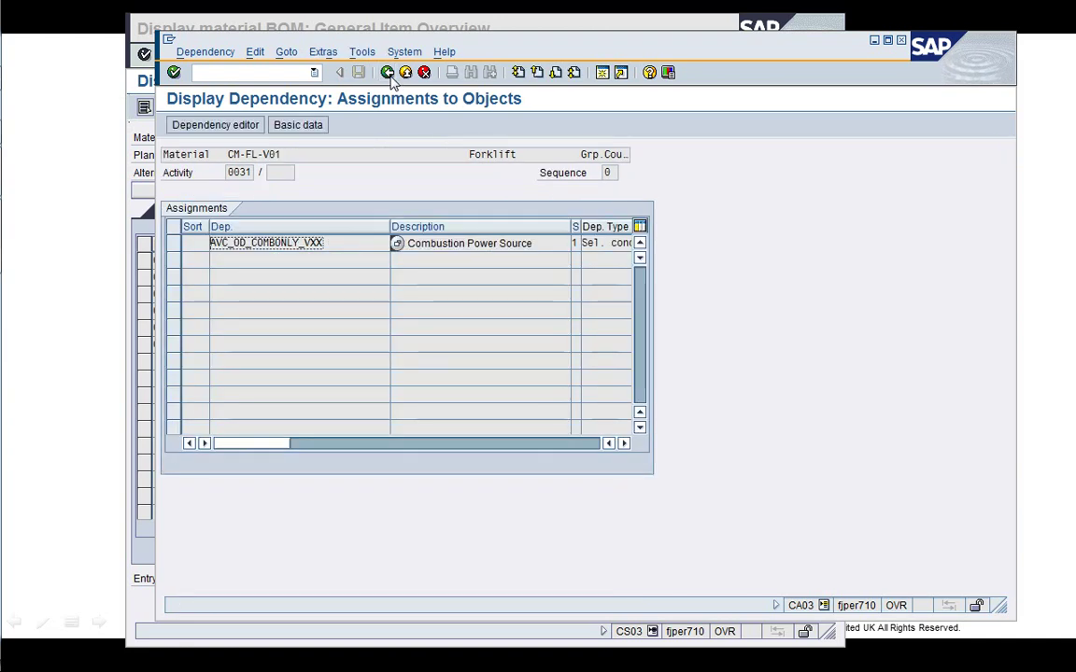
{"action": "left_click", "coordinate": [388, 73]}
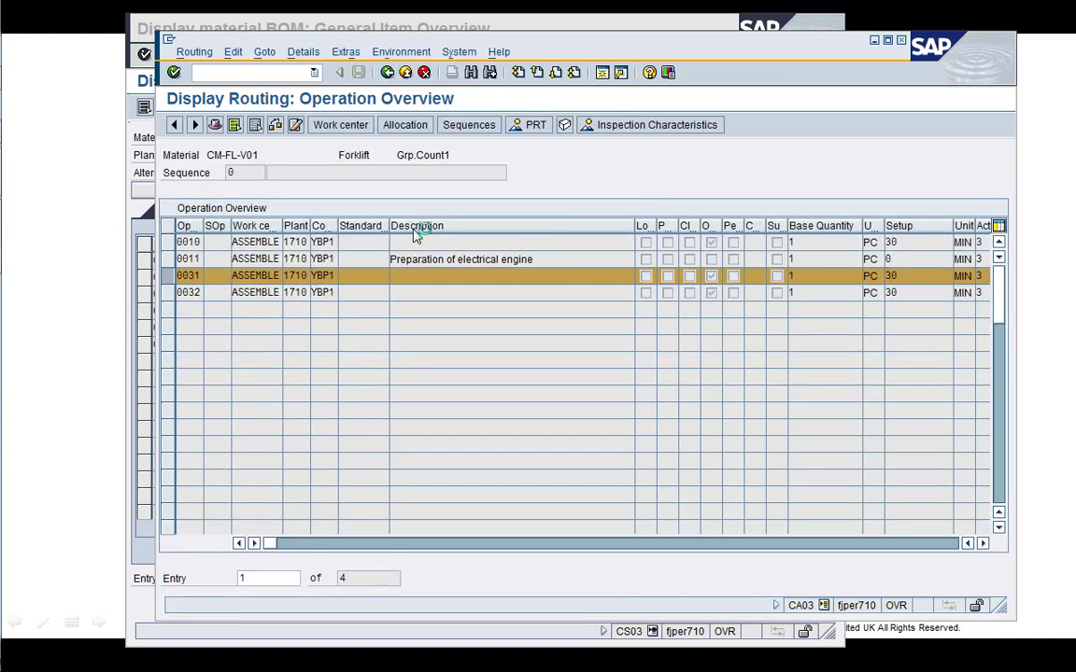
View the header details of the CM-FL-V01 routing and go back to the initial routing screen
{"action": "key", "text": "F5"}
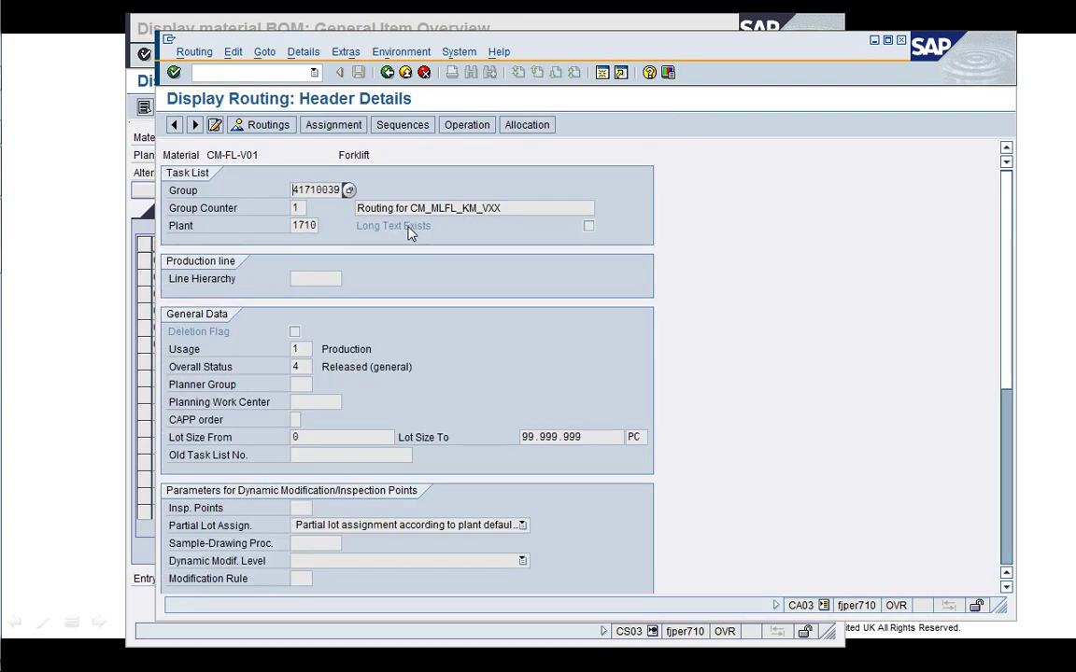
{"action": "left_click", "coordinate": [387, 73]}
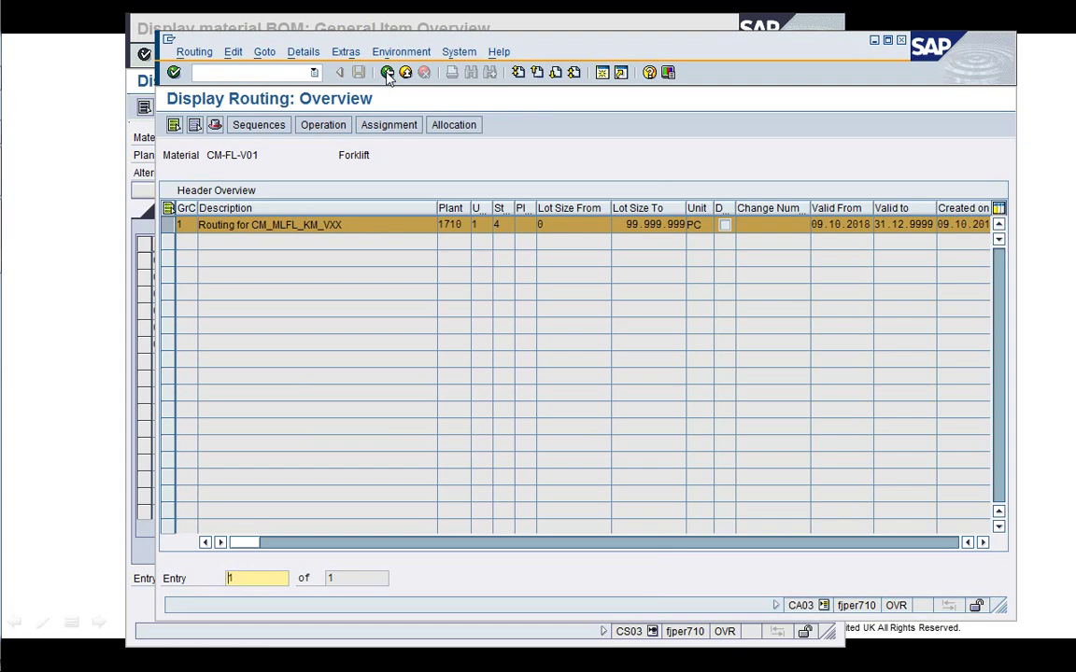
{"action": "left_click", "coordinate": [388, 73]}
{"action": "left_click", "coordinate": [195, 72]}
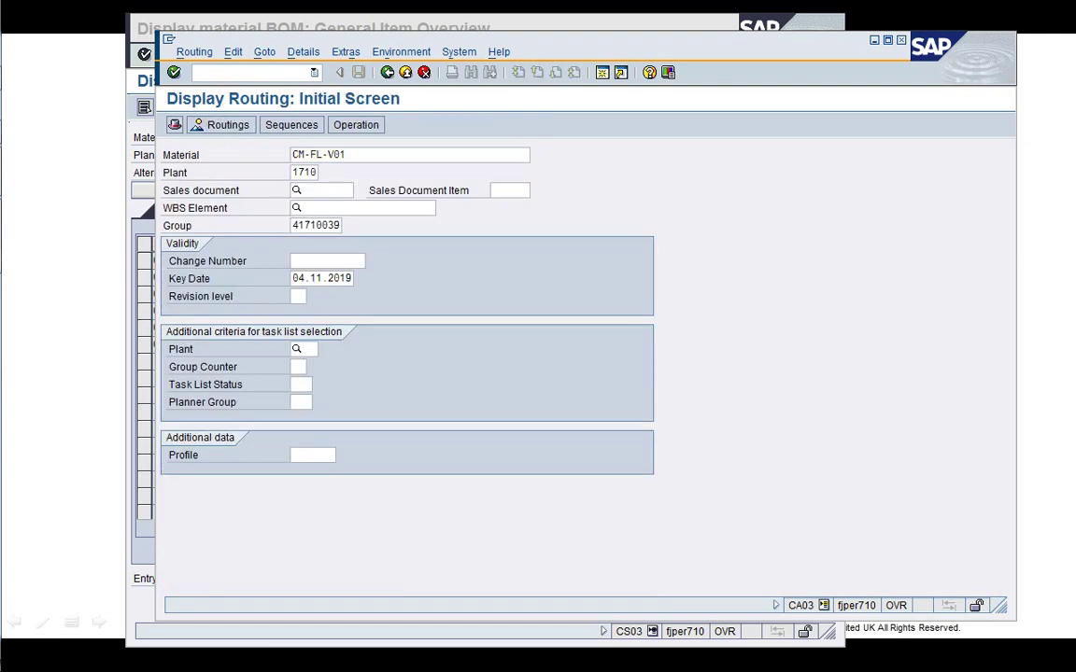
Close the routing session and open transaction C223 for production versions in a new session from the BOM display
{"action": "type", "text": "/i"}
{"action": "key", "text": "Return"}
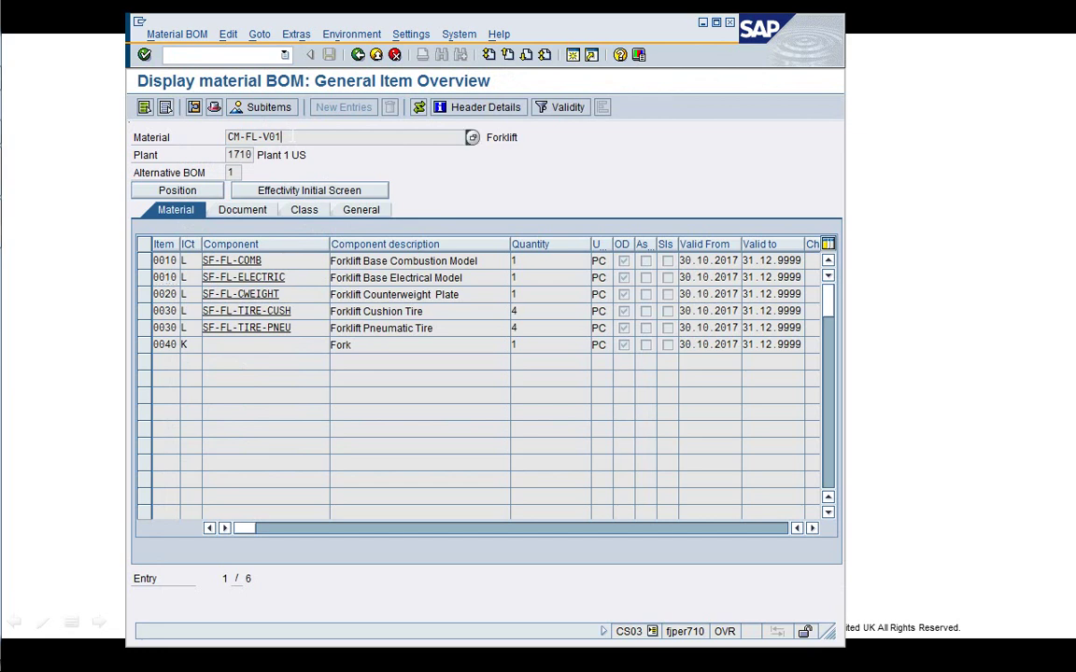
{"action": "left_click", "coordinate": [166, 54]}
{"action": "type", "text": "/oC223"}
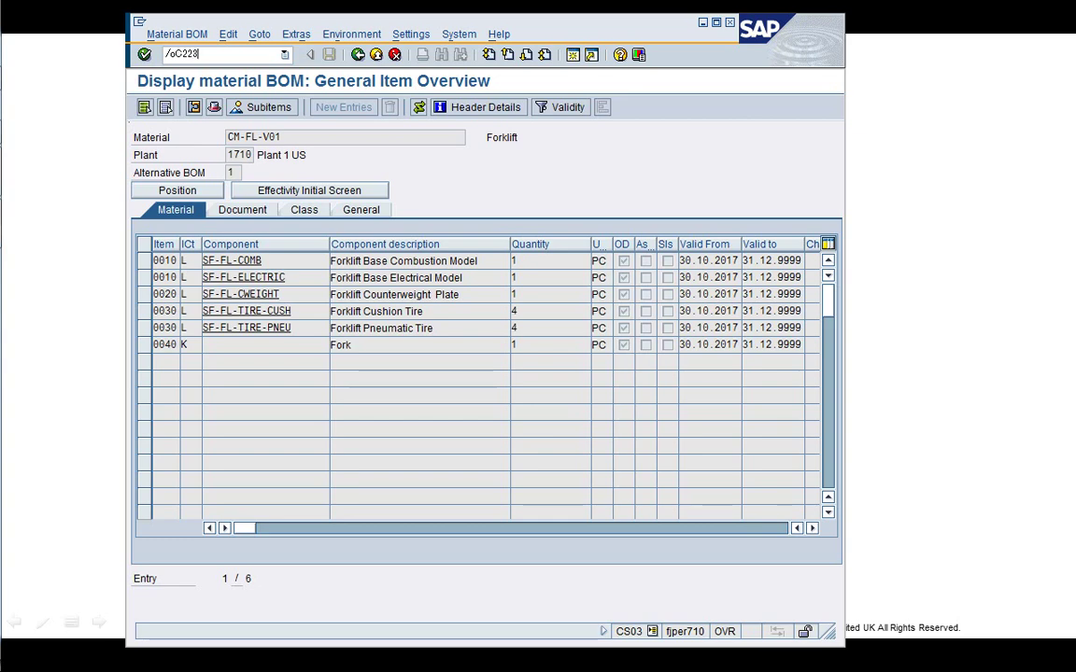
{"action": "key", "text": "Return"}
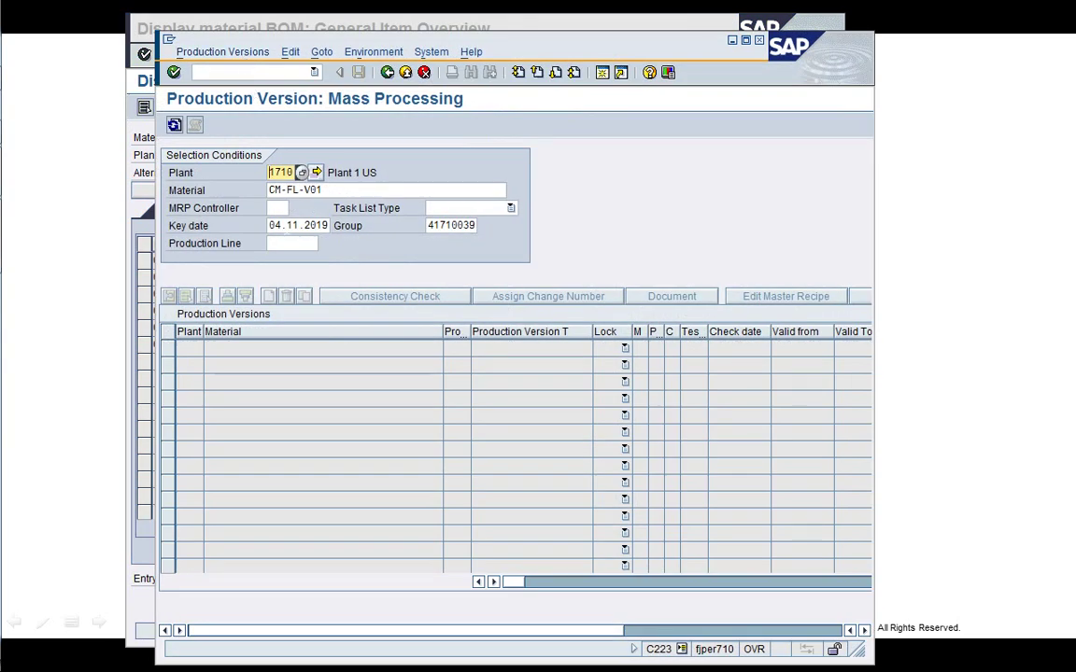
Clear the group selection condition and list the production versions of material CM-FL-V01 in plant 1710
{"action": "key", "text": "Tab"}
{"action": "key", "text": "Tab"}
{"action": "key", "text": "Tab"}
{"action": "key", "text": "Tab"}
{"action": "key", "text": "Tab"}
{"action": "key", "text": "Delete"}
{"action": "key", "text": "Delete"}
{"action": "key", "text": "Delete"}
{"action": "key", "text": "Delete"}
{"action": "key", "text": "Delete"}
{"action": "key", "text": "Delete"}
{"action": "key", "text": "Delete"}
{"action": "key", "text": "Delete"}
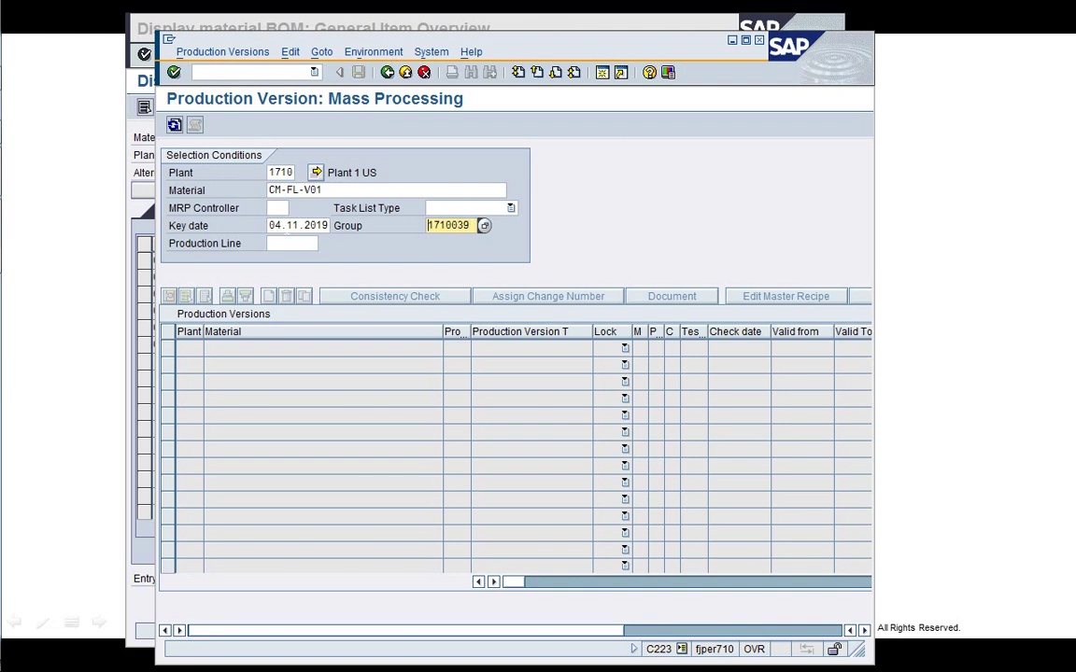
{"action": "key", "text": "Return"}
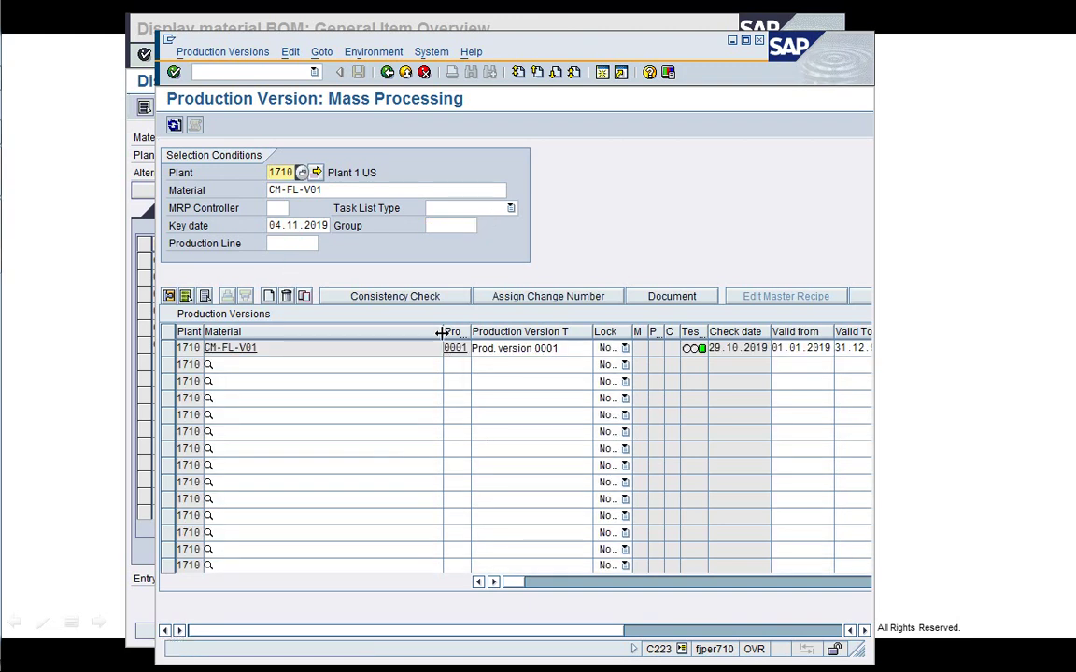
Adjust the material and production version column widths, examine the details of production version 0001 and close them without saving
{"action": "left_click_drag", "start_coordinate": [401, 322], "coordinate": [278, 324]}
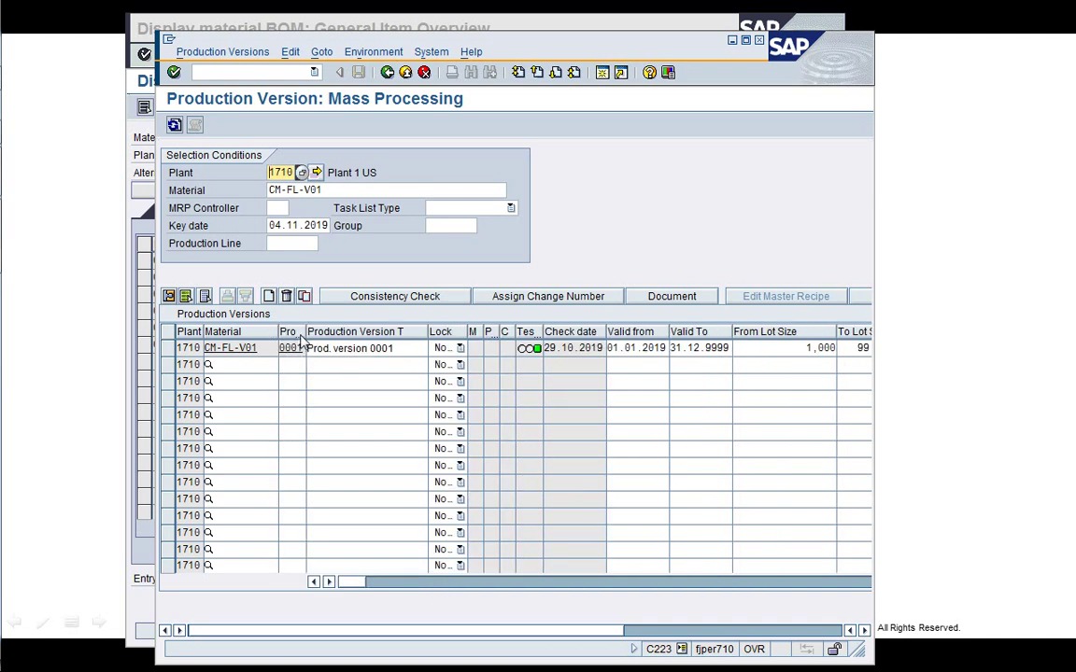
{"action": "left_click_drag", "start_coordinate": [305, 331], "coordinate": [321, 333]}
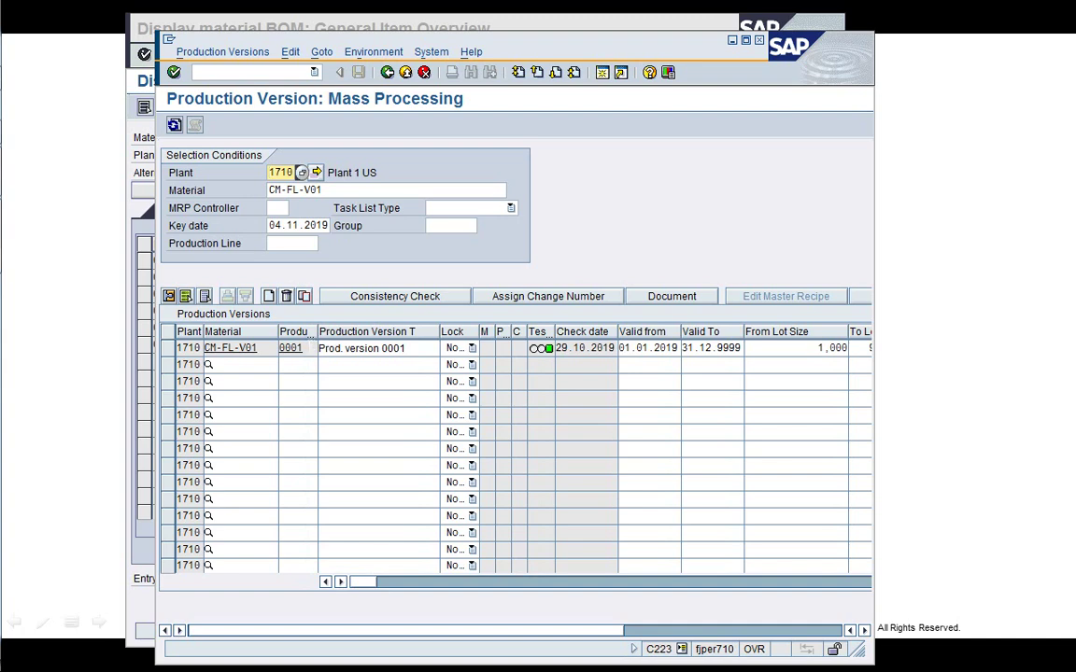
{"action": "double_click", "coordinate": [230, 348]}
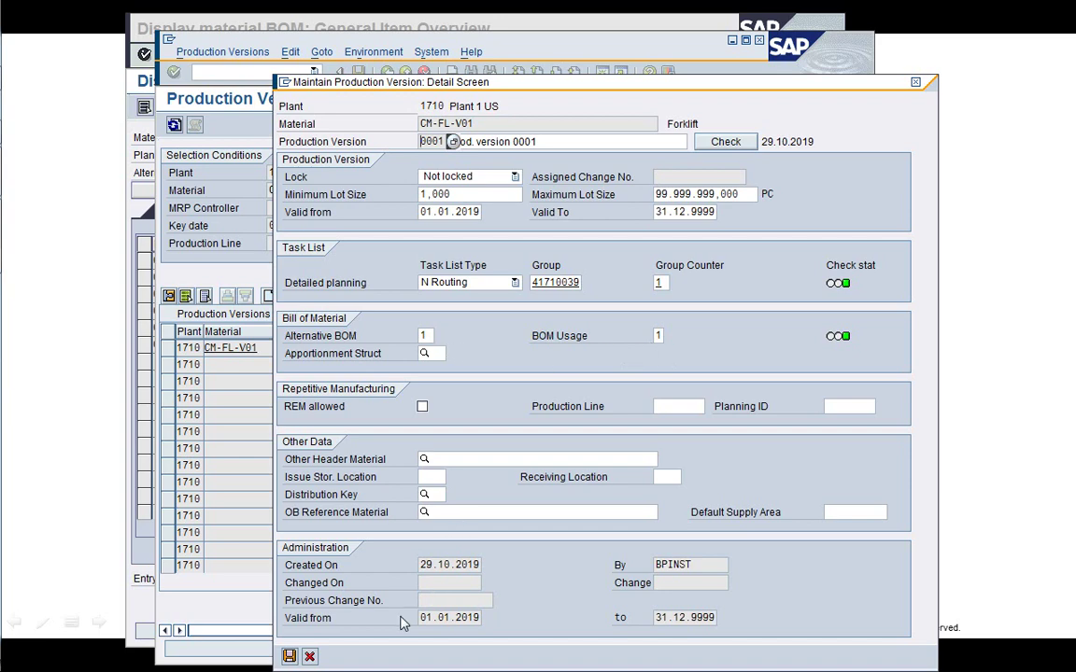
{"action": "left_click", "coordinate": [310, 657]}
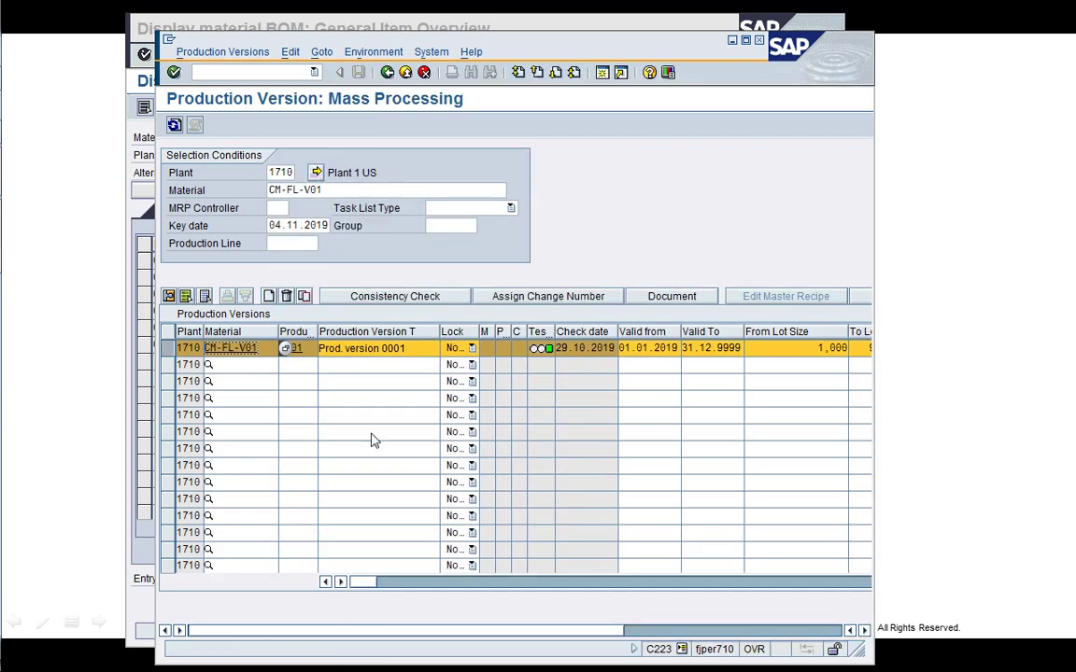
Leave the production versions and start an OR order in VA01 for sales organization 1710, distribution channel 10 and division 00
{"action": "left_click", "coordinate": [423, 74]}
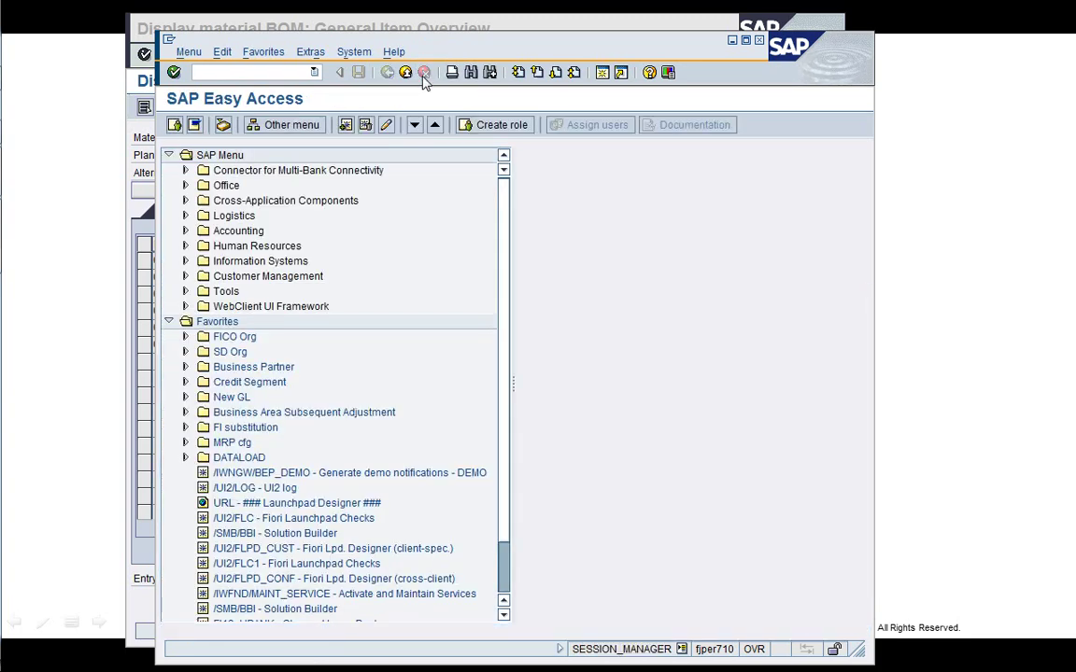
{"action": "type", "text": "/nVA01"}
{"action": "key", "text": "Return"}
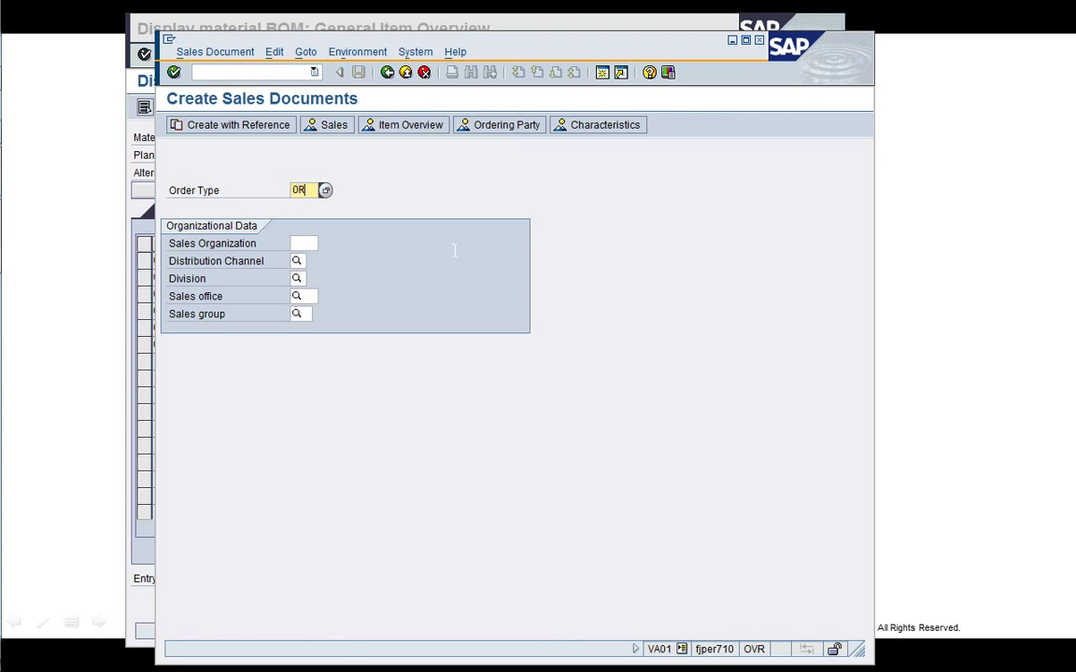
{"action": "key", "text": "Tab"}
{"action": "type", "text": "1710"}
{"action": "key", "text": "Tab"}
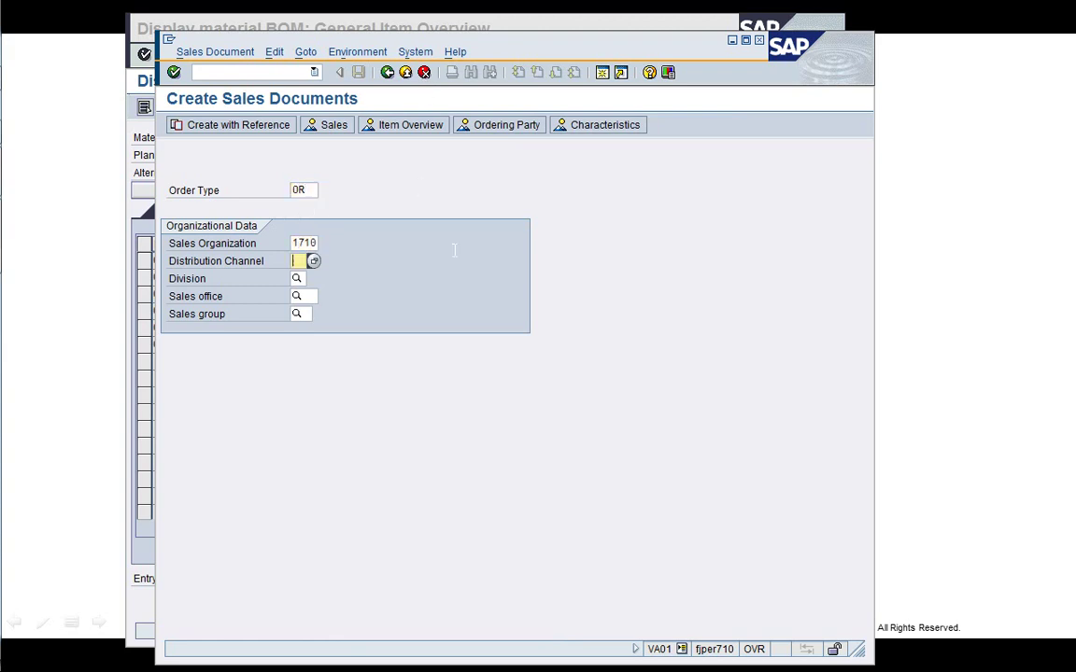
{"action": "type", "text": "10"}
{"action": "key", "text": "Tab"}
{"action": "type", "text": "00"}
{"action": "key", "text": "Tab"}
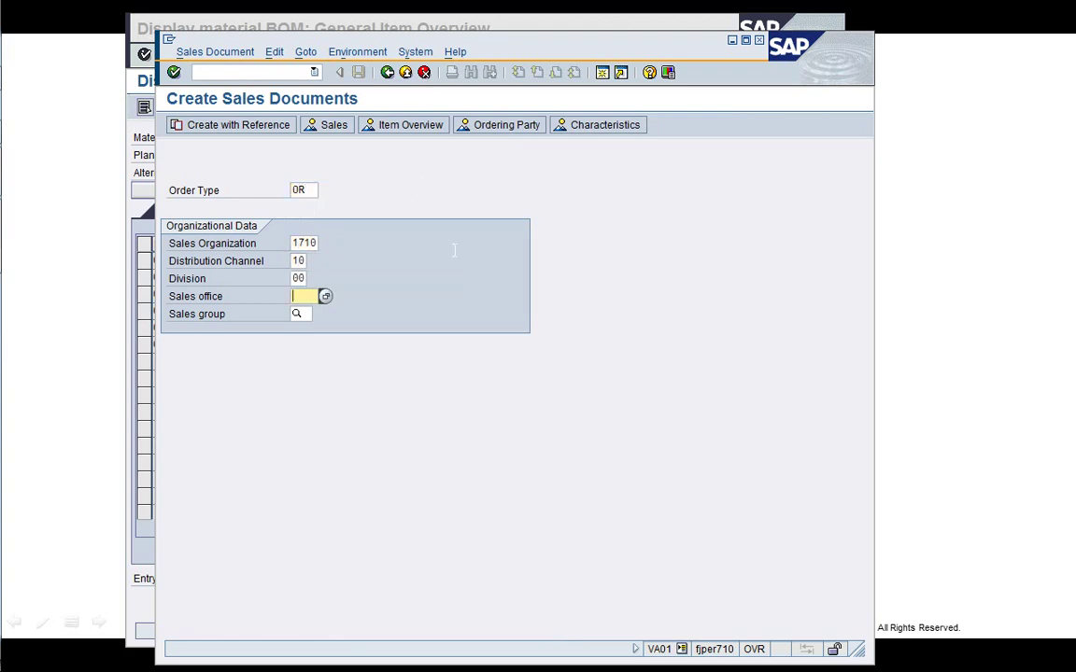
{"action": "key", "text": "Return"}
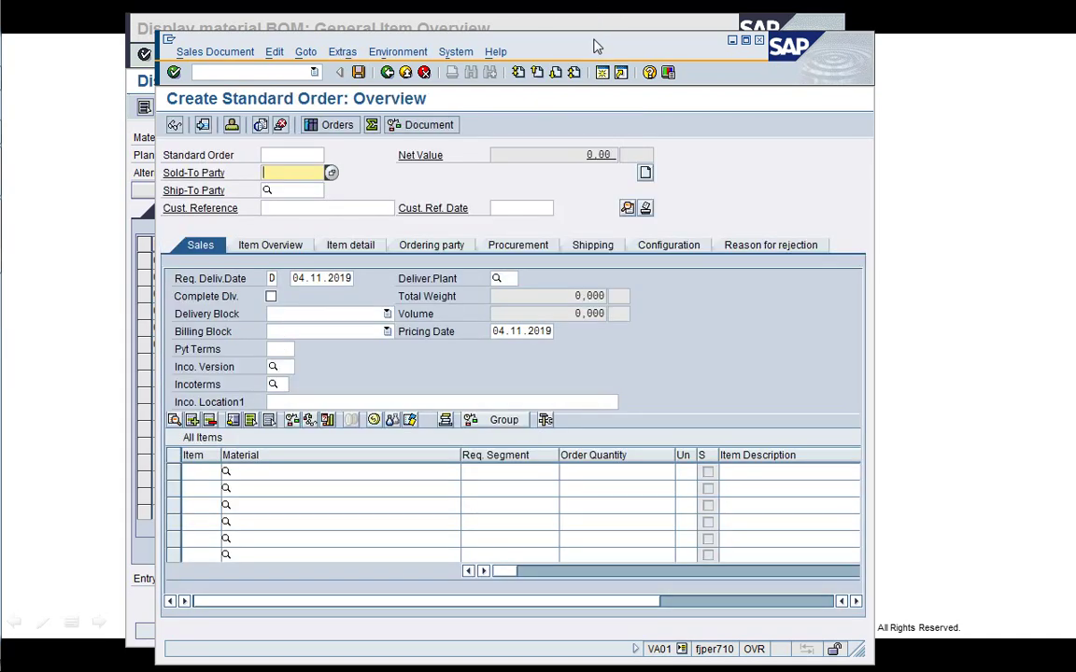
Reposition the order window, enter the sold-to party's customer number and the customer's purchase order reference, and confirm the header
{"action": "left_click_drag", "start_coordinate": [596, 45], "coordinate": [527, 33]}
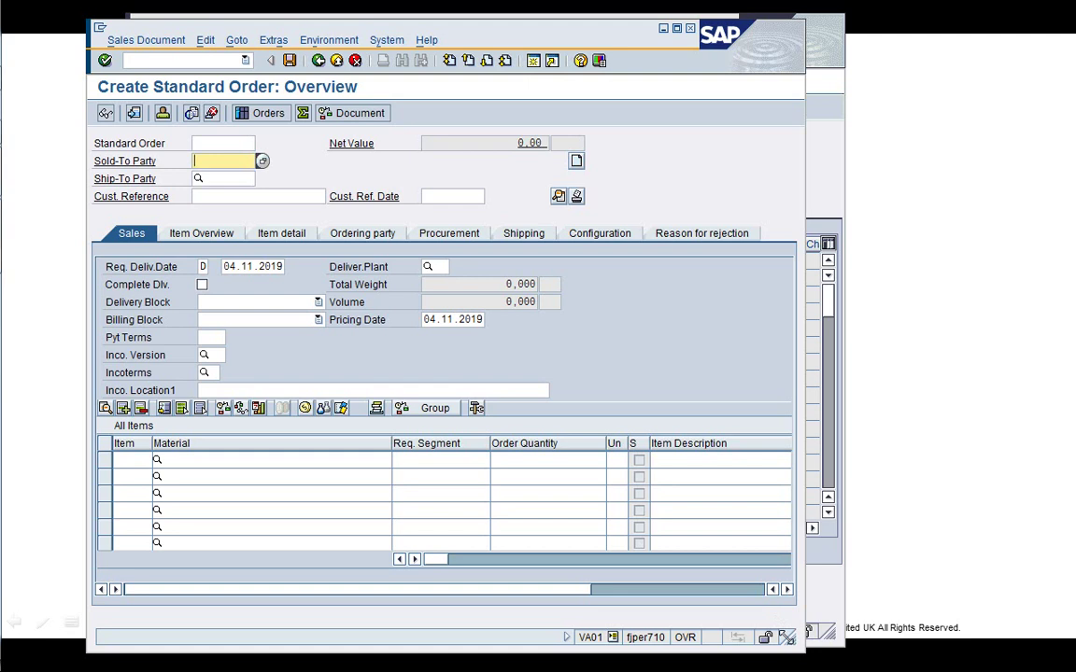
{"action": "key", "text": "BackSpace"}
{"action": "key", "text": "Down"}
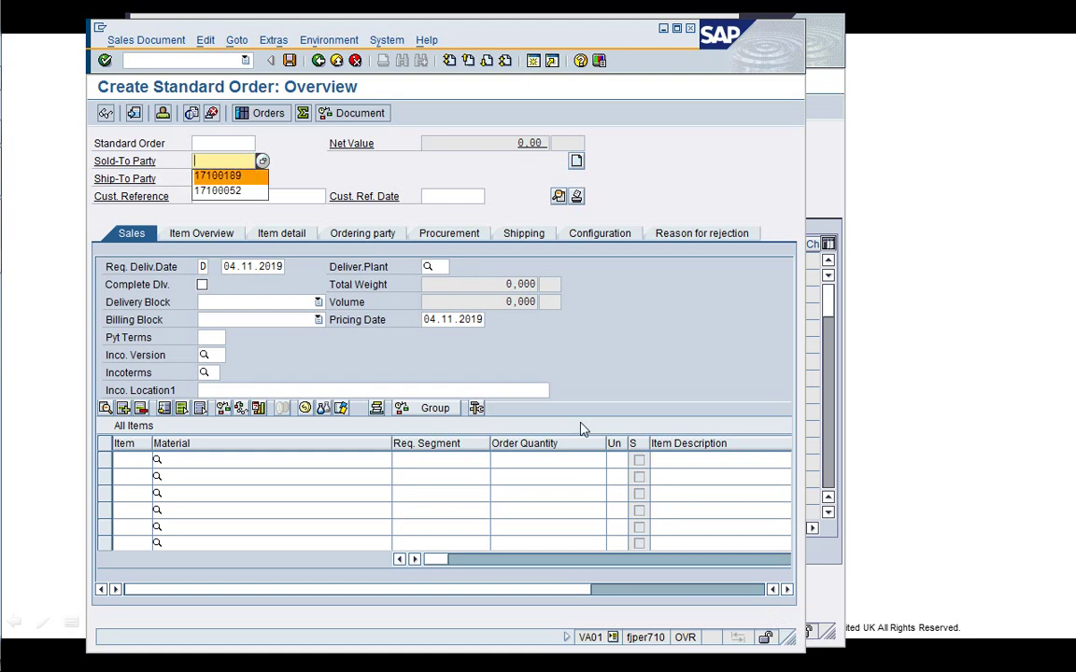
{"action": "key", "text": "Return"}
{"action": "key", "text": "Tab"}
{"action": "key", "text": "Tab"}
{"action": "key", "text": "Tab"}
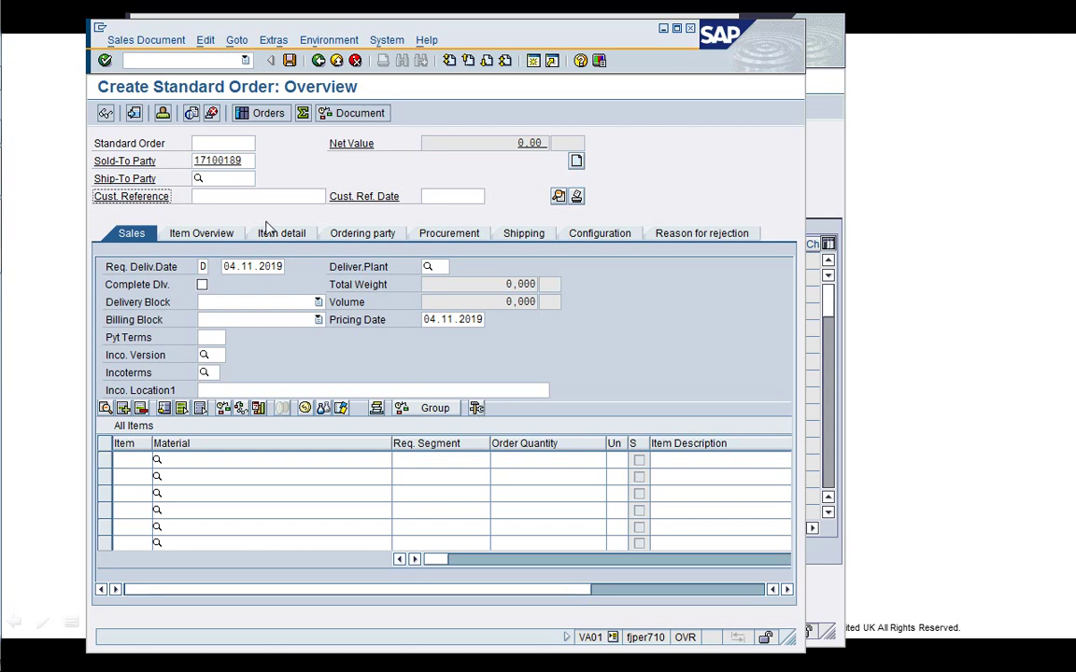
{"action": "left_click", "coordinate": [257, 195]}
{"action": "key", "text": "BackSpace"}
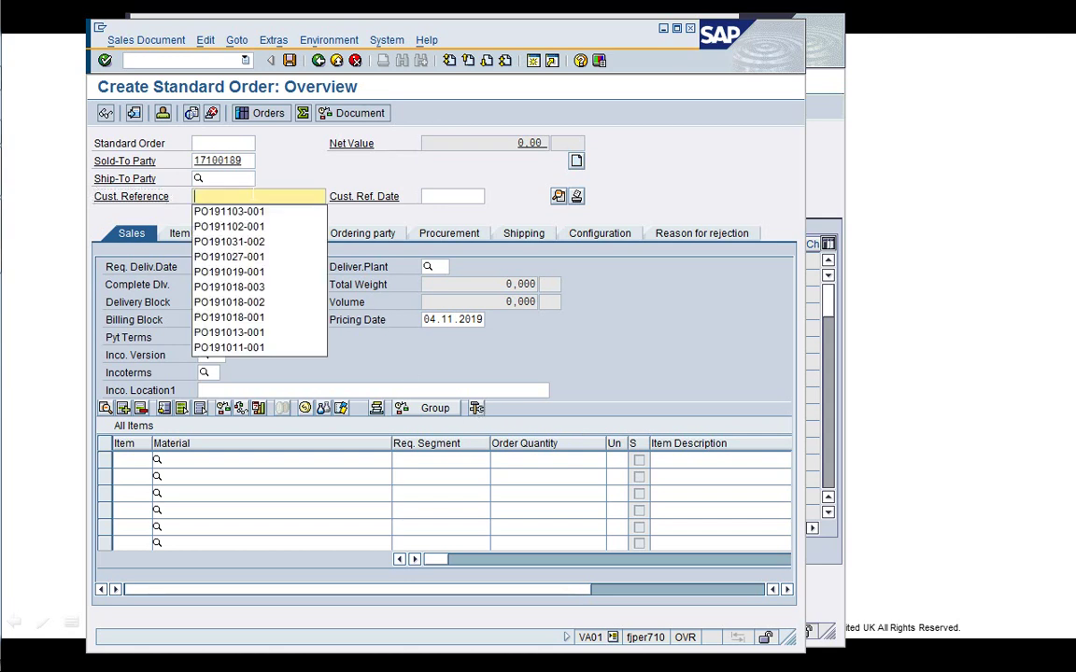
{"action": "key", "text": "Down"}
{"action": "key", "text": "Return"}
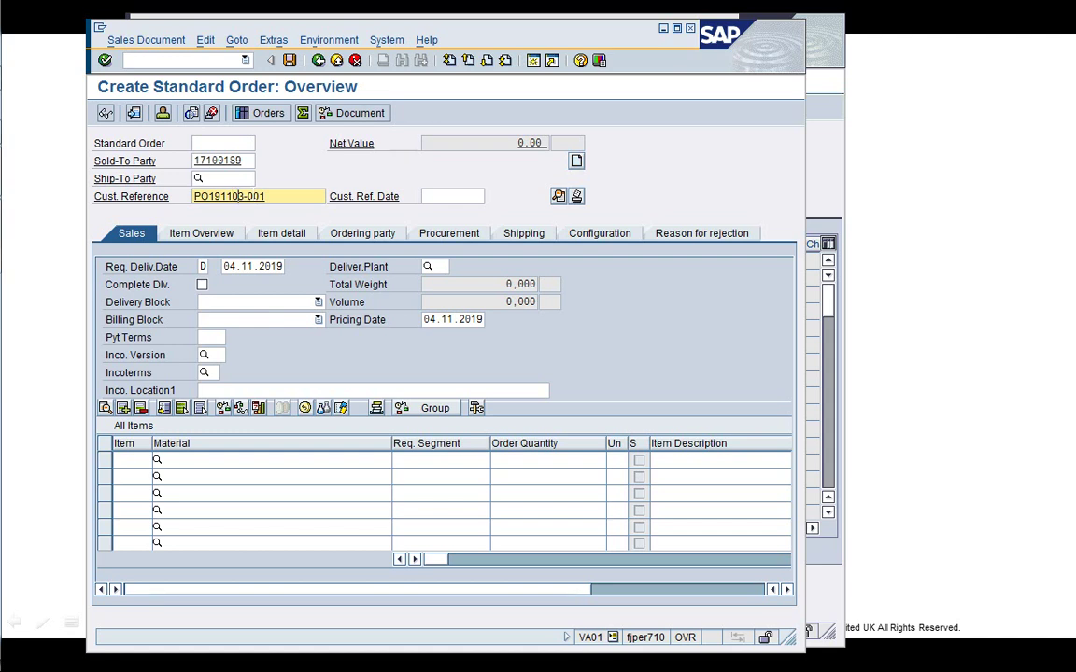
{"action": "key", "text": "Return"}
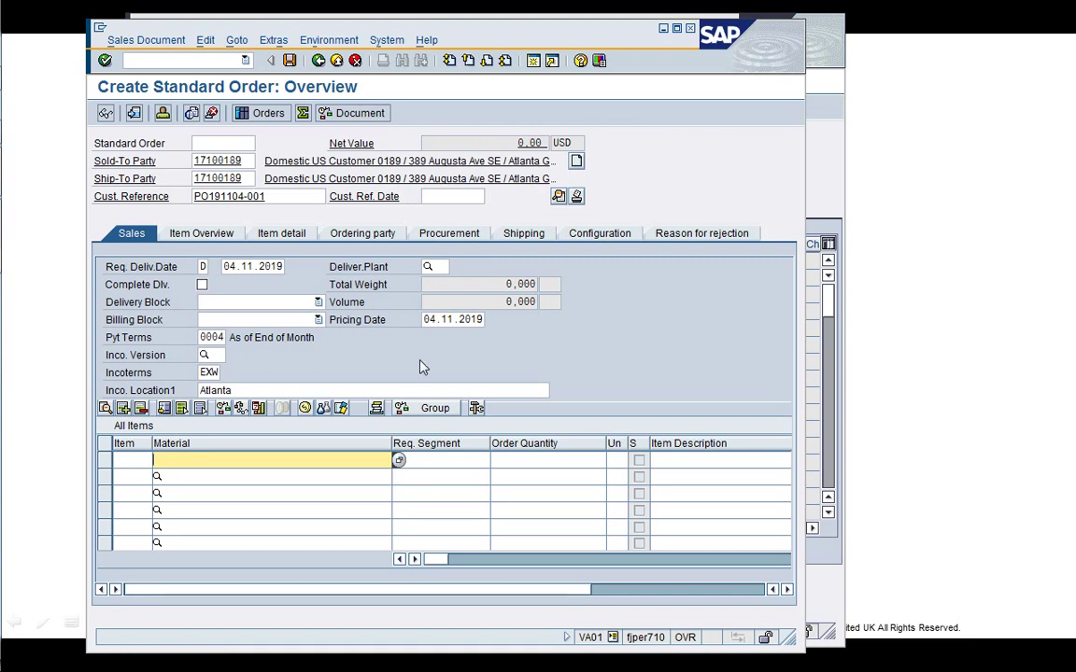
Enter material CM-FL-V01 with order quantity 1 as the first order item and proceed to its characteristic value assignment
{"action": "left_click", "coordinate": [828, 571]}
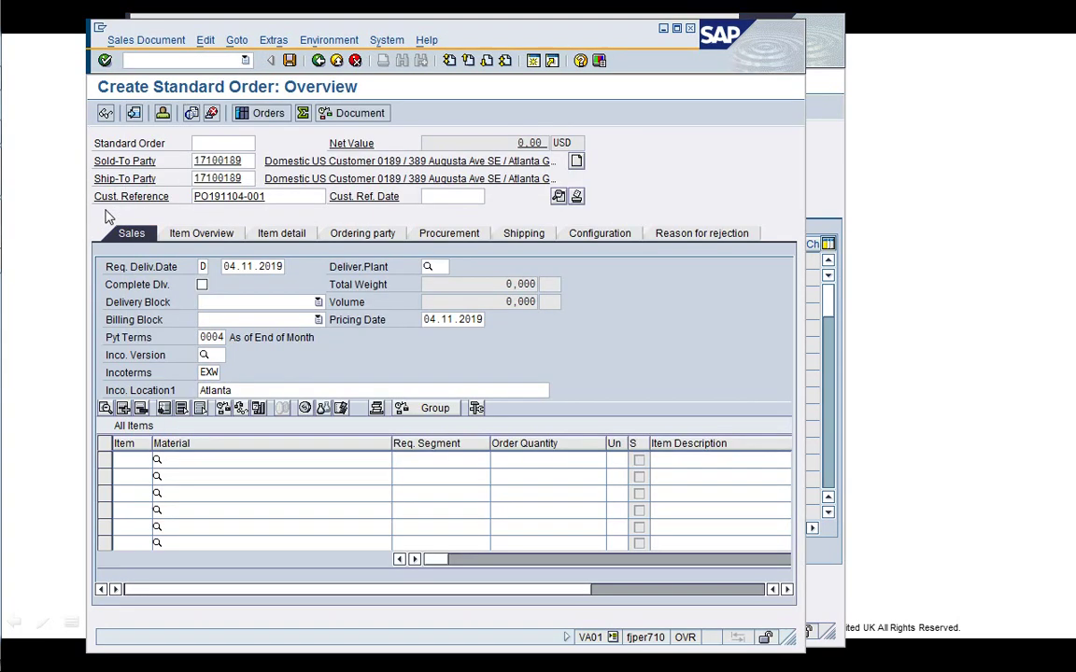
{"action": "left_click", "coordinate": [98, 194]}
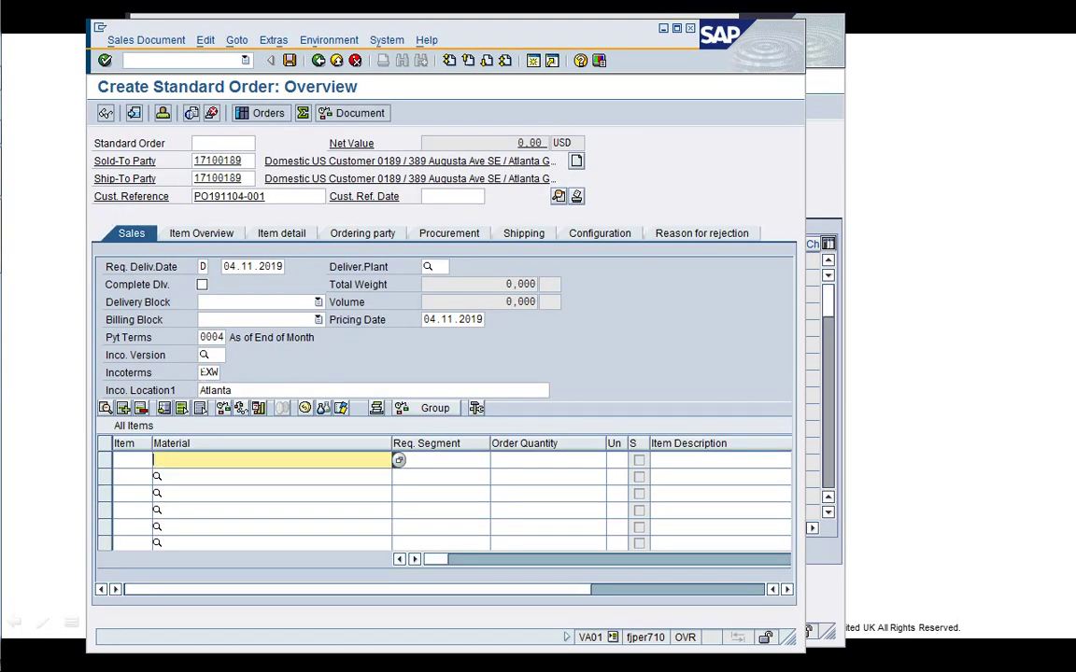
{"action": "type", "text": "CM-FL-V01"}
{"action": "left_click", "coordinate": [439, 460]}
{"action": "left_click", "coordinate": [548, 459]}
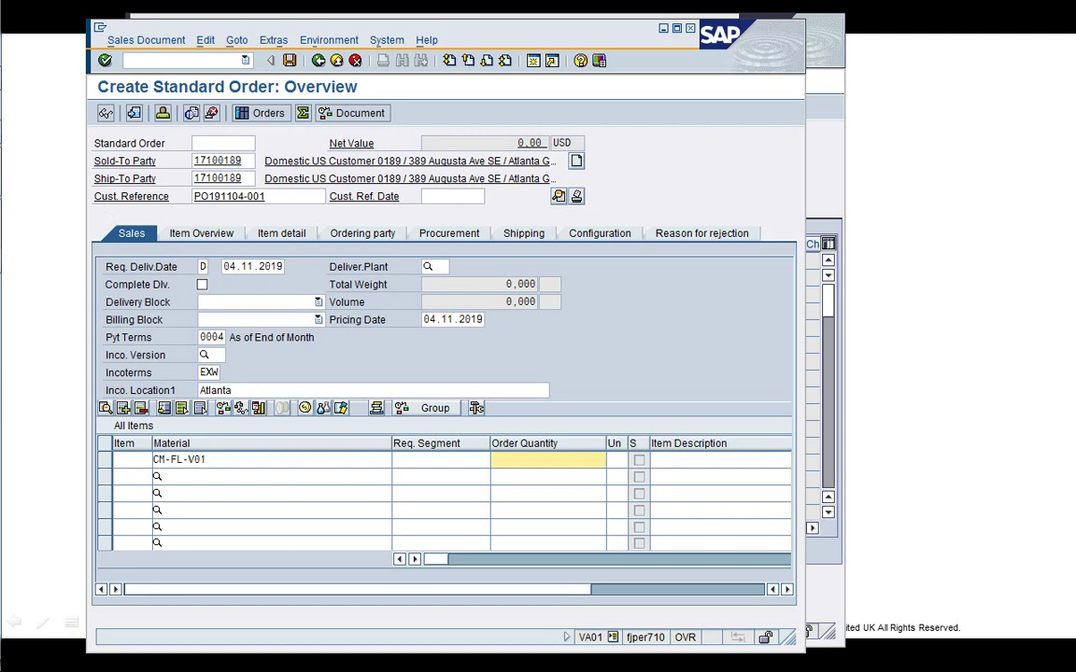
{"action": "type", "text": "1"}
{"action": "key", "text": "Tab"}
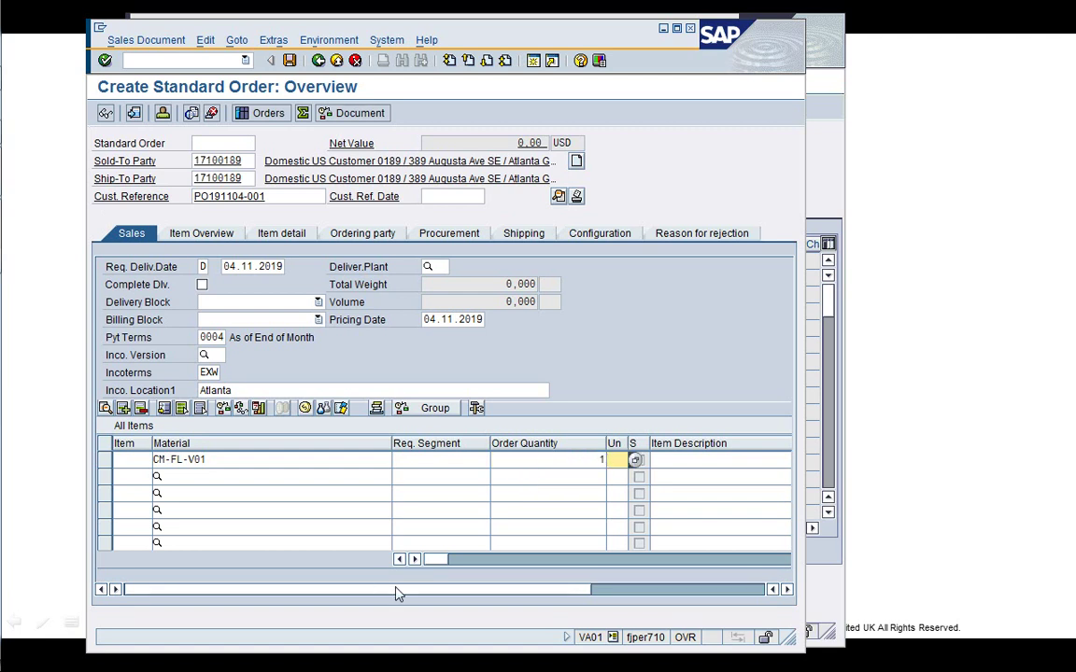
{"action": "key", "text": "Return"}
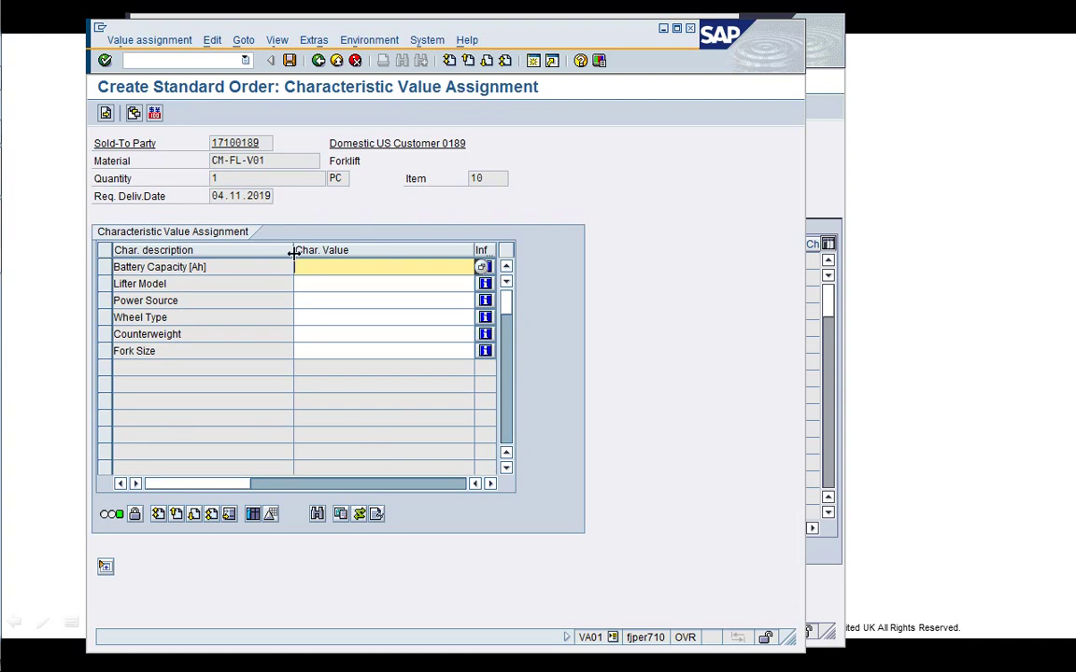
Narrow the characteristic description column and set Battery Capacity to 140 Ah and Lifter Model to HVY
{"action": "left_click_drag", "start_coordinate": [293, 253], "coordinate": [247, 252]}
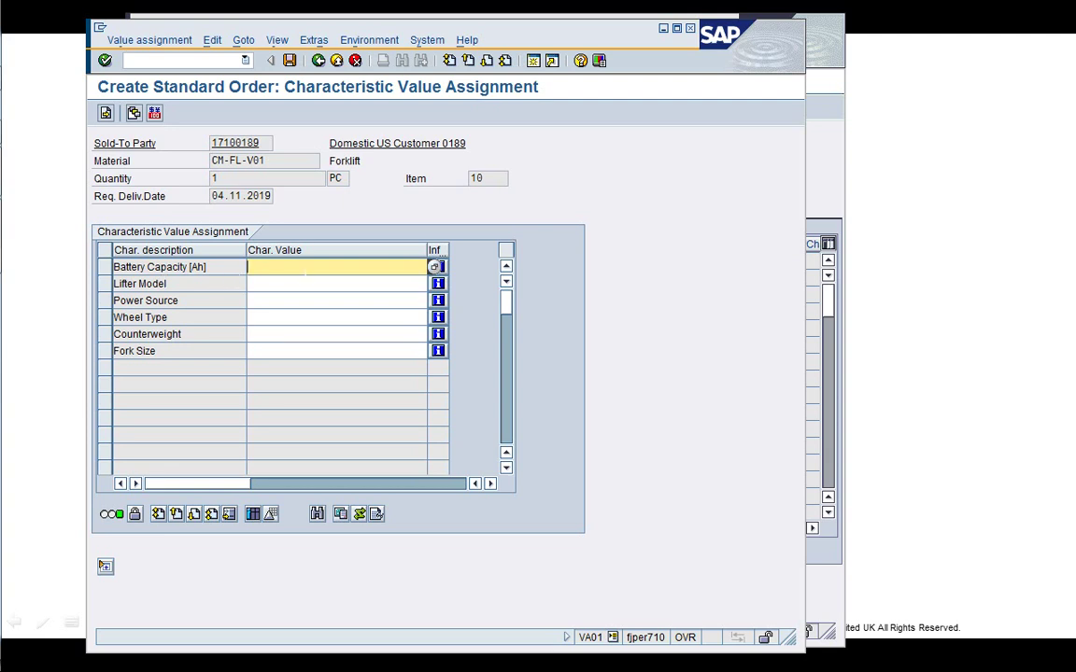
{"action": "key", "text": "F4"}
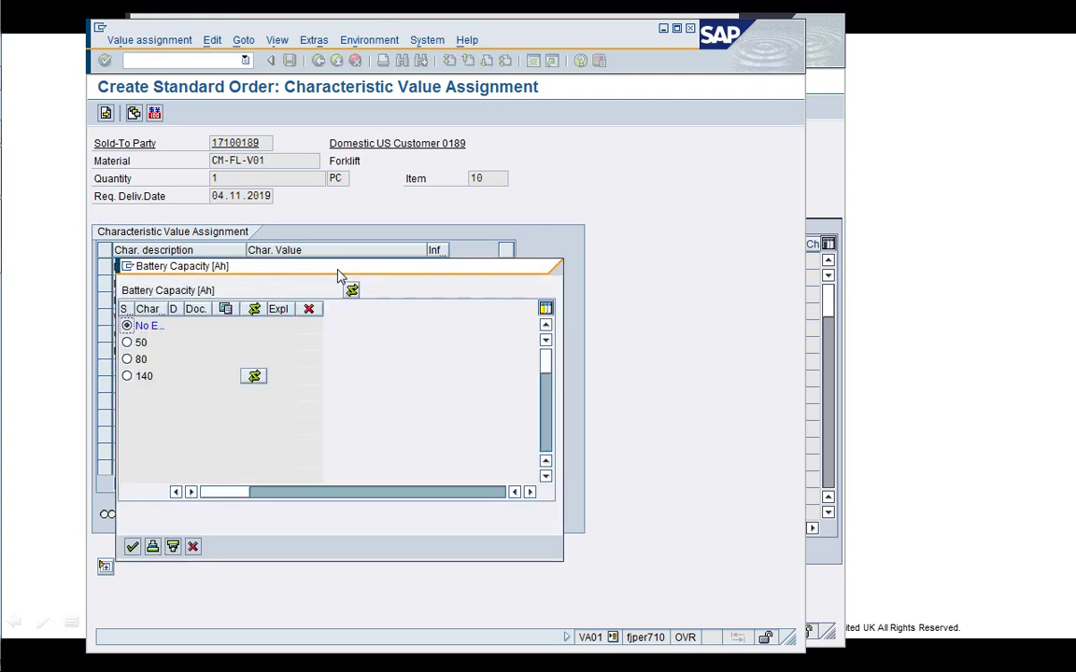
{"action": "left_click", "coordinate": [127, 376]}
{"action": "left_click", "coordinate": [132, 547]}
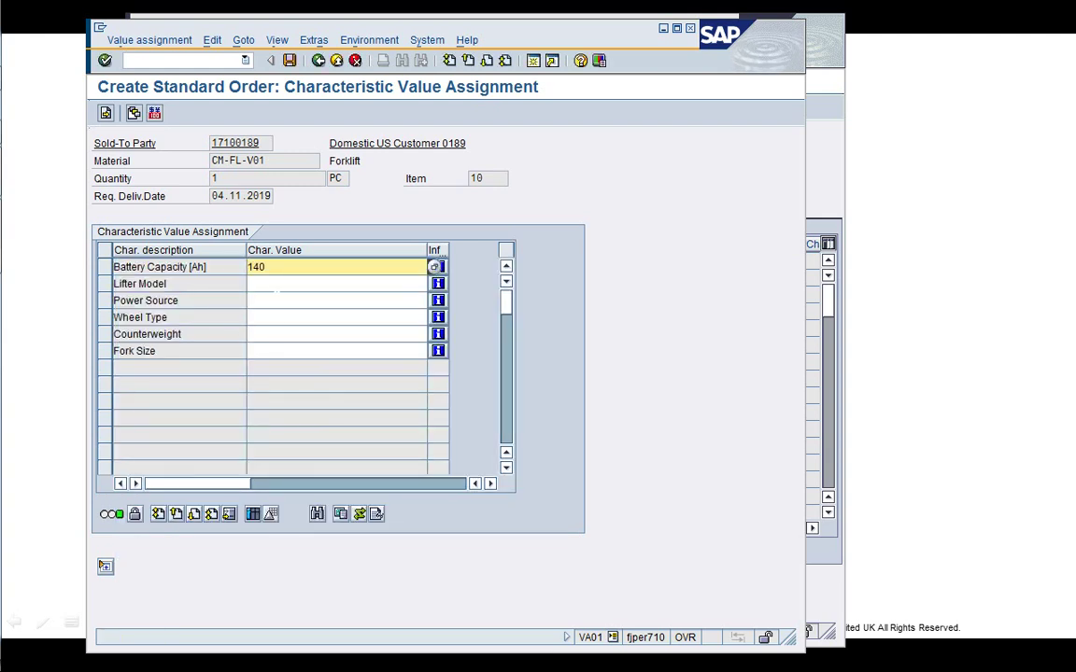
{"action": "left_click", "coordinate": [280, 283]}
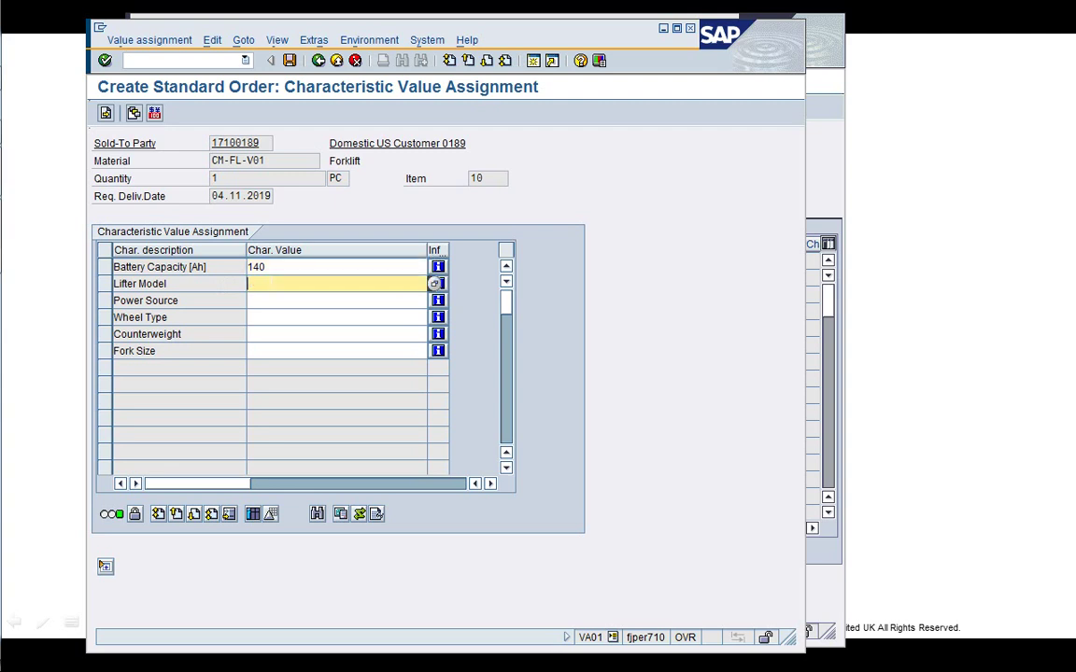
{"action": "left_click", "coordinate": [434, 283]}
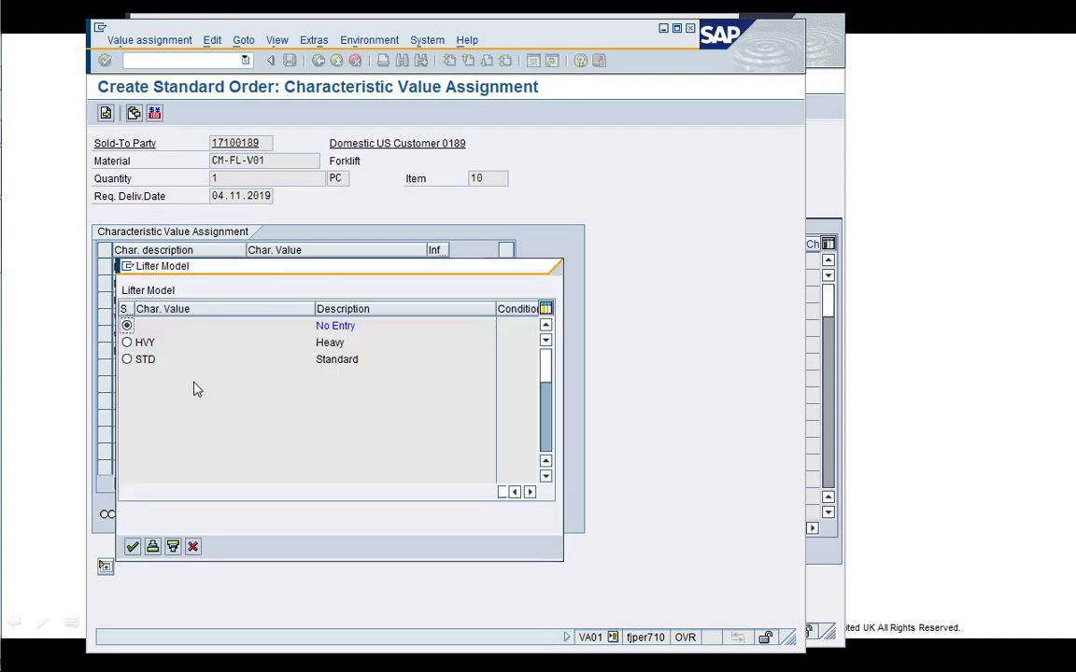
{"action": "double_click", "coordinate": [126, 341]}
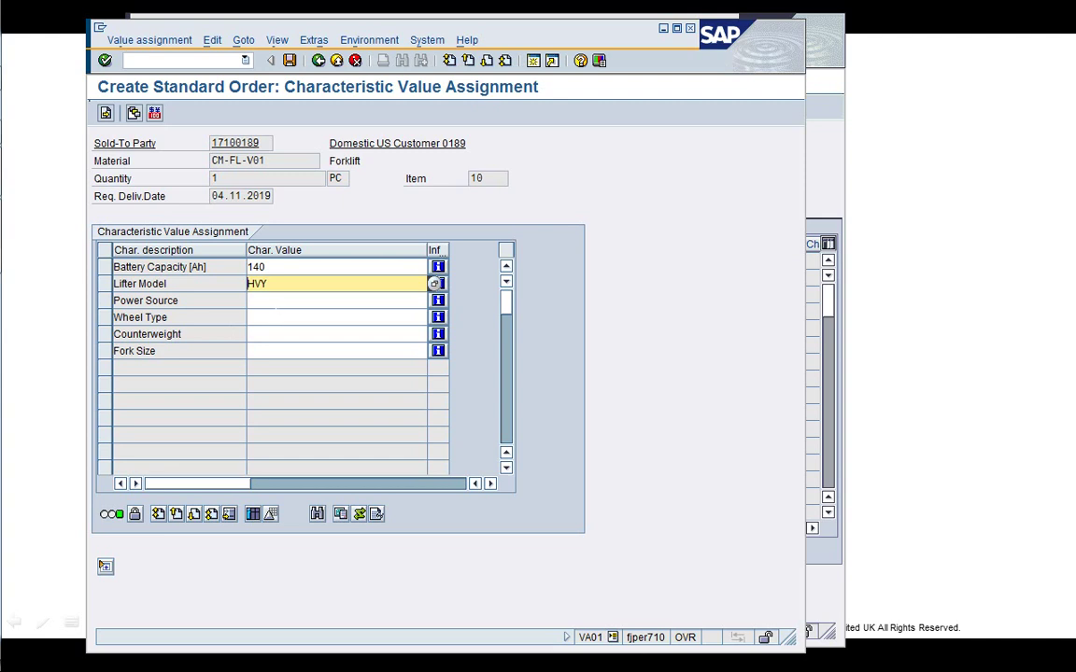
Set the forklift's Power Source to ELEC (Electrical) and its Wheel Type to P (Pneumatic Tyres)
{"action": "left_click", "coordinate": [274, 300]}
{"action": "key", "text": "F4"}
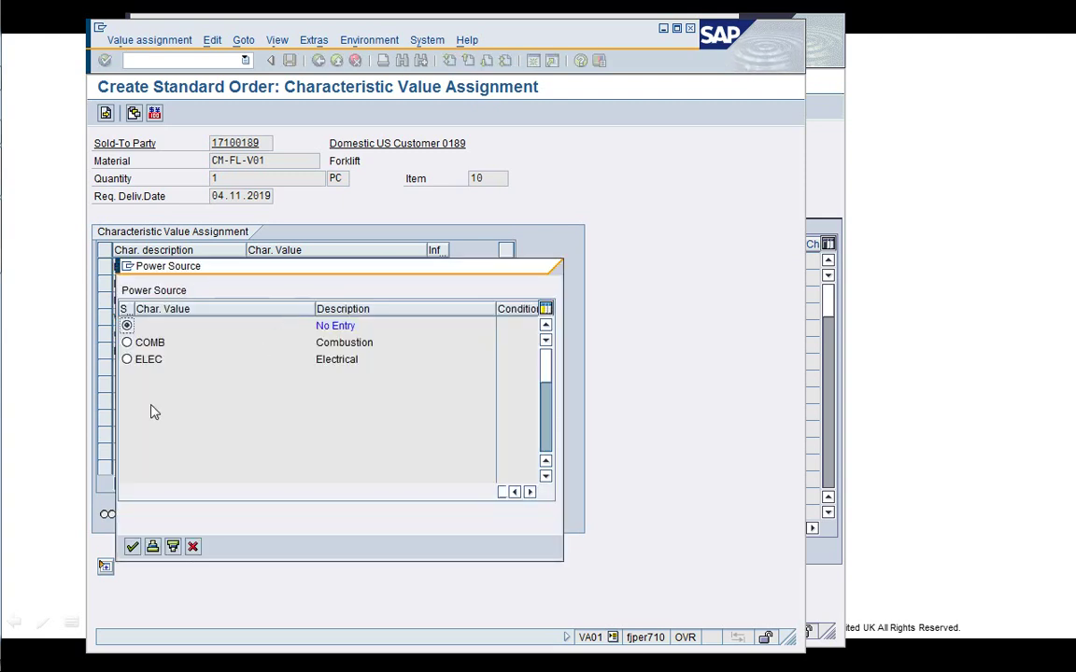
{"action": "left_click", "coordinate": [127, 359]}
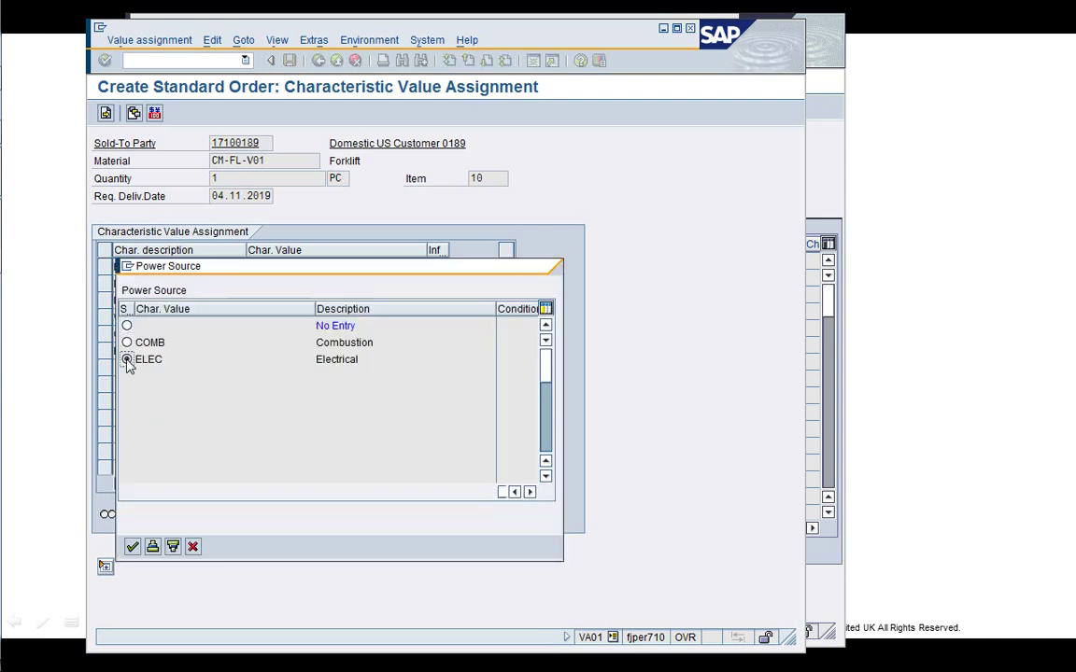
{"action": "key", "text": "Return"}
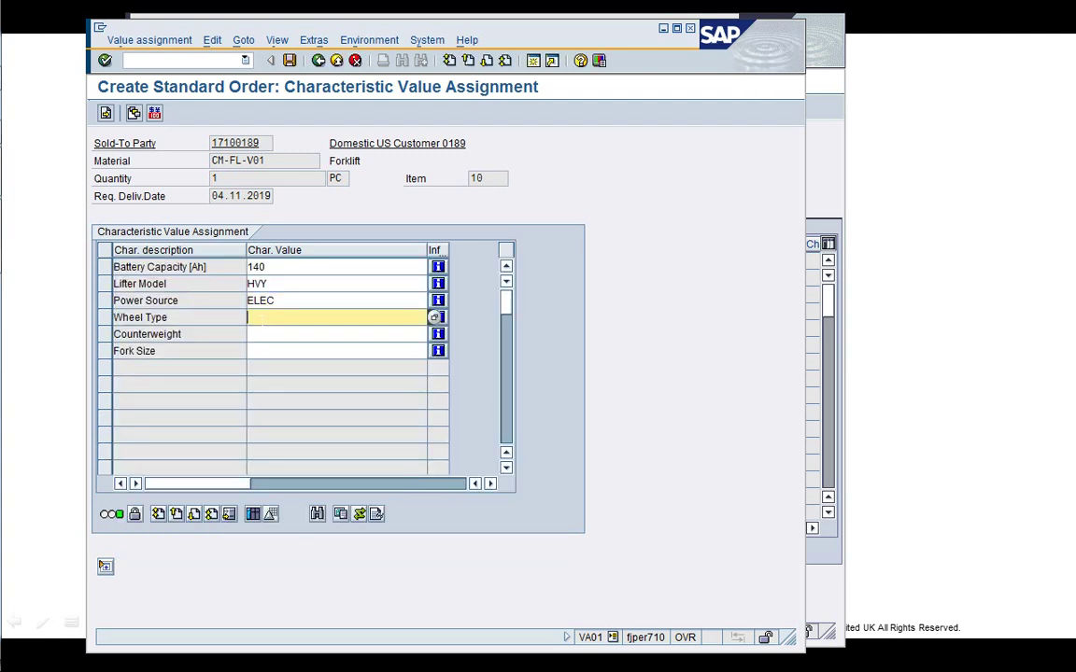
{"action": "key", "text": "F4"}
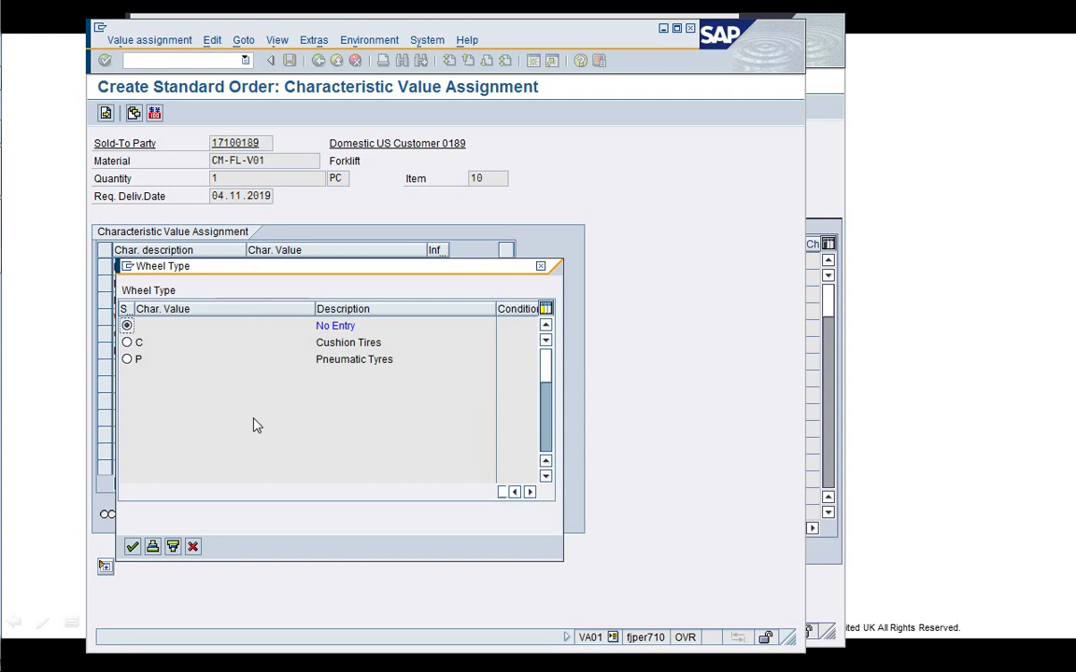
{"action": "left_click", "coordinate": [127, 359]}
{"action": "key", "text": "Return"}
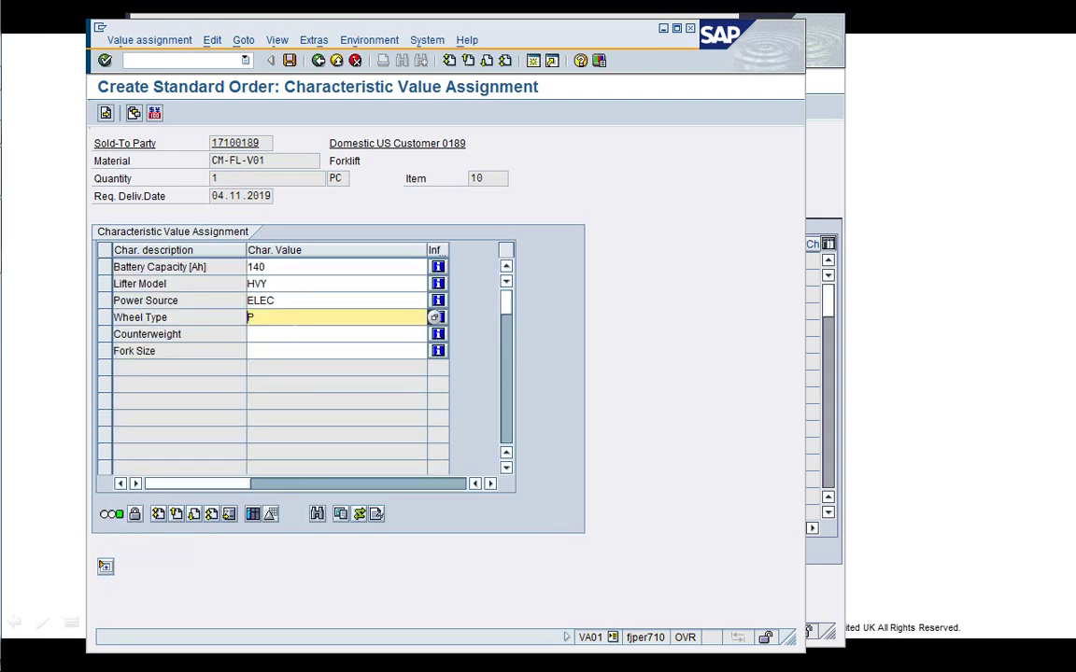
Set the forklift's Counterweight to 5.000 kg and its Fork Size to L (Large)
{"action": "left_click", "coordinate": [337, 334]}
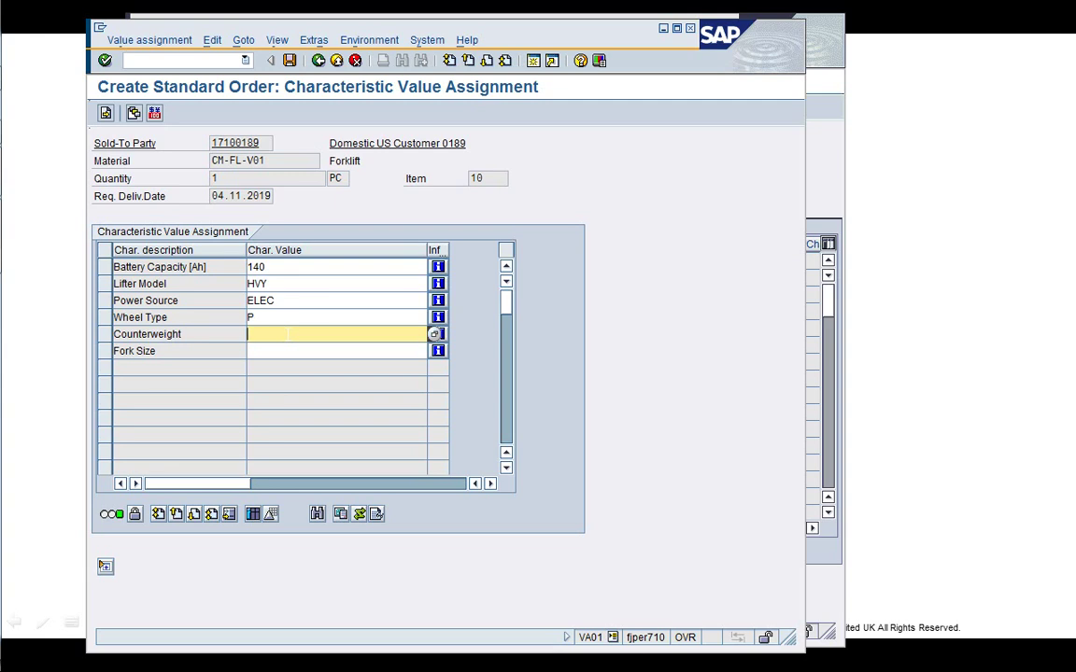
{"action": "key", "text": "F4"}
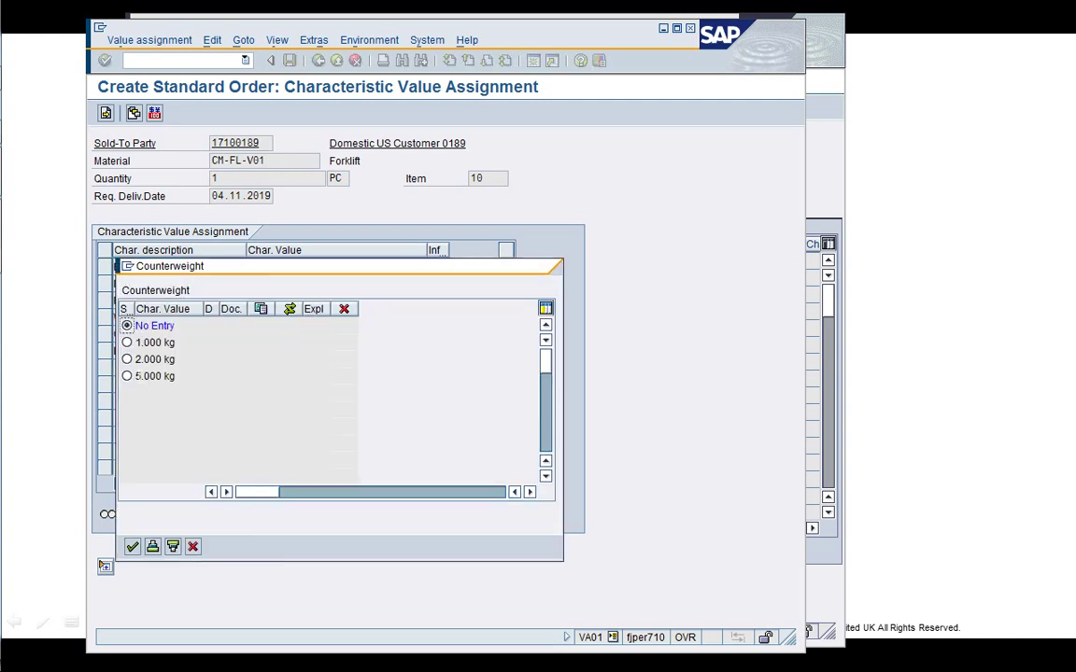
{"action": "left_click", "coordinate": [127, 377]}
{"action": "key", "text": "Return"}
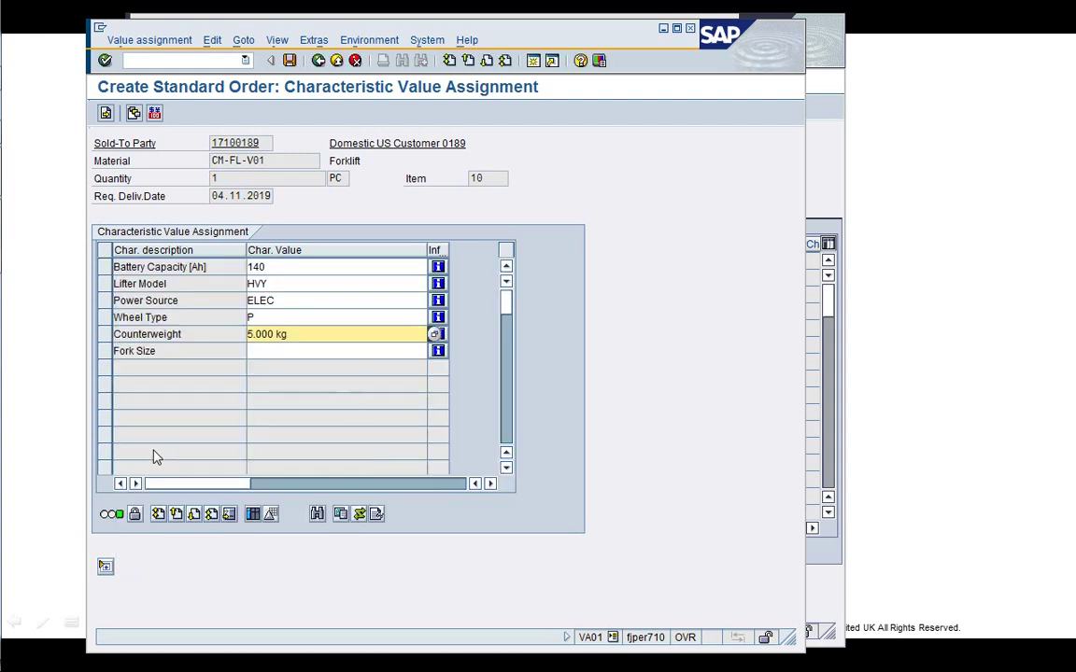
{"action": "left_click", "coordinate": [280, 351]}
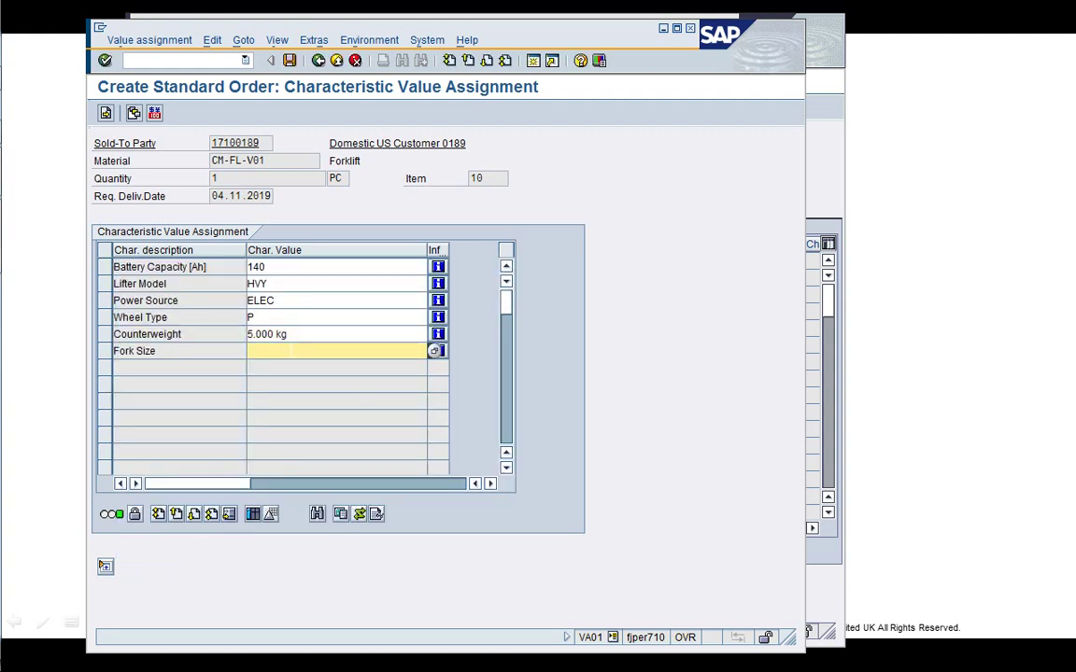
{"action": "key", "text": "F4"}
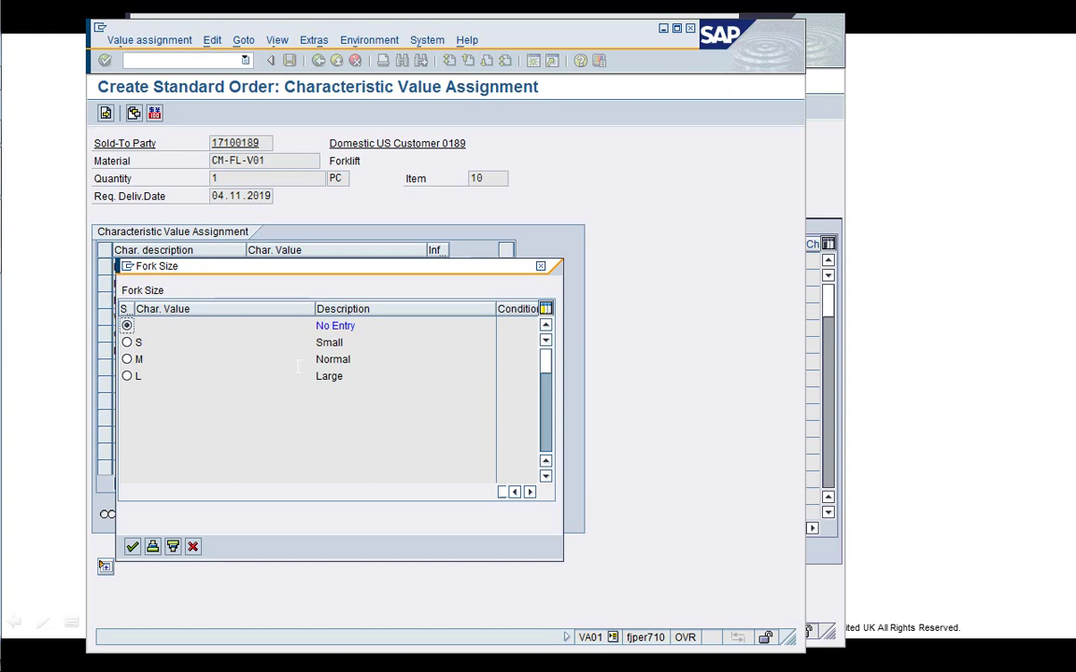
{"action": "double_click", "coordinate": [128, 377]}
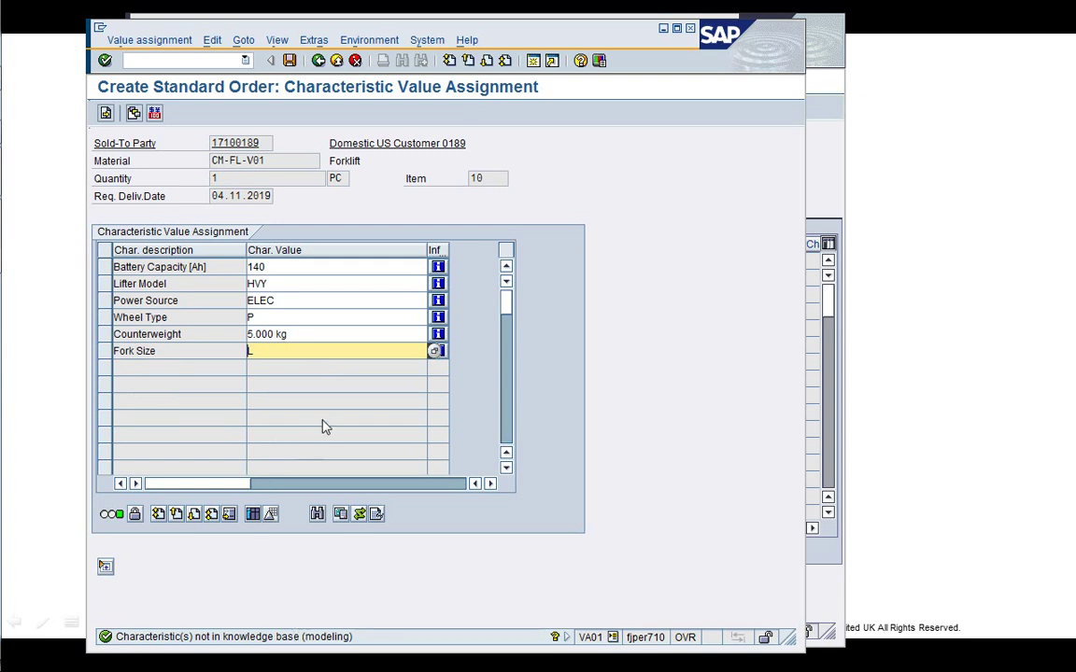
Validate the forklift's characteristic values and review the variant conditions behind its net value
{"action": "key", "text": "Return"}
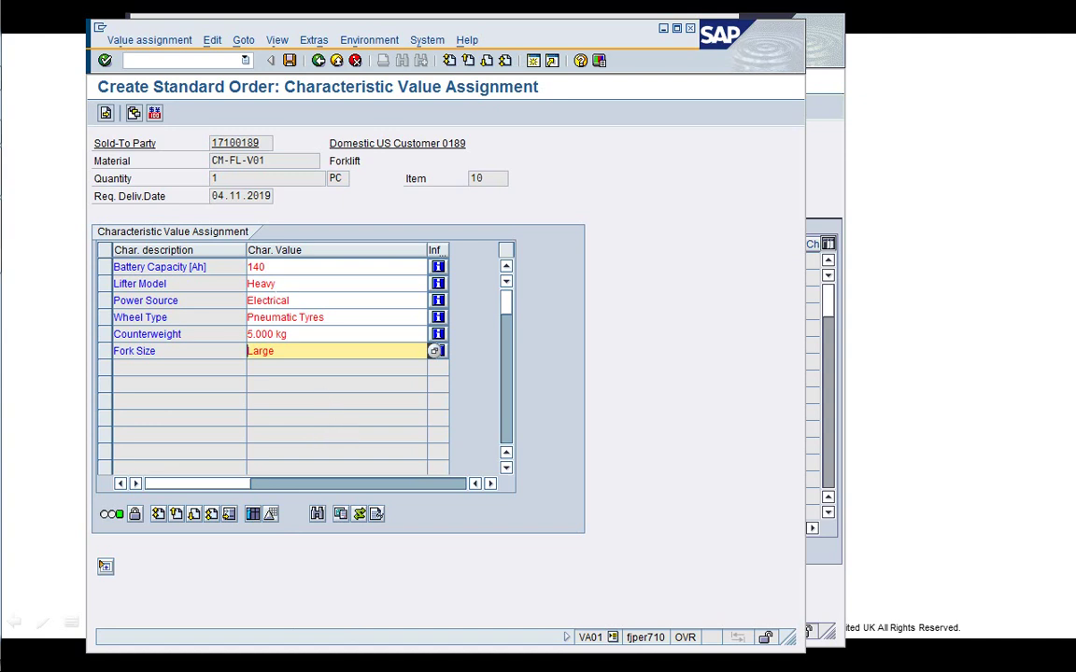
{"action": "left_click", "coordinate": [155, 113]}
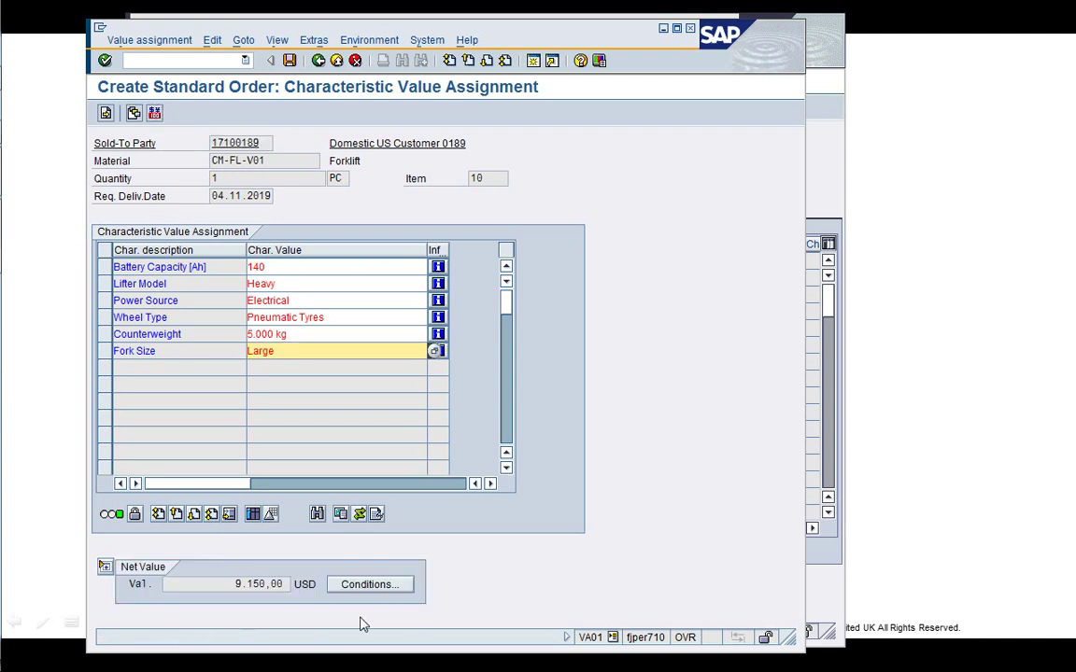
{"action": "left_click", "coordinate": [366, 588]}
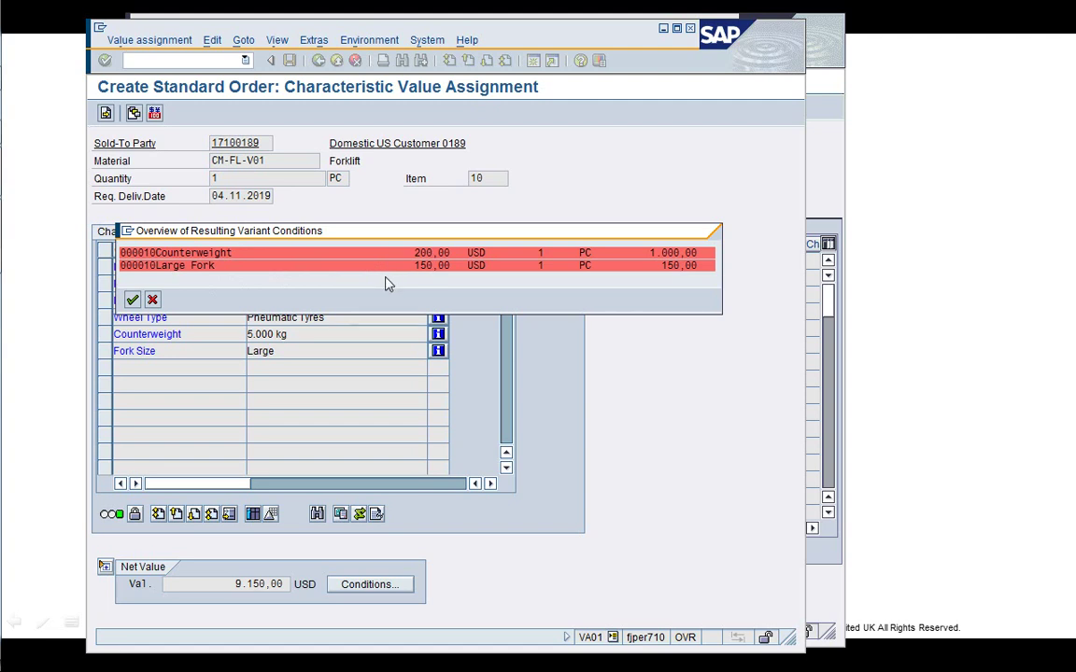
{"action": "left_click", "coordinate": [153, 300]}
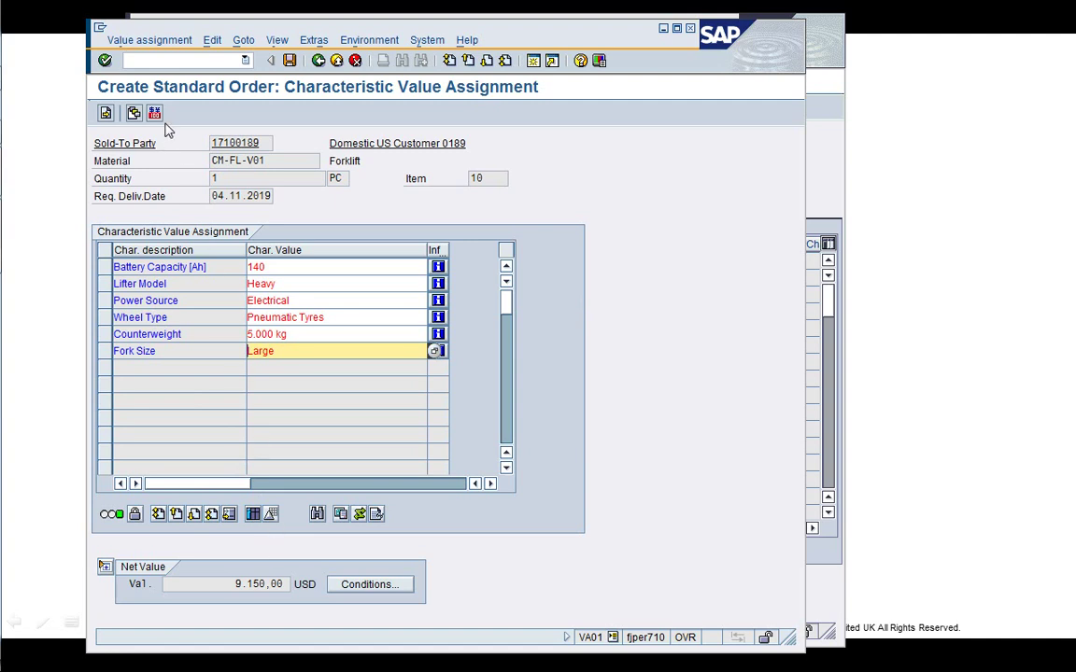
Leave the forklift configuration and accept the delivery proposal for item 10
{"action": "left_click", "coordinate": [106, 113]}
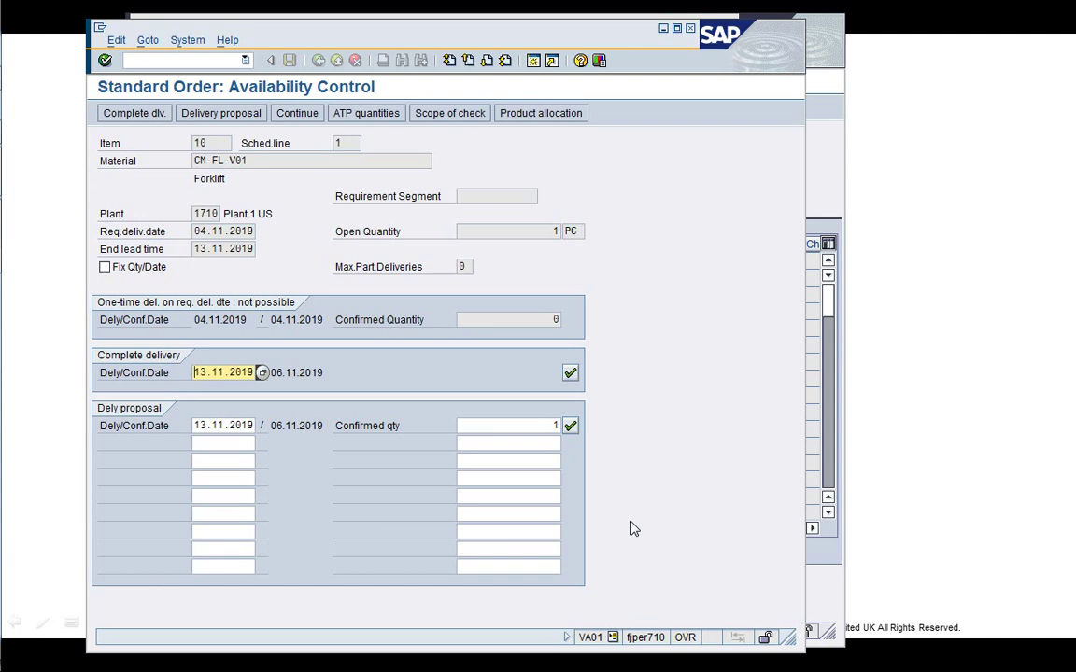
{"action": "left_click", "coordinate": [569, 426]}
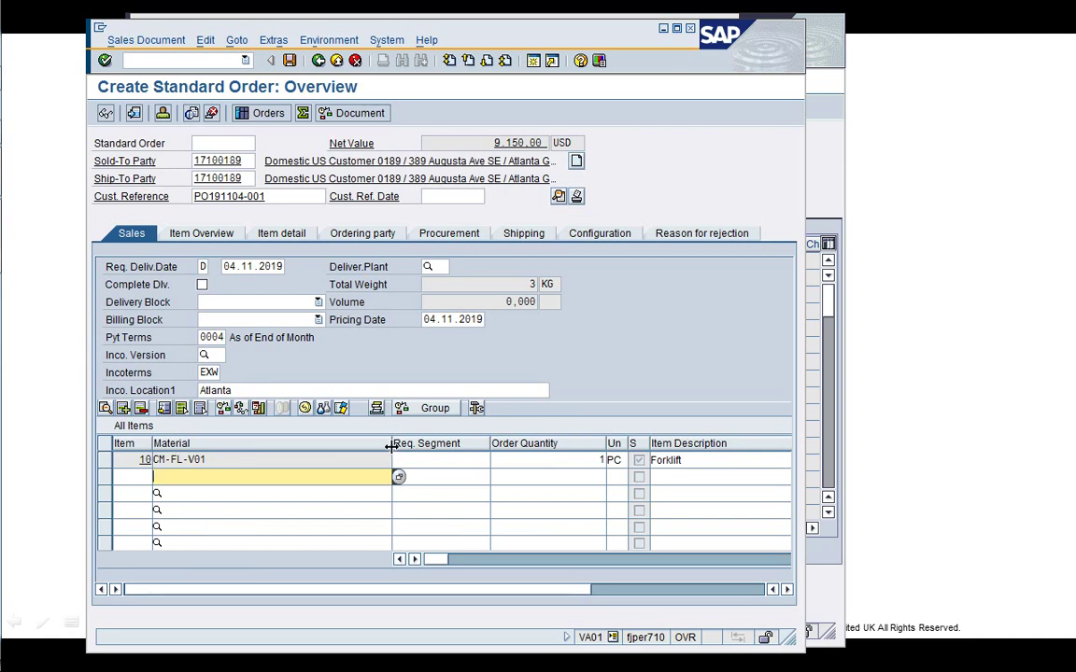
Narrow the Material column and widen the order window to check the forklift item's item category
{"action": "left_click_drag", "start_coordinate": [391, 443], "coordinate": [250, 443]}
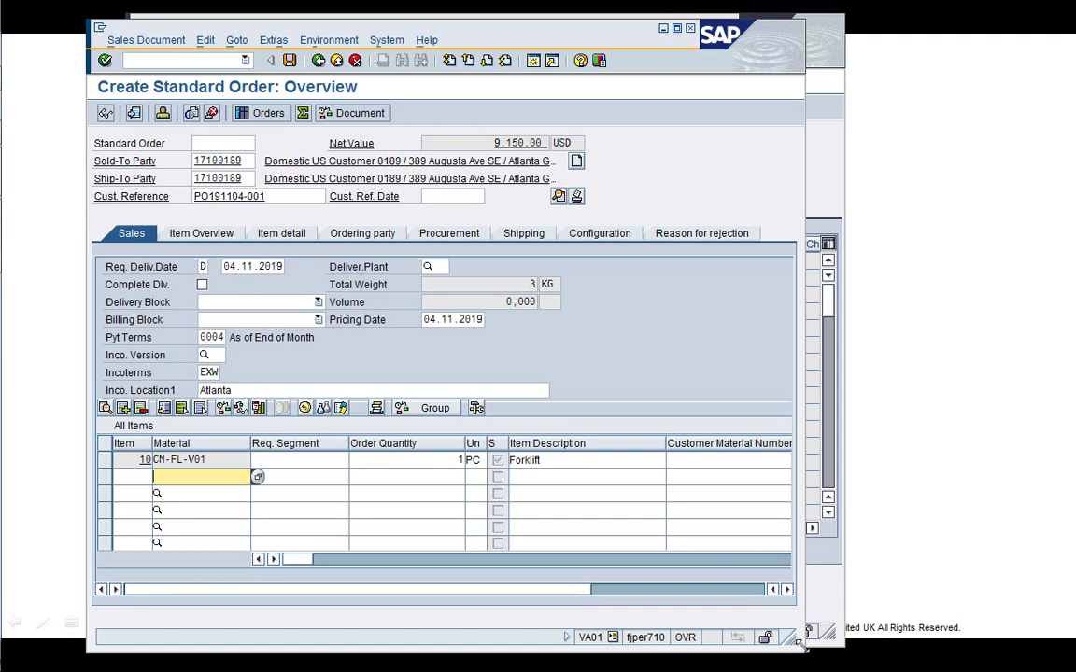
{"action": "left_click_drag", "start_coordinate": [801, 645], "coordinate": [1014, 628]}
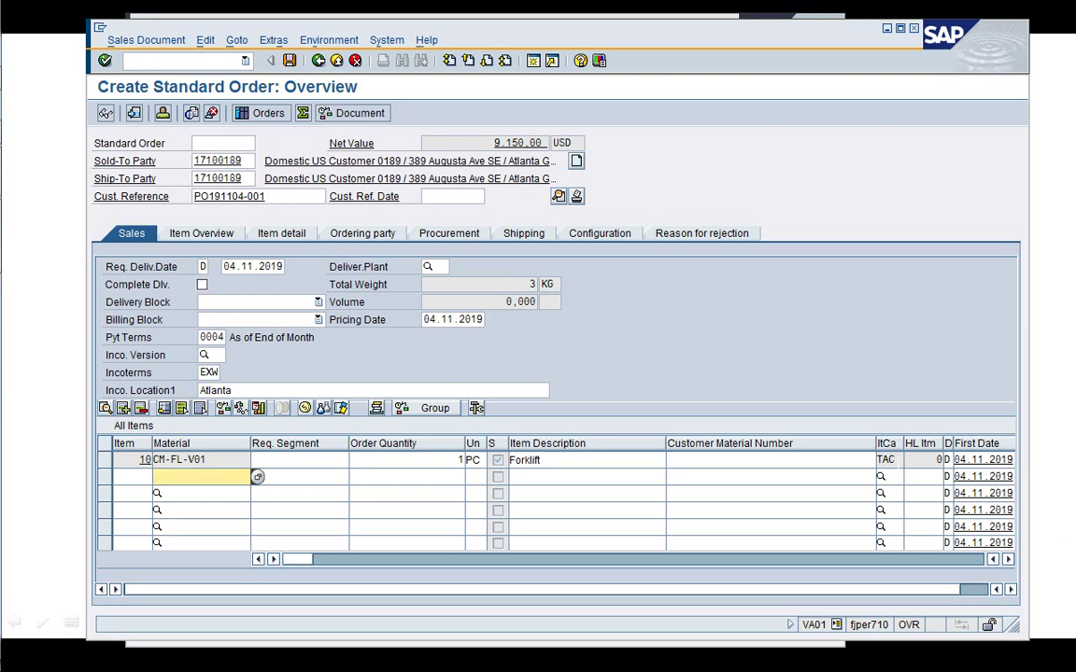
{"action": "left_click", "coordinate": [886, 459]}
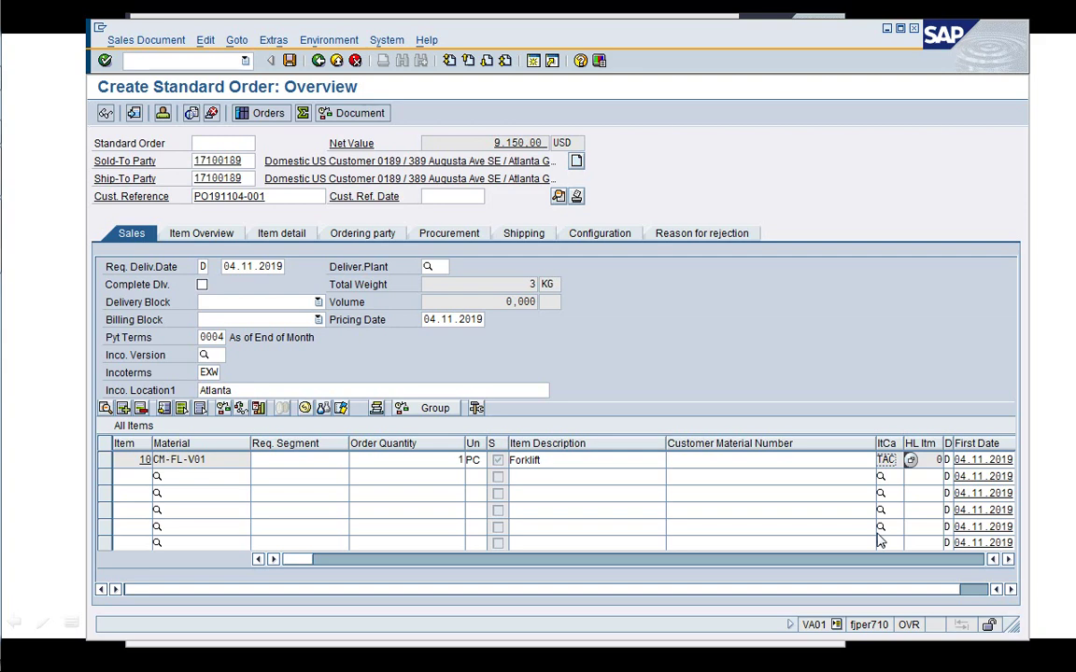
Review the order's procurement, shipping and configuration data for the forklift, narrowing the procurement list's Material column
{"action": "left_click", "coordinate": [435, 235]}
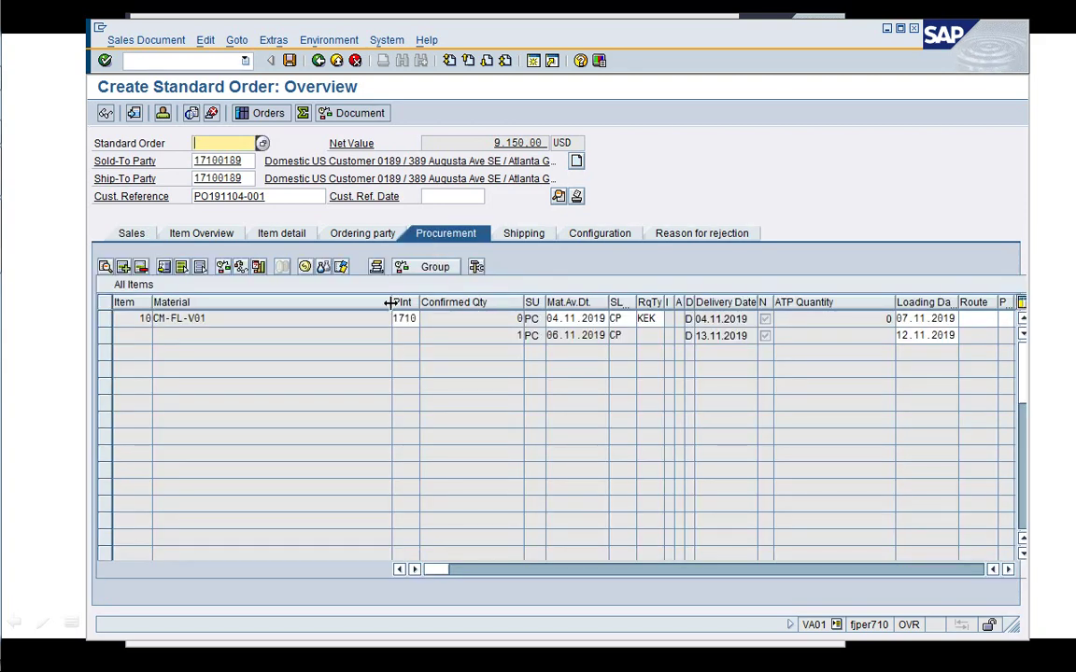
{"action": "left_click_drag", "start_coordinate": [391, 302], "coordinate": [304, 298]}
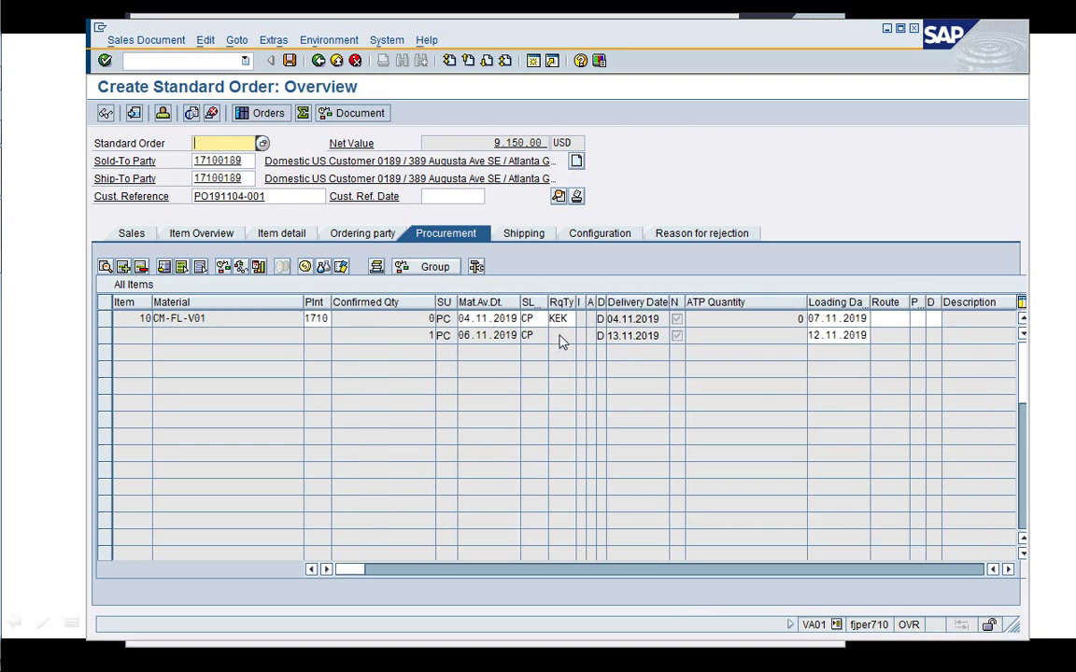
{"action": "left_click", "coordinate": [532, 234]}
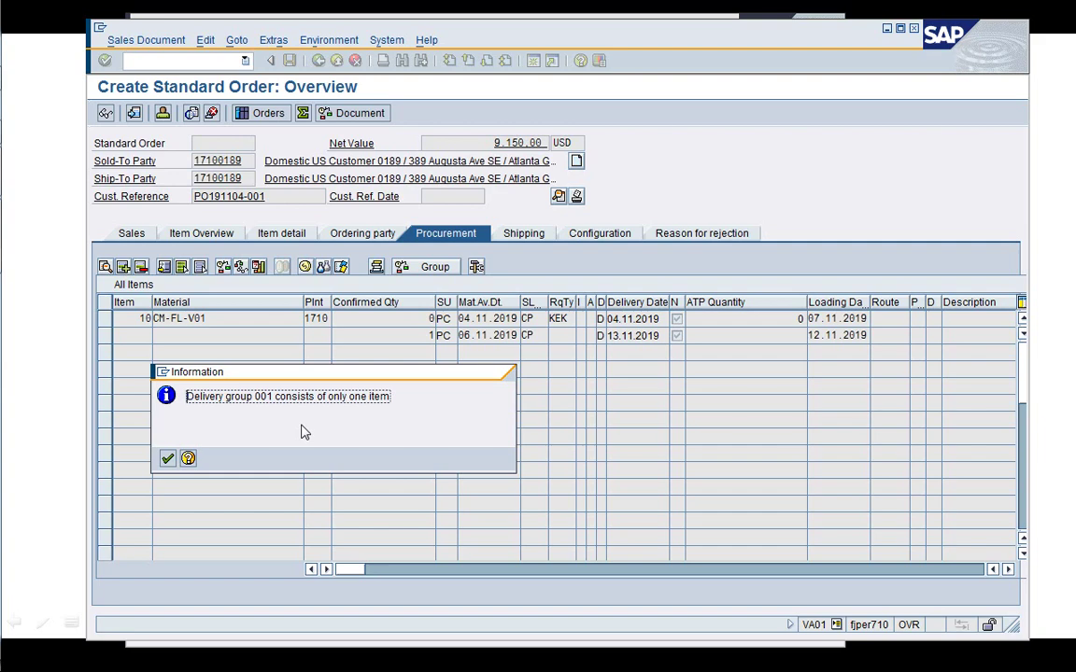
{"action": "key", "text": "Return"}
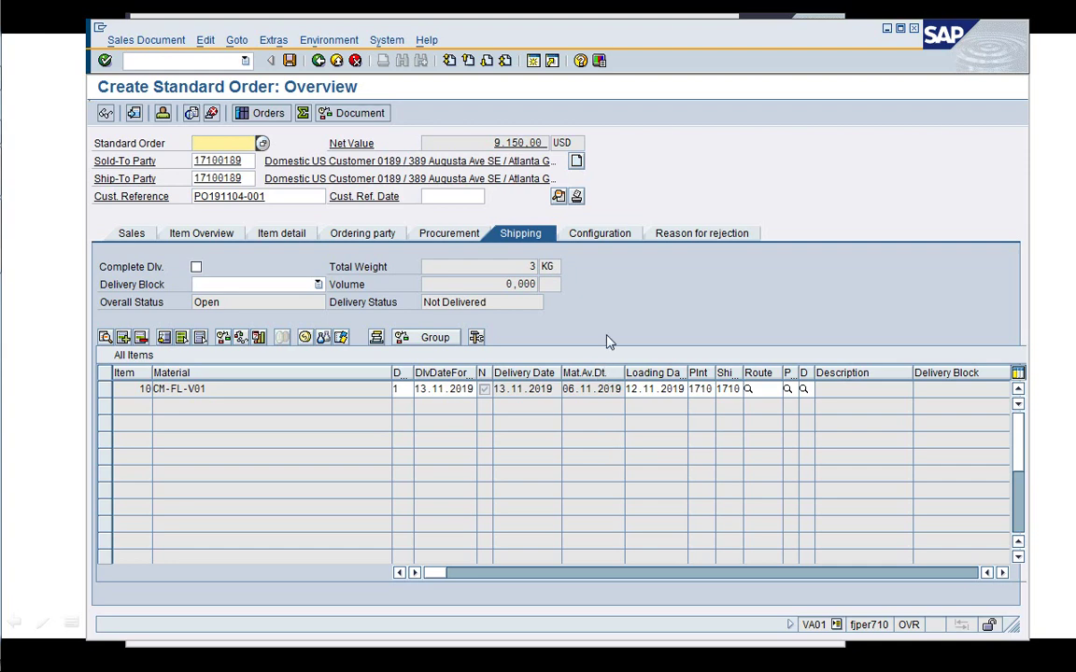
{"action": "left_click", "coordinate": [605, 240]}
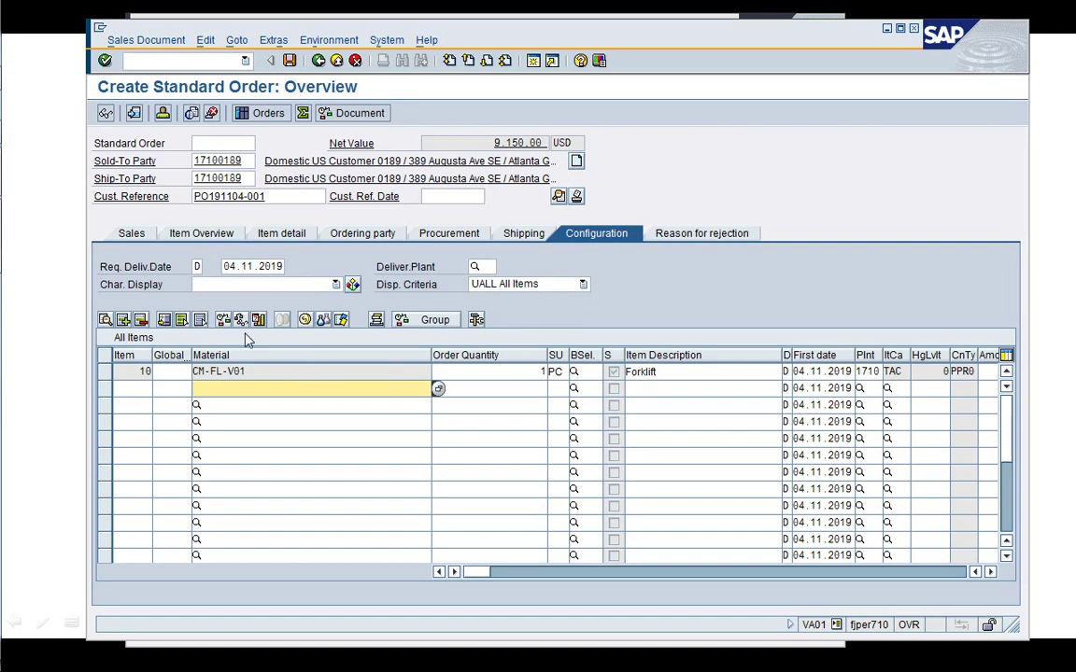
Open item 10's details from the sales overview and review its sales, shipping, billing and pricing condition data
{"action": "left_click", "coordinate": [132, 233]}
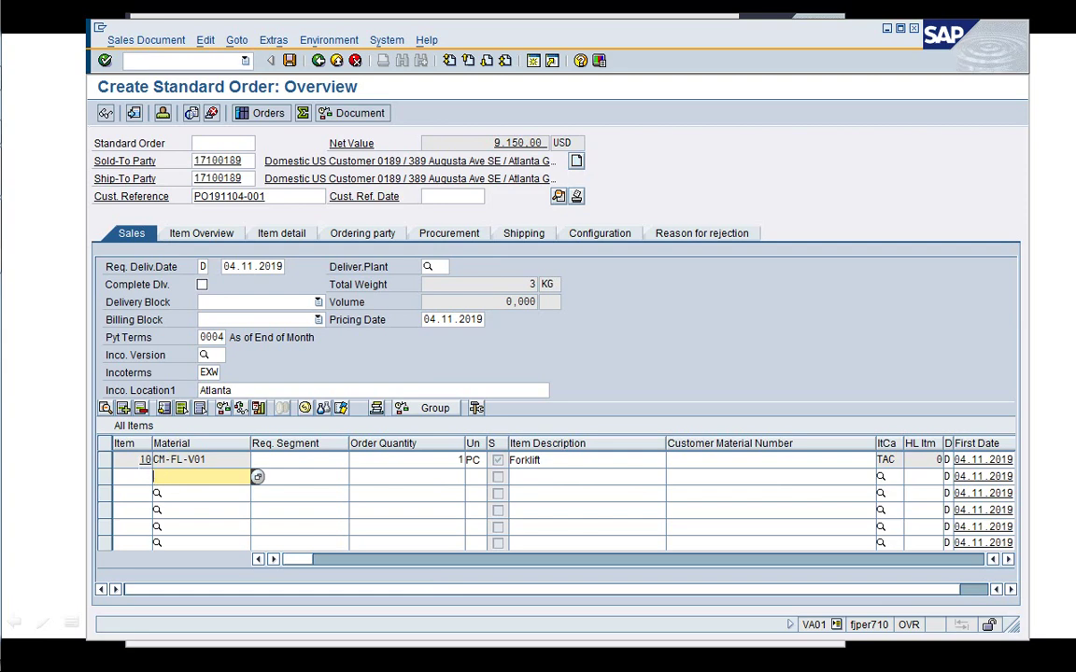
{"action": "left_click", "coordinate": [122, 411]}
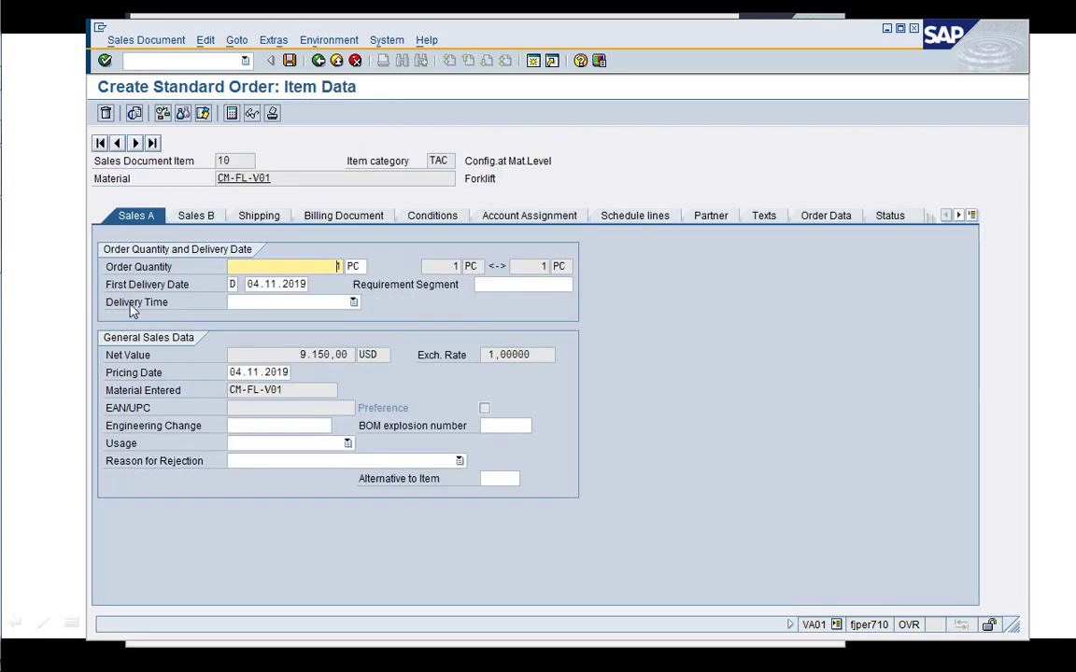
{"action": "left_click", "coordinate": [192, 217]}
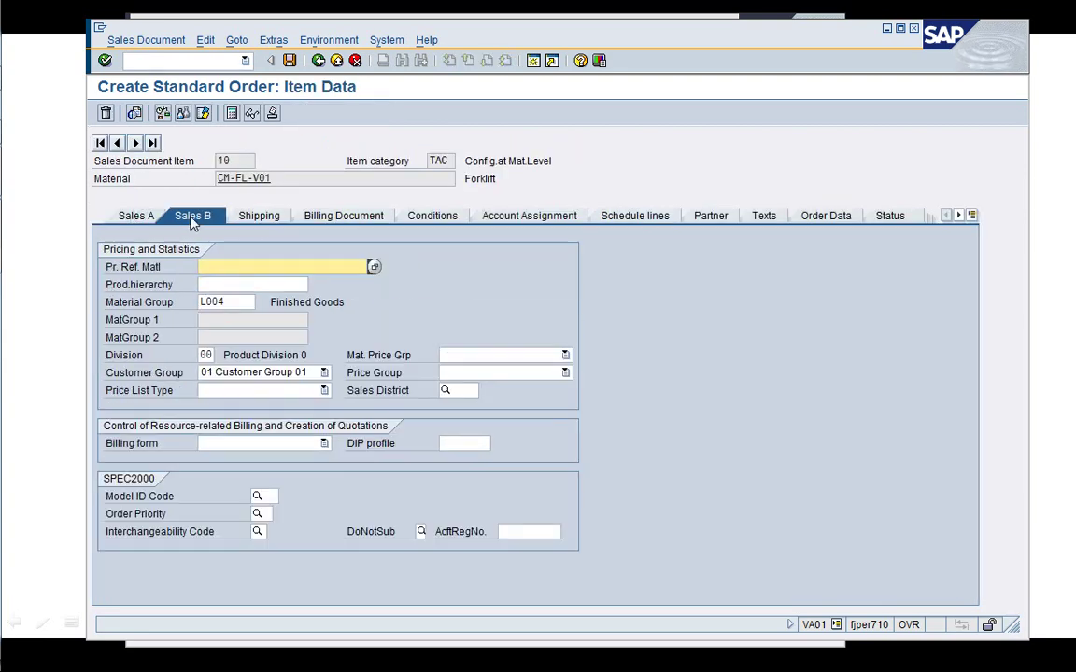
{"action": "left_click", "coordinate": [254, 218]}
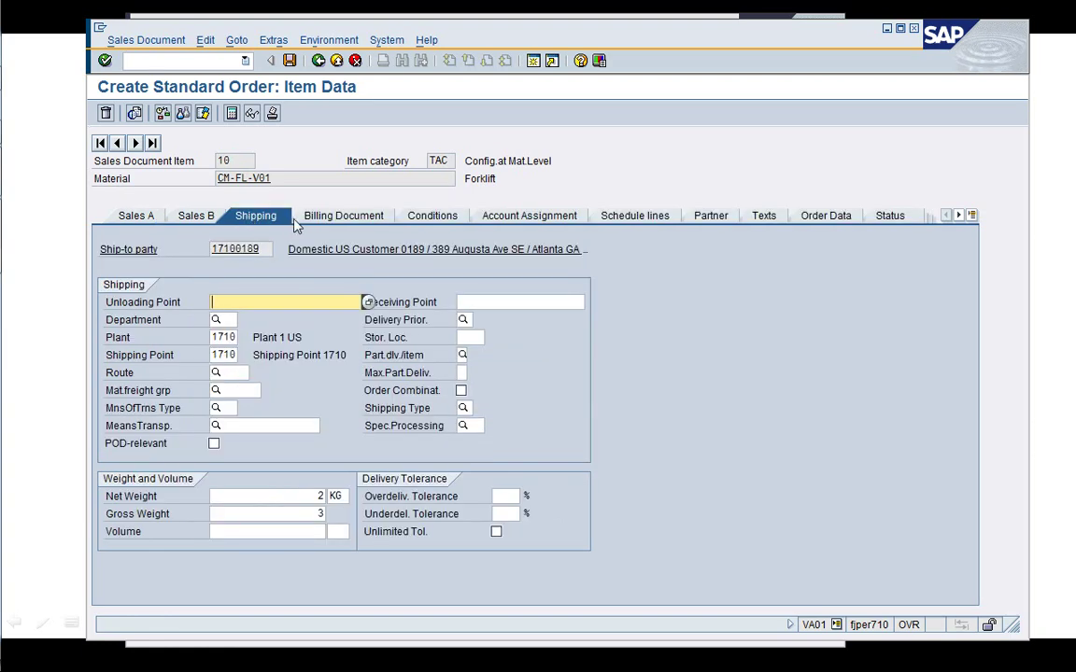
{"action": "left_click", "coordinate": [308, 223]}
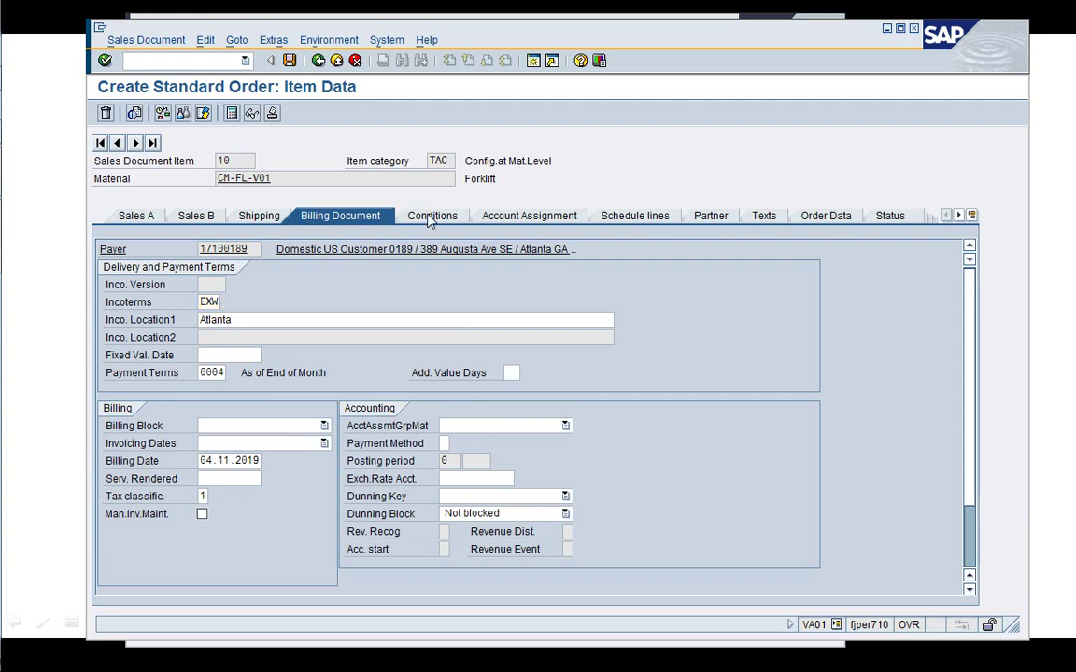
{"action": "left_click", "coordinate": [431, 217]}
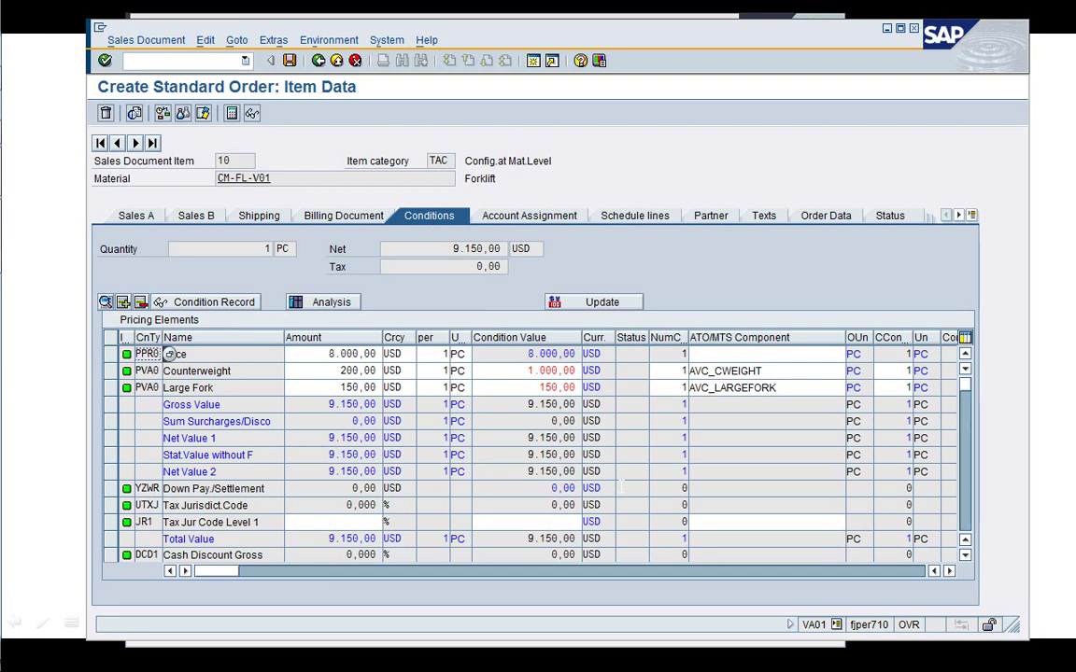
Examine the Counterweight and Large Fork pricing elements and their variant keys, enlarging the window to show more condition rows
{"action": "left_click", "coordinate": [169, 353]}
{"action": "key", "text": "Down"}
{"action": "key", "text": "Down"}
{"action": "key", "text": "Up"}
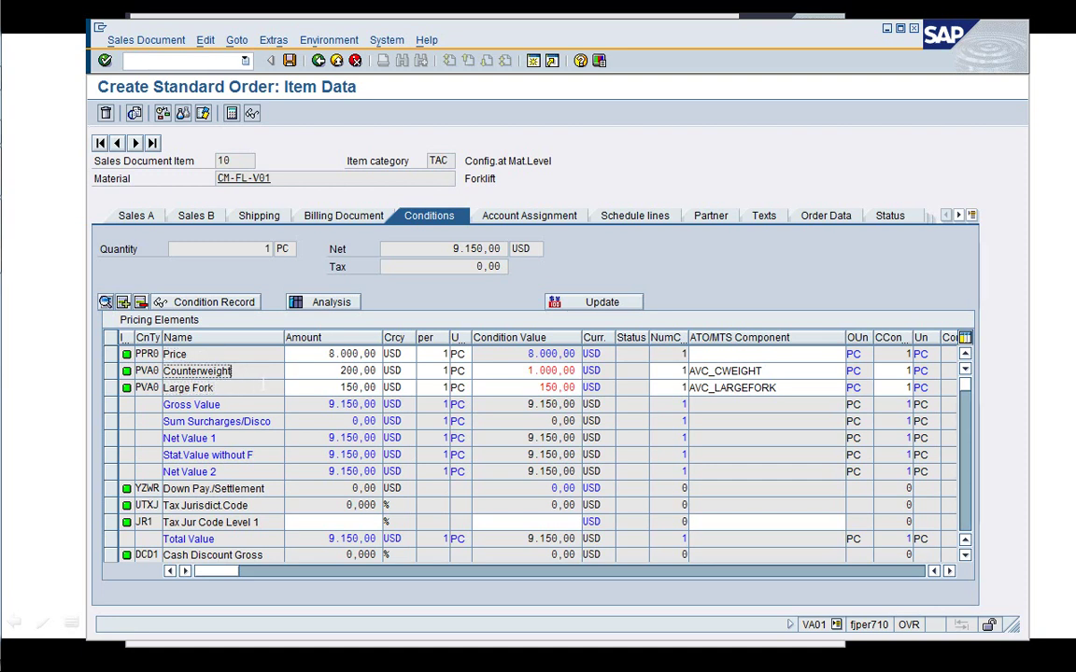
{"action": "key", "text": "Down"}
{"action": "key", "text": "Up"}
{"action": "left_click", "coordinate": [189, 388]}
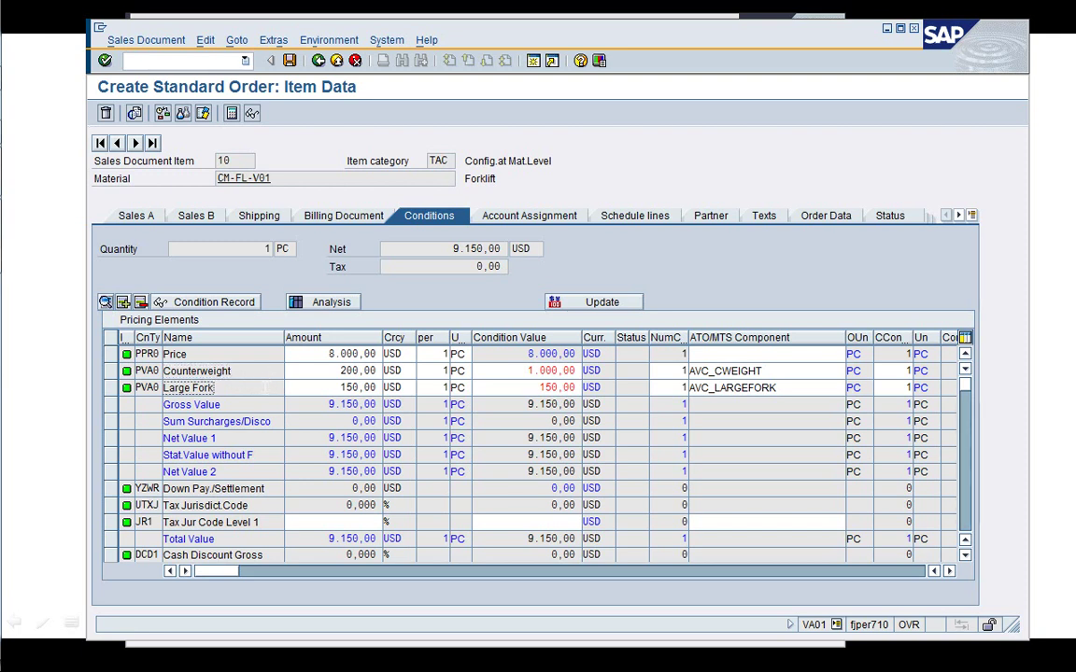
{"action": "key", "text": "Up"}
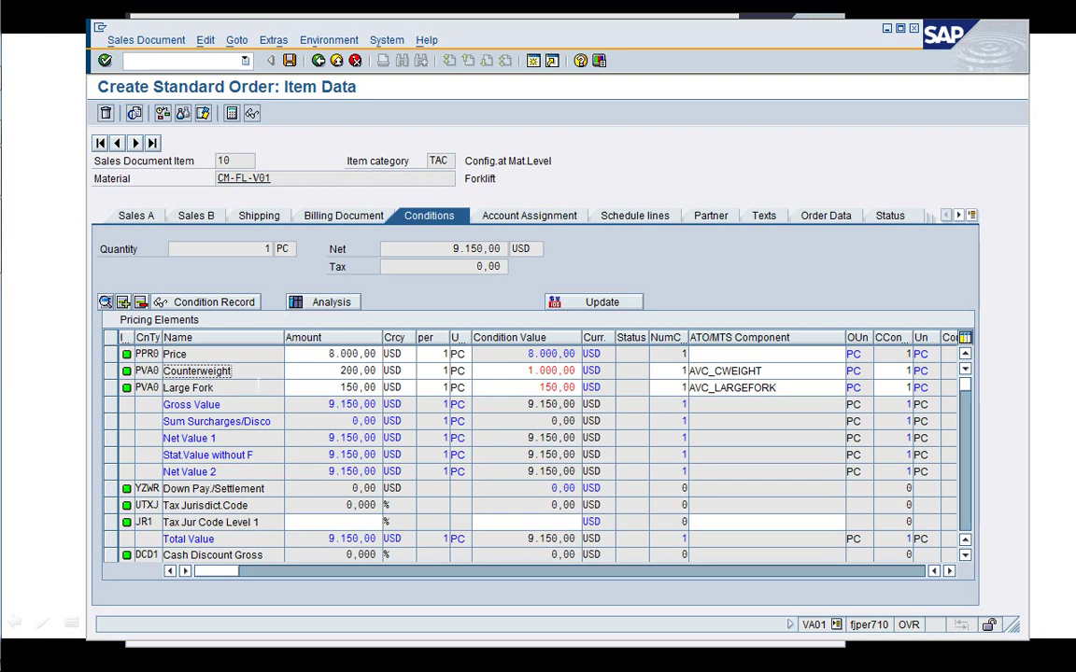
{"action": "left_click", "coordinate": [258, 386]}
{"action": "left_click", "coordinate": [783, 373]}
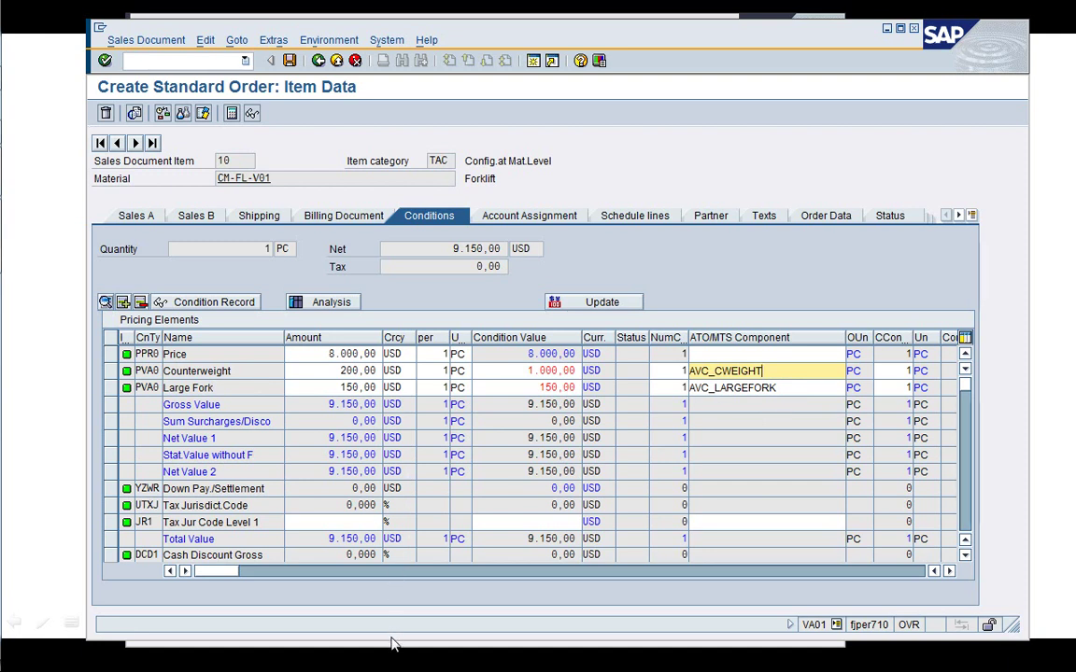
{"action": "left_click_drag", "start_coordinate": [392, 645], "coordinate": [392, 667]}
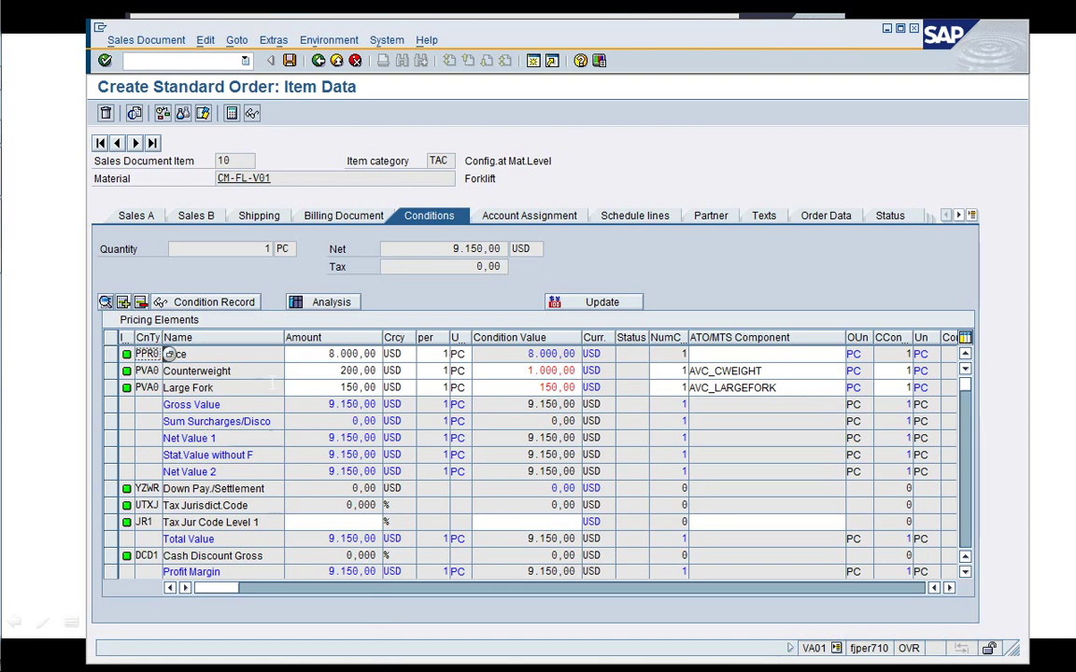
{"action": "left_click", "coordinate": [231, 370]}
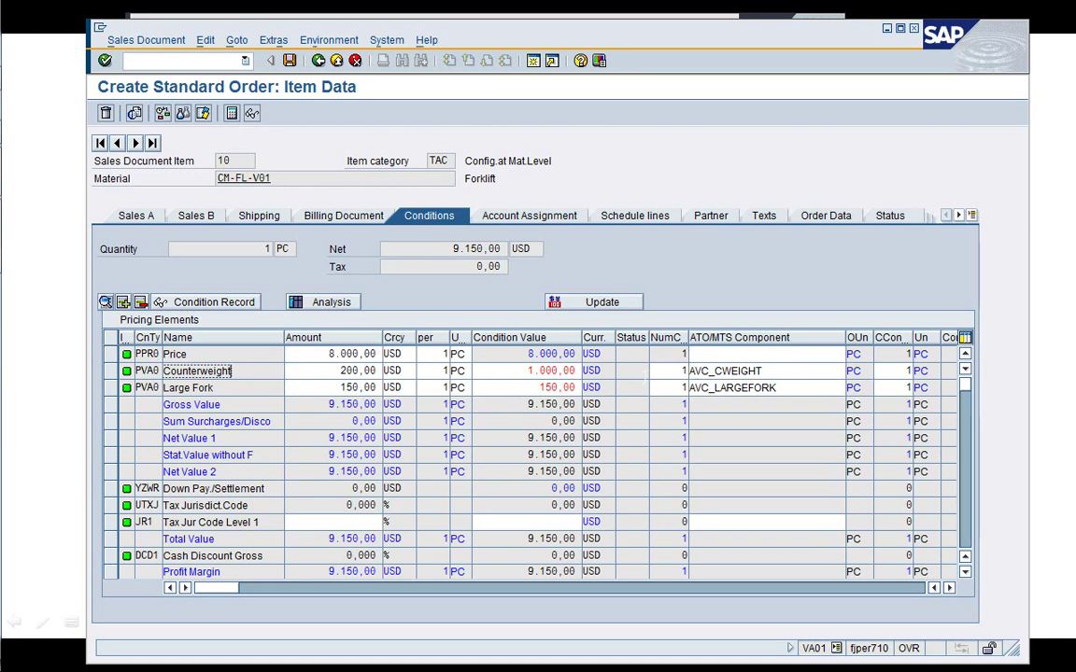
Start transaction VK12 in a new session to change condition records
{"action": "left_click", "coordinate": [533, 61]}
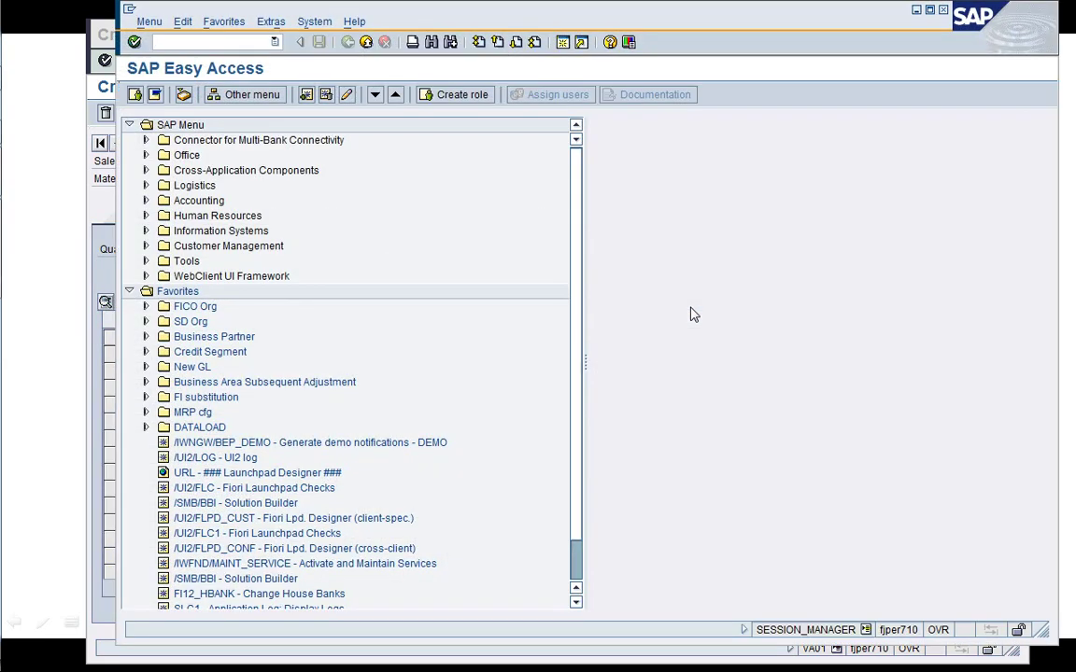
{"action": "type", "text": "/nvk12"}
{"action": "key", "text": "Return"}
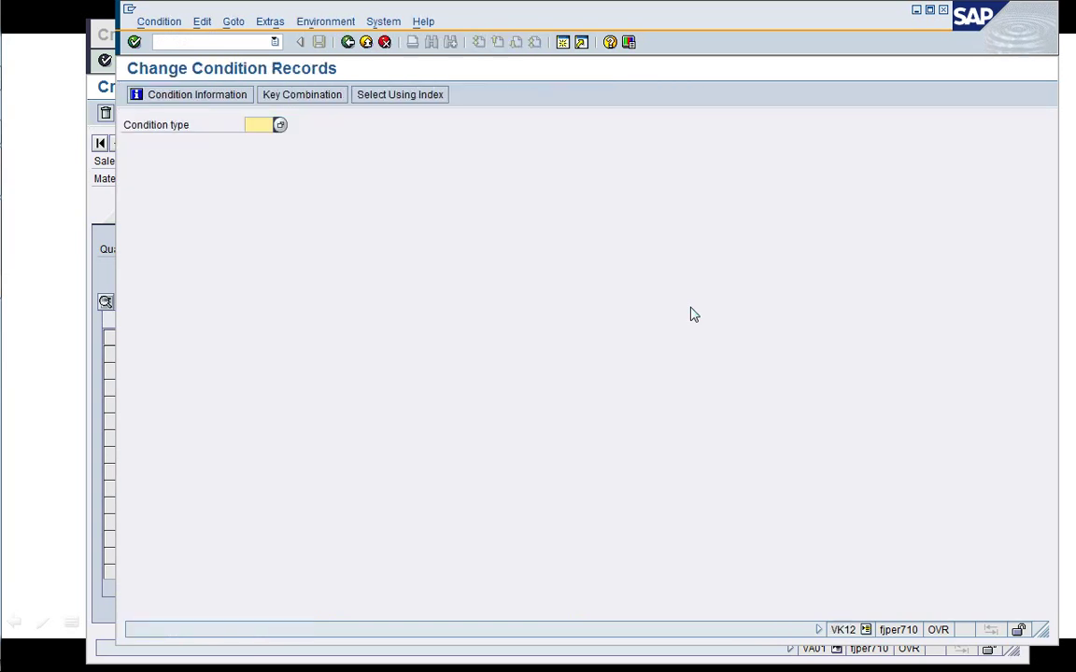
Display the PPR0 price record for material CM-FL-V01 using the Material with release status key combination
{"action": "type", "text": "PPR"}
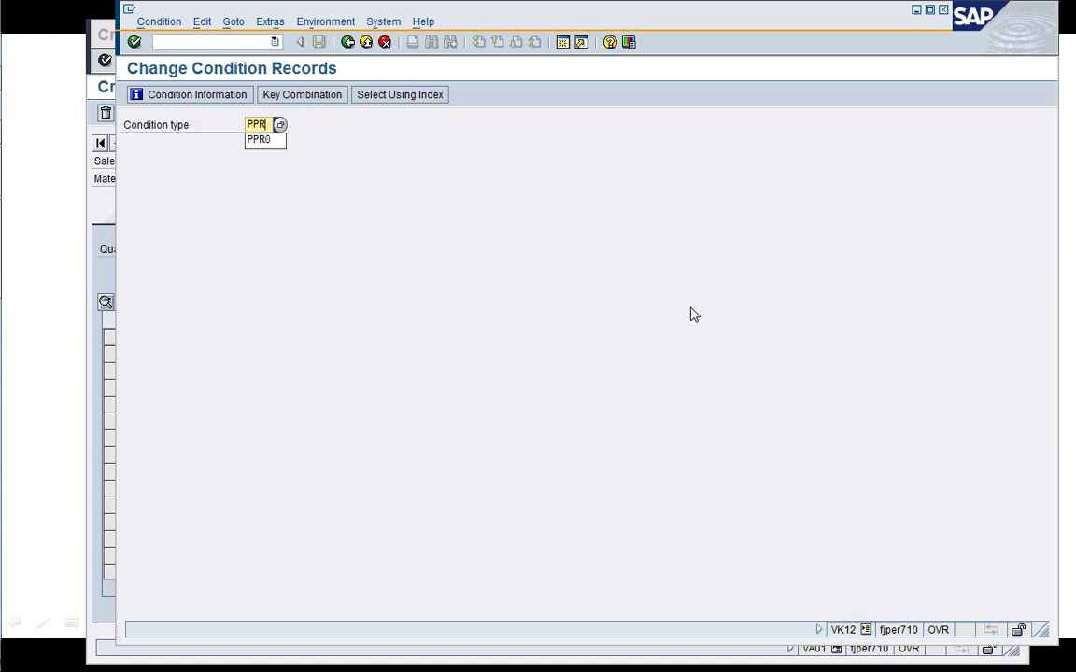
{"action": "type", "text": "0"}
{"action": "key", "text": "Return"}
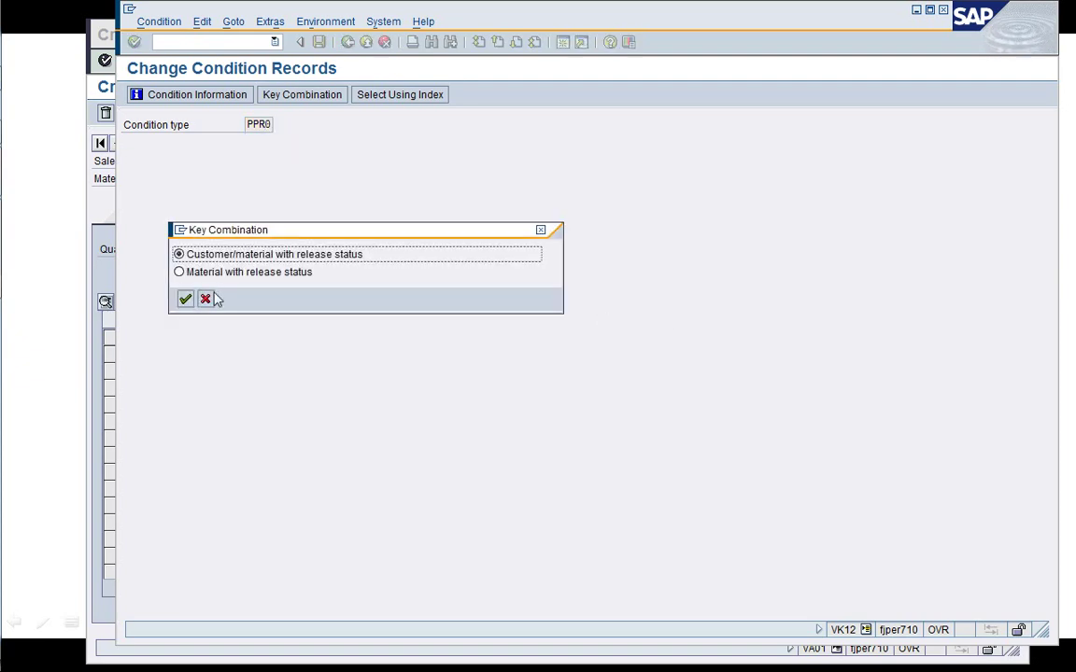
{"action": "left_click", "coordinate": [180, 273]}
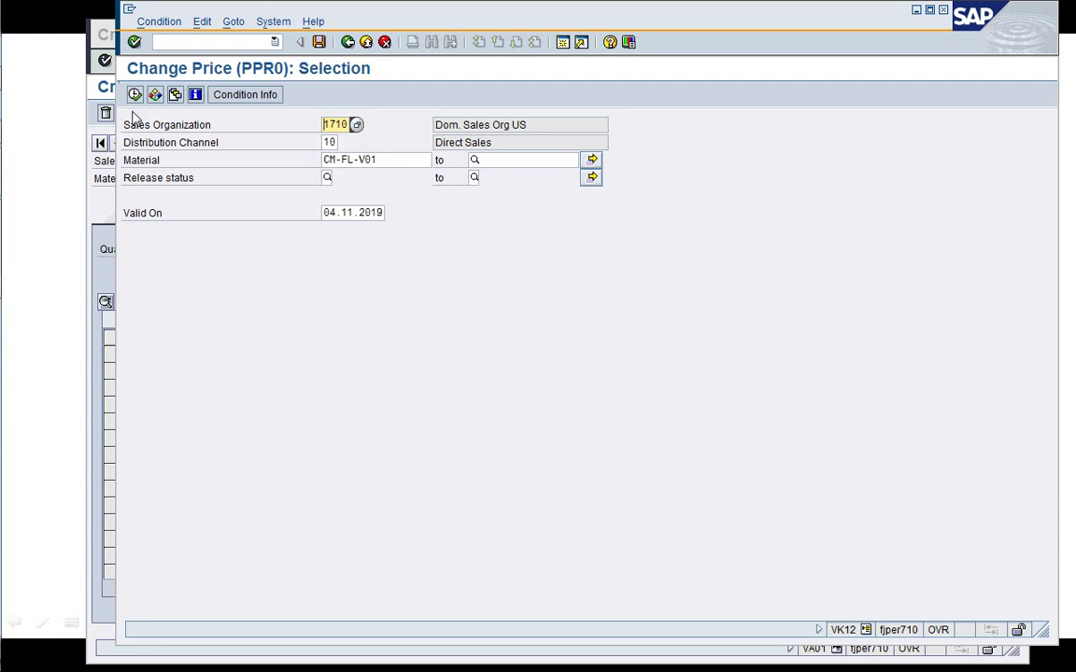
{"action": "left_click", "coordinate": [135, 95]}
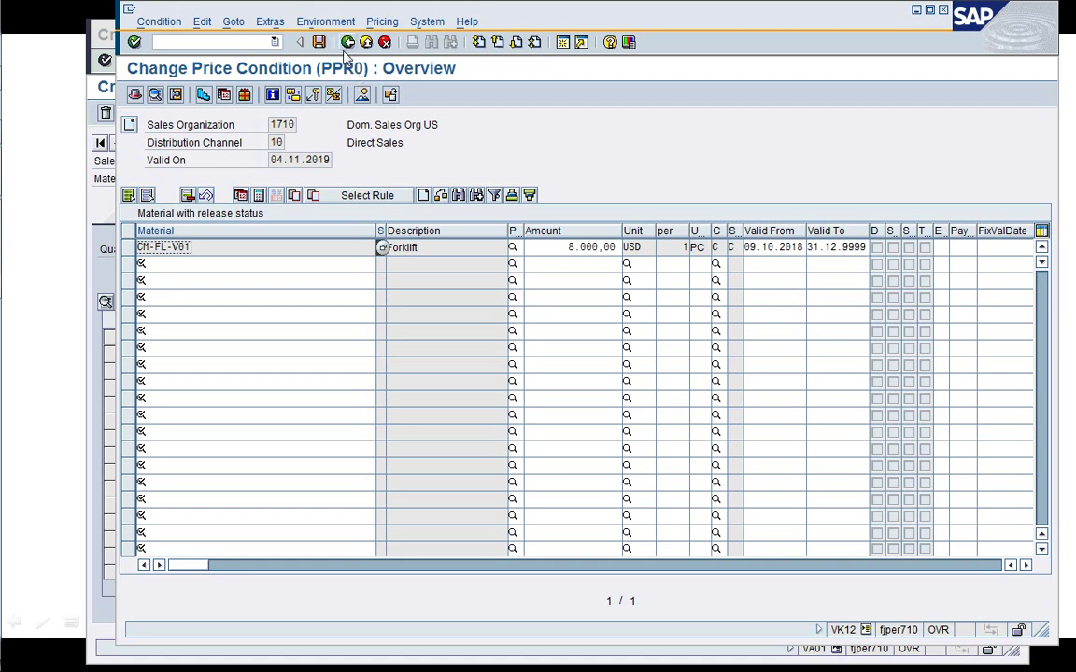
Return to the condition type entry in VK12 and shrink its window to reveal the sales order behind
{"action": "left_click", "coordinate": [348, 42]}
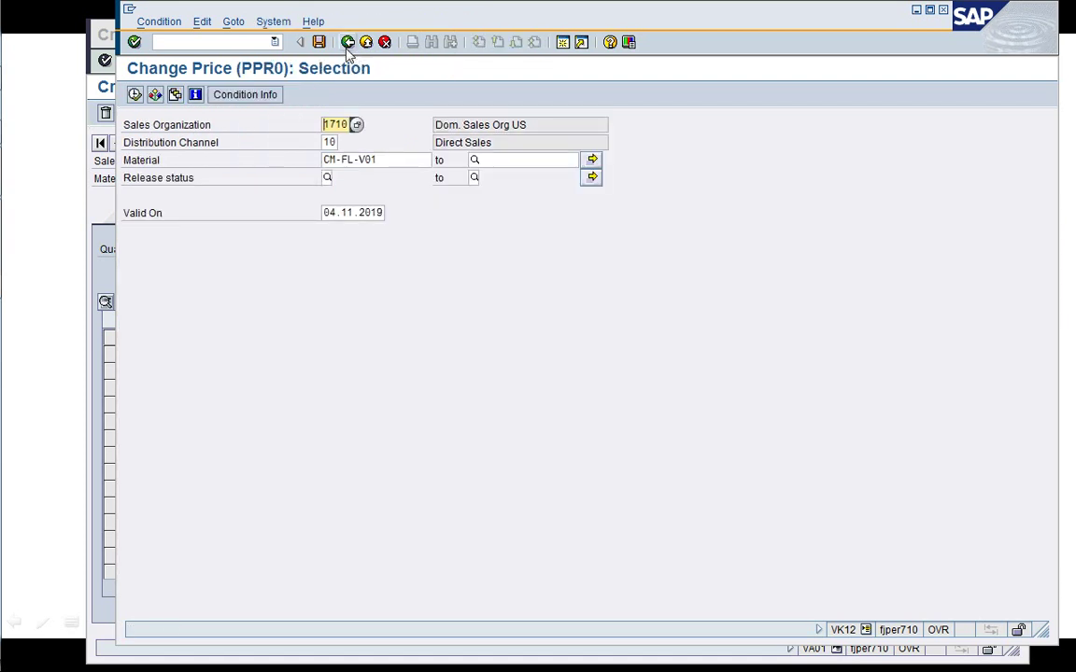
{"action": "left_click", "coordinate": [348, 42]}
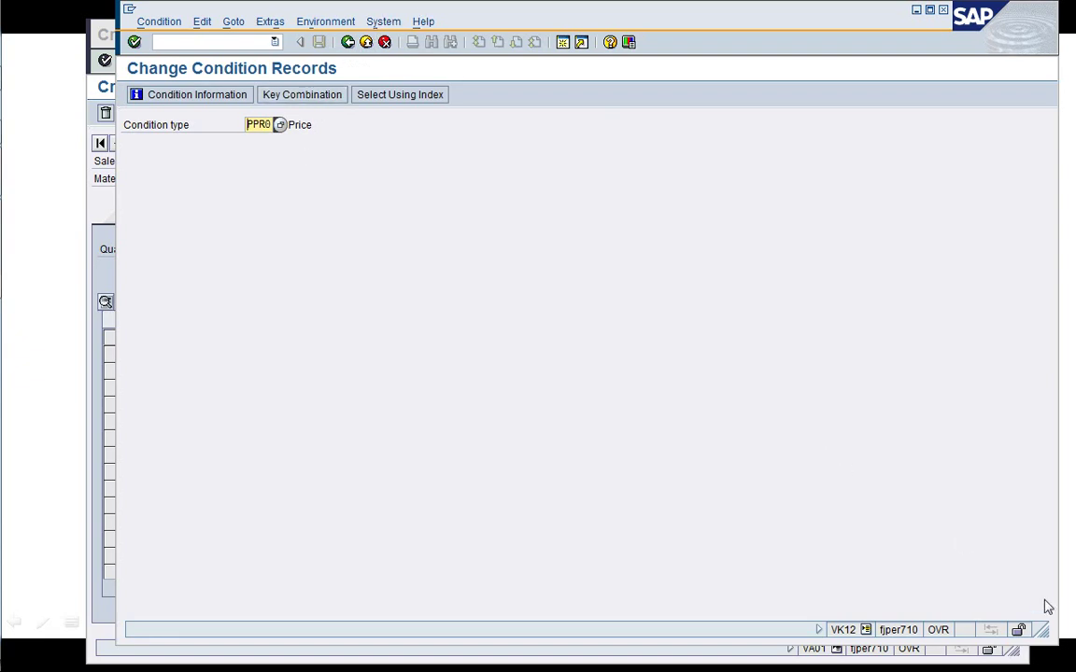
{"action": "left_click_drag", "start_coordinate": [1040, 621], "coordinate": [847, 565]}
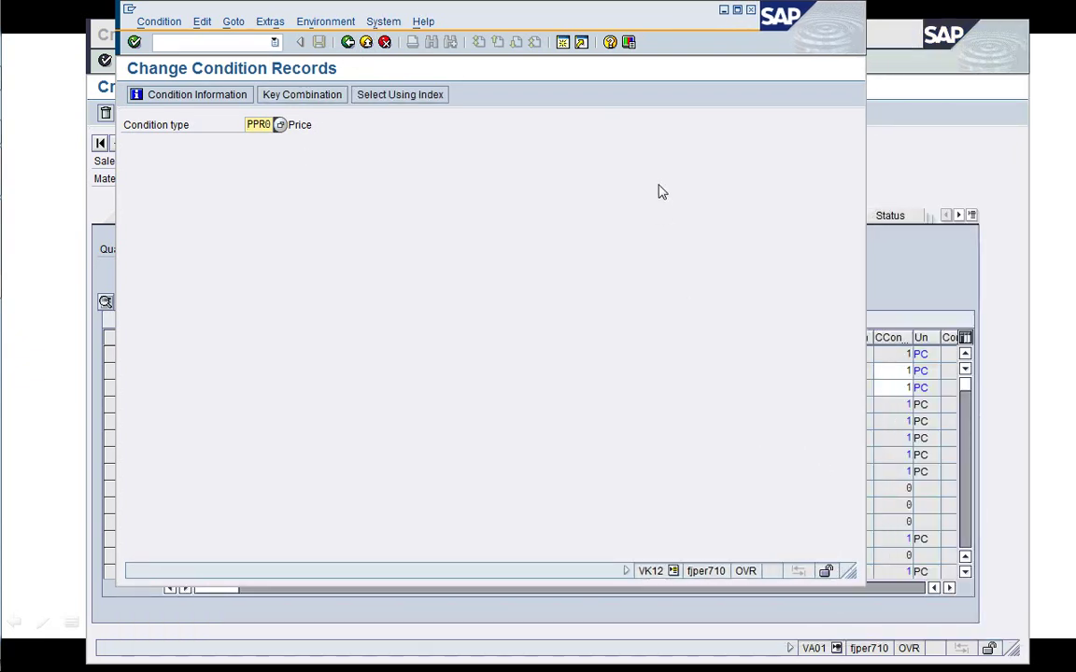
Display the PVA0 variant price records for material CM-FL-V01 in VK12 and select the AVC_SMALLFORK record
{"action": "left_click_drag", "start_coordinate": [550, 17], "coordinate": [726, 64]}
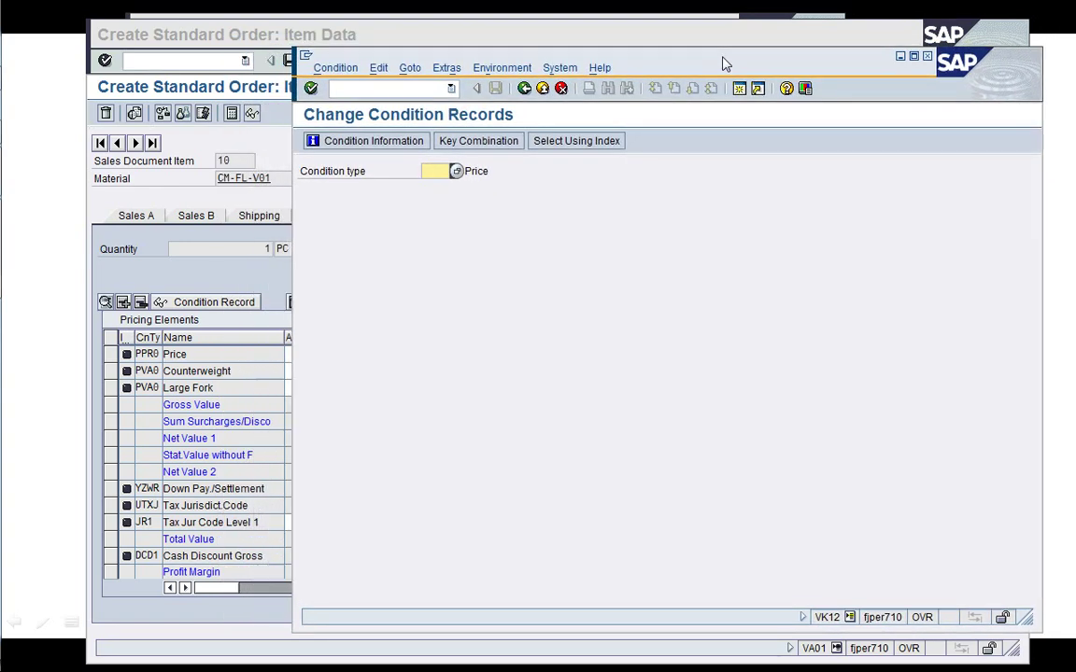
{"action": "type", "text": "PVA0"}
{"action": "key", "text": "Return"}
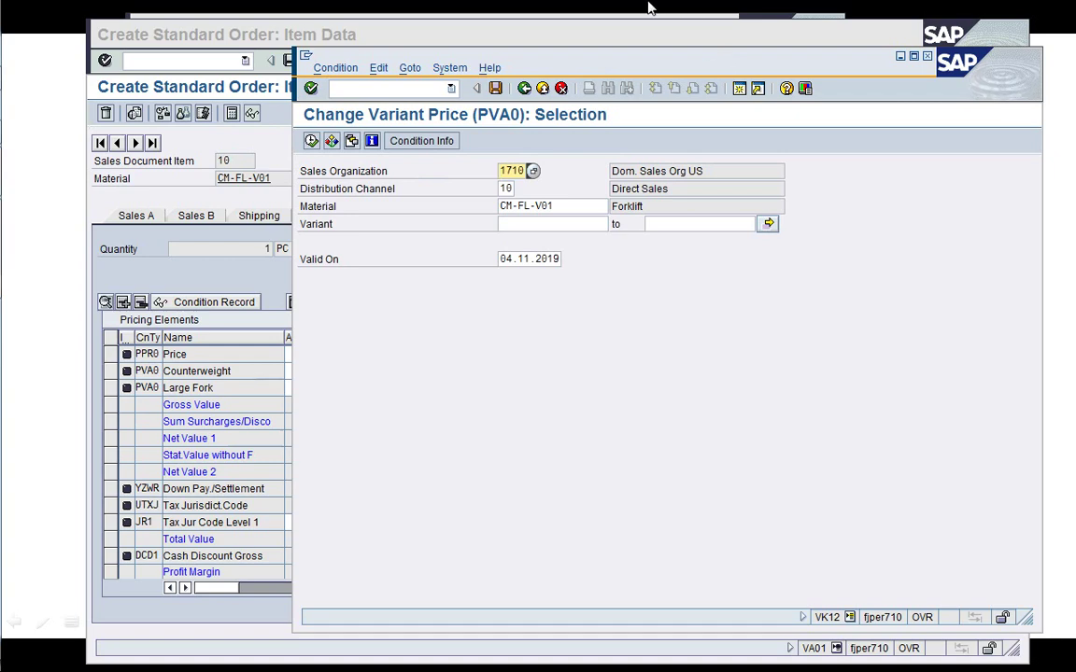
{"action": "left_click", "coordinate": [311, 141]}
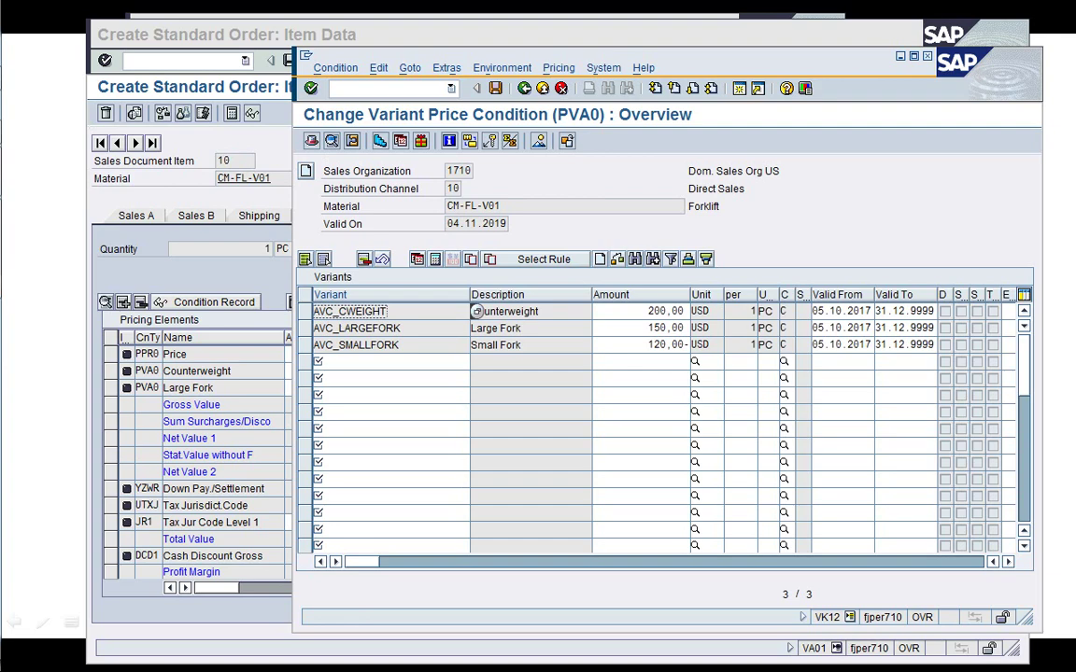
{"action": "left_click", "coordinate": [476, 345]}
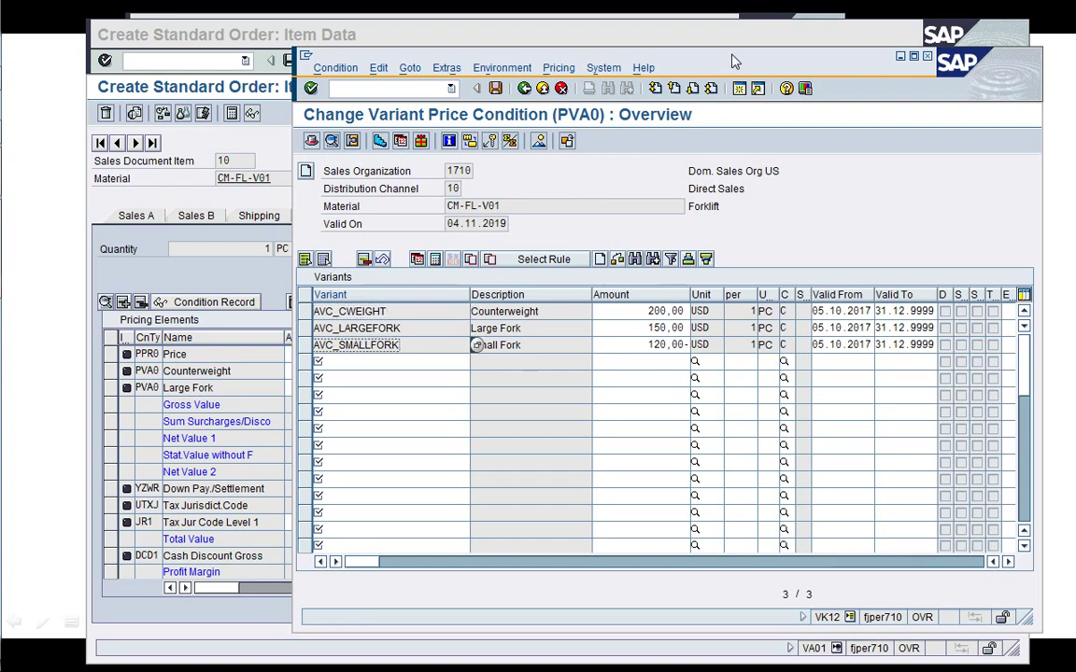
Move the variant price overview aside to compare its amounts with the order's pricing elements
{"action": "left_click_drag", "start_coordinate": [733, 58], "coordinate": [767, 408]}
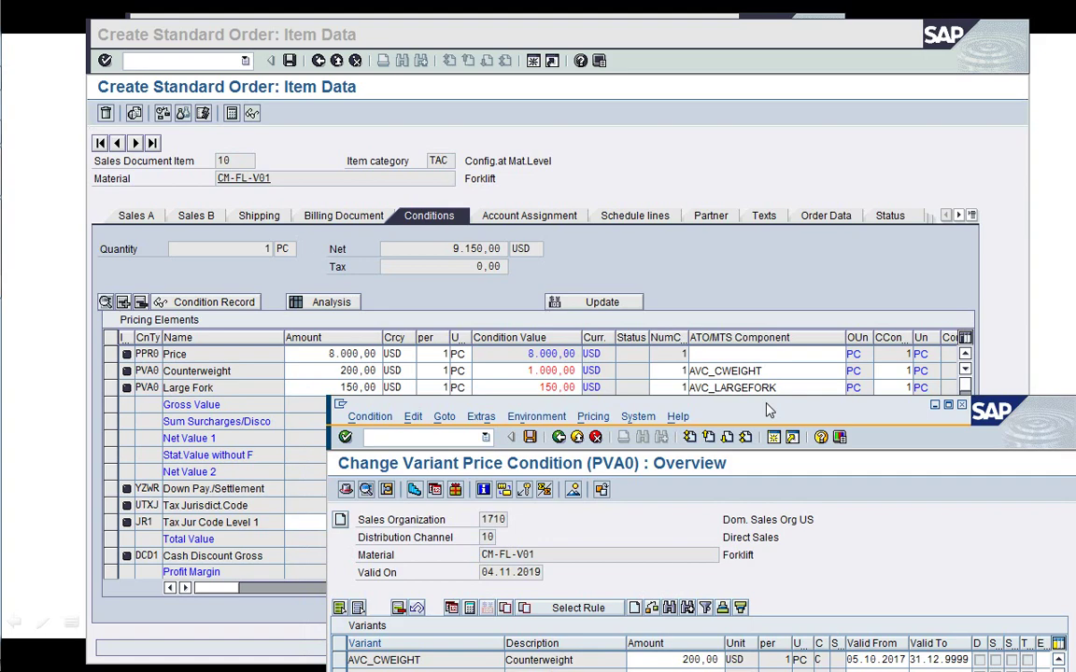
{"action": "left_click_drag", "start_coordinate": [767, 408], "coordinate": [941, 207]}
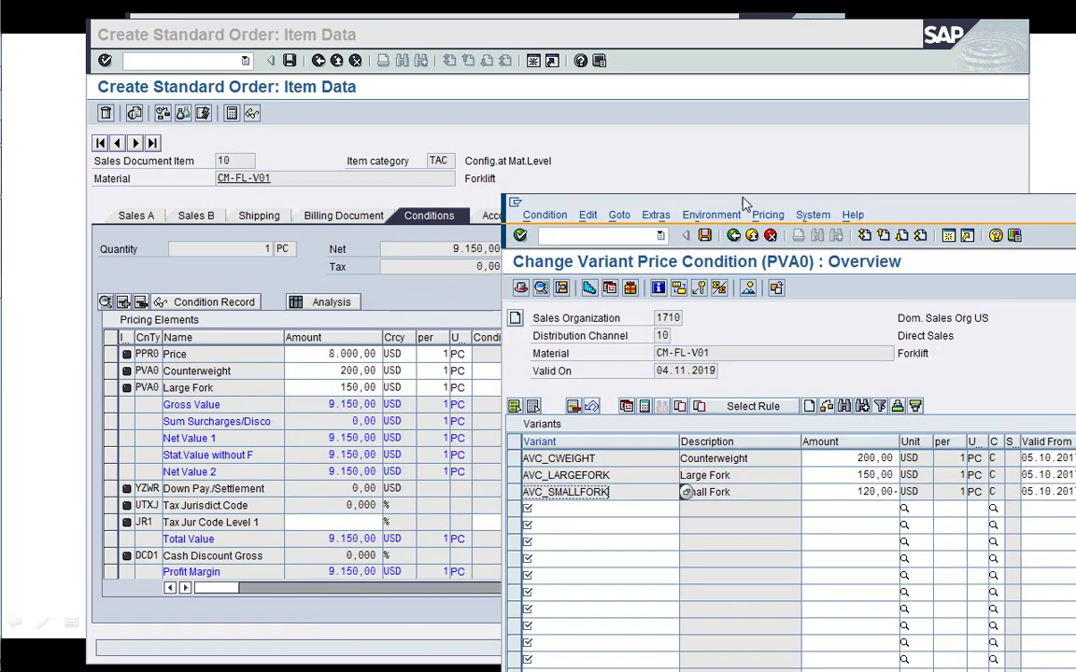
{"action": "left_click_drag", "start_coordinate": [744, 204], "coordinate": [1029, 120]}
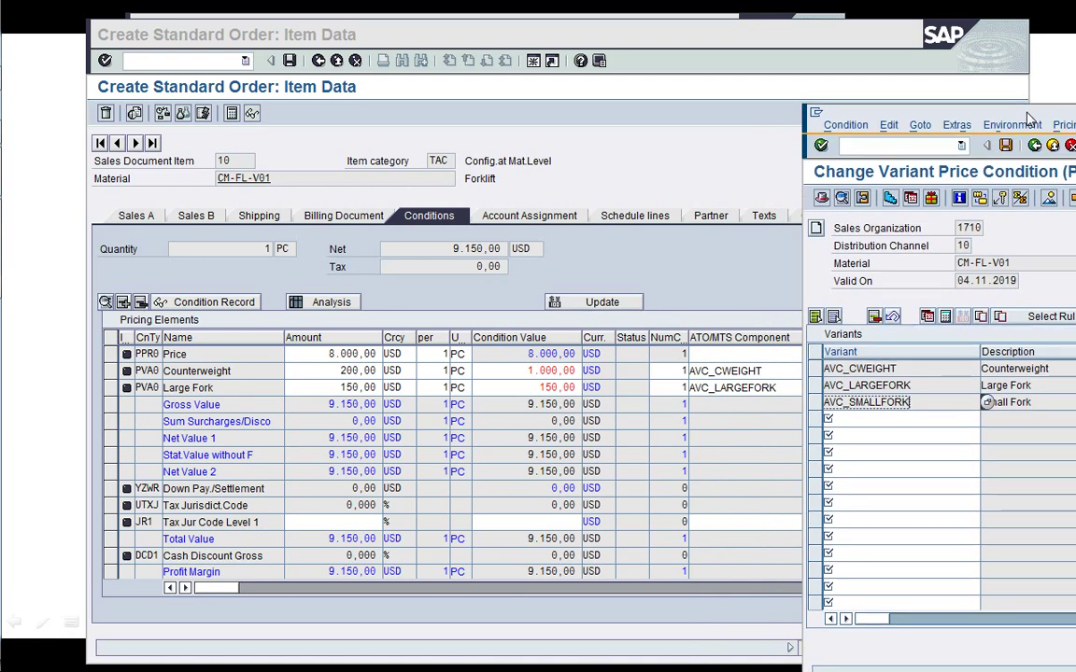
{"action": "left_click_drag", "start_coordinate": [1027, 117], "coordinate": [619, 121]}
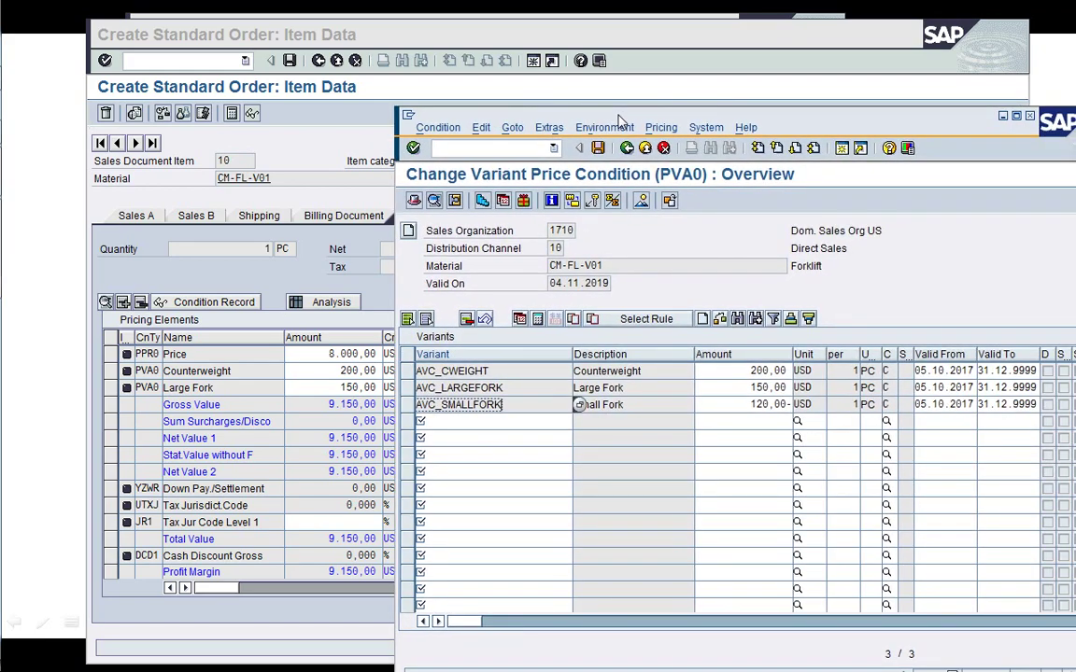
Reposition the order item and variant price windows to compare their conditions, and narrow the Variant column in the price overview
{"action": "left_click", "coordinate": [556, 32]}
{"action": "left_click_drag", "start_coordinate": [571, 34], "coordinate": [498, 30]}
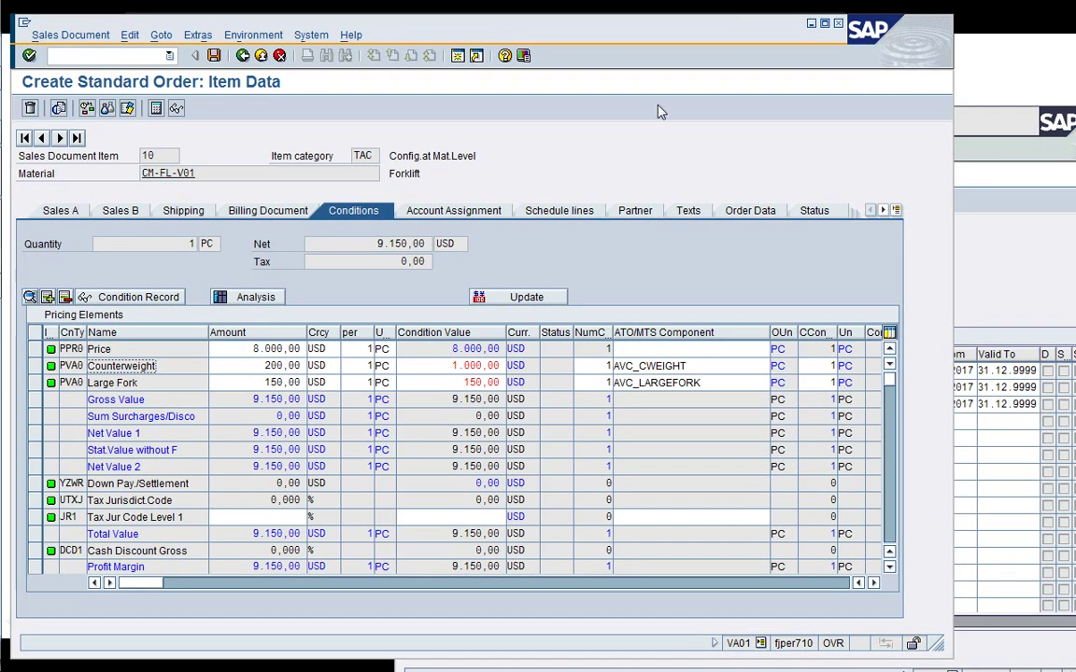
{"action": "left_click", "coordinate": [966, 254]}
{"action": "left_click_drag", "start_coordinate": [863, 122], "coordinate": [994, 83]}
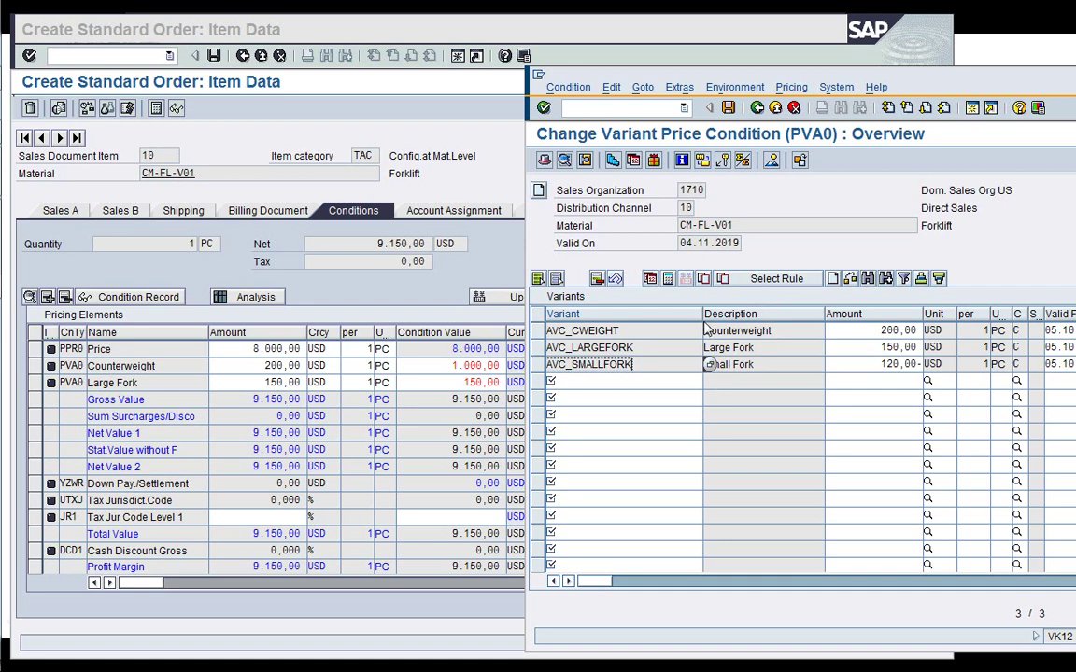
{"action": "left_click_drag", "start_coordinate": [701, 314], "coordinate": [668, 317]}
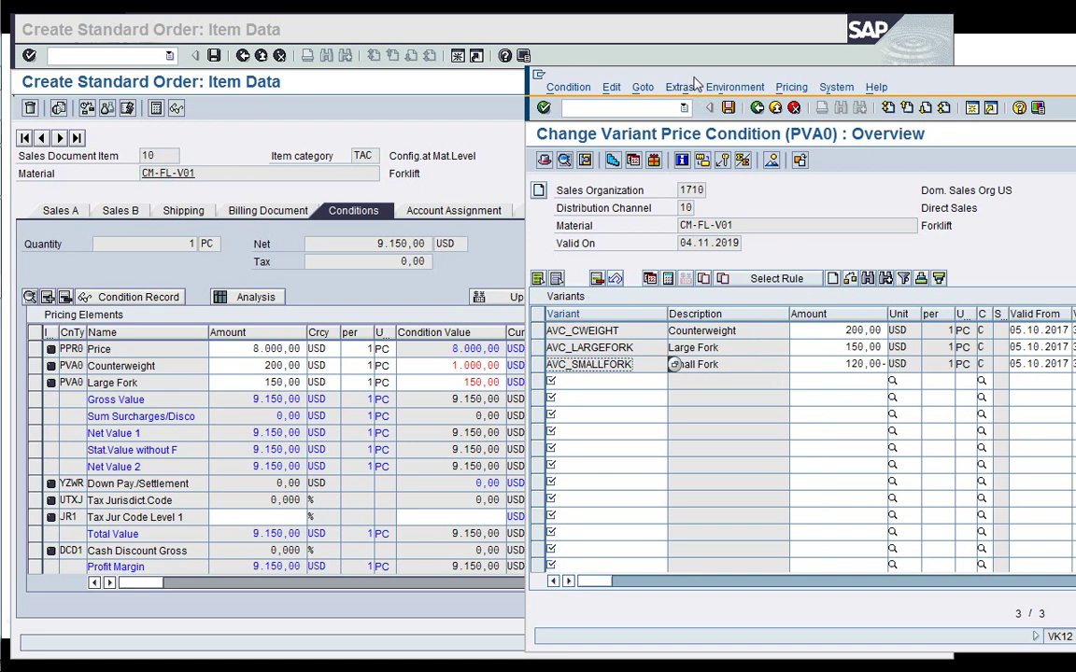
{"action": "left_click_drag", "start_coordinate": [638, 74], "coordinate": [420, 79]}
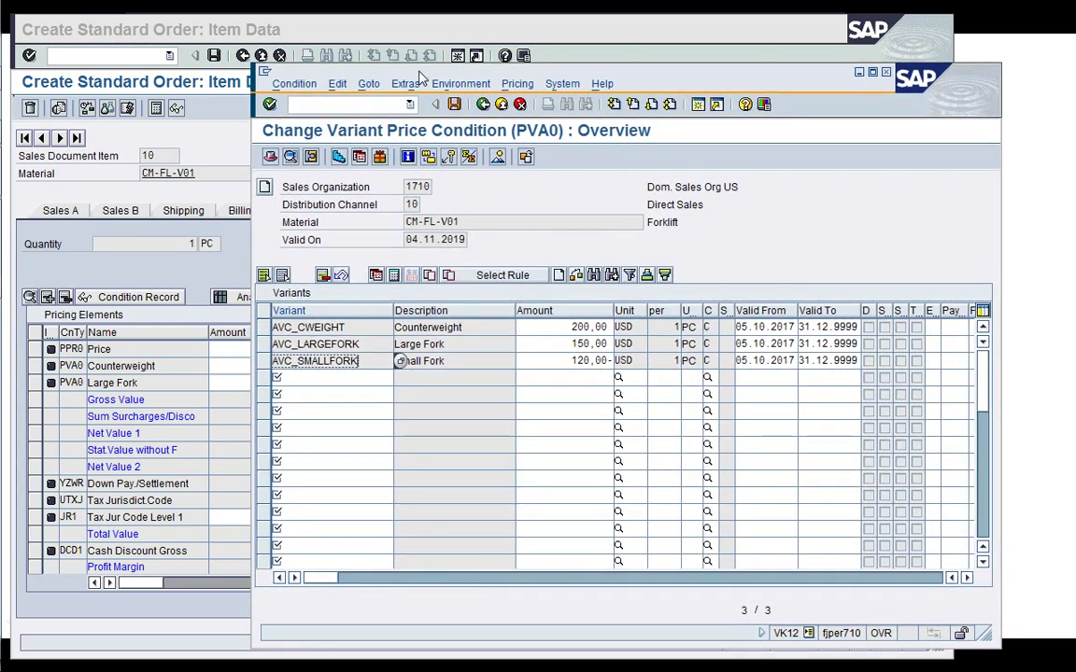
List the PVA0 condition records for CM-FL-V01 through Condition Info, and return to the condition type entry
{"action": "left_click", "coordinate": [482, 106]}
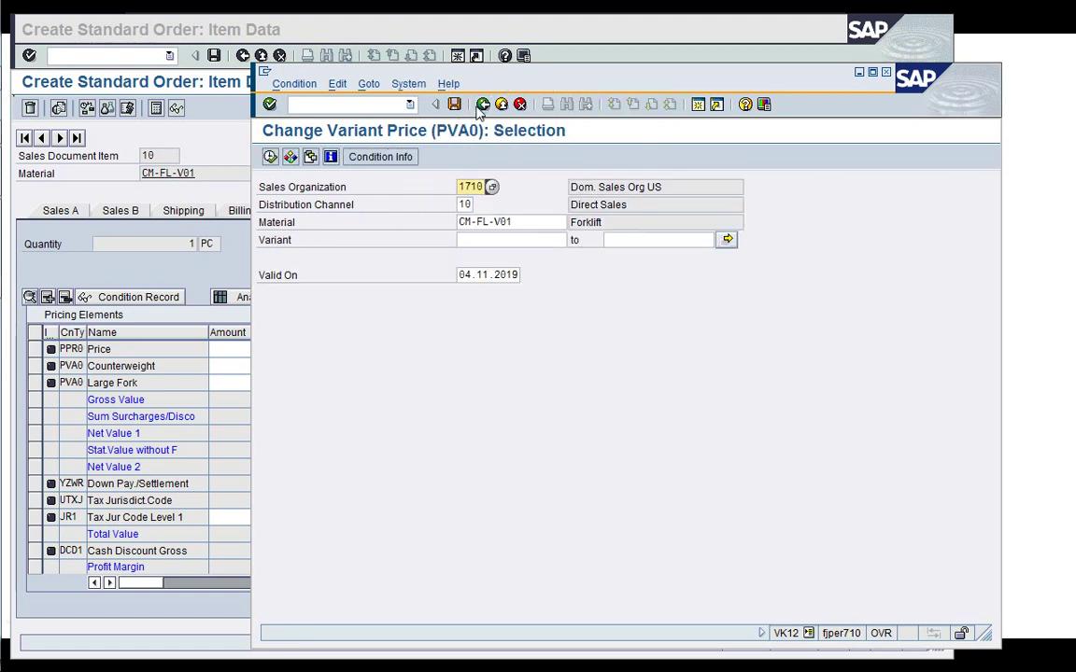
{"action": "left_click", "coordinate": [378, 157]}
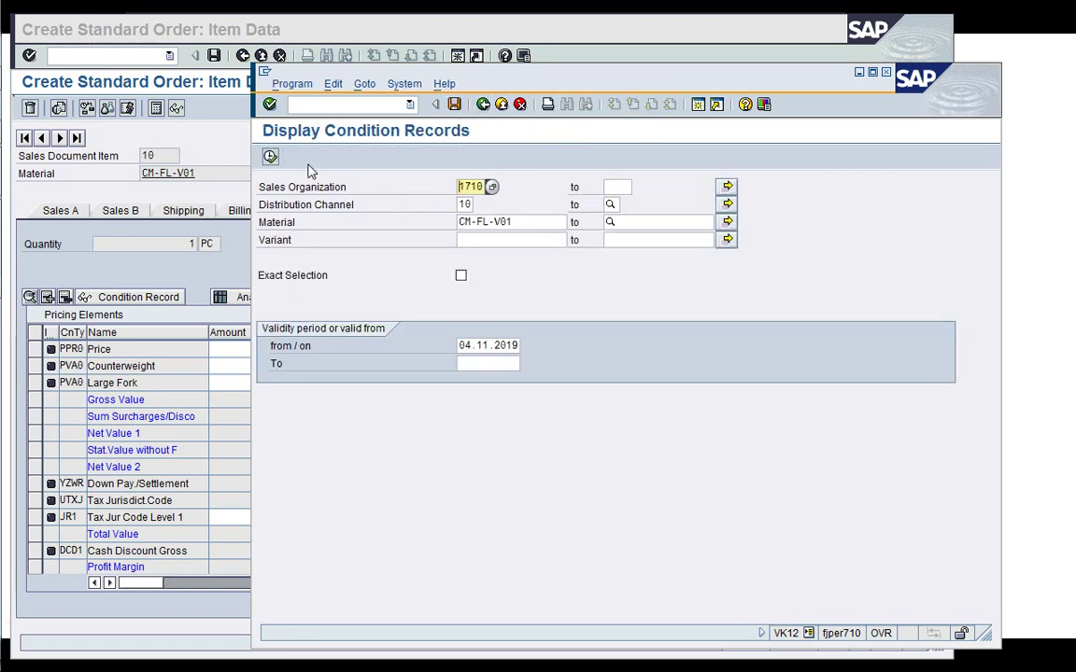
{"action": "left_click", "coordinate": [270, 157]}
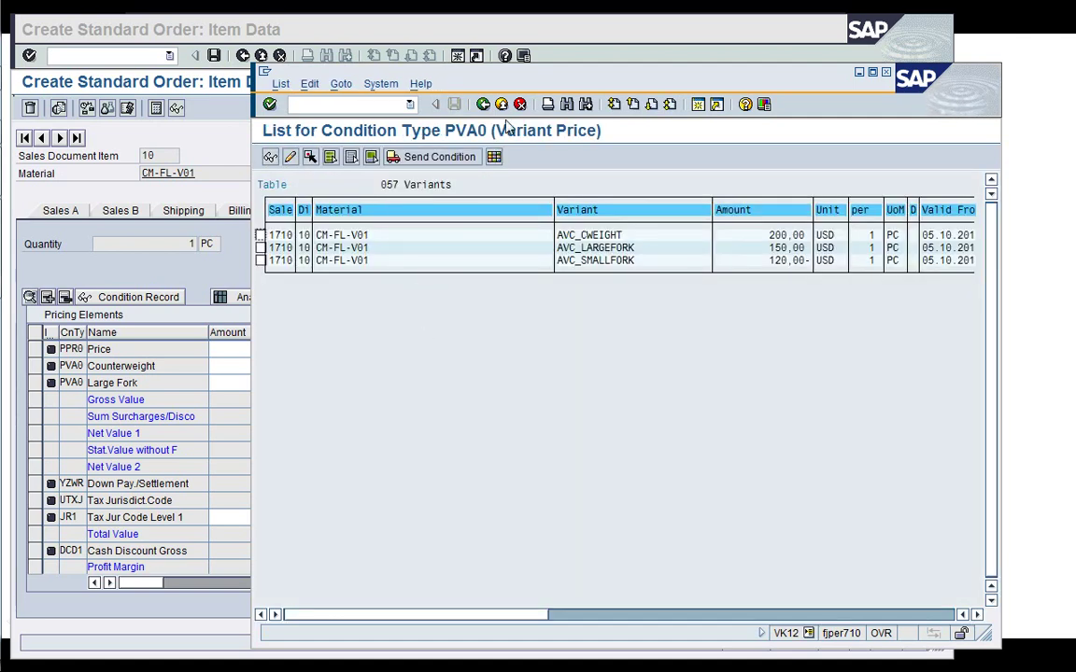
{"action": "left_click", "coordinate": [483, 103]}
{"action": "left_click", "coordinate": [483, 103]}
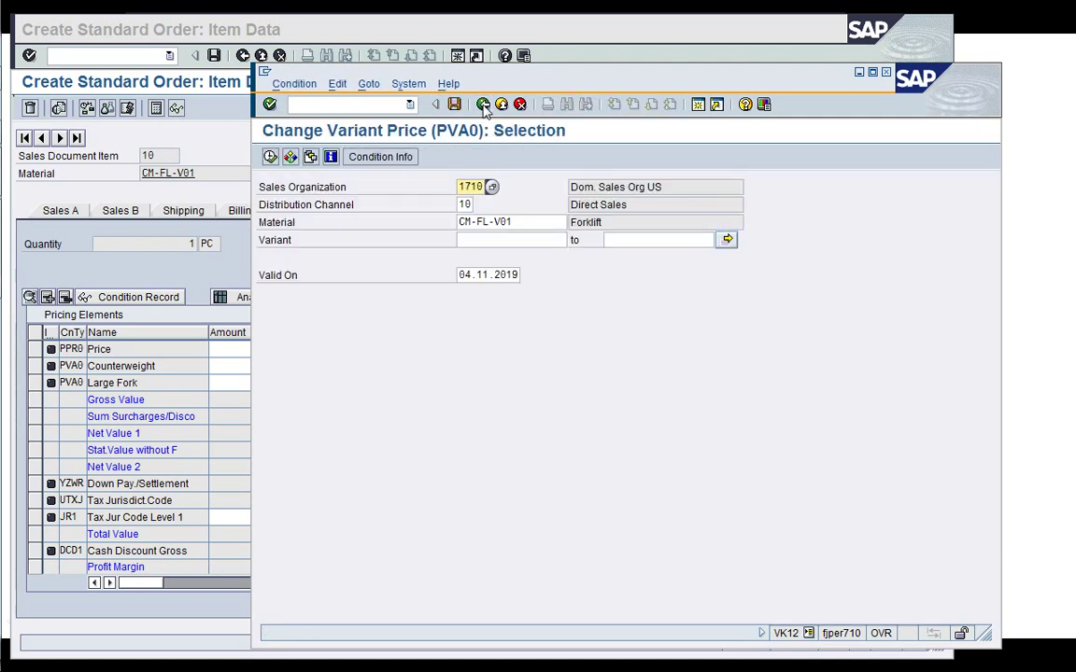
{"action": "left_click", "coordinate": [483, 103]}
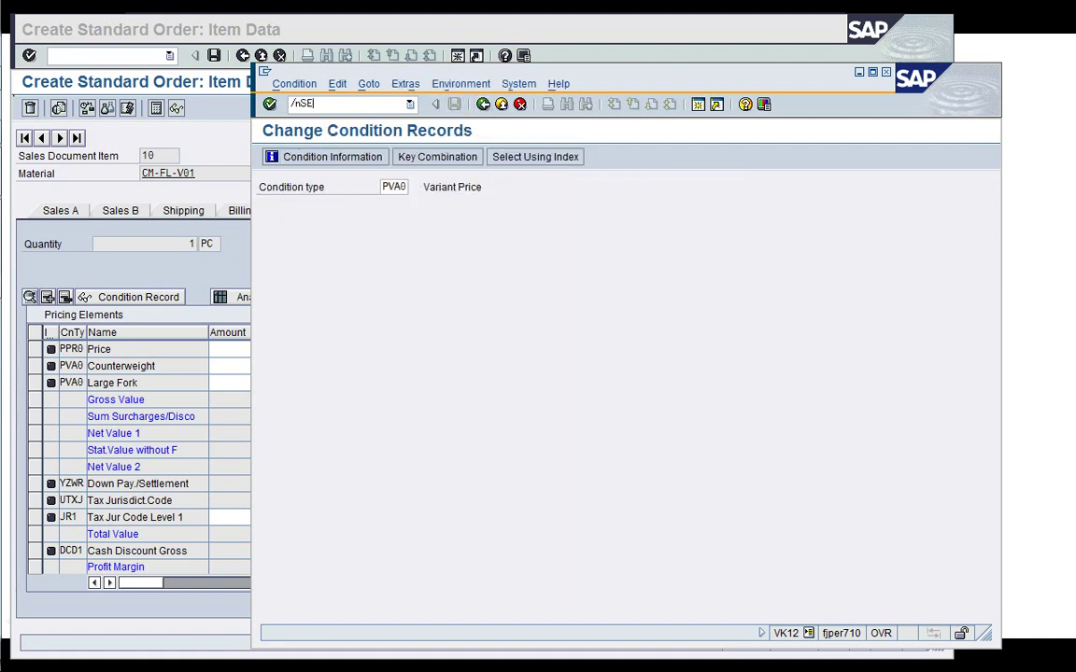
Display all entries of table A057 in the SE16 Data Browser, and return to its initial screen
{"action": "key", "text": "Return"}
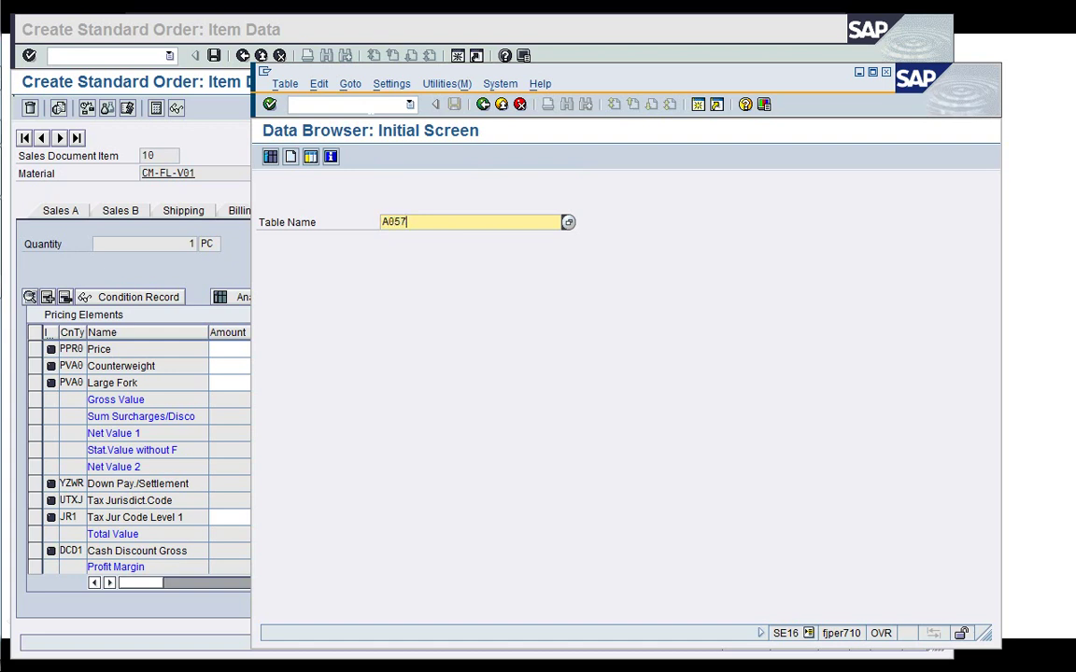
{"action": "key", "text": "Return"}
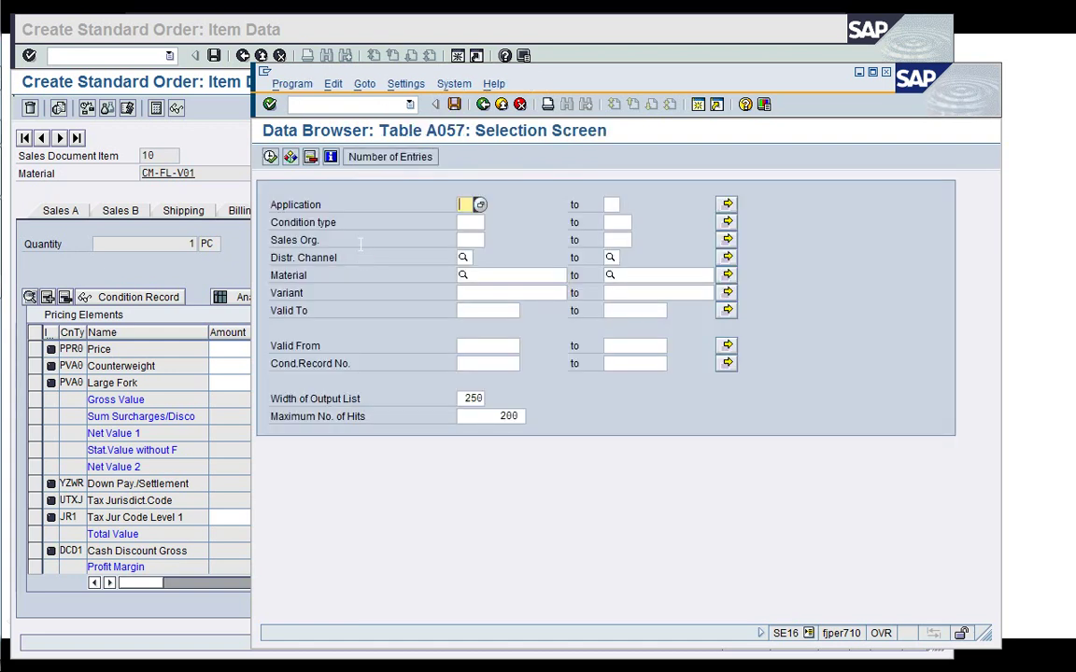
{"action": "key", "text": "F8"}
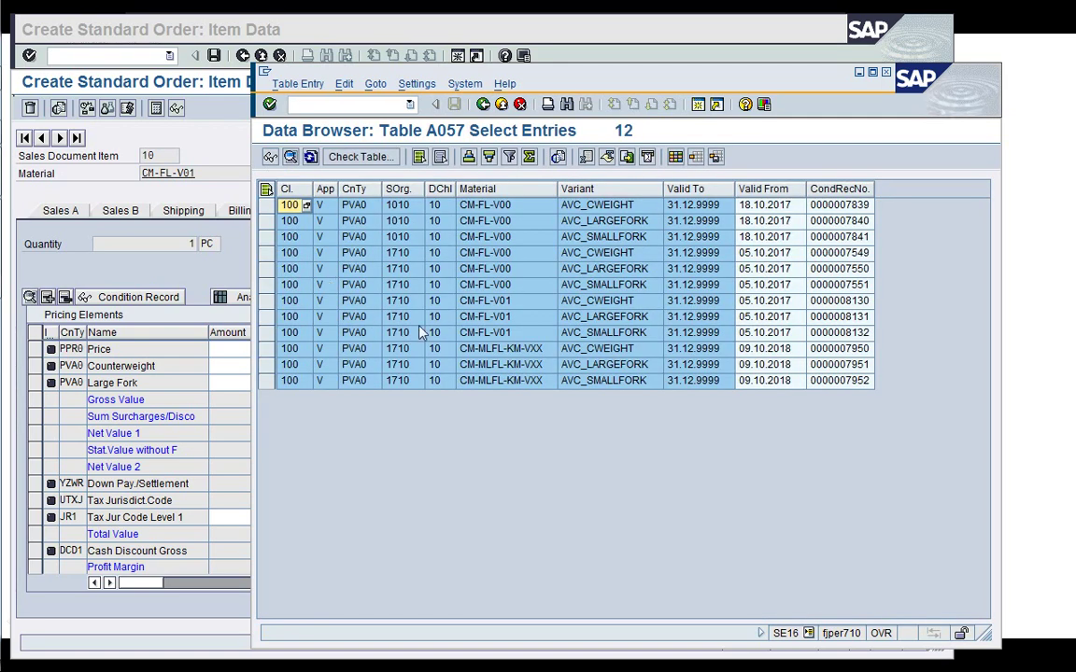
{"action": "left_click", "coordinate": [492, 317]}
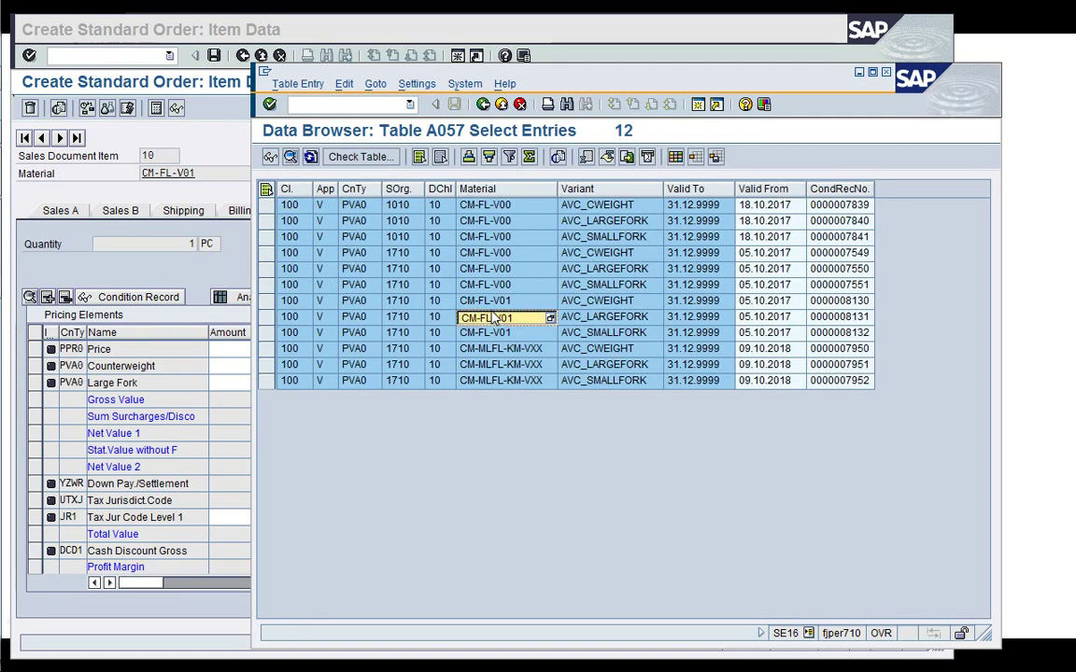
{"action": "left_click", "coordinate": [482, 104]}
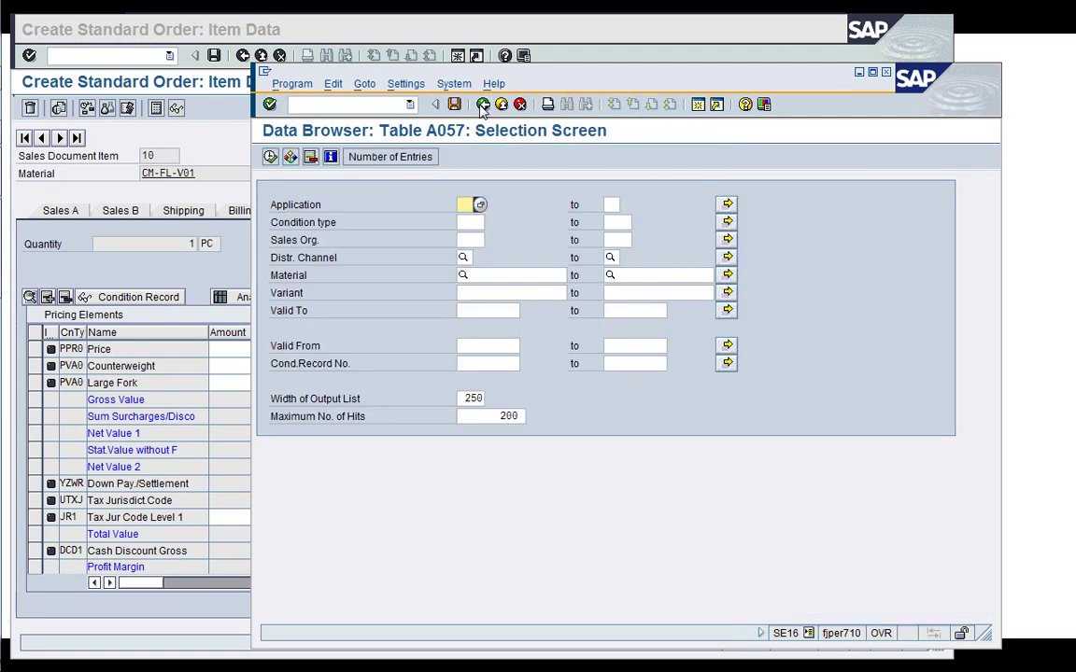
{"action": "left_click", "coordinate": [483, 103]}
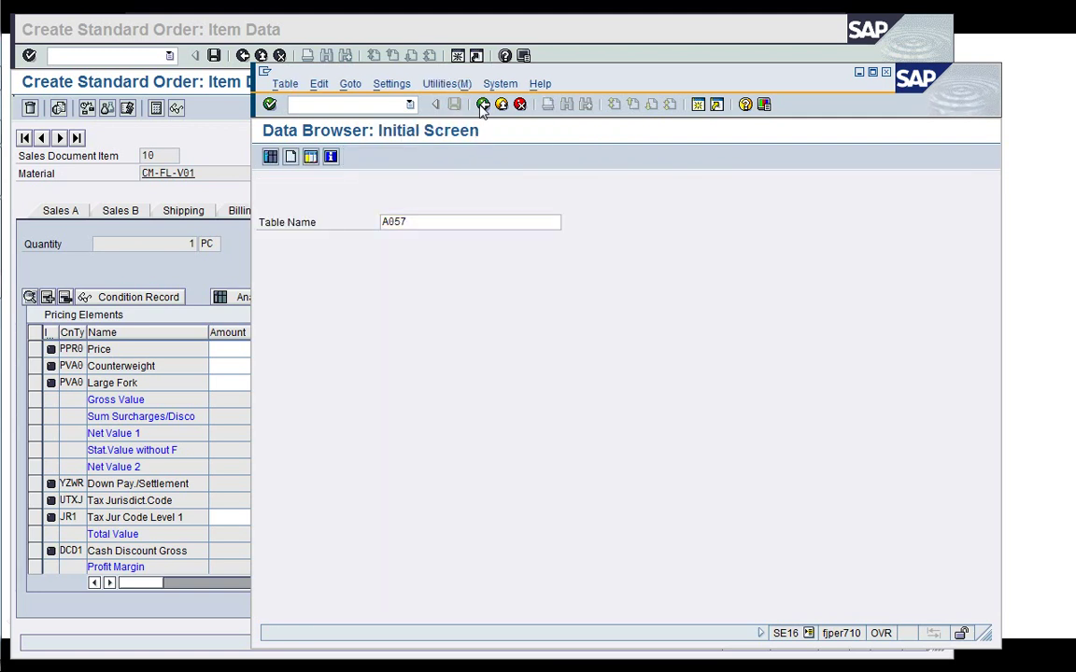
Display only the A057 entries for material CM-FL-V01, and return to SAP Easy Access
{"action": "key", "text": "Return"}
{"action": "key", "text": "Down"}
{"action": "key", "text": "Down"}
{"action": "key", "text": "Down"}
{"action": "key", "text": "Down"}
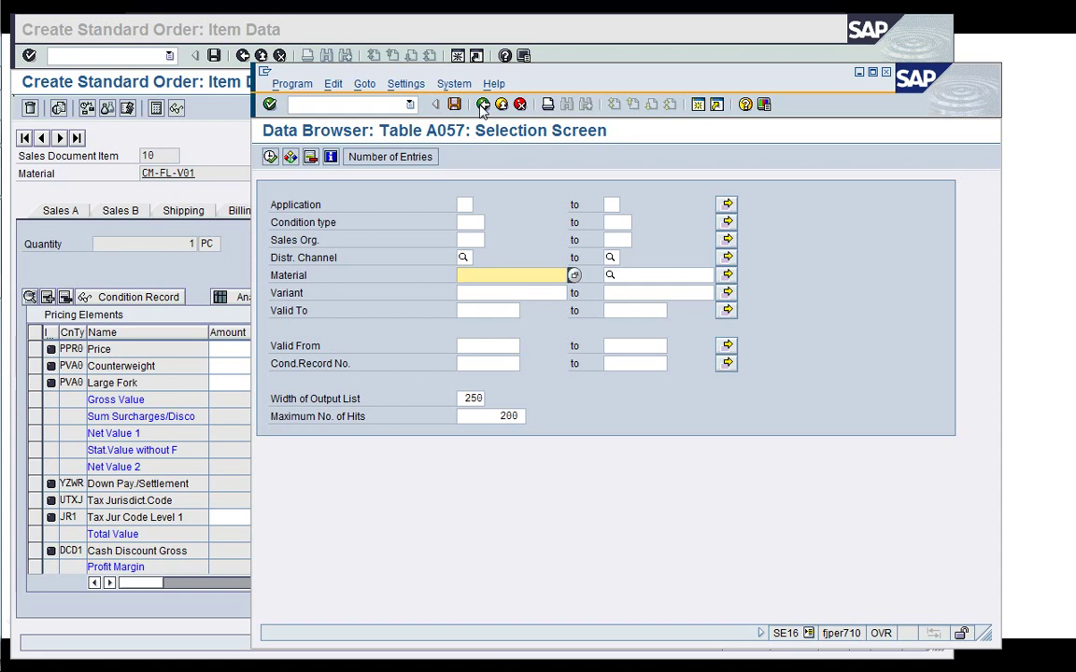
{"action": "type", "text": "CM-FL-V01"}
{"action": "key", "text": "F8"}
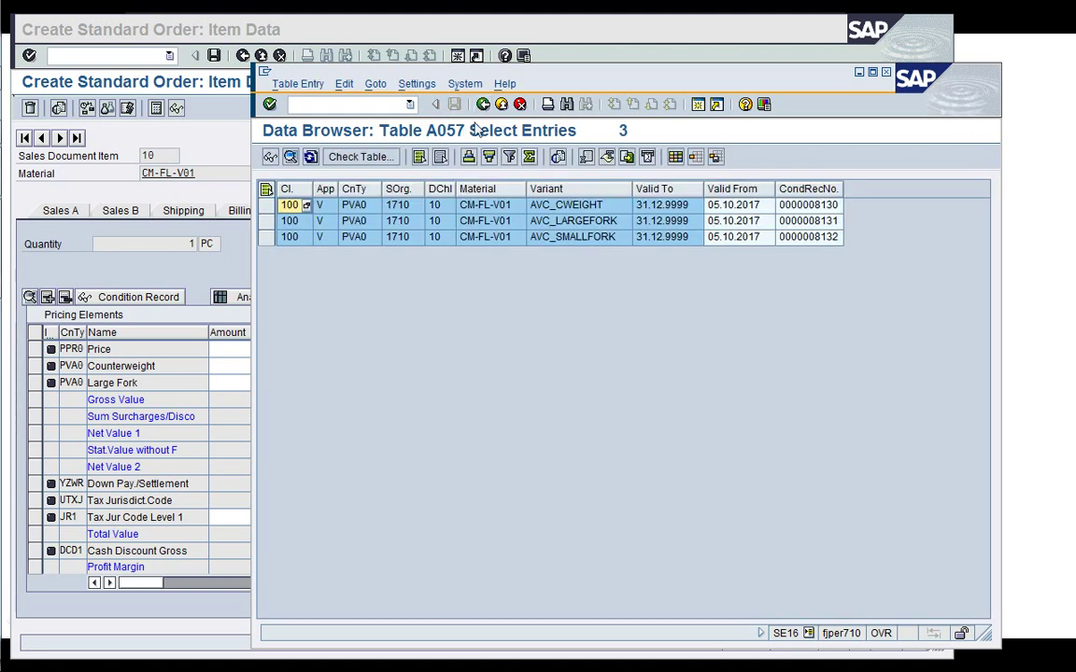
{"action": "left_click", "coordinate": [482, 104]}
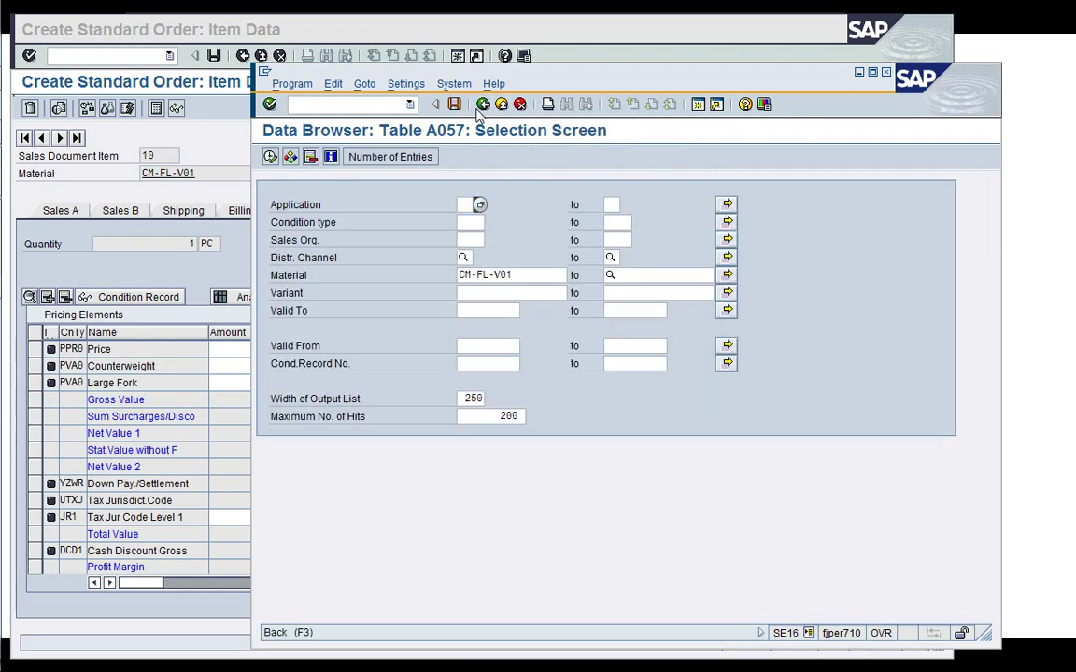
{"action": "left_click", "coordinate": [482, 105]}
{"action": "left_click", "coordinate": [482, 104]}
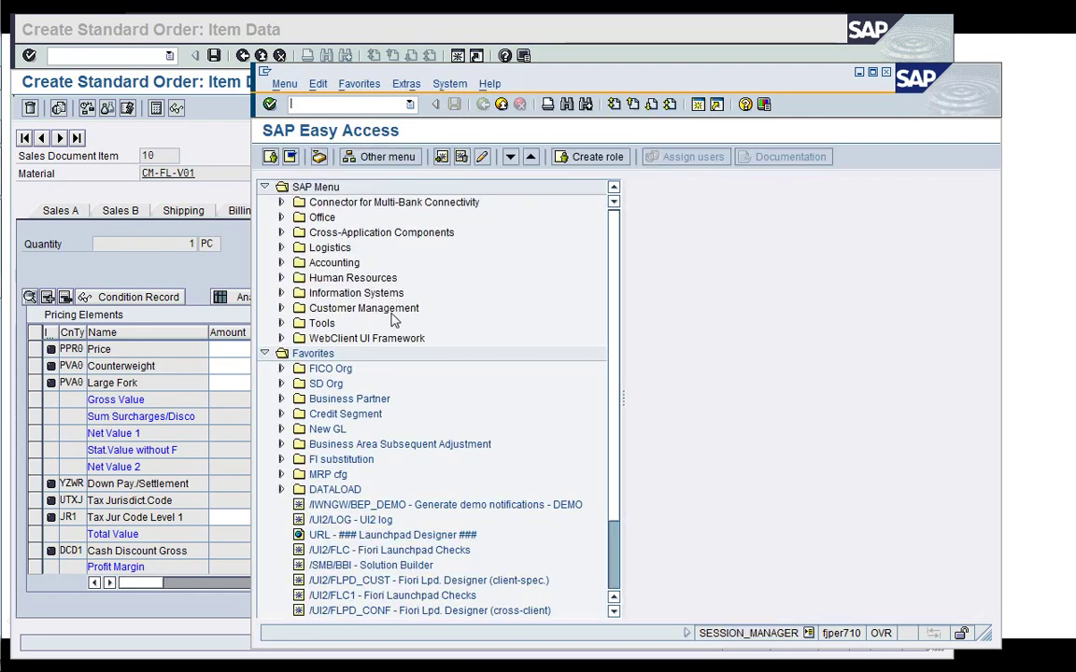
Expand the Logistics folder and its Central Functions subfolder in the SAP menu
{"action": "double_click", "coordinate": [328, 248]}
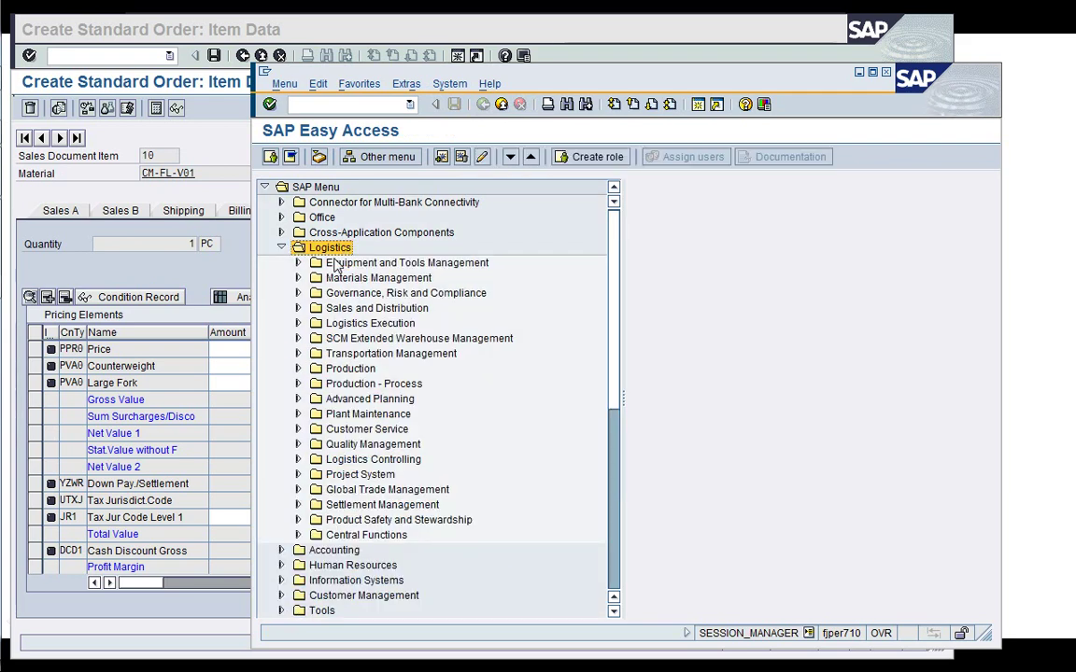
{"action": "key", "text": "Down"}
{"action": "key", "text": "Down"}
{"action": "key", "text": "Down"}
{"action": "key", "text": "Down"}
{"action": "key", "text": "Down"}
{"action": "key", "text": "Down"}
{"action": "key", "text": "Down"}
{"action": "key", "text": "Down"}
{"action": "key", "text": "Down"}
{"action": "key", "text": "Down"}
{"action": "key", "text": "Down"}
{"action": "key", "text": "Down"}
{"action": "key", "text": "Down"}
{"action": "key", "text": "Down"}
{"action": "key", "text": "Down"}
{"action": "key", "text": "Down"}
{"action": "key", "text": "Down"}
{"action": "key", "text": "Down"}
{"action": "key", "text": "Down"}
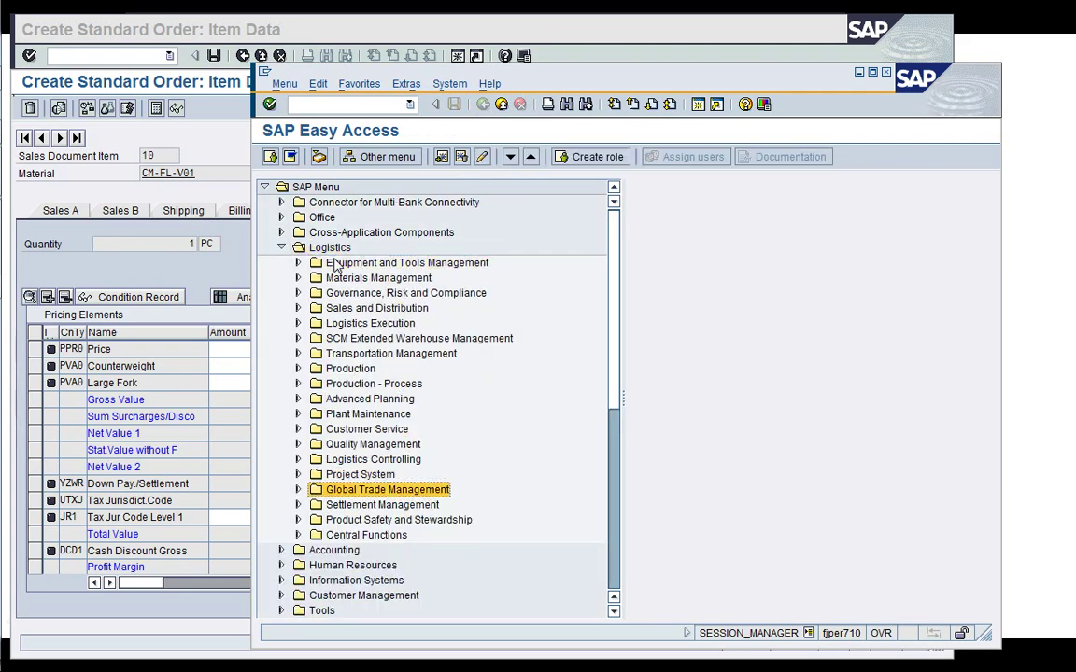
{"action": "key", "text": "Right"}
Expand the Variant Configuration folder under Central Functions
{"action": "key", "text": "Down"}
{"action": "key", "text": "Down"}
{"action": "key", "text": "Down"}
{"action": "key", "text": "Down"}
{"action": "key", "text": "Down"}
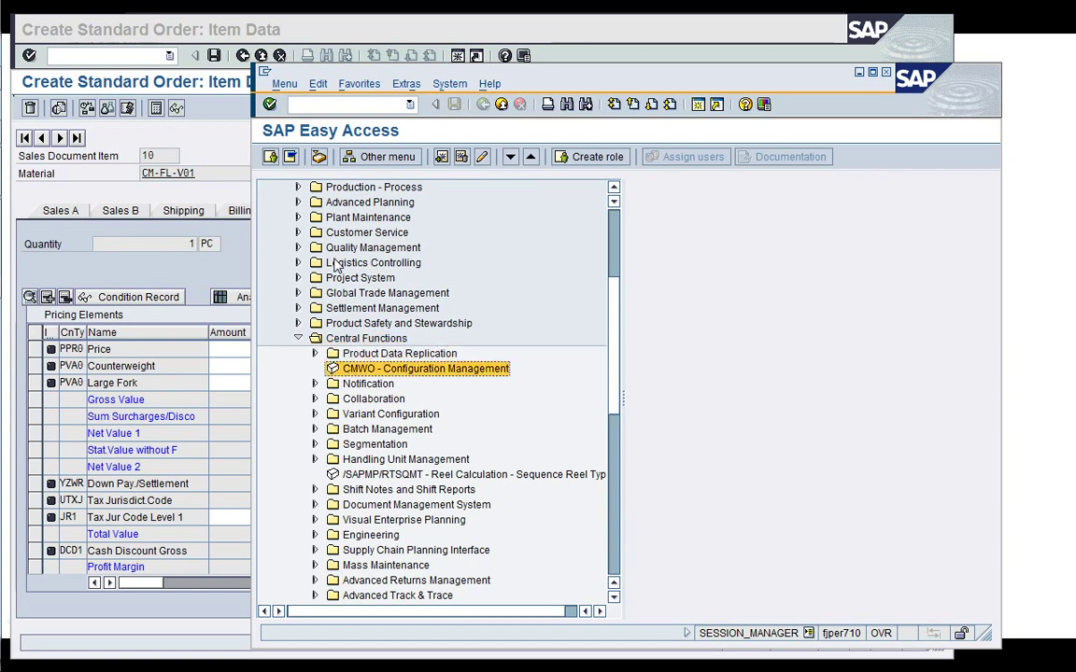
{"action": "key", "text": "Down"}
{"action": "key", "text": "Up"}
{"action": "key", "text": "Right"}
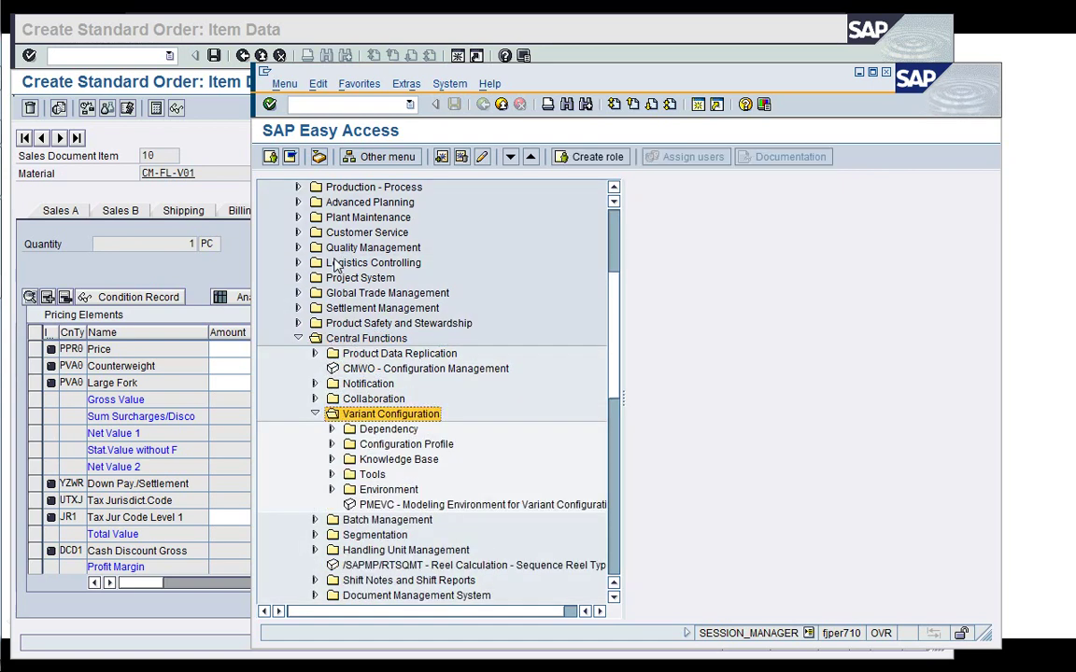
Expand the Tools and Environment folders under Variant Configuration
{"action": "key", "text": "Down"}
{"action": "key", "text": "Down"}
{"action": "key", "text": "Down"}
{"action": "key", "text": "Down"}
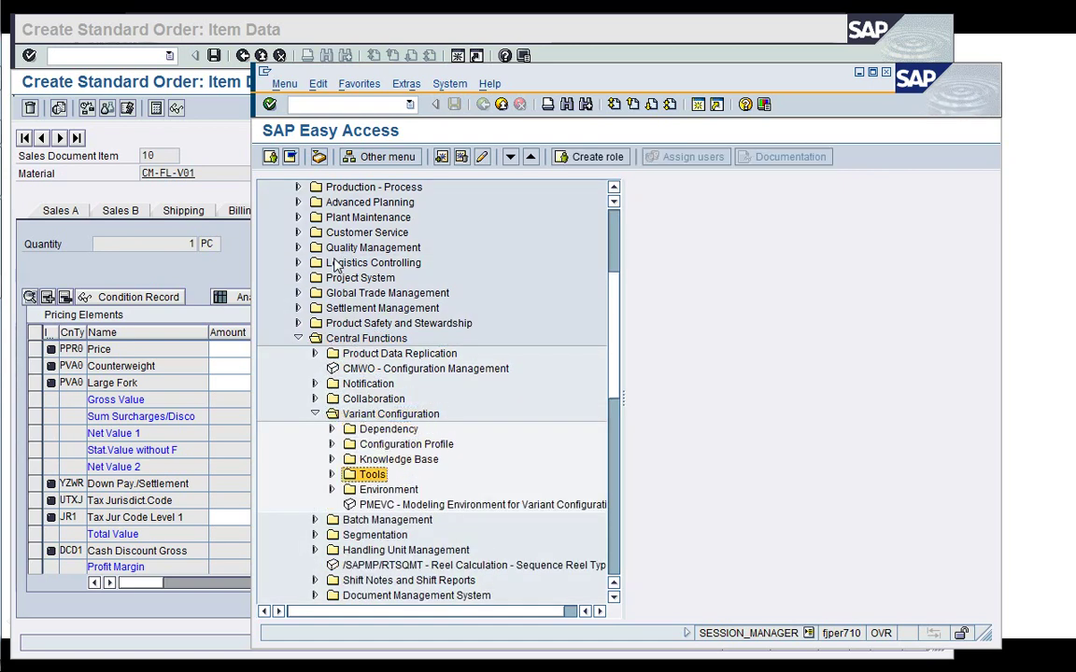
{"action": "key", "text": "Right"}
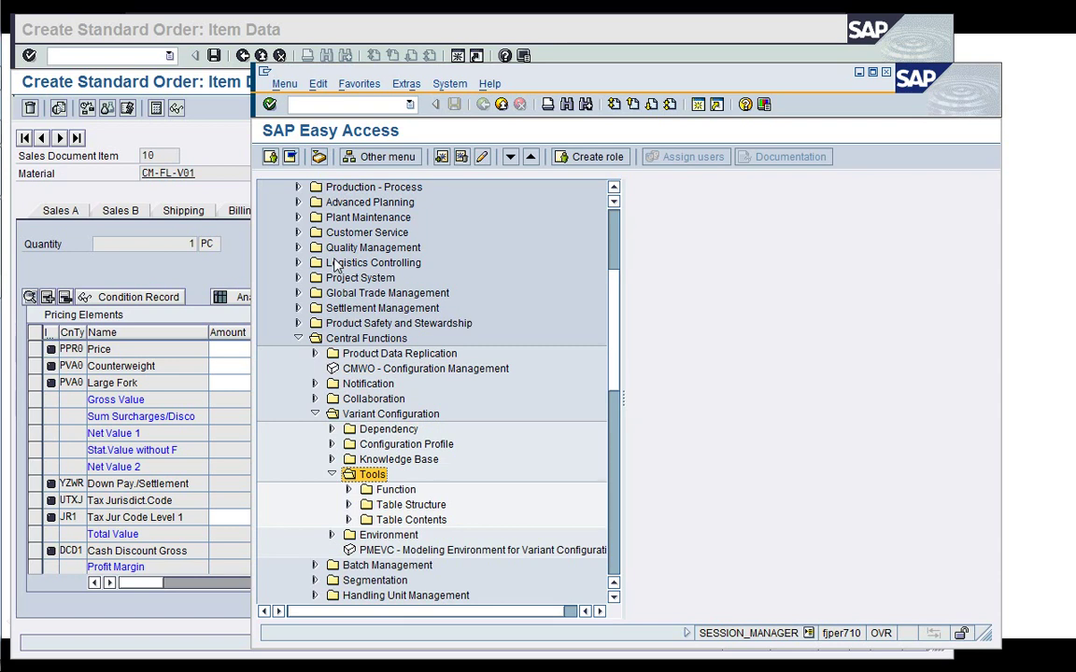
{"action": "key", "text": "Down"}
{"action": "key", "text": "Down"}
{"action": "key", "text": "Down"}
{"action": "key", "text": "Down"}
{"action": "key", "text": "Right"}
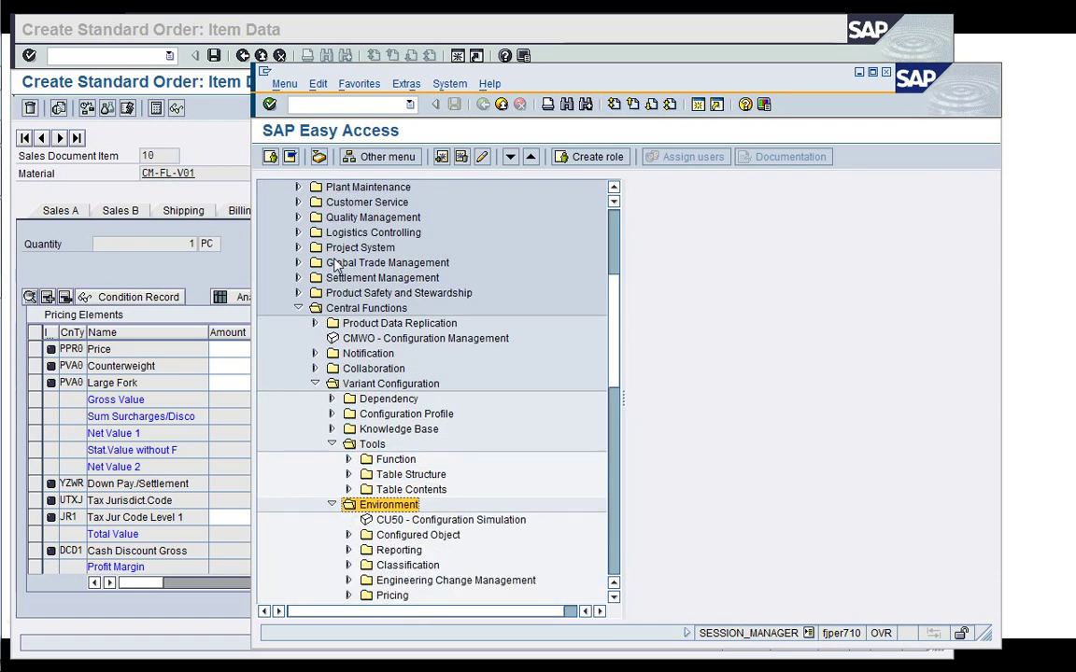
Look through the entries under Variant Configuration's Environment folder, including Engineering Change Management
{"action": "key", "text": "Down"}
{"action": "key", "text": "Down"}
{"action": "key", "text": "Down"}
{"action": "key", "text": "Down"}
{"action": "key", "text": "Down"}
{"action": "key", "text": "Down"}
{"action": "key", "text": "Down"}
{"action": "key", "text": "Down"}
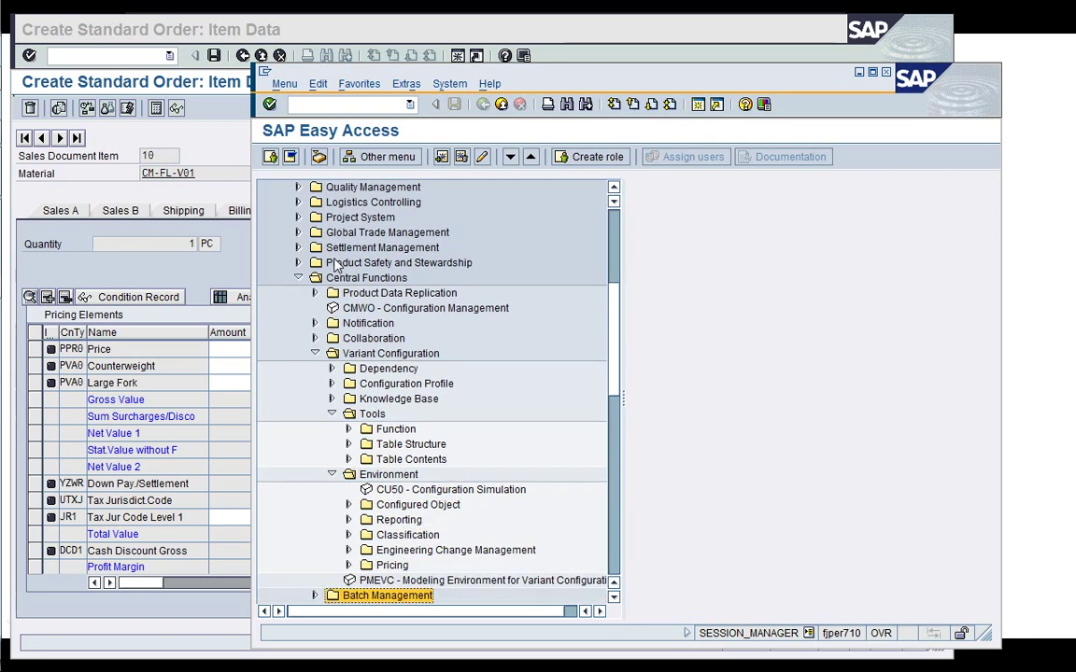
{"action": "key", "text": "Up"}
{"action": "key", "text": "Up"}
{"action": "key", "text": "Up"}
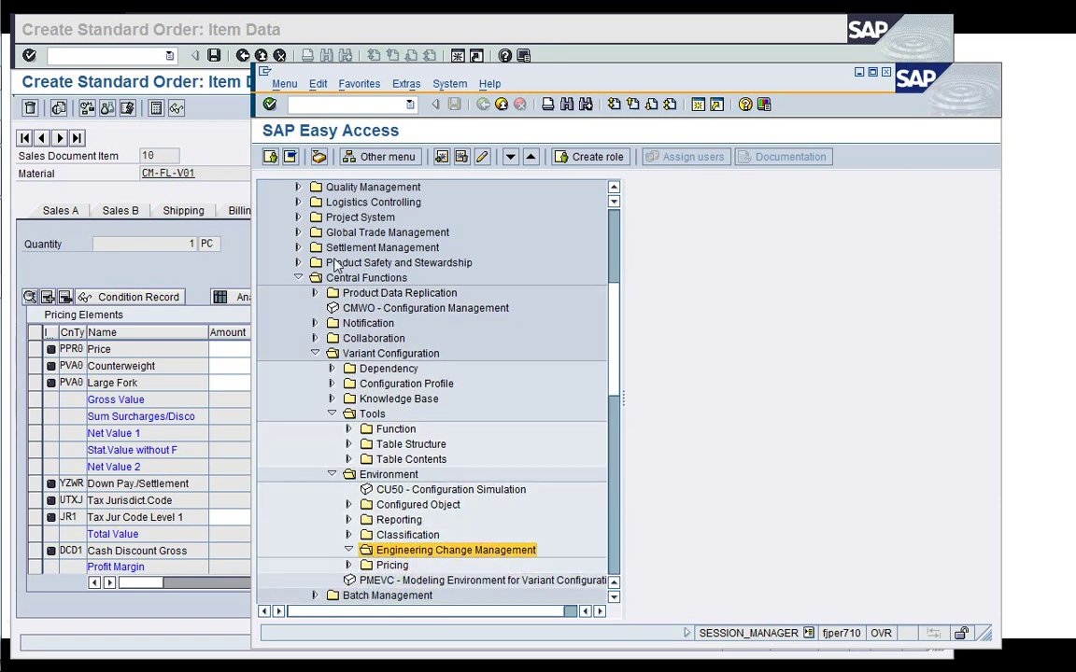
{"action": "key", "text": "Right"}
{"action": "key", "text": "Left"}
{"action": "key", "text": "Up"}
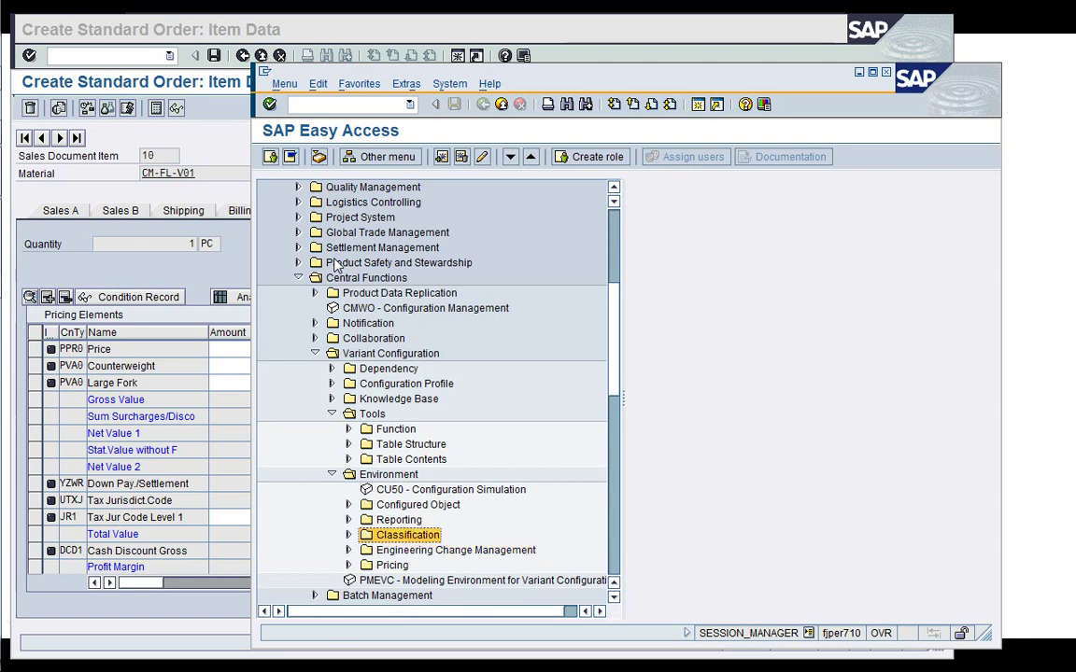
Inspect the Classification folder and its Master Data subfolder under Environment, and collapse both
{"action": "key", "text": "Right"}
{"action": "key", "text": "Down"}
{"action": "key", "text": "Right"}
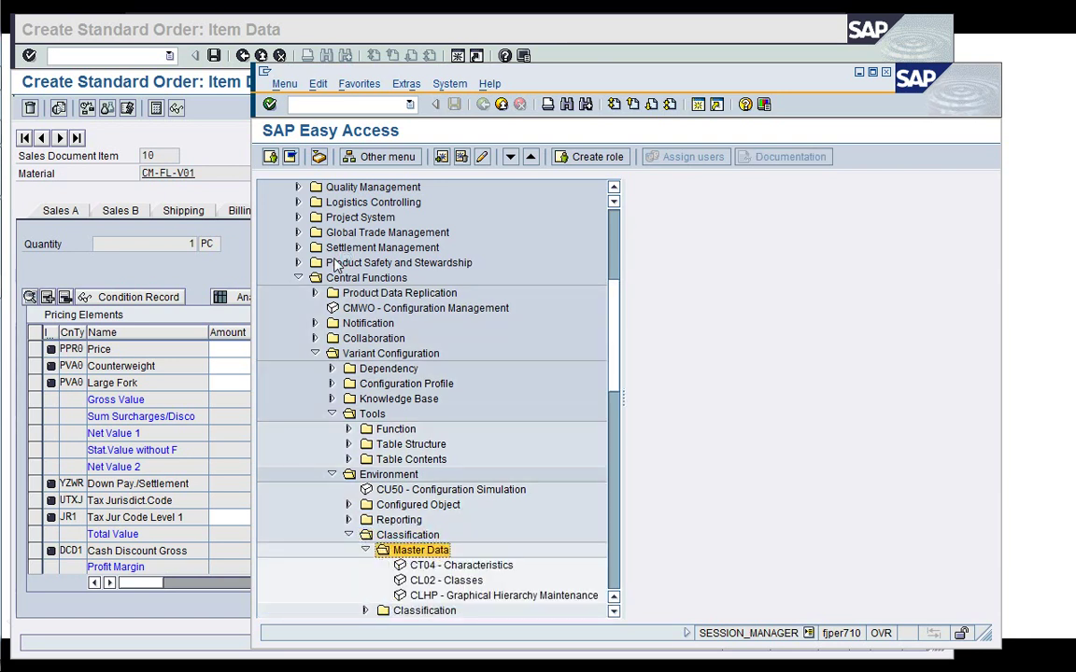
{"action": "key", "text": "Left"}
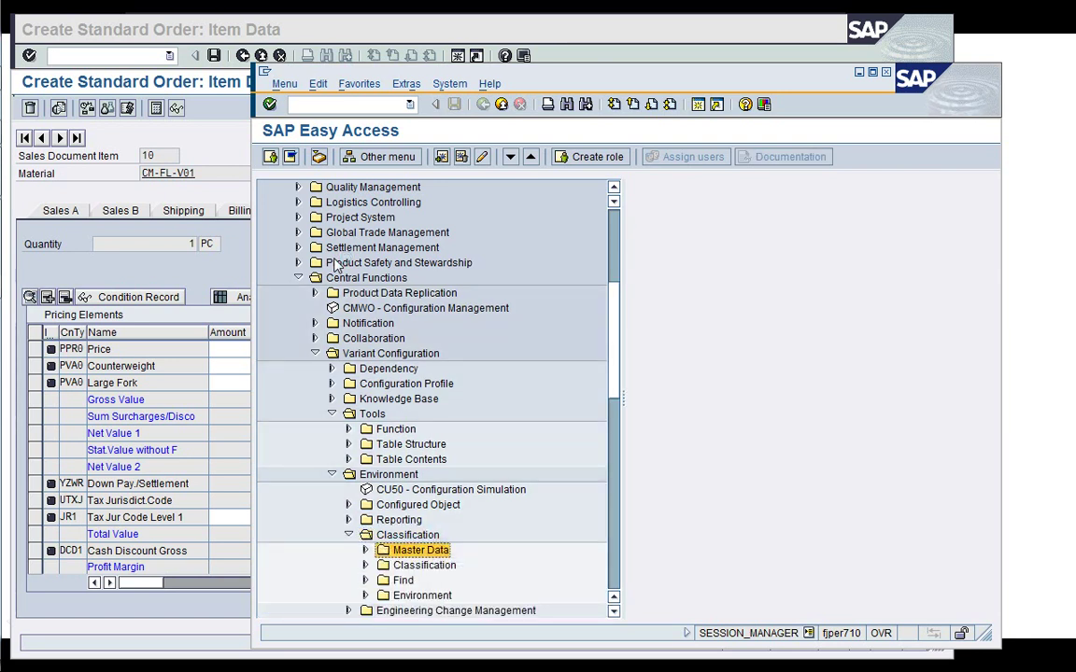
{"action": "key", "text": "Down"}
{"action": "key", "text": "Left"}
{"action": "key", "text": "Left"}
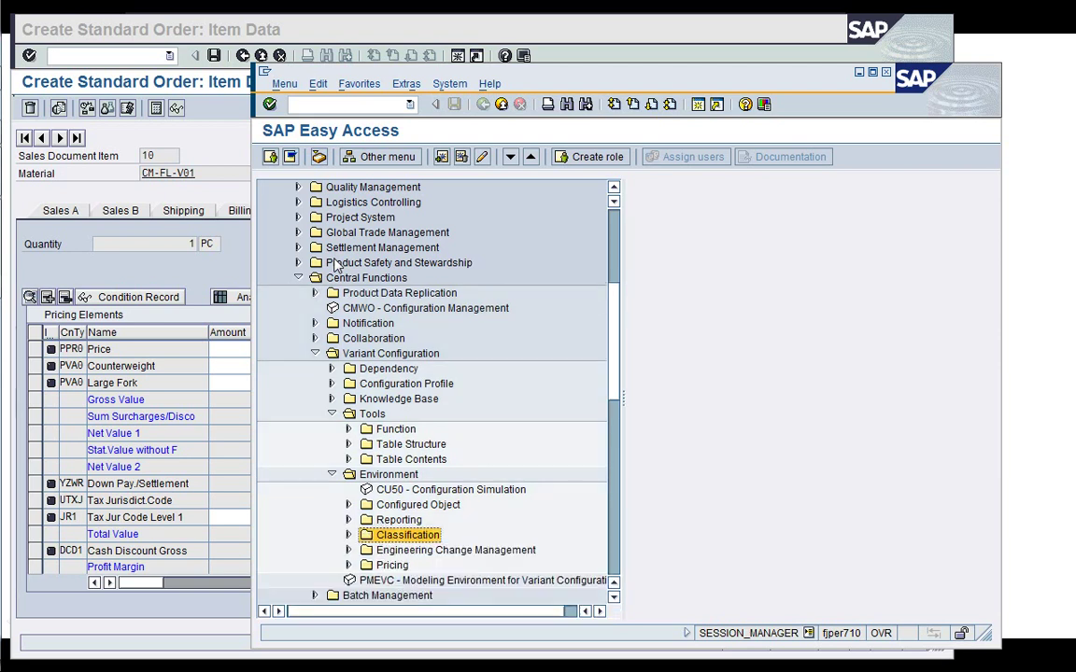
Check the transactions in the Configured Object folder, and collapse the Environment folder
{"action": "key", "text": "Up"}
{"action": "key", "text": "Up"}
{"action": "key", "text": "Right"}
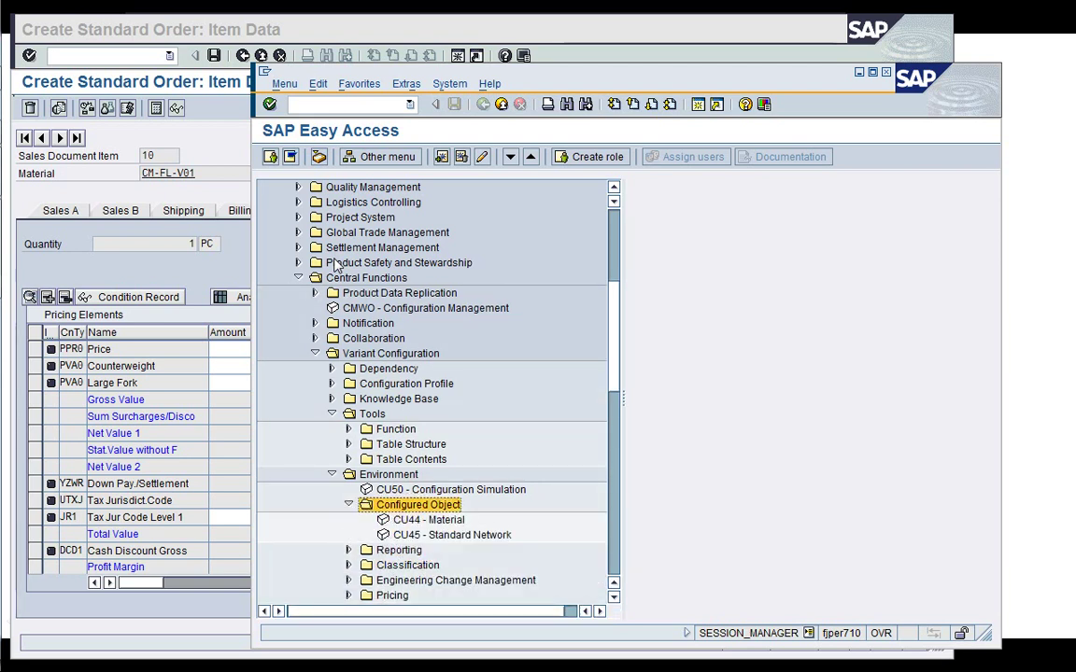
{"action": "key", "text": "Left"}
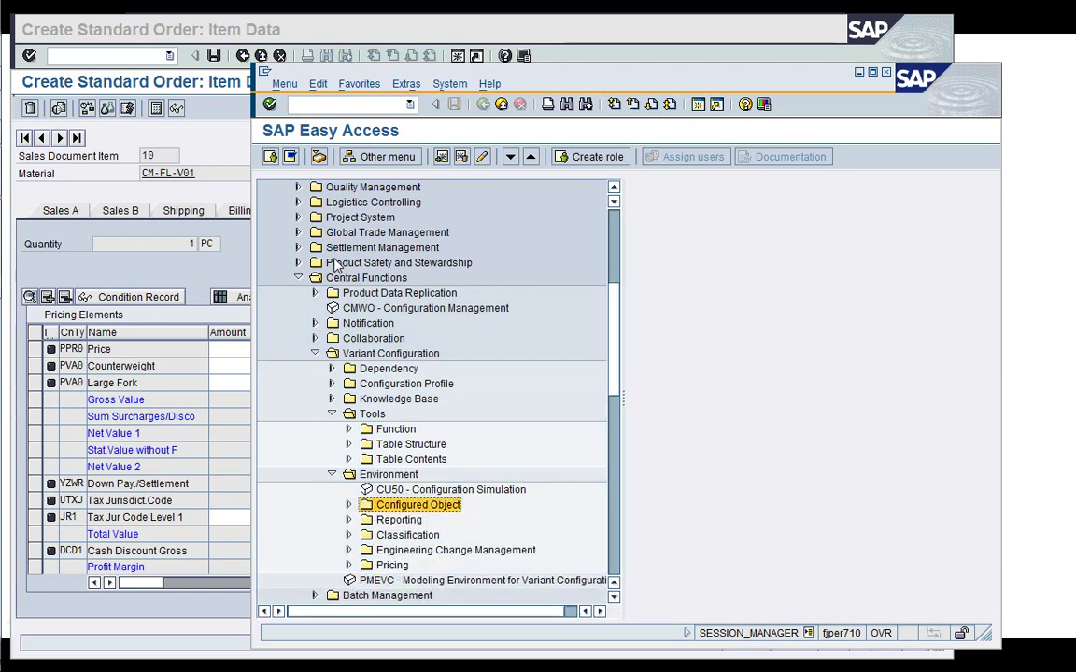
{"action": "key", "text": "Left"}
{"action": "key", "text": "Up"}
{"action": "key", "text": "Down"}
{"action": "key", "text": "Left"}
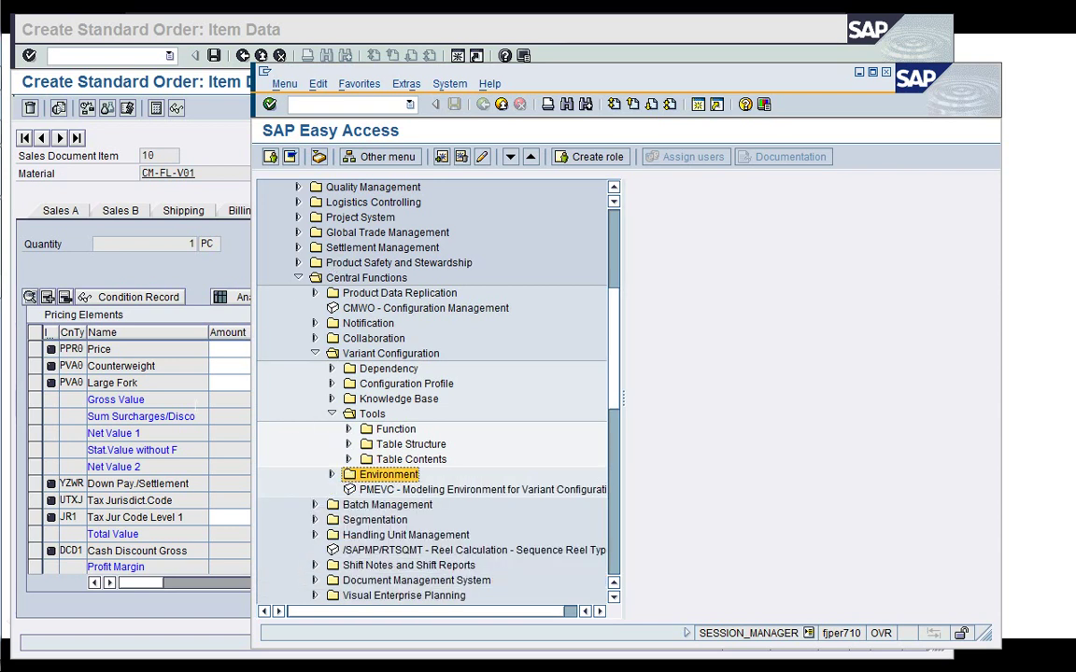
Switch back to the order's item data and examine the Counterweight condition's ATO/MTS component
{"action": "left_click", "coordinate": [164, 415]}
{"action": "left_click", "coordinate": [649, 366]}
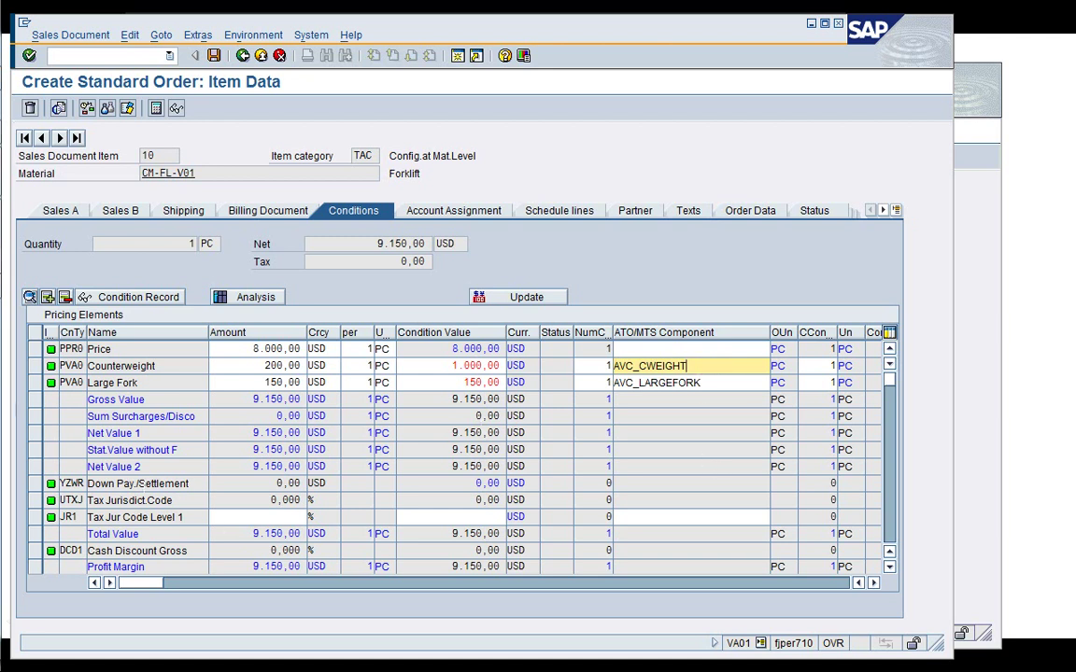
{"action": "left_click", "coordinate": [120, 551]}
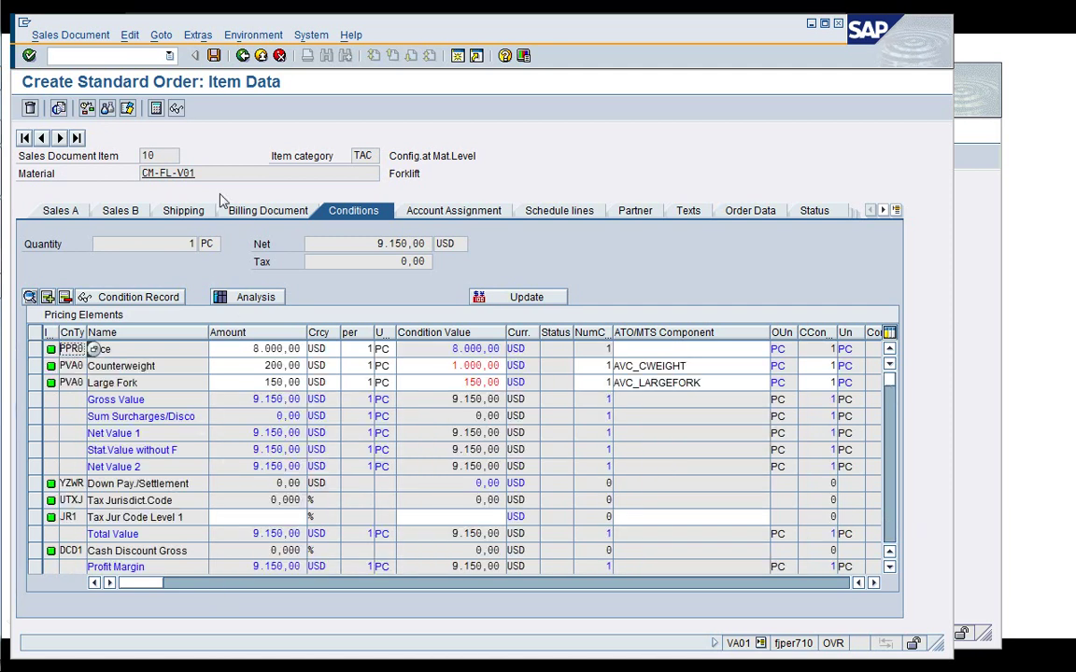
Review the forklift item's account assignment and schedule lines, and return to the order overview
{"action": "left_click", "coordinate": [493, 212]}
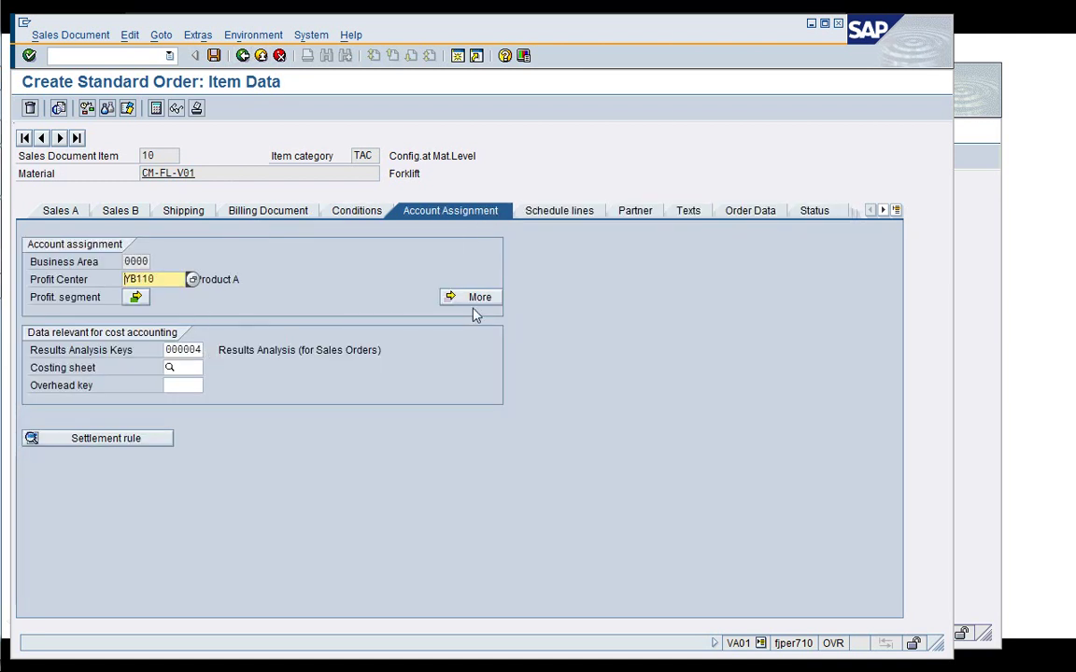
{"action": "left_click", "coordinate": [554, 212]}
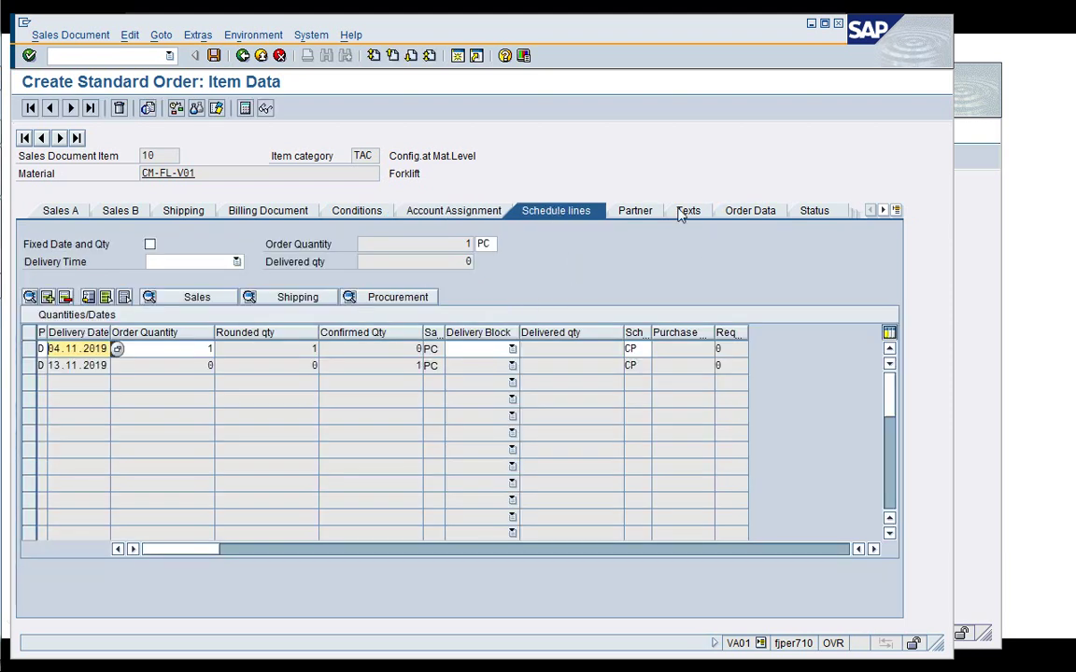
{"action": "left_click", "coordinate": [62, 210]}
{"action": "left_click", "coordinate": [242, 56]}
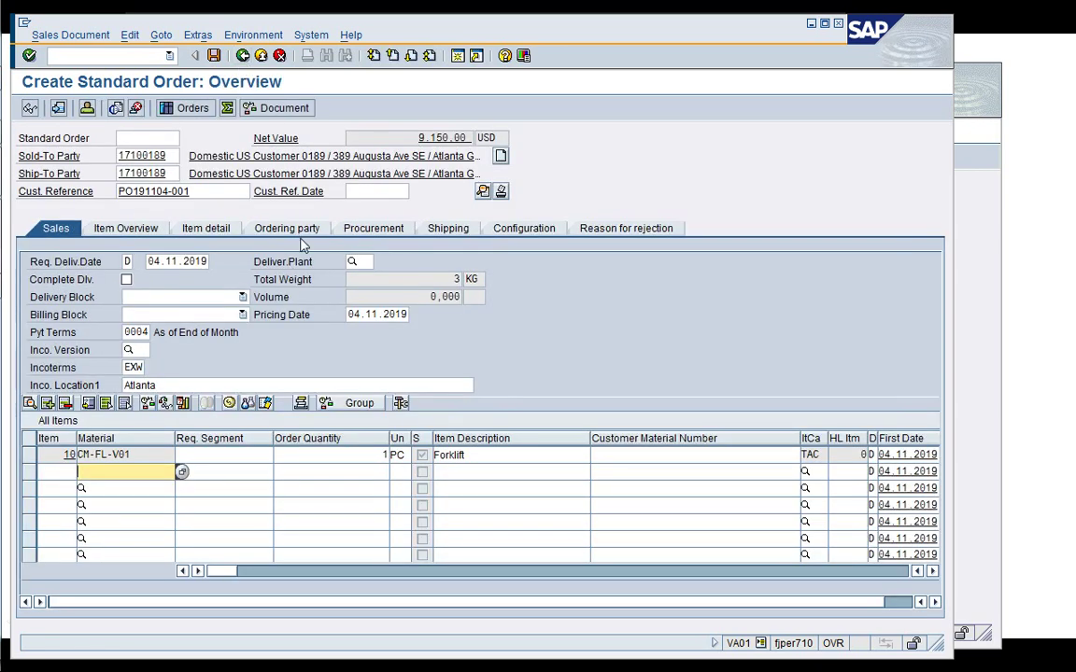
Run sales order costing for the CM-FL-V01 item, enlarge the itemization list and narrow its Resource column
{"action": "left_click", "coordinate": [197, 34]}
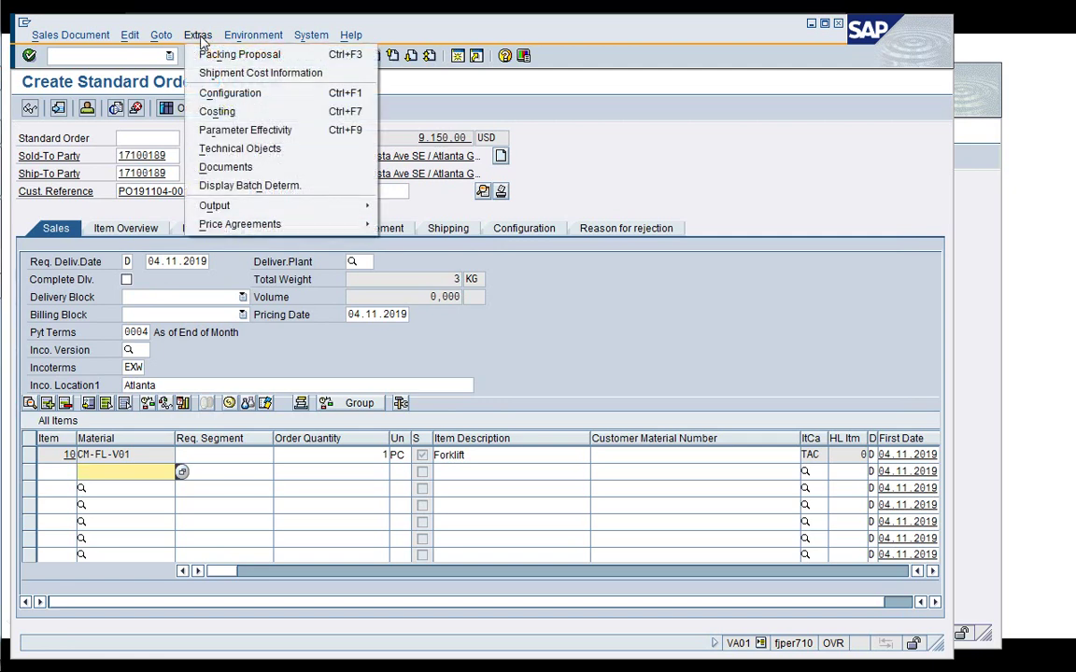
{"action": "left_click", "coordinate": [217, 112]}
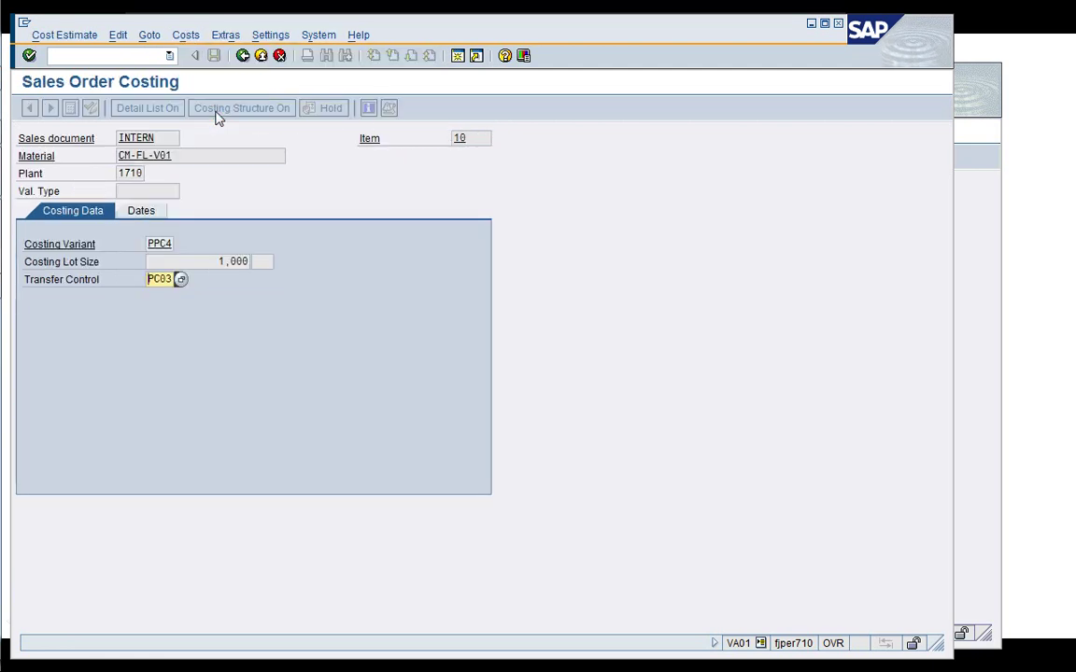
{"action": "key", "text": "Return"}
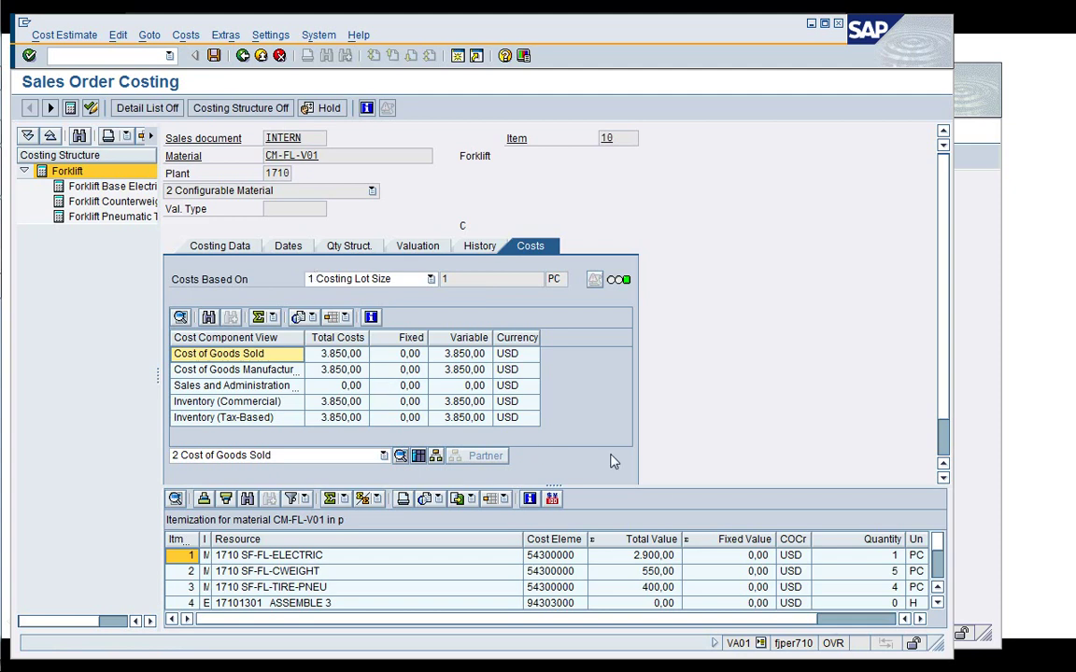
{"action": "left_click_drag", "start_coordinate": [625, 485], "coordinate": [611, 368]}
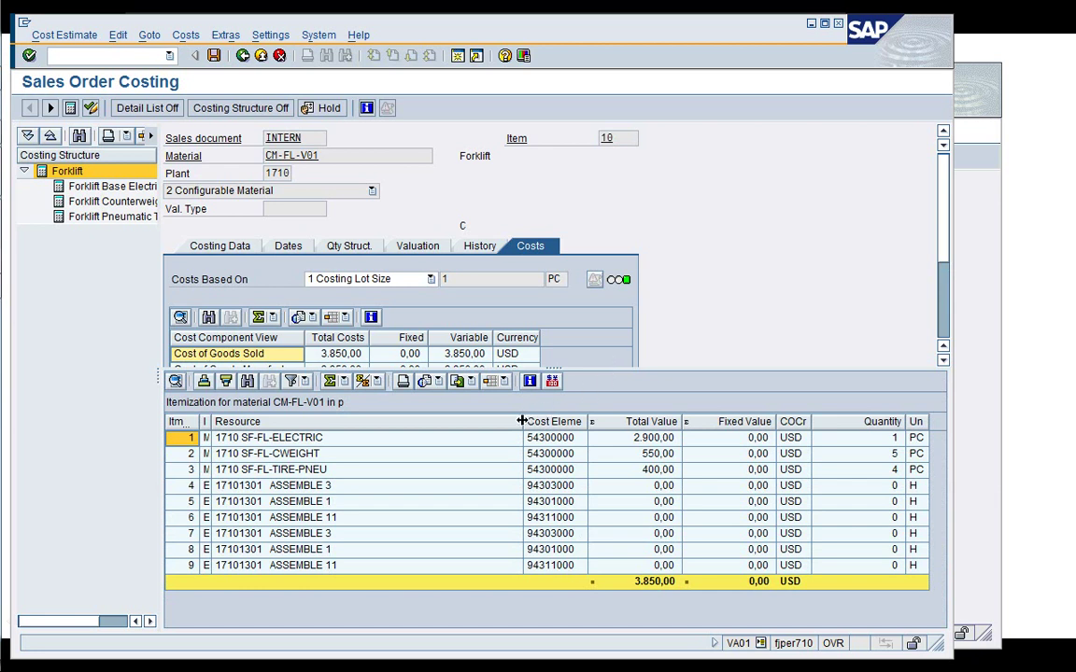
{"action": "left_click_drag", "start_coordinate": [523, 421], "coordinate": [371, 424]}
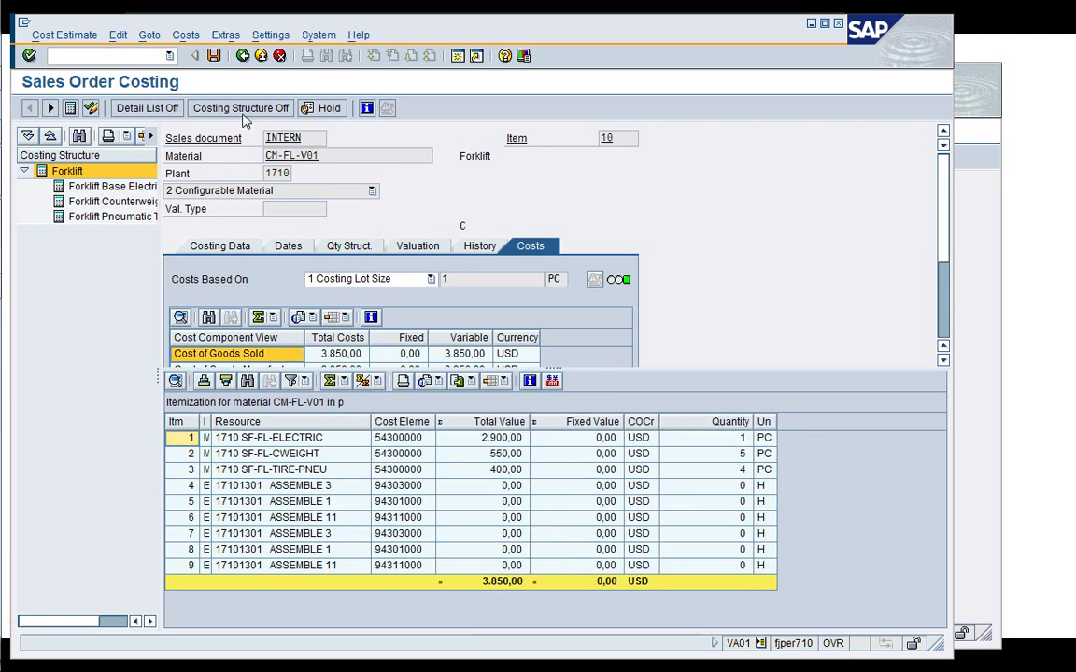
Save the forklift's cost estimate including its itemization, and mark the costing
{"action": "left_click", "coordinate": [213, 56]}
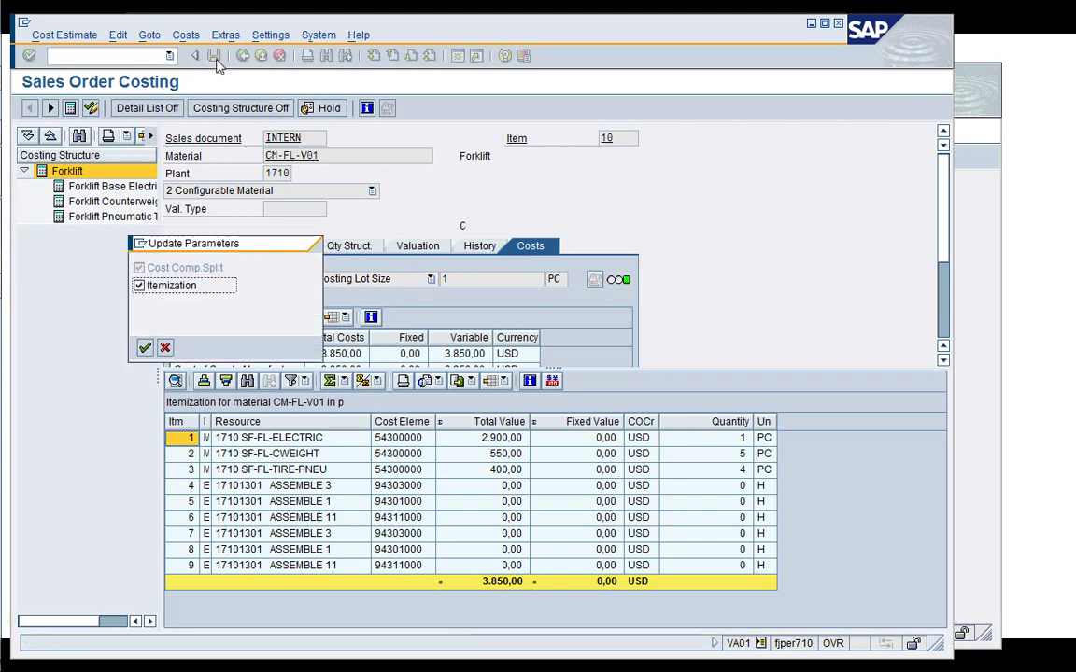
{"action": "key", "text": "Return"}
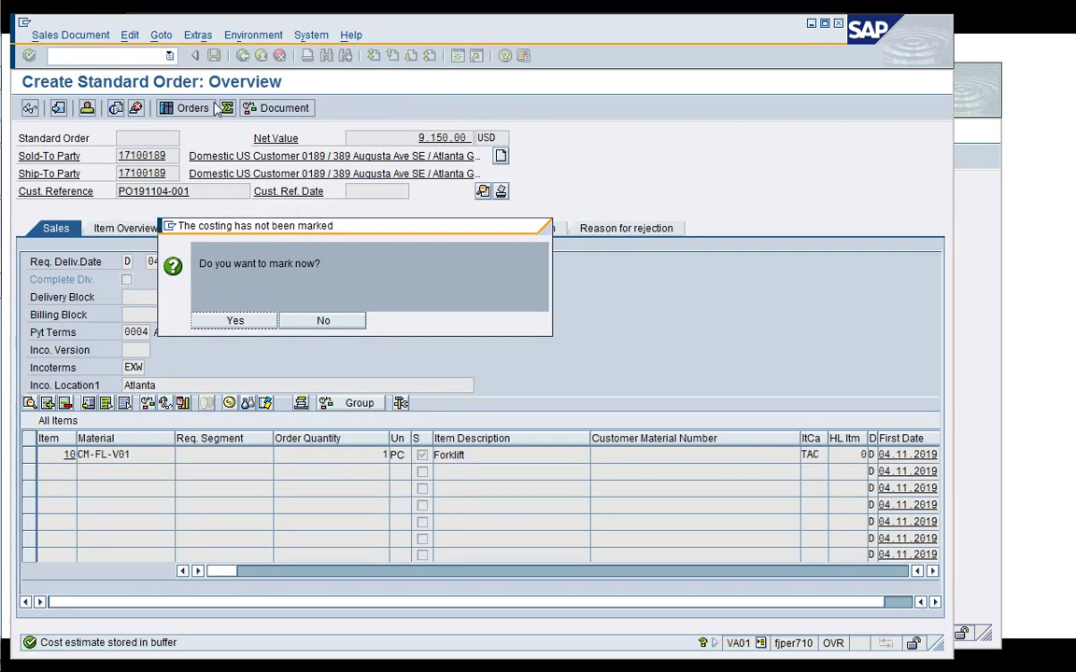
{"action": "left_click", "coordinate": [236, 321]}
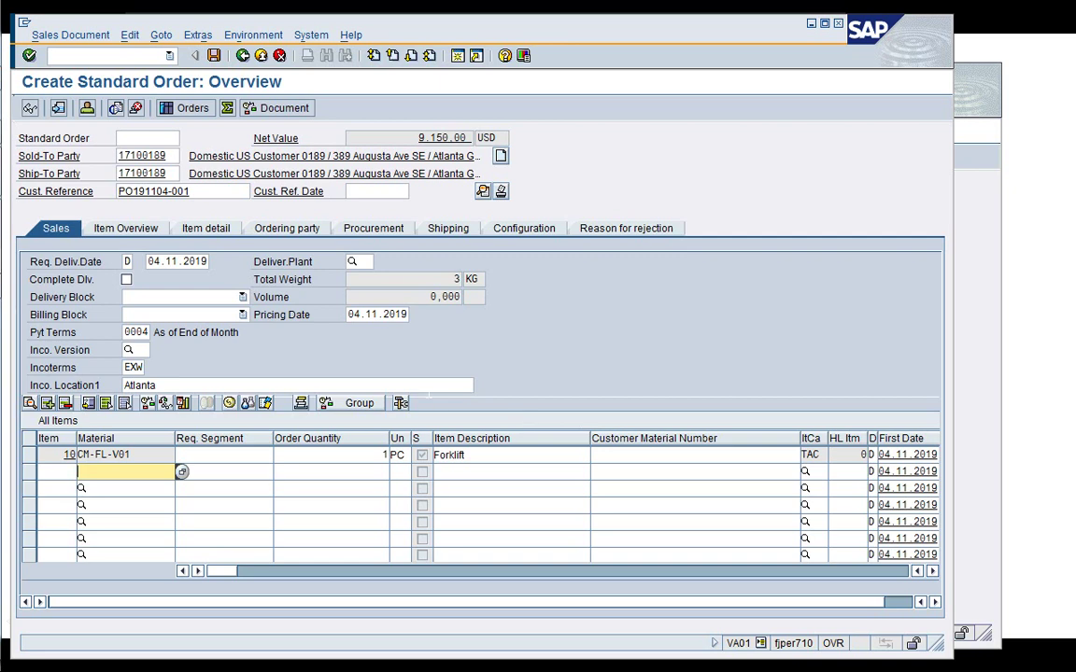
Check the standard order for incomplete data and save it
{"action": "left_click", "coordinate": [130, 35]}
{"action": "left_click", "coordinate": [191, 243]}
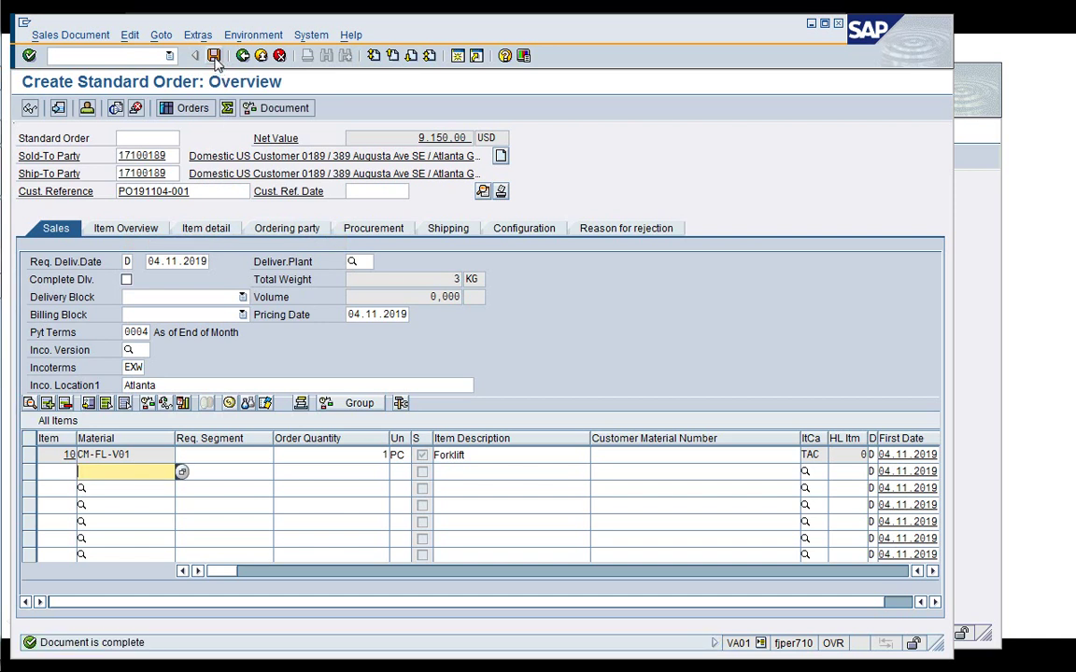
{"action": "left_click", "coordinate": [214, 57]}
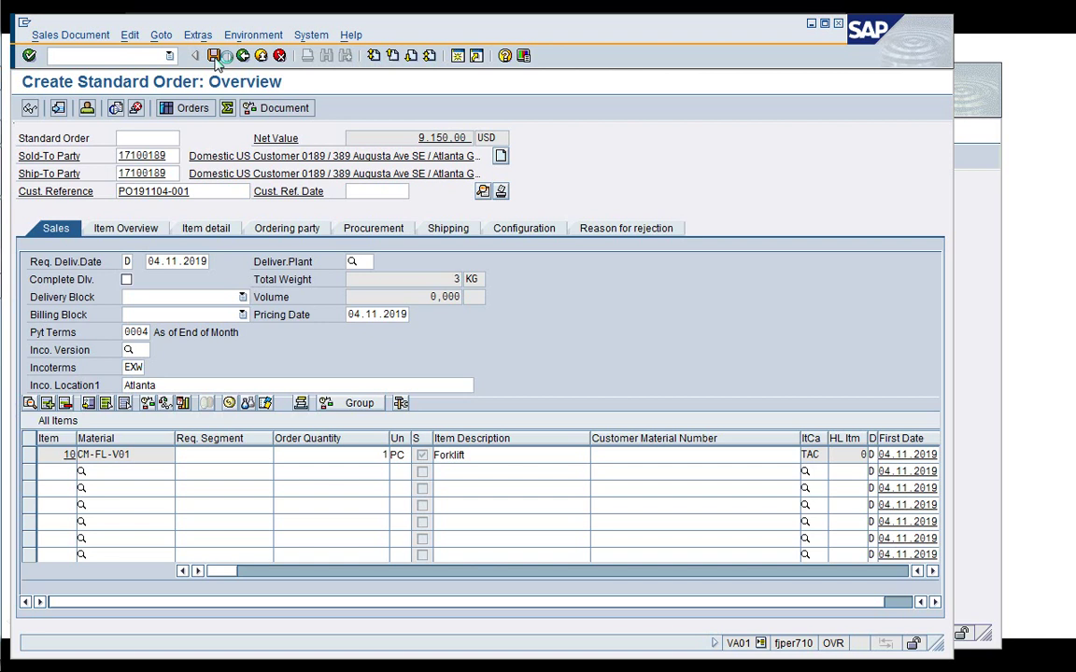
{"action": "left_click", "coordinate": [214, 56]}
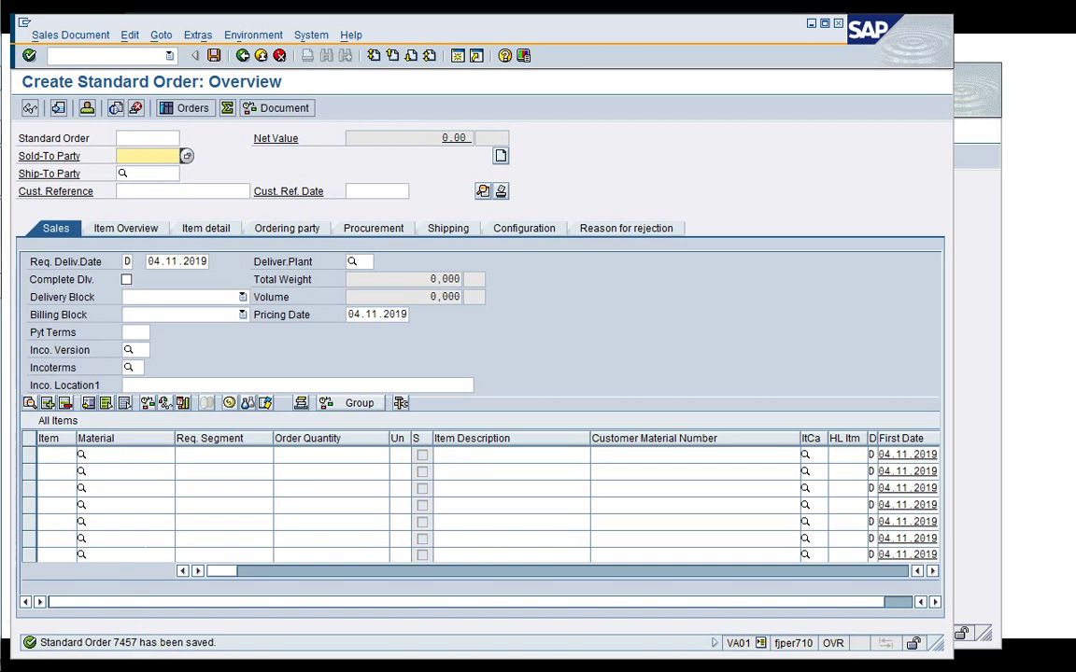
Display the standard order that was just saved
{"action": "left_click", "coordinate": [70, 35]}
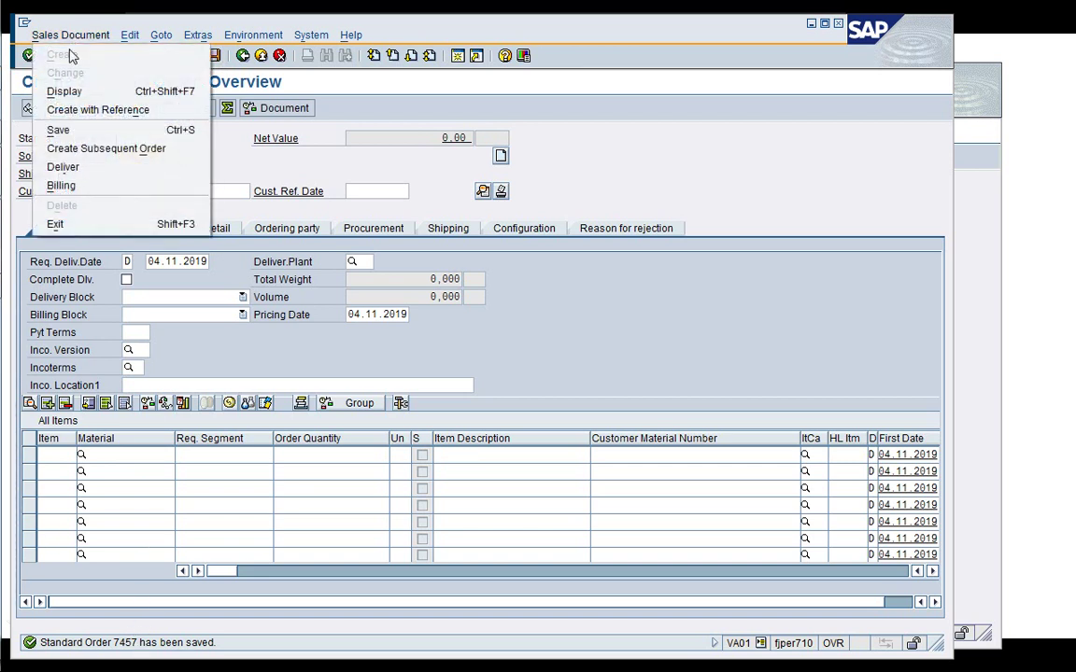
{"action": "left_click", "coordinate": [76, 90]}
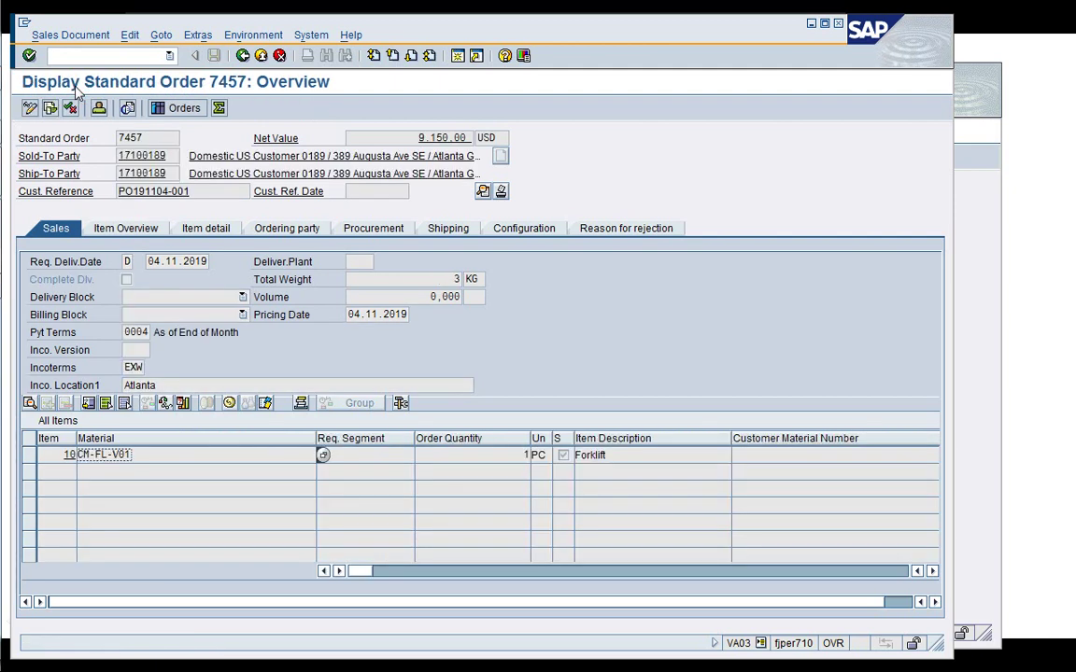
{"action": "left_click", "coordinate": [184, 260]}
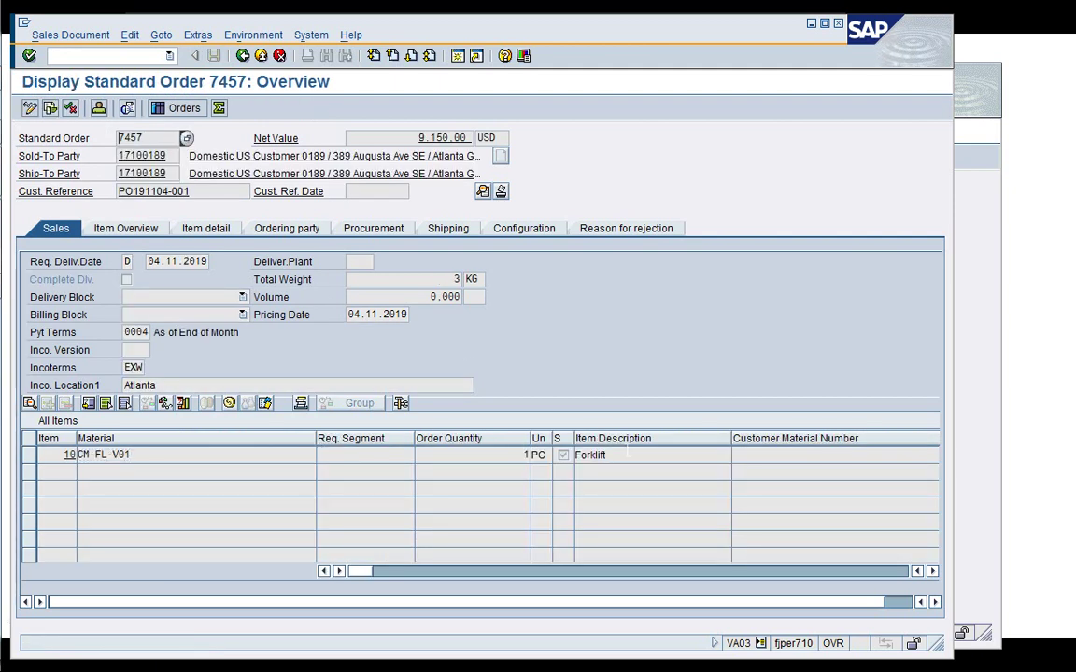
In the other session, display the stock/requirements list (MD04) for CM-FL-V01 in plant 1710 and select the saved order's requirement quantity
{"action": "left_click", "coordinate": [964, 436]}
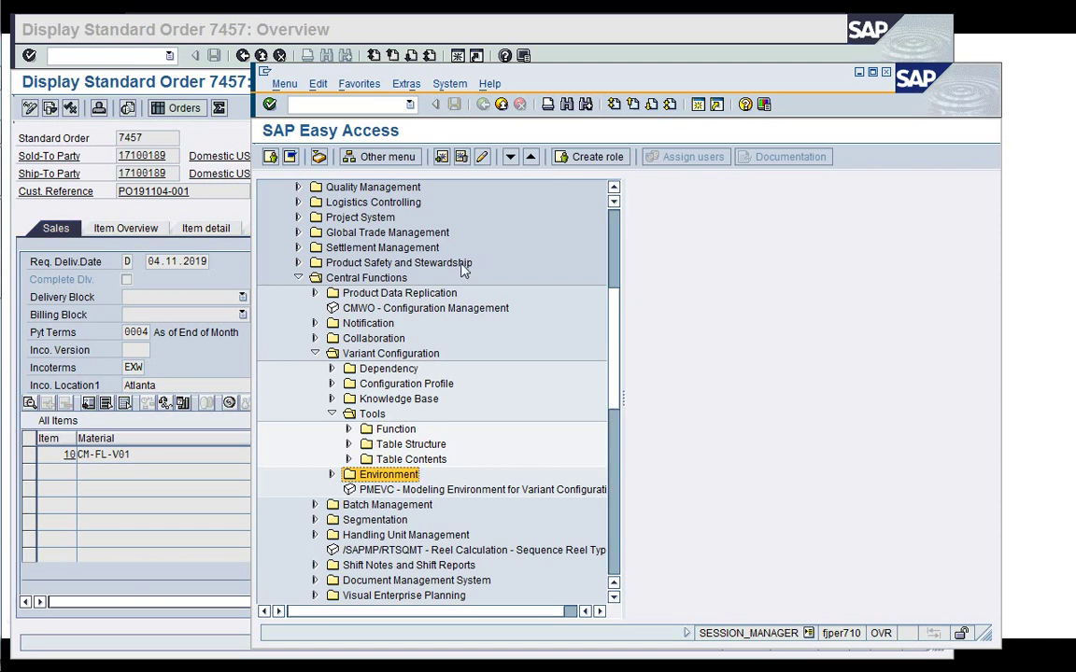
{"action": "double_click", "coordinate": [373, 417]}
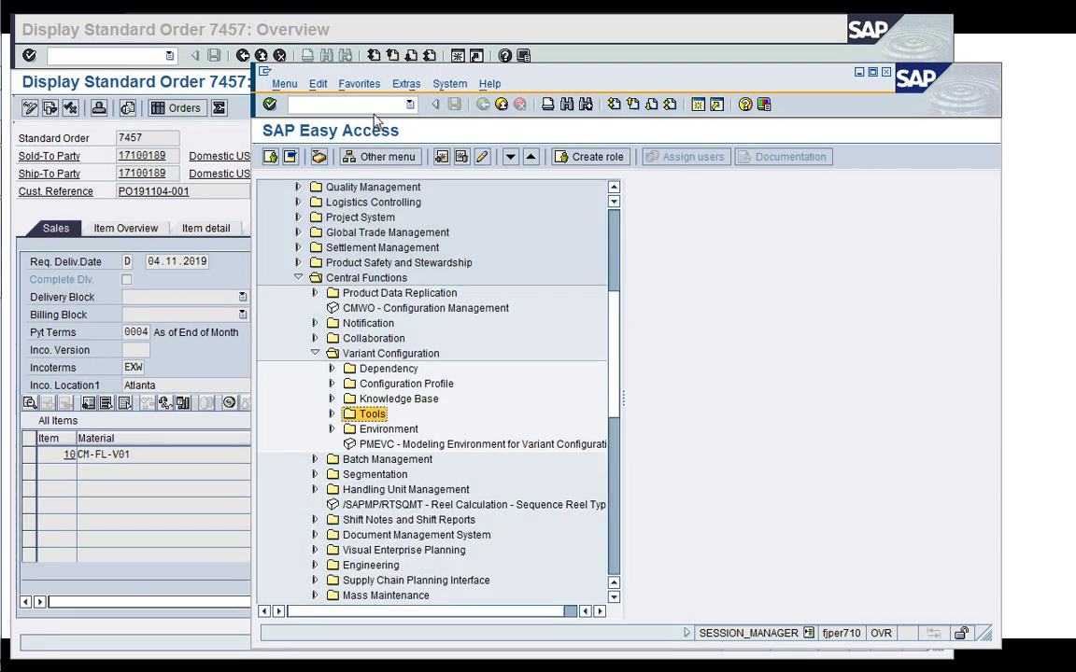
{"action": "type", "text": "/nMD04"}
{"action": "key", "text": "Return"}
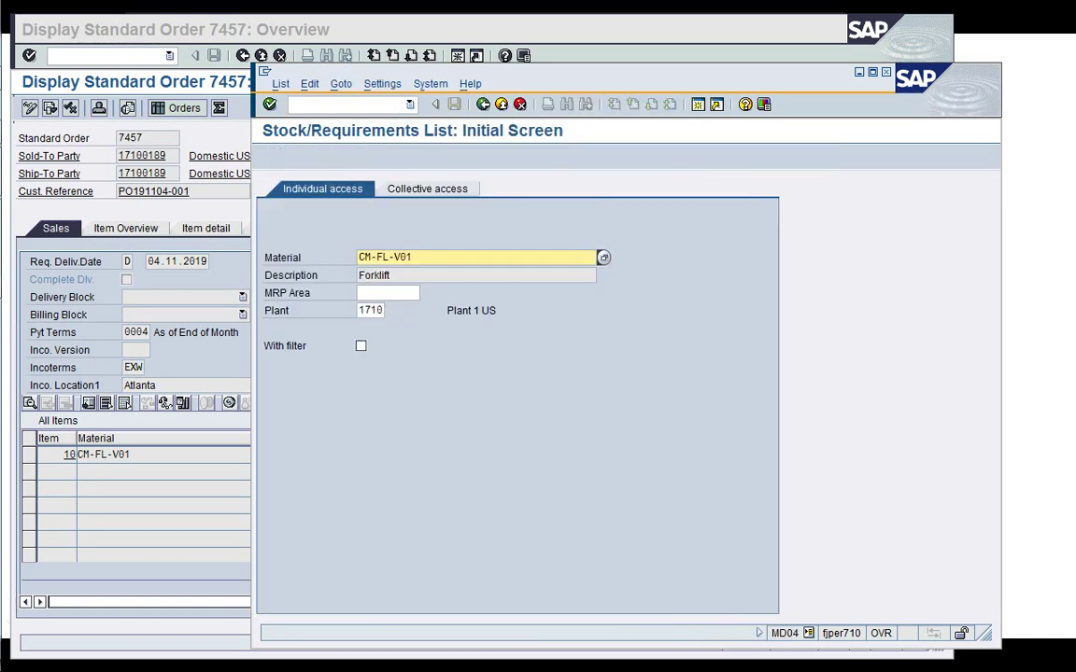
{"action": "key", "text": "Return"}
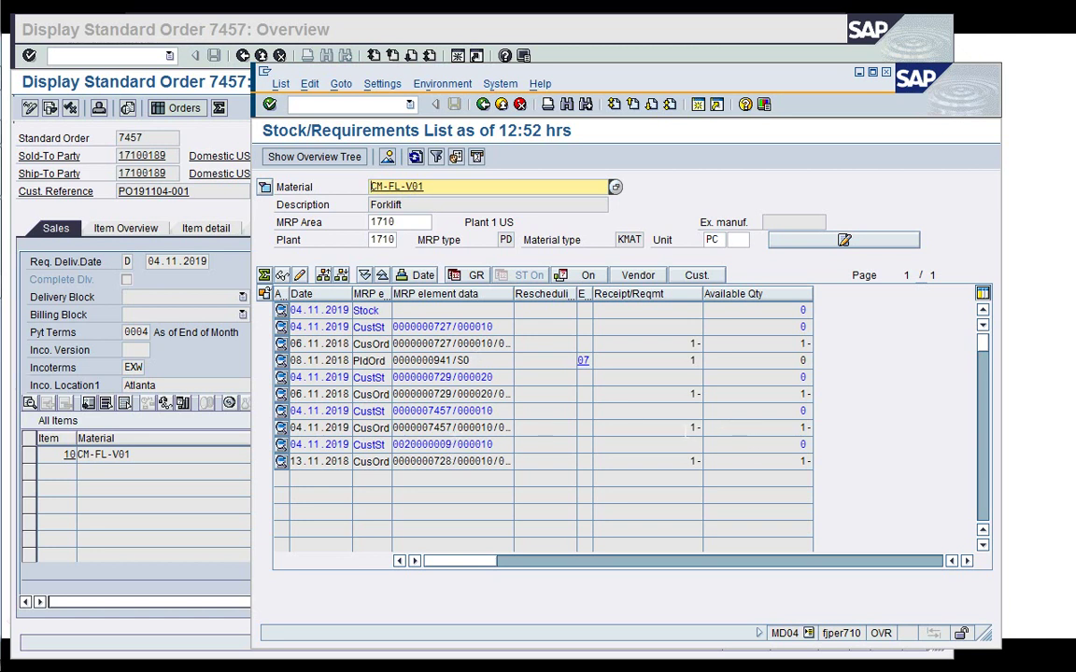
{"action": "left_click", "coordinate": [692, 427]}
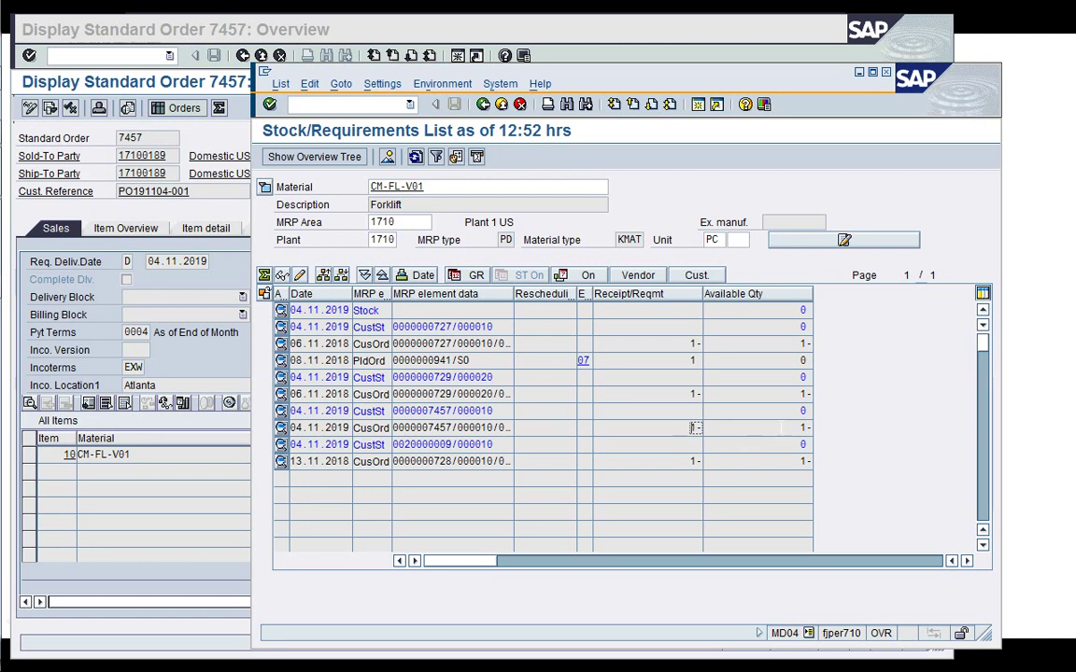
In a new session, display the material BOM (CS03) of CM-FL-V01 in plant 1710 with usage 1
{"action": "left_click", "coordinate": [697, 105]}
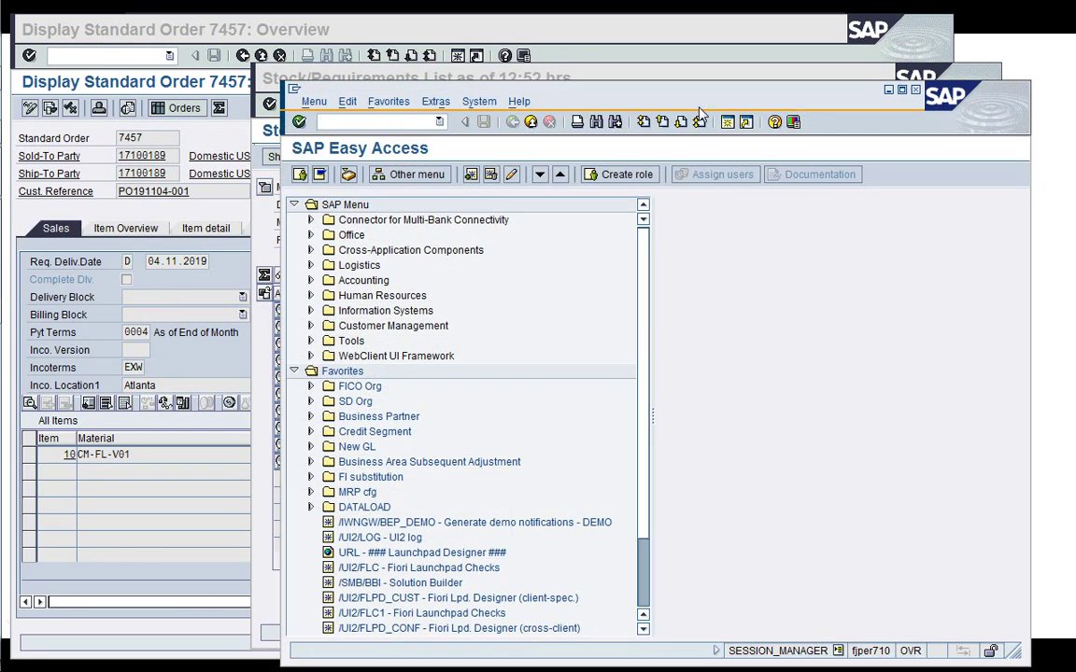
{"action": "type", "text": "/nCS03"}
{"action": "key", "text": "Return"}
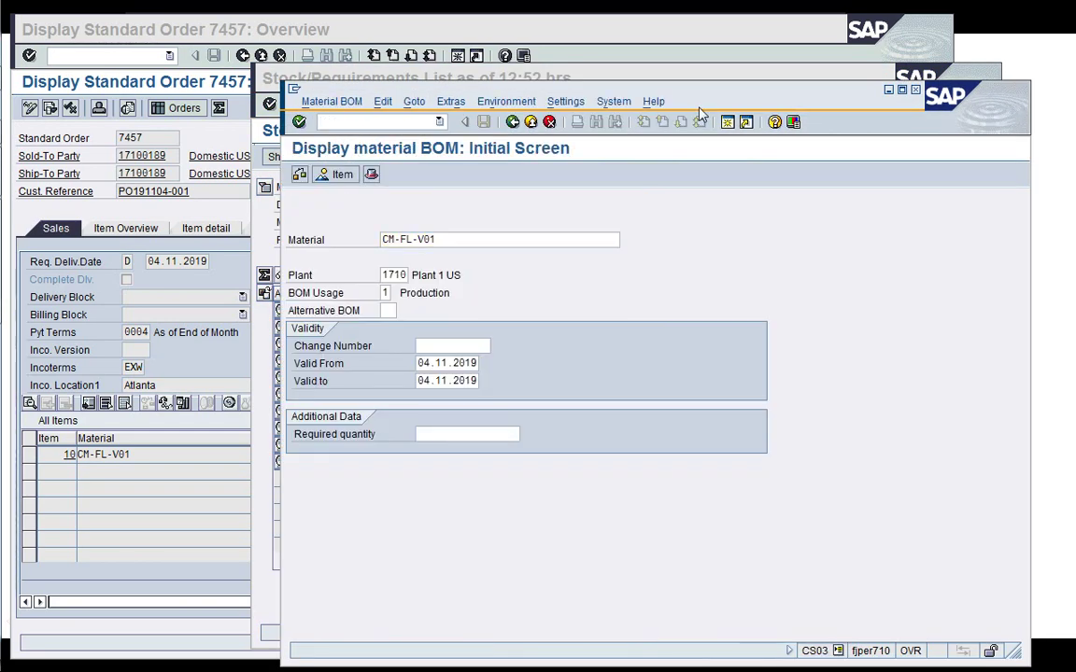
{"action": "key", "text": "Return"}
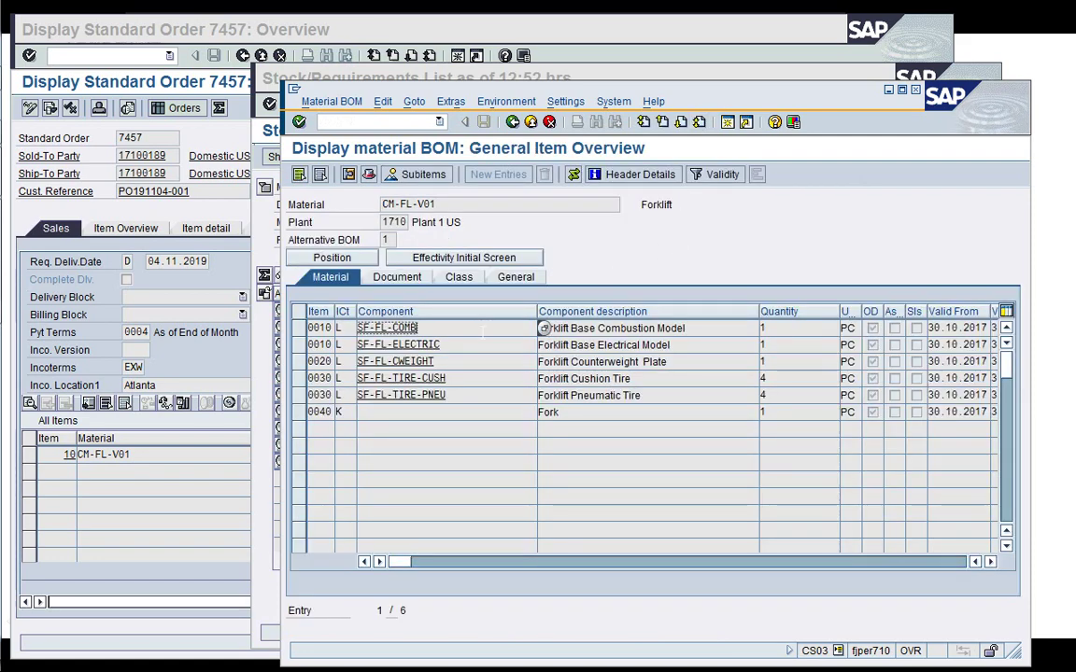
Pick component SF-FL-ELECTRIC in the BOM and display its stock/requirements list for plant 1710 in the MD04 session
{"action": "left_click", "coordinate": [543, 327]}
{"action": "left_click", "coordinate": [543, 345]}
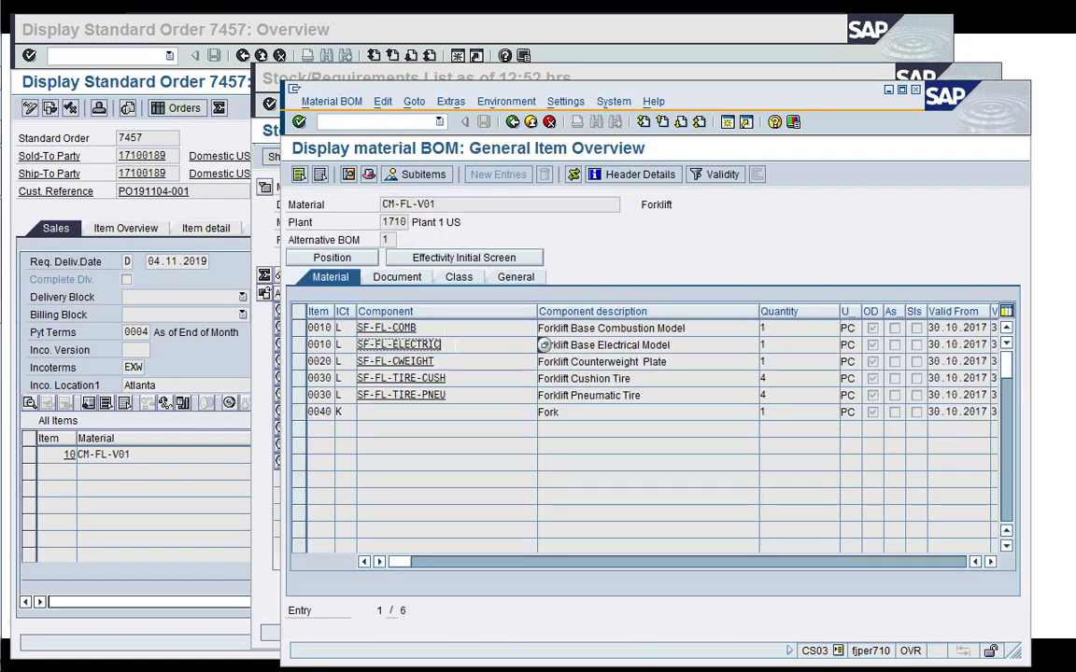
{"action": "left_click", "coordinate": [278, 282]}
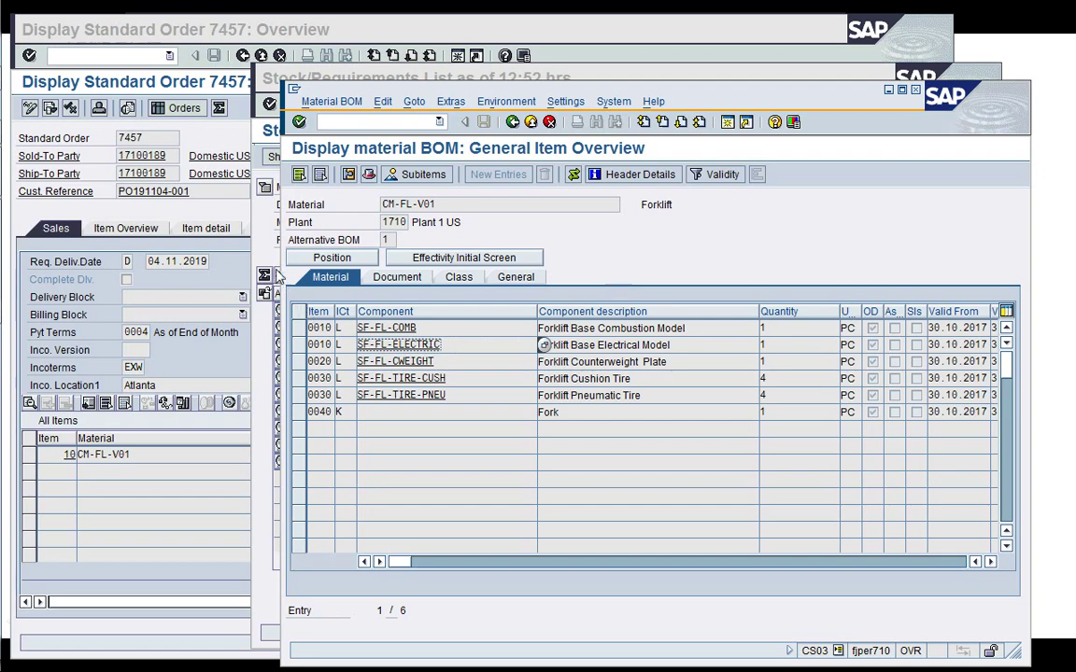
{"action": "left_click_drag", "start_coordinate": [551, 75], "coordinate": [469, 49]}
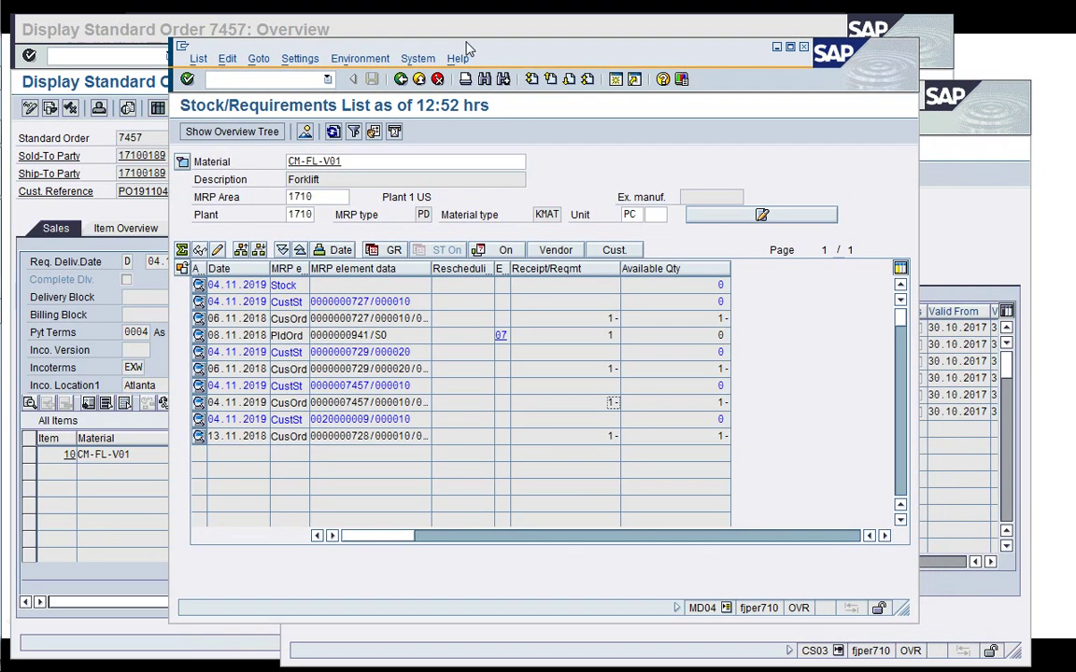
{"action": "left_click", "coordinate": [402, 80]}
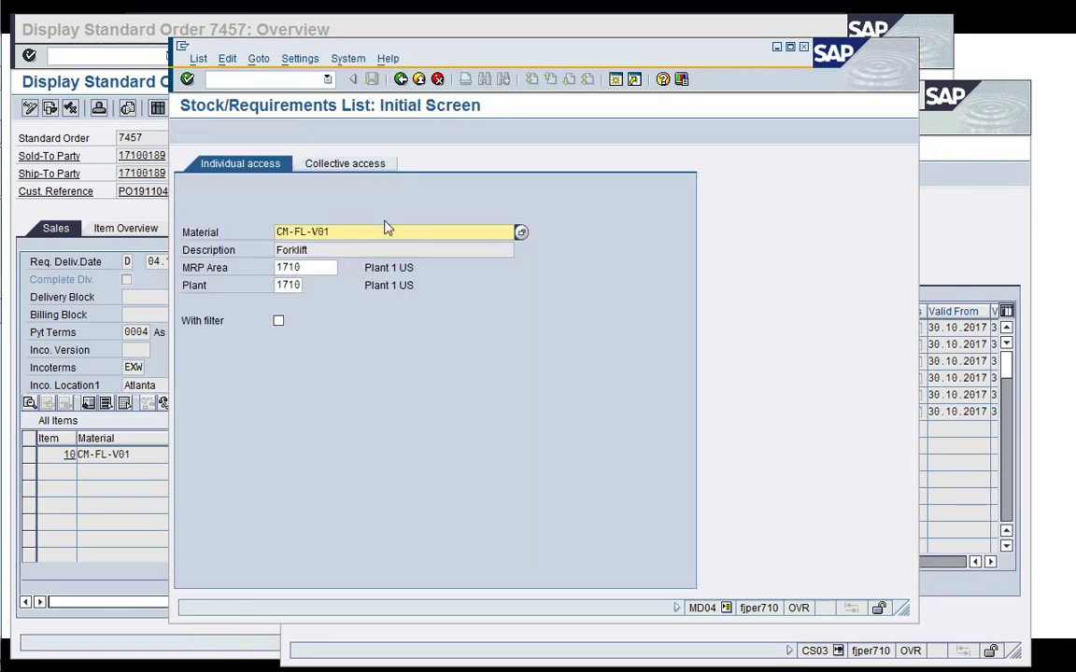
{"action": "type", "text": "SF-FL-ELECTRIC"}
{"action": "key", "text": "Return"}
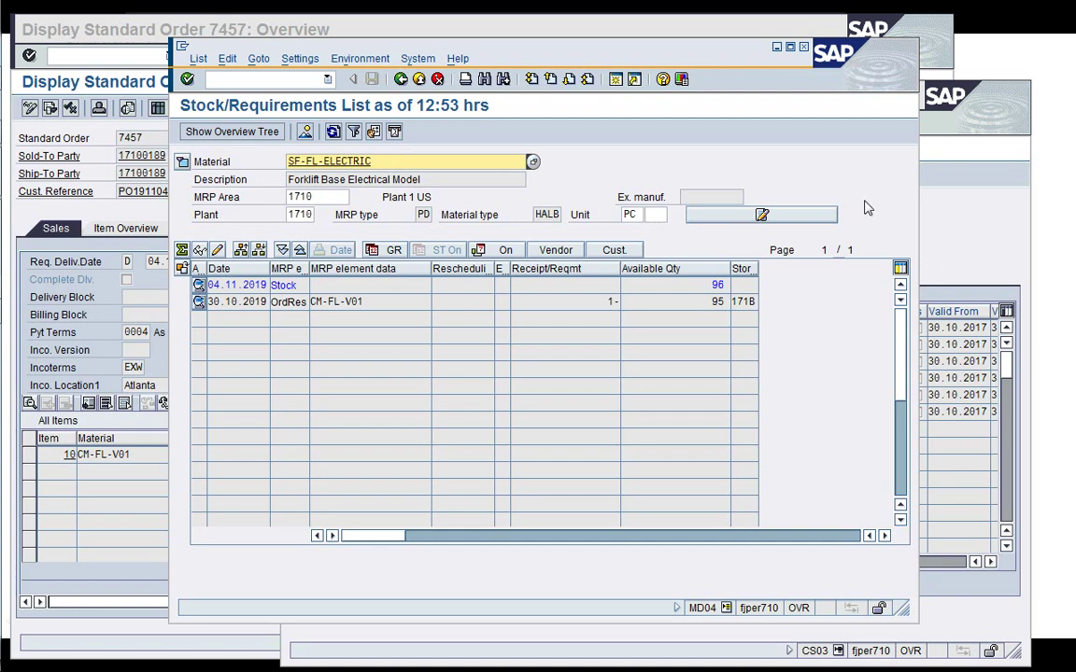
From the BOM session, display material SF-FL-ELECTRIC (MM03) in a new session for plant 1710 and storage location 171B
{"action": "left_click", "coordinate": [960, 227]}
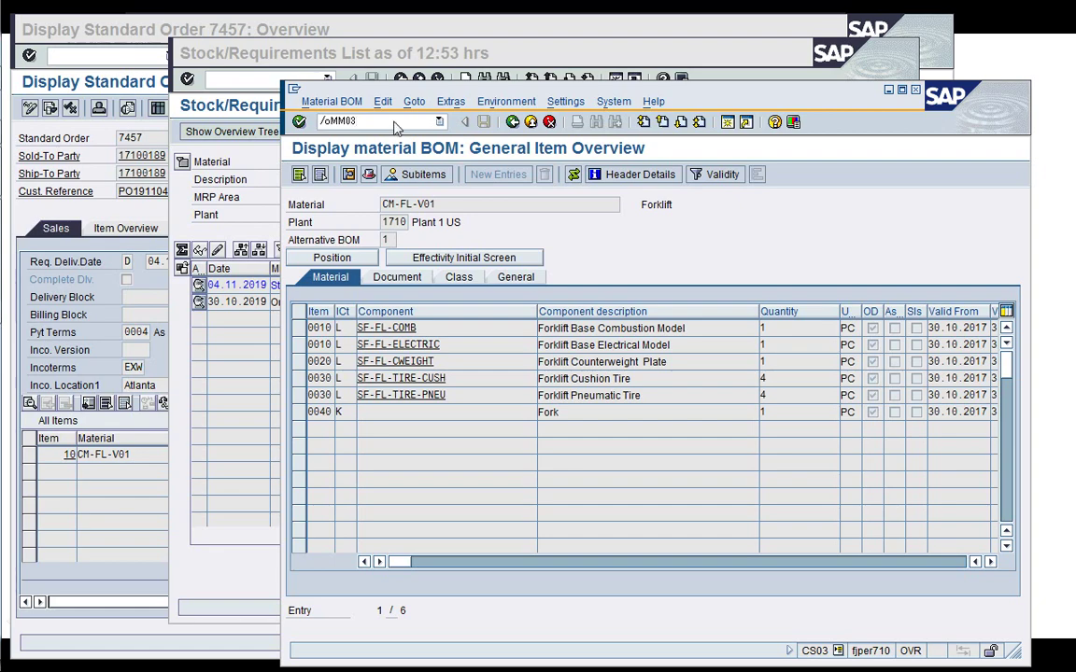
{"action": "key", "text": "Return"}
{"action": "key", "text": "Return"}
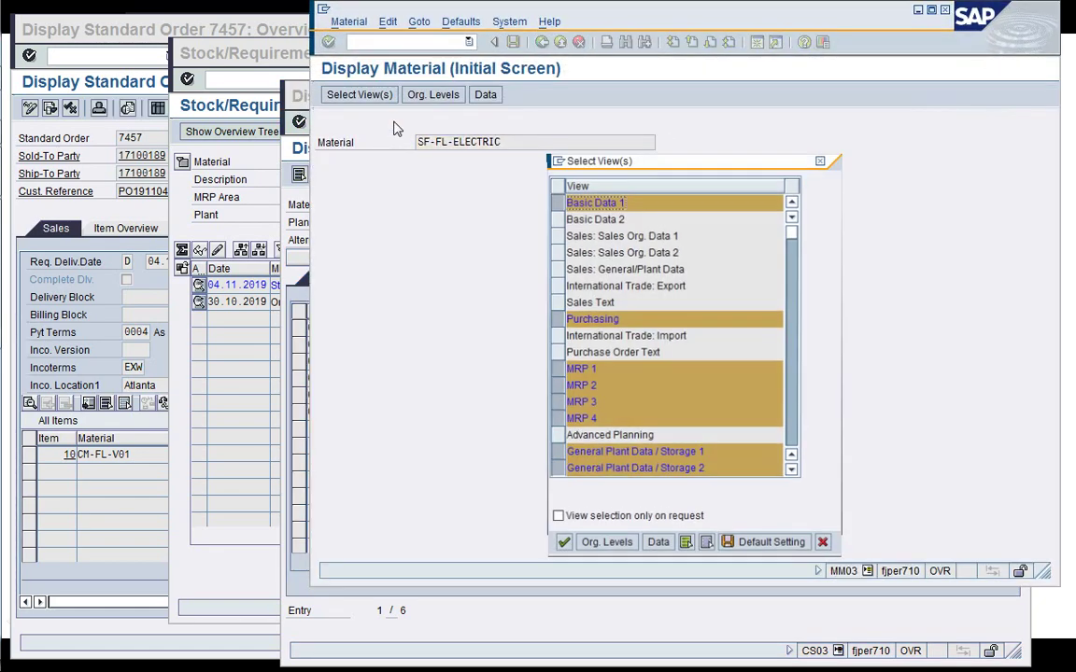
{"action": "key", "text": "Return"}
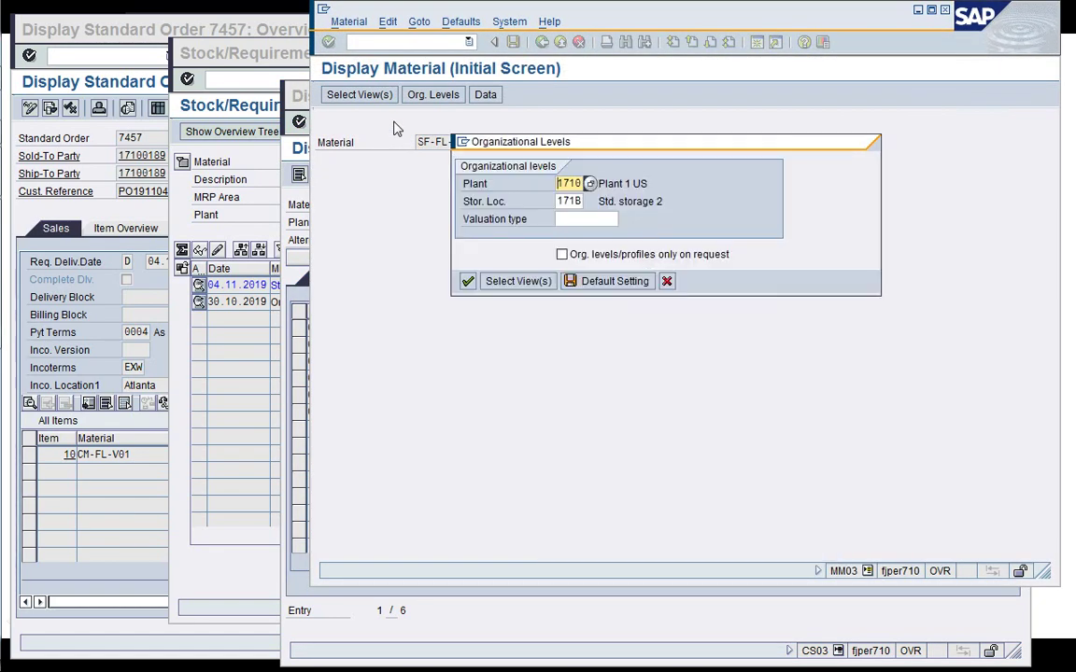
{"action": "key", "text": "Return"}
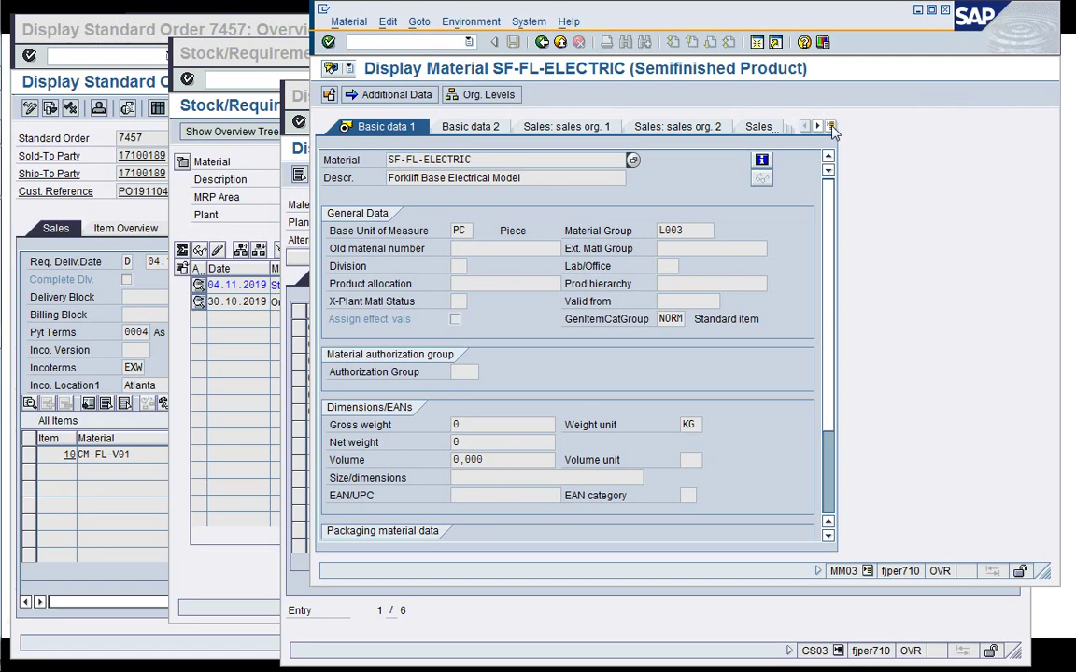
Examine the MRP 1, MRP 2, MRP 3 and MRP 4 views of material SF-FL-ELECTRIC
{"action": "left_click", "coordinate": [830, 126]}
{"action": "left_click", "coordinate": [885, 342]}
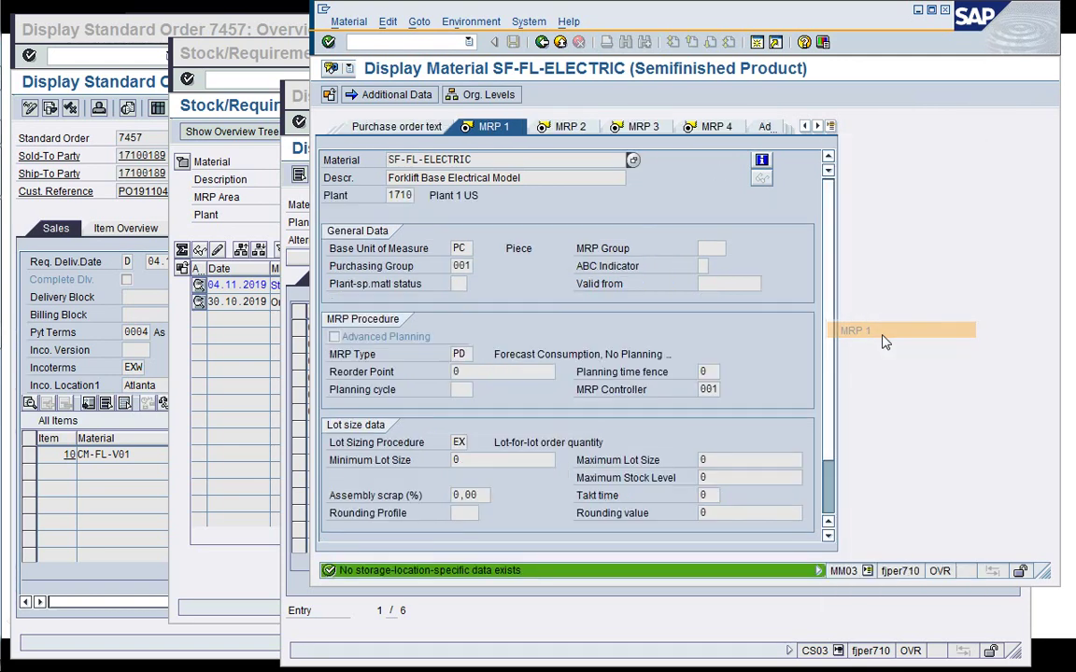
{"action": "left_click", "coordinate": [565, 126]}
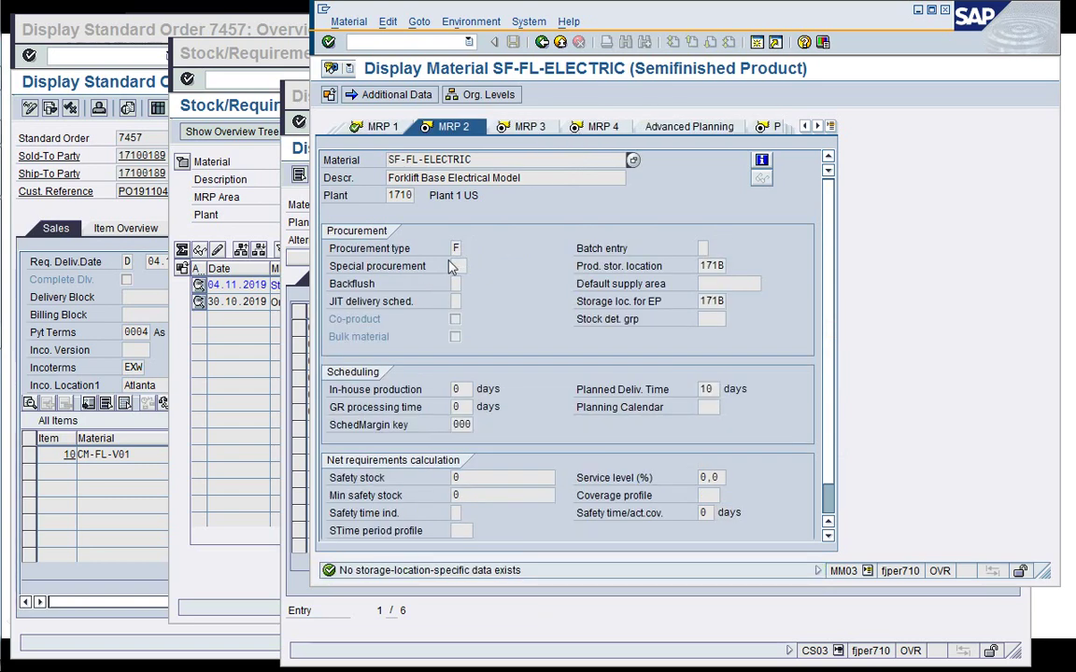
{"action": "left_click", "coordinate": [525, 127]}
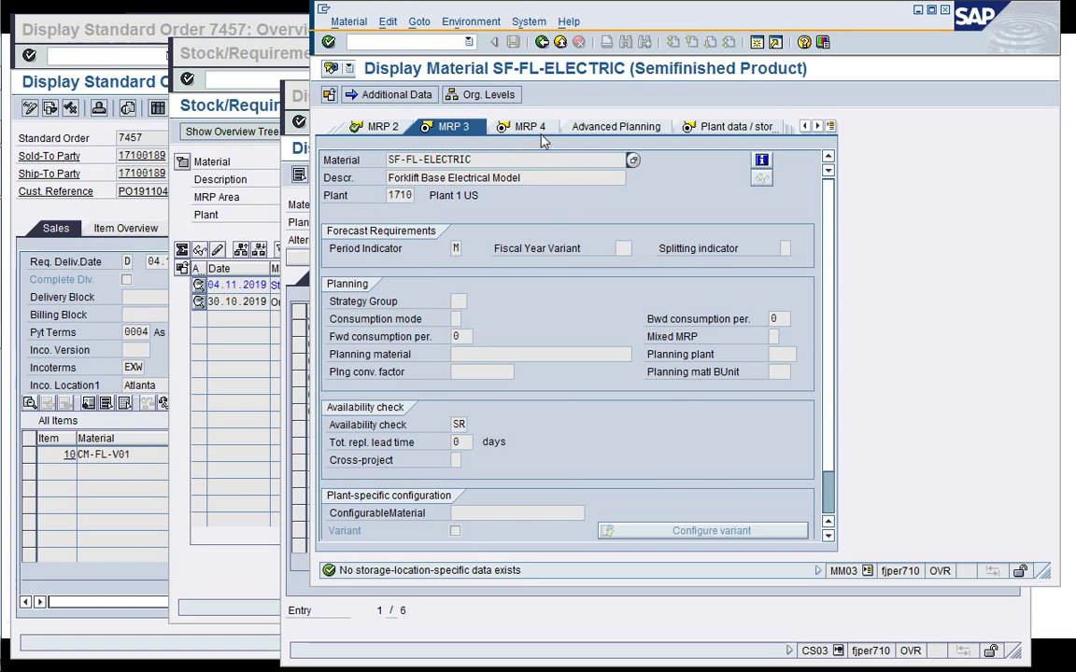
{"action": "left_click", "coordinate": [532, 128]}
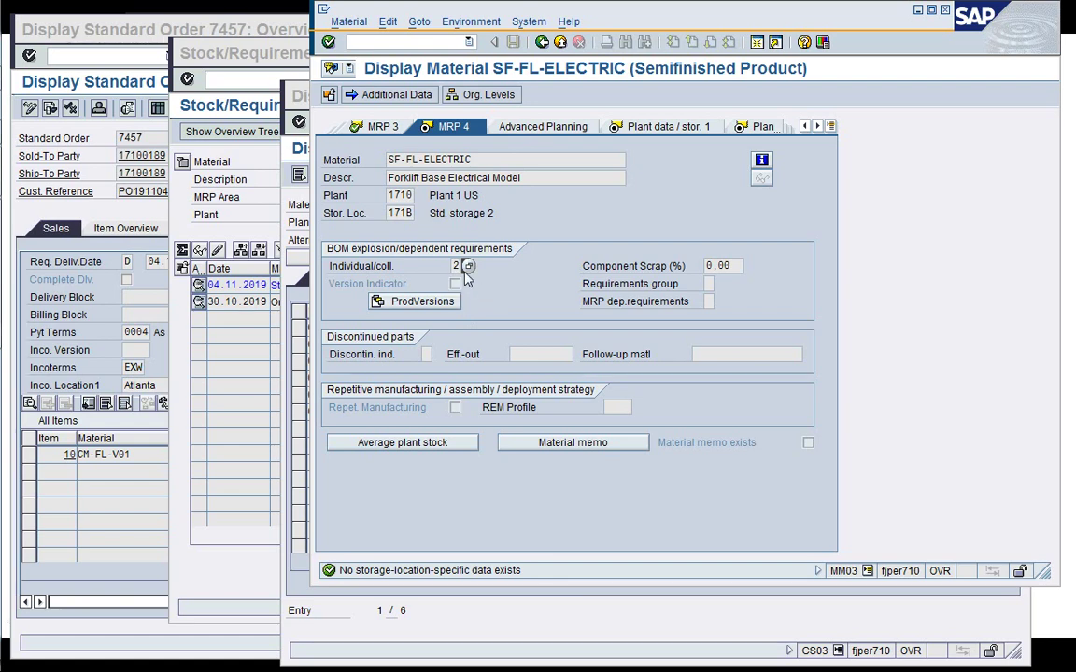
Examine the possible entries for the individual/collective requirements indicator, choose collective requirements only, and close the material display
{"action": "left_click", "coordinate": [468, 267]}
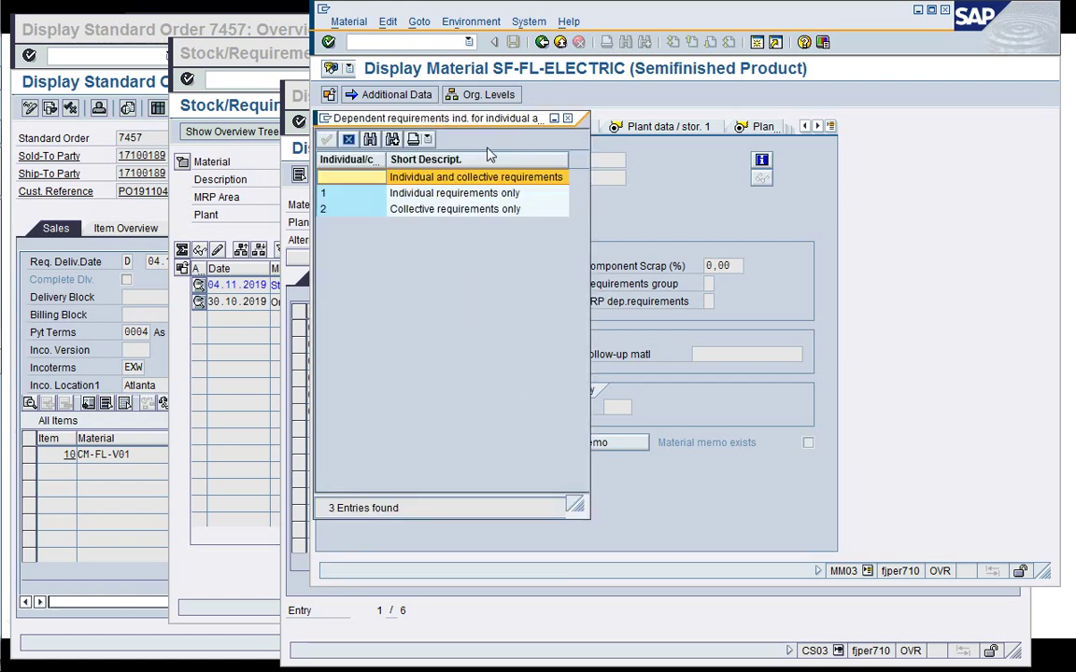
{"action": "left_click_drag", "start_coordinate": [491, 128], "coordinate": [742, 189]}
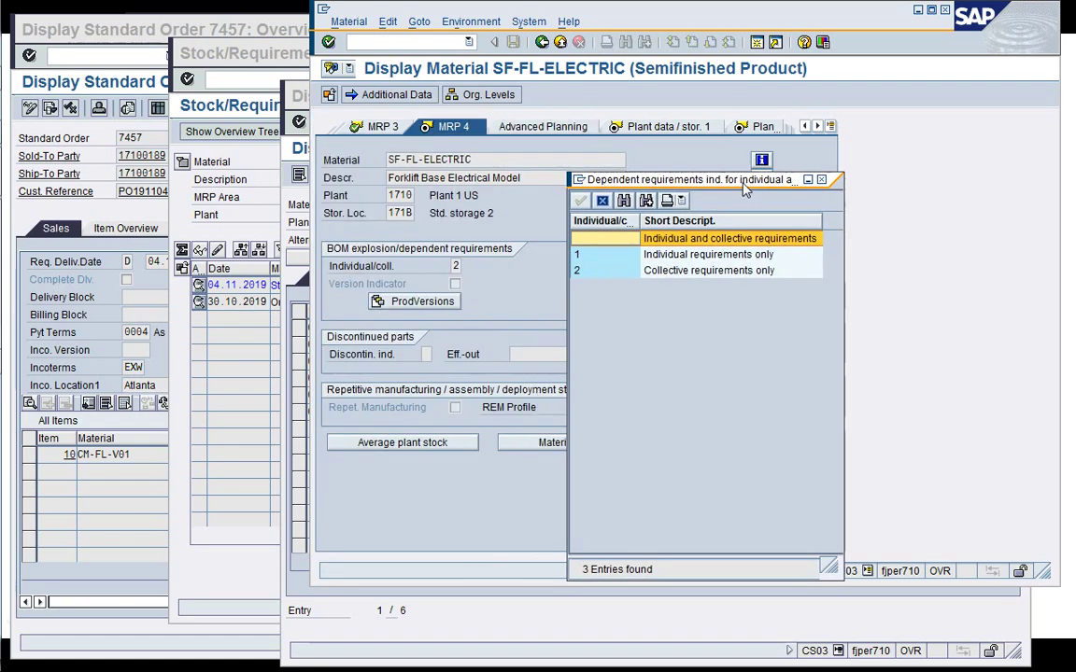
{"action": "left_click", "coordinate": [702, 272]}
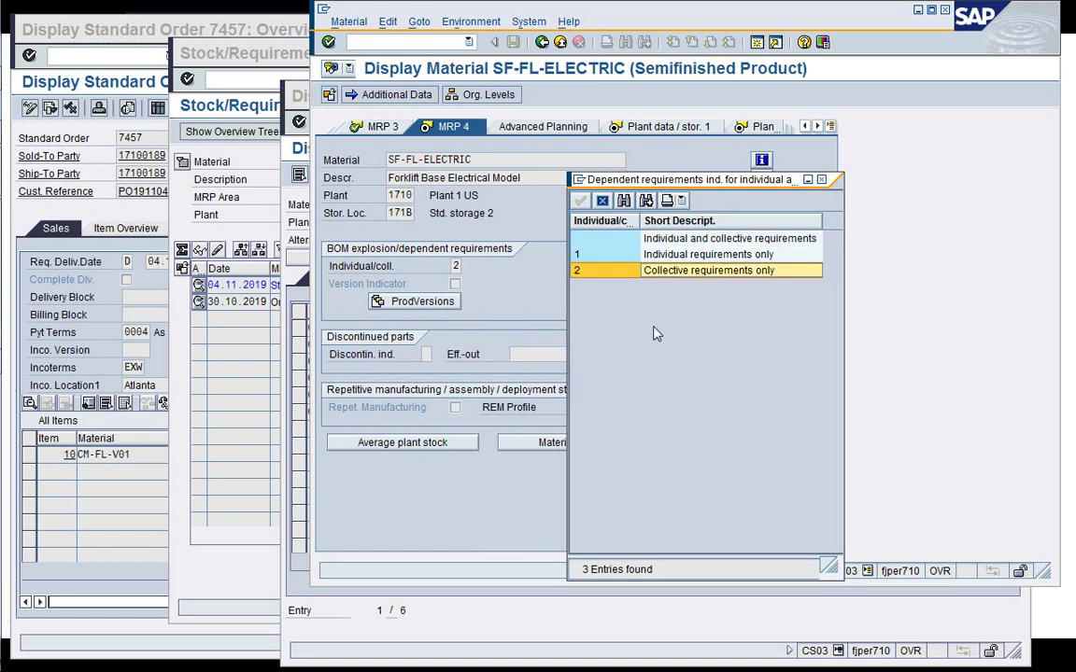
{"action": "left_click", "coordinate": [695, 314]}
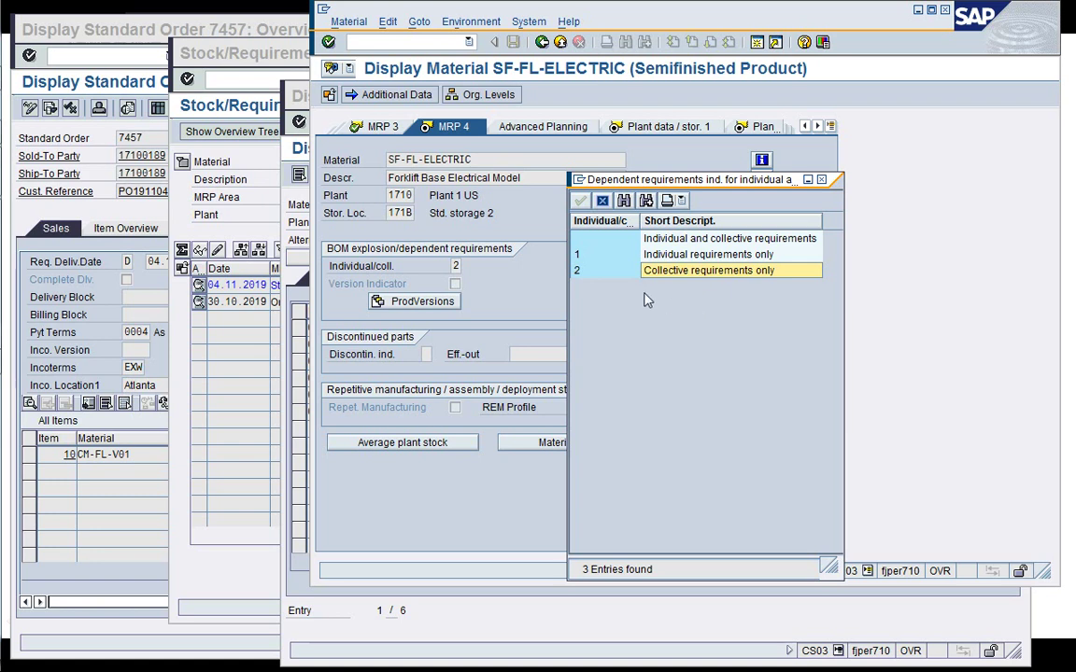
{"action": "left_click", "coordinate": [577, 239]}
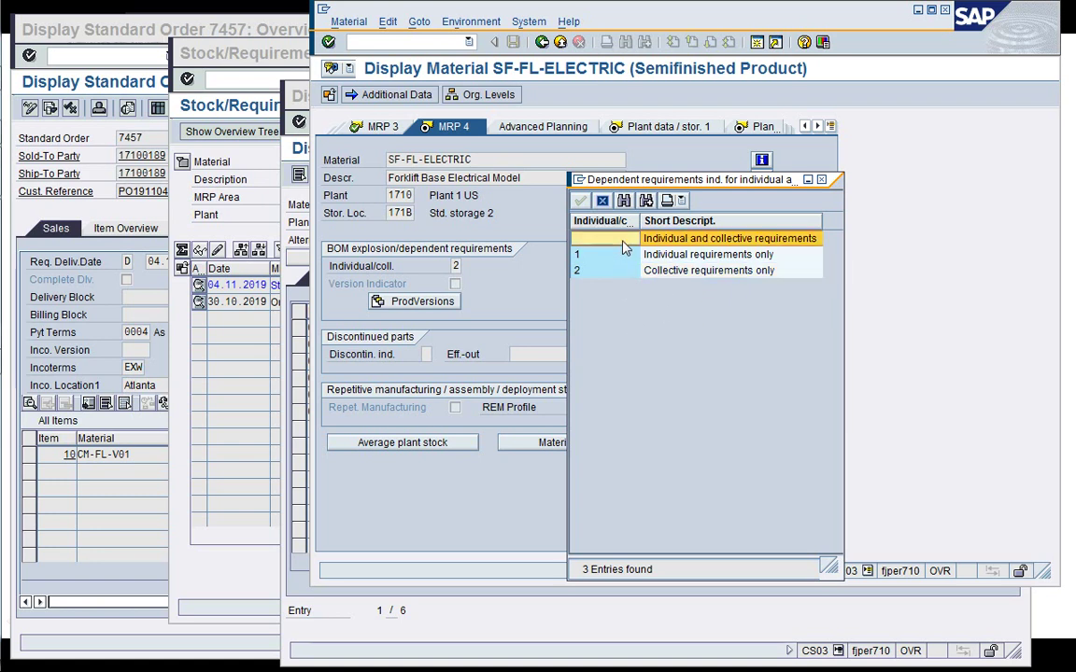
{"action": "left_click", "coordinate": [676, 272]}
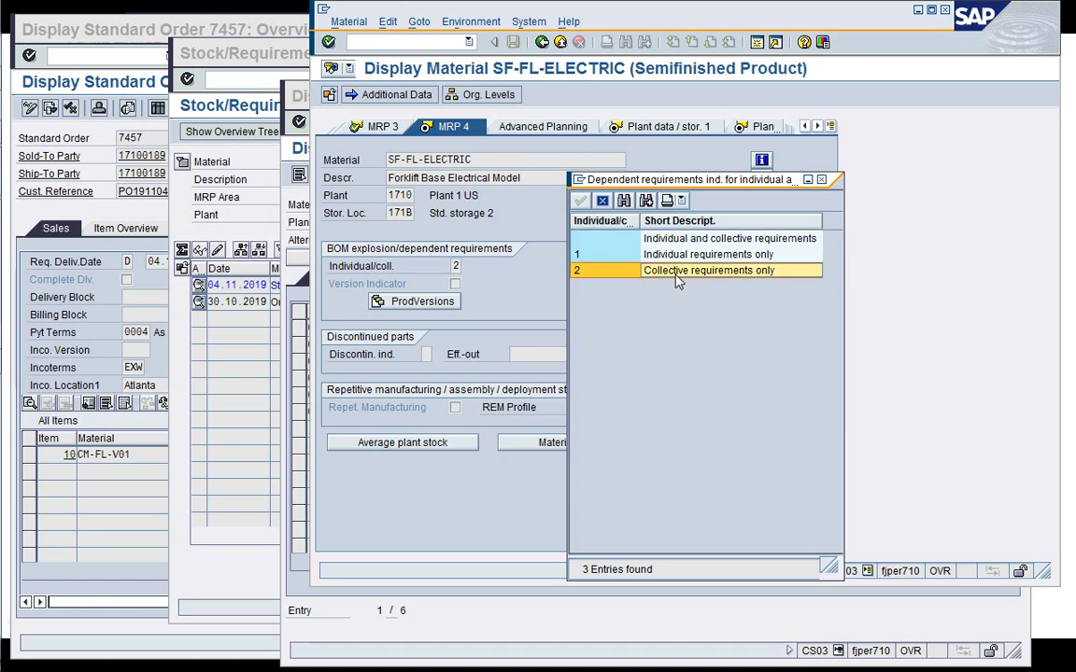
{"action": "double_click", "coordinate": [642, 271]}
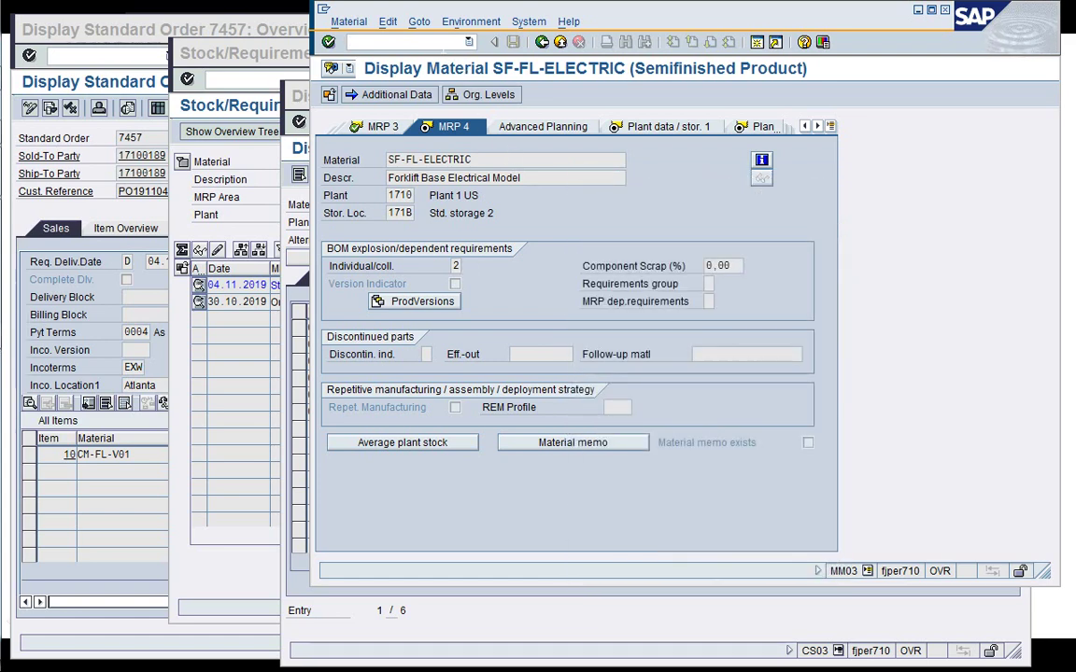
{"action": "key", "text": "Return"}
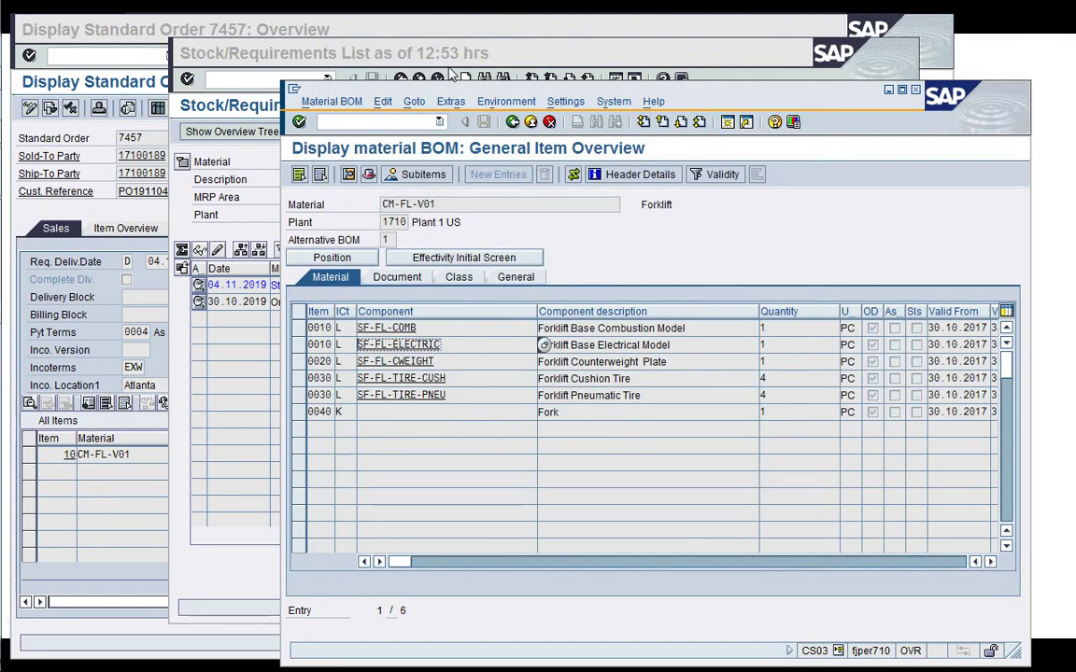
Pick component SF-FL-CWEIGHT in the forklift BOM and display its stock/requirements list for plant 1710, refreshing the list
{"action": "left_click", "coordinate": [276, 334]}
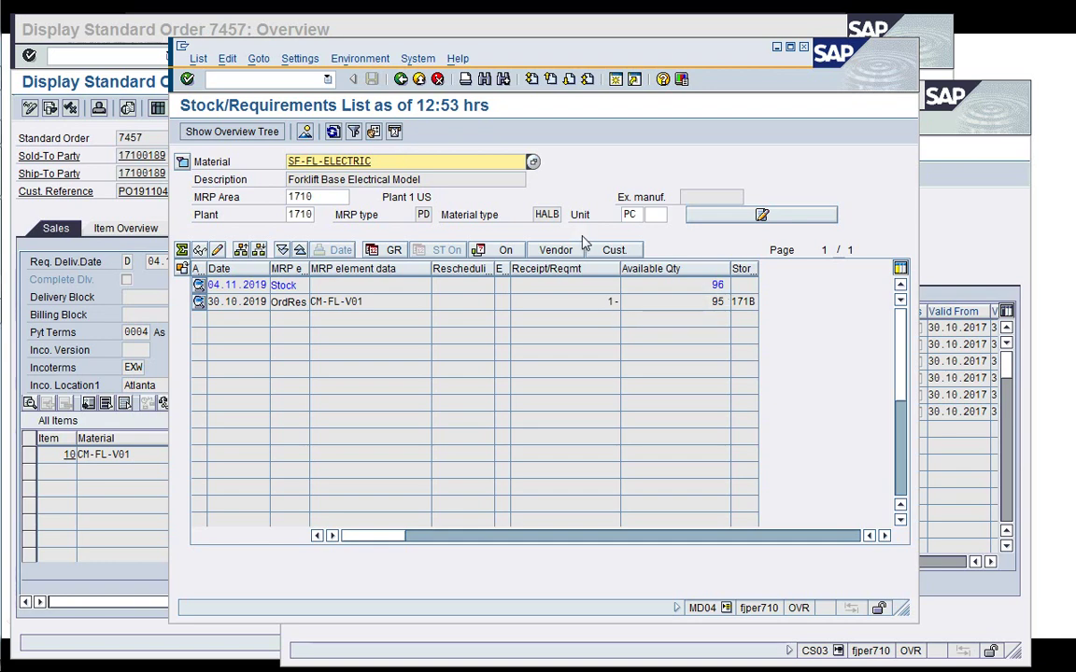
{"action": "left_click", "coordinate": [978, 236]}
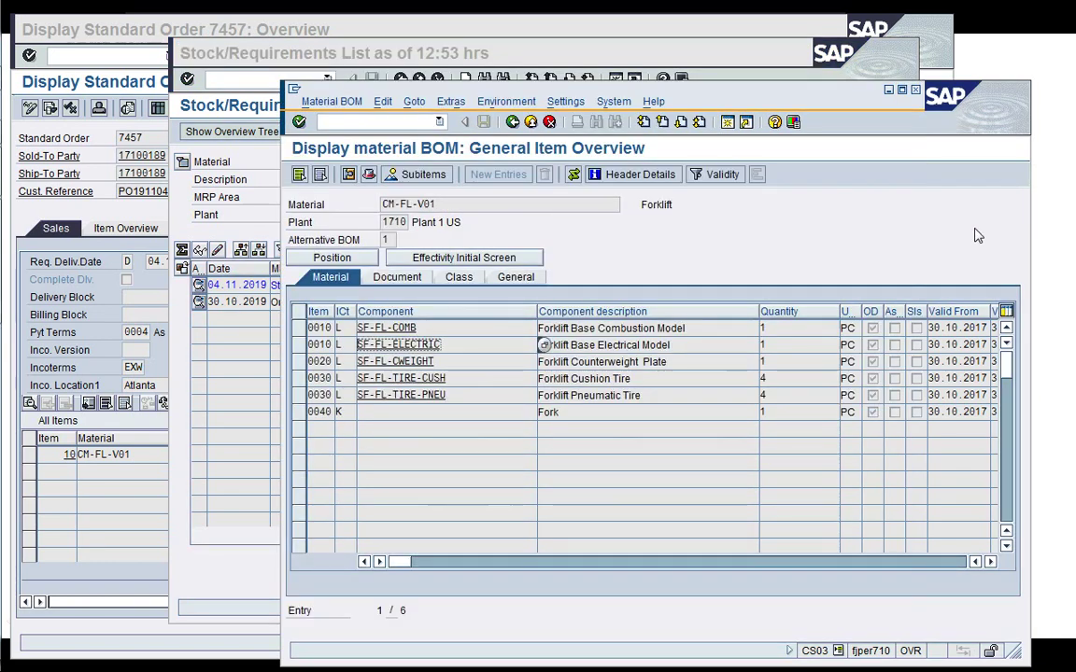
{"action": "left_click", "coordinate": [475, 360]}
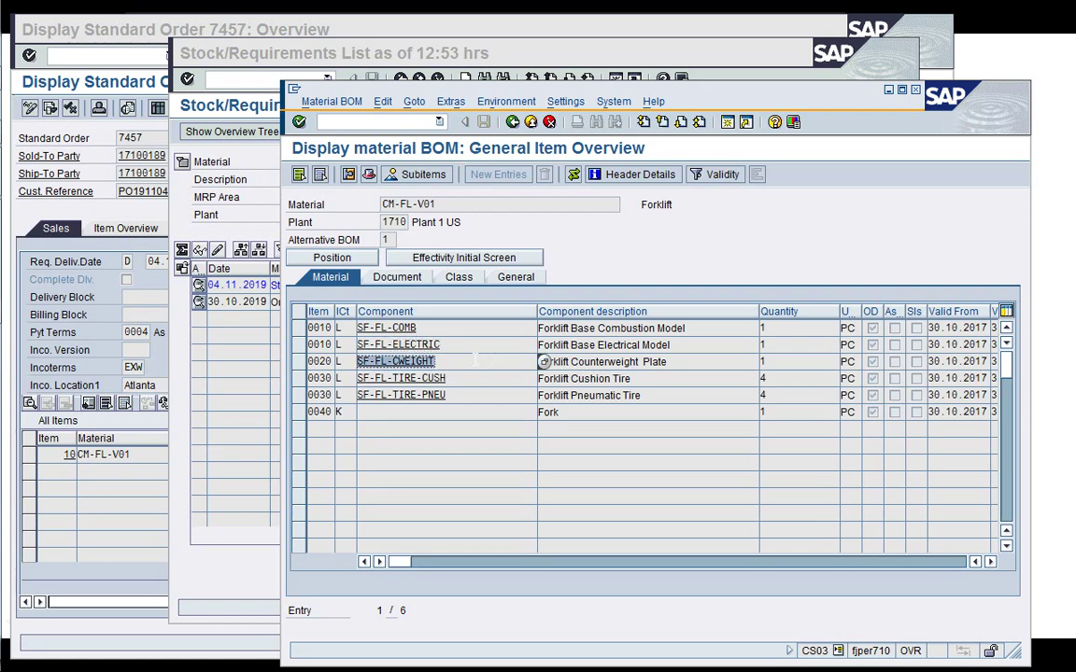
{"action": "left_click", "coordinate": [241, 220]}
{"action": "left_click", "coordinate": [400, 80]}
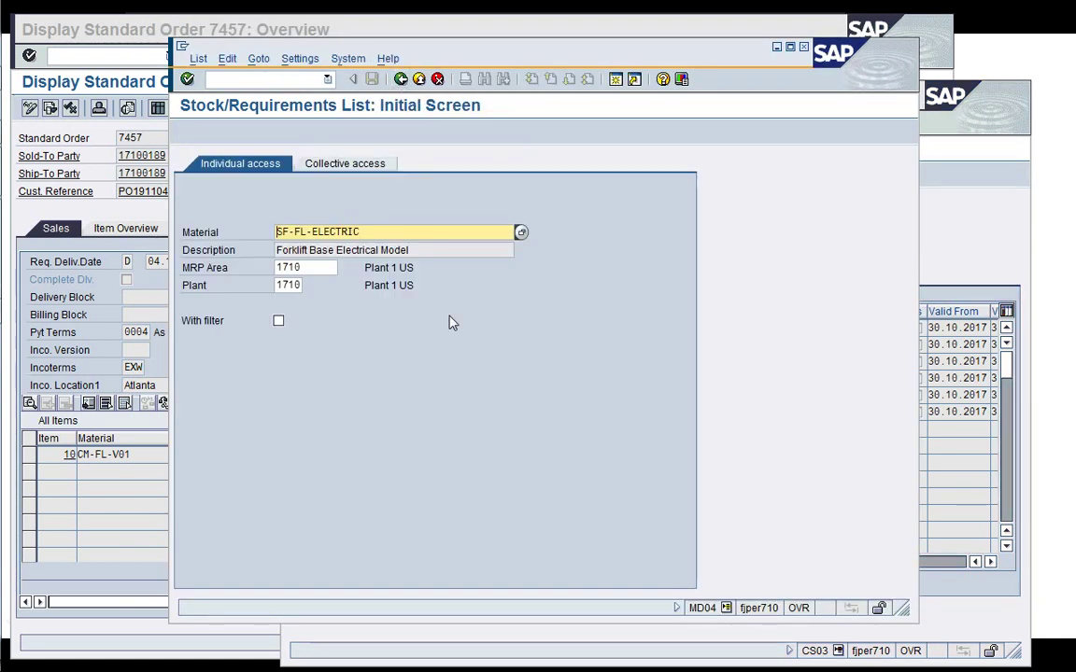
{"action": "type", "text": "SF-FL-CWEIGHT"}
{"action": "key", "text": "Delete"}
{"action": "key", "text": "Return"}
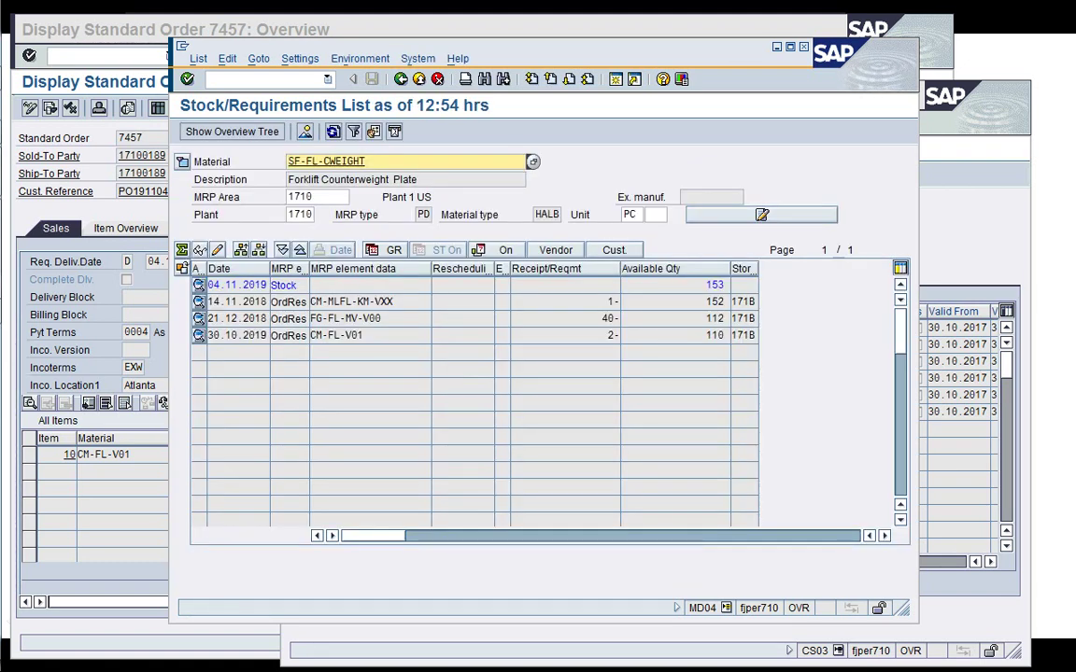
{"action": "left_click", "coordinate": [334, 133]}
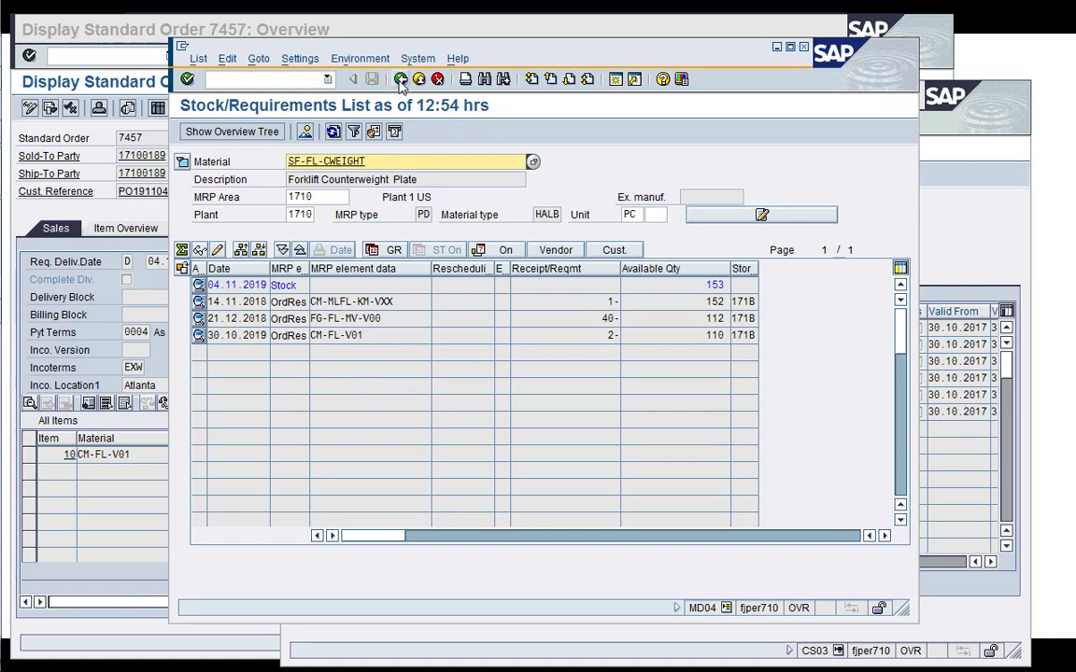
Pick component SF-FL-TIRE-PNEU in the forklift BOM, display its stock/requirements list for plant 1710, and select the available stock quantity
{"action": "key", "text": "F3"}
{"action": "left_click", "coordinate": [960, 248]}
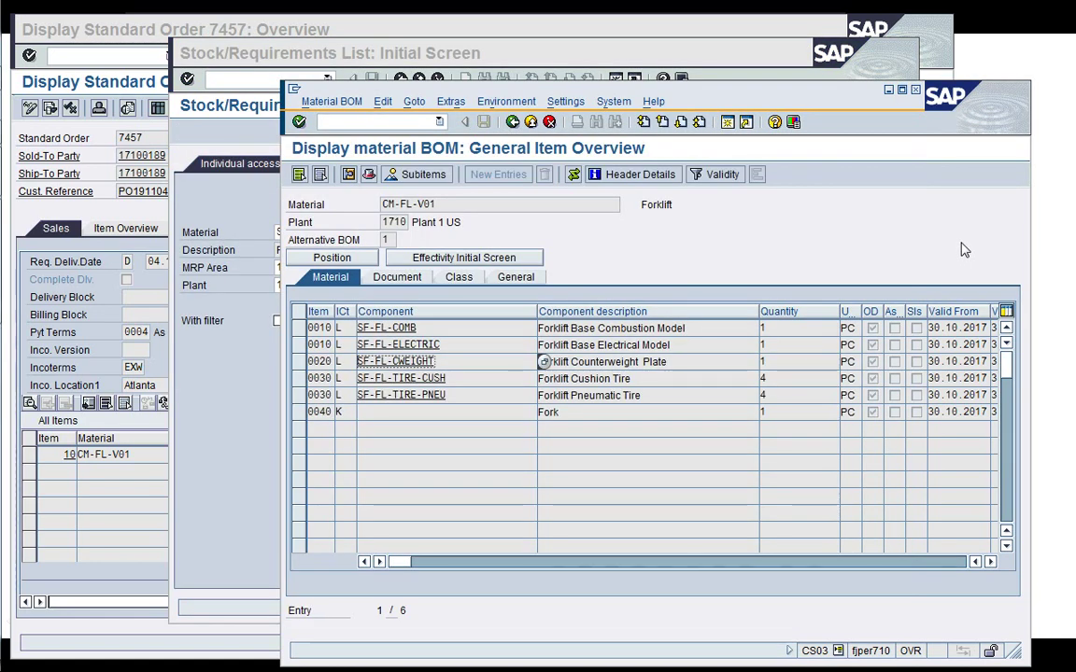
{"action": "left_click", "coordinate": [470, 395]}
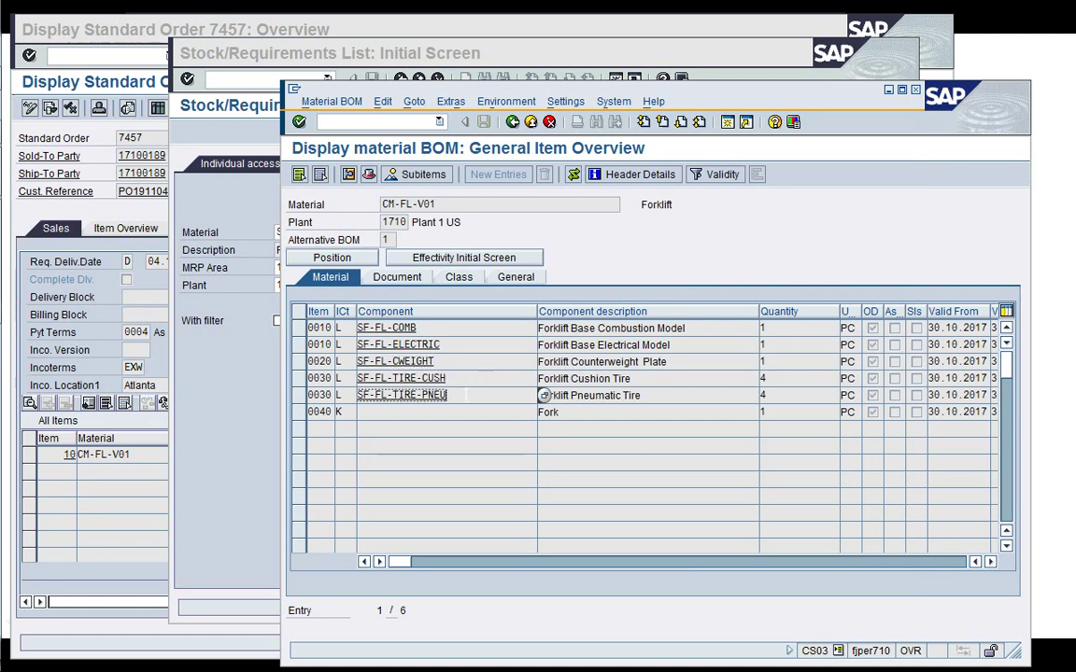
{"action": "left_click", "coordinate": [241, 194]}
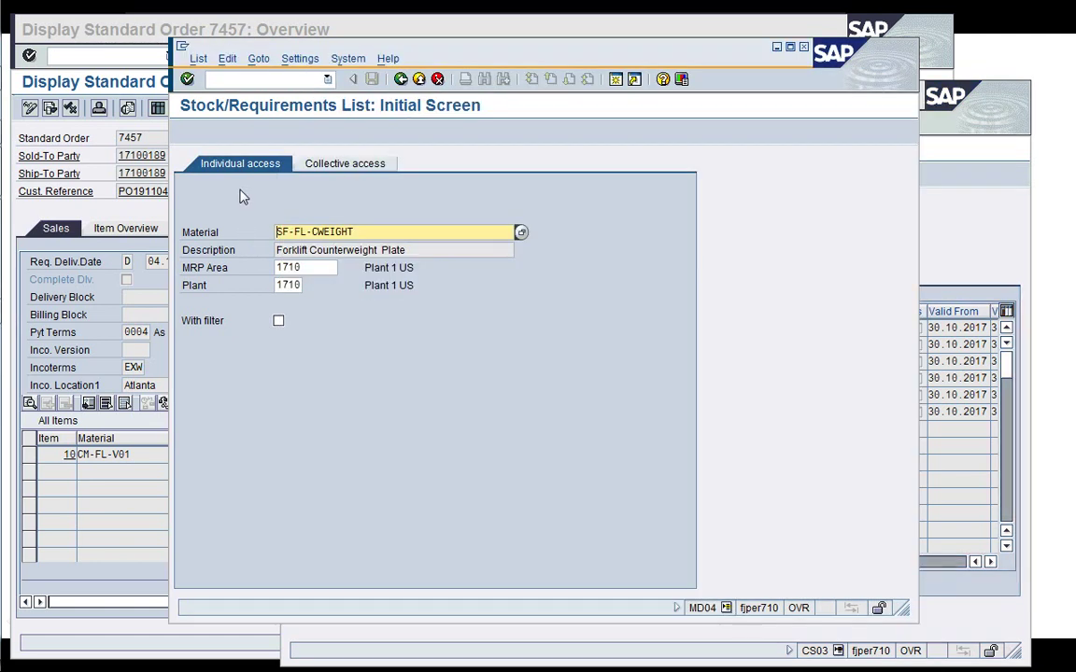
{"action": "key", "text": "Return"}
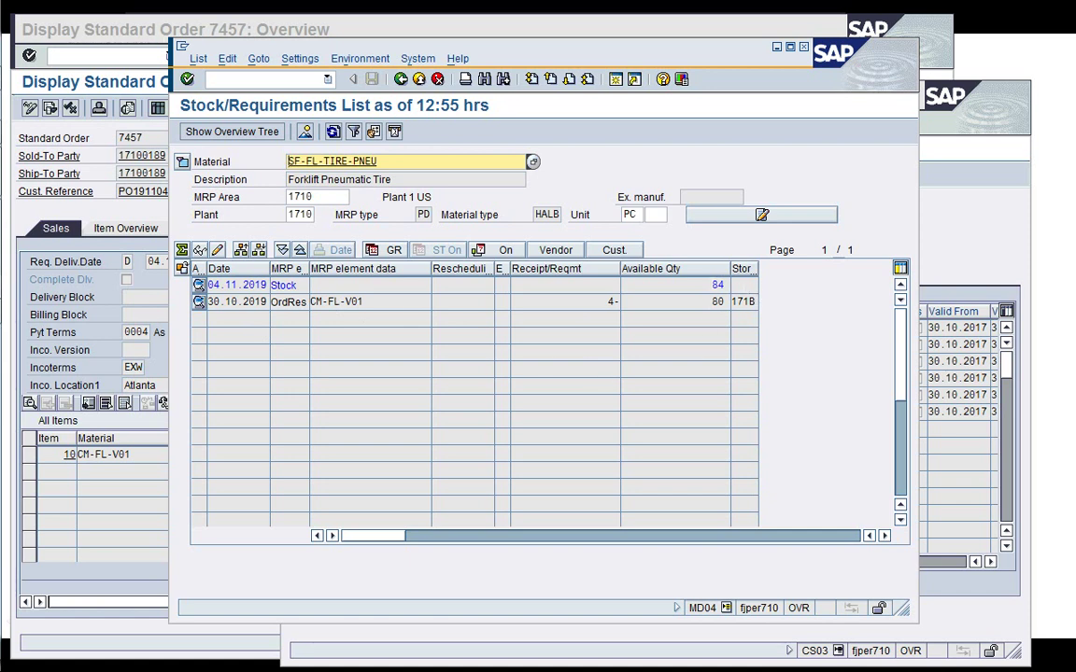
{"action": "left_click", "coordinate": [716, 285]}
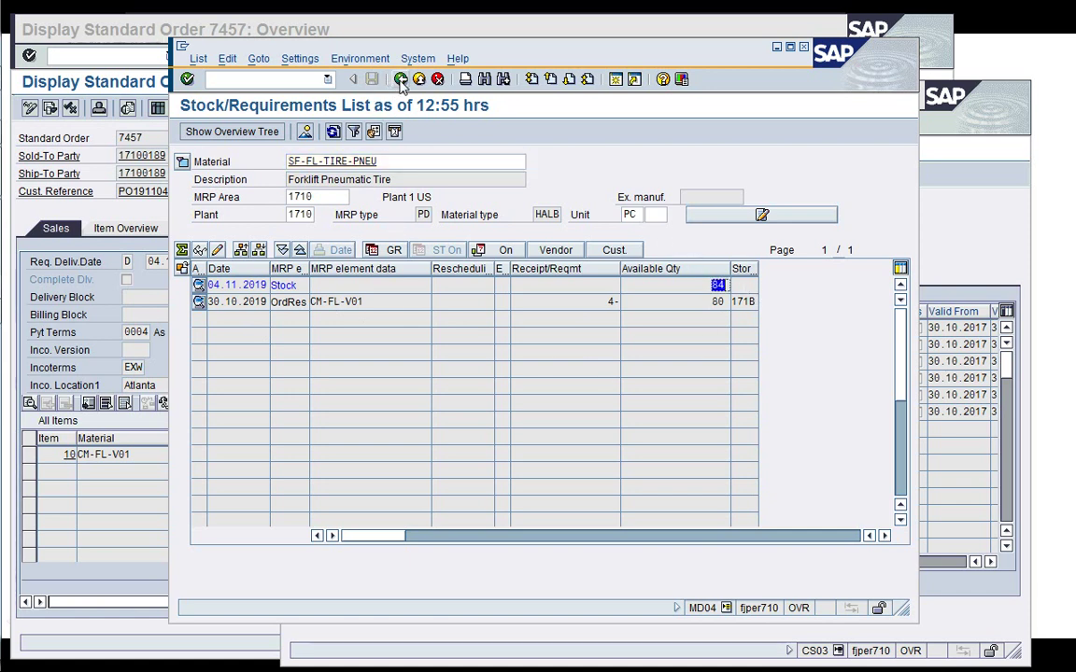
Display the stock overview (MMBE) of SF-FL-TIRE-PNEU in a new session and select the reserved quantity of storage location 171B
{"action": "left_click", "coordinate": [293, 81]}
{"action": "type", "text": "/oMMBE"}
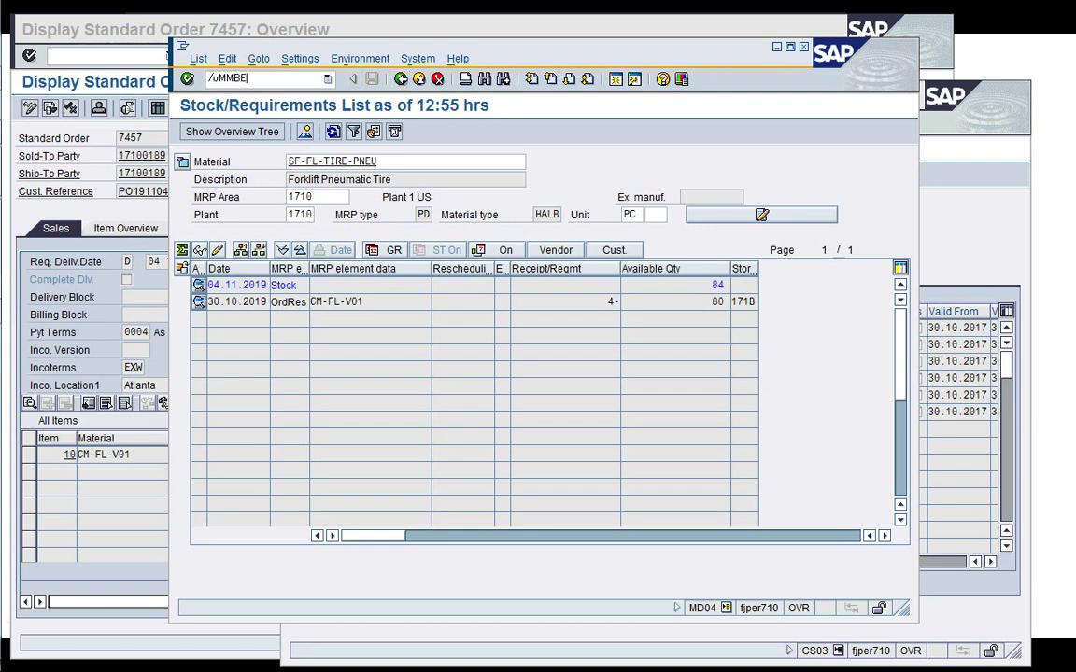
{"action": "key", "text": "Return"}
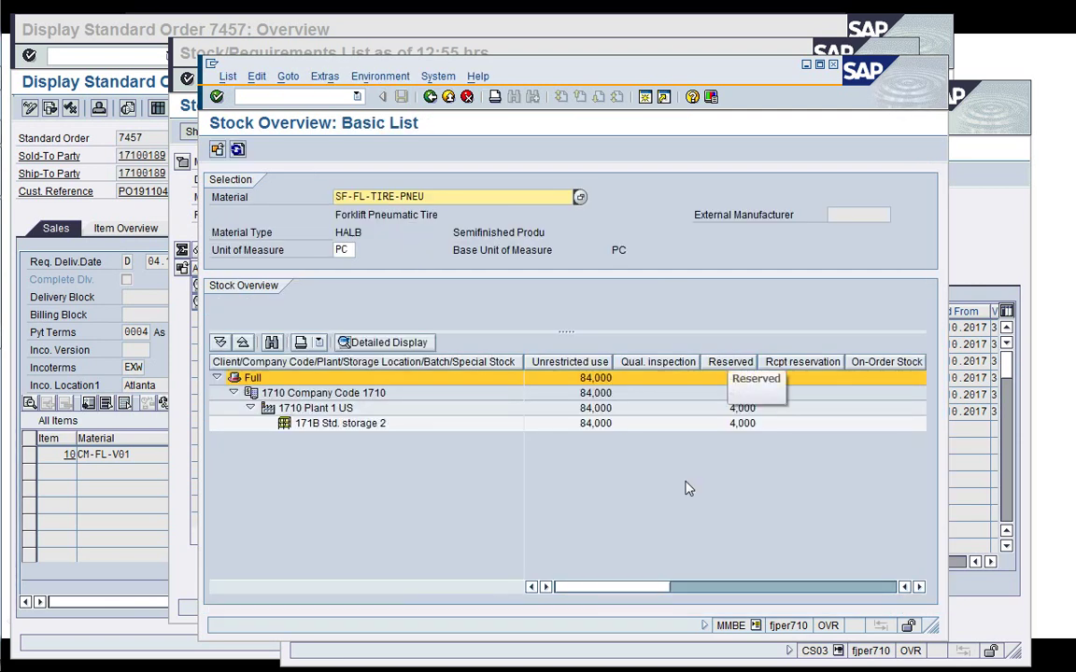
{"action": "left_click_drag", "start_coordinate": [652, 69], "coordinate": [729, 47]}
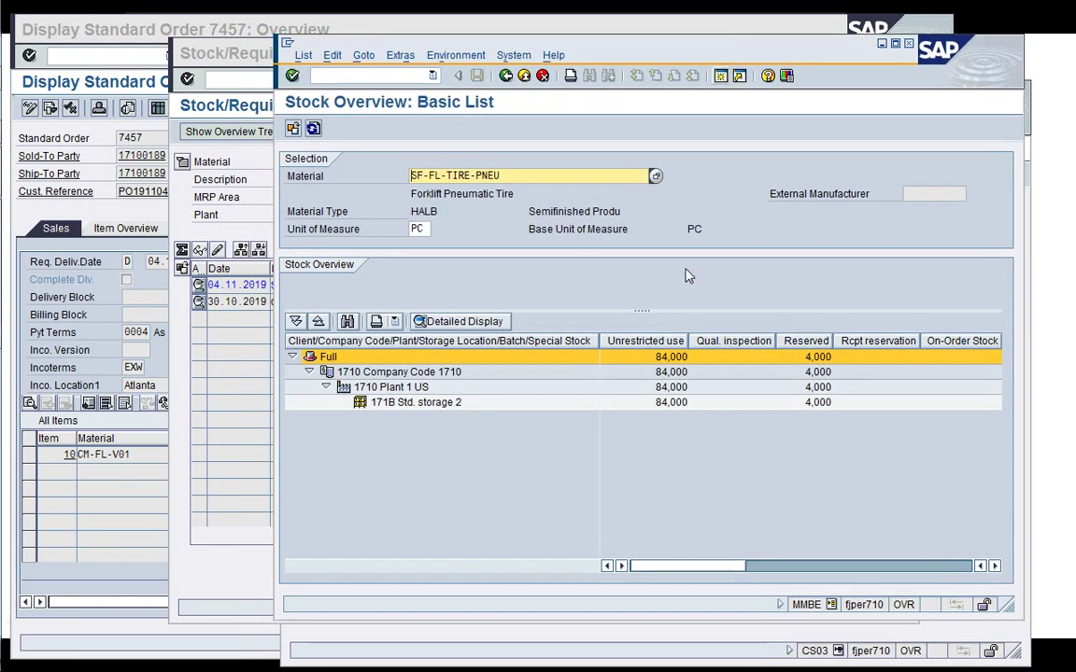
{"action": "left_click", "coordinate": [814, 402]}
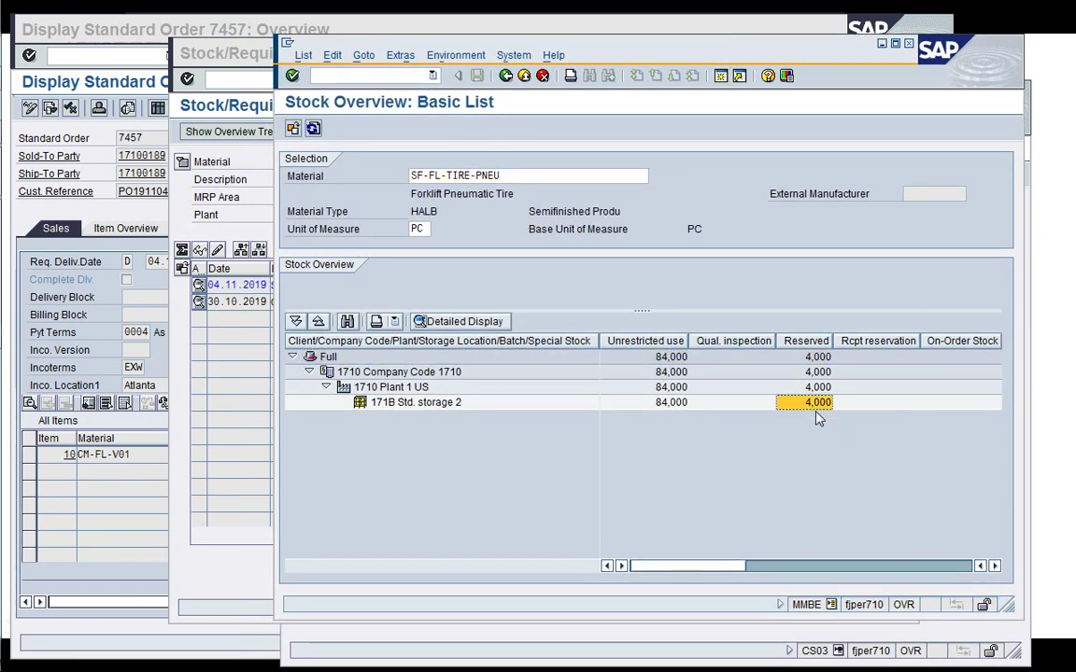
{"action": "left_click", "coordinate": [741, 466]}
Close the stock overview session and return to the initial screen of the stock/requirements list
{"action": "left_click", "coordinate": [505, 75]}
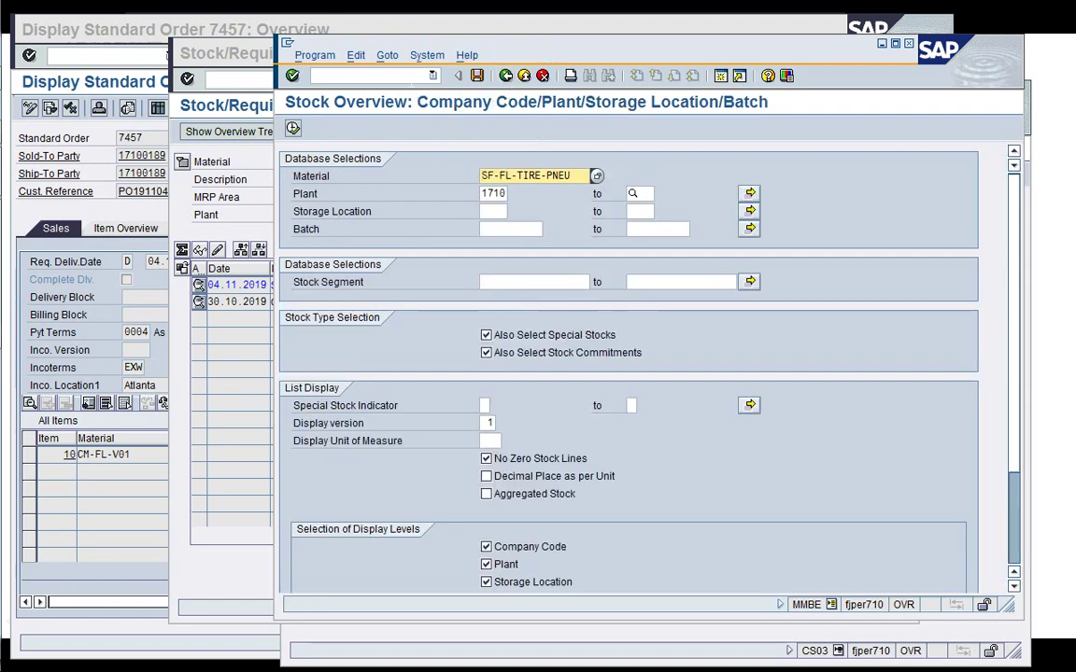
{"action": "left_click", "coordinate": [370, 76]}
{"action": "type", "text": "/i"}
{"action": "key", "text": "Return"}
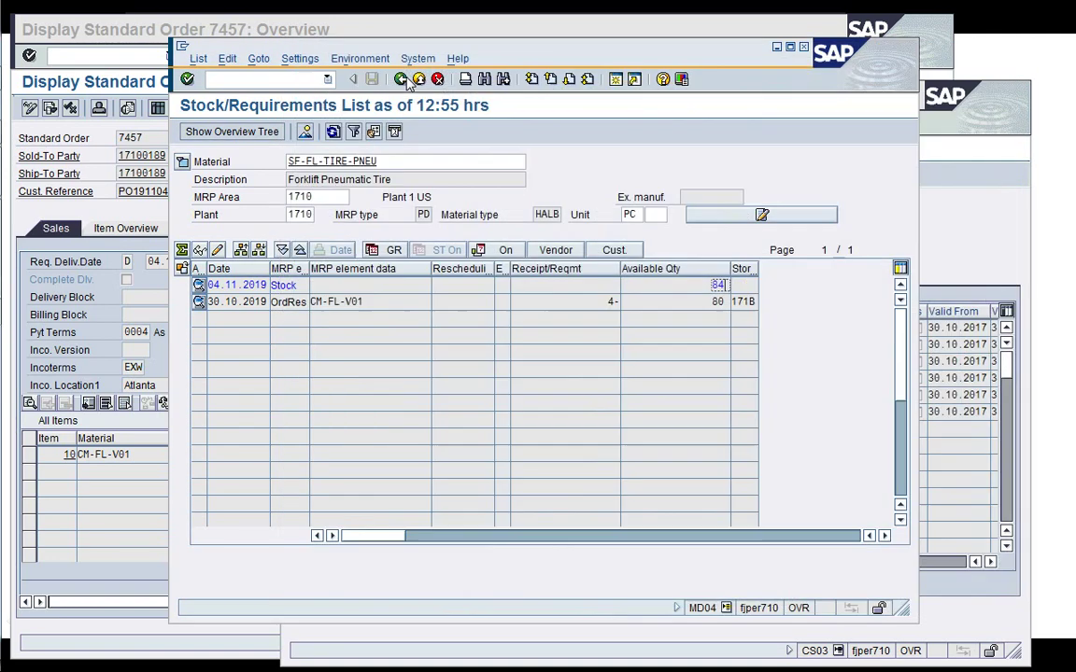
{"action": "left_click", "coordinate": [400, 80]}
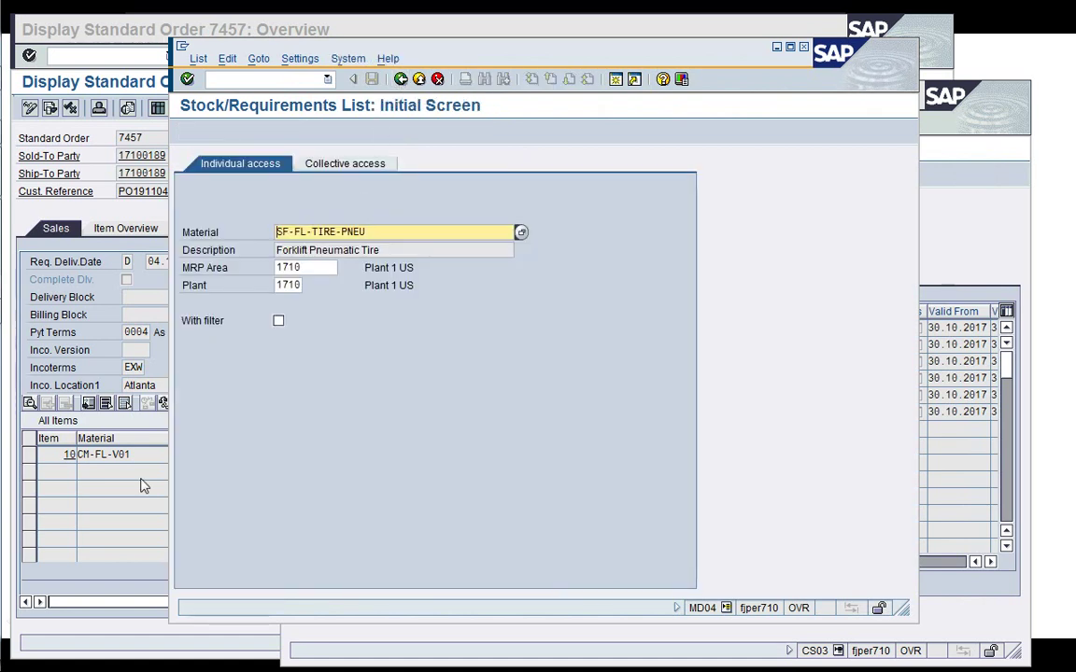
Take material CM-FL-V01 from the sales order's item and display its stock/requirements list for plant 1710
{"action": "left_click", "coordinate": [125, 420]}
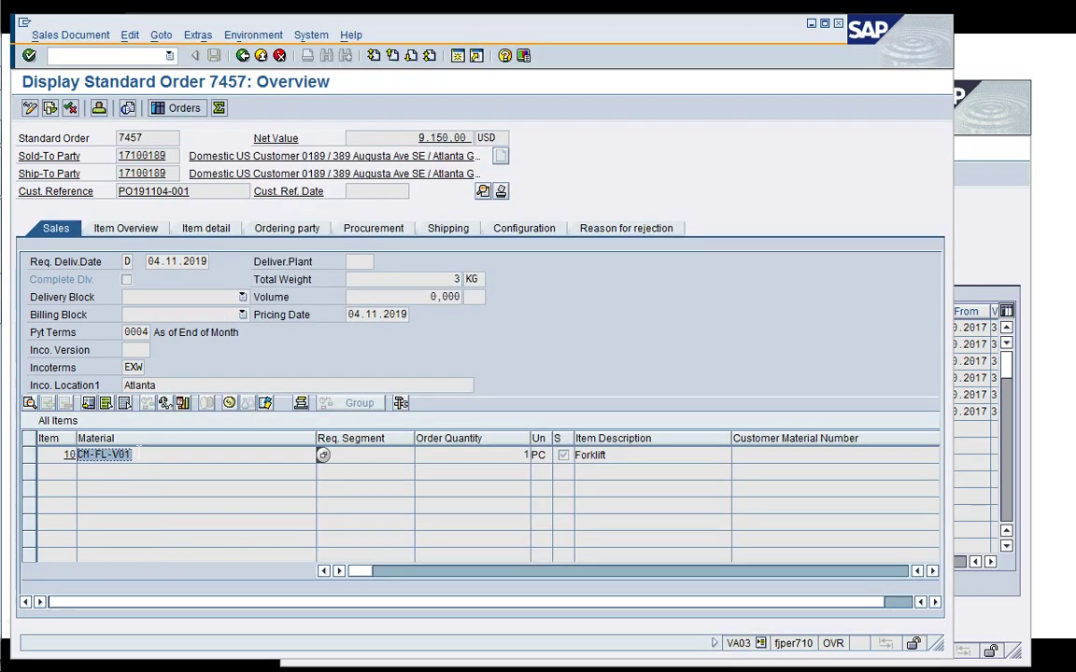
{"action": "left_click", "coordinate": [974, 254]}
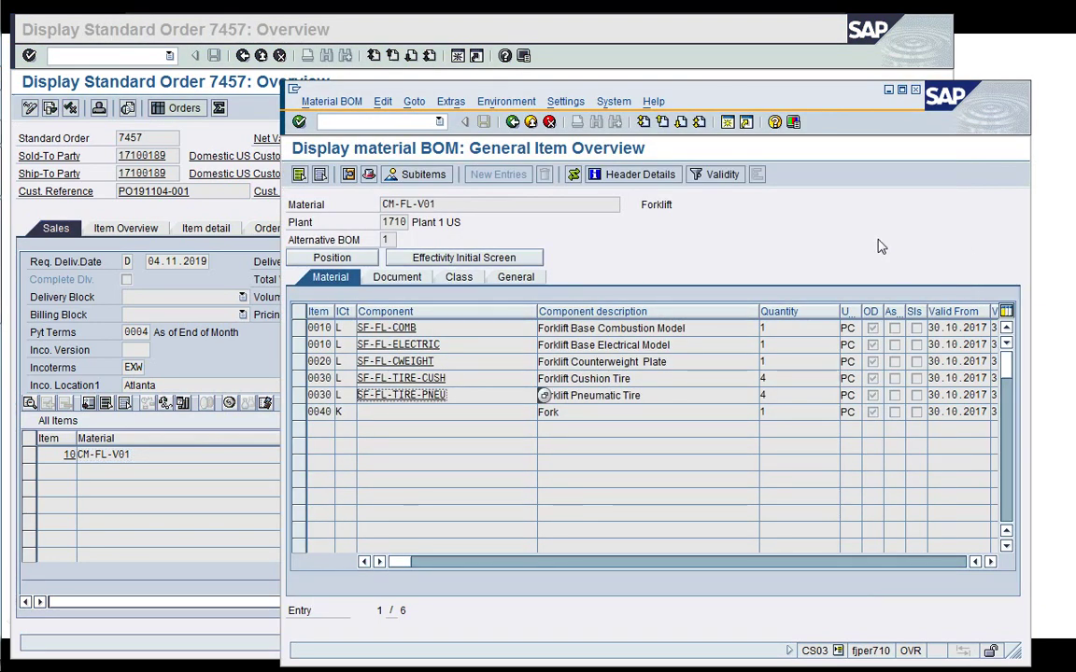
{"action": "left_click", "coordinate": [888, 90]}
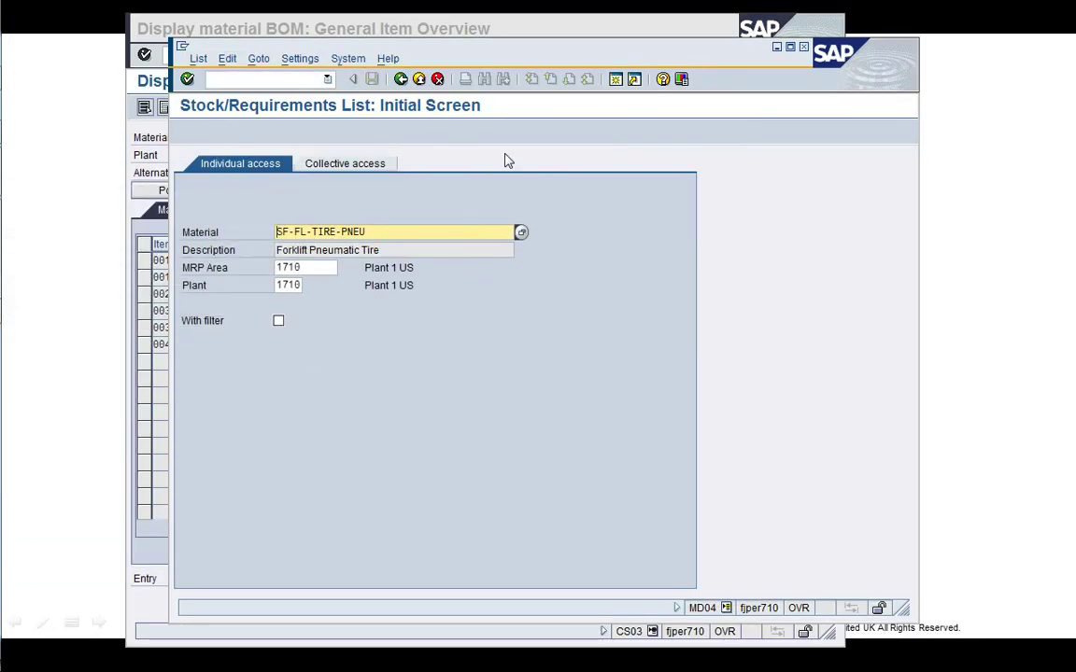
{"action": "type", "text": "CM-FL-V01"}
{"action": "key", "text": "Delete"}
{"action": "key", "text": "Delete"}
{"action": "key", "text": "Delete"}
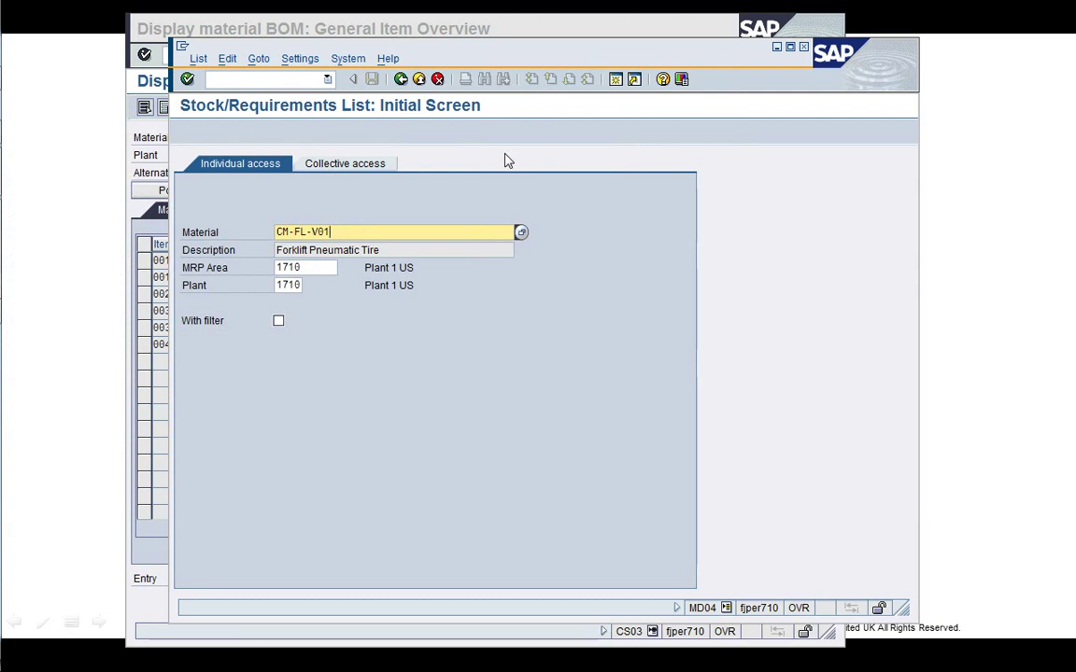
{"action": "key", "text": "Return"}
{"action": "key", "text": "F3"}
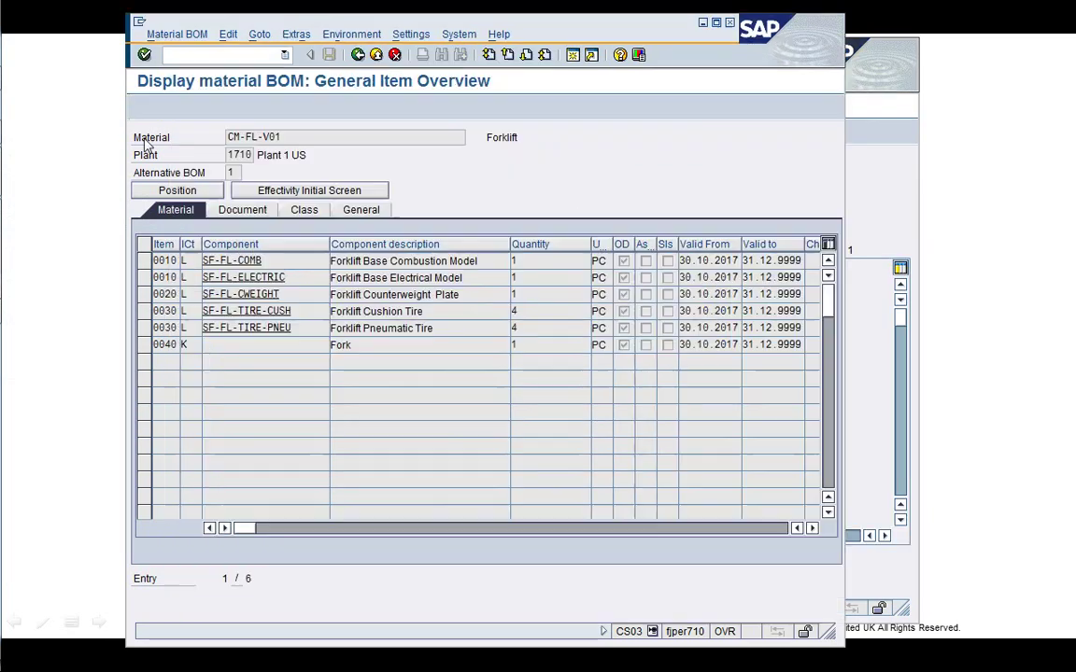
Leave the forklift's BOM display and expand Logistics and its Production folder in the SAP menu
{"action": "left_click", "coordinate": [357, 55]}
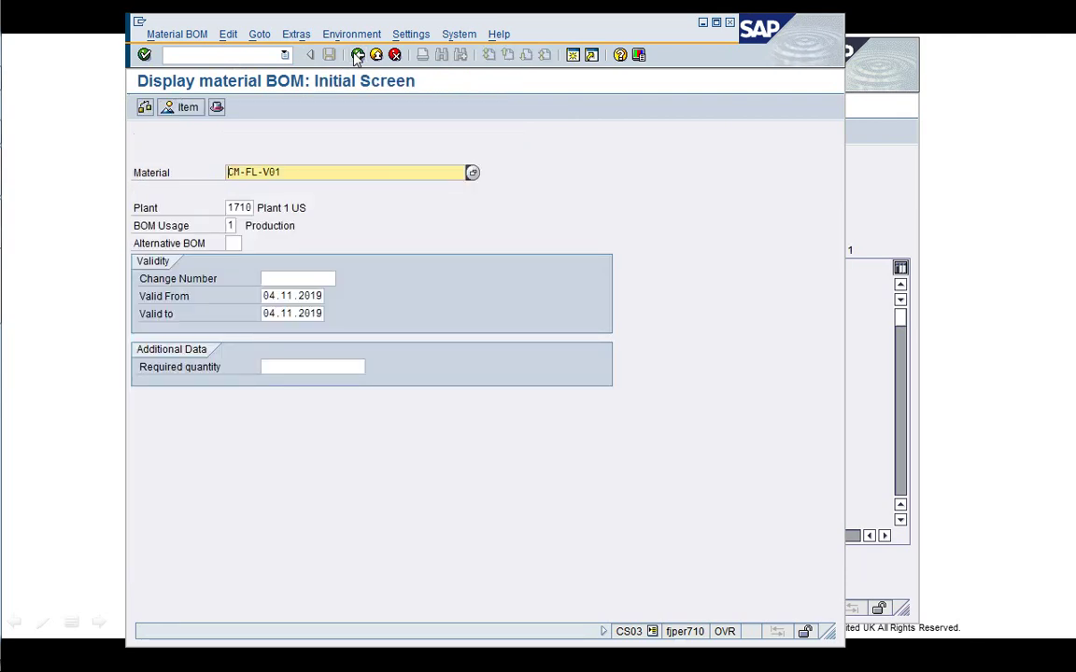
{"action": "left_click", "coordinate": [356, 55]}
{"action": "double_click", "coordinate": [208, 199]}
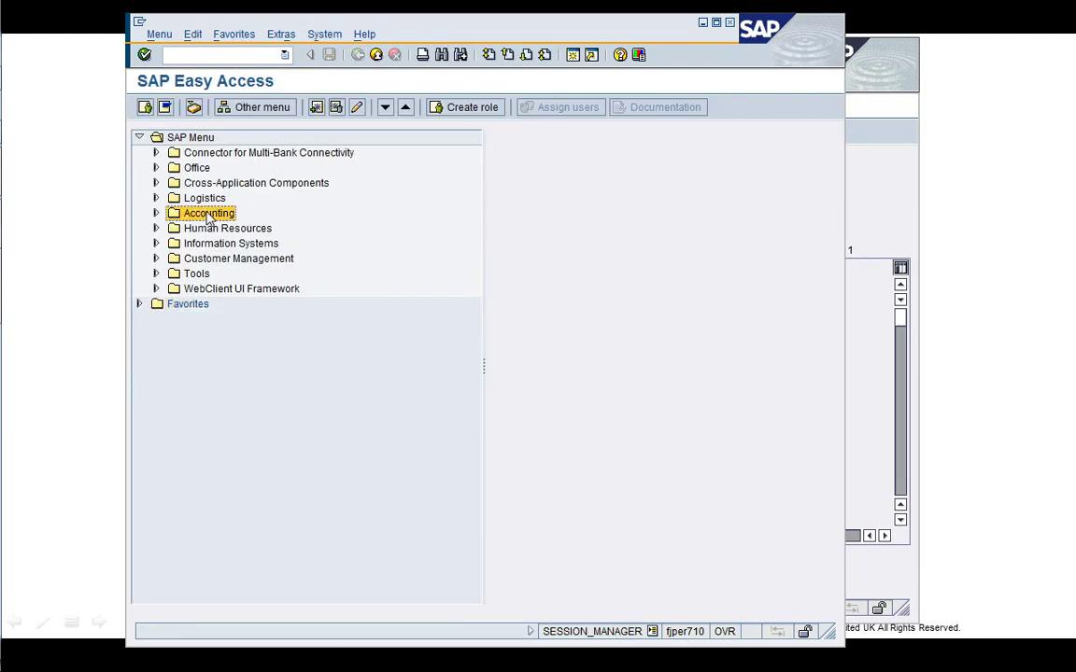
{"action": "left_click", "coordinate": [208, 214]}
{"action": "key", "text": "Down"}
{"action": "key", "text": "Down"}
{"action": "key", "text": "Down"}
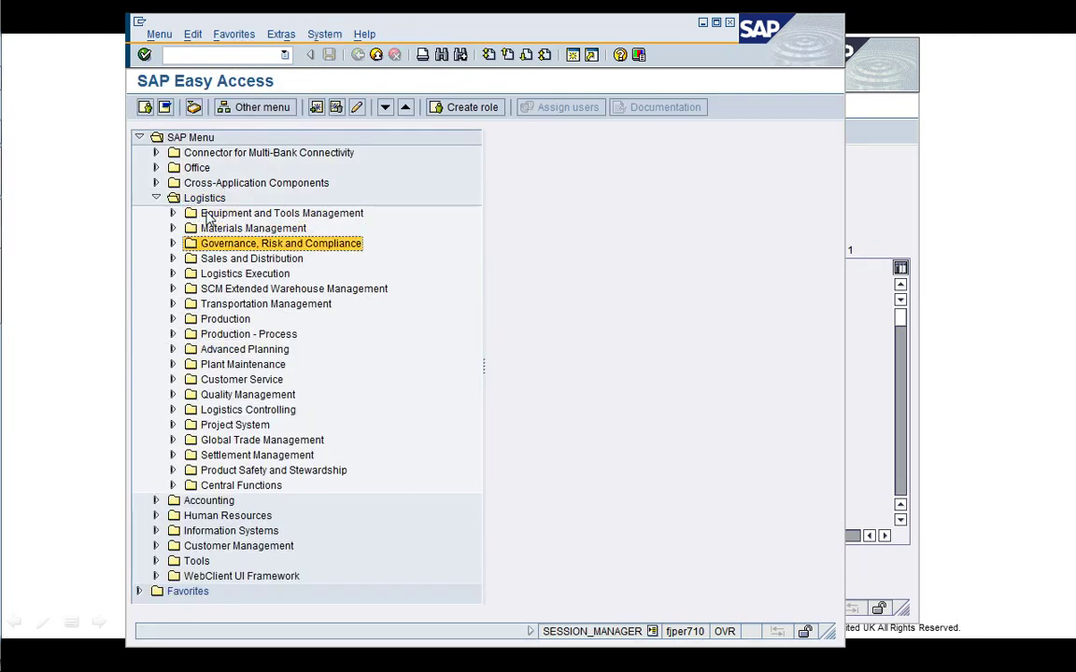
{"action": "key", "text": "Down"}
{"action": "key", "text": "Down"}
{"action": "key", "text": "Down"}
{"action": "key", "text": "Down"}
{"action": "key", "text": "Right"}
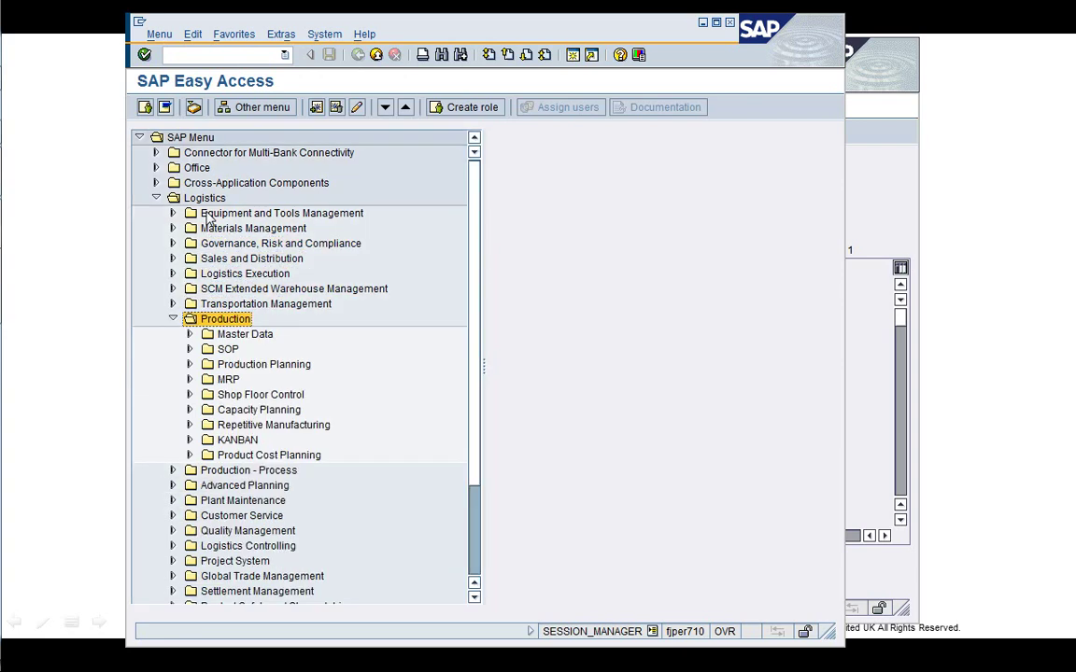
Expand the MRP folder under Production and its Evaluations subfolder
{"action": "key", "text": "Down"}
{"action": "key", "text": "Down"}
{"action": "key", "text": "Down"}
{"action": "key", "text": "Down"}
{"action": "key", "text": "Right"}
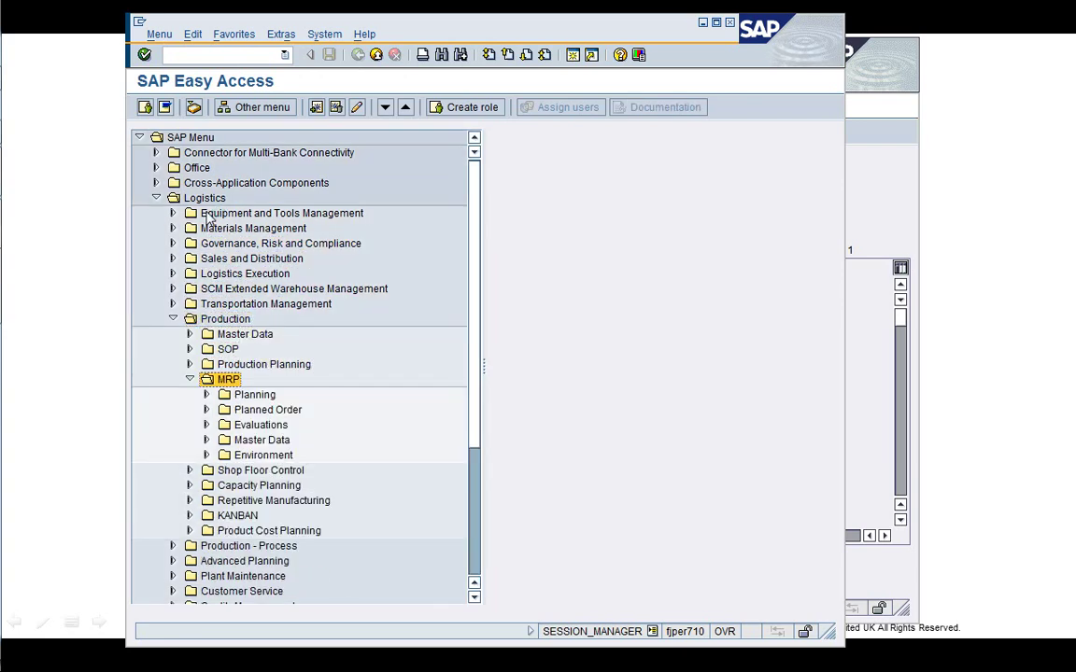
{"action": "key", "text": "Down"}
{"action": "key", "text": "Down"}
{"action": "key", "text": "Down"}
{"action": "key", "text": "Right"}
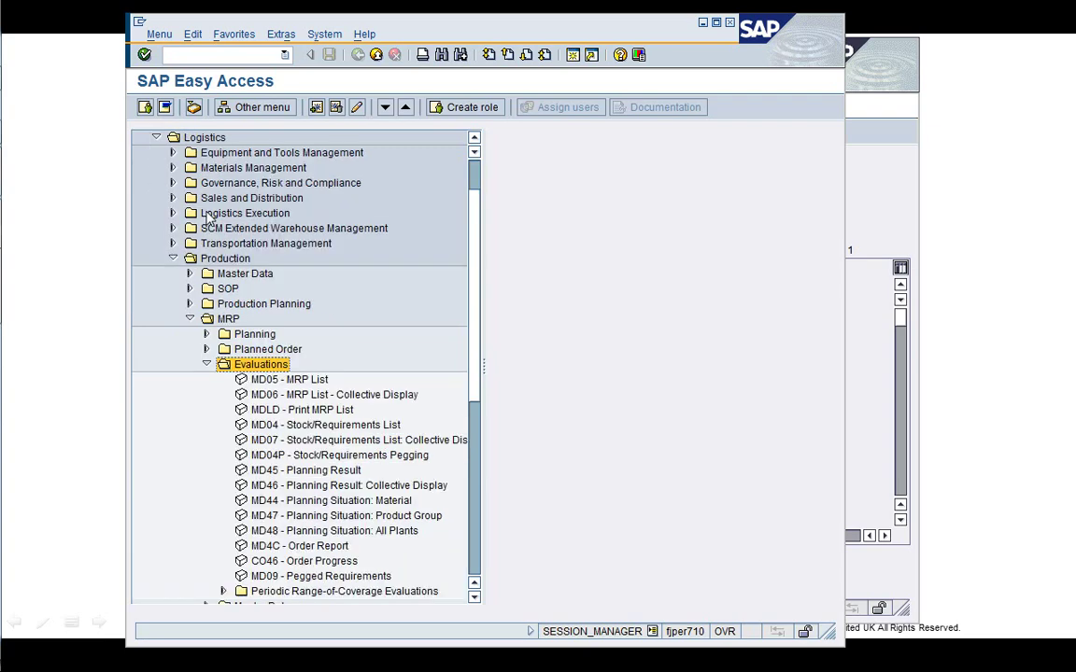
Look through the MRP evaluation transactions and the folders that follow them in the SAP menu
{"action": "key", "text": "Down"}
{"action": "key", "text": "Down"}
{"action": "key", "text": "Down"}
{"action": "key", "text": "Down"}
{"action": "key", "text": "Down"}
{"action": "key", "text": "Down"}
{"action": "key", "text": "Down"}
{"action": "key", "text": "Down"}
{"action": "key", "text": "Down"}
{"action": "key", "text": "Down"}
{"action": "key", "text": "Down"}
{"action": "key", "text": "Down"}
{"action": "key", "text": "Down"}
{"action": "key", "text": "Down"}
{"action": "key", "text": "Down"}
{"action": "key", "text": "Down"}
{"action": "key", "text": "Down"}
{"action": "key", "text": "Down"}
{"action": "key", "text": "Down"}
{"action": "key", "text": "Down"}
{"action": "key", "text": "Down"}
{"action": "key", "text": "Down"}
{"action": "key", "text": "Down"}
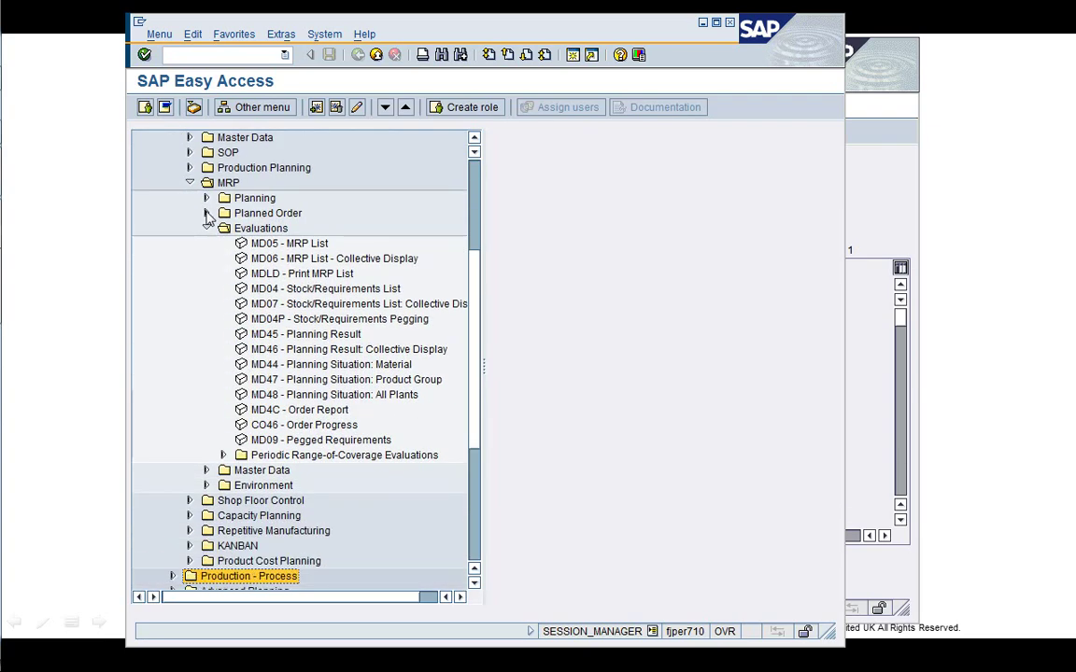
{"action": "key", "text": "Up"}
{"action": "key", "text": "Up"}
{"action": "key", "text": "Up"}
{"action": "key", "text": "Up"}
{"action": "key", "text": "Up"}
{"action": "key", "text": "Up"}
{"action": "key", "text": "Up"}
{"action": "key", "text": "Up"}
{"action": "key", "text": "Up"}
{"action": "key", "text": "Up"}
{"action": "key", "text": "Up"}
{"action": "key", "text": "Up"}
{"action": "key", "text": "Up"}
{"action": "key", "text": "Up"}
{"action": "key", "text": "Up"}
{"action": "key", "text": "Up"}
{"action": "key", "text": "Up"}
{"action": "key", "text": "Up"}
{"action": "key", "text": "Up"}
{"action": "key", "text": "Up"}
{"action": "key", "text": "Up"}
{"action": "key", "text": "Up"}
{"action": "key", "text": "Up"}
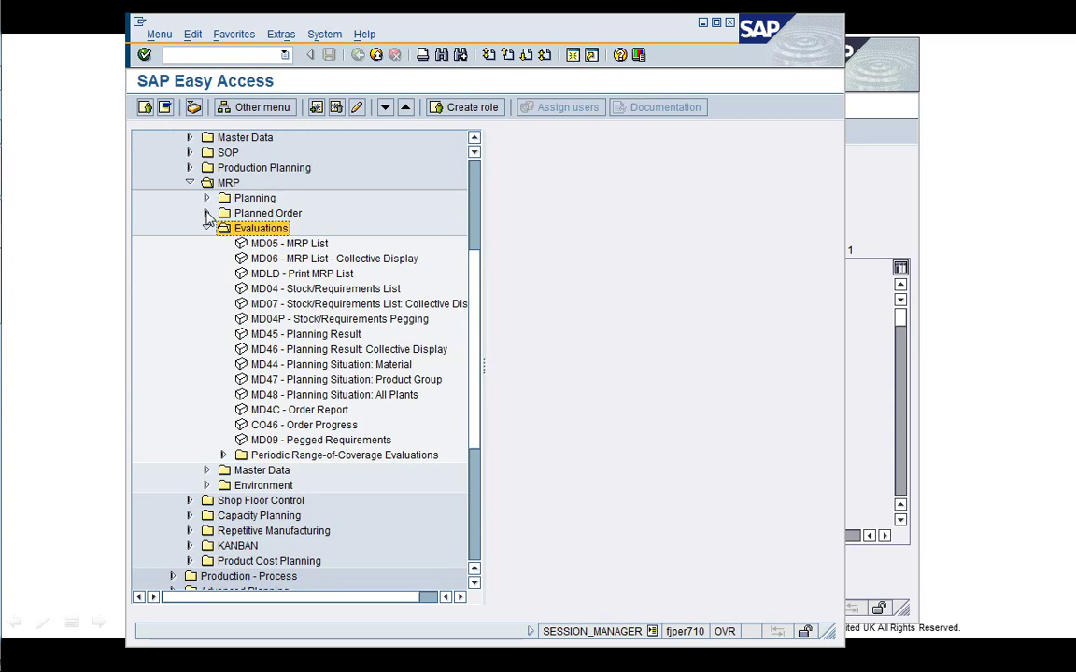
Check the Planned Order folder briefly, expand the MRP Planning folder, and go to Single-Item Planning, Sales Order (MD50)
{"action": "left_click", "coordinate": [208, 213]}
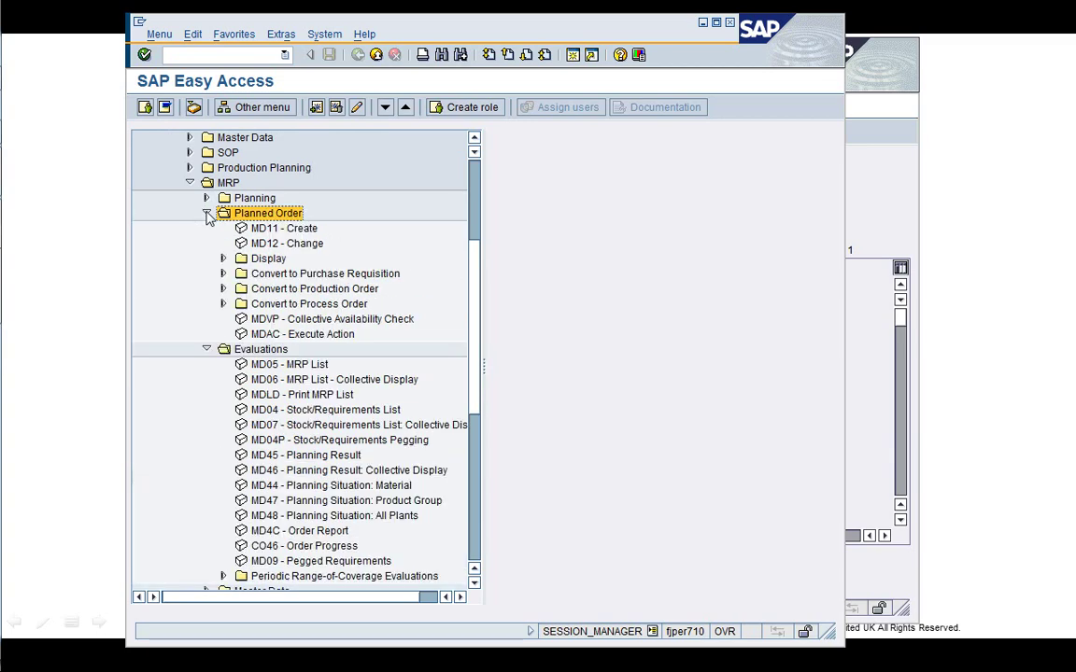
{"action": "left_click", "coordinate": [207, 213]}
{"action": "key", "text": "Up"}
{"action": "key", "text": "Right"}
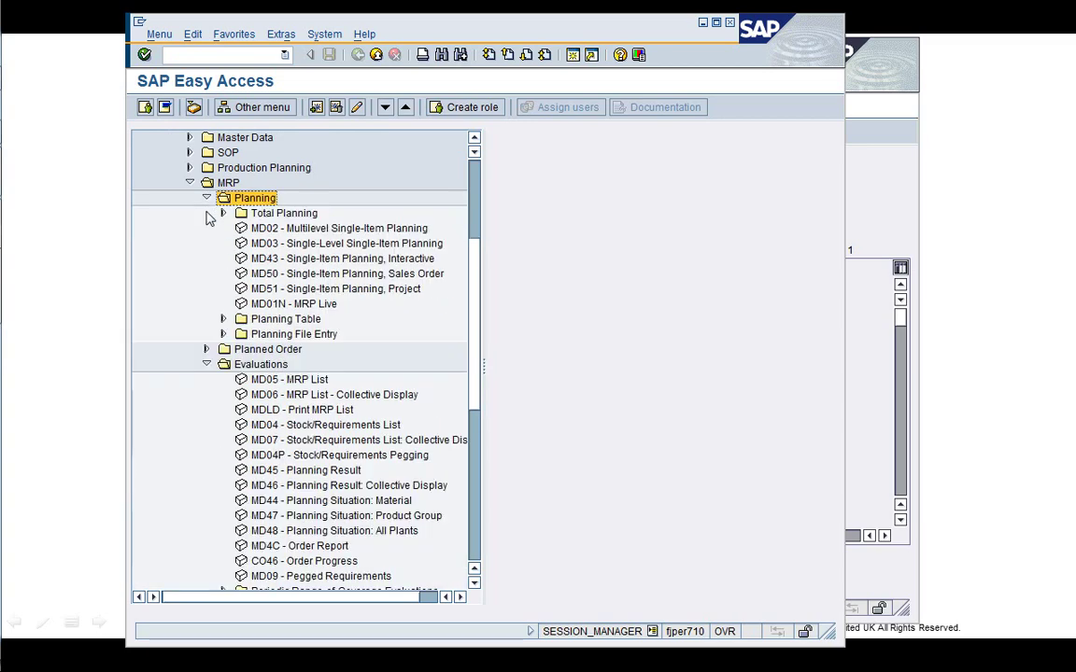
{"action": "key", "text": "Down"}
{"action": "key", "text": "Down"}
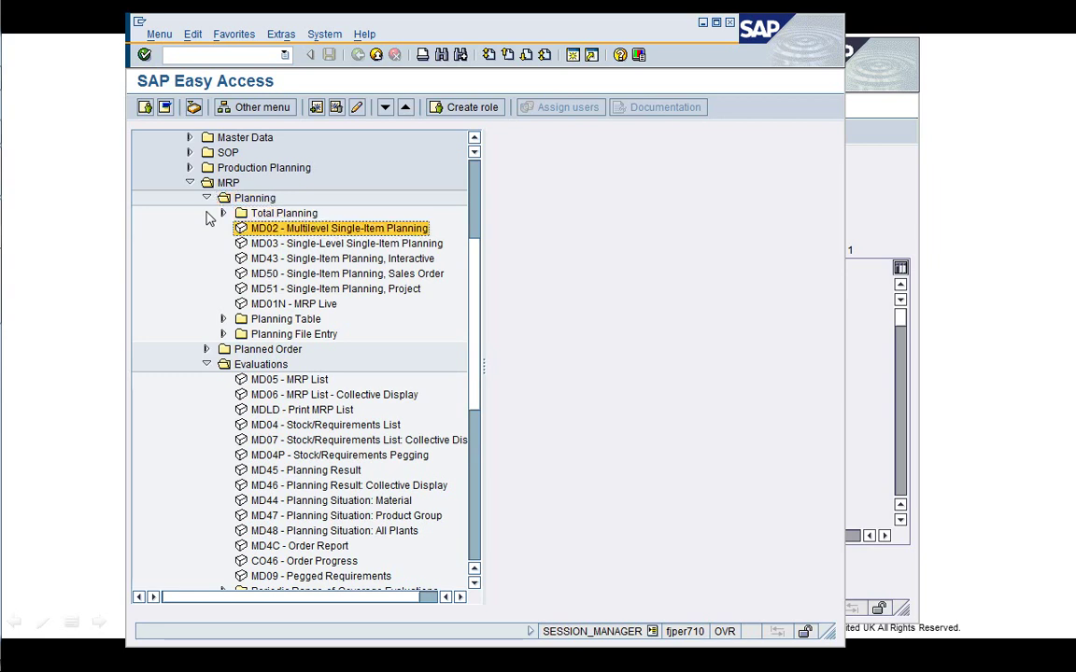
{"action": "key", "text": "Down"}
{"action": "key", "text": "Down"}
{"action": "key", "text": "Down"}
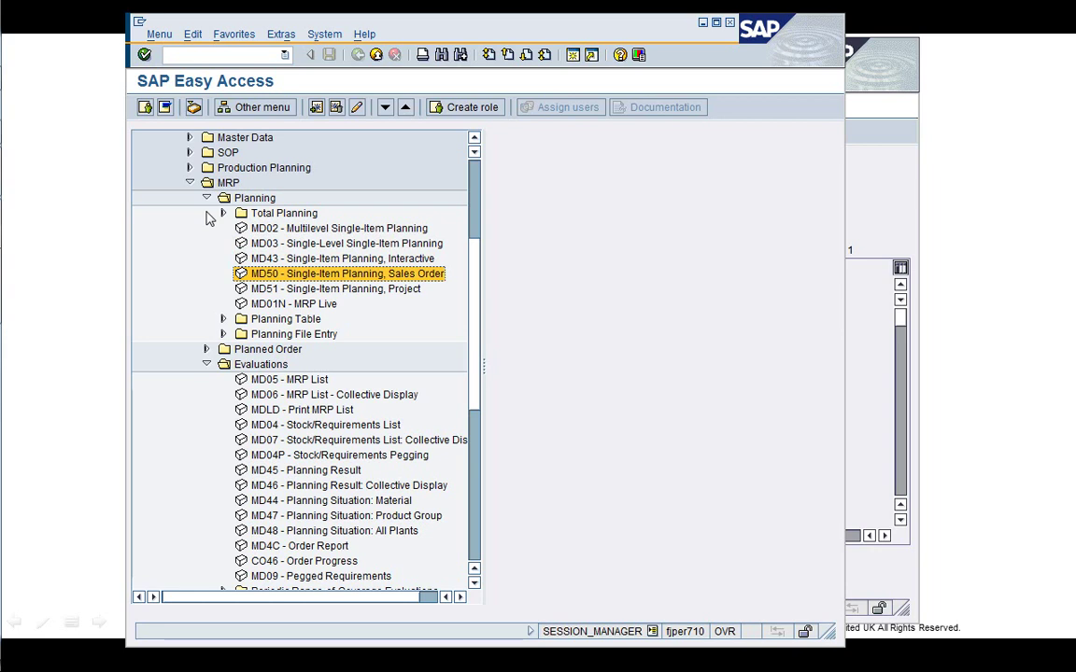
{"action": "key", "text": "Up"}
{"action": "key", "text": "Up"}
{"action": "key", "text": "Up"}
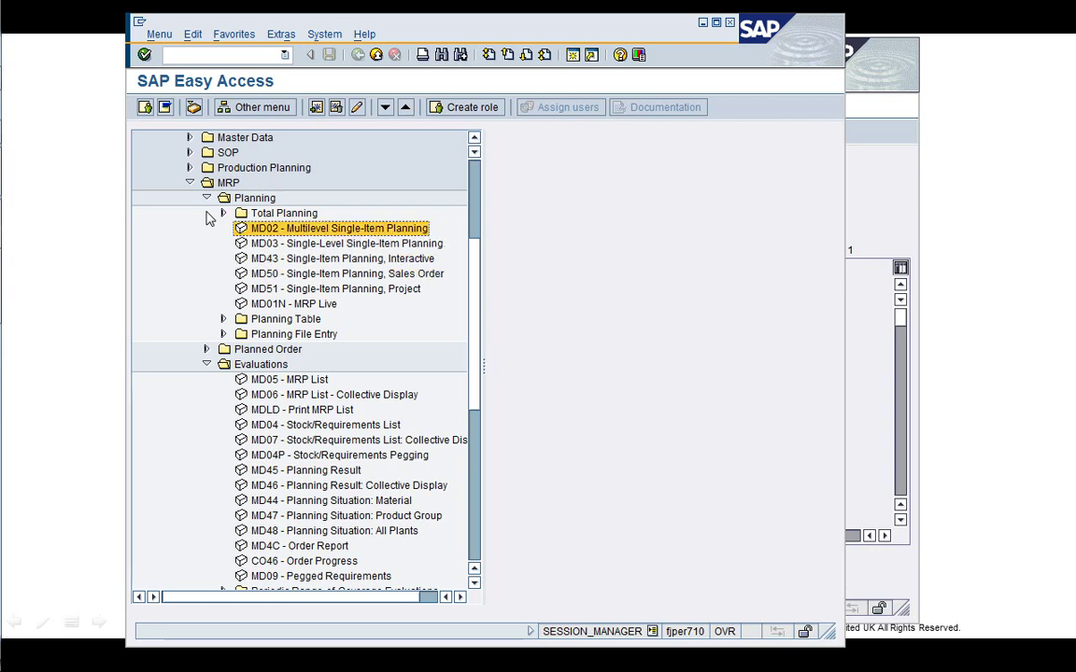
{"action": "key", "text": "Return"}
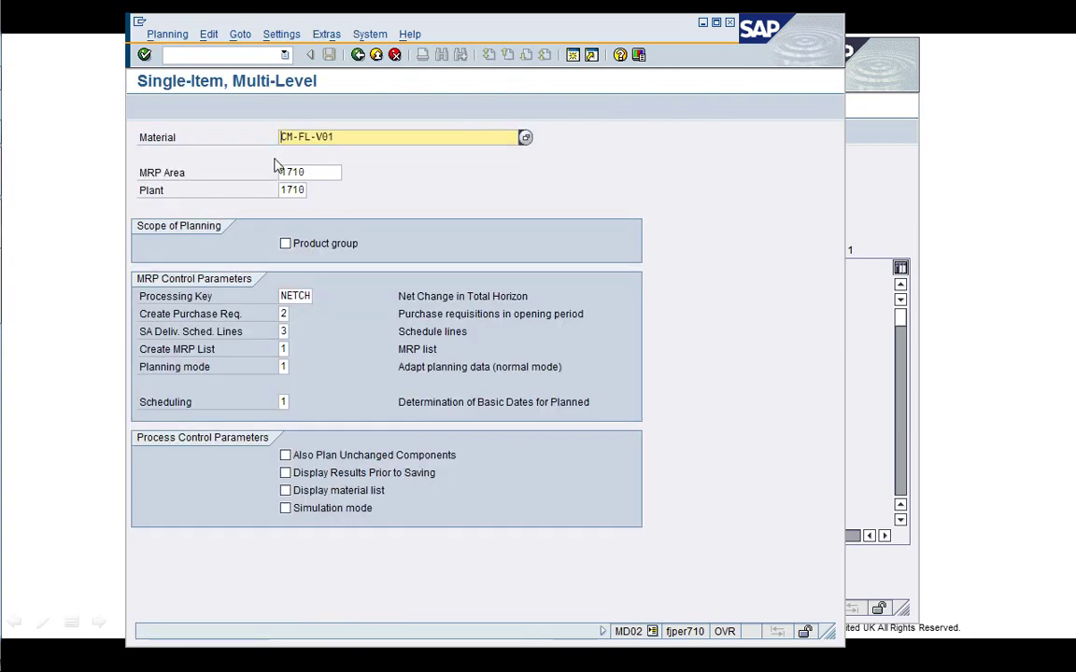
{"action": "left_click", "coordinate": [357, 54]}
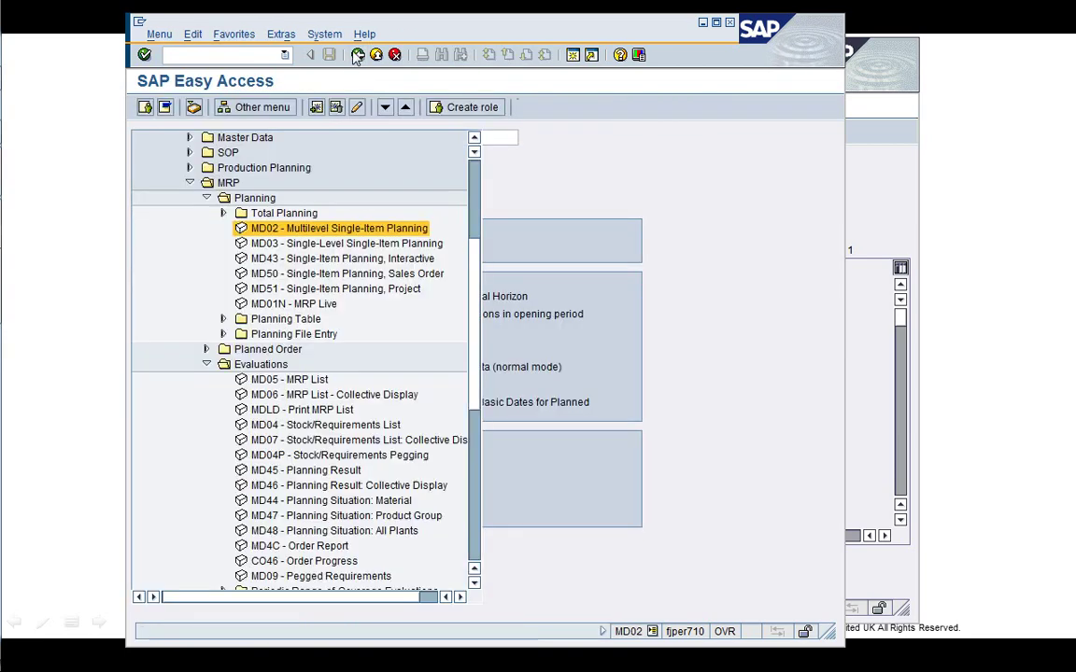
Open Single-Item Planning, Sales Order (MD50) and set the sales order item to 10
{"action": "left_click", "coordinate": [299, 279]}
{"action": "double_click", "coordinate": [300, 280]}
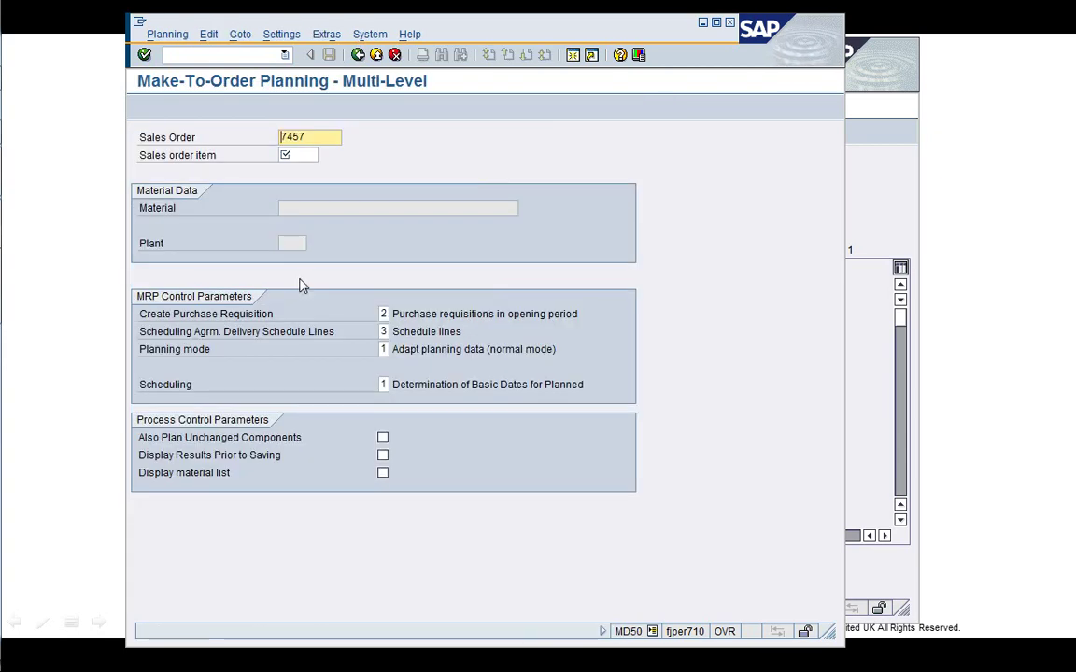
{"action": "left_click", "coordinate": [285, 155]}
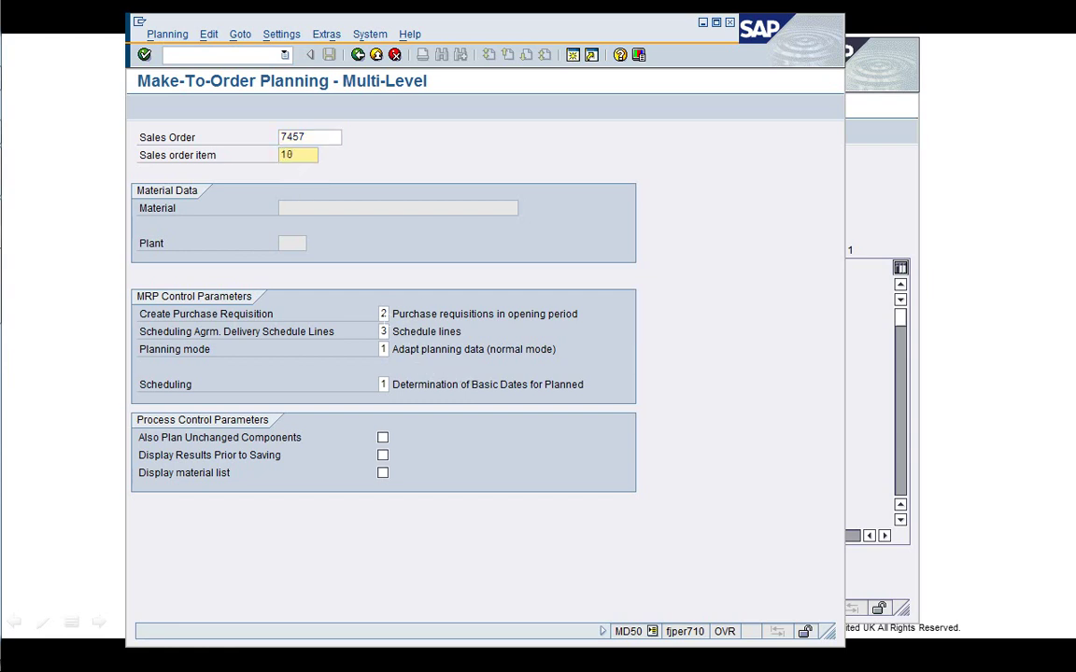
{"action": "type", "text": "10"}
Set the purchase requisition creation indicator to 1 and the planning mode to 3 in the MRP control parameters
{"action": "left_click", "coordinate": [382, 314]}
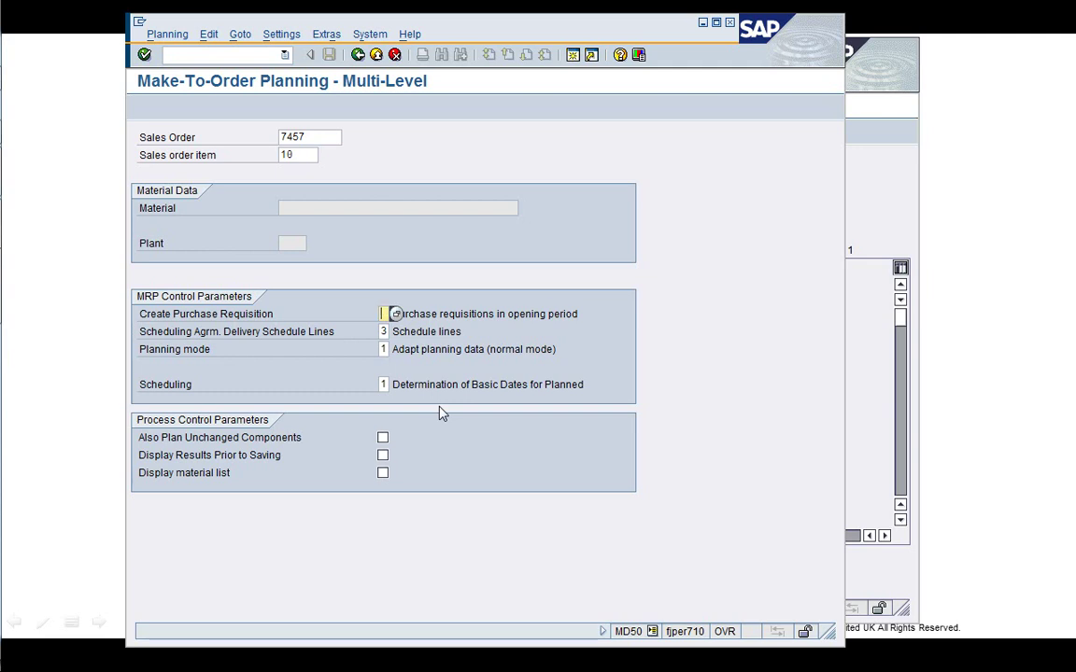
{"action": "type", "text": "1"}
{"action": "key", "text": "Tab"}
{"action": "key", "text": "Tab"}
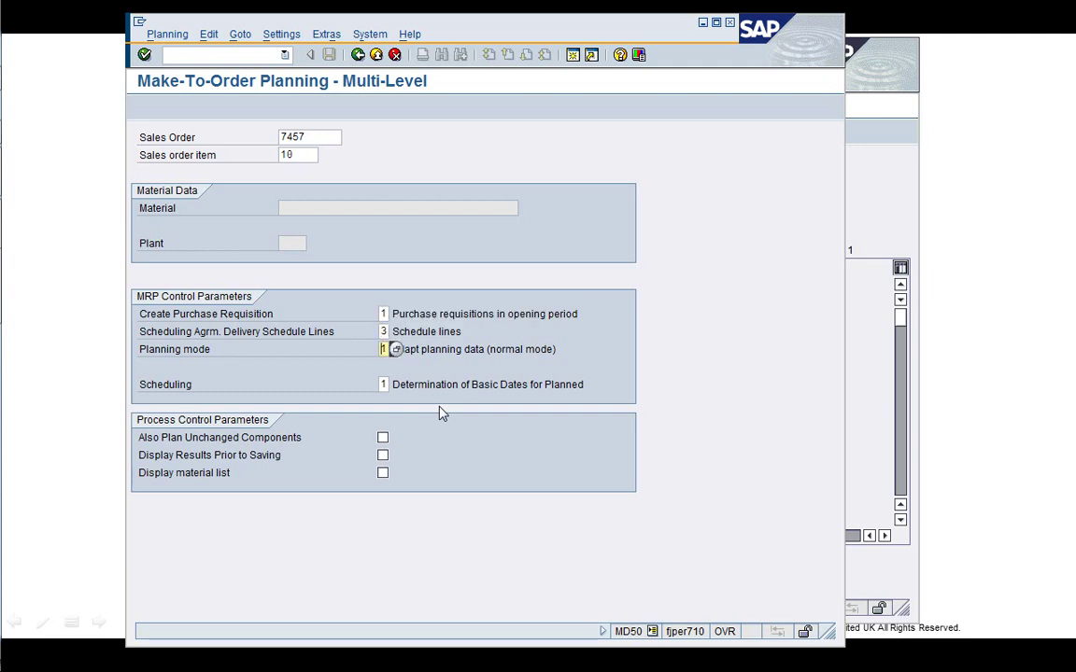
{"action": "type", "text": "3"}
{"action": "key", "text": "Tab"}
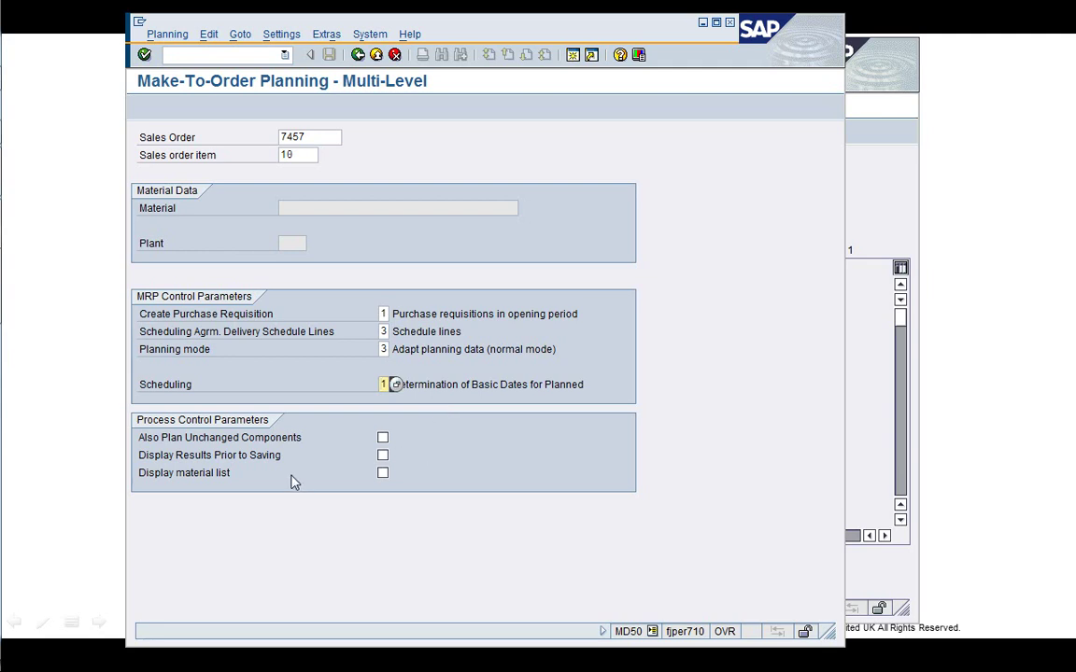
Enable the material list display and start the multi-level make-to-order planning run, confirming the input parameters
{"action": "left_click", "coordinate": [382, 473]}
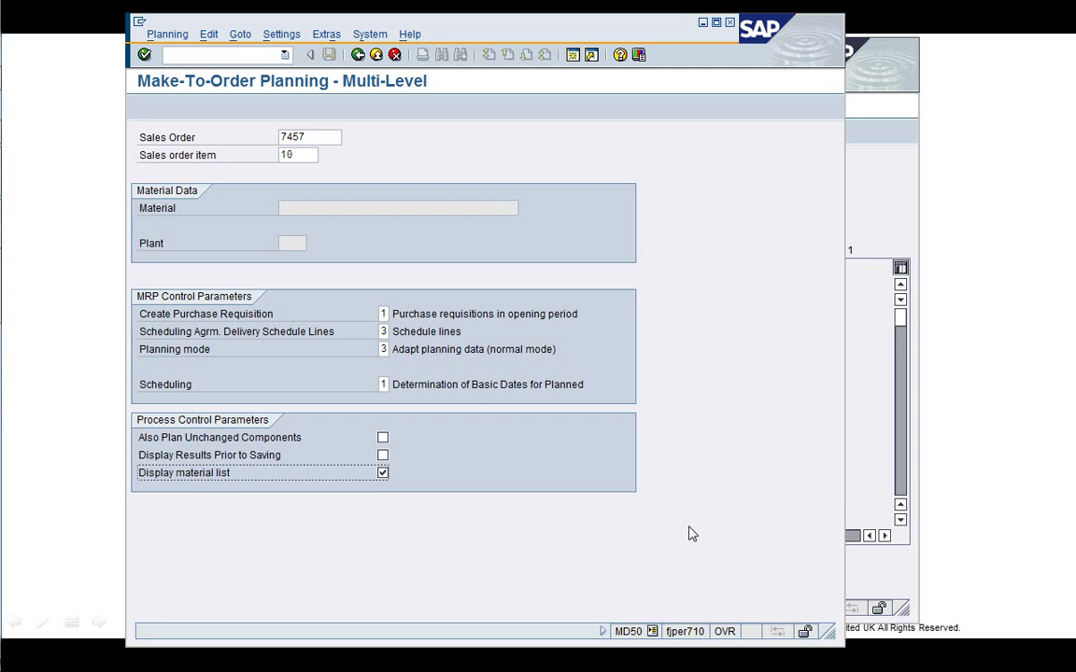
{"action": "key", "text": "Return"}
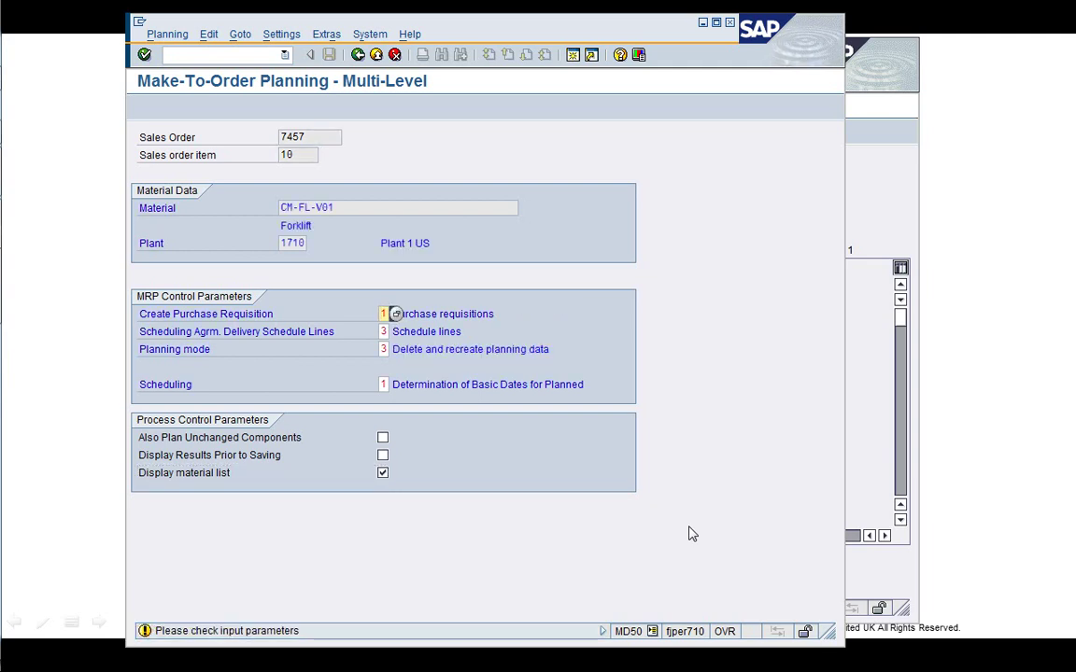
{"action": "key", "text": "Return"}
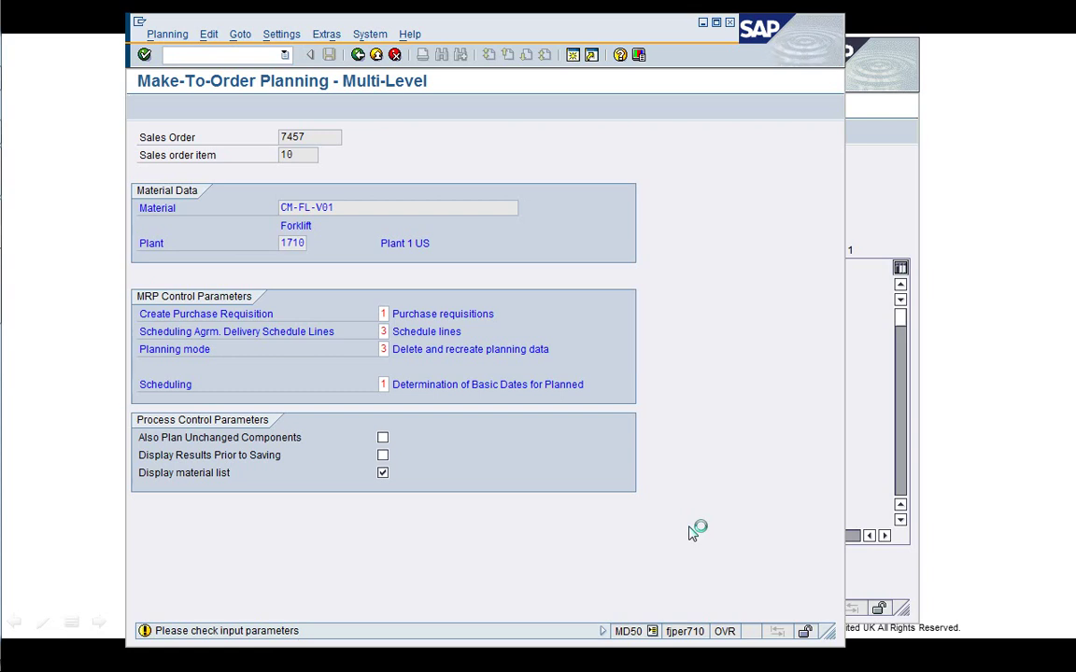
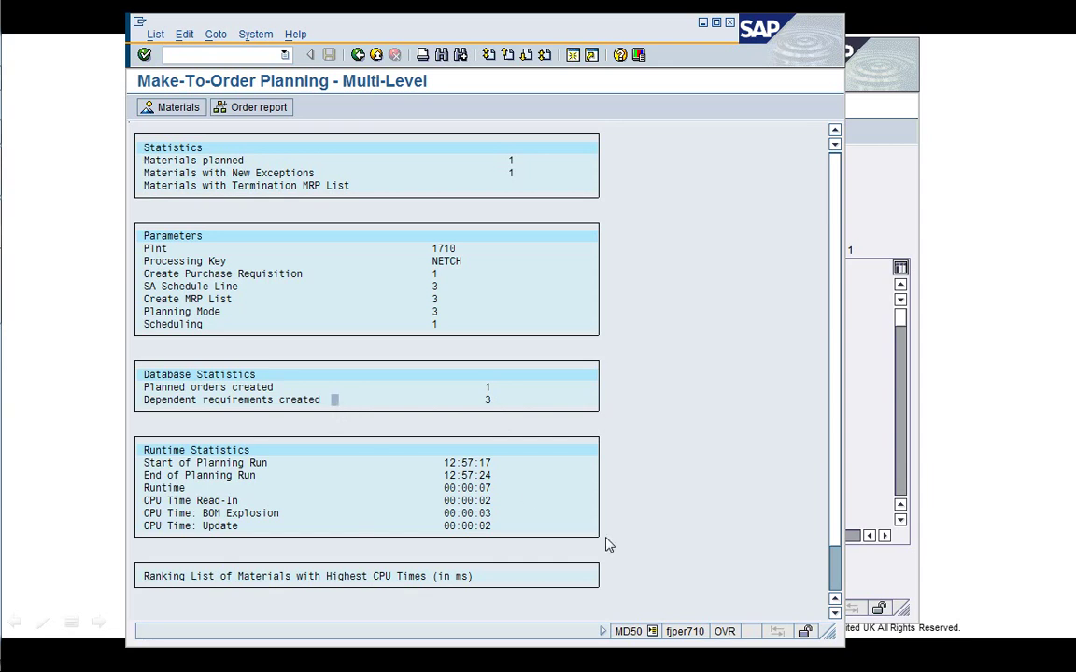
Review the make-to-order planning run's statistics and material runtime ranking, return to SAP Easy Access and close that session
{"action": "scroll", "coordinate": [837, 573], "scroll_direction": "down", "scroll_amount": 5}
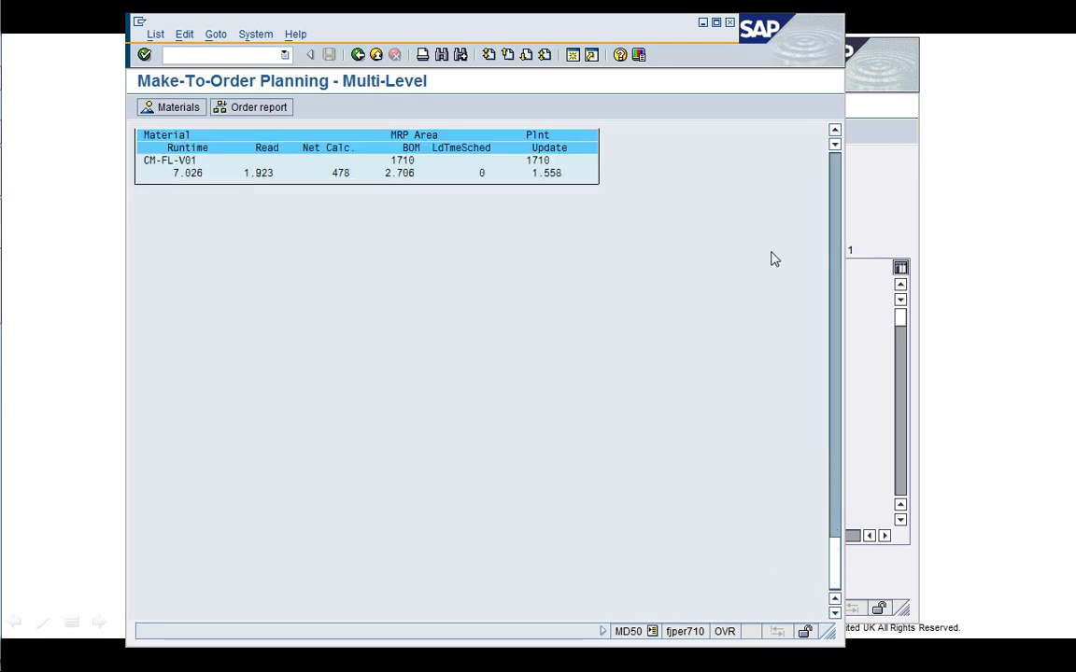
{"action": "scroll", "coordinate": [836, 175], "scroll_direction": "up", "scroll_amount": 5}
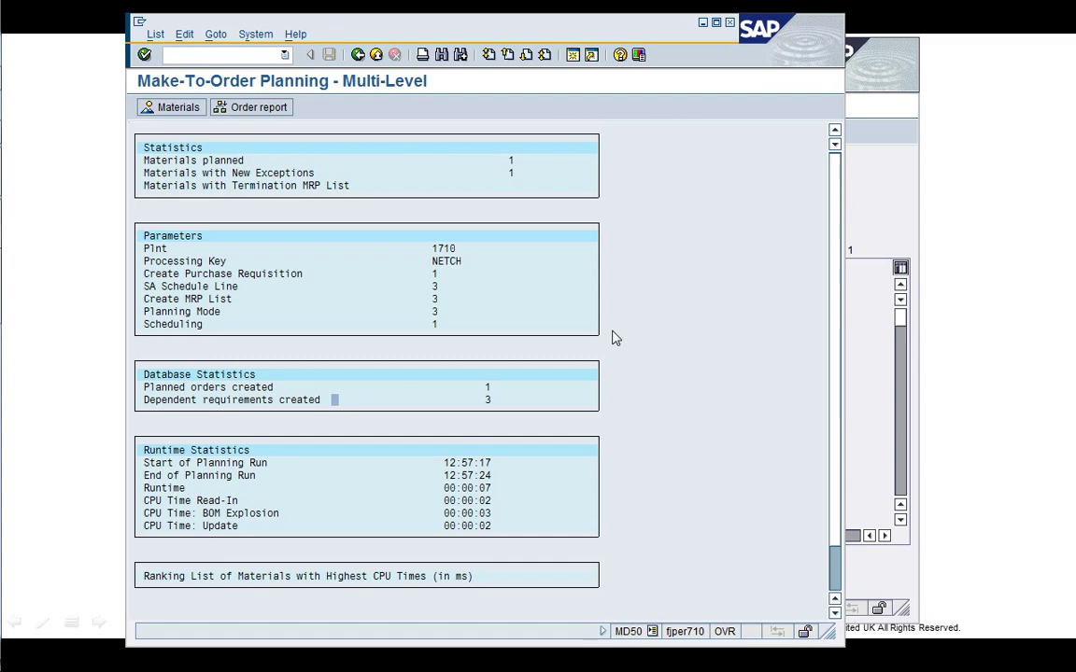
{"action": "left_click", "coordinate": [358, 54]}
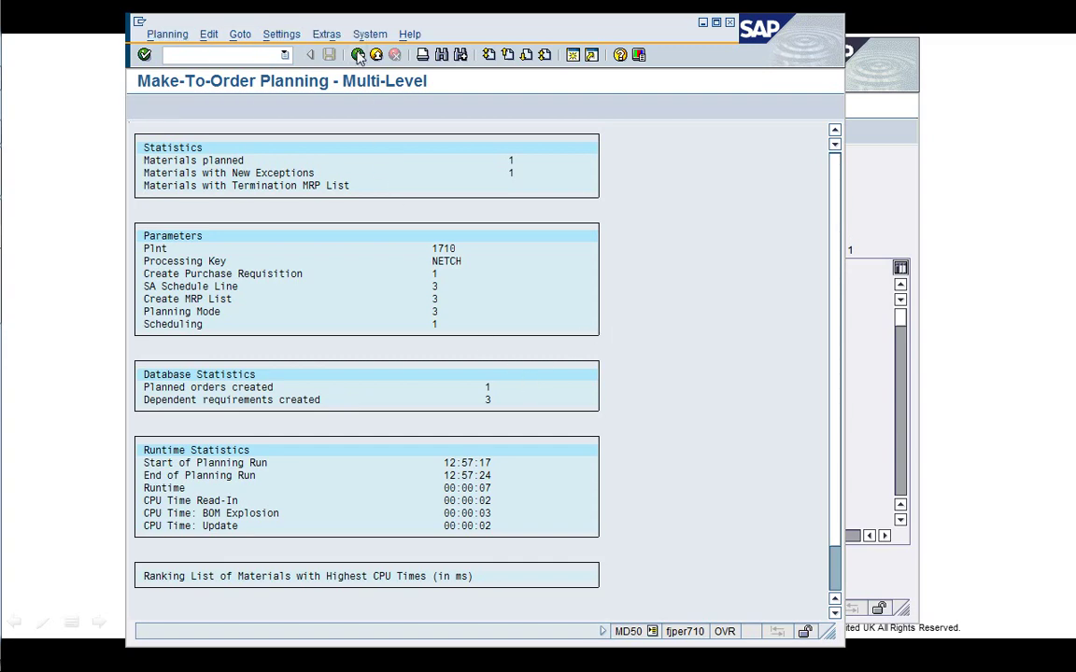
{"action": "left_click", "coordinate": [358, 54]}
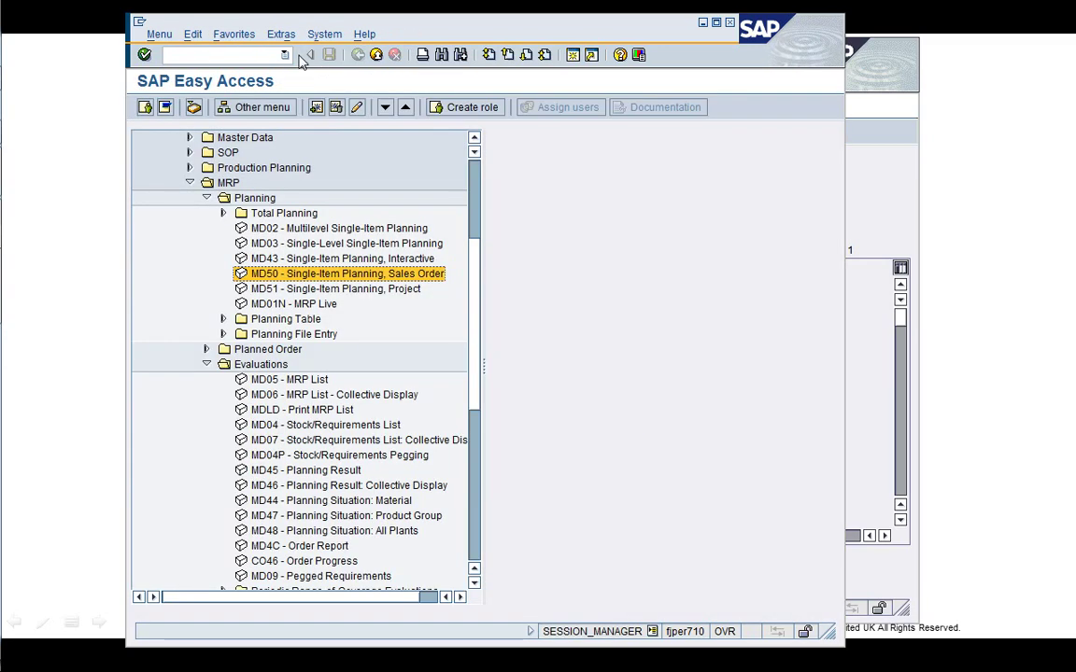
{"action": "key", "text": "Return"}
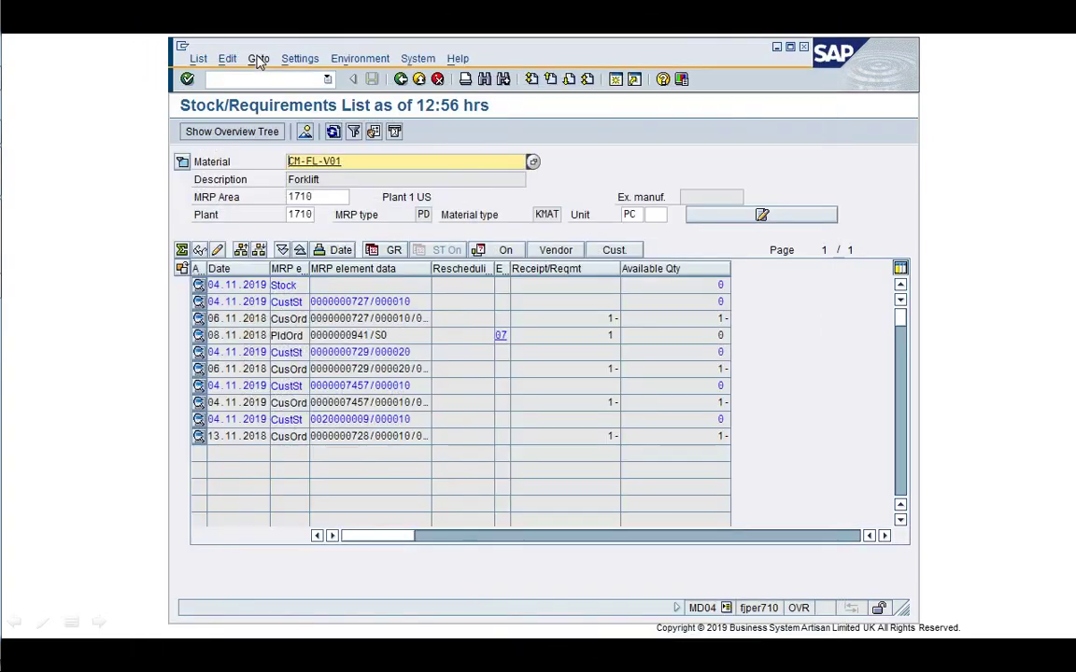
Refresh the Stock/Requirements List for CM-FL-V01 and select the planned order dated 06.11.2019
{"action": "left_click", "coordinate": [333, 134]}
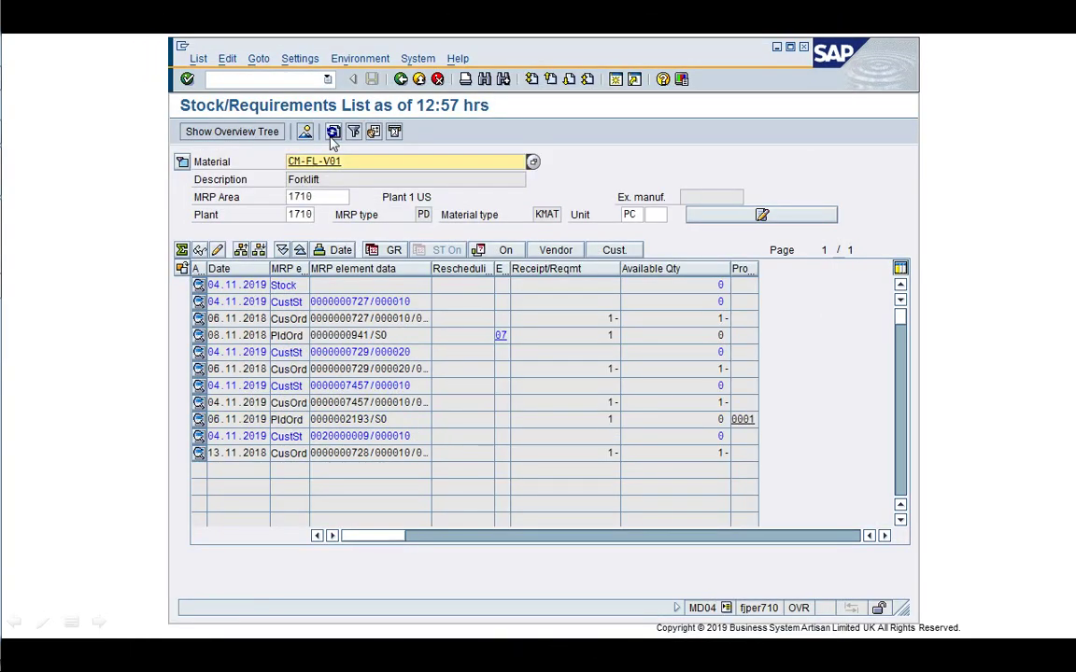
{"action": "left_click", "coordinate": [378, 419]}
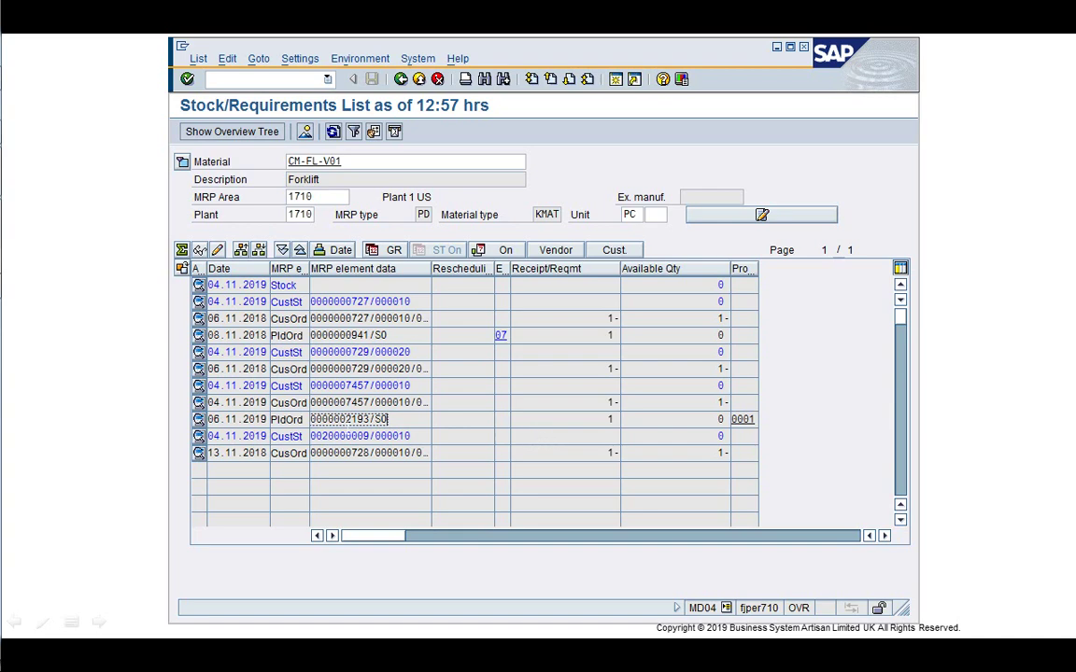
Check the BOM component SF-FL-ELECTRIC in the Stock/Requirements List and select its dependent requirement for CM-FL-V01
{"action": "mouse_move", "coordinate": [3, 364]}
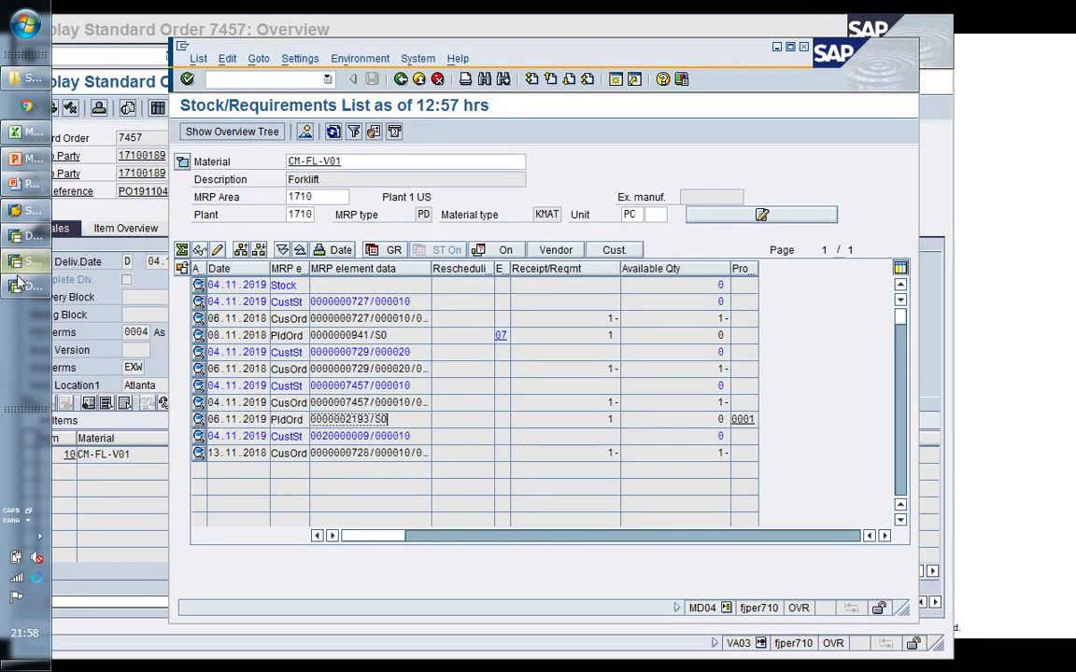
{"action": "left_click", "coordinate": [21, 260]}
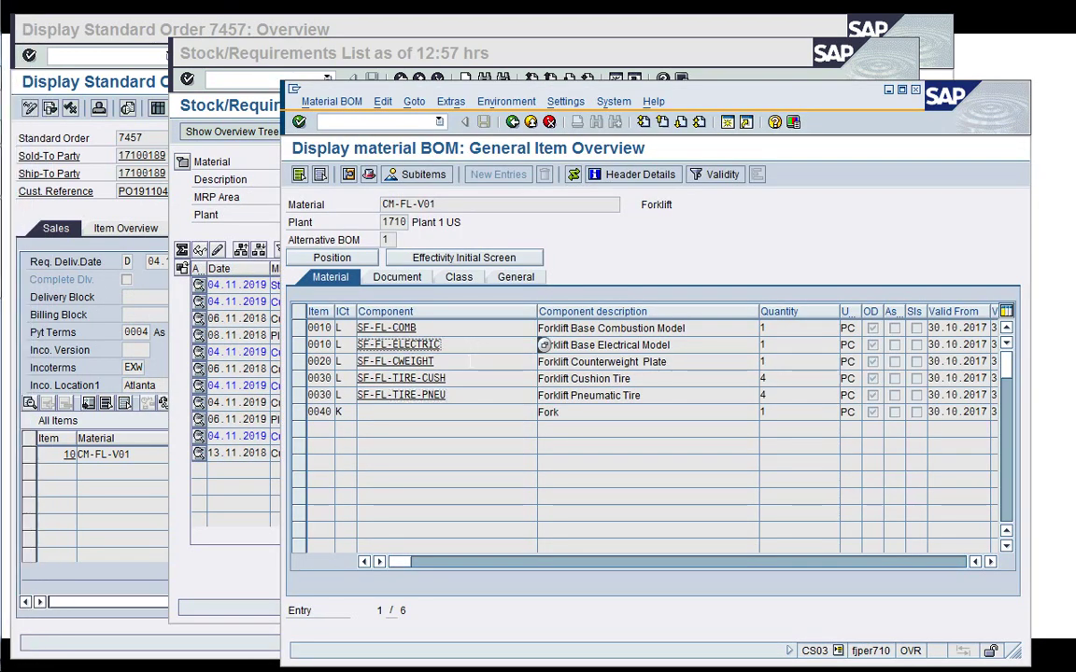
{"action": "left_click", "coordinate": [277, 243]}
{"action": "left_click", "coordinate": [400, 79]}
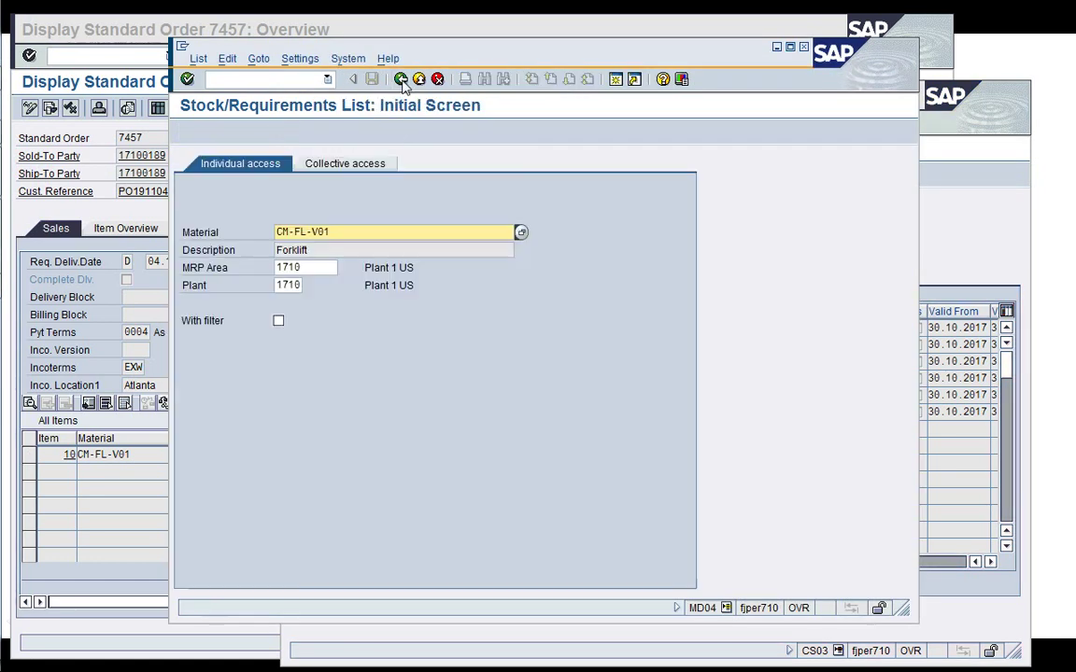
{"action": "type", "text": "SF-FL-ELECTRIC"}
{"action": "key", "text": "Return"}
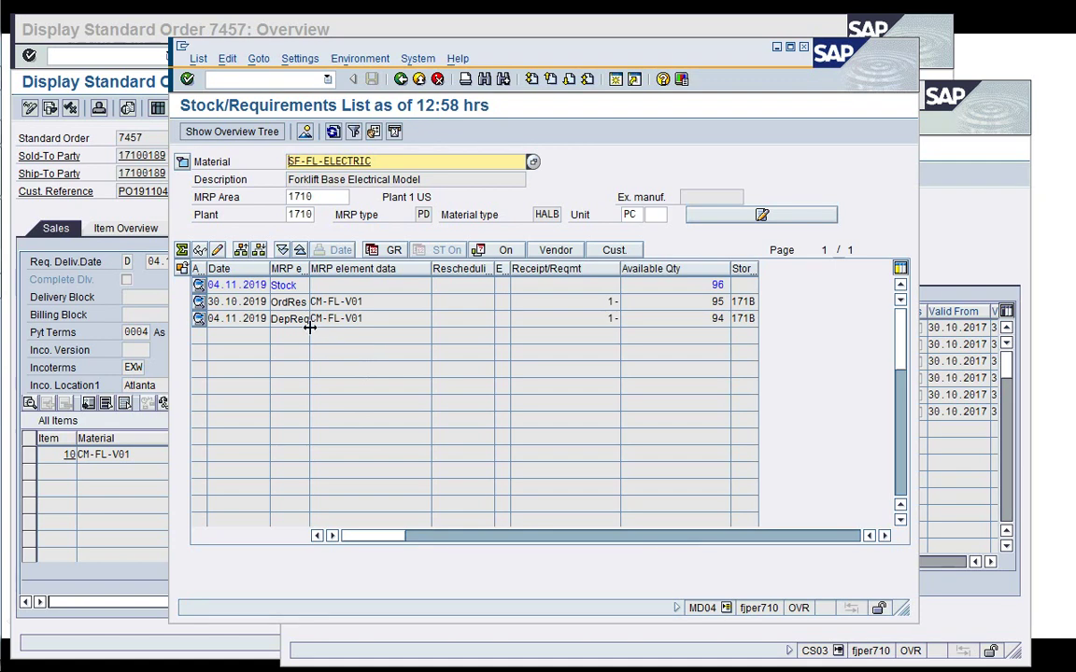
{"action": "left_click", "coordinate": [314, 320]}
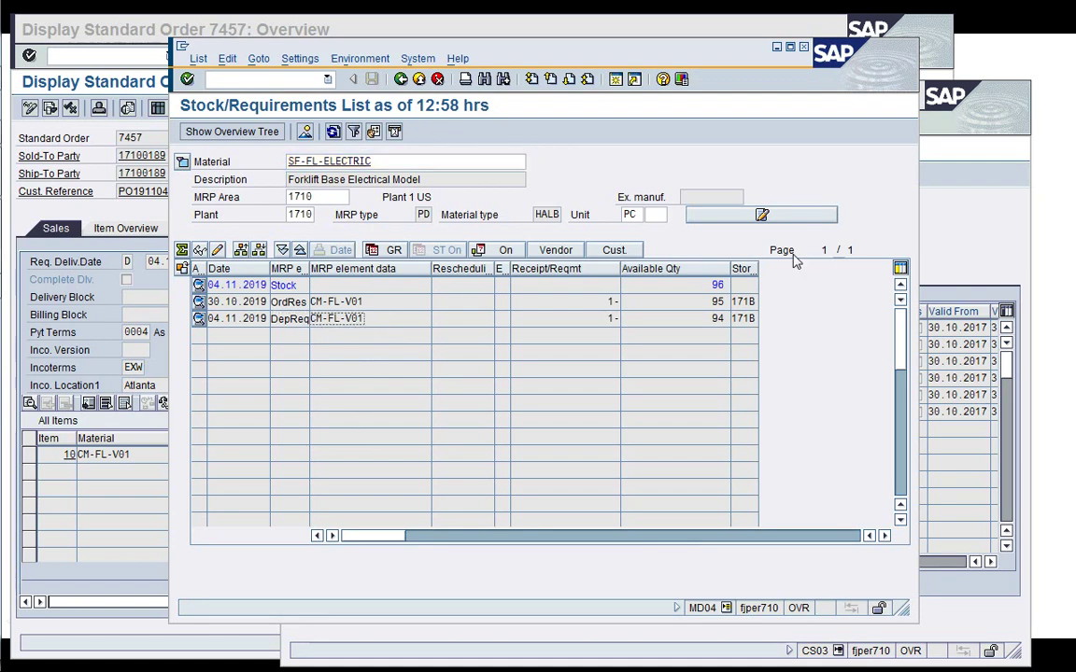
Pick the counterweight plate from the BOM, display the Stock/Requirements List for SF-FL-CWEIGHT and select its dependent requirement
{"action": "double_click", "coordinate": [387, 320]}
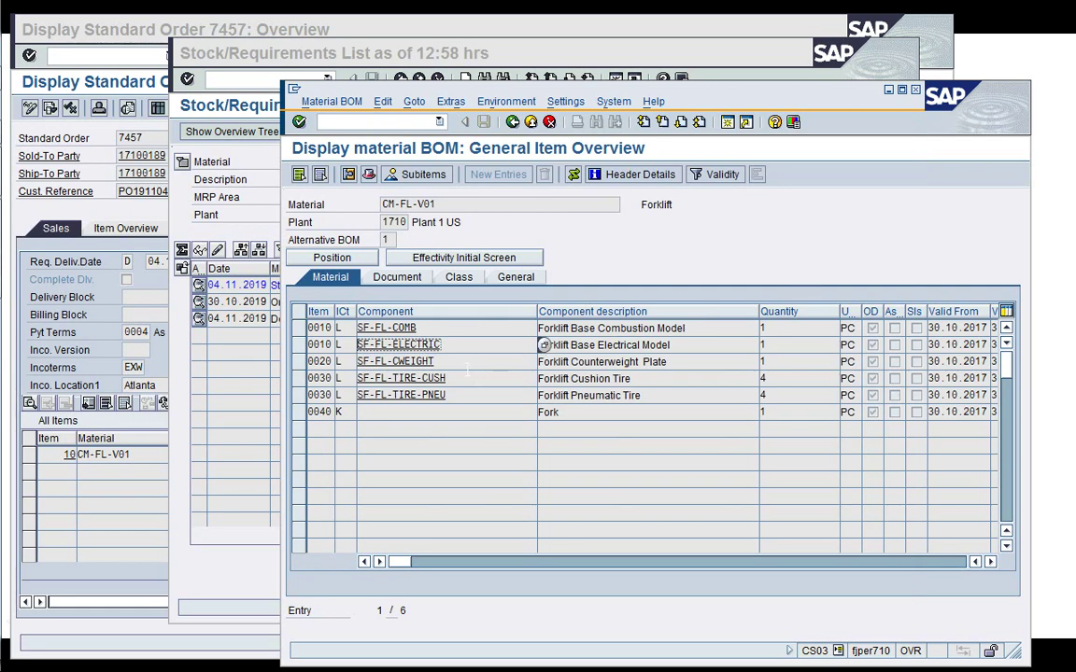
{"action": "left_click", "coordinate": [543, 361]}
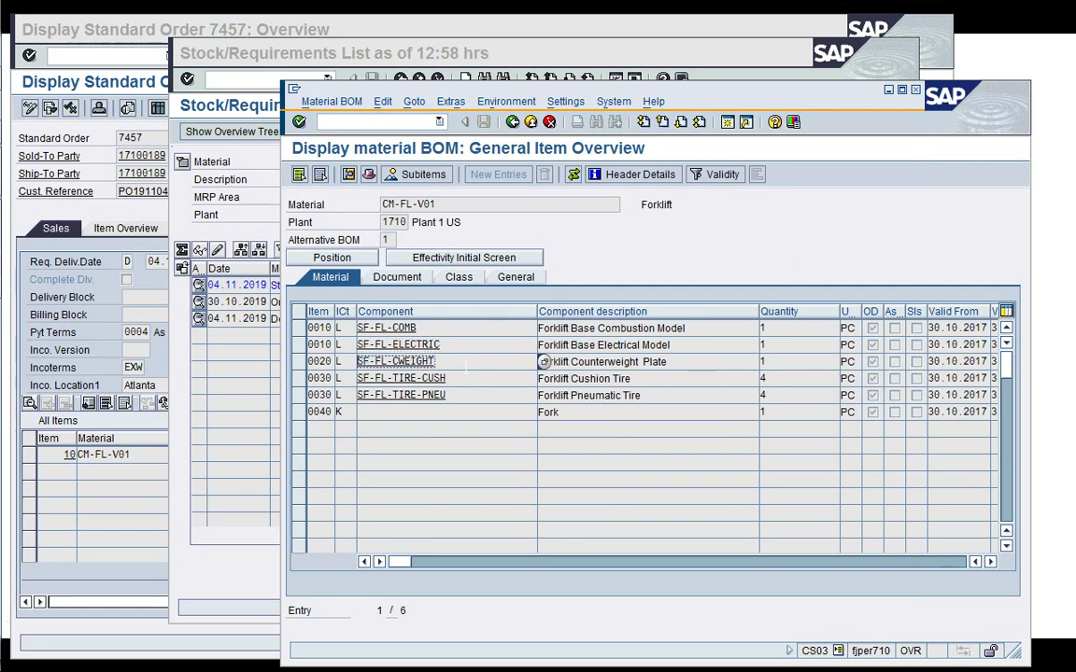
{"action": "left_click", "coordinate": [230, 233]}
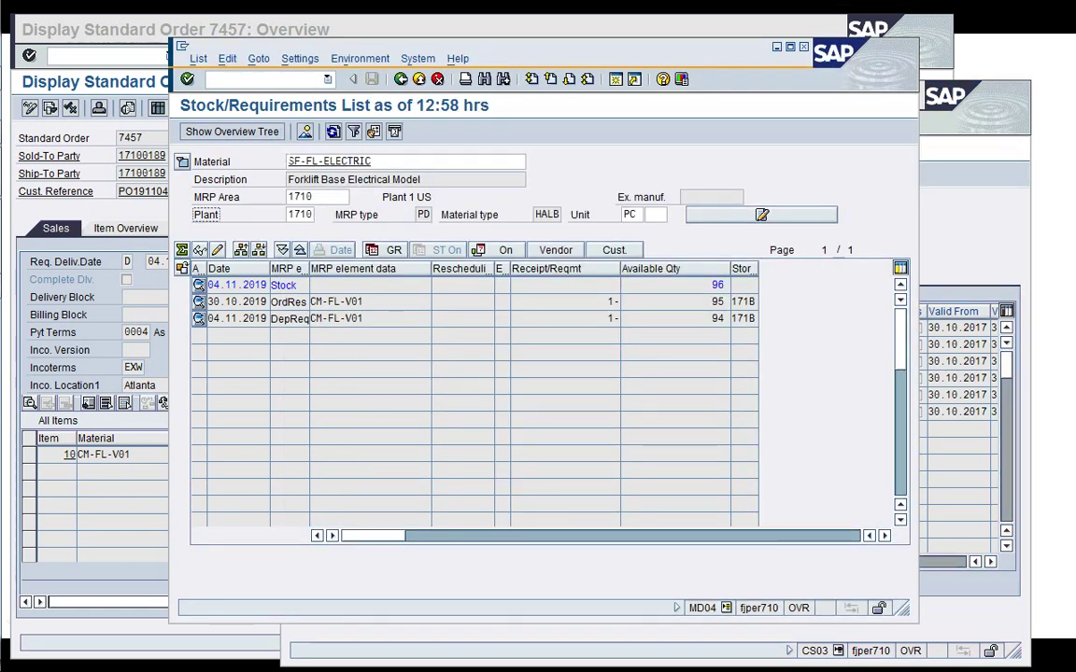
{"action": "type", "text": "SF-FL-CWEIGHT"}
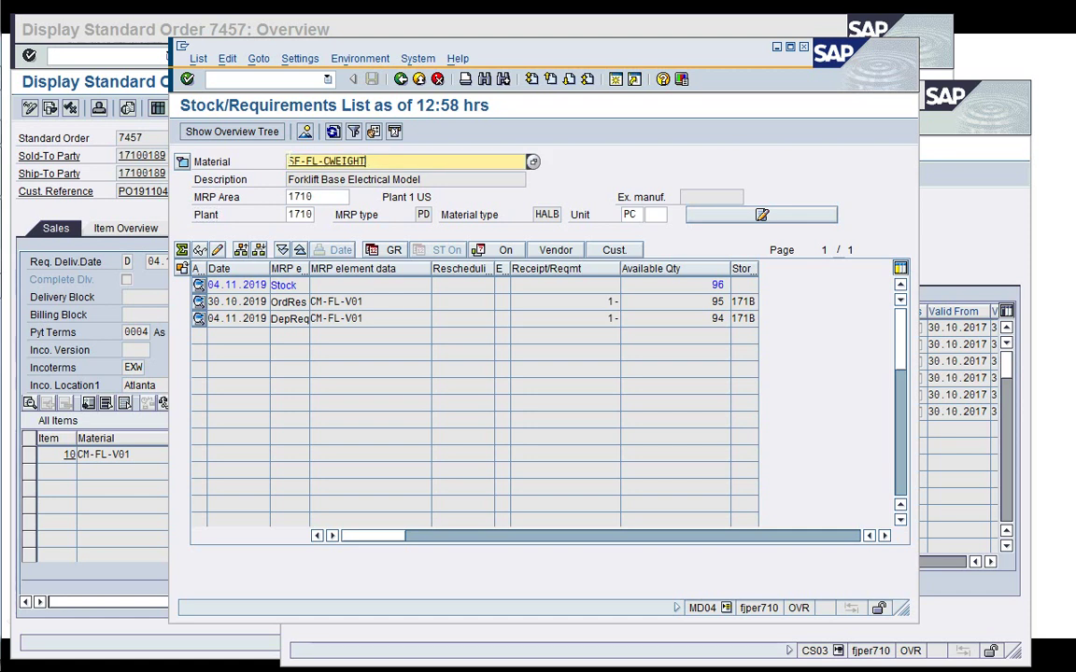
{"action": "key", "text": "Return"}
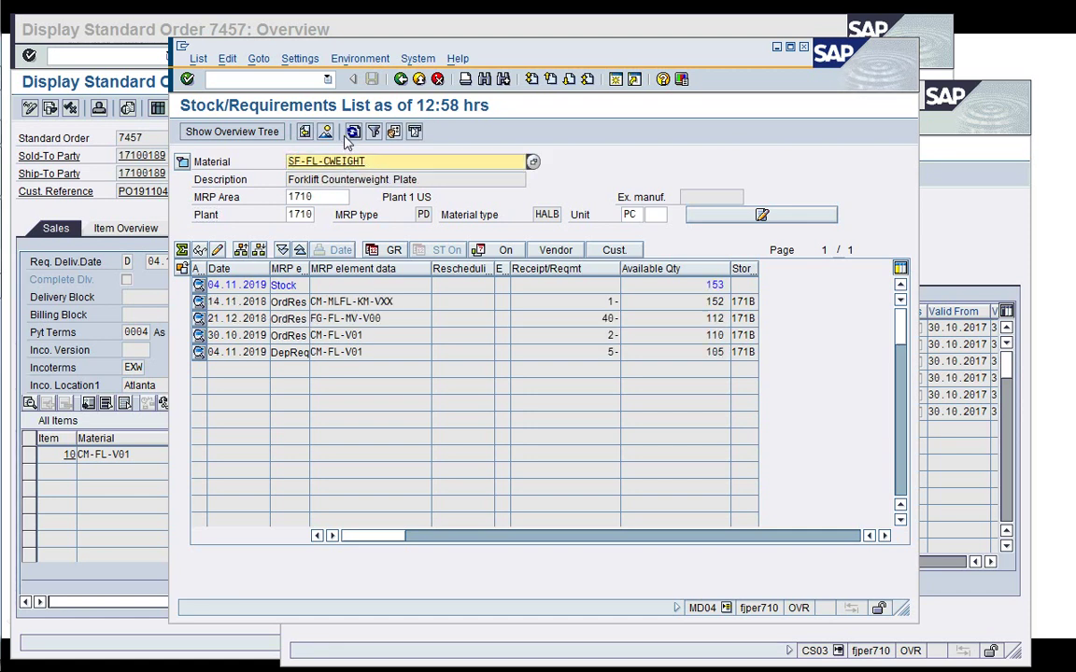
{"action": "left_click", "coordinate": [353, 132]}
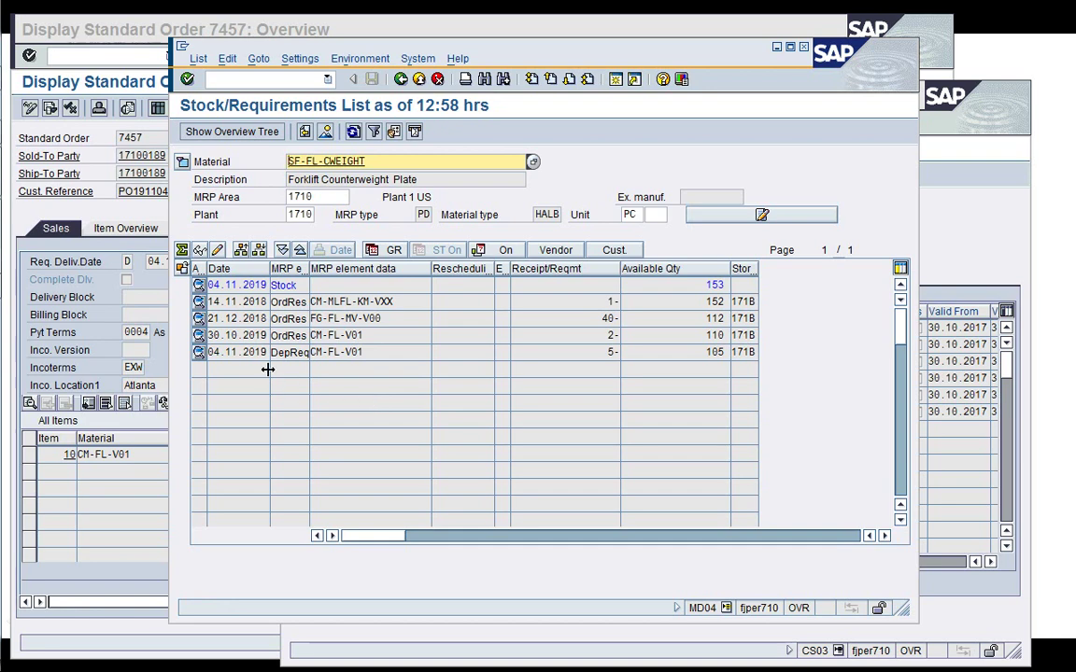
{"action": "left_click", "coordinate": [238, 352]}
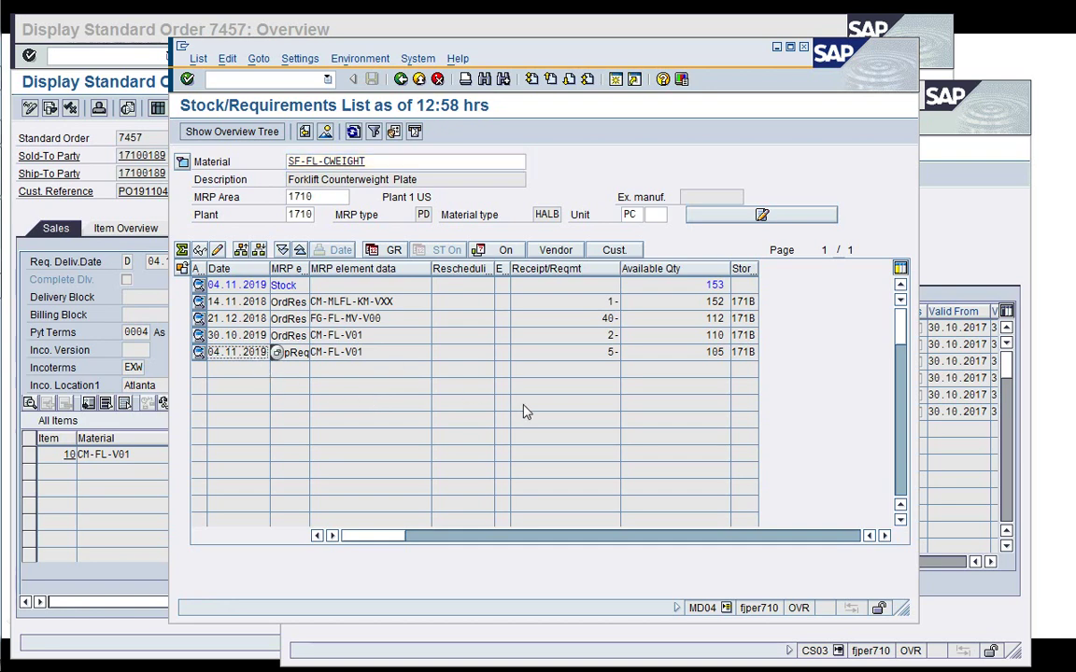
Pick the pneumatic tire from the BOM, display the Stock/Requirements List for SF-FL-TIRE-PNEU and select its dependent requirement
{"action": "left_click", "coordinate": [950, 253]}
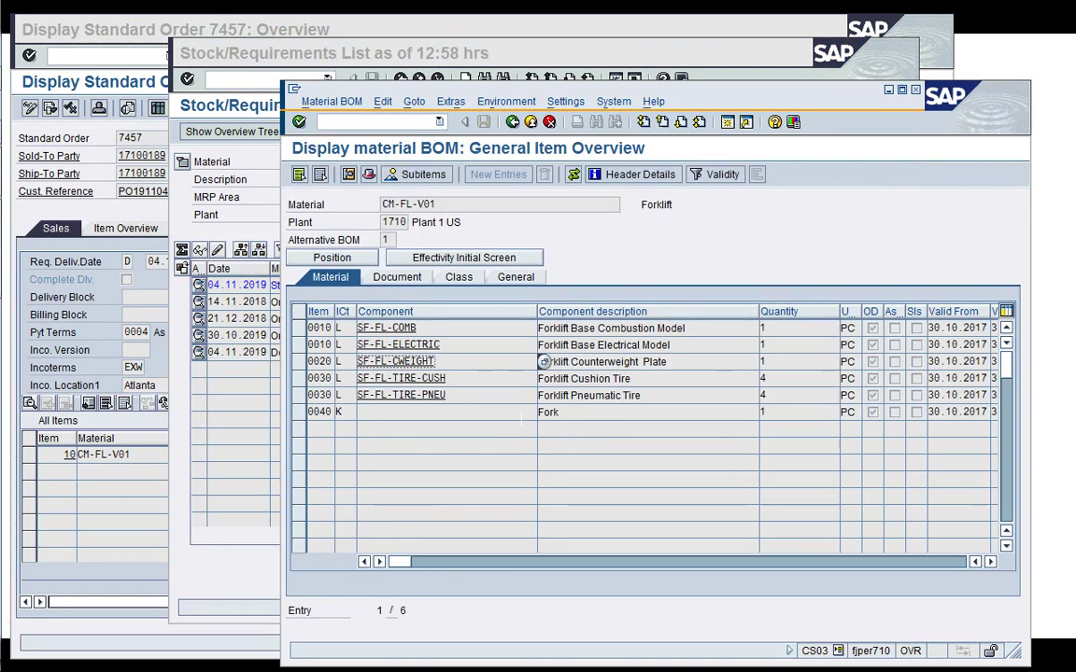
{"action": "left_click", "coordinate": [544, 378]}
{"action": "left_click", "coordinate": [544, 395]}
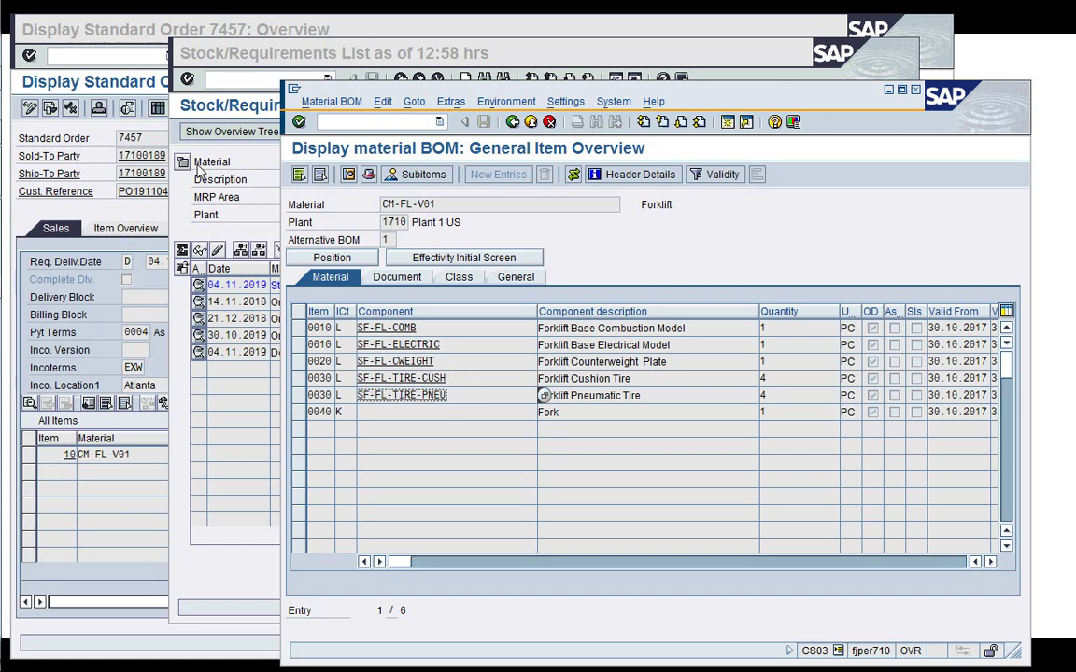
{"action": "left_click", "coordinate": [222, 187]}
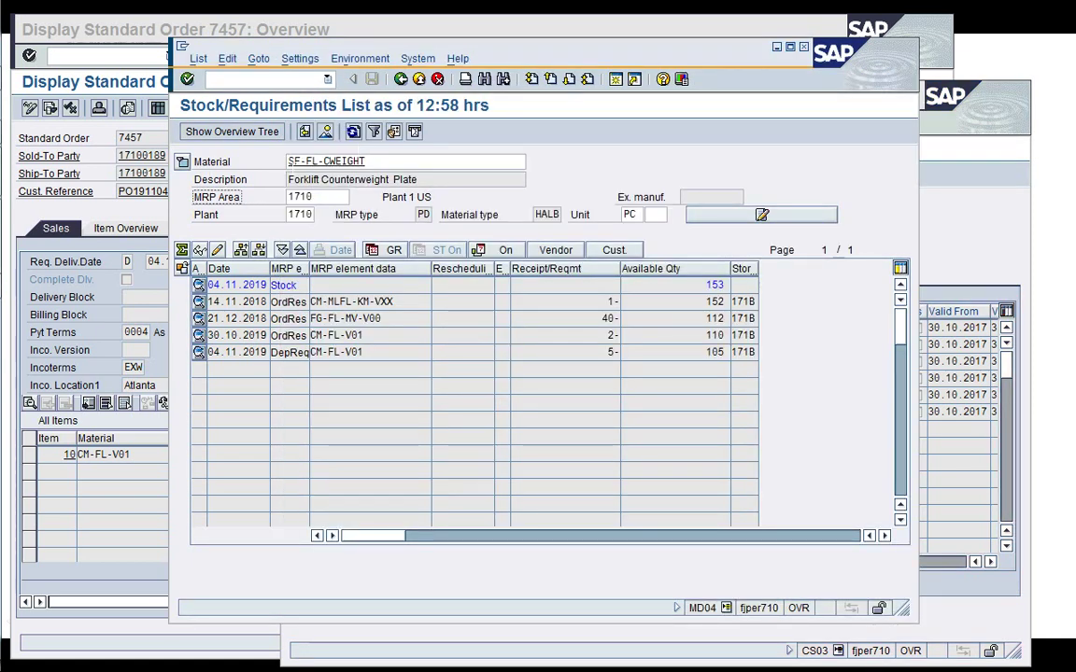
{"action": "left_click", "coordinate": [291, 162]}
{"action": "type", "text": "SF-FL-TIRE-PNEU"}
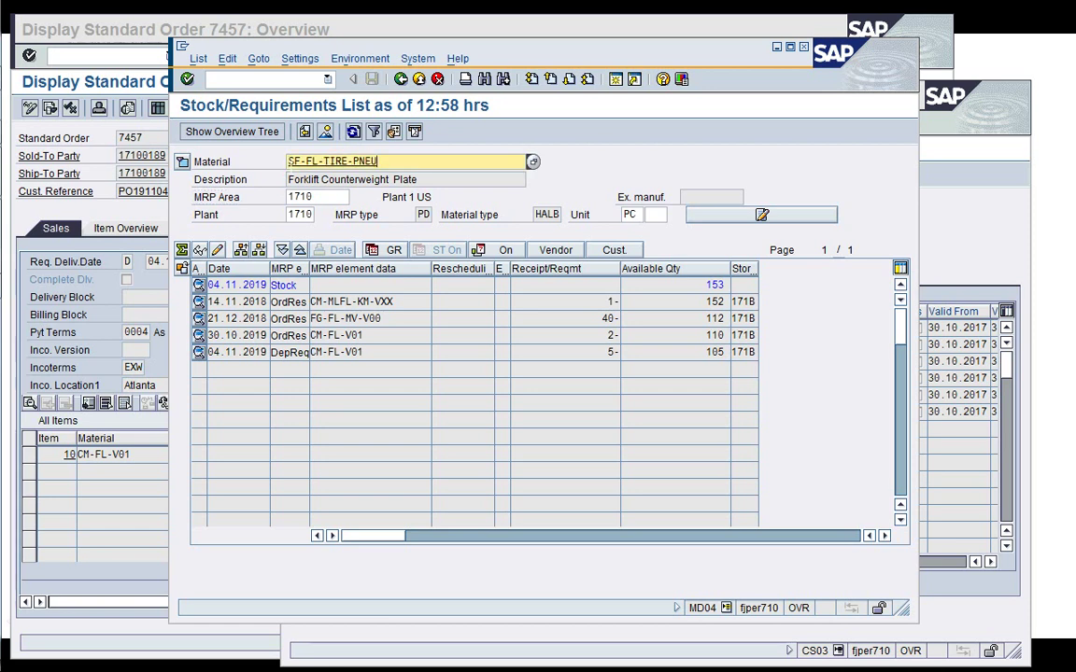
{"action": "key", "text": "Return"}
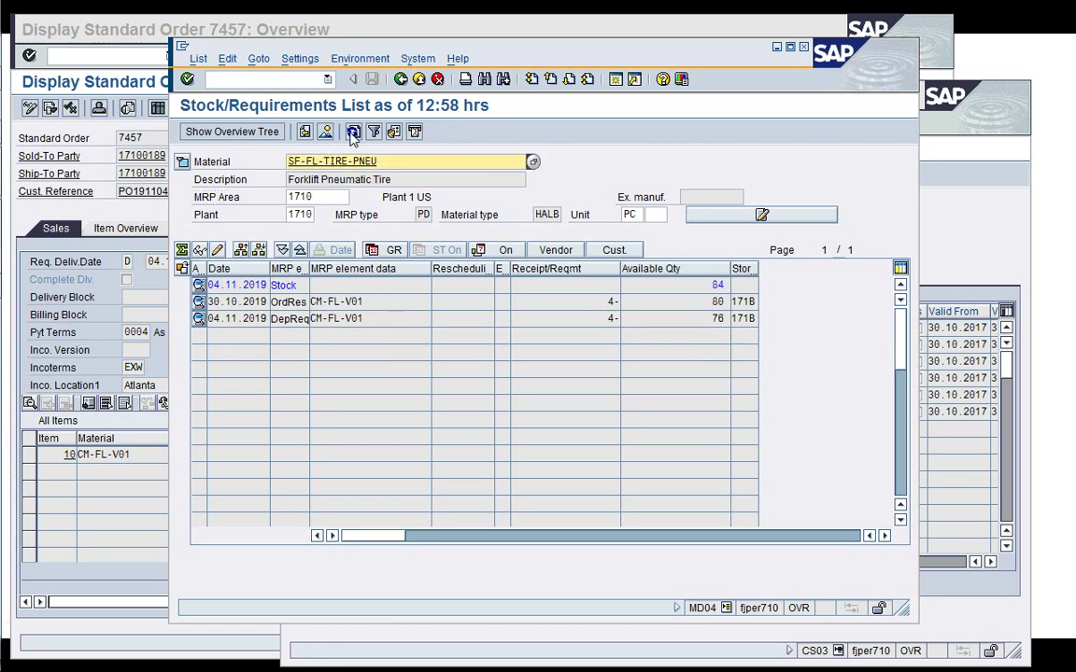
{"action": "left_click", "coordinate": [364, 320]}
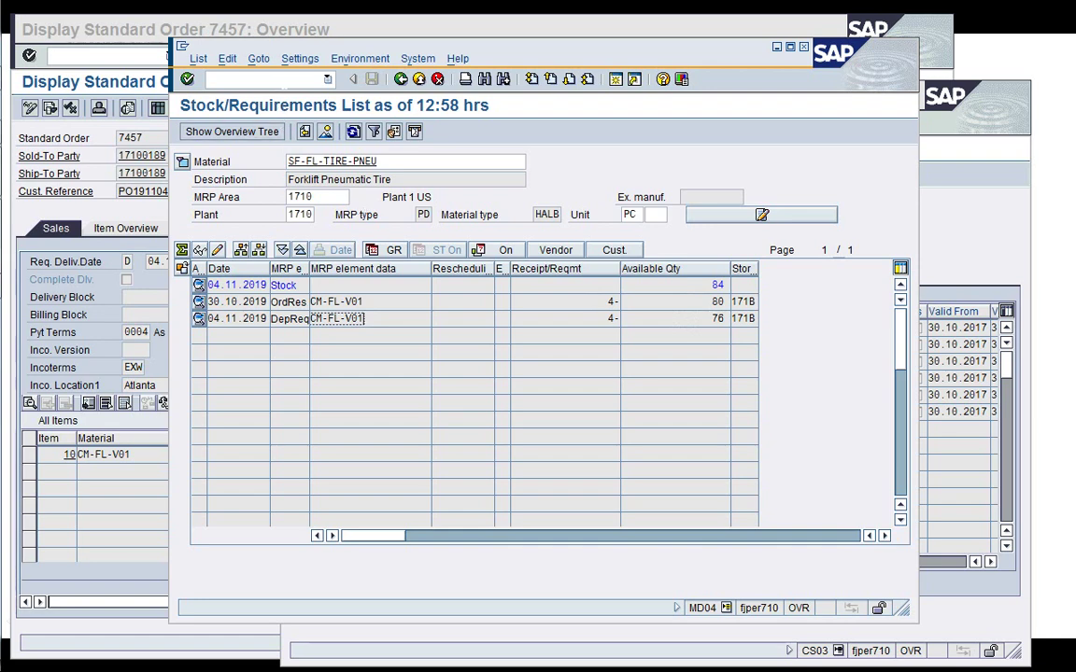
Close the Stock/Requirements List session with the command /i and reposition the material BOM window
{"action": "left_click", "coordinate": [210, 78]}
{"action": "type", "text": "/i"}
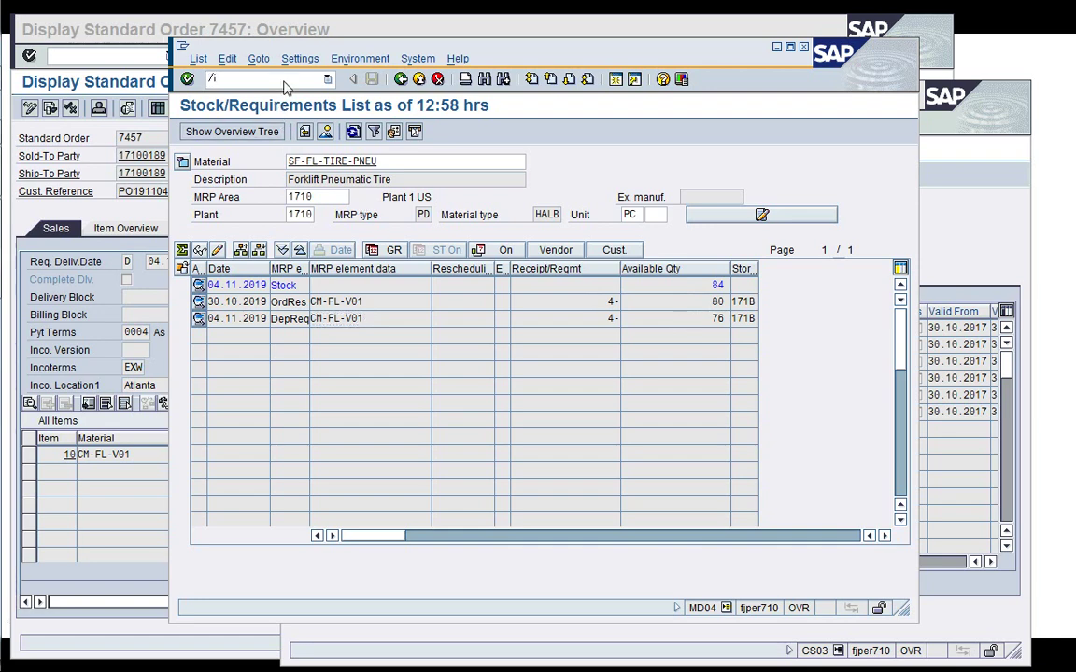
{"action": "key", "text": "Return"}
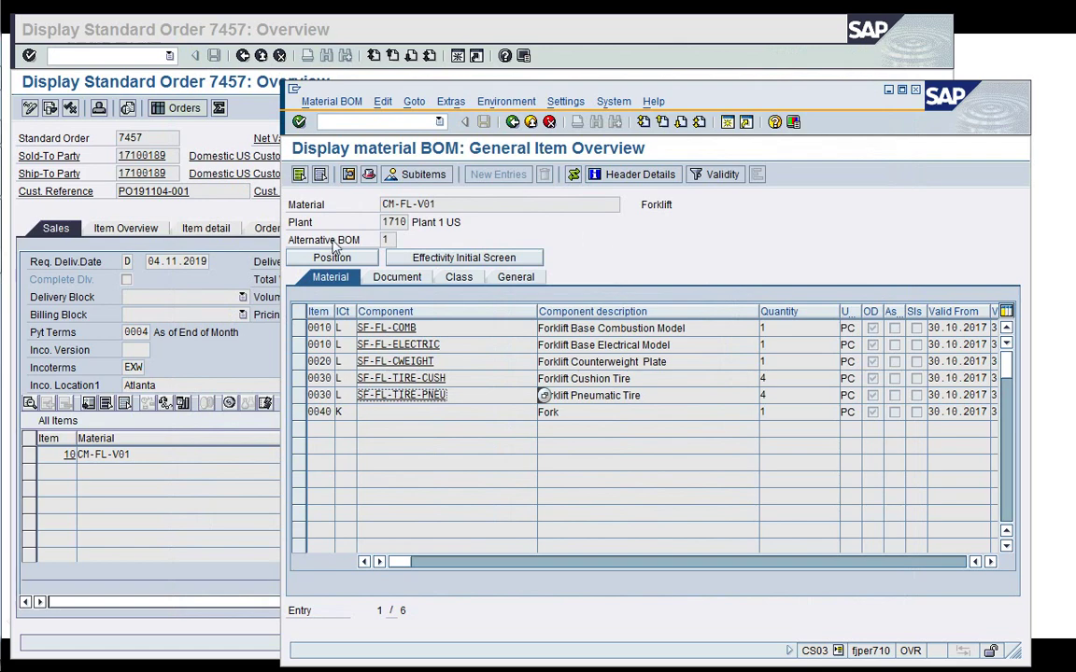
{"action": "left_click_drag", "start_coordinate": [726, 100], "coordinate": [663, 50]}
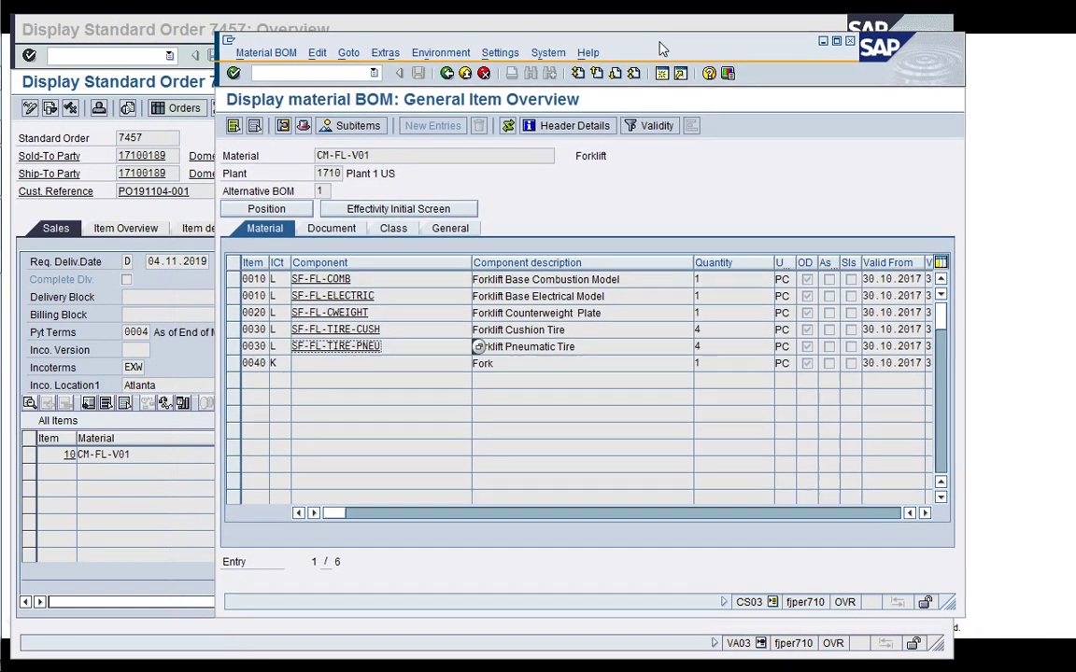
Bring up a new SAP Easy Access session in front of the material BOM and sales order windows
{"action": "mouse_move", "coordinate": [3, 370]}
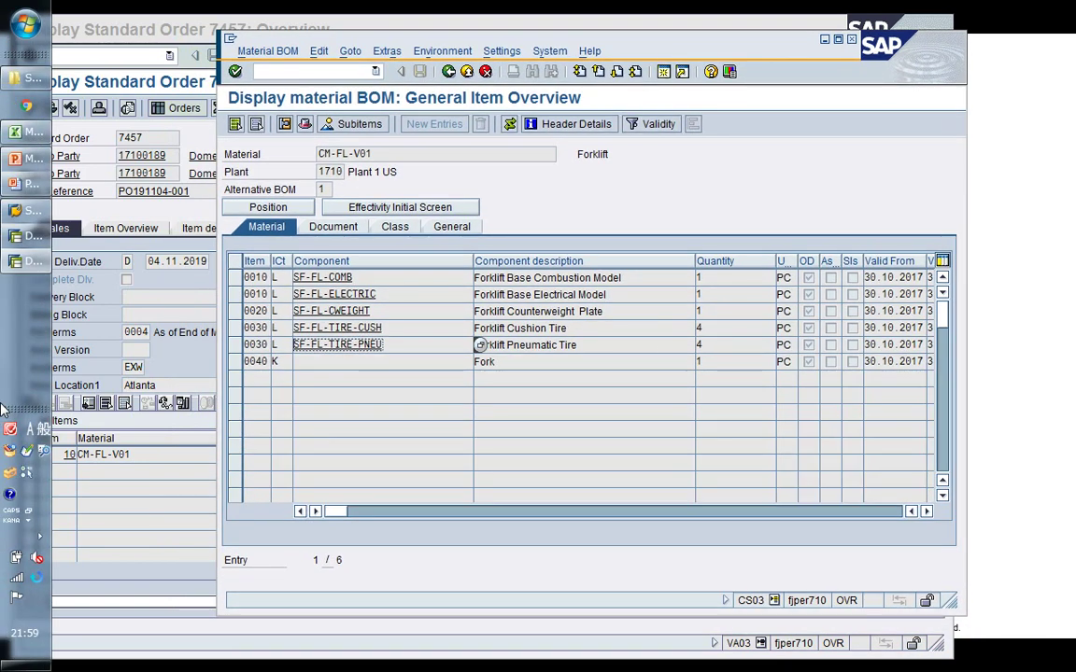
{"action": "left_click", "coordinate": [23, 265]}
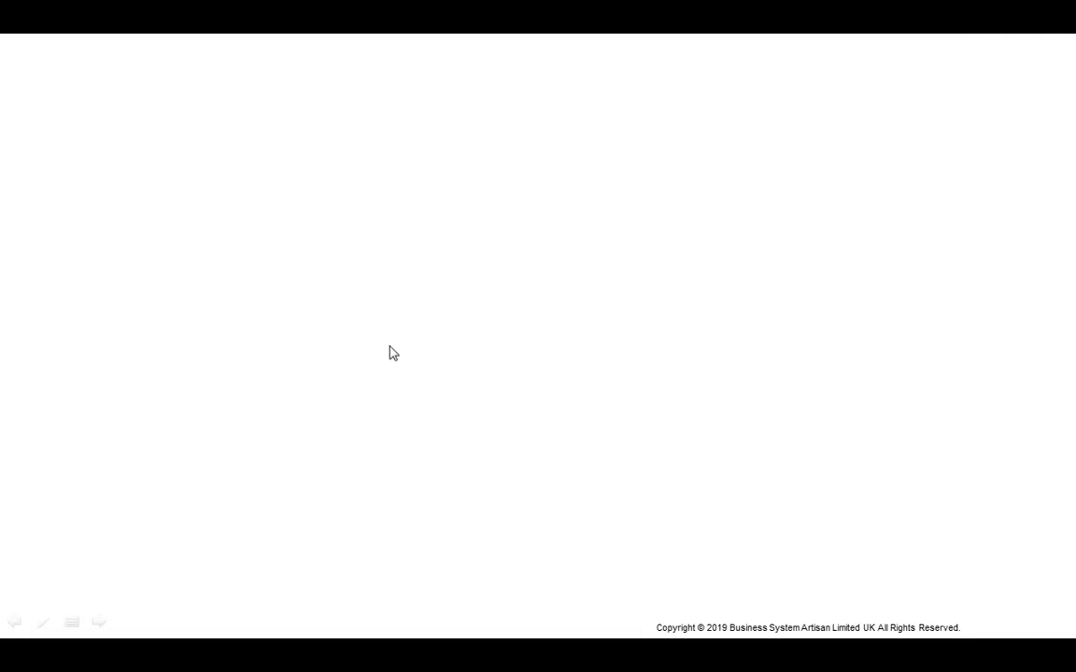
{"action": "key", "text": "super+Tab"}
{"action": "key", "text": "super+Tab"}
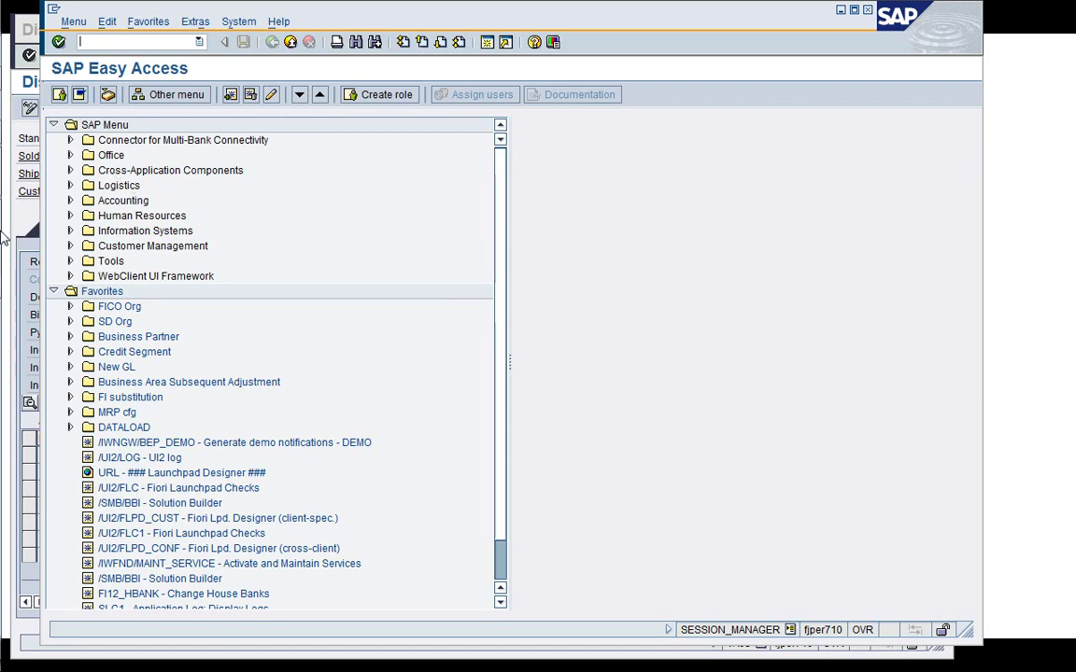
{"action": "mouse_move", "coordinate": [9, 256]}
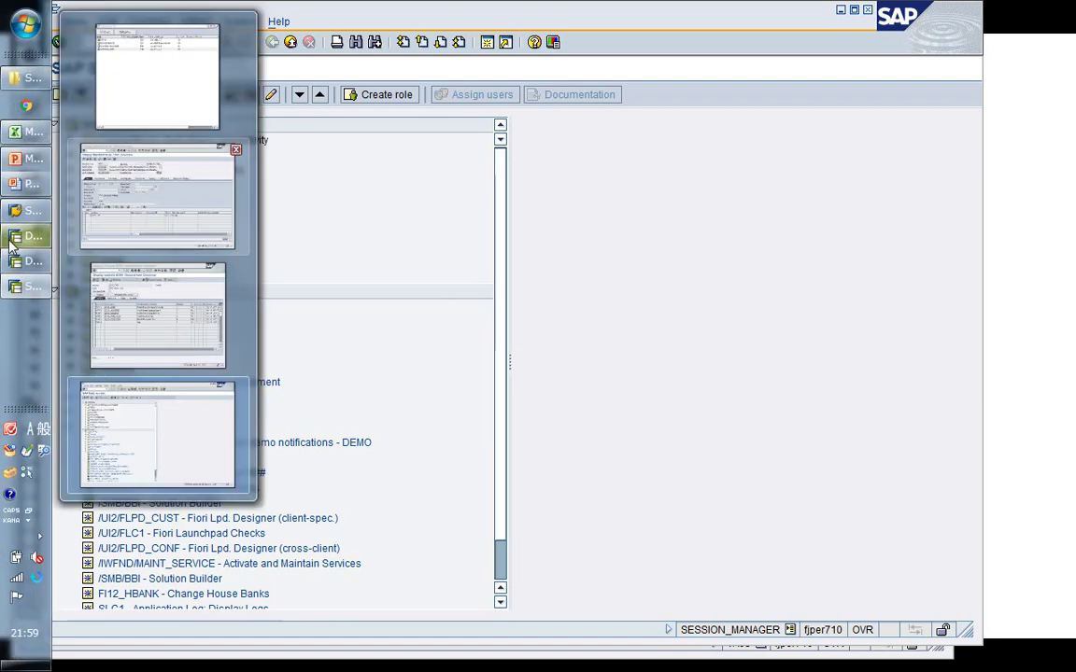
{"action": "left_click", "coordinate": [168, 322]}
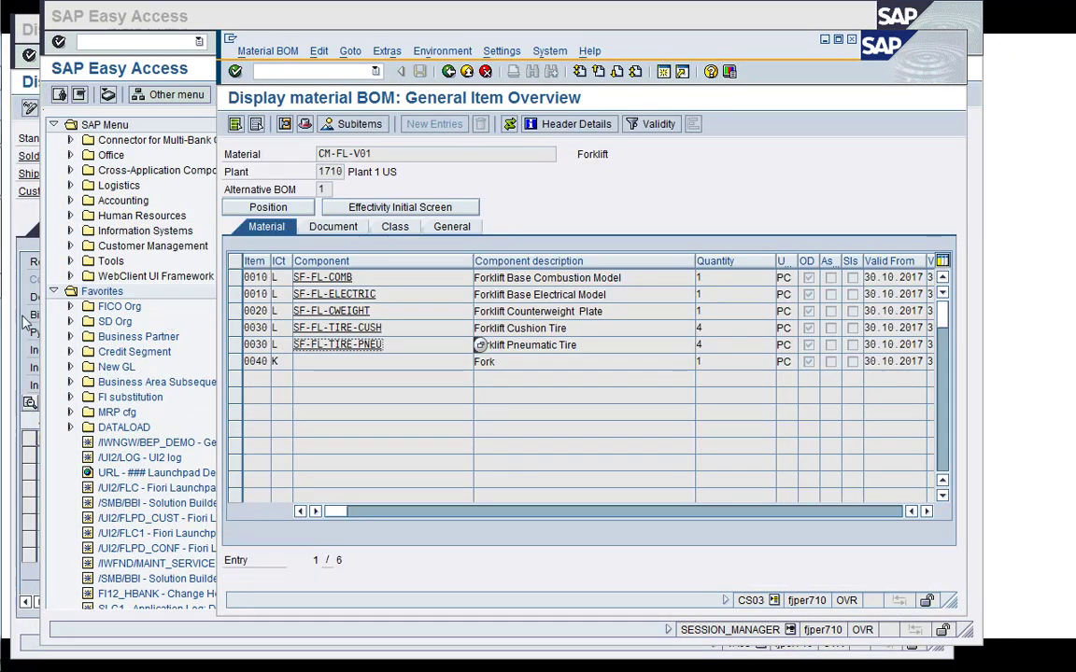
{"action": "left_click", "coordinate": [163, 449]}
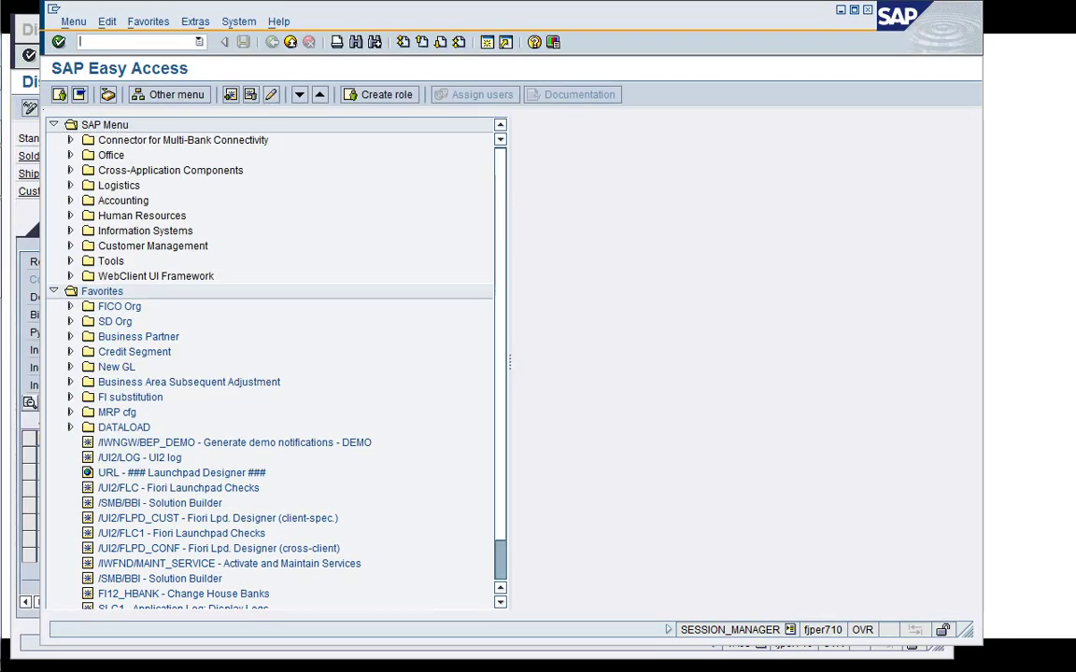
Start the Stock/Requirements List with /nMD04, clear the prefilled material and reposition the window to uncover the sales order
{"action": "left_click", "coordinate": [80, 41]}
{"action": "type", "text": "/nMD04"}
{"action": "key", "text": "Return"}
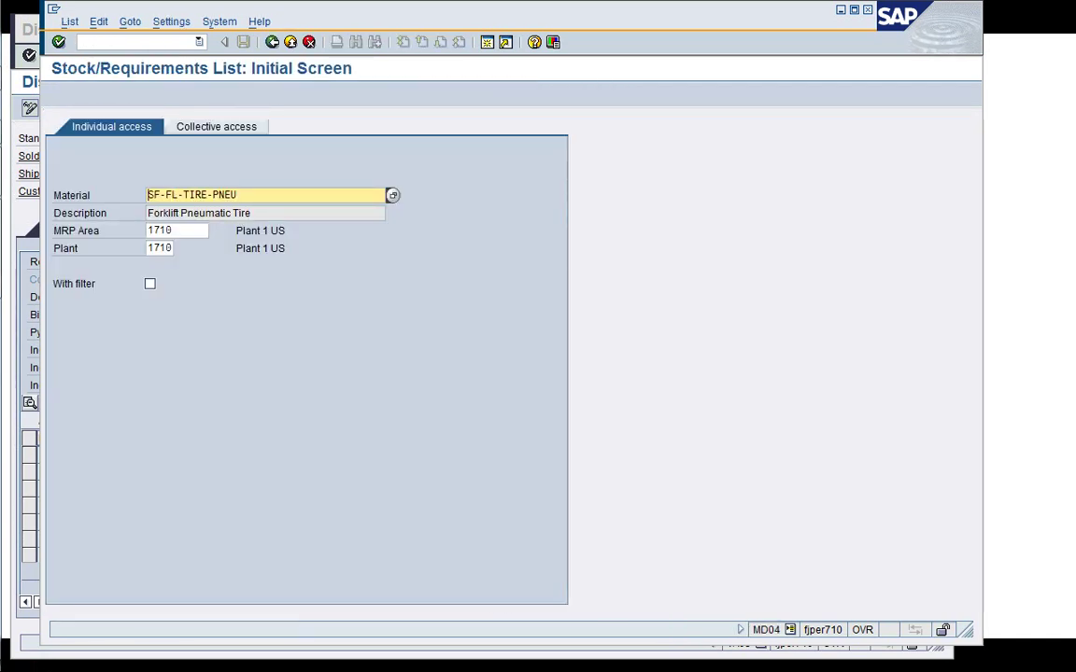
{"action": "key", "text": "shift+End"}
{"action": "key", "text": "Delete"}
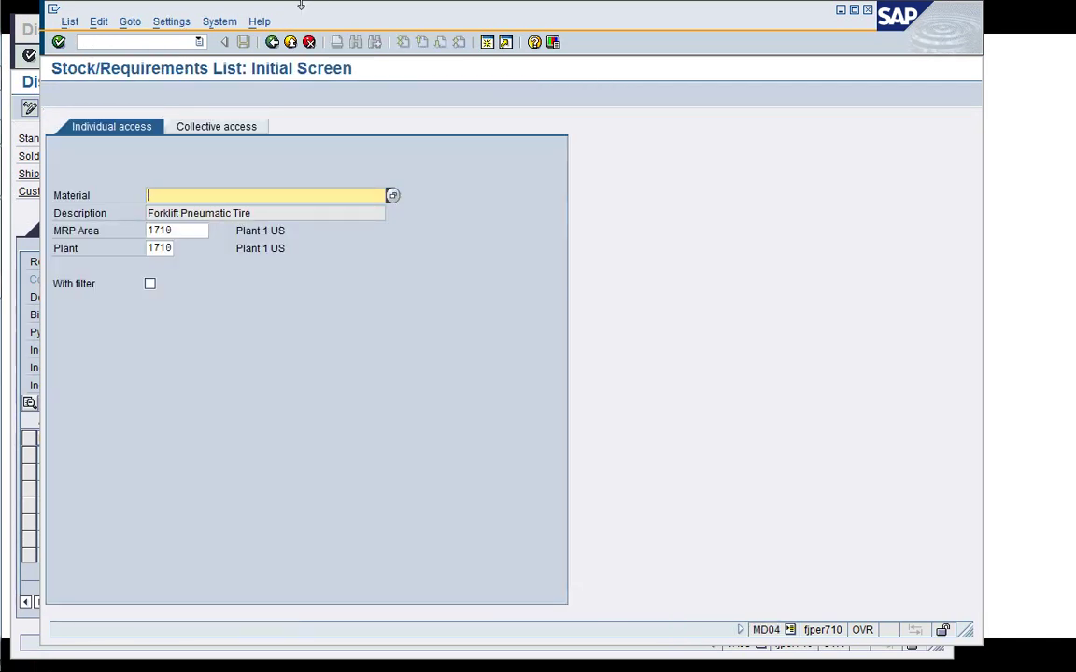
{"action": "left_click_drag", "start_coordinate": [353, 17], "coordinate": [550, 38]}
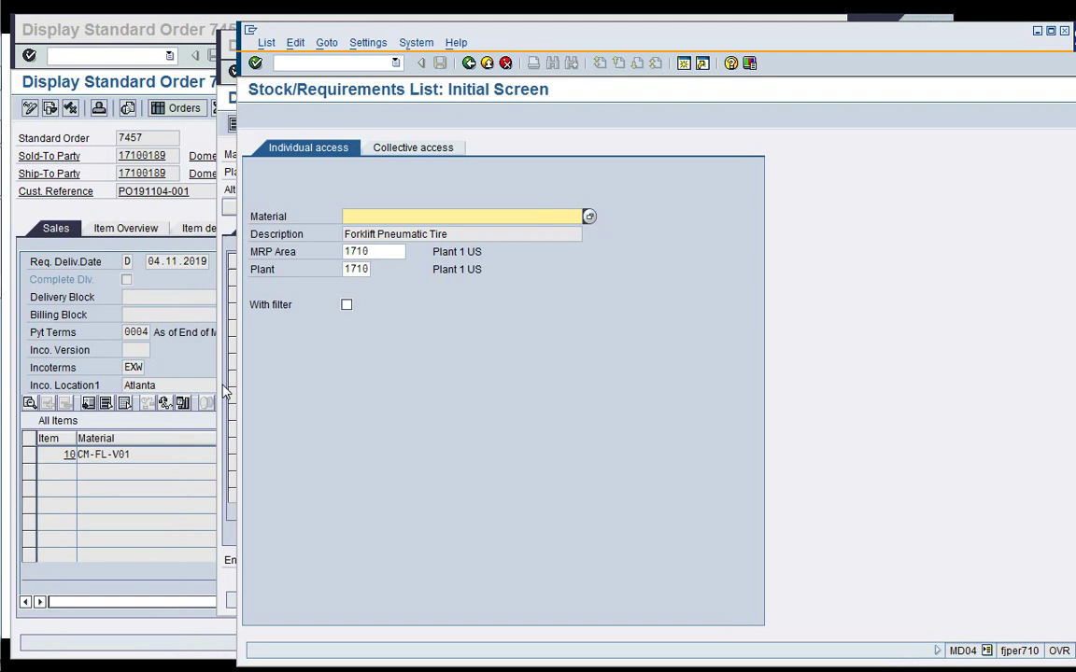
Copy material CM-FL-V01 from the sales order item, display its Stock/Requirements List and select the planned order dated 06.11.2019
{"action": "double_click", "coordinate": [161, 454]}
{"action": "key", "text": "ctrl+c"}
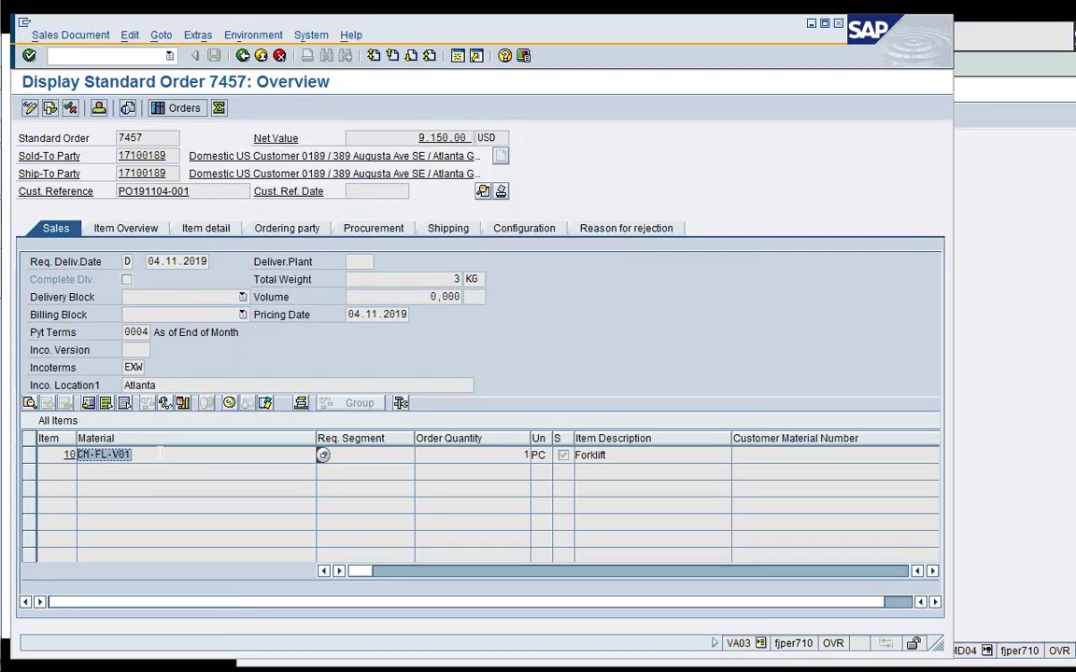
{"action": "left_click", "coordinate": [1016, 459]}
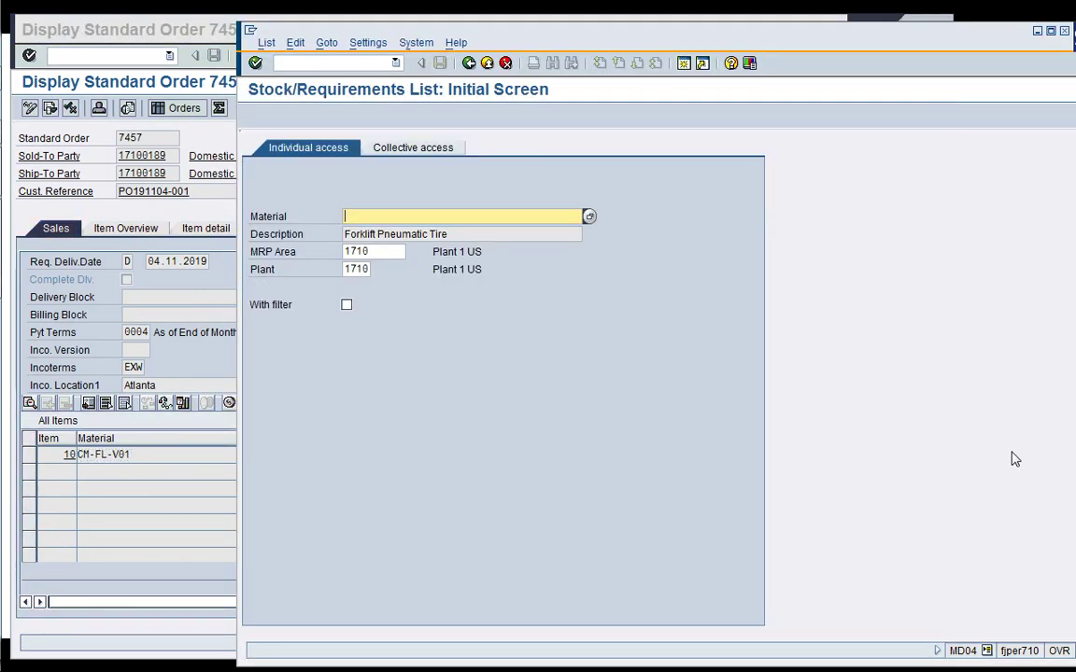
{"action": "key", "text": "ctrl+v"}
{"action": "key", "text": "Return"}
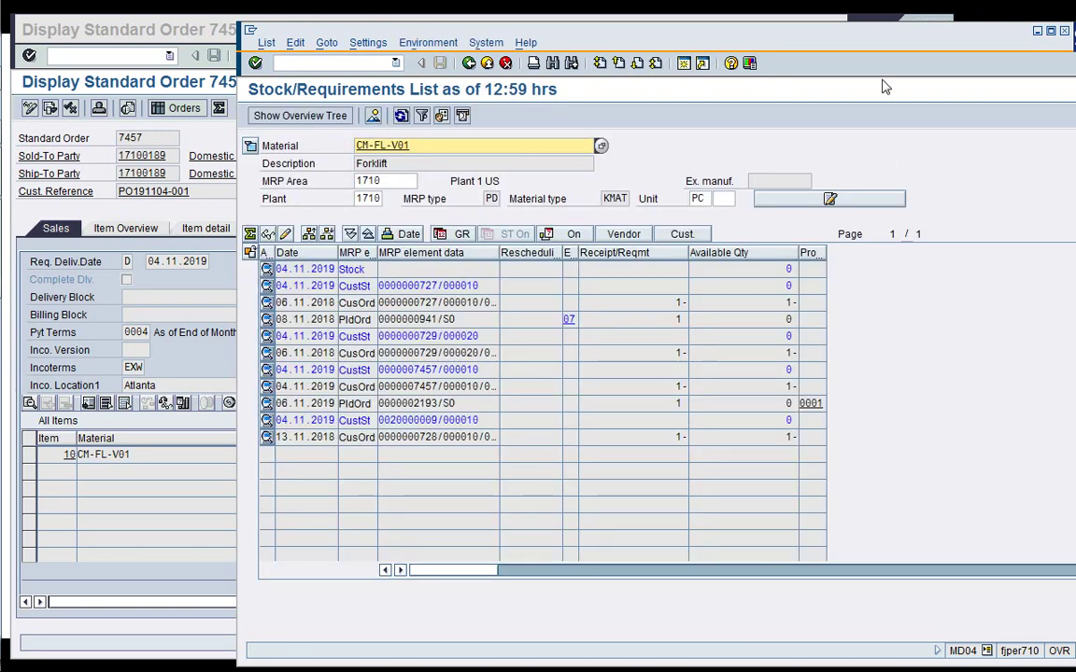
{"action": "left_click_drag", "start_coordinate": [822, 34], "coordinate": [685, 25]}
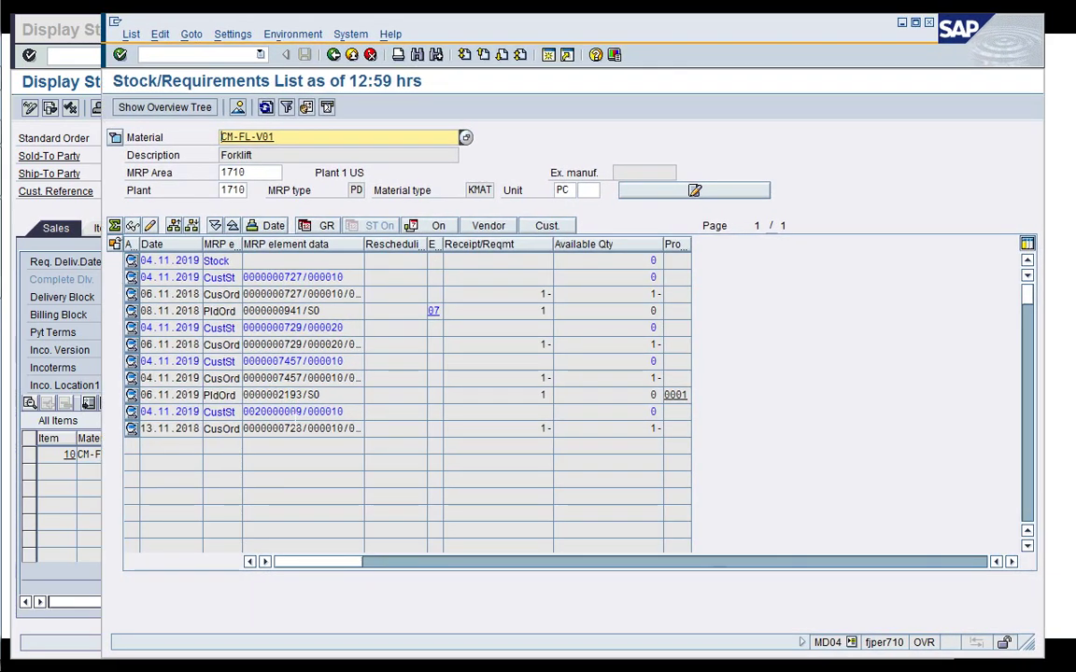
{"action": "left_click", "coordinate": [280, 395]}
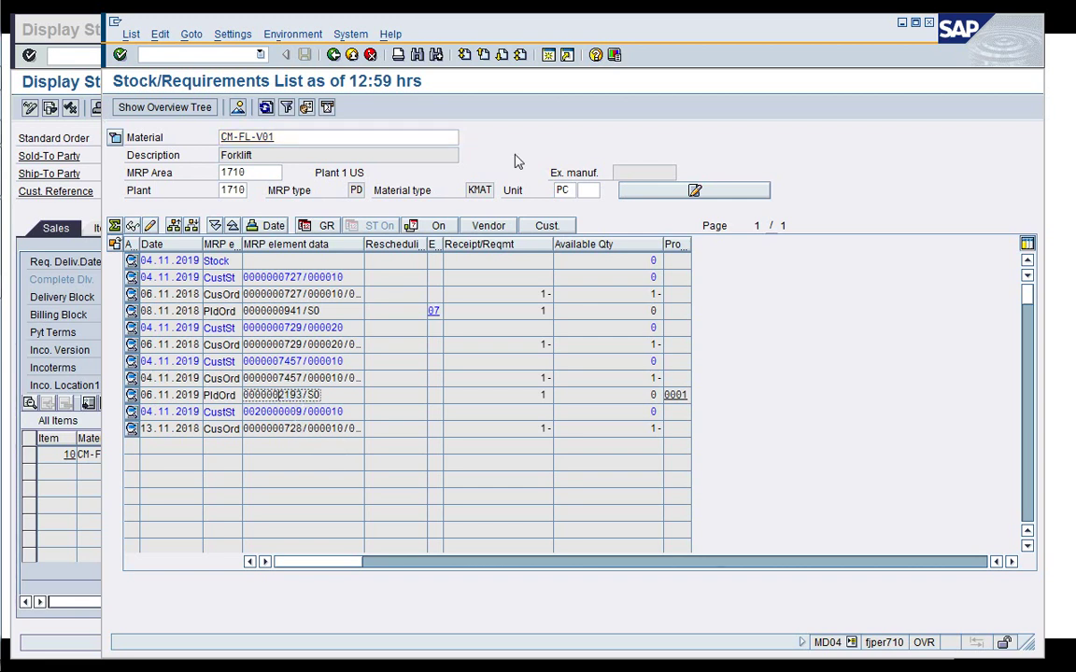
Start a new SAP Easy Access session and expand the Logistics folder down to Production
{"action": "left_click", "coordinate": [548, 59]}
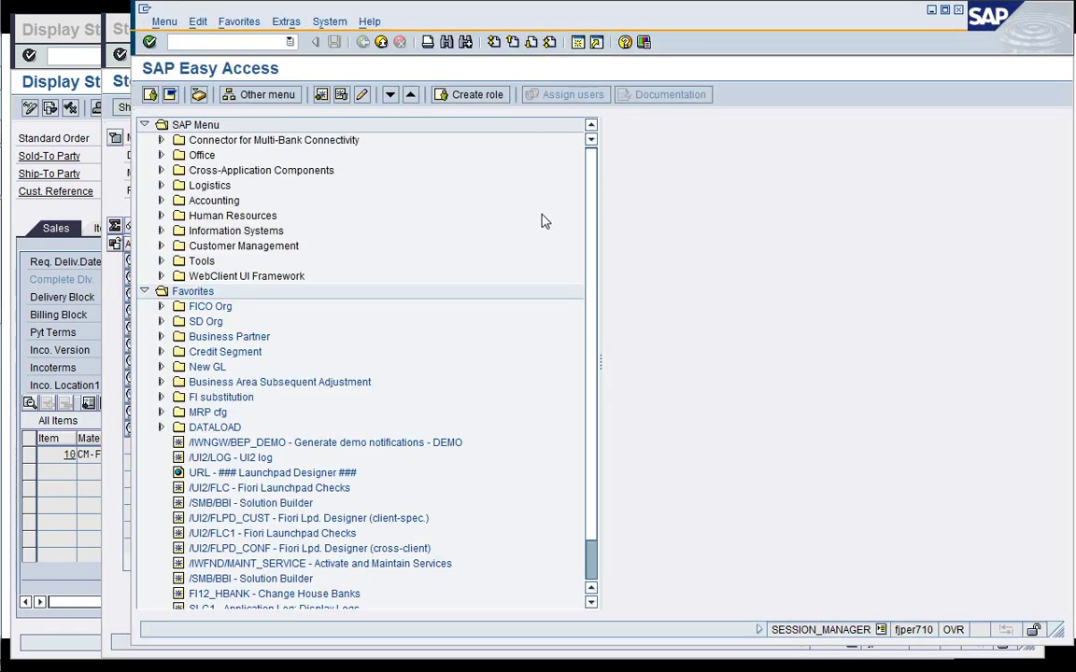
{"action": "left_click", "coordinate": [244, 233]}
{"action": "key", "text": "Up"}
{"action": "key", "text": "Up"}
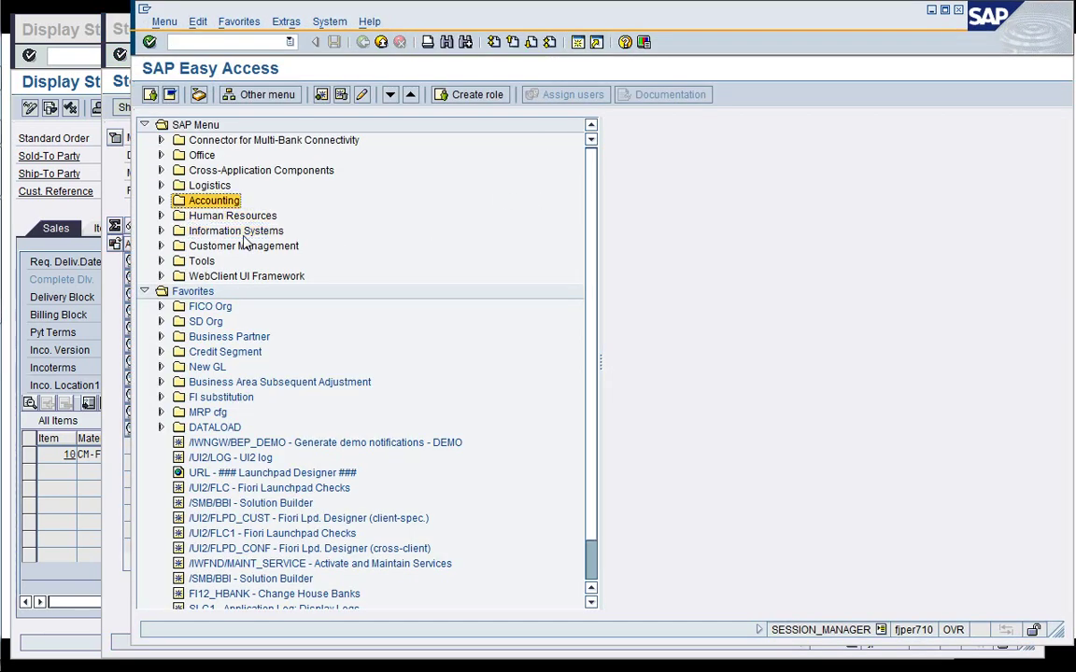
{"action": "key", "text": "Up"}
{"action": "key", "text": "Right"}
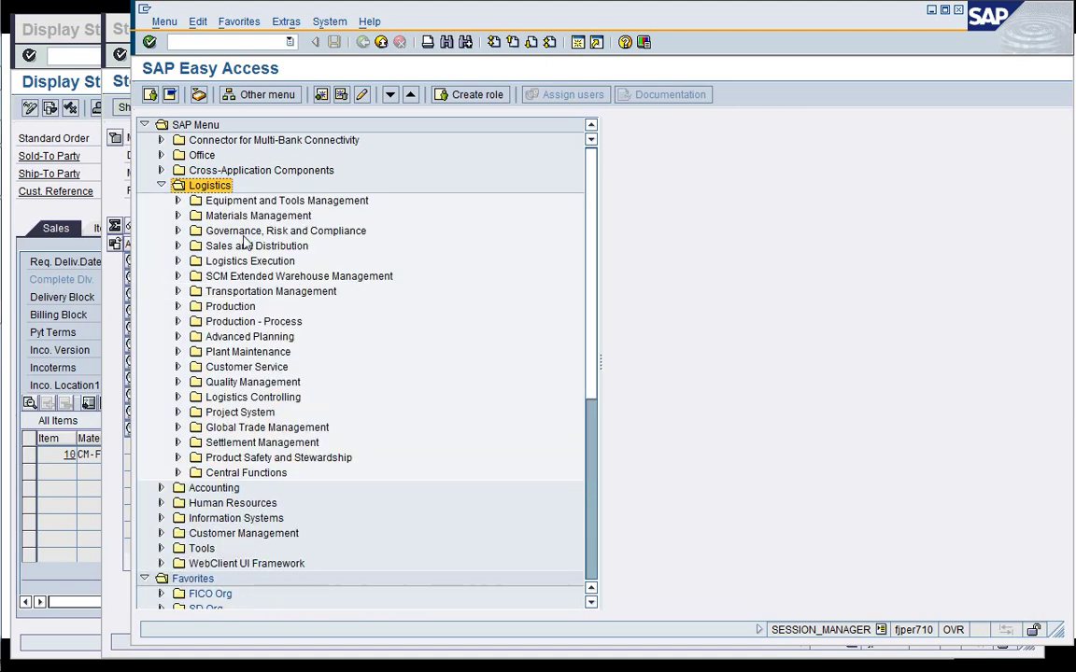
{"action": "key", "text": "Down"}
{"action": "key", "text": "Down"}
{"action": "key", "text": "Down"}
{"action": "key", "text": "Down"}
{"action": "key", "text": "Down"}
{"action": "key", "text": "Down"}
{"action": "key", "text": "Down"}
{"action": "key", "text": "Down"}
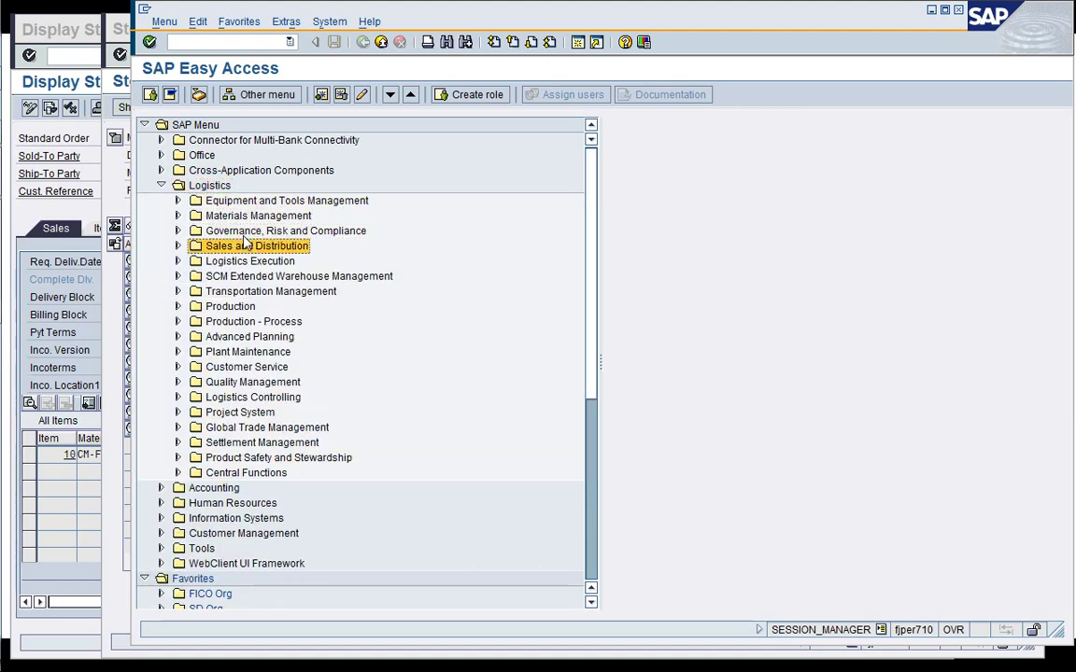
{"action": "key", "text": "Right"}
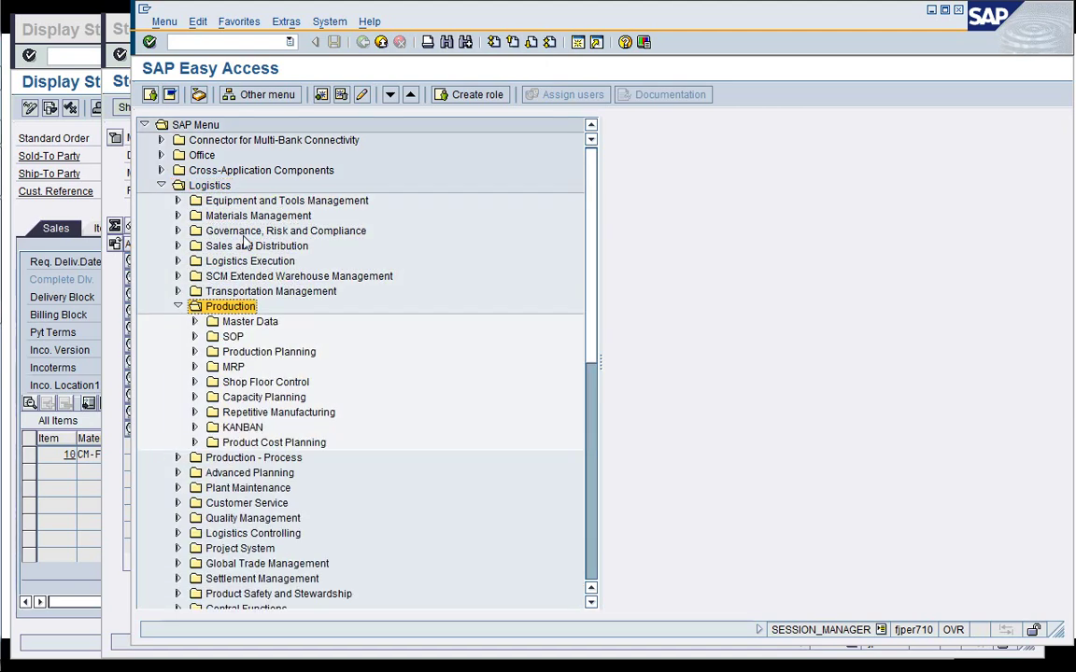
Expand Shop Floor Control under Production down to the Create folder for orders
{"action": "key", "text": "Down"}
{"action": "key", "text": "Down"}
{"action": "key", "text": "Down"}
{"action": "key", "text": "Down"}
{"action": "key", "text": "Down"}
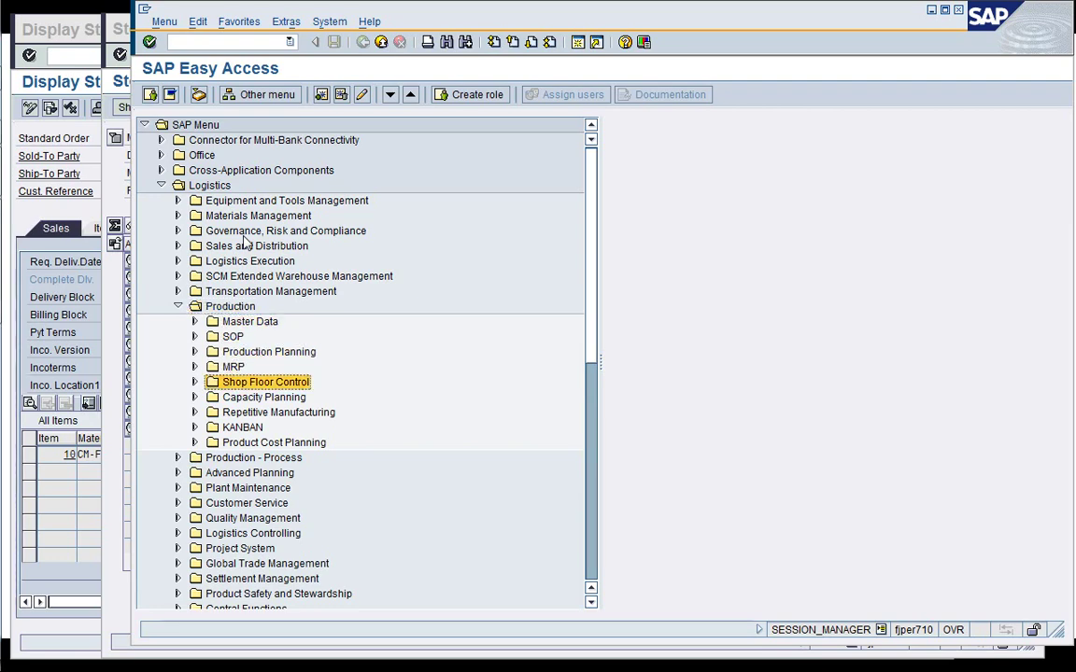
{"action": "key", "text": "Right"}
{"action": "key", "text": "Down"}
{"action": "key", "text": "Right"}
{"action": "key", "text": "Down"}
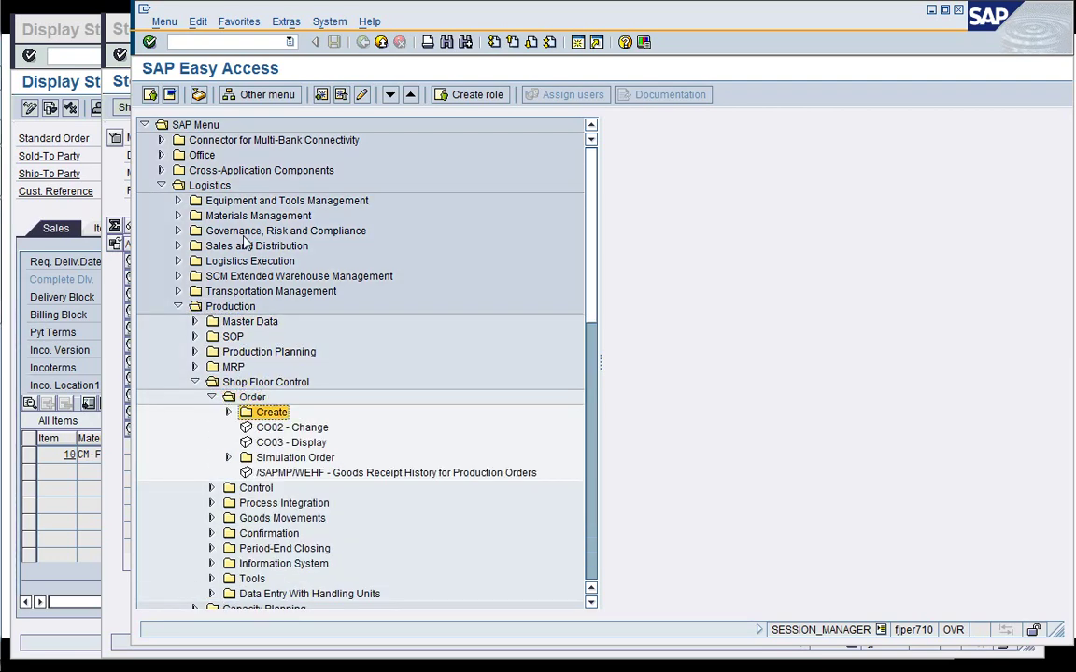
{"action": "key", "text": "Down"}
{"action": "key", "text": "Up"}
{"action": "key", "text": "Right"}
Start CO40 - From Planned Order and convert the proposed planned order into a production order for CM-FL-V01
{"action": "key", "text": "Down"}
{"action": "key", "text": "Down"}
{"action": "key", "text": "Down"}
{"action": "key", "text": "Down"}
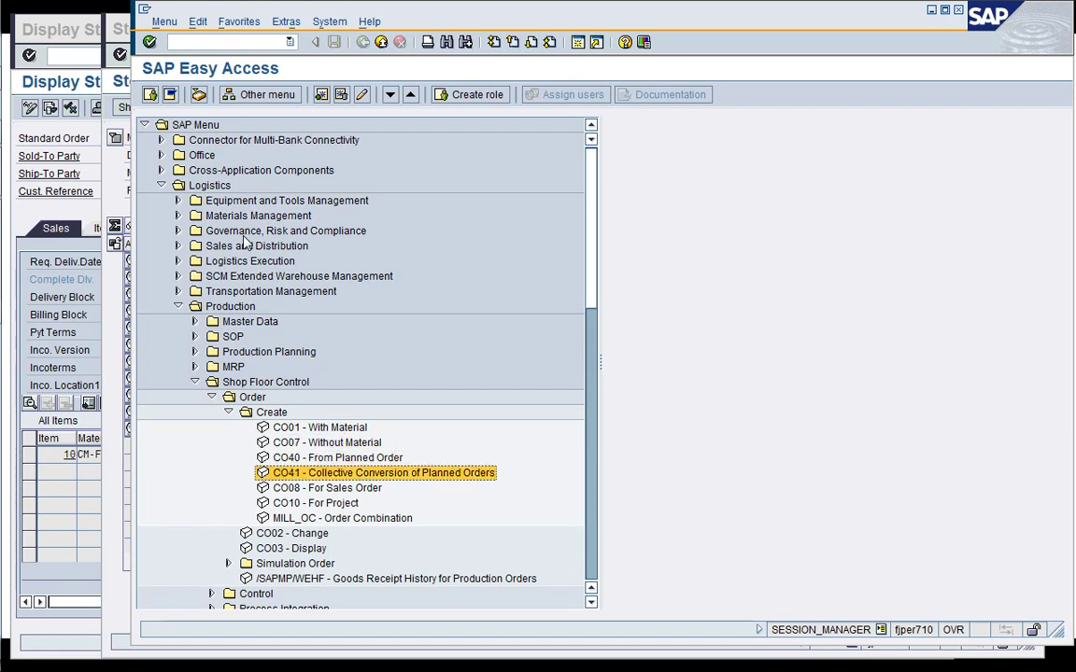
{"action": "key", "text": "Up"}
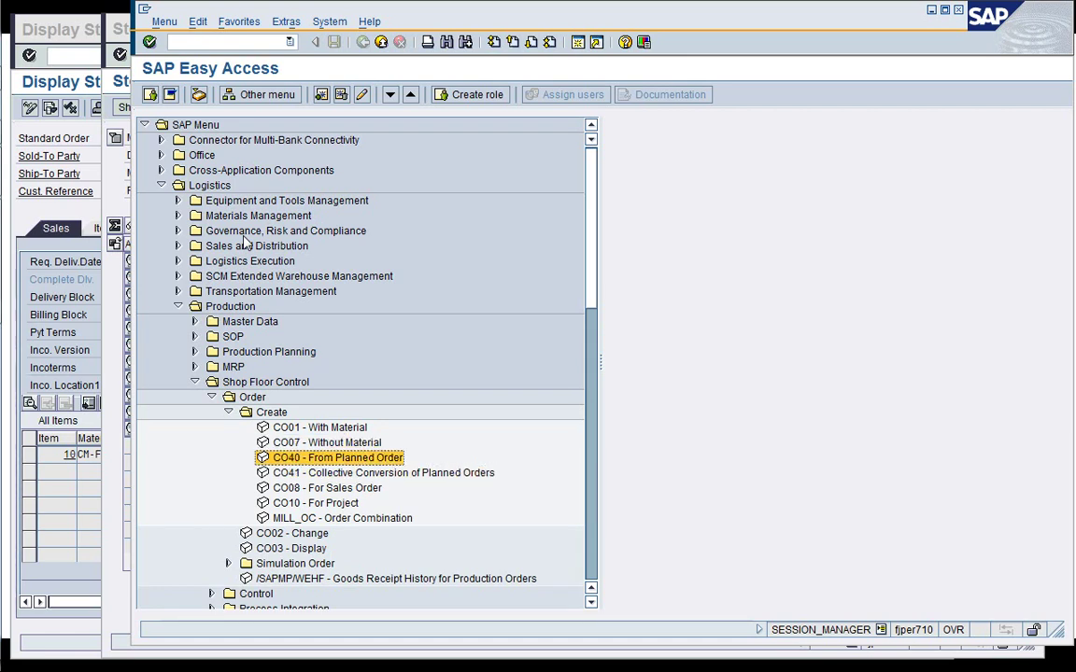
{"action": "key", "text": "Return"}
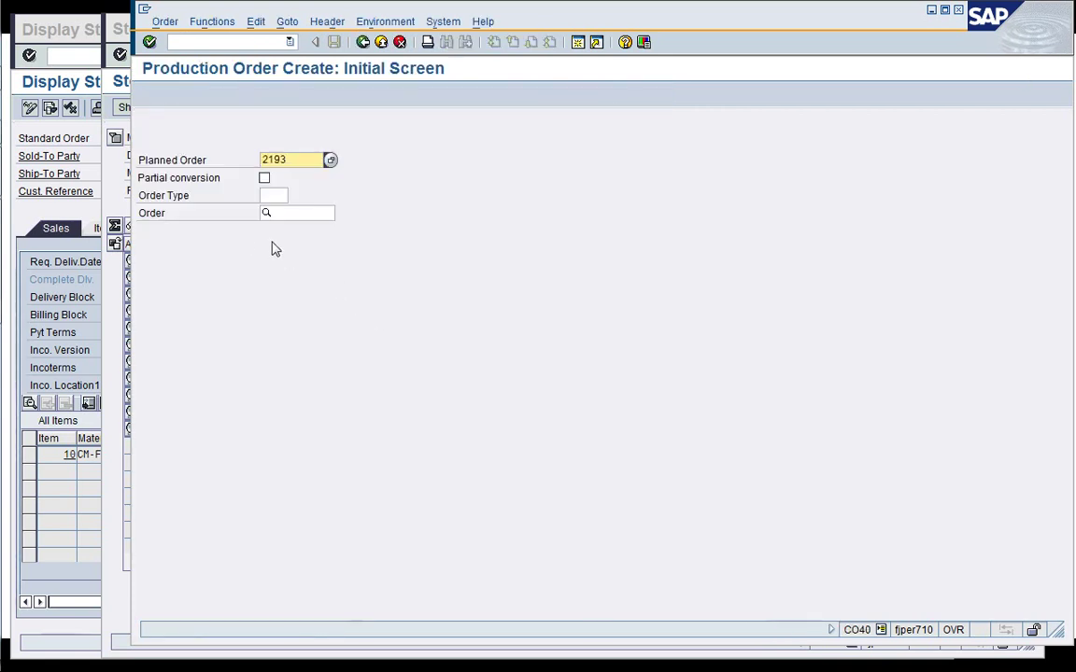
{"action": "key", "text": "Return"}
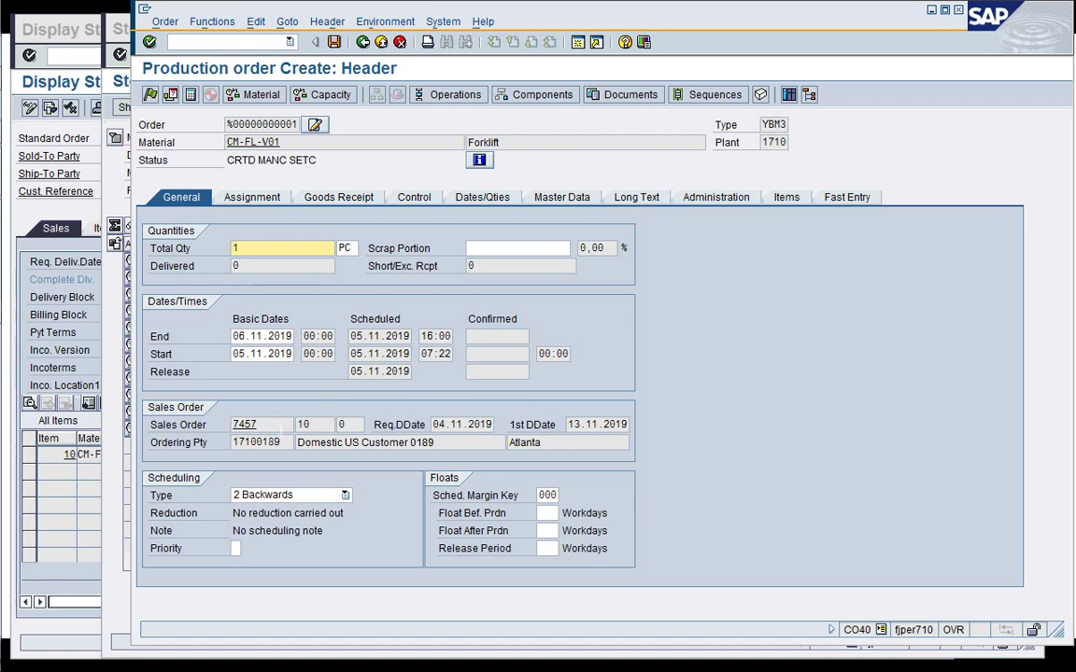
Review the assignment and goods receipt data of the new production order, and return to its general data
{"action": "left_click", "coordinate": [251, 200]}
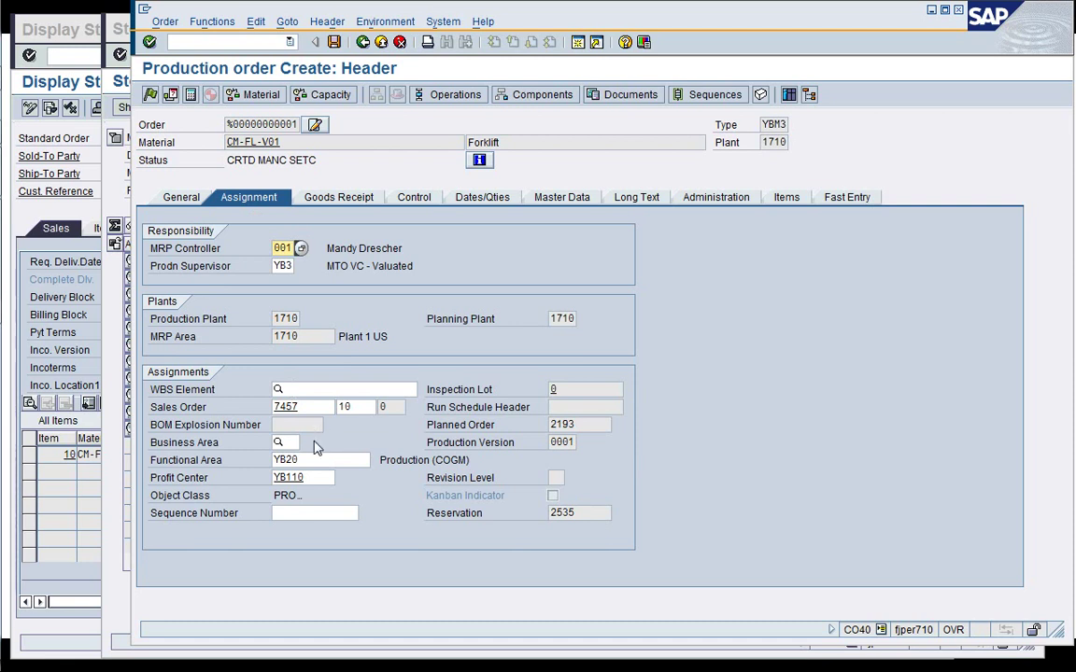
{"action": "left_click", "coordinate": [353, 201]}
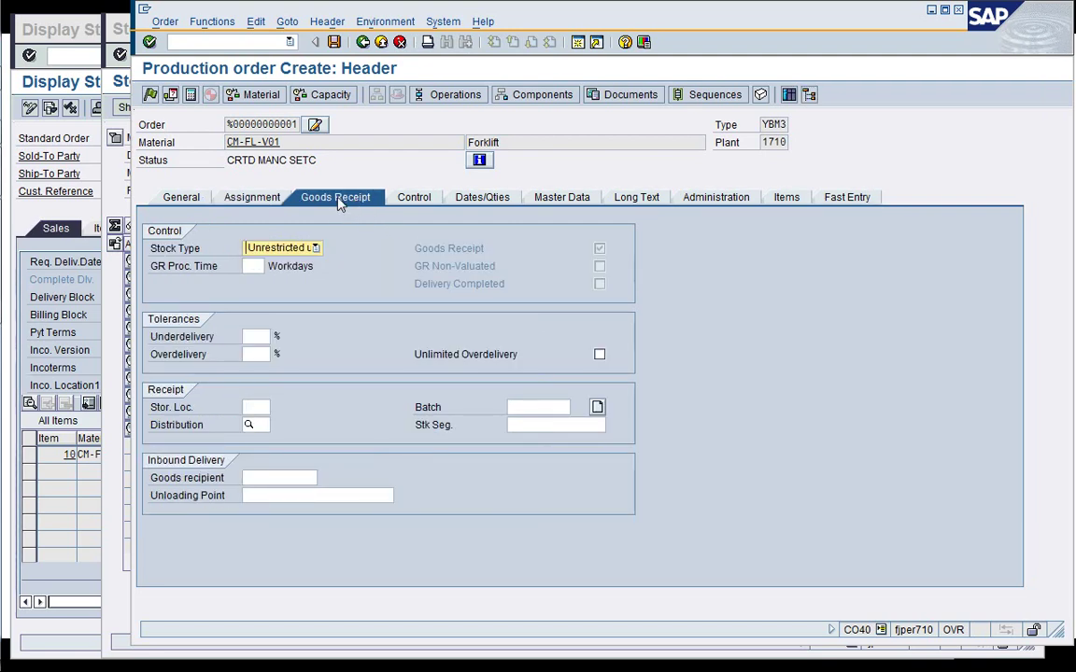
{"action": "left_click", "coordinate": [258, 205]}
{"action": "left_click", "coordinate": [190, 200]}
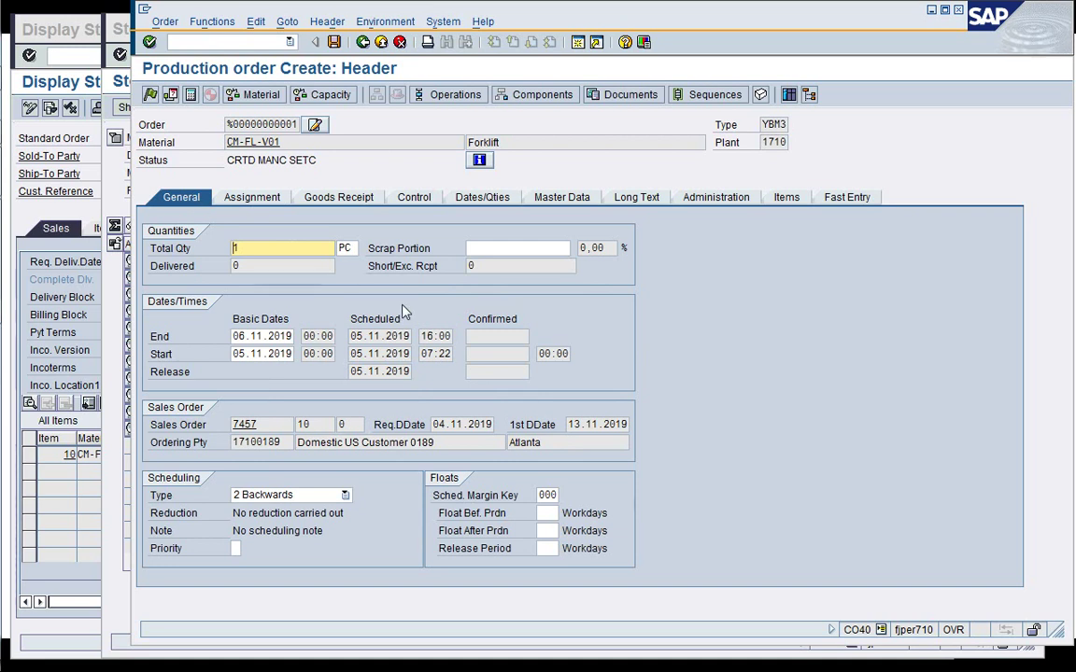
Save the production order and reopen it for changing at its header
{"action": "left_click", "coordinate": [334, 43]}
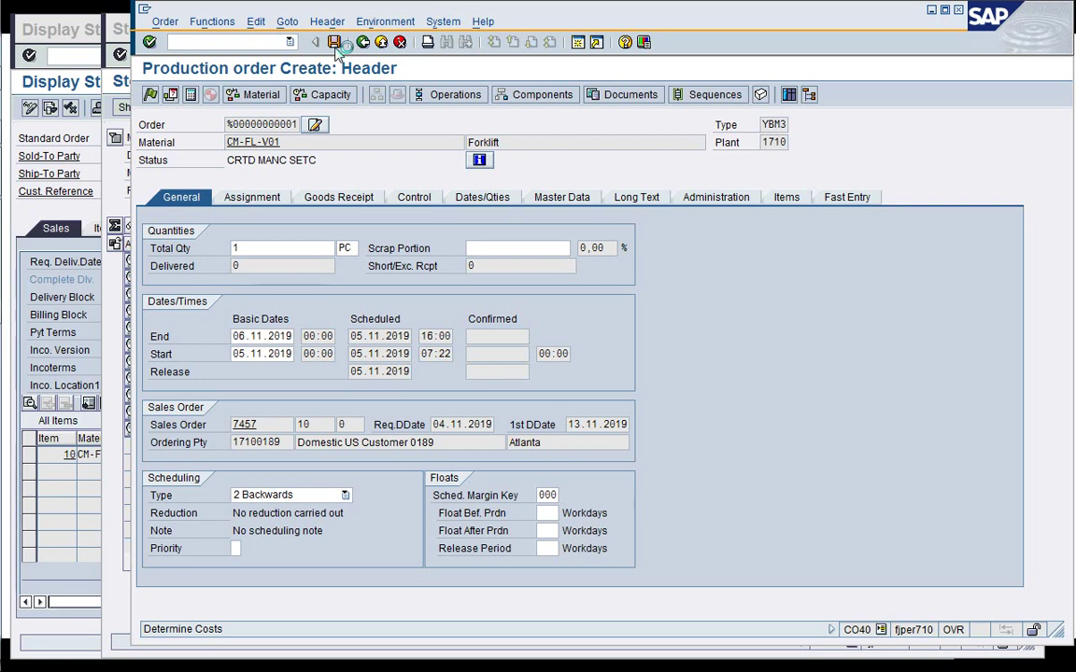
{"action": "left_click", "coordinate": [334, 44]}
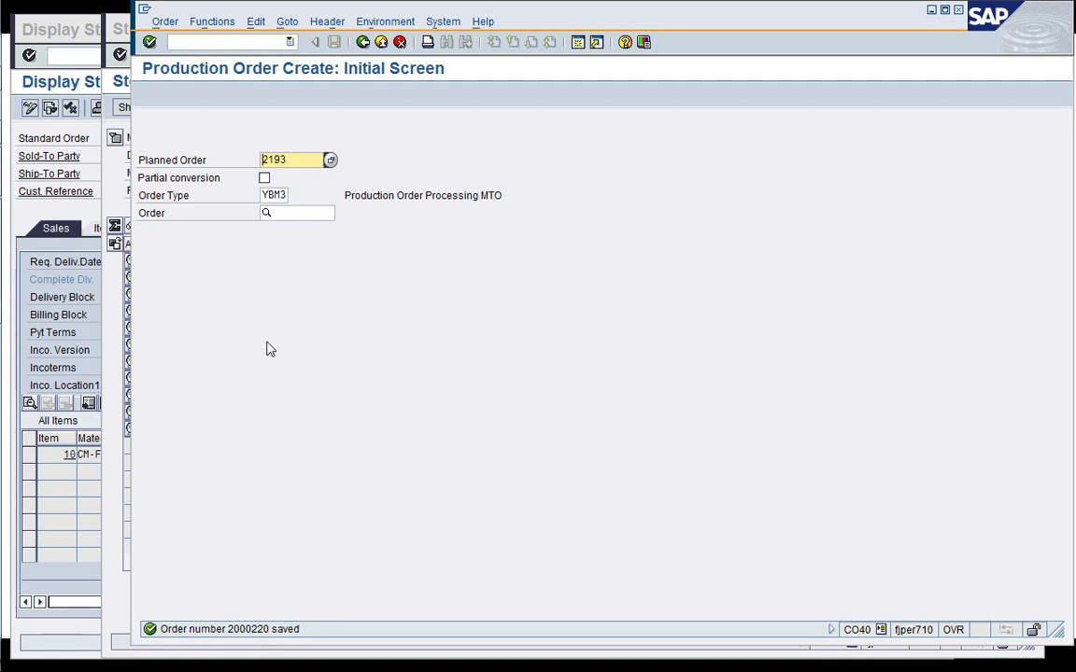
{"action": "left_click", "coordinate": [161, 21]}
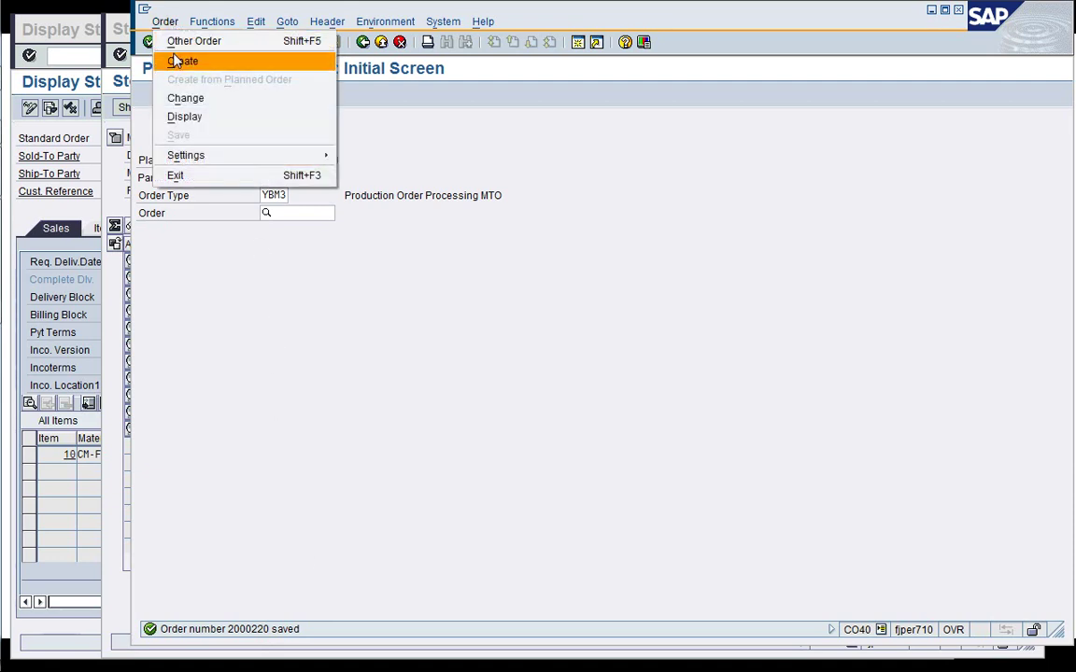
{"action": "left_click", "coordinate": [184, 98]}
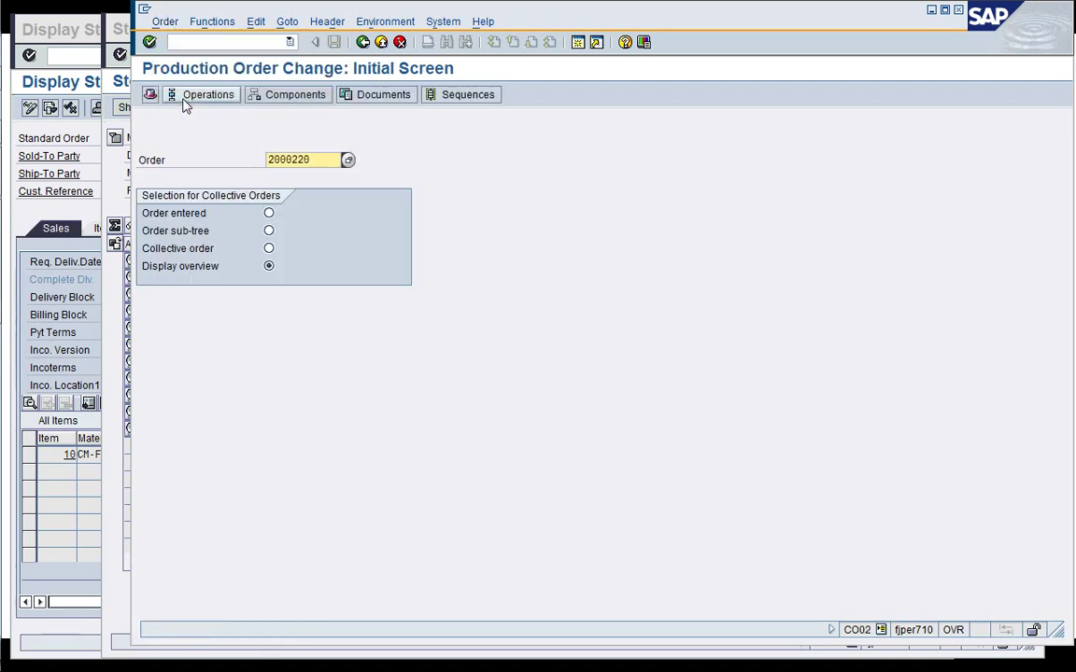
{"action": "left_click", "coordinate": [184, 98]}
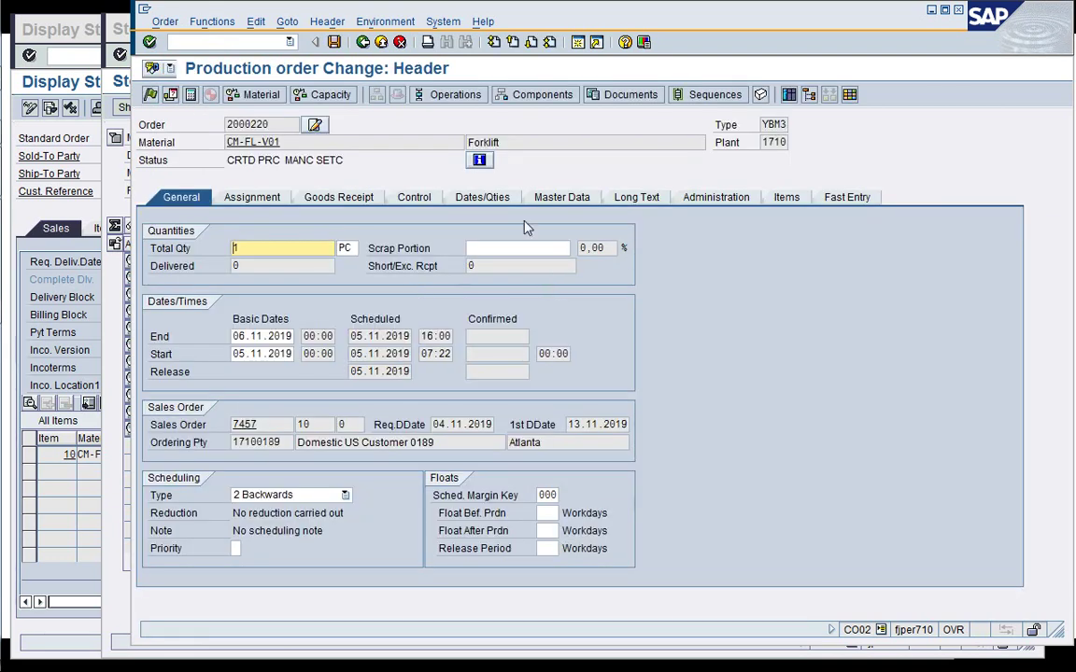
Review the production order's operations and components, narrowing the Component column and selecting SF-FL-TIRE-PNEU, and return to SAP Easy Access
{"action": "left_click", "coordinate": [456, 95]}
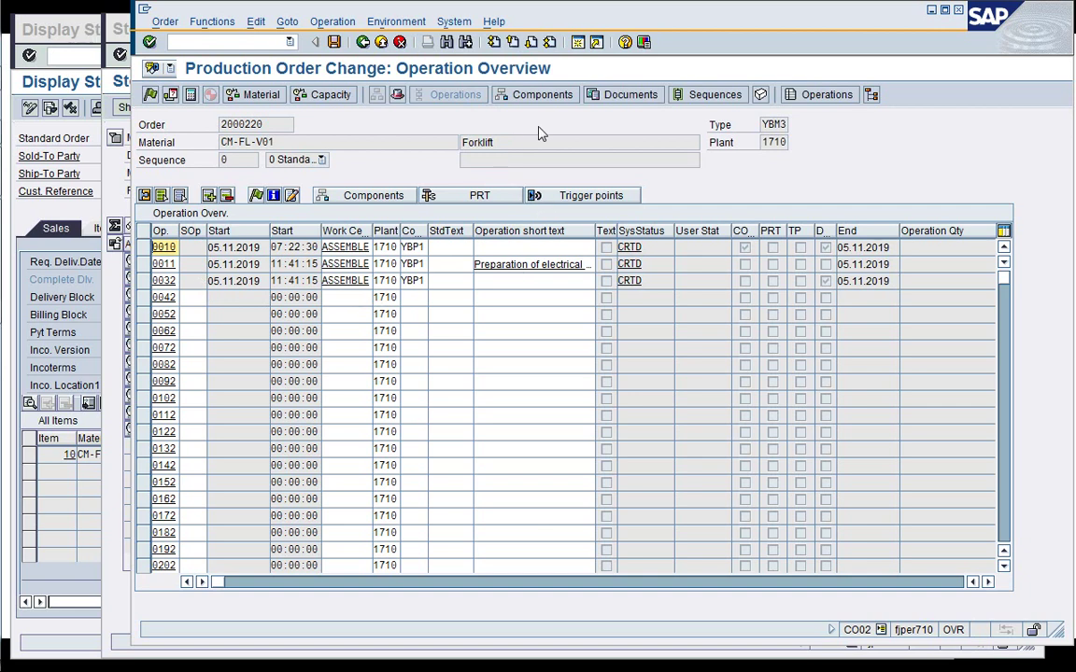
{"action": "left_click", "coordinate": [542, 95]}
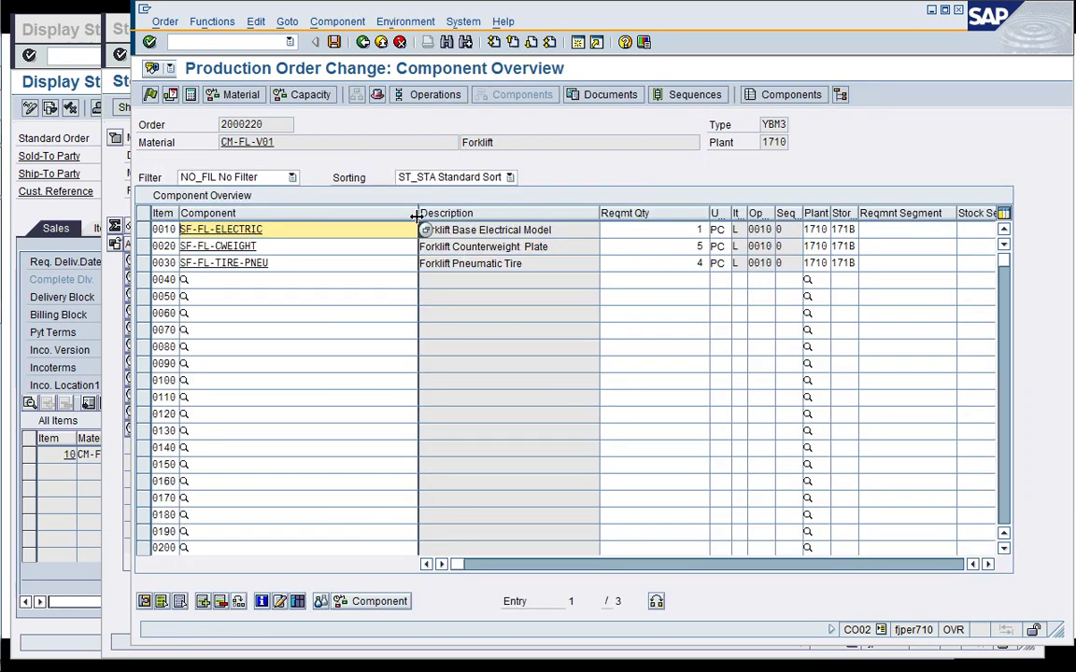
{"action": "left_click_drag", "start_coordinate": [418, 216], "coordinate": [356, 216]}
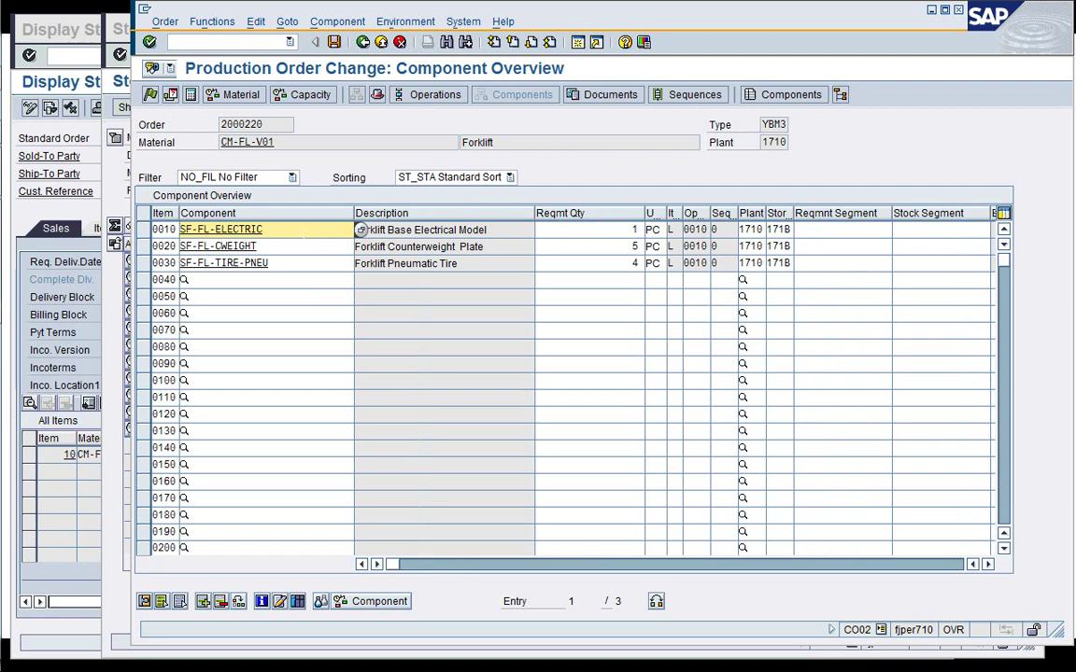
{"action": "left_click", "coordinate": [300, 262]}
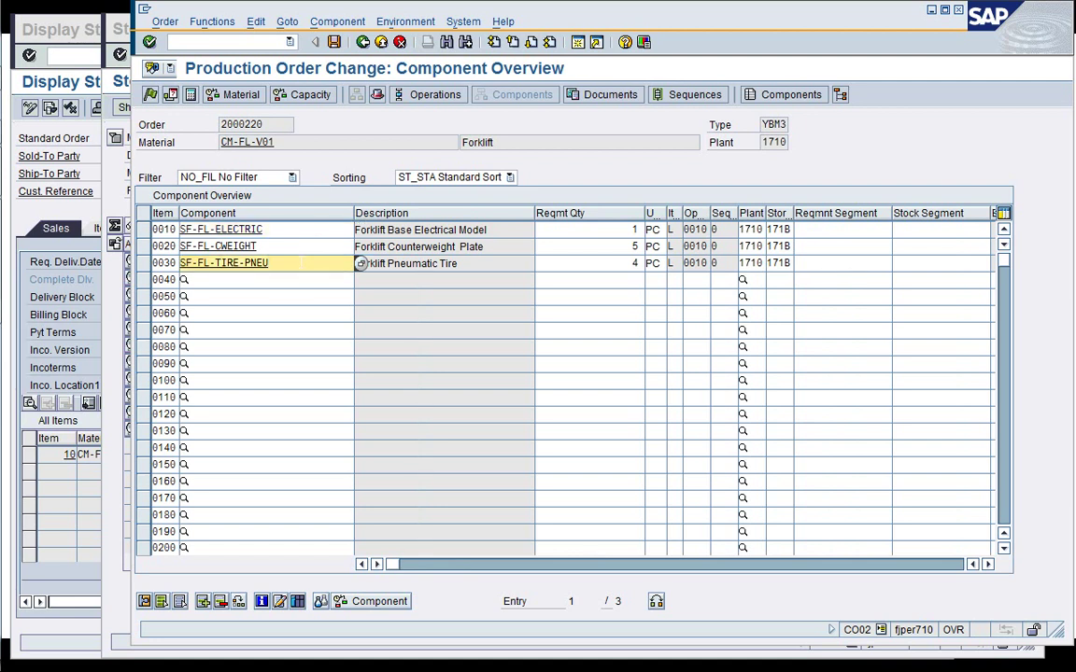
{"action": "left_click", "coordinate": [362, 43]}
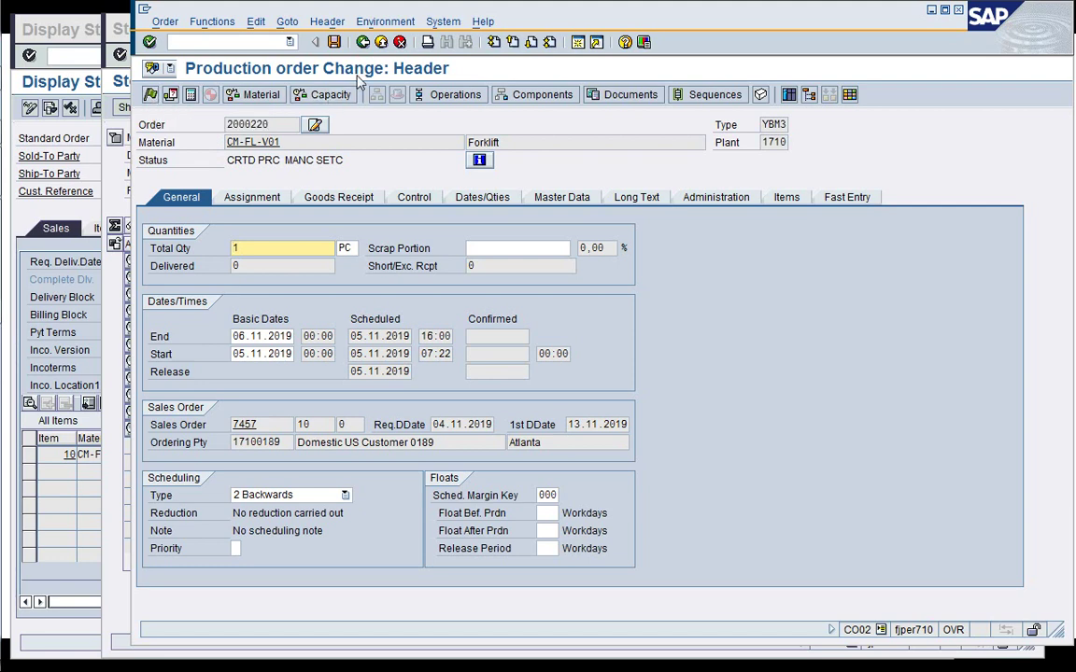
{"action": "left_click", "coordinate": [361, 44]}
{"action": "left_click", "coordinate": [362, 44]}
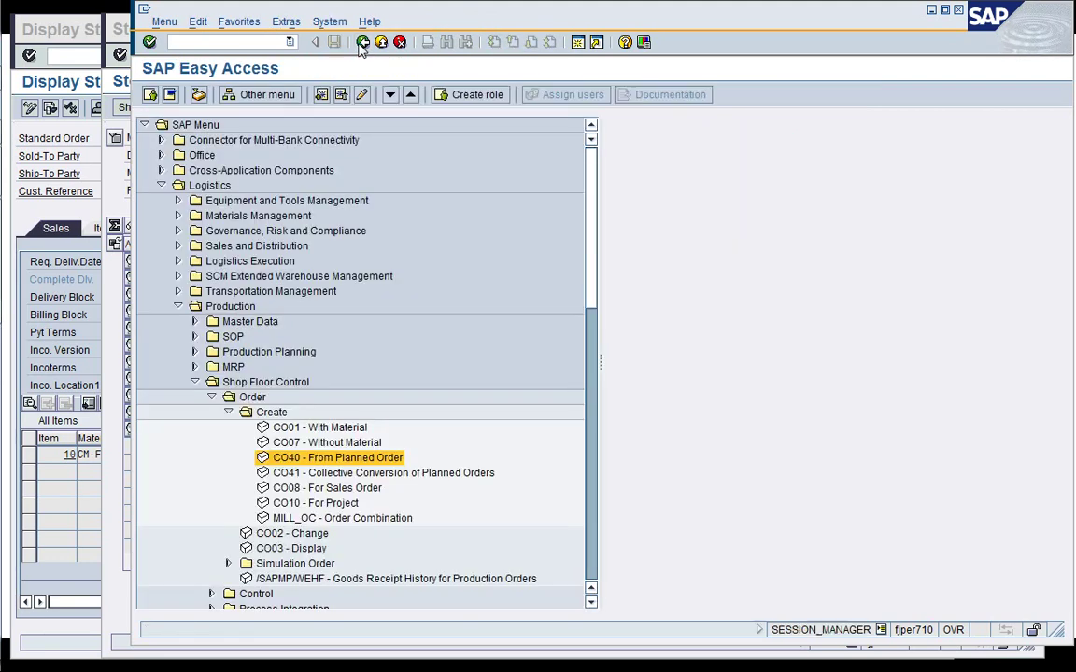
Collapse the order Create folder and expand the Control folder under Shop Floor Control
{"action": "key", "text": "Left"}
{"action": "key", "text": "Left"}
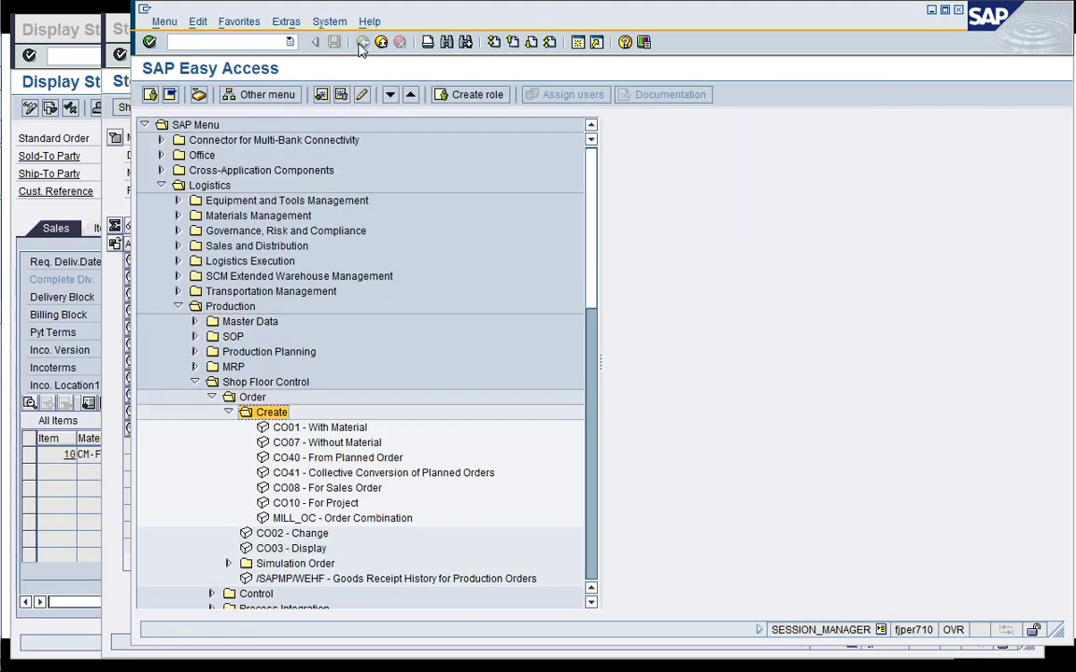
{"action": "key", "text": "Down"}
{"action": "key", "text": "Down"}
{"action": "key", "text": "Down"}
{"action": "key", "text": "Down"}
{"action": "key", "text": "Down"}
{"action": "key", "text": "Right"}
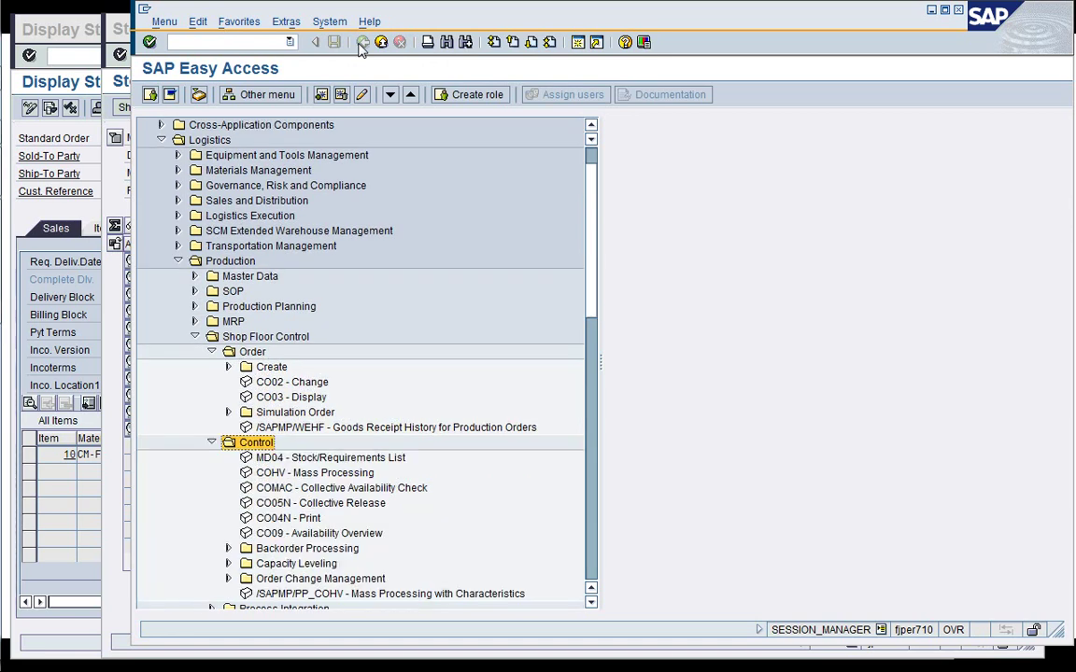
Start Collective Release (CO05N) and list the order header of the forklift's new production order
{"action": "key", "text": "Down"}
{"action": "key", "text": "Down"}
{"action": "key", "text": "Down"}
{"action": "key", "text": "Down"}
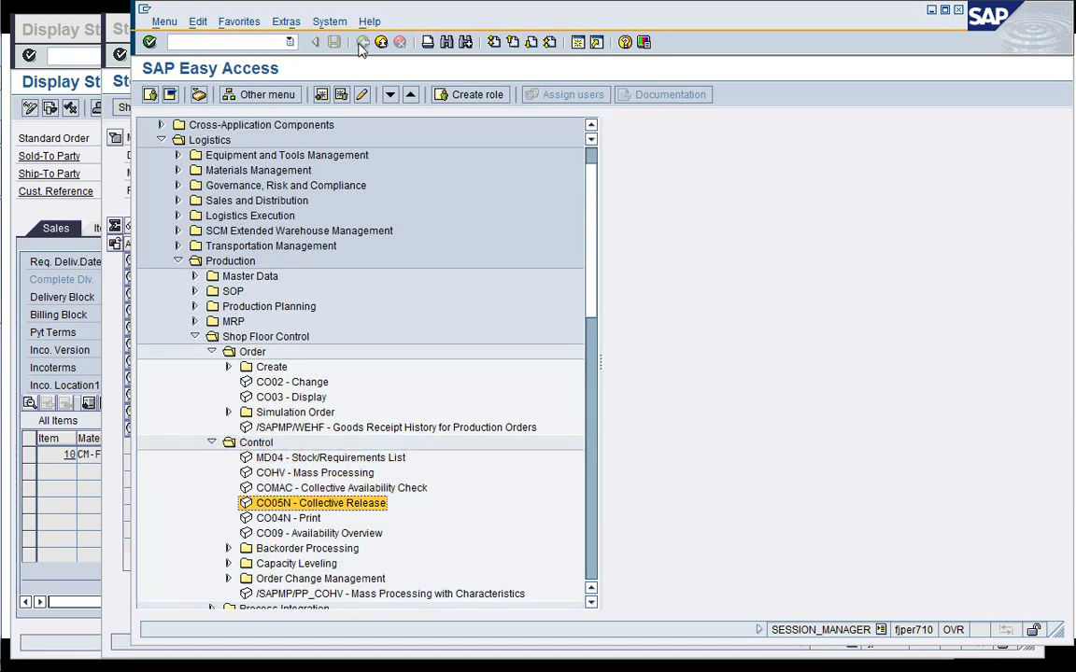
{"action": "key", "text": "Return"}
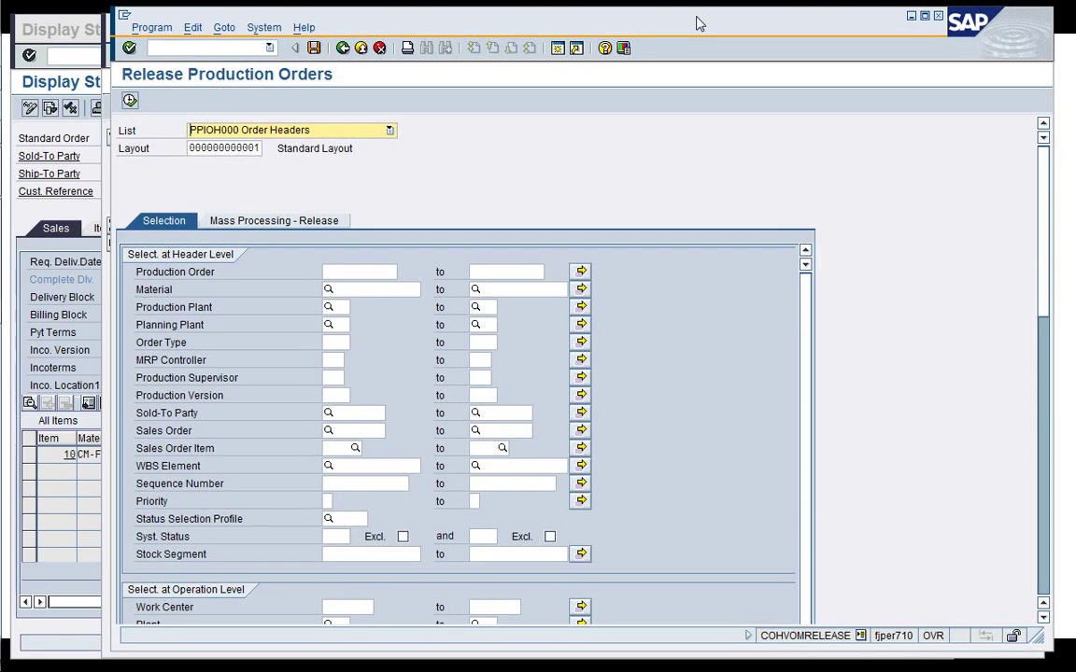
{"action": "left_click", "coordinate": [359, 268]}
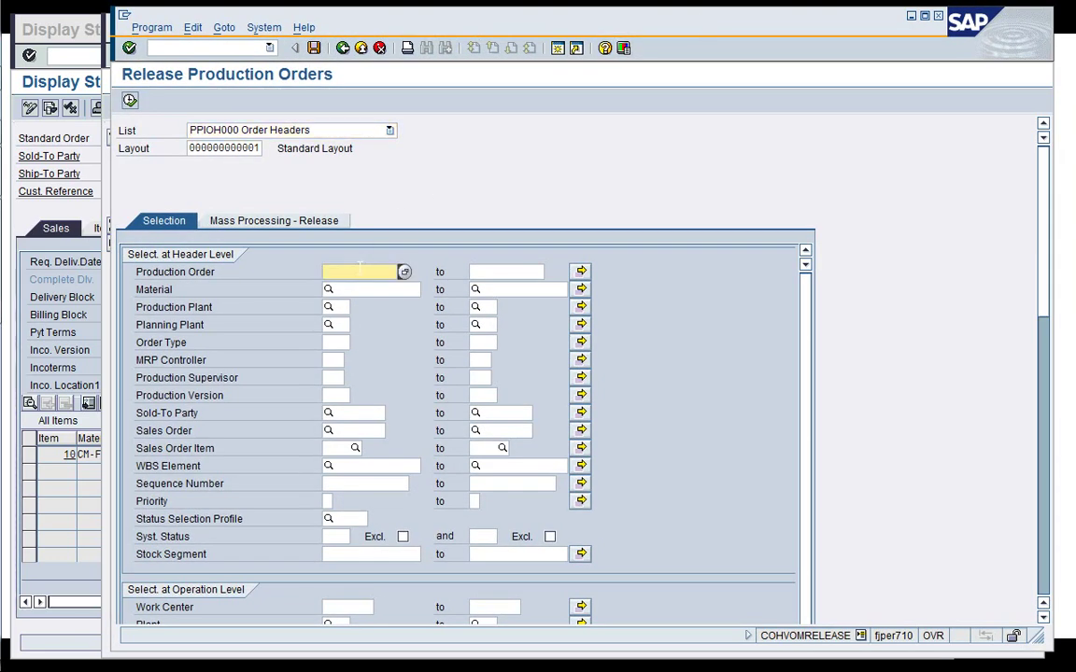
{"action": "type", "text": "2000220"}
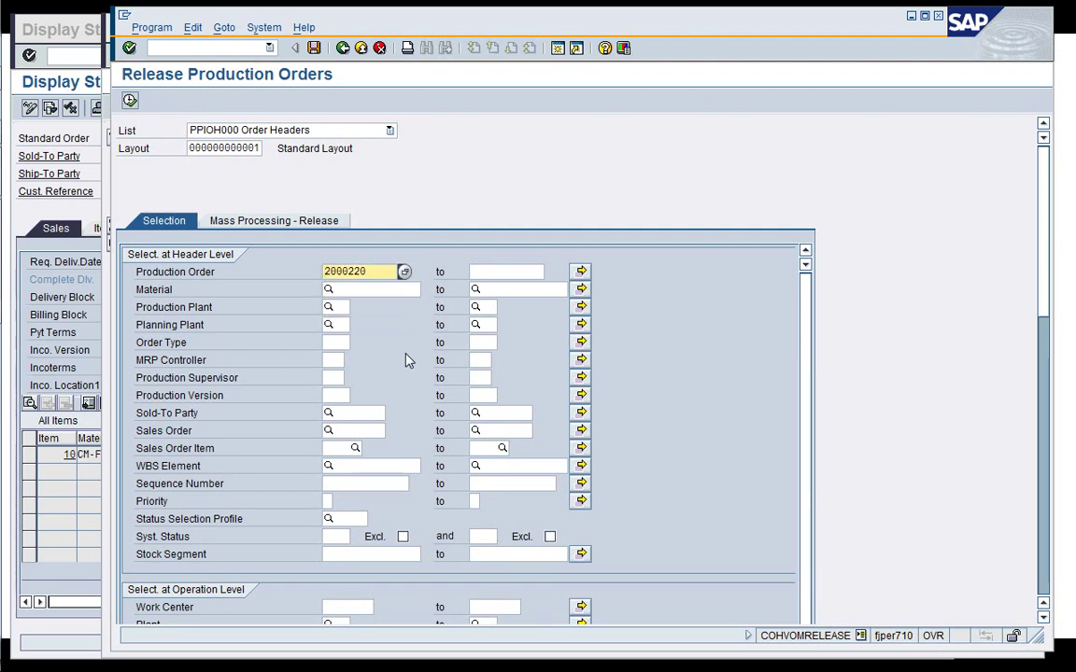
{"action": "left_click", "coordinate": [130, 100]}
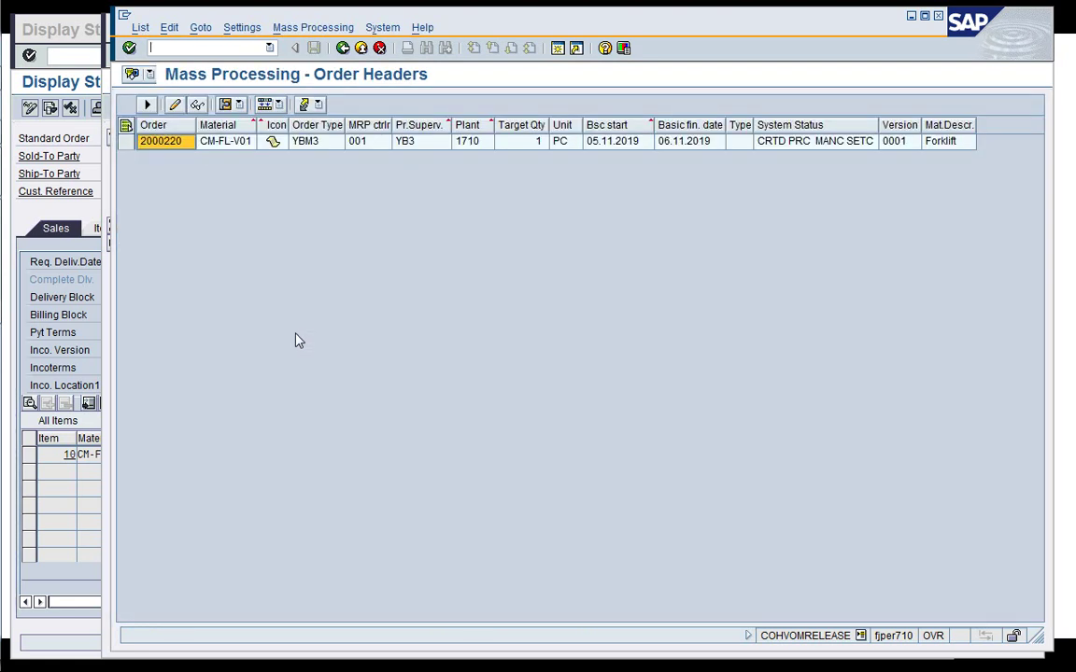
Release the listed CM-FL-V01 production order through mass processing, refresh the list and return to SAP Easy Access
{"action": "left_click", "coordinate": [123, 144]}
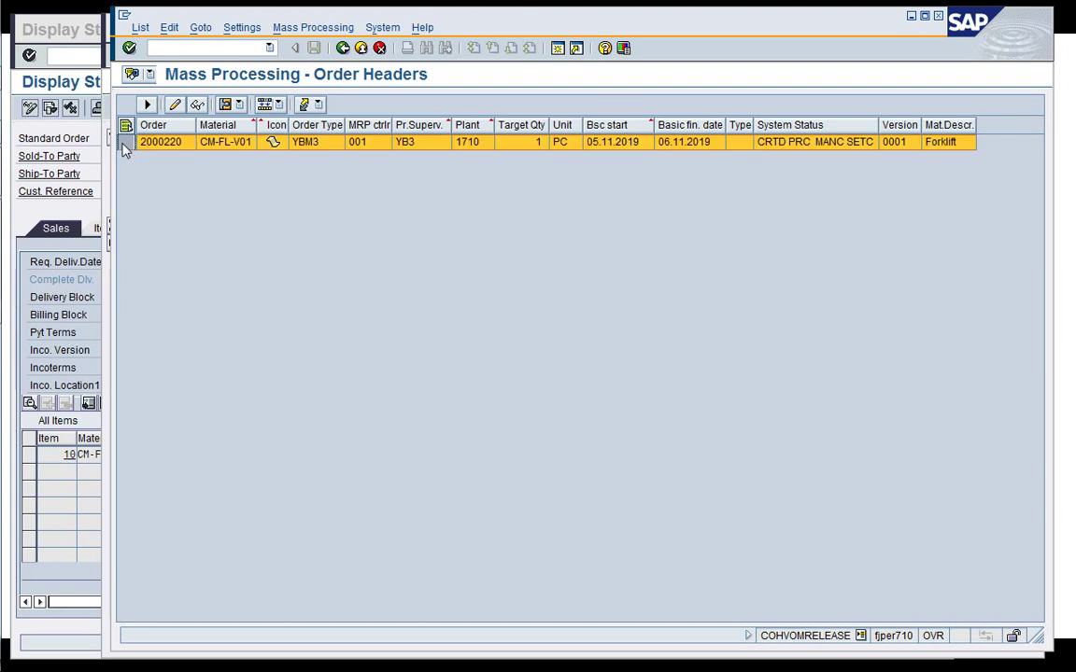
{"action": "left_click", "coordinate": [279, 104]}
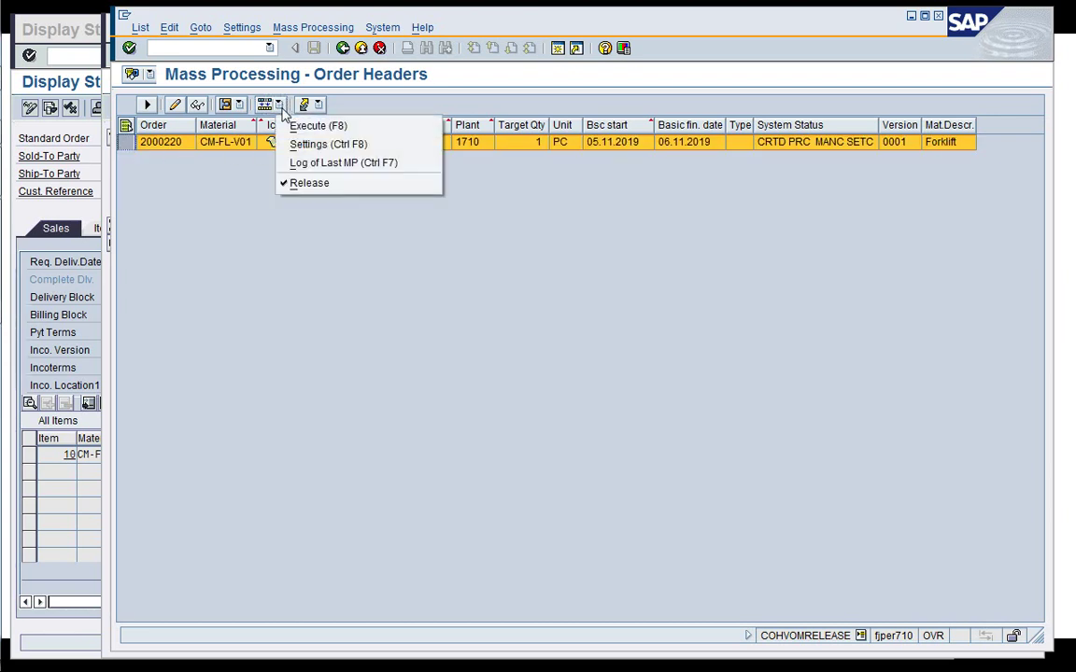
{"action": "left_click", "coordinate": [308, 183]}
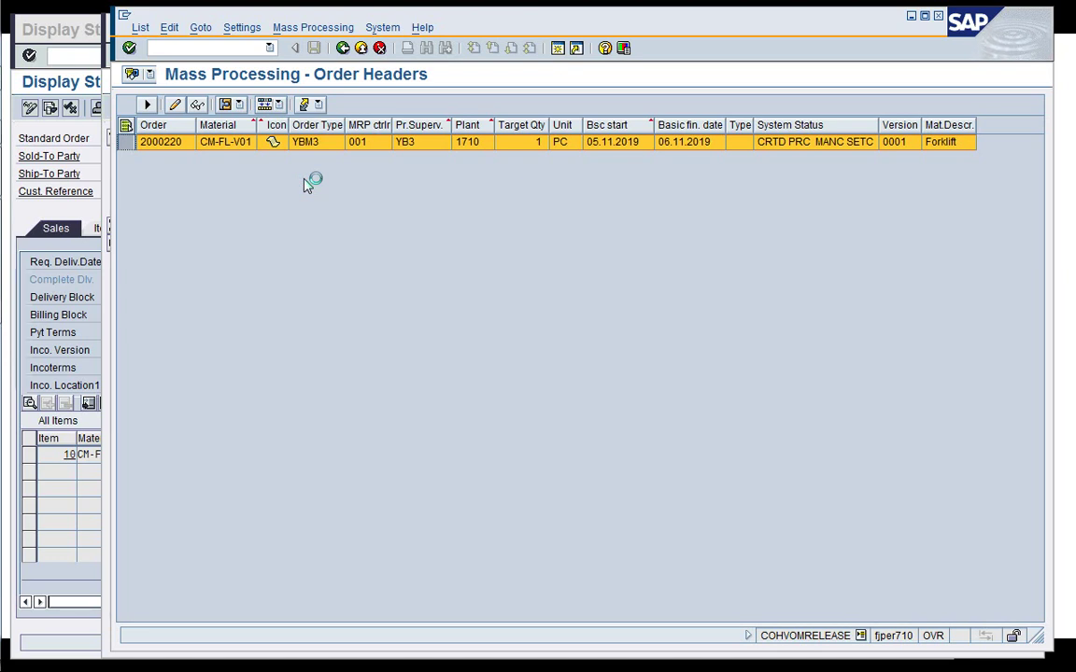
{"action": "left_click", "coordinate": [140, 28]}
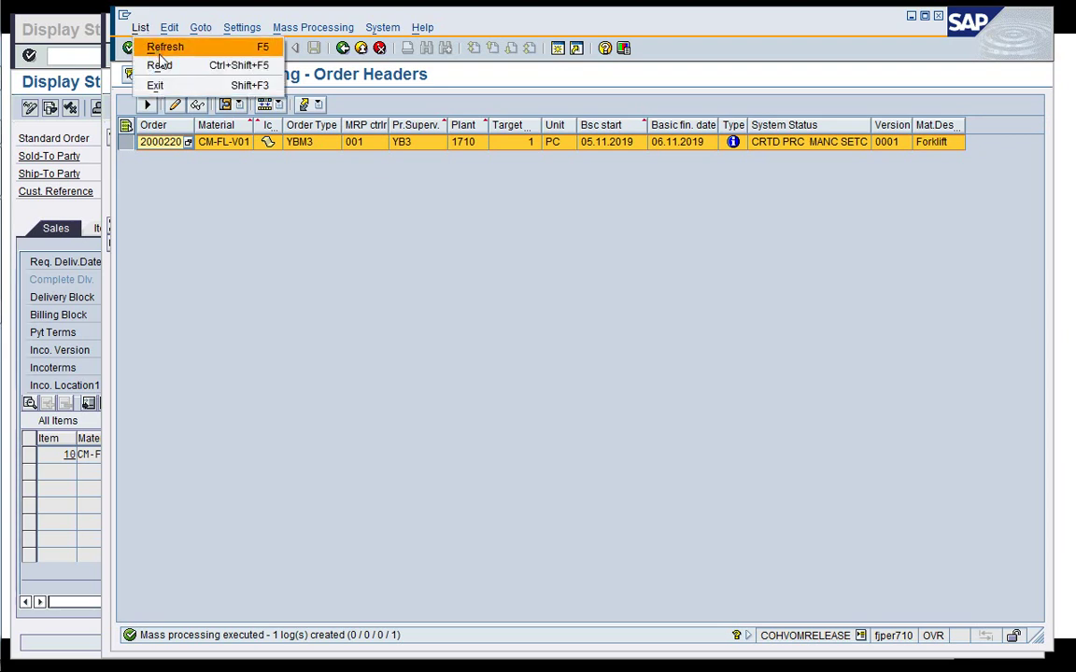
{"action": "left_click", "coordinate": [163, 49]}
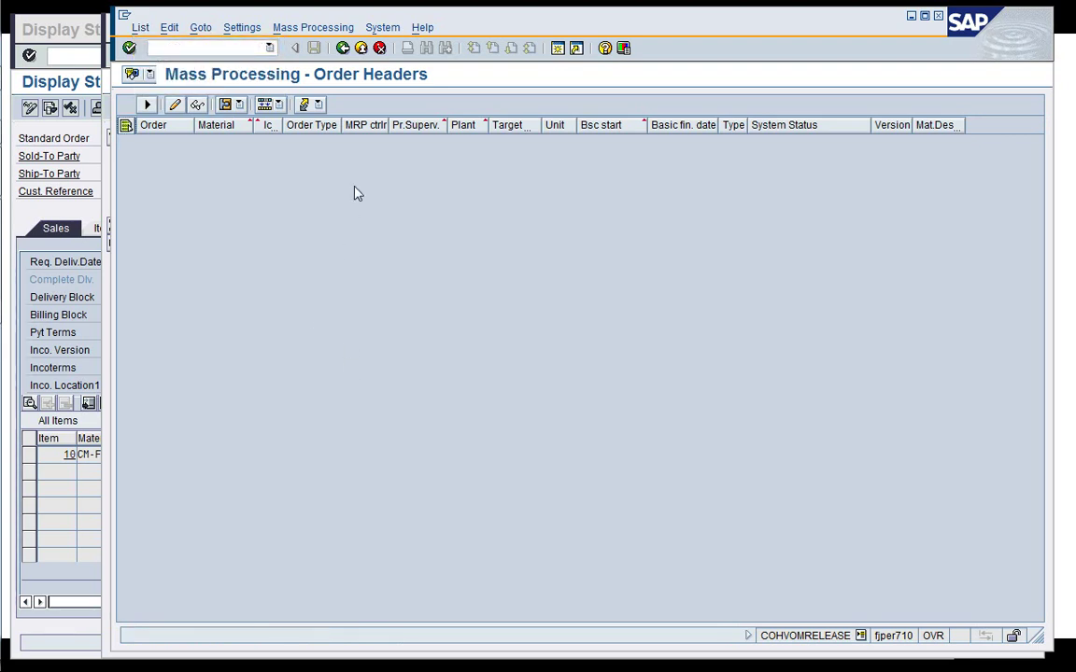
{"action": "left_click", "coordinate": [341, 51]}
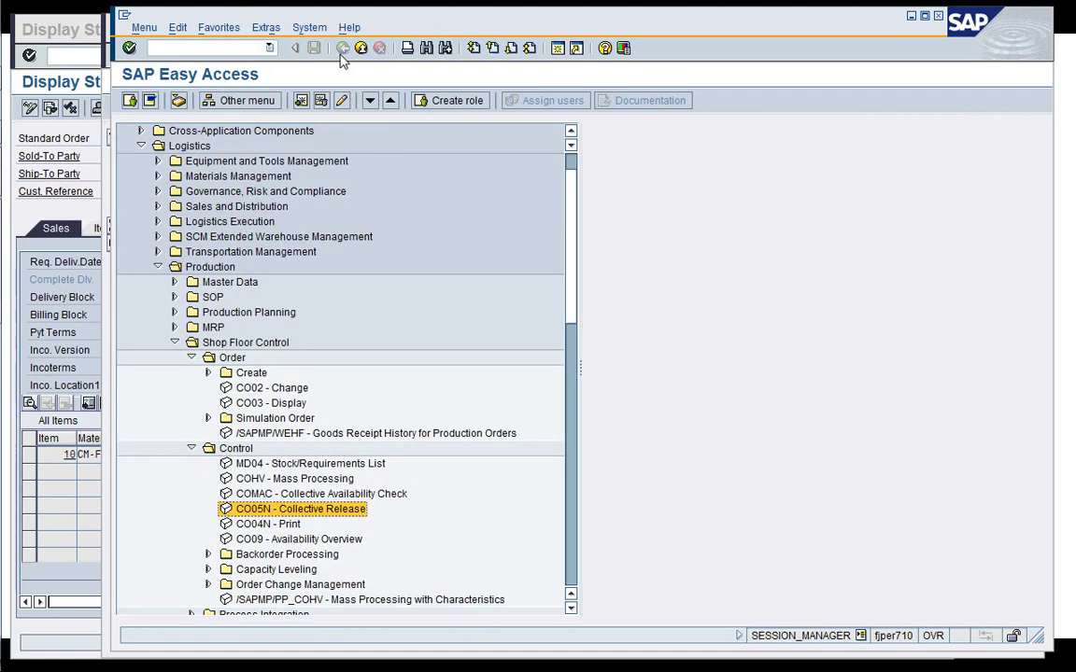
Display the released production order with CO03, check its header status and review its operation overview
{"action": "double_click", "coordinate": [271, 403]}
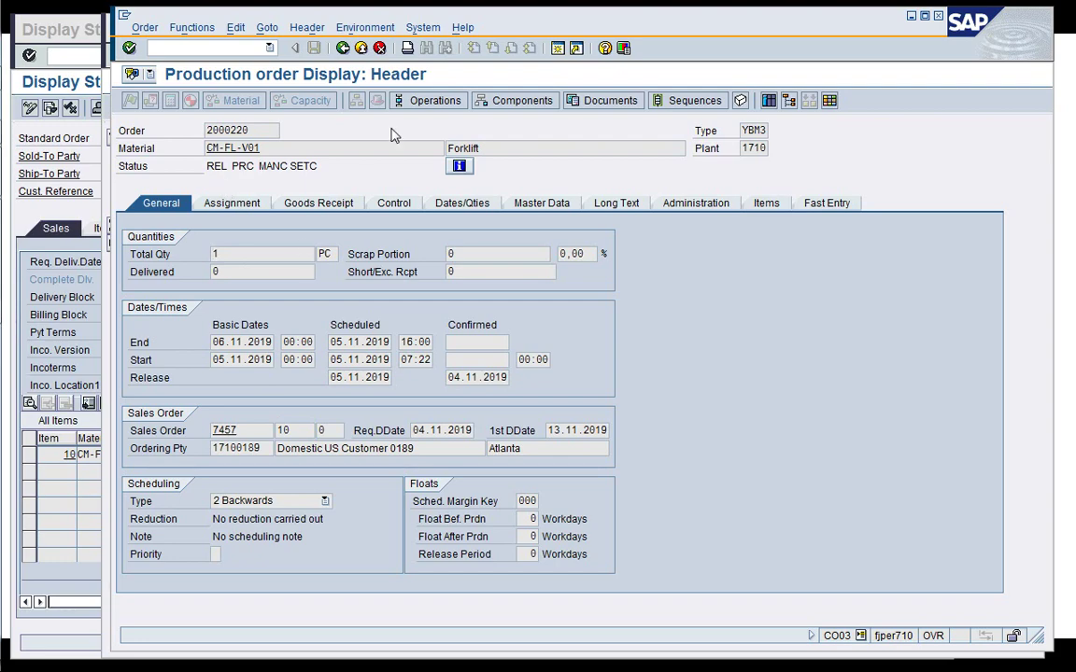
{"action": "left_click", "coordinate": [428, 100]}
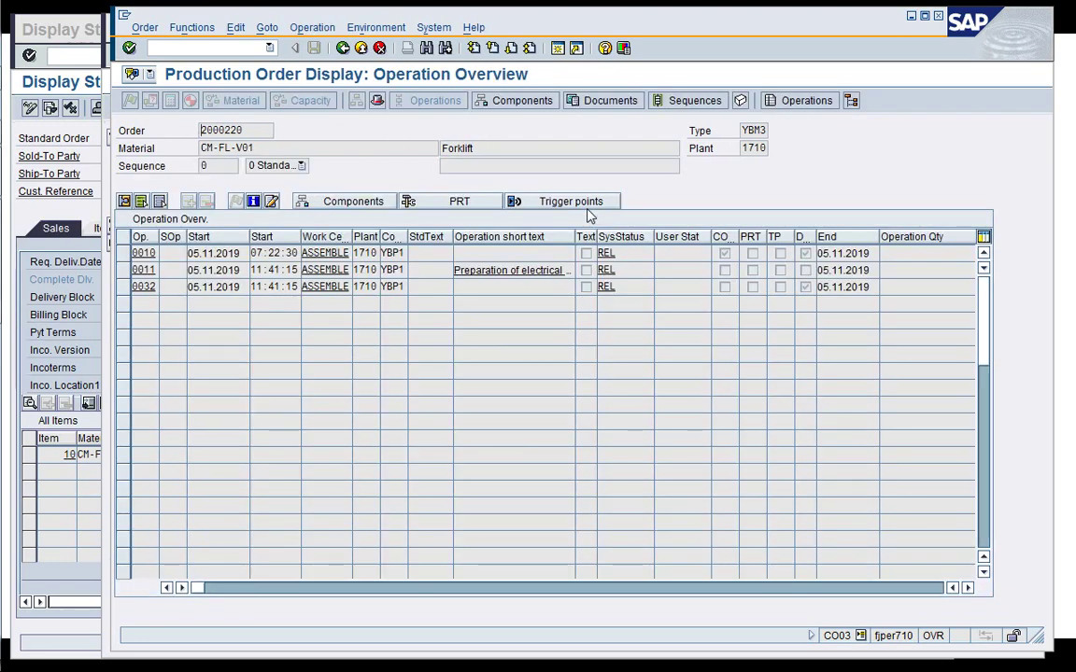
{"action": "left_click_drag", "start_coordinate": [650, 20], "coordinate": [612, 67]}
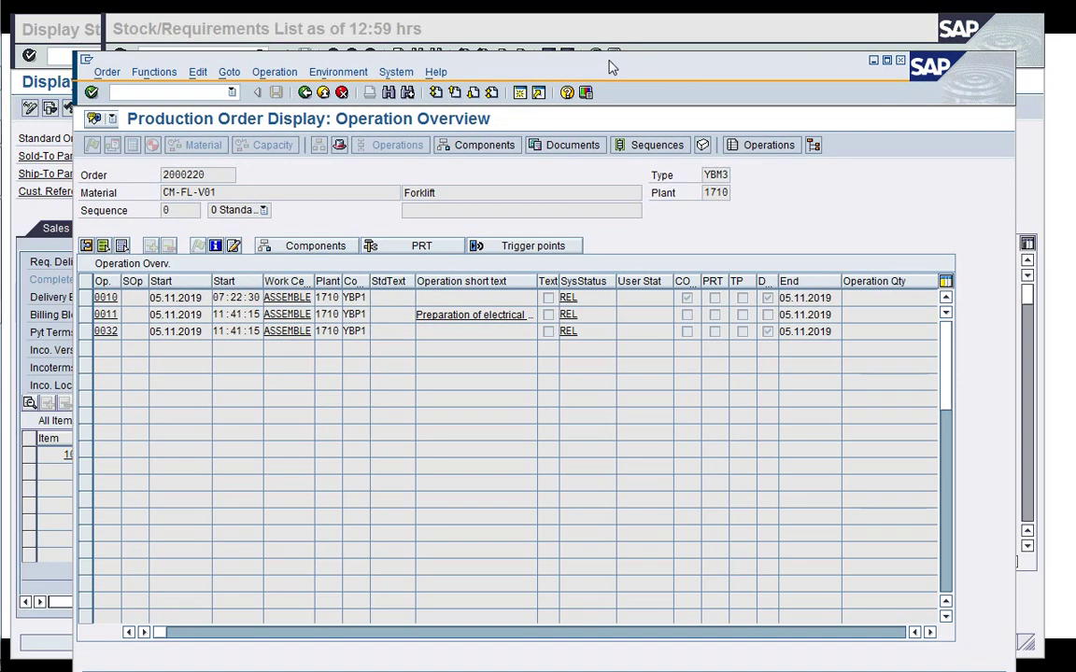
Refresh the stock/requirements list for CM-FL-V01 to check the production order entry, and return to the order's operation overview
{"action": "left_click", "coordinate": [564, 28]}
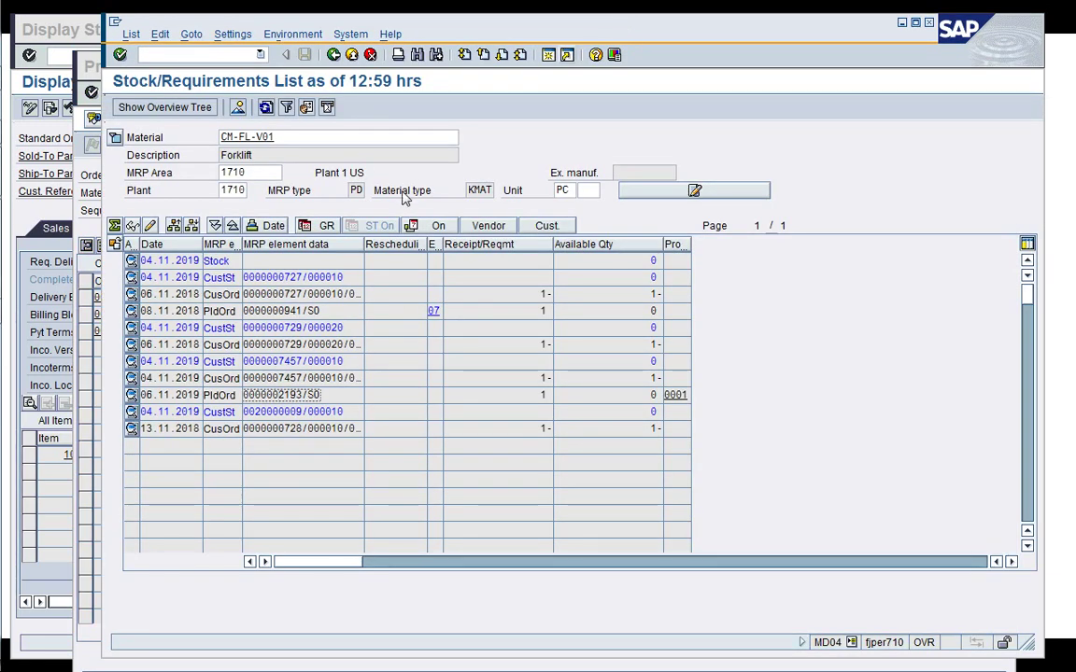
{"action": "left_click", "coordinate": [266, 108]}
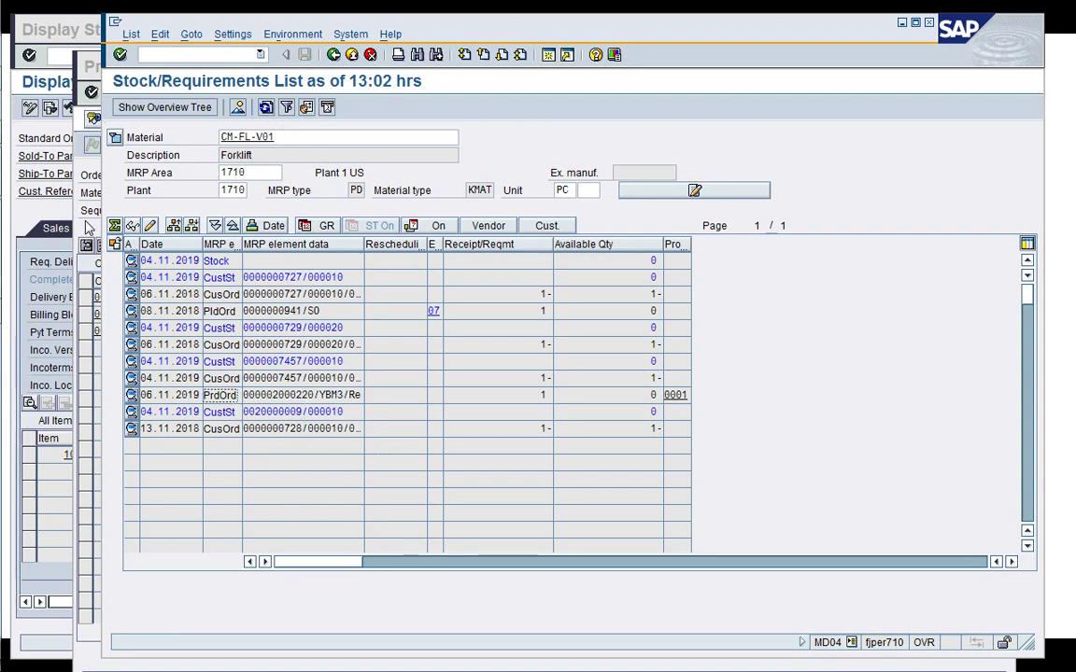
{"action": "key", "text": "F2"}
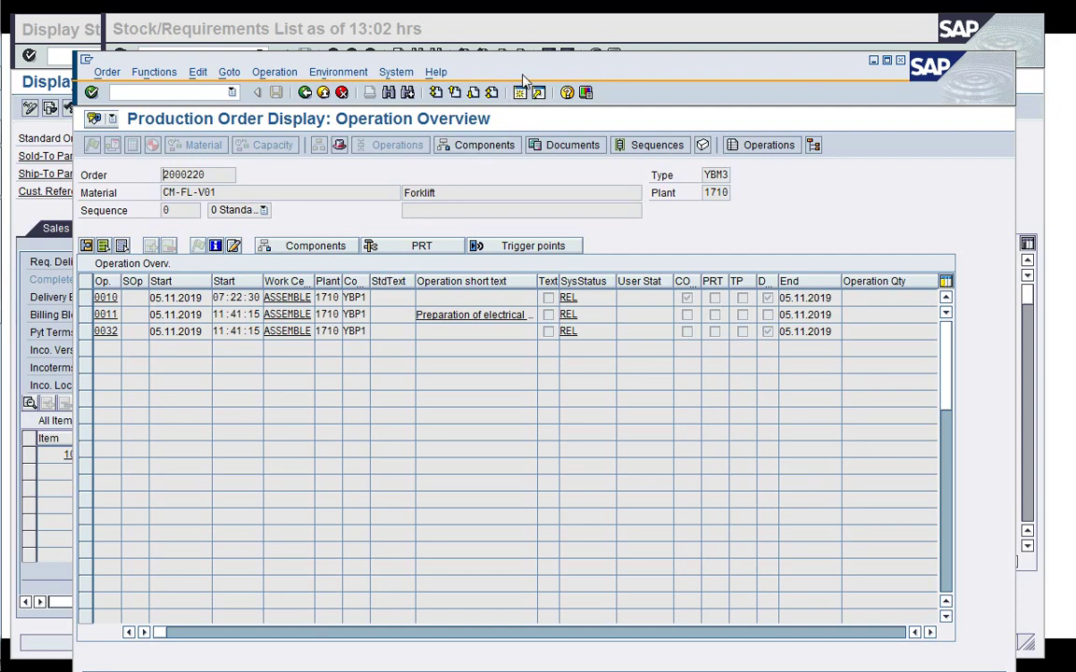
{"action": "left_click_drag", "start_coordinate": [527, 63], "coordinate": [555, 49]}
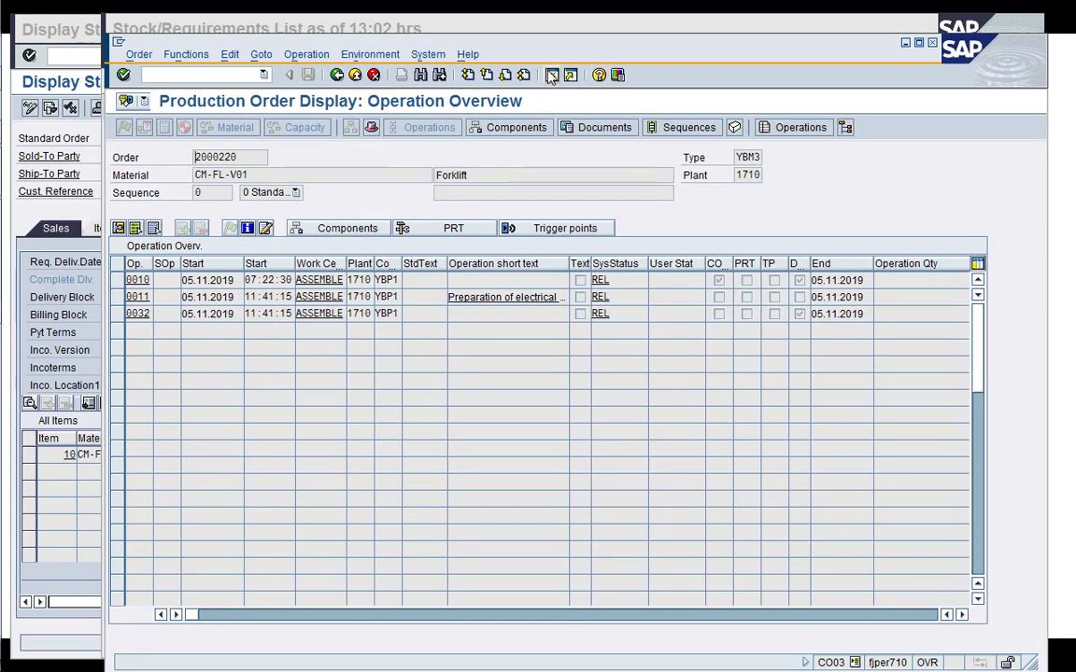
Start time ticket entry (CO11N) in a new session and place its narrowed window beside the order's operation list
{"action": "left_click", "coordinate": [552, 75]}
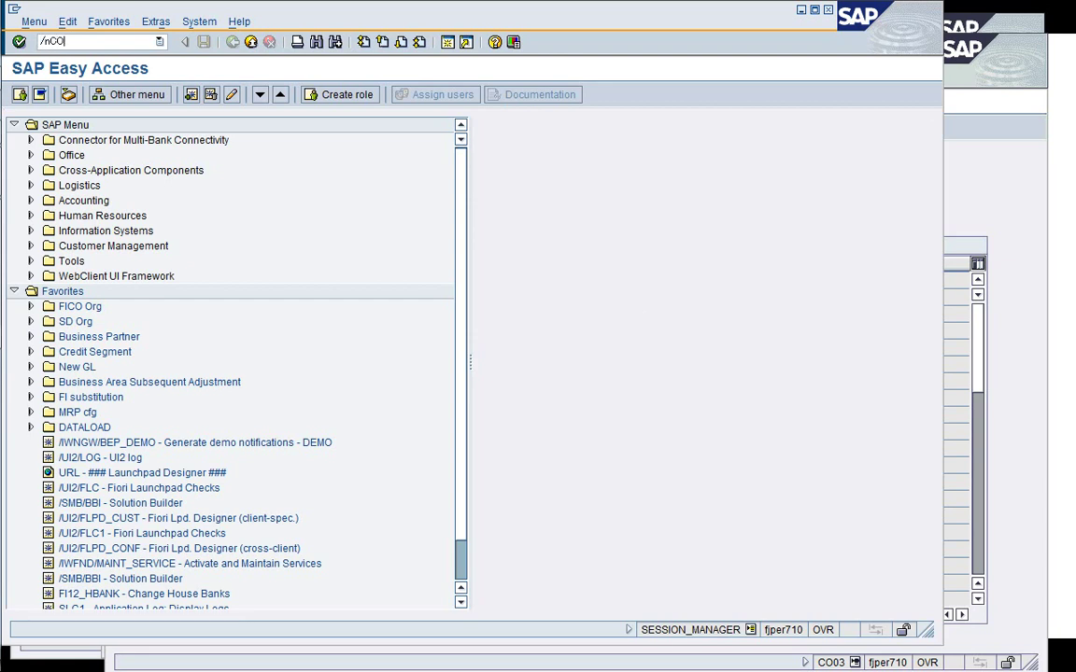
{"action": "type", "text": "/nCO11N"}
{"action": "key", "text": "Return"}
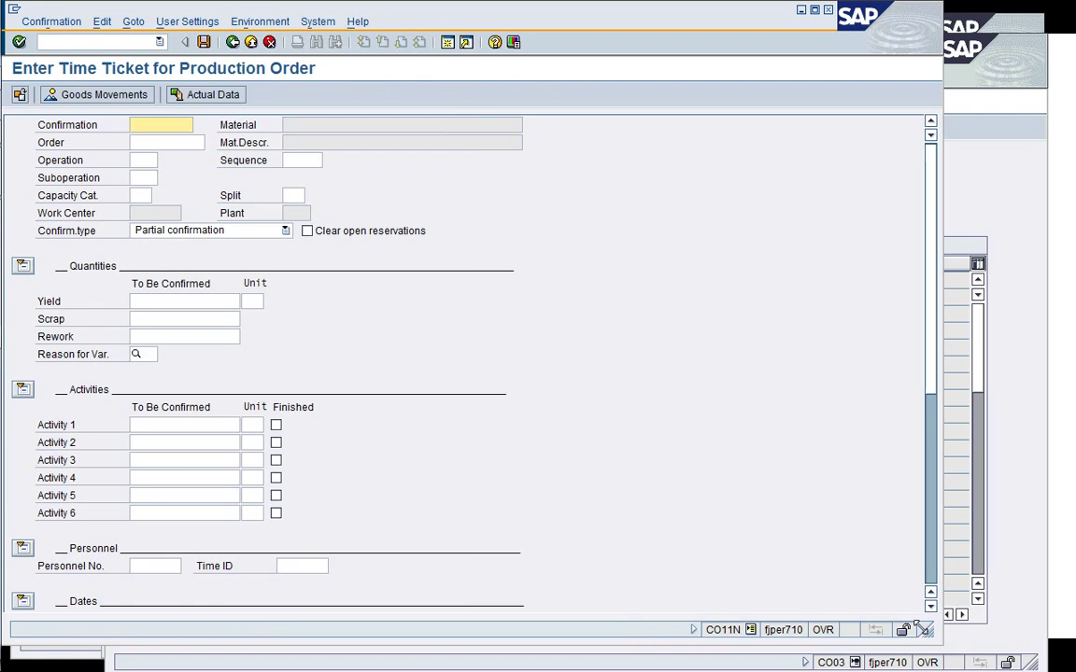
{"action": "left_click_drag", "start_coordinate": [729, 634], "coordinate": [725, 643]}
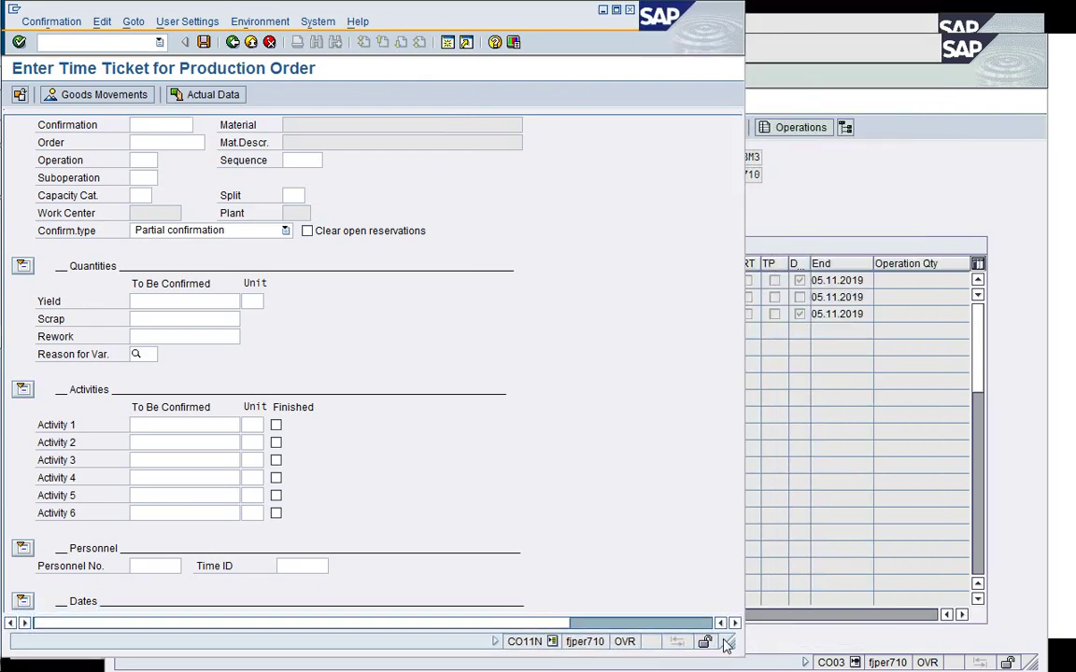
{"action": "left_click_drag", "start_coordinate": [496, 17], "coordinate": [802, 29]}
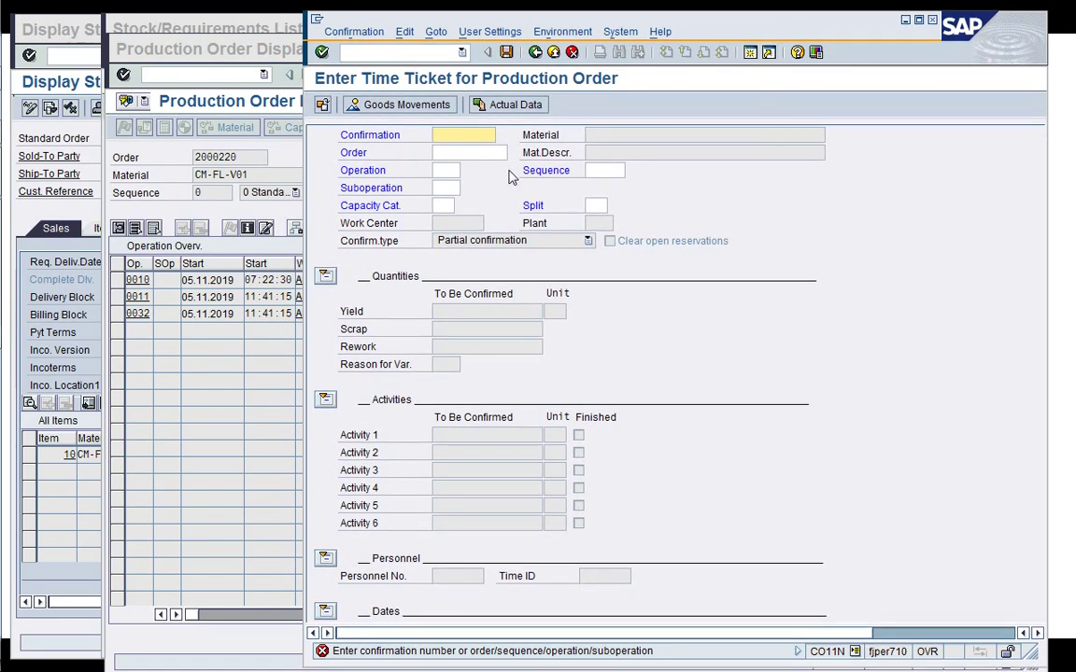
Enter a production order number and operation 0010 in the time ticket, and try to load the operation
{"action": "left_click", "coordinate": [462, 152]}
{"action": "type", "text": "2"}
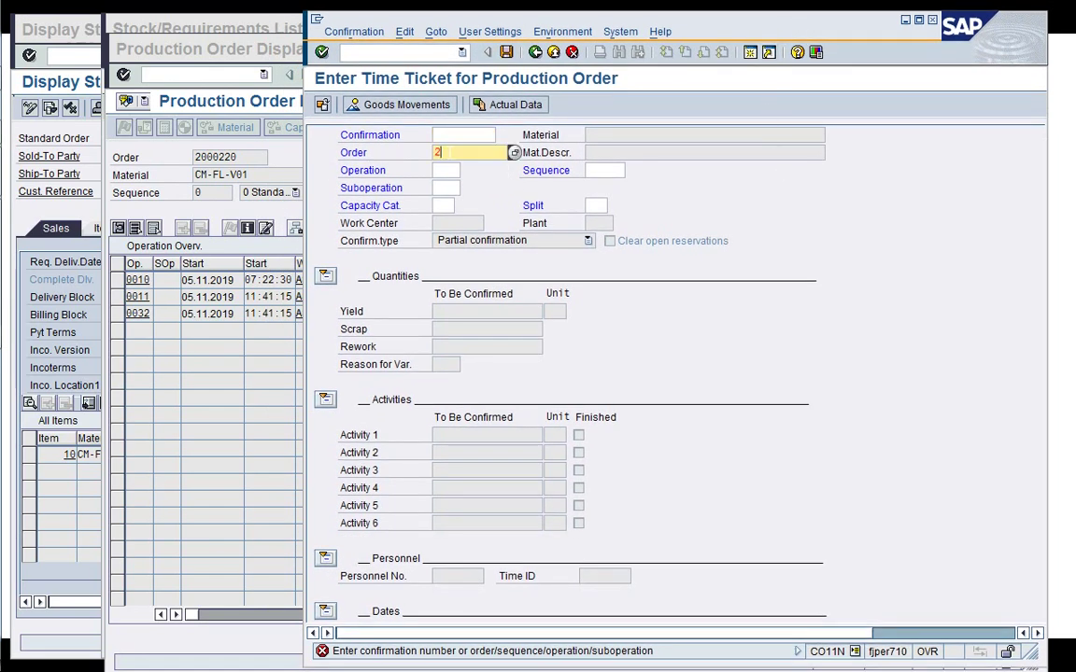
{"action": "type", "text": "00220220"}
{"action": "key", "text": "Tab"}
{"action": "type", "text": "0010"}
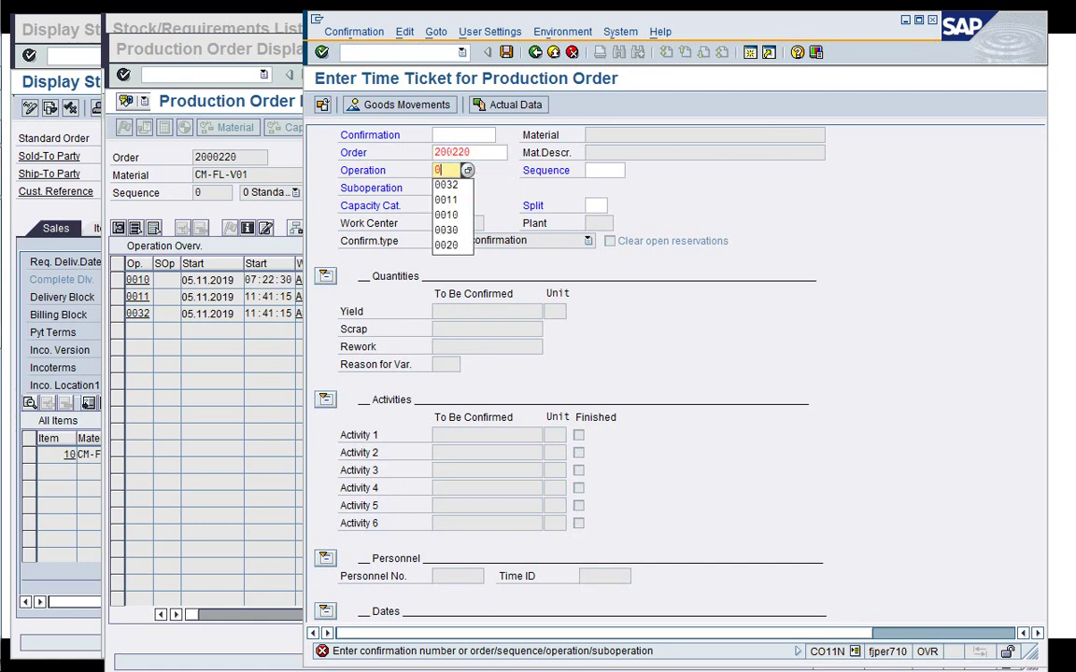
{"action": "left_click", "coordinate": [604, 170]}
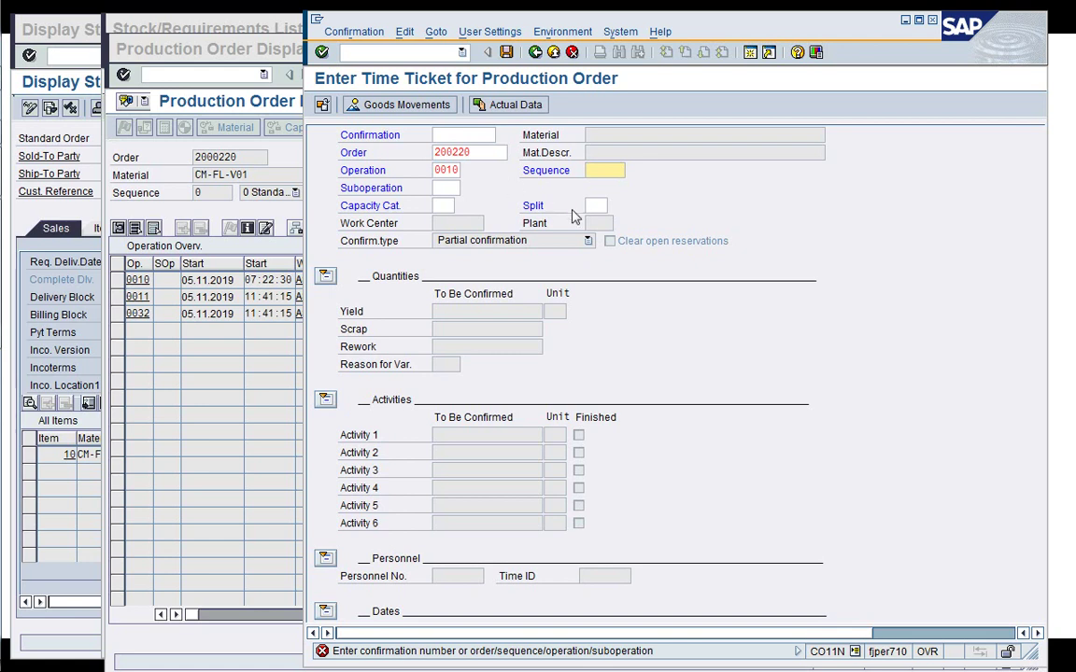
{"action": "key", "text": "Return"}
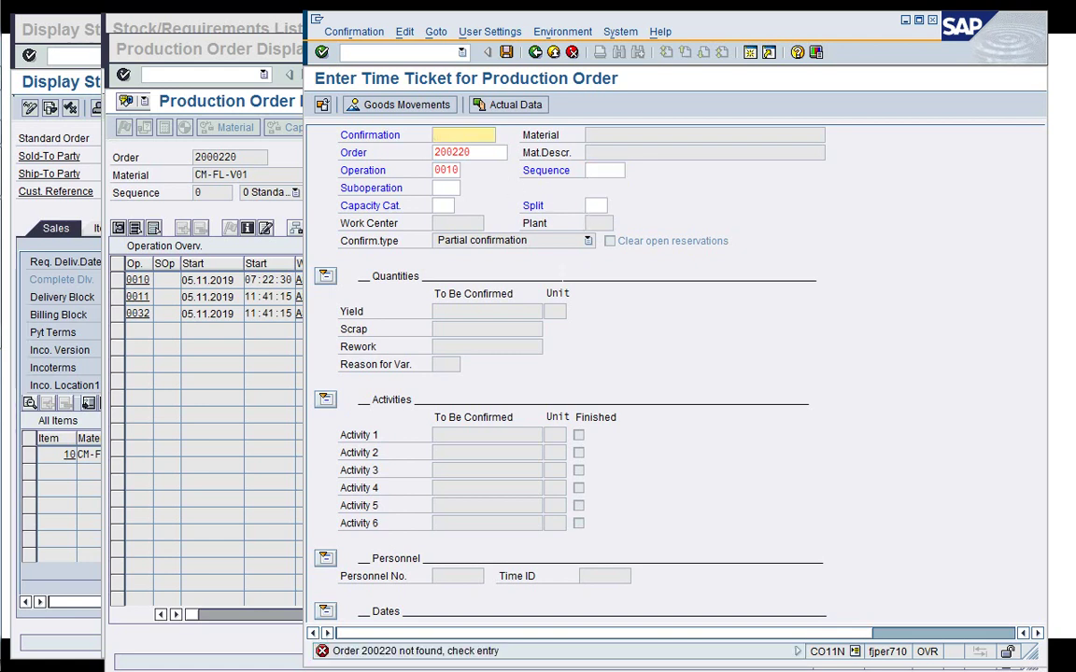
Correct the time ticket's order number to the forklift's production order and load operation 0010
{"action": "left_click", "coordinate": [470, 152]}
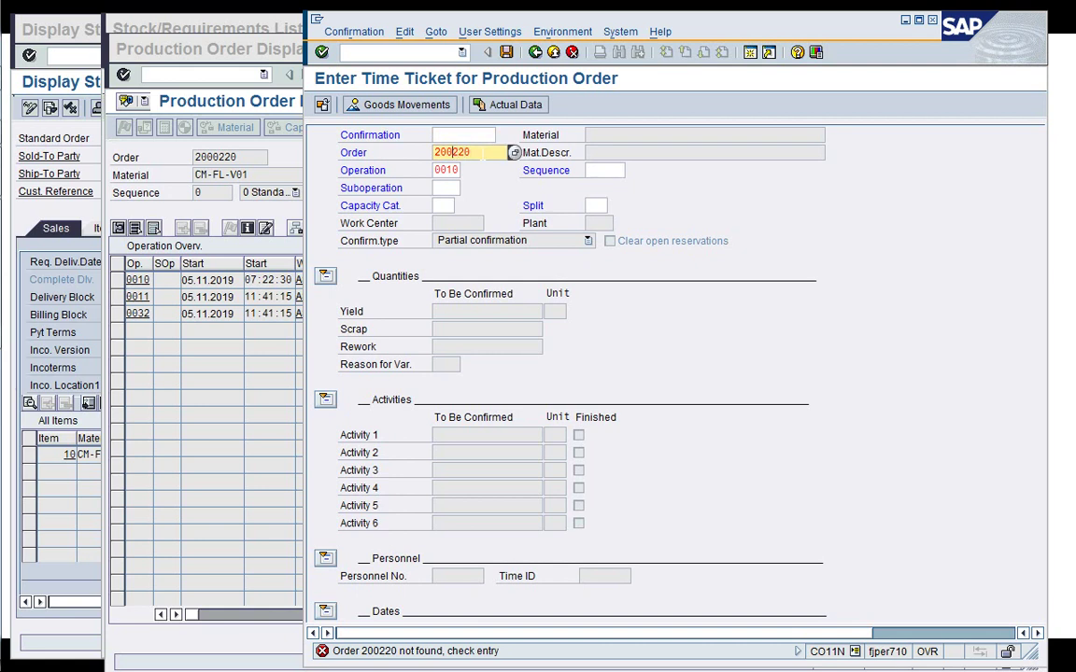
{"action": "type", "text": "0"}
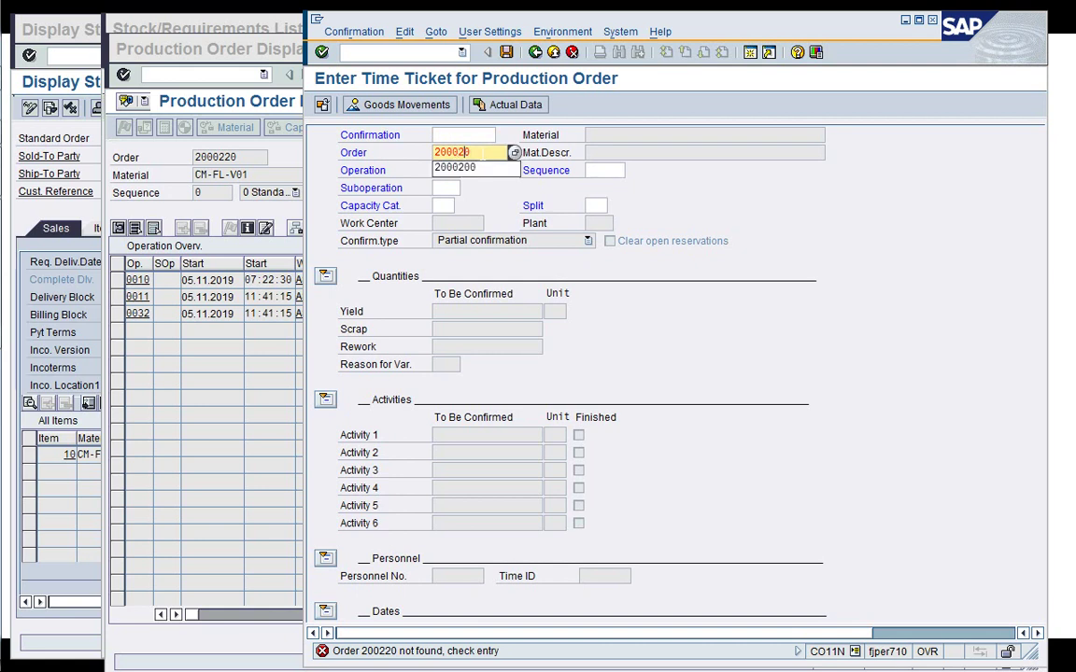
{"action": "type", "text": "2"}
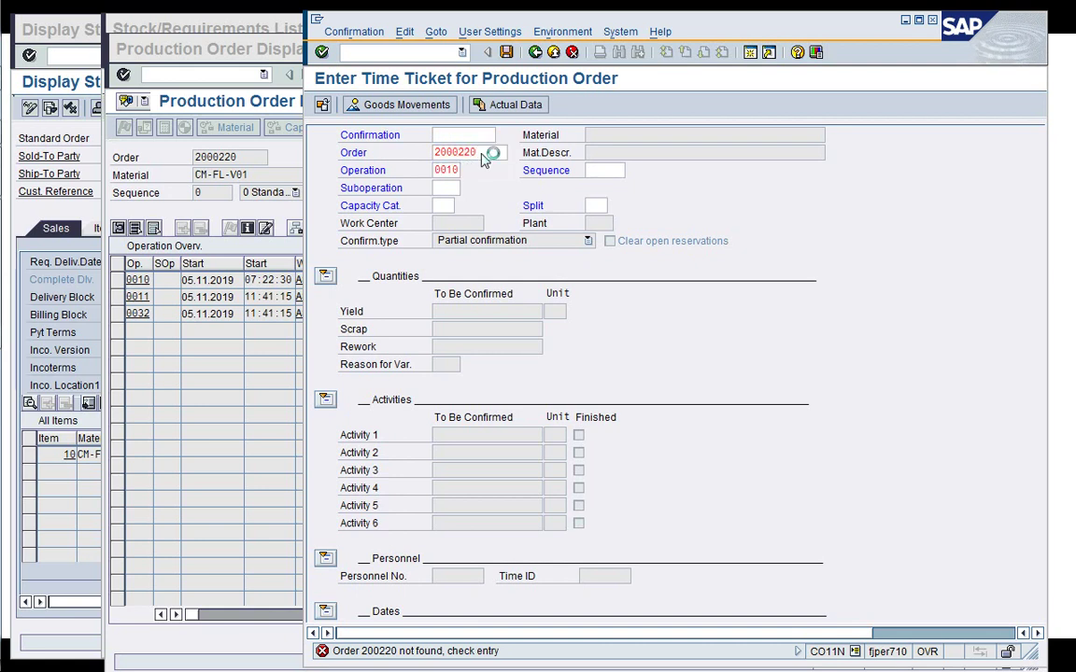
{"action": "key", "text": "Return"}
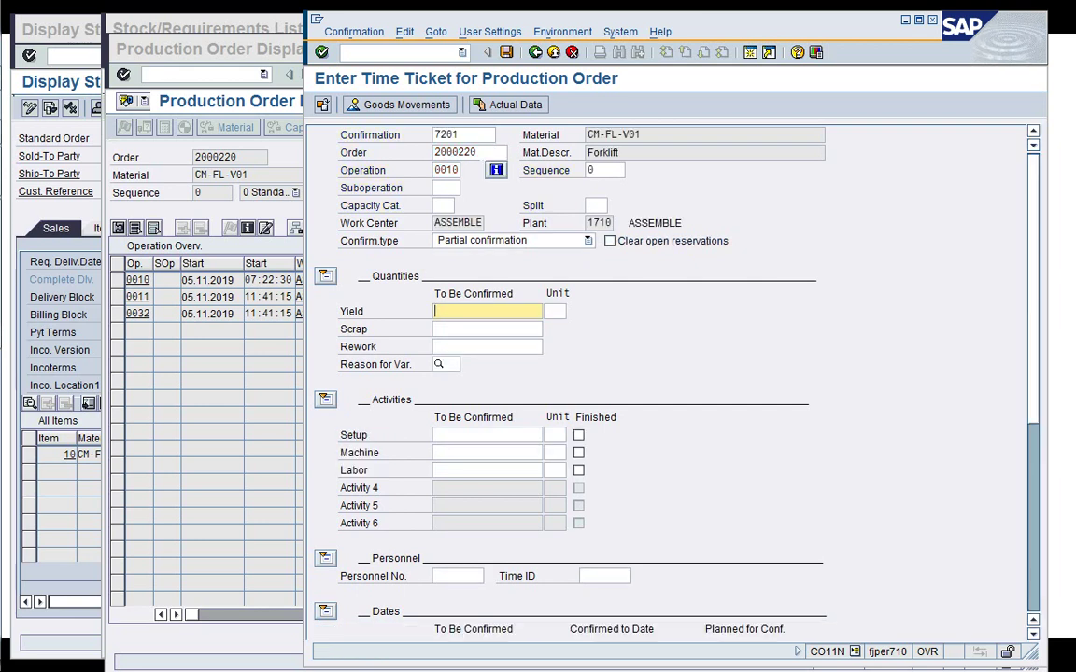
Fill the time ticket with the proposed actual data, check its goods movements and return to the ticket
{"action": "left_click", "coordinate": [519, 107]}
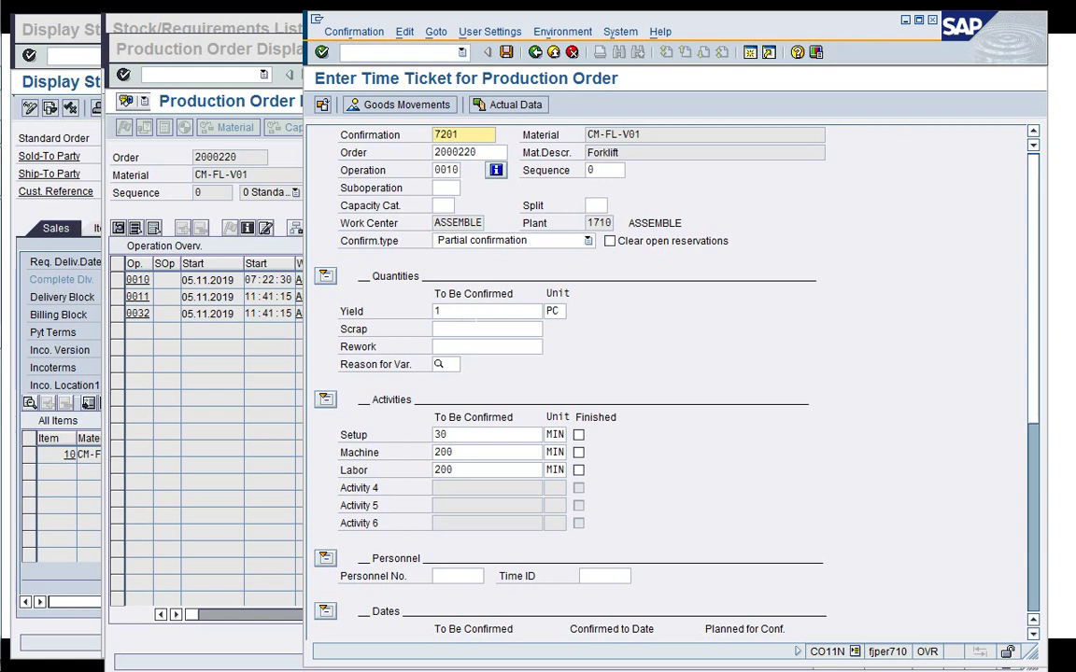
{"action": "left_click", "coordinate": [397, 106]}
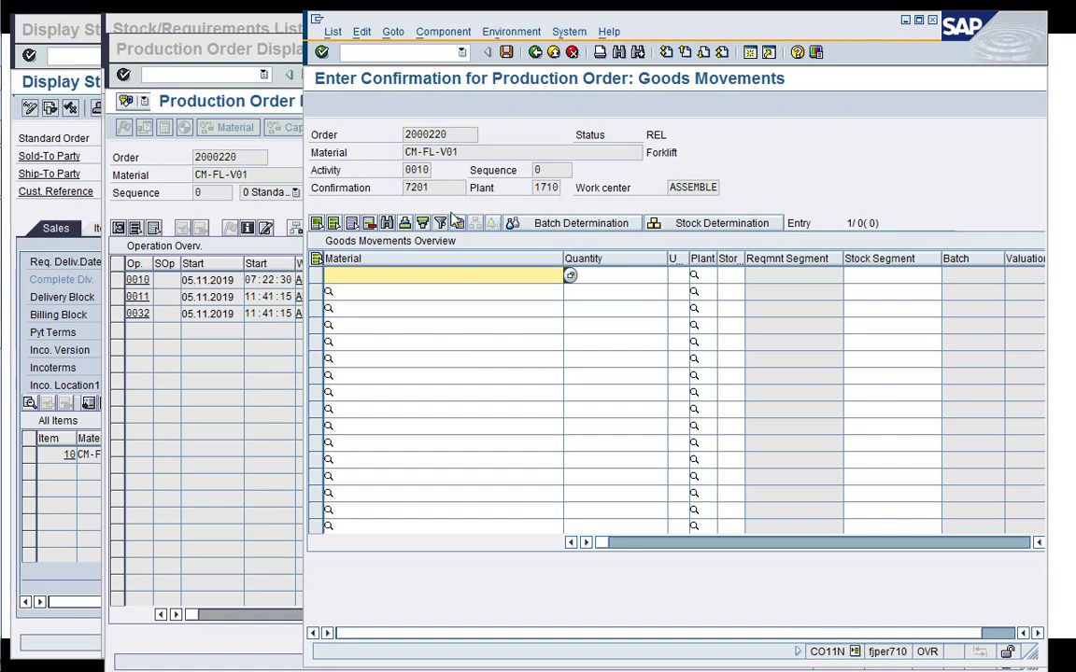
{"action": "left_click", "coordinate": [534, 53]}
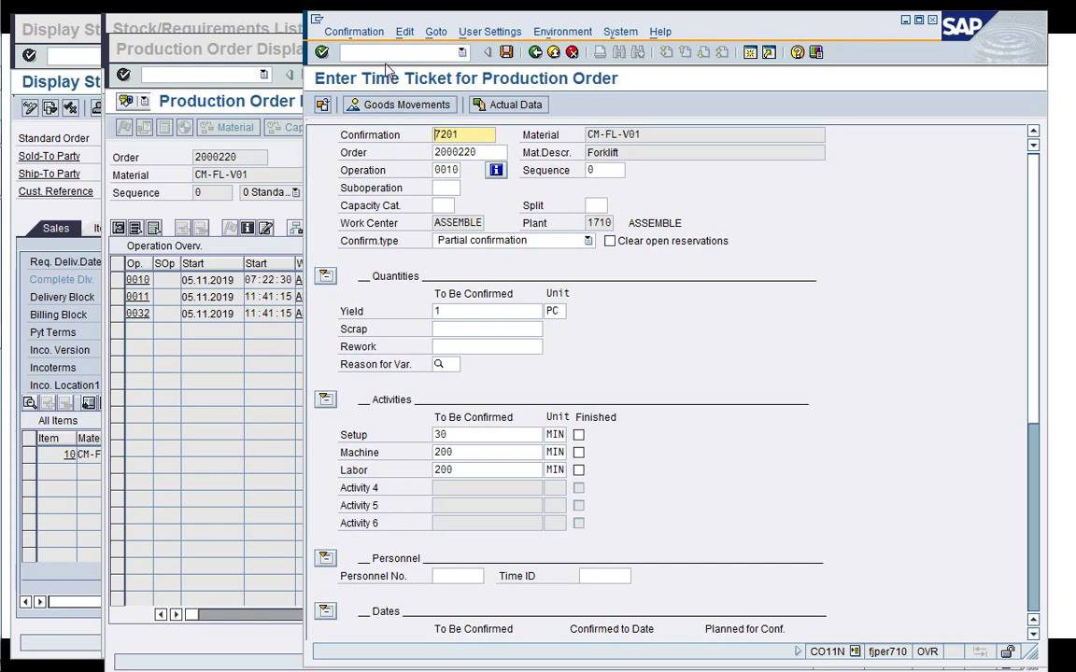
Display the routing of CM-FL-V01 in plant 1710 (CA03) in a new session, open its operation overview and enlarge the window
{"action": "left_click", "coordinate": [343, 51]}
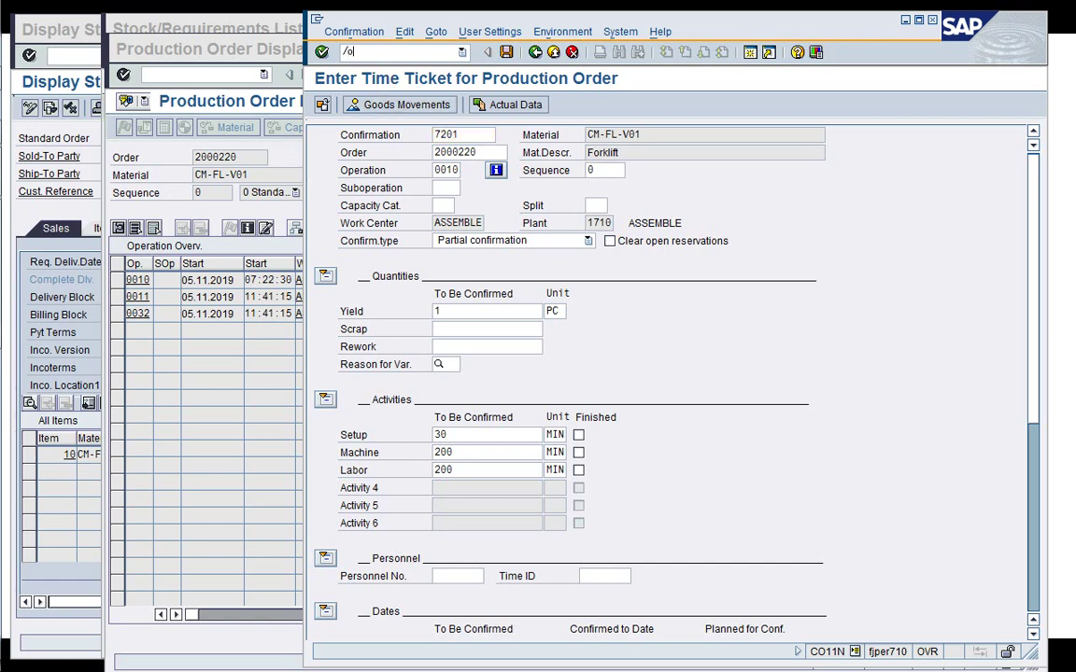
{"action": "key", "text": "Return"}
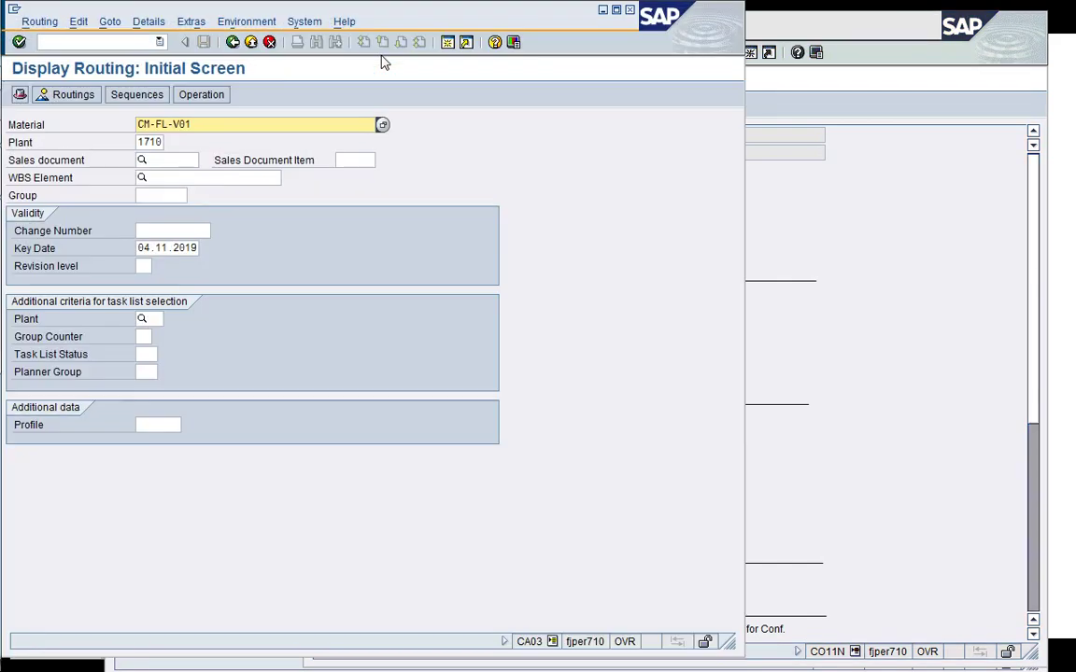
{"action": "key", "text": "Return"}
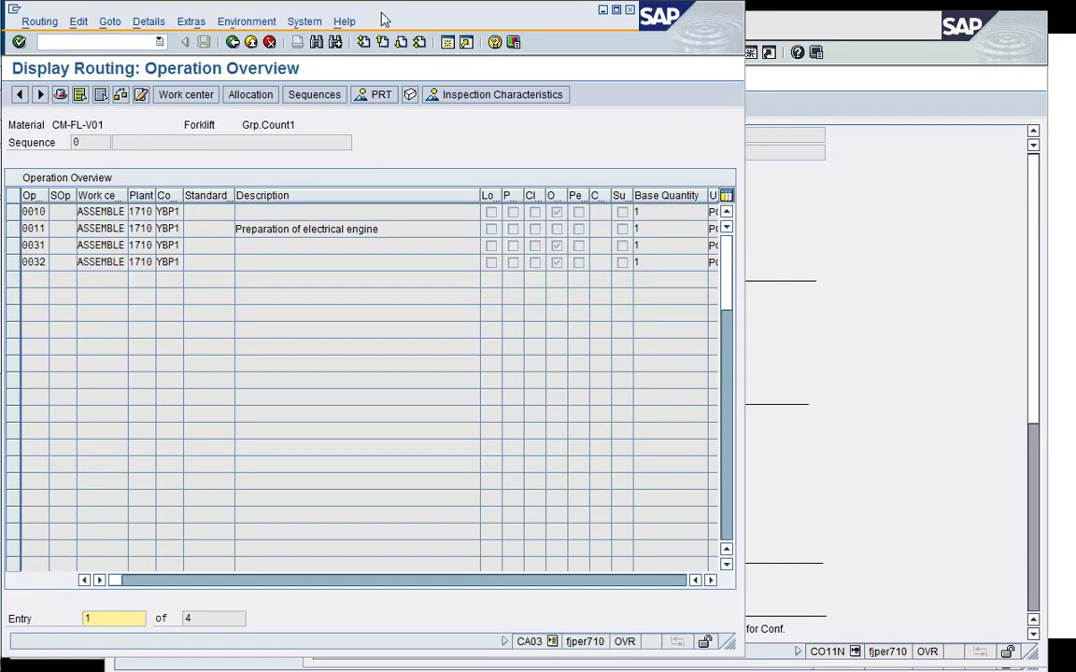
{"action": "left_click_drag", "start_coordinate": [383, 19], "coordinate": [439, 49]}
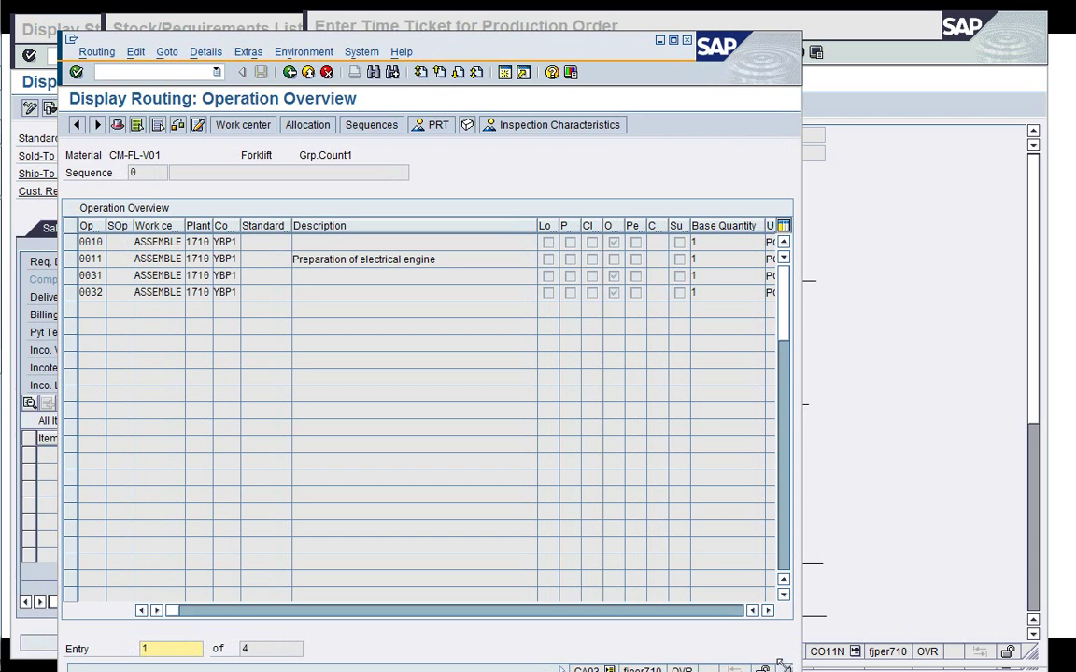
{"action": "left_click_drag", "start_coordinate": [782, 667], "coordinate": [904, 590]}
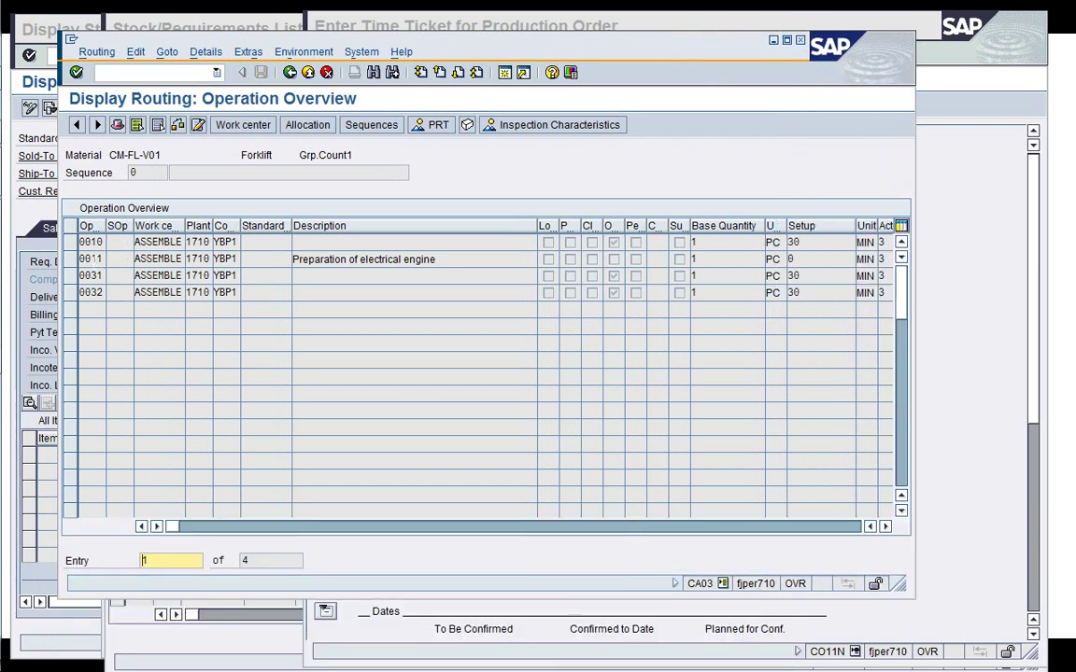
View the component allocation of routing operation 0010 with a wider backflushing column, and compare it with the time ticket
{"action": "left_click", "coordinate": [70, 241]}
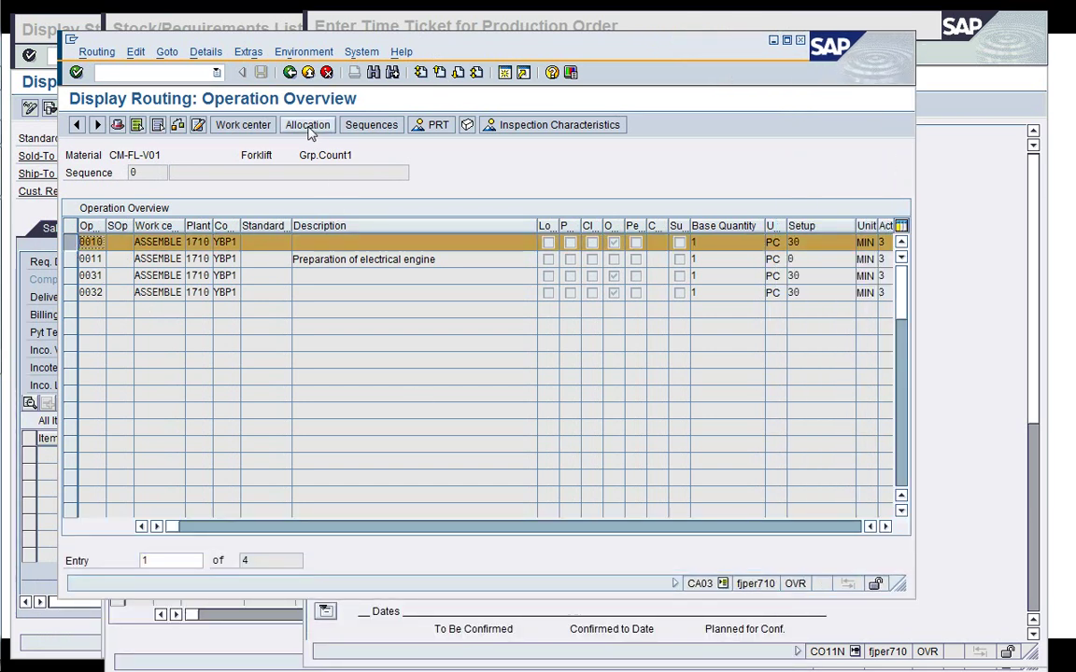
{"action": "left_click", "coordinate": [311, 133]}
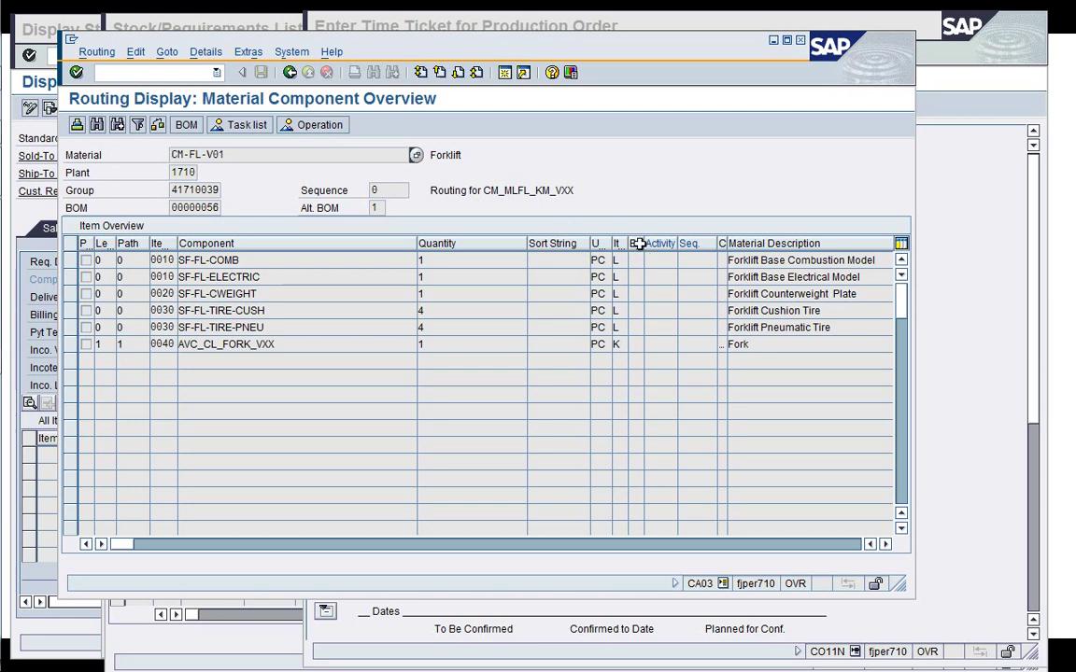
{"action": "left_click_drag", "start_coordinate": [642, 243], "coordinate": [648, 274]}
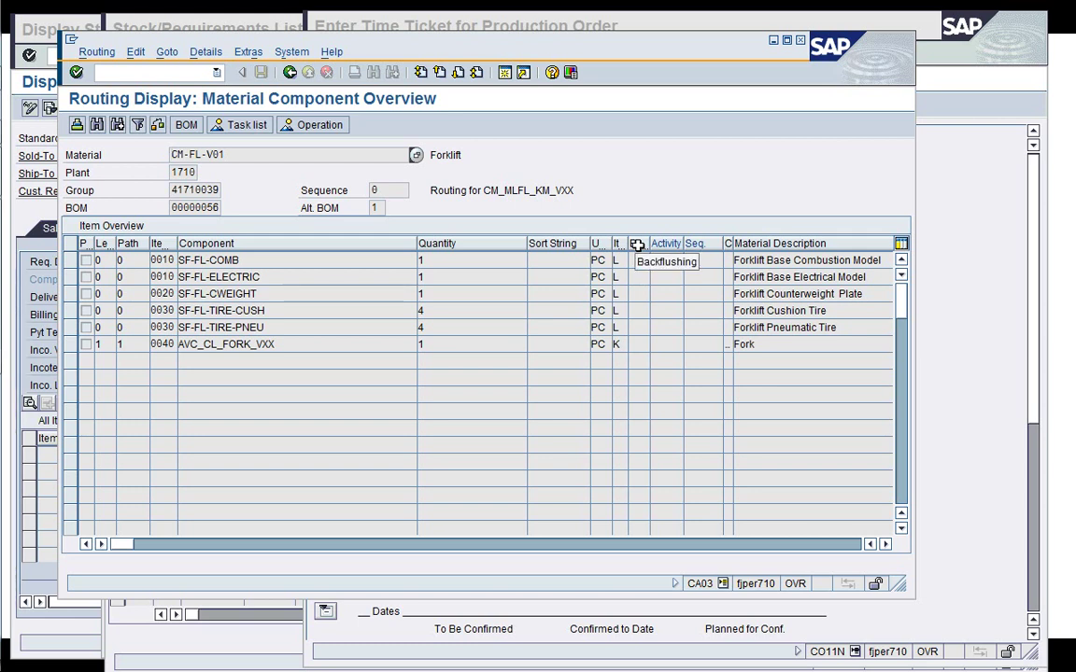
{"action": "left_click", "coordinate": [929, 280]}
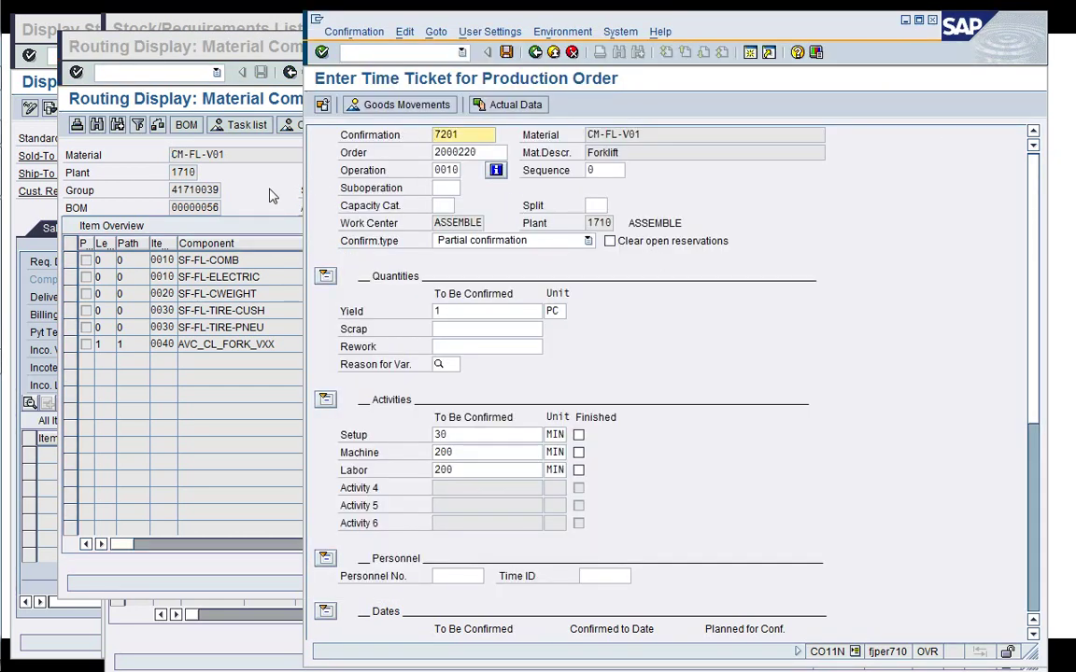
{"action": "left_click", "coordinate": [242, 171]}
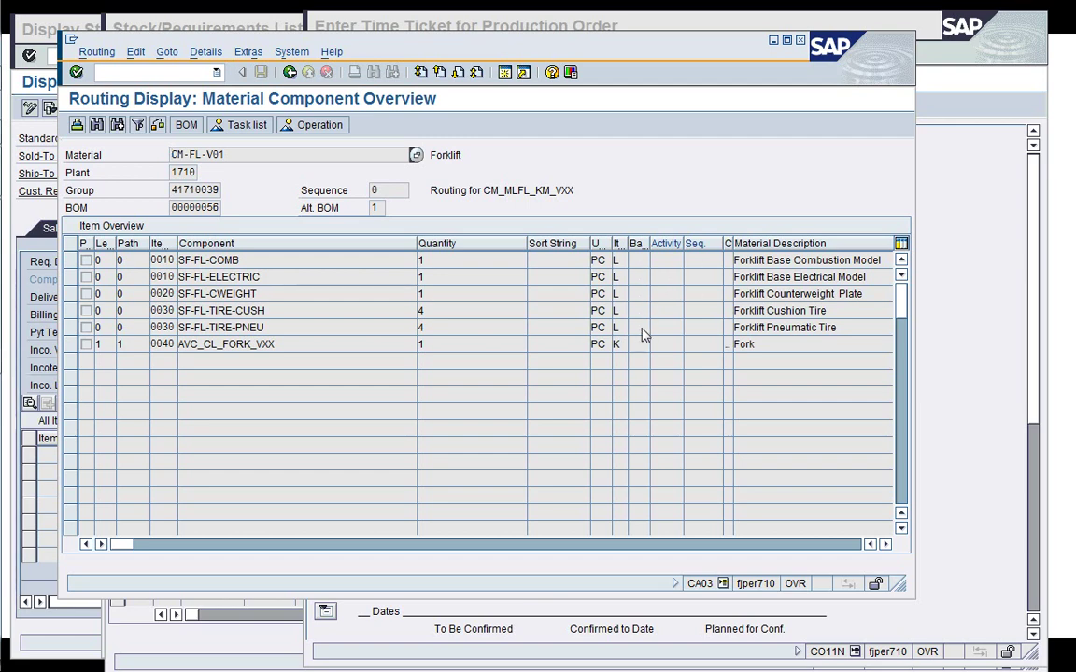
{"action": "left_click", "coordinate": [962, 267]}
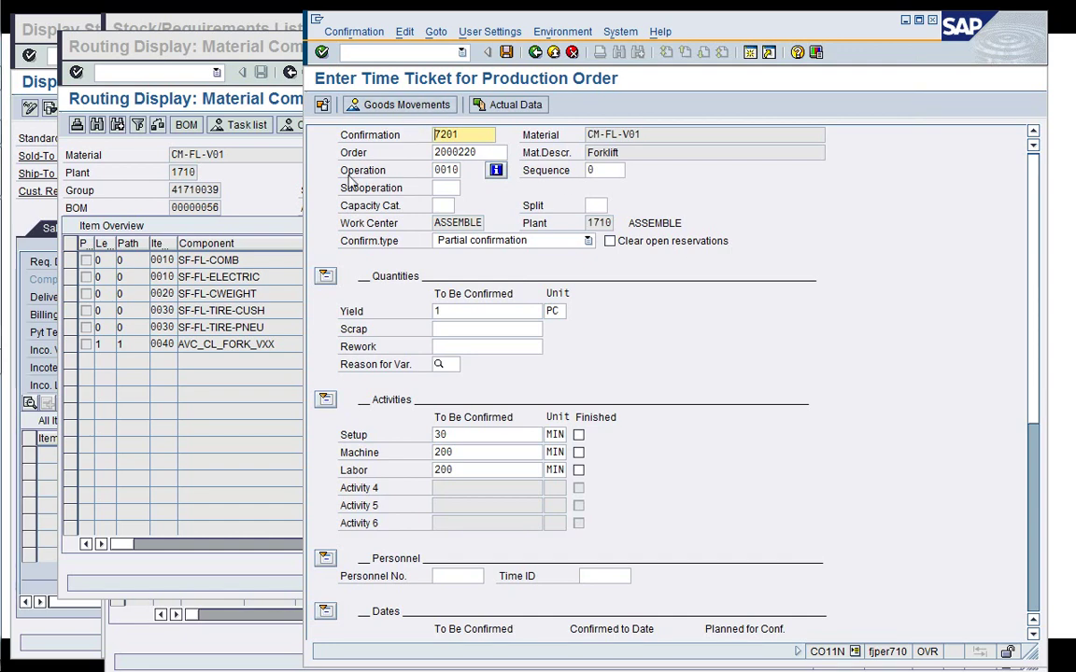
{"action": "left_click", "coordinate": [271, 199]}
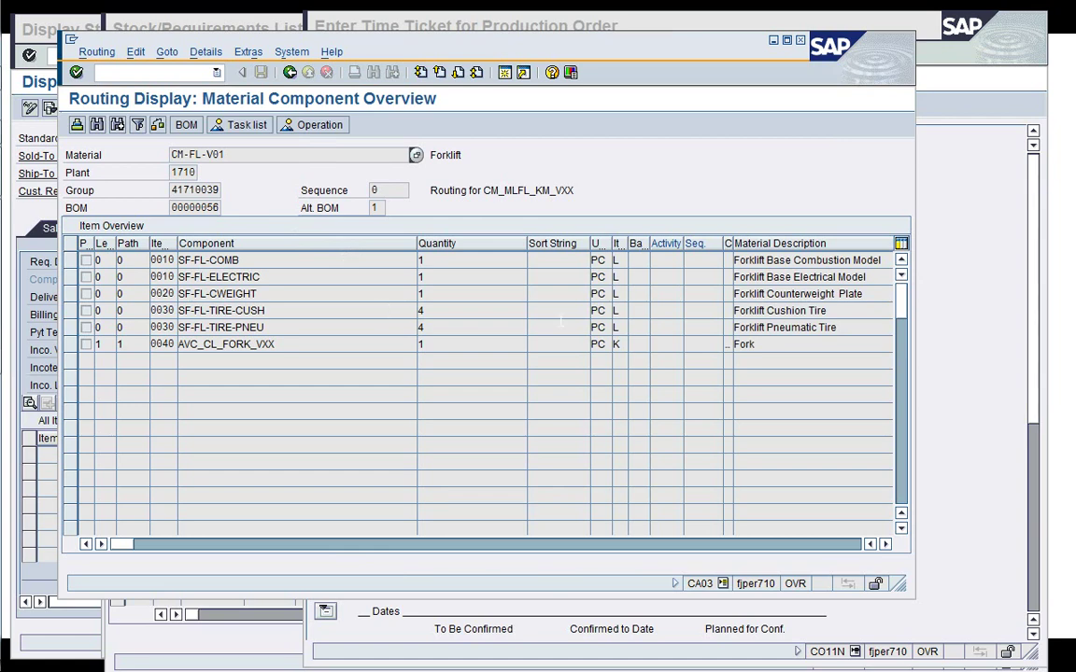
Switch the CM-FL-V01 routing to change mode and open the component allocation of operation 0010
{"action": "left_click", "coordinate": [99, 52]}
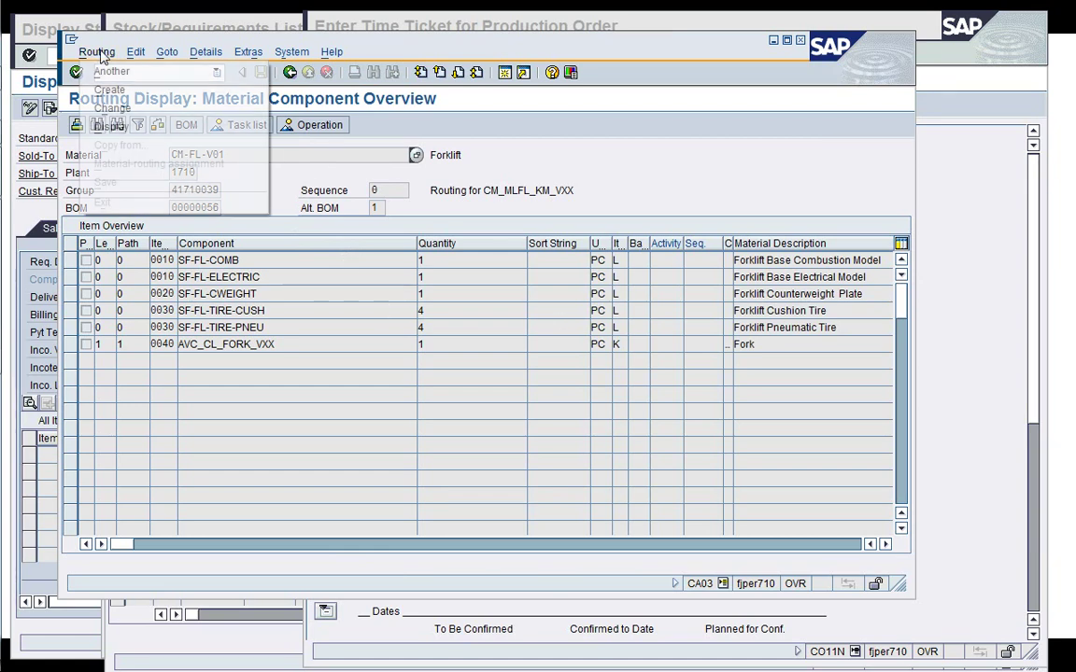
{"action": "left_click", "coordinate": [106, 107]}
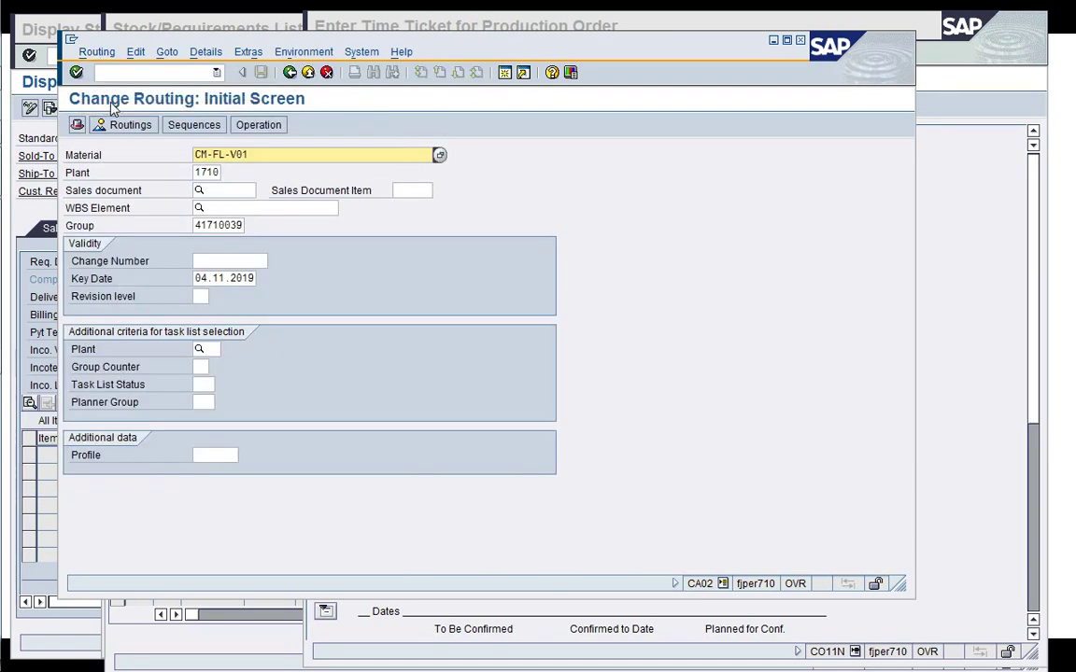
{"action": "key", "text": "Return"}
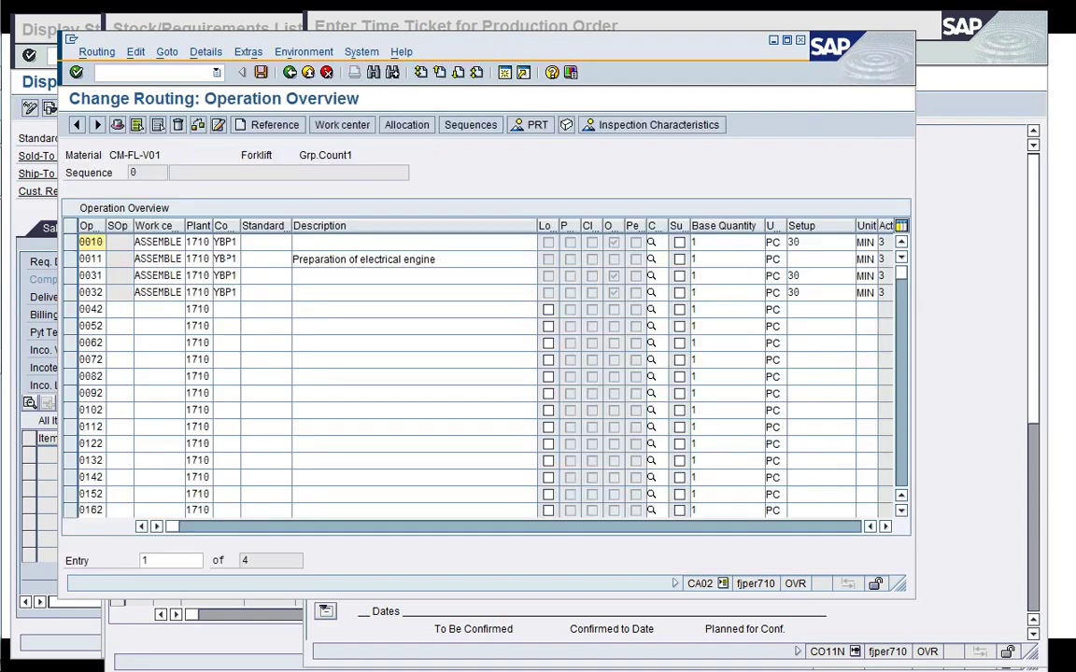
{"action": "left_click", "coordinate": [71, 242]}
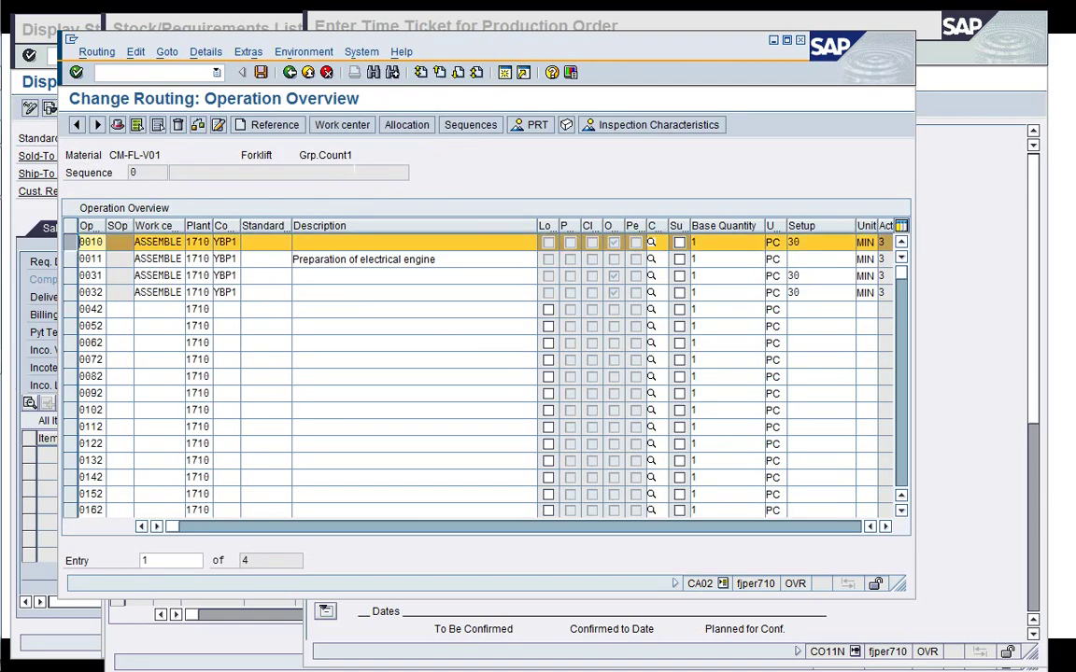
{"action": "left_click", "coordinate": [401, 127]}
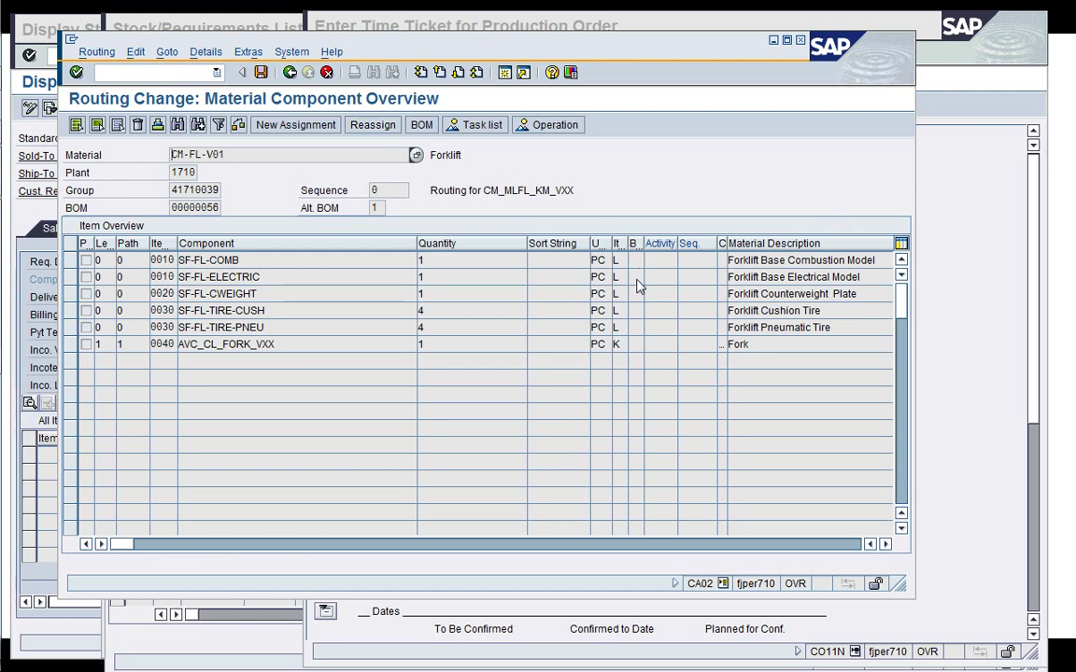
Assign the combustion base, electric base, counterweight, cushion tire and pneumatic tire components to routing operation 0010
{"action": "left_click", "coordinate": [71, 260]}
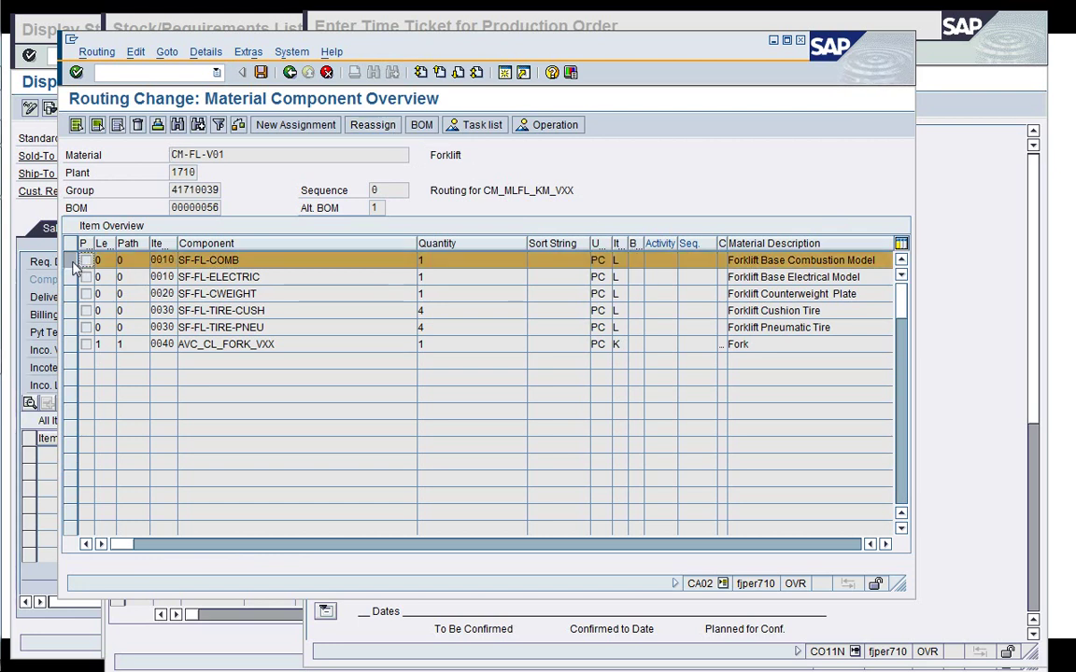
{"action": "left_click", "coordinate": [71, 276]}
{"action": "left_click", "coordinate": [70, 293]}
{"action": "left_click", "coordinate": [70, 310]}
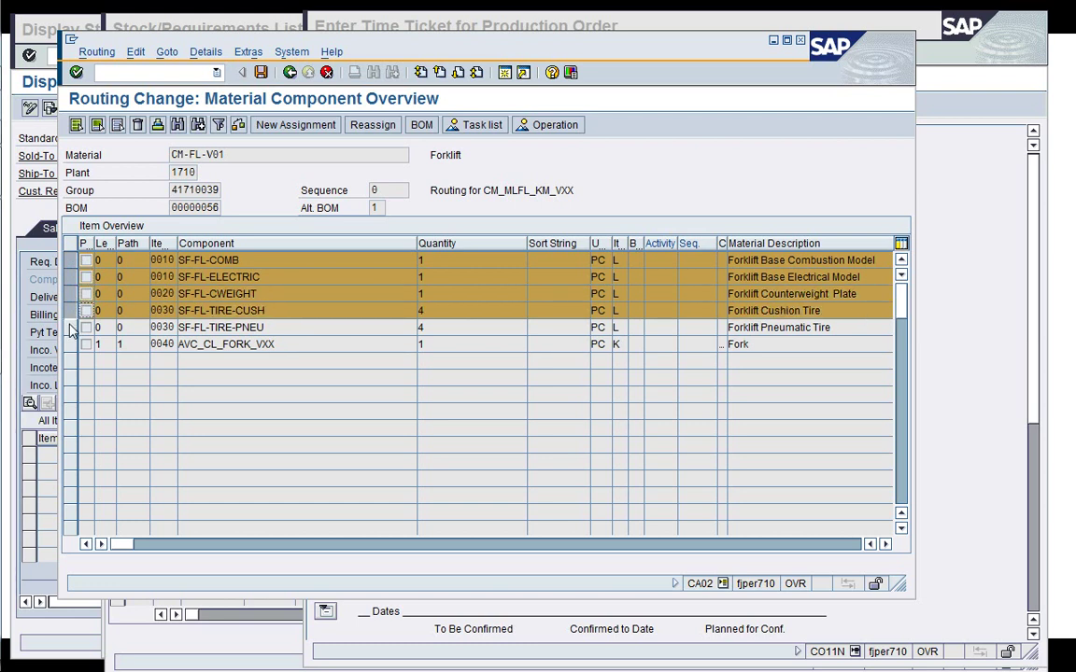
{"action": "left_click", "coordinate": [71, 327]}
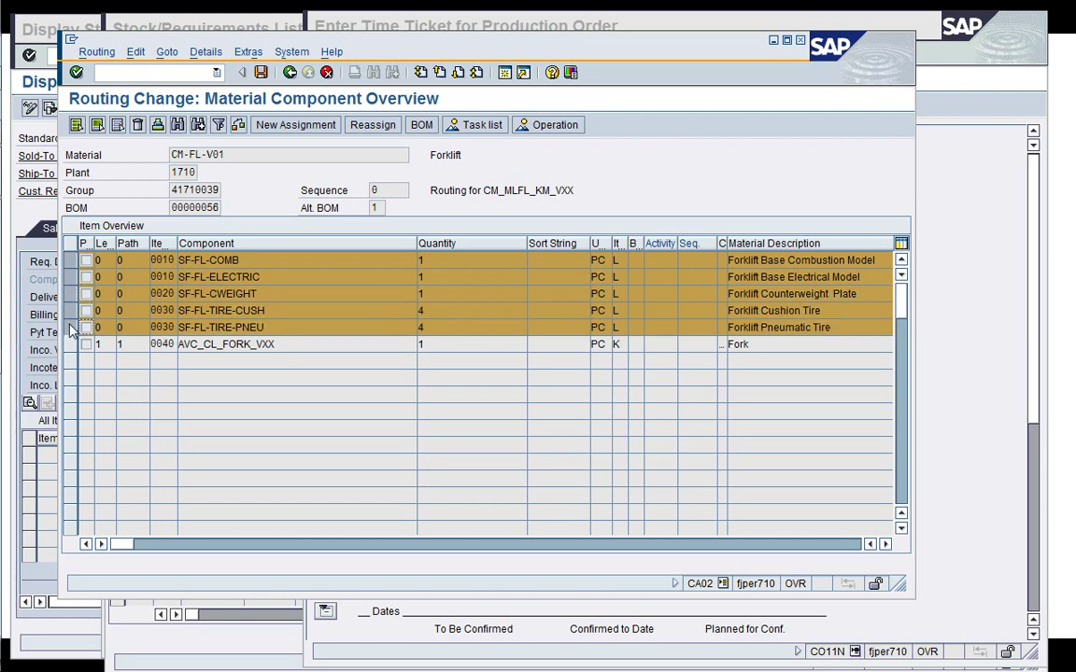
{"action": "left_click", "coordinate": [295, 125]}
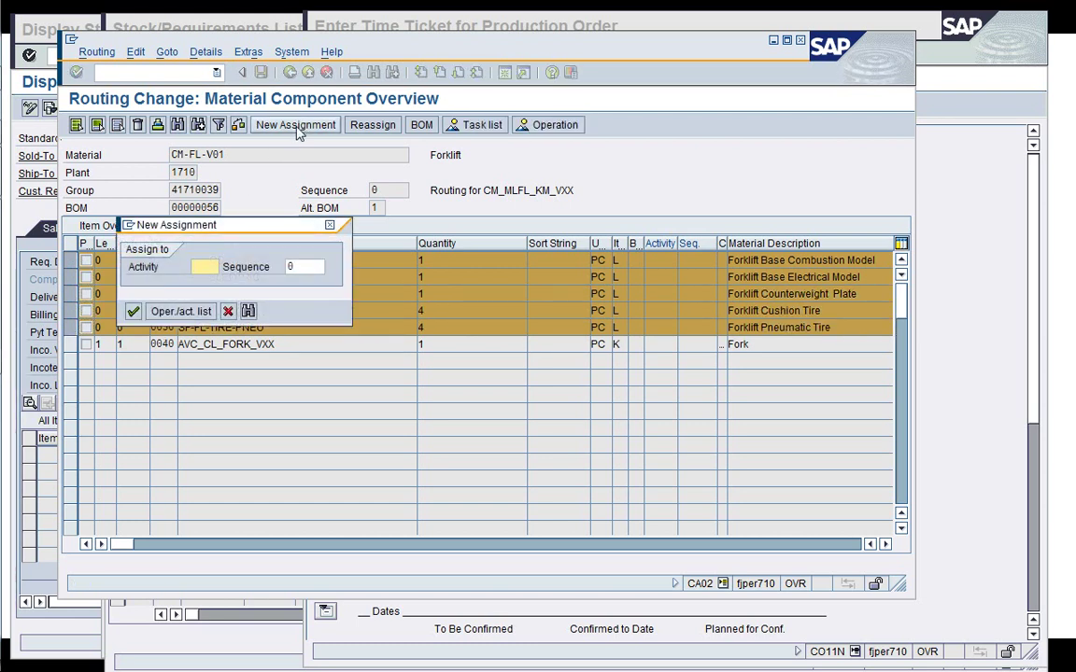
{"action": "type", "text": "0010"}
{"action": "key", "text": "Return"}
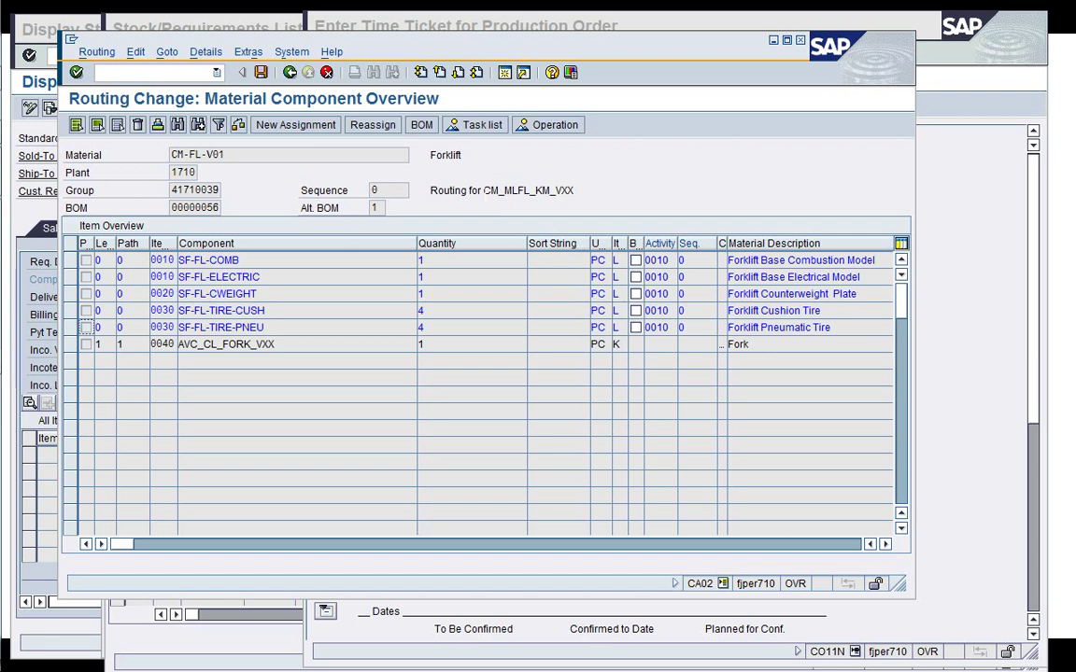
Mark SF-FL-COMB, SF-FL-ELECTRIC, SF-FL-CWEIGHT and SF-FL-TIRE-CUSH for backflushing
{"action": "left_click", "coordinate": [635, 260]}
{"action": "left_click", "coordinate": [635, 277]}
{"action": "left_click", "coordinate": [635, 294]}
{"action": "left_click", "coordinate": [635, 311]}
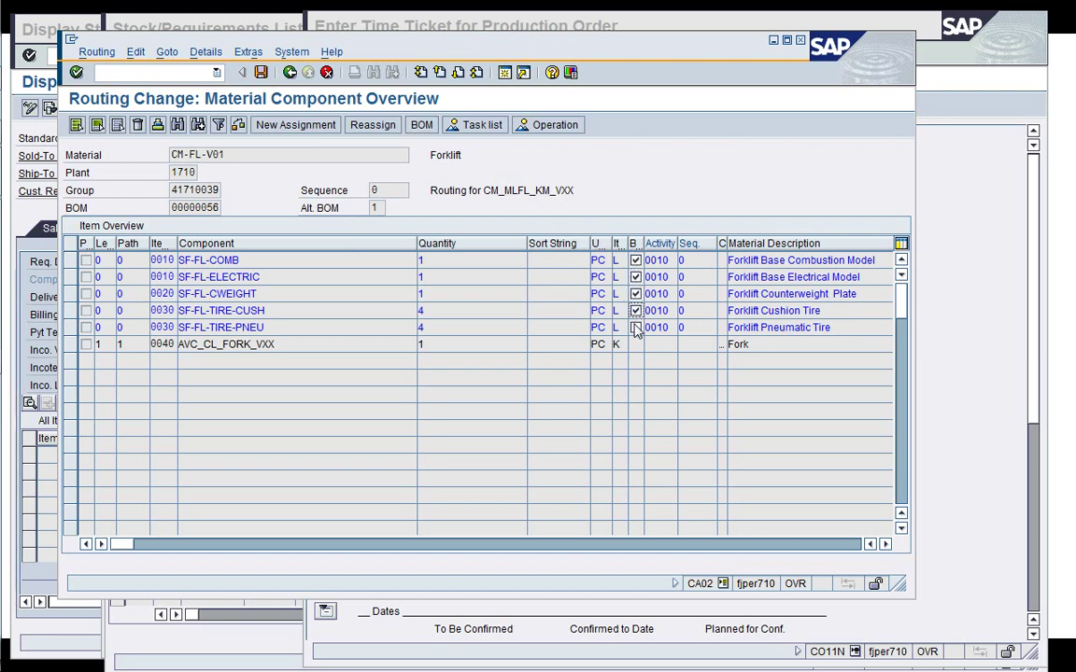
Leave the routing without saving the component assignments and close its session to return to the time ticket
{"action": "left_click", "coordinate": [290, 72]}
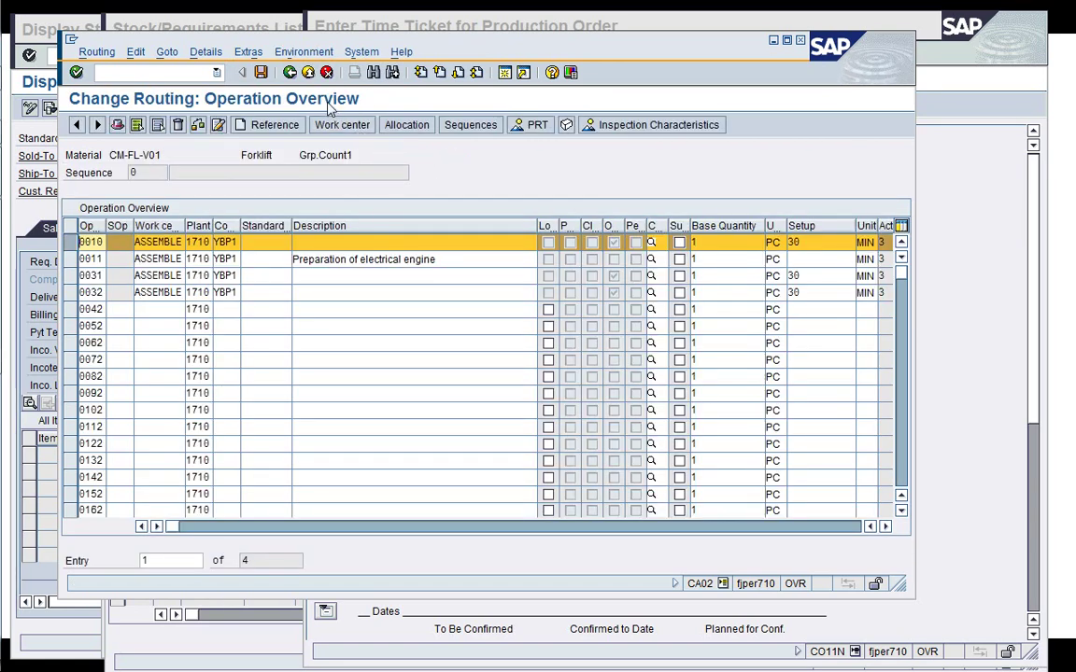
{"action": "left_click", "coordinate": [291, 73]}
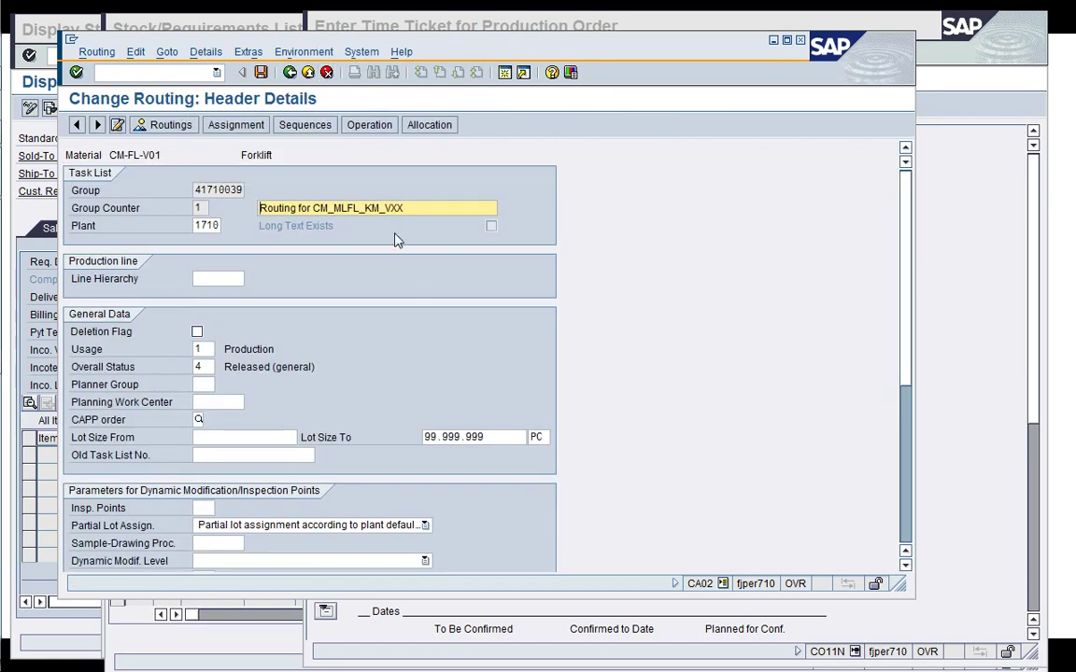
{"action": "left_click", "coordinate": [327, 75]}
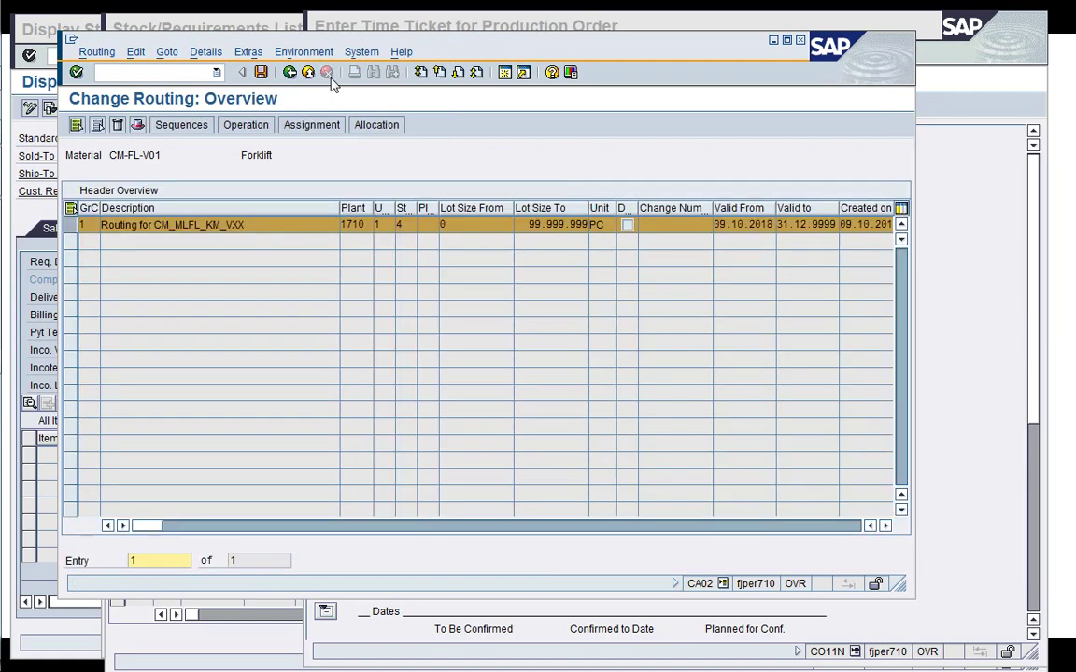
{"action": "left_click", "coordinate": [309, 74]}
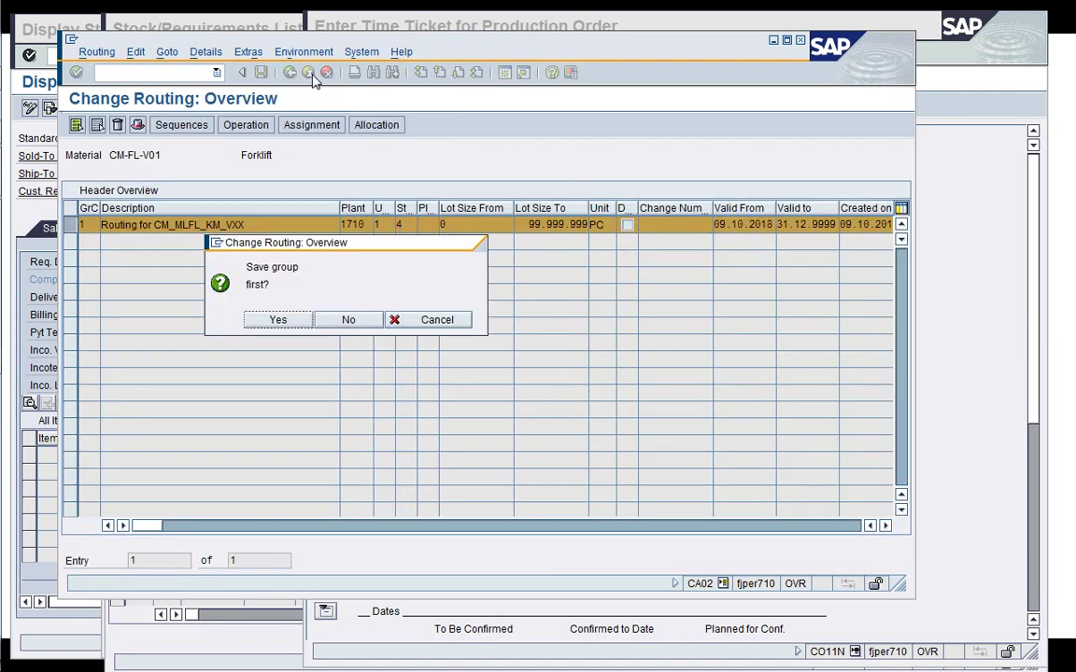
{"action": "left_click", "coordinate": [332, 321]}
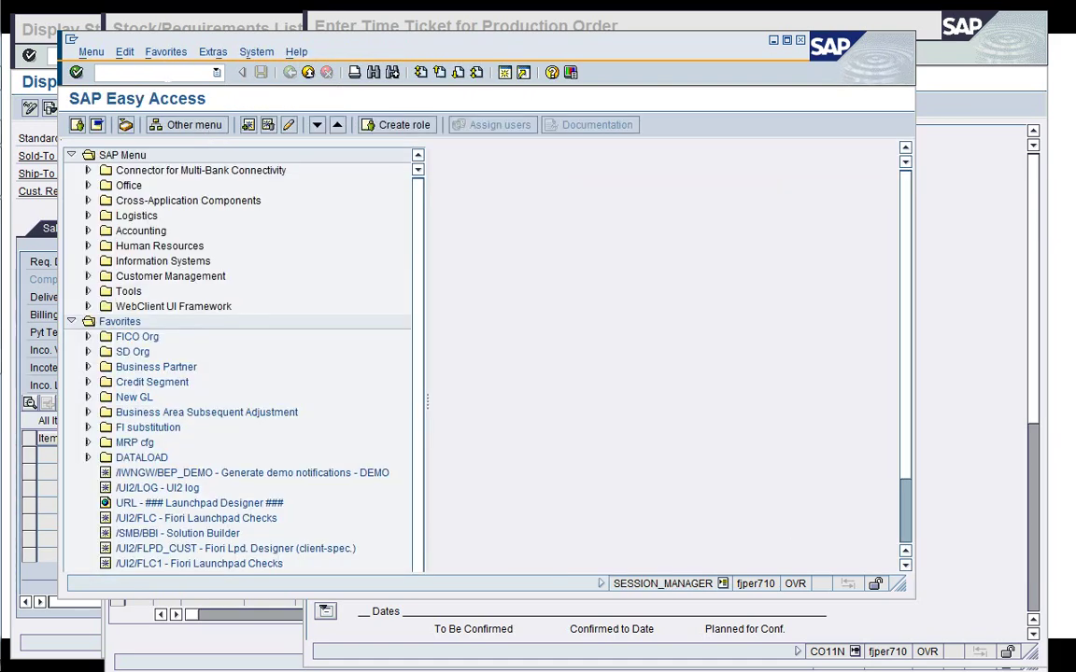
{"action": "key", "text": "Return"}
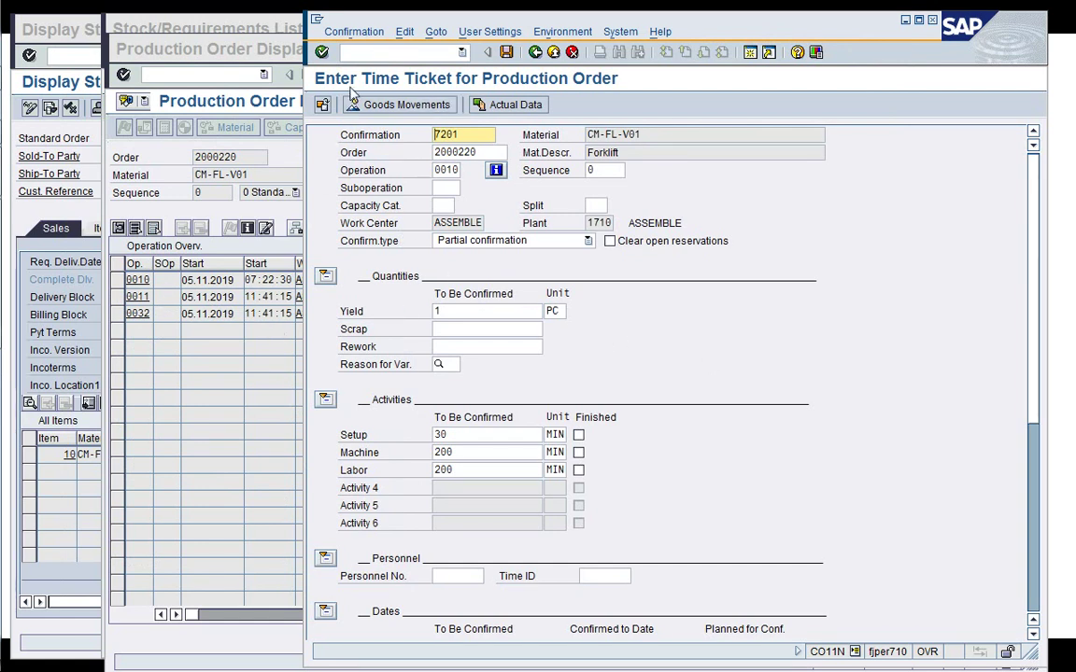
Start MIGO in a new session, set it to Goods Issue for an order, and reposition and widen its window
{"action": "left_click", "coordinate": [343, 52]}
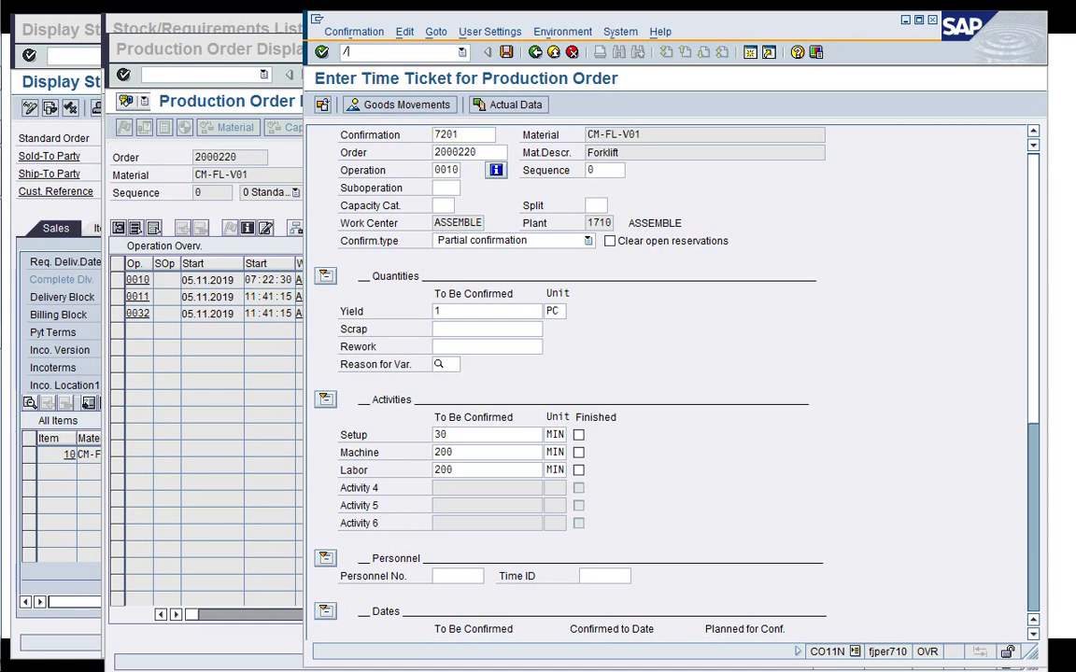
{"action": "key", "text": "Return"}
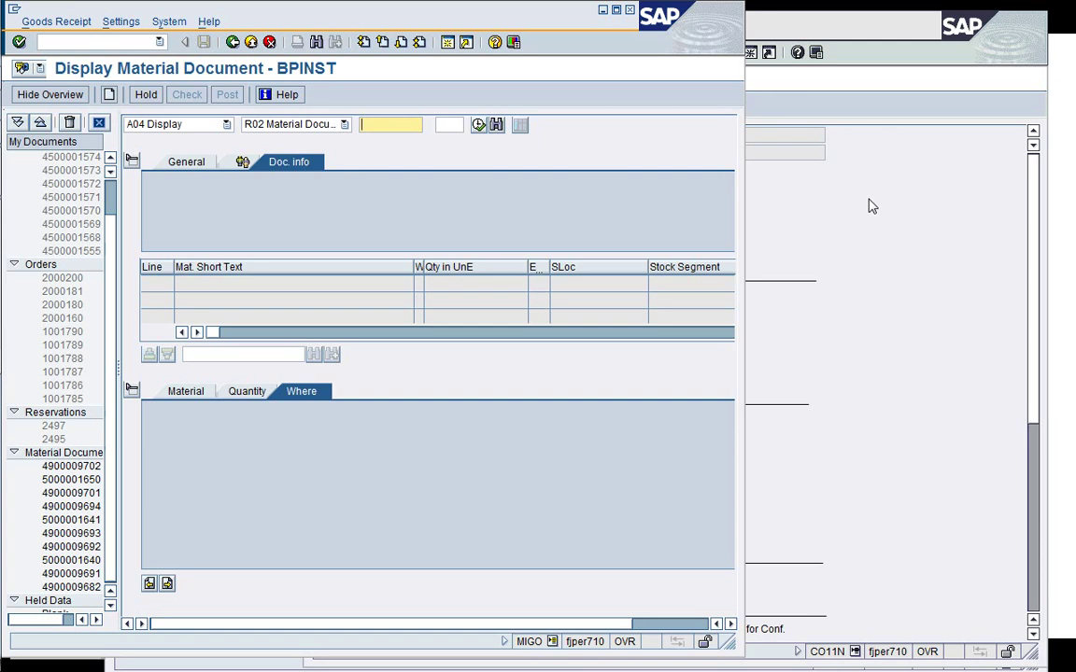
{"action": "left_click", "coordinate": [226, 124]}
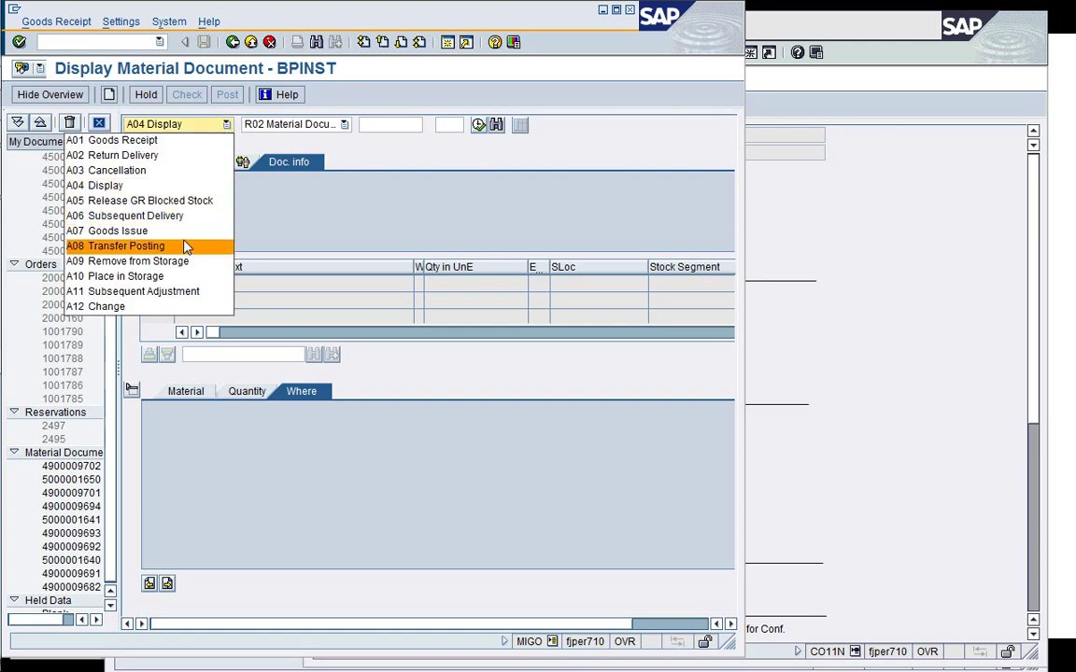
{"action": "left_click", "coordinate": [172, 230]}
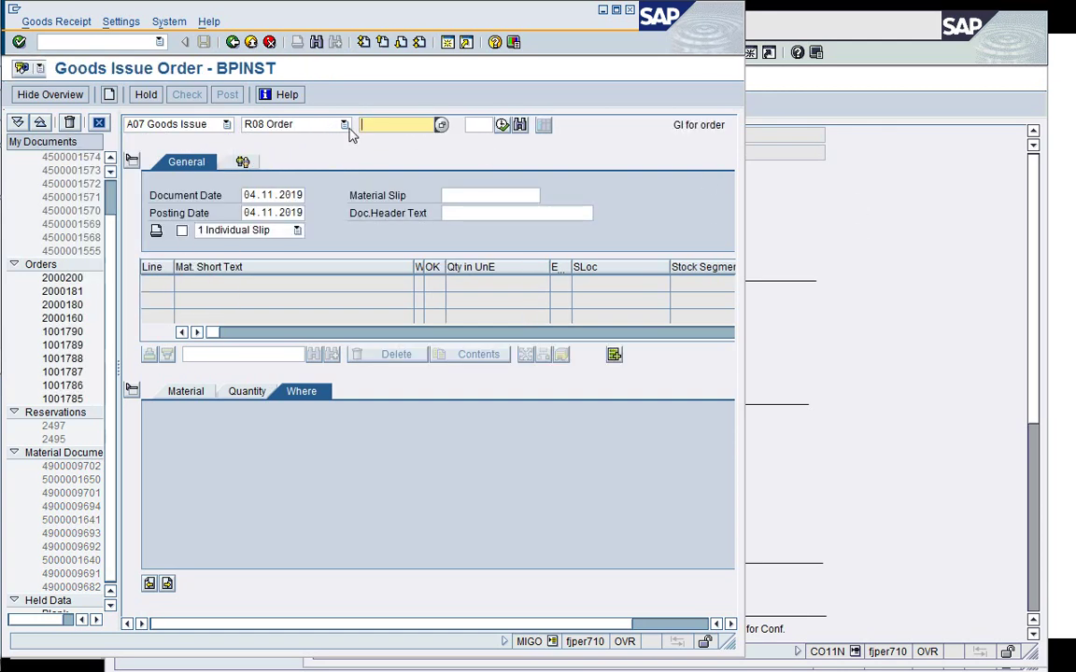
{"action": "left_click_drag", "start_coordinate": [463, 22], "coordinate": [486, 26]}
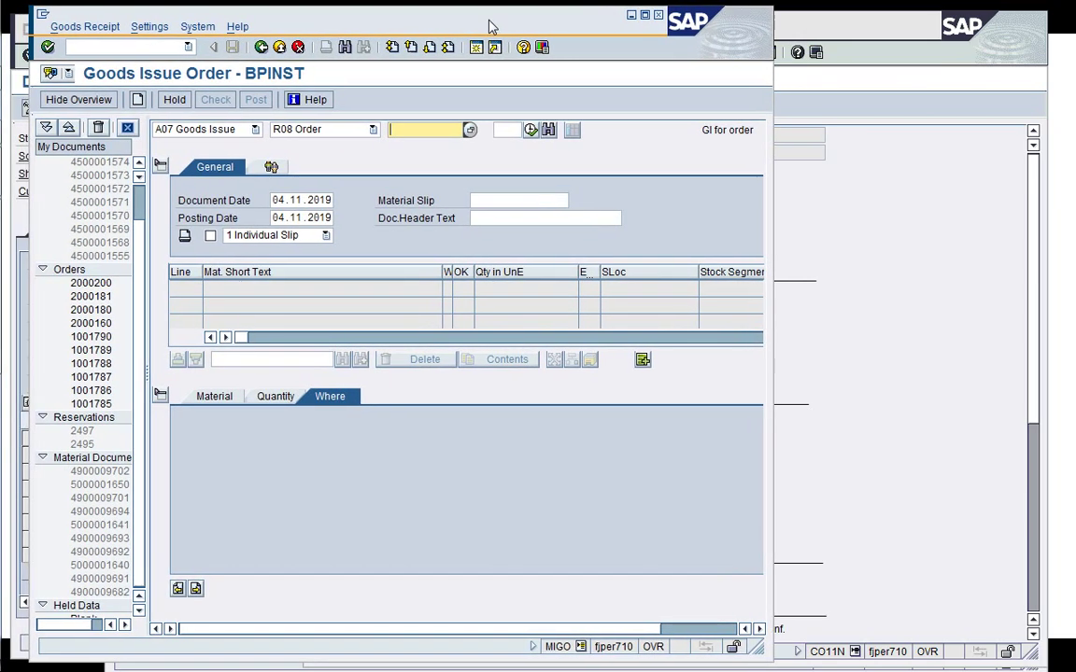
{"action": "left_click_drag", "start_coordinate": [763, 663], "coordinate": [904, 661]}
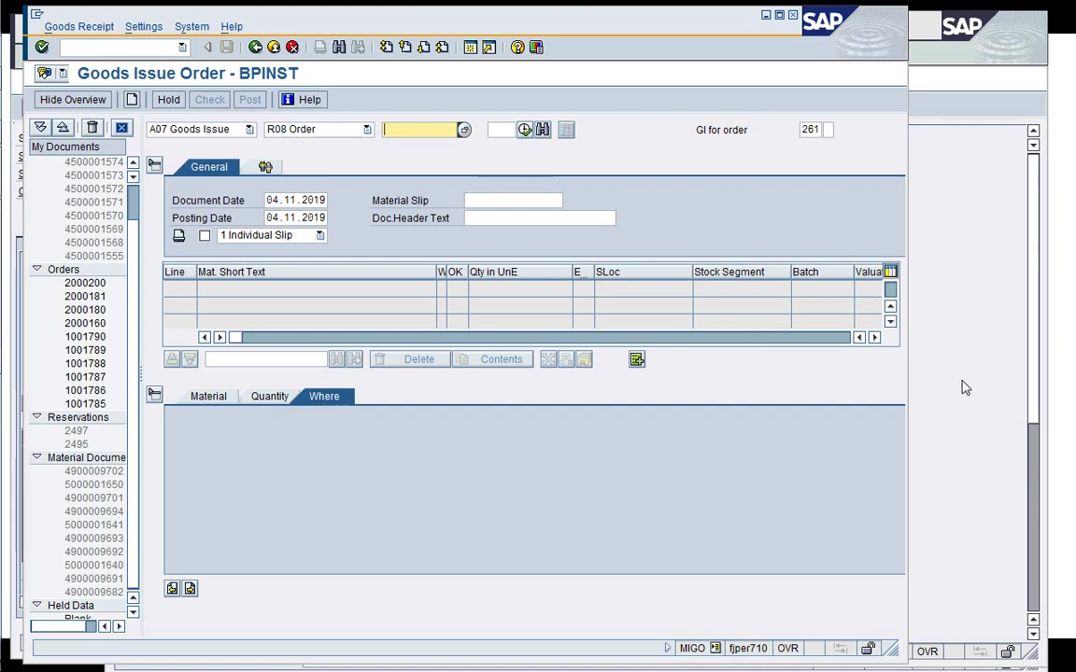
Copy the production order number from the time ticket and exit the ticket without saving the confirmation
{"action": "left_click", "coordinate": [963, 384]}
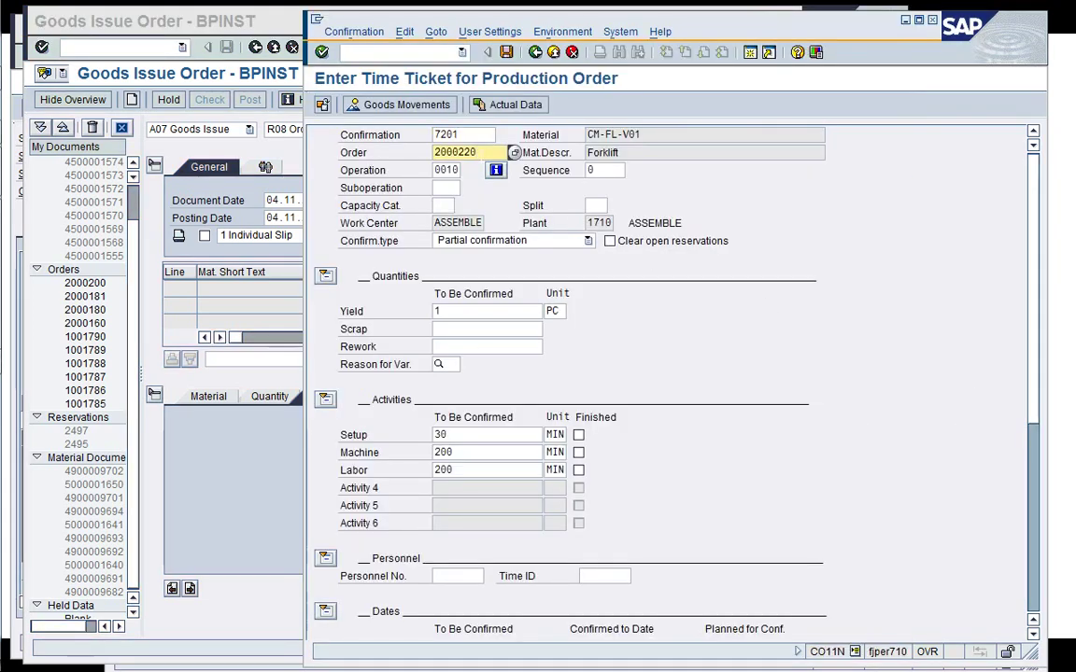
{"action": "double_click", "coordinate": [458, 152]}
{"action": "key", "text": "ctrl+c"}
{"action": "left_click", "coordinate": [502, 52]}
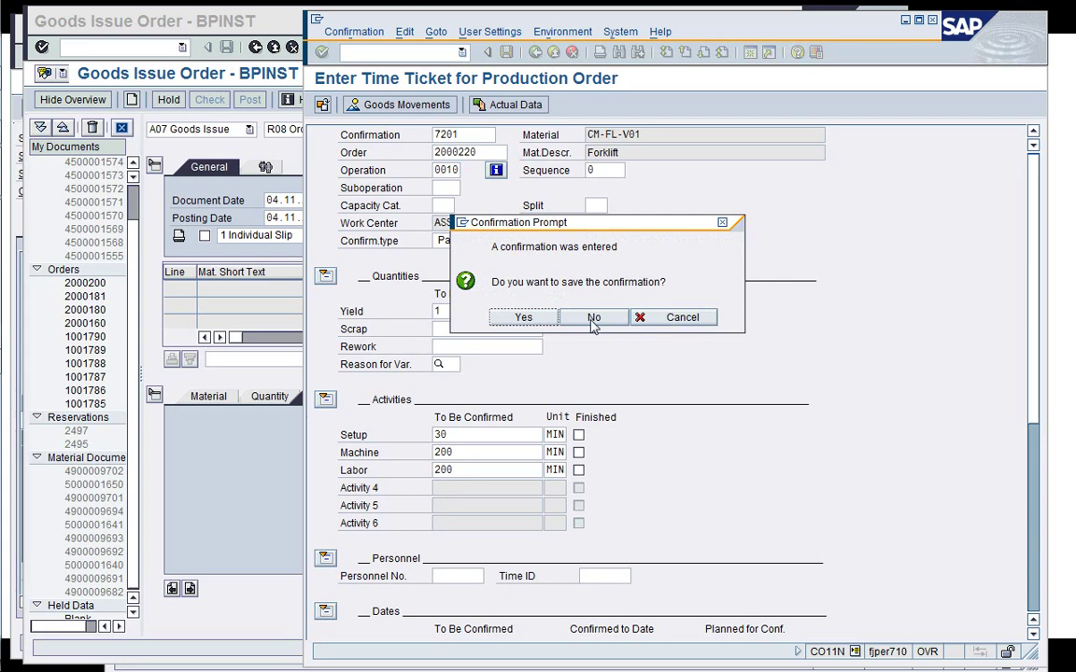
{"action": "left_click", "coordinate": [593, 319]}
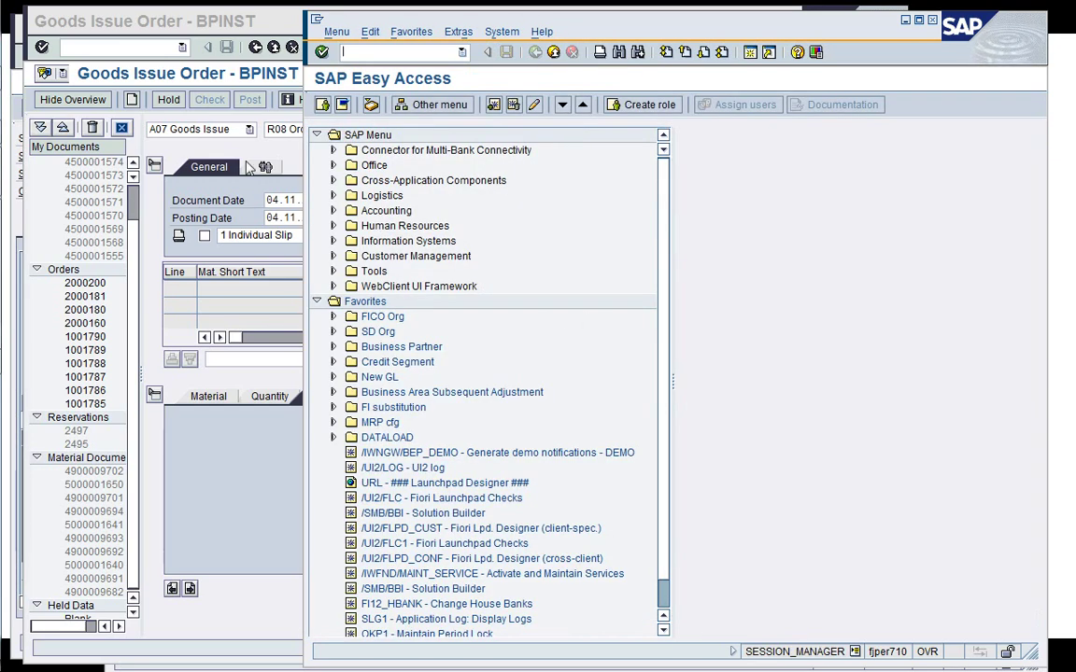
Load the copied production order into the MIGO goods issue and enter "ORD" followed by the order number as the material slip
{"action": "key", "text": "alt+Tab"}
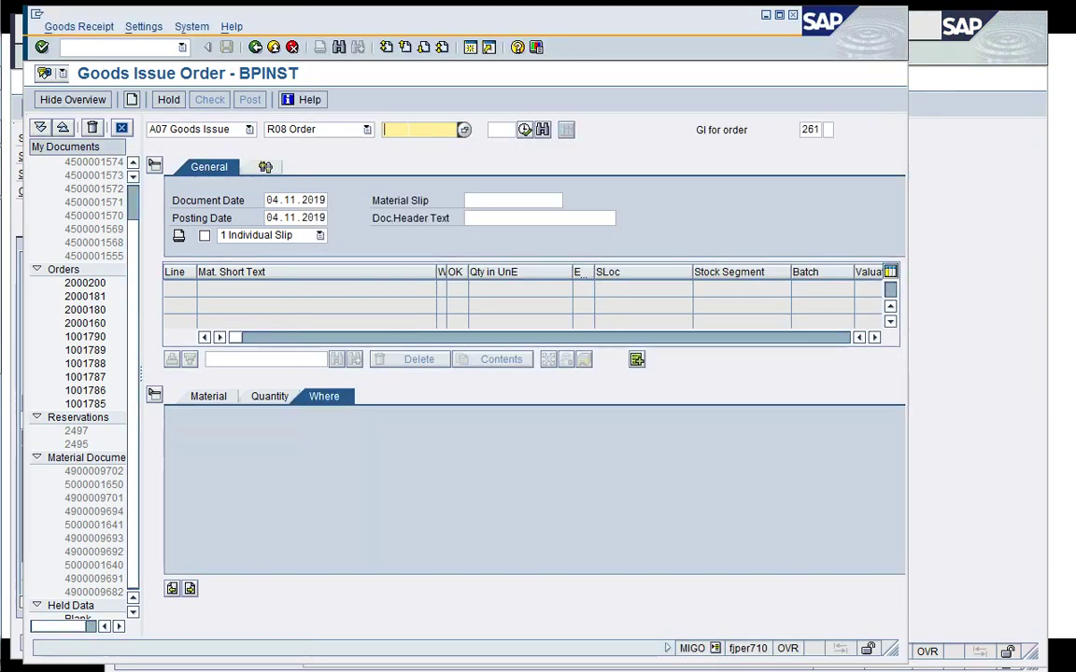
{"action": "key", "text": "ctrl+v"}
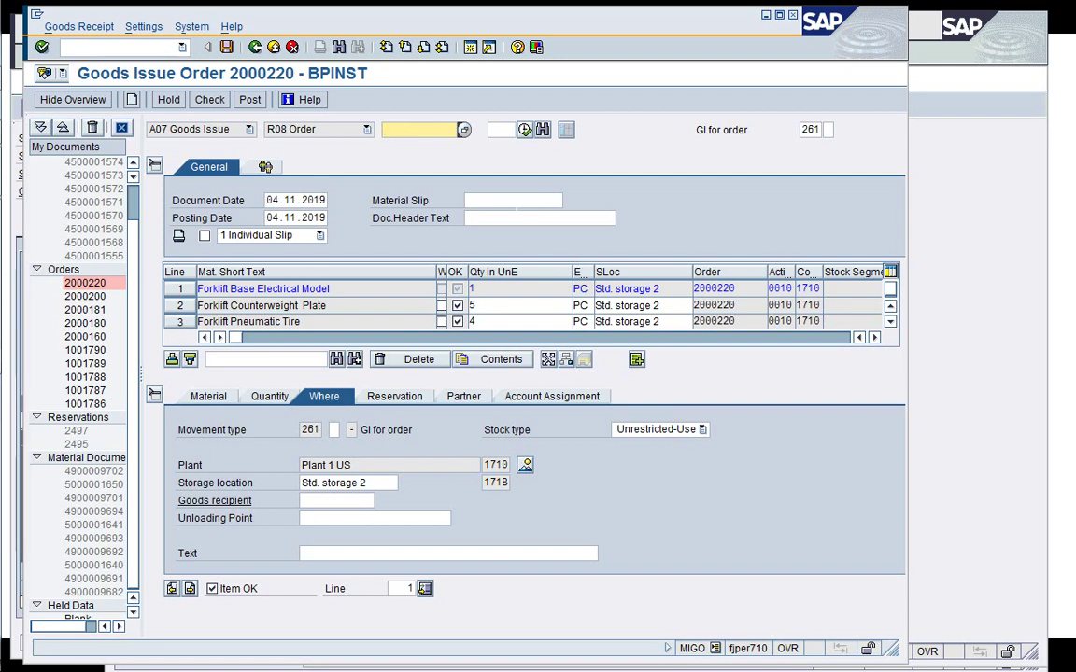
{"action": "left_click", "coordinate": [512, 200]}
{"action": "type", "text": "ORD"}
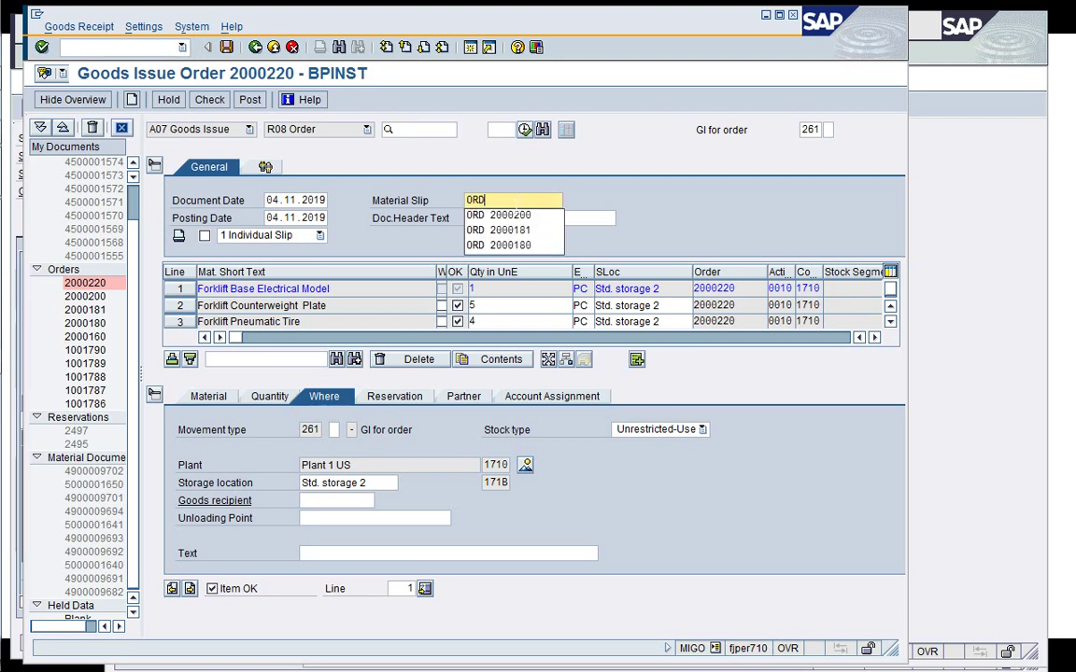
{"action": "type", "text": " 2000220"}
{"action": "key", "text": "Escape"}
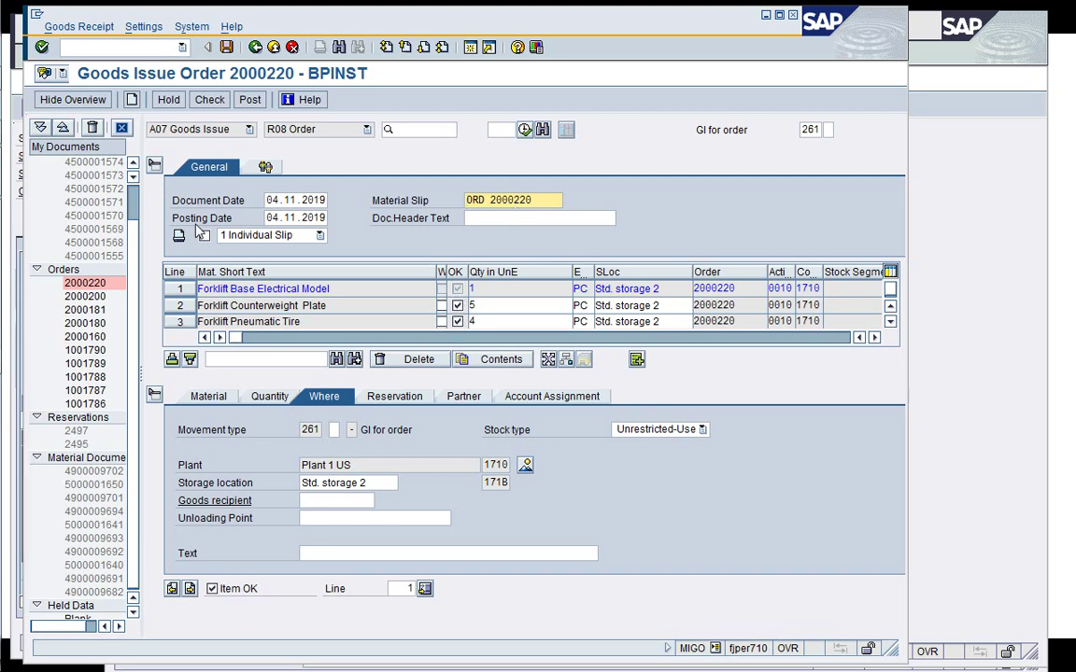
Check the goods issue document for the production order's components and post it
{"action": "left_click", "coordinate": [208, 100]}
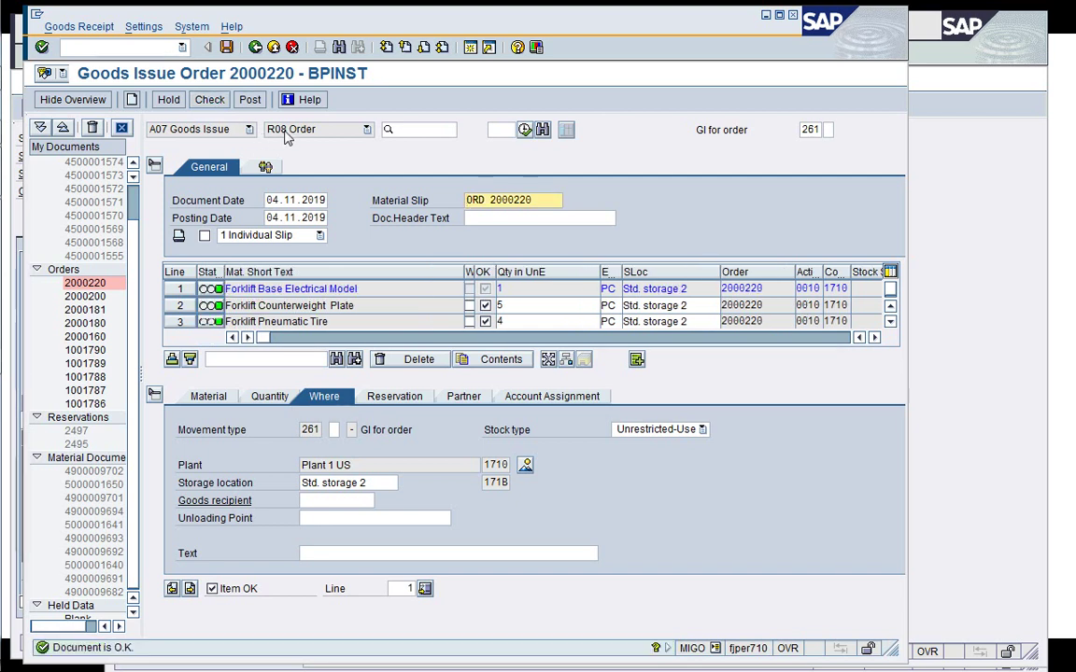
{"action": "left_click", "coordinate": [252, 105]}
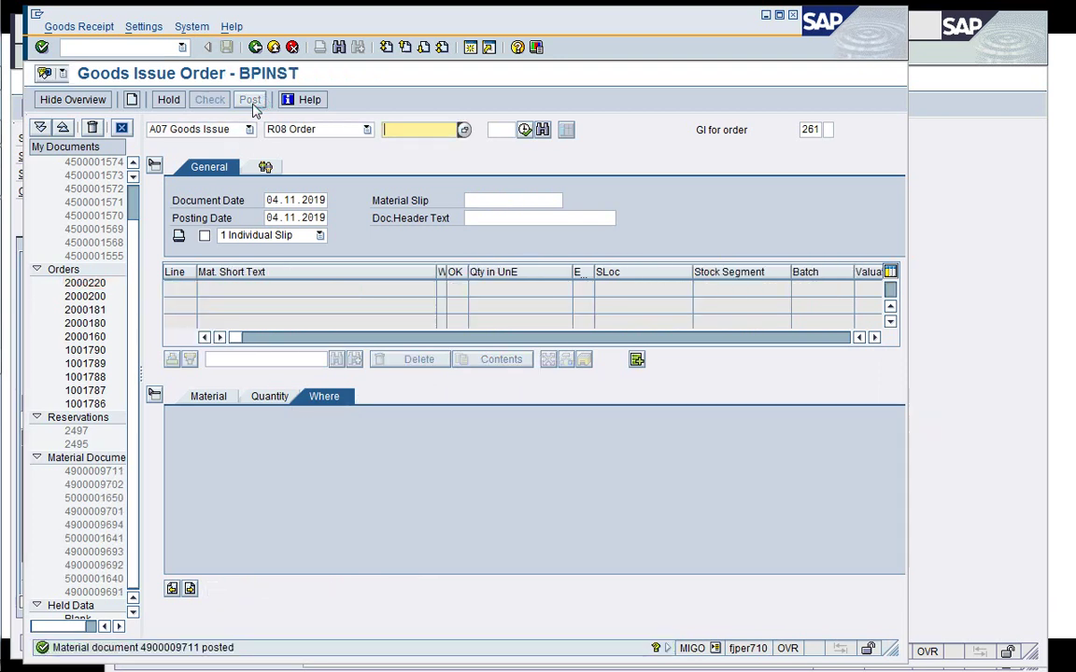
Set the MIGO action to A04 Display for the material document just posted
{"action": "left_click", "coordinate": [221, 127]}
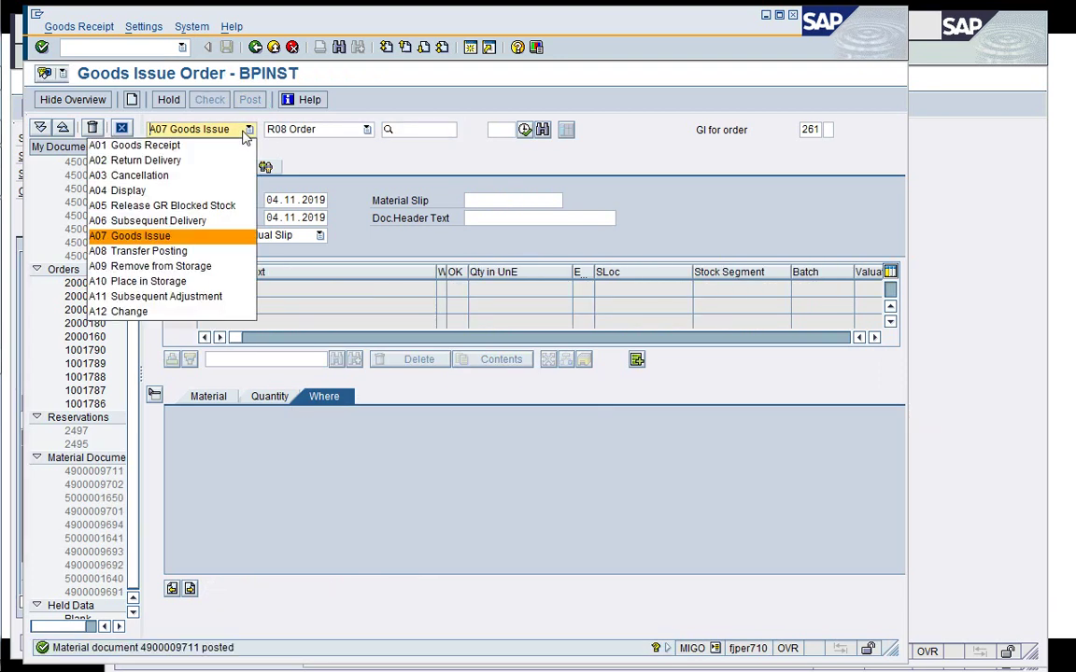
{"action": "left_click", "coordinate": [214, 190]}
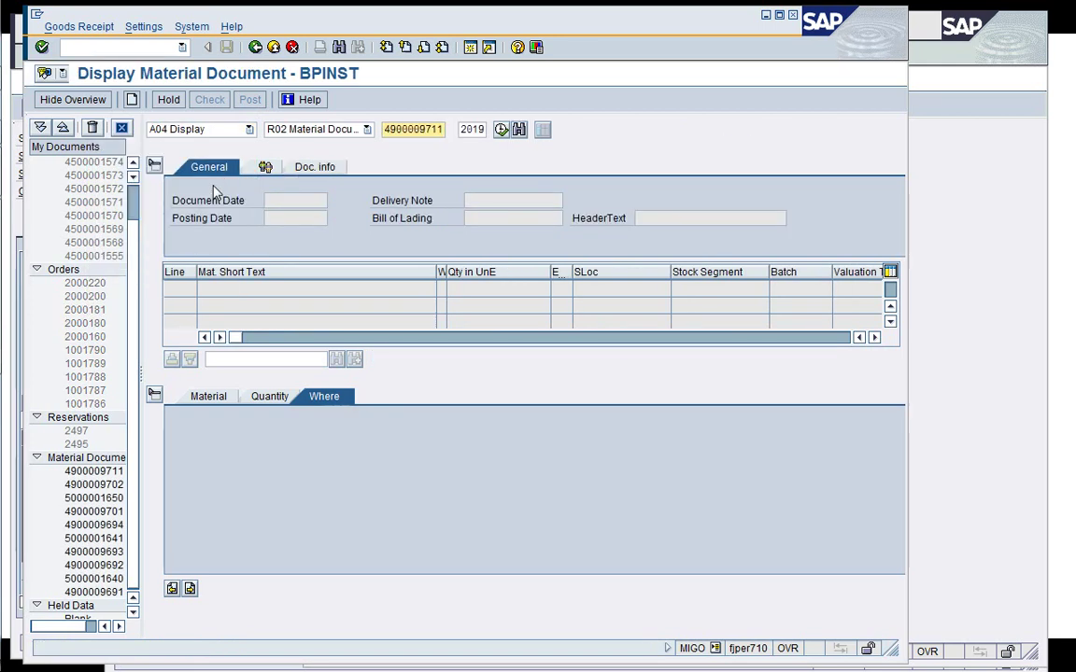
Display the goods issue material document and open its accounting document from the list of FI documents
{"action": "key", "text": "Return"}
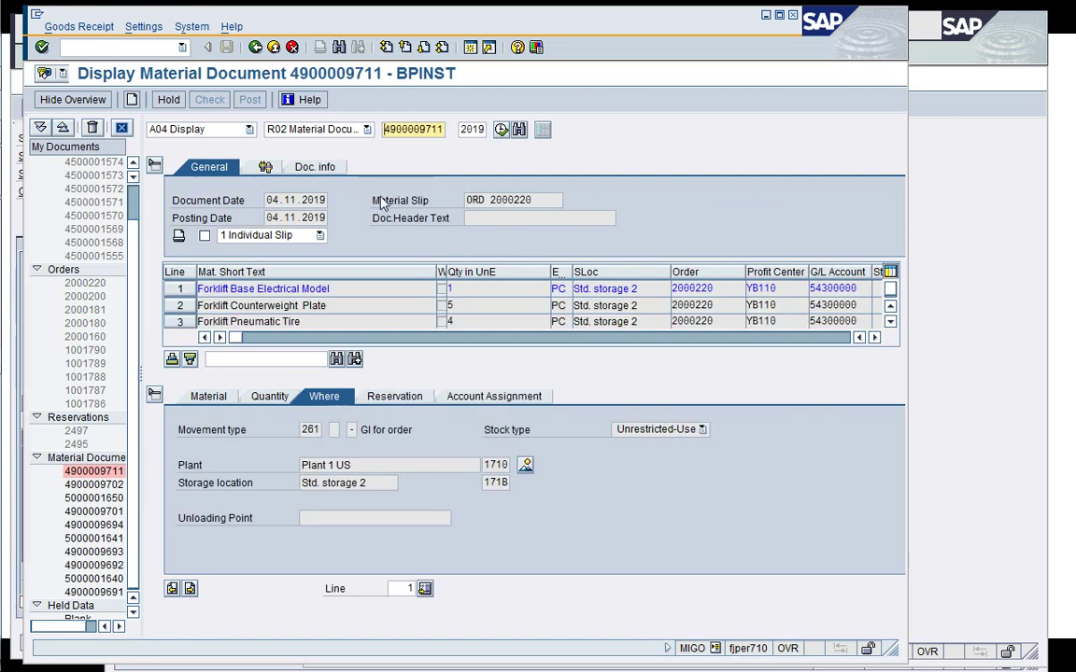
{"action": "left_click", "coordinate": [301, 165]}
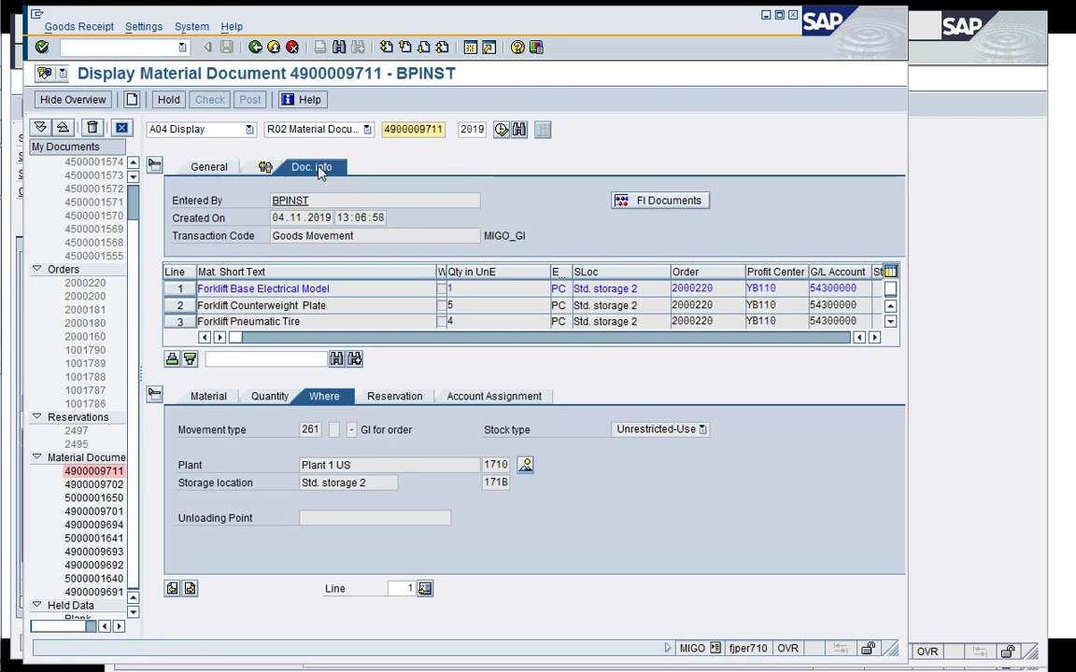
{"action": "left_click", "coordinate": [651, 203]}
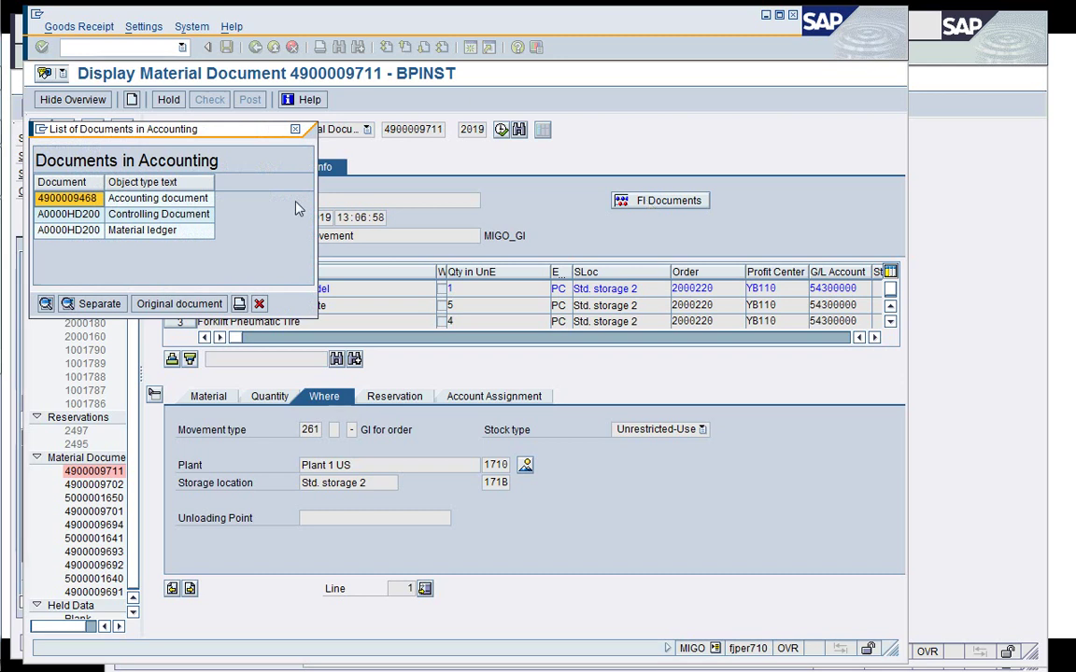
{"action": "left_click", "coordinate": [131, 207]}
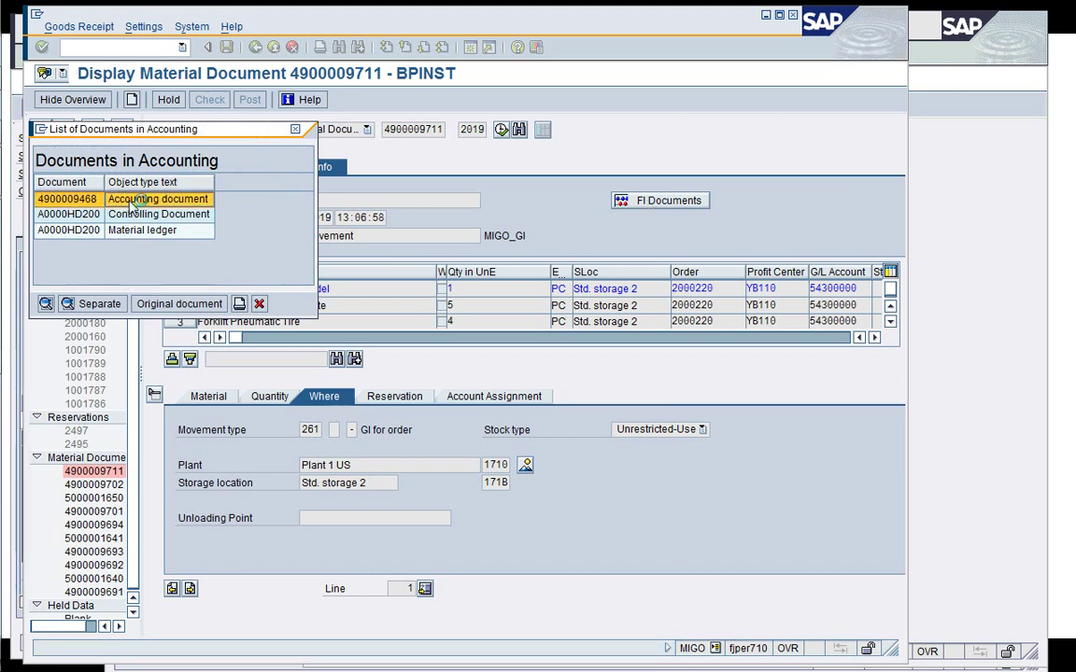
{"action": "left_click", "coordinate": [136, 203]}
{"action": "double_click", "coordinate": [137, 203]}
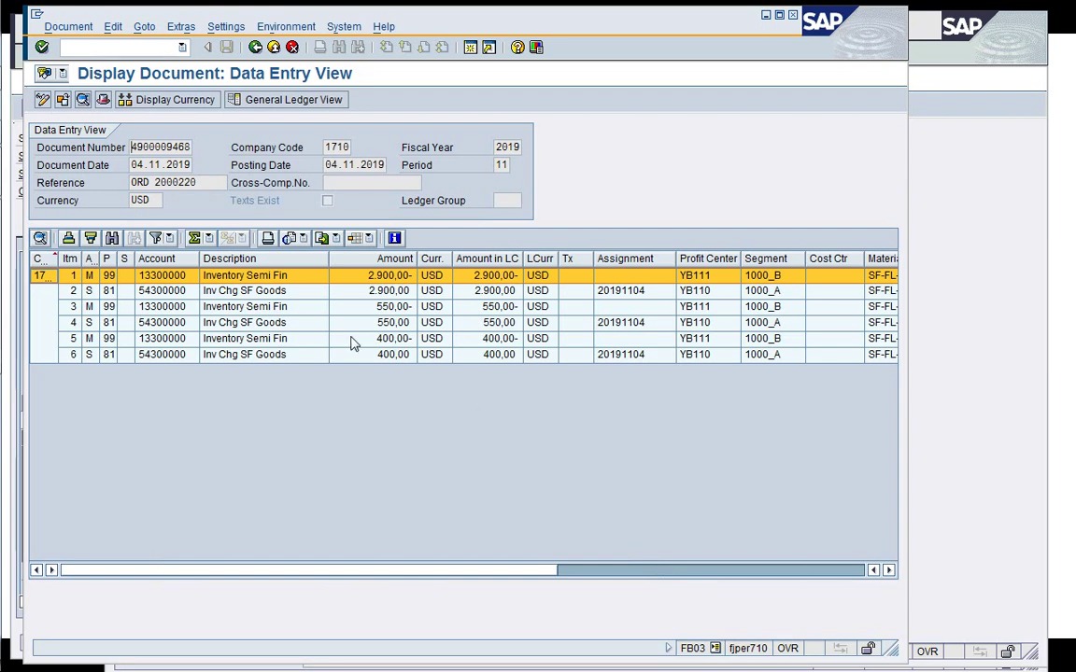
Examine the accounting document's inventory and consumption line items with their materials, and return to the list of accounting documents
{"action": "left_click", "coordinate": [299, 308]}
{"action": "left_click", "coordinate": [282, 339]}
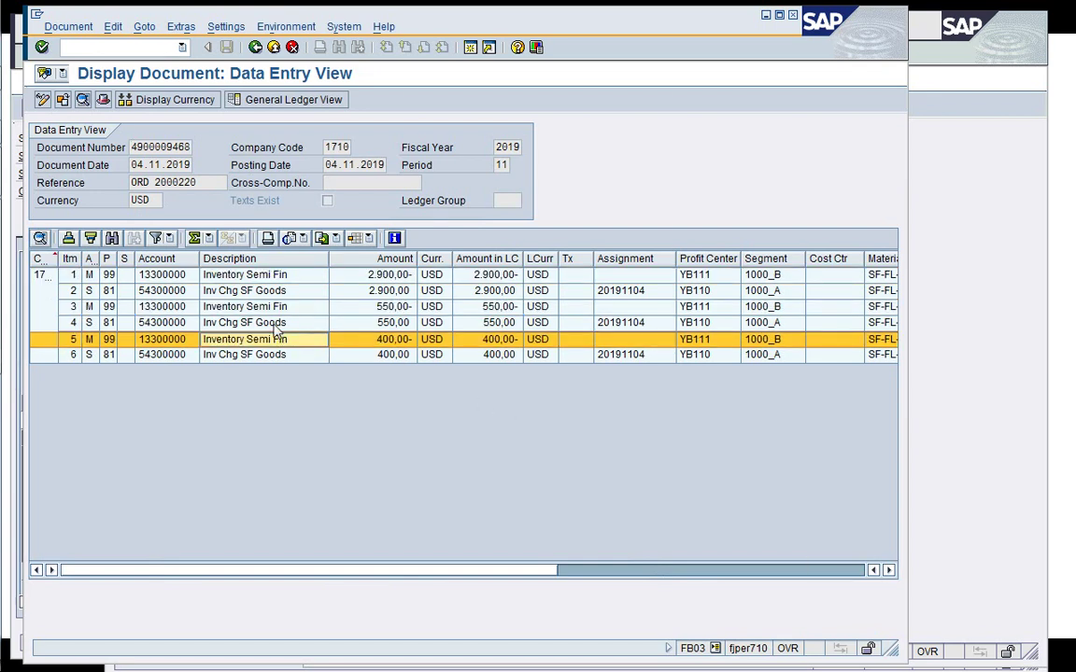
{"action": "left_click", "coordinate": [273, 324]}
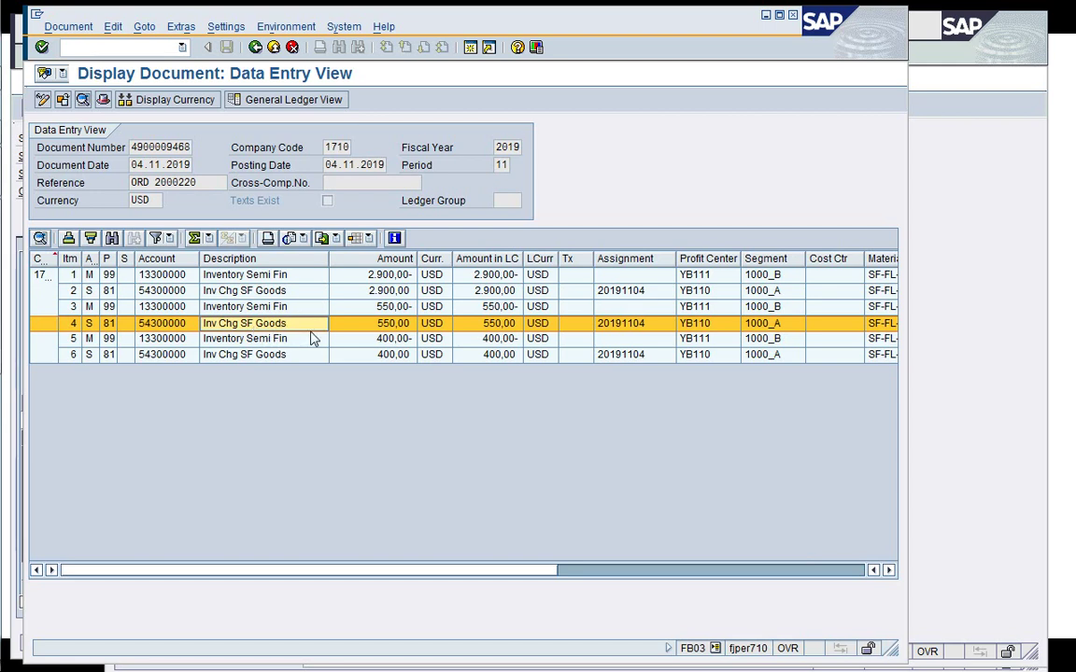
{"action": "left_click", "coordinate": [291, 309]}
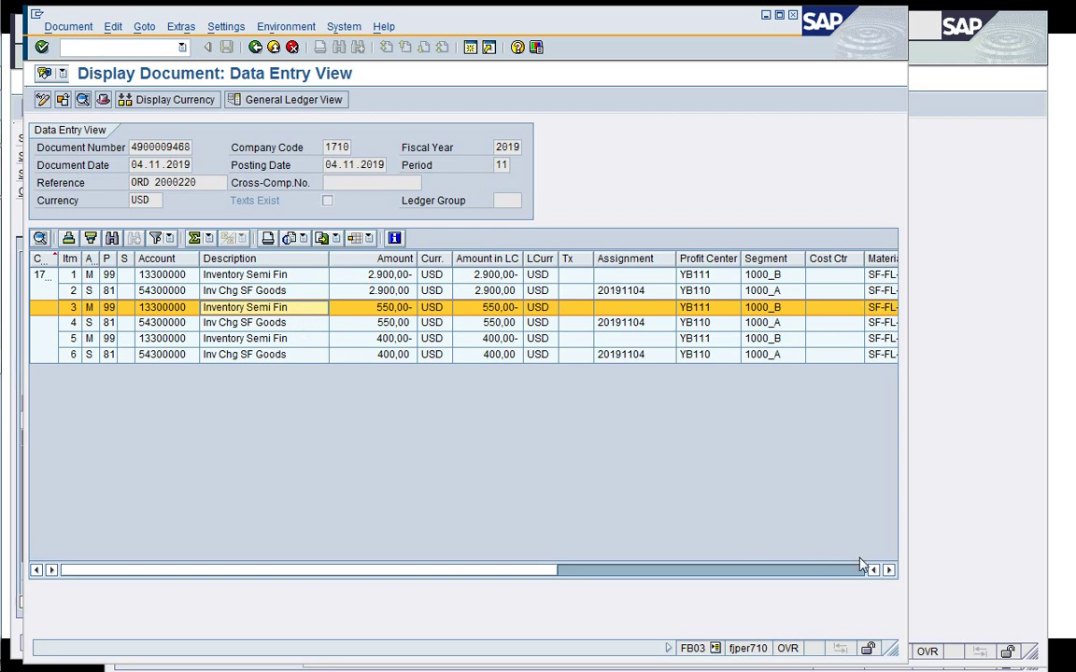
{"action": "left_click", "coordinate": [888, 569]}
{"action": "left_click", "coordinate": [888, 570]}
{"action": "left_click", "coordinate": [887, 570]}
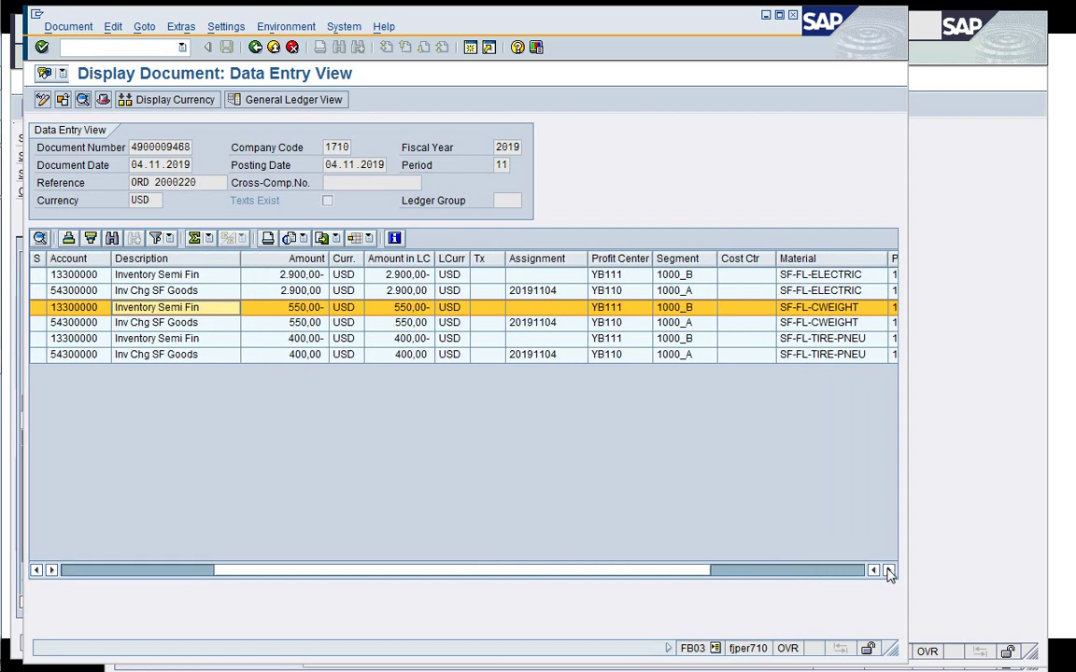
{"action": "left_click", "coordinate": [826, 275]}
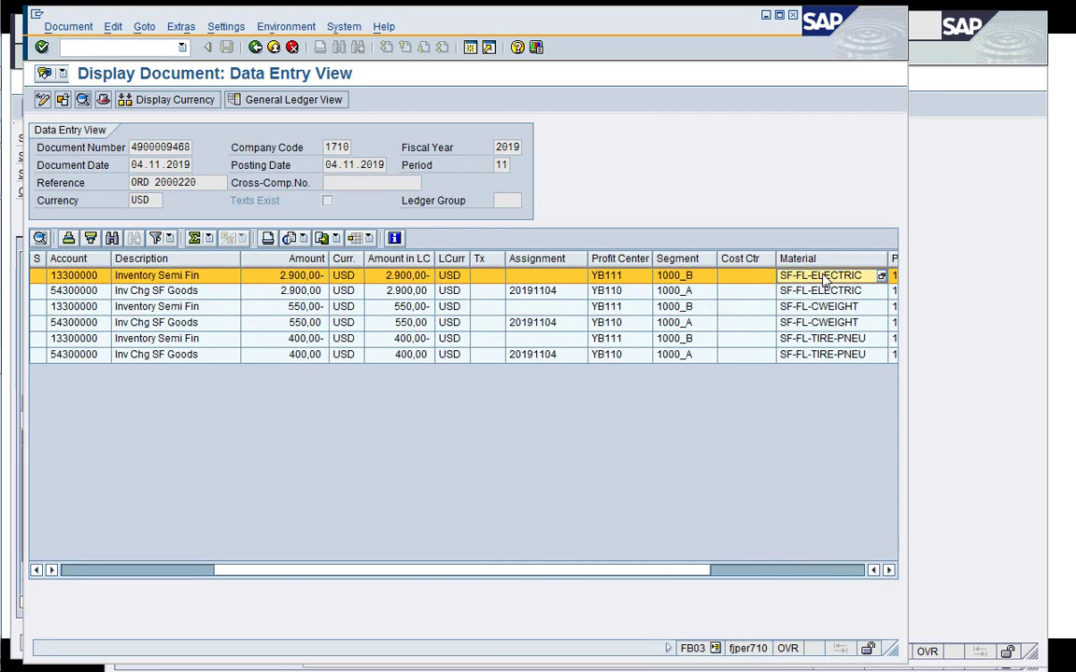
{"action": "left_click", "coordinate": [824, 278]}
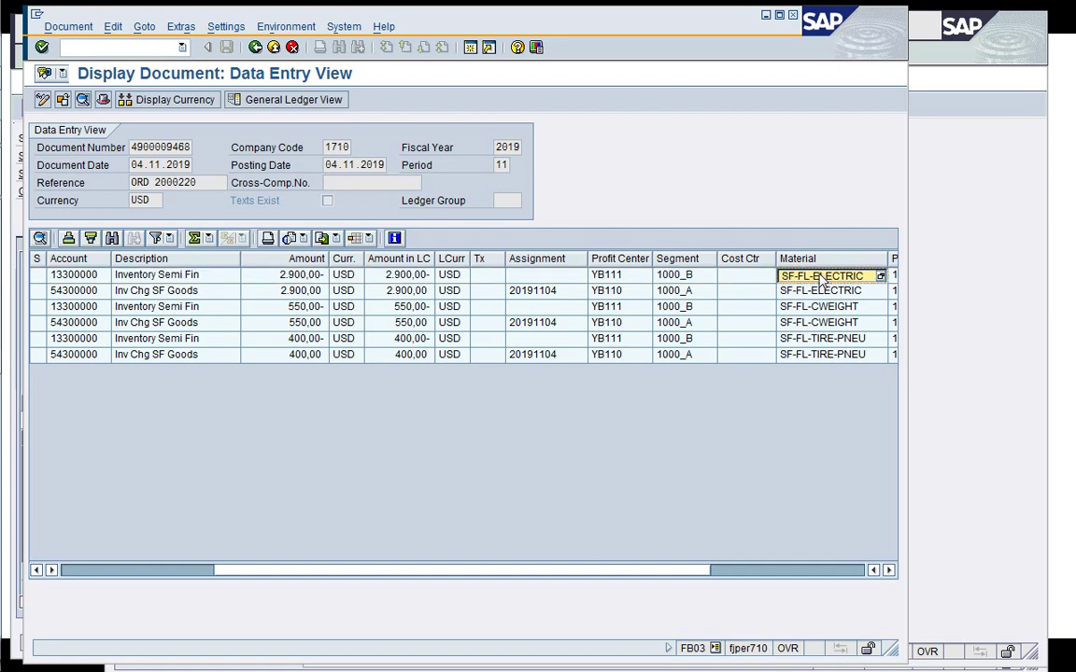
{"action": "left_click", "coordinate": [254, 47]}
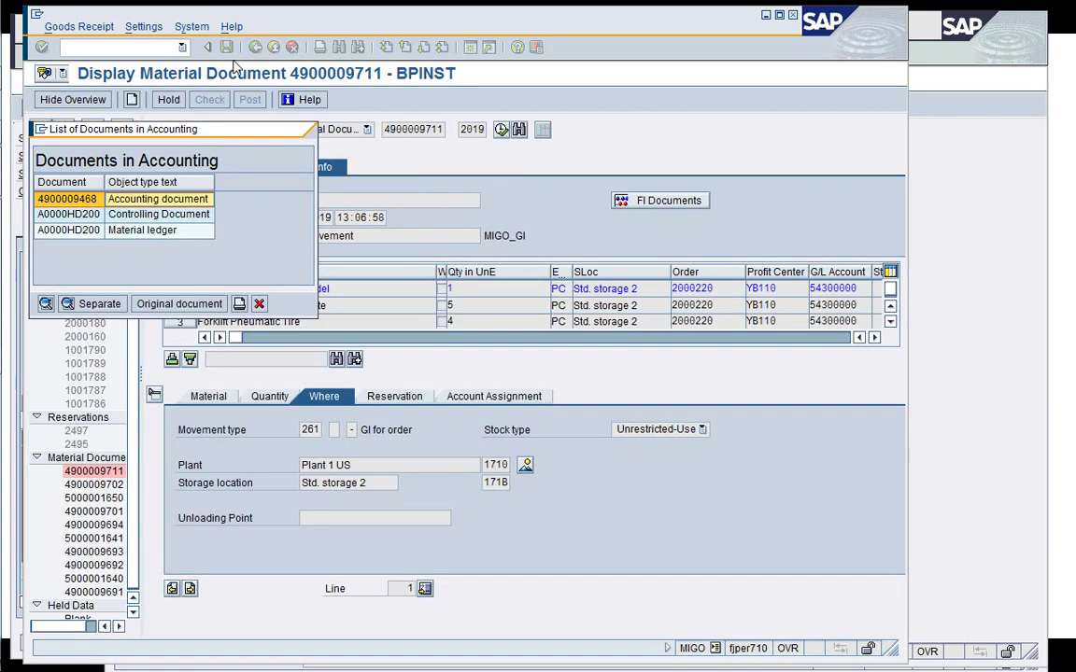
Review the expanded cost line items of the controlling document in a wider window, and exit back out of the material document
{"action": "left_click", "coordinate": [142, 216]}
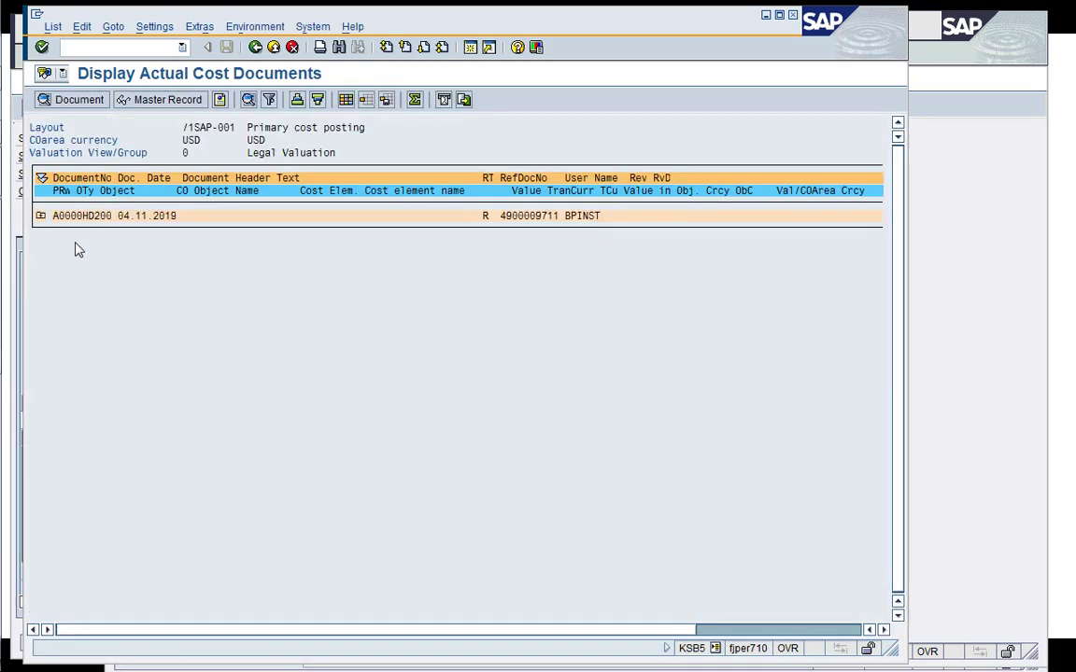
{"action": "left_click", "coordinate": [40, 215]}
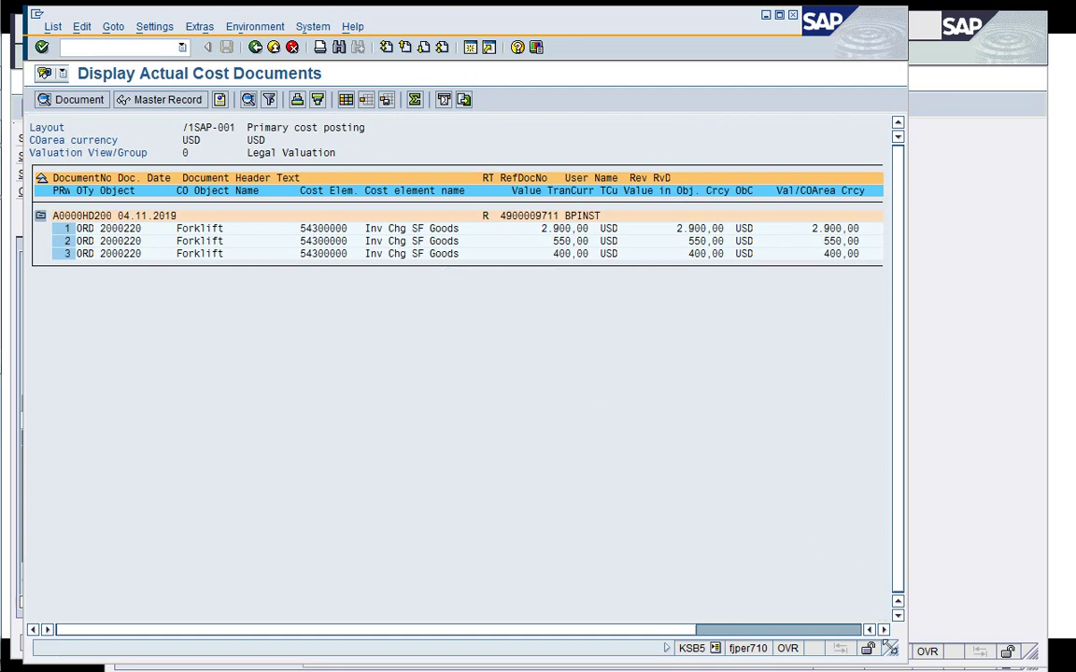
{"action": "left_click_drag", "start_coordinate": [889, 648], "coordinate": [1002, 523]}
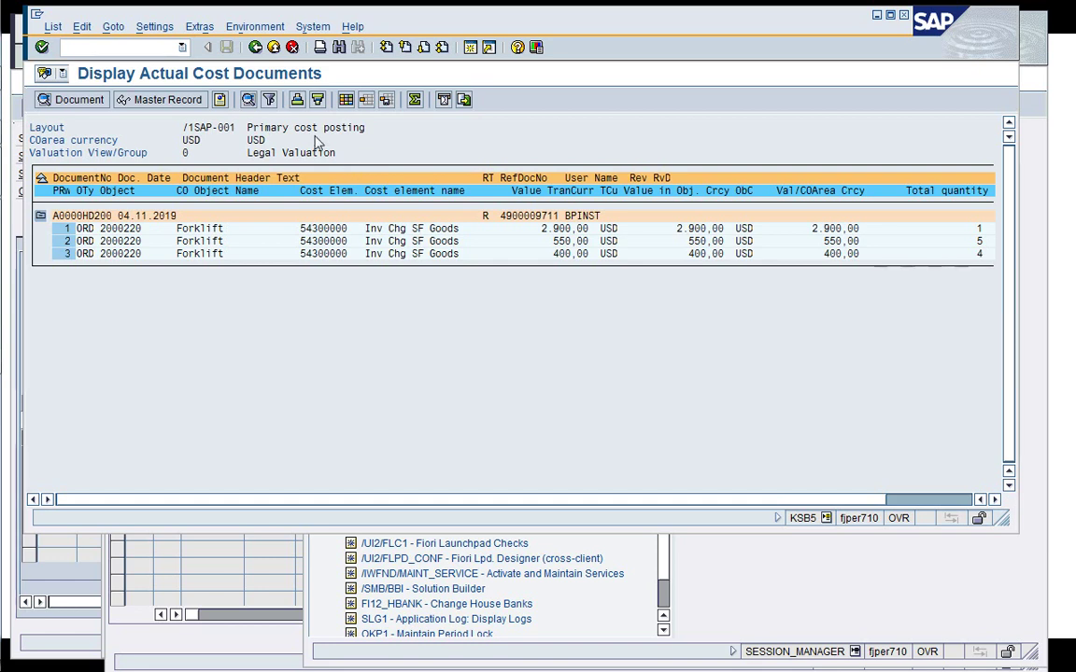
{"action": "left_click", "coordinate": [255, 48]}
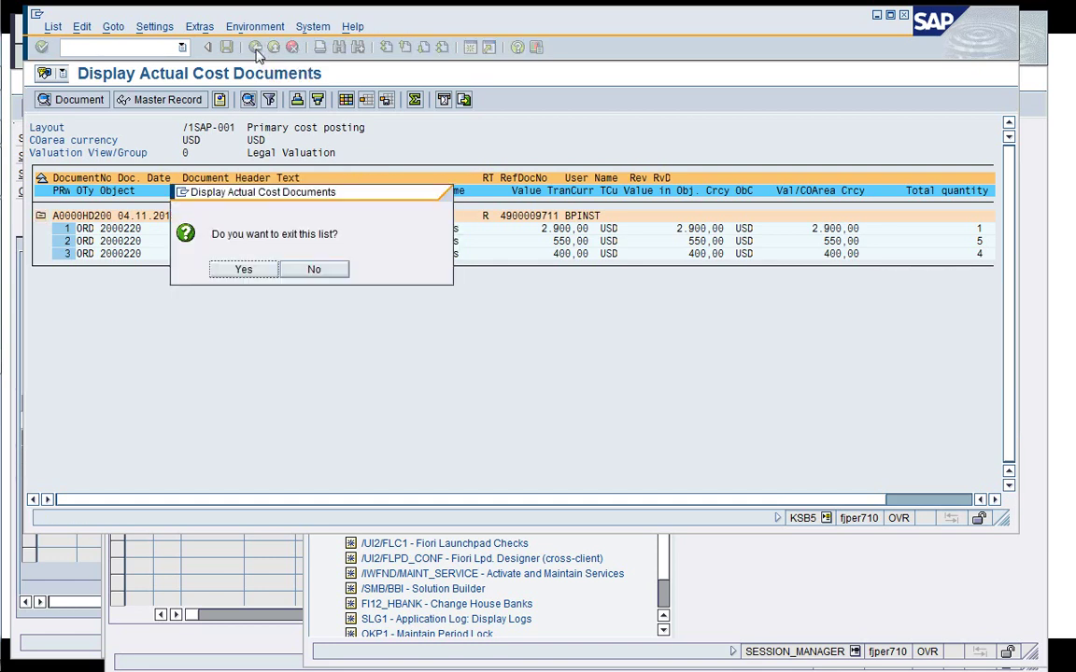
{"action": "left_click", "coordinate": [259, 269]}
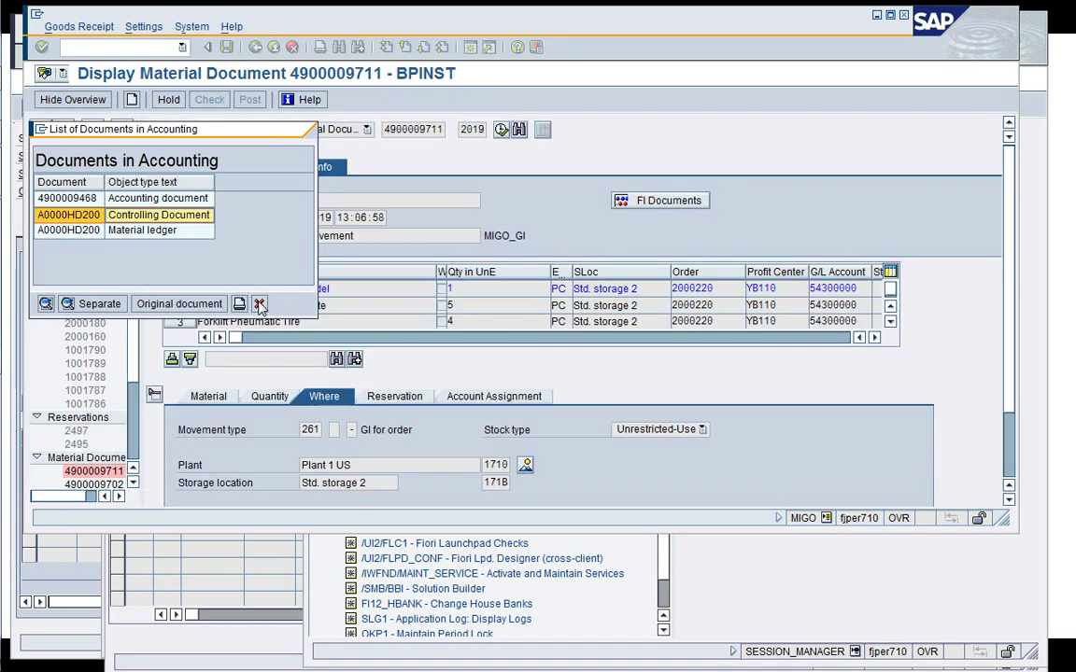
{"action": "left_click", "coordinate": [260, 304]}
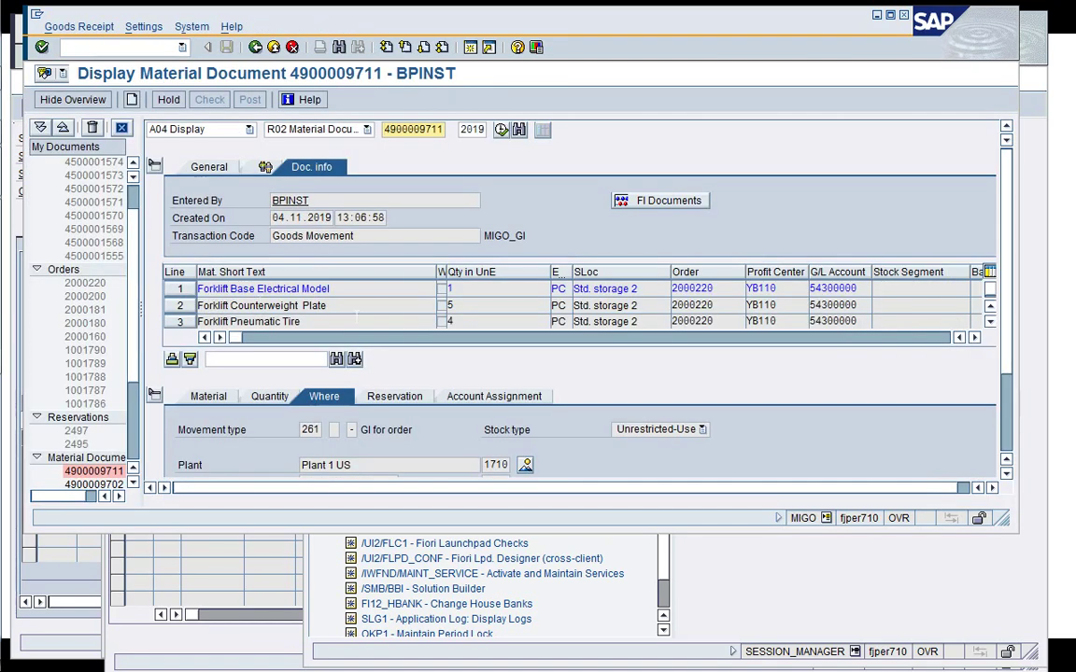
{"action": "left_click", "coordinate": [257, 49]}
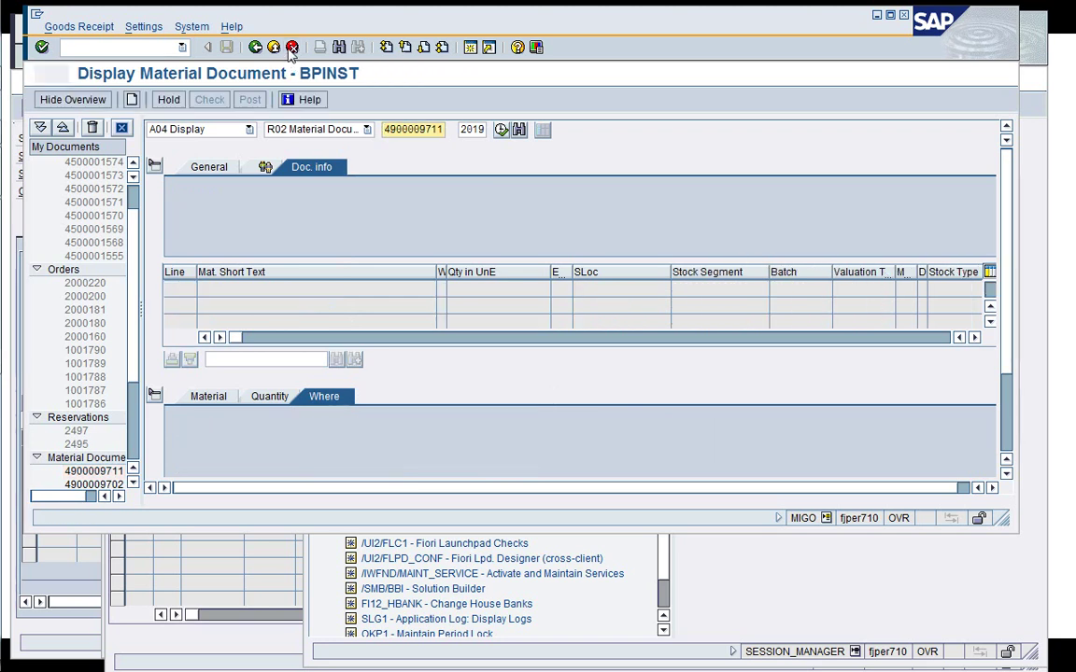
Run the MMBE stock overview for material SF-FL-ELECTRIC in plant 1710 and check unrestricted and reserved stock in storage location 171B
{"action": "left_click", "coordinate": [121, 46]}
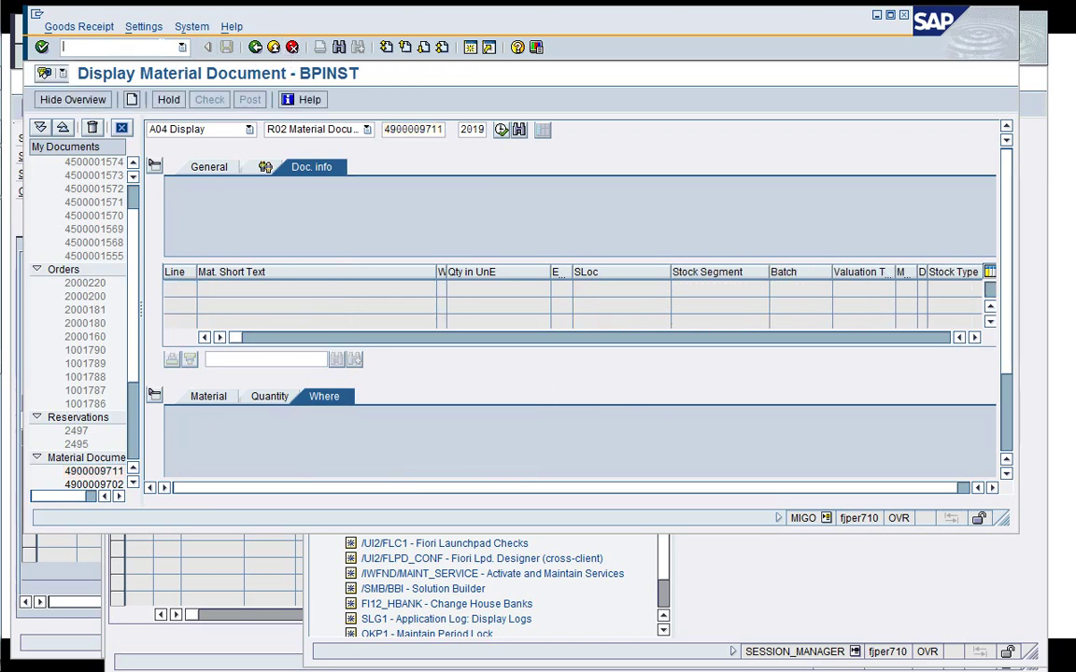
{"action": "type", "text": "/nMMBE"}
{"action": "key", "text": "Return"}
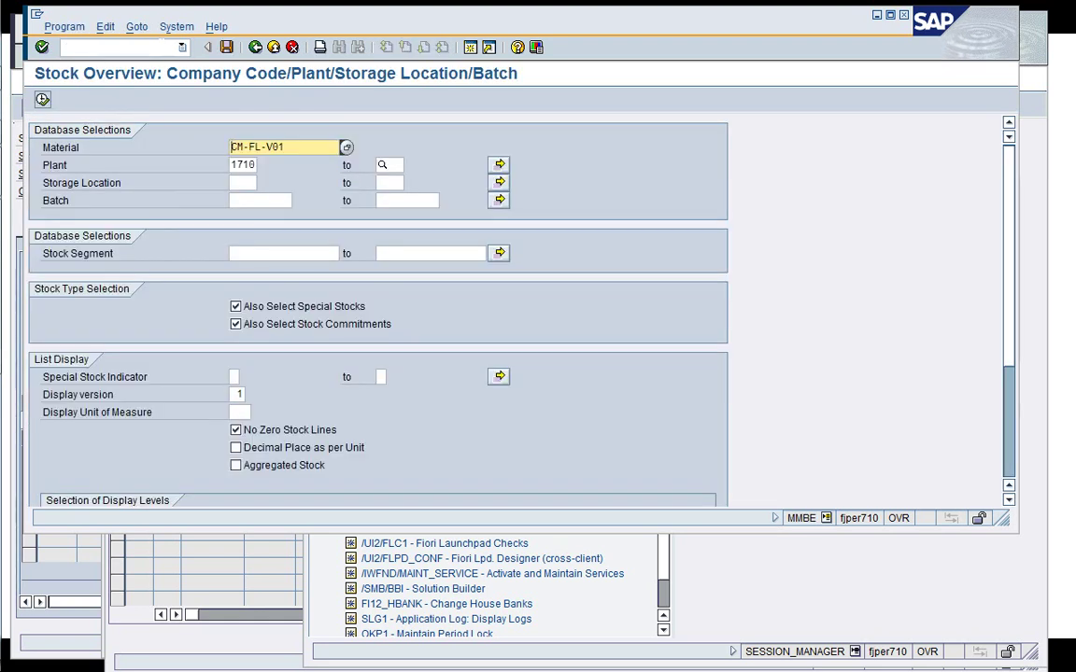
{"action": "type", "text": "SF-FL-ELECTRIC"}
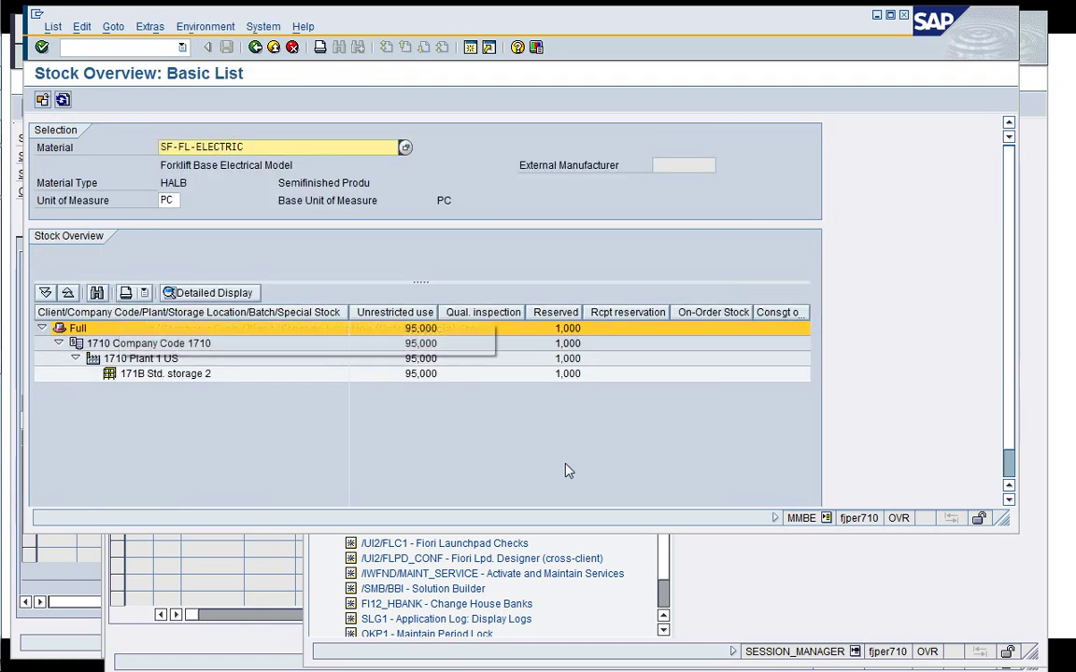
{"action": "left_click", "coordinate": [563, 375]}
{"action": "left_click", "coordinate": [423, 376]}
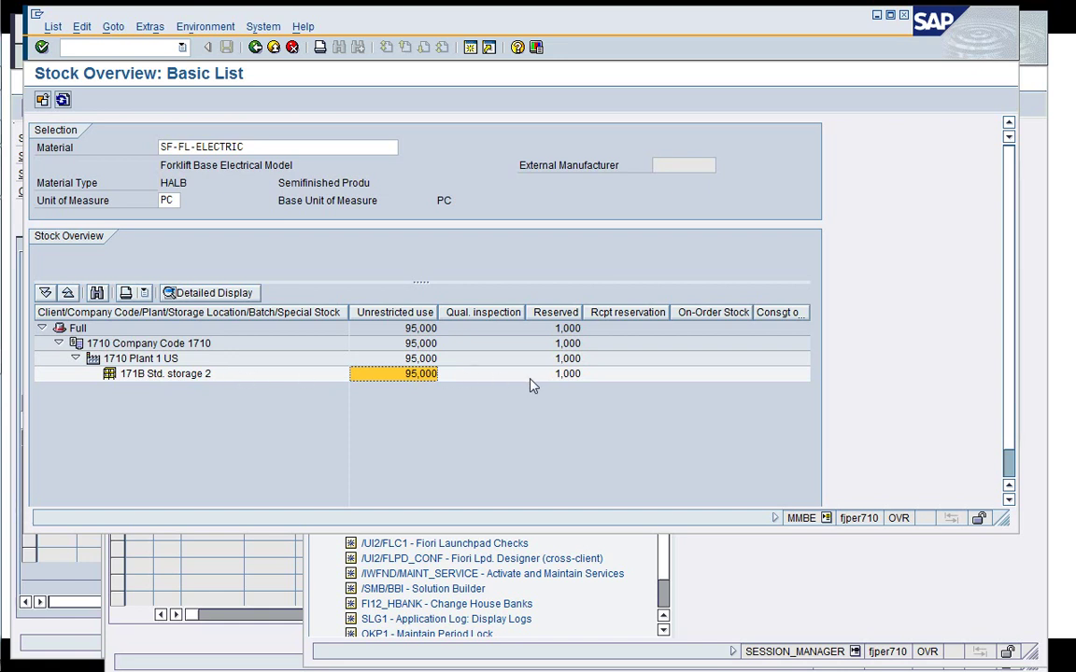
{"action": "left_click", "coordinate": [555, 375]}
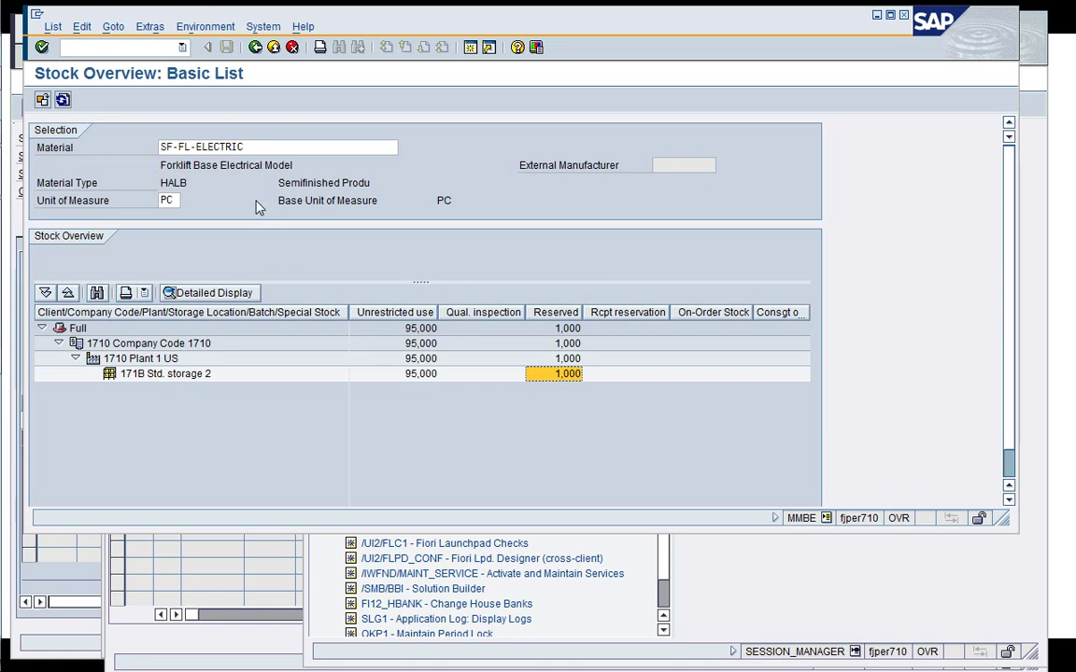
Display the MD04 stock/requirements list for material SF-FL-ELECTRIC in plant 1710, and close that session
{"action": "left_click", "coordinate": [64, 47]}
{"action": "type", "text": "/nMD04"}
{"action": "key", "text": "Return"}
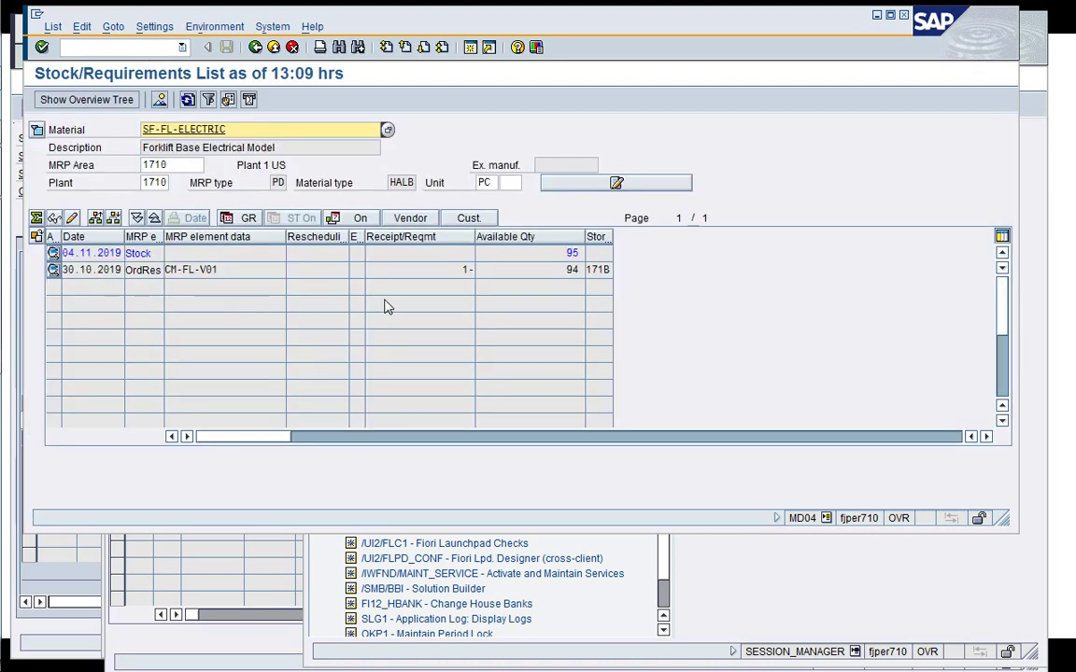
{"action": "left_click", "coordinate": [63, 47]}
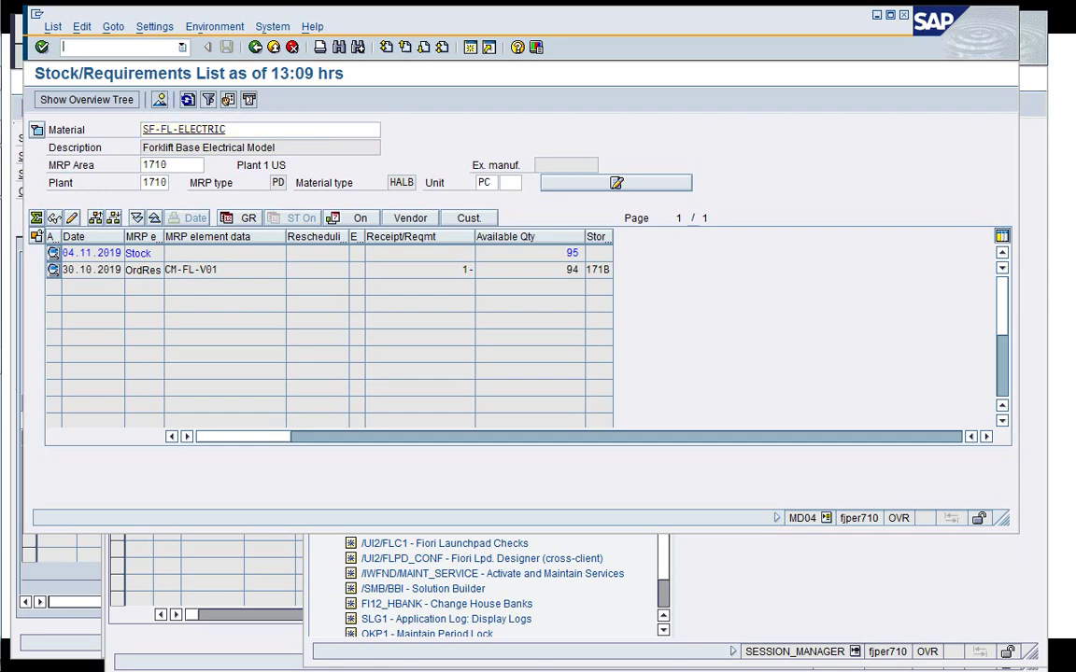
{"action": "type", "text": "/i"}
{"action": "key", "text": "Return"}
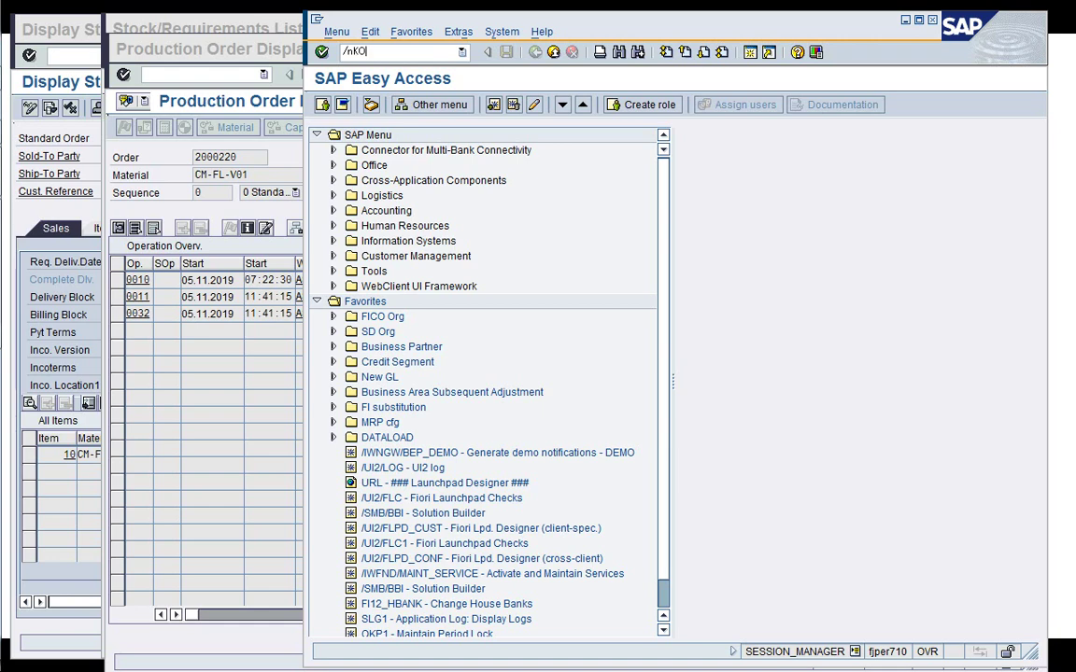
Run the KOB1 actual cost line item report for the forklift production order and enlarge its window to view the material column
{"action": "type", "text": "/nKOB1"}
{"action": "key", "text": "Return"}
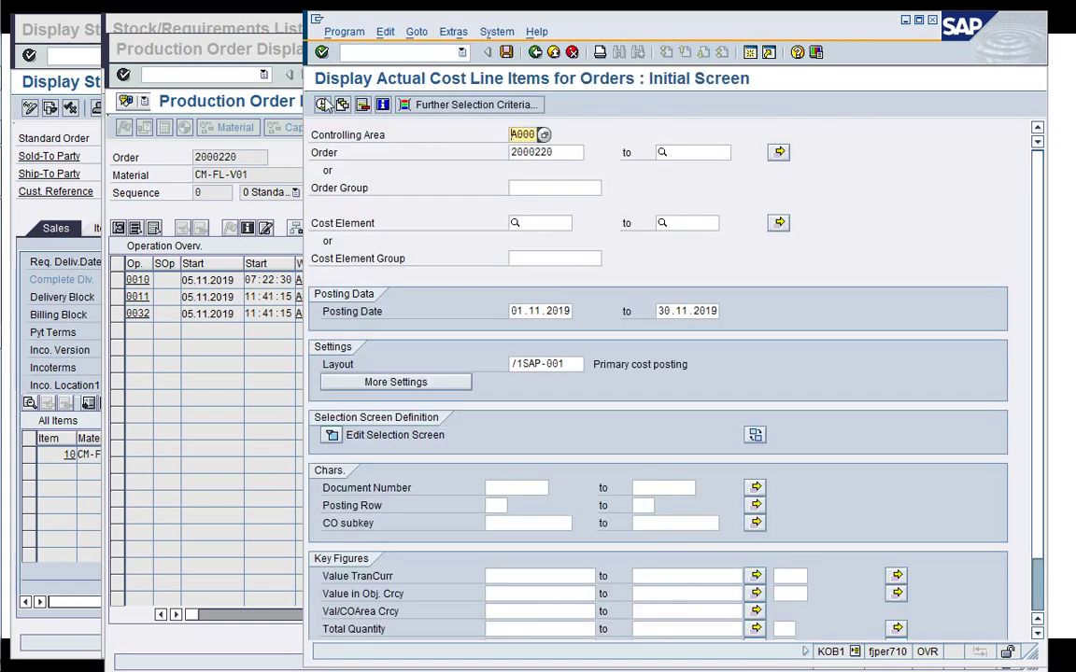
{"action": "key", "text": "F8"}
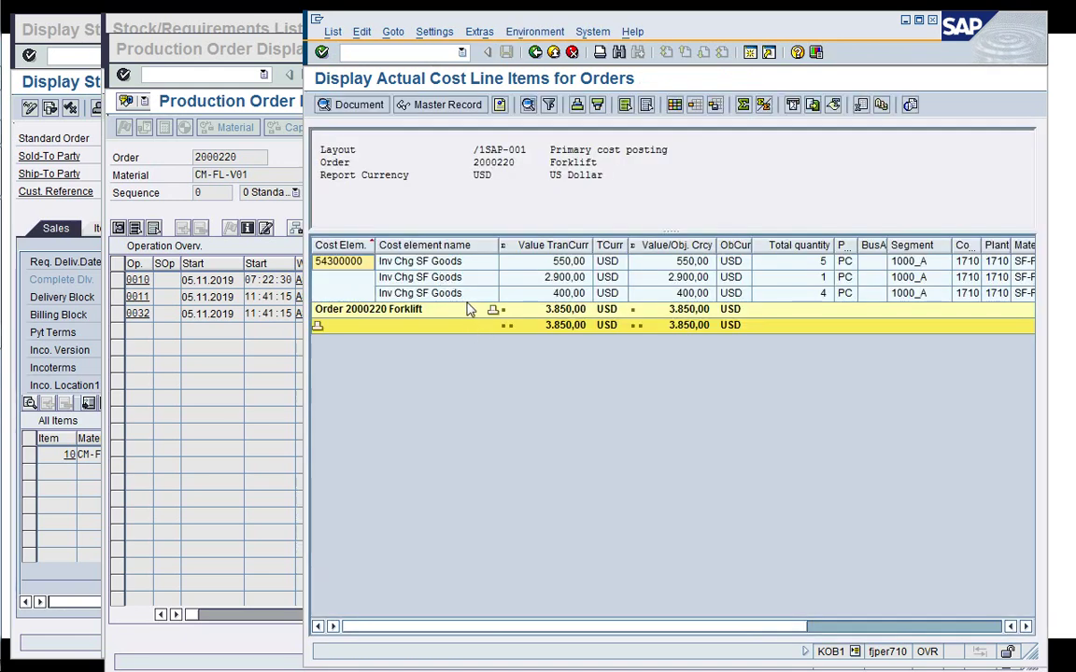
{"action": "left_click", "coordinate": [422, 276]}
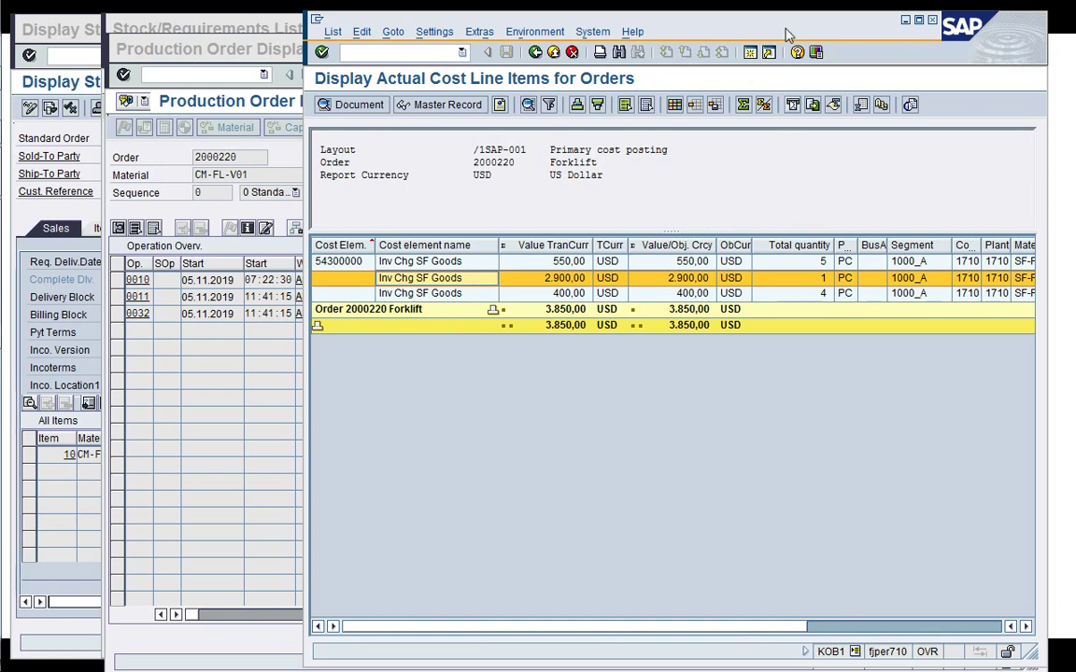
{"action": "left_click_drag", "start_coordinate": [787, 35], "coordinate": [631, 42]}
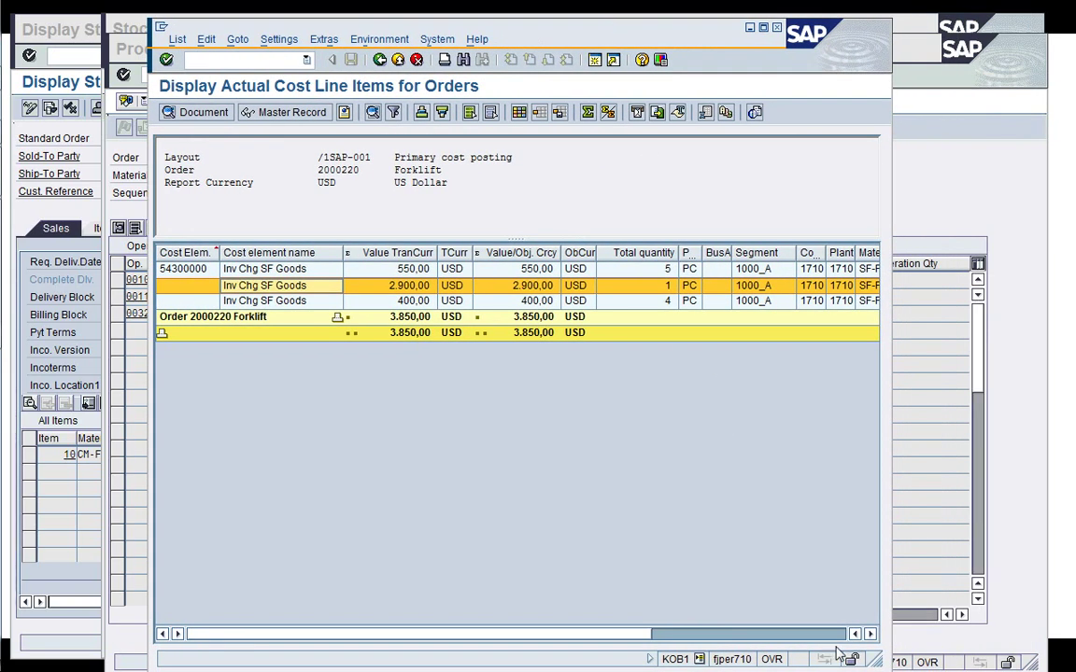
{"action": "left_click_drag", "start_coordinate": [840, 656], "coordinate": [1037, 512]}
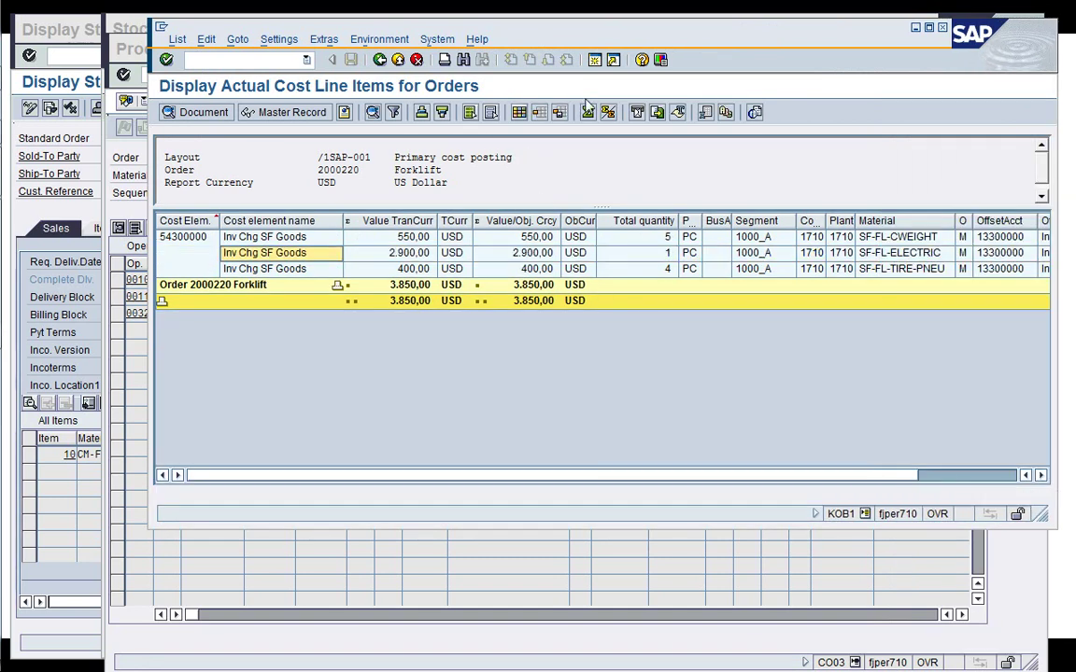
Open an additional session and start the CO11N time ticket entry for production orders
{"action": "left_click", "coordinate": [594, 62]}
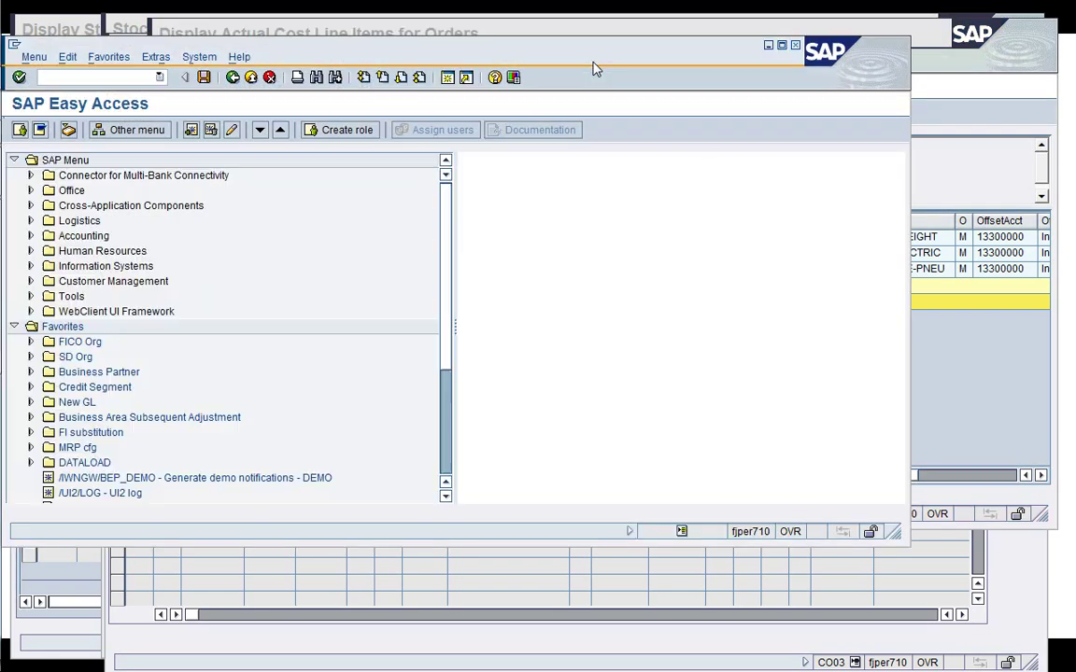
{"action": "left_click_drag", "start_coordinate": [590, 59], "coordinate": [693, 42]}
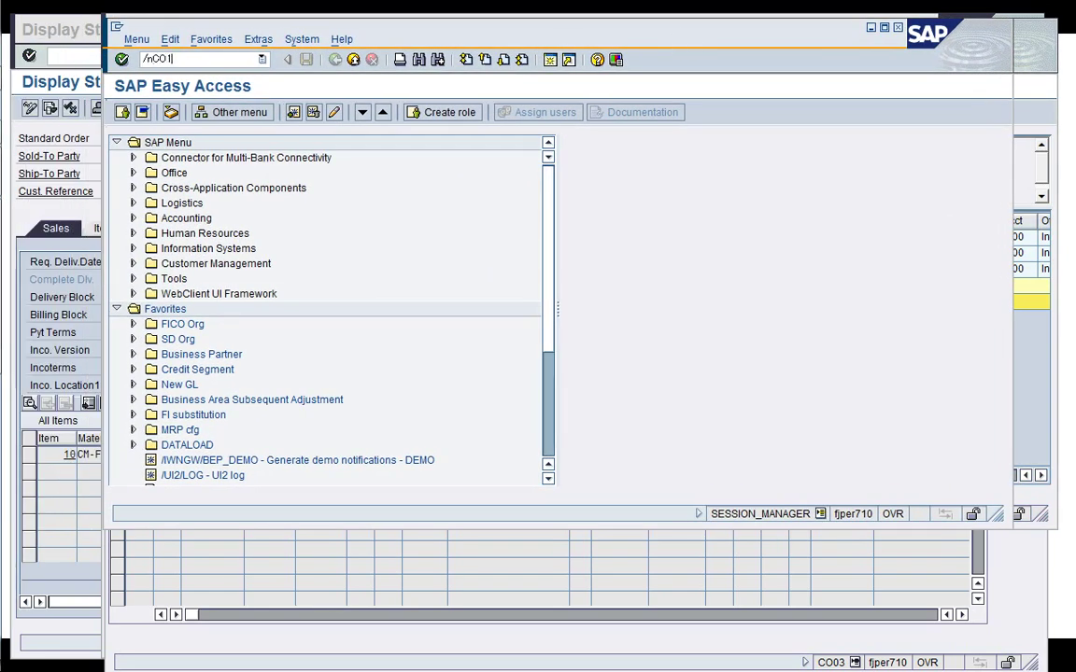
{"action": "type", "text": "/nCO11N"}
{"action": "key", "text": "Return"}
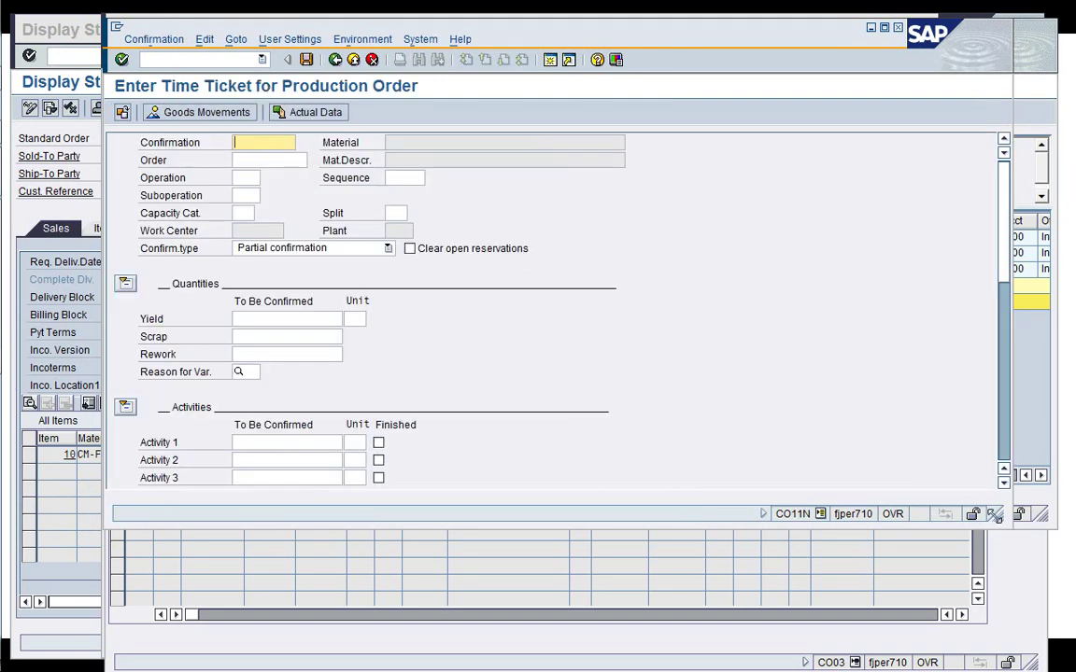
Rearrange the time ticket window, copy the order number from the forklift production order display, and reload that order's header
{"action": "left_click_drag", "start_coordinate": [995, 515], "coordinate": [757, 616]}
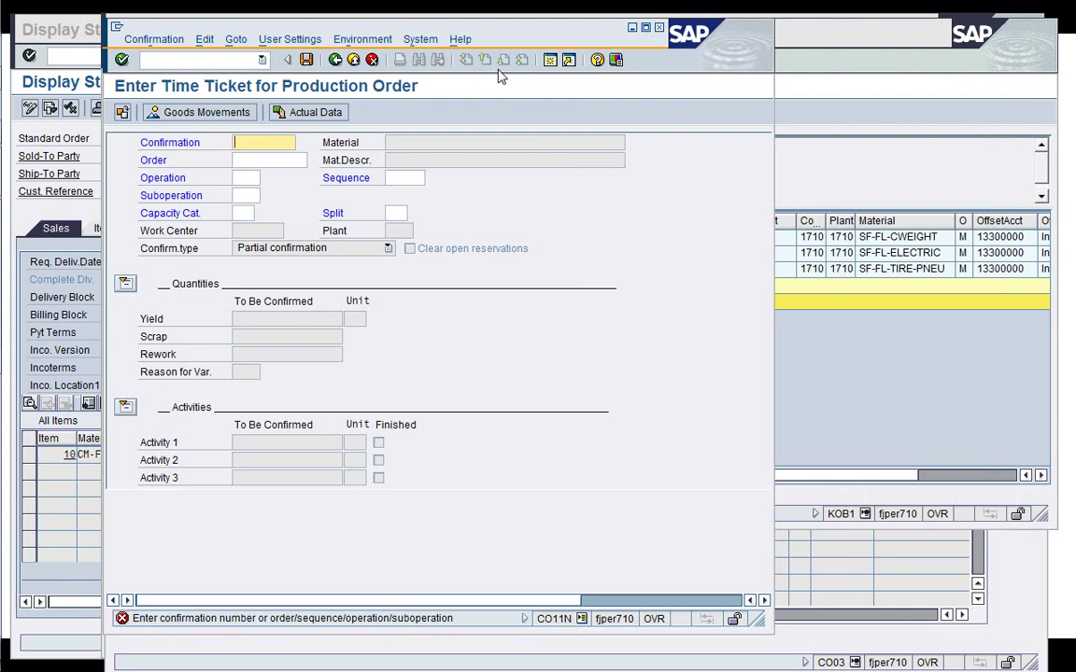
{"action": "left_click_drag", "start_coordinate": [497, 41], "coordinate": [680, 59]}
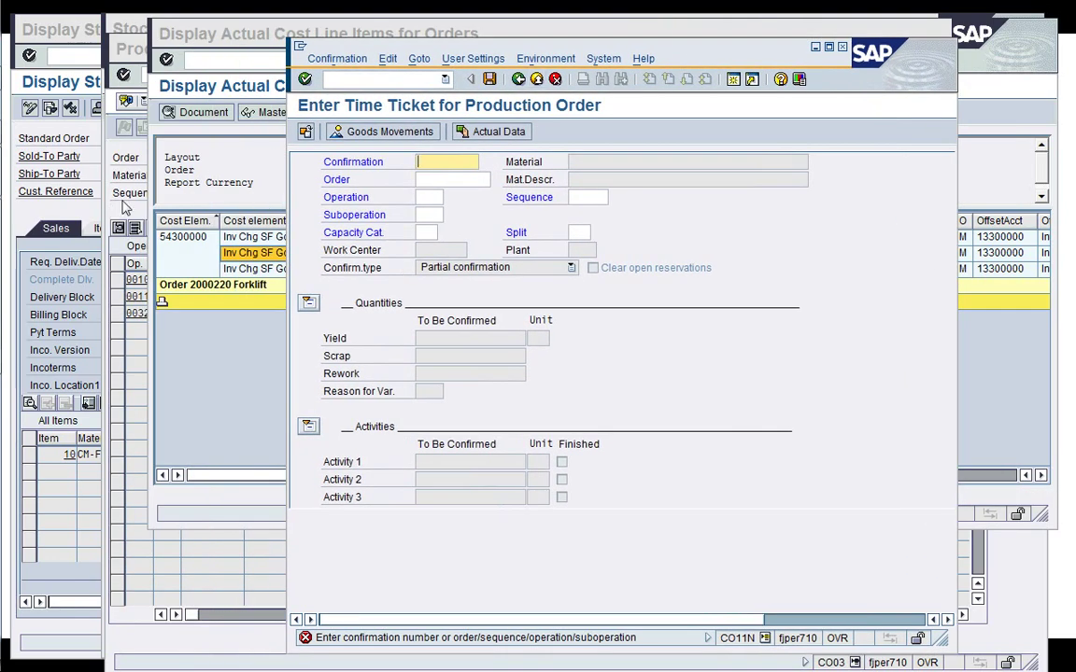
{"action": "left_click", "coordinate": [135, 208]}
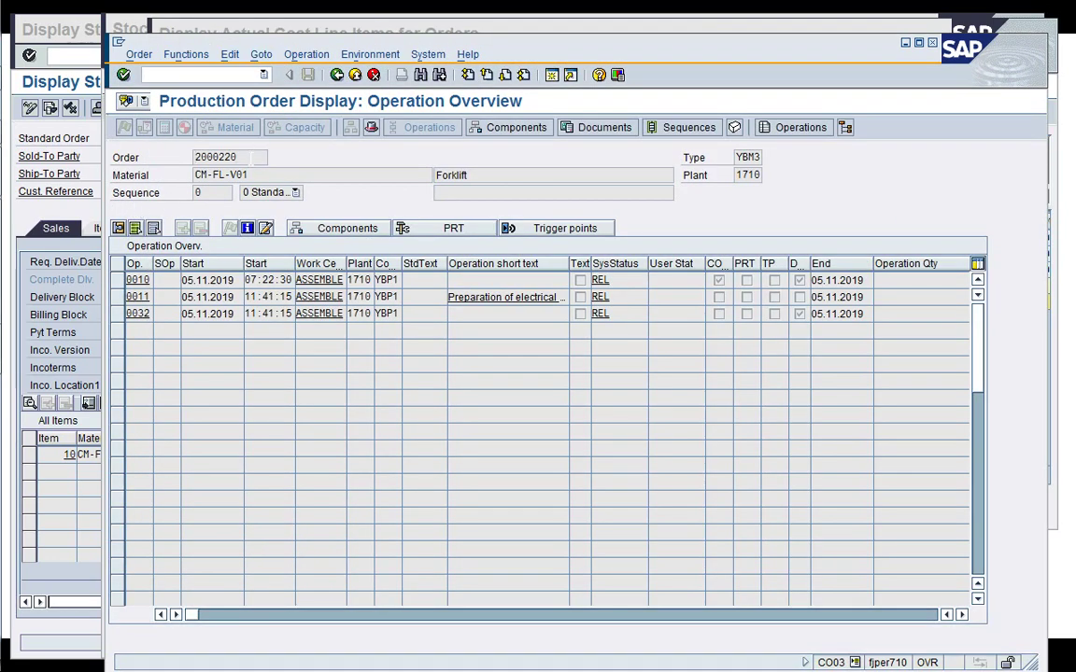
{"action": "double_click", "coordinate": [215, 157]}
{"action": "left_click", "coordinate": [195, 157]}
{"action": "left_click", "coordinate": [338, 78]}
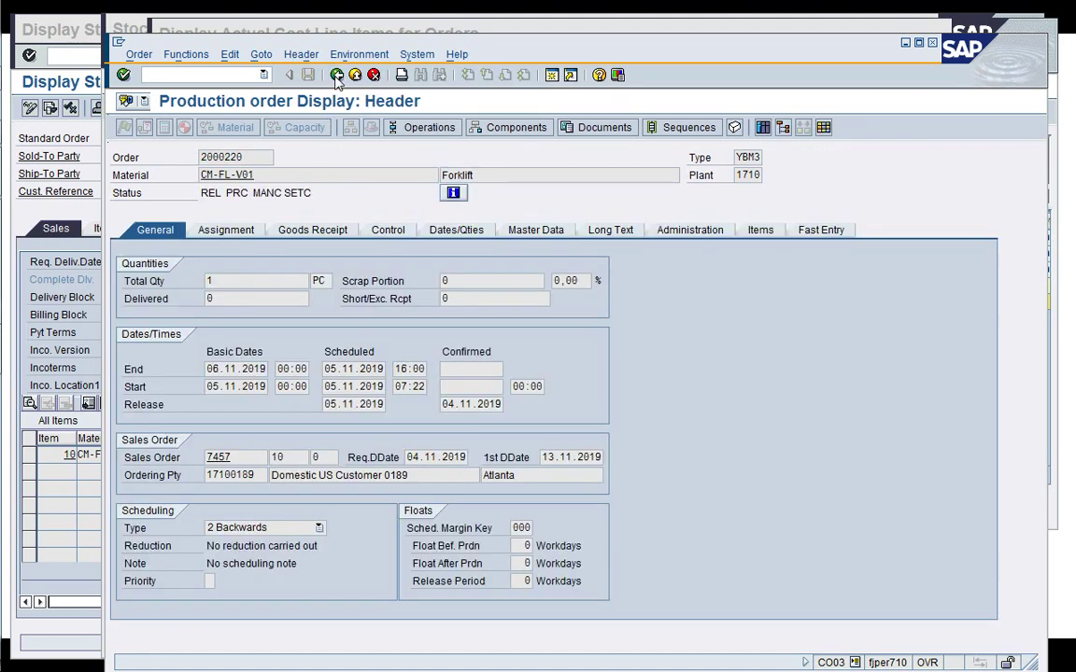
{"action": "left_click", "coordinate": [337, 78]}
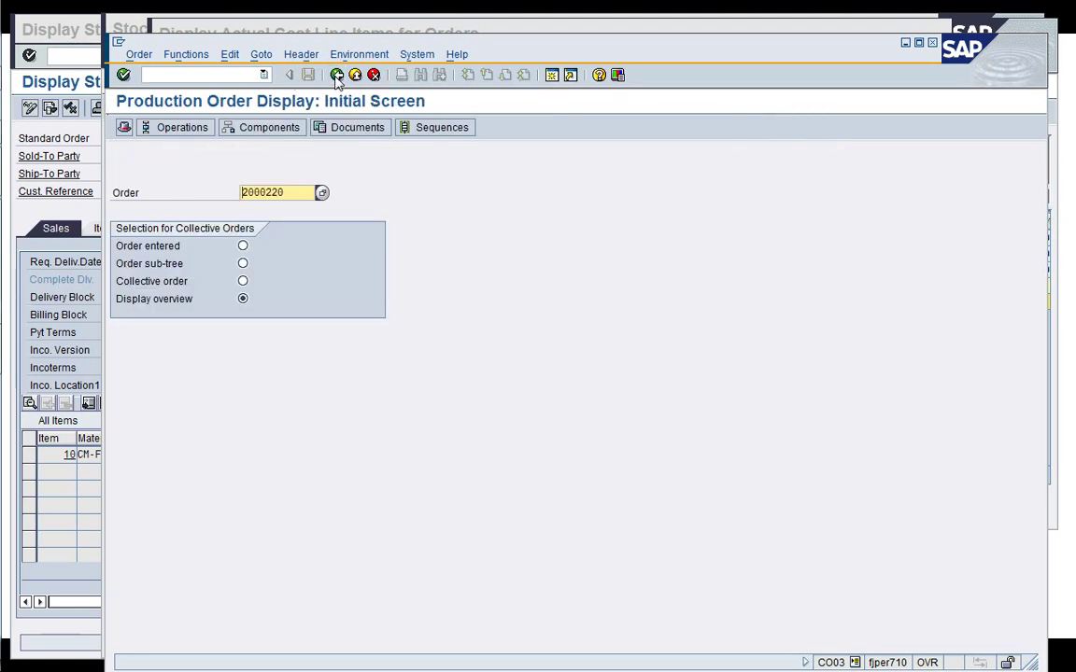
{"action": "key", "text": "Return"}
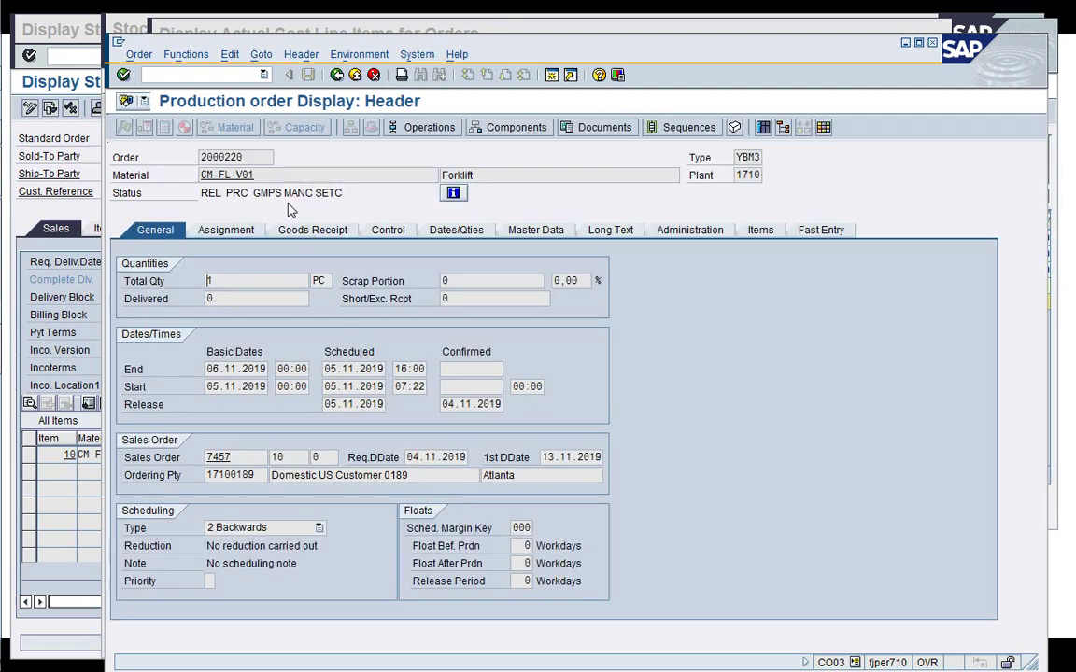
Inspect the forklift production order's detailed system status, and return to its operation overview with the window moved aside
{"action": "left_click", "coordinate": [454, 193]}
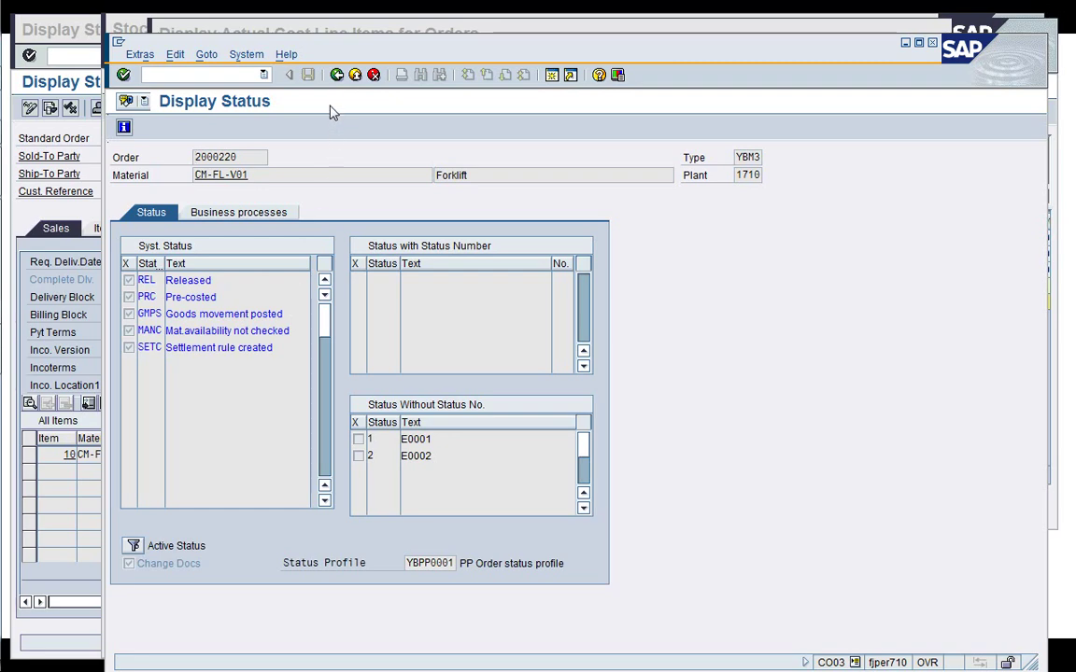
{"action": "left_click", "coordinate": [336, 77]}
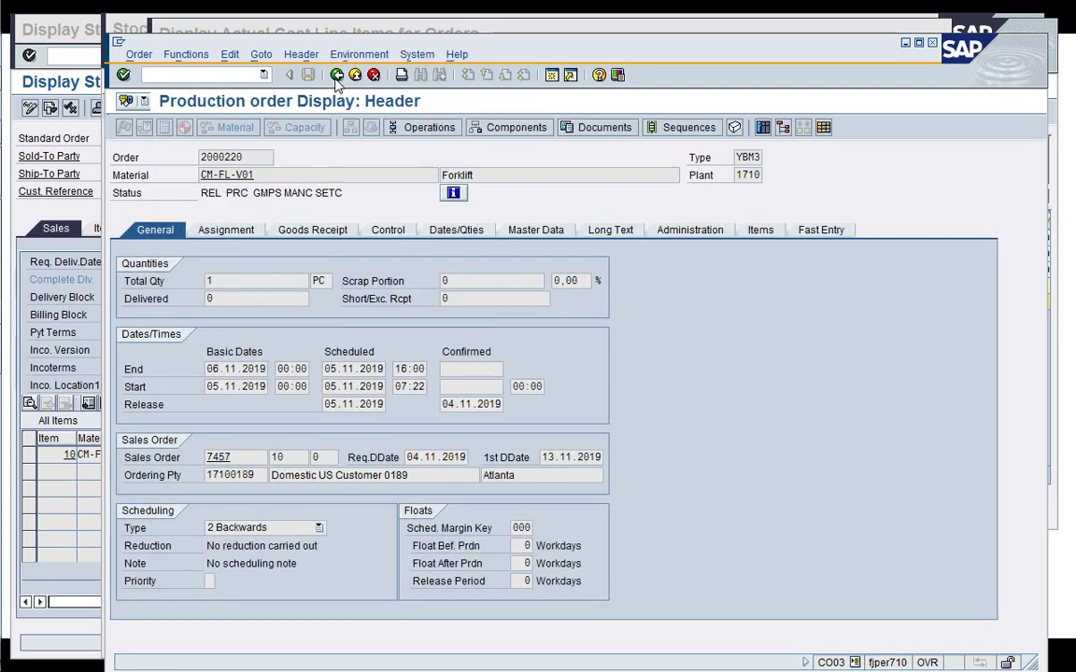
{"action": "left_click", "coordinate": [396, 127]}
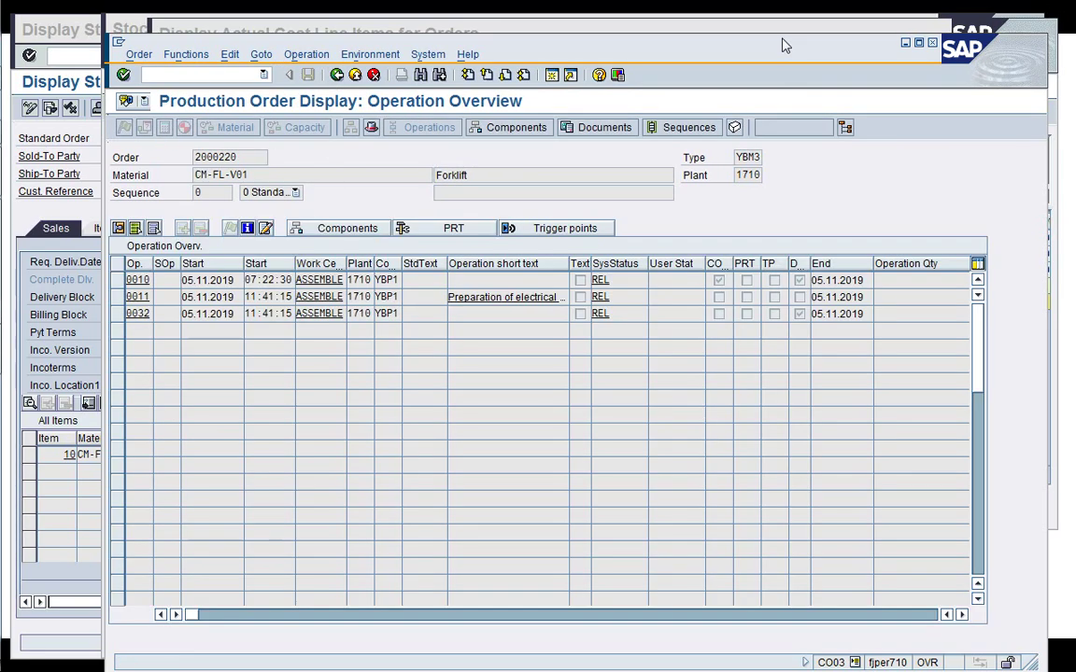
{"action": "left_click_drag", "start_coordinate": [781, 43], "coordinate": [738, 98]}
Load operation 0010 of the forklift production order into the time ticket
{"action": "left_click", "coordinate": [598, 48]}
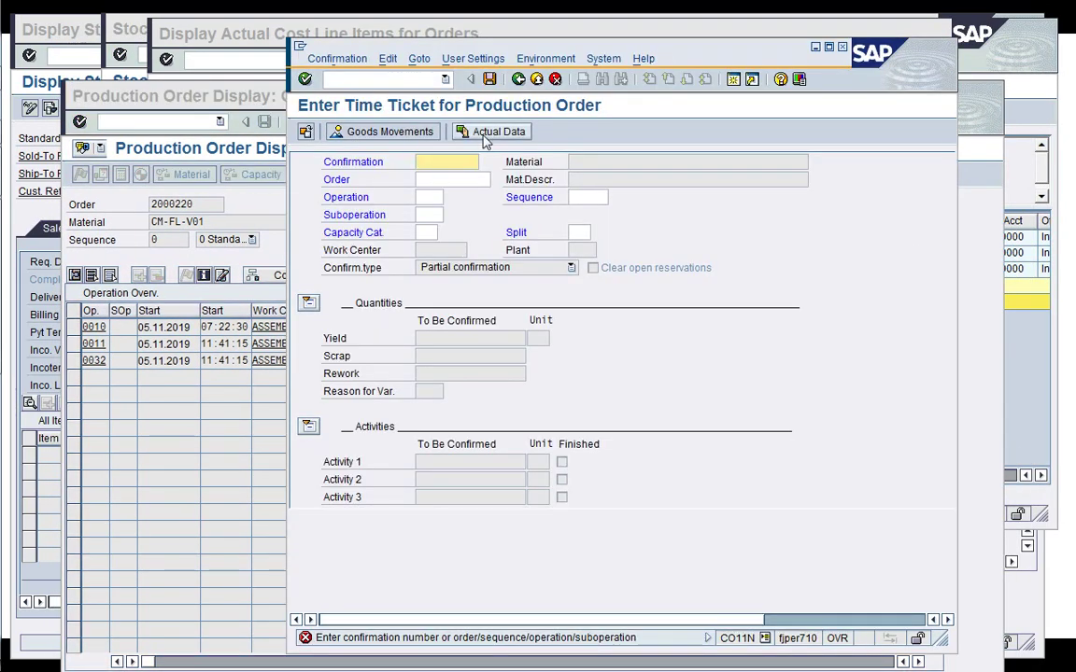
{"action": "left_click", "coordinate": [439, 179]}
{"action": "type", "text": "2000220"}
{"action": "key", "text": "Tab"}
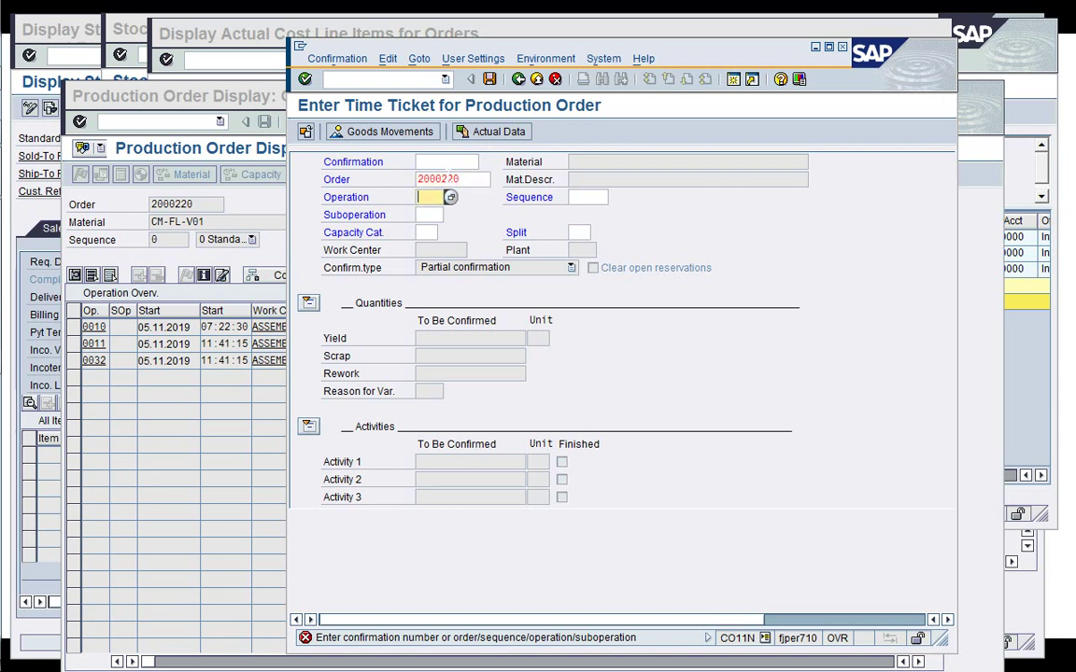
{"action": "type", "text": "0010"}
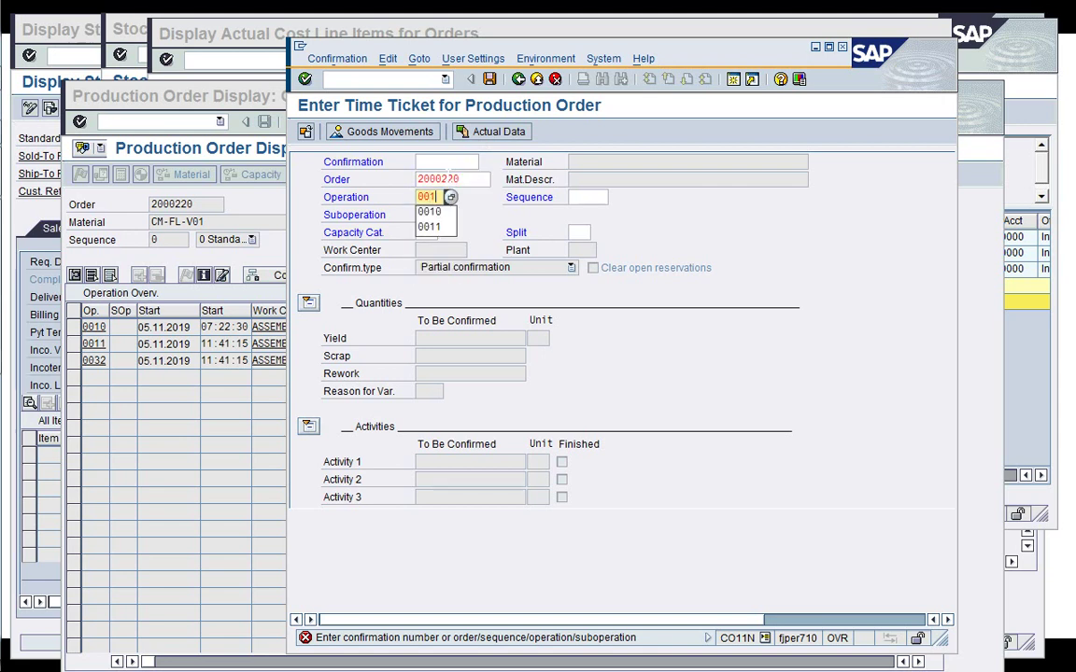
{"action": "key", "text": "Return"}
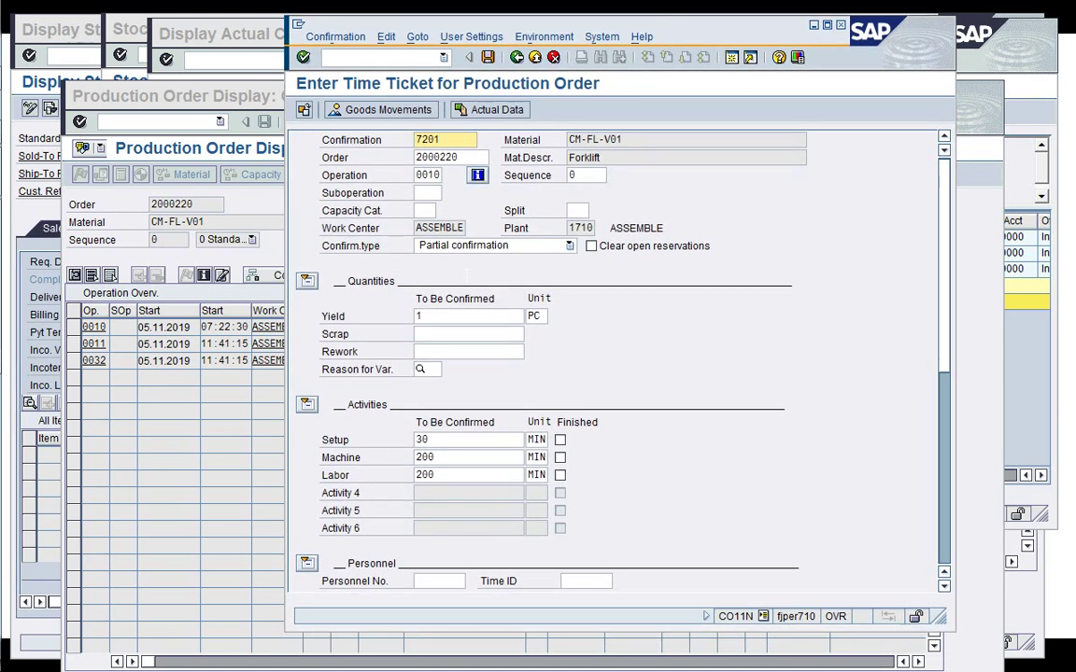
Set operation 0010 to final confirmation, check its goods movements, and save the time ticket
{"action": "left_click", "coordinate": [504, 251]}
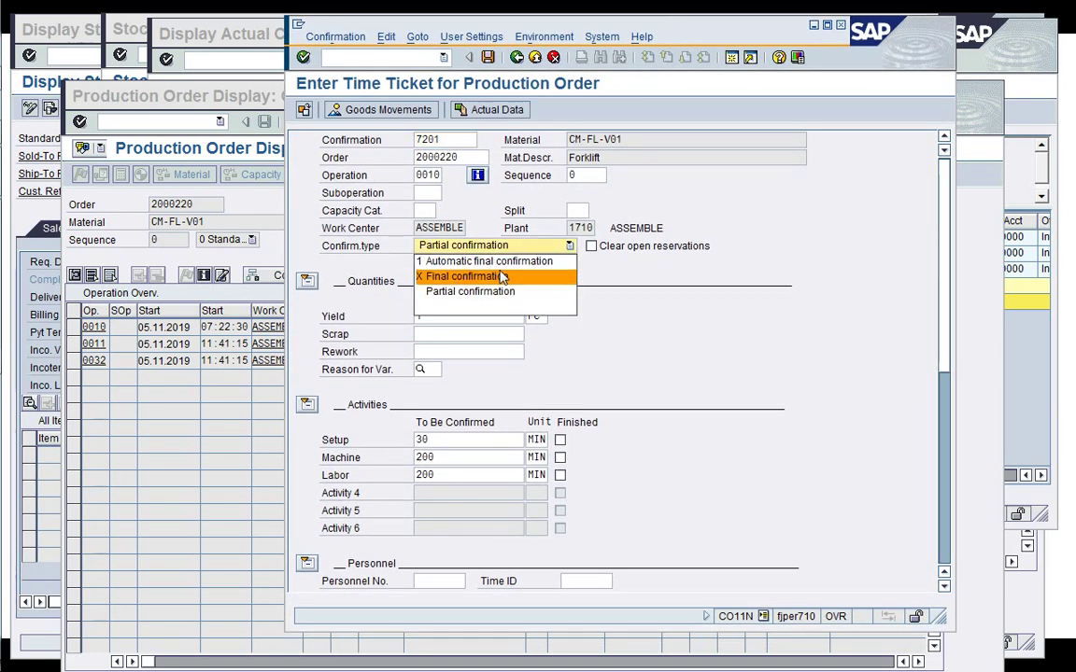
{"action": "left_click", "coordinate": [504, 276]}
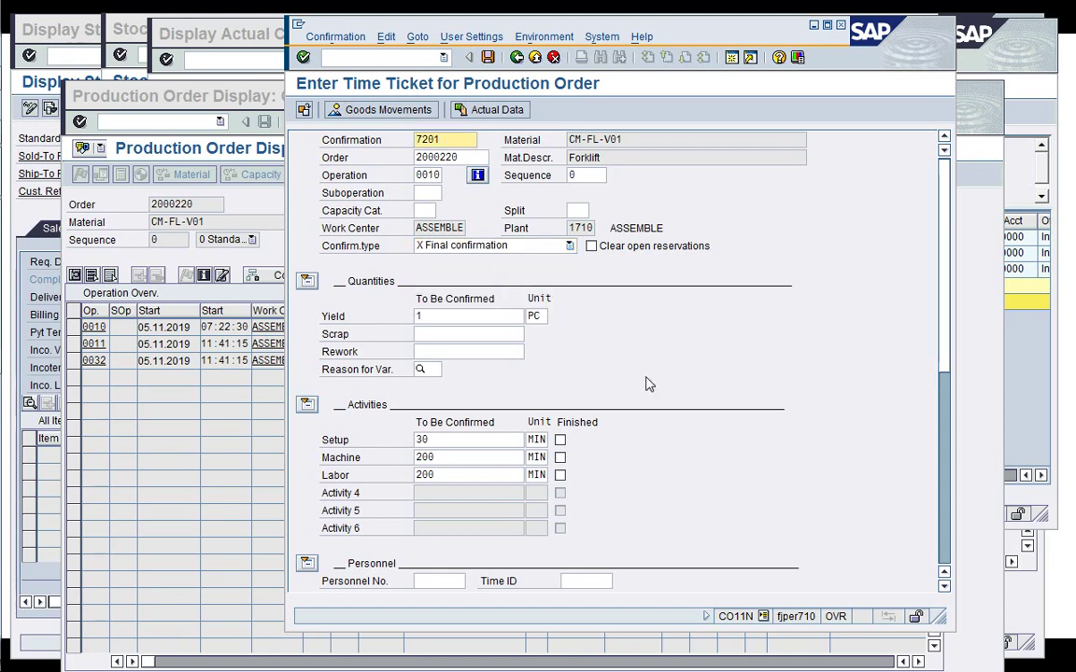
{"action": "left_click", "coordinate": [374, 111]}
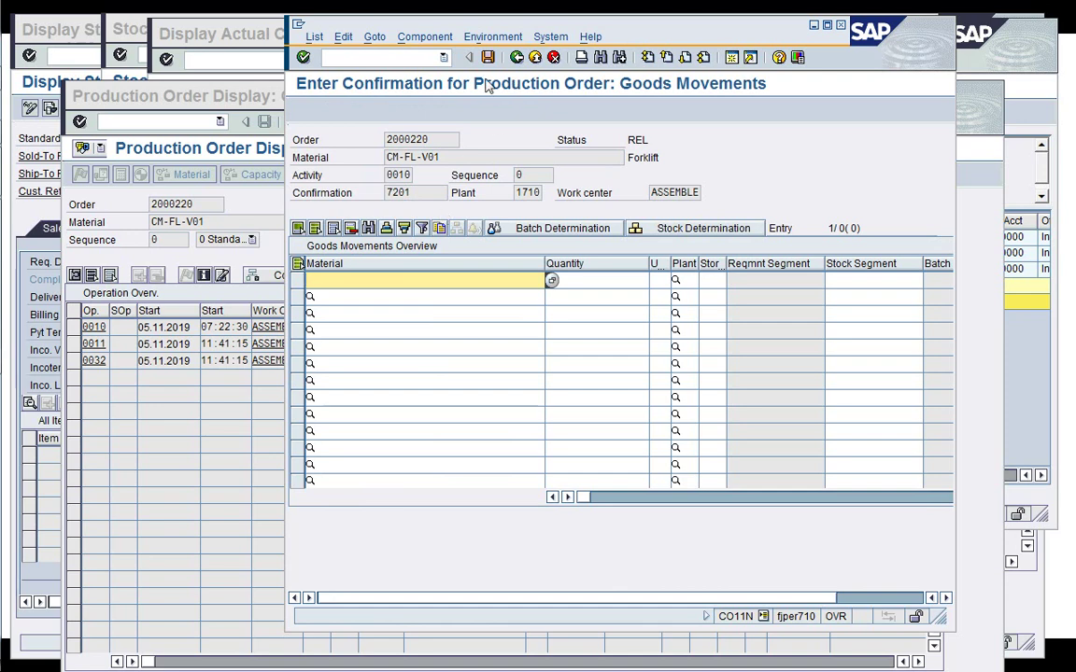
{"action": "key", "text": "F3"}
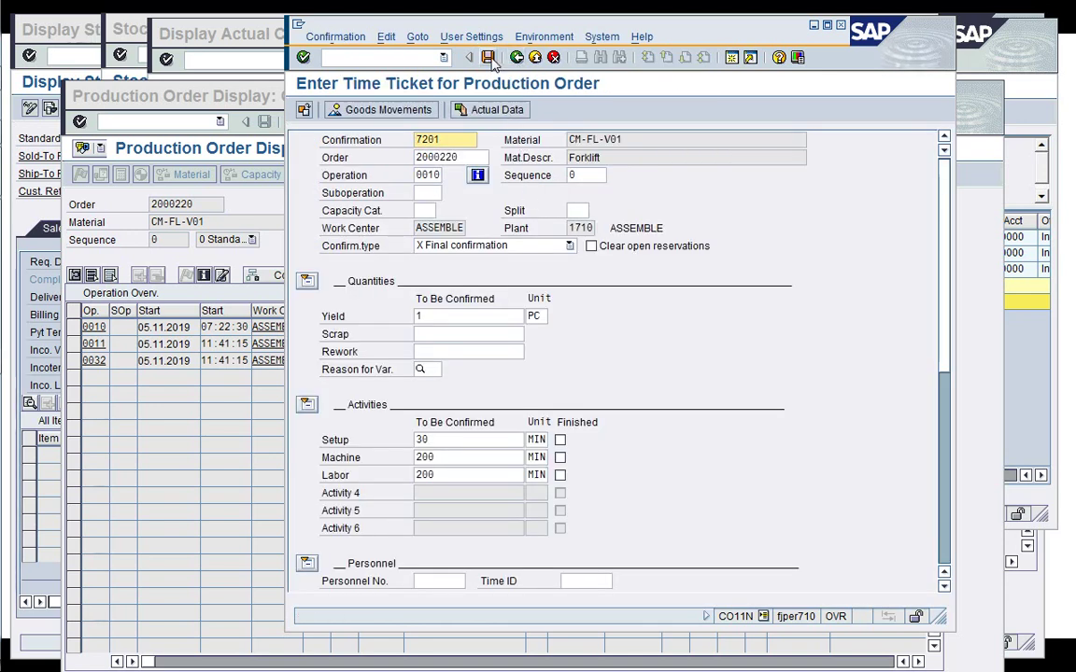
{"action": "left_click", "coordinate": [489, 58]}
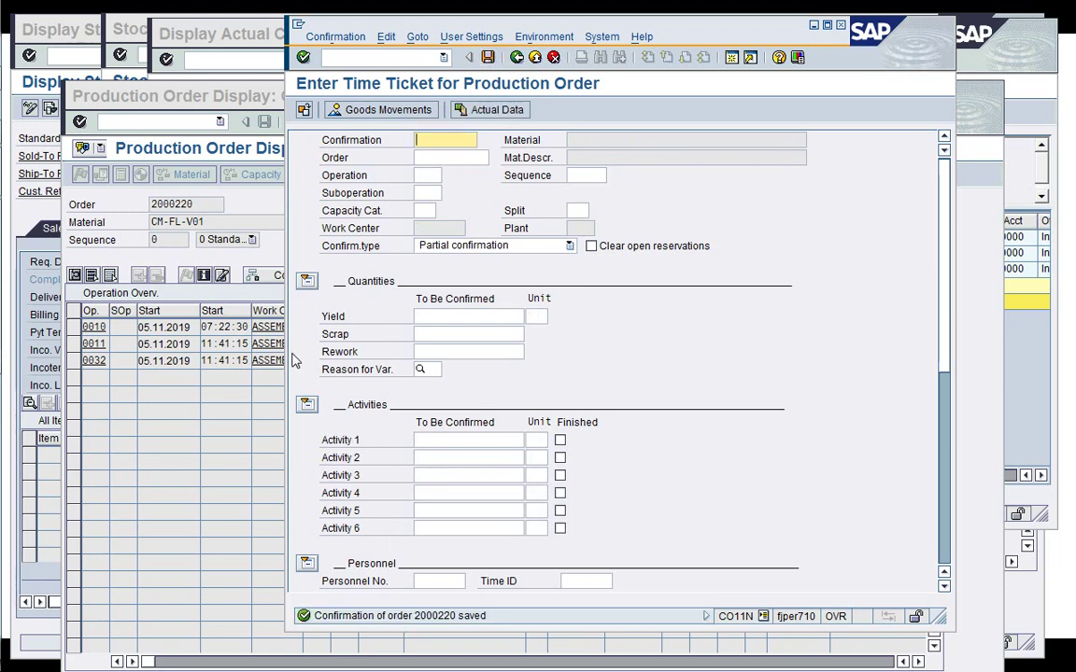
Reload the forklift production order's operation overview and check the system status of operation 0010
{"action": "left_click", "coordinate": [249, 218]}
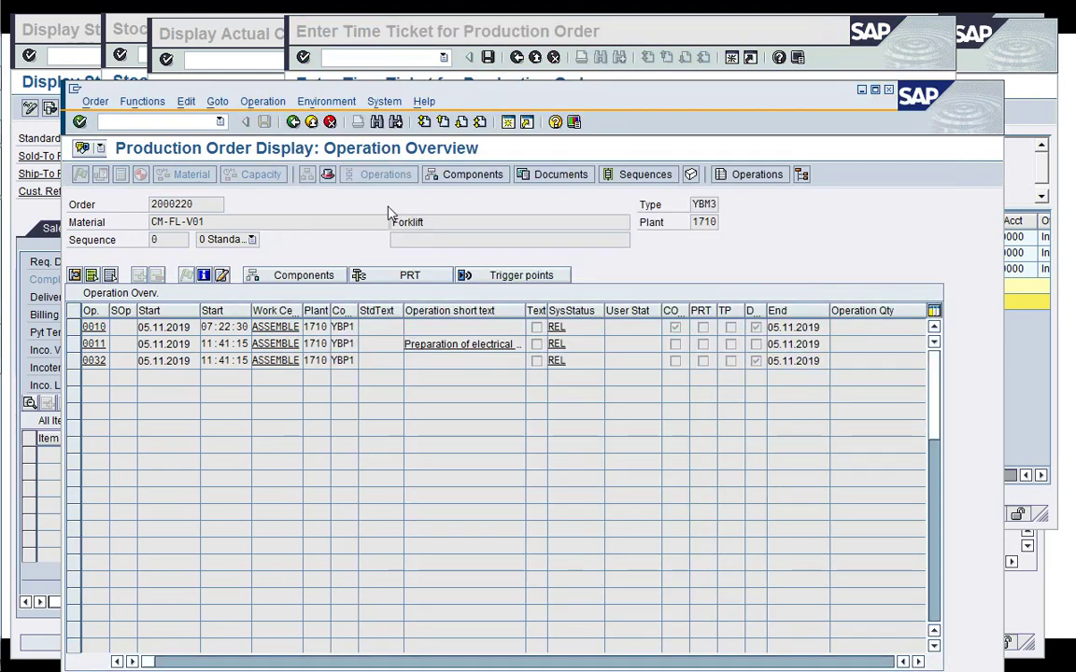
{"action": "left_click", "coordinate": [292, 123]}
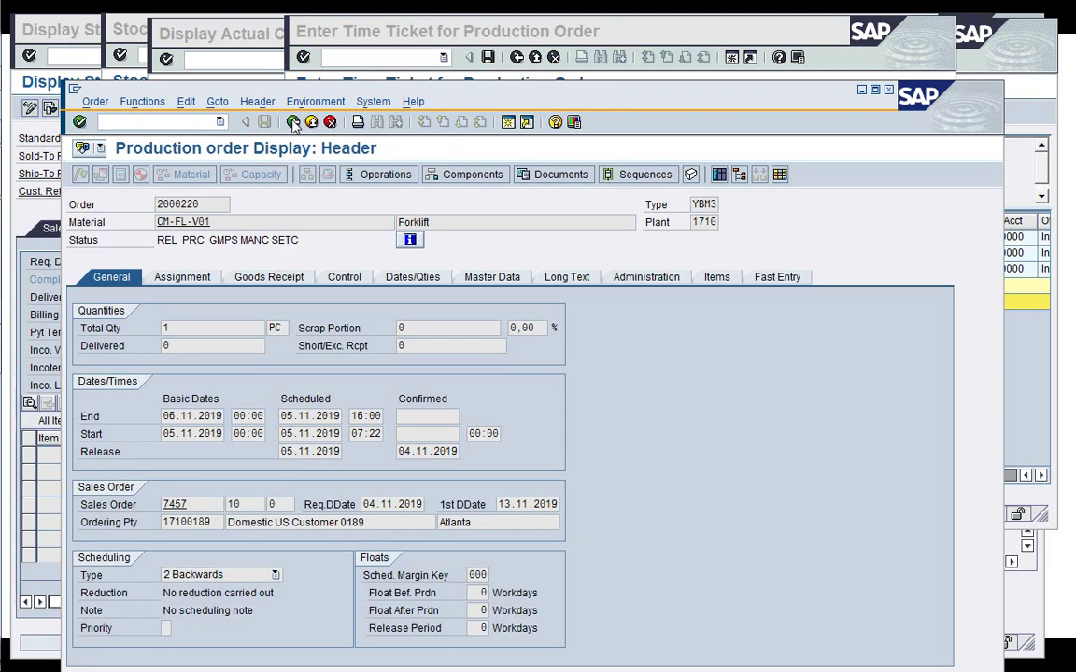
{"action": "left_click", "coordinate": [292, 122]}
{"action": "left_click", "coordinate": [159, 175]}
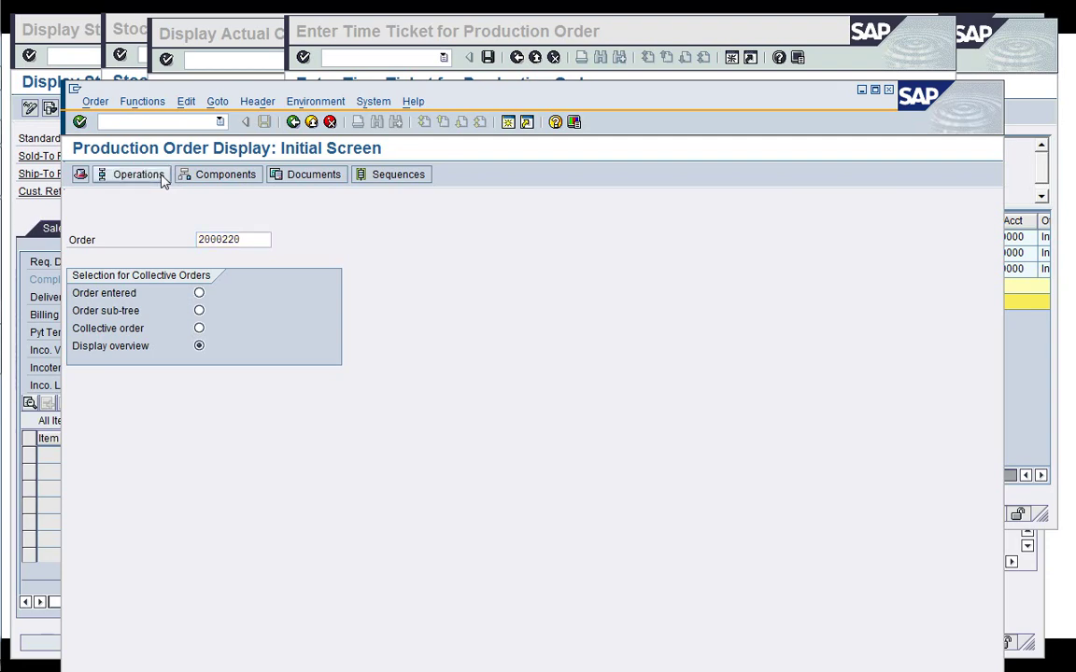
{"action": "left_click", "coordinate": [571, 327]}
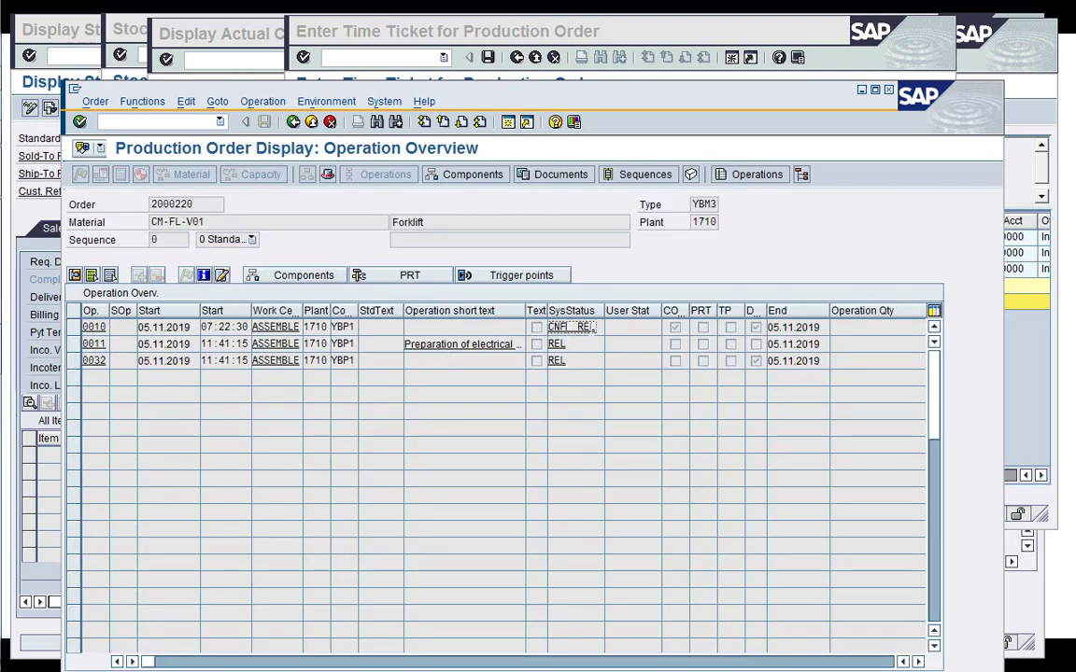
Load operation 0011 in sequence 1 of the forklift production order into a new time ticket
{"action": "left_click", "coordinate": [669, 35]}
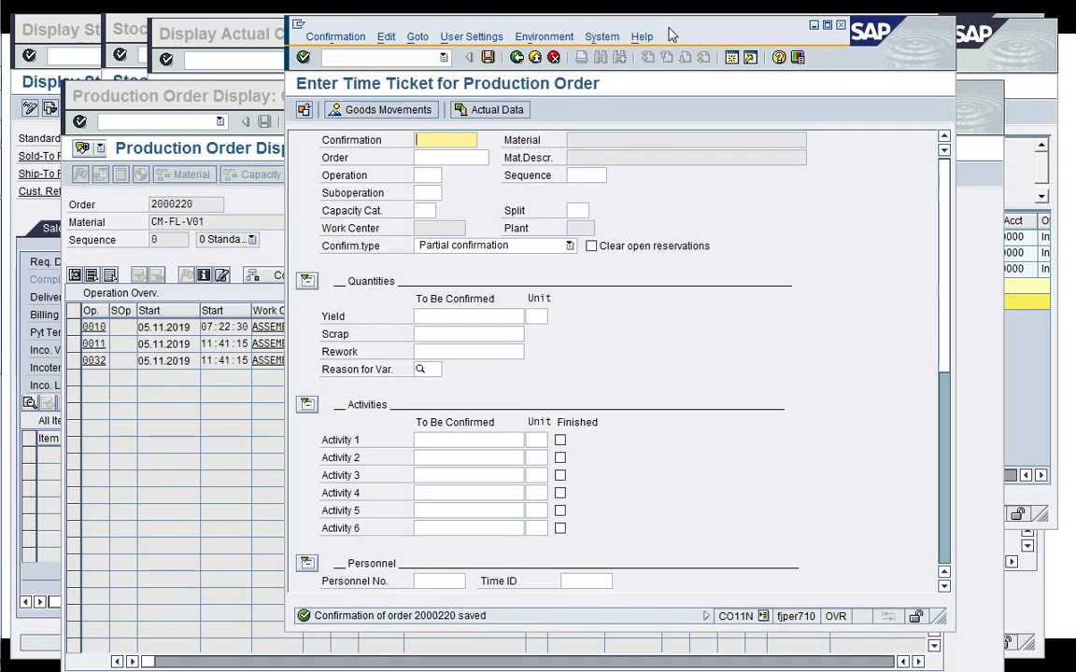
{"action": "left_click", "coordinate": [418, 157]}
{"action": "key", "text": "BackSpace"}
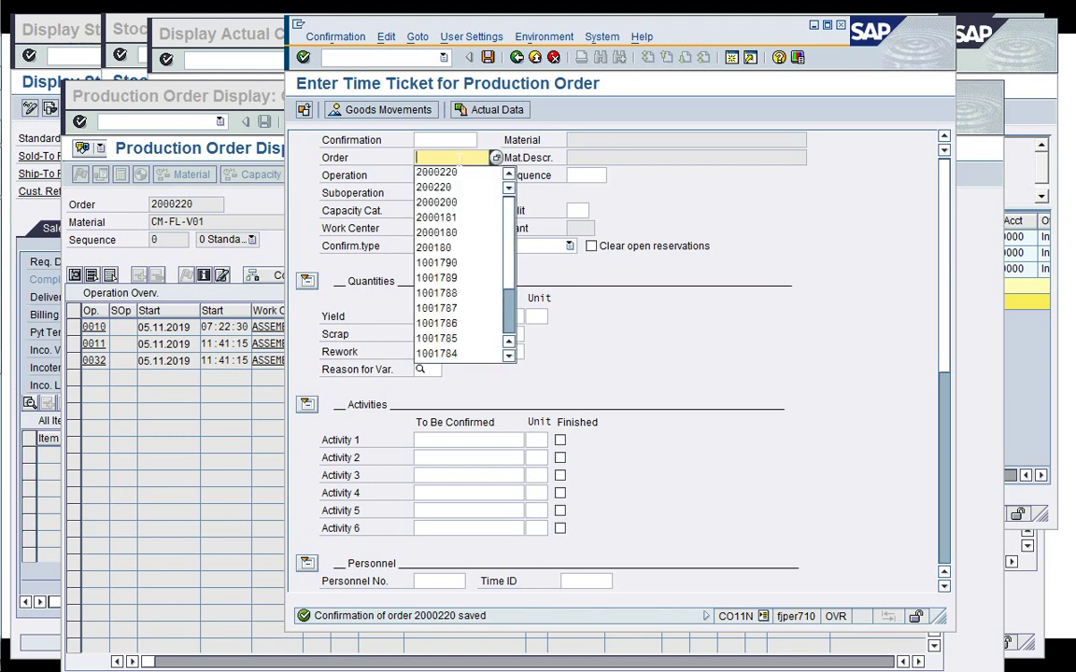
{"action": "key", "text": "Down"}
{"action": "key", "text": "Return"}
{"action": "key", "text": "Tab"}
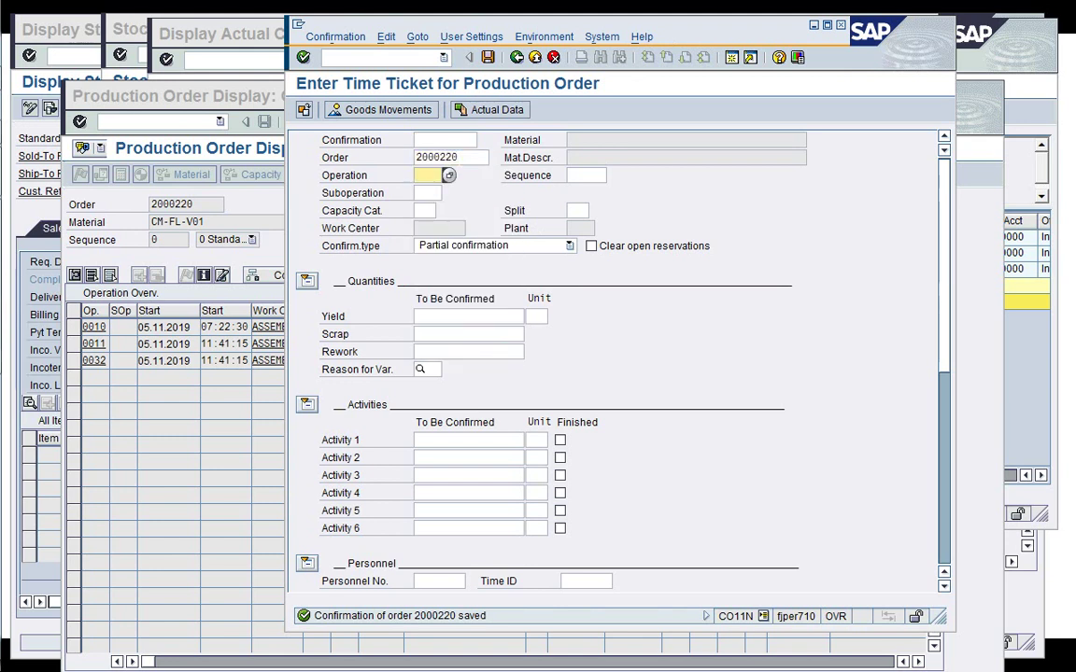
{"action": "type", "text": "0011"}
{"action": "key", "text": "Tab"}
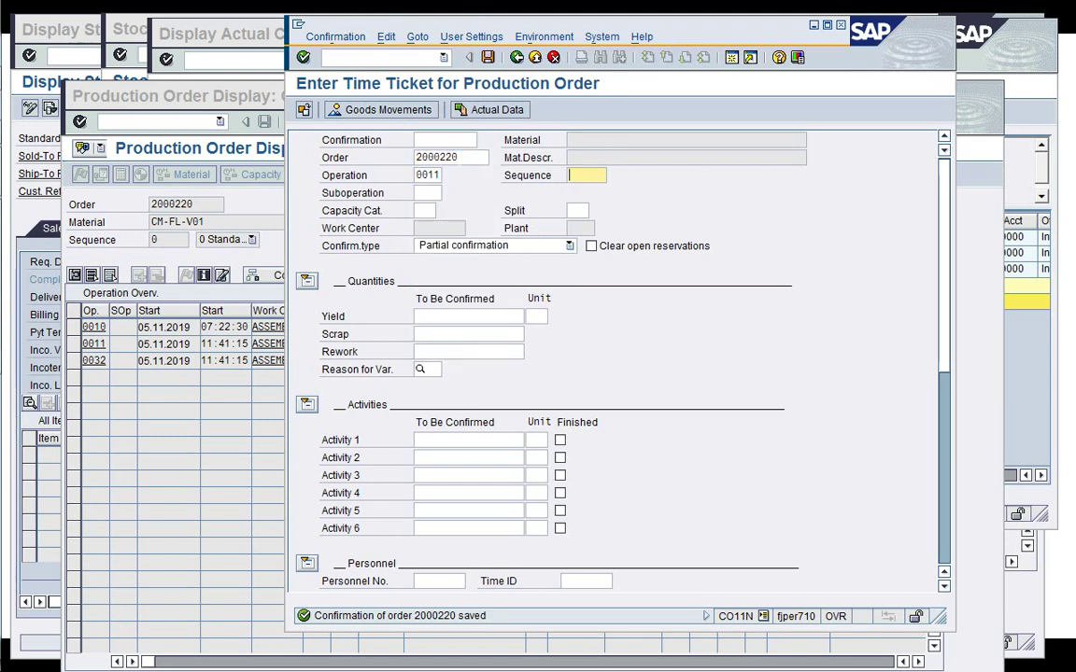
{"action": "key", "text": "Return"}
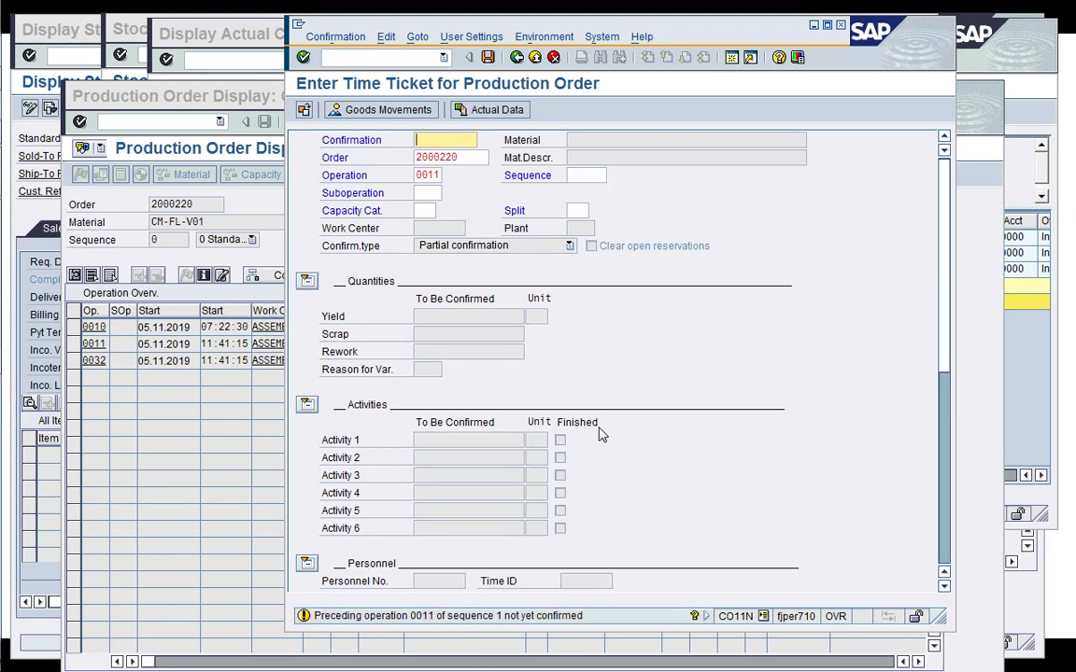
{"action": "left_click", "coordinate": [586, 174]}
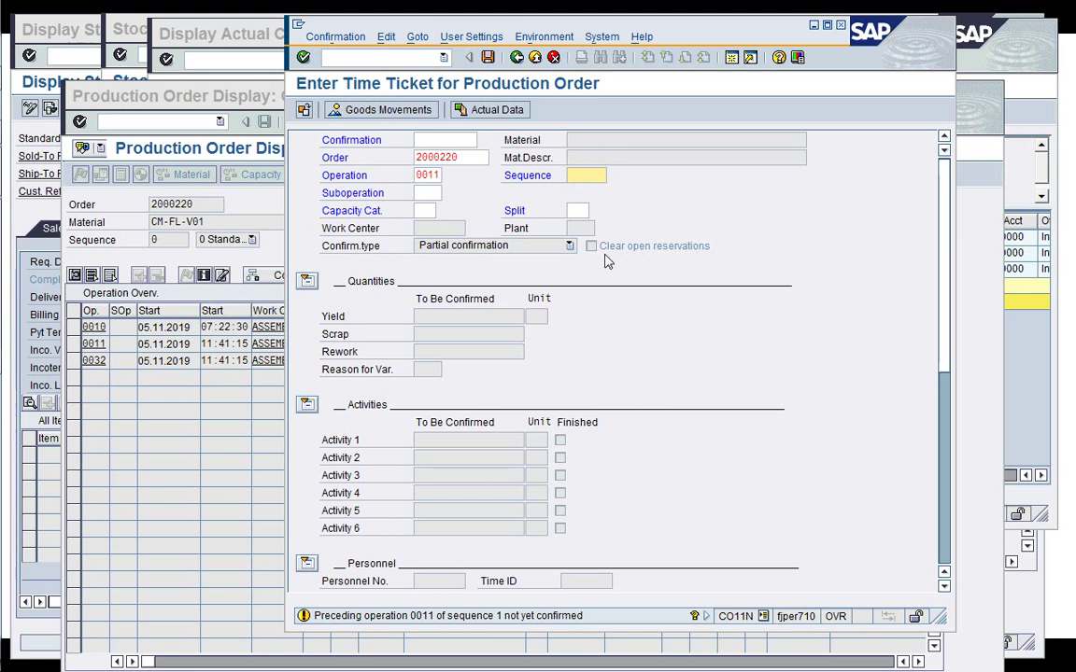
{"action": "type", "text": "1"}
{"action": "key", "text": "Return"}
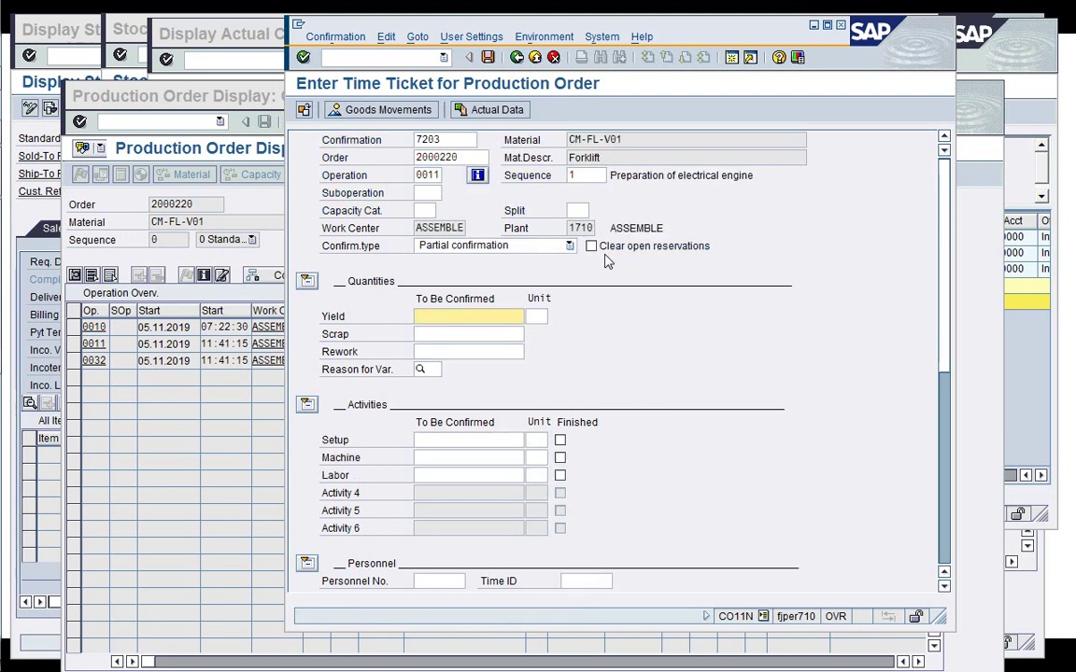
Enter a yield of 1 for operation 0011, set it to final confirmation, and save the time ticket
{"action": "type", "text": "1"}
{"action": "key", "text": "Return"}
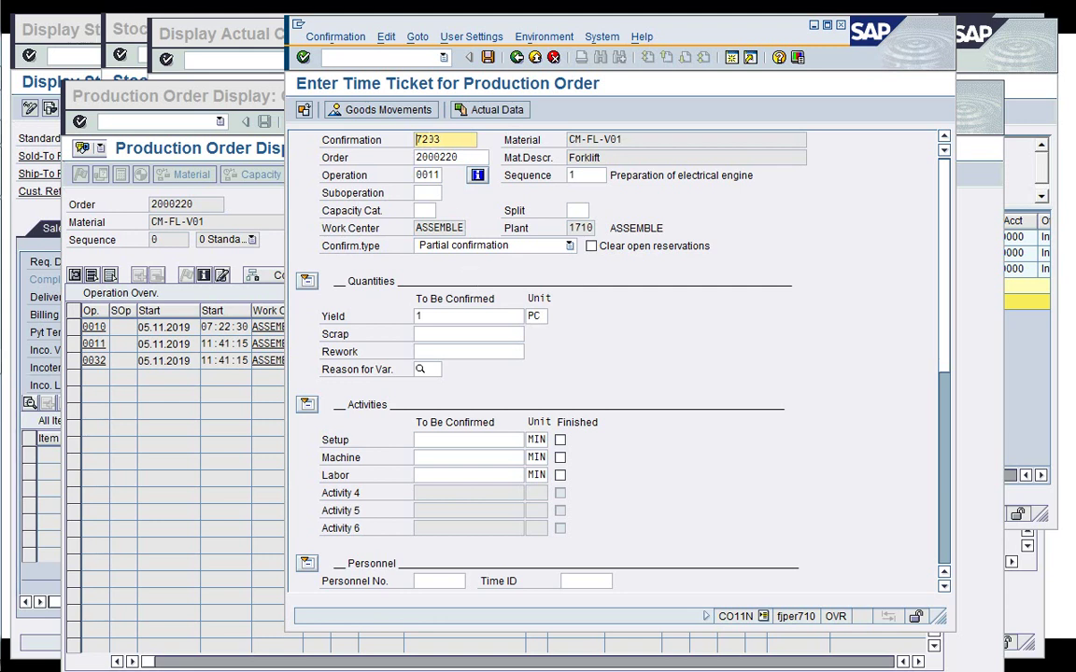
{"action": "left_click", "coordinate": [567, 245]}
{"action": "left_click", "coordinate": [547, 278]}
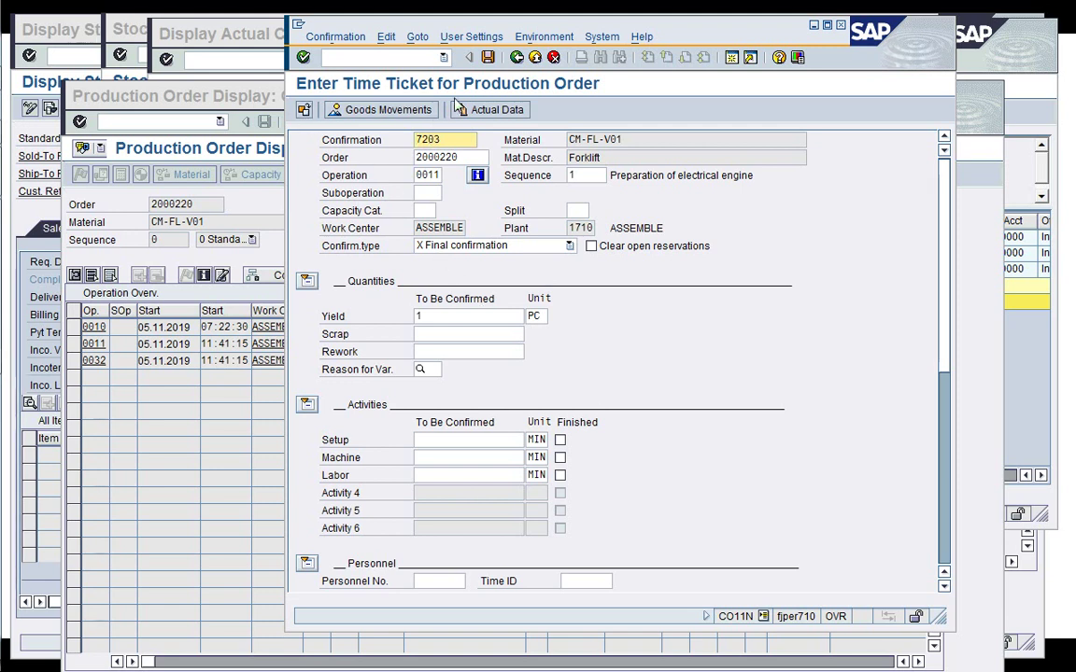
{"action": "left_click", "coordinate": [488, 57]}
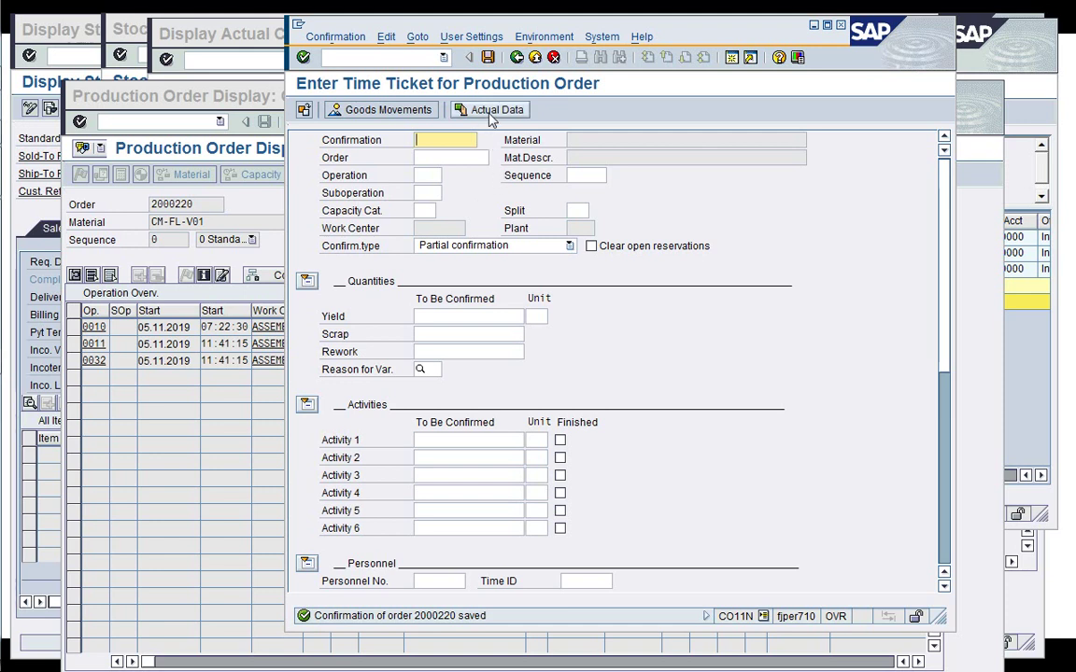
Load operation 0011 of the forklift production order's standard sequence 0 into a new time ticket
{"action": "key", "text": "Tab"}
{"action": "key", "text": "Down"}
{"action": "key", "text": "Down"}
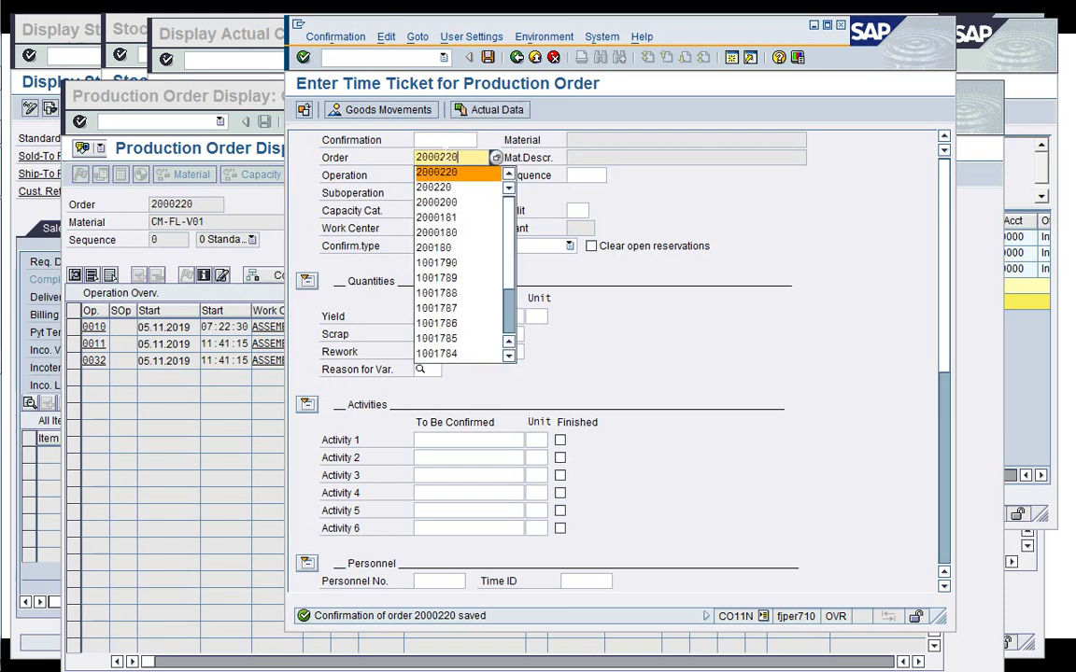
{"action": "key", "text": "Return"}
{"action": "key", "text": "Down"}
{"action": "key", "text": "Down"}
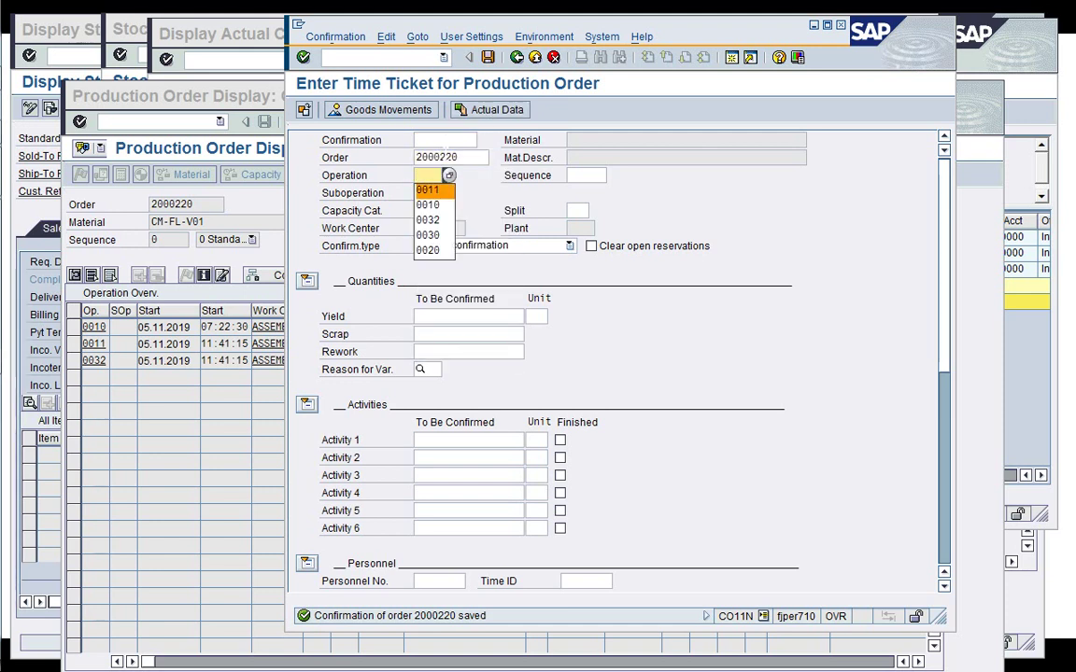
{"action": "key", "text": "Return"}
{"action": "key", "text": "Tab"}
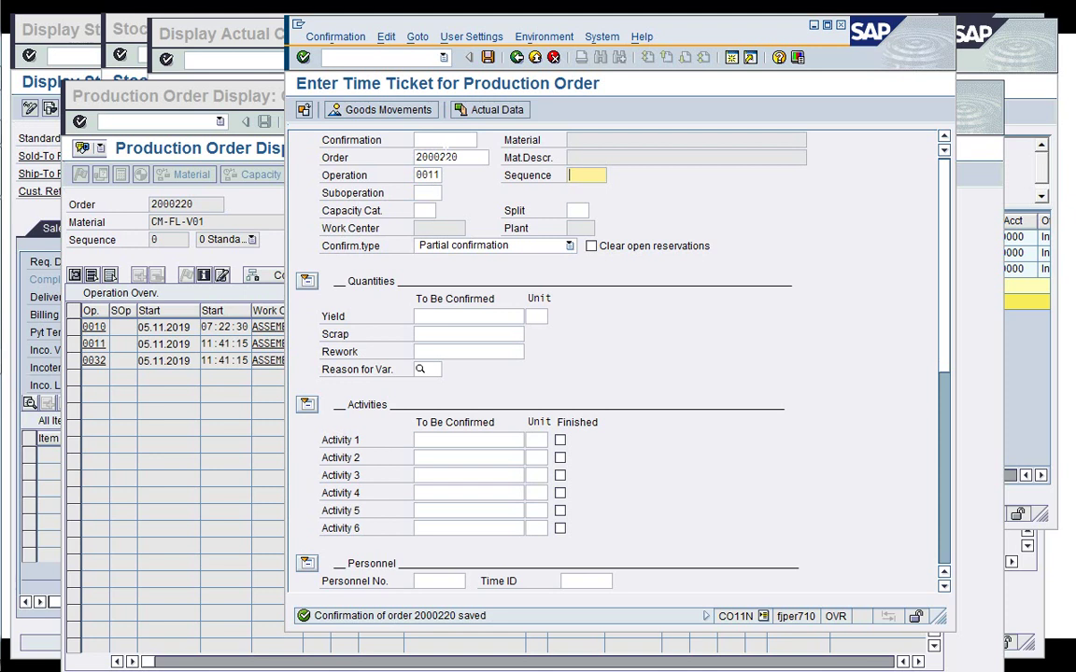
{"action": "key", "text": "Return"}
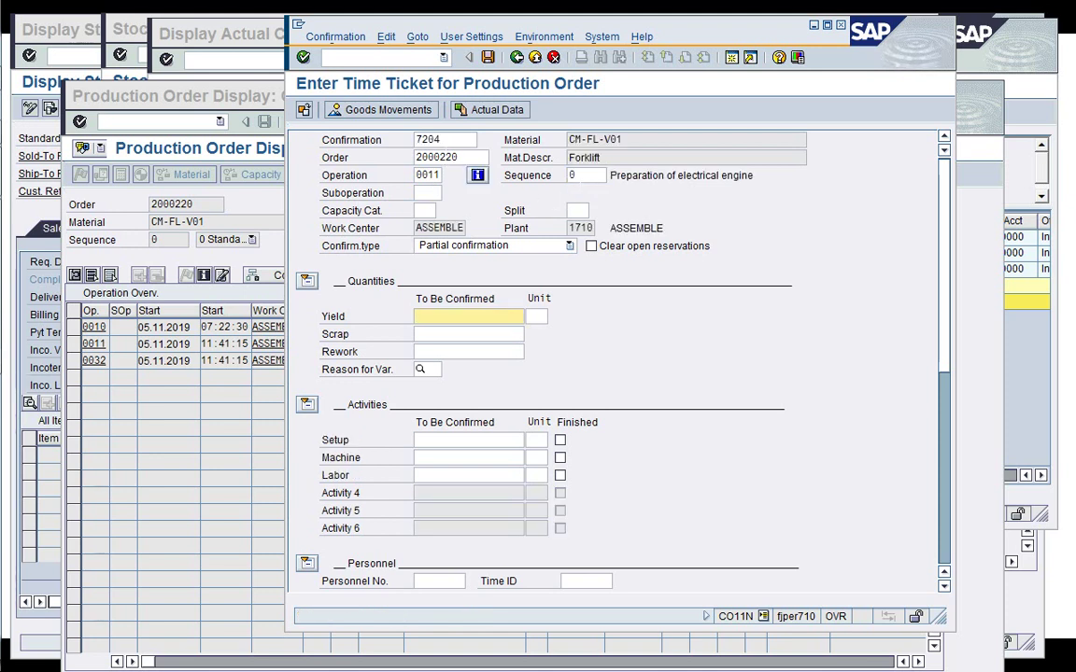
Enter a yield of 1 for operation 0011 in sequence 0, set it to final confirmation, and save the time ticket
{"action": "type", "text": "1"}
{"action": "key", "text": "Return"}
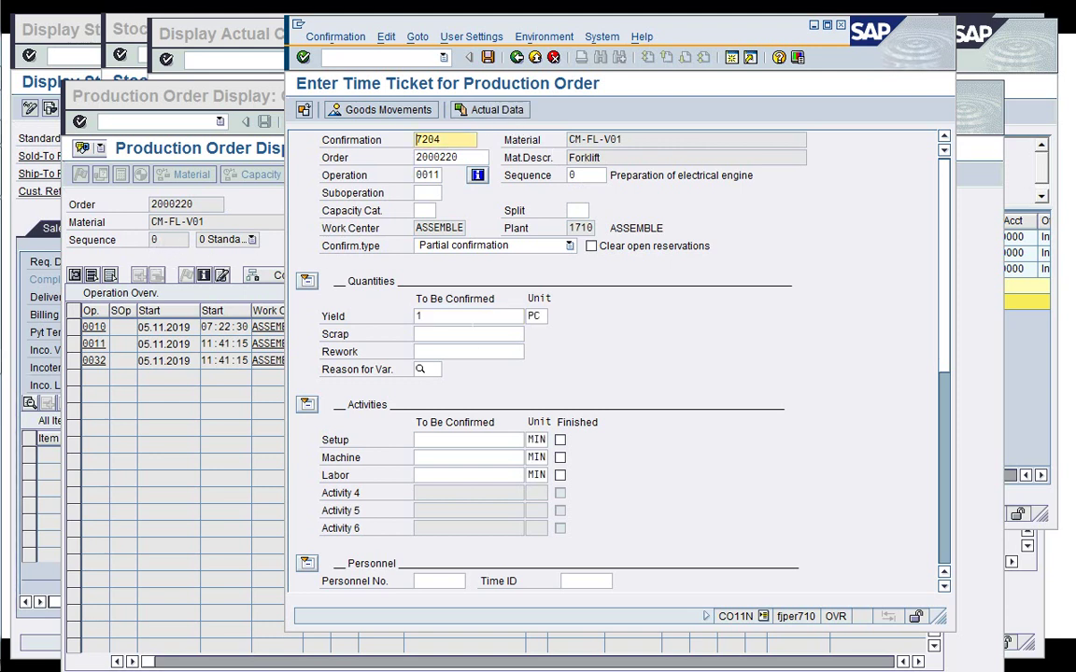
{"action": "left_click", "coordinate": [456, 245]}
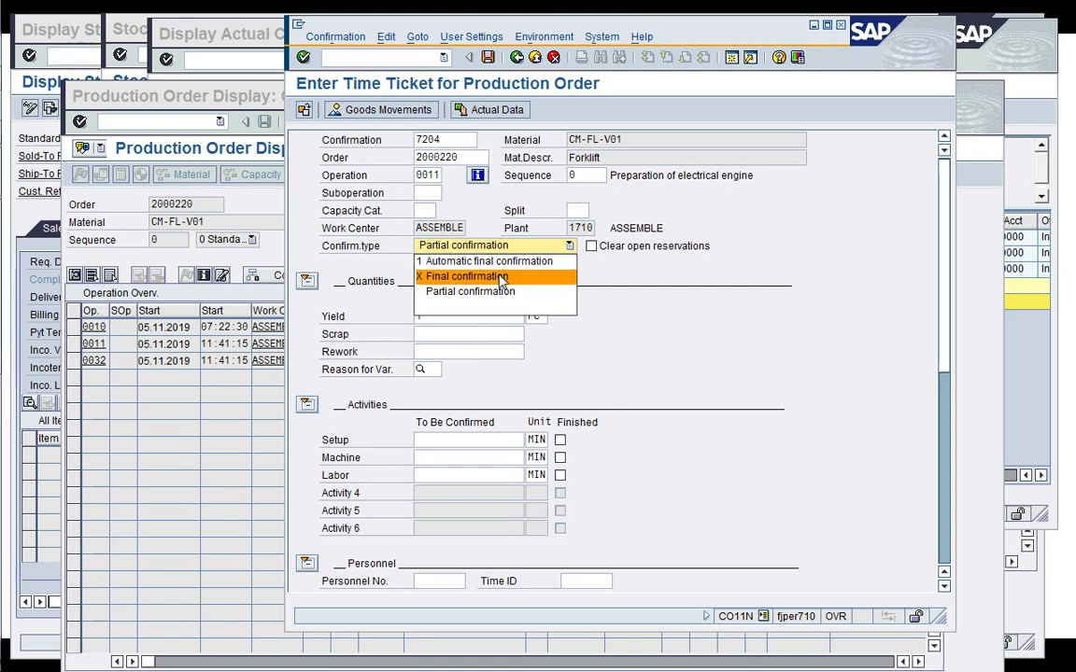
{"action": "left_click", "coordinate": [502, 278]}
{"action": "left_click", "coordinate": [488, 58]}
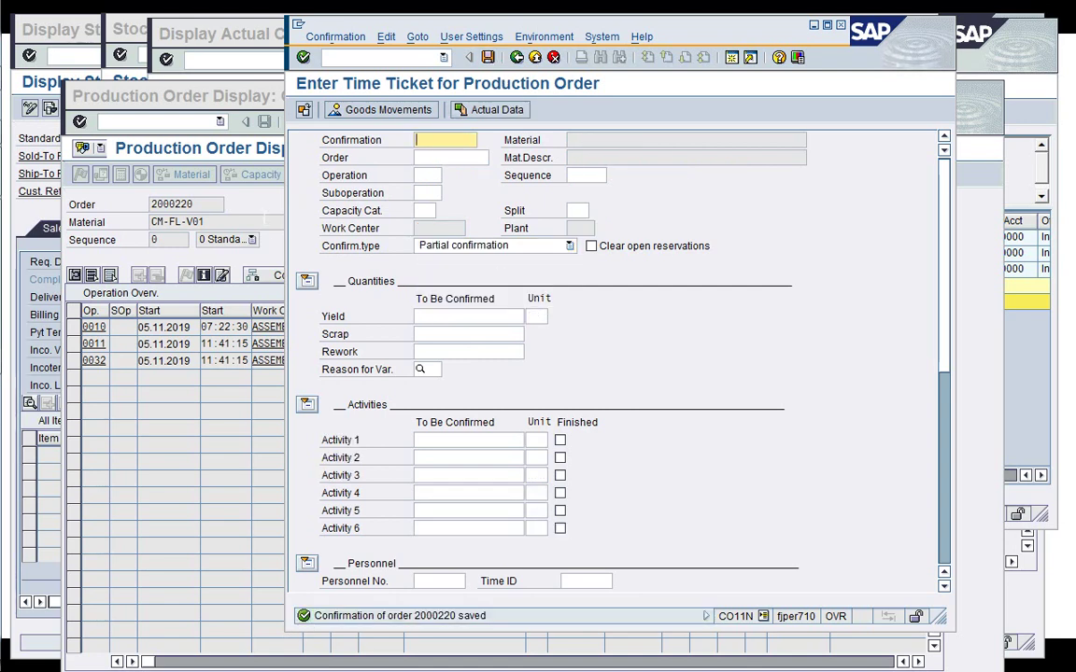
Reload the forklift production order's operation overview and check the system status of operation 0011
{"action": "left_click", "coordinate": [248, 229]}
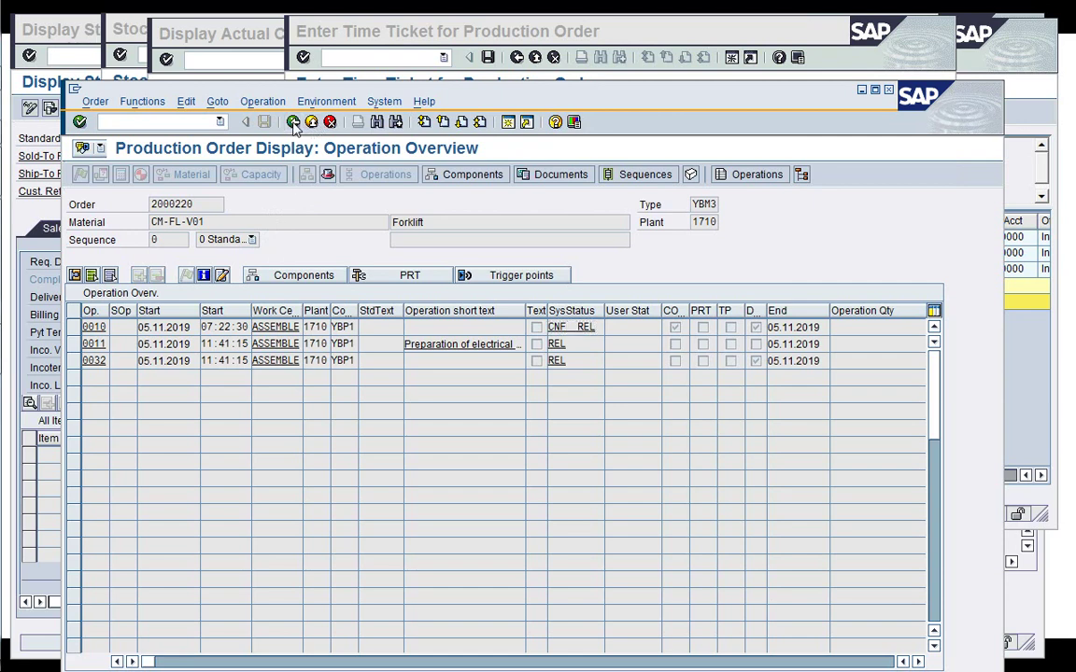
{"action": "left_click", "coordinate": [293, 123]}
{"action": "left_click", "coordinate": [293, 124]}
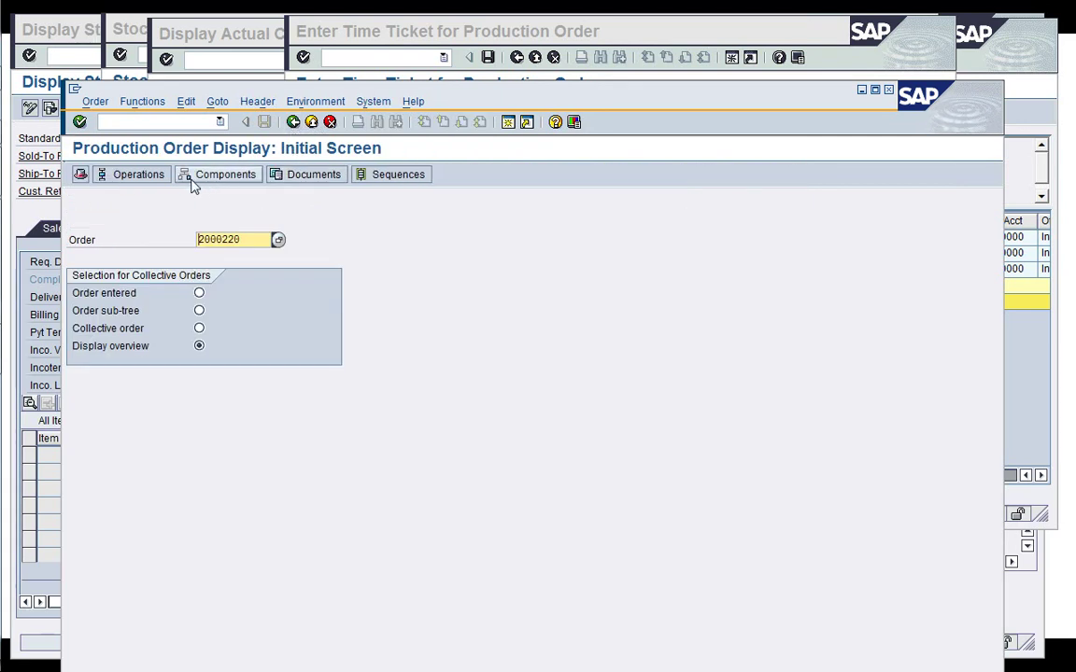
{"action": "left_click", "coordinate": [150, 177]}
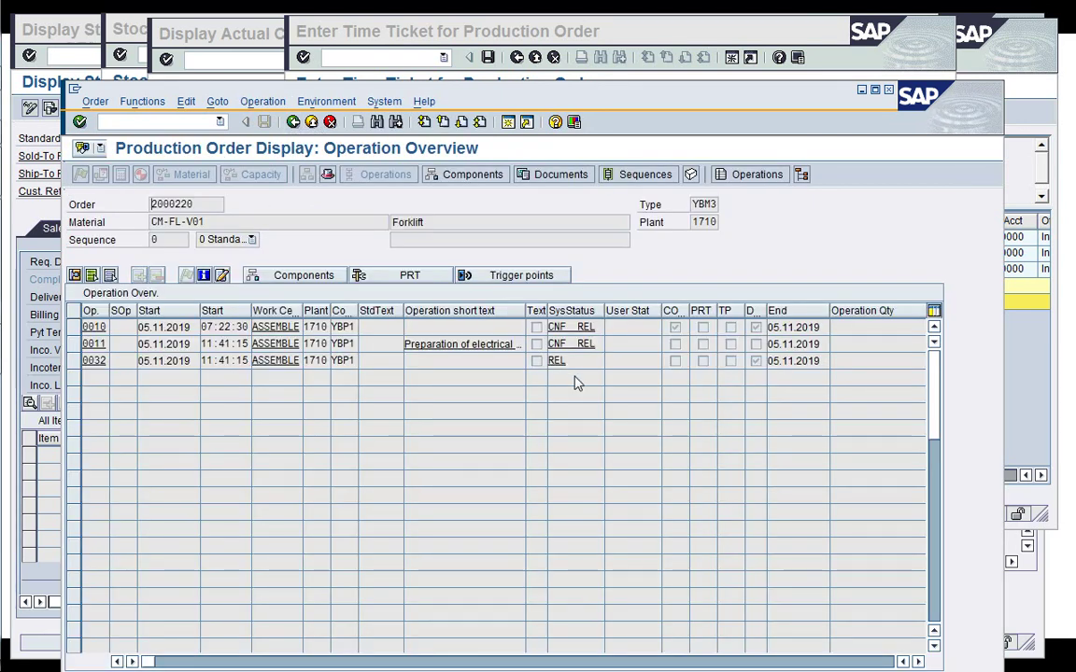
Load operation 0032 of the forklift production order into a new time ticket
{"action": "left_click", "coordinate": [625, 30]}
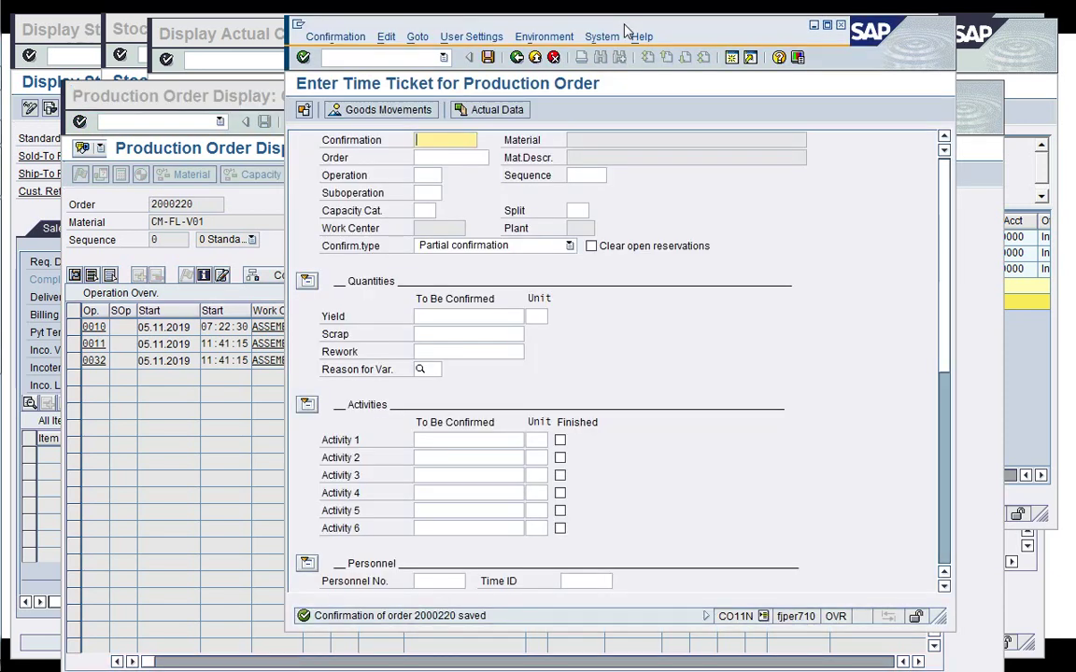
{"action": "left_click", "coordinate": [447, 156]}
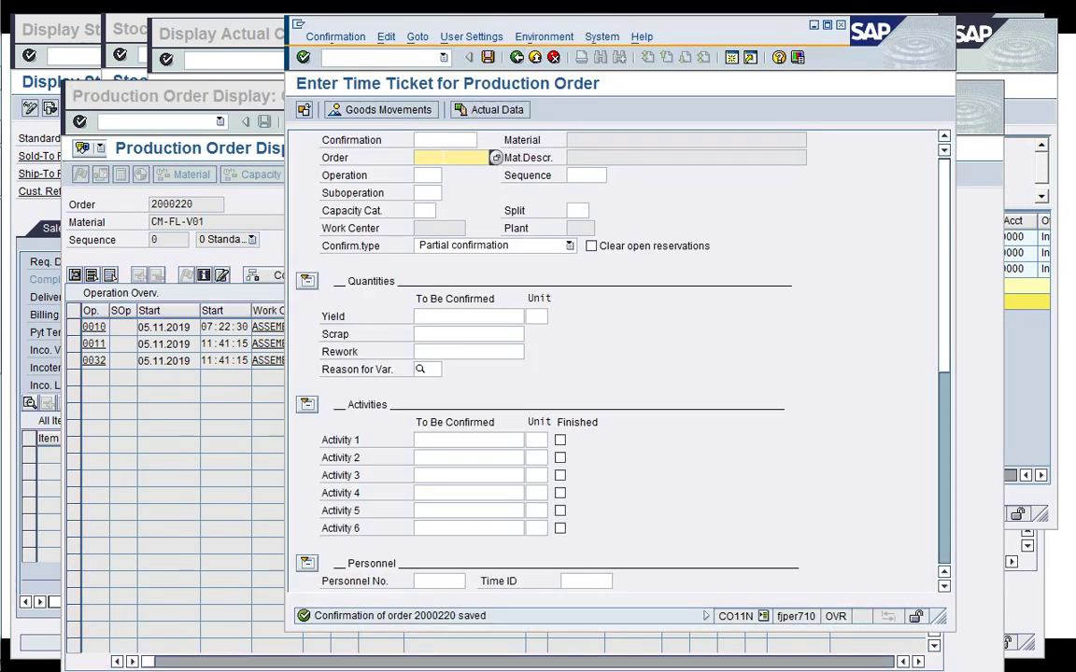
{"action": "key", "text": "BackSpace"}
{"action": "key", "text": "Down"}
{"action": "key", "text": "Return"}
{"action": "left_click", "coordinate": [428, 175]}
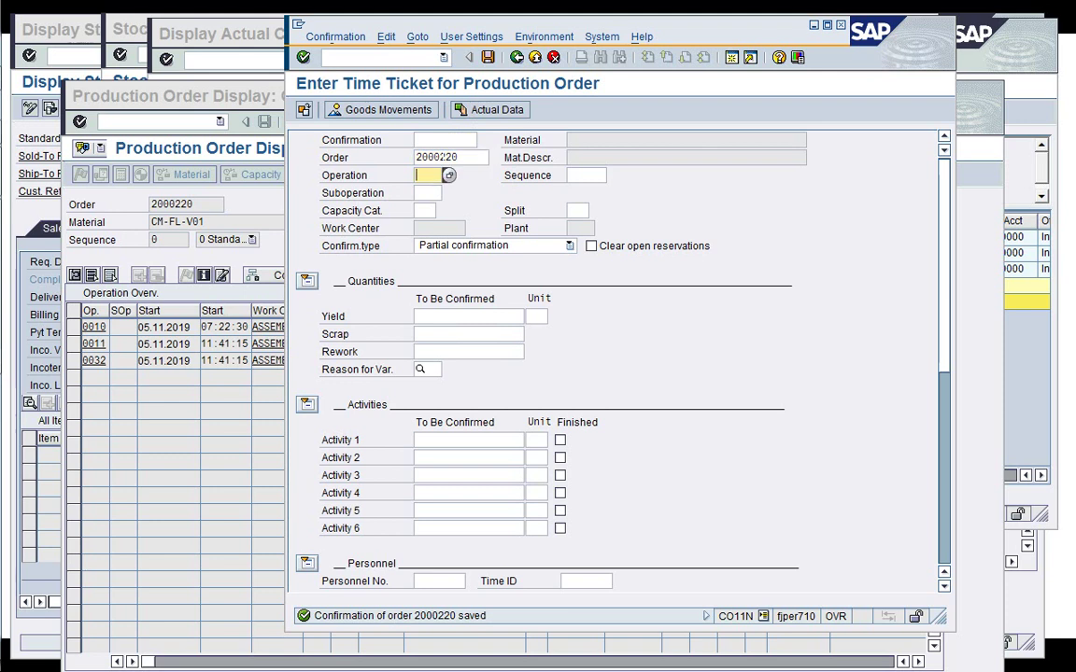
{"action": "key", "text": "BackSpace"}
{"action": "key", "text": "Down"}
{"action": "key", "text": "Return"}
{"action": "key", "text": "Return"}
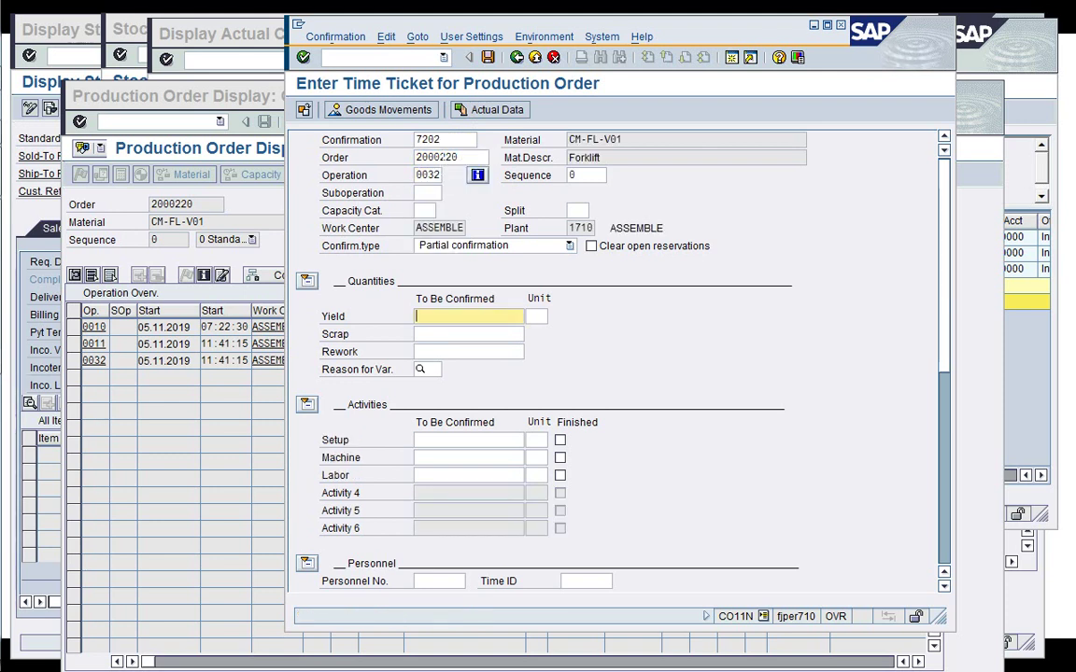
Propose the actual data for operation 0032, set it to final confirmation, and save the time ticket
{"action": "left_click", "coordinate": [480, 110]}
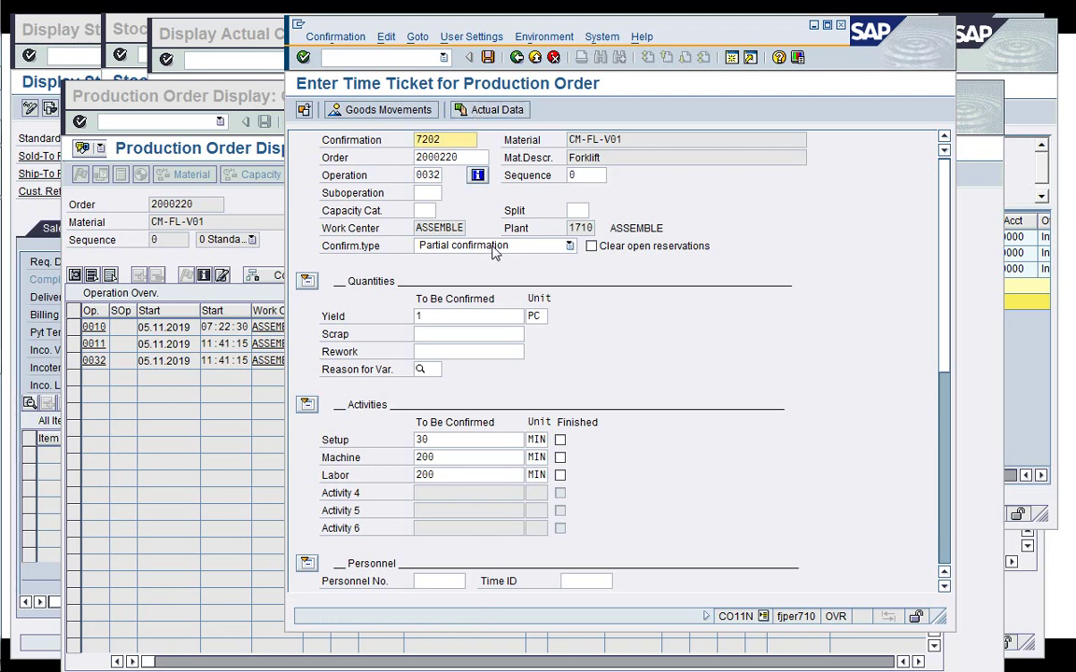
{"action": "left_click", "coordinate": [445, 245]}
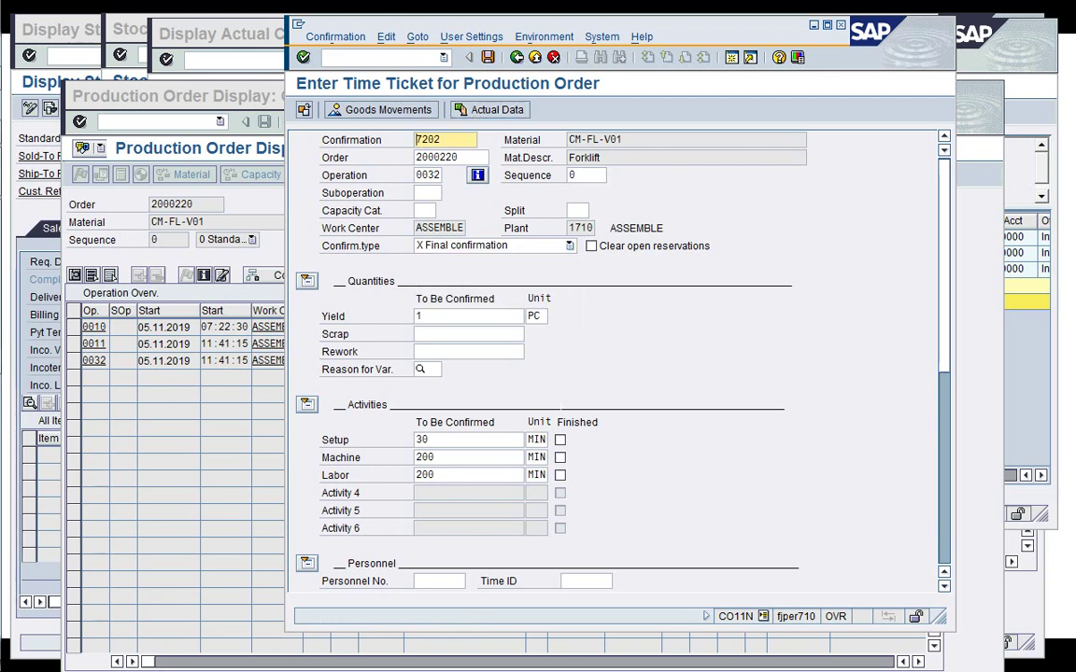
{"action": "left_click", "coordinate": [487, 57]}
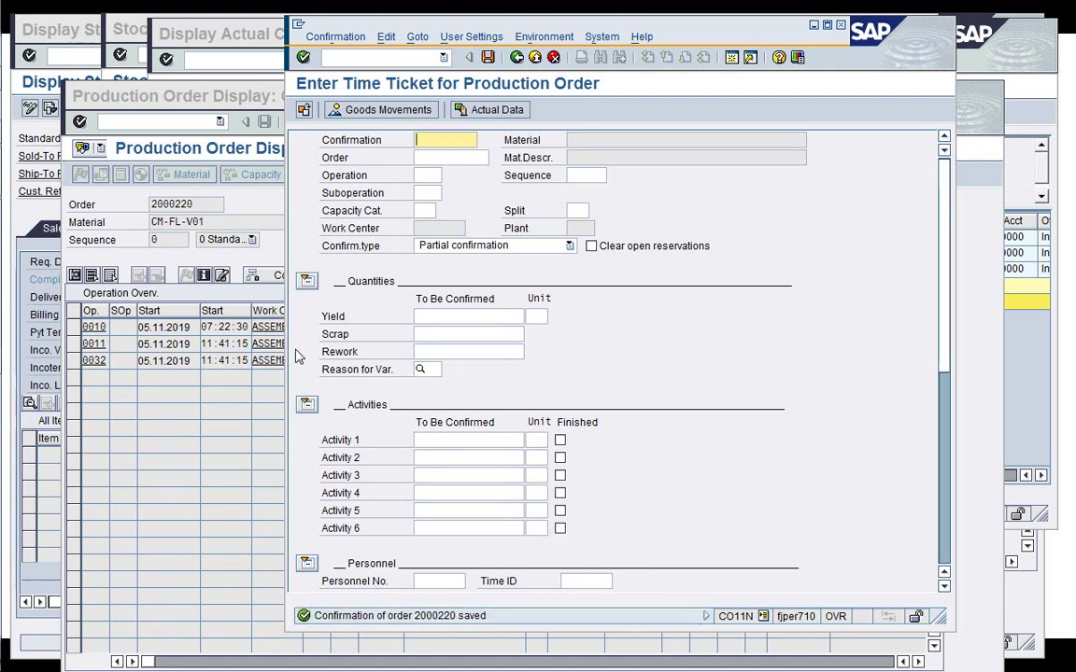
Reload the forklift production order and check the system status of operation 0032 and of the order header
{"action": "left_click", "coordinate": [275, 117]}
{"action": "left_click", "coordinate": [293, 122]}
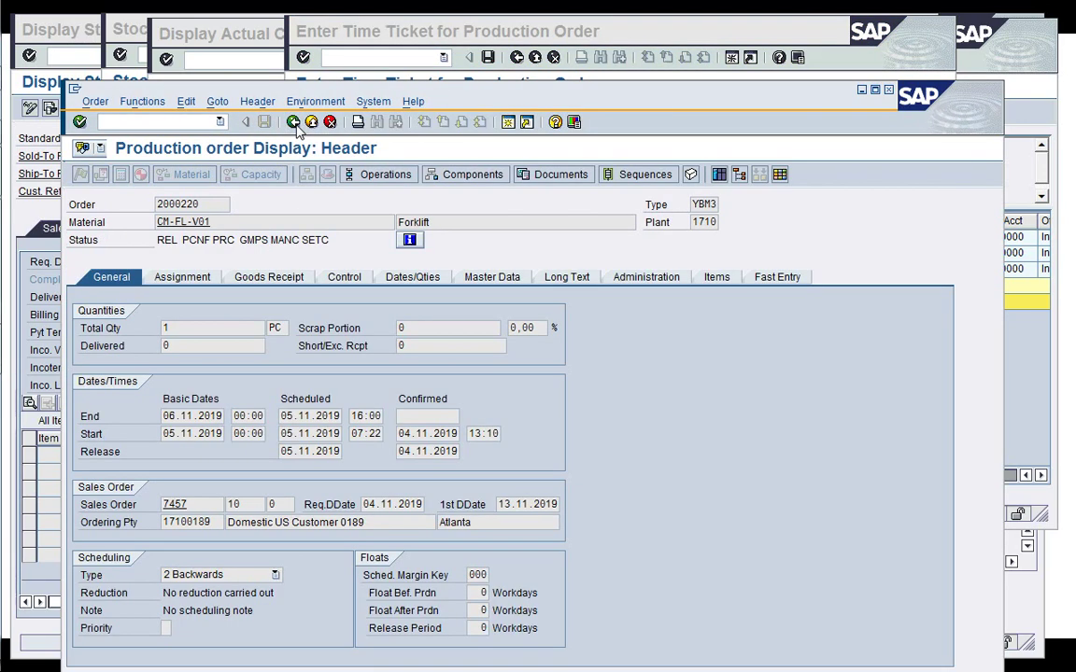
{"action": "left_click", "coordinate": [293, 122]}
{"action": "left_click", "coordinate": [138, 175]}
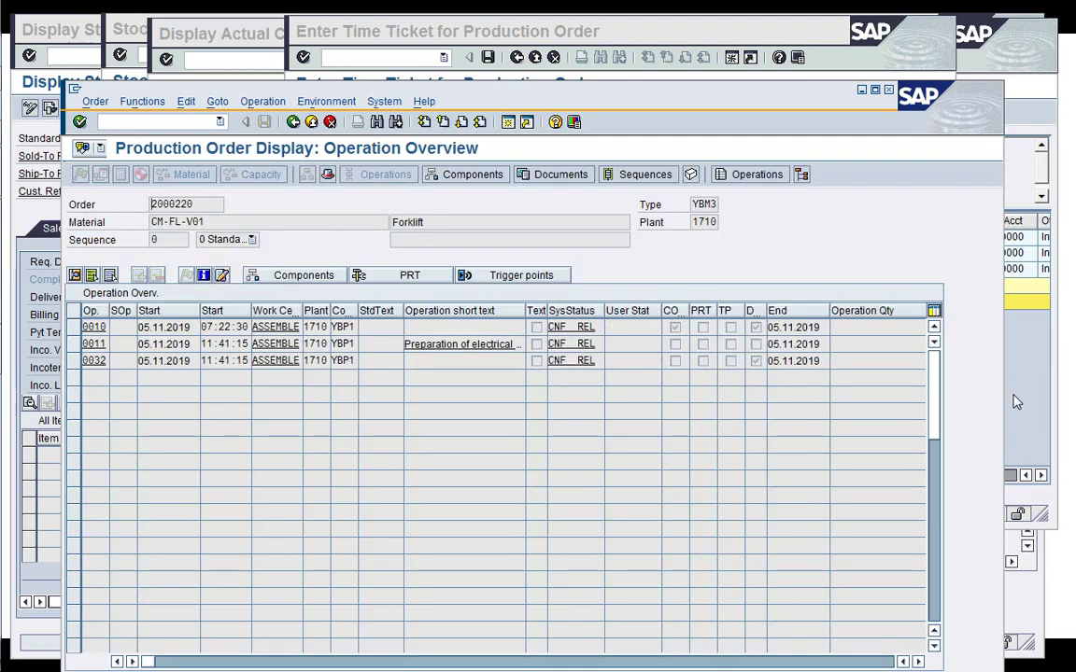
{"action": "left_click", "coordinate": [293, 123]}
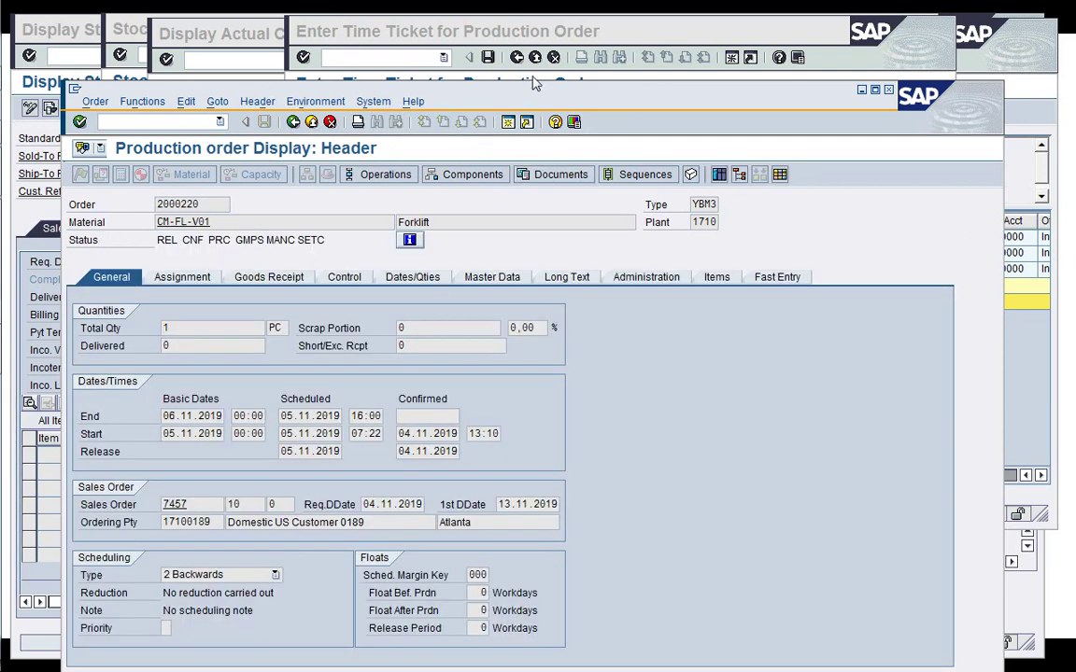
{"action": "left_click", "coordinate": [528, 33]}
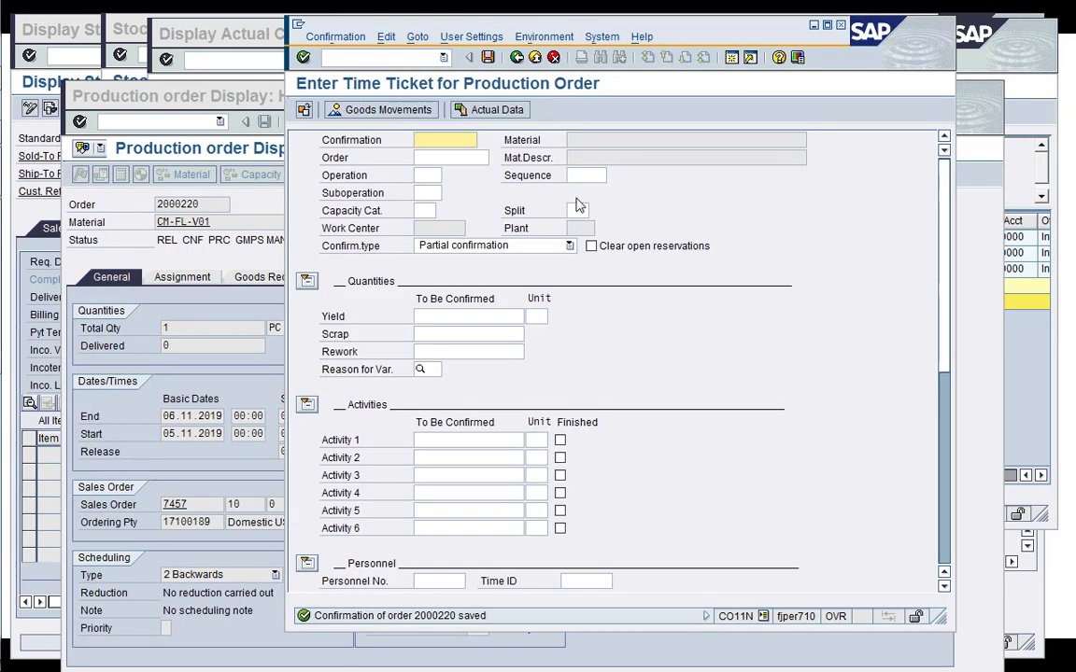
{"action": "key", "text": "alt+Tab"}
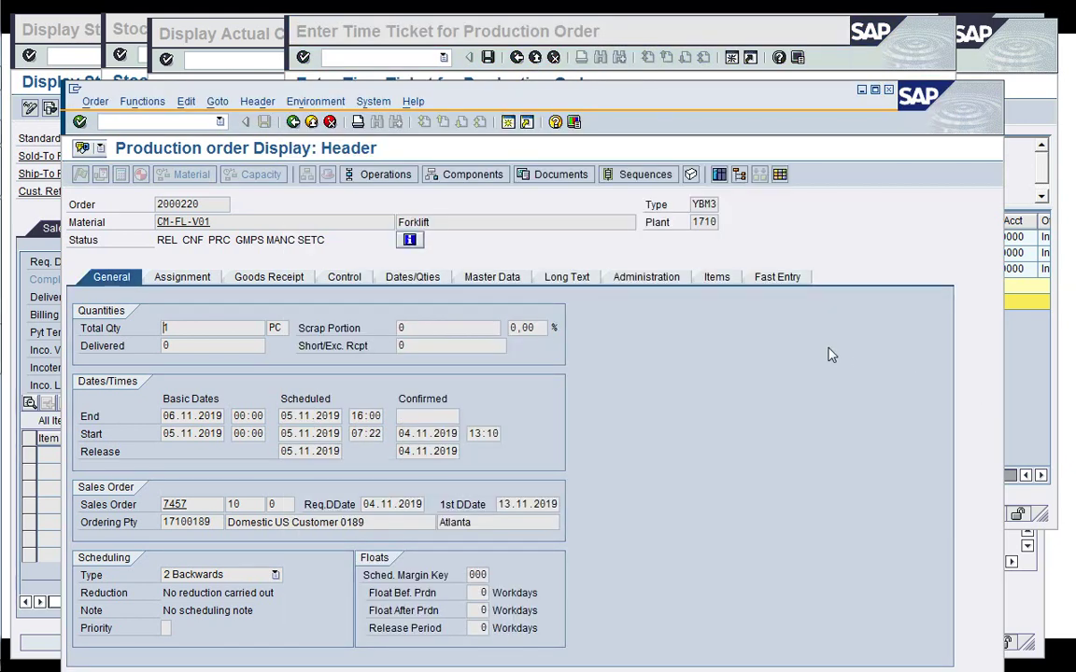
Run the KOB1 actual cost line item report for the forklift production order and rearrange its window
{"action": "left_click", "coordinate": [486, 28]}
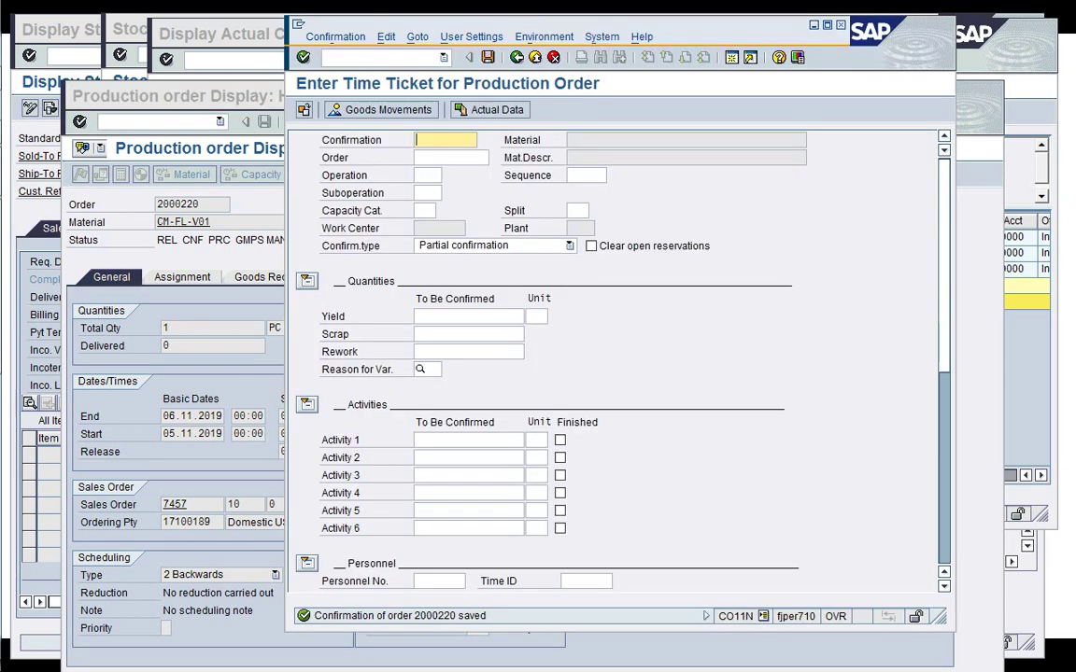
{"action": "left_click", "coordinate": [373, 57]}
{"action": "type", "text": "/nKOB"}
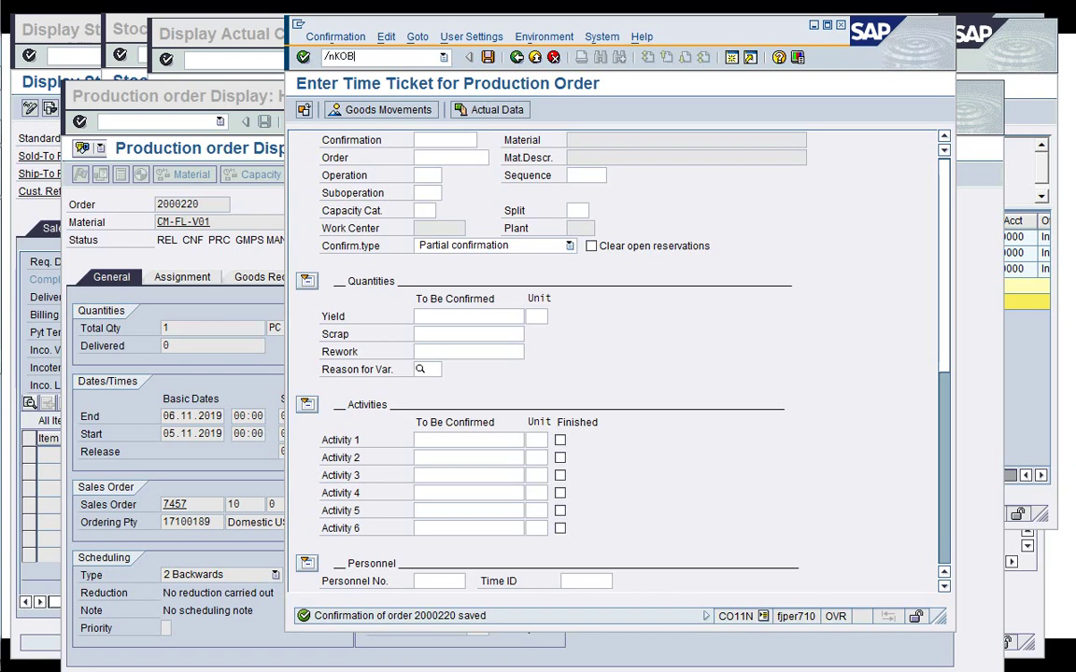
{"action": "type", "text": "1"}
{"action": "key", "text": "Return"}
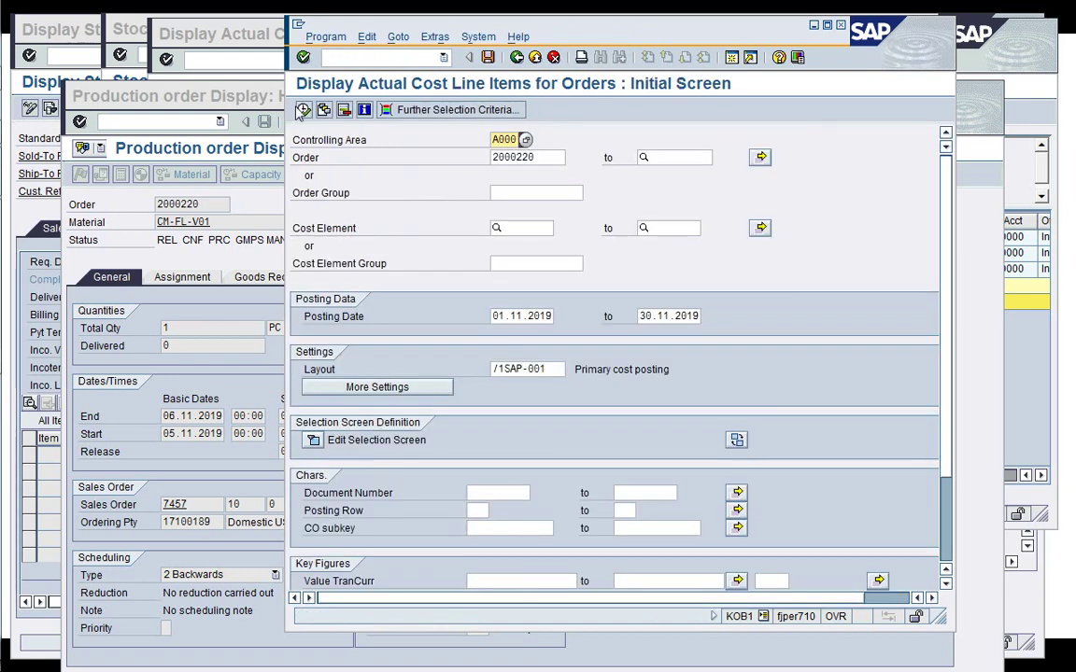
{"action": "key", "text": "F8"}
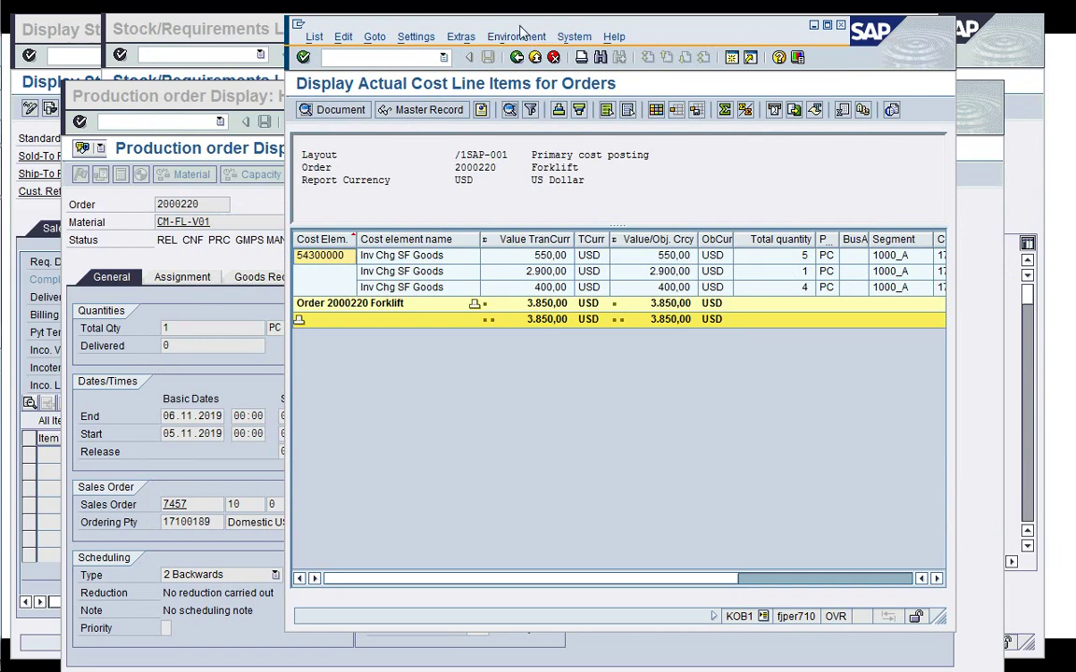
{"action": "left_click_drag", "start_coordinate": [520, 33], "coordinate": [367, 36]}
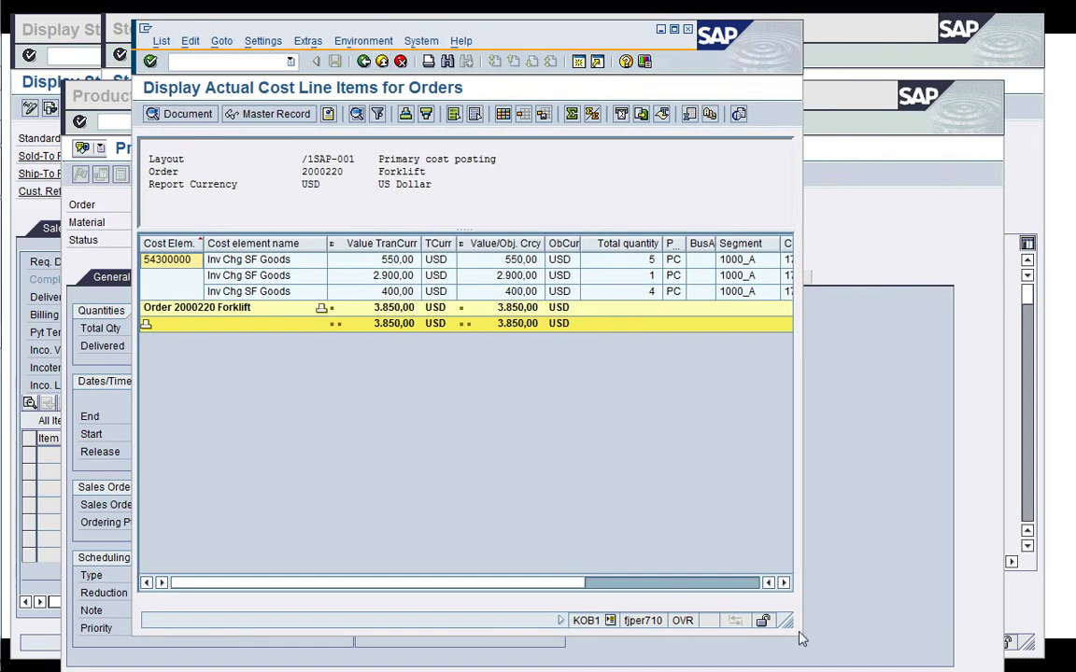
{"action": "left_click_drag", "start_coordinate": [801, 639], "coordinate": [1027, 495]}
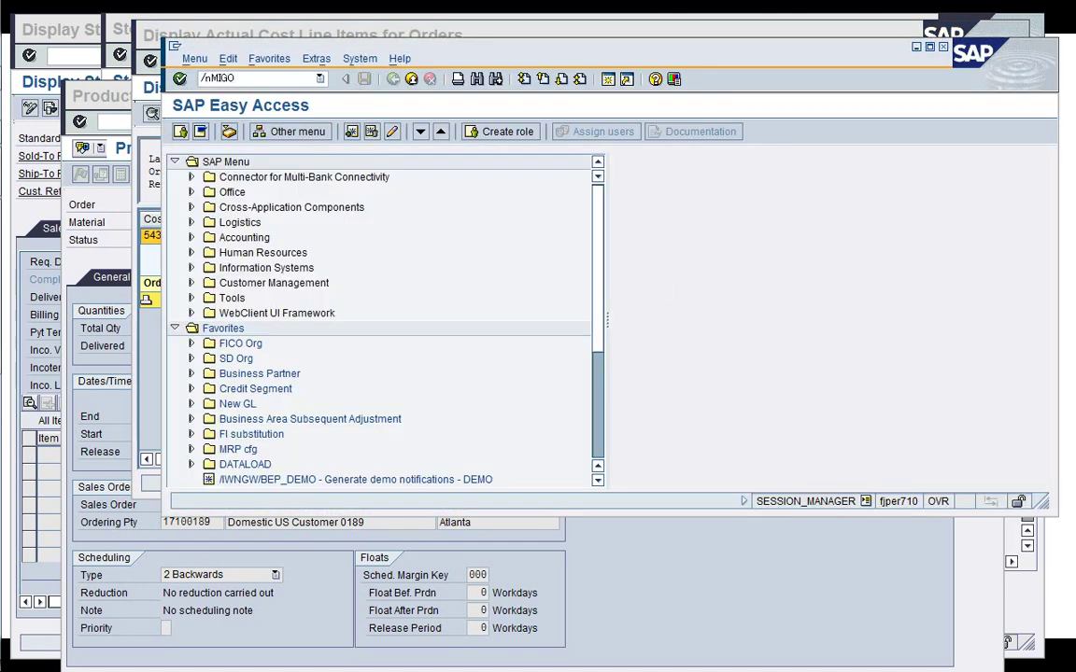
Open transaction MIGO for an A01 Goods Receipt with reference R08 Order and enlarge its window
{"action": "type", "text": "/nMIGO"}
{"action": "key", "text": "Return"}
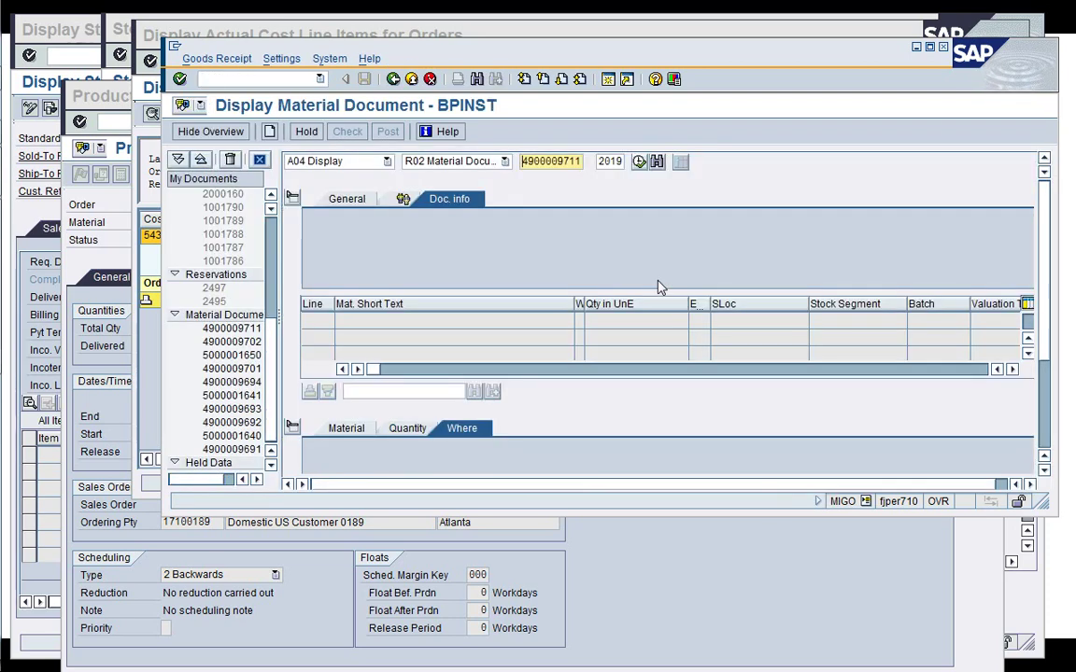
{"action": "left_click", "coordinate": [351, 160]}
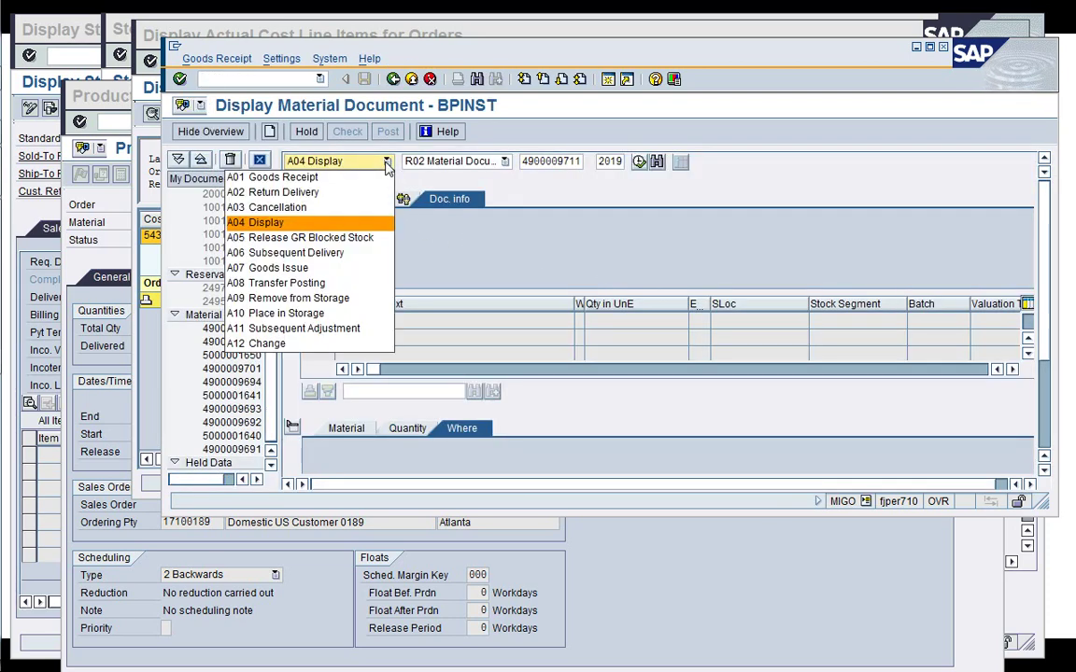
{"action": "left_click", "coordinate": [344, 181]}
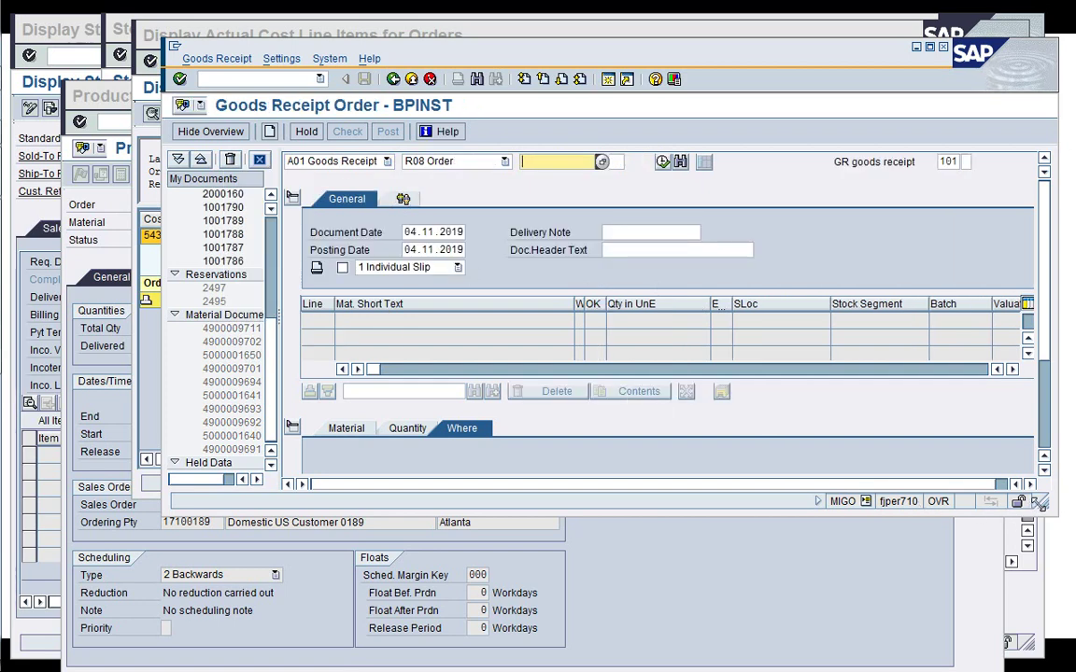
{"action": "left_click_drag", "start_coordinate": [1027, 515], "coordinate": [1022, 599]}
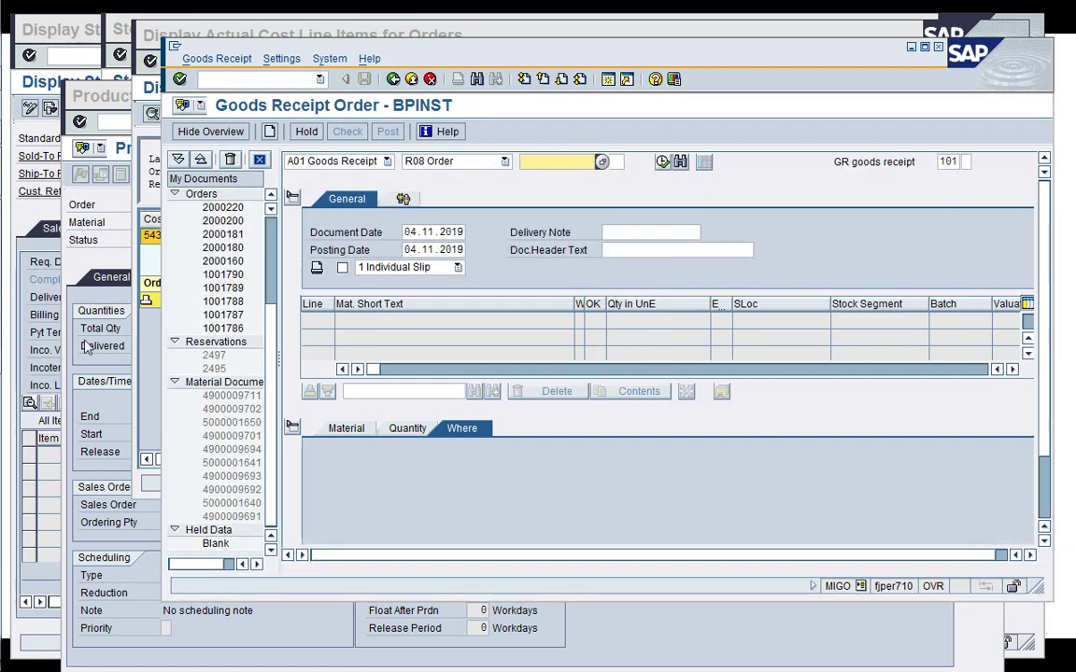
Copy the production order number from the order header and load that order into the goods receipt
{"action": "left_click", "coordinate": [73, 262]}
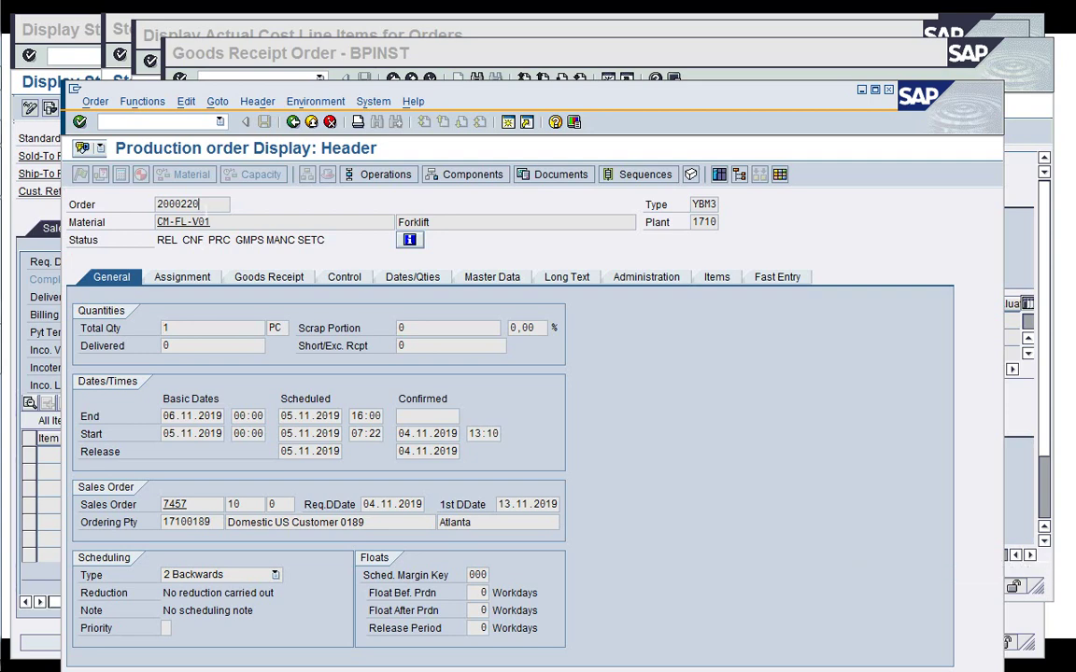
{"action": "key", "text": "shift+Home"}
{"action": "key", "text": "ctrl+c"}
{"action": "key", "text": "Home"}
{"action": "left_click", "coordinate": [529, 47]}
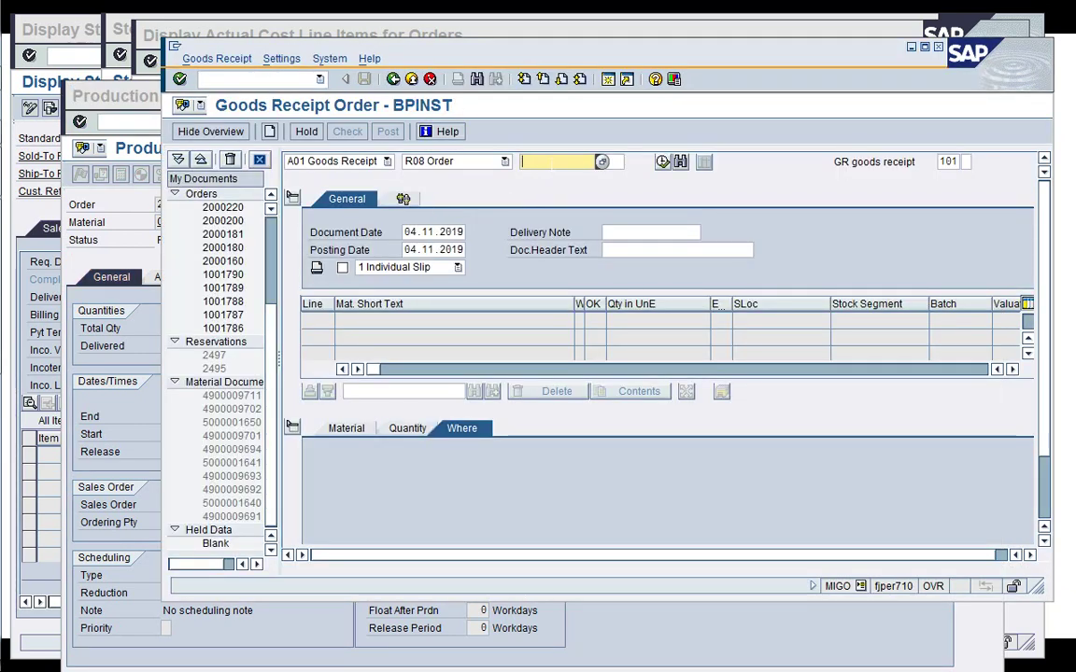
{"action": "key", "text": "ctrl+v"}
{"action": "key", "text": "Return"}
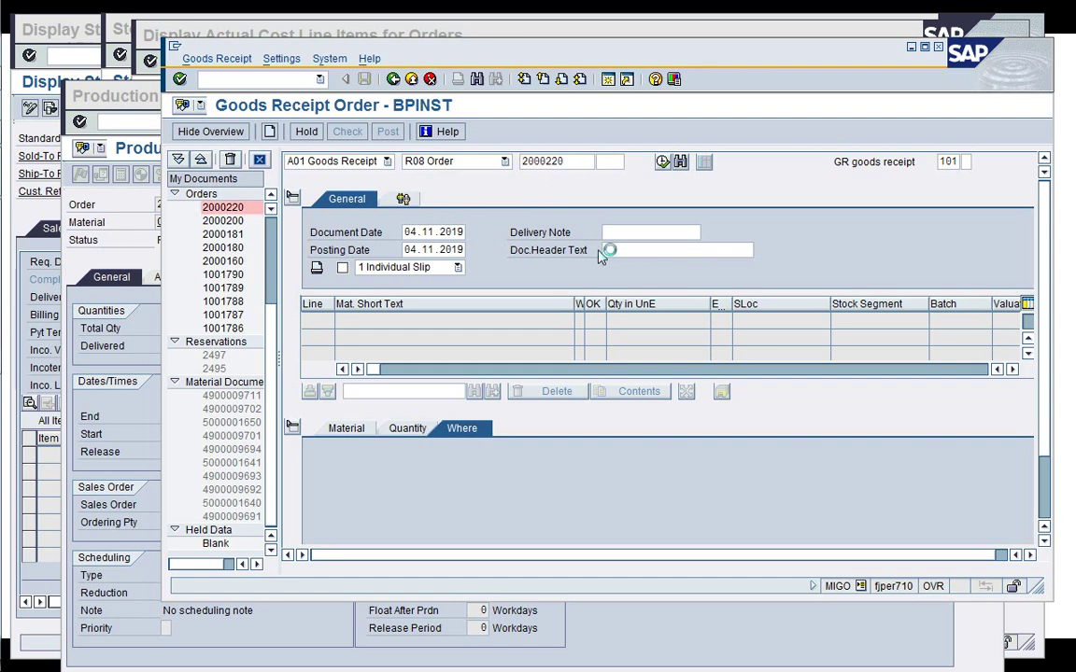
Enter ORD followed by the production order number as the delivery note, and enlarge the goods receipt window
{"action": "type", "text": "0RF"}
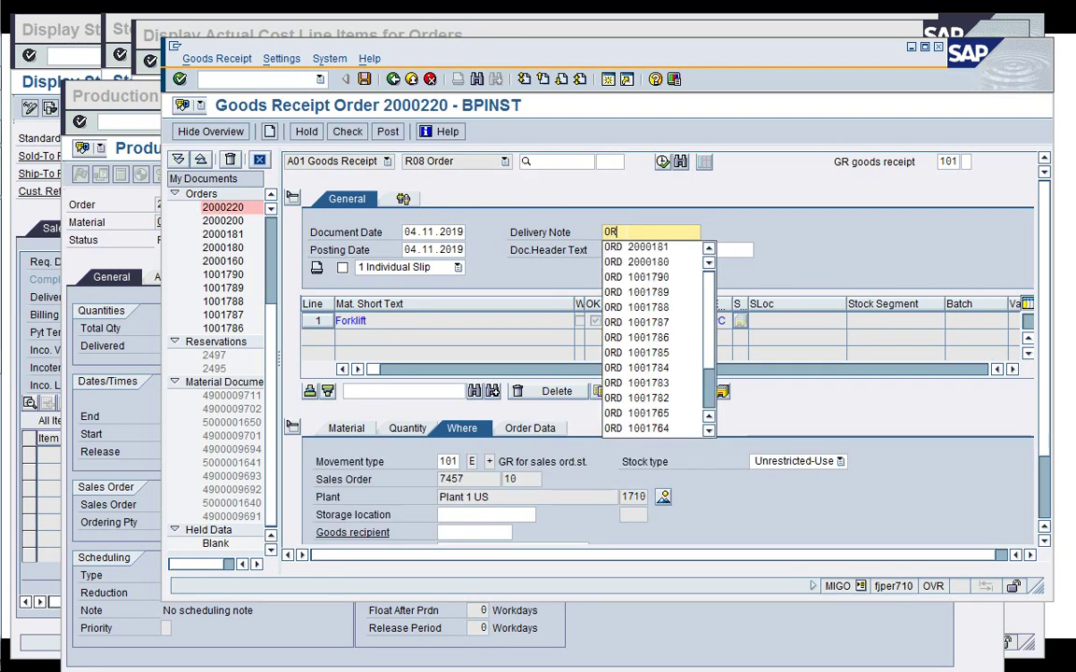
{"action": "key", "text": "ctrl+v"}
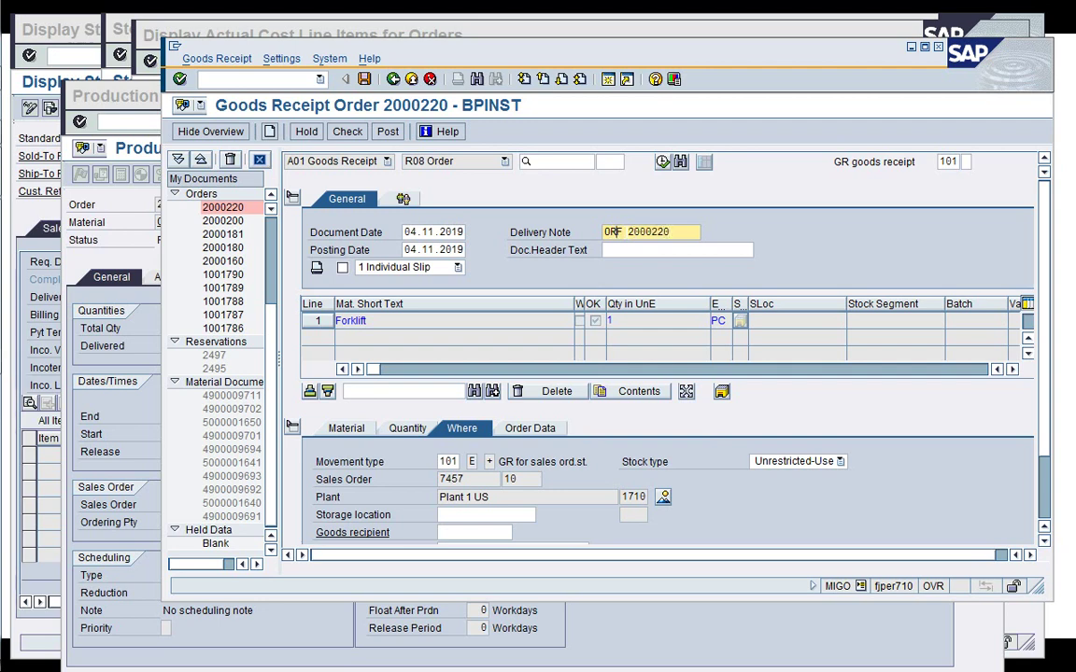
{"action": "left_click", "coordinate": [617, 231]}
{"action": "type", "text": "D"}
{"action": "left_click", "coordinate": [604, 231]}
{"action": "type", "text": "O"}
{"action": "left_click_drag", "start_coordinate": [560, 44], "coordinate": [475, 35]}
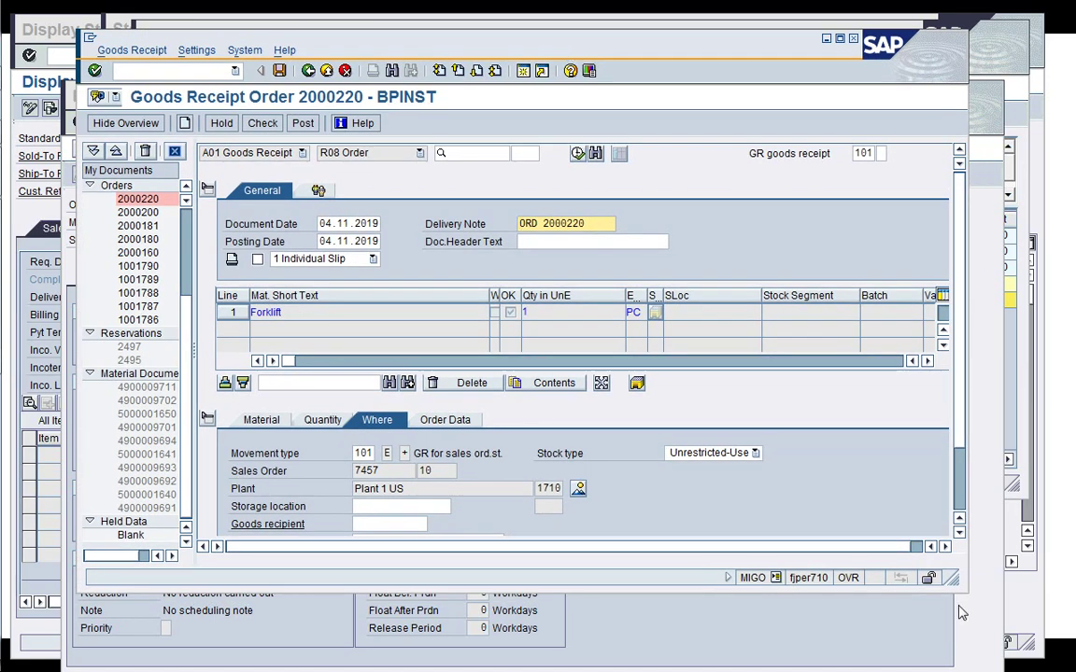
{"action": "left_click_drag", "start_coordinate": [964, 591], "coordinate": [1024, 661]}
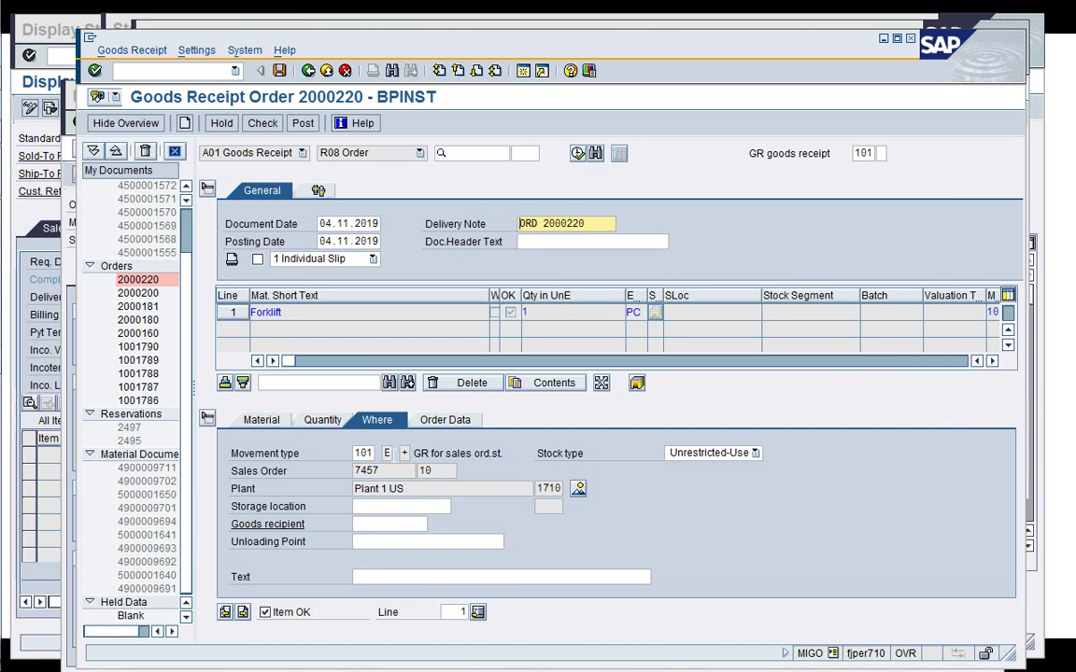
Set the forklift item's storage location to 171A, Std. storage 1, and check the goods receipt document
{"action": "left_click", "coordinate": [400, 454]}
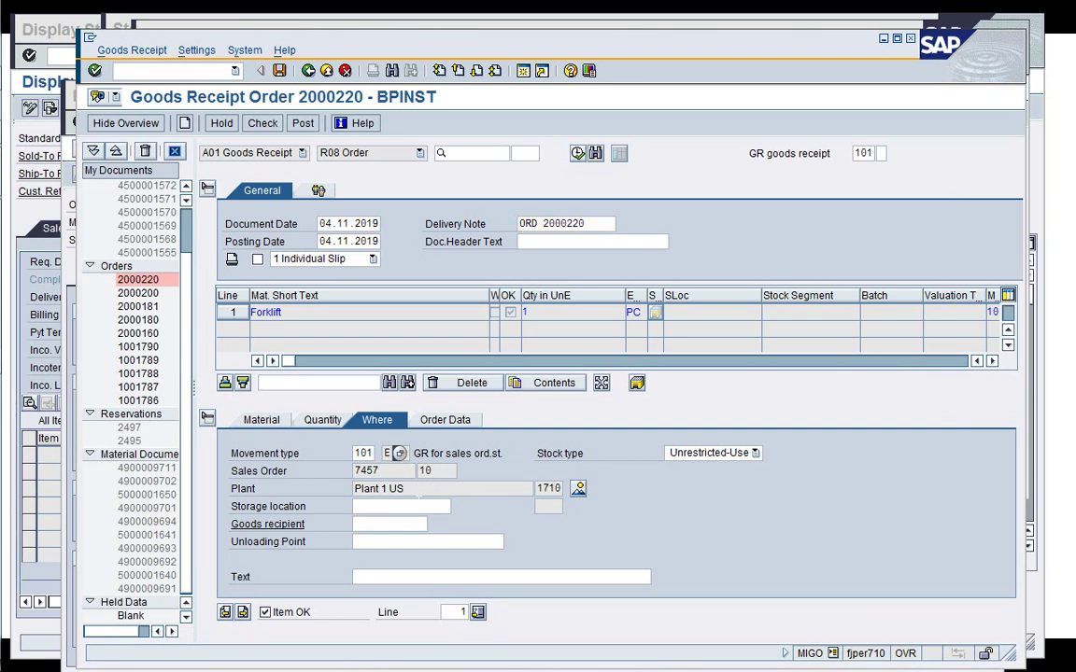
{"action": "left_click", "coordinate": [262, 122]}
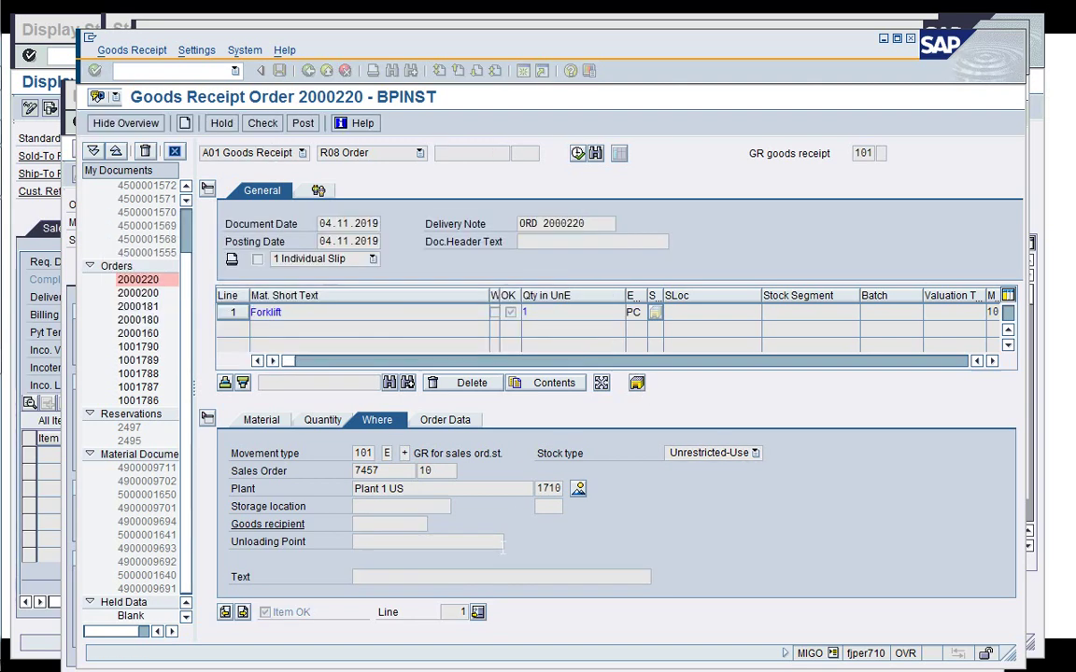
{"action": "key", "text": "Return"}
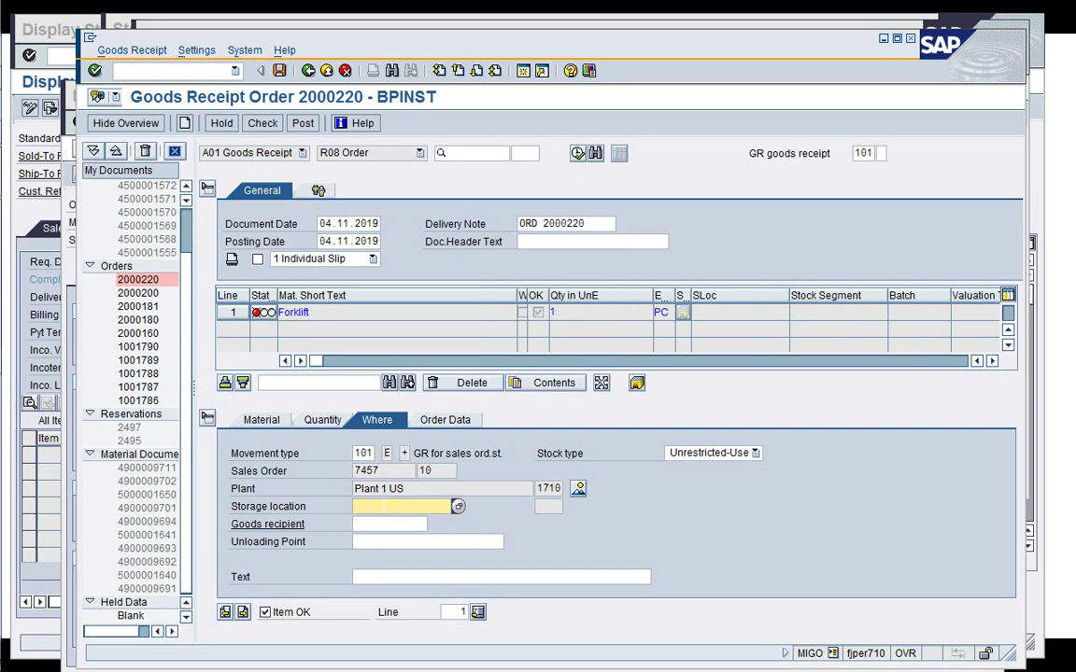
{"action": "type", "text": "171"}
{"action": "left_click", "coordinate": [384, 512]}
{"action": "key", "text": "Return"}
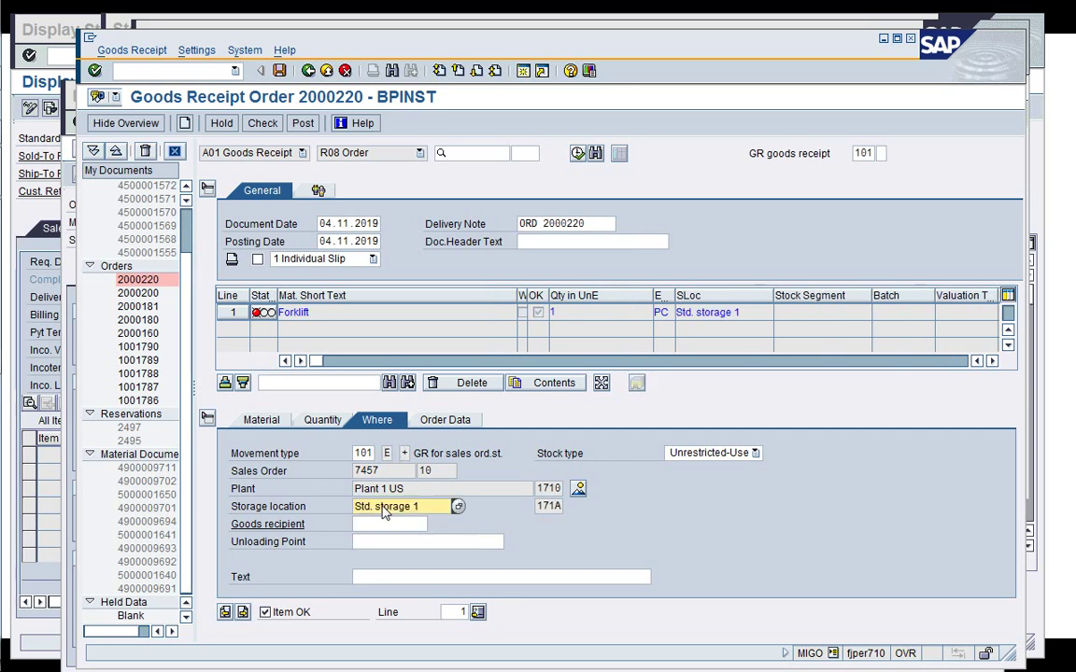
{"action": "left_click", "coordinate": [261, 125]}
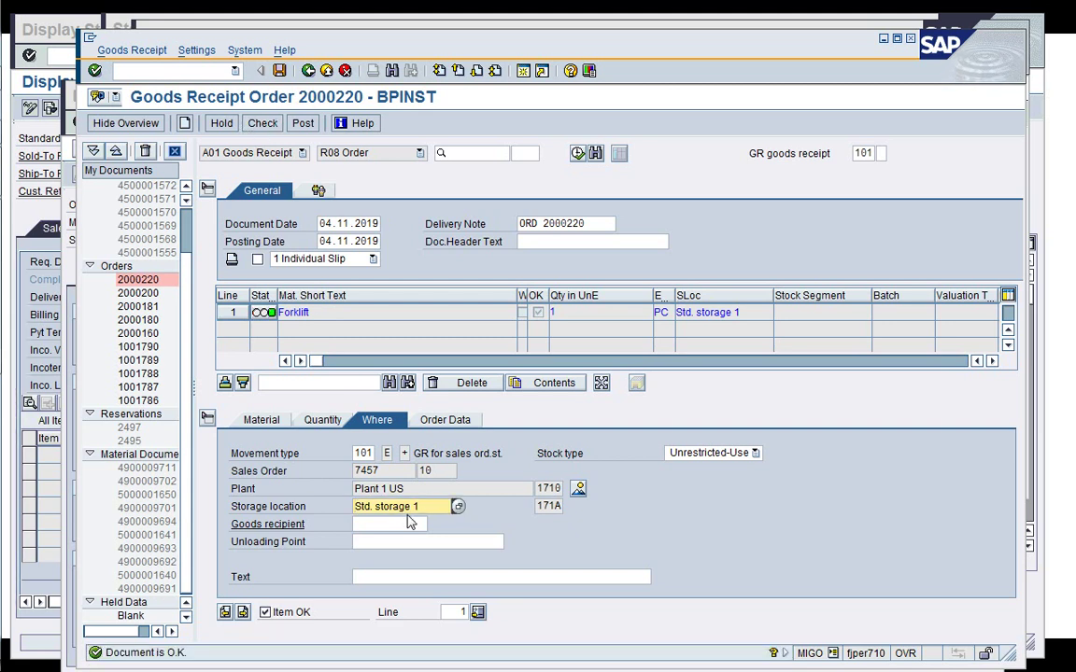
Review the forklift item's order data and post the goods receipt
{"action": "left_click", "coordinate": [436, 425]}
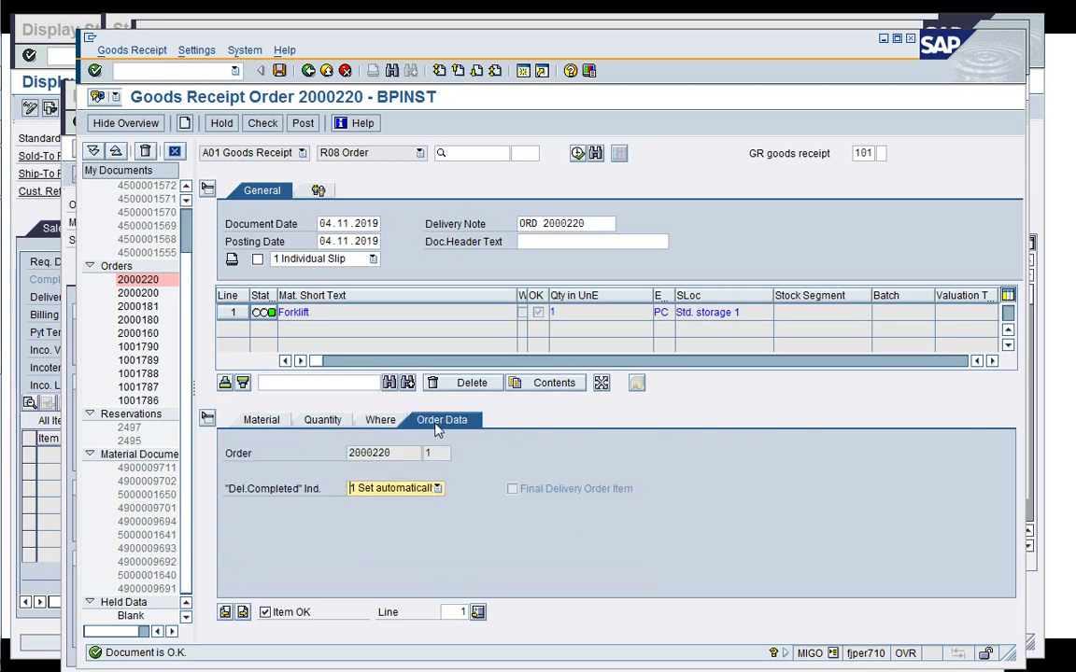
{"action": "left_click", "coordinate": [360, 423]}
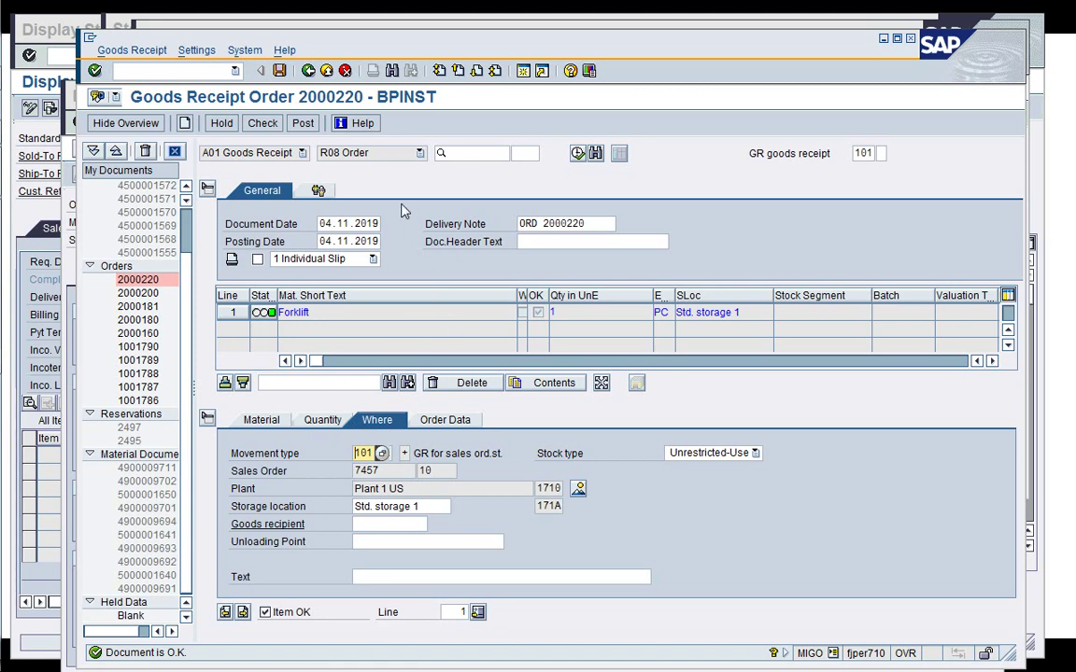
{"action": "left_click", "coordinate": [305, 124]}
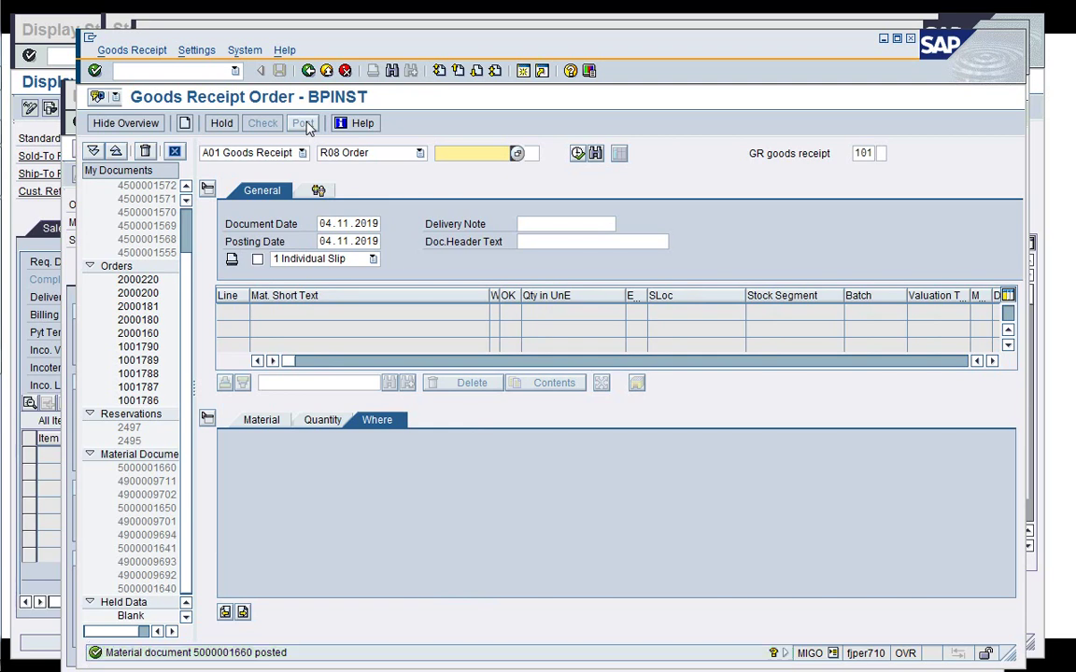
Display the posted material document with A04 Display and list its accounting documents
{"action": "left_click", "coordinate": [250, 152]}
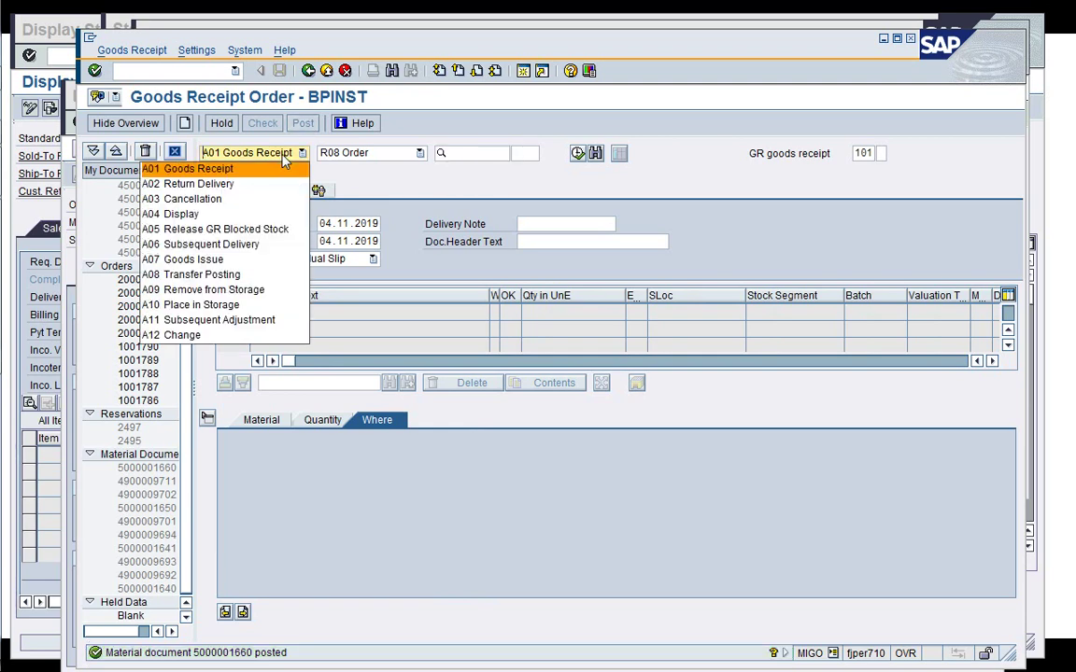
{"action": "left_click", "coordinate": [262, 214]}
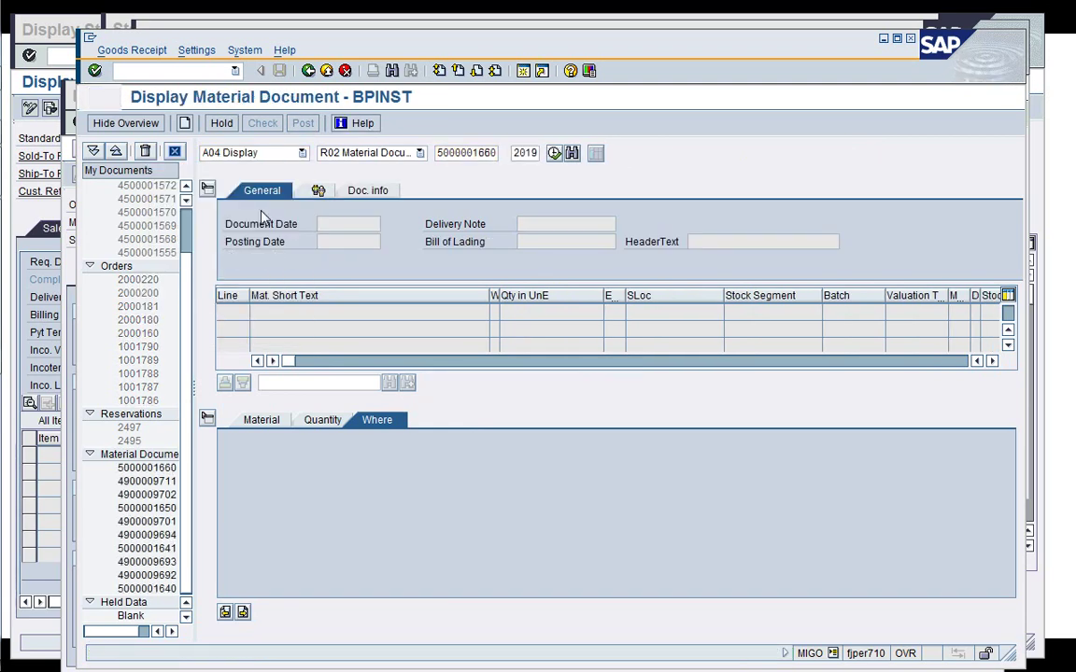
{"action": "key", "text": "Return"}
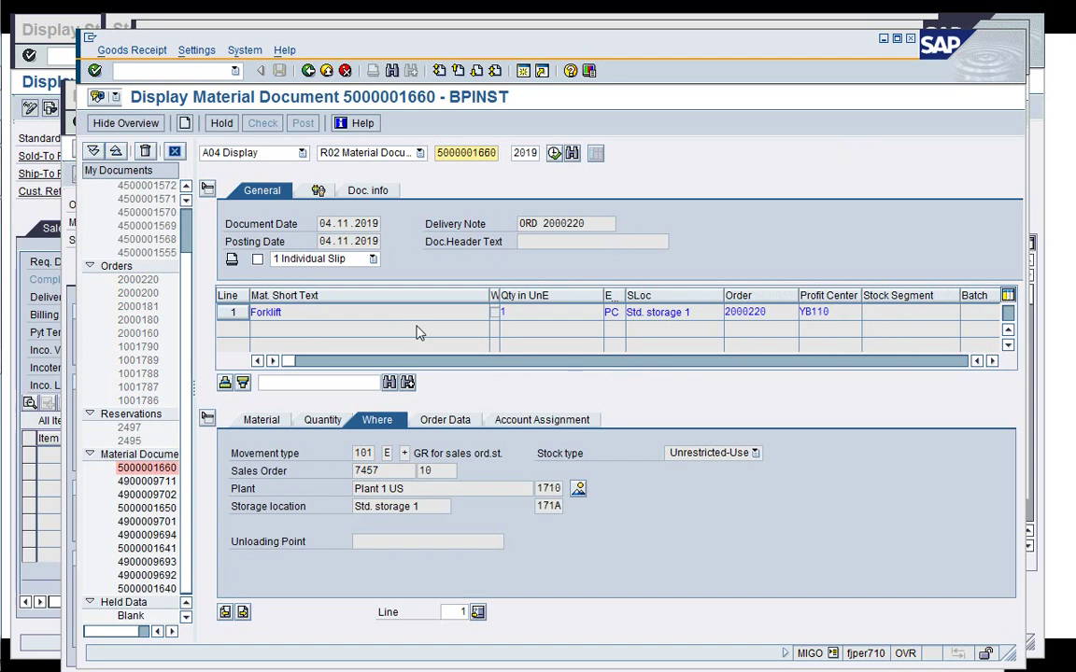
{"action": "left_click", "coordinate": [379, 192]}
{"action": "left_click", "coordinate": [676, 224]}
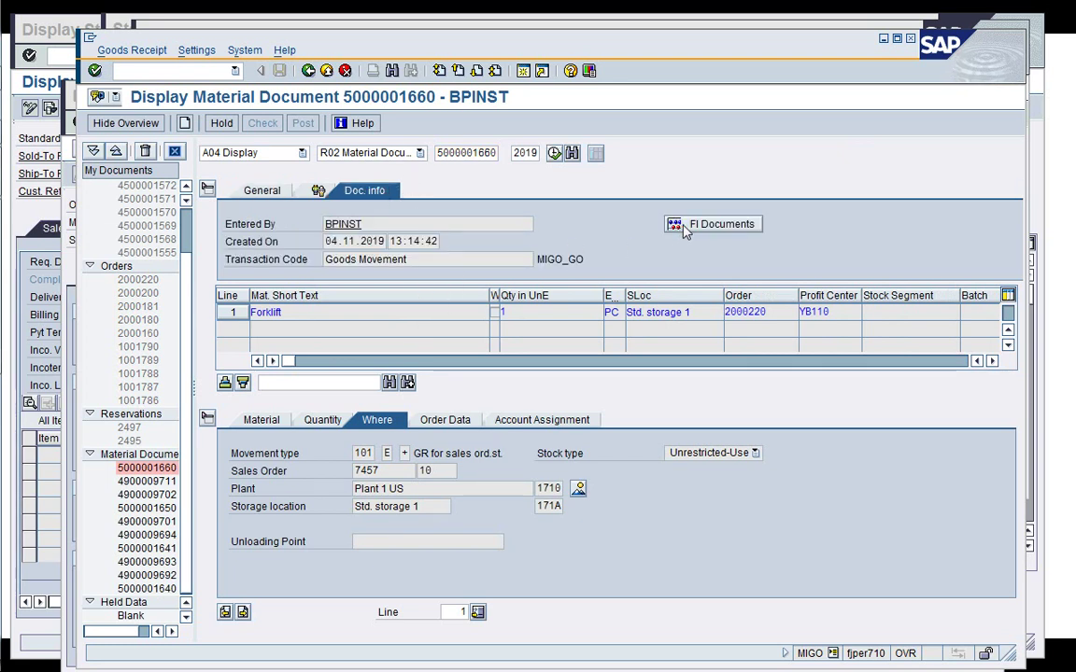
Examine the accounting document's Inventory FinishedGd and Plnt act prod.order line items, and return to the document list
{"action": "double_click", "coordinate": [215, 222]}
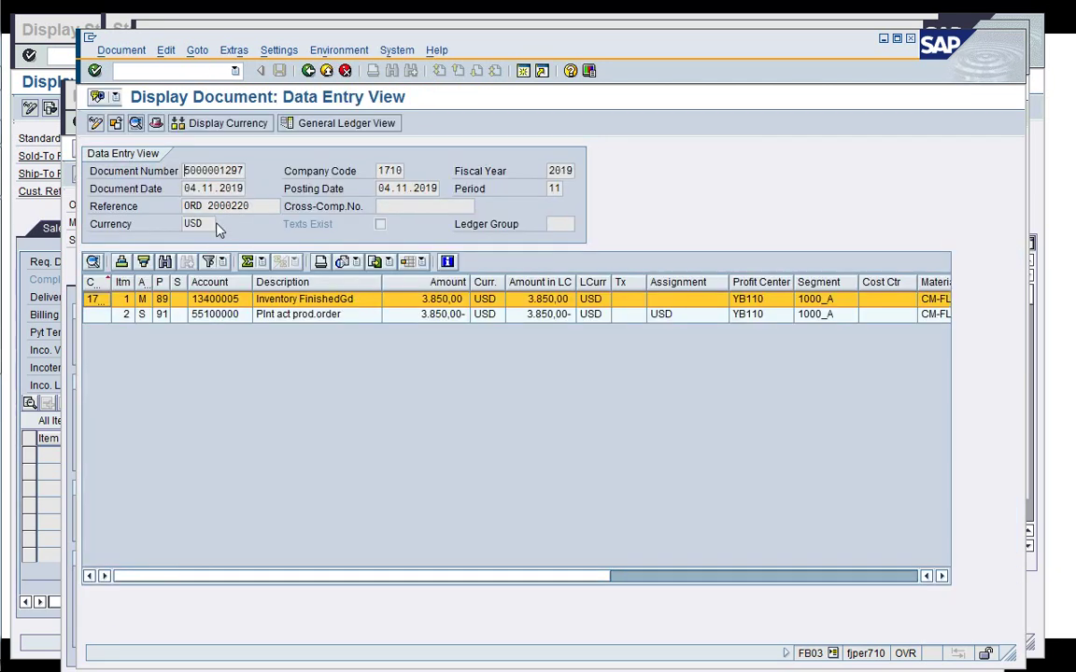
{"action": "left_click", "coordinate": [290, 364]}
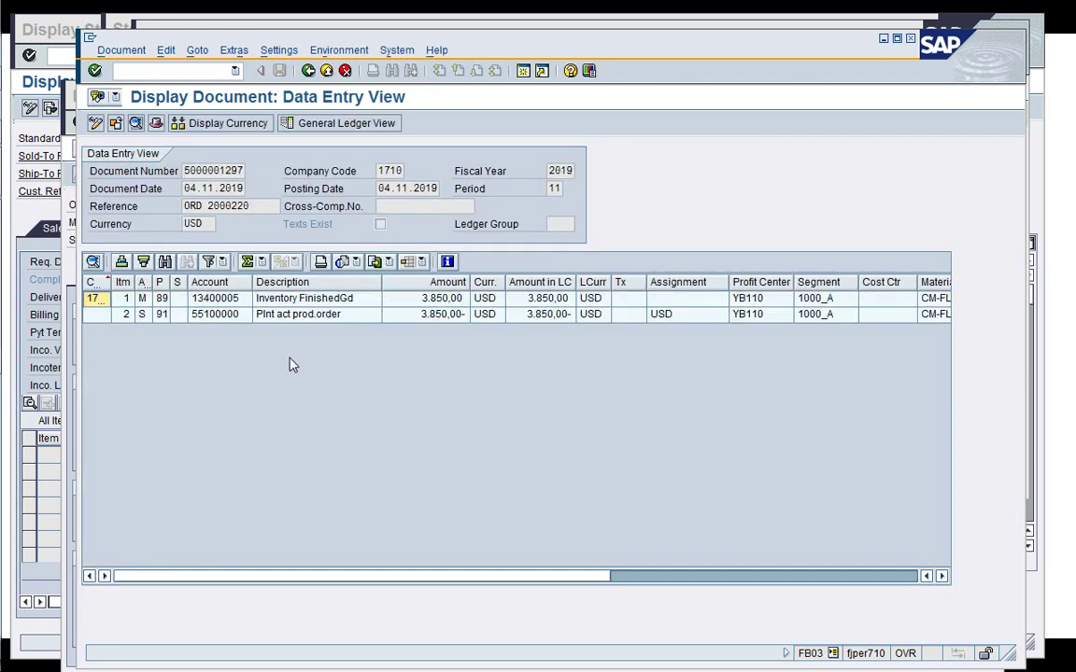
{"action": "left_click", "coordinate": [215, 317]}
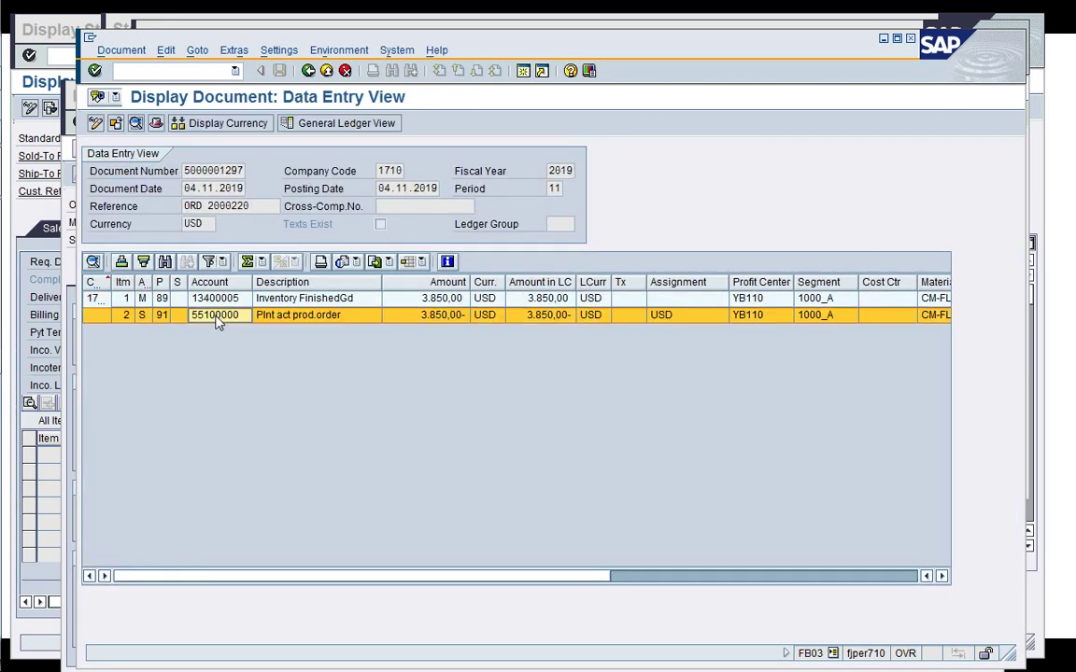
{"action": "left_click", "coordinate": [322, 363]}
{"action": "left_click", "coordinate": [298, 316]}
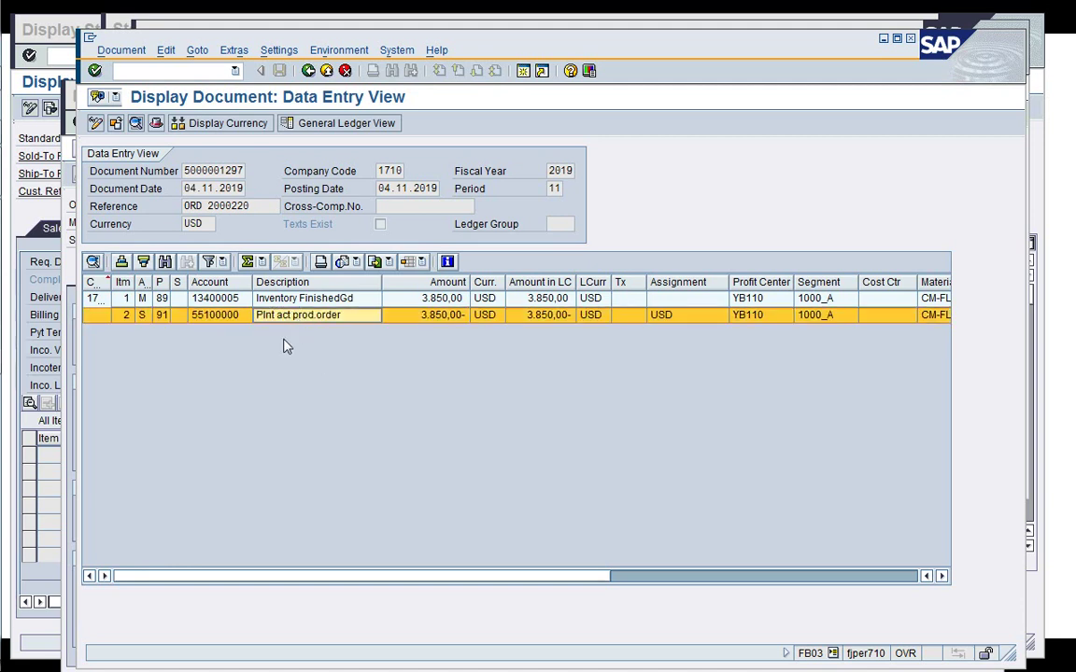
{"action": "left_click", "coordinate": [271, 315]}
{"action": "left_click", "coordinate": [278, 303]}
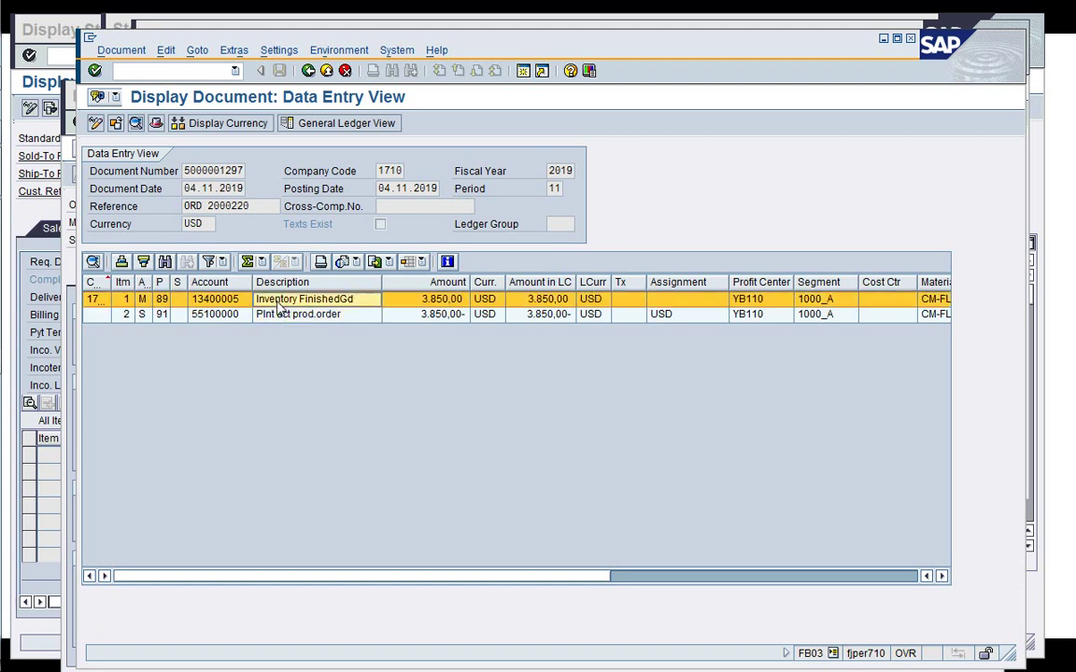
{"action": "left_click", "coordinate": [643, 401]}
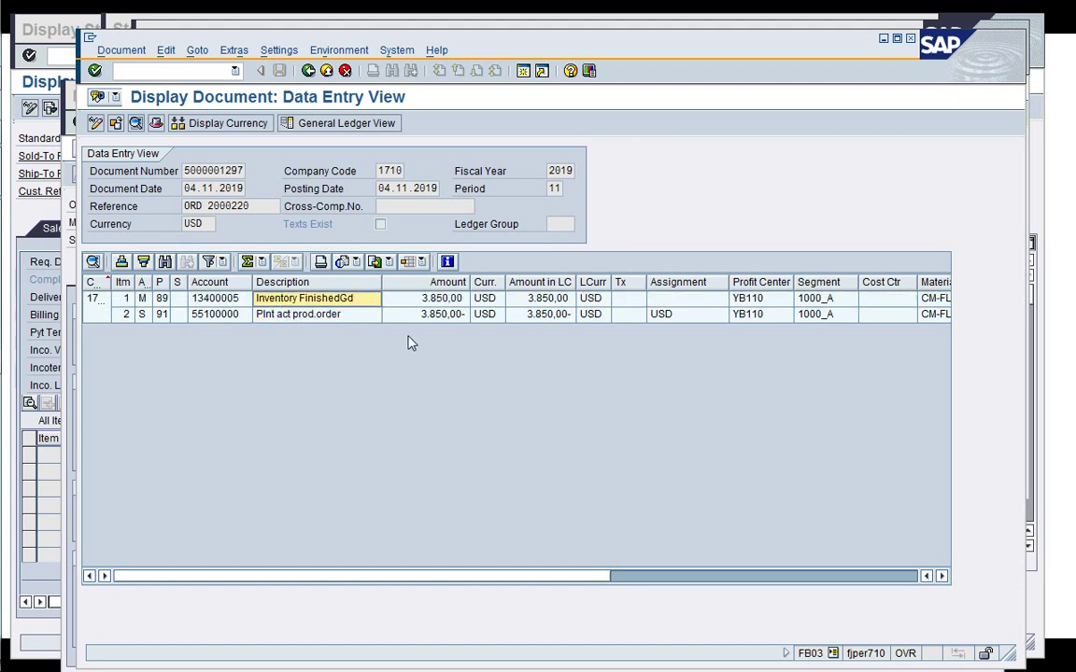
{"action": "left_click", "coordinate": [353, 303]}
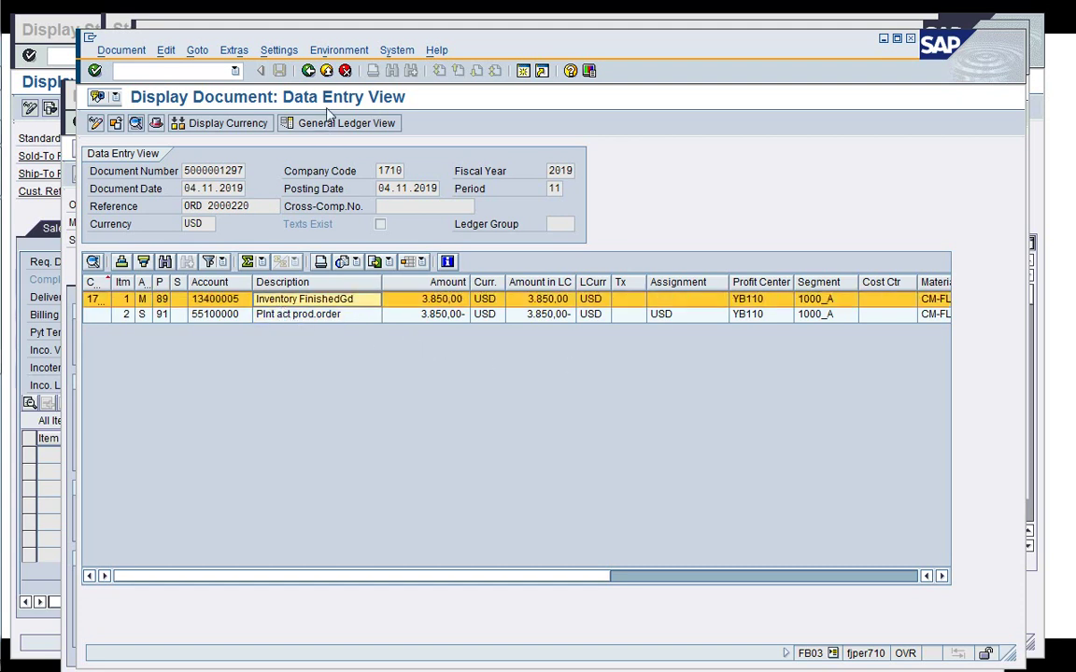
{"action": "left_click", "coordinate": [306, 70]}
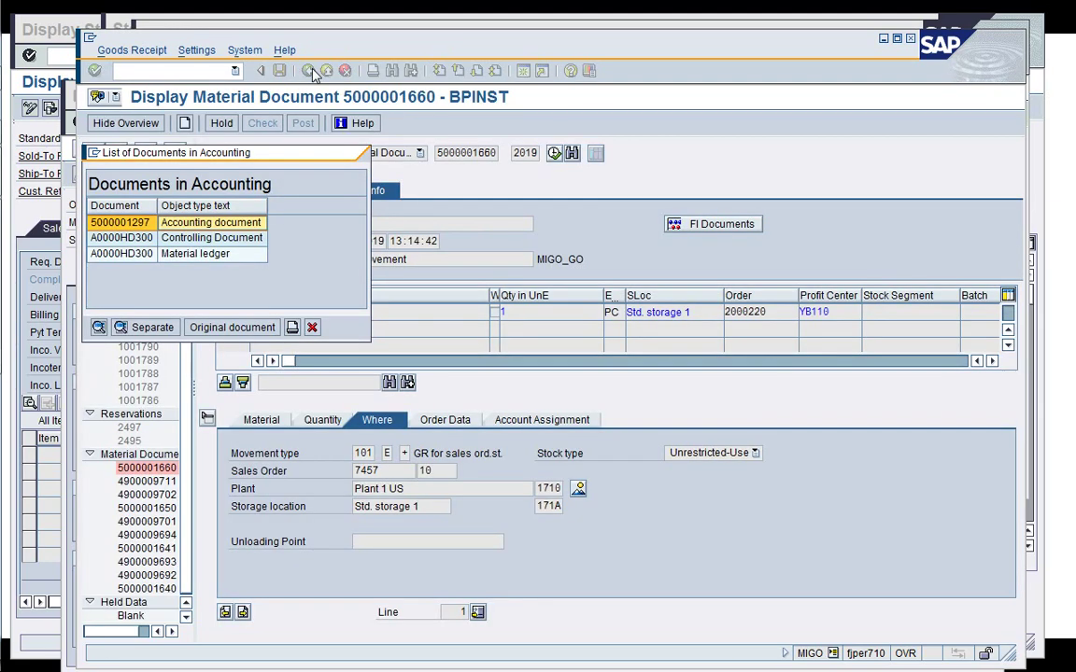
Examine the line items of the controlling document, and return to the material document
{"action": "double_click", "coordinate": [168, 237]}
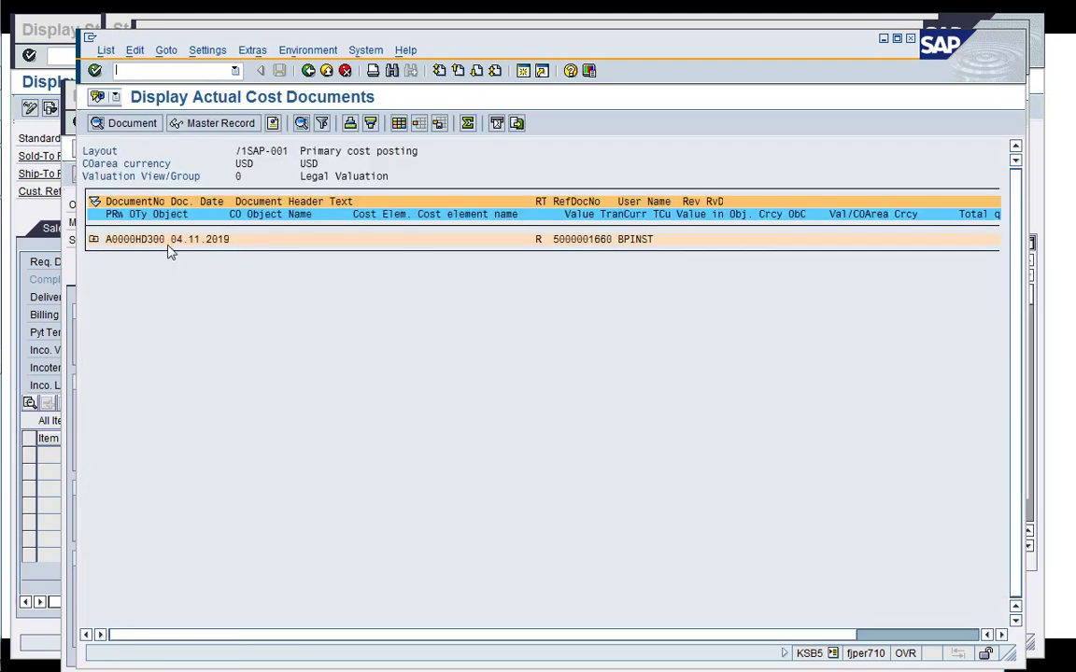
{"action": "left_click", "coordinate": [94, 240]}
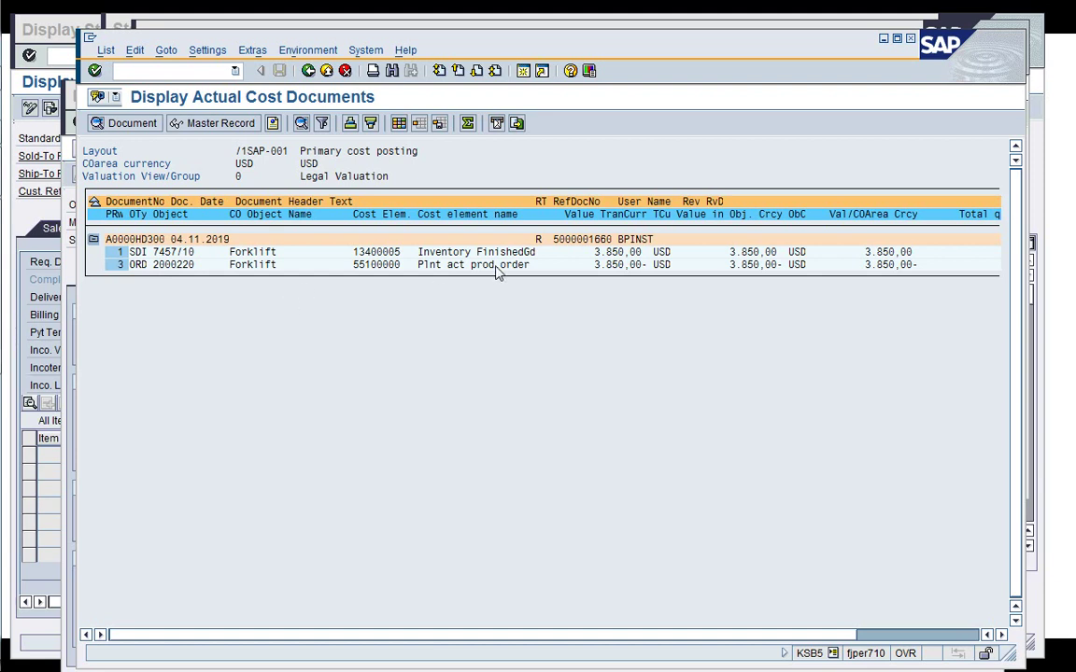
{"action": "left_click", "coordinate": [402, 253]}
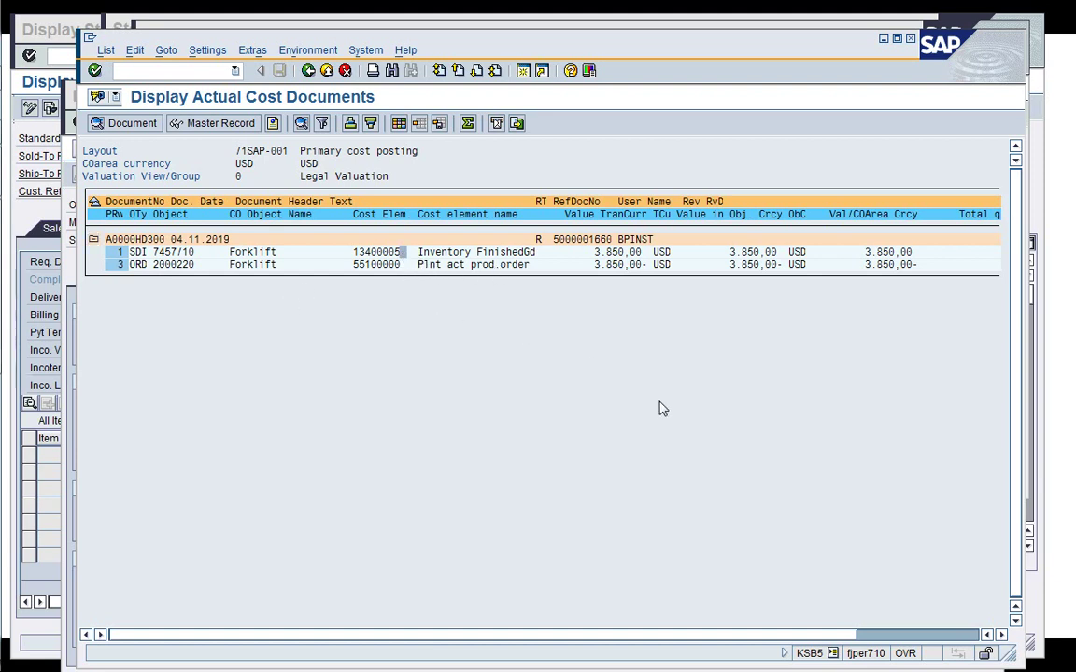
{"action": "left_click", "coordinate": [308, 72]}
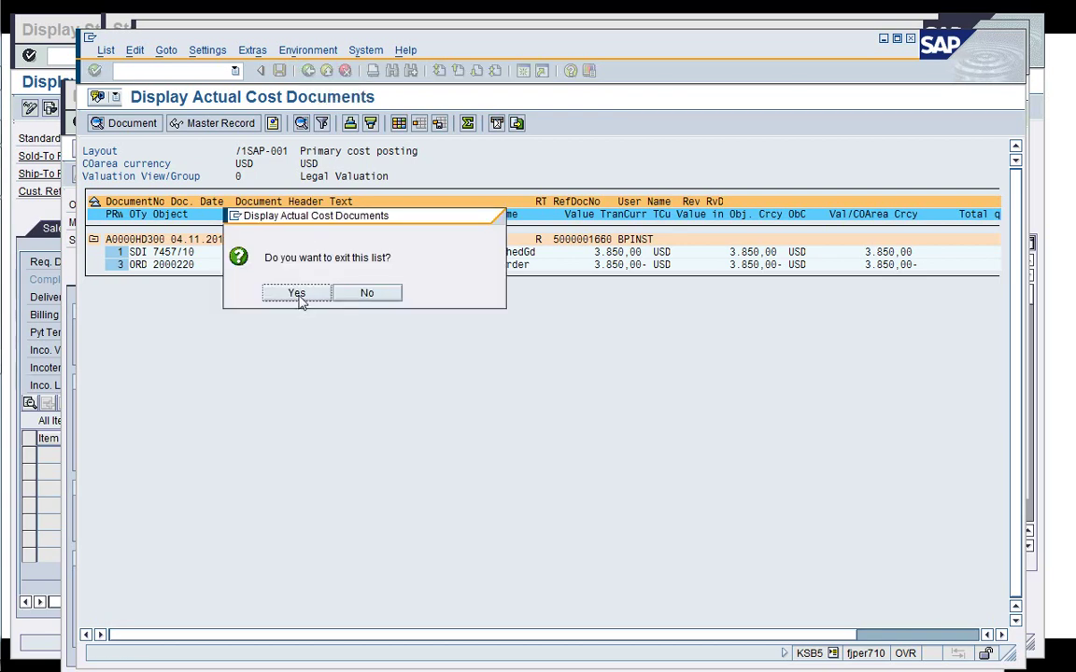
{"action": "left_click", "coordinate": [297, 293]}
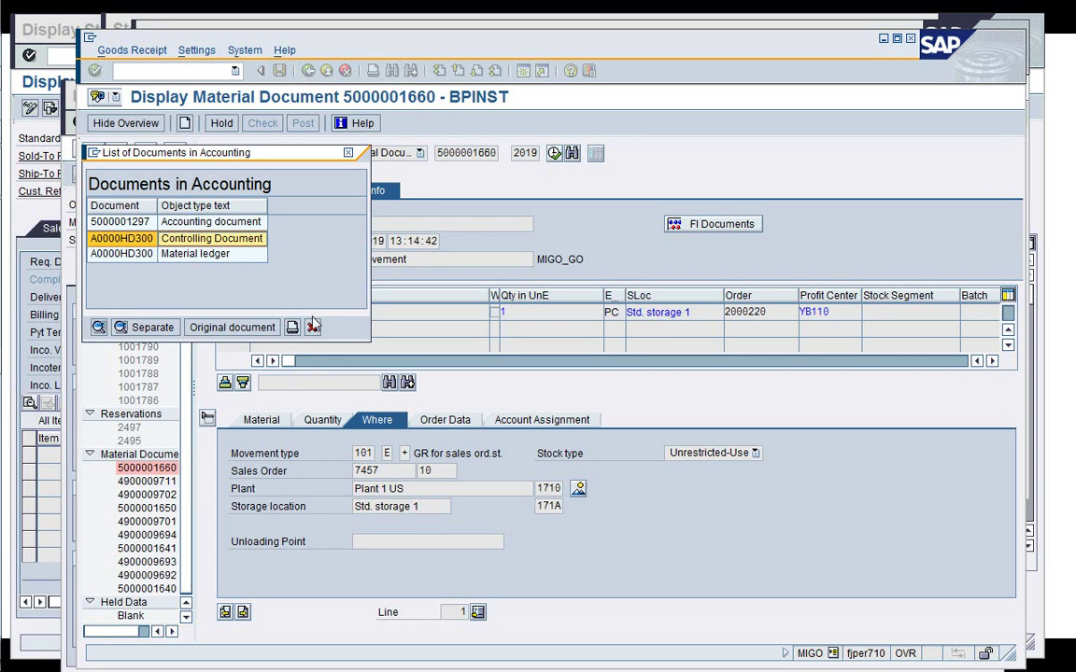
{"action": "left_click", "coordinate": [313, 327]}
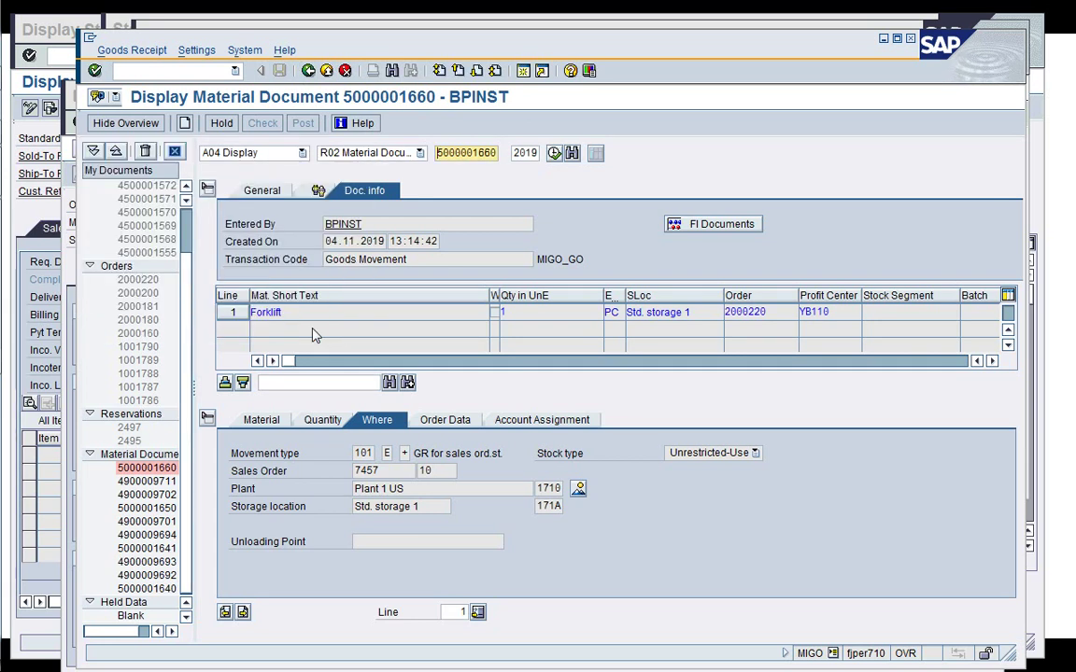
Close the goods receipt session with the command /i
{"action": "left_click", "coordinate": [117, 70]}
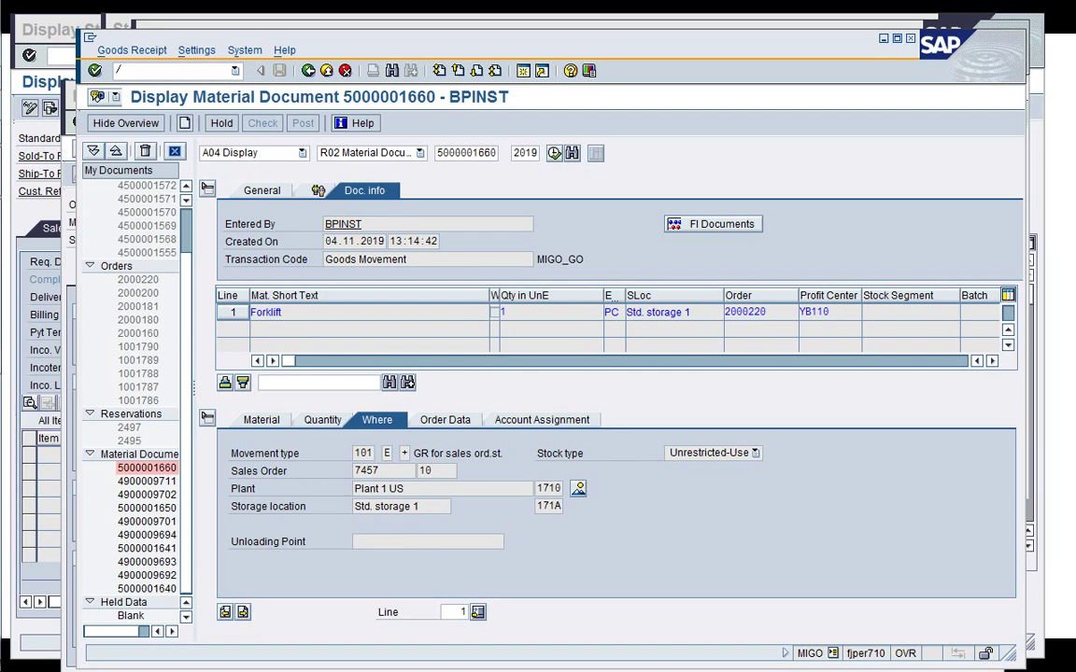
{"action": "type", "text": "/i"}
{"action": "key", "text": "Return"}
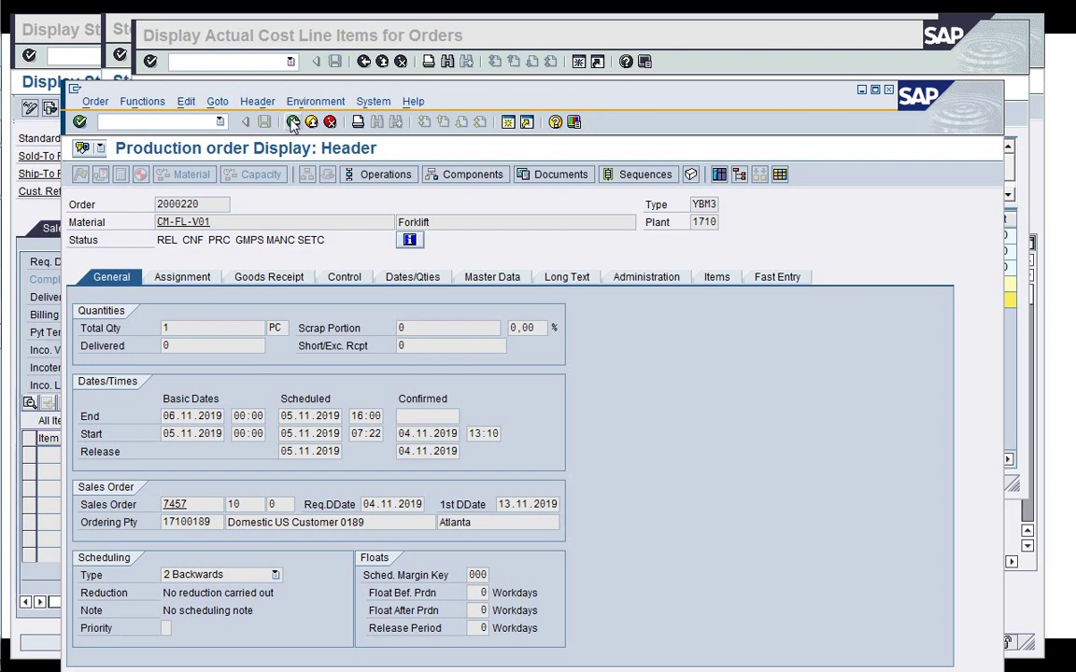
Reload the forklift production order, check its header status for DLV, and display its assignment data
{"action": "key", "text": "F3"}
{"action": "key", "text": "Return"}
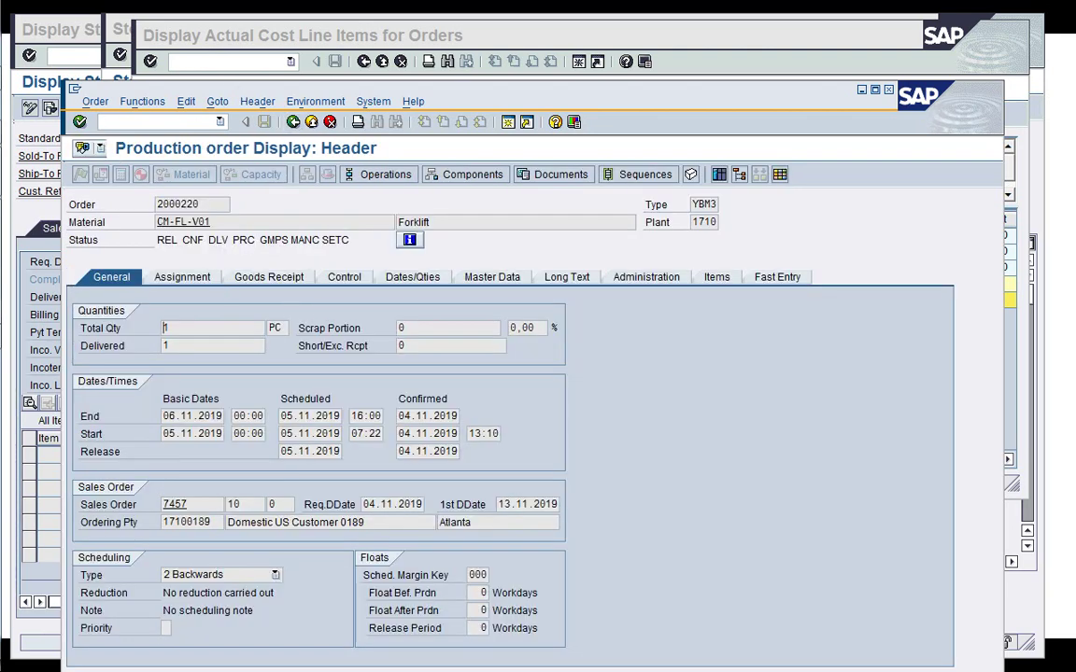
{"action": "left_click", "coordinate": [200, 240]}
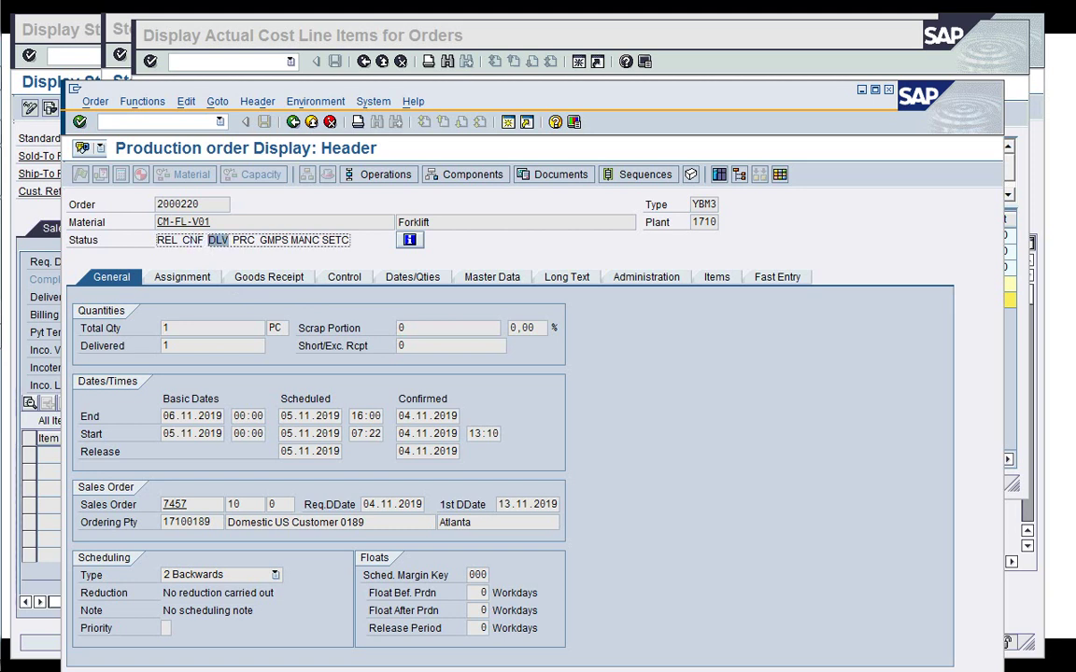
{"action": "left_click", "coordinate": [193, 282]}
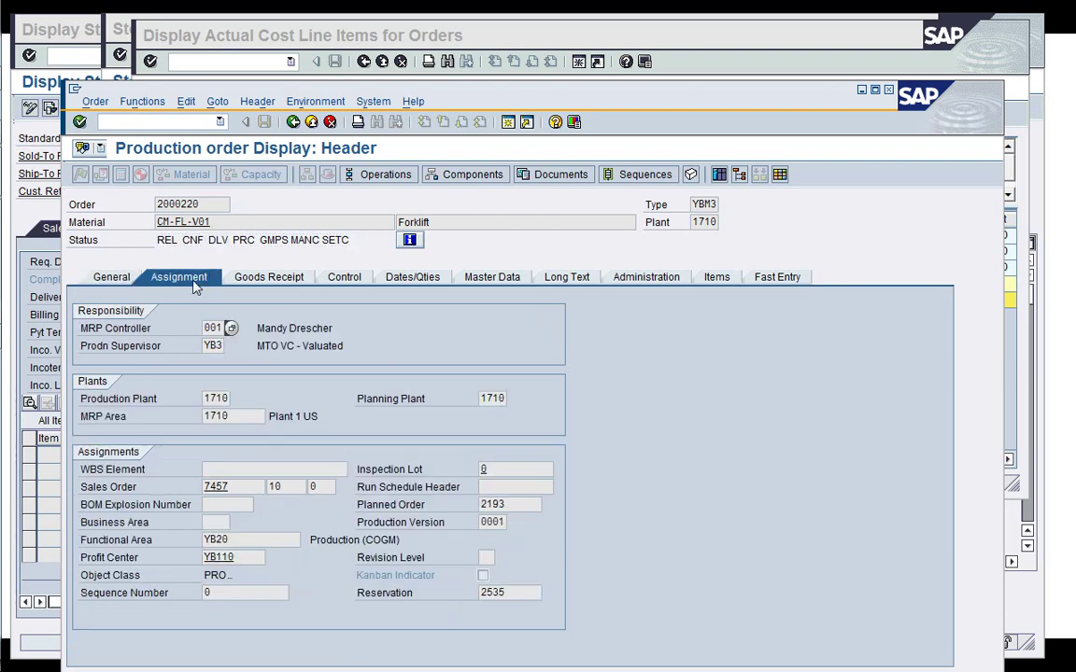
Check the Delivery Completed indicator in the production order's goods receipt data
{"action": "left_click", "coordinate": [114, 278]}
{"action": "left_click", "coordinate": [250, 277]}
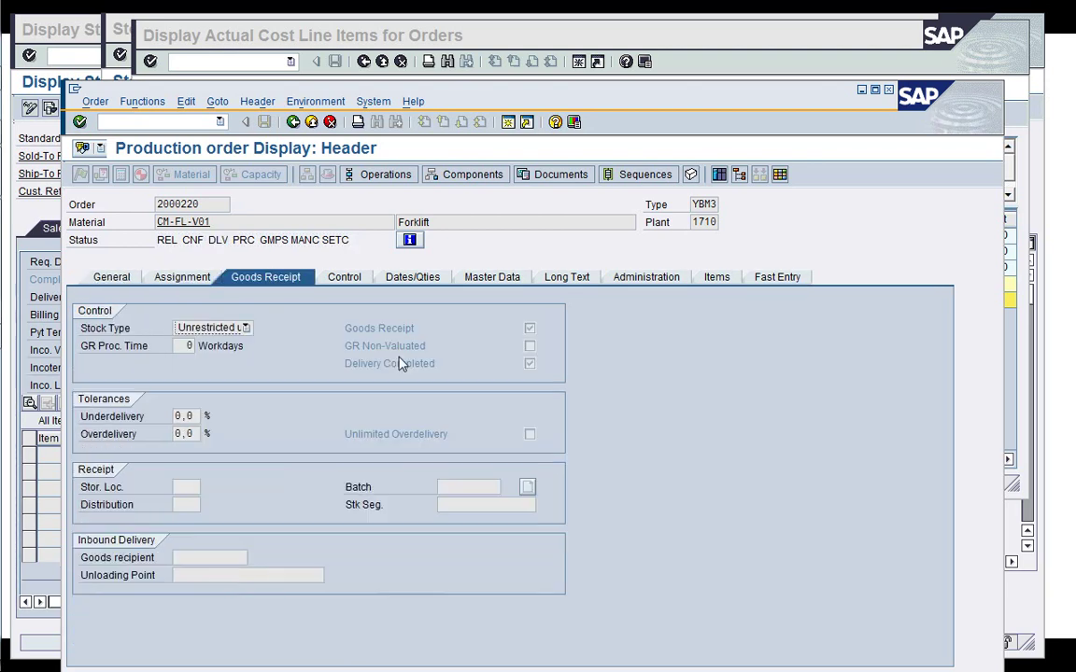
{"action": "left_click", "coordinate": [529, 367]}
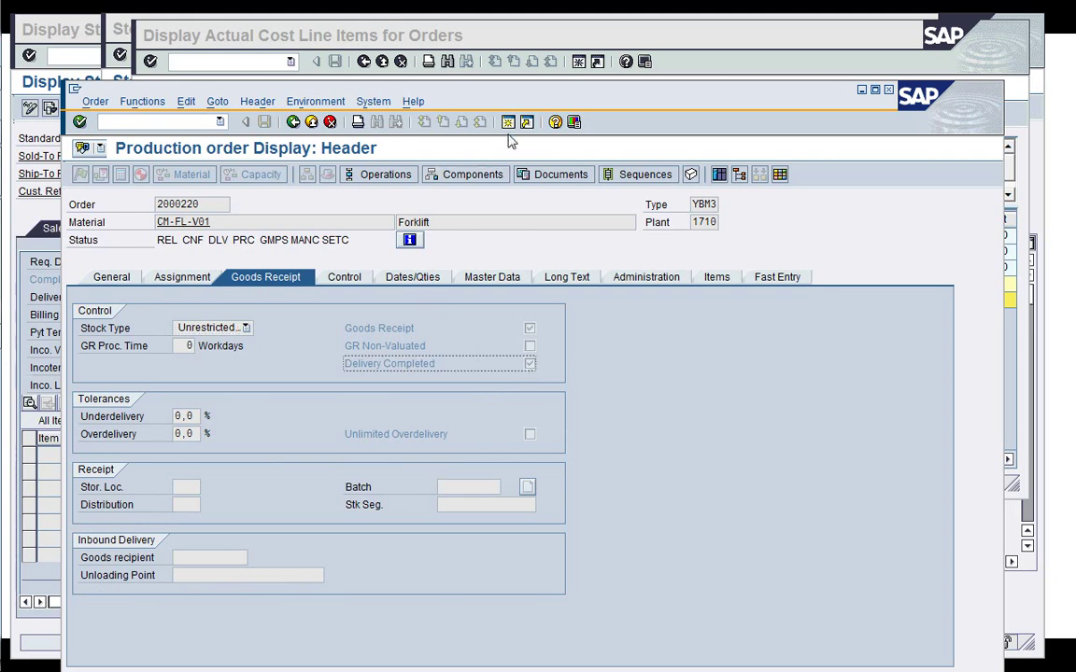
Examine the confirmed quantities and activities of operation 0010, and return to the production order display's initial screen
{"action": "left_click", "coordinate": [384, 175]}
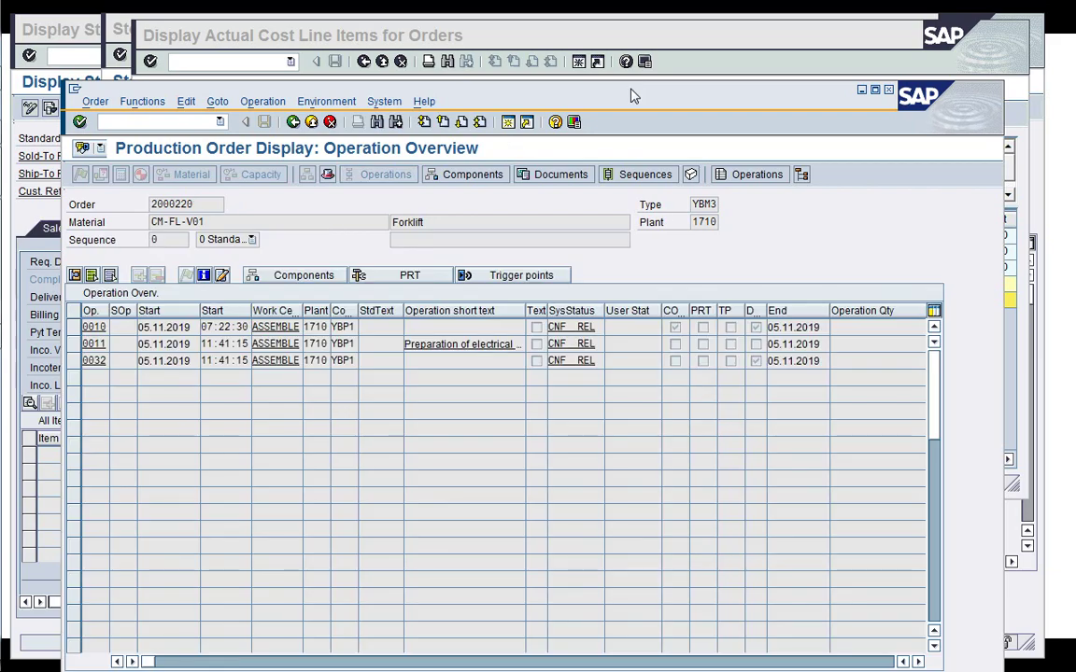
{"action": "left_click_drag", "start_coordinate": [630, 91], "coordinate": [627, 34]}
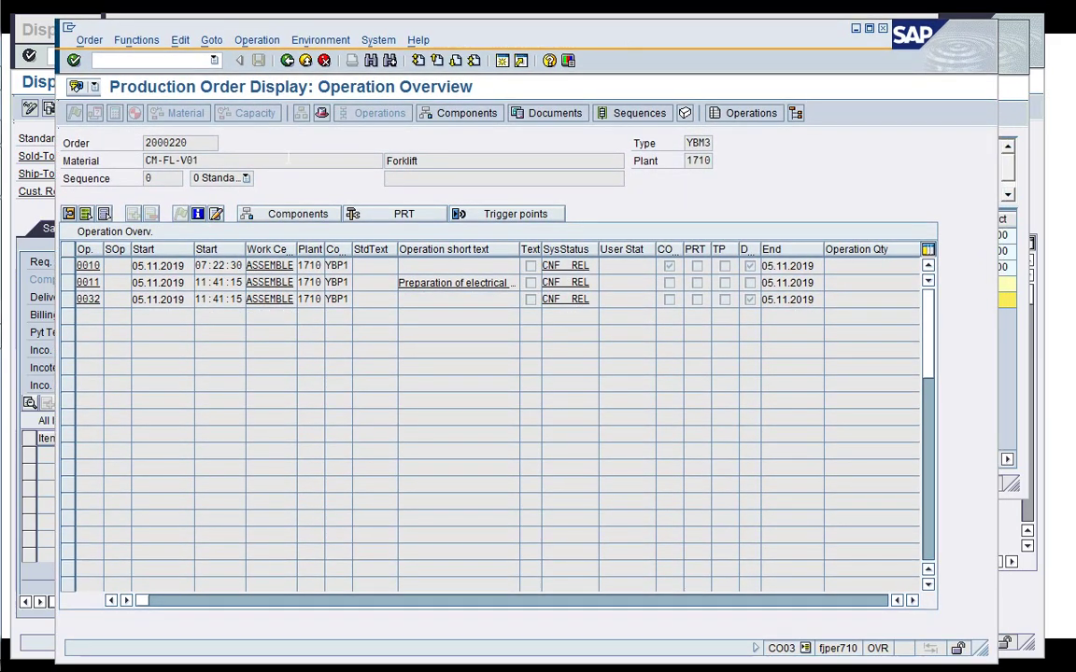
{"action": "double_click", "coordinate": [87, 265]}
{"action": "left_click", "coordinate": [617, 251]}
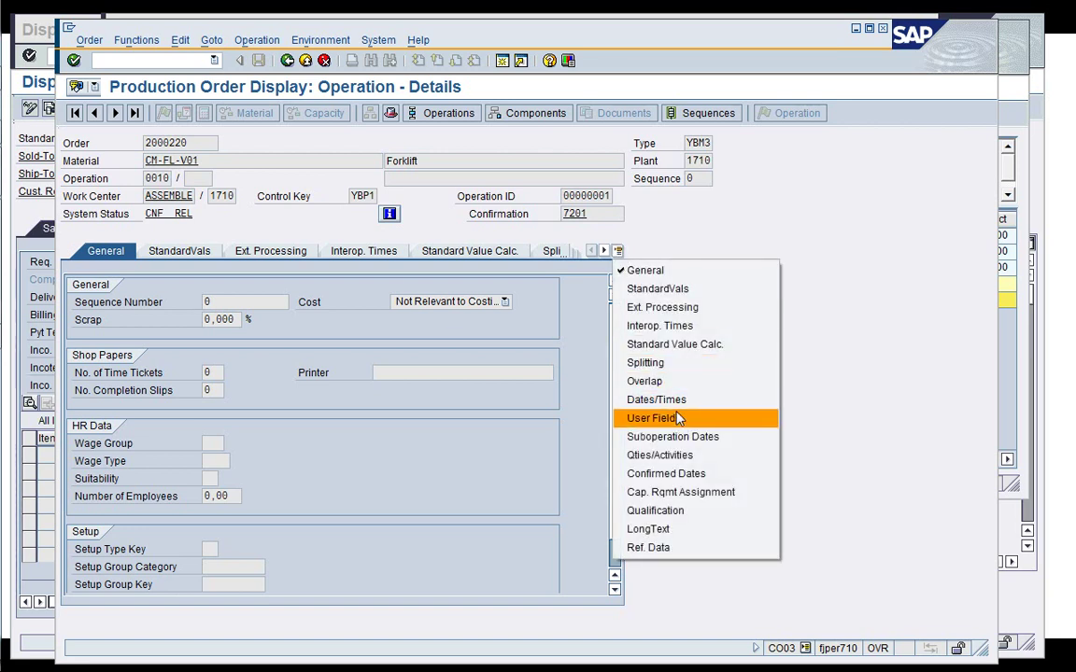
{"action": "left_click", "coordinate": [680, 455]}
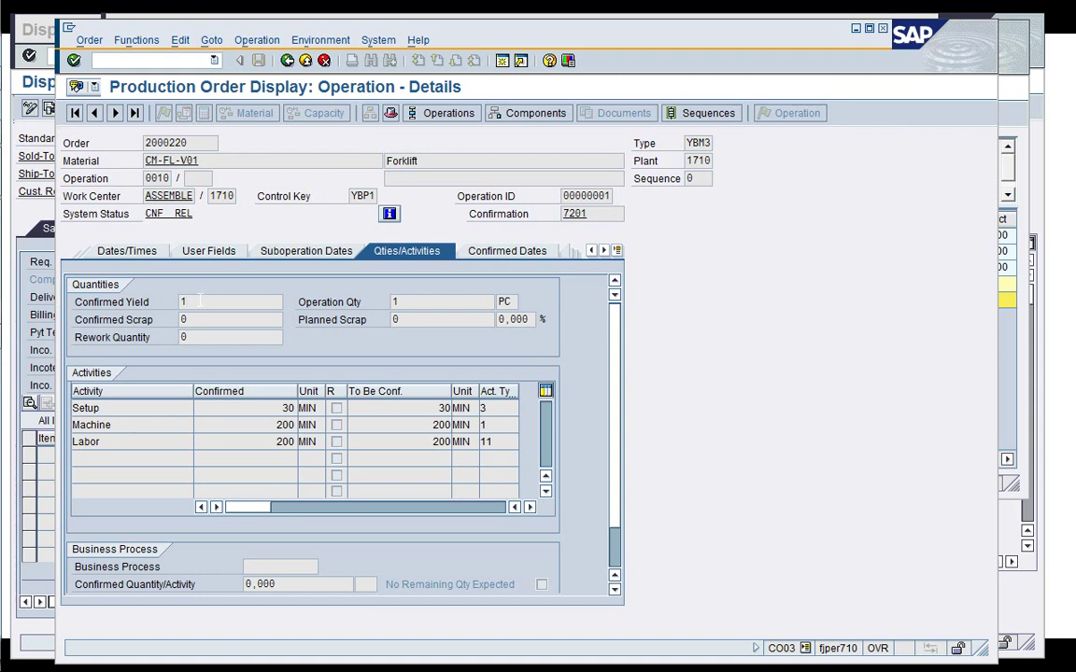
{"action": "left_click", "coordinate": [288, 60]}
{"action": "left_click", "coordinate": [287, 60]}
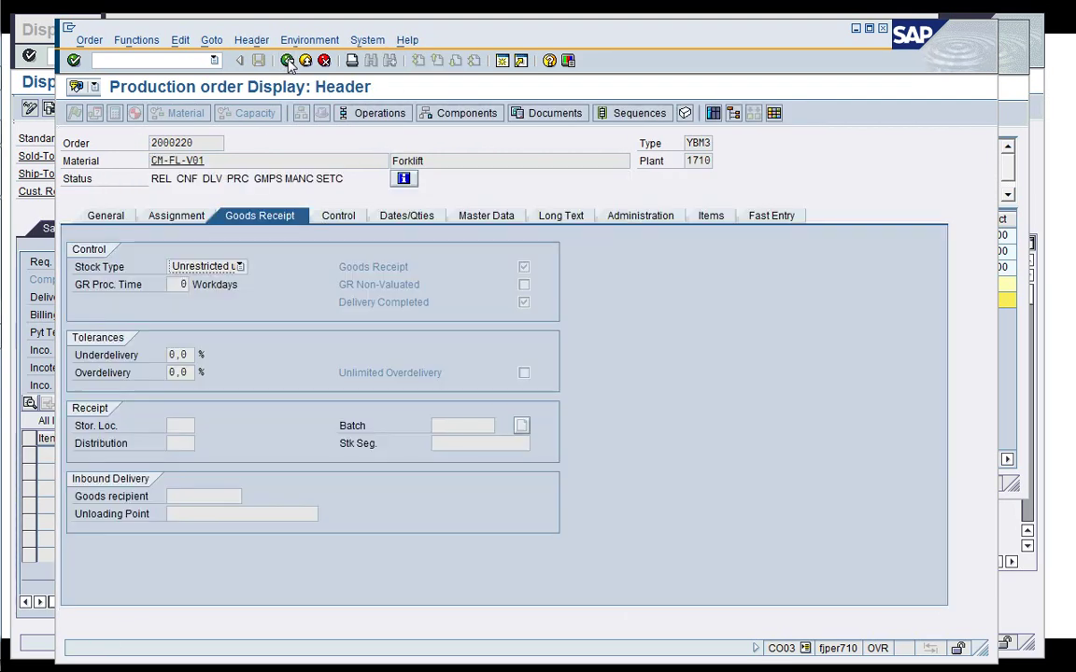
{"action": "left_click", "coordinate": [287, 60]}
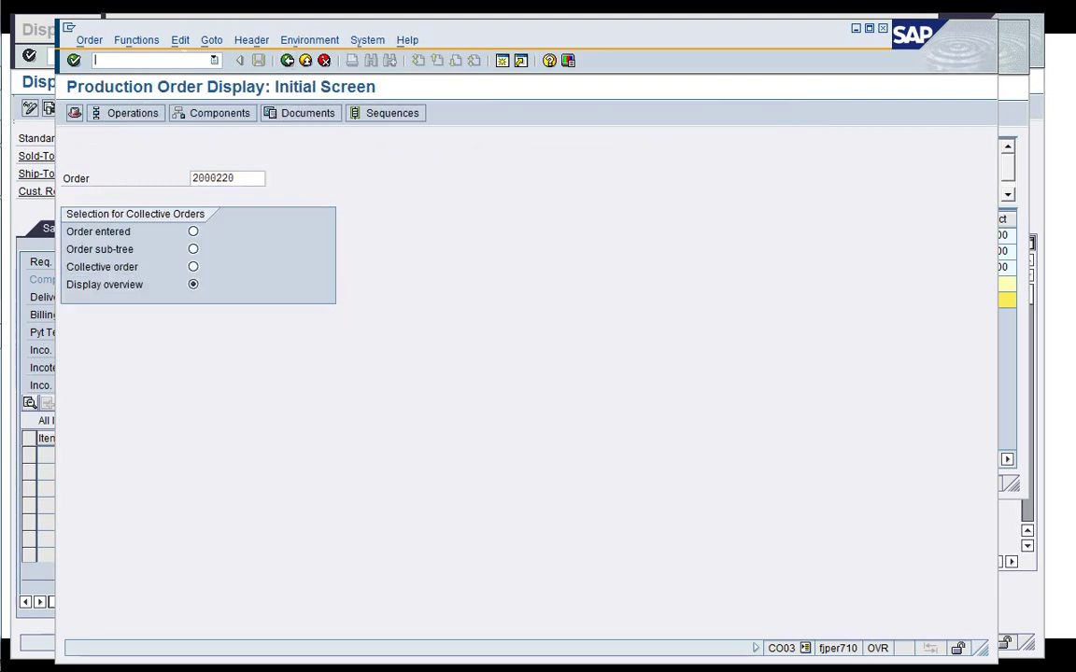
Run the stock overview transaction MMBE for material CM-FL-V01 in plant 1710
{"action": "type", "text": "/n"}
{"action": "type", "text": "MBB"}
{"action": "type", "text": "MBE"}
{"action": "key", "text": "Return"}
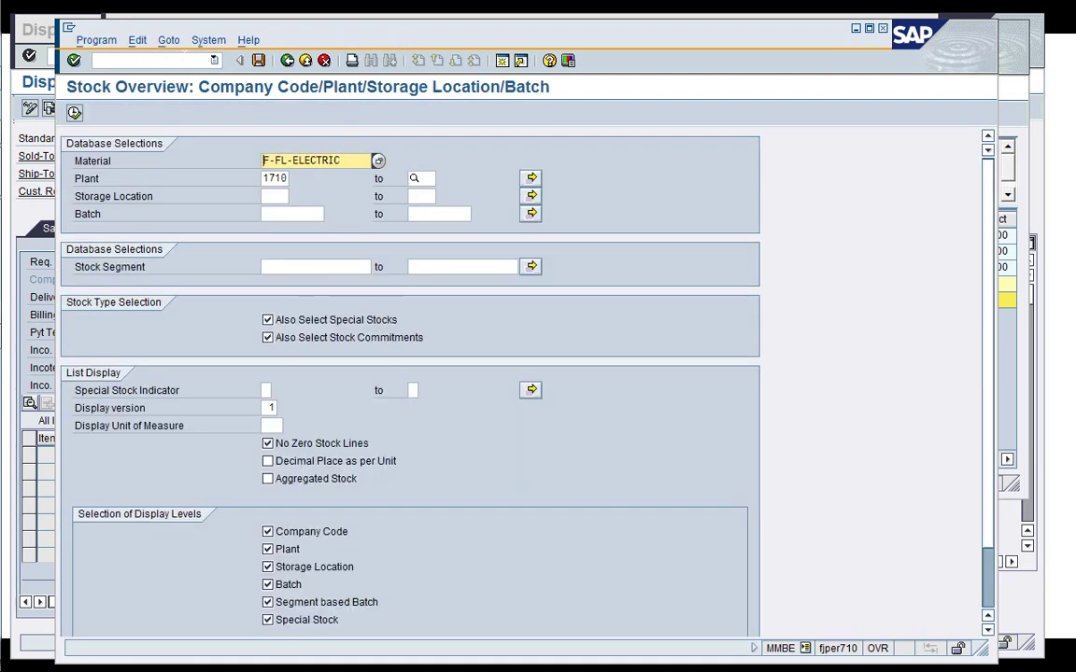
{"action": "key", "text": "Delete"}
{"action": "key", "text": "Delete"}
{"action": "key", "text": "Delete"}
{"action": "key", "text": "Delete"}
{"action": "key", "text": "Delete"}
{"action": "key", "text": "Delete"}
{"action": "key", "text": "Delete"}
{"action": "key", "text": "Delete"}
{"action": "key", "text": "Delete"}
{"action": "key", "text": "Delete"}
{"action": "key", "text": "Delete"}
{"action": "key", "text": "Delete"}
{"action": "key", "text": "Delete"}
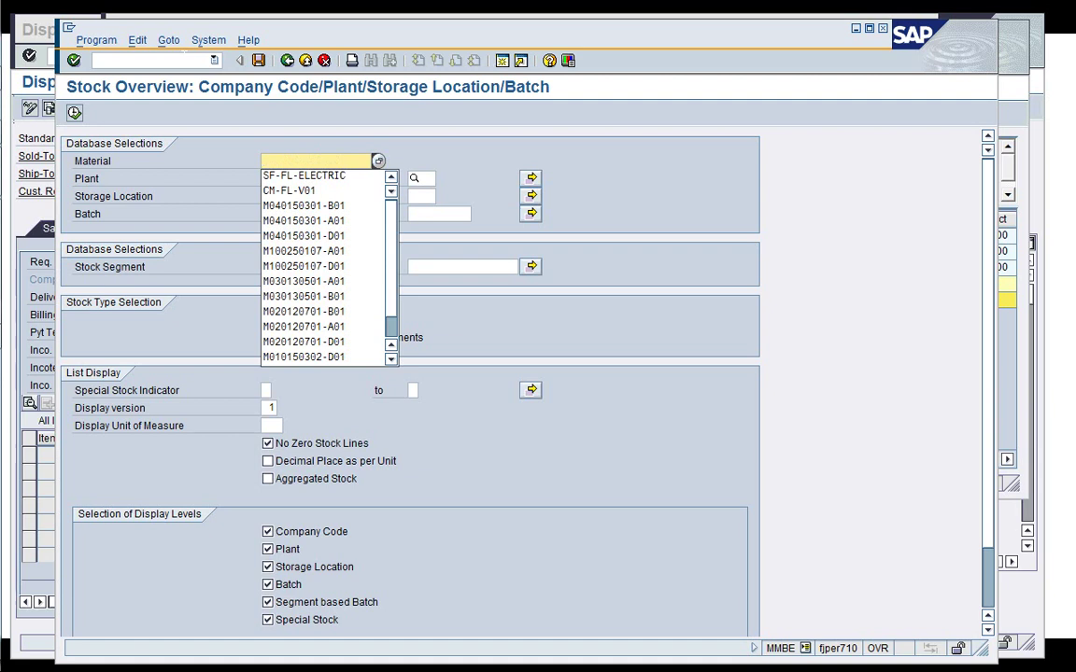
{"action": "key", "text": "Down"}
{"action": "key", "text": "Down"}
{"action": "key", "text": "Return"}
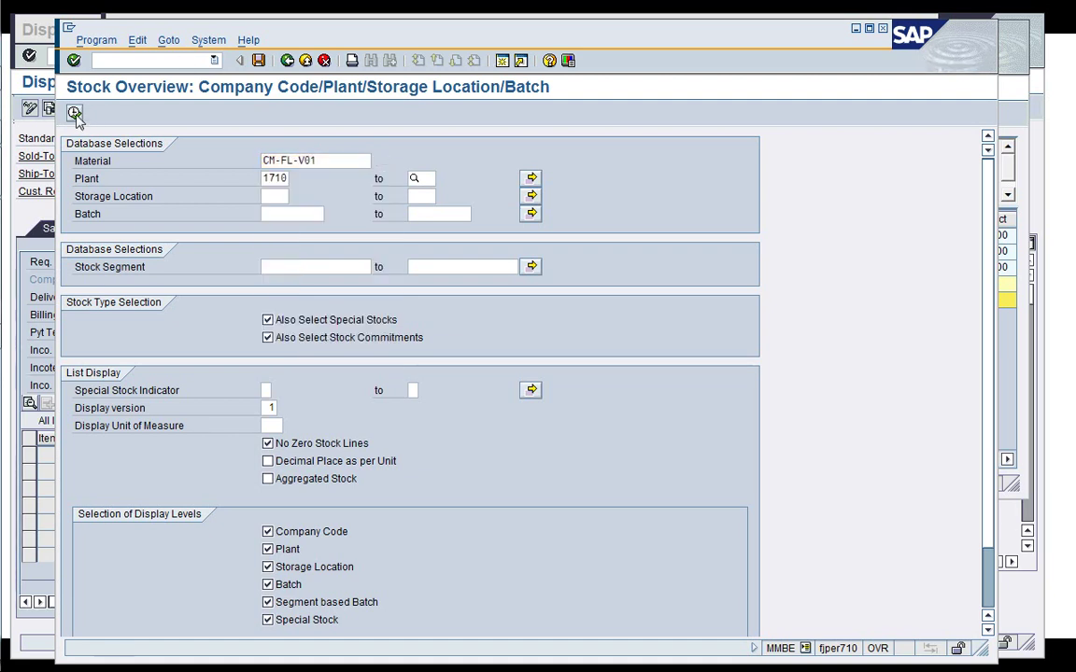
{"action": "left_click", "coordinate": [75, 113]}
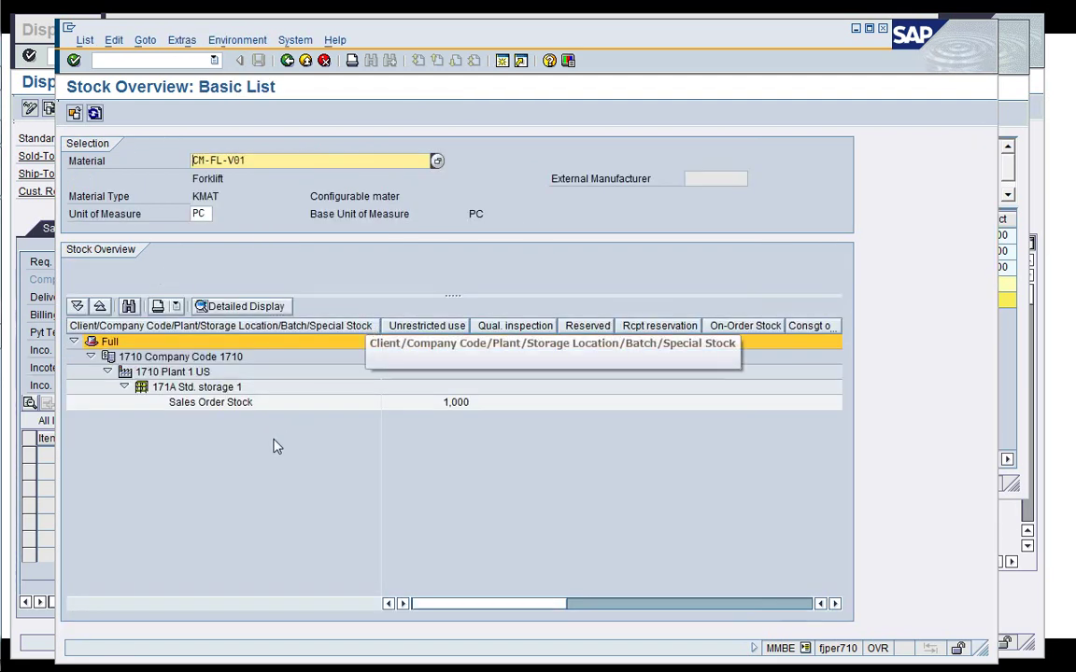
Examine the Sales Order Stock details under storage location 171A, and return to the stock overview's selection screen
{"action": "left_click", "coordinate": [214, 409]}
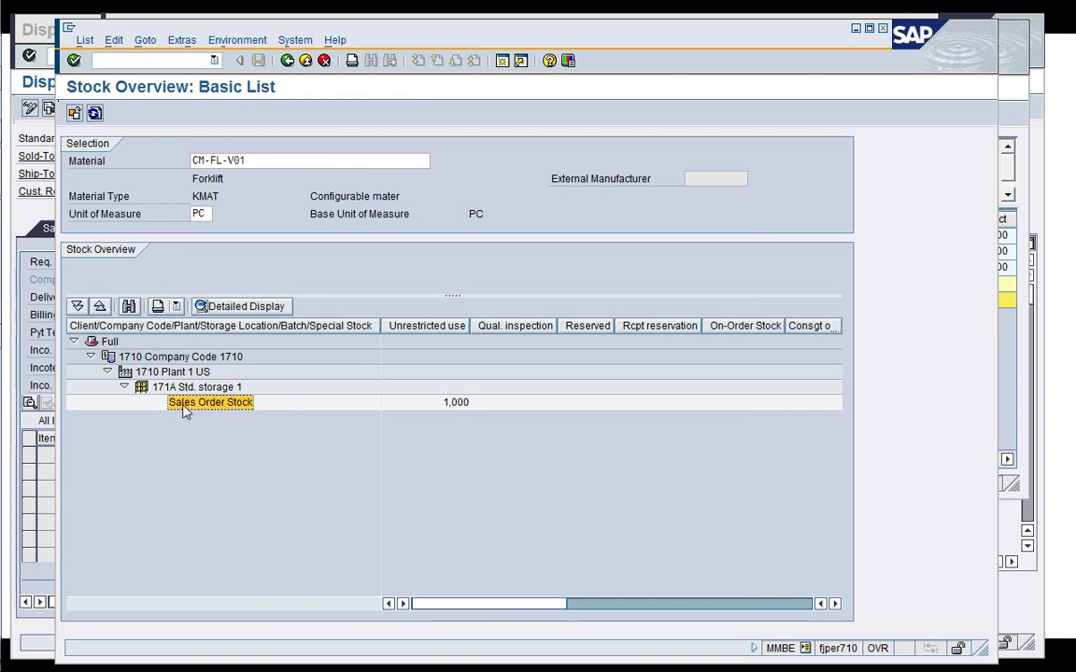
{"action": "double_click", "coordinate": [186, 412]}
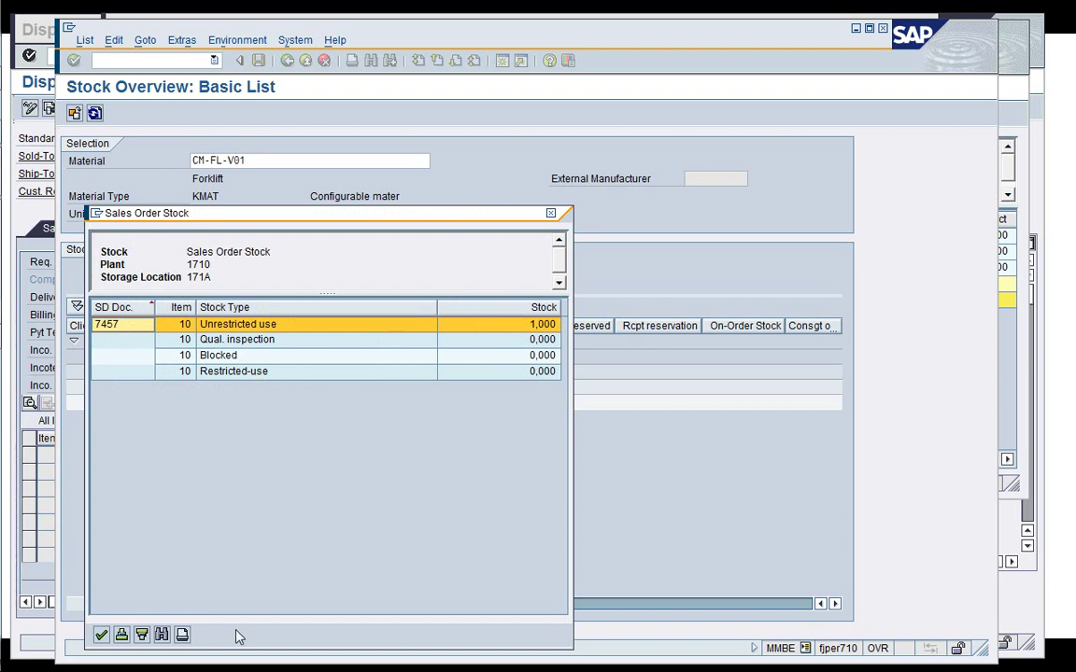
{"action": "left_click", "coordinate": [552, 214]}
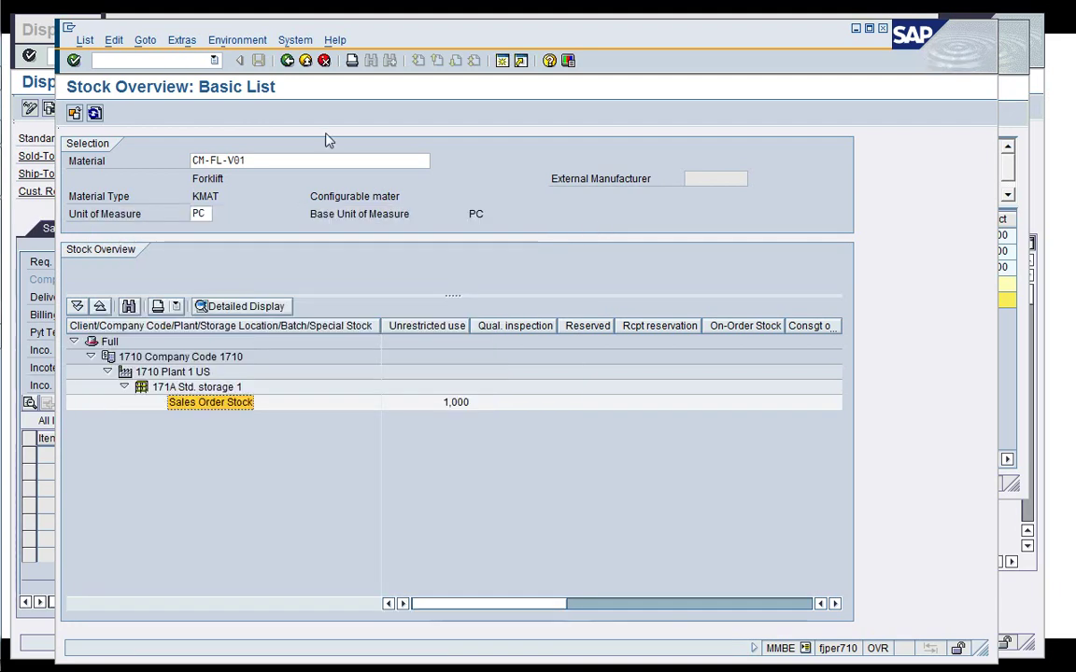
{"action": "left_click", "coordinate": [287, 60]}
Move the stock overview window aside, and run transaction KOB1 in it for the forklift production order's actual cost line items
{"action": "left_click_drag", "start_coordinate": [356, 34], "coordinate": [622, 20]}
{"action": "left_click", "coordinate": [238, 393]}
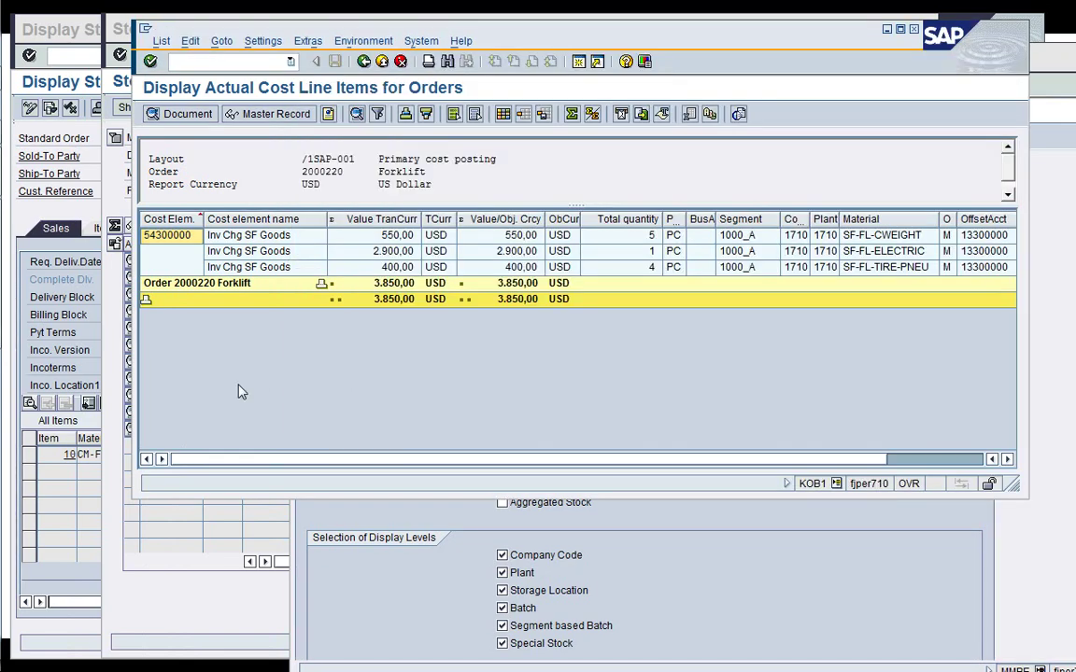
{"action": "left_click", "coordinate": [711, 580]}
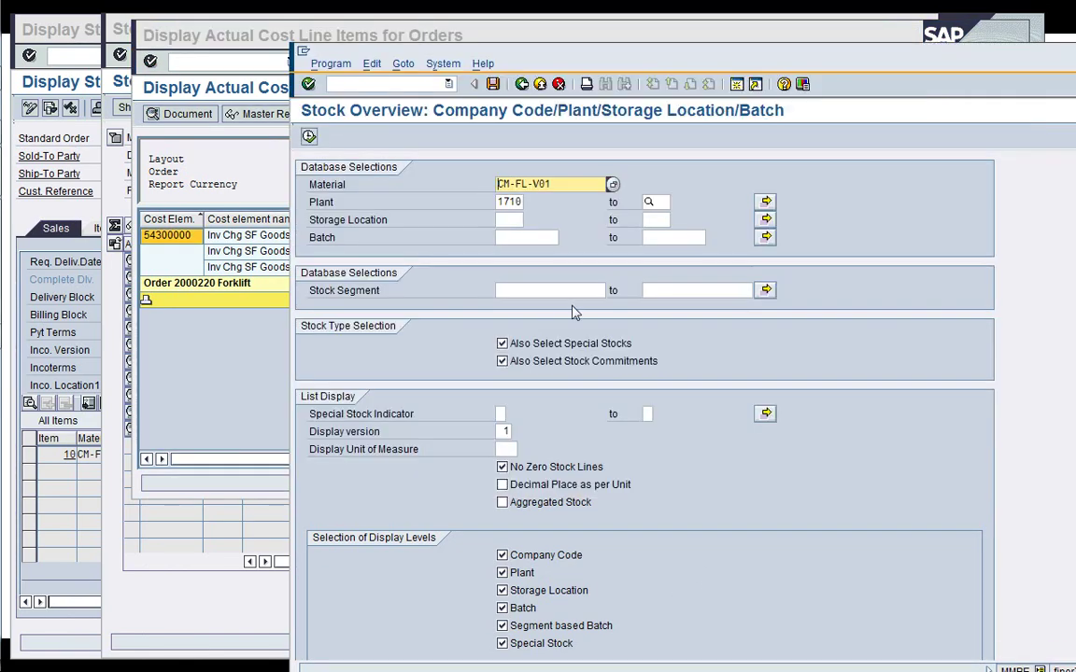
{"action": "left_click", "coordinate": [521, 84]}
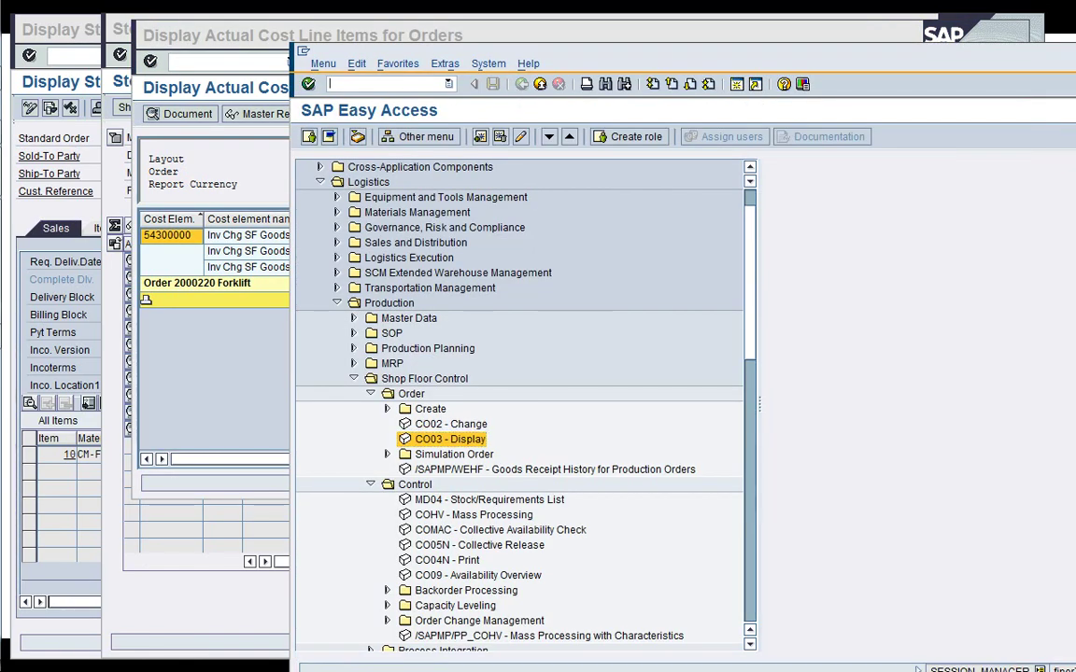
{"action": "type", "text": "/nKOB1"}
{"action": "key", "text": "Return"}
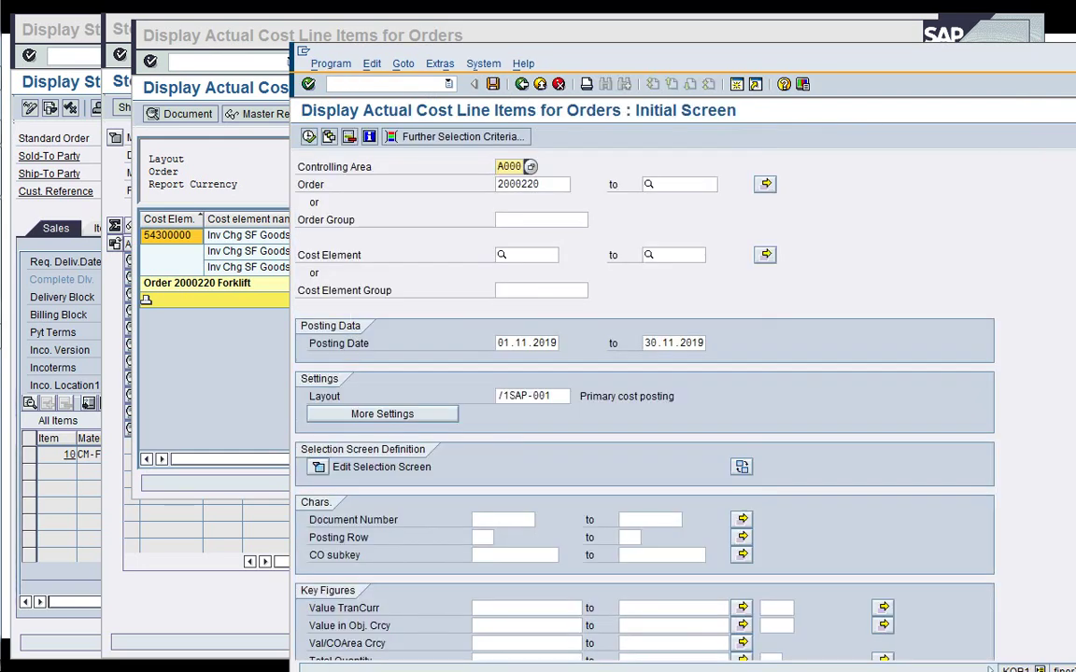
{"action": "left_click", "coordinate": [308, 136]}
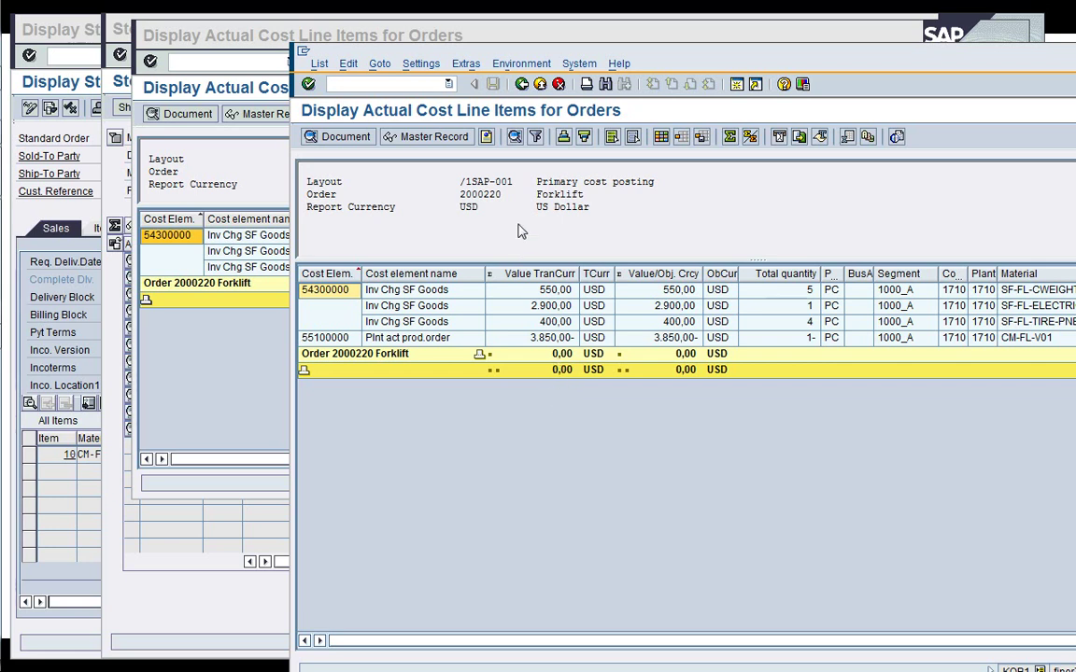
Compare the new actual cost list, including the Plnt act prod.order line, with the earlier list, and close the earlier list's session
{"action": "left_click", "coordinate": [235, 361]}
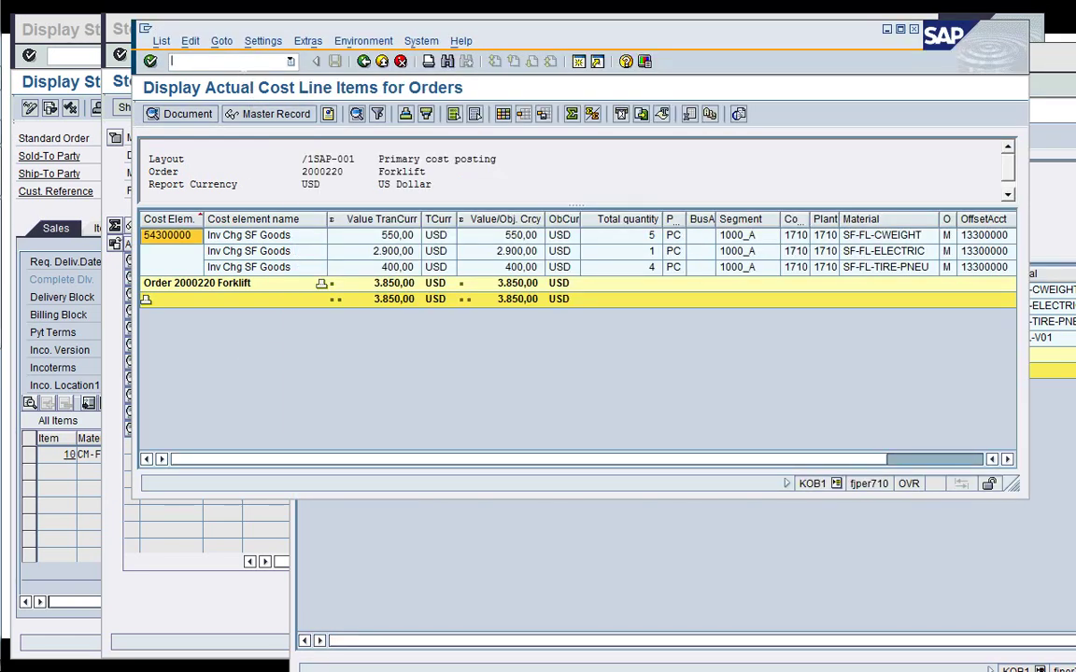
{"action": "left_click", "coordinate": [478, 634]}
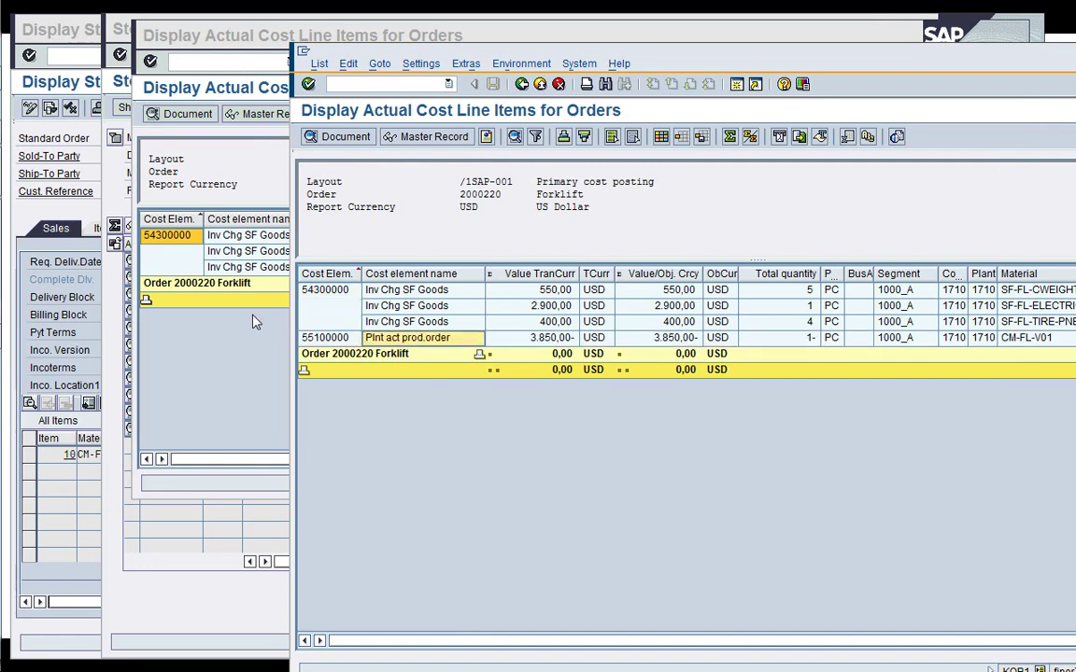
{"action": "left_click", "coordinate": [227, 281]}
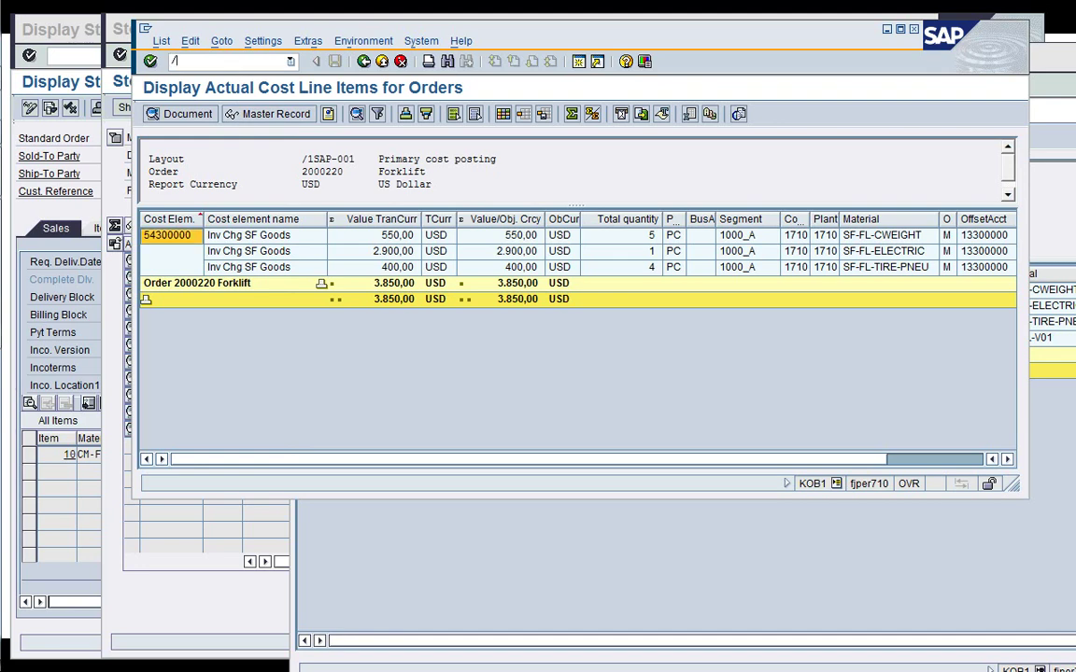
{"action": "key", "text": "alt+F4"}
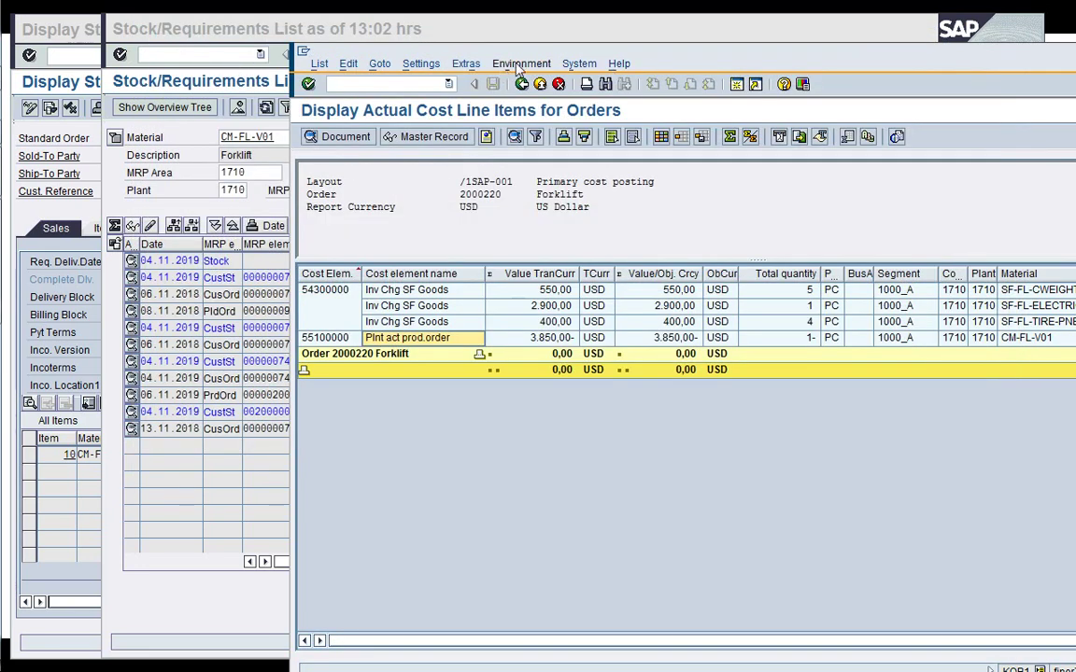
Refresh the stock/requirements list for CM-FL-V01, and check the available quantity of the forklift's sales order stock and customer order
{"action": "key", "text": "alt+F4"}
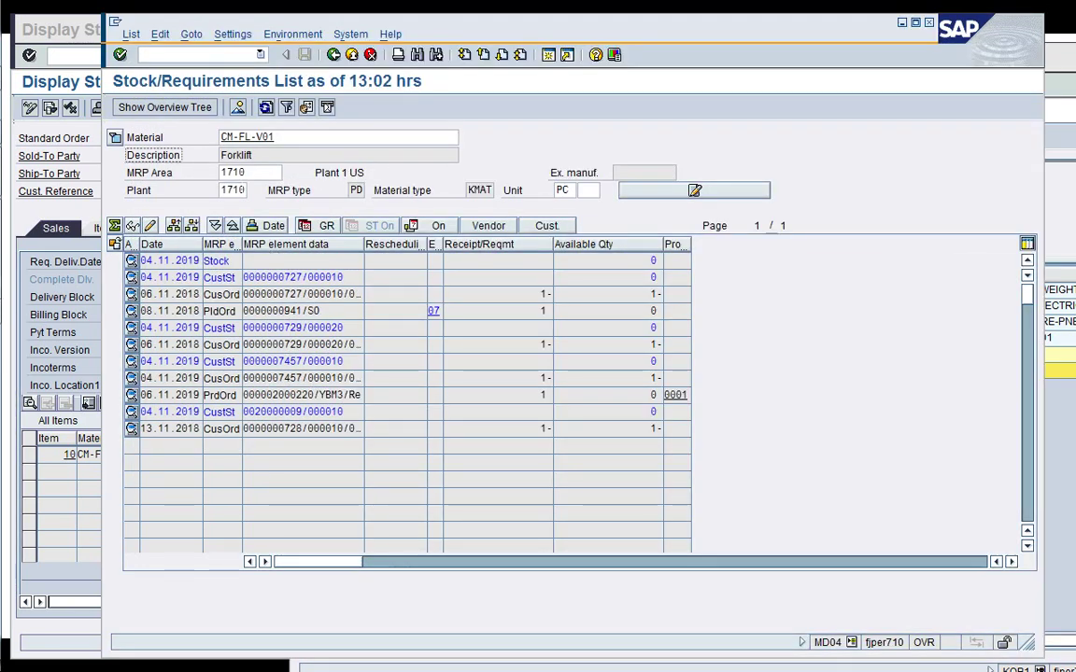
{"action": "left_click", "coordinate": [267, 107]}
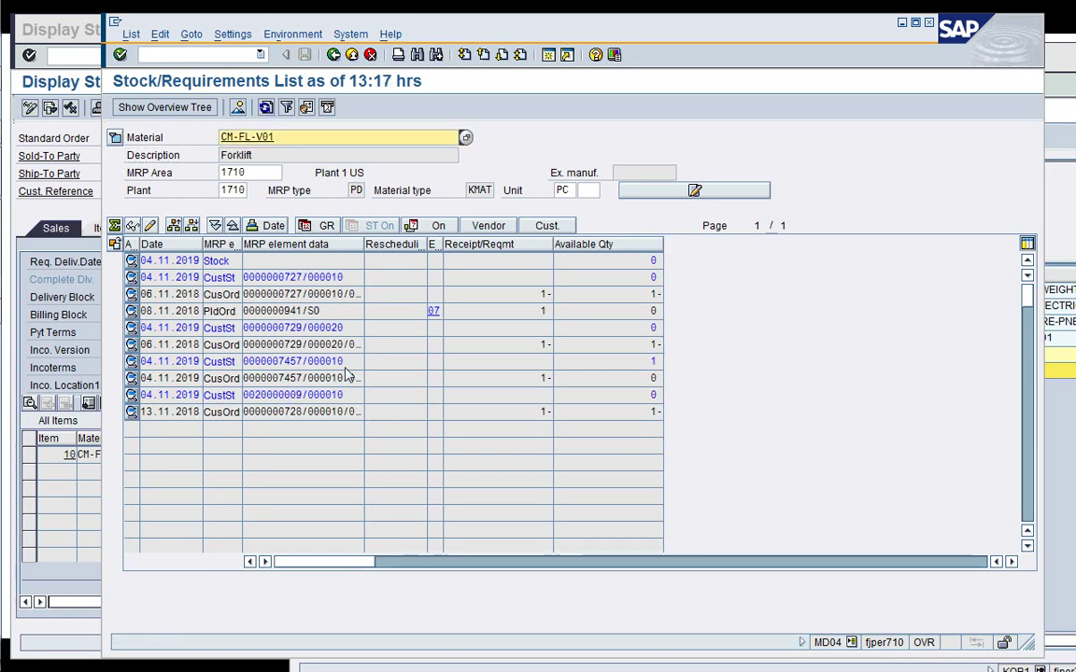
{"action": "left_click", "coordinate": [327, 378]}
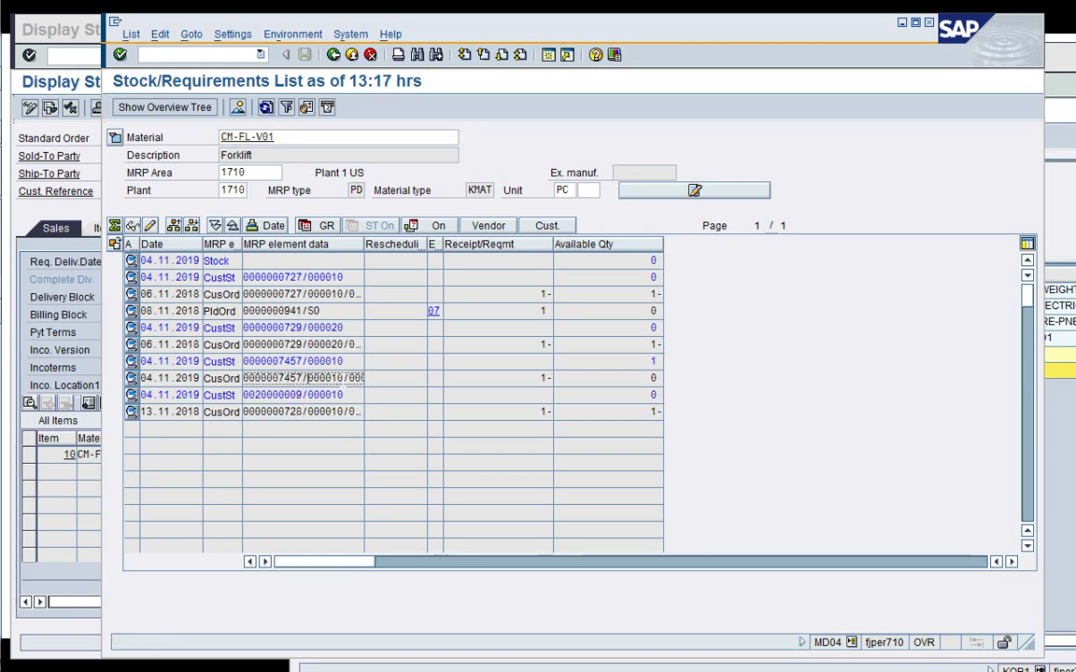
{"action": "left_click", "coordinate": [434, 378]}
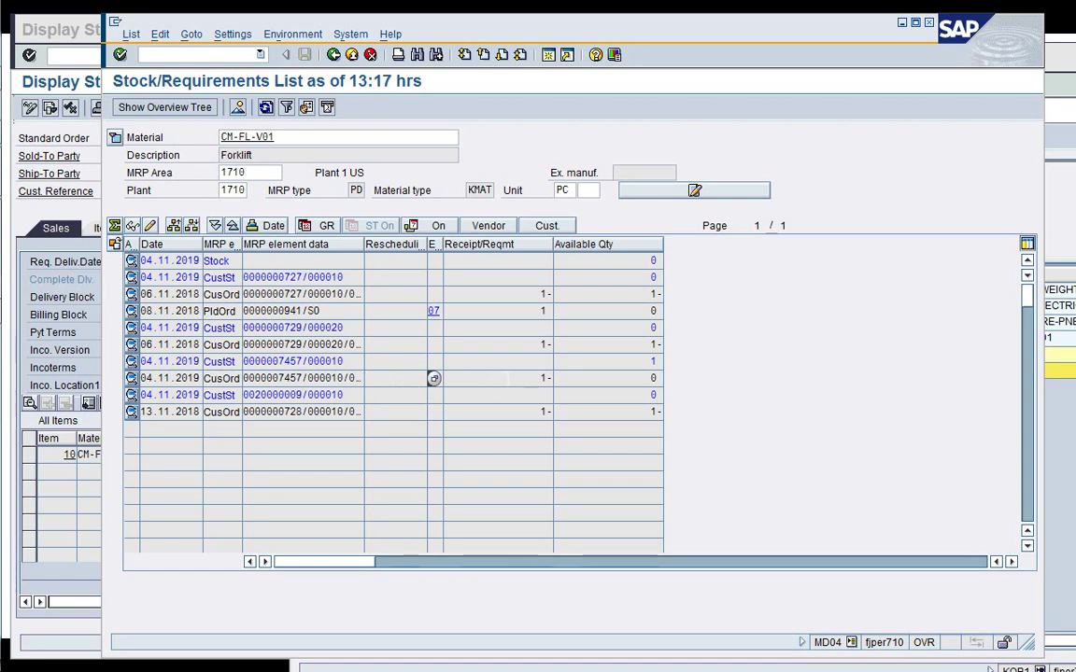
{"action": "left_click", "coordinate": [654, 361]}
Exit the actual cost line items list, and return to the SAP Easy Access screen
{"action": "key", "text": "shift+Tab"}
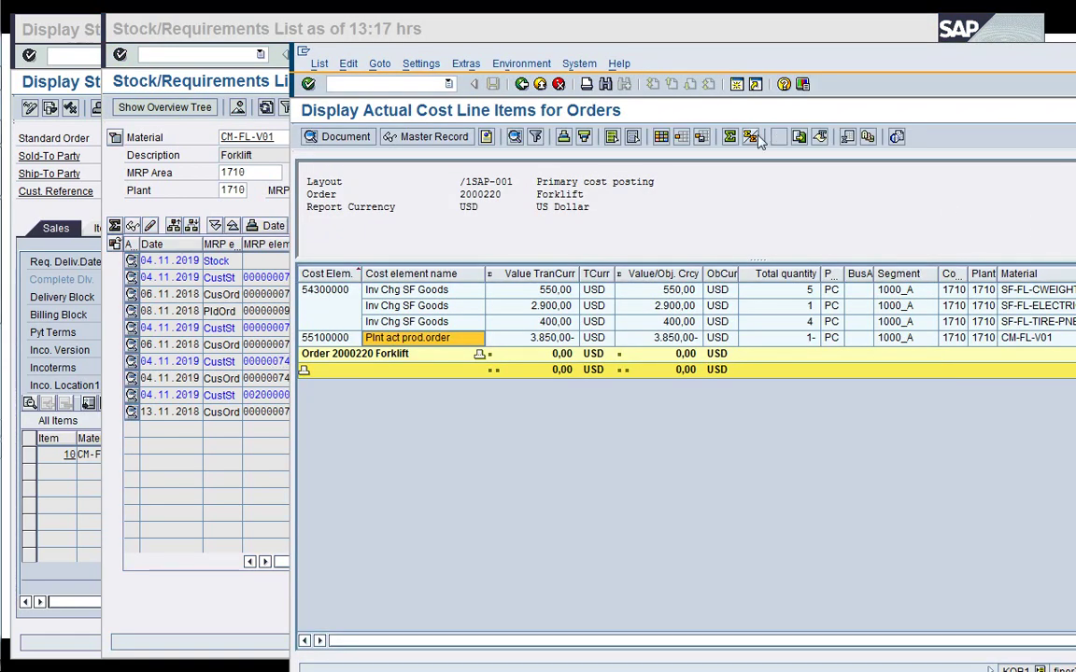
{"action": "left_click", "coordinate": [521, 84]}
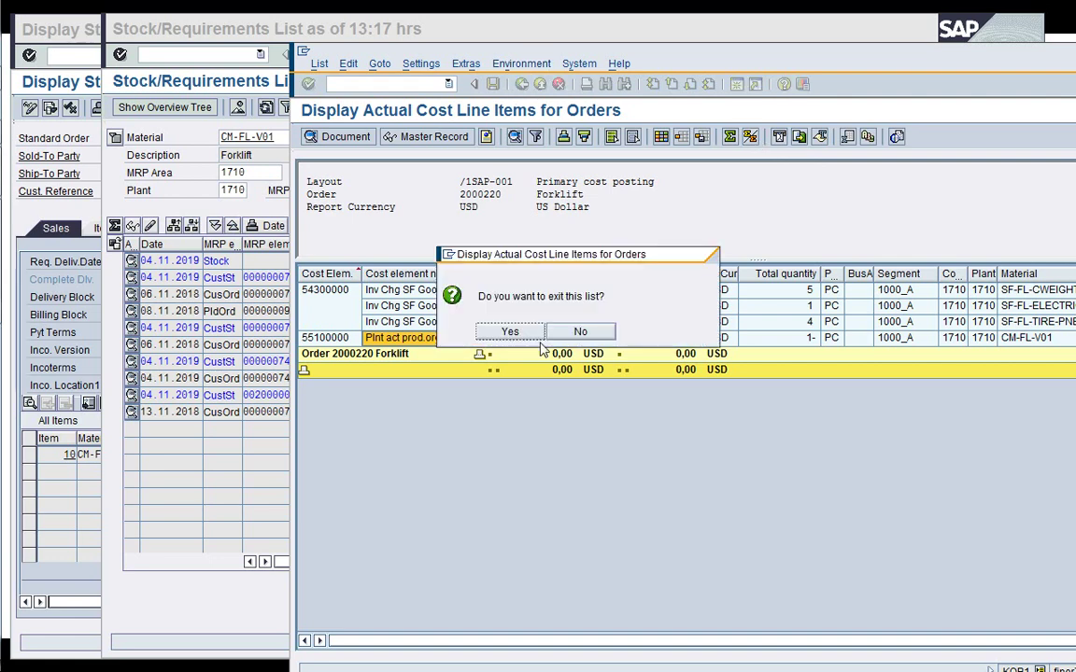
{"action": "left_click", "coordinate": [509, 331]}
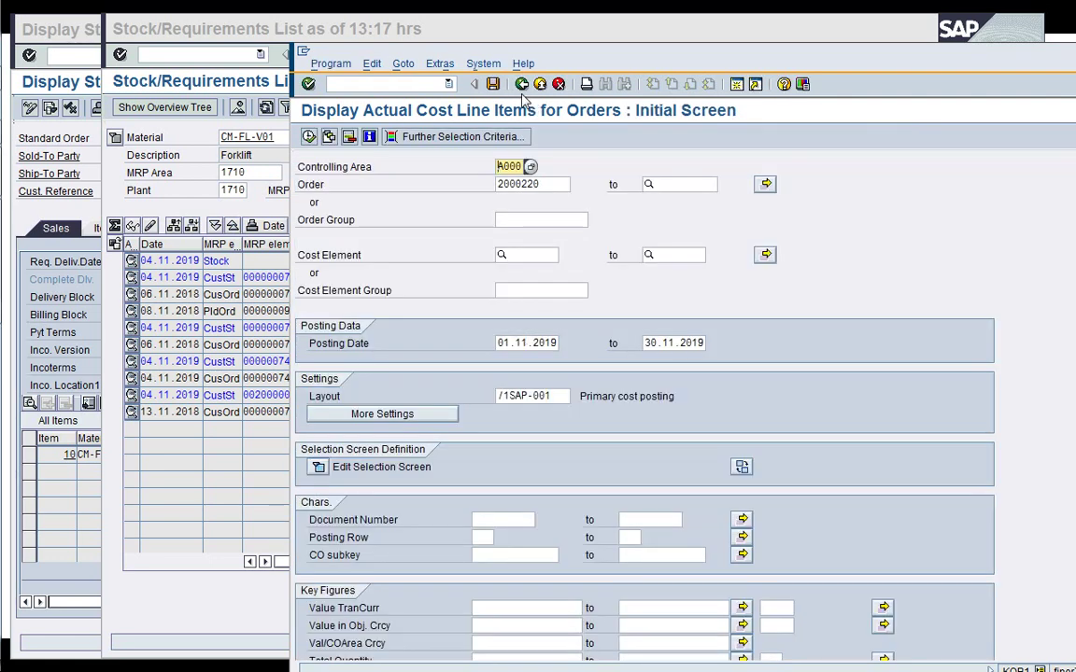
{"action": "left_click", "coordinate": [521, 85]}
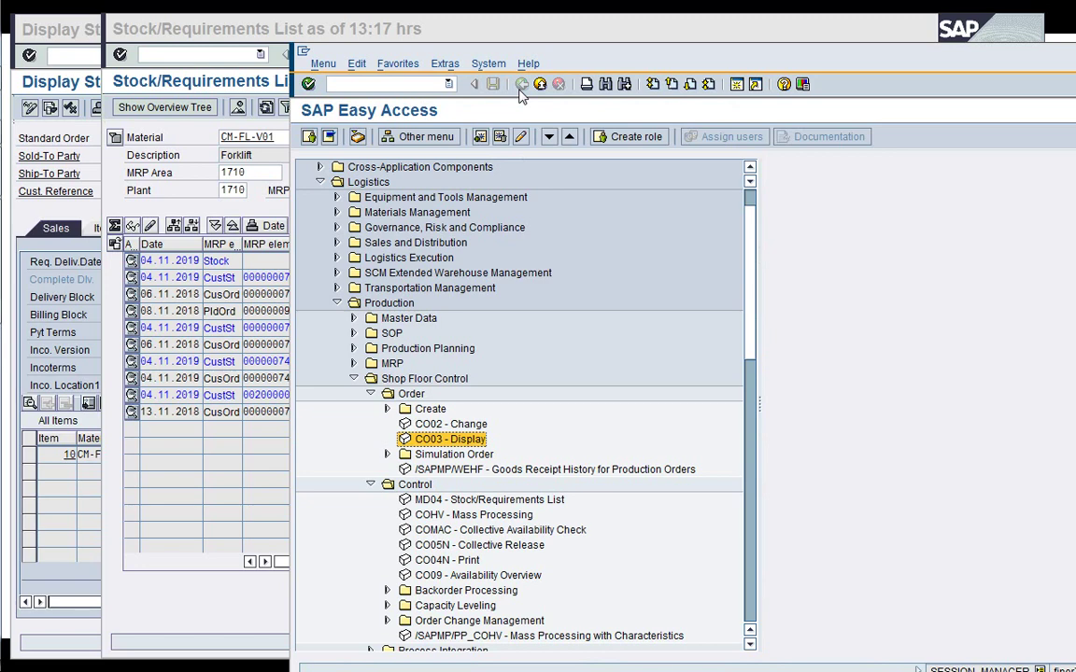
Collapse the Production folder, and open the Valuated Sales Order and Project Stock transaction MBBS
{"action": "key", "text": "Left"}
{"action": "key", "text": "Left"}
{"action": "key", "text": "Left"}
{"action": "key", "text": "Left"}
{"action": "key", "text": "Left"}
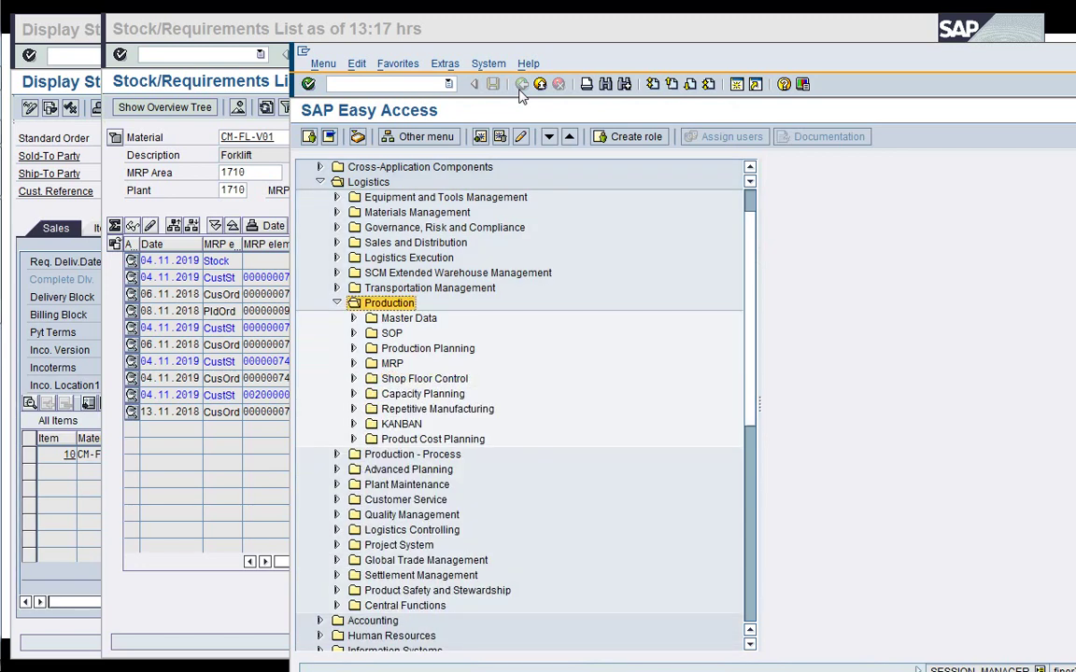
{"action": "key", "text": "Left"}
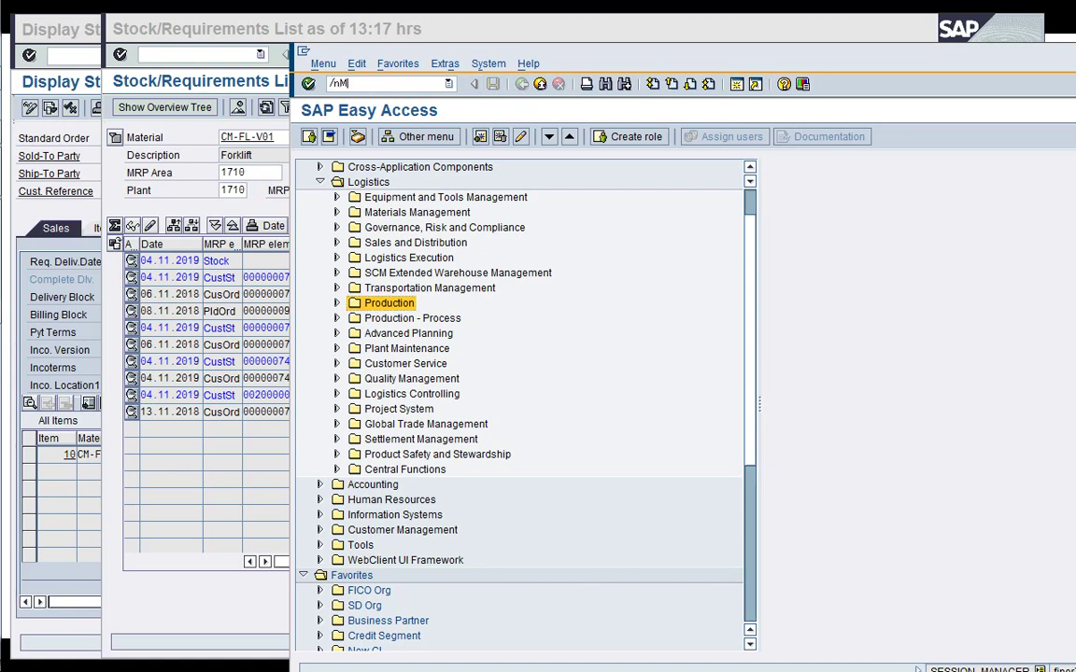
{"action": "key", "text": "Return"}
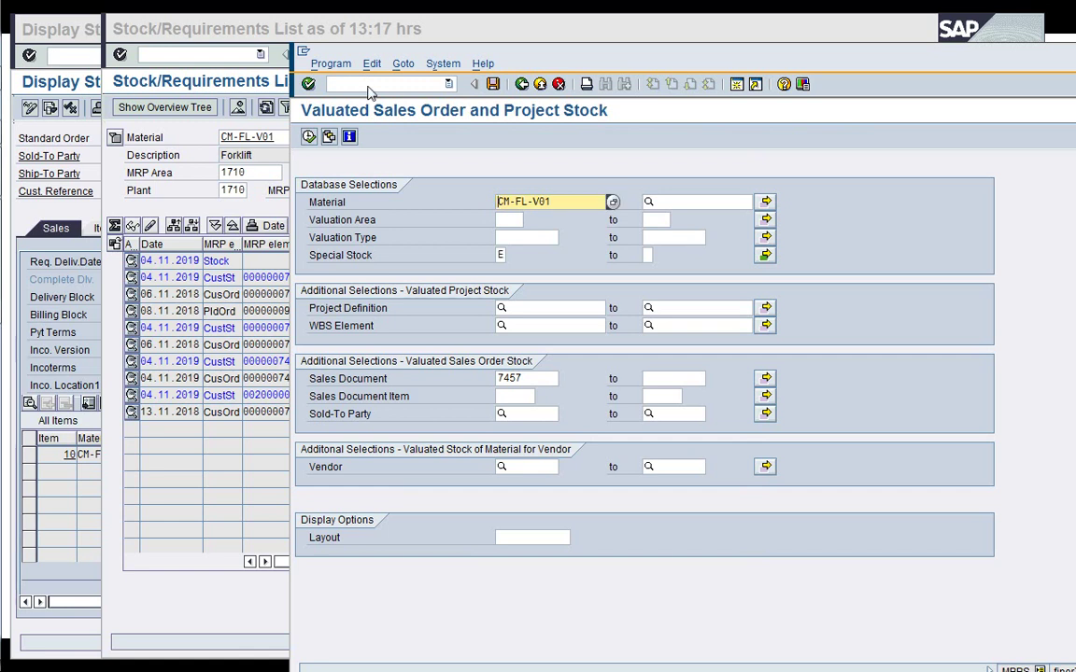
Run the valuated sales order stock report for CM-FL-V01, then rerun it with layout /1000-0001 to view the price and valuation class columns
{"action": "left_click", "coordinate": [309, 137]}
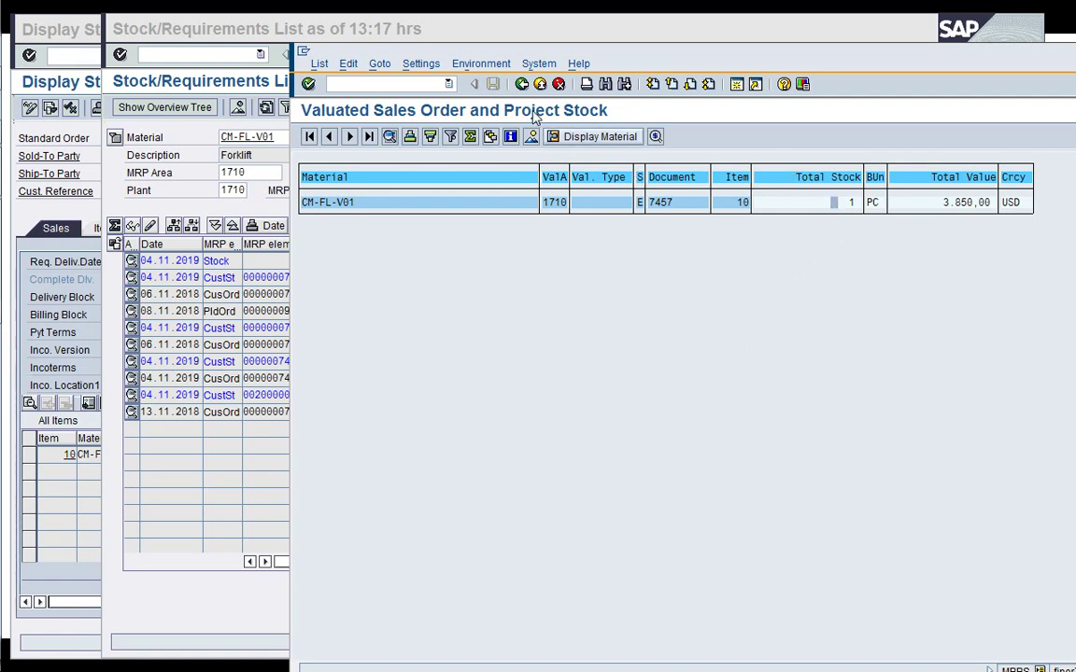
{"action": "left_click", "coordinate": [521, 84]}
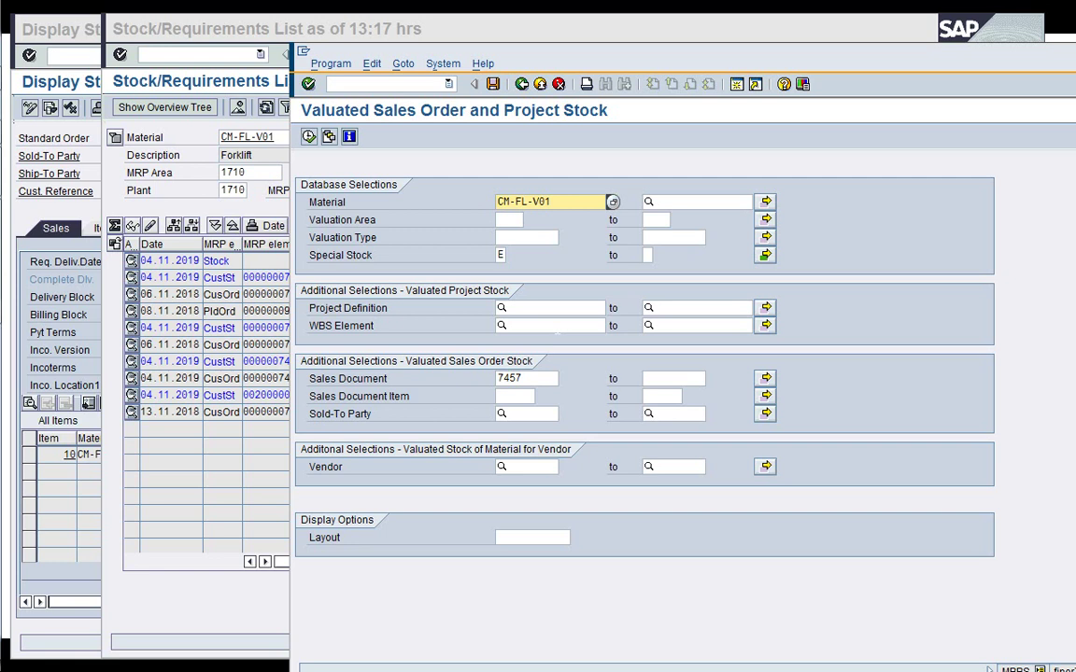
{"action": "left_click", "coordinate": [523, 538]}
{"action": "key", "text": "Return"}
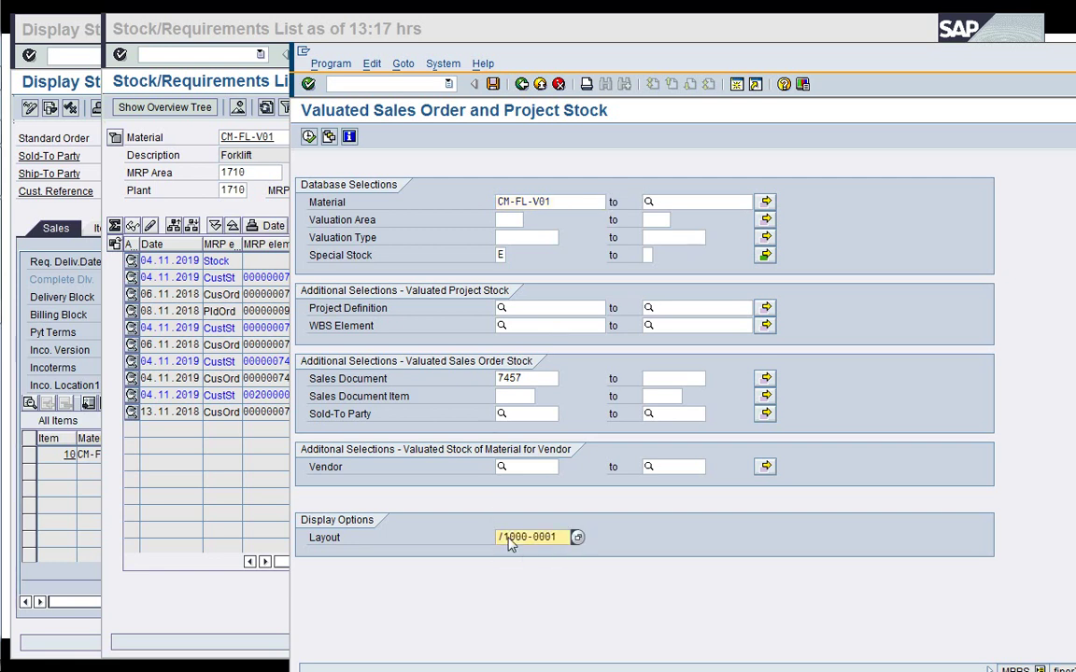
{"action": "left_click", "coordinate": [309, 137]}
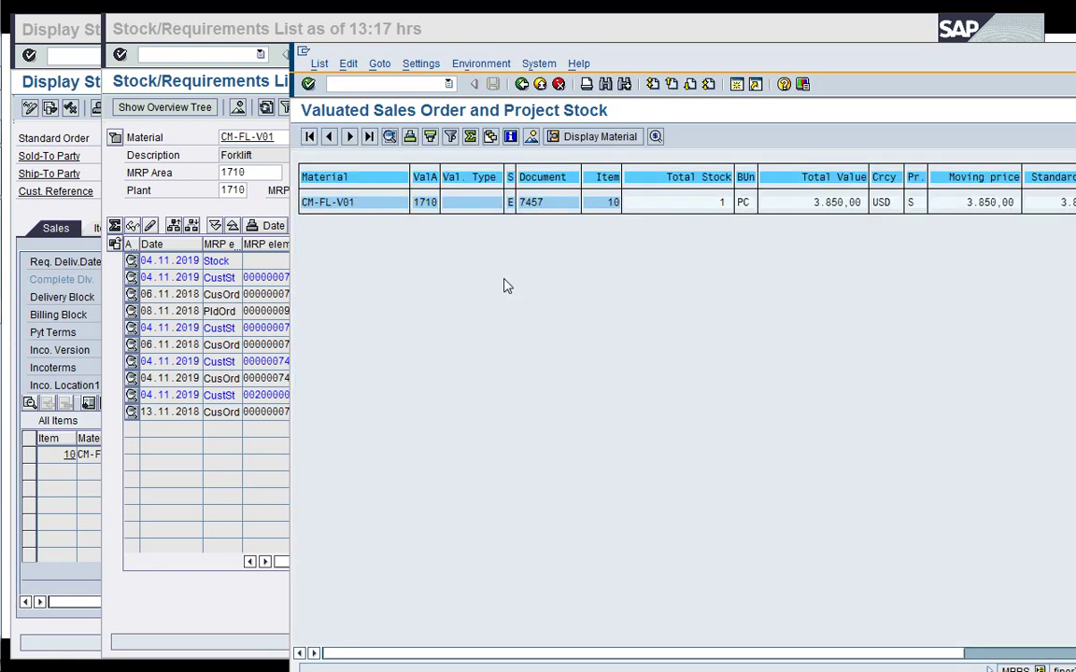
{"action": "left_click_drag", "start_coordinate": [672, 61], "coordinate": [468, 48]}
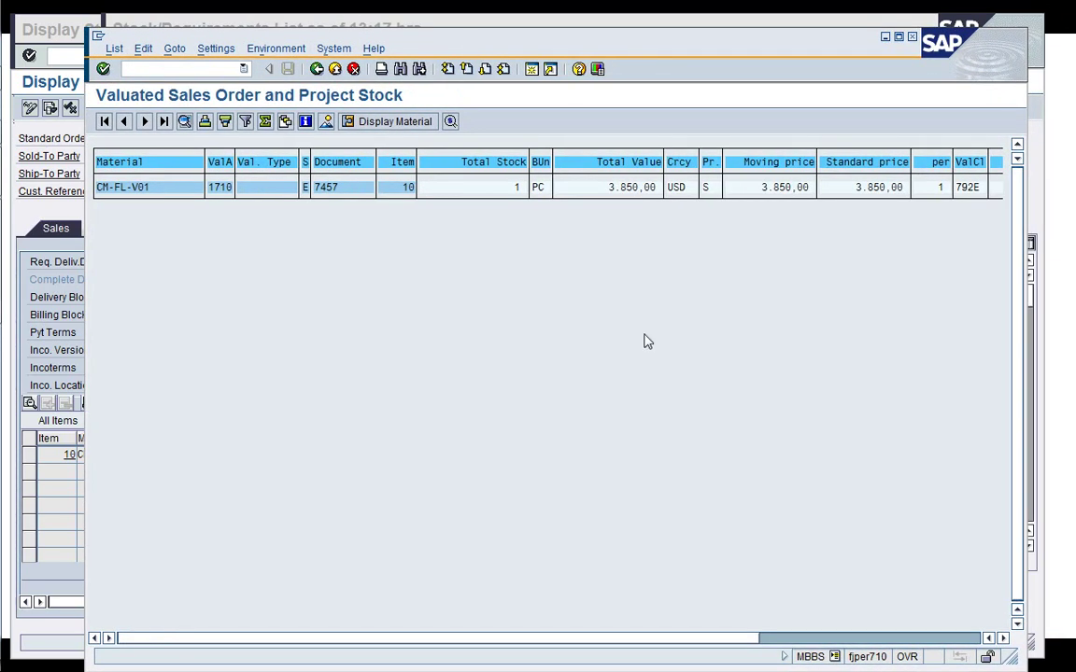
Start the SE16 Data Browser in a new session, and open the selection screen for table MBEW with the default selection fields
{"action": "left_click", "coordinate": [533, 70]}
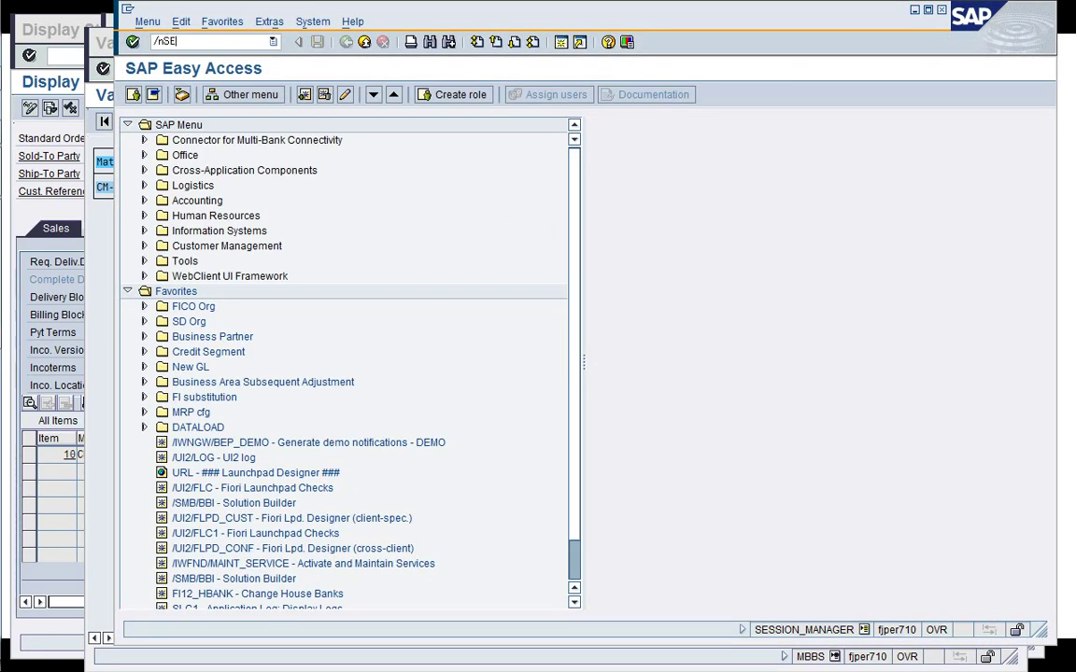
{"action": "key", "text": "Return"}
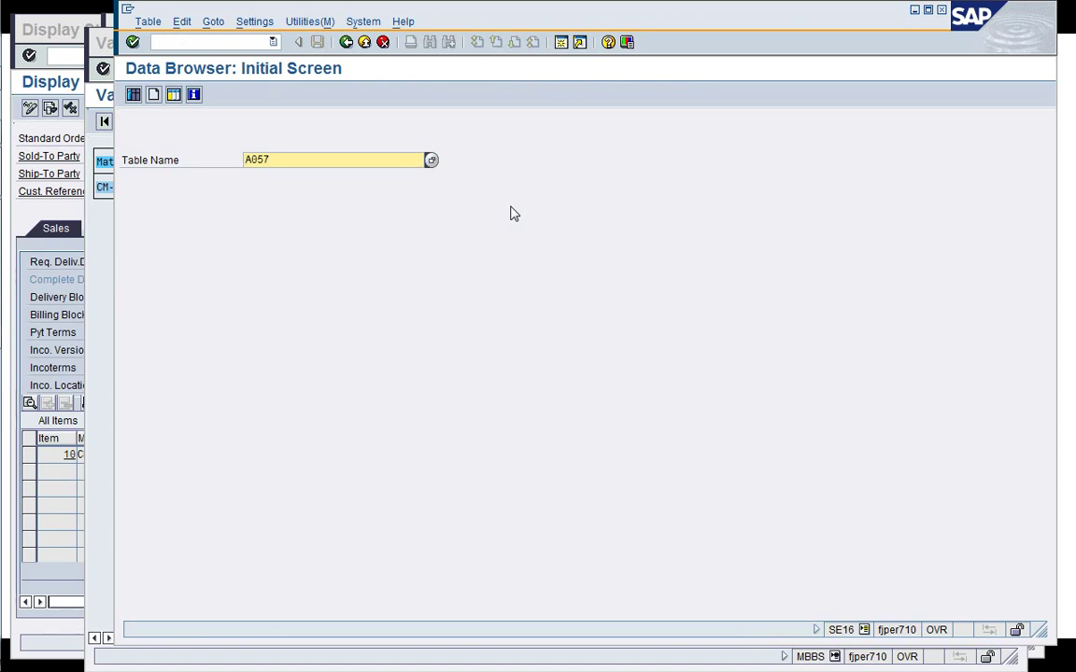
{"action": "type", "text": "MBEW"}
{"action": "key", "text": "Return"}
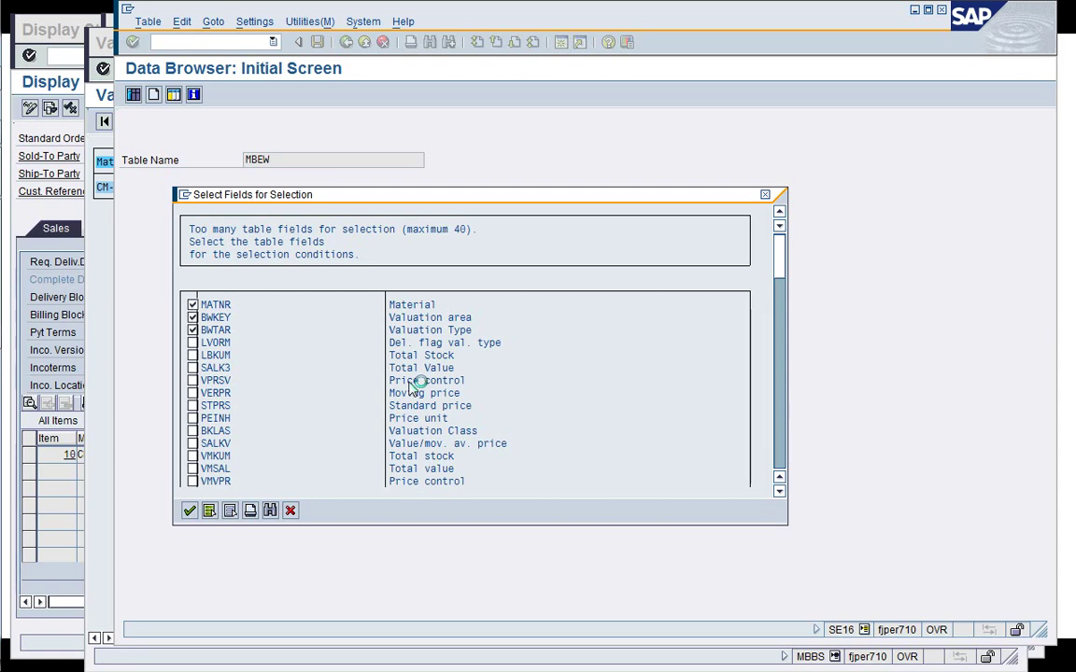
{"action": "key", "text": "Return"}
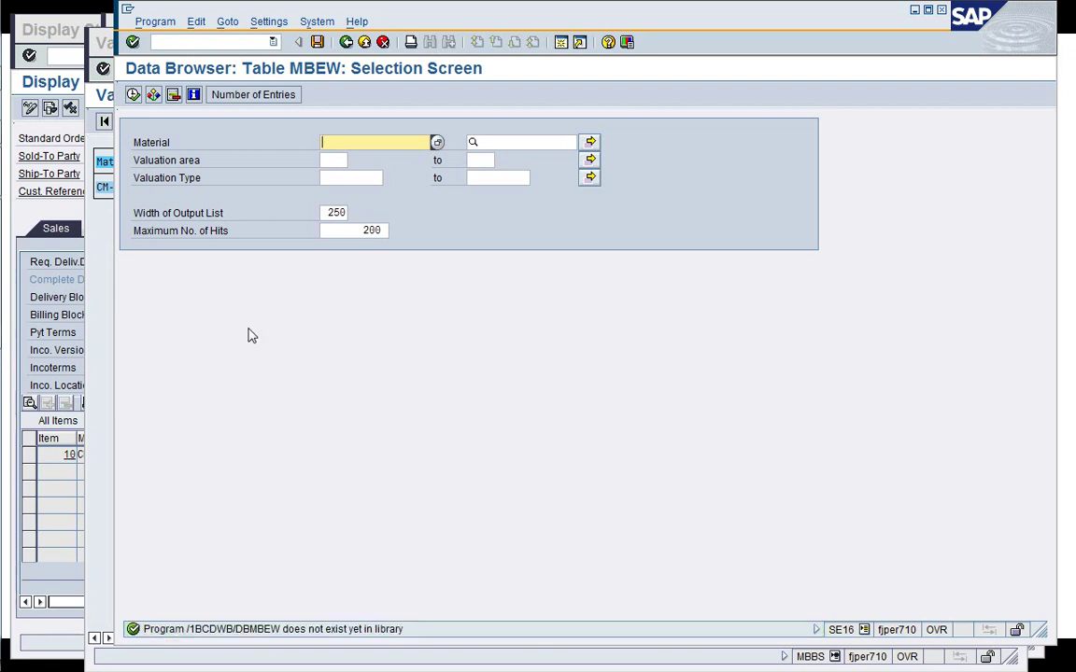
List the MBEW entries for material CM-FL-V01 copied from the valuated stock report, in valuation area 1710, and check their total stock
{"action": "left_click", "coordinate": [103, 277]}
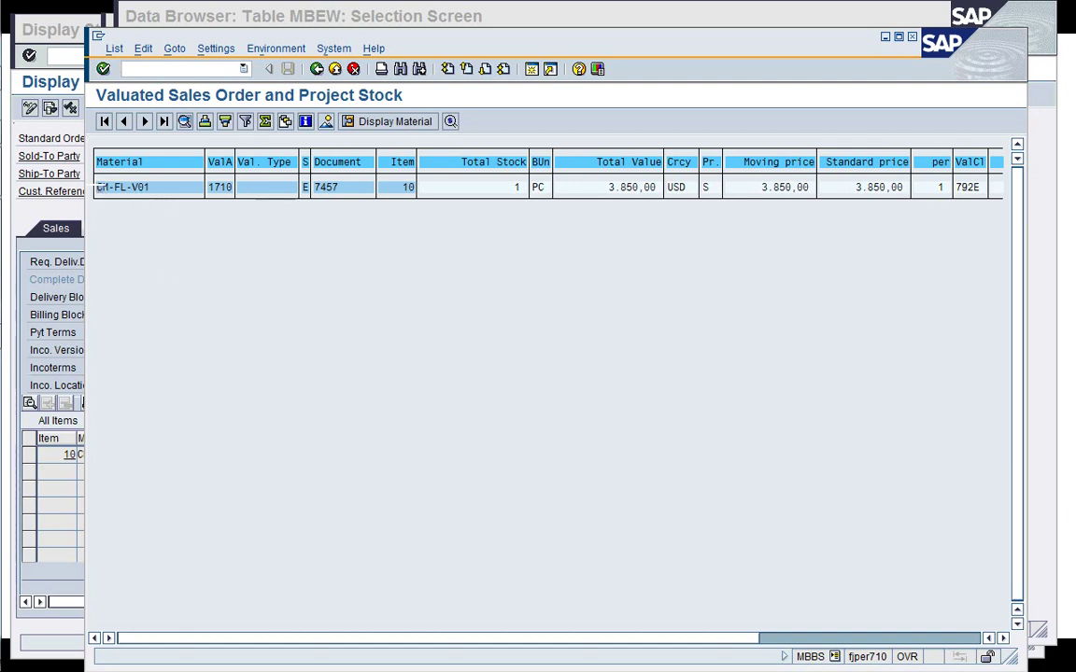
{"action": "key", "text": "ctrl+y"}
{"action": "left_click_drag", "start_coordinate": [97, 186], "coordinate": [151, 187]}
{"action": "key", "text": "ctrl+c"}
{"action": "left_click", "coordinate": [524, 11]}
{"action": "key", "text": "ctrl+v"}
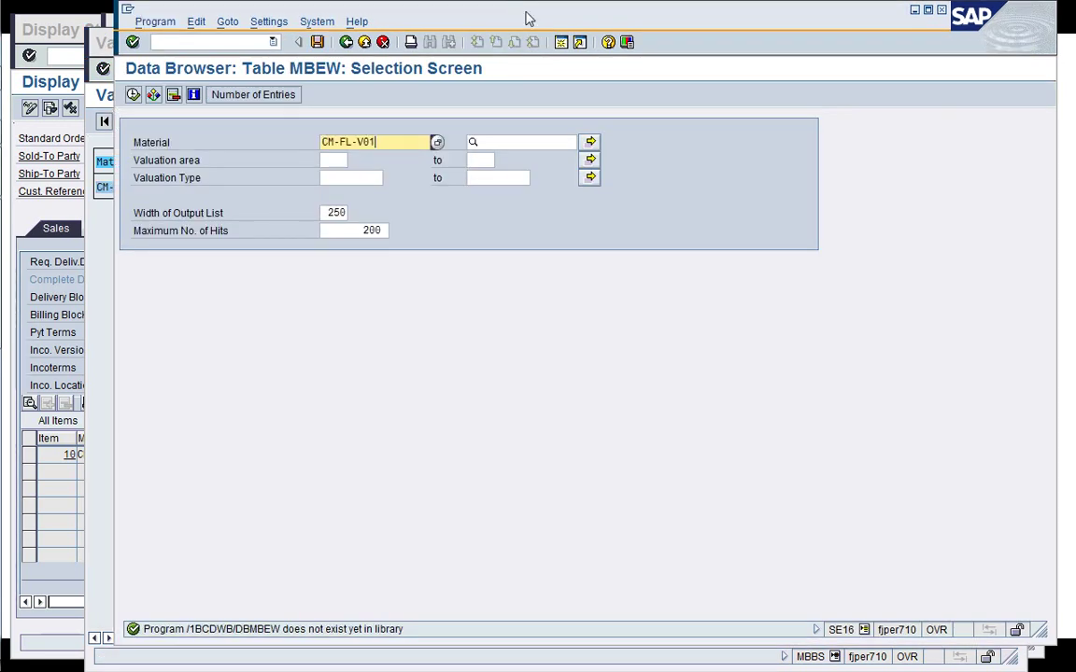
{"action": "key", "text": "Down"}
{"action": "type", "text": "1710"}
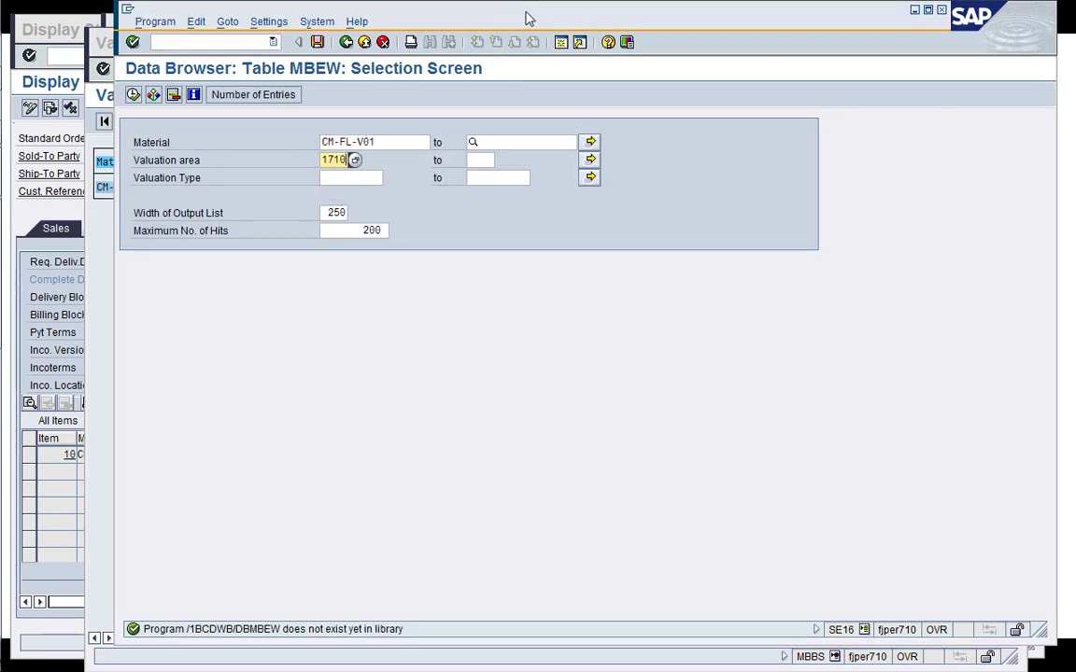
{"action": "key", "text": "F8"}
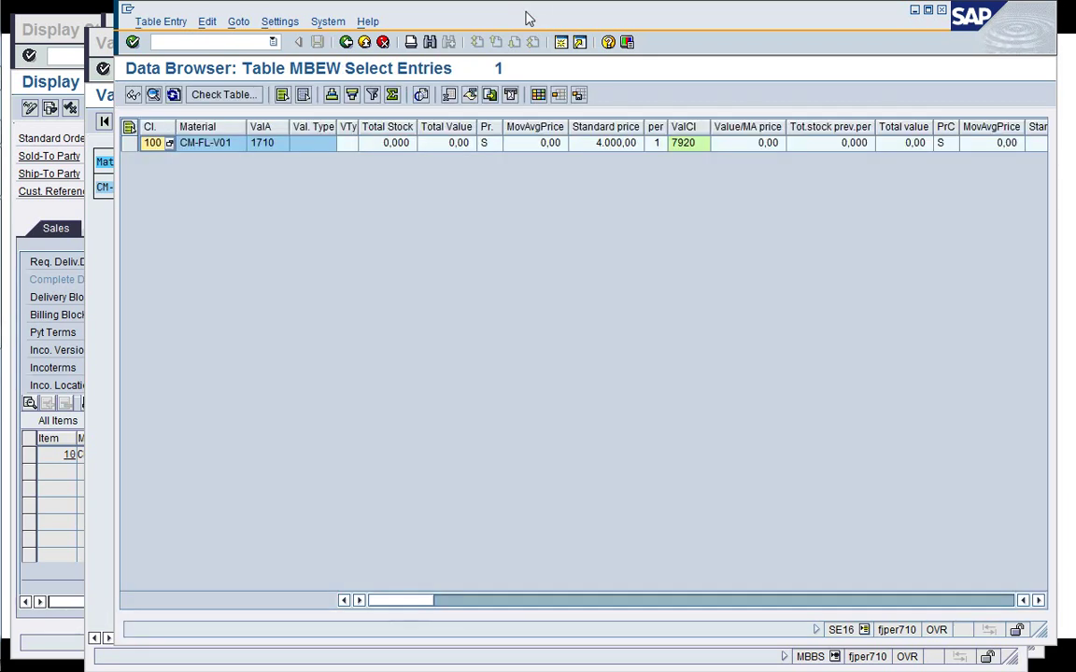
{"action": "left_click", "coordinate": [401, 145]}
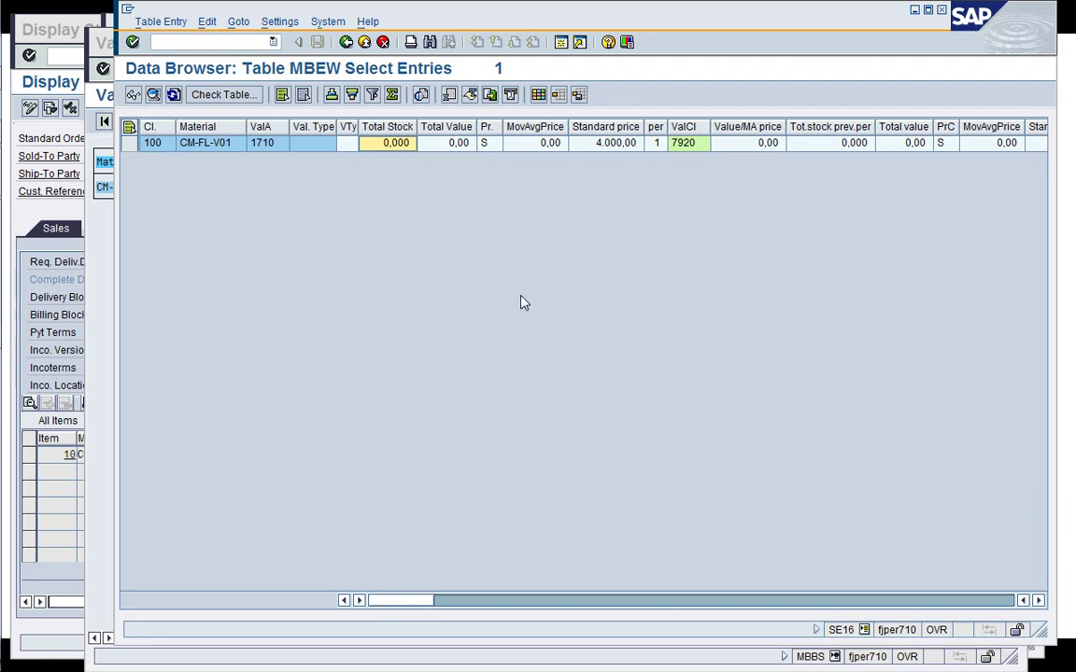
Return to the Data Browser's initial screen, and open the selection screen for table EBEW with the default selection fields
{"action": "left_click", "coordinate": [345, 46]}
{"action": "left_click", "coordinate": [345, 46]}
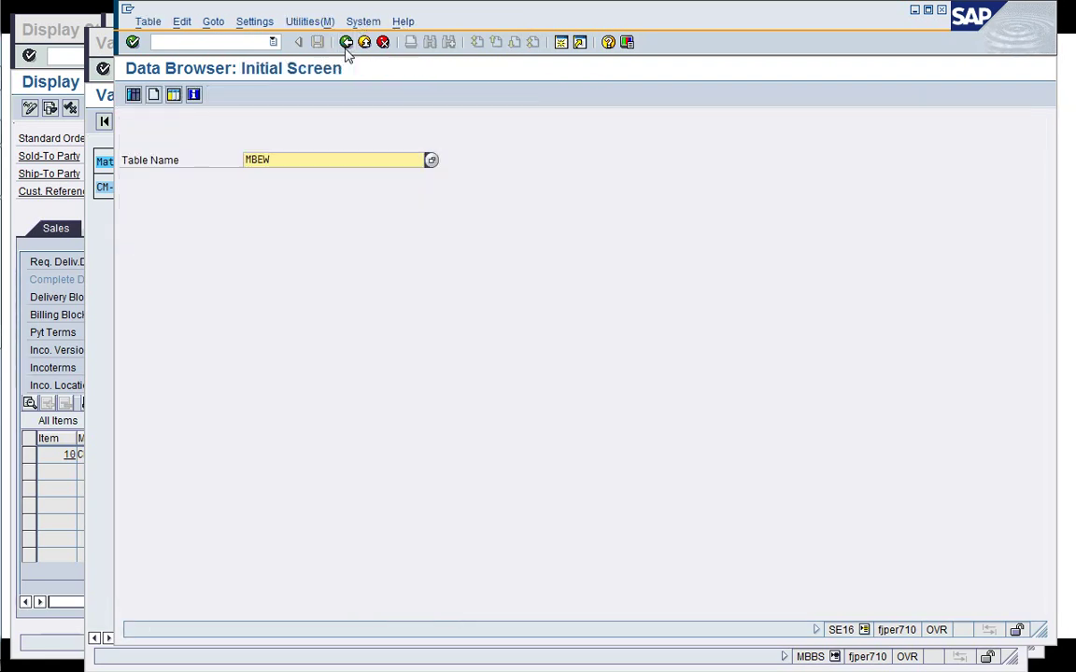
{"action": "type", "text": "E"}
{"action": "key", "text": "Return"}
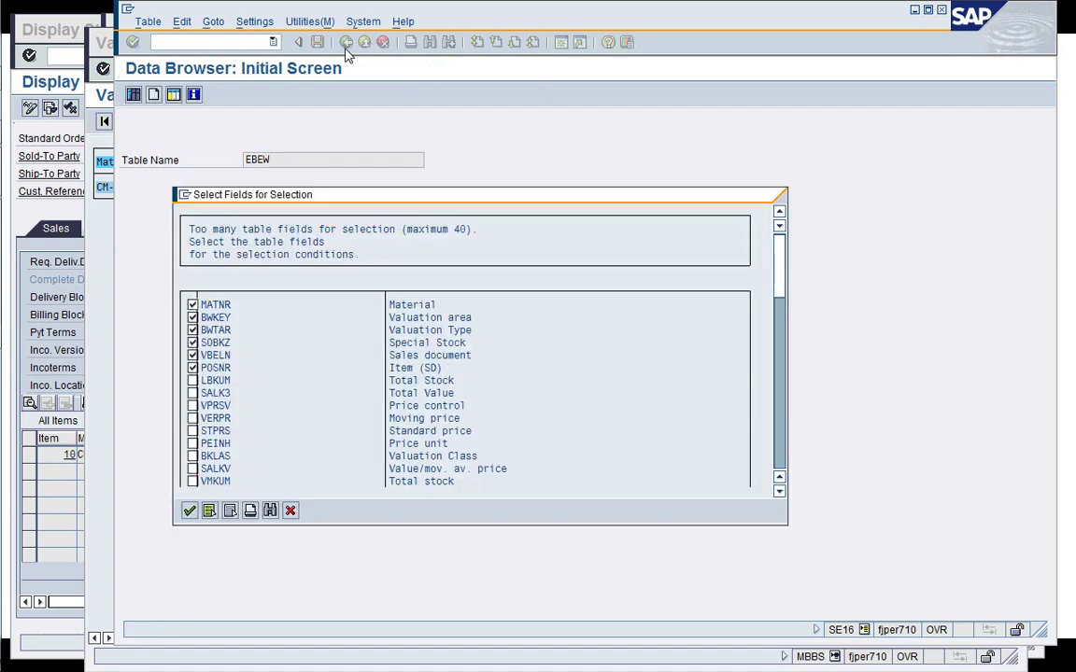
{"action": "key", "text": "Return"}
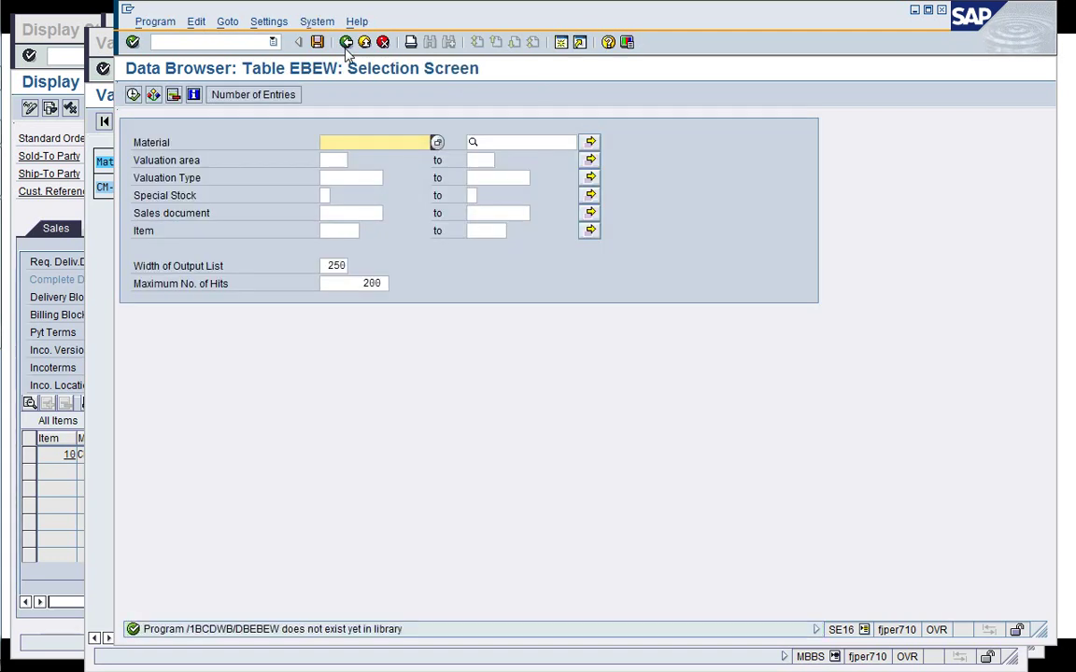
List the EBEW entries for material CM-FL-V01 in valuation area 1710, and locate the forklift sales order's entry
{"action": "key", "text": "Down"}
{"action": "key", "text": "Up"}
{"action": "key", "text": "ctrl+v"}
{"action": "key", "text": "Down"}
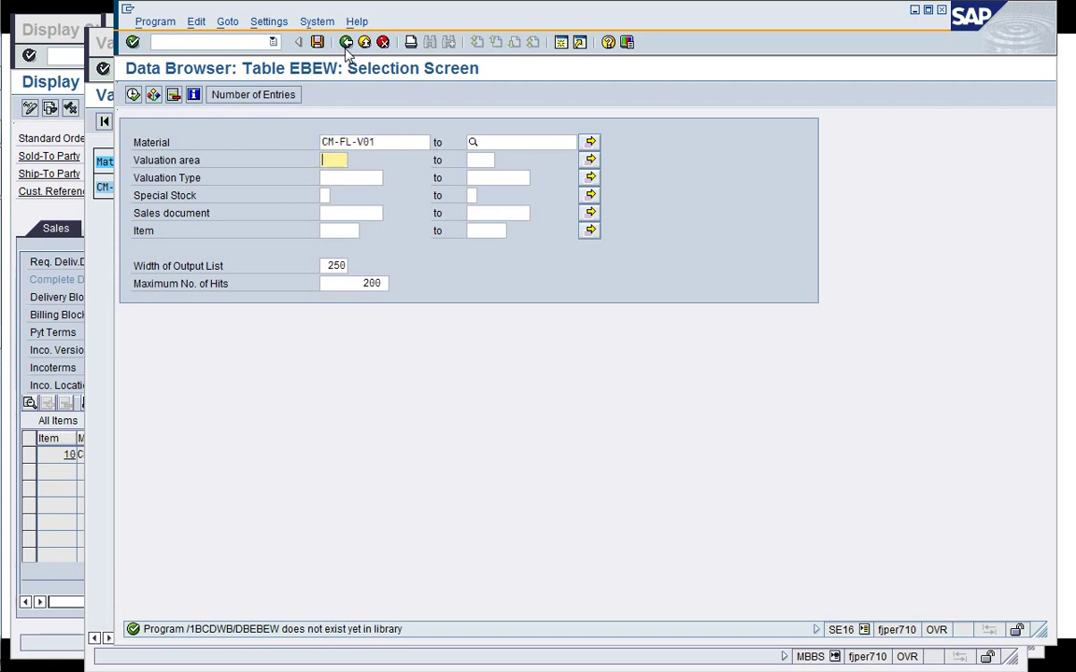
{"action": "type", "text": "1710"}
{"action": "key", "text": "Return"}
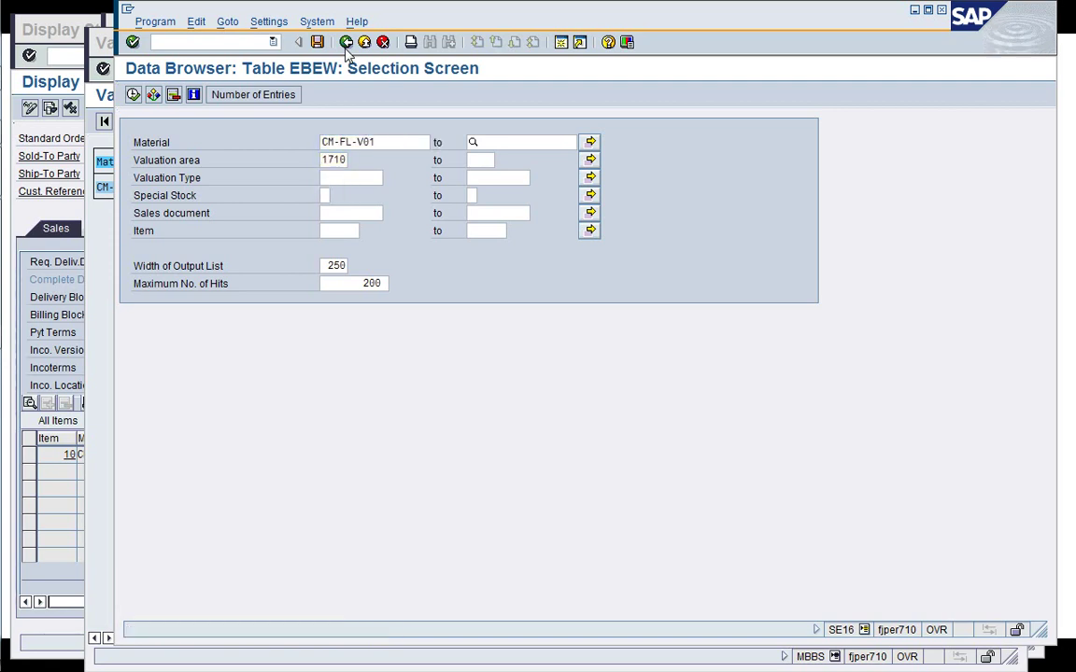
{"action": "key", "text": "F8"}
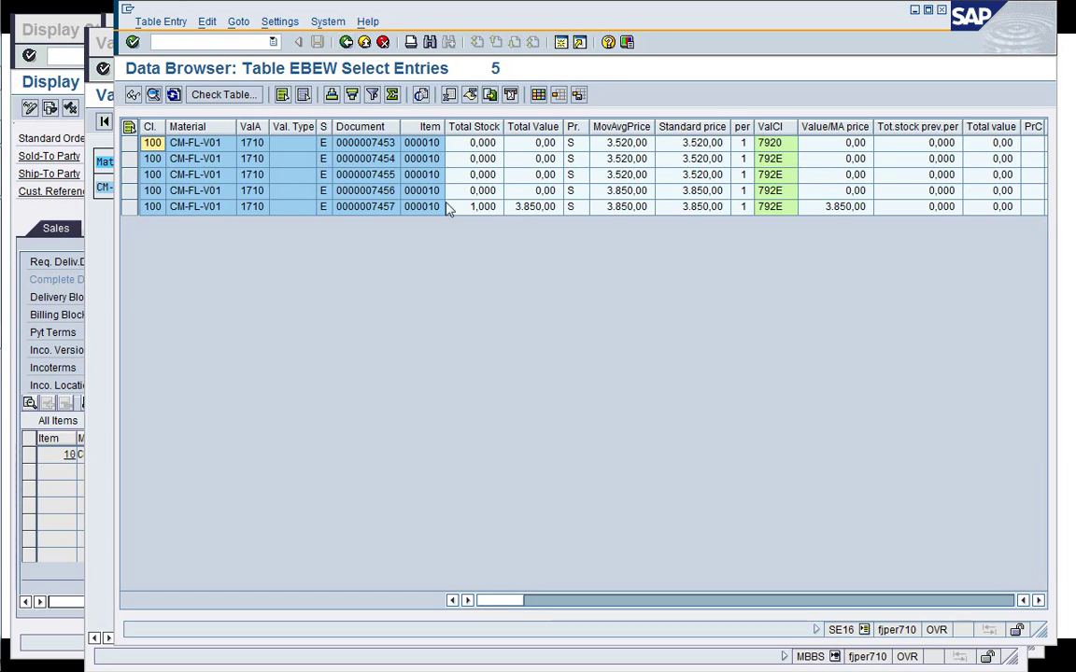
{"action": "left_click", "coordinate": [377, 208]}
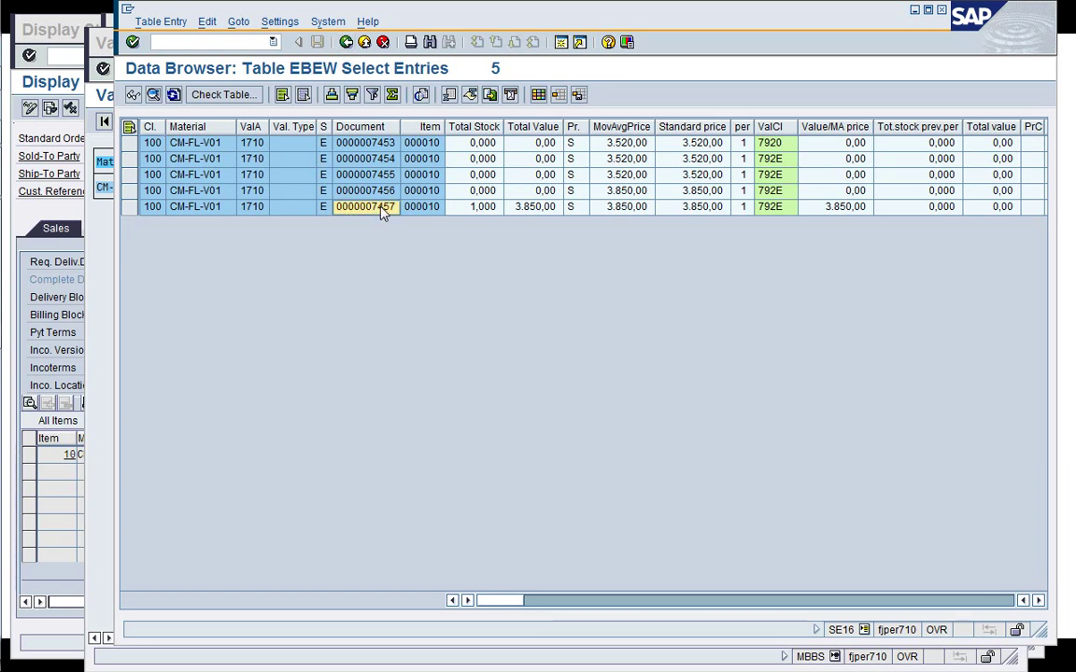
Restrict the EBEW selection to the forklift's sales document, and list its entries
{"action": "left_click", "coordinate": [345, 43]}
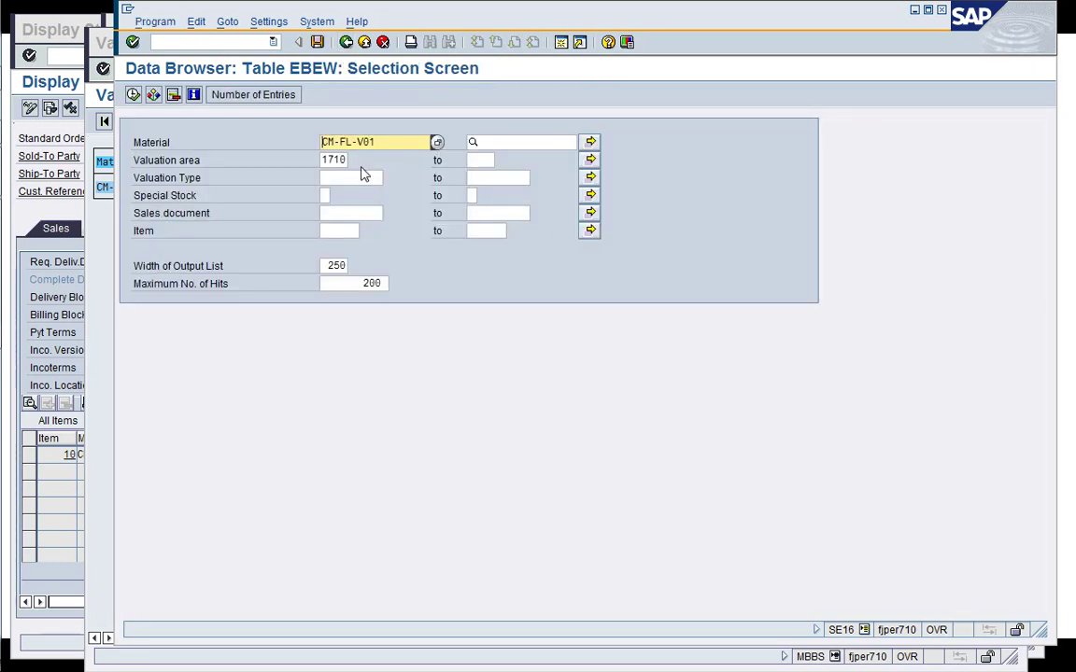
{"action": "left_click", "coordinate": [351, 213]}
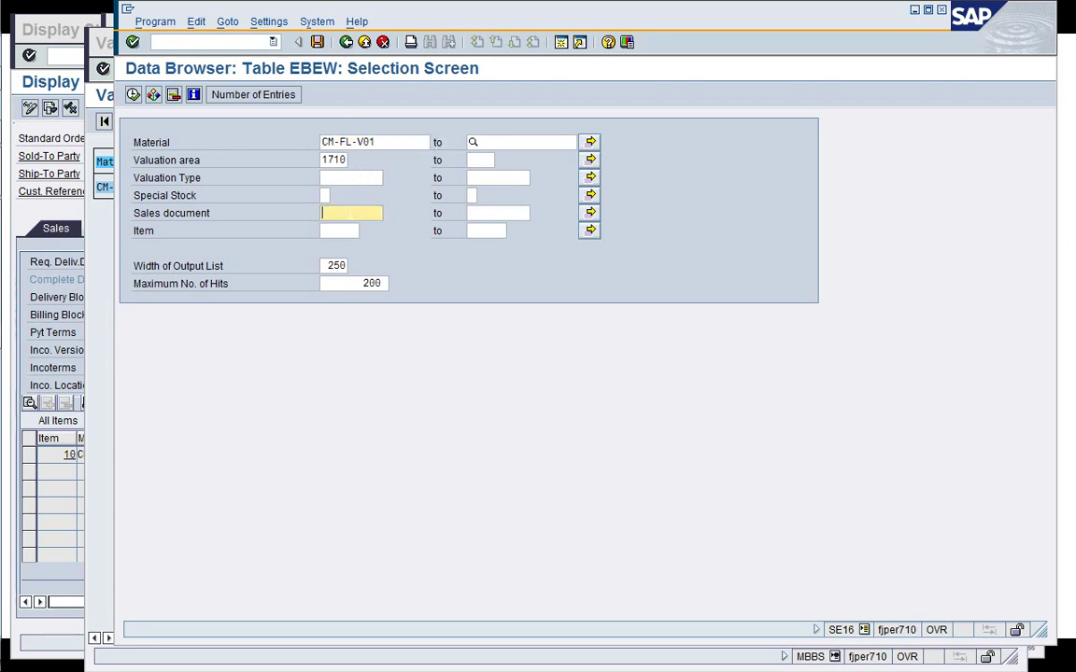
{"action": "type", "text": "7457"}
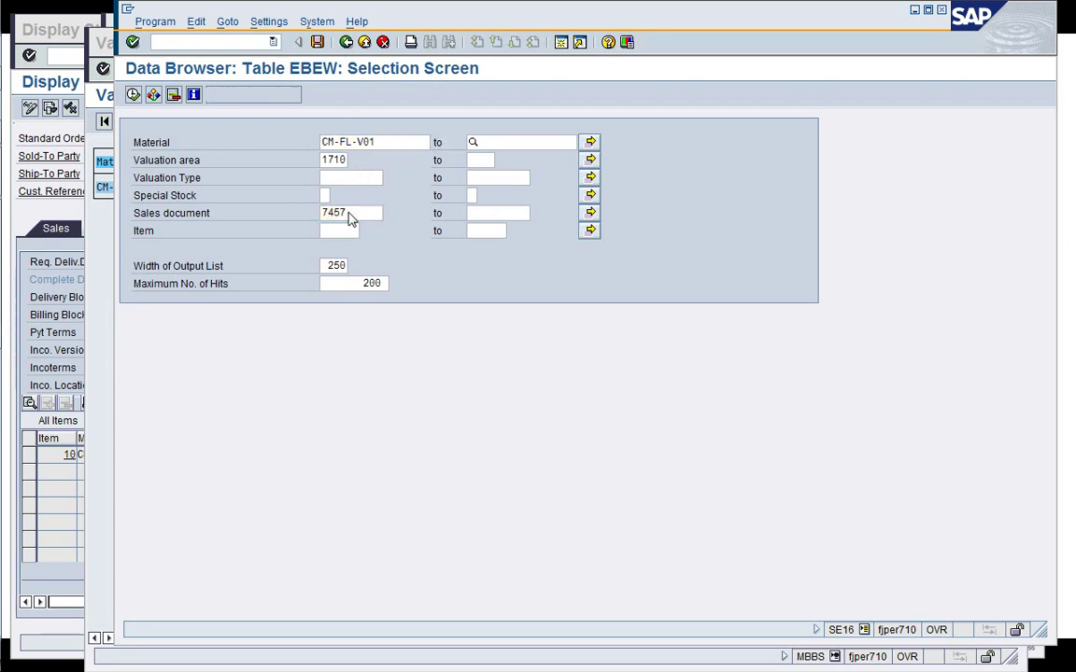
{"action": "key", "text": "F8"}
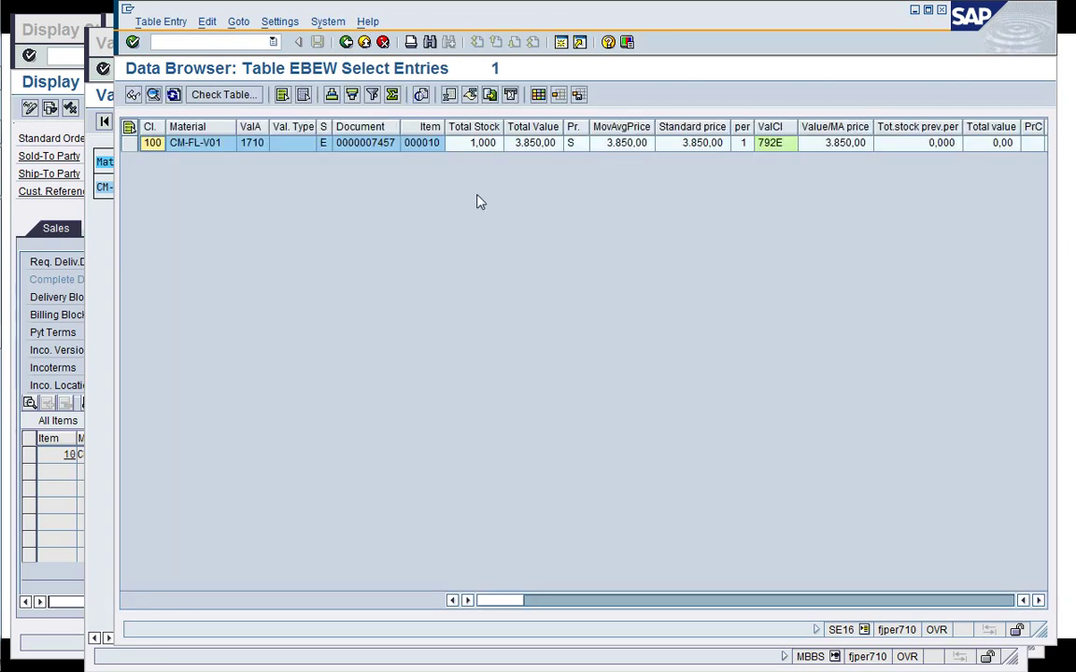
Place the EBEW entries below the valuated sales order stock report, and compare the moving average and standard prices
{"action": "left_click_drag", "start_coordinate": [536, 24], "coordinate": [509, 249]}
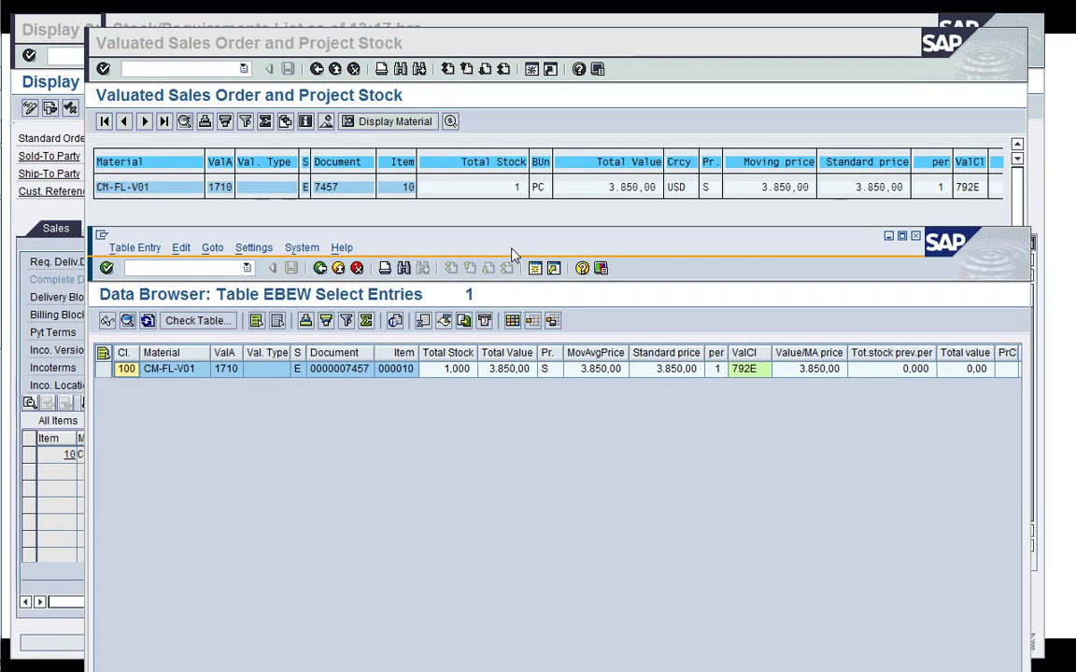
{"action": "left_click", "coordinate": [608, 369]}
{"action": "left_click", "coordinate": [663, 371]}
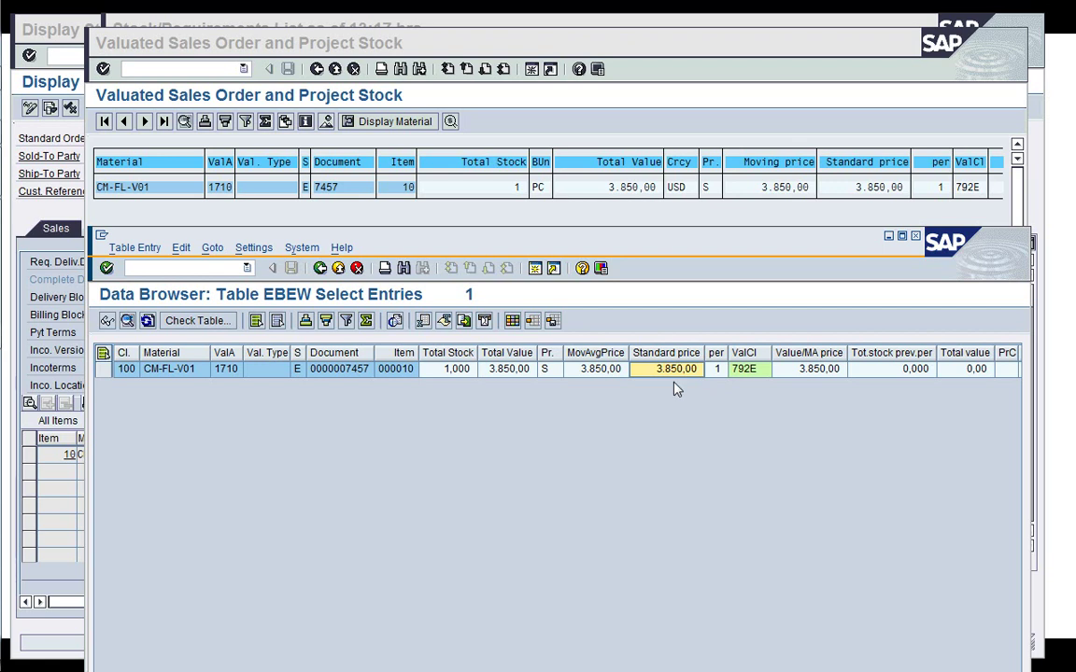
{"action": "left_click", "coordinate": [602, 373]}
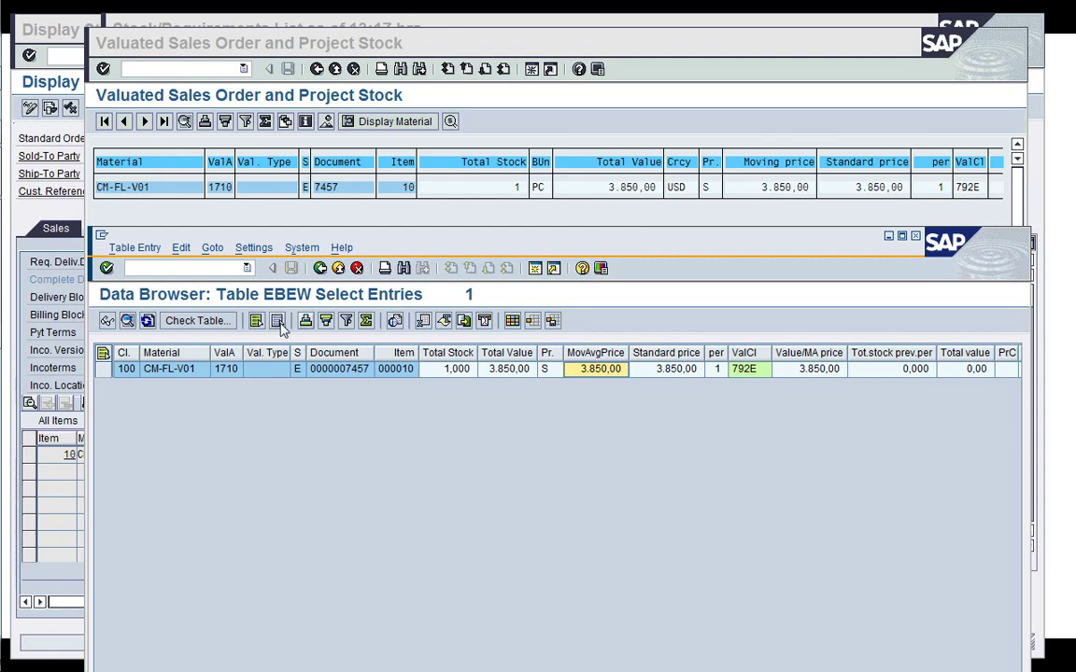
Close the EBEW and valuated sales order stock sessions, and refresh the stock/requirements list for CM-FL-V01
{"action": "left_click", "coordinate": [131, 268]}
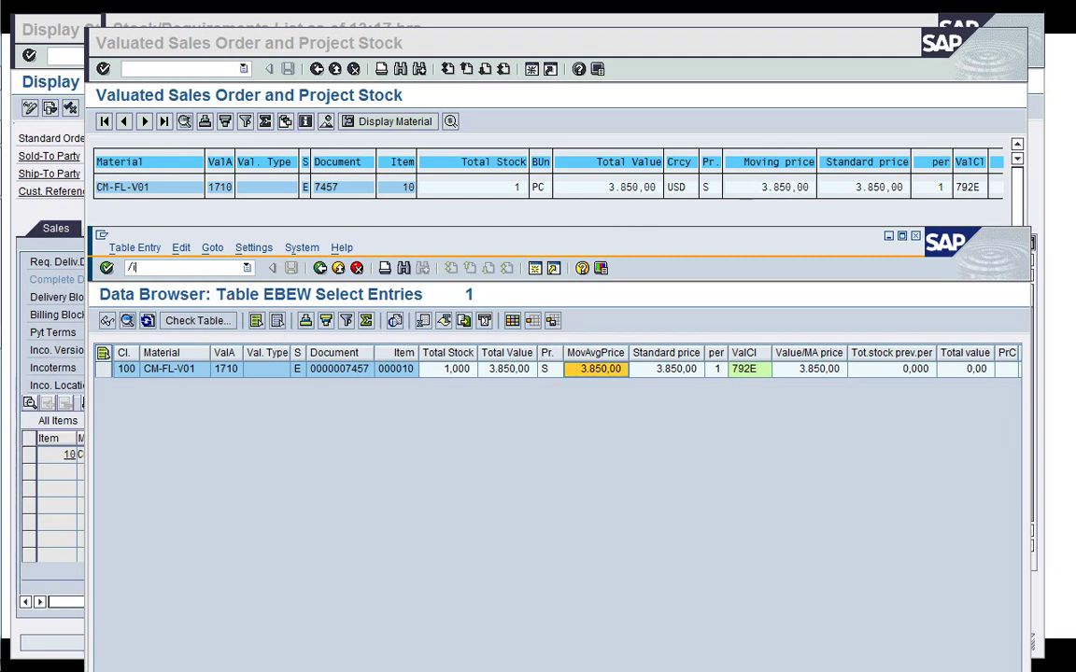
{"action": "type", "text": "/i"}
{"action": "key", "text": "Return"}
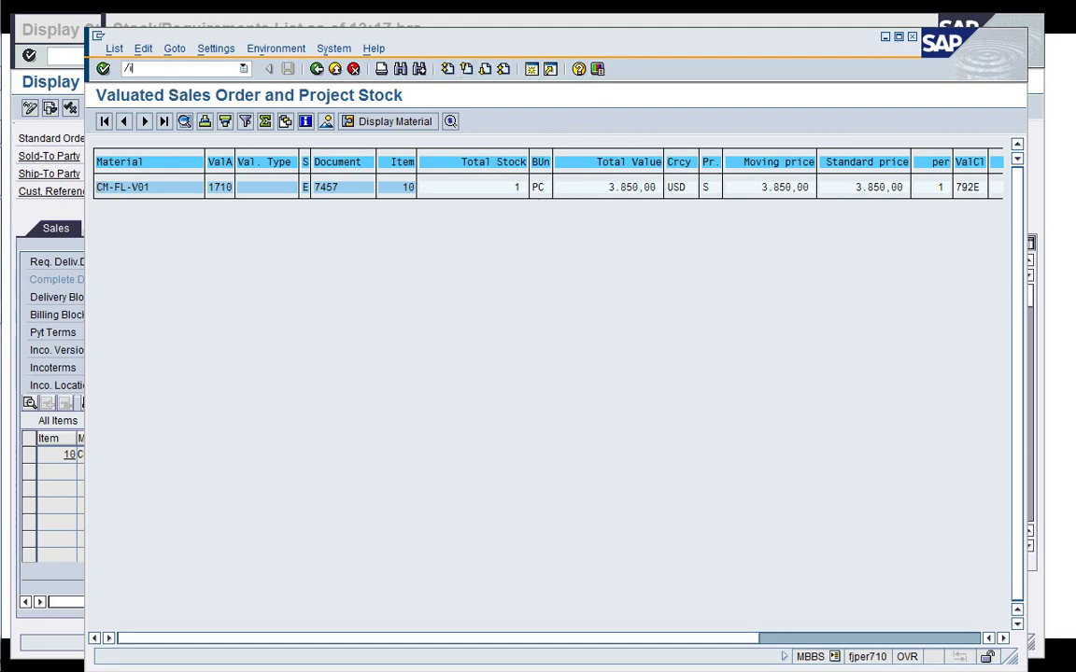
{"action": "type", "text": "/i"}
{"action": "key", "text": "Return"}
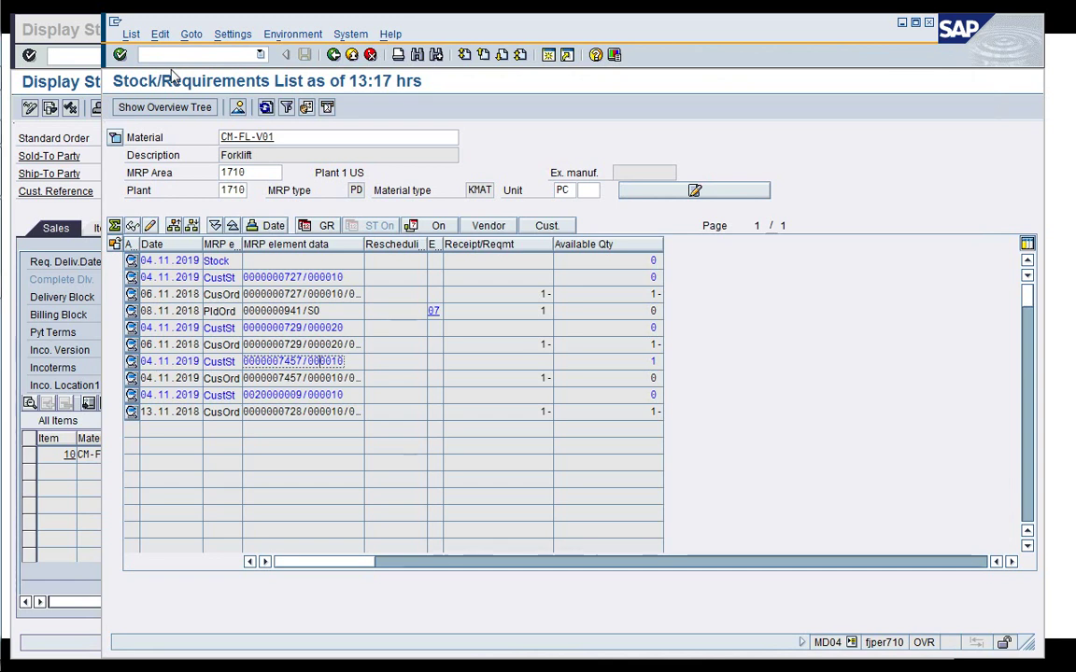
{"action": "left_click", "coordinate": [266, 108]}
{"action": "left_click_drag", "start_coordinate": [614, 37], "coordinate": [630, 39]}
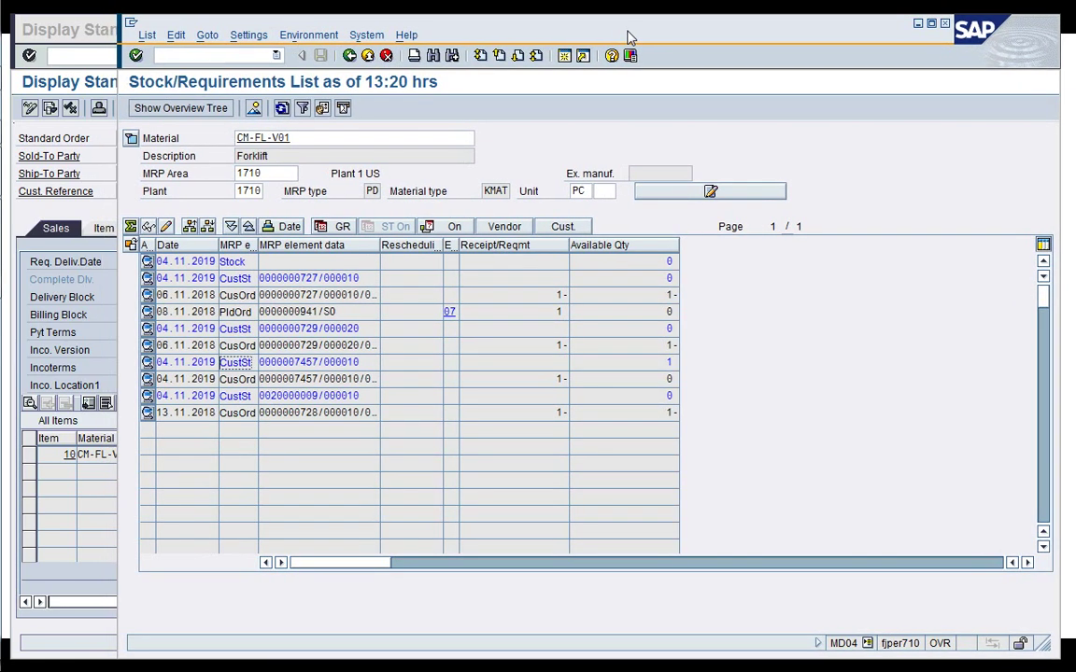
Exit the forklift's sales order display, and reopen the same order's overview
{"action": "left_click", "coordinate": [106, 213]}
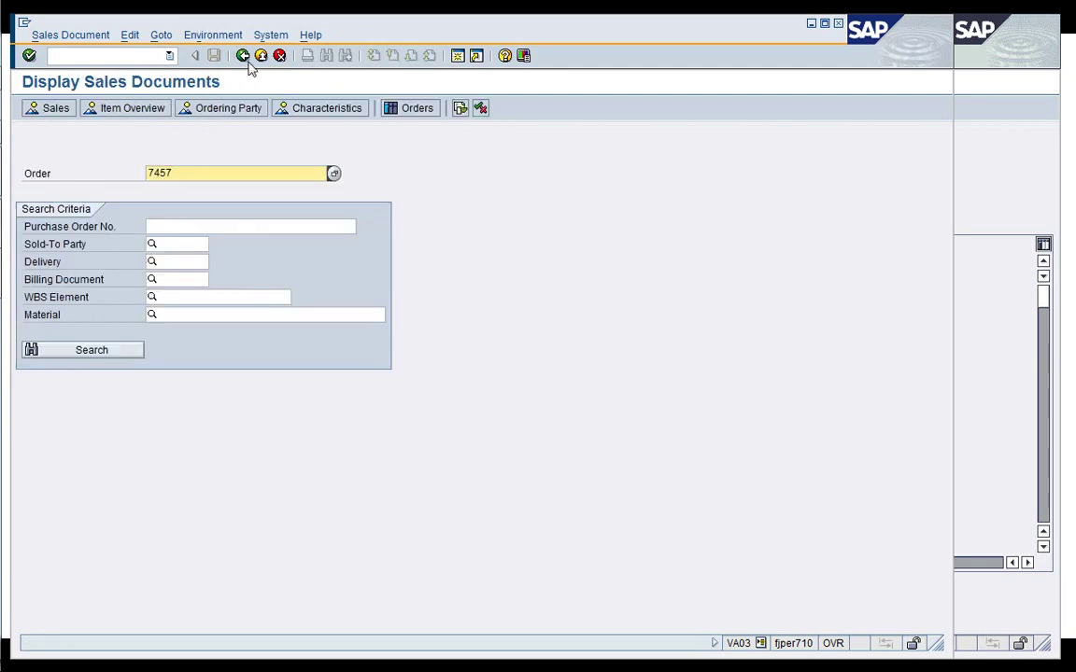
{"action": "left_click", "coordinate": [244, 57]}
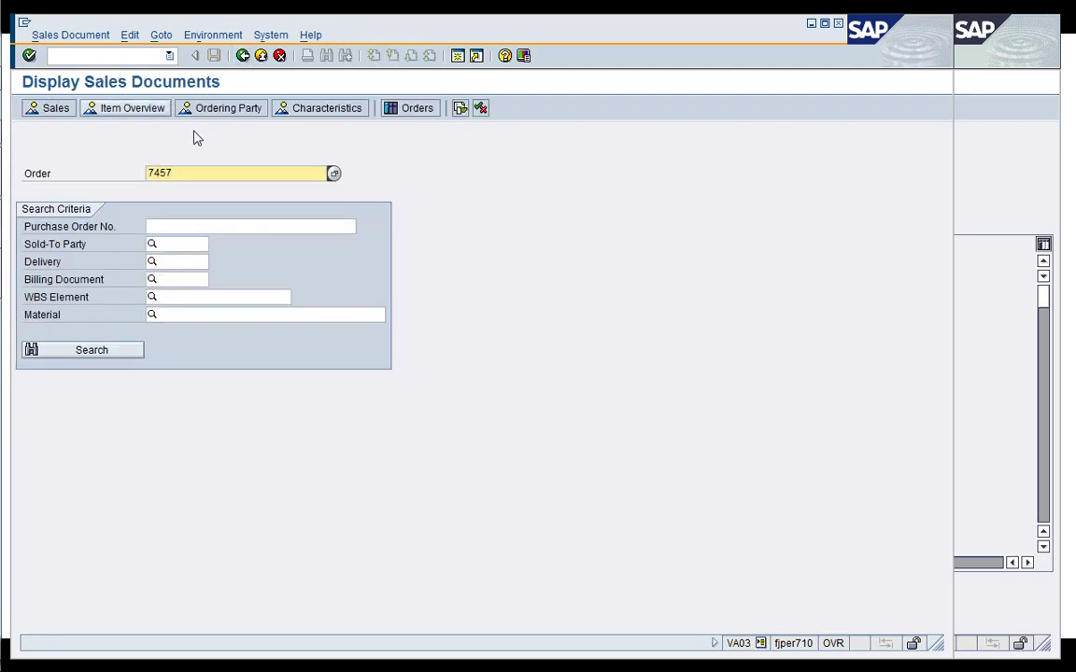
{"action": "key", "text": "Return"}
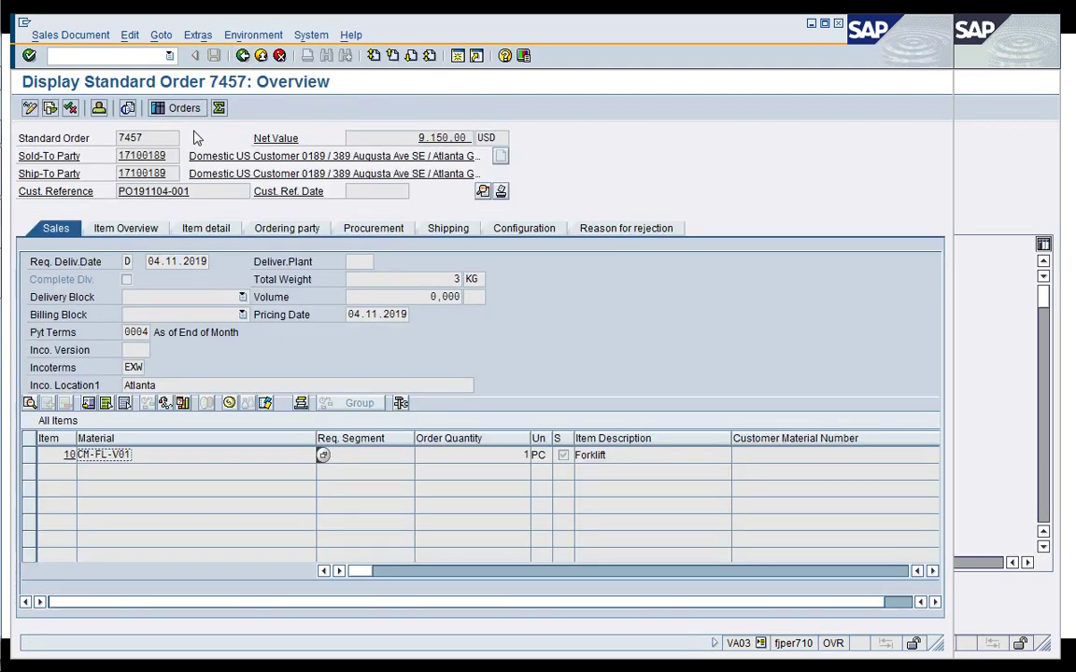
Reopen the forklift's sales order in change mode, and start an outbound delivery from it
{"action": "left_click", "coordinate": [242, 56]}
{"action": "left_click", "coordinate": [51, 37]}
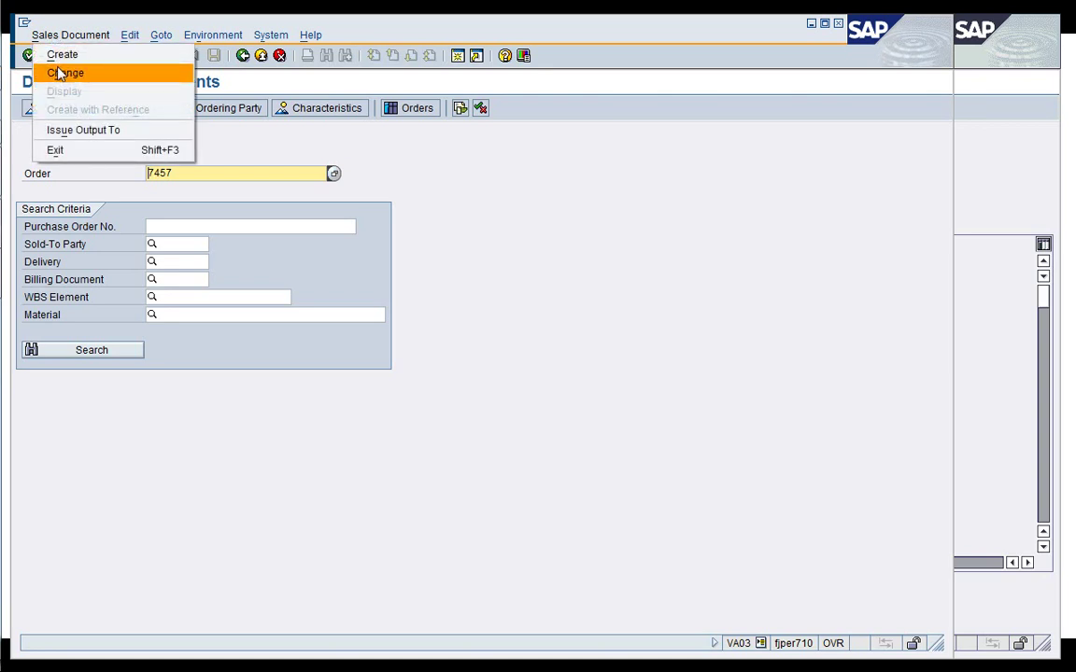
{"action": "left_click", "coordinate": [60, 73]}
{"action": "key", "text": "Return"}
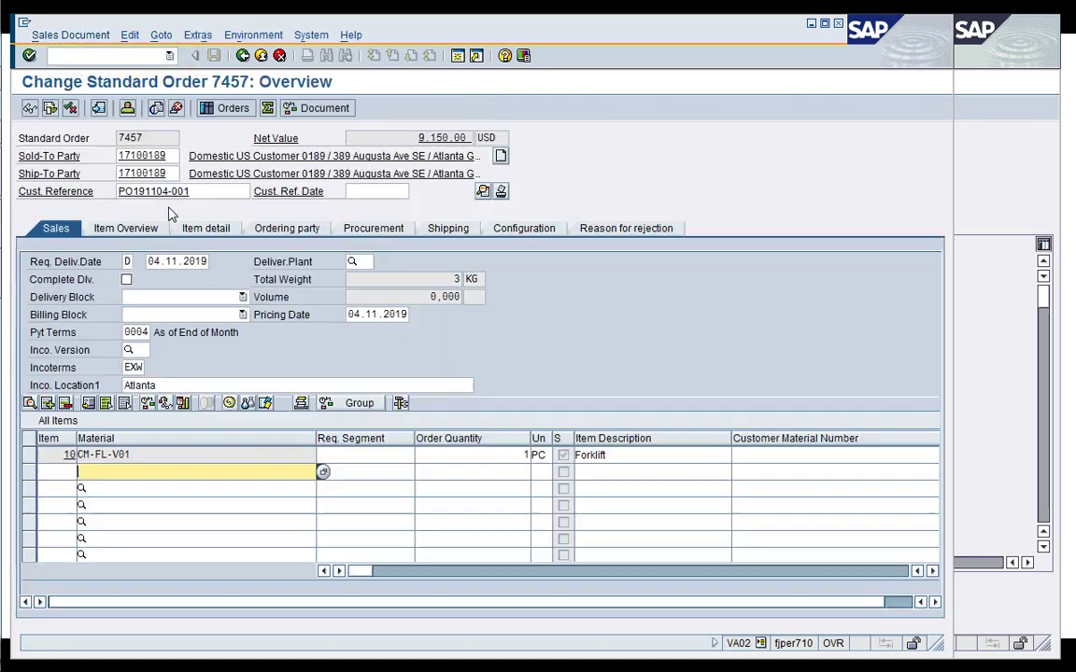
{"action": "left_click", "coordinate": [73, 36]}
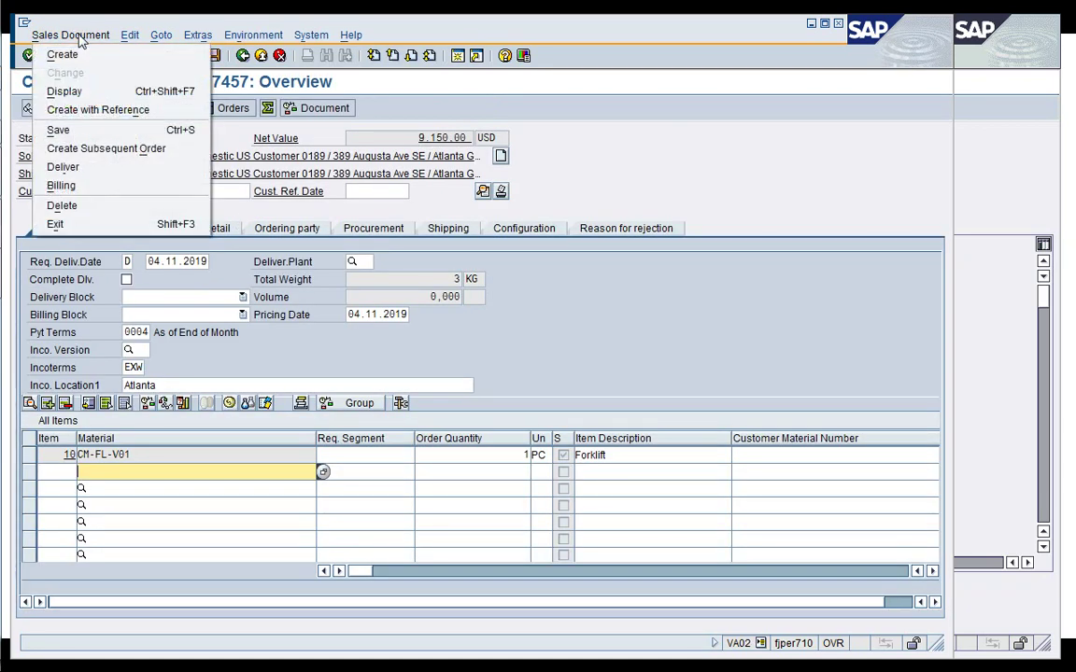
{"action": "left_click", "coordinate": [81, 169]}
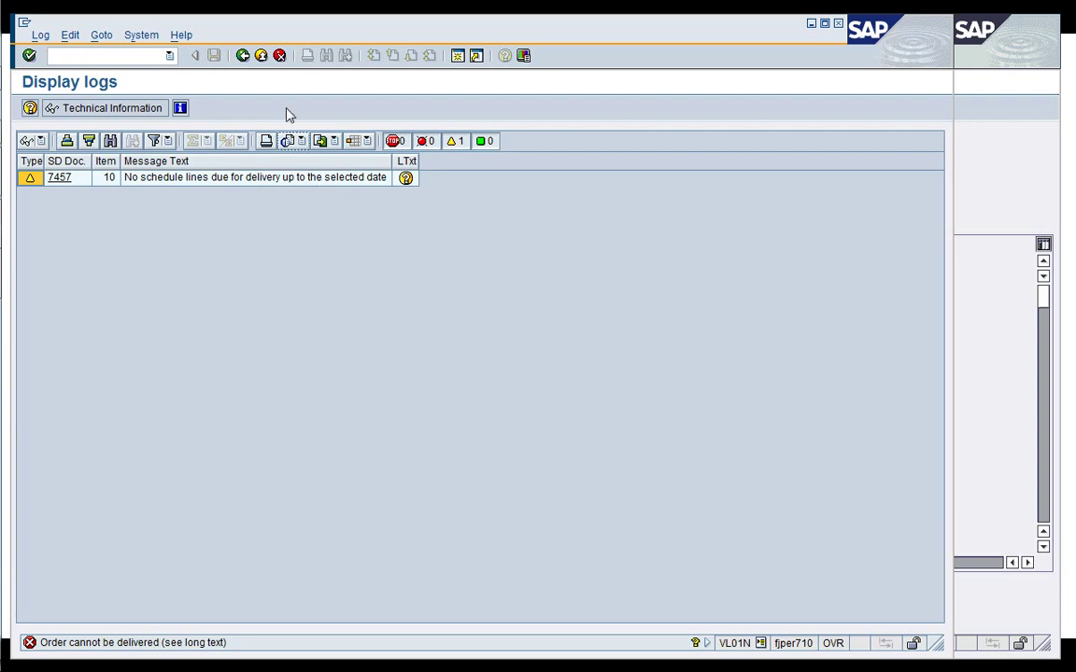
Leave the delivery log, set the selection date to 10.11.2019, and create the delivery for the forklift's order
{"action": "left_click", "coordinate": [242, 56]}
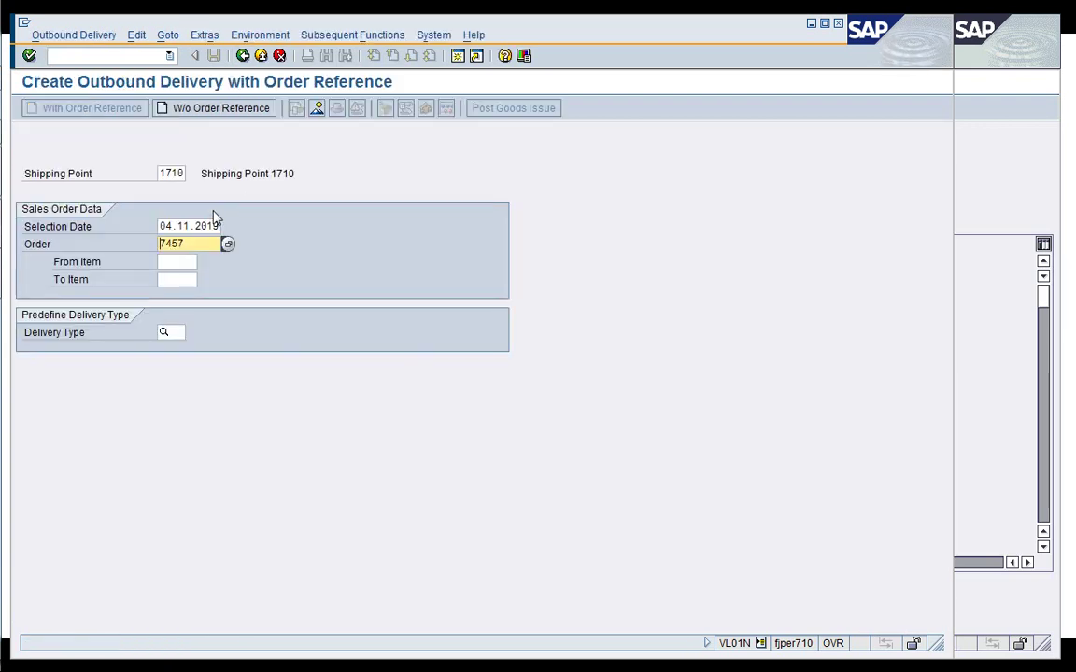
{"action": "left_click", "coordinate": [178, 225]}
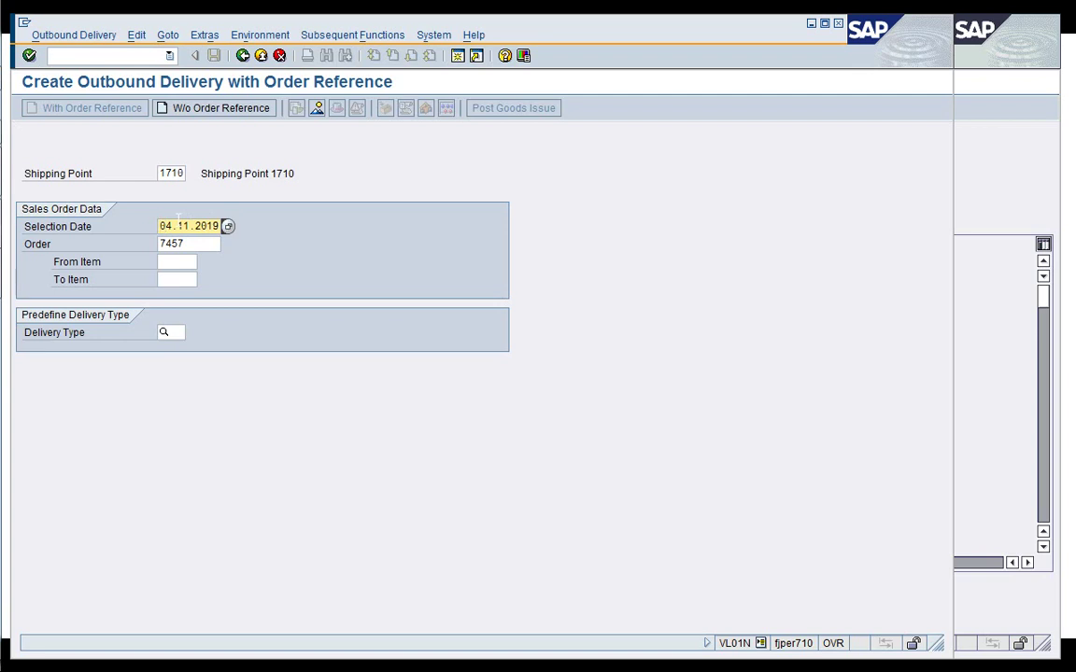
{"action": "key", "text": "Home"}
{"action": "type", "text": "10"}
{"action": "key", "text": "Return"}
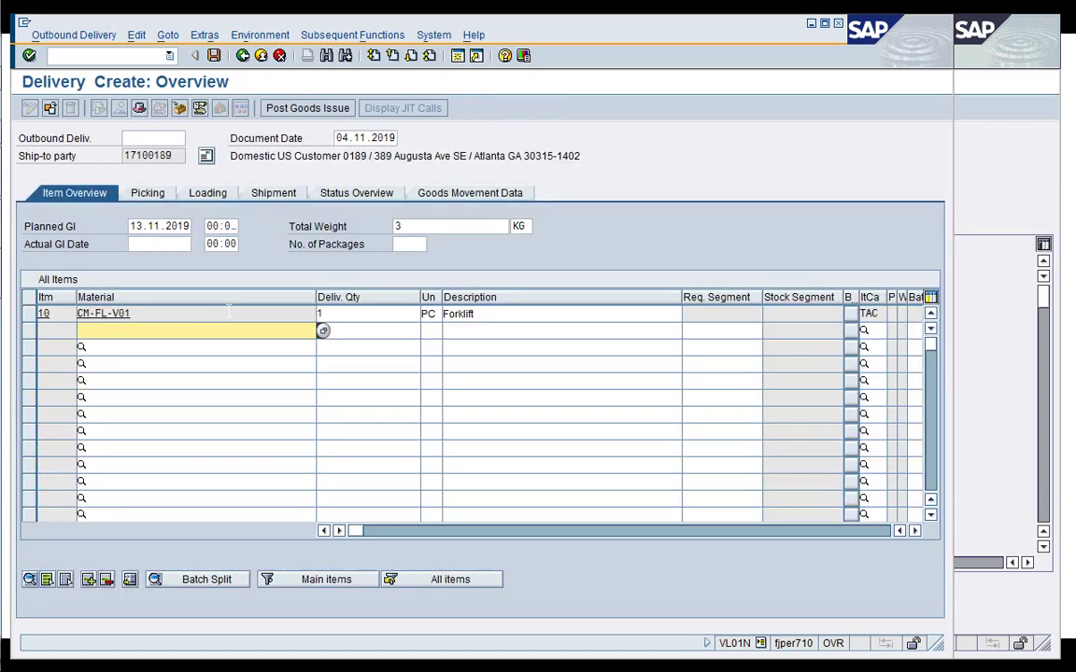
Set the delivery's planned goods issue date to 04.11.2019, accepting the date warnings
{"action": "left_click", "coordinate": [337, 138]}
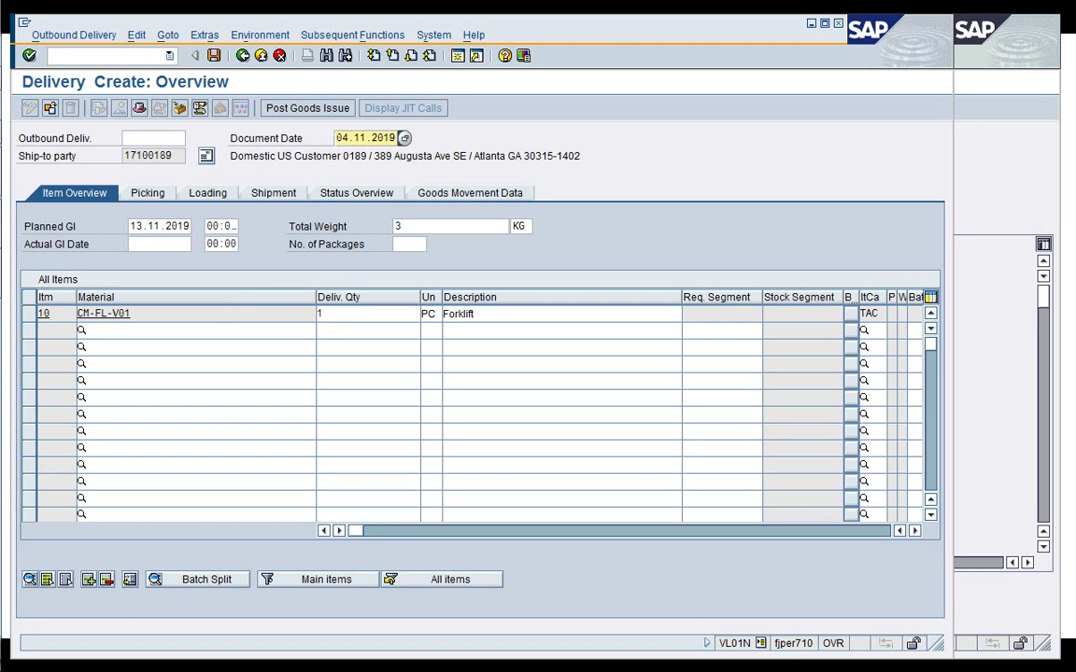
{"action": "key", "text": "shift+End"}
{"action": "key", "text": "End"}
{"action": "left_click", "coordinate": [133, 226]}
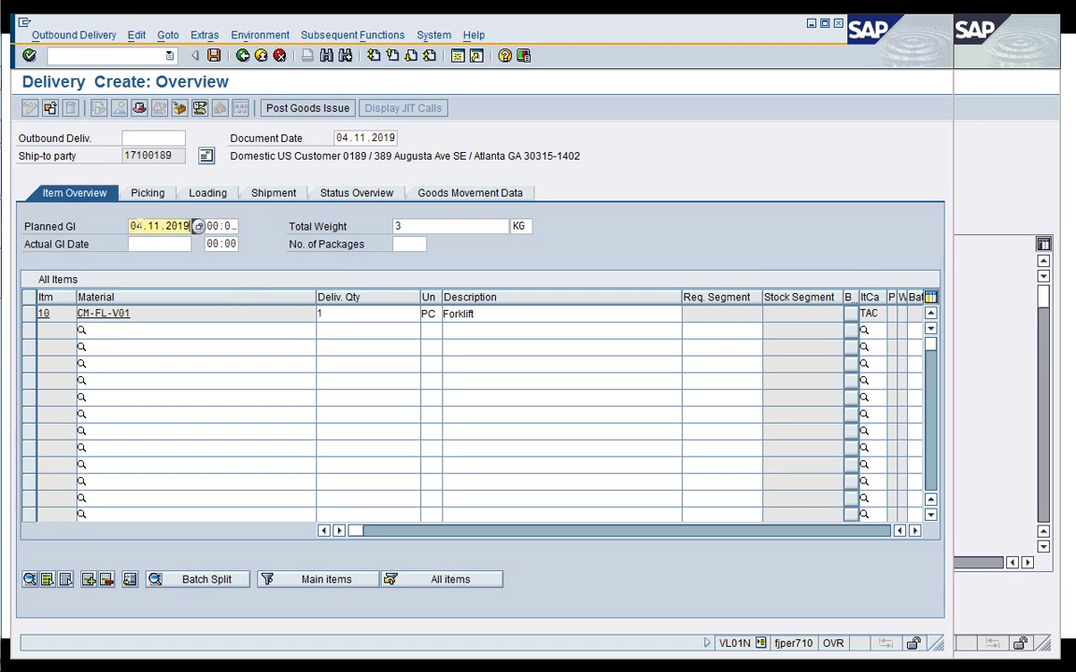
{"action": "key", "text": "Return"}
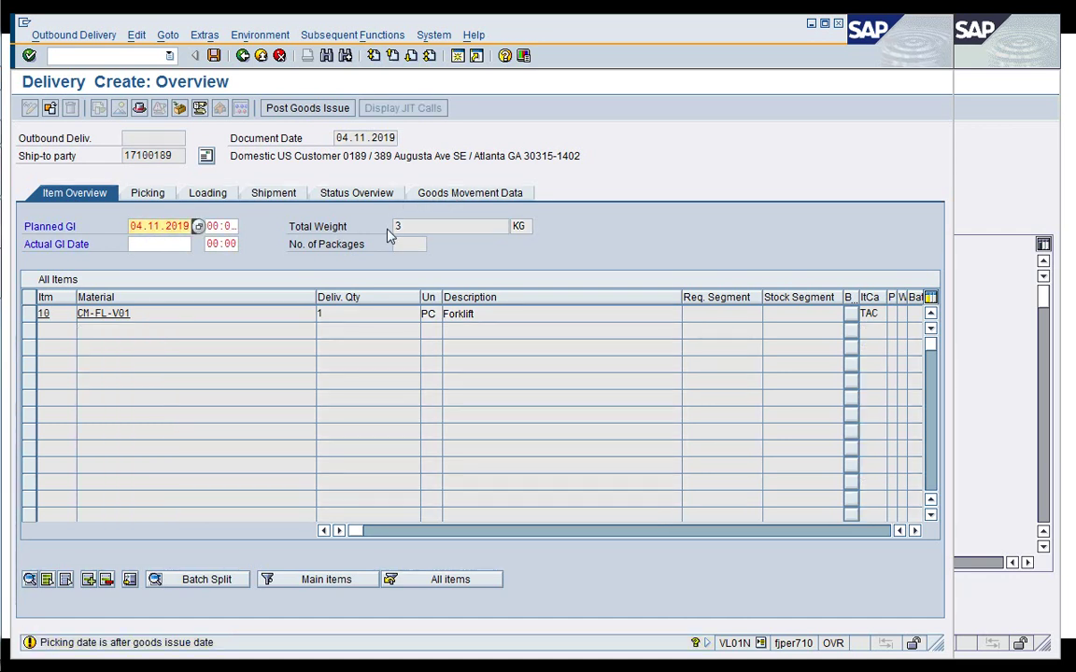
{"action": "key", "text": "Return"}
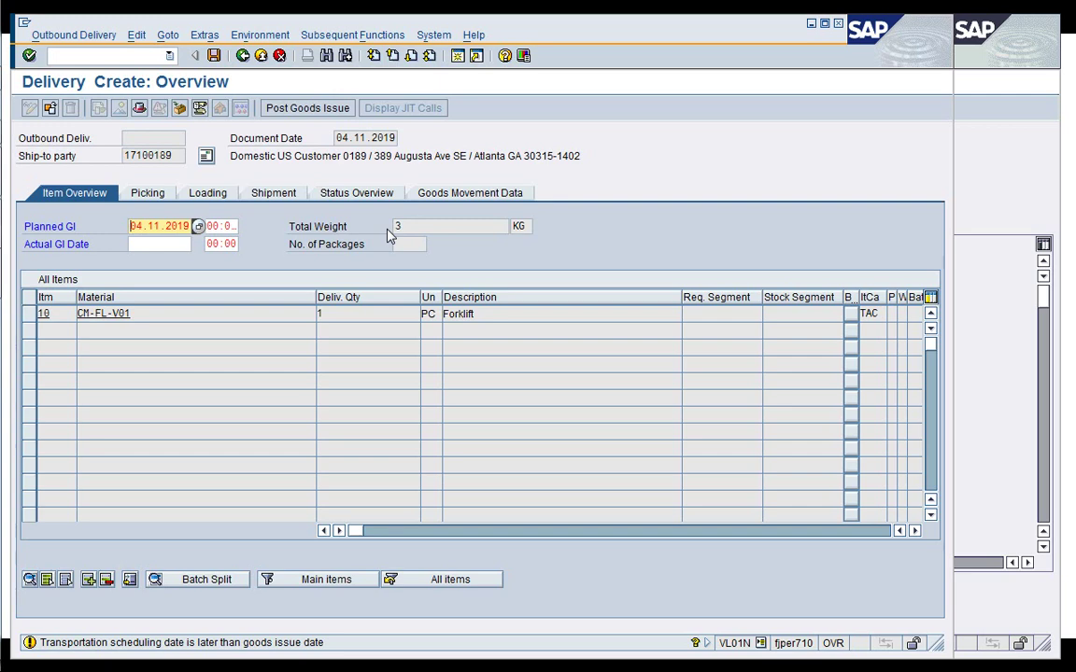
{"action": "key", "text": "Return"}
{"action": "key", "text": "Return"}
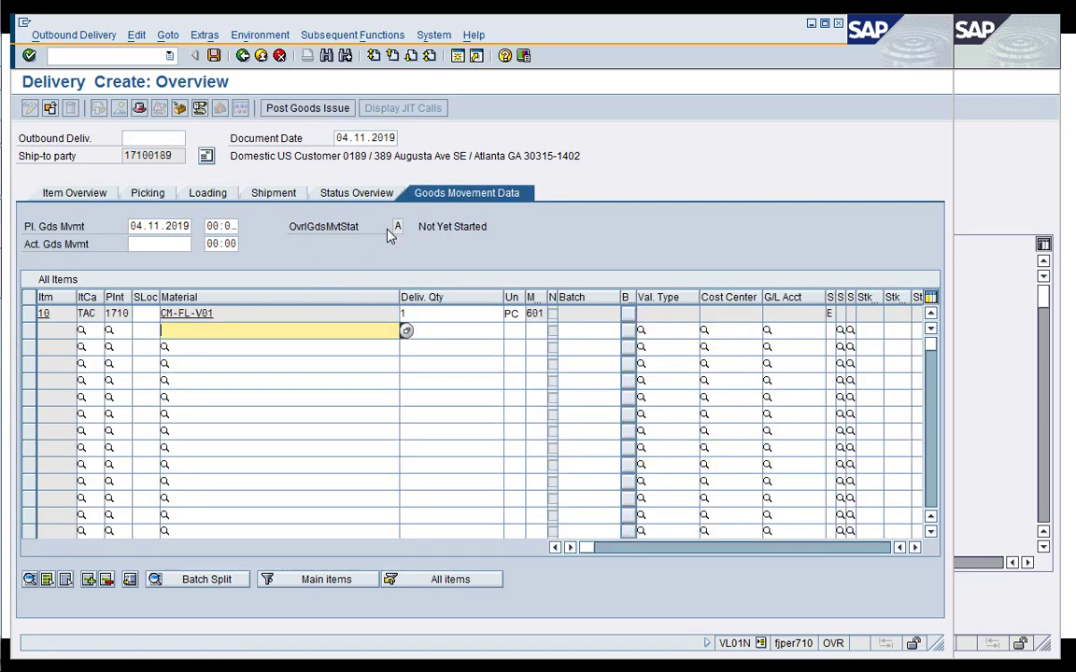
Set the delivery's transportation planning date to 04.11.2019, accepting the date warnings
{"action": "left_click", "coordinate": [271, 196]}
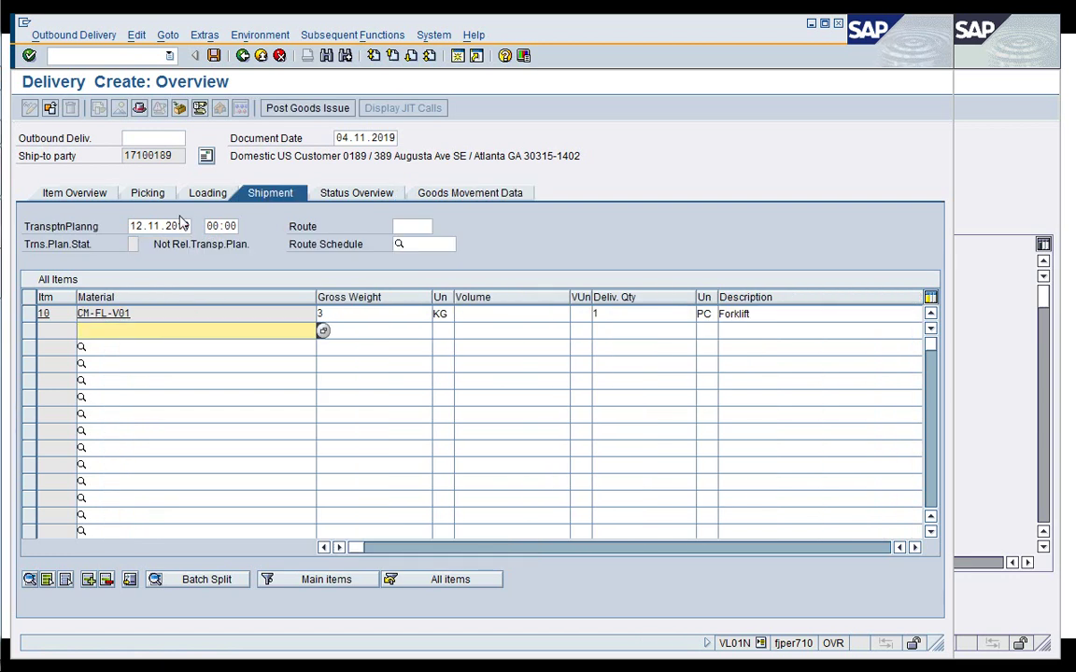
{"action": "left_click", "coordinate": [141, 226]}
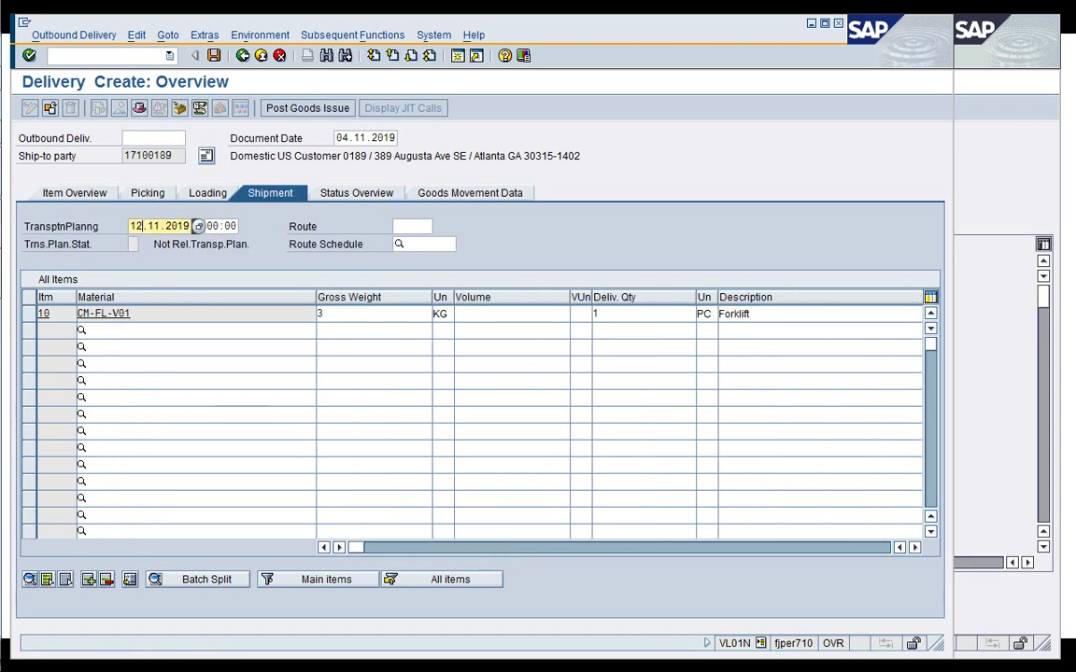
{"action": "key", "text": "Return"}
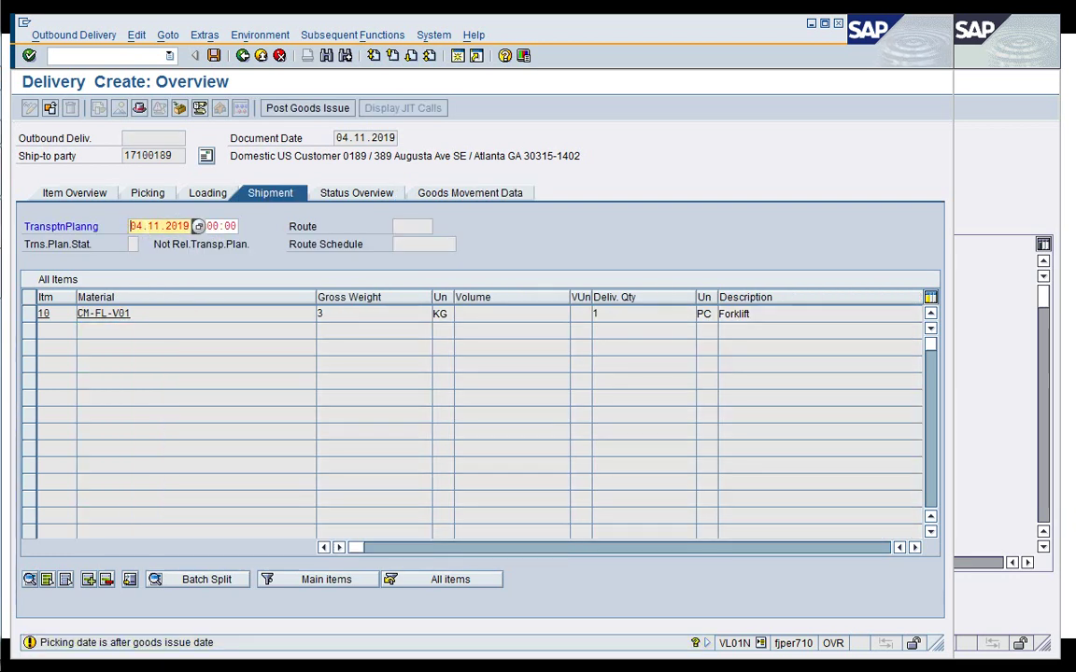
{"action": "key", "text": "Return"}
{"action": "key", "text": "Return"}
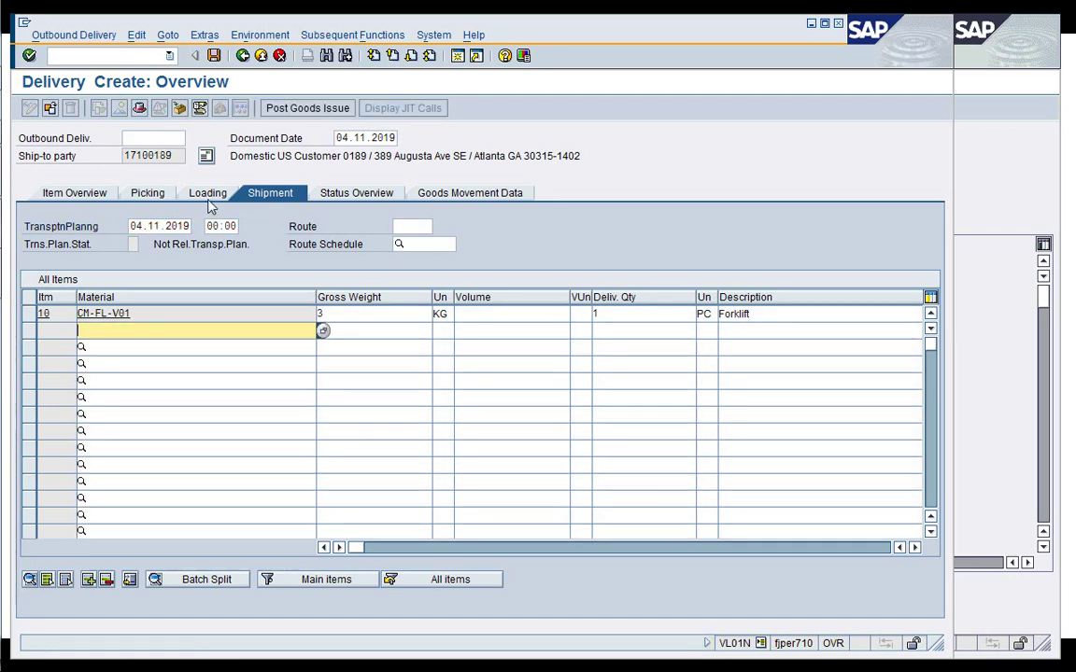
Set the delivery's loading date to 04.11.2019
{"action": "left_click", "coordinate": [200, 192]}
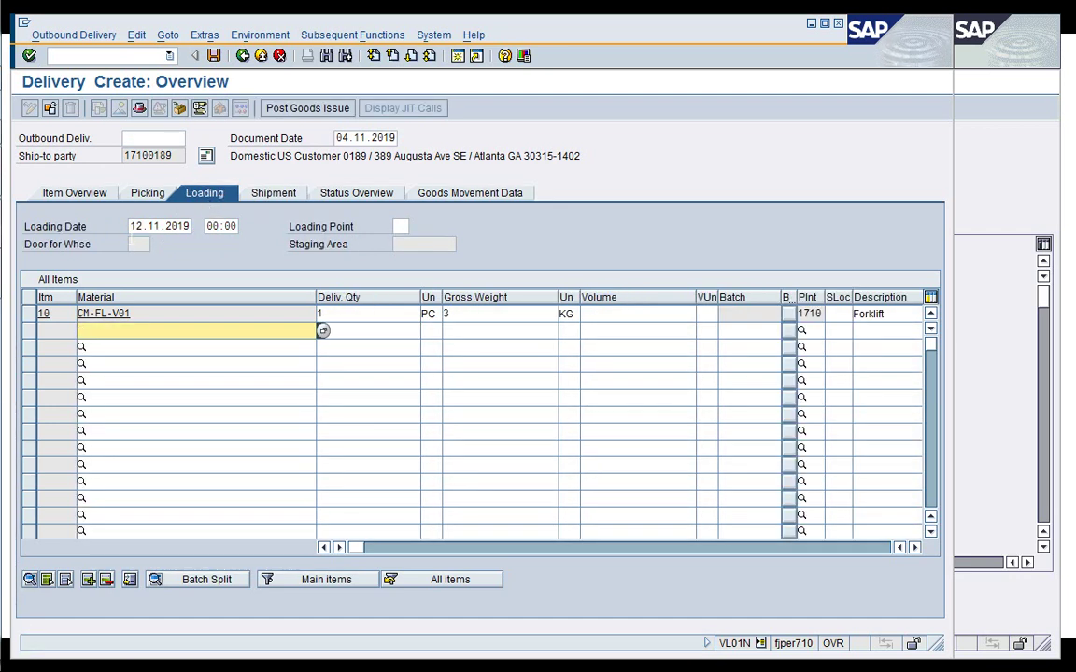
{"action": "left_click", "coordinate": [133, 226]}
{"action": "type", "text": "04"}
{"action": "key", "text": "Return"}
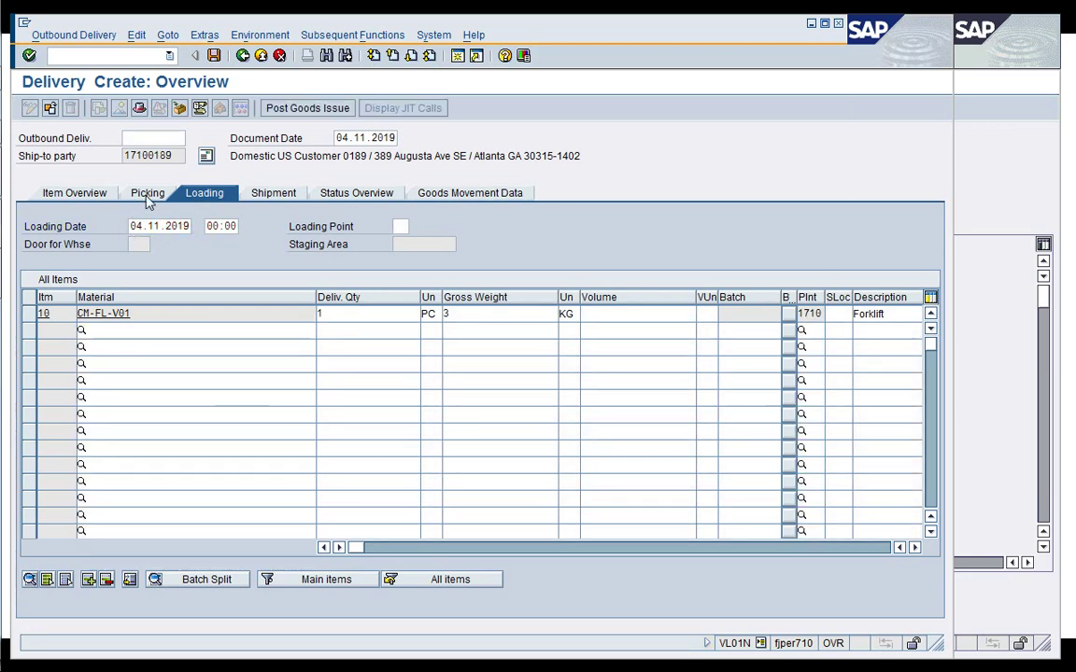
Set the delivery's pick date to 04.11.2019 and the forklift item's storage location to 171A
{"action": "left_click", "coordinate": [145, 195]}
{"action": "left_click", "coordinate": [131, 226]}
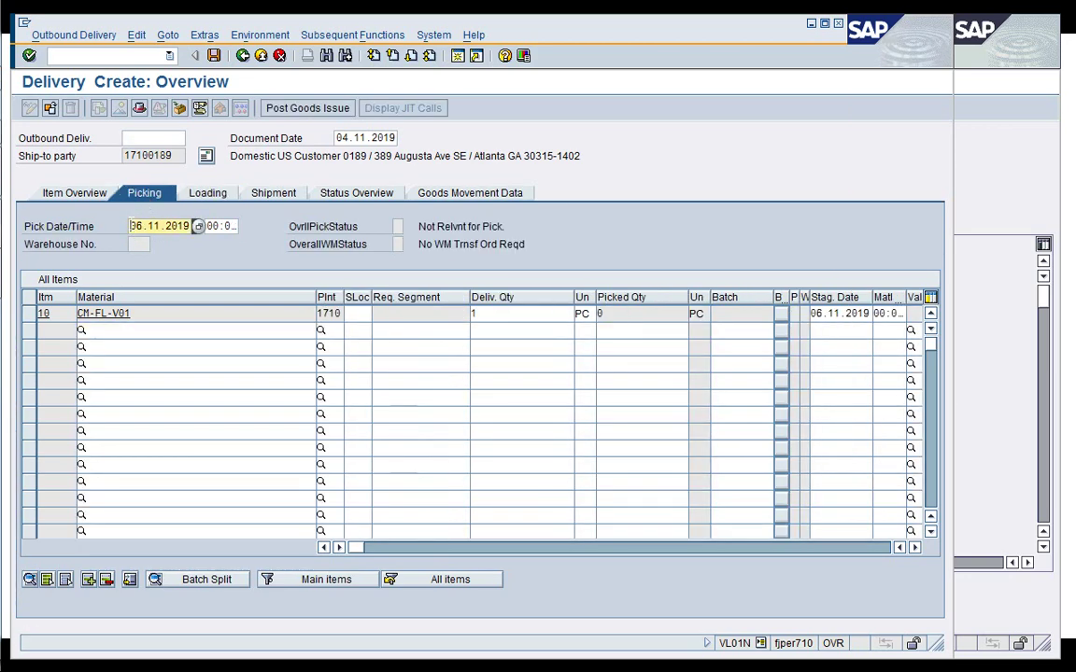
{"action": "key", "text": "Return"}
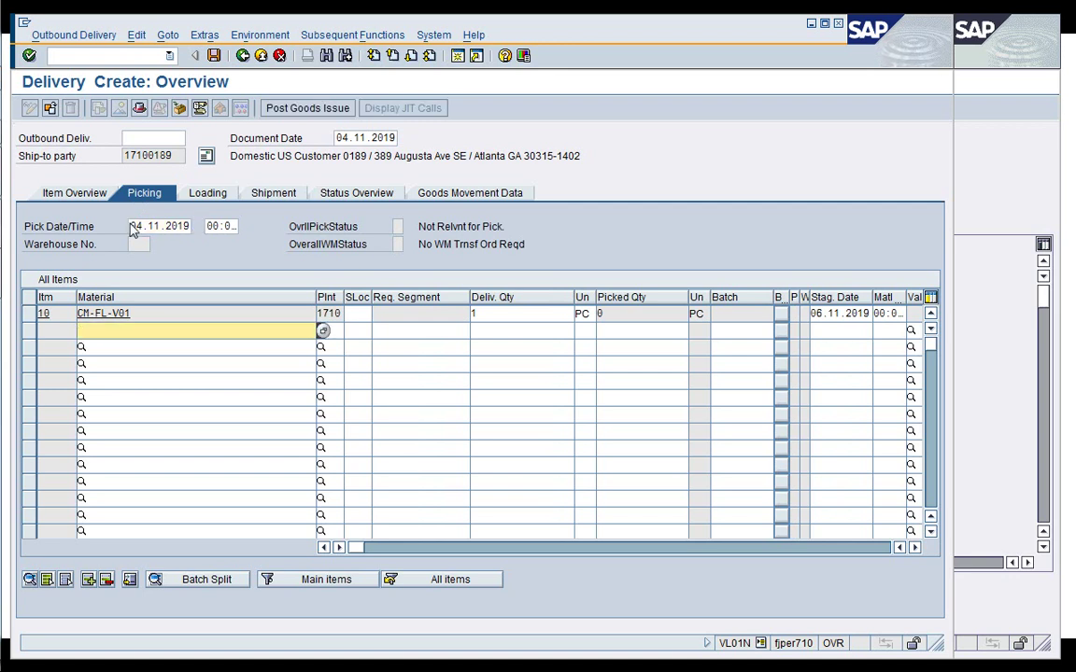
{"action": "left_click", "coordinate": [358, 313]}
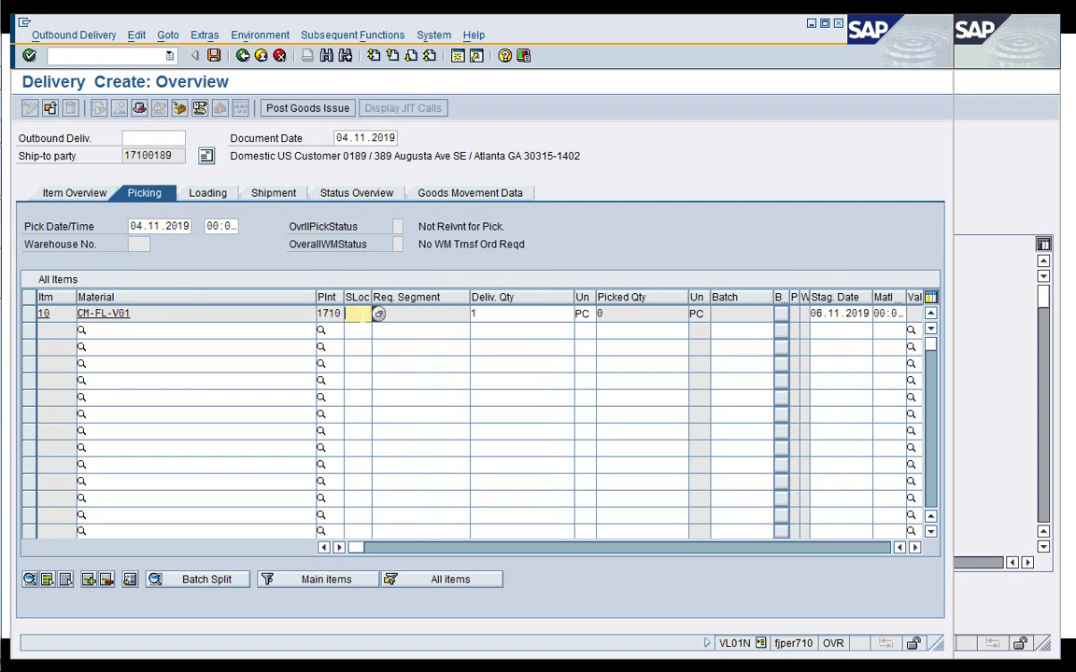
{"action": "type", "text": "171A"}
{"action": "left_click", "coordinate": [600, 314]}
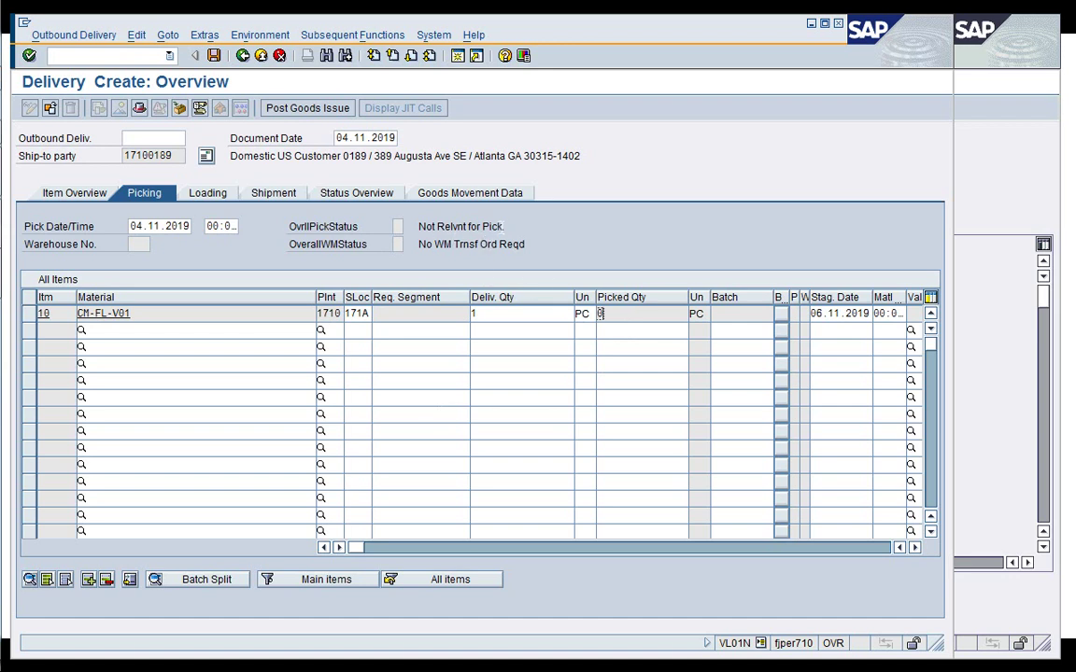
{"action": "left_click", "coordinate": [504, 226]}
Set the delivery's actual goods issue date to 04.11.2019, and post the goods issue
{"action": "left_click", "coordinate": [75, 193]}
{"action": "left_click", "coordinate": [149, 247]}
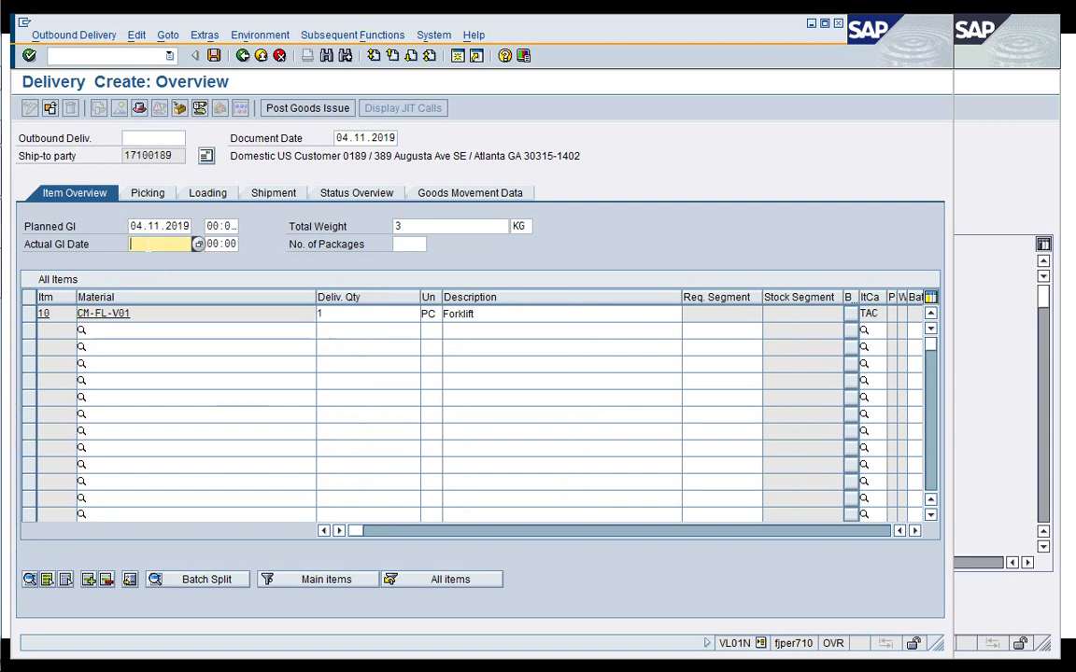
{"action": "type", "text": "04.11.2019"}
{"action": "key", "text": "Return"}
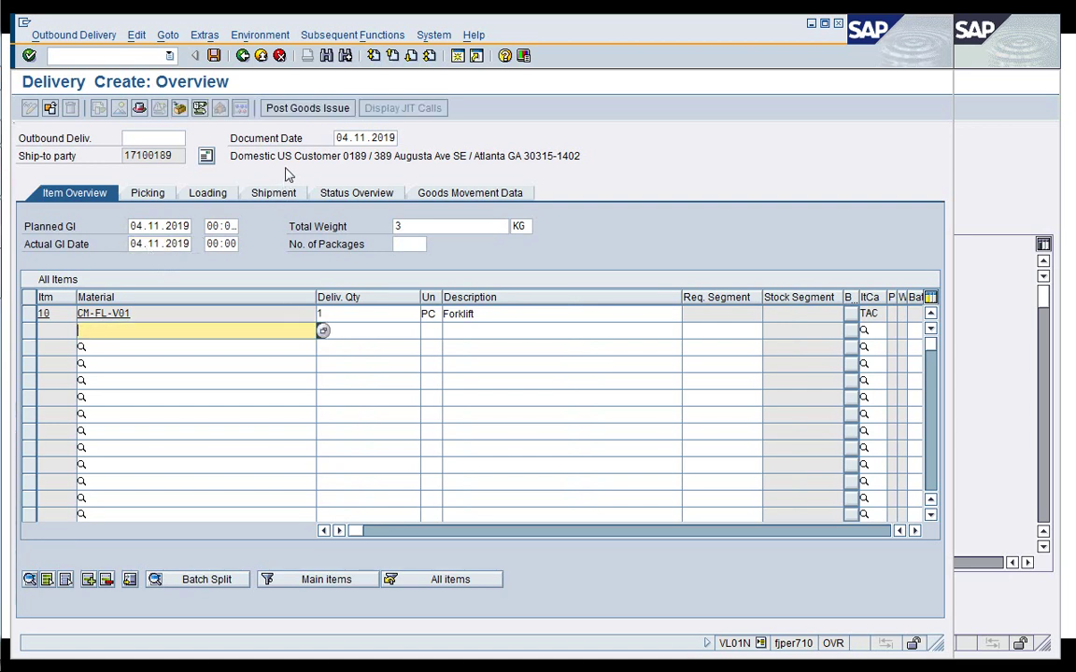
{"action": "left_click", "coordinate": [288, 108]}
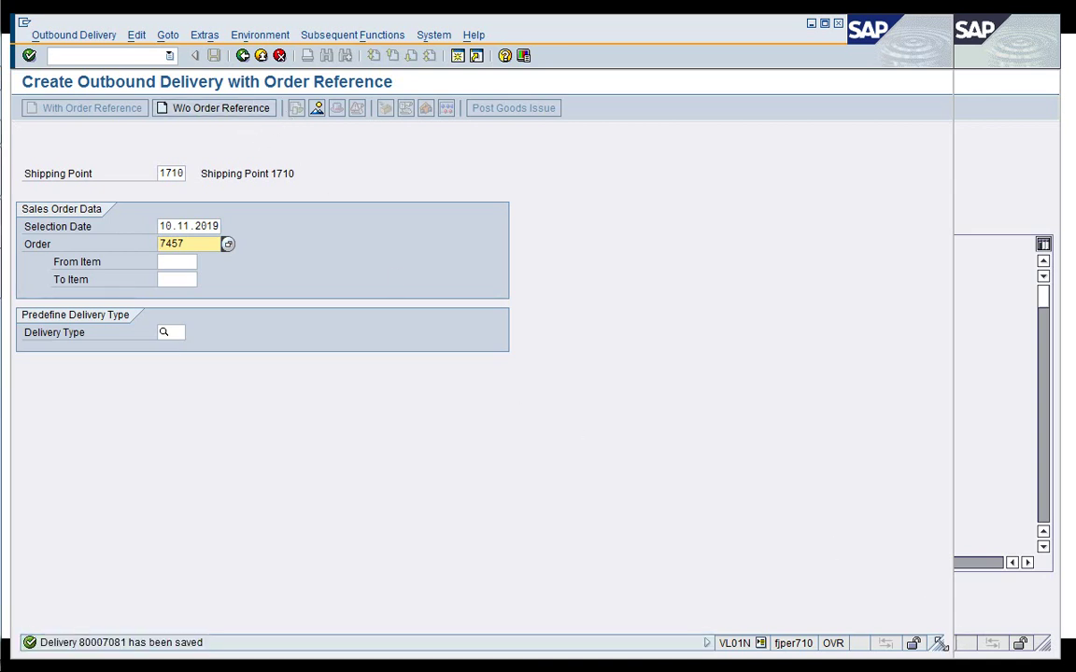
Display the newly saved outbound delivery, and open its document flow
{"action": "left_click_drag", "start_coordinate": [952, 650], "coordinate": [861, 651]}
{"action": "left_click_drag", "start_coordinate": [573, 45], "coordinate": [660, 28]}
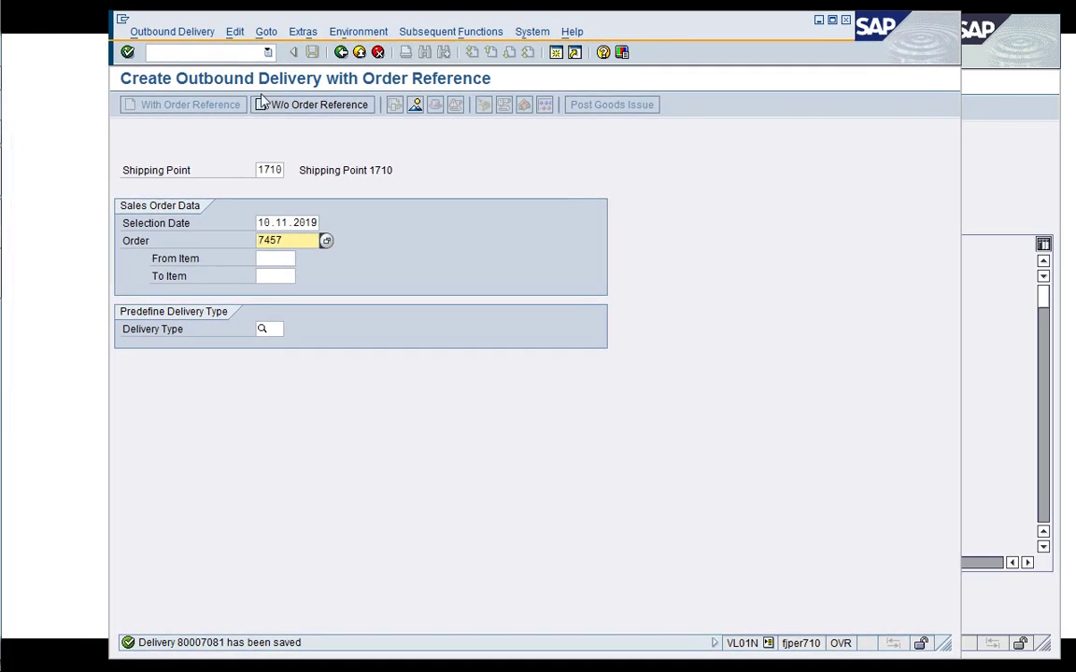
{"action": "left_click", "coordinate": [150, 31]}
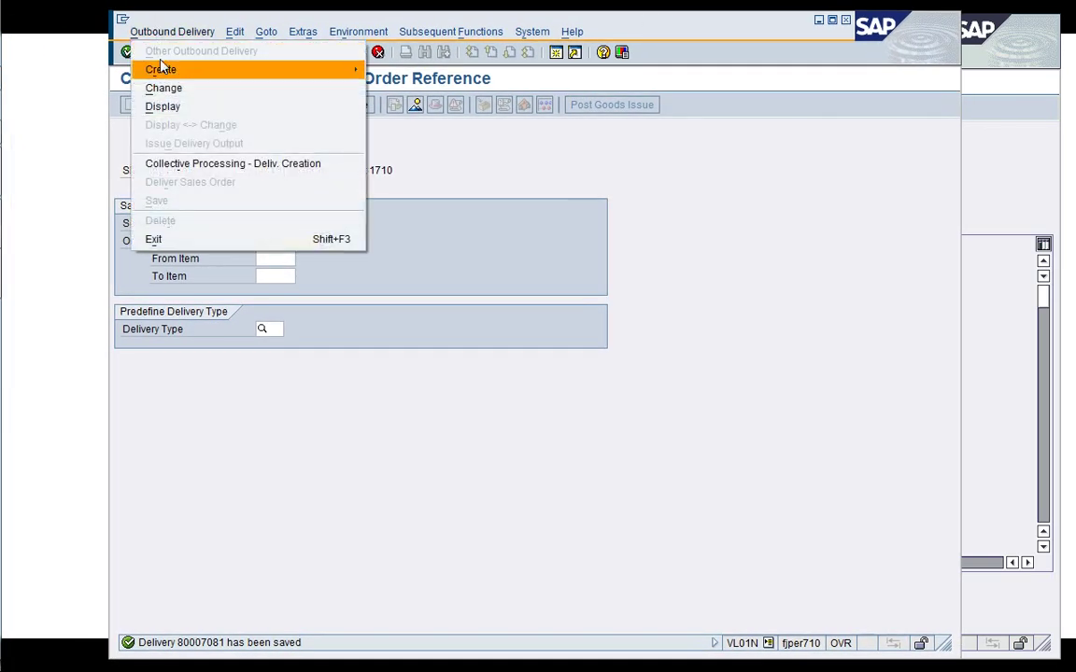
{"action": "left_click", "coordinate": [167, 108]}
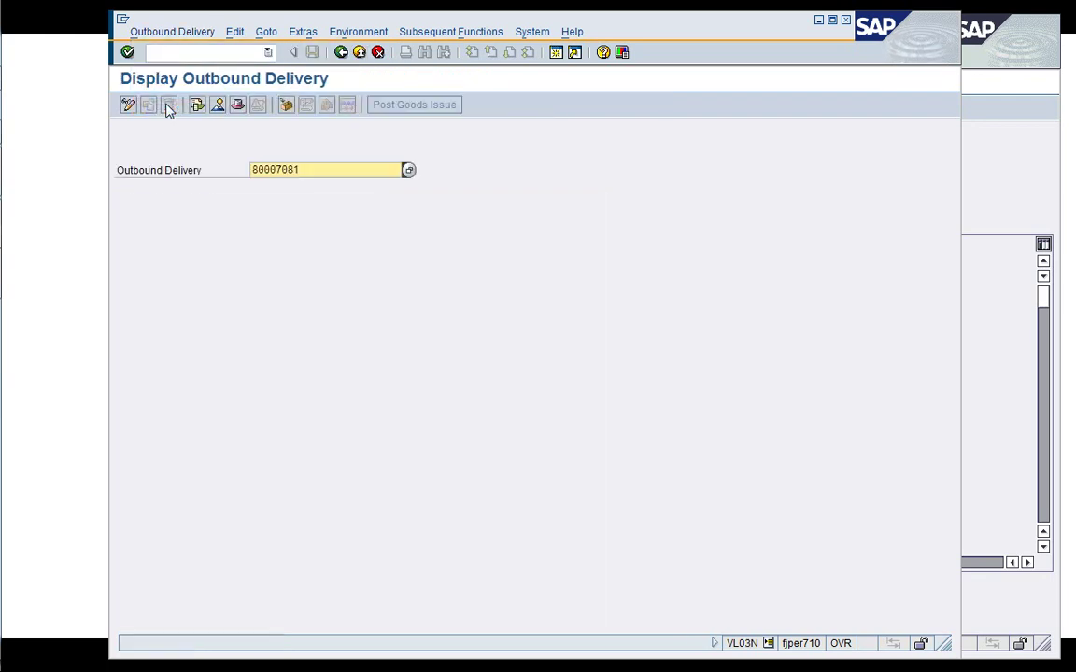
{"action": "key", "text": "Return"}
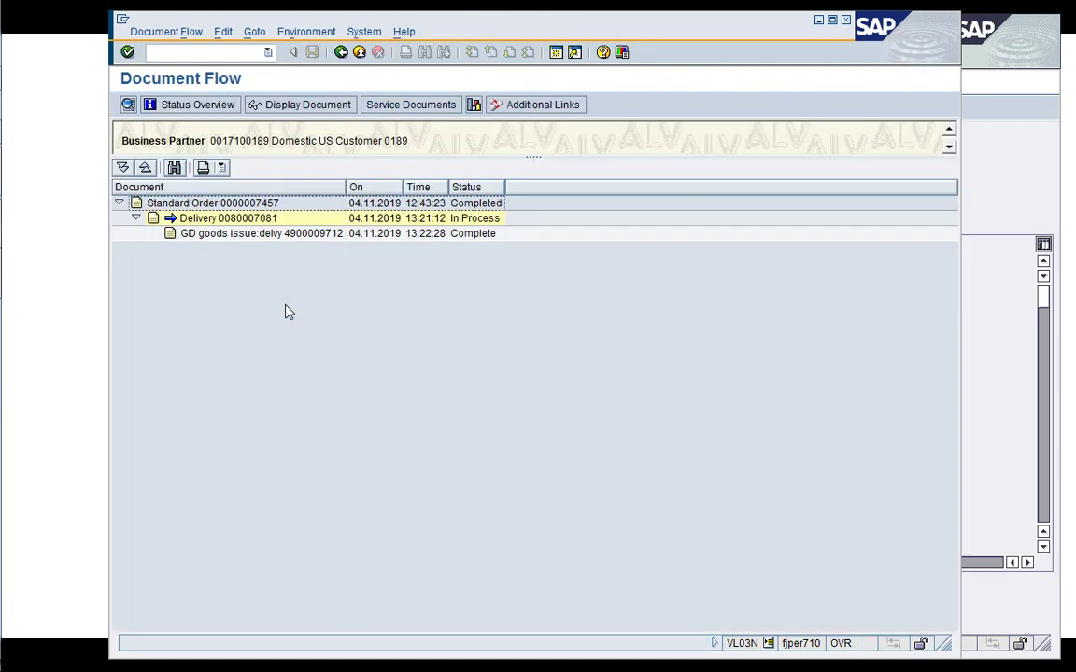
Display the goods issue's material document from the document flow, and list its accounting documents
{"action": "left_click", "coordinate": [257, 233]}
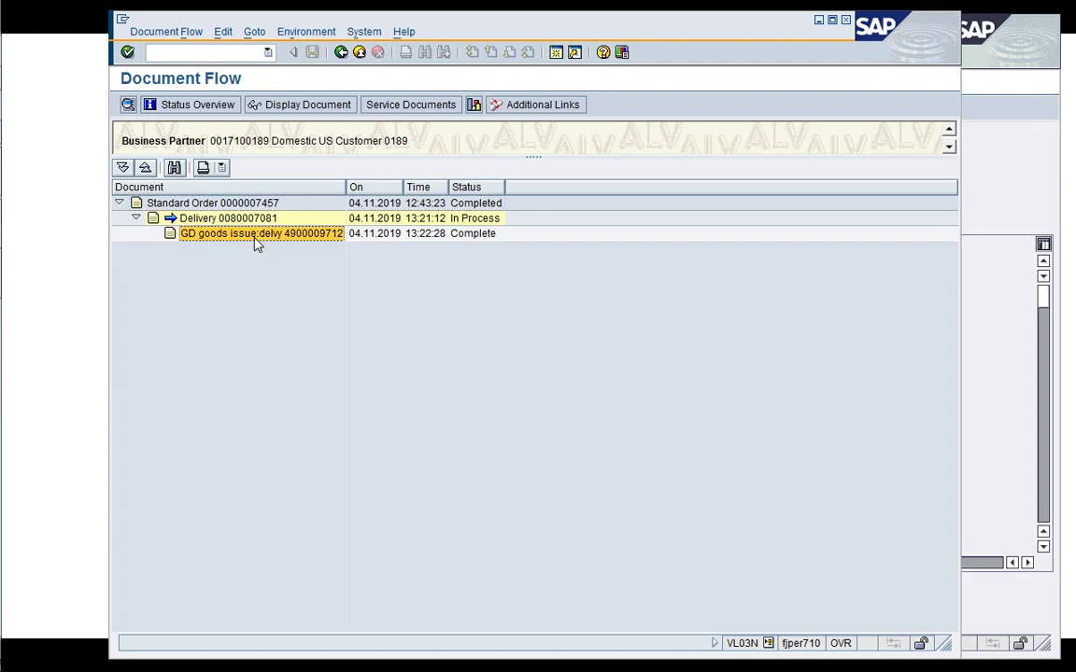
{"action": "left_click", "coordinate": [292, 109]}
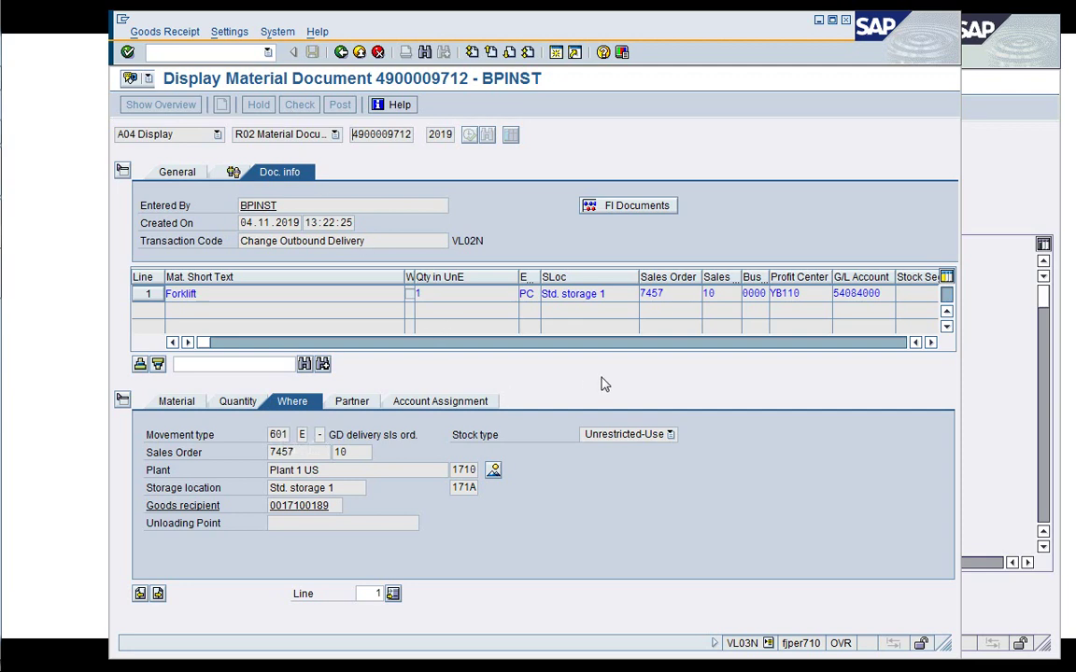
{"action": "left_click", "coordinate": [590, 205]}
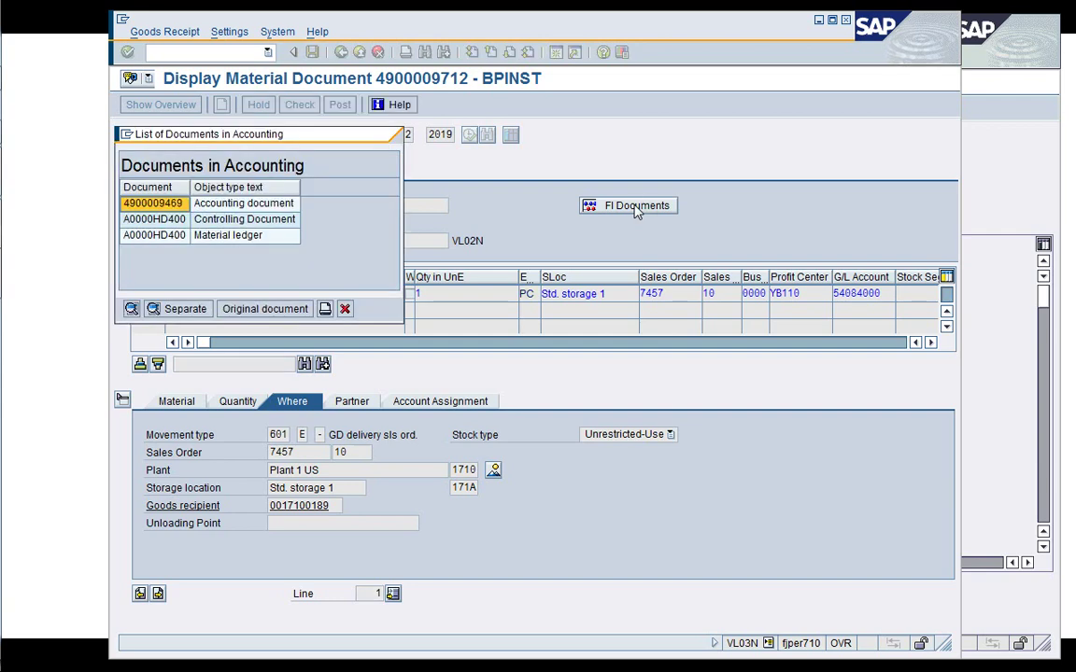
Open the goods issue's accounting document, and examine its Inventory FinishedGd and Inv Chg COGS w/CE SO line items
{"action": "double_click", "coordinate": [244, 202]}
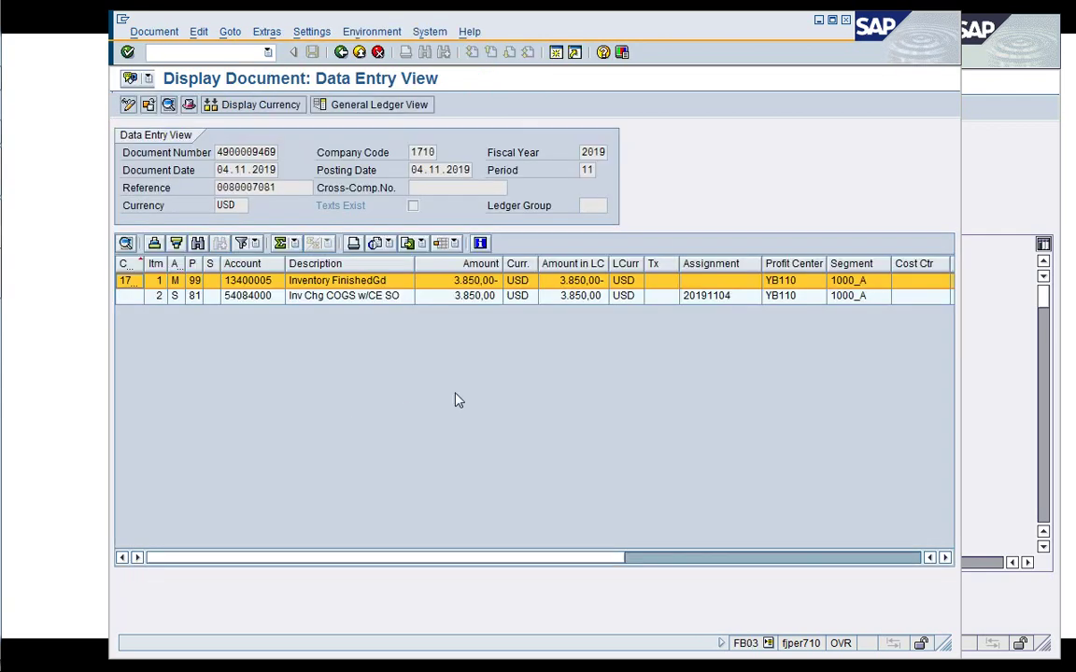
{"action": "left_click", "coordinate": [359, 288]}
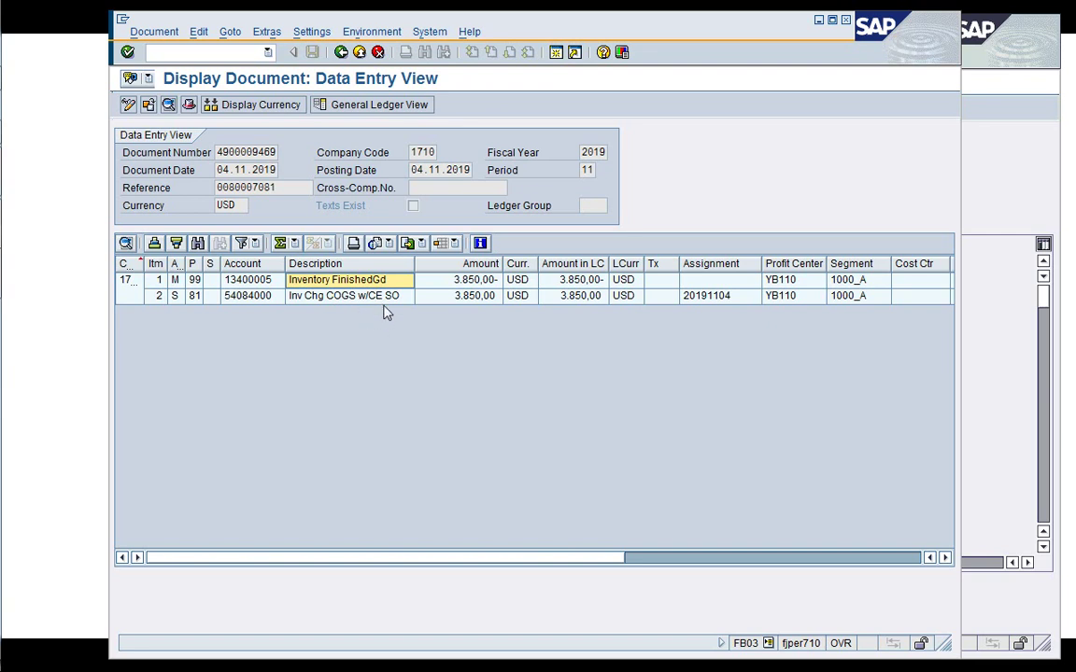
{"action": "left_click", "coordinate": [264, 297]}
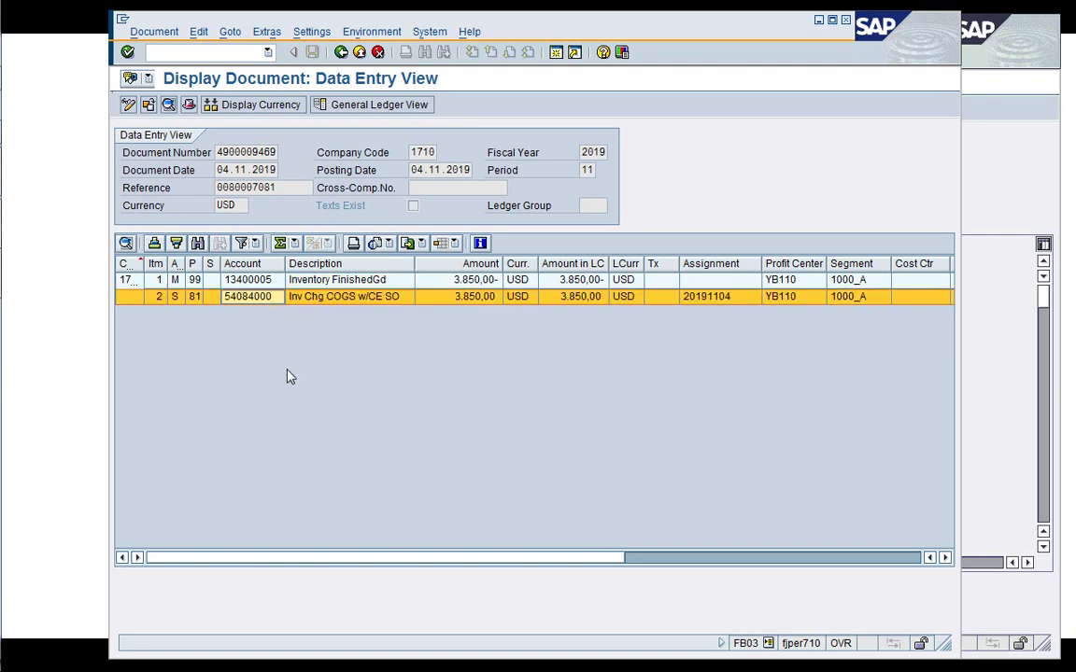
Open a new session, and display the Inv Chg COGS w/CE SO G/L account centrally with FS00
{"action": "left_click", "coordinate": [293, 436]}
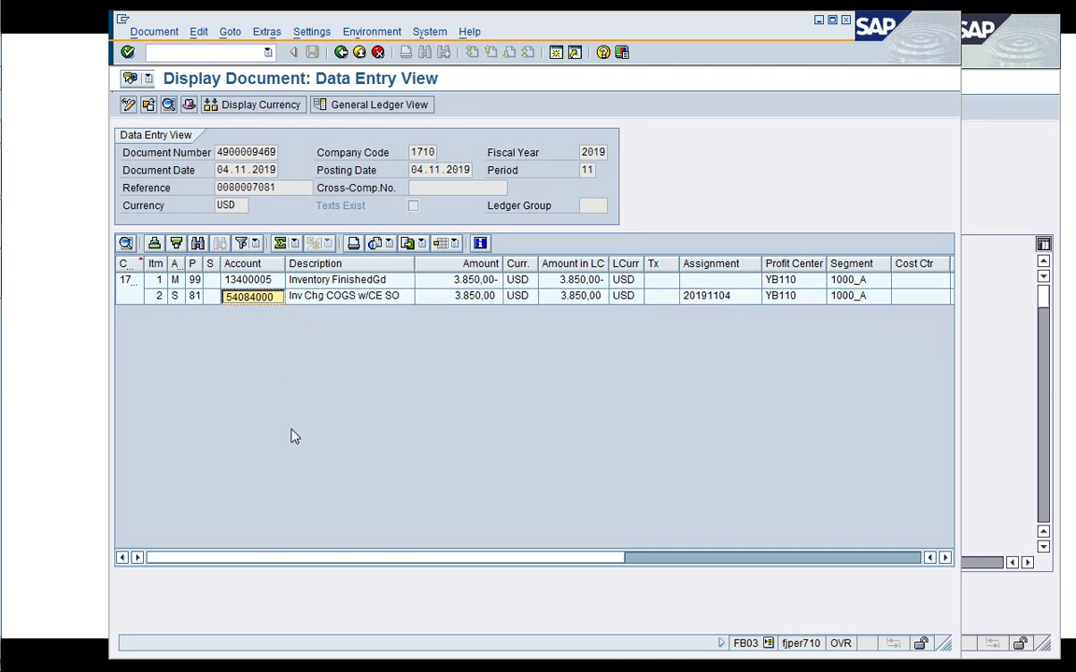
{"action": "left_click", "coordinate": [555, 53]}
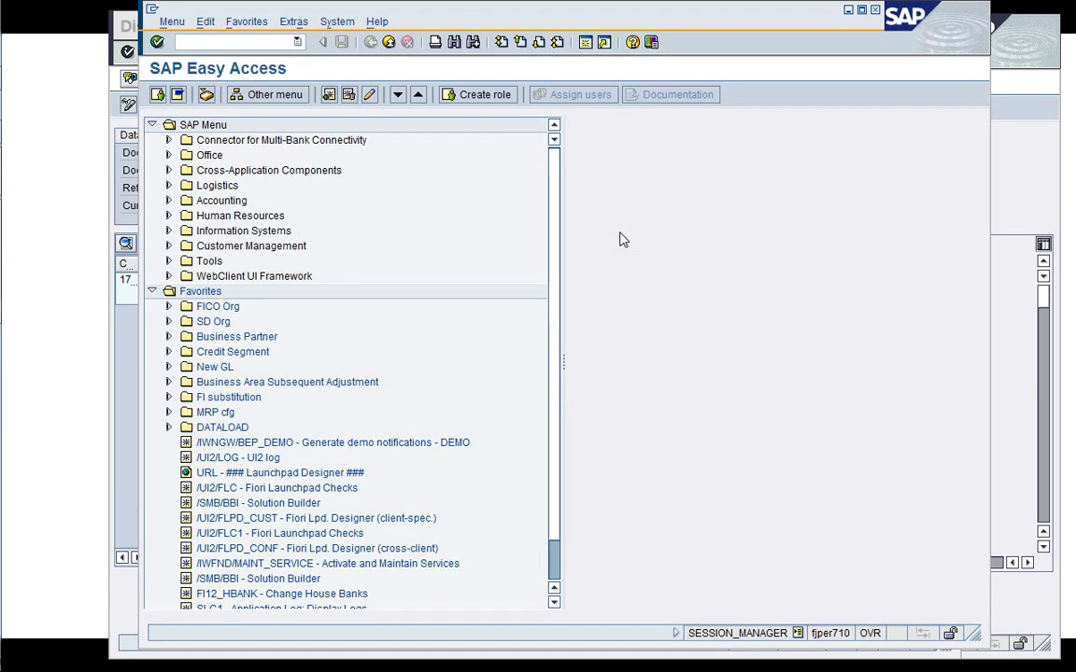
{"action": "type", "text": "/nFS00"}
{"action": "key", "text": "Return"}
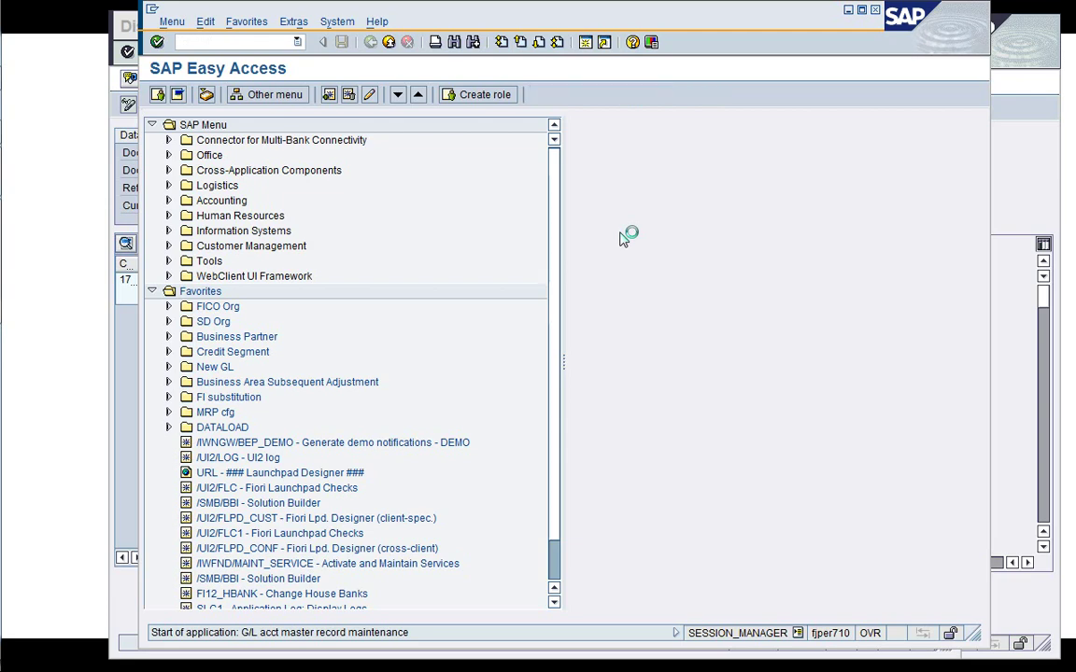
{"action": "key", "text": "Return"}
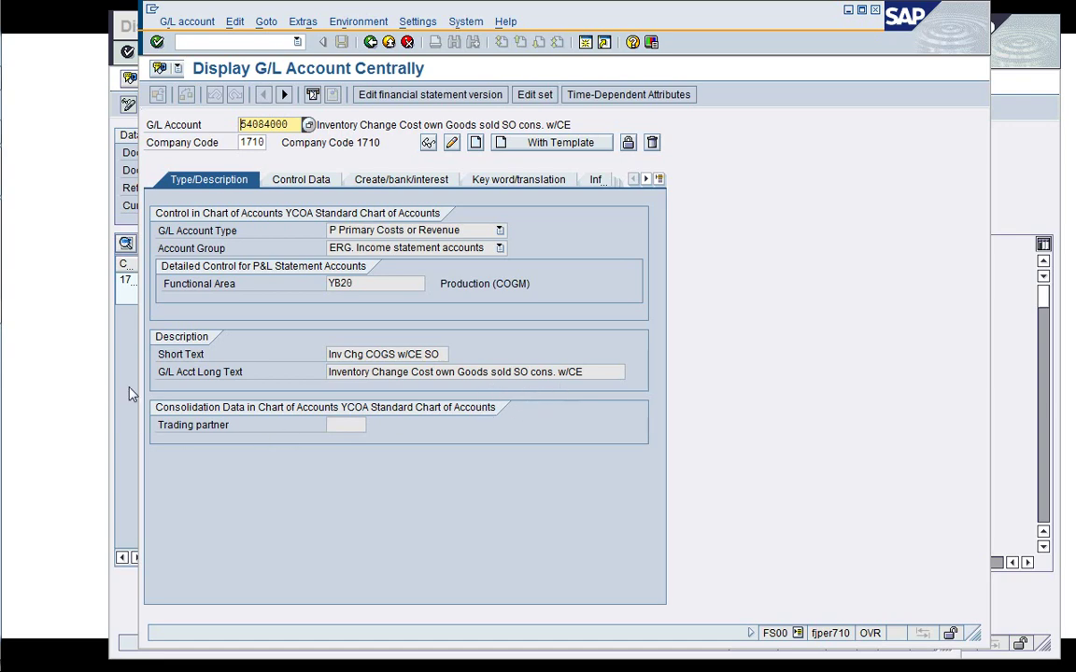
Return to the goods issue's accounting documents list, open its controlling document, and examine the expanded cost line items
{"action": "left_click", "coordinate": [116, 349]}
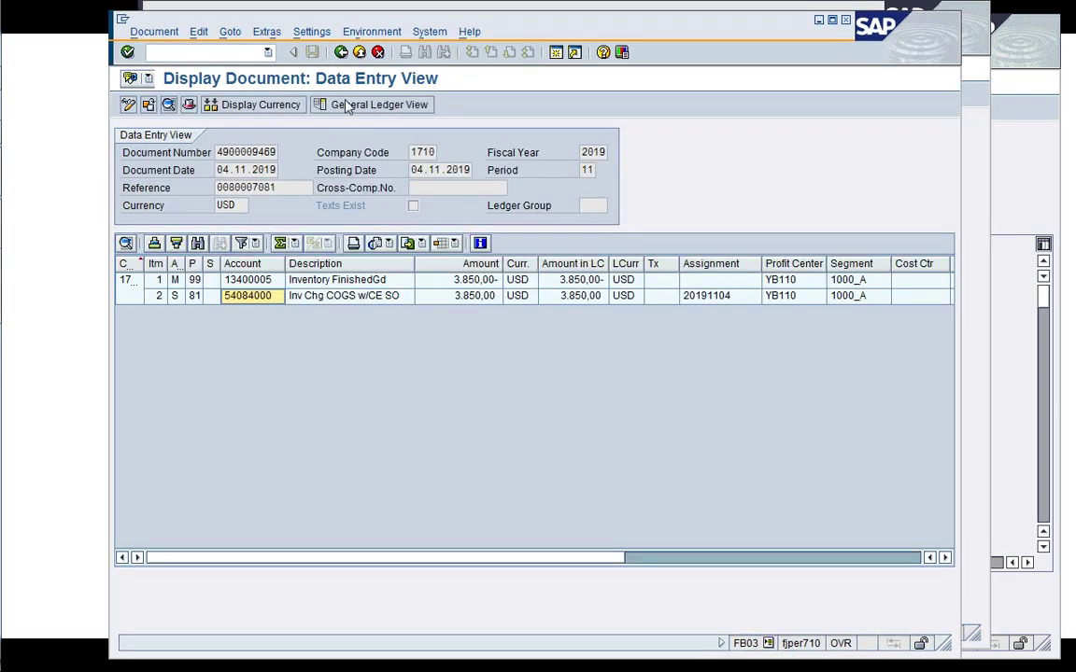
{"action": "left_click", "coordinate": [342, 50]}
{"action": "double_click", "coordinate": [229, 221]}
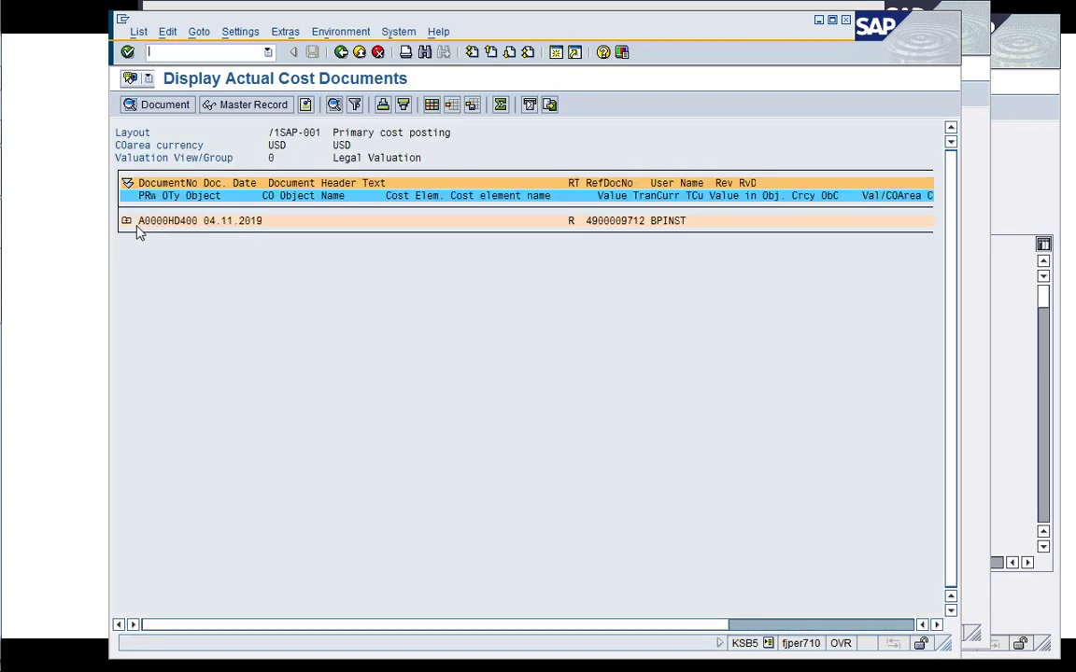
{"action": "left_click", "coordinate": [126, 220]}
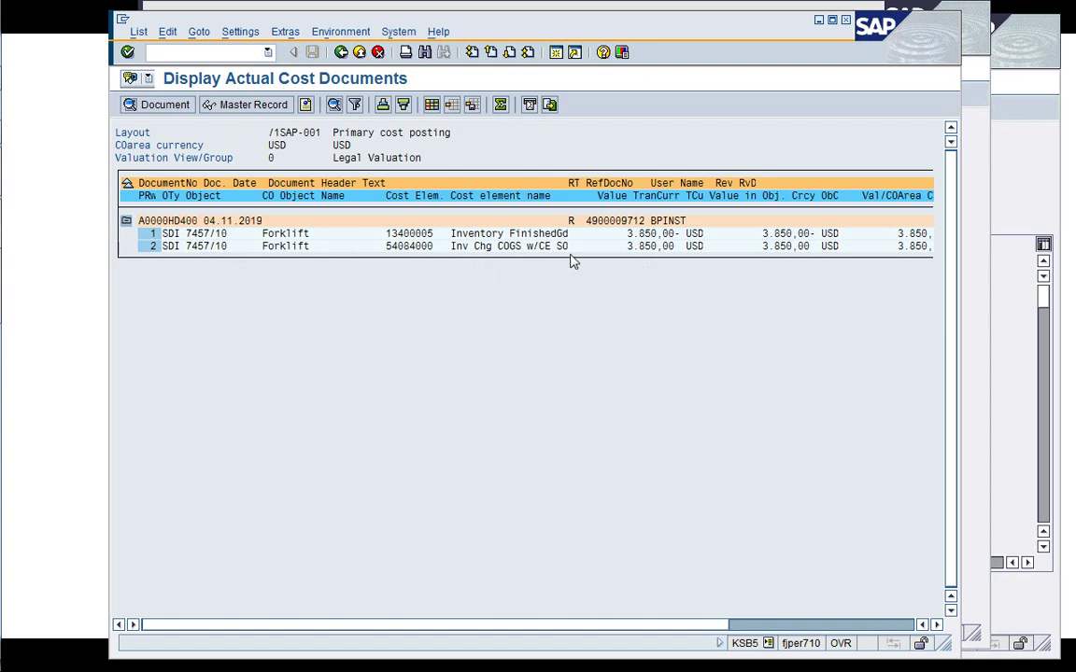
{"action": "left_click", "coordinate": [341, 52]}
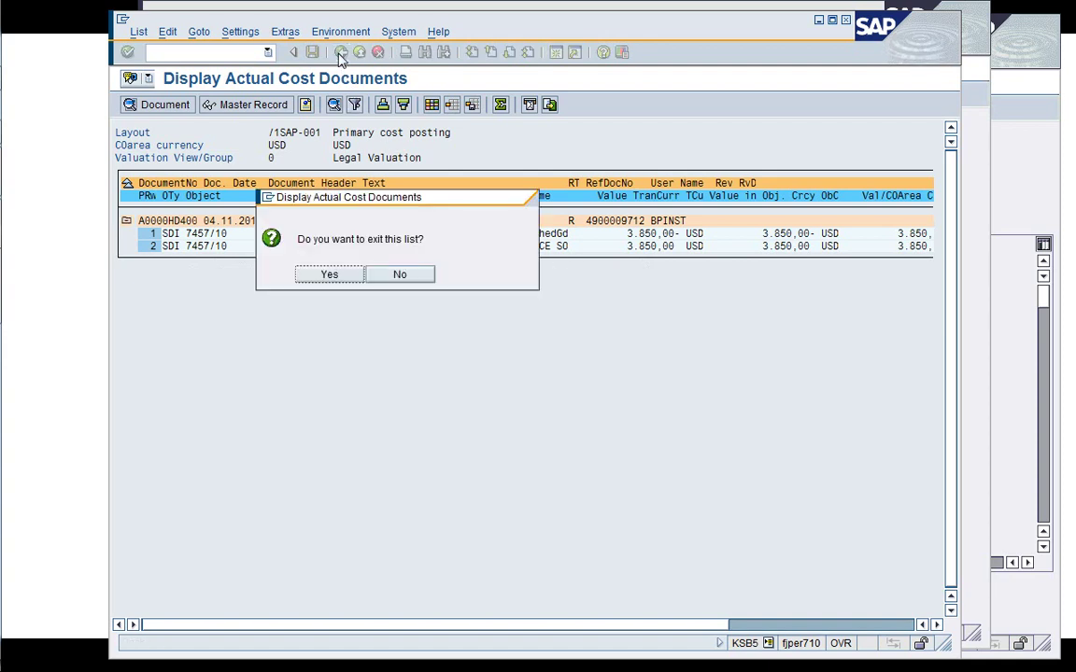
{"action": "left_click", "coordinate": [328, 274]}
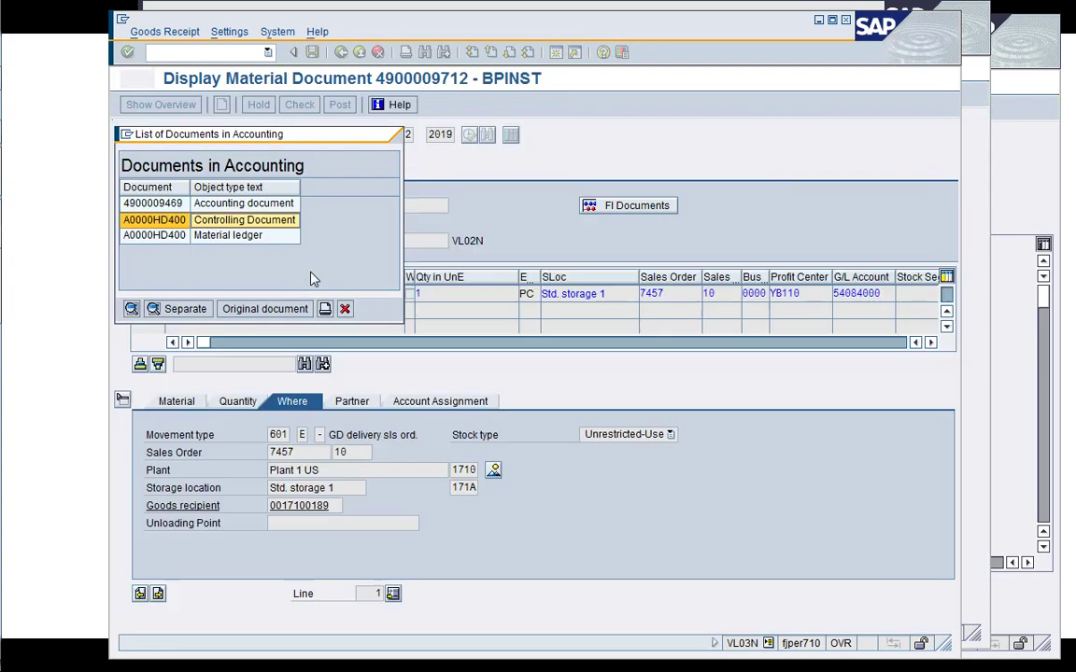
Leave the material document and its document flow, and run the KVBI actual cost line item report for the forklift's sales order
{"action": "left_click", "coordinate": [345, 308]}
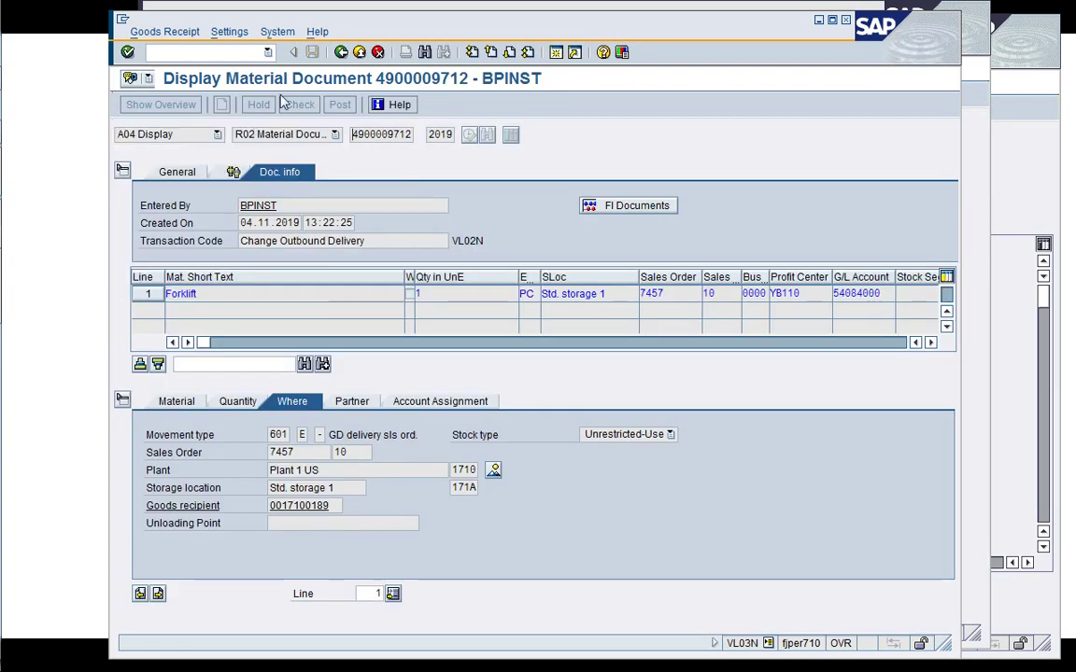
{"action": "left_click", "coordinate": [340, 52]}
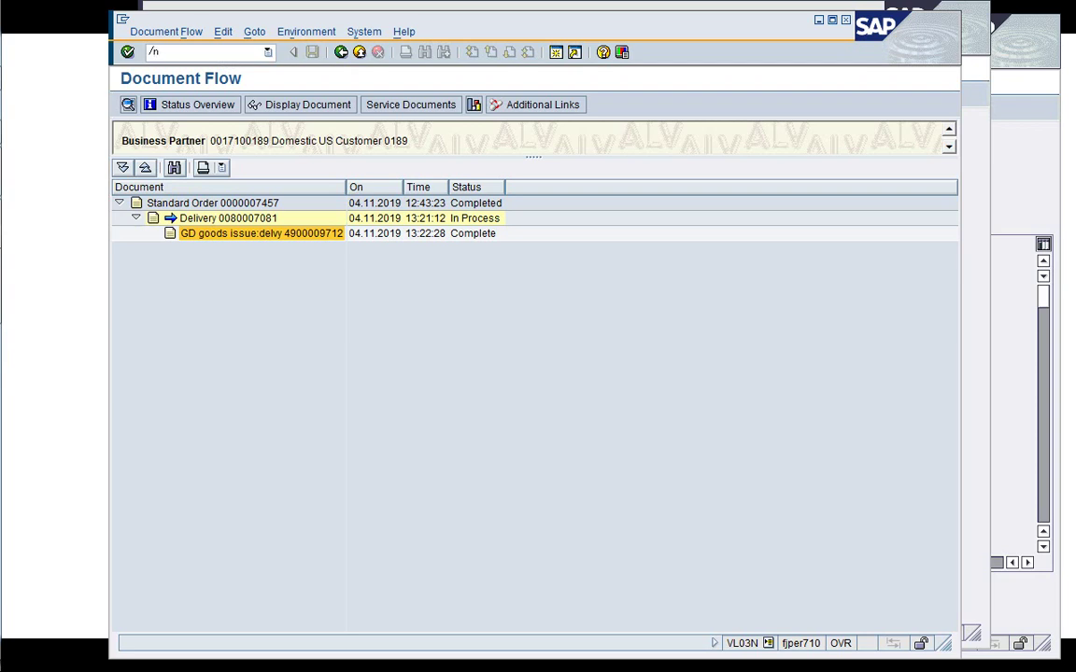
{"action": "key", "text": "Return"}
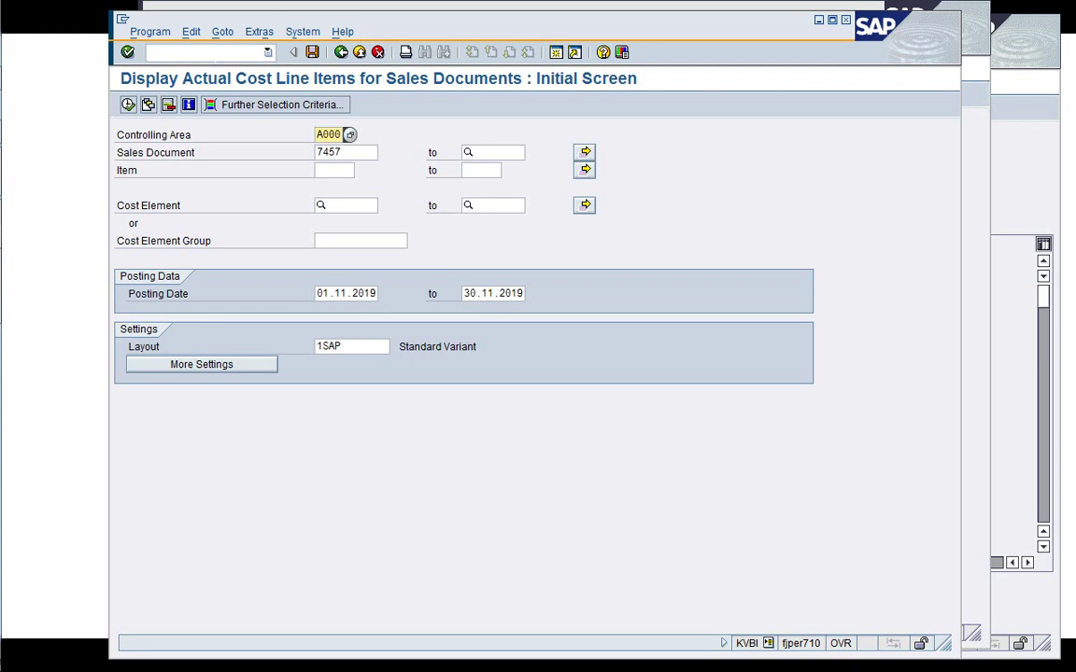
{"action": "key", "text": "F8"}
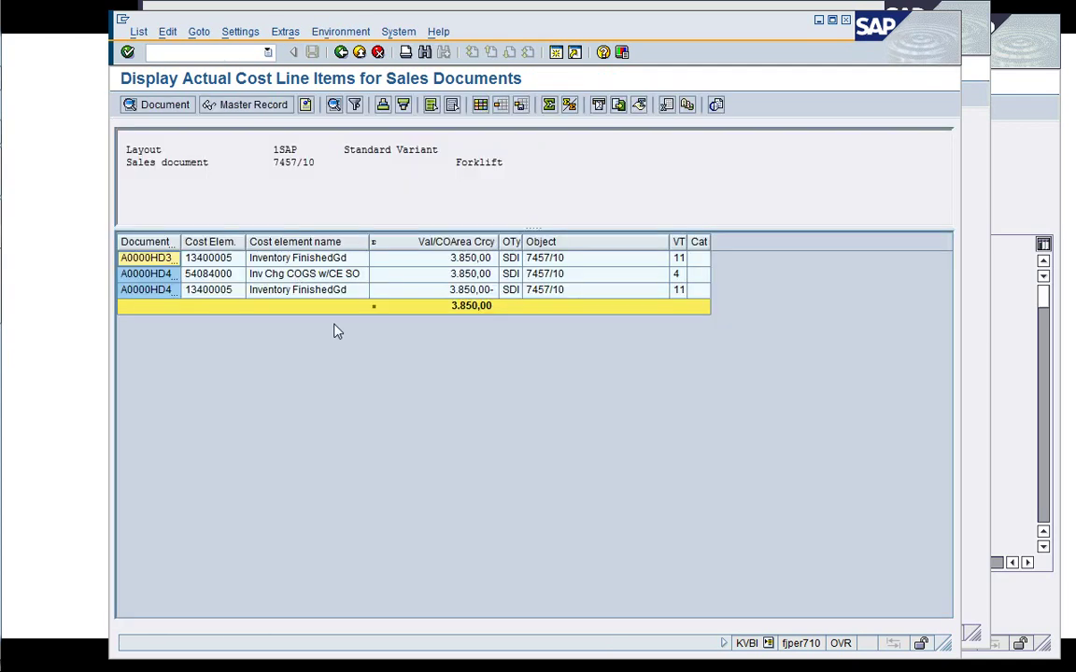
Compare the object and value type of the Inventory FinishedGd and Inv Chg COGS w/CE SO cost lines, and leave the report
{"action": "left_click", "coordinate": [605, 293]}
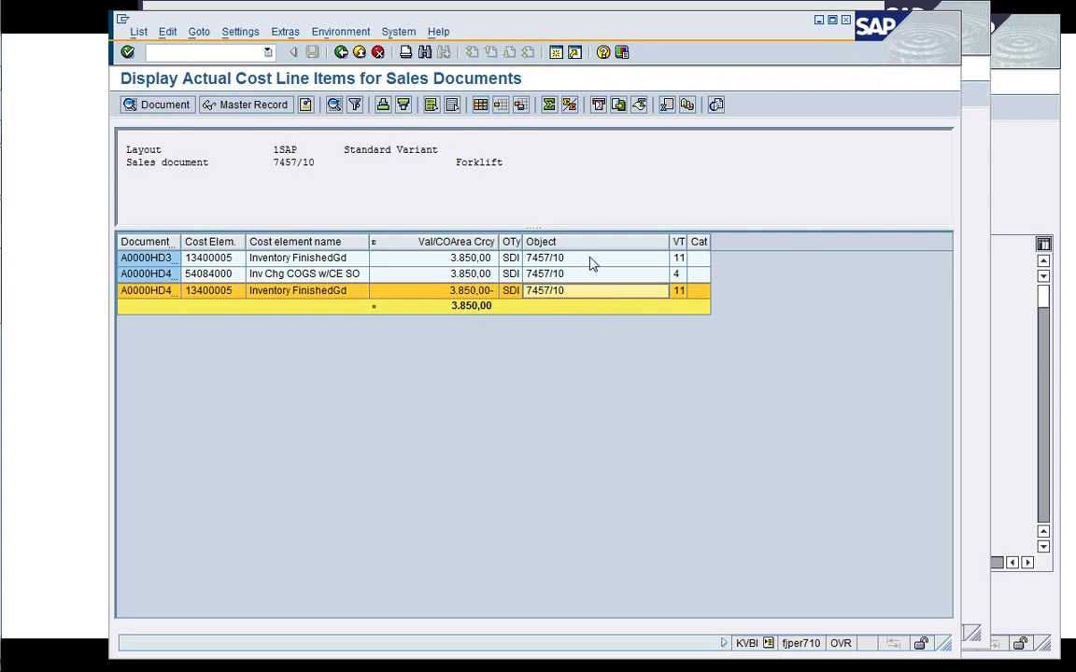
{"action": "left_click", "coordinate": [590, 262]}
{"action": "left_click", "coordinate": [590, 293]}
{"action": "left_click", "coordinate": [681, 261]}
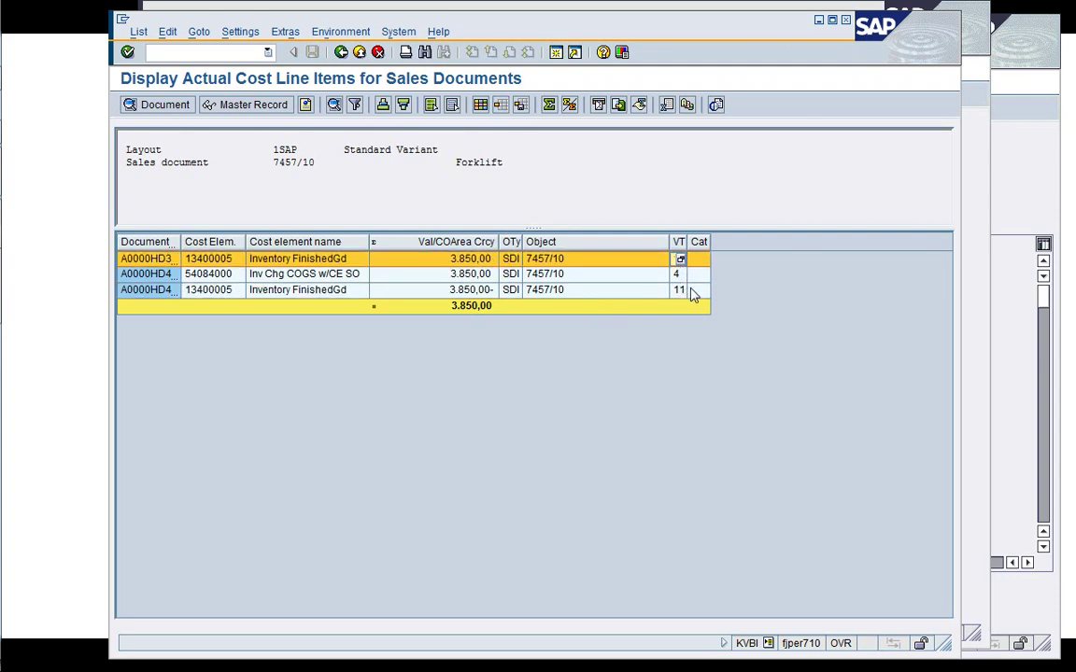
{"action": "left_click", "coordinate": [693, 294]}
{"action": "left_click", "coordinate": [698, 276]}
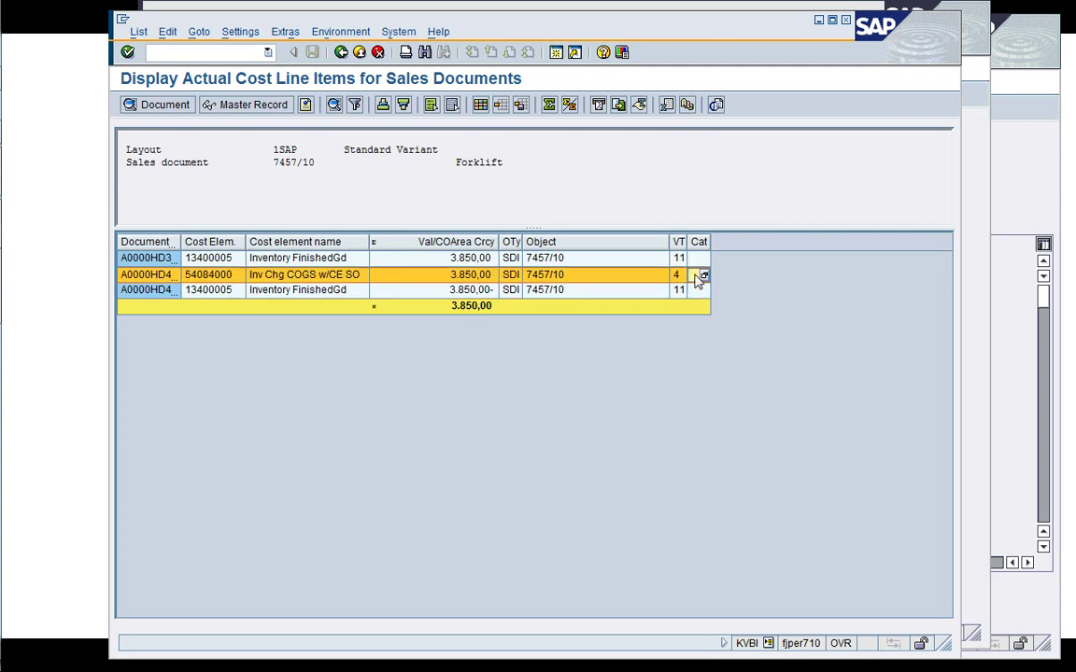
{"action": "left_click", "coordinate": [628, 384]}
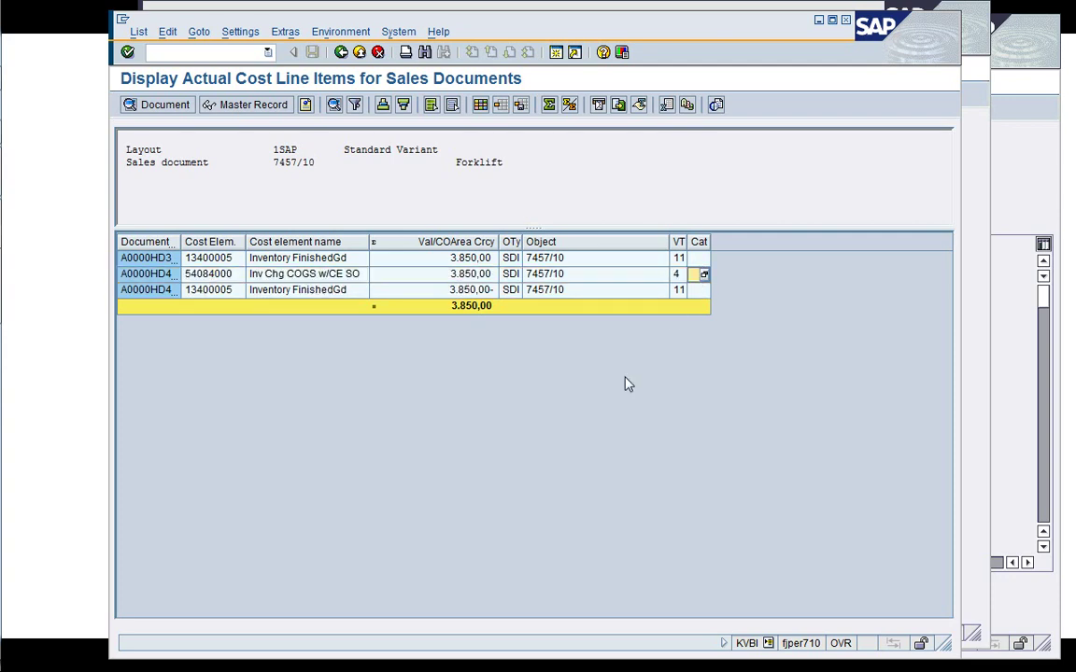
{"action": "left_click", "coordinate": [341, 54]}
{"action": "left_click", "coordinate": [315, 303]}
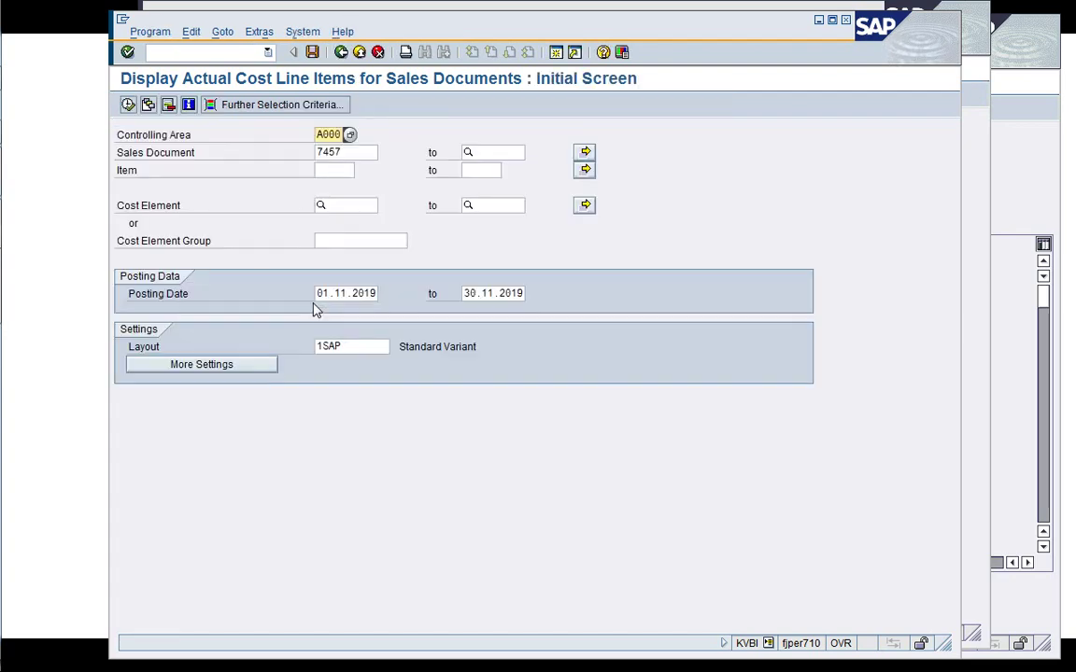
{"action": "left_click", "coordinate": [341, 53]}
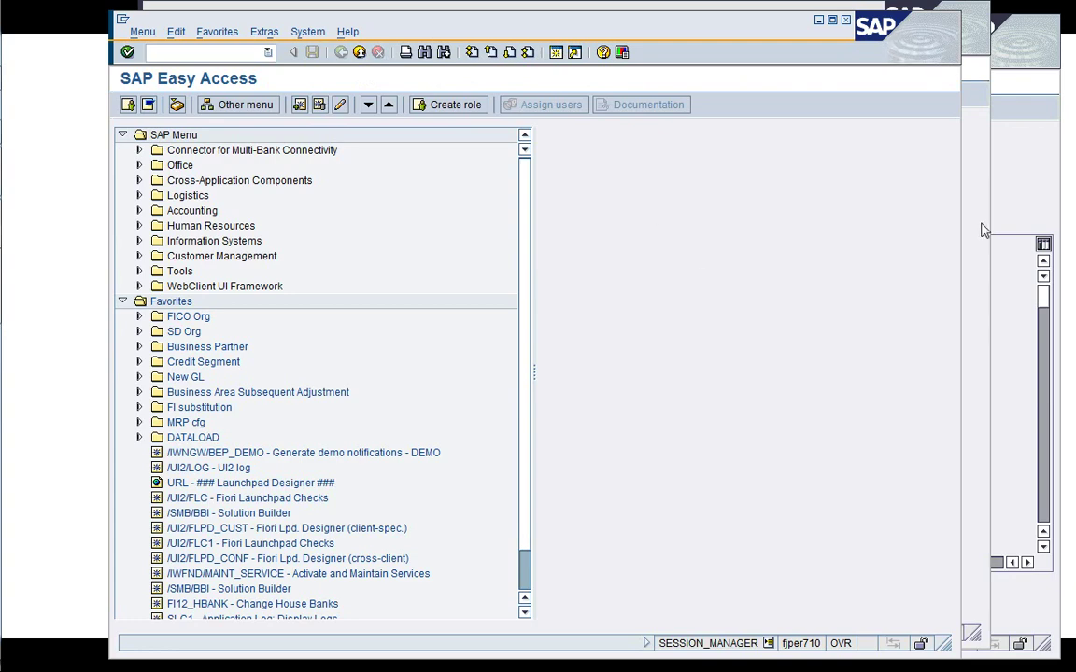
Copy the G/L account number from the account display, and open table T030 in the Data Browser of the other session
{"action": "key", "text": "alt+Tab"}
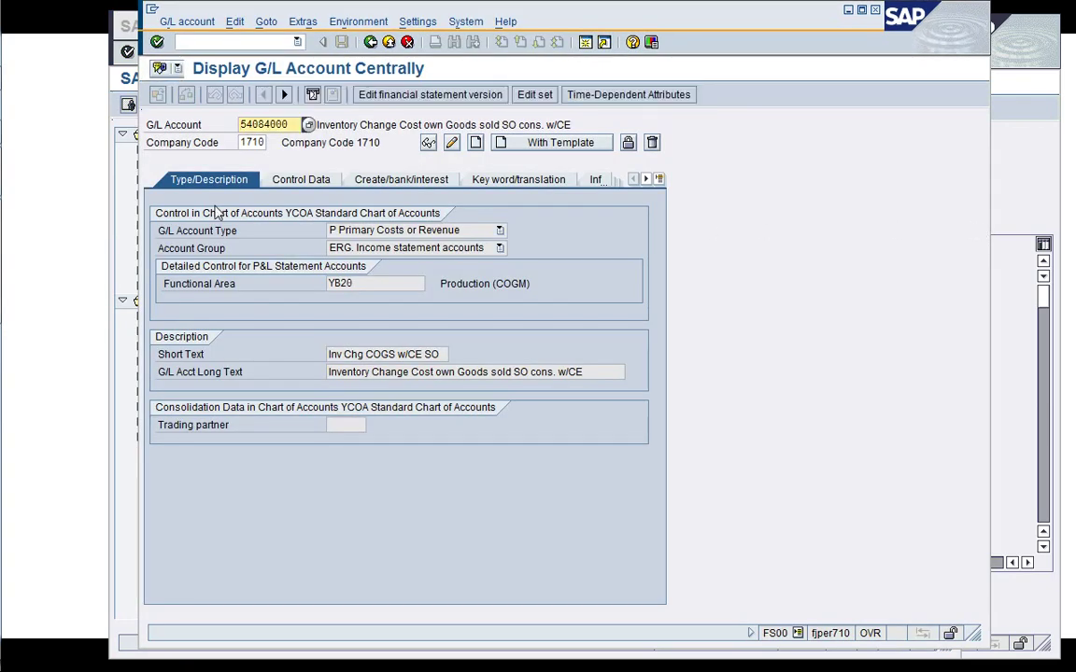
{"action": "key", "text": "ctrl+a"}
{"action": "key", "text": "alt+Tab"}
{"action": "left_click", "coordinate": [215, 52]}
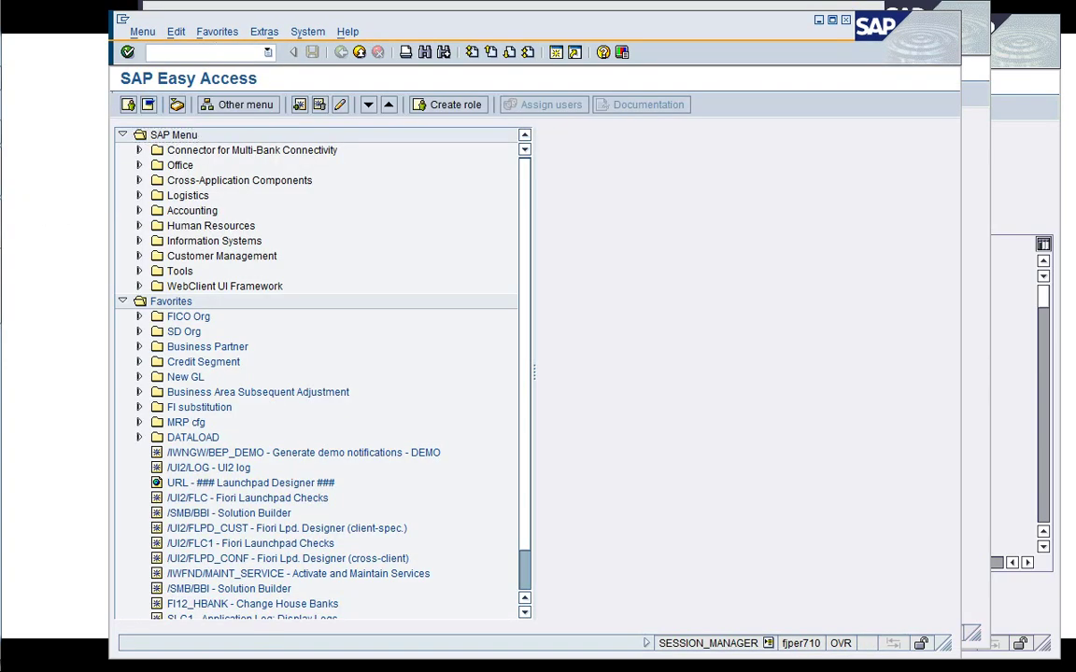
{"action": "key", "text": "Return"}
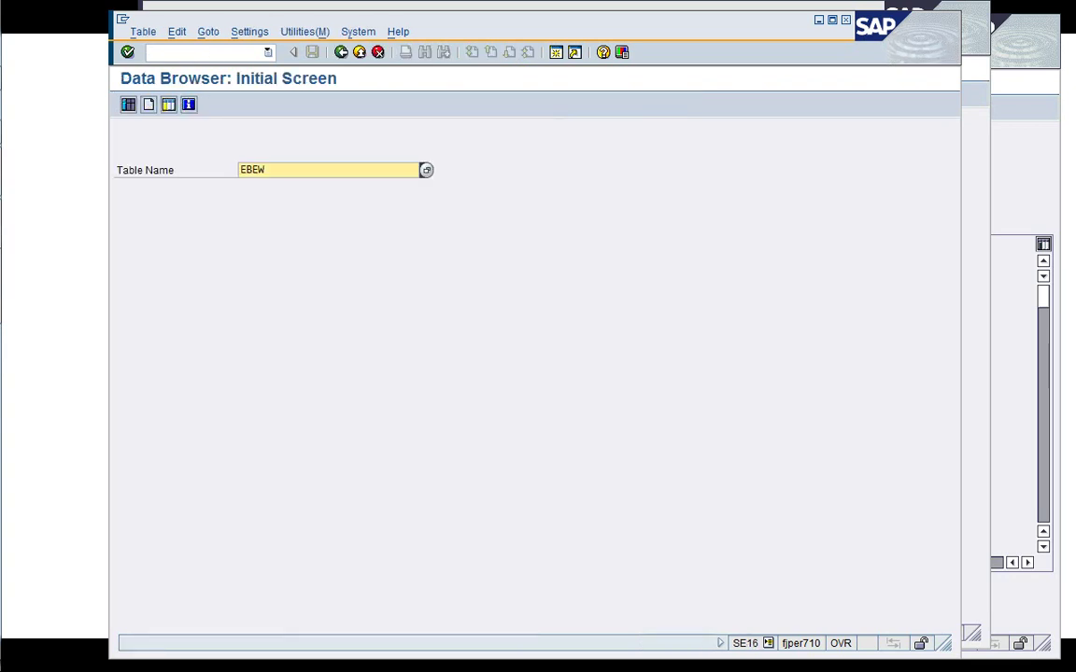
{"action": "type", "text": "T04"}
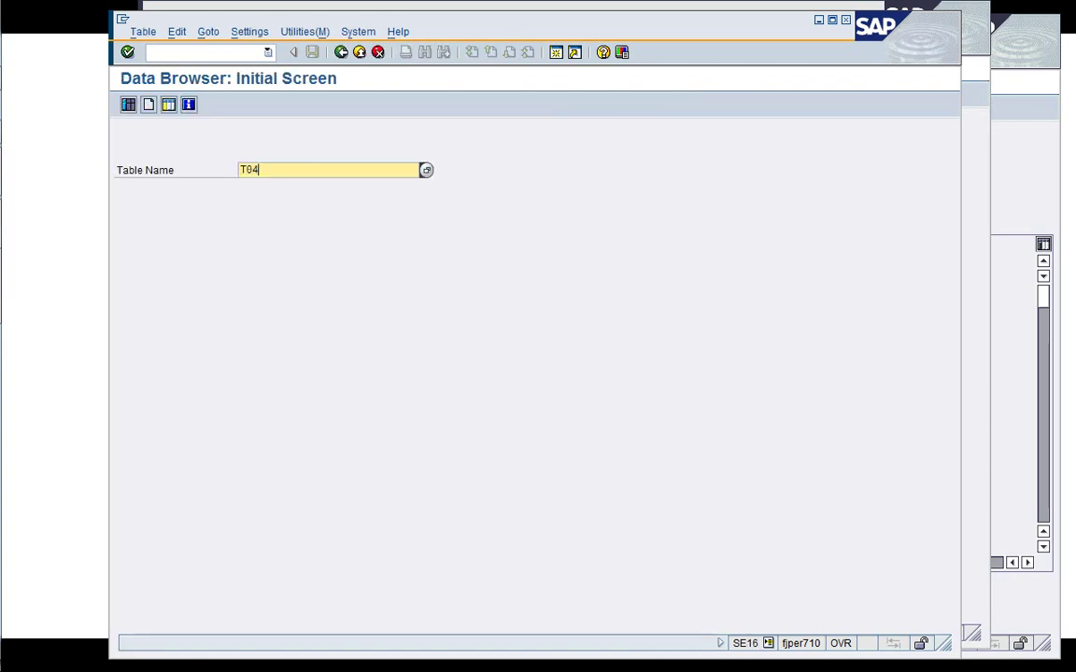
{"action": "key", "text": "BackSpace"}
{"action": "type", "text": "30"}
{"action": "key", "text": "Return"}
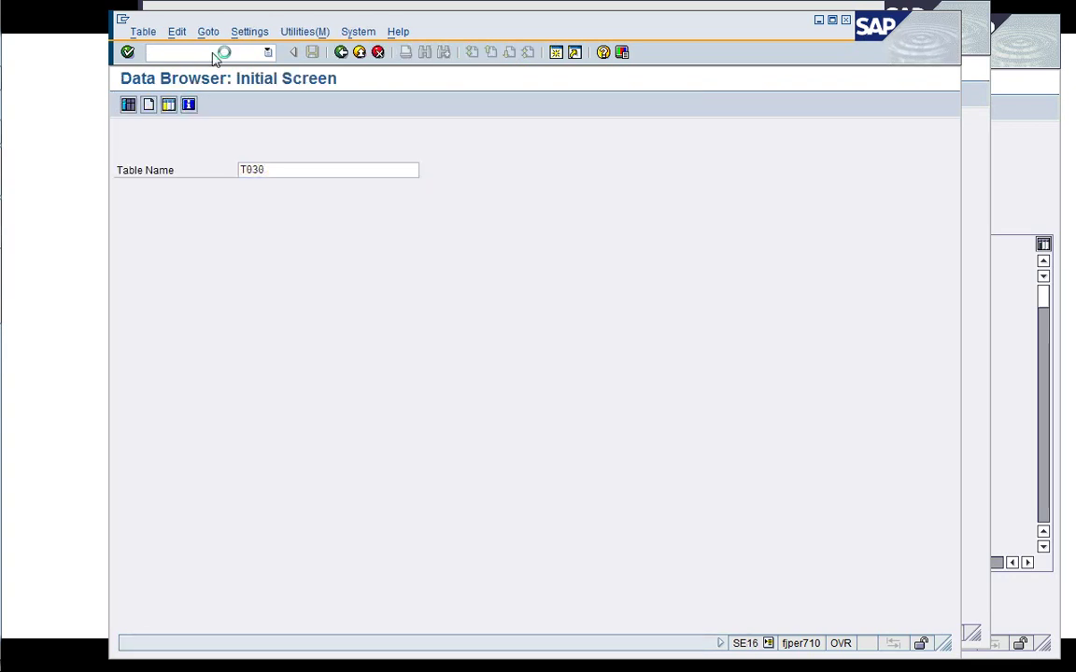
List the T030 entries for chart of accounts YCOA and the Inv Chg COGS w/CE SO account, and examine their account modifier
{"action": "type", "text": "YCOA"}
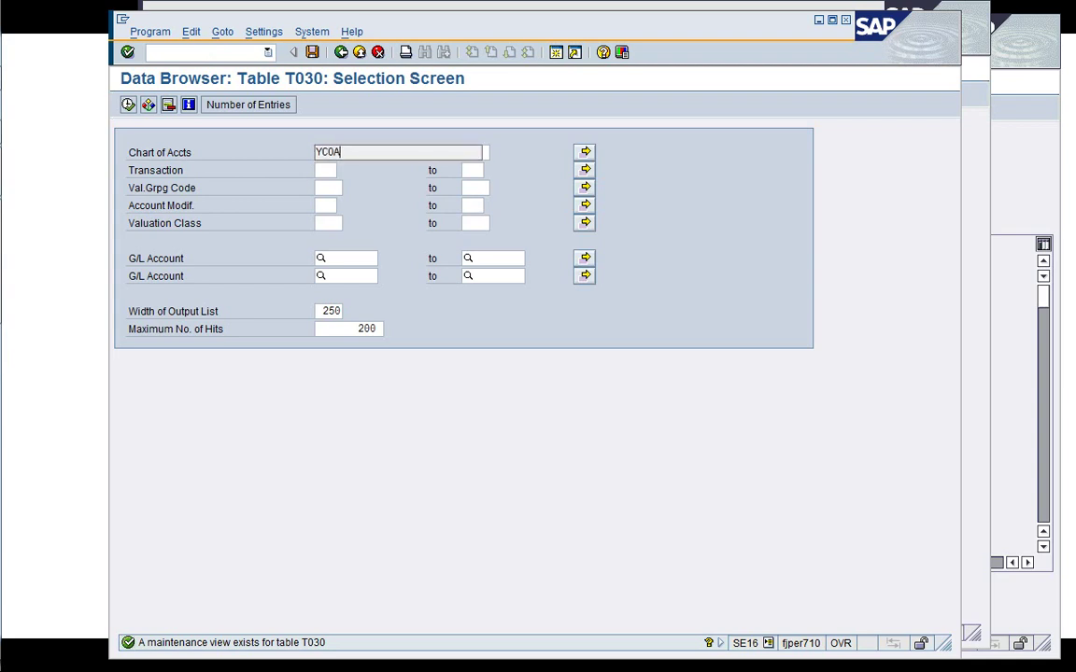
{"action": "key", "text": "Tab"}
{"action": "key", "text": "Tab"}
{"action": "key", "text": "Tab"}
{"action": "key", "text": "Tab"}
{"action": "key", "text": "Tab"}
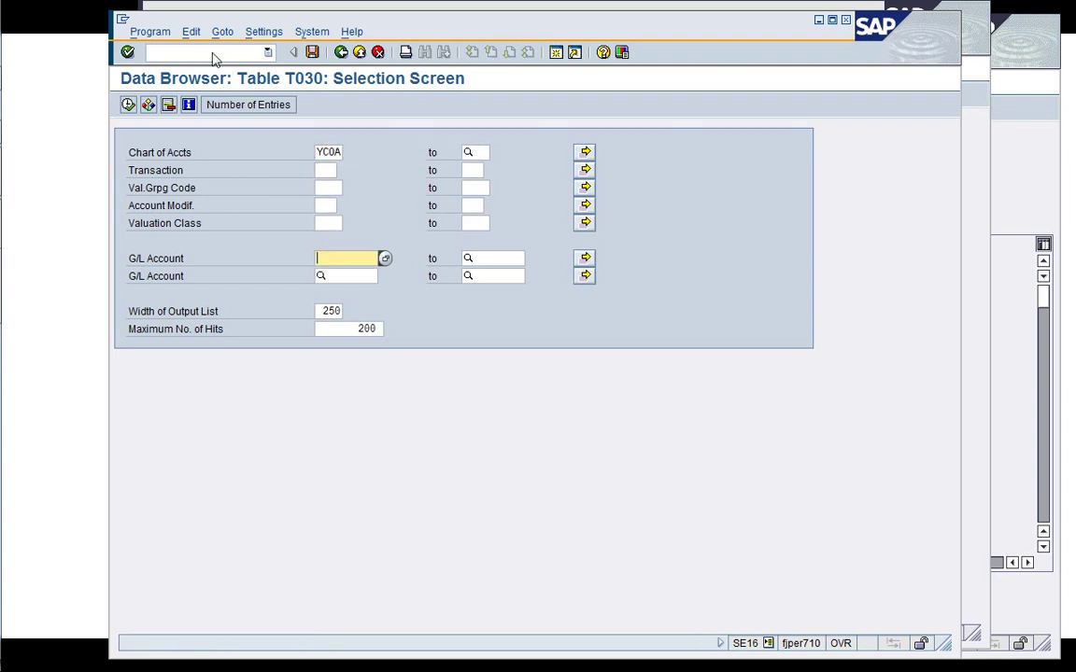
{"action": "type", "text": "54084000"}
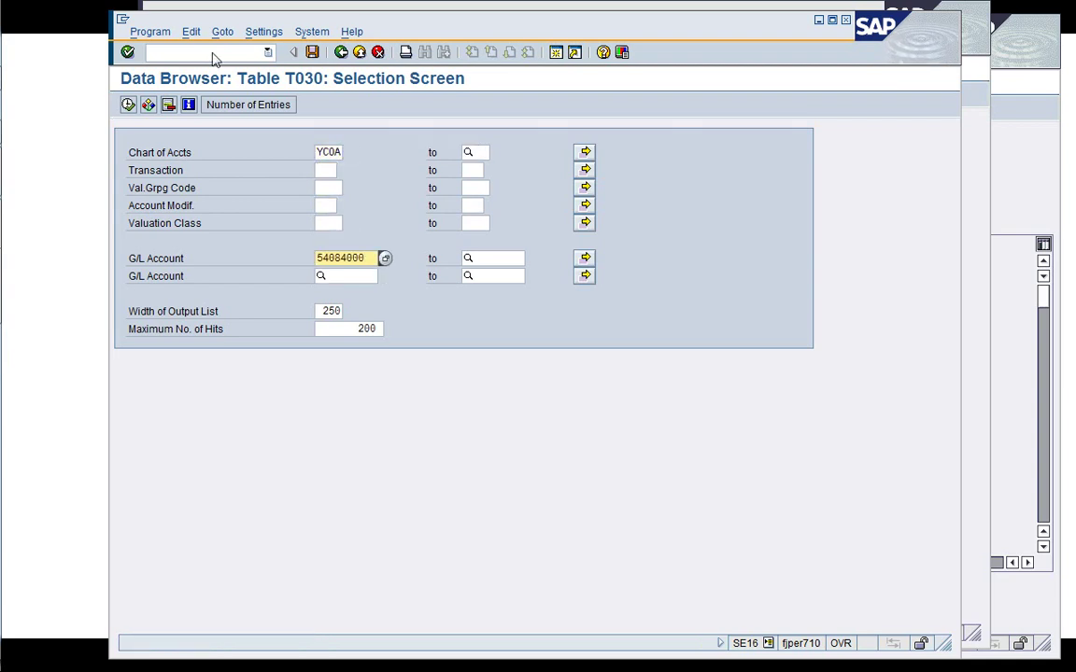
{"action": "left_click", "coordinate": [128, 106]}
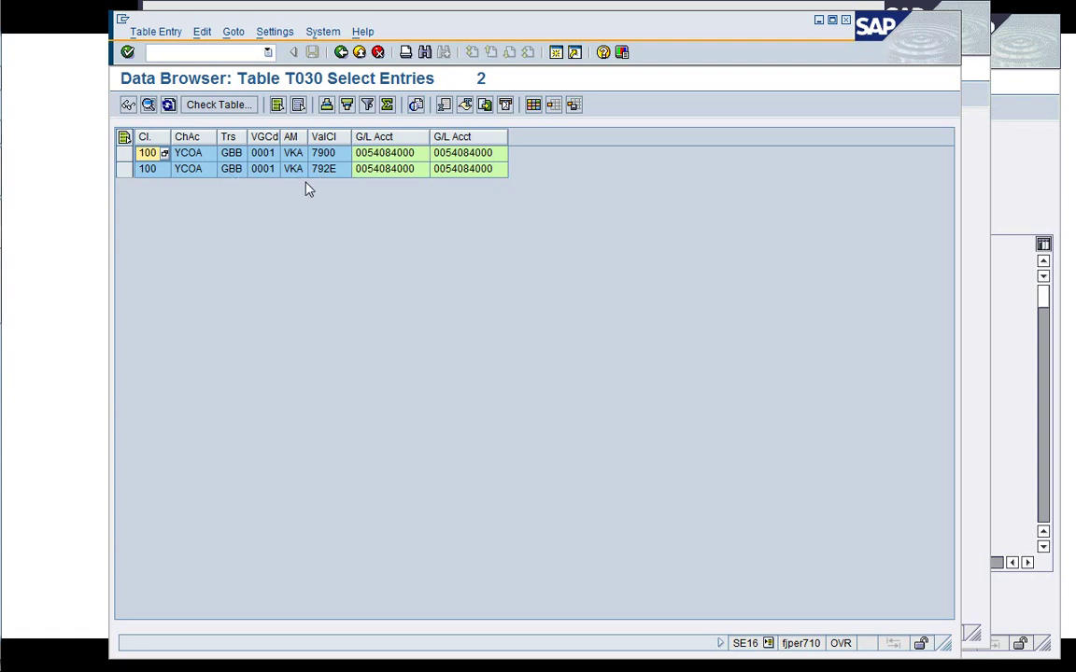
{"action": "left_click", "coordinate": [297, 173]}
Leave the T030 entries, and open the automatic postings configuration OBYC in a new session
{"action": "left_click", "coordinate": [341, 53]}
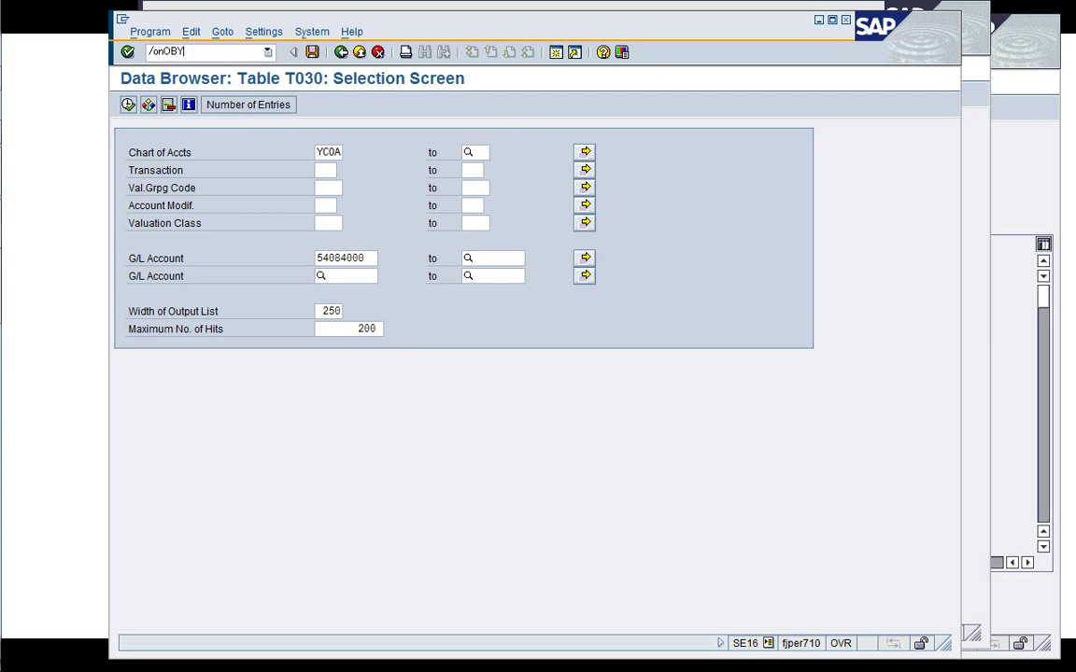
{"action": "key", "text": "Return"}
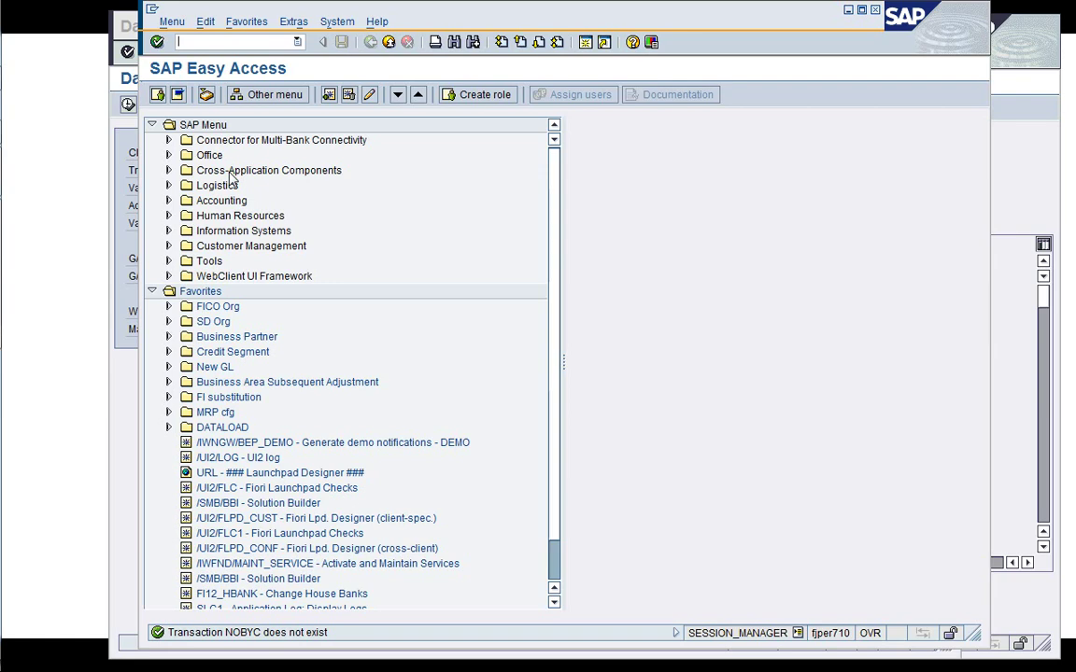
{"action": "type", "text": "/nOBYC"}
{"action": "key", "text": "Return"}
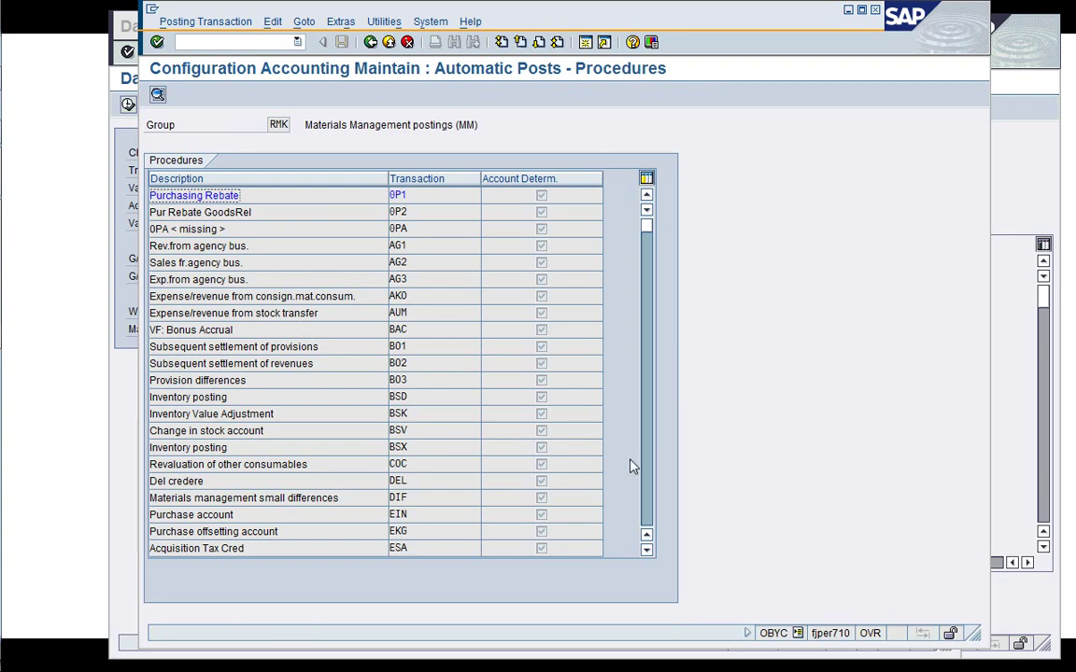
Open the account assignments of procedure GBB, Offsetting entry for inventory posting, for chart of accounts YCOA
{"action": "left_click", "coordinate": [648, 483]}
{"action": "left_click", "coordinate": [648, 483]}
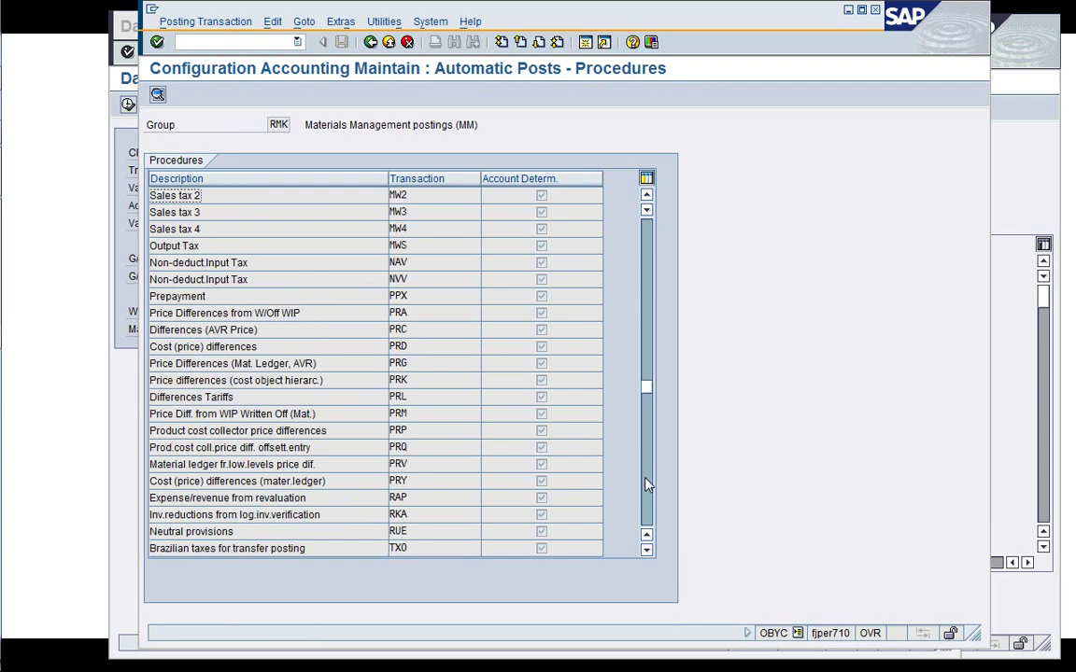
{"action": "left_click", "coordinate": [648, 312]}
{"action": "double_click", "coordinate": [312, 381]}
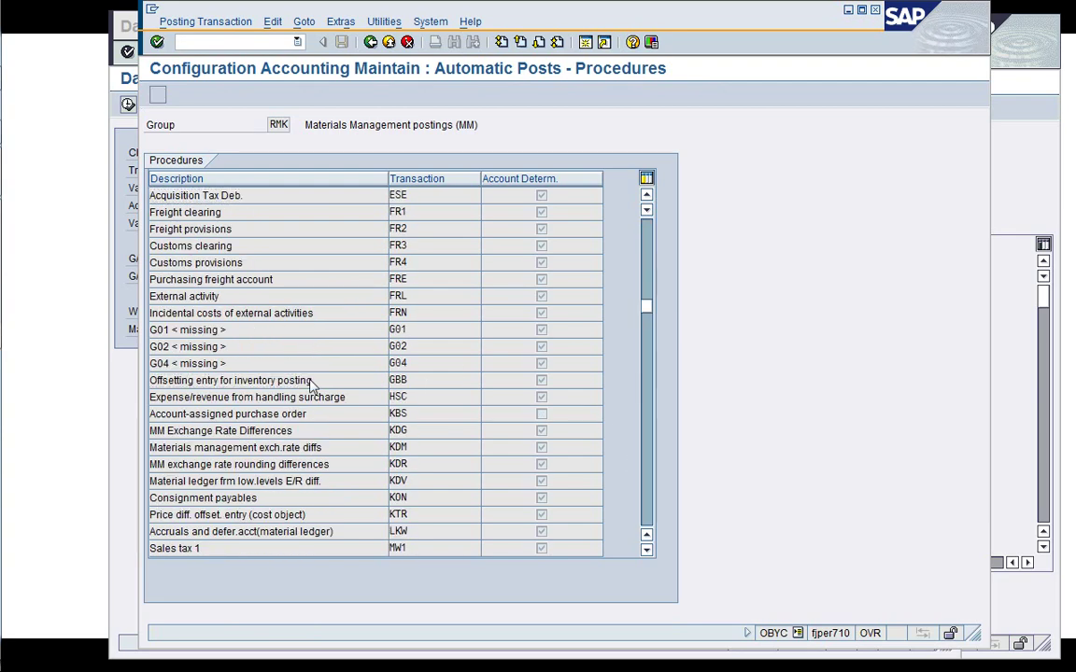
{"action": "key", "text": "Return"}
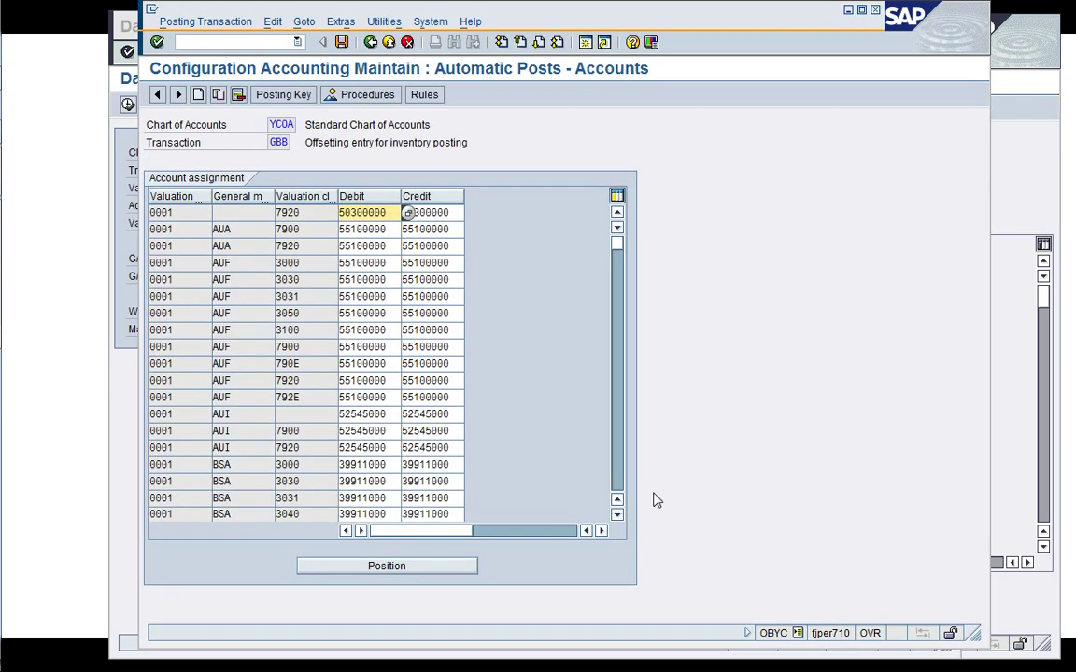
Find the GBB assignments with general modification VKA, and examine the debit account and modifier for valuation class 792E
{"action": "left_click", "coordinate": [619, 476]}
{"action": "left_click", "coordinate": [619, 476]}
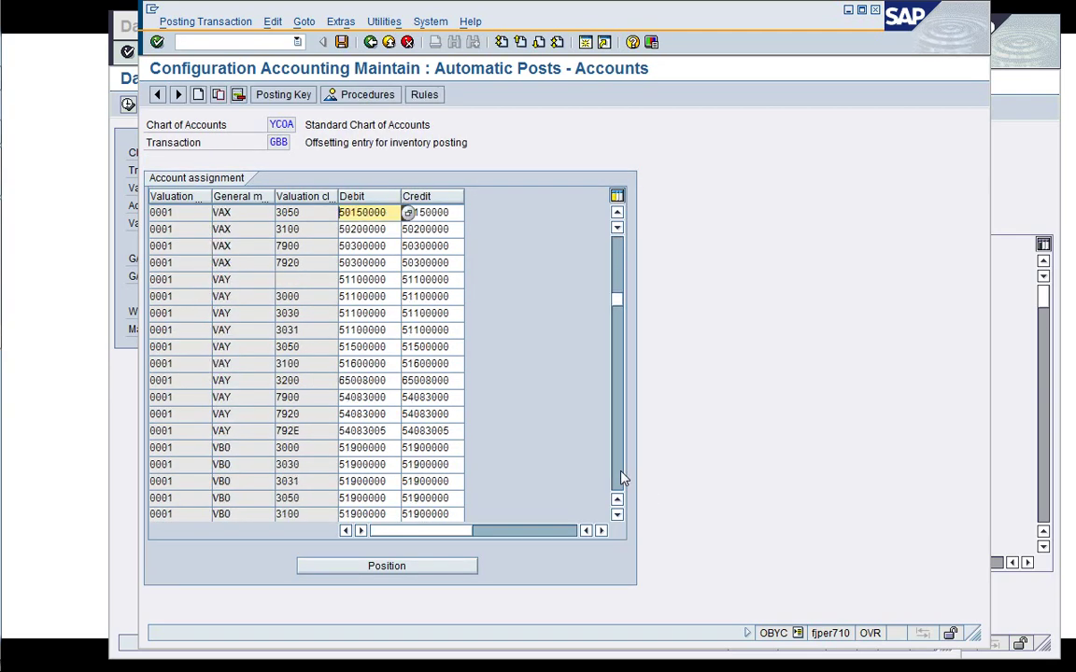
{"action": "left_click", "coordinate": [620, 476]}
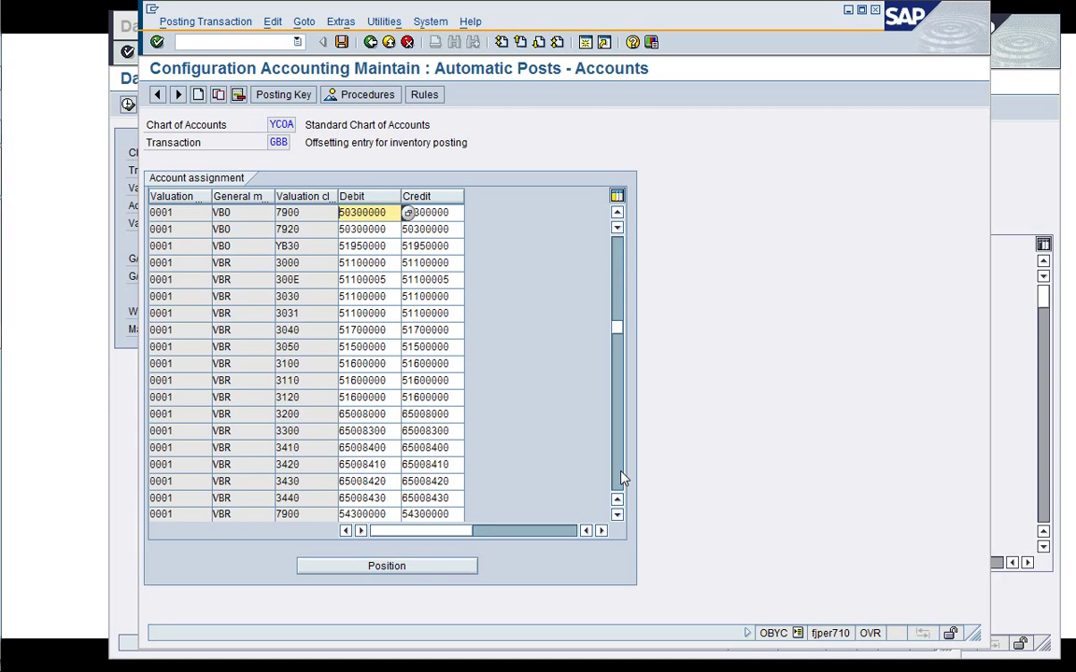
{"action": "left_click", "coordinate": [620, 476]}
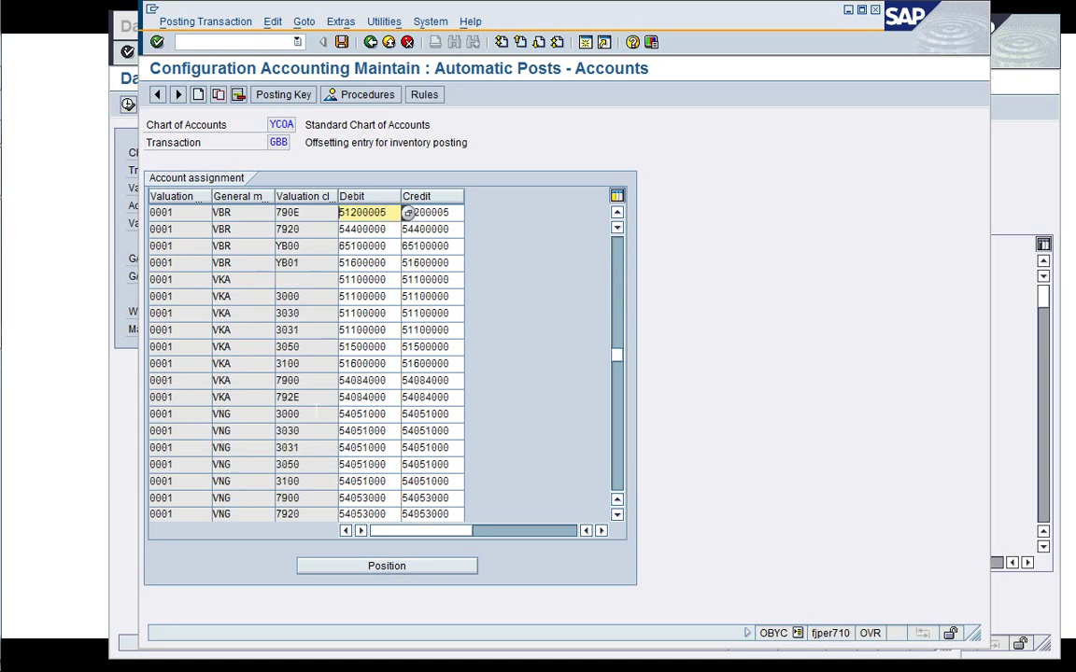
{"action": "left_click", "coordinate": [297, 398]}
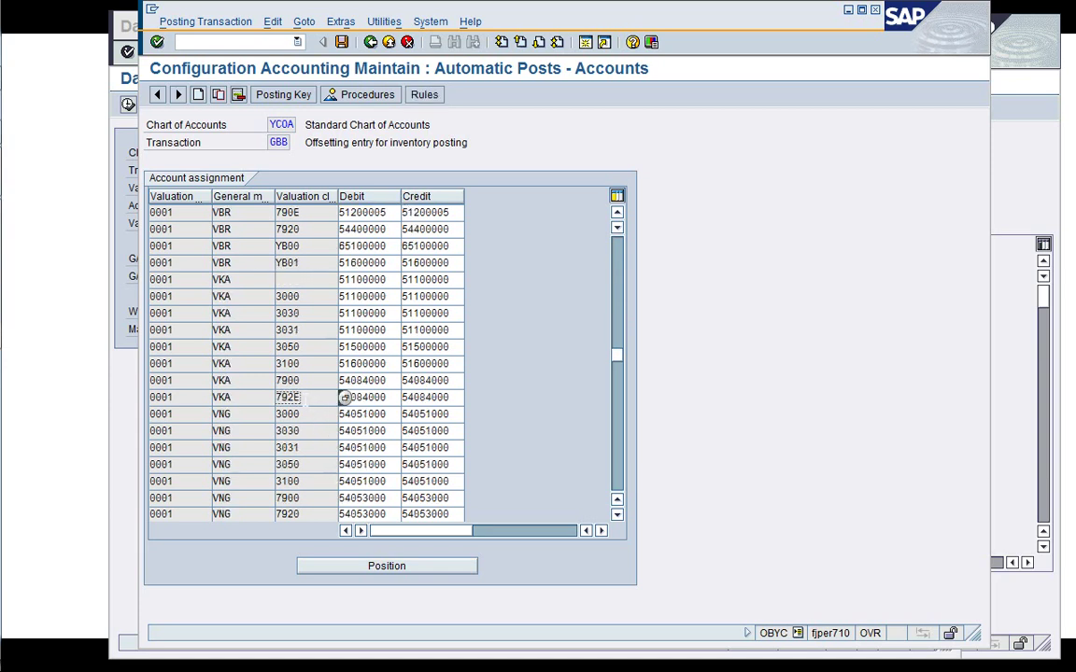
{"action": "left_click", "coordinate": [382, 398]}
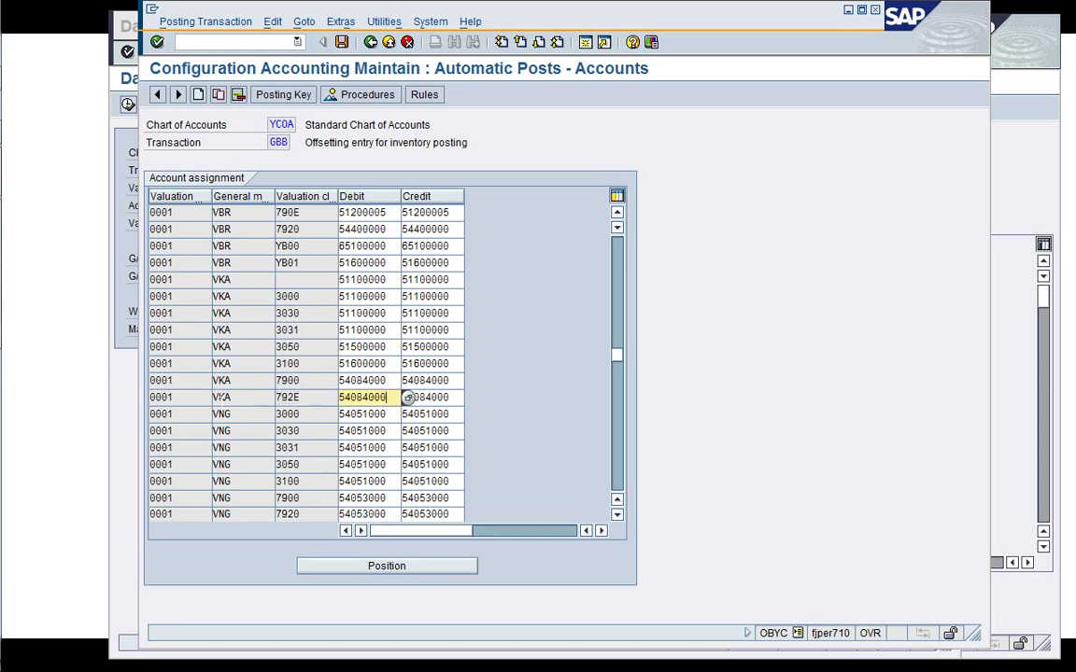
{"action": "key", "text": "shift+Tab"}
{"action": "key", "text": "shift+Tab"}
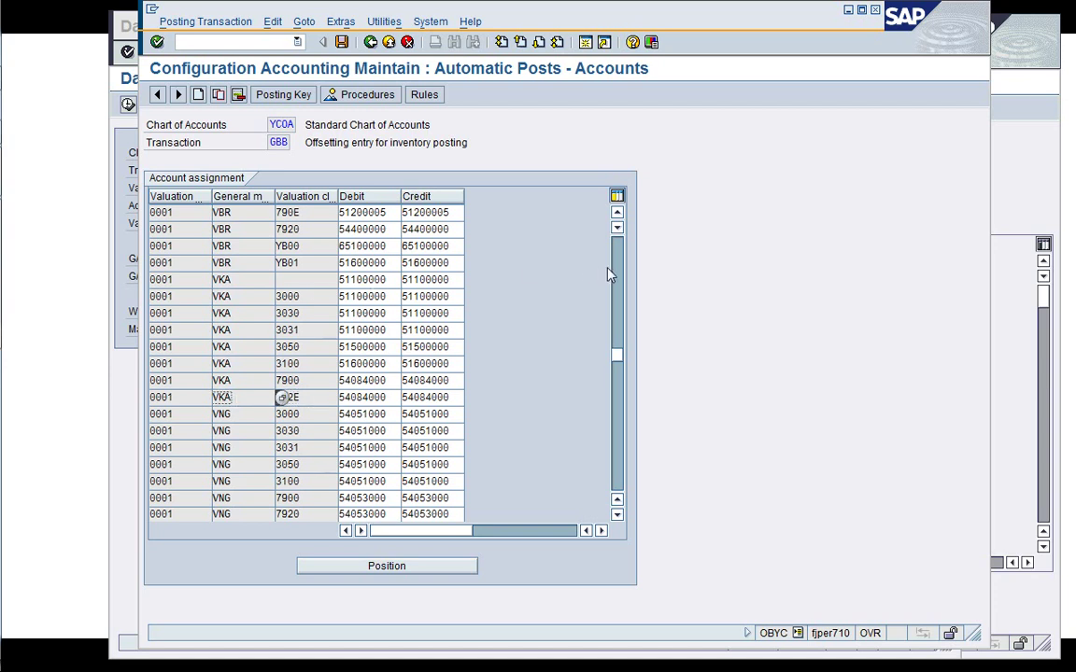
Examine the VAY assignments for valuation classes 3200 and 7920, and close the automatic postings session
{"action": "scroll", "coordinate": [616, 274], "scroll_direction": "up", "scroll_amount": 8}
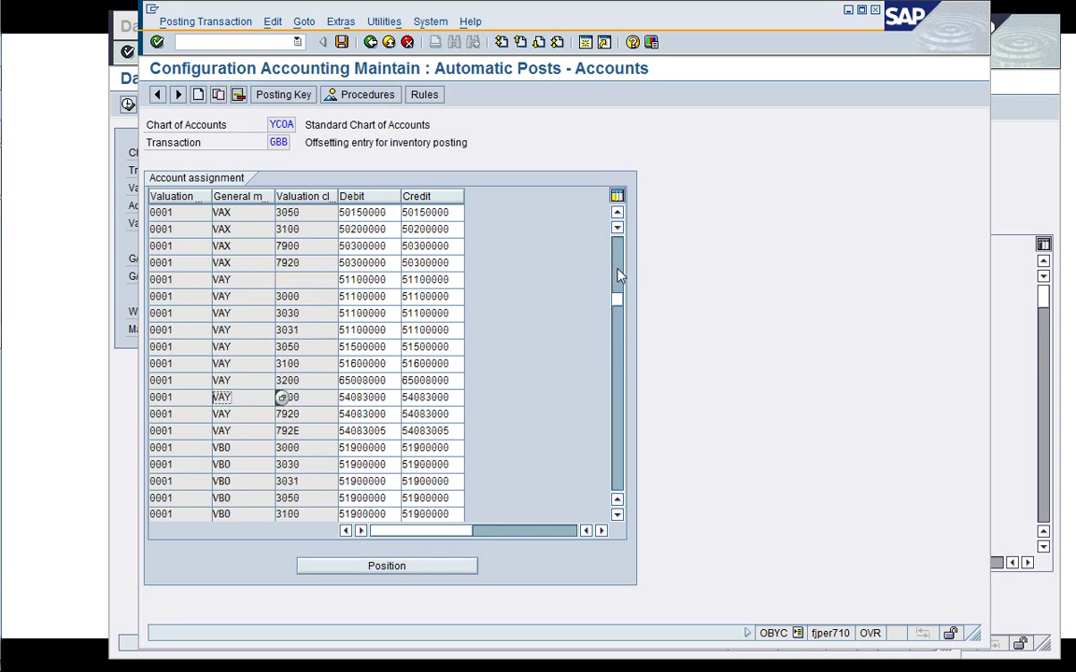
{"action": "left_click", "coordinate": [283, 380]}
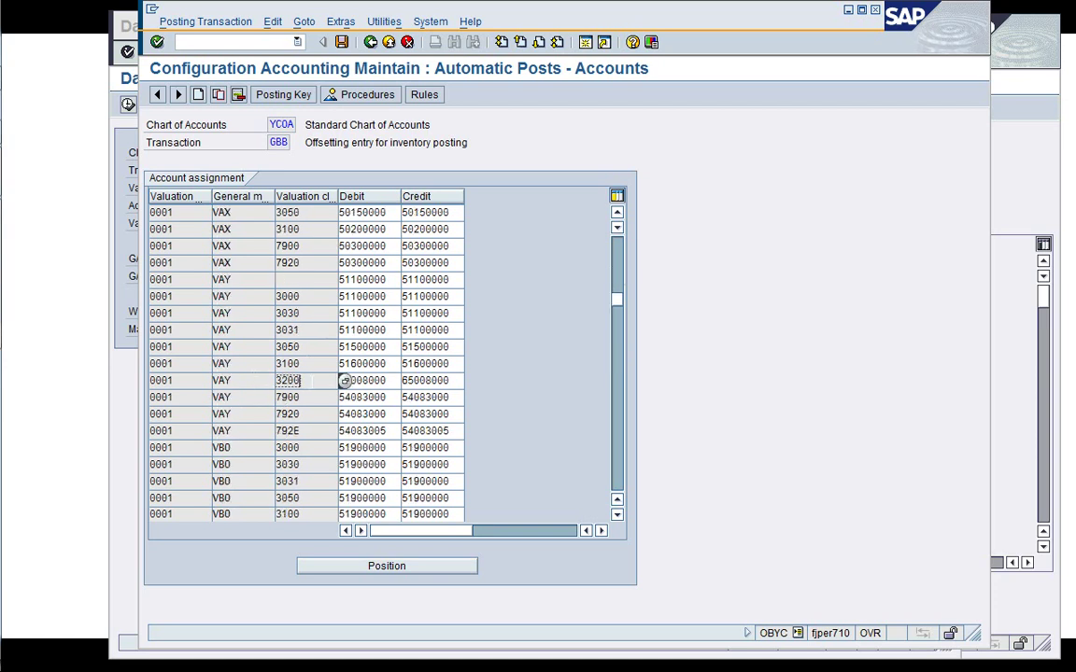
{"action": "left_click", "coordinate": [310, 413]}
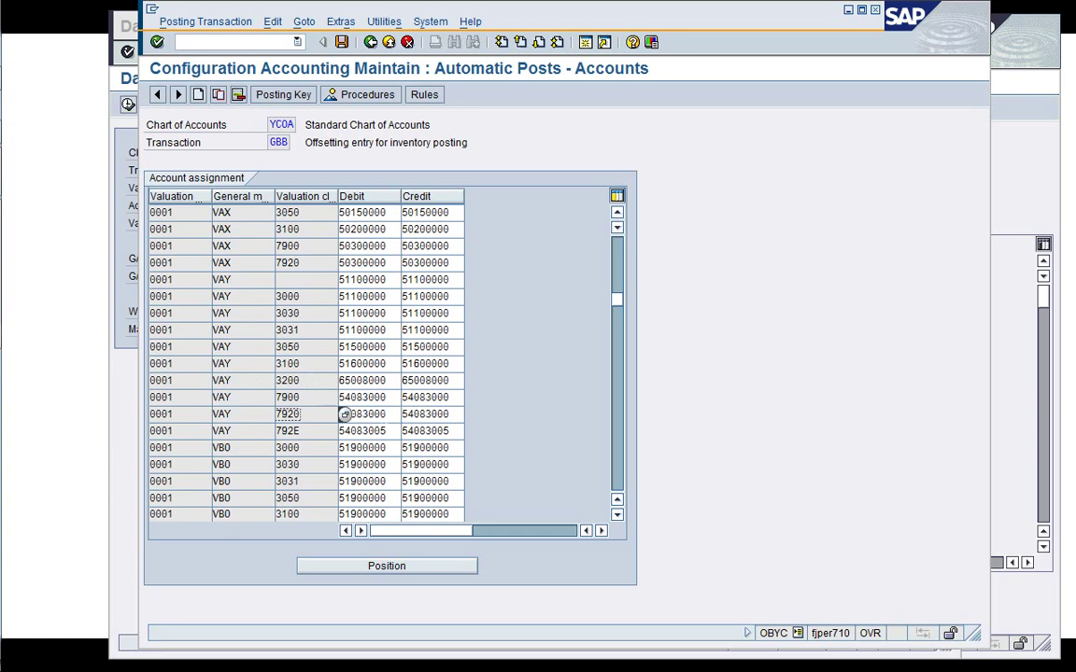
{"action": "key", "text": "Tab"}
{"action": "left_click", "coordinate": [353, 94]}
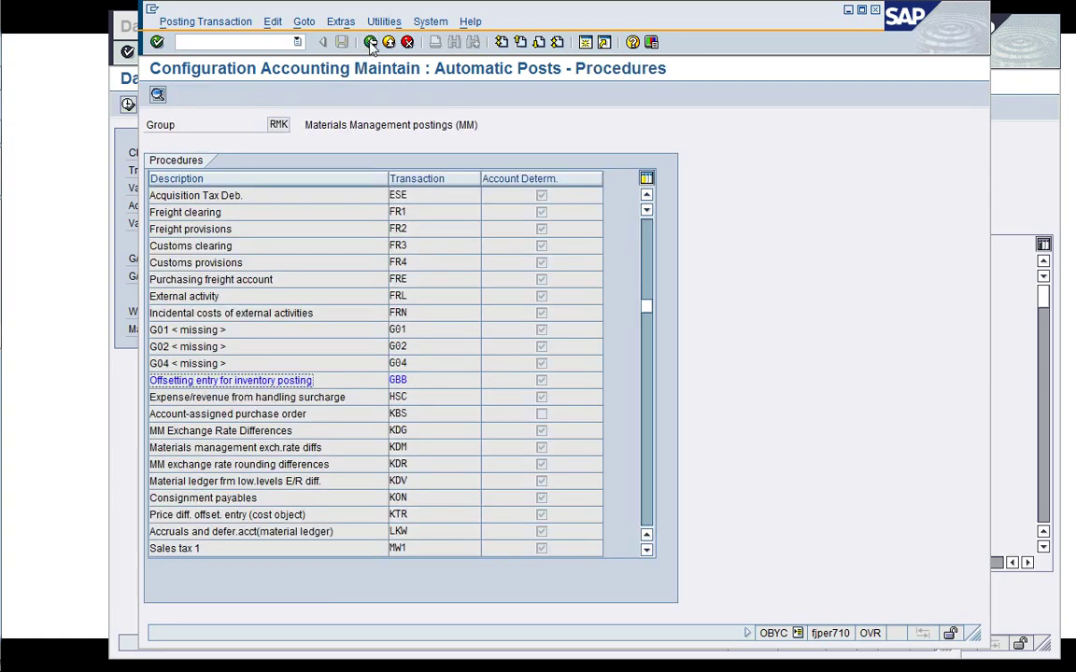
{"action": "type", "text": "/i"}
{"action": "key", "text": "Return"}
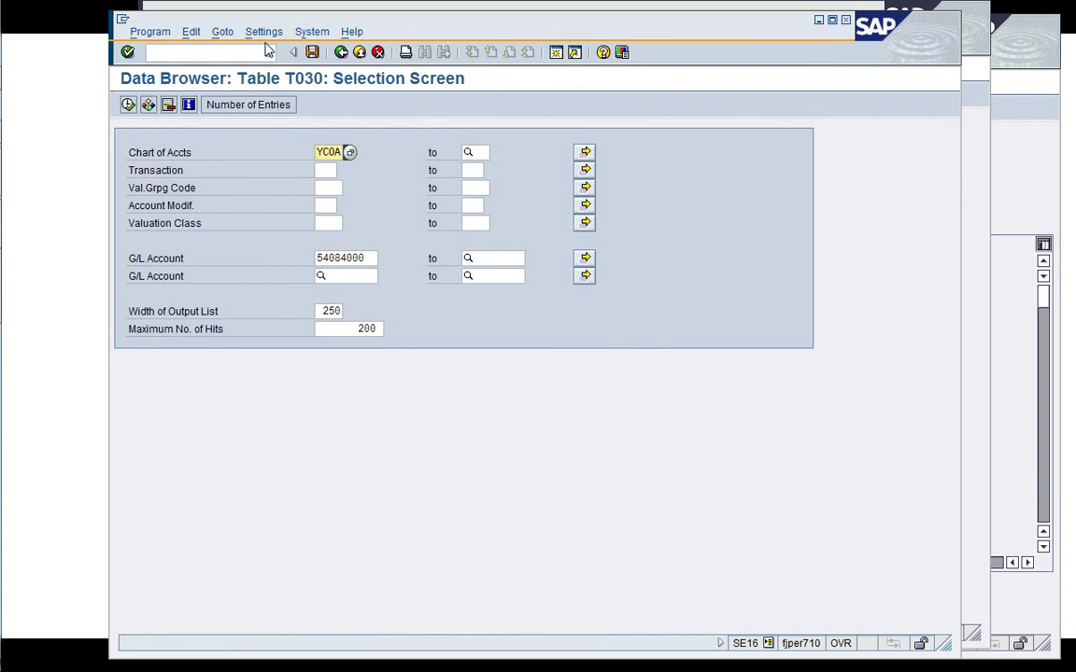
Display the forklift sales order in VA03, check its document flow, and return to the order selection
{"action": "left_click", "coordinate": [267, 51]}
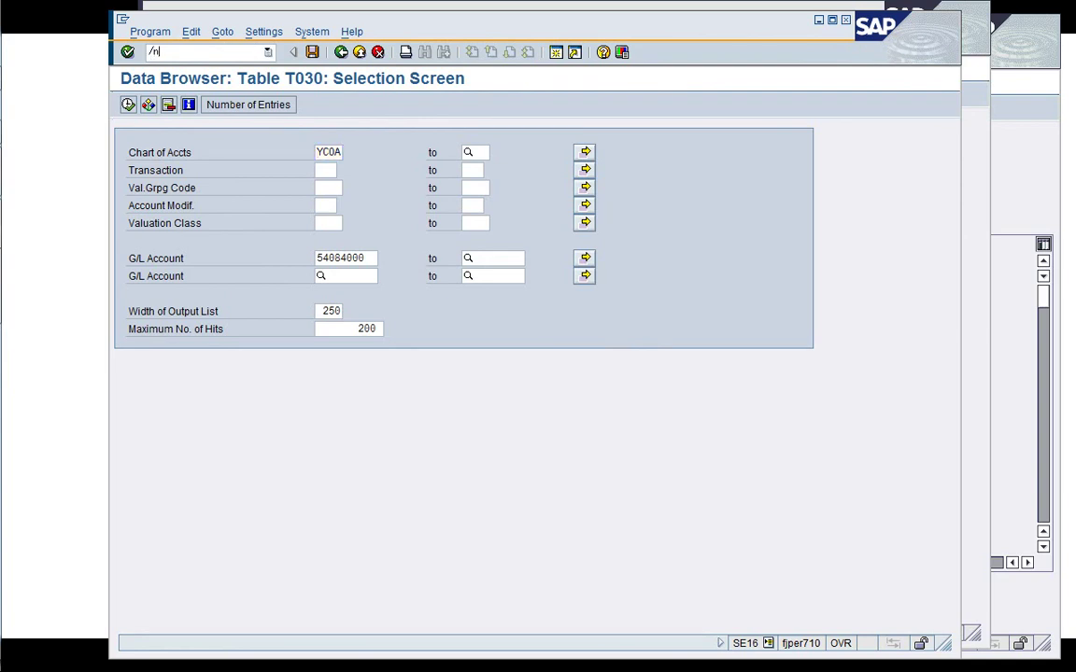
{"action": "key", "text": "Return"}
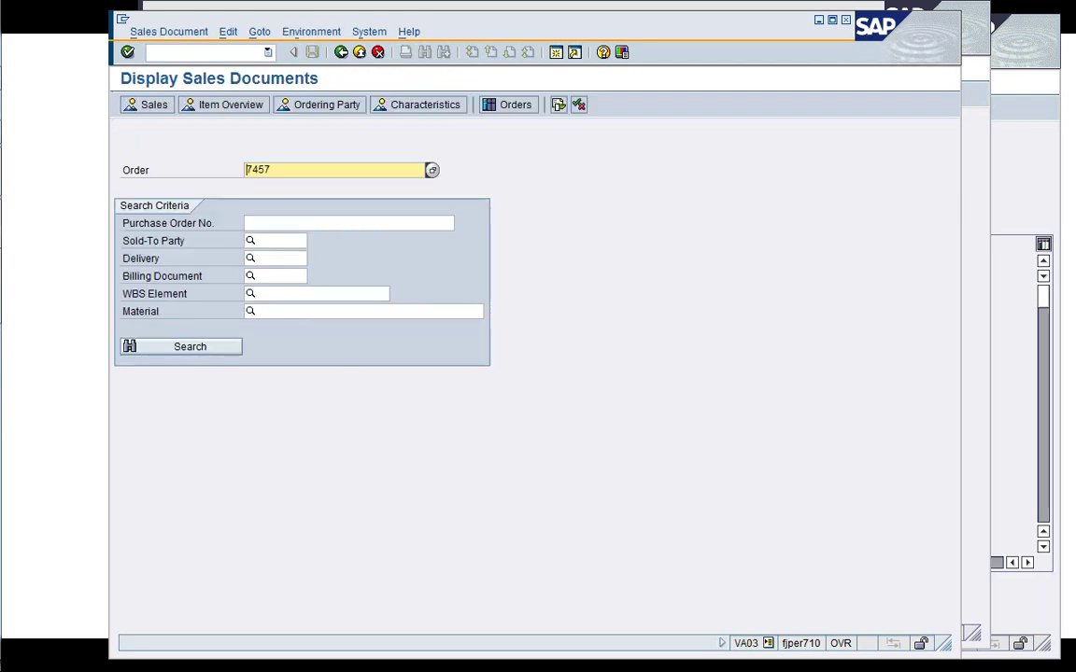
{"action": "key", "text": "Return"}
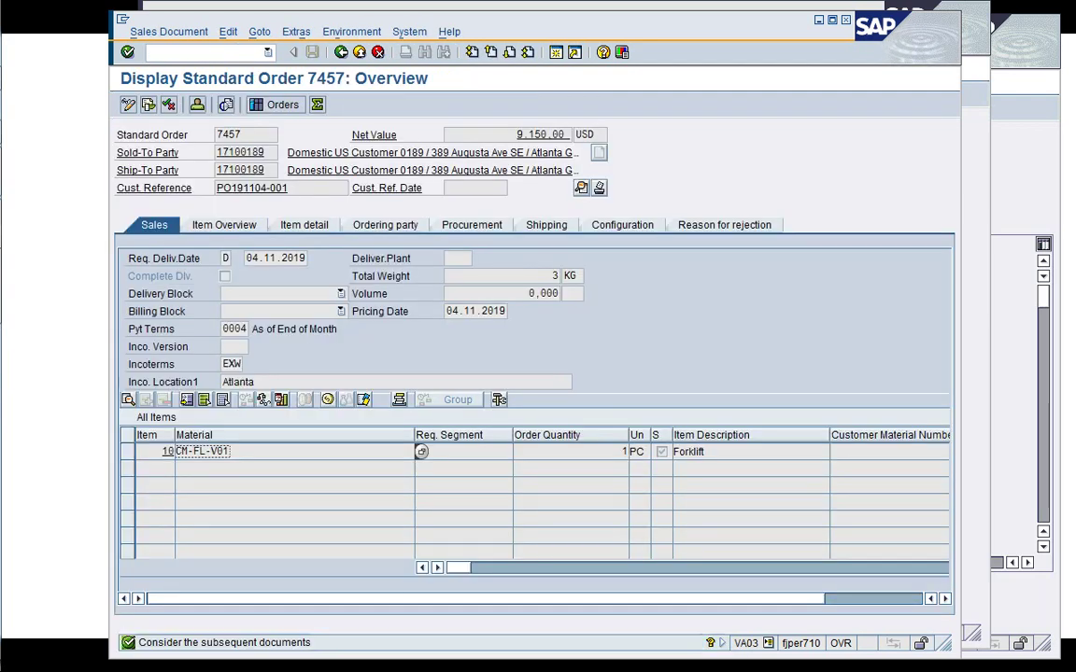
{"action": "left_click", "coordinate": [147, 105]}
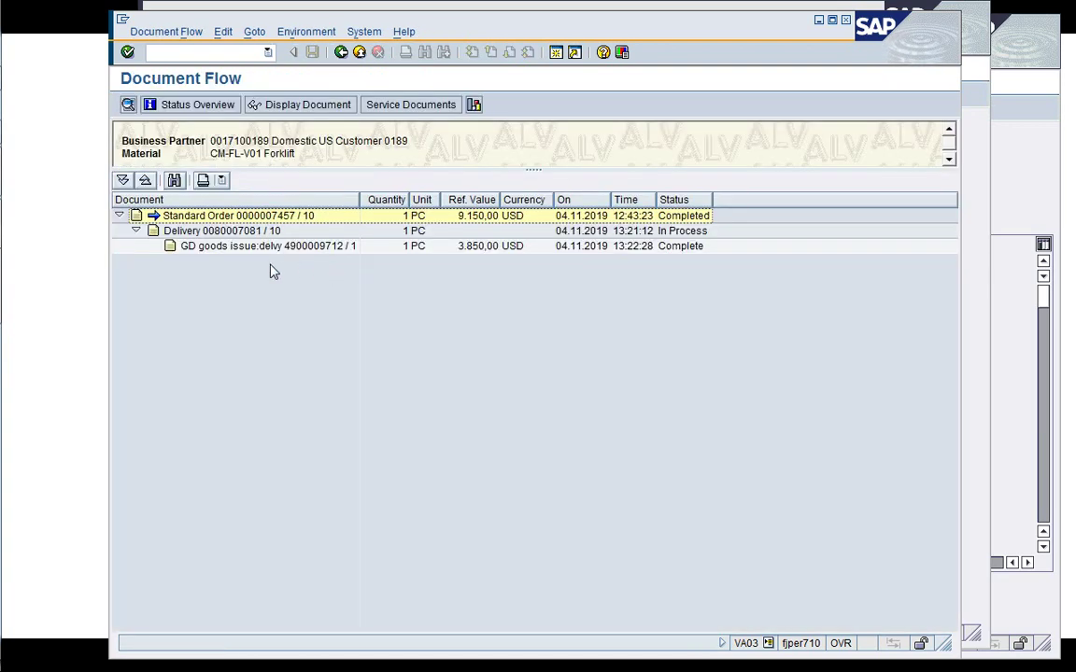
{"action": "left_click", "coordinate": [342, 52]}
{"action": "left_click", "coordinate": [342, 53]}
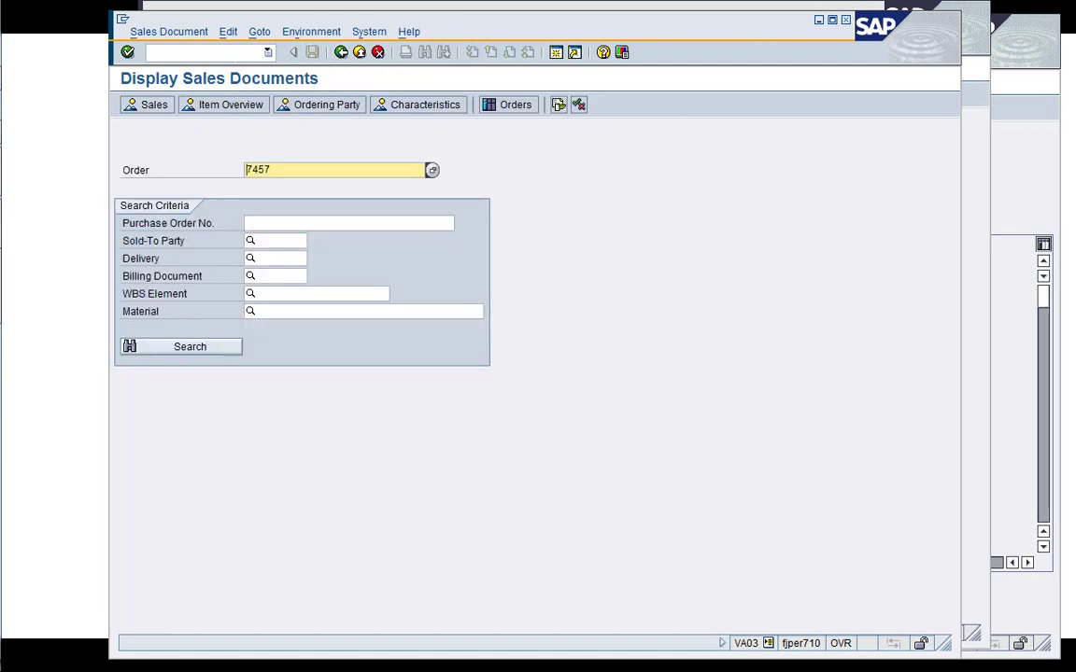
Create and save a billing document for the forklift delivery in VF01 with billing date 04.11.2019
{"action": "left_click", "coordinate": [226, 54]}
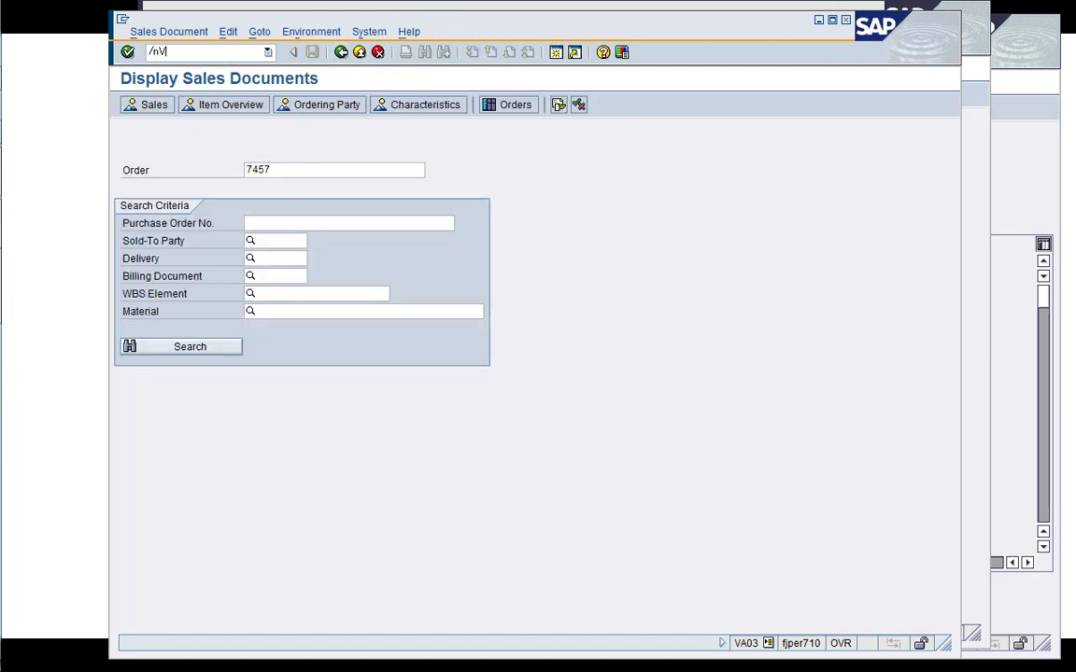
{"action": "key", "text": "Return"}
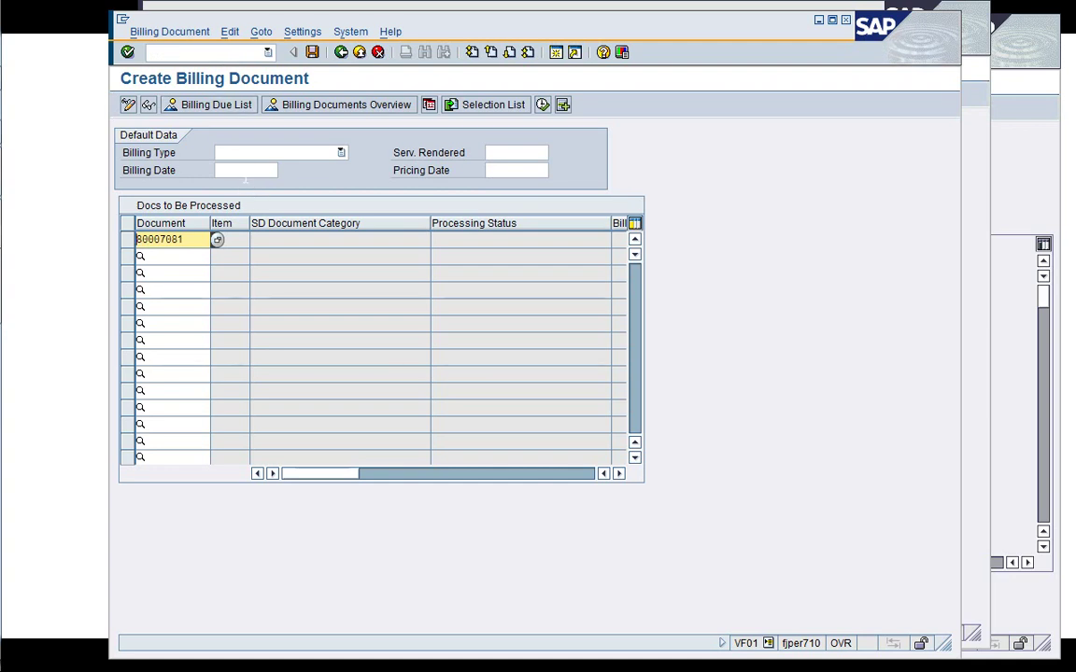
{"action": "left_click", "coordinate": [246, 171]}
{"action": "left_click", "coordinate": [246, 171]}
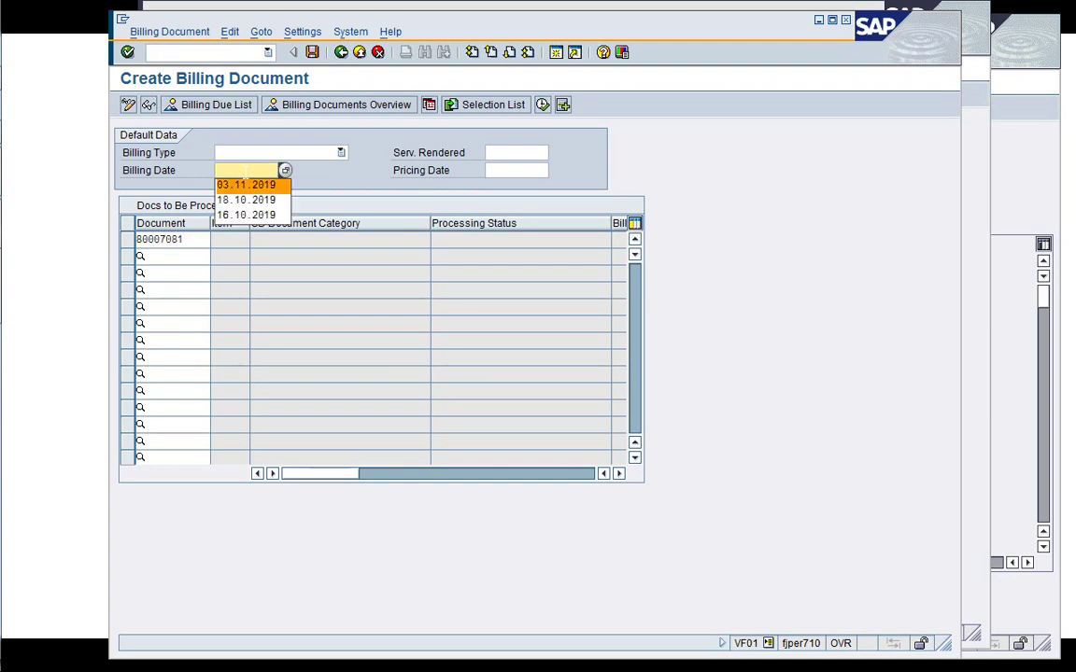
{"action": "left_click", "coordinate": [245, 180]}
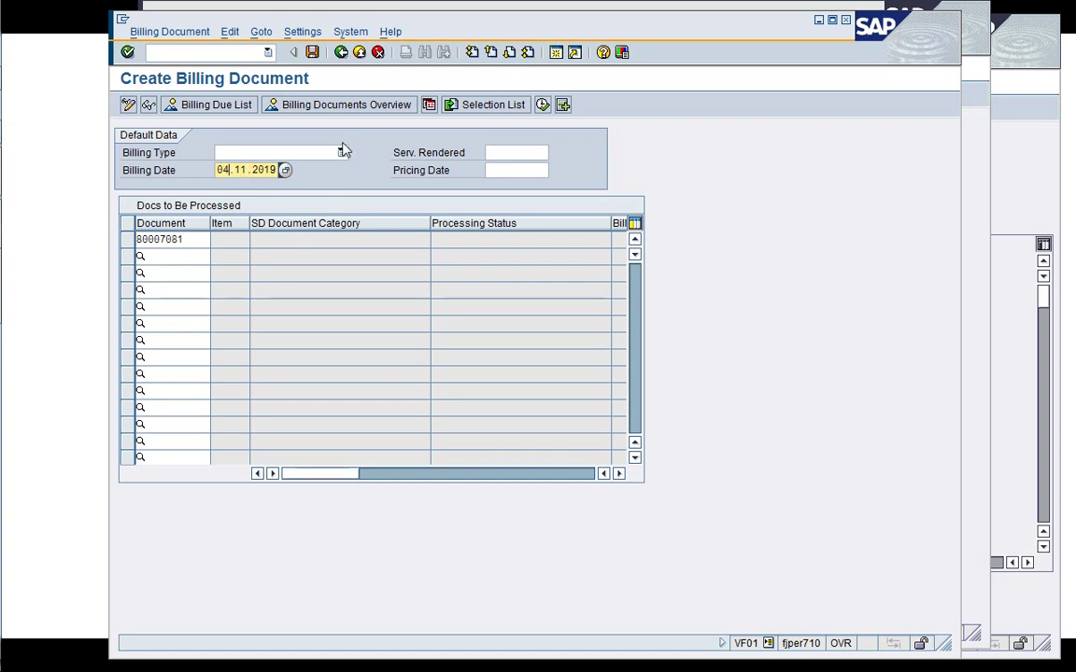
{"action": "left_click", "coordinate": [313, 54]}
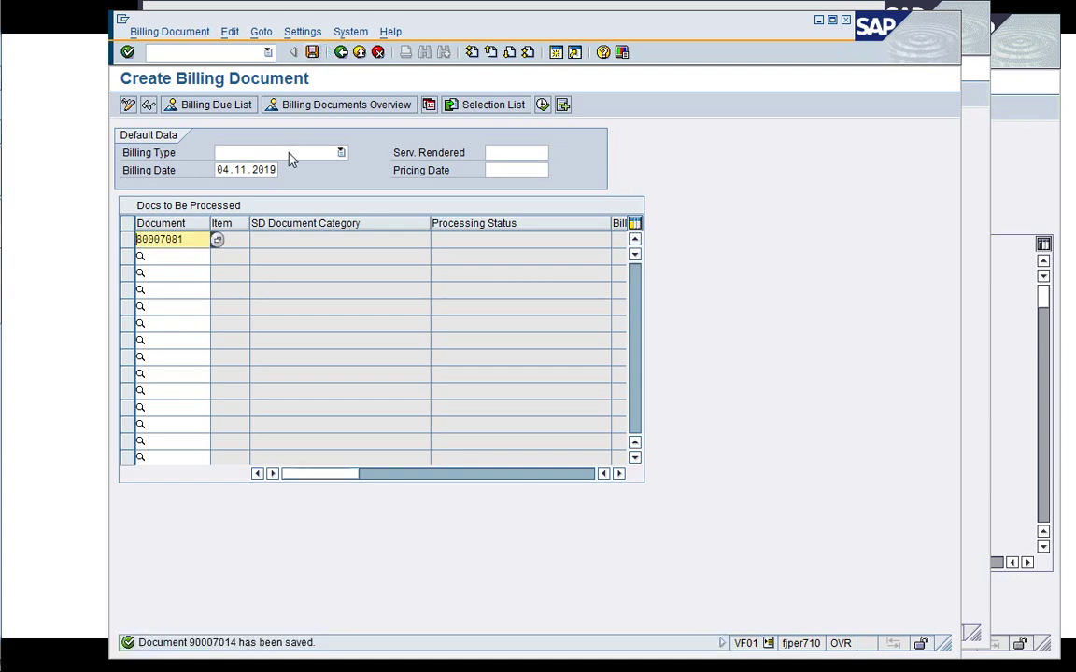
Display the saved forklift invoice and list its documents in accounting
{"action": "left_click", "coordinate": [147, 107]}
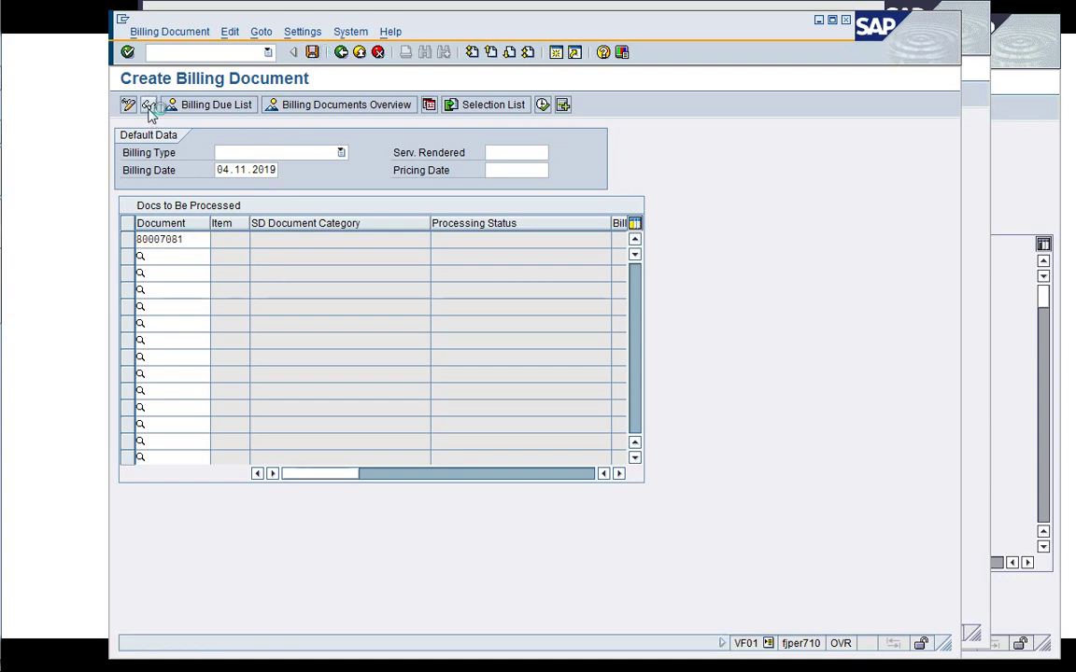
{"action": "key", "text": "Return"}
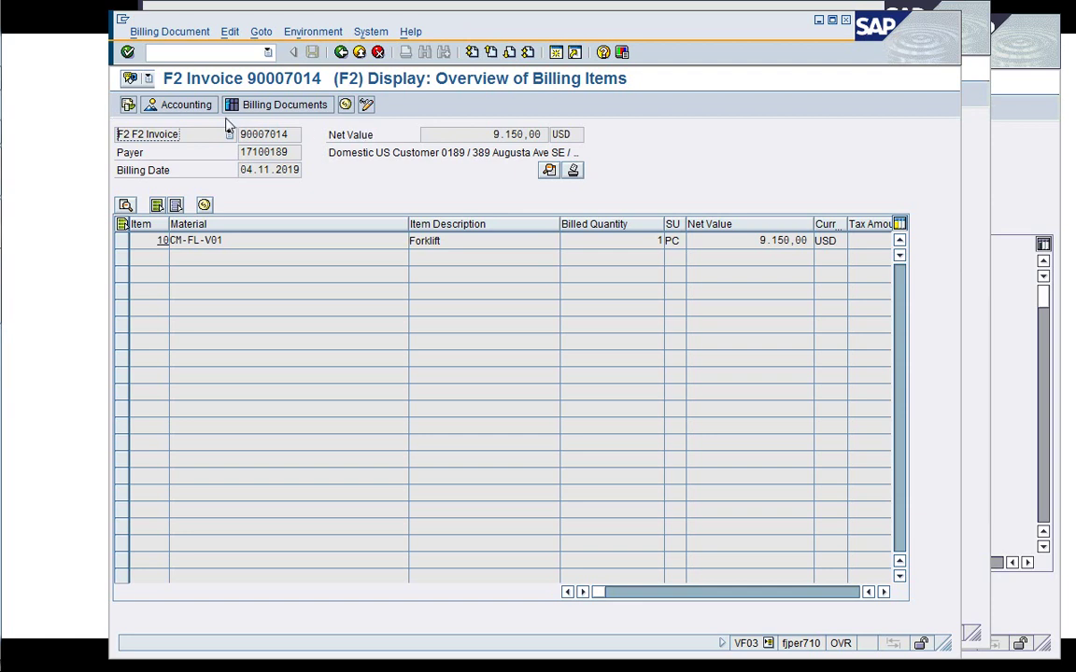
{"action": "left_click", "coordinate": [185, 107]}
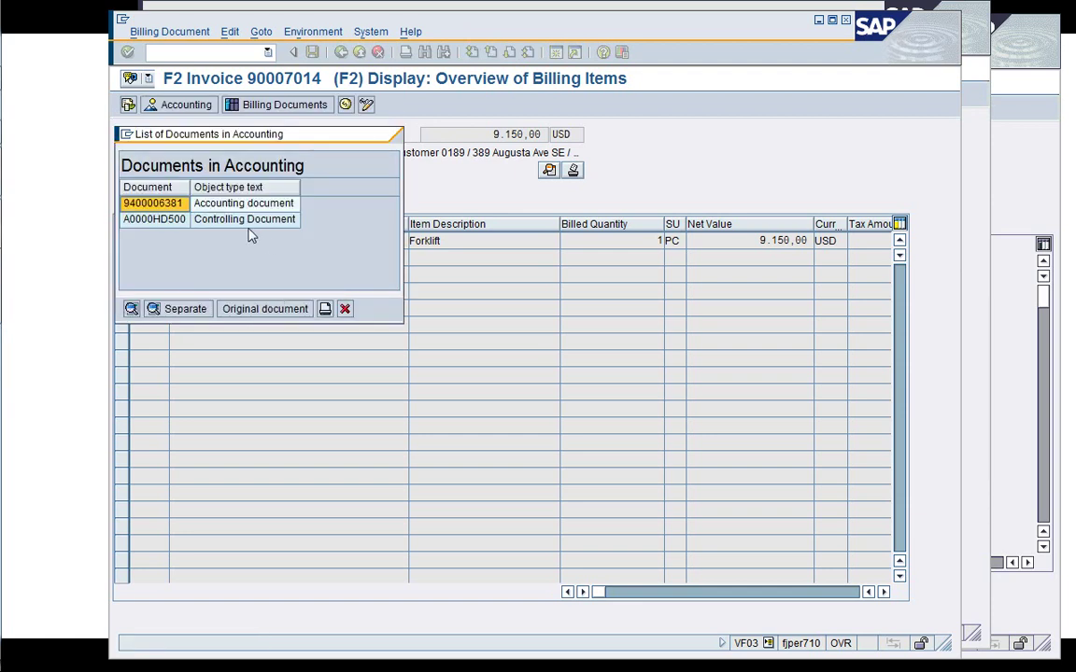
Open the invoice's accounting document, and examine its customer and Rev Domestic Prod line items
{"action": "left_click", "coordinate": [246, 221]}
{"action": "left_click", "coordinate": [241, 208]}
{"action": "double_click", "coordinate": [241, 206]}
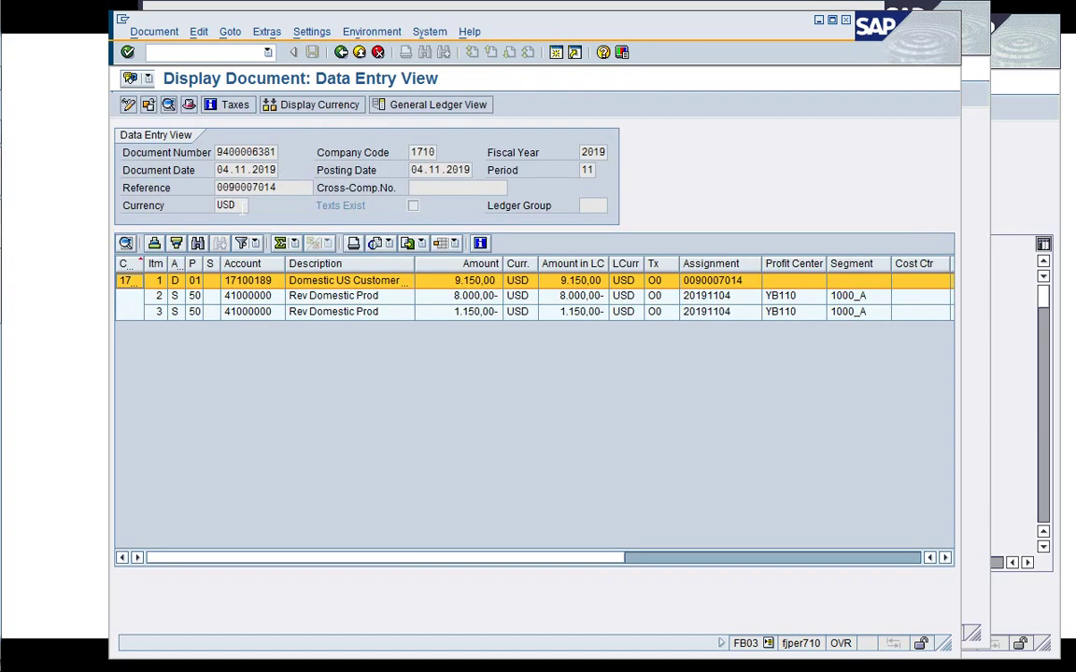
{"action": "left_click", "coordinate": [549, 410]}
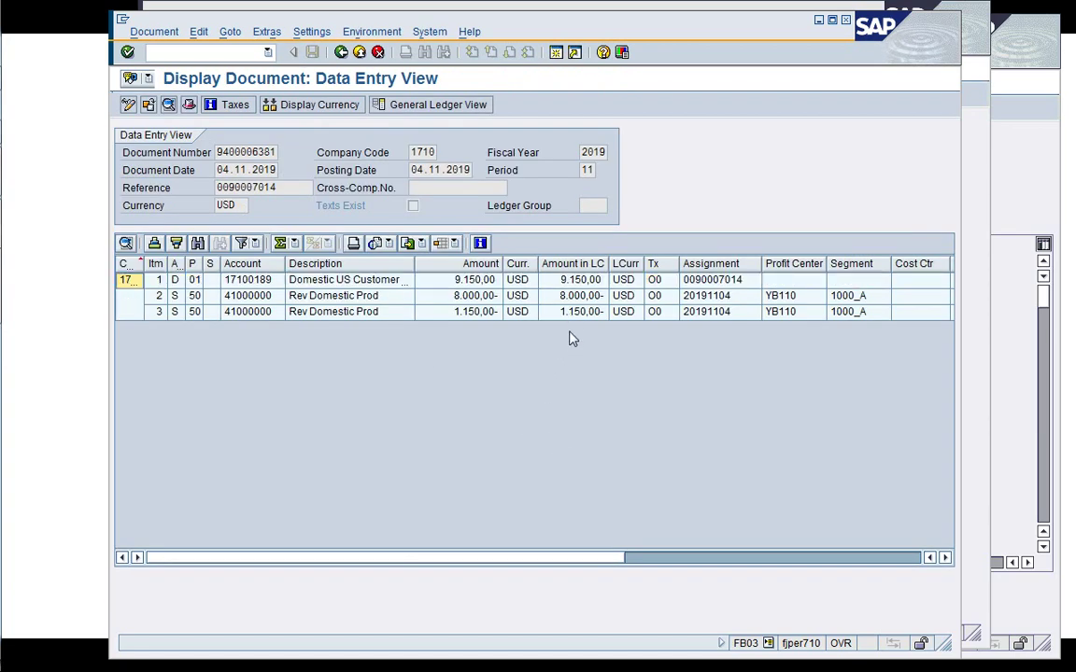
{"action": "left_click", "coordinate": [343, 280]}
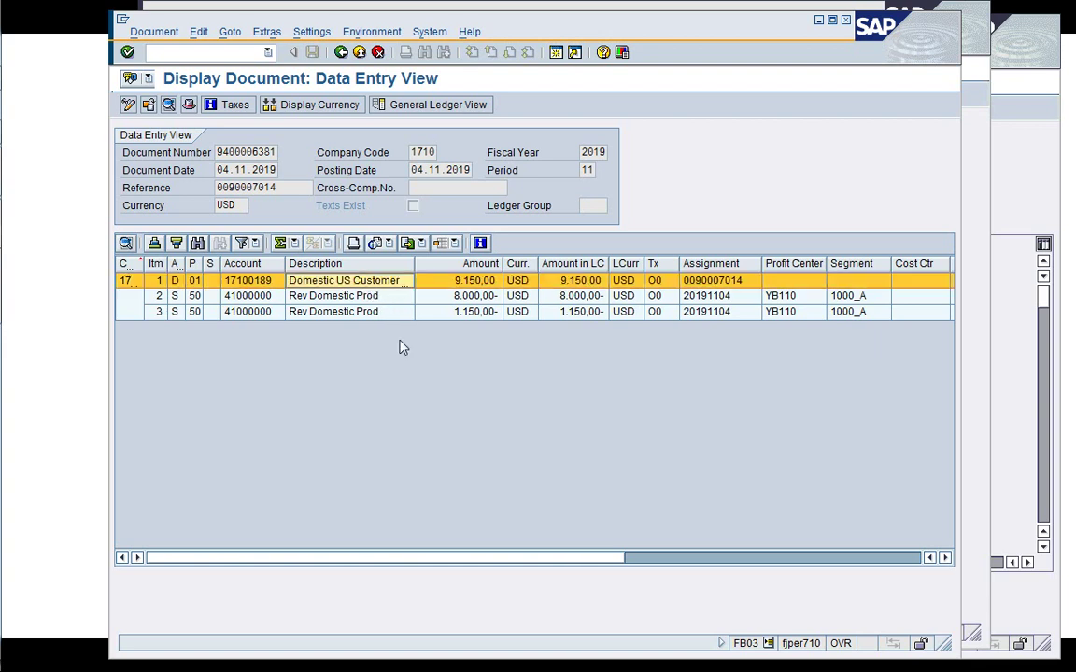
{"action": "left_click", "coordinate": [410, 354]}
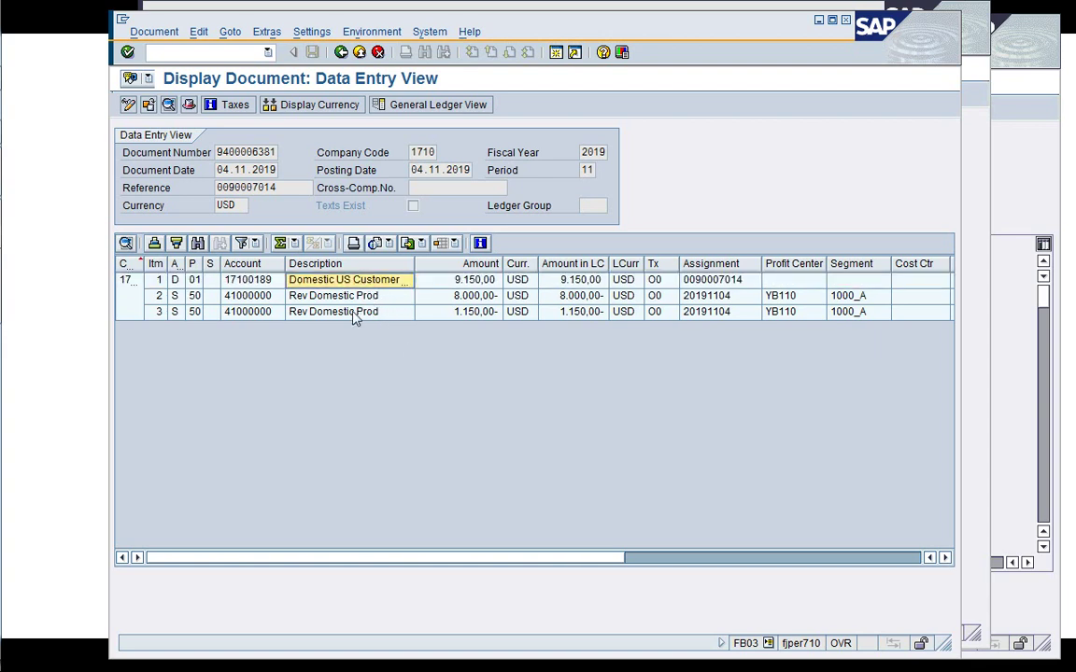
{"action": "left_click", "coordinate": [291, 317]}
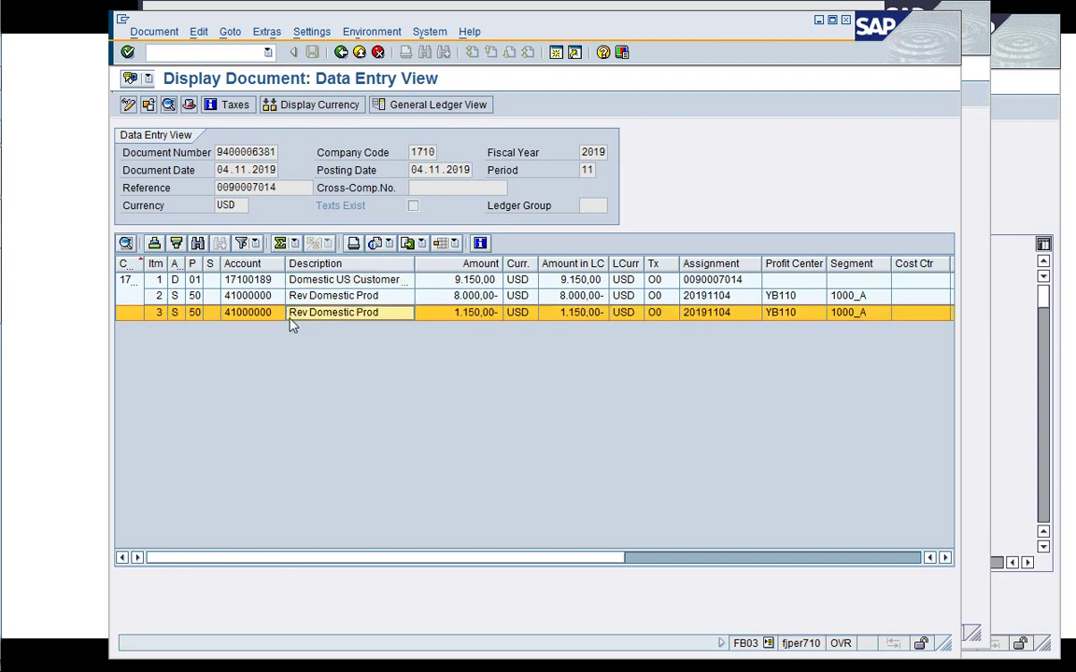
Open the invoice's controlling document, expand its cost lines to examine the sales order item postings, and return to the document list
{"action": "left_click", "coordinate": [340, 52]}
{"action": "double_click", "coordinate": [213, 218]}
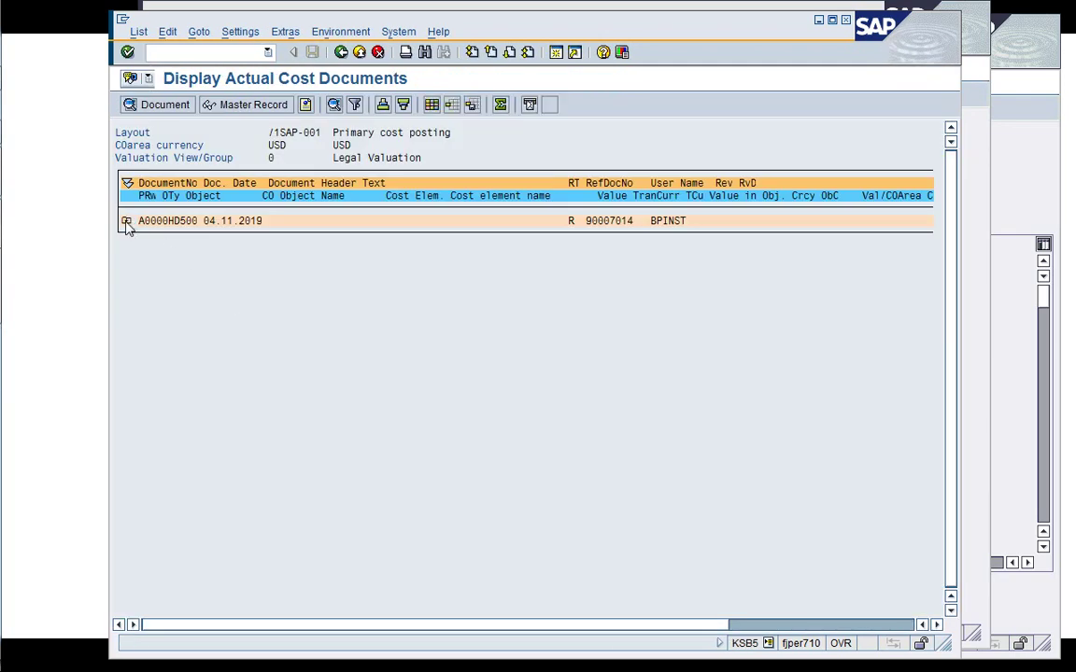
{"action": "left_click", "coordinate": [126, 221]}
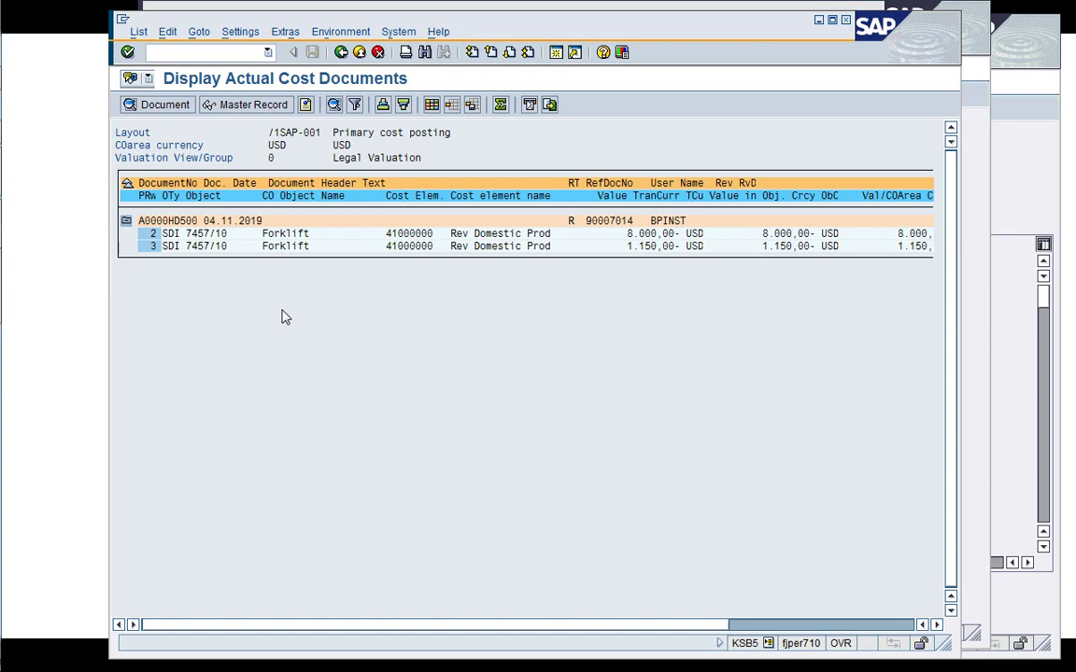
{"action": "left_click", "coordinate": [341, 55]}
{"action": "left_click", "coordinate": [347, 276]}
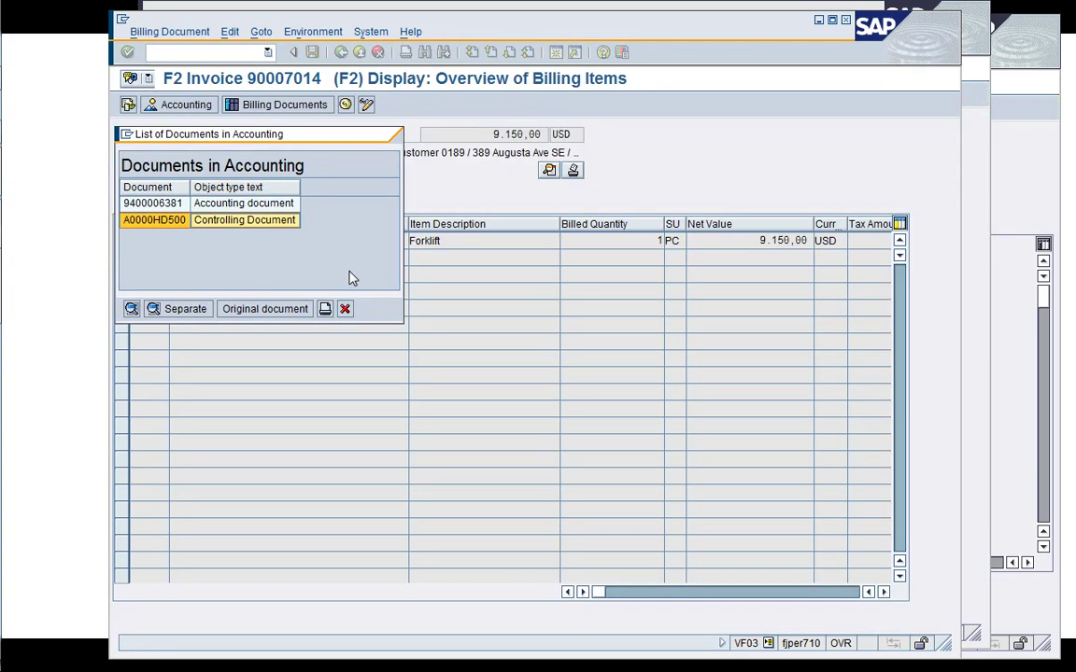
Leave the forklift invoice and run the actual cost line item report for its sales order in KVBI
{"action": "left_click", "coordinate": [346, 309]}
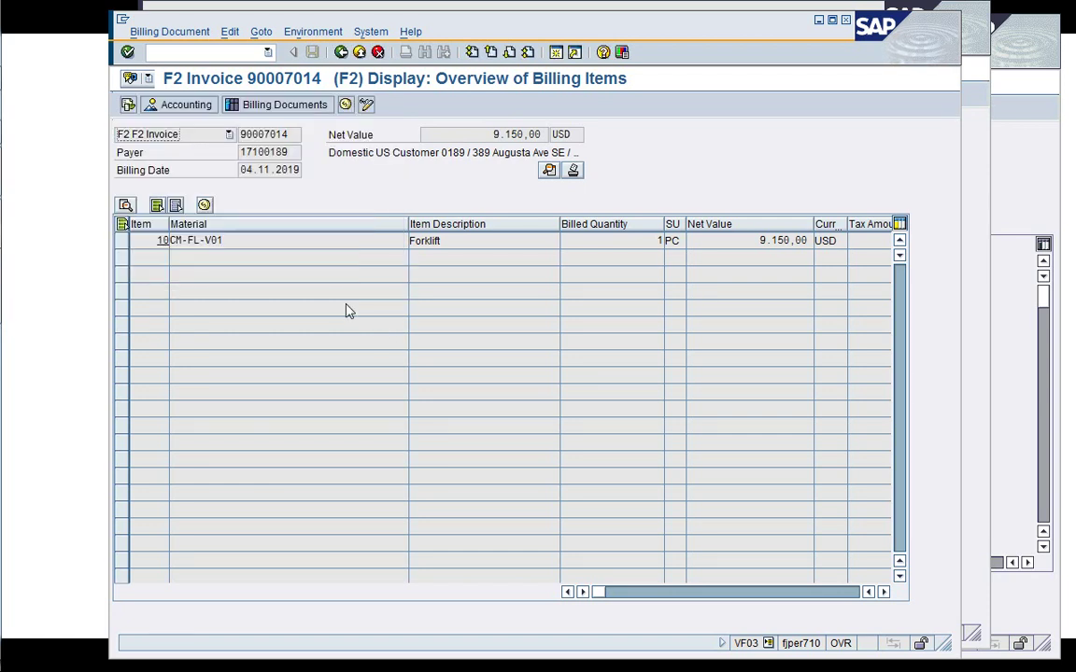
{"action": "left_click", "coordinate": [341, 53]}
{"action": "left_click", "coordinate": [341, 53]}
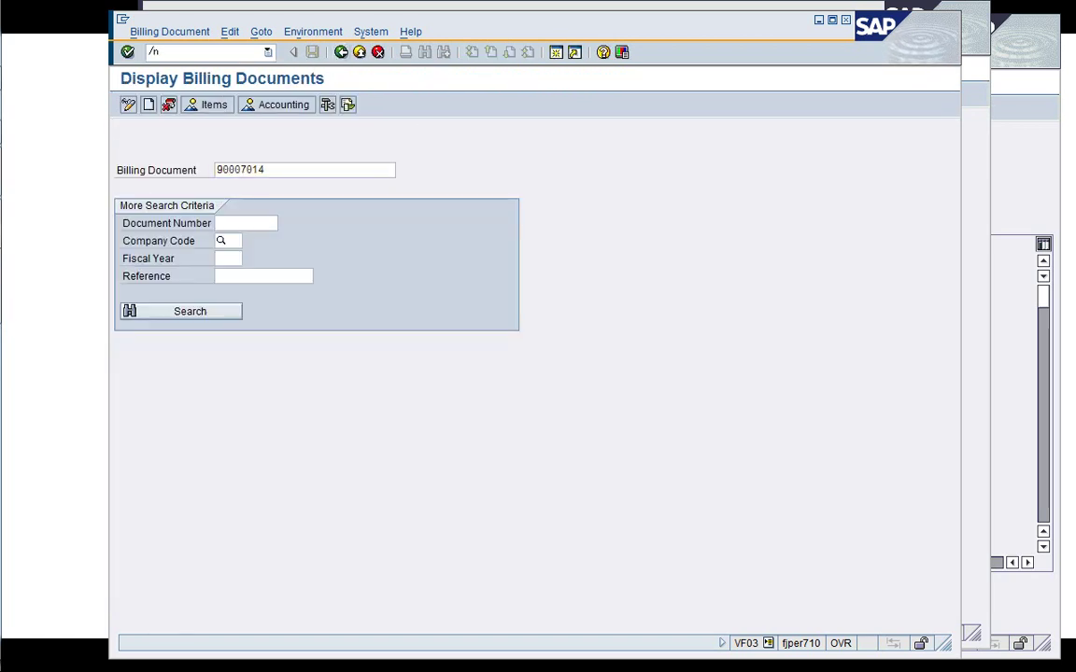
{"action": "type", "text": "k"}
{"action": "key", "text": "Return"}
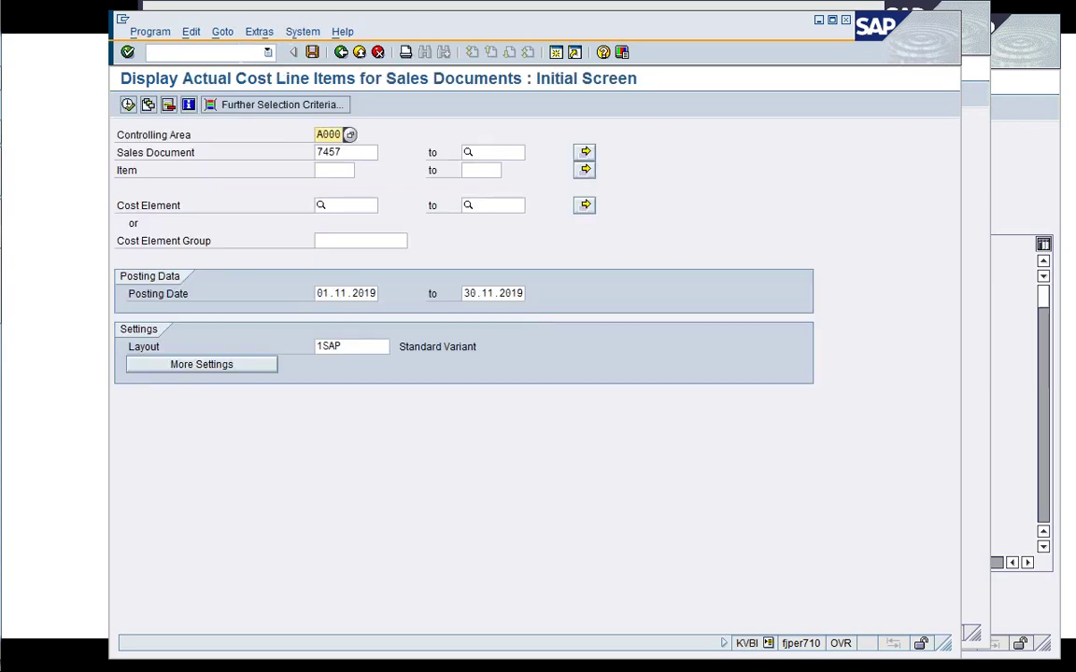
{"action": "left_click", "coordinate": [128, 106]}
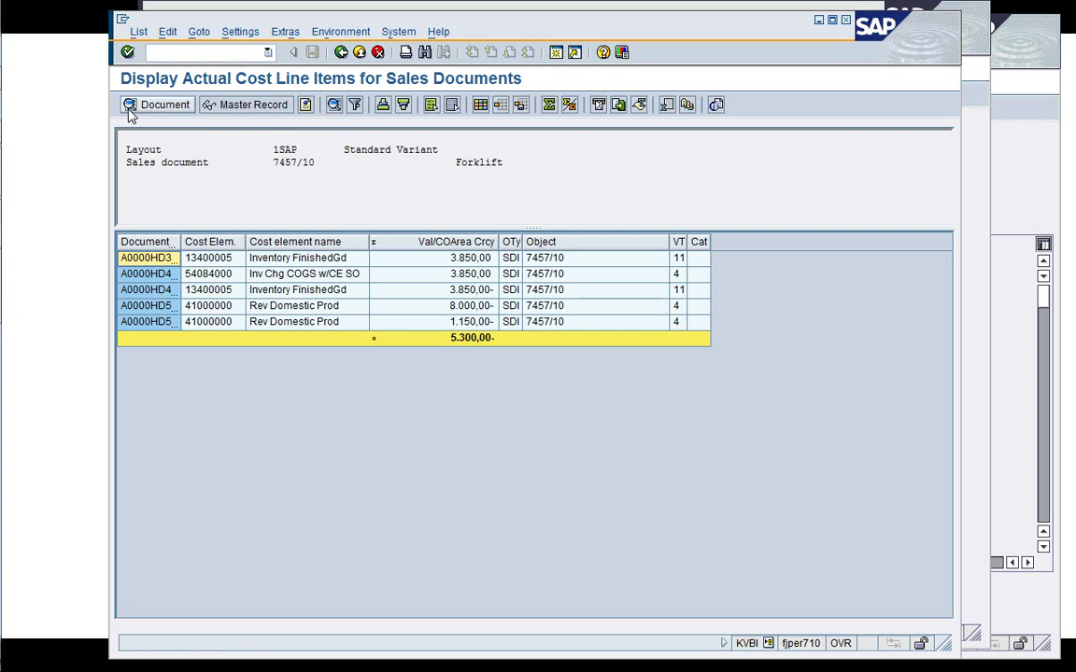
Examine the sales order's Rev Domestic Prod, Inventory FinishedGd and Inv Chg COGS w/CE SO cost line items
{"action": "left_click", "coordinate": [384, 308]}
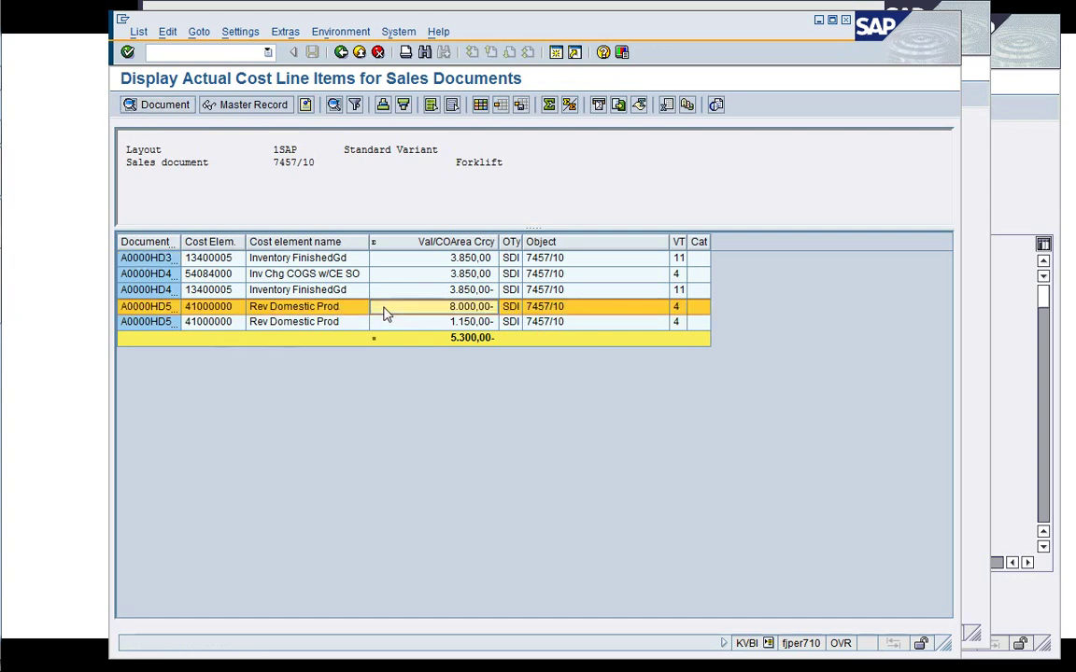
{"action": "left_click", "coordinate": [387, 321]}
{"action": "left_click", "coordinate": [384, 290]}
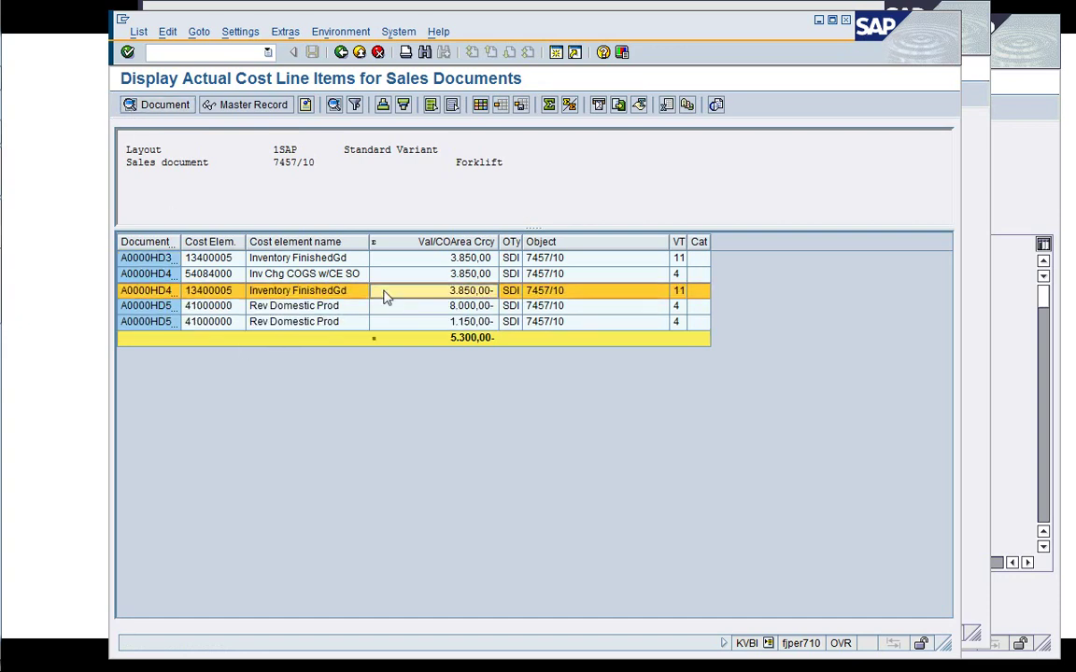
{"action": "left_click", "coordinate": [616, 274]}
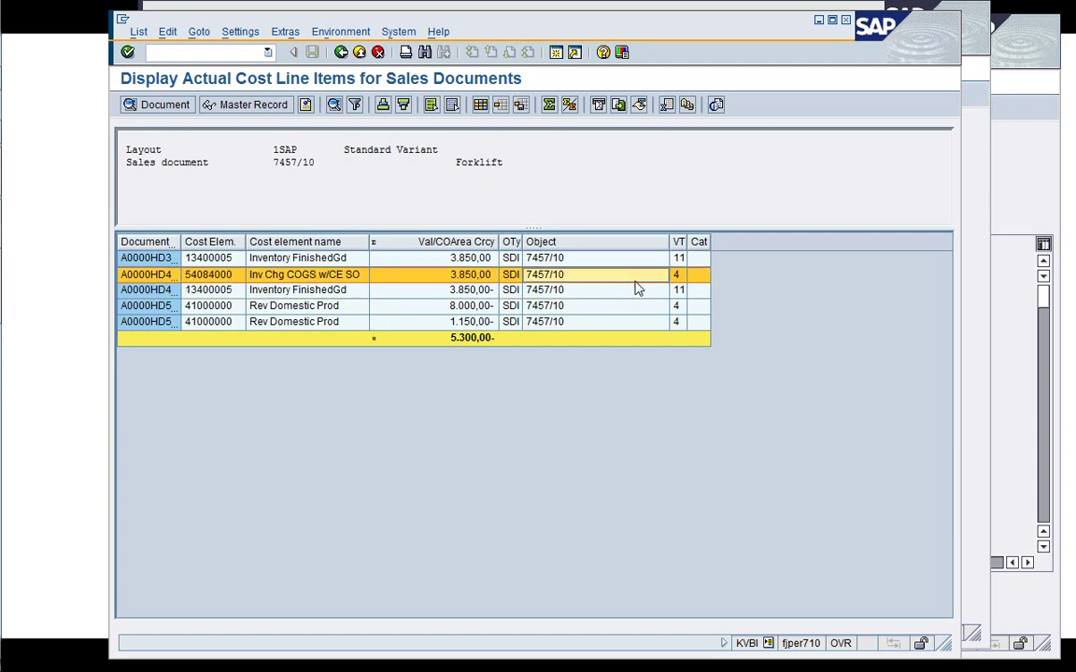
{"action": "left_click", "coordinate": [695, 309]}
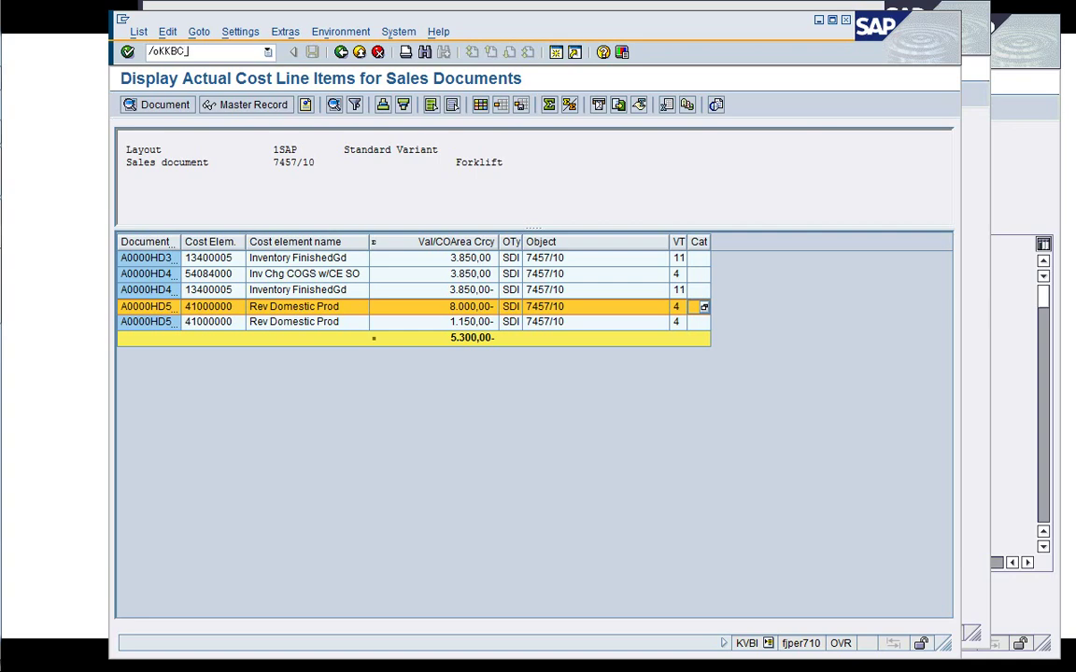
Run the sales order's cumulated plan/actual comparison in a new KKBC_KUN session and compare its revenue and inventory lines with the actual cost line items
{"action": "key", "text": "Return"}
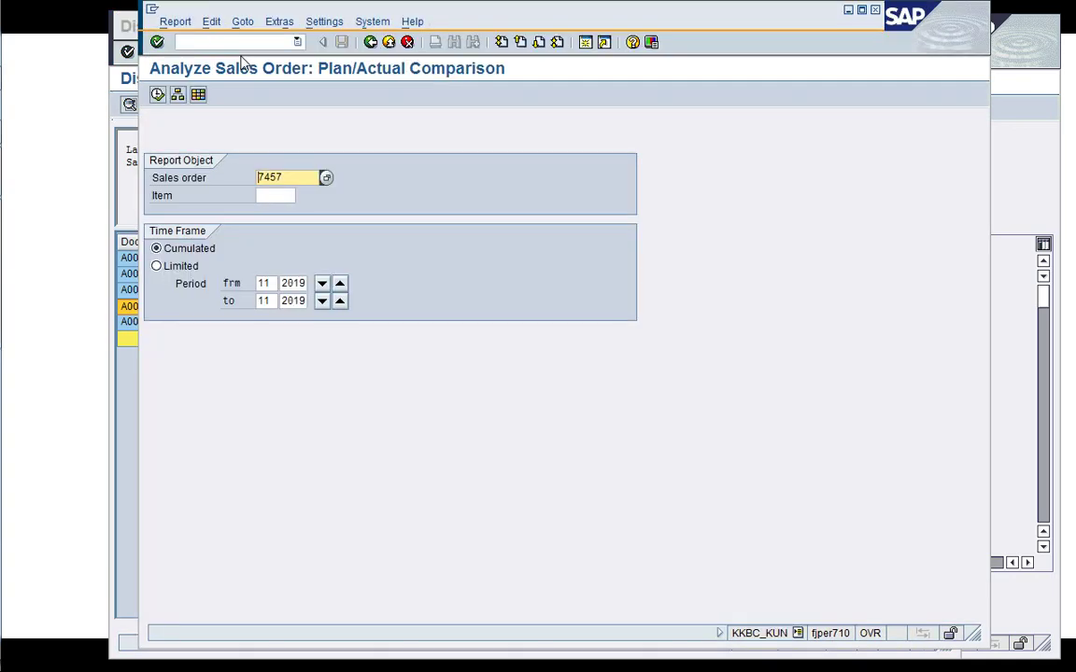
{"action": "left_click", "coordinate": [158, 97]}
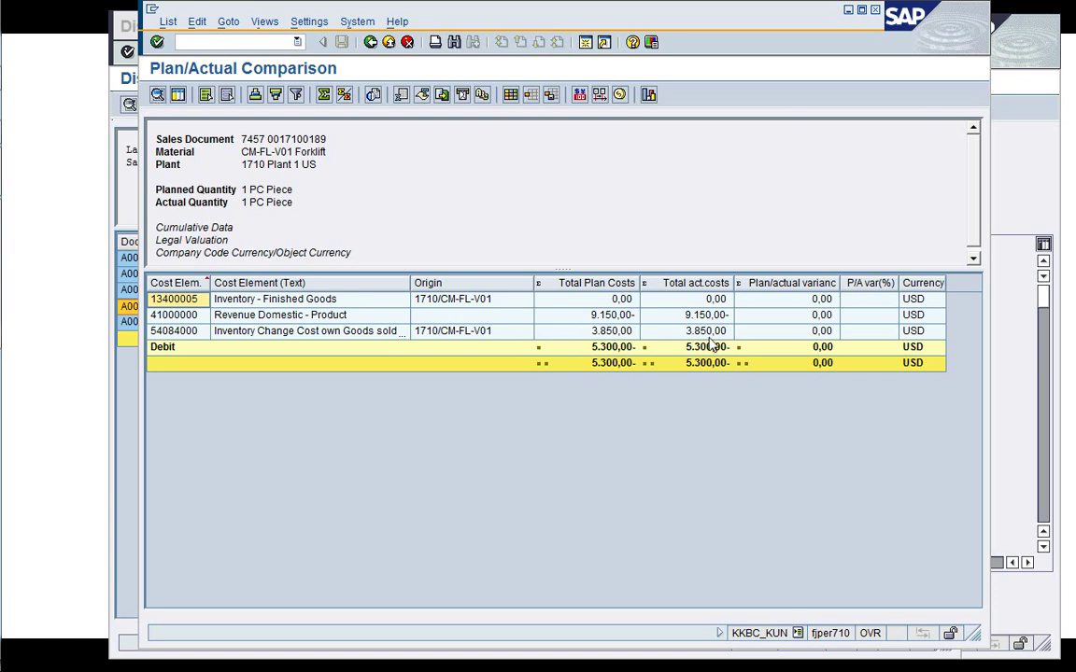
{"action": "left_click", "coordinate": [682, 315]}
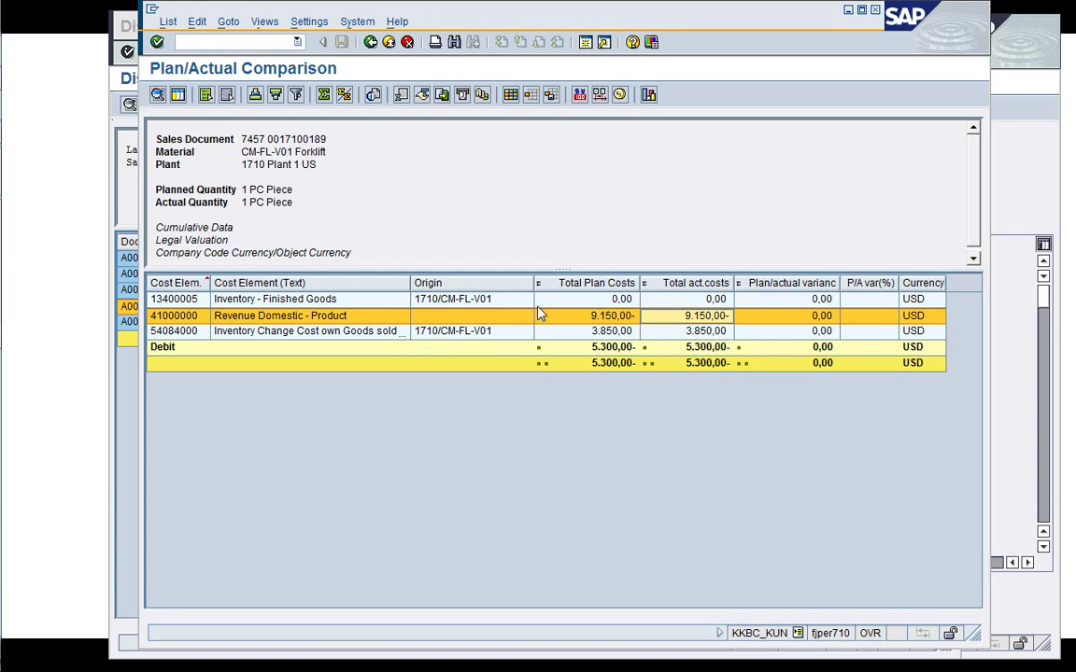
{"action": "left_click", "coordinate": [500, 300]}
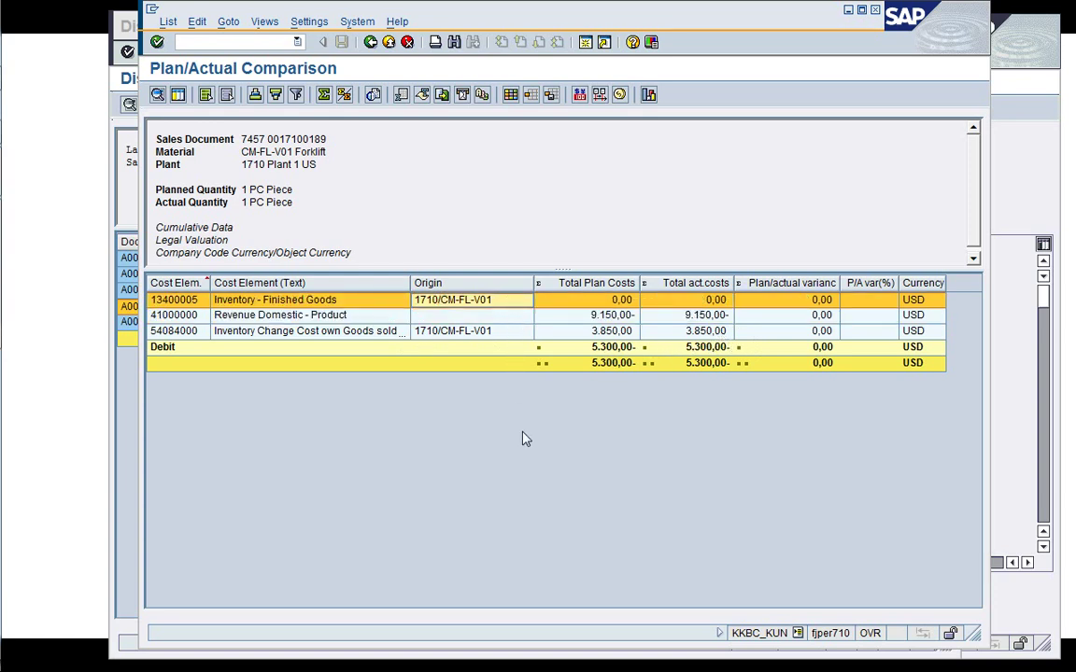
{"action": "left_click", "coordinate": [120, 435]}
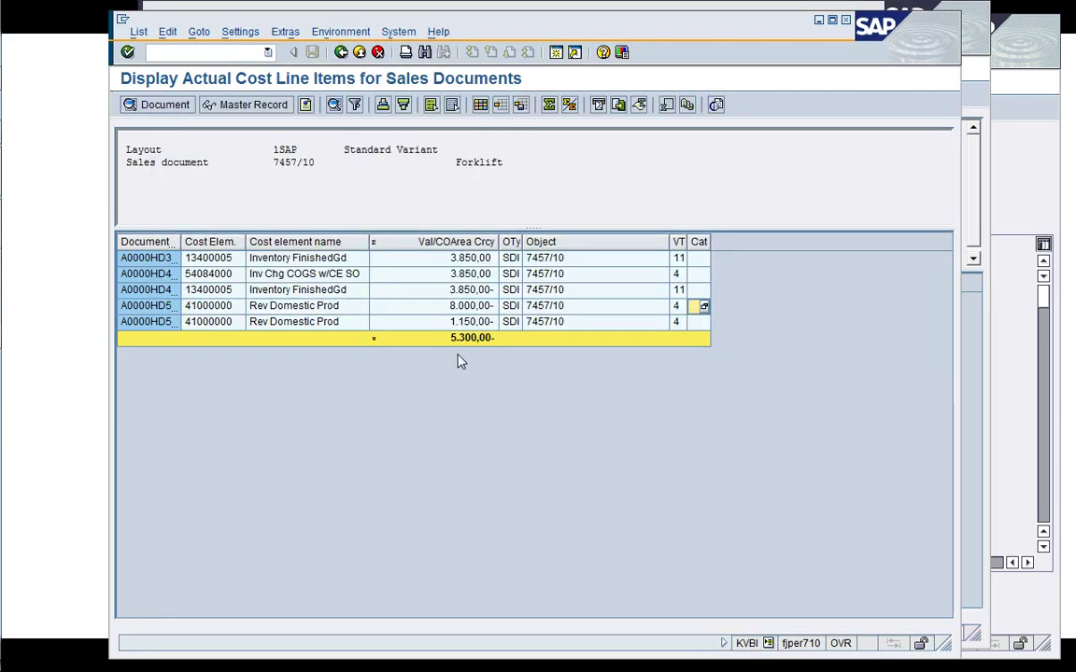
{"action": "left_click", "coordinate": [460, 290]}
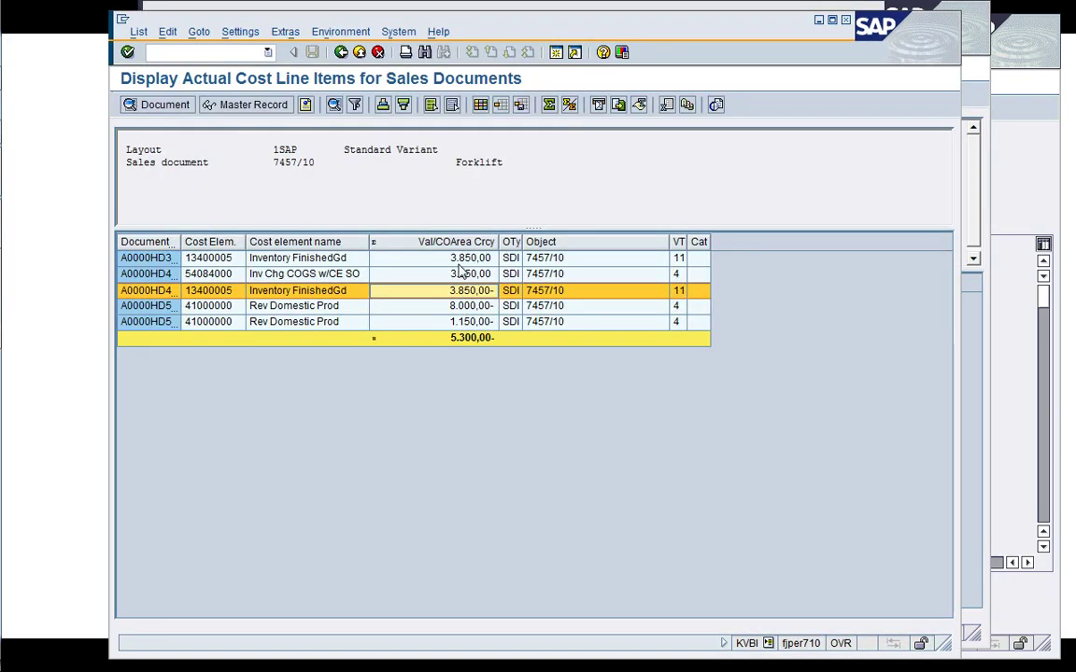
Exit the actual cost line items report for the sales document and return to the Plan/Actual Comparison
{"action": "left_click", "coordinate": [458, 259]}
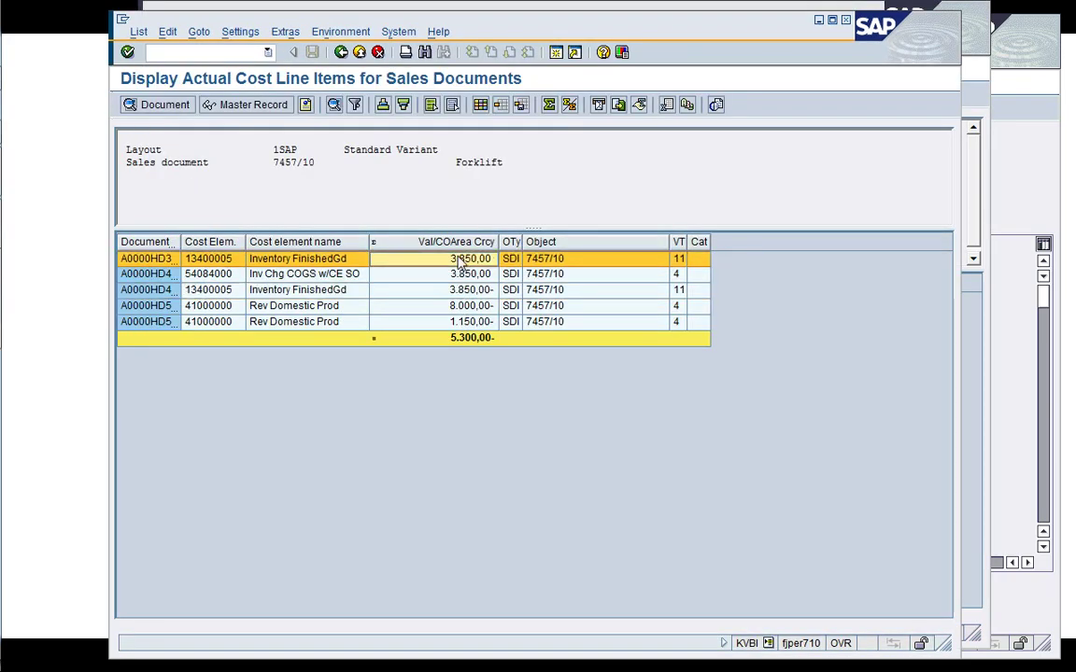
{"action": "left_click", "coordinate": [342, 53]}
{"action": "left_click", "coordinate": [328, 300]}
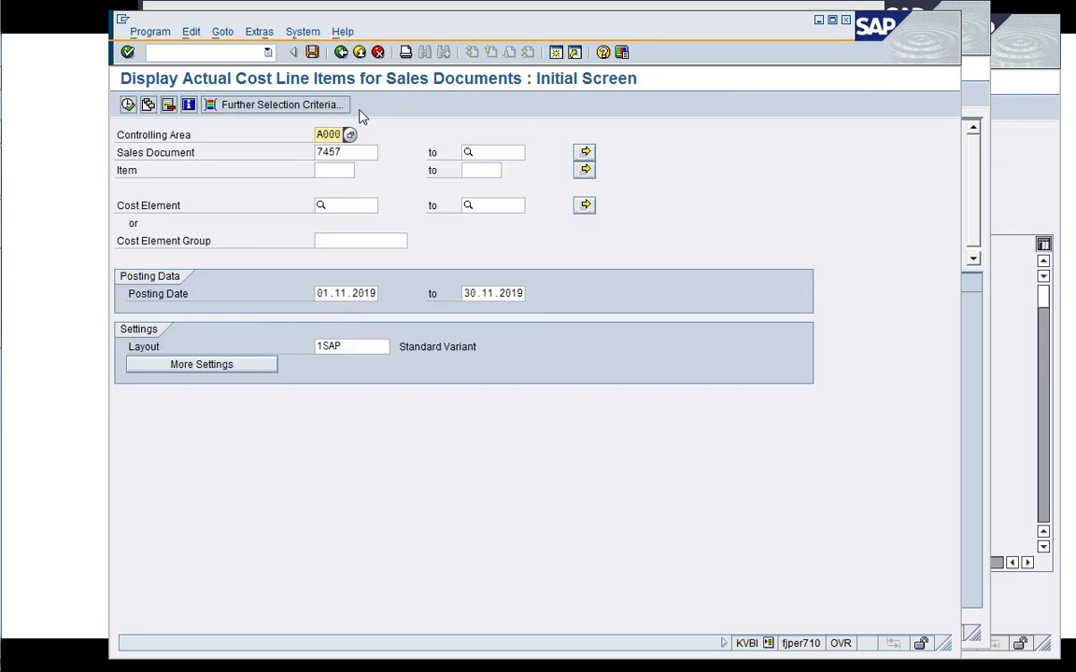
{"action": "left_click", "coordinate": [341, 52]}
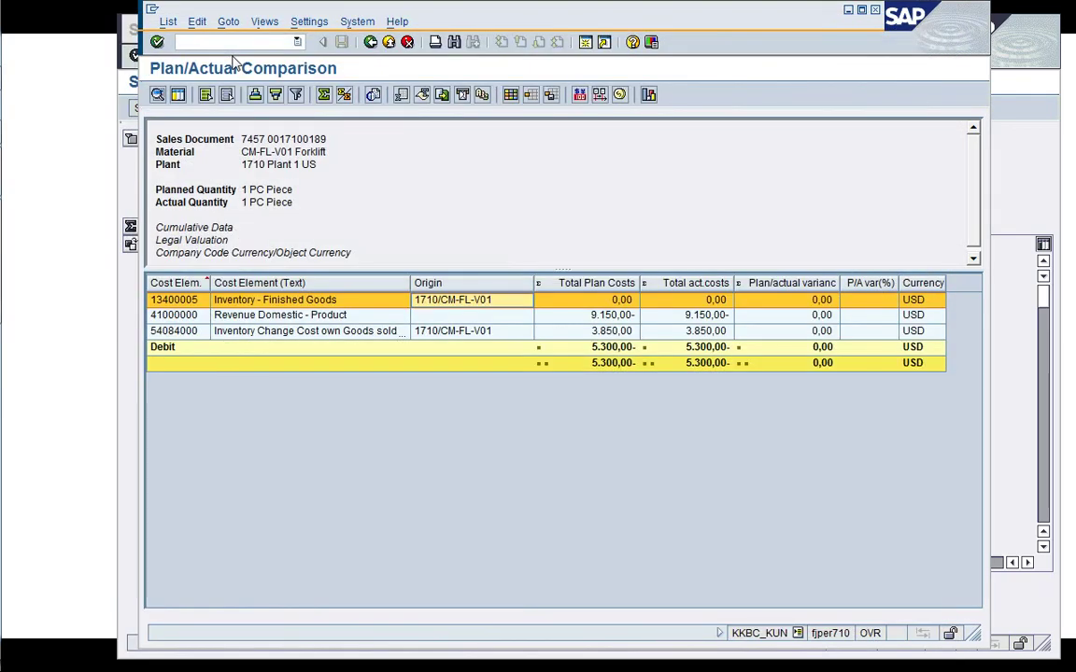
Switch to the Stock/Requirements List for material CM-FL-V01 in plant 1710 and refresh it
{"action": "left_click", "coordinate": [370, 42]}
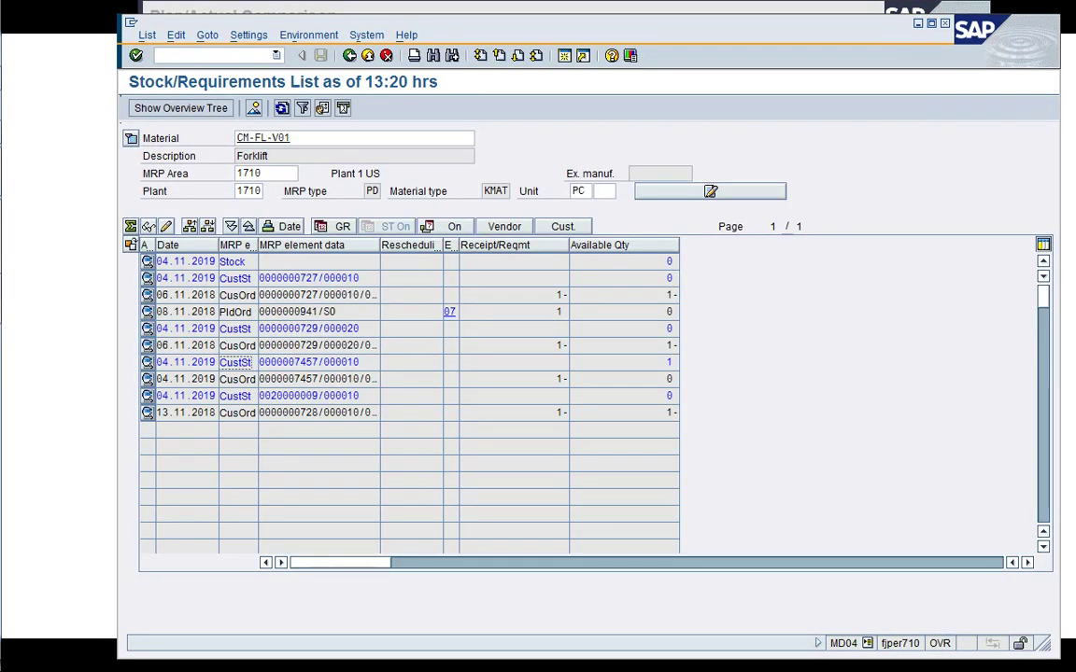
{"action": "left_click", "coordinate": [360, 379]}
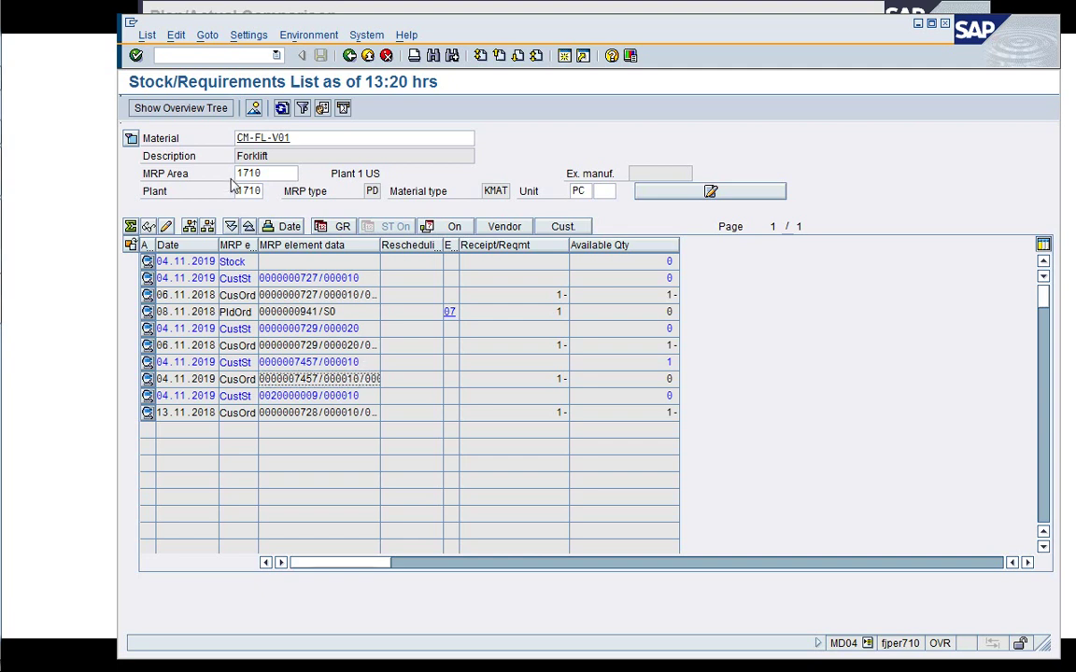
{"action": "left_click", "coordinate": [282, 108]}
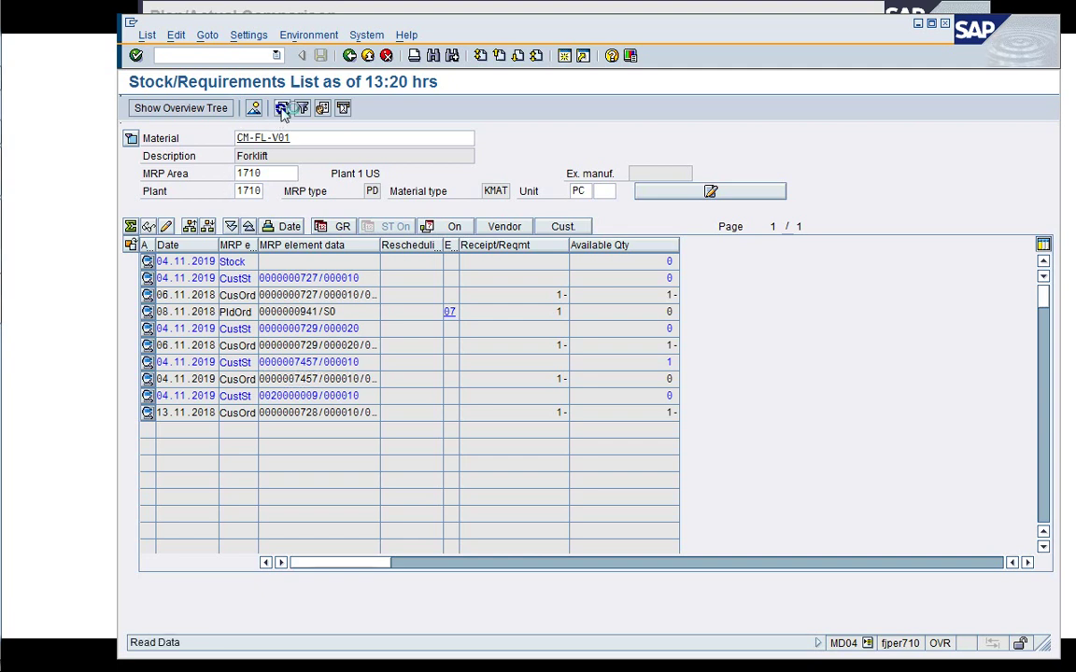
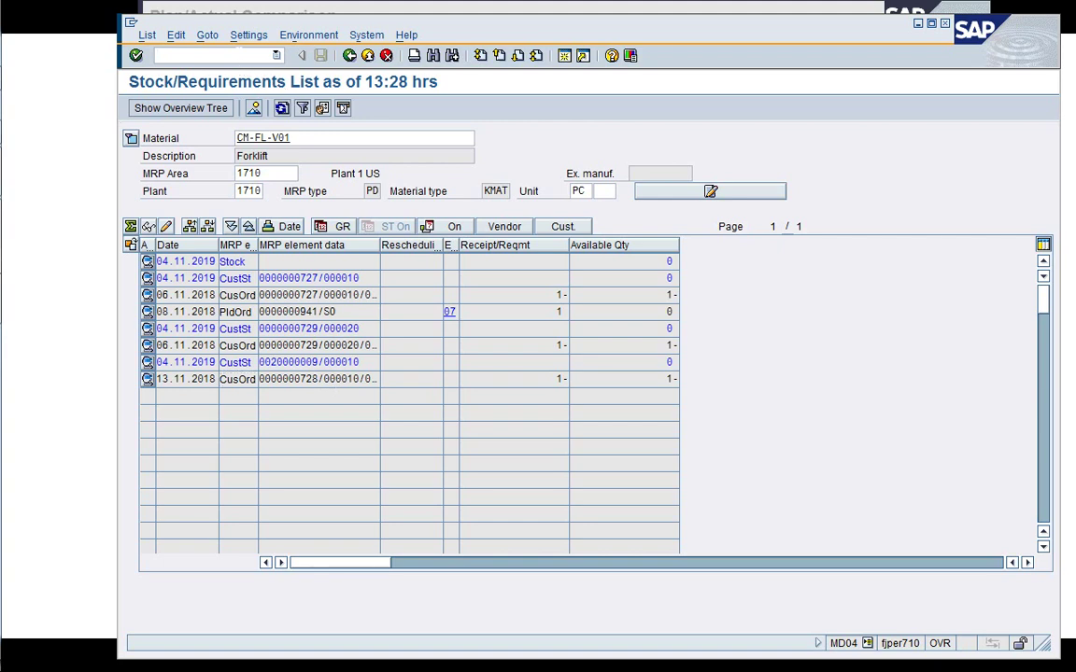
Return to the Plan/Actual Comparison session and exit the sales order analysis to SAP Easy Access
{"action": "key", "text": "Return"}
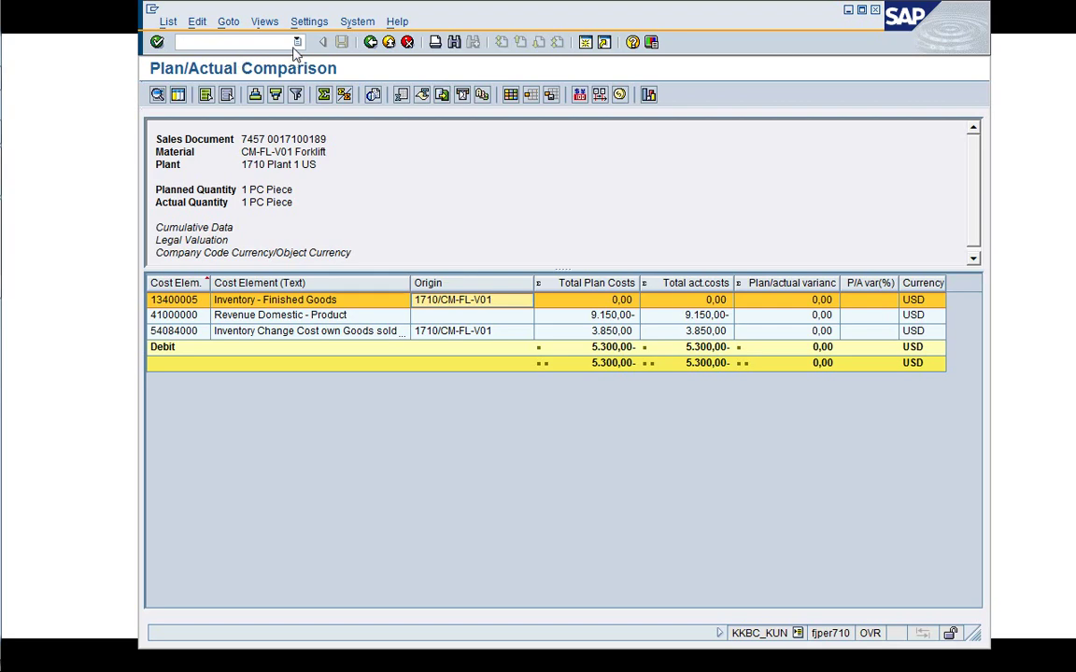
{"action": "left_click", "coordinate": [369, 43]}
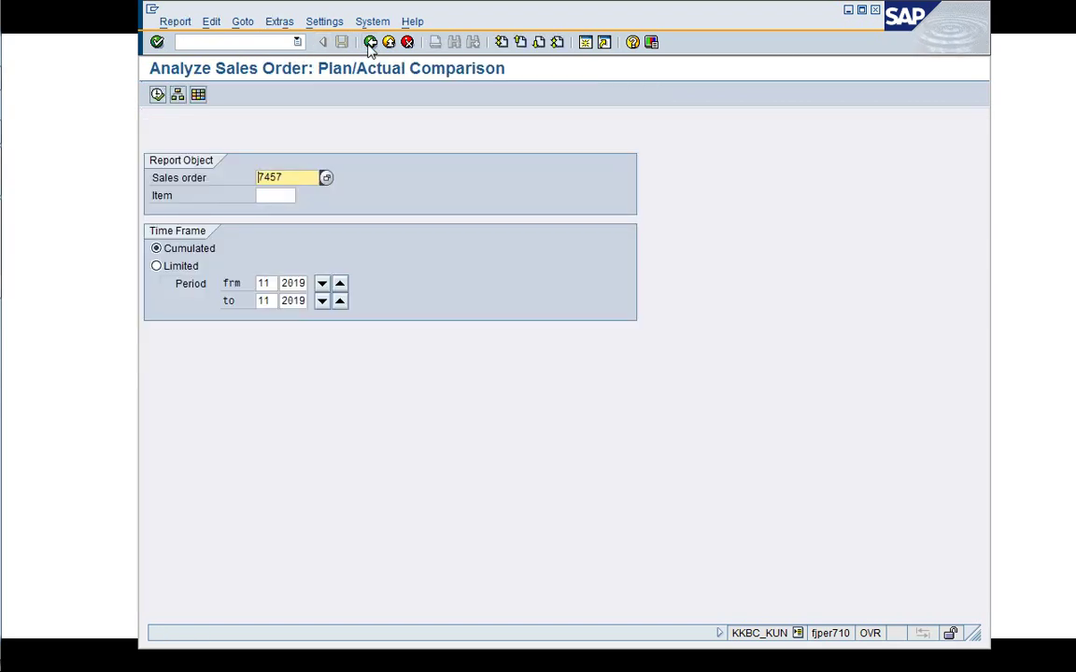
{"action": "left_click", "coordinate": [369, 43]}
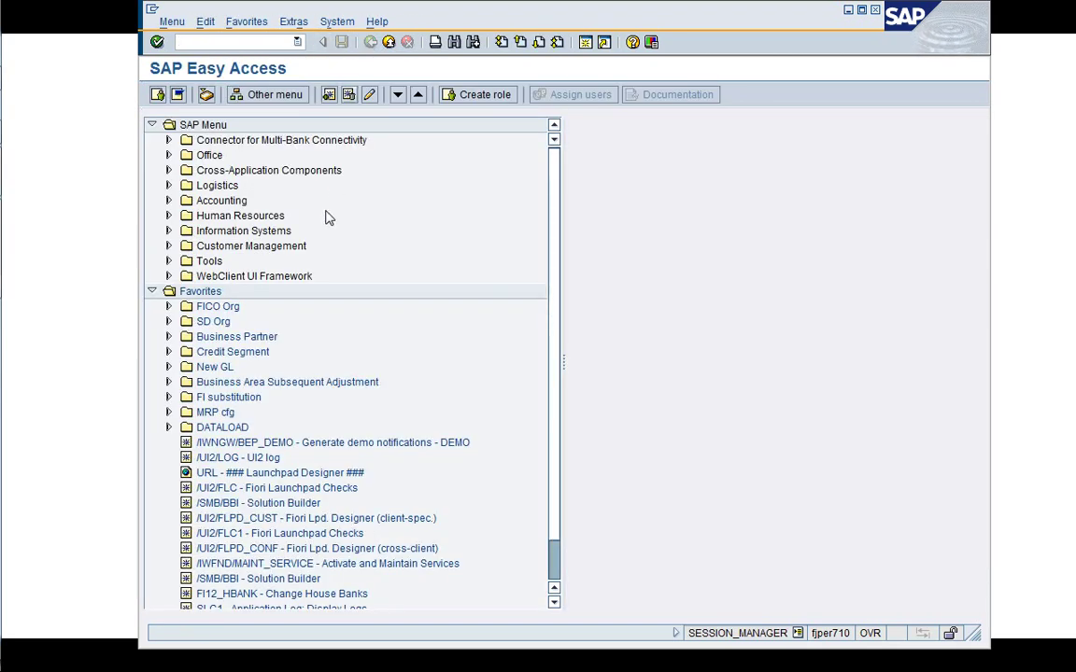
Collapse the Favorites folder and expand Accounting down to the Controlling subfolders
{"action": "left_click", "coordinate": [152, 291]}
{"action": "left_click", "coordinate": [198, 219]}
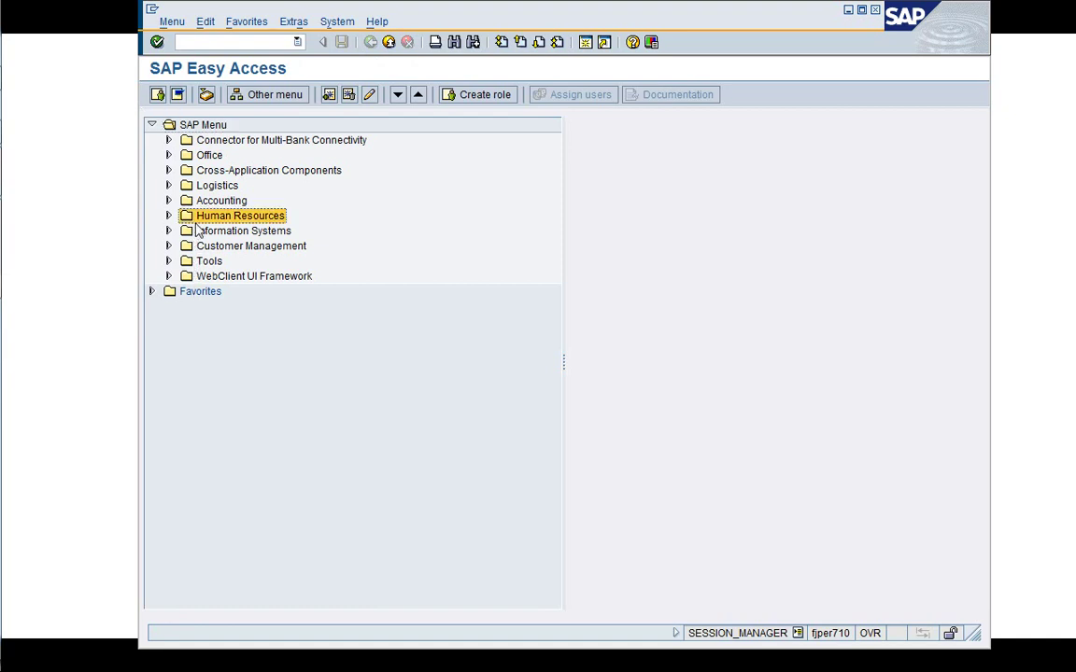
{"action": "key", "text": "Up"}
{"action": "key", "text": "Right"}
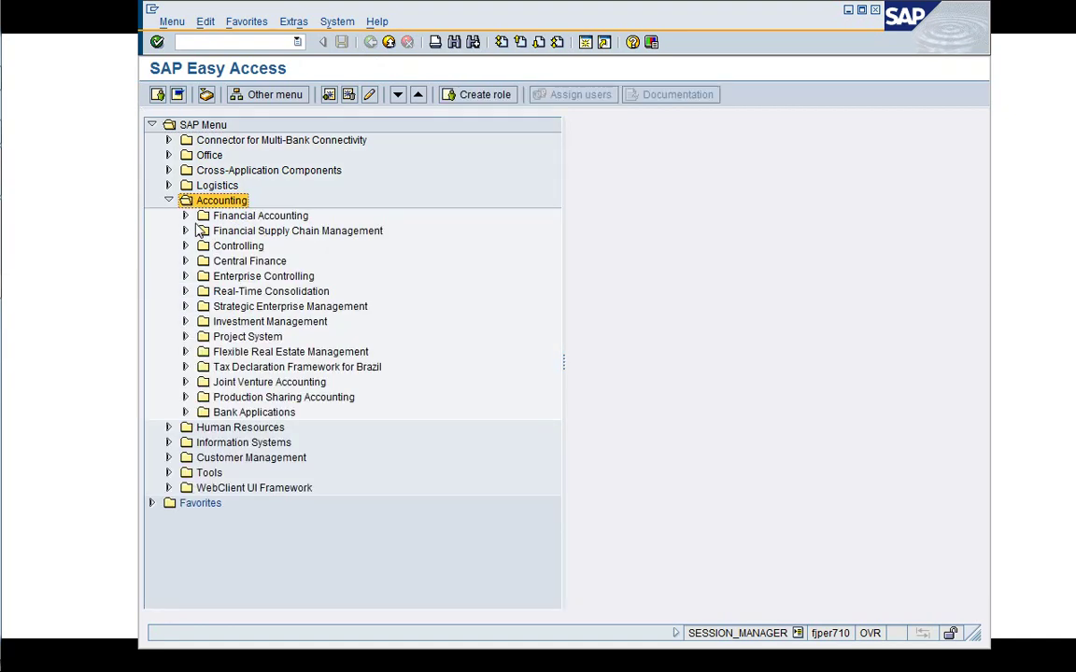
{"action": "key", "text": "Down"}
{"action": "key", "text": "Down"}
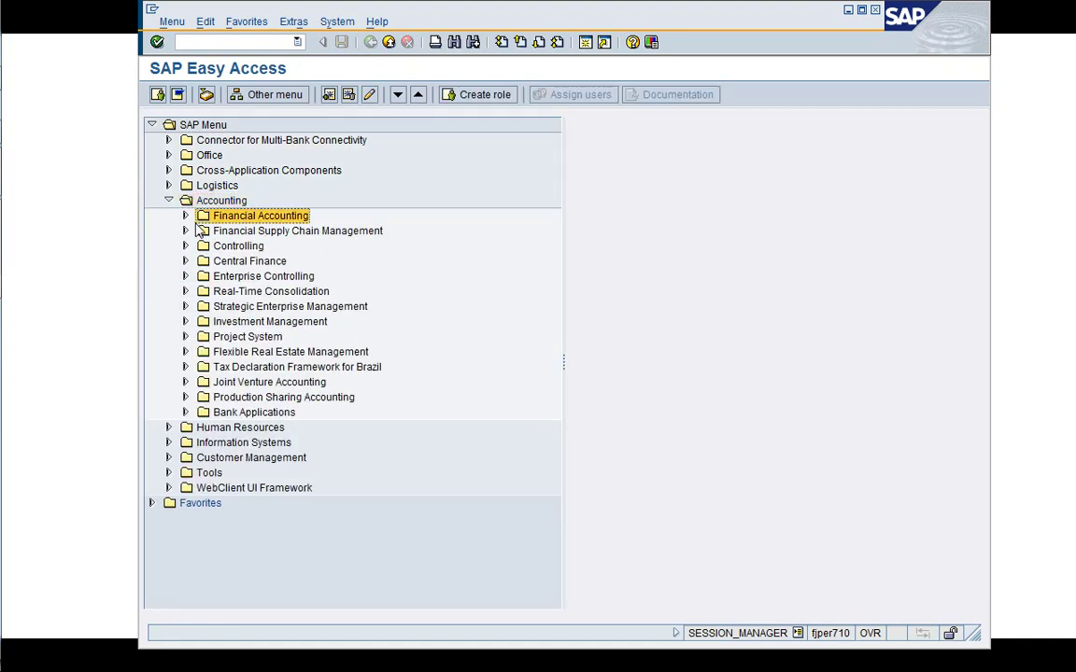
{"action": "key", "text": "Down"}
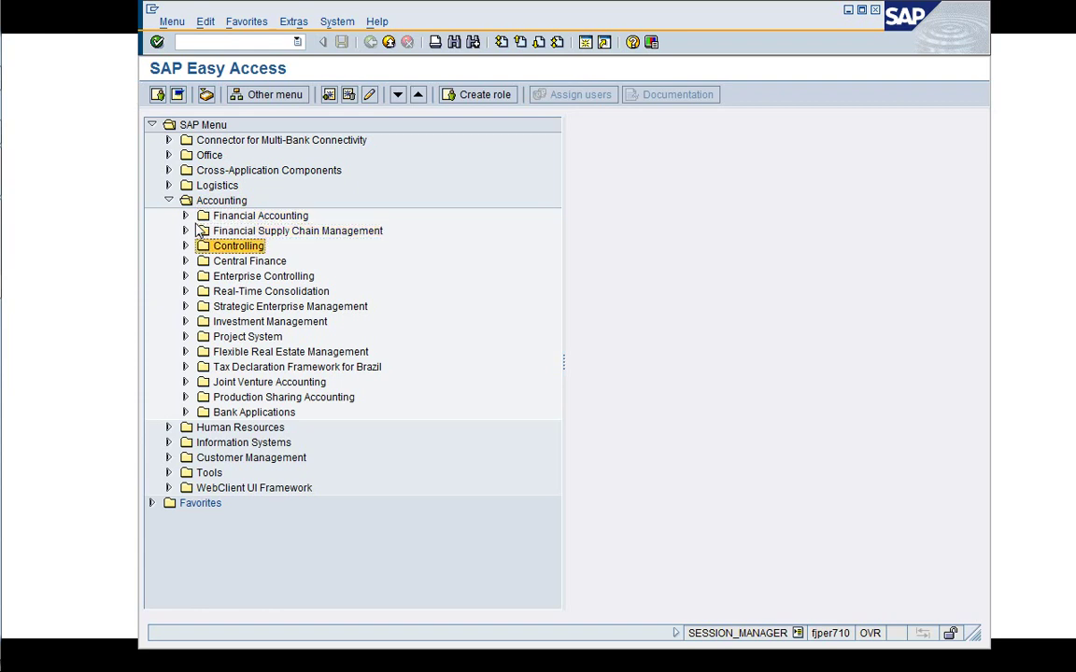
{"action": "key", "text": "Right"}
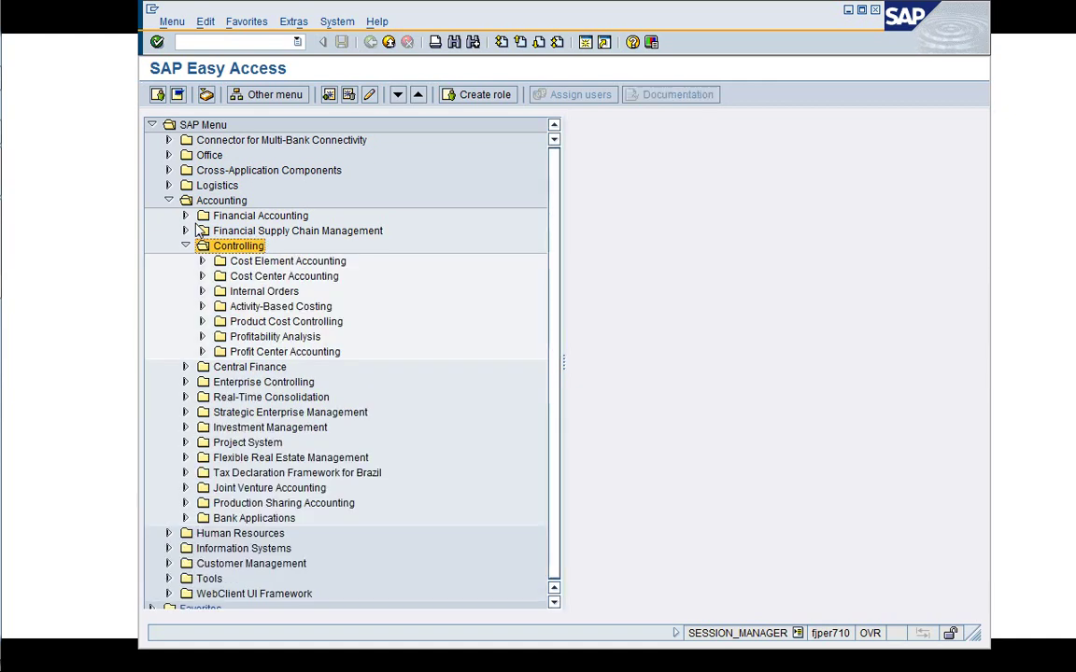
Expand Product Cost Controlling under Controlling, including its Cost Object Controlling subfolder
{"action": "key", "text": "Down"}
{"action": "key", "text": "Down"}
{"action": "key", "text": "Down"}
{"action": "key", "text": "Down"}
{"action": "key", "text": "Down"}
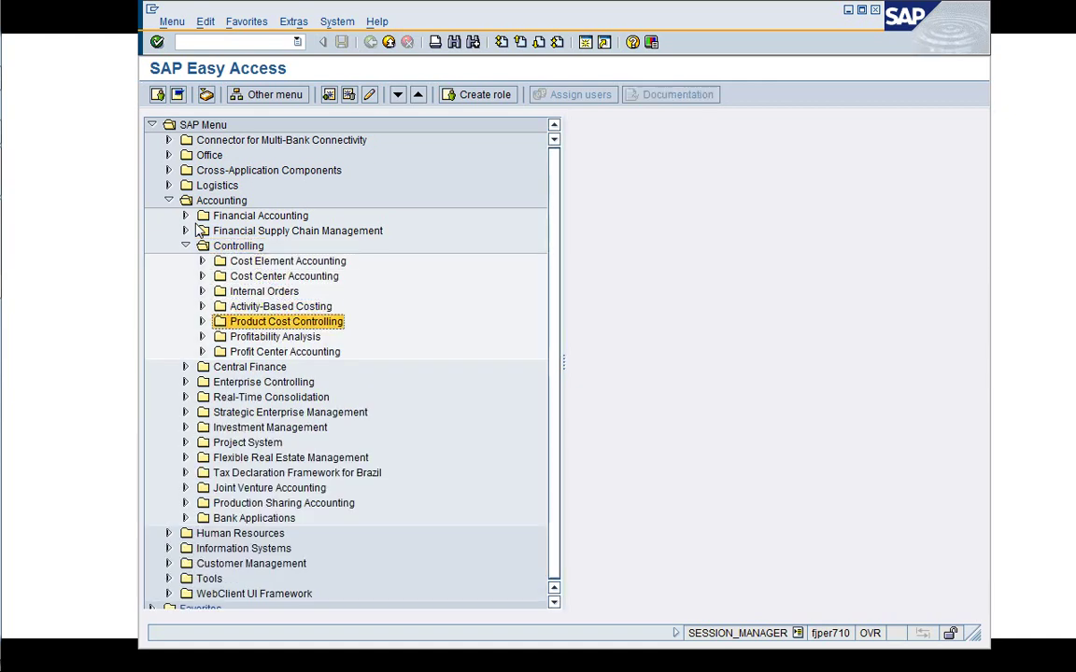
{"action": "key", "text": "Right"}
{"action": "key", "text": "Down"}
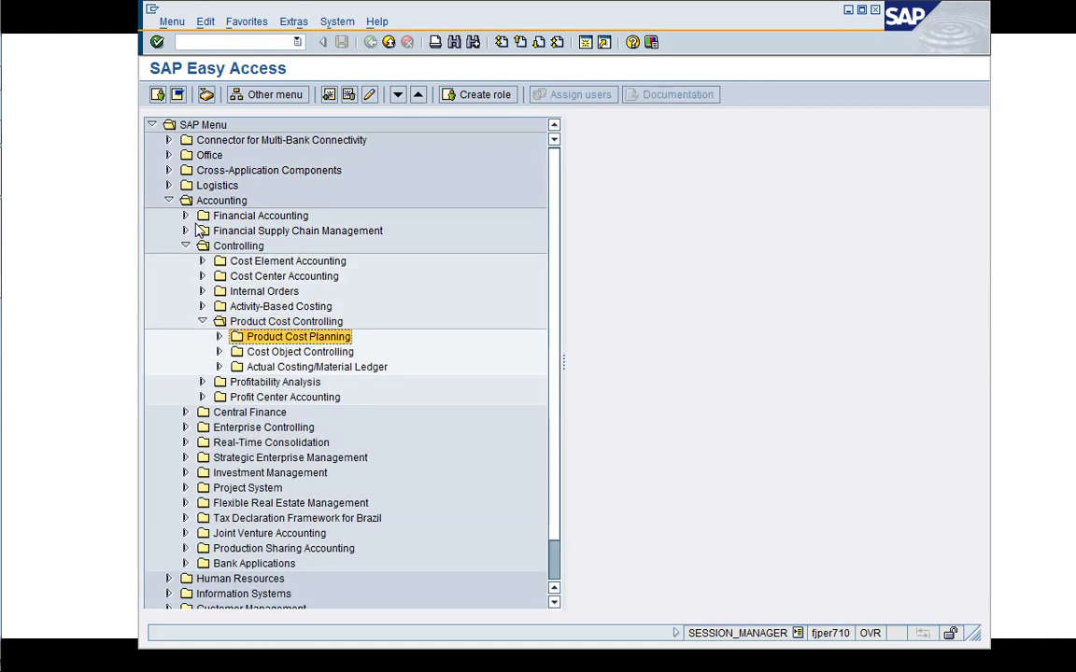
{"action": "key", "text": "Down"}
{"action": "key", "text": "Right"}
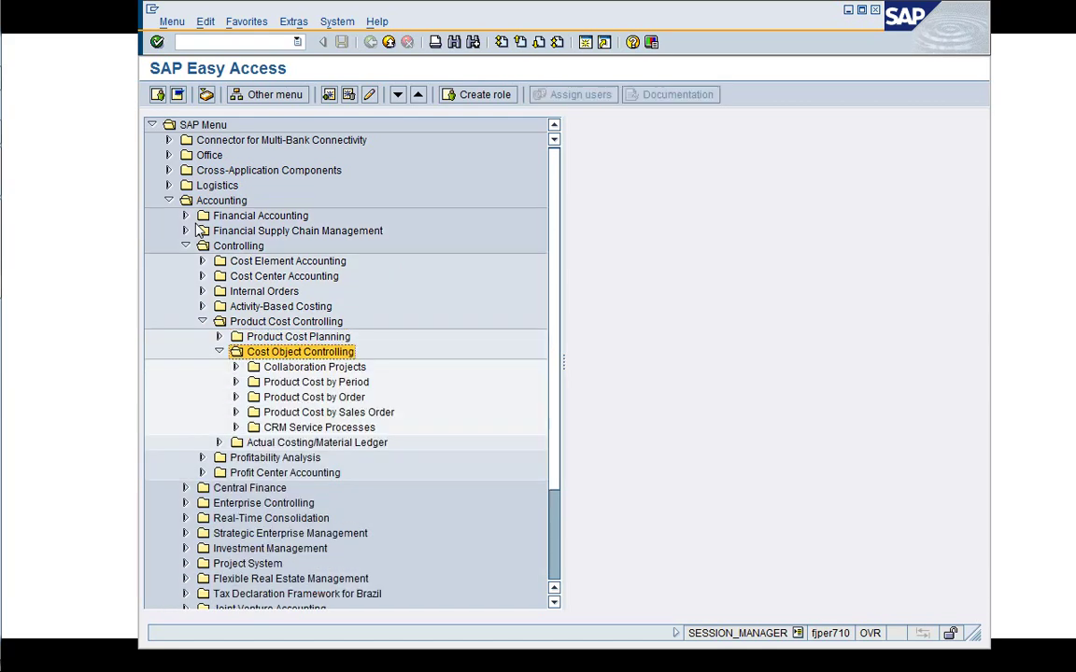
Expand the Product Cost by Order folder under Cost Object Controlling
{"action": "key", "text": "Down"}
{"action": "key", "text": "Down"}
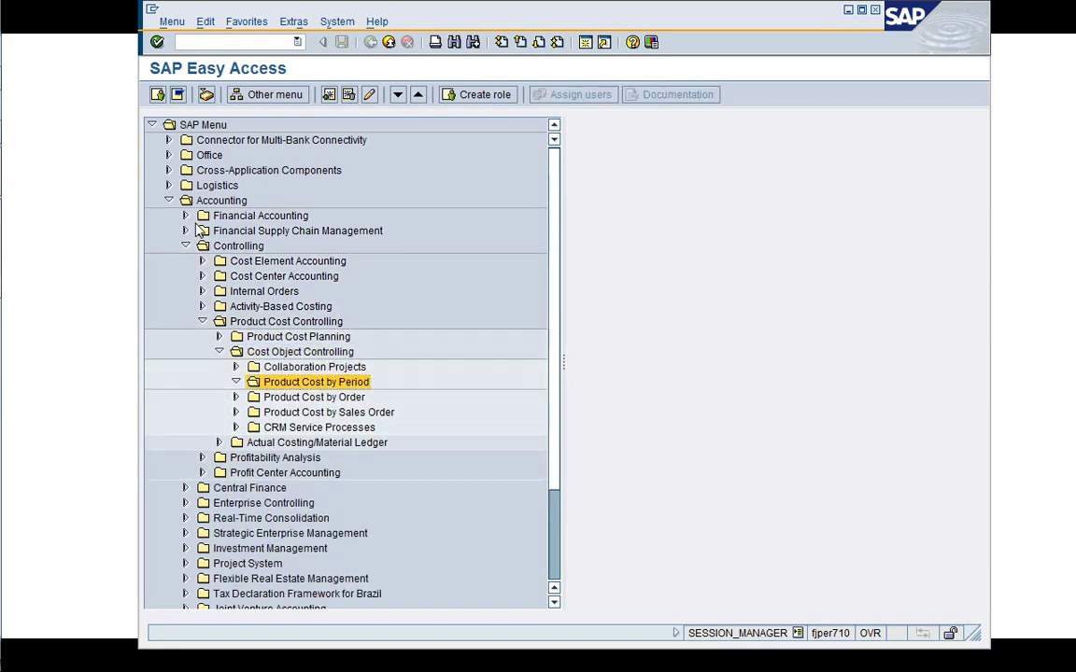
{"action": "key", "text": "Right"}
{"action": "key", "text": "Left"}
{"action": "key", "text": "Down"}
{"action": "key", "text": "Right"}
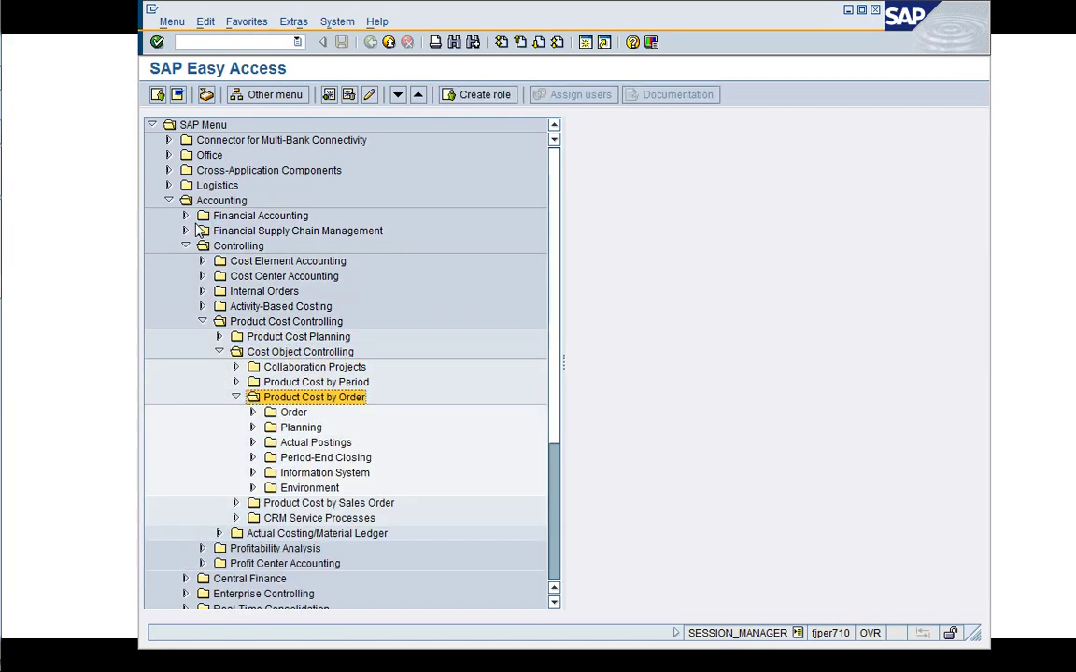
{"action": "key", "text": "Left"}
{"action": "key", "text": "Right"}
Expand Period-End Closing under Product Cost by Order, including its Single Functions subfolder
{"action": "key", "text": "Down"}
{"action": "key", "text": "Down"}
{"action": "key", "text": "Down"}
{"action": "key", "text": "Down"}
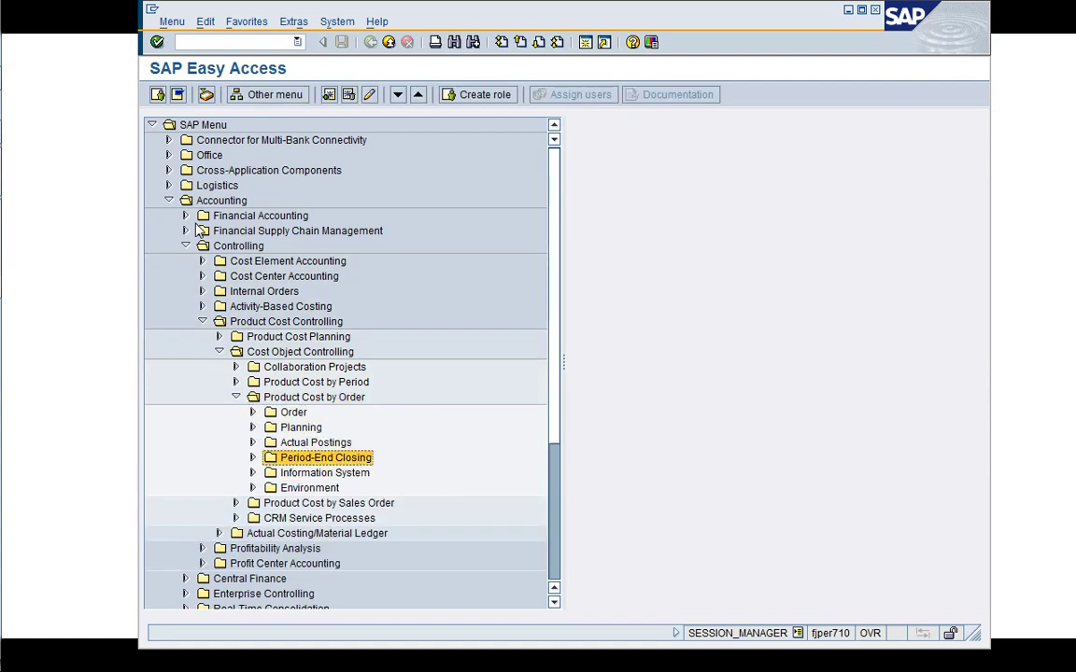
{"action": "key", "text": "Right"}
{"action": "key", "text": "Down"}
{"action": "key", "text": "Down"}
{"action": "key", "text": "Right"}
Expand the Variances folder under the Single Functions for period-end closing
{"action": "key", "text": "Down"}
{"action": "key", "text": "Down"}
{"action": "key", "text": "Down"}
{"action": "key", "text": "Down"}
{"action": "key", "text": "Down"}
{"action": "key", "text": "Down"}
{"action": "key", "text": "Down"}
{"action": "key", "text": "Down"}
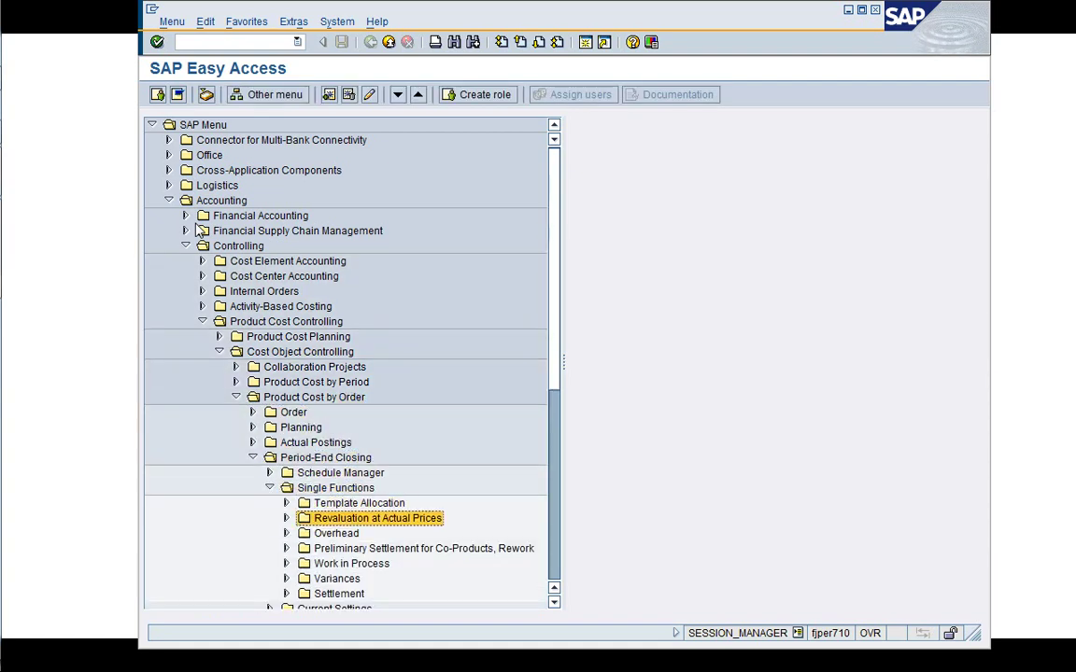
{"action": "key", "text": "Down"}
{"action": "key", "text": "Down"}
{"action": "key", "text": "Down"}
{"action": "key", "text": "Down"}
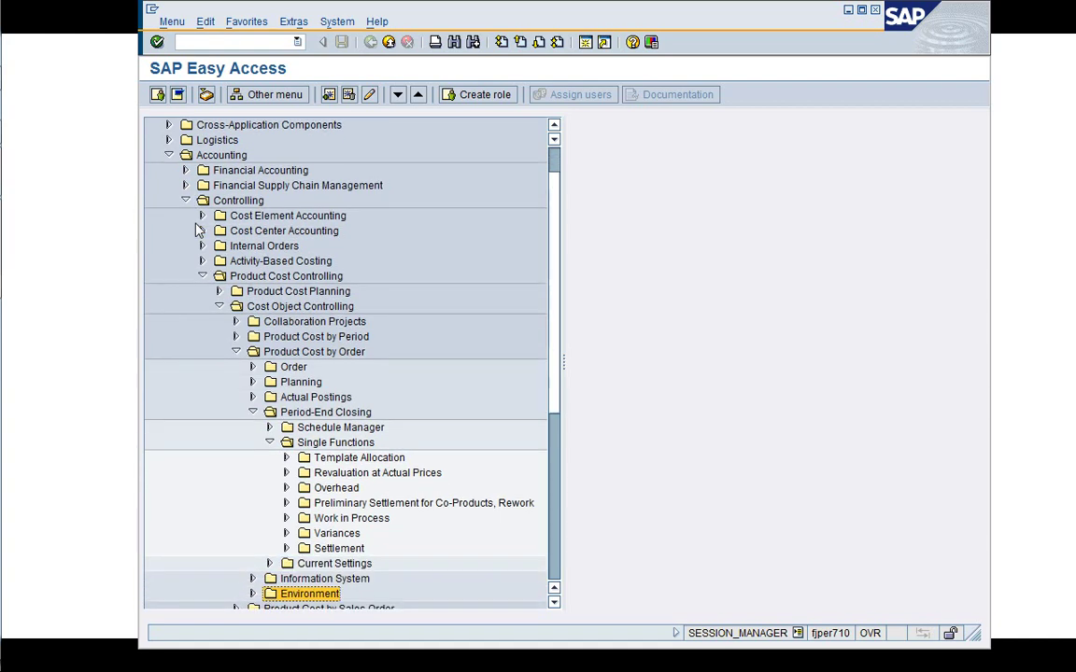
{"action": "key", "text": "Up"}
{"action": "key", "text": "Up"}
{"action": "key", "text": "Up"}
{"action": "key", "text": "Up"}
{"action": "key", "text": "Up"}
{"action": "key", "text": "Up"}
{"action": "key", "text": "Up"}
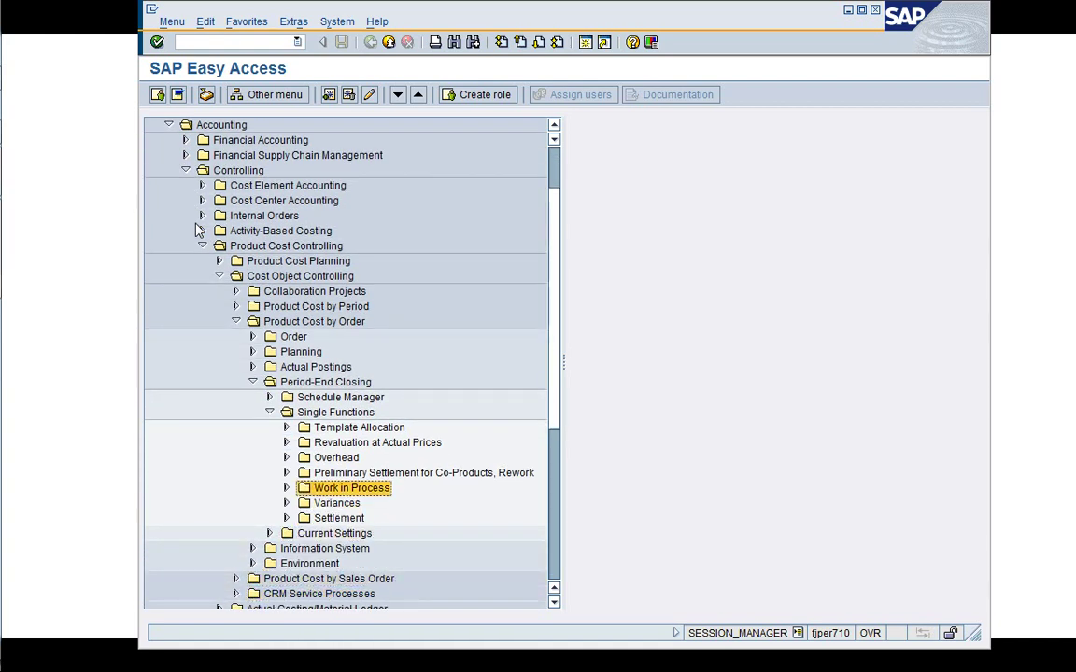
{"action": "key", "text": "Down"}
{"action": "key", "text": "Right"}
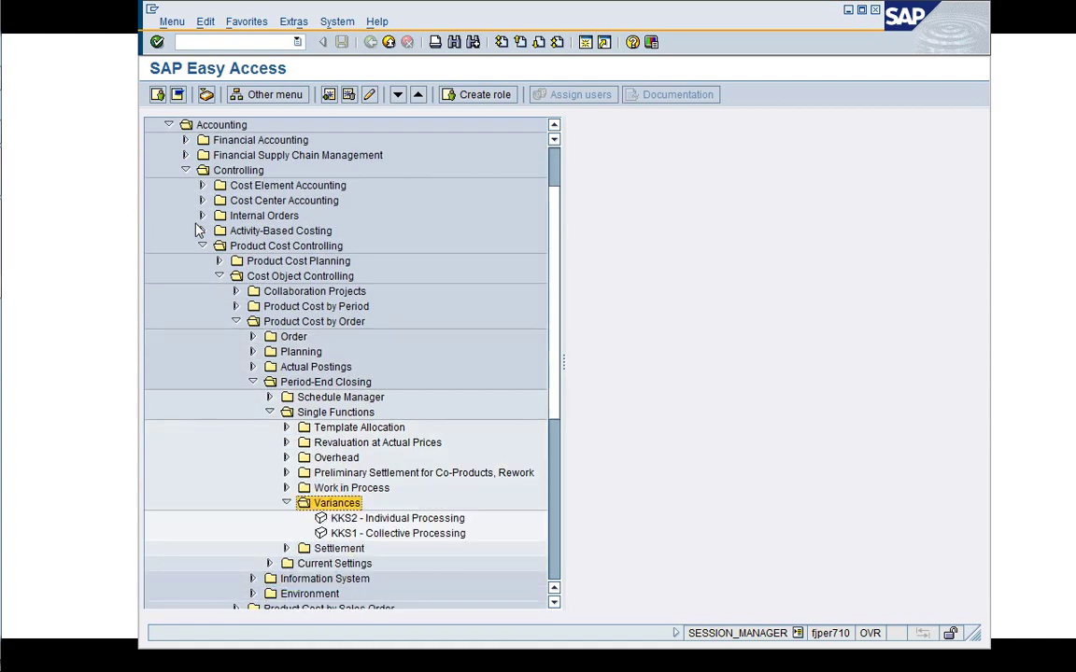
Open the KKS2 individual processing transaction for variance calculation
{"action": "key", "text": "Down"}
{"action": "key", "text": "Down"}
{"action": "key", "text": "Down"}
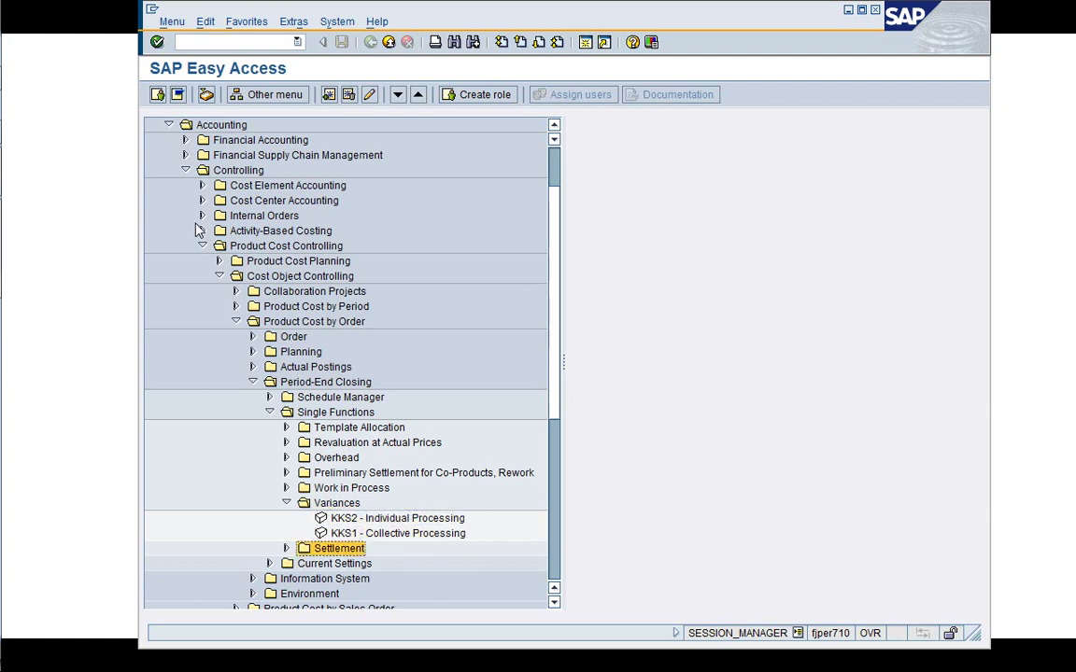
{"action": "key", "text": "Up"}
{"action": "key", "text": "Up"}
{"action": "key", "text": "Return"}
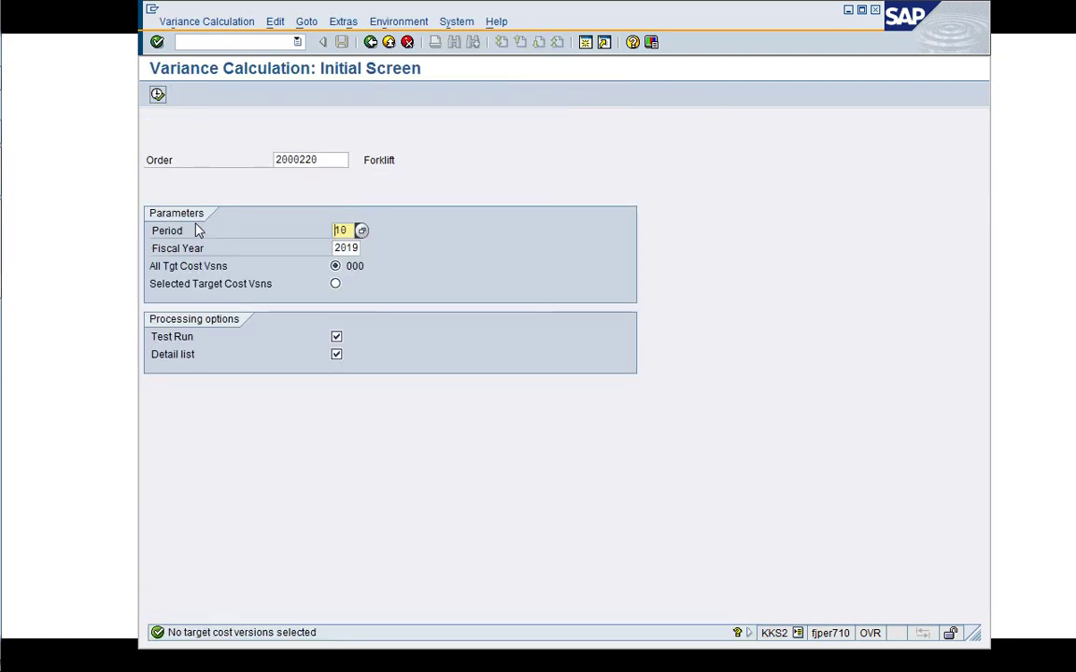
Run the test variance calculation for the forklift production order in period 10 of 2019 and open its error message
{"action": "left_click", "coordinate": [158, 94]}
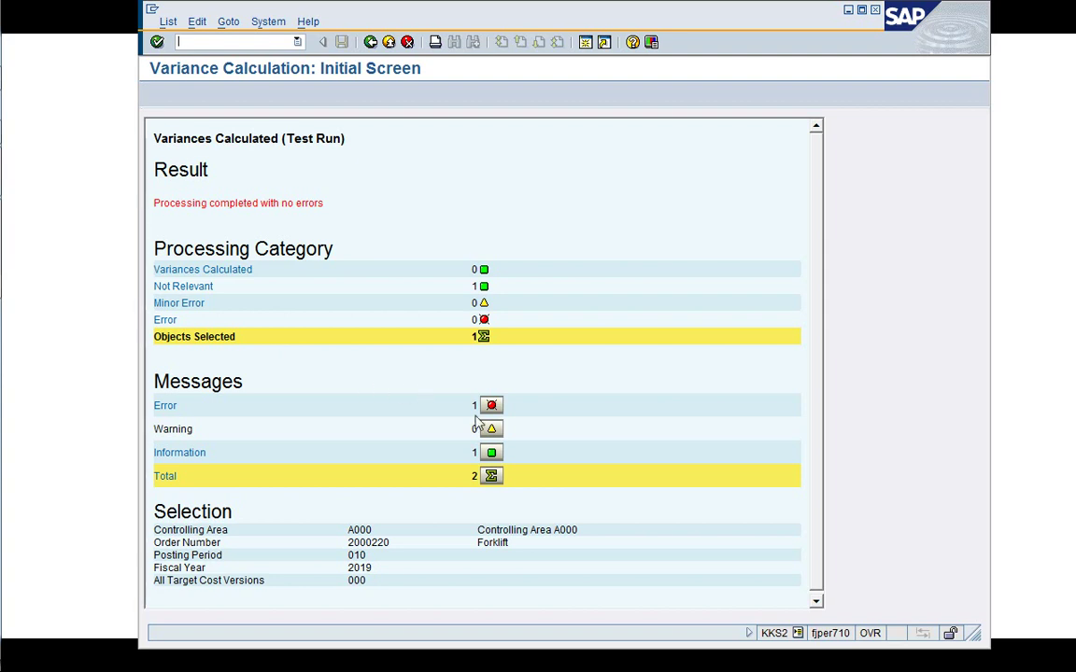
{"action": "left_click", "coordinate": [489, 407]}
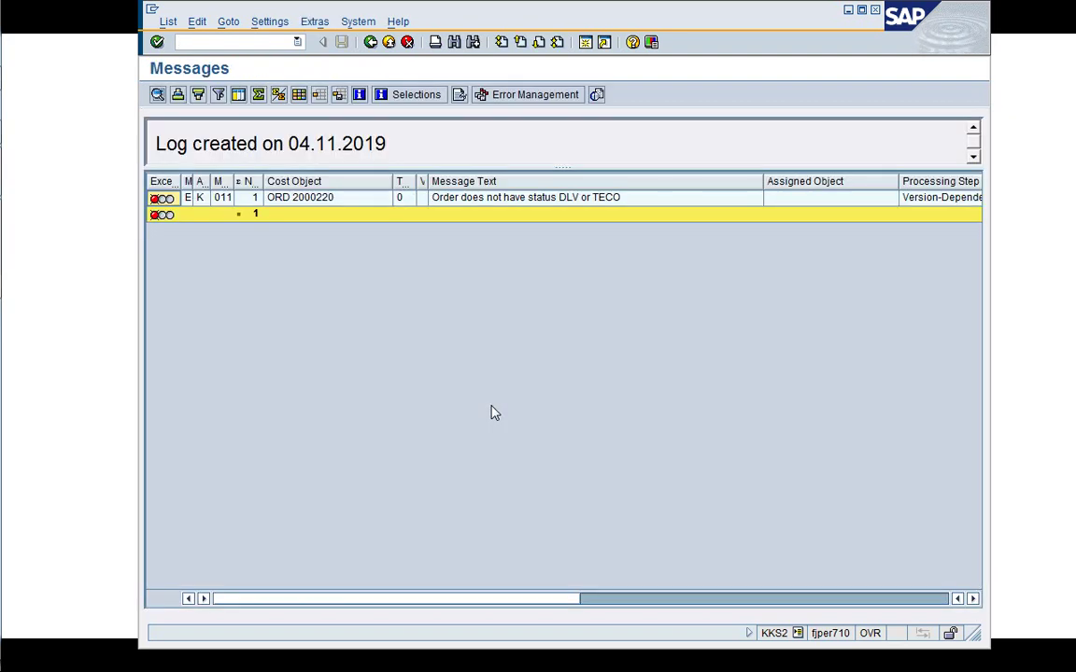
{"action": "left_click", "coordinate": [503, 199]}
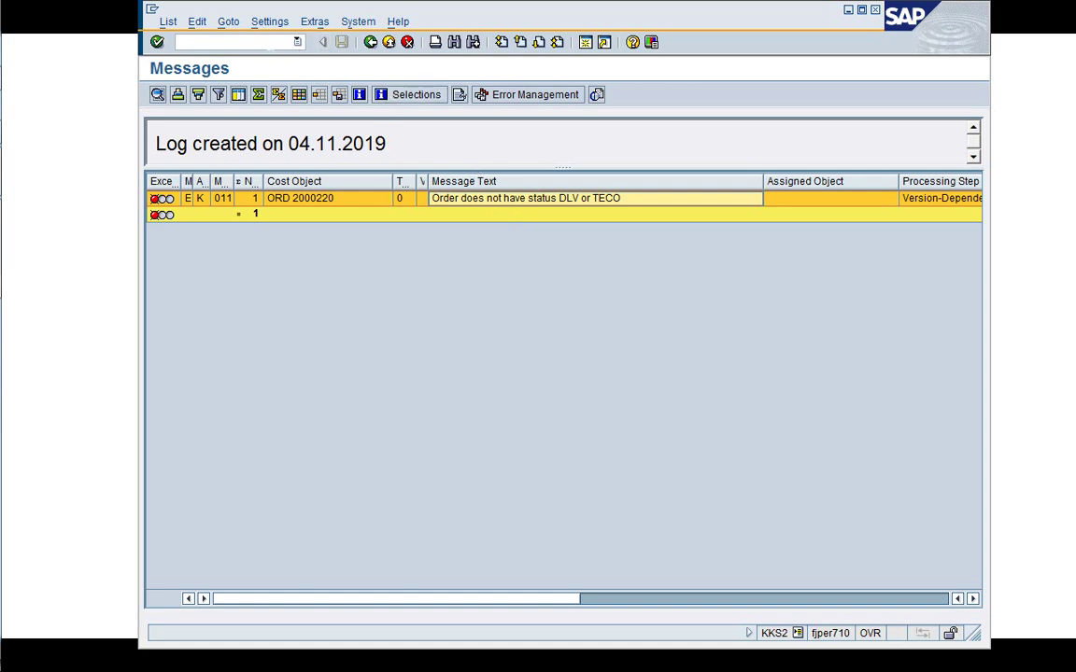
Open transaction CO03 in a new session with /oCO03 and display the header of the forklift production order
{"action": "left_click", "coordinate": [177, 41]}
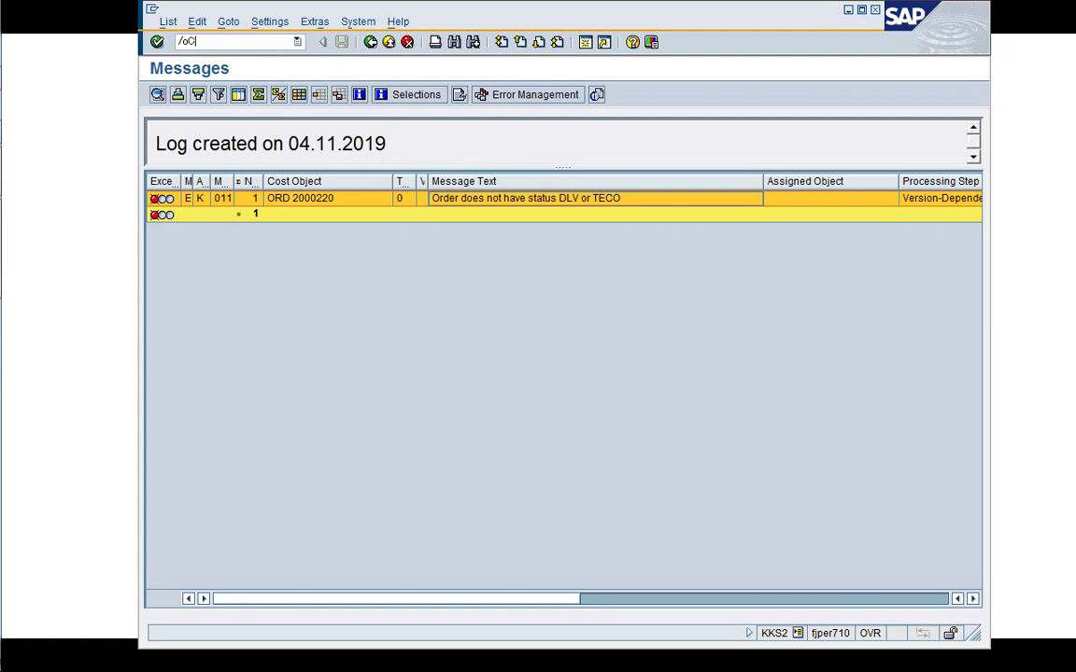
{"action": "type", "text": "/oCO03"}
{"action": "key", "text": "Return"}
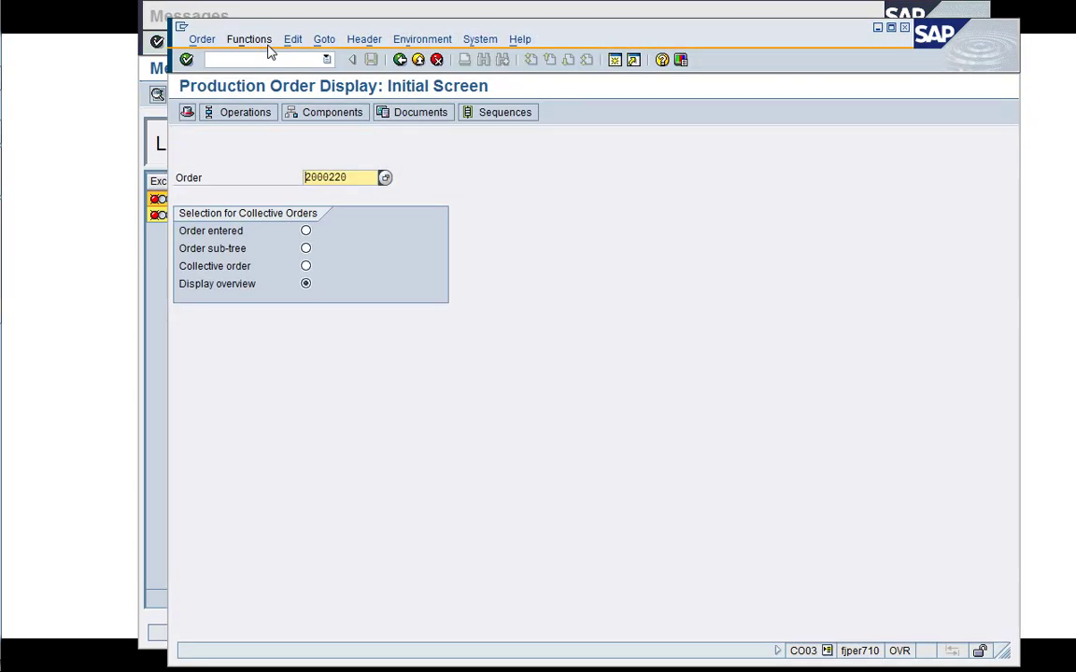
{"action": "key", "text": "Return"}
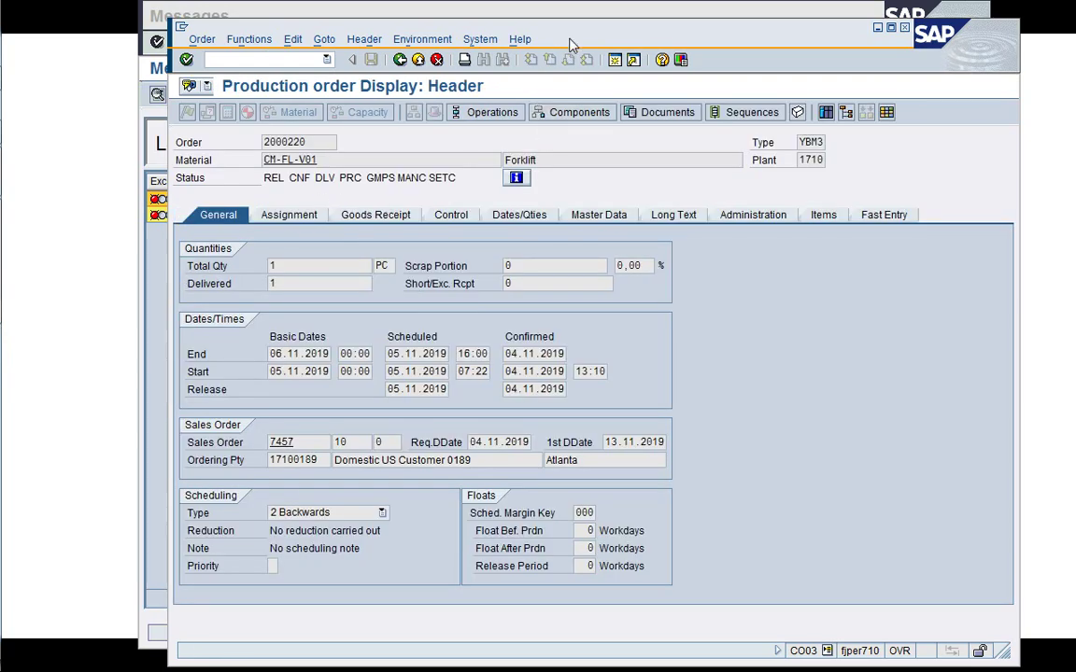
Compare the production order's status line with the variance calculation error and return to the Messages window
{"action": "left_click_drag", "start_coordinate": [573, 45], "coordinate": [598, 237]}
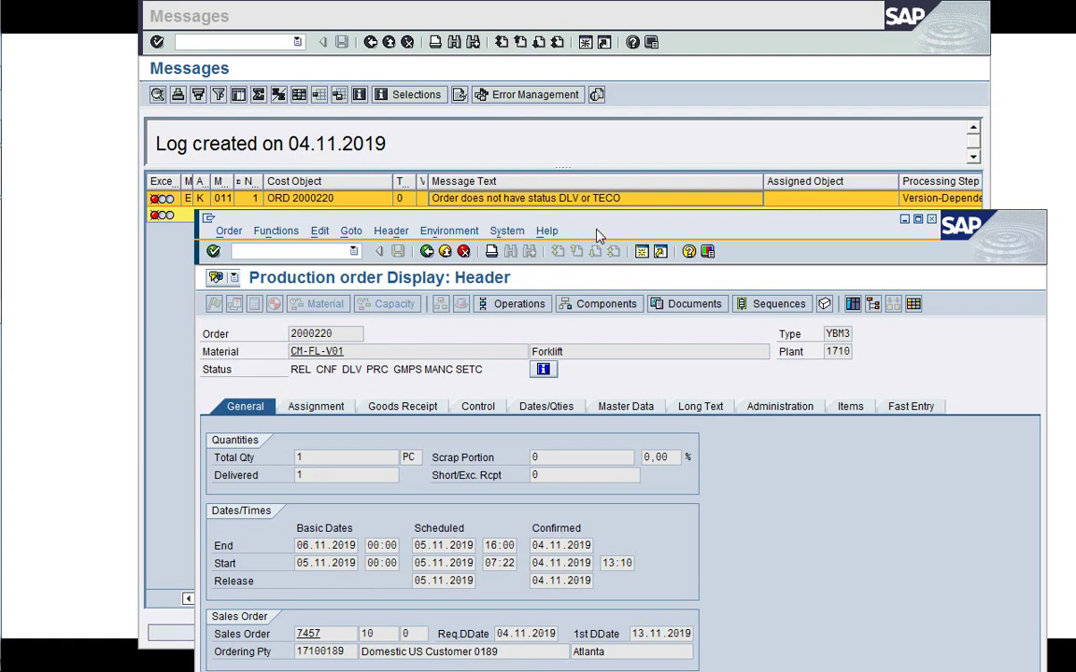
{"action": "left_click_drag", "start_coordinate": [597, 236], "coordinate": [618, 51]}
{"action": "left_click", "coordinate": [190, 302]}
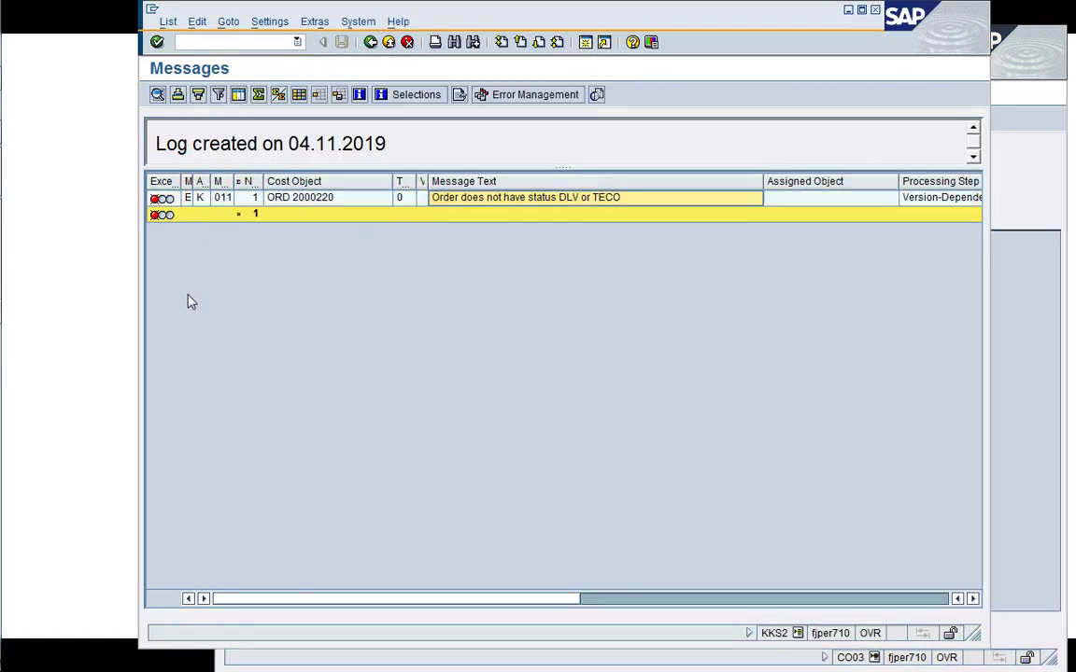
Set the variance calculation period to 11, run it as a test for the forklift order, and examine the resulting cost row
{"action": "left_click", "coordinate": [370, 42]}
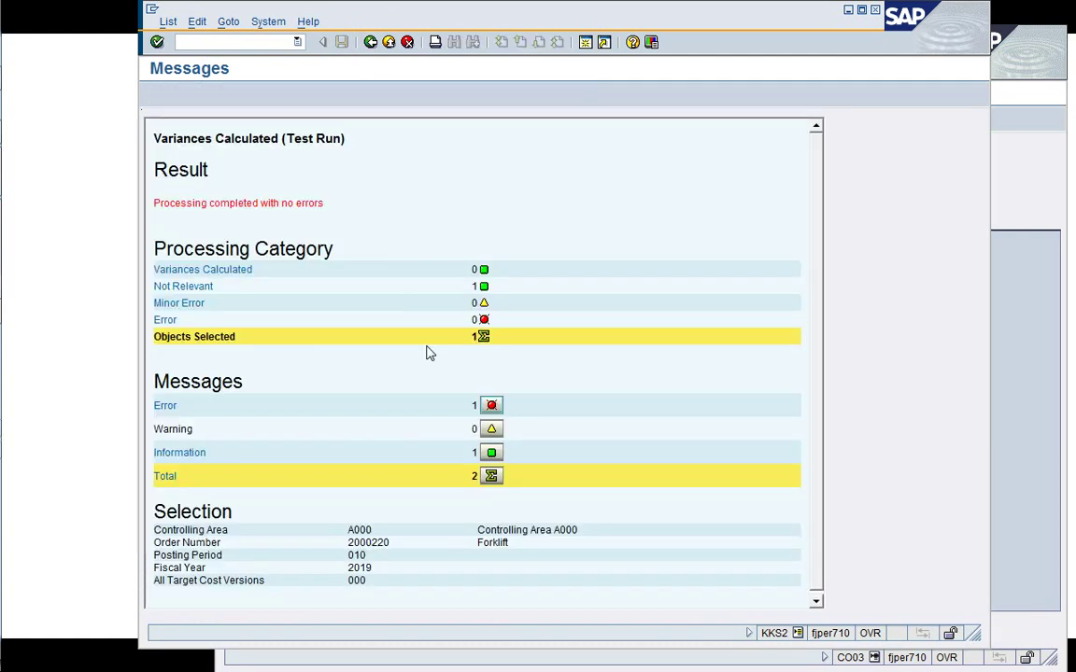
{"action": "left_click", "coordinate": [370, 42]}
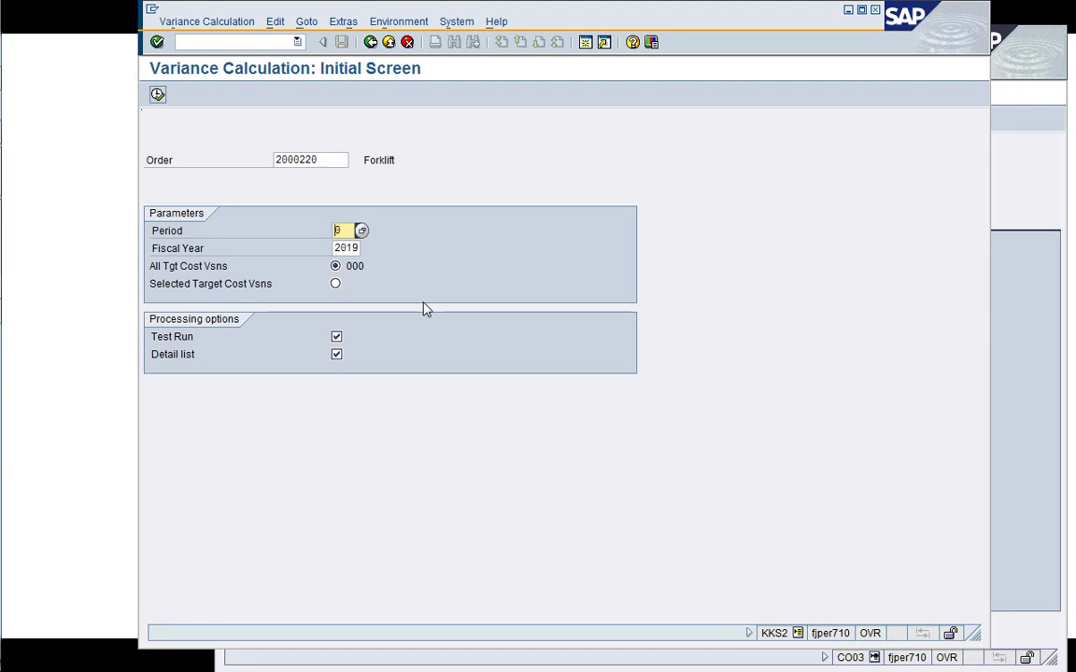
{"action": "type", "text": "11"}
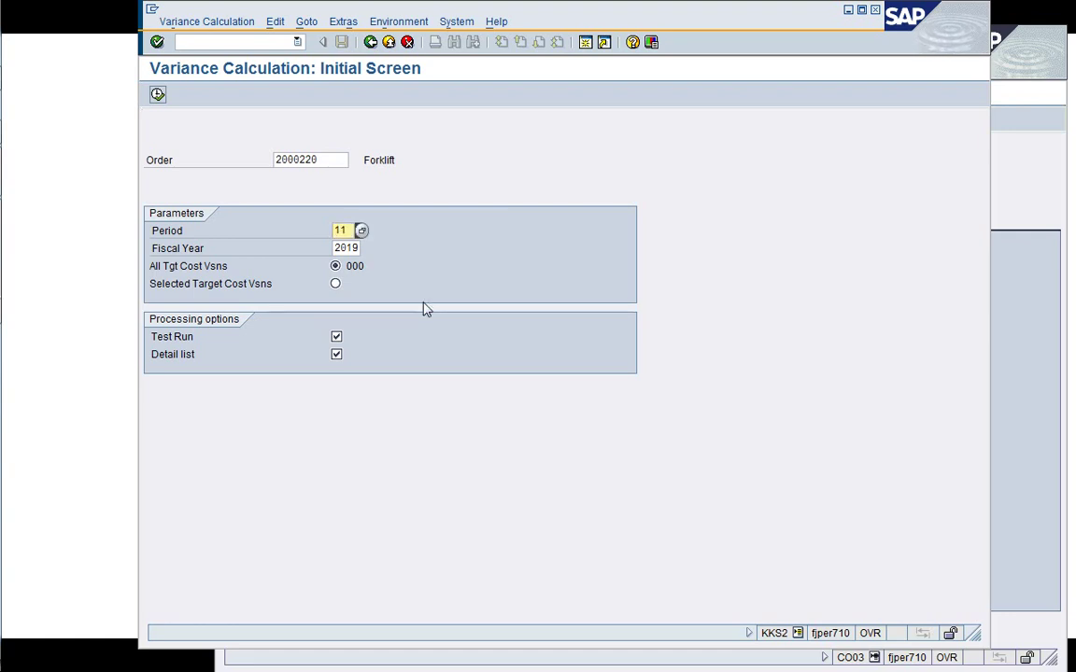
{"action": "left_click", "coordinate": [337, 338]}
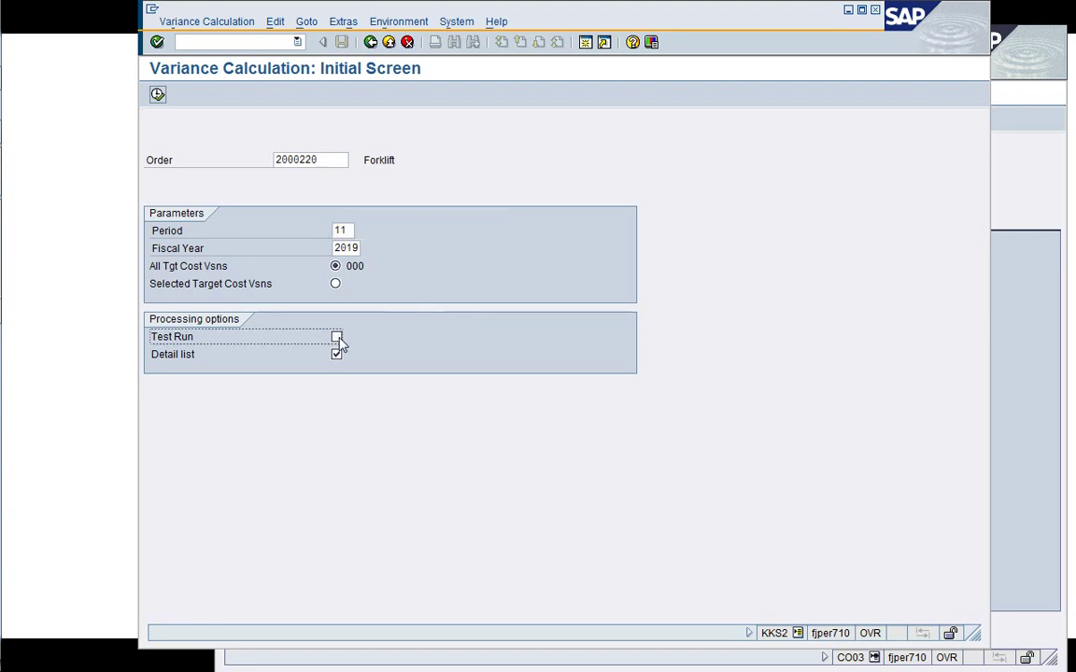
{"action": "left_click", "coordinate": [157, 94]}
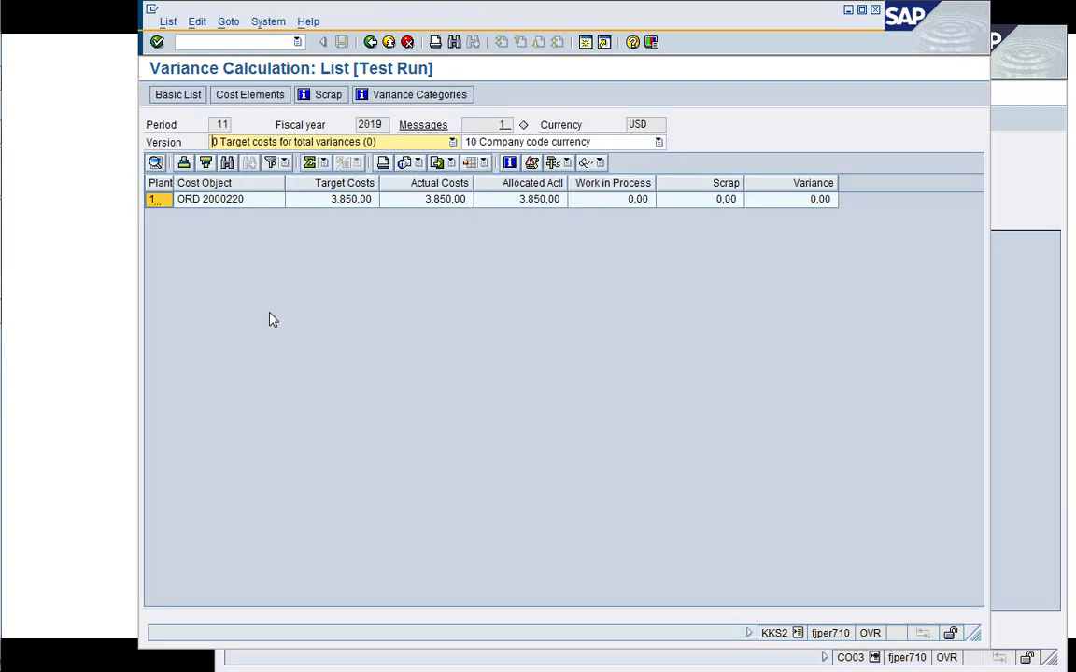
{"action": "left_click", "coordinate": [649, 203]}
{"action": "left_click", "coordinate": [775, 205]}
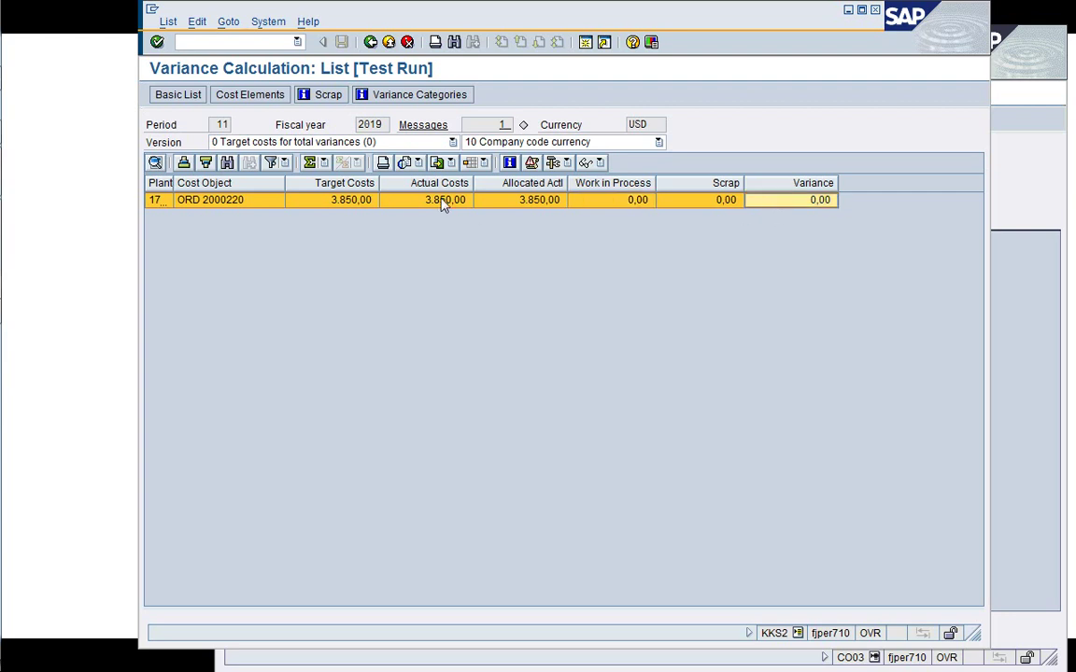
Repeat the variance calculation test run for period 11 of 2019 and exit to the SAP Easy Access menu
{"action": "left_click", "coordinate": [370, 42]}
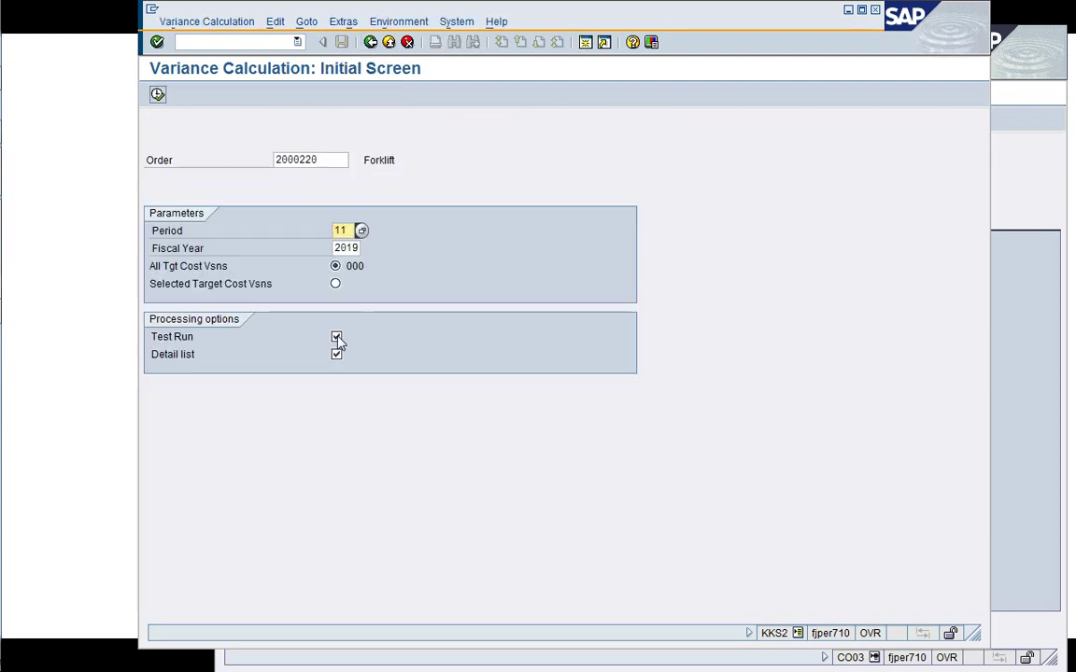
{"action": "left_click", "coordinate": [160, 97]}
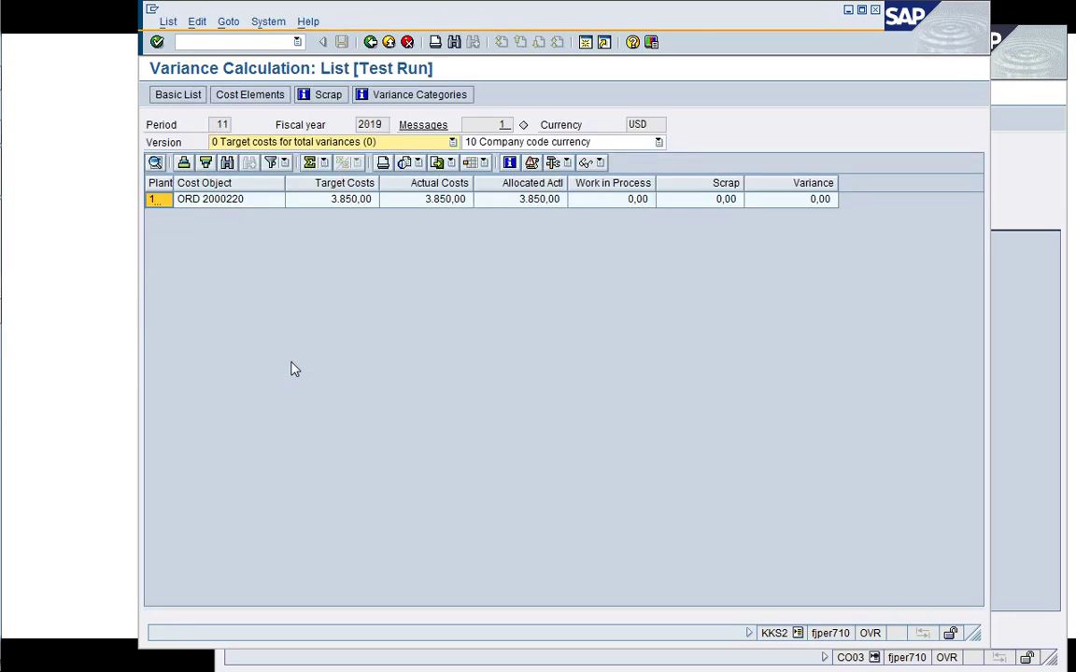
{"action": "left_click", "coordinate": [369, 42]}
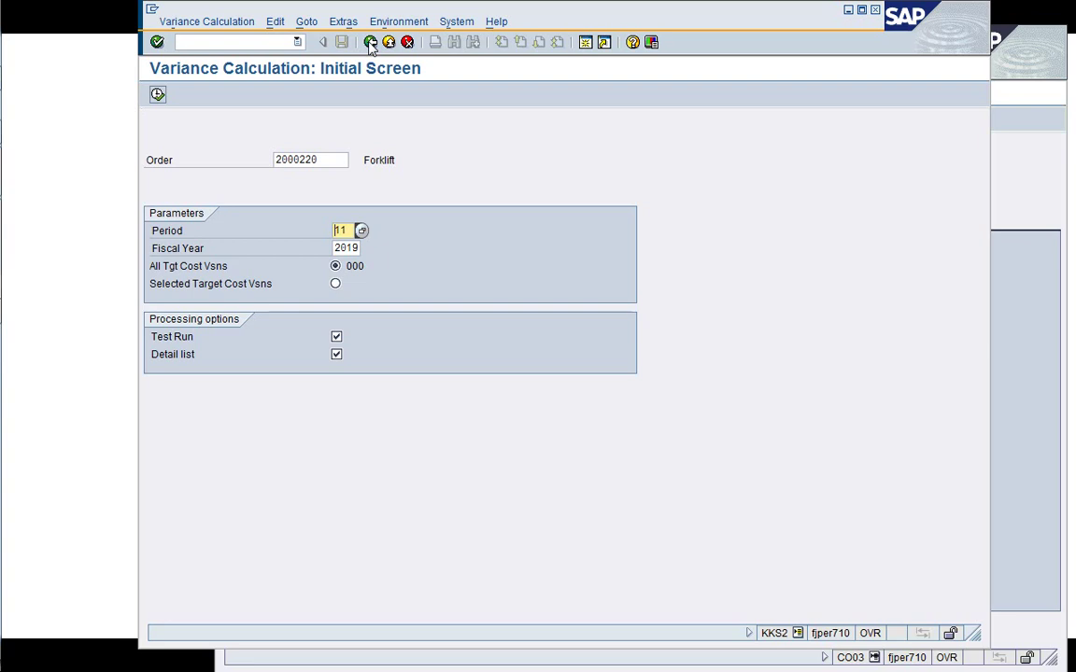
{"action": "left_click", "coordinate": [370, 42]}
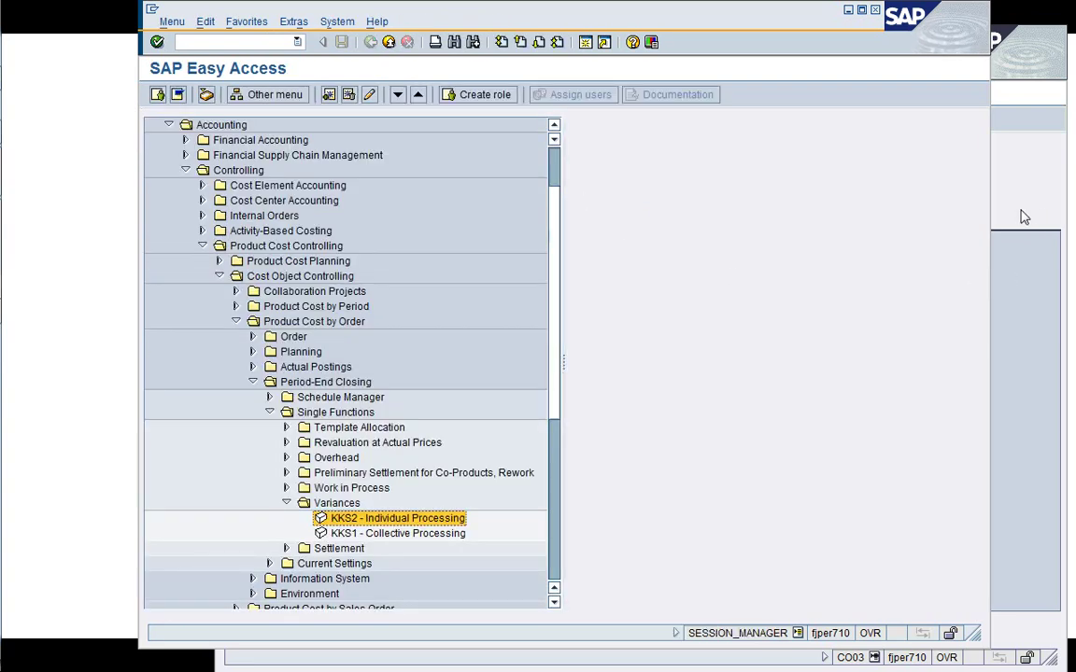
Reload the forklift production order's header in the CO03 session to check its status, and return to the SAP Easy Access session
{"action": "left_click", "coordinate": [1025, 217]}
{"action": "left_click", "coordinate": [446, 66]}
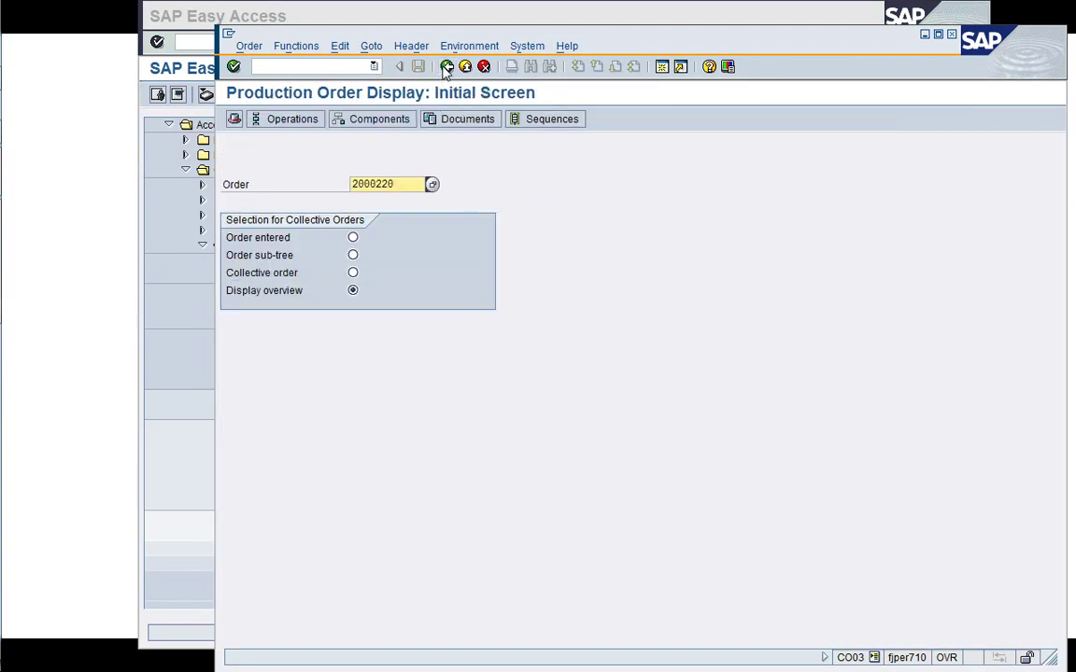
{"action": "key", "text": "Return"}
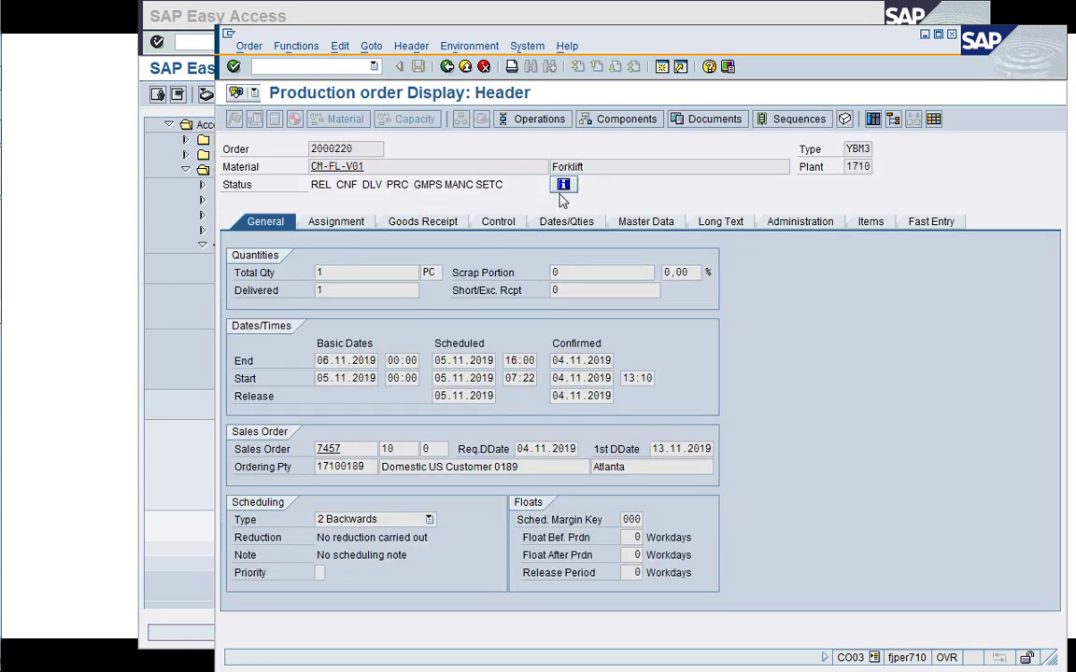
{"action": "left_click", "coordinate": [170, 323]}
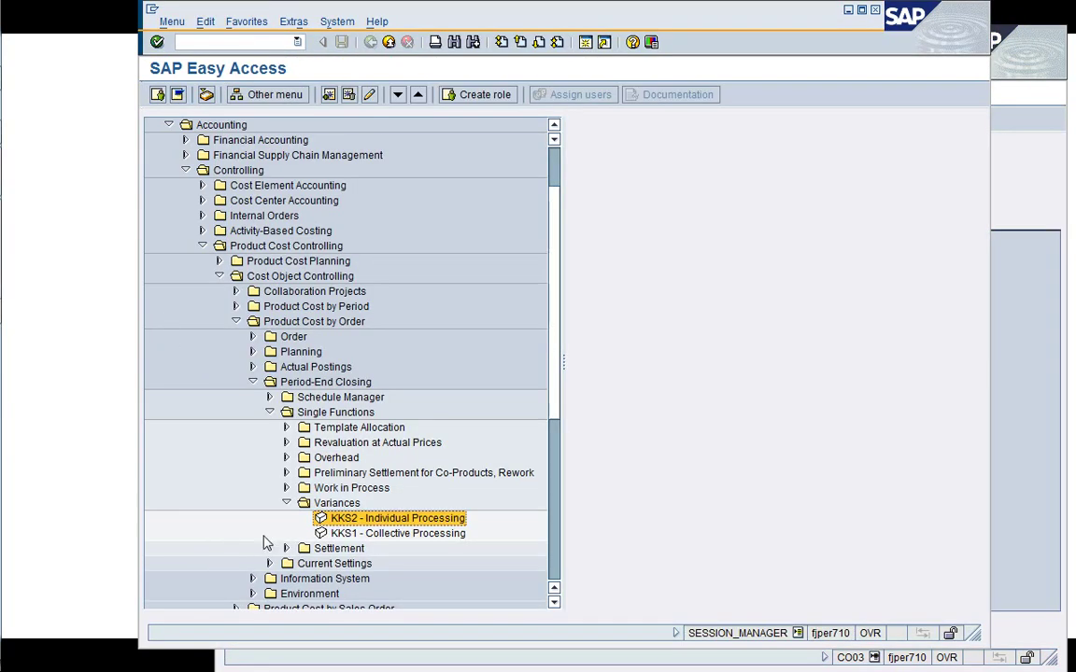
Reopen KKS2 and run the forklift order's variance calculation for period 11 of 2019 with Test Run turned off
{"action": "double_click", "coordinate": [344, 520]}
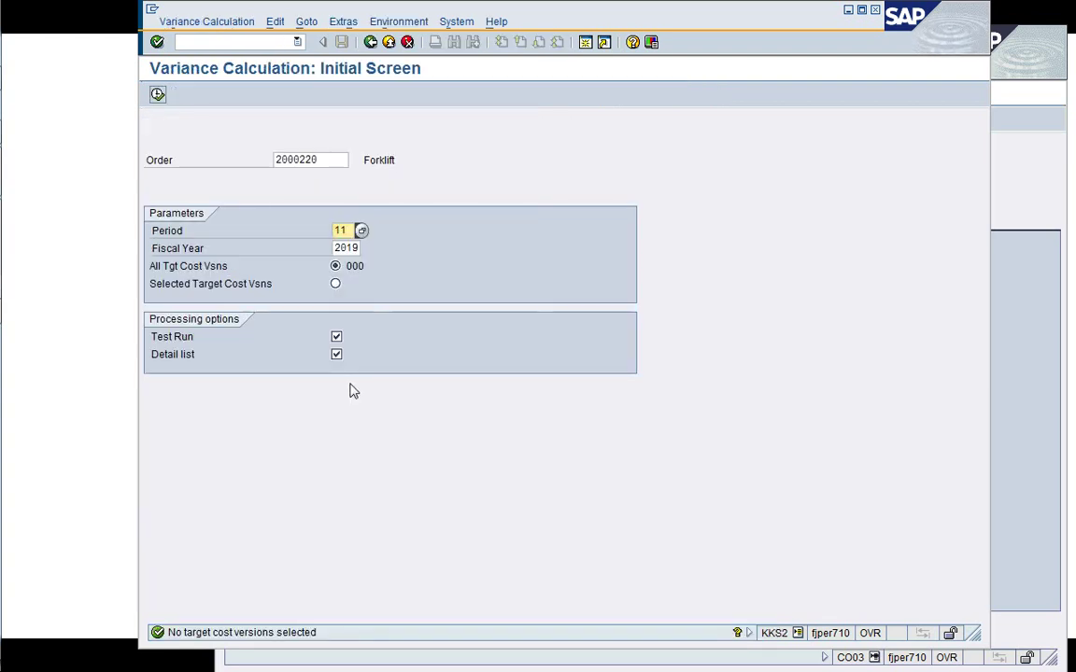
{"action": "left_click", "coordinate": [336, 337]}
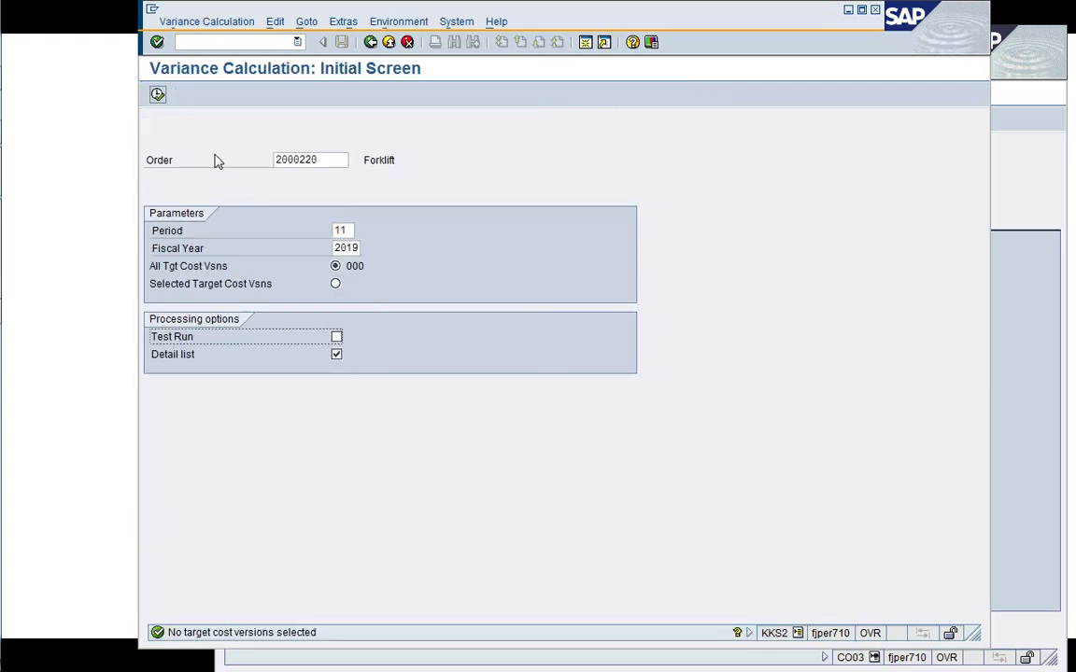
{"action": "left_click", "coordinate": [160, 99]}
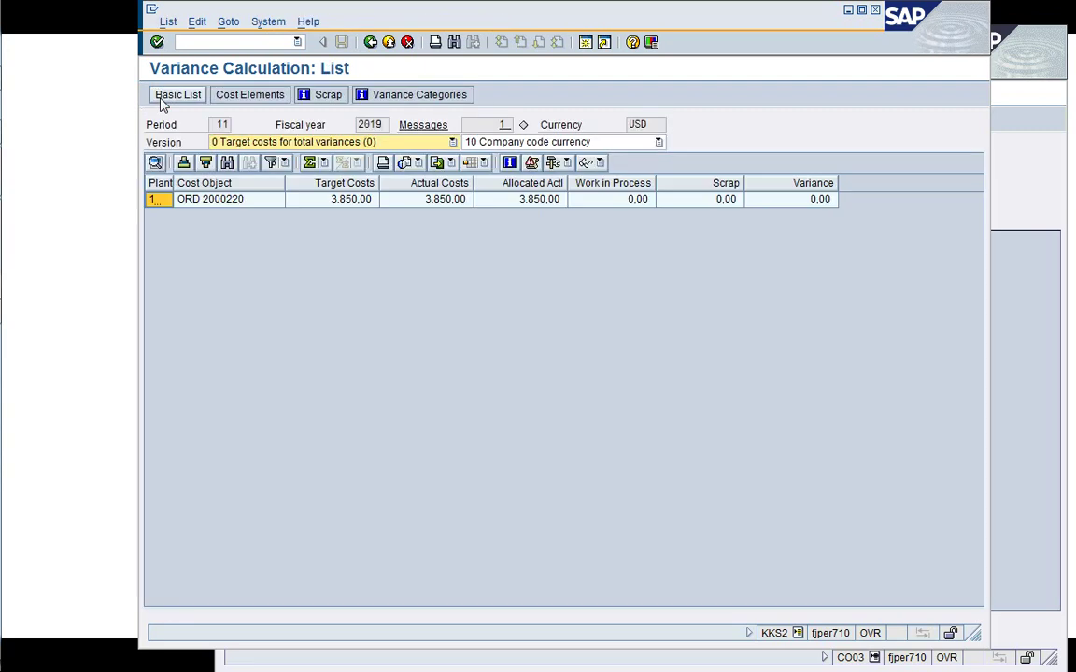
{"action": "left_click", "coordinate": [371, 43]}
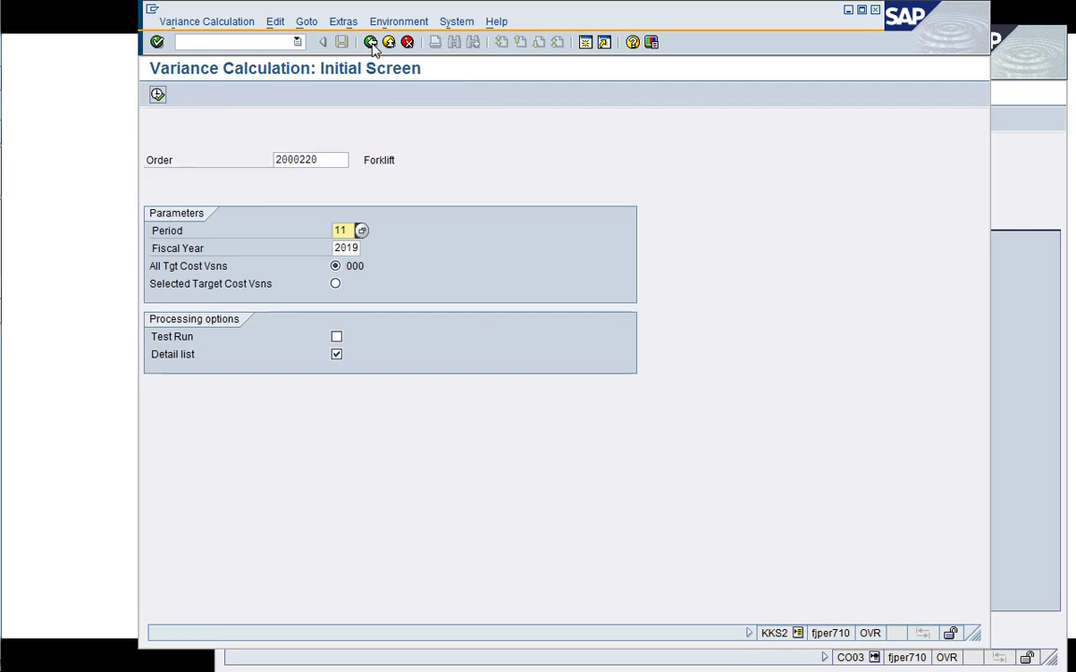
Reload the forklift production order in CO03, review its detailed system status list, and return to the order display initial screen
{"action": "left_click", "coordinate": [1034, 210]}
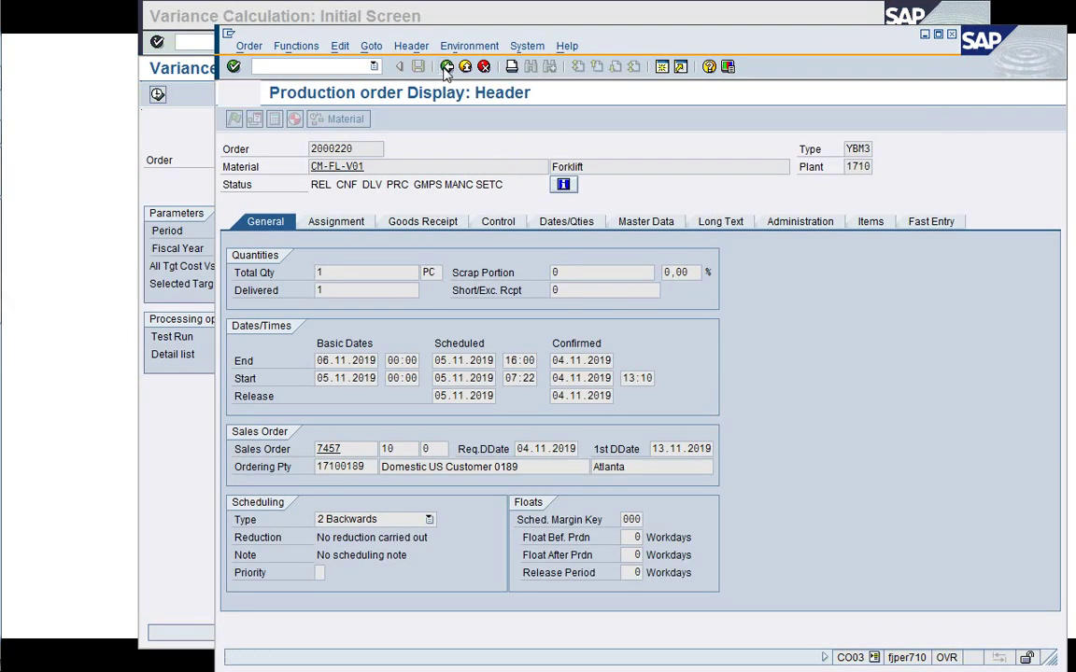
{"action": "left_click", "coordinate": [446, 66]}
{"action": "key", "text": "Return"}
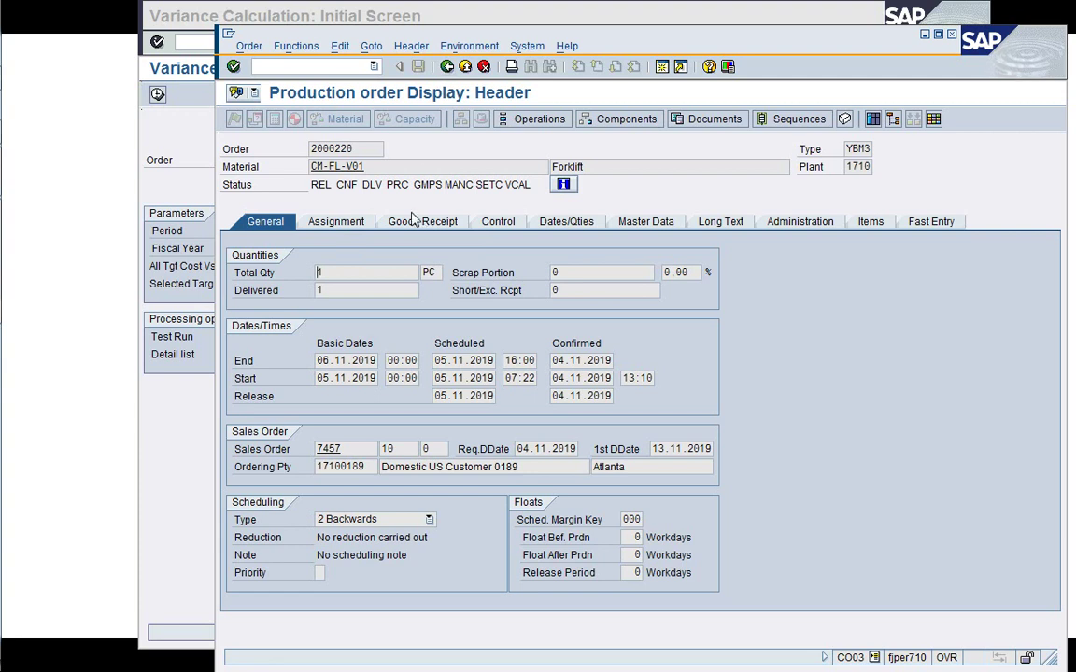
{"action": "left_click", "coordinate": [563, 183]}
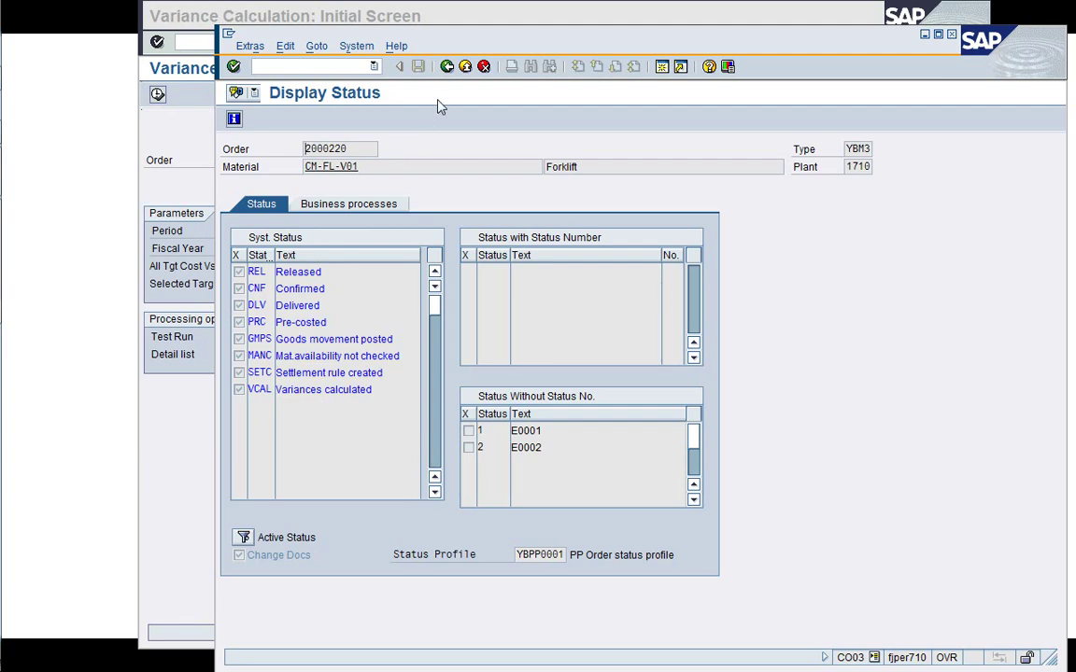
{"action": "left_click", "coordinate": [446, 66]}
{"action": "left_click", "coordinate": [447, 66]}
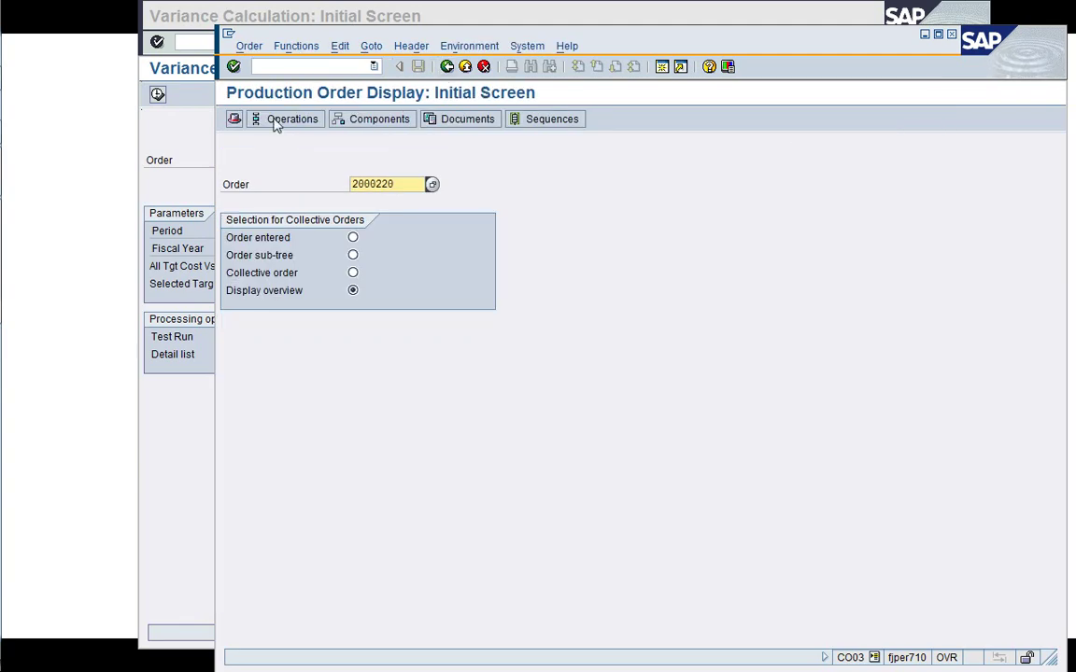
Leave variance calculation and open the KO88 individual order settlement transaction under Single Functions, Settlement
{"action": "left_click", "coordinate": [187, 151]}
{"action": "left_click", "coordinate": [370, 42]}
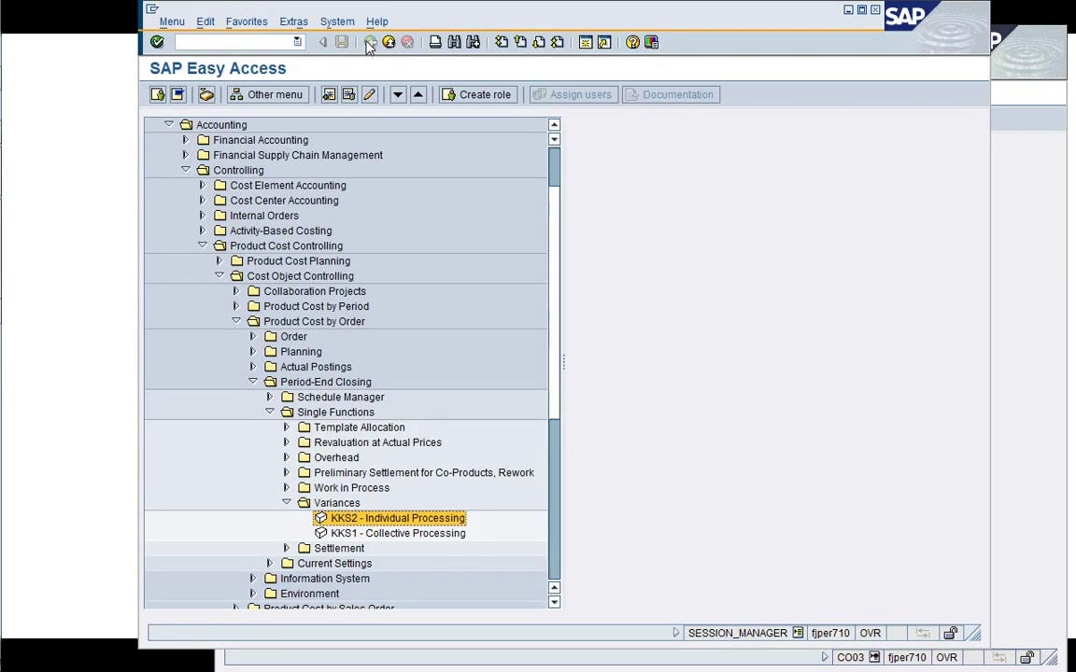
{"action": "key", "text": "Left"}
{"action": "key", "text": "Left"}
{"action": "key", "text": "Down"}
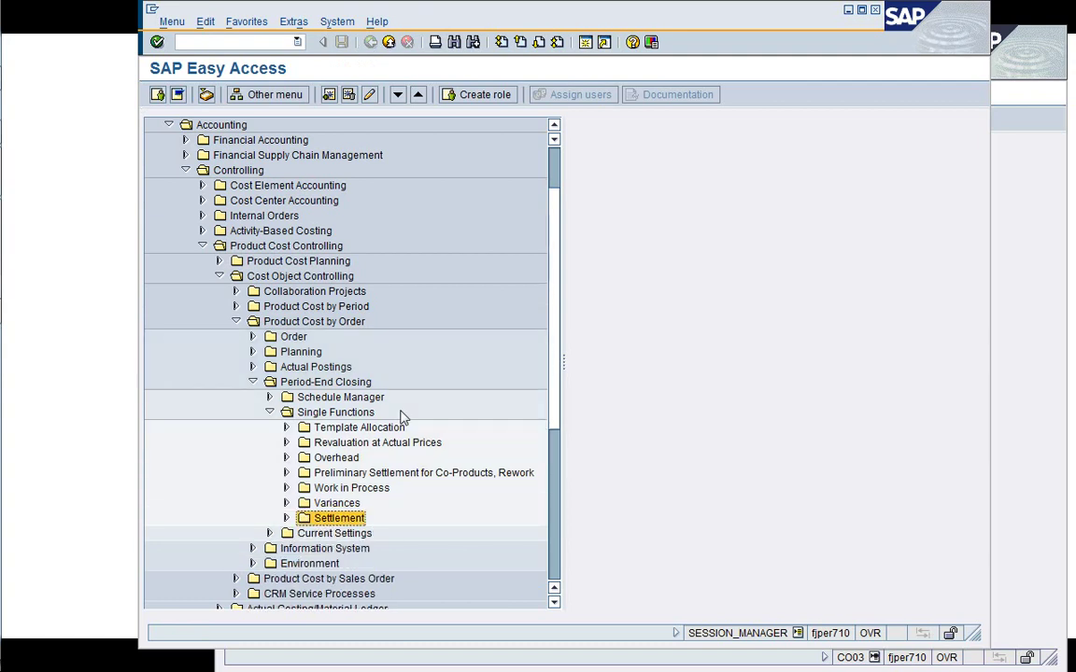
{"action": "key", "text": "Right"}
{"action": "key", "text": "Down"}
{"action": "key", "text": "Down"}
{"action": "key", "text": "Up"}
{"action": "key", "text": "Return"}
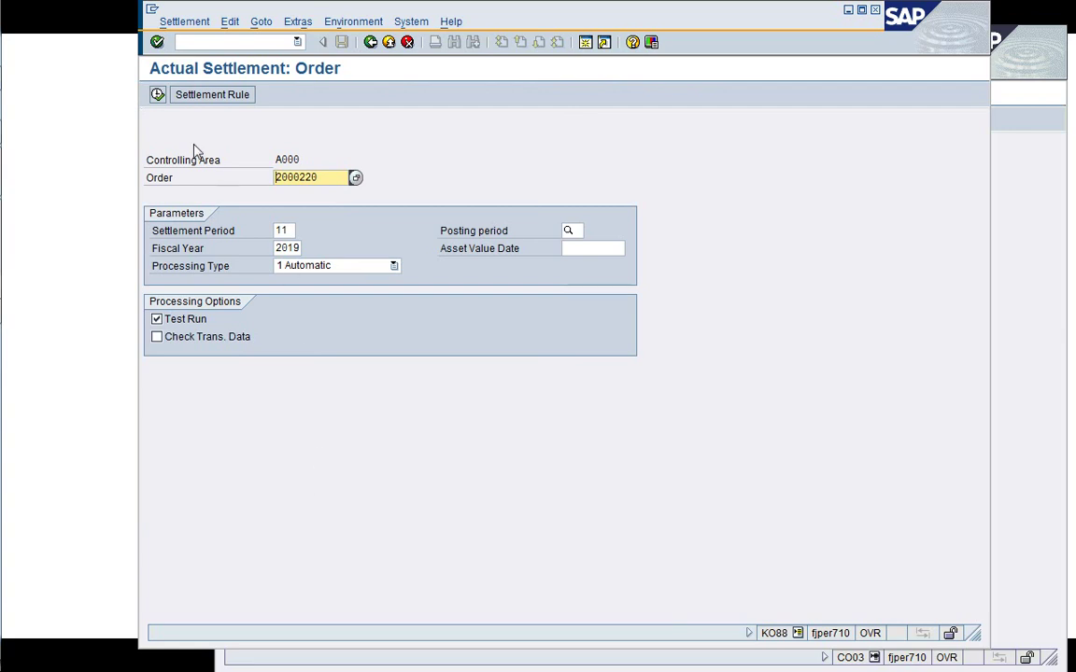
Run a test settlement of the forklift order for period 11 of 2019 and review its detail list, sender debits and receiver debits
{"action": "left_click", "coordinate": [157, 94]}
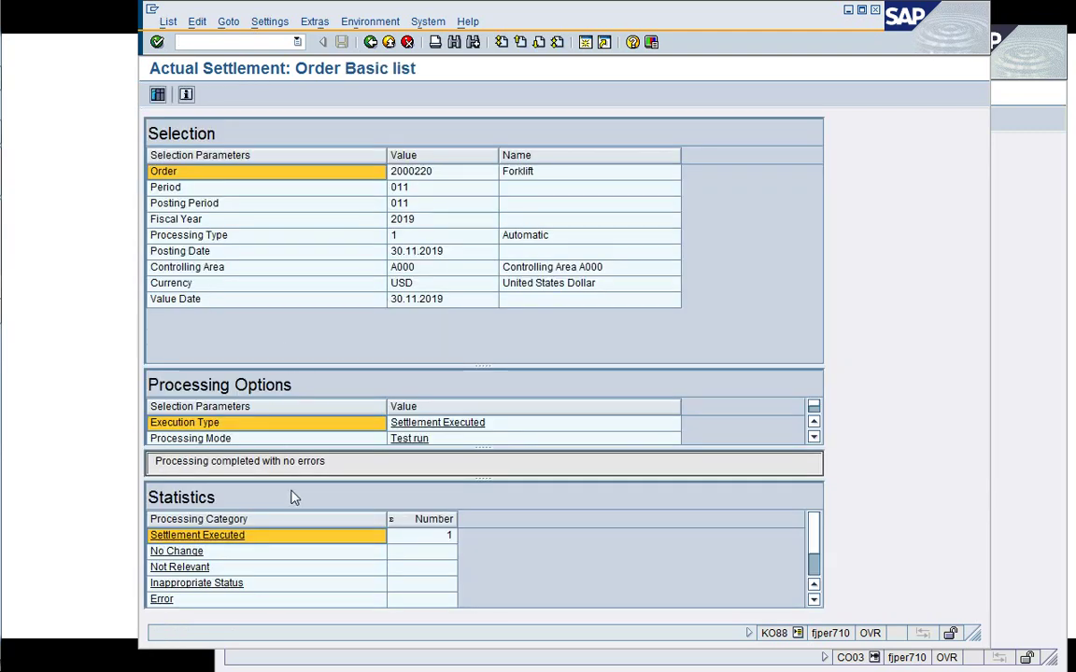
{"action": "left_click", "coordinate": [156, 96]}
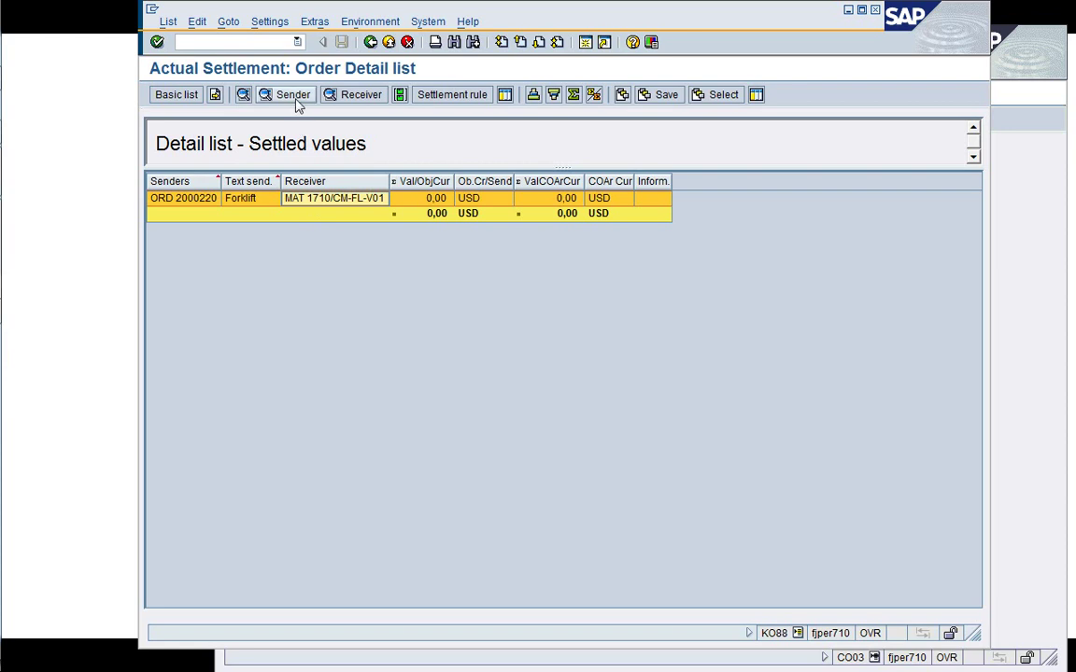
{"action": "left_click", "coordinate": [295, 98]}
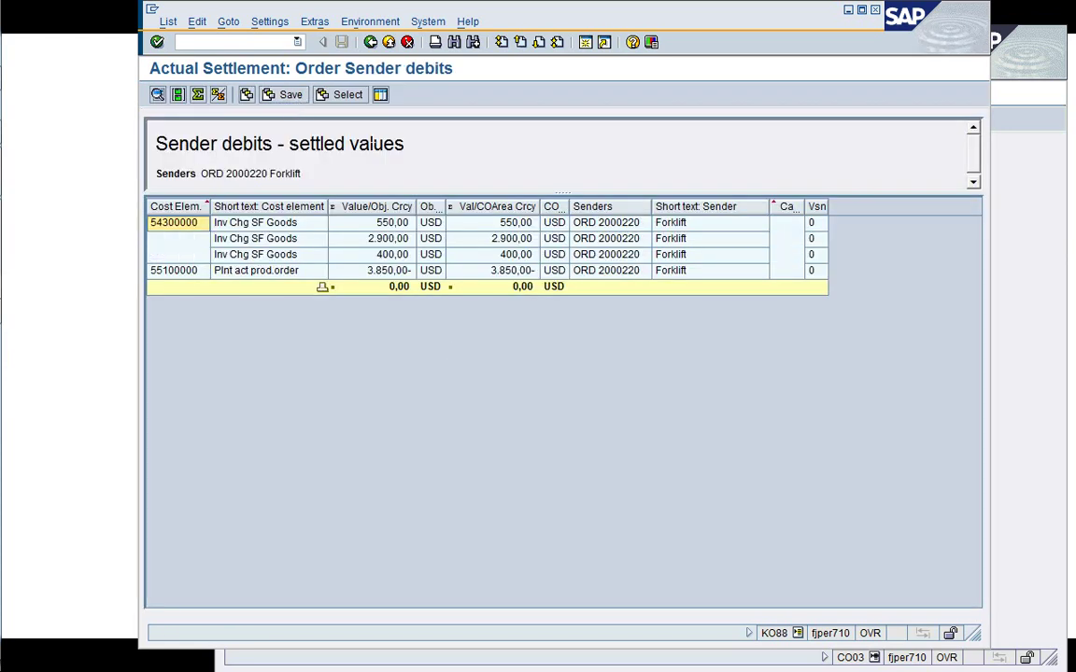
{"action": "left_click", "coordinate": [370, 43]}
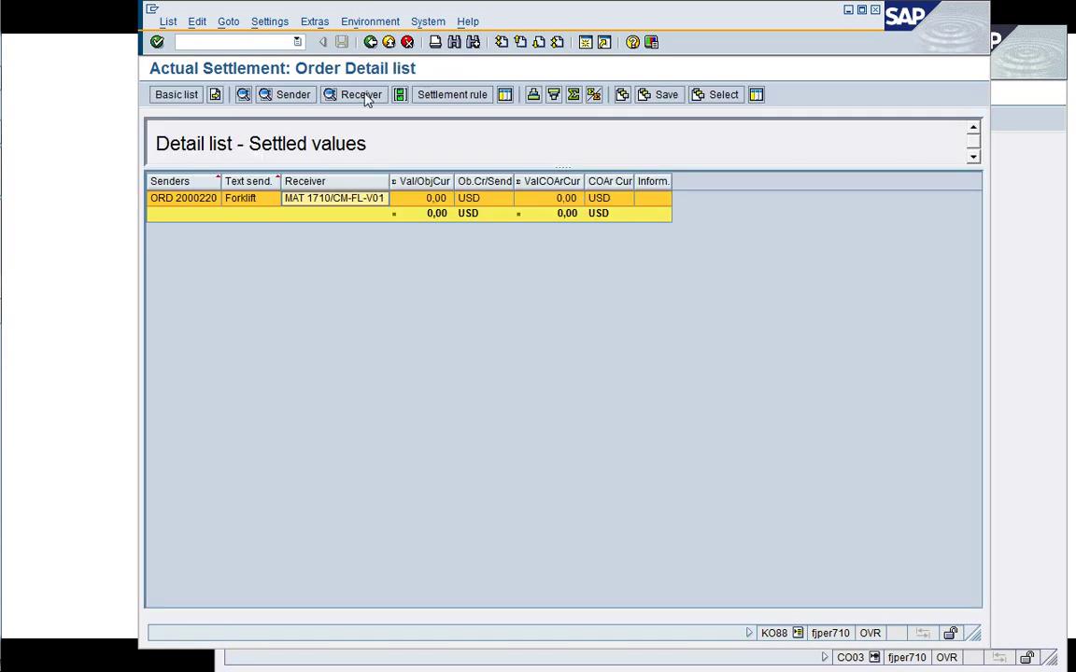
{"action": "left_click", "coordinate": [360, 95]}
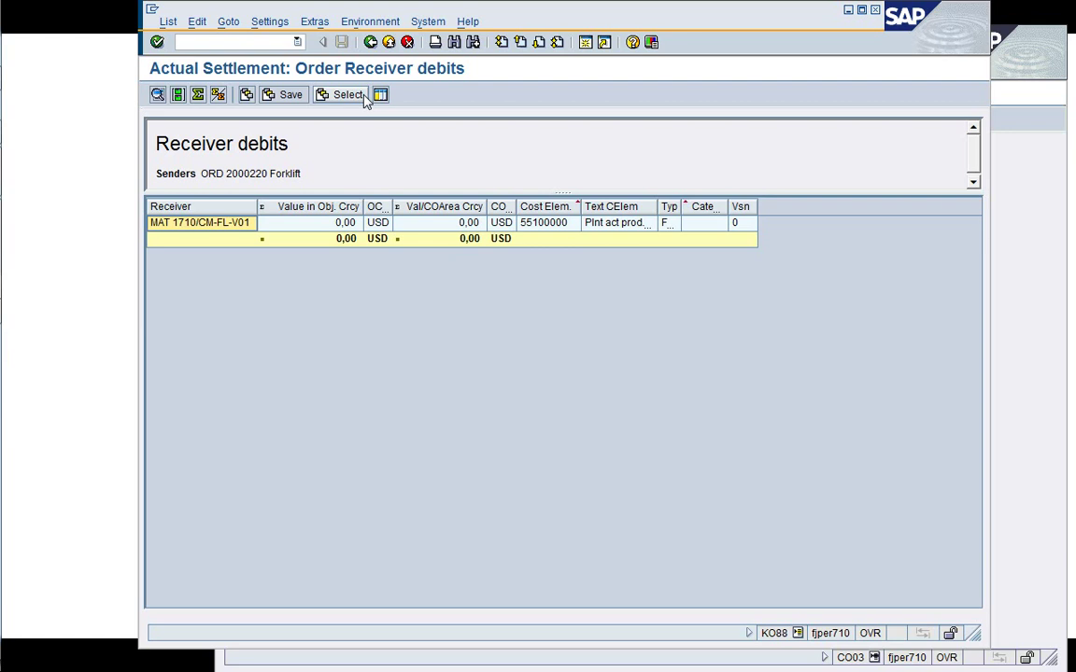
{"action": "left_click", "coordinate": [372, 43]}
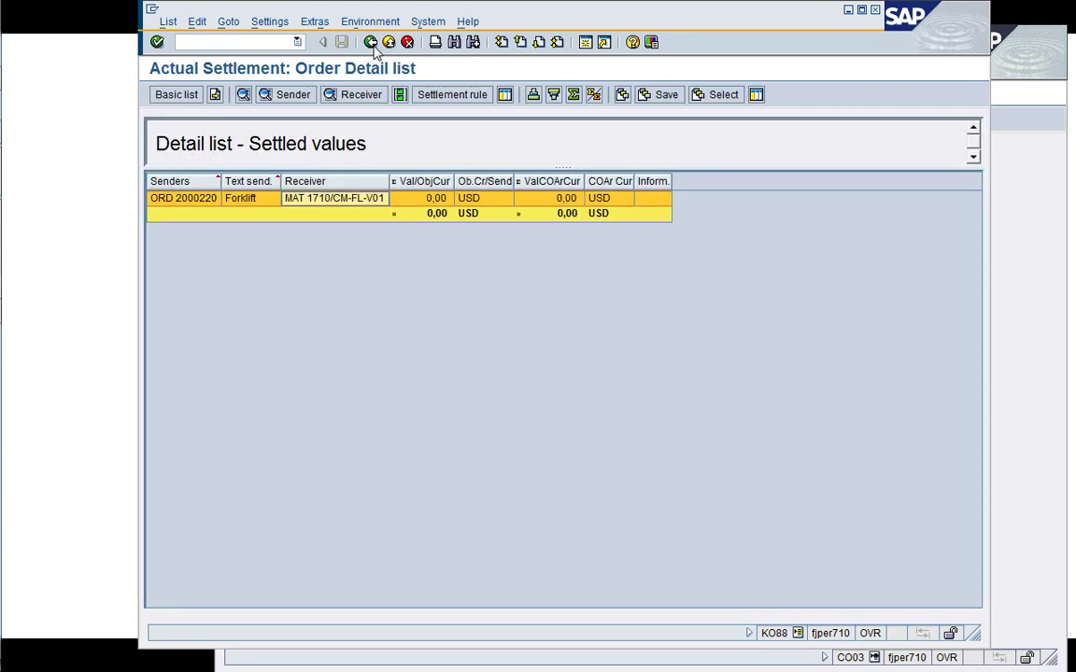
{"action": "left_click", "coordinate": [374, 47]}
{"action": "left_click", "coordinate": [371, 45]}
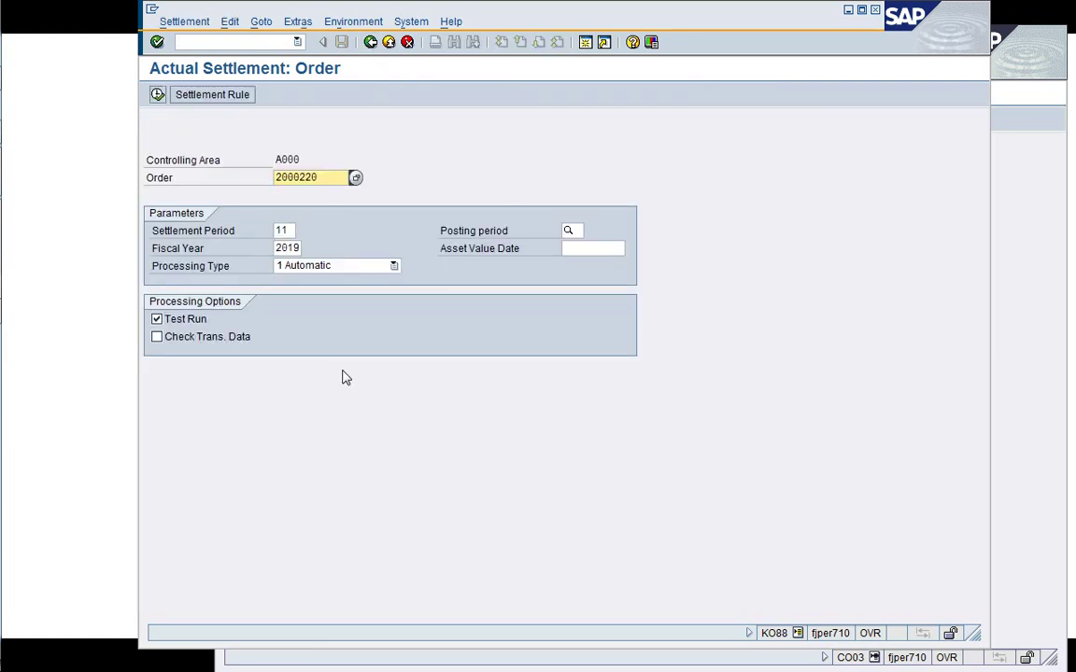
Settle the forklift order for period 11 with Test Run turned off, and open the sender debits from the detail list
{"action": "left_click", "coordinate": [174, 323]}
{"action": "left_click", "coordinate": [158, 97]}
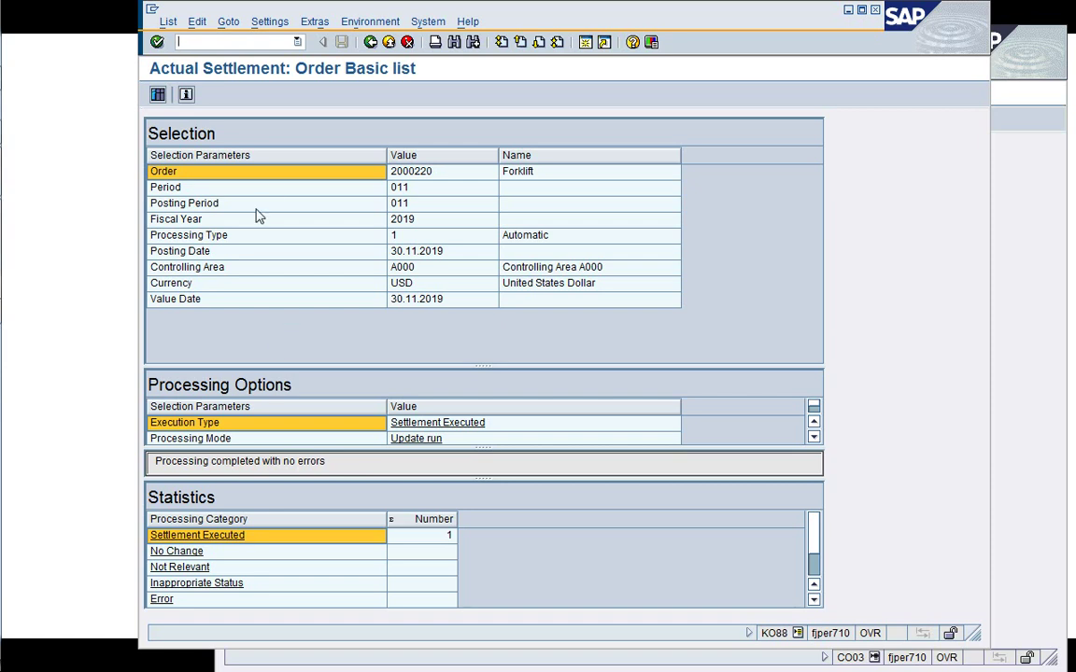
{"action": "left_click", "coordinate": [157, 94]}
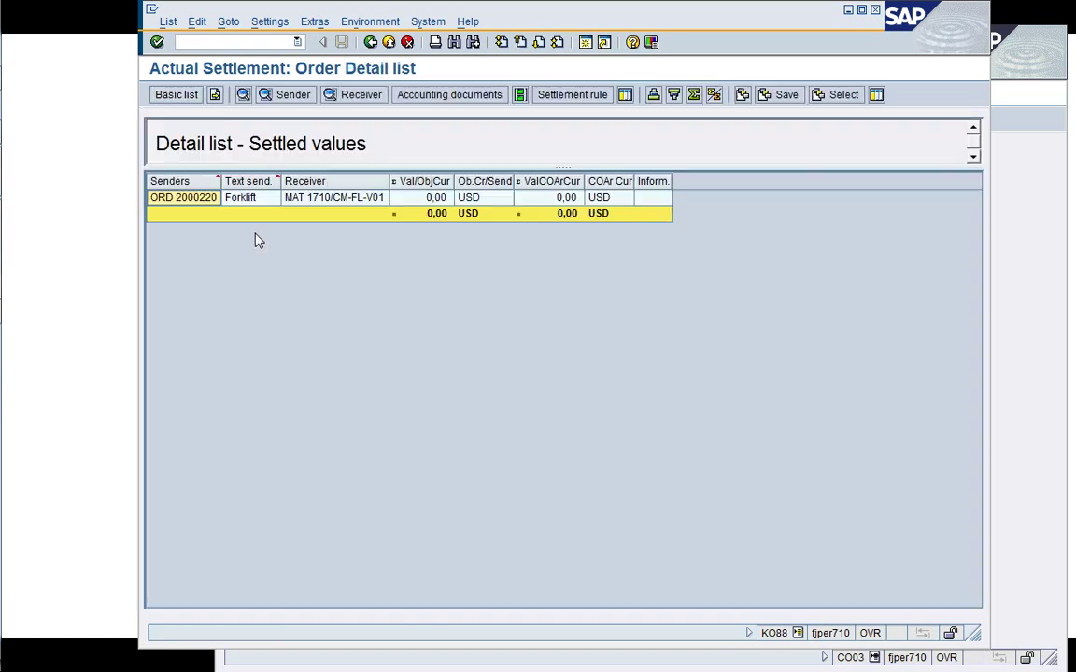
{"action": "left_click", "coordinate": [298, 200]}
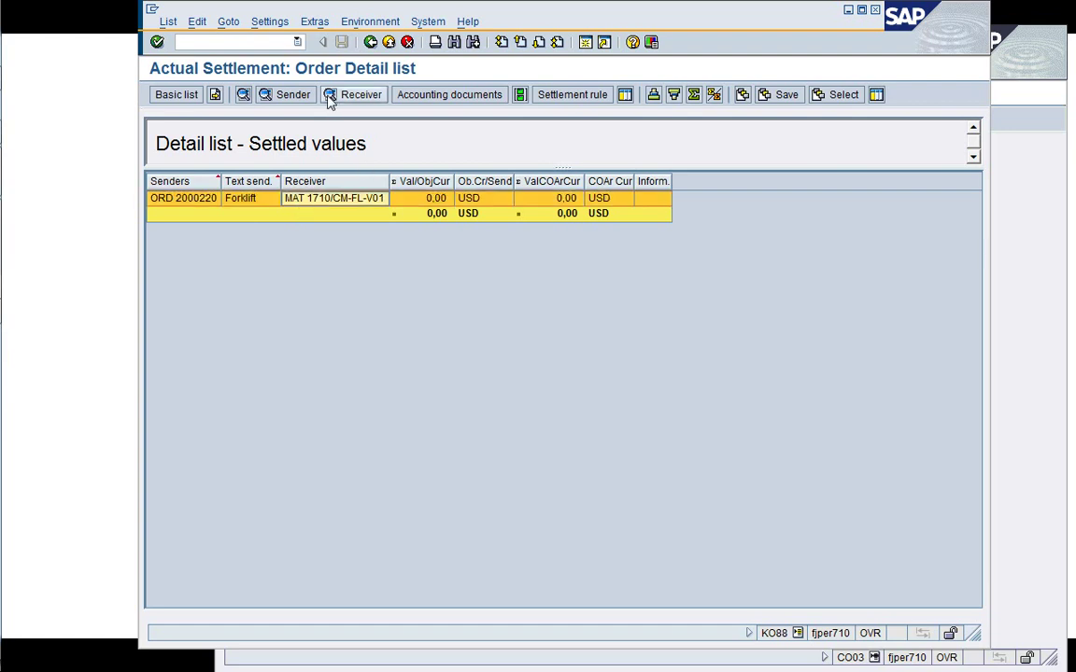
{"action": "left_click", "coordinate": [291, 95]}
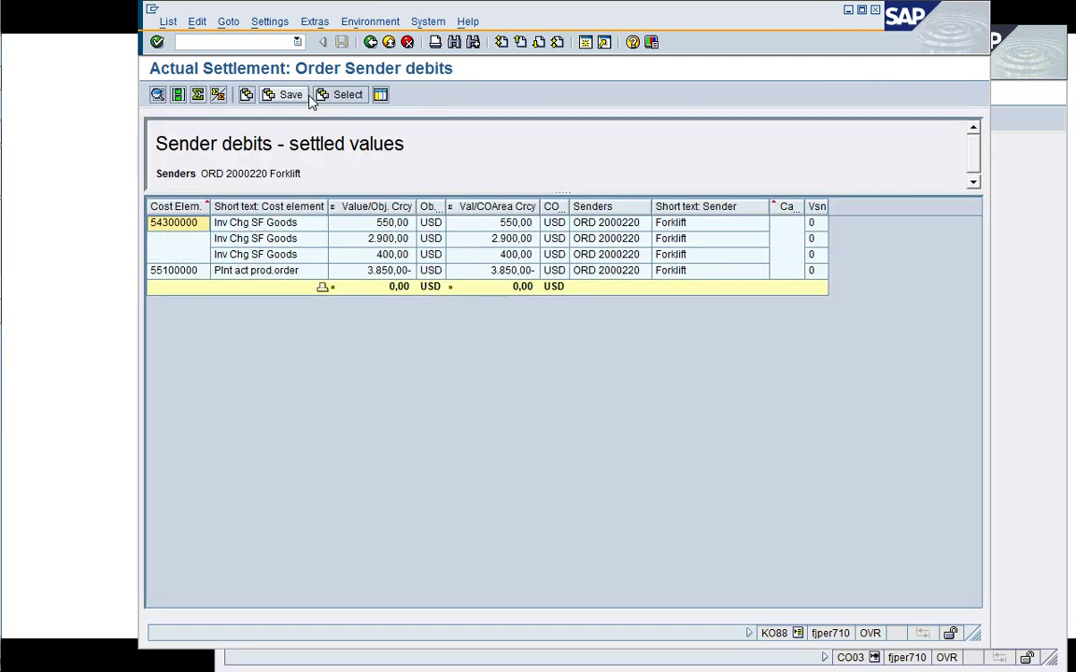
Review the receiver debits and accounting documents of the settled forklift order, and leave the KO88 settlement transaction
{"action": "left_click", "coordinate": [370, 42]}
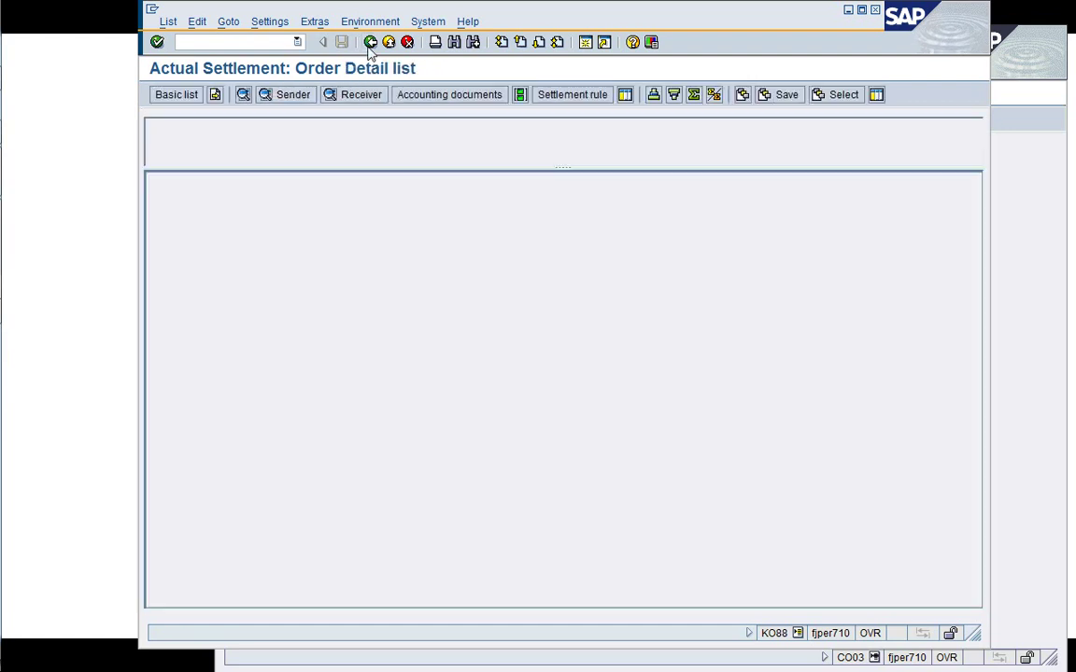
{"action": "left_click", "coordinate": [355, 97]}
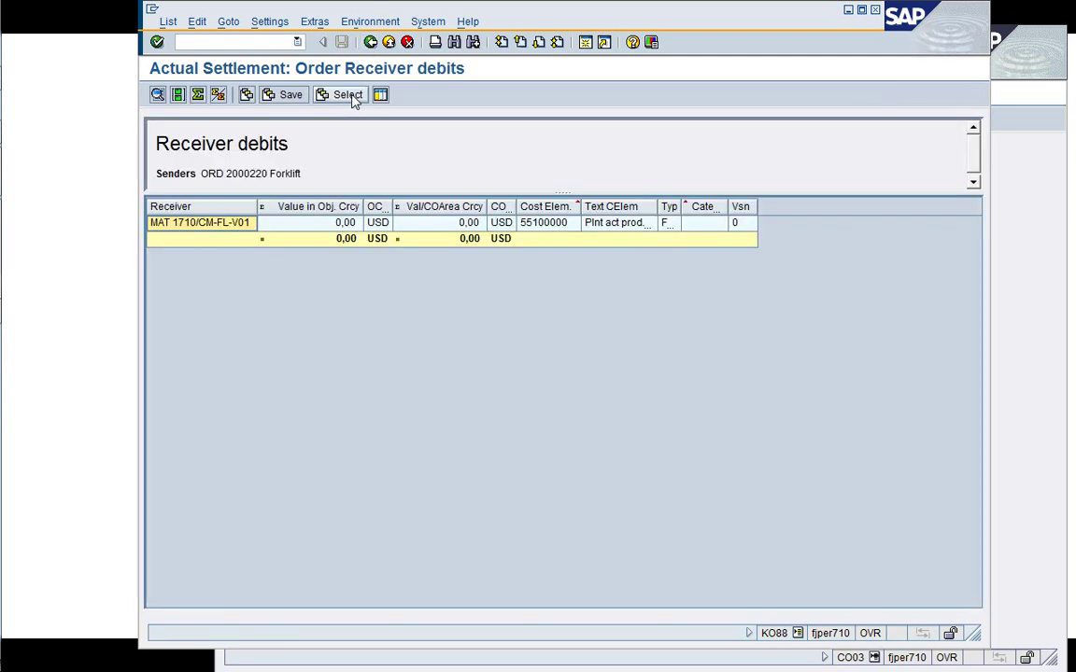
{"action": "left_click", "coordinate": [369, 42]}
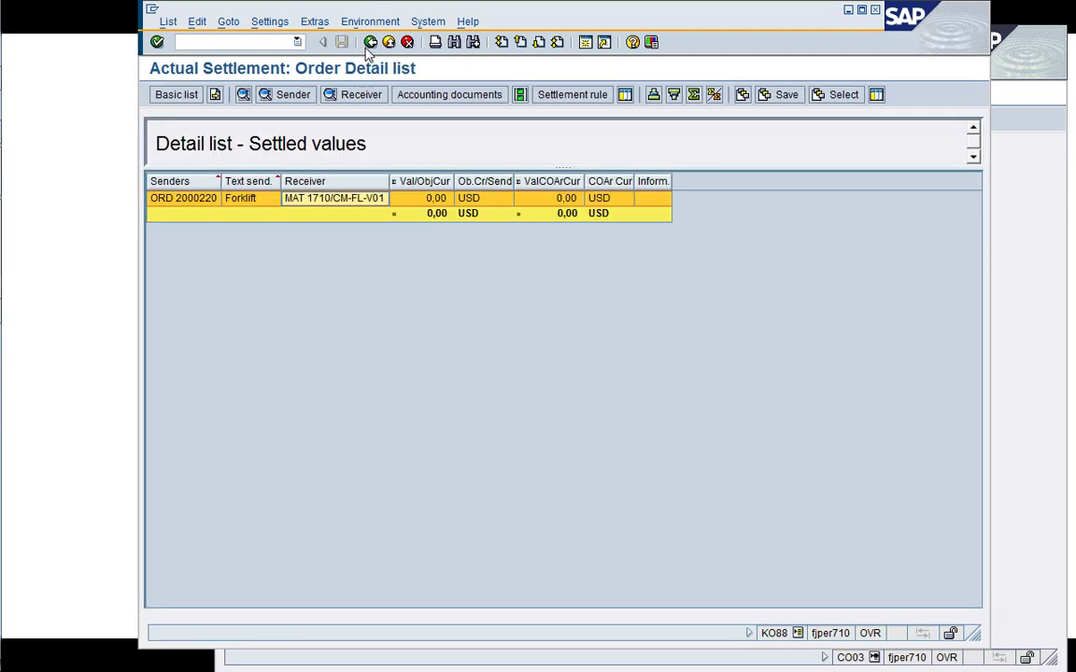
{"action": "left_click", "coordinate": [463, 97]}
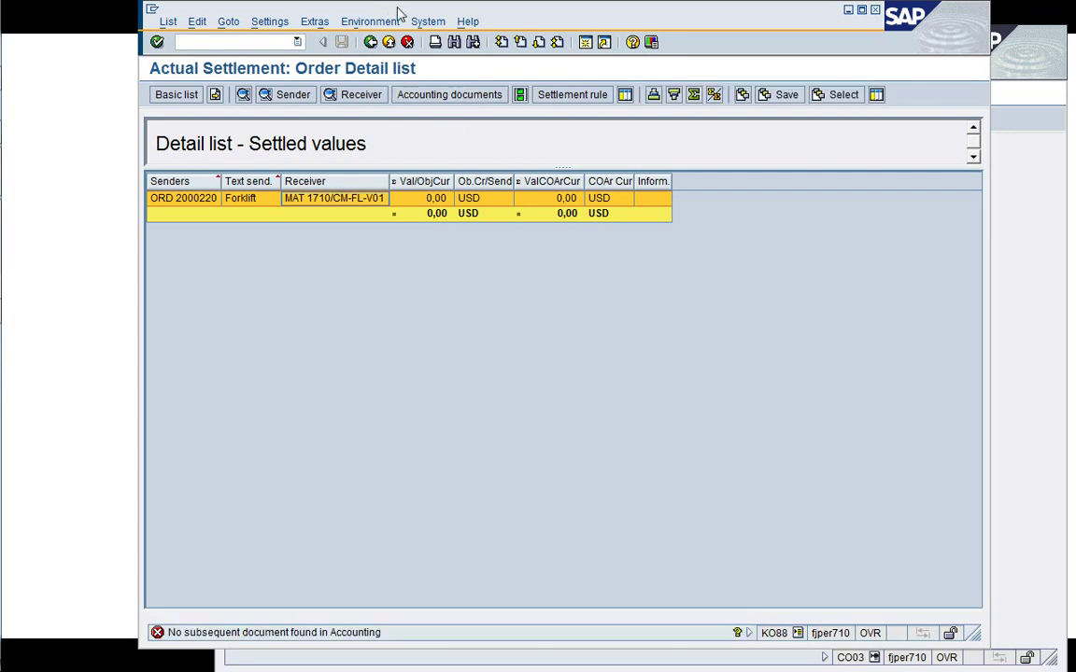
{"action": "left_click", "coordinate": [370, 42]}
{"action": "left_click", "coordinate": [370, 42]}
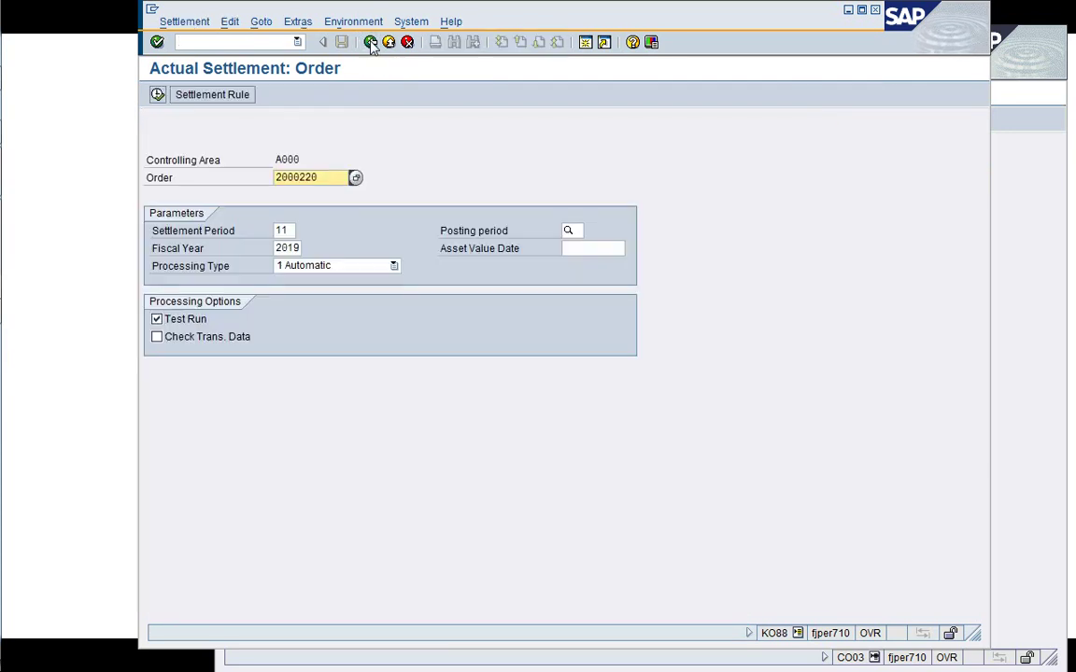
{"action": "left_click", "coordinate": [370, 42]}
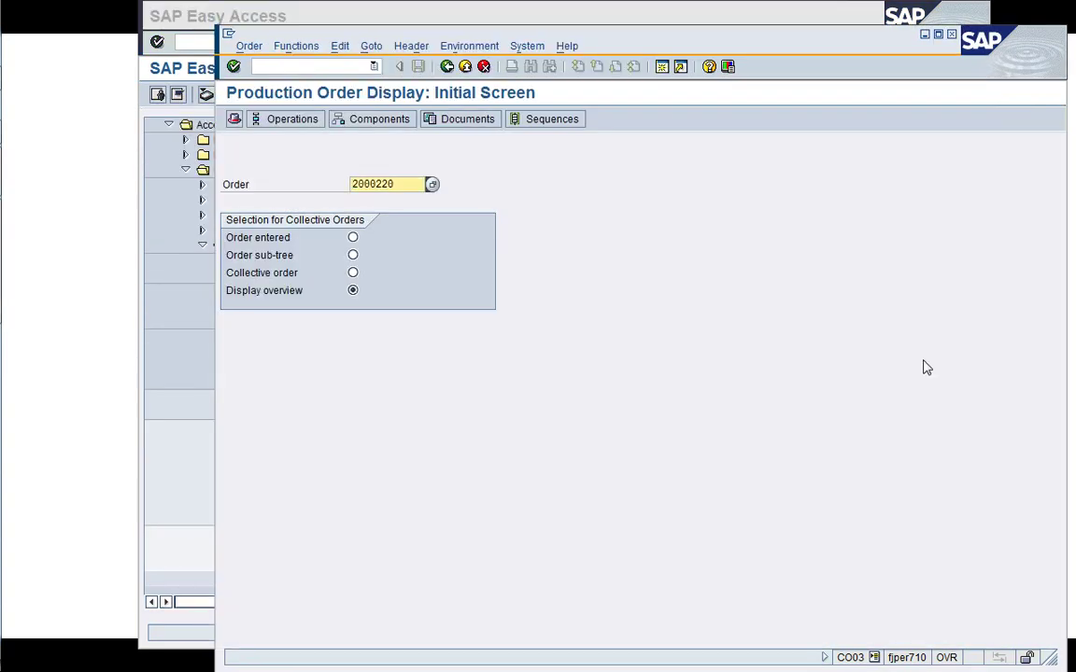
Reload the forklift production order in CO03, check its detailed system status list again, and exit to SAP Easy Access
{"action": "key", "text": "Return"}
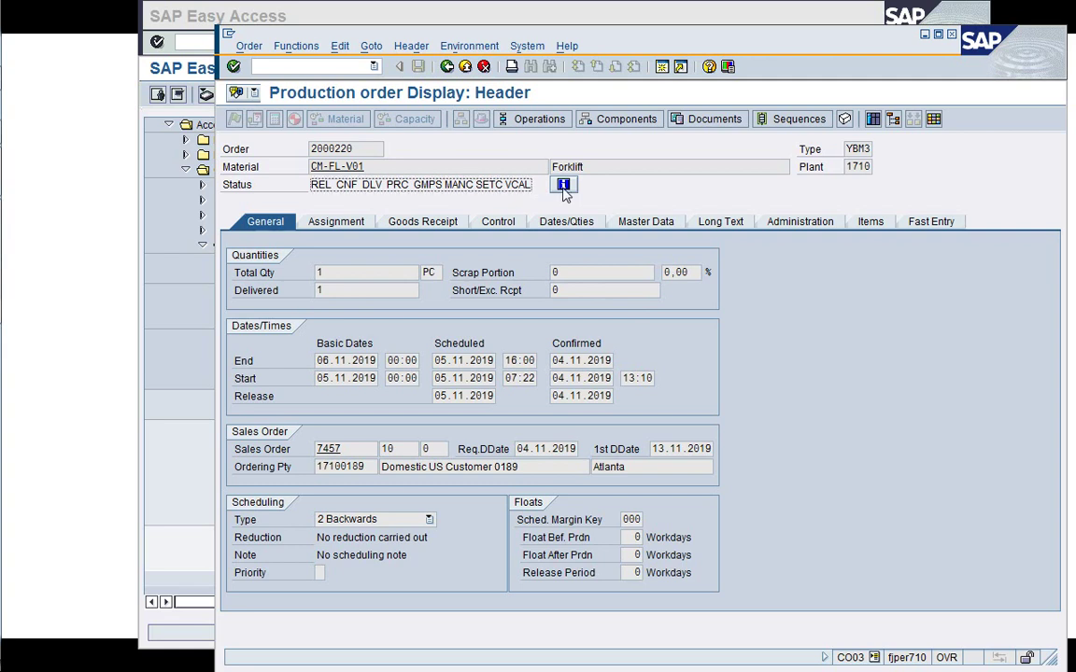
{"action": "left_click", "coordinate": [561, 184]}
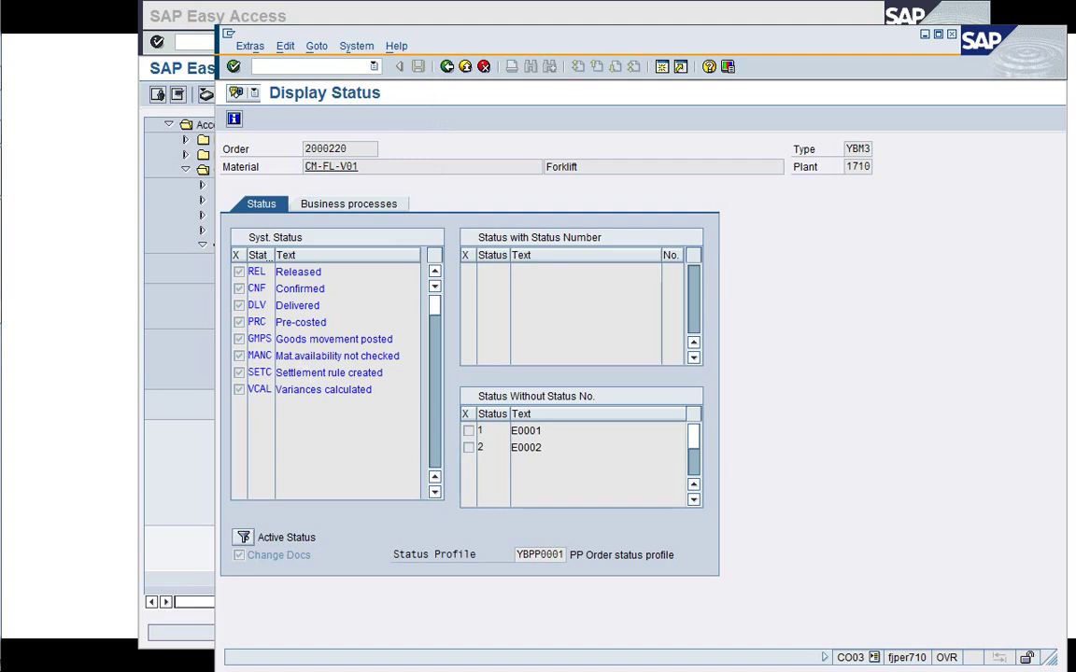
{"action": "left_click", "coordinate": [312, 373]}
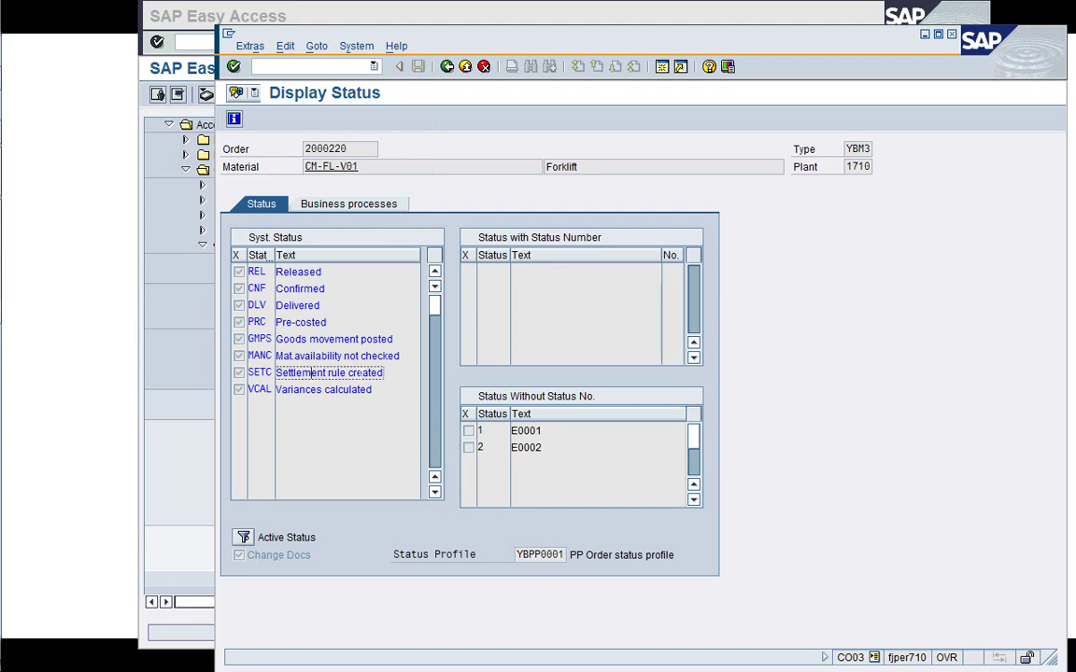
{"action": "left_click", "coordinate": [447, 67]}
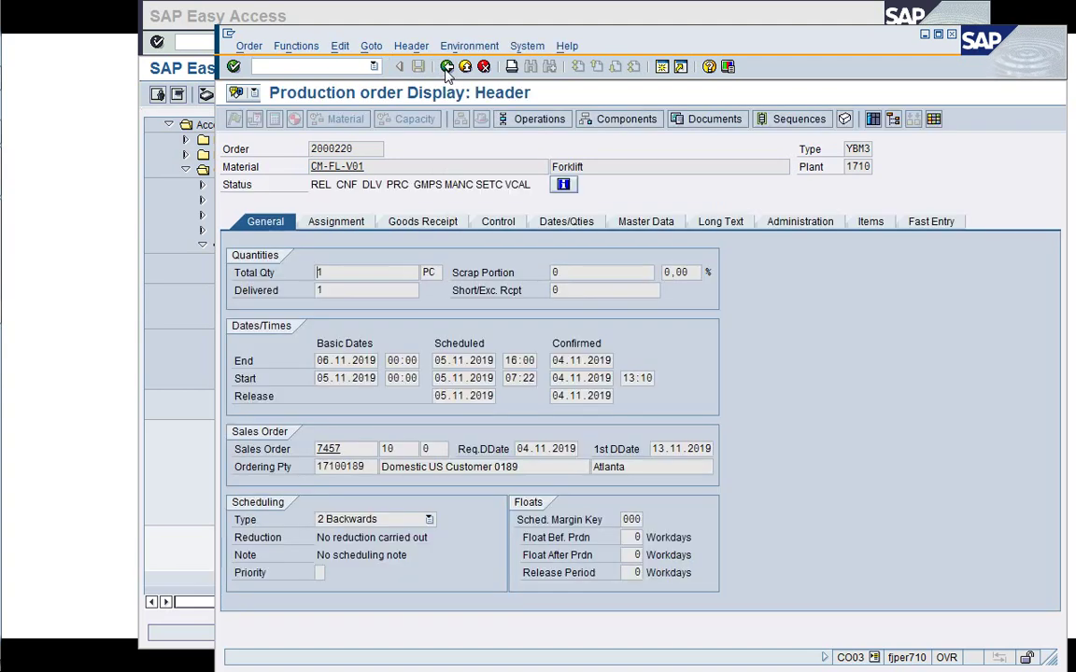
{"action": "left_click", "coordinate": [448, 67]}
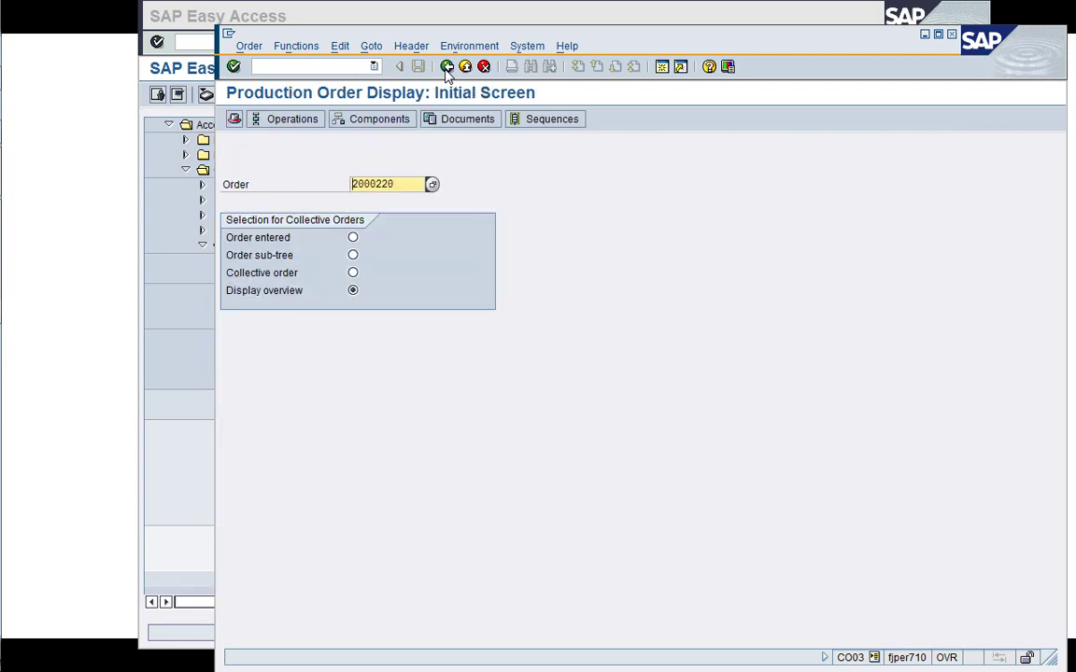
{"action": "left_click", "coordinate": [447, 67]}
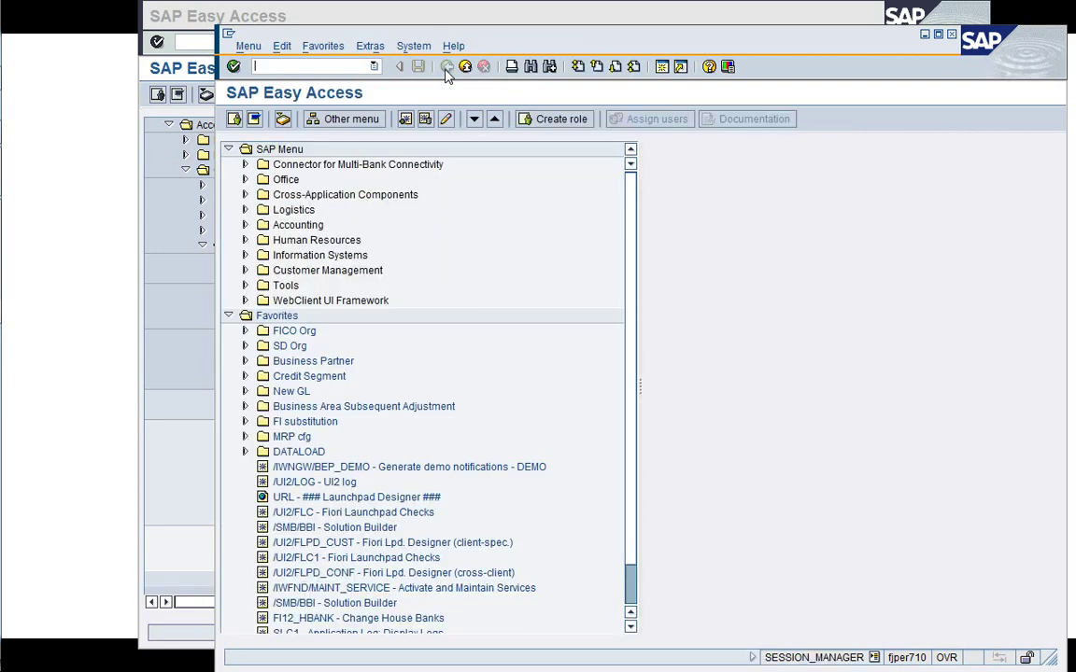
In the other session's menu tree, collapse the Settlement, Single Functions, Period-End Closing and Product Cost by Order folders
{"action": "left_click", "coordinate": [177, 251]}
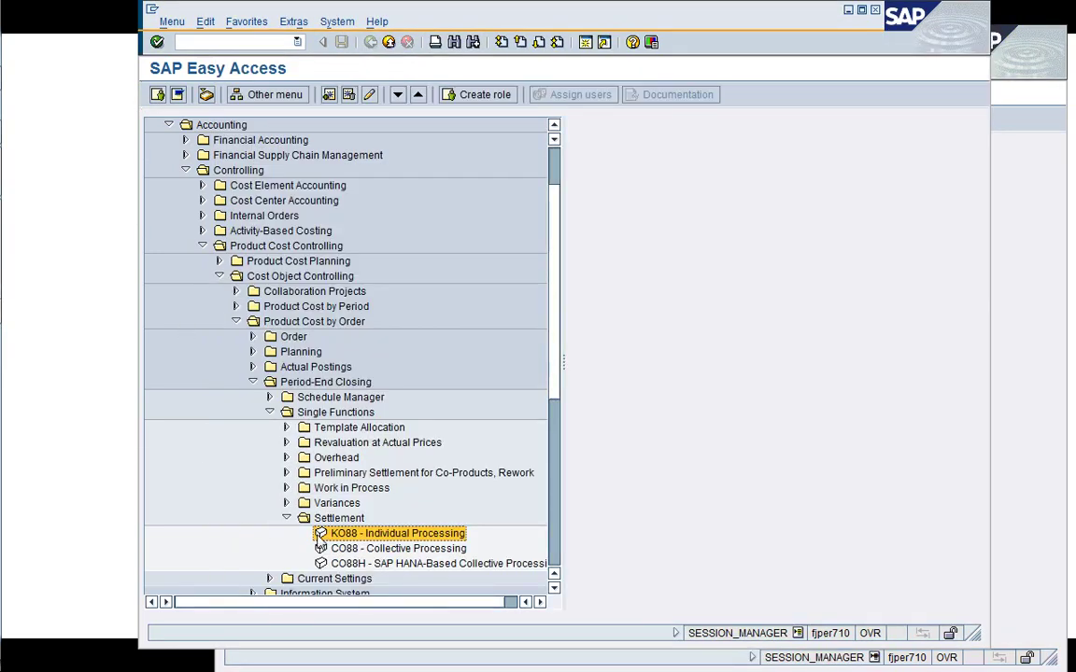
{"action": "key", "text": "Left"}
{"action": "key", "text": "Left"}
{"action": "key", "text": "Left"}
{"action": "key", "text": "Left"}
{"action": "key", "text": "Left"}
{"action": "key", "text": "Left"}
{"action": "key", "text": "Left"}
{"action": "key", "text": "Left"}
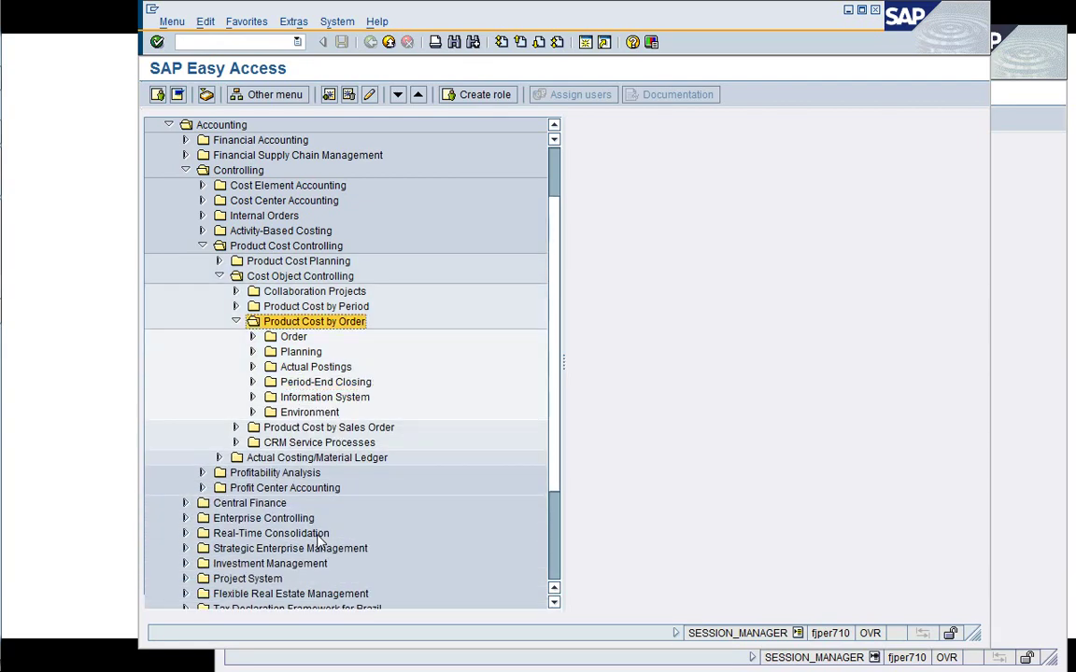
{"action": "key", "text": "Left"}
{"action": "key", "text": "Left"}
Expand Product Cost by Sales Order under Cost Object Controlling and select its Year-End Closing folder
{"action": "key", "text": "Down"}
{"action": "key", "text": "Down"}
{"action": "key", "text": "Down"}
{"action": "key", "text": "Down"}
{"action": "key", "text": "Right"}
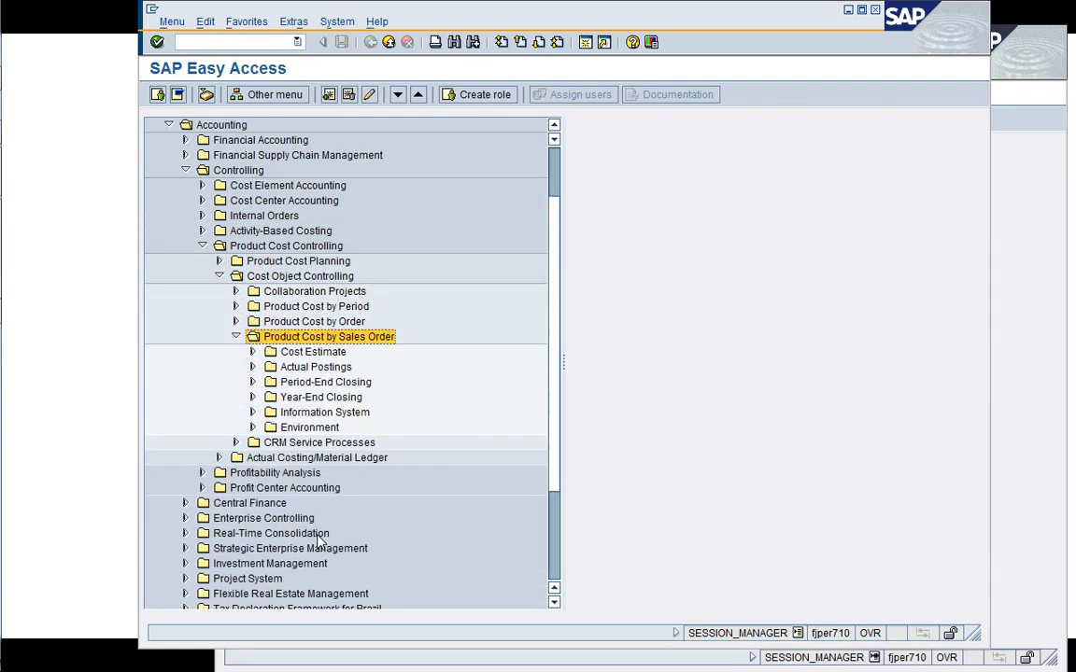
{"action": "key", "text": "Down"}
{"action": "key", "text": "Down"}
{"action": "key", "text": "Down"}
{"action": "key", "text": "Down"}
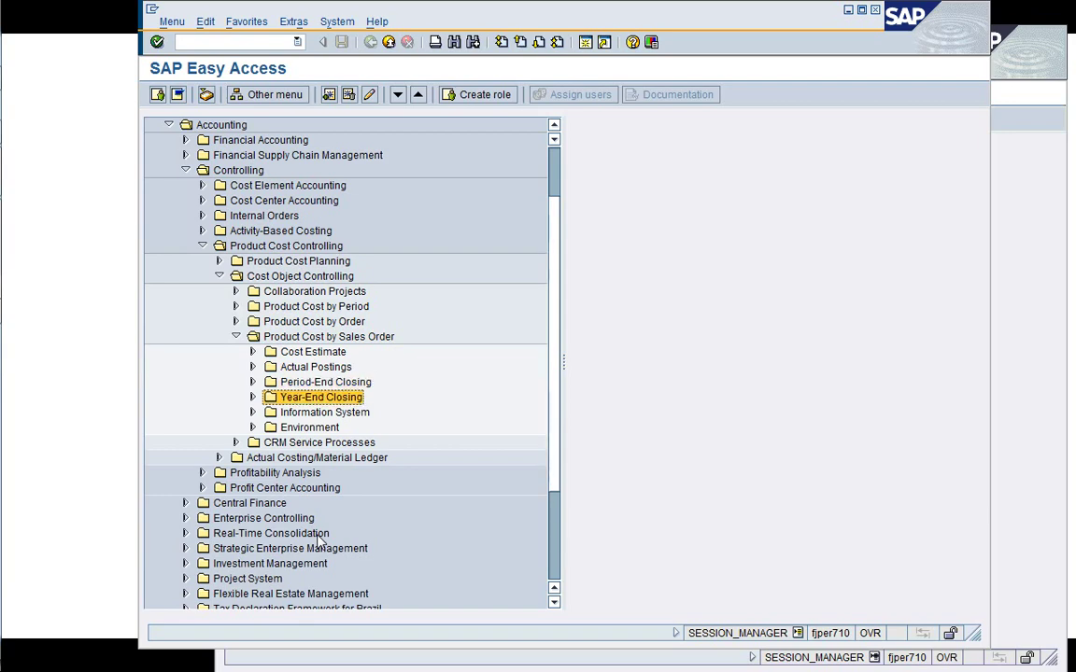
Display the forklift sales order with transaction VA03 in the second session and move its window aside
{"action": "key", "text": "ctrl+n"}
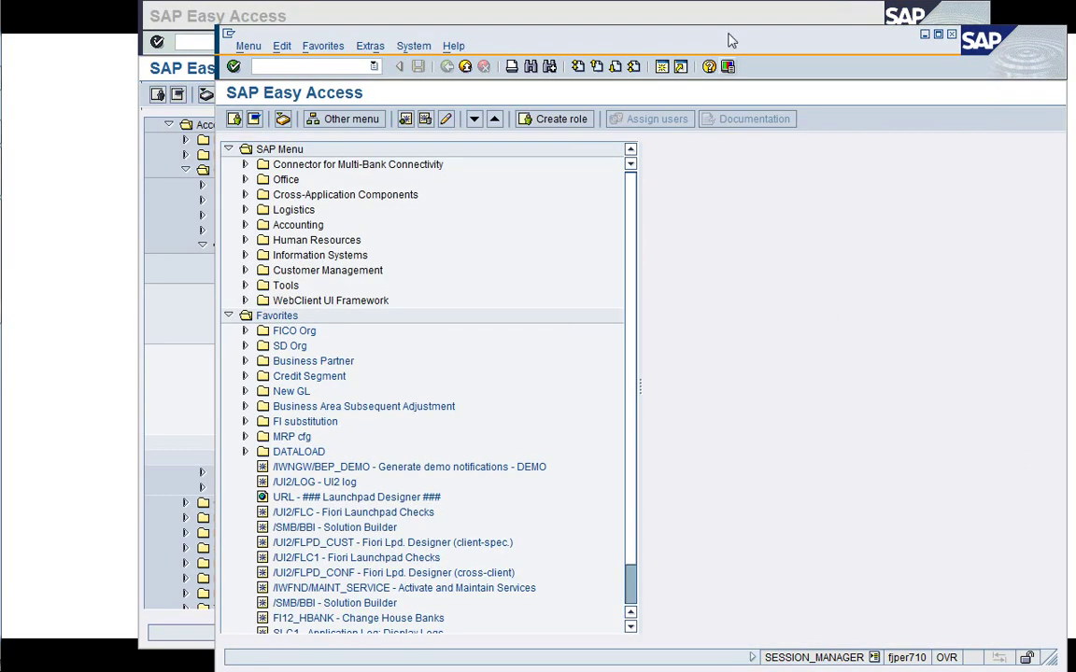
{"action": "left_click_drag", "start_coordinate": [645, 37], "coordinate": [628, 16]}
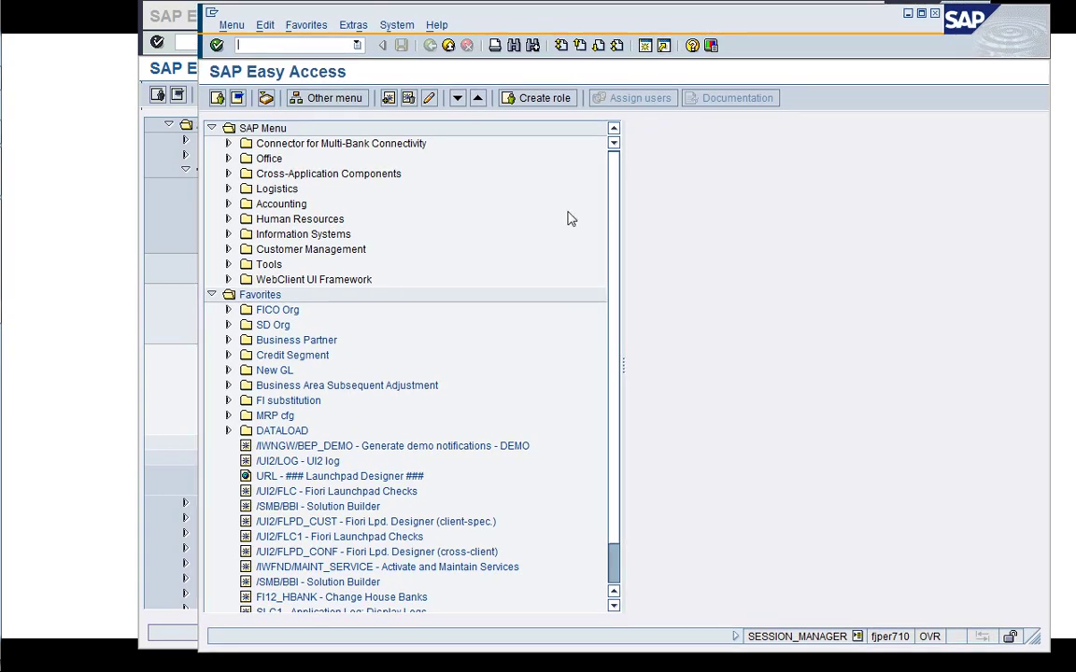
{"action": "type", "text": "/nVA03"}
{"action": "key", "text": "Return"}
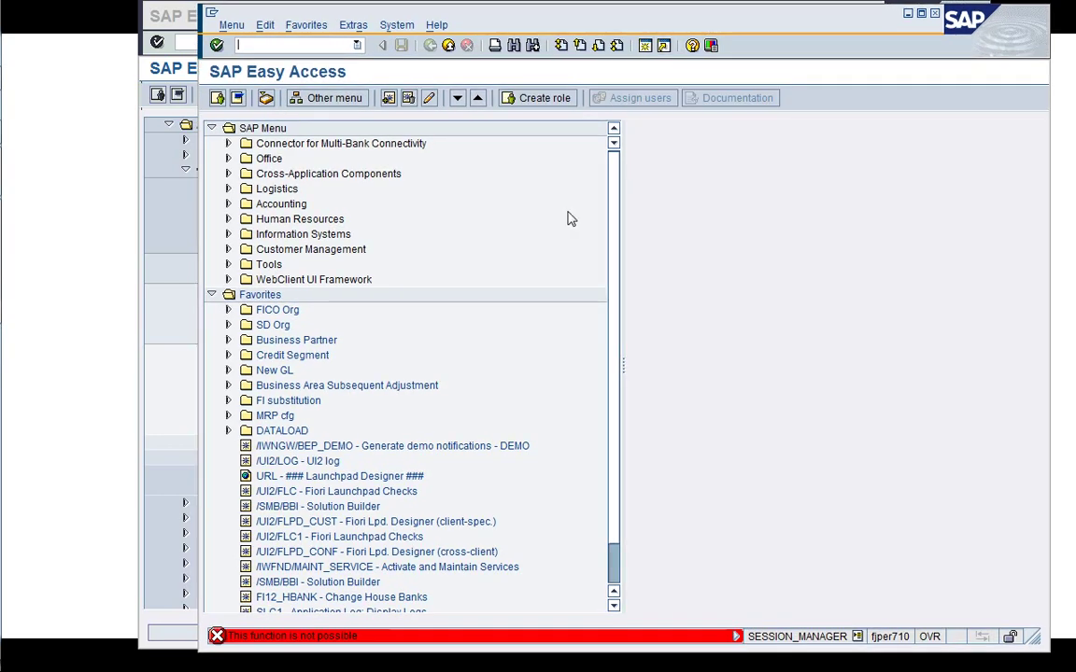
{"action": "type", "text": "/n"}
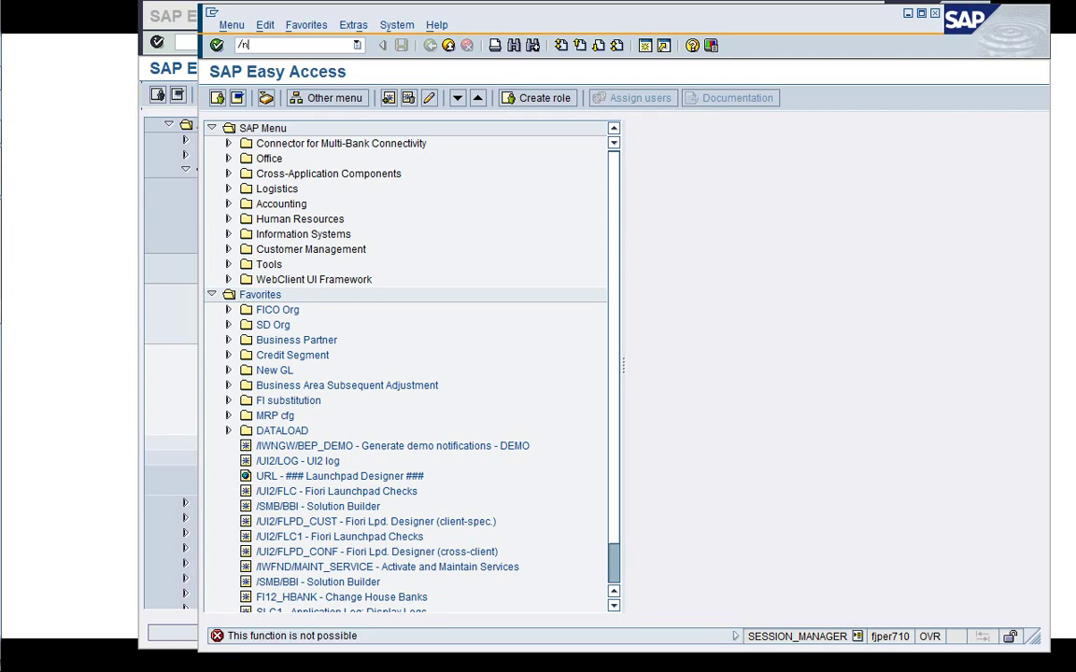
{"action": "type", "text": "VA03"}
{"action": "key", "text": "Return"}
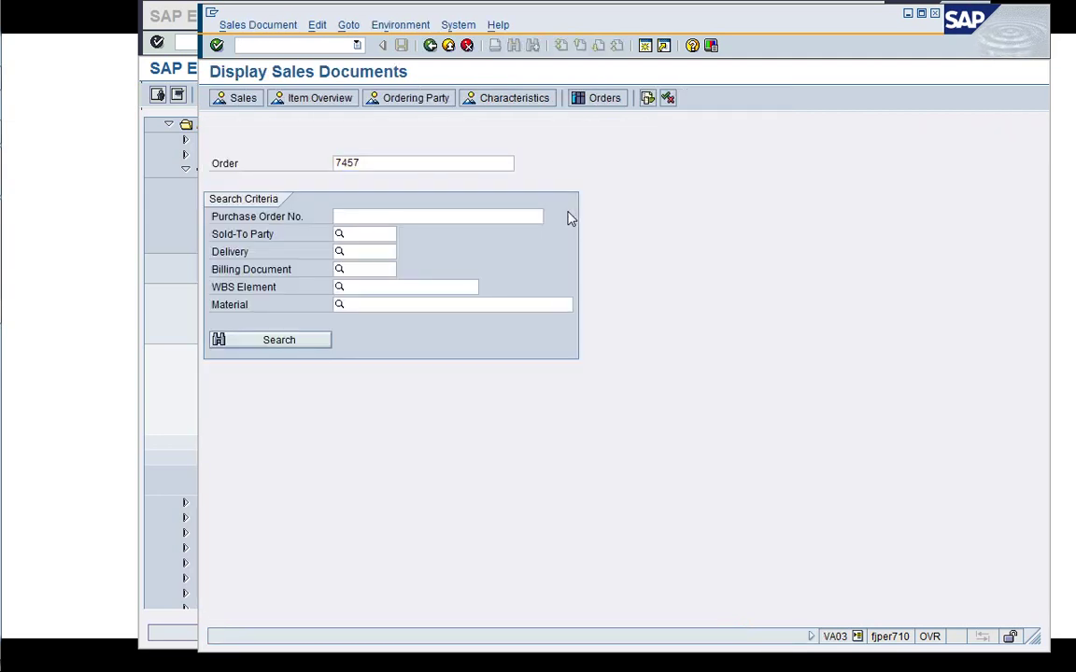
{"action": "key", "text": "Return"}
{"action": "left_click_drag", "start_coordinate": [665, 25], "coordinate": [505, 25]}
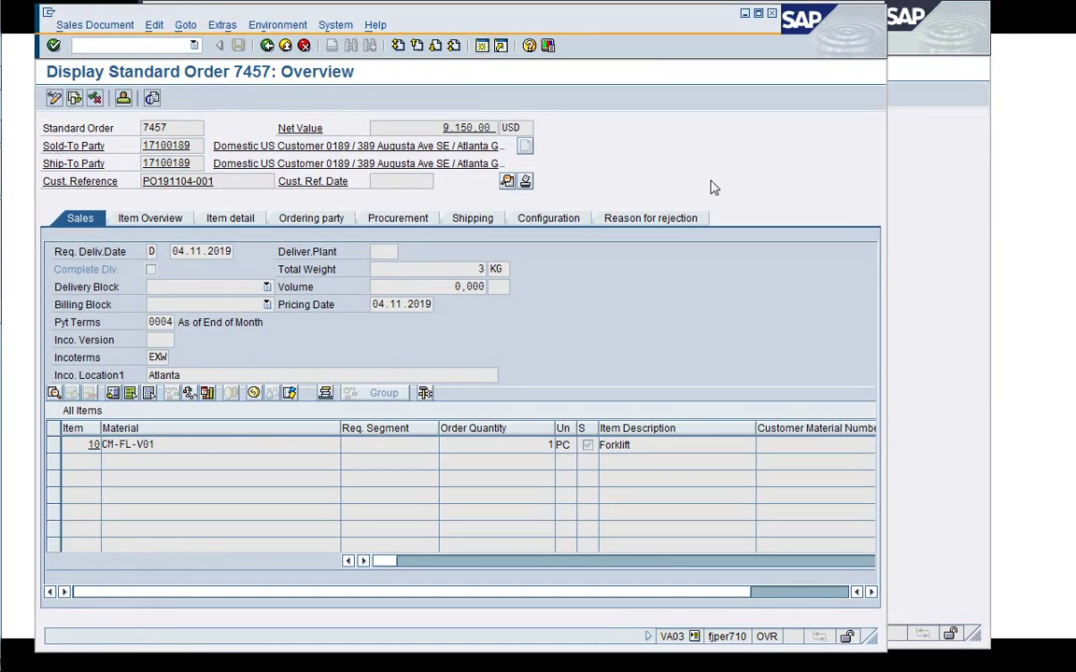
Start vendor invoice entry with FB60 in a new session and fill in the account number of Domestic US Supplier 11 as vendor
{"action": "key", "text": "ctrl+n"}
{"action": "type", "text": "/n"}
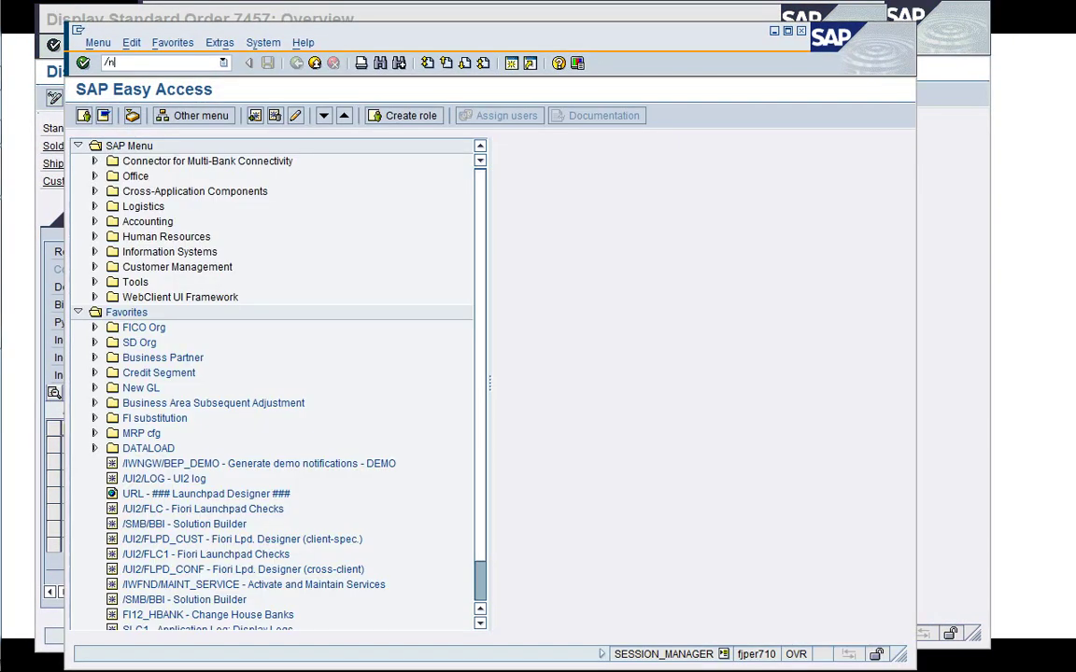
{"action": "type", "text": "FB60"}
{"action": "key", "text": "Return"}
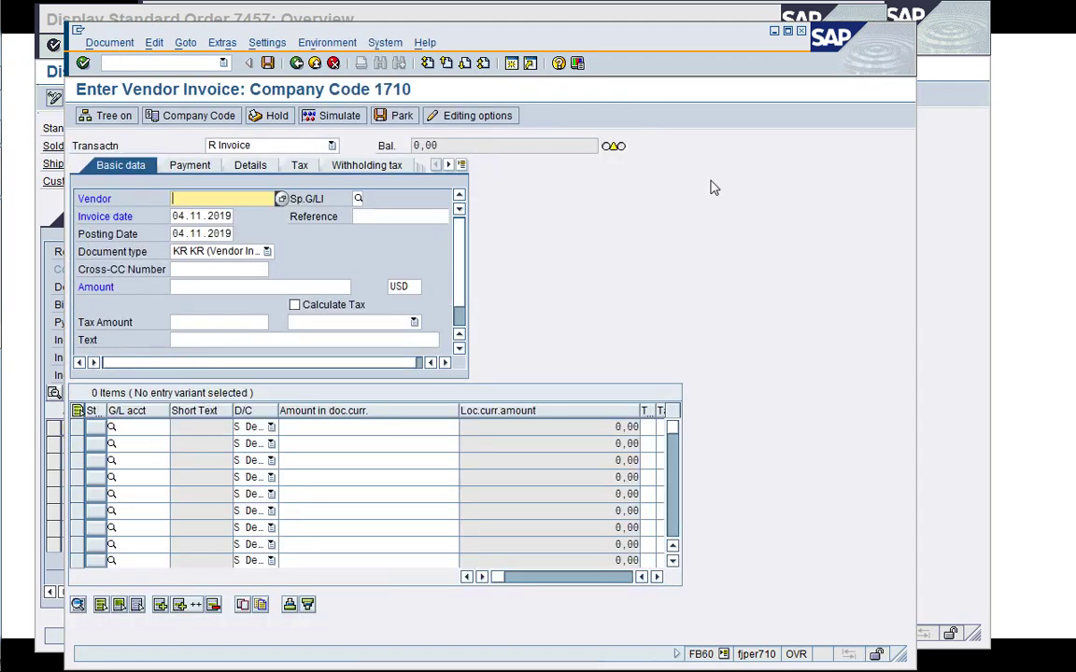
{"action": "key", "text": "BackSpace"}
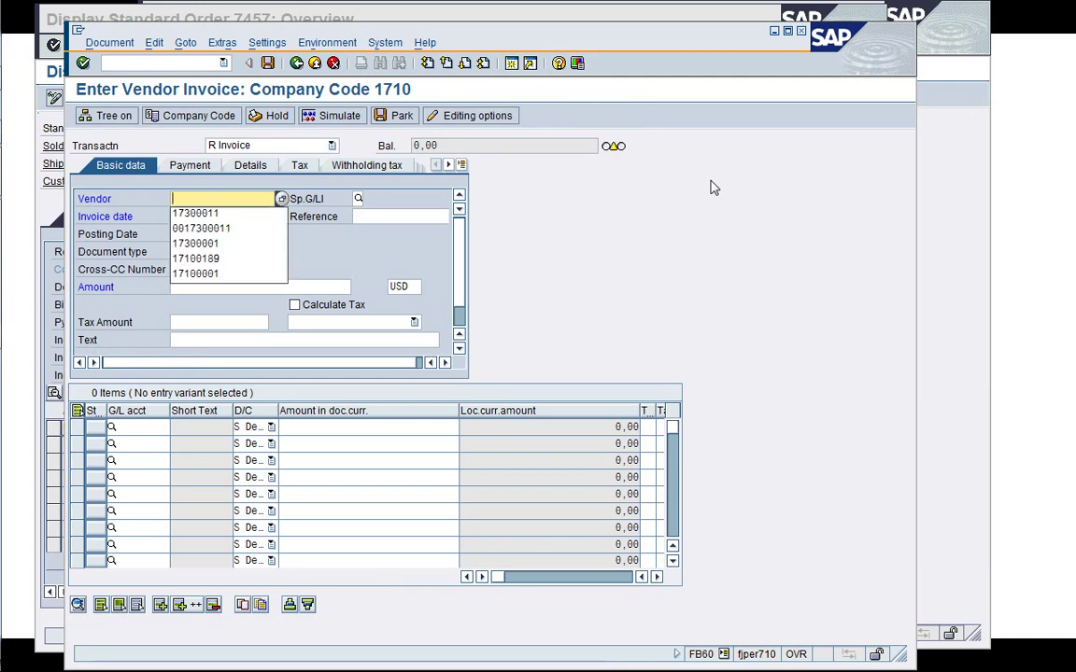
{"action": "key", "text": "Down"}
{"action": "key", "text": "Return"}
{"action": "key", "text": "Tab"}
{"action": "key", "text": "Tab"}
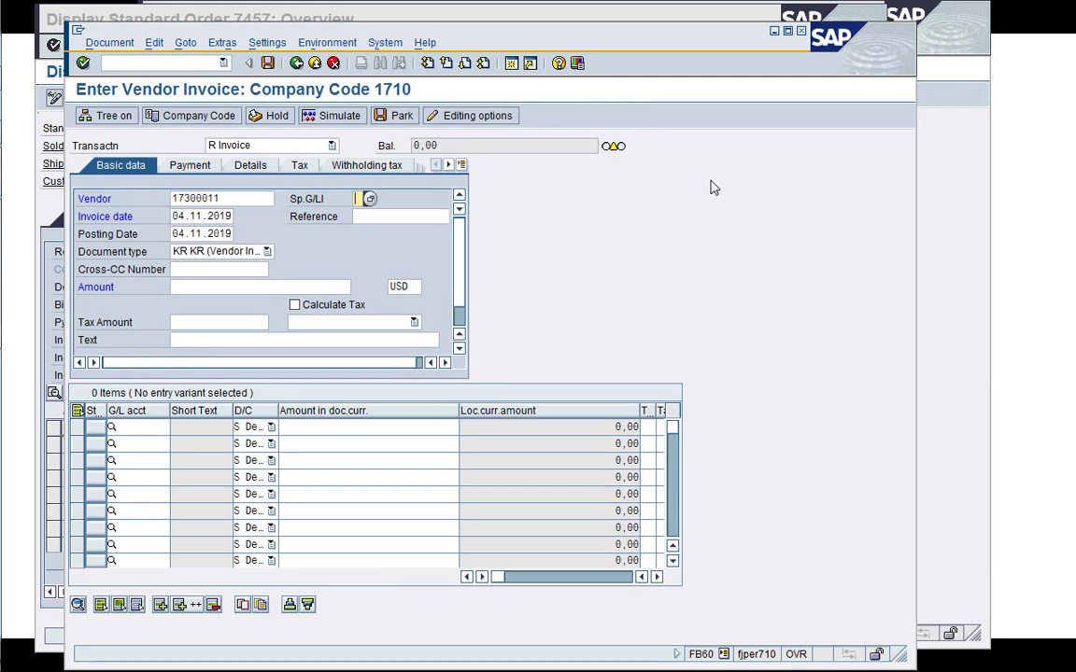
Set the vendor invoice's reference to INV191104-001, based on the earlier entry INV191103-001, and load the vendor details
{"action": "key", "text": "Tab"}
{"action": "type", "text": "I"}
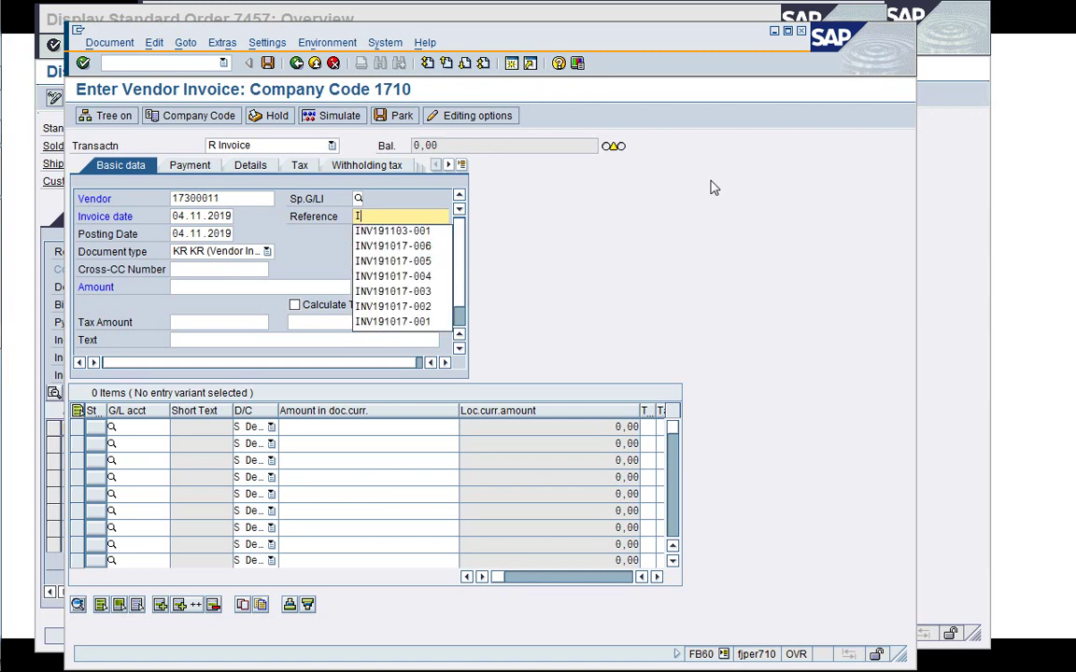
{"action": "type", "text": "NV"}
{"action": "key", "text": "Down"}
{"action": "key", "text": "Return"}
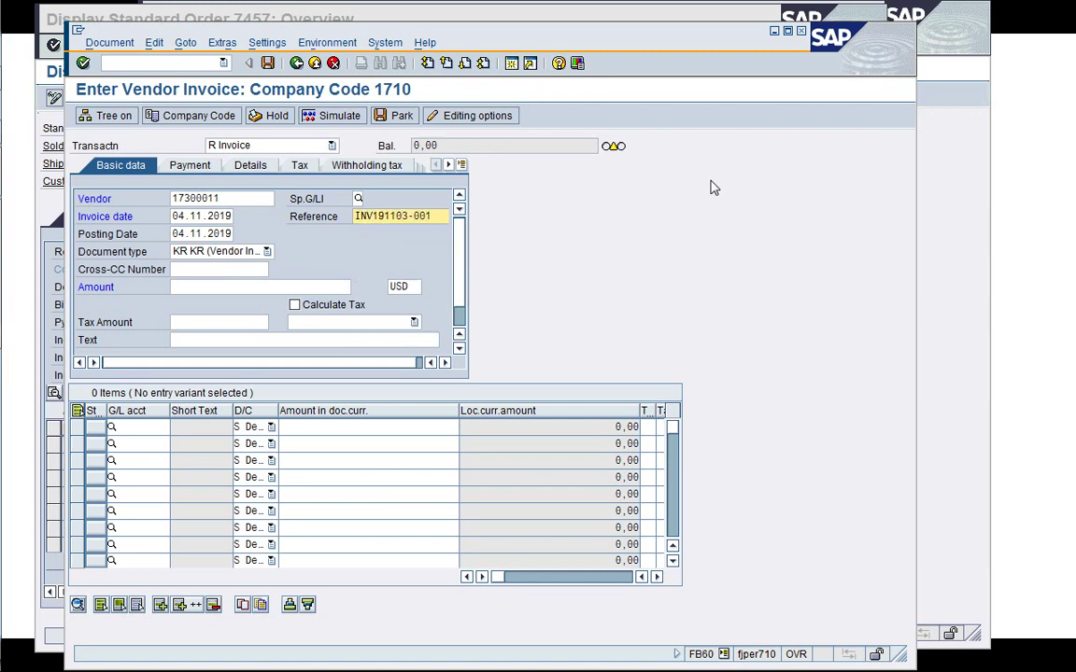
{"action": "key", "text": "Left"}
{"action": "key", "text": "Left"}
{"action": "key", "text": "Left"}
{"action": "key", "text": "Left"}
{"action": "key", "text": "BackSpace"}
{"action": "type", "text": "4"}
{"action": "key", "text": "Return"}
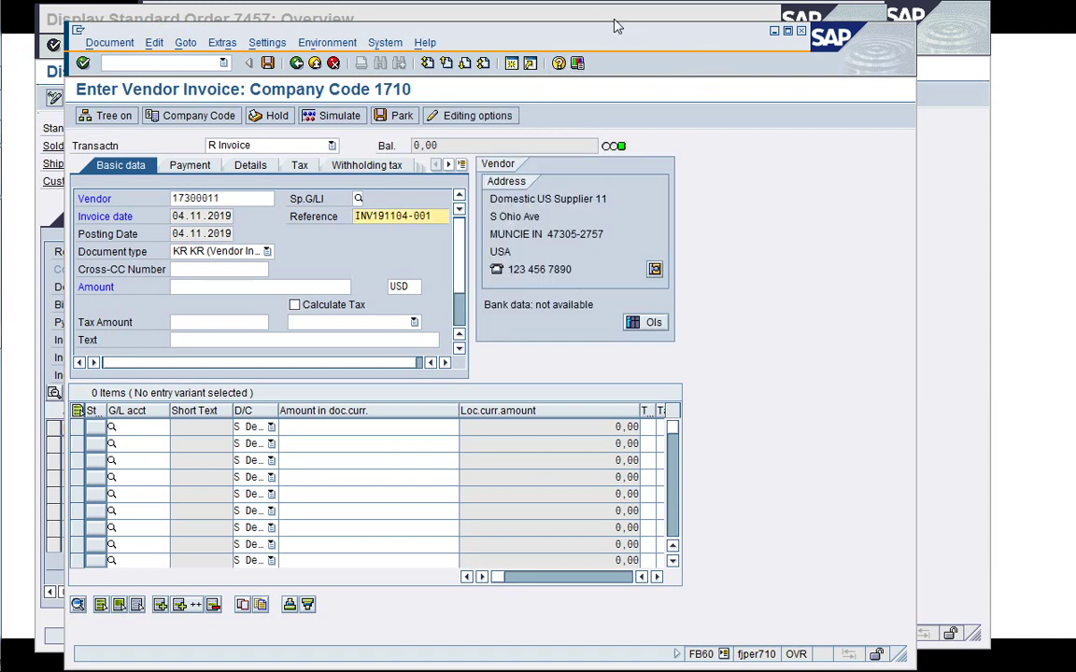
Move the invoice window clear of the sales order and set the vendor invoice amount to 59 USD
{"action": "left_click_drag", "start_coordinate": [616, 41], "coordinate": [751, 27]}
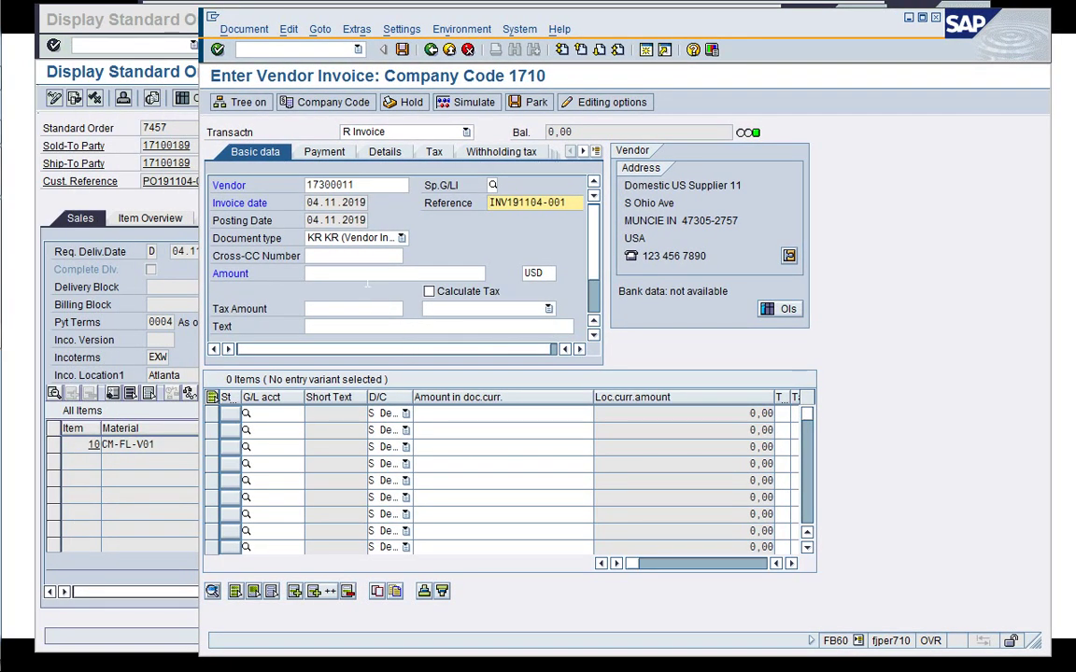
{"action": "left_click", "coordinate": [365, 274]}
{"action": "type", "text": "5"}
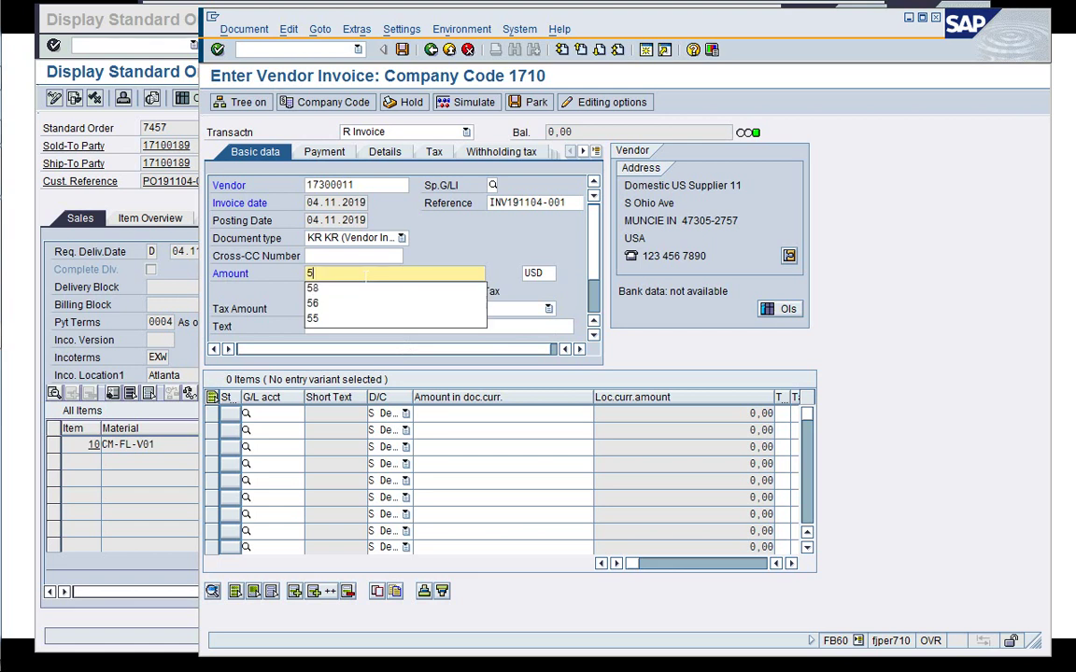
{"action": "type", "text": "9"}
{"action": "key", "text": "Tab"}
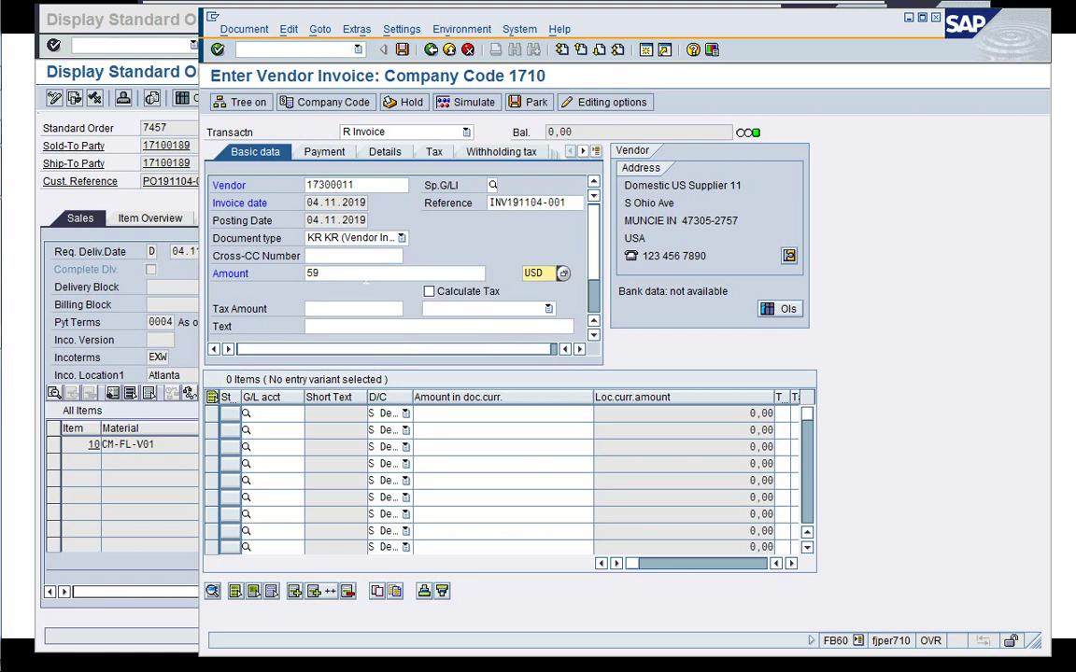
Enable tax calculation for the vendor invoice and choose tax code I0 A/P Sales Tax, exempt
{"action": "left_click", "coordinate": [469, 310]}
{"action": "left_click", "coordinate": [432, 296]}
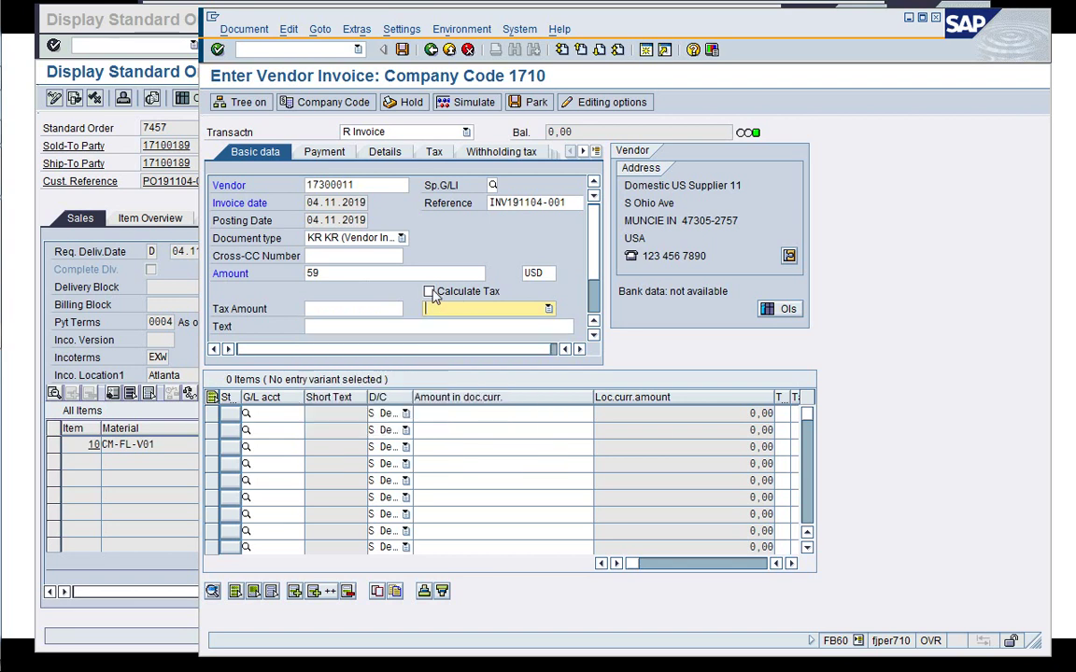
{"action": "left_click", "coordinate": [430, 292]}
{"action": "key", "text": "Return"}
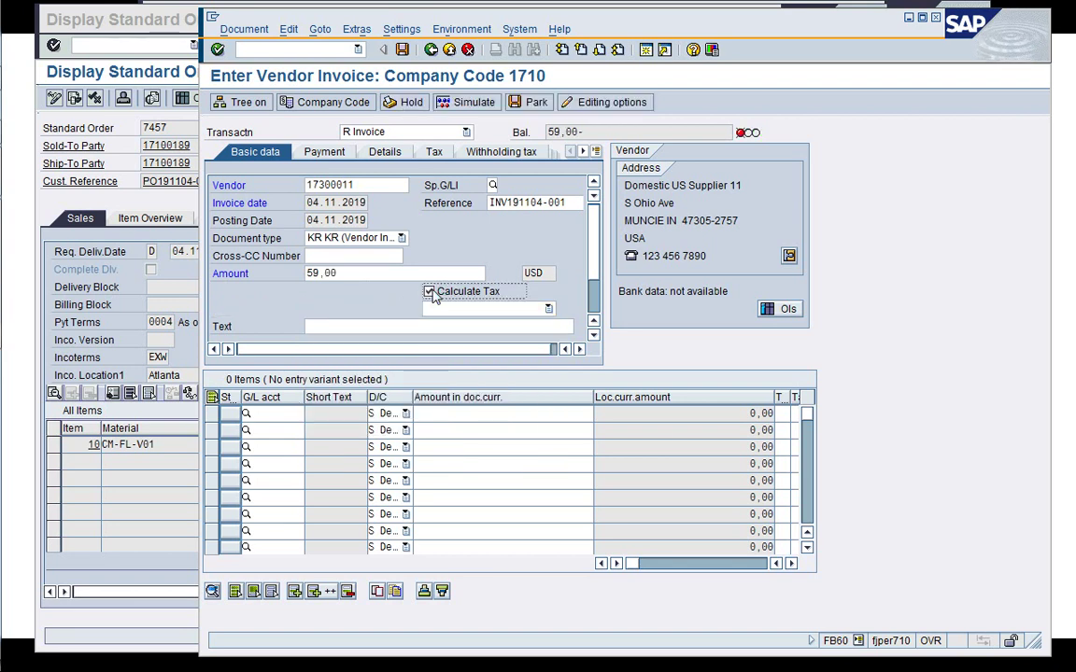
{"action": "left_click", "coordinate": [456, 313]}
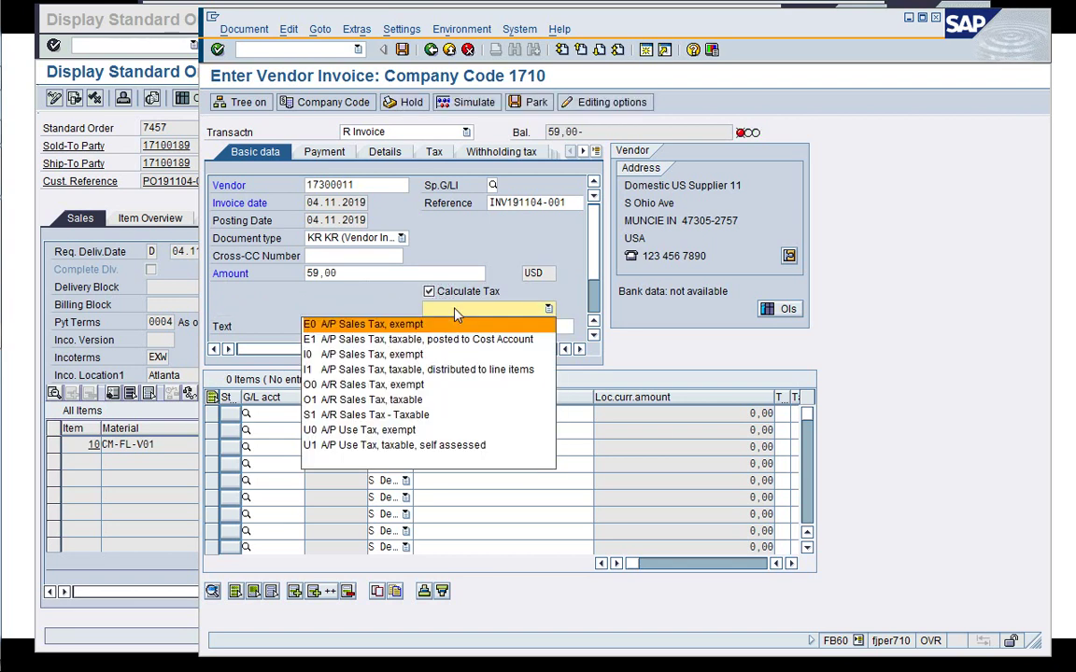
{"action": "left_click", "coordinate": [444, 354]}
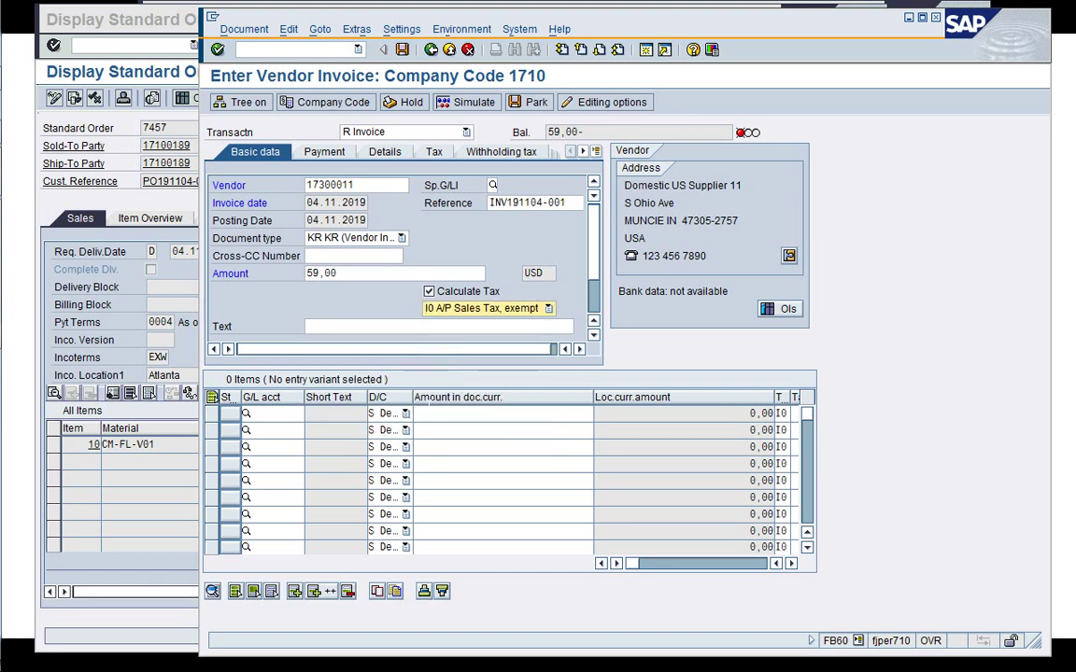
Enter the KD-CO cost G/L account as the first invoice line item and assign it the full invoice amount with *
{"action": "left_click", "coordinate": [270, 414]}
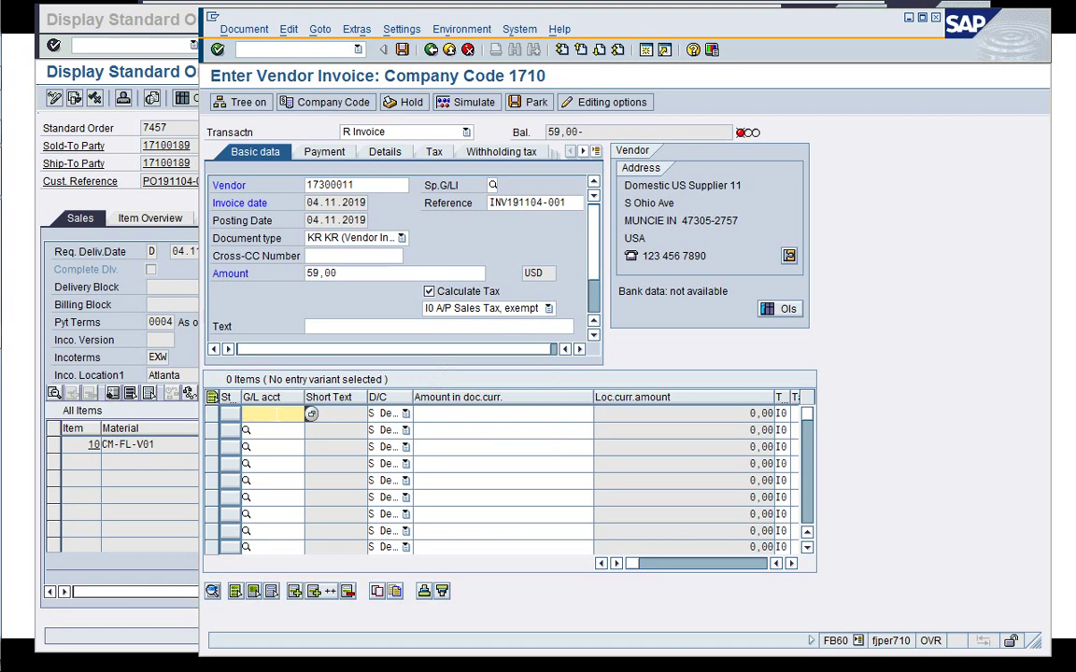
{"action": "type", "text": "60010105"}
{"action": "key", "text": "Return"}
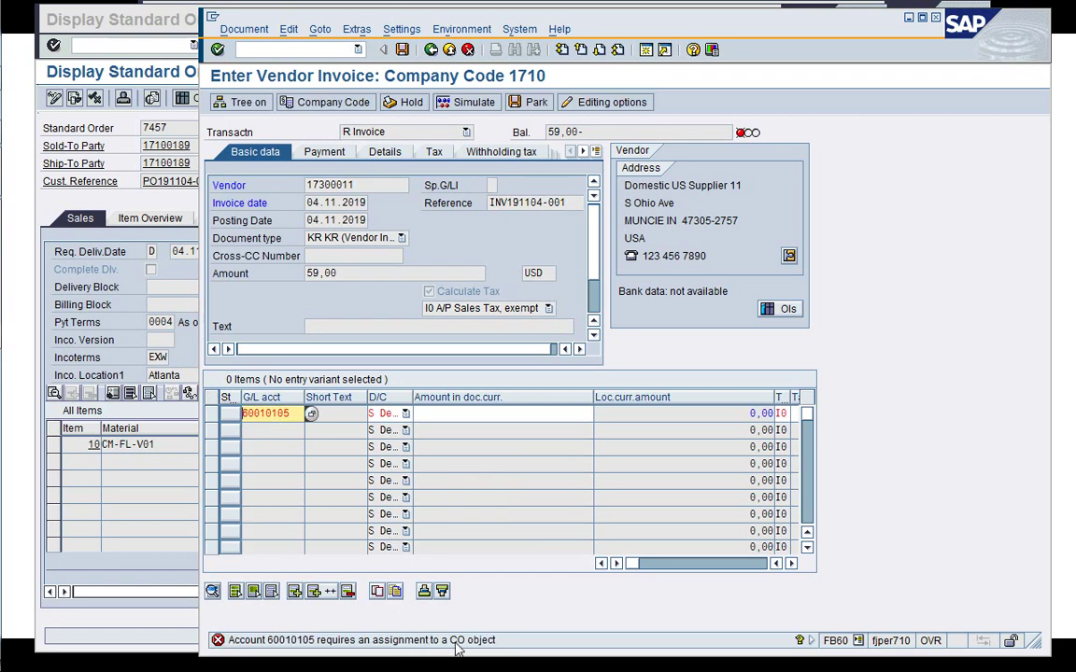
{"action": "left_click", "coordinate": [505, 413]}
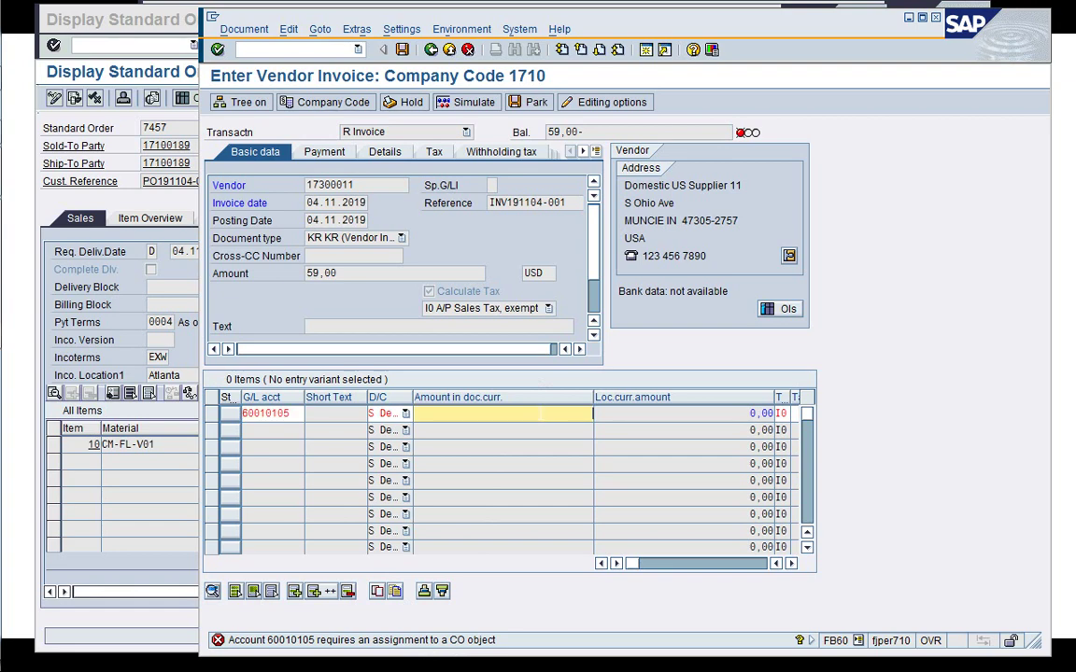
{"action": "type", "text": "*"}
{"action": "key", "text": "Return"}
Open the G/L item for correction and assign it to the forklift sales order, item 10
{"action": "double_click", "coordinate": [539, 417]}
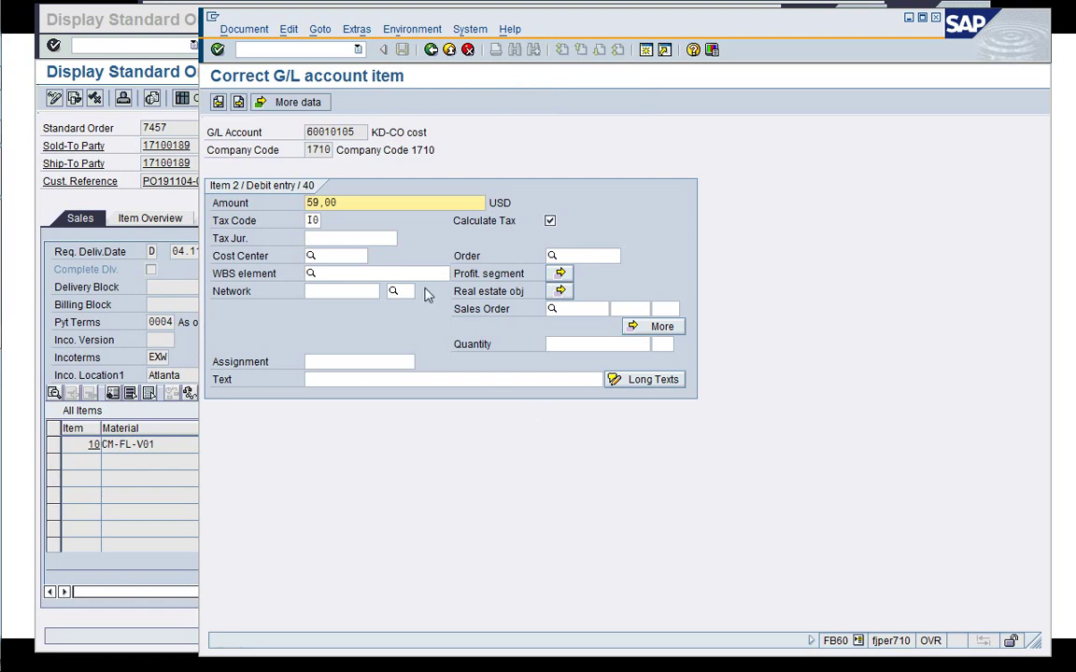
{"action": "left_click", "coordinate": [616, 309]}
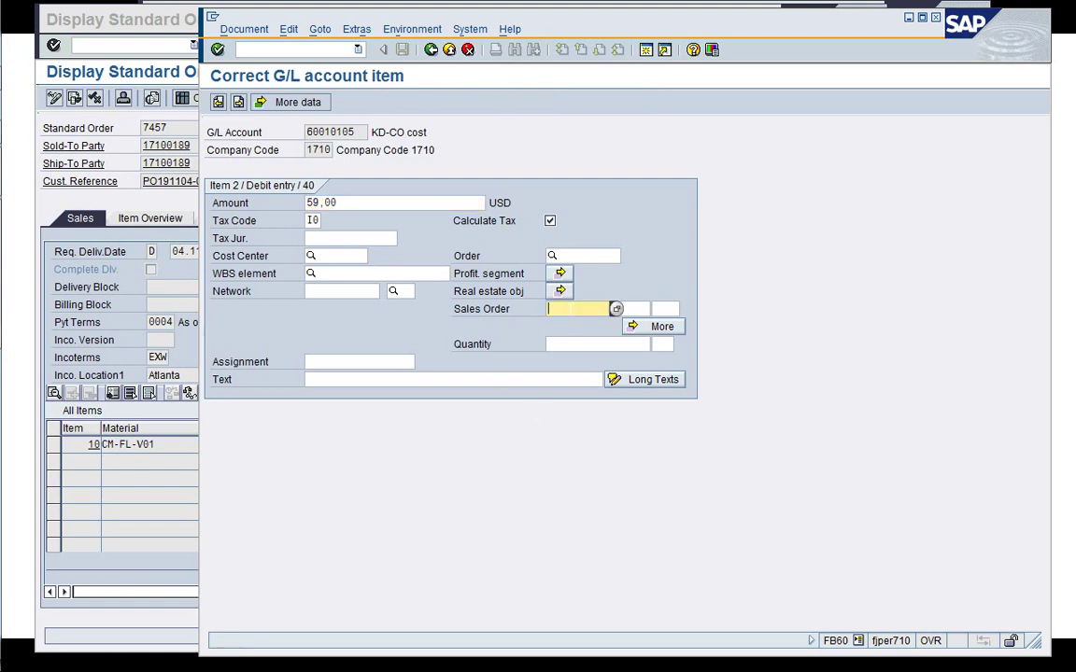
{"action": "type", "text": "745"}
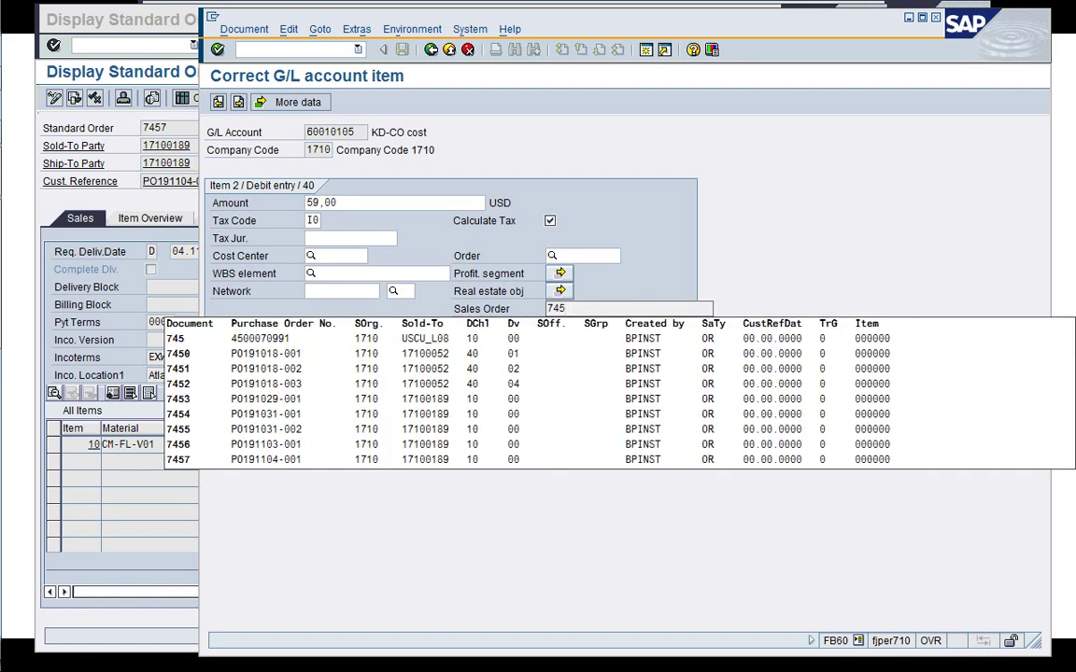
{"action": "type", "text": "7"}
{"action": "key", "text": "Return"}
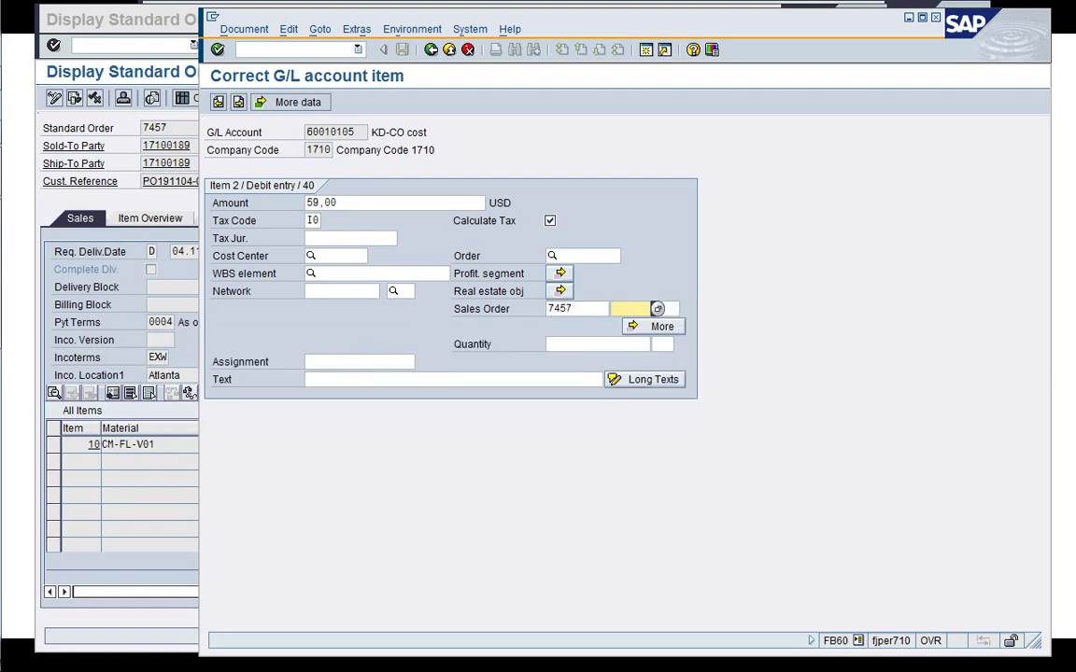
{"action": "type", "text": "10"}
{"action": "key", "text": "Return"}
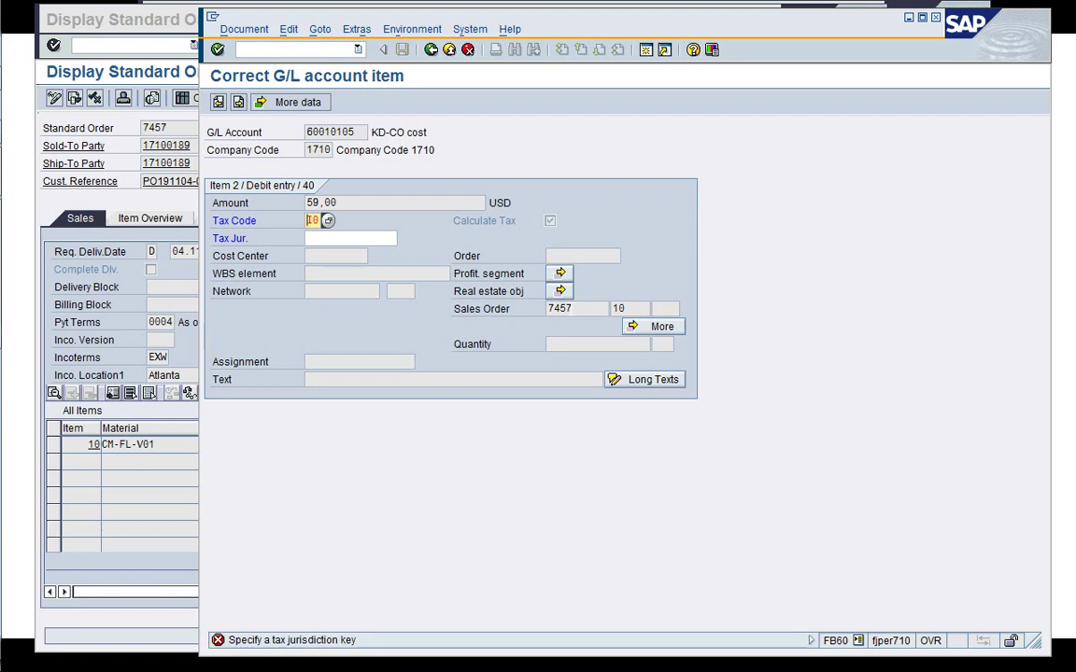
Set the G/L item's tax jurisdiction to OH00000000
{"action": "left_click", "coordinate": [318, 239]}
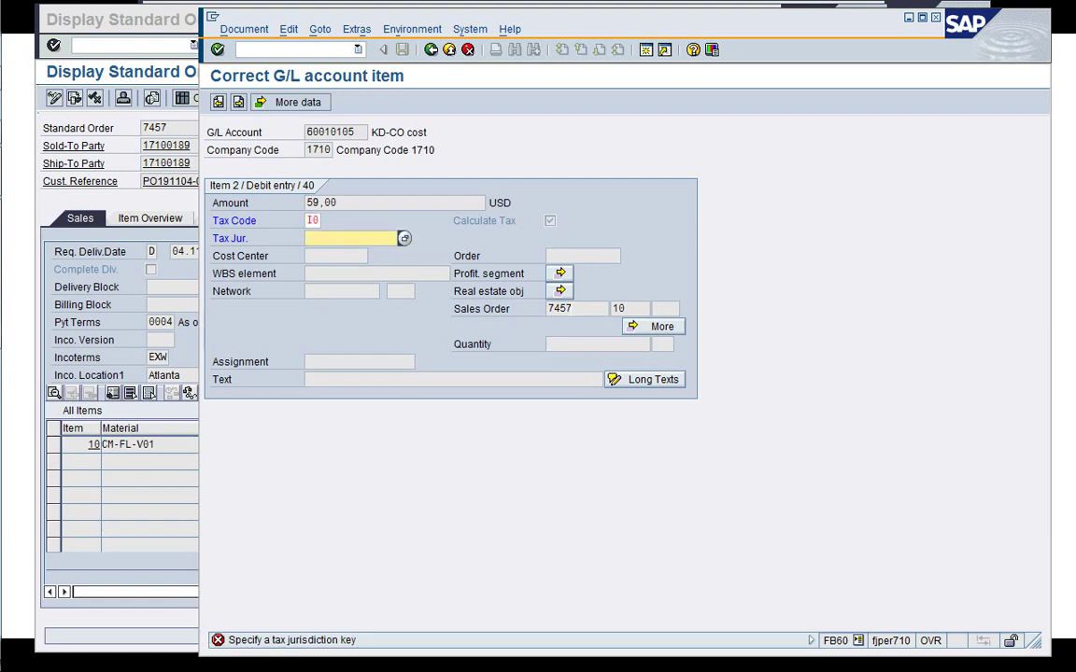
{"action": "key", "text": "Down"}
{"action": "key", "text": "Down"}
{"action": "key", "text": "Return"}
{"action": "key", "text": "Return"}
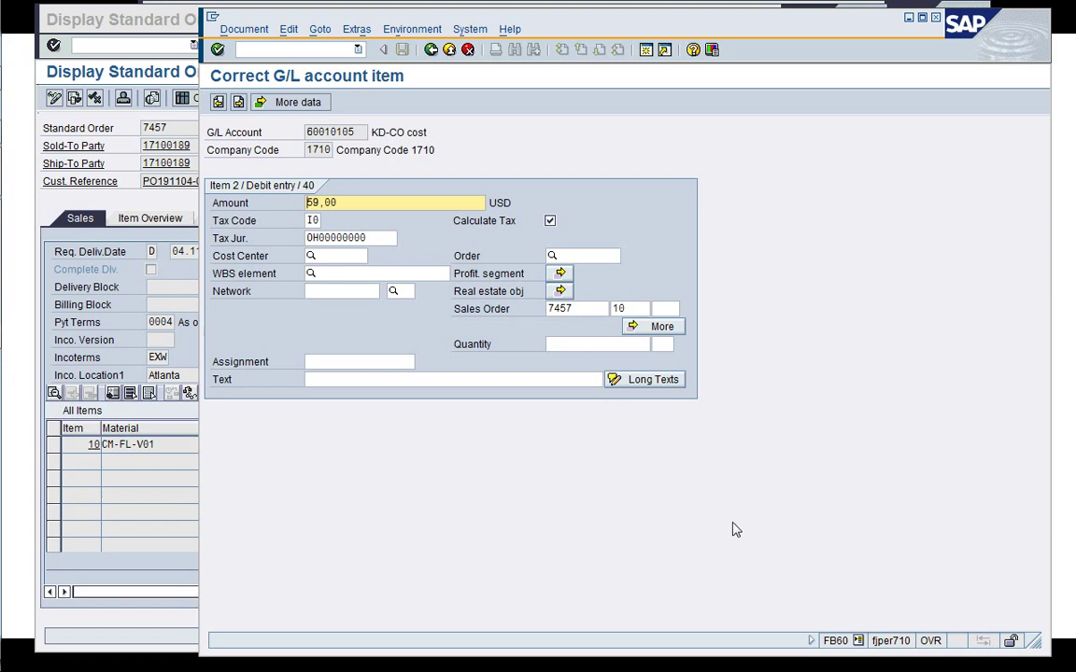
Shrink the invoice window, check the sales order assignment and confirm the G/L item to return to the invoice
{"action": "left_click_drag", "start_coordinate": [1034, 641], "coordinate": [902, 585]}
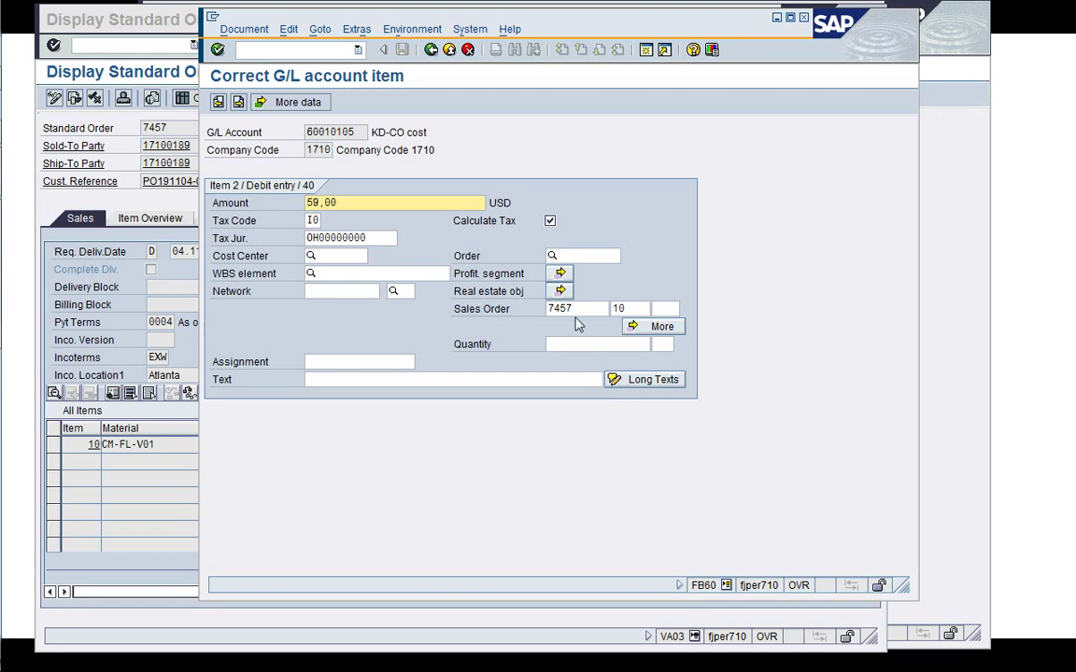
{"action": "left_click", "coordinate": [581, 308]}
{"action": "left_click", "coordinate": [626, 308]}
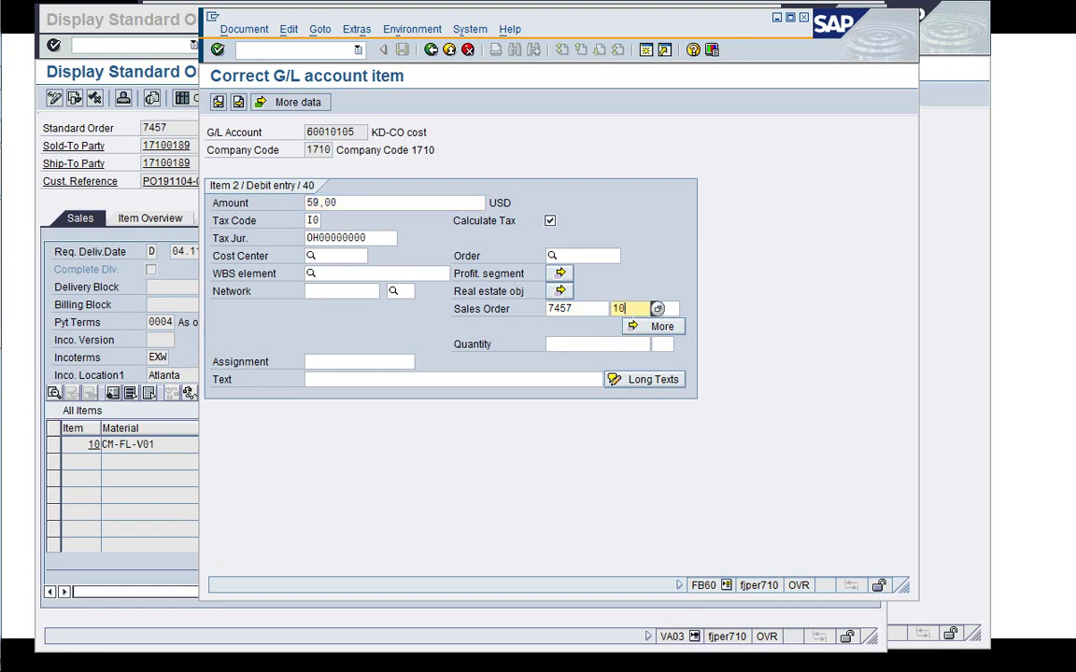
{"action": "left_click", "coordinate": [327, 256]}
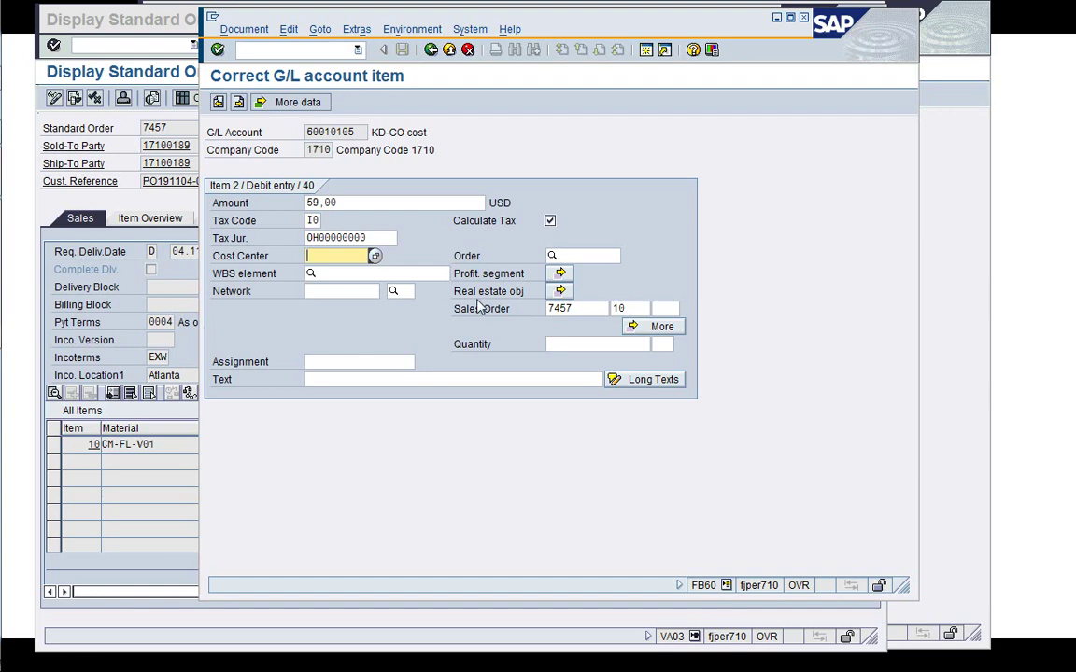
{"action": "key", "text": "Return"}
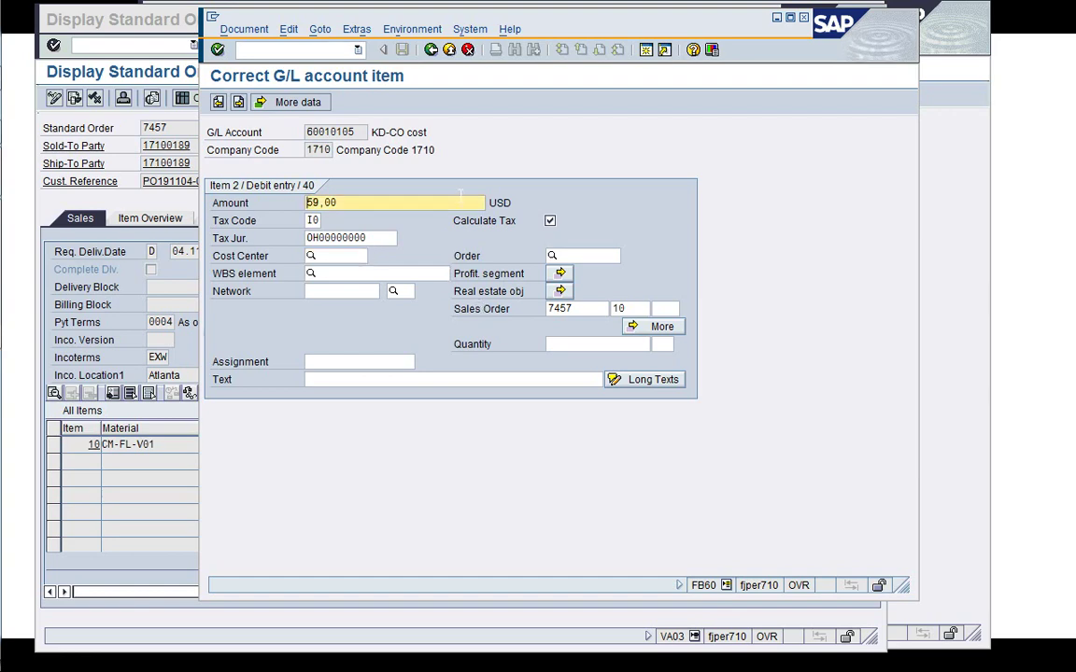
{"action": "key", "text": "Return"}
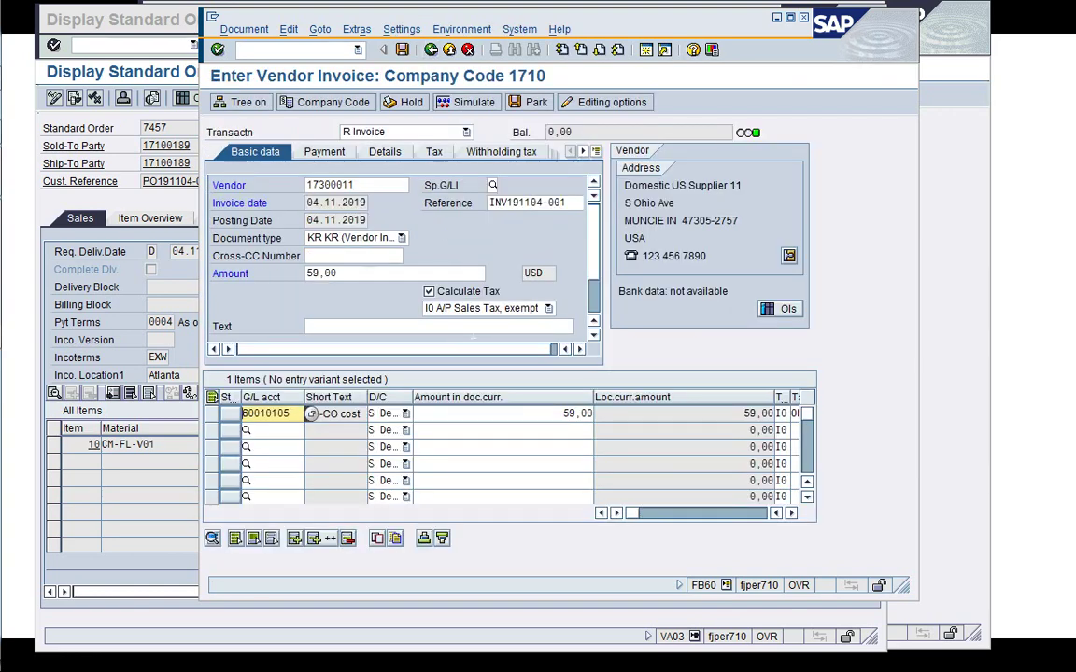
Simulate and post the vendor invoice, and display the posted document
{"action": "left_click", "coordinate": [461, 105]}
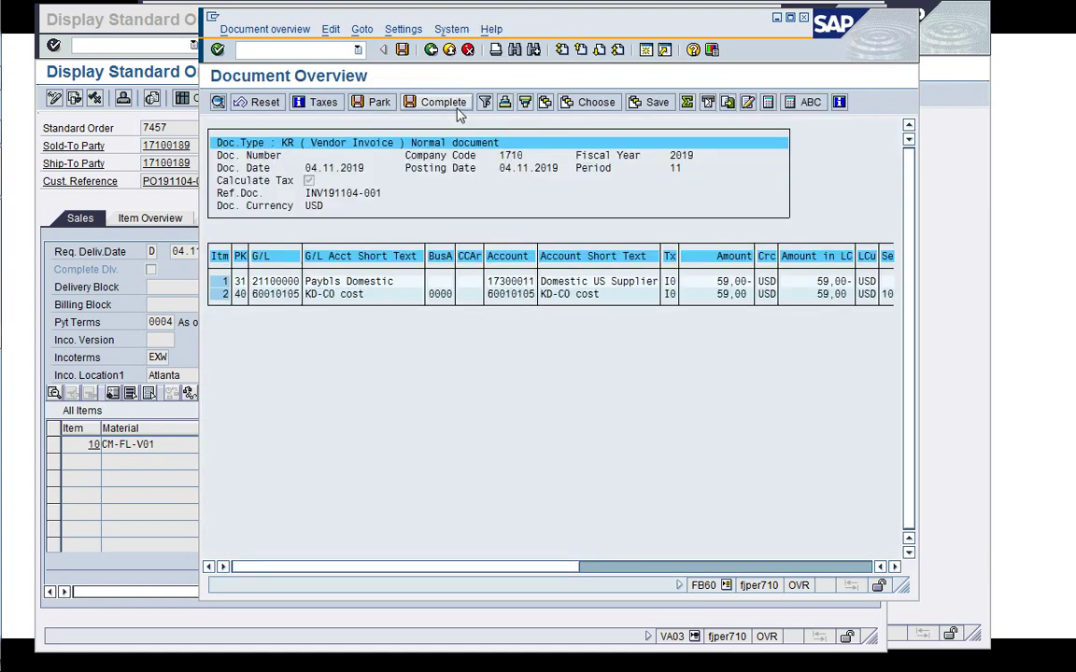
{"action": "left_click", "coordinate": [401, 50]}
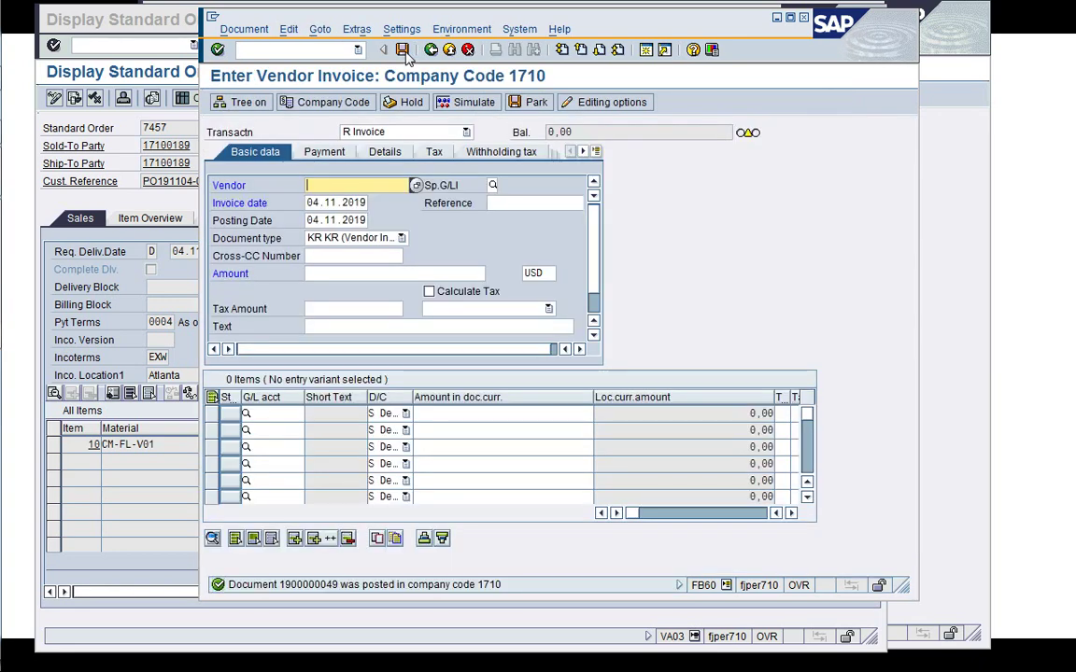
{"action": "left_click", "coordinate": [243, 29]}
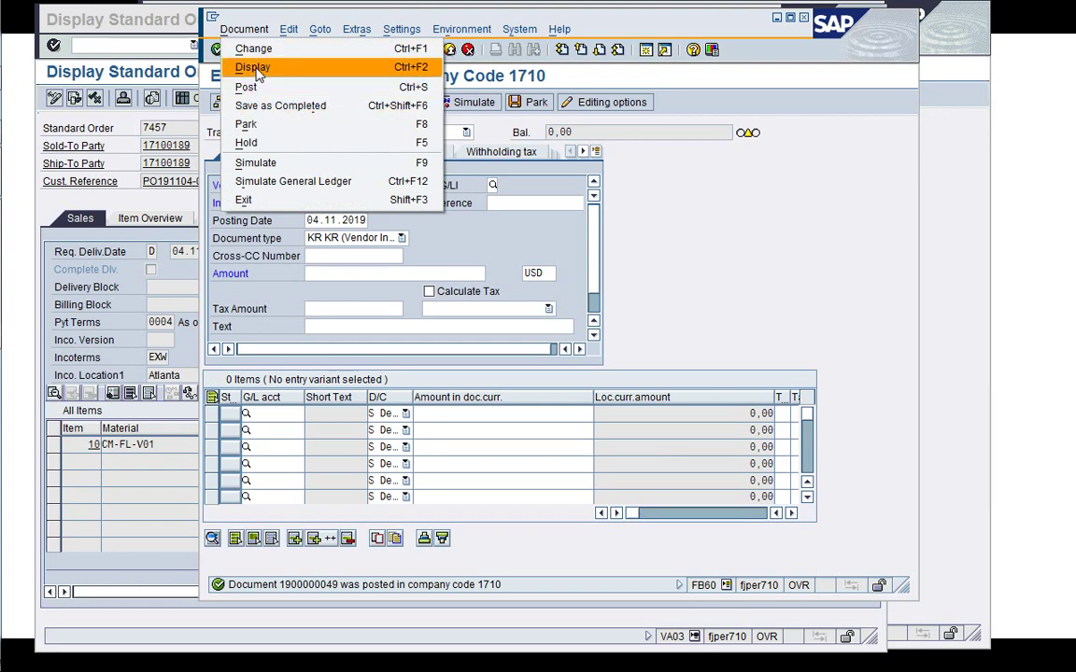
{"action": "left_click", "coordinate": [252, 68]}
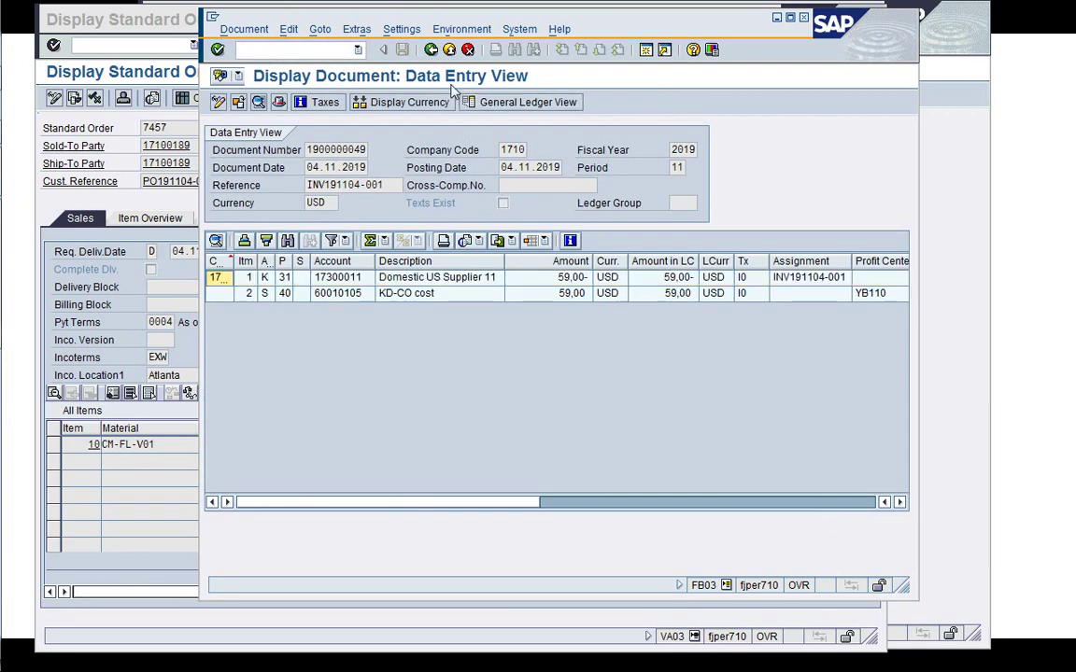
Open the controlling document linked to the posted invoice, expand its line item and widen the window to examine it
{"action": "left_click", "coordinate": [401, 29]}
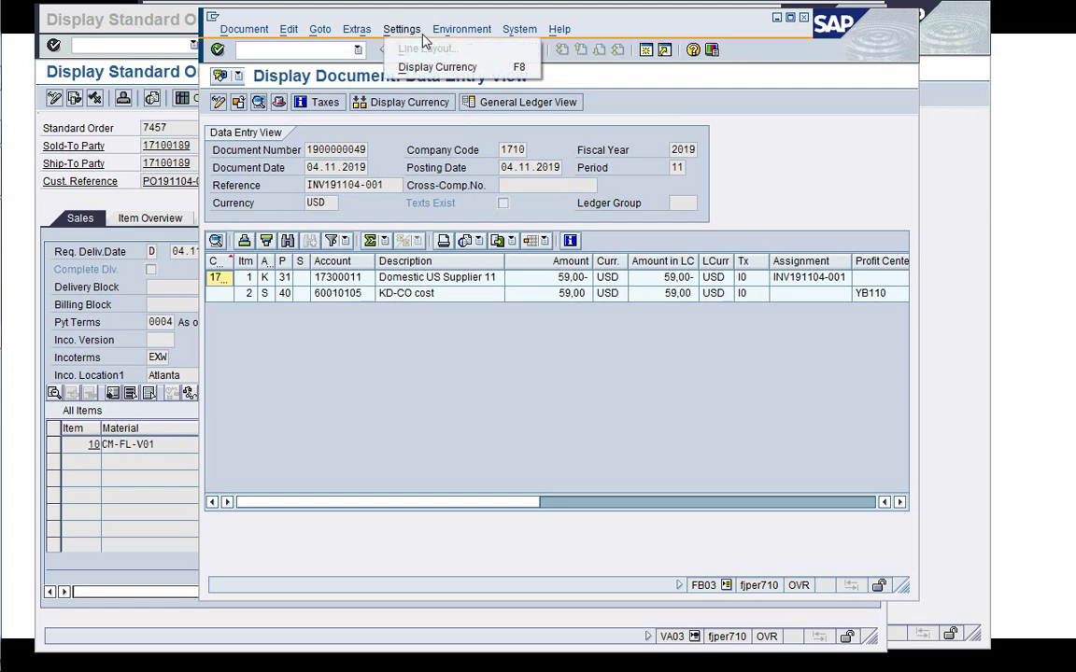
{"action": "mouse_move", "coordinate": [444, 32]}
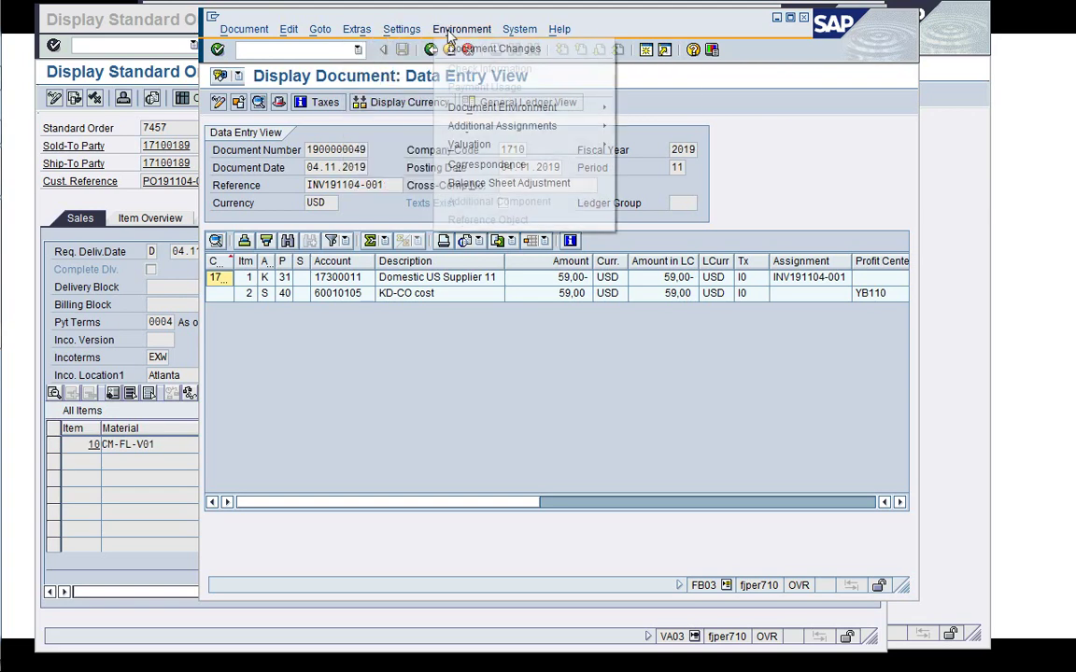
{"action": "mouse_move", "coordinate": [457, 108]}
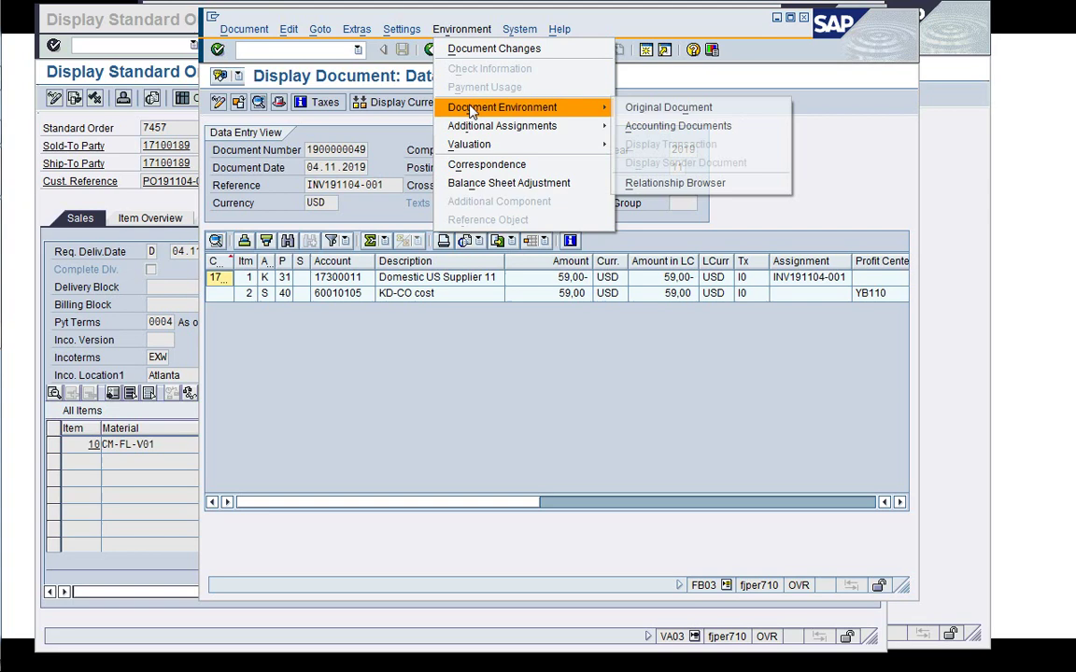
{"action": "left_click", "coordinate": [700, 129]}
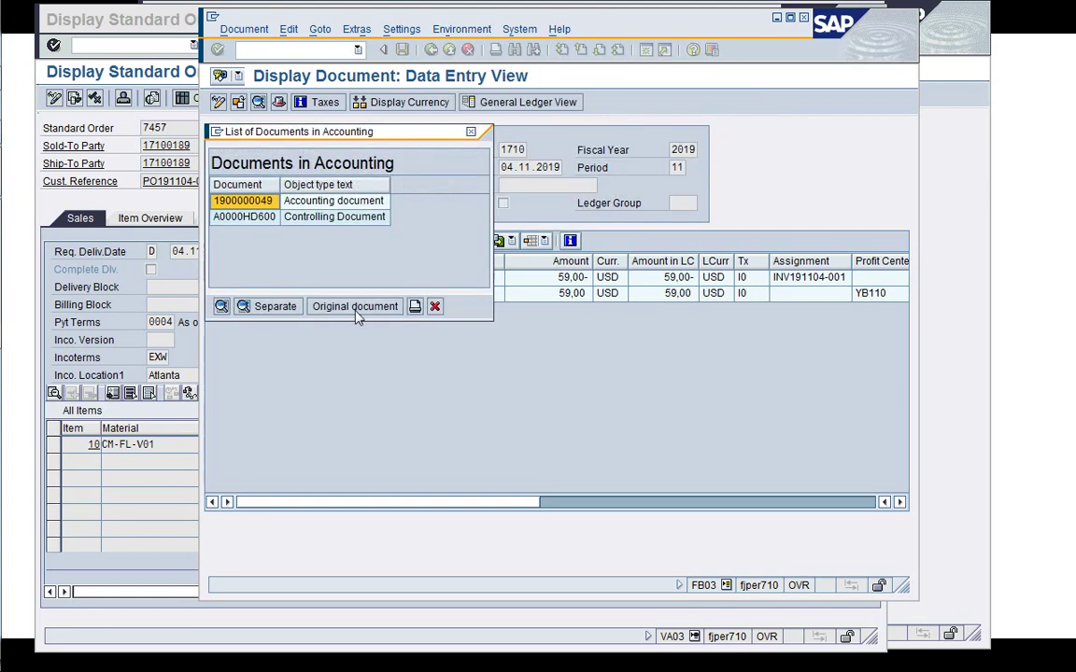
{"action": "double_click", "coordinate": [305, 221]}
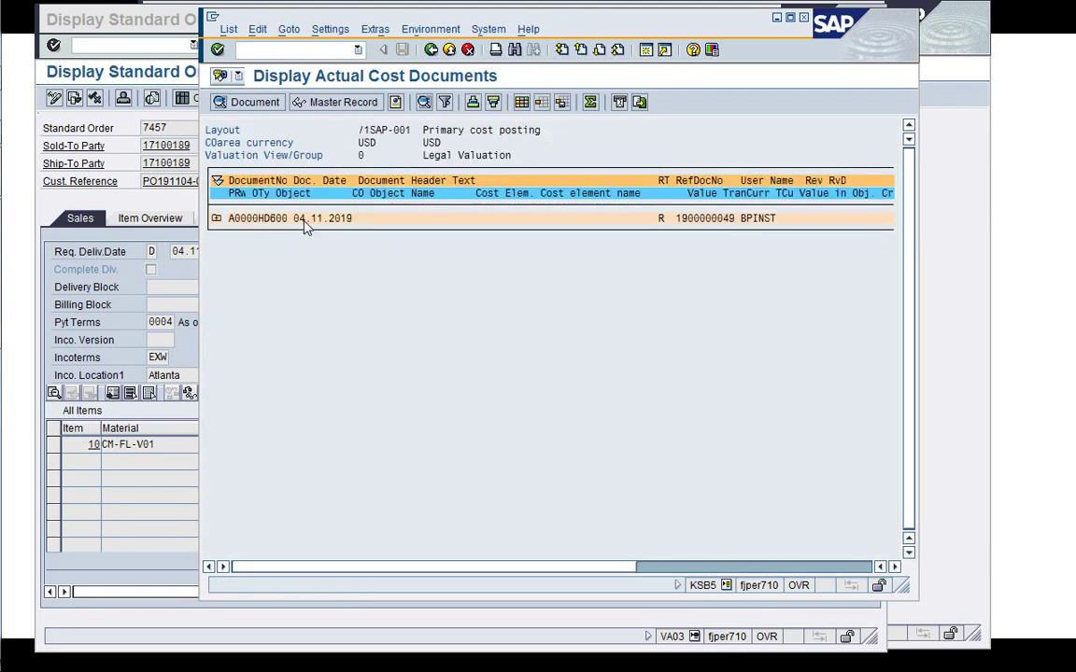
{"action": "left_click", "coordinate": [216, 220]}
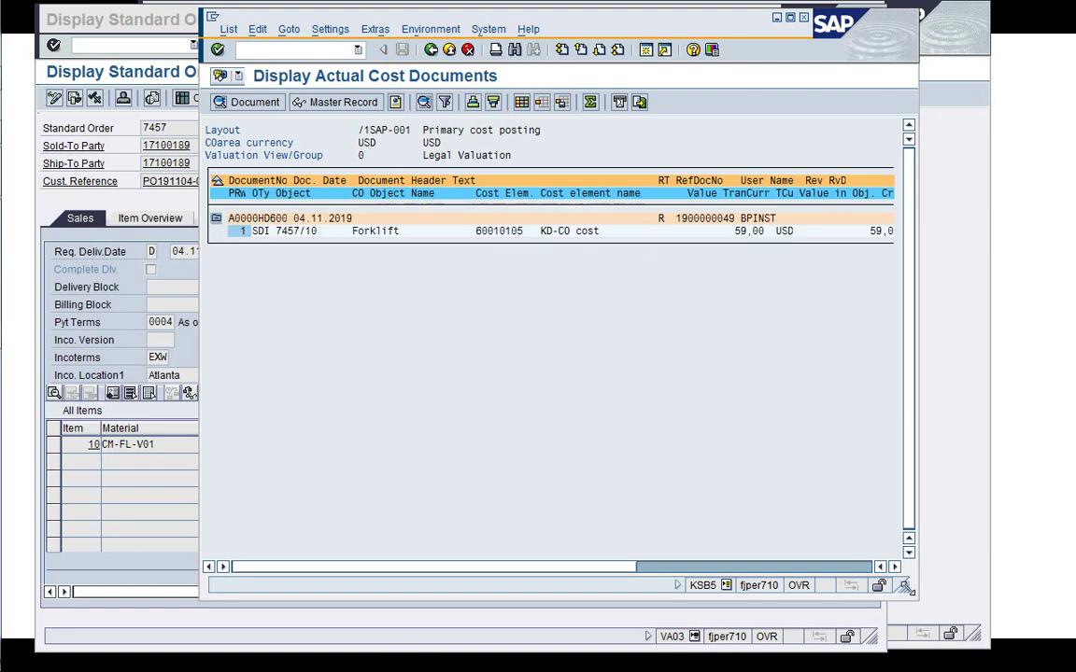
{"action": "left_click_drag", "start_coordinate": [902, 587], "coordinate": [1026, 558]}
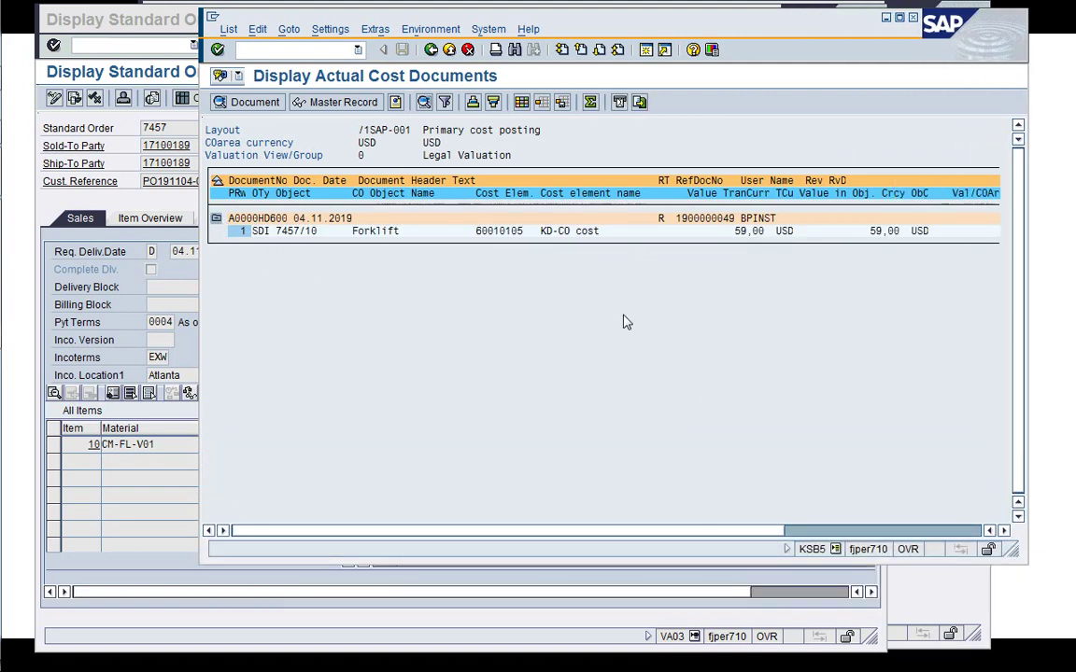
Leave the controlling and invoice document displays and show the forklift sales order item's actual cost line items with KVBI
{"action": "key", "text": "F3"}
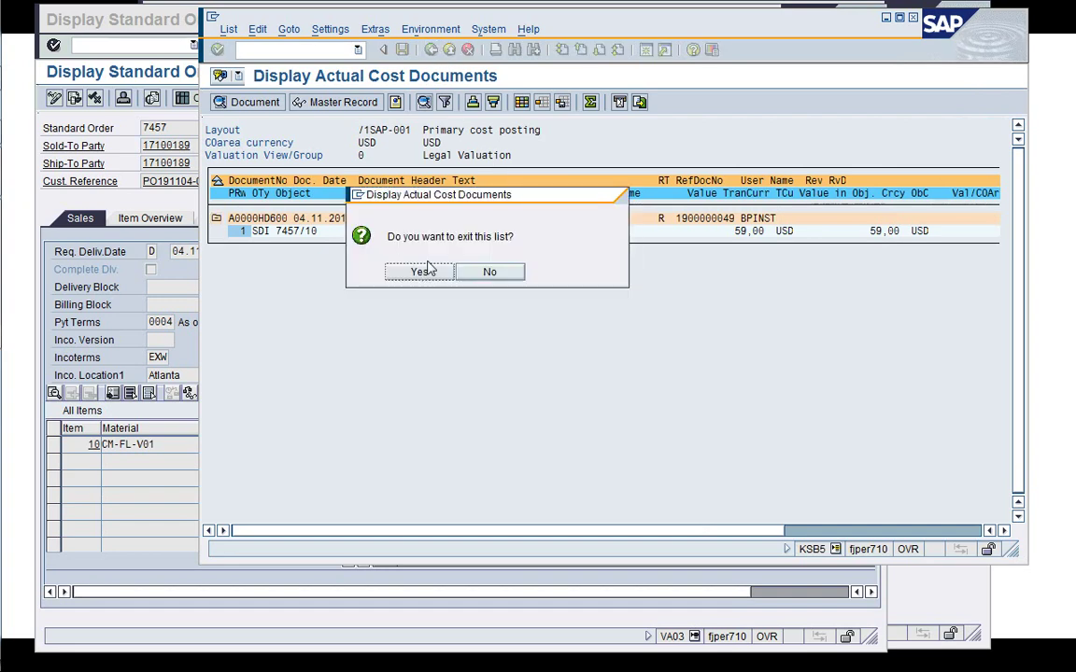
{"action": "left_click", "coordinate": [423, 338]}
{"action": "left_click", "coordinate": [435, 306]}
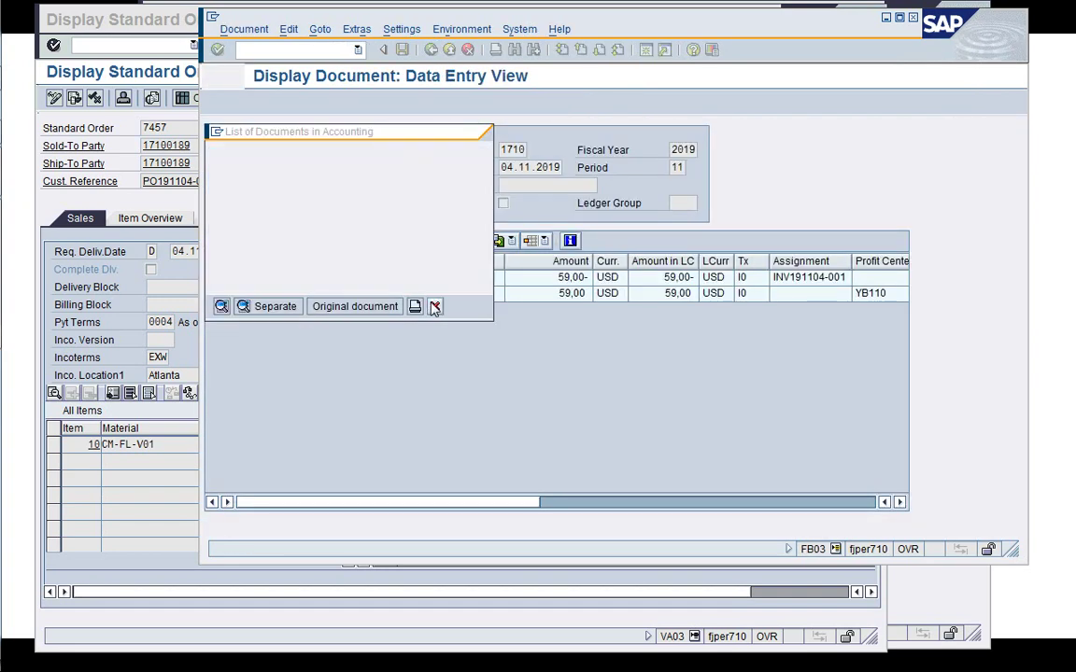
{"action": "key", "text": "F3"}
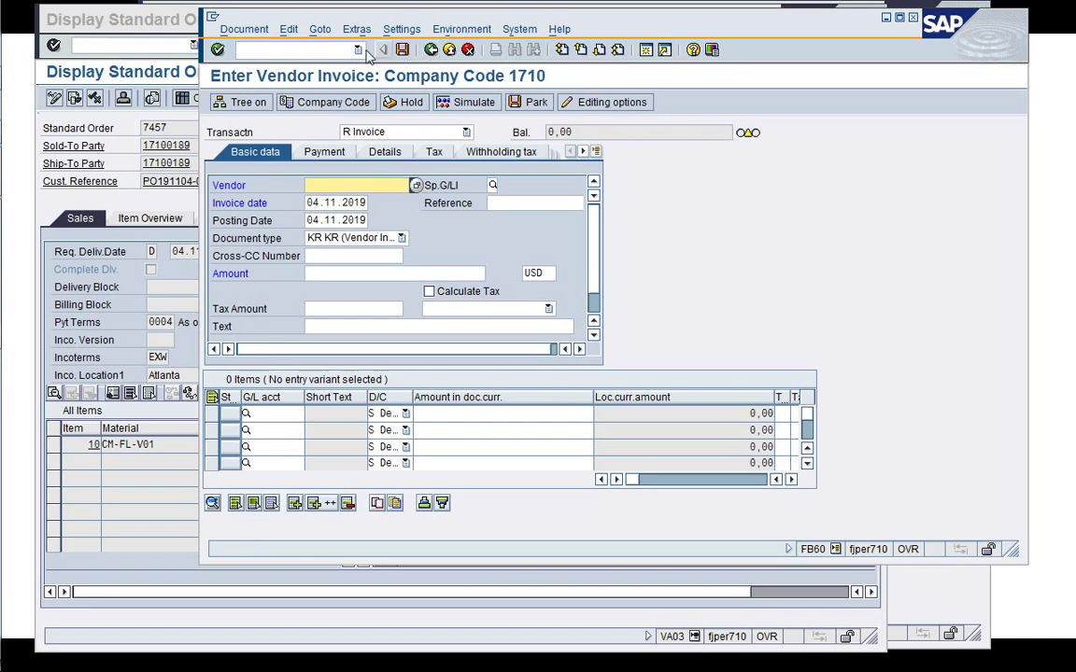
{"action": "left_click", "coordinate": [240, 50]}
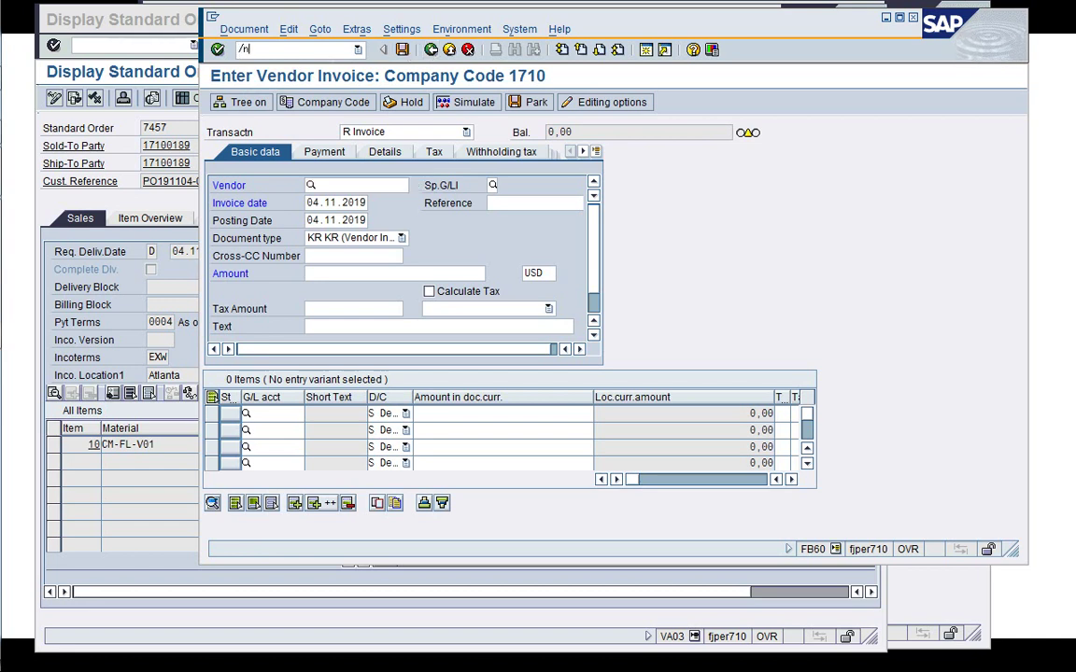
{"action": "type", "text": "/nk"}
{"action": "key", "text": "Return"}
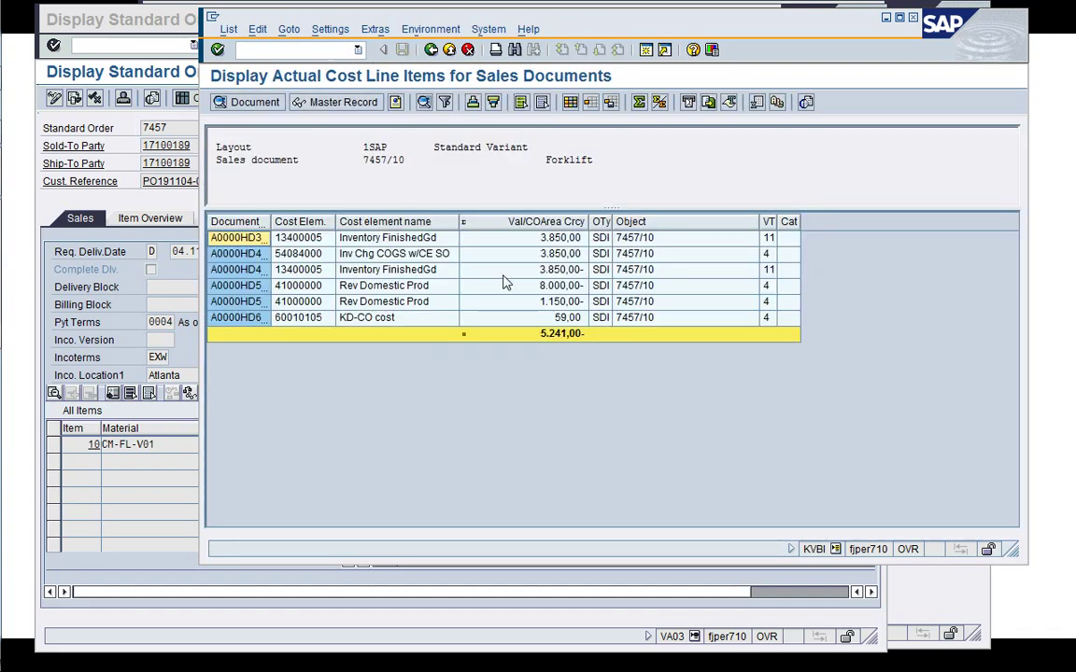
Check the KD-CO cost in the actual line items and in the KKBC_KUN plan/actual comparison, and close that session
{"action": "left_click", "coordinate": [529, 318]}
{"action": "left_click", "coordinate": [512, 408]}
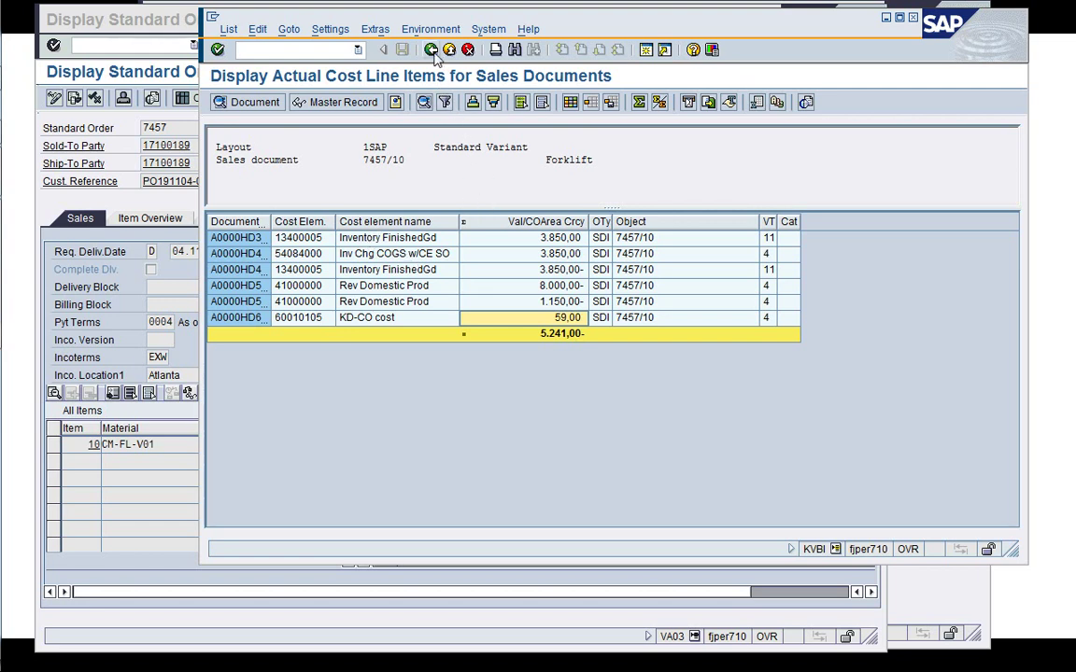
{"action": "key", "text": "F3"}
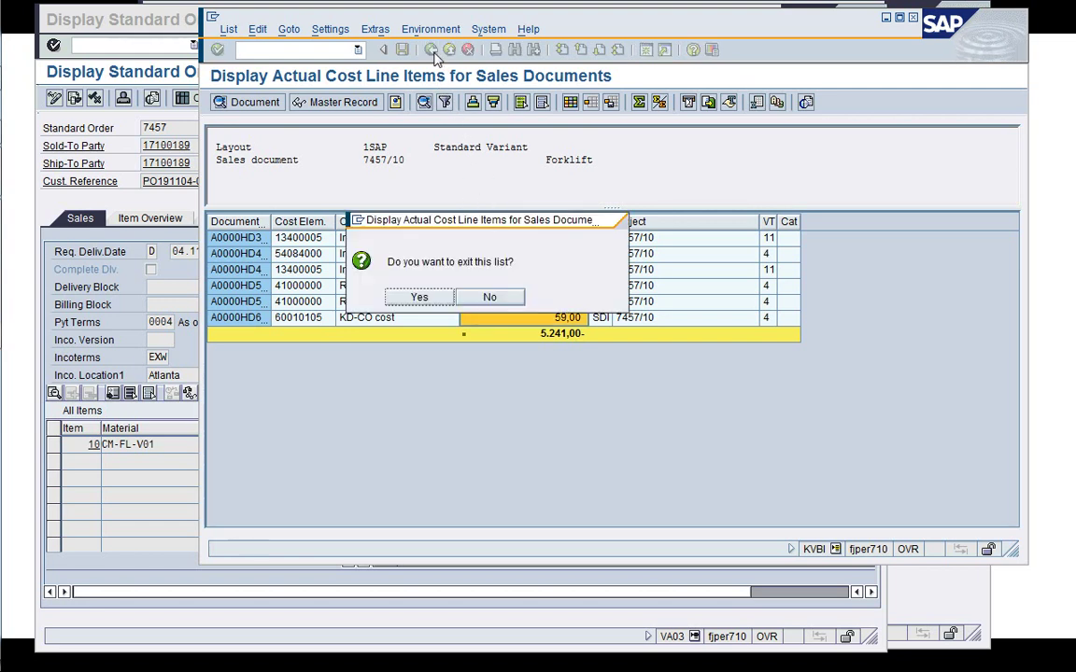
{"action": "left_click", "coordinate": [418, 296]}
{"action": "left_click", "coordinate": [280, 49]}
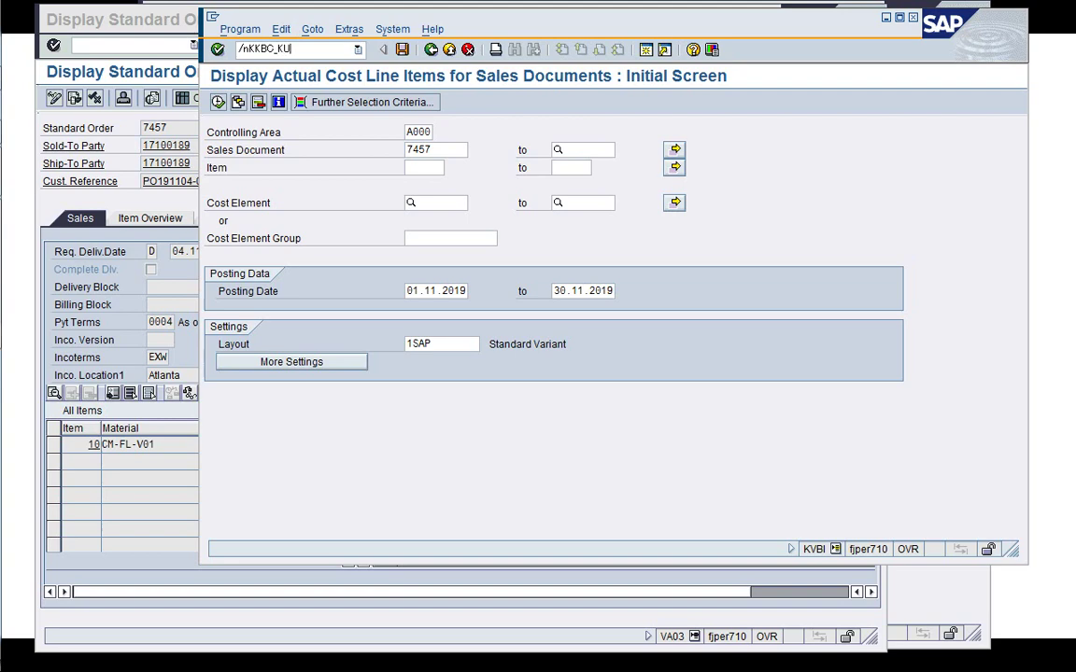
{"action": "key", "text": "Return"}
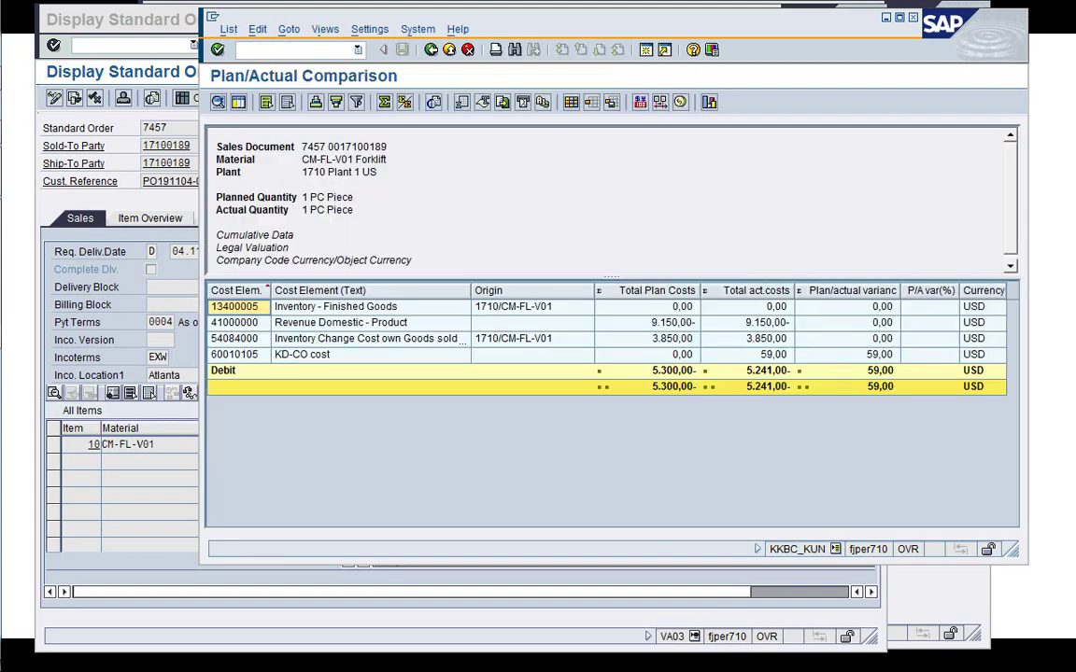
{"action": "left_click", "coordinate": [761, 354]}
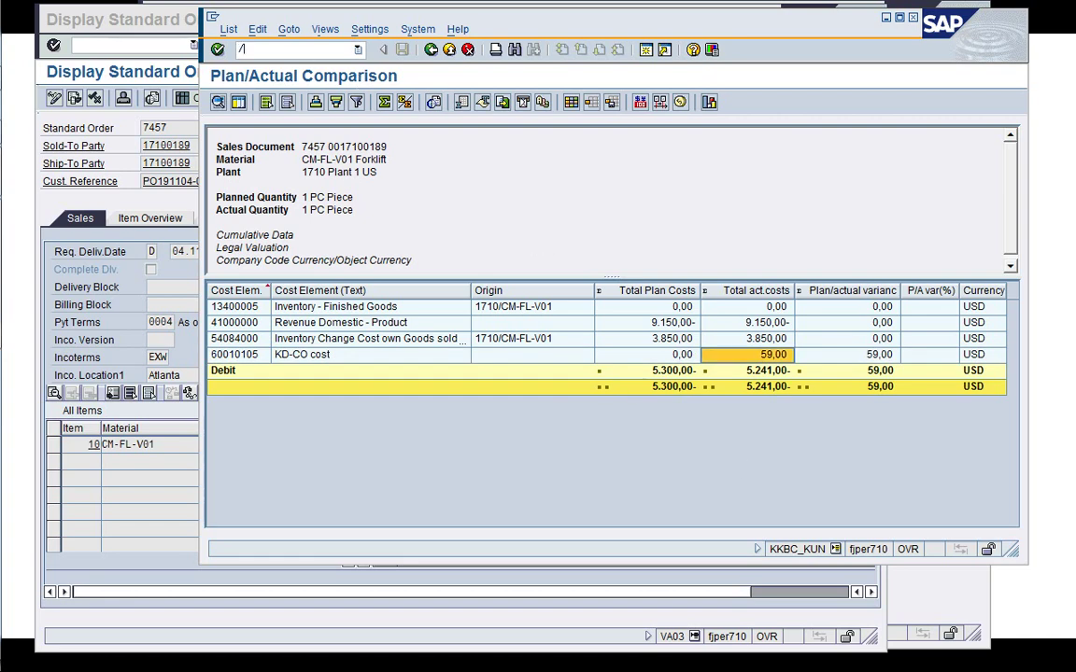
{"action": "left_click", "coordinate": [218, 50]}
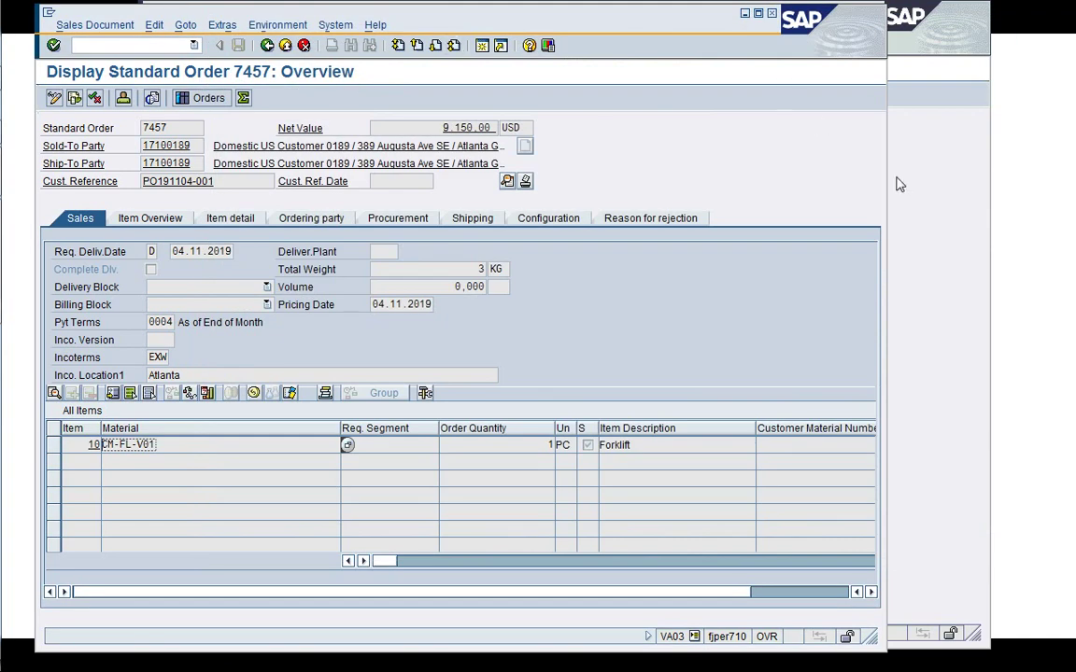
Switch to the SAP Easy Access session and expand Period-End Closing and its Single Functions under Product Cost by Sales Order
{"action": "left_click", "coordinate": [899, 183]}
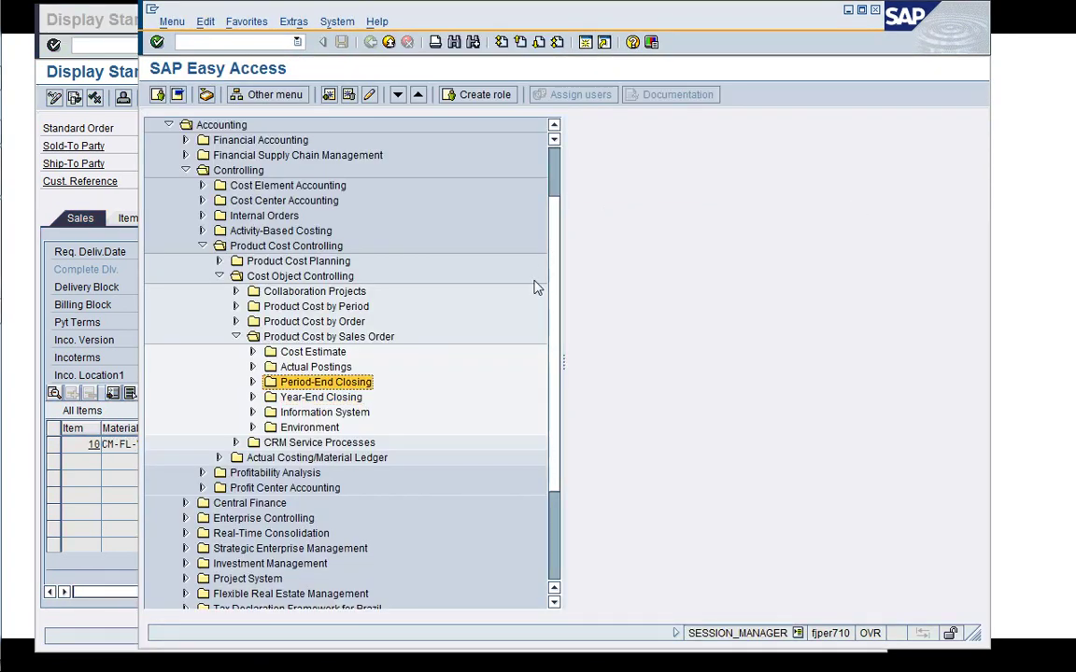
{"action": "key", "text": "Right"}
{"action": "key", "text": "Down"}
{"action": "key", "text": "Down"}
{"action": "key", "text": "Right"}
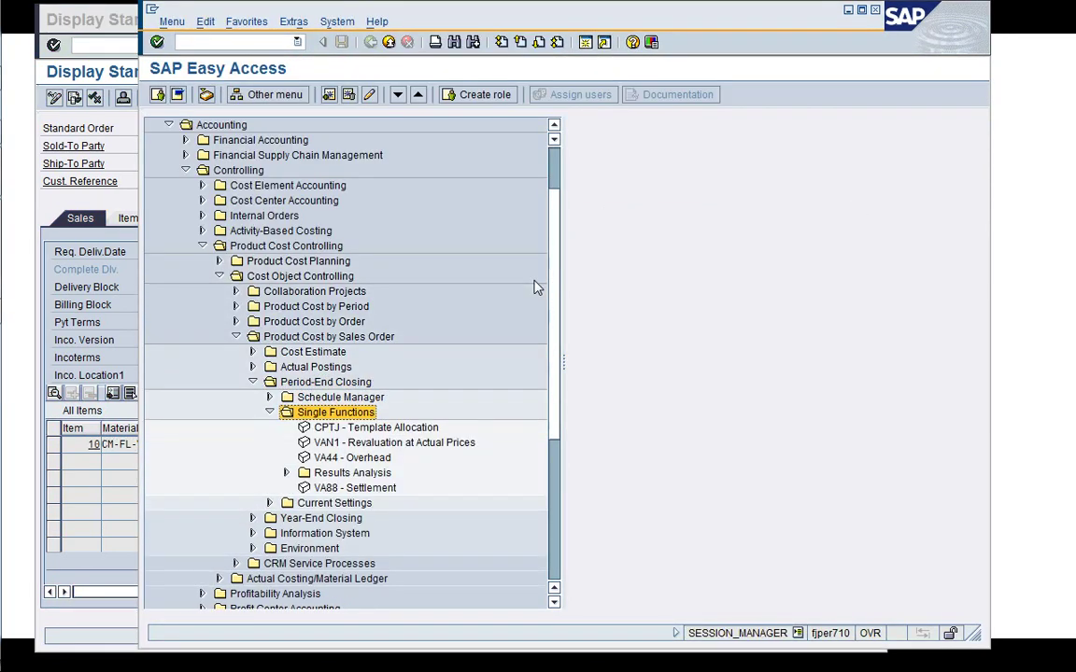
{"action": "key", "text": "Down"}
{"action": "key", "text": "Down"}
{"action": "key", "text": "Down"}
{"action": "key", "text": "Down"}
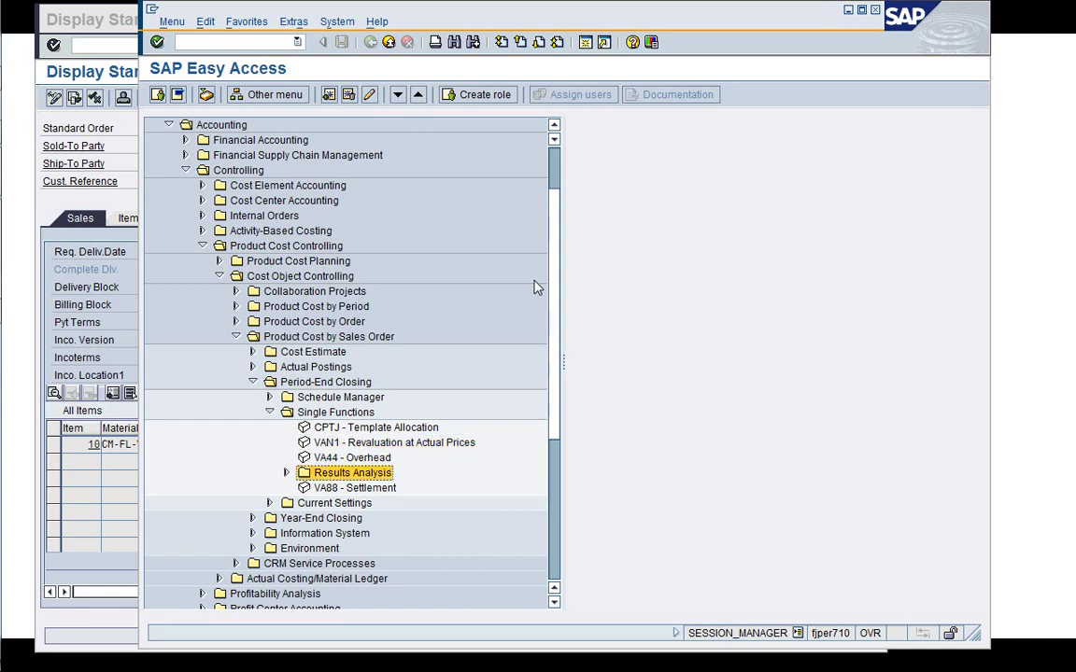
Expand Results Analysis and its Execute functions, and open KKA3 - Individual Processing
{"action": "key", "text": "Right"}
{"action": "key", "text": "Down"}
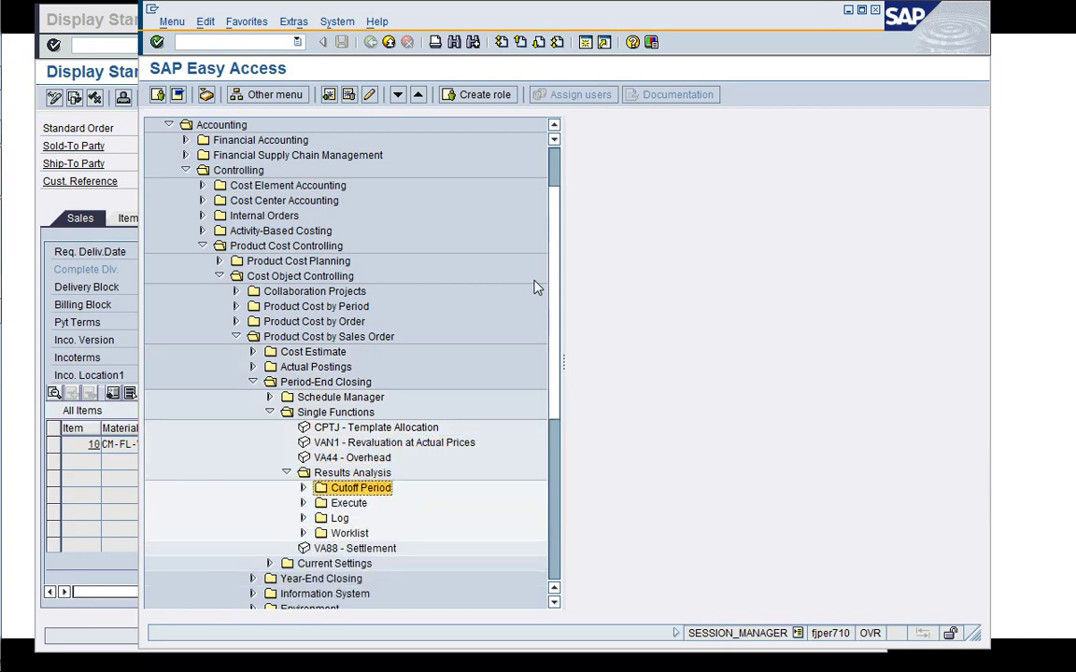
{"action": "key", "text": "Down"}
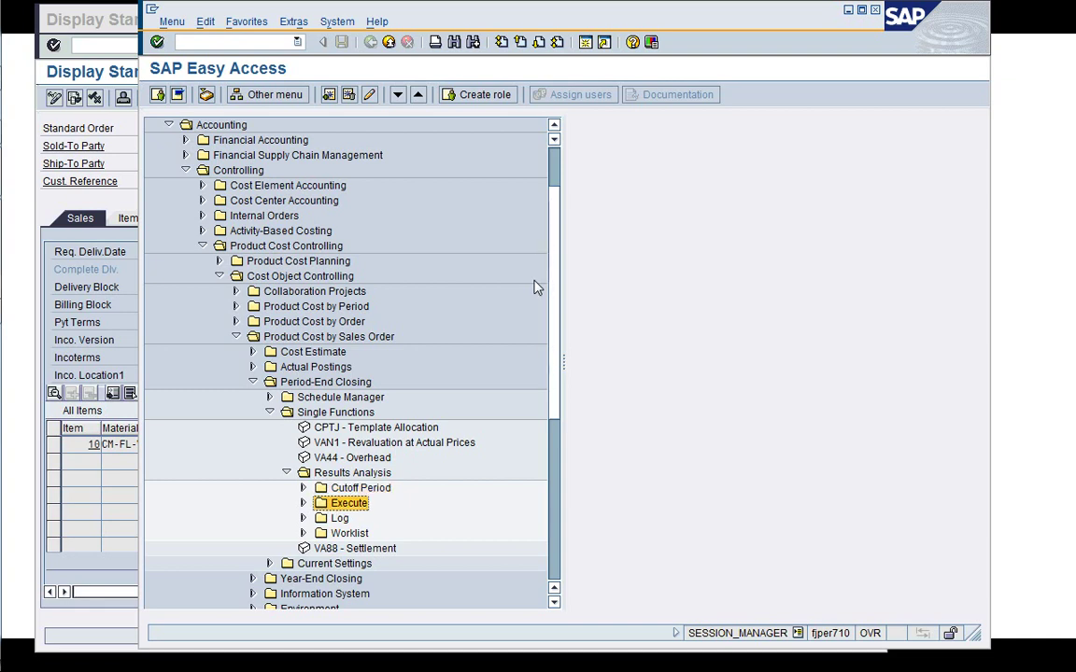
{"action": "key", "text": "Right"}
{"action": "key", "text": "Down"}
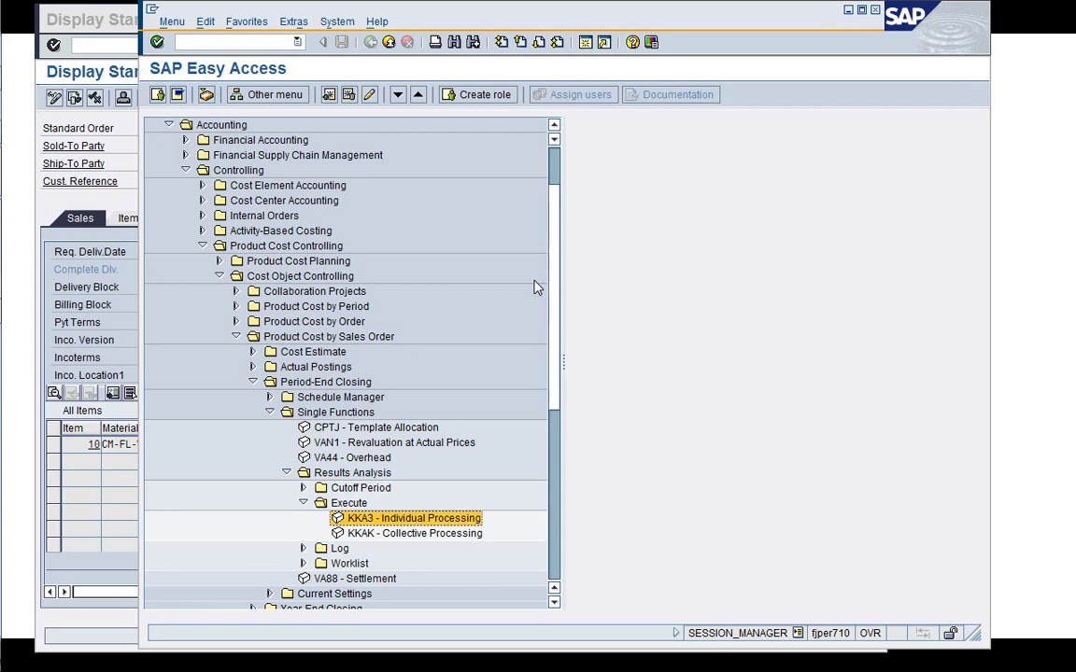
{"action": "key", "text": "Return"}
Enter item 10, period 11, fiscal year 2019 and RA version 0 for the sales order's results analysis
{"action": "key", "text": "Tab"}
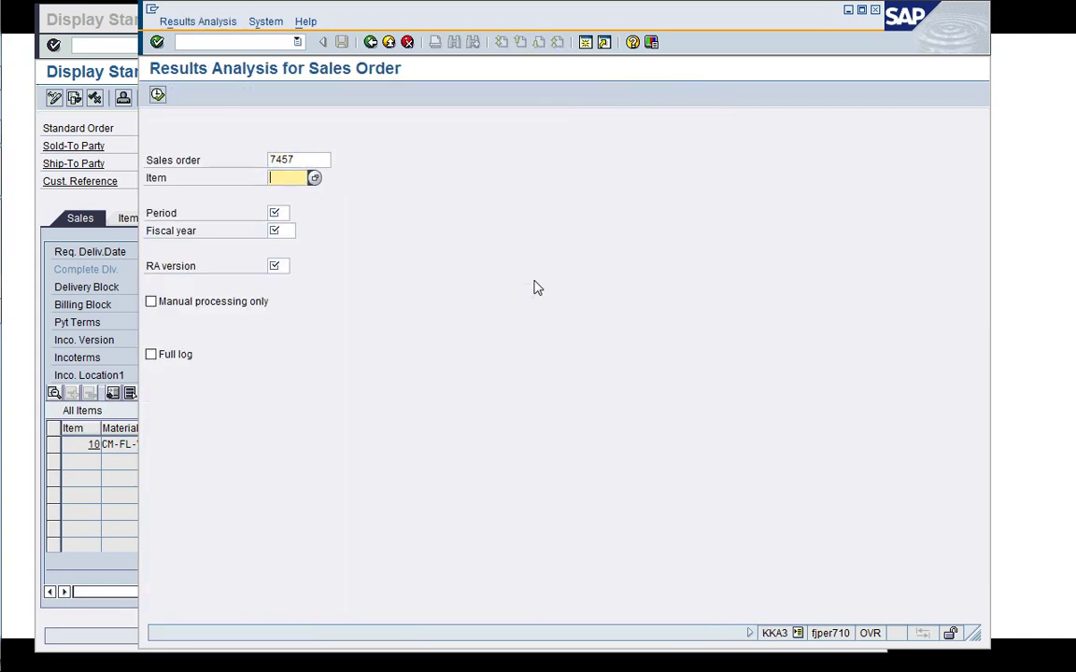
{"action": "type", "text": "10"}
{"action": "key", "text": "Tab"}
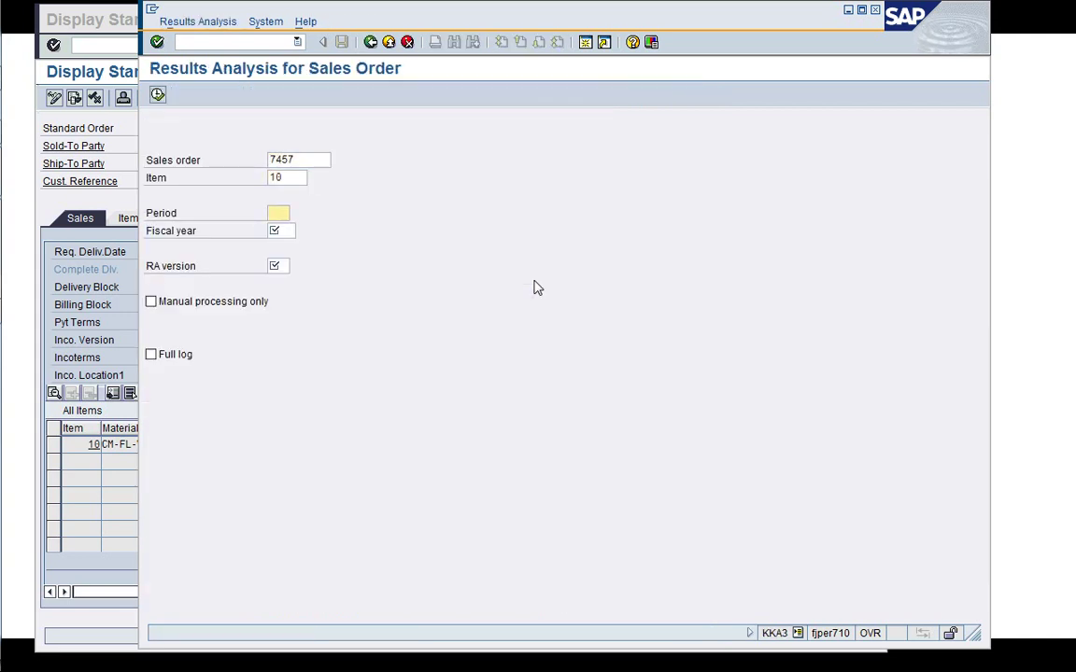
{"action": "type", "text": "11"}
{"action": "key", "text": "Tab"}
{"action": "type", "text": "2019"}
{"action": "key", "text": "Tab"}
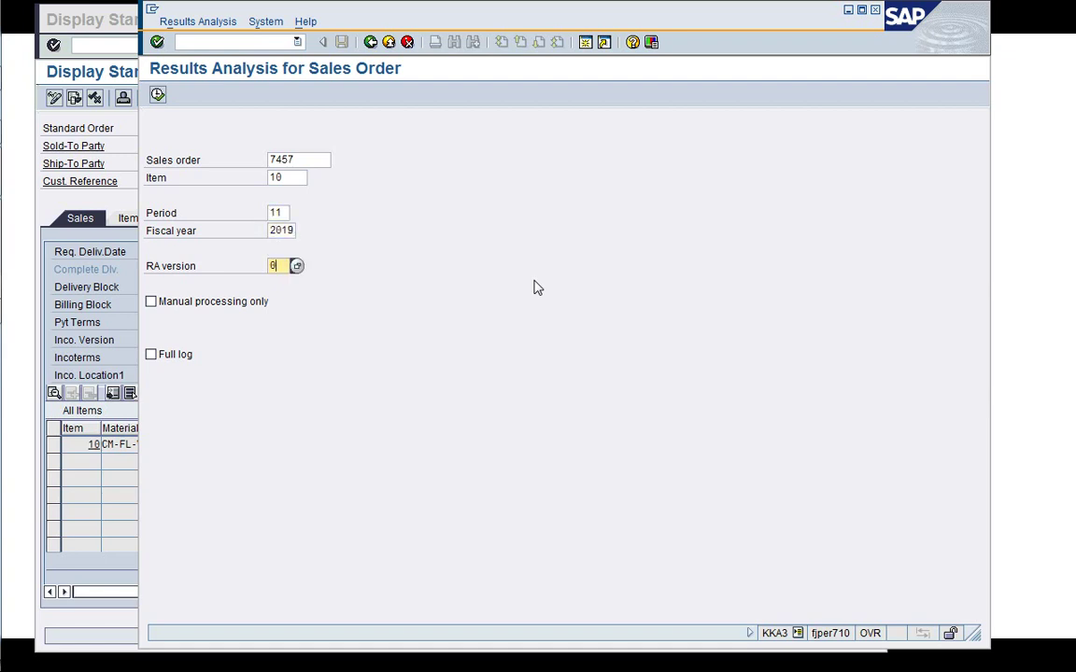
{"action": "type", "text": "0"}
{"action": "key", "text": "Return"}
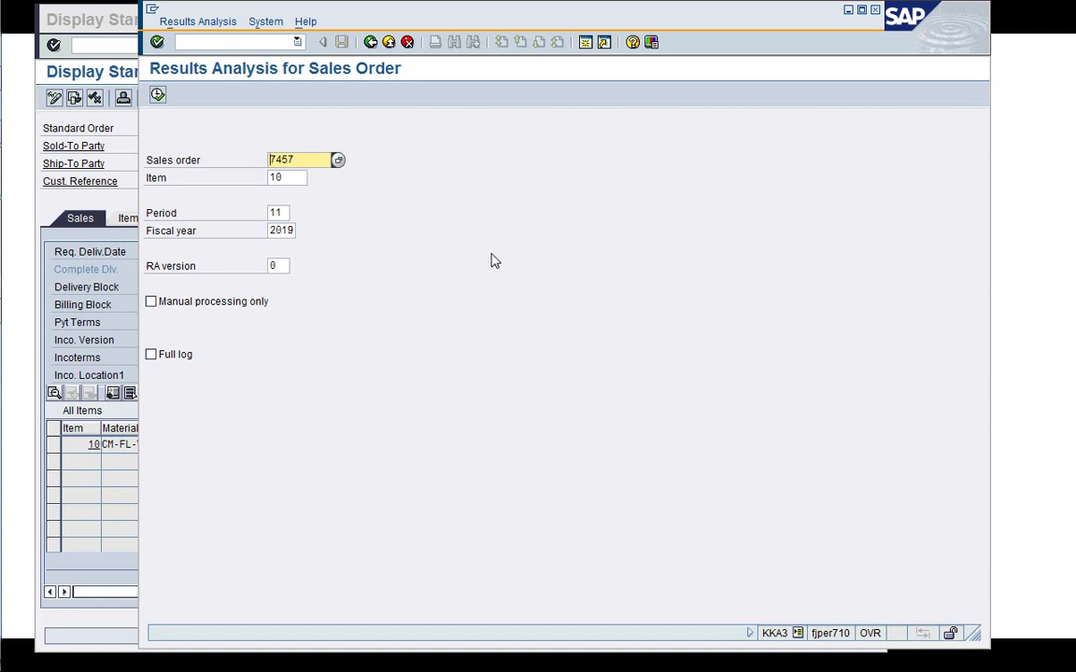
Switch to KKAK - Collective Processing, execute the test run and examine the order's results analysis in a widened window
{"action": "left_click", "coordinate": [370, 42]}
{"action": "double_click", "coordinate": [373, 535]}
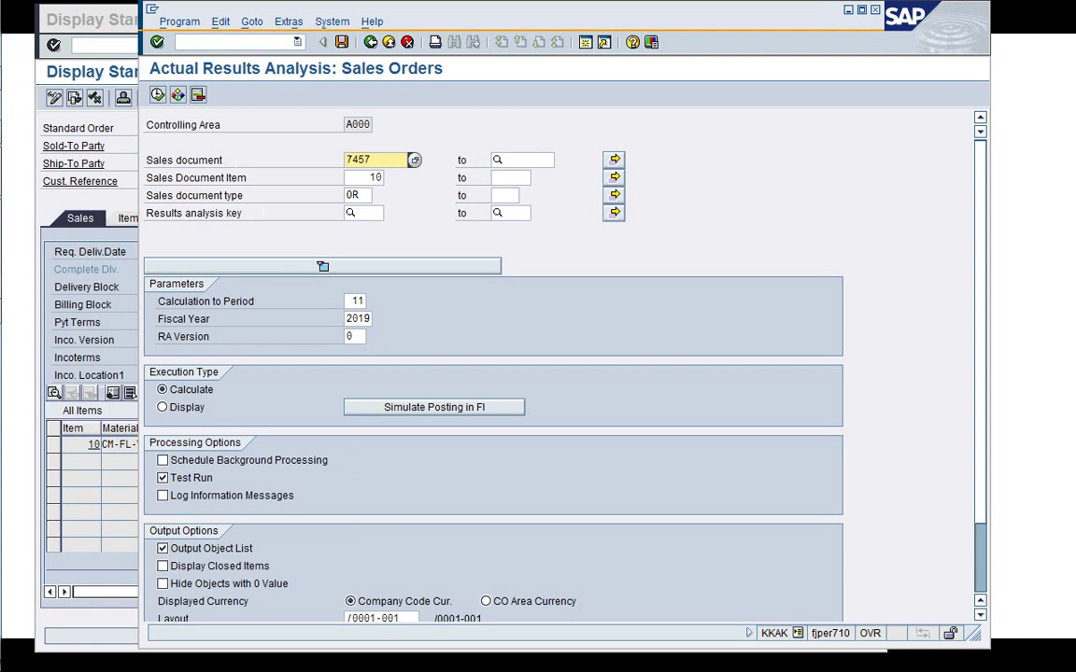
{"action": "left_click", "coordinate": [157, 94]}
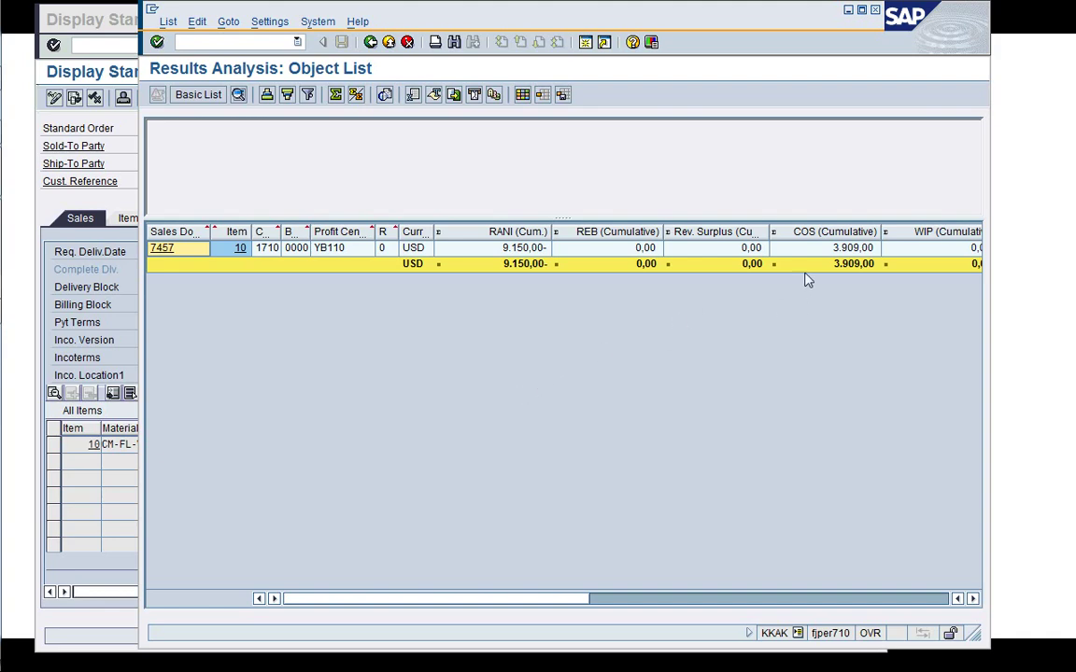
{"action": "left_click", "coordinate": [163, 247]}
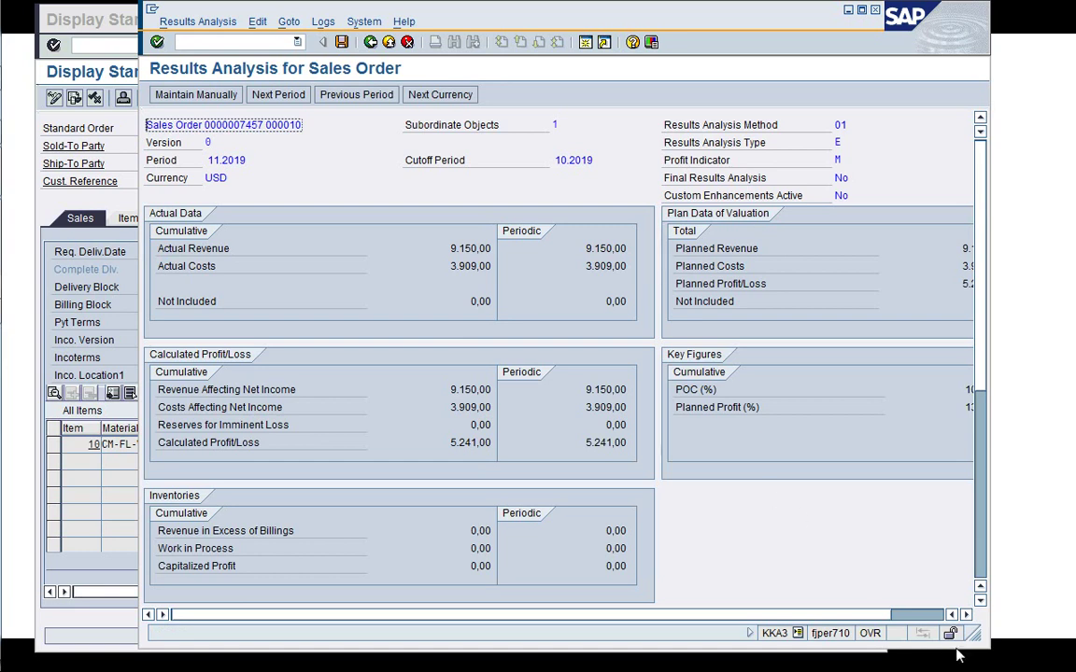
{"action": "left_click_drag", "start_coordinate": [972, 635], "coordinate": [1031, 646]}
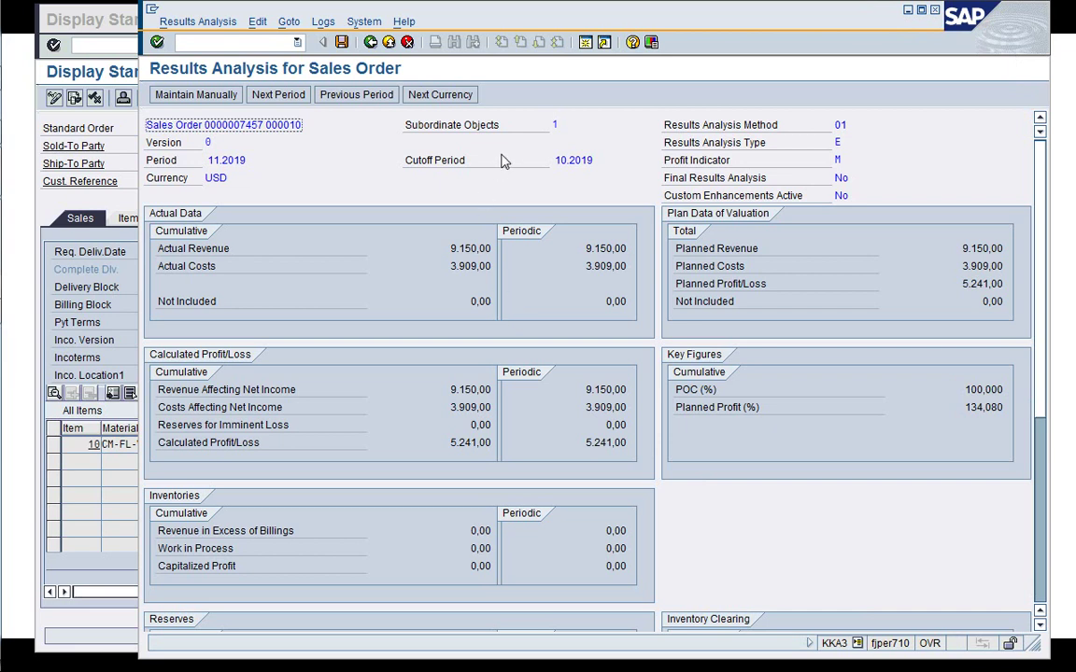
Return to the KKAK selection, execute results analysis with Test Run off, and open and leave the order's detailed result
{"action": "left_click", "coordinate": [371, 43]}
{"action": "key", "text": "F8"}
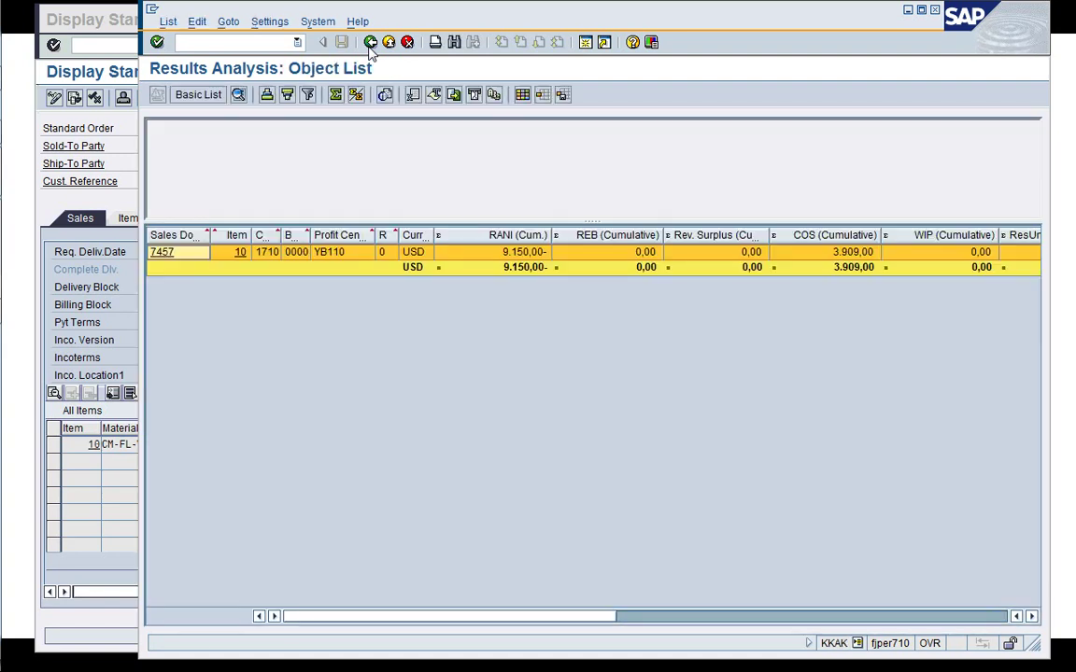
{"action": "left_click", "coordinate": [371, 43]}
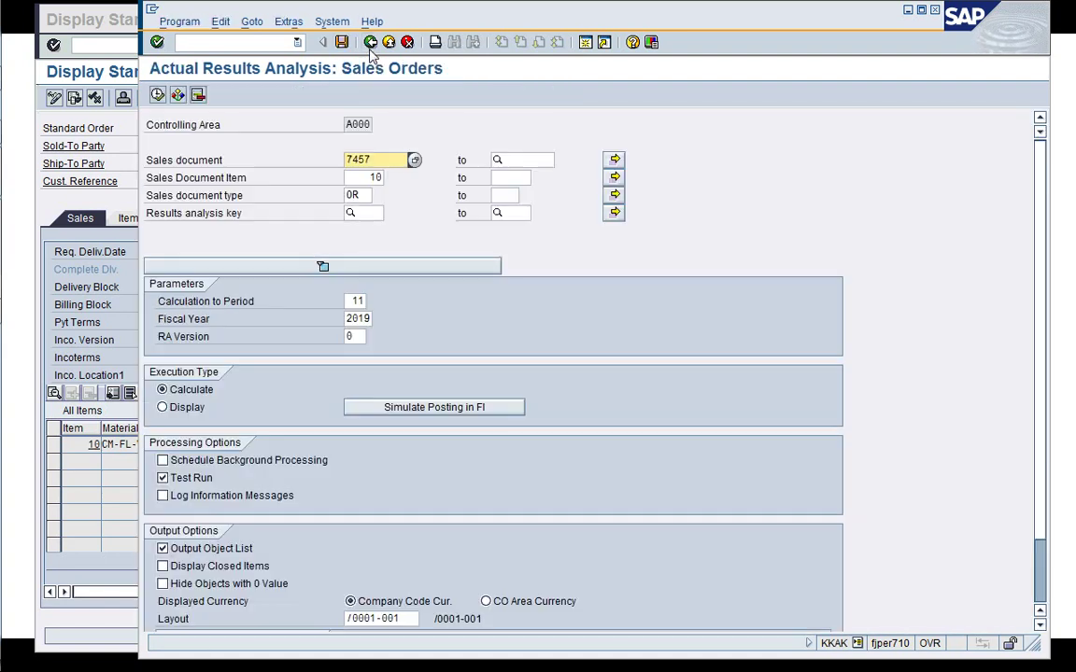
{"action": "left_click", "coordinate": [195, 479]}
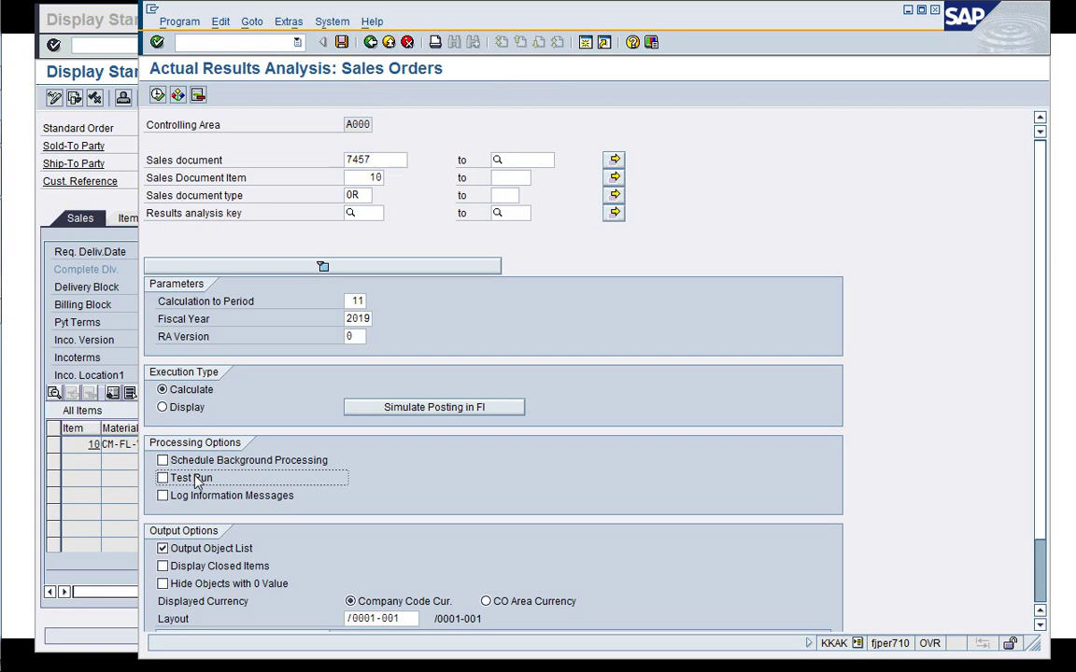
{"action": "left_click", "coordinate": [157, 96]}
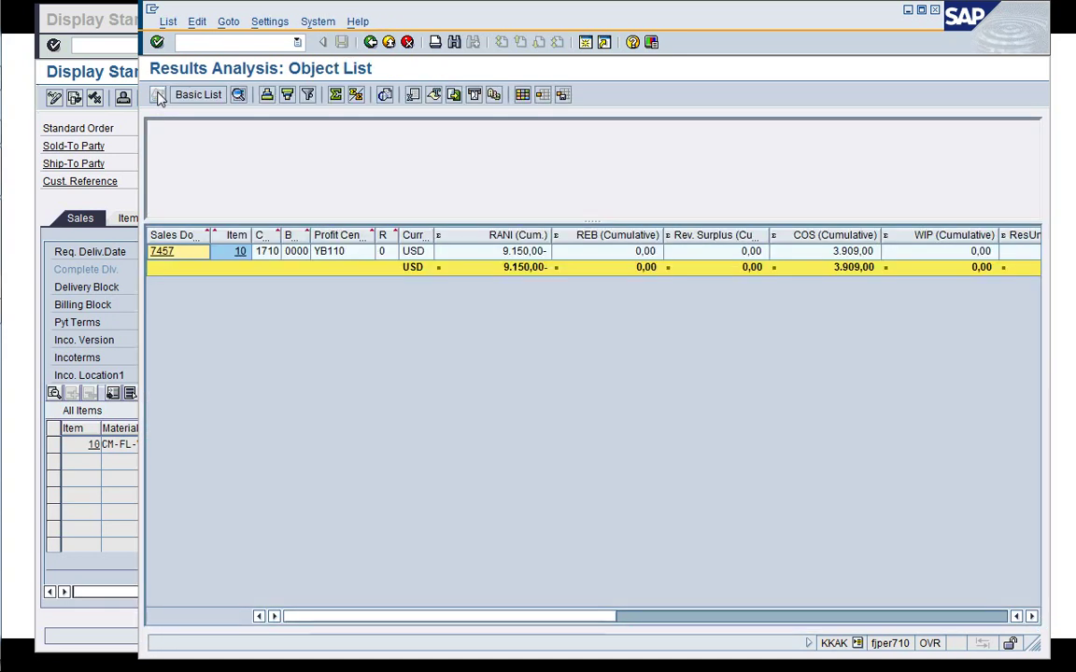
{"action": "left_click", "coordinate": [164, 252]}
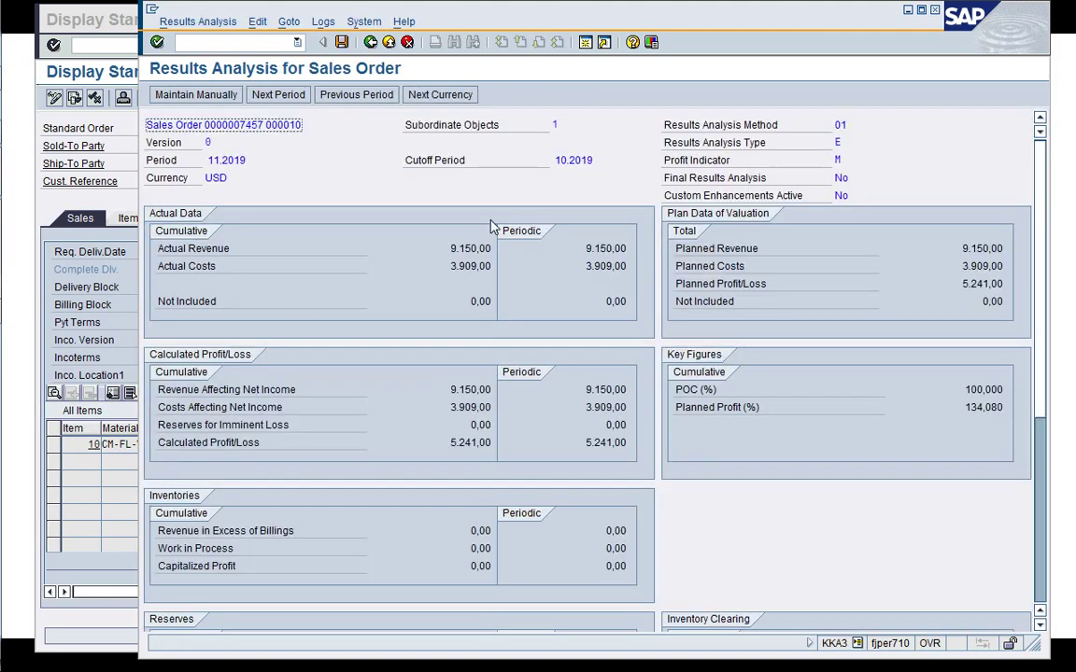
{"action": "left_click", "coordinate": [408, 43]}
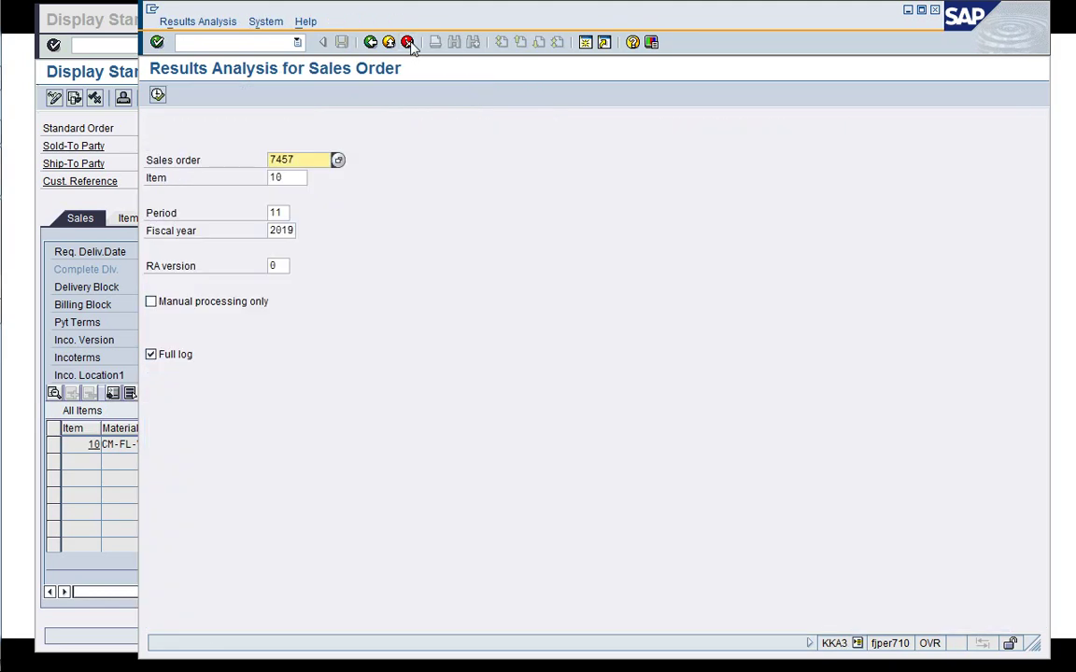
Open a new session and start the SE16 Data Browser for table COSB
{"action": "left_click", "coordinate": [586, 43]}
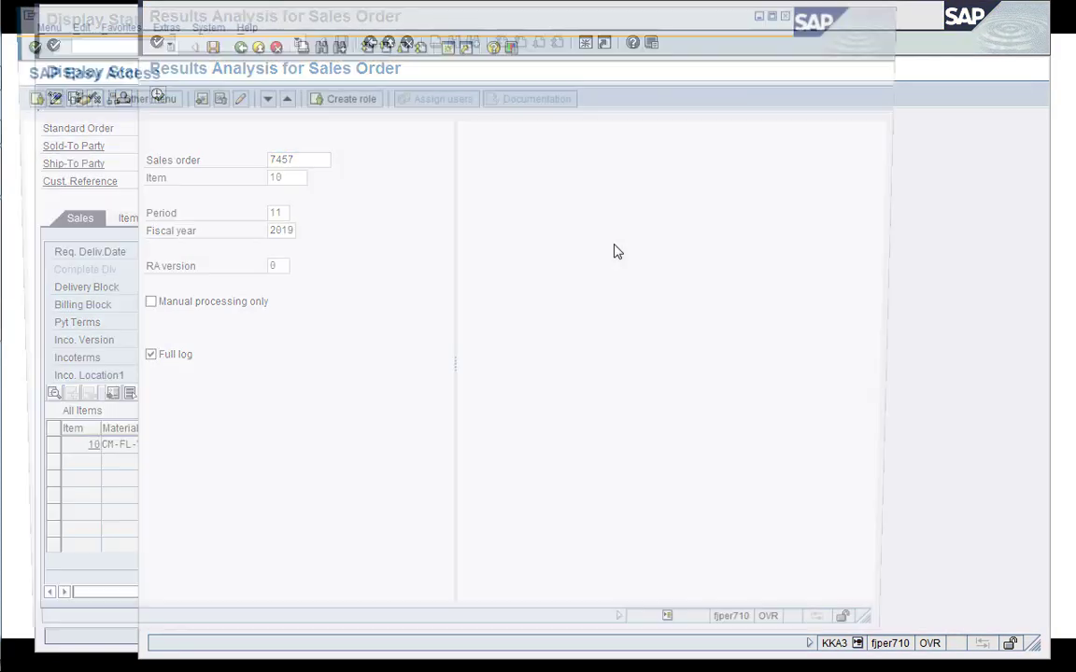
{"action": "type", "text": "/nS"}
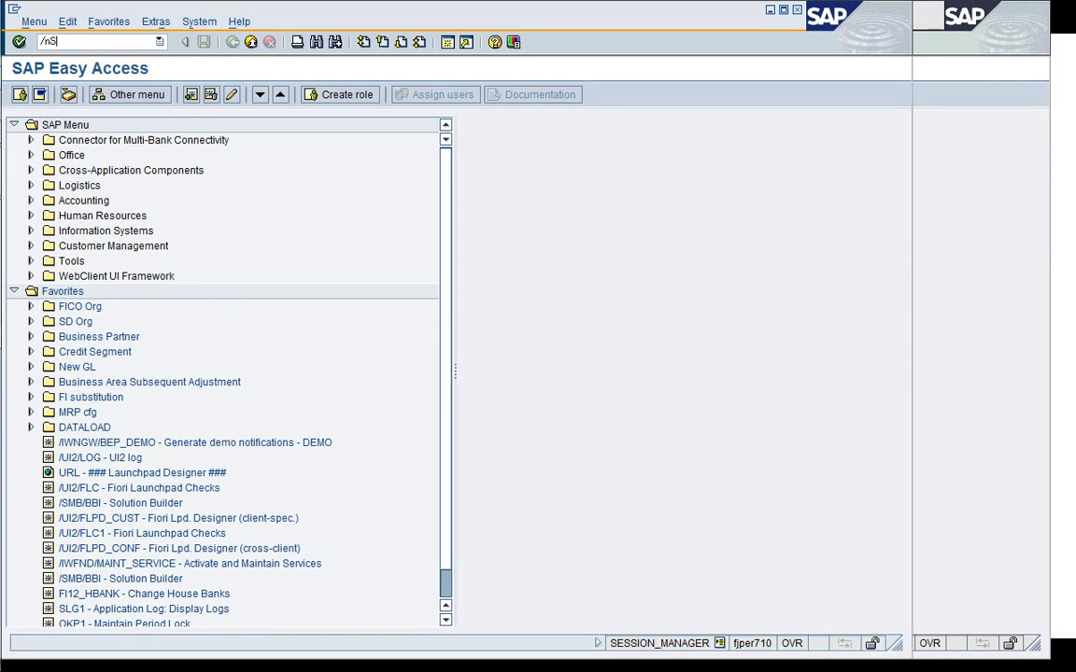
{"action": "type", "text": "E16"}
{"action": "key", "text": "Return"}
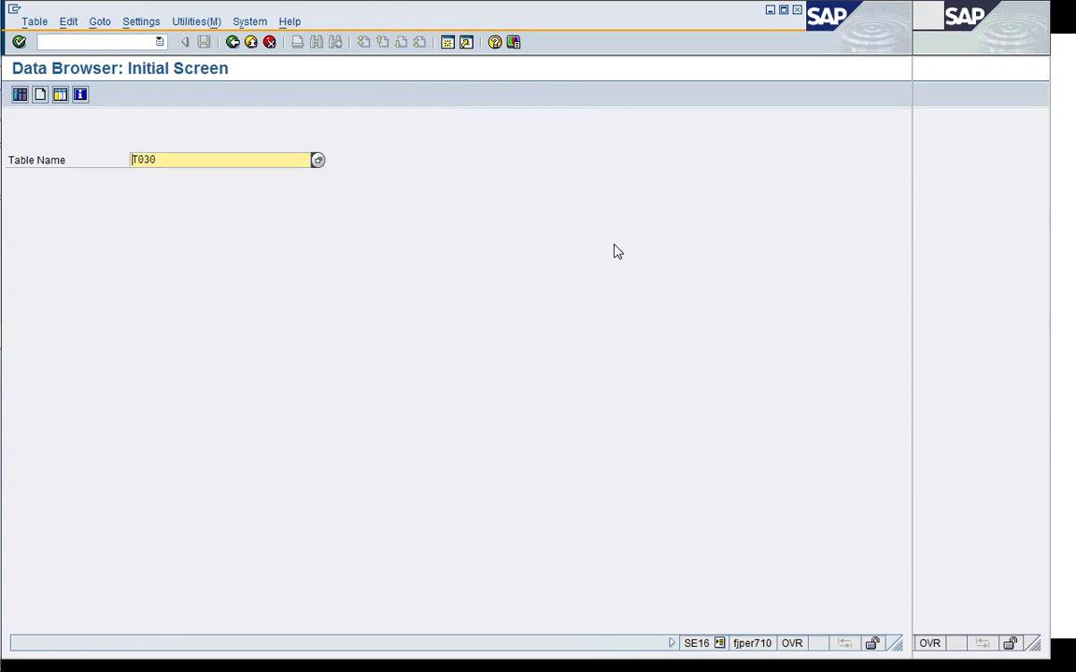
{"action": "type", "text": "C0"}
{"action": "key", "text": "Return"}
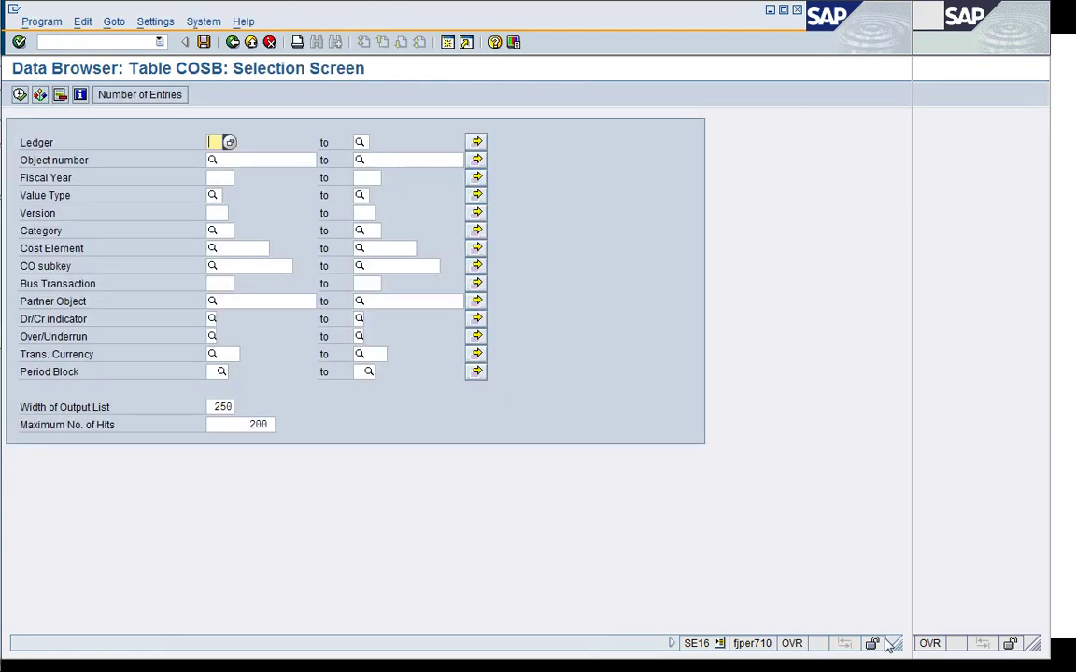
Shrink and move the Data Browser window, and fill Object number with the most recent VB sales order item entry from the input history
{"action": "left_click_drag", "start_coordinate": [889, 645], "coordinate": [805, 602]}
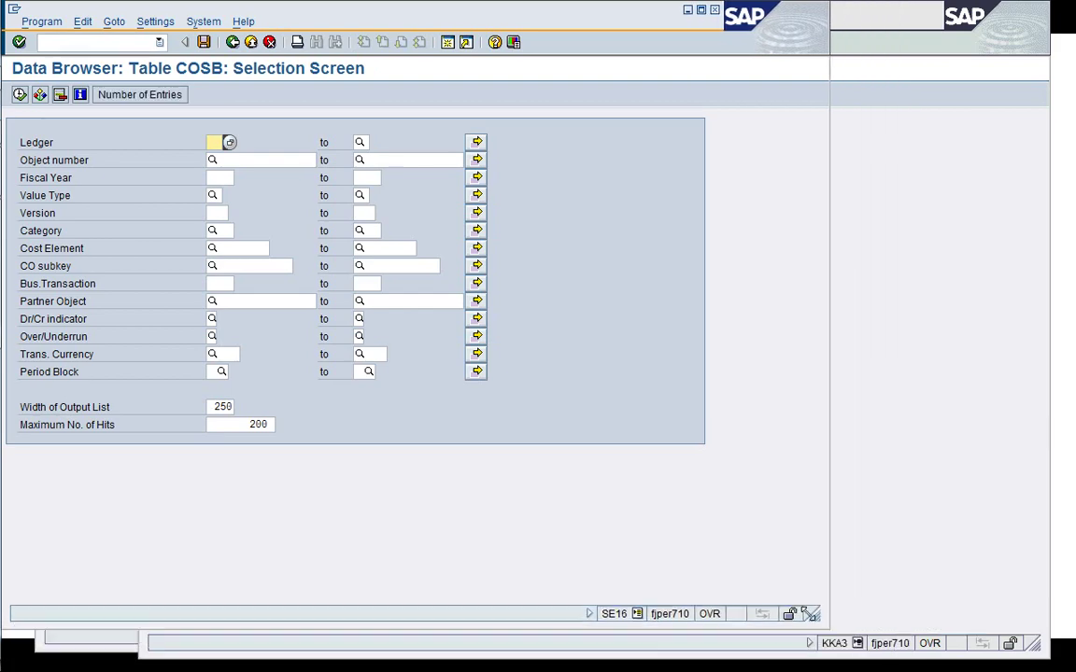
{"action": "left_click_drag", "start_coordinate": [593, 20], "coordinate": [808, 29]}
{"action": "key", "text": "Down"}
{"action": "key", "text": "BackSpace"}
{"action": "key", "text": "Down"}
{"action": "key", "text": "Down"}
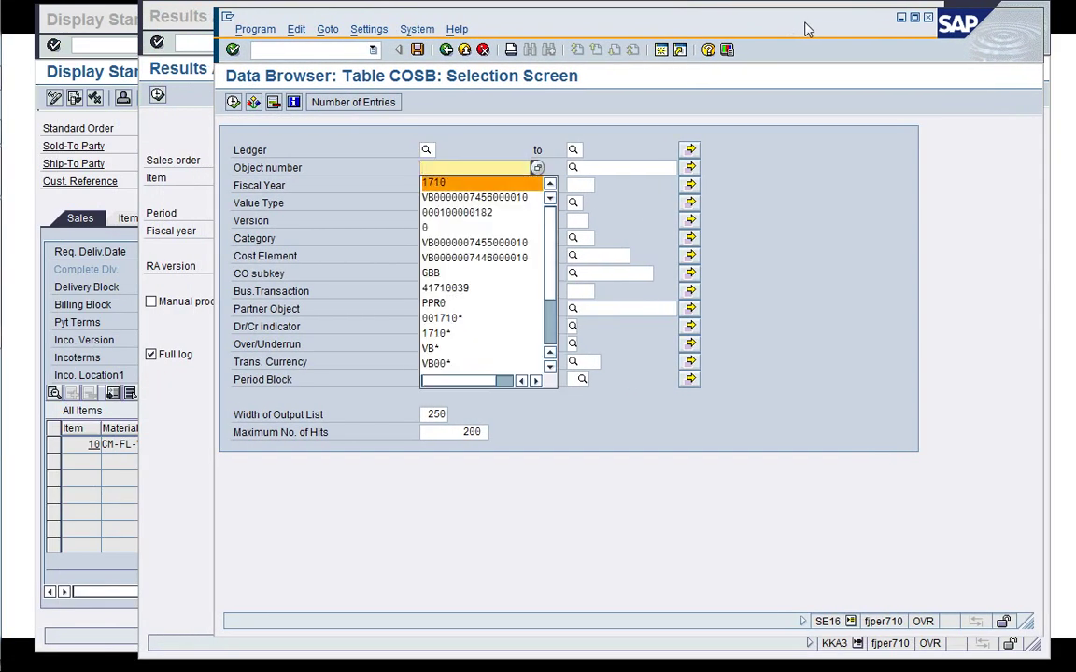
{"action": "key", "text": "Return"}
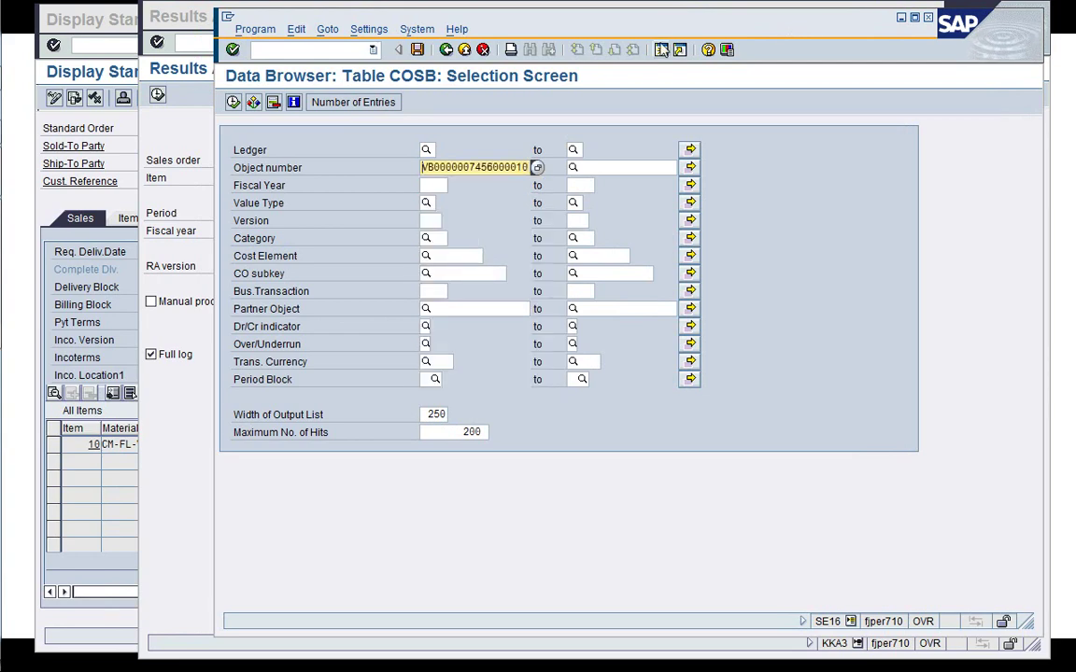
Check the forklift sales order number in the Display Standard Order session and return to the COSB selection screen
{"action": "left_click", "coordinate": [113, 137]}
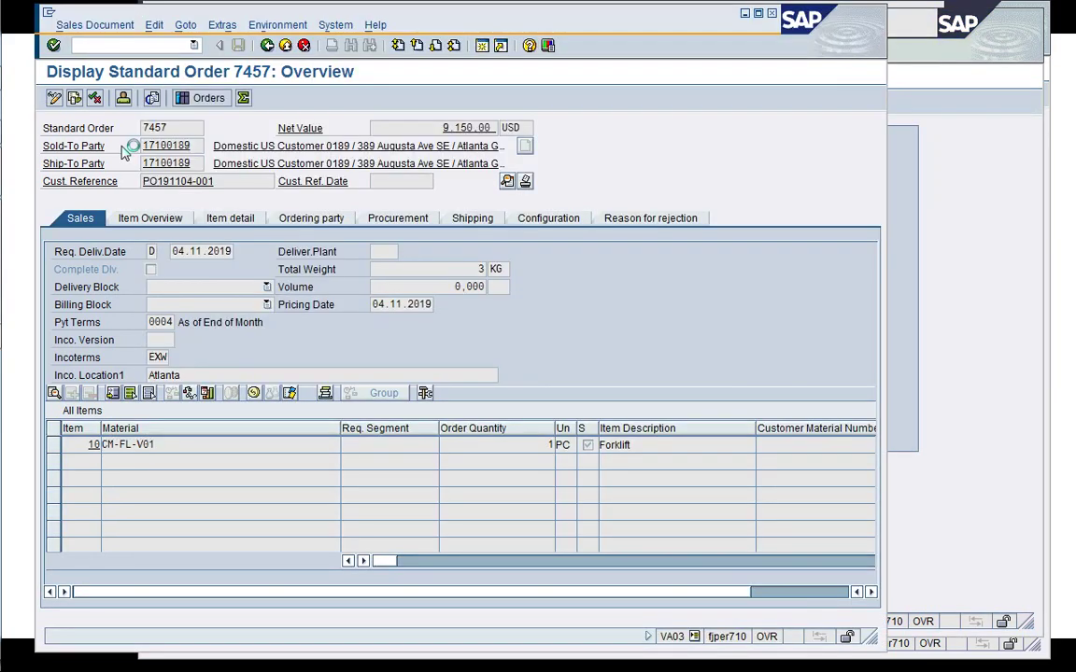
{"action": "double_click", "coordinate": [116, 140]}
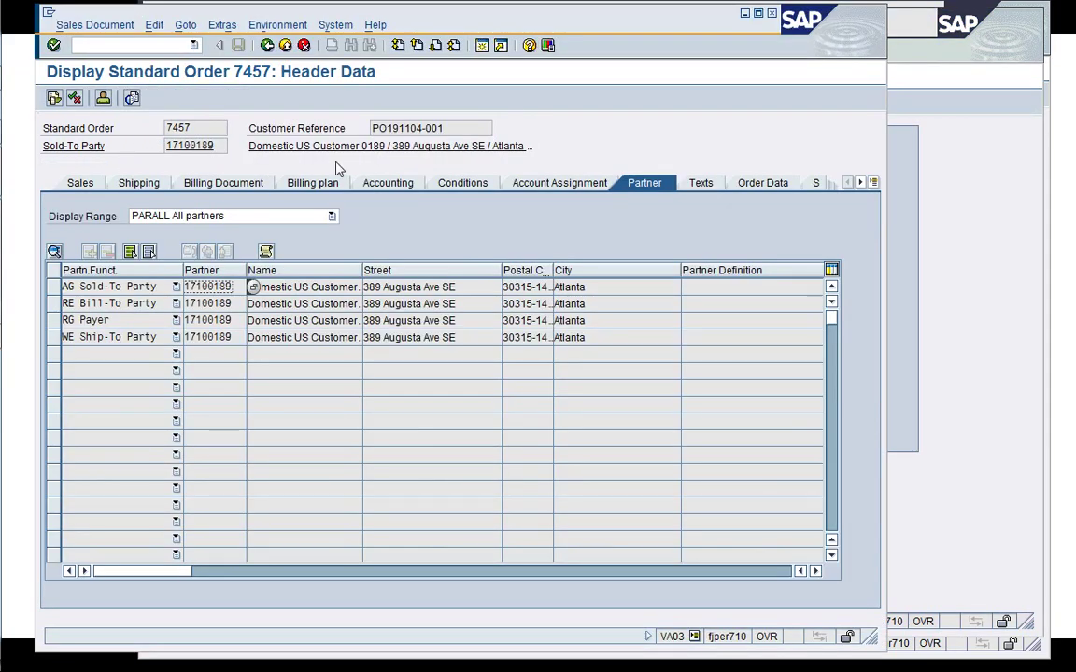
{"action": "left_click", "coordinate": [266, 44]}
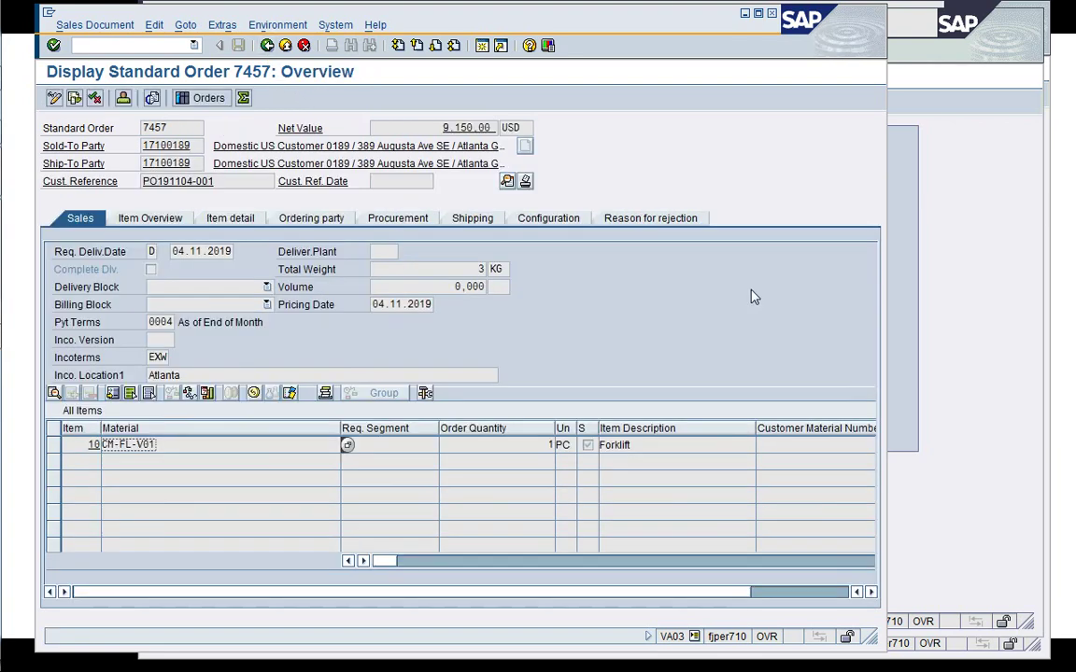
{"action": "left_click", "coordinate": [968, 332]}
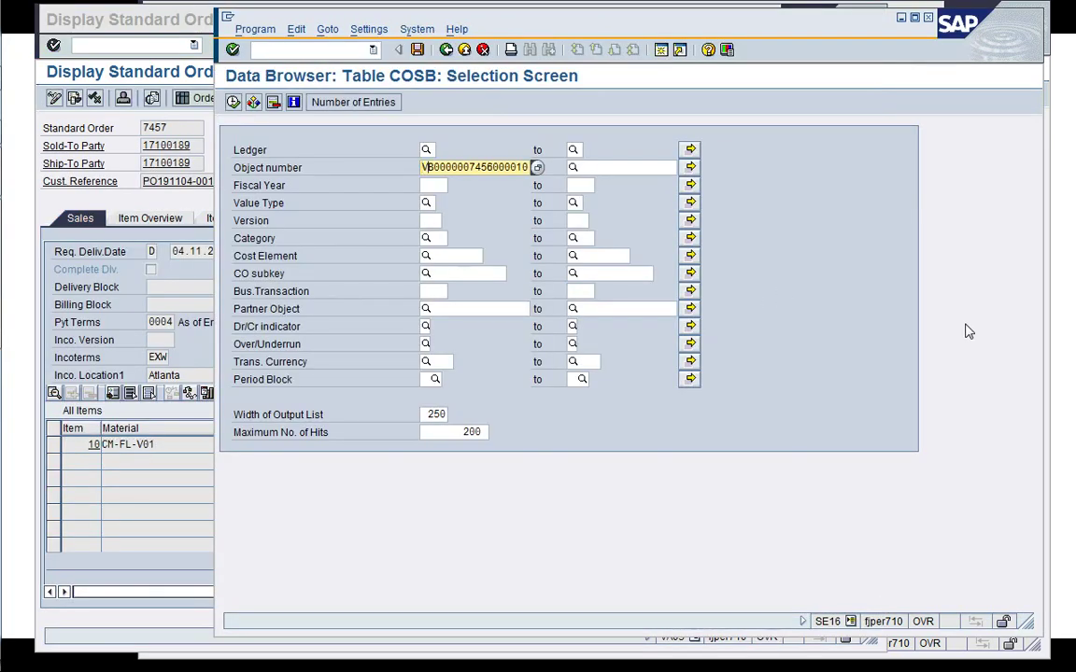
Replace Object number with the input-history entry for item 10 of the displayed forklift order and execute the COSB selection
{"action": "key", "text": "shift+Home"}
{"action": "type", "text": "*"}
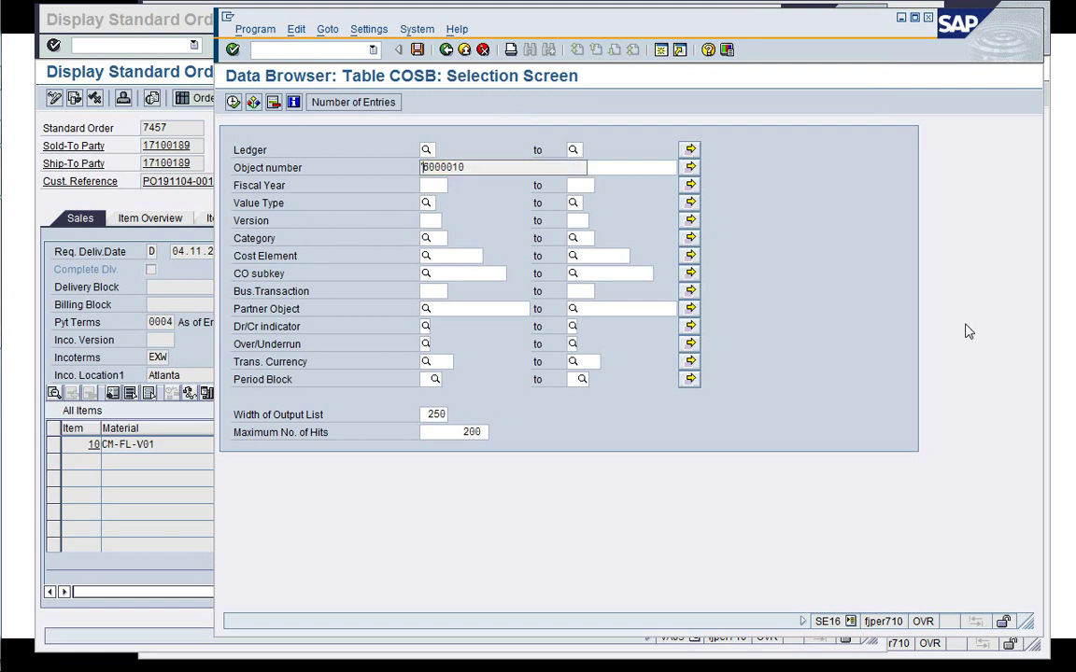
{"action": "key", "text": "Down"}
{"action": "key", "text": "Down"}
{"action": "key", "text": "Return"}
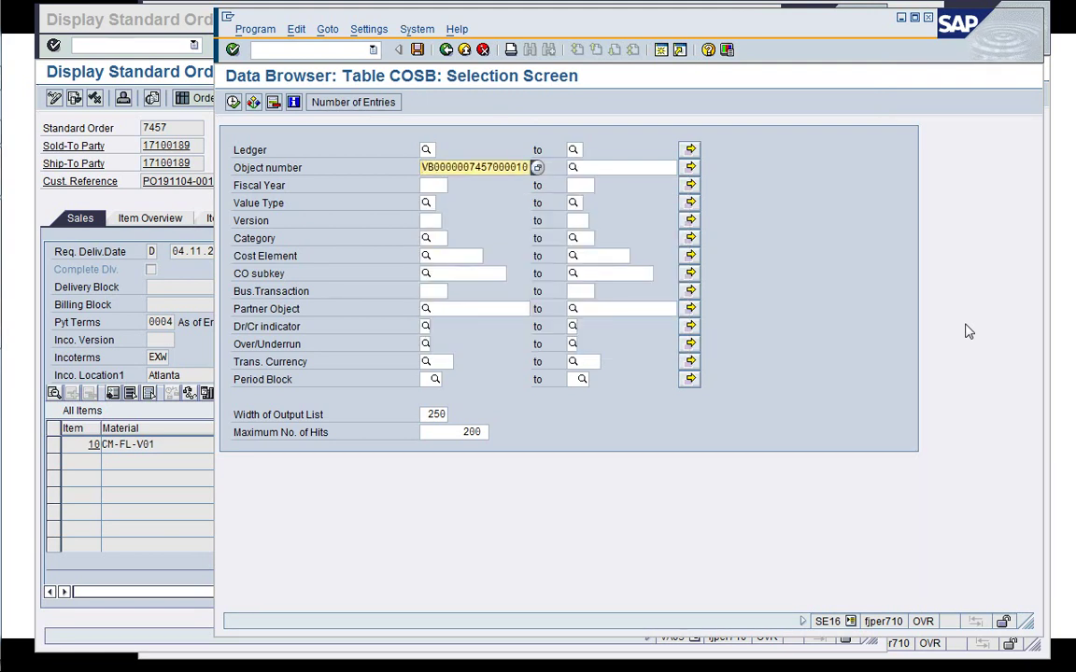
{"action": "key", "text": "F8"}
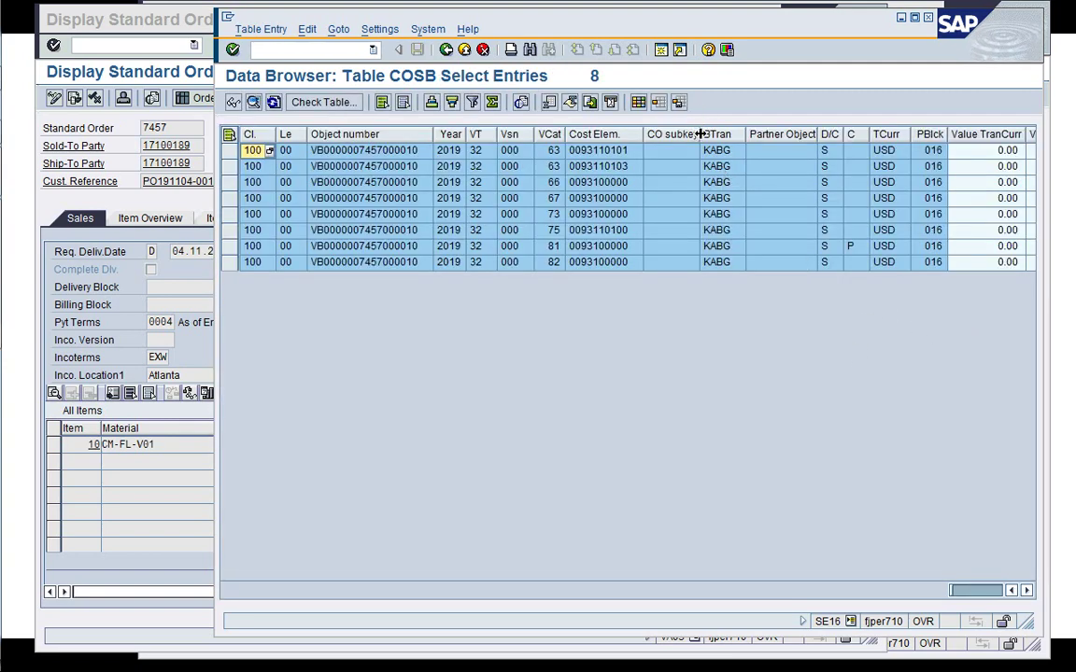
Narrow the CO subkey column, and move and resize the Data Browser window so that it is wider and shorter
{"action": "left_click_drag", "start_coordinate": [699, 133], "coordinate": [676, 134]}
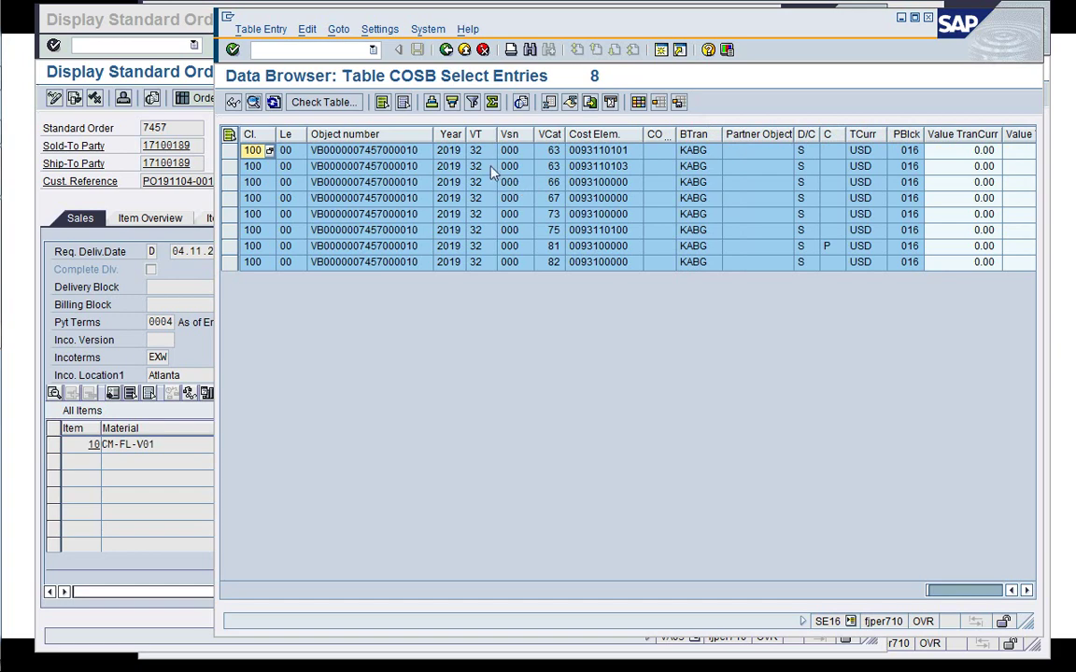
{"action": "left_click", "coordinate": [475, 166]}
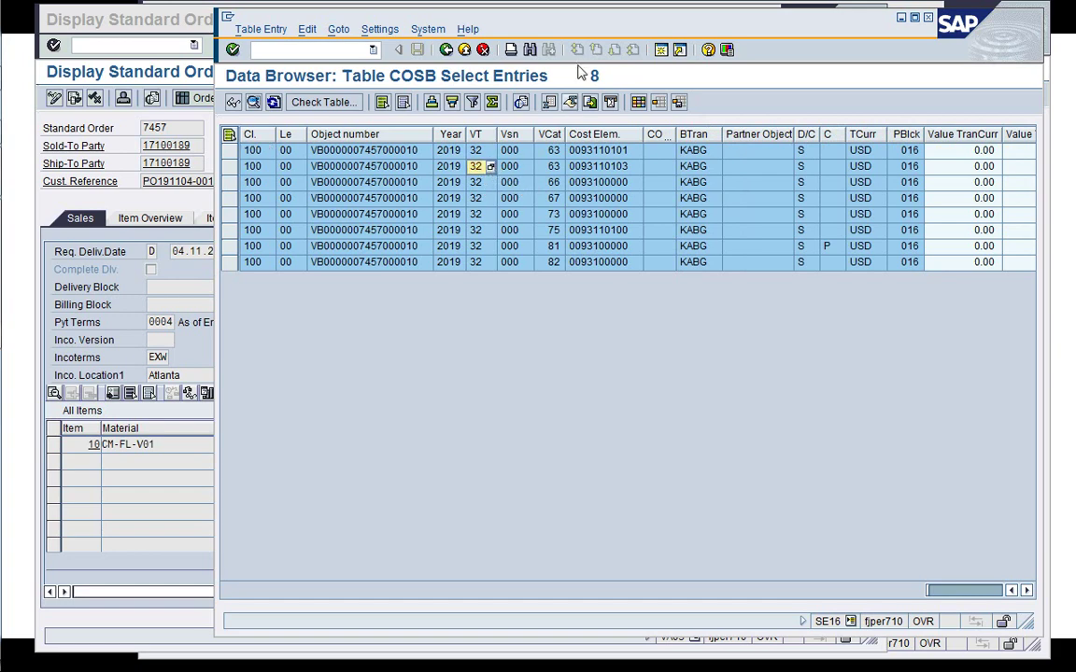
{"action": "left_click_drag", "start_coordinate": [519, 22], "coordinate": [363, 45]}
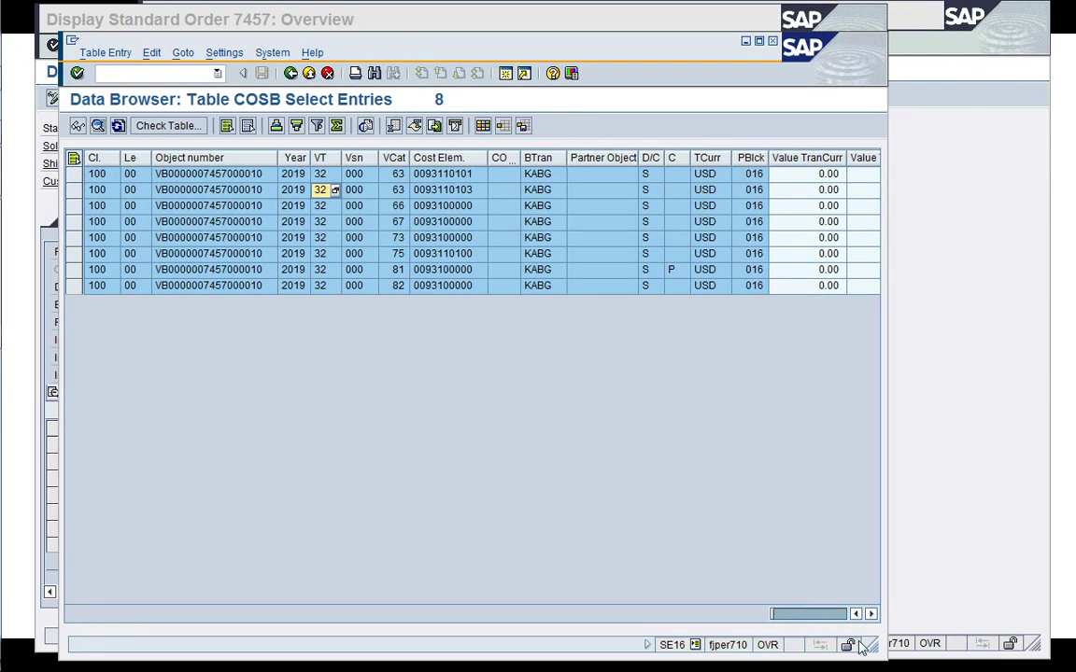
{"action": "left_click_drag", "start_coordinate": [861, 647], "coordinate": [1011, 439]}
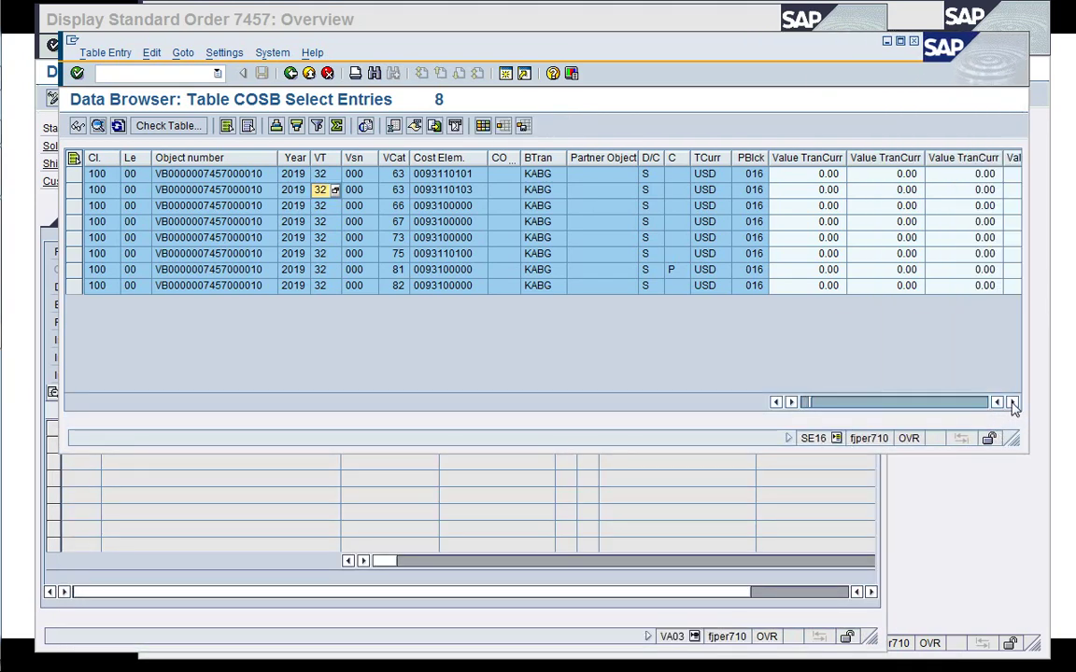
Examine the Value/Obj. Crcy amounts in the COSB entries together with their cost elements
{"action": "left_click", "coordinate": [1013, 403]}
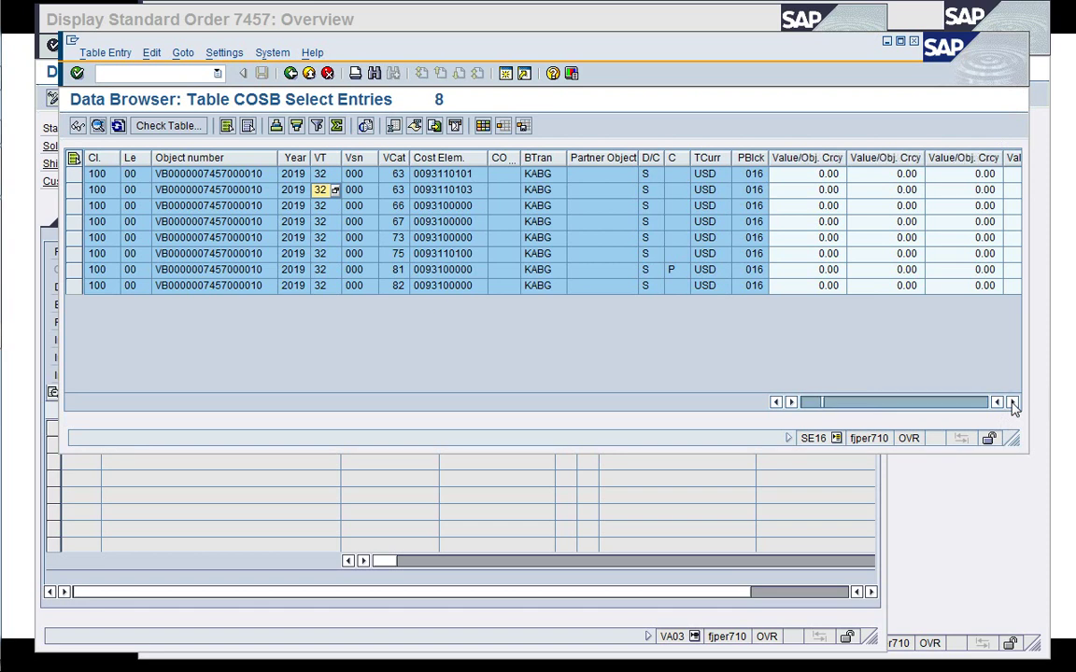
{"action": "left_click", "coordinate": [1013, 404]}
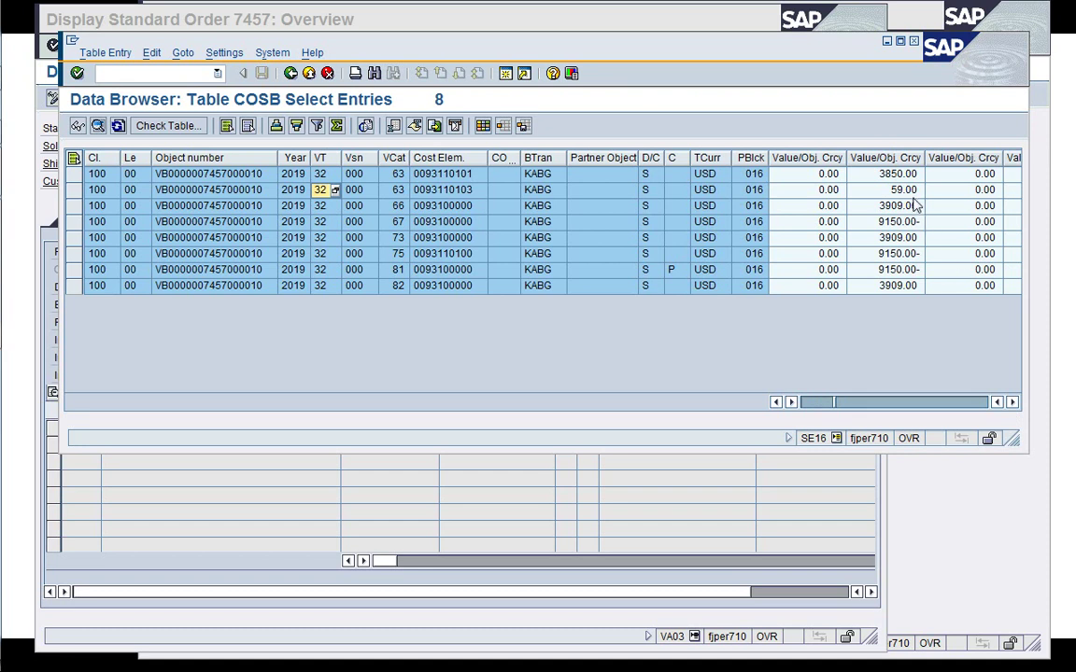
{"action": "left_click", "coordinate": [859, 190]}
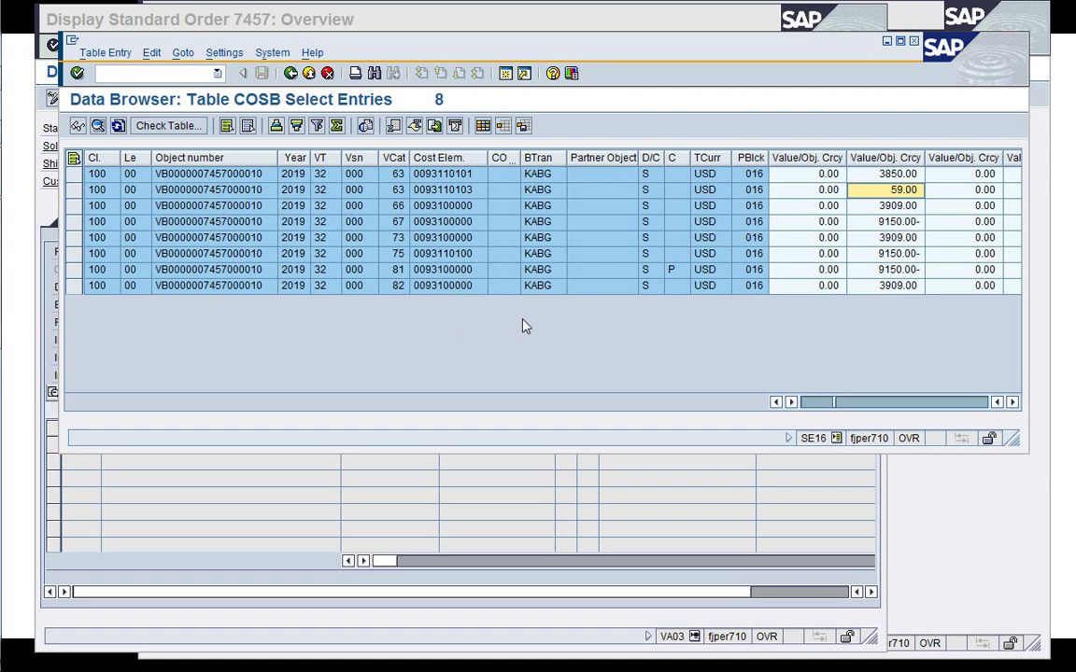
{"action": "left_click", "coordinate": [481, 190]}
{"action": "left_click", "coordinate": [503, 191]}
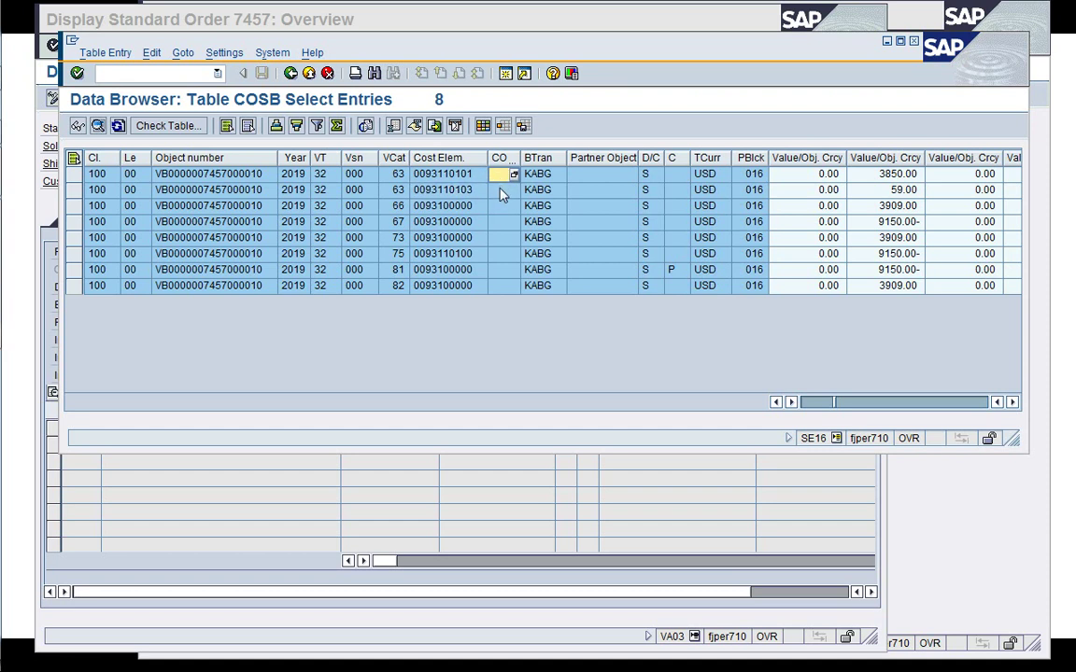
{"action": "left_click", "coordinate": [500, 191]}
{"action": "left_click", "coordinate": [457, 286]}
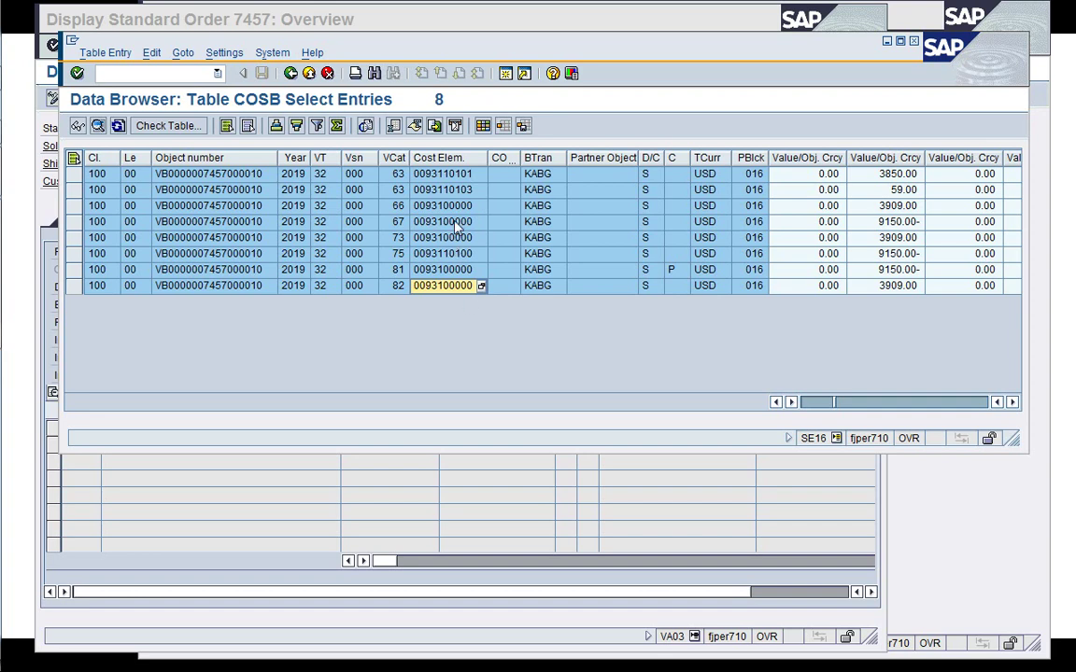
End the Data Browser session with the command /i
{"action": "left_click", "coordinate": [98, 73]}
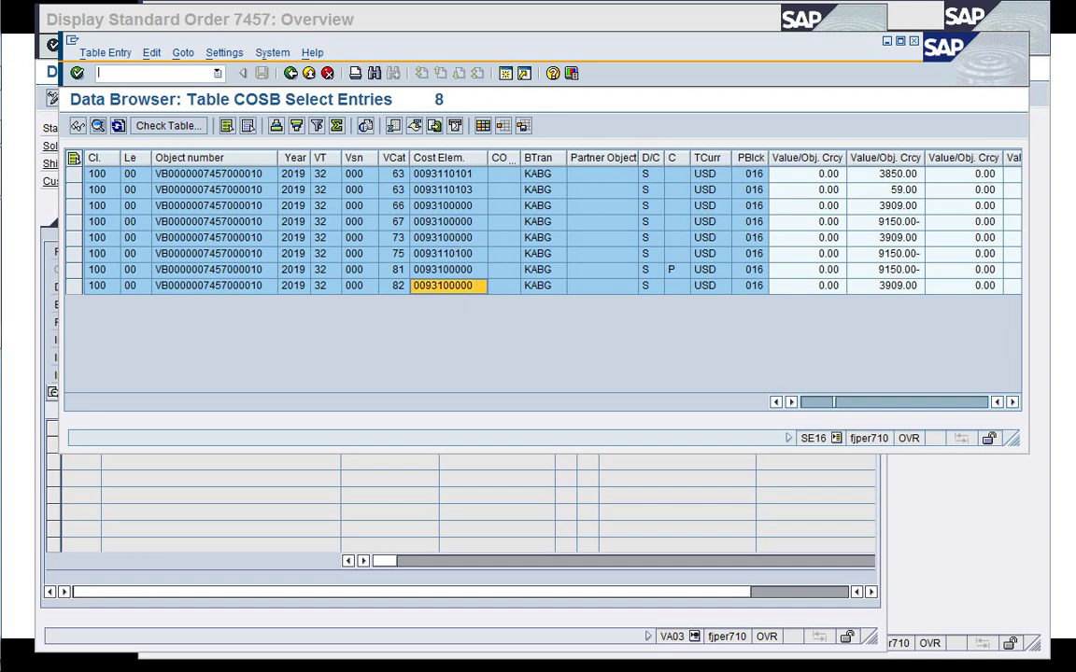
{"action": "type", "text": "/i"}
{"action": "key", "text": "Return"}
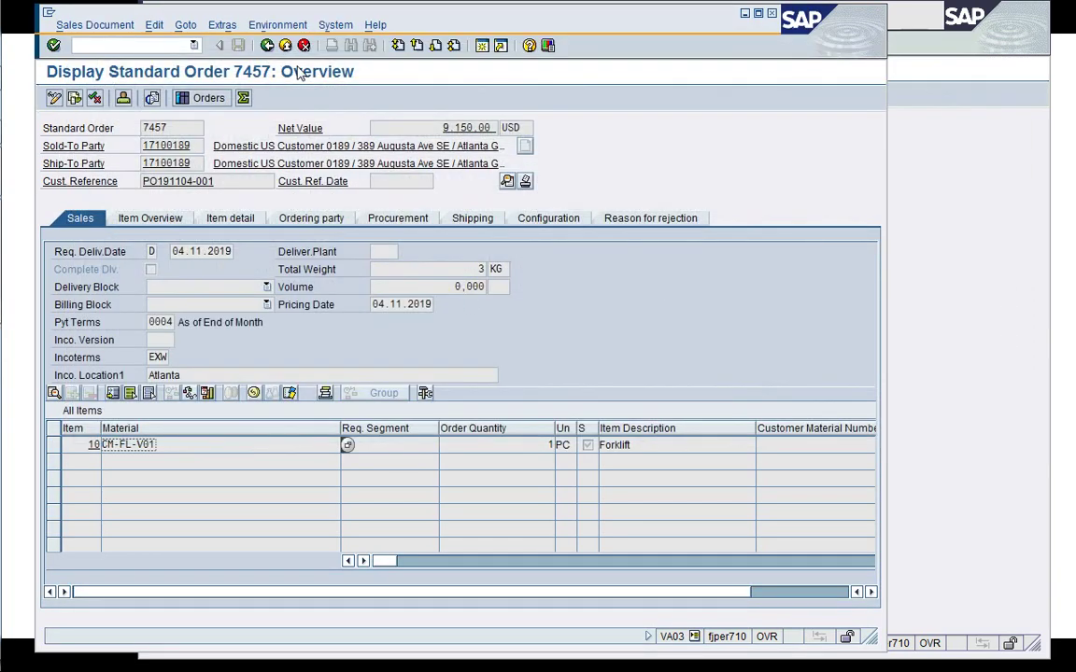
Switch to the results analysis session and leave the KKAK results for the SAP Easy Access menu
{"action": "left_click", "coordinate": [924, 170]}
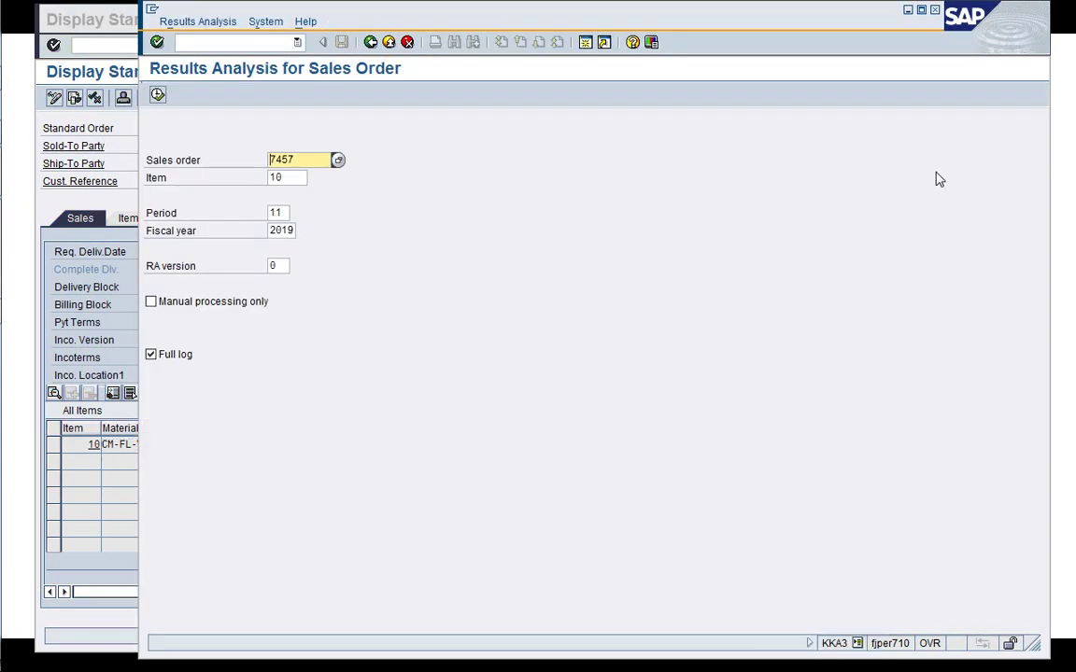
{"action": "key", "text": "F8"}
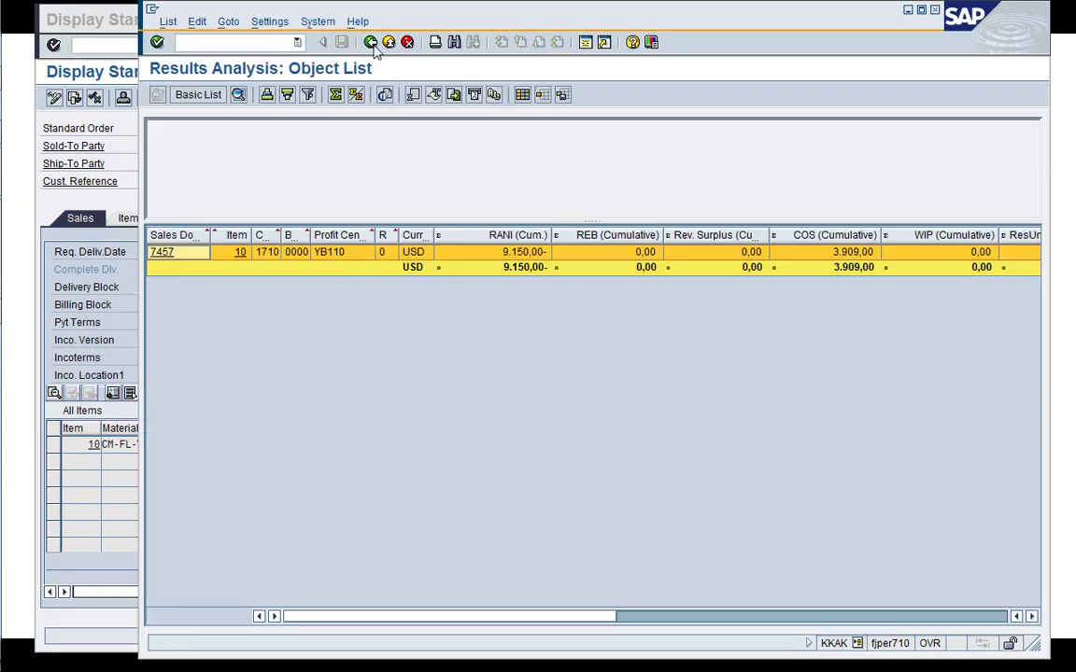
{"action": "left_click", "coordinate": [370, 42]}
{"action": "left_click", "coordinate": [370, 42]}
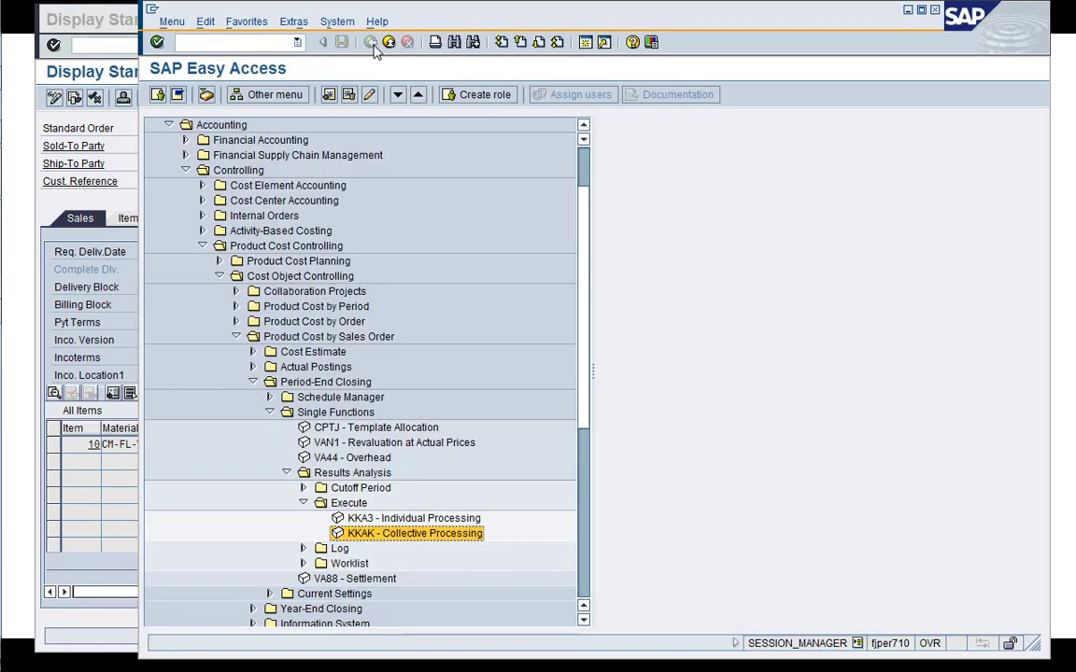
Collapse the Execute folder under Results Analysis and start VA88 - Settlement for sales orders
{"action": "key", "text": "Left"}
{"action": "key", "text": "Left"}
{"action": "key", "text": "Down"}
{"action": "key", "text": "Down"}
{"action": "key", "text": "Down"}
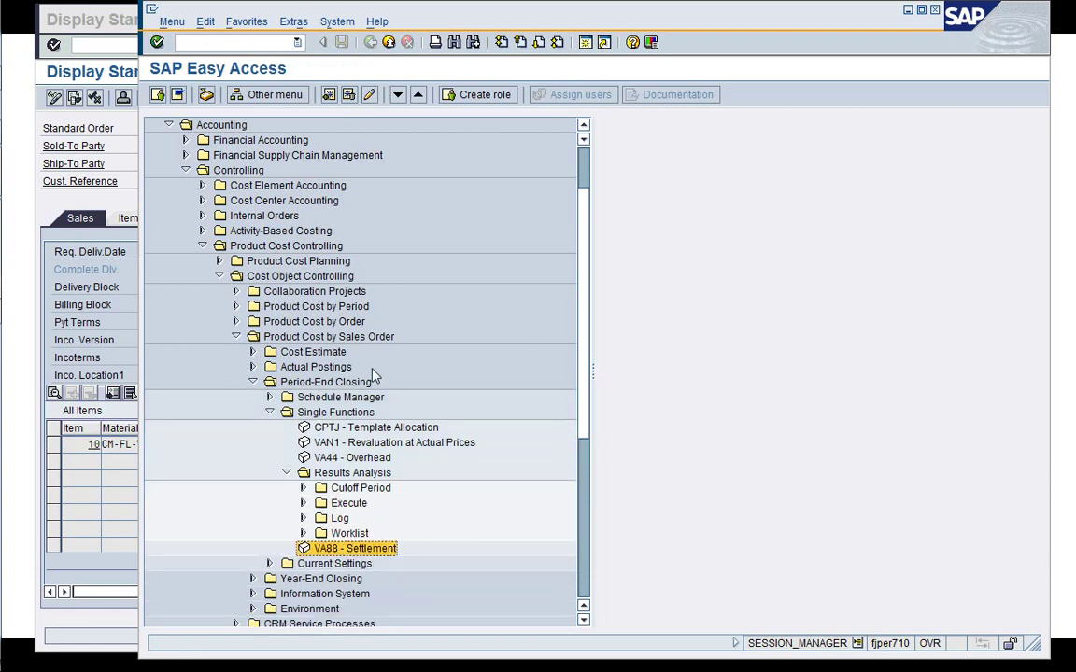
{"action": "key", "text": "Return"}
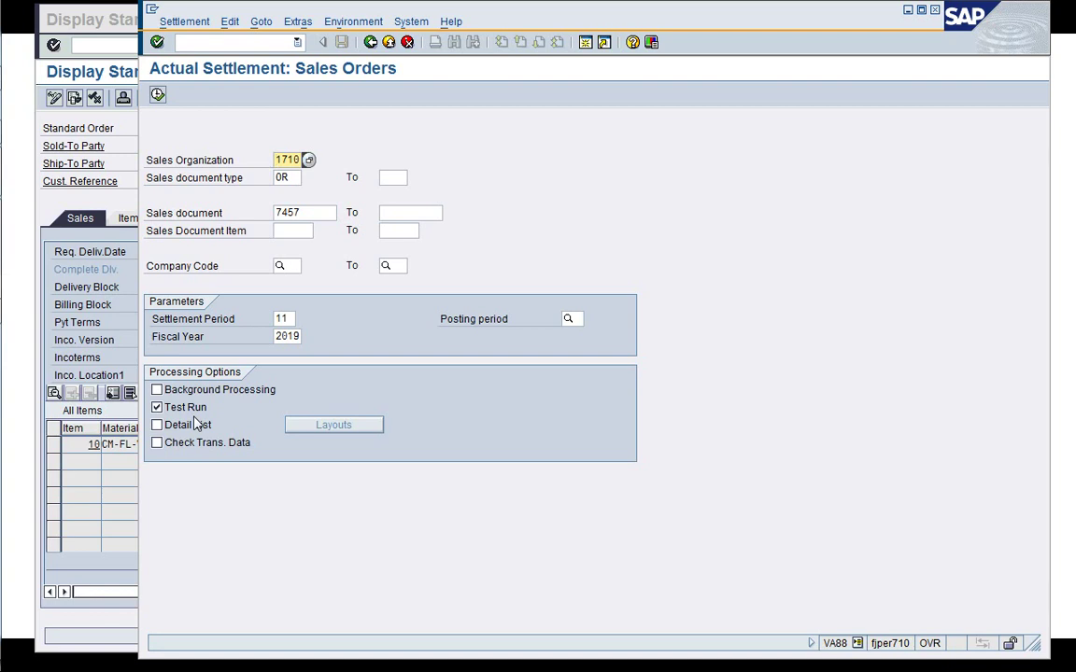
Turn on Detail List, execute the settlement test run for period 11 of 2019 and open its detail list
{"action": "left_click", "coordinate": [170, 426]}
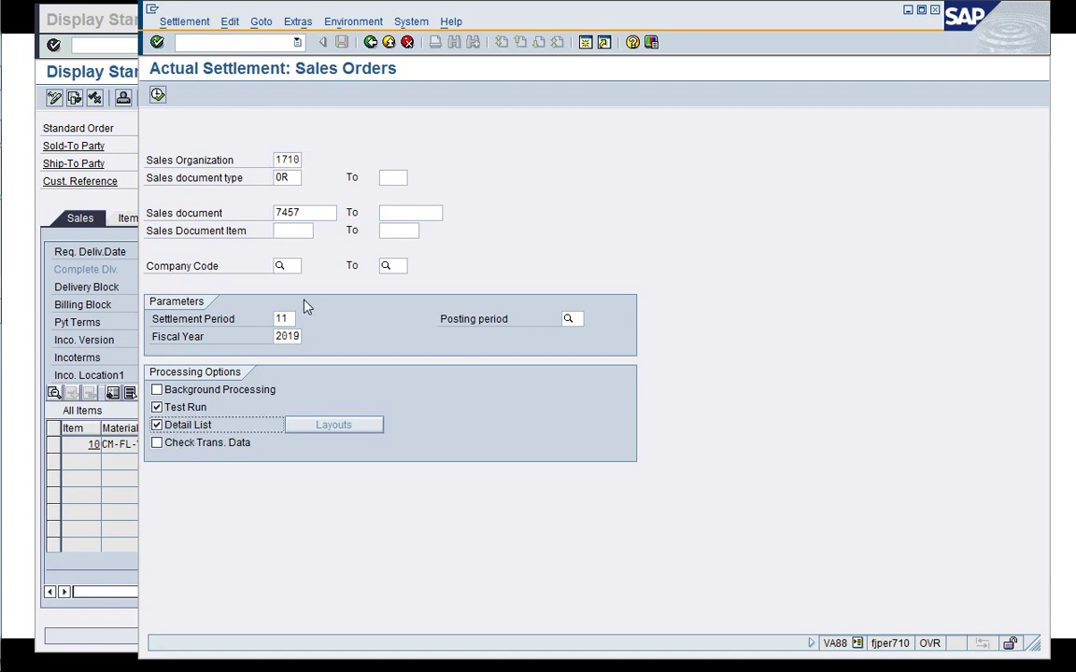
{"action": "left_click", "coordinate": [155, 94]}
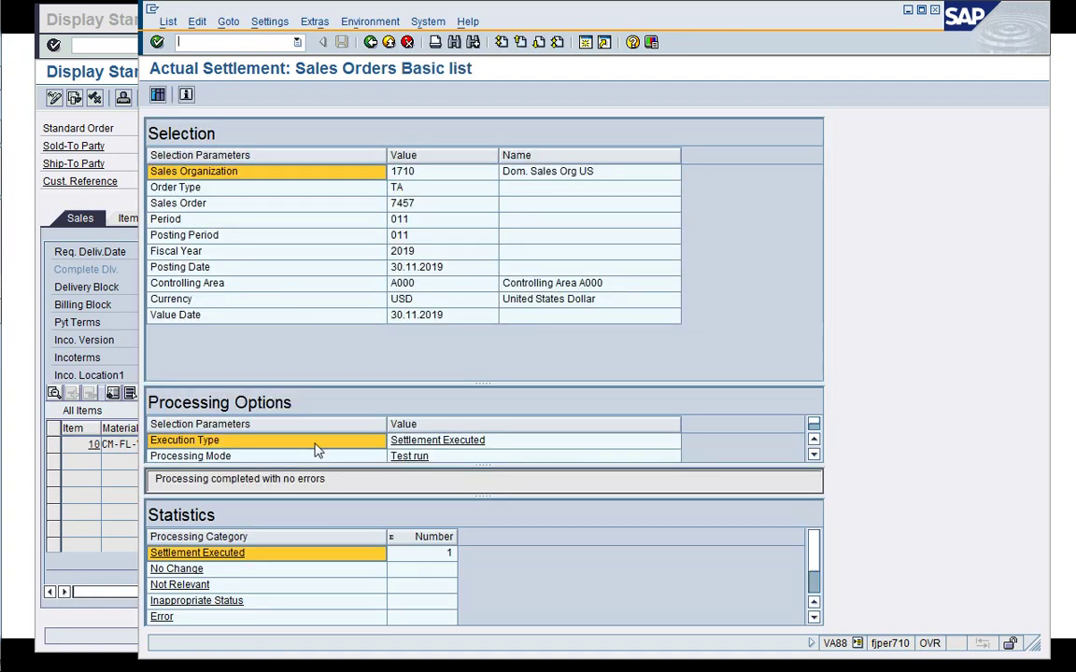
{"action": "left_click", "coordinate": [157, 95]}
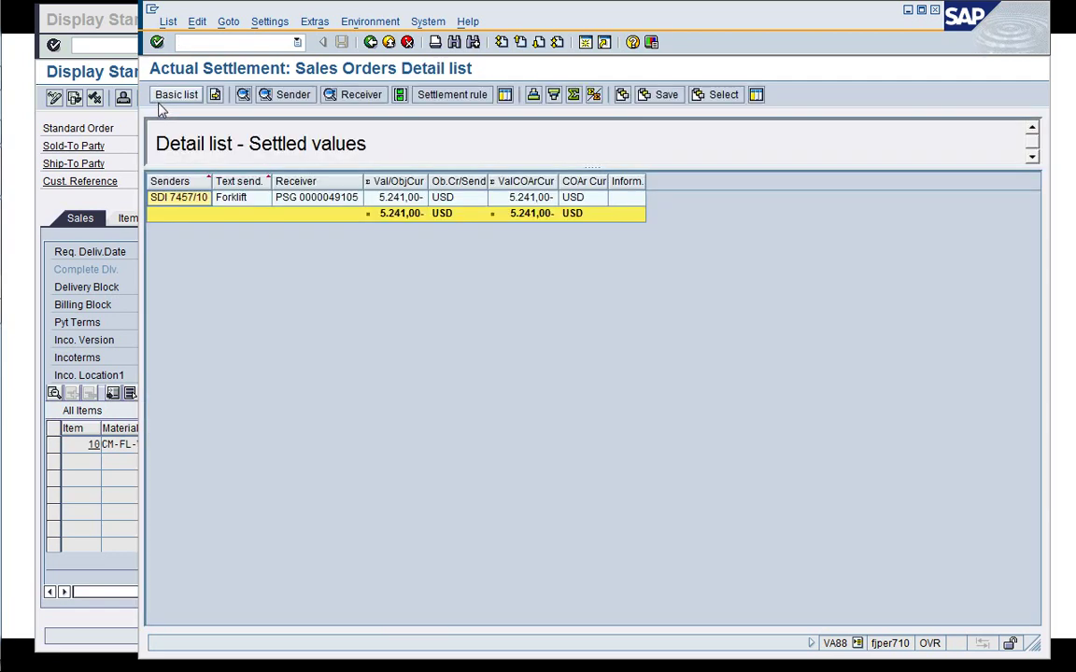
Open the sender debits of the settled forklift line and examine the material, other and revenue results analysis cost elements
{"action": "left_click", "coordinate": [317, 198]}
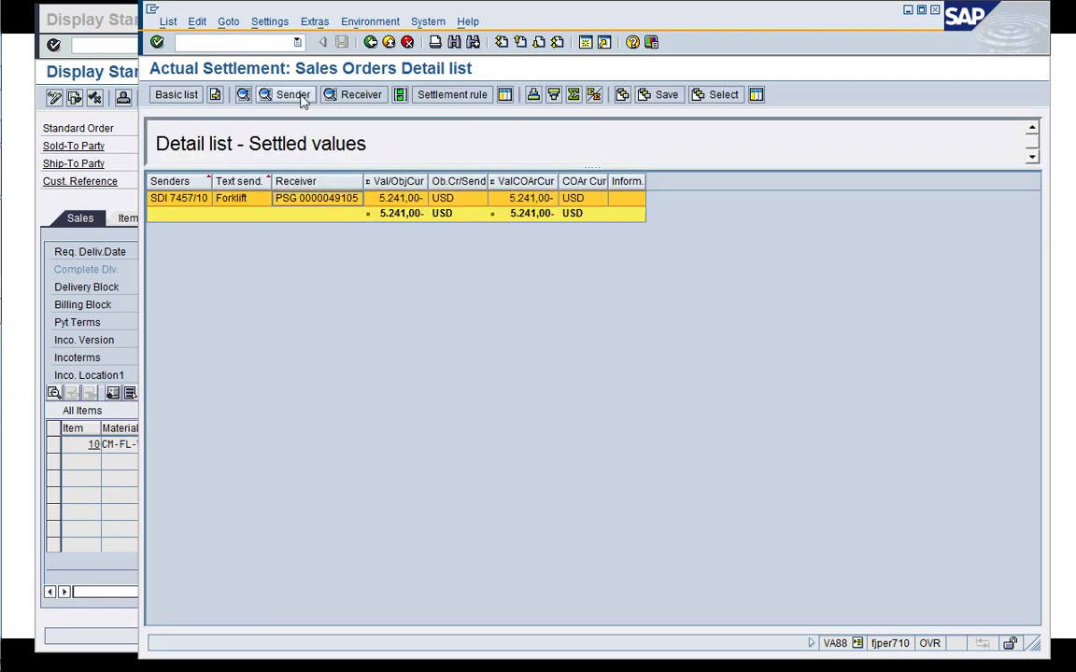
{"action": "left_click", "coordinate": [291, 94]}
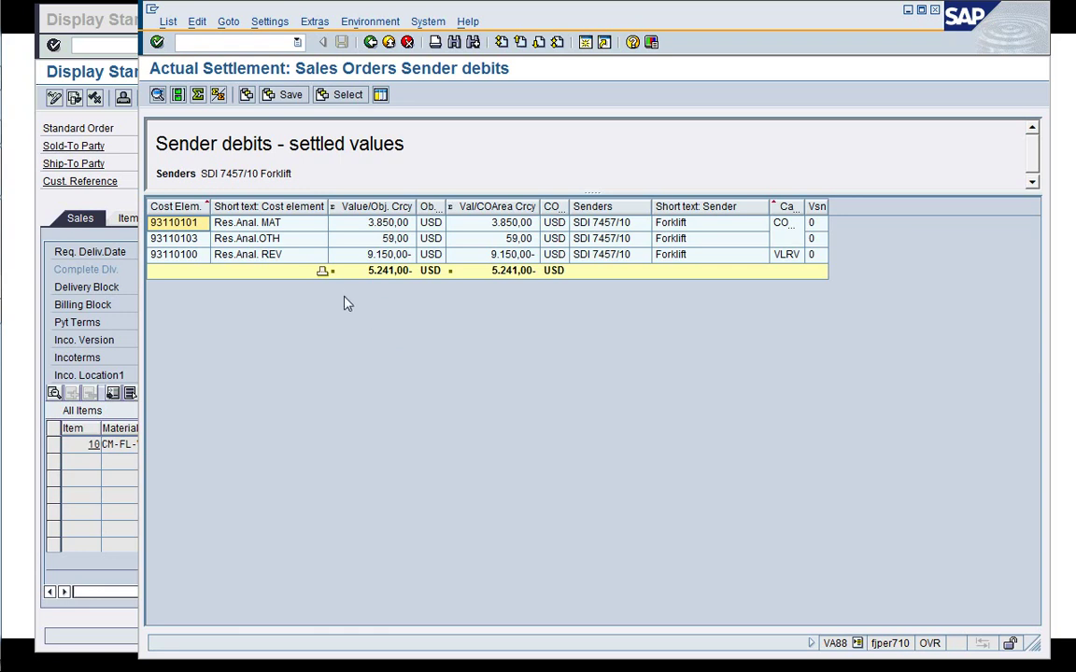
{"action": "left_click", "coordinate": [254, 224]}
{"action": "left_click", "coordinate": [257, 240]}
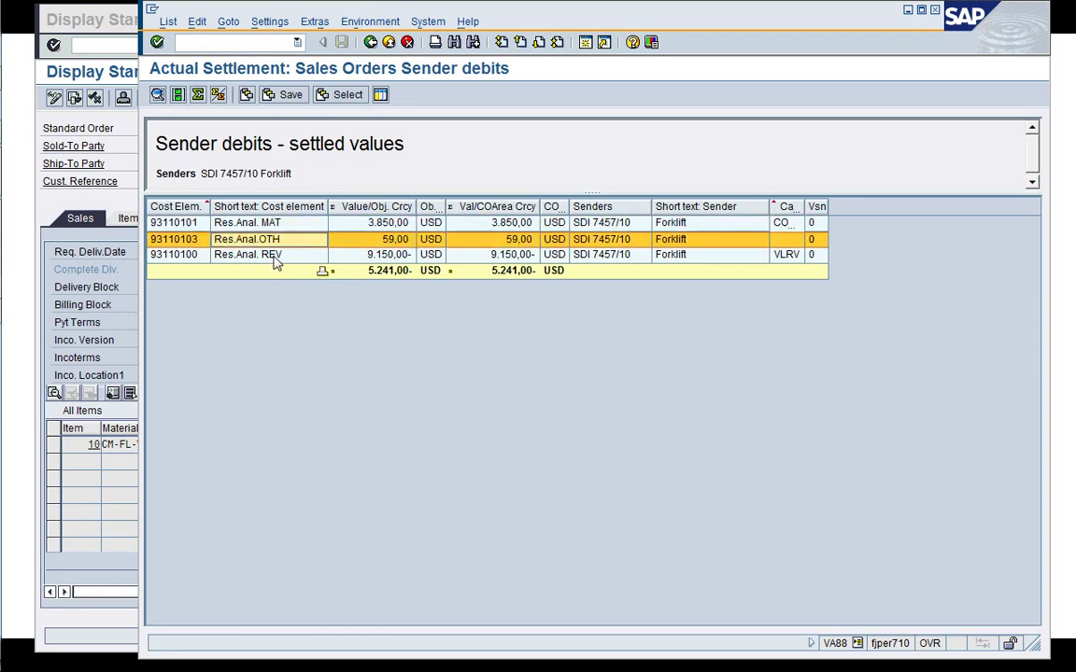
{"action": "left_click", "coordinate": [273, 257]}
{"action": "left_click", "coordinate": [276, 240]}
{"action": "left_click", "coordinate": [274, 224]}
{"action": "left_click", "coordinate": [277, 255]}
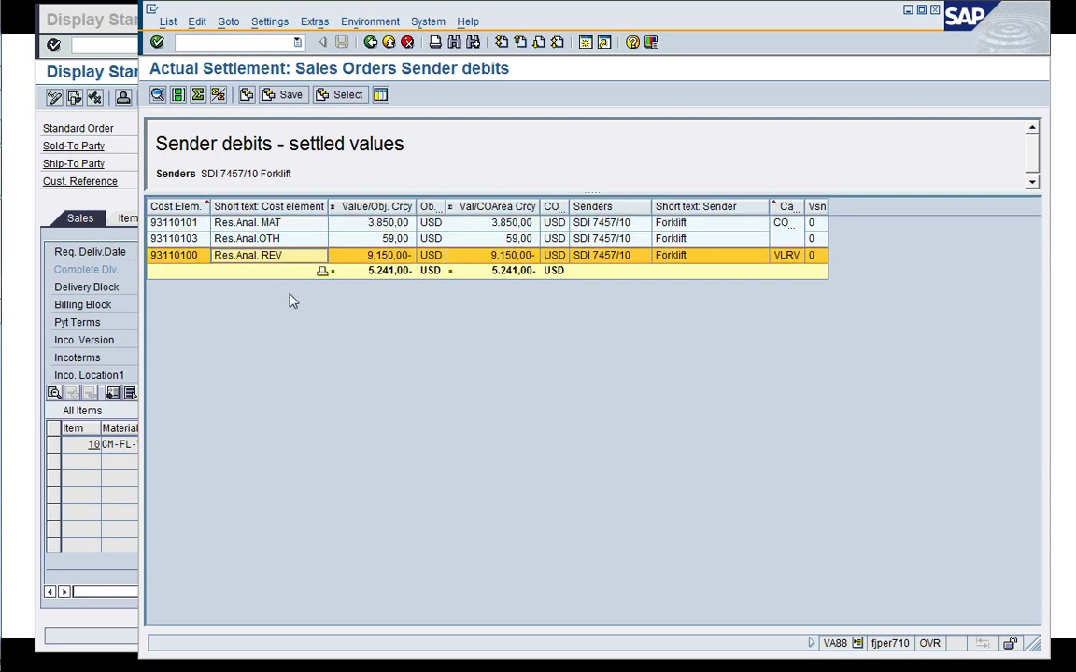
{"action": "left_click", "coordinate": [255, 274]}
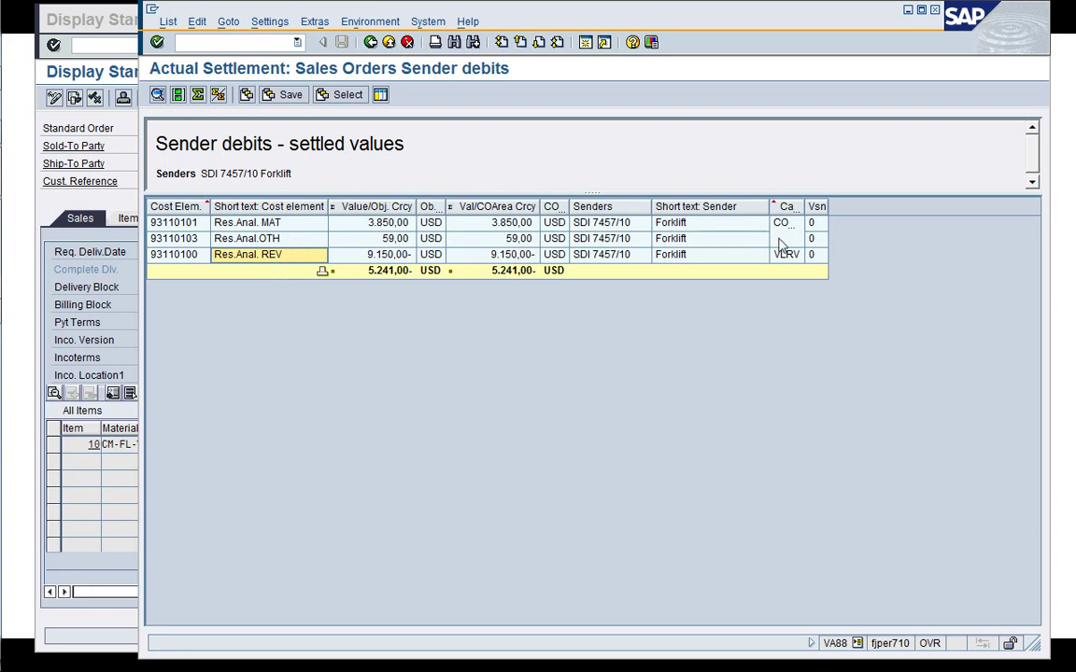
Widen the category column to fit its contents and examine the sender debit amounts in object currency
{"action": "double_click", "coordinate": [804, 214]}
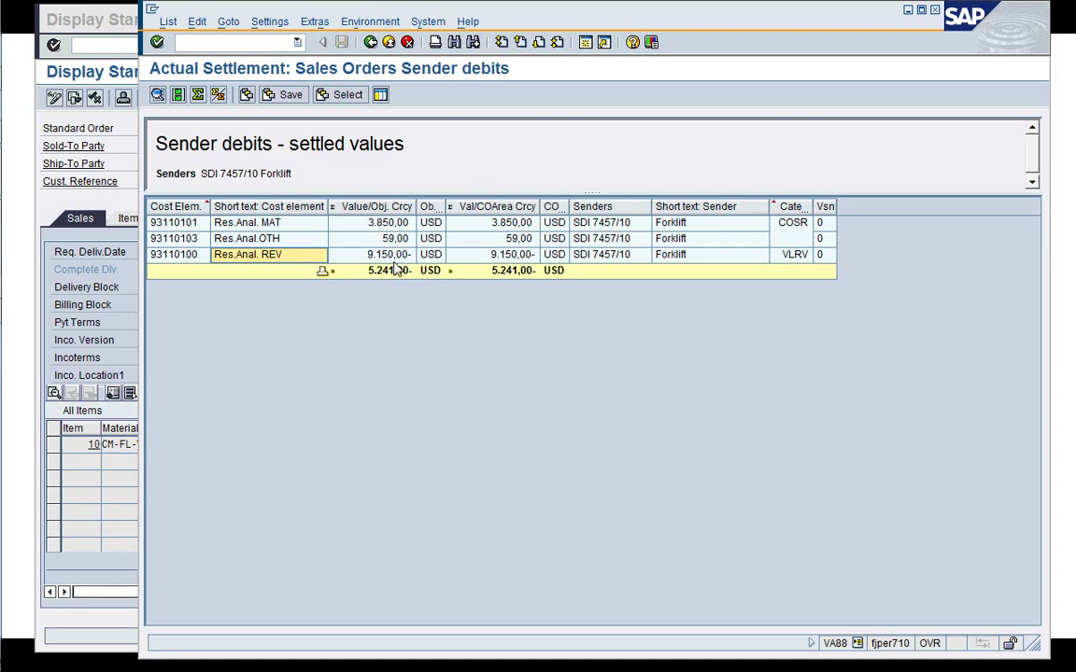
{"action": "left_click", "coordinate": [364, 253]}
{"action": "left_click", "coordinate": [355, 222]}
{"action": "left_click", "coordinate": [388, 240]}
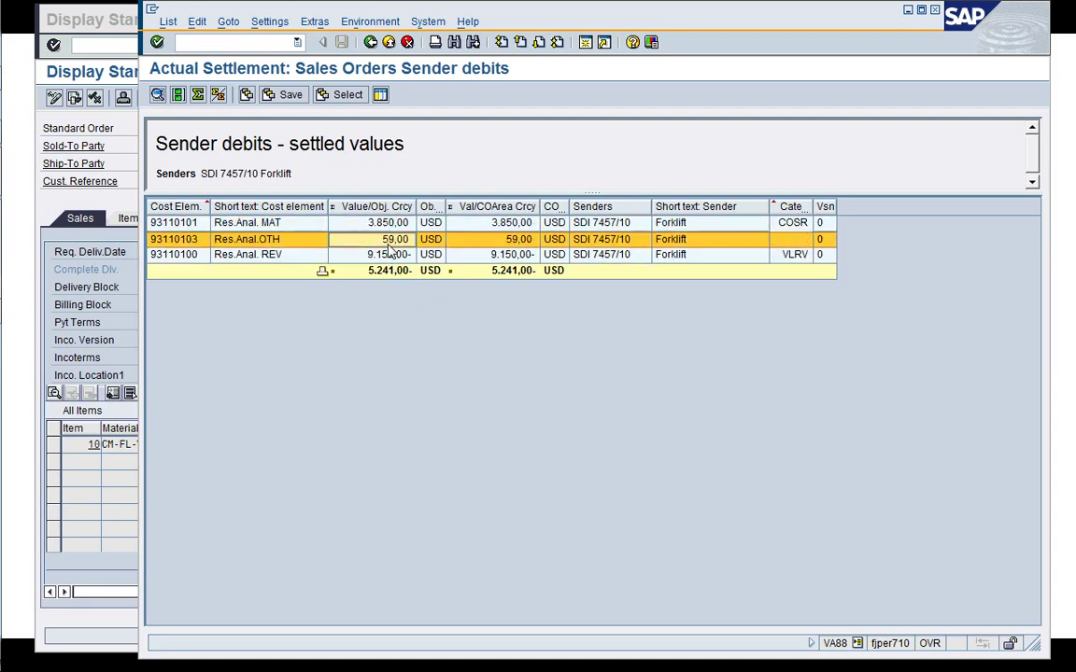
{"action": "left_click", "coordinate": [385, 223]}
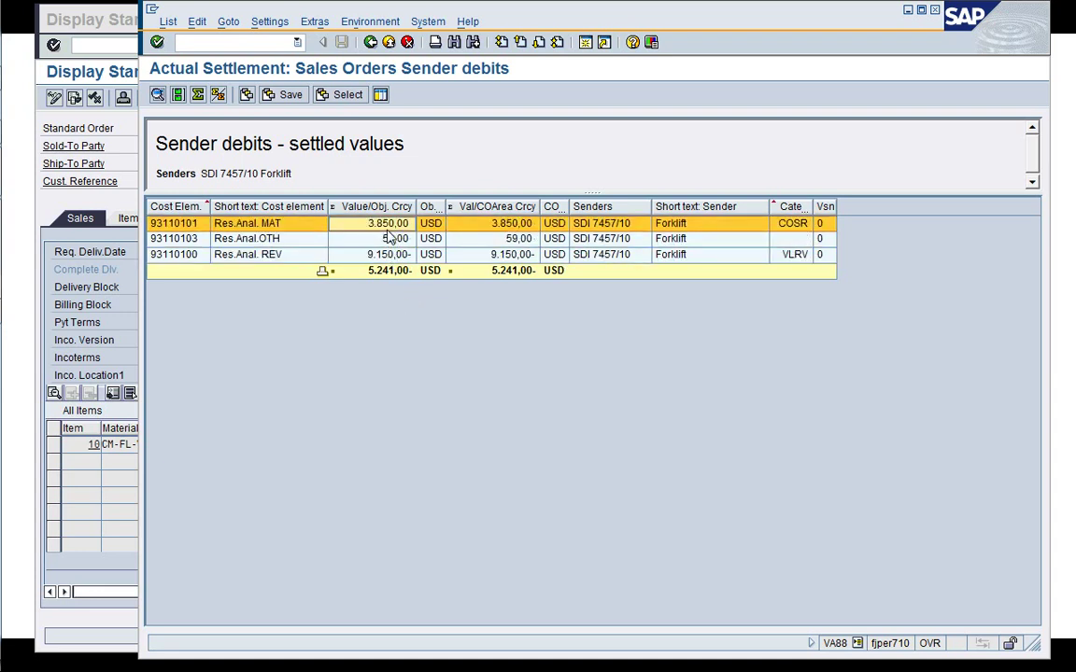
Return to the settlement detail list and open the receiver debits of the forklift line
{"action": "left_click", "coordinate": [369, 43]}
{"action": "left_click", "coordinate": [363, 95]}
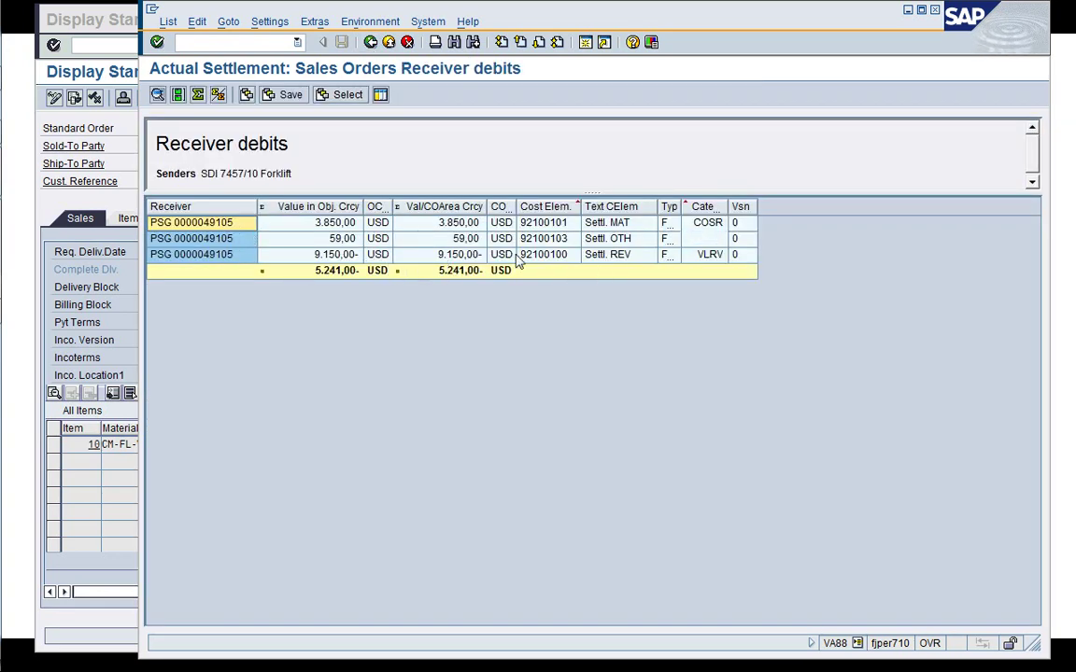
Widen the type column of the receiver debits and examine the material, other and revenue settlement cost elements
{"action": "left_click_drag", "start_coordinate": [682, 212], "coordinate": [698, 211]}
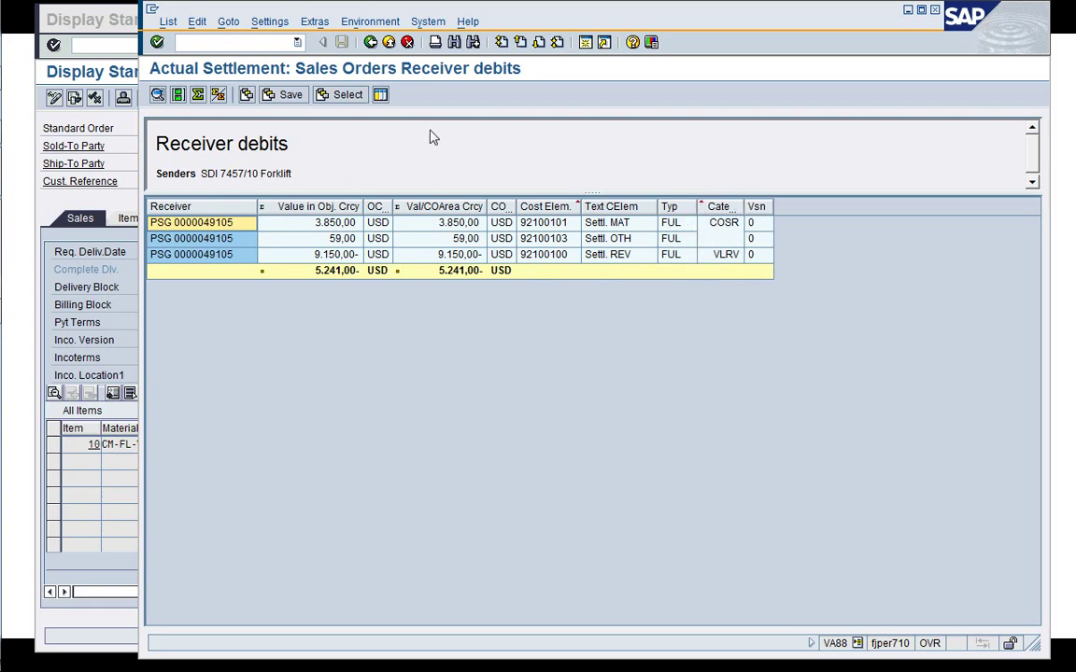
{"action": "left_click", "coordinate": [532, 223]}
{"action": "left_click", "coordinate": [549, 240]}
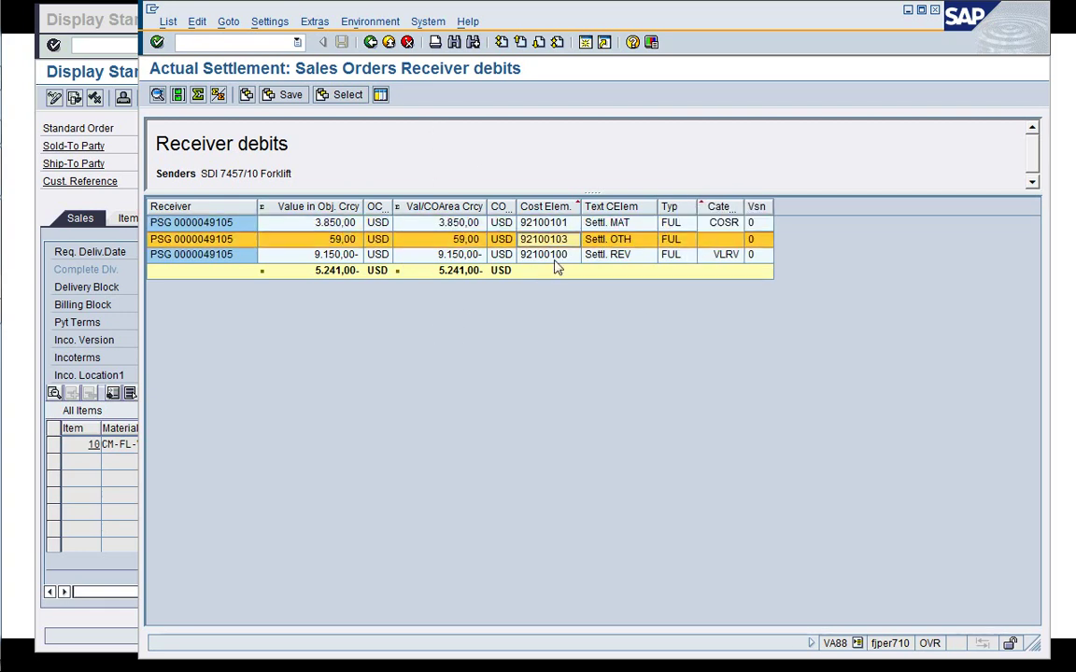
{"action": "left_click", "coordinate": [554, 258]}
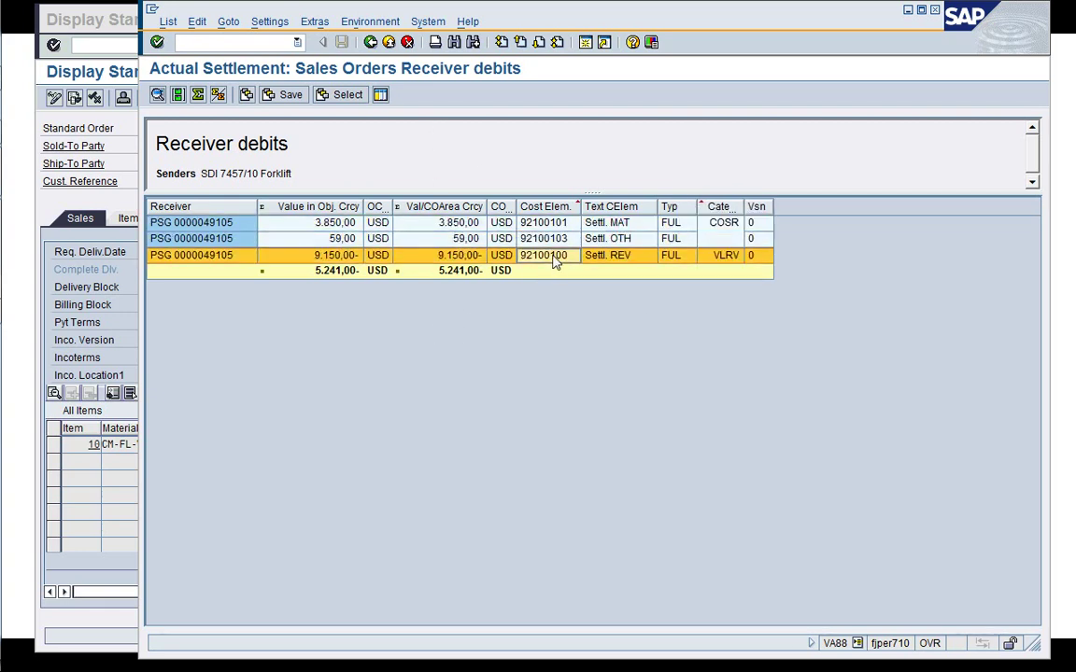
{"action": "left_click", "coordinate": [534, 223]}
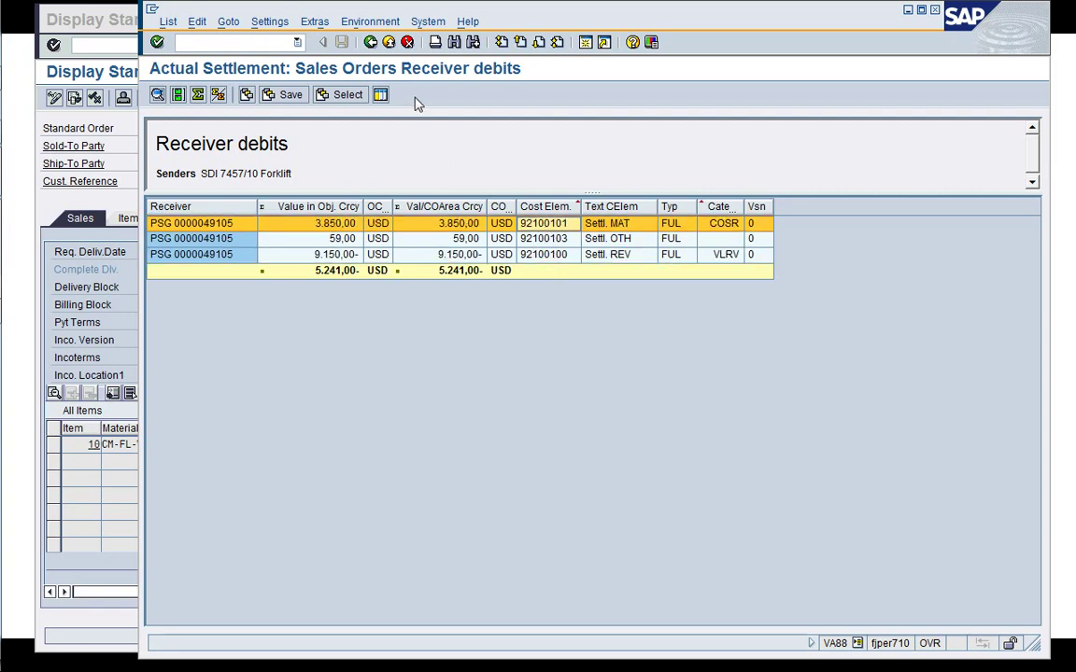
Return to the settlement selection, turn off Test Run, execute the settlement as an update run and open its detail list
{"action": "left_click", "coordinate": [371, 43]}
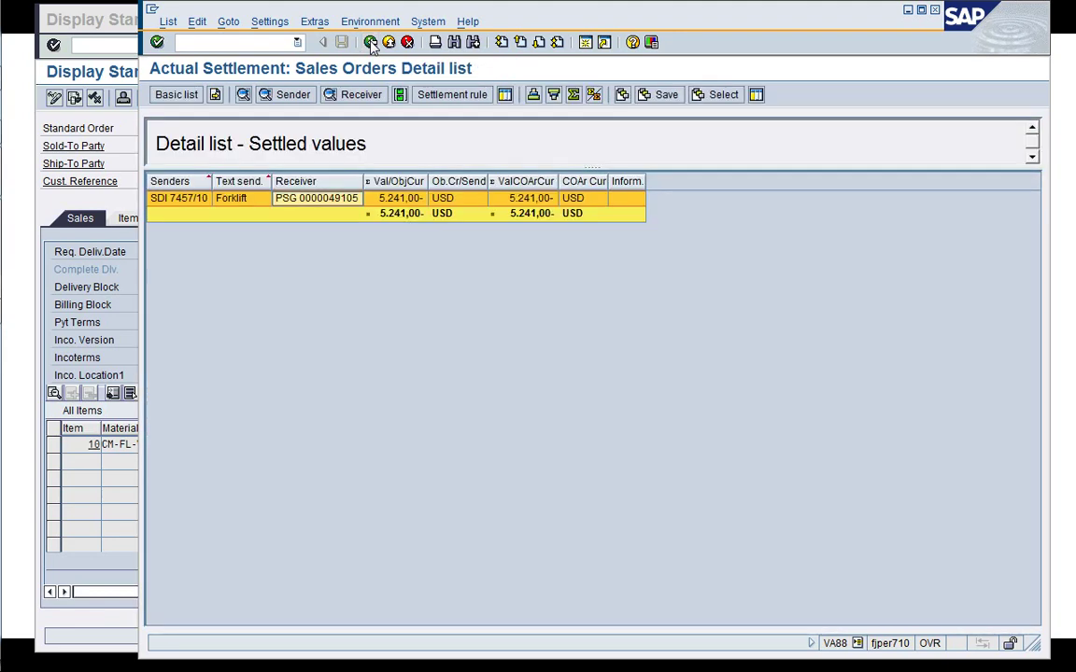
{"action": "left_click", "coordinate": [370, 44]}
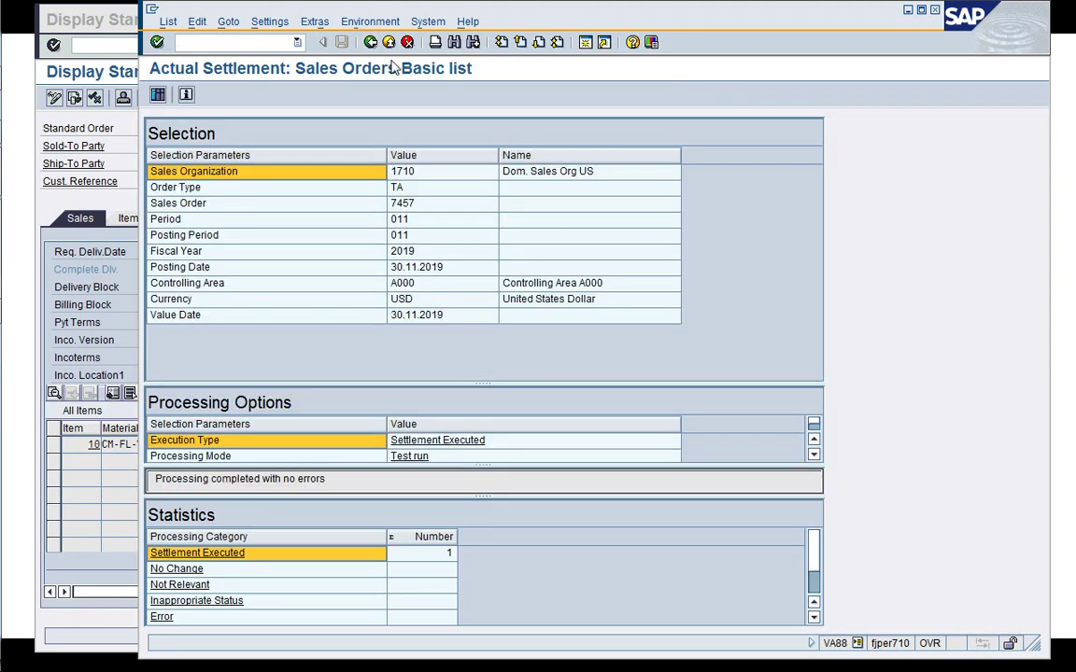
{"action": "left_click", "coordinate": [372, 43]}
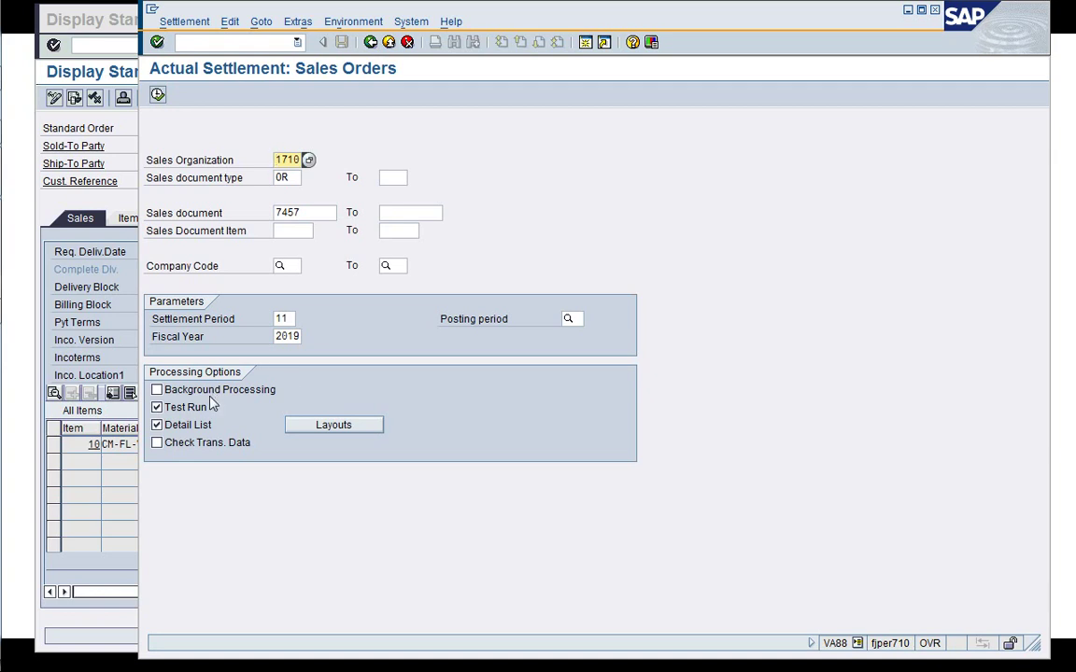
{"action": "left_click", "coordinate": [157, 407]}
{"action": "left_click", "coordinate": [159, 95]}
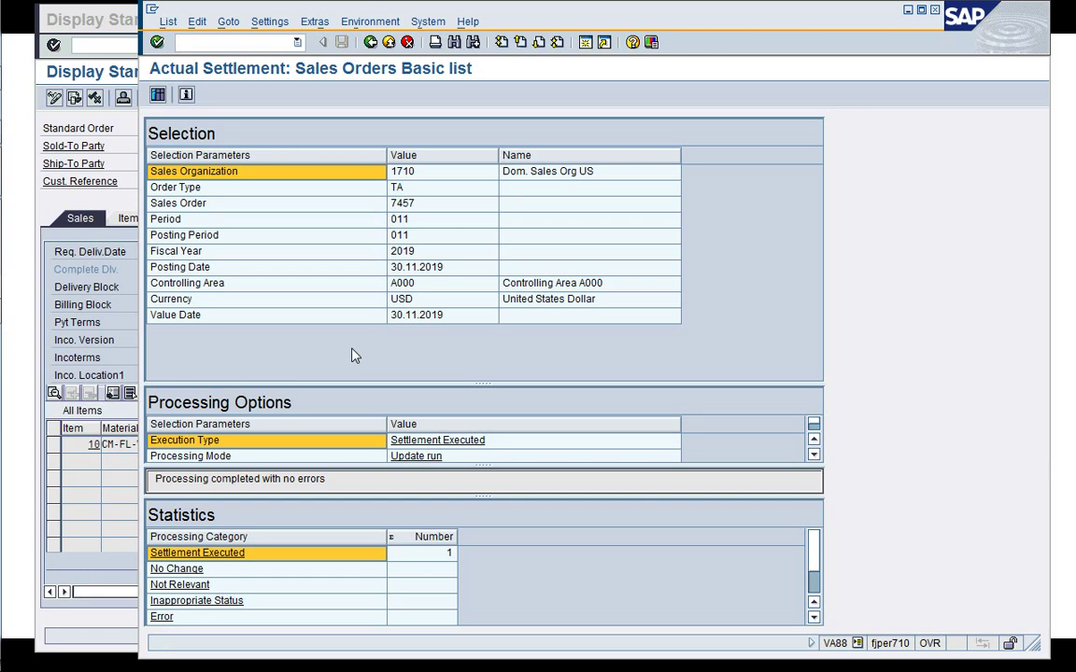
{"action": "left_click", "coordinate": [159, 97]}
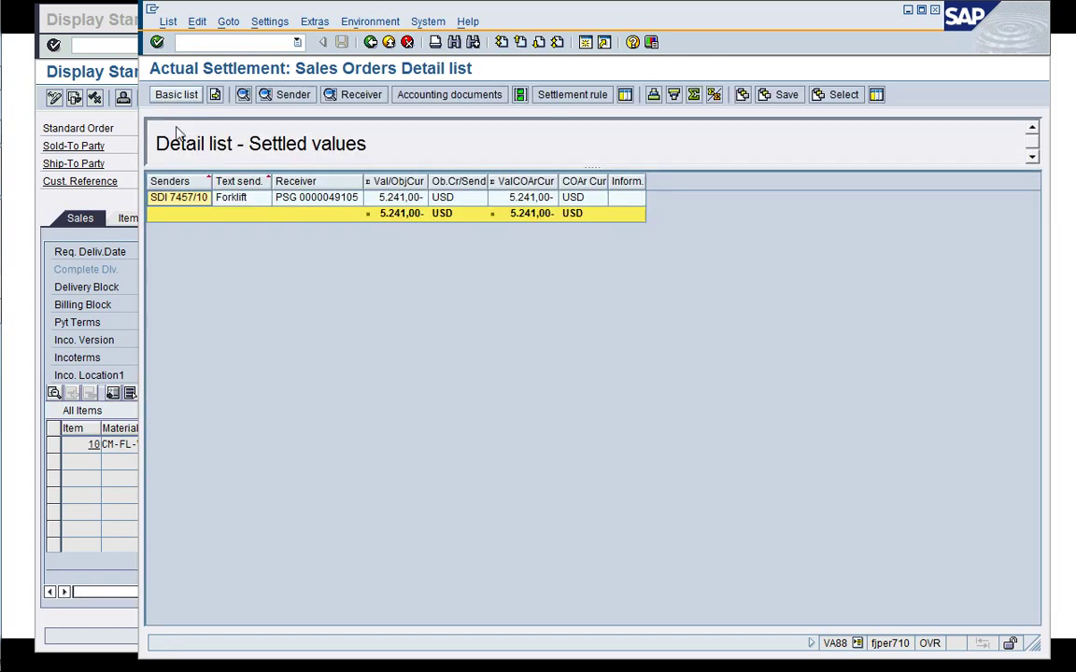
Open the sender debits and then the receiver debits of the posted forklift settlement, widening the receiver list's type column
{"action": "left_click", "coordinate": [314, 200]}
{"action": "left_click", "coordinate": [291, 96]}
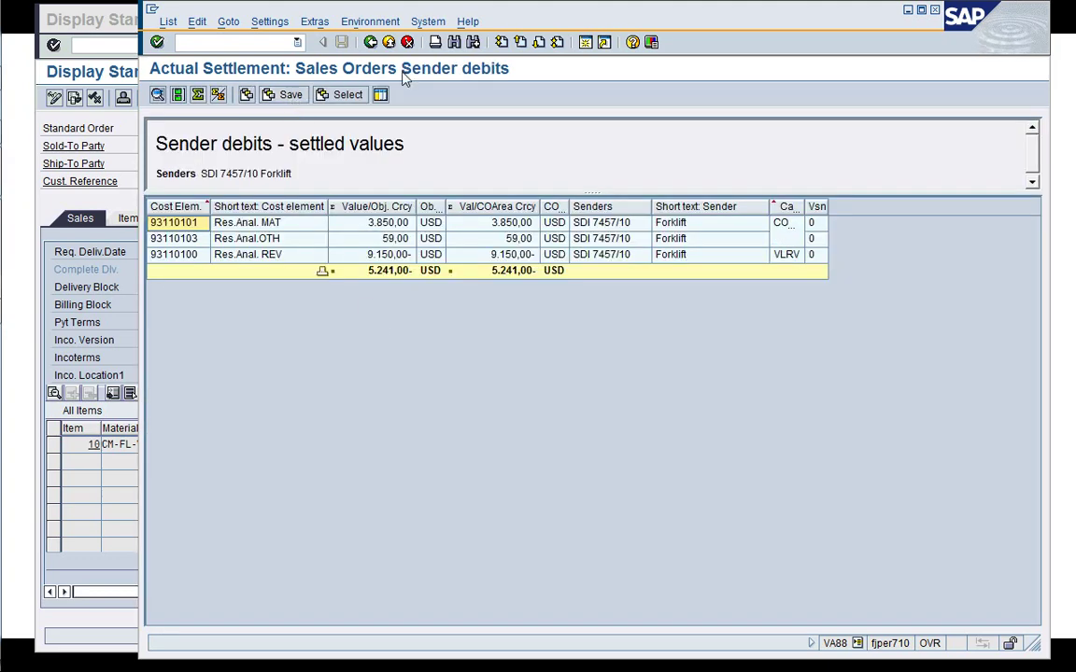
{"action": "left_click", "coordinate": [370, 42]}
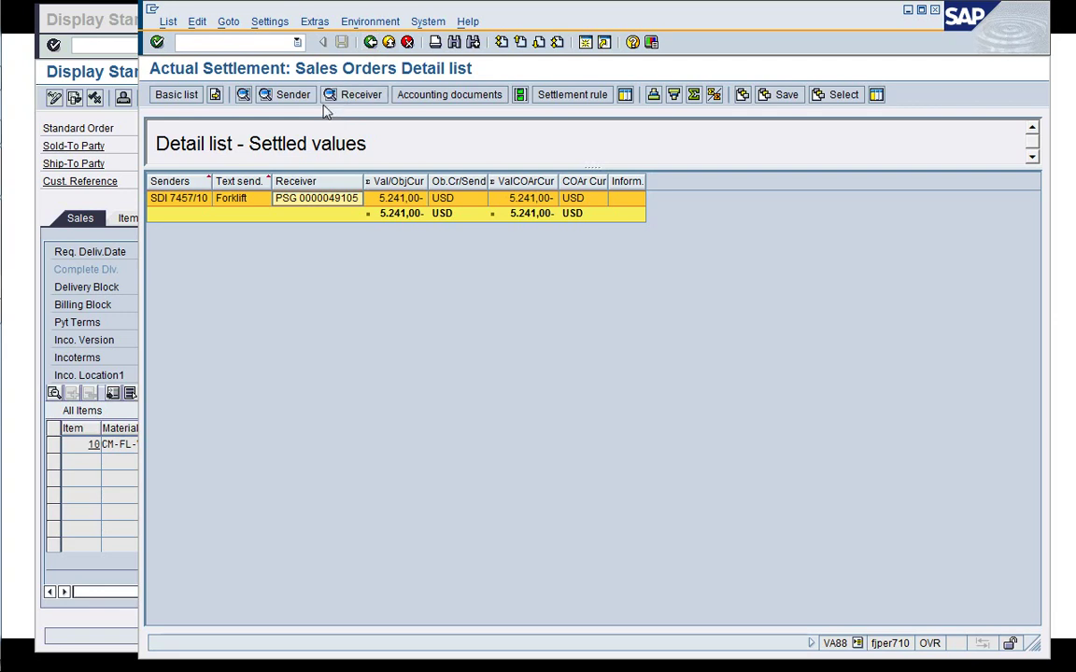
{"action": "left_click", "coordinate": [353, 100]}
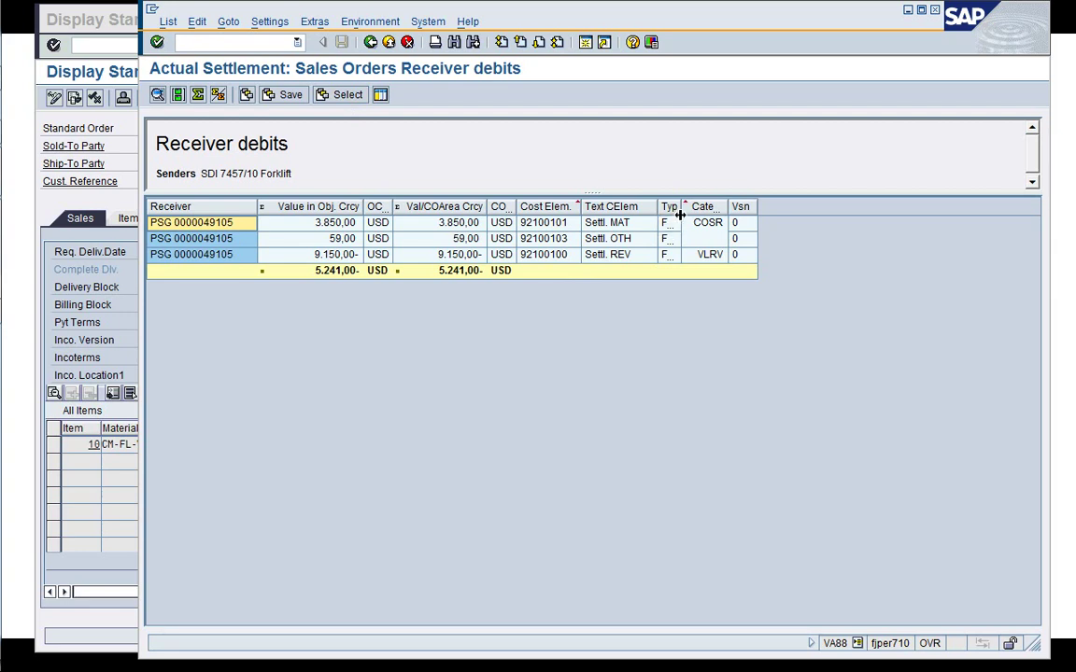
{"action": "left_click_drag", "start_coordinate": [681, 209], "coordinate": [688, 214]}
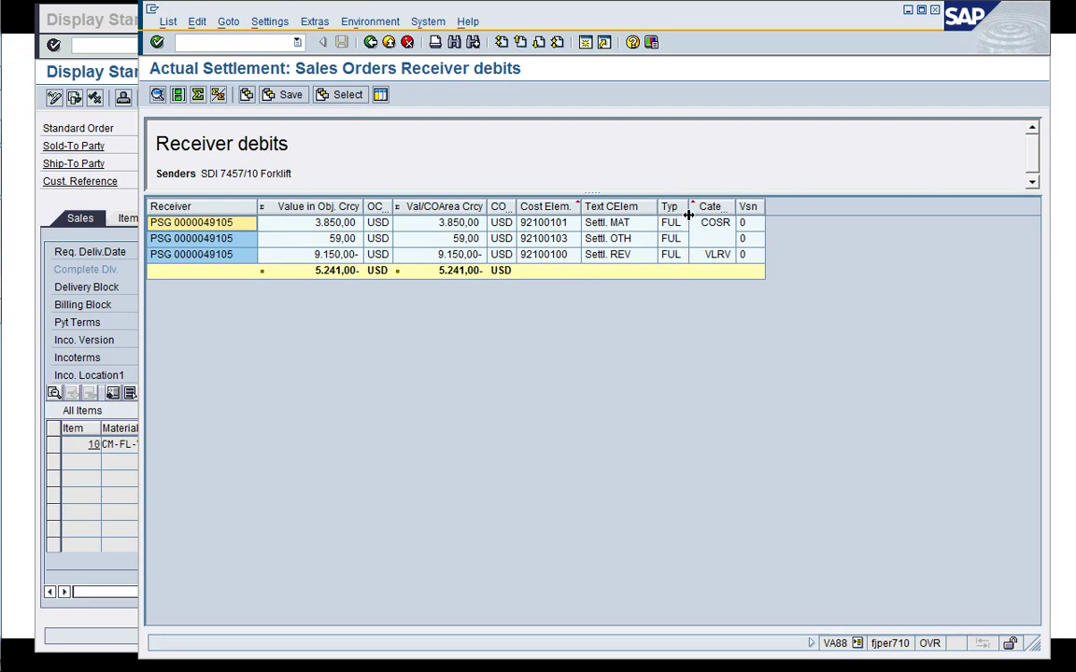
List the settlement's accounting documents, examine the accounting document's ledger lines with the Description column narrowed, and return to the list
{"action": "left_click", "coordinate": [370, 42]}
{"action": "left_click", "coordinate": [425, 97]}
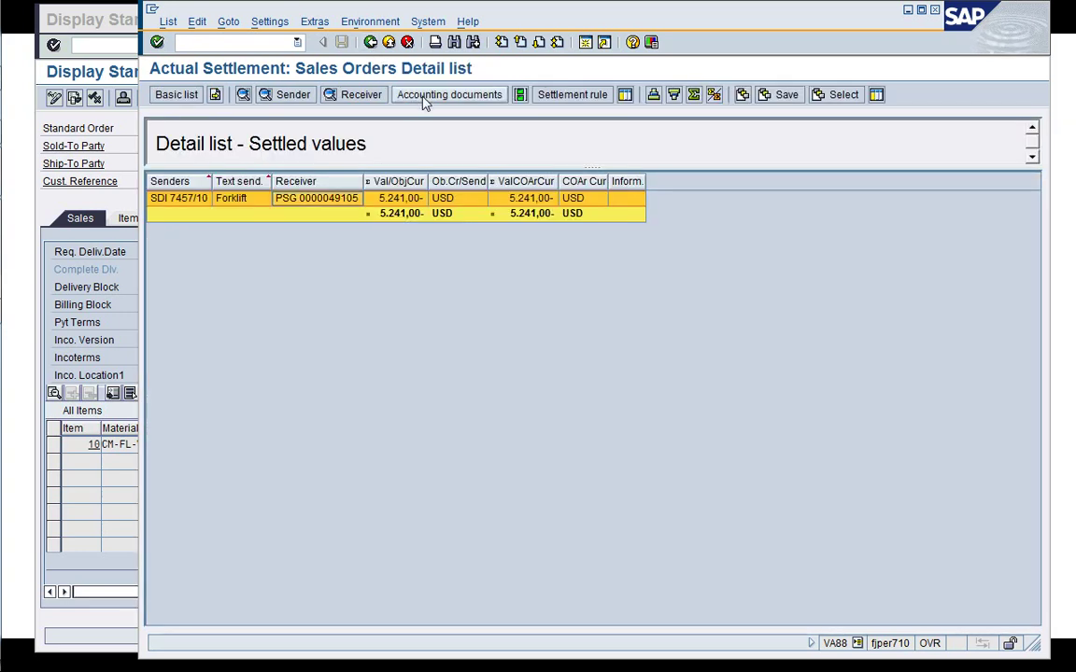
{"action": "double_click", "coordinate": [276, 198]}
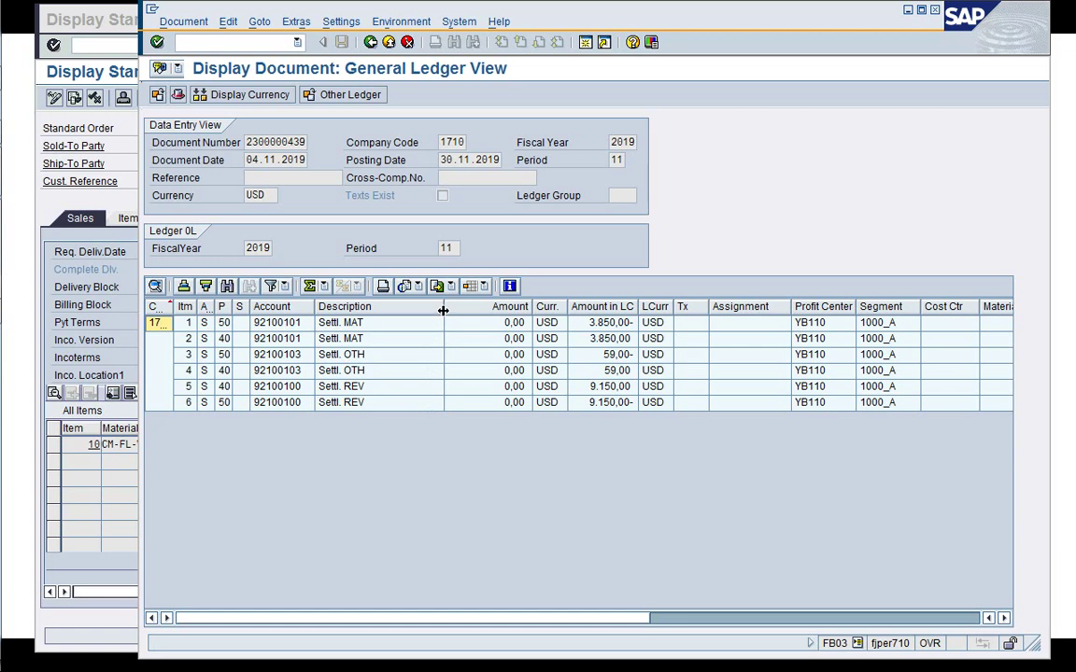
{"action": "left_click_drag", "start_coordinate": [443, 310], "coordinate": [399, 310]}
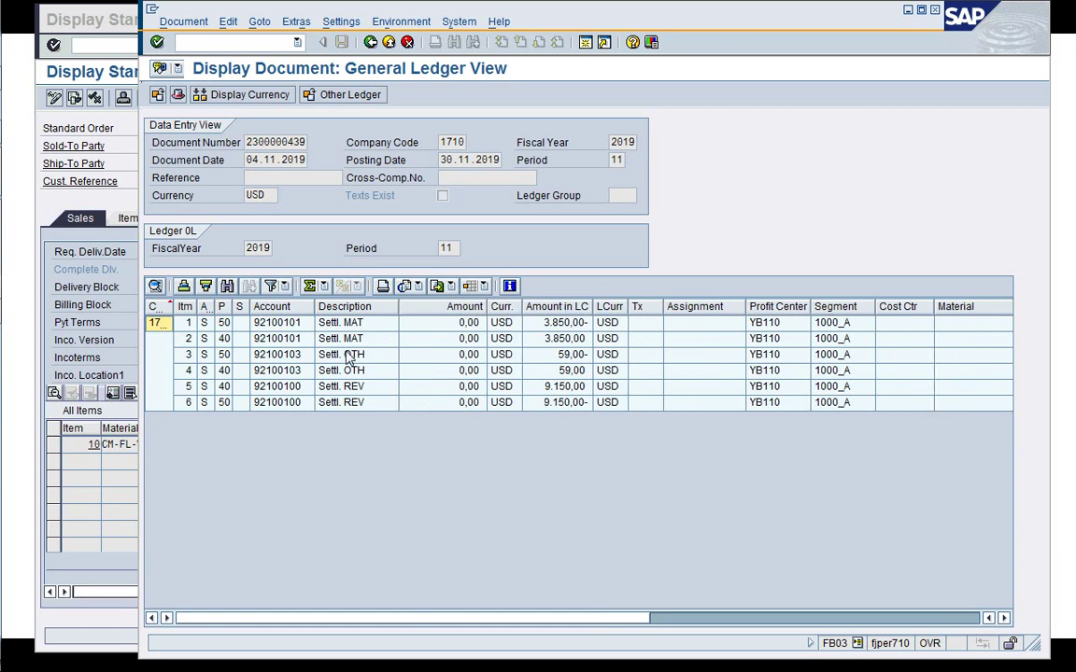
{"action": "left_click", "coordinate": [371, 43]}
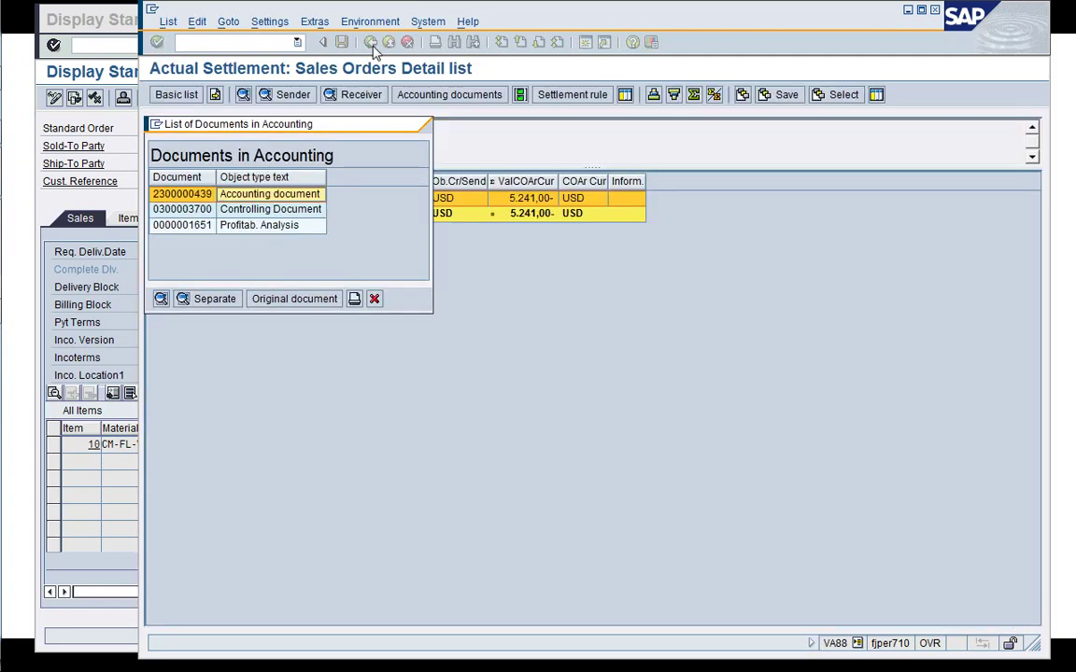
Open the controlling document of the settlement, expand its line items to examine them, and exit the list
{"action": "double_click", "coordinate": [295, 211]}
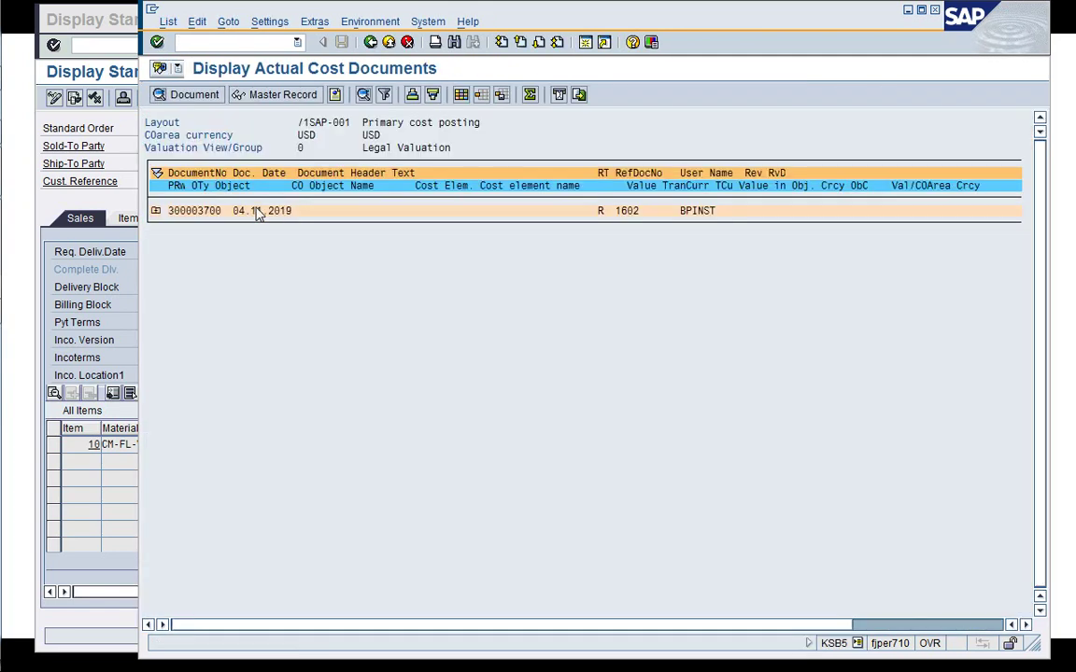
{"action": "left_click", "coordinate": [156, 211]}
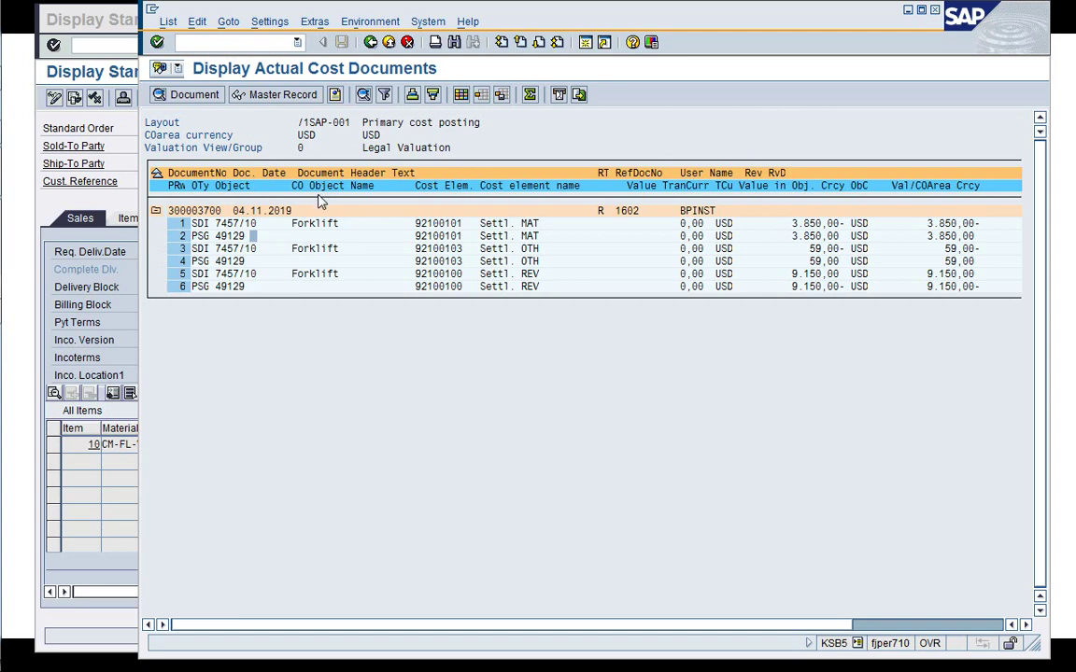
{"action": "left_click", "coordinate": [371, 43]}
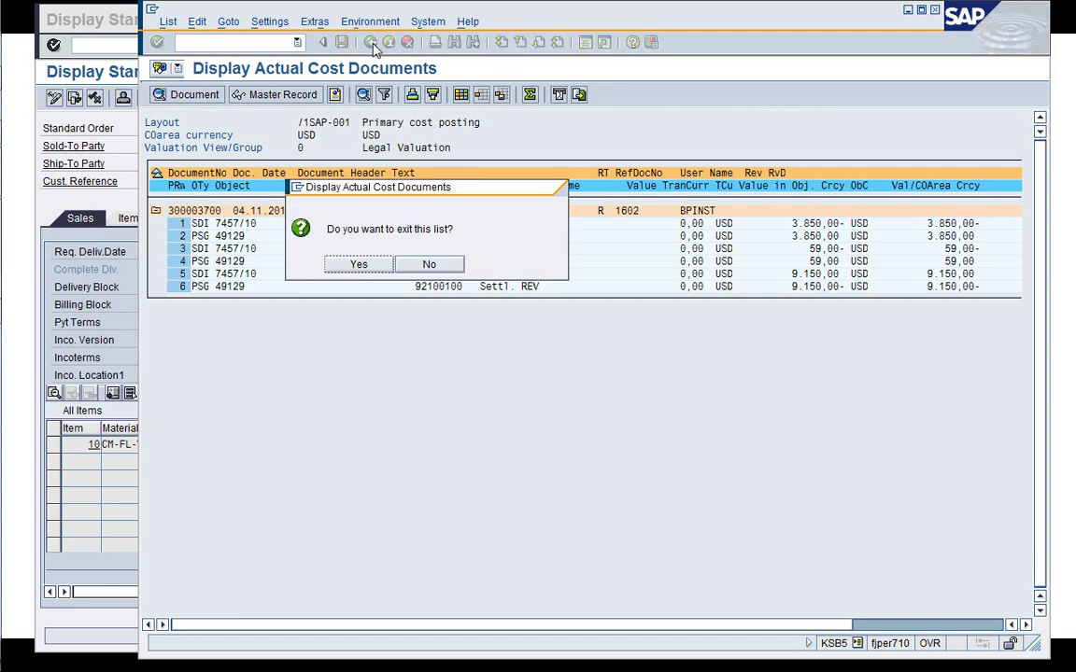
{"action": "left_click", "coordinate": [341, 266]}
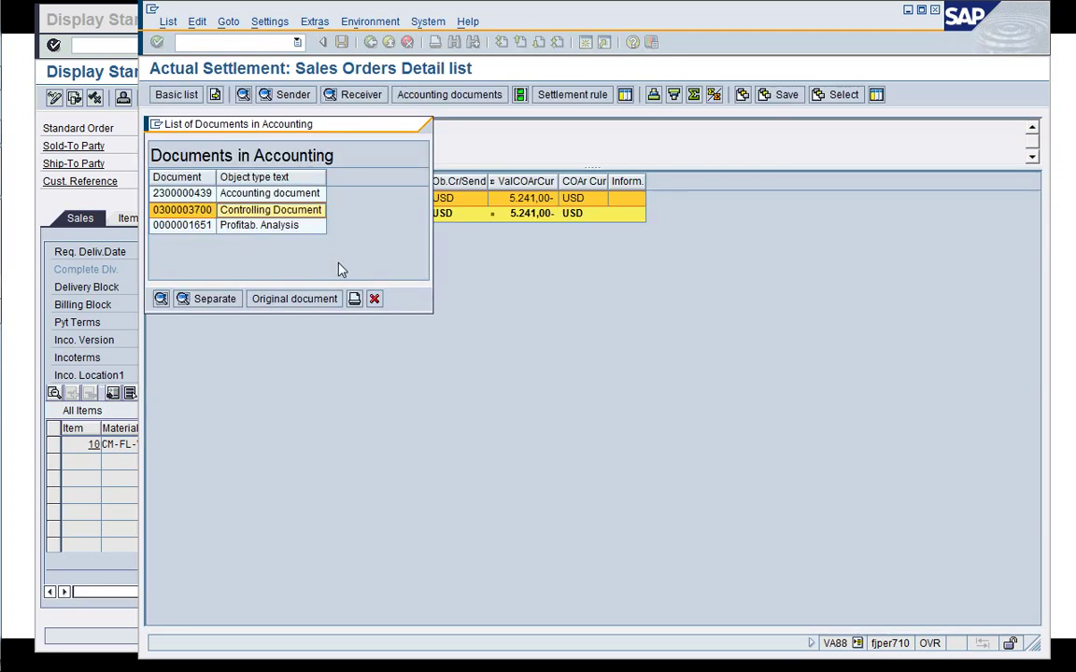
Open the profitability analysis document and examine its characteristics and value fields, including the Other Cost amount
{"action": "left_click", "coordinate": [265, 229]}
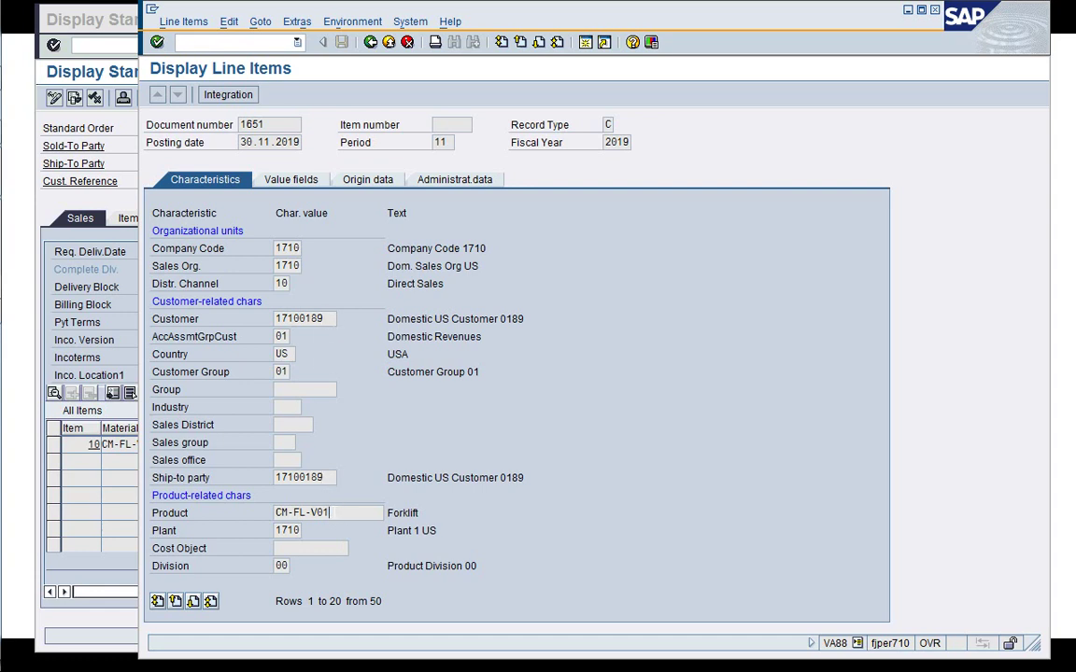
{"action": "left_click", "coordinate": [308, 179]}
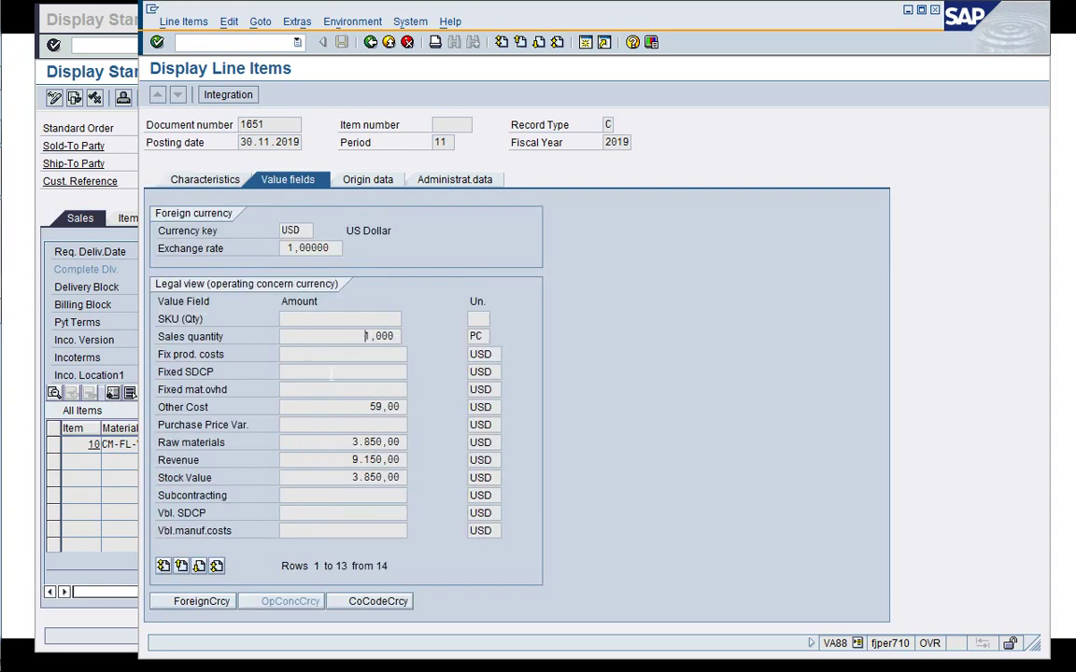
{"action": "left_click", "coordinate": [400, 407]}
Look up the possible record types, compare F Billing data with C Order/proj. settlement, and close the list unchanged
{"action": "left_click", "coordinate": [620, 124]}
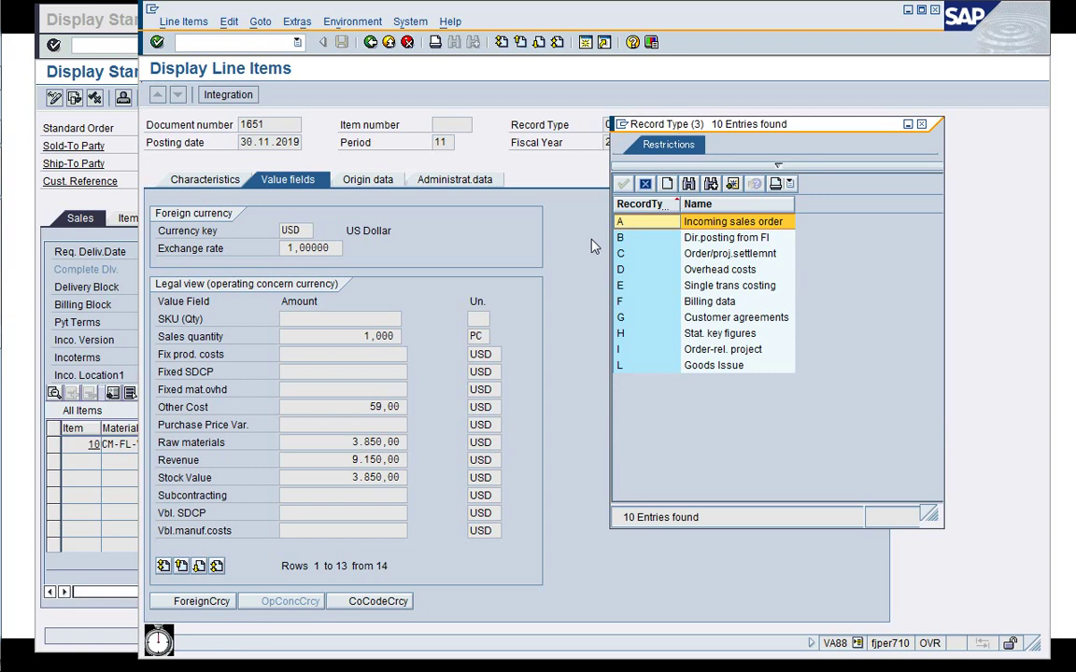
{"action": "left_click", "coordinate": [648, 302]}
{"action": "left_click_drag", "start_coordinate": [726, 129], "coordinate": [750, 130]}
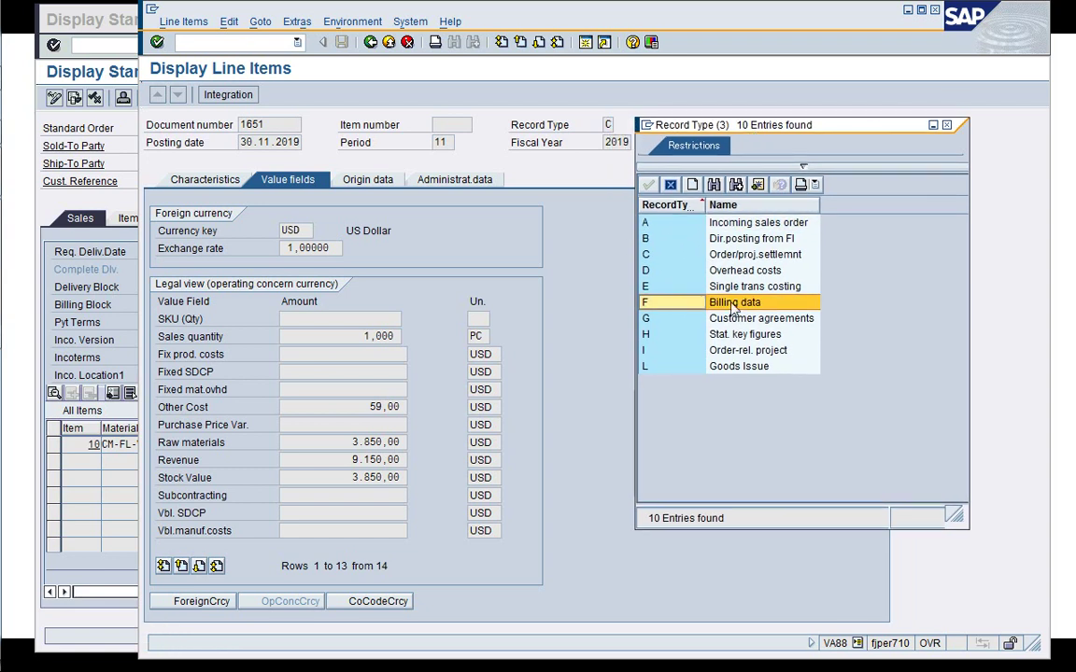
{"action": "left_click", "coordinate": [671, 255]}
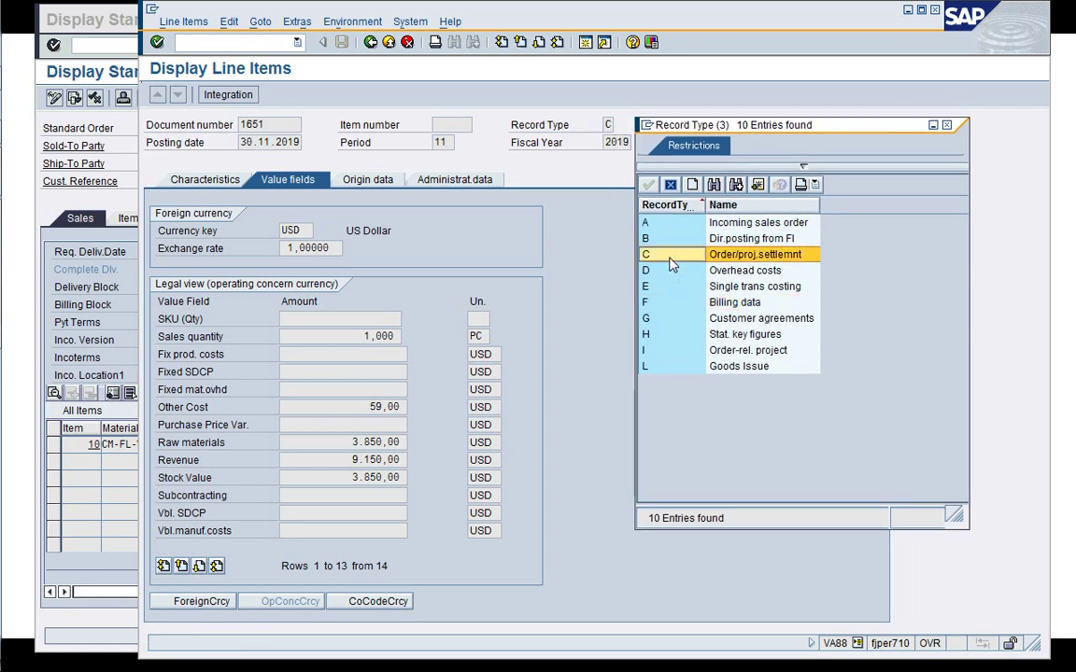
{"action": "left_click", "coordinate": [670, 184]}
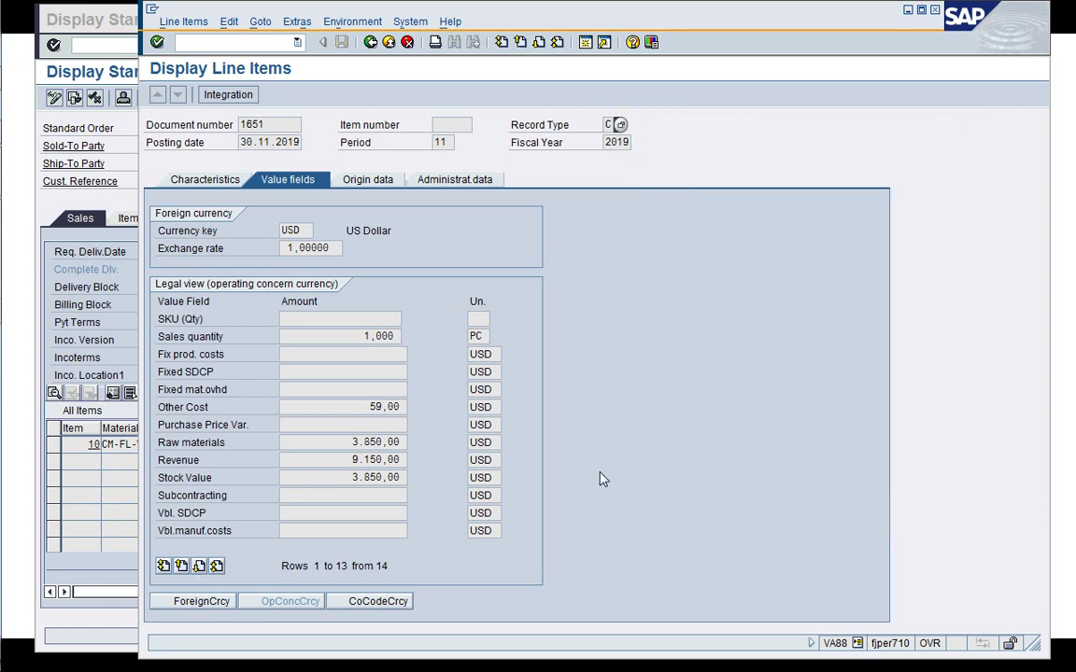
Examine the origin data and administrative data of the profitability document, then close it and the accounting documents list
{"action": "left_click", "coordinate": [369, 183]}
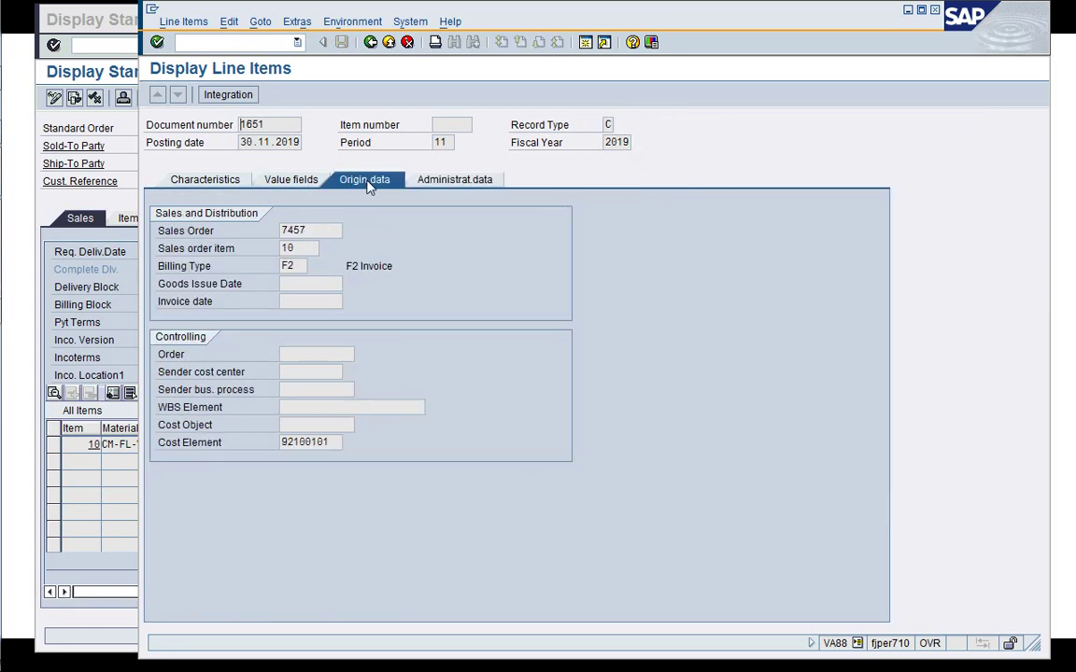
{"action": "left_click", "coordinate": [430, 182]}
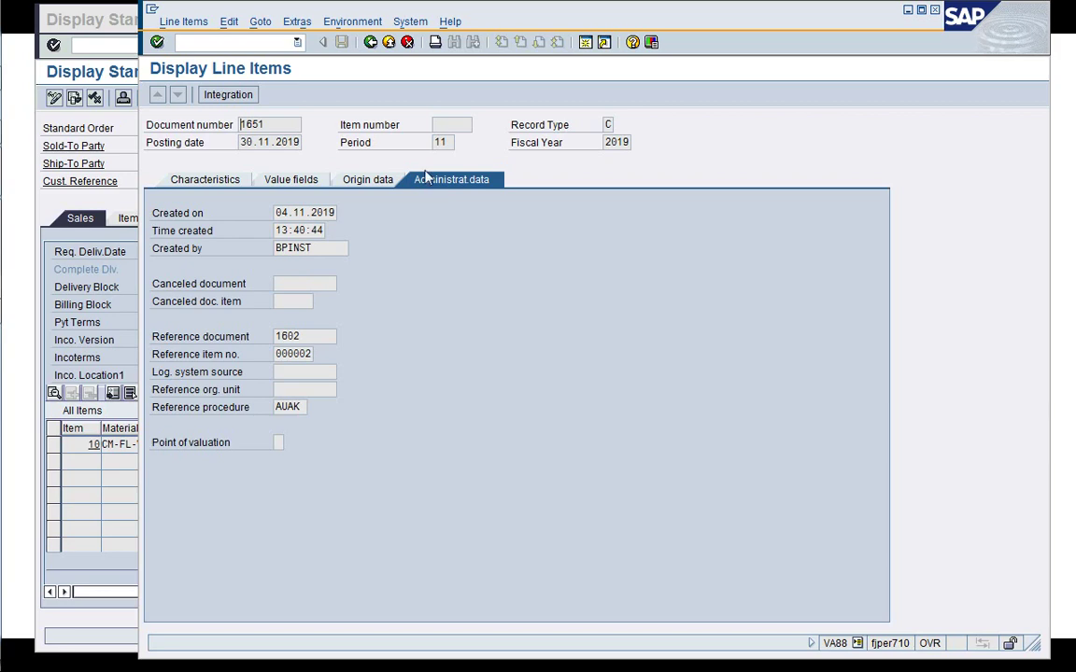
{"action": "left_click", "coordinate": [370, 42]}
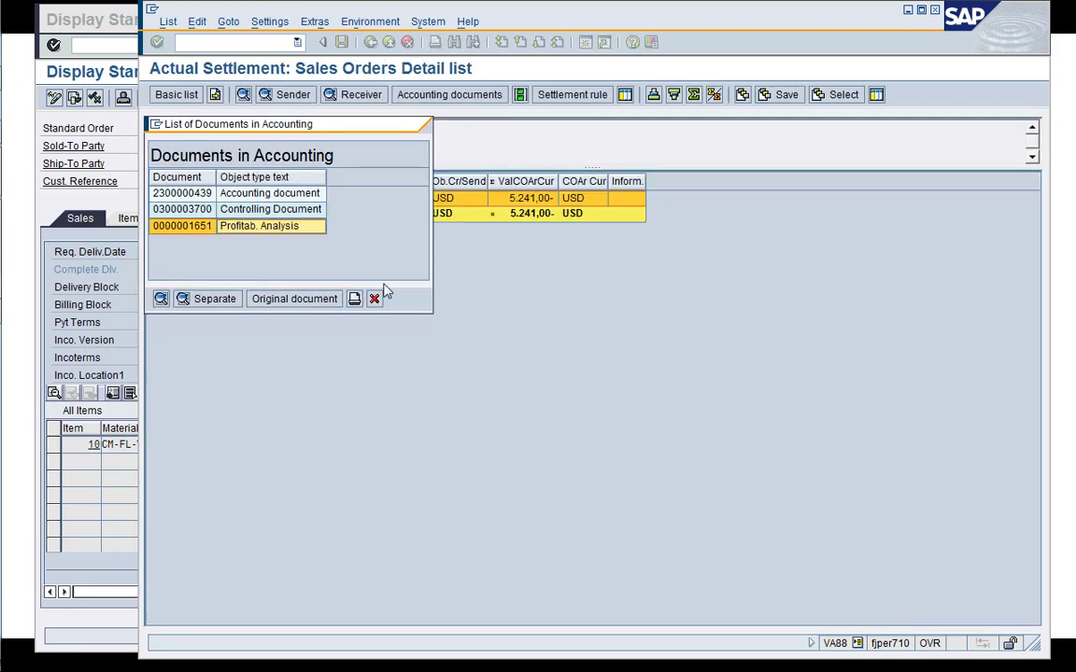
{"action": "left_click", "coordinate": [375, 299]}
Leave the settlement results and end the VA88 transaction with /n to return to SAP Easy Access
{"action": "left_click", "coordinate": [370, 42]}
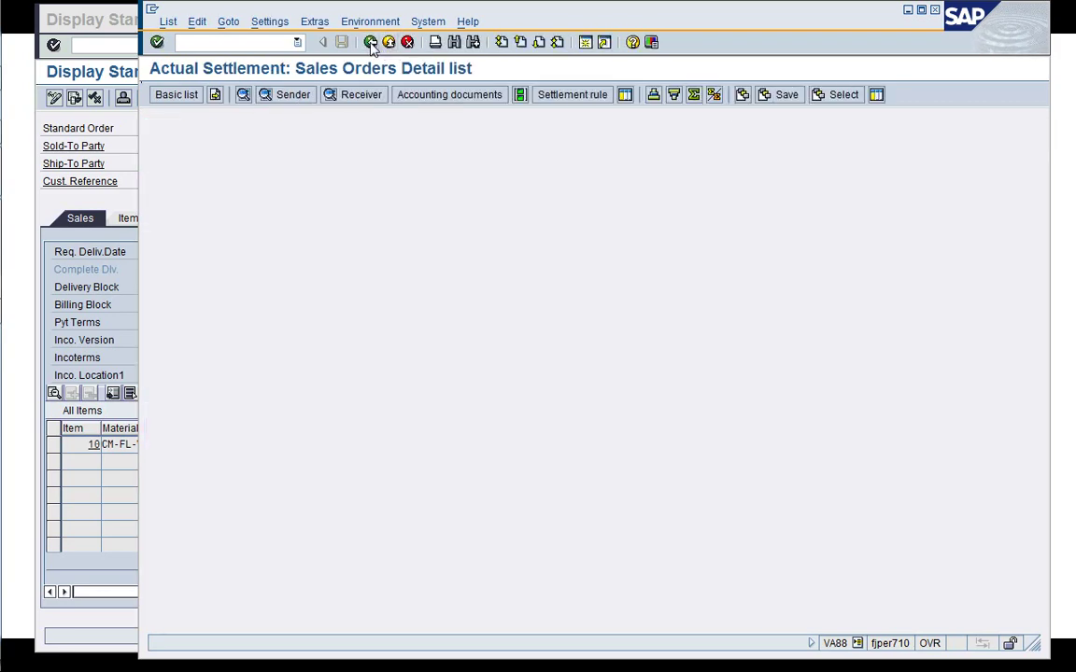
{"action": "key", "text": "F3"}
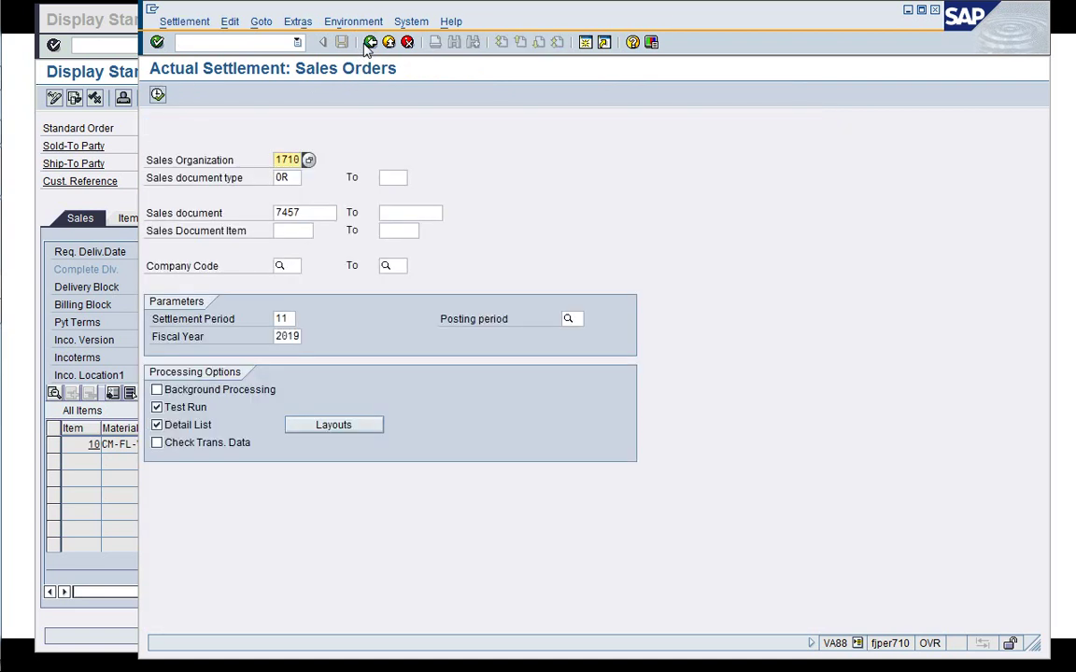
{"action": "left_click", "coordinate": [224, 42]}
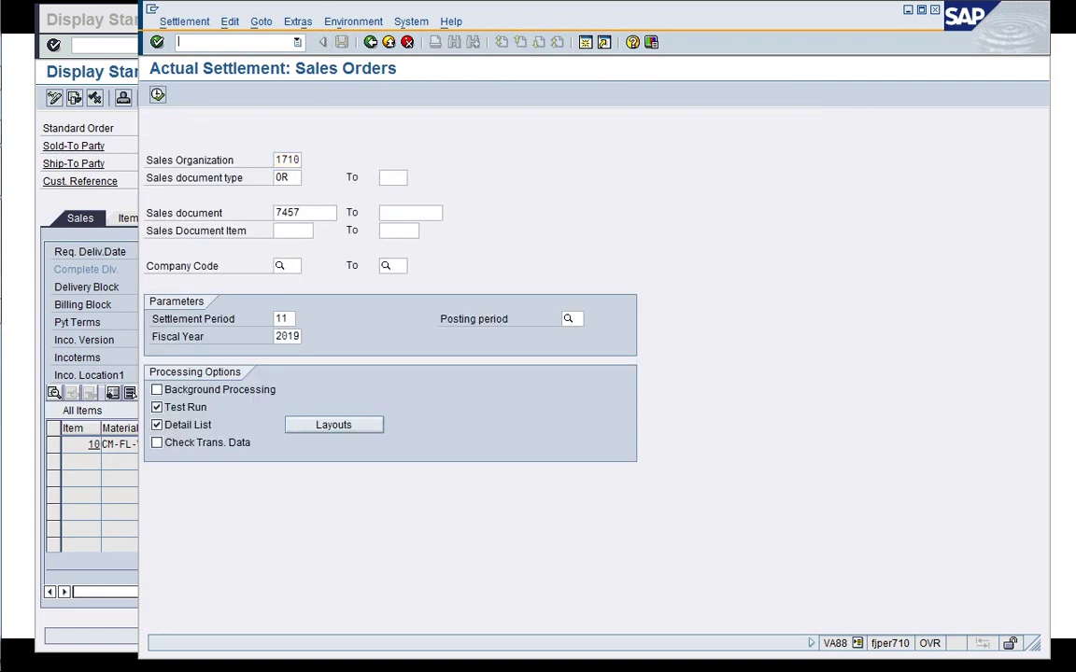
{"action": "type", "text": "/n"}
{"action": "key", "text": "Return"}
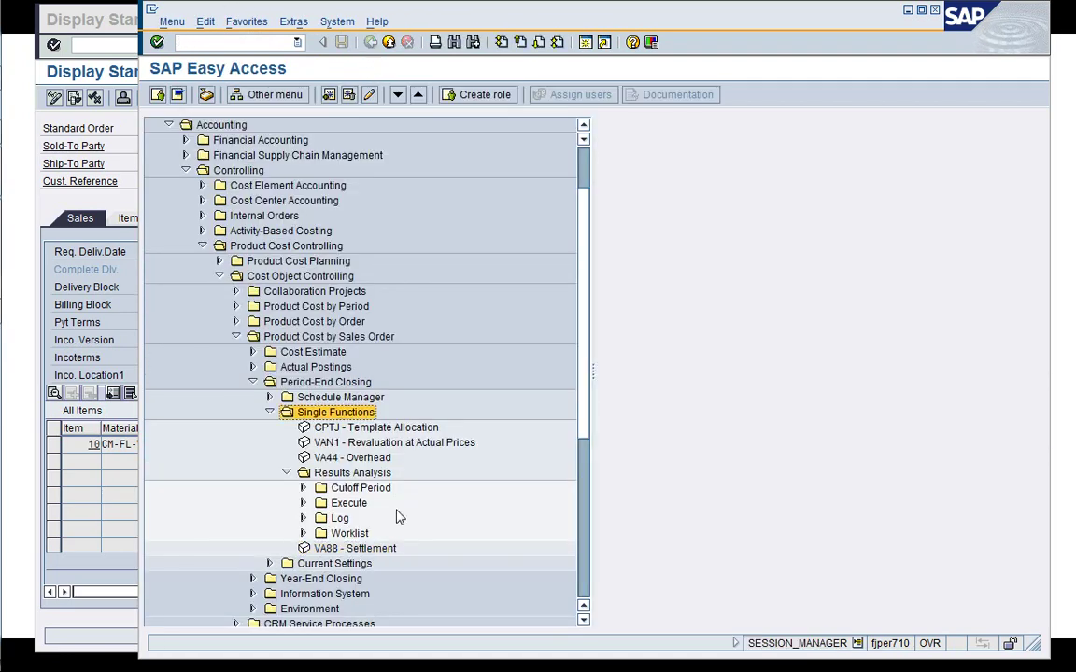
Collapse Product Cost Controlling in the SAP Easy Access tree and expand Profitability Analysis under Controlling
{"action": "key", "text": "Left"}
{"action": "key", "text": "Left"}
{"action": "key", "text": "Left"}
{"action": "key", "text": "Left"}
{"action": "key", "text": "Left"}
{"action": "key", "text": "Down"}
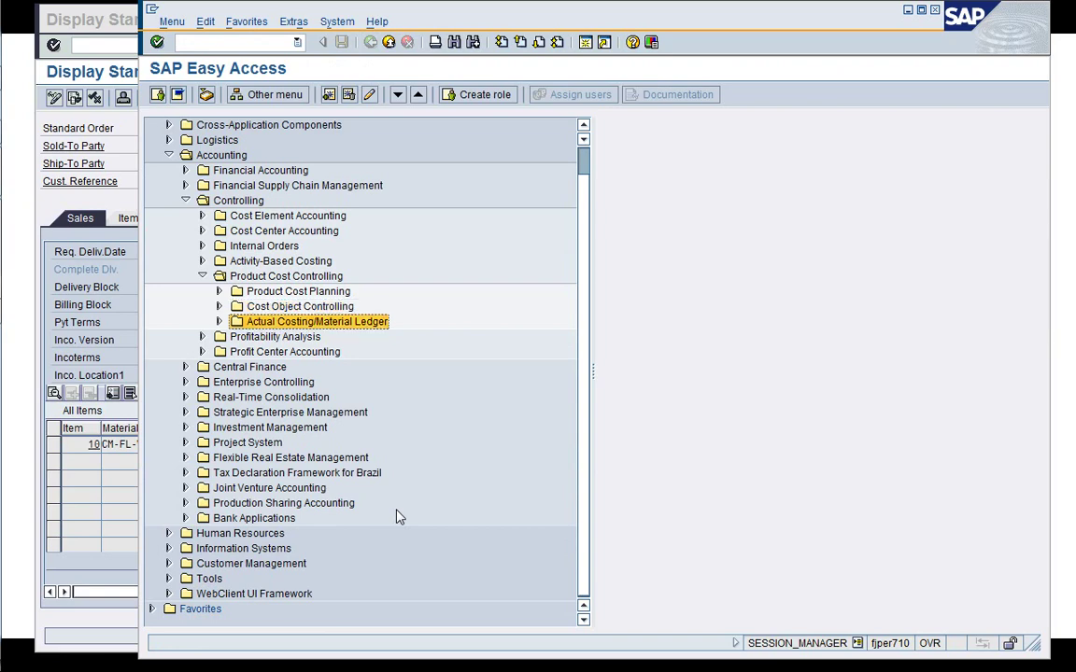
{"action": "key", "text": "Left"}
{"action": "key", "text": "Left"}
{"action": "key", "text": "Down"}
{"action": "key", "text": "Right"}
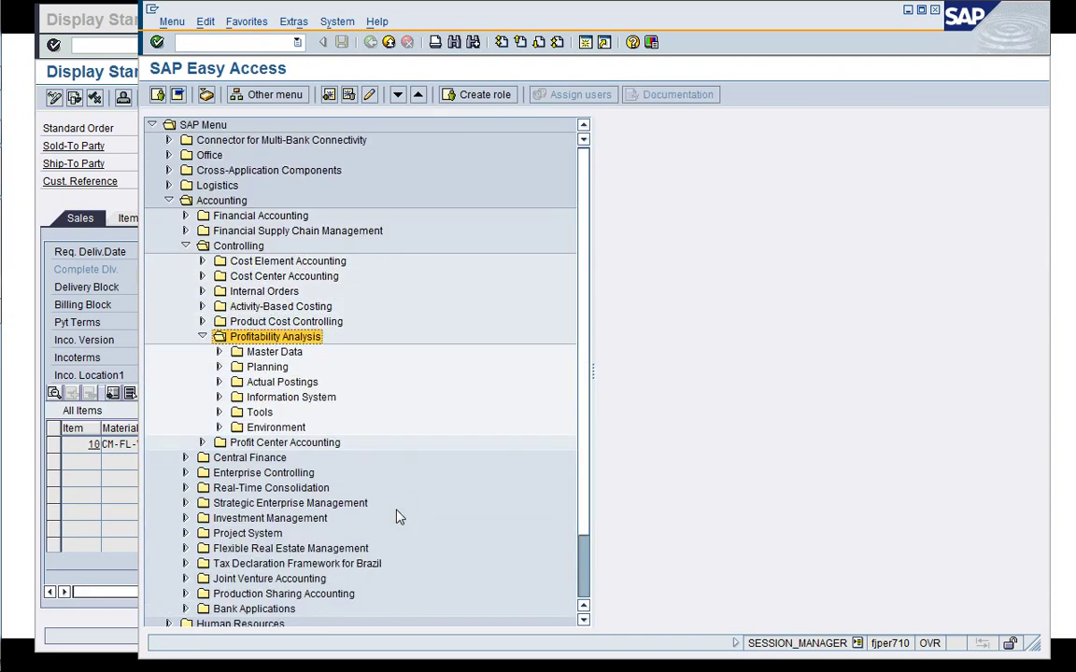
Open the KE24 display of actual line items from the Profitability Analysis information system's line item lists
{"action": "key", "text": "Down"}
{"action": "key", "text": "Down"}
{"action": "key", "text": "Down"}
{"action": "key", "text": "Down"}
{"action": "key", "text": "Down"}
{"action": "key", "text": "Up"}
{"action": "key", "text": "Right"}
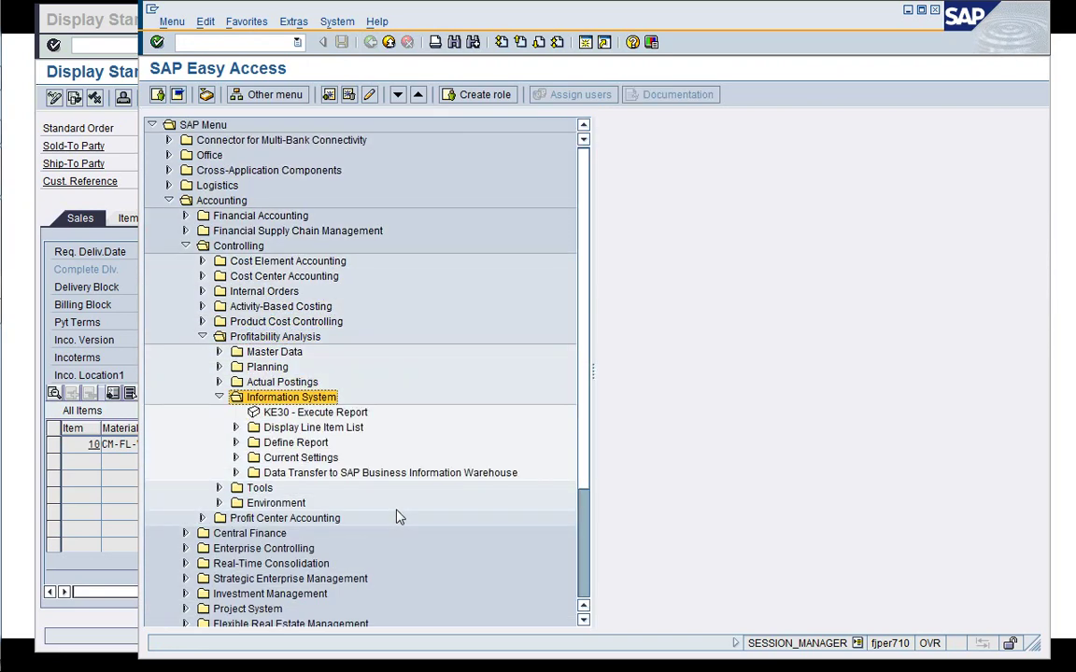
{"action": "key", "text": "Down"}
{"action": "key", "text": "Down"}
{"action": "key", "text": "Right"}
{"action": "key", "text": "Down"}
{"action": "key", "text": "Return"}
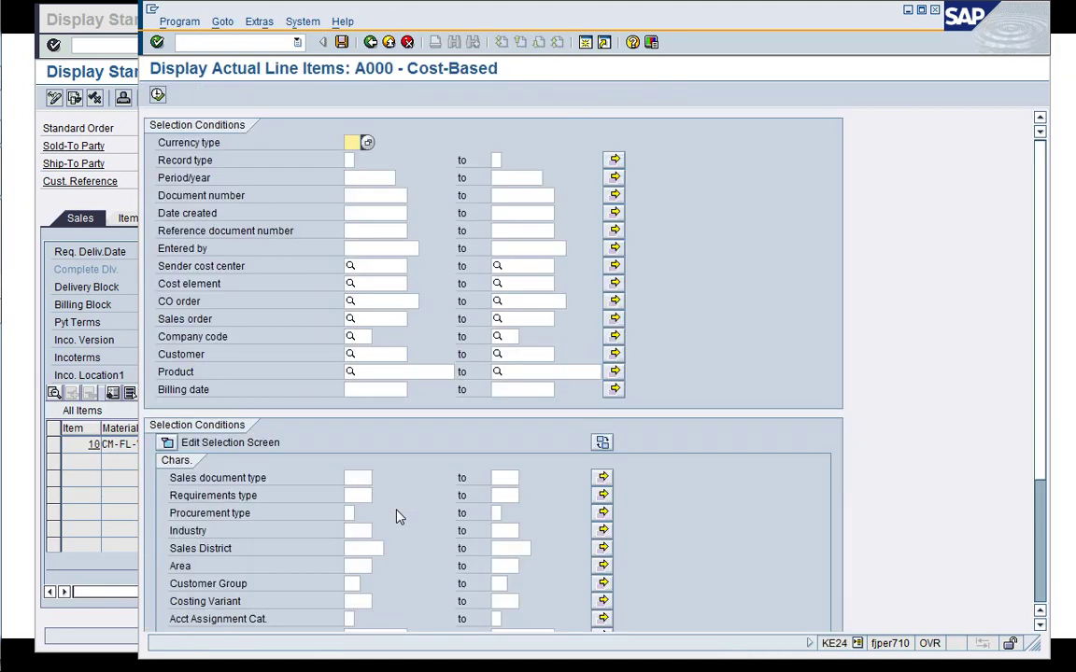
Restrict the actual line item selection to company code 1710
{"action": "key", "text": "Down"}
{"action": "key", "text": "Down"}
{"action": "key", "text": "Down"}
{"action": "key", "text": "Down"}
{"action": "key", "text": "Down"}
{"action": "key", "text": "Down"}
{"action": "key", "text": "Down"}
{"action": "key", "text": "Down"}
{"action": "key", "text": "Down"}
{"action": "key", "text": "Down"}
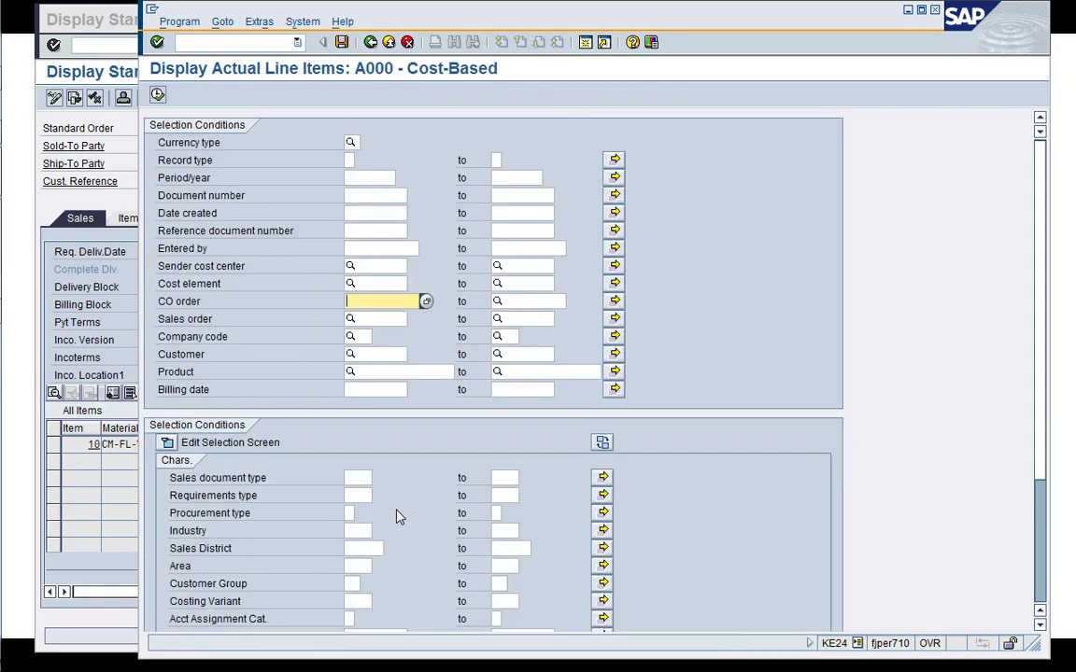
{"action": "key", "text": "Down"}
{"action": "type", "text": "1710"}
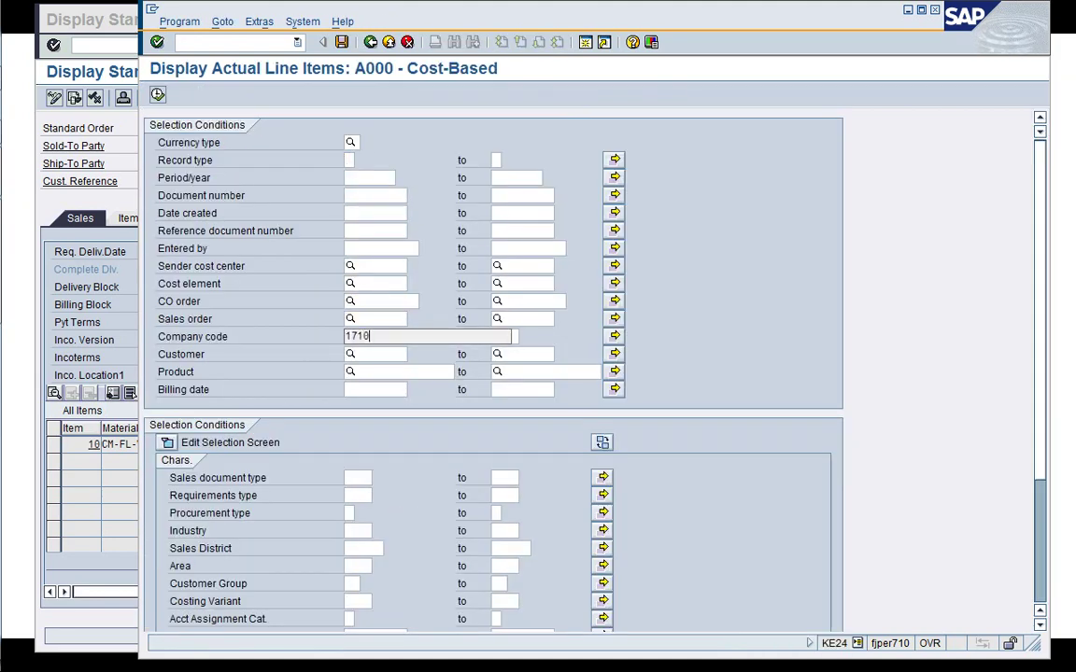
Limit the creation date to 25.10.2019 through 31.12.2999, run the line item report and select the last line
{"action": "key", "text": "Up"}
{"action": "key", "text": "Up"}
{"action": "key", "text": "Up"}
{"action": "key", "text": "Up"}
{"action": "key", "text": "Up"}
{"action": "key", "text": "Up"}
{"action": "key", "text": "Up"}
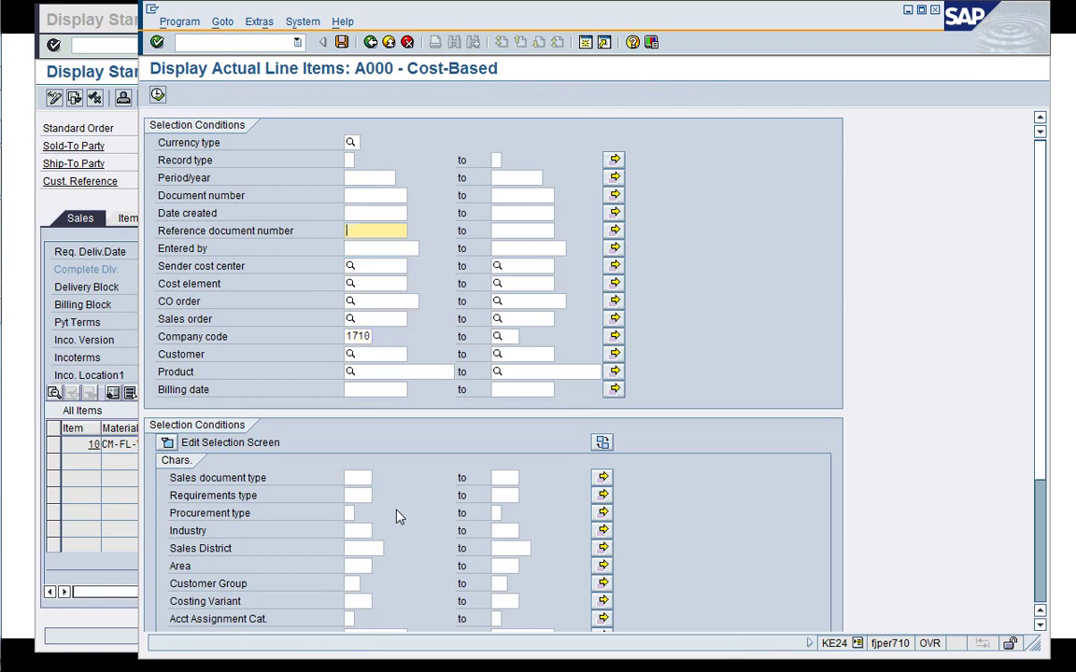
{"action": "key", "text": "Down"}
{"action": "key", "text": "Return"}
{"action": "key", "text": "Tab"}
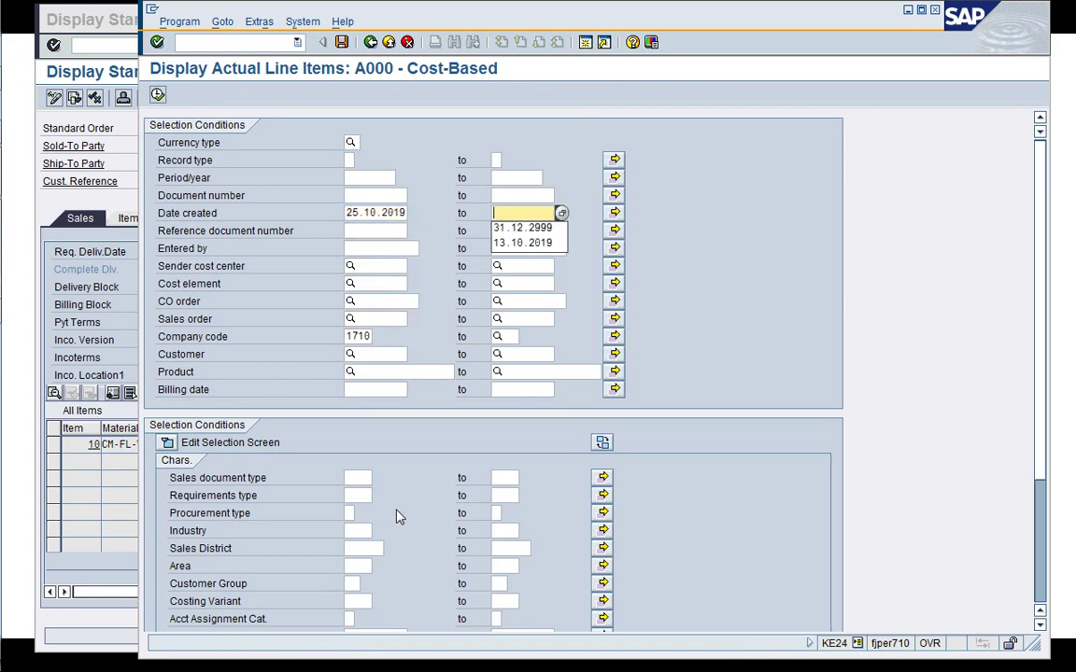
{"action": "key", "text": "Down"}
{"action": "key", "text": "Return"}
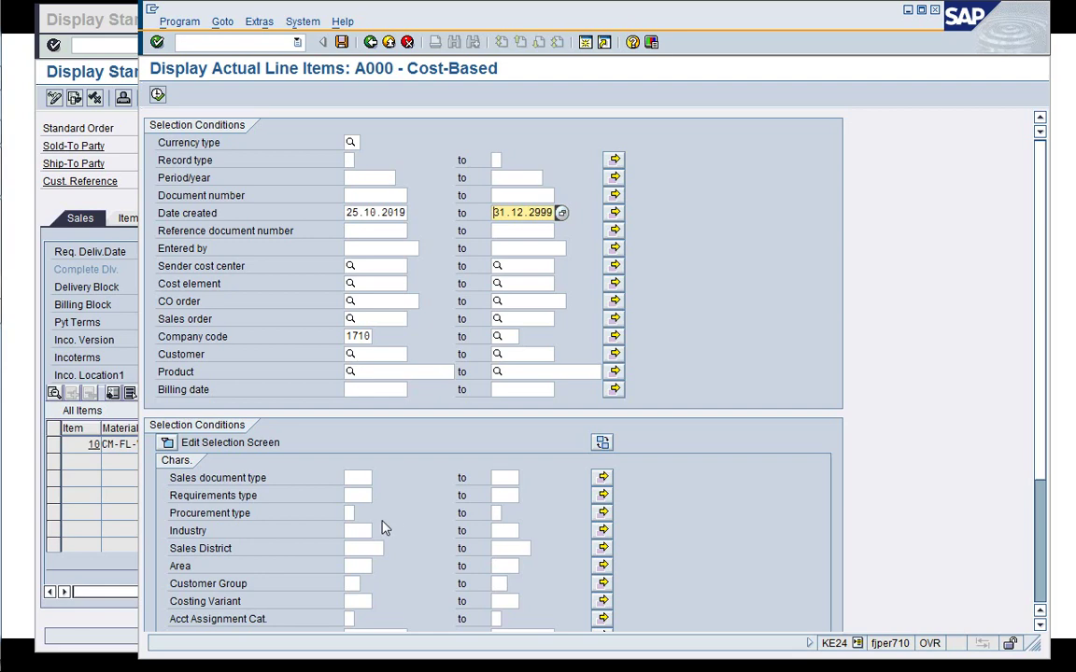
{"action": "left_click", "coordinate": [157, 96]}
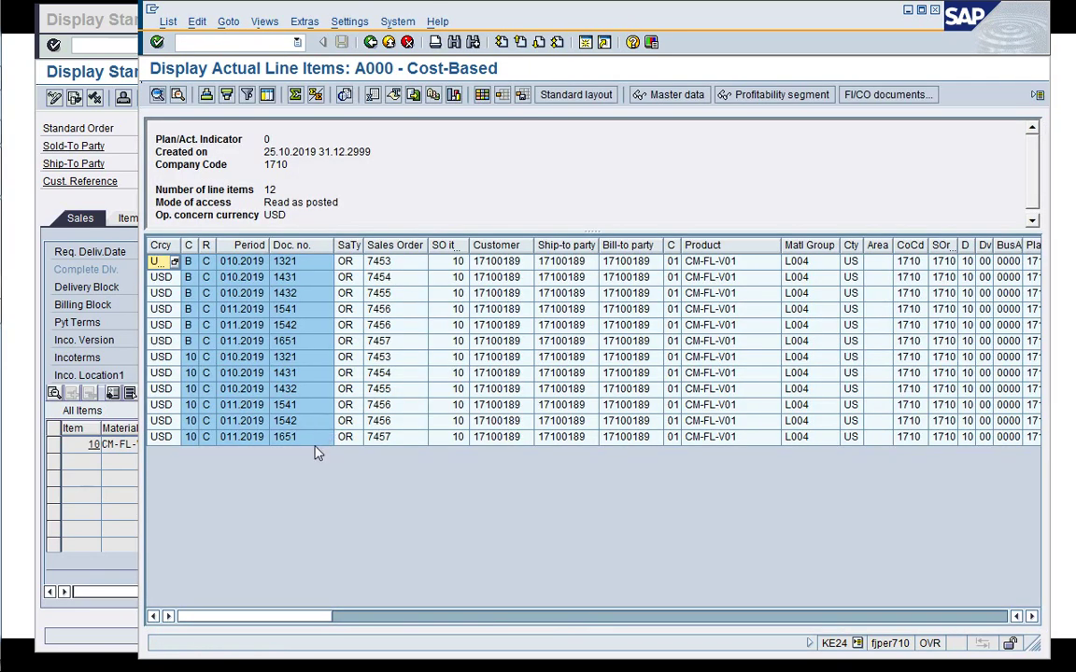
{"action": "left_click", "coordinate": [413, 438]}
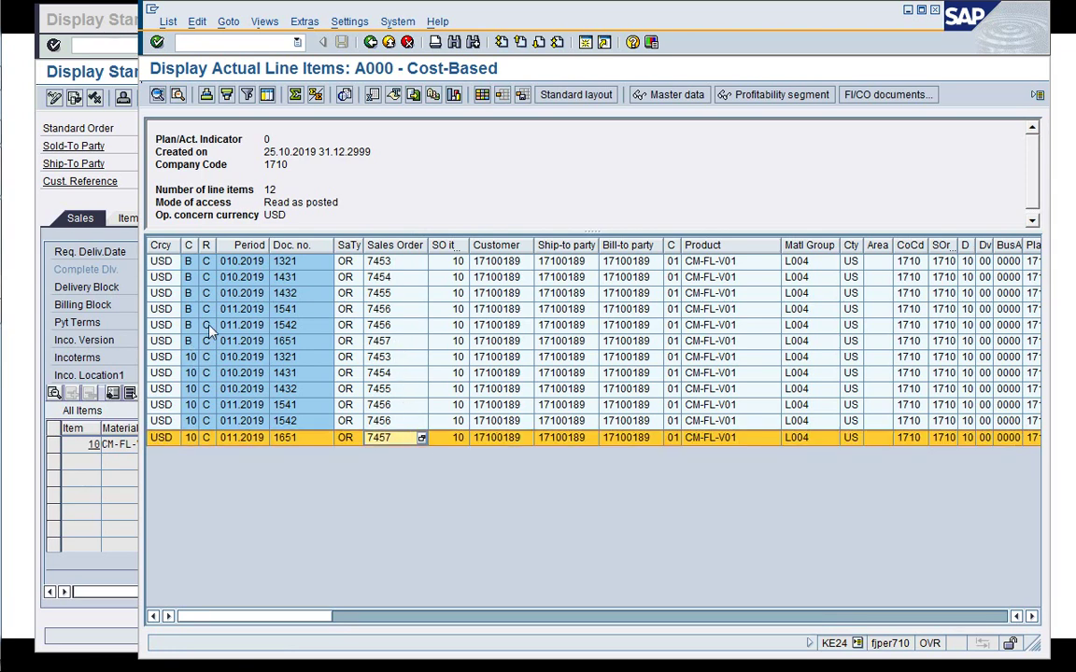
Return to the selection conditions, set the currency type to 10 and rerun the line item report
{"action": "left_click", "coordinate": [370, 43]}
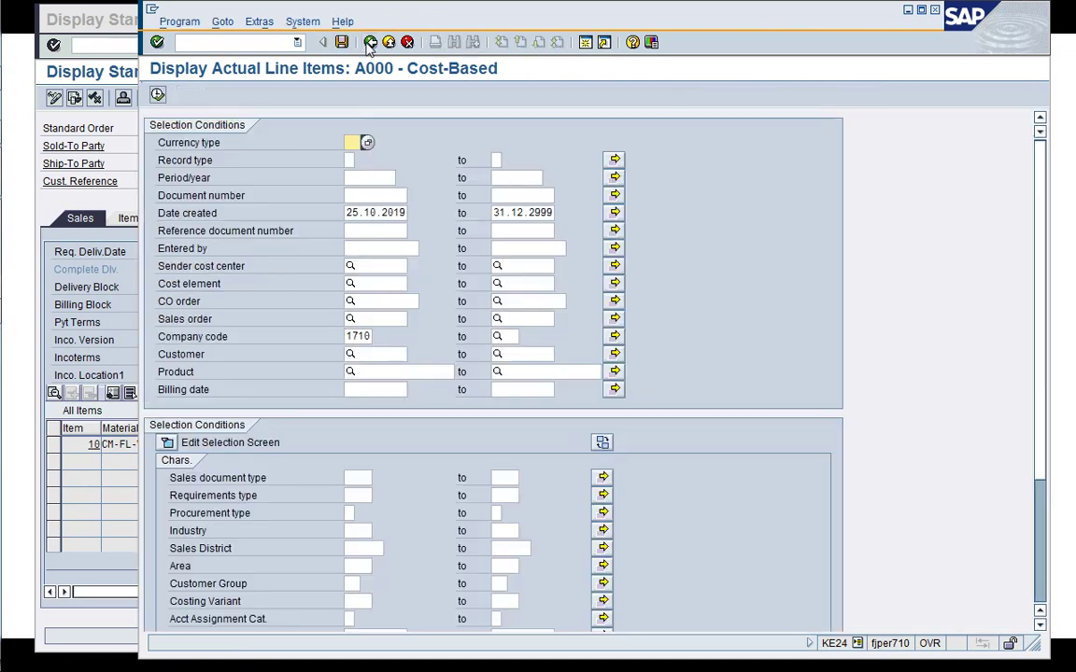
{"action": "type", "text": "10"}
{"action": "left_click", "coordinate": [157, 94]}
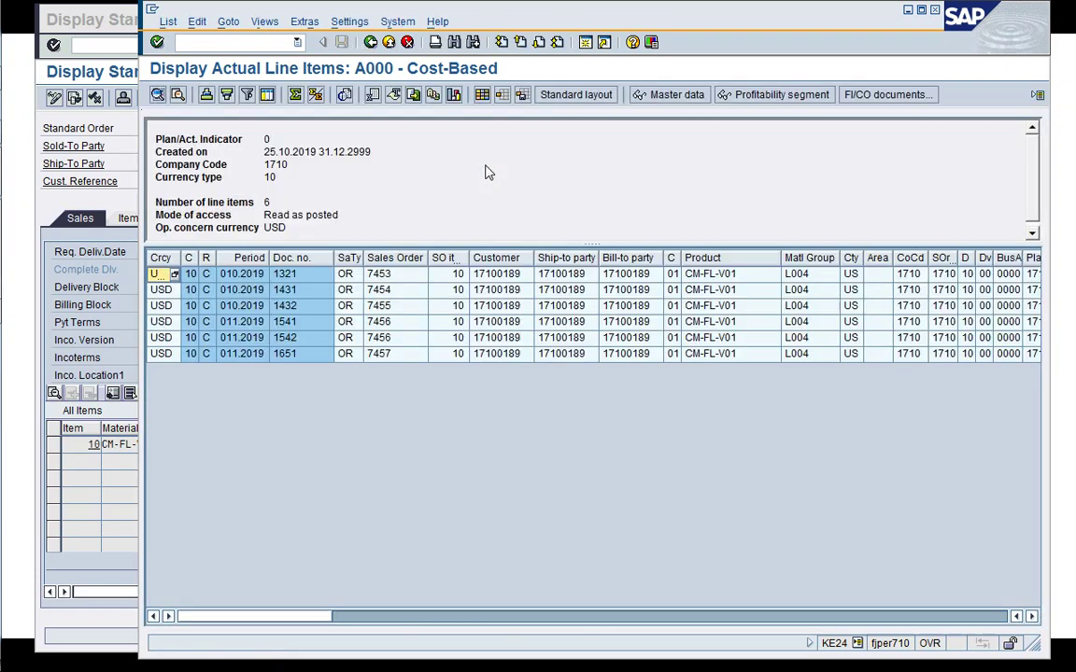
Enlarge the report window, examine the line item columns from product through Raw materials, and widen the item category column
{"action": "left_click_drag", "start_coordinate": [504, 19], "coordinate": [413, 24]}
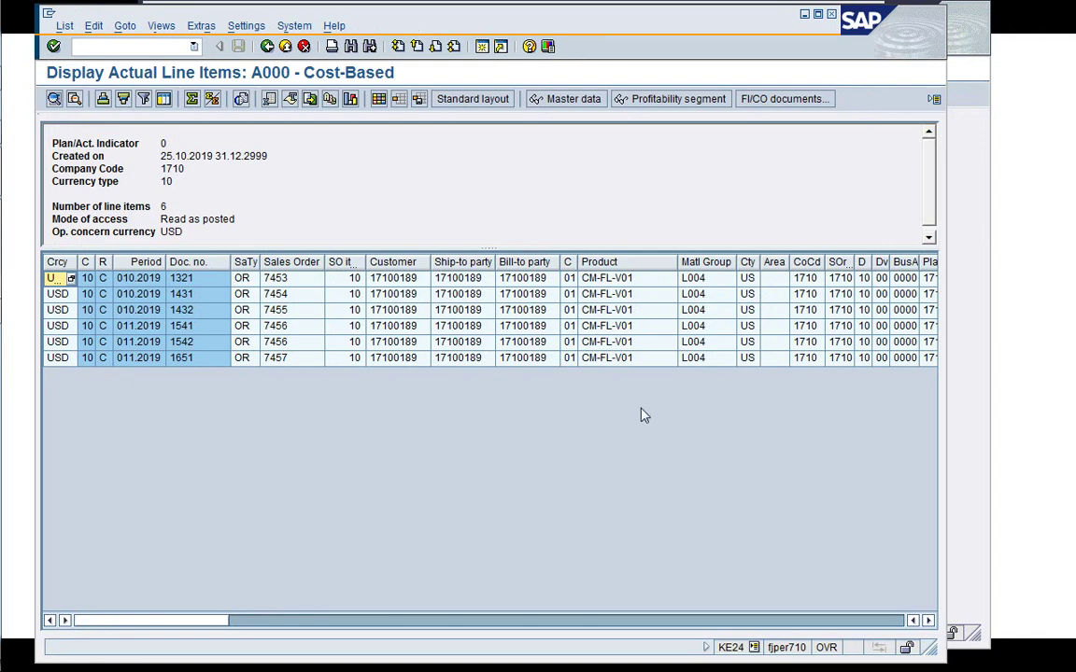
{"action": "left_click_drag", "start_coordinate": [941, 658], "coordinate": [1013, 528]}
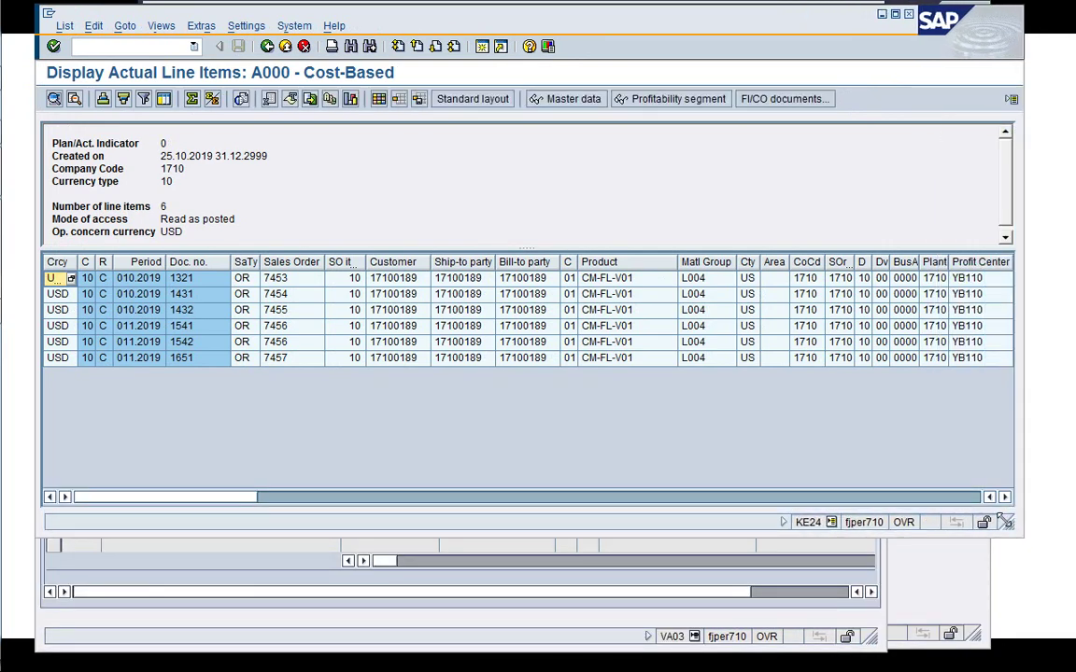
{"action": "left_click", "coordinate": [1005, 497]}
{"action": "left_click", "coordinate": [1005, 497]}
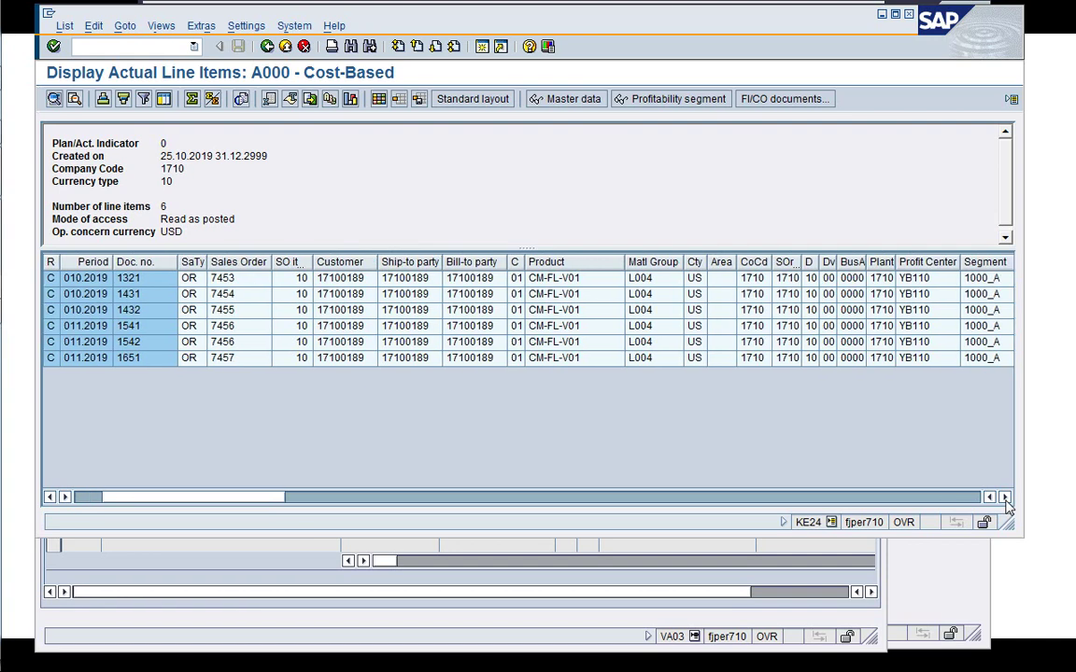
{"action": "left_click", "coordinate": [1004, 497]}
{"action": "left_click", "coordinate": [1004, 497]}
{"action": "left_click", "coordinate": [1005, 497]}
{"action": "left_click", "coordinate": [1005, 497]}
{"action": "left_click", "coordinate": [1005, 497]}
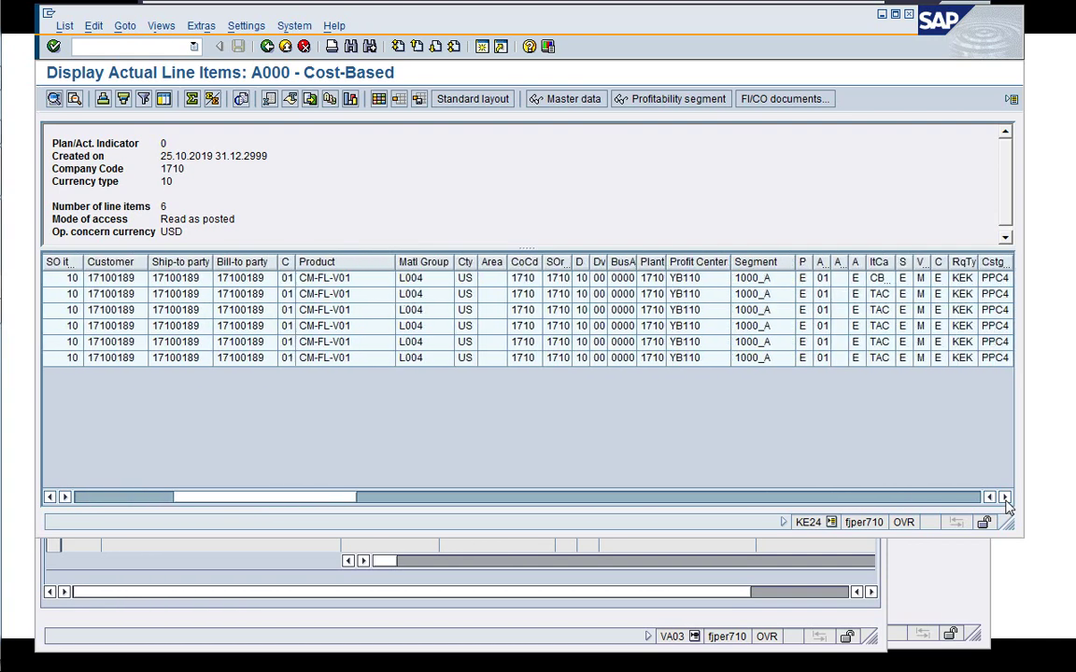
{"action": "left_click", "coordinate": [1004, 497]}
{"action": "left_click", "coordinate": [1005, 497]}
{"action": "left_click", "coordinate": [1004, 497]}
{"action": "left_click", "coordinate": [1004, 497]}
{"action": "left_click", "coordinate": [1005, 497]}
{"action": "left_click", "coordinate": [1005, 497]}
{"action": "left_click", "coordinate": [1004, 497]}
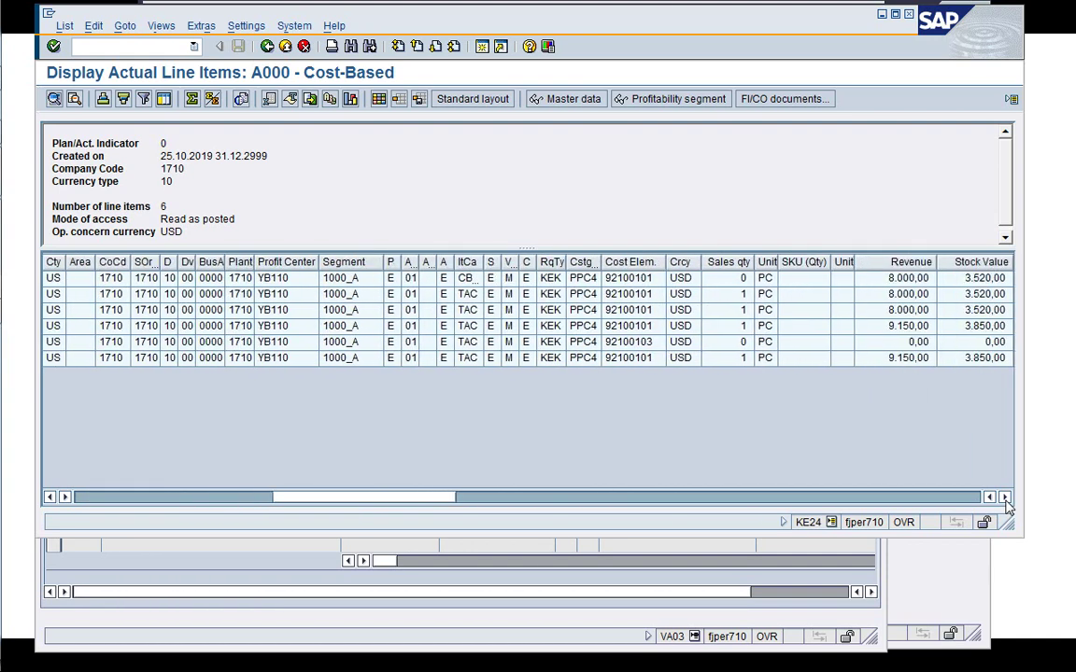
{"action": "left_click", "coordinate": [1004, 496]}
{"action": "left_click", "coordinate": [1005, 496]}
{"action": "left_click", "coordinate": [1004, 497]}
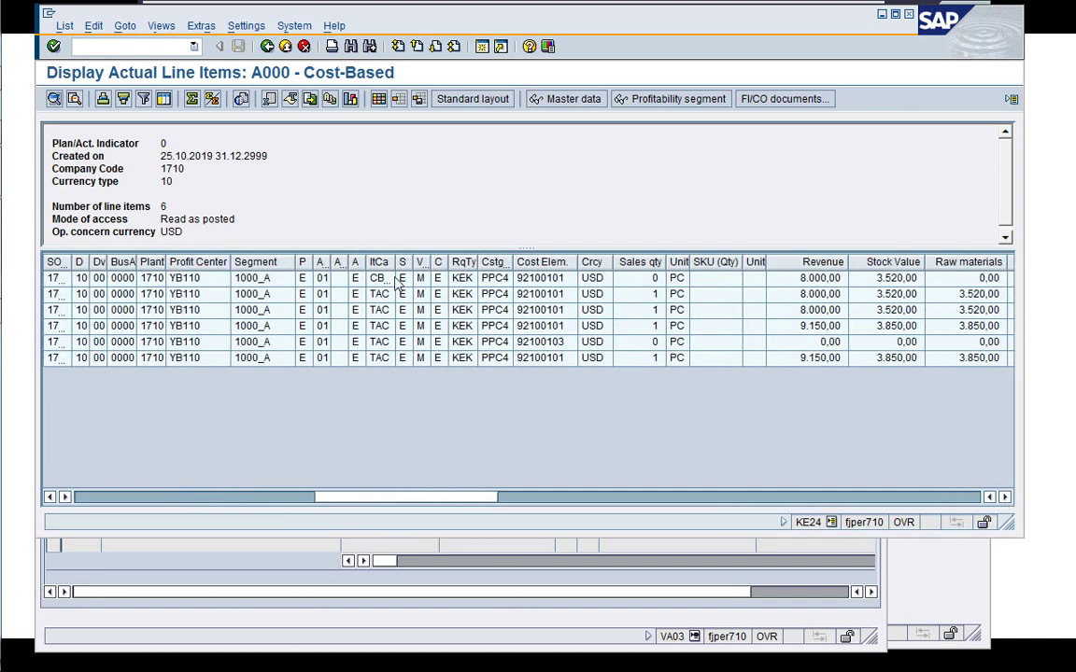
{"action": "left_click_drag", "start_coordinate": [396, 267], "coordinate": [408, 266]}
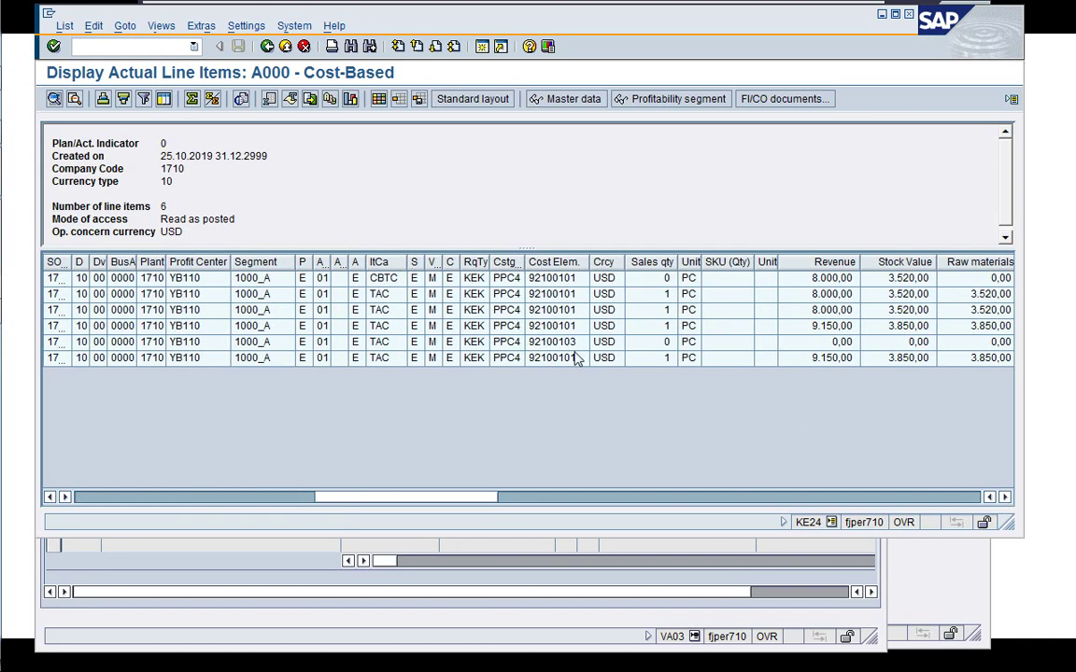
Examine the value fields of the line with cost element 92100103 across to the Other Cost column
{"action": "left_click", "coordinate": [667, 343]}
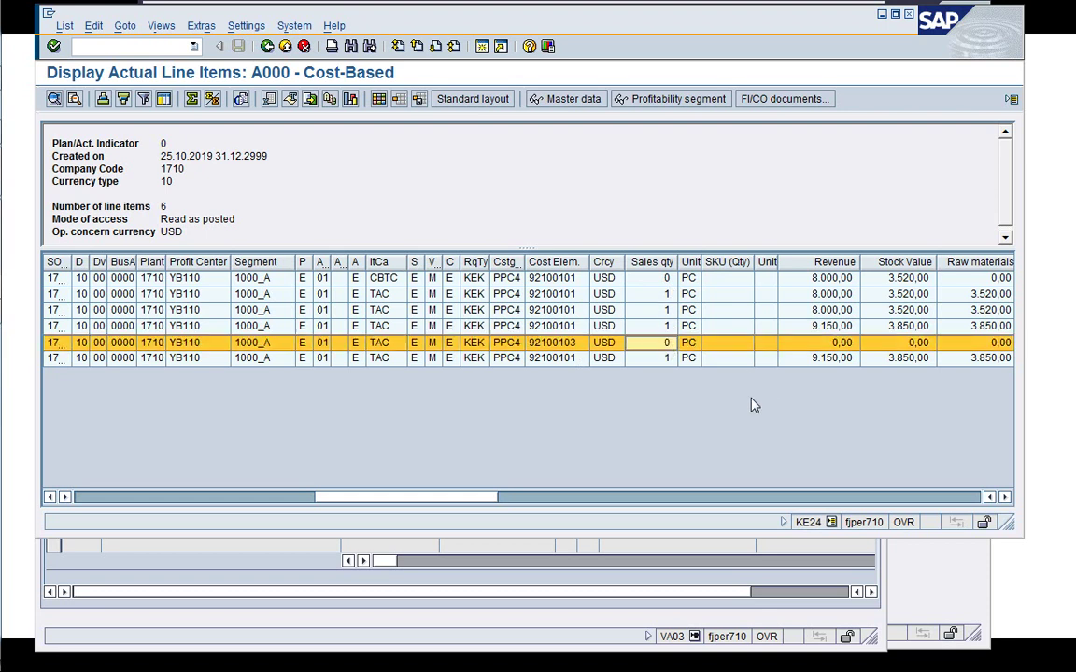
{"action": "left_click", "coordinate": [754, 406]}
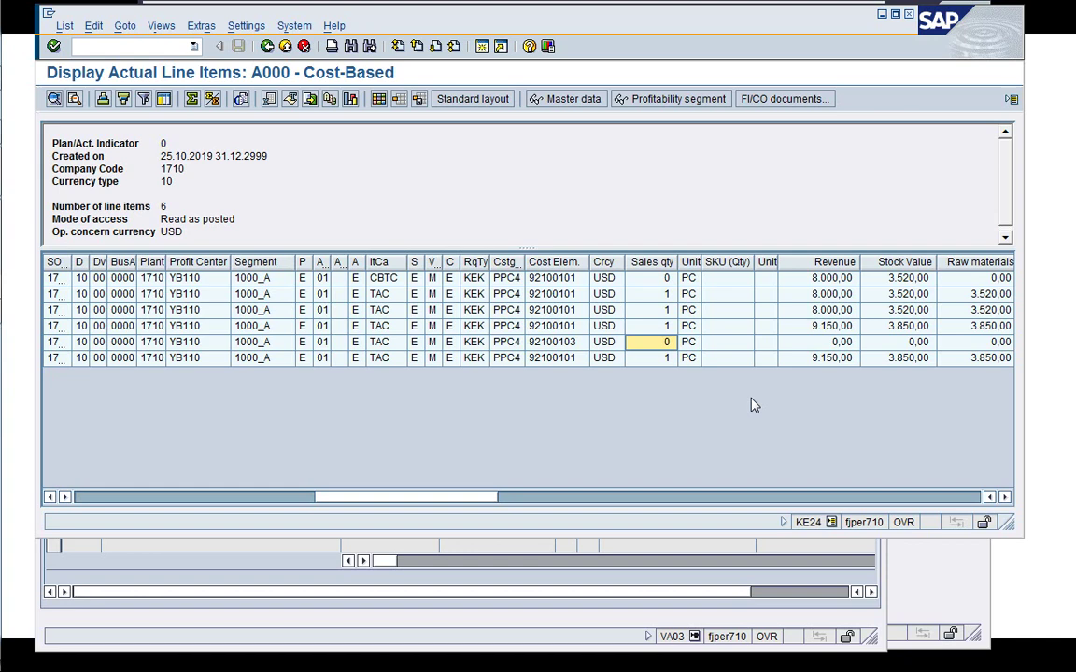
{"action": "key", "text": "Right"}
{"action": "key", "text": "Right"}
{"action": "key", "text": "Right"}
{"action": "key", "text": "Right"}
{"action": "key", "text": "Right"}
{"action": "key", "text": "Right"}
{"action": "key", "text": "Right"}
{"action": "key", "text": "Right"}
{"action": "key", "text": "Right"}
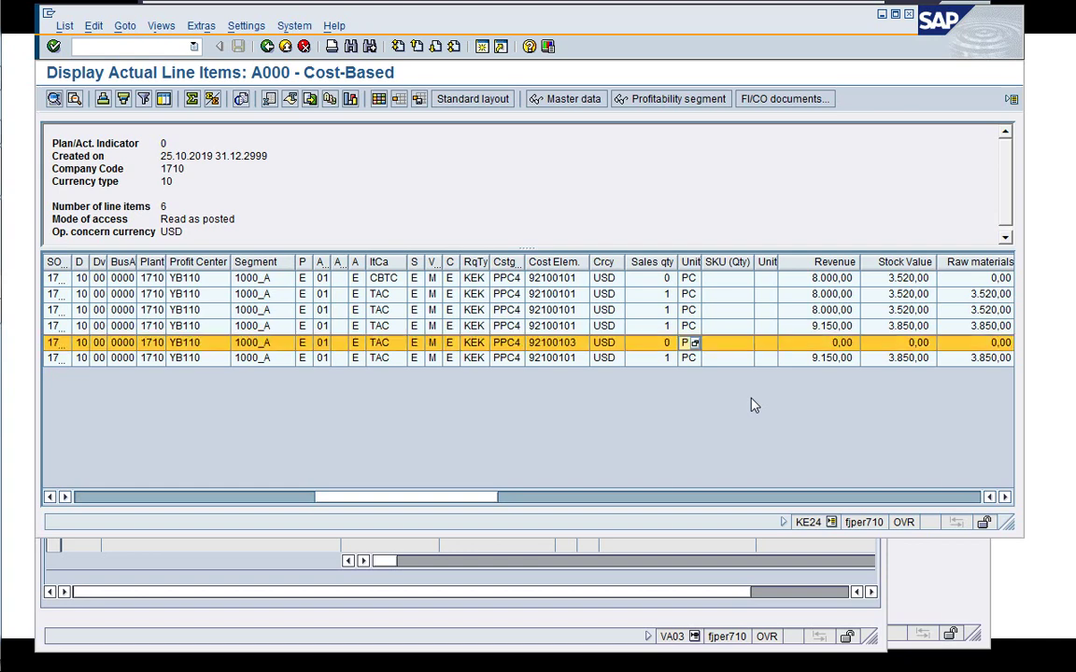
{"action": "key", "text": "Right"}
{"action": "key", "text": "Right"}
{"action": "key", "text": "Right"}
{"action": "key", "text": "Right"}
{"action": "key", "text": "Right"}
{"action": "key", "text": "Right"}
{"action": "key", "text": "Right"}
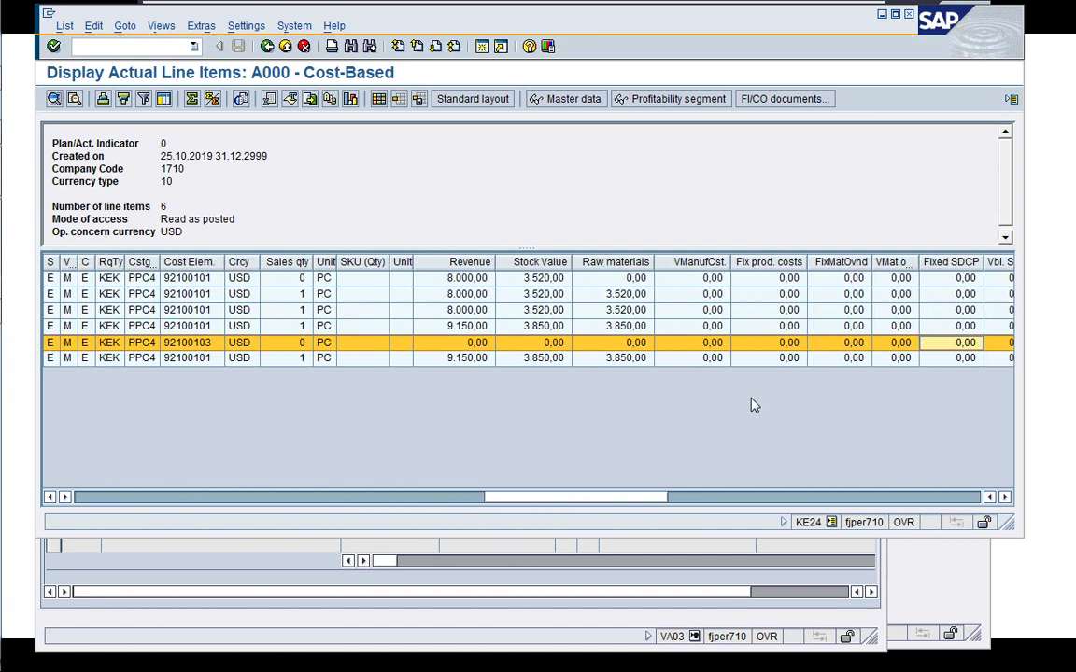
{"action": "key", "text": "Left"}
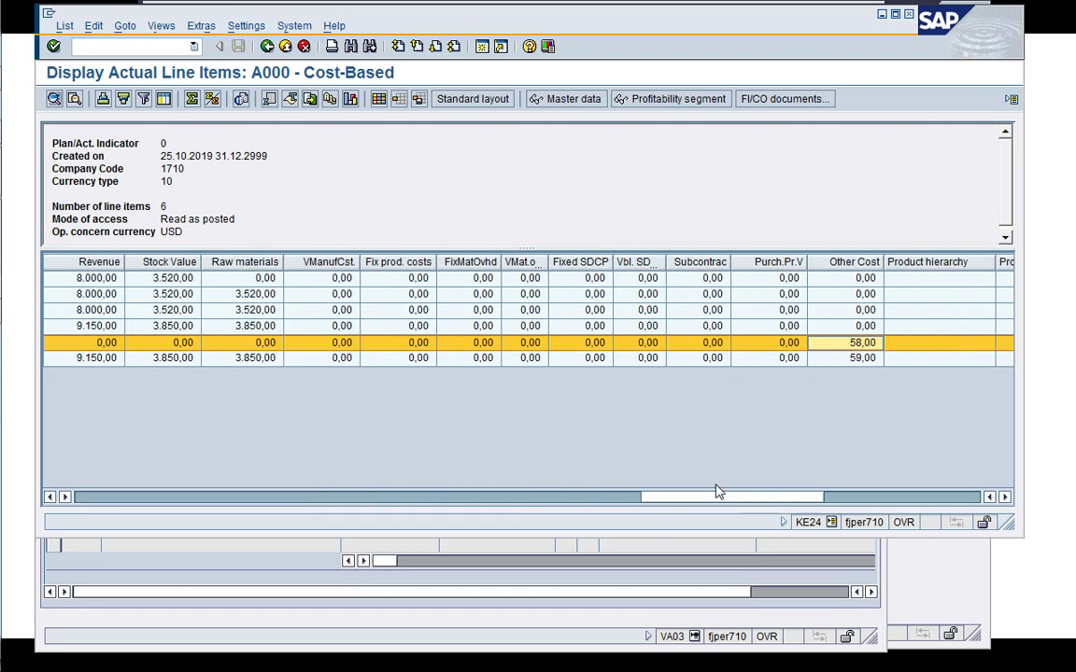
{"action": "left_click", "coordinate": [689, 462]}
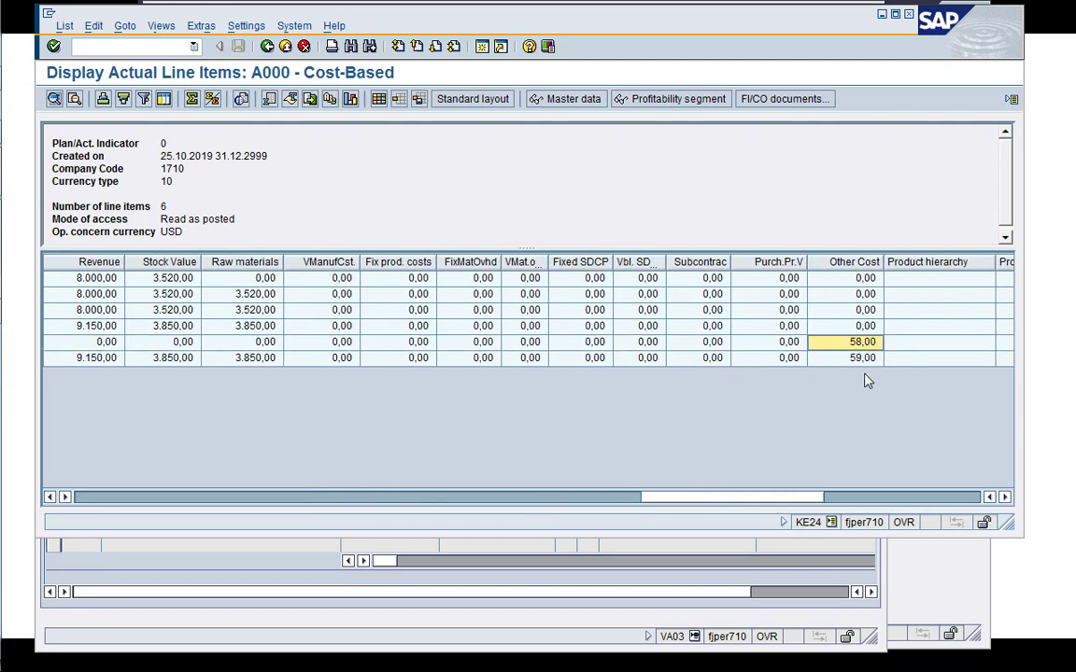
Compare the cost values of the line with cost element 92100103 with those of the line directly above it
{"action": "left_click", "coordinate": [776, 328]}
{"action": "left_click", "coordinate": [775, 342]}
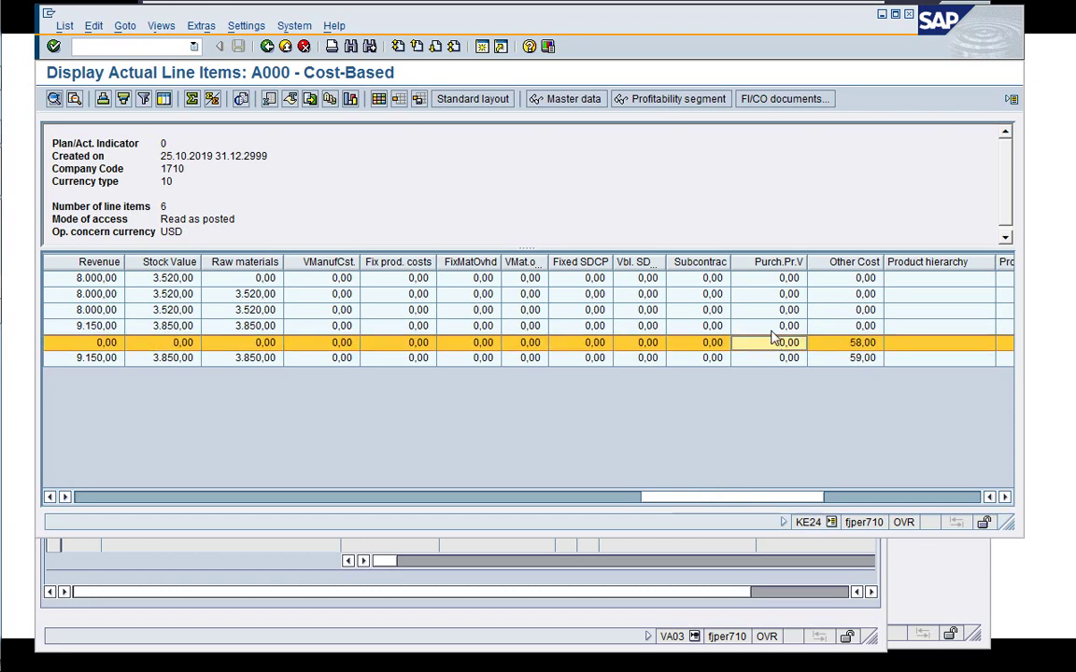
{"action": "left_click", "coordinate": [772, 328]}
{"action": "left_click", "coordinate": [775, 345]}
Compare the sales quantity, revenue, stock value and raw materials amounts across the six line items
{"action": "left_click", "coordinate": [600, 497]}
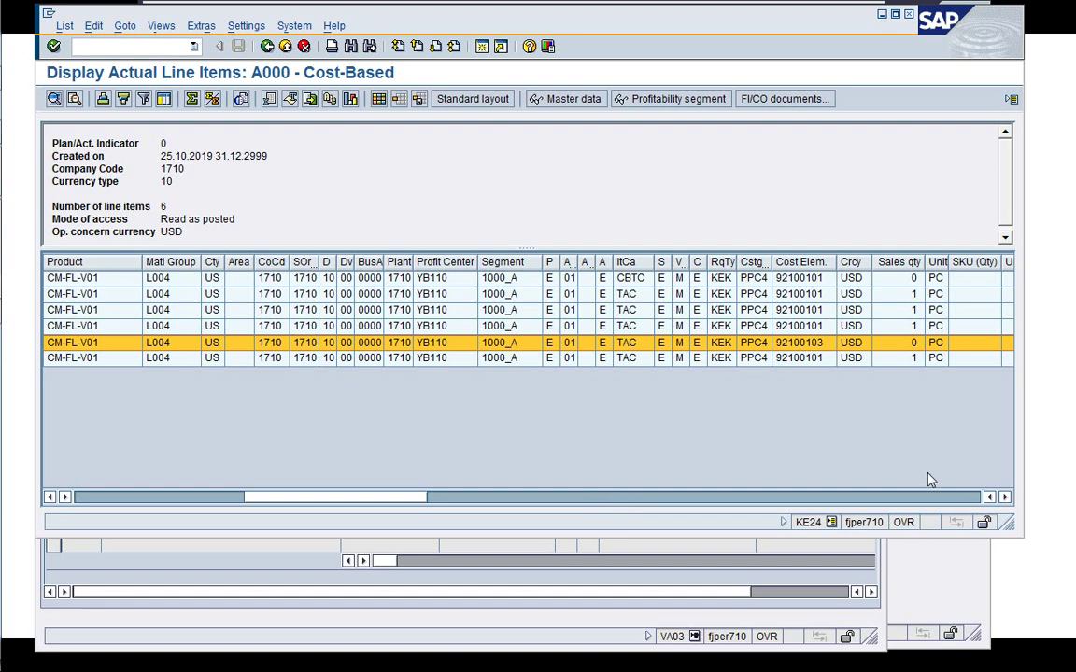
{"action": "left_click_drag", "start_coordinate": [1006, 500], "coordinate": [1006, 501]}
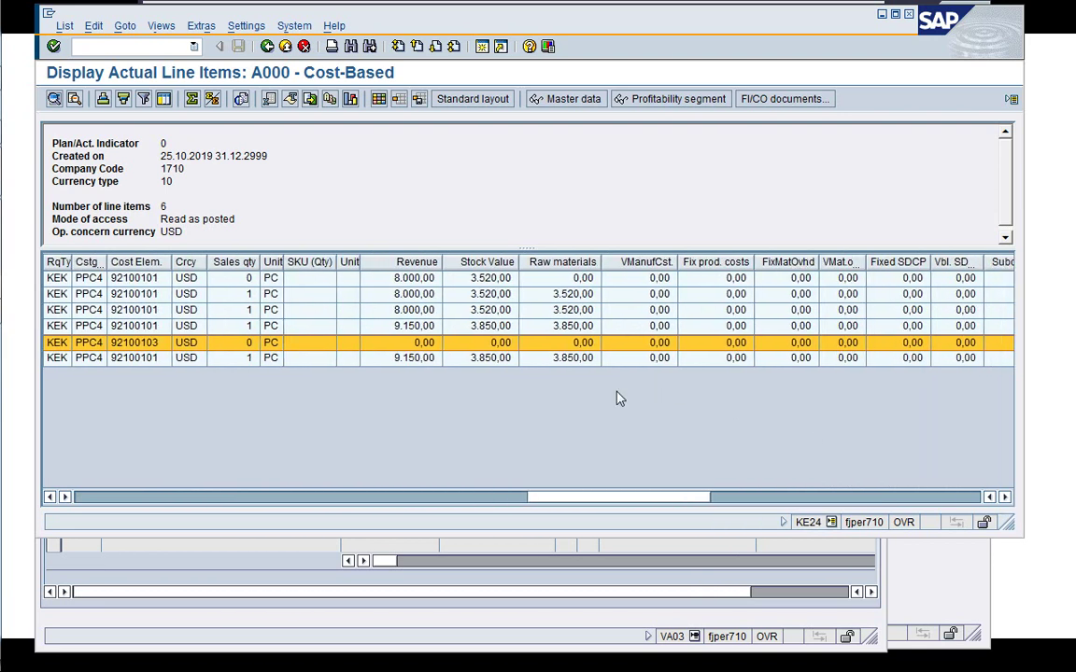
{"action": "left_click", "coordinate": [564, 424]}
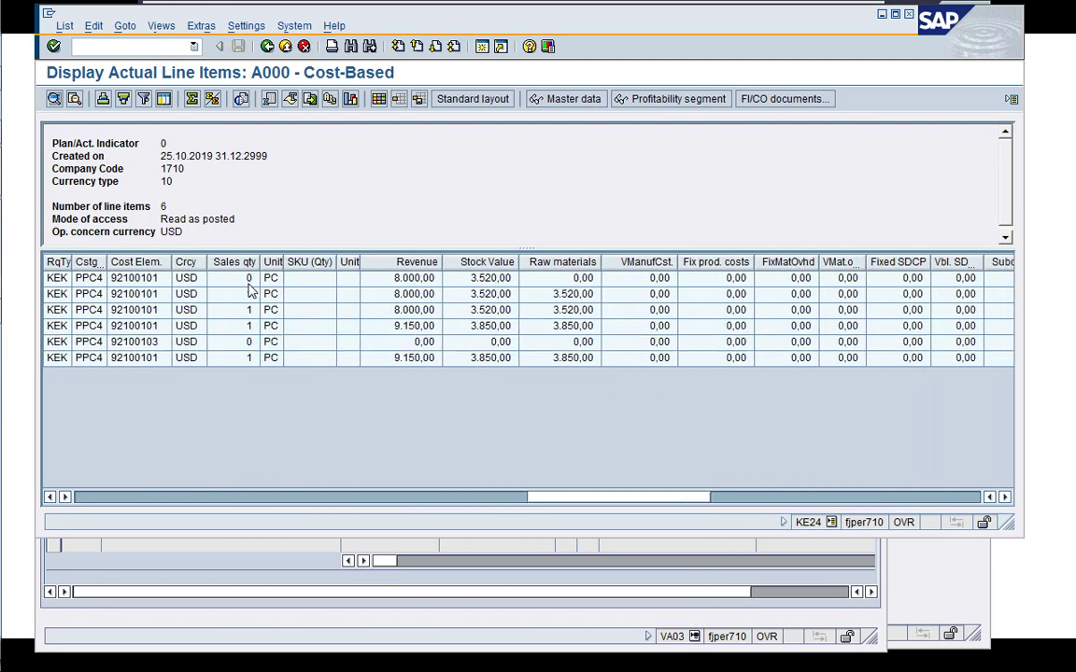
{"action": "left_click", "coordinate": [579, 279]}
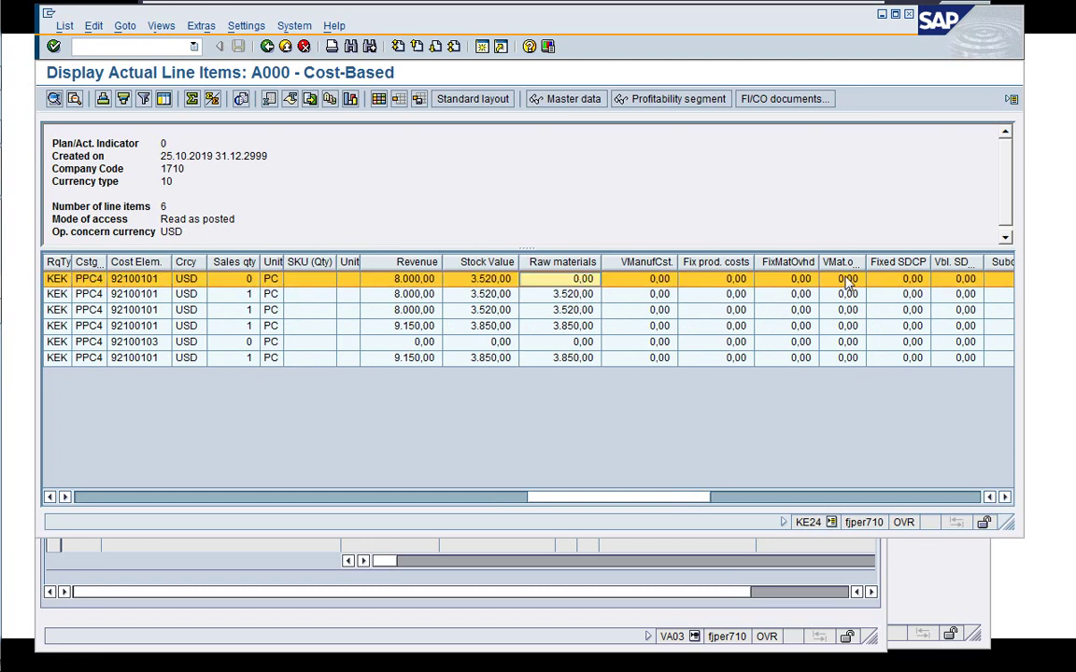
{"action": "left_click", "coordinate": [631, 309]}
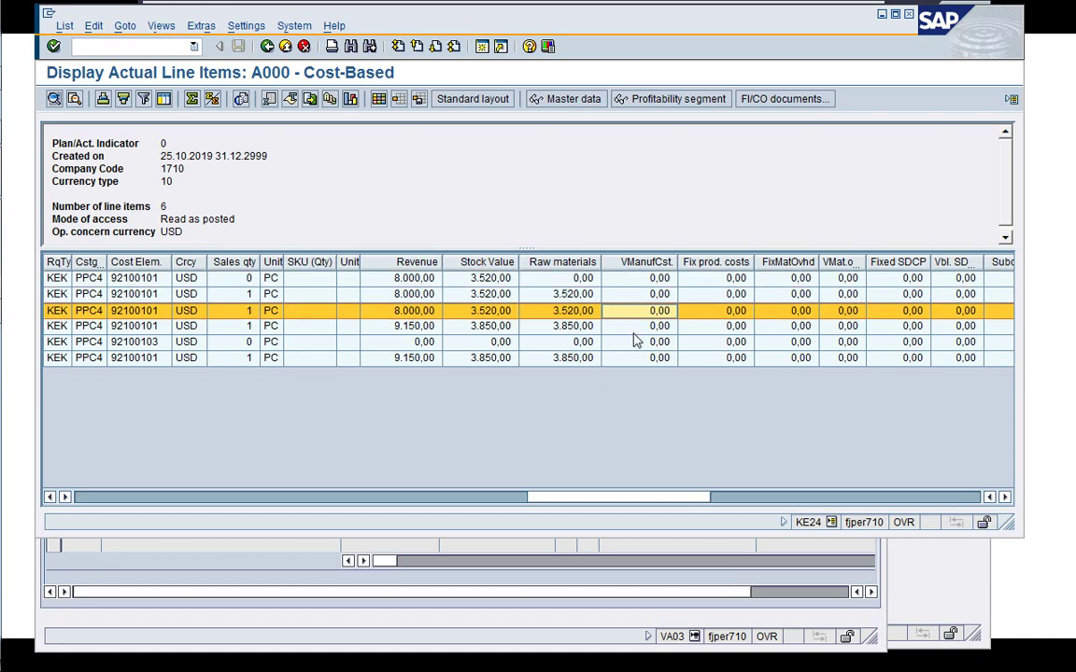
{"action": "left_click", "coordinate": [633, 333]}
{"action": "left_click", "coordinate": [626, 362]}
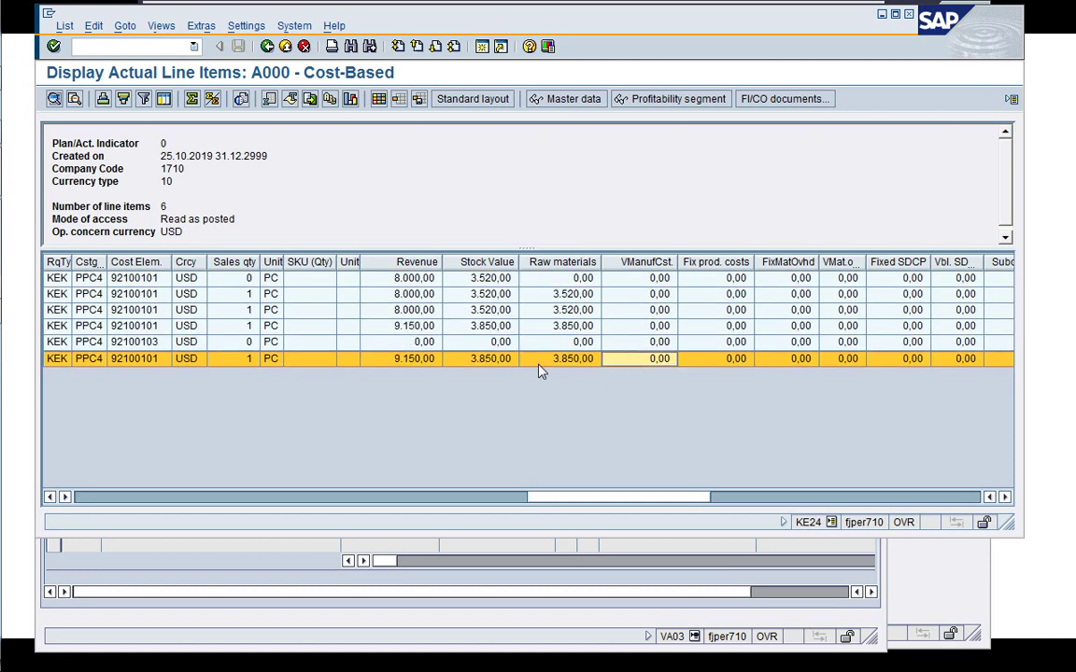
{"action": "left_click", "coordinate": [466, 309]}
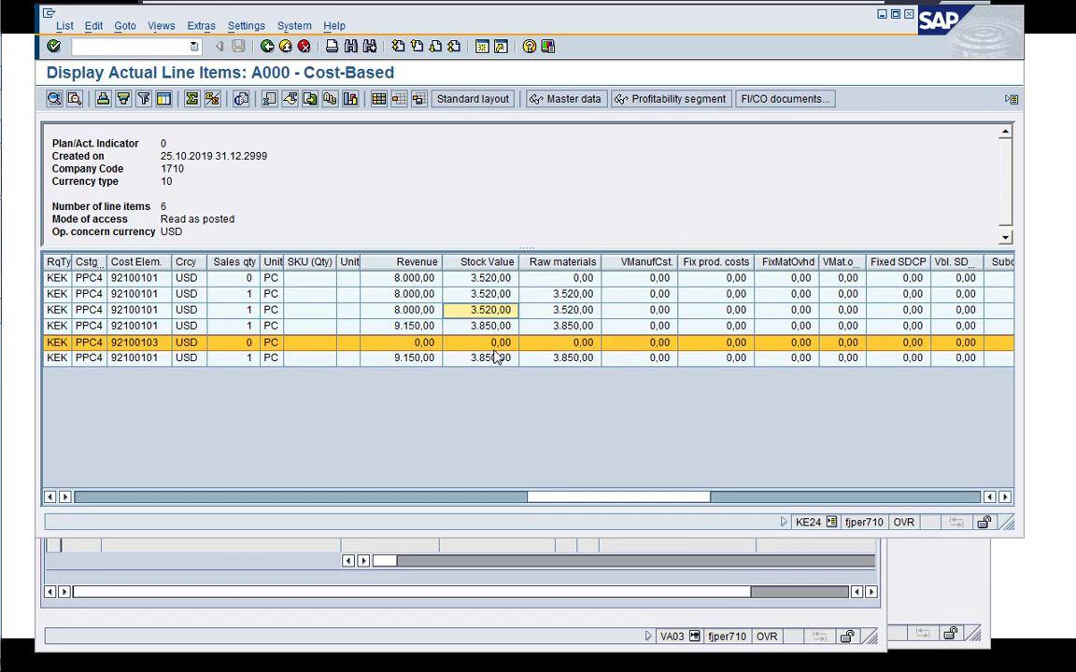
{"action": "left_click", "coordinate": [495, 359]}
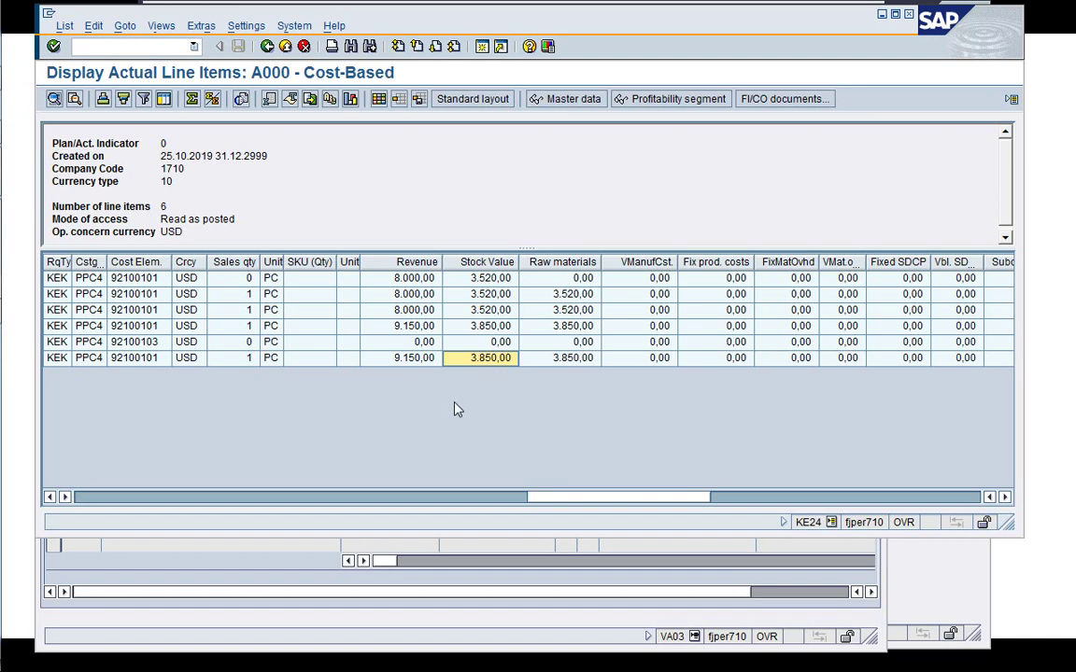
Examine the bottom line item across its sales order, product, revenue and cost fields up to the Other Cost column
{"action": "scroll", "coordinate": [576, 401], "scroll_direction": "left", "scroll_amount": 2}
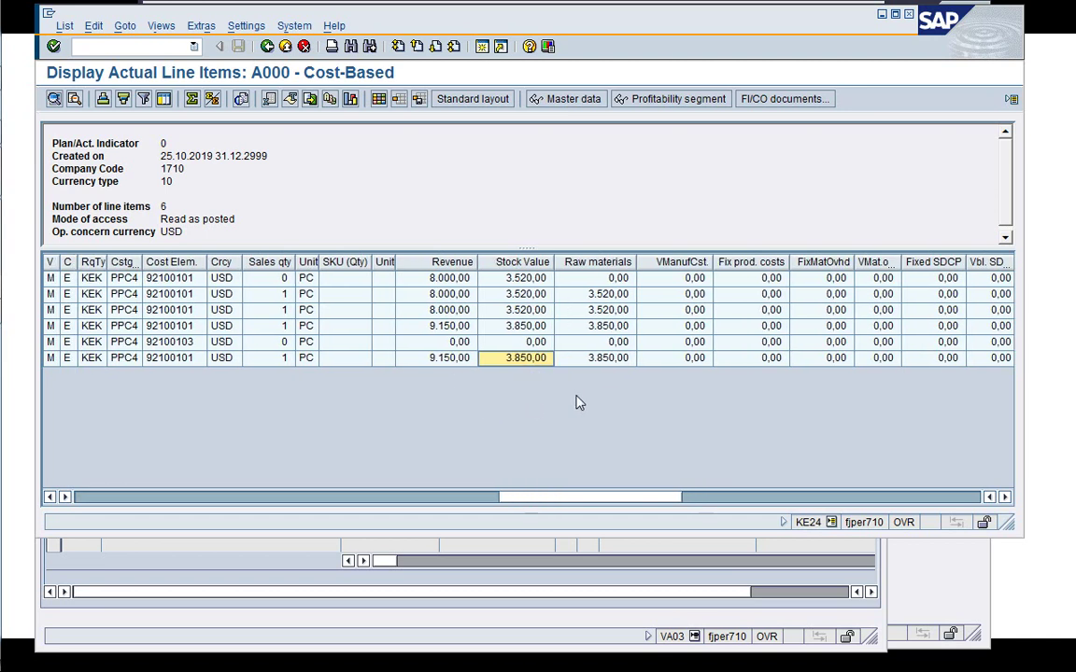
{"action": "left_click", "coordinate": [362, 505]}
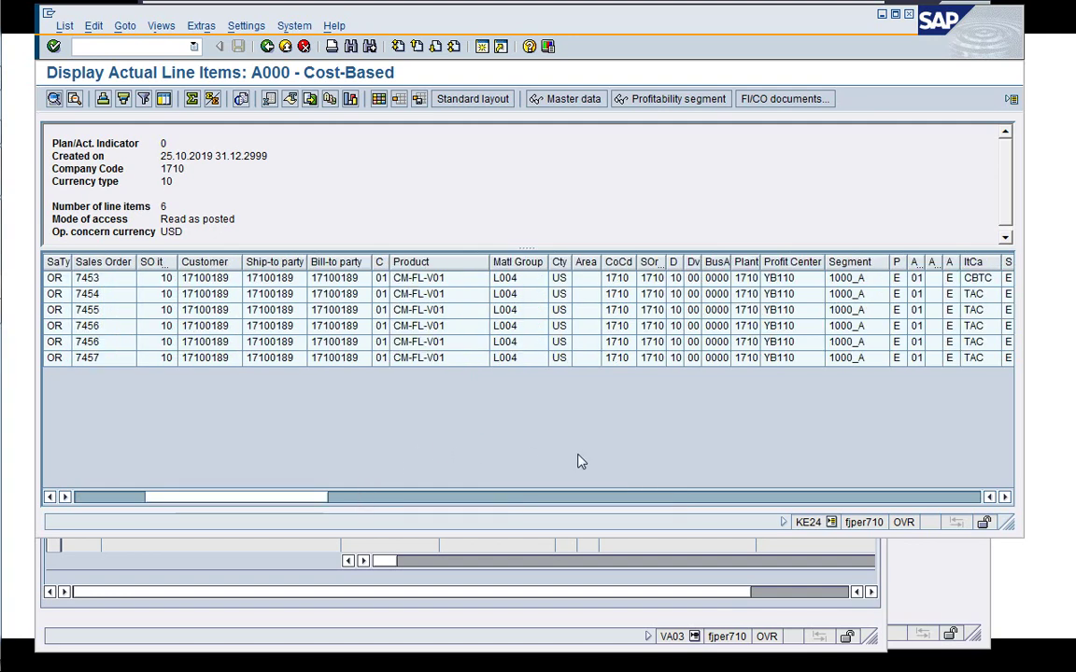
{"action": "left_click", "coordinate": [449, 362]}
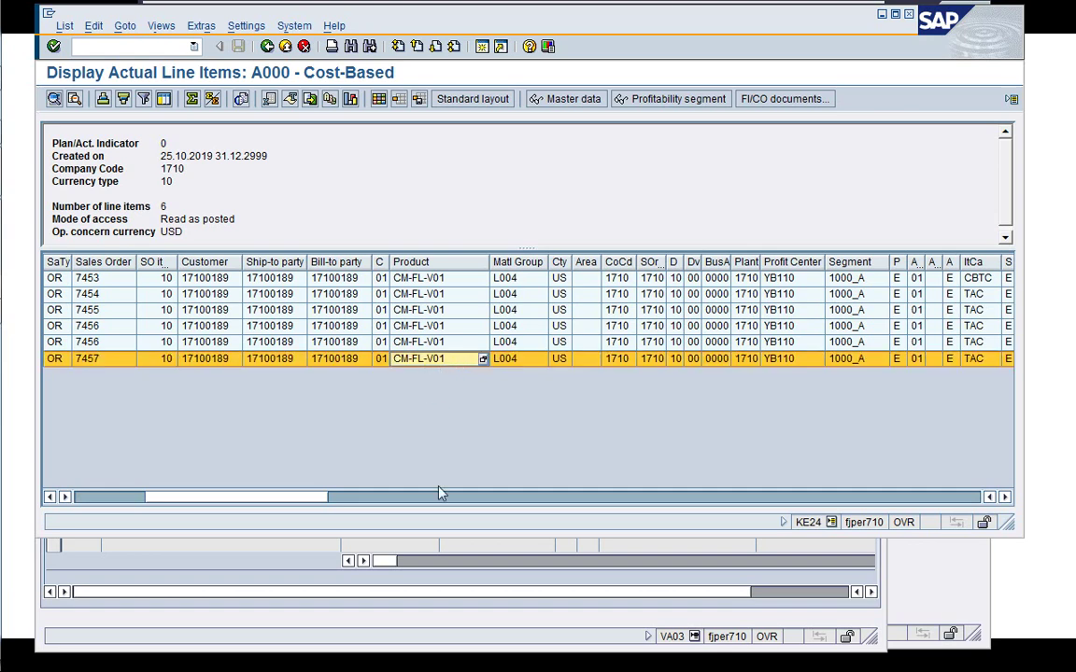
{"action": "left_click", "coordinate": [551, 503]}
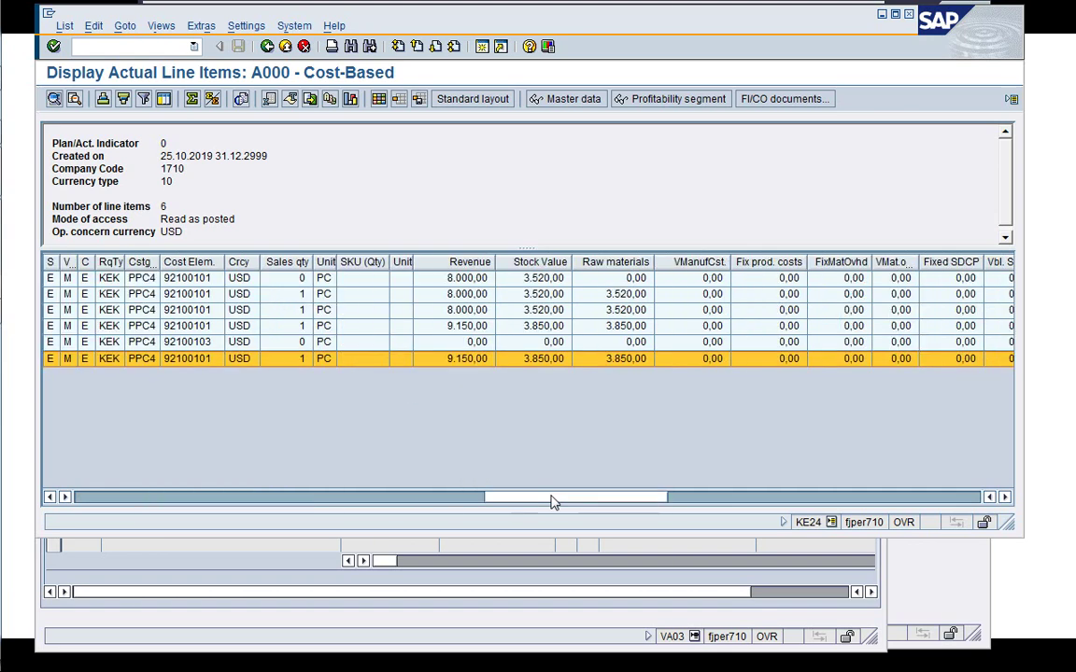
{"action": "left_click", "coordinate": [702, 472]}
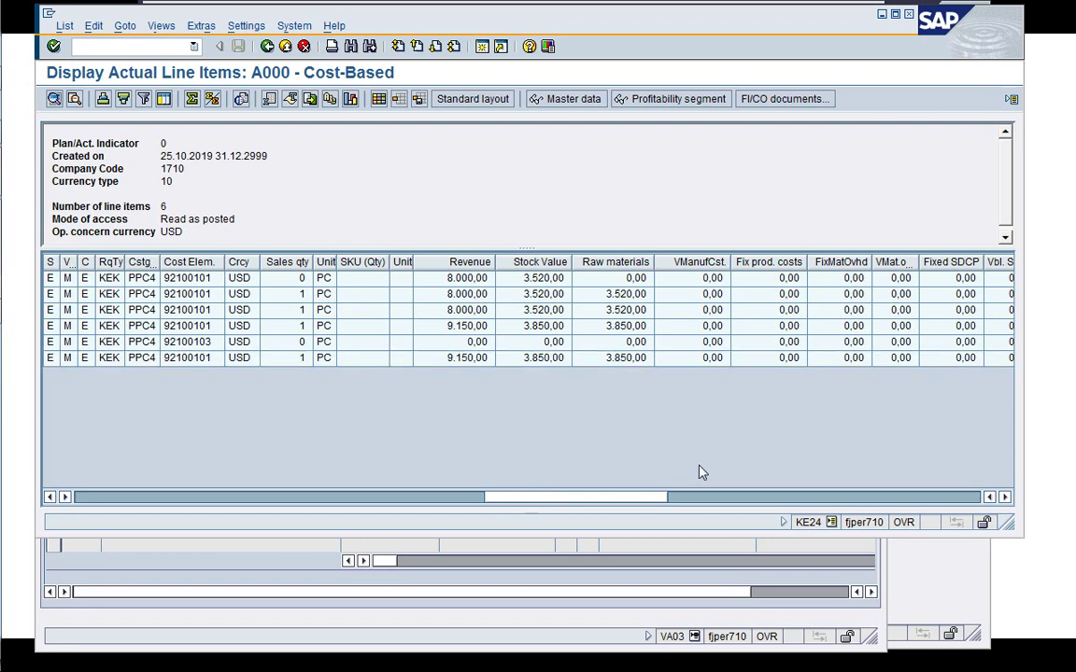
{"action": "left_click", "coordinate": [749, 498]}
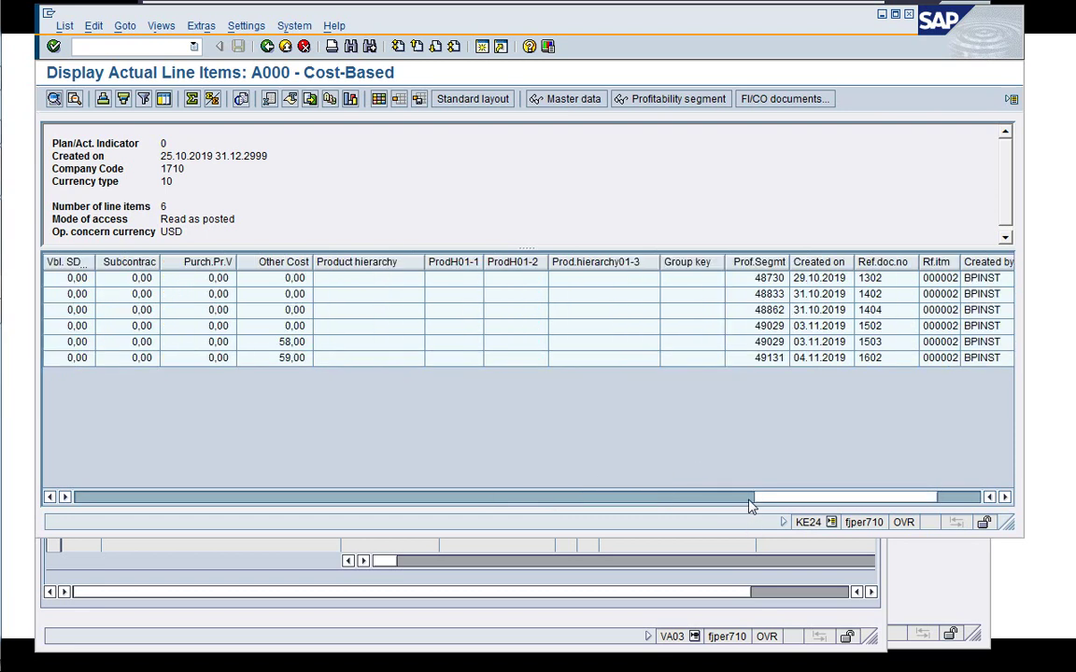
{"action": "left_click", "coordinate": [273, 361]}
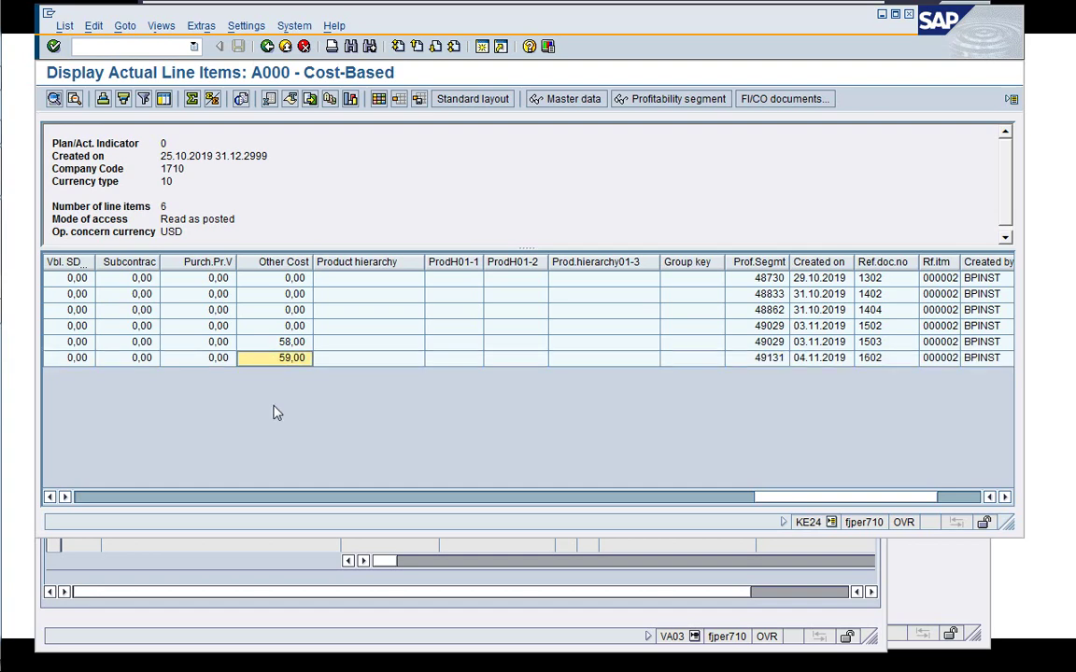
{"action": "left_click", "coordinate": [102, 502]}
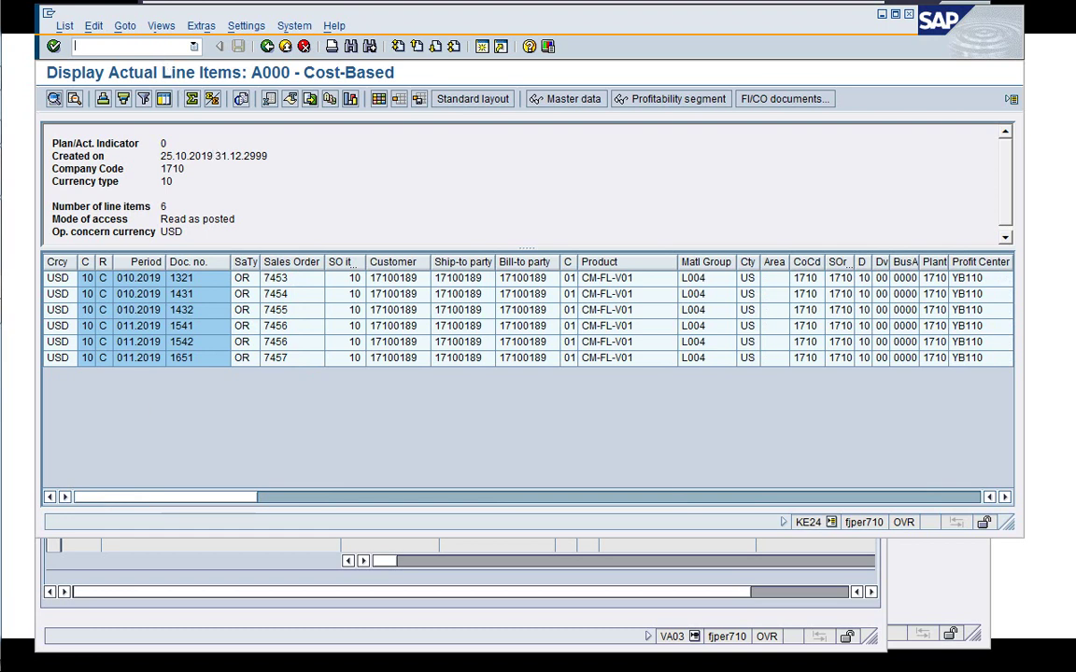
Close the KE24 line item session and leave the displayed standard order for the sales document initial screen
{"action": "type", "text": "/i"}
{"action": "key", "text": "Return"}
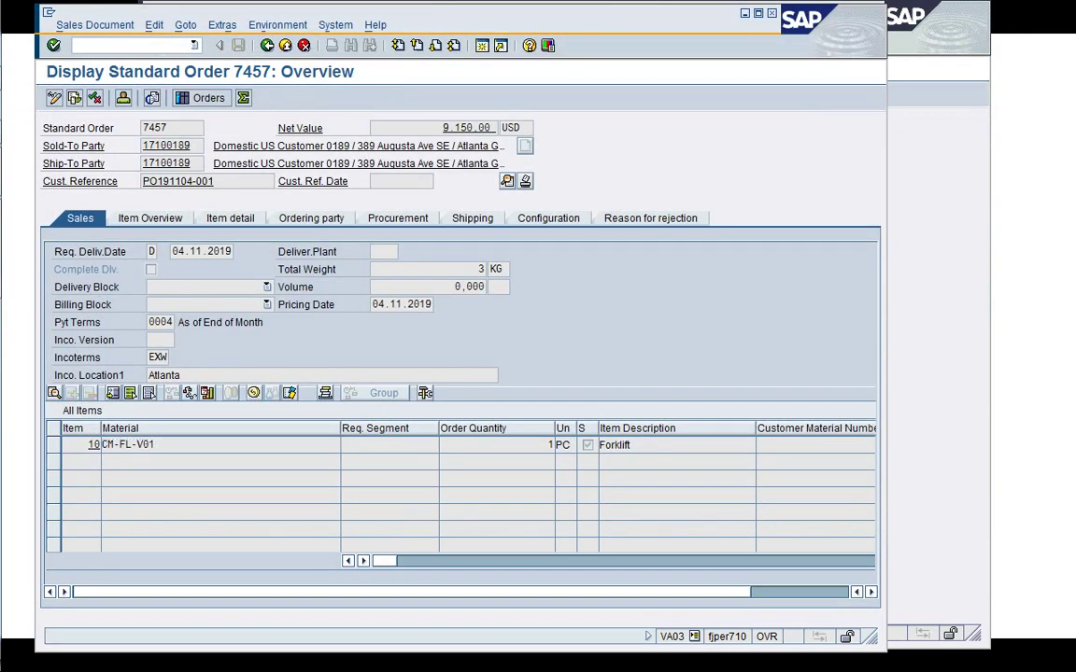
{"action": "left_click", "coordinate": [266, 45]}
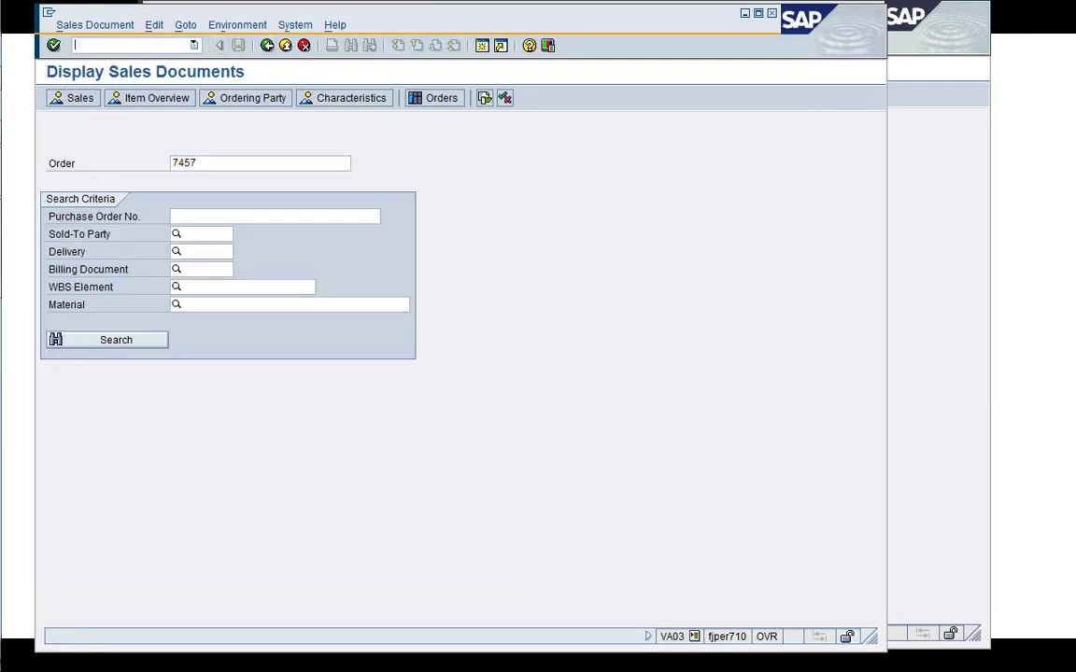
Bring the FS00 G/L account display session forward and close it
{"action": "left_click", "coordinate": [934, 223]}
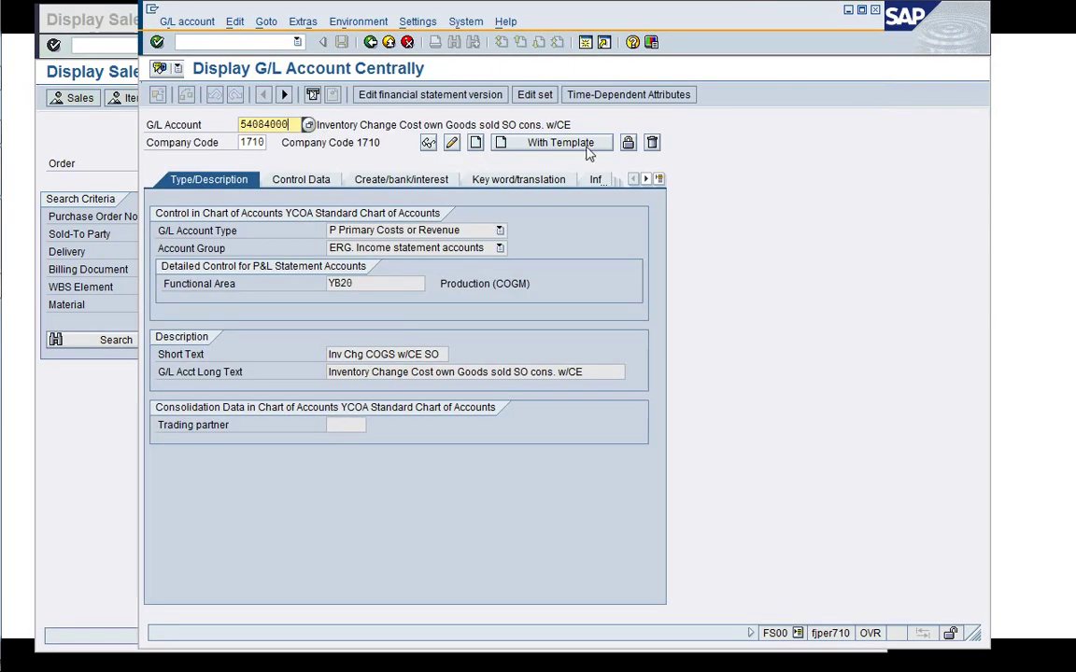
{"action": "left_click", "coordinate": [215, 41]}
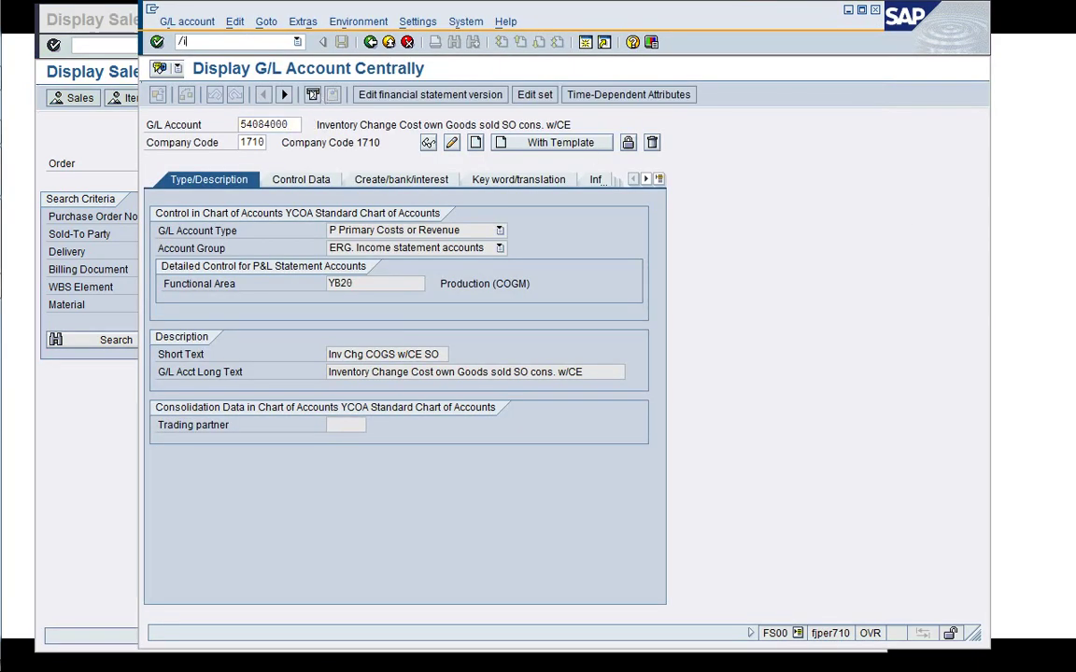
{"action": "type", "text": "/i"}
{"action": "key", "text": "Return"}
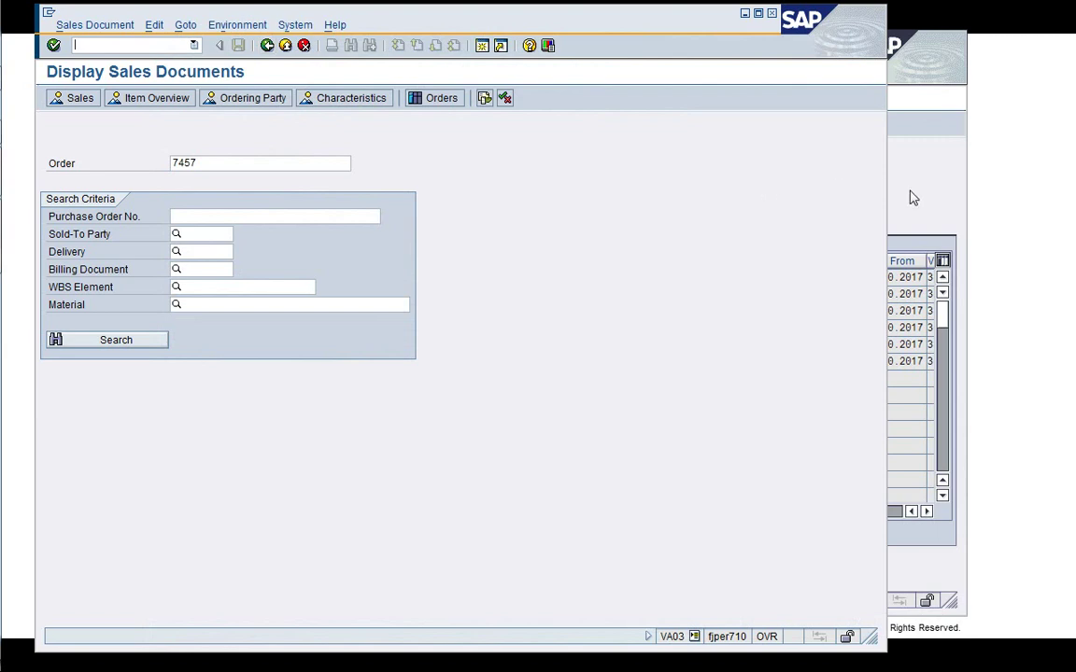
{"action": "left_click", "coordinate": [913, 198]}
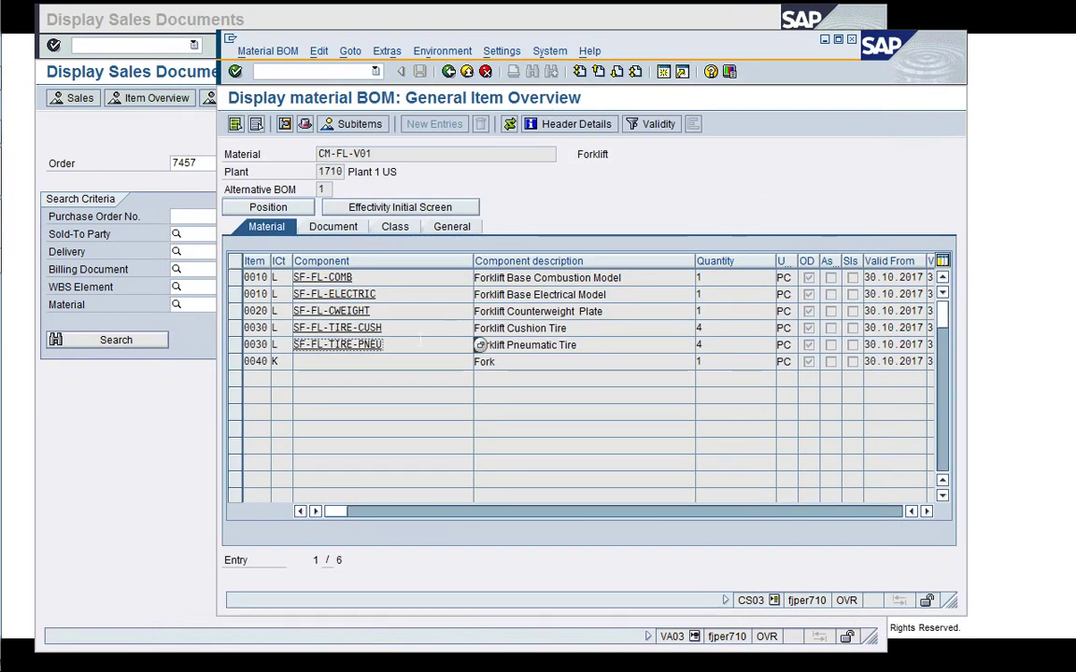
{"action": "left_click", "coordinate": [1039, 358]}
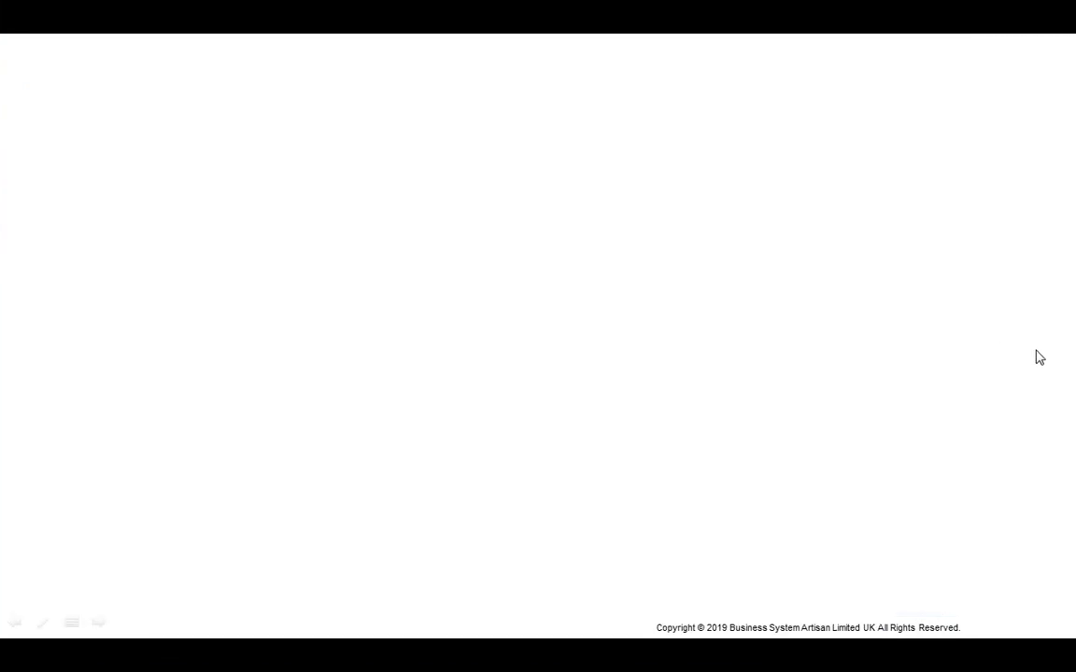
{"action": "left_click", "coordinate": [1039, 358]}
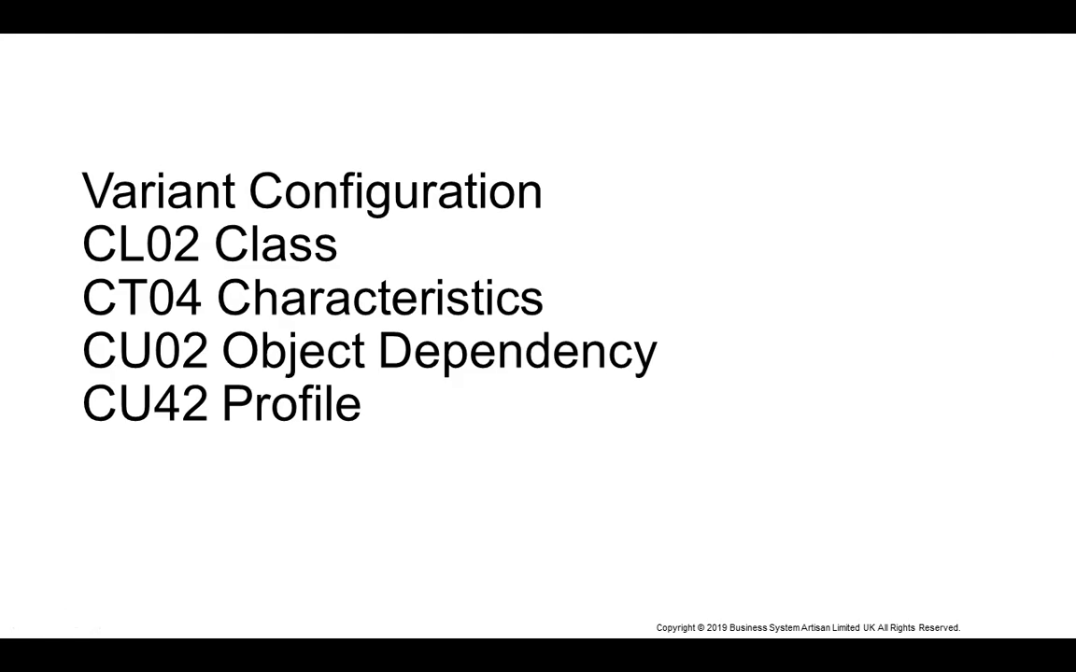
{"action": "key", "text": "Right"}
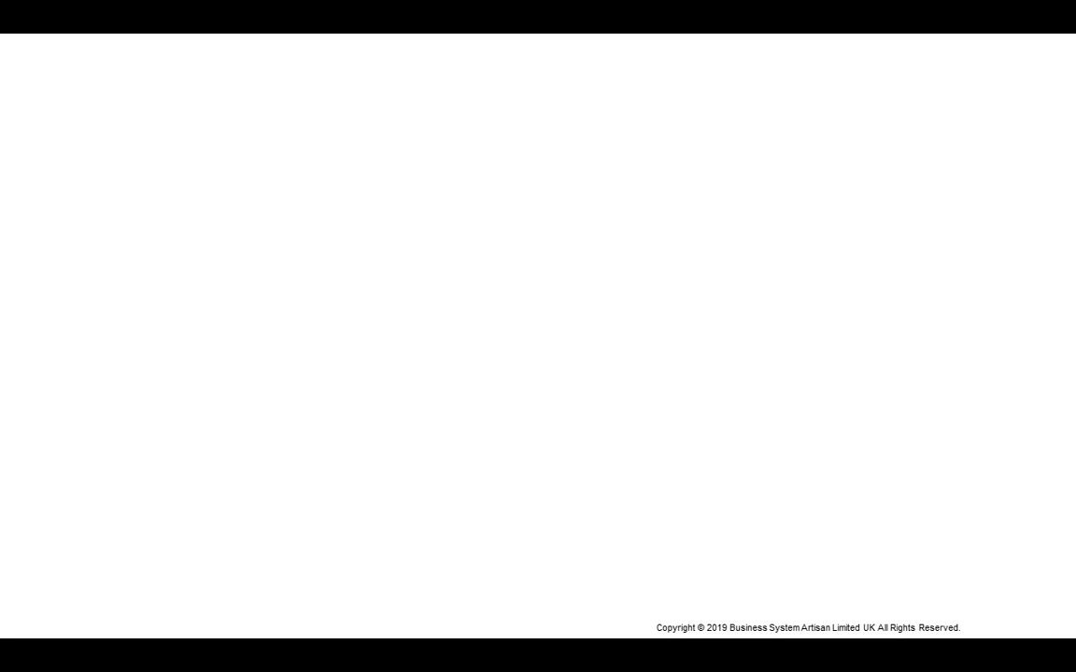
Open a new session from the material BOM display, collapse Favorites and expand Logistics in the SAP menu tree
{"action": "key", "text": "alt+Tab"}
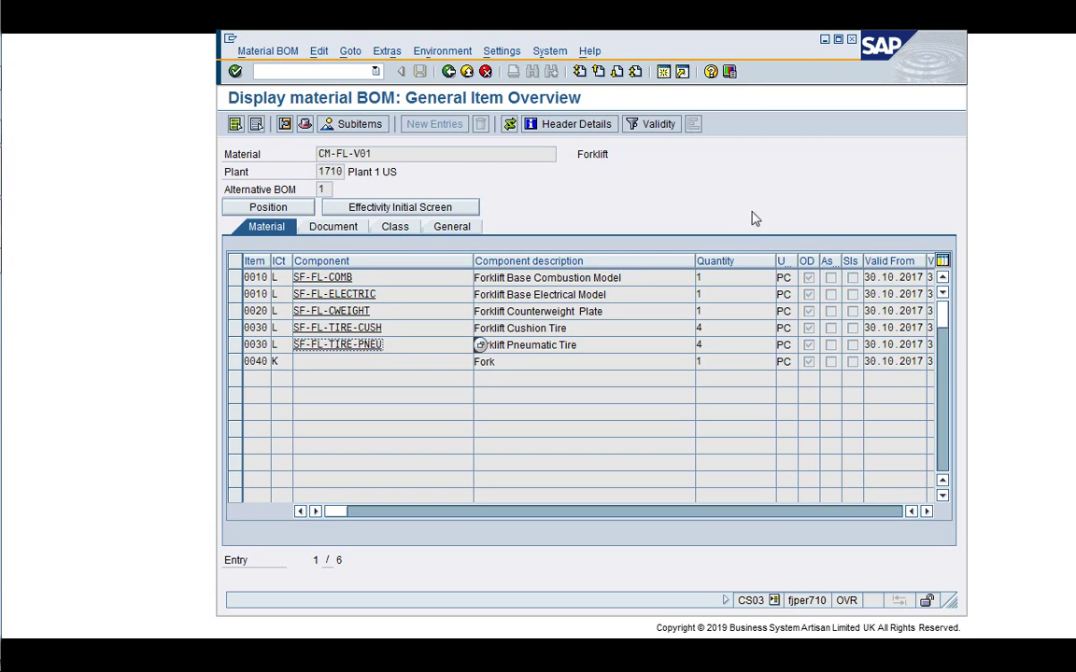
{"action": "left_click", "coordinate": [663, 72]}
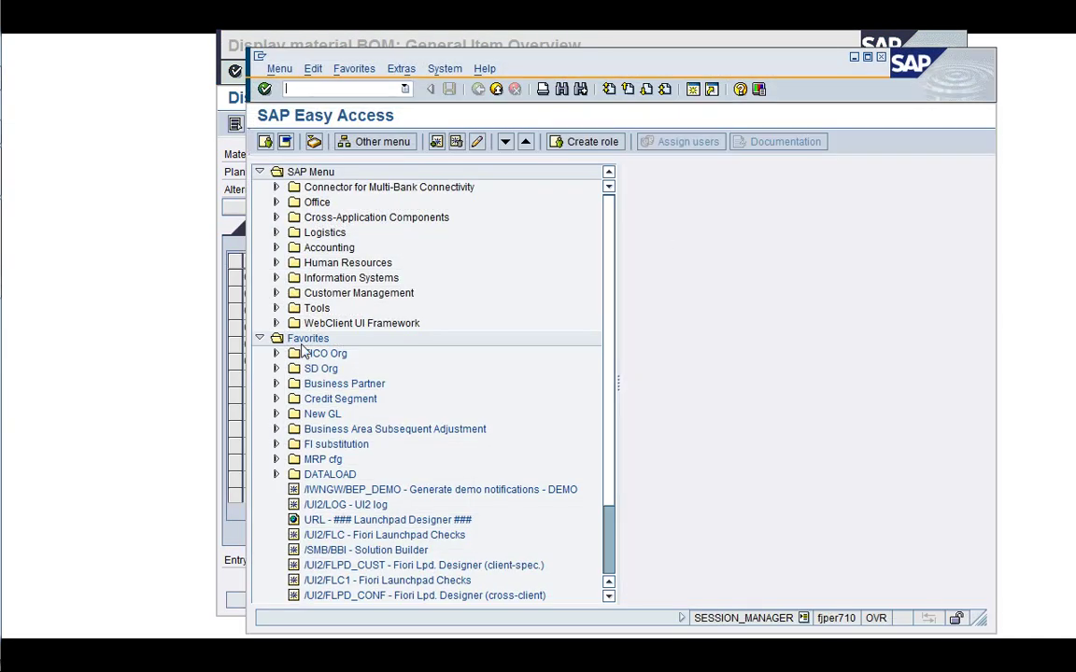
{"action": "left_click", "coordinate": [258, 338]}
{"action": "key", "text": "Up"}
{"action": "key", "text": "Up"}
{"action": "key", "text": "Up"}
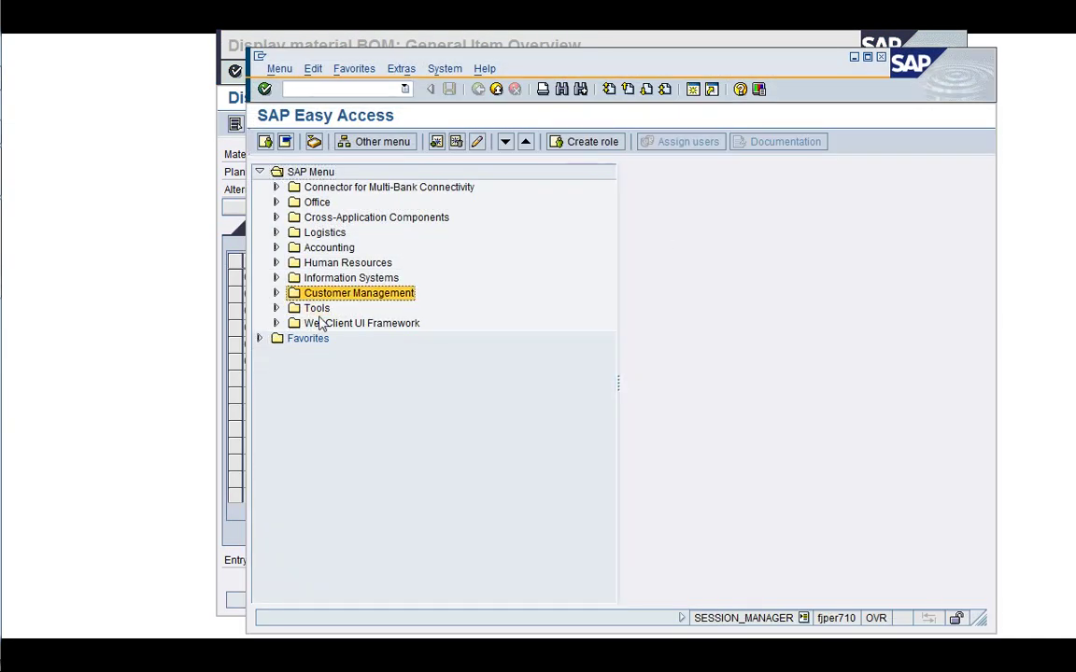
{"action": "key", "text": "Up"}
{"action": "key", "text": "Up"}
{"action": "key", "text": "Up"}
{"action": "key", "text": "Up"}
{"action": "key", "text": "Right"}
Expand the Central Functions folder at the end of the Logistics tree
{"action": "key", "text": "Down"}
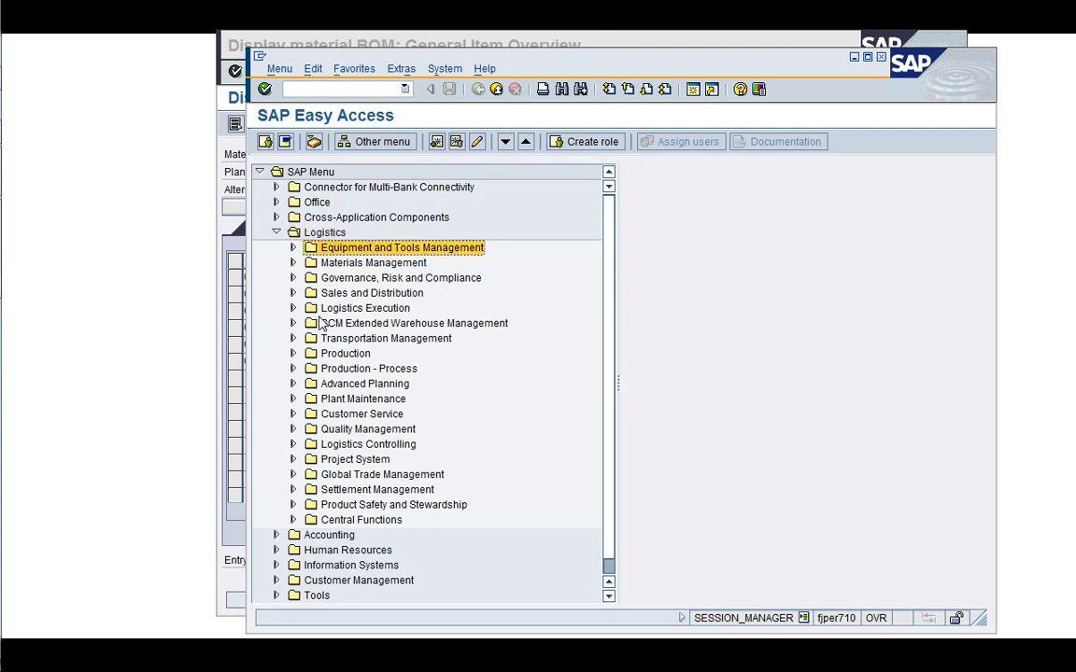
{"action": "key", "text": "Down"}
{"action": "key", "text": "Down"}
{"action": "key", "text": "Down"}
{"action": "key", "text": "Down"}
{"action": "key", "text": "Down"}
{"action": "key", "text": "Down"}
{"action": "key", "text": "Down"}
{"action": "key", "text": "Down"}
{"action": "key", "text": "Down"}
{"action": "key", "text": "Down"}
{"action": "key", "text": "Down"}
{"action": "key", "text": "Down"}
{"action": "key", "text": "Down"}
{"action": "key", "text": "Down"}
{"action": "key", "text": "Down"}
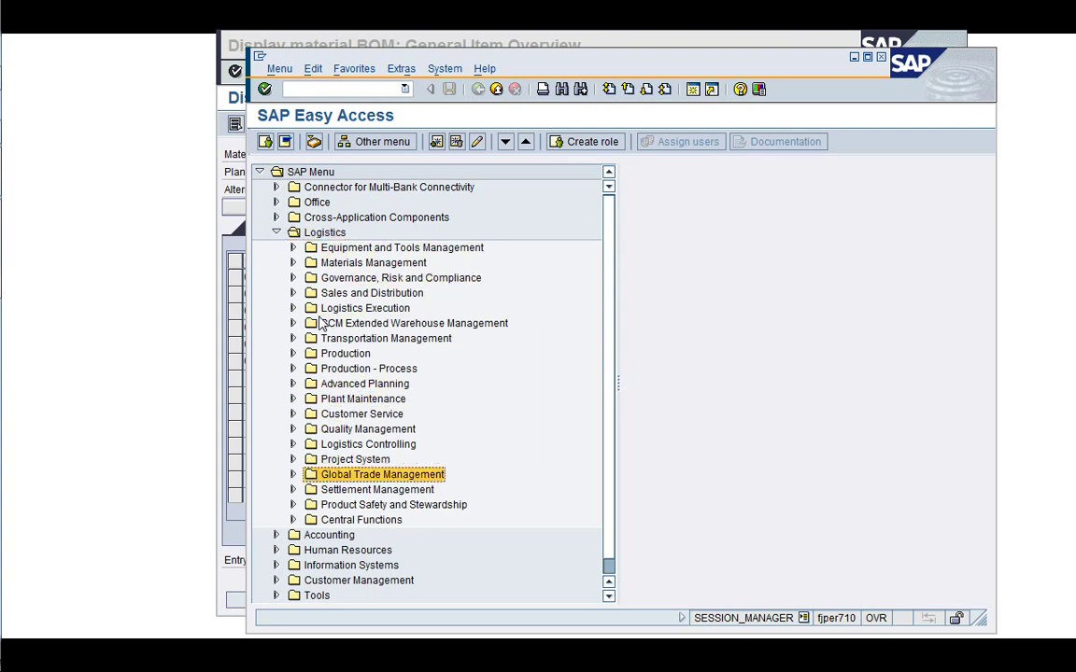
{"action": "key", "text": "Down"}
{"action": "key", "text": "Down"}
{"action": "key", "text": "Down"}
{"action": "key", "text": "Right"}
Expand Variant Configuration under Central Functions, along with its Configuration Profile folder
{"action": "key", "text": "Down"}
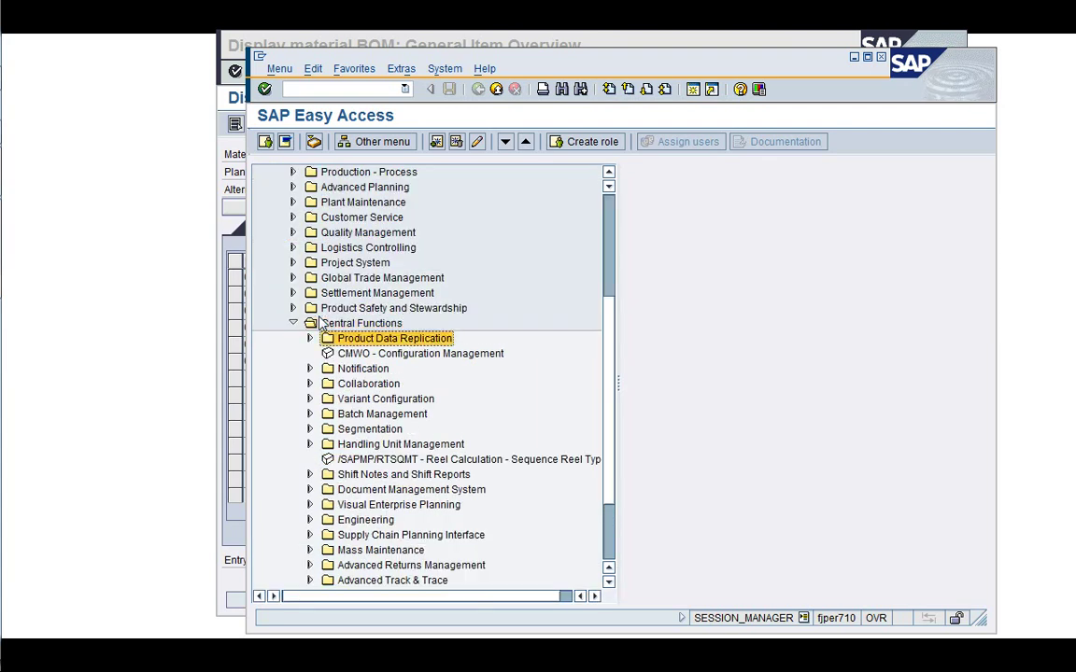
{"action": "key", "text": "Down"}
{"action": "key", "text": "Down"}
{"action": "key", "text": "Down"}
{"action": "key", "text": "Down"}
{"action": "key", "text": "Right"}
{"action": "key", "text": "Down"}
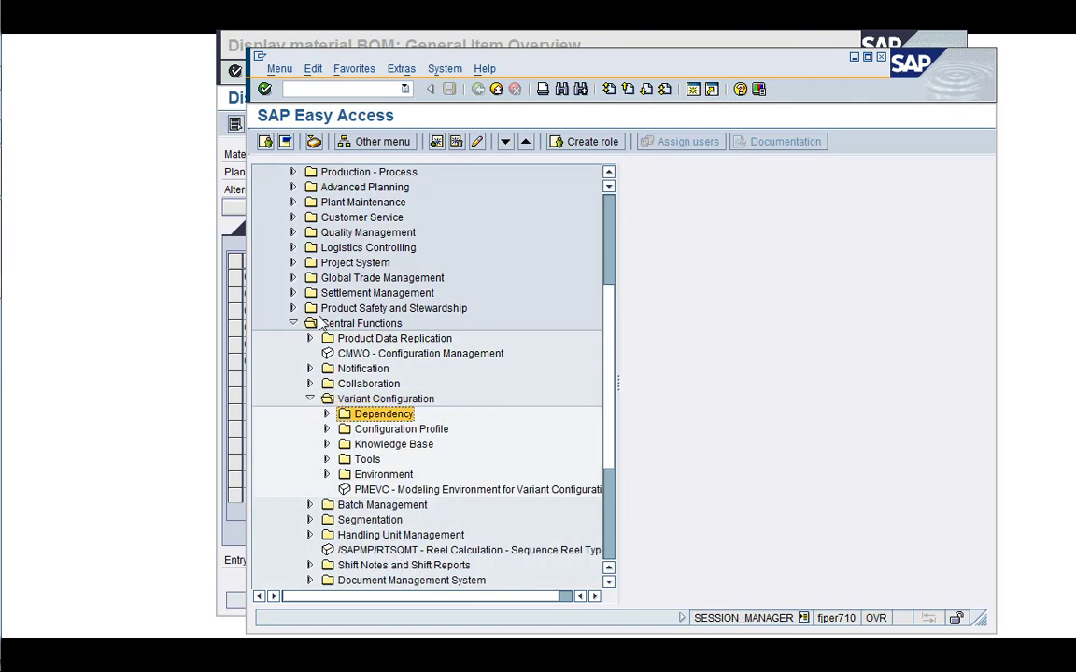
{"action": "key", "text": "Down"}
{"action": "key", "text": "Right"}
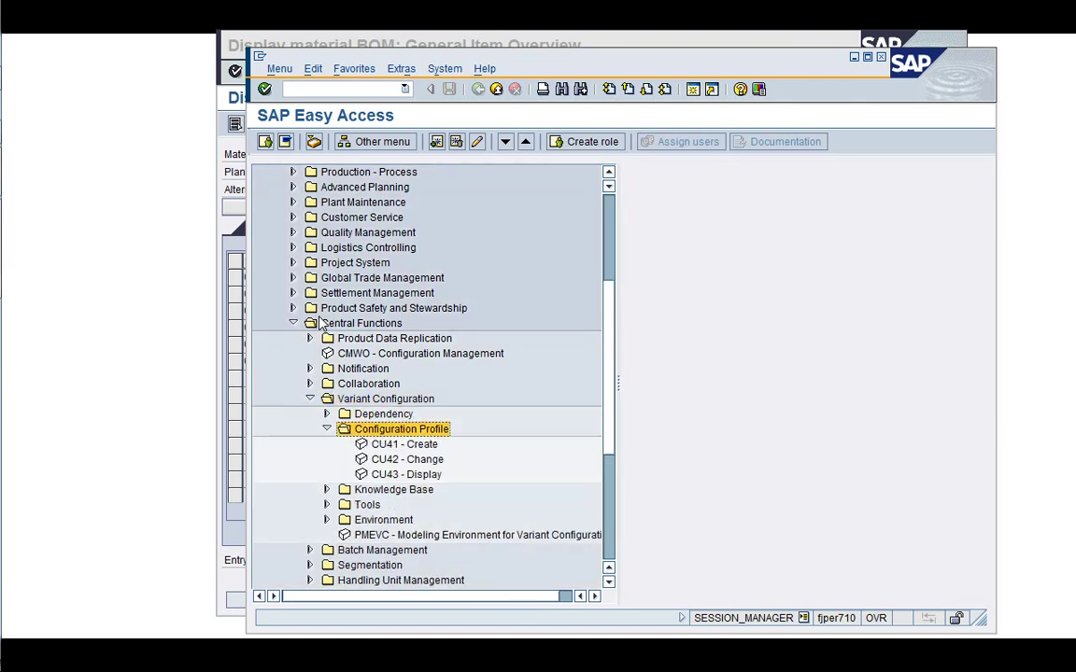
Expand the Dependency folder under Variant Configuration
{"action": "key", "text": "Down"}
{"action": "key", "text": "Down"}
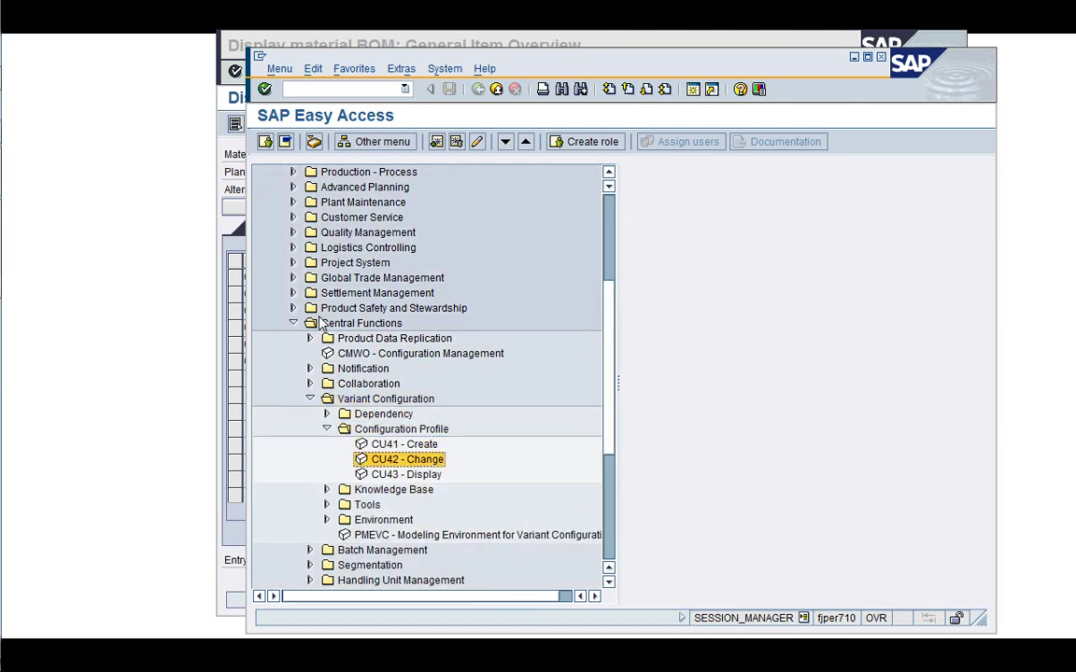
{"action": "key", "text": "Up"}
{"action": "key", "text": "Up"}
{"action": "key", "text": "Up"}
{"action": "key", "text": "Right"}
Start CU42 with Material as the configurable object and open the profile overview for CM-FL-V01
{"action": "key", "text": "Down"}
{"action": "key", "text": "Down"}
{"action": "key", "text": "Down"}
{"action": "key", "text": "Down"}
{"action": "key", "text": "Down"}
{"action": "key", "text": "Down"}
{"action": "key", "text": "Down"}
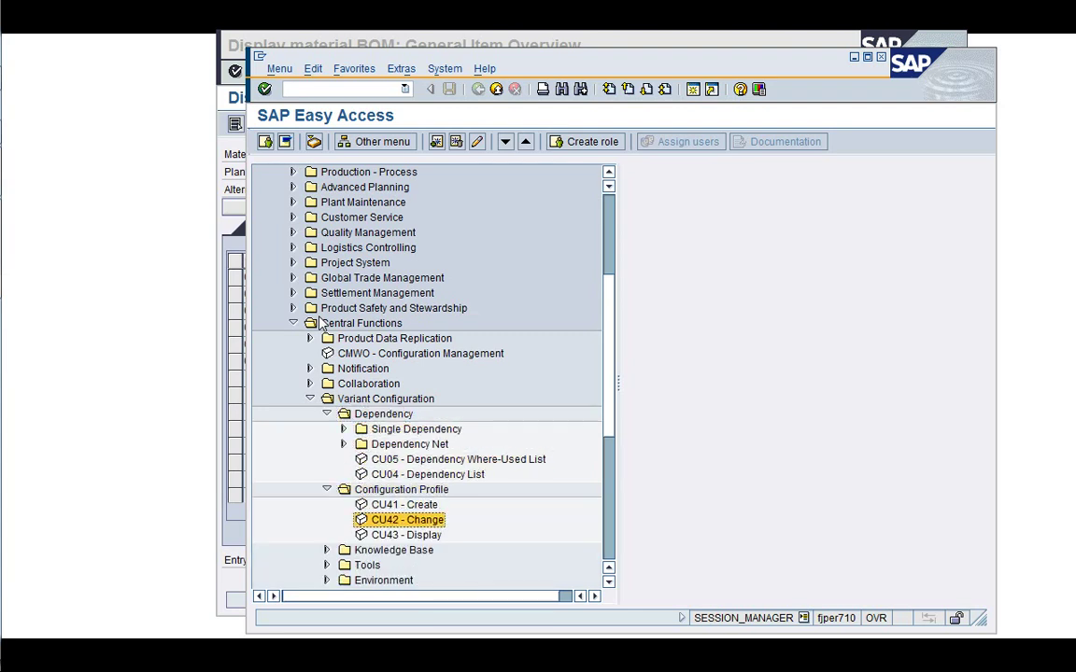
{"action": "key", "text": "Return"}
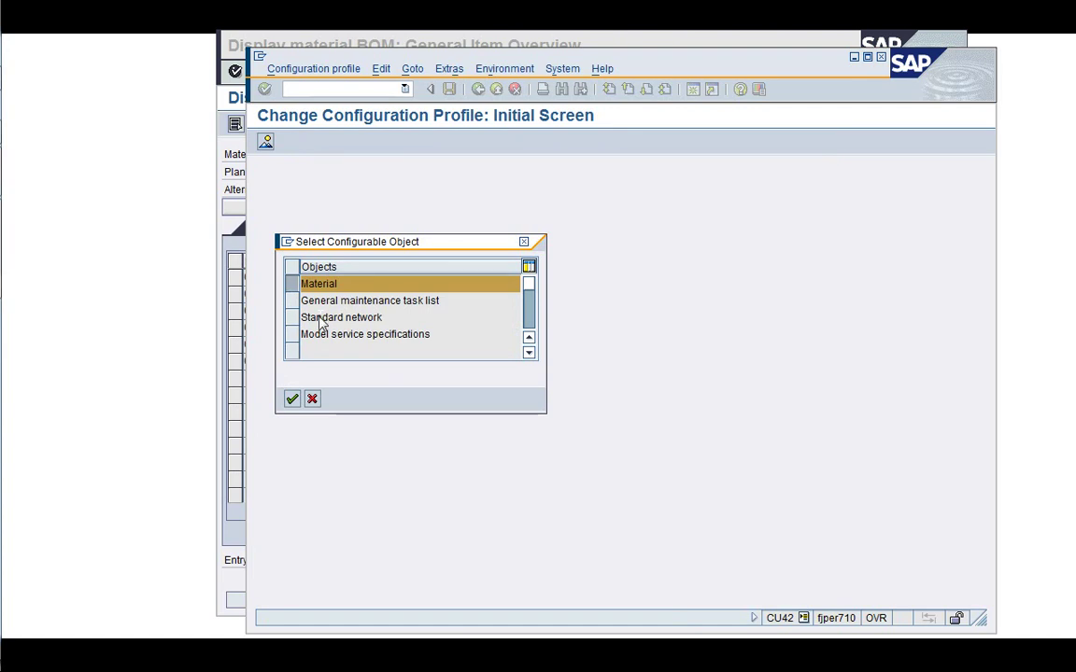
{"action": "key", "text": "Return"}
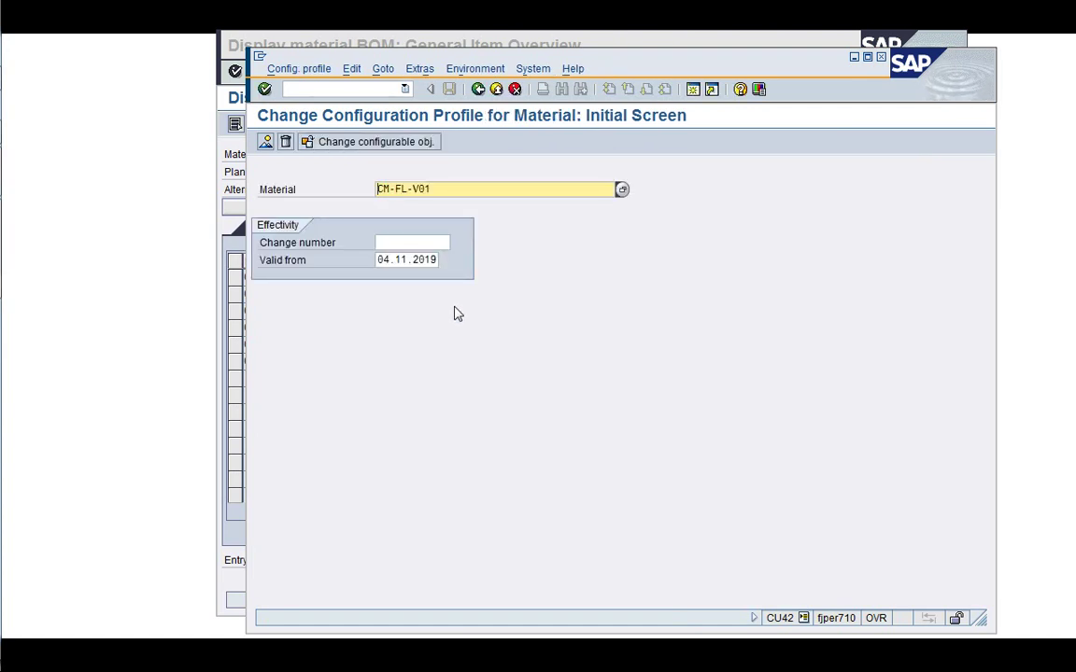
{"action": "key", "text": "Return"}
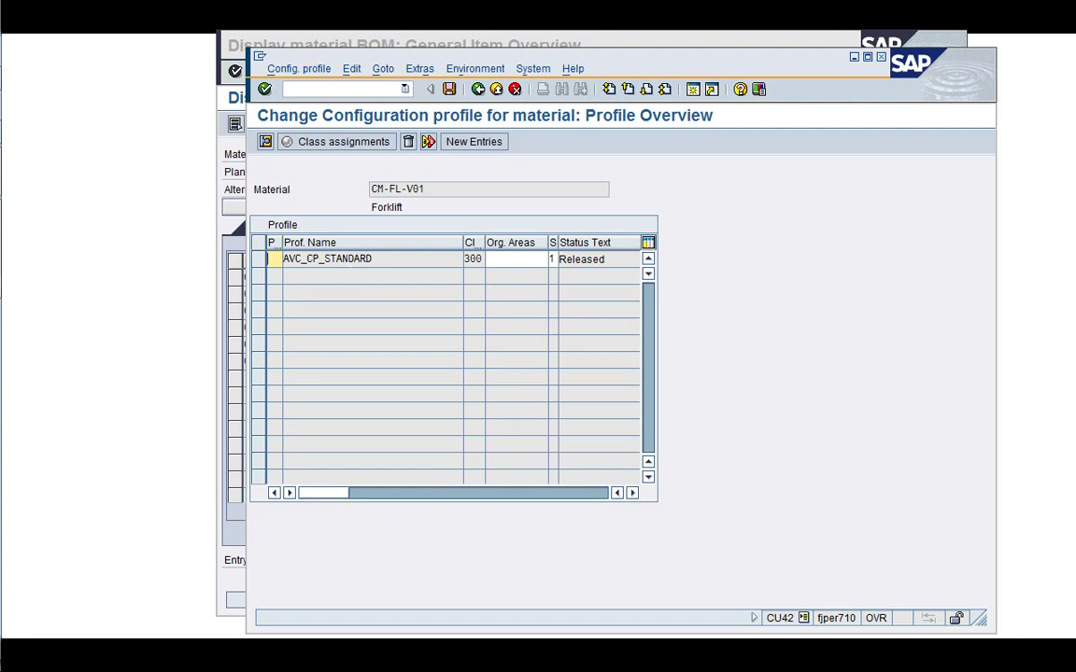
Open the details of profile AVC_CP_STANDARD and check its configuration parameters and processing mode options against the basic data
{"action": "double_click", "coordinate": [323, 259]}
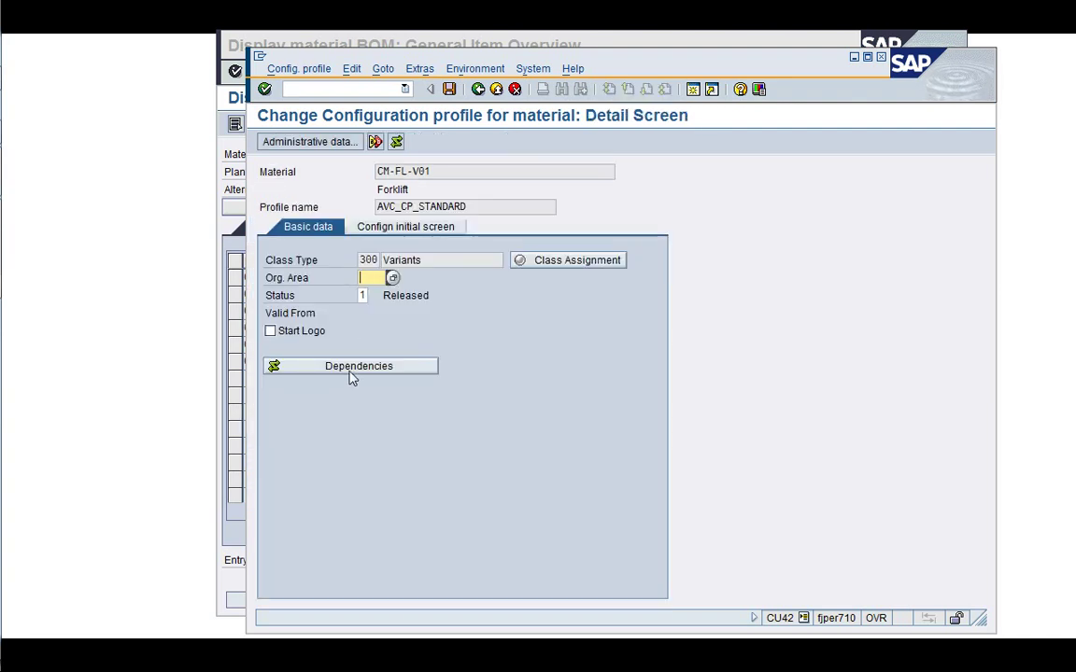
{"action": "left_click", "coordinate": [403, 228]}
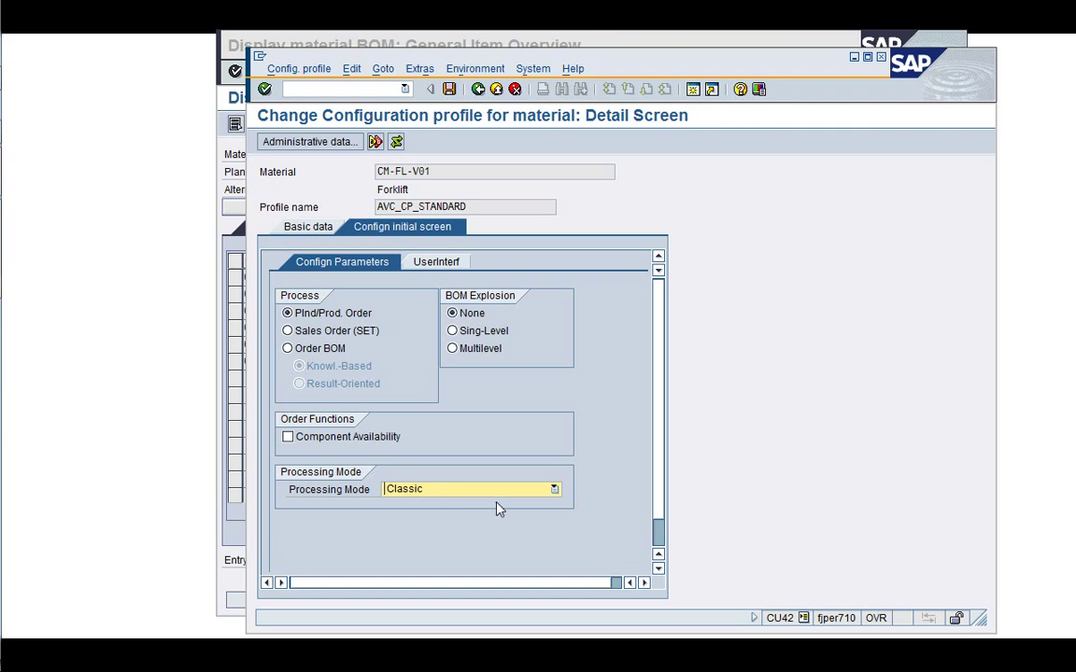
{"action": "left_click", "coordinate": [536, 495]}
{"action": "left_click", "coordinate": [537, 520]}
{"action": "left_click", "coordinate": [286, 225]}
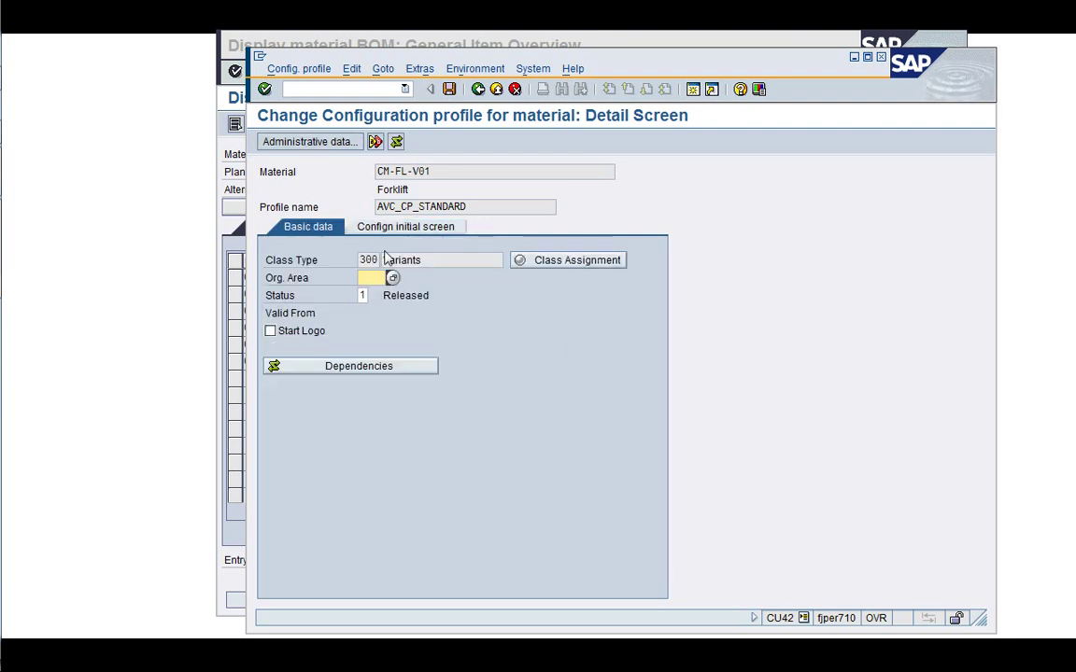
Open the class assignments of the forklift's configuration profile and shift the window toward the upper screen area
{"action": "left_click", "coordinate": [549, 261]}
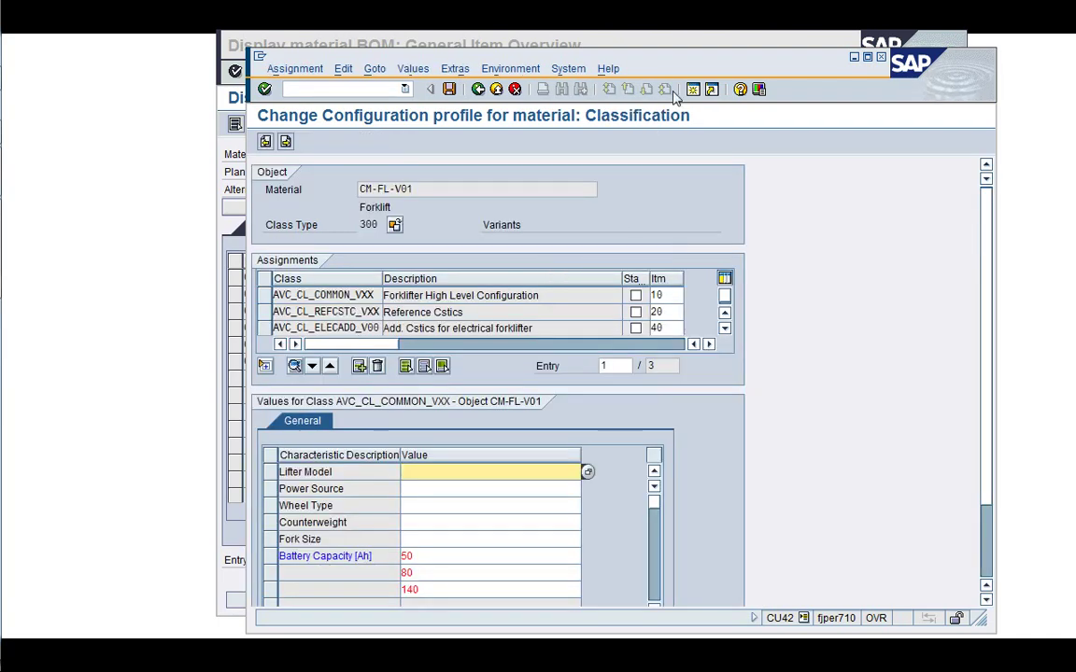
{"action": "left_click_drag", "start_coordinate": [670, 67], "coordinate": [528, 52]}
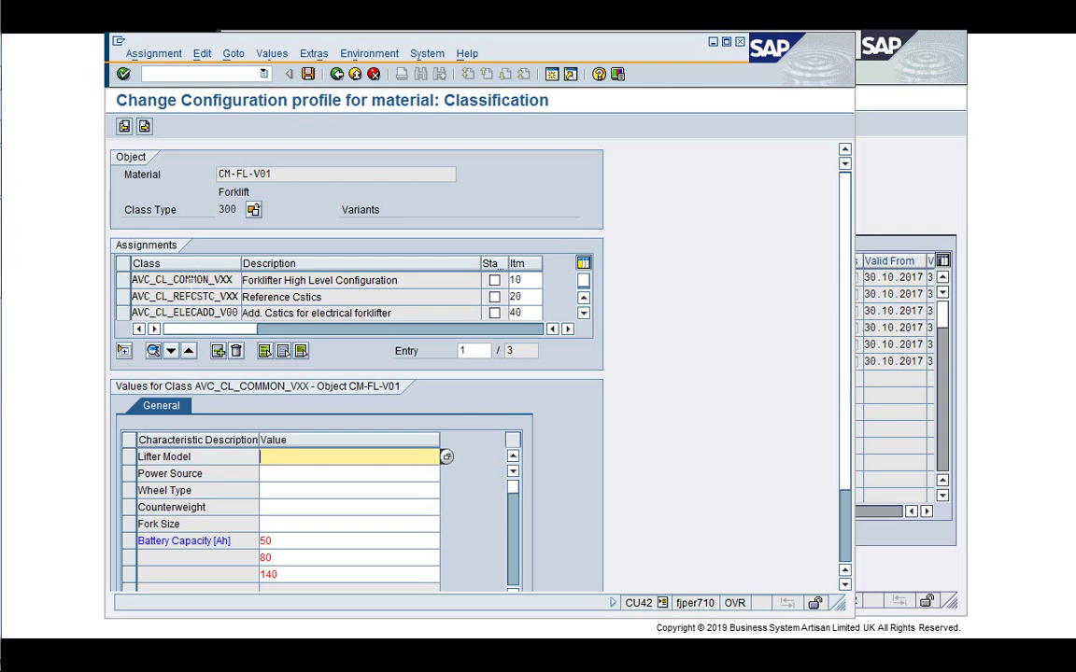
In a new Easy Access session, collapse the Favorites and expand Cross-Application Components down to the Classification System folder
{"action": "left_click", "coordinate": [248, 280]}
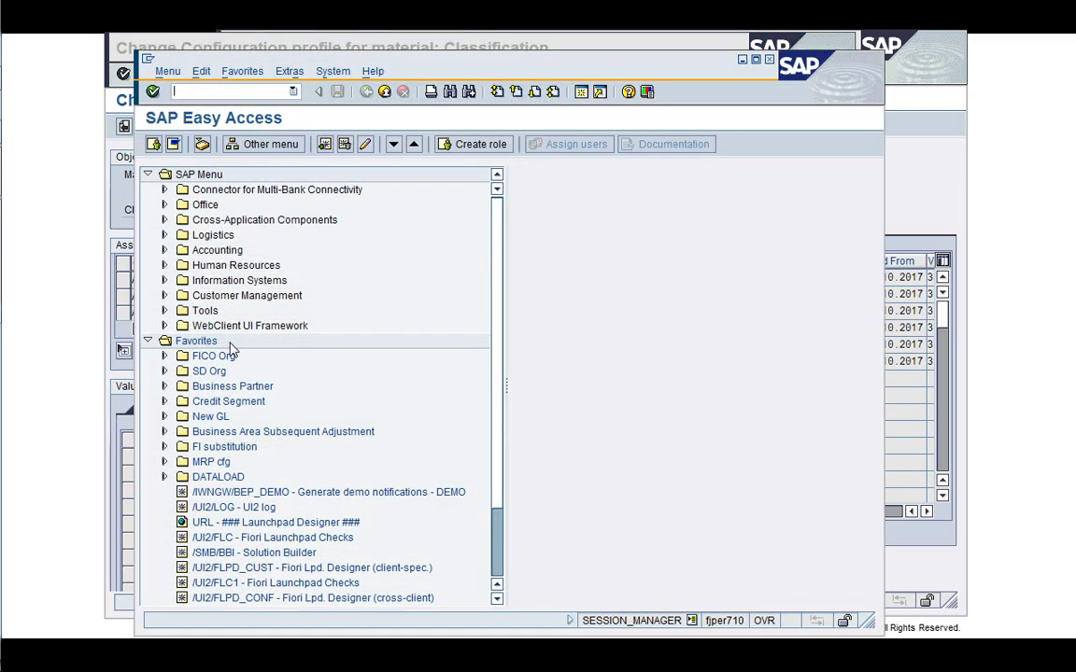
{"action": "left_click", "coordinate": [147, 341]}
{"action": "double_click", "coordinate": [201, 224]}
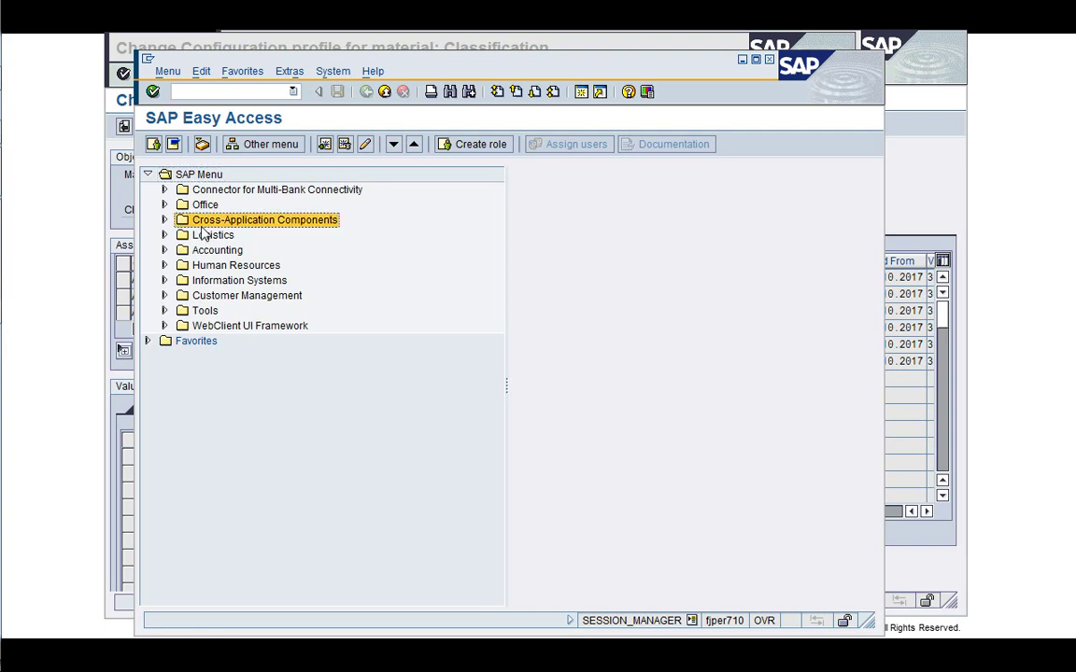
{"action": "key", "text": "Down"}
{"action": "key", "text": "Down"}
{"action": "key", "text": "Down"}
{"action": "key", "text": "Down"}
{"action": "key", "text": "Down"}
{"action": "key", "text": "Down"}
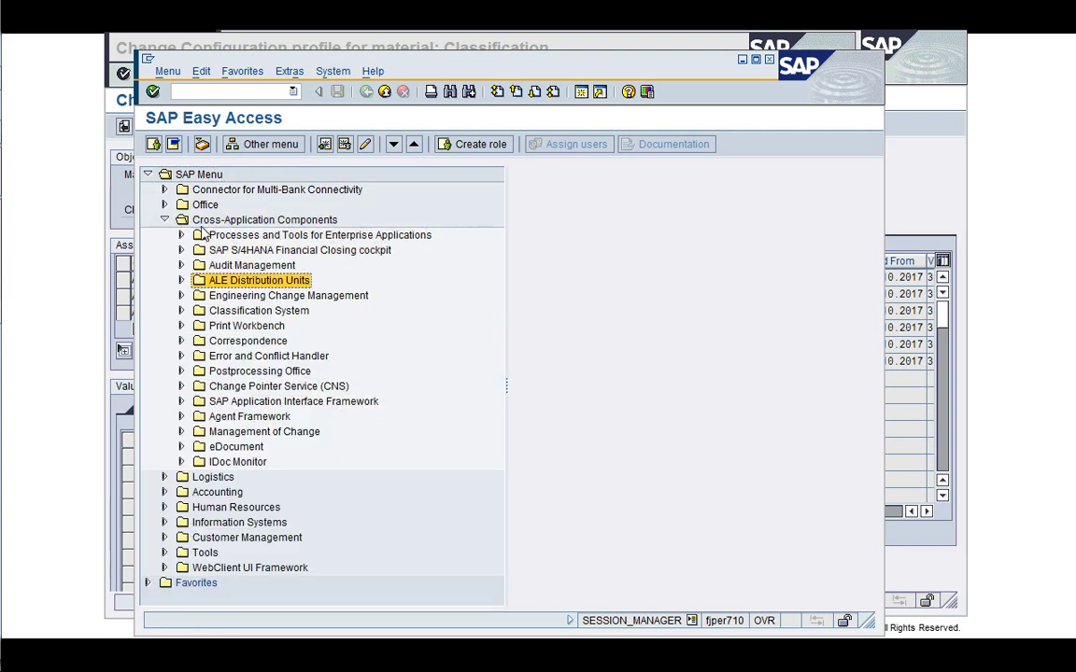
{"action": "key", "text": "Right"}
Expand Master Data under Classification System and start the class maintenance transaction CL02
{"action": "key", "text": "Down"}
{"action": "key", "text": "Down"}
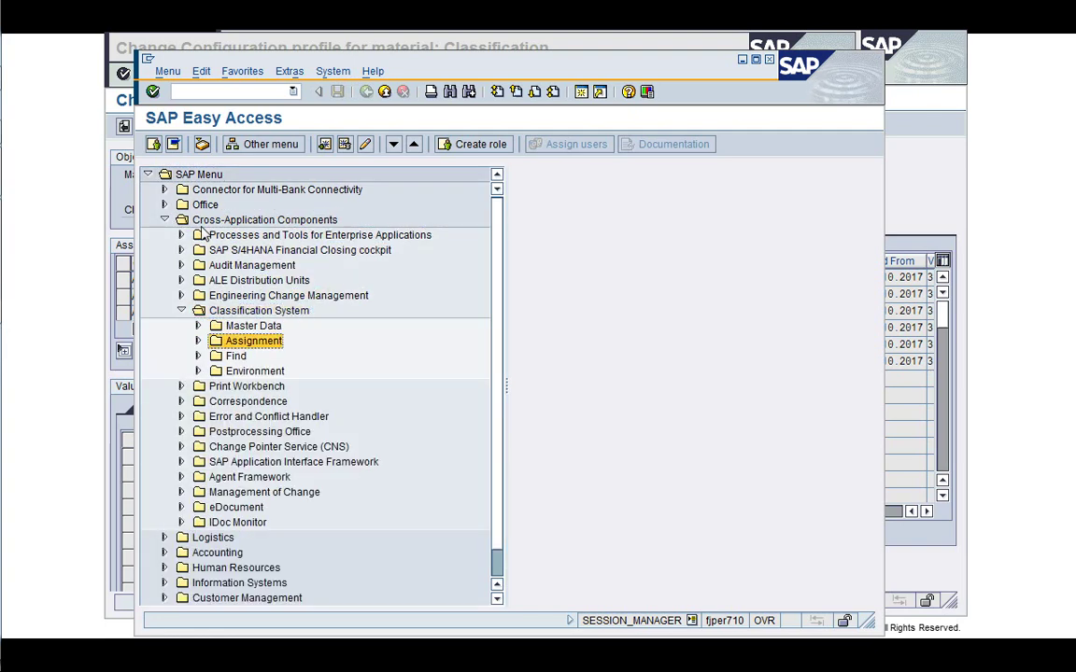
{"action": "key", "text": "Up"}
{"action": "key", "text": "Right"}
{"action": "key", "text": "Down"}
{"action": "key", "text": "Down"}
{"action": "key", "text": "Return"}
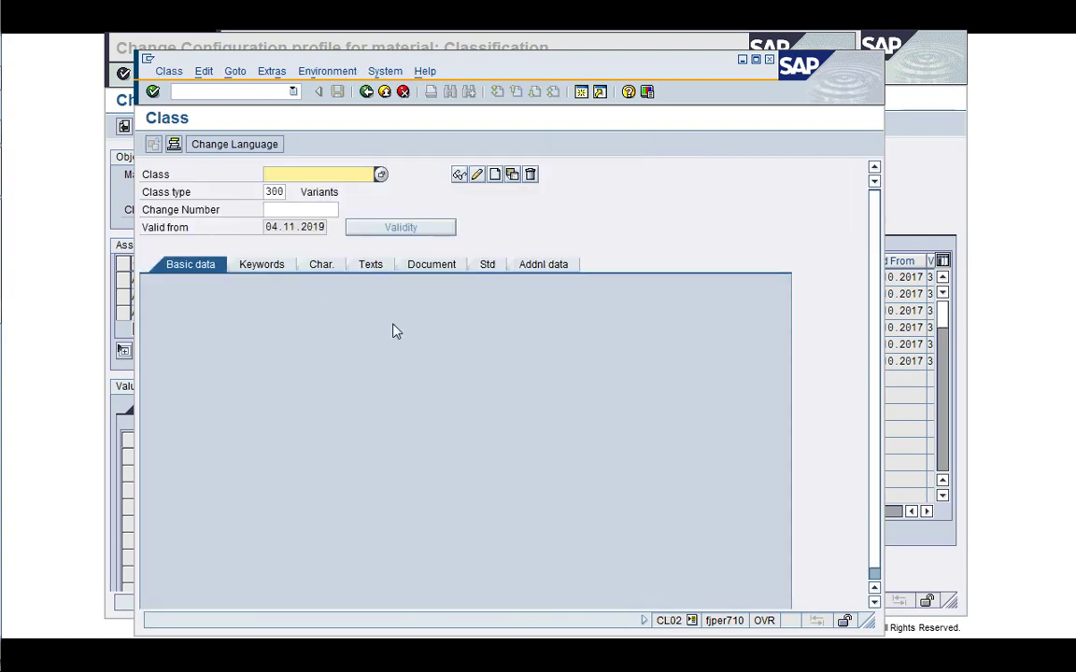
Enter class AVC_CL_COMMON_VXX and open it in display mode
{"action": "type", "text": "AVC_CL_COMMON_VXX"}
{"action": "key", "text": "Return"}
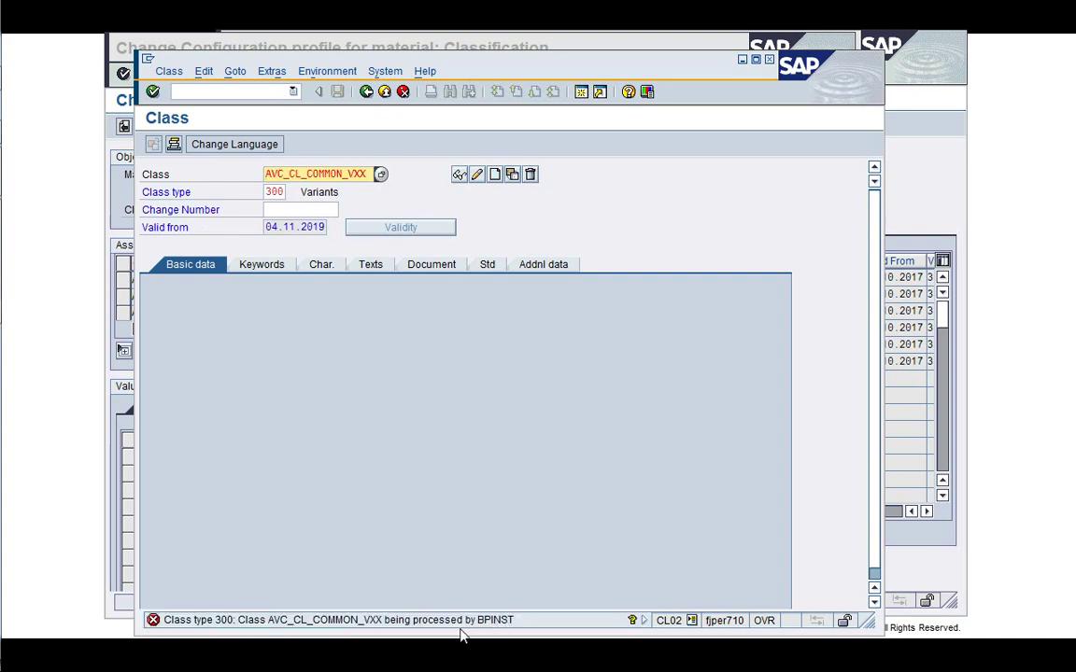
{"action": "left_click", "coordinate": [459, 177]}
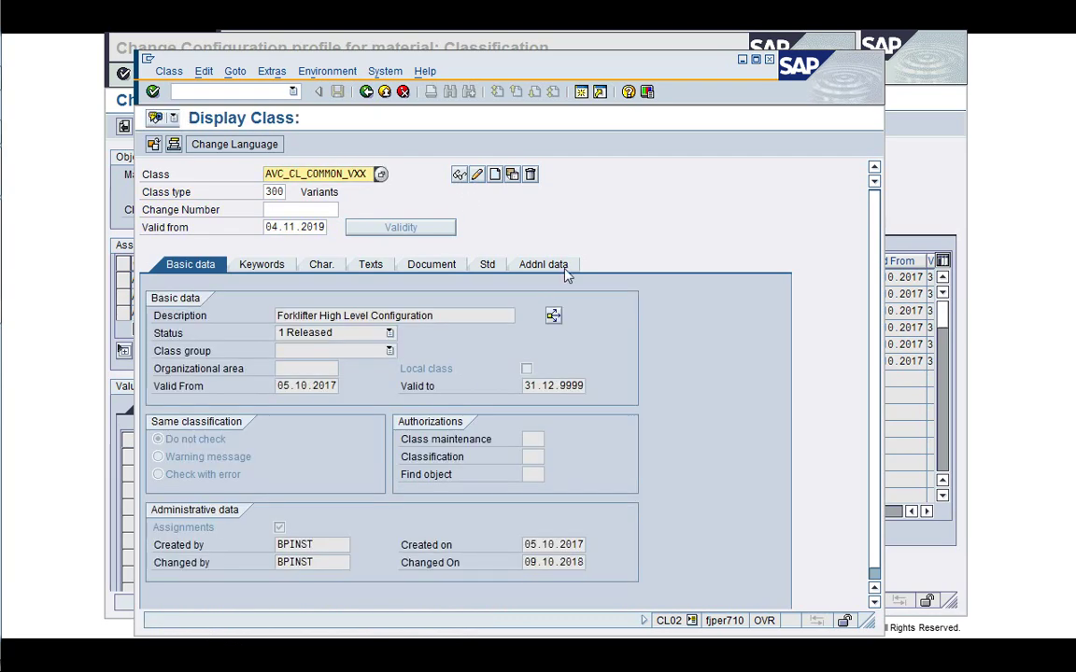
Move the class display and the CU42 classification window apart so both can be compared
{"action": "left_click_drag", "start_coordinate": [609, 62], "coordinate": [684, 53]}
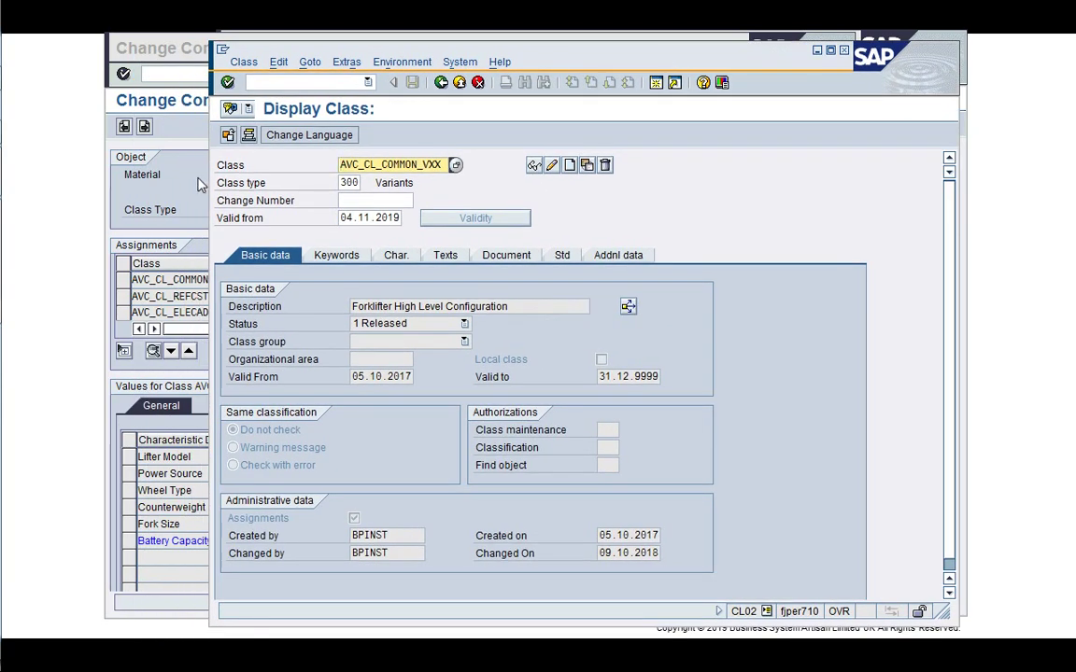
{"action": "left_click", "coordinate": [201, 184]}
{"action": "left_click_drag", "start_coordinate": [283, 43], "coordinate": [186, 38]}
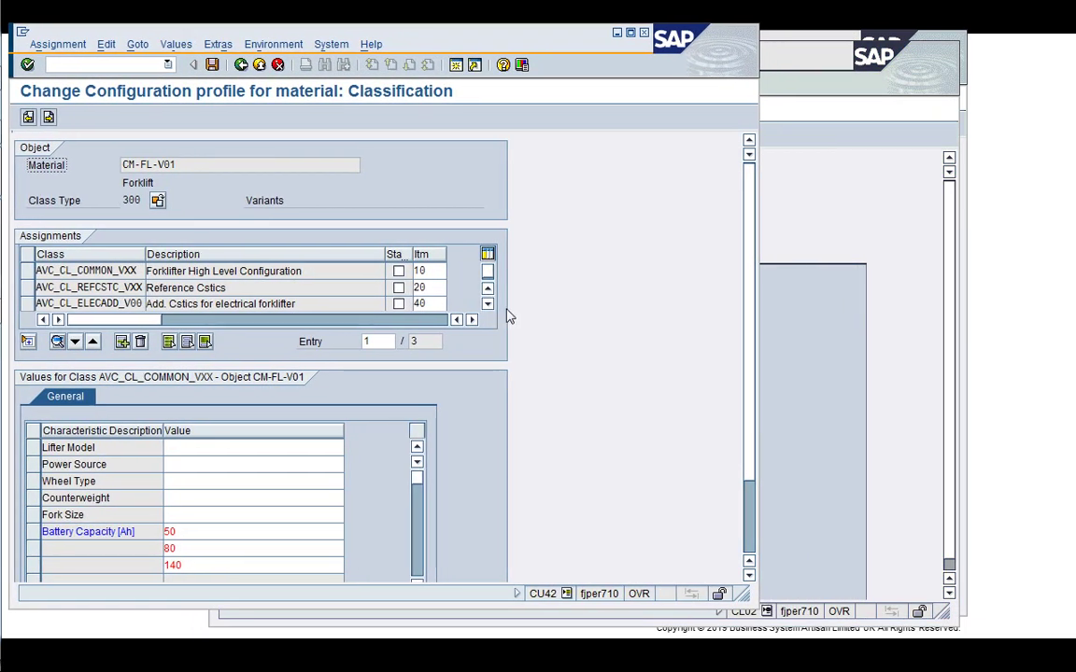
Return to the display of class AVC_CL_COMMON_VXX and check its keywords and assigned characteristics
{"action": "left_click", "coordinate": [809, 242]}
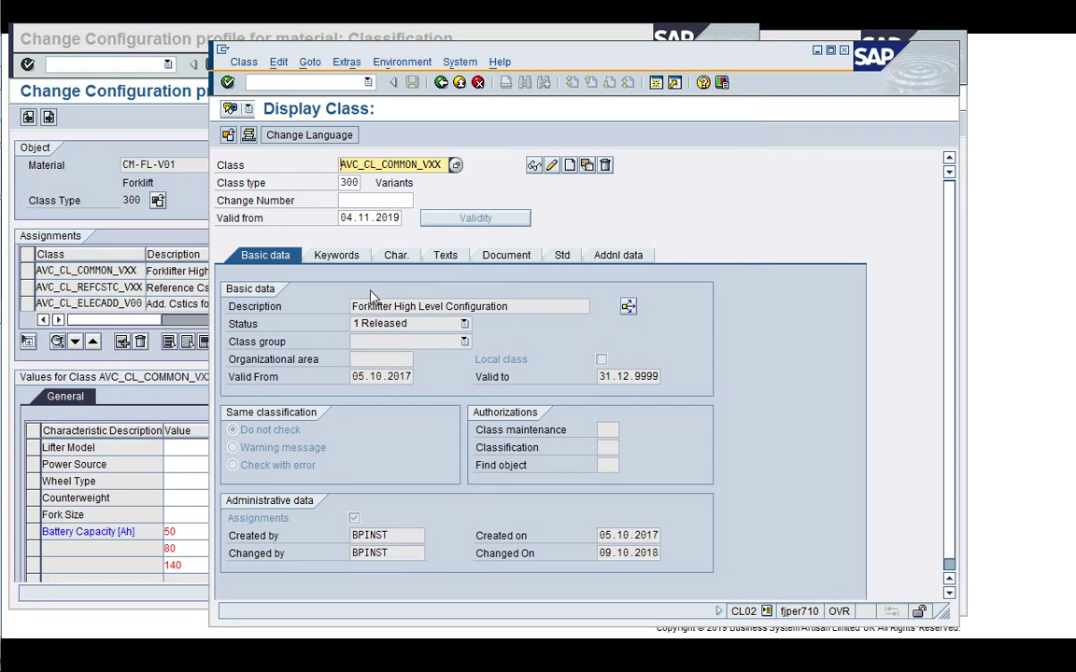
{"action": "left_click", "coordinate": [351, 259]}
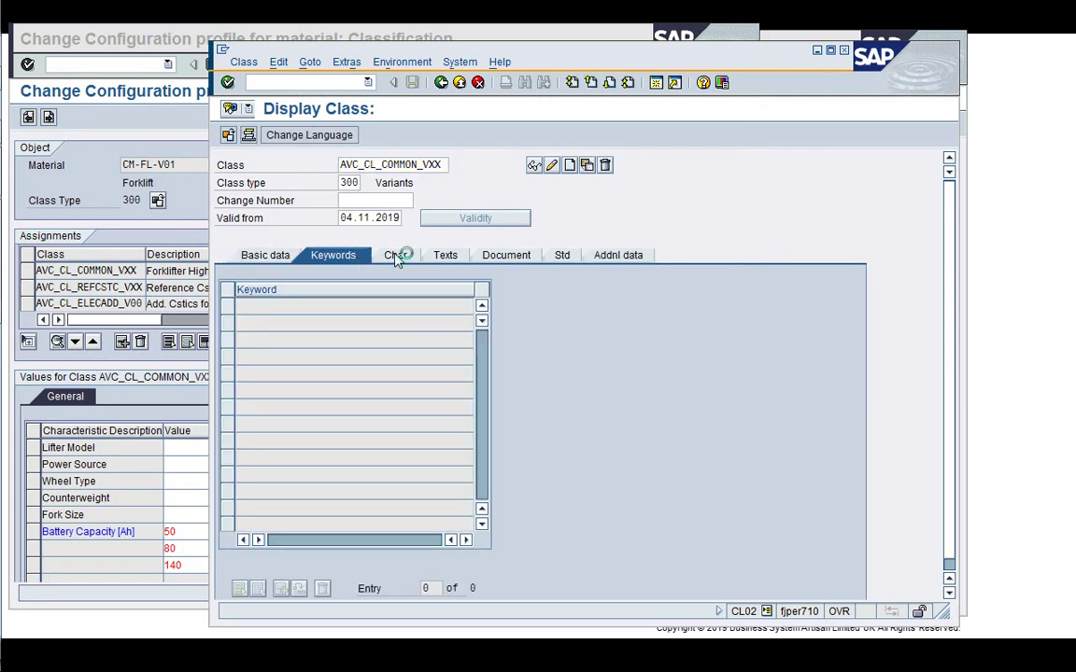
{"action": "left_click", "coordinate": [394, 259]}
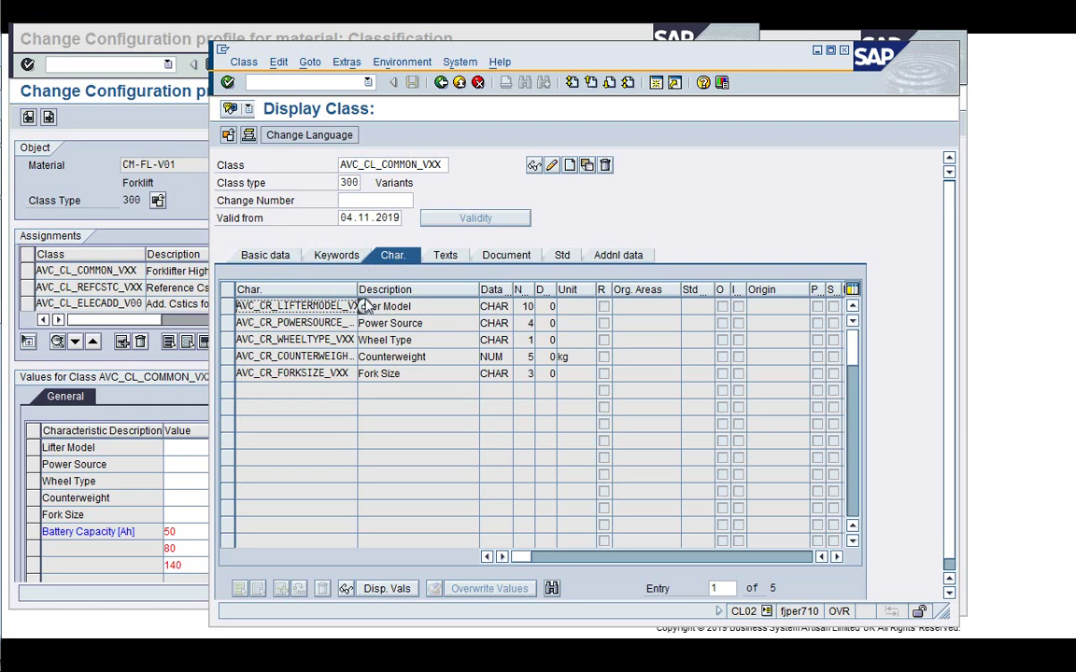
Widen the Char. column of class AVC_CL_COMMON_VXX to fit the full characteristic names and shift the Display Class window aside
{"action": "left_click_drag", "start_coordinate": [363, 306], "coordinate": [393, 291]}
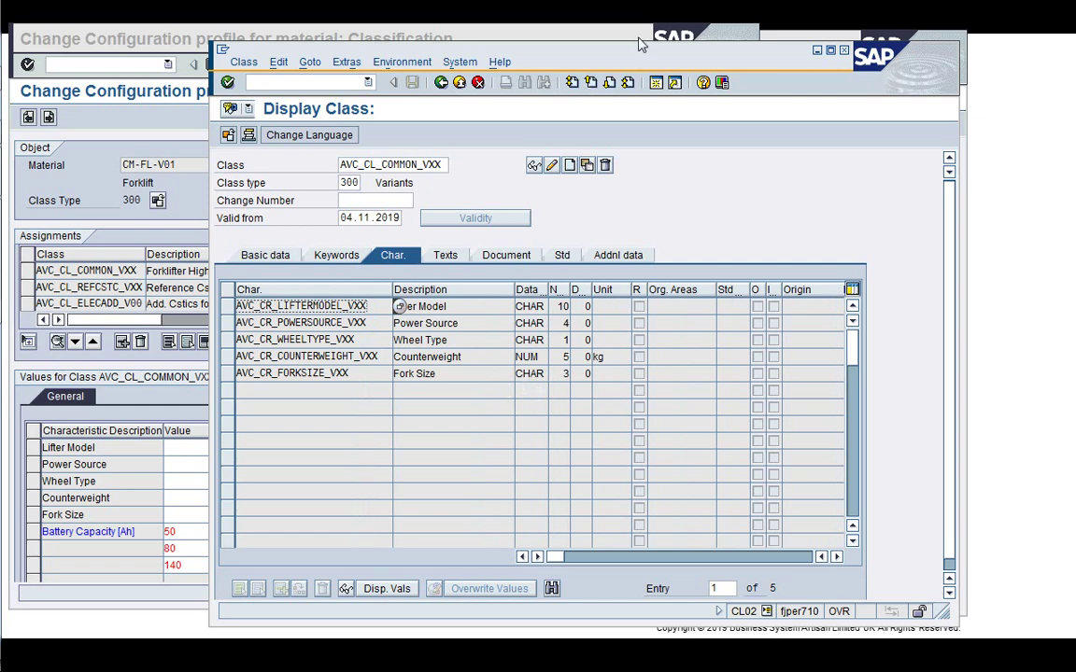
{"action": "left_click_drag", "start_coordinate": [630, 53], "coordinate": [569, 41]}
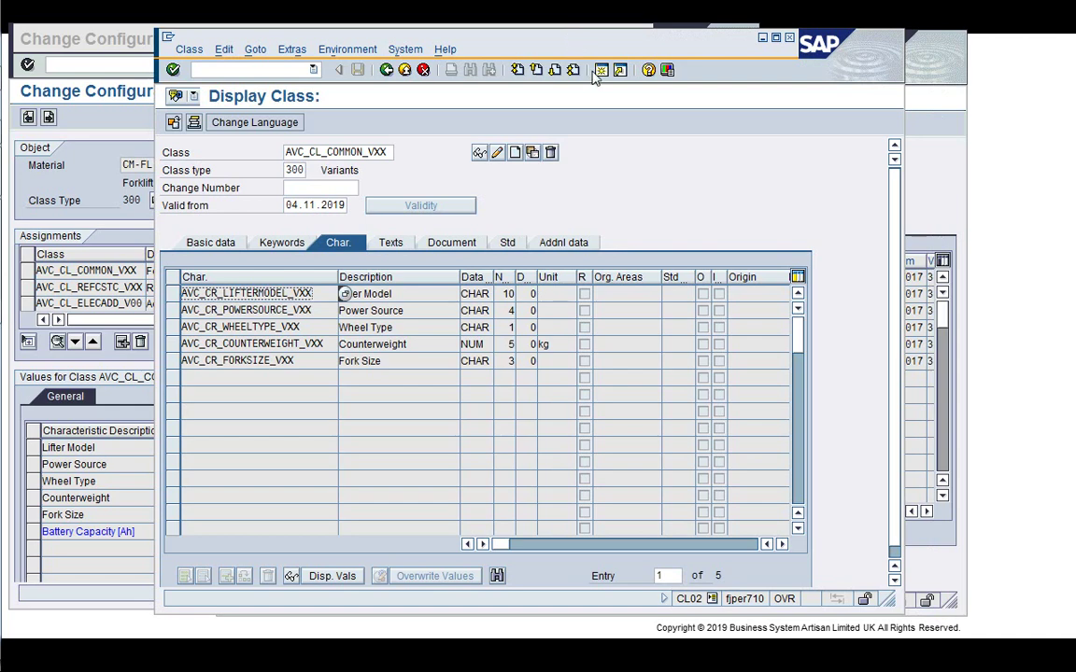
Open CT04 - Characteristics from the Classification System master data in a new session, then narrow and reposition its window beside Display Class
{"action": "left_click", "coordinate": [598, 72]}
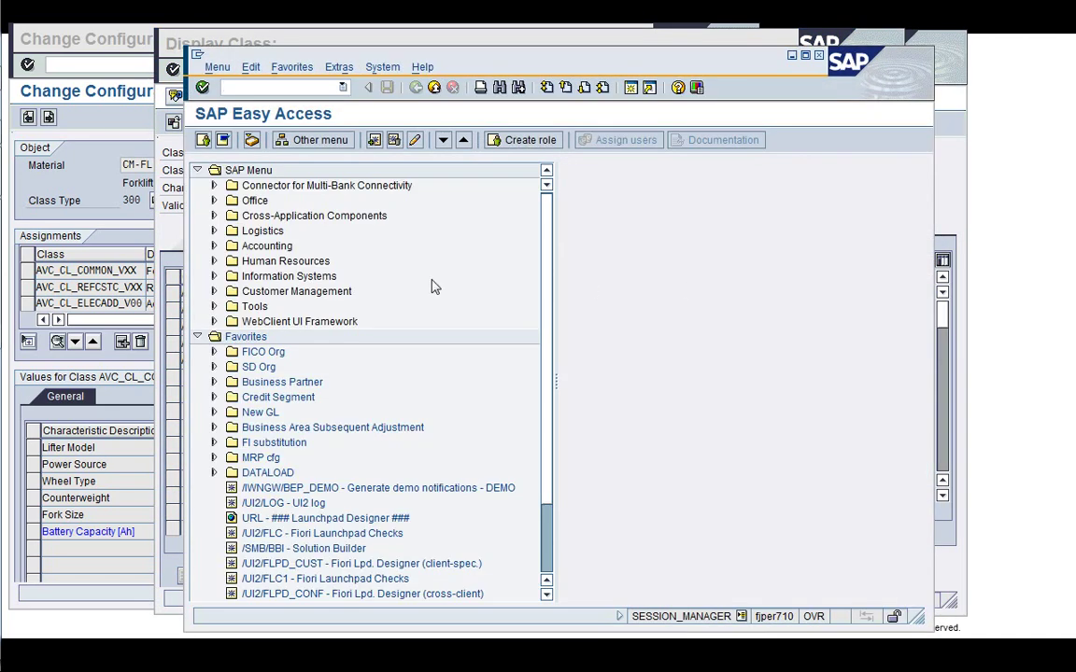
{"action": "double_click", "coordinate": [266, 216]}
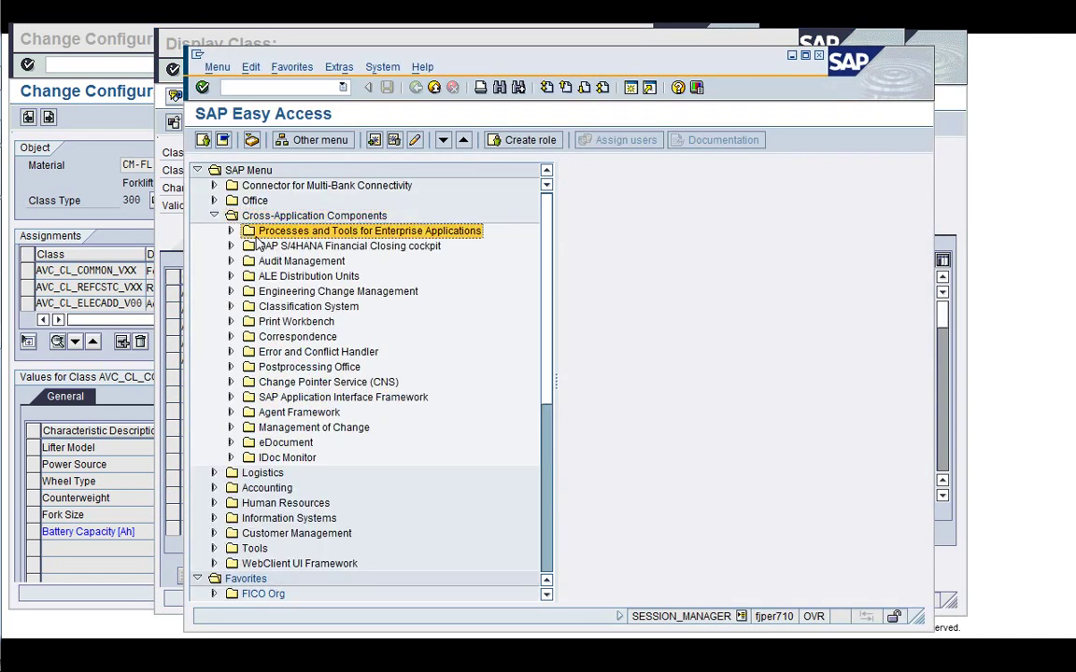
{"action": "key", "text": "Down"}
{"action": "key", "text": "Down"}
{"action": "key", "text": "Down"}
{"action": "key", "text": "Down"}
{"action": "key", "text": "Down"}
{"action": "key", "text": "Right"}
{"action": "key", "text": "Down"}
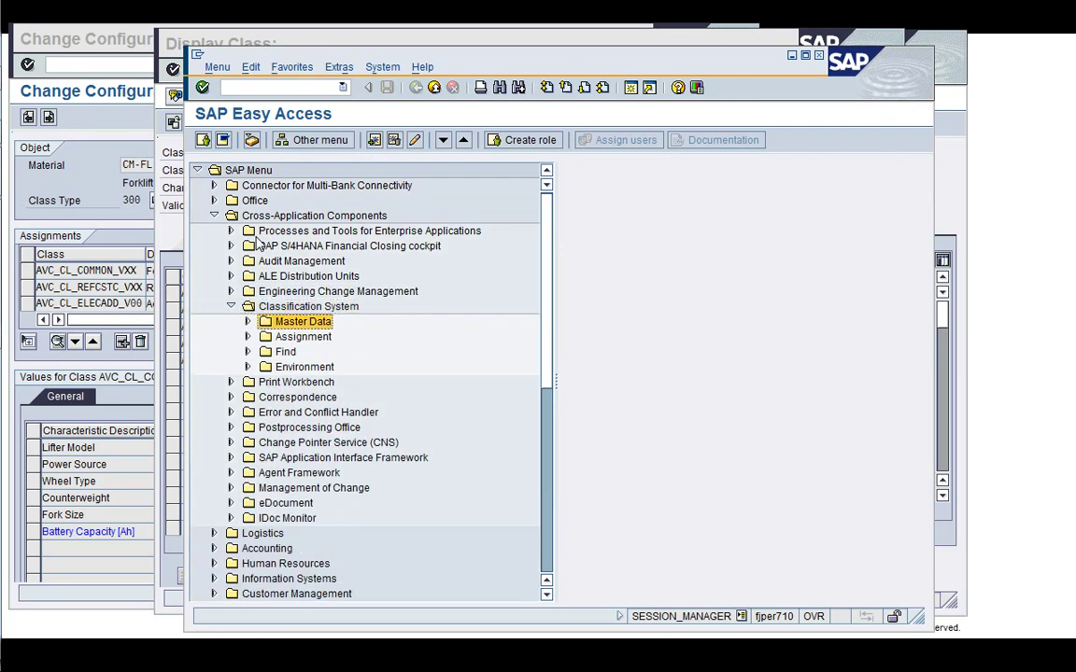
{"action": "key", "text": "Right"}
{"action": "key", "text": "Down"}
{"action": "key", "text": "Return"}
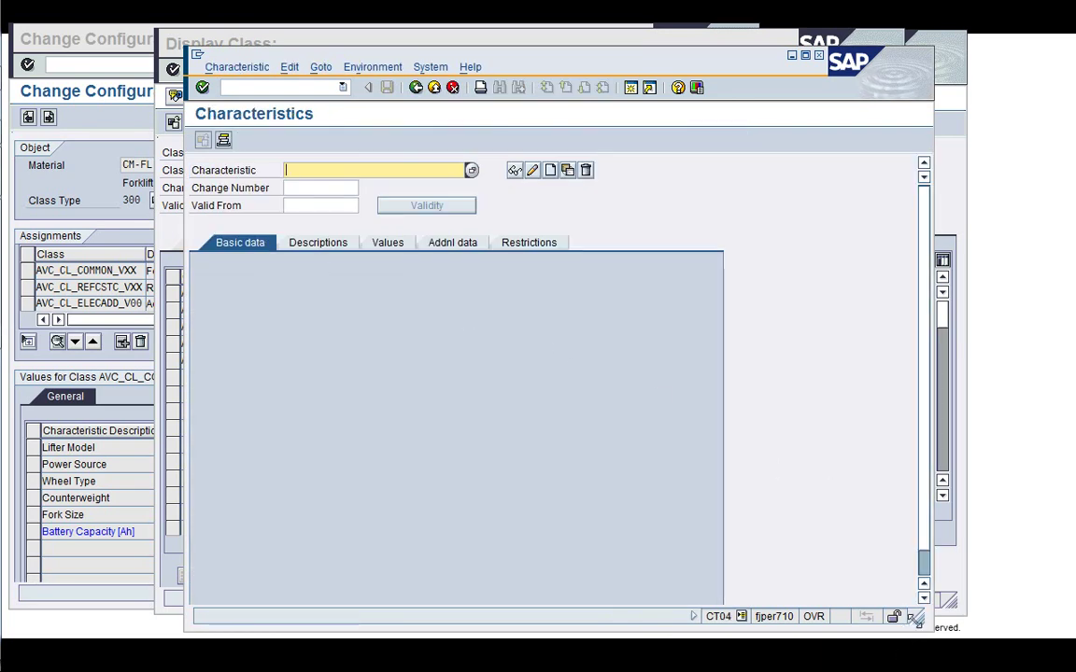
{"action": "left_click_drag", "start_coordinate": [919, 624], "coordinate": [858, 632]}
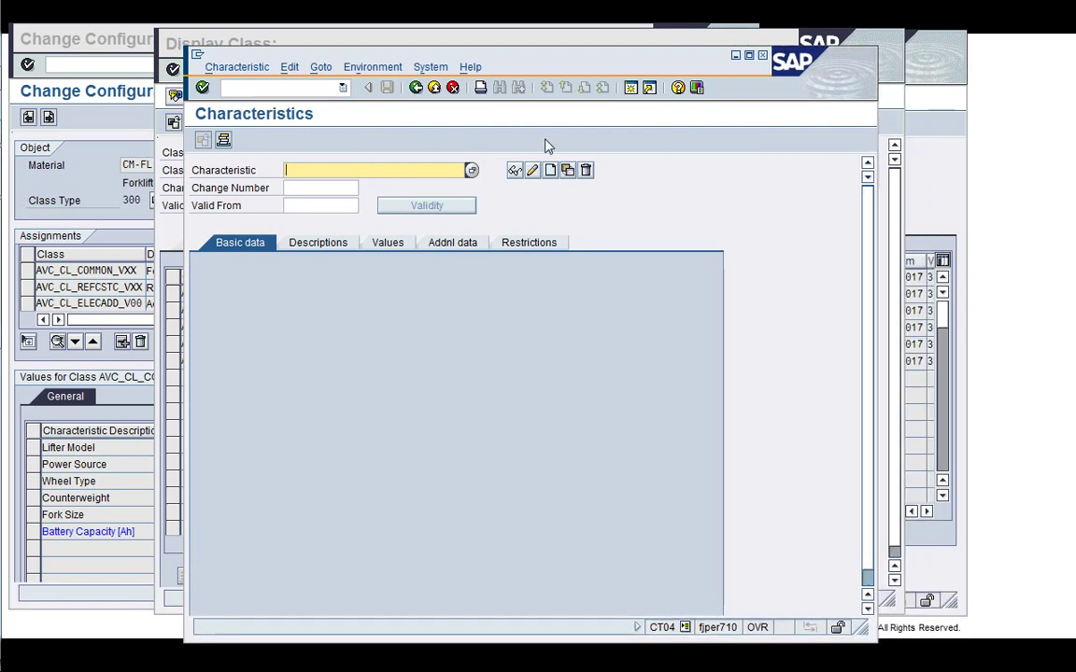
{"action": "left_click_drag", "start_coordinate": [546, 67], "coordinate": [677, 68]}
Copy the name AVC_CR_LIFTERMODEL_VXX from the class's characteristics list and open that characteristic in change mode
{"action": "left_click", "coordinate": [271, 222]}
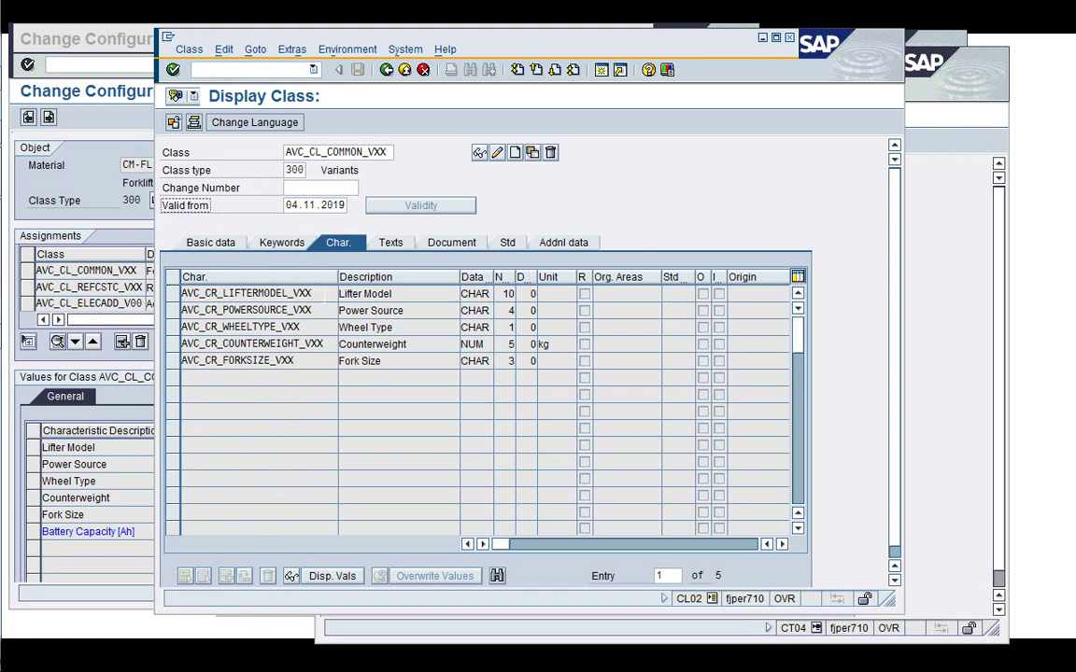
{"action": "left_click", "coordinate": [327, 293]}
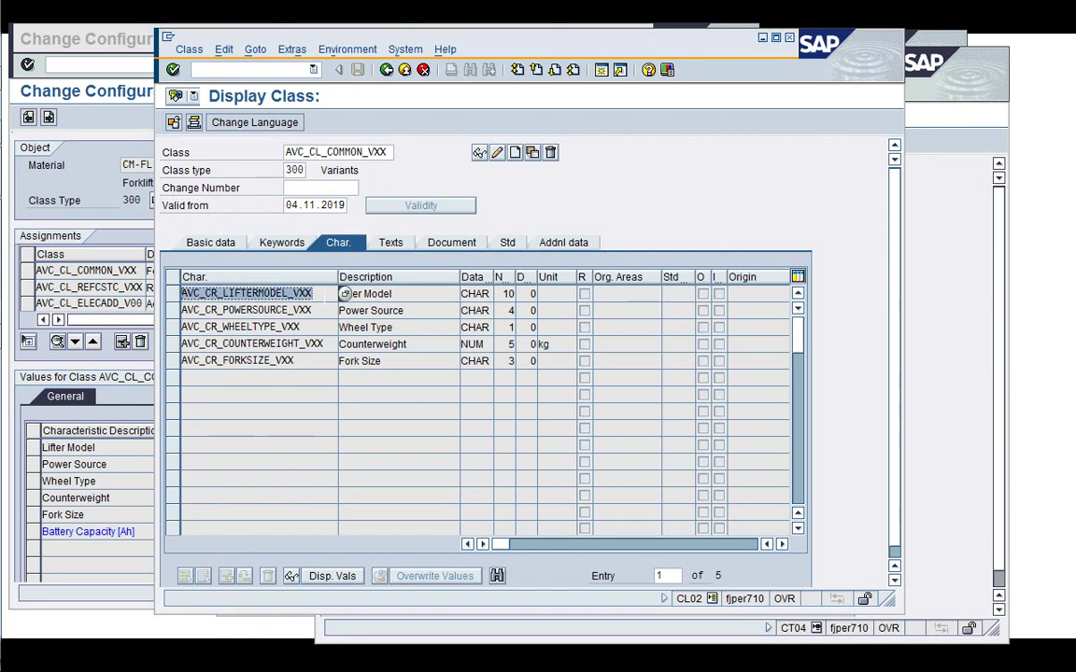
{"action": "left_click", "coordinate": [938, 324]}
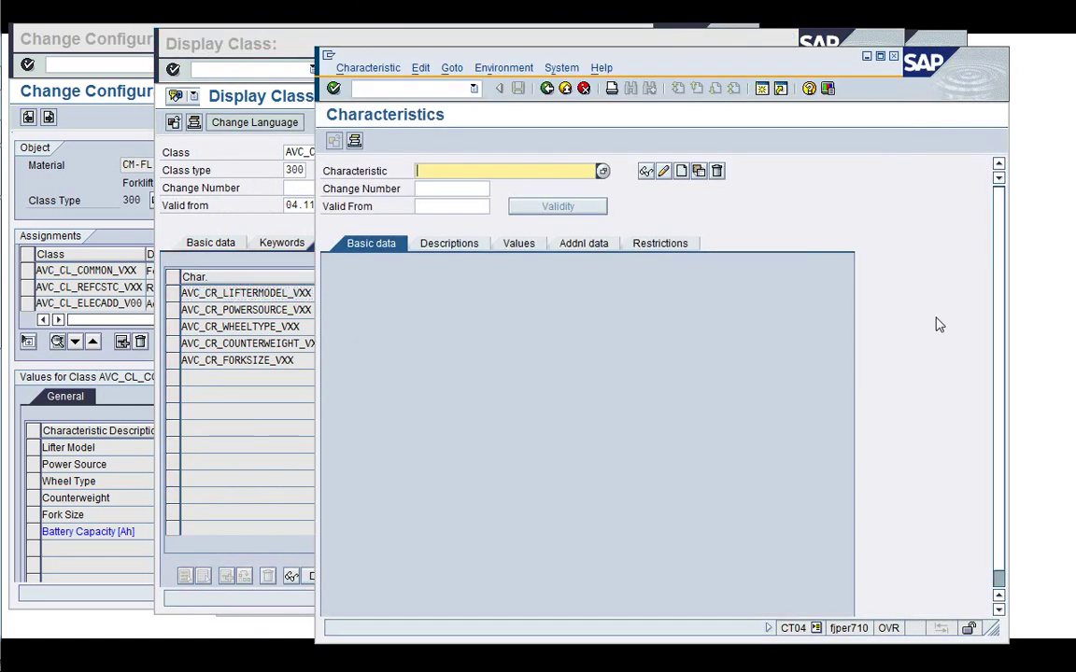
{"action": "type", "text": "AVC_CR_LIFTERMODEL_VXX"}
{"action": "key", "text": "Return"}
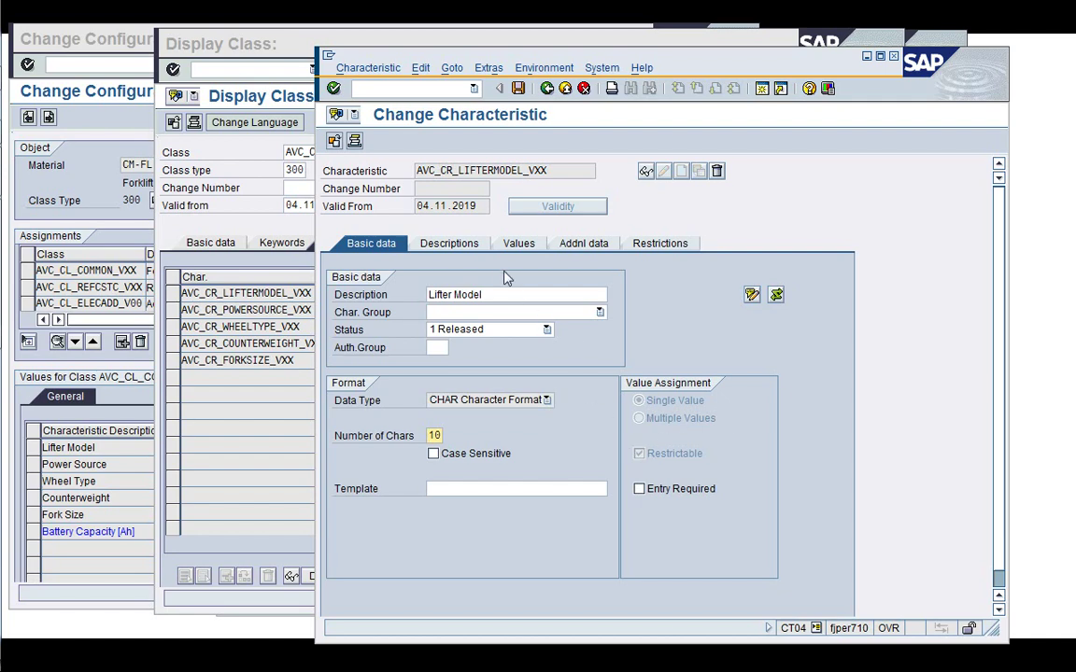
Review the Lifter Model characteristic's descriptions, allowed values, additional data and restrictions, then return to its basic data
{"action": "left_click", "coordinate": [467, 244]}
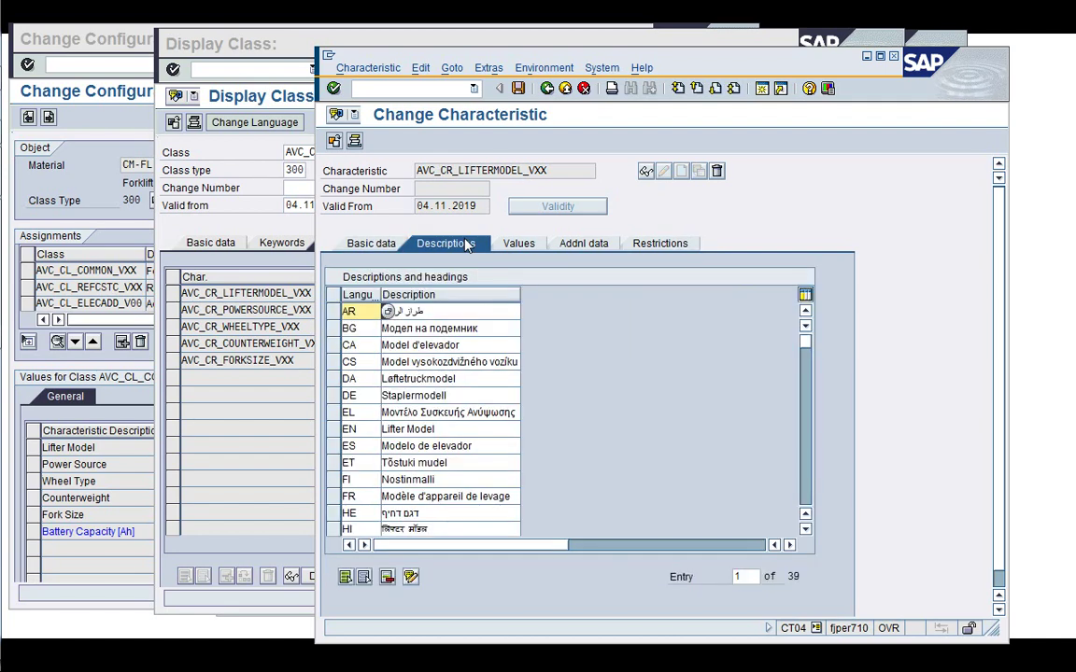
{"action": "left_click", "coordinate": [519, 244]}
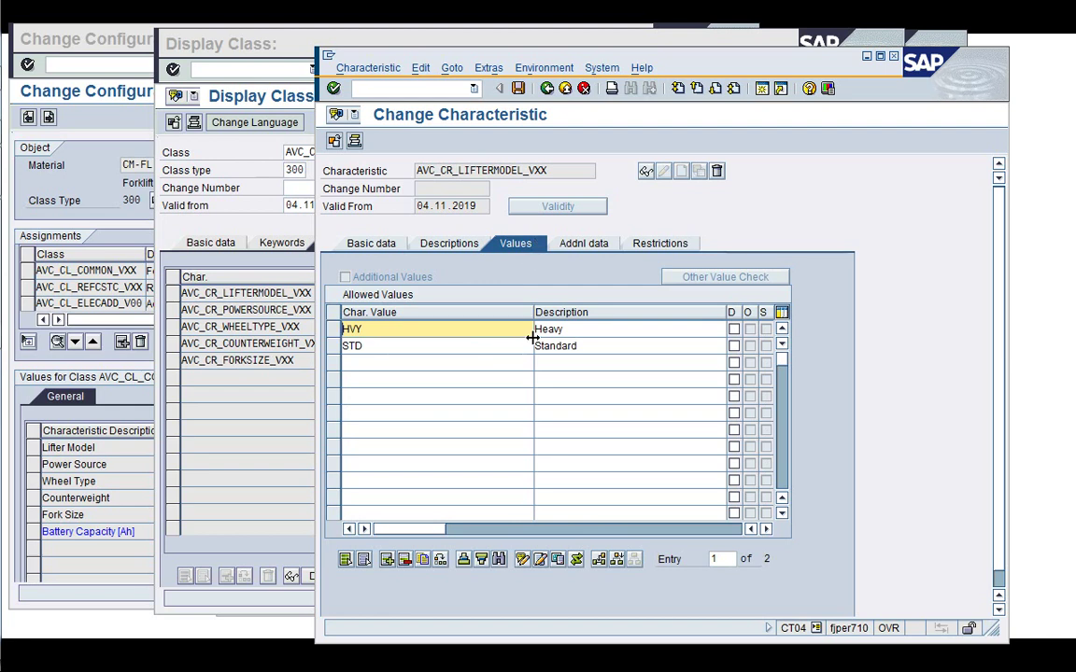
{"action": "left_click", "coordinate": [584, 245]}
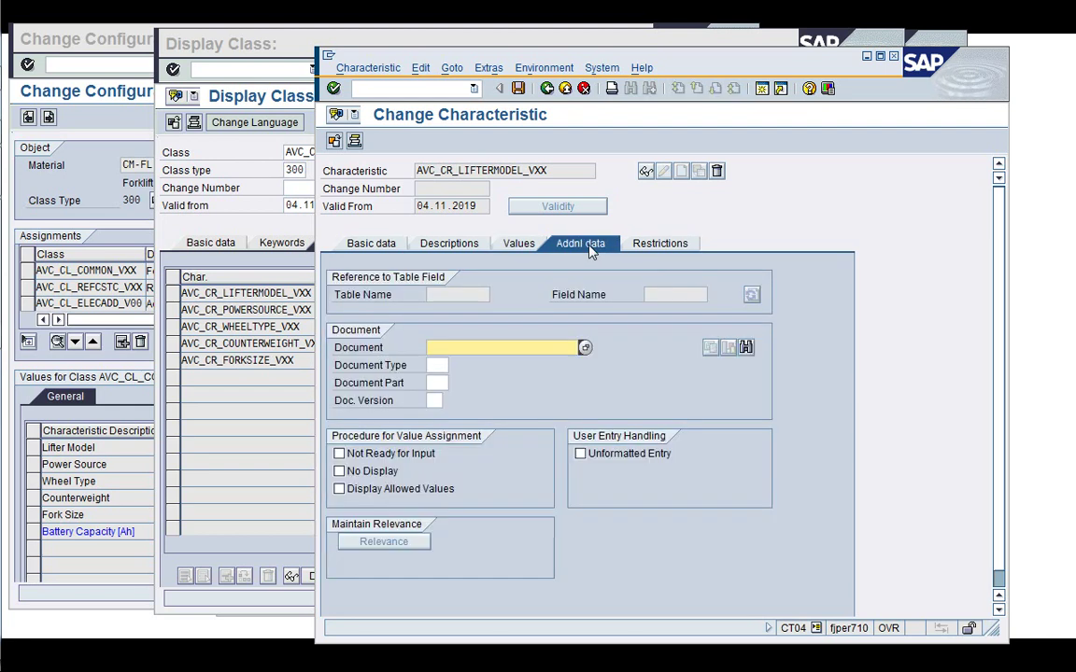
{"action": "left_click", "coordinate": [649, 244]}
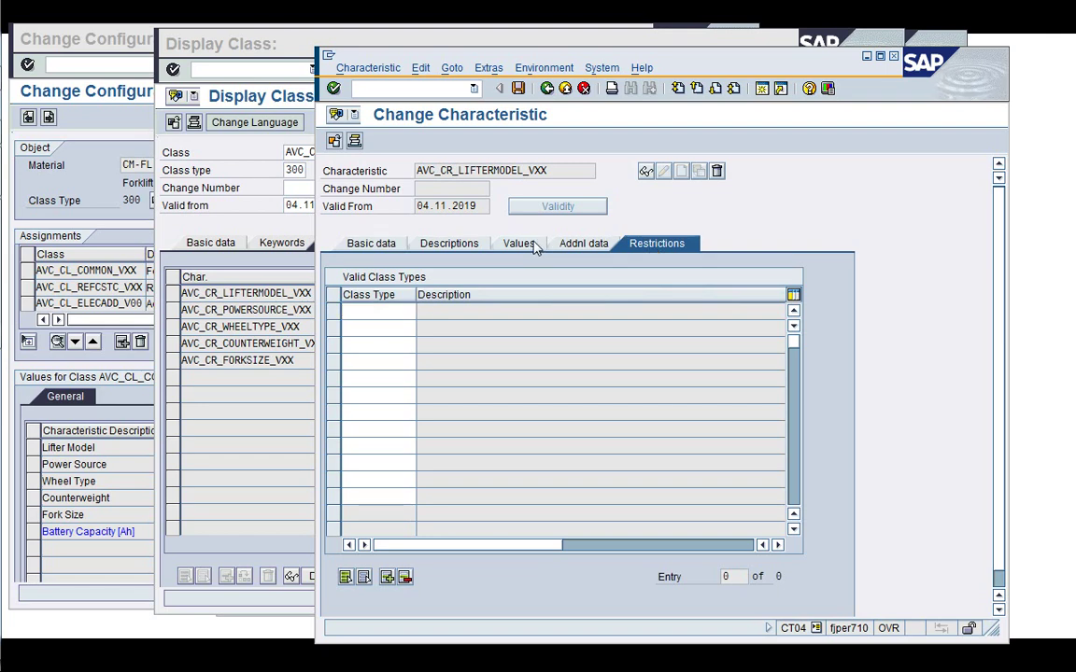
{"action": "left_click", "coordinate": [535, 244]}
{"action": "left_click", "coordinate": [357, 246]}
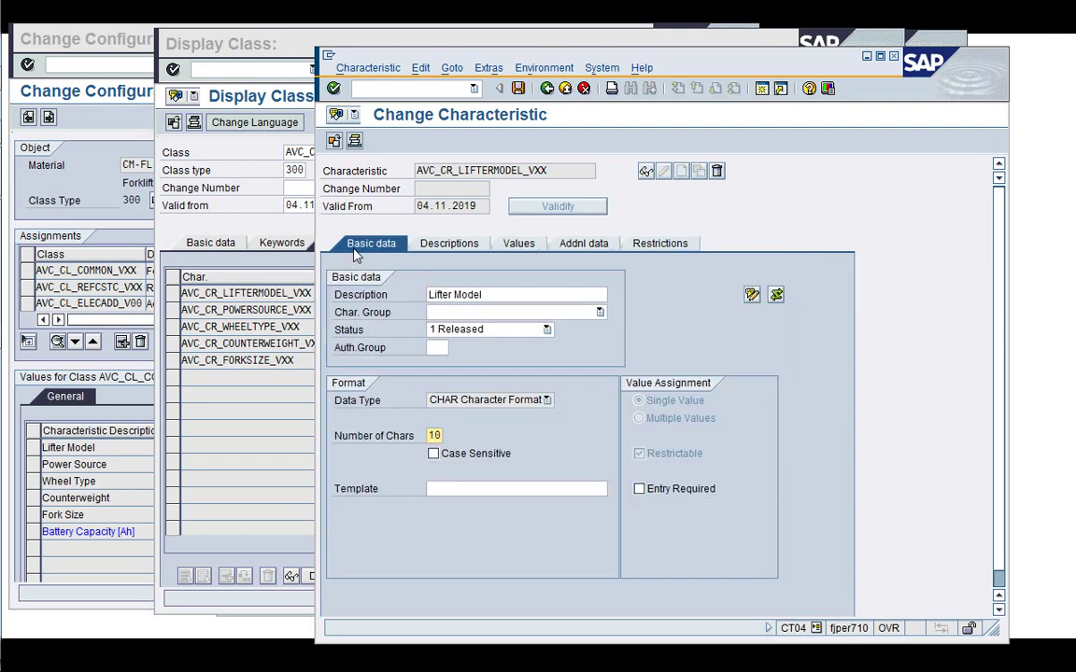
Copy the name AVC_CR_POWERSOURCE_VXX from the class, leave the Lifter Model characteristic and open the copied one in change mode
{"action": "left_click", "coordinate": [232, 235]}
{"action": "left_click", "coordinate": [345, 310]}
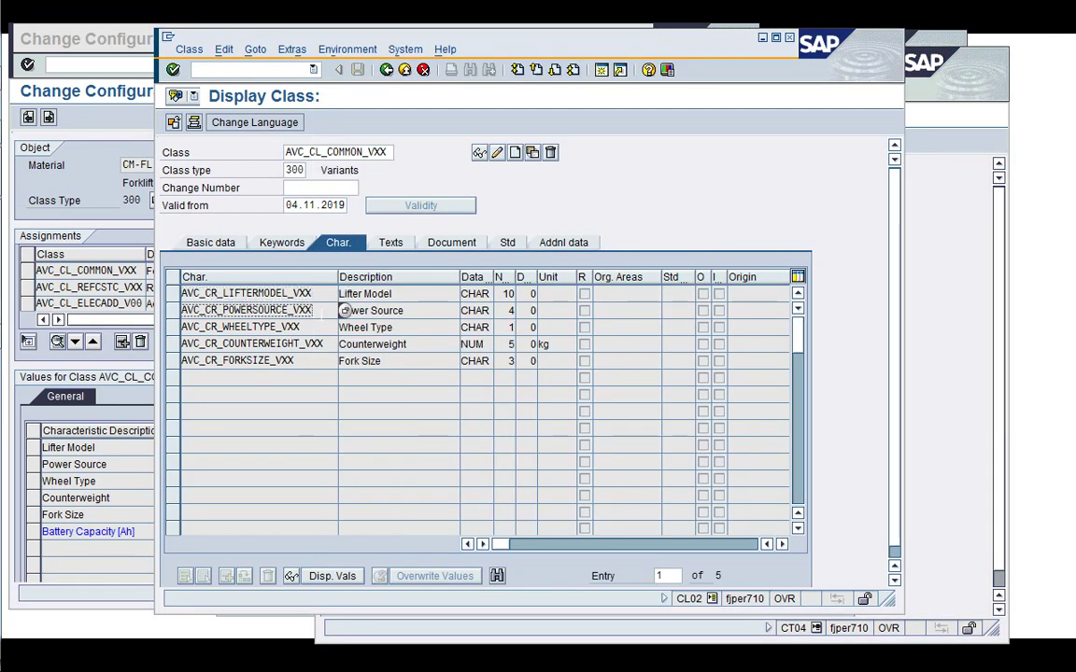
{"action": "key", "text": "F2"}
{"action": "key", "text": "ctrl+c"}
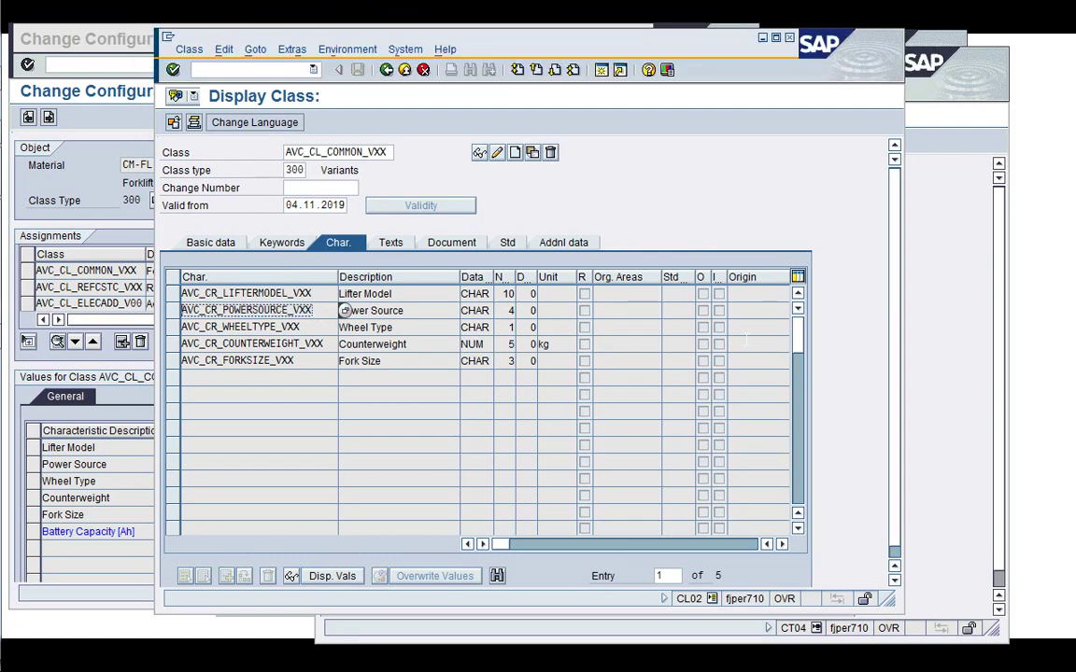
{"action": "left_click", "coordinate": [959, 355]}
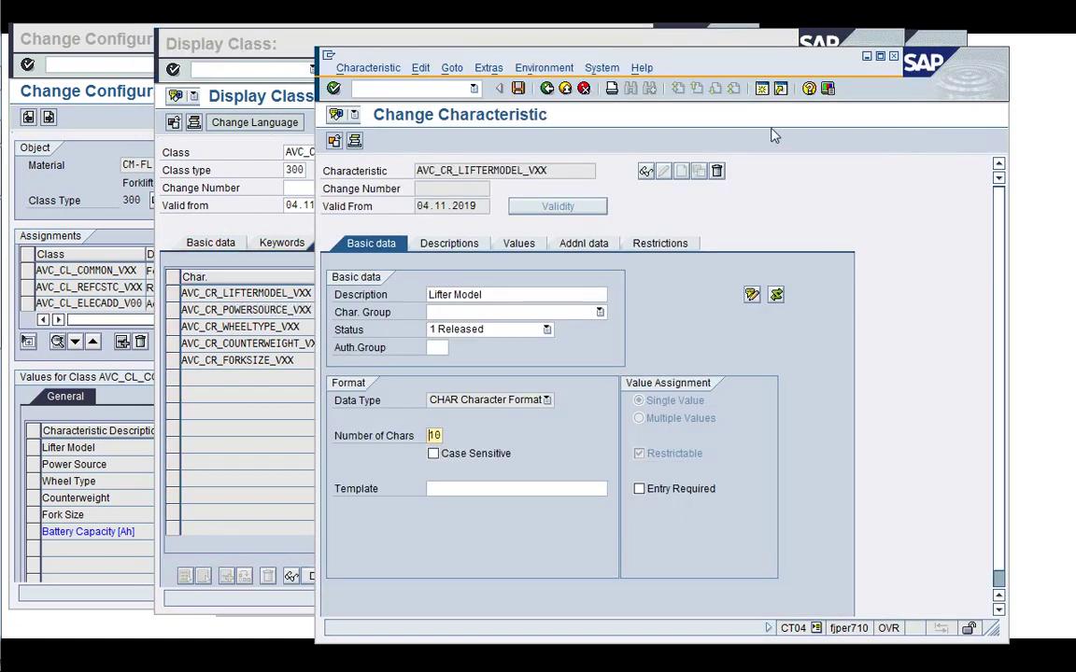
{"action": "left_click", "coordinate": [584, 88]}
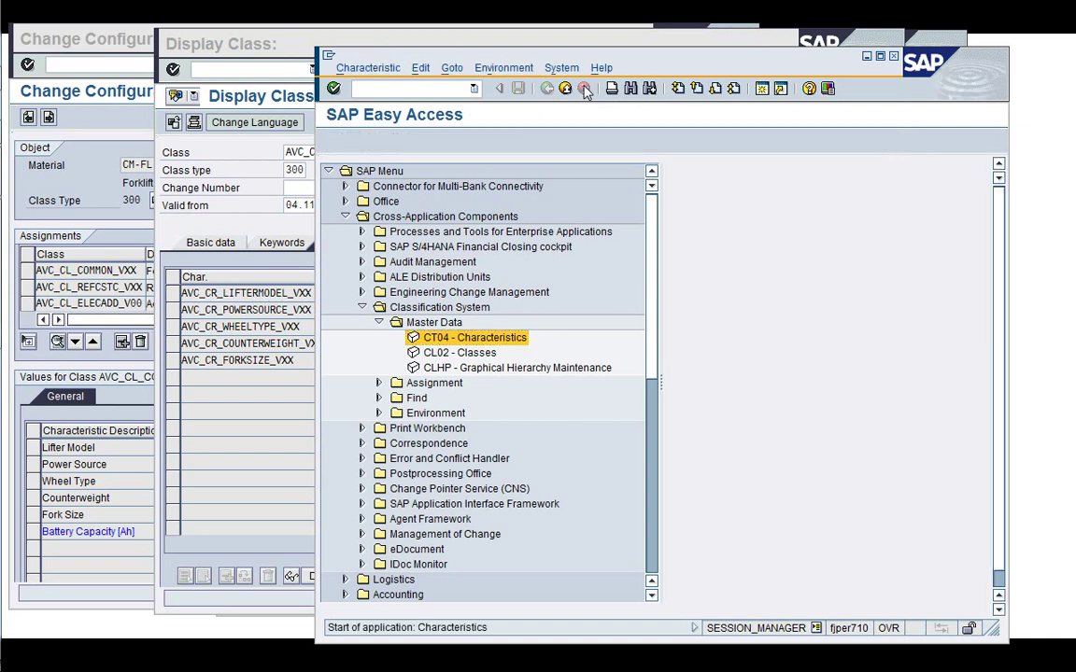
{"action": "key", "text": "ctrl+v"}
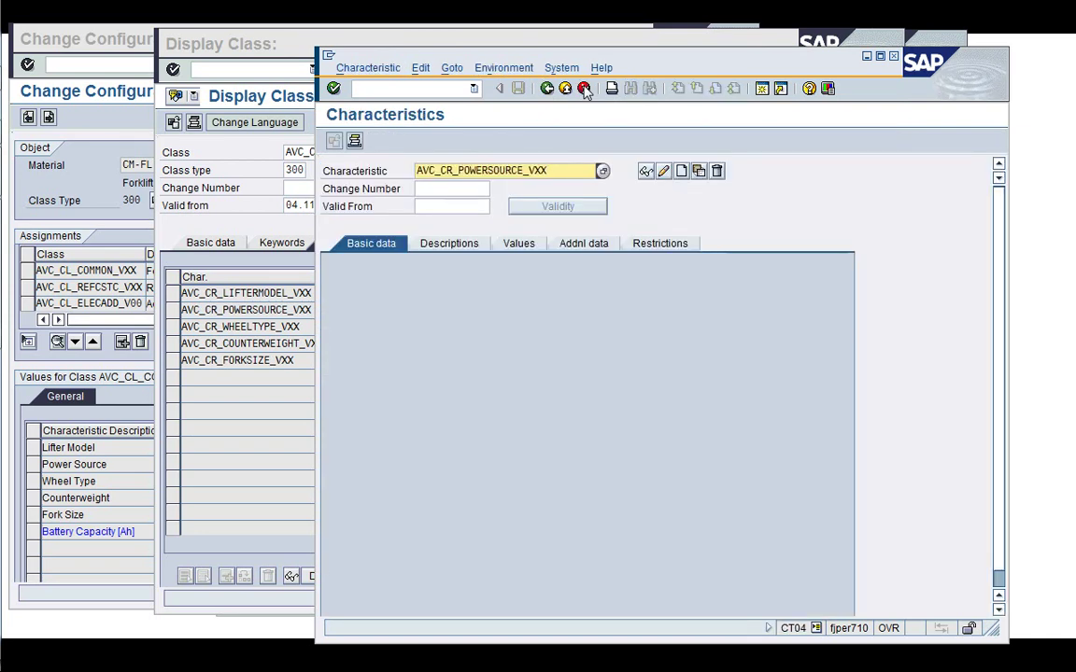
{"action": "key", "text": "Return"}
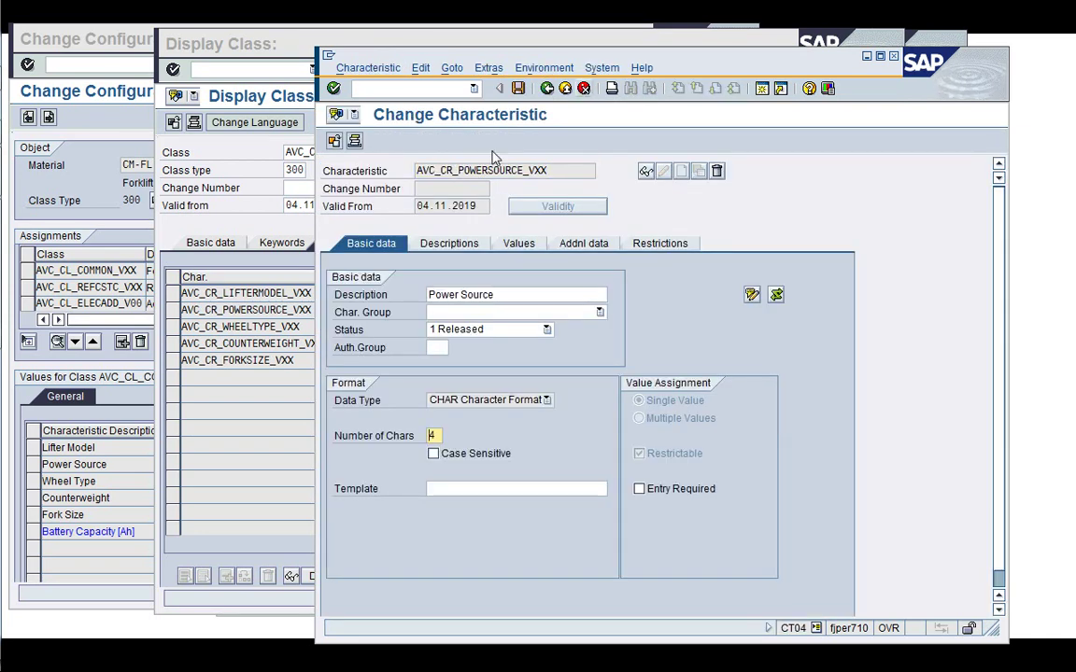
Review the Power Source characteristic's descriptions, allowed values, additional data and restrictions, and exit it
{"action": "left_click", "coordinate": [439, 245]}
{"action": "left_click", "coordinate": [519, 244]}
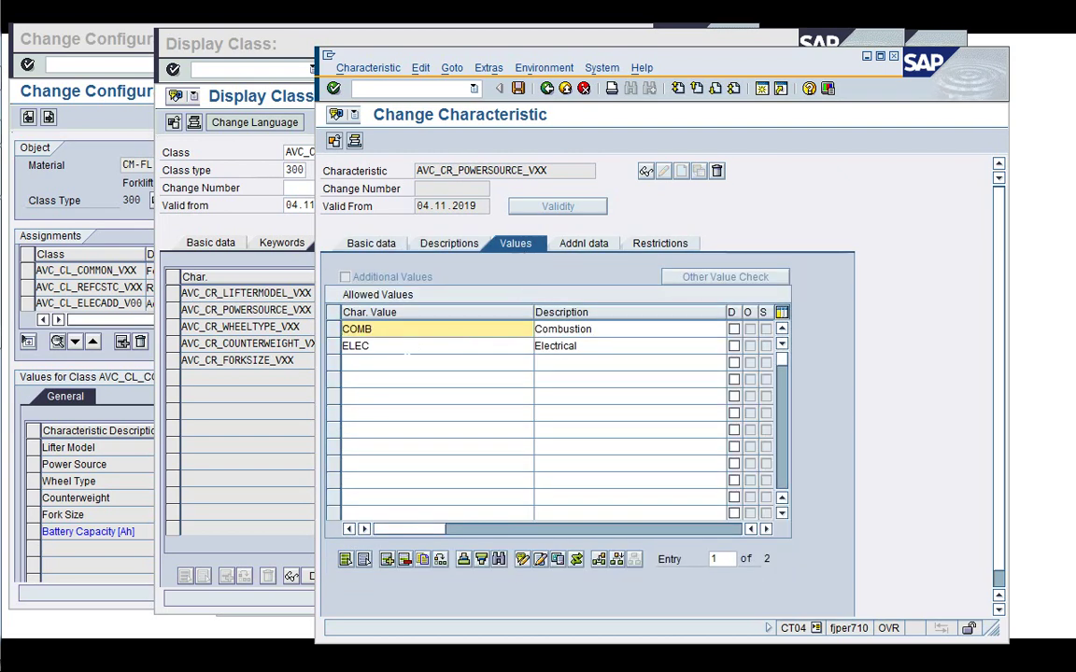
{"action": "left_click", "coordinate": [584, 244]}
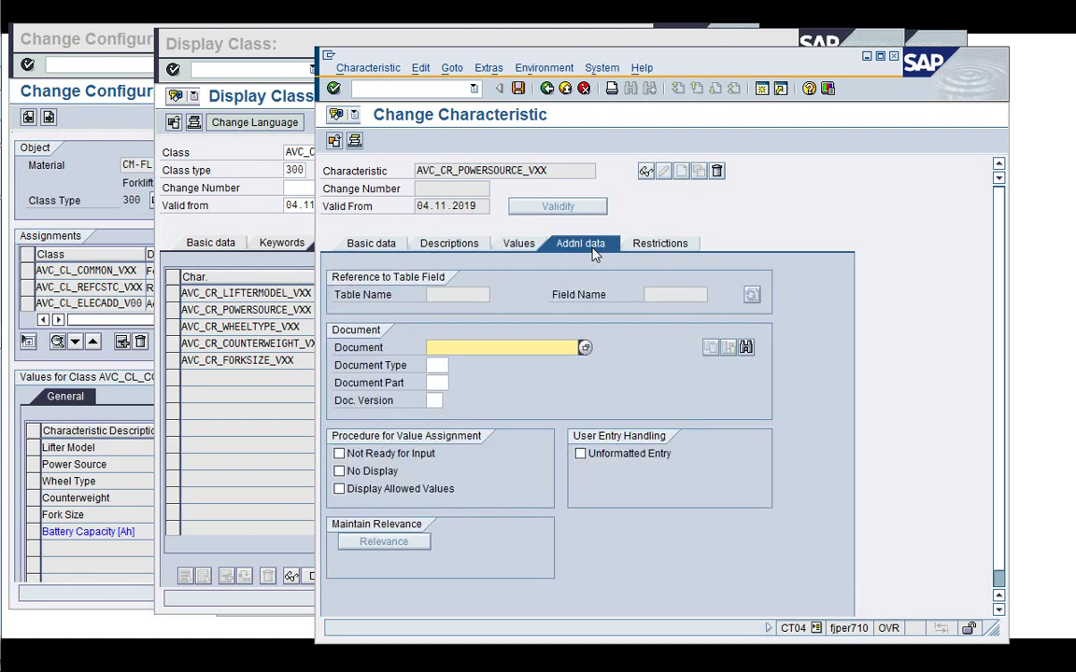
{"action": "left_click", "coordinate": [654, 247]}
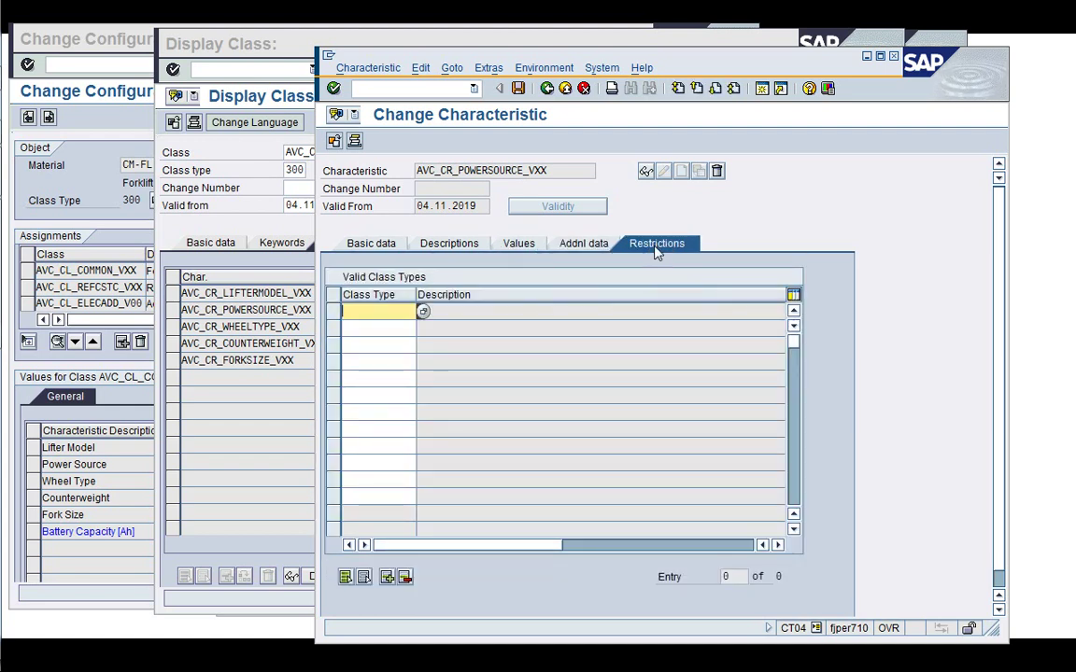
{"action": "left_click", "coordinate": [546, 88]}
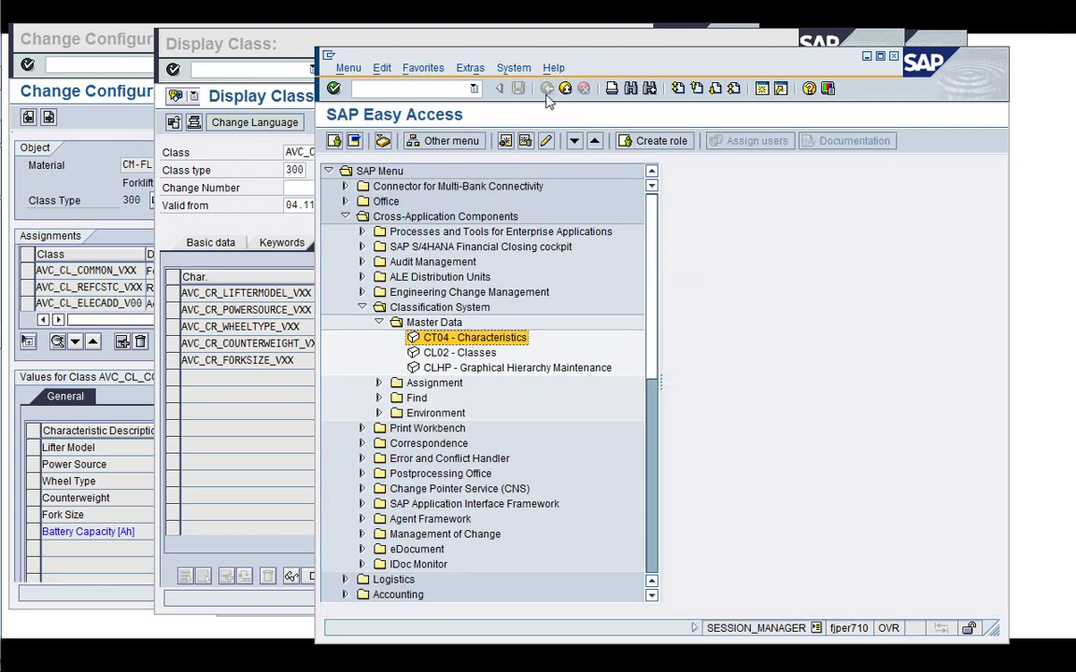
Copy the name AVC_CR_WHEELTYPE_VXX from the class and open that characteristic in change mode through CT04
{"action": "key", "text": "alt+Tab"}
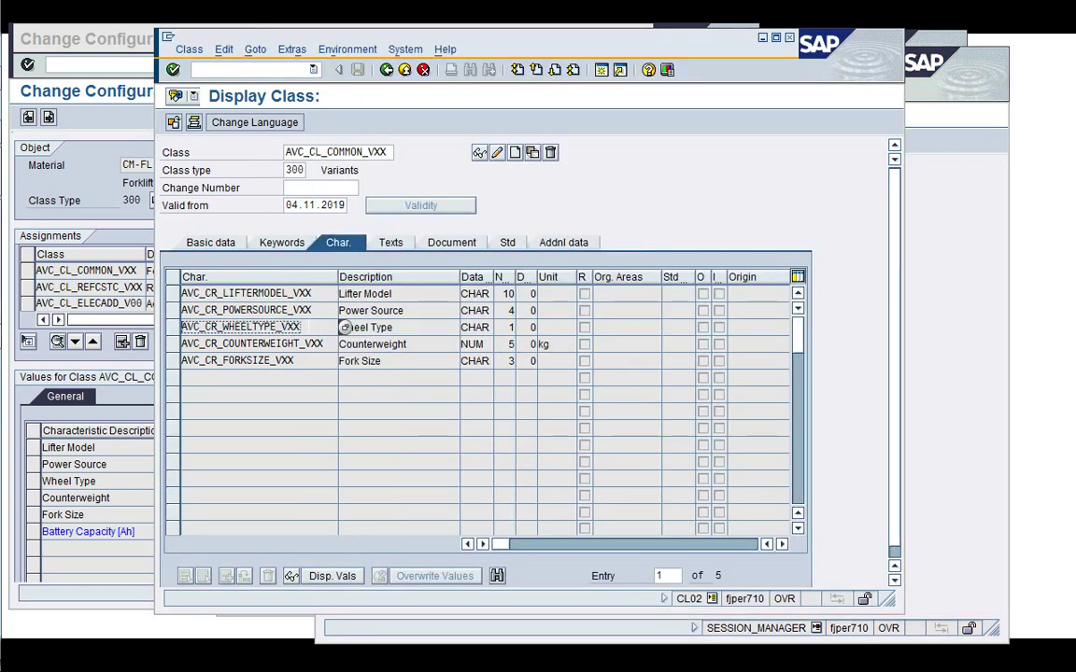
{"action": "left_click", "coordinate": [946, 372]}
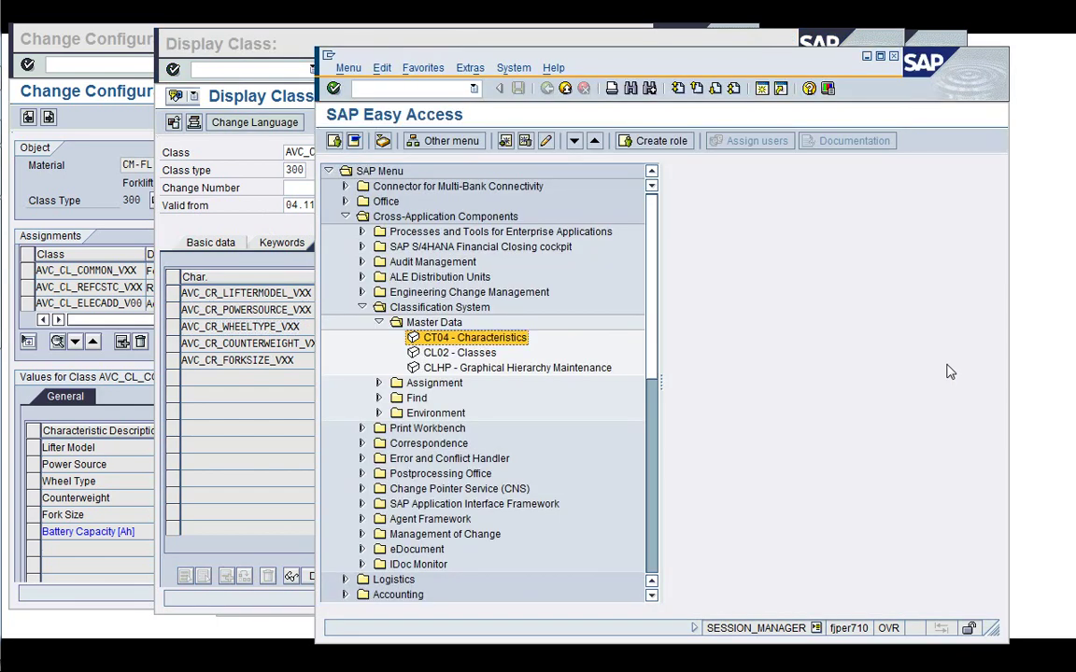
{"action": "key", "text": "Return"}
{"action": "type", "text": "AVC_CR_WHEELTYPE_VXX"}
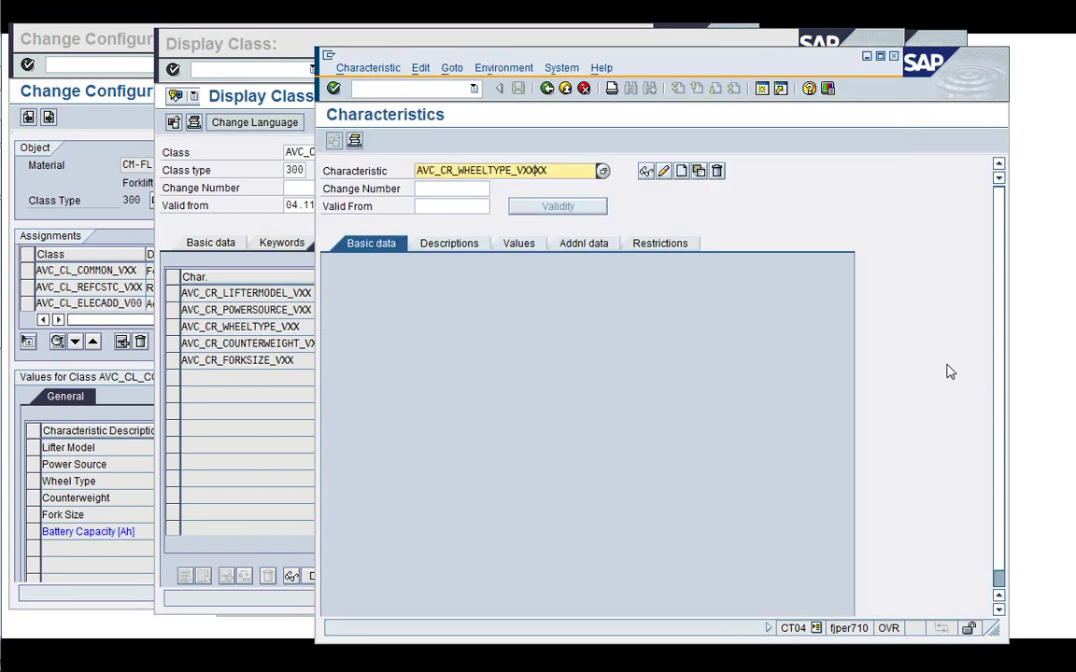
{"action": "key", "text": "Return"}
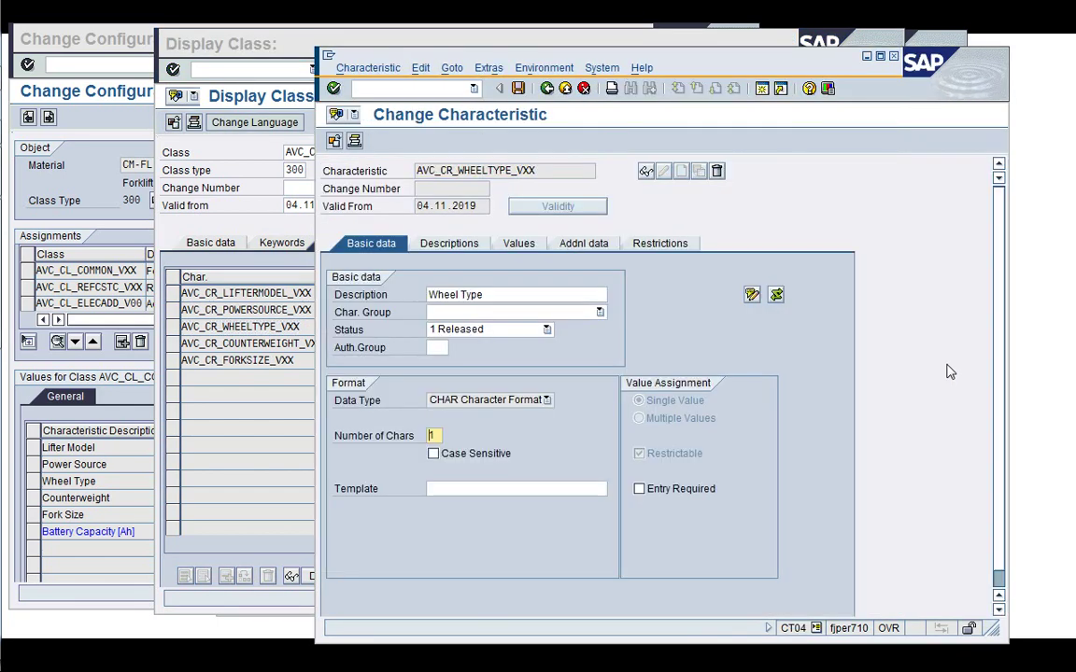
Review the Wheel Type characteristic's descriptions, allowed values, additional data and restrictions, and exit it
{"action": "left_click", "coordinate": [455, 246]}
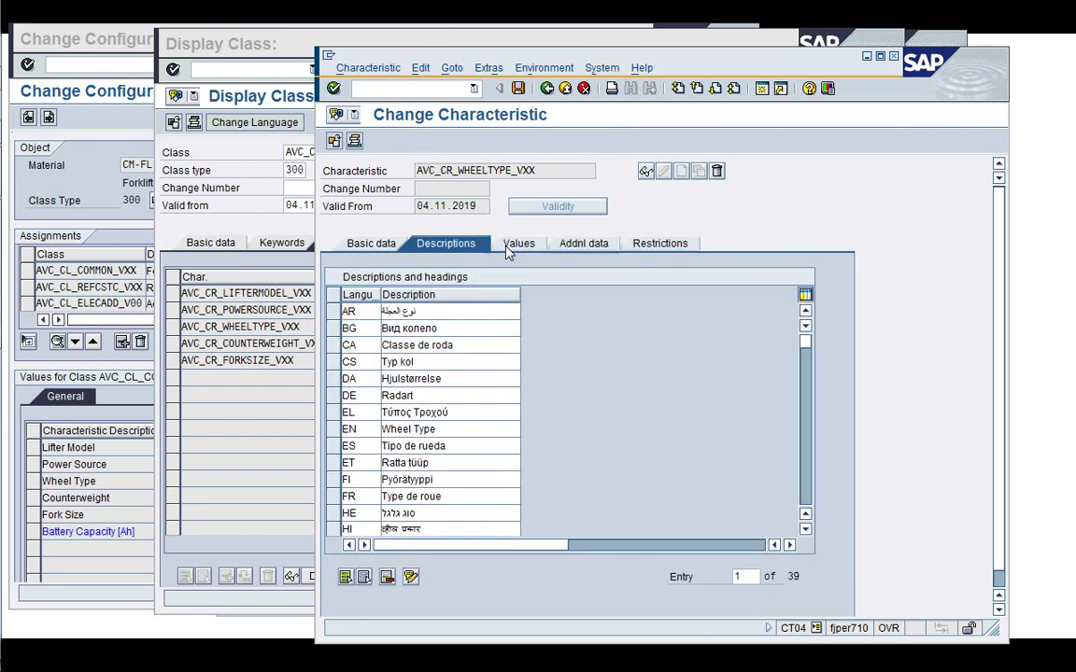
{"action": "left_click", "coordinate": [516, 244]}
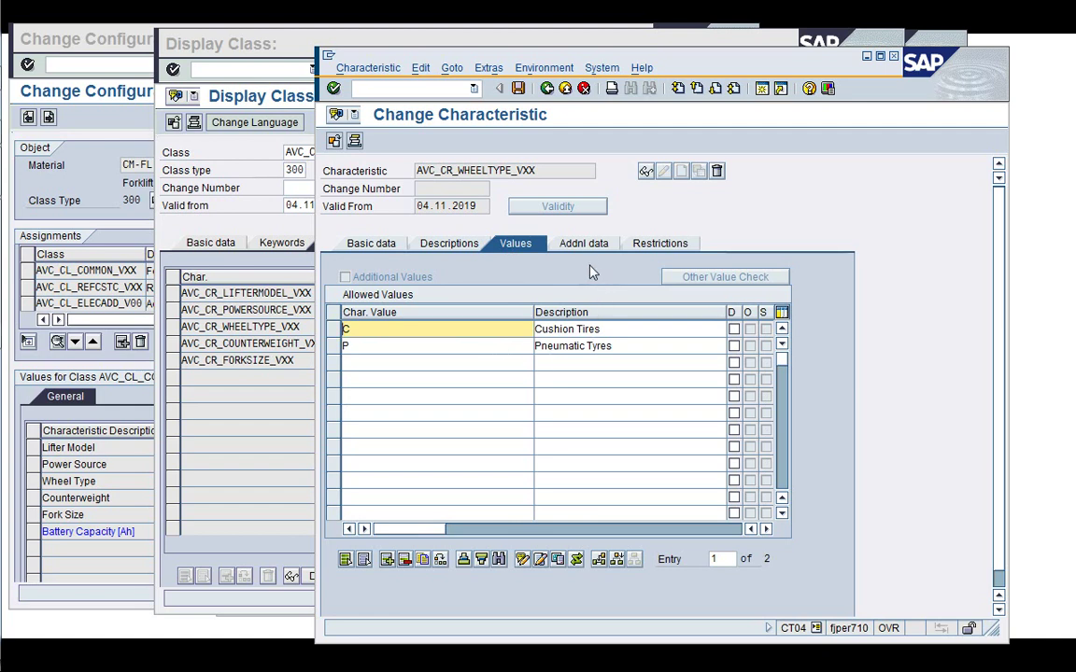
{"action": "left_click", "coordinate": [585, 245]}
{"action": "left_click", "coordinate": [655, 245]}
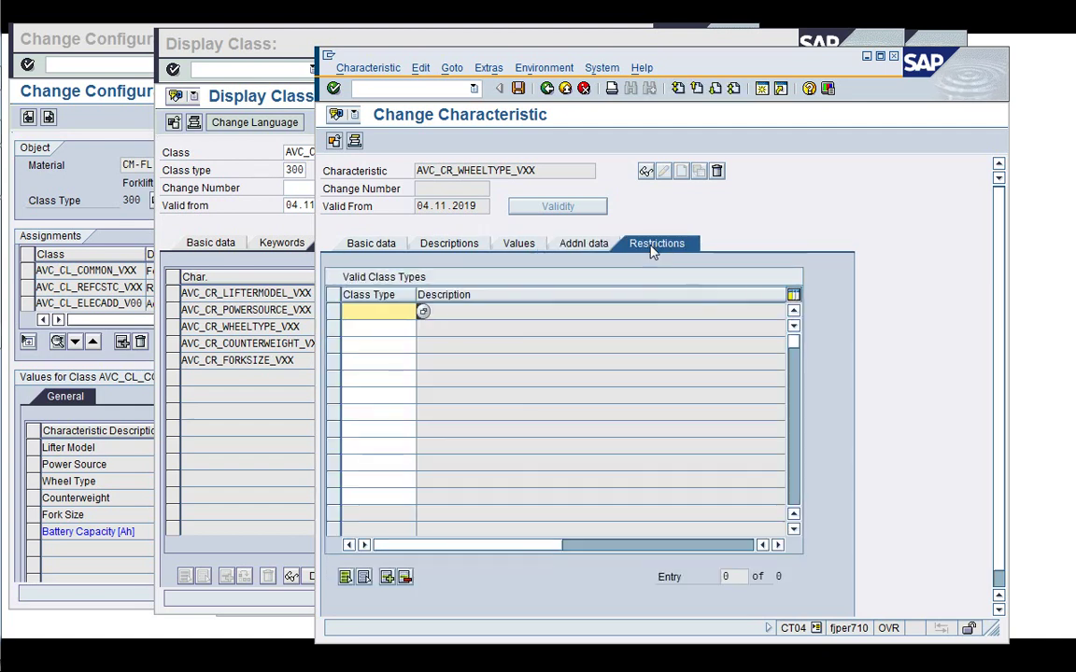
{"action": "left_click", "coordinate": [546, 88]}
Copy the name AVC_CR_COUNTERWEIGHT_VXX from the class and open that characteristic in change mode through CT04
{"action": "left_click", "coordinate": [233, 200]}
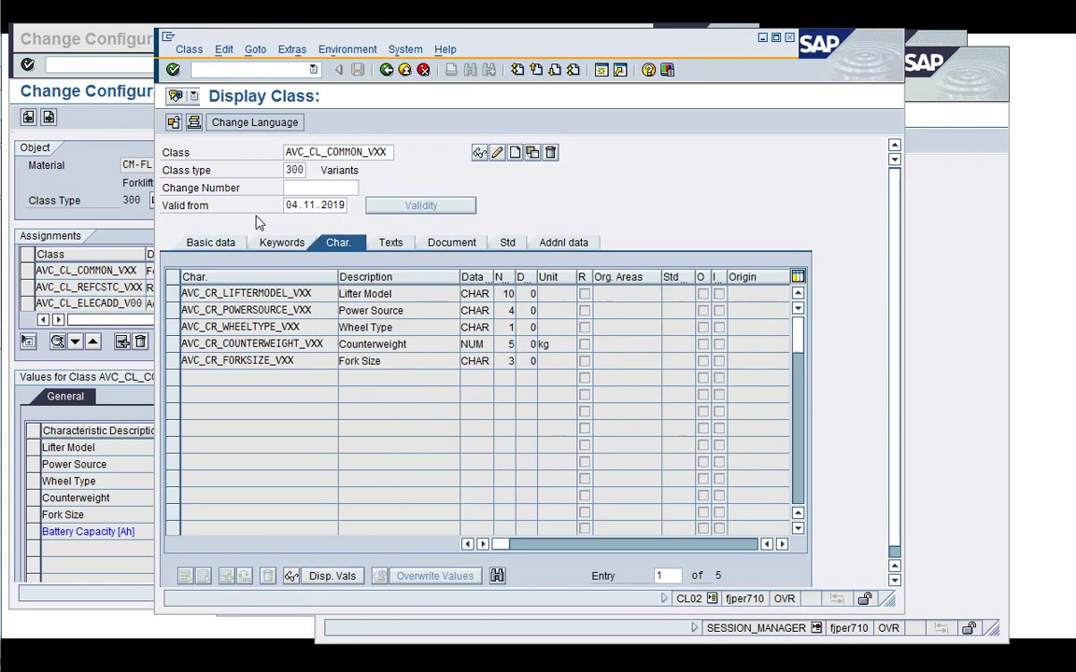
{"action": "left_click", "coordinate": [344, 344]}
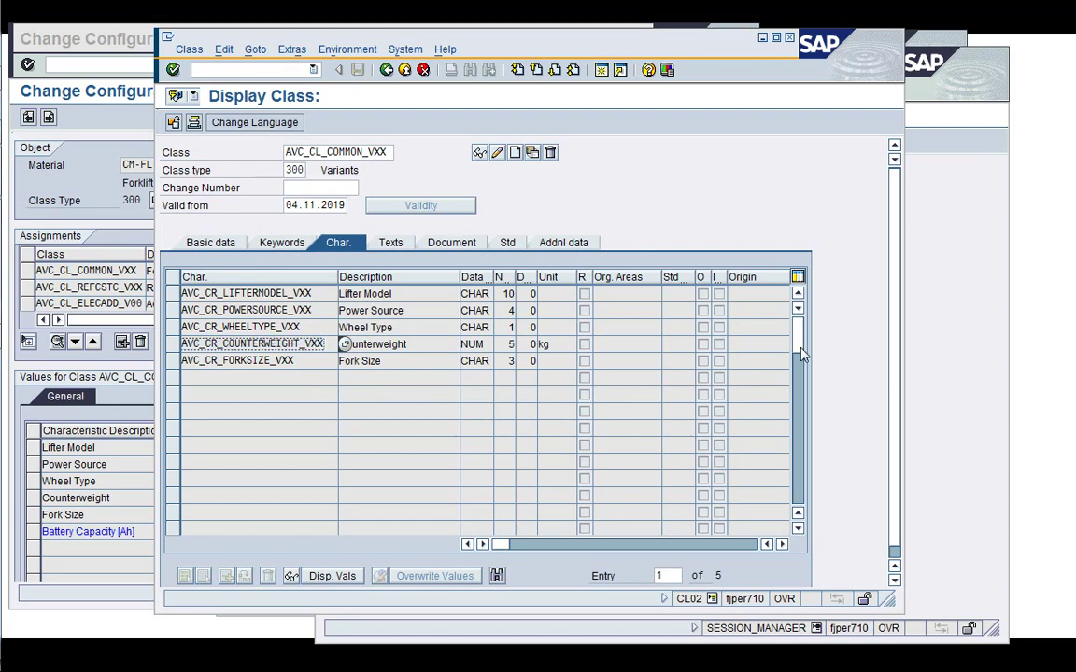
{"action": "left_click", "coordinate": [966, 369]}
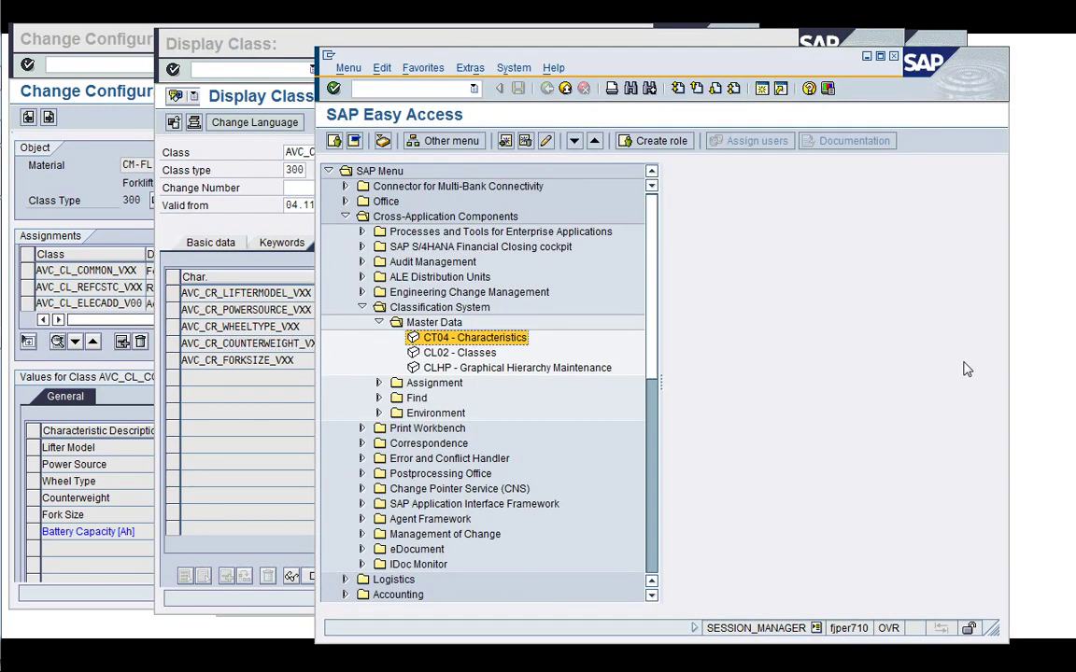
{"action": "key", "text": "Return"}
{"action": "type", "text": "AVC_CR_COUNTERWEIGHT_VXX"}
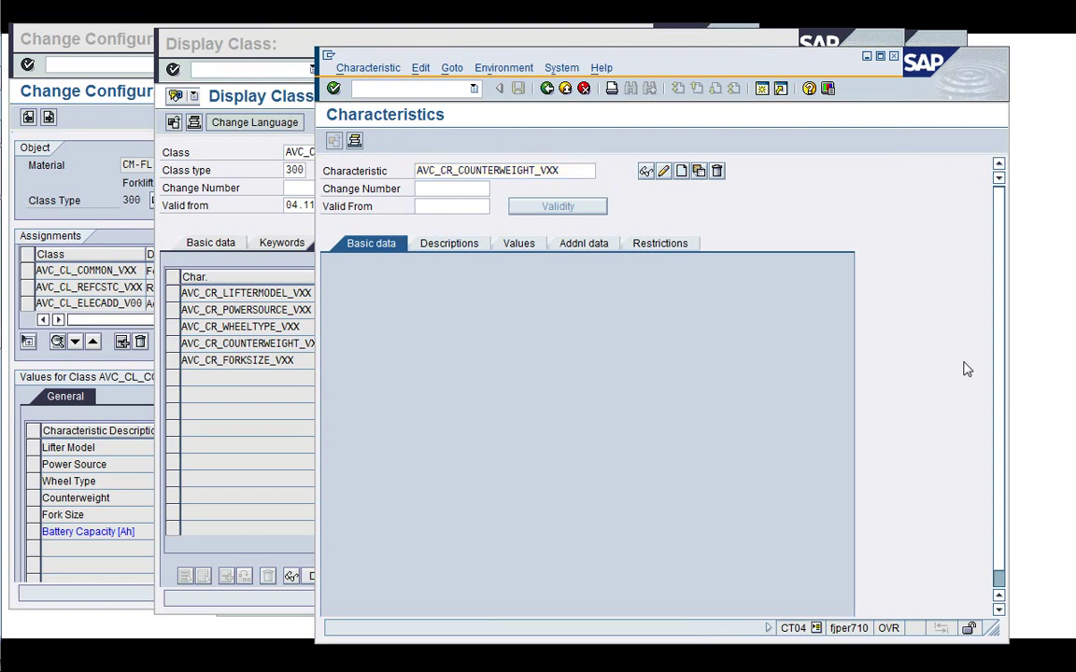
{"action": "key", "text": "Return"}
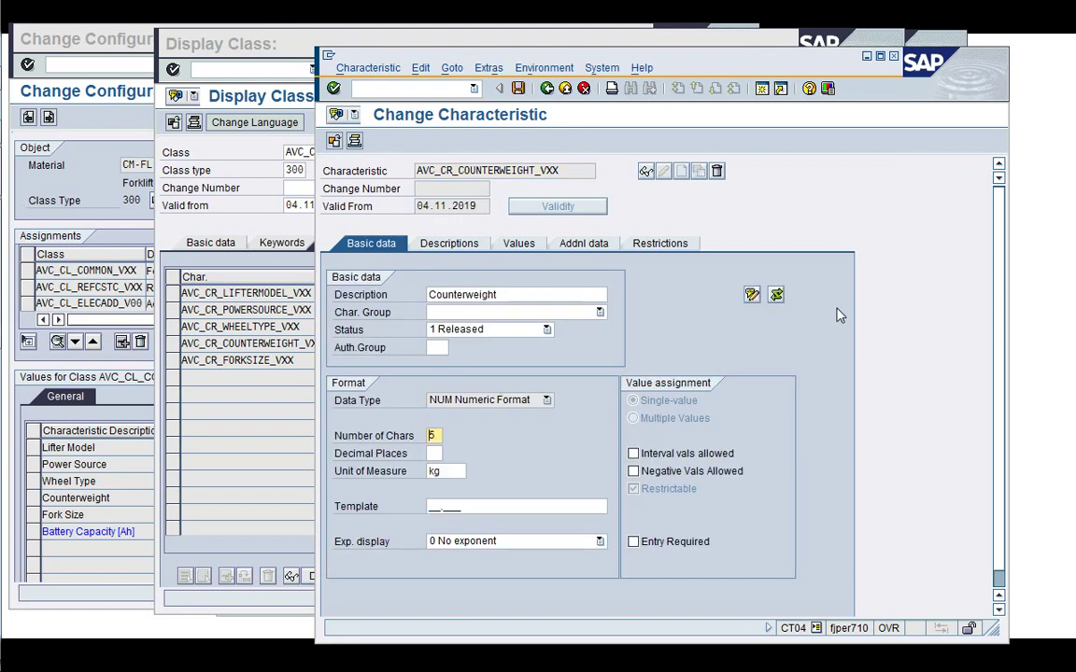
Review the Counterweight characteristic's descriptions, allowed values, additional data, restrictions and basic data, and exit it
{"action": "left_click", "coordinate": [438, 246]}
{"action": "left_click", "coordinate": [515, 243]}
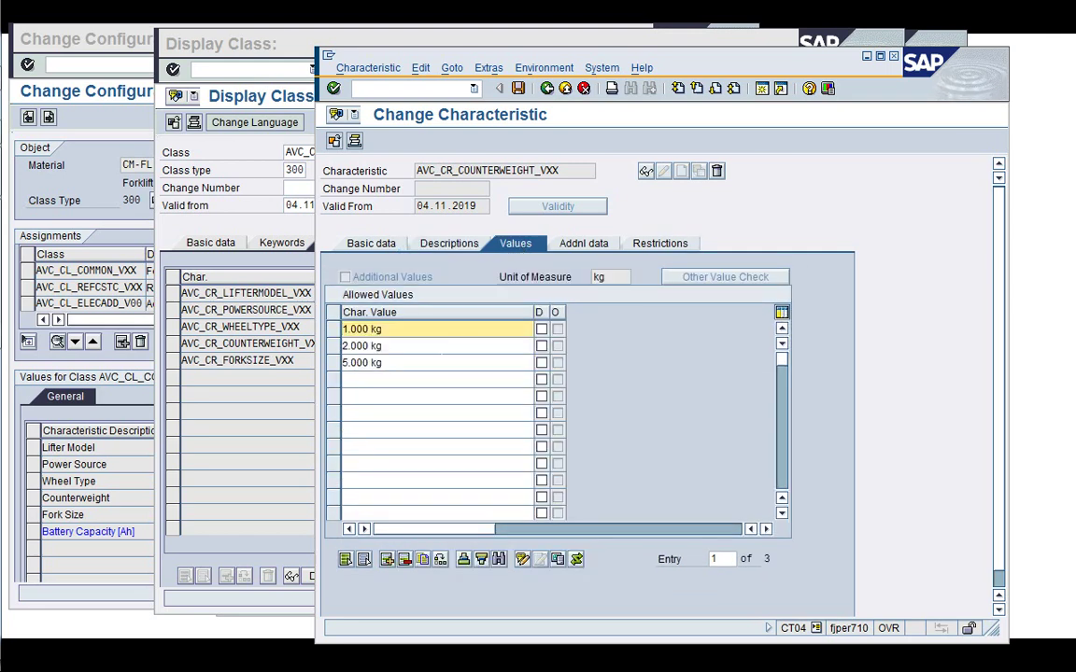
{"action": "left_click", "coordinate": [584, 245]}
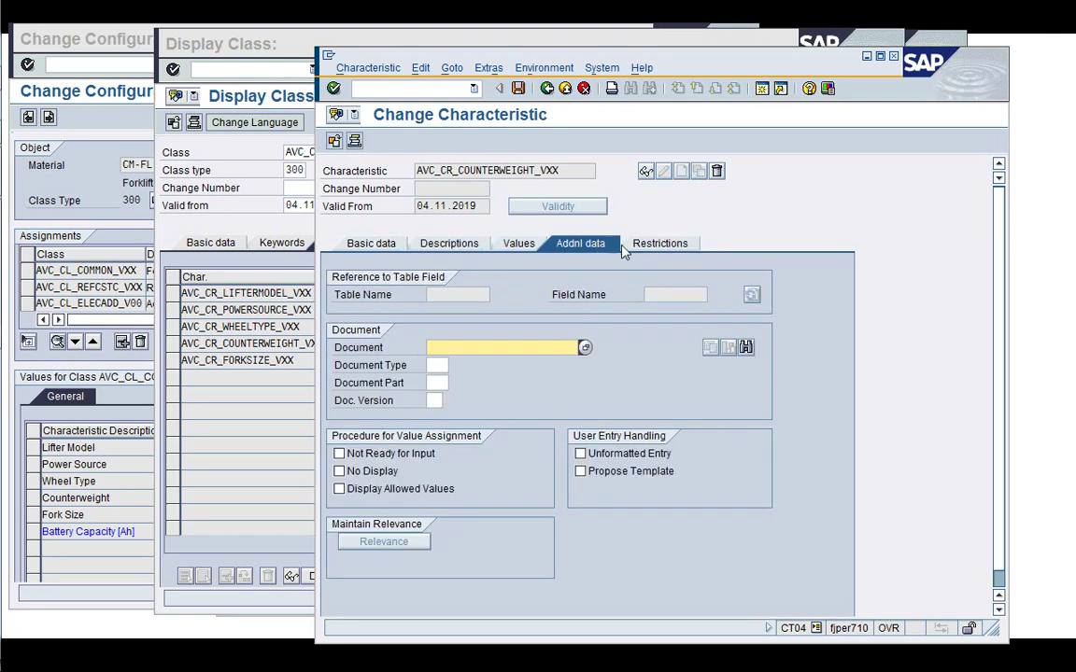
{"action": "left_click", "coordinate": [676, 245]}
{"action": "left_click", "coordinate": [381, 245]}
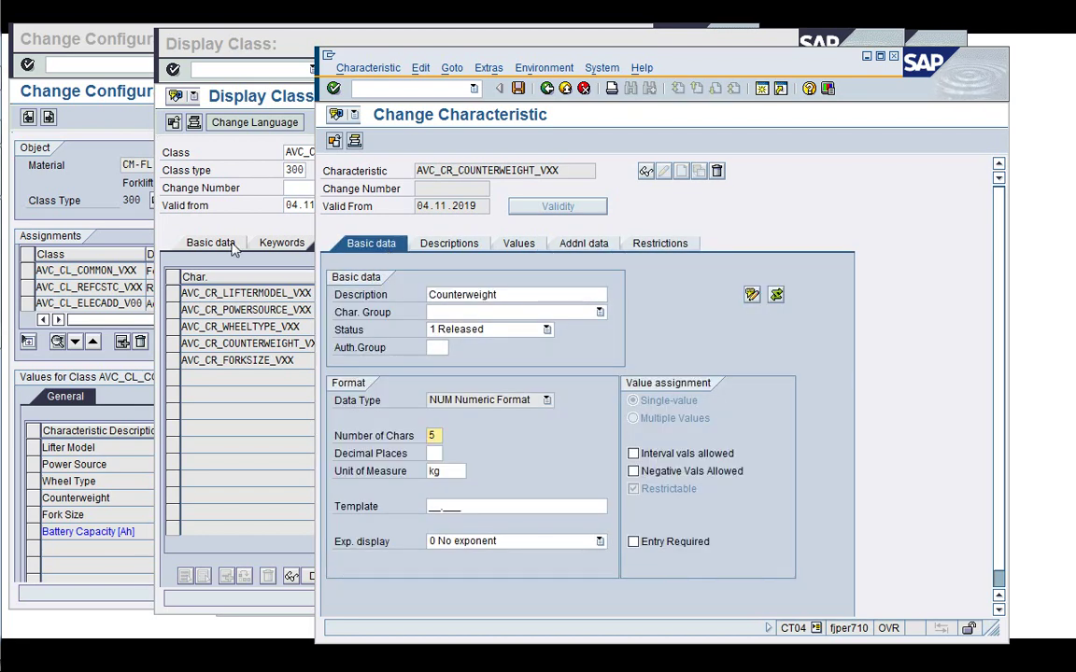
{"action": "left_click", "coordinate": [546, 88]}
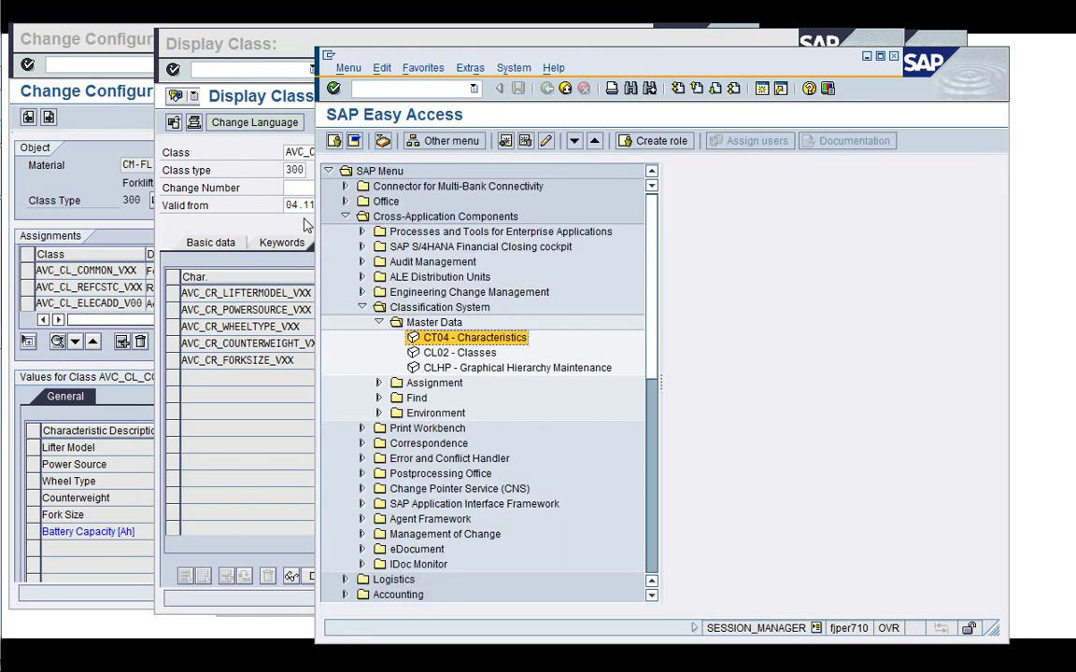
Copy the name AVC_CR_FORKSIZE_VXX from the class and open that characteristic in change mode through CT04
{"action": "left_click", "coordinate": [276, 224]}
{"action": "double_click", "coordinate": [344, 344]}
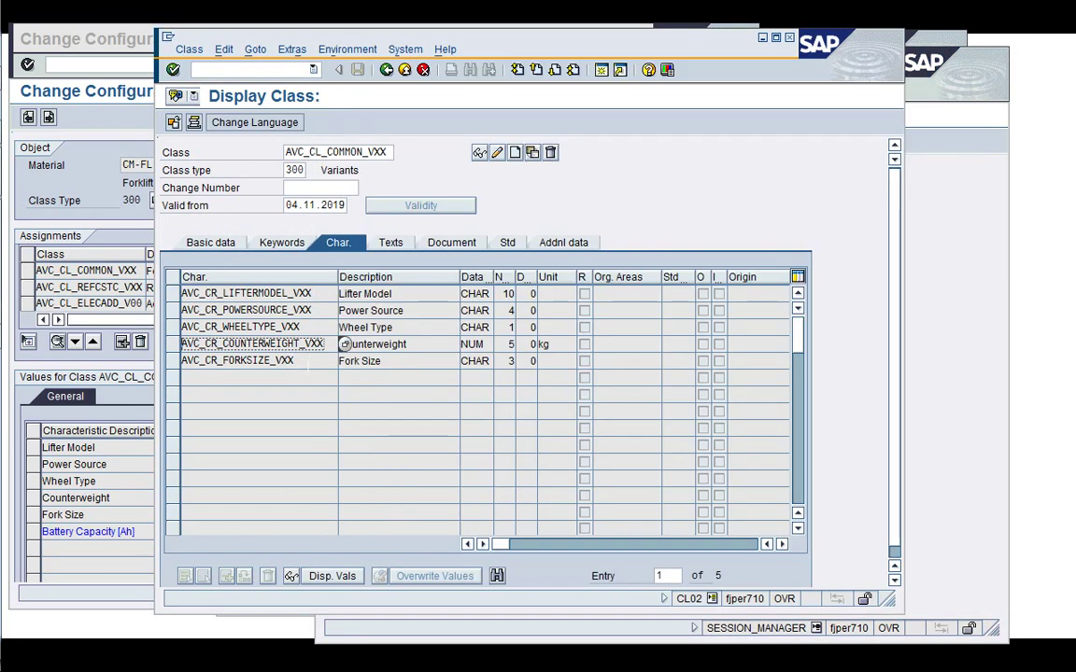
{"action": "double_click", "coordinate": [309, 367]}
{"action": "key", "text": "ctrl+c"}
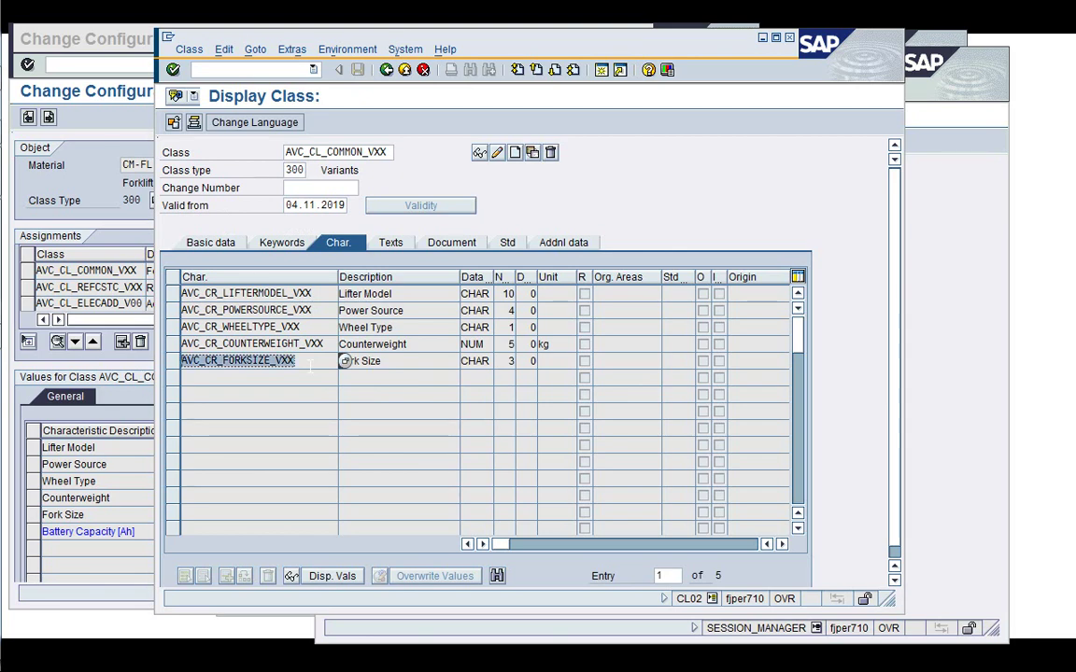
{"action": "left_click", "coordinate": [309, 367]}
{"action": "left_click", "coordinate": [977, 327]}
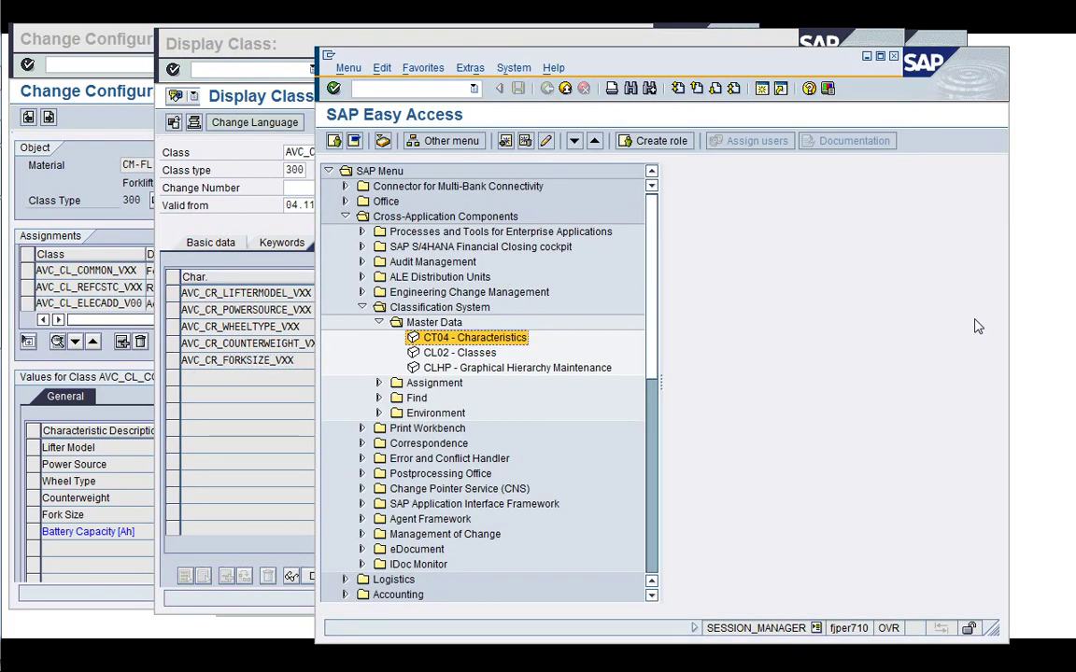
{"action": "key", "text": "Return"}
{"action": "key", "text": "ctrl+v"}
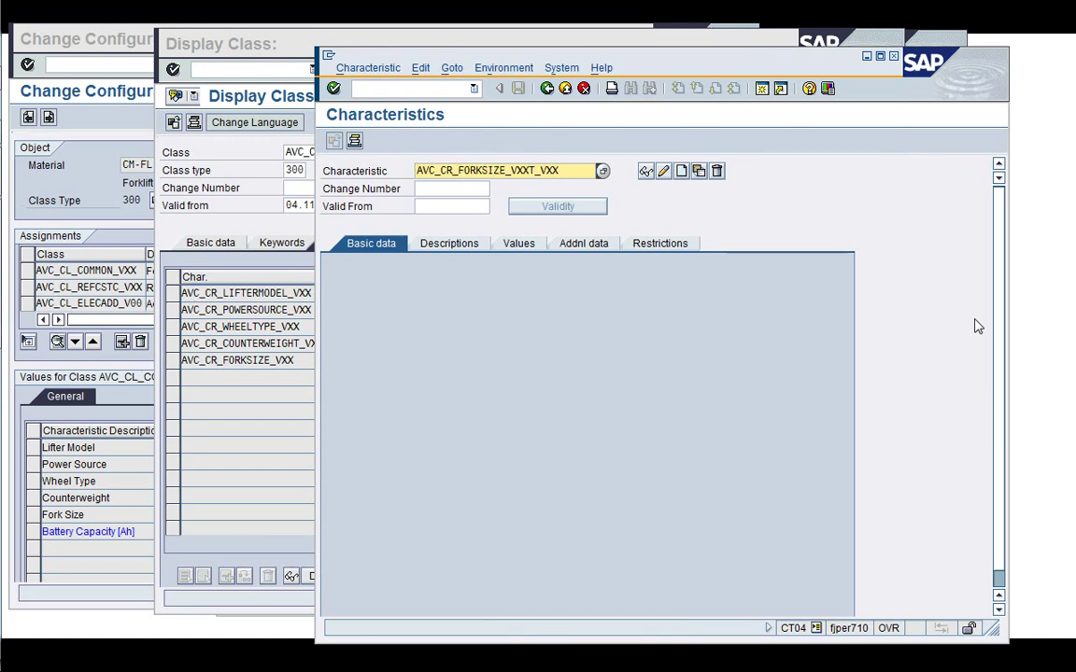
{"action": "key", "text": "Return"}
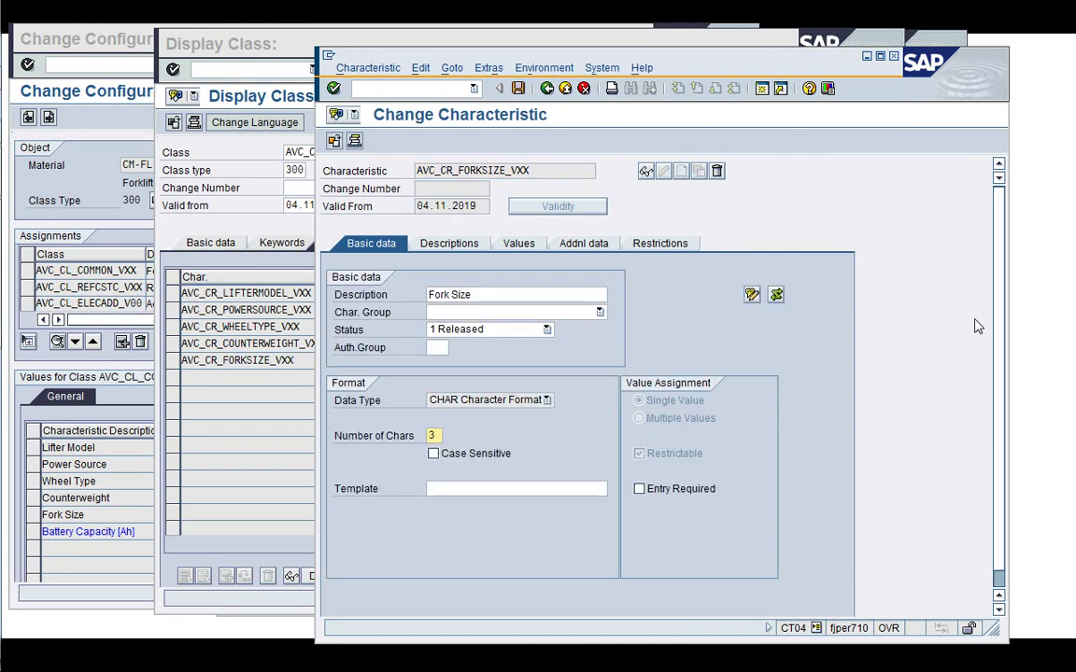
Review the Fork Size characteristic's descriptions, allowed values, additional data and restrictions, exit it and restart CT04
{"action": "left_click", "coordinate": [428, 241]}
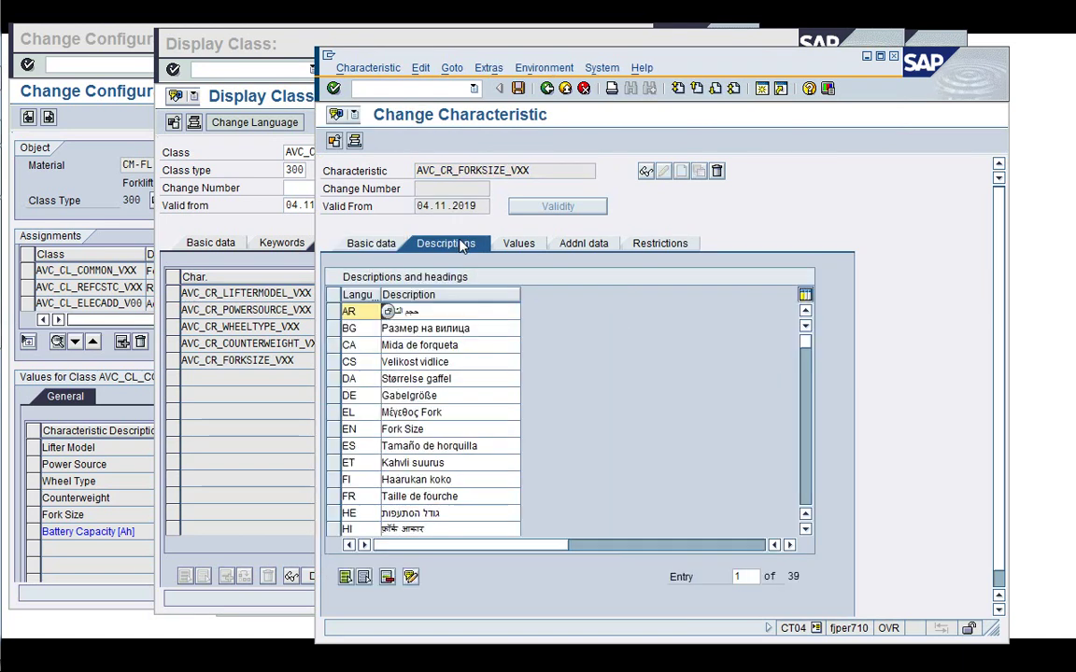
{"action": "left_click", "coordinate": [520, 248]}
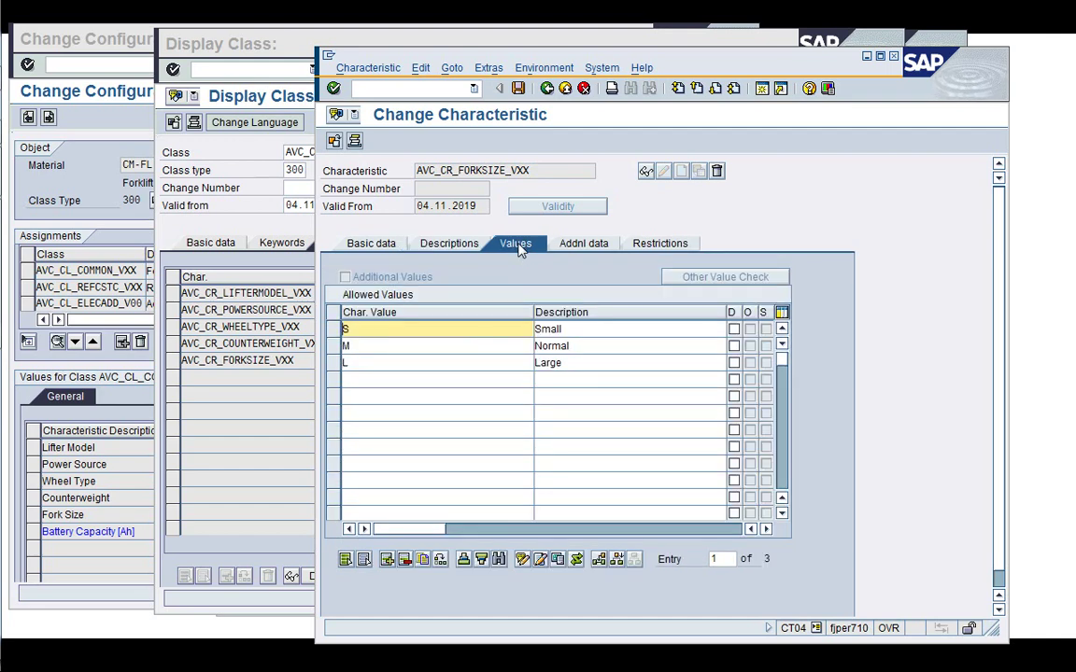
{"action": "left_click", "coordinate": [594, 244]}
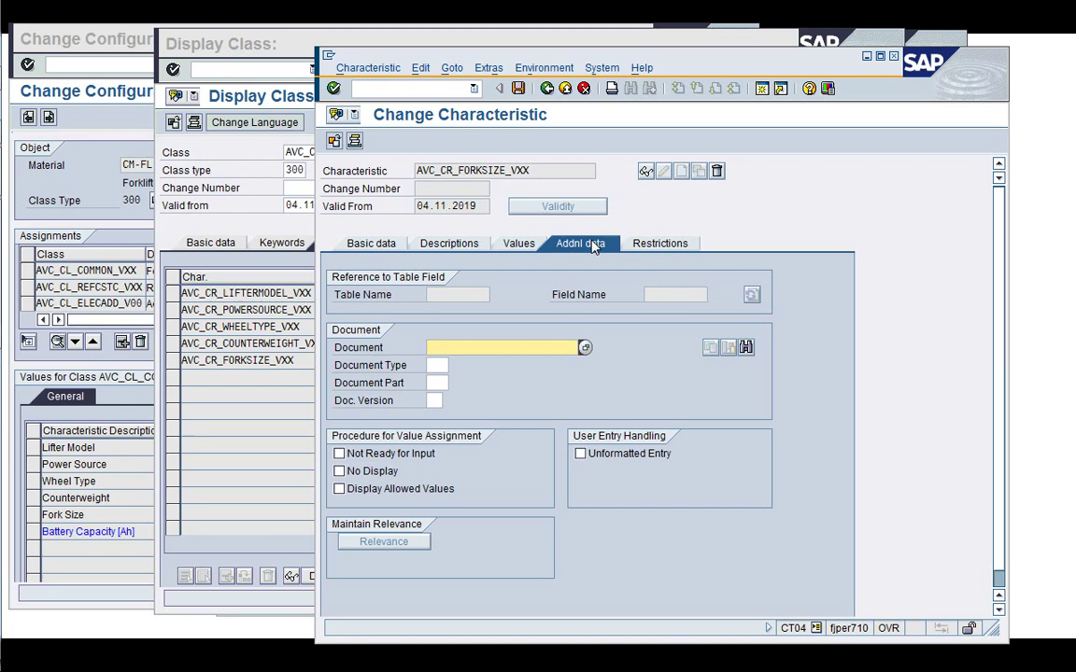
{"action": "left_click", "coordinate": [647, 246]}
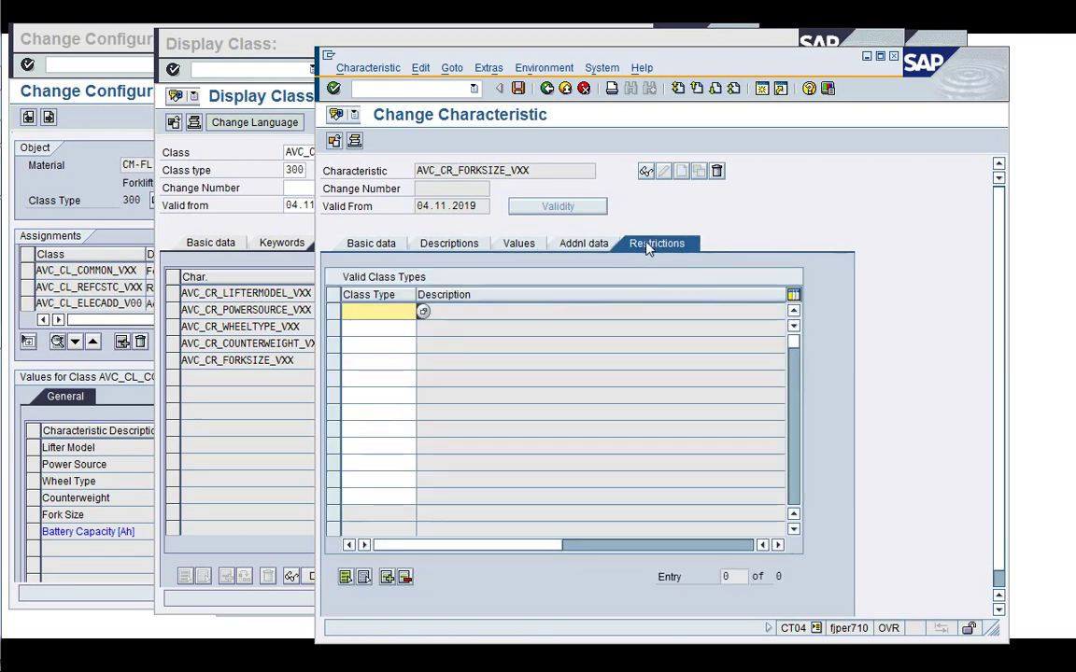
{"action": "left_click", "coordinate": [547, 88]}
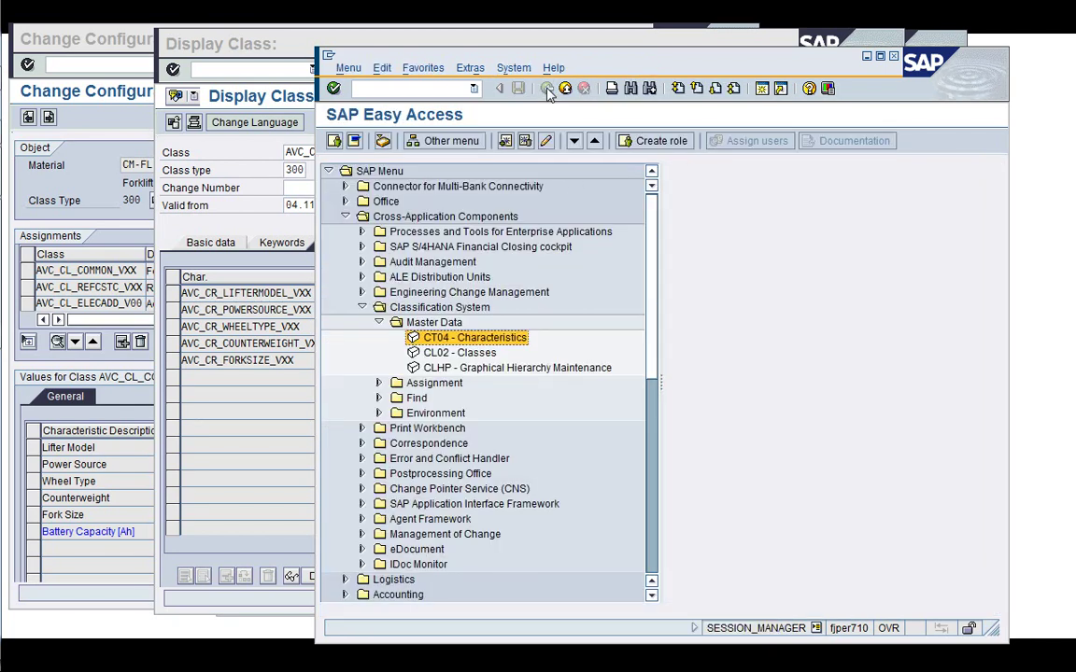
{"action": "key", "text": "Return"}
Show the values for class AVC_CL_REFCSTC_VXX in the configuration profile of CM-FL-V01 and copy the class name
{"action": "left_click", "coordinate": [250, 204]}
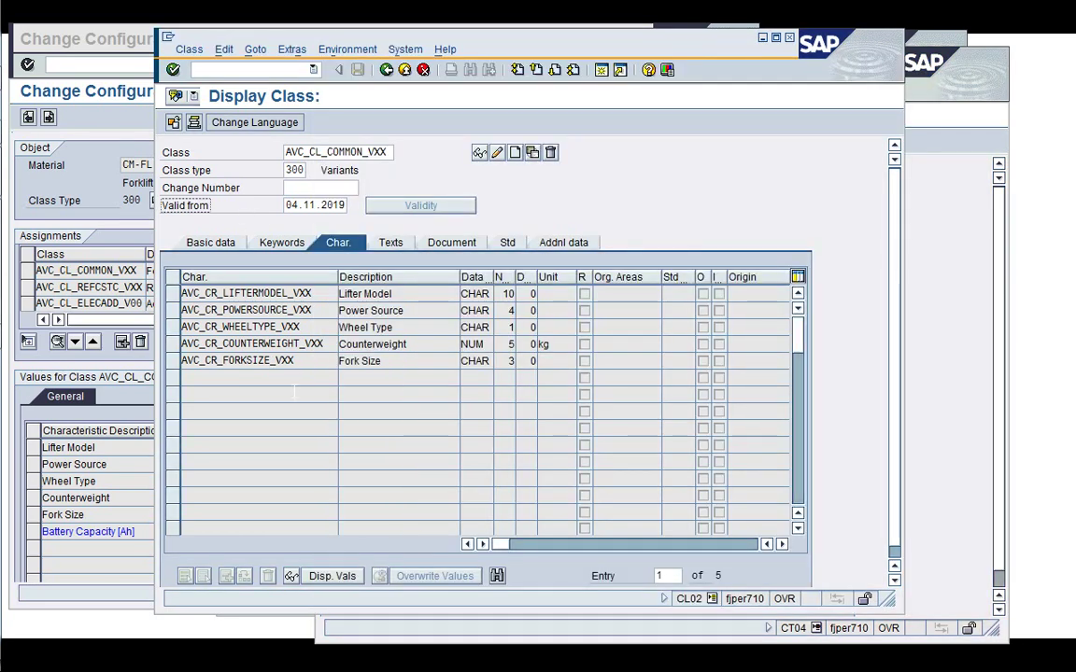
{"action": "left_click", "coordinate": [109, 217]}
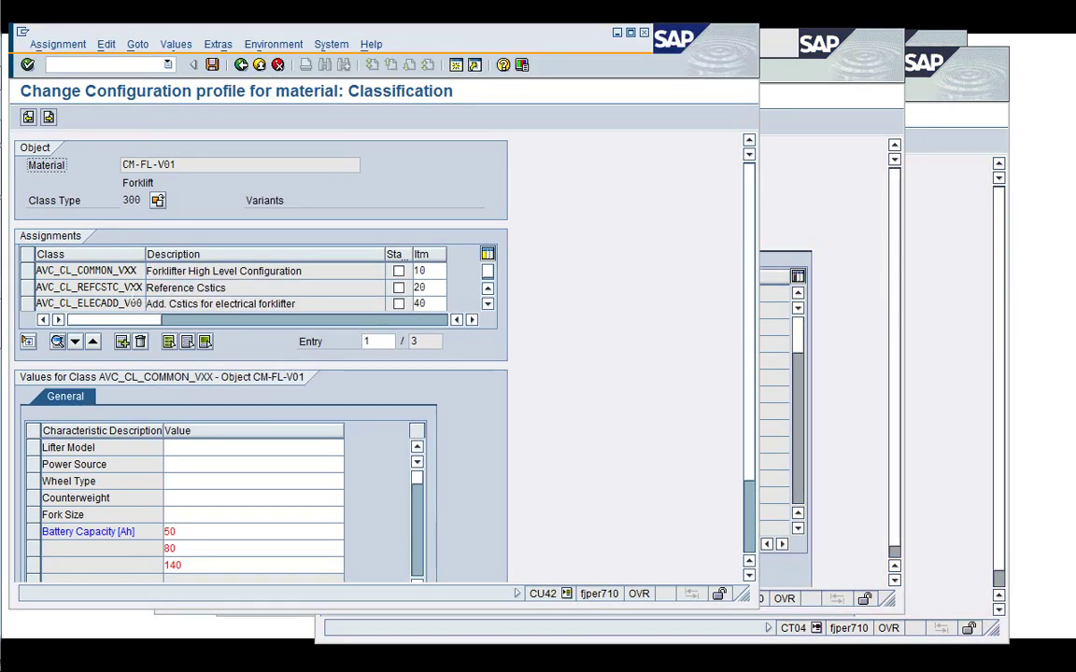
{"action": "double_click", "coordinate": [118, 290]}
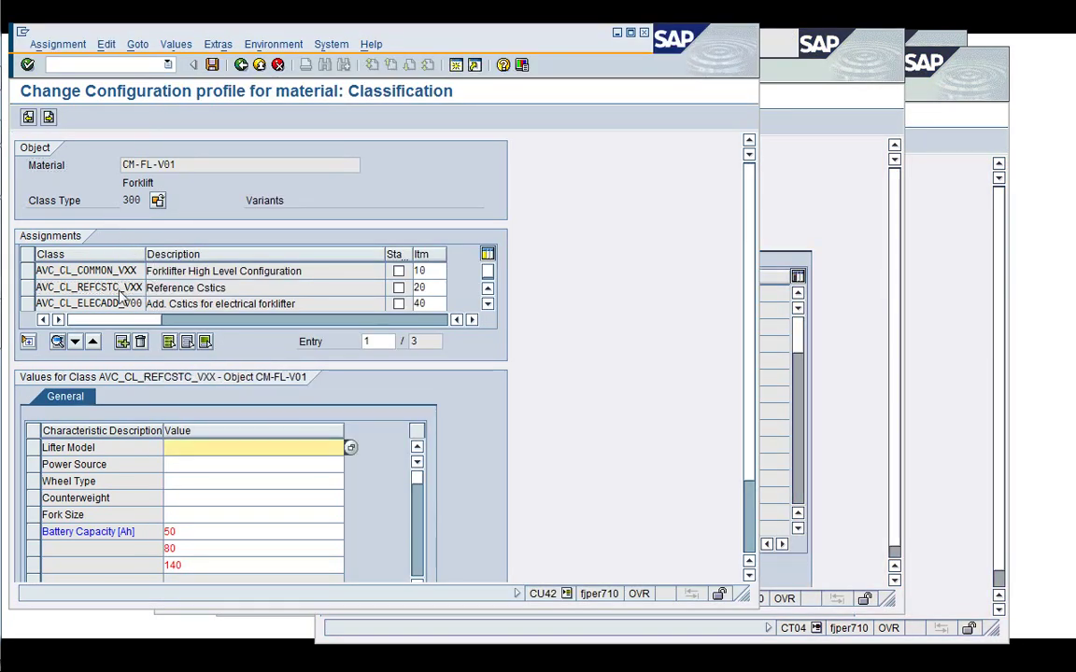
{"action": "left_click", "coordinate": [149, 288]}
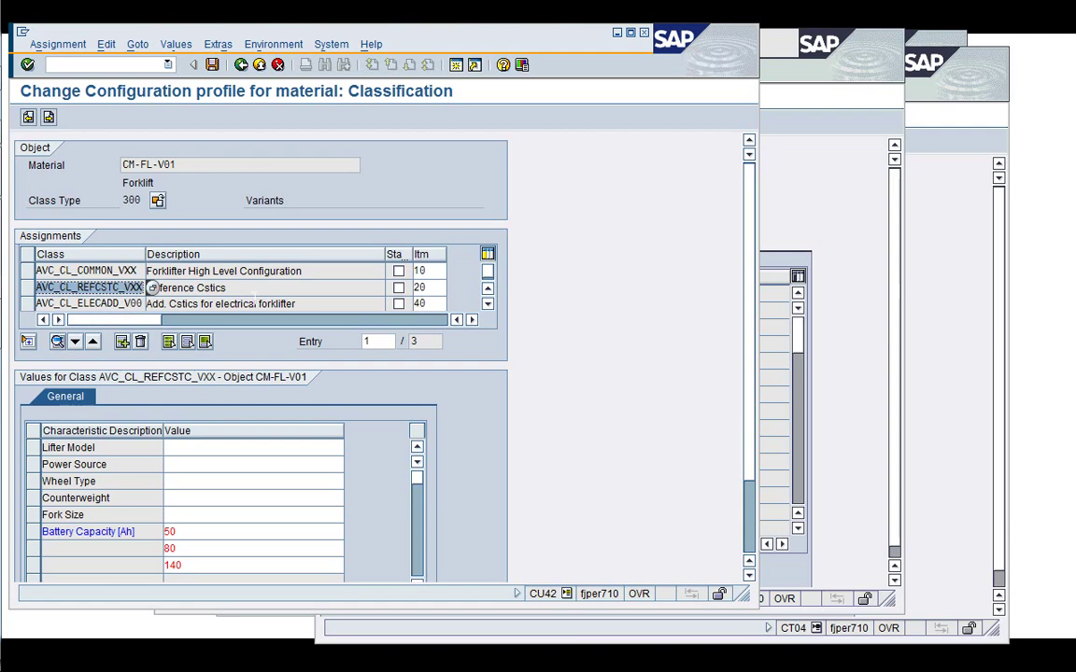
Leave the AVC_CL_COMMON_VXX class display and display class AVC_CL_REFCSTC_VXX in CL02
{"action": "double_click", "coordinate": [228, 271]}
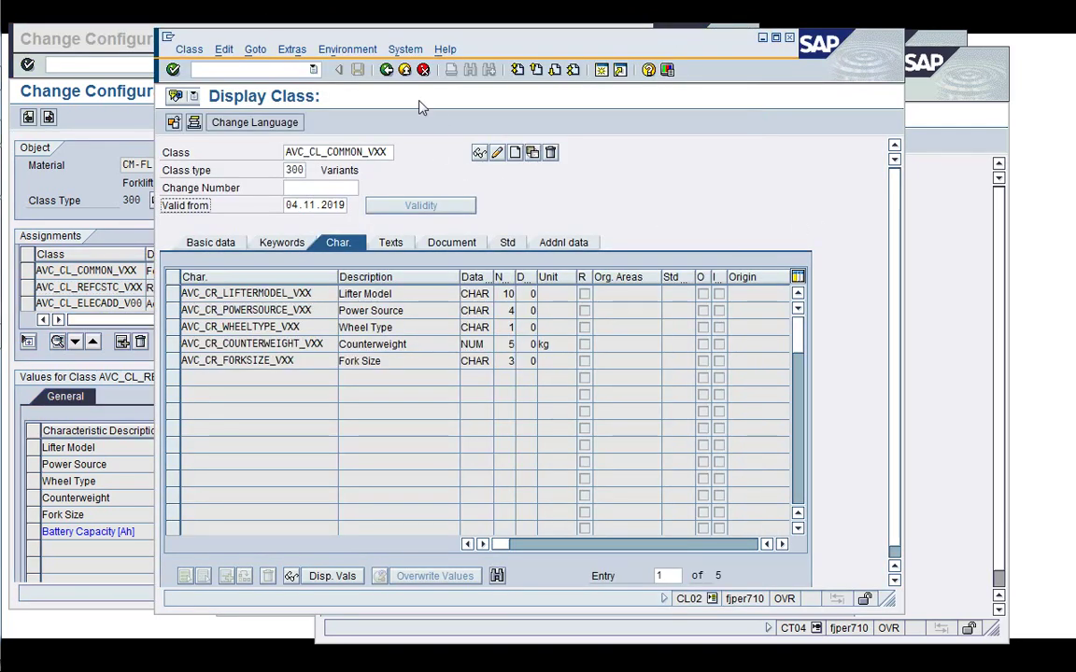
{"action": "left_click", "coordinate": [342, 67]}
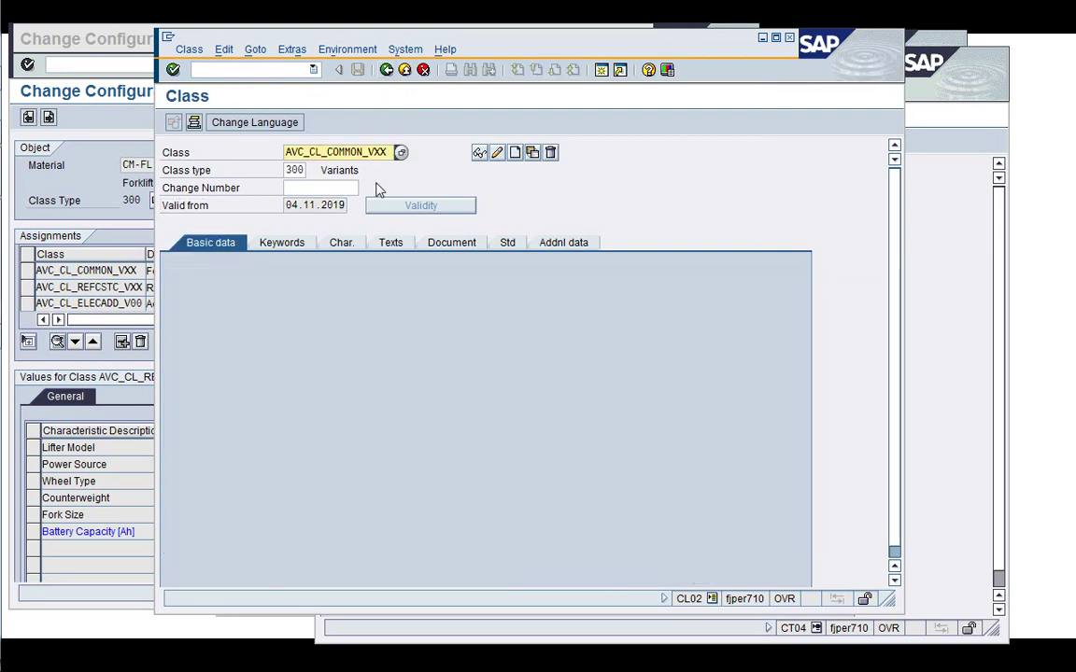
{"action": "type", "text": "AVC_CL_REFCSTC_VXX"}
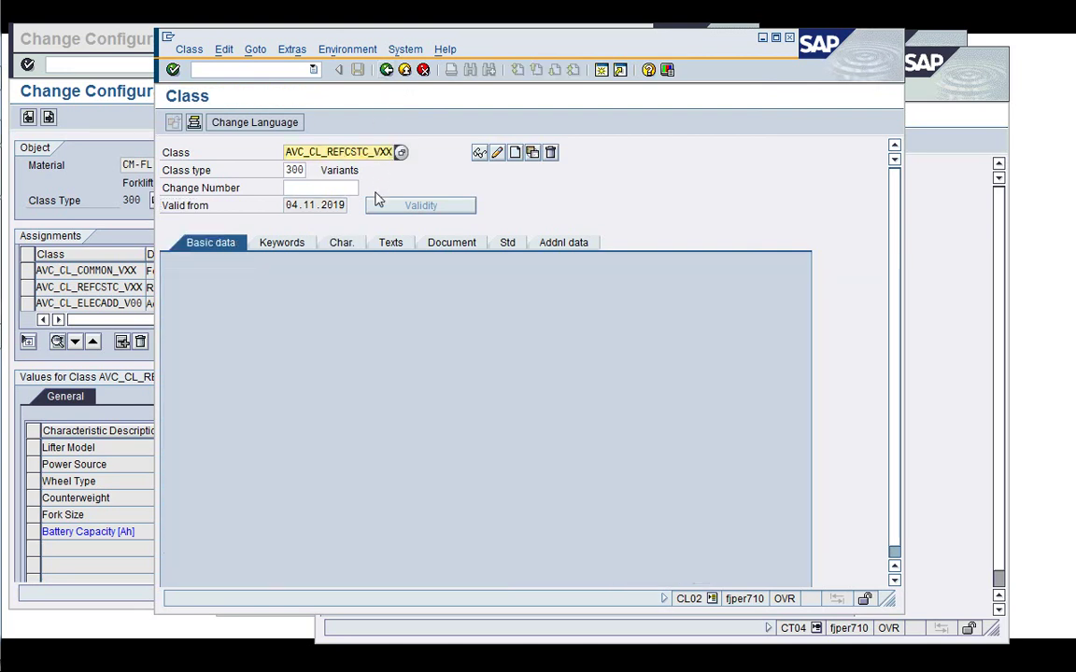
{"action": "key", "text": "Return"}
{"action": "left_click", "coordinate": [479, 154]}
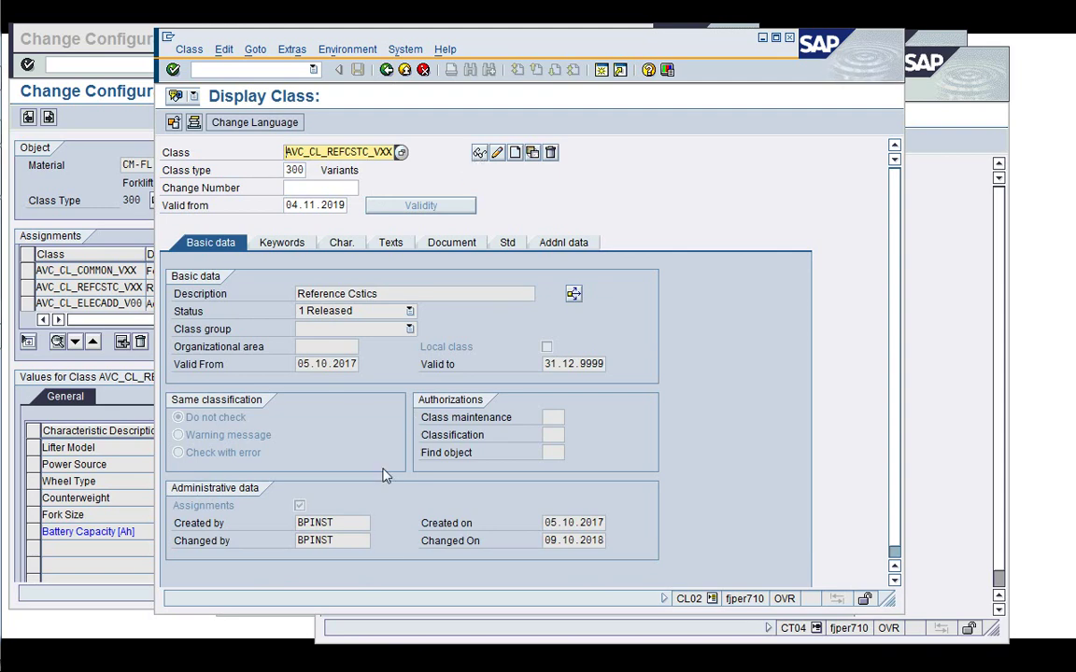
Review the keywords, characteristics, texts, document, standard and additional data of class AVC_CL_REFCSTC_VXX
{"action": "left_click", "coordinate": [295, 244]}
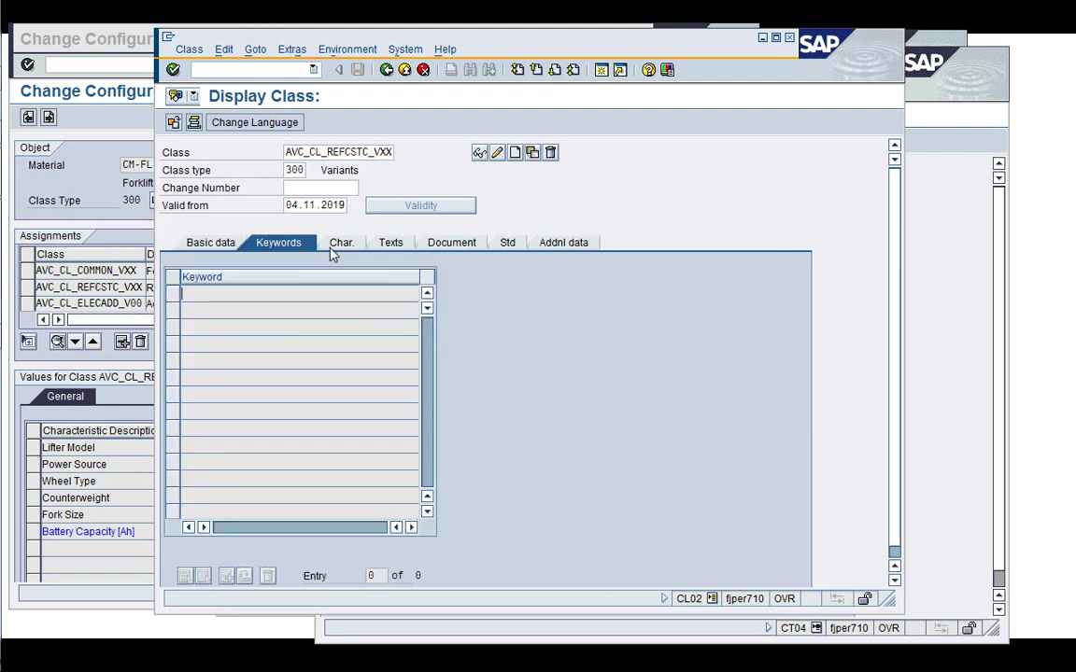
{"action": "left_click", "coordinate": [338, 244]}
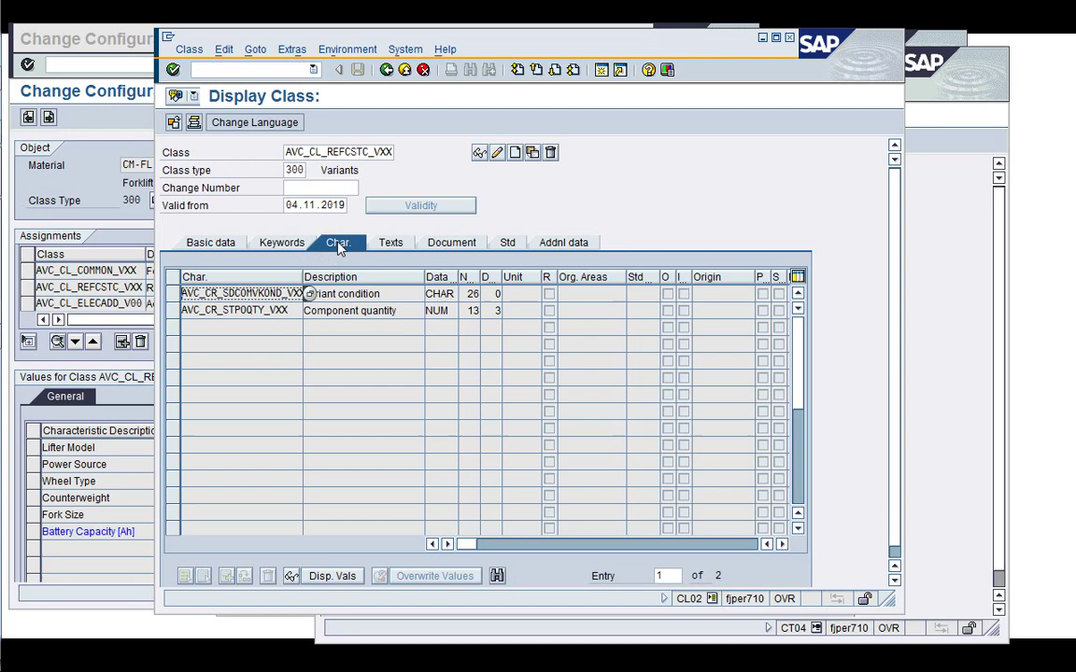
{"action": "left_click", "coordinate": [390, 245]}
{"action": "left_click", "coordinate": [446, 244]}
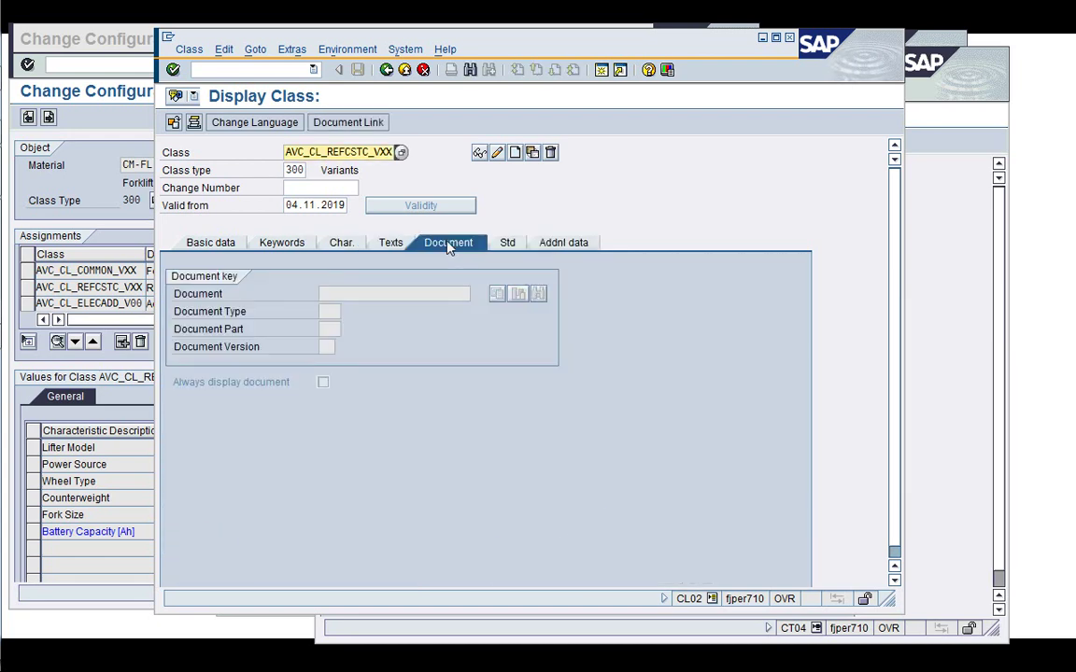
{"action": "left_click", "coordinate": [507, 243]}
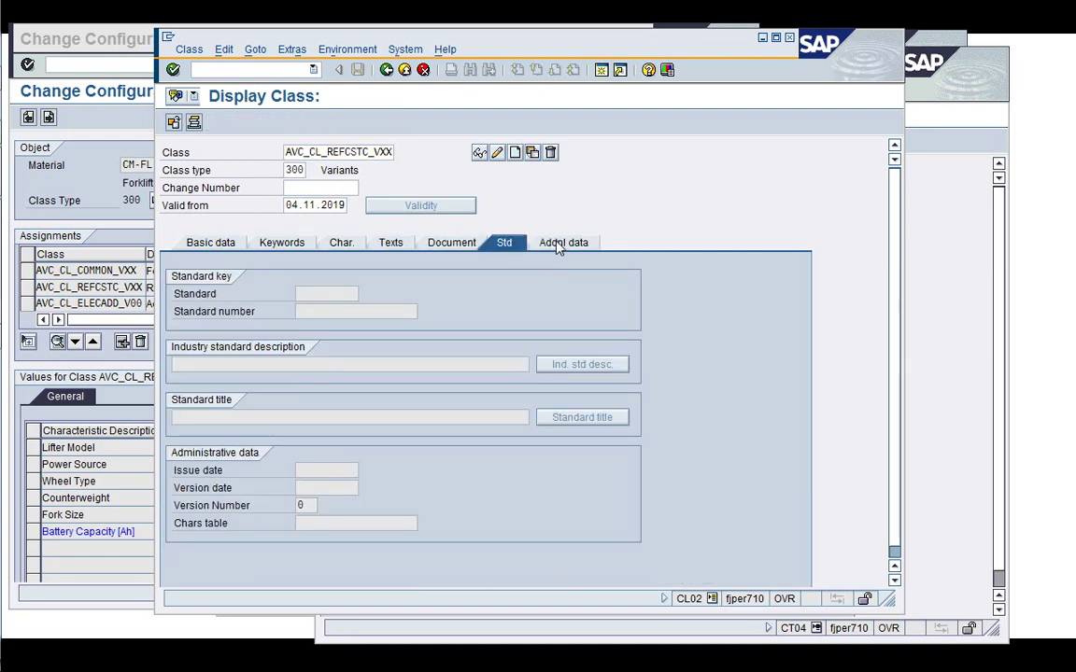
{"action": "left_click", "coordinate": [561, 243]}
Copy the Variant condition characteristic AVC_CR_SDCOMVKOND_VXX from the widened characteristics list of class AVC_CL_REFCSTC_VXX and open it in CT04
{"action": "left_click", "coordinate": [343, 245]}
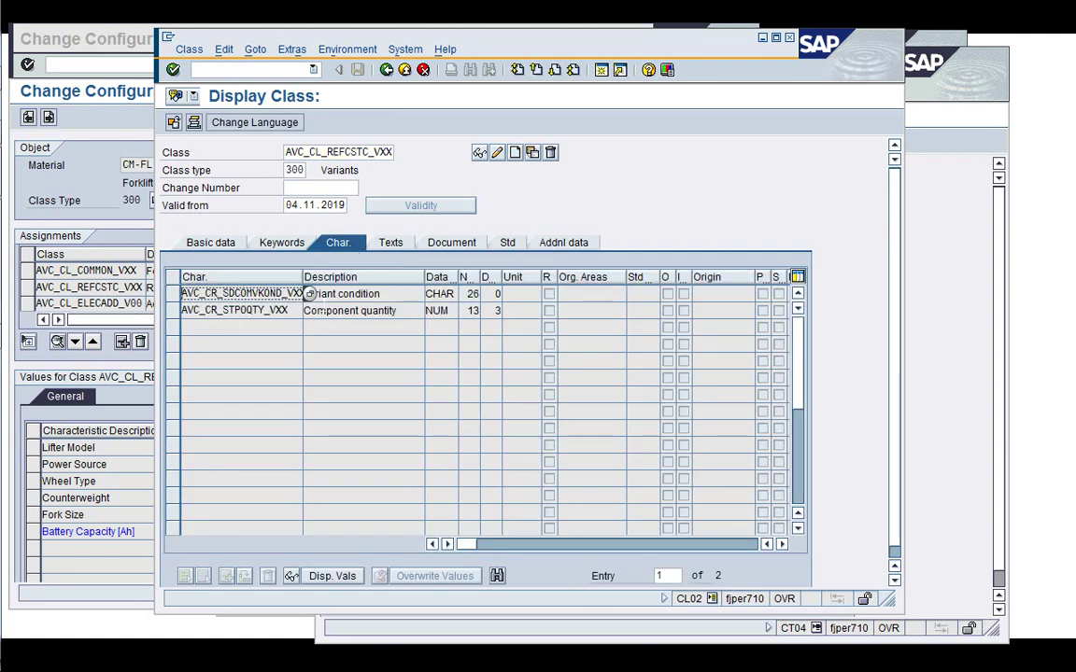
{"action": "left_click_drag", "start_coordinate": [303, 277], "coordinate": [337, 277]}
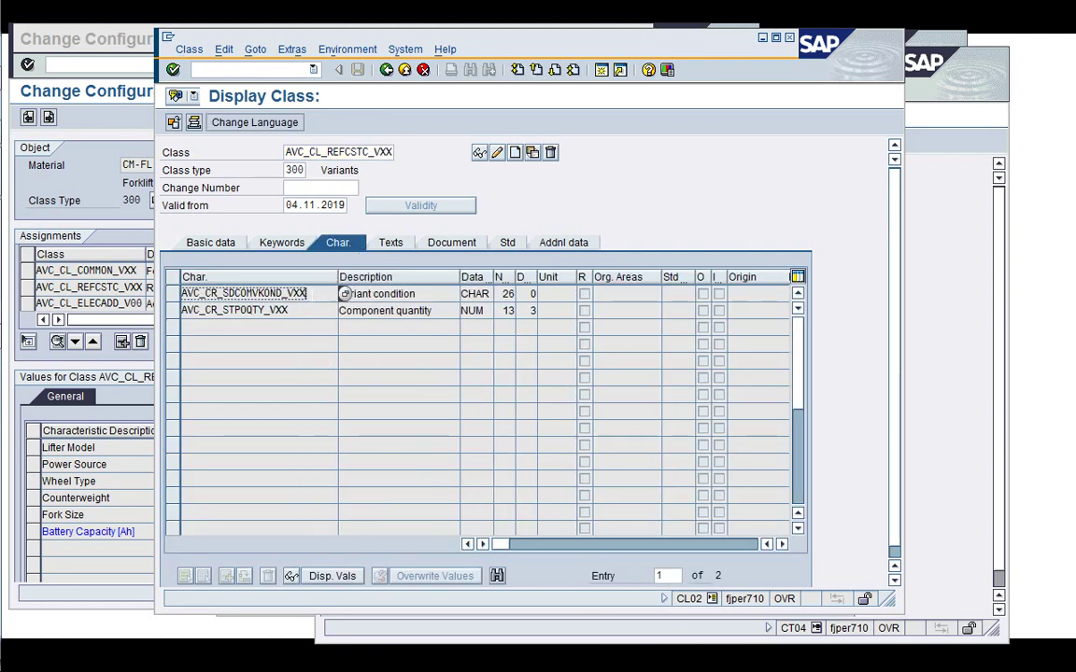
{"action": "double_click", "coordinate": [242, 293]}
{"action": "key", "text": "ctrl+c"}
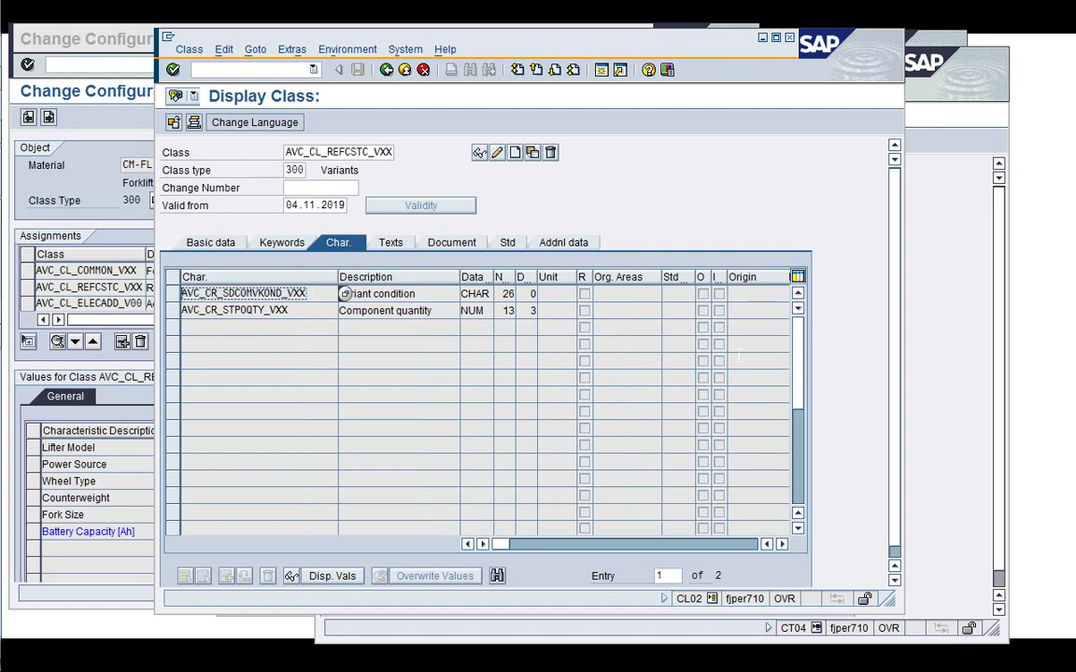
{"action": "left_click", "coordinate": [965, 310]}
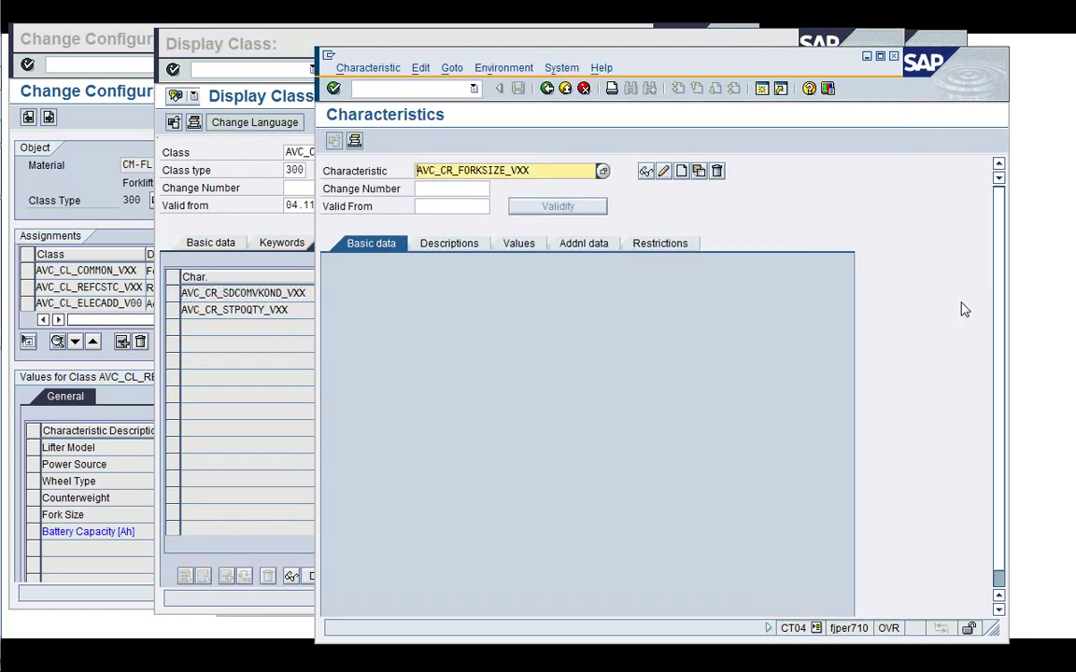
{"action": "key", "text": "ctrl+v"}
{"action": "key", "text": "Return"}
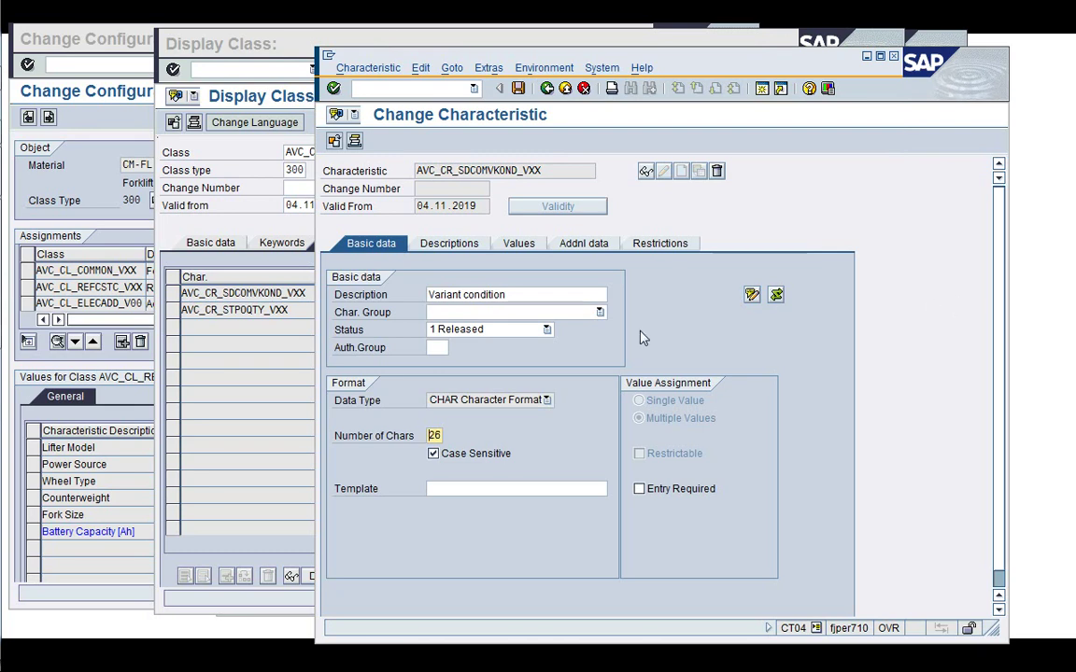
Review the Variant condition characteristic's descriptions, allowed values, additional data with table reference, and restrictions, and exit it
{"action": "left_click", "coordinate": [434, 245]}
{"action": "left_click", "coordinate": [516, 244]}
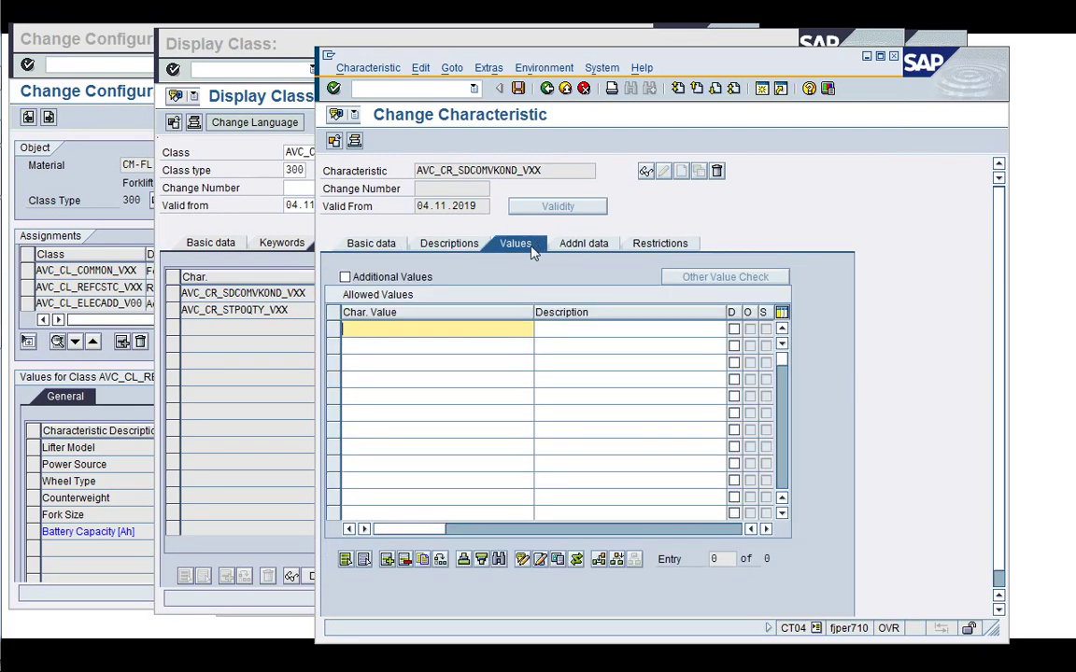
{"action": "left_click", "coordinate": [586, 244]}
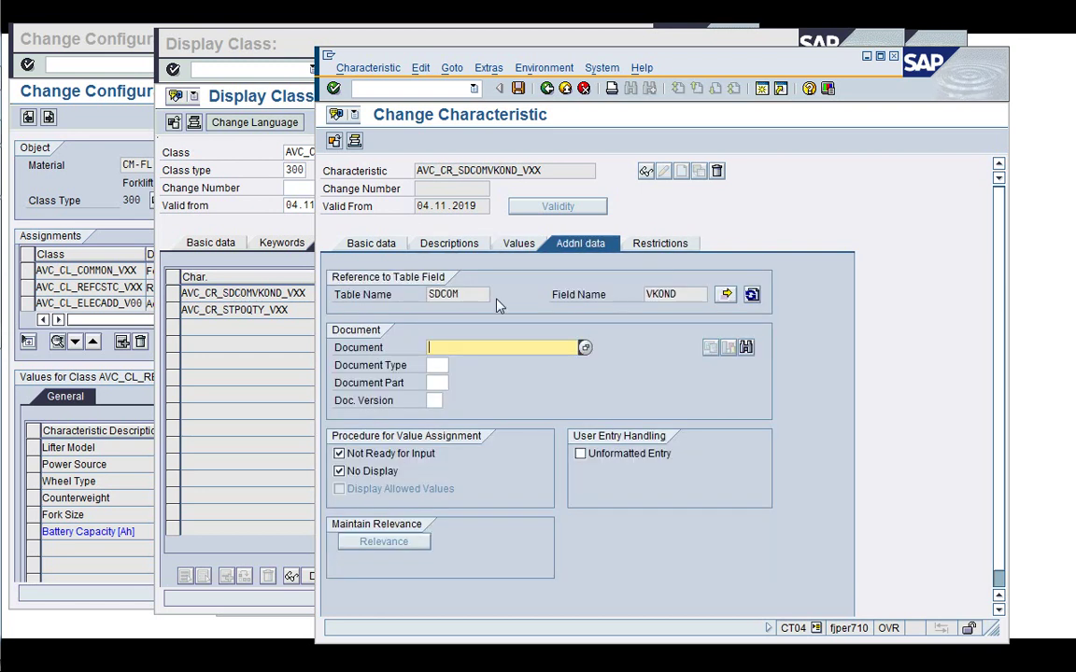
{"action": "left_click", "coordinate": [474, 296]}
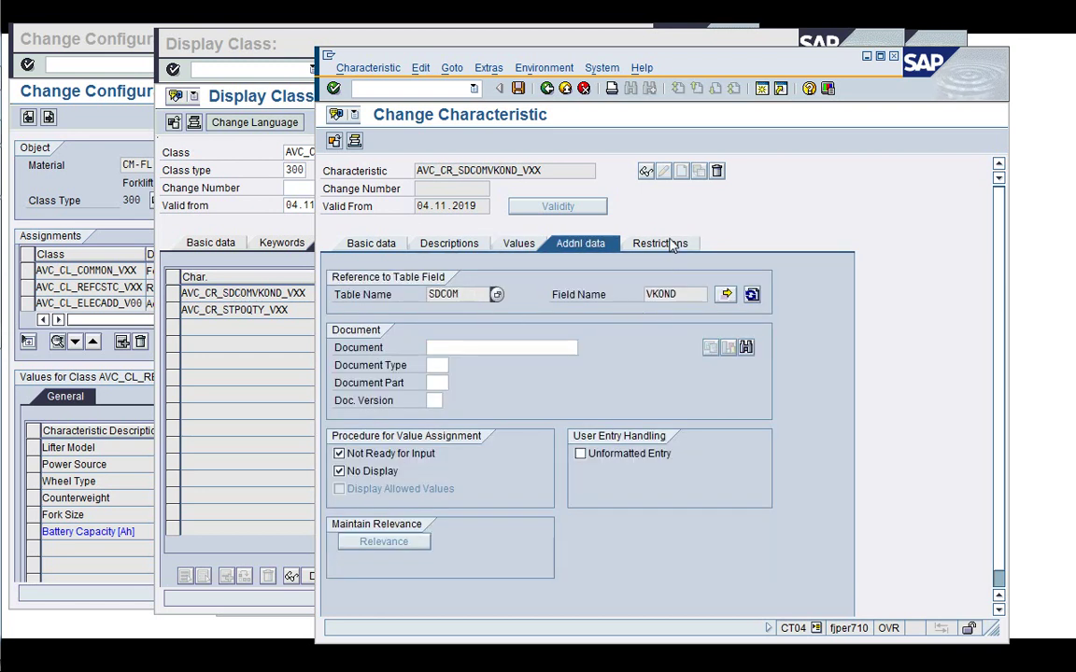
{"action": "left_click", "coordinate": [626, 243]}
{"action": "left_click", "coordinate": [597, 243]}
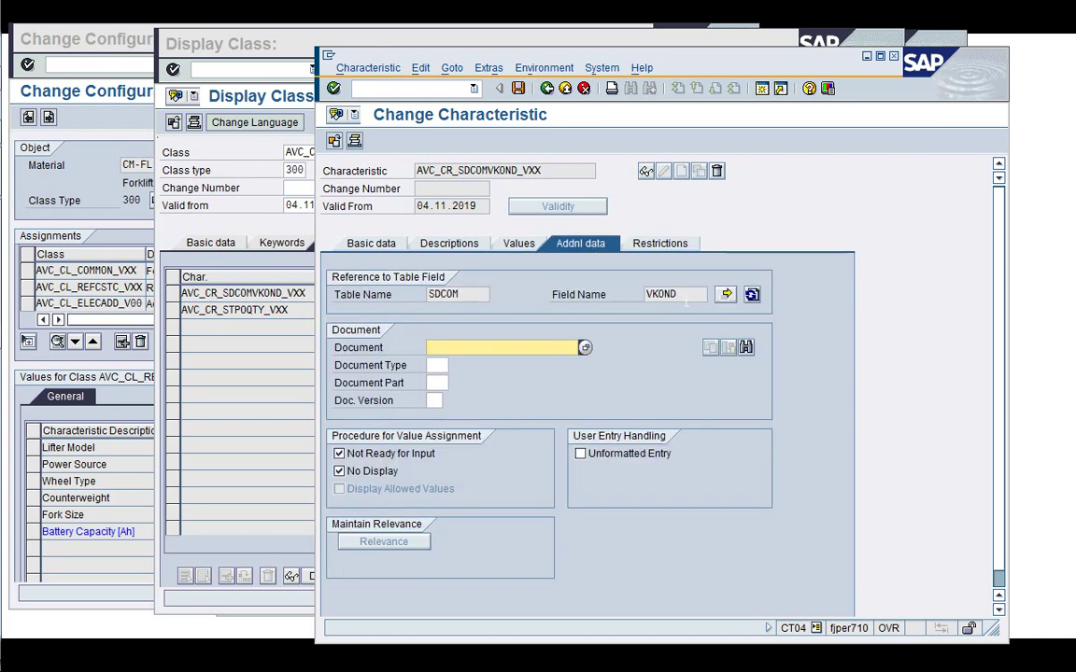
{"action": "left_click", "coordinate": [548, 88]}
Copy the Component quantity characteristic AVC_CR_STPOQTY_VXX from the class display, restart CT04 and open it there
{"action": "left_click", "coordinate": [215, 202]}
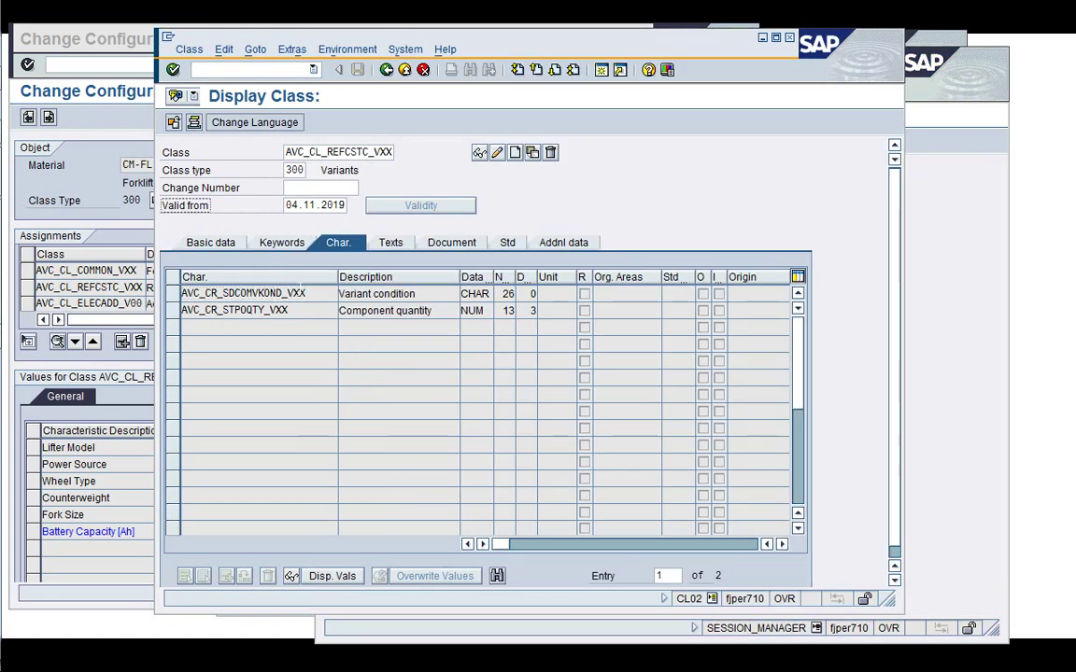
{"action": "double_click", "coordinate": [345, 310]}
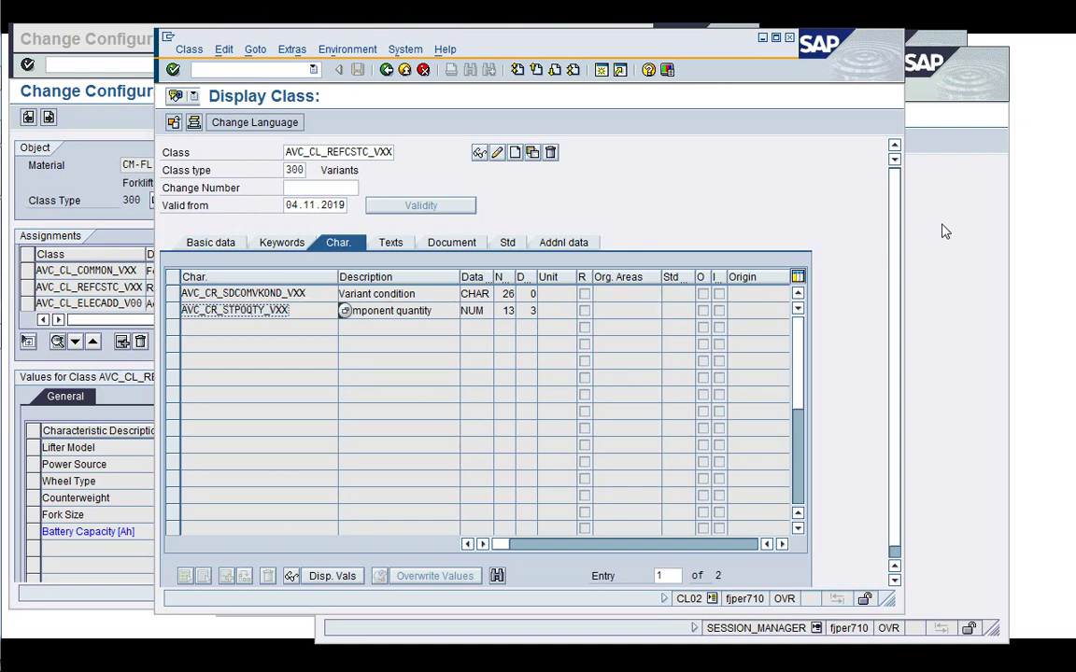
{"action": "left_click", "coordinate": [966, 232]}
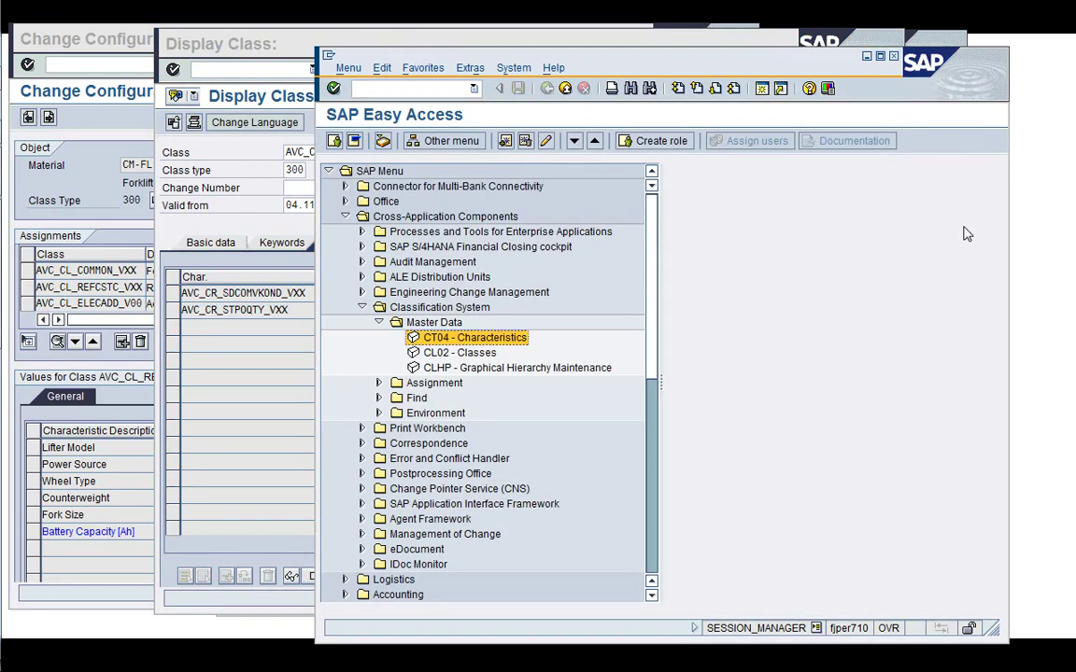
{"action": "double_click", "coordinate": [509, 341]}
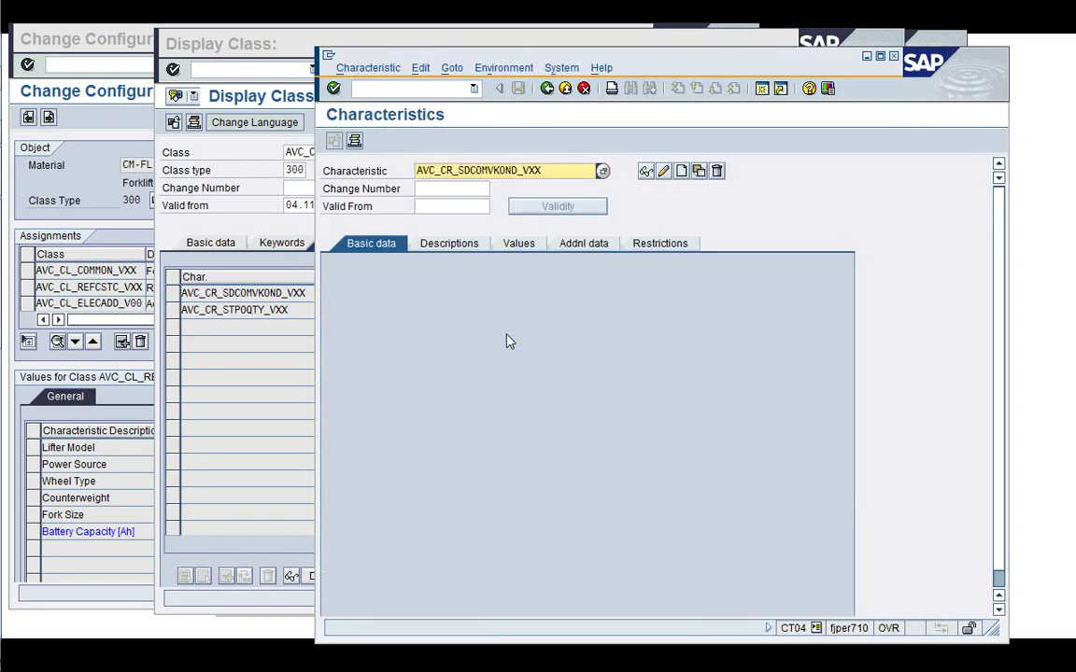
{"action": "key", "text": "ctrl+v"}
{"action": "key", "text": "Delete"}
{"action": "key", "text": "Delete"}
{"action": "key", "text": "Return"}
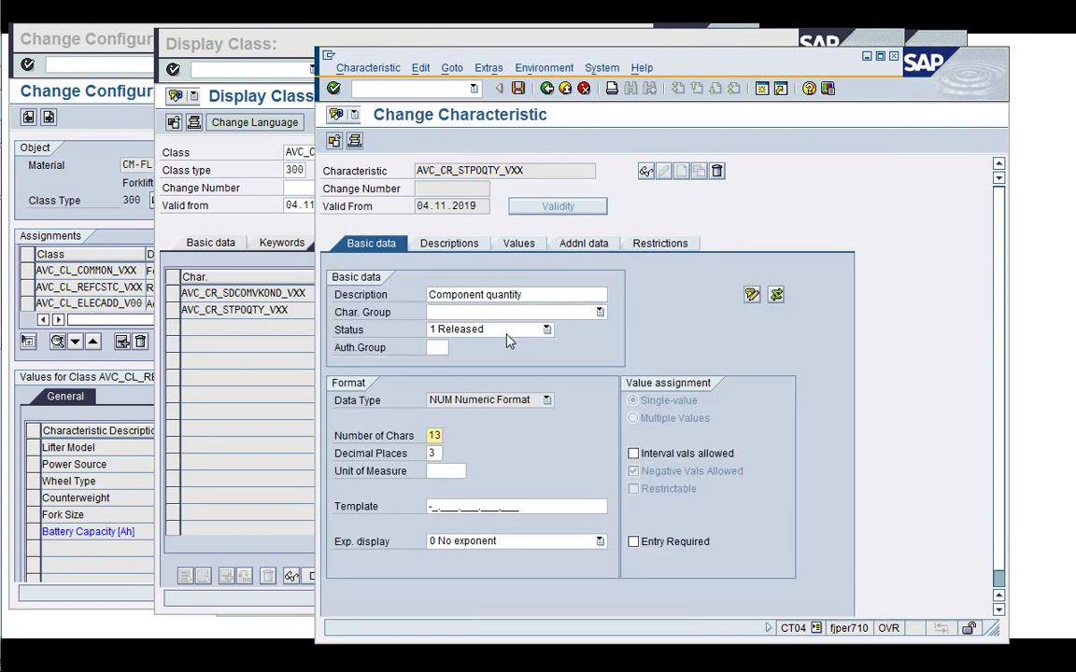
Review the Component quantity characteristic's descriptions, allowed values, table field reference and restrictions, and exit it
{"action": "left_click", "coordinate": [457, 245]}
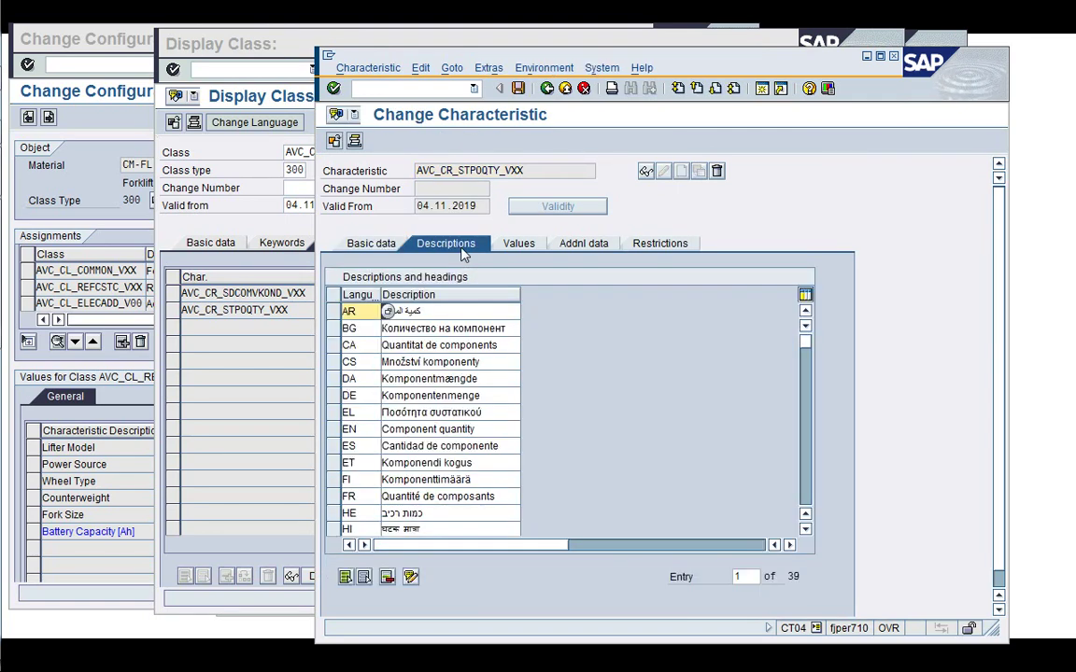
{"action": "left_click", "coordinate": [517, 244]}
{"action": "left_click", "coordinate": [563, 245]}
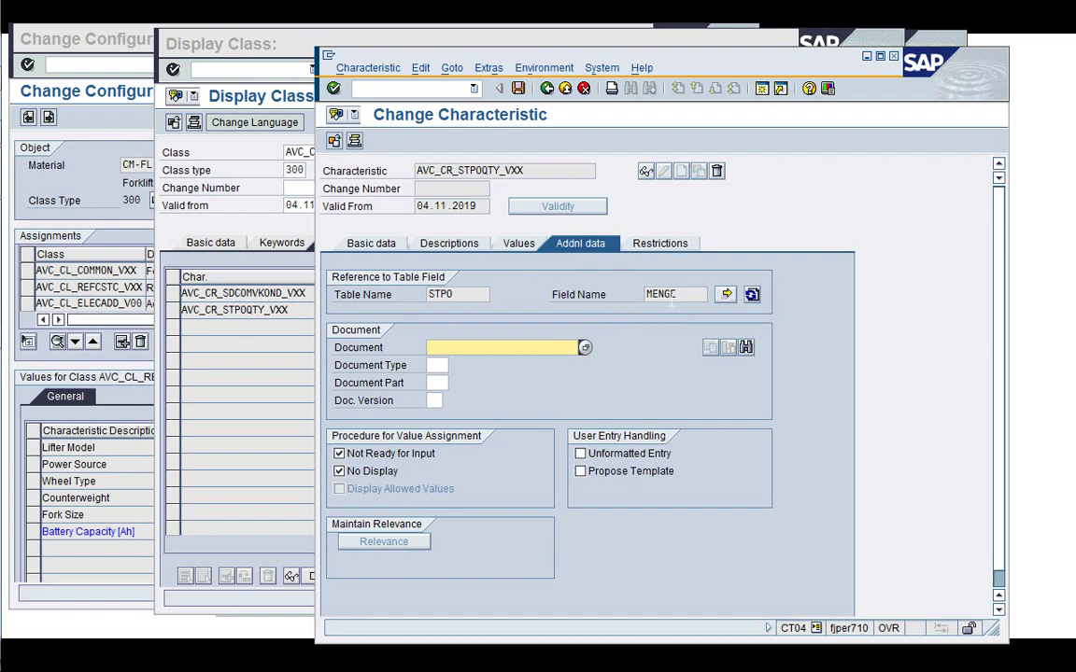
{"action": "left_click", "coordinate": [660, 244]}
{"action": "left_click", "coordinate": [603, 245]}
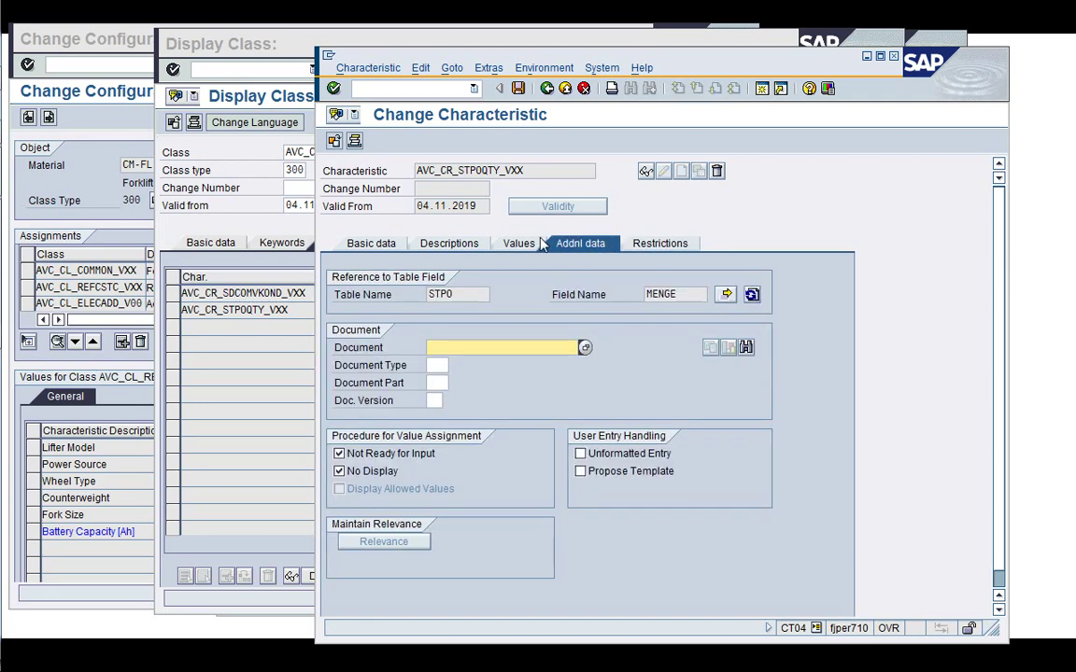
{"action": "left_click", "coordinate": [522, 243]}
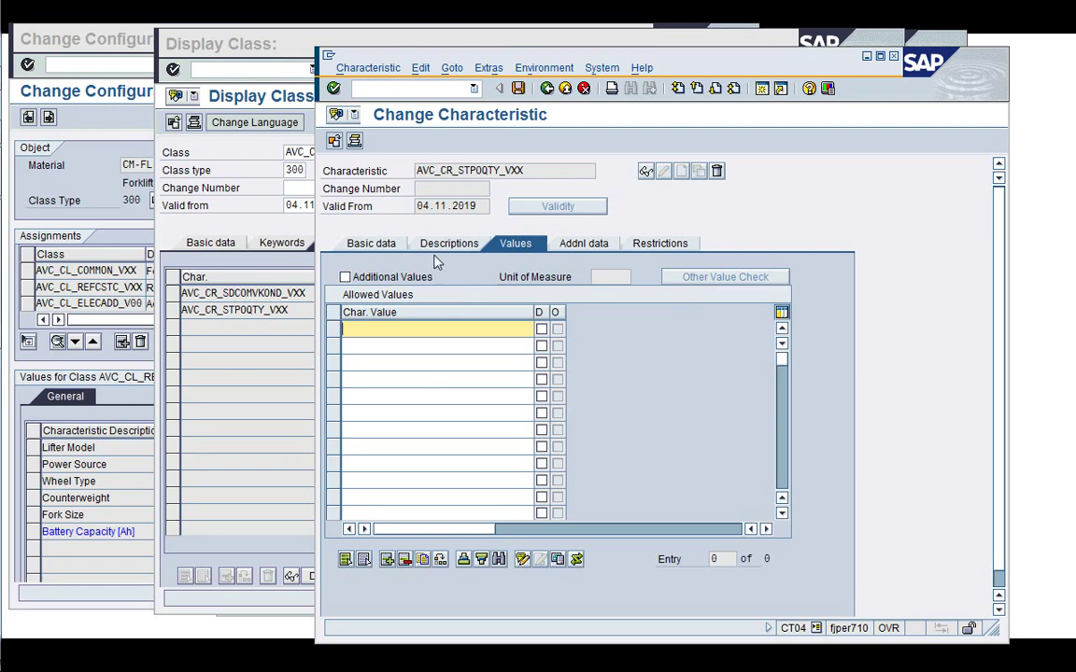
{"action": "left_click", "coordinate": [401, 241]}
{"action": "left_click", "coordinate": [516, 245]}
{"action": "left_click", "coordinate": [552, 237]}
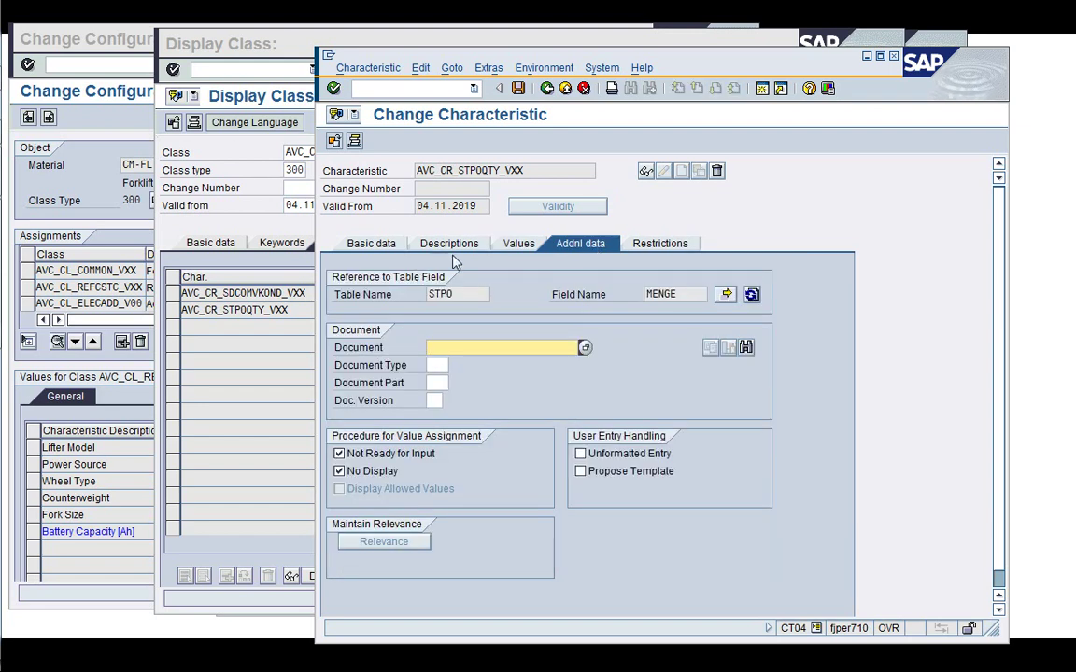
{"action": "left_click", "coordinate": [514, 242]}
{"action": "left_click", "coordinate": [546, 88]}
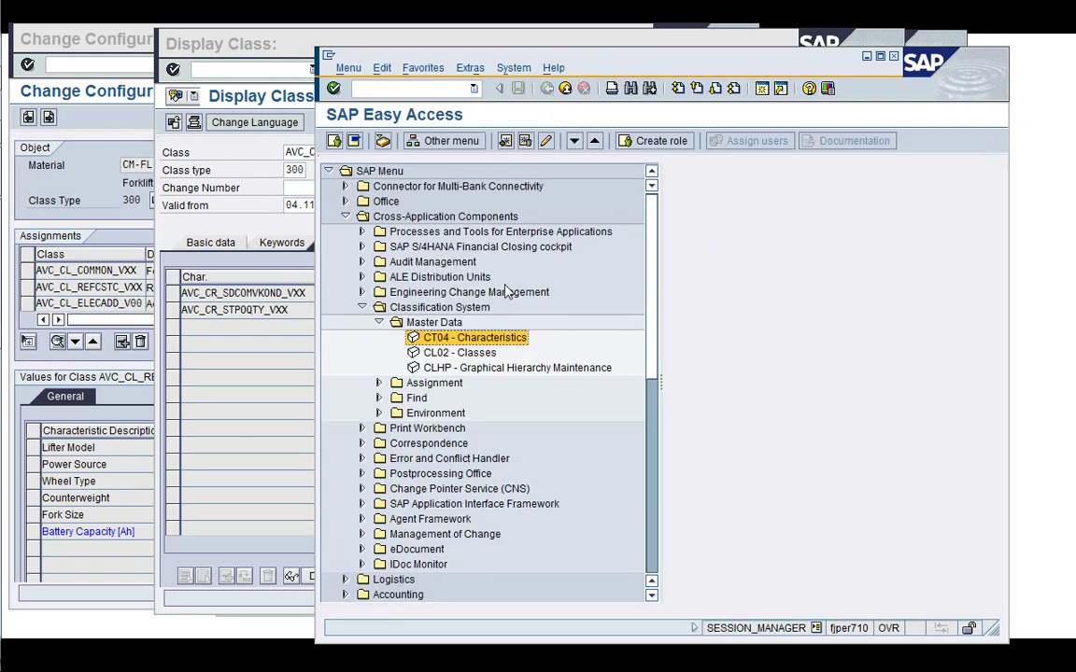
Show the values for class AVC_CL_ELECADD_V00 in the configuration profile of CM-FL-V01 and copy the class name
{"action": "left_click", "coordinate": [260, 219]}
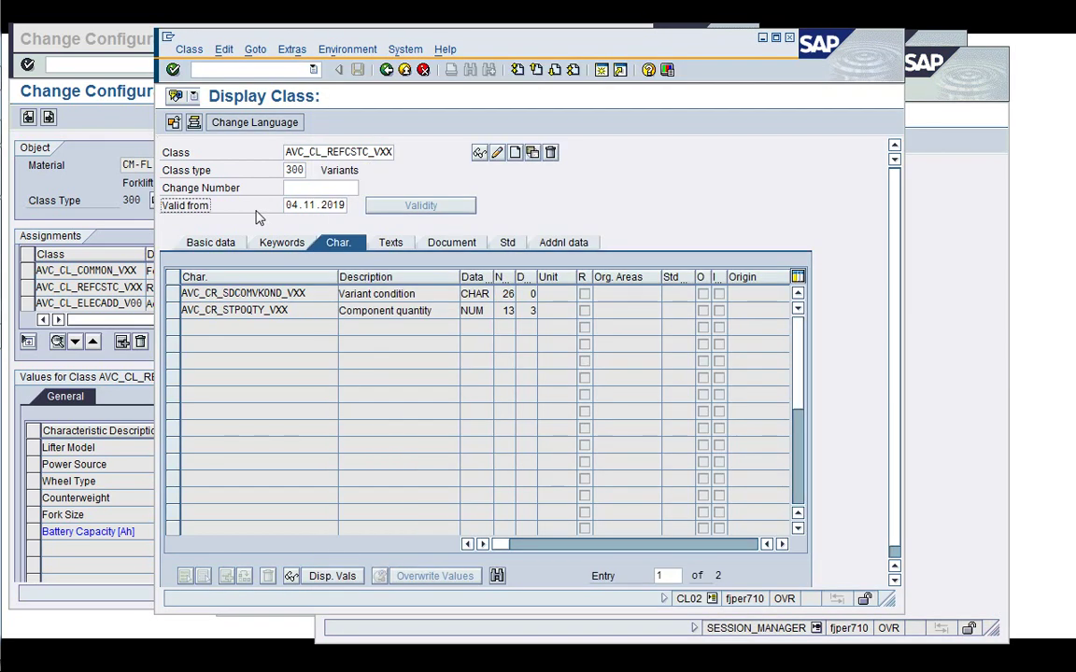
{"action": "left_click", "coordinate": [80, 196]}
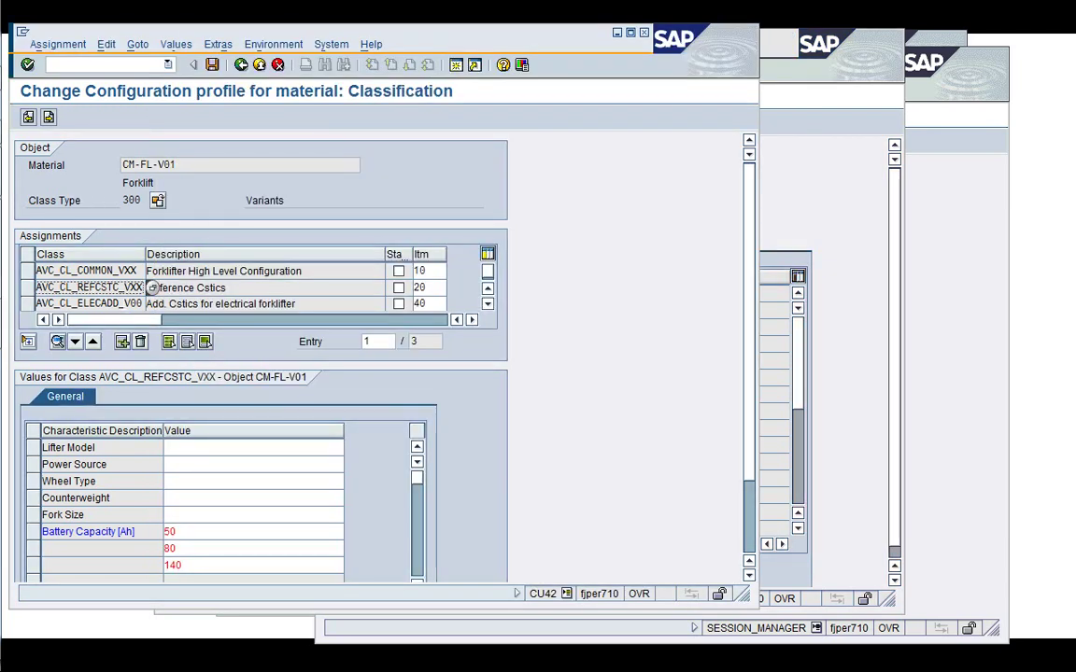
{"action": "left_click", "coordinate": [152, 303]}
{"action": "double_click", "coordinate": [123, 305]}
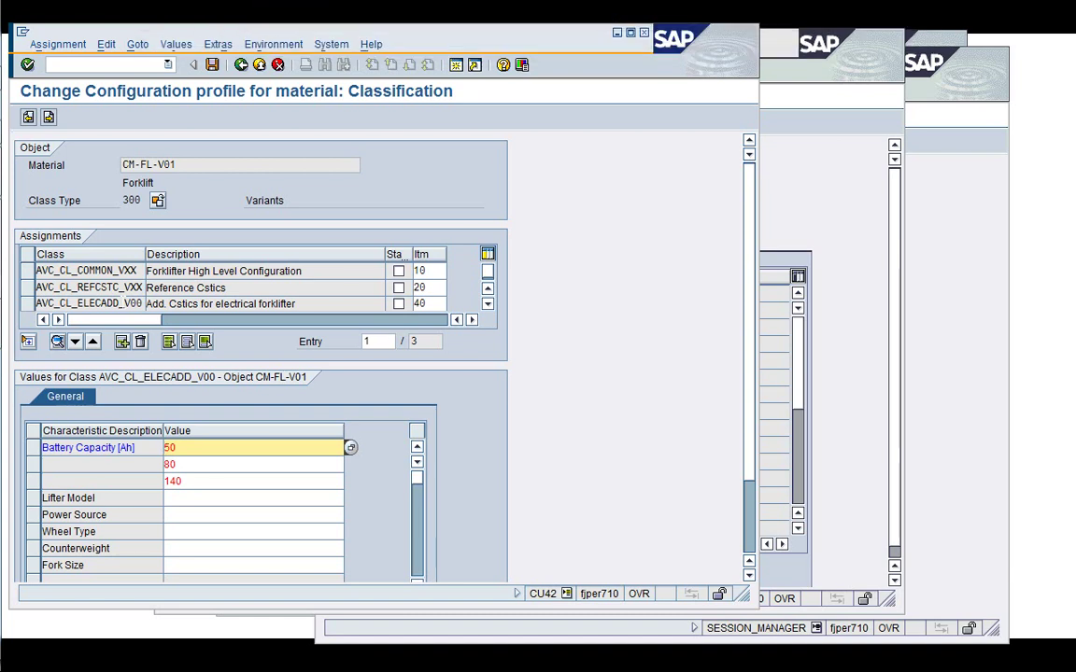
{"action": "left_click", "coordinate": [152, 304]}
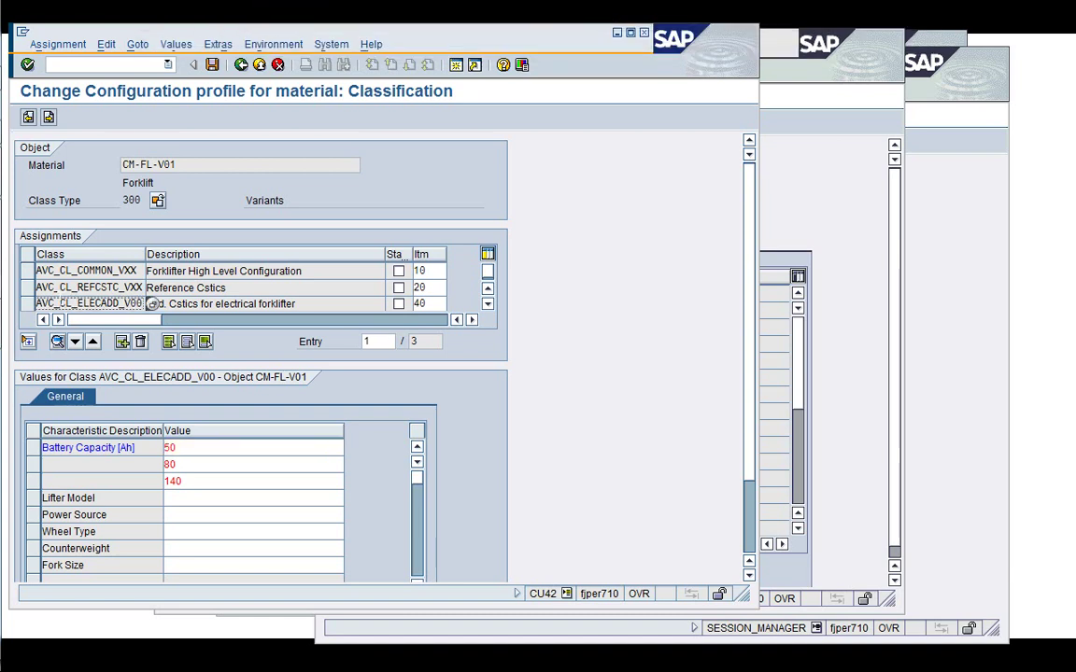
{"action": "left_click", "coordinate": [153, 305]}
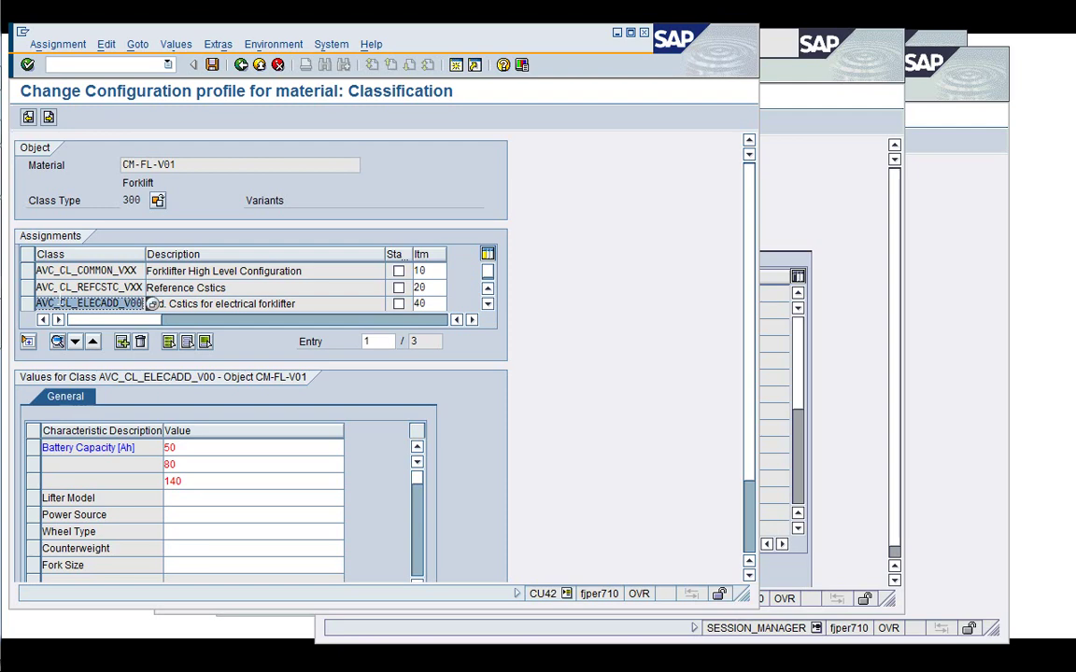
{"action": "left_click", "coordinate": [152, 305]}
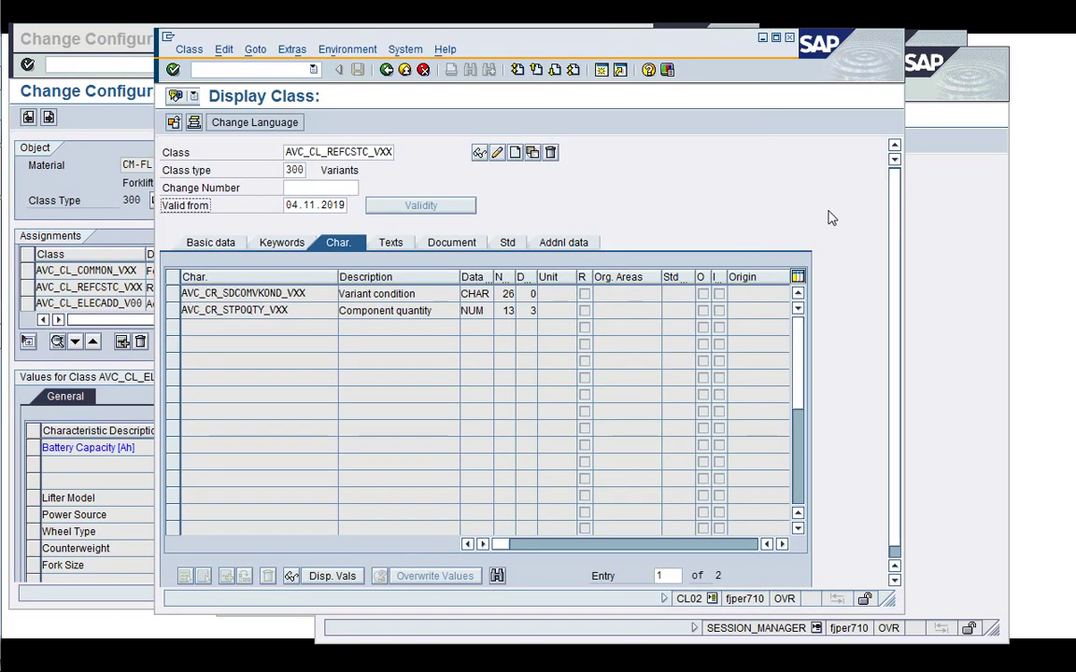
Display class AVC_CL_ELECADD_V00 in CL02 and review its keywords, characteristics, texts, document, standard and additional data
{"action": "left_click", "coordinate": [307, 151]}
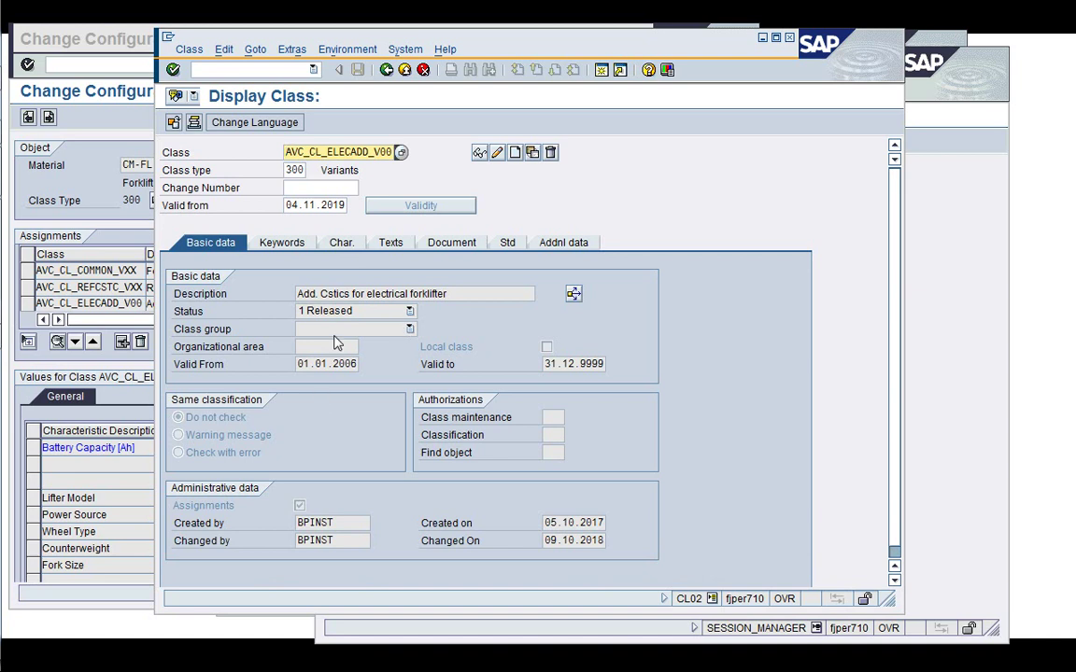
{"action": "left_click", "coordinate": [290, 247]}
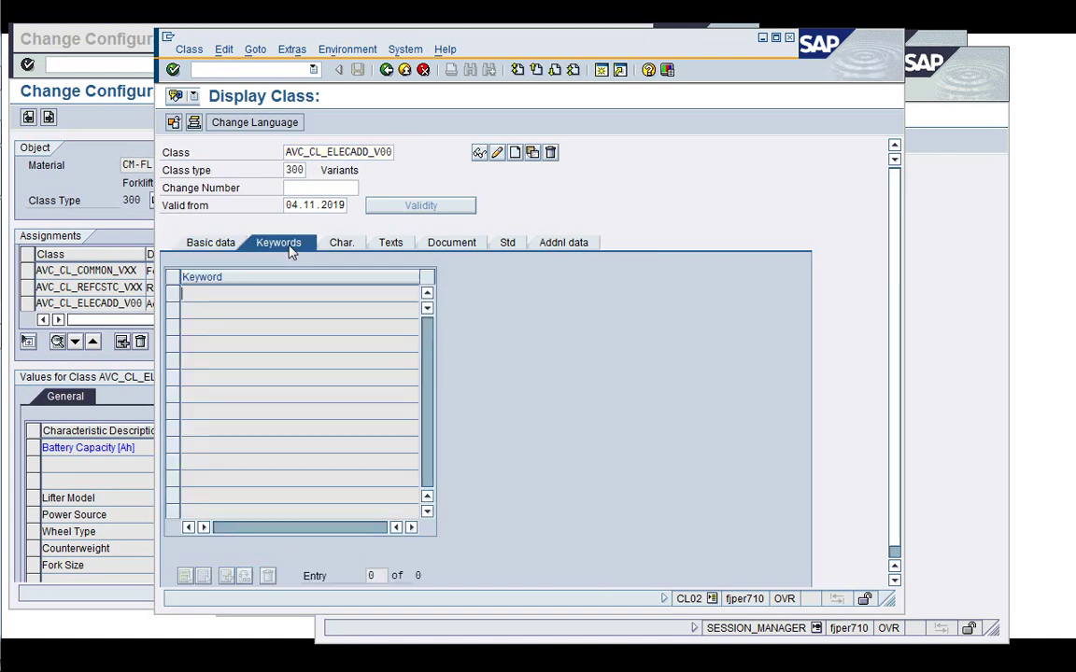
{"action": "left_click", "coordinate": [335, 245]}
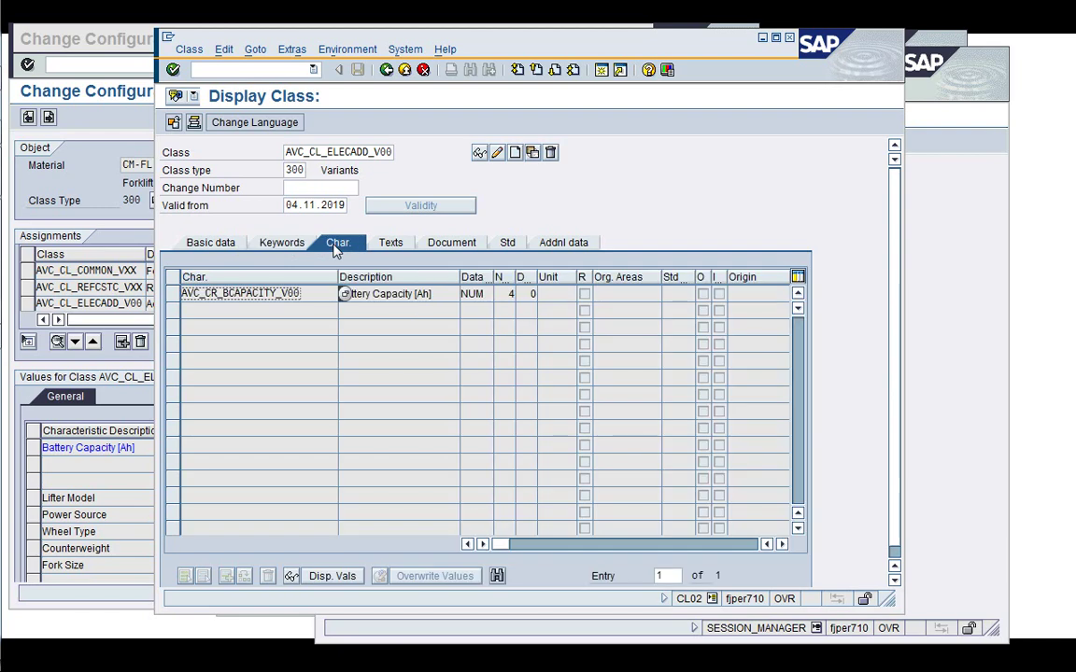
{"action": "left_click", "coordinate": [390, 242]}
{"action": "left_click", "coordinate": [449, 242]}
{"action": "left_click", "coordinate": [507, 242]}
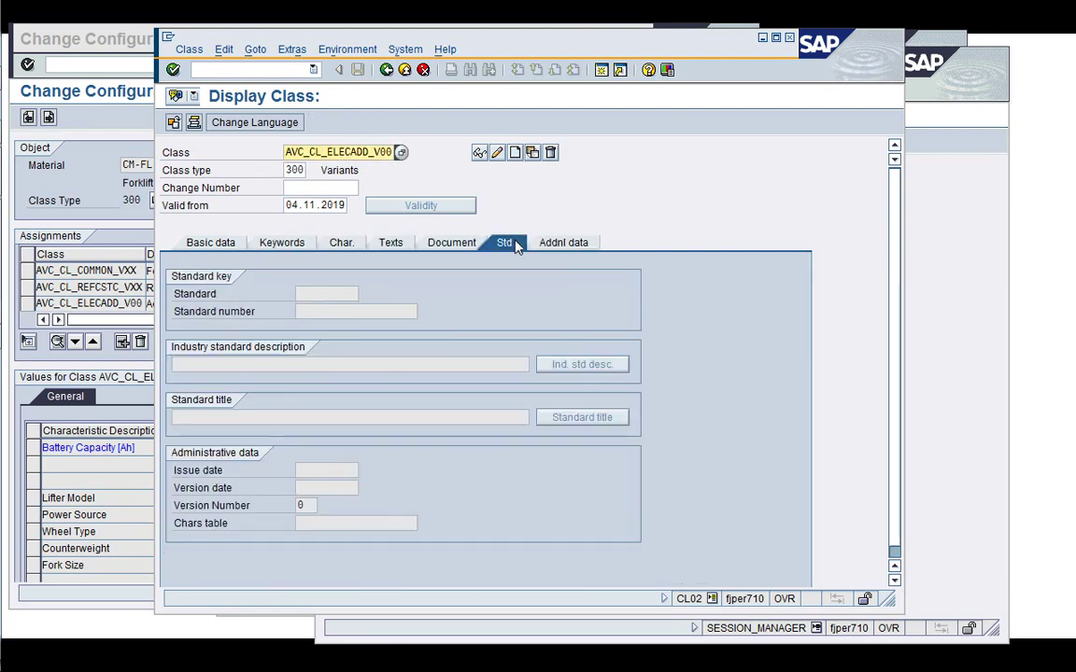
{"action": "left_click", "coordinate": [558, 243]}
Open the Battery Capacity characteristic AVC_CR_BCAPACITY_V00 from the class's characteristics list in CT04 and show its descriptions
{"action": "left_click", "coordinate": [342, 244]}
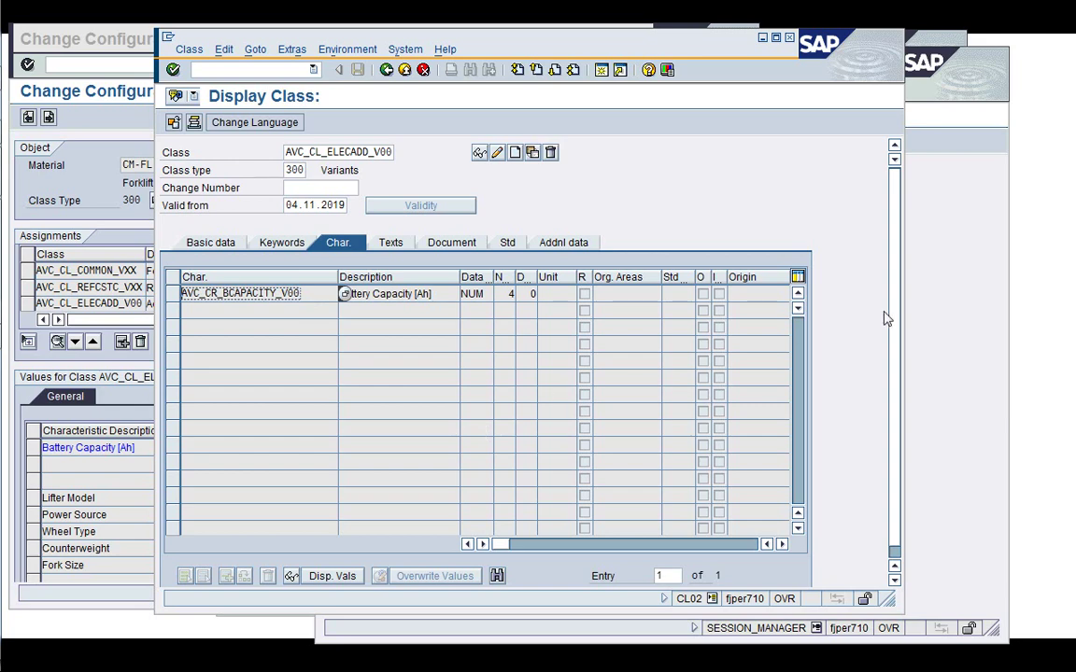
{"action": "left_click", "coordinate": [934, 323]}
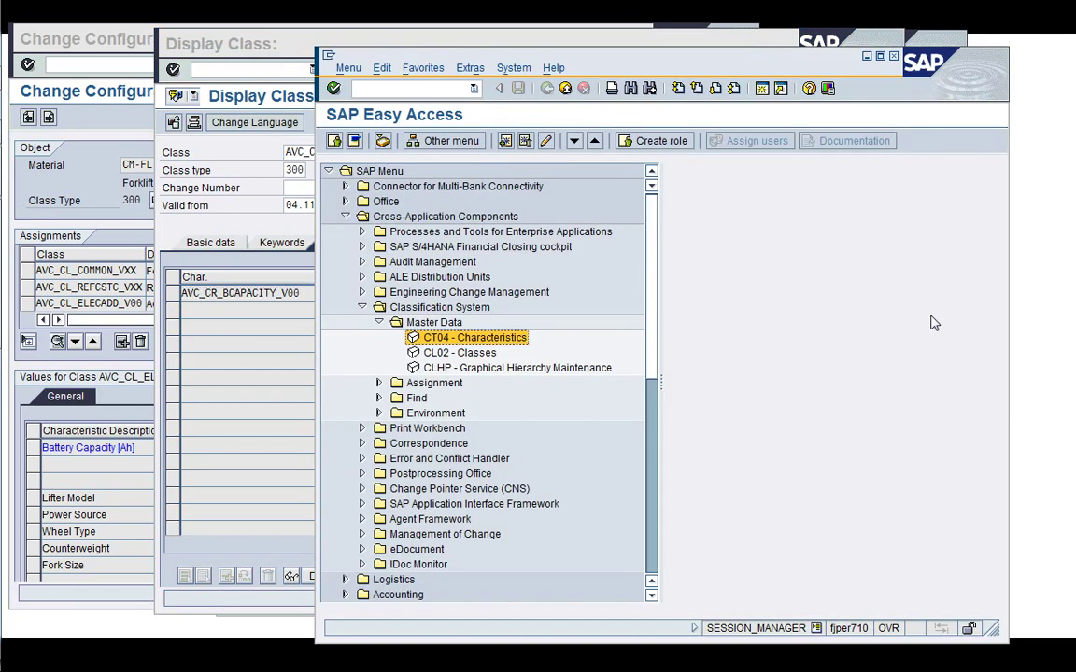
{"action": "double_click", "coordinate": [523, 342]}
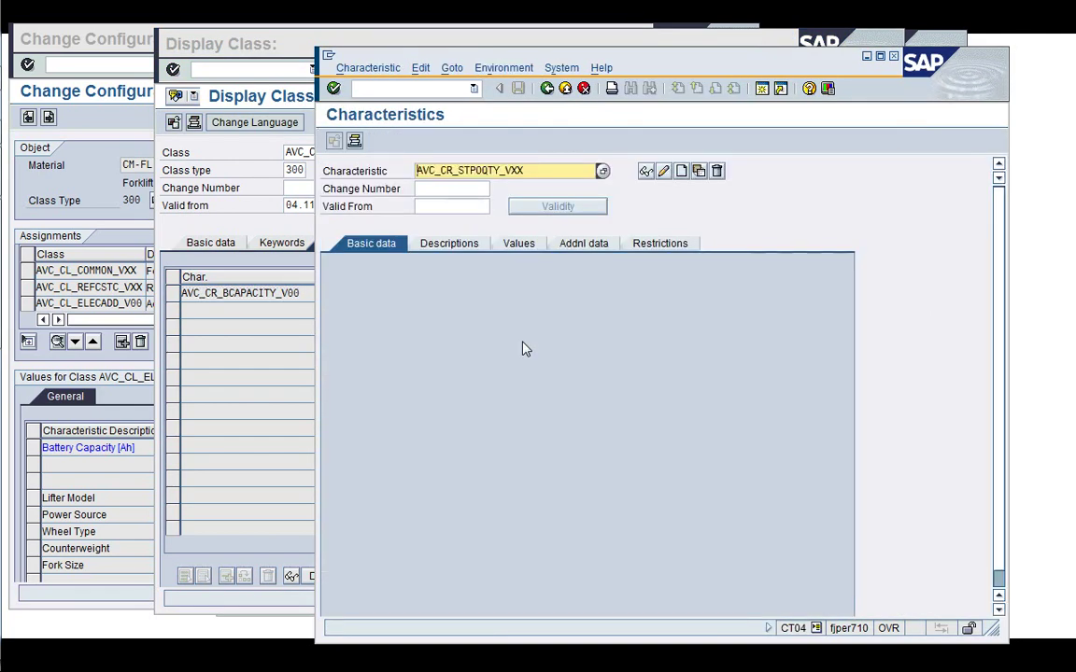
{"action": "type", "text": "AVC_CR_BCAPACITY_V00"}
{"action": "key", "text": "Return"}
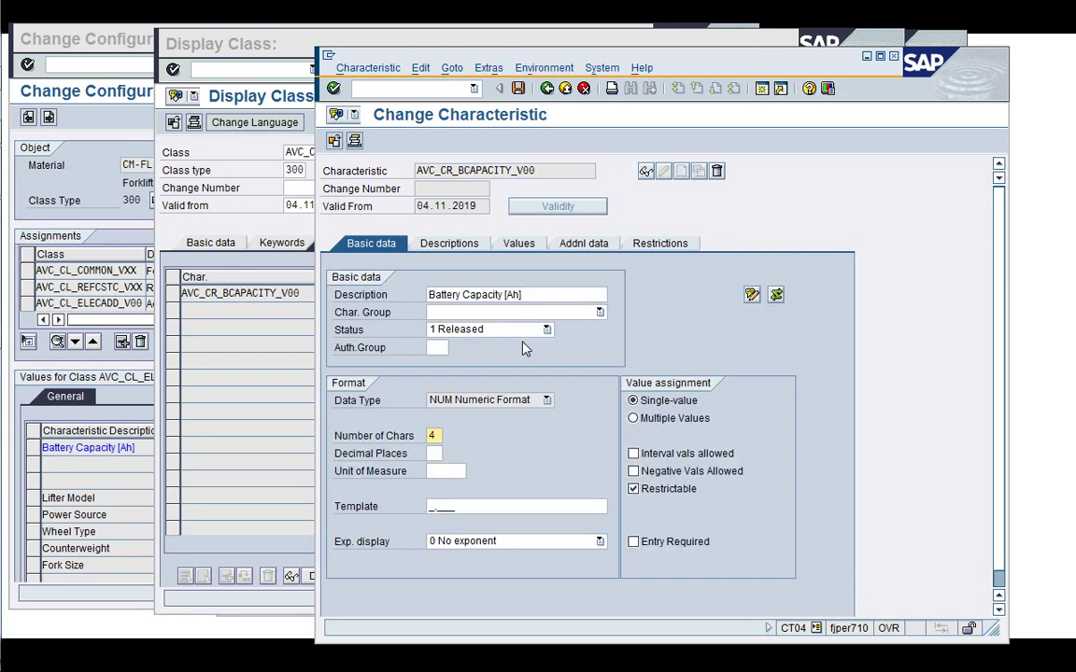
{"action": "left_click", "coordinate": [440, 243]}
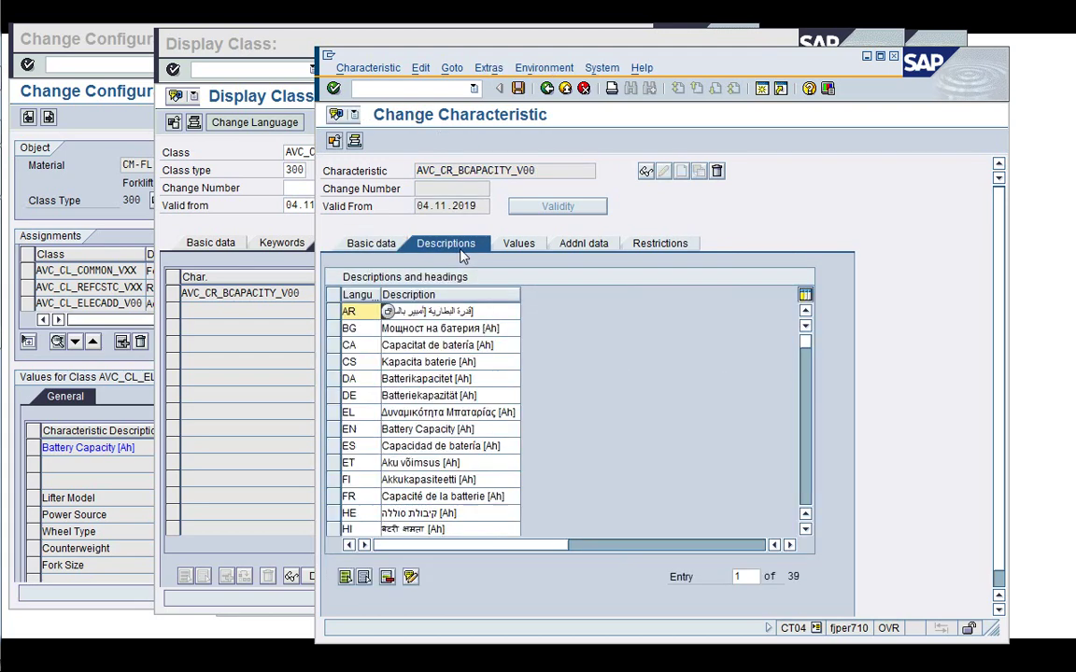
Review the Battery Capacity characteristic's allowed values, additional data, restrictions and basic data, and exit it
{"action": "left_click", "coordinate": [528, 243]}
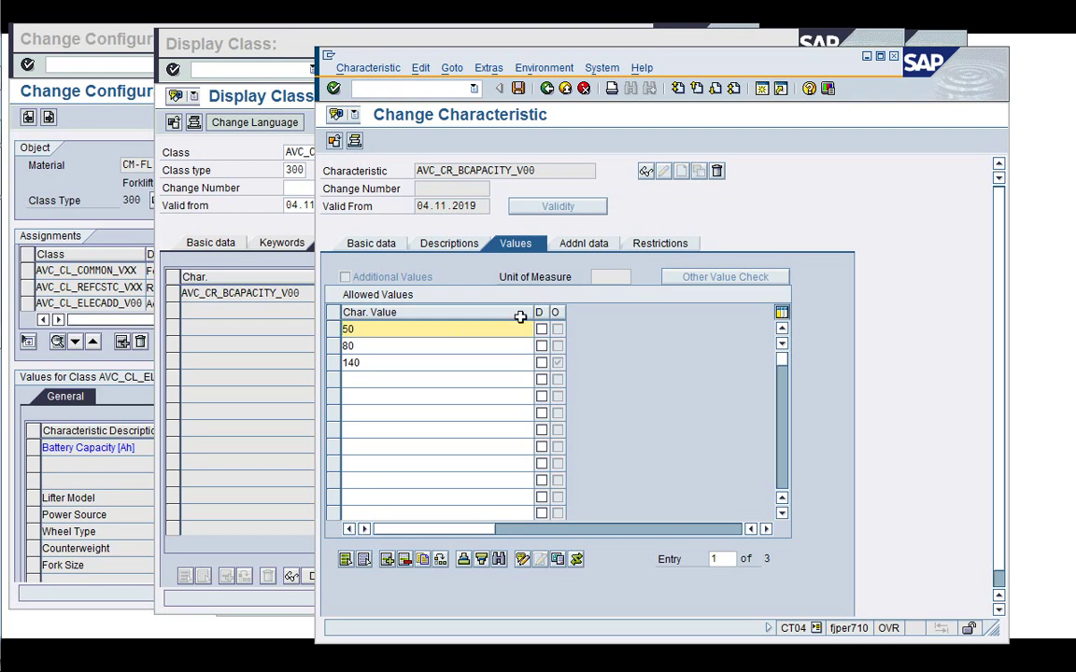
{"action": "left_click", "coordinate": [585, 244]}
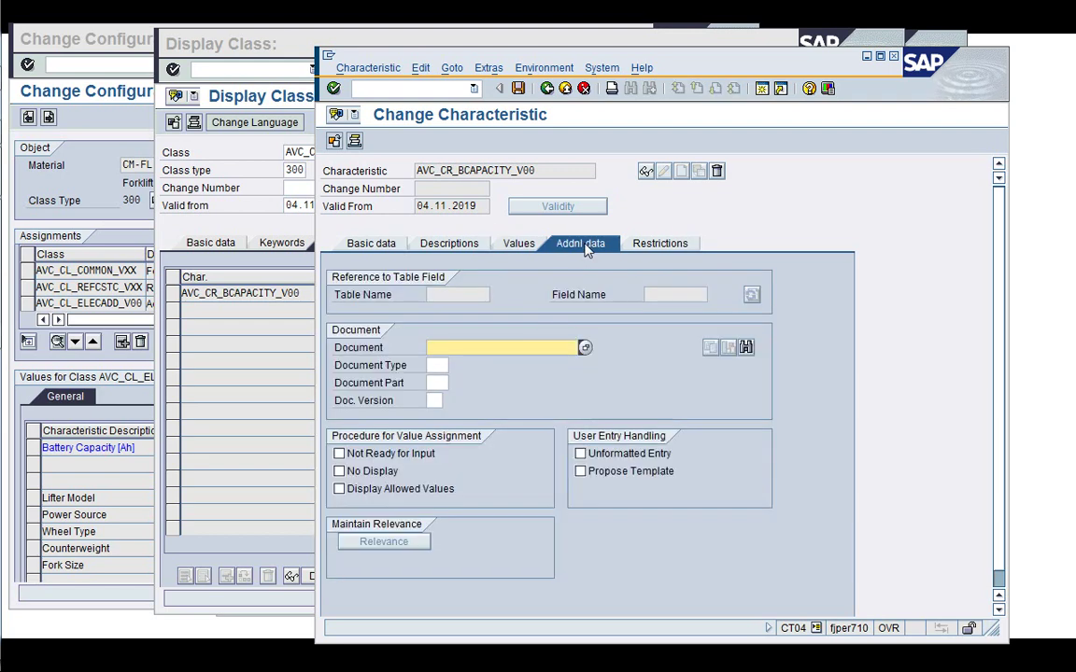
{"action": "left_click", "coordinate": [644, 244]}
{"action": "left_click", "coordinate": [525, 245]}
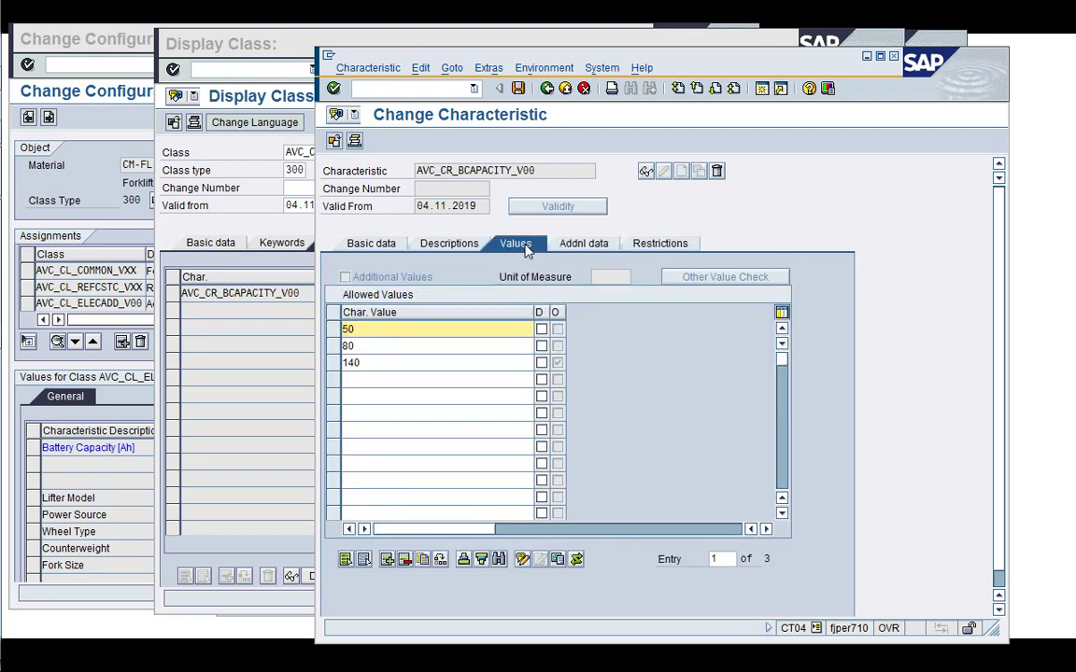
{"action": "left_click", "coordinate": [467, 245]}
{"action": "left_click", "coordinate": [368, 244]}
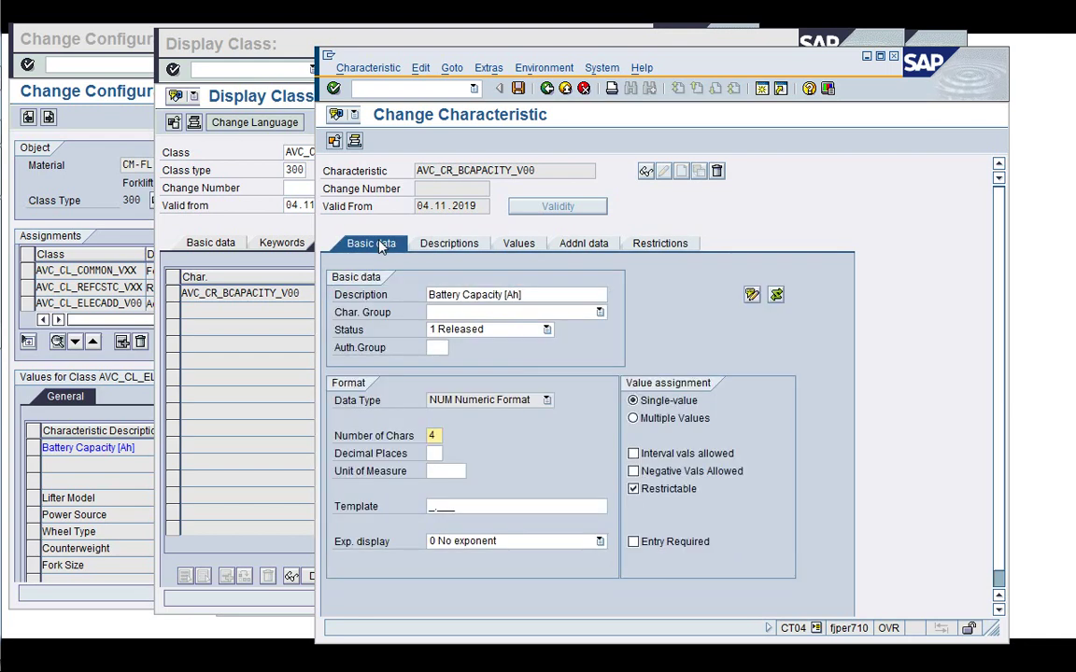
{"action": "left_click", "coordinate": [547, 88]}
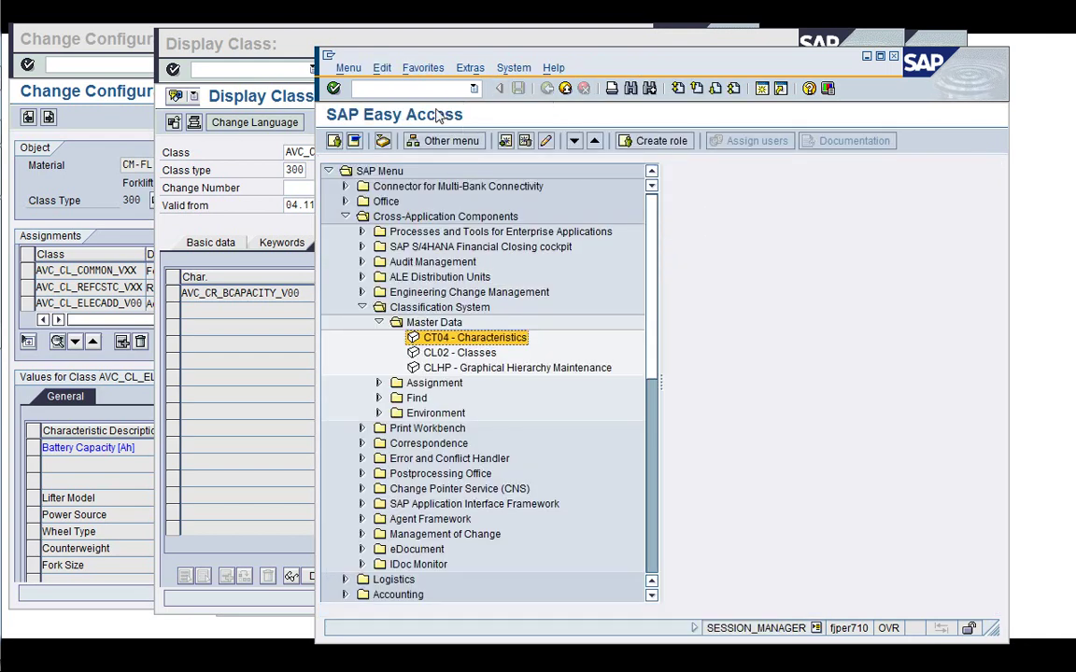
End the CT04 session, exit class AVC_CL_ELECADD_V00 in CL02, and end that session too with /i
{"action": "key", "text": "Return"}
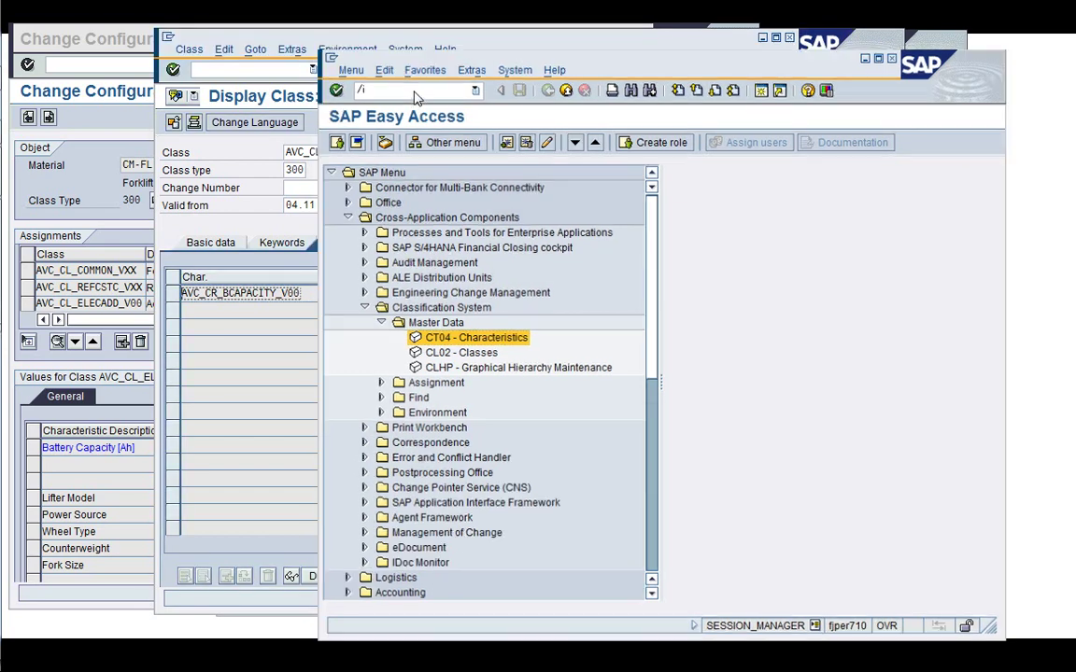
{"action": "left_click", "coordinate": [384, 71]}
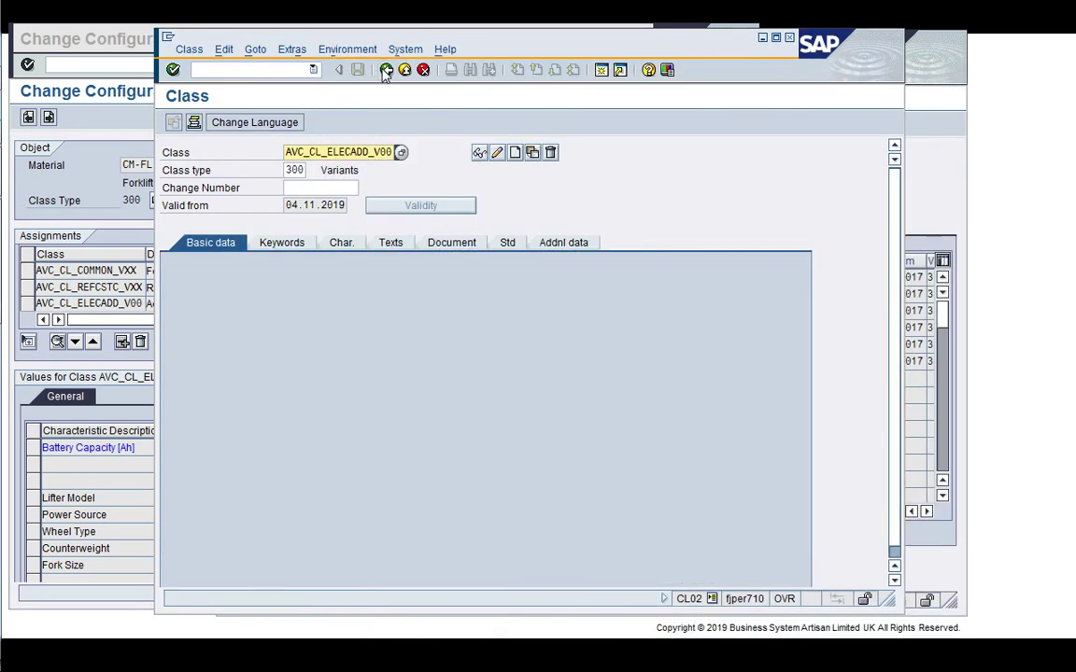
{"action": "left_click", "coordinate": [385, 71]}
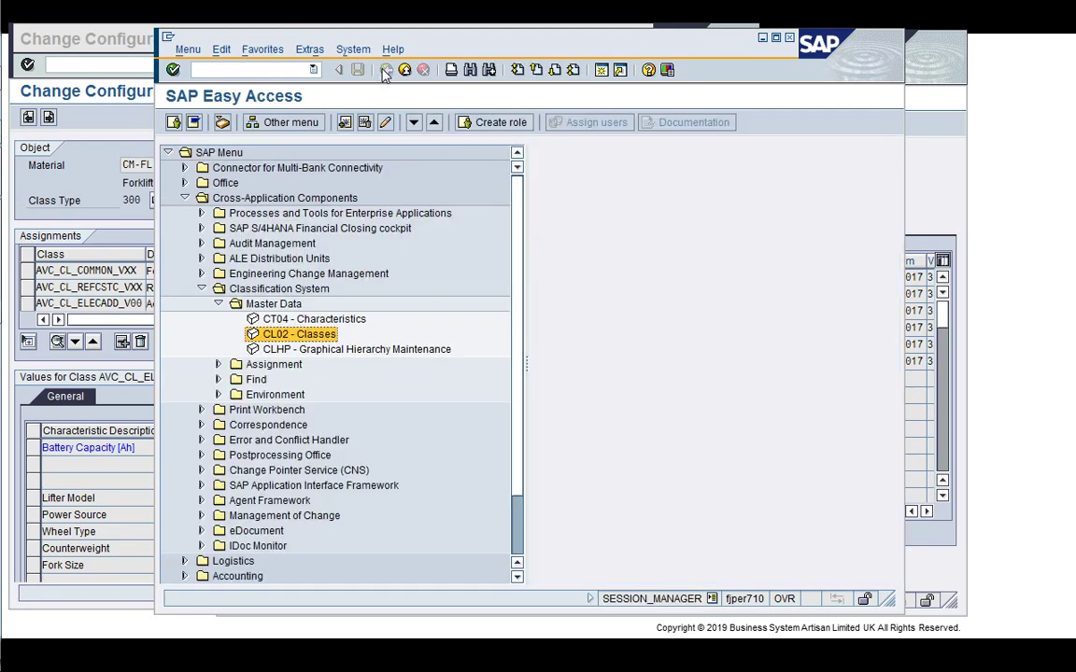
{"action": "left_click", "coordinate": [252, 67]}
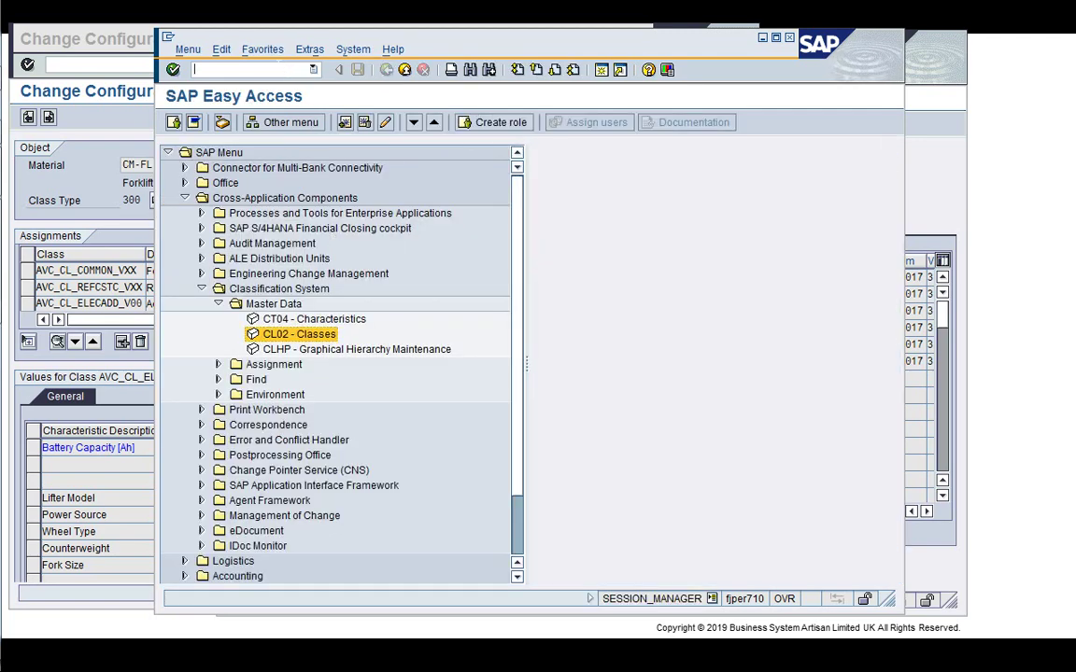
{"action": "type", "text": "/i"}
{"action": "key", "text": "Return"}
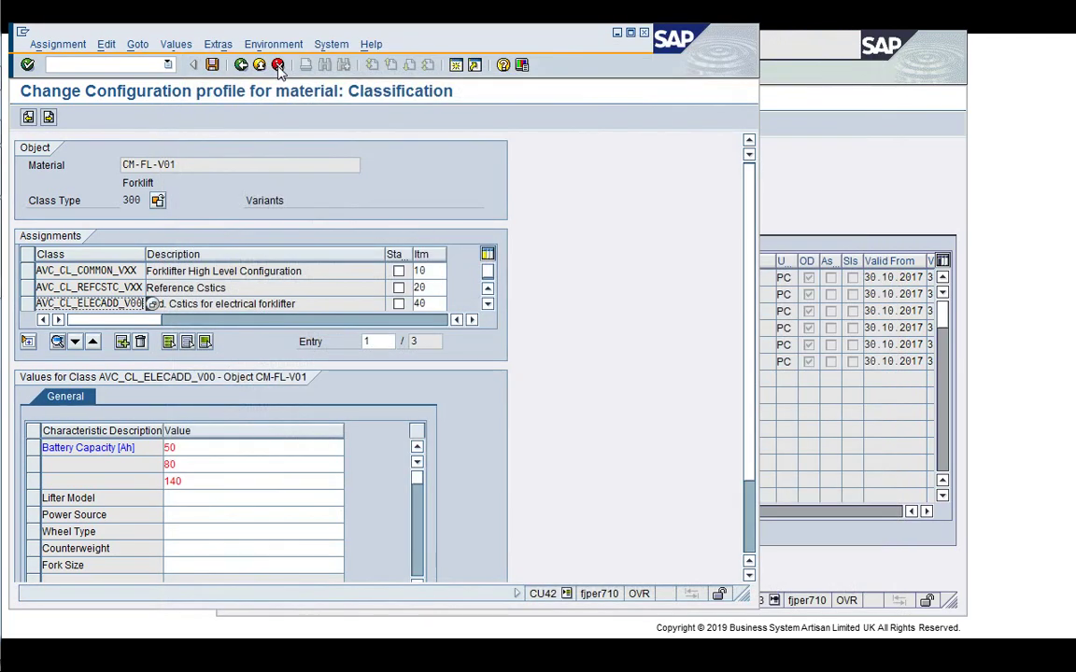
Leave the class assignments of CM-FL-V01, recheck the details of profile AVC_CP_STANDARD, and exit the configuration profile transaction
{"action": "left_click", "coordinate": [233, 63]}
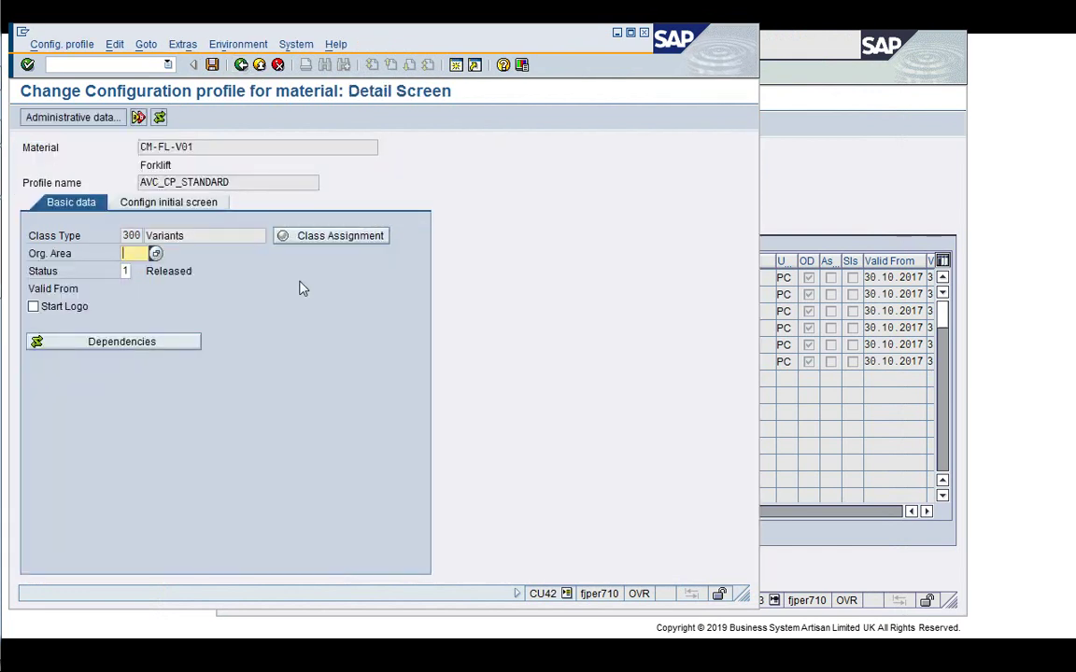
{"action": "left_click", "coordinate": [241, 65]}
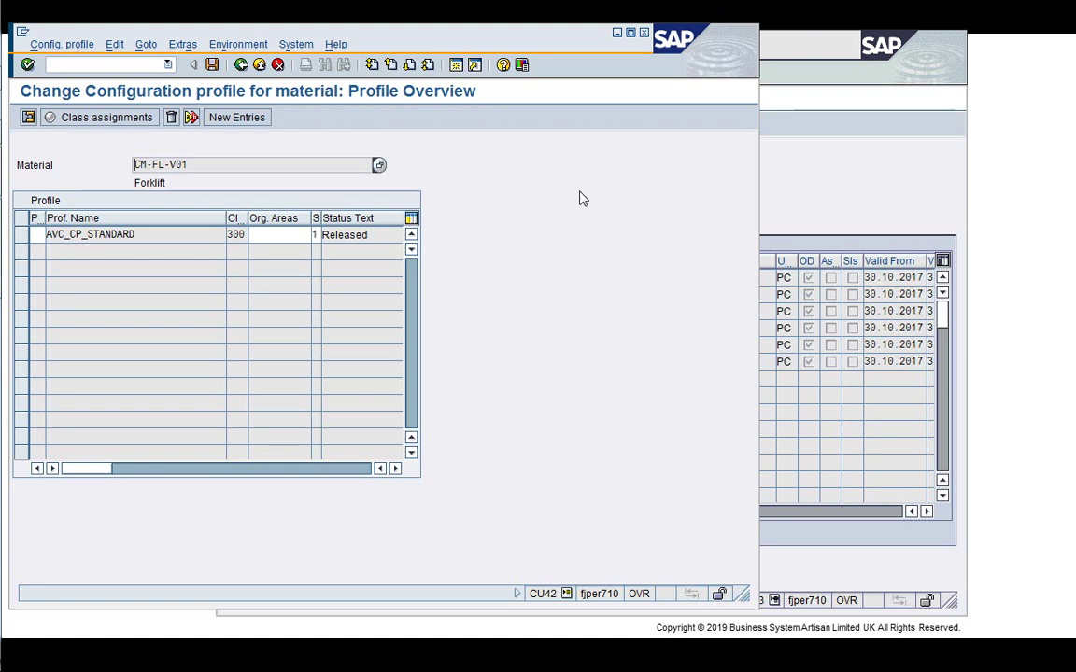
{"action": "double_click", "coordinate": [90, 234]}
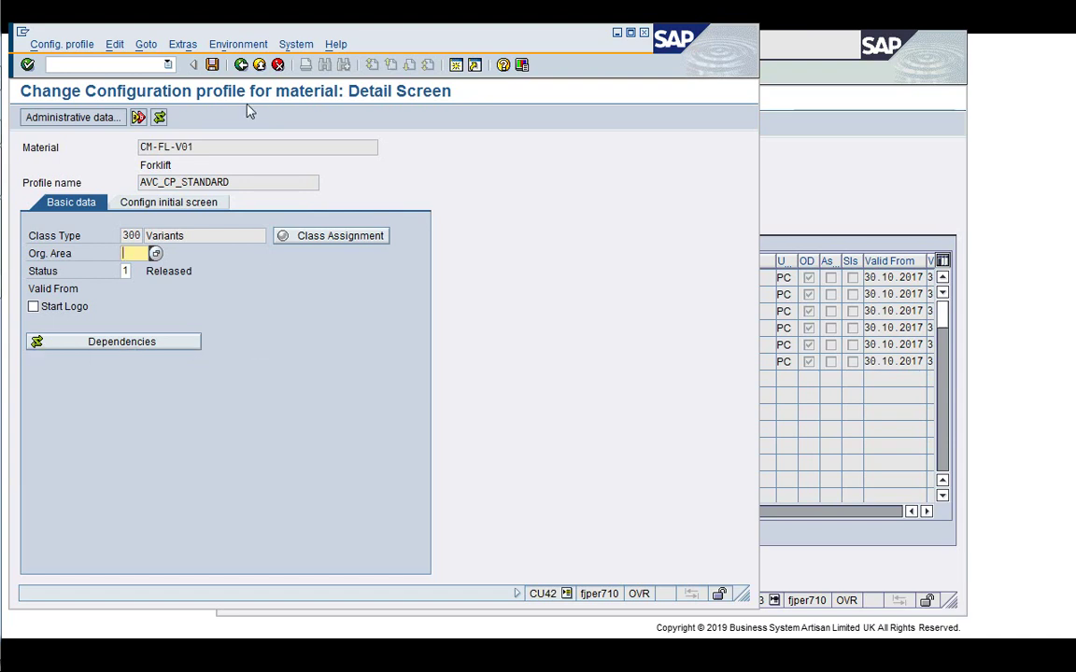
{"action": "left_click", "coordinate": [240, 64]}
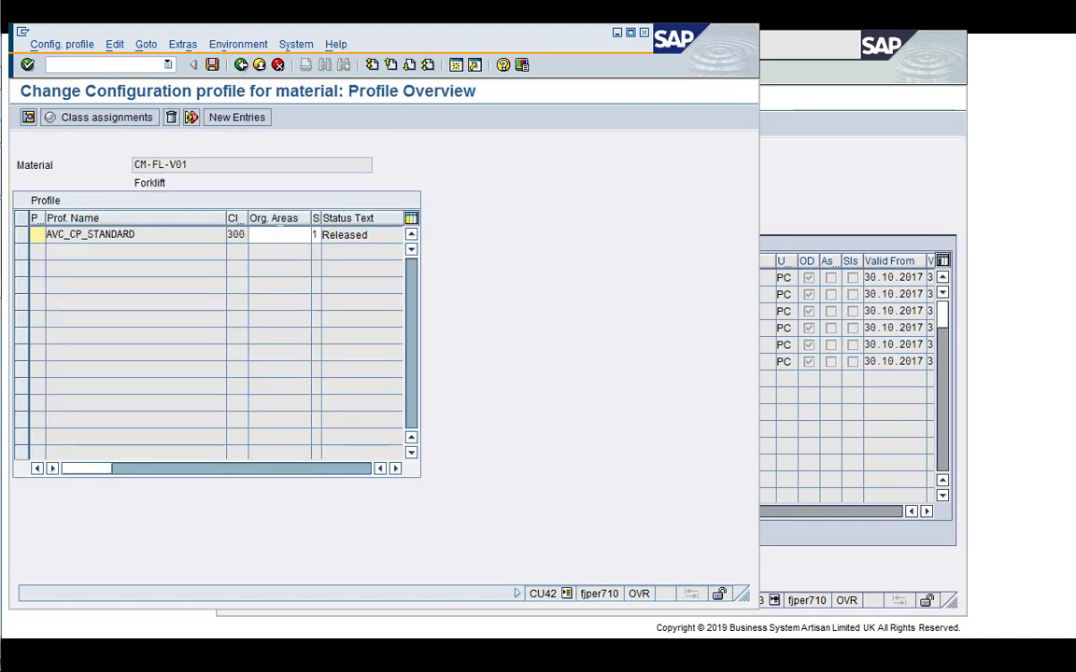
{"action": "left_click", "coordinate": [240, 65]}
{"action": "left_click", "coordinate": [240, 65]}
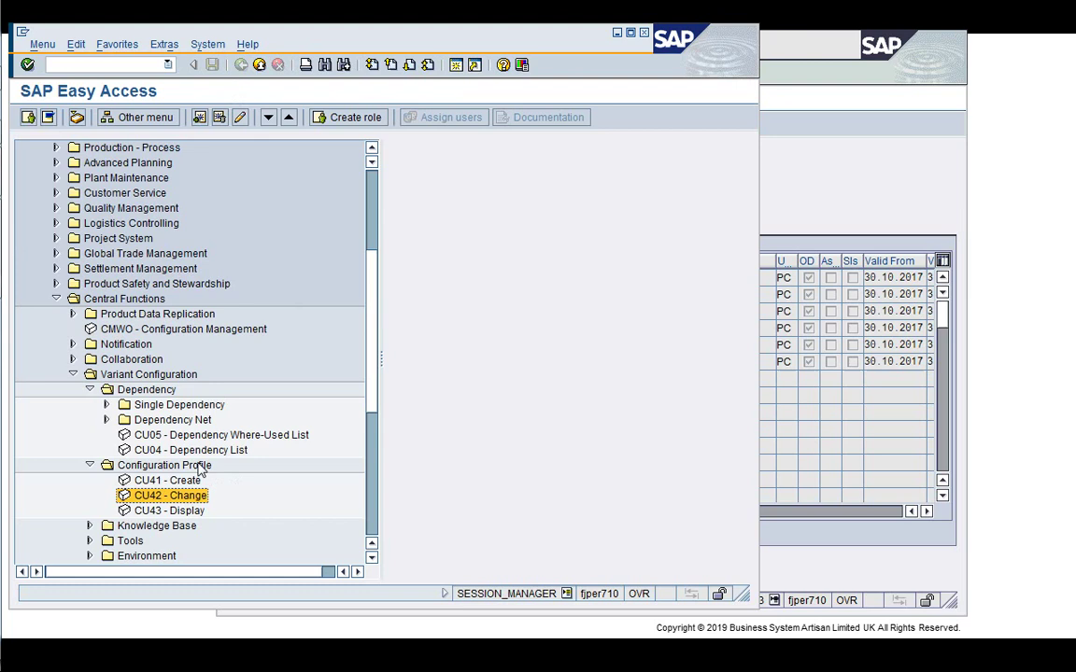
Start transaction CU02 for changing a single dependency under Variant Configuration
{"action": "left_click", "coordinate": [172, 419]}
{"action": "double_click", "coordinate": [178, 405]}
{"action": "left_click", "coordinate": [187, 421]}
{"action": "left_click", "coordinate": [185, 435]}
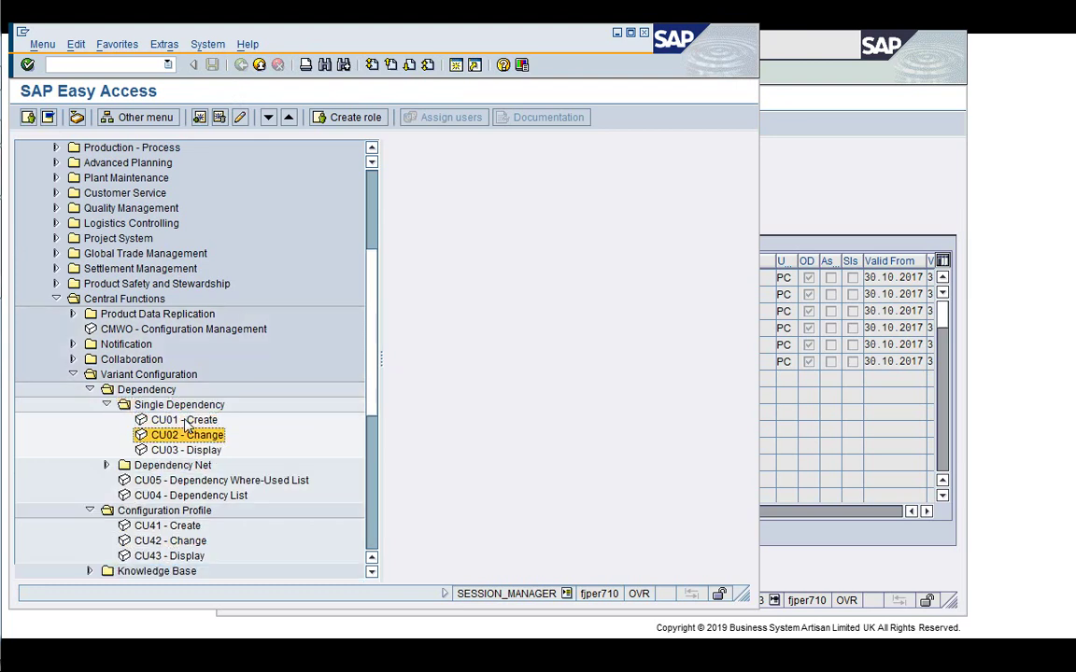
{"action": "key", "text": "Return"}
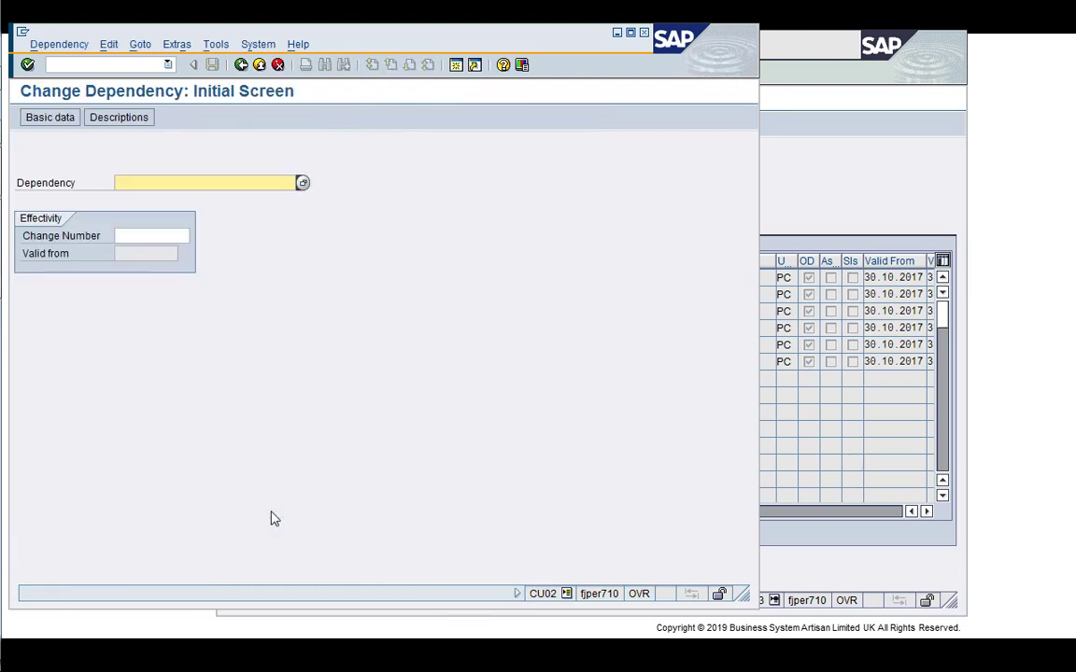
Display the object dependency assignments of item 0010 SF-FL-COMB in the CM-FL-V01 bill of material
{"action": "left_click", "coordinate": [836, 164]}
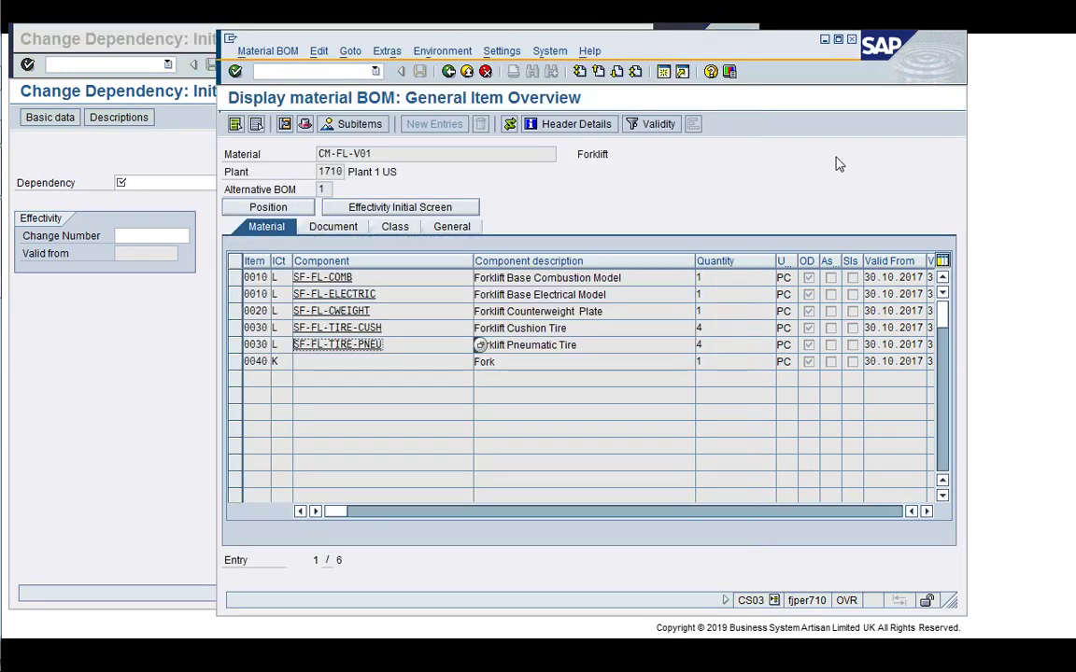
{"action": "left_click", "coordinate": [234, 277]}
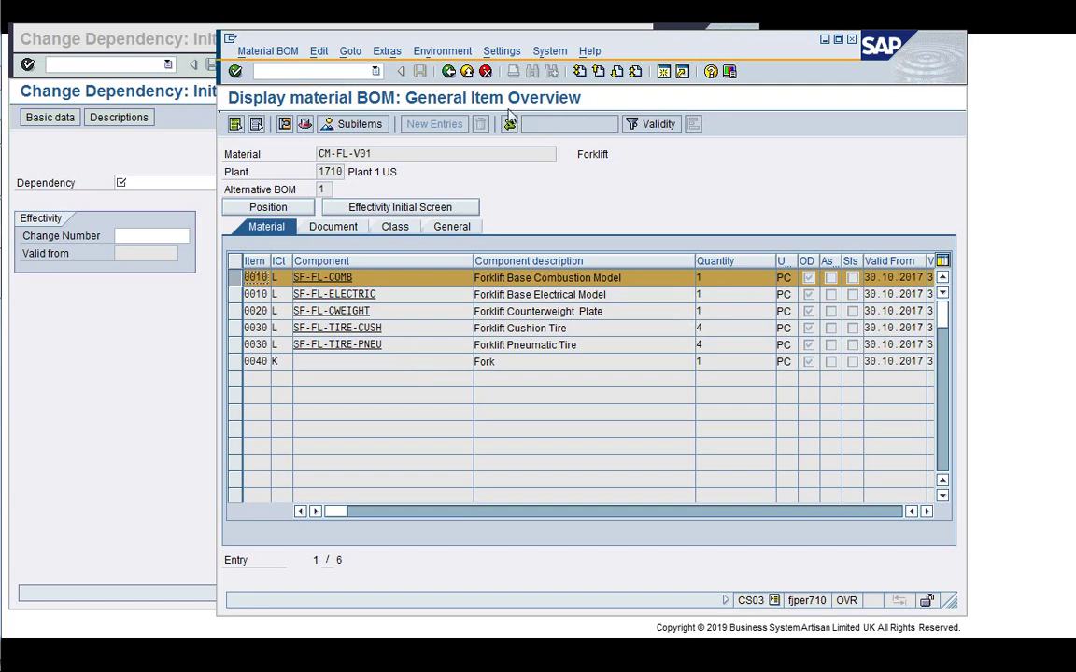
{"action": "left_click", "coordinate": [430, 55]}
{"action": "mouse_move", "coordinate": [388, 52]}
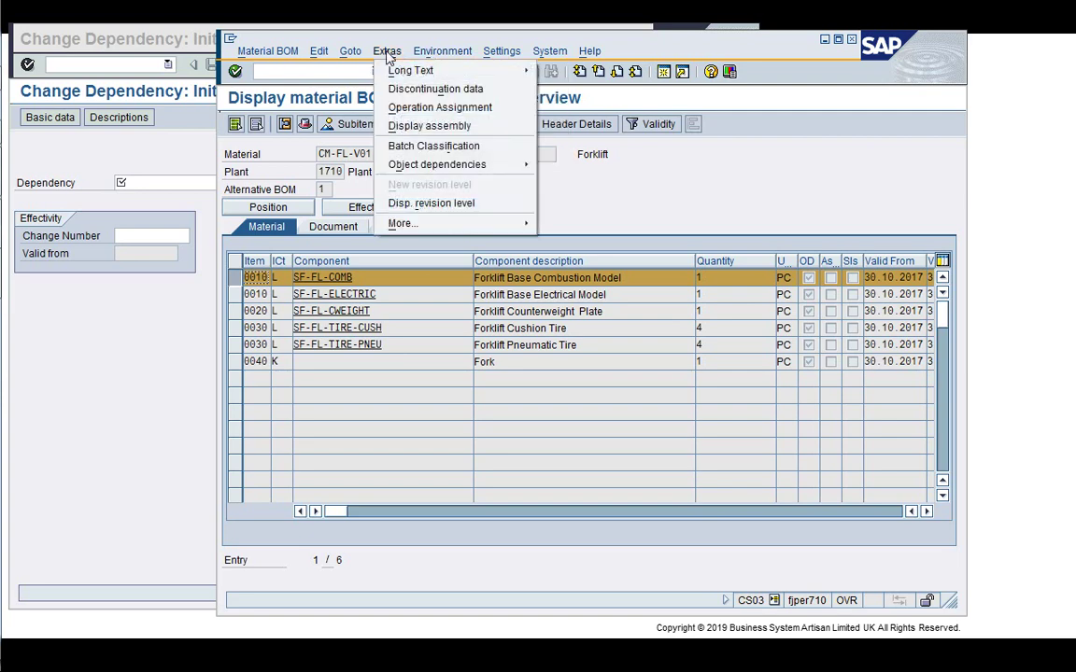
{"action": "mouse_move", "coordinate": [419, 168]}
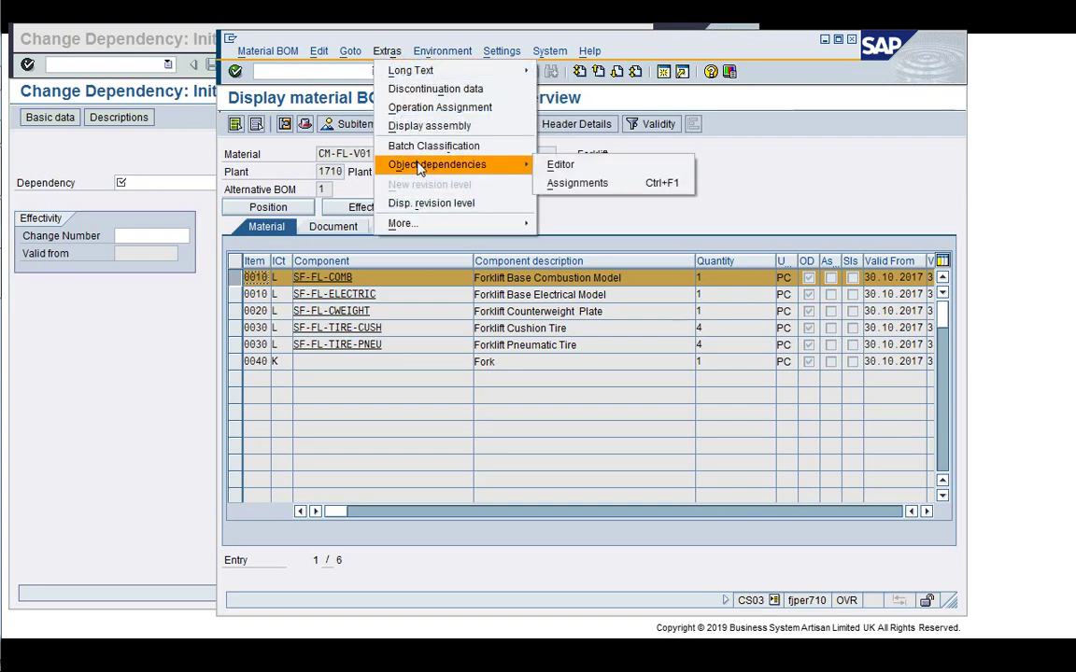
{"action": "left_click", "coordinate": [589, 183]}
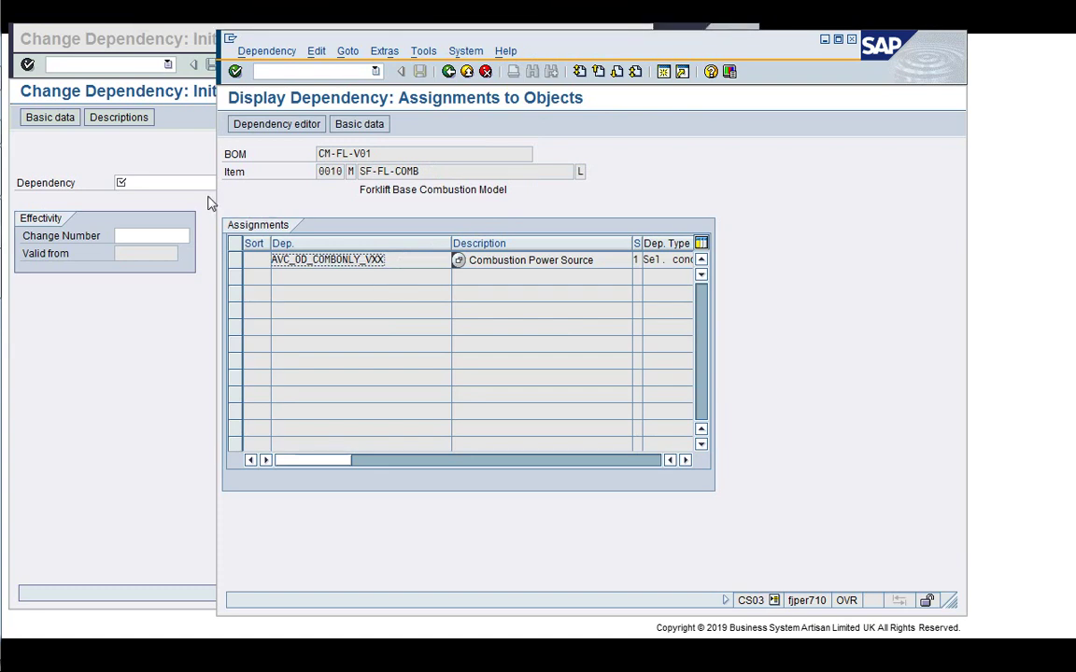
Open dependency AVC_OD_COMBONLY_VXX in CU02, then move its window aside and shrink it
{"action": "left_click", "coordinate": [120, 183]}
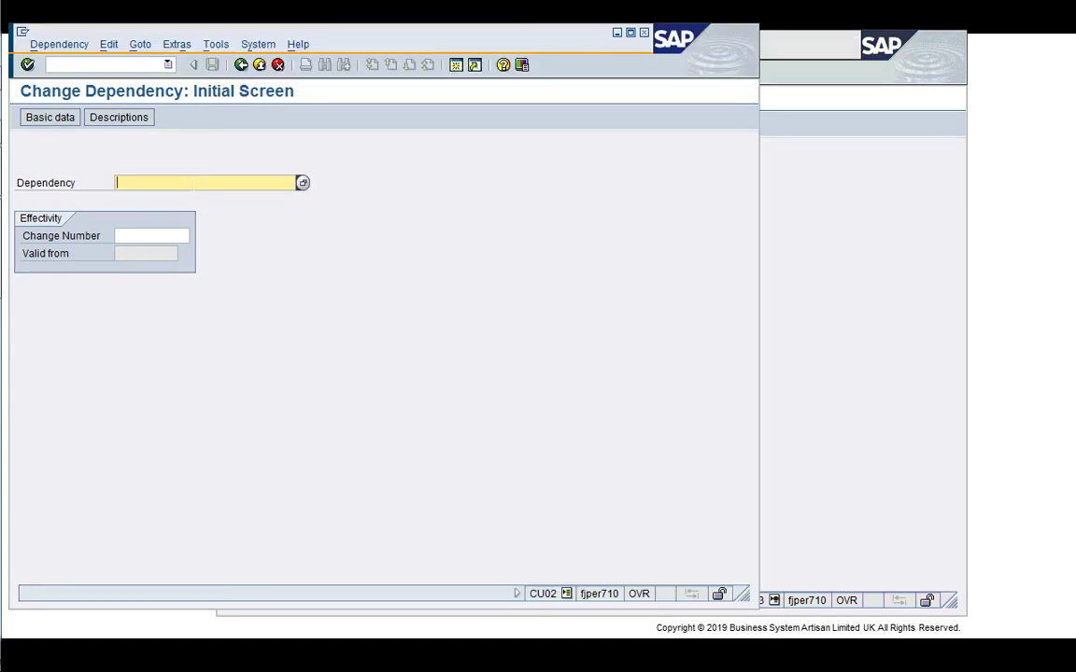
{"action": "type", "text": "AVC_OD_COMBONLY_VXX"}
{"action": "key", "text": "Return"}
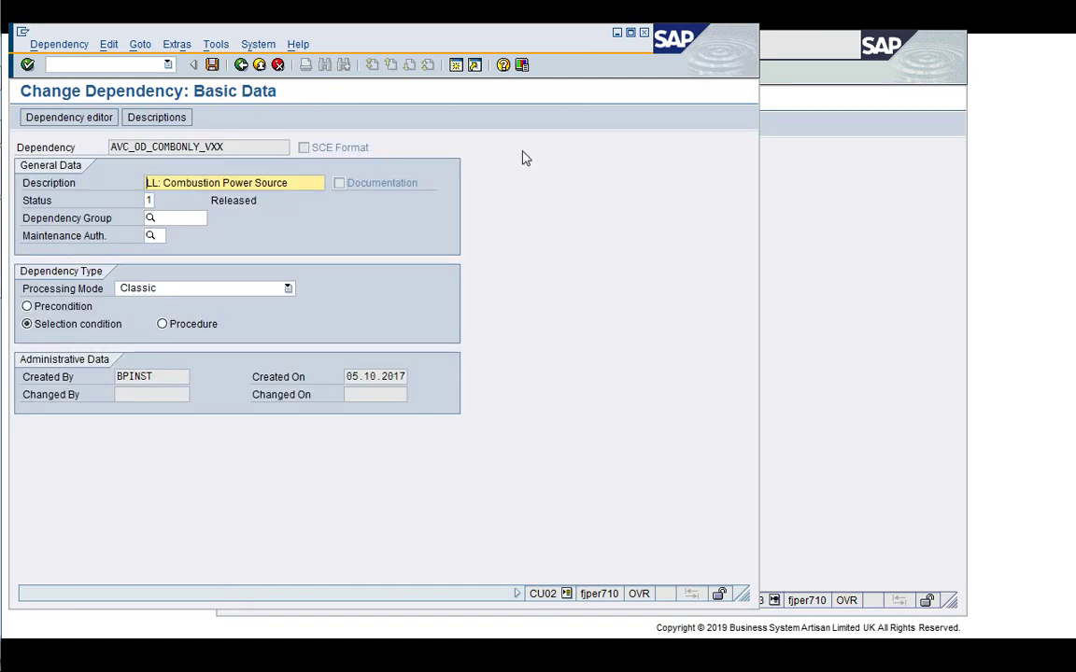
{"action": "left_click_drag", "start_coordinate": [475, 45], "coordinate": [598, 43]}
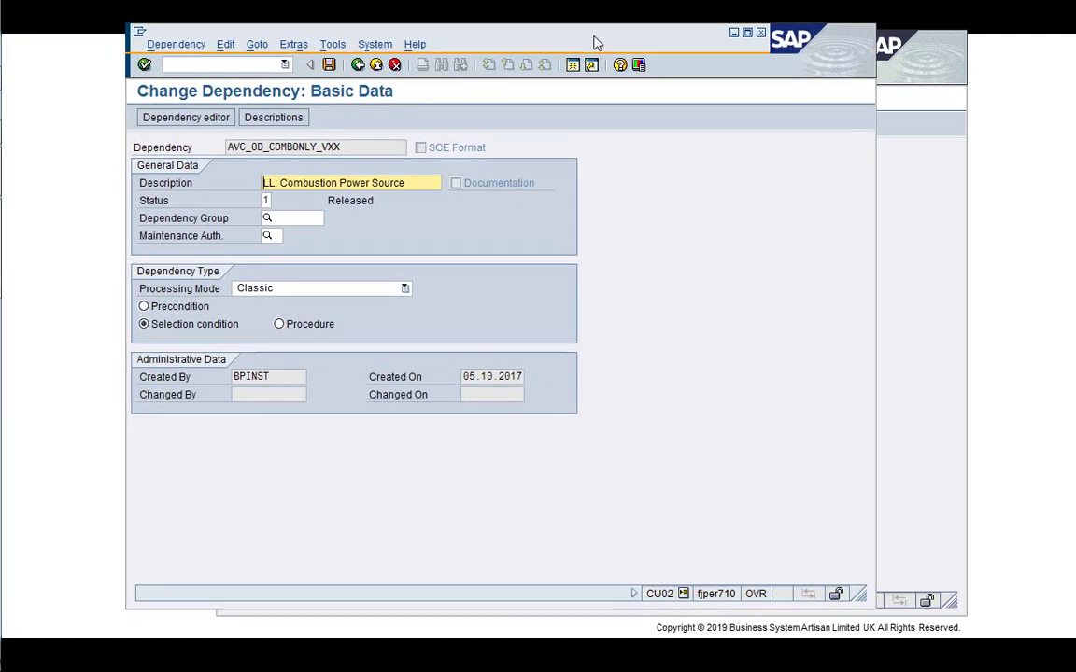
{"action": "left_click_drag", "start_coordinate": [854, 593], "coordinate": [713, 519]}
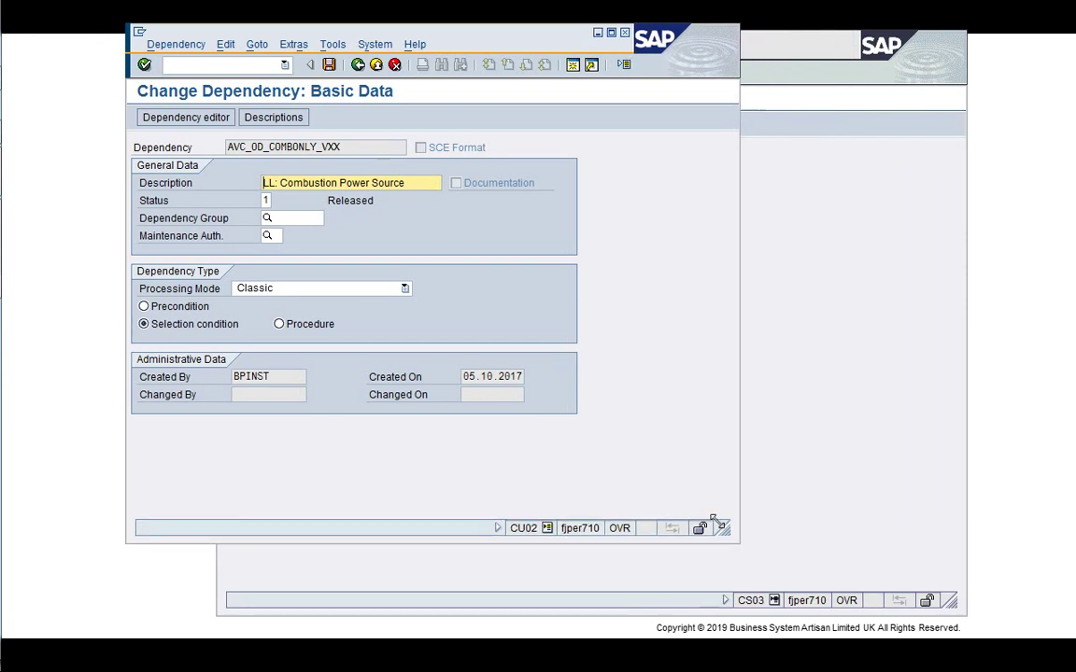
Review the available processing modes of AVC_OD_COMBONLY_VXX and its selection condition code in the dependency editor
{"action": "left_click", "coordinate": [405, 290]}
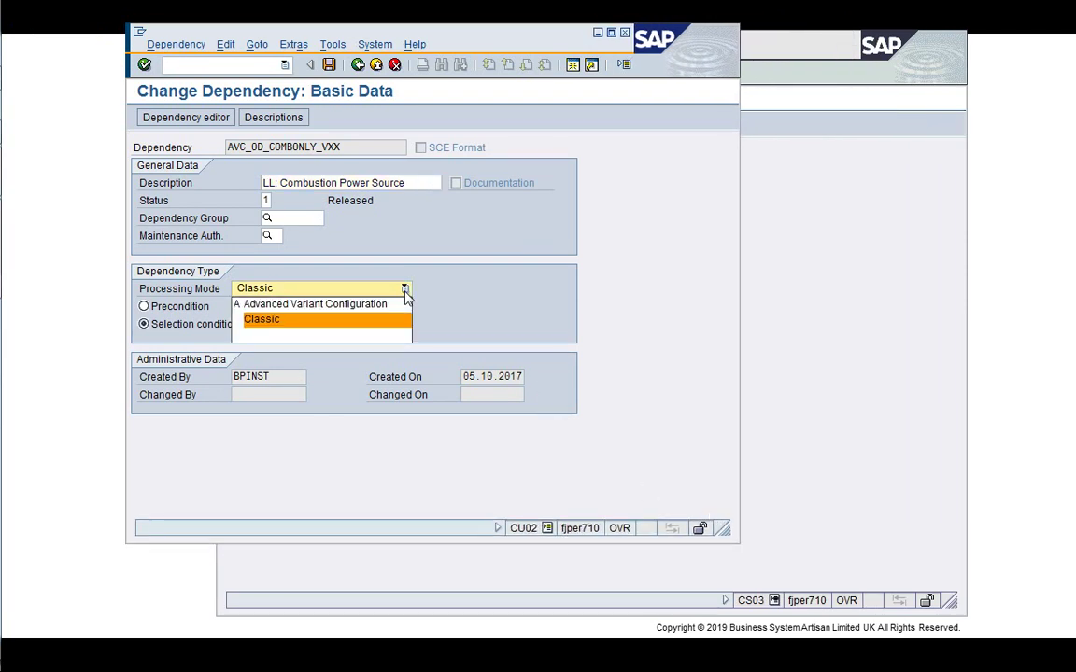
{"action": "left_click", "coordinate": [439, 278]}
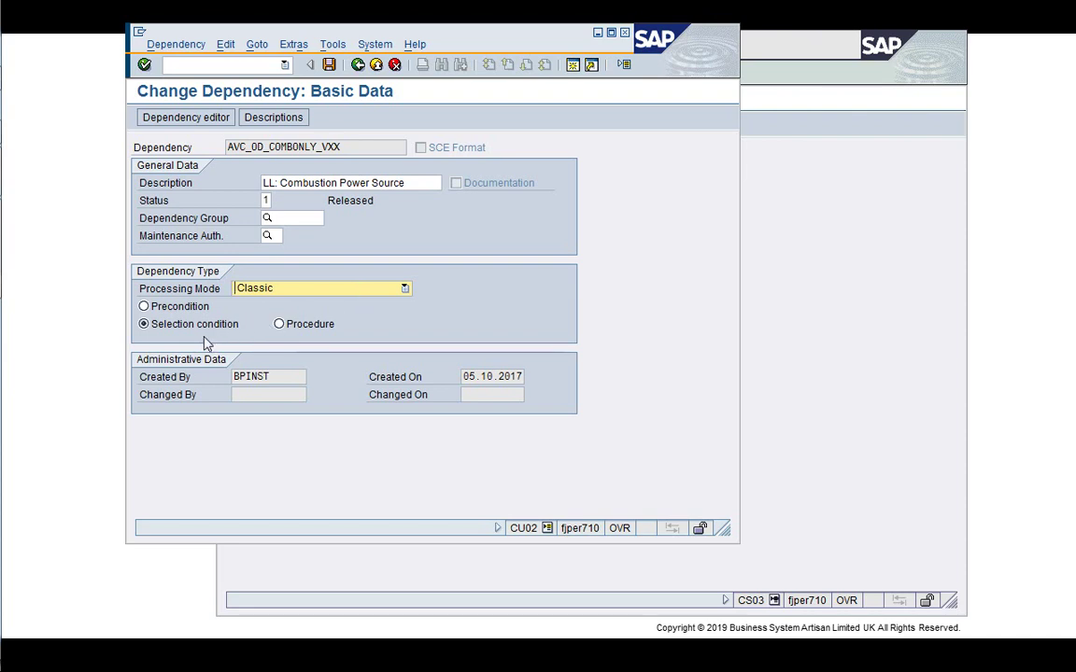
{"action": "left_click", "coordinate": [169, 121]}
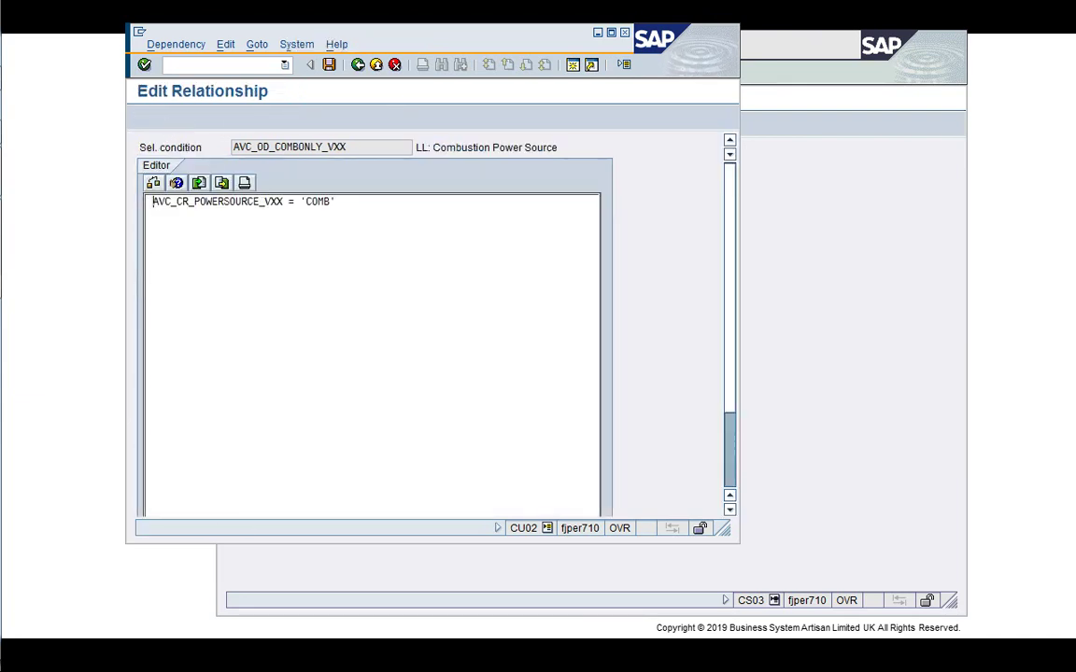
{"action": "left_click", "coordinate": [357, 65]}
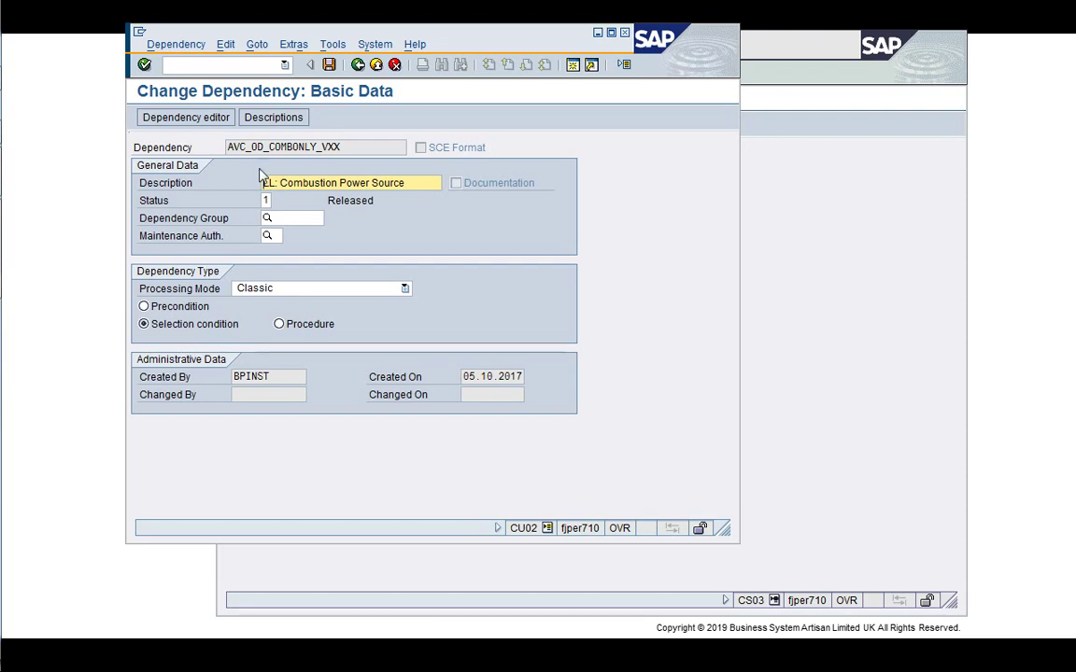
{"action": "left_click", "coordinate": [194, 120]}
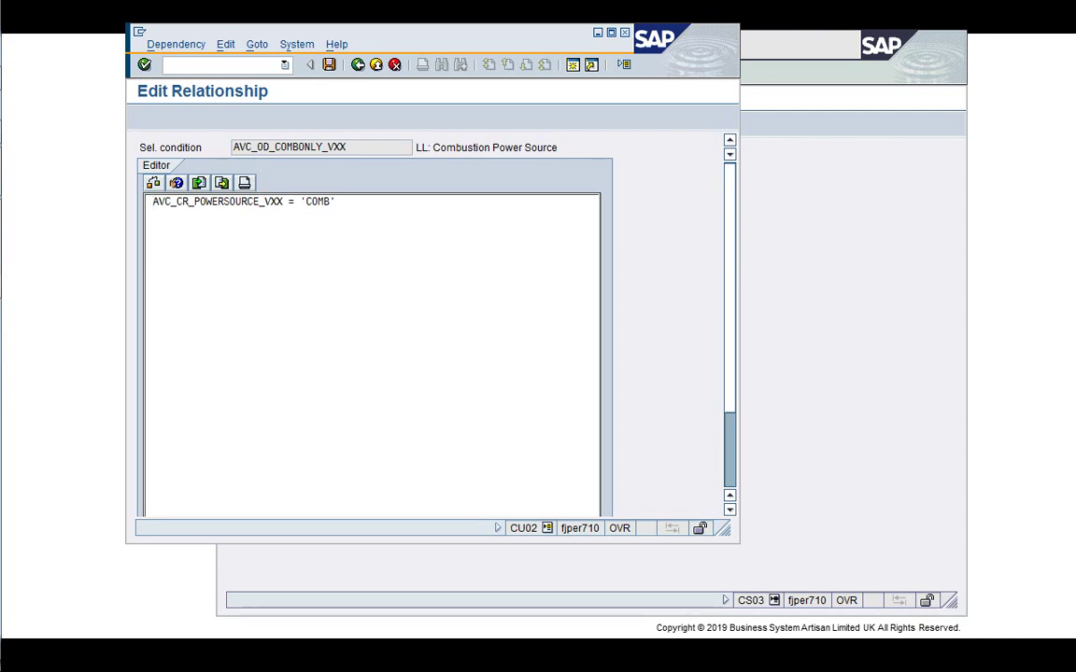
{"action": "left_click", "coordinate": [358, 65]}
Return the CS03 session to the CM-FL-V01 item overview and exit dependency AVC_OD_COMBONLY_VXX to the CU02 initial screen
{"action": "left_click", "coordinate": [860, 265]}
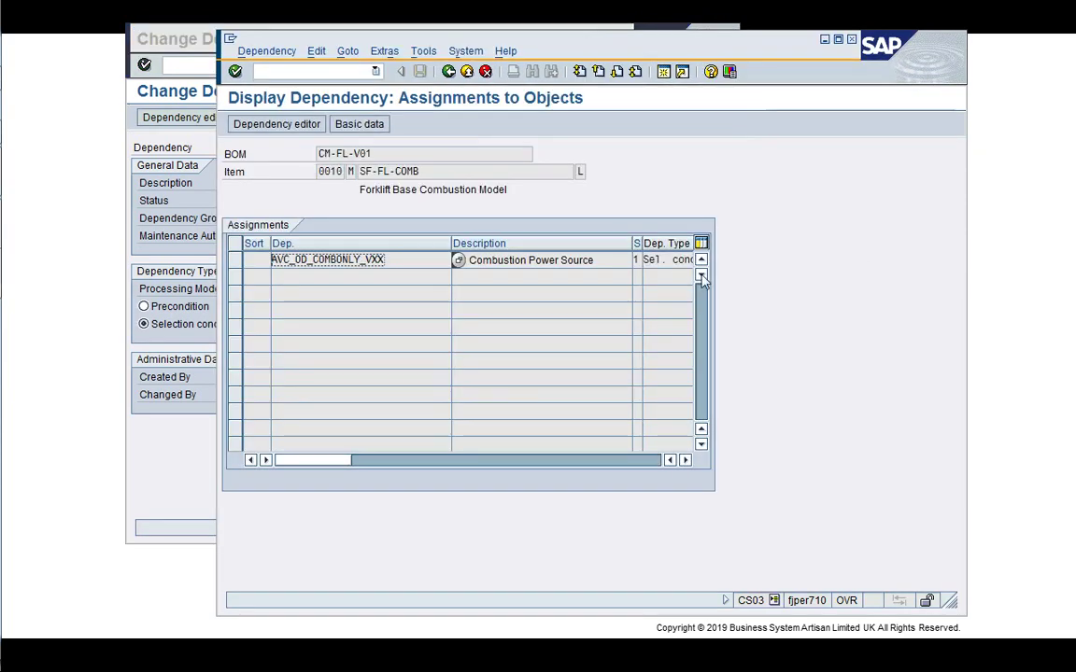
{"action": "left_click", "coordinate": [448, 71]}
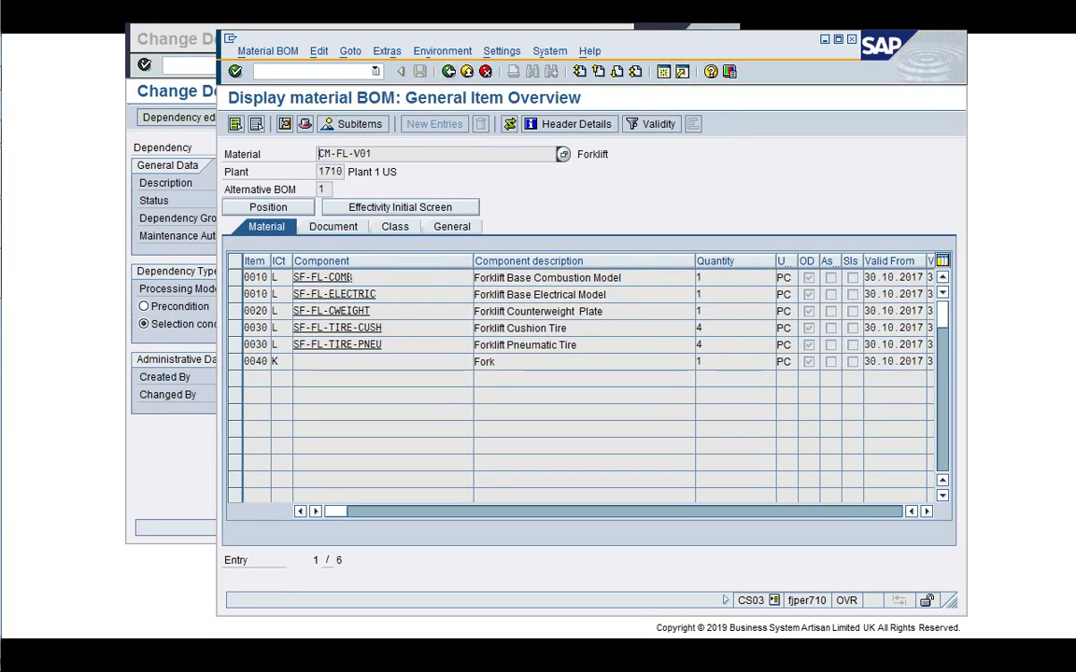
{"action": "left_click", "coordinate": [179, 235]}
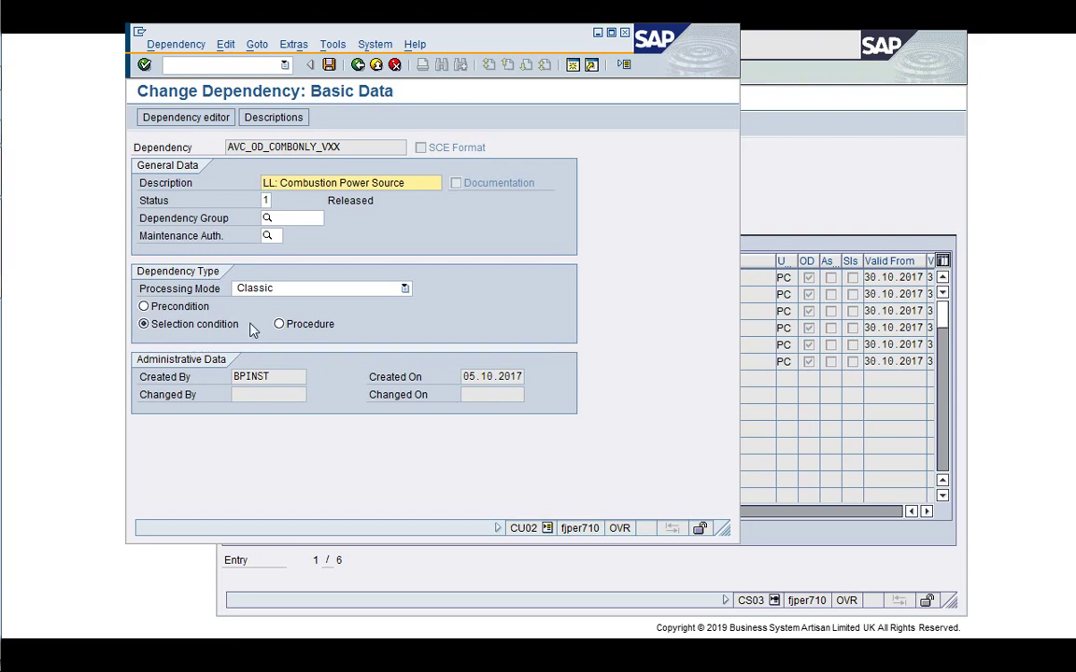
{"action": "left_click", "coordinate": [357, 64]}
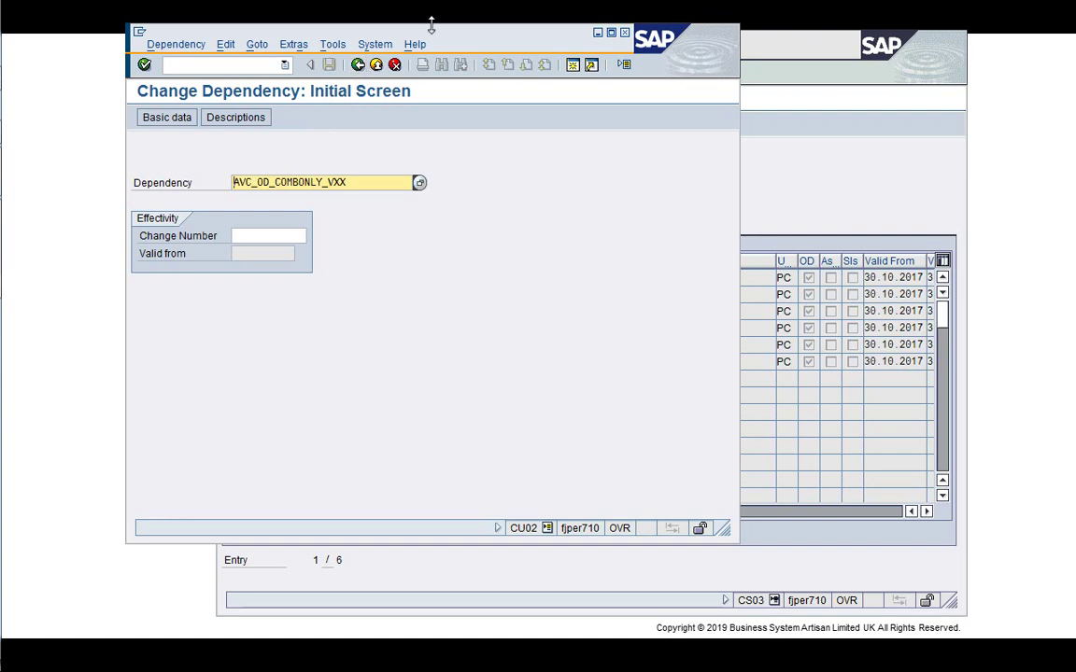
Move the CU02 window aside and display the object dependency assignments of item 0010 SF-FL-ELECTRIC in the CS03 bill of material
{"action": "left_click_drag", "start_coordinate": [391, 28], "coordinate": [364, 31]}
{"action": "left_click", "coordinate": [781, 204]}
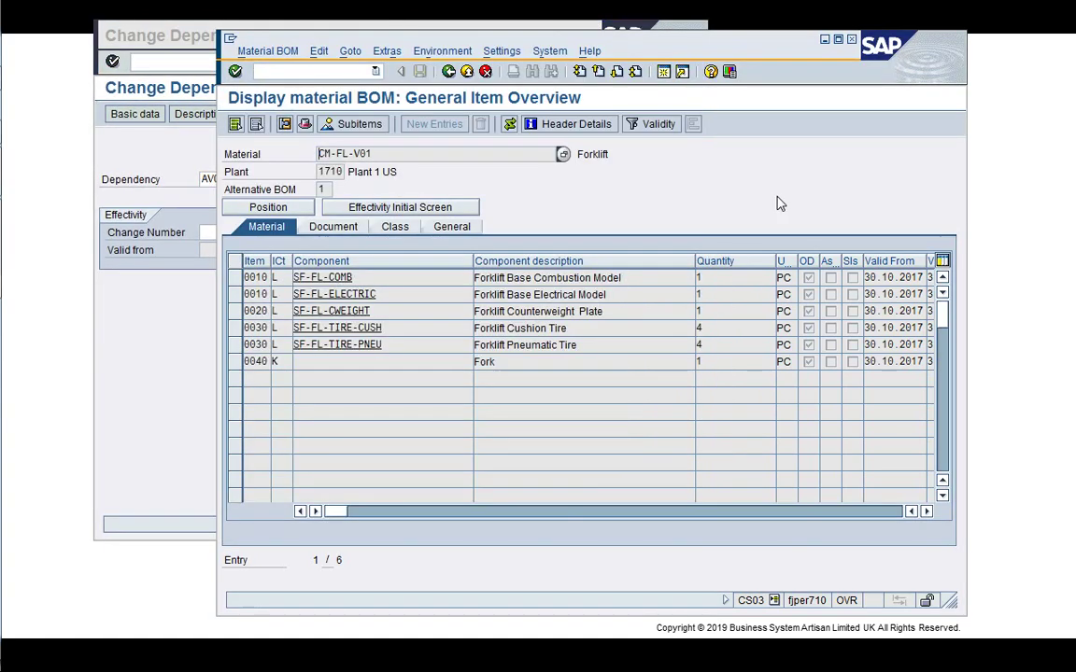
{"action": "left_click", "coordinate": [233, 294]}
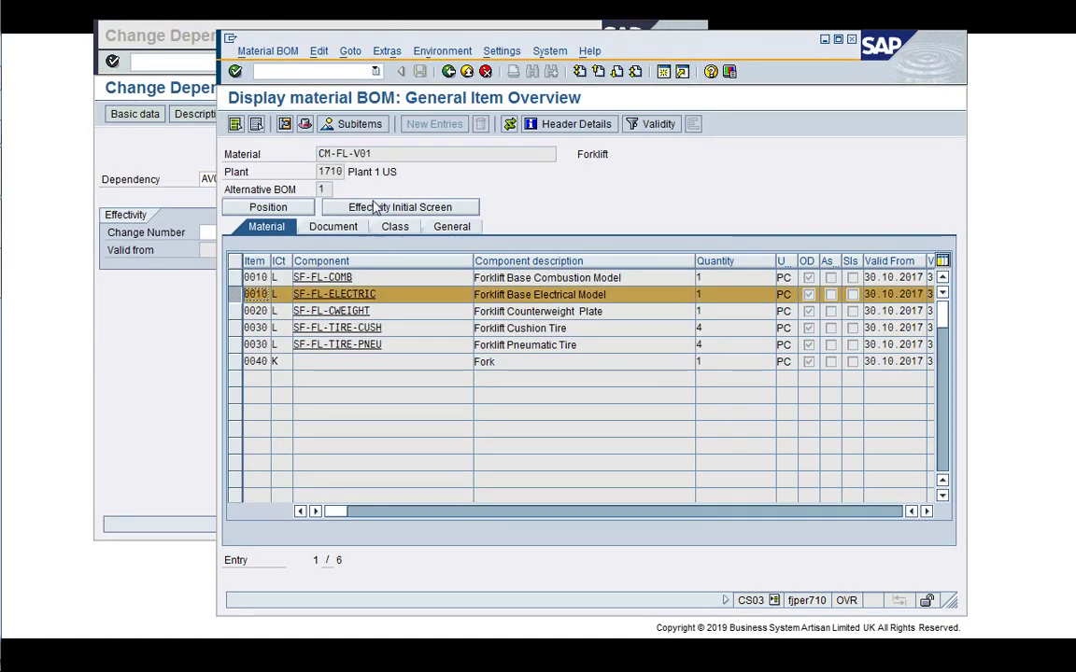
{"action": "left_click", "coordinate": [385, 52]}
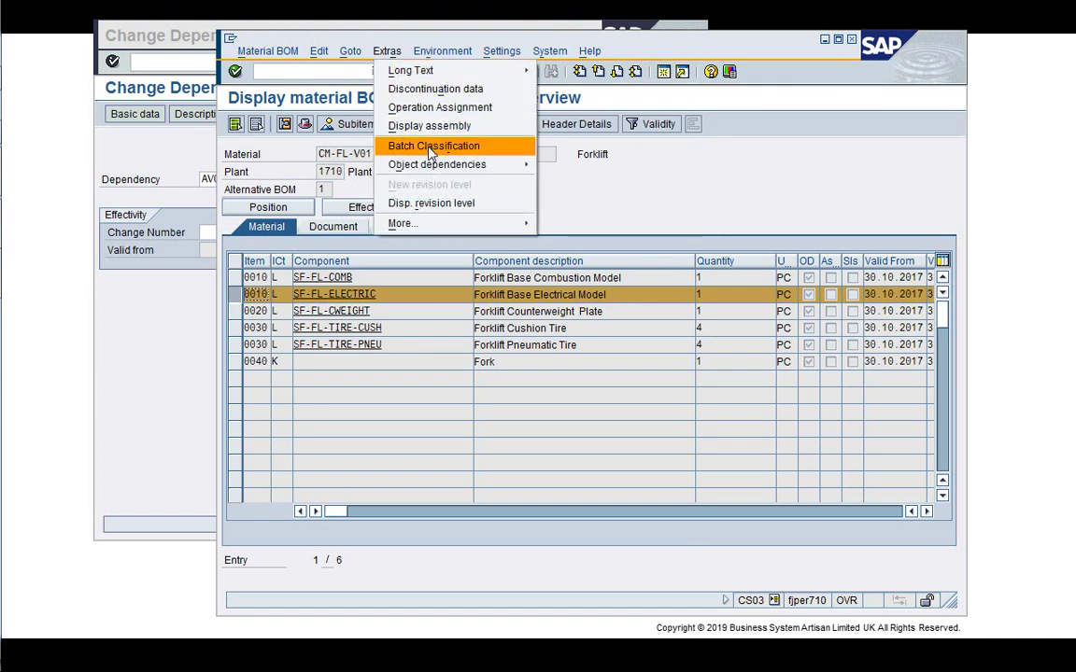
{"action": "mouse_move", "coordinate": [466, 164]}
{"action": "left_click", "coordinate": [558, 183]}
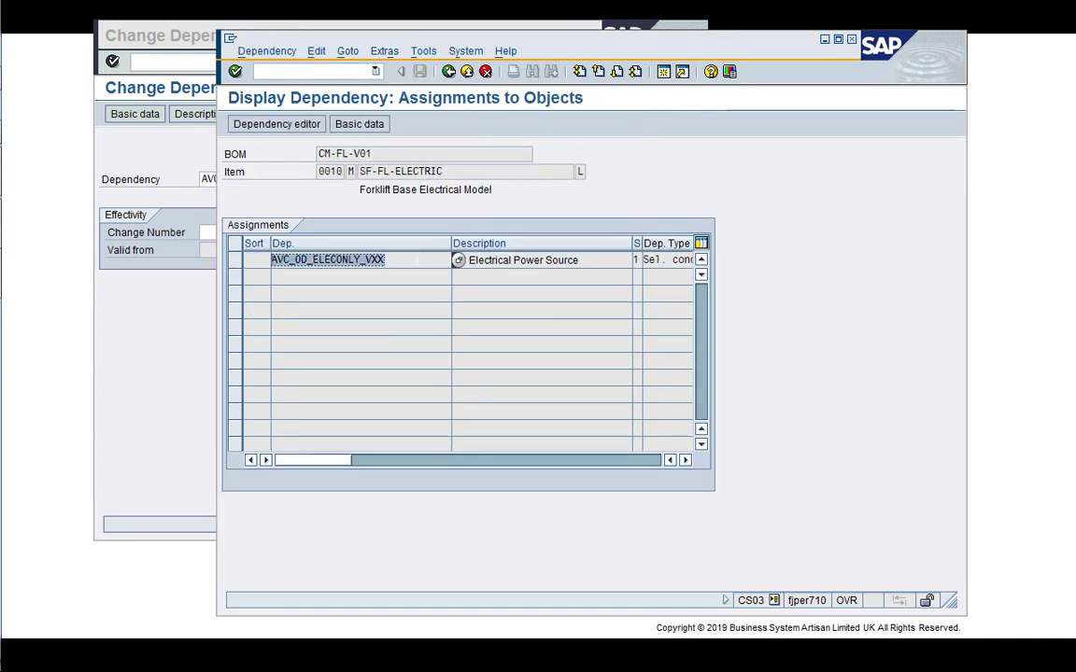
Open dependency AVC_OD_ELECONLY_VXX in CU02 and view its selection condition code in the dependency editor
{"action": "left_click", "coordinate": [171, 393]}
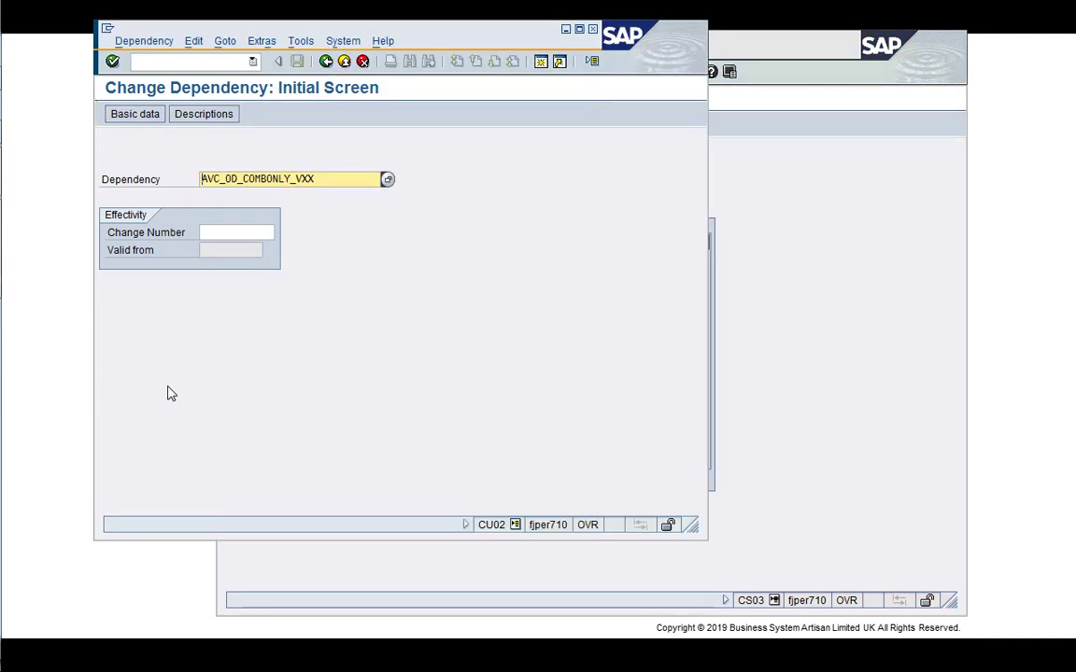
{"action": "type", "text": "AVC_OD_ELECONLY_VXX"}
{"action": "key", "text": "Return"}
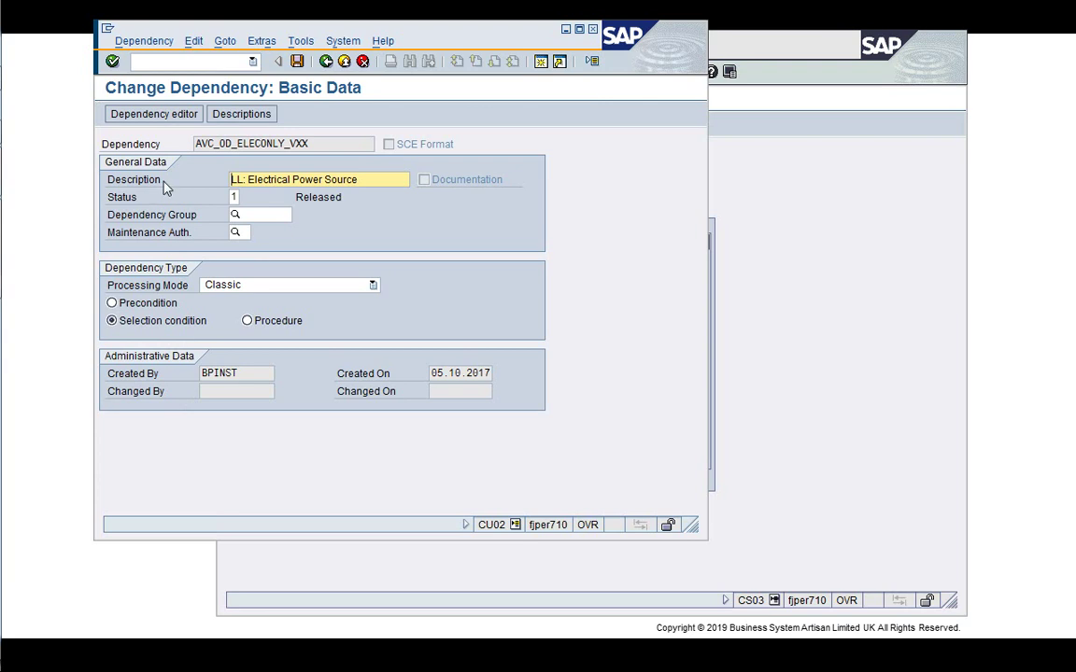
{"action": "left_click", "coordinate": [145, 116]}
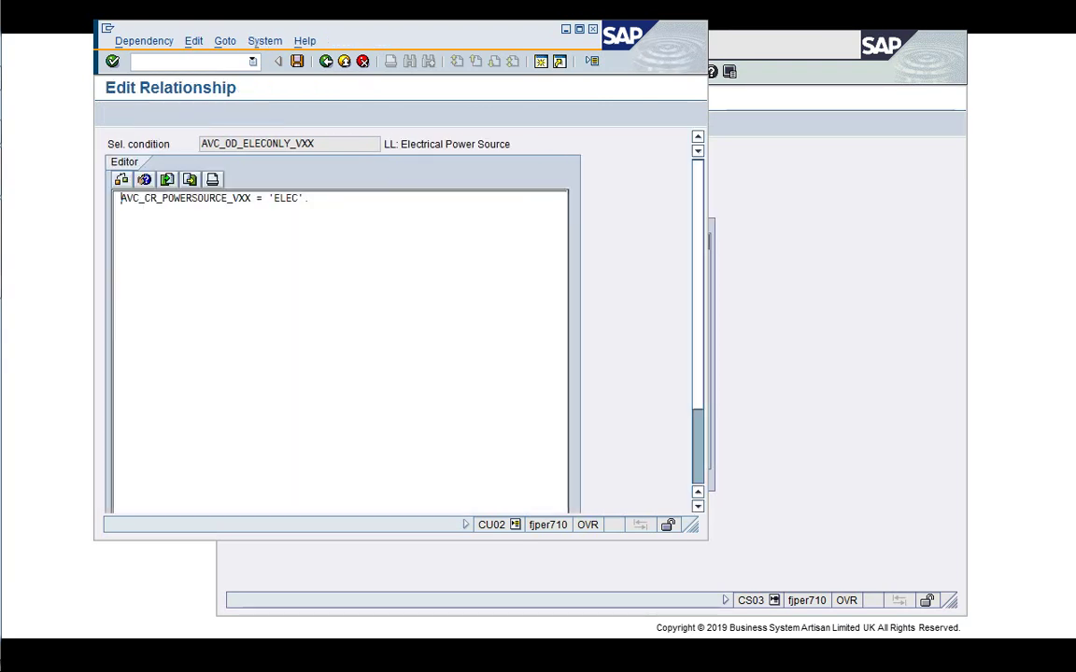
Return the CS03 session to the CM-FL-V01 item overview and exit dependency AVC_OD_ELECONLY_VXX to the CU02 initial screen
{"action": "left_click", "coordinate": [841, 319]}
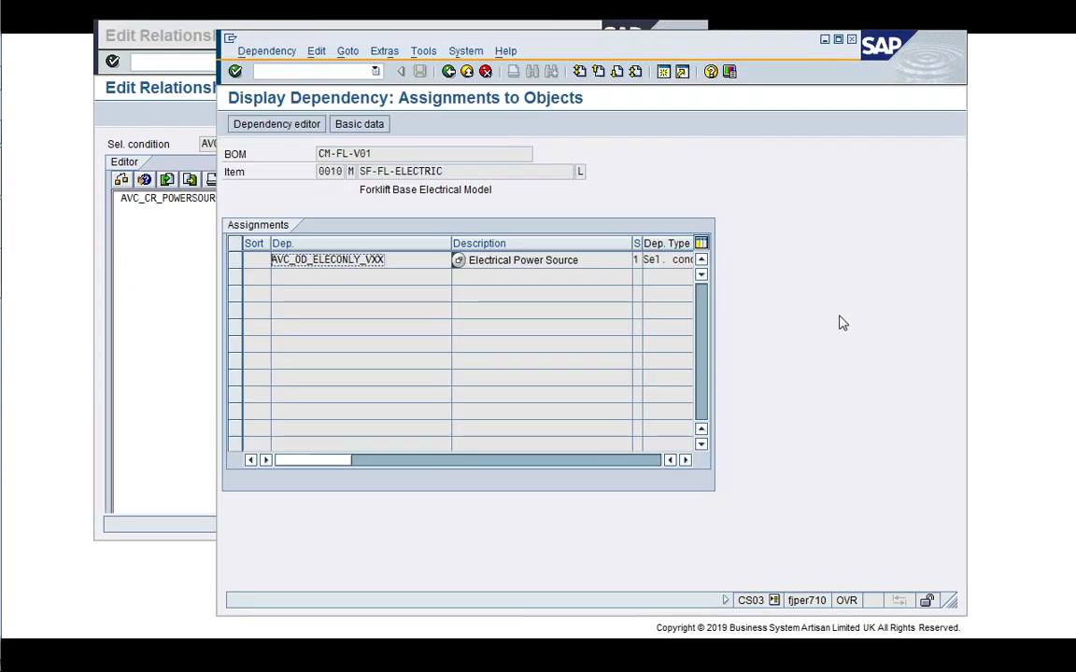
{"action": "left_click", "coordinate": [448, 71]}
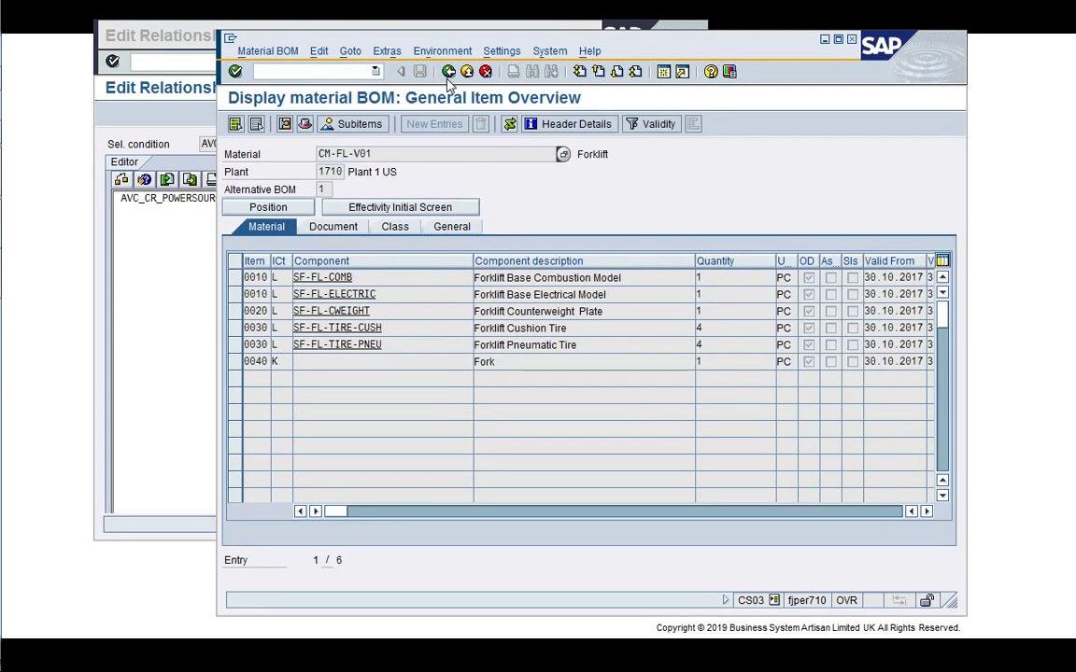
{"action": "left_click", "coordinate": [336, 294]}
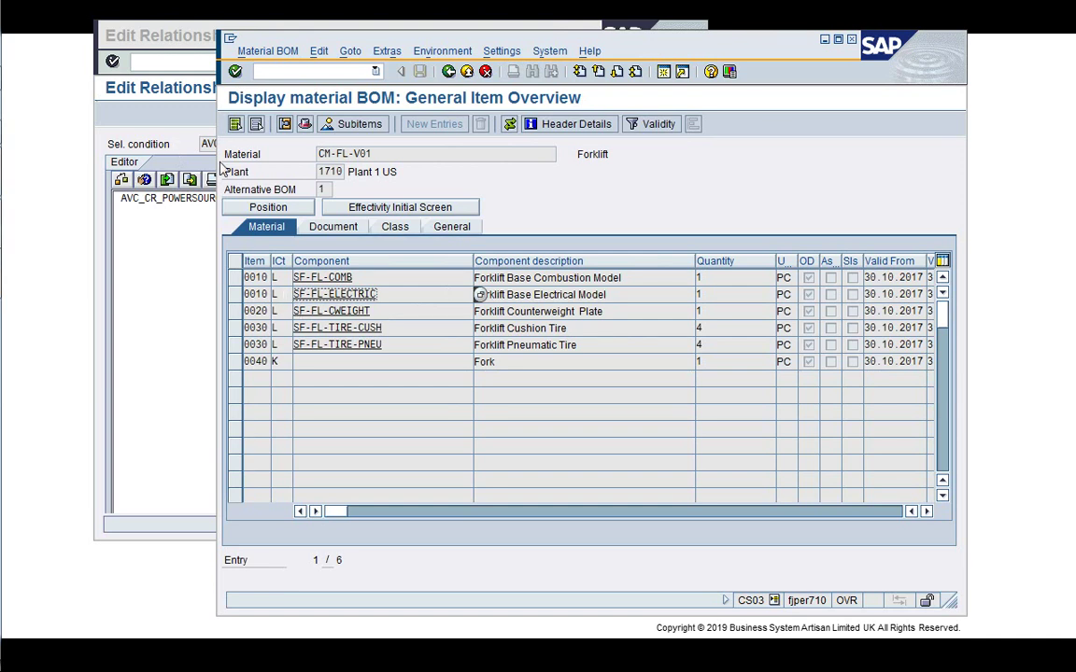
{"action": "left_click", "coordinate": [197, 136]}
{"action": "key", "text": "F3"}
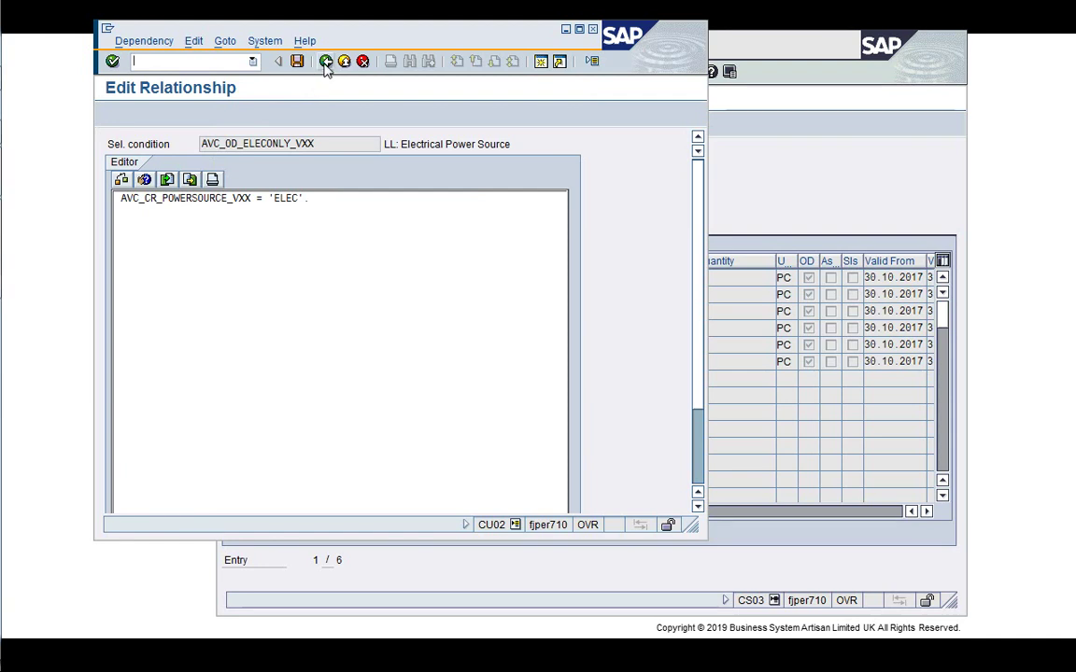
{"action": "key", "text": "F3"}
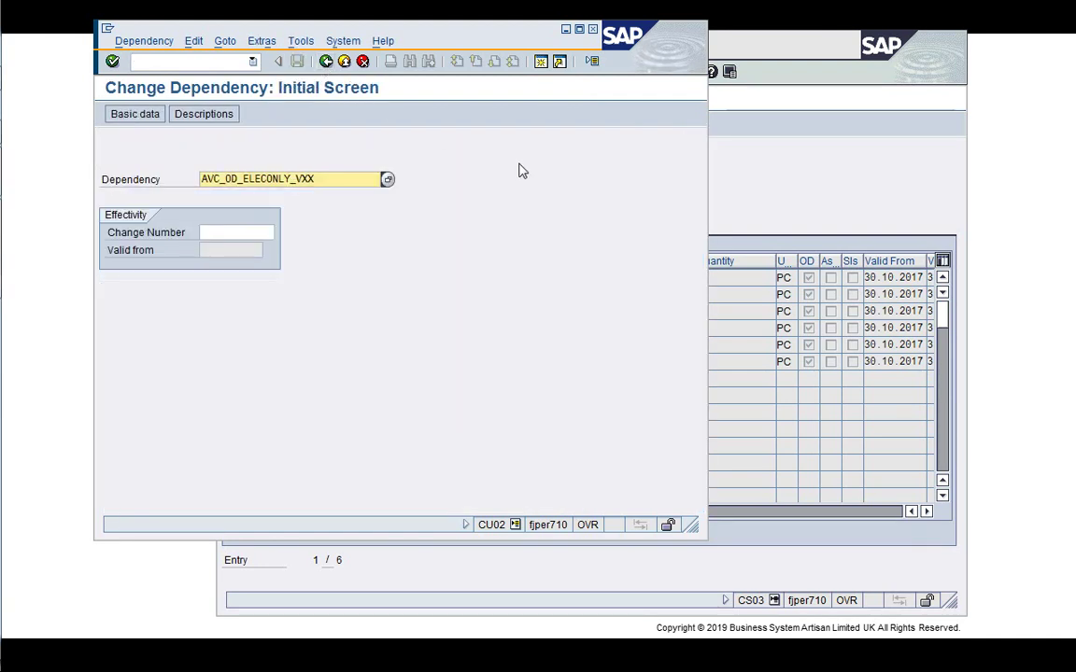
Display the object dependency assignments of item 0020 SF-FL-CWEIGHT in the CS03 bill of material
{"action": "left_click", "coordinate": [735, 177]}
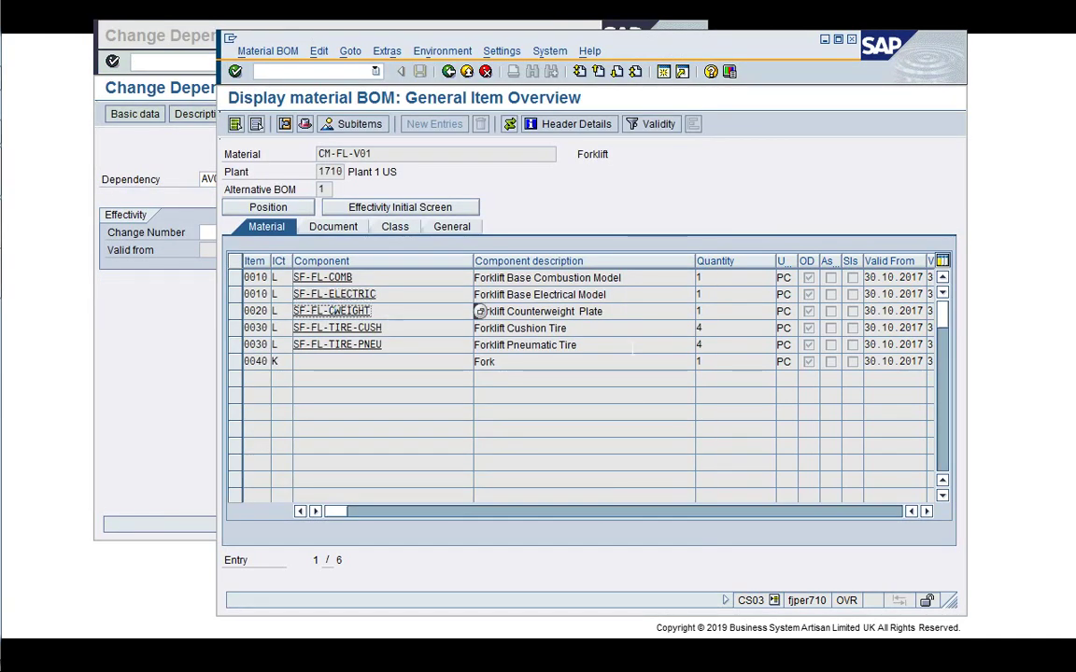
{"action": "left_click", "coordinate": [234, 313]}
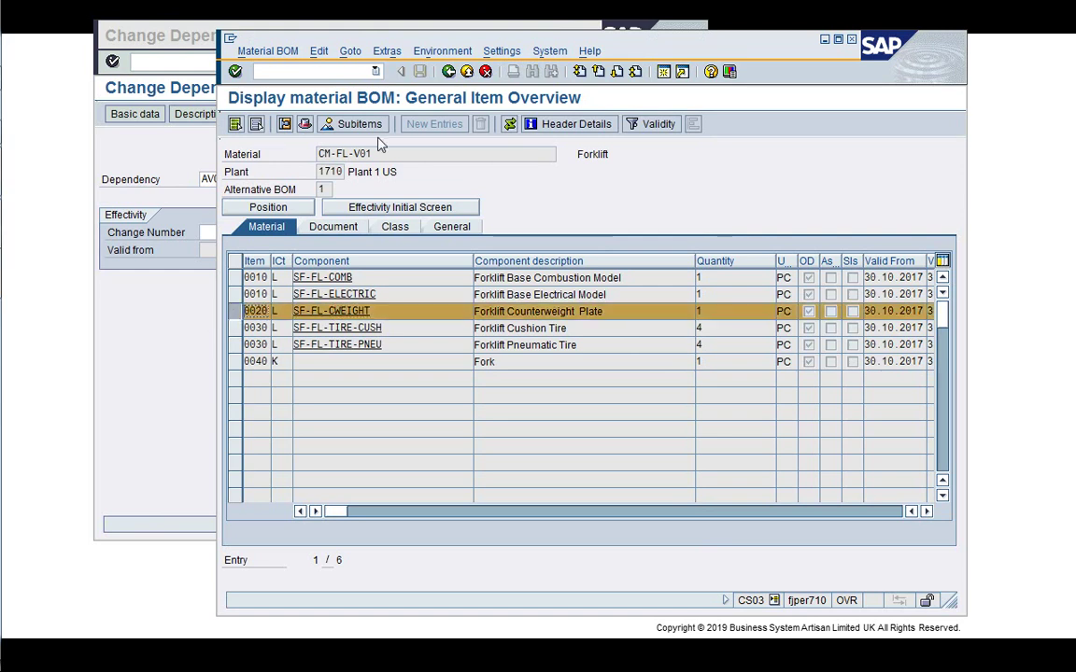
{"action": "left_click", "coordinate": [399, 51]}
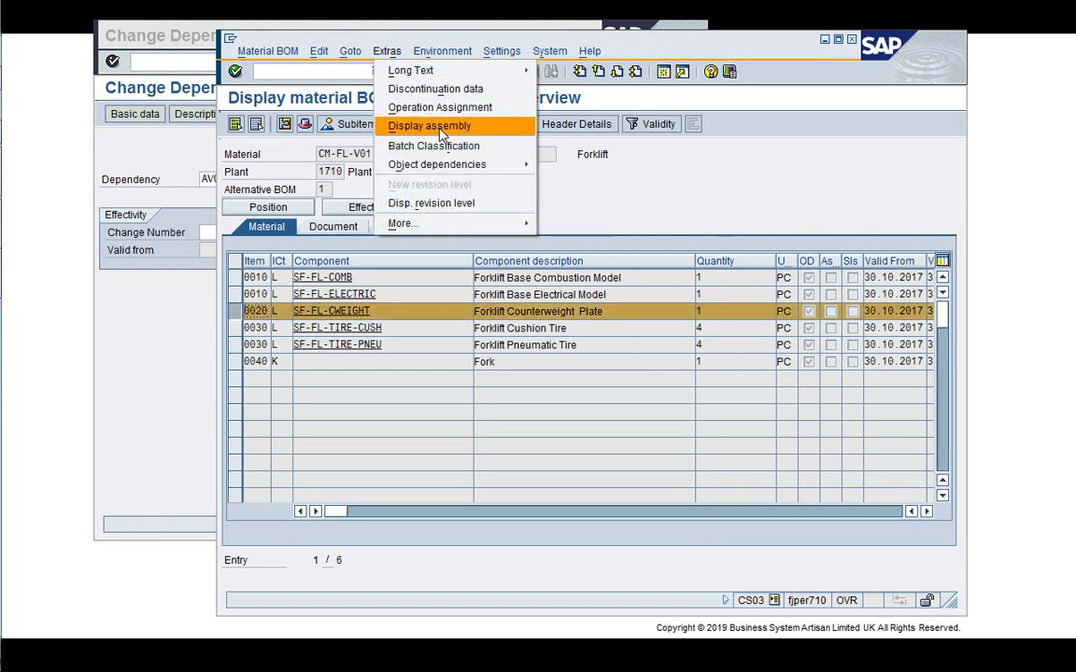
{"action": "mouse_move", "coordinate": [446, 163]}
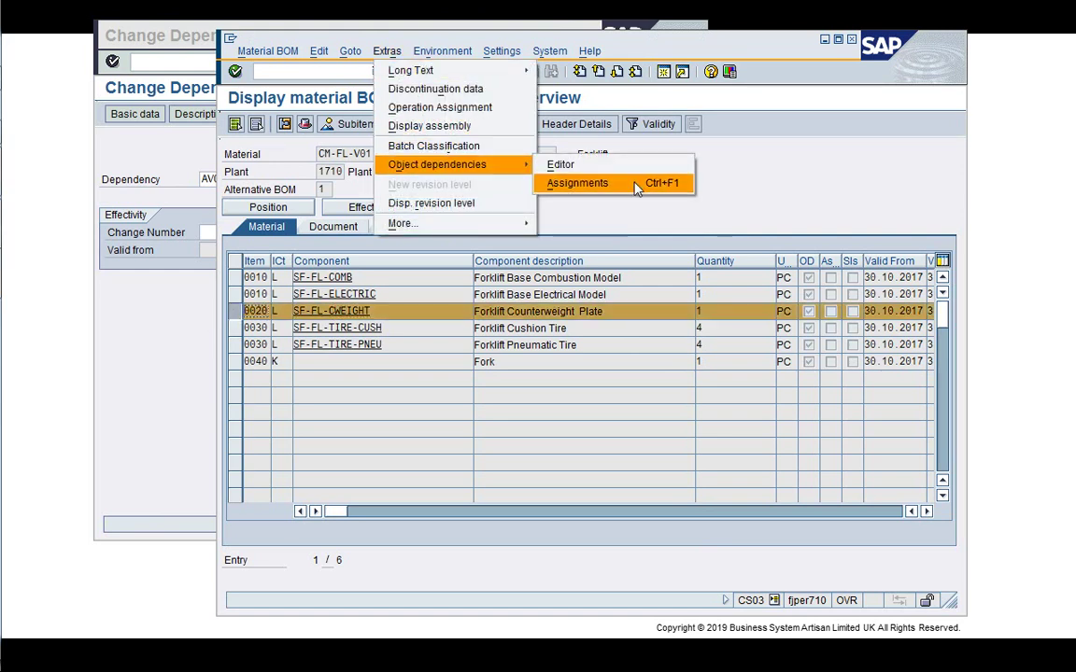
{"action": "left_click", "coordinate": [634, 185]}
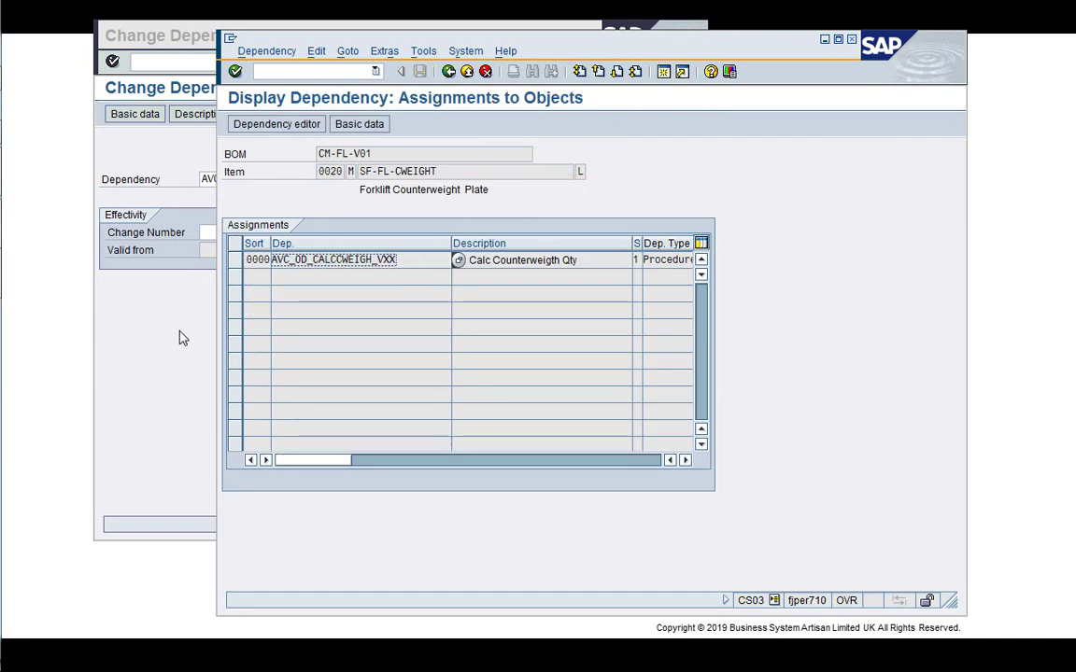
Review the procedure code of dependency AVC_OD_CALCCWEIGH_VXX in the CU02 dependency editor and exit to the initial screen
{"action": "left_click", "coordinate": [181, 355]}
{"action": "type", "text": "AVC_OD_CALCCWEIGH_VXX"}
{"action": "key", "text": "Return"}
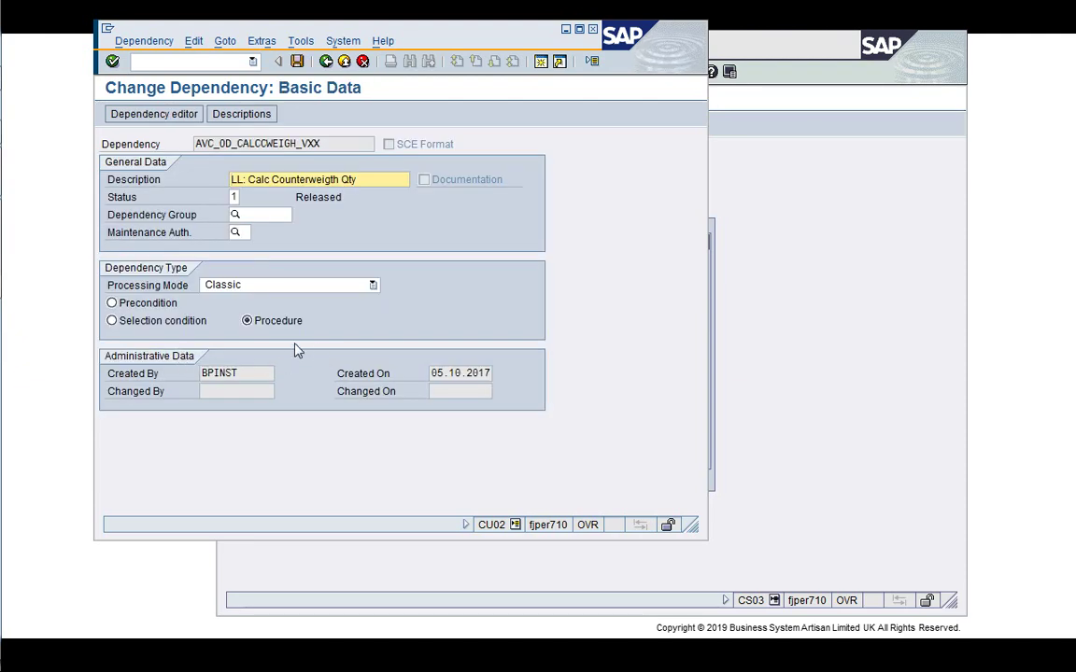
{"action": "left_click", "coordinate": [149, 113]}
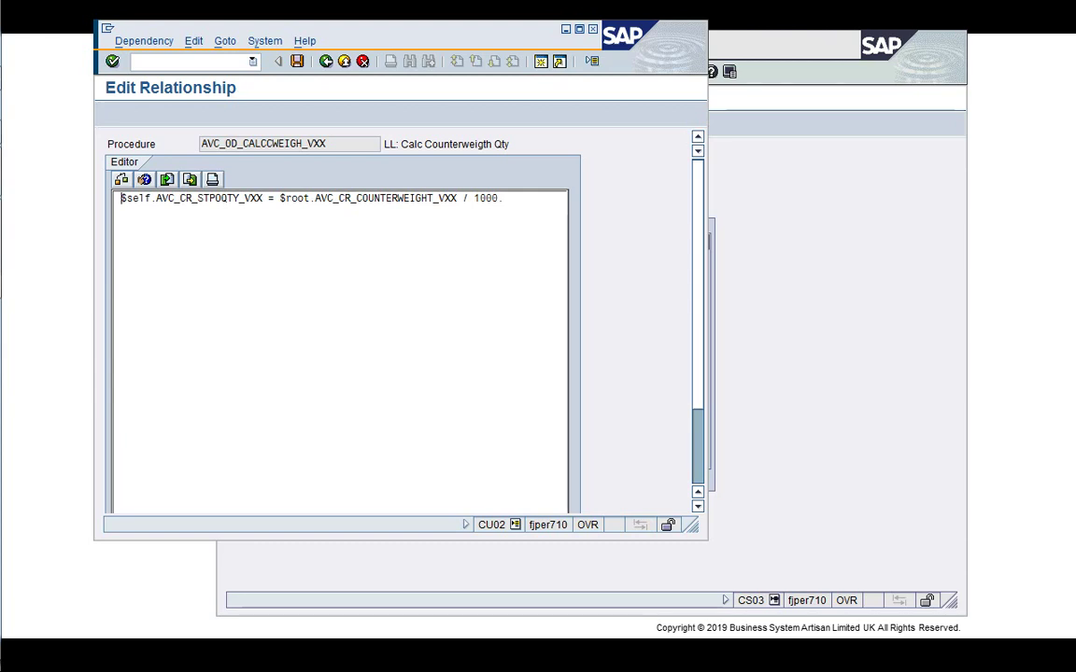
{"action": "left_click", "coordinate": [325, 62]}
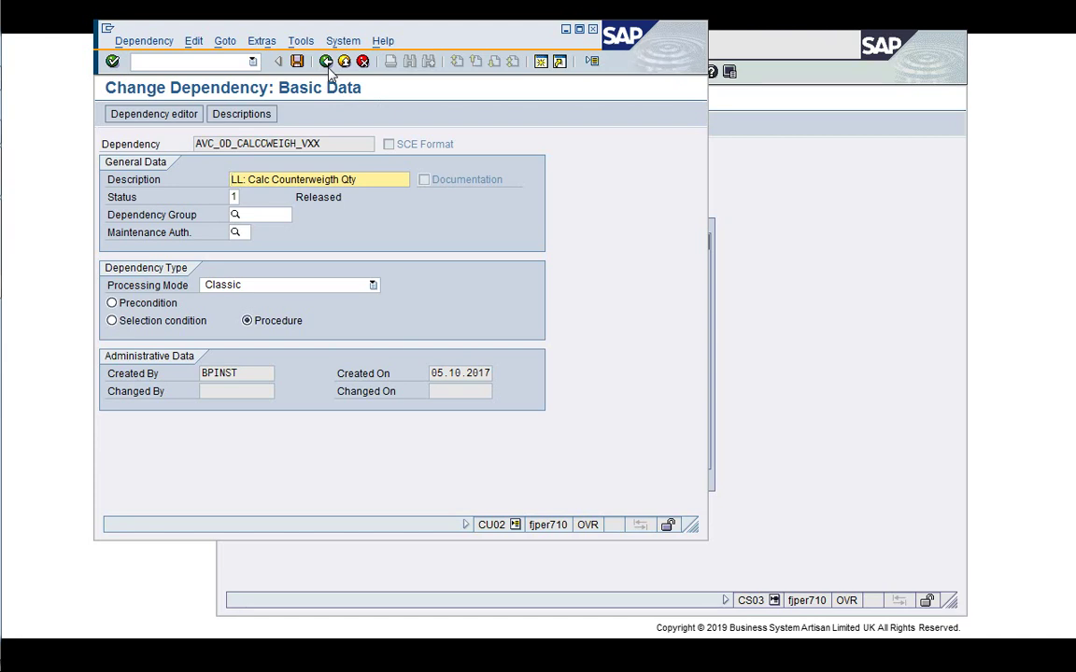
{"action": "left_click", "coordinate": [326, 61]}
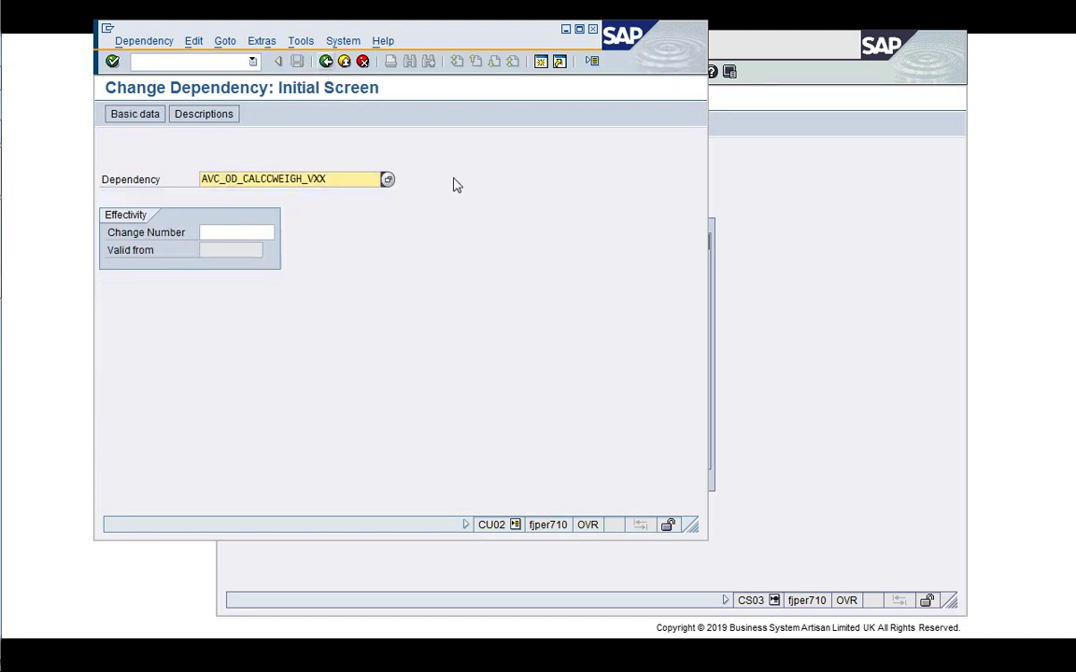
Return CS03 to the item overview and view the dependency code of item 0020 SF-FL-CWEIGHT directly from its OD indicator
{"action": "left_click", "coordinate": [800, 341]}
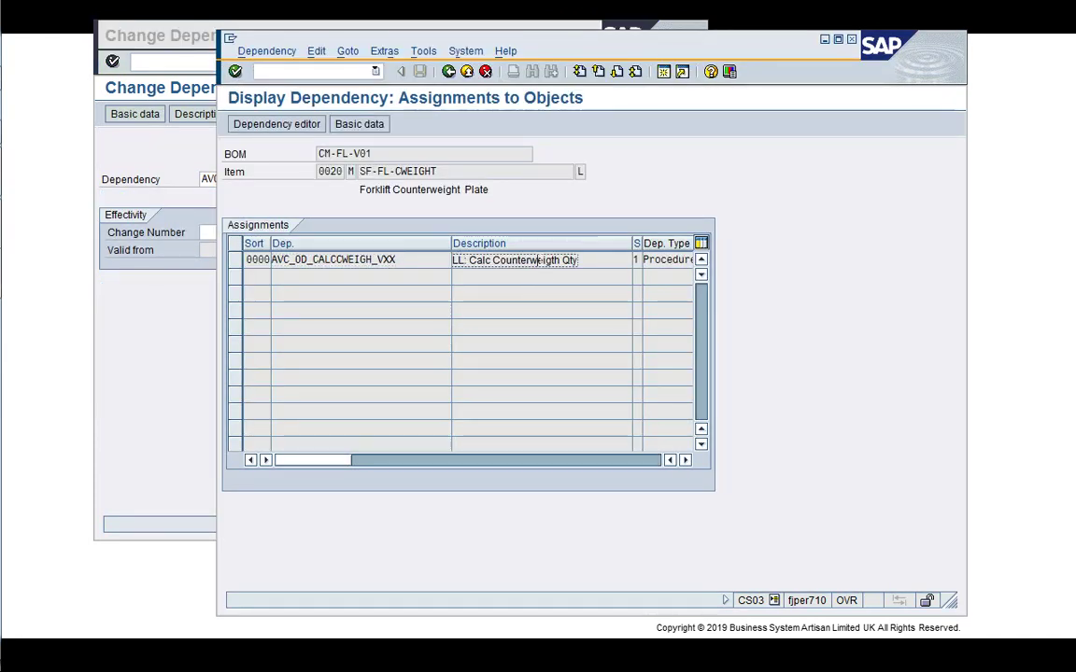
{"action": "left_click", "coordinate": [448, 72]}
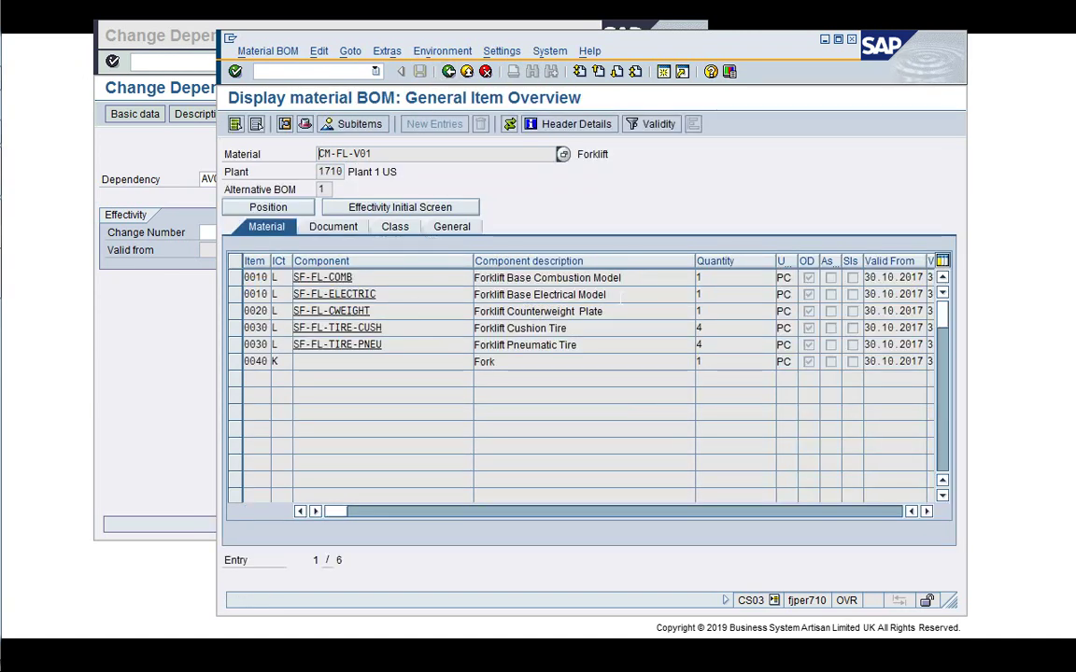
{"action": "left_click", "coordinate": [805, 317]}
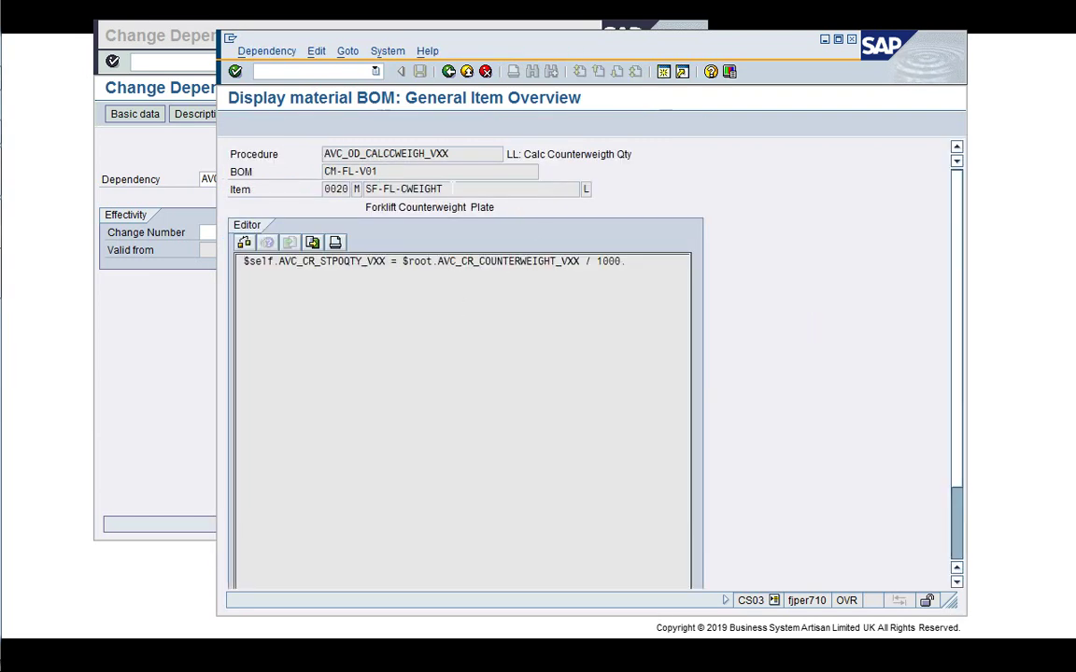
{"action": "left_click", "coordinate": [448, 72]}
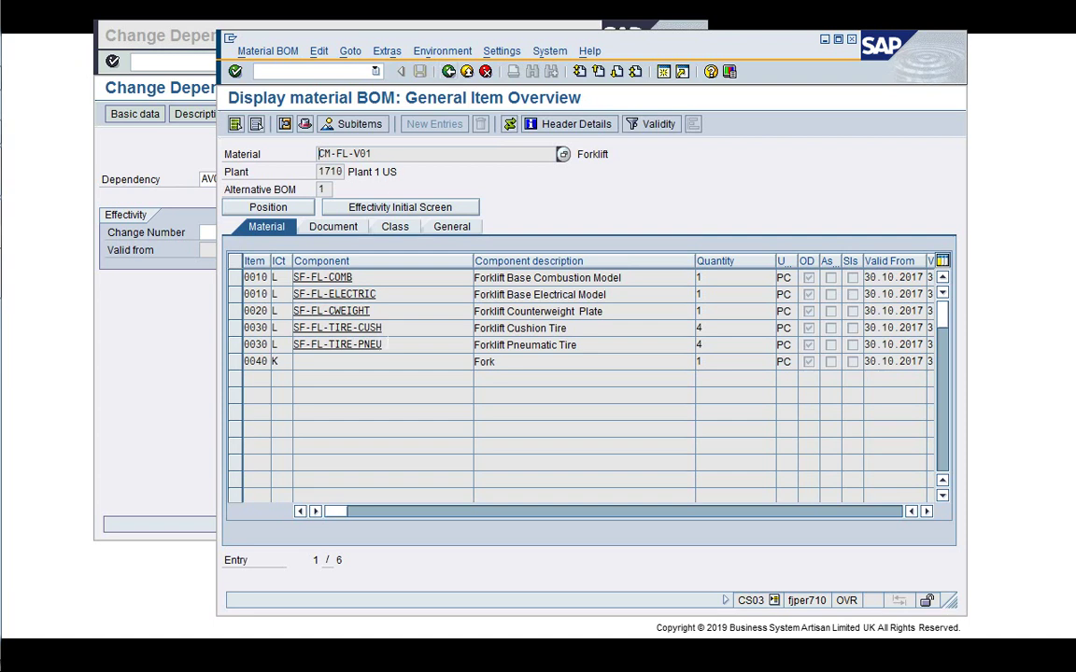
Display the object dependency assignments of item 0030 SF-FL-TIRE-CUSH in the CM-FL-V01 bill of material
{"action": "left_click", "coordinate": [234, 328]}
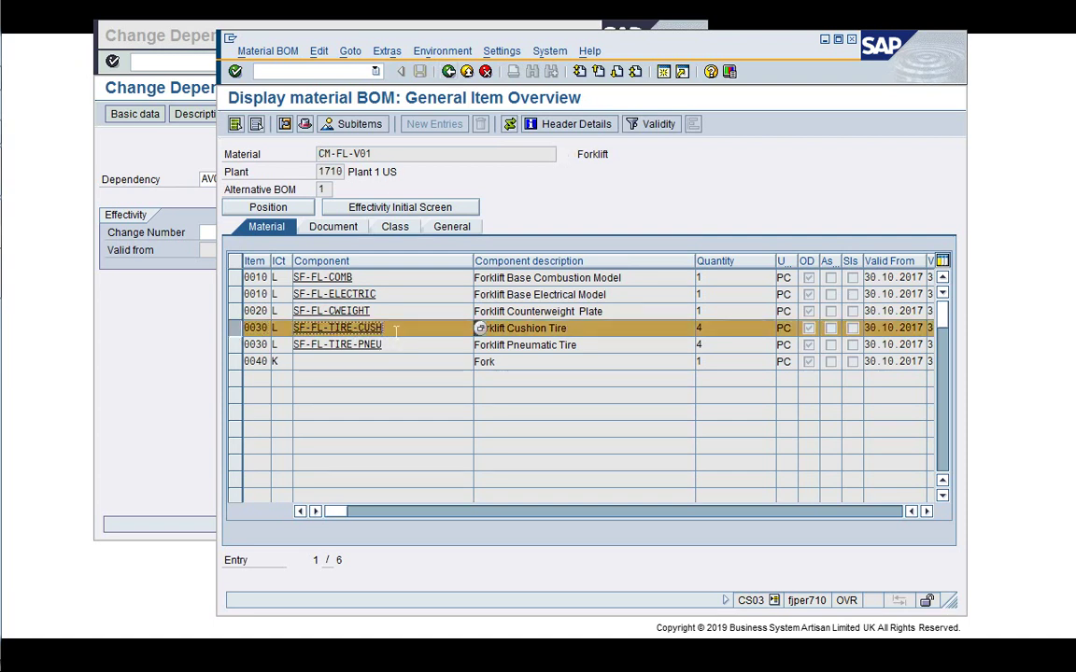
{"action": "left_click", "coordinate": [385, 51]}
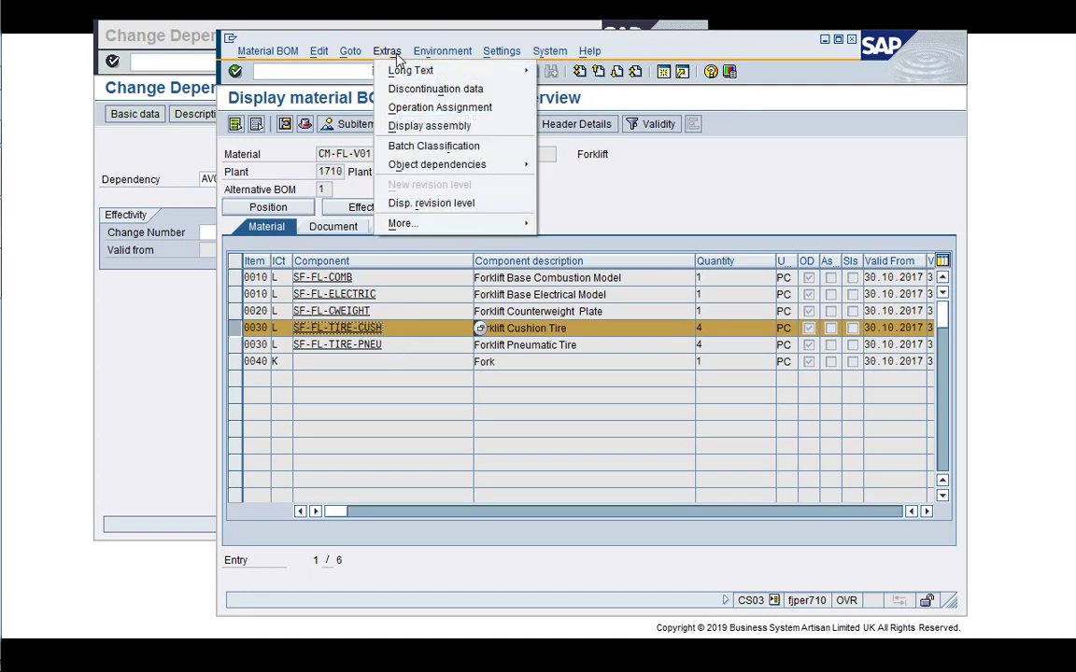
{"action": "mouse_move", "coordinate": [433, 176]}
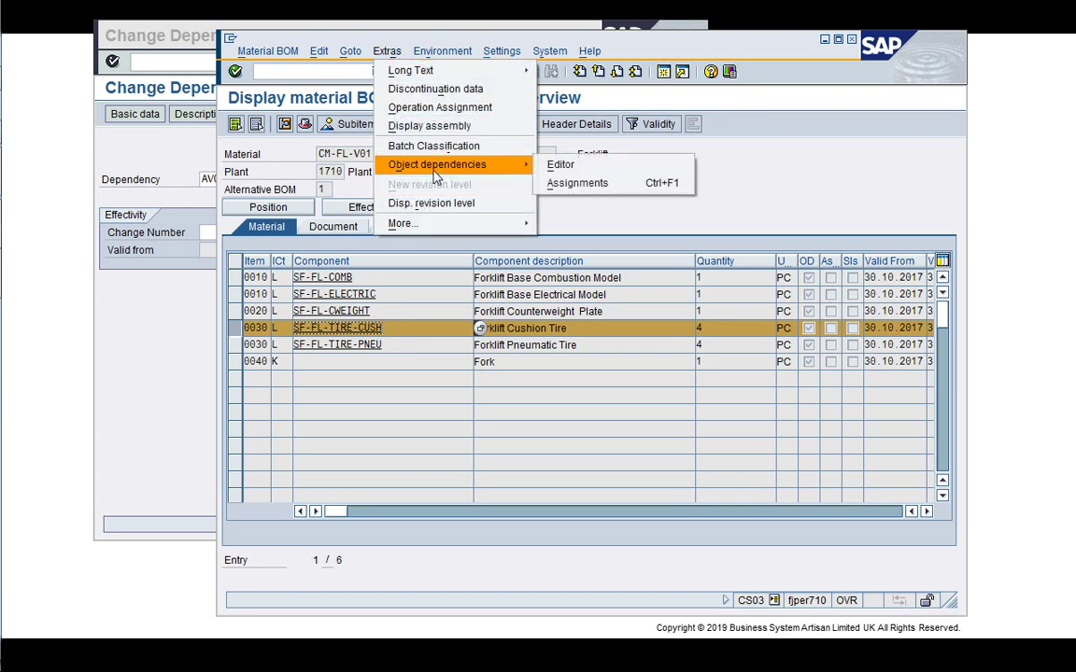
{"action": "left_click", "coordinate": [579, 189]}
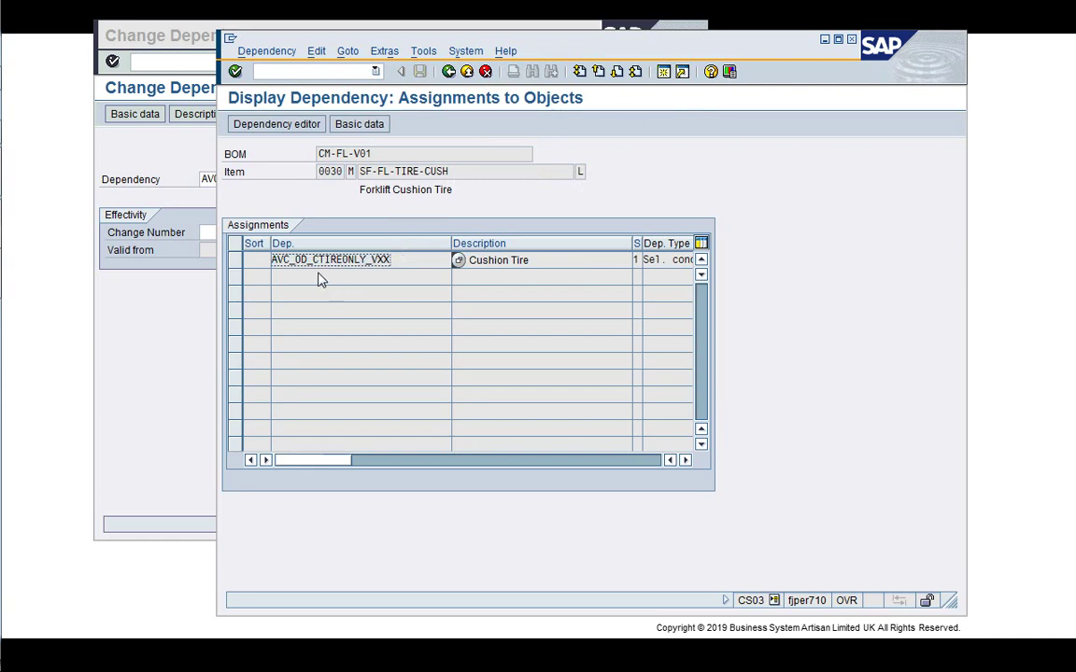
Open dependency AVC_OD_CTIREONLY_VXX in CU02 and view its selection condition code in the dependency editor
{"action": "left_click", "coordinate": [191, 382]}
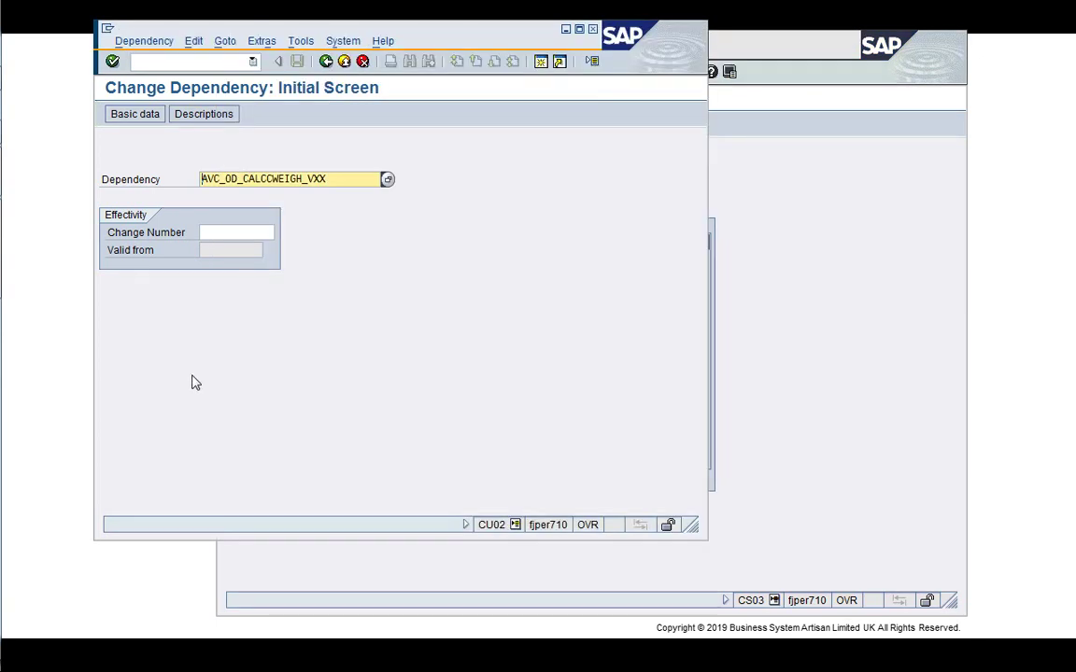
{"action": "type", "text": "AVC_OD_CTIREONLY_VXX"}
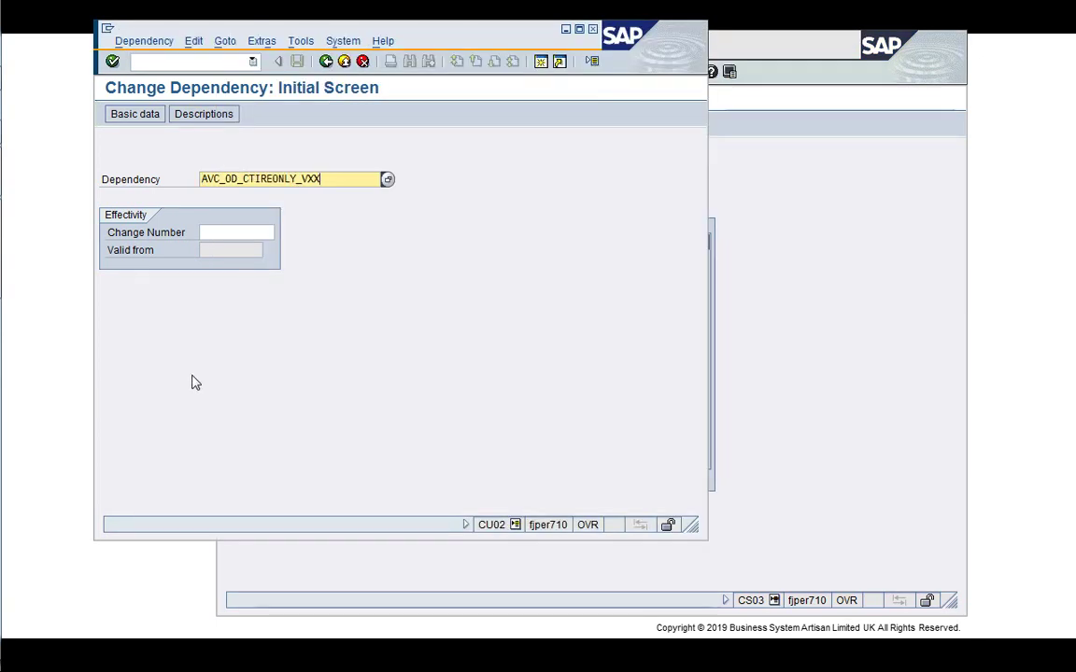
{"action": "key", "text": "Return"}
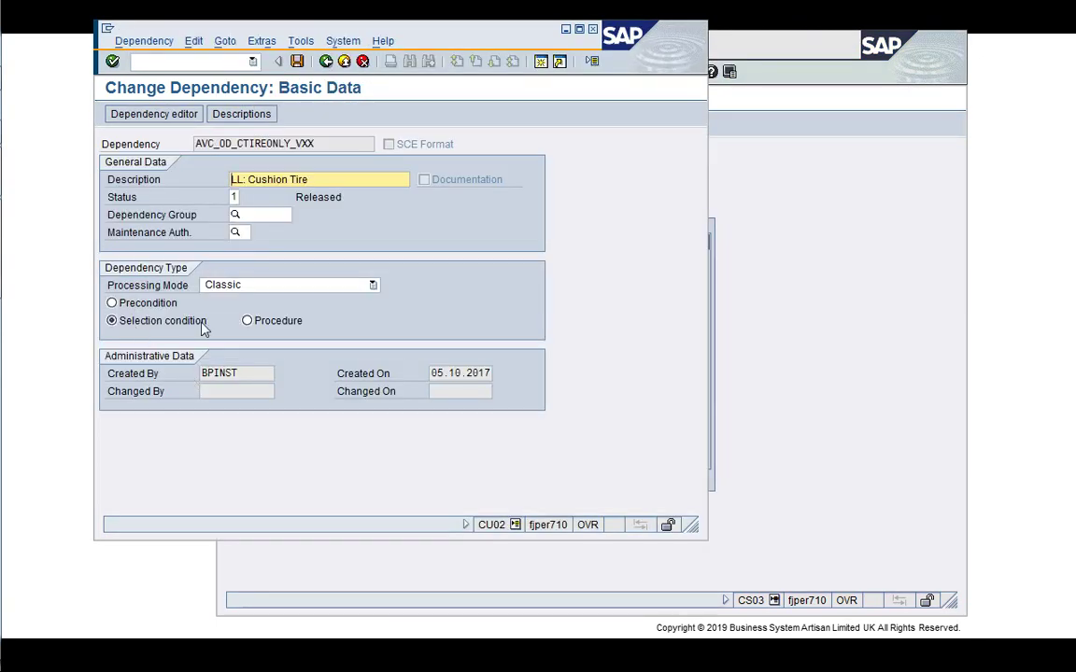
{"action": "left_click", "coordinate": [160, 113]}
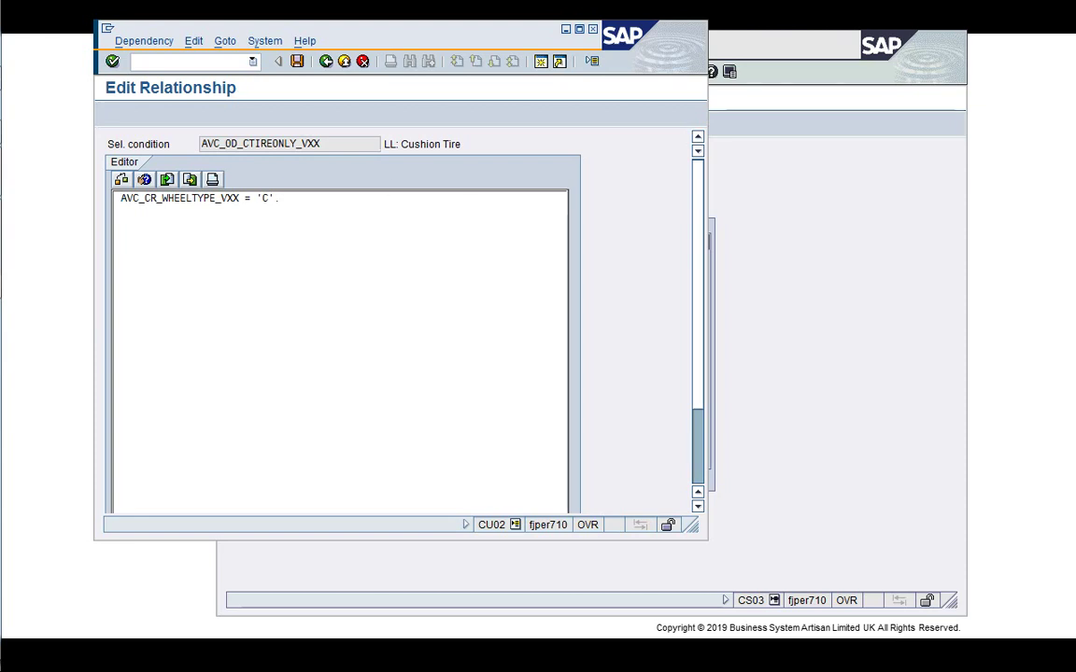
Leave the dependency editor of AVC_OD_CTIREONLY_VXX and return the CS03 session to the CM-FL-V01 item overview
{"action": "left_click", "coordinate": [326, 61]}
{"action": "left_click", "coordinate": [752, 284]}
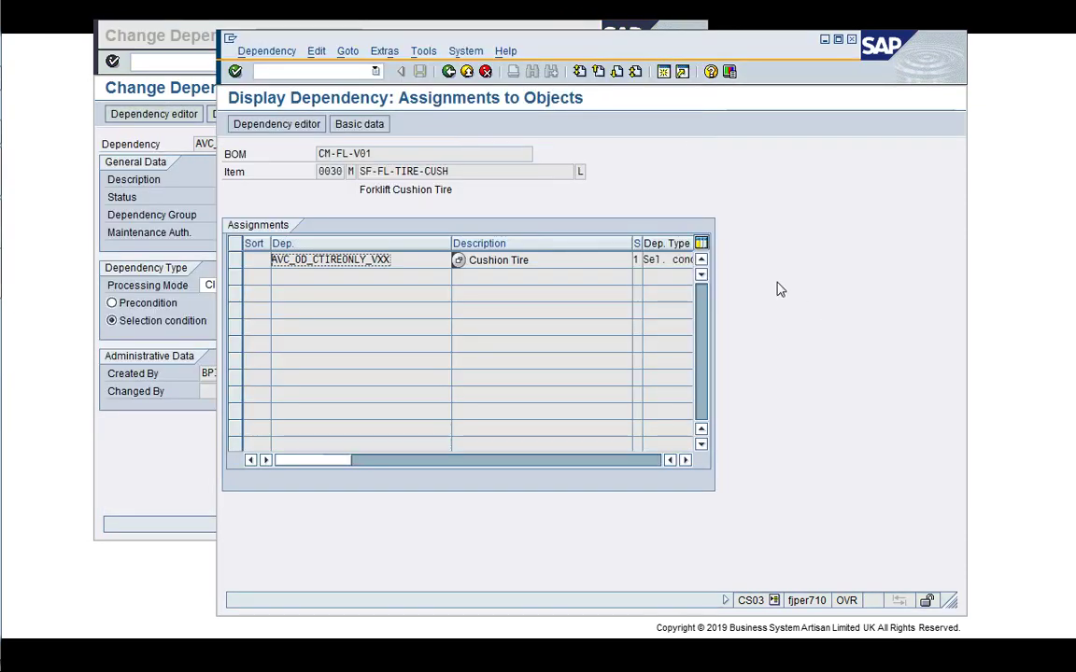
{"action": "left_click", "coordinate": [448, 71]}
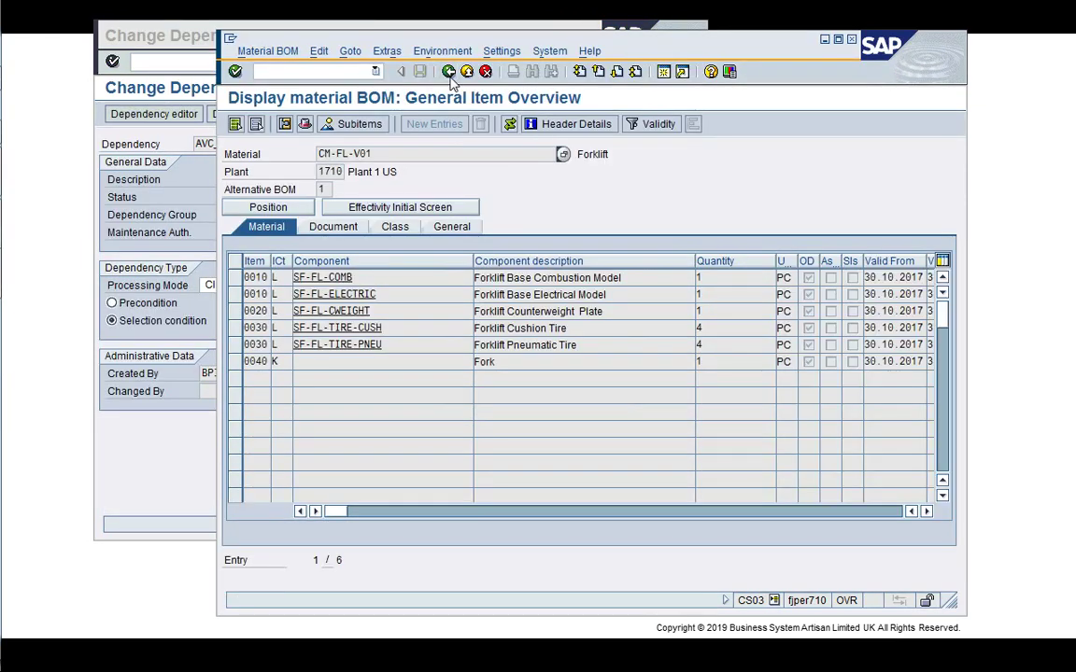
Display the object dependency assignments of item 0030 SF-FL-TIRE-PNEU in the CM-FL-V01 bill of material
{"action": "double_click", "coordinate": [389, 346]}
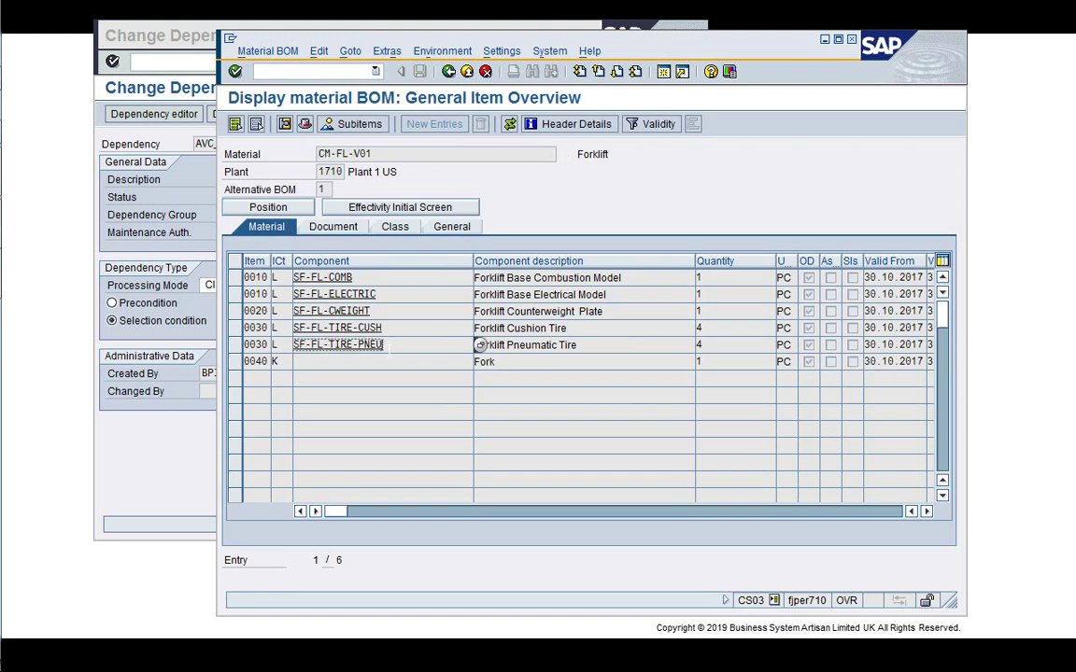
{"action": "left_click", "coordinate": [233, 345]}
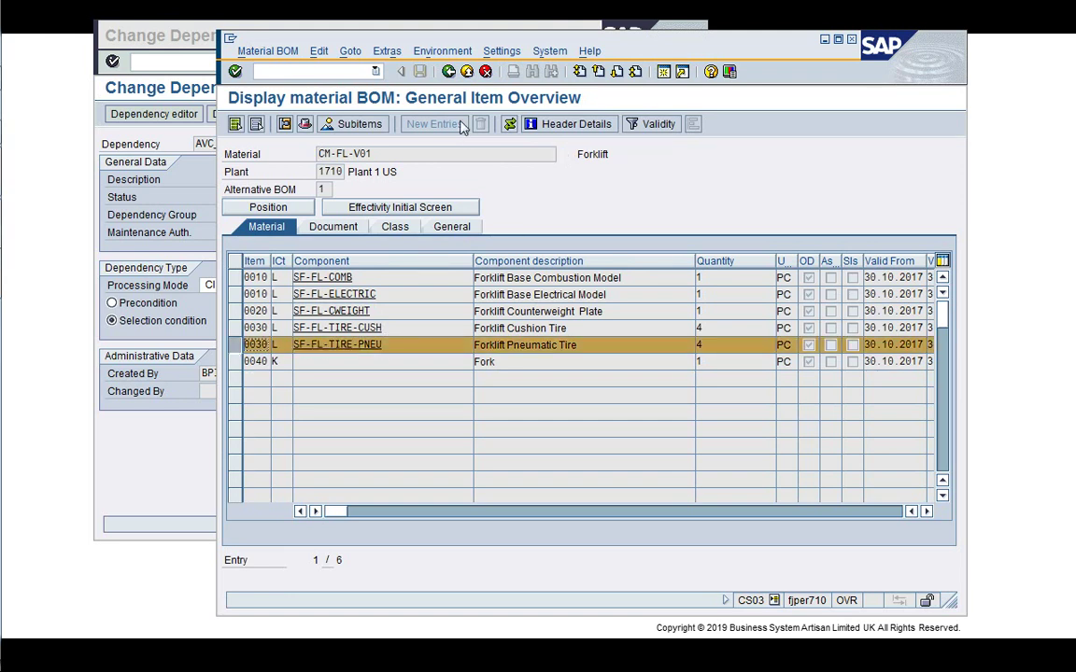
{"action": "left_click", "coordinate": [436, 52]}
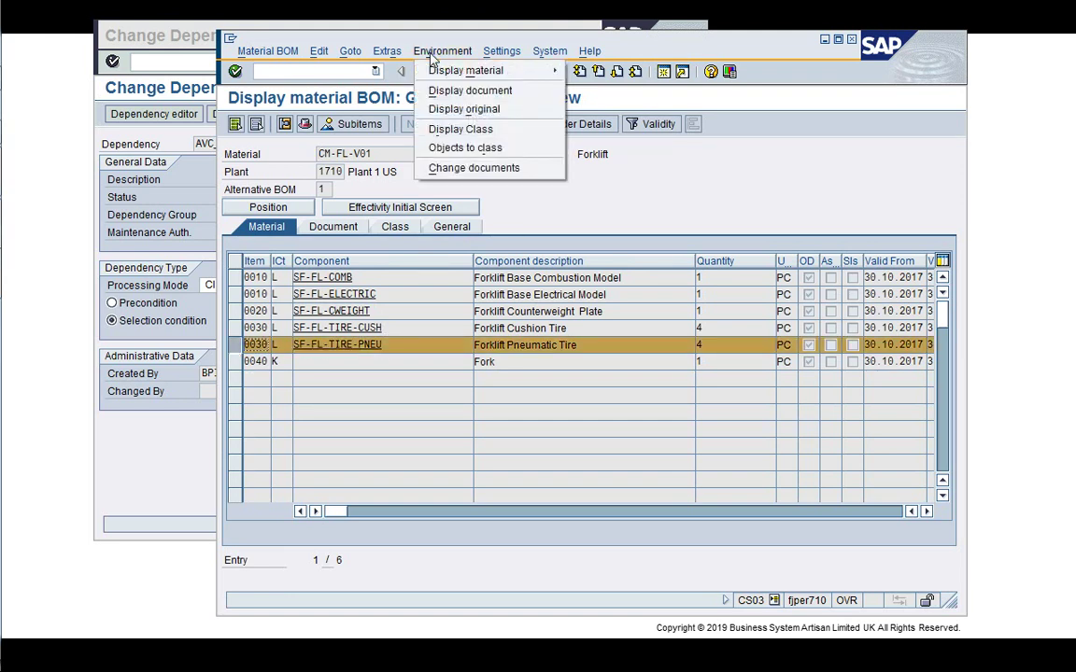
{"action": "mouse_move", "coordinate": [388, 53]}
{"action": "mouse_move", "coordinate": [433, 165]}
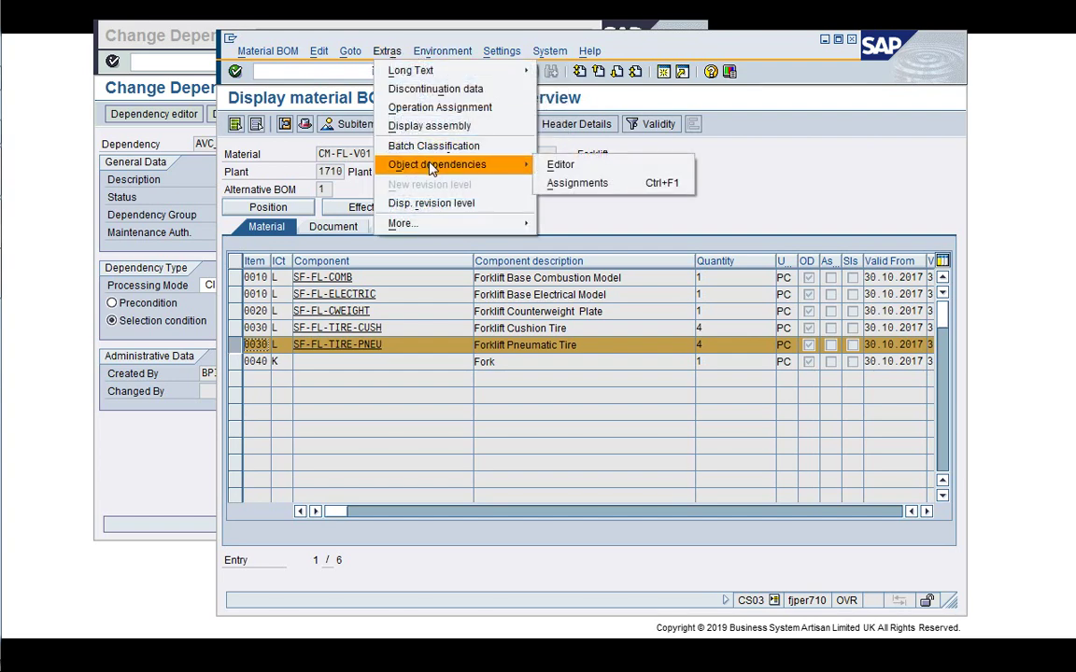
{"action": "left_click", "coordinate": [598, 182]}
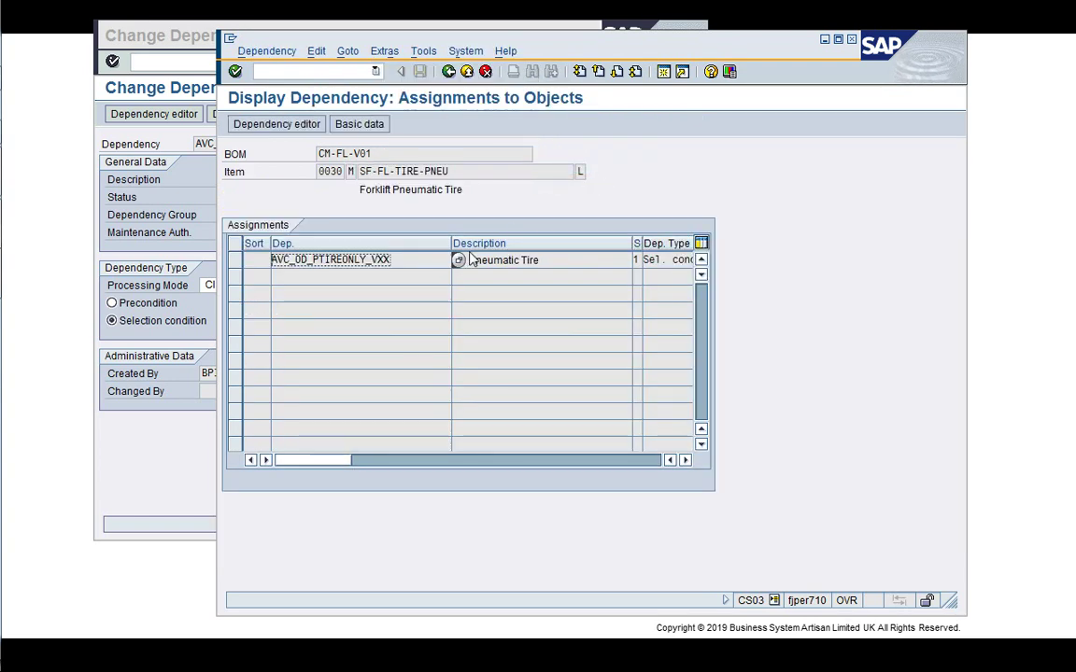
Copy the dependency name AVC_OD_PTIREONLY_VXX into CU02 and view its selection condition code in the dependency editor
{"action": "double_click", "coordinate": [417, 264]}
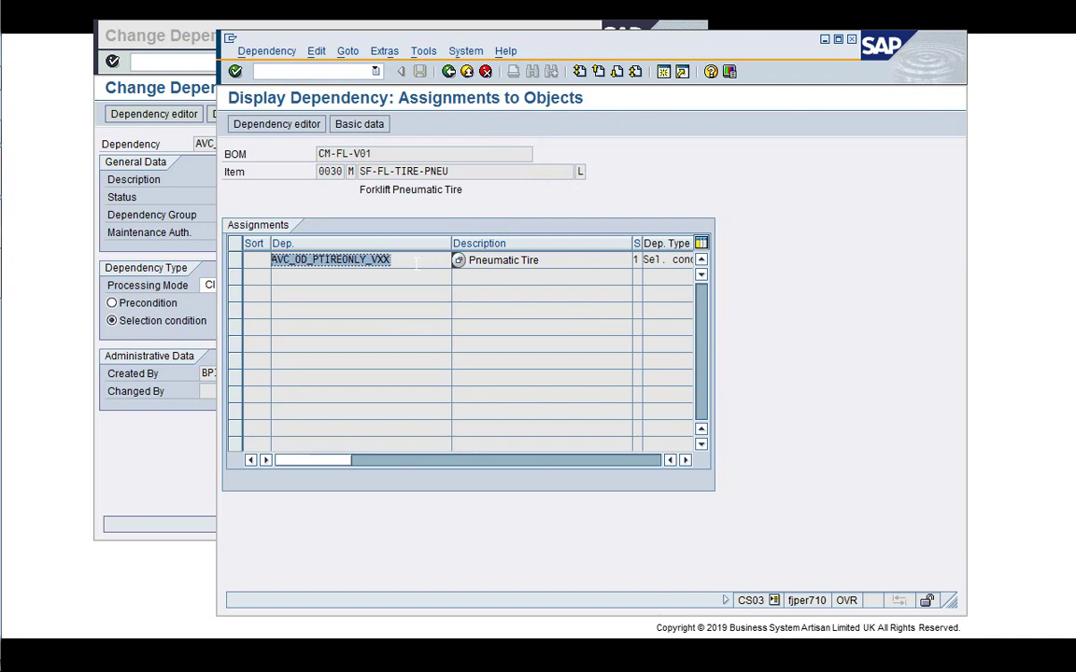
{"action": "left_click", "coordinate": [416, 263]}
{"action": "left_click", "coordinate": [191, 206]}
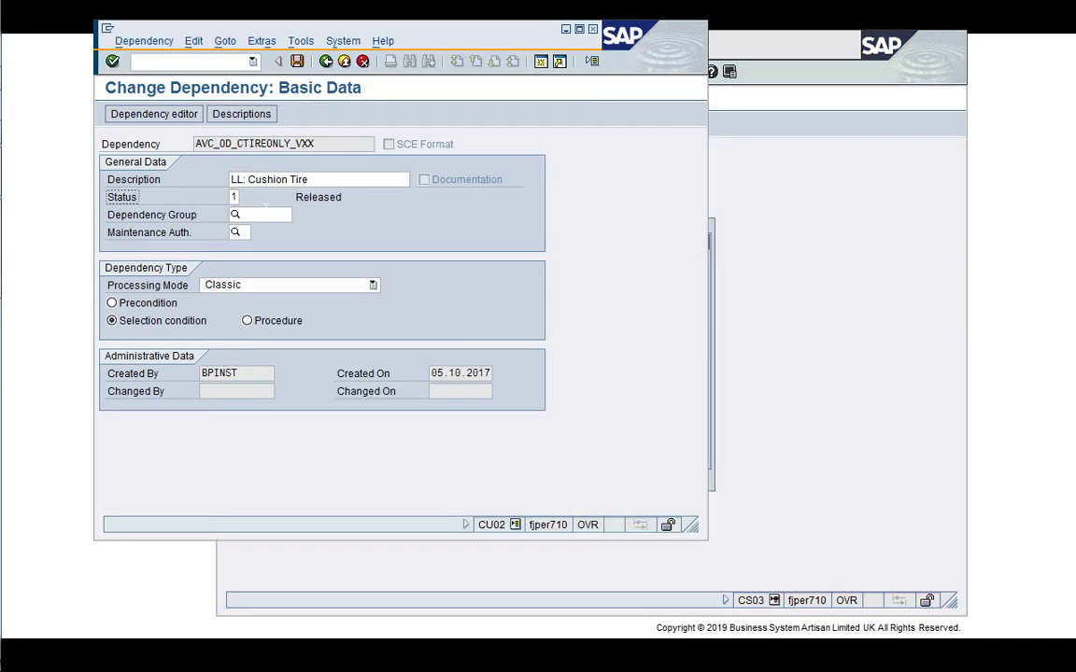
{"action": "left_click", "coordinate": [326, 61]}
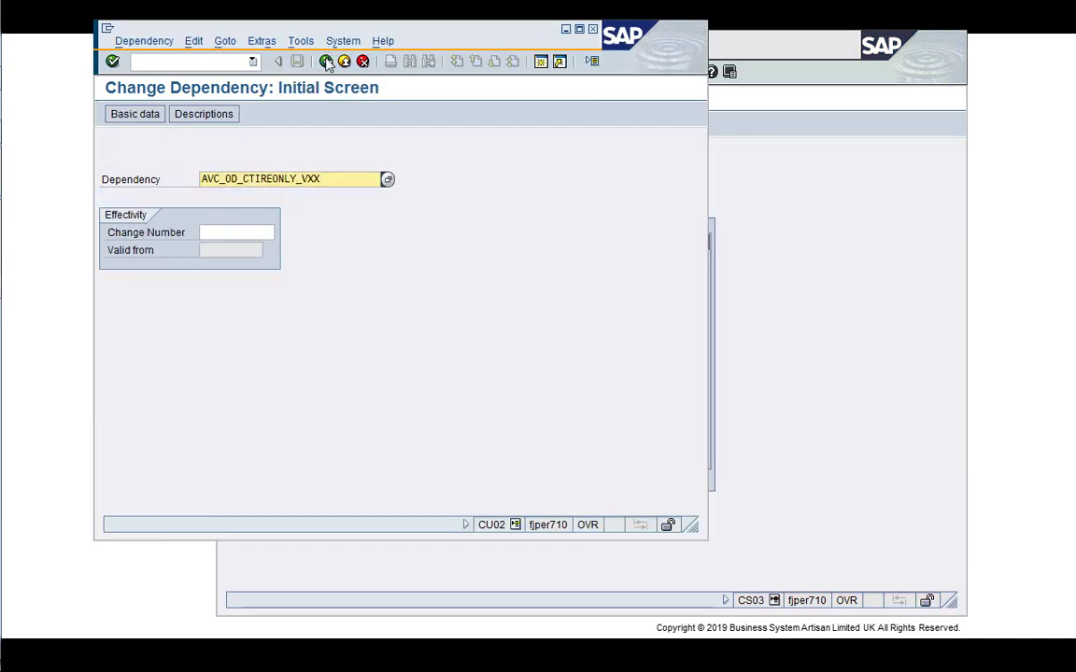
{"action": "key", "text": "Return"}
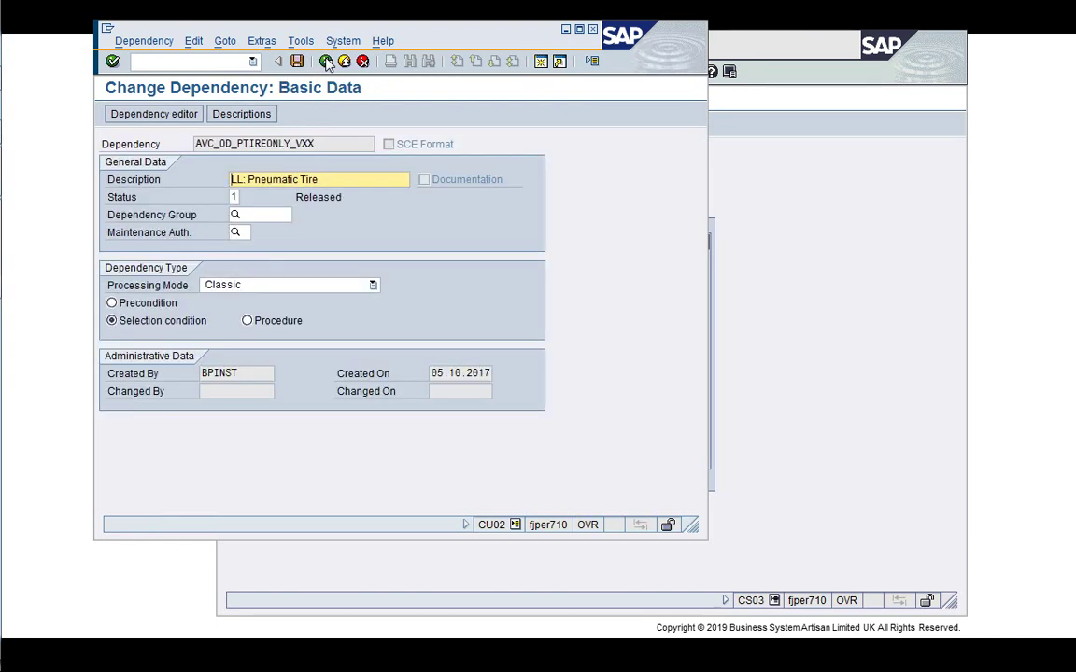
{"action": "left_click", "coordinate": [148, 113]}
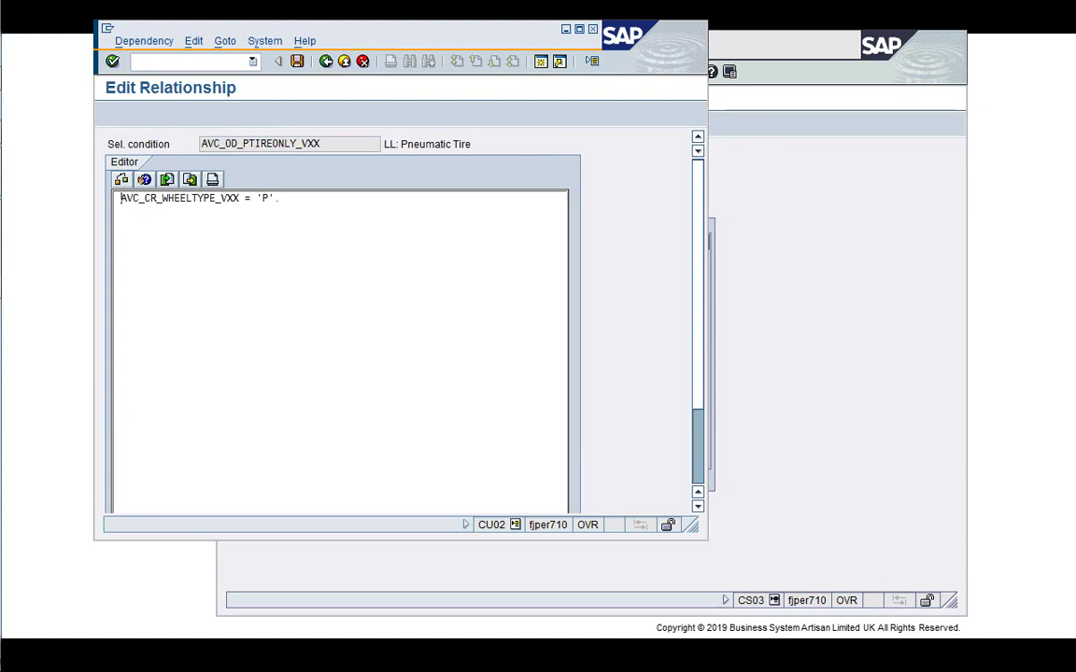
Return CU02 from the AVC_OD_PTIREONLY_VXX editor to its initial screen and CS03 to the CM-FL-V01 item overview
{"action": "left_click", "coordinate": [326, 62]}
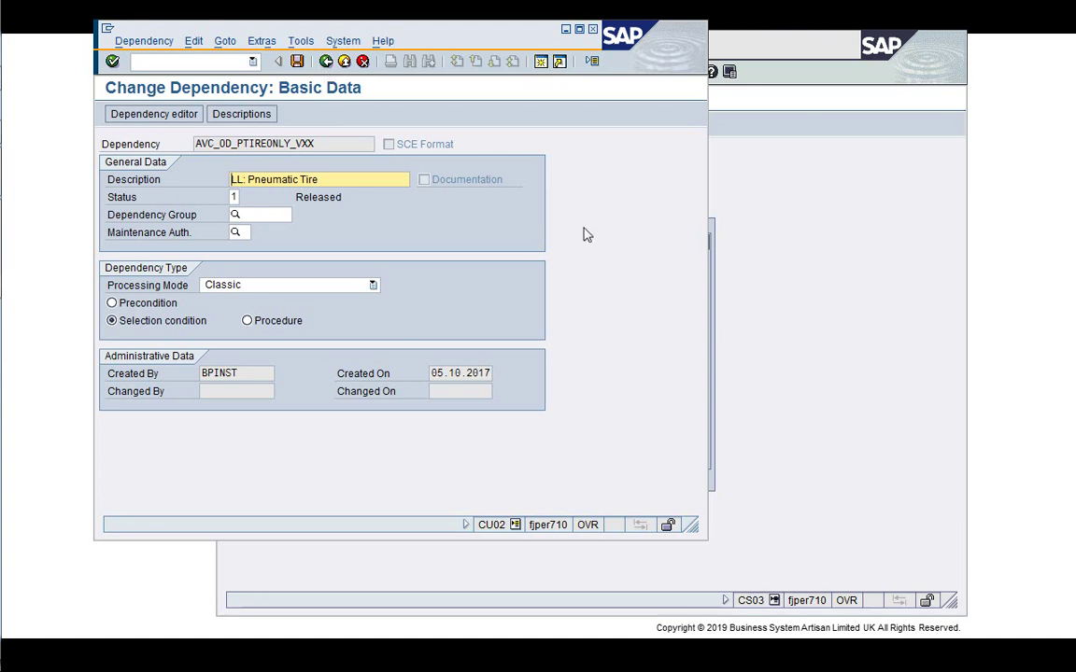
{"action": "left_click", "coordinate": [326, 62]}
{"action": "left_click", "coordinate": [785, 329]}
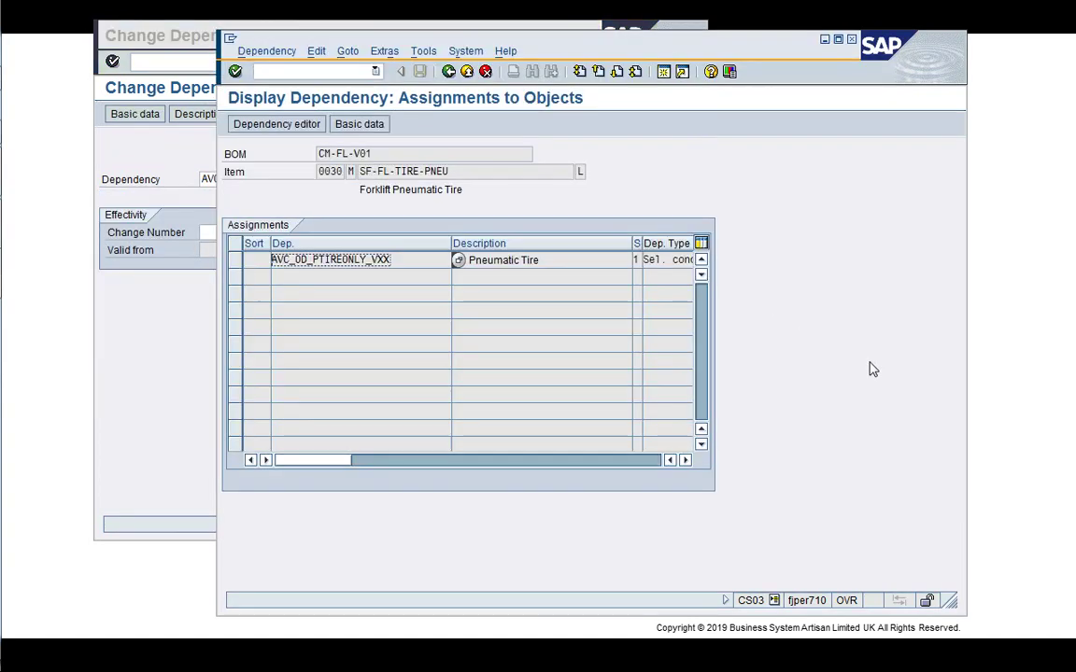
{"action": "left_click", "coordinate": [448, 73]}
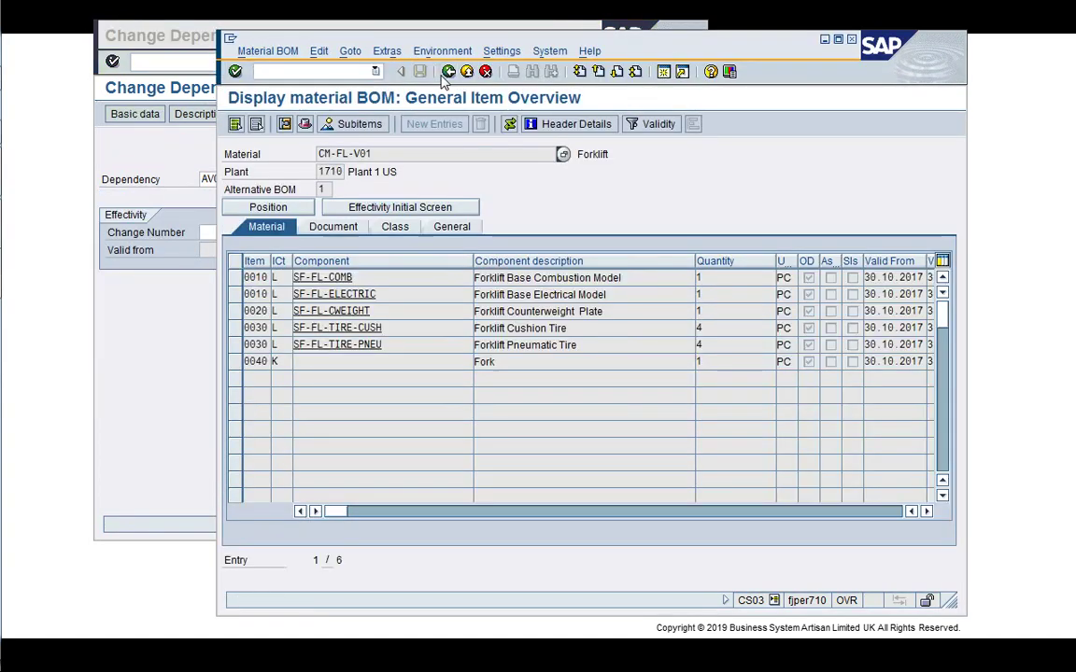
Look up the meaning of item category K of item 0040 Fork in the list of item categories, and close the list
{"action": "left_click", "coordinate": [413, 364]}
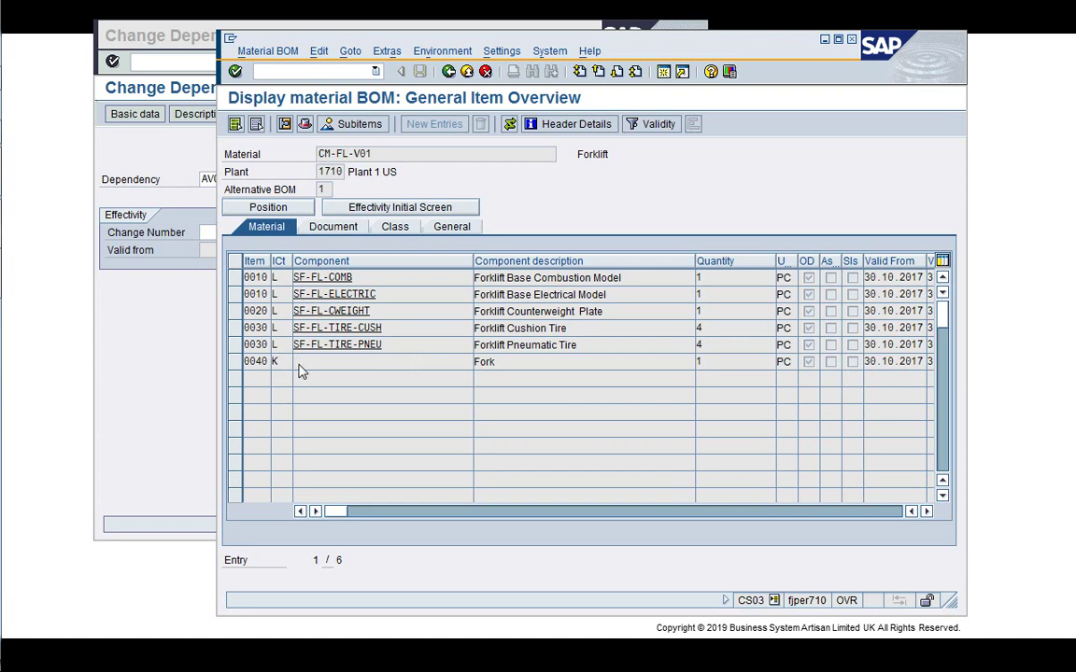
{"action": "left_click", "coordinate": [301, 416]}
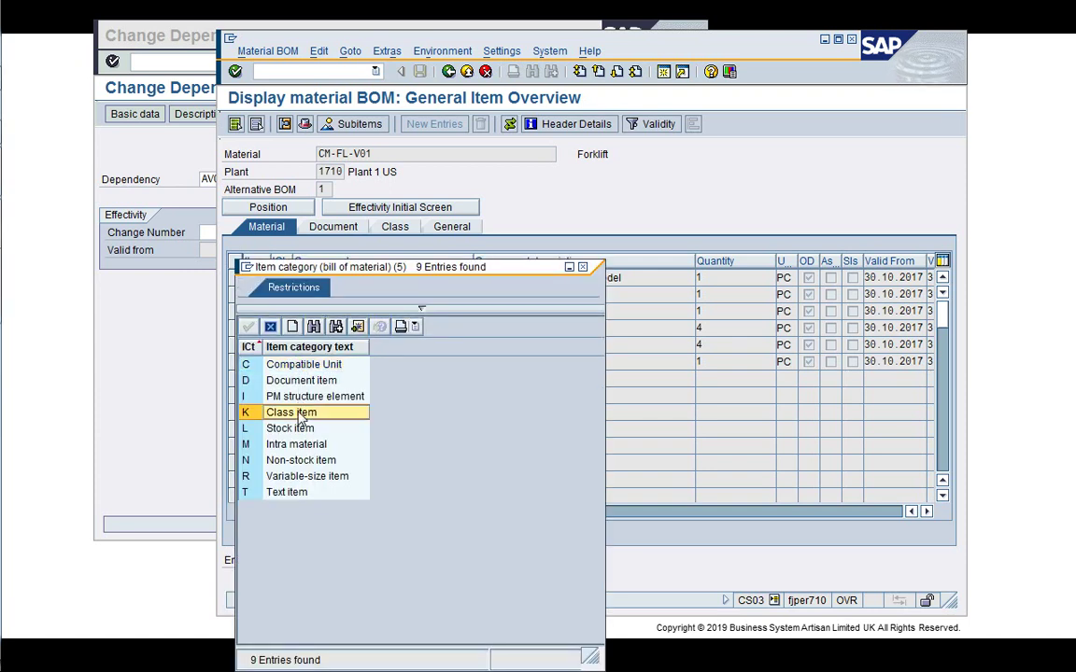
{"action": "left_click", "coordinate": [272, 330]}
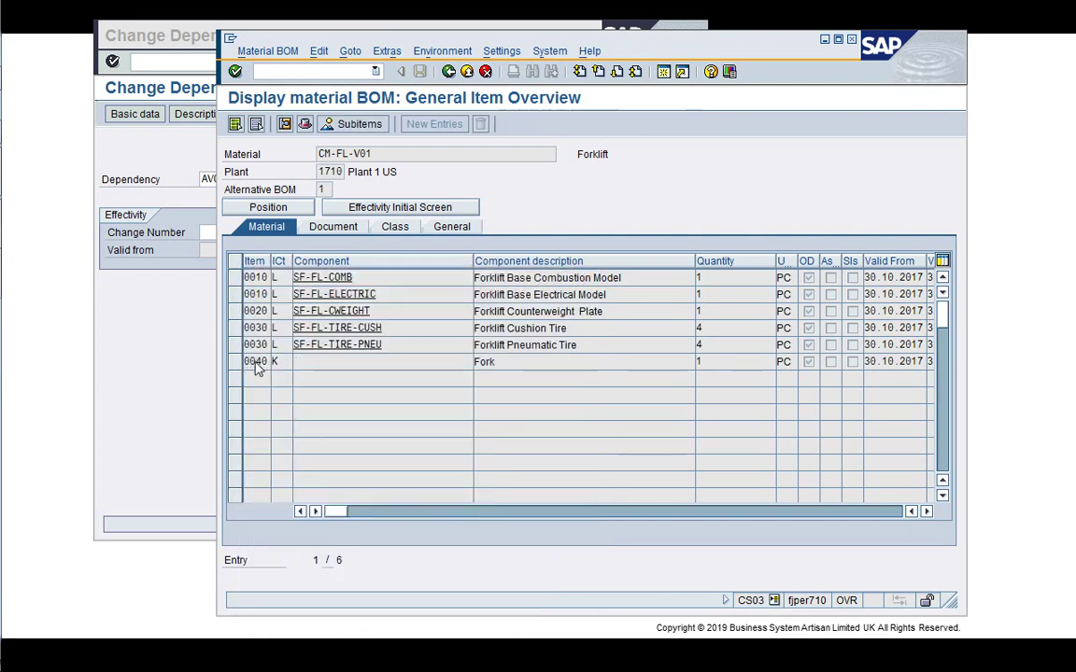
Open the detail data of BOM item 0040 Fork, enlarge the CS03 window and copy the class name AVC_CL_FORK_VXX
{"action": "double_click", "coordinate": [257, 362]}
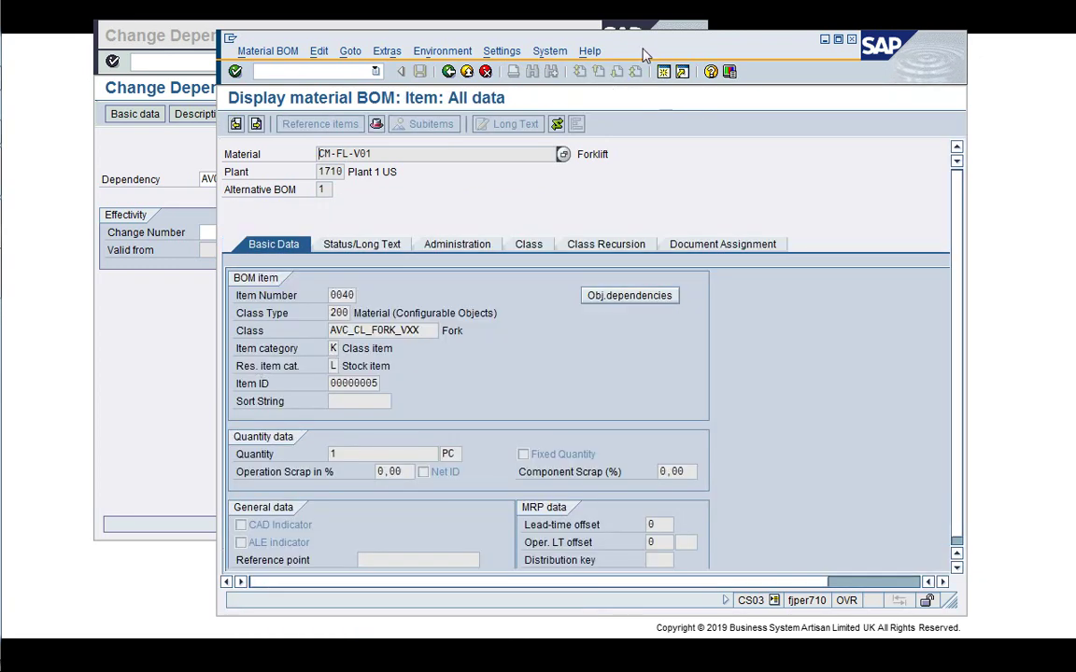
{"action": "left_click_drag", "start_coordinate": [640, 45], "coordinate": [623, 28]}
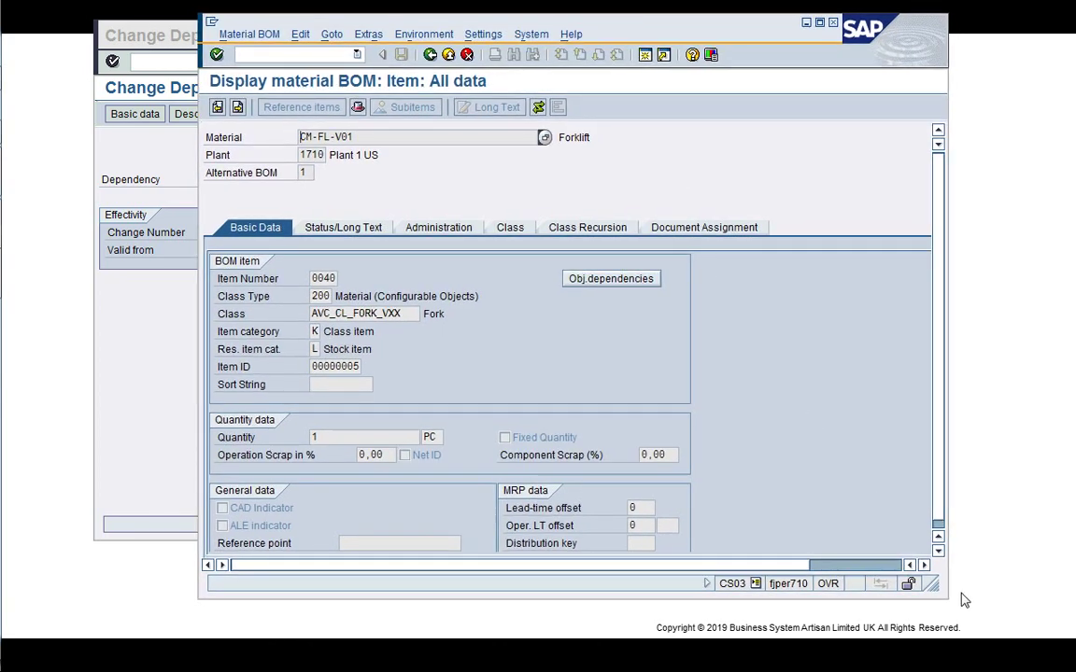
{"action": "left_click_drag", "start_coordinate": [931, 584], "coordinate": [935, 600]}
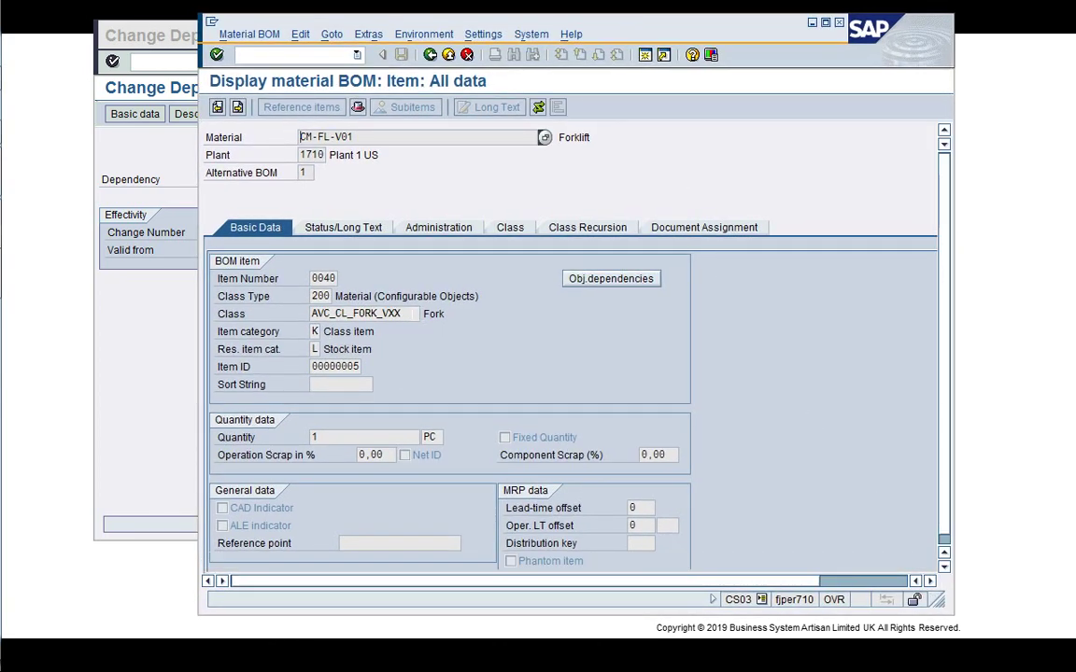
{"action": "left_click", "coordinate": [355, 314]}
{"action": "double_click", "coordinate": [355, 313]}
{"action": "left_click", "coordinate": [314, 313]}
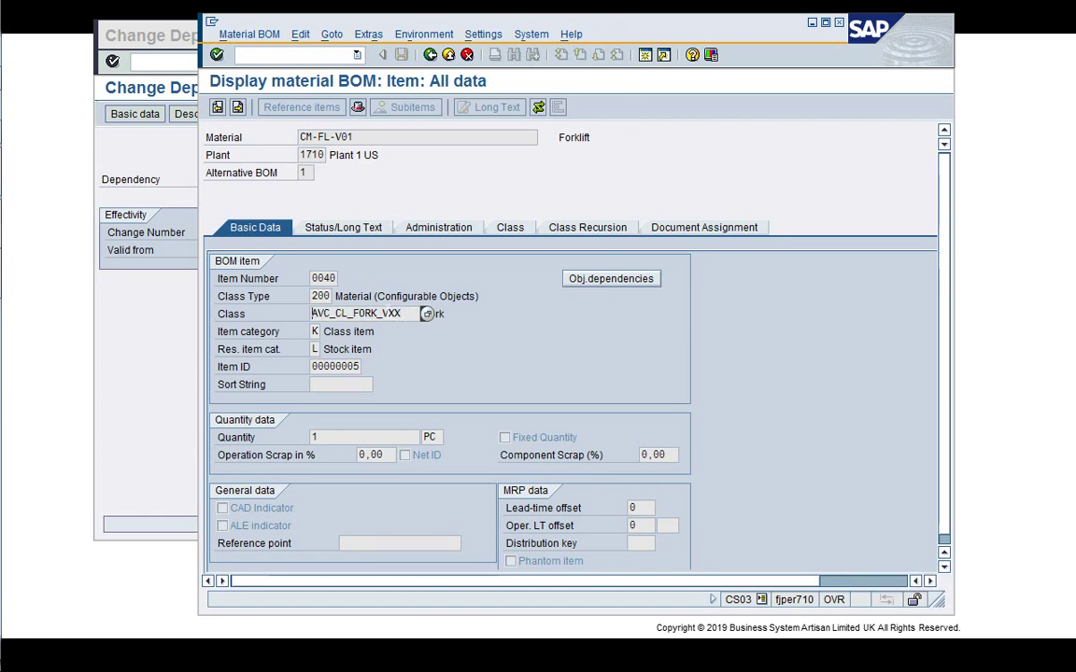
Examine item 0040's status and long text, administration, class and class recursion data
{"action": "left_click", "coordinate": [370, 230]}
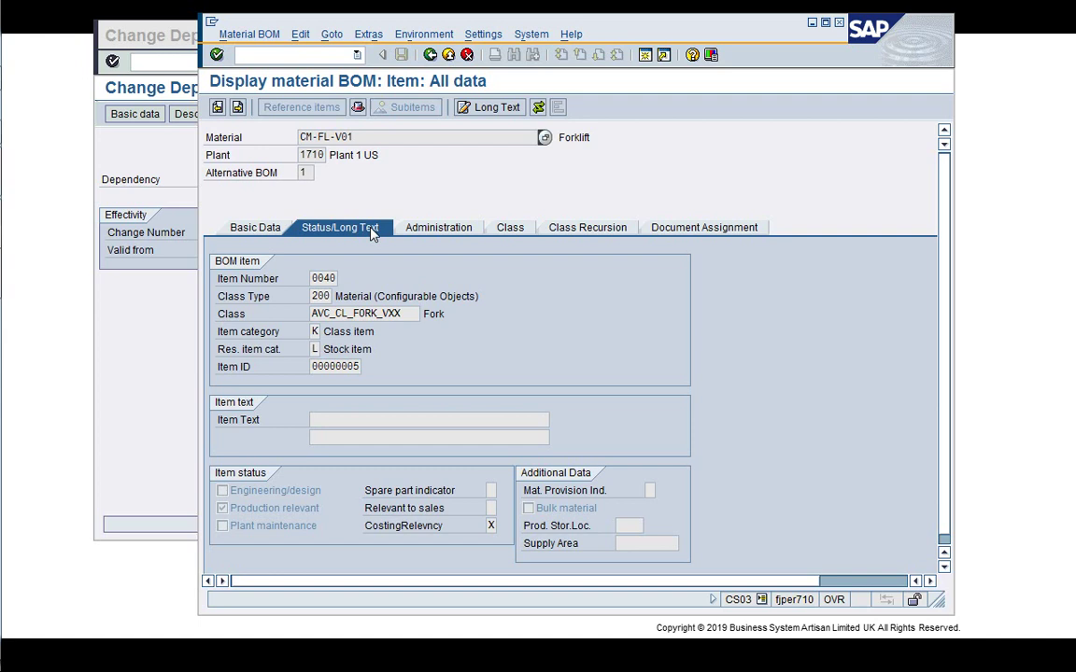
{"action": "left_click", "coordinate": [437, 234]}
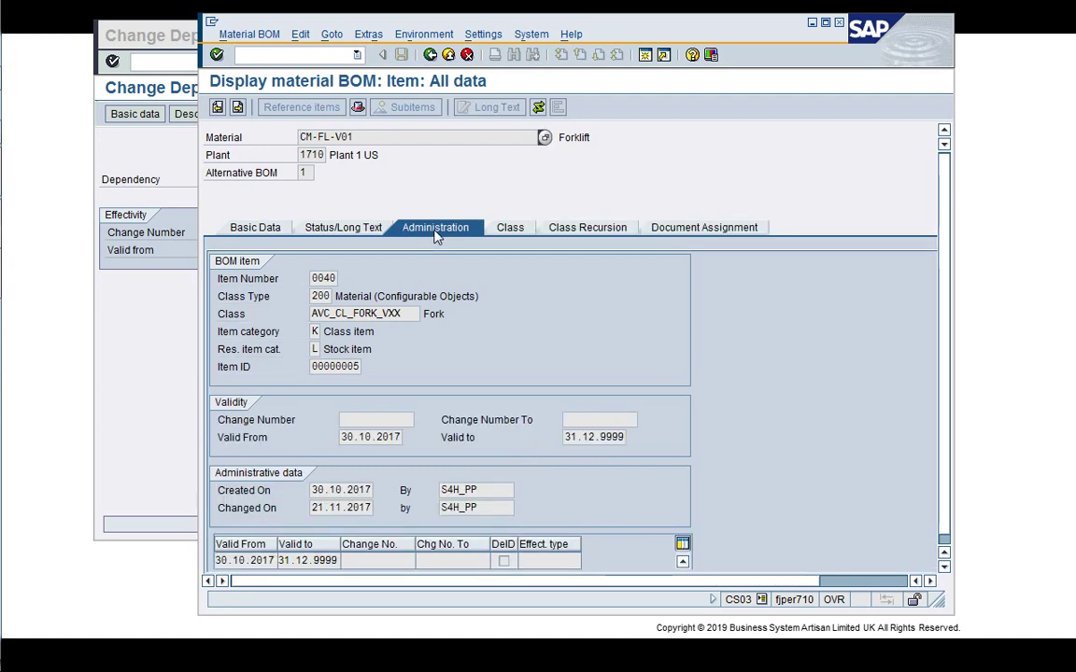
{"action": "left_click", "coordinate": [523, 228]}
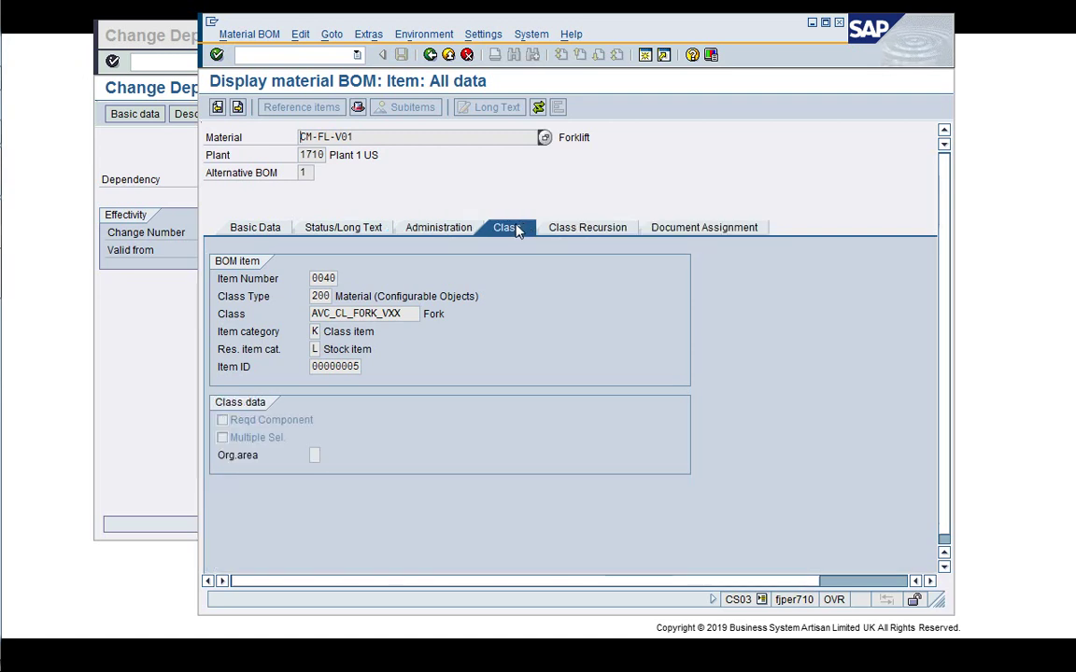
{"action": "left_click", "coordinate": [567, 231]}
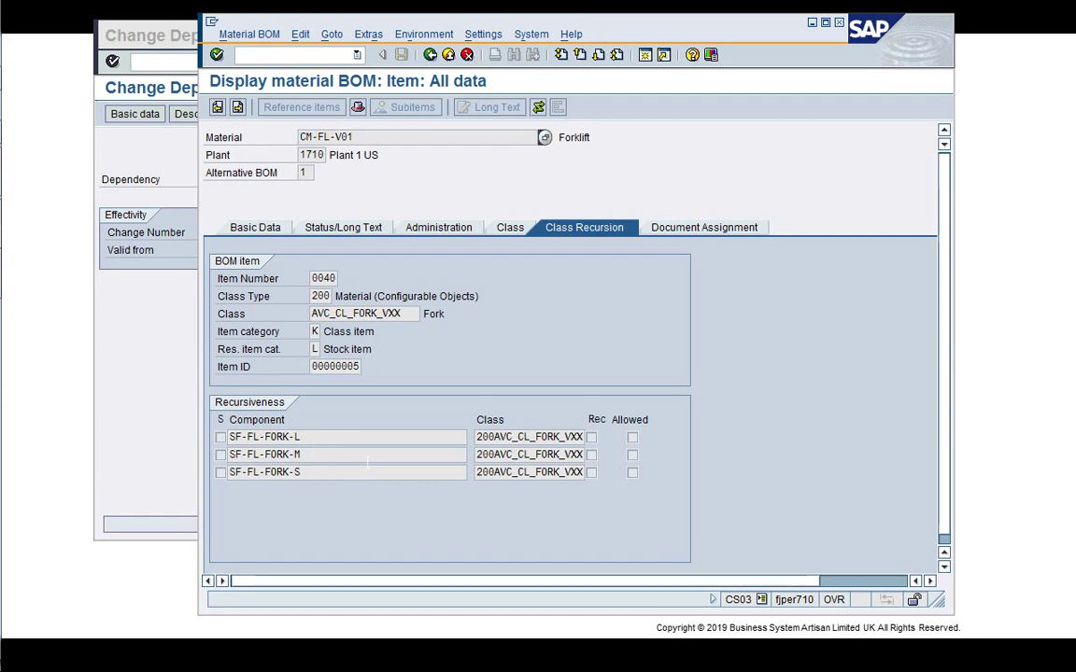
Exit CU02, open an additional SAP session and start class maintenance with transaction CL02
{"action": "left_click", "coordinate": [181, 403]}
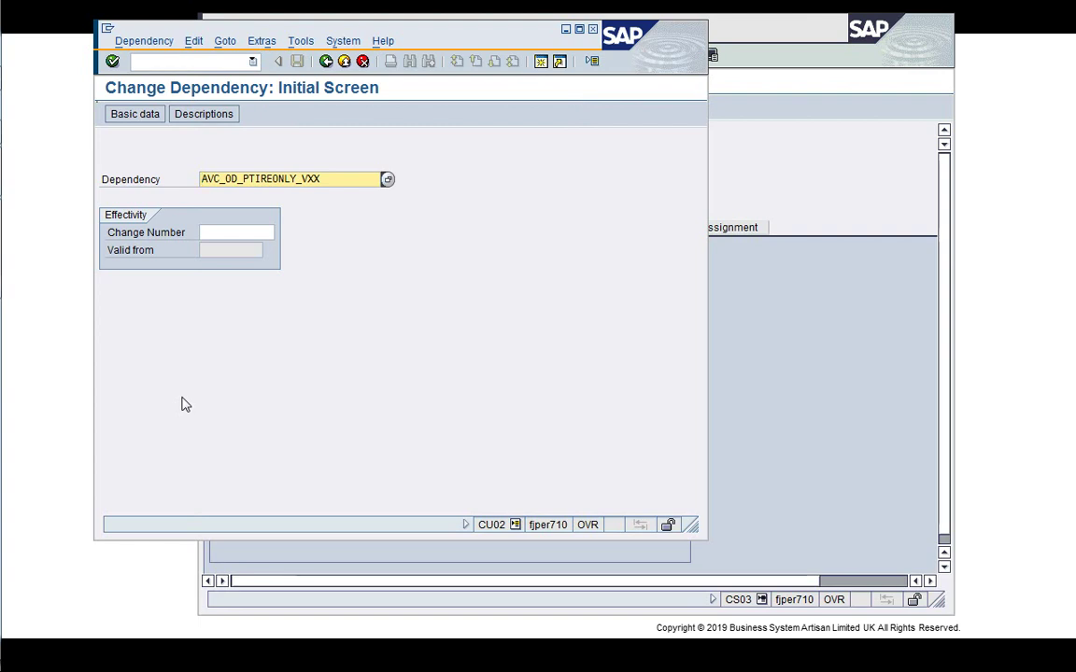
{"action": "left_click", "coordinate": [326, 60]}
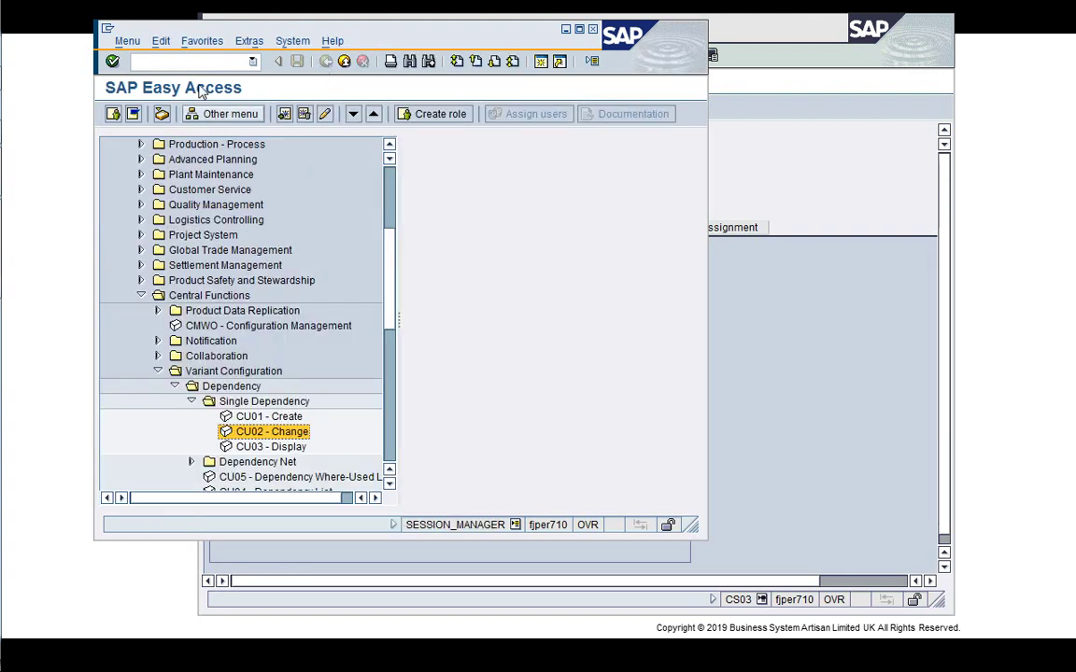
{"action": "type", "text": "/"}
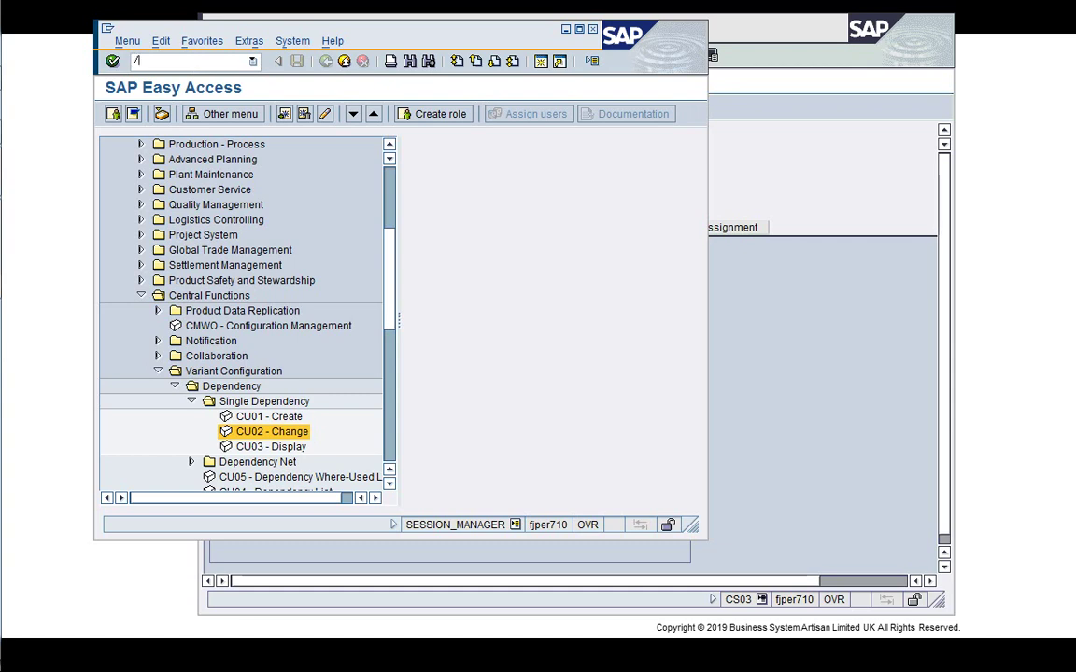
{"action": "type", "text": "n"}
{"action": "key", "text": "Return"}
{"action": "left_click", "coordinate": [558, 61]}
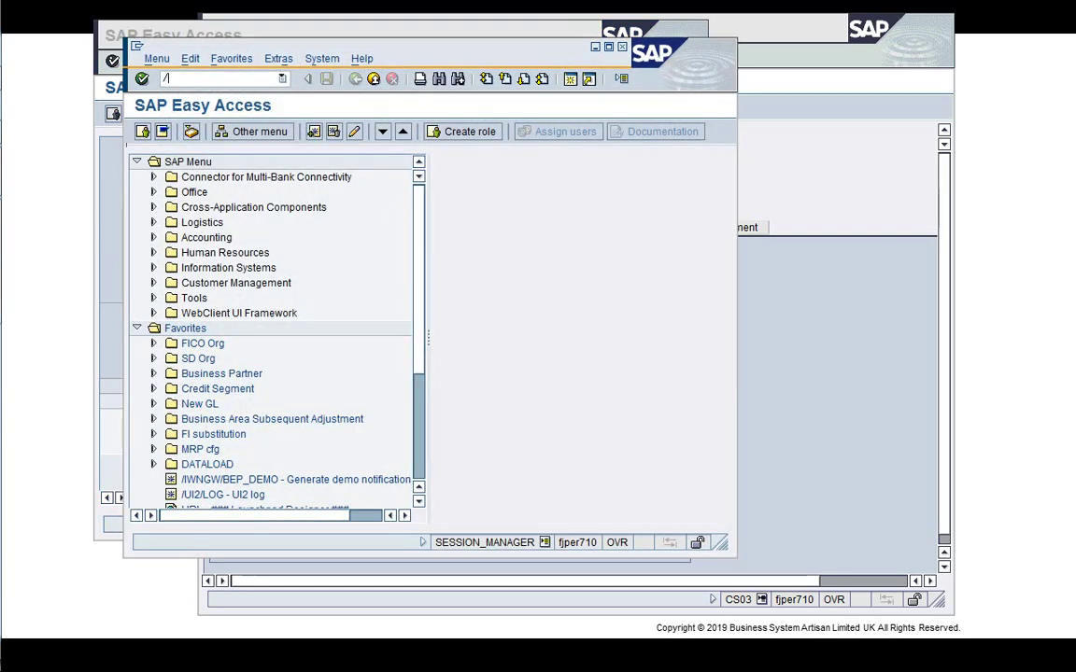
{"action": "type", "text": "/nCL0"}
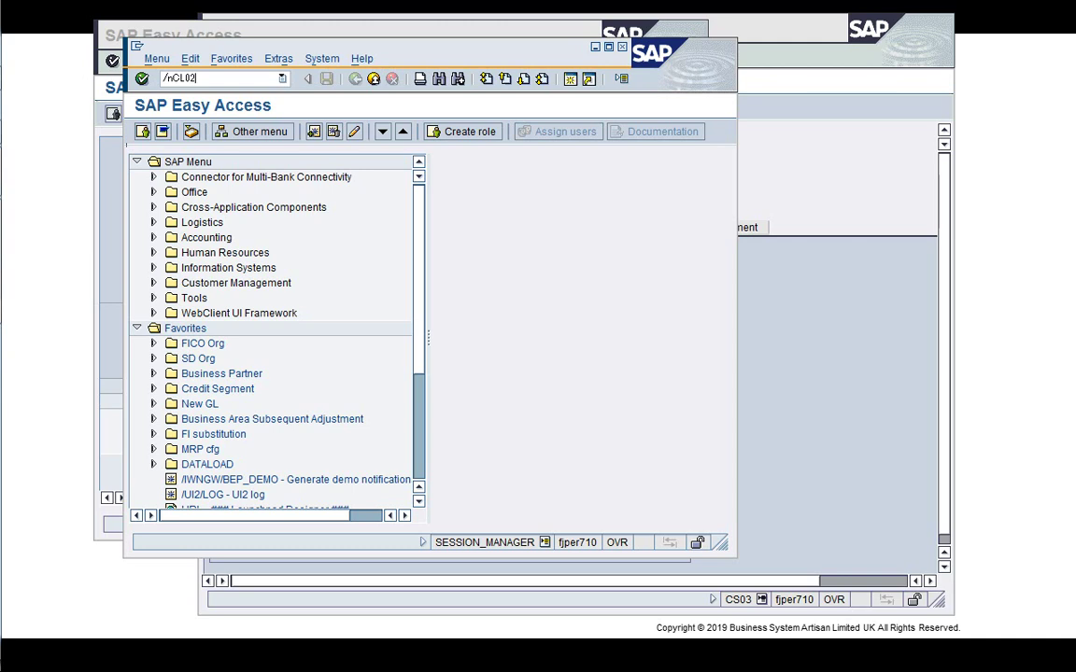
{"action": "type", "text": "2"}
{"action": "key", "text": "Return"}
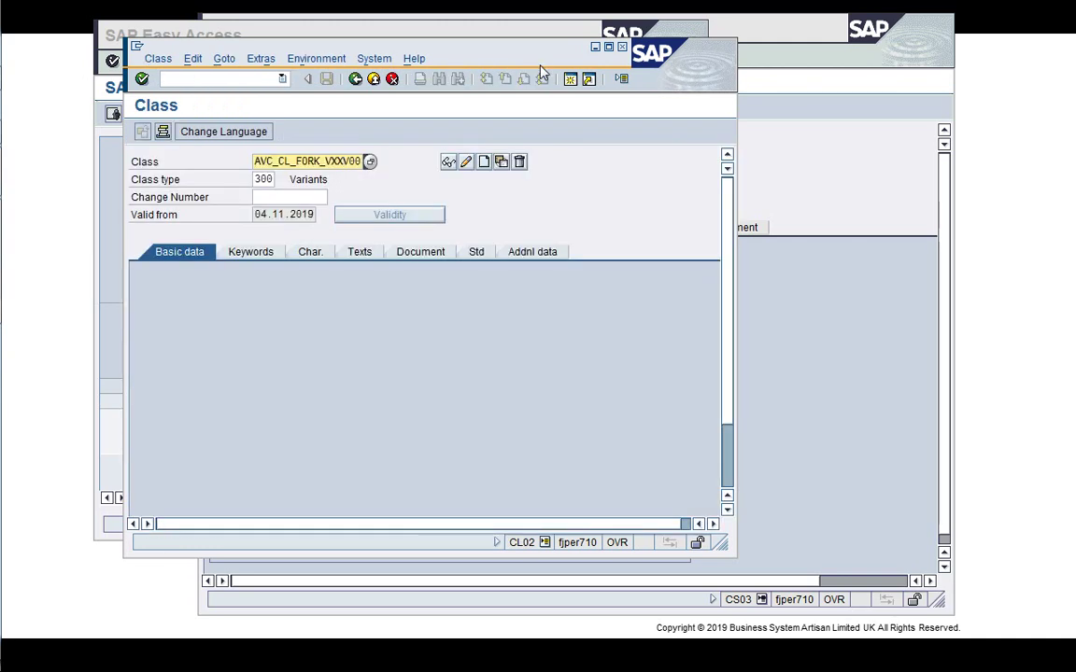
Open class AVC_CL_FORK_VXX for change with class type 200
{"action": "key", "text": "BackSpace"}
{"action": "key", "text": "BackSpace"}
{"action": "key", "text": "BackSpace"}
{"action": "key", "text": "Return"}
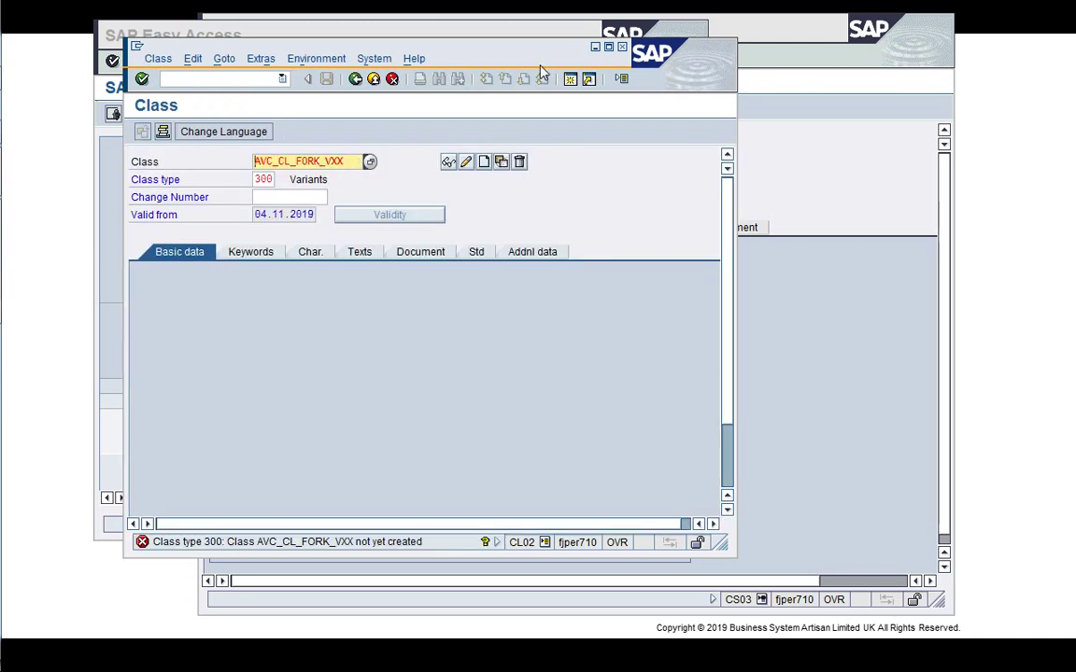
{"action": "key", "text": "Tab"}
{"action": "key", "text": "Return"}
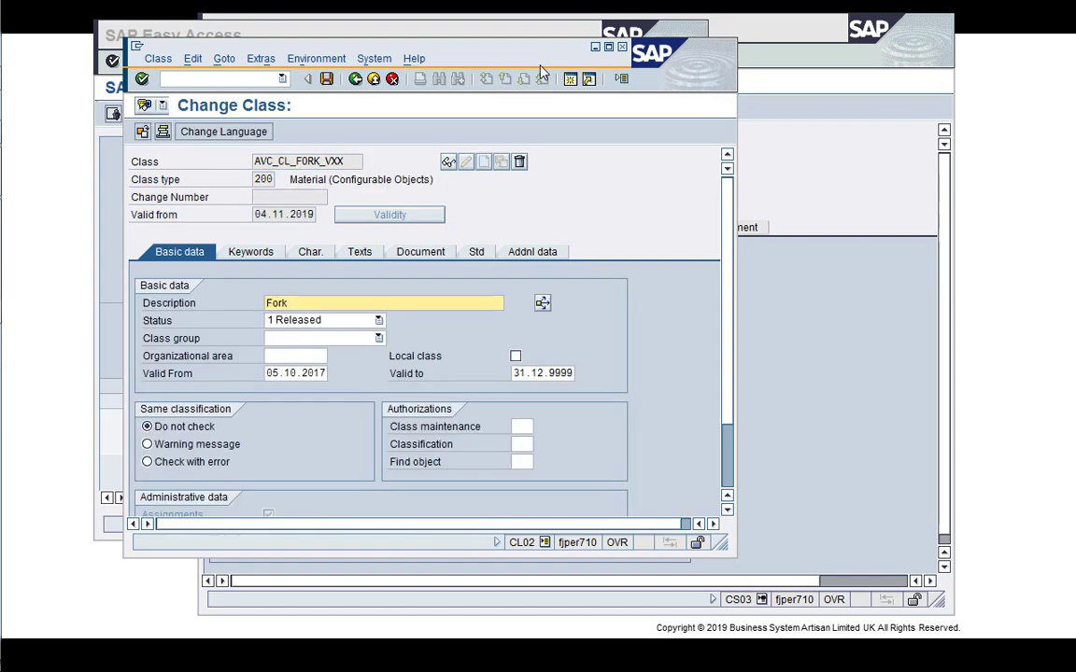
Reposition and enlarge the CL02 window to show the full basic data, and place the cursor in the class type field
{"action": "left_click_drag", "start_coordinate": [548, 54], "coordinate": [485, 33]}
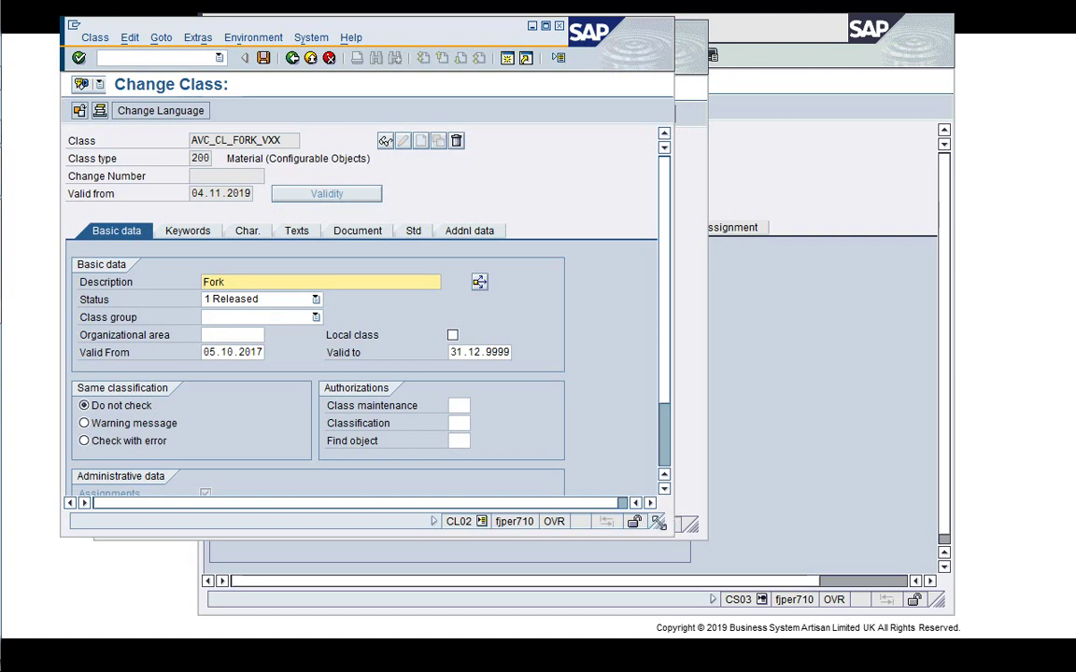
{"action": "left_click_drag", "start_coordinate": [691, 526], "coordinate": [718, 618]}
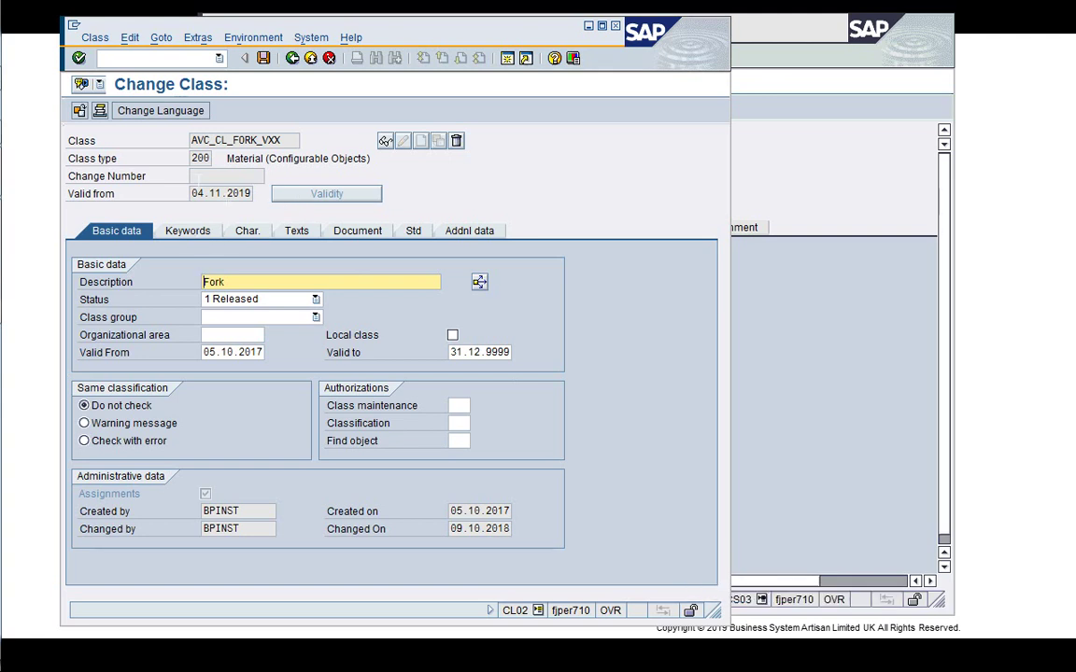
{"action": "left_click", "coordinate": [209, 157]}
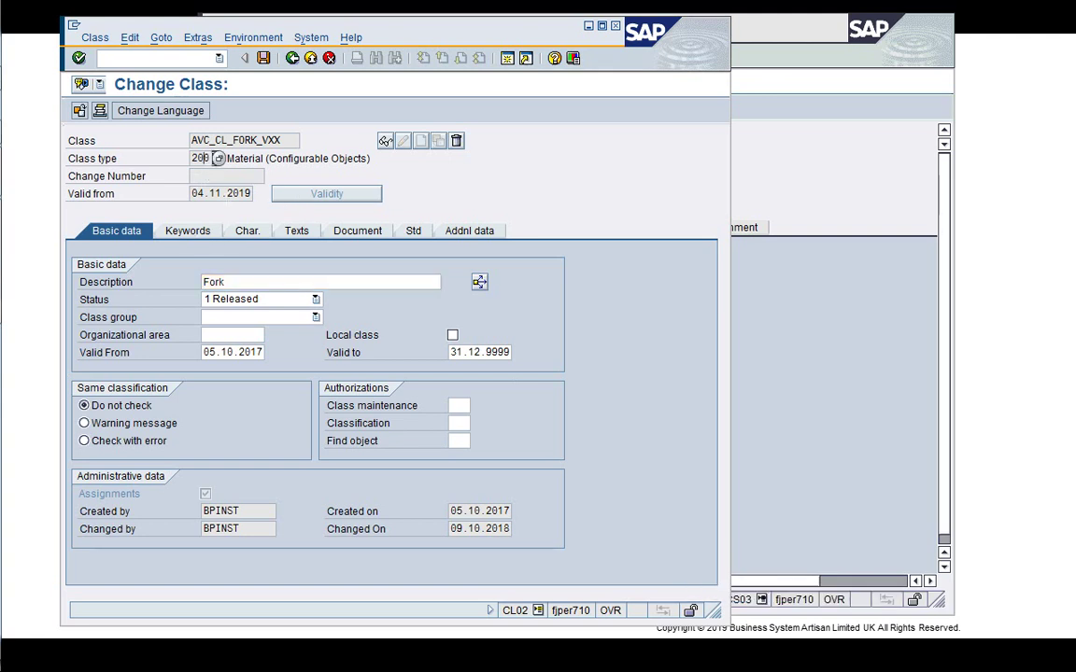
Look up class type 200 Material (Configurable Objects) in the list of possible class types and close the list
{"action": "left_click", "coordinate": [217, 158]}
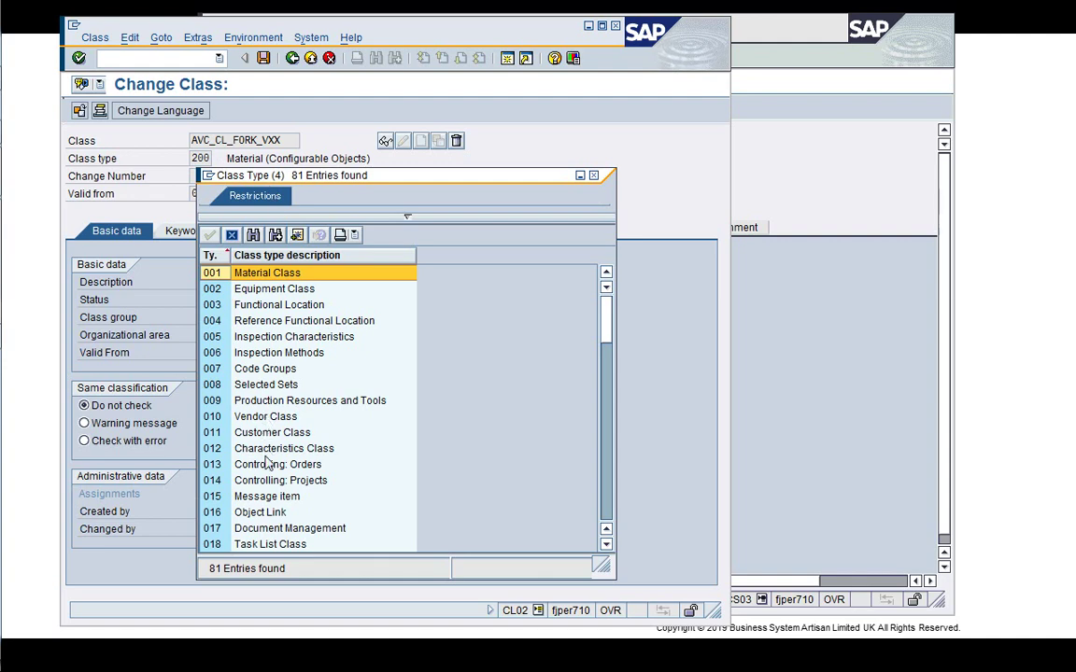
{"action": "left_click", "coordinate": [607, 504]}
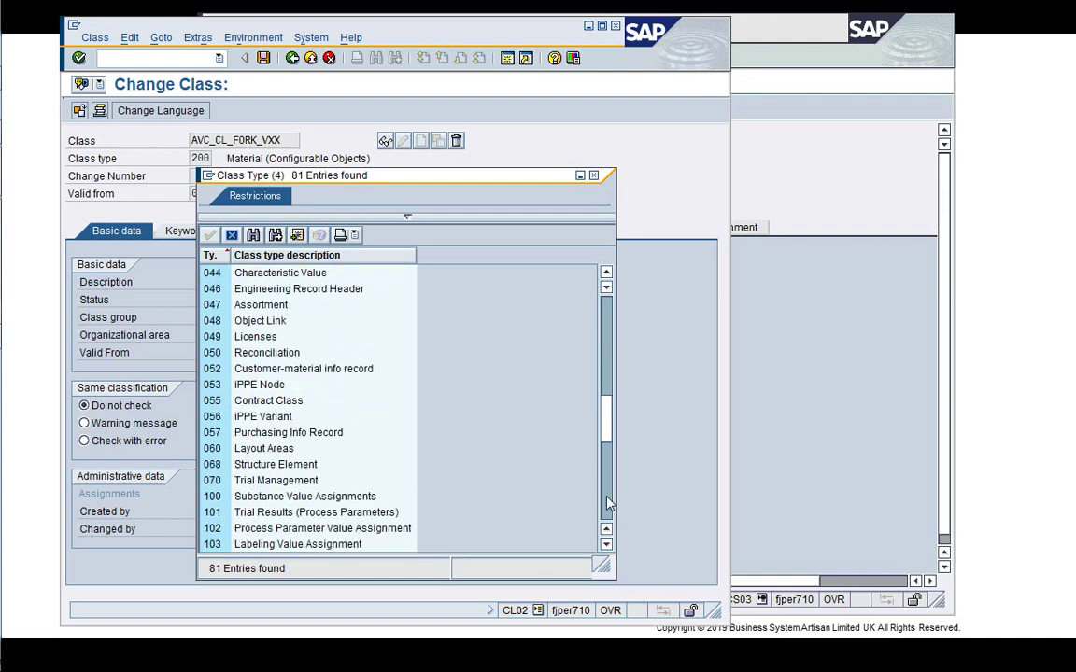
{"action": "left_click", "coordinate": [607, 504]}
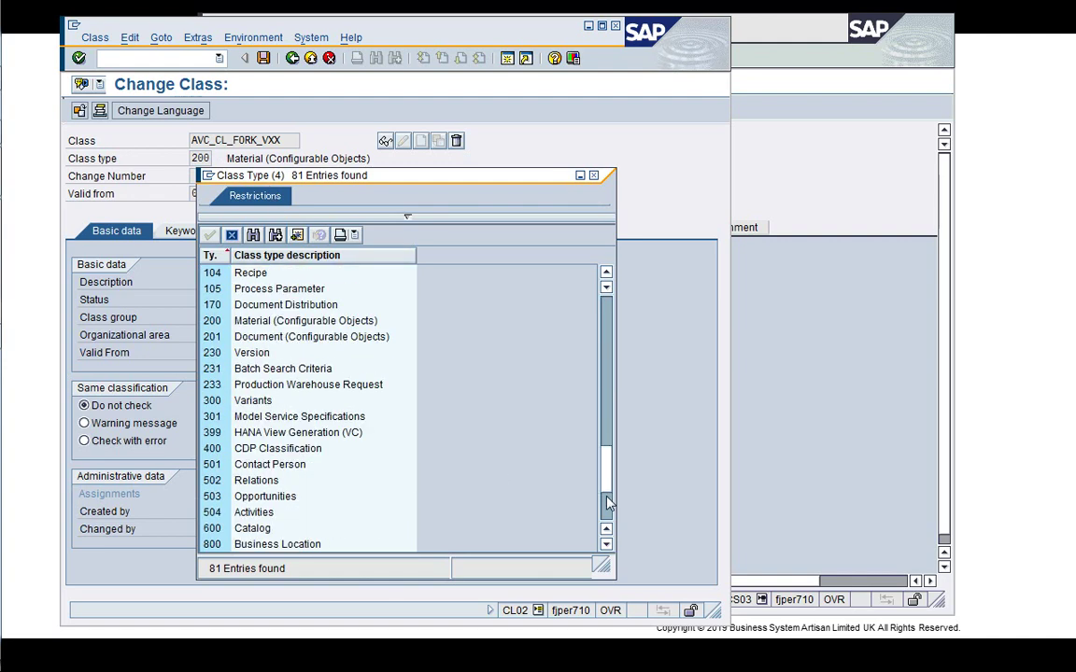
{"action": "left_click", "coordinate": [256, 400]}
{"action": "left_click", "coordinate": [258, 321]}
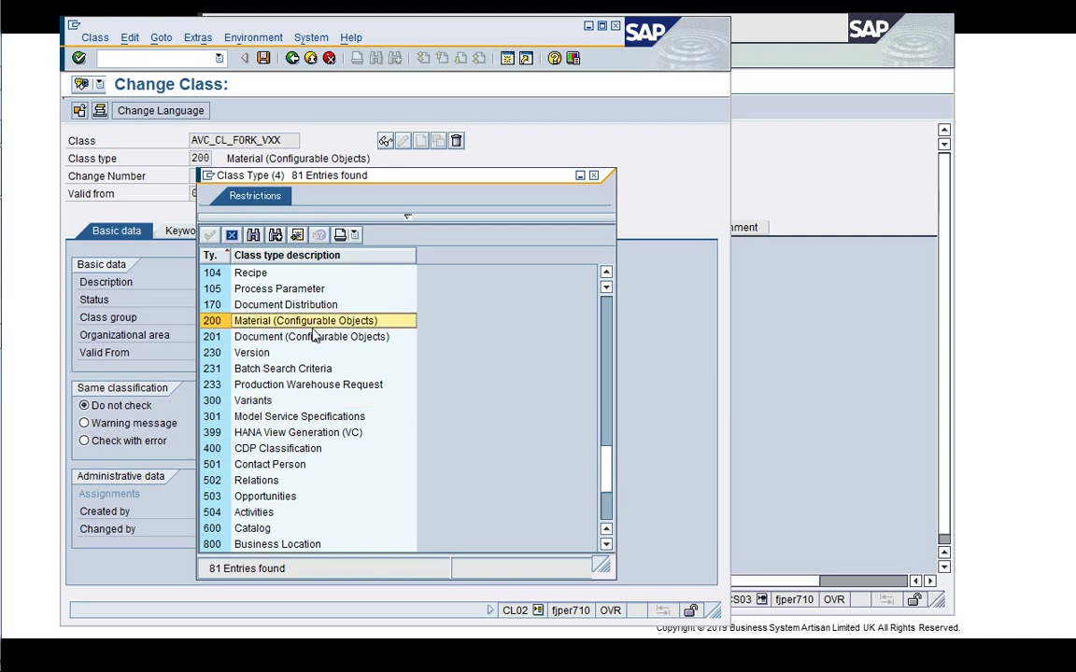
{"action": "left_click", "coordinate": [236, 236]}
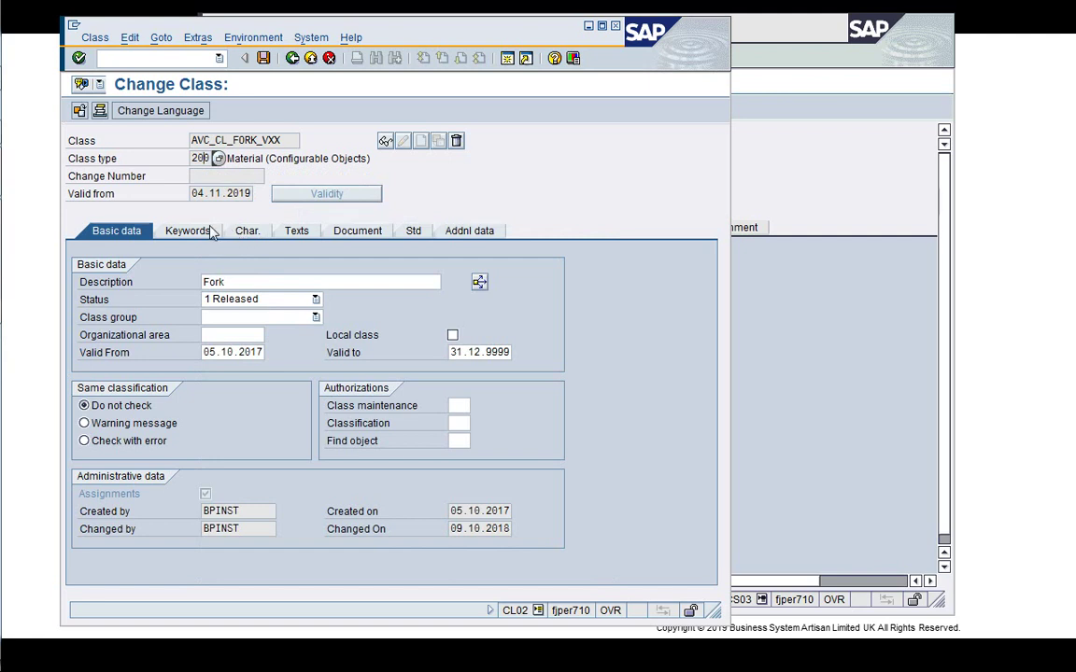
Show the class's characteristics, widen the characteristic name column and copy the name AVC_CR_FORKLENGTH_VXX
{"action": "left_click", "coordinate": [197, 232]}
{"action": "left_click", "coordinate": [247, 233]}
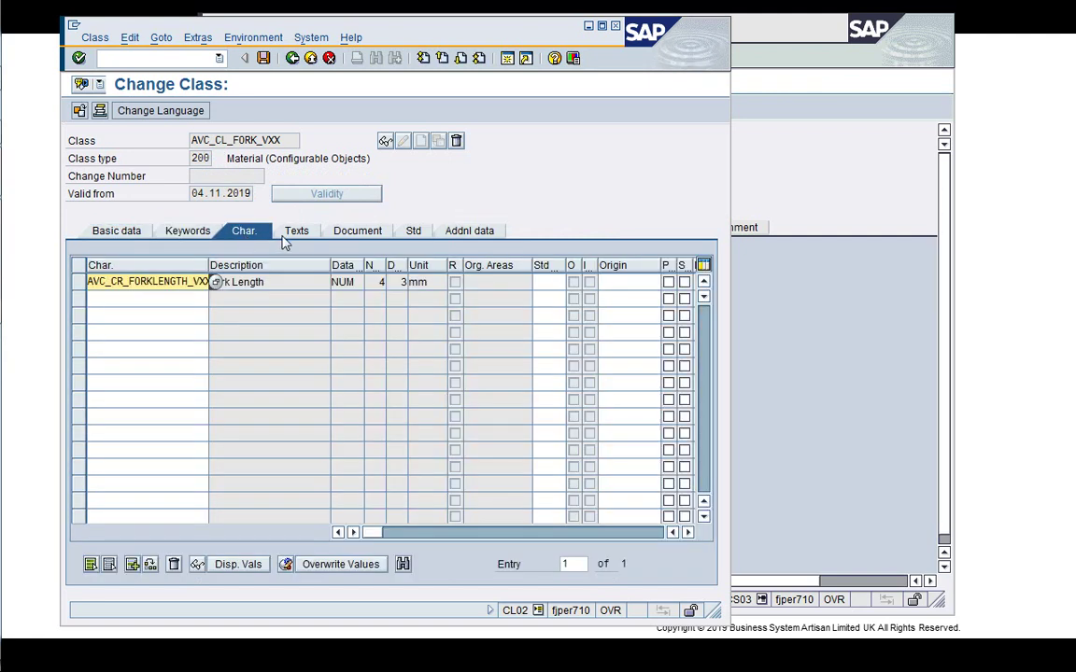
{"action": "left_click_drag", "start_coordinate": [209, 266], "coordinate": [247, 268]}
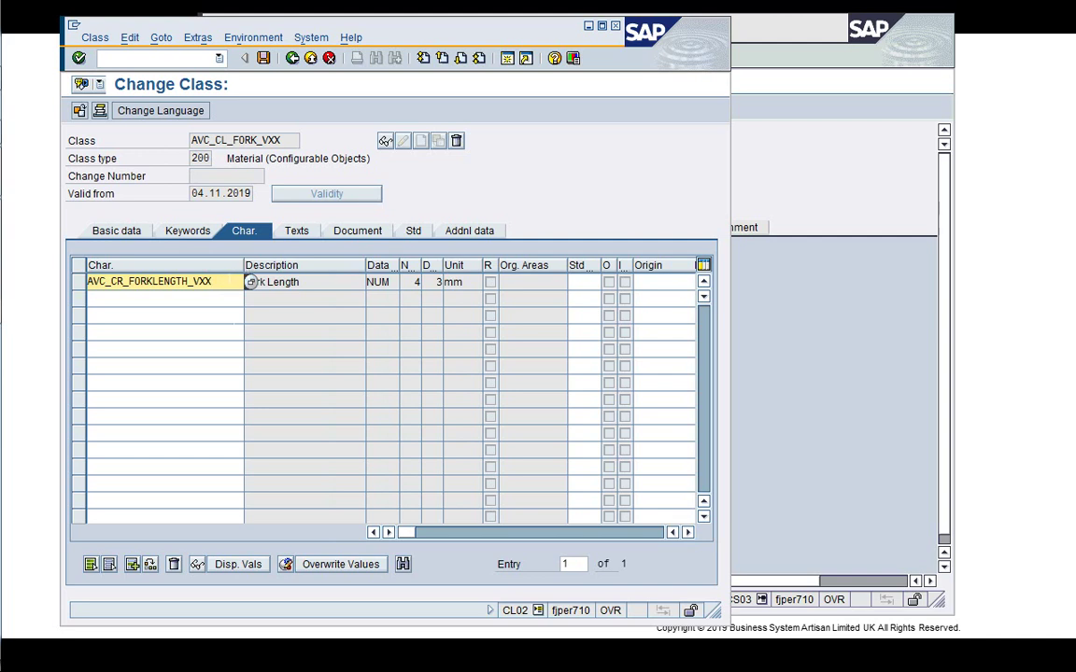
{"action": "key", "text": "ctrl+a"}
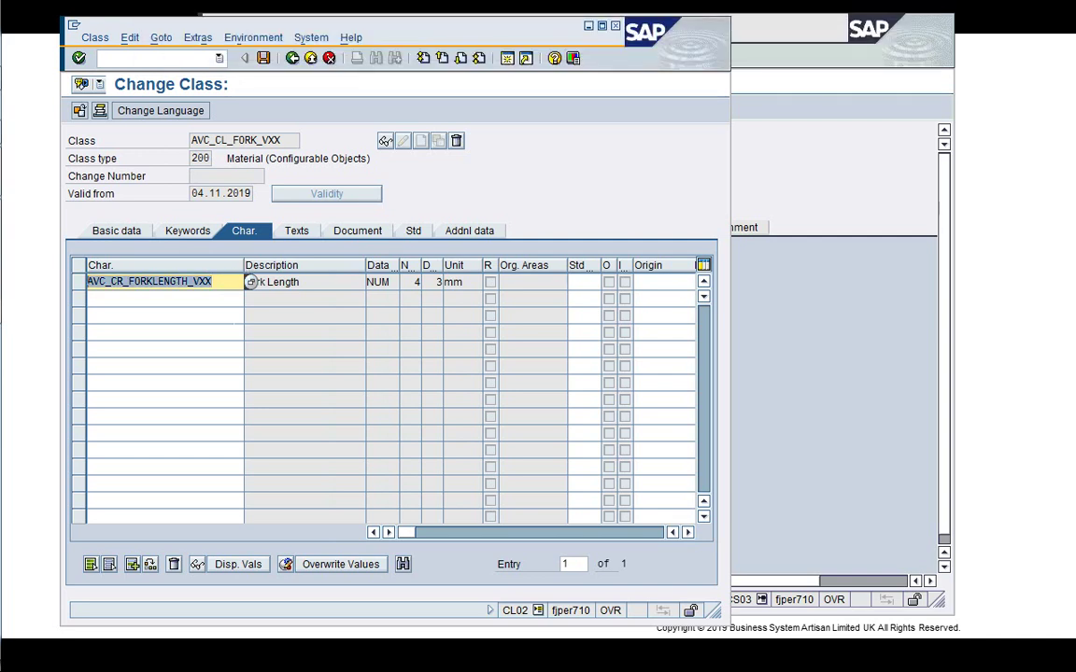
{"action": "key", "text": "ctrl+c"}
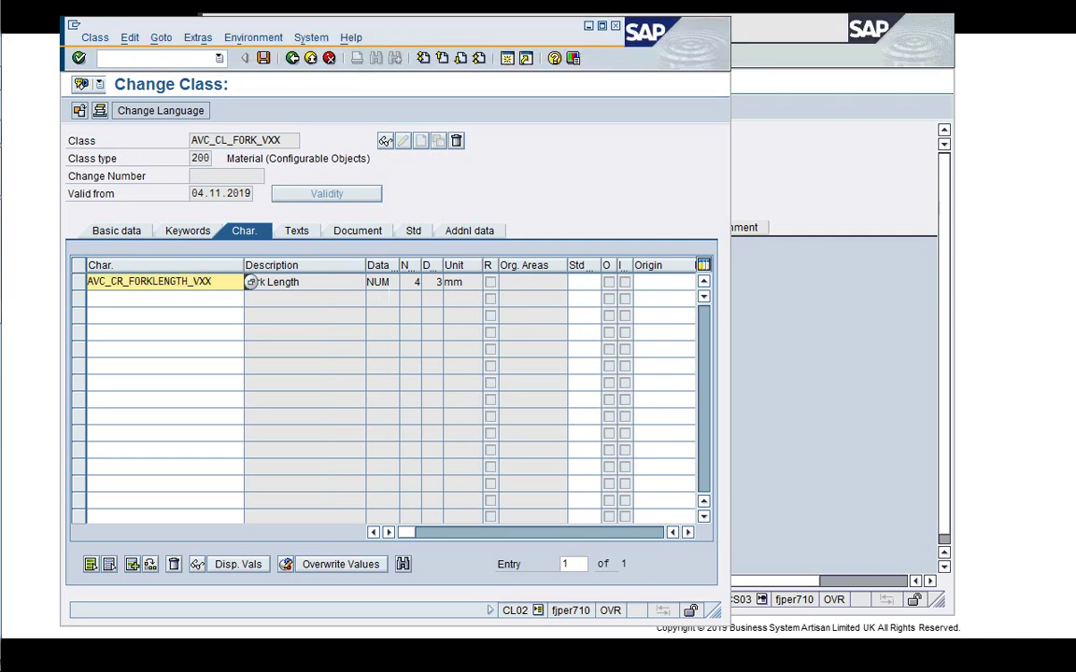
Examine the fork class's texts, documents, standard and additional data, and return to its characteristics
{"action": "left_click", "coordinate": [308, 232]}
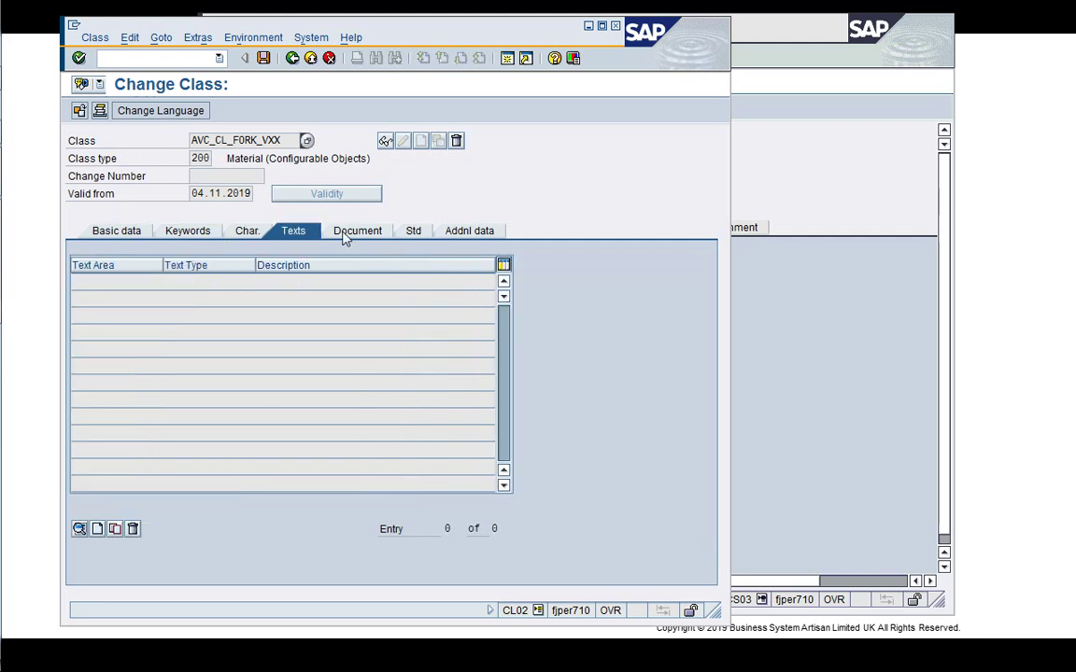
{"action": "left_click", "coordinate": [360, 233]}
{"action": "left_click", "coordinate": [415, 231]}
{"action": "left_click", "coordinate": [466, 231]}
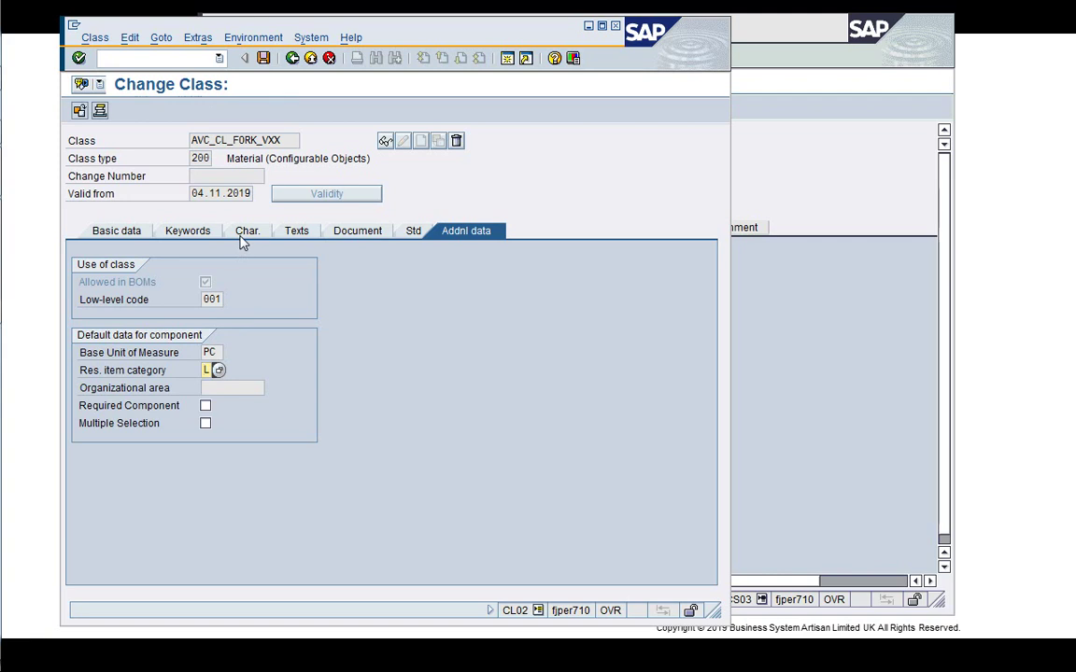
{"action": "left_click", "coordinate": [415, 234]}
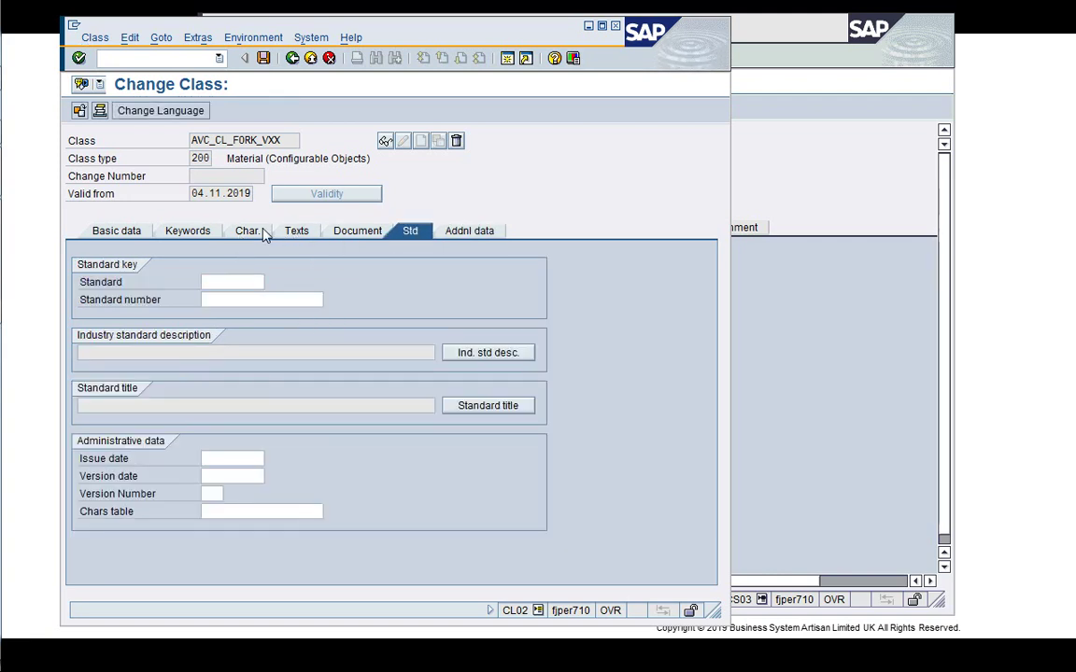
{"action": "left_click", "coordinate": [252, 231]}
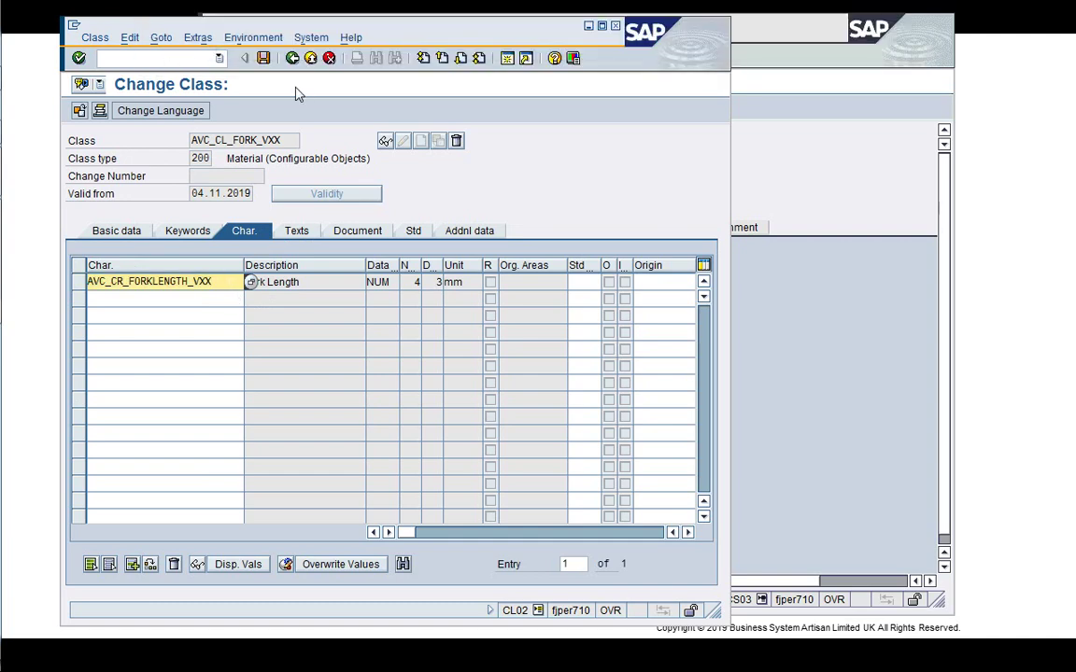
Leave class maintenance, start transaction CT04 and open characteristic AVC_CR_FORKLENGTH_VXX for change
{"action": "left_click", "coordinate": [291, 58]}
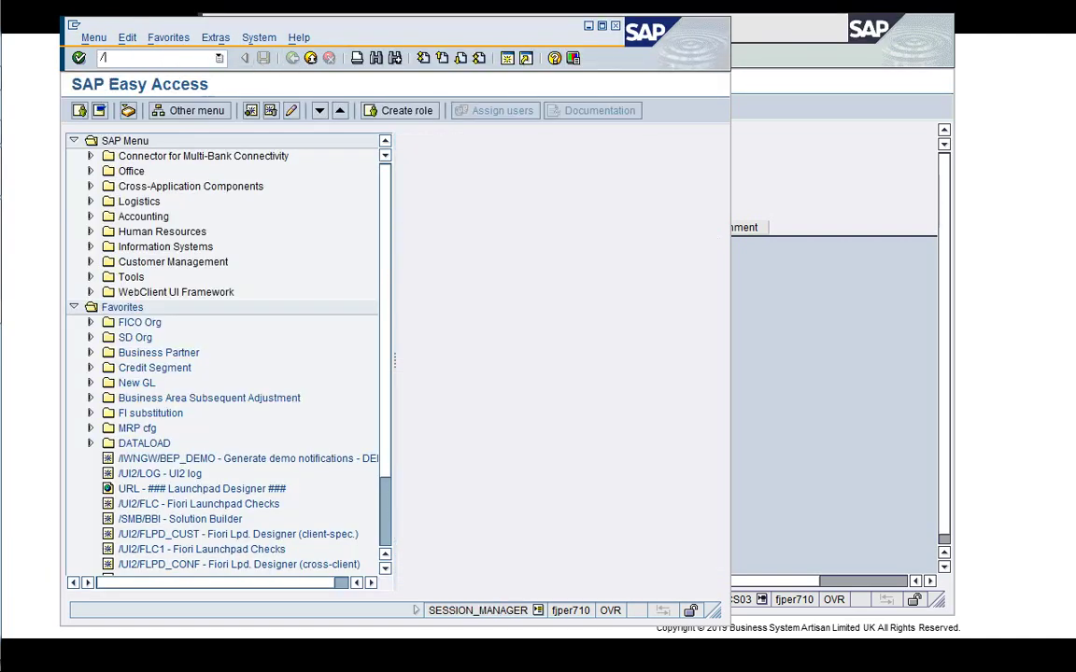
{"action": "key", "text": "Return"}
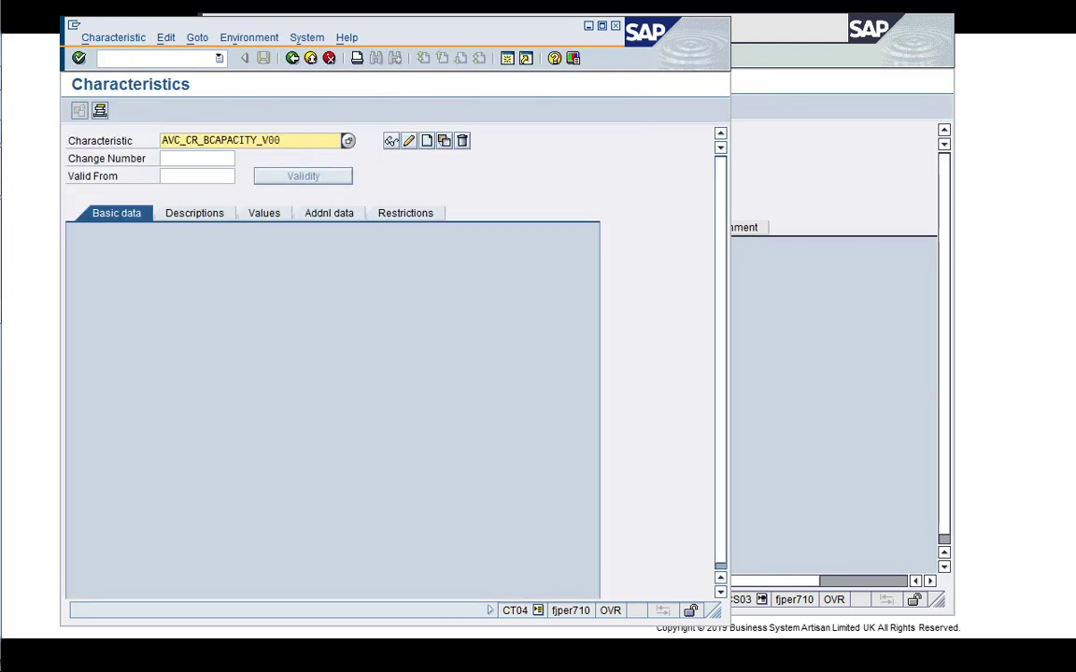
{"action": "key", "text": "ctrl+v"}
{"action": "key", "text": "Return"}
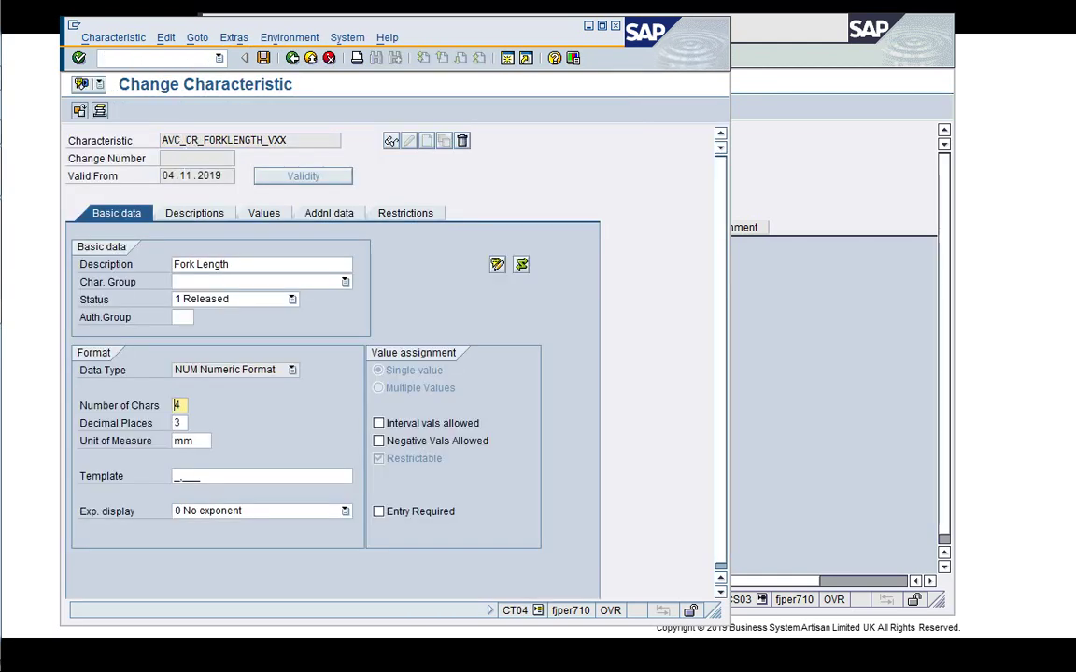
Examine the fork length characteristic's descriptions, allowed values, additional data and restrictions, and exit the characteristic
{"action": "left_click", "coordinate": [193, 214]}
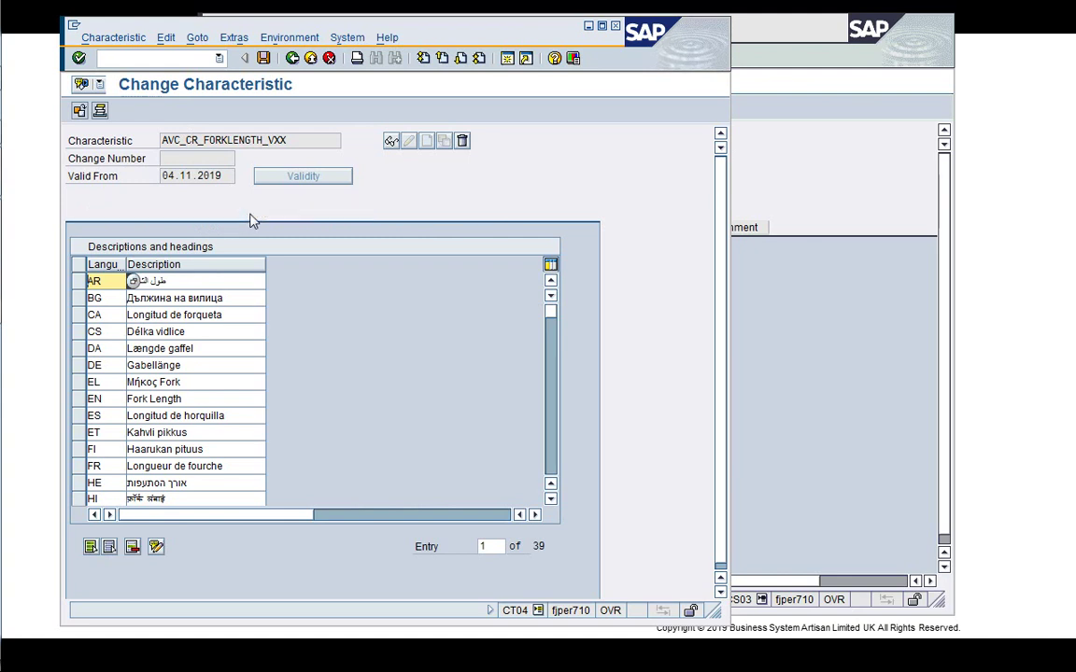
{"action": "left_click", "coordinate": [263, 213]}
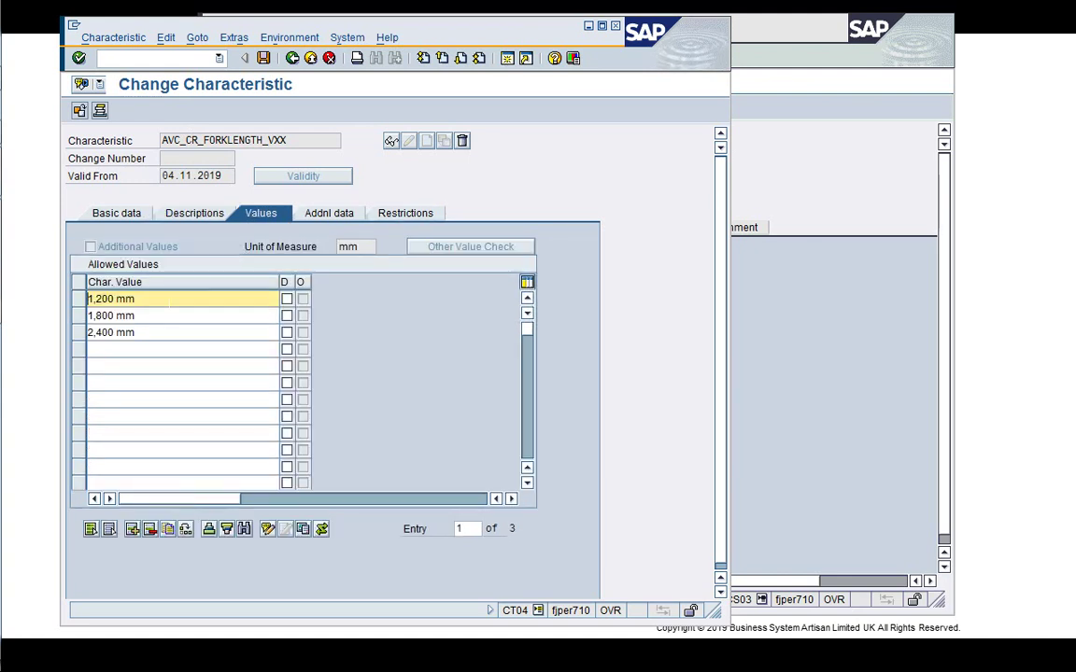
{"action": "left_click", "coordinate": [326, 214]}
{"action": "left_click", "coordinate": [402, 214]}
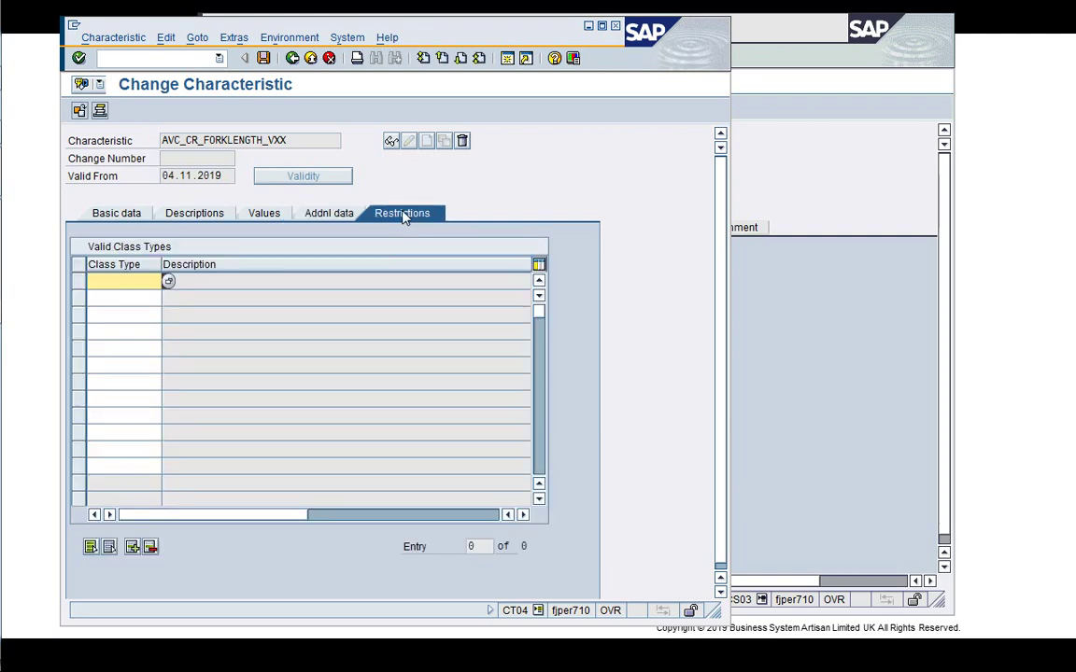
{"action": "left_click", "coordinate": [119, 215]}
{"action": "left_click", "coordinate": [293, 58]}
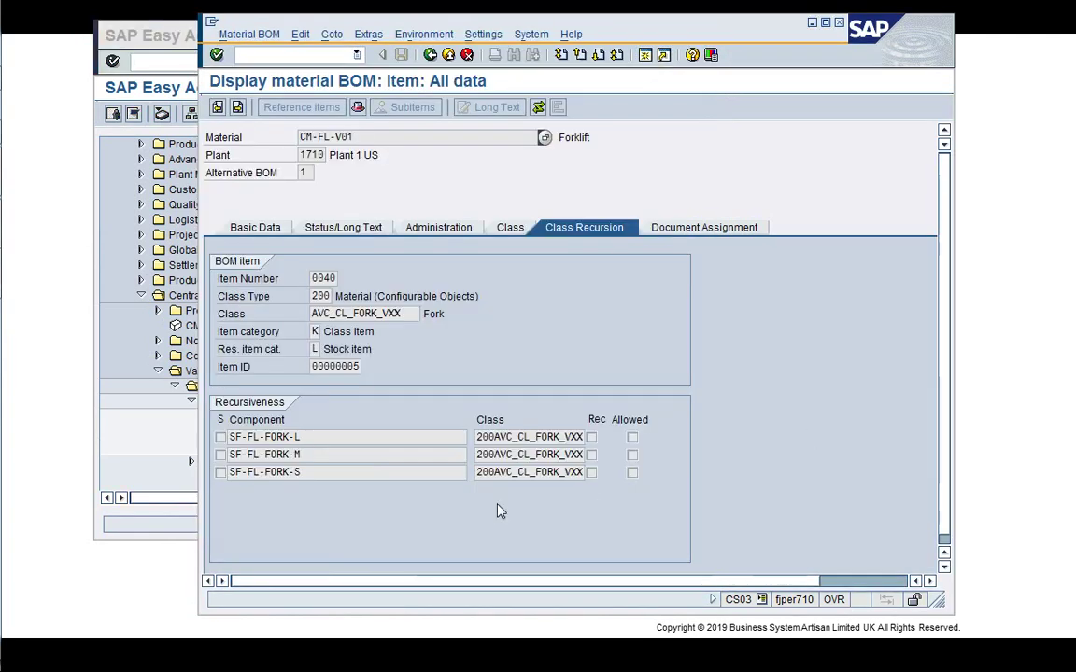
Return to the forklift BOM's item overview and display the object dependency assignments of item 0040 Fork
{"action": "left_click", "coordinate": [429, 55]}
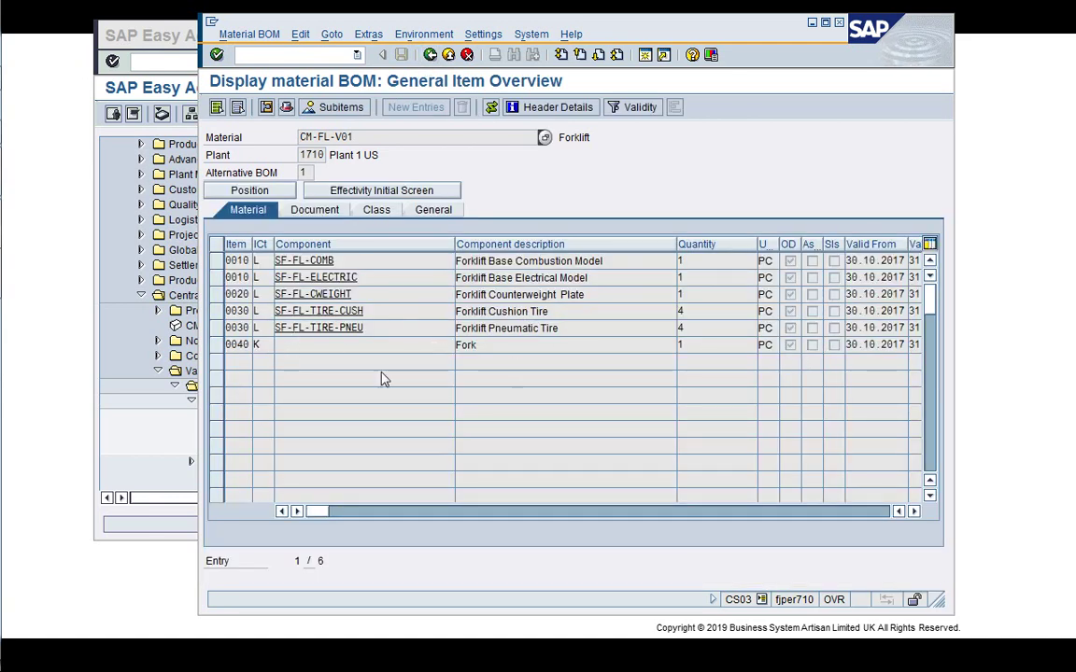
{"action": "left_click", "coordinate": [218, 344]}
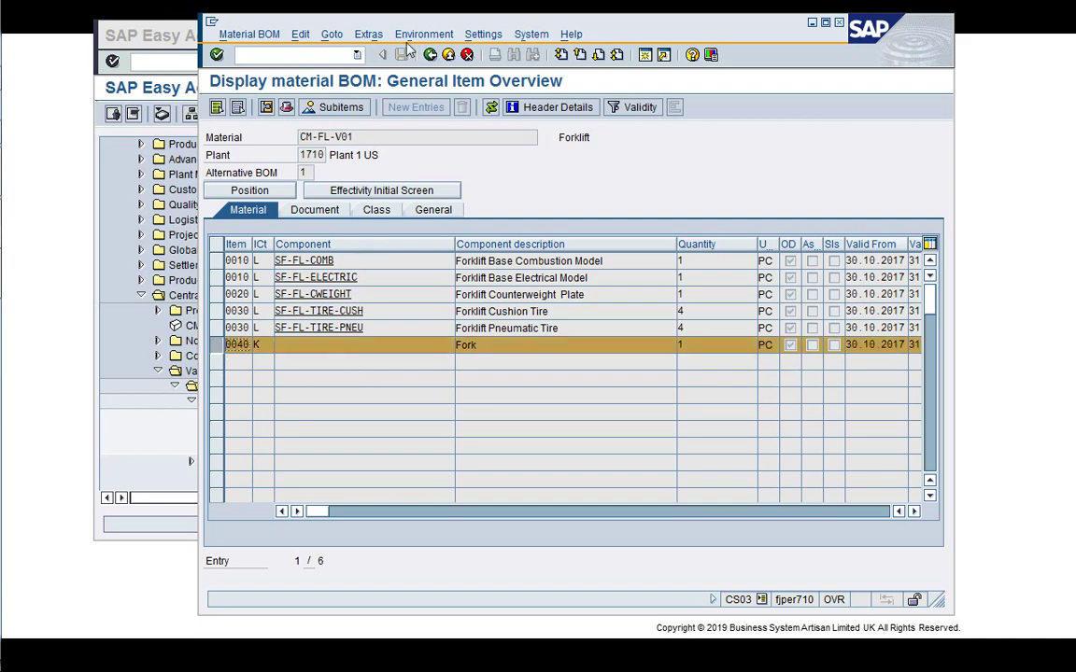
{"action": "left_click", "coordinate": [372, 36]}
{"action": "mouse_move", "coordinate": [439, 147]}
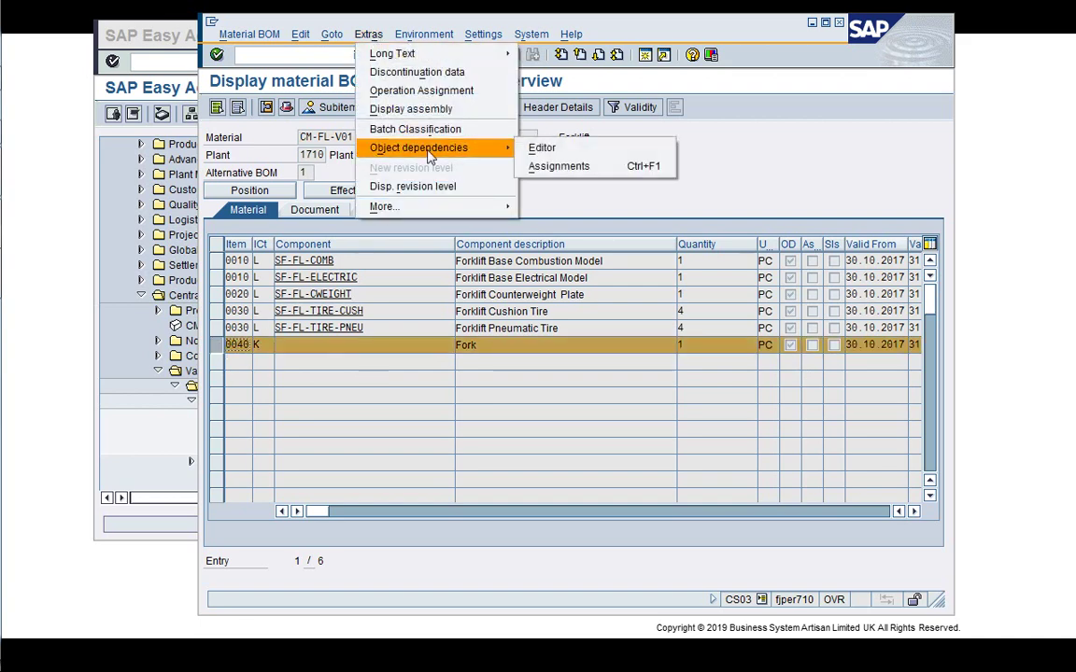
{"action": "left_click", "coordinate": [567, 166]}
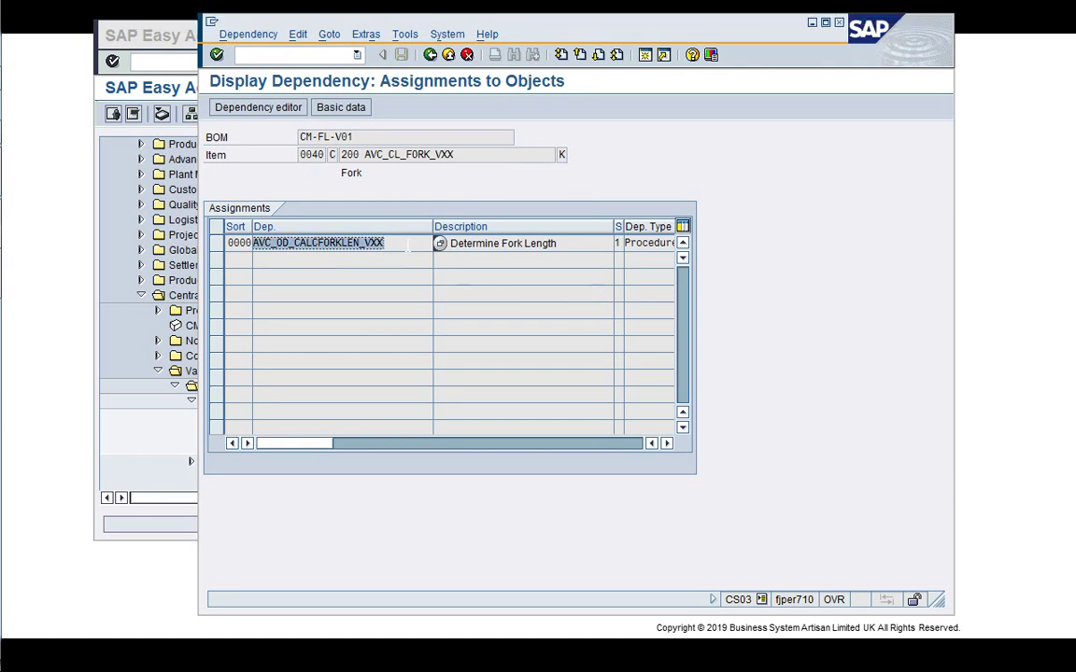
Open dependency AVC_OD_CALCFORKLEN_VXX in CU02 and display its procedure code in the dependency editor
{"action": "left_click", "coordinate": [135, 439]}
{"action": "double_click", "coordinate": [258, 439]}
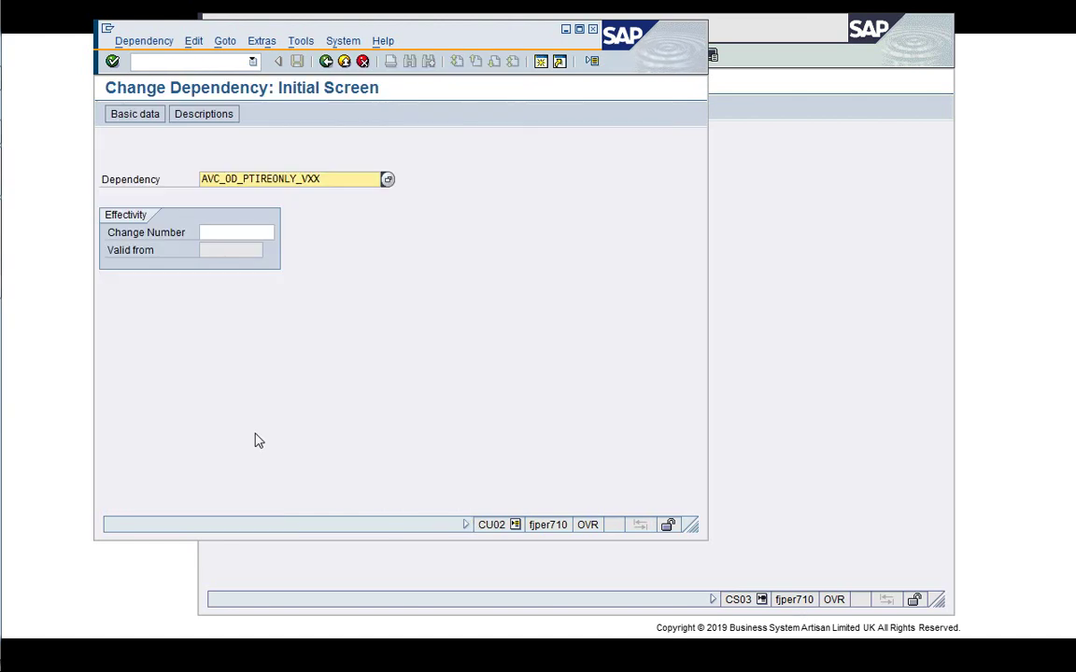
{"action": "key", "text": "ctrl+v"}
{"action": "key", "text": "Return"}
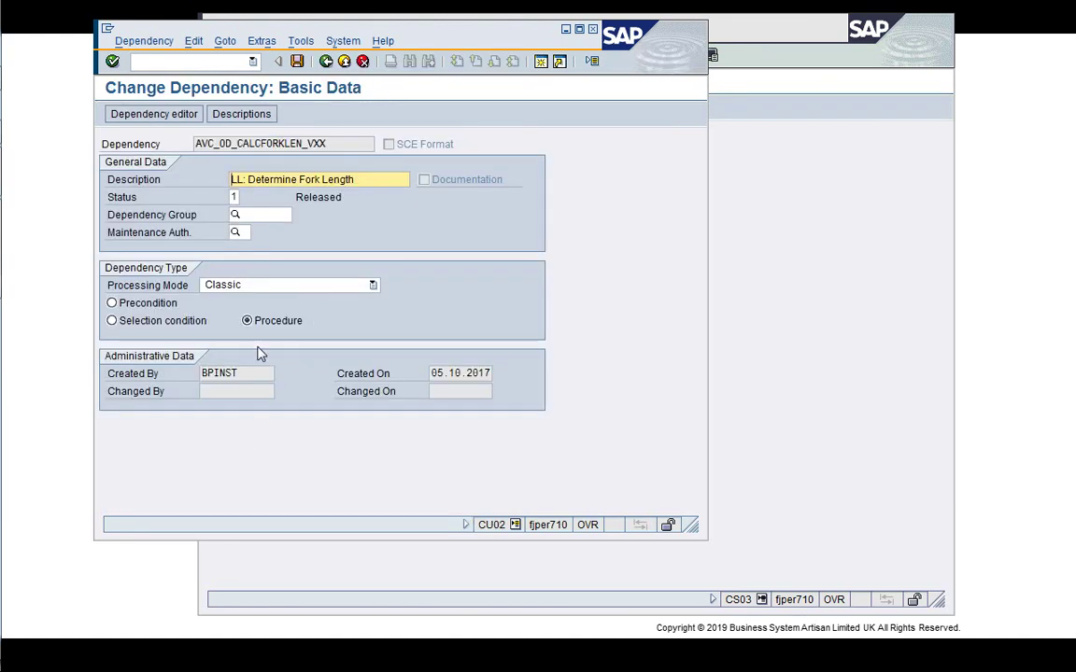
{"action": "left_click", "coordinate": [154, 114]}
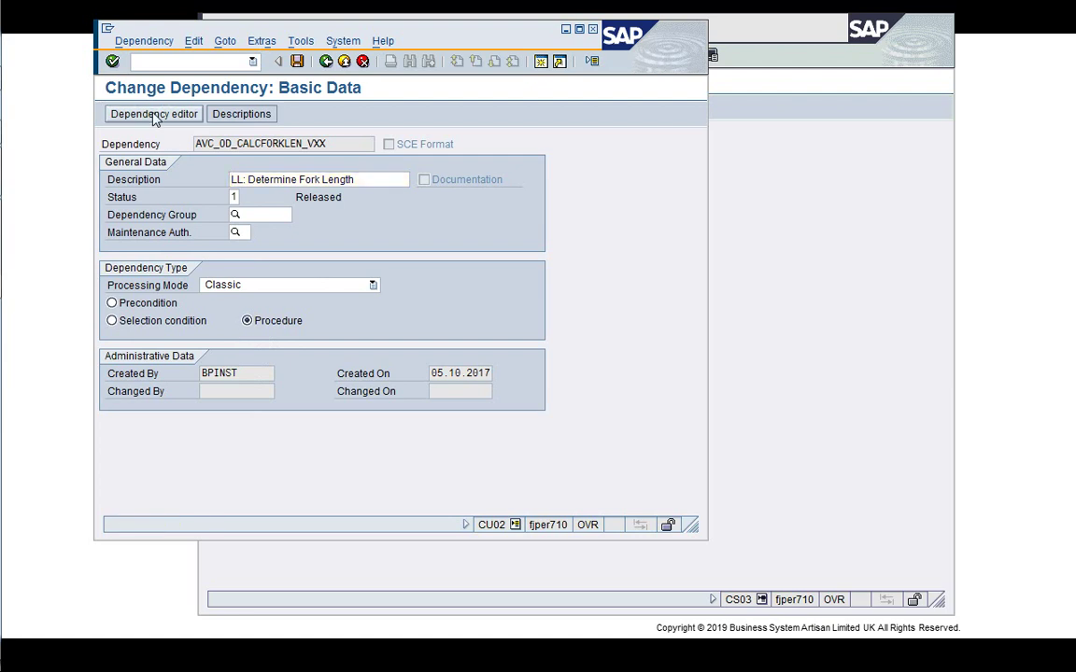
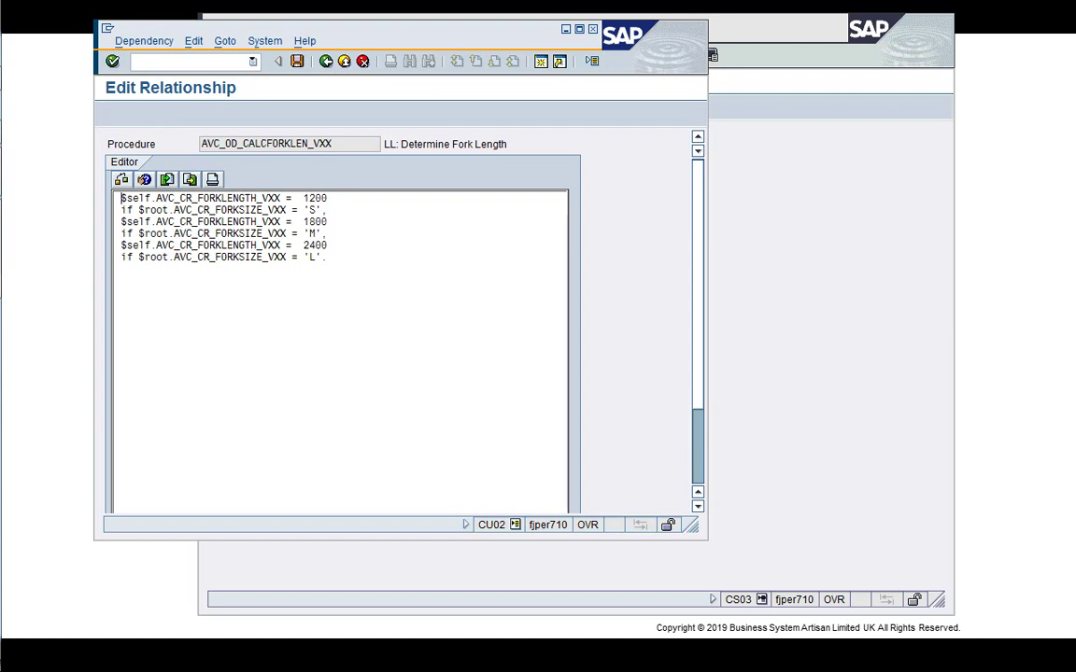
Exit CU02, enlarge that session's window and switch back to the CS03 window
{"action": "left_click", "coordinate": [326, 62]}
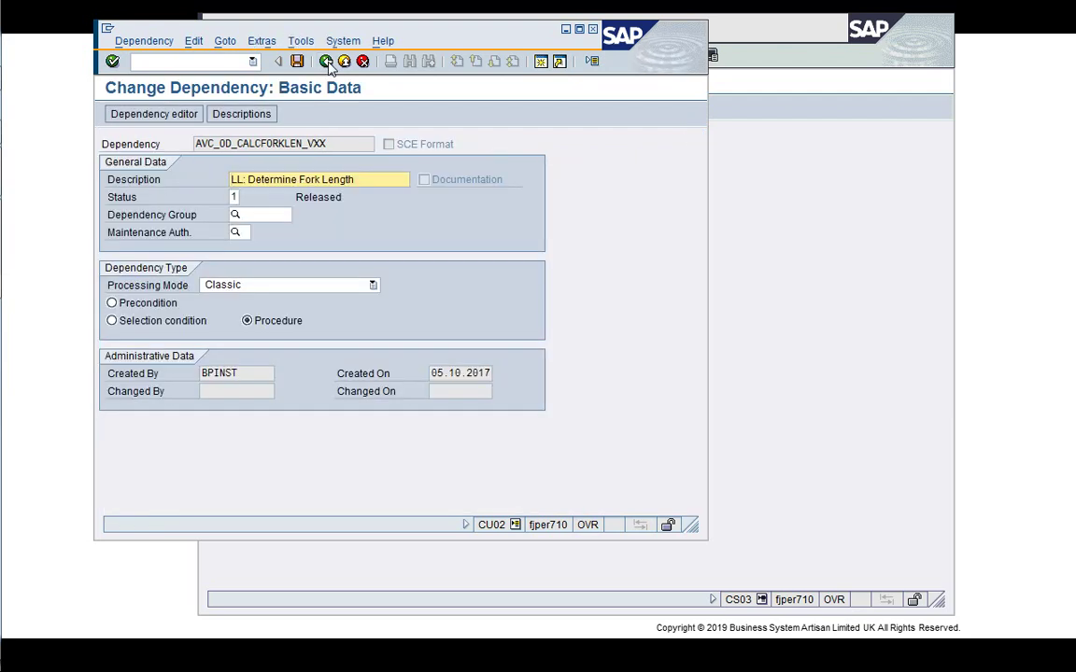
{"action": "left_click", "coordinate": [327, 61]}
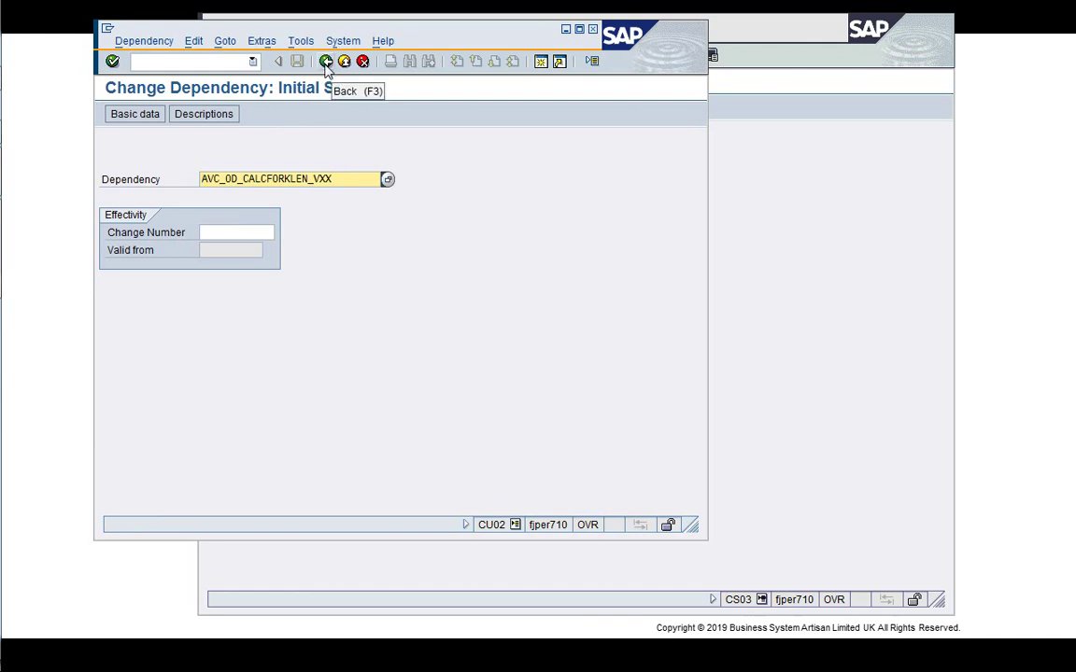
{"action": "left_click", "coordinate": [326, 62]}
{"action": "left_click_drag", "start_coordinate": [692, 530], "coordinate": [752, 586]}
{"action": "left_click", "coordinate": [841, 520]}
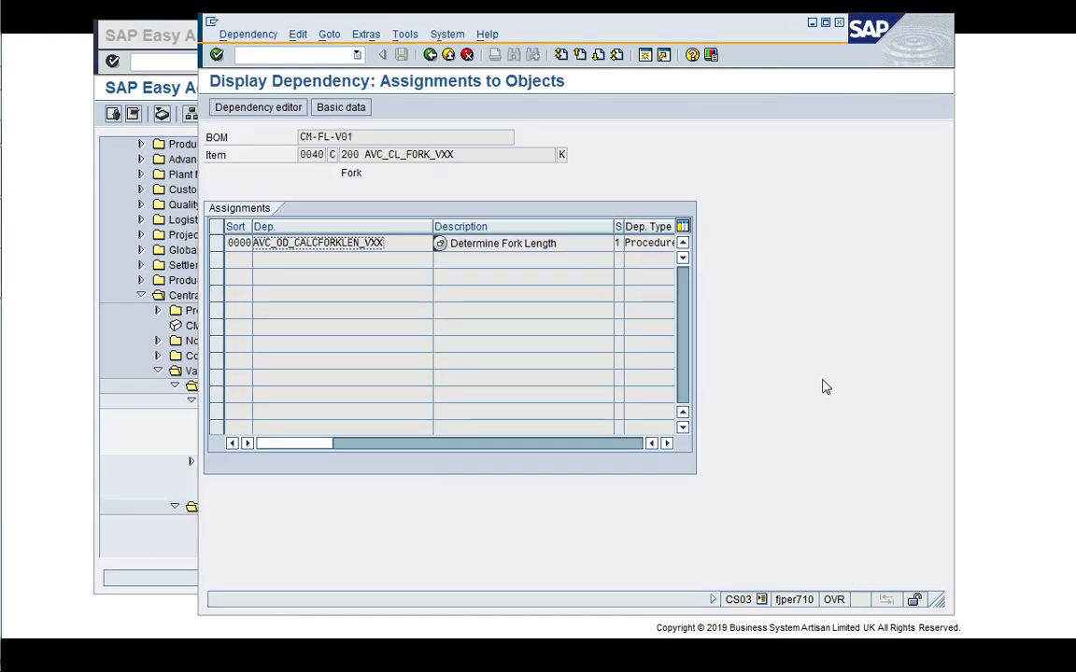
Leave the BOM display and open the routing operation overview for CM-FL-V01 with transaction CA02 (/nCA02)
{"action": "left_click", "coordinate": [429, 55]}
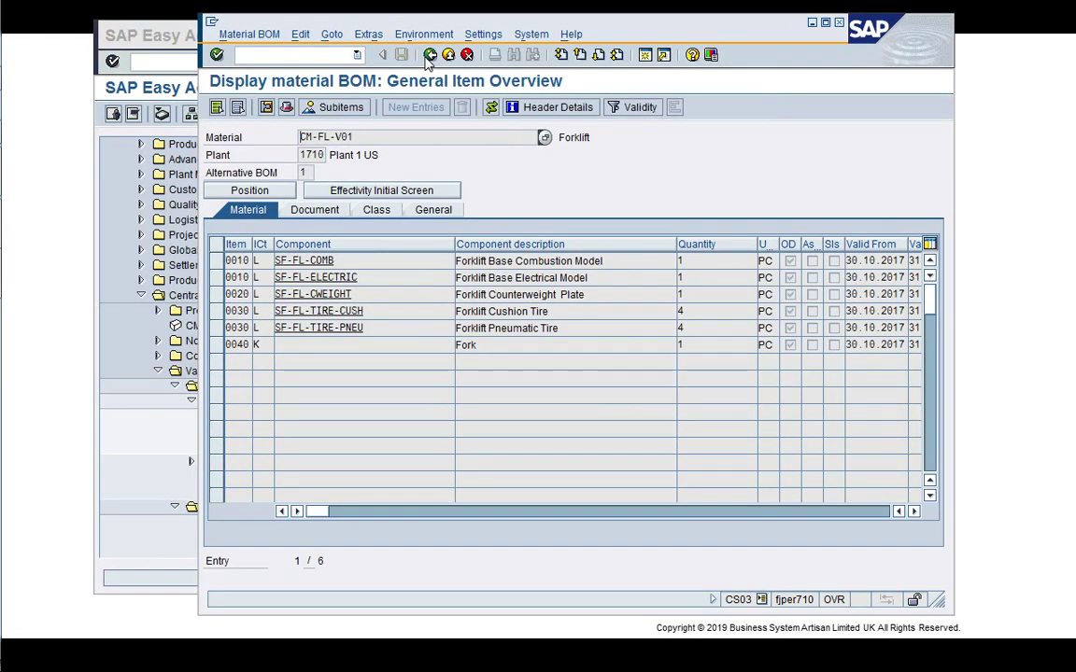
{"action": "left_click", "coordinate": [429, 55]}
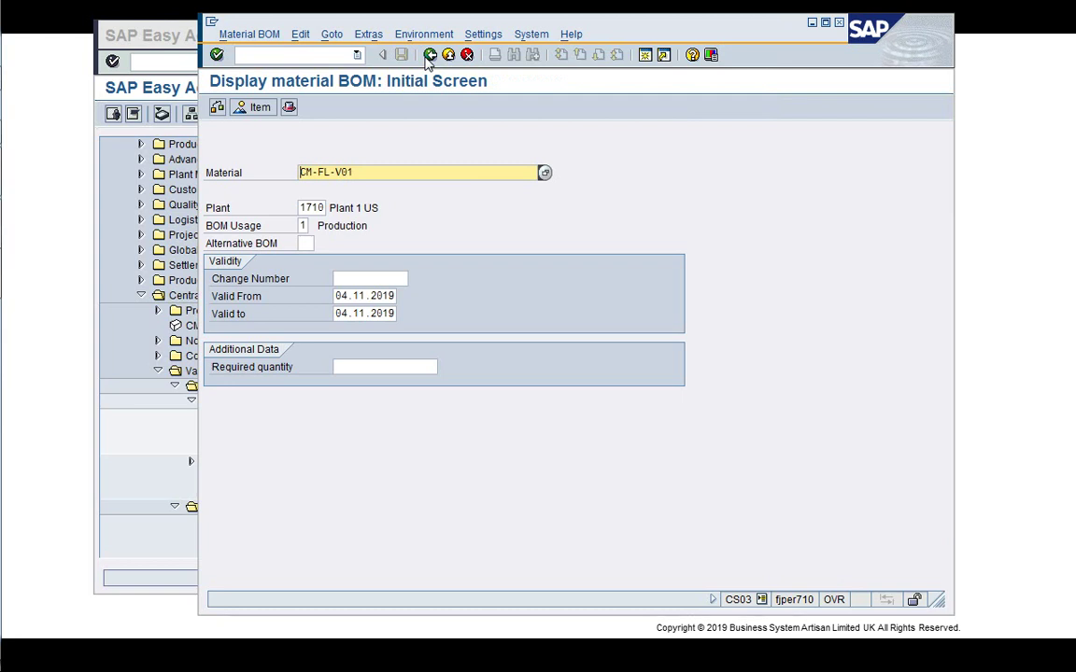
{"action": "left_click", "coordinate": [356, 56]}
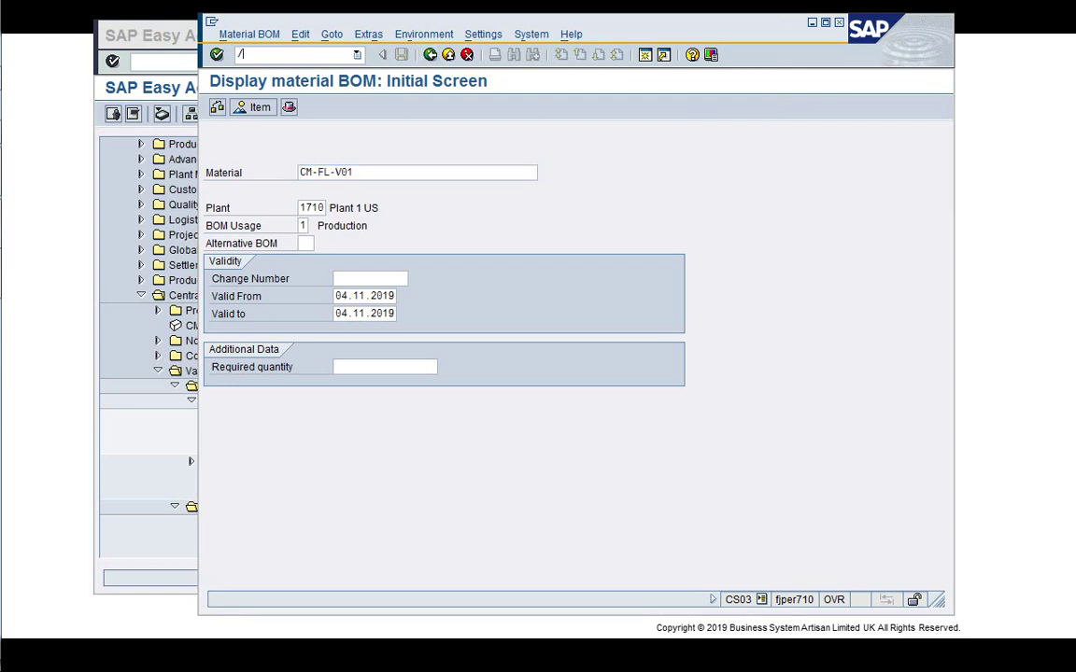
{"action": "type", "text": "/nCA02"}
{"action": "key", "text": "Return"}
{"action": "key", "text": "Return"}
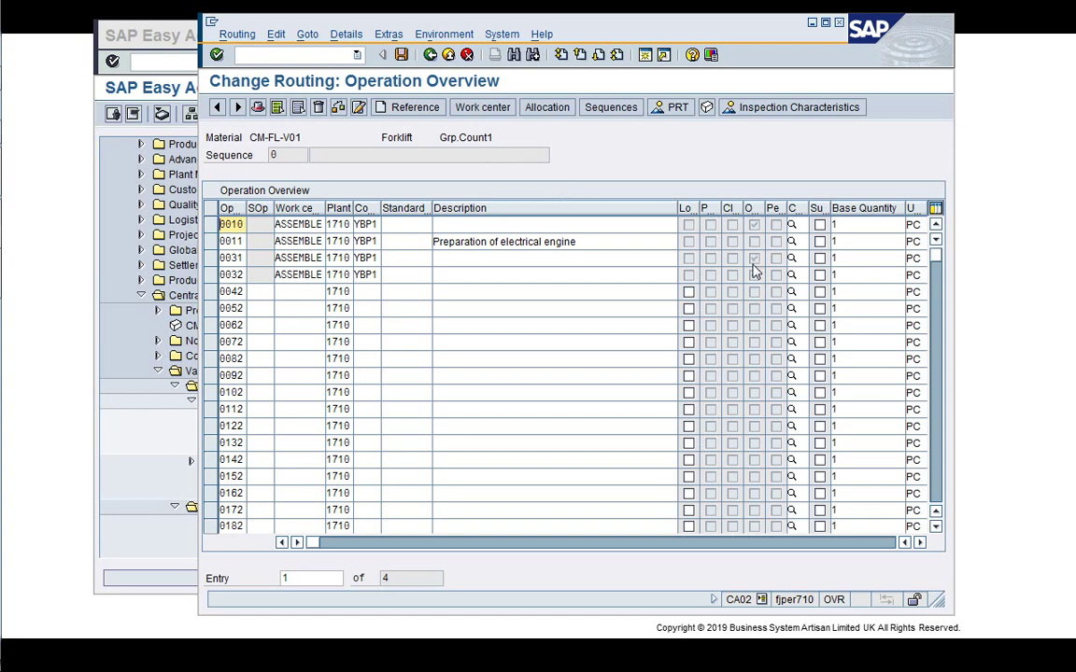
Display the object dependency assignments of routing operation 0010 for manual selection and copy the name of its assigned dependency
{"action": "left_click", "coordinate": [210, 225]}
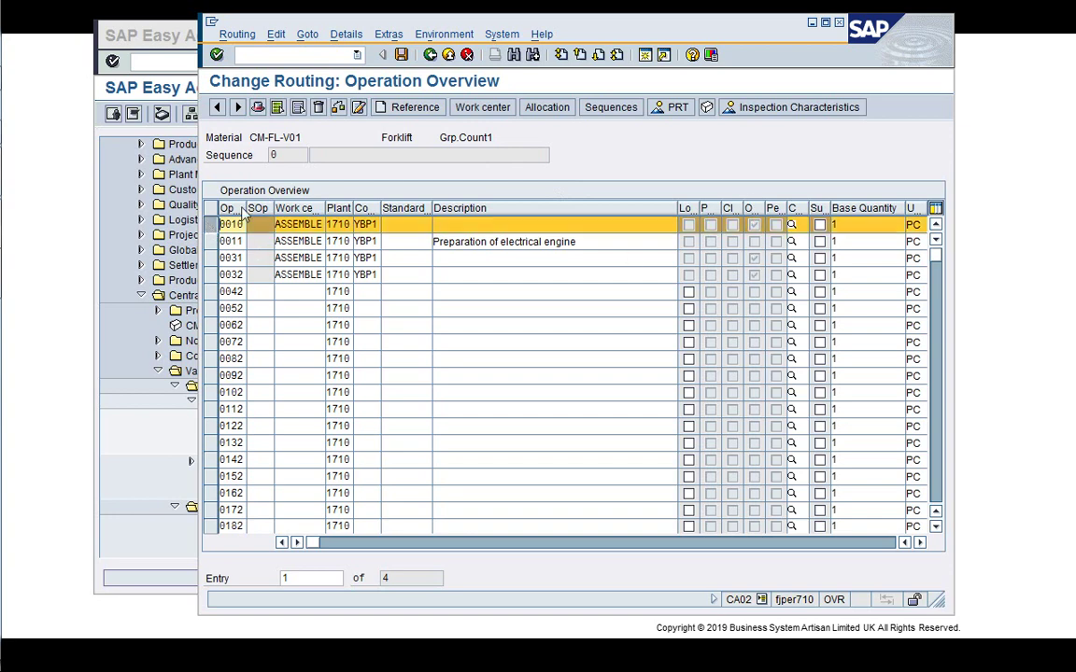
{"action": "left_click", "coordinate": [387, 34]}
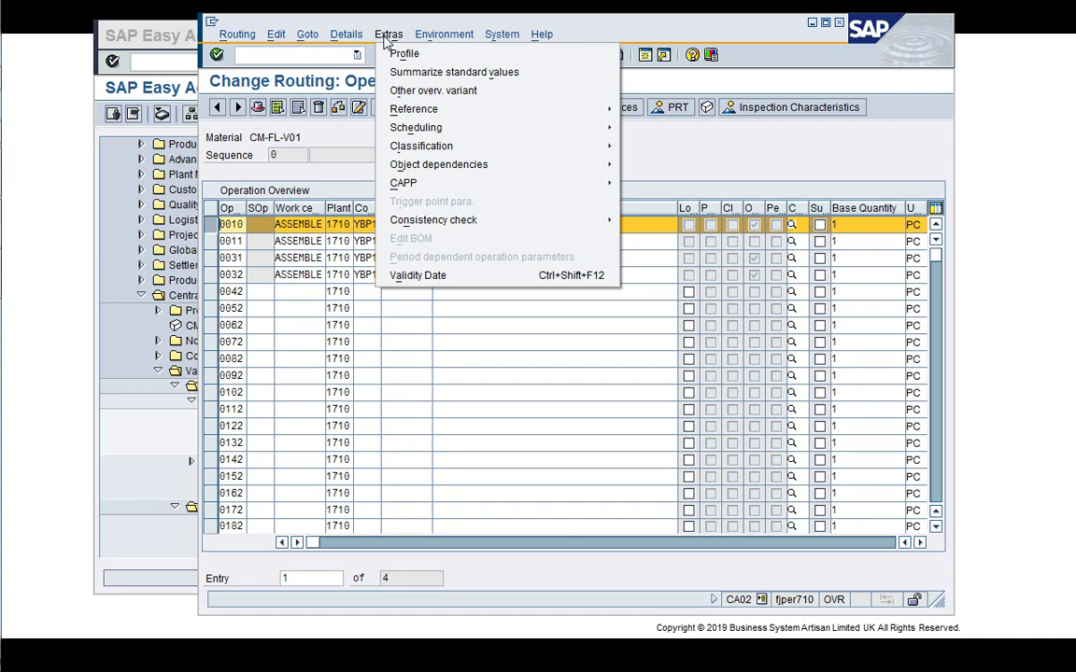
{"action": "mouse_move", "coordinate": [434, 173]}
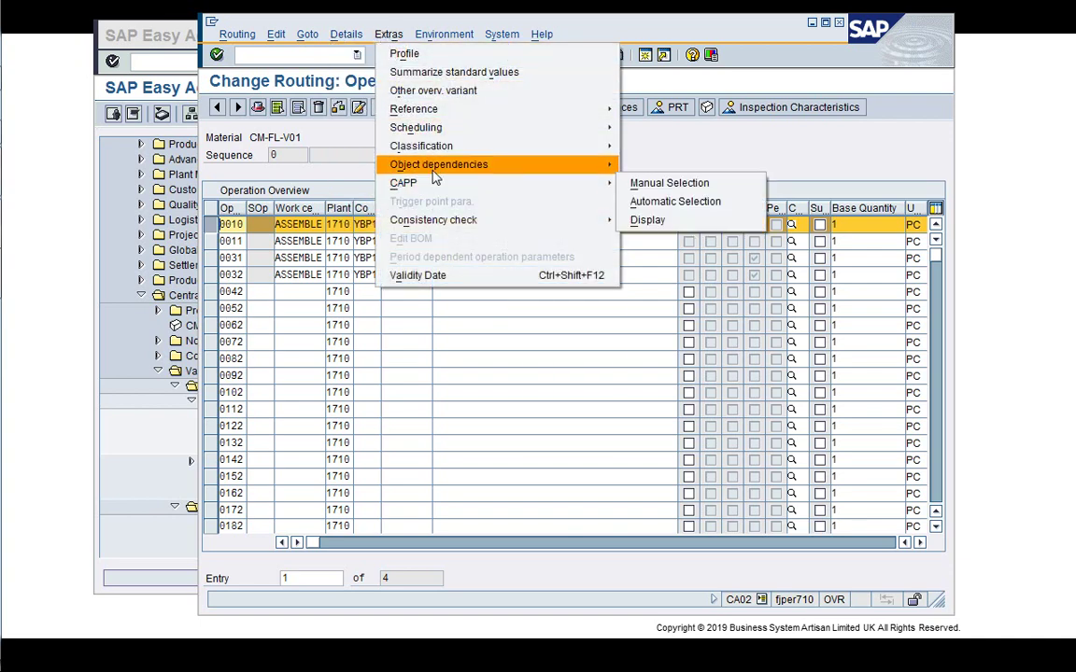
{"action": "left_click", "coordinate": [707, 183]}
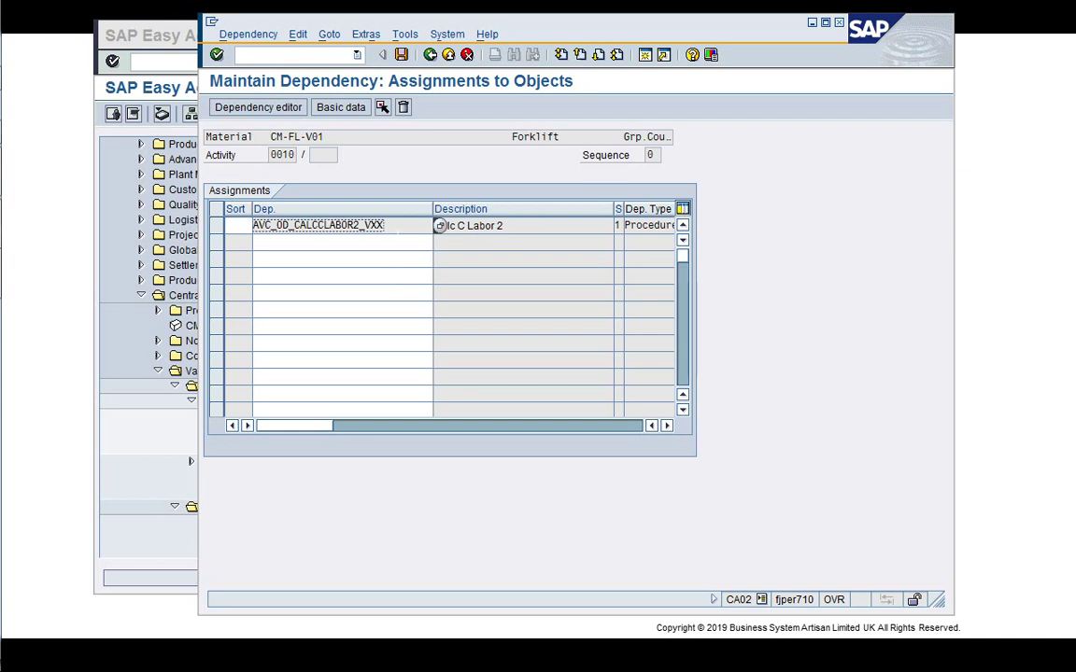
{"action": "left_click", "coordinate": [317, 225]}
{"action": "key", "text": "ctrl+c"}
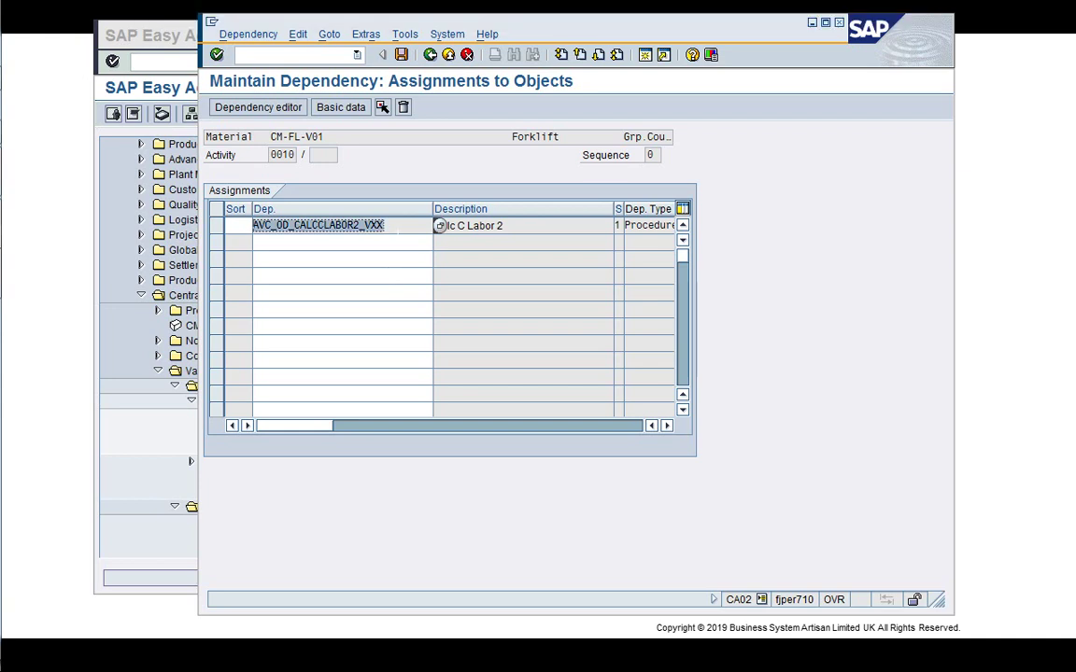
Switch to the SAP Easy Access session, open dependency AVC_OD_CALCCLABOR2_VXX in CU02 and display its procedure code
{"action": "left_click", "coordinate": [138, 472]}
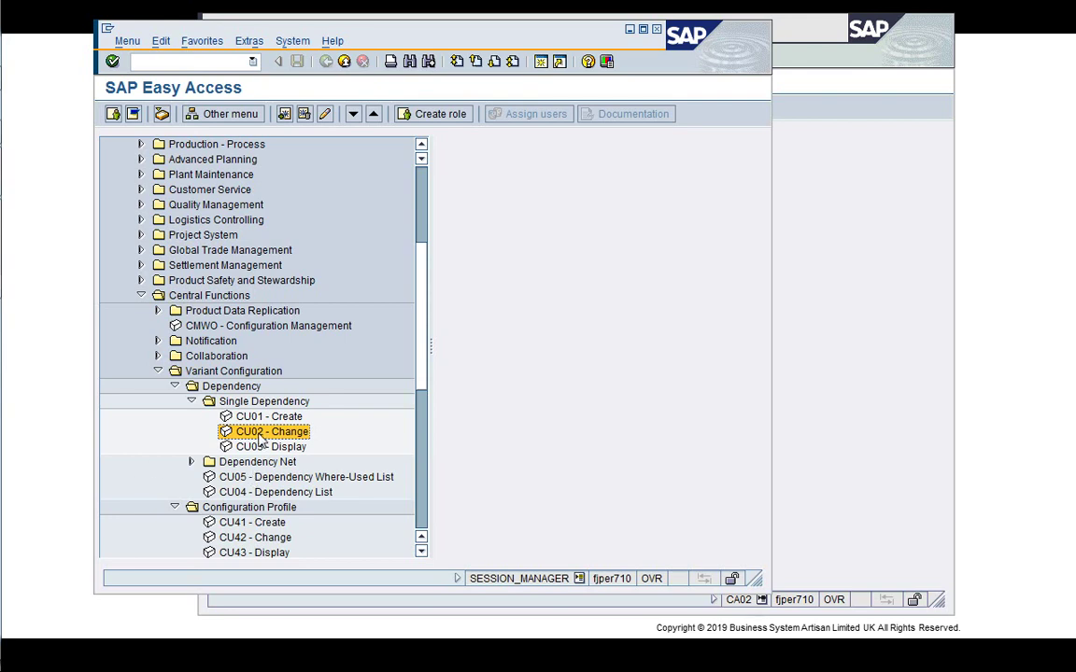
{"action": "double_click", "coordinate": [259, 435]}
{"action": "key", "text": "ctrl+v"}
{"action": "key", "text": "Return"}
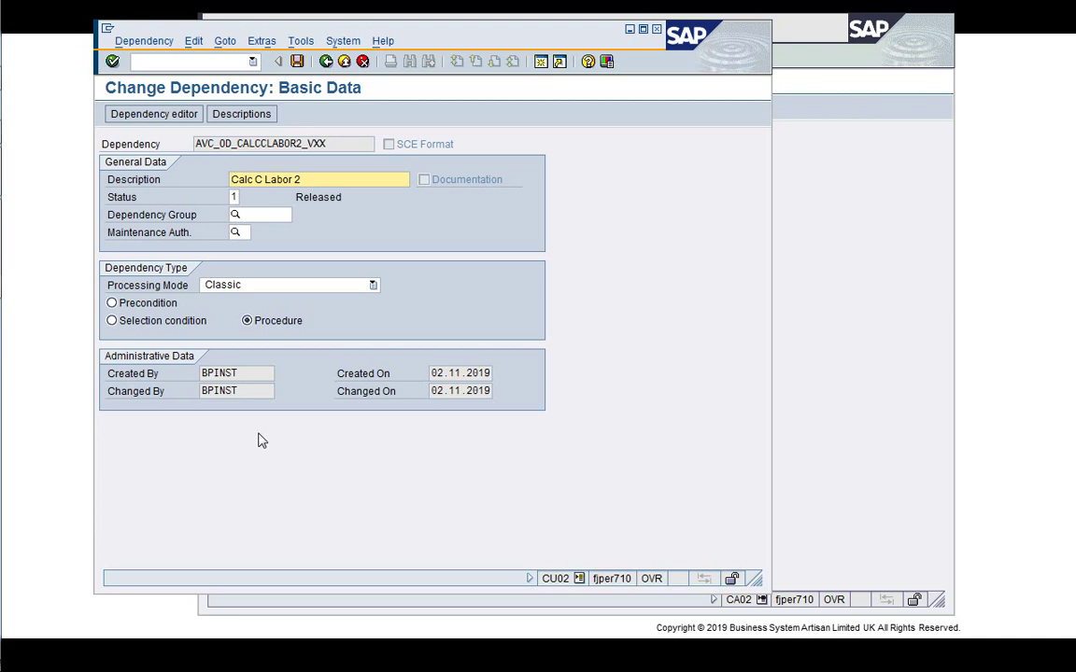
{"action": "left_click", "coordinate": [154, 114]}
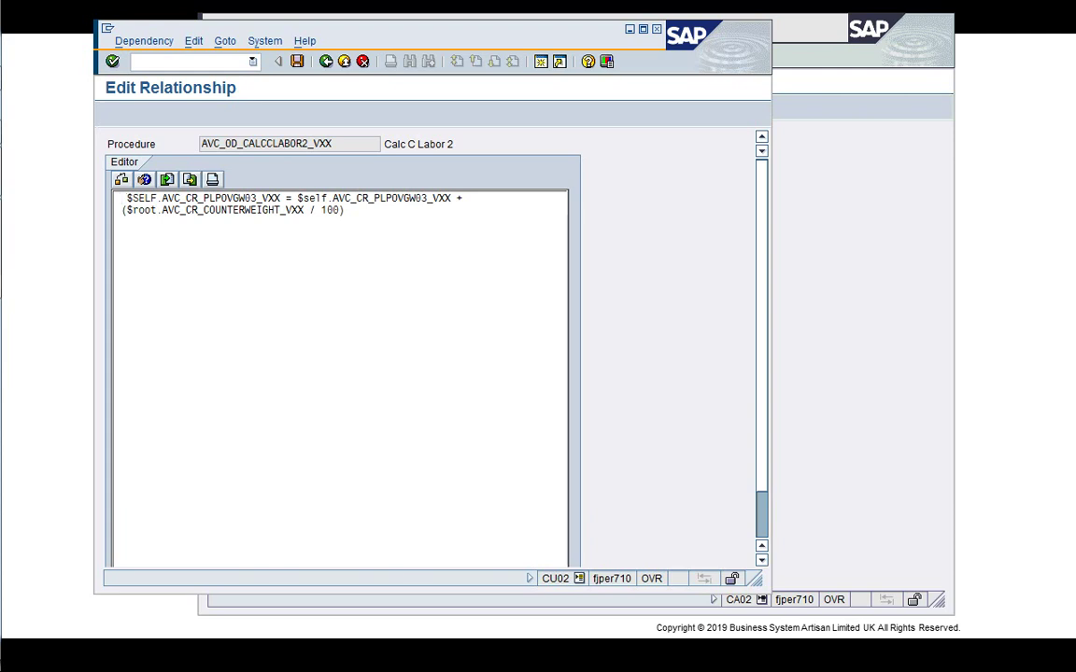
Open dependency AVC_OD_CALCCLABOR_VXX in CU02, check its processing mode options and display its procedure code
{"action": "left_click", "coordinate": [326, 62]}
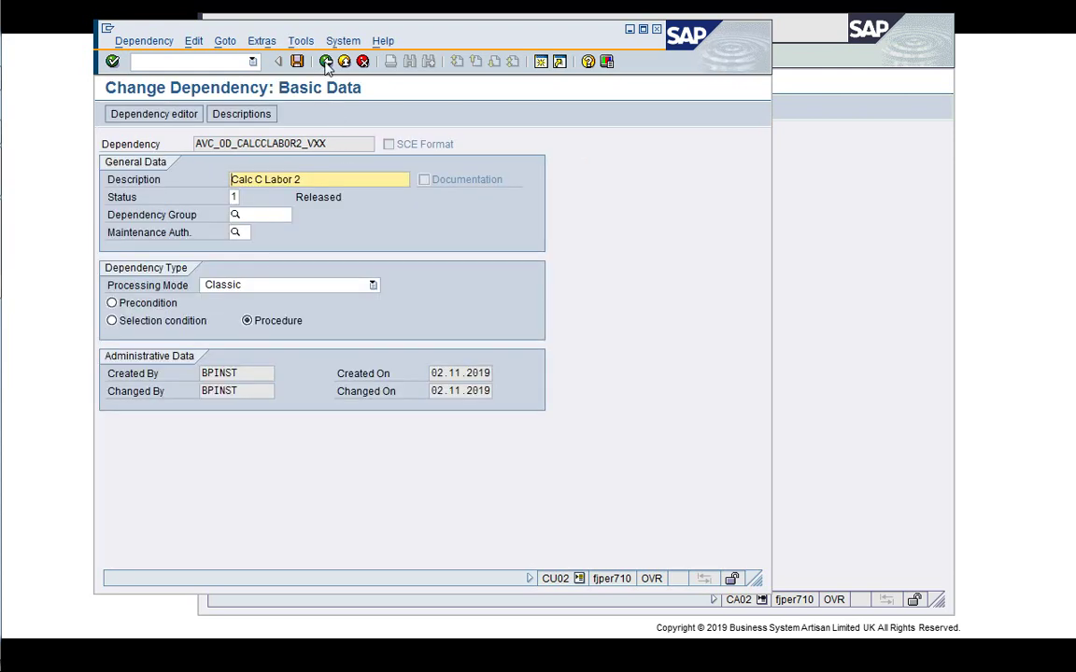
{"action": "left_click", "coordinate": [326, 61]}
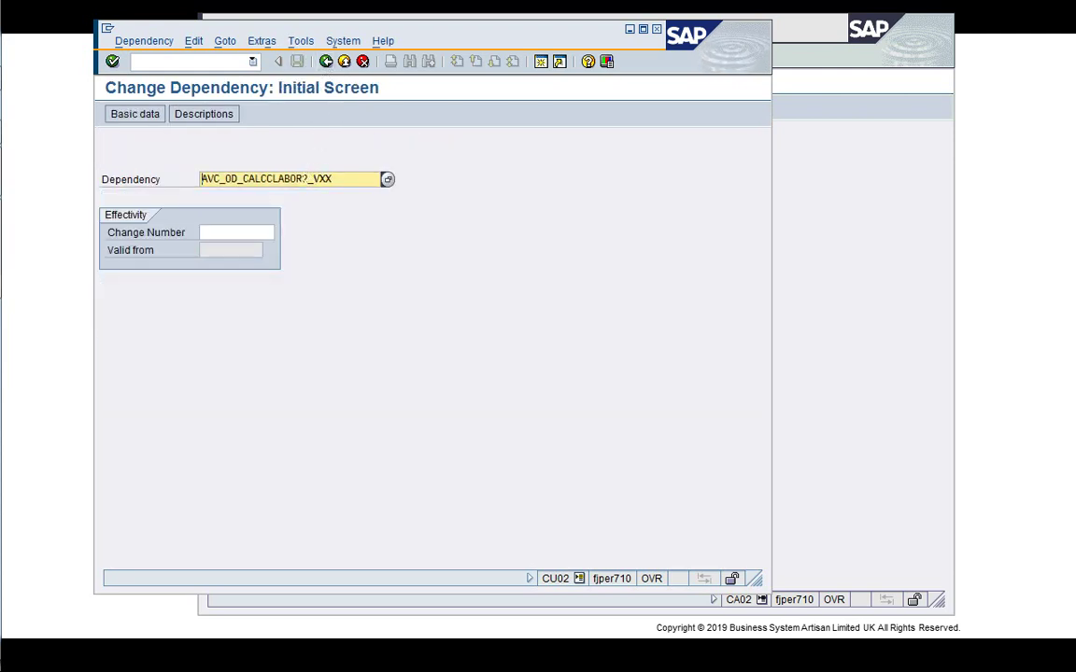
{"action": "key", "text": "Return"}
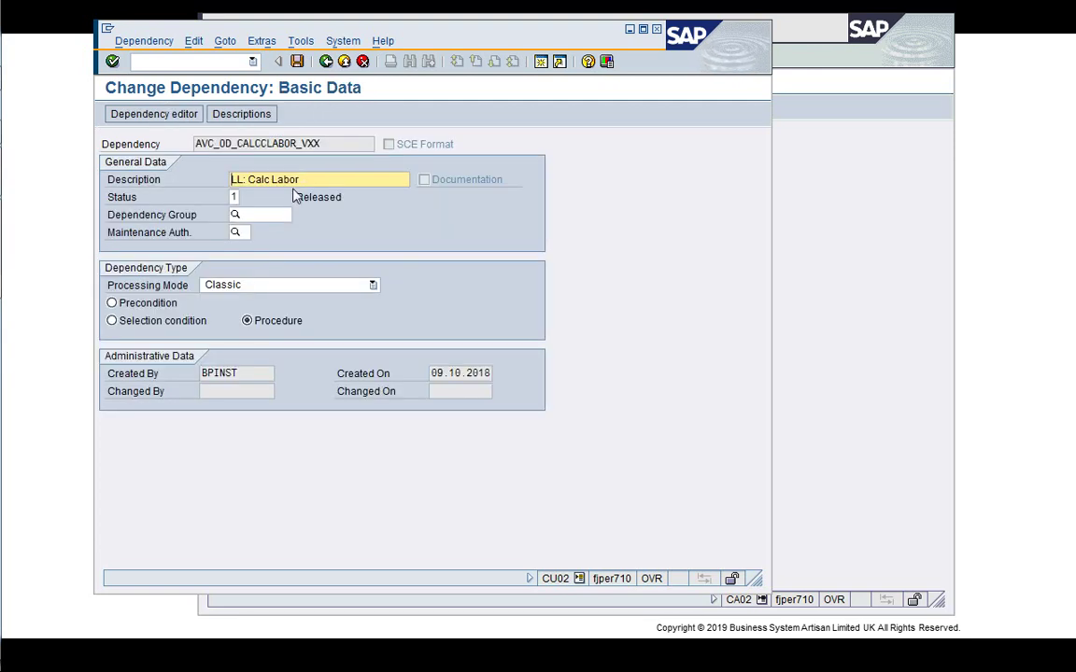
{"action": "left_click", "coordinate": [250, 287]}
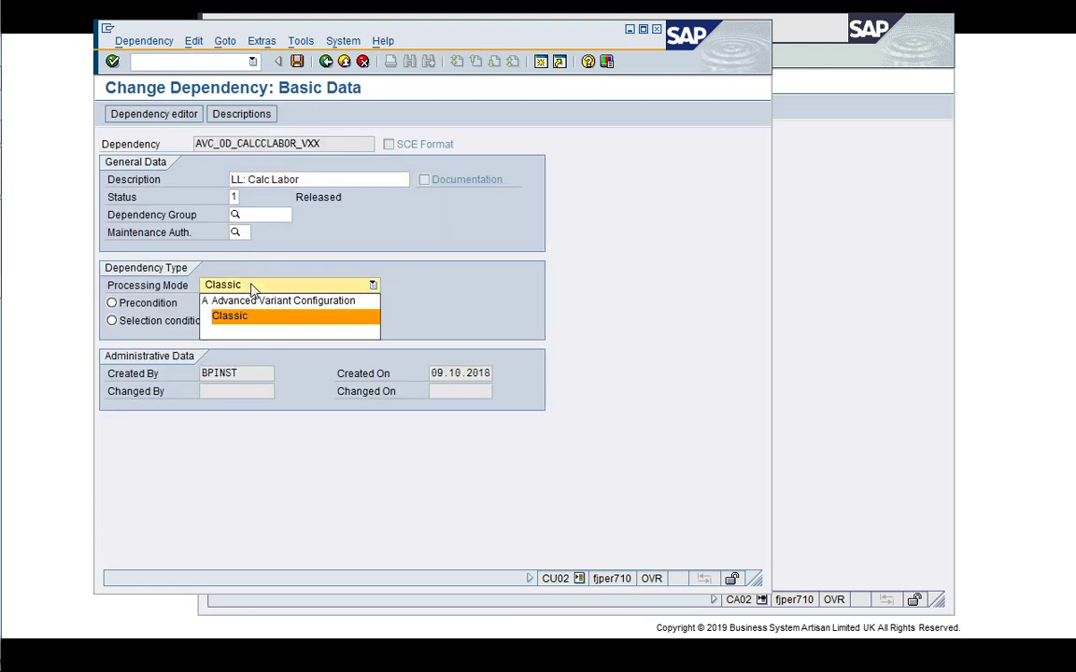
{"action": "left_click", "coordinate": [269, 283]}
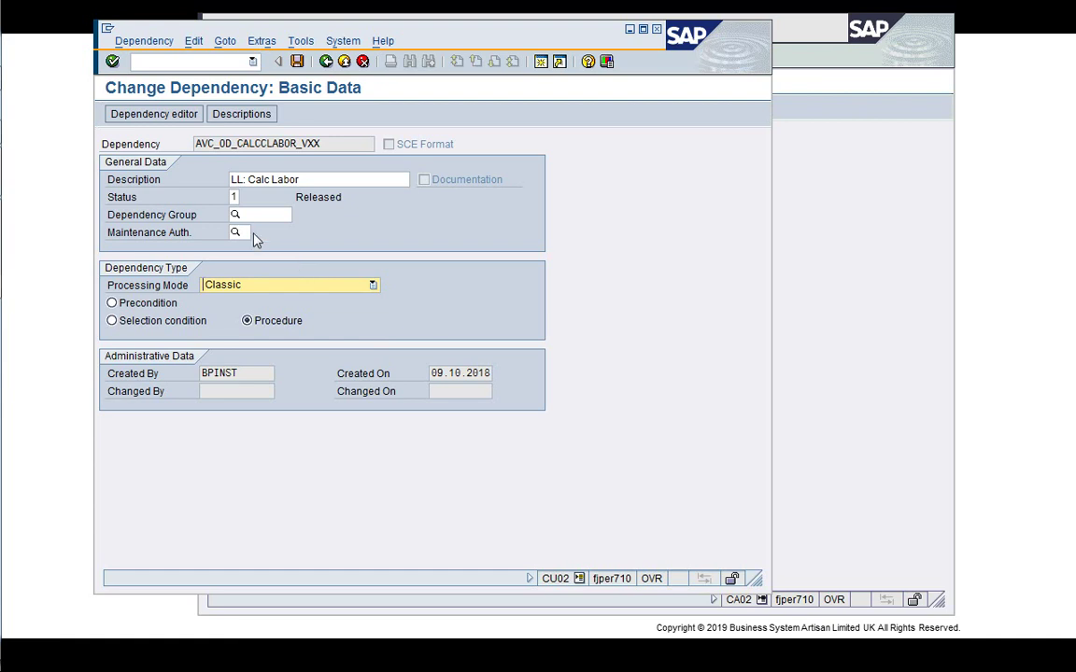
{"action": "left_click", "coordinate": [163, 119]}
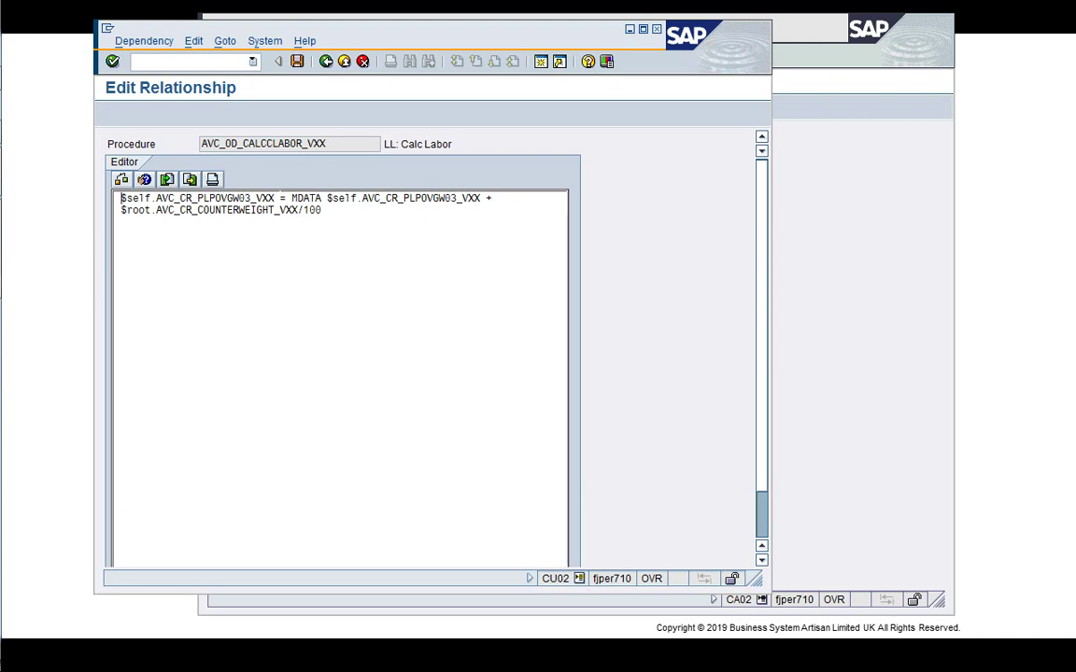
Return to the CU02 initial screen and reopen AVC_OD_CALCCLABOR2_VXX to display its procedure code for comparison
{"action": "left_click", "coordinate": [326, 62]}
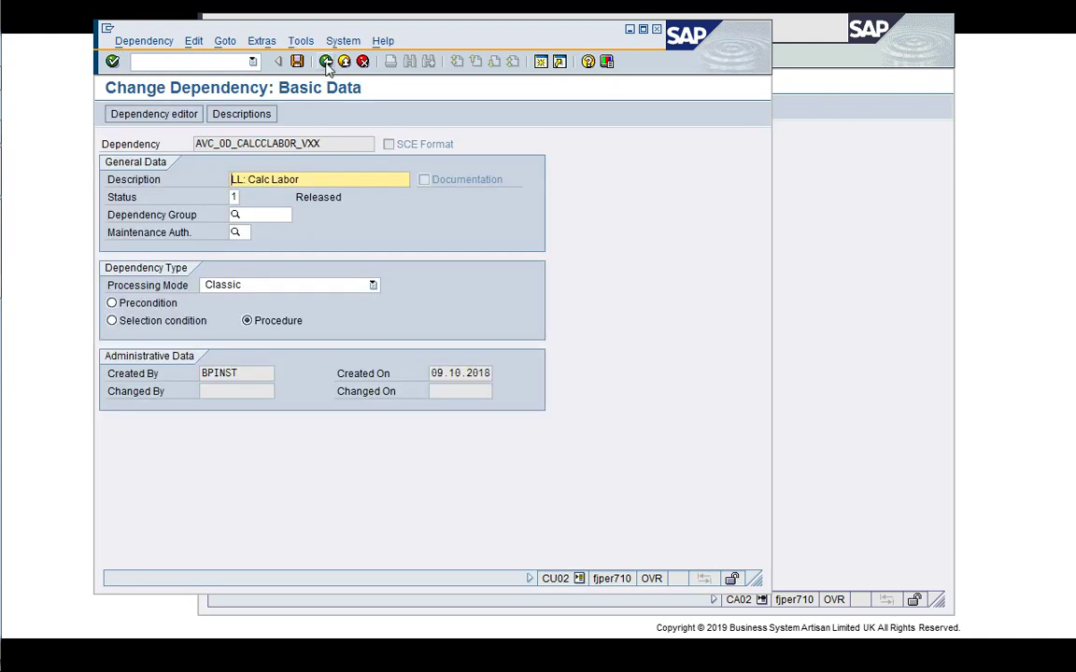
{"action": "left_click", "coordinate": [326, 62]}
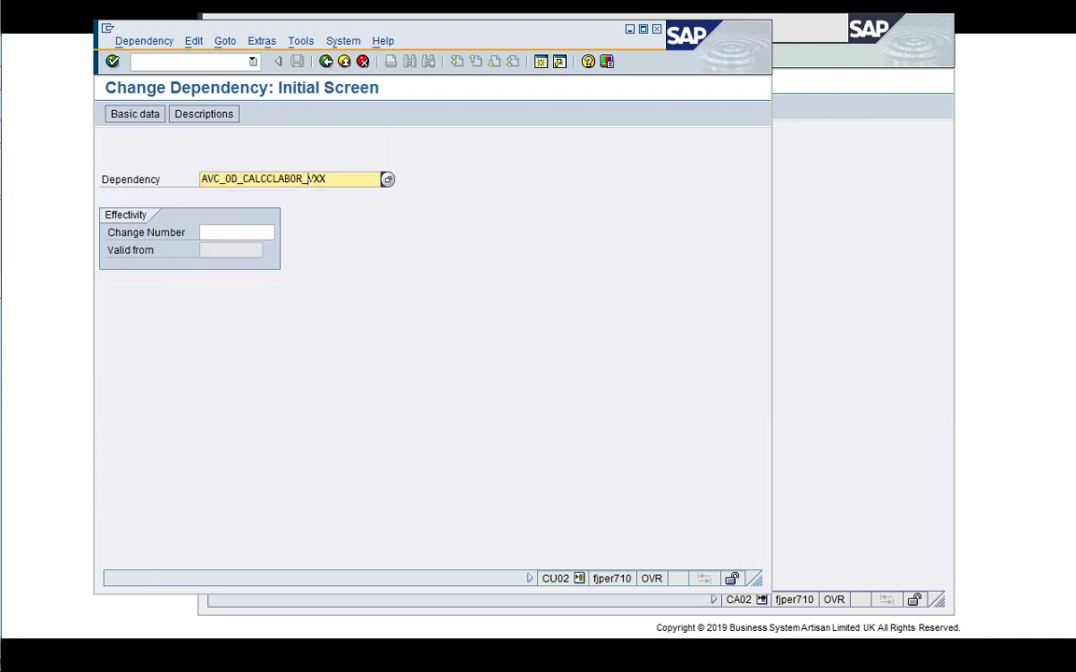
{"action": "key", "text": "Delete"}
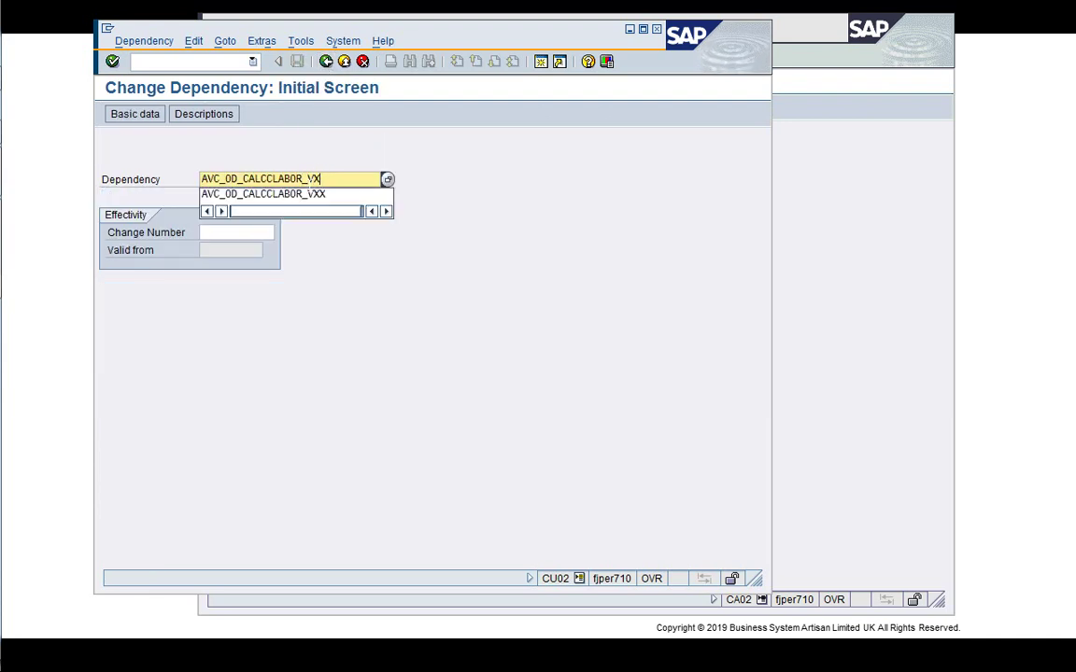
{"action": "key", "text": "BackSpace"}
{"action": "key", "text": "Down"}
{"action": "key", "text": "Down"}
{"action": "key", "text": "Return"}
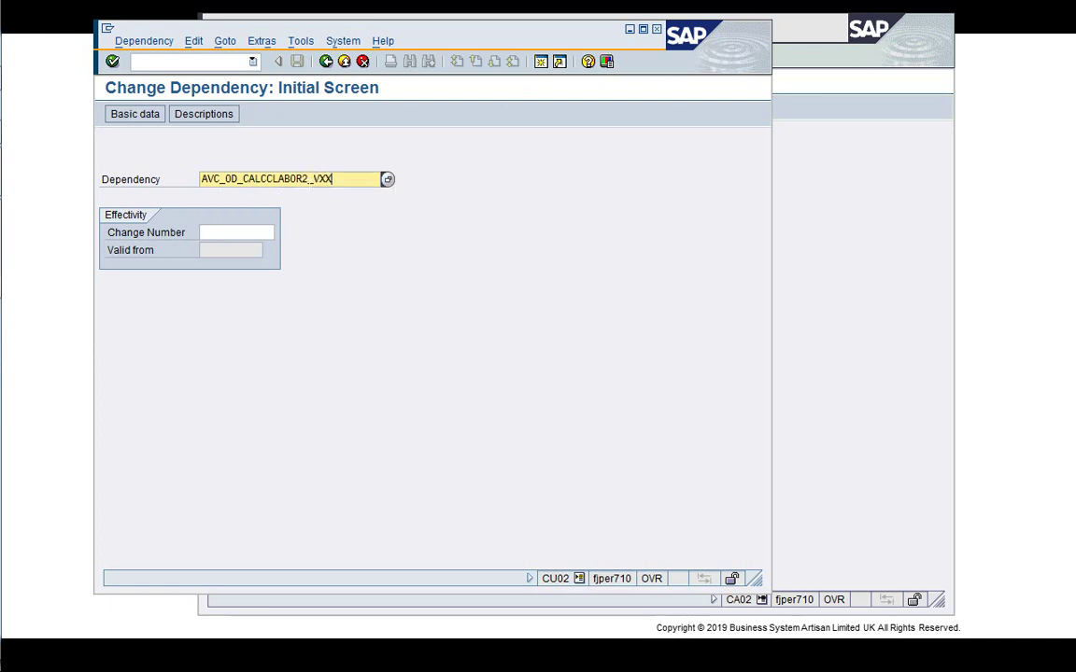
{"action": "key", "text": "Return"}
{"action": "left_click", "coordinate": [154, 114]}
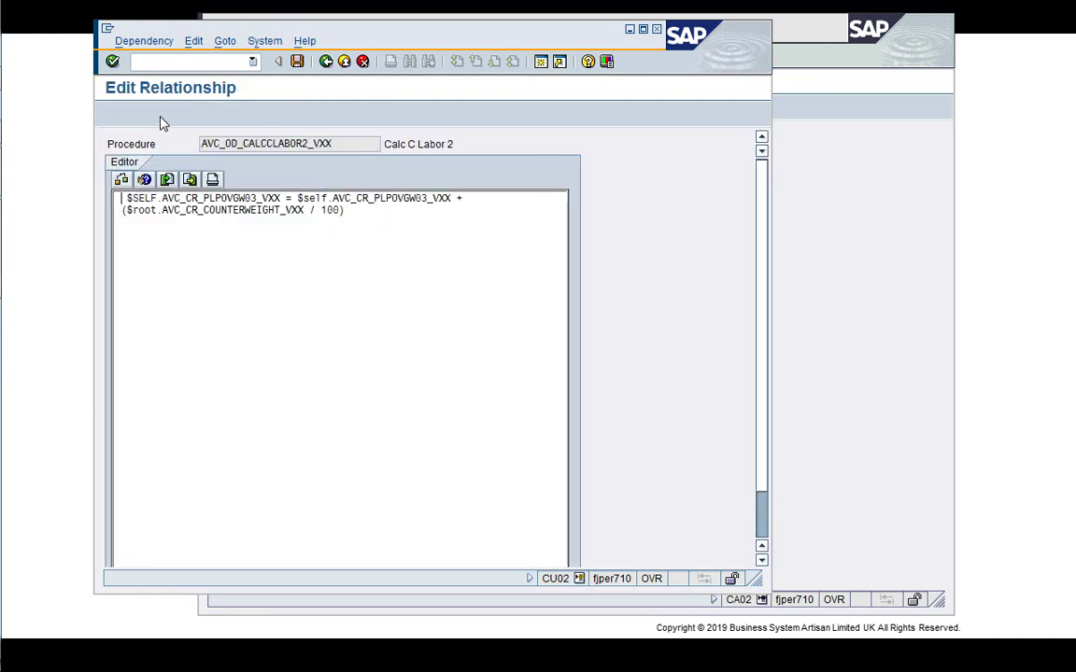
Go back to the CU02 initial screen, switch to the CA02 window and return to the routing's operation overview
{"action": "left_click", "coordinate": [325, 62]}
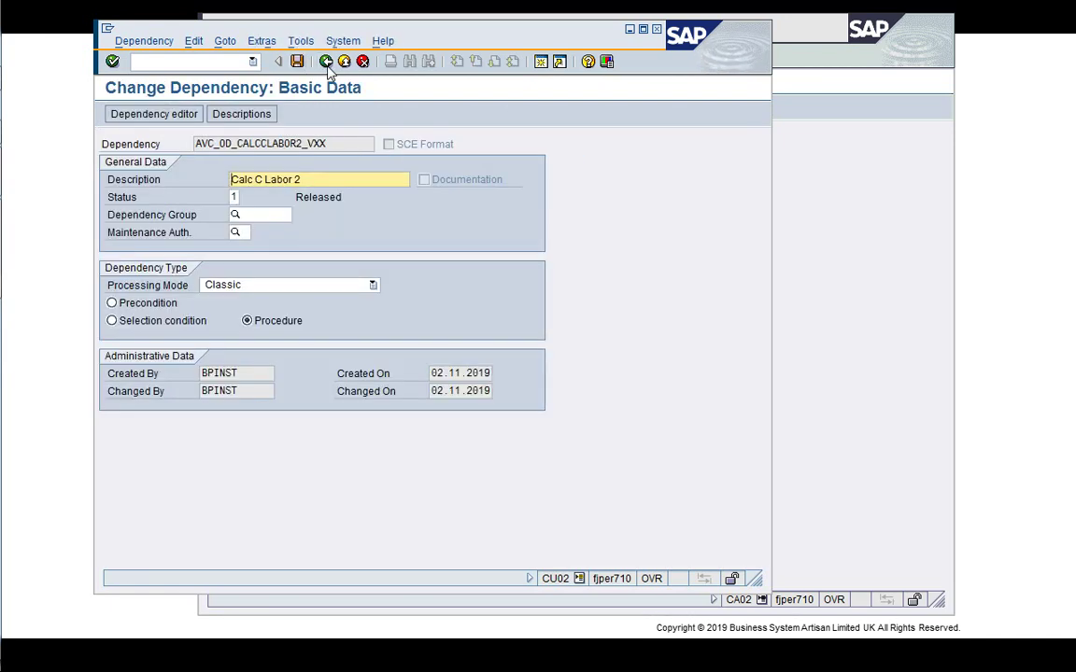
{"action": "left_click", "coordinate": [325, 62]}
{"action": "left_click", "coordinate": [876, 279]}
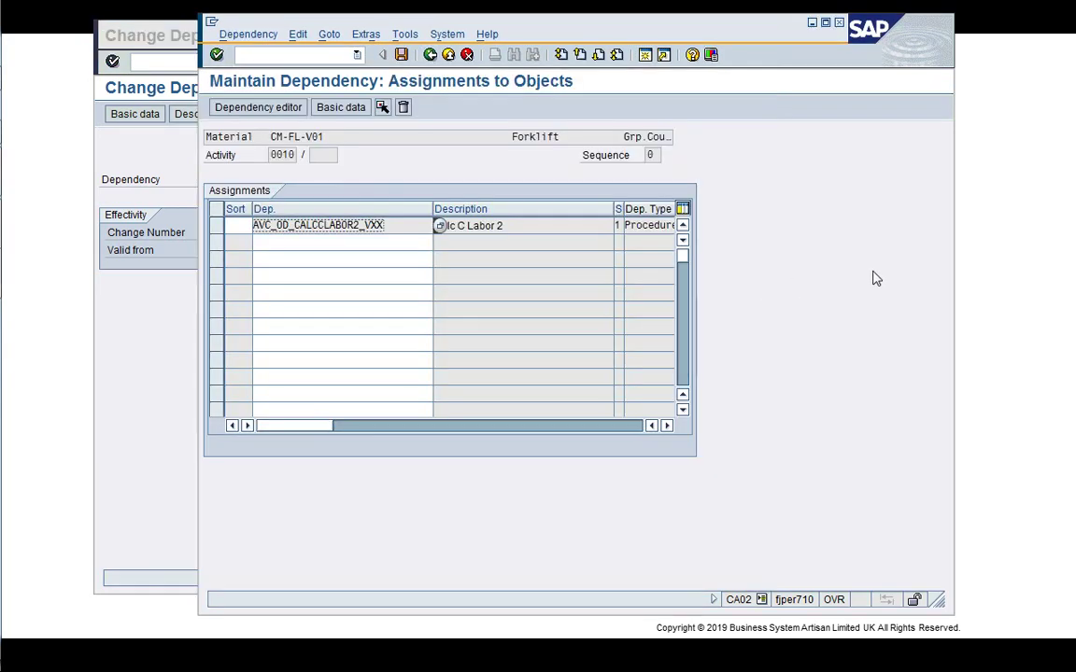
{"action": "left_click", "coordinate": [341, 242]}
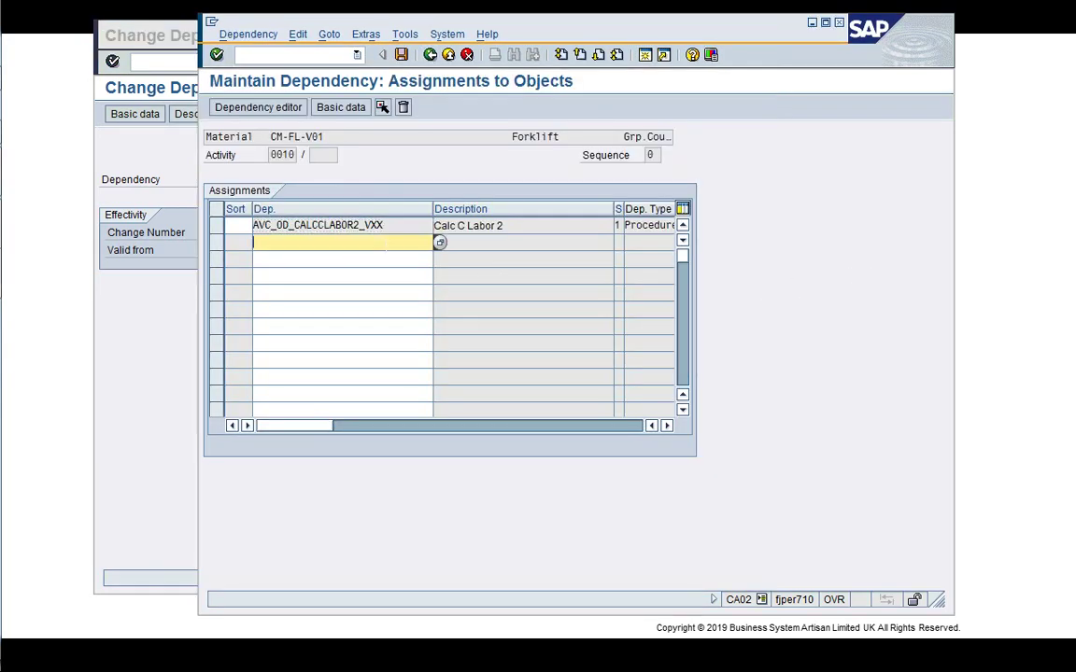
{"action": "left_click", "coordinate": [430, 55]}
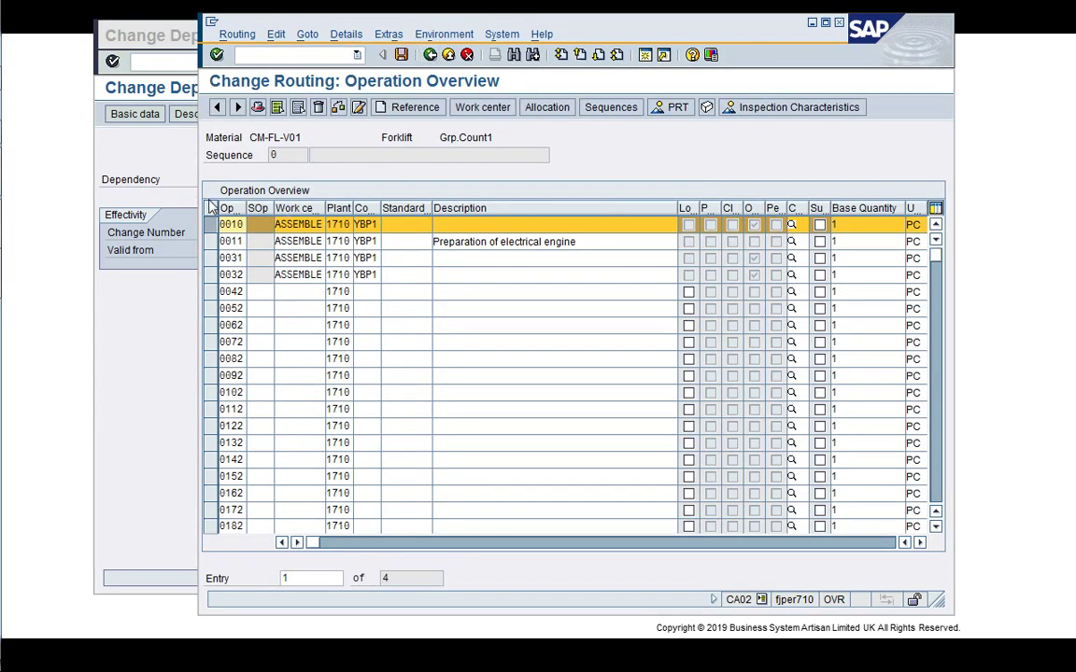
Deselect operation 0010 and display the object dependency assignments of routing operation 0031 for manual selection
{"action": "left_click", "coordinate": [212, 229]}
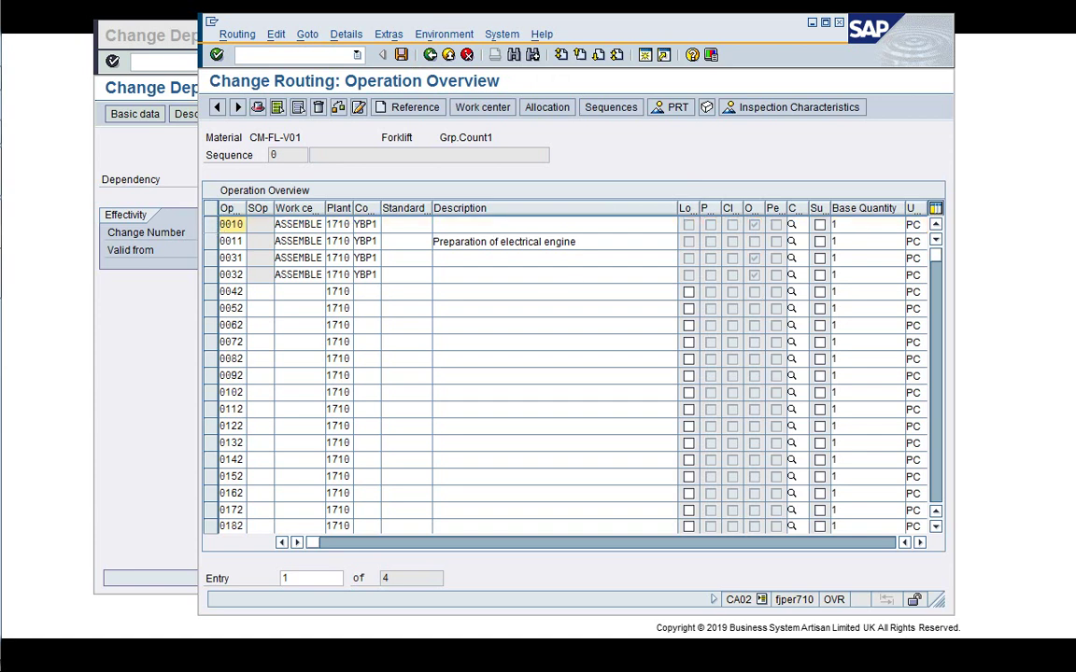
{"action": "left_click", "coordinate": [211, 259]}
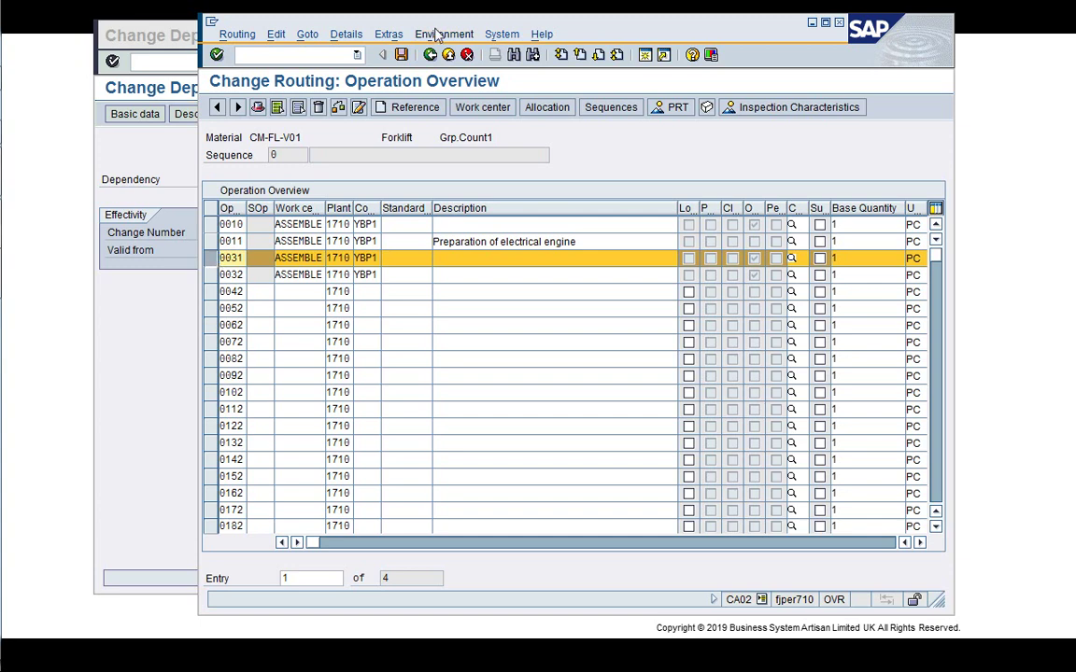
{"action": "left_click", "coordinate": [388, 33]}
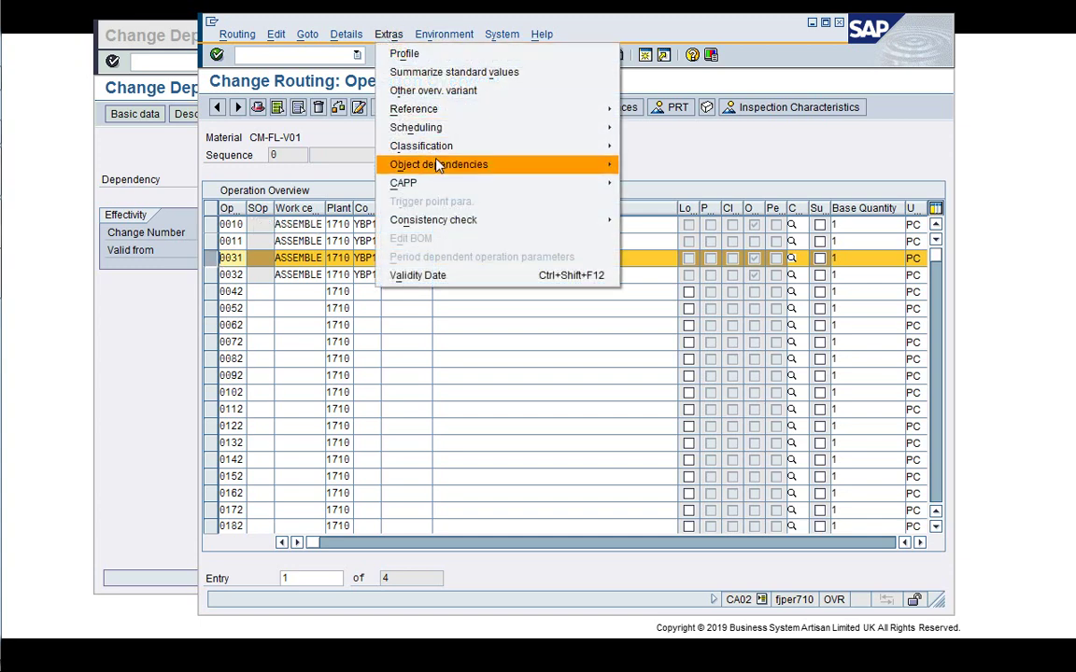
{"action": "mouse_move", "coordinate": [444, 165]}
{"action": "left_click", "coordinate": [712, 186]}
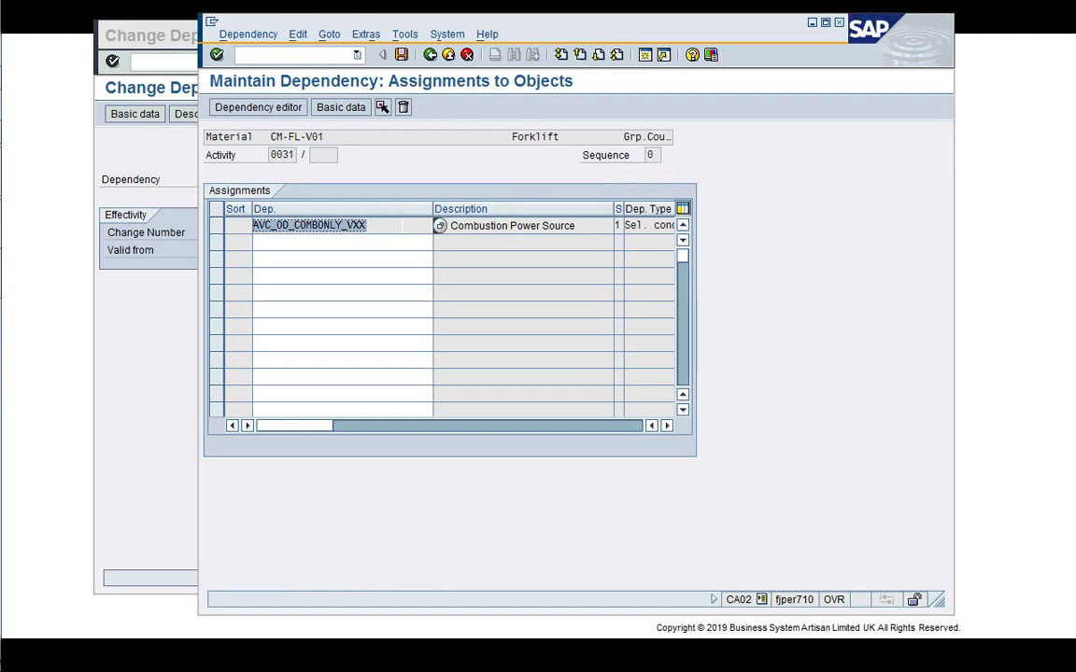
Open dependency AVC_OD_COMBONLY_VXX in the CU02 session and display its selection condition code in the dependency editor
{"action": "left_click", "coordinate": [123, 498]}
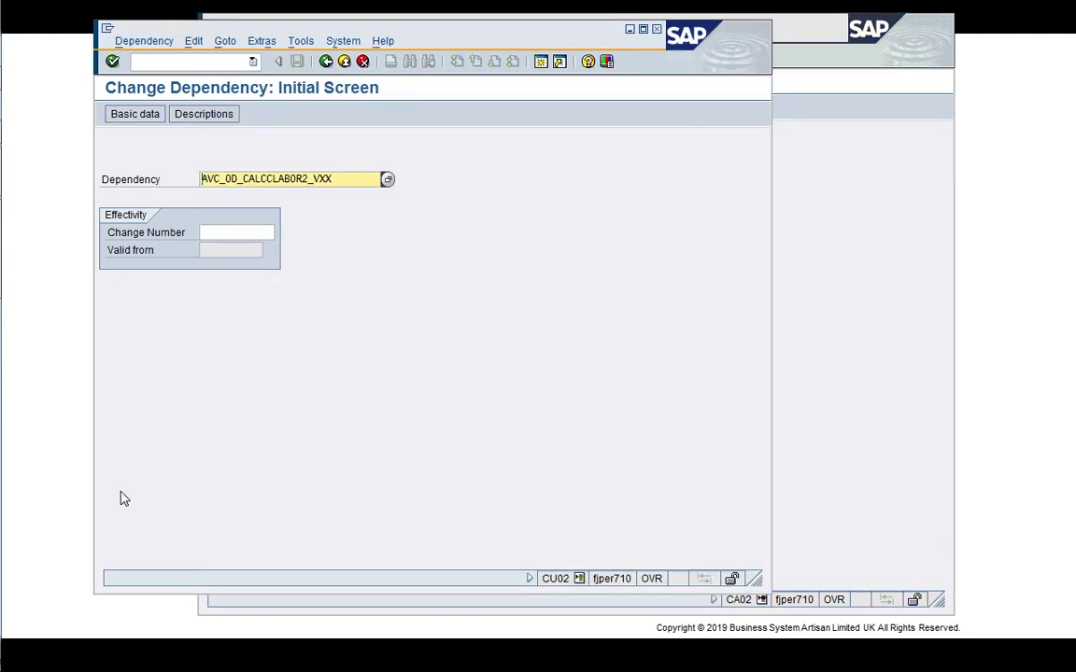
{"action": "type", "text": "AVC_OD_COMBONLY_VXX"}
{"action": "key", "text": "Return"}
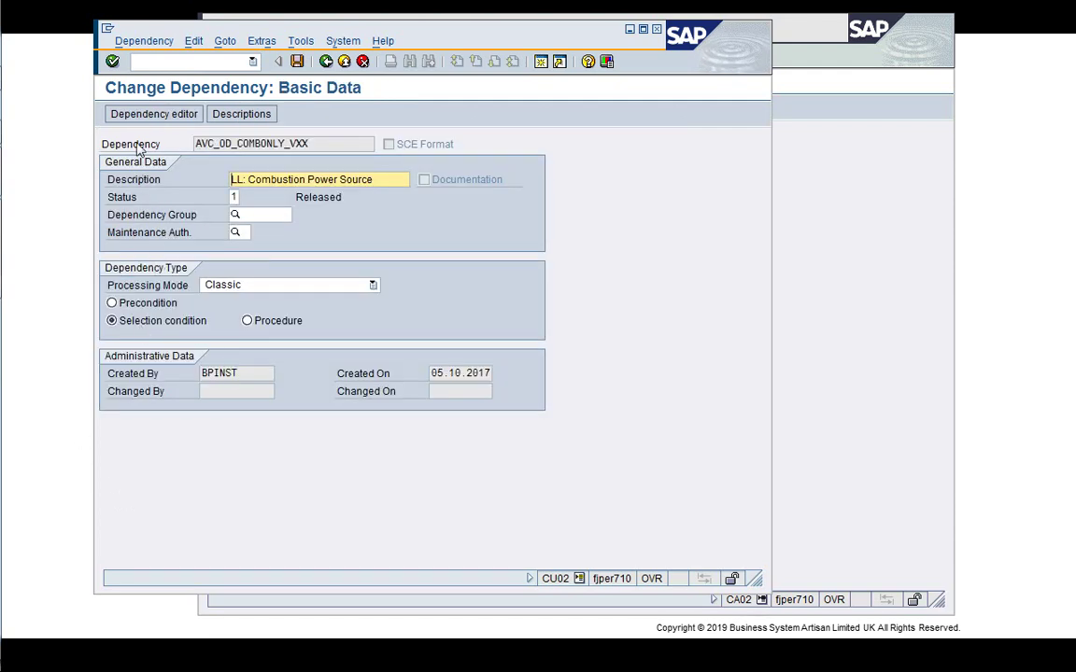
{"action": "left_click", "coordinate": [131, 116]}
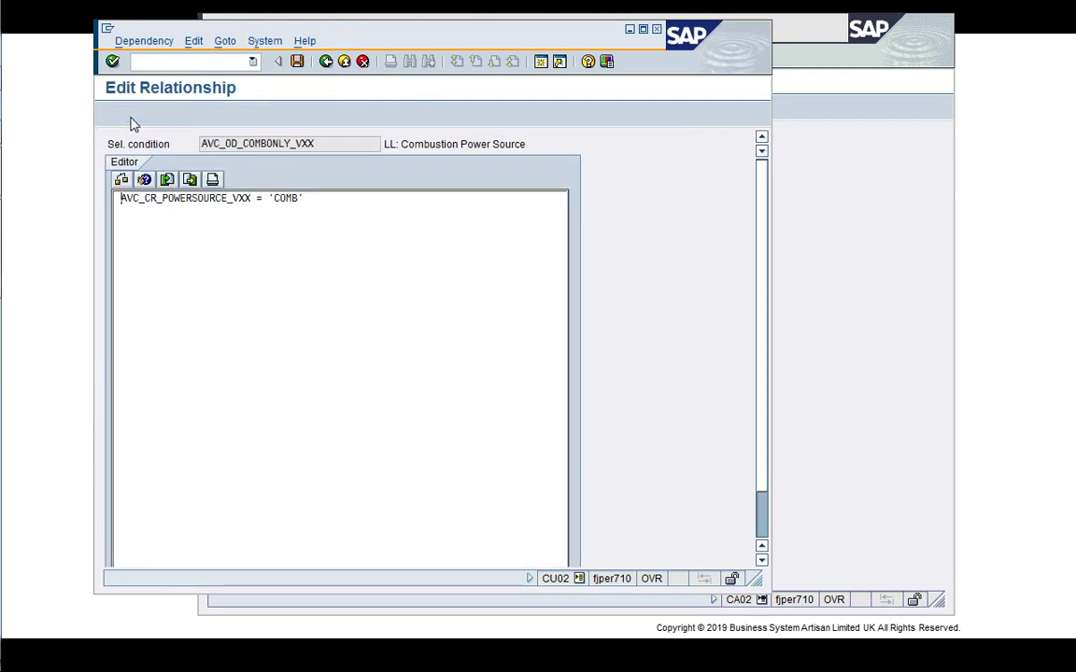
Leave the dependency code for the CU02 initial screen, switch to the CA02 window and return to the operation overview
{"action": "left_click", "coordinate": [324, 64]}
{"action": "left_click", "coordinate": [325, 63]}
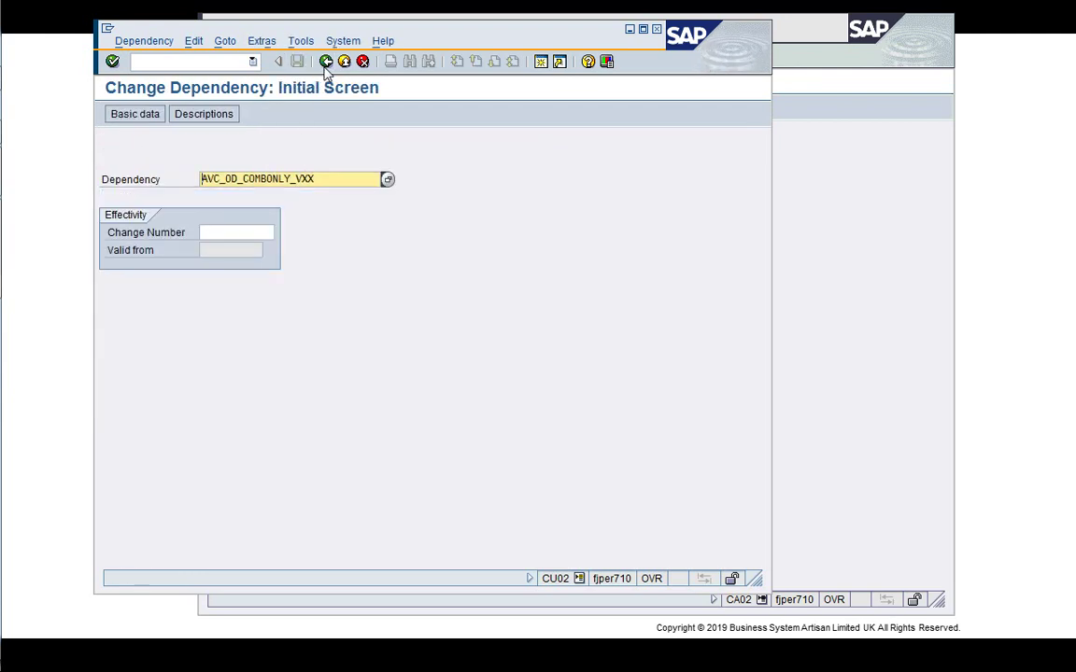
{"action": "left_click", "coordinate": [854, 403]}
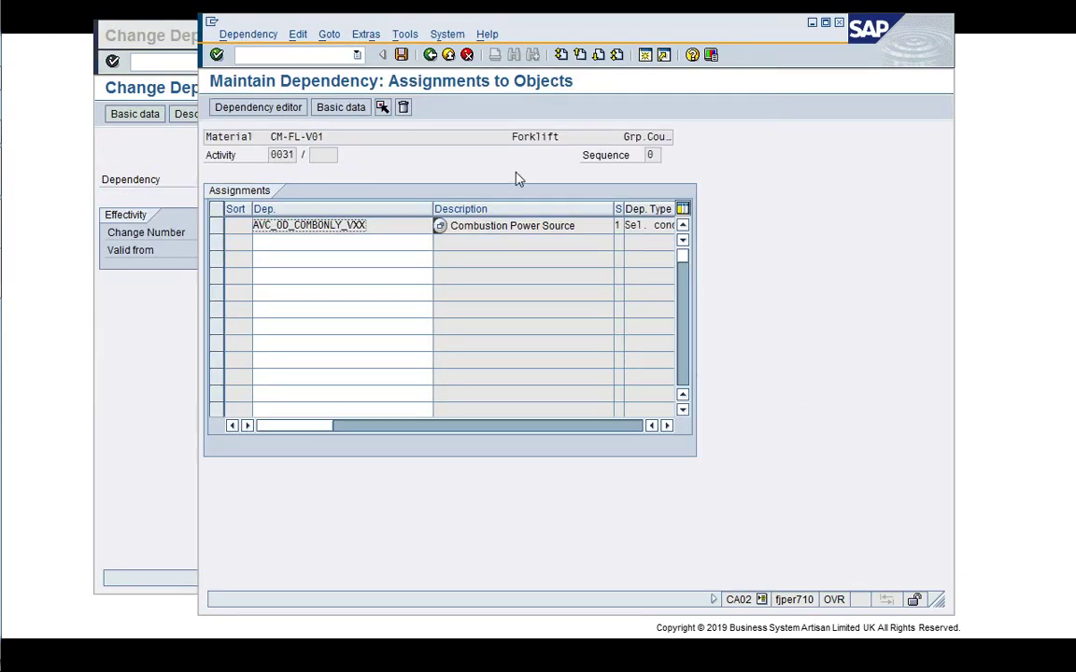
{"action": "left_click", "coordinate": [431, 56]}
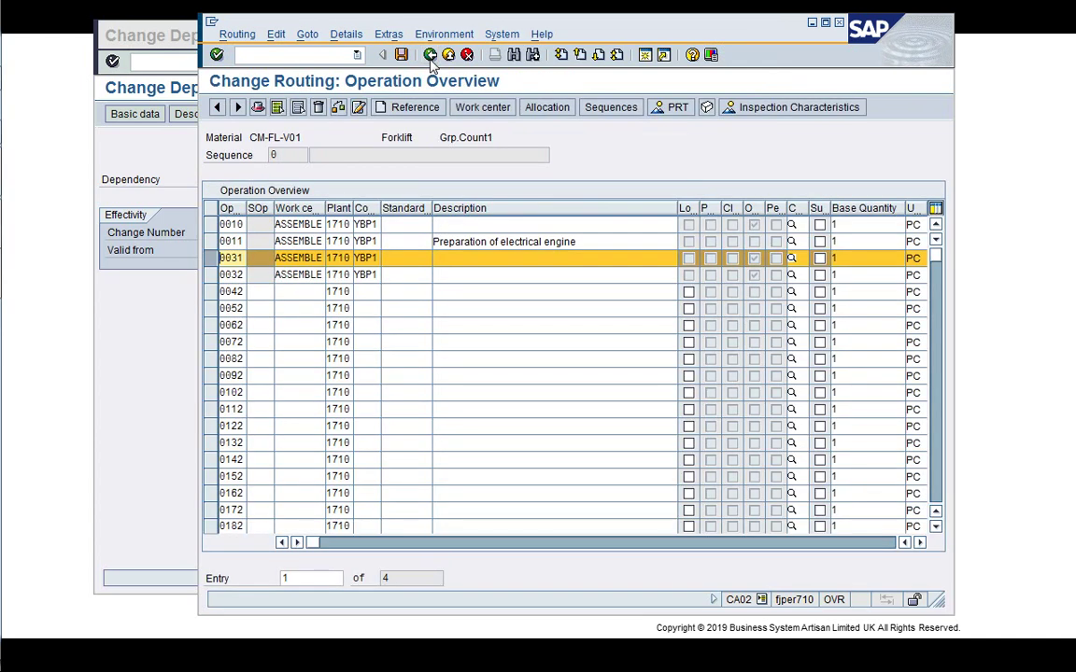
Deselect operation 0031, display the object dependency assignments of routing operation 0032 and return to the operation overview
{"action": "left_click", "coordinate": [211, 259]}
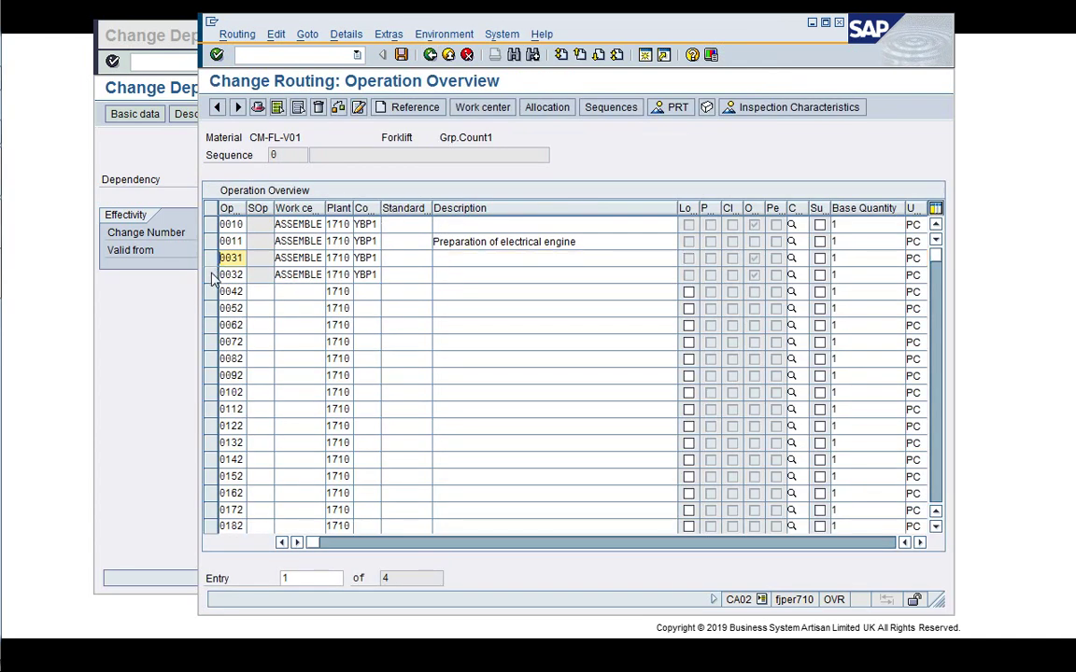
{"action": "left_click", "coordinate": [210, 274]}
{"action": "left_click", "coordinate": [389, 35]}
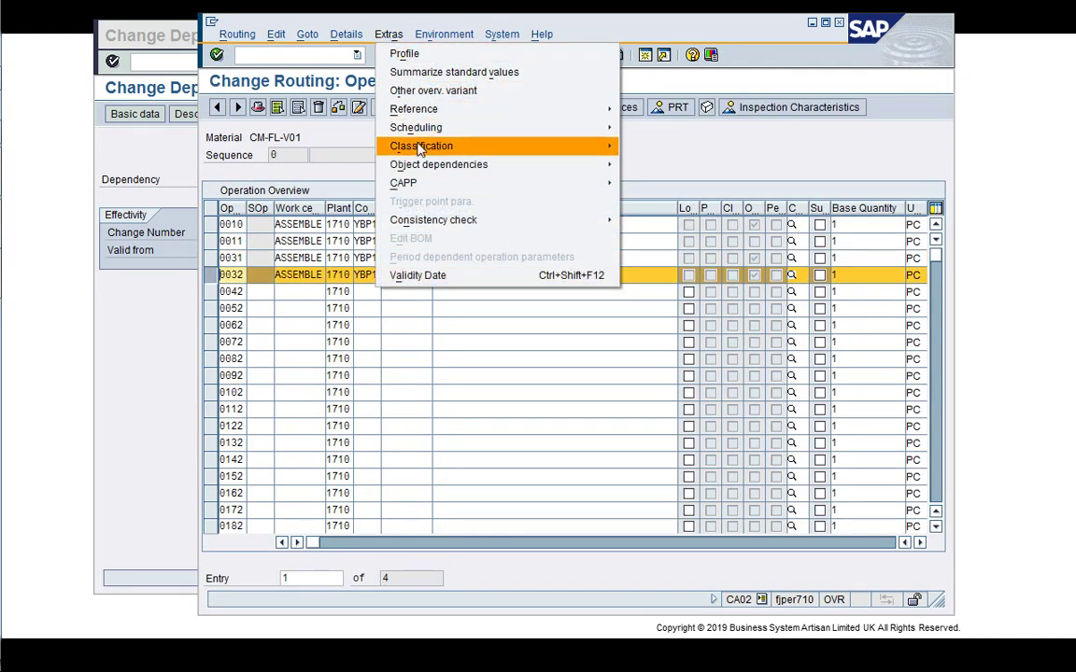
{"action": "mouse_move", "coordinate": [485, 164]}
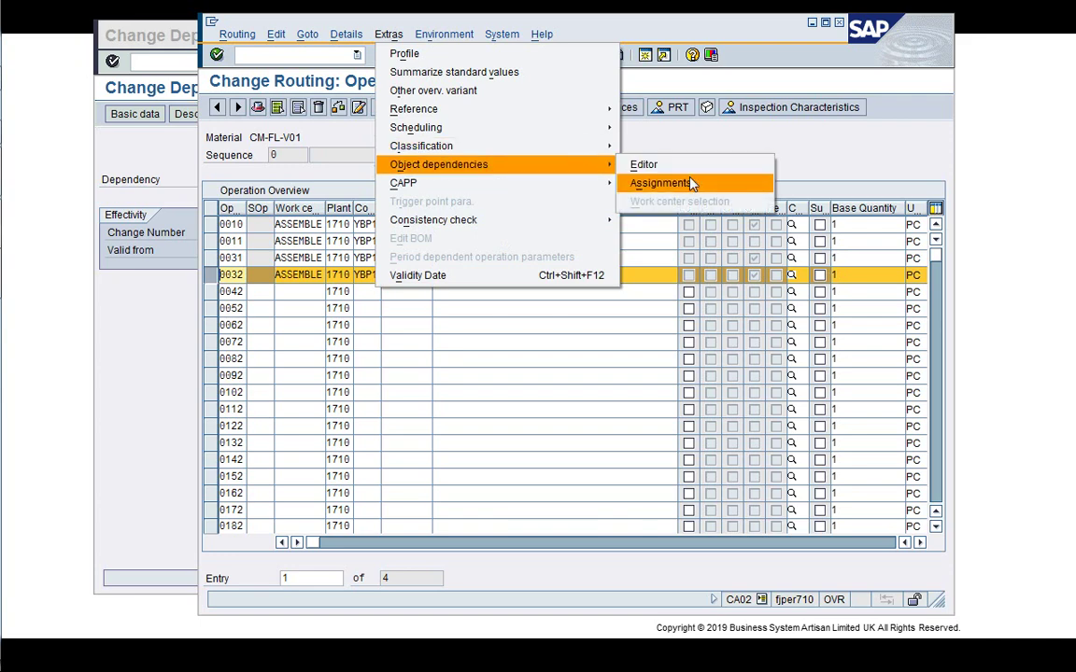
{"action": "left_click", "coordinate": [691, 183]}
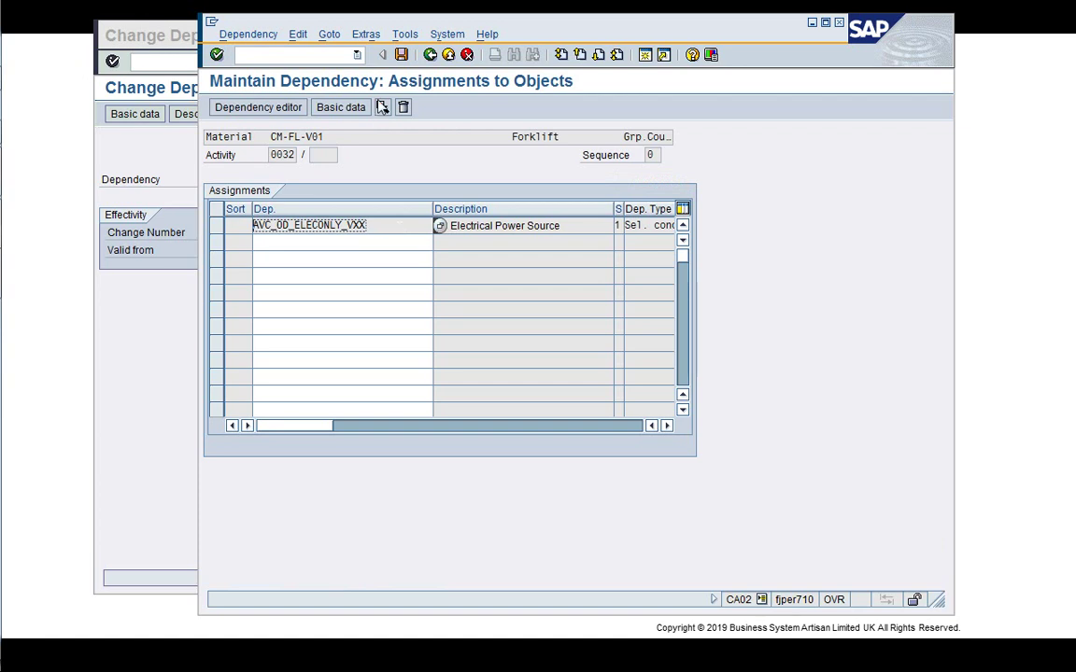
{"action": "left_click", "coordinate": [429, 56]}
In the CU02 session, display the selection condition code of dependency AVC_OD_ELECONLY_VXX and go back to the initial screen
{"action": "left_click", "coordinate": [154, 360]}
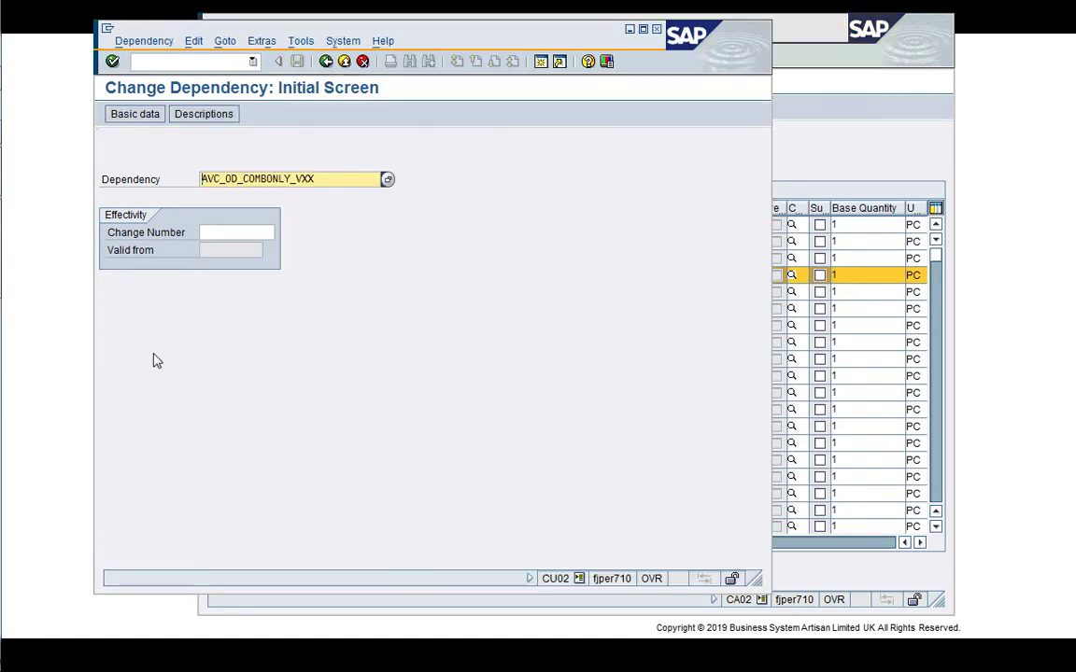
{"action": "key", "text": "Return"}
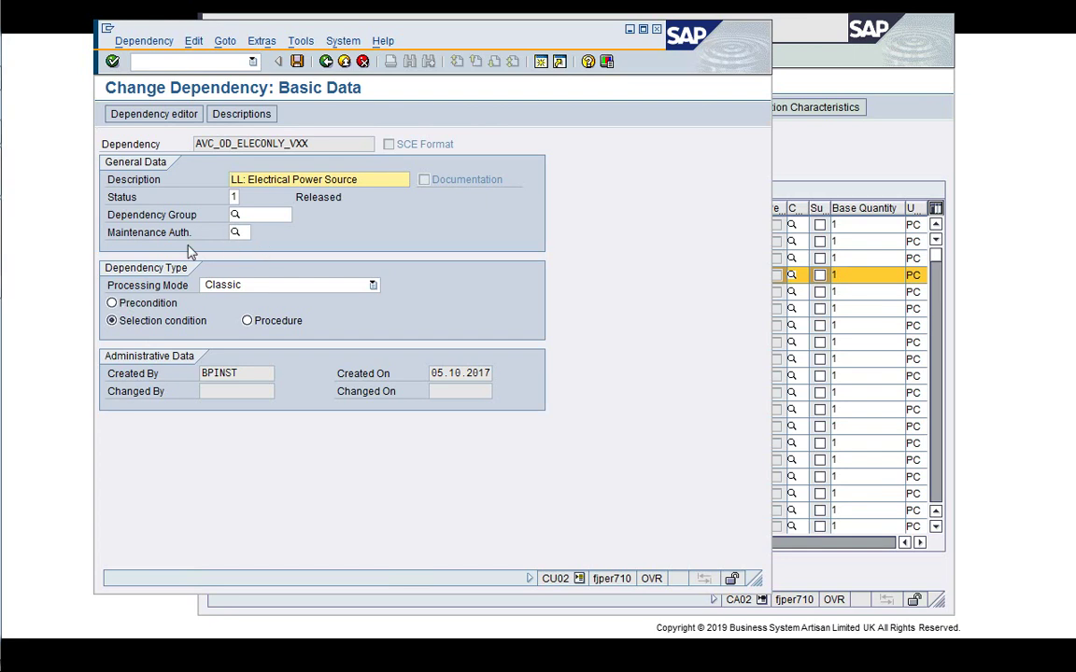
{"action": "left_click", "coordinate": [138, 114]}
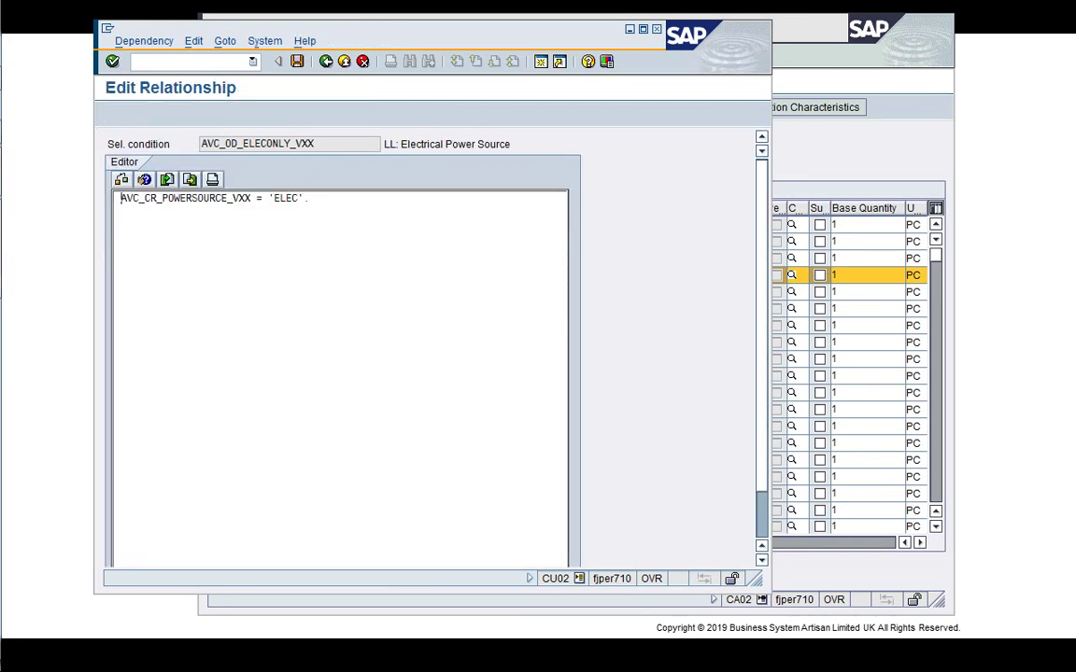
{"action": "key", "text": "F3"}
{"action": "key", "text": "F3"}
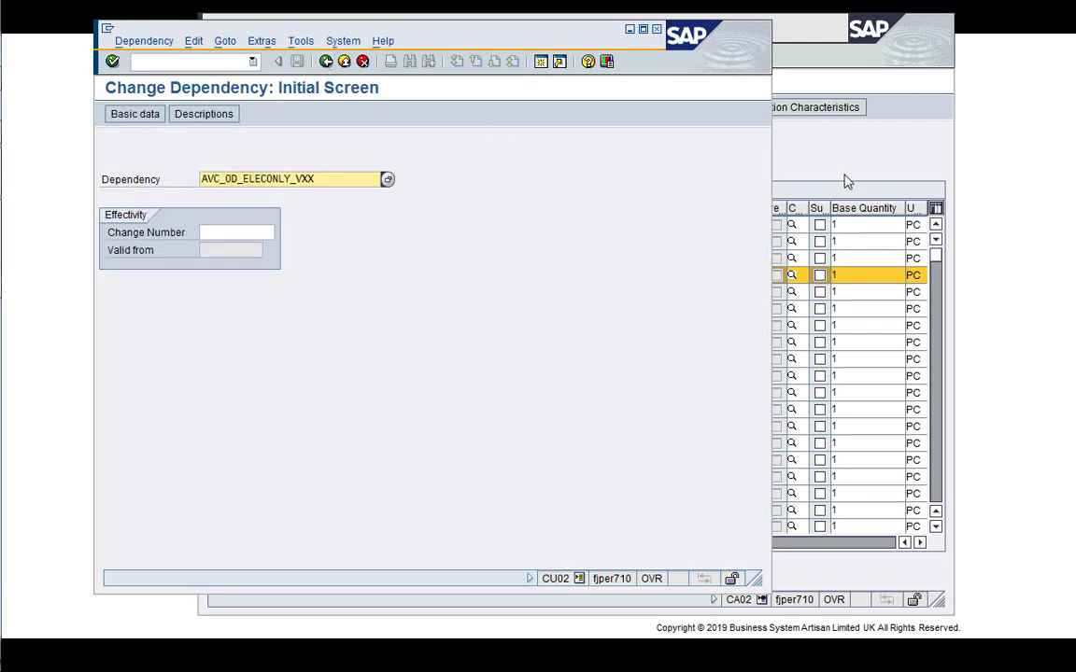
Switch to the CA02 window and leave the routing completely, back to the SAP Easy Access screen
{"action": "left_click", "coordinate": [847, 182]}
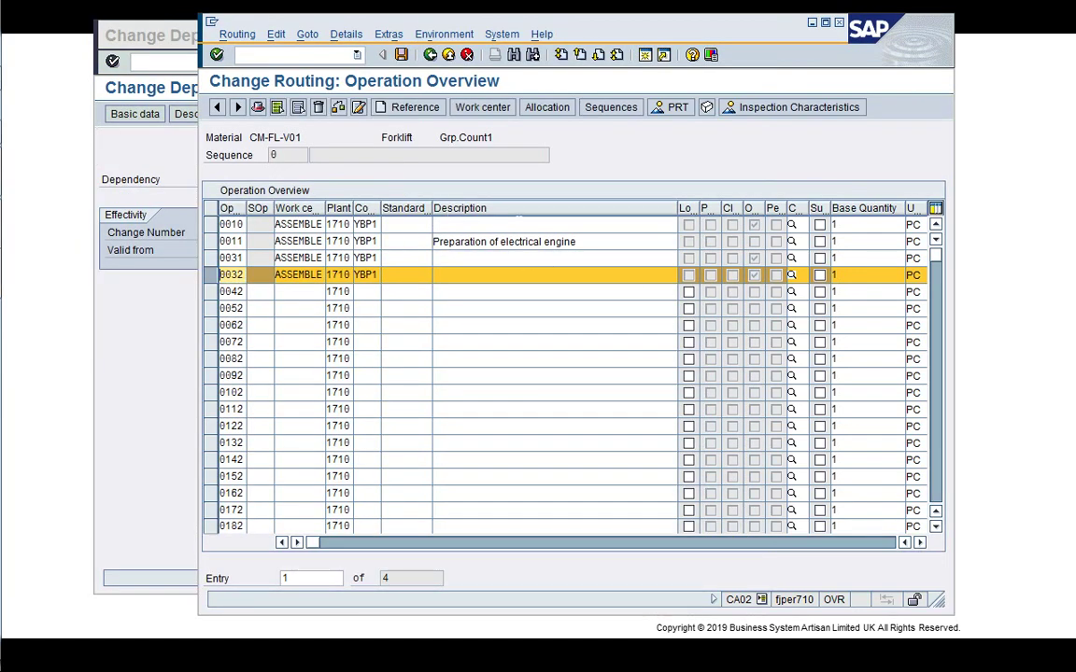
{"action": "left_click", "coordinate": [429, 55]}
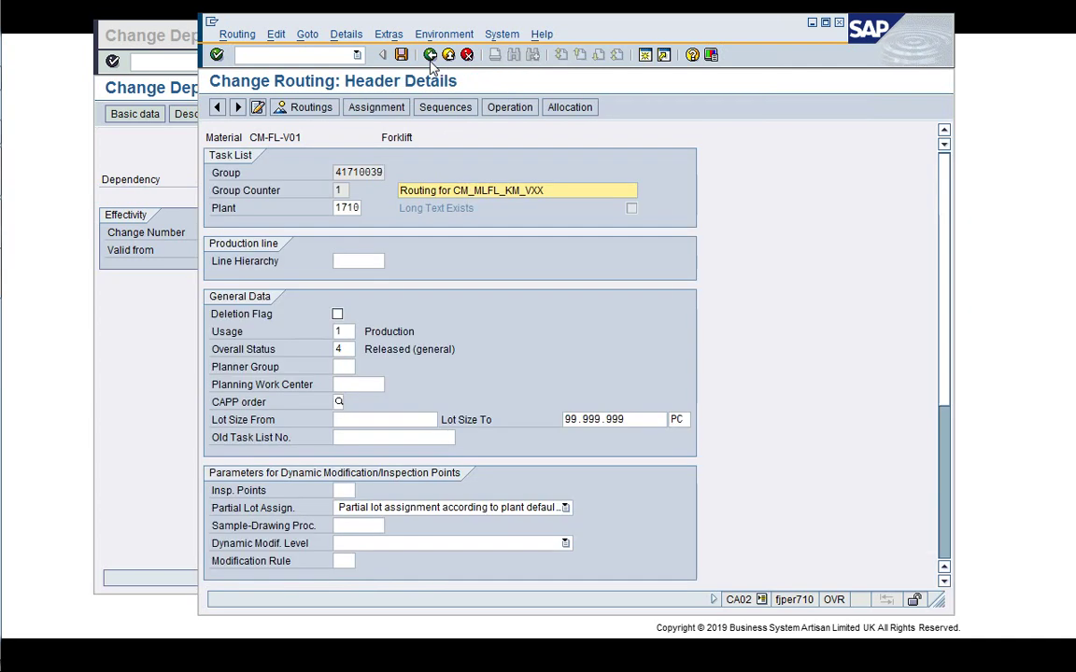
{"action": "left_click", "coordinate": [429, 55]}
{"action": "left_click", "coordinate": [429, 55]}
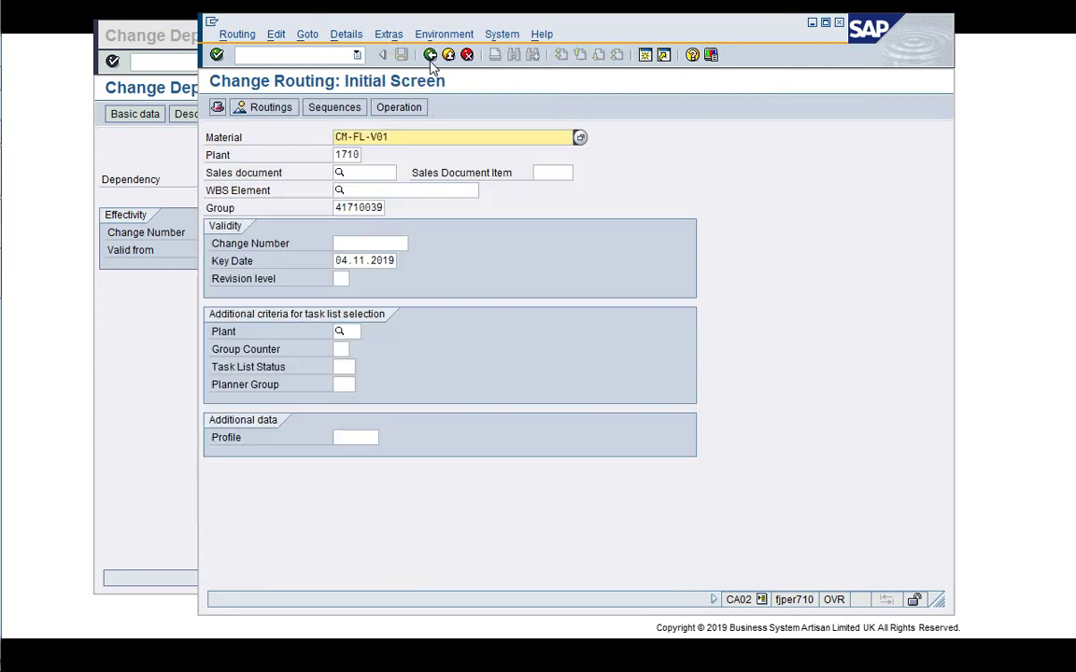
{"action": "left_click", "coordinate": [429, 55]}
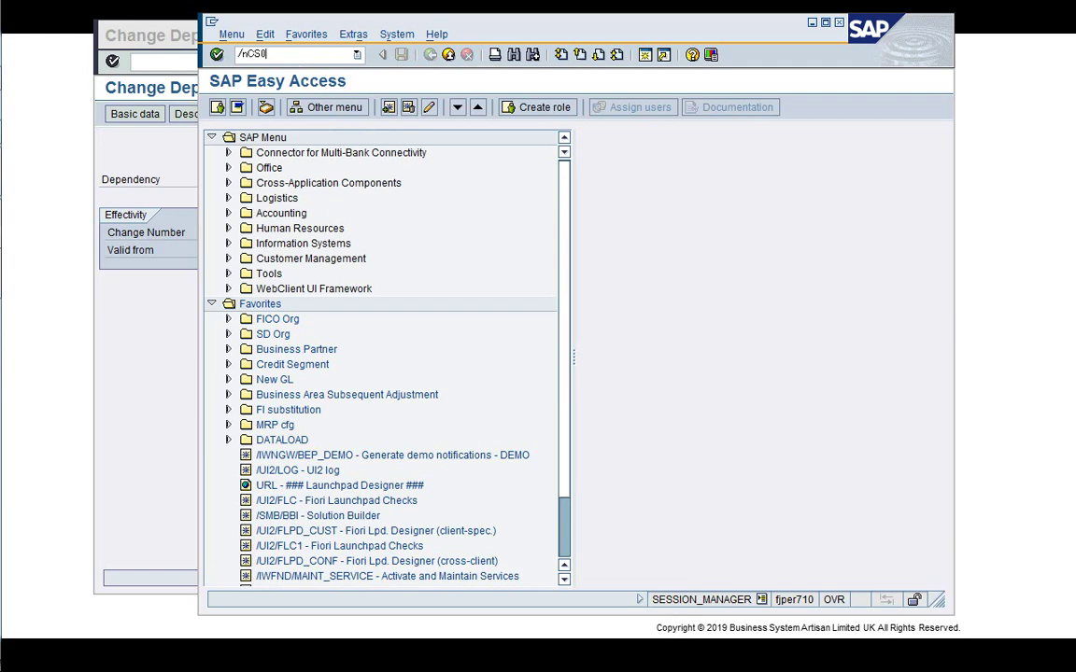
Start transaction CS03 and display the general item overview of the BOM for material CM-FL-V01 in plant 1710
{"action": "type", "text": "3"}
{"action": "key", "text": "Return"}
{"action": "key", "text": "Return"}
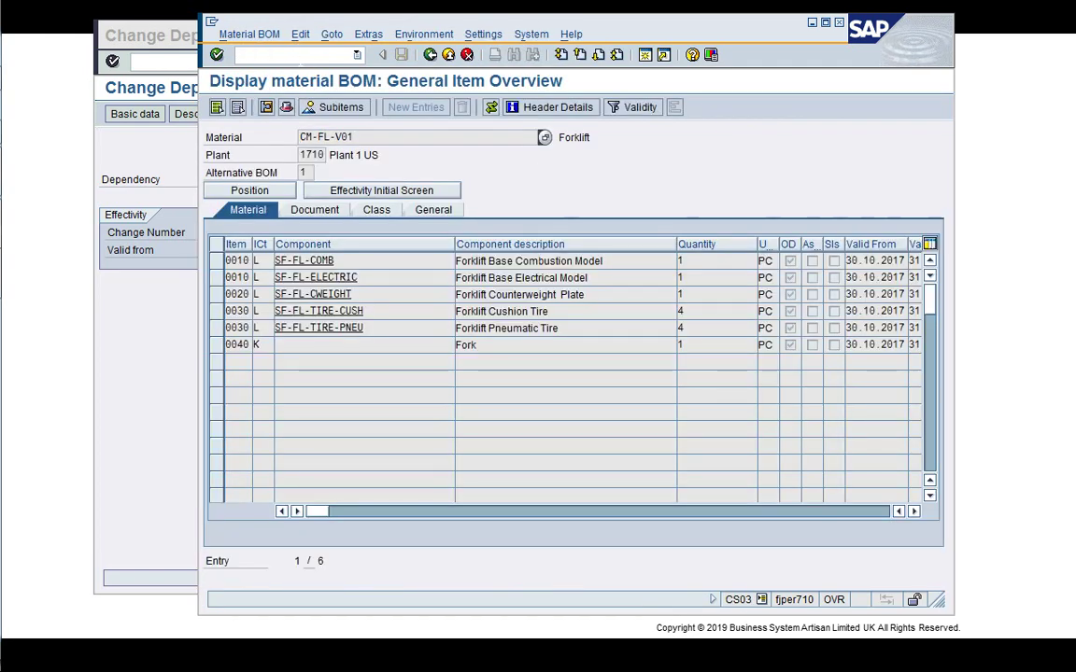
Open the details of BOM item 0040 (Fork), display its object dependency code and return to the item data
{"action": "double_click", "coordinate": [239, 344]}
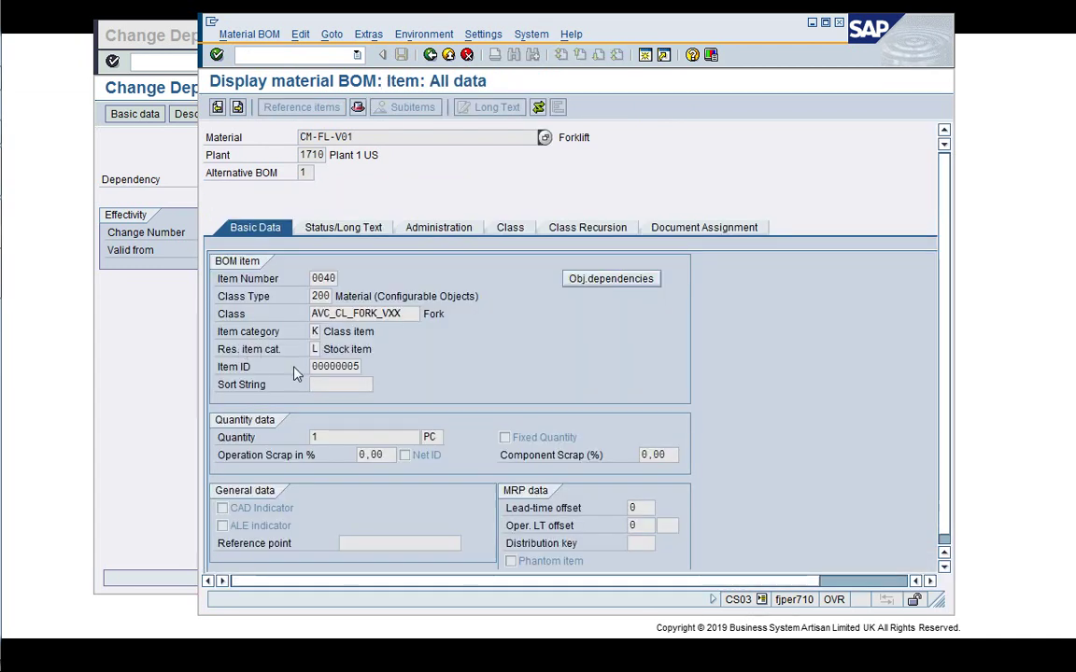
{"action": "left_click", "coordinate": [610, 289]}
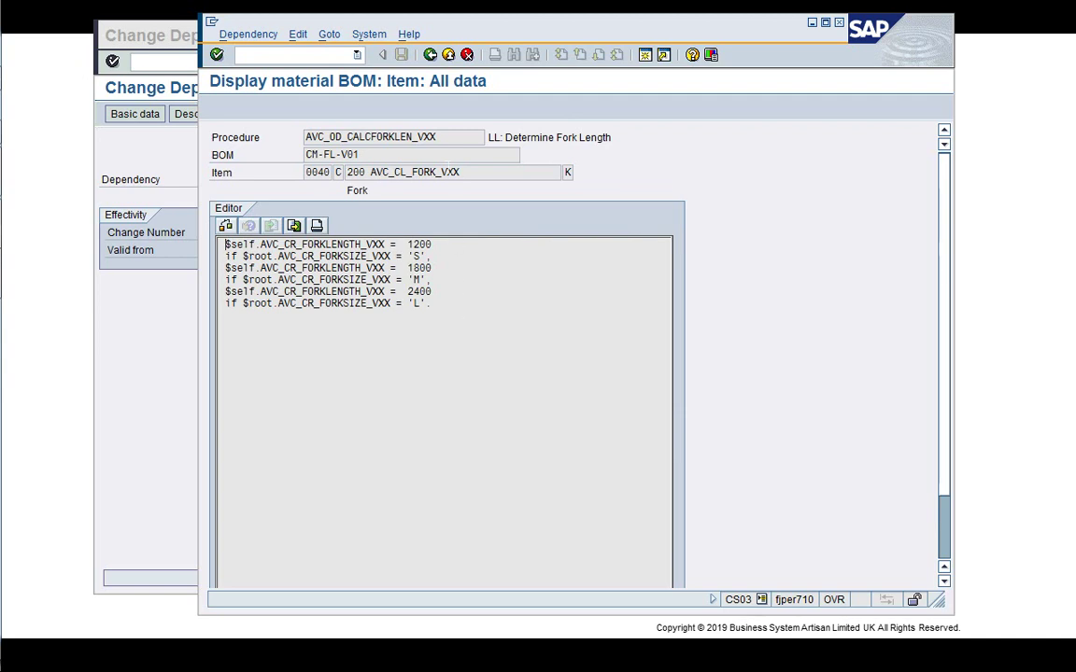
{"action": "left_click", "coordinate": [430, 54]}
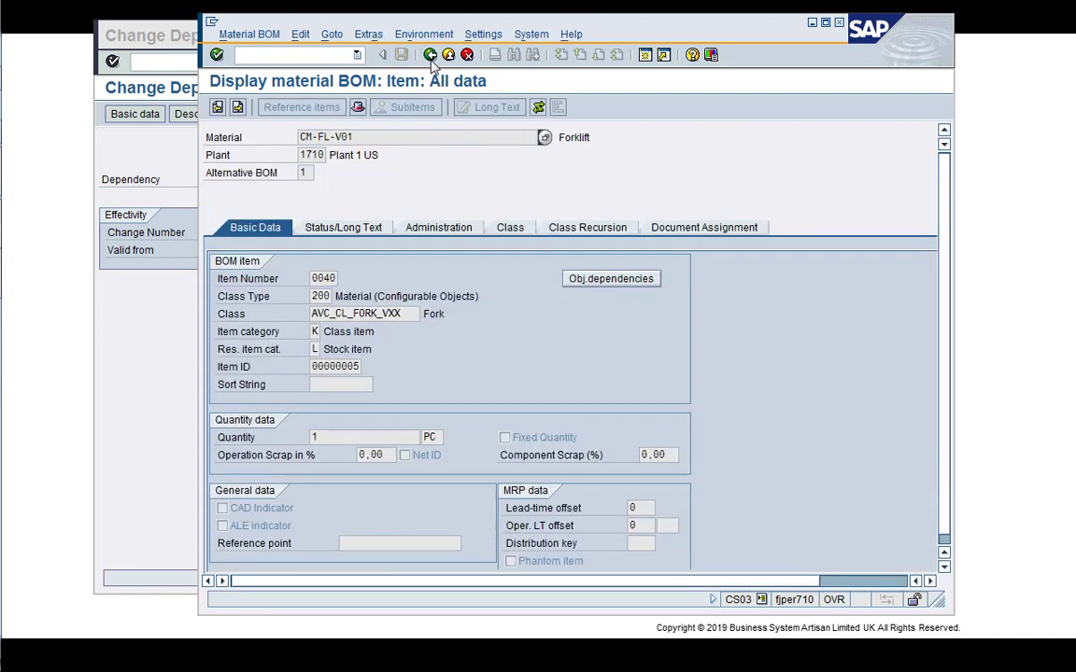
Review the Administration and Class data of BOM item 0040, and display the code of its assigned procedure AVC_OD_CALCFORKLEN_VXX
{"action": "left_click", "coordinate": [439, 231]}
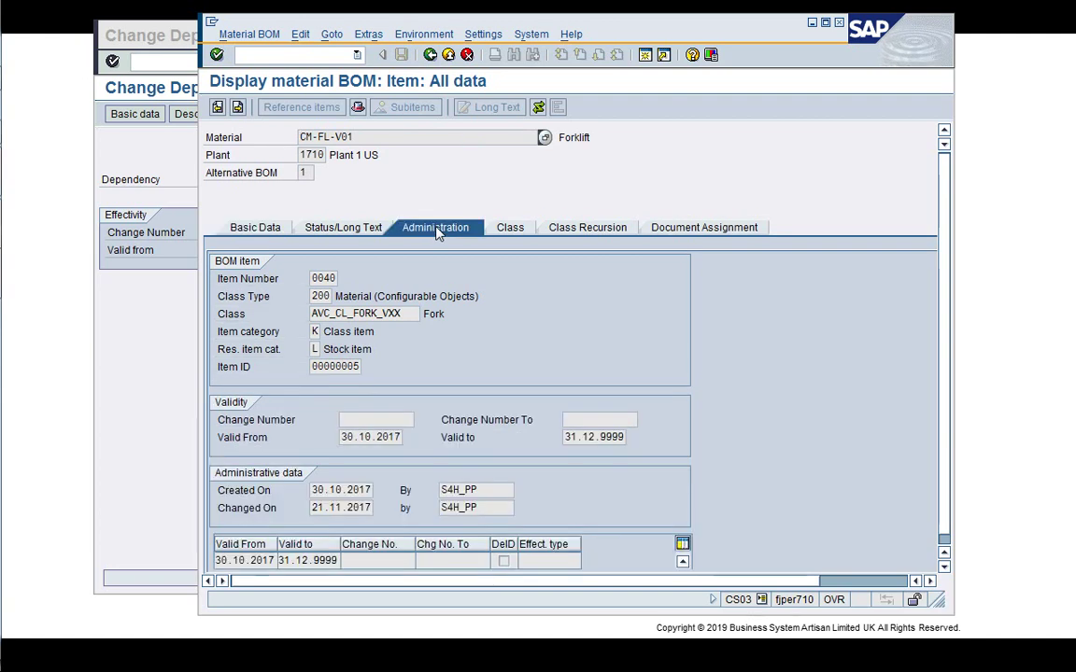
{"action": "left_click", "coordinate": [509, 230]}
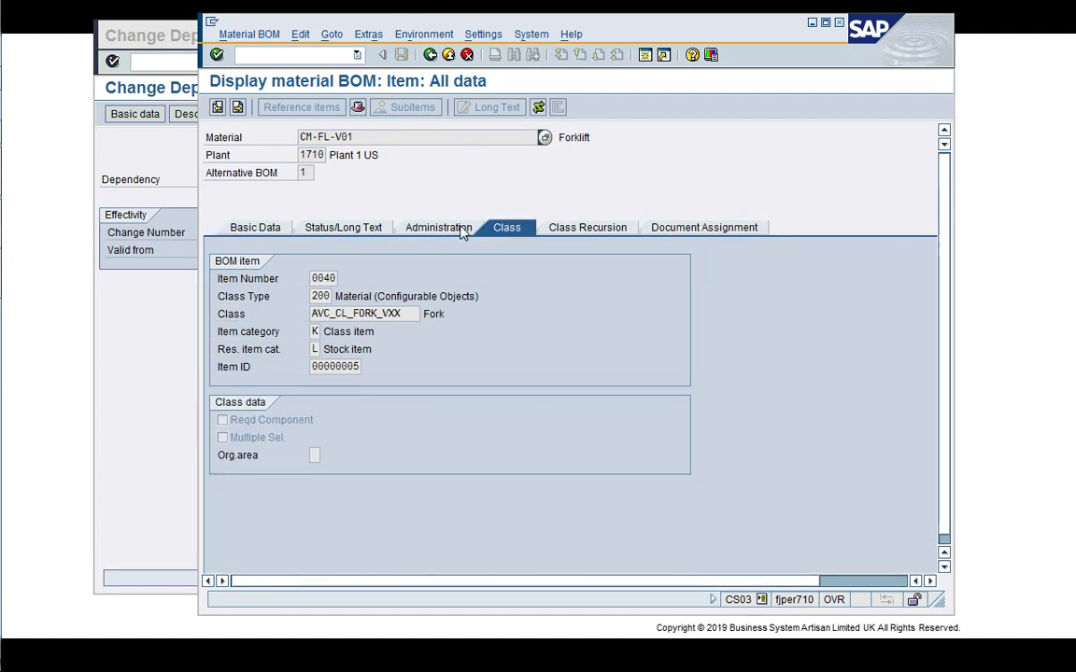
{"action": "left_click", "coordinate": [464, 231]}
{"action": "left_click", "coordinate": [508, 230]}
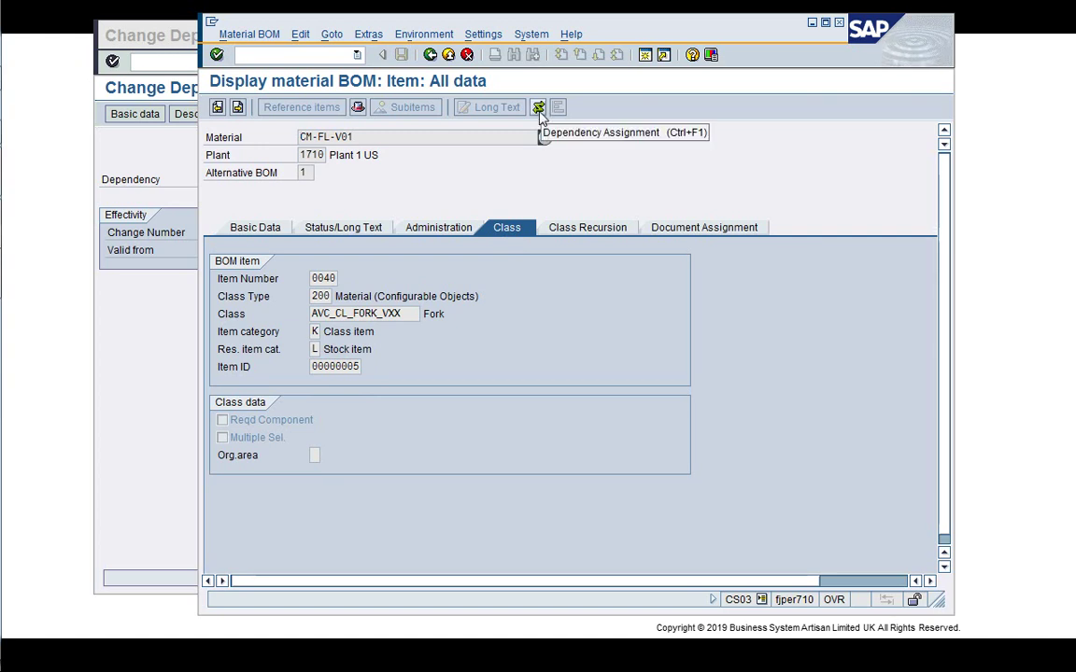
{"action": "left_click", "coordinate": [539, 108]}
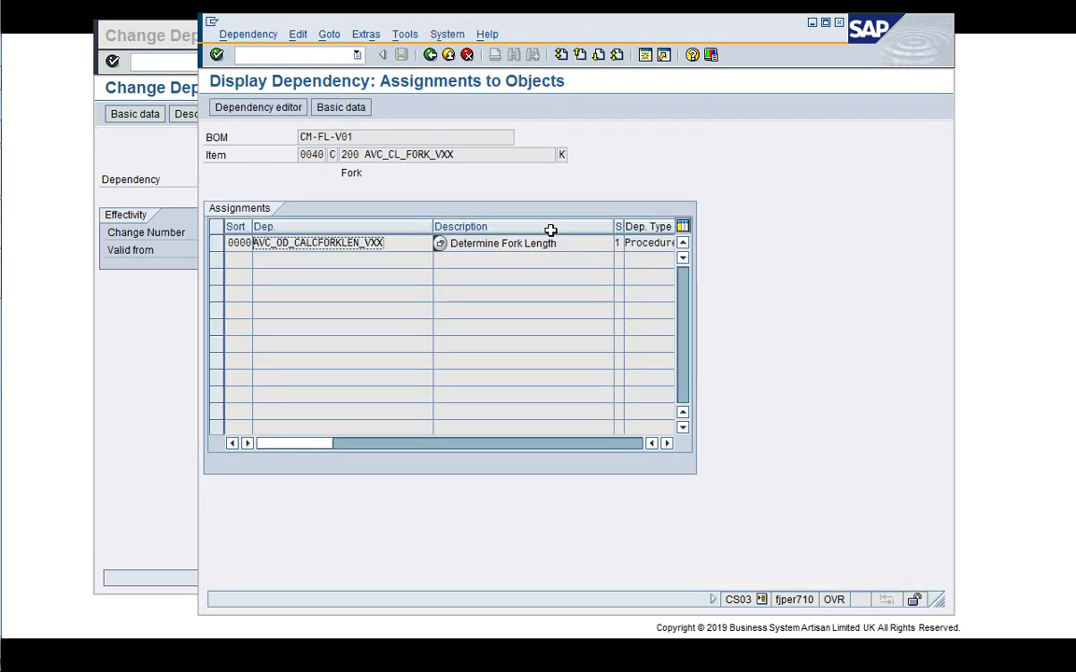
{"action": "double_click", "coordinate": [335, 243]}
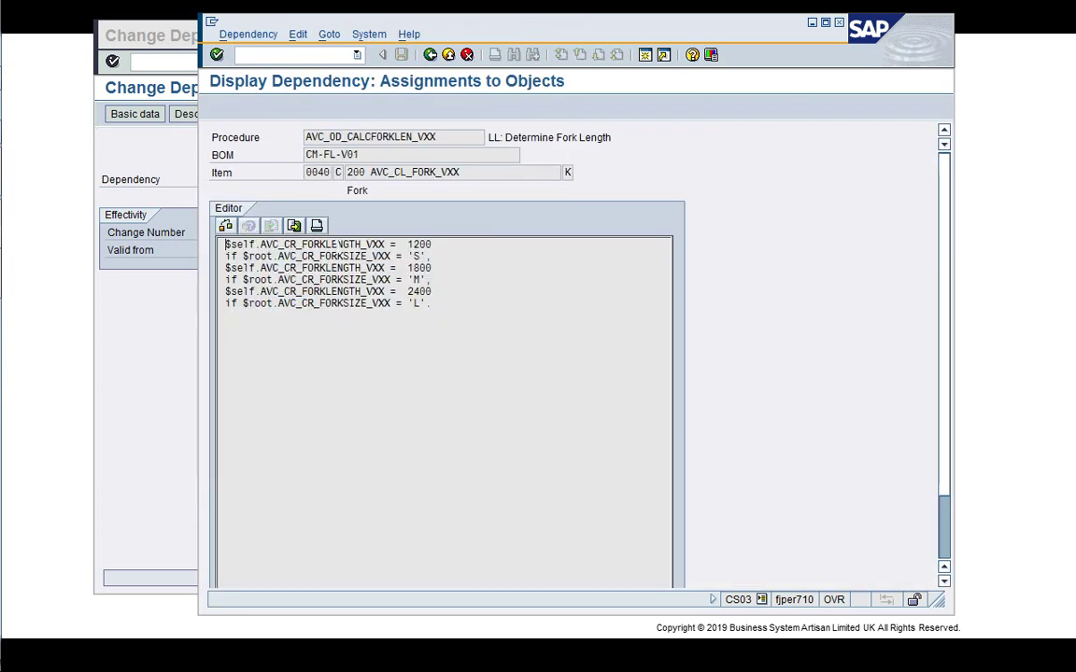
Return from the procedure code to the BOM's general item overview and close the CS03 session
{"action": "left_click", "coordinate": [430, 55]}
{"action": "left_click", "coordinate": [429, 55]}
{"action": "left_click", "coordinate": [429, 55]}
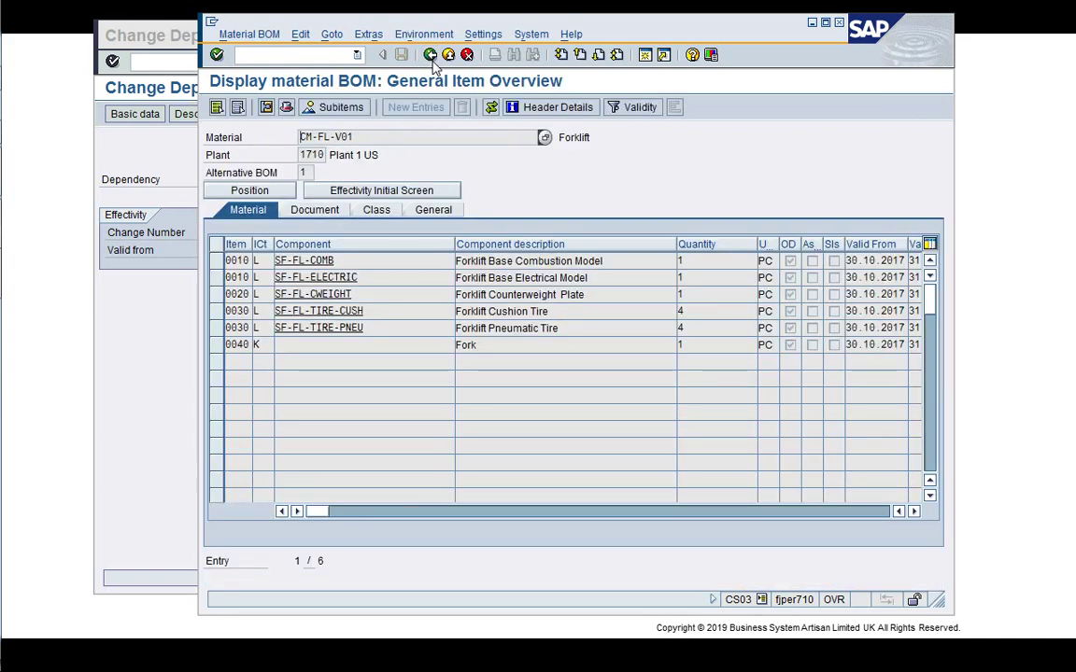
{"action": "left_click", "coordinate": [276, 54]}
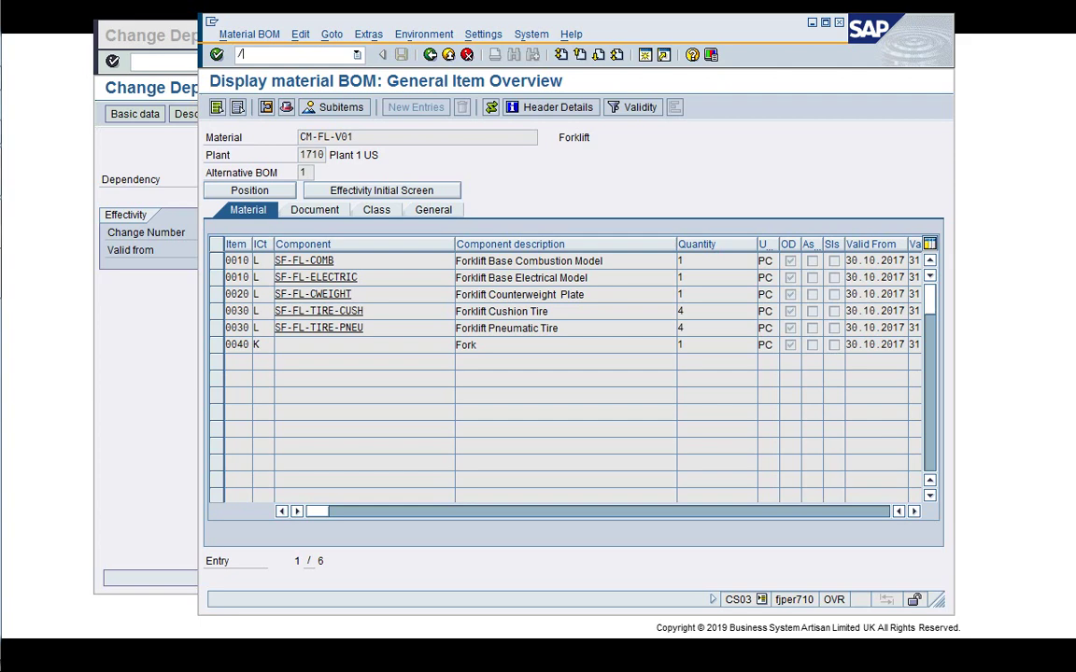
{"action": "key", "text": "Return"}
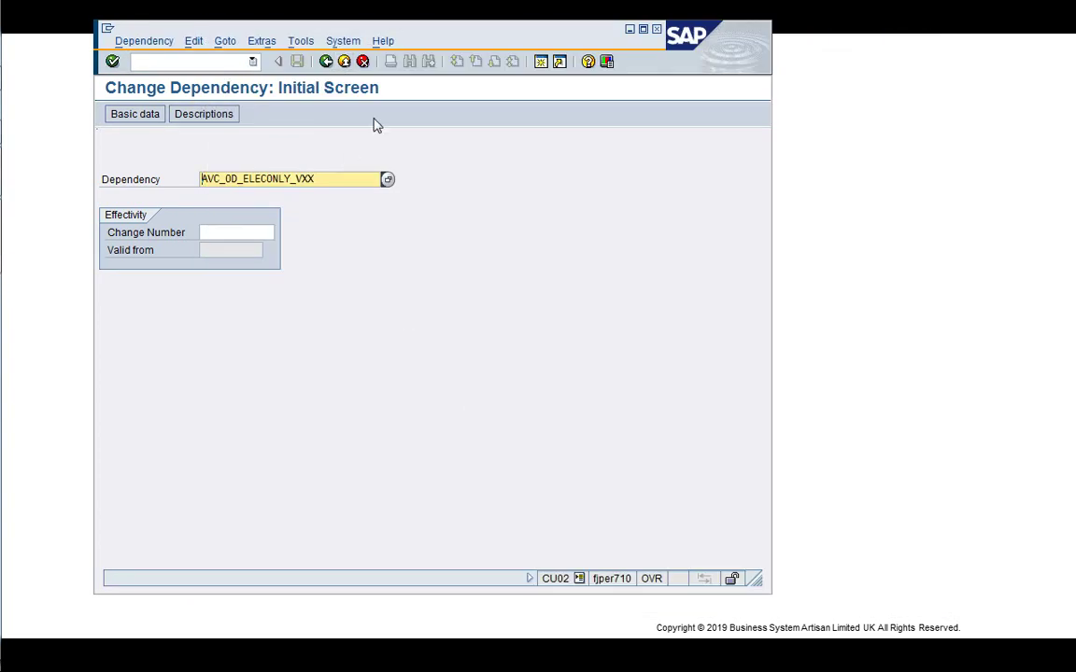
Search for dependencies in CU02 without restrictions and browse the hit list for the AVC_OD entries
{"action": "left_click", "coordinate": [387, 179]}
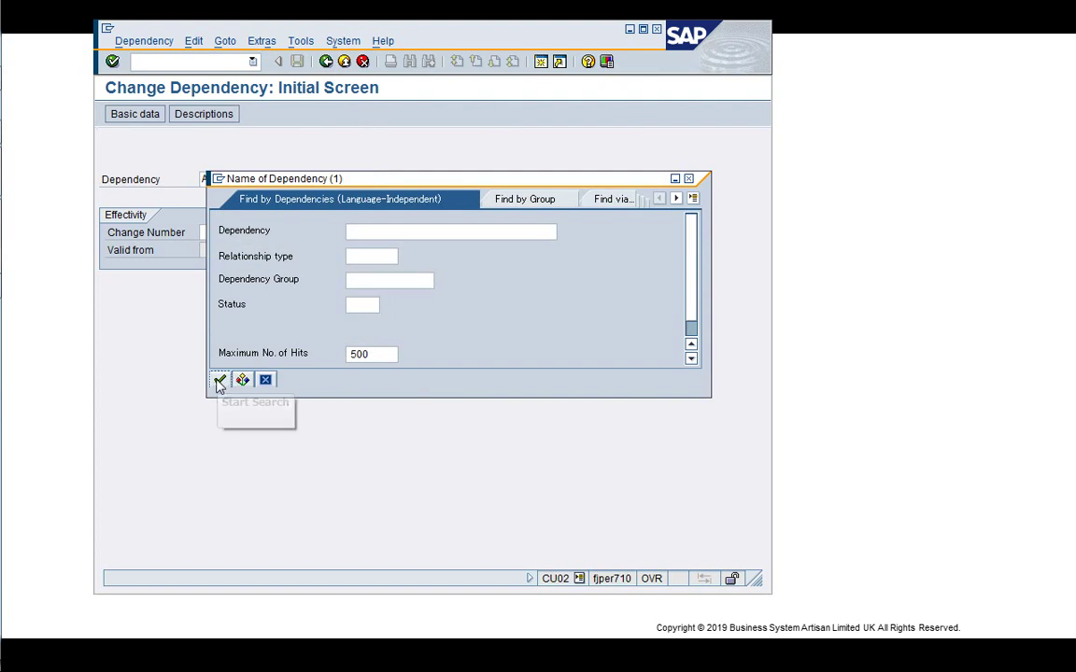
{"action": "left_click", "coordinate": [220, 380]}
{"action": "left_click", "coordinate": [408, 403]}
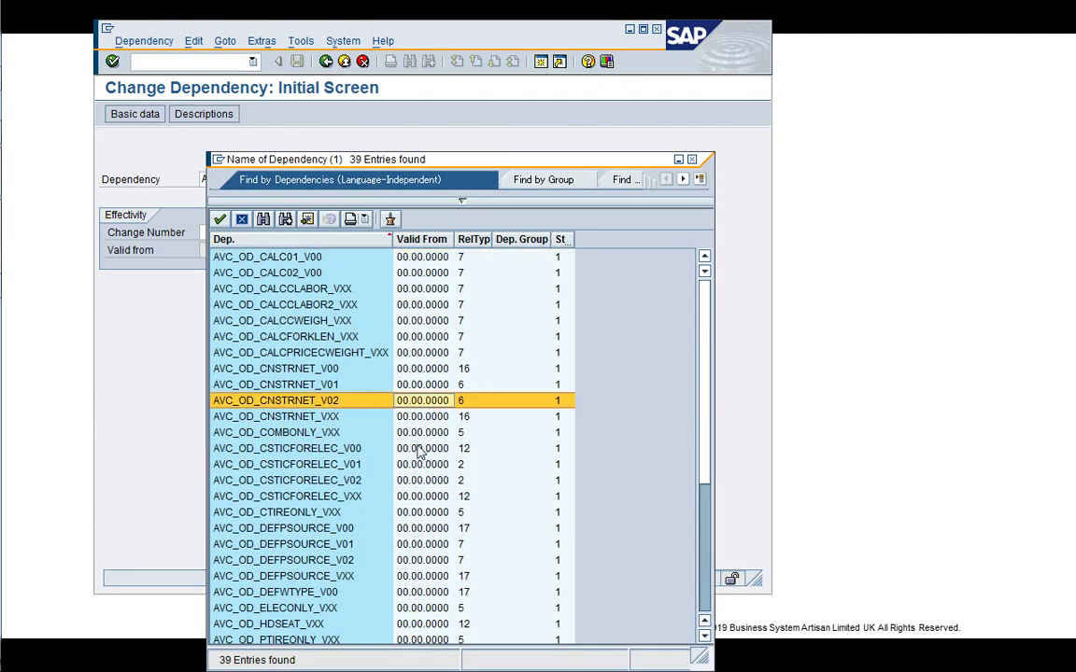
{"action": "key", "text": "Down"}
{"action": "key", "text": "Down"}
{"action": "key", "text": "Down"}
{"action": "key", "text": "Down"}
{"action": "key", "text": "Down"}
{"action": "key", "text": "Down"}
{"action": "key", "text": "Down"}
{"action": "key", "text": "Down"}
{"action": "key", "text": "Down"}
{"action": "key", "text": "Down"}
{"action": "key", "text": "Down"}
{"action": "key", "text": "Down"}
{"action": "key", "text": "Down"}
{"action": "key", "text": "Down"}
{"action": "key", "text": "Down"}
{"action": "key", "text": "Down"}
{"action": "key", "text": "Down"}
{"action": "key", "text": "Down"}
{"action": "key", "text": "Down"}
{"action": "key", "text": "Down"}
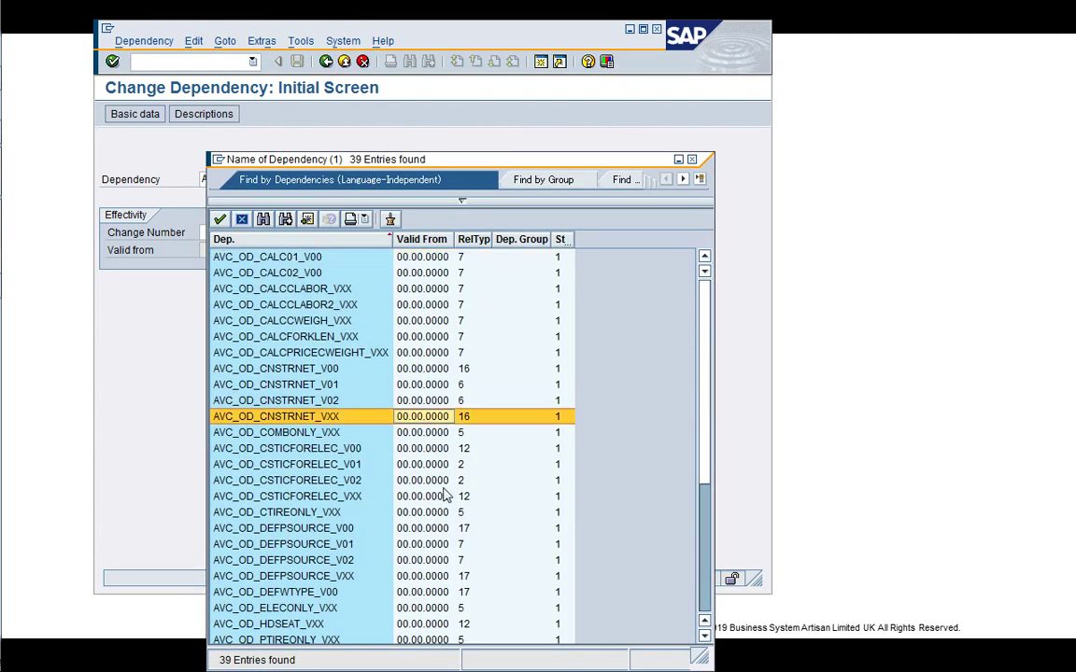
{"action": "key", "text": "Up"}
{"action": "key", "text": "Up"}
{"action": "key", "text": "Up"}
{"action": "key", "text": "Up"}
{"action": "key", "text": "Up"}
{"action": "key", "text": "Up"}
{"action": "key", "text": "Up"}
{"action": "key", "text": "Up"}
{"action": "key", "text": "Up"}
{"action": "key", "text": "Up"}
{"action": "key", "text": "Up"}
{"action": "key", "text": "Up"}
{"action": "key", "text": "Up"}
{"action": "key", "text": "Up"}
{"action": "key", "text": "Up"}
{"action": "key", "text": "Up"}
{"action": "key", "text": "Up"}
{"action": "key", "text": "Up"}
{"action": "key", "text": "Up"}
{"action": "key", "text": "Up"}
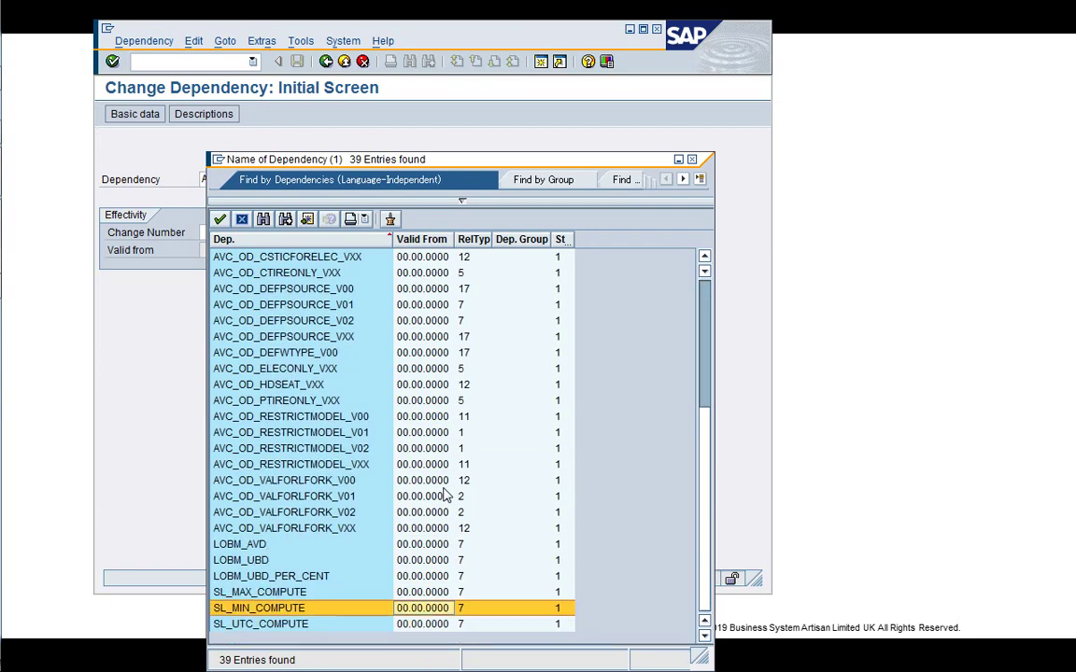
{"action": "key", "text": "Down"}
{"action": "key", "text": "Down"}
{"action": "key", "text": "Down"}
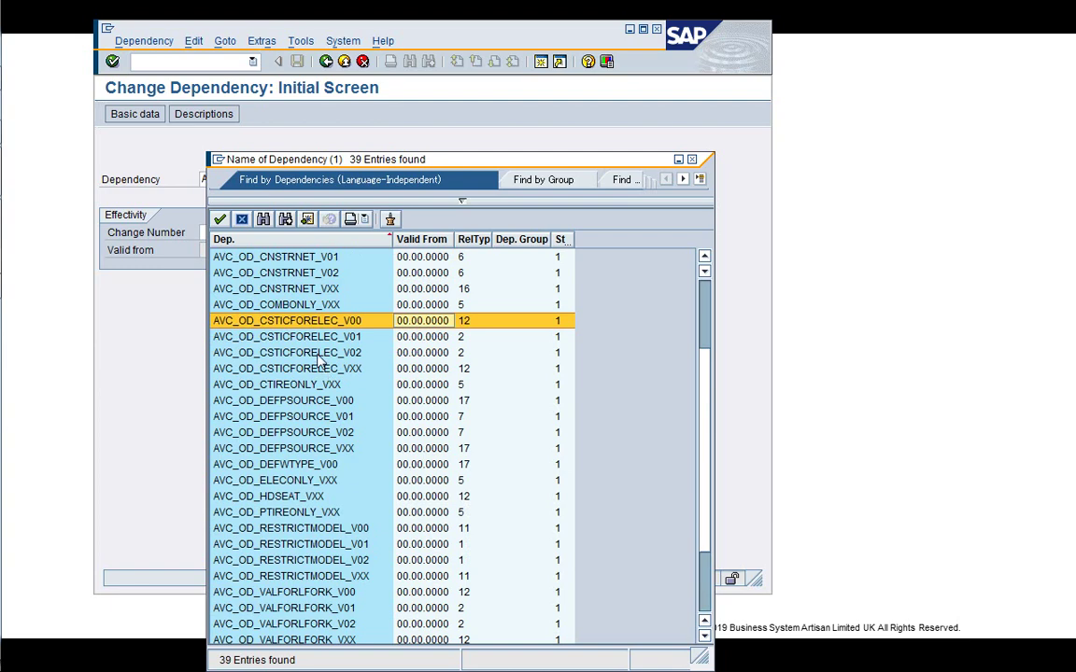
Choose dependency AVC_OD_CSTICFORELEC_VXX, display its precondition code in the dependency editor and return to the initial screen
{"action": "double_click", "coordinate": [342, 371]}
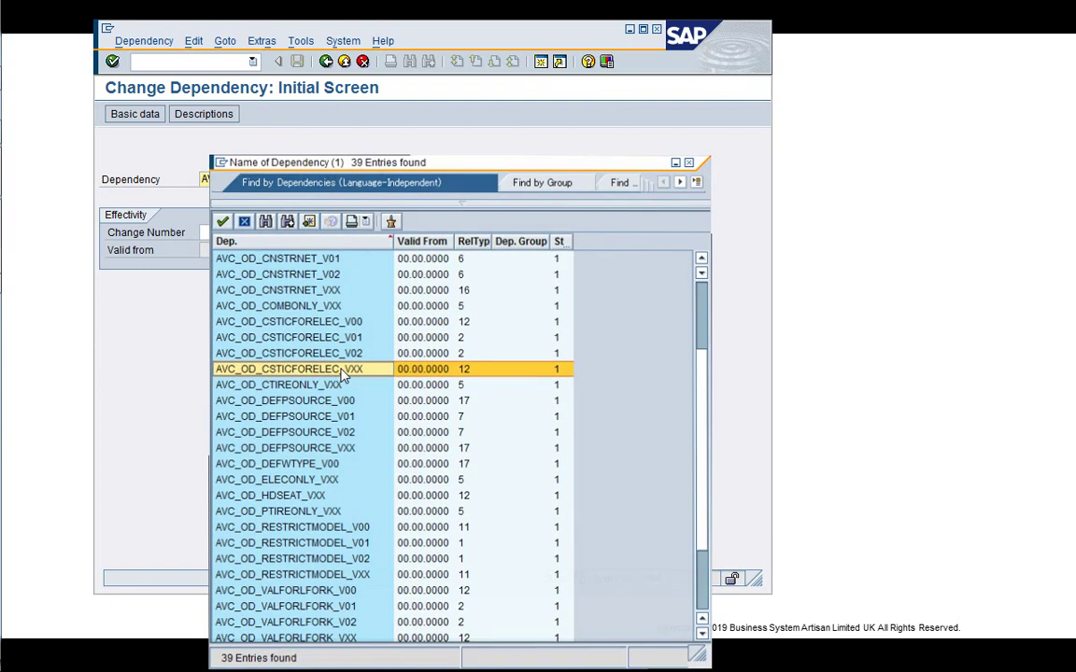
{"action": "key", "text": "Return"}
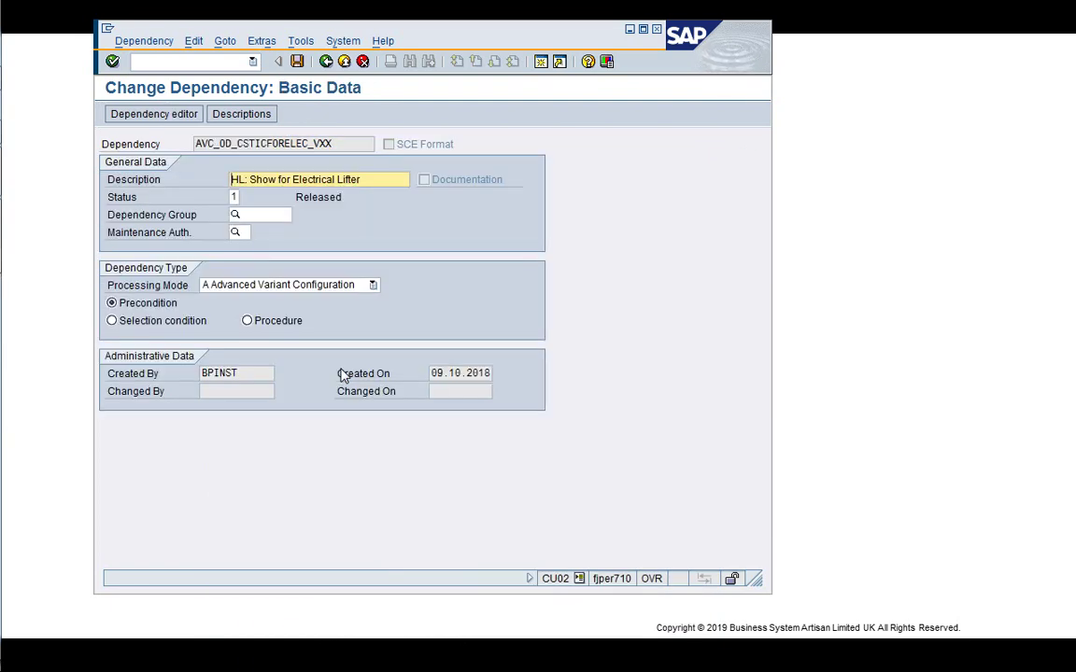
{"action": "left_click", "coordinate": [147, 115]}
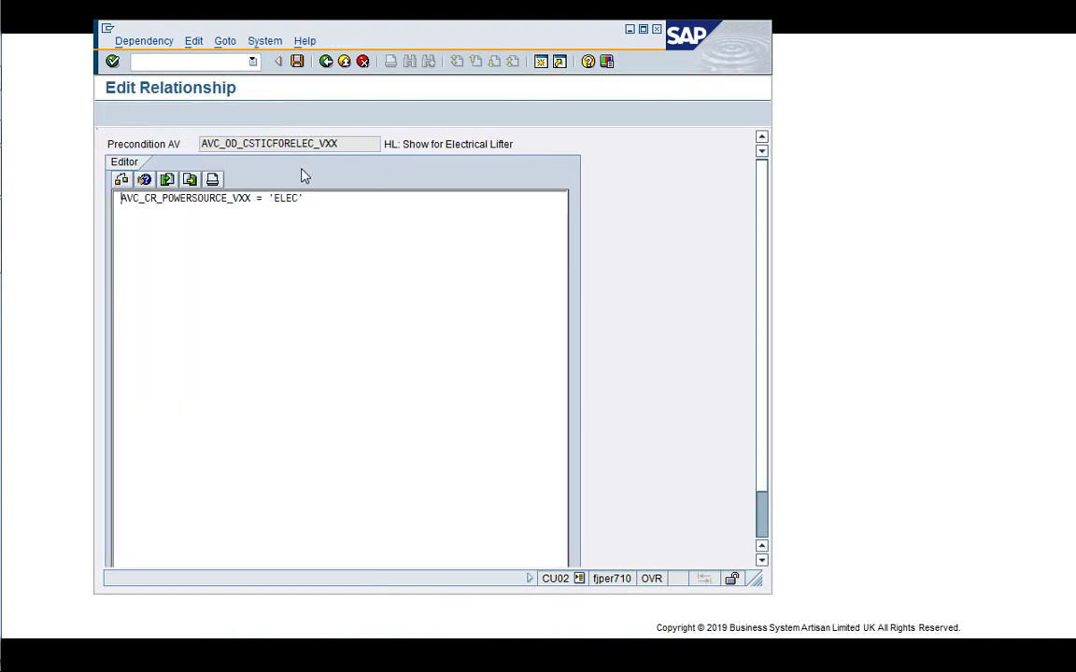
{"action": "left_click", "coordinate": [326, 62]}
{"action": "left_click", "coordinate": [325, 62]}
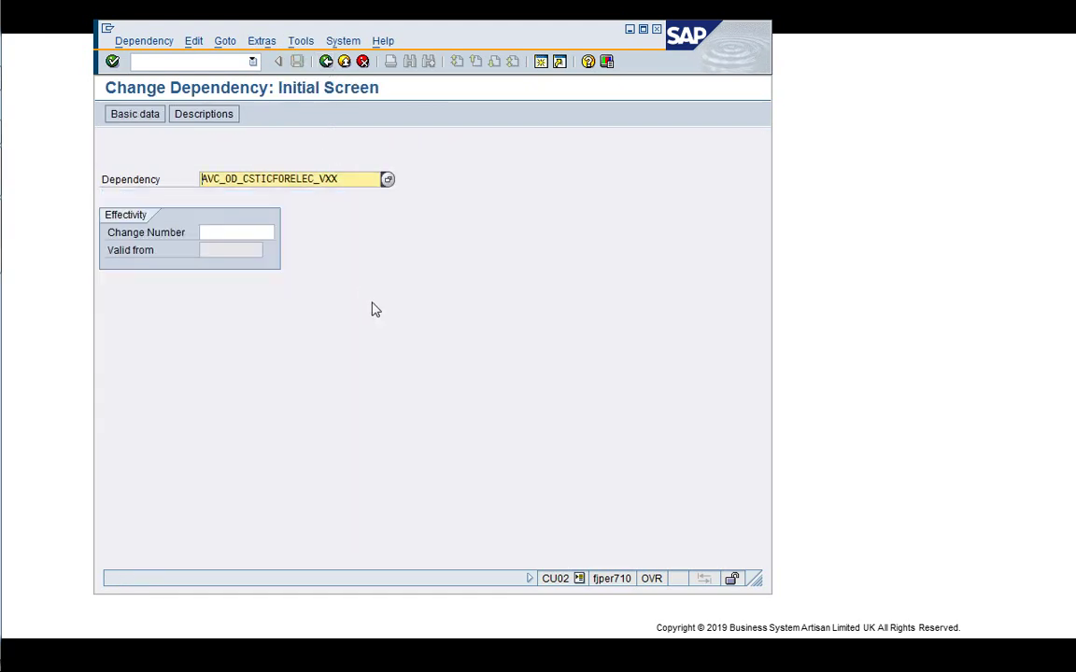
Switch to the Excel workbook CU02 OD memo.xlsx and select cell G19 with the code noted for AVC_OD_CALCFORKLEN_VXX
{"action": "key", "text": "super+Tab"}
{"action": "key", "text": "super+Tab"}
{"action": "key", "text": "super+Tab"}
{"action": "key", "text": "super+Tab"}
{"action": "key", "text": "super+Tab"}
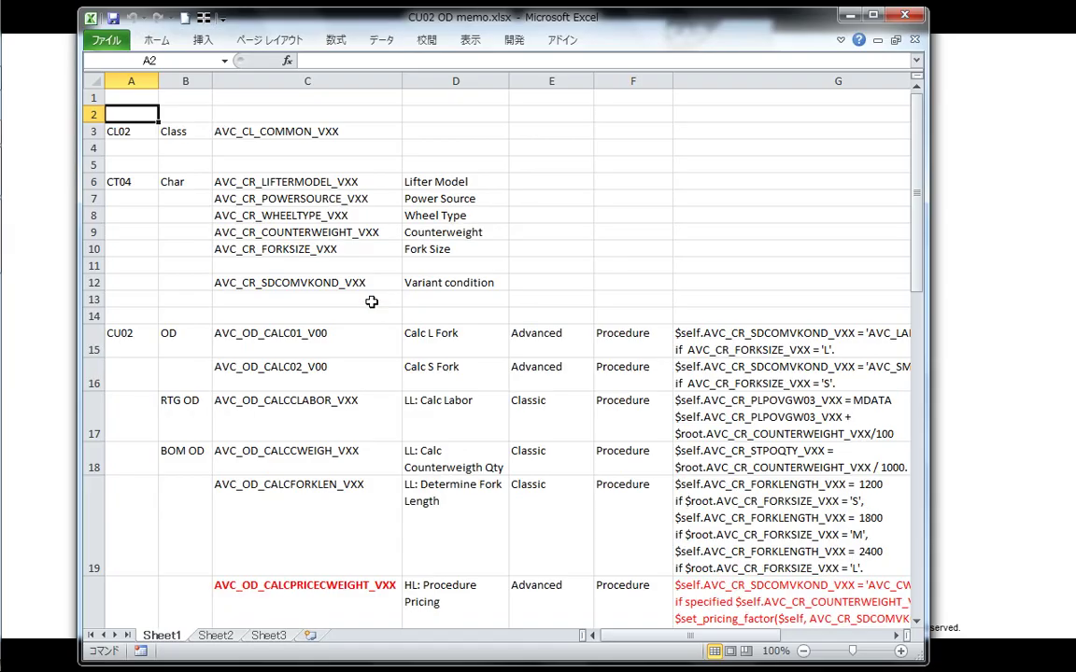
{"action": "left_click", "coordinate": [499, 402]}
{"action": "left_click", "coordinate": [714, 496]}
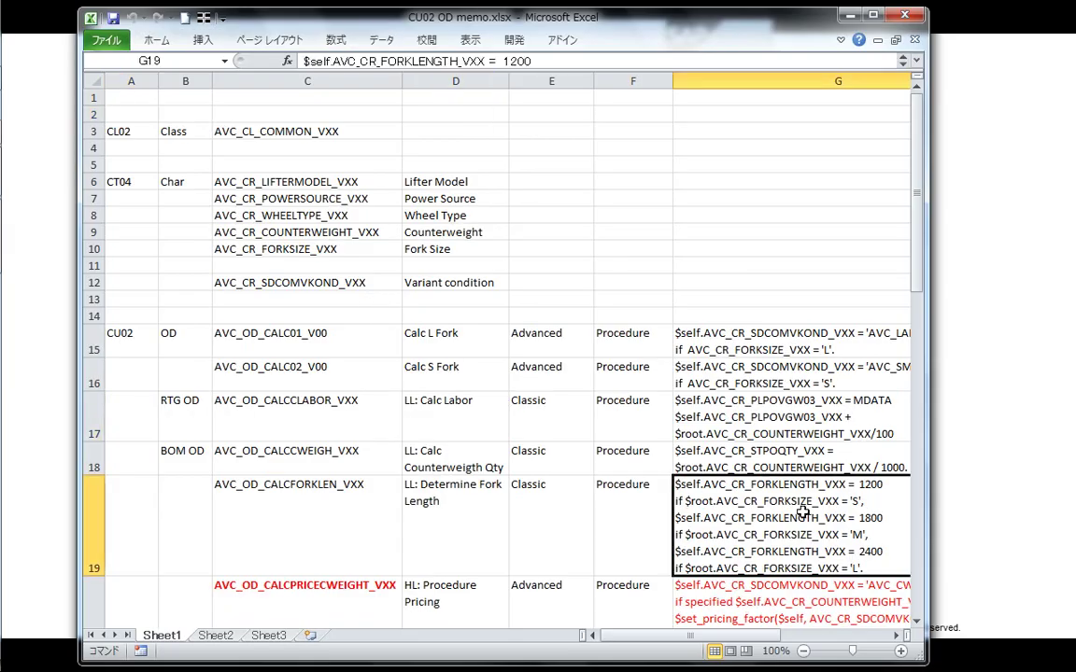
Widen the memo workbook window and look through the rows from AVC_OD_CALCPRICECWEIGHT_VXX down to the constraint nets, ending back on row 20
{"action": "left_click_drag", "start_coordinate": [928, 523], "coordinate": [998, 529]}
{"action": "key", "text": "Down"}
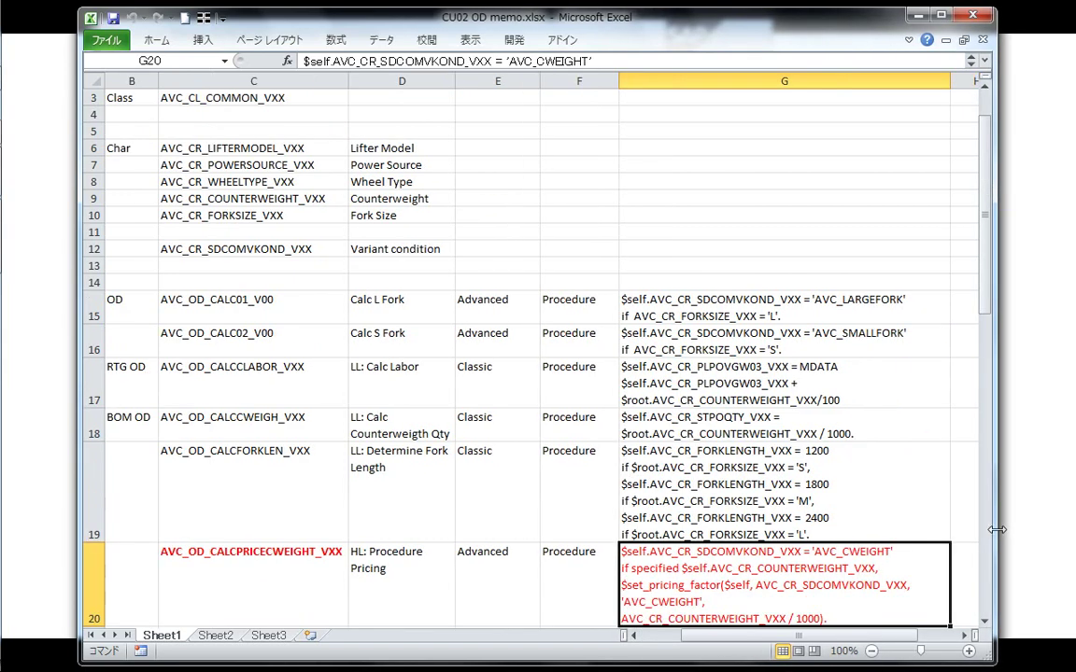
{"action": "key", "text": "Down"}
{"action": "key", "text": "Down"}
{"action": "key", "text": "Down"}
{"action": "key", "text": "Down"}
{"action": "key", "text": "Up"}
{"action": "key", "text": "Up"}
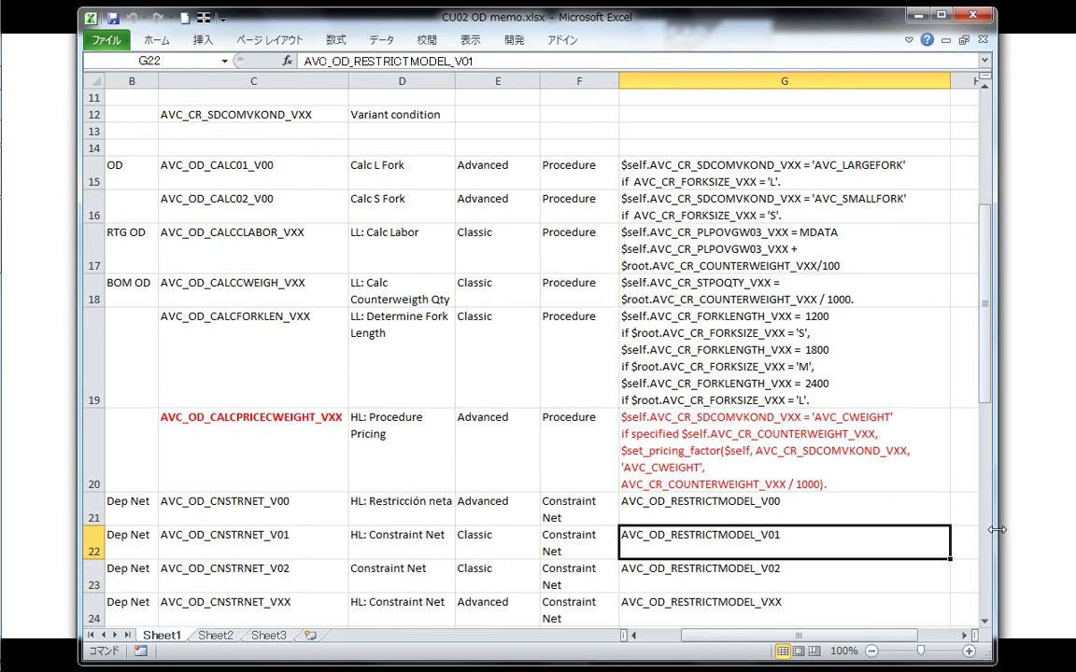
{"action": "key", "text": "Up"}
{"action": "key", "text": "Up"}
Examine the AVC_OD_CALCPRICECWEIGHT_VXX entry in row 20, from its name in column C to its procedure code in column G
{"action": "key", "text": "Left"}
{"action": "key", "text": "Left"}
{"action": "key", "text": "Left"}
{"action": "key", "text": "Left"}
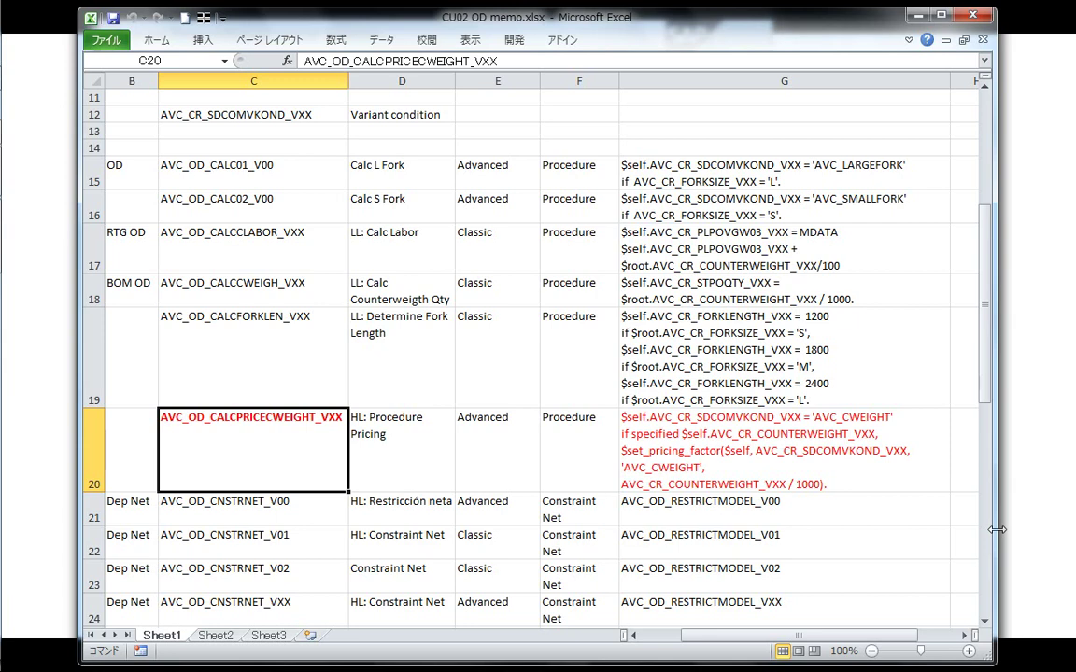
{"action": "key", "text": "Right"}
{"action": "key", "text": "Right"}
{"action": "key", "text": "Right"}
{"action": "key", "text": "Right"}
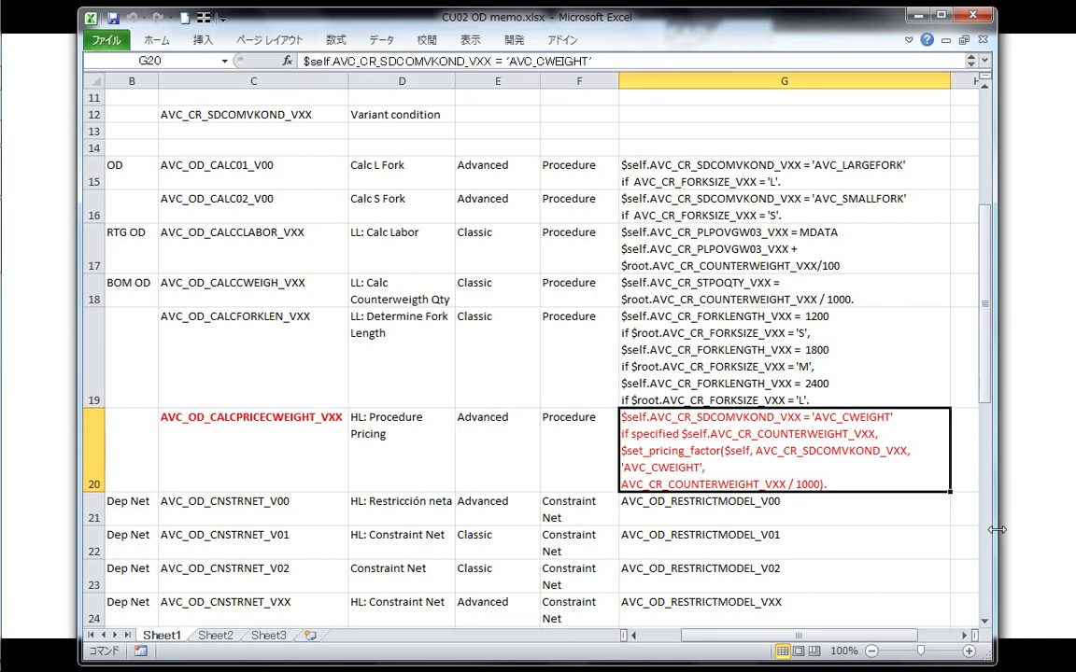
{"action": "key", "text": "Left"}
{"action": "key", "text": "Left"}
{"action": "key", "text": "Right"}
{"action": "key", "text": "Right"}
Copy the dependency name AVC_OD_CALCPRICECWEIGHT_VXX from cell C20 and switch back to SAP
{"action": "left_click", "coordinate": [289, 448]}
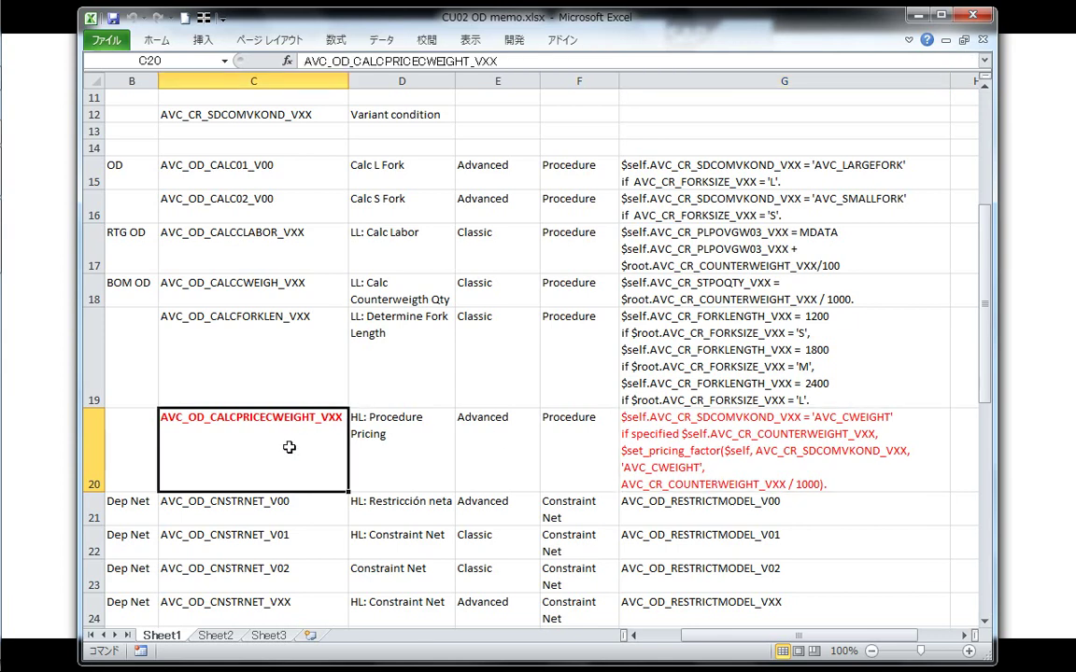
{"action": "key", "text": "ctrl+c"}
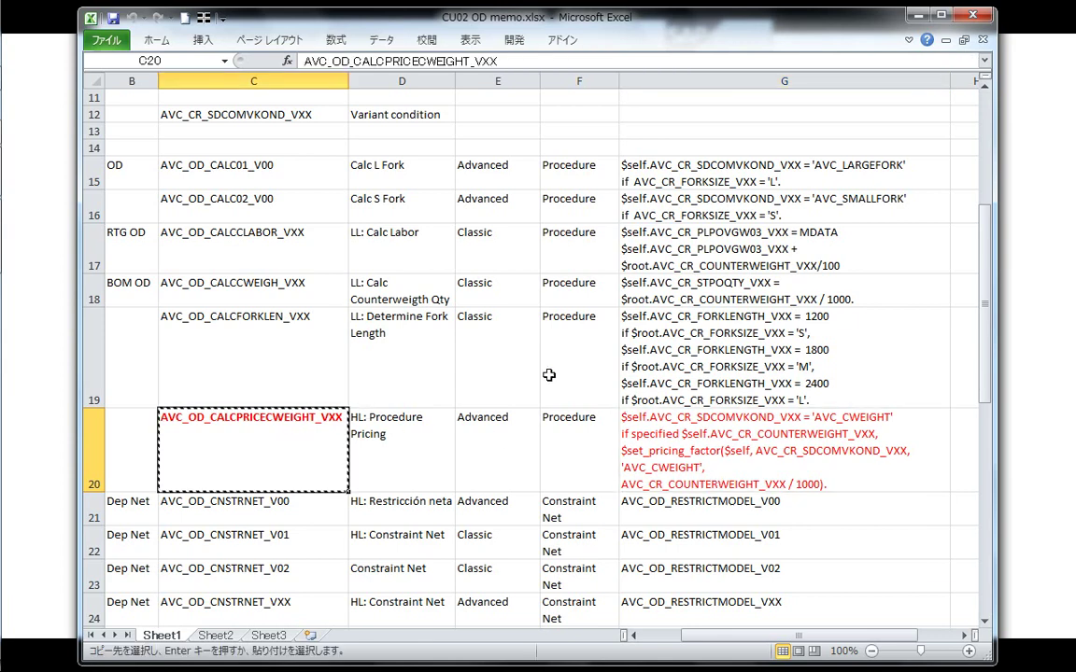
{"action": "left_click", "coordinate": [917, 15]}
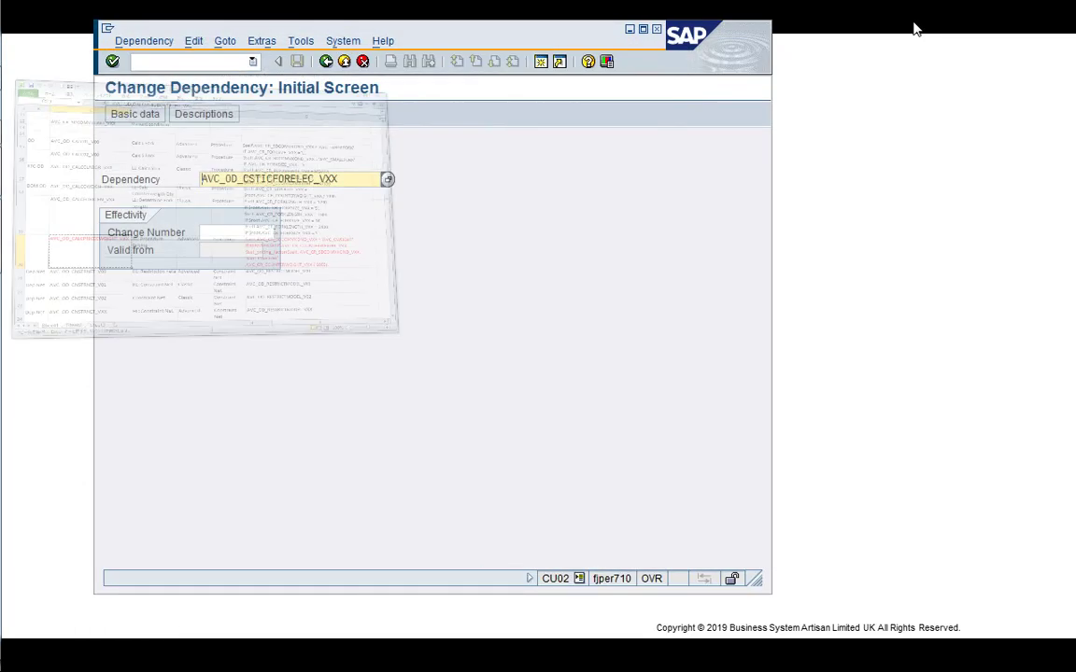
Leave CU02 and open the configuration profile overview of material CM-FL-V01 in CU42
{"action": "left_click", "coordinate": [326, 62]}
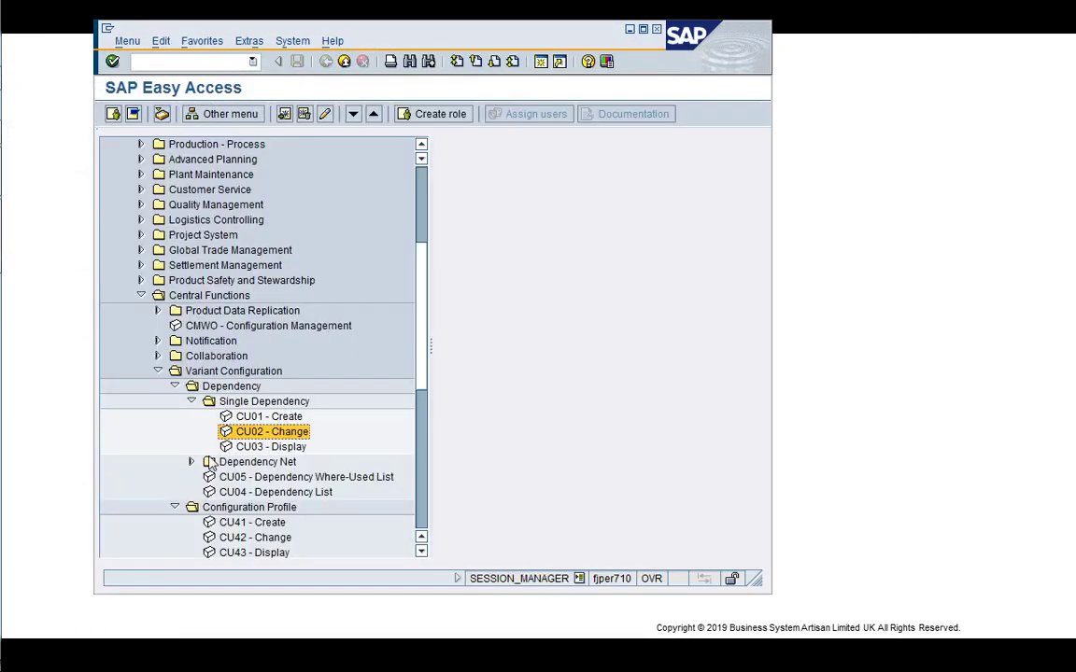
{"action": "left_click_drag", "start_coordinate": [213, 522], "coordinate": [225, 537]}
{"action": "key", "text": "Up"}
{"action": "key", "text": "Up"}
{"action": "key", "text": "Up"}
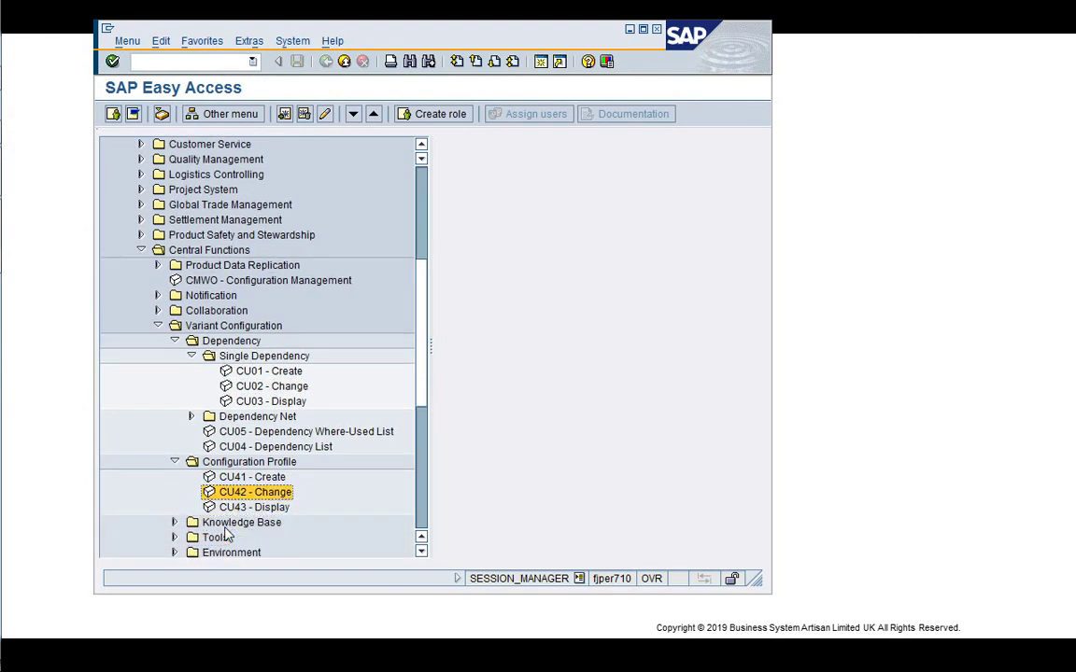
{"action": "key", "text": "Return"}
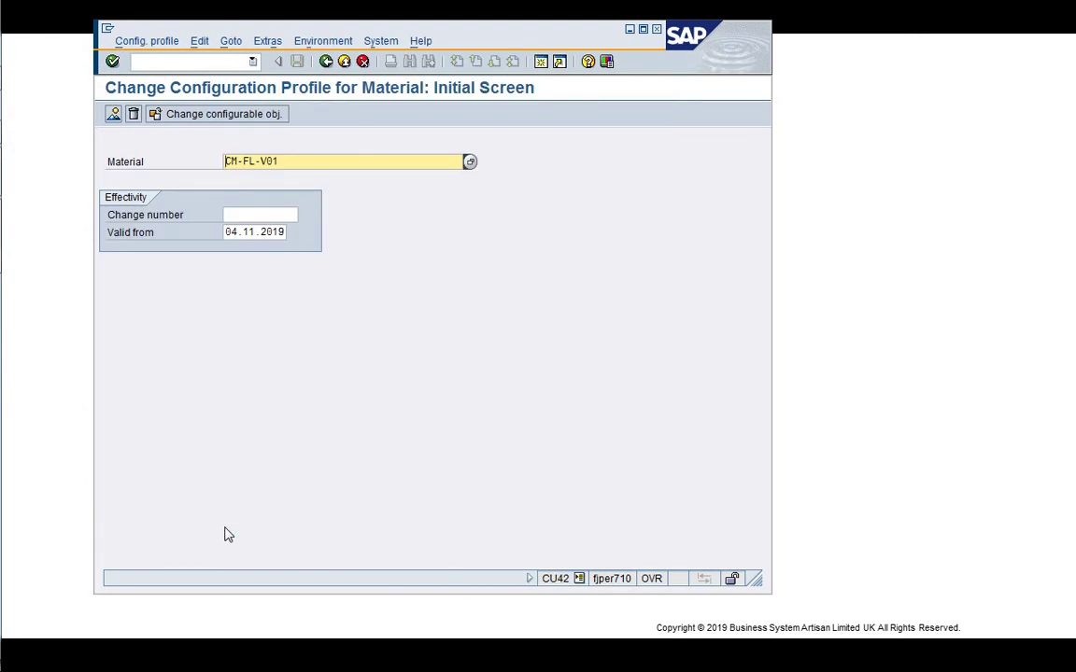
{"action": "key", "text": "Return"}
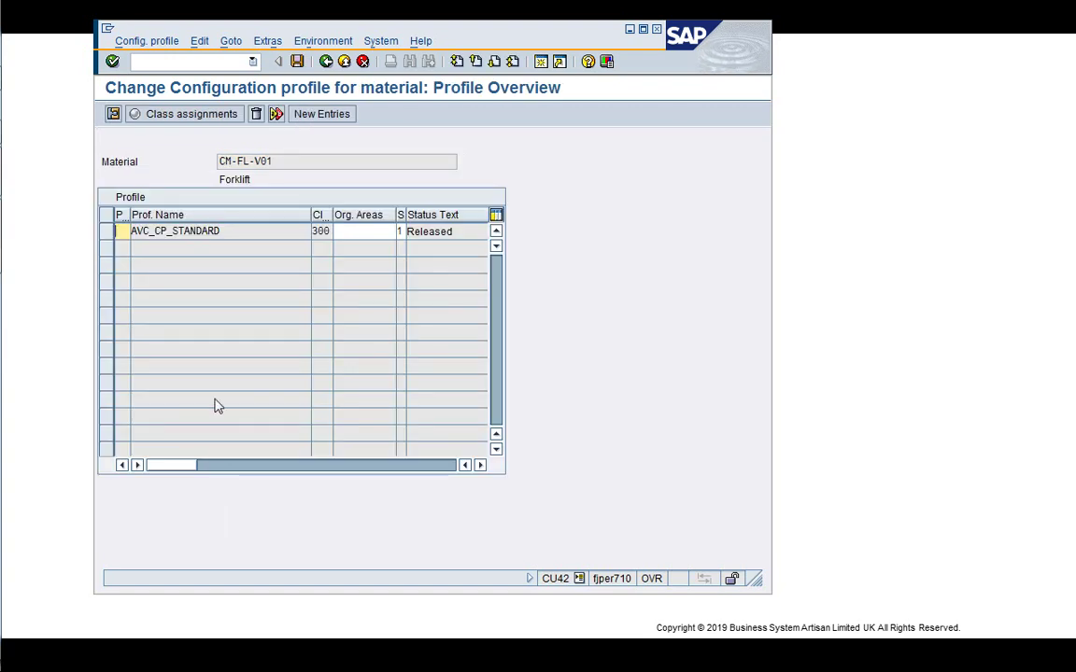
Open the dependency assignments of profile AVC_CP_STANDARD and place the cursor on the sort number of AVC_OD_DEFWTYPE_V00
{"action": "left_click", "coordinate": [199, 231]}
{"action": "double_click", "coordinate": [199, 231]}
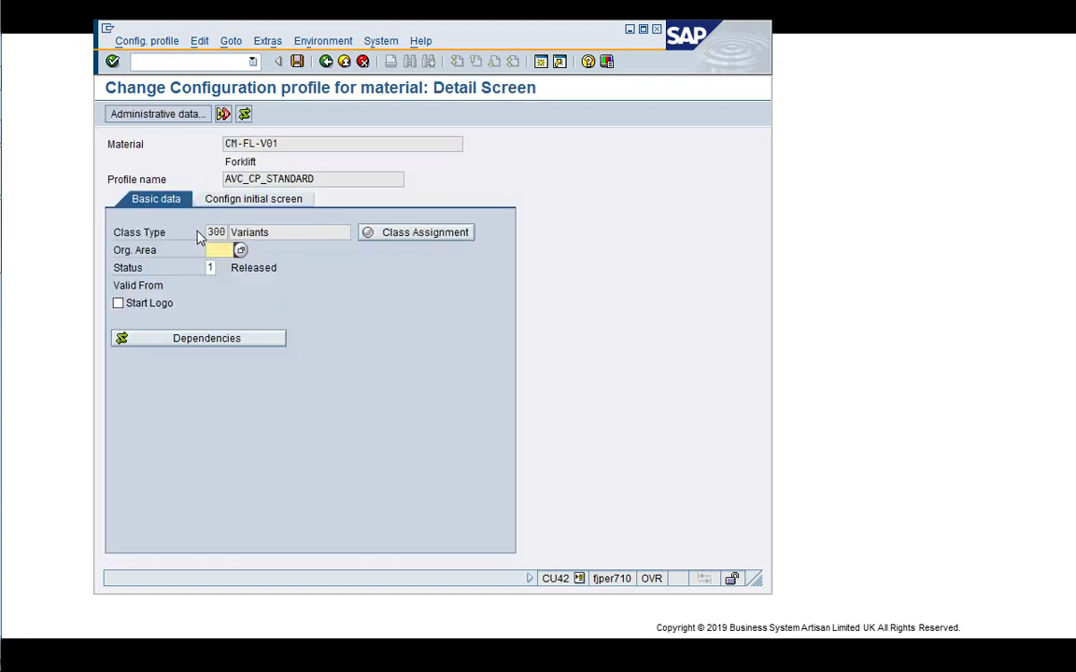
{"action": "left_click", "coordinate": [206, 339]}
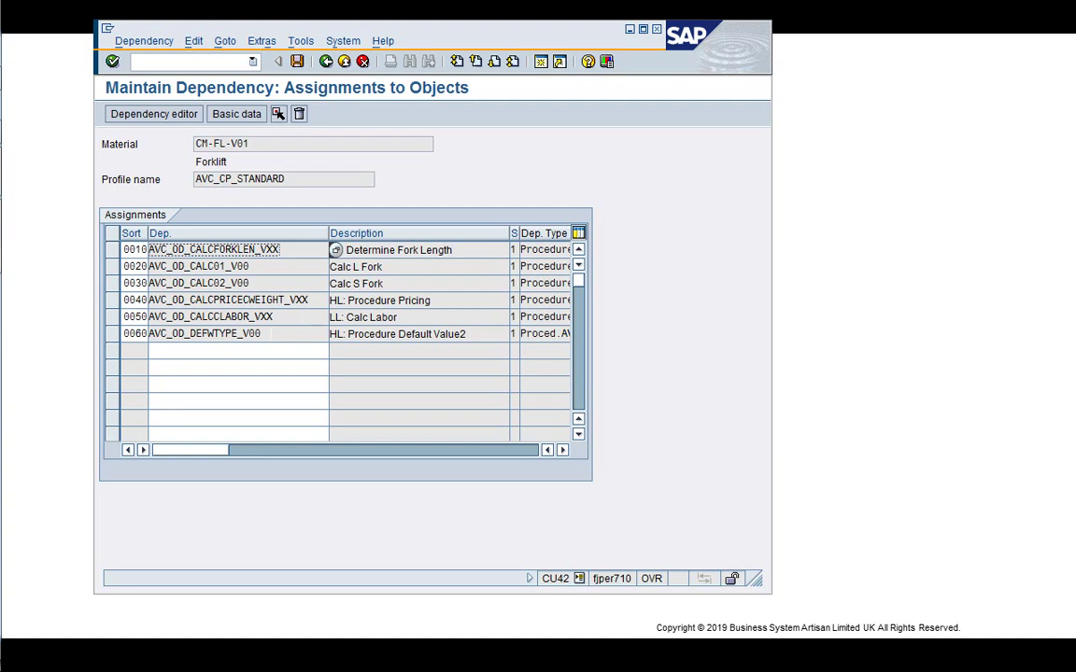
{"action": "left_click", "coordinate": [111, 338]}
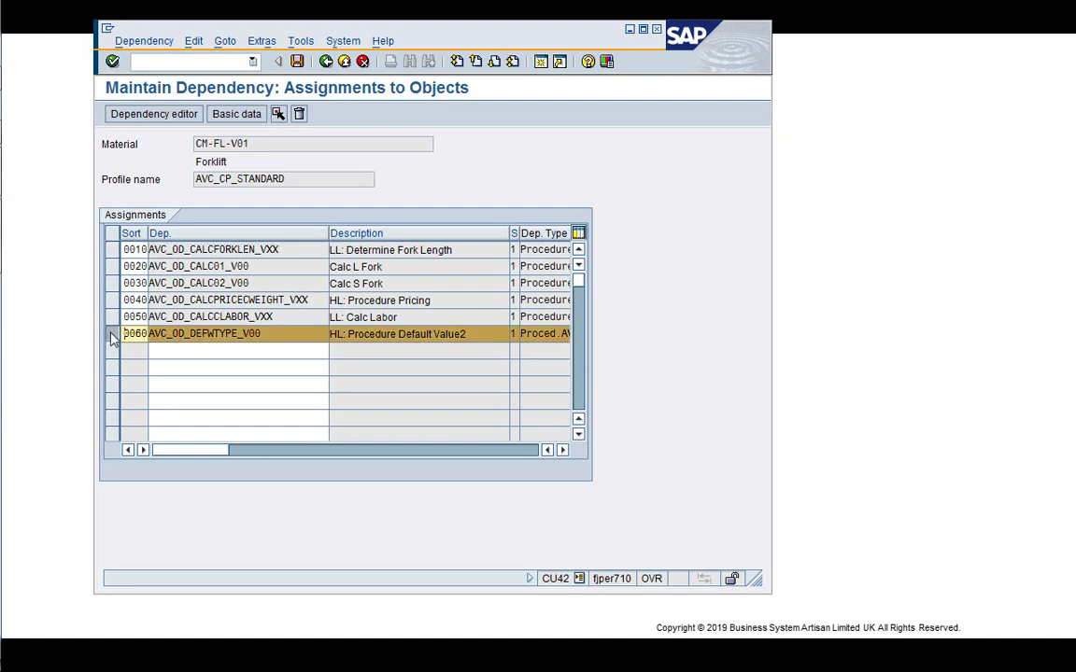
{"action": "left_click", "coordinate": [125, 333]}
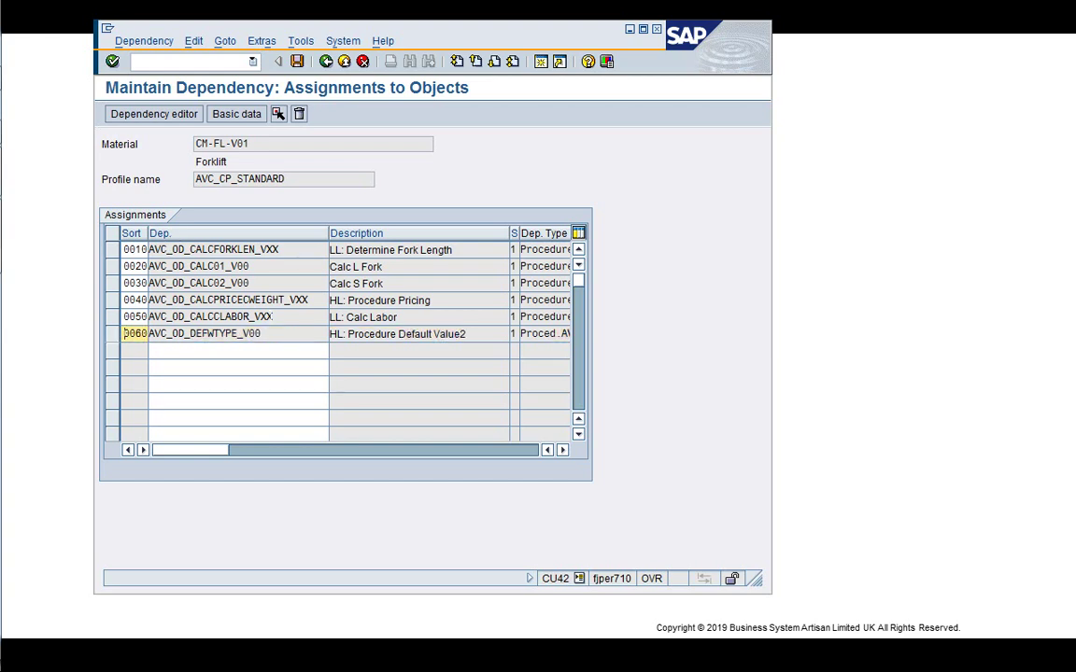